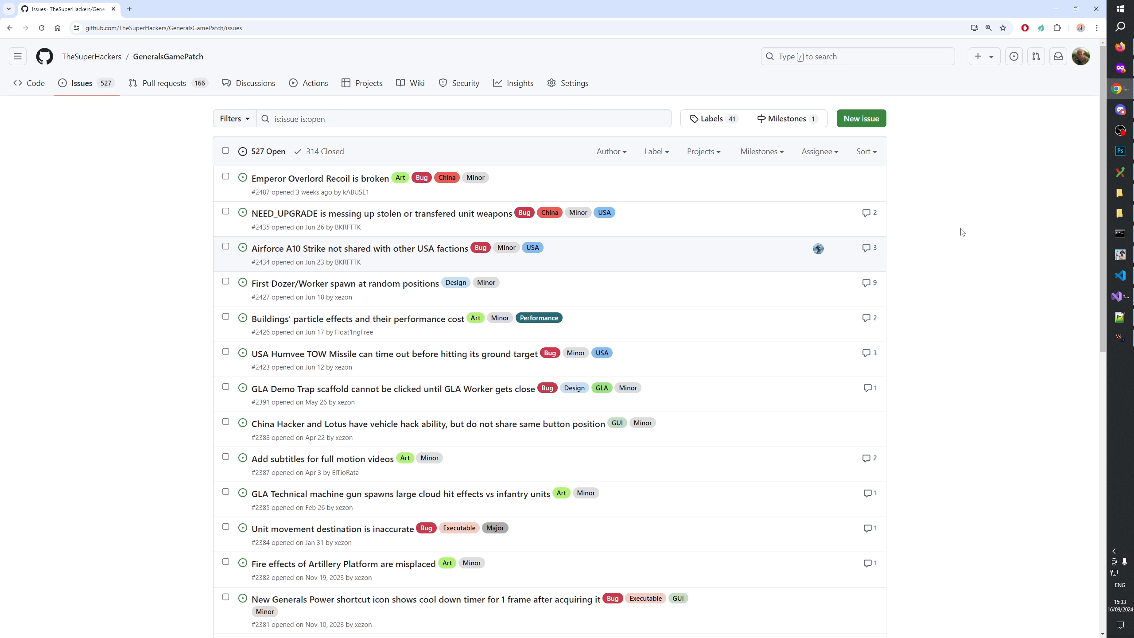
Switch to Photoshop and review the intact, damaged (_d) and boarded-up (_dg) versions of the cbngovbuil_wall02 texture.
{"action": "key", "text": "alt+Tab"}
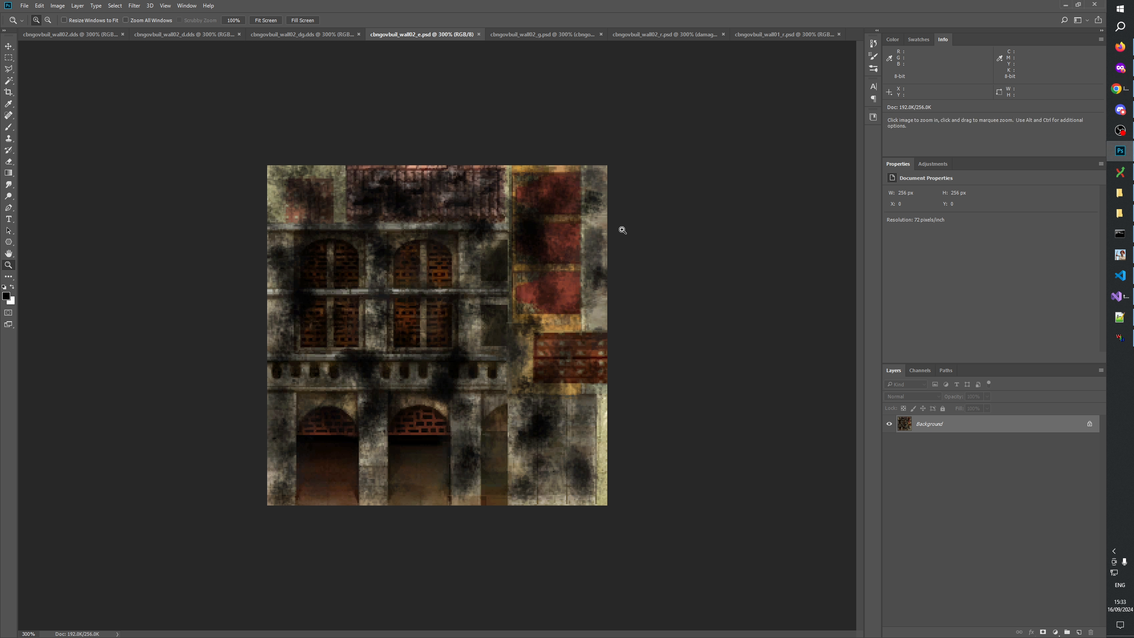
{"action": "left_click", "coordinate": [309, 38]}
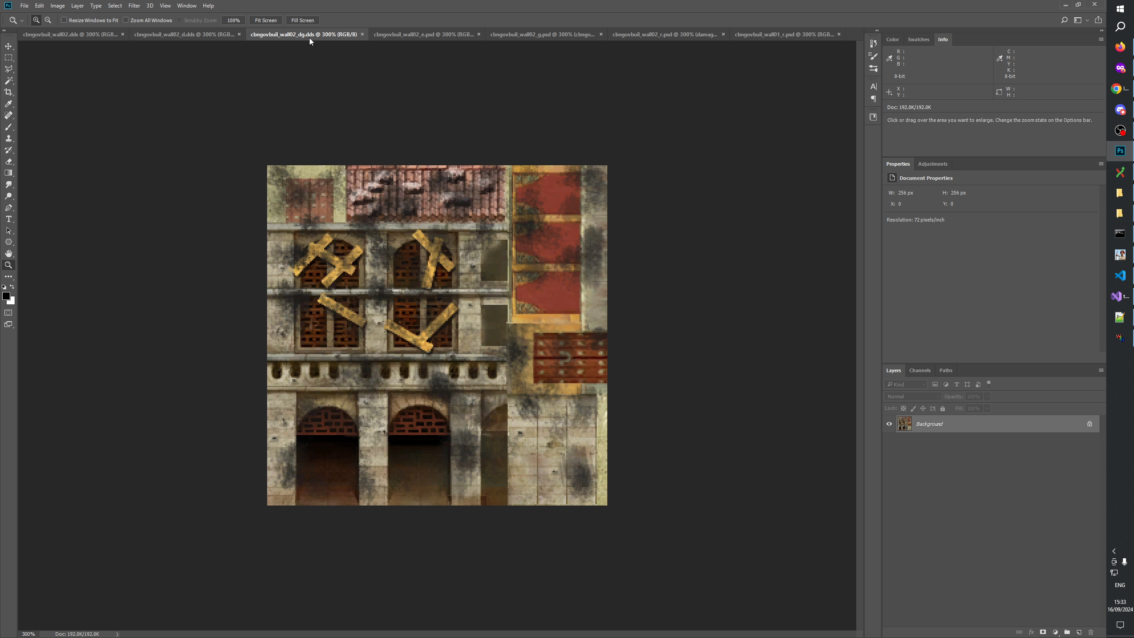
{"action": "left_click", "coordinate": [91, 34]}
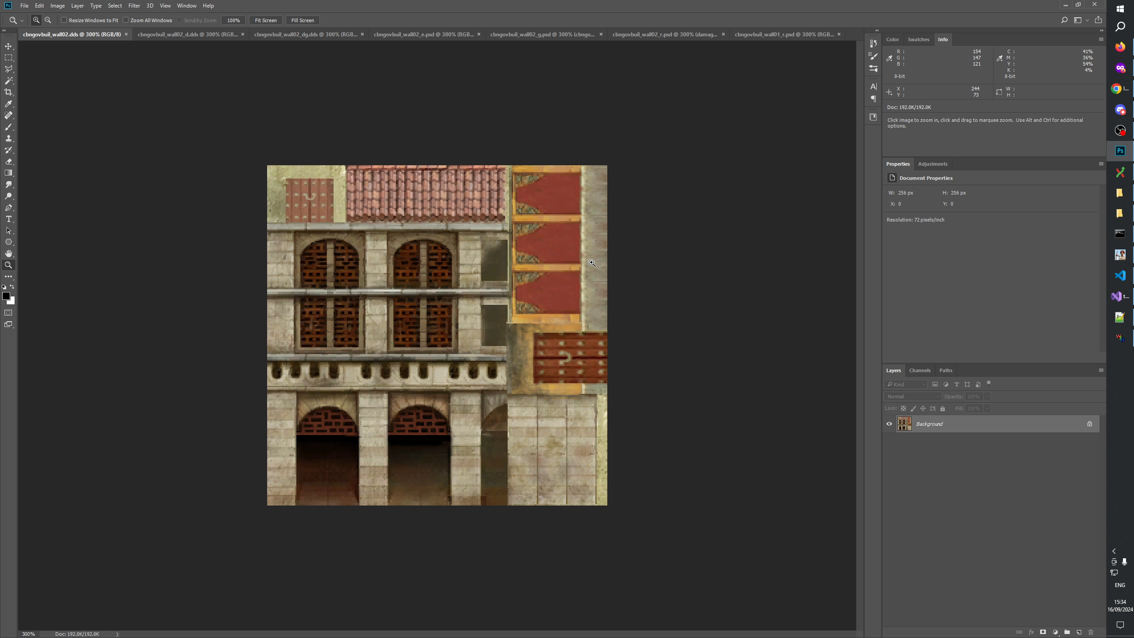
{"action": "left_click", "coordinate": [1124, 92]}
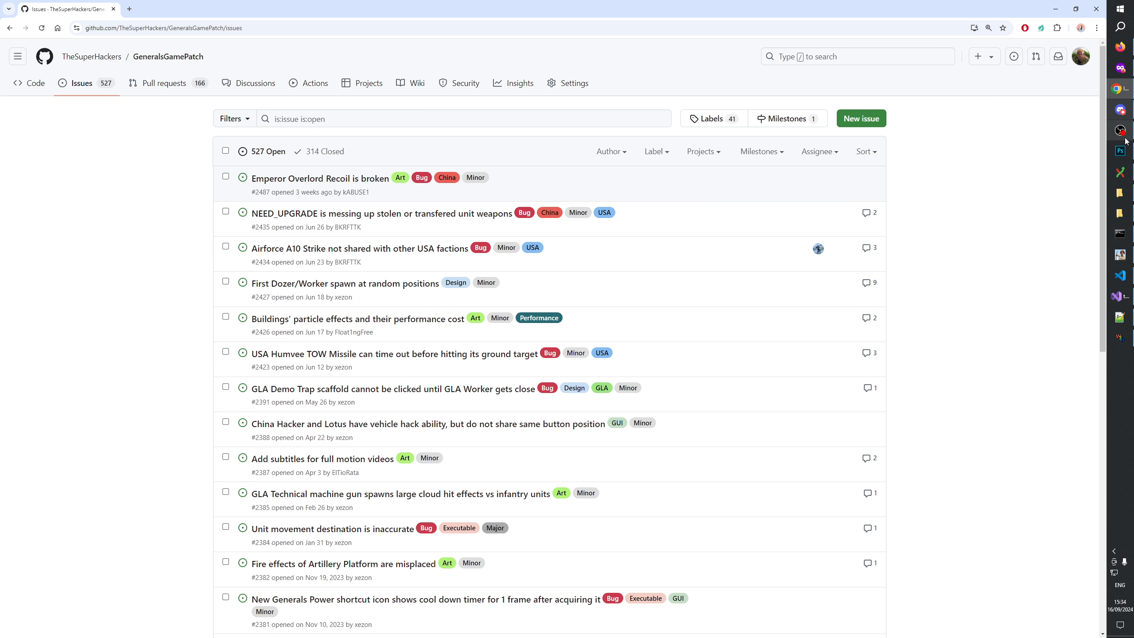
{"action": "left_click", "coordinate": [1121, 151]}
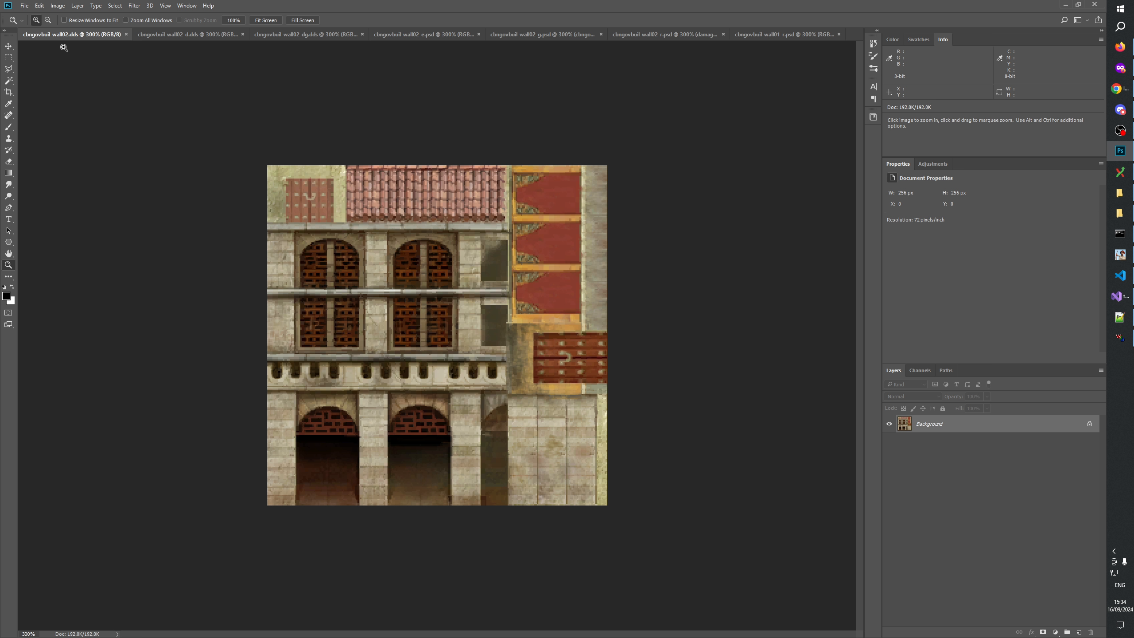
{"action": "left_click", "coordinate": [156, 35]}
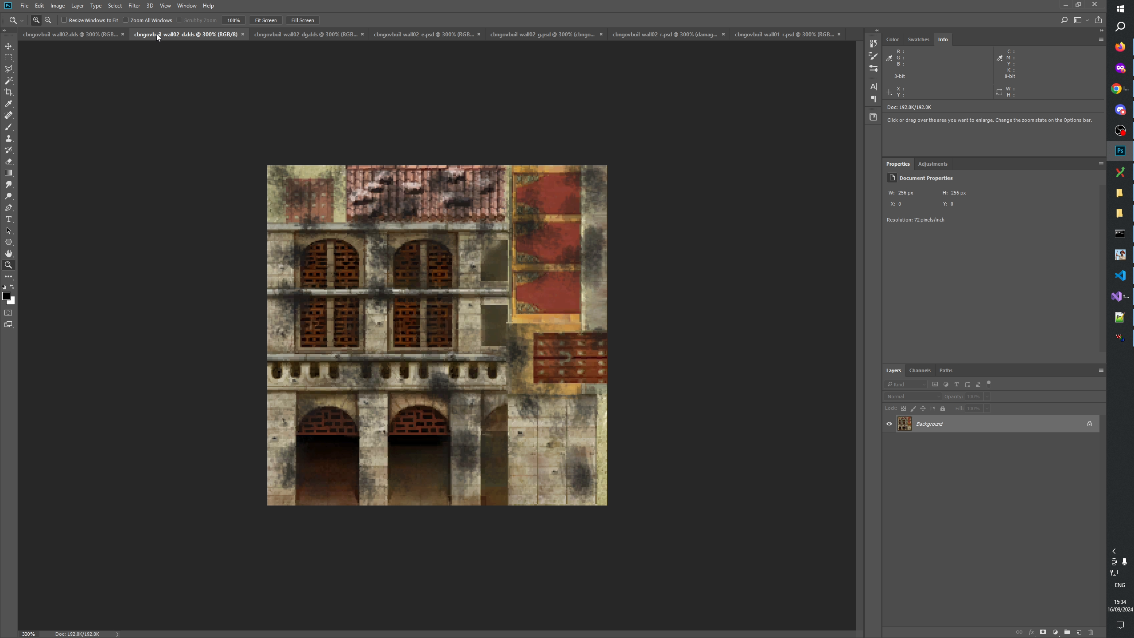
{"action": "left_click", "coordinate": [926, 369]}
{"action": "left_click", "coordinate": [899, 369]}
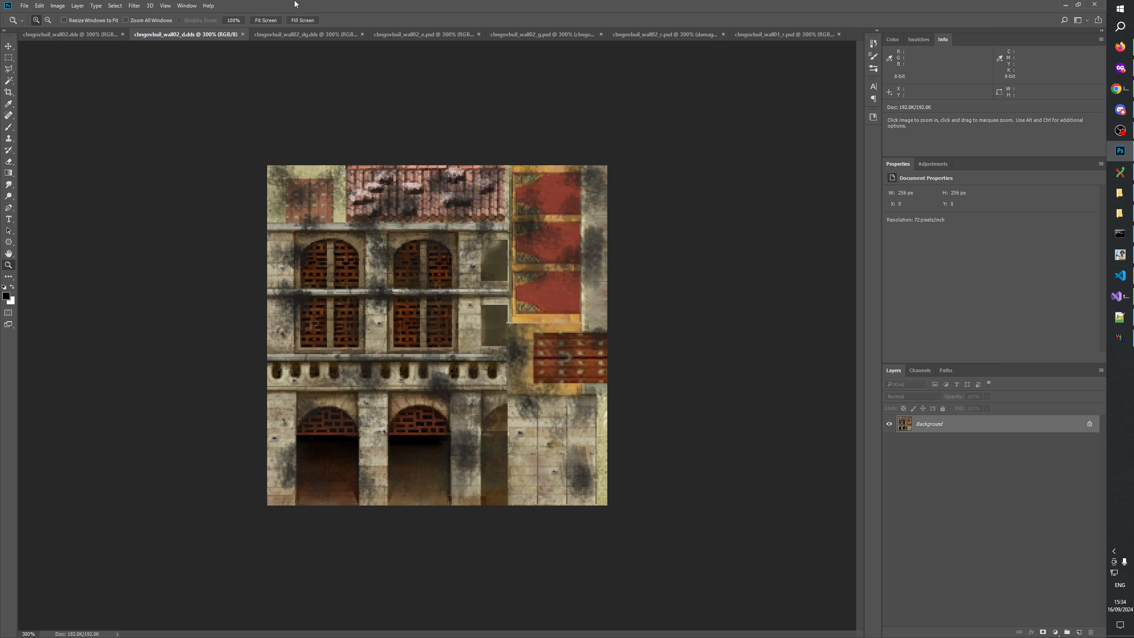
{"action": "left_click", "coordinate": [289, 34]}
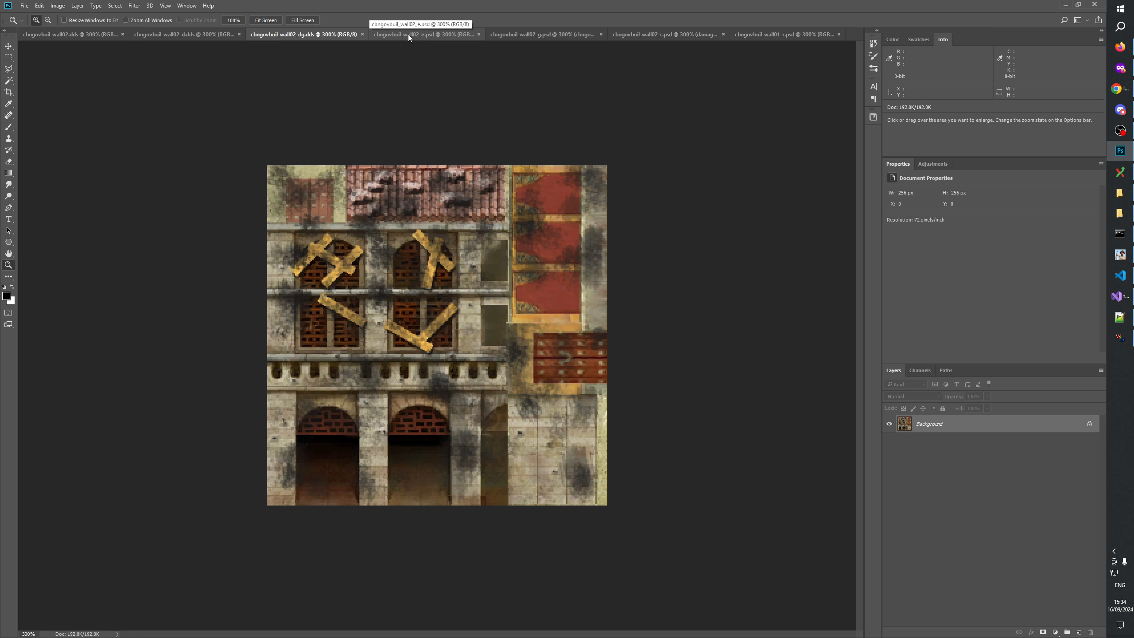
Close cbngovbuil_wall01_r.psd and arrange the open cbngovbuil_wall02 documents in the order base, _d, _e, _r, _g, _dg.
{"action": "left_click", "coordinate": [455, 35]}
{"action": "left_click_drag", "start_coordinate": [450, 35], "coordinate": [329, 36]}
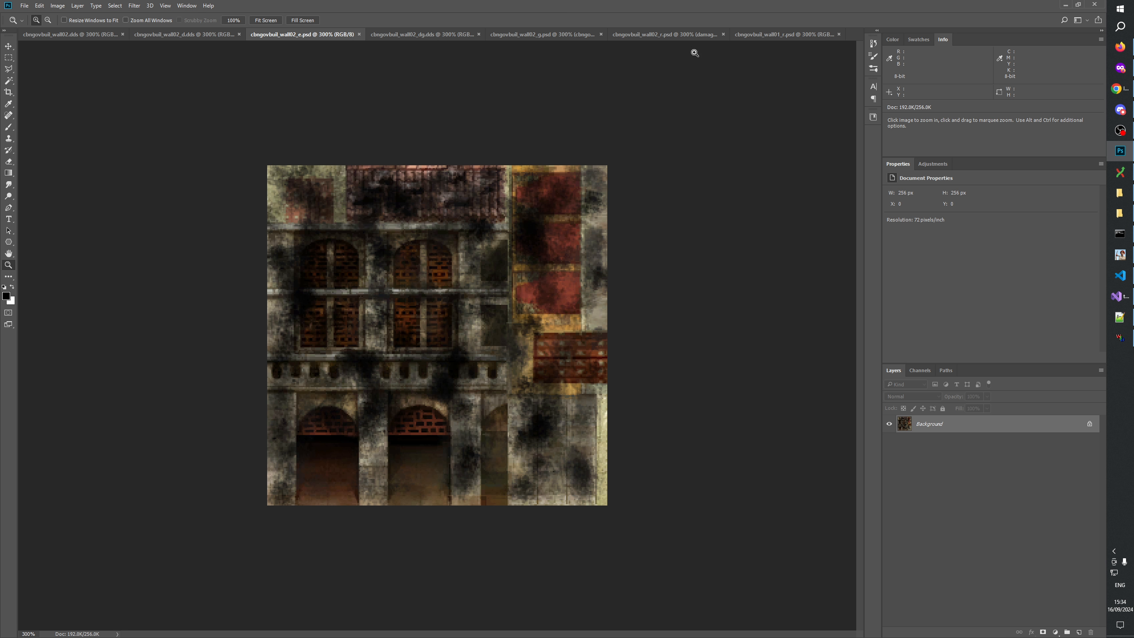
{"action": "left_click_drag", "start_coordinate": [755, 36], "coordinate": [380, 36]}
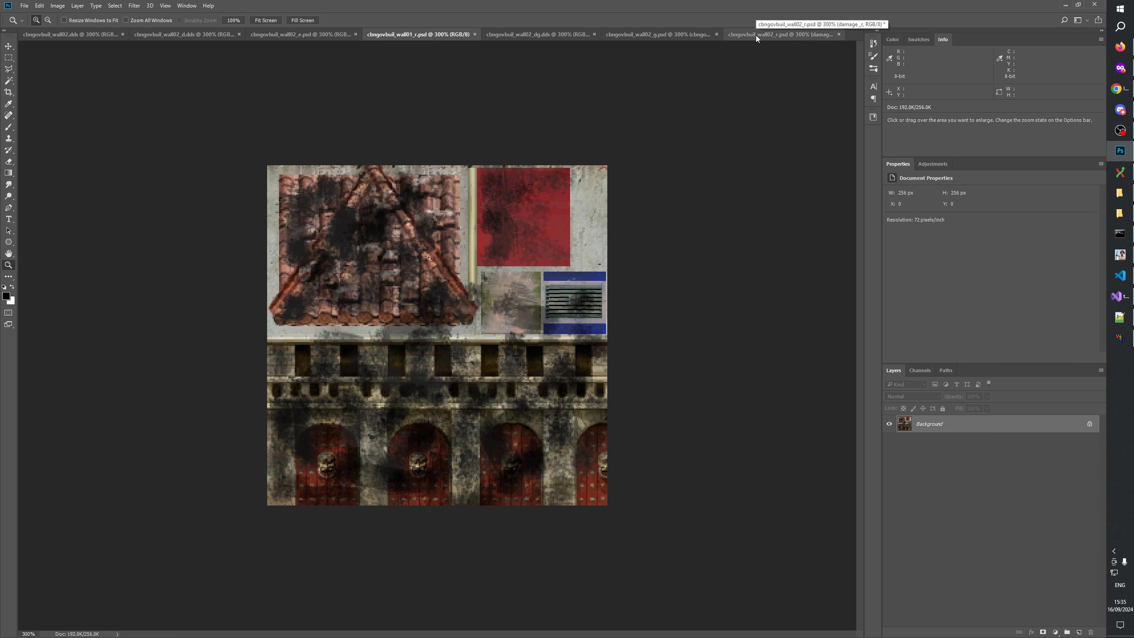
{"action": "left_click", "coordinate": [474, 34]}
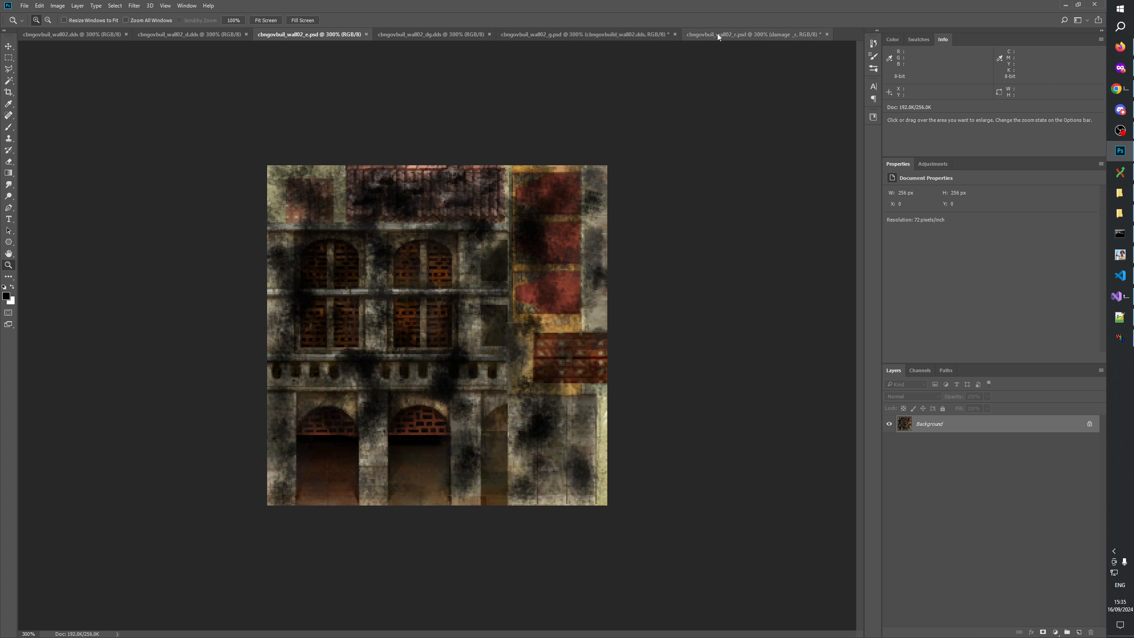
{"action": "left_click_drag", "start_coordinate": [718, 34], "coordinate": [429, 38]}
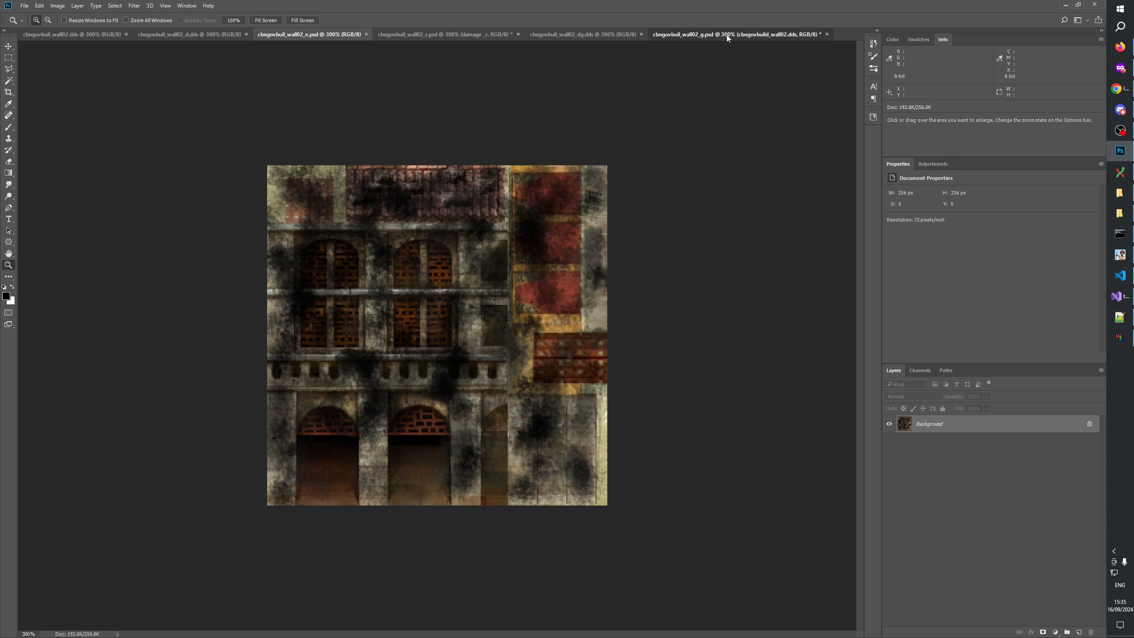
{"action": "left_click_drag", "start_coordinate": [727, 35], "coordinate": [576, 34]}
Examine every cbngovbuil_wall02 texture variant in sequence to compare the base, damaged, rubble and garrisoned states.
{"action": "left_click", "coordinate": [111, 34]}
{"action": "left_click", "coordinate": [178, 31]}
{"action": "left_click", "coordinate": [322, 32]}
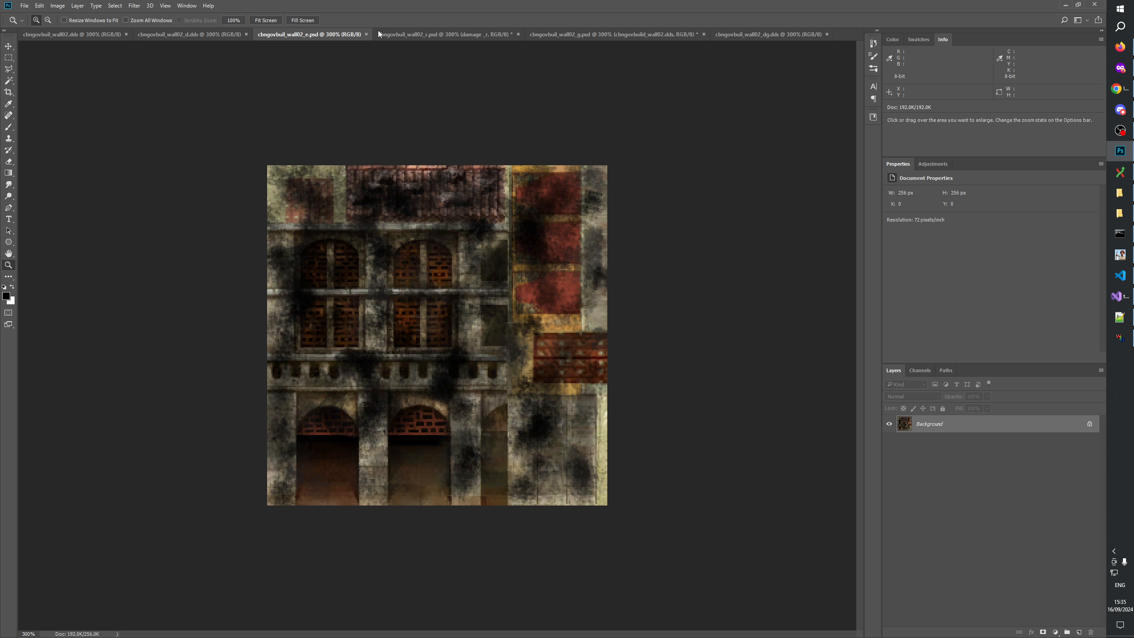
{"action": "left_click", "coordinate": [435, 32]}
{"action": "left_click", "coordinate": [615, 35]}
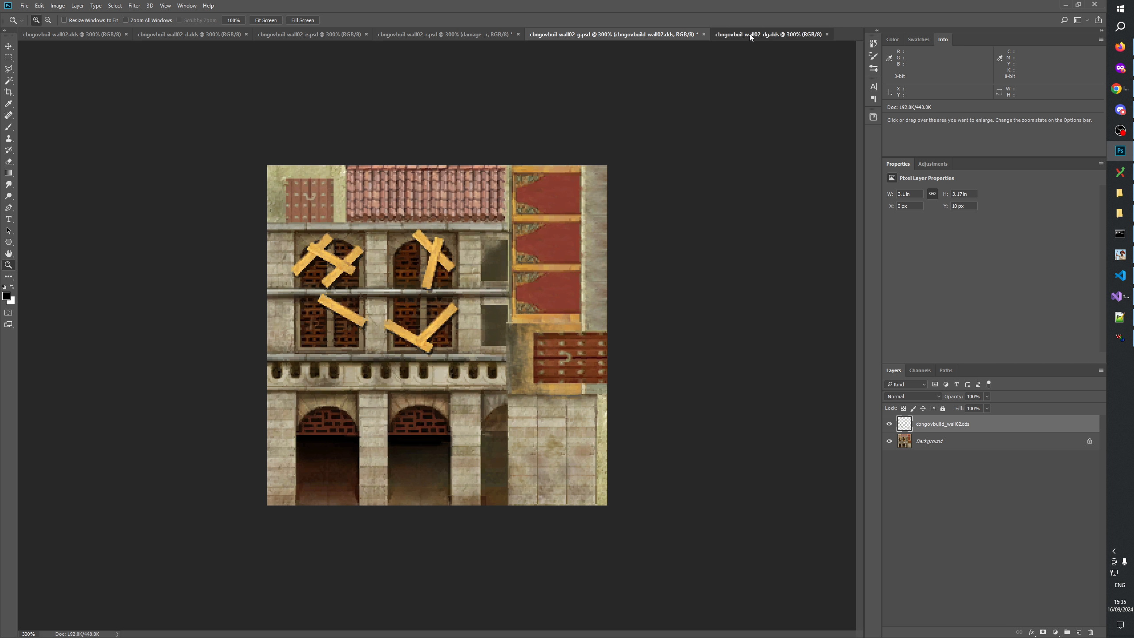
{"action": "left_click", "coordinate": [750, 34]}
{"action": "left_click", "coordinate": [76, 36]}
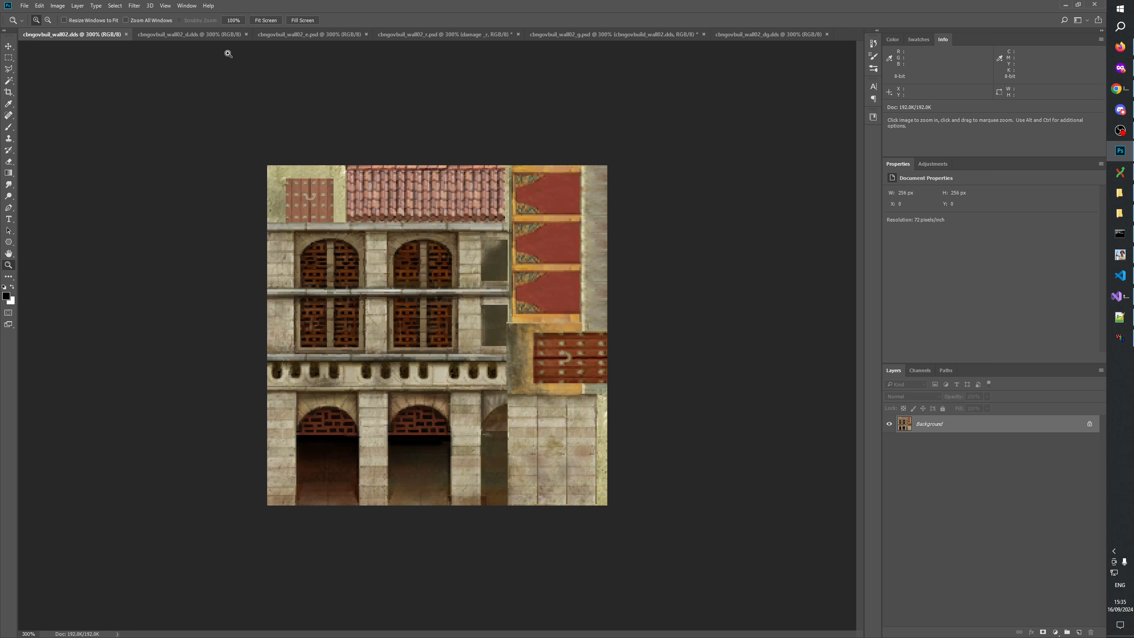
{"action": "left_click", "coordinate": [212, 37]}
{"action": "left_click", "coordinate": [331, 36]}
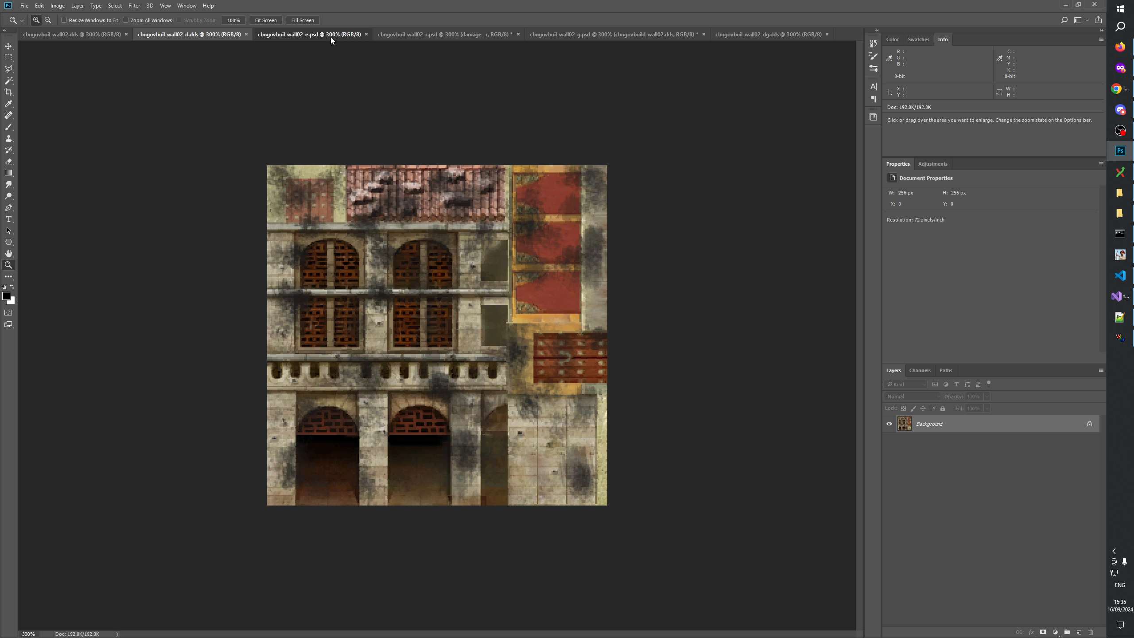
{"action": "left_click", "coordinate": [413, 34]}
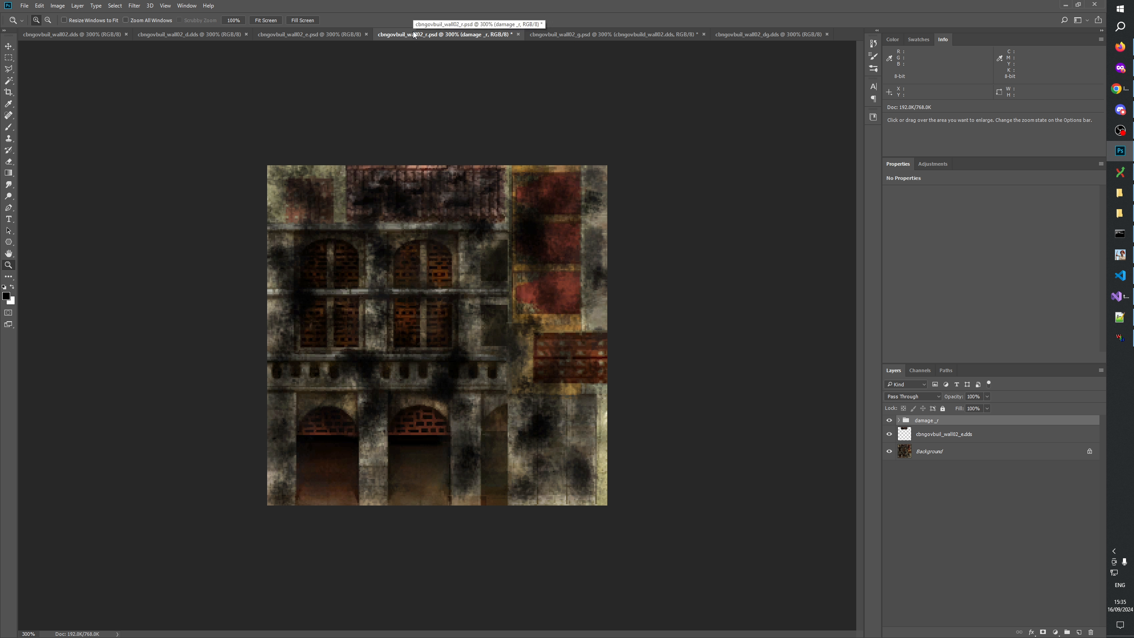
Compare cbngovbuil_wall02_e.psd with the _r and _d versions of the texture.
{"action": "left_click", "coordinate": [308, 35]}
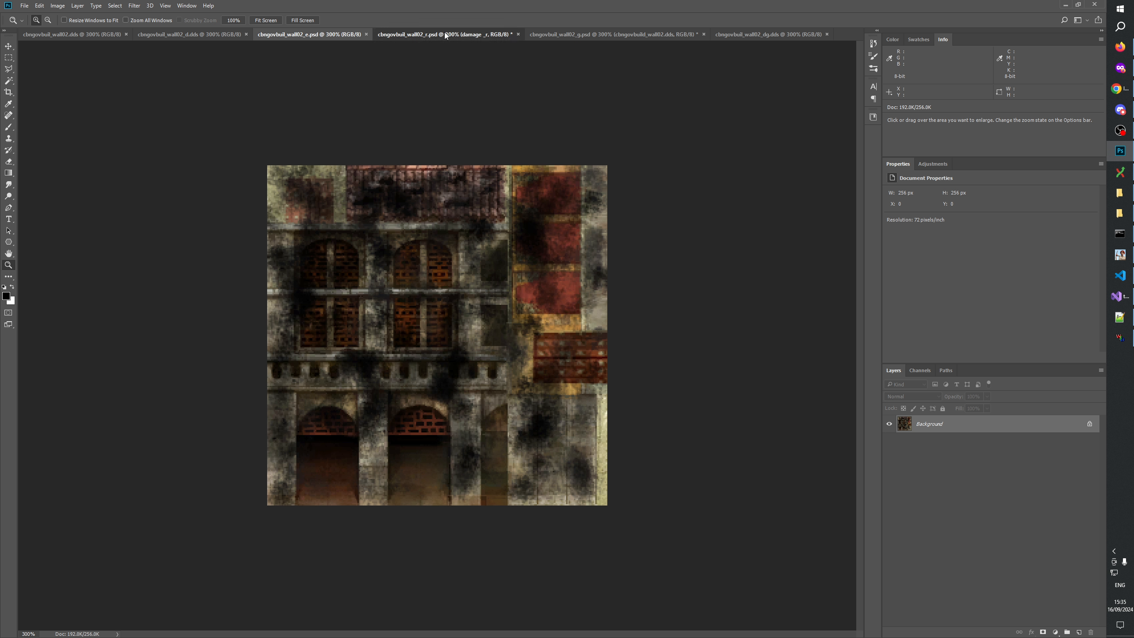
{"action": "left_click", "coordinate": [391, 35]}
{"action": "left_click", "coordinate": [312, 34]}
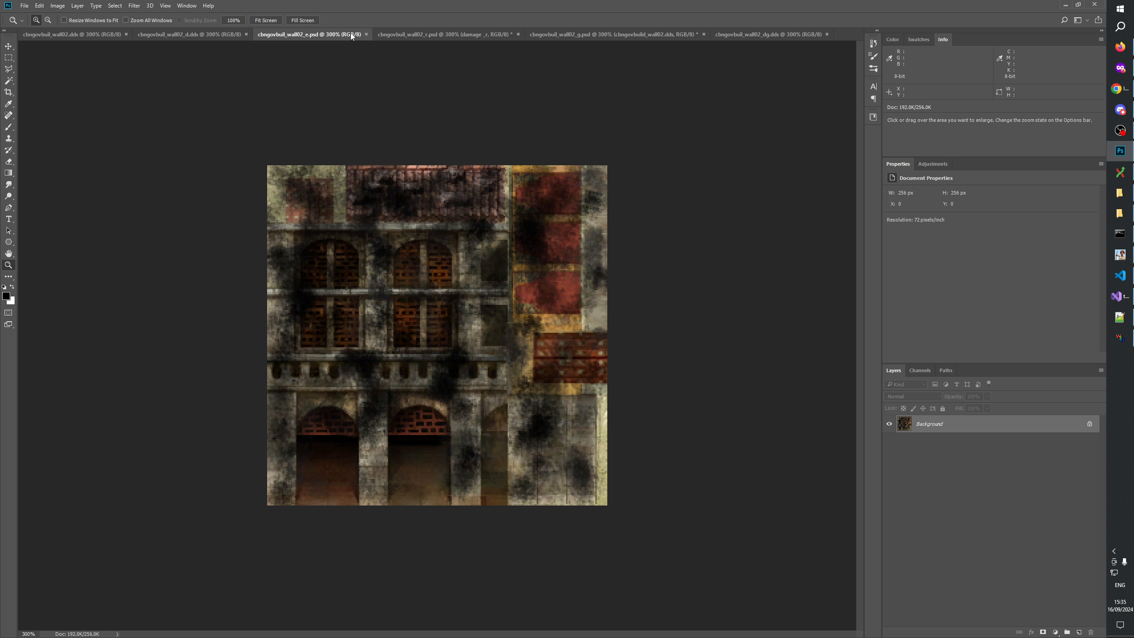
{"action": "left_click", "coordinate": [215, 34]}
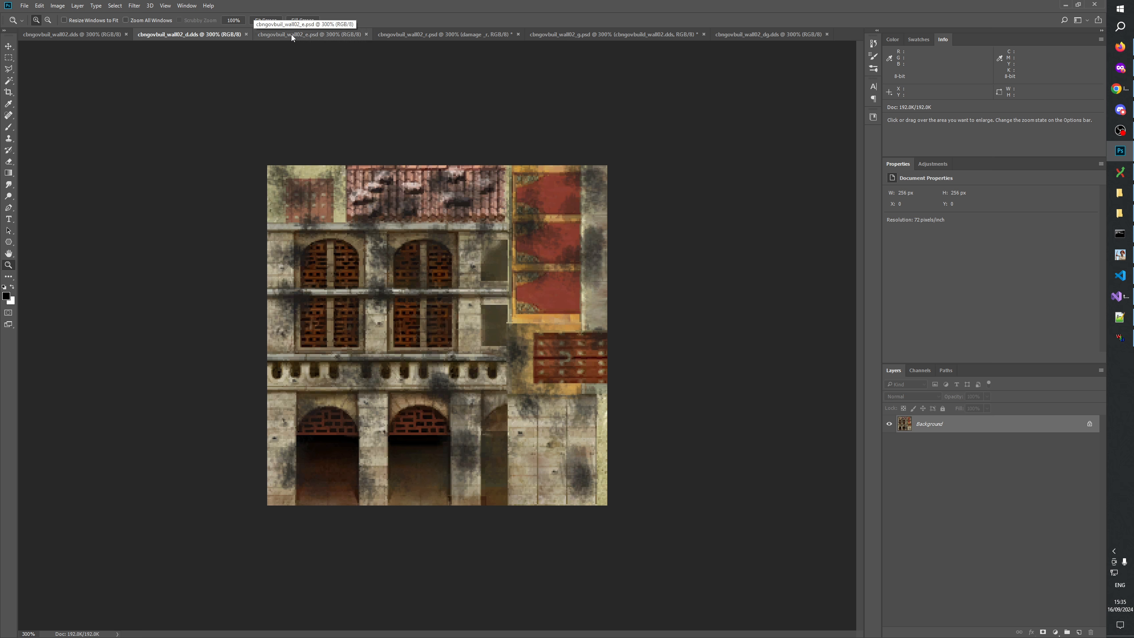
{"action": "left_click", "coordinate": [308, 35]}
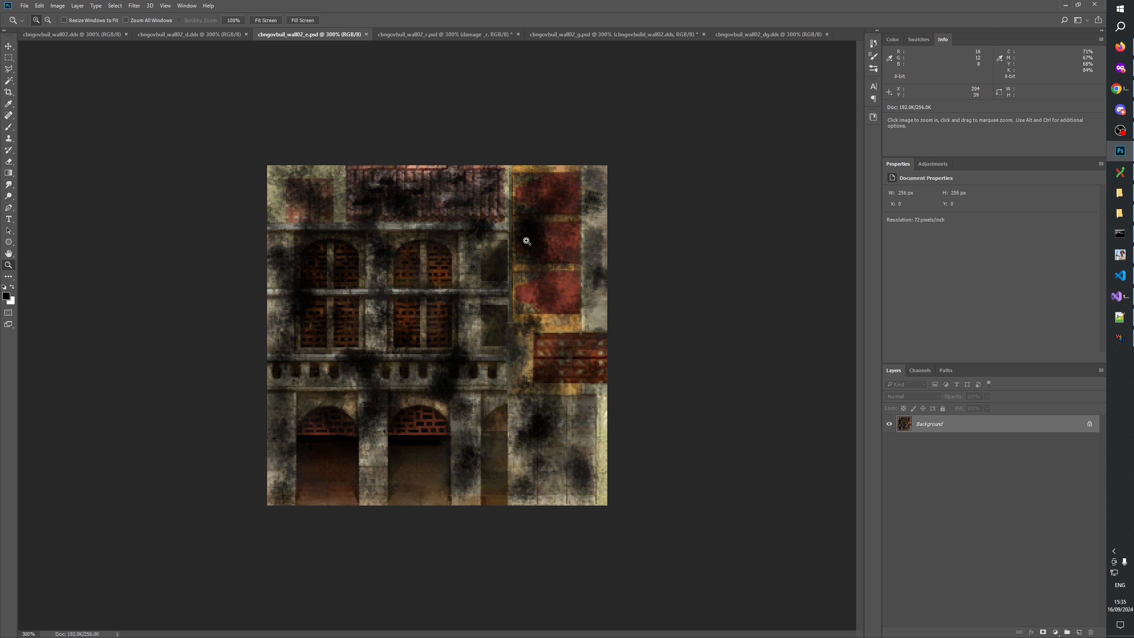
Copy the entire cbngovbuil_wall02_d.dds image and paste it into a new layer in cbngovbuil_wall02_e.psd.
{"action": "left_click", "coordinate": [183, 34]}
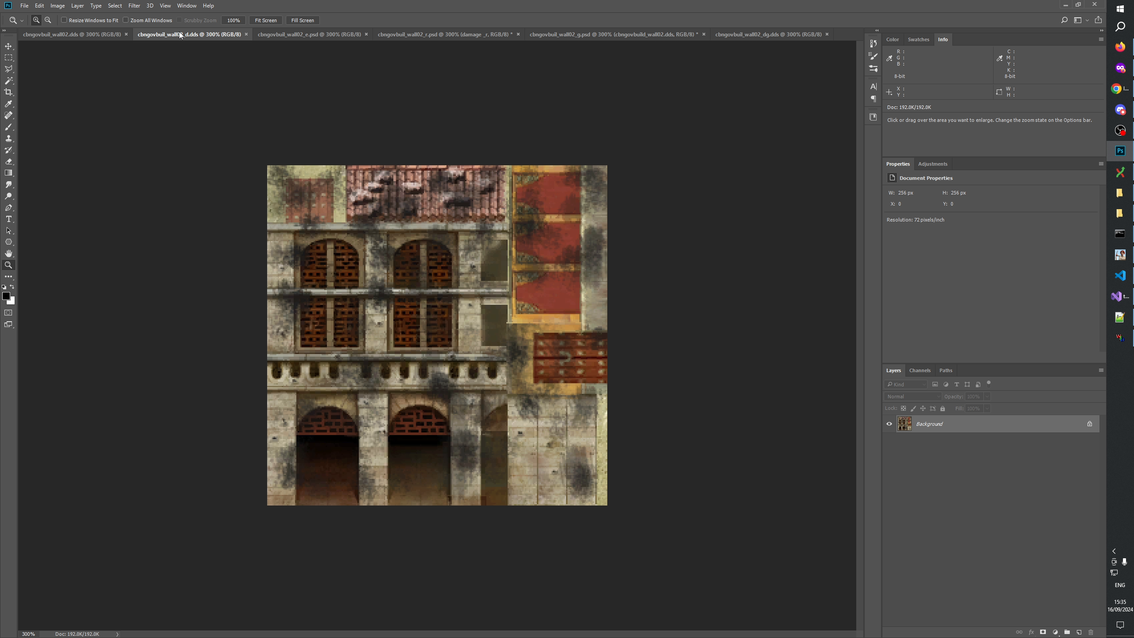
{"action": "key", "text": "ctrl+a"}
{"action": "left_click", "coordinate": [39, 7]}
{"action": "left_click", "coordinate": [47, 65]}
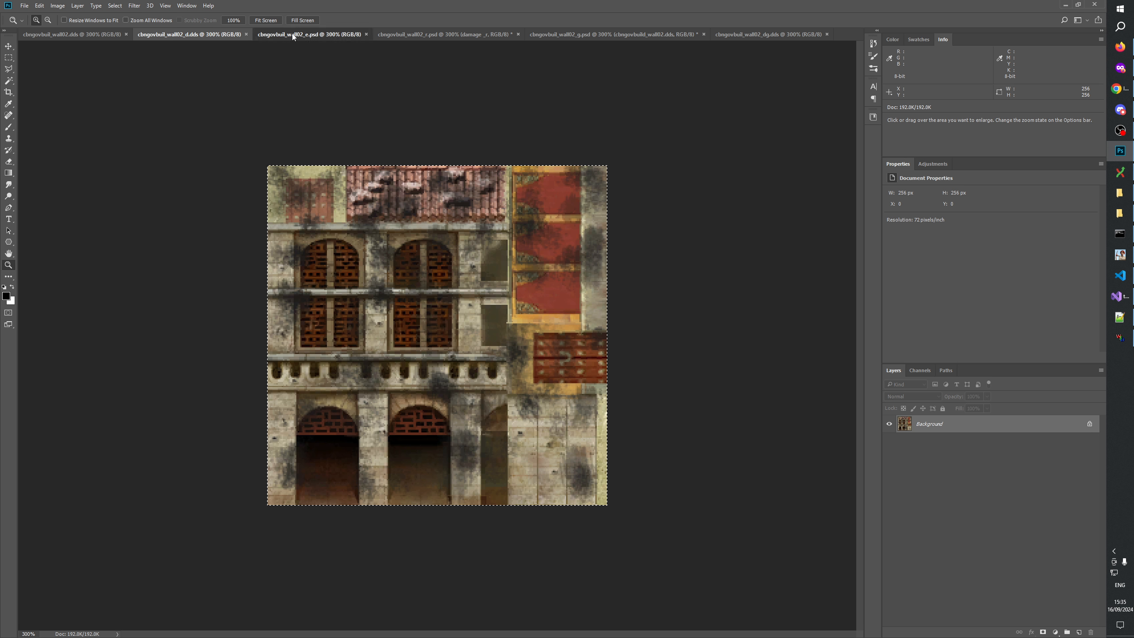
{"action": "left_click", "coordinate": [298, 35]}
{"action": "left_click", "coordinate": [1079, 632]}
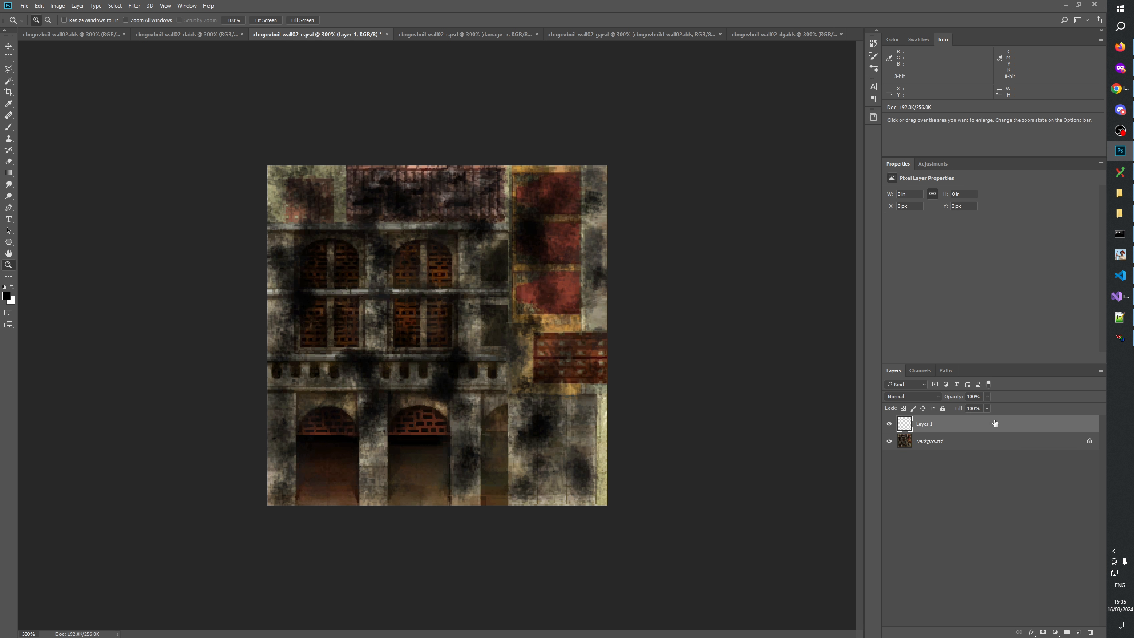
{"action": "key", "text": "ctrl+v"}
Rename the pasted layer to cbngovbuil_wall02_d.dds.
{"action": "double_click", "coordinate": [971, 429]}
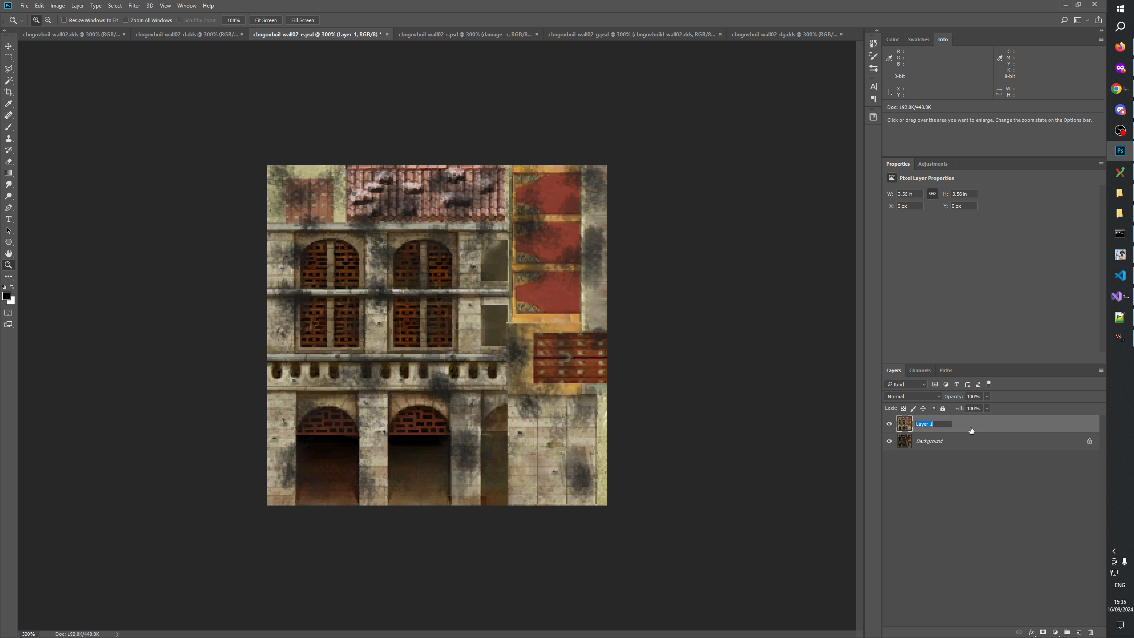
{"action": "type", "text": "cbngovbuil_wall02"}
{"action": "type", "text": "_e"}
{"action": "key", "text": "Return"}
{"action": "double_click", "coordinate": [946, 425]}
{"action": "left_click", "coordinate": [962, 424]}
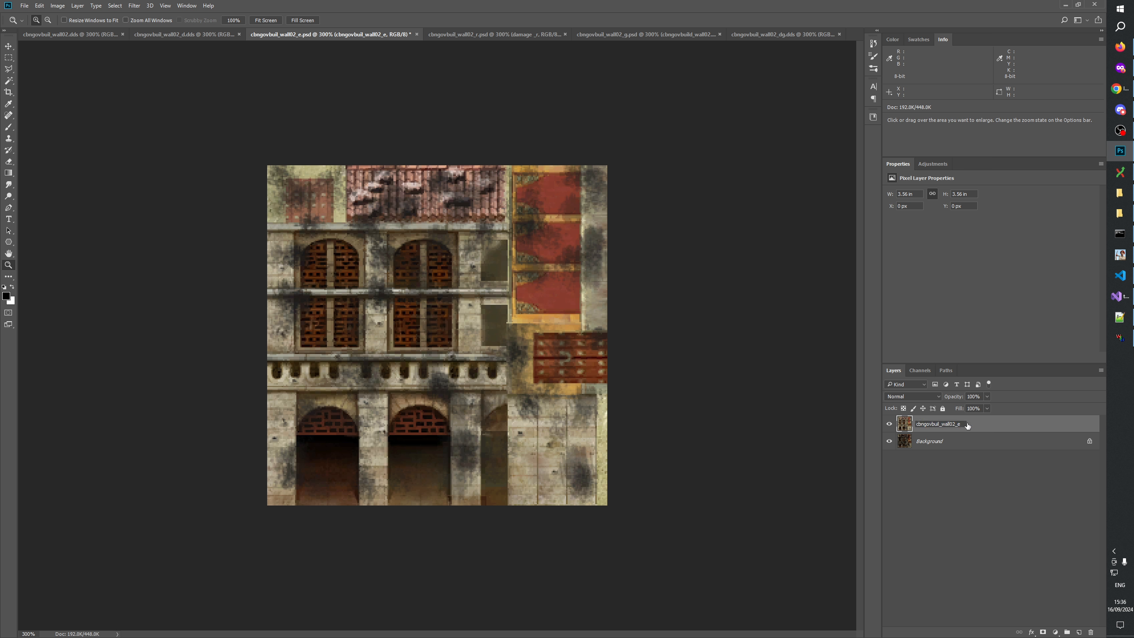
{"action": "type", "text": "d.dds"}
{"action": "key", "text": "Return"}
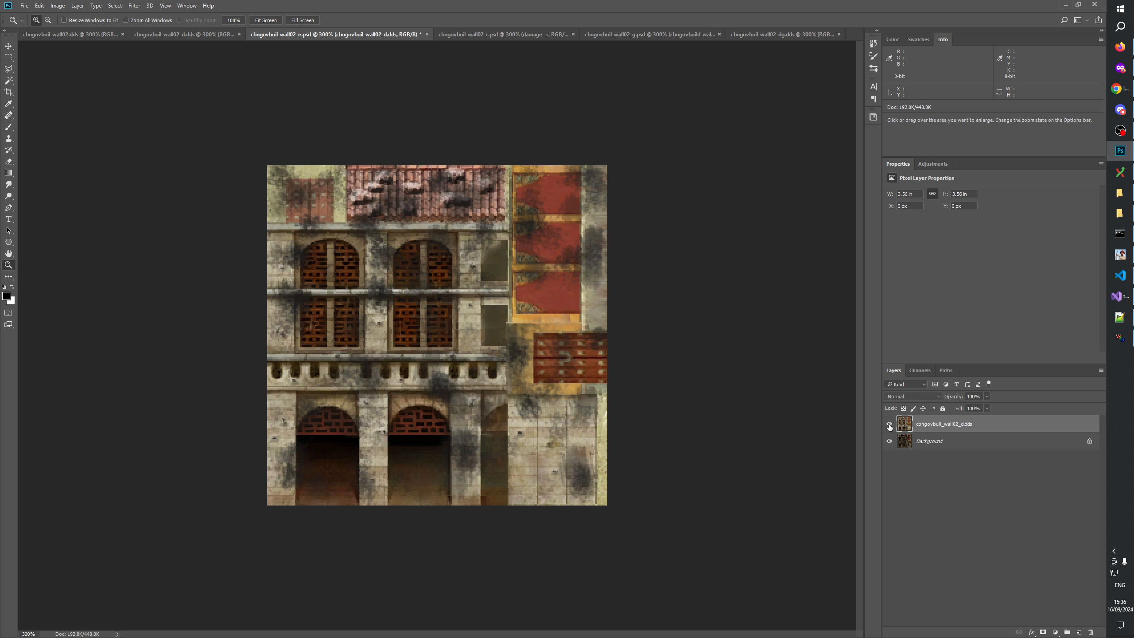
Lower the cbngovbuil_wall02_d.dds layer's opacity to 33% and toggle its visibility to compare the blend with the background.
{"action": "left_click", "coordinate": [902, 397]}
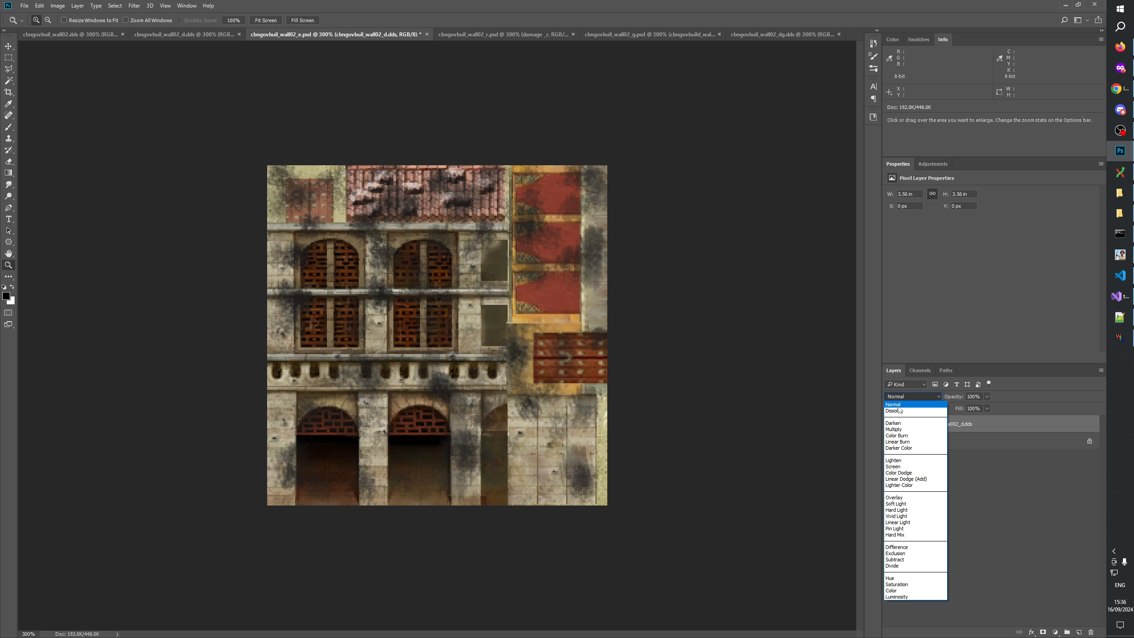
{"action": "left_click", "coordinate": [951, 432]}
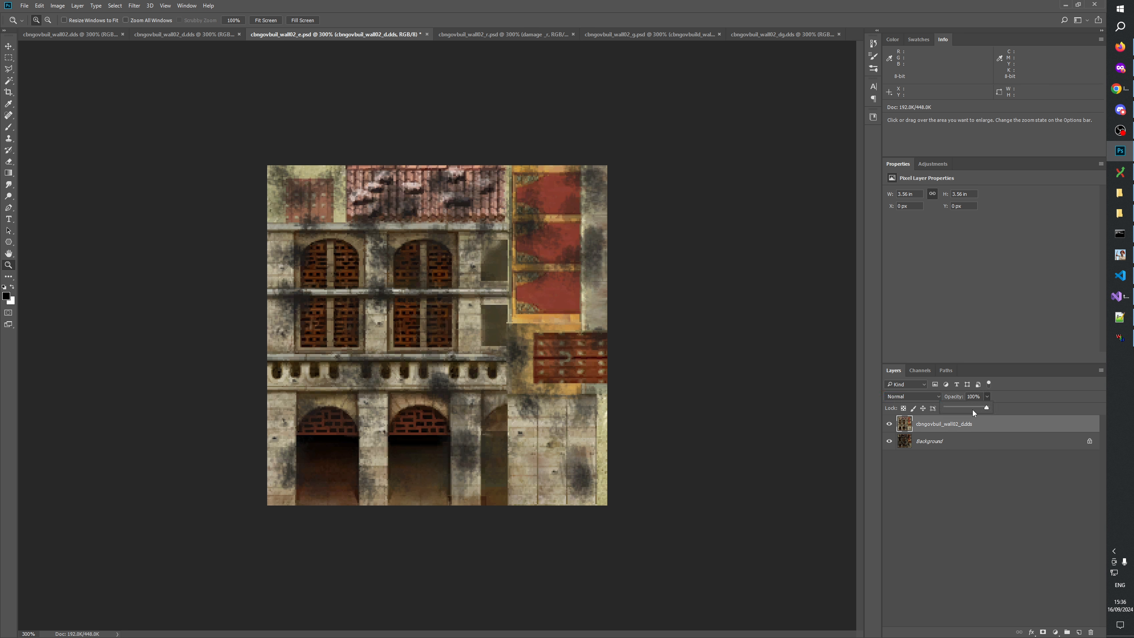
{"action": "left_click", "coordinate": [974, 410]}
{"action": "left_click_drag", "start_coordinate": [965, 410], "coordinate": [963, 408]}
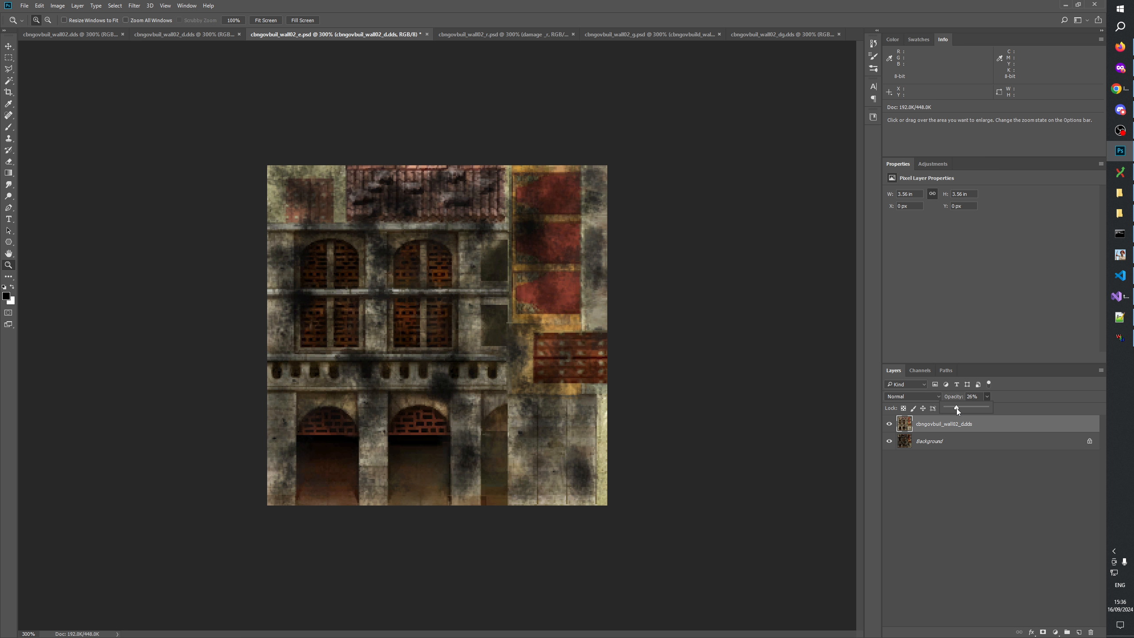
{"action": "left_click", "coordinate": [911, 454]}
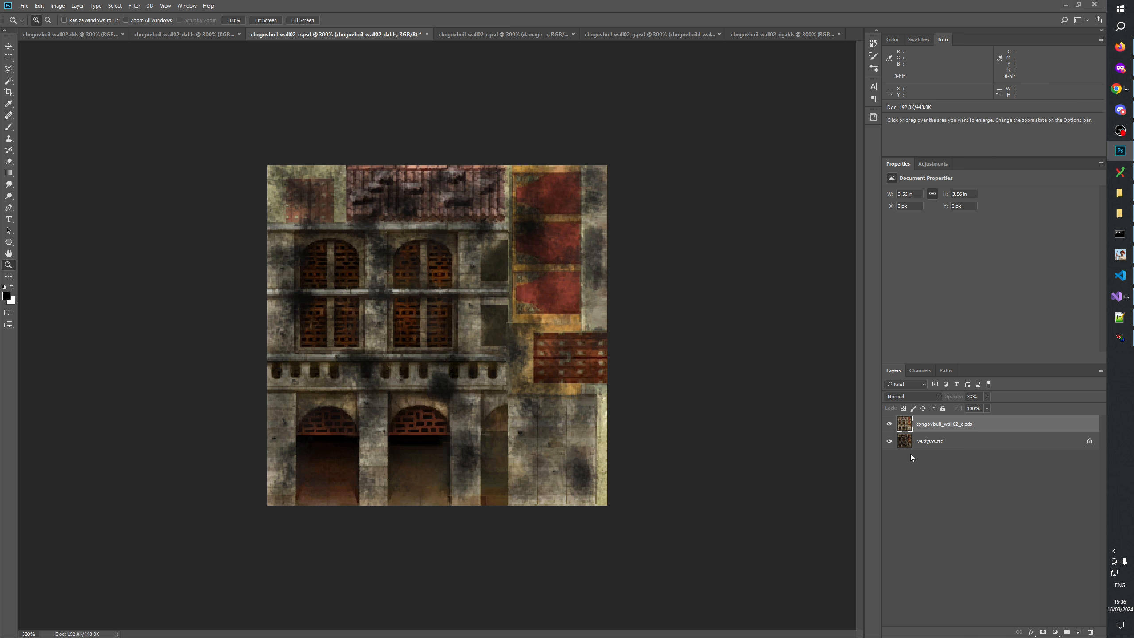
{"action": "left_click", "coordinate": [889, 425]}
{"action": "left_click", "coordinate": [889, 424]}
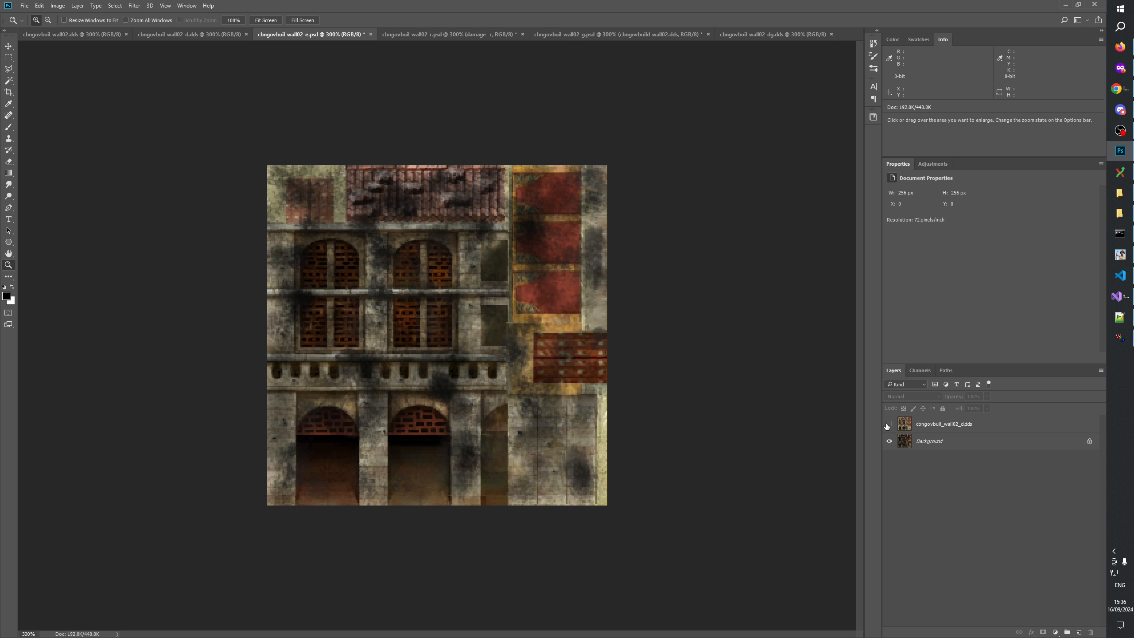
{"action": "left_click", "coordinate": [889, 425]}
{"action": "left_click", "coordinate": [888, 424]}
{"action": "left_click", "coordinate": [889, 425]}
{"action": "left_click", "coordinate": [889, 425]}
Set the cbngovbuil_wall02_d.dds layer's opacity to 40% and toggle its visibility to check the blend.
{"action": "left_click", "coordinate": [957, 427]}
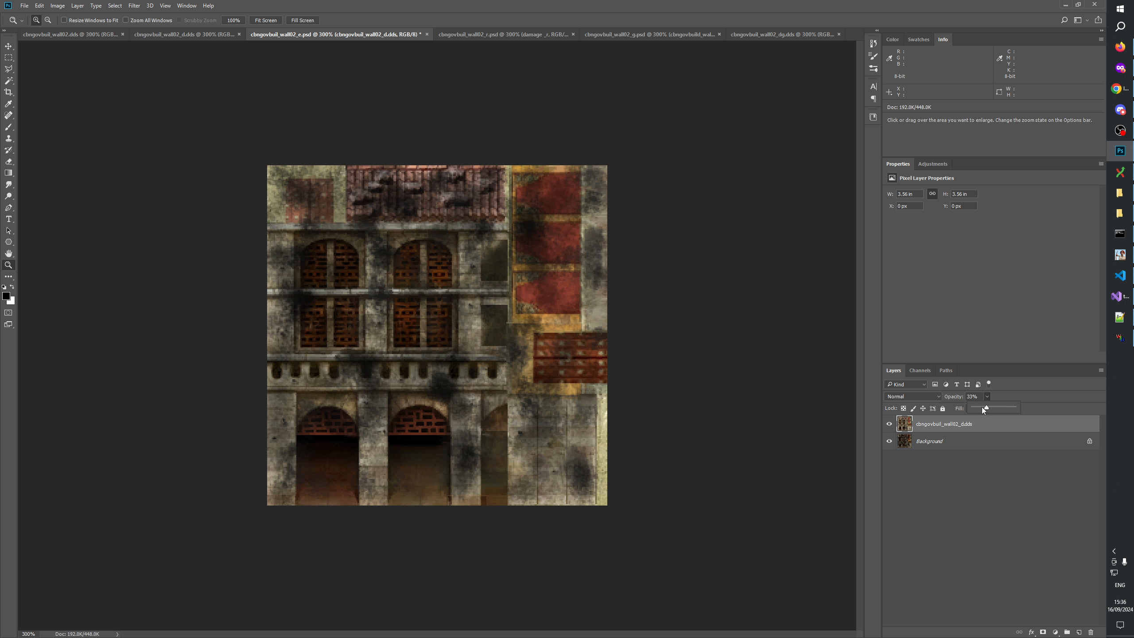
{"action": "left_click_drag", "start_coordinate": [989, 407], "coordinate": [991, 408]}
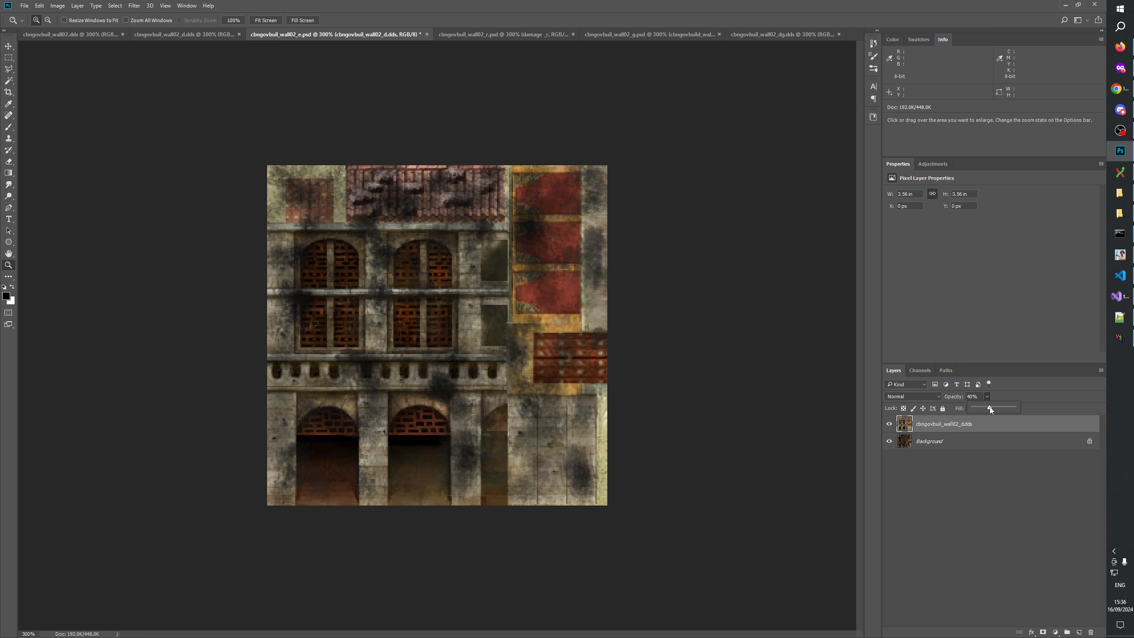
{"action": "left_click", "coordinate": [928, 476]}
{"action": "left_click", "coordinate": [890, 425]}
{"action": "left_click", "coordinate": [889, 424]}
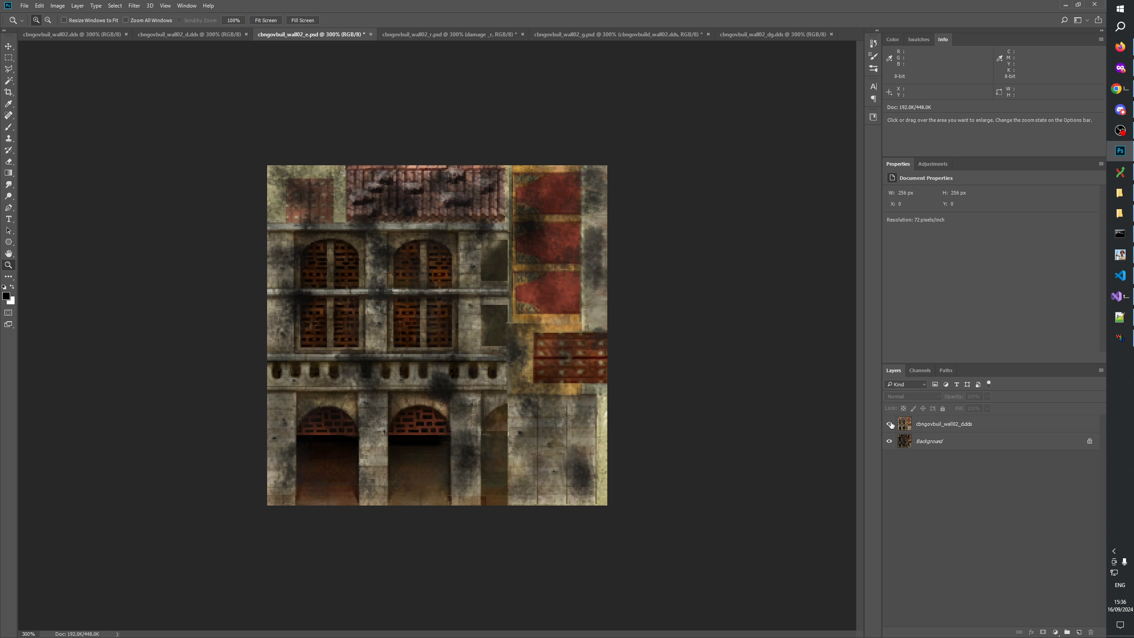
Set the cbngovbuil_wall02_d.dds layer's opacity to 30%.
{"action": "left_click", "coordinate": [890, 424]}
{"action": "left_click", "coordinate": [891, 424]}
{"action": "left_click", "coordinate": [980, 423]}
{"action": "left_click", "coordinate": [987, 396]}
{"action": "left_click_drag", "start_coordinate": [967, 397], "coordinate": [972, 404]}
{"action": "type", "text": "3"}
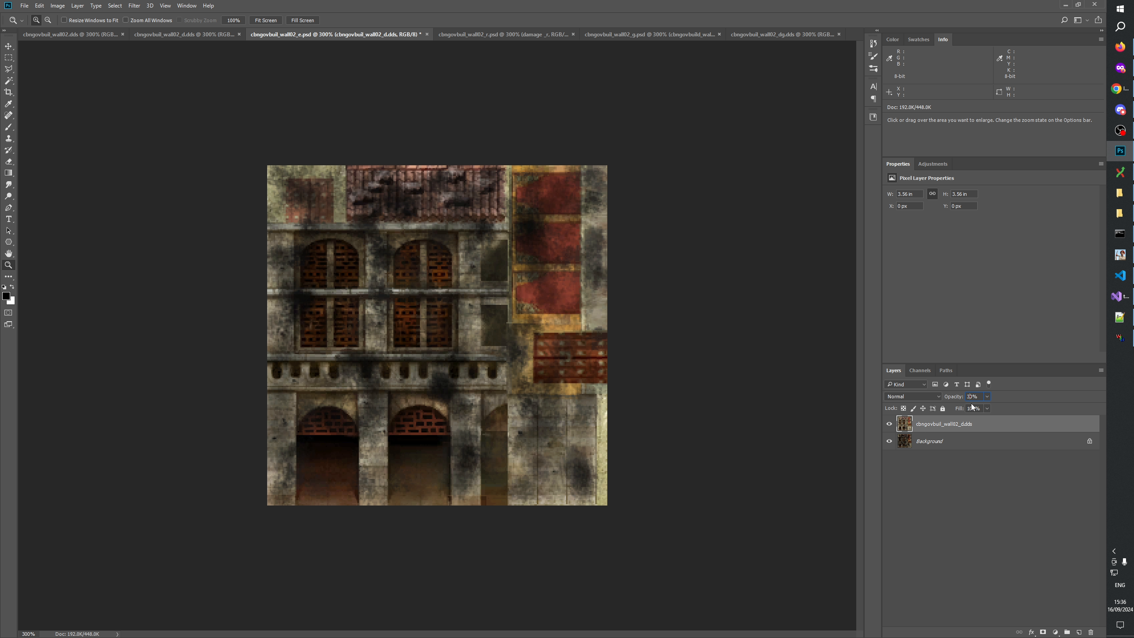
{"action": "left_click", "coordinate": [975, 520]}
Toggle the cbngovbuil_wall02_d.dds layer's visibility repeatedly to compare the new blend with the original background.
{"action": "left_click", "coordinate": [889, 424]}
{"action": "left_click", "coordinate": [889, 424]}
{"action": "left_click", "coordinate": [889, 425]}
{"action": "left_click", "coordinate": [890, 425]}
{"action": "left_click", "coordinate": [890, 424]}
{"action": "left_click", "coordinate": [889, 425]}
{"action": "left_click", "coordinate": [889, 425]}
{"action": "left_click", "coordinate": [889, 424]}
{"action": "left_click", "coordinate": [889, 425]}
{"action": "left_click", "coordinate": [889, 424]}
{"action": "left_click", "coordinate": [890, 425]}
{"action": "left_click", "coordinate": [889, 424]}
{"action": "left_click", "coordinate": [889, 425]}
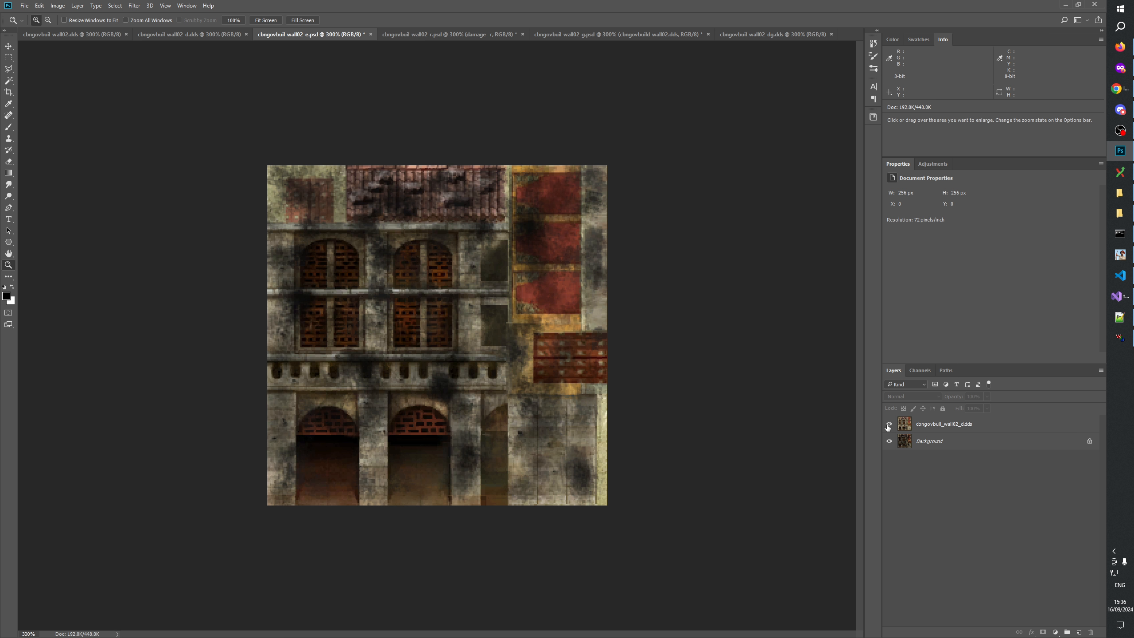
Compare the damage levels of cbngovbuil_wall02_d.dds, cbngovbuil_wall02_e.psd and cbngovbuil_wall02_r.psd by switching between the documents.
{"action": "left_click", "coordinate": [192, 34]}
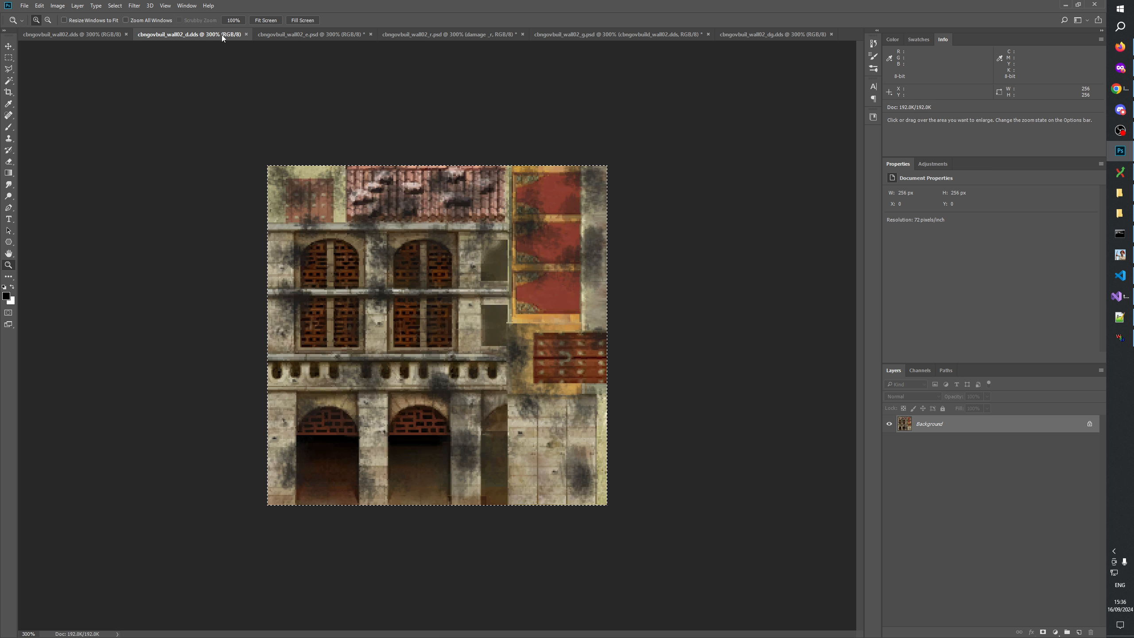
{"action": "left_click", "coordinate": [308, 36]}
{"action": "left_click", "coordinate": [413, 34]}
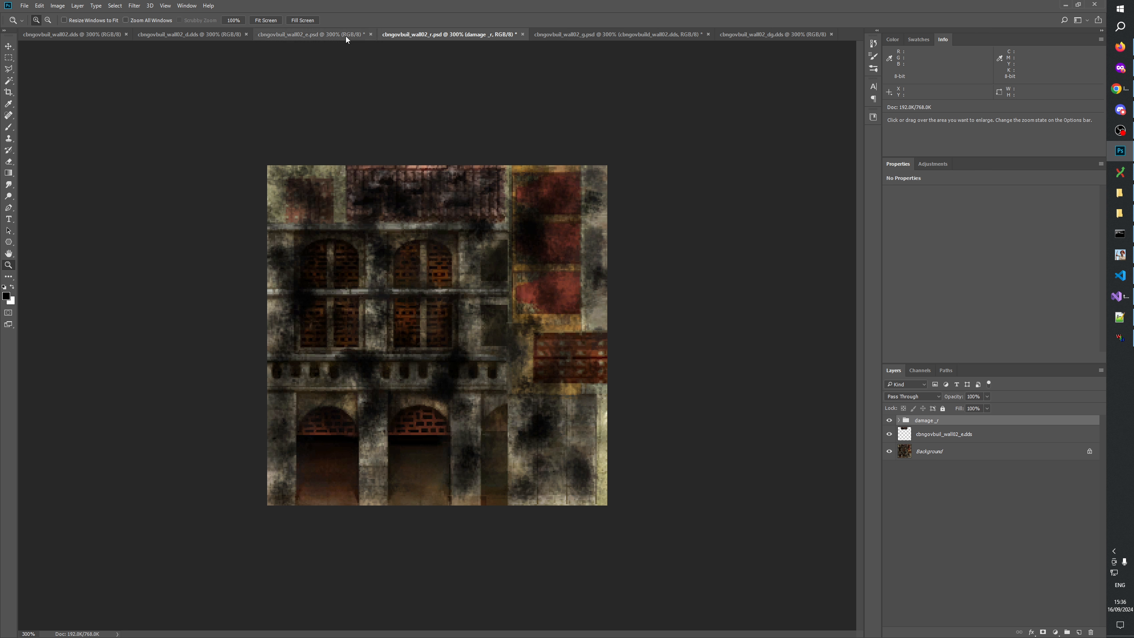
{"action": "left_click", "coordinate": [332, 35]}
{"action": "left_click", "coordinate": [211, 37]}
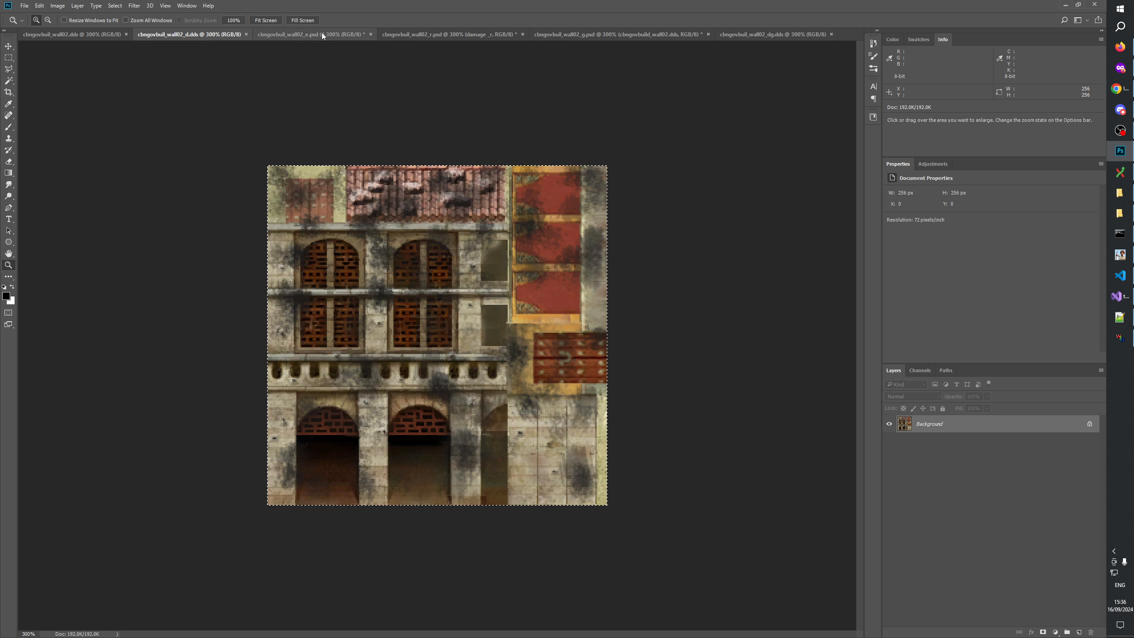
{"action": "left_click", "coordinate": [355, 34]}
{"action": "left_click", "coordinate": [434, 35]}
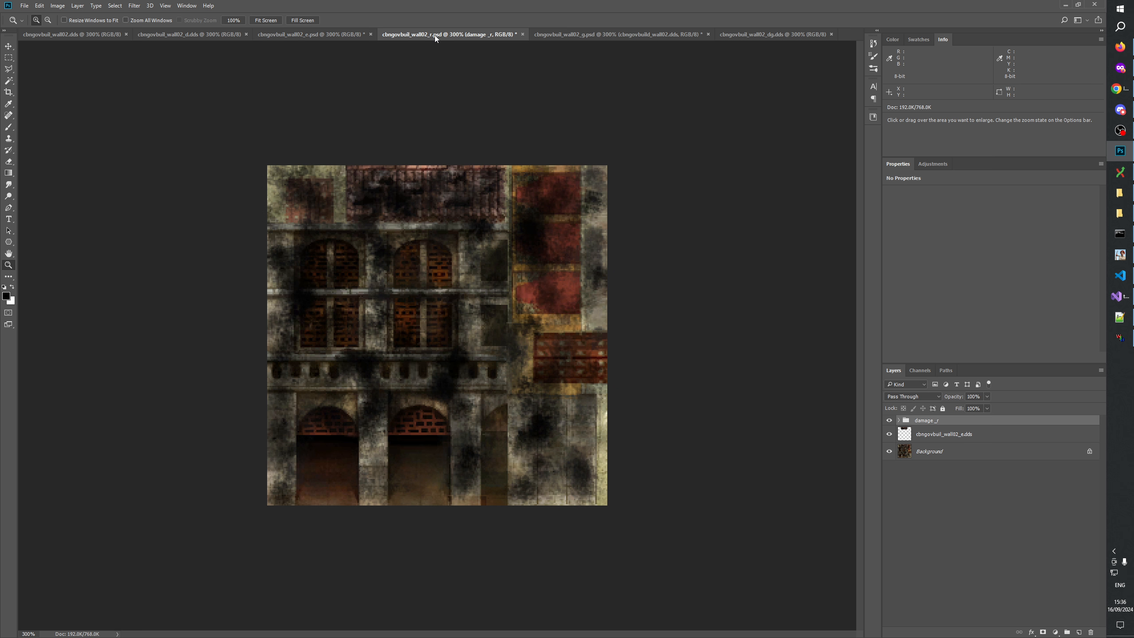
{"action": "left_click", "coordinate": [193, 34]}
{"action": "left_click", "coordinate": [297, 35]}
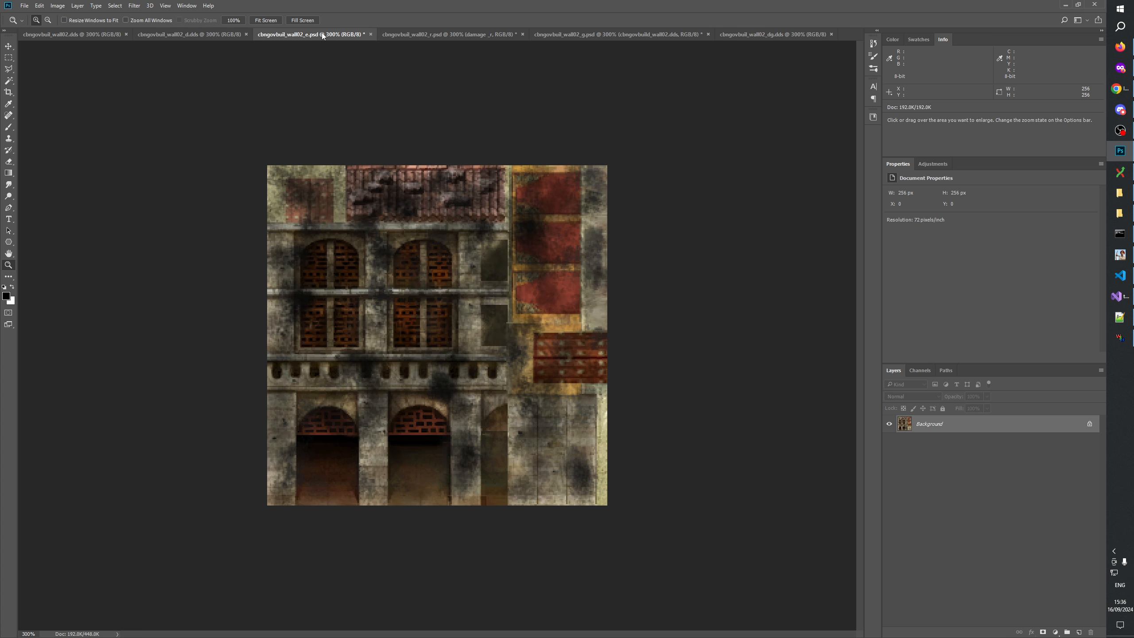
{"action": "left_click", "coordinate": [425, 35]}
{"action": "left_click", "coordinate": [196, 34]}
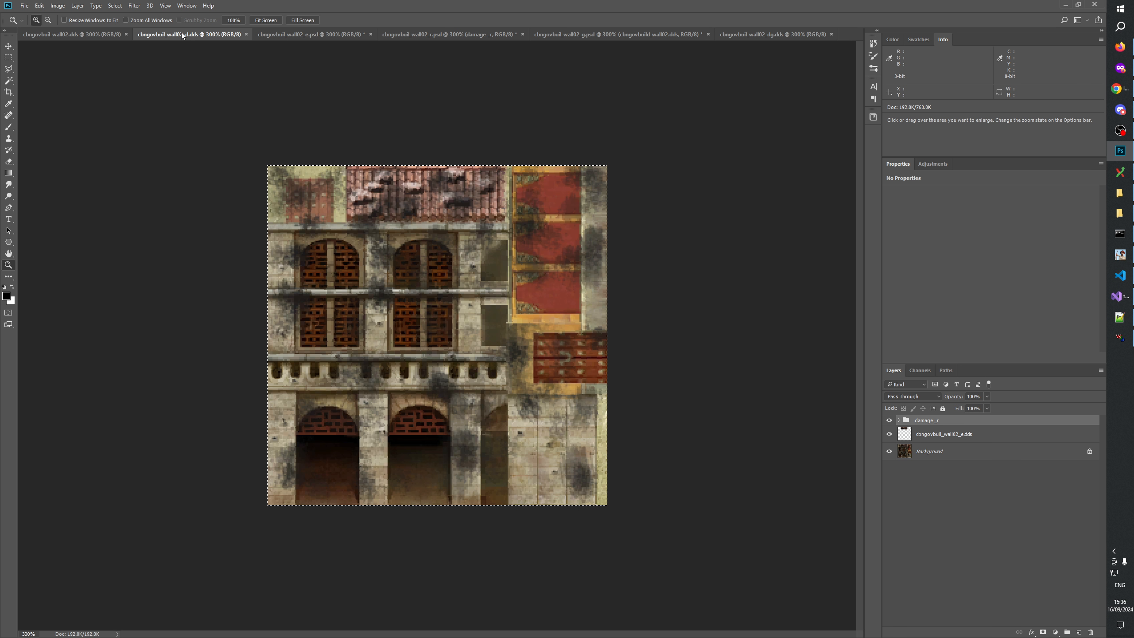
{"action": "left_click", "coordinate": [302, 33]}
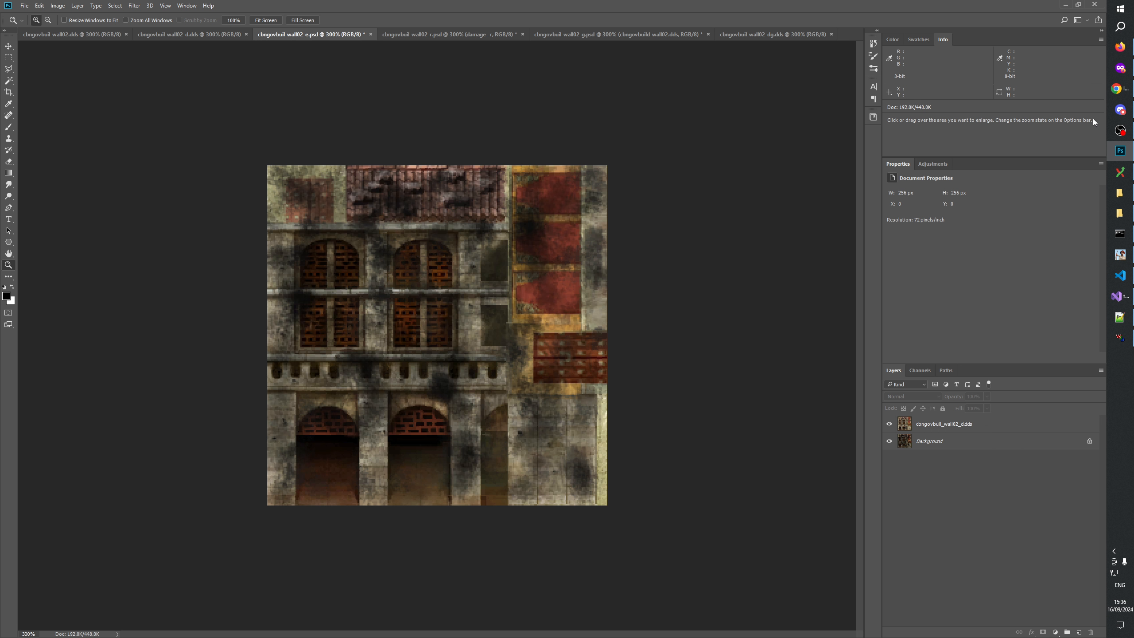
Open cbngovbuil_wall01_e.psd from the GenerateMip folder as a reference document.
{"action": "left_click", "coordinate": [1120, 213]}
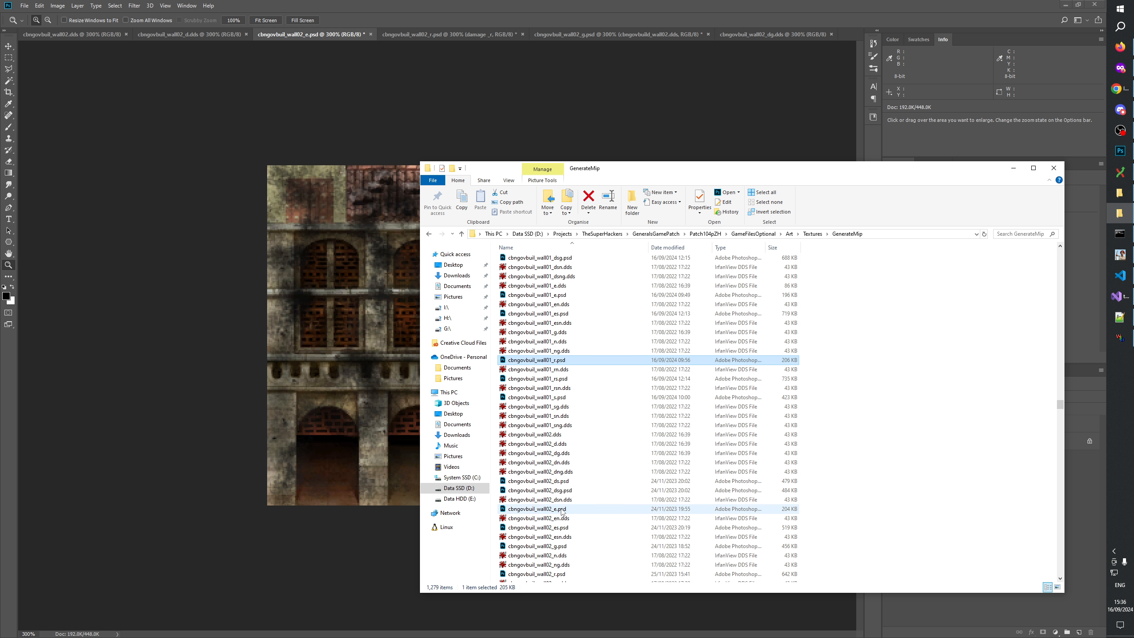
{"action": "left_click_drag", "start_coordinate": [564, 509], "coordinate": [849, 32]}
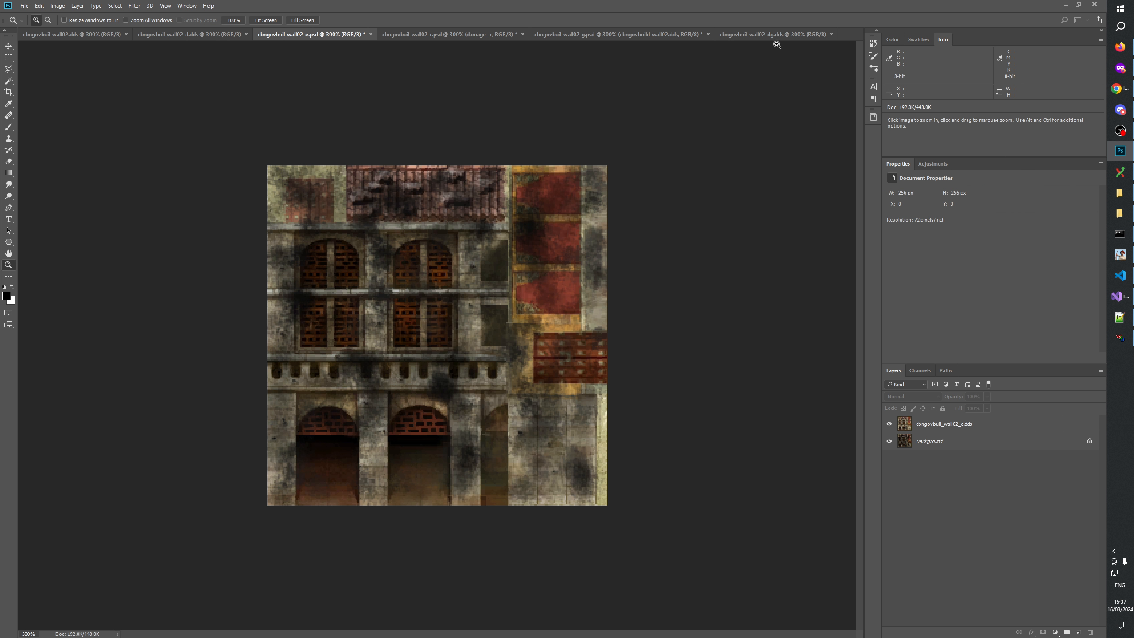
{"action": "key", "text": "alt+Tab"}
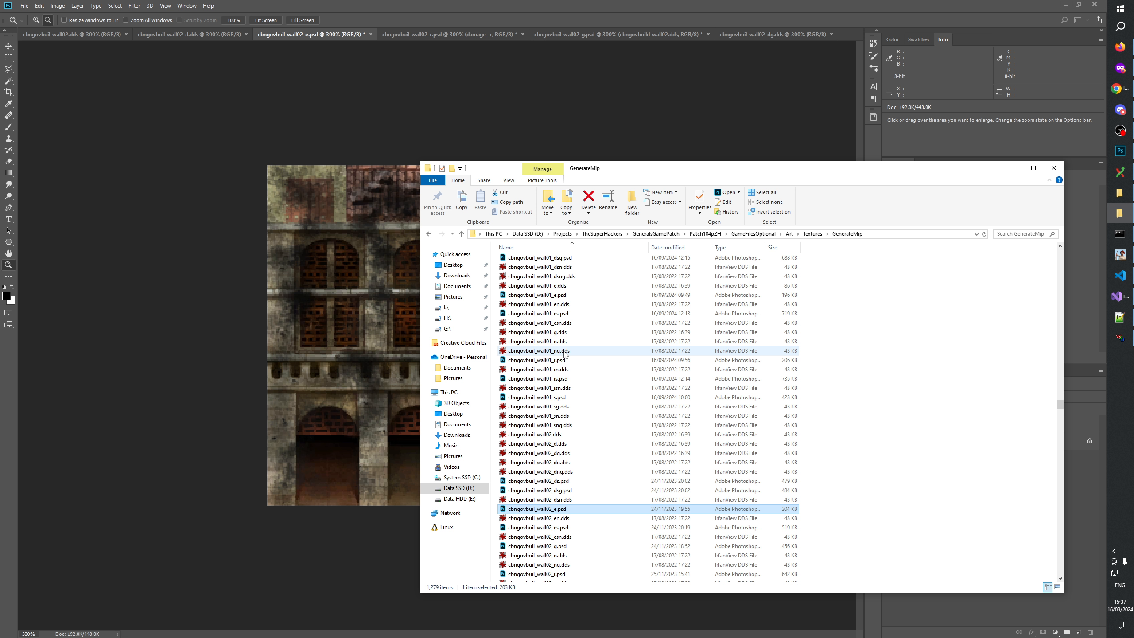
{"action": "left_click_drag", "start_coordinate": [554, 296], "coordinate": [852, 31]}
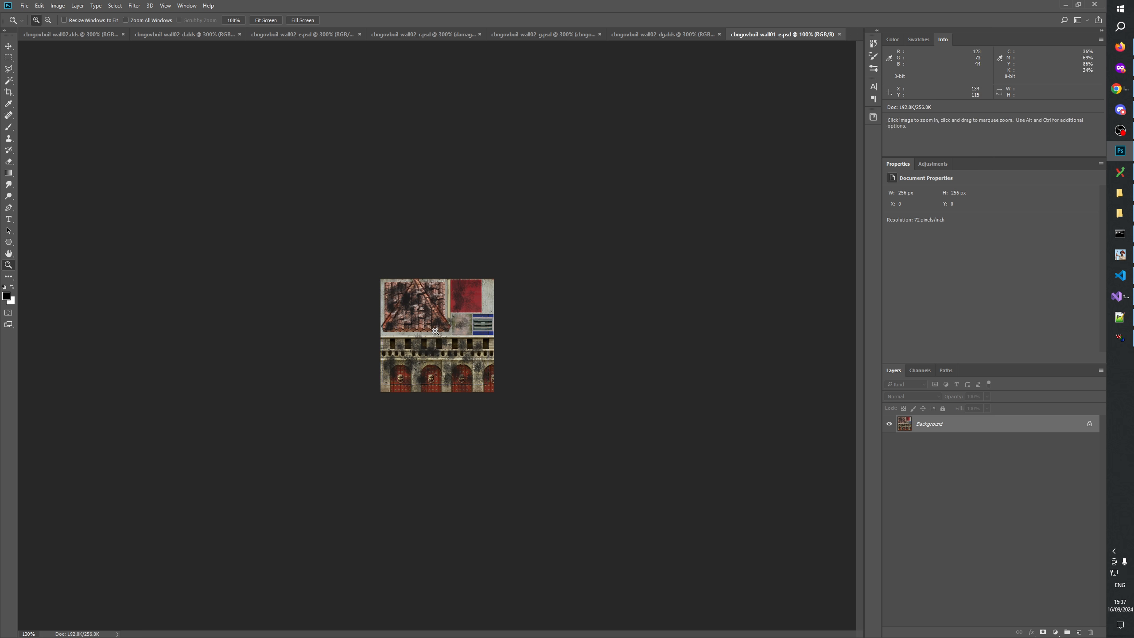
{"action": "left_click", "coordinate": [493, 316]}
{"action": "left_click", "coordinate": [494, 316]}
{"action": "left_click", "coordinate": [493, 317]}
Compare the damage in cbngovbuil_wall02_e.psd with the cbngovbuil_wall01_e.psd reference at 300% zoom.
{"action": "left_click", "coordinate": [304, 34]}
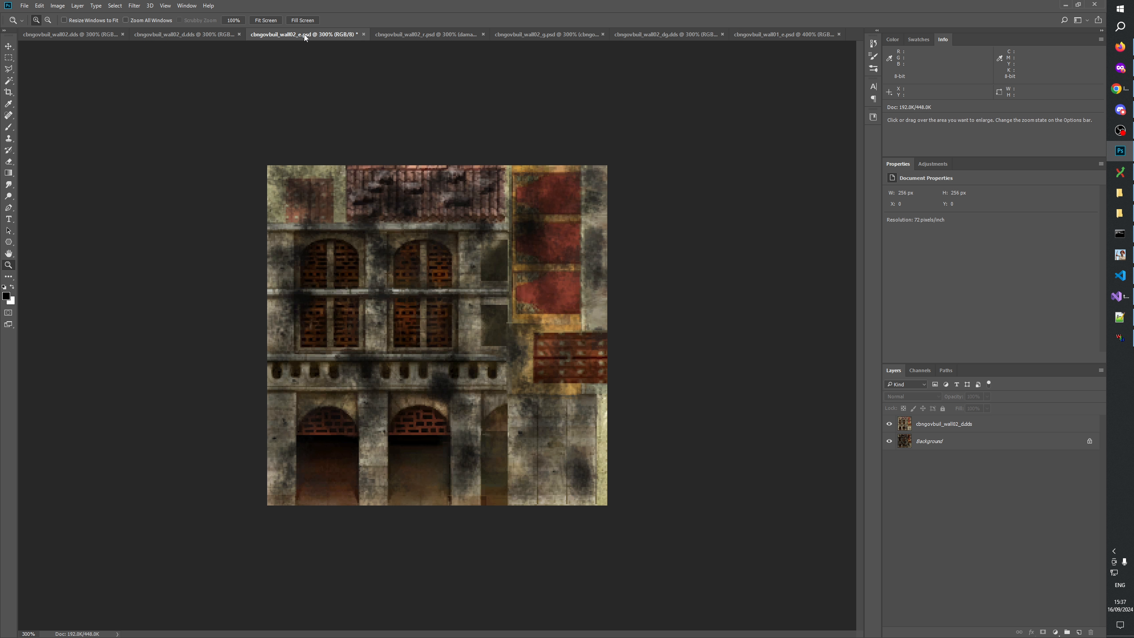
{"action": "left_click", "coordinate": [786, 35]}
{"action": "right_click", "coordinate": [434, 321]}
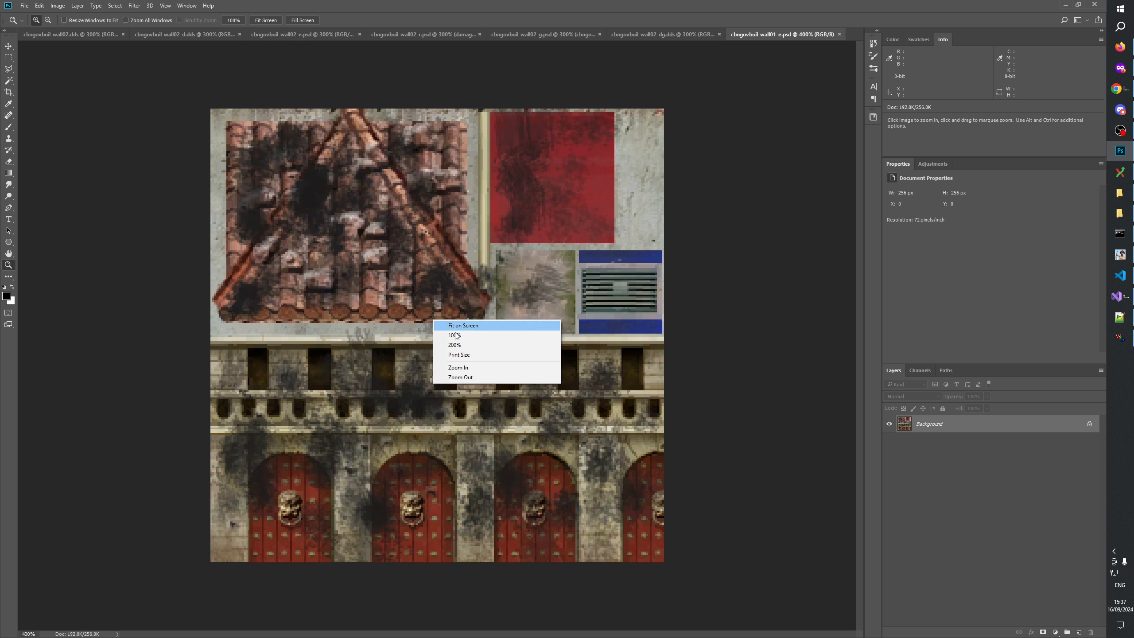
{"action": "left_click", "coordinate": [460, 377]}
{"action": "left_click", "coordinate": [318, 35]}
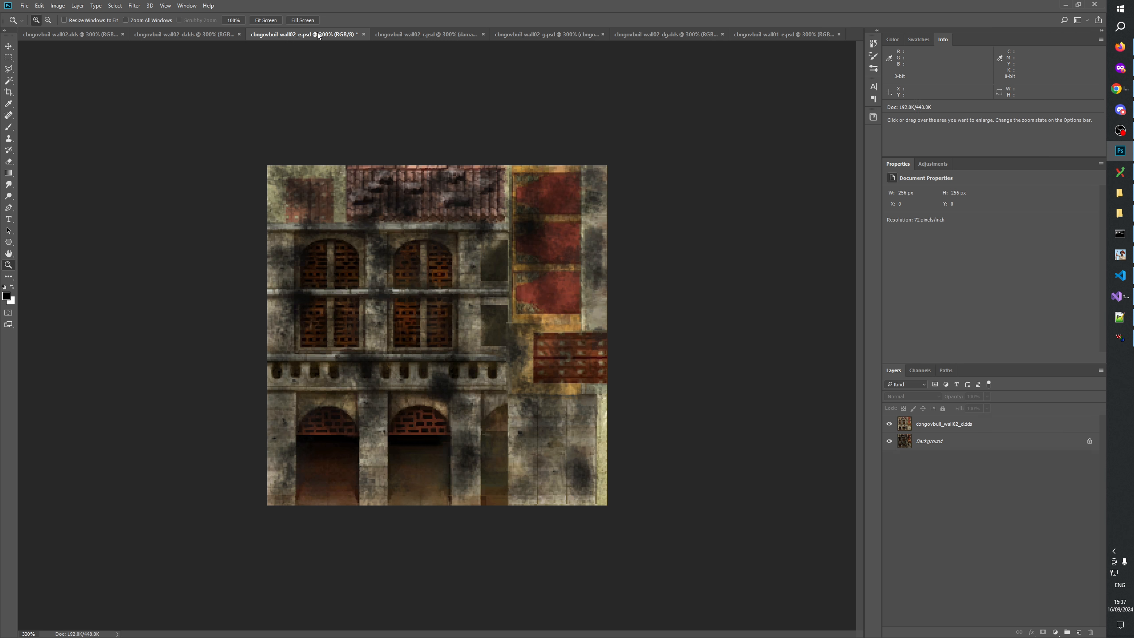
{"action": "left_click", "coordinate": [819, 35]}
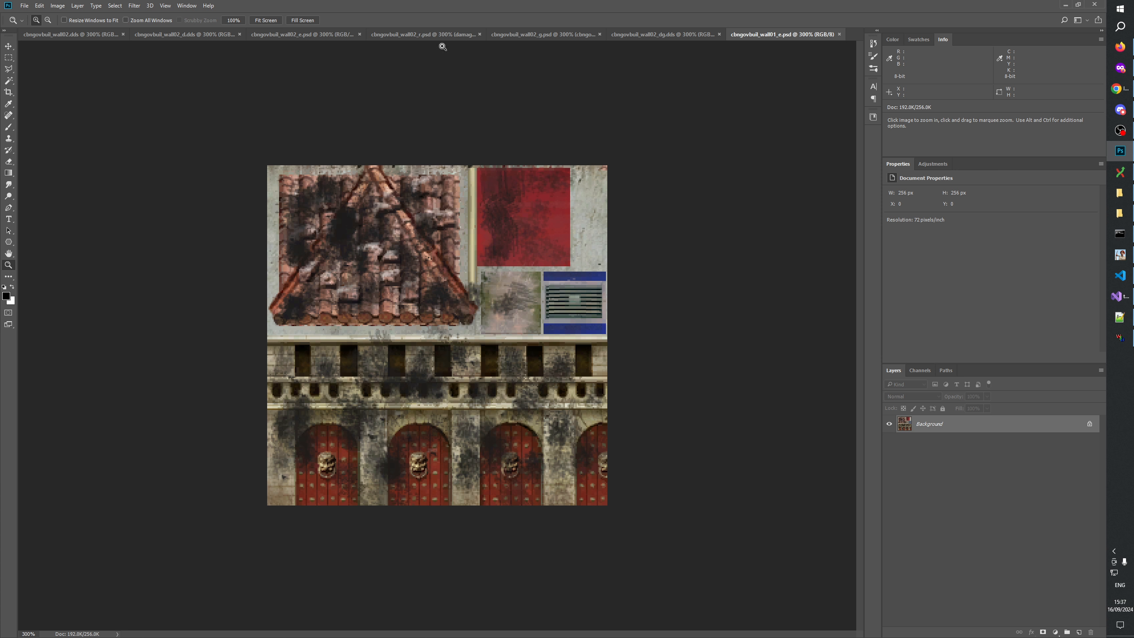
{"action": "left_click", "coordinate": [303, 35]}
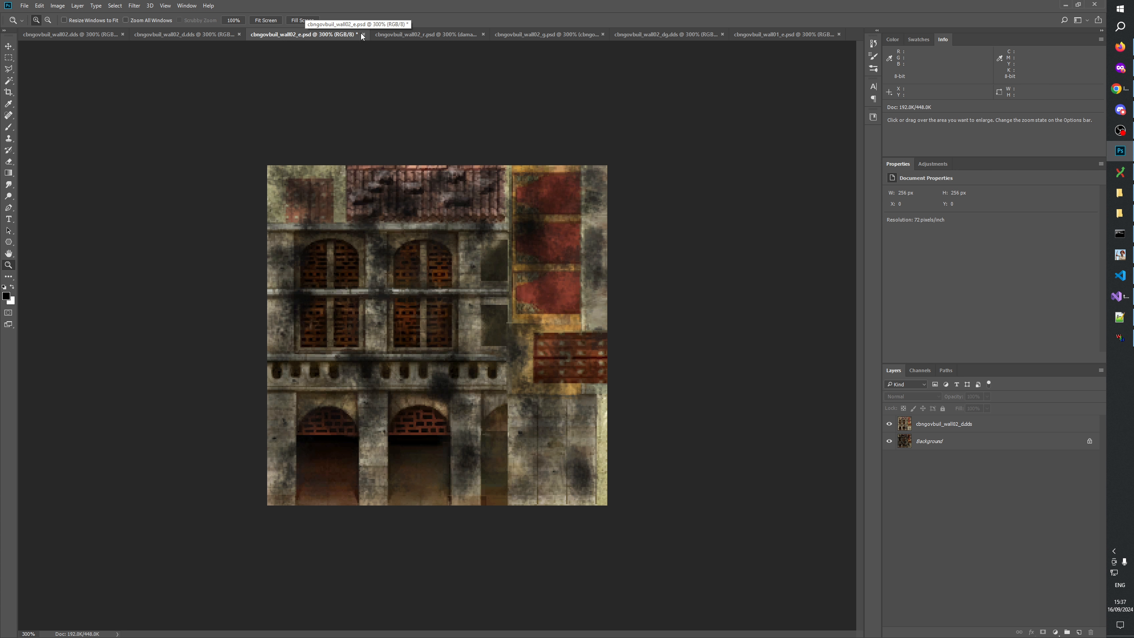
{"action": "left_click", "coordinate": [410, 34]}
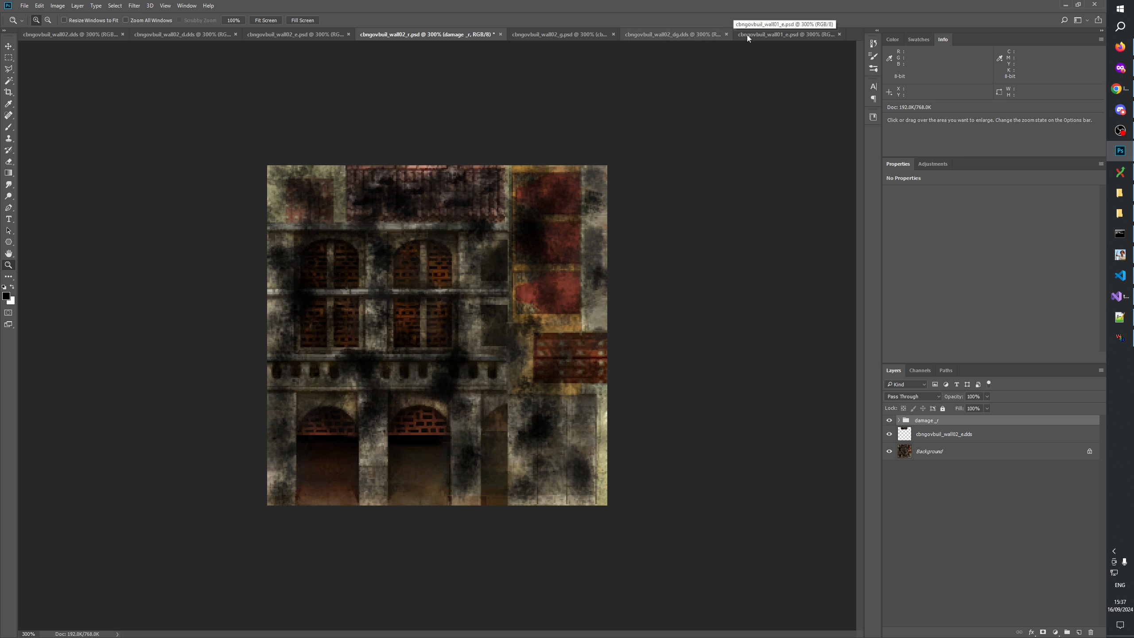
{"action": "left_click", "coordinate": [759, 35]}
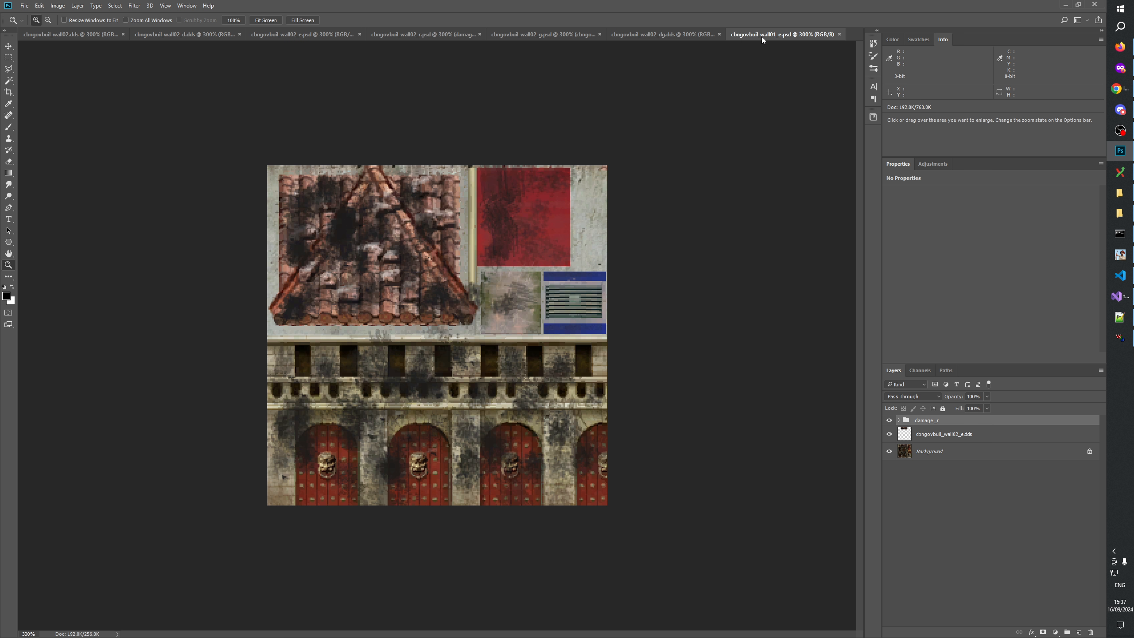
{"action": "left_click", "coordinate": [340, 35]}
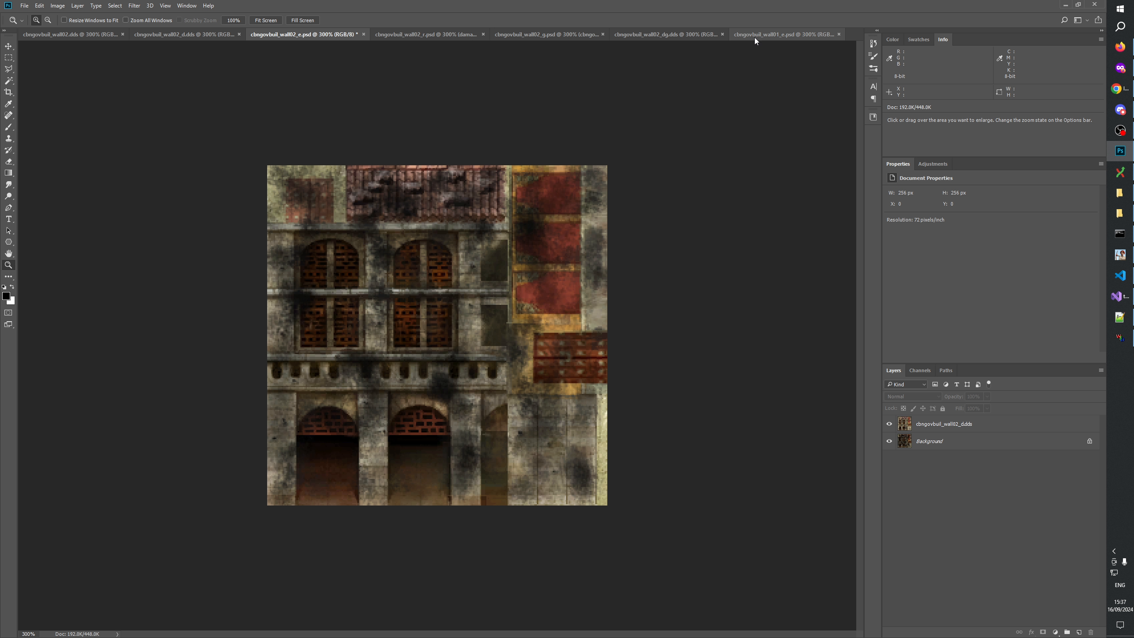
Toggle the layer directly beneath the damage_r group in cbngovbuil_wall02_r.psd to examine its contribution.
{"action": "left_click", "coordinate": [433, 34]}
{"action": "left_click", "coordinate": [939, 492]}
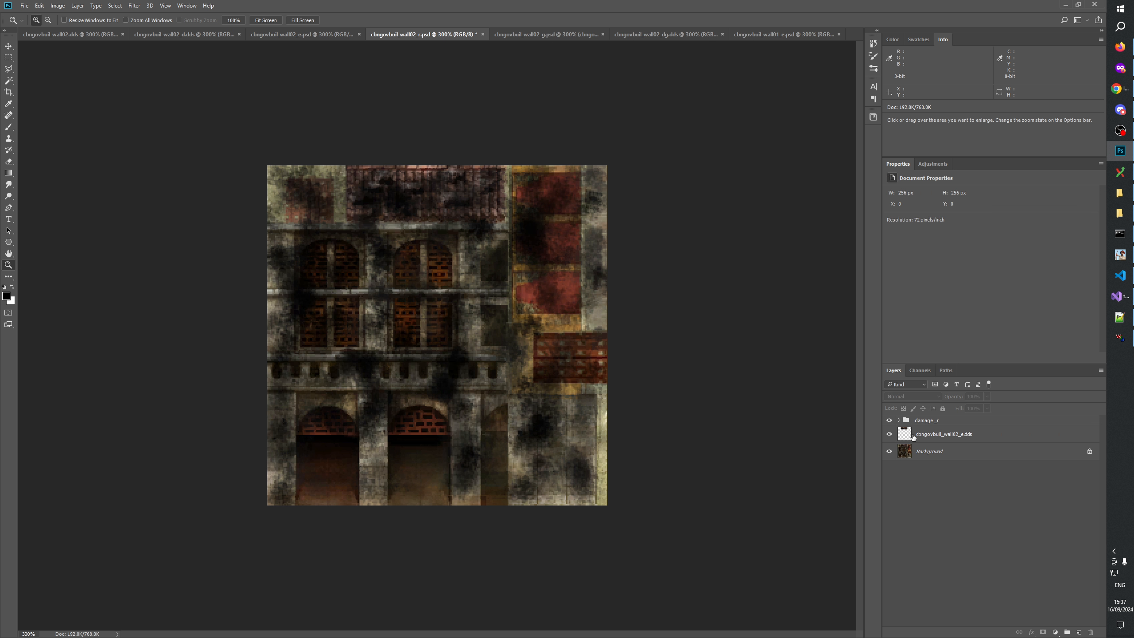
{"action": "left_click", "coordinate": [889, 435]}
{"action": "left_click", "coordinate": [889, 435]}
{"action": "left_click", "coordinate": [889, 435]}
{"action": "left_click", "coordinate": [889, 435]}
{"action": "left_click", "coordinate": [888, 435]}
{"action": "left_click", "coordinate": [888, 435]}
Toggle the damage_r group's visibility and compare cbngovbuil_wall02_r.psd with cbngovbuil_wall02_e.psd.
{"action": "left_click", "coordinate": [309, 35]}
{"action": "left_click", "coordinate": [443, 35]}
{"action": "left_click", "coordinate": [889, 420]}
{"action": "left_click", "coordinate": [888, 421]}
{"action": "left_click", "coordinate": [311, 33]}
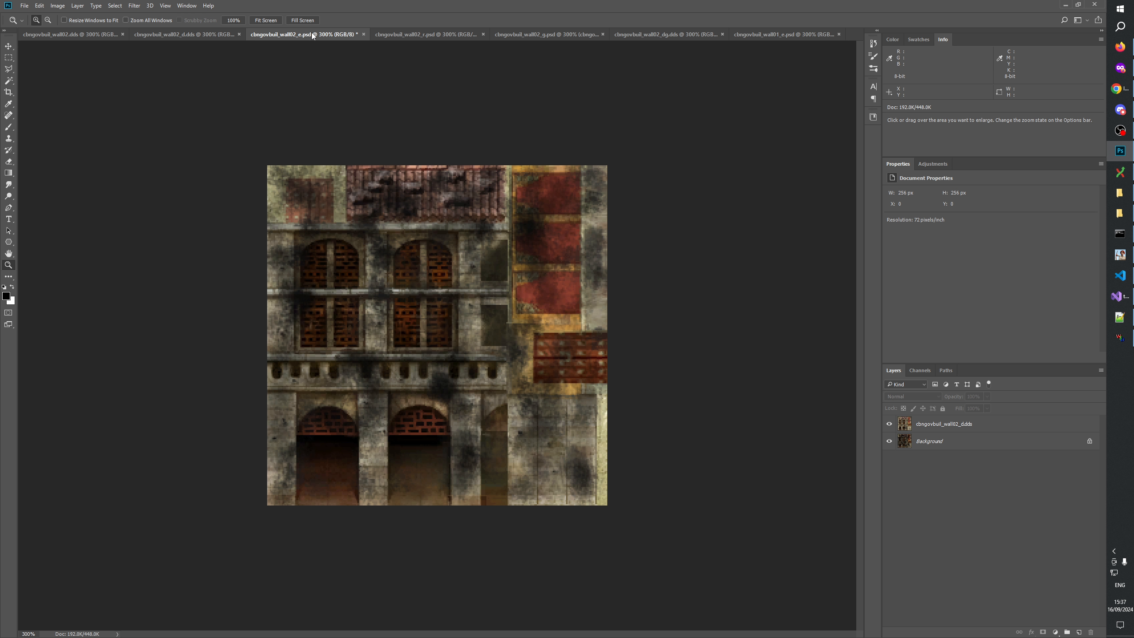
{"action": "left_click", "coordinate": [404, 35]}
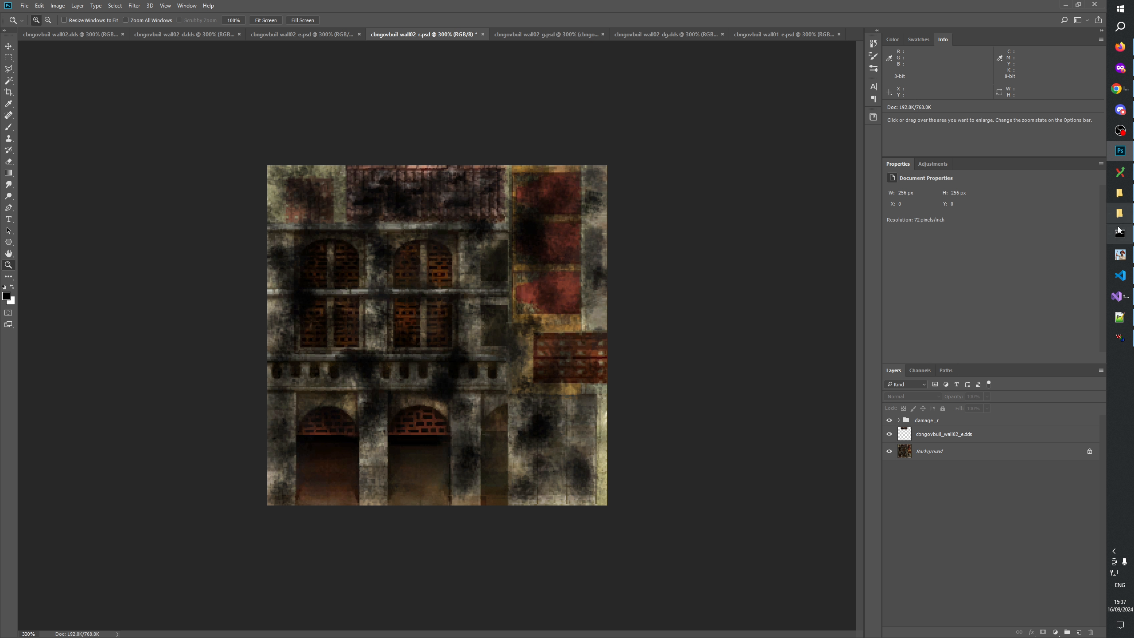
Open cbngovbuil_wall01_r.psd from the GenerateMip folder as a reference, viewed at 300%.
{"action": "left_click", "coordinate": [1120, 213]}
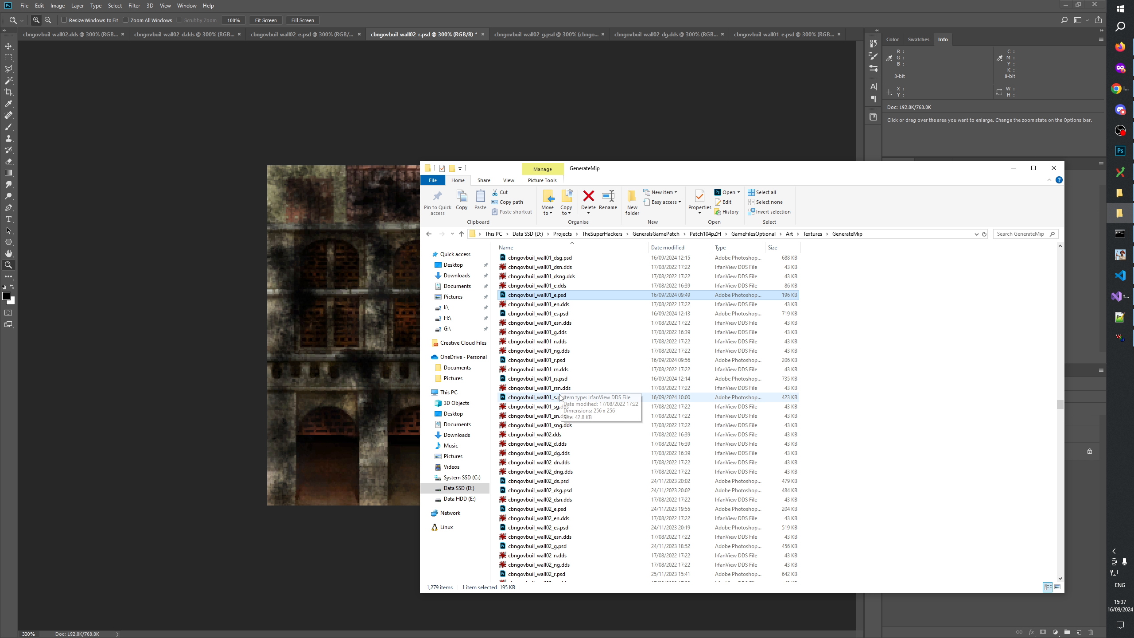
{"action": "left_click_drag", "start_coordinate": [554, 359], "coordinate": [853, 37]}
{"action": "left_click", "coordinate": [415, 358]}
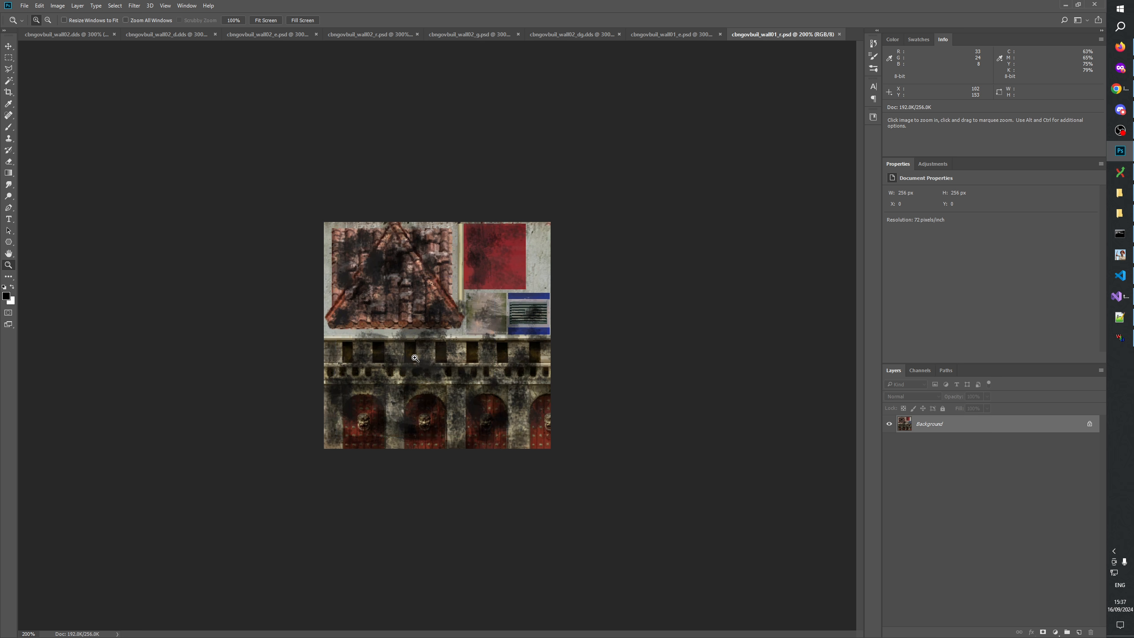
{"action": "key", "text": "ctrl+plus"}
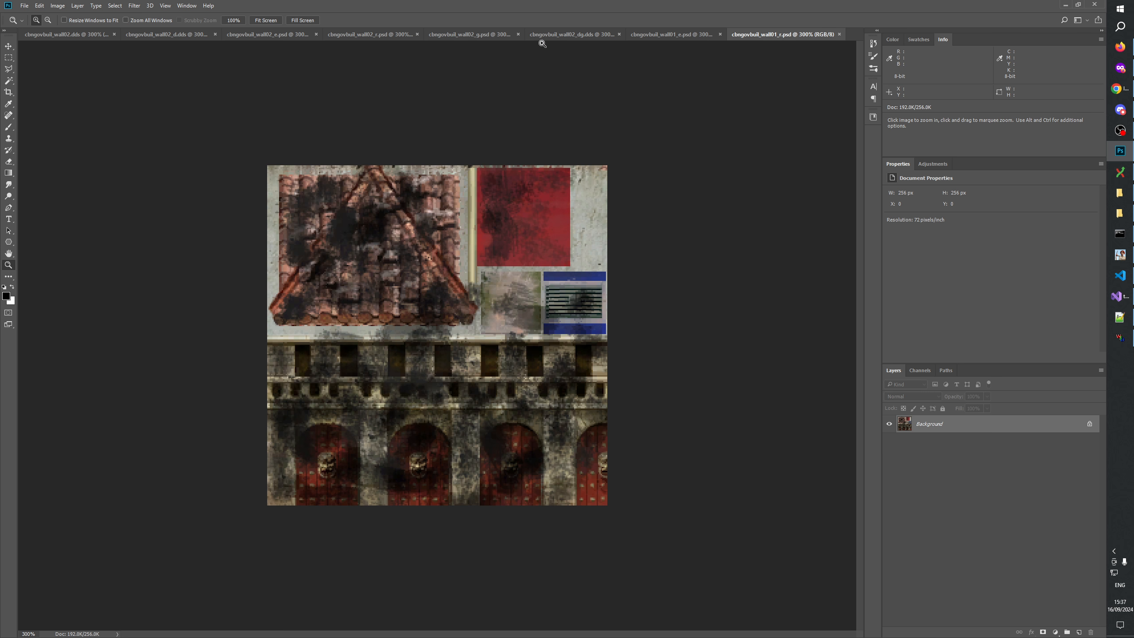
Compare the damage in cbngovbuil_wall02_r.psd with the cbngovbuil_wall01_r.psd reference at matching zoom.
{"action": "left_click", "coordinate": [365, 35]}
{"action": "left_click", "coordinate": [797, 34]}
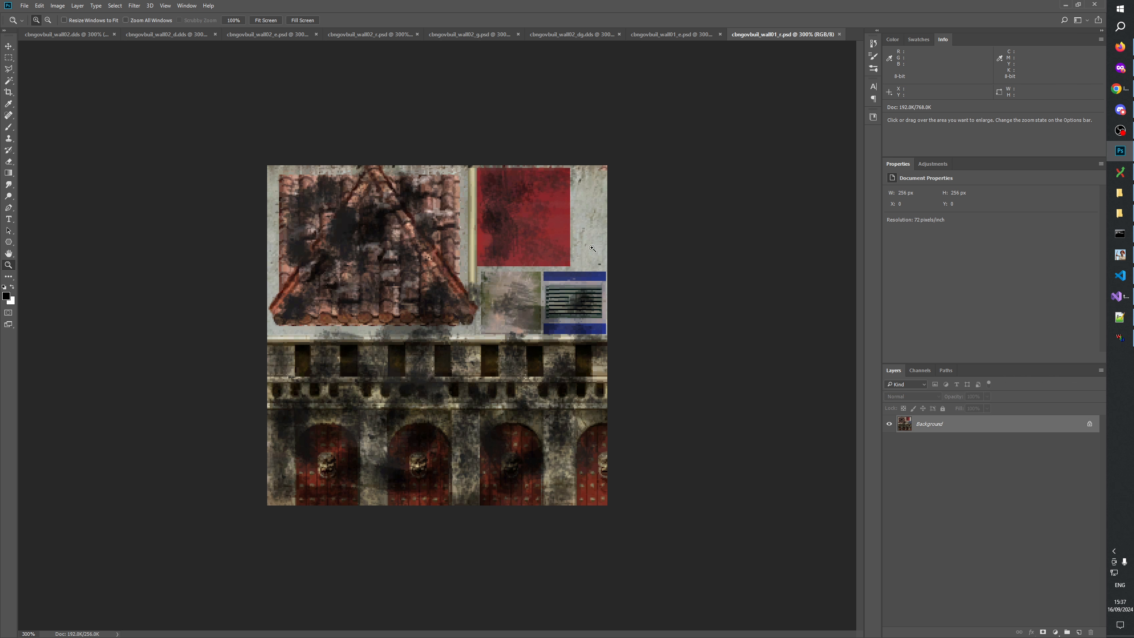
{"action": "left_click", "coordinate": [543, 277]}
{"action": "left_click", "coordinate": [381, 35]}
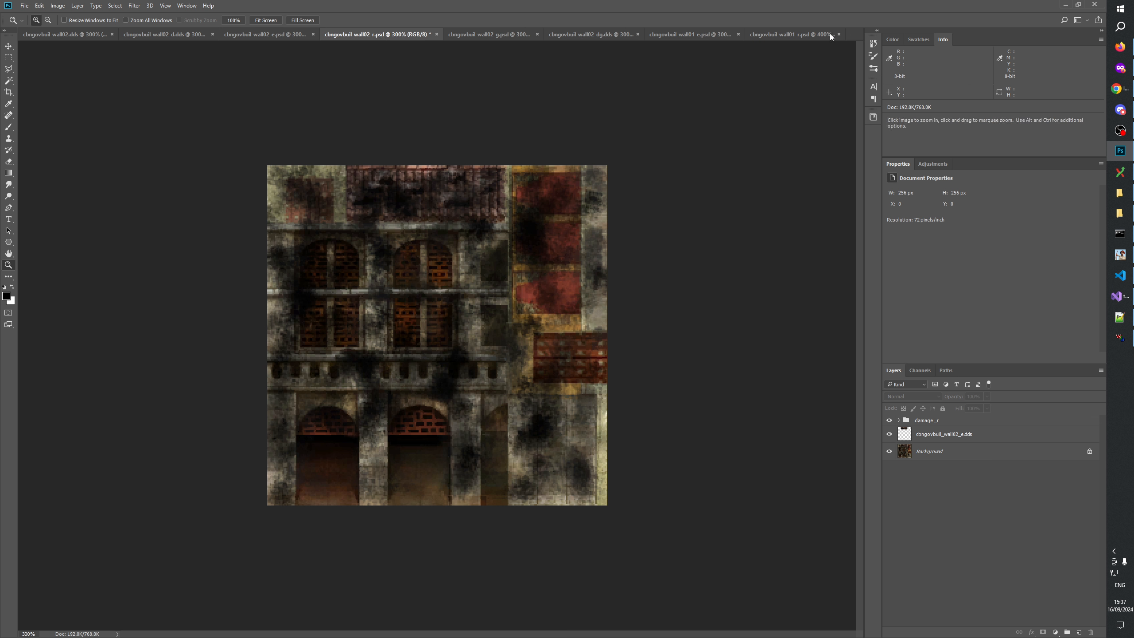
{"action": "left_click", "coordinate": [791, 34]}
{"action": "right_click", "coordinate": [470, 283]}
{"action": "left_click", "coordinate": [507, 340]}
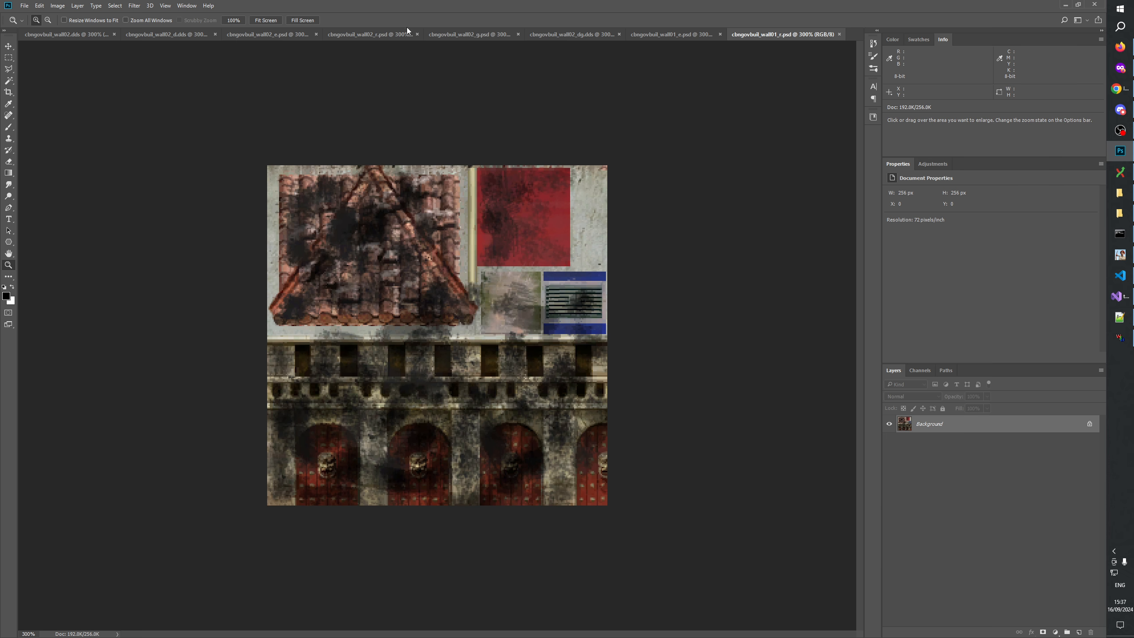
Hide the damage_r group in cbngovbuil_wall02_r.psd and compare the texture with cbngovbuil_wall01_r.psd.
{"action": "left_click", "coordinate": [391, 35]}
{"action": "left_click", "coordinate": [791, 33]}
{"action": "left_click", "coordinate": [393, 35]}
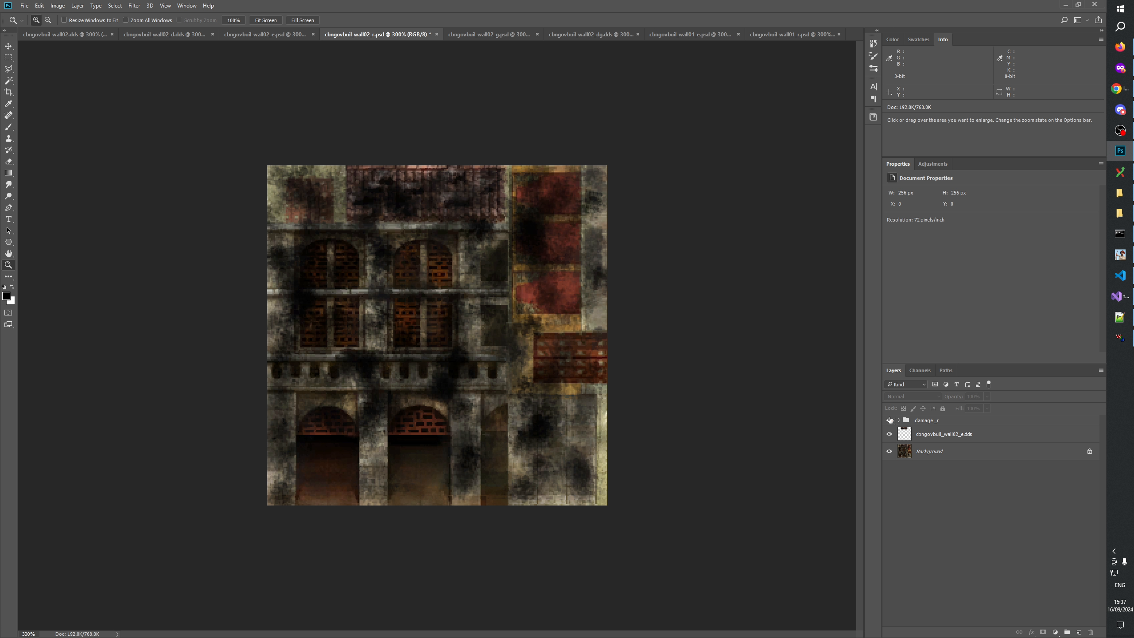
{"action": "left_click", "coordinate": [806, 36]}
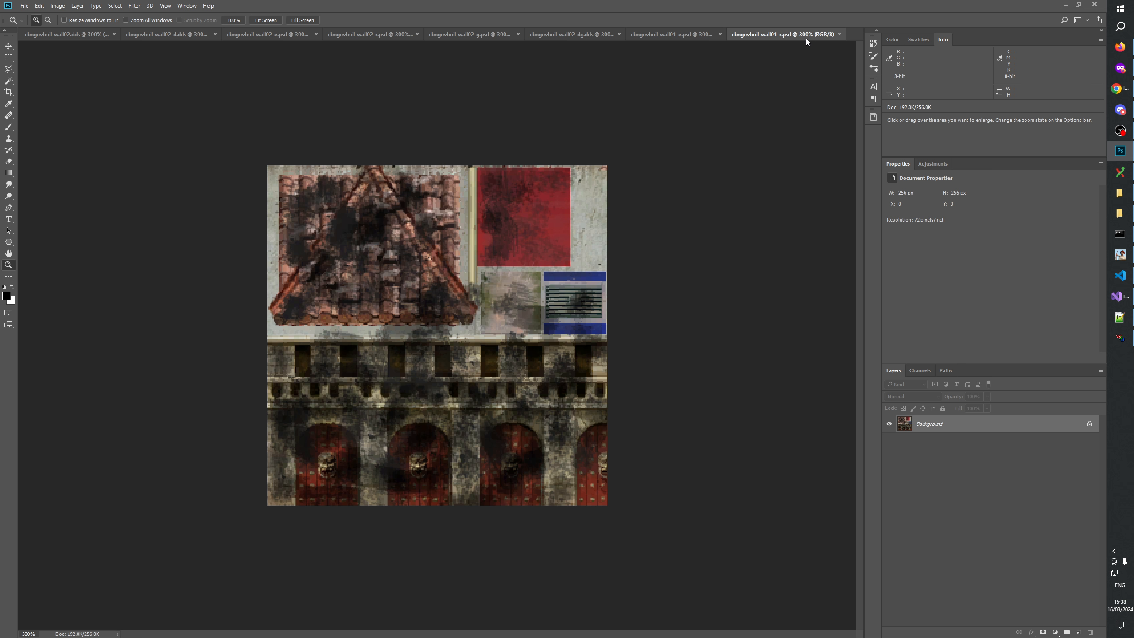
{"action": "left_click", "coordinate": [362, 36]}
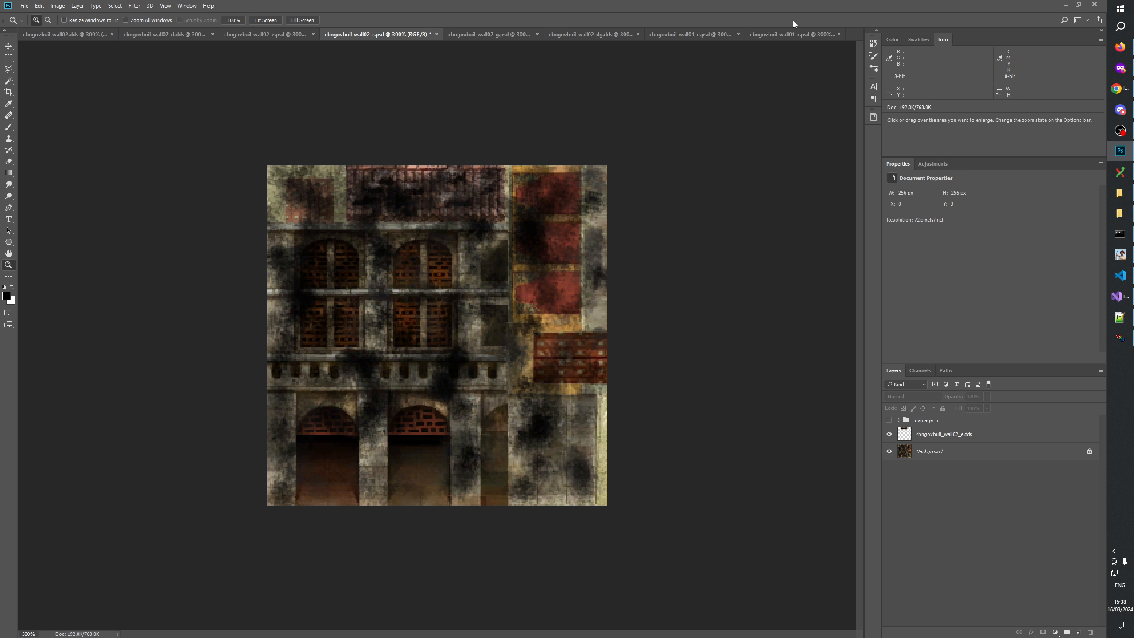
{"action": "left_click", "coordinate": [794, 34]}
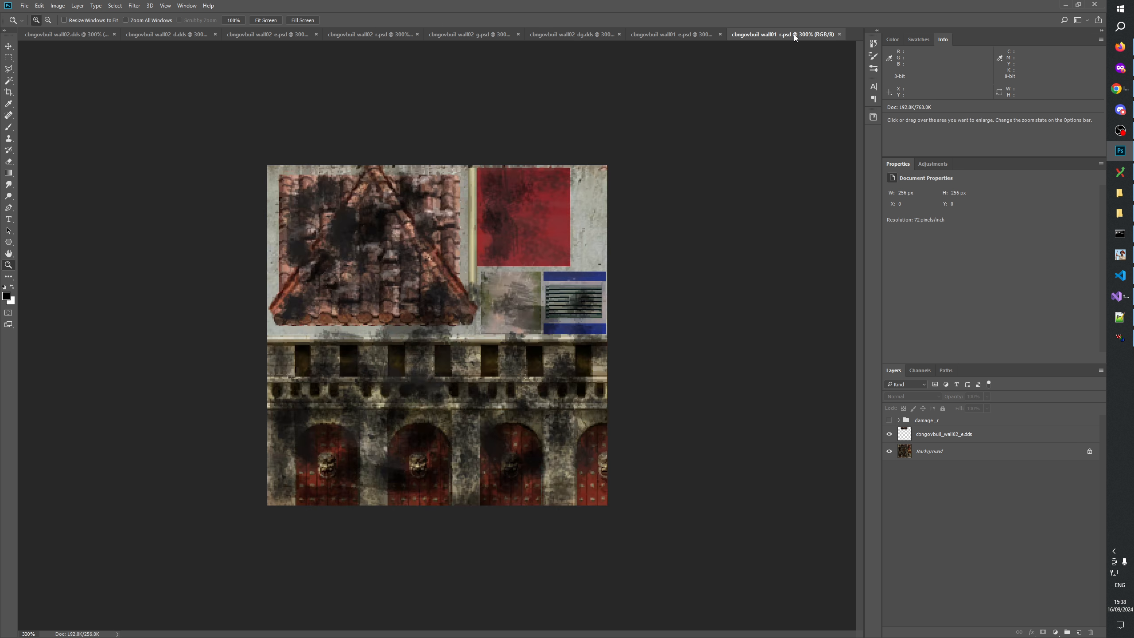
{"action": "left_click", "coordinate": [390, 34]}
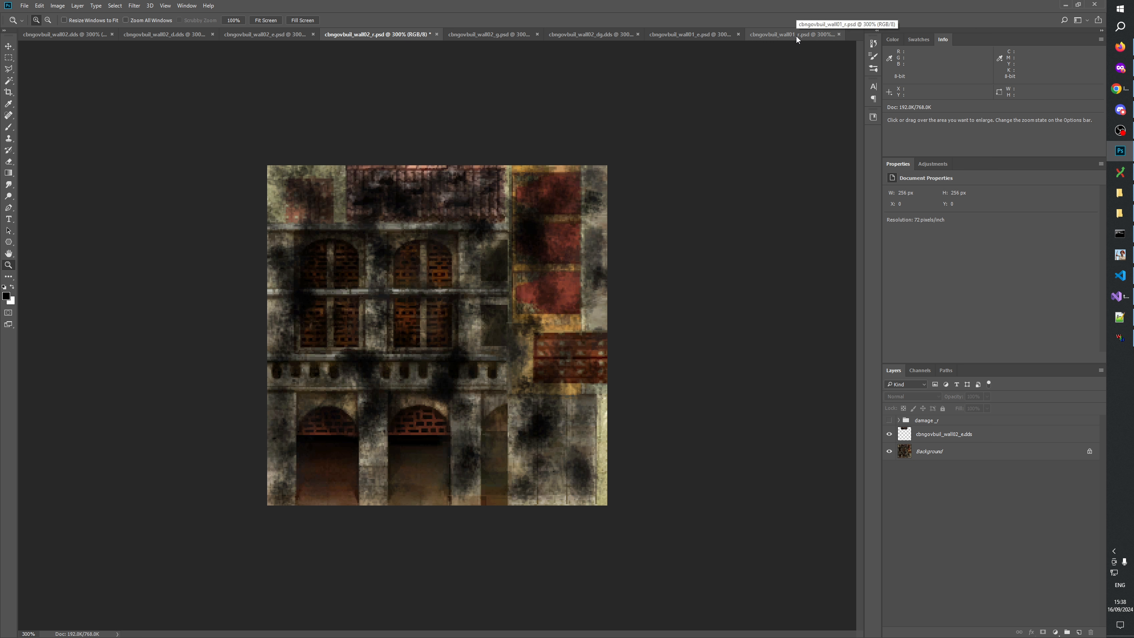
Compare the damage darkness in cbngovbuil_wall02_r.psd with the cbngovbuil_wall01_r.psd reference.
{"action": "left_click", "coordinate": [796, 35]}
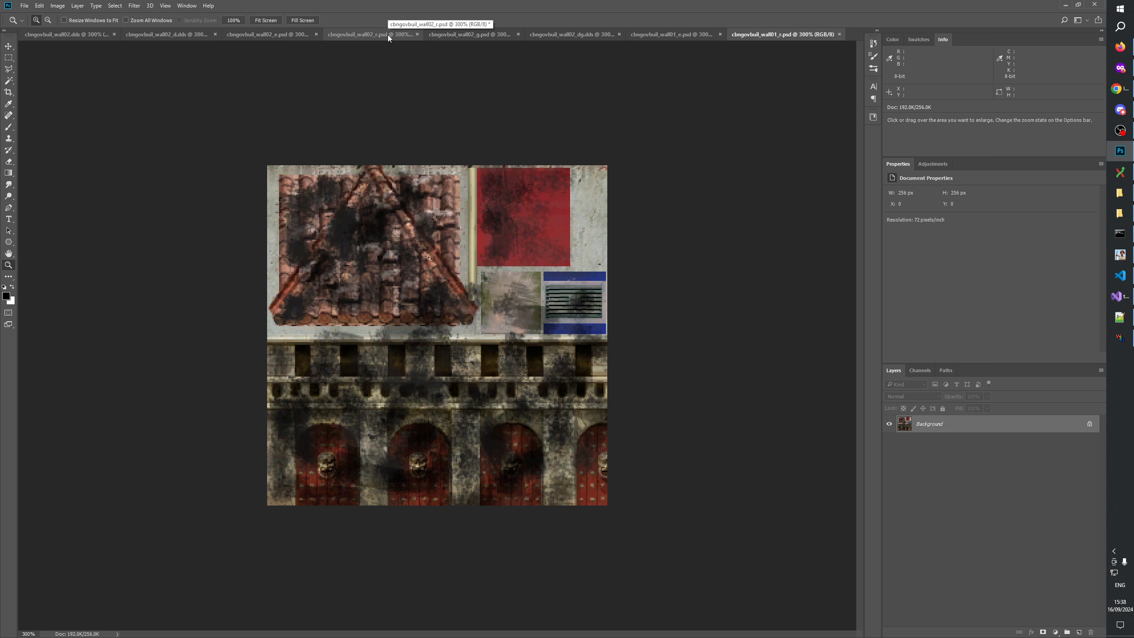
{"action": "left_click", "coordinate": [388, 34]}
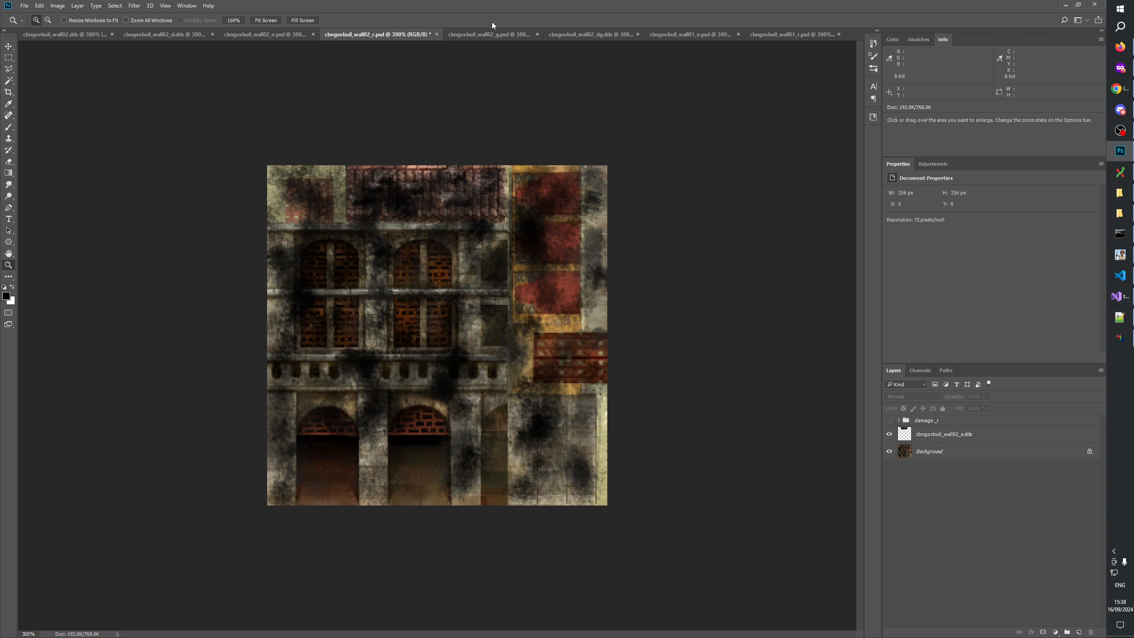
{"action": "left_click", "coordinate": [804, 33]}
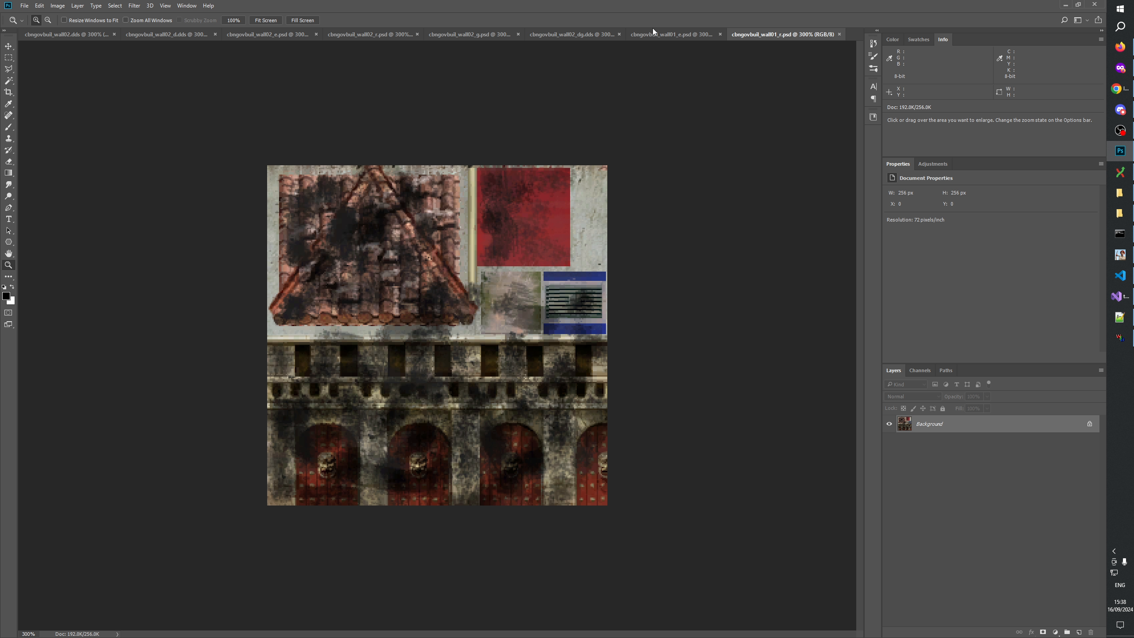
{"action": "left_click", "coordinate": [391, 34]}
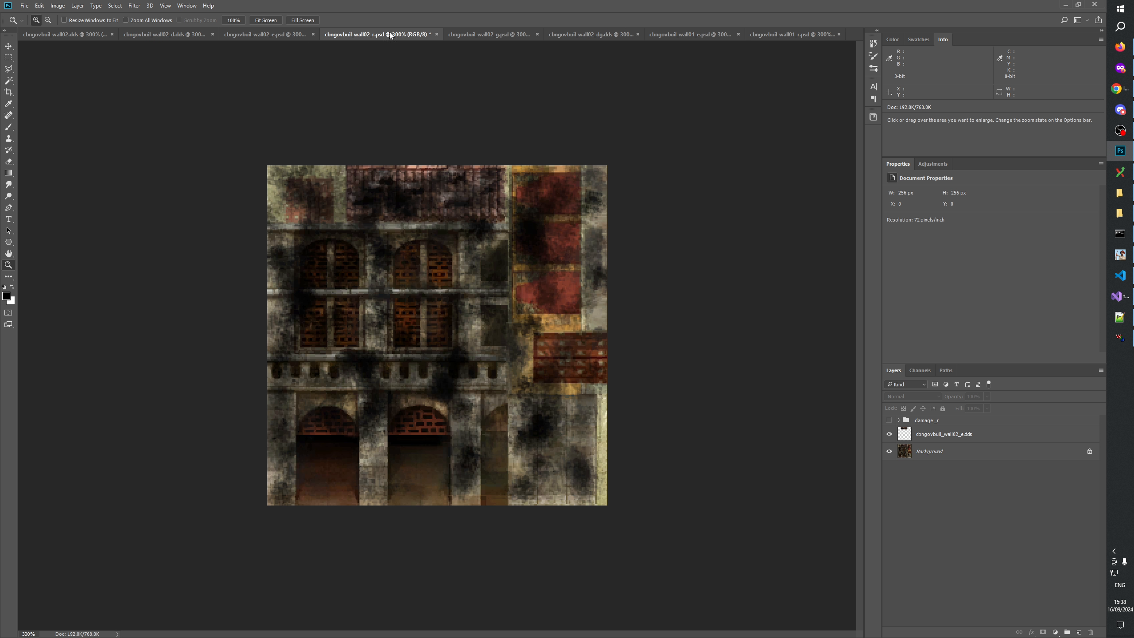
{"action": "left_click", "coordinate": [889, 421]}
{"action": "left_click", "coordinate": [781, 37]}
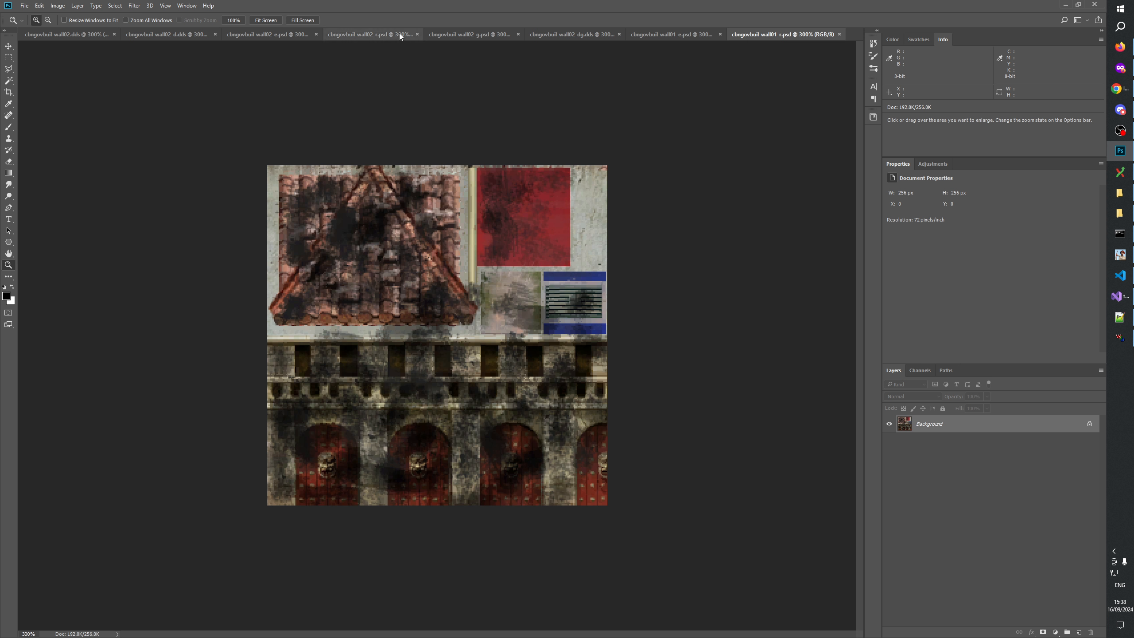
{"action": "left_click", "coordinate": [383, 34]}
Compare cbngovbuil_wall02_r.psd with the cbngovbuil_wall02_e.psd and cbngovbuil_wall02_d.dds versions.
{"action": "left_click", "coordinate": [268, 35]}
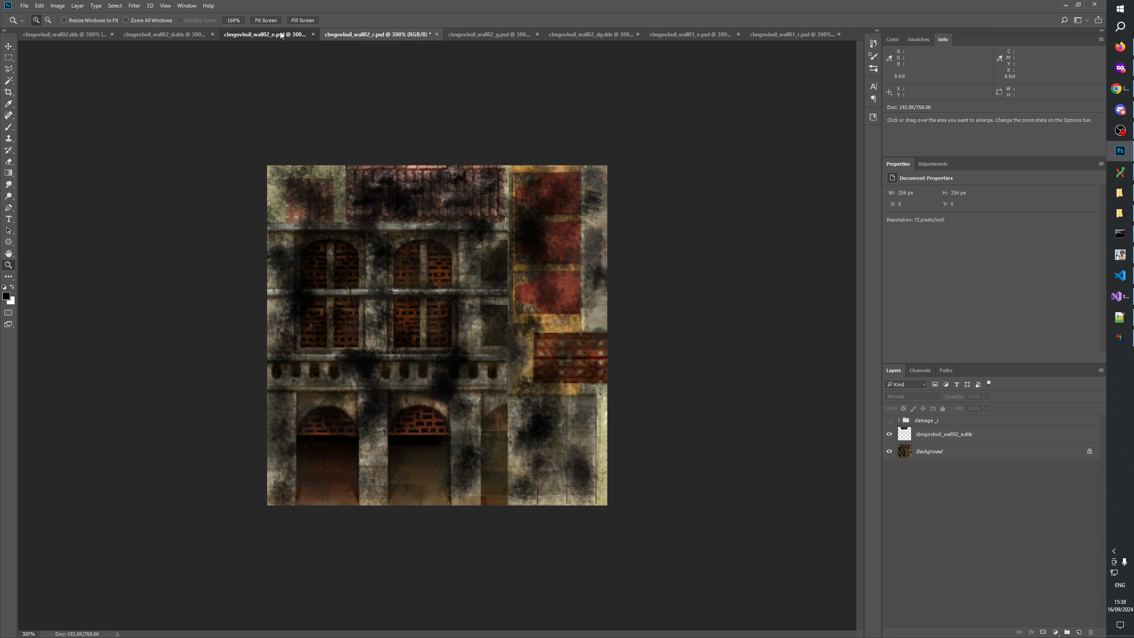
{"action": "left_click", "coordinate": [370, 36]}
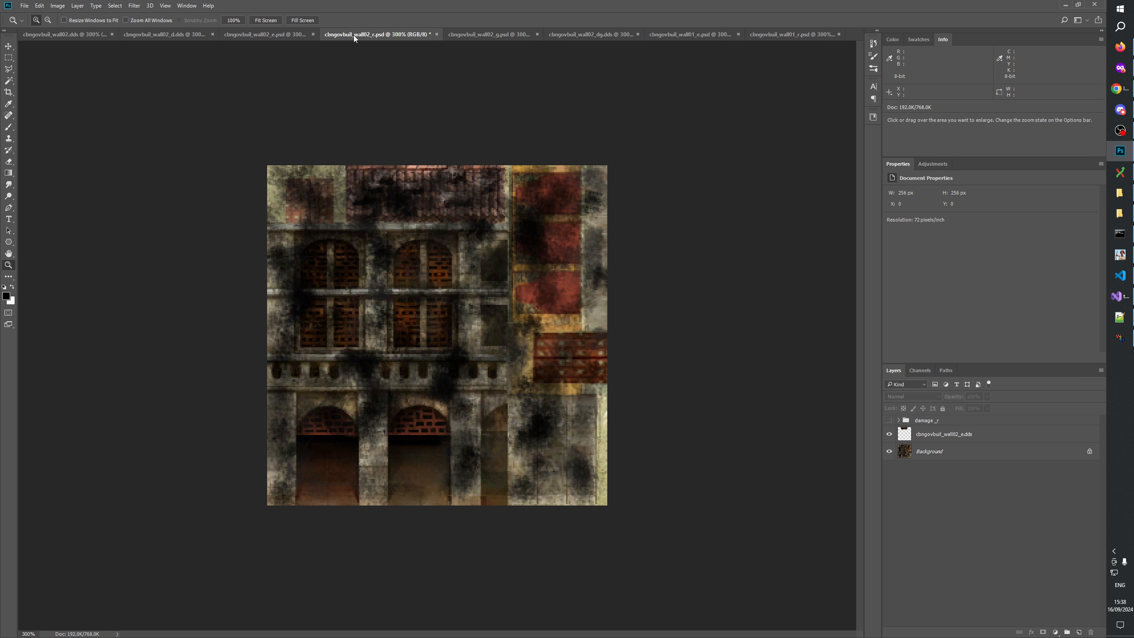
{"action": "left_click", "coordinate": [290, 35]}
{"action": "left_click", "coordinate": [172, 36]}
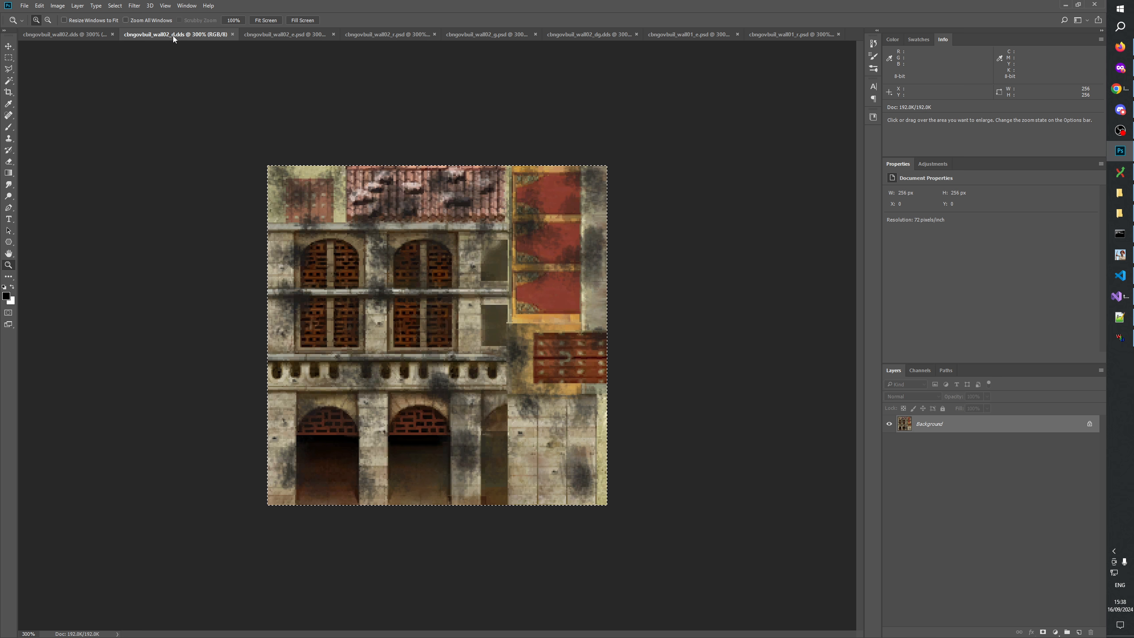
{"action": "left_click", "coordinate": [308, 33]}
{"action": "left_click", "coordinate": [372, 36]}
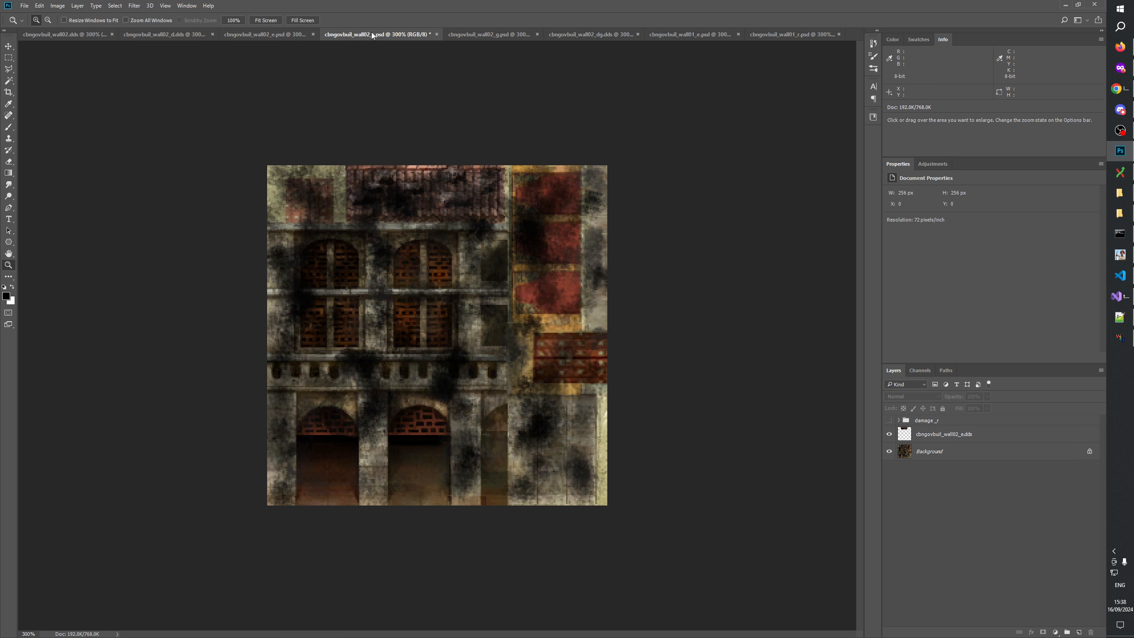
Compare cbngovbuil_wall02_r.psd with both the cbngovbuil_wall01_e.psd and cbngovbuil_wall01_r.psd references, returning the view to 300%.
{"action": "left_click", "coordinate": [778, 42]}
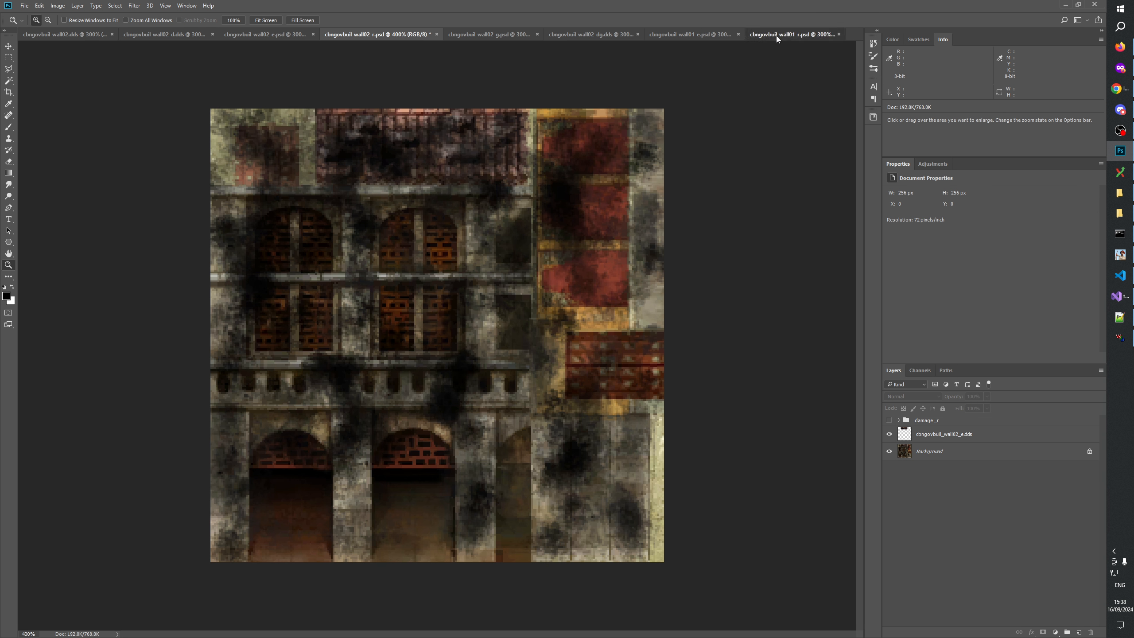
{"action": "left_click", "coordinate": [776, 35]}
{"action": "left_click", "coordinate": [675, 35]}
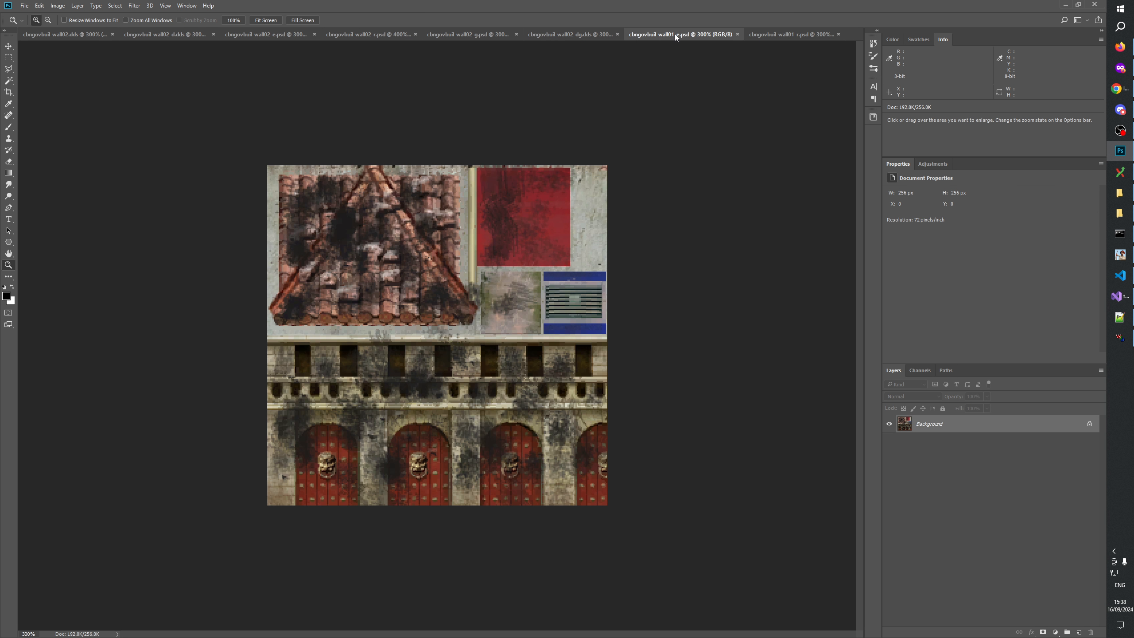
{"action": "left_click", "coordinate": [776, 33]}
{"action": "left_click", "coordinate": [378, 35]}
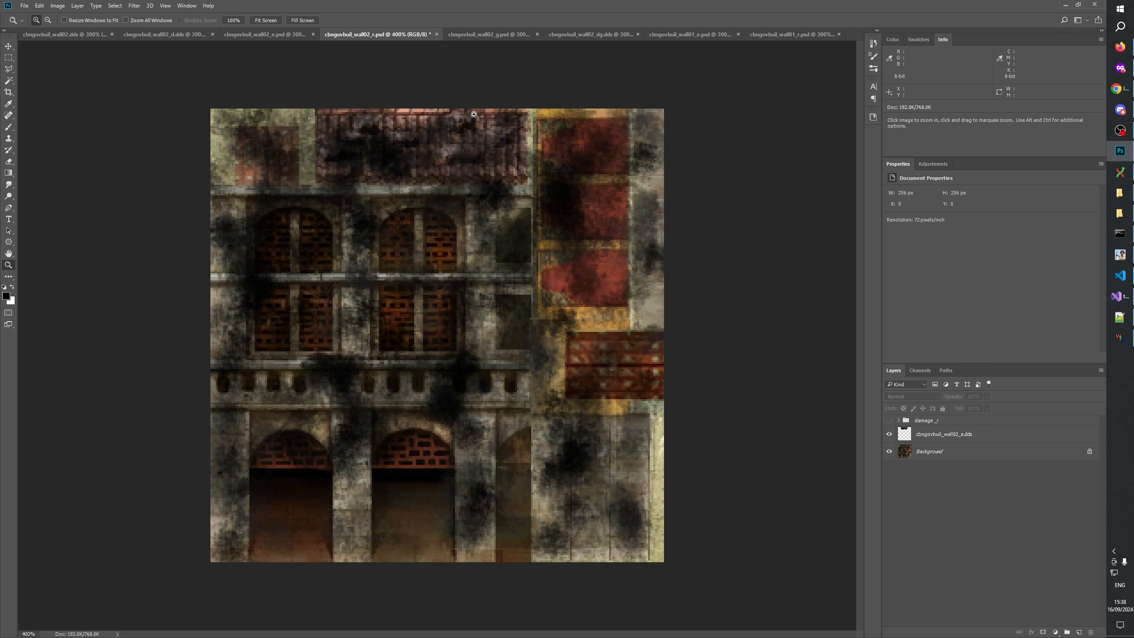
{"action": "right_click", "coordinate": [476, 199]}
{"action": "left_click", "coordinate": [507, 258]}
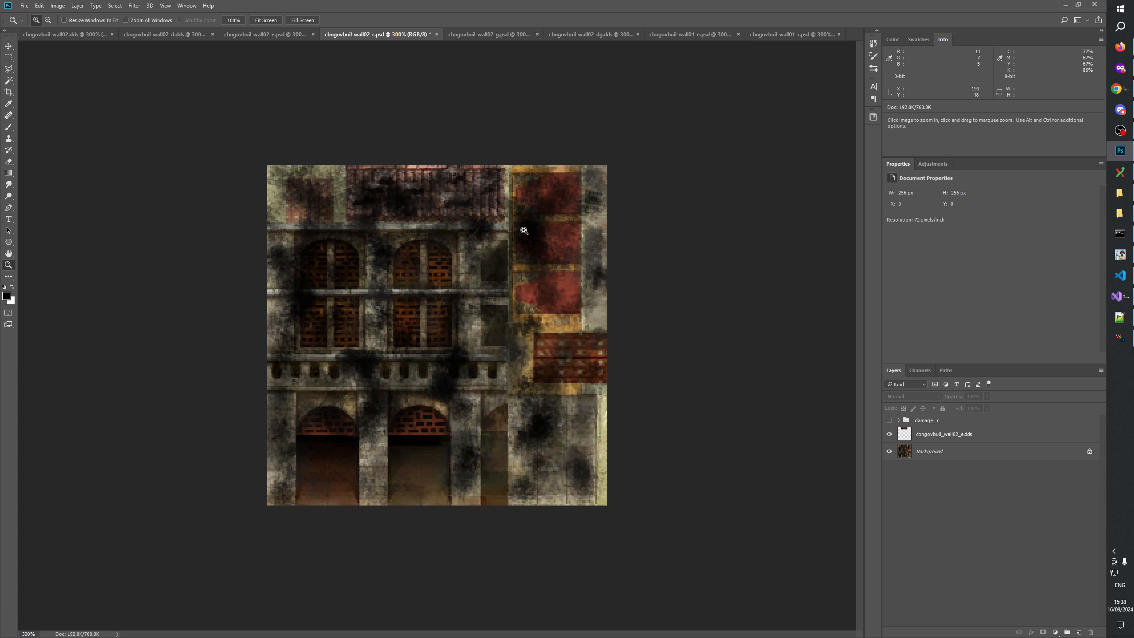
Toggle the damage_r group's visibility in cbngovbuil_wall02_r.psd to check its effect, leaving the group hidden.
{"action": "left_click", "coordinate": [900, 421]}
{"action": "left_click", "coordinate": [900, 420]}
{"action": "left_click", "coordinate": [890, 420]}
{"action": "left_click", "coordinate": [890, 421]}
{"action": "left_click", "coordinate": [891, 421]}
{"action": "left_click", "coordinate": [891, 421]}
Select the cbngovbuil_wall02_e.dds layer and toggle its visibility to inspect its effect on the roof, leaving it shown.
{"action": "left_click", "coordinate": [933, 435]}
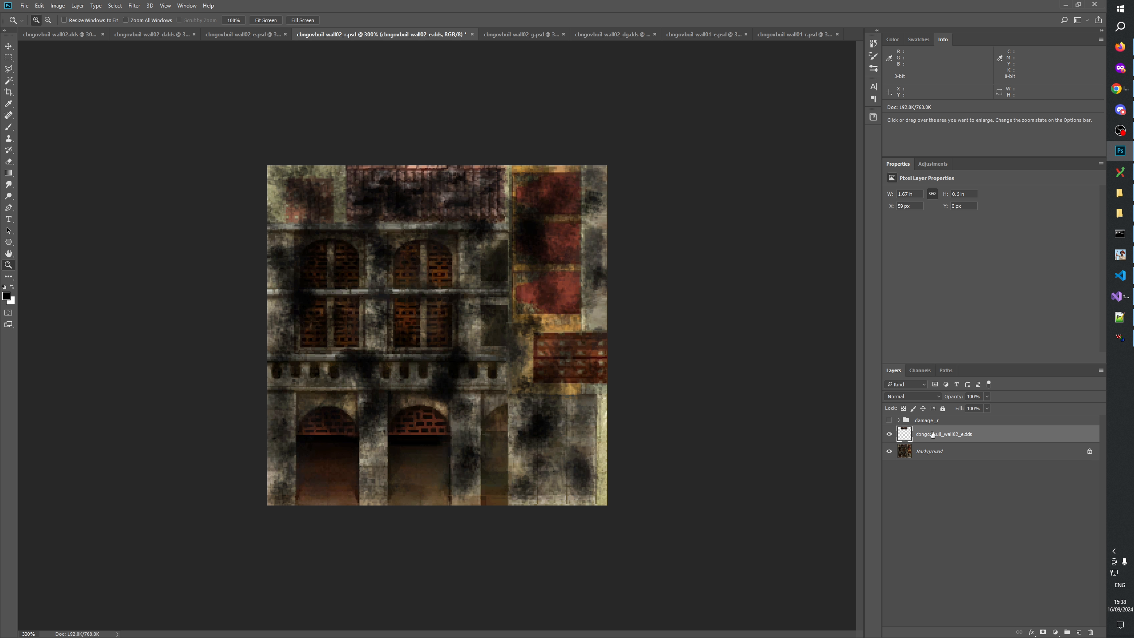
{"action": "left_click", "coordinate": [892, 437]}
{"action": "left_click", "coordinate": [892, 436]}
{"action": "left_click", "coordinate": [892, 436]}
{"action": "left_click", "coordinate": [891, 437]}
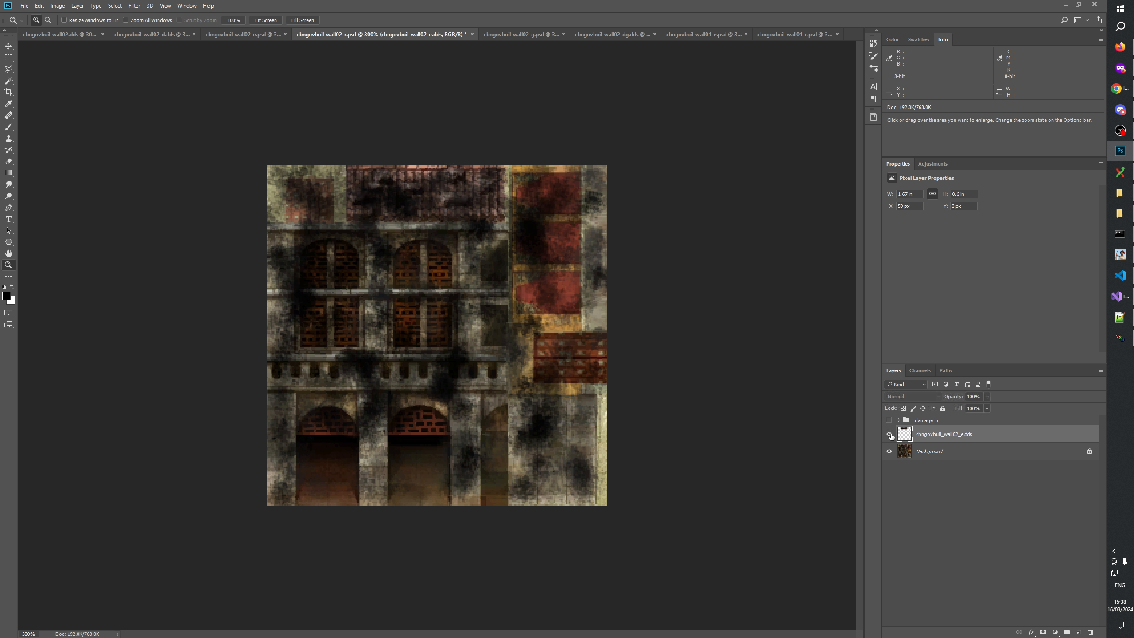
{"action": "left_click", "coordinate": [892, 437]}
{"action": "left_click", "coordinate": [891, 436]}
{"action": "left_click", "coordinate": [891, 436]}
Select the Background layer in cbngovbuil_wall02_e.psd and compare that texture with cbngovbuil_wall02_r.psd.
{"action": "left_click", "coordinate": [250, 33]}
{"action": "left_click", "coordinate": [944, 444]}
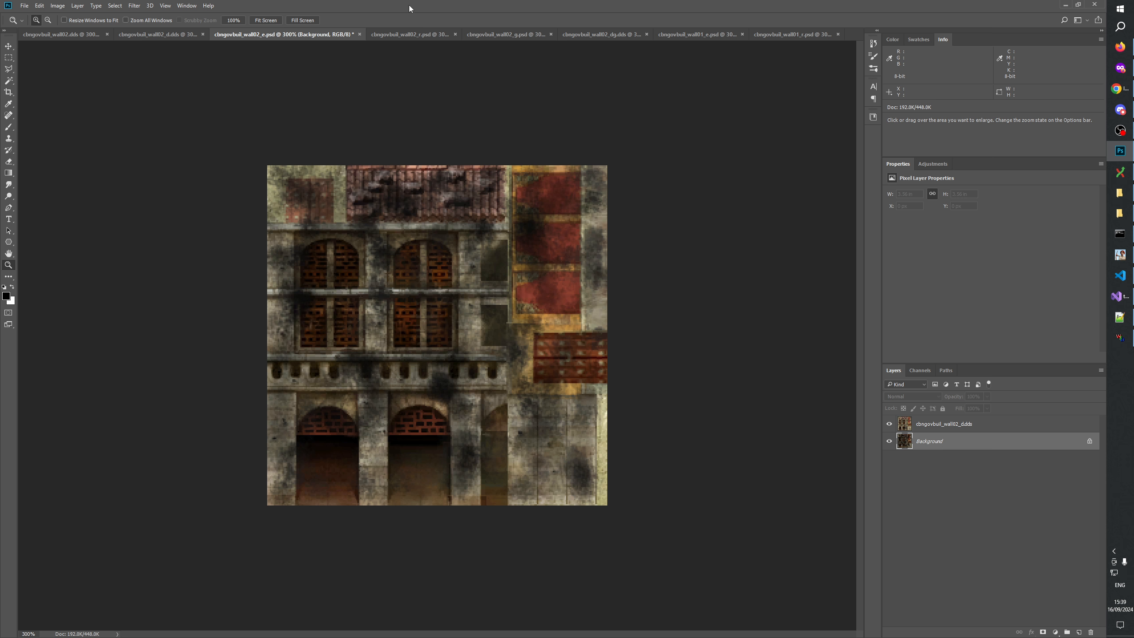
{"action": "left_click", "coordinate": [413, 34]}
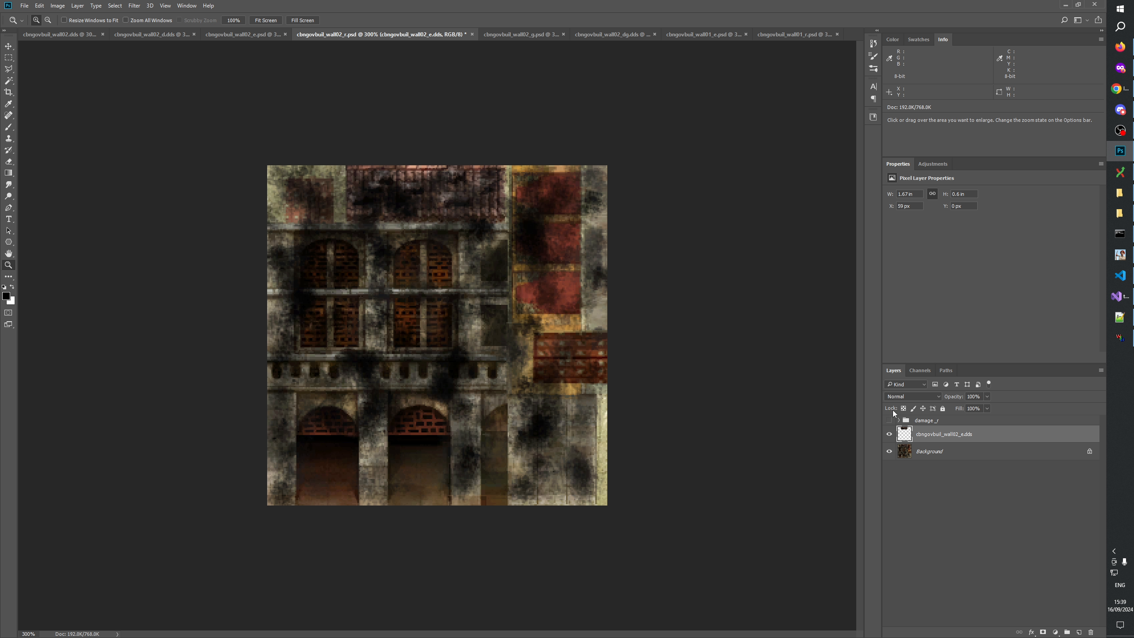
{"action": "left_click", "coordinate": [240, 35]}
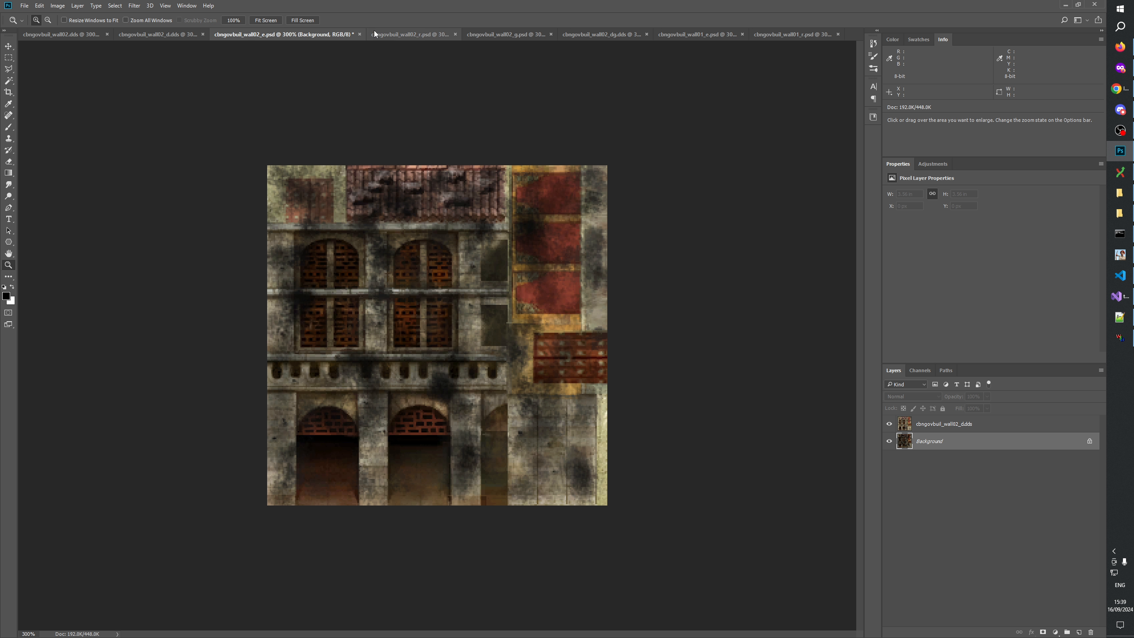
{"action": "left_click", "coordinate": [397, 33]}
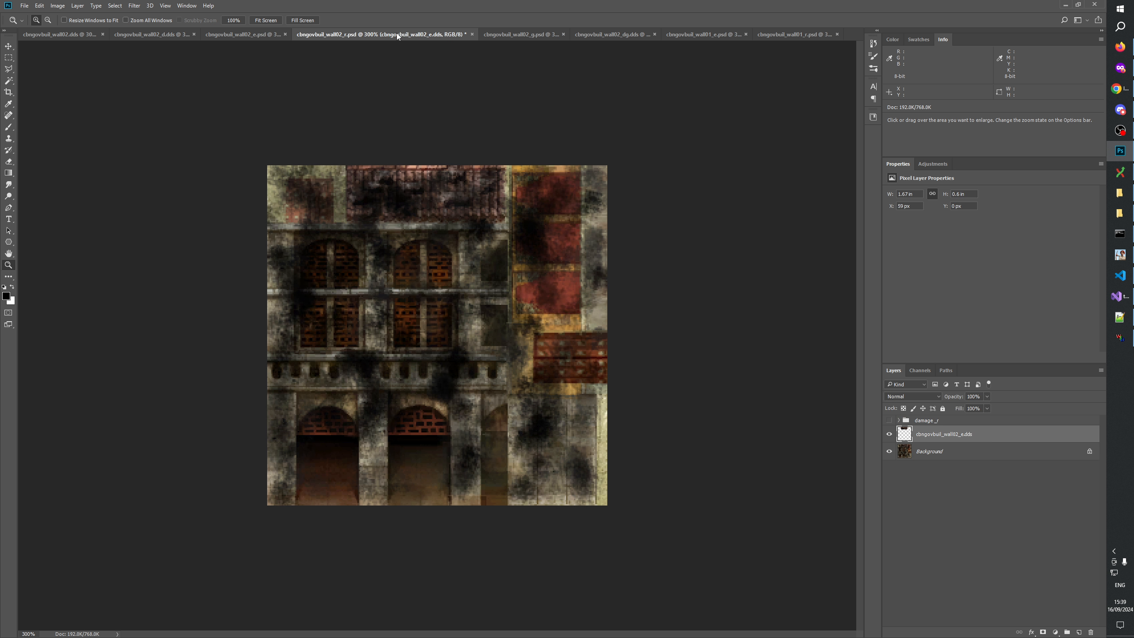
Save cbngovbuil_wall02_e.psd with Maximize Compatibility enabled.
{"action": "left_click", "coordinate": [251, 35]}
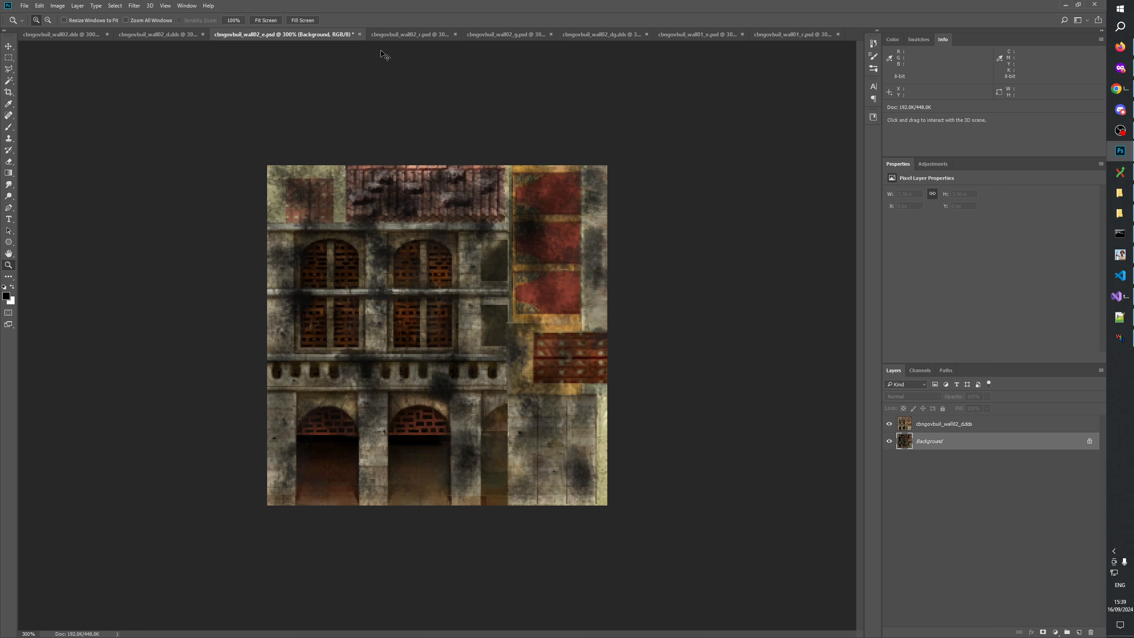
{"action": "key", "text": "ctrl+s"}
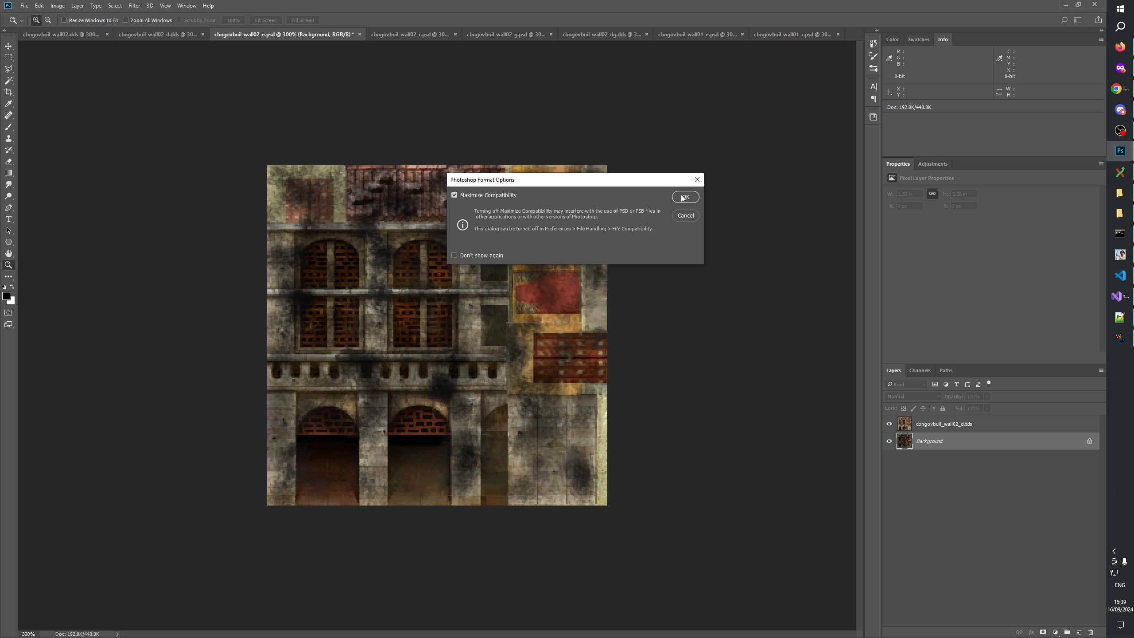
{"action": "left_click", "coordinate": [685, 198]}
Show the Alpha 1 channel over cbngovbuil_wall02_e.psd to examine the transparent areas, then hide it again.
{"action": "left_click", "coordinate": [919, 372]}
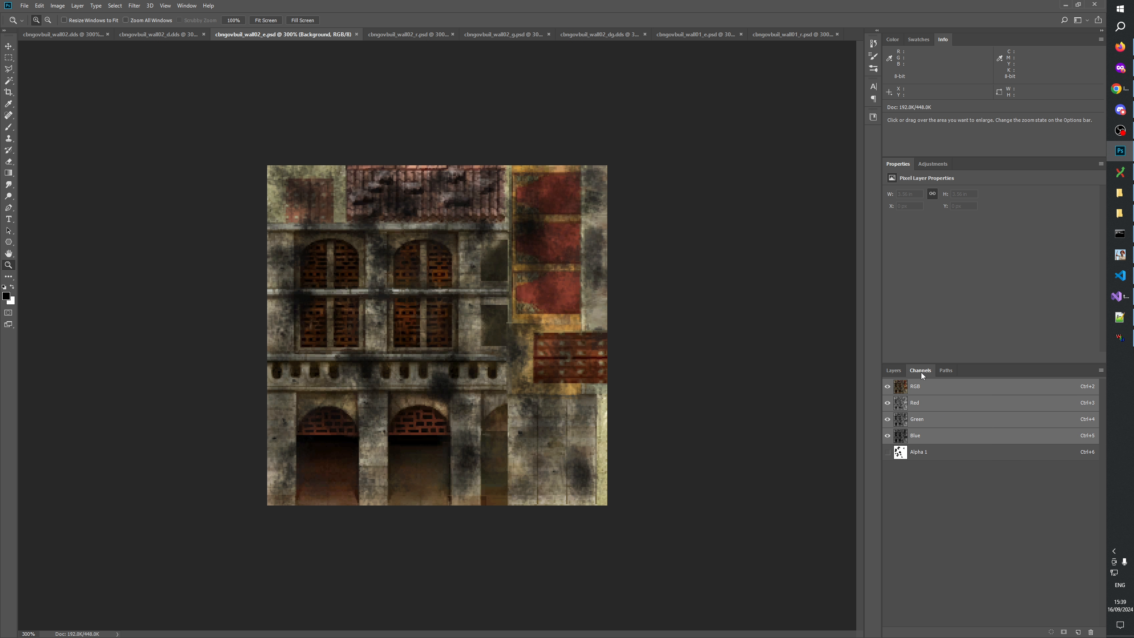
{"action": "left_click", "coordinate": [892, 371]}
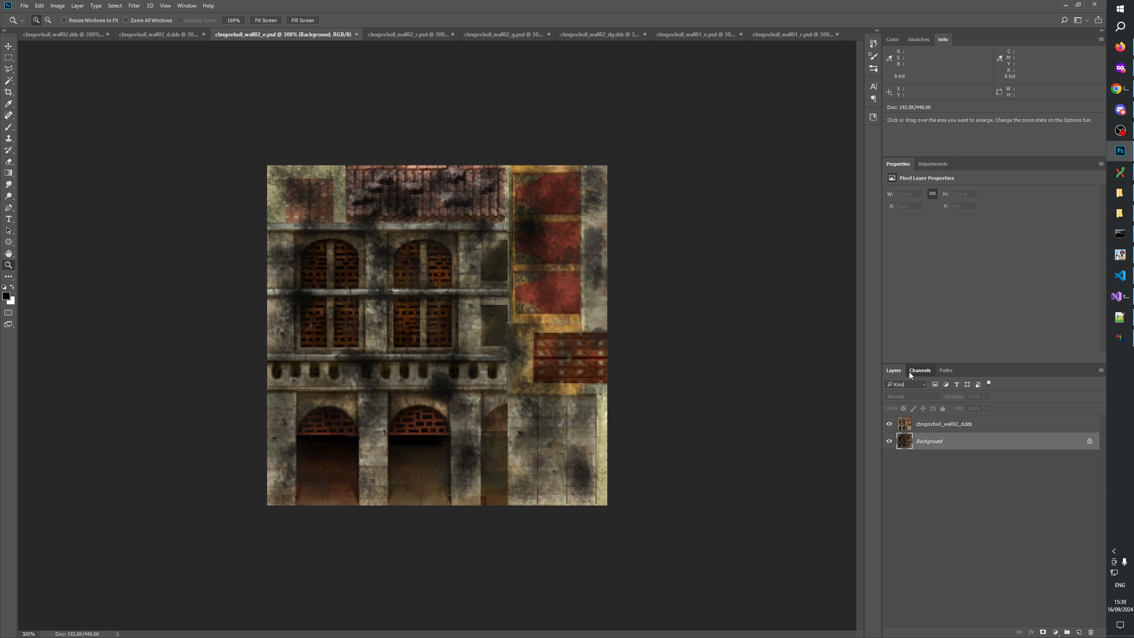
{"action": "left_click", "coordinate": [919, 371]}
{"action": "left_click", "coordinate": [888, 452]}
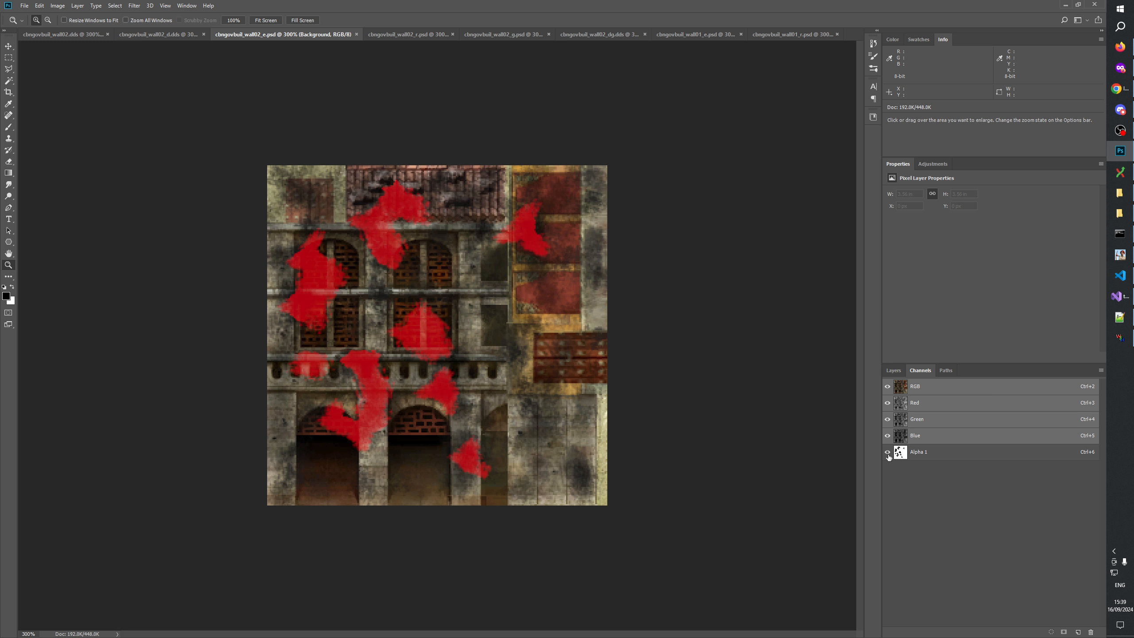
{"action": "left_click", "coordinate": [894, 372]}
{"action": "left_click", "coordinate": [919, 373]}
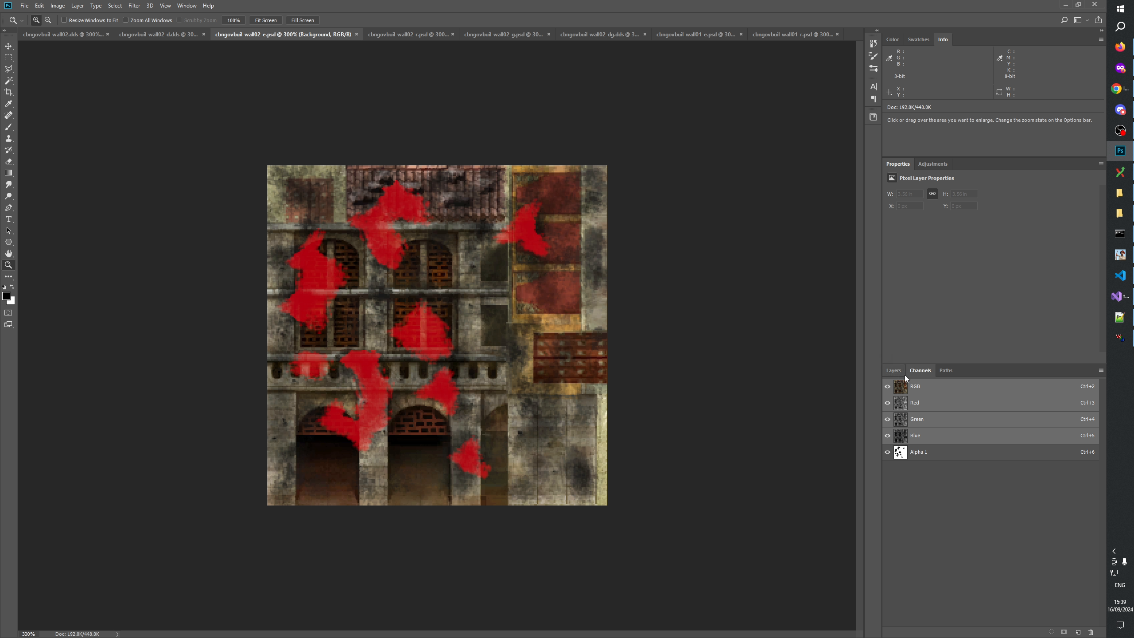
{"action": "left_click", "coordinate": [888, 452]}
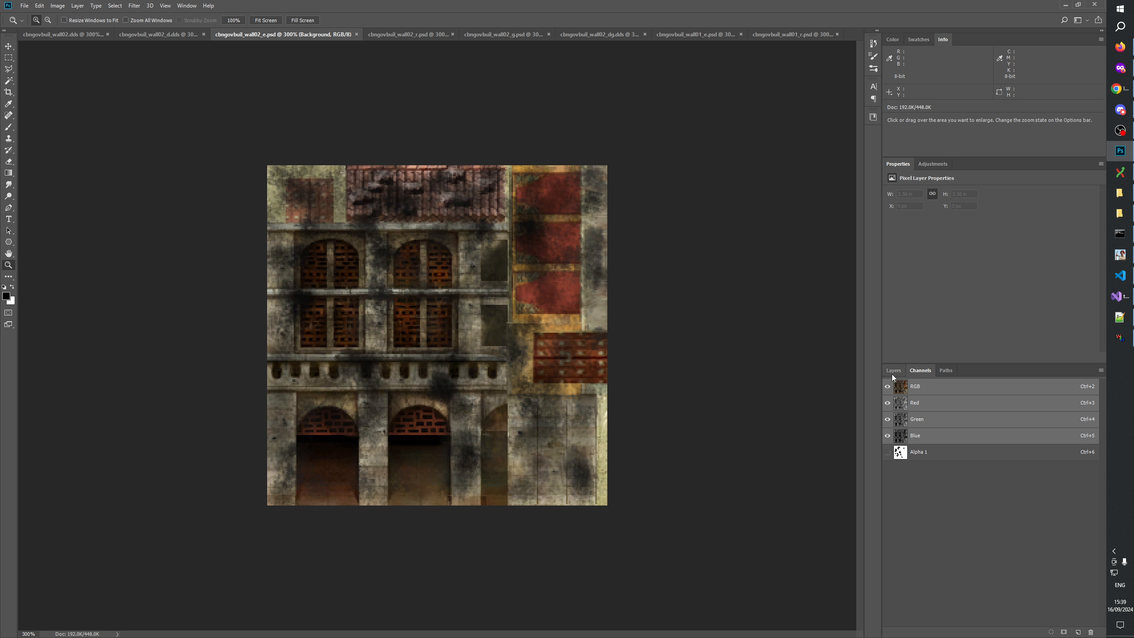
{"action": "left_click", "coordinate": [894, 370]}
Deselect the layers in cbngovbuil_wall02_e.psd and check the texture once more against cbngovbuil_wall02_r.psd.
{"action": "left_click", "coordinate": [946, 514]}
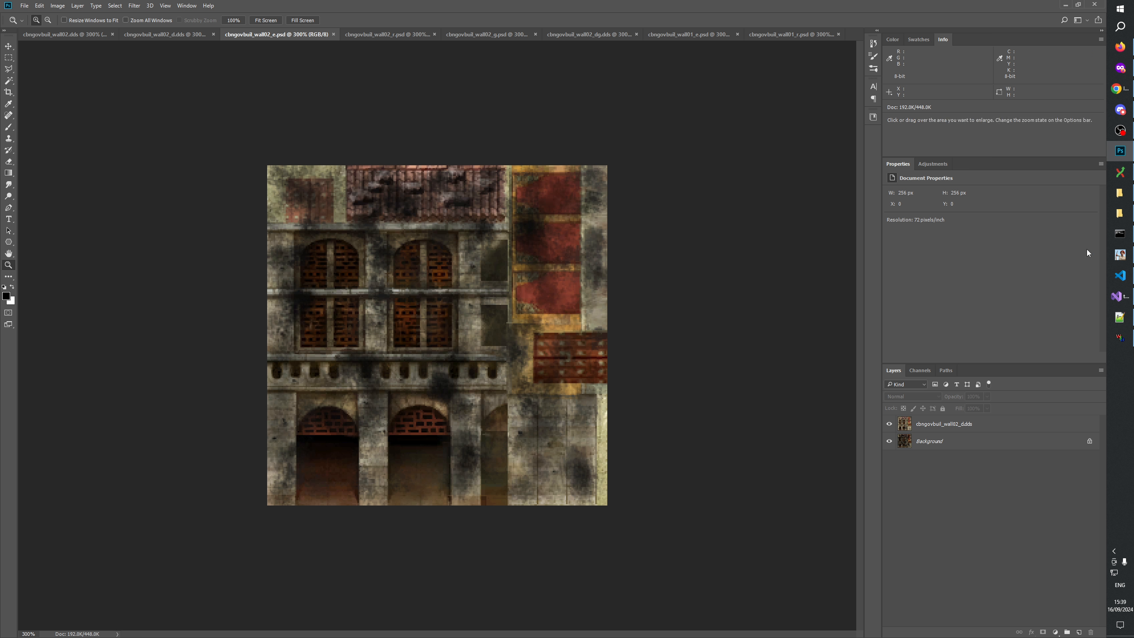
{"action": "left_click", "coordinate": [349, 34]}
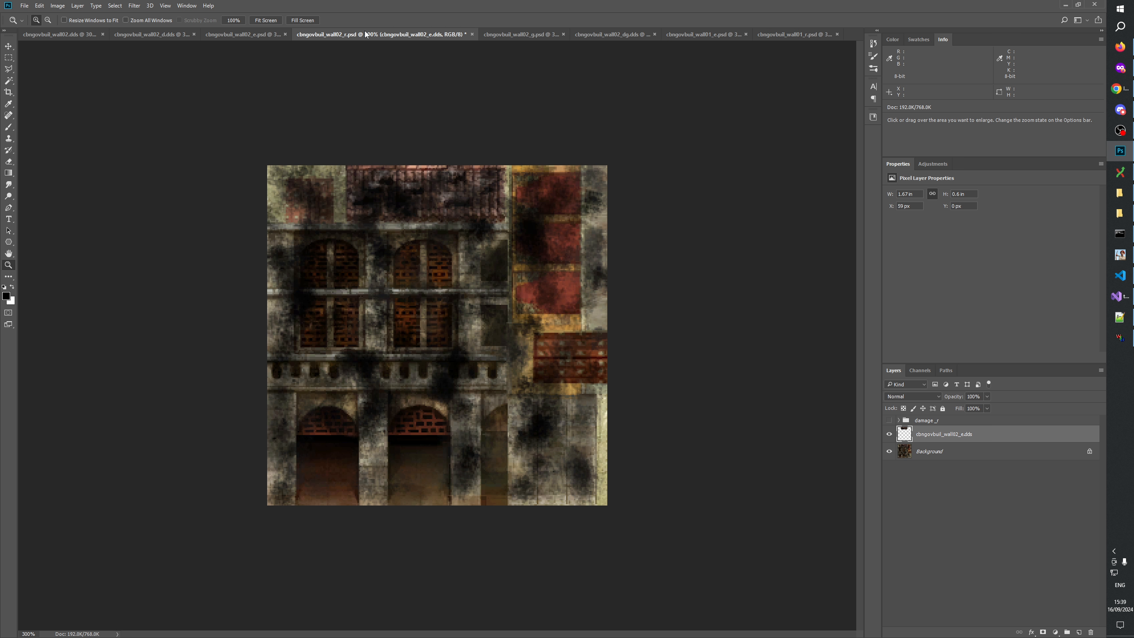
{"action": "left_click", "coordinate": [246, 34]}
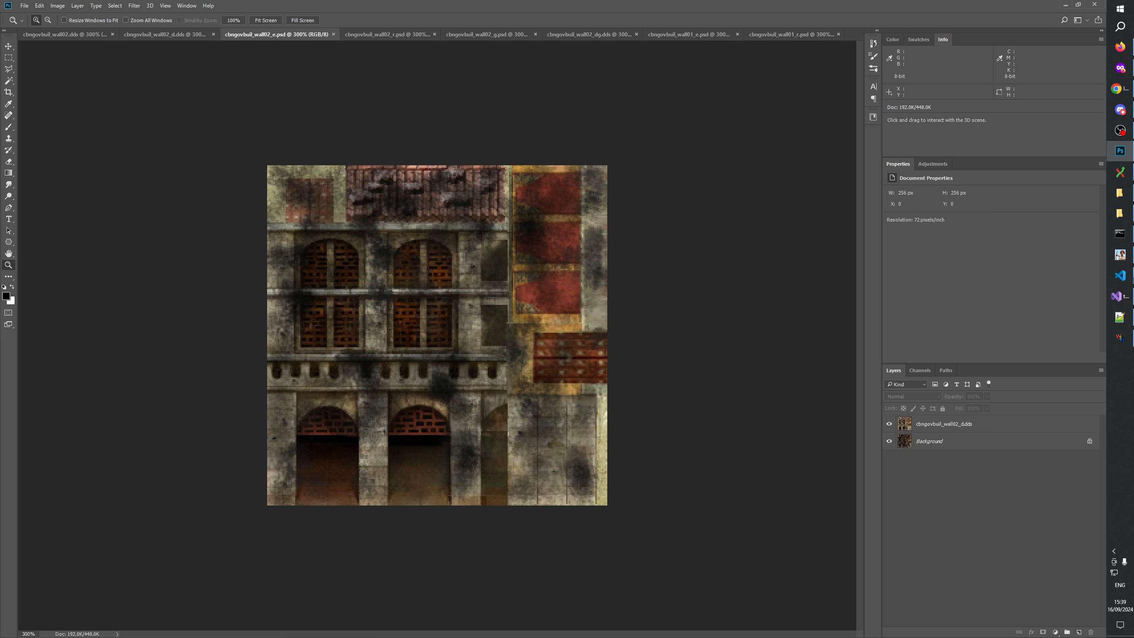
Switch to Generals Mod Builder and run the Build action.
{"action": "left_click", "coordinate": [1120, 254]}
{"action": "left_click", "coordinate": [263, 140]}
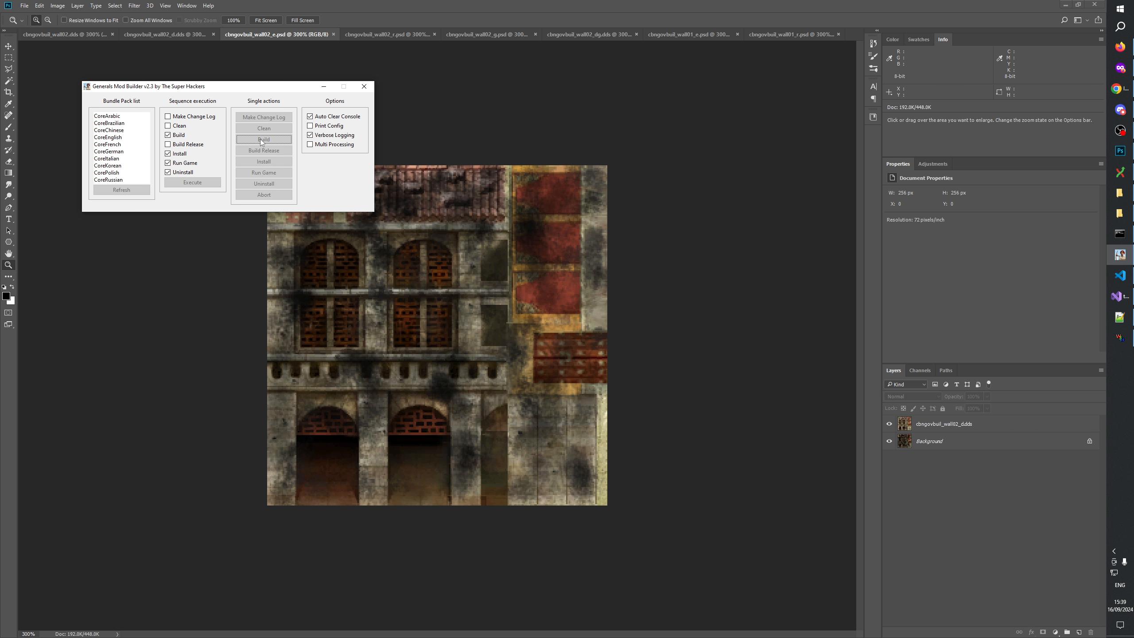
Switch to W3D Viewer, start a new scene and open CBNGovBuil_E.W3D together with CBNGovBuil_R.W3D.
{"action": "left_click", "coordinate": [1122, 340]}
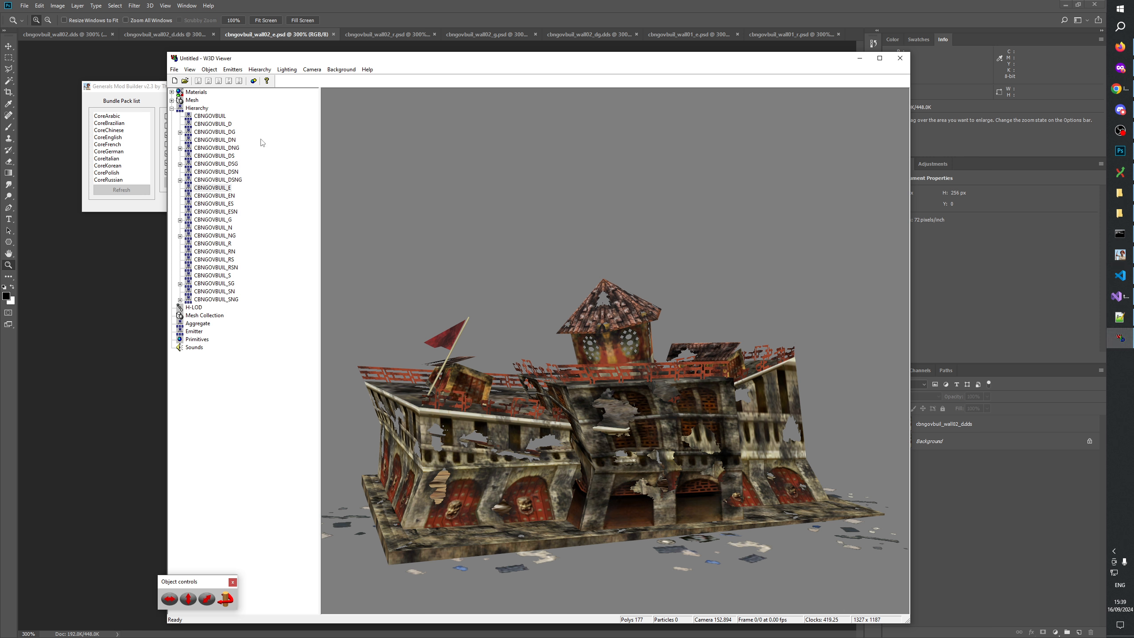
{"action": "left_click", "coordinate": [177, 82]}
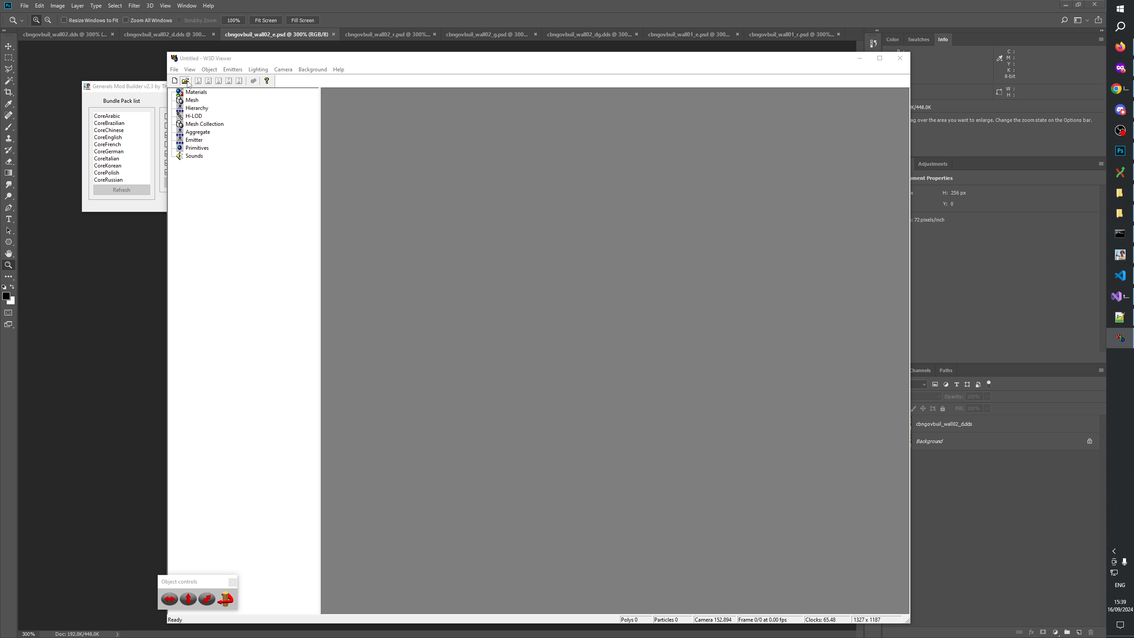
{"action": "left_click", "coordinate": [184, 81]}
{"action": "left_click", "coordinate": [520, 418]}
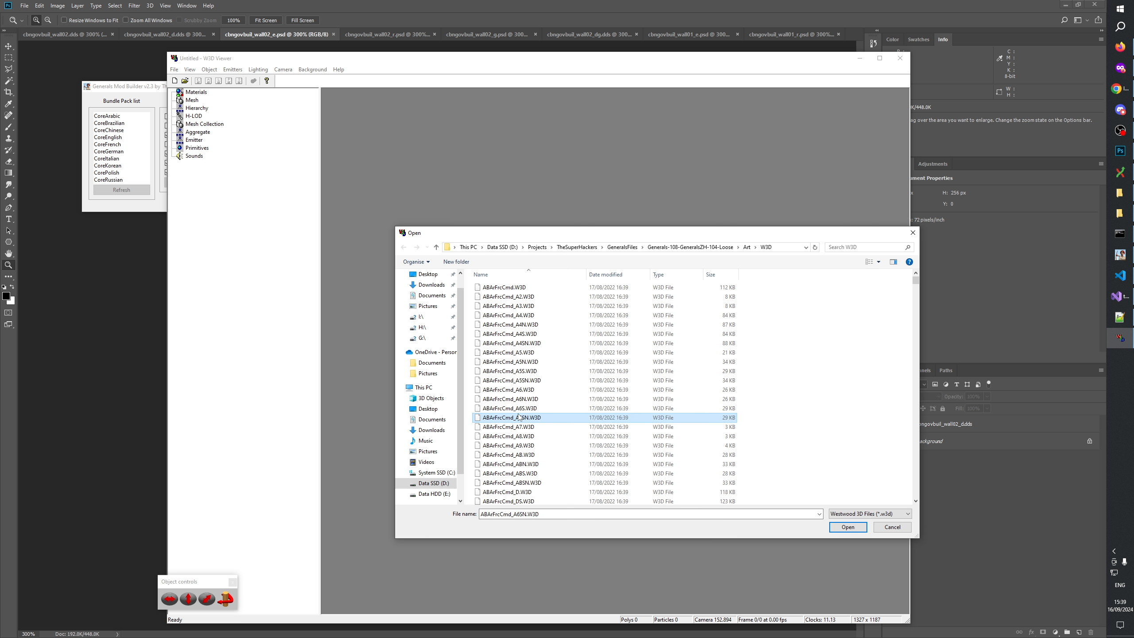
{"action": "type", "text": "cbnm"}
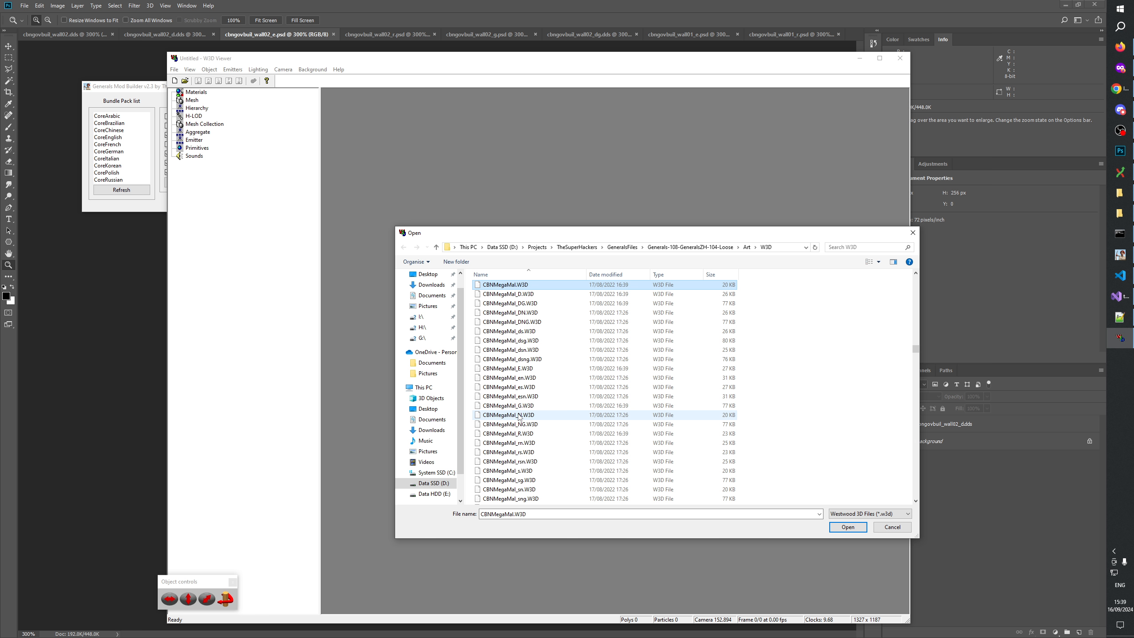
{"action": "left_click", "coordinate": [533, 415]}
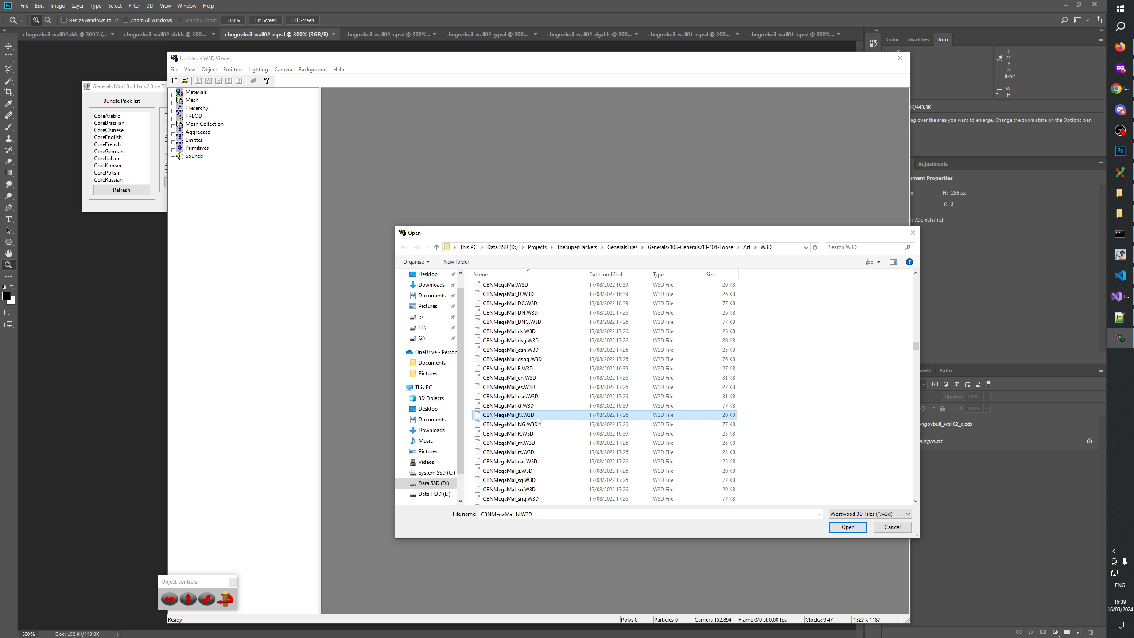
{"action": "type", "text": "cbng"}
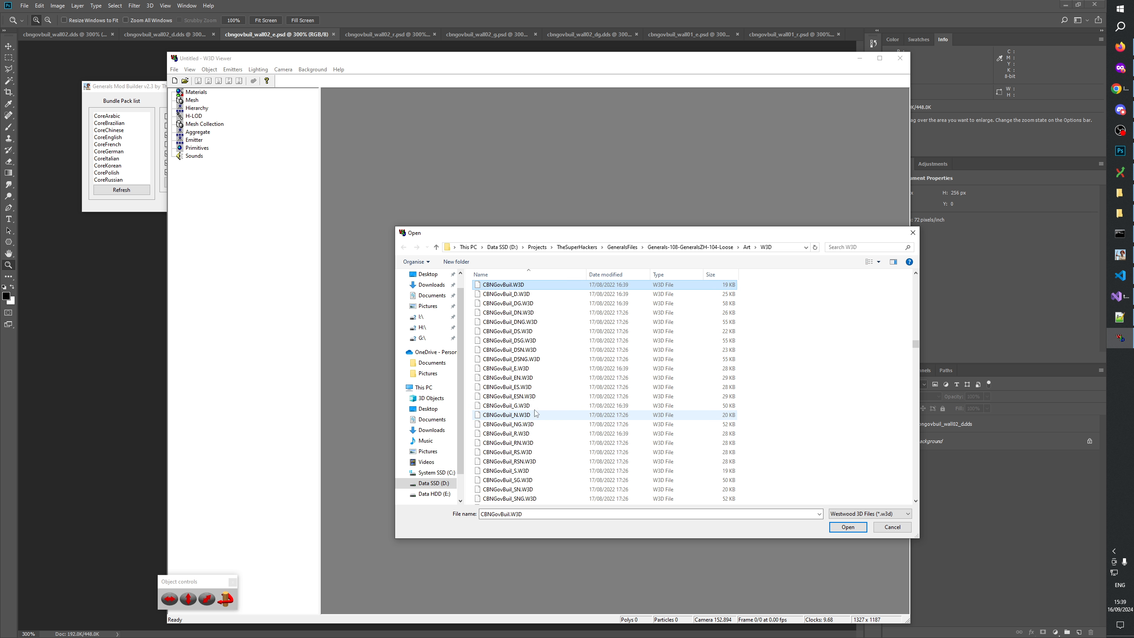
{"action": "left_click", "coordinate": [513, 433]}
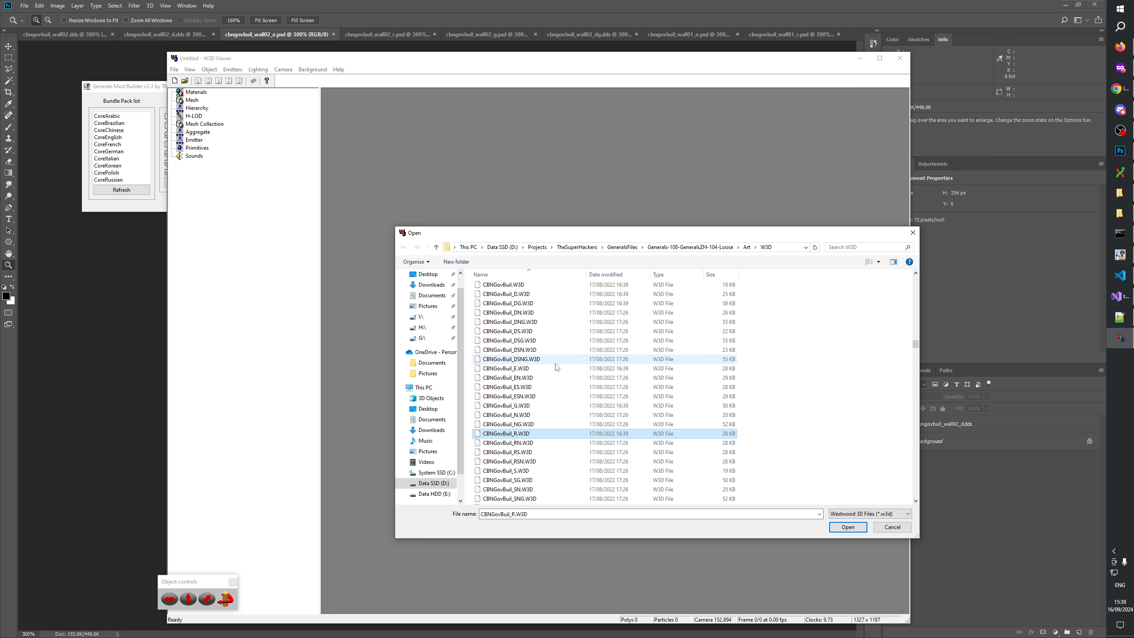
{"action": "left_click", "coordinate": [554, 369], "text": "ctrl"}
{"action": "left_click", "coordinate": [848, 527]}
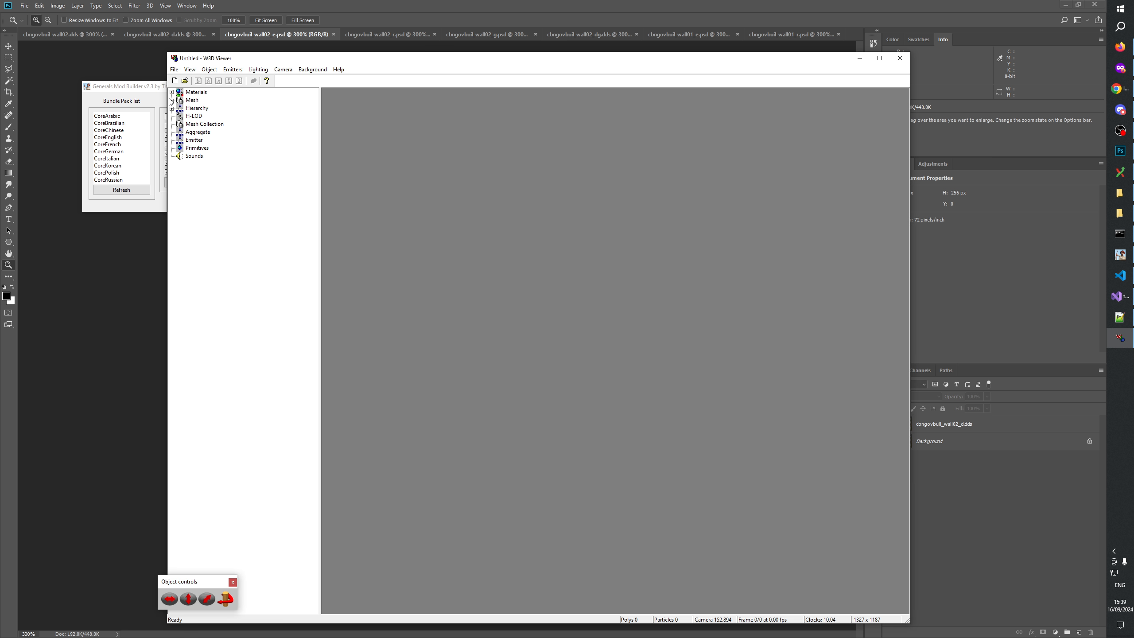
Display the CBNGOVBUIL_E and CBNGOVBUIL_R hierarchies one after the other and examine the wall damage from several angles.
{"action": "left_click", "coordinate": [172, 108]}
{"action": "left_click", "coordinate": [212, 116]}
{"action": "left_click_drag", "start_coordinate": [634, 366], "coordinate": [746, 370]}
{"action": "scroll", "coordinate": [587, 344], "scroll_direction": "up", "scroll_amount": 10}
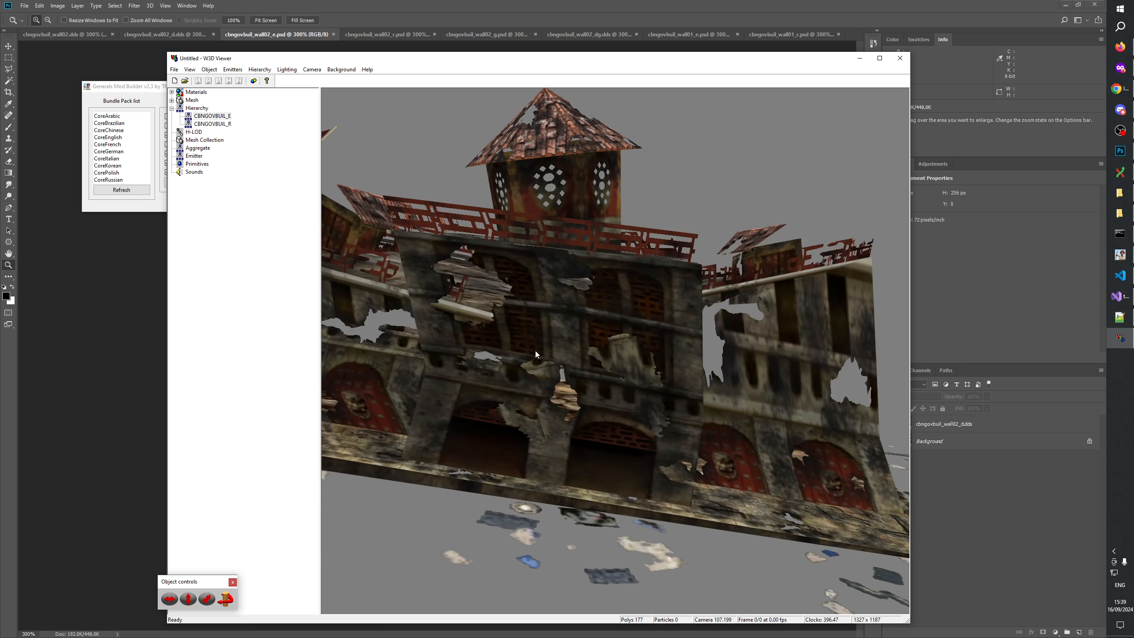
{"action": "scroll", "coordinate": [535, 352], "scroll_direction": "down", "scroll_amount": 5}
{"action": "left_click_drag", "start_coordinate": [535, 352], "coordinate": [559, 259]}
{"action": "scroll", "coordinate": [504, 357], "scroll_direction": "down", "scroll_amount": 6}
{"action": "scroll", "coordinate": [625, 355], "scroll_direction": "up", "scroll_amount": 5}
{"action": "left_click", "coordinate": [213, 124]}
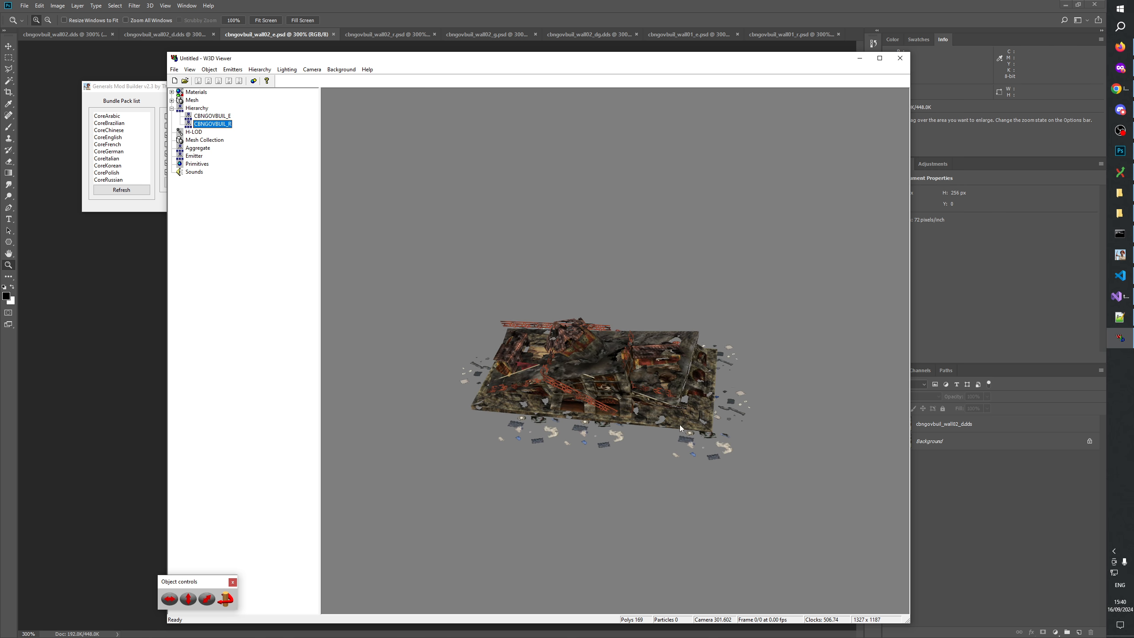
{"action": "left_click_drag", "start_coordinate": [536, 326], "coordinate": [513, 336]}
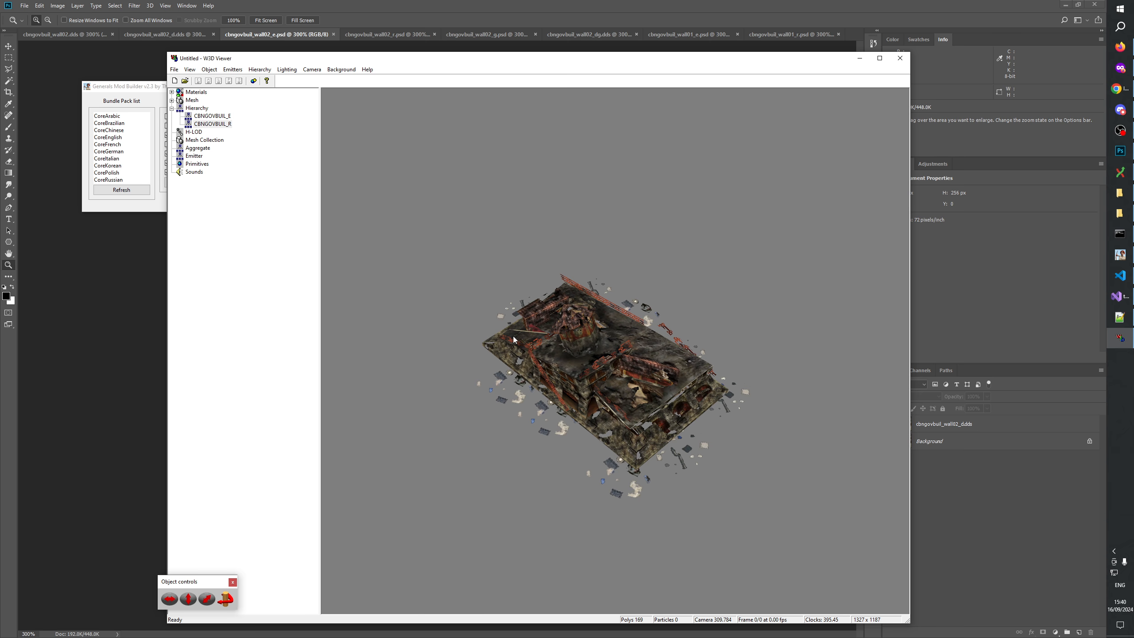
Switch to Photoshop and copy the Background layer of cbngovbuil_wall02_e.psd into cbngovbuil_wall02_r.psd above the damage_r group.
{"action": "left_click", "coordinate": [546, 4]}
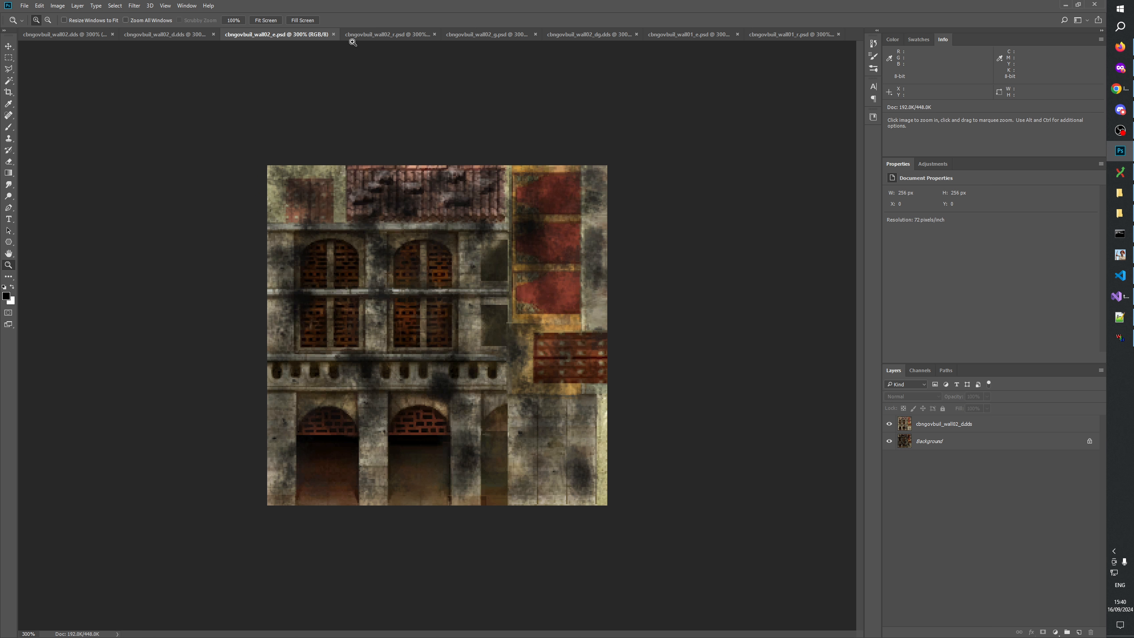
{"action": "left_click", "coordinate": [392, 37]}
{"action": "left_click", "coordinate": [957, 510]}
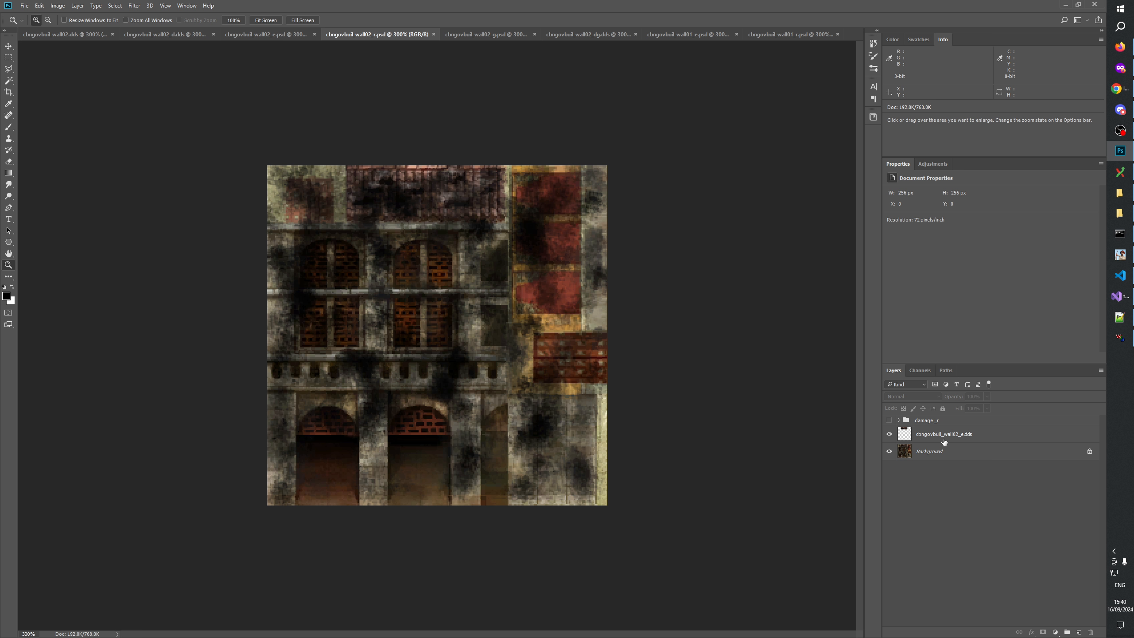
{"action": "left_click", "coordinate": [273, 36]}
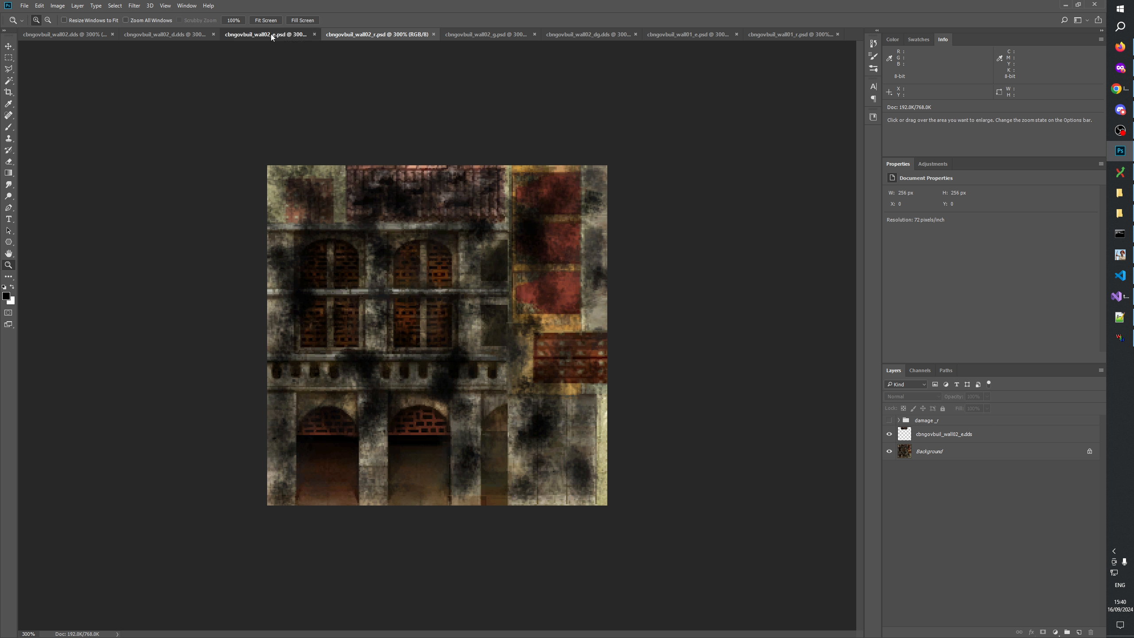
{"action": "left_click", "coordinate": [951, 449]}
{"action": "key", "text": "ctrl+a"}
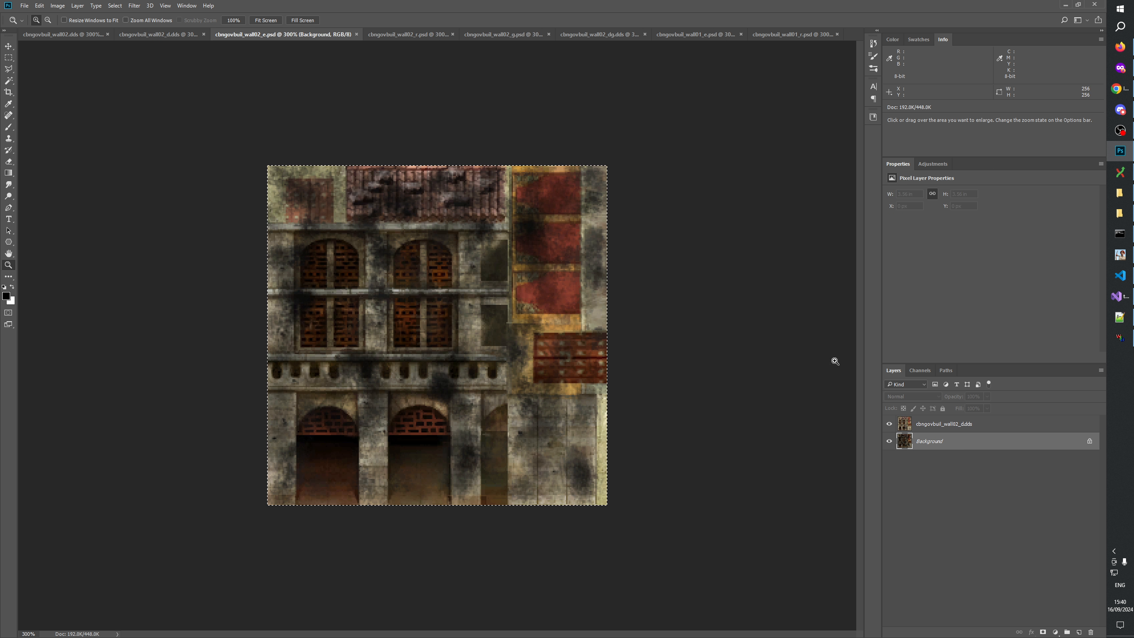
{"action": "left_click", "coordinate": [410, 35]}
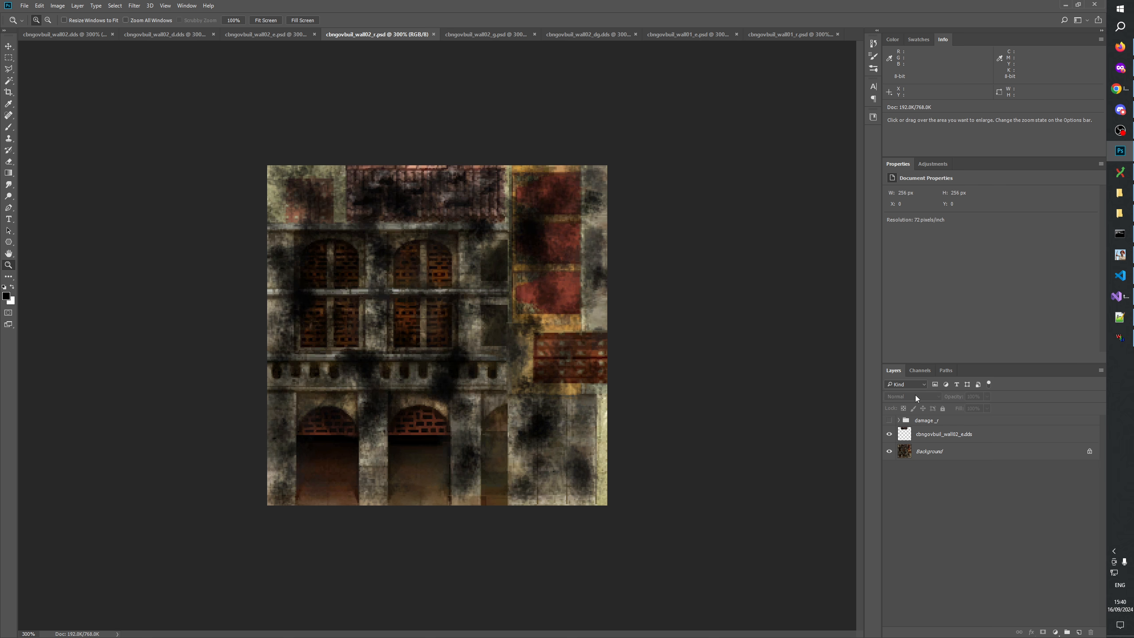
{"action": "left_click", "coordinate": [930, 421]}
{"action": "key", "text": "ctrl+v"}
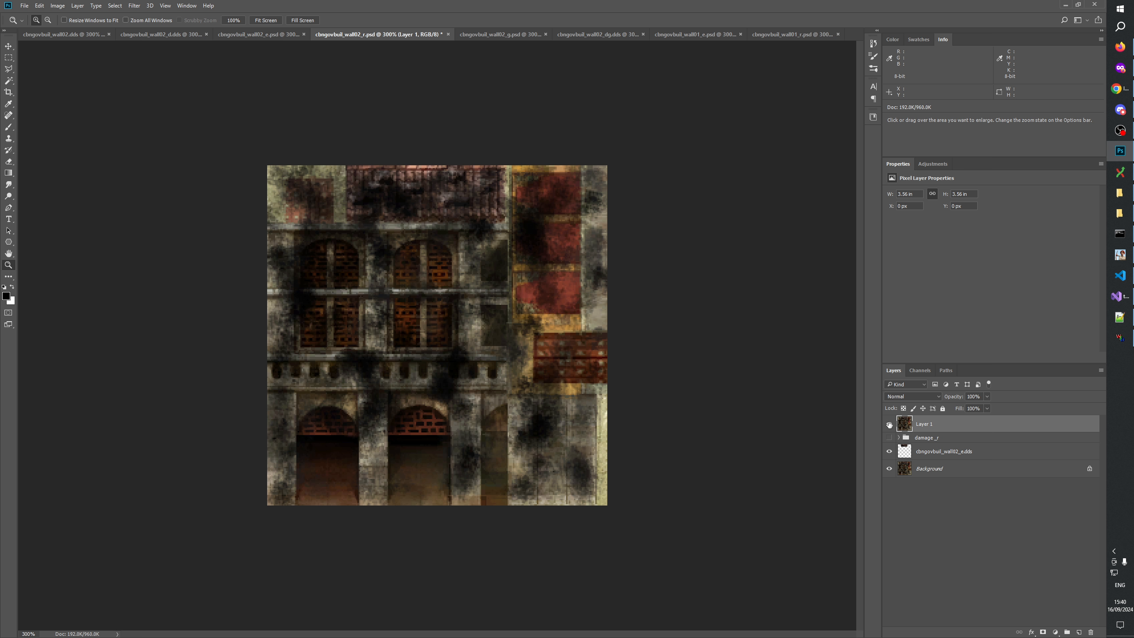
Delete the damage_r group, the cbngovbuil_wall02_e.dds layer and the Background, and flatten the remaining Layer 1.
{"action": "left_click", "coordinate": [960, 437]}
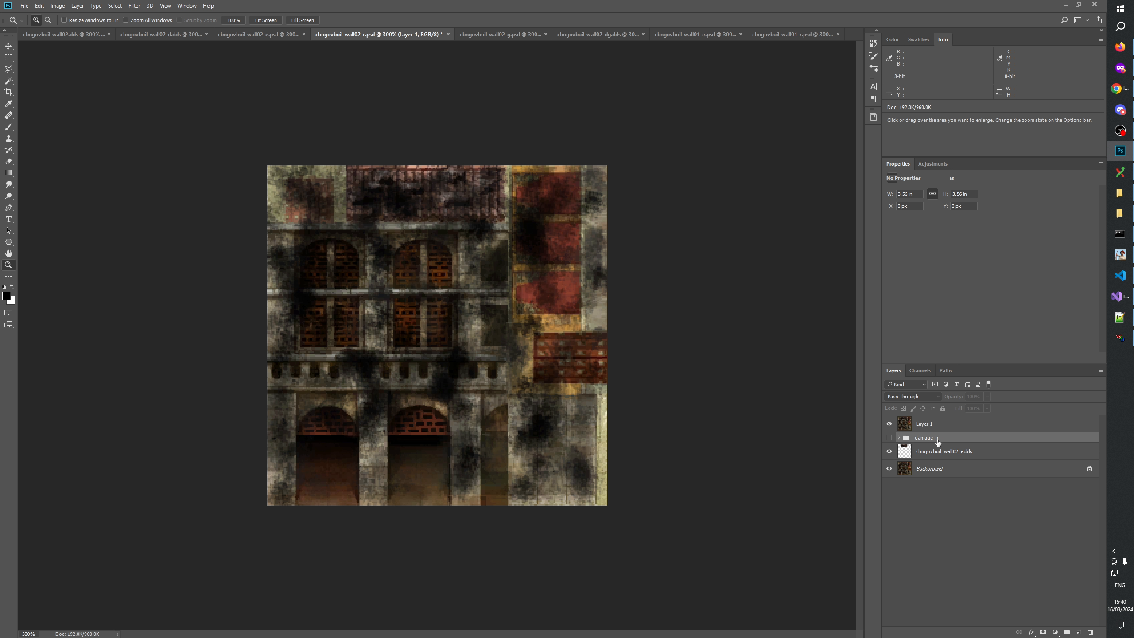
{"action": "left_click", "coordinate": [982, 469], "text": "shift"}
{"action": "left_click", "coordinate": [1092, 632]}
{"action": "right_click", "coordinate": [929, 427]}
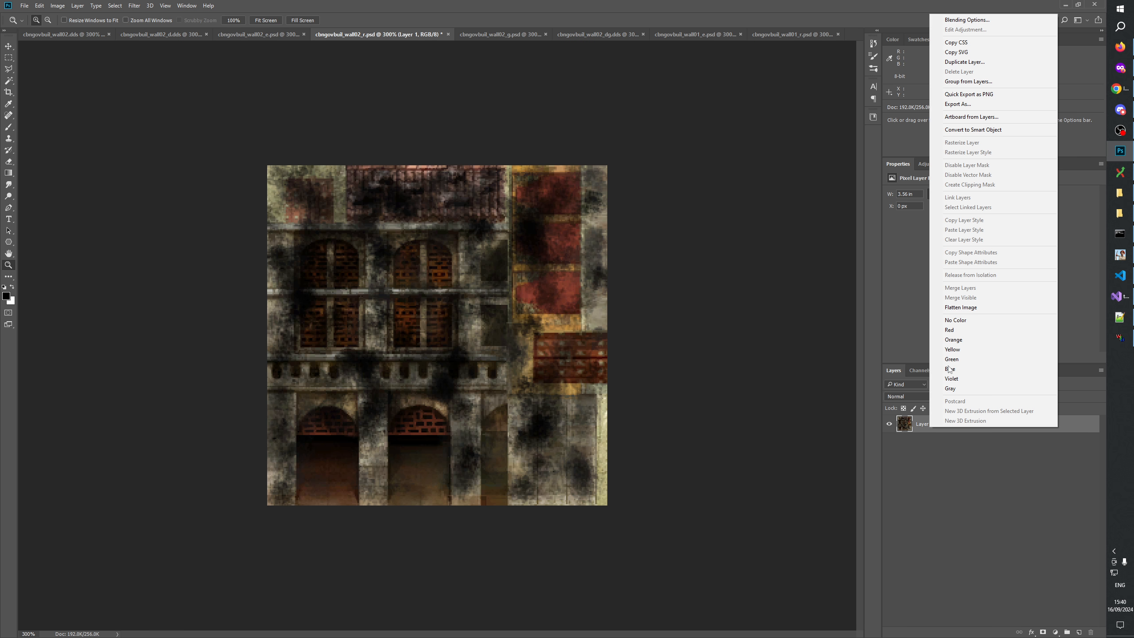
{"action": "left_click", "coordinate": [955, 308]}
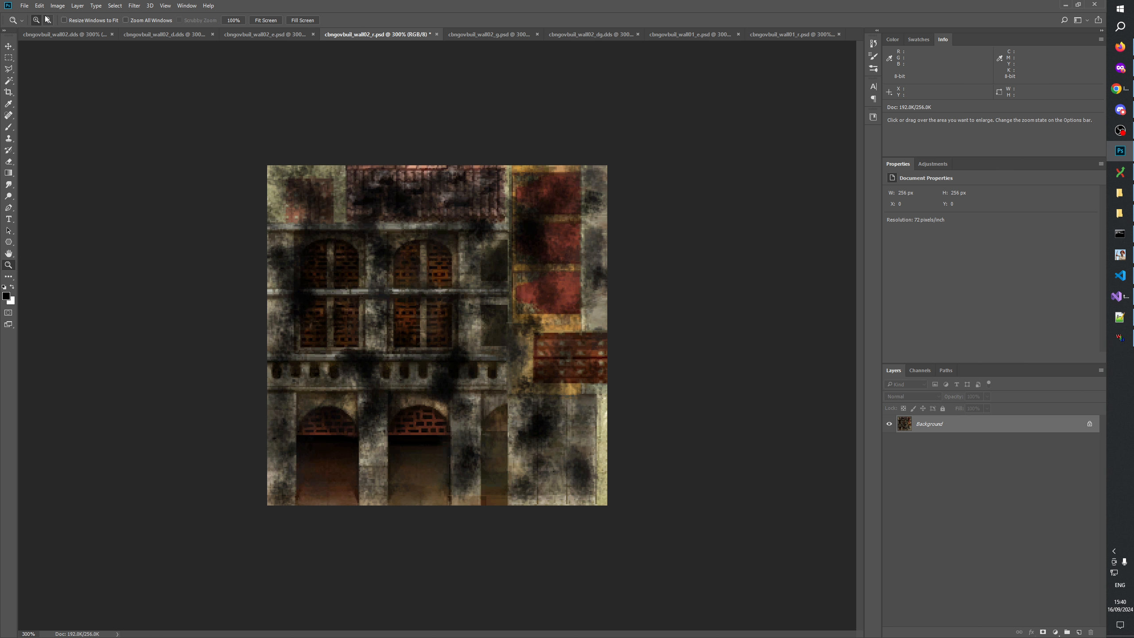
Save the flattened texture as cbngovbuil_wall02_r.psd in the GenerateMip folder, replacing the existing file.
{"action": "key", "text": "ctrl+s"}
{"action": "left_click", "coordinate": [24, 5]}
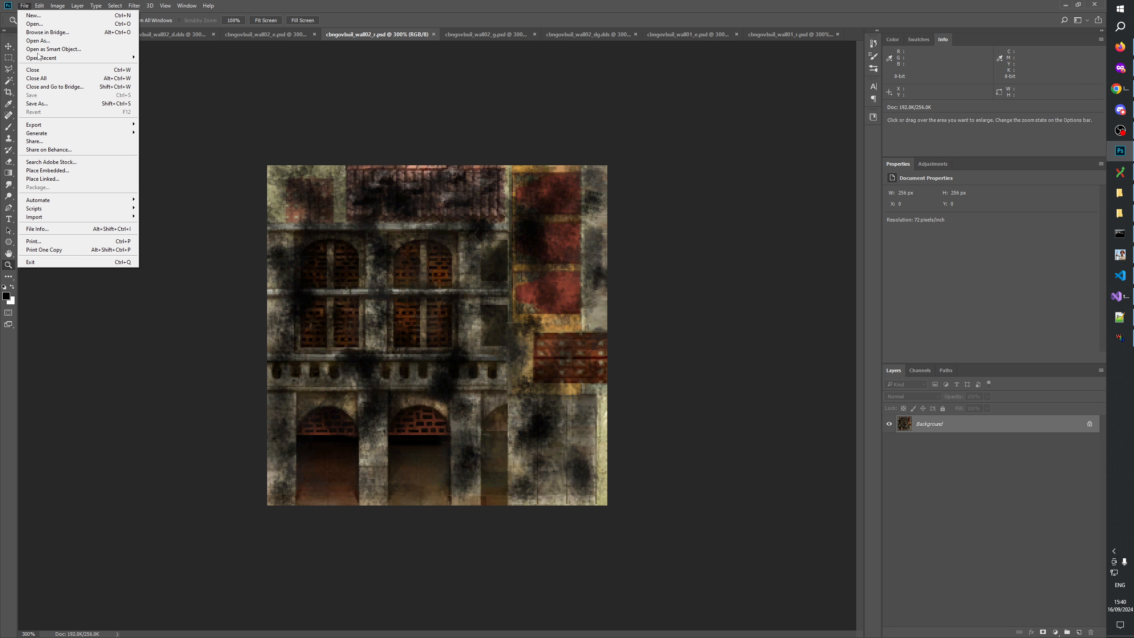
{"action": "left_click", "coordinate": [44, 105]}
{"action": "left_click", "coordinate": [463, 352]}
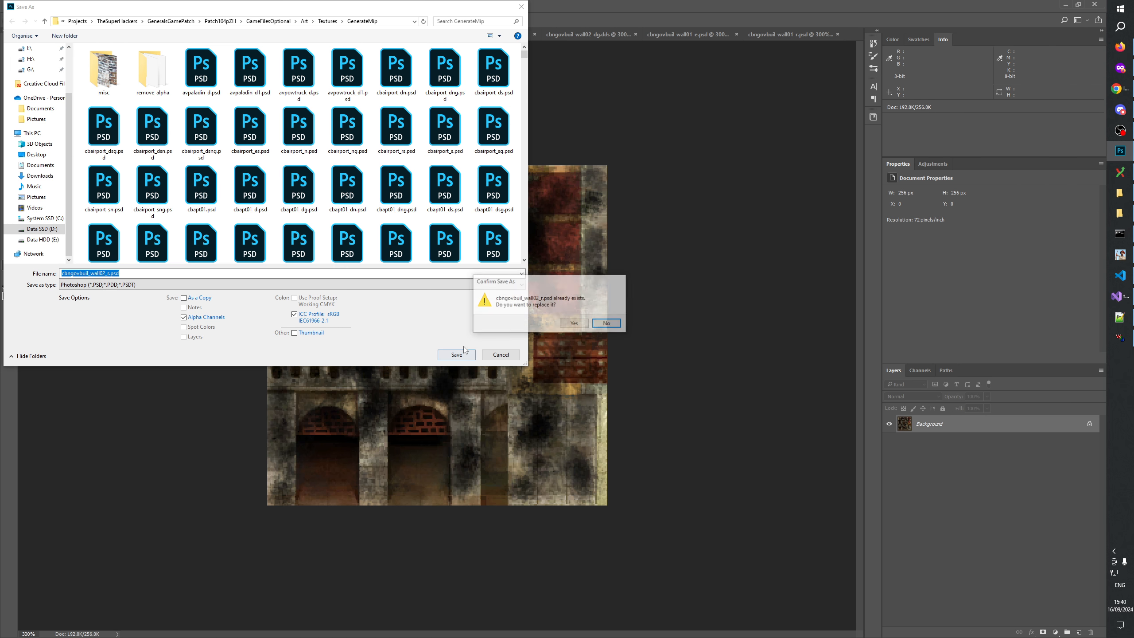
{"action": "left_click", "coordinate": [574, 323]}
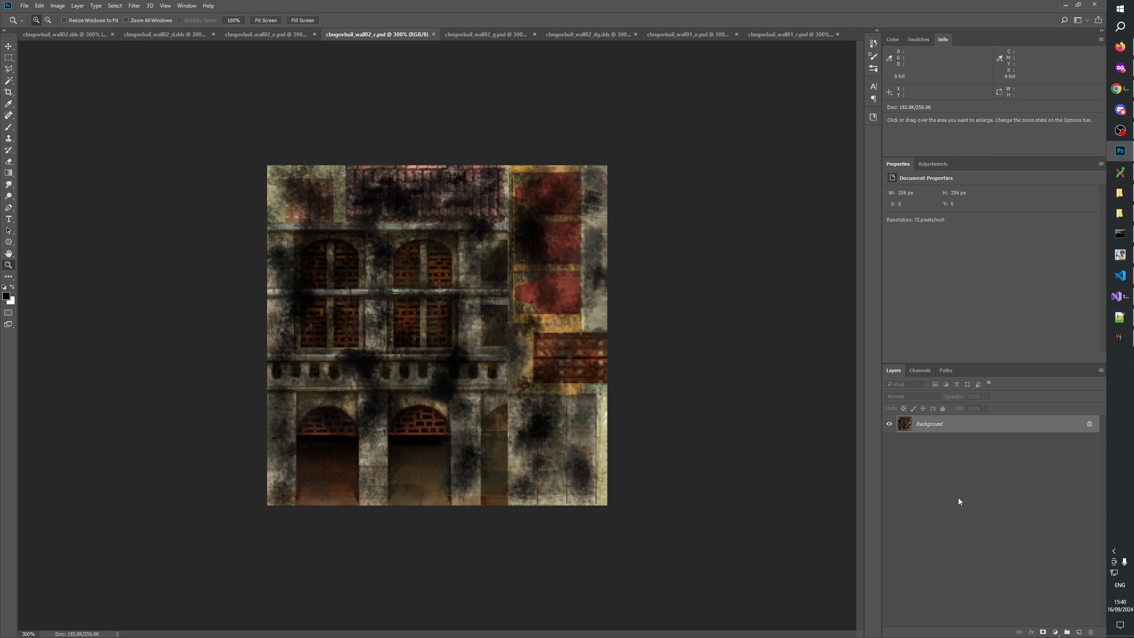
Compare cbngovbuil_wall02_e.psd with the flattened cbngovbuil_wall02_r.psd.
{"action": "left_click", "coordinate": [264, 35]}
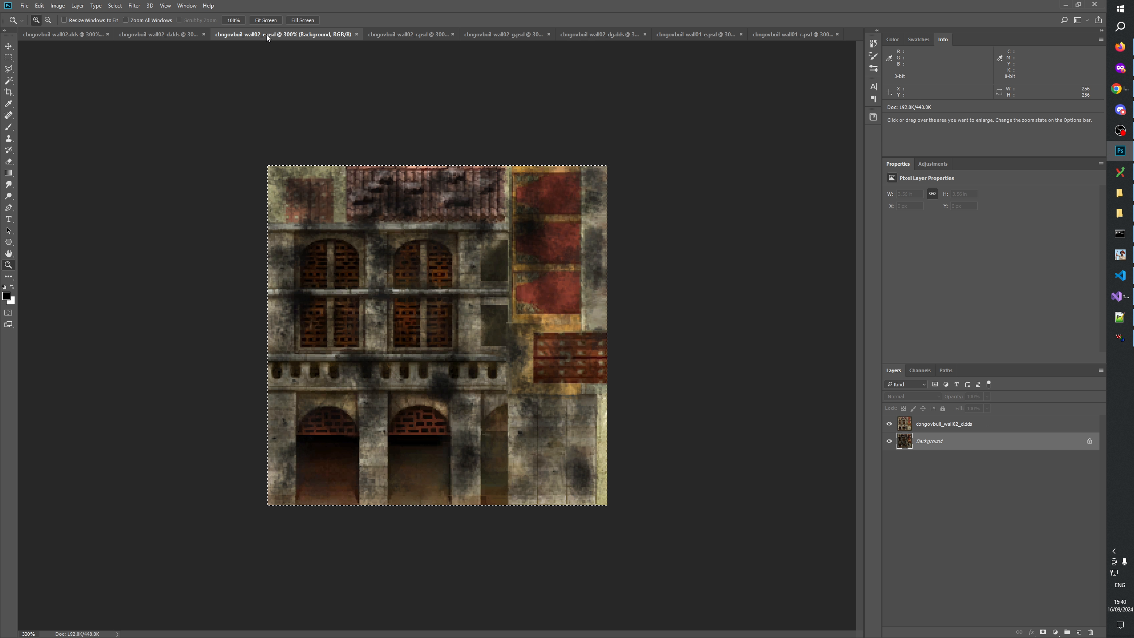
{"action": "left_click", "coordinate": [381, 35]}
{"action": "left_click", "coordinate": [267, 34]}
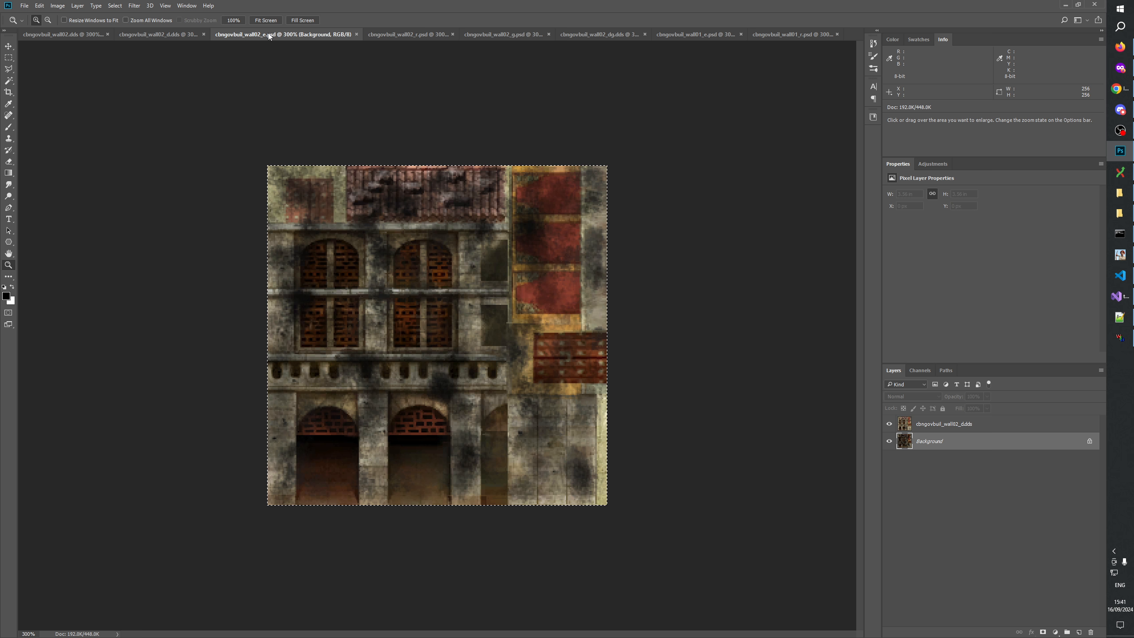
{"action": "left_click", "coordinate": [392, 35]}
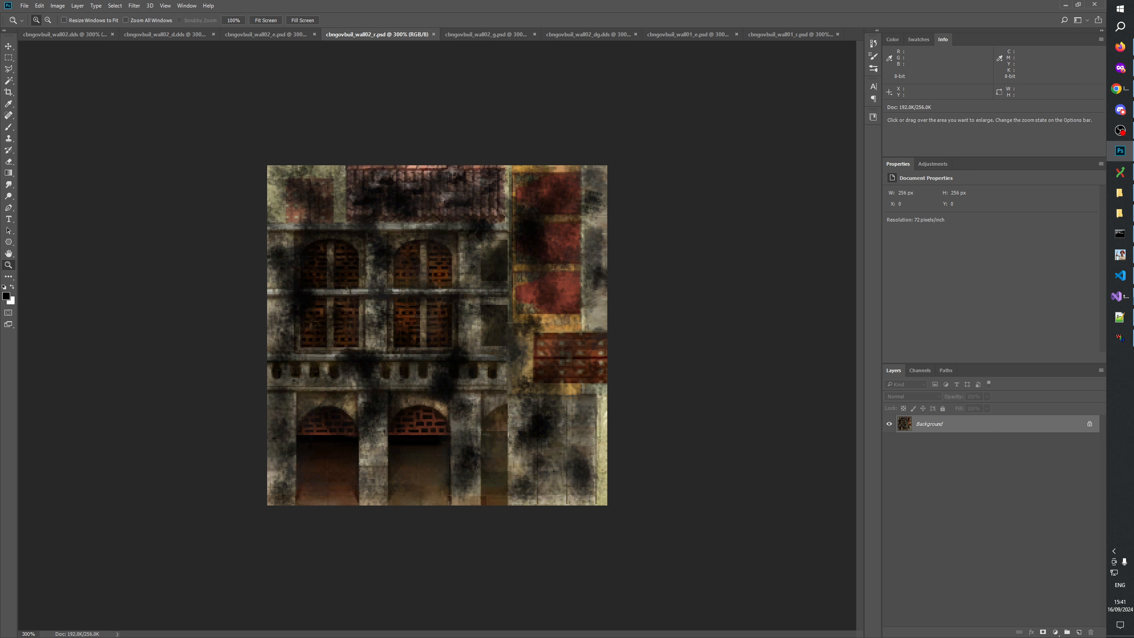
Switch to TextureChangelog.txt in Notepad++ and read through the cbngovbuil_wall02_e and cbngovbuil_wall02_r entries.
{"action": "left_click", "coordinate": [1126, 321]}
{"action": "scroll", "coordinate": [425, 393], "scroll_direction": "down", "scroll_amount": 6}
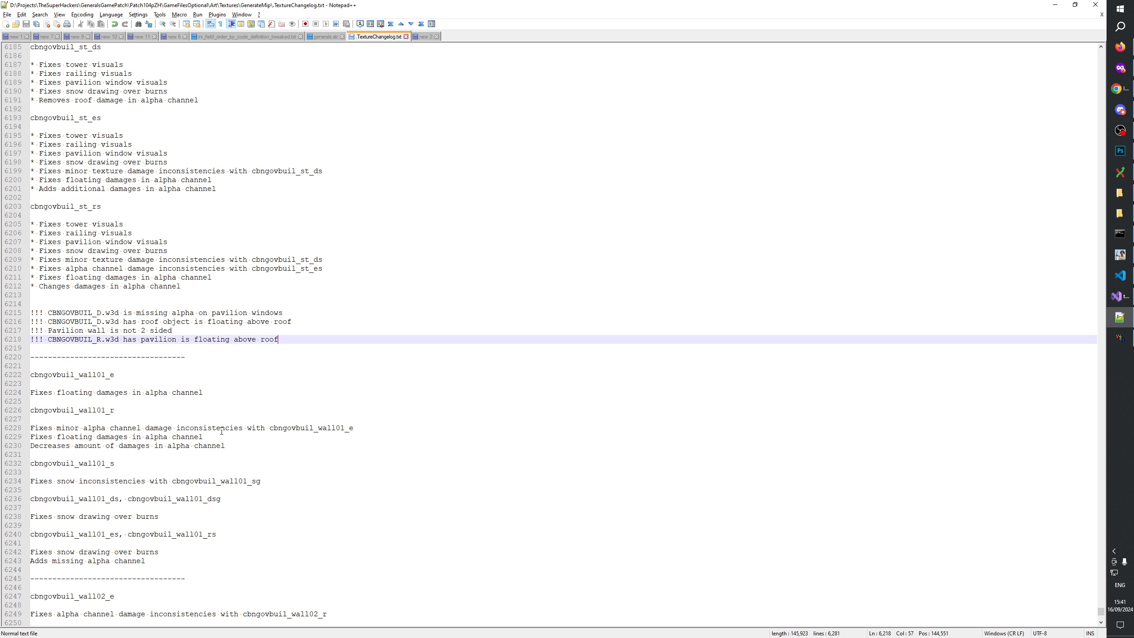
{"action": "left_click", "coordinate": [140, 412]}
{"action": "scroll", "coordinate": [139, 411], "scroll_direction": "down", "scroll_amount": 10}
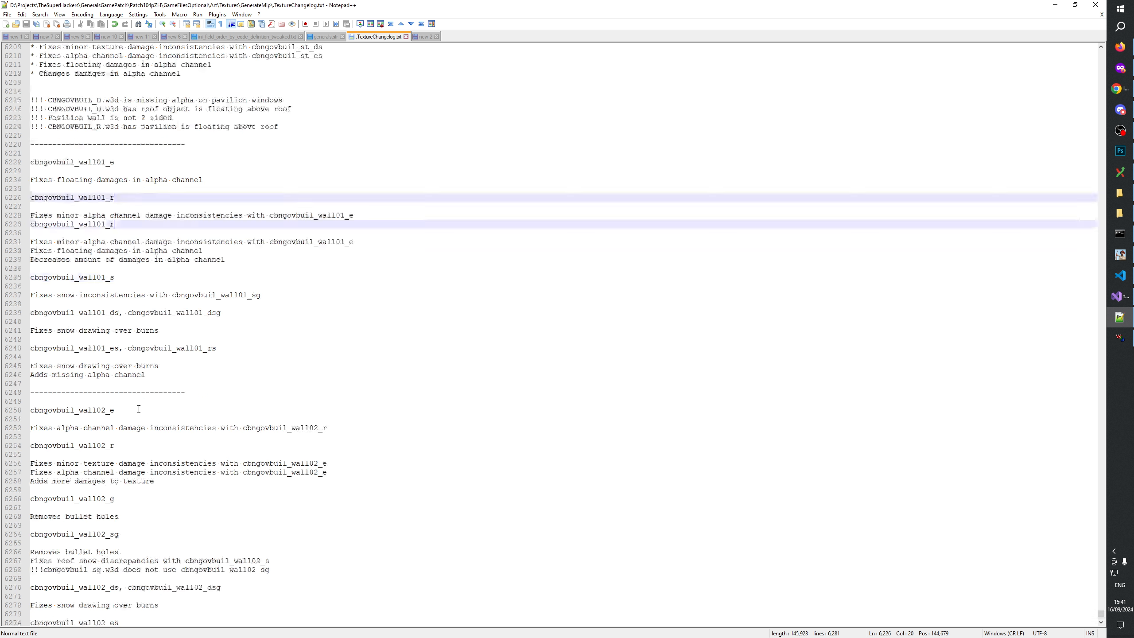
{"action": "left_click", "coordinate": [152, 392]}
{"action": "double_click", "coordinate": [100, 383]}
{"action": "left_click", "coordinate": [132, 383]}
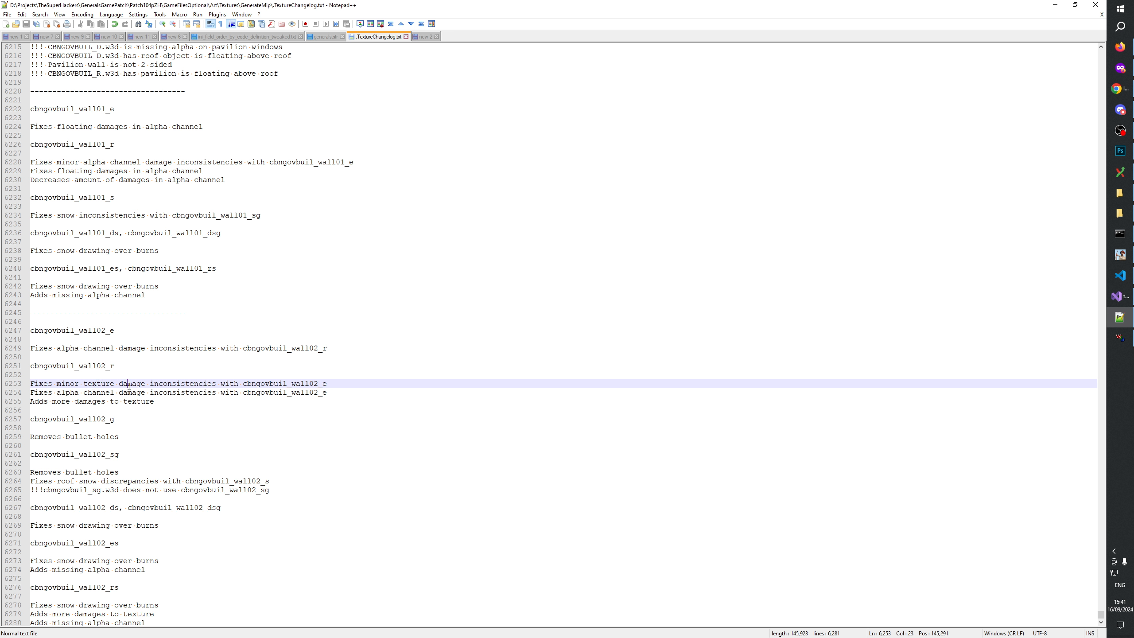
{"action": "double_click", "coordinate": [132, 383]}
{"action": "left_click", "coordinate": [164, 384]}
{"action": "double_click", "coordinate": [163, 384]}
{"action": "left_click", "coordinate": [100, 392]}
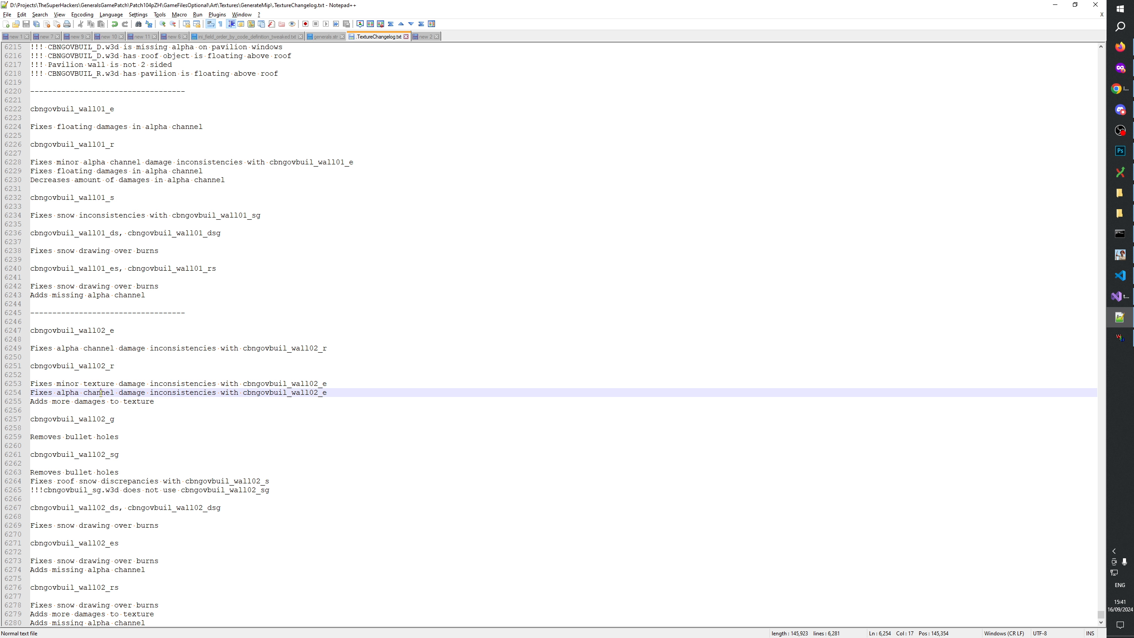
{"action": "double_click", "coordinate": [72, 392]}
{"action": "left_click", "coordinate": [73, 392]}
{"action": "double_click", "coordinate": [99, 392]}
{"action": "left_click", "coordinate": [100, 392]}
{"action": "double_click", "coordinate": [132, 392]}
Remove the line "Adds more damages to texture" from the cbngovbuil_wall02_r entry, leaving no extra blank line.
{"action": "left_click", "coordinate": [214, 404]}
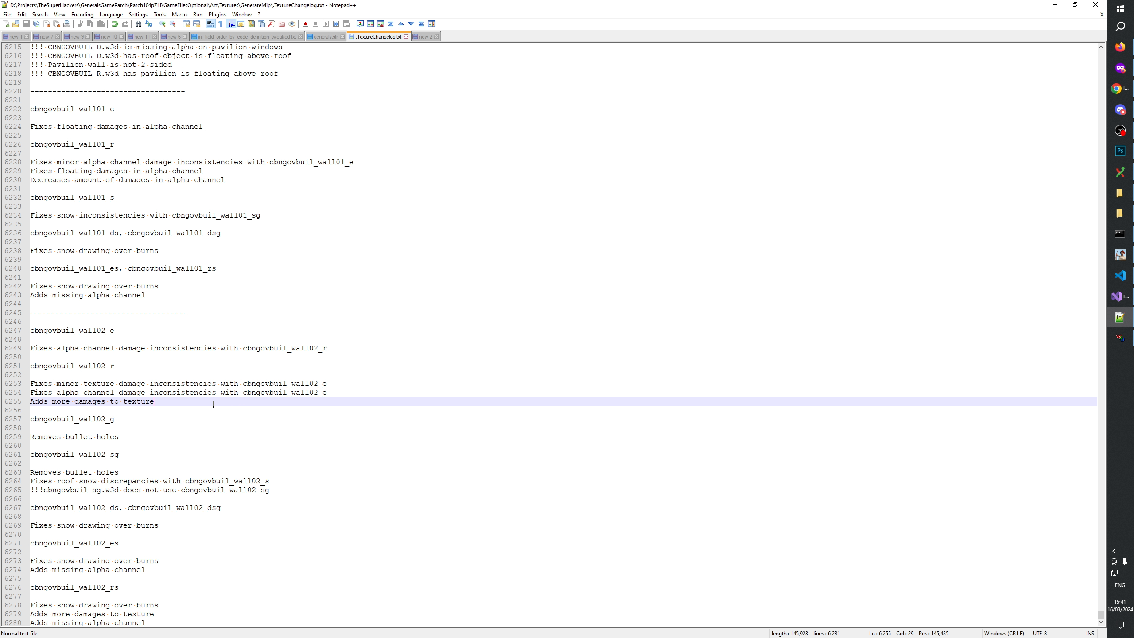
{"action": "left_click_drag", "start_coordinate": [154, 402], "coordinate": [18, 403]}
{"action": "key", "text": "BackSpace"}
{"action": "key", "text": "BackSpace"}
Insert an empty line above the alpha channel note in the cbngovbuil_wall02_e entry.
{"action": "left_click", "coordinate": [136, 348]}
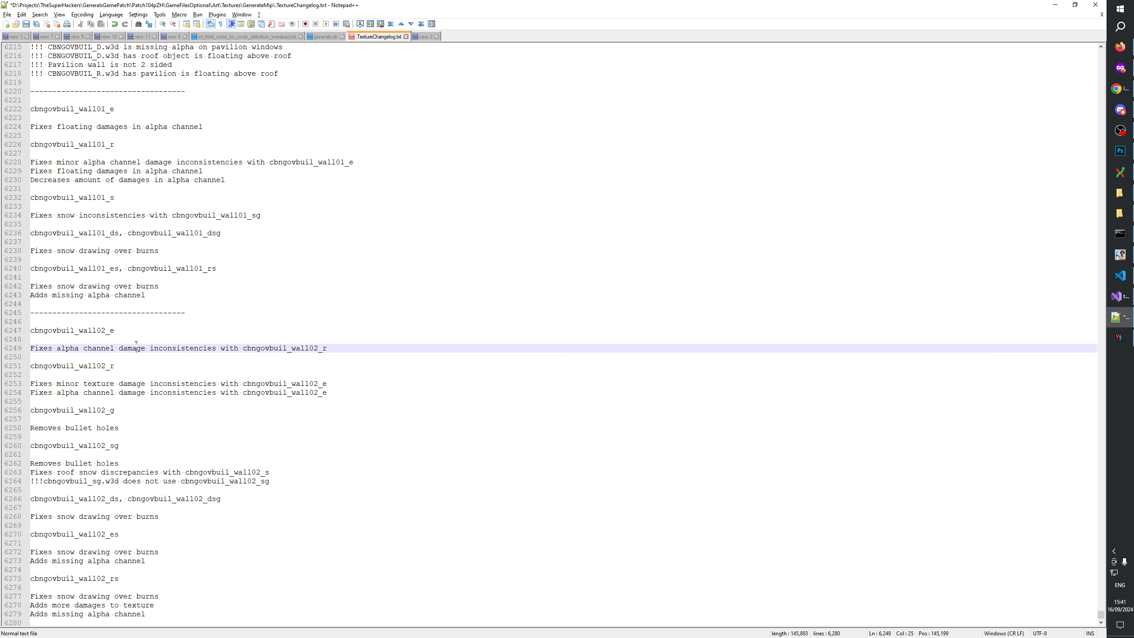
{"action": "left_click", "coordinate": [335, 339]}
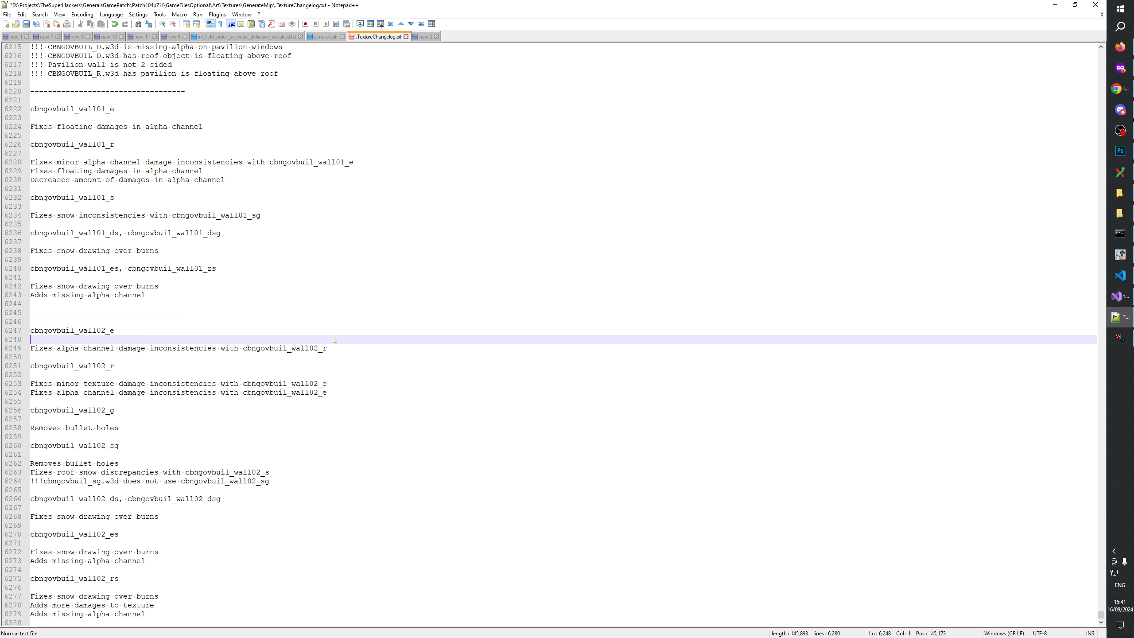
{"action": "key", "text": "Return"}
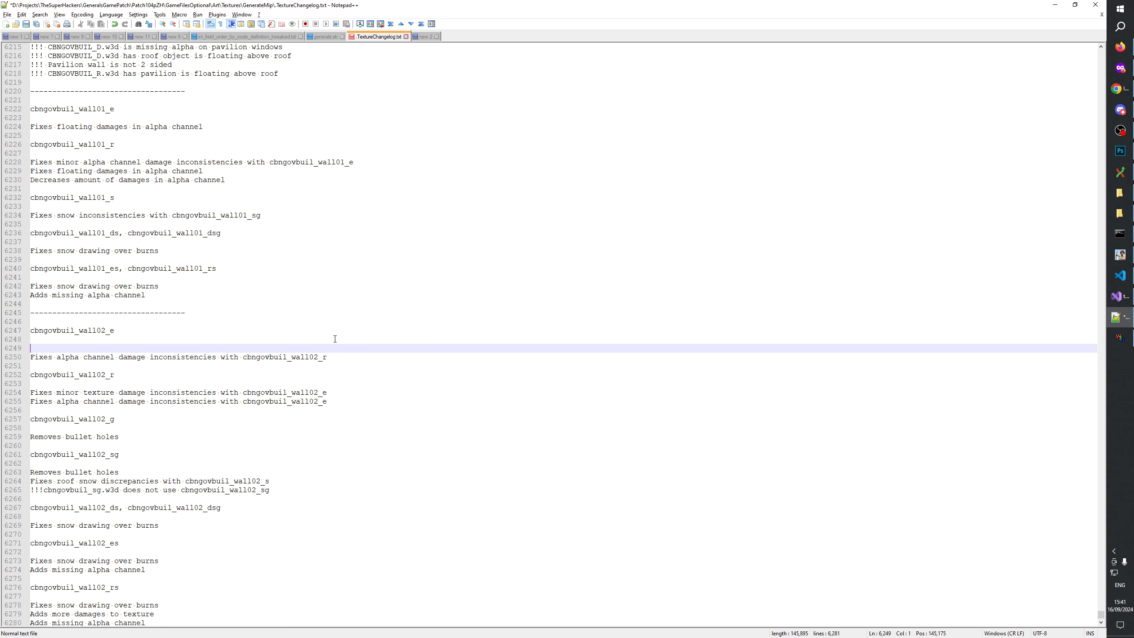
{"action": "type", "text": "R"}
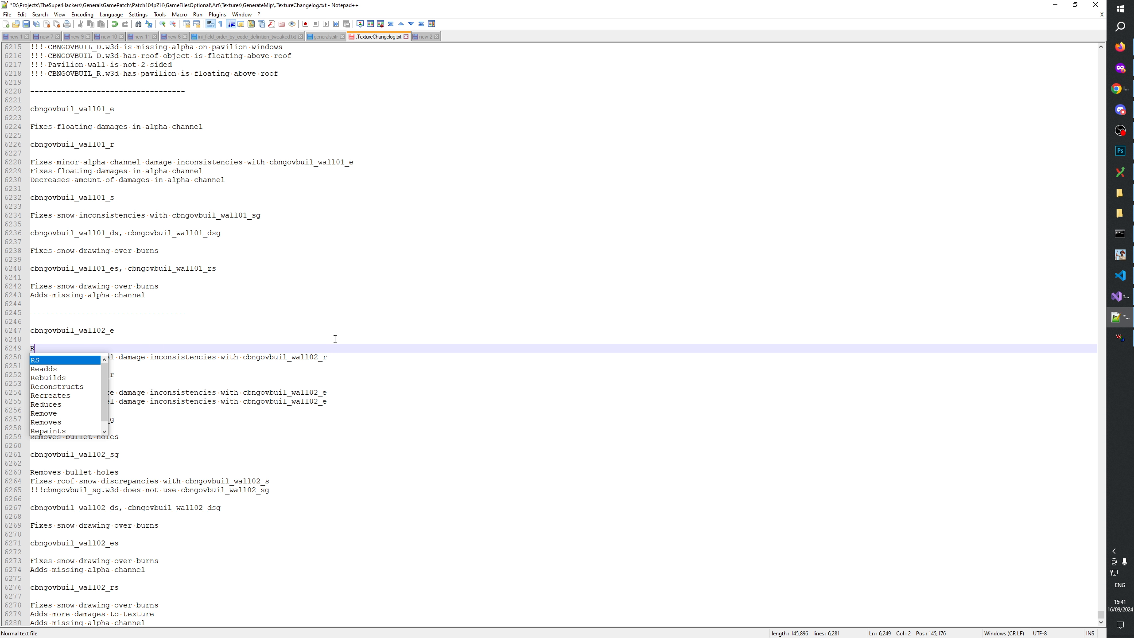
{"action": "type", "text": "e"}
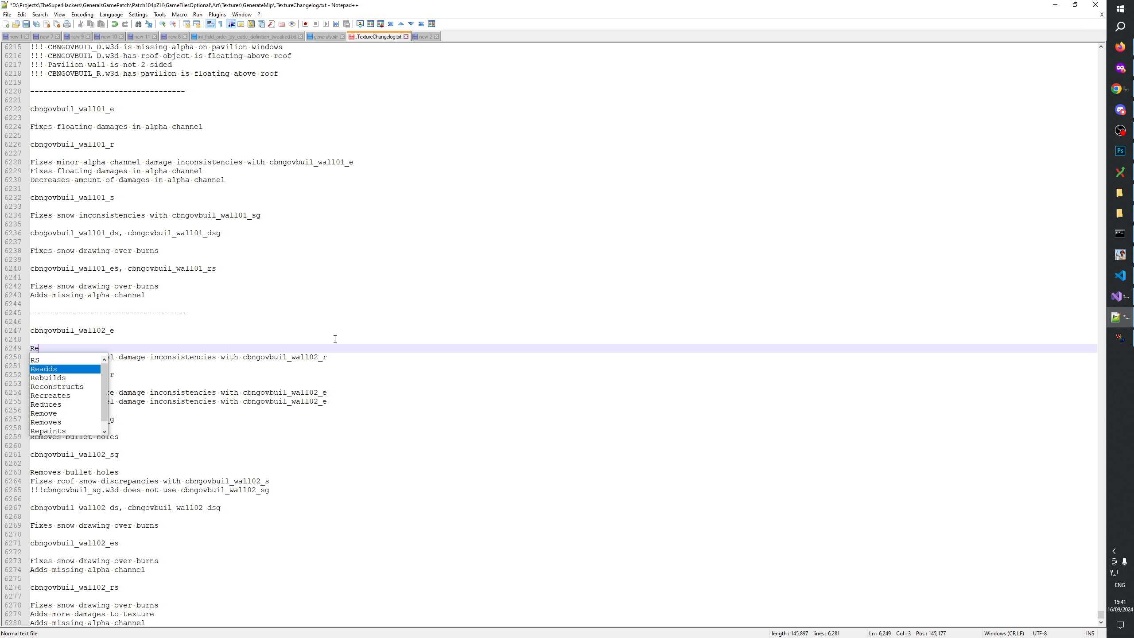
{"action": "key", "text": "BackSpace"}
{"action": "key", "text": "BackSpace"}
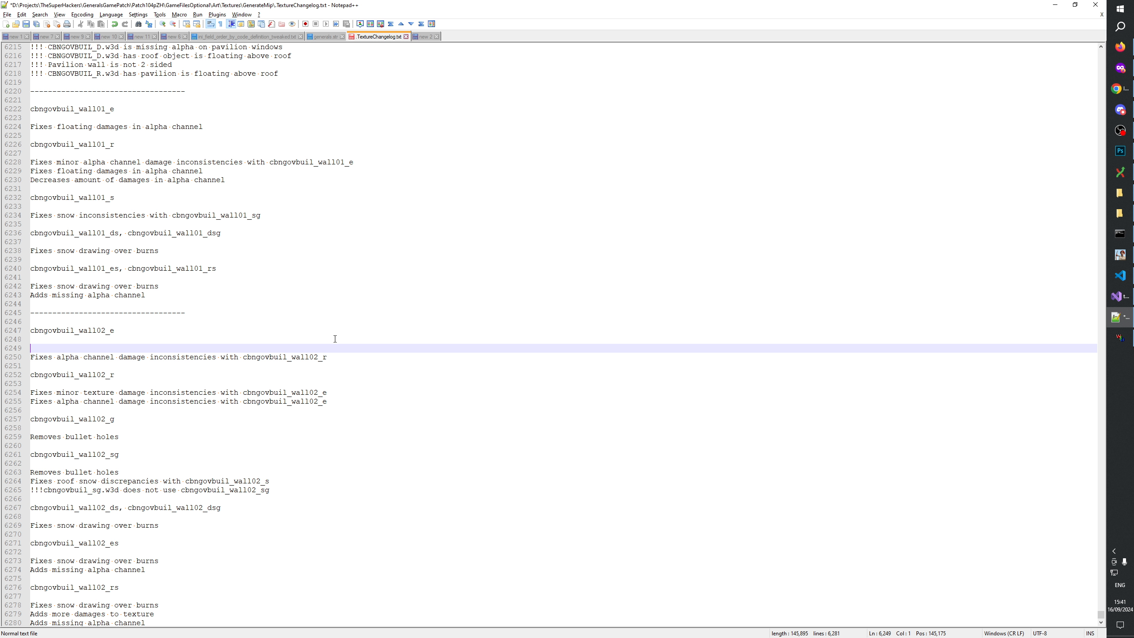
Write "Decreases darkness of damages" on the new line of the cbngovbuil_wall02_e entry.
{"action": "type", "text": "DE"}
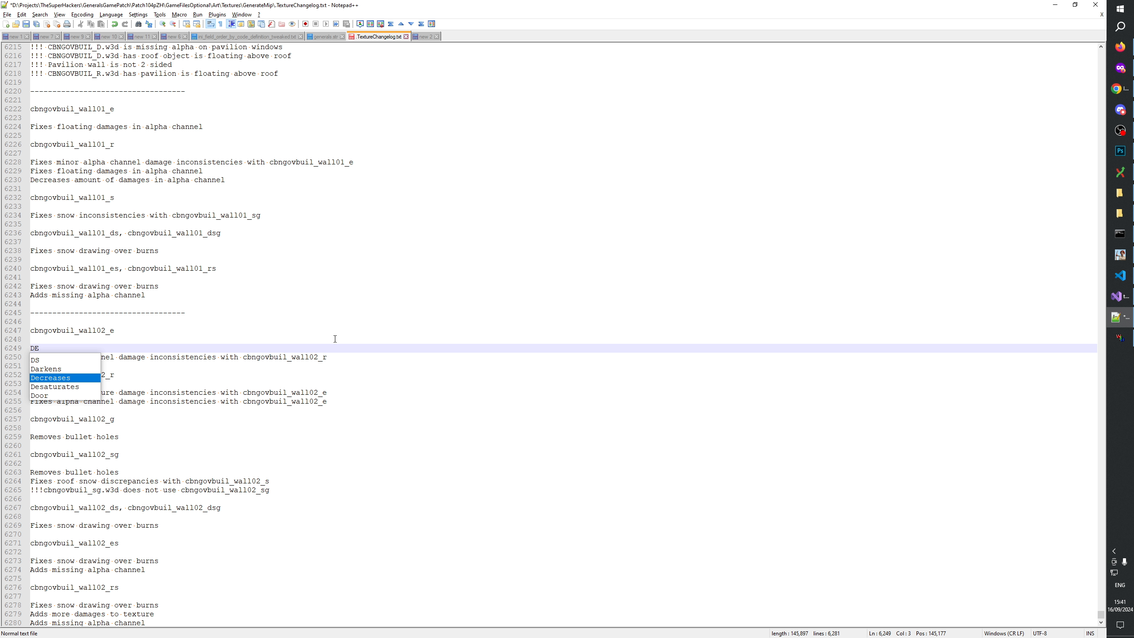
{"action": "key", "text": "BackSpace"}
{"action": "type", "text": "ecre"}
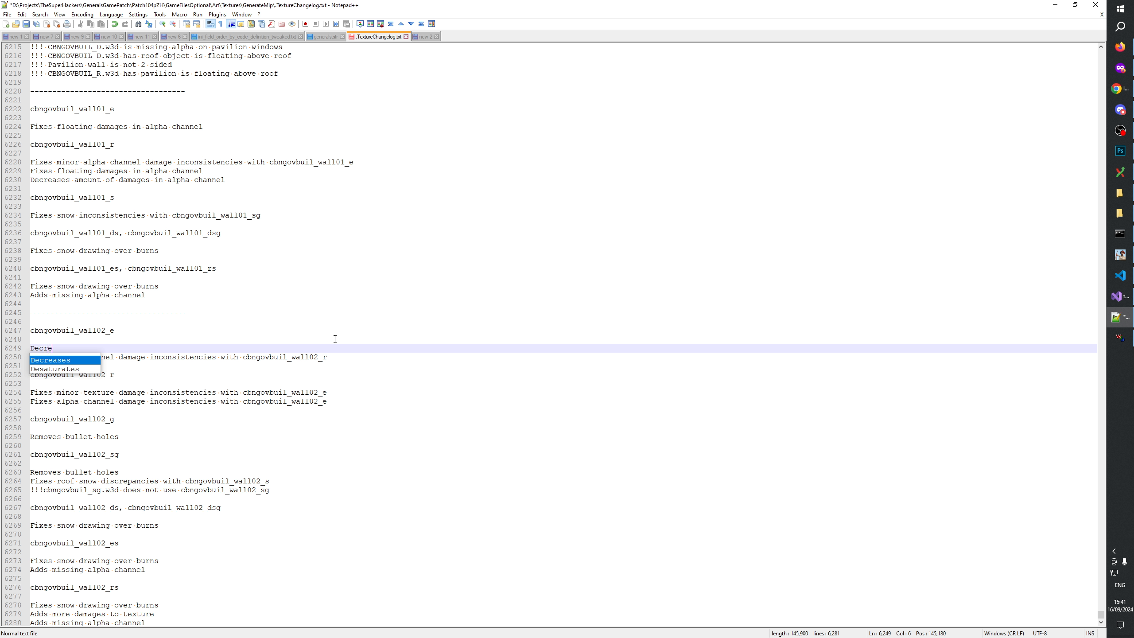
{"action": "type", "text": "ases stren"}
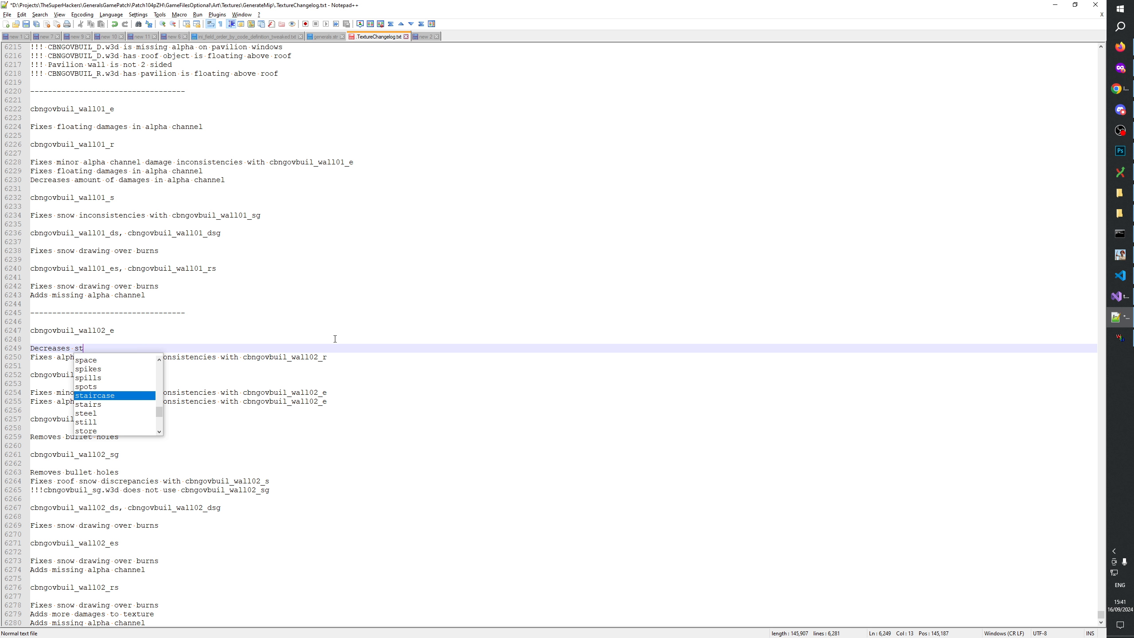
{"action": "key", "text": "BackSpace"}
{"action": "key", "text": "BackSpace"}
{"action": "key", "text": "BackSpace"}
{"action": "key", "text": "BackSpace"}
{"action": "key", "text": "BackSpace"}
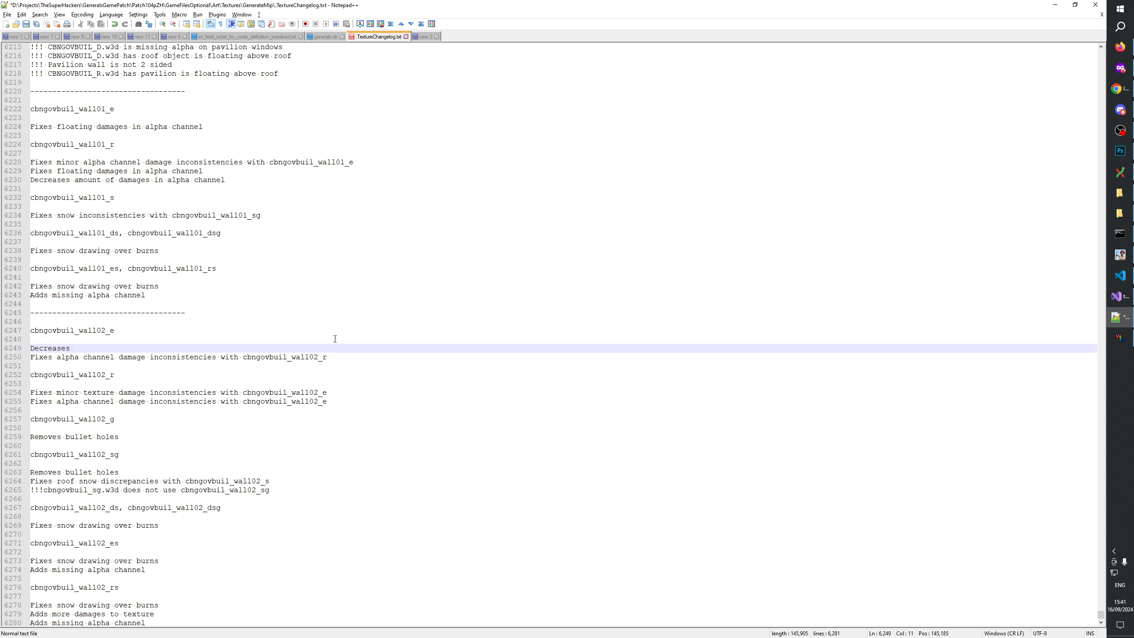
{"action": "type", "text": "da"}
{"action": "key", "text": "BackSpace"}
{"action": "type", "text": "da"}
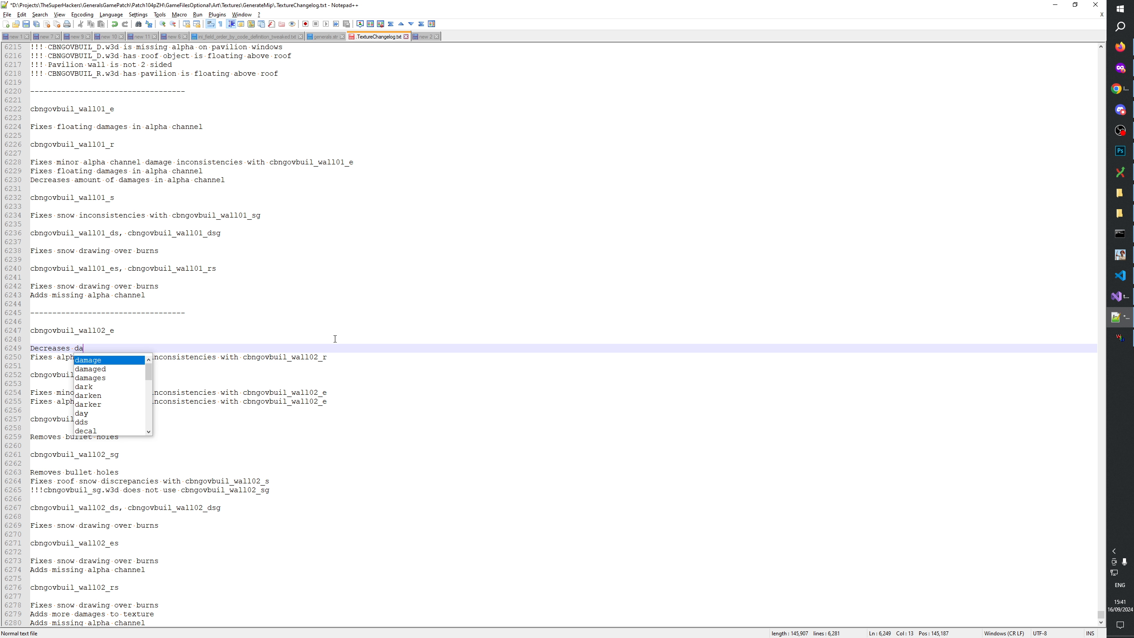
{"action": "type", "text": "r"}
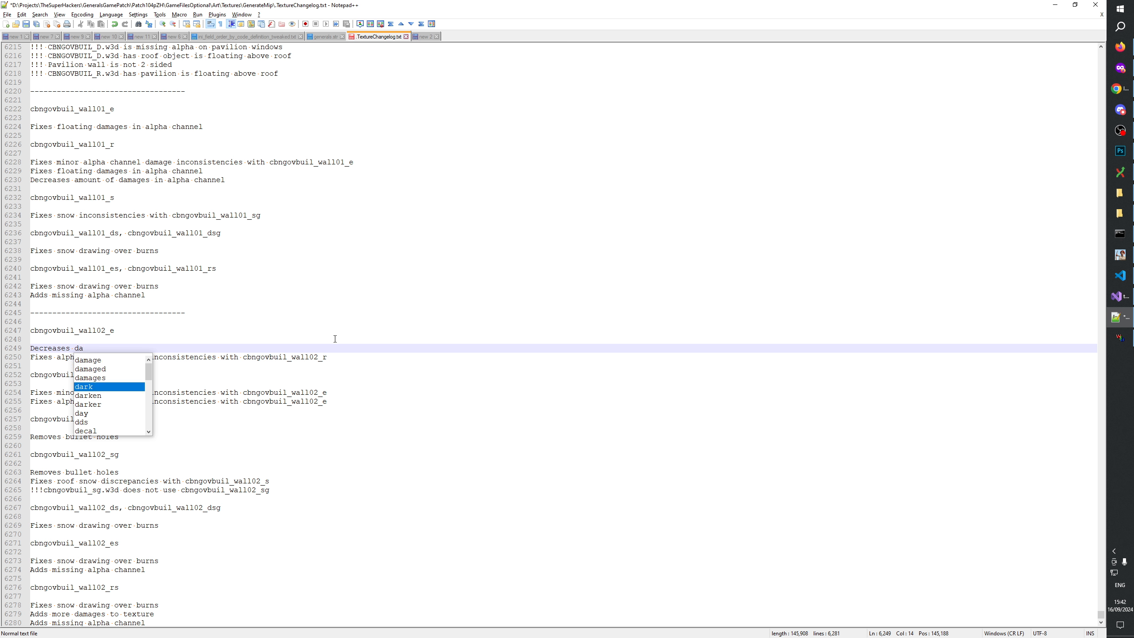
{"action": "type", "text": "kness of da"}
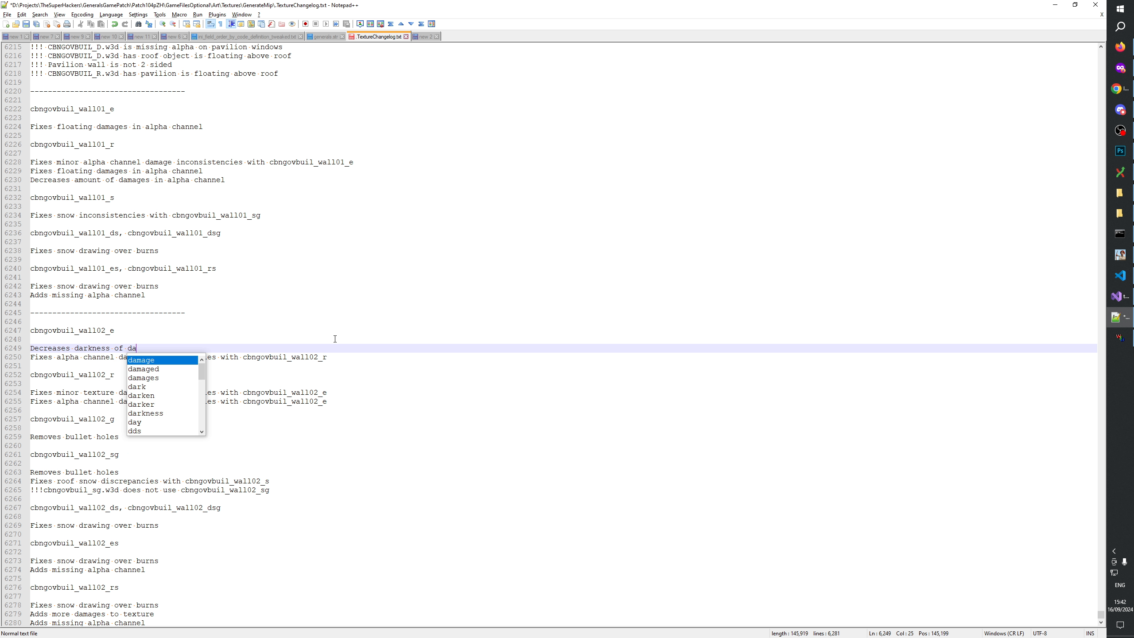
{"action": "type", "text": "mages"}
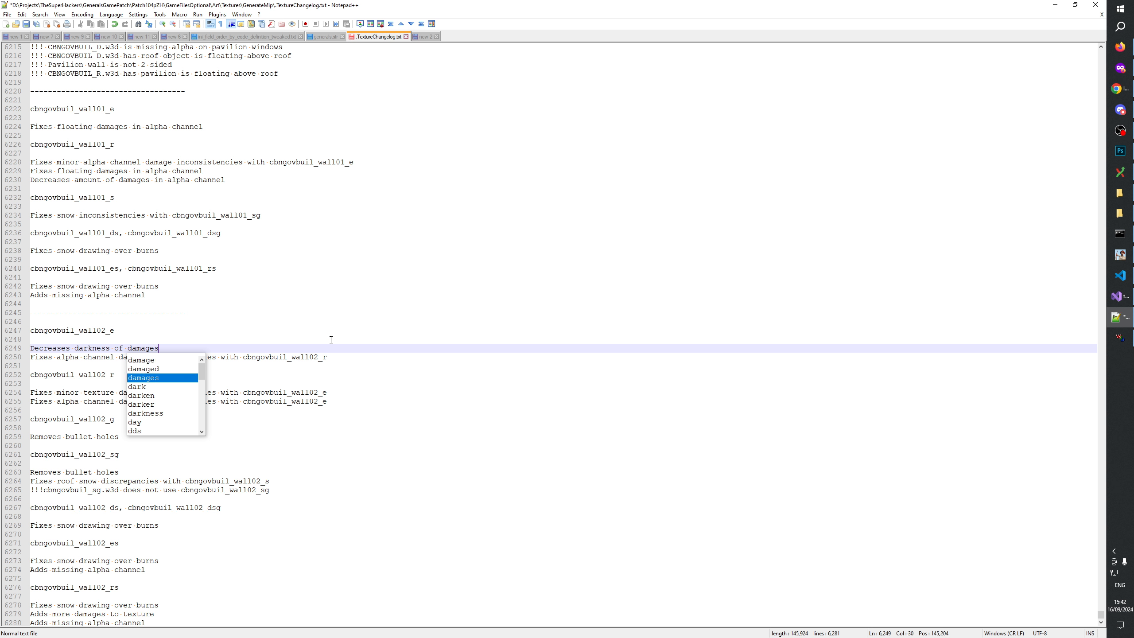
Insert "texture" before "damages" in the new cbngovbuil_wall02_e line and save the changelog.
{"action": "key", "text": "ctrl+Left"}
{"action": "key", "text": "Left"}
{"action": "type", "text": "text"}
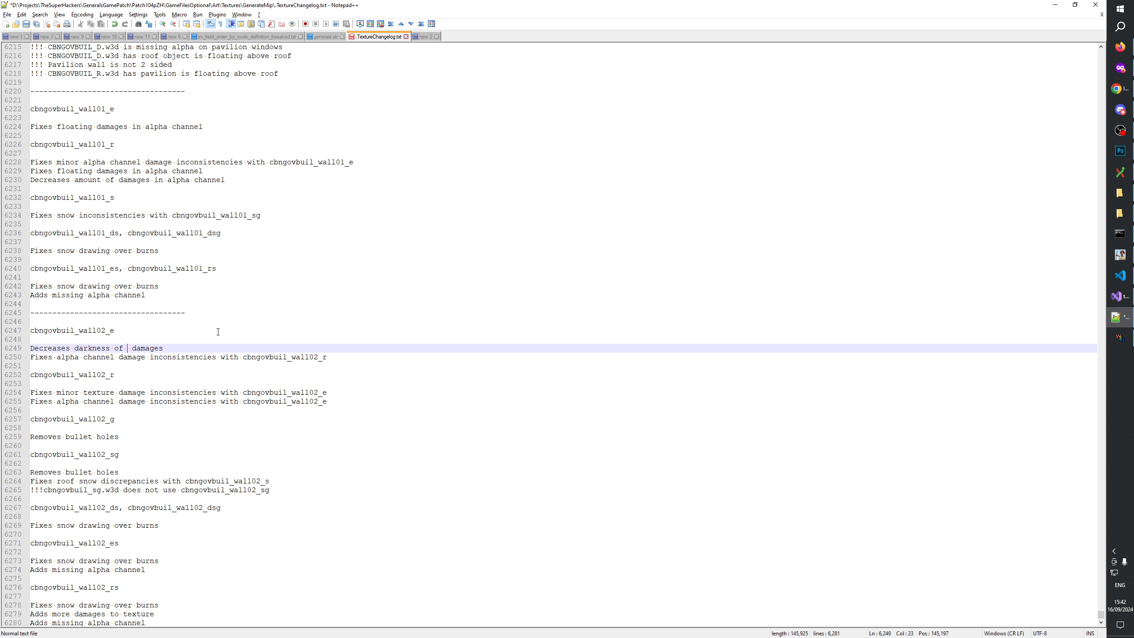
{"action": "key", "text": "Down"}
{"action": "key", "text": "Down"}
{"action": "key", "text": "Return"}
{"action": "left_click", "coordinate": [219, 331]}
{"action": "left_click", "coordinate": [205, 353]}
{"action": "key", "text": "ctrl+s"}
{"action": "left_click", "coordinate": [344, 357]}
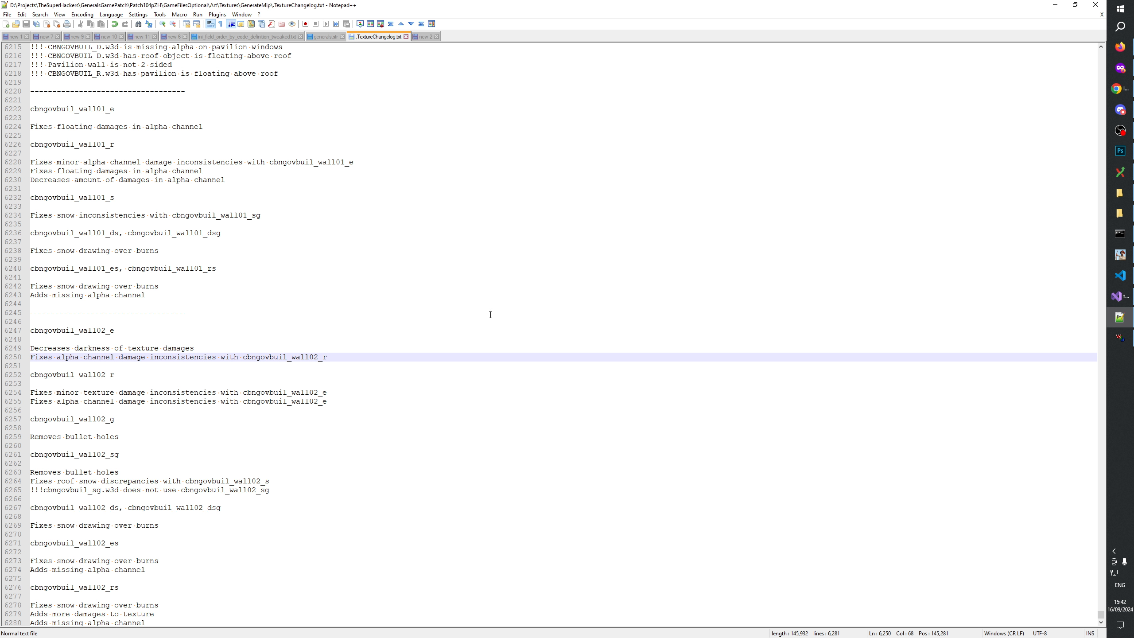
Switch to Photoshop and copy the Alpha 1 channel of cbngovbuil_wall02_e.psd into a new layer above cbngovbuil_wall02_d.dds.
{"action": "mouse_move", "coordinate": [1129, 340]}
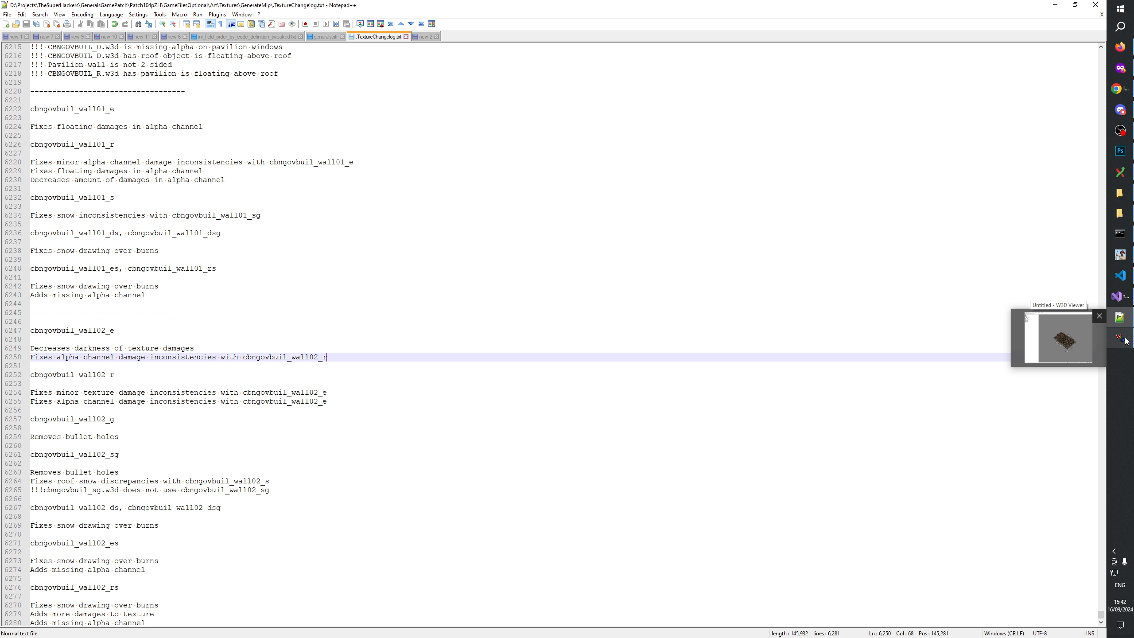
{"action": "left_click", "coordinate": [1120, 151]}
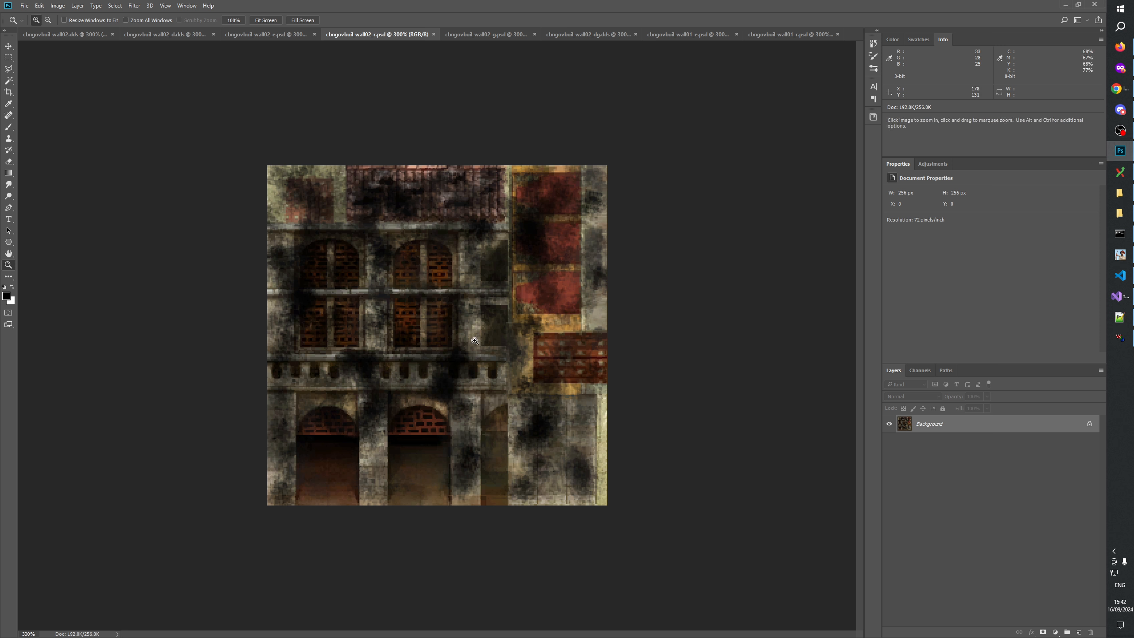
{"action": "left_click", "coordinate": [266, 35]}
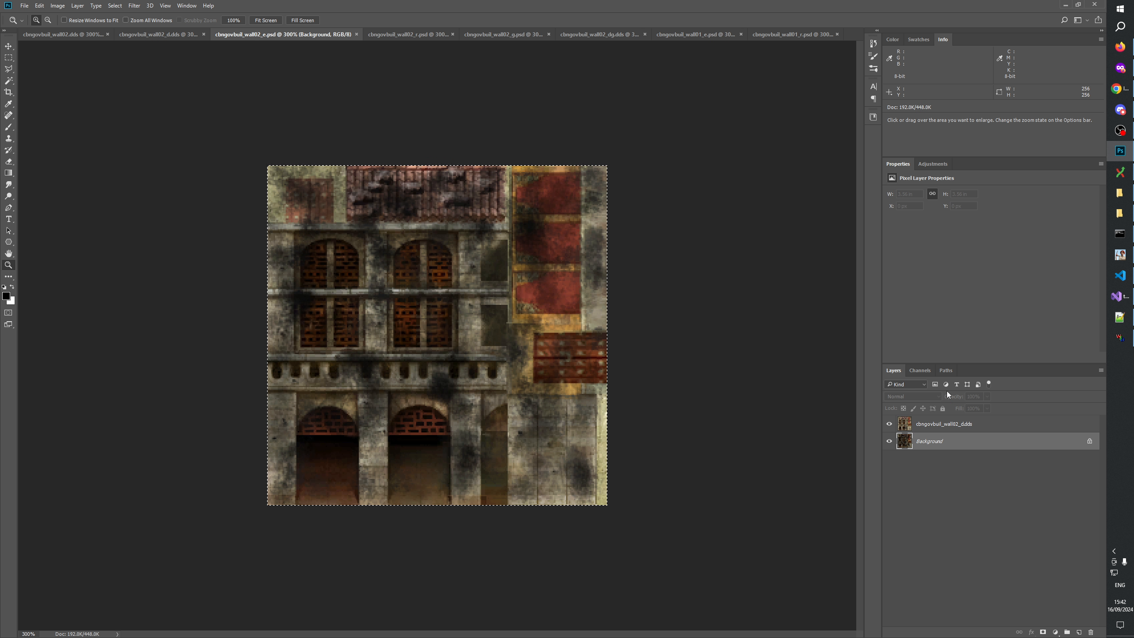
{"action": "left_click", "coordinate": [920, 371]}
{"action": "left_click", "coordinate": [935, 453]}
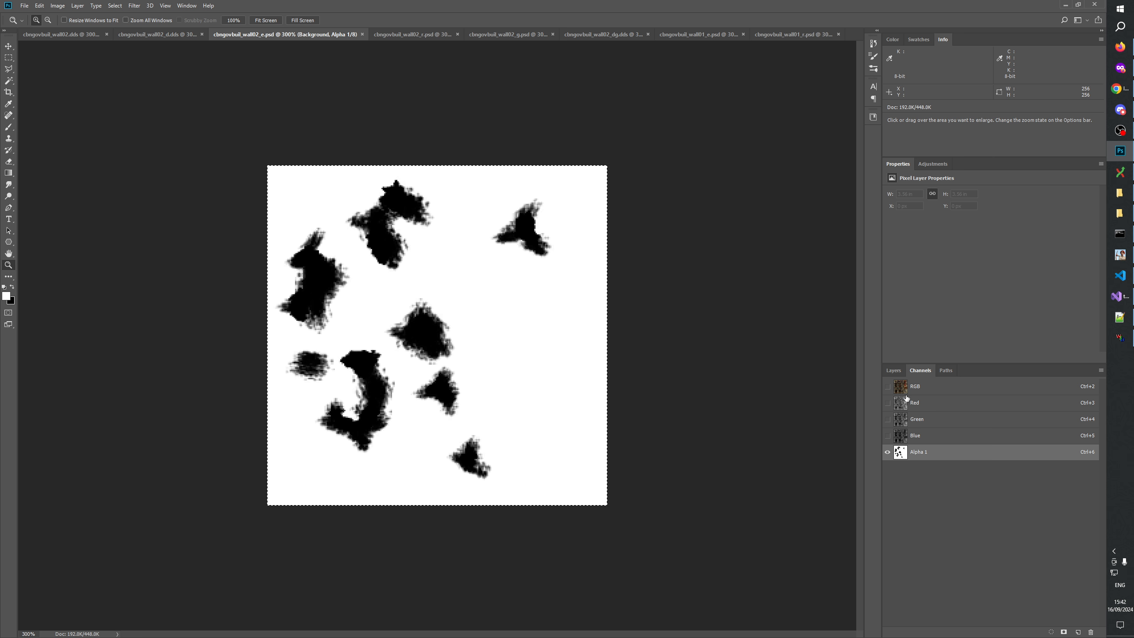
{"action": "left_click", "coordinate": [892, 370]}
{"action": "left_click", "coordinate": [946, 427]}
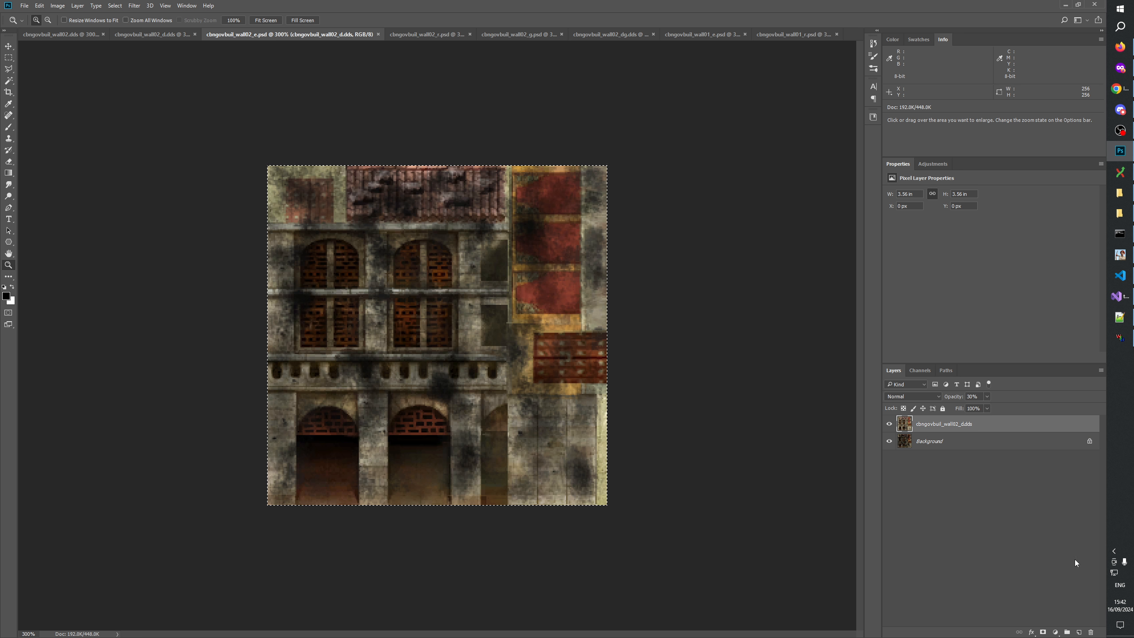
{"action": "left_click", "coordinate": [1078, 632]}
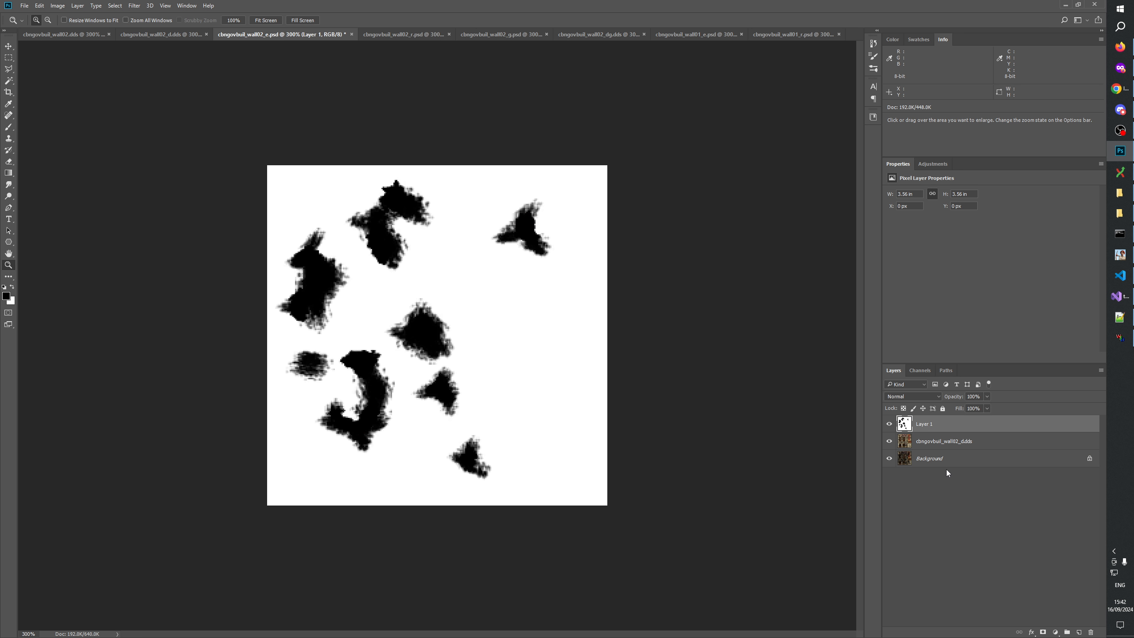
Duplicate the pasted alpha layer and apply a Threshold adjustment at level 128 to the copy.
{"action": "left_click", "coordinate": [402, 357]}
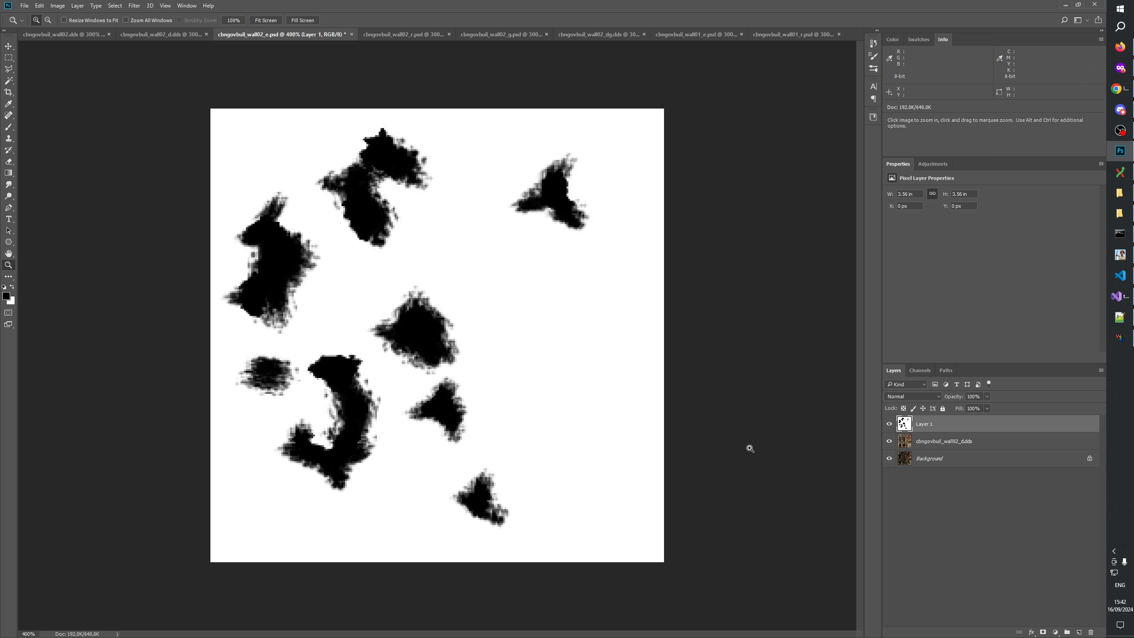
{"action": "key", "text": "ctrl+a"}
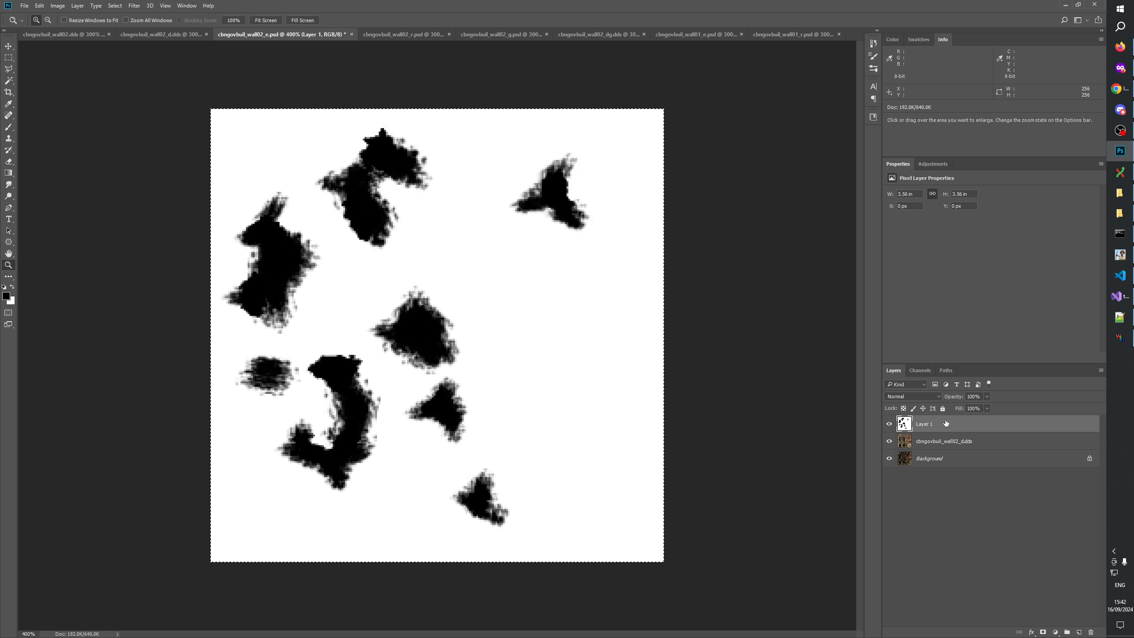
{"action": "key", "text": "ctrl+c"}
{"action": "key", "text": "ctrl+v"}
{"action": "left_click", "coordinate": [39, 5]}
{"action": "mouse_move", "coordinate": [57, 6]}
{"action": "mouse_move", "coordinate": [89, 28]}
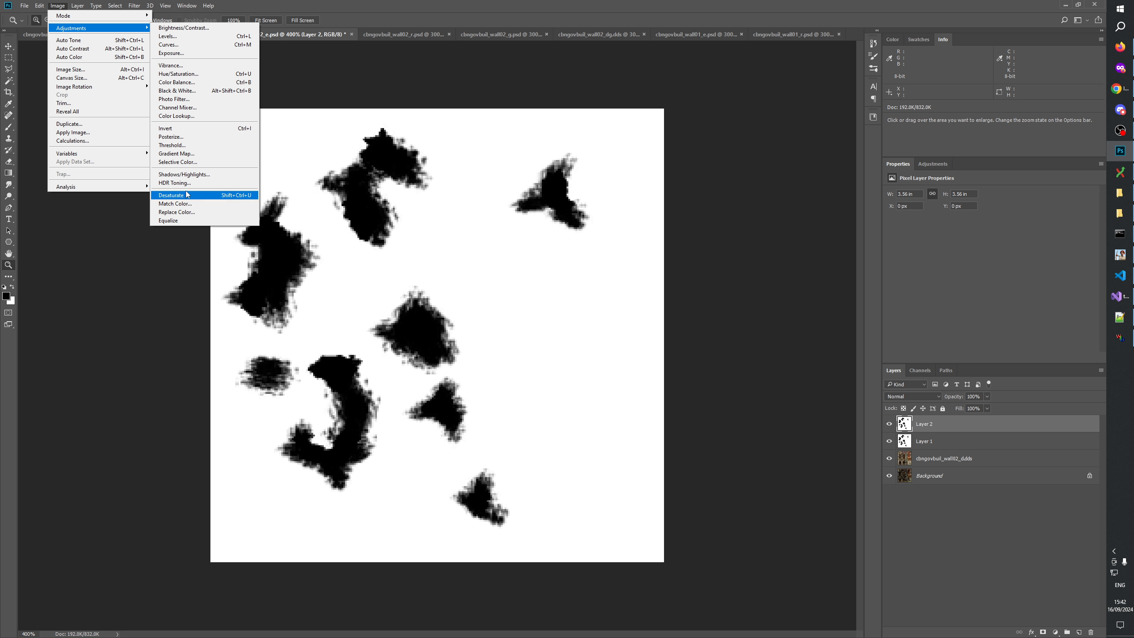
{"action": "left_click", "coordinate": [174, 145]}
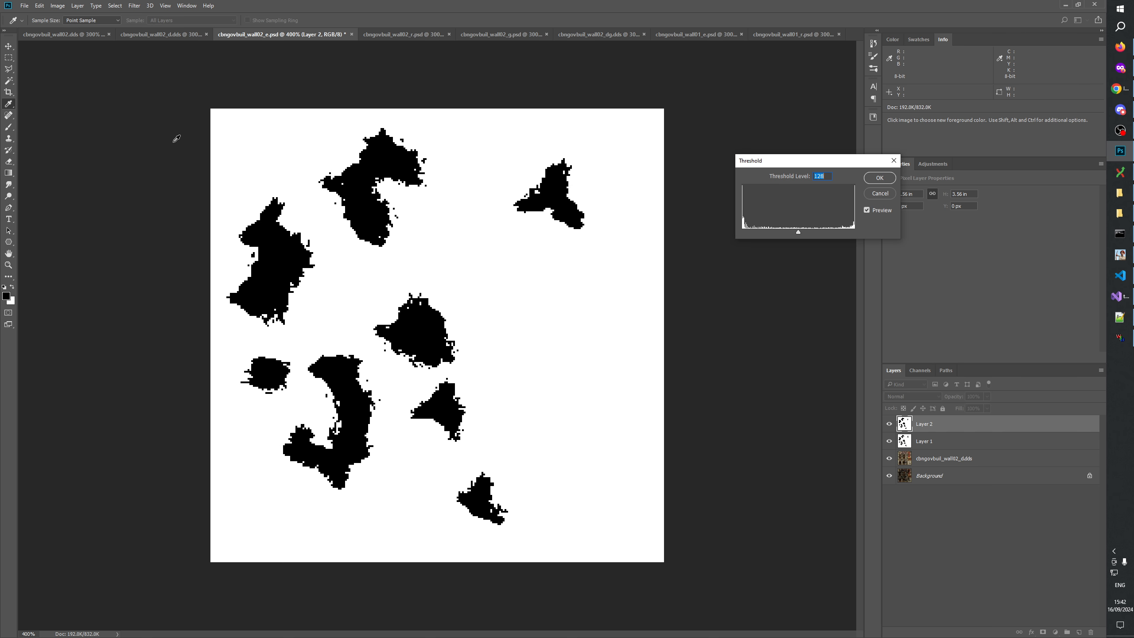
{"action": "left_click", "coordinate": [879, 178]}
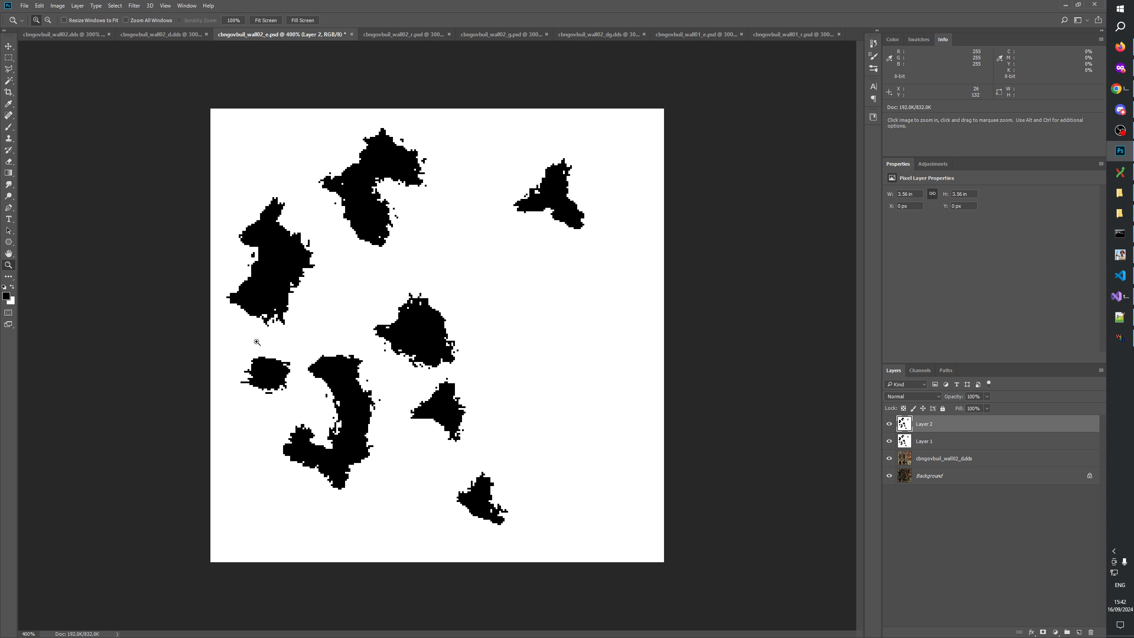
Add an empty layer named "fix" between the pasted alpha layer and its thresholded copy.
{"action": "left_click", "coordinate": [286, 300]}
{"action": "left_click", "coordinate": [286, 303]}
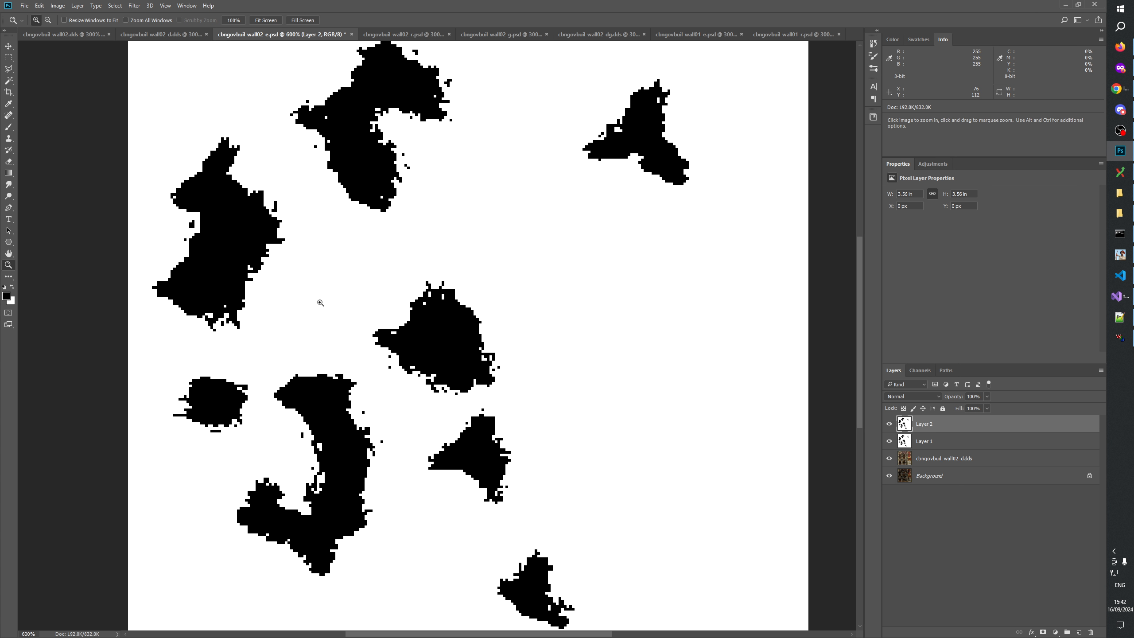
{"action": "left_click", "coordinate": [307, 300]}
{"action": "left_click_drag", "start_coordinate": [376, 279], "coordinate": [520, 432]}
{"action": "left_click", "coordinate": [517, 332]}
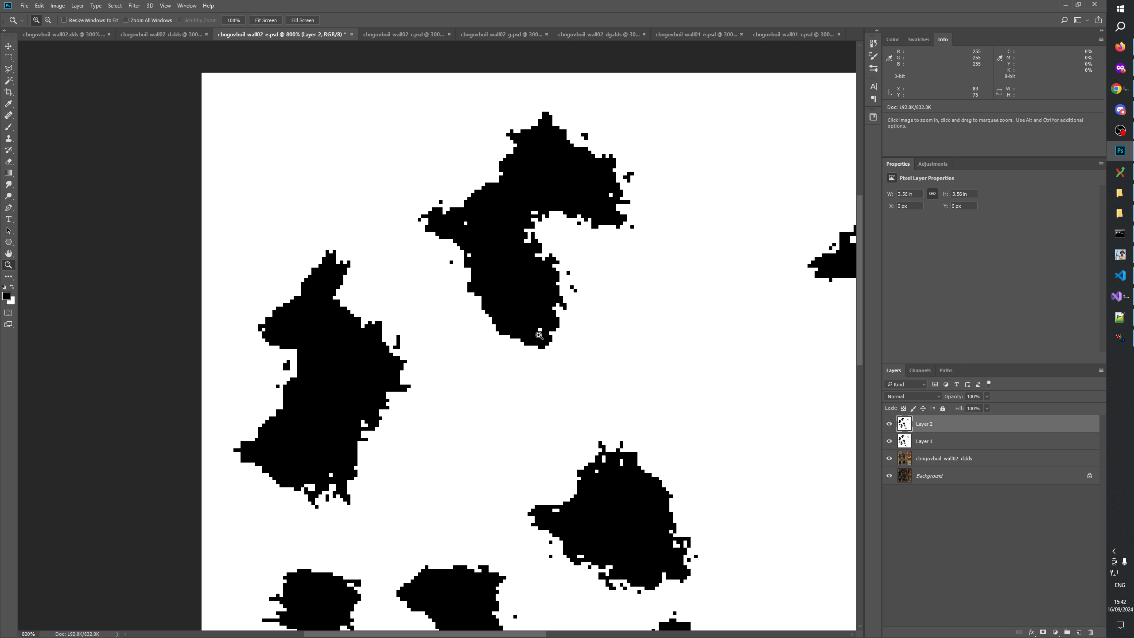
{"action": "left_click_drag", "start_coordinate": [603, 297], "coordinate": [586, 397]}
{"action": "left_click", "coordinate": [555, 378]}
{"action": "left_click", "coordinate": [555, 376]}
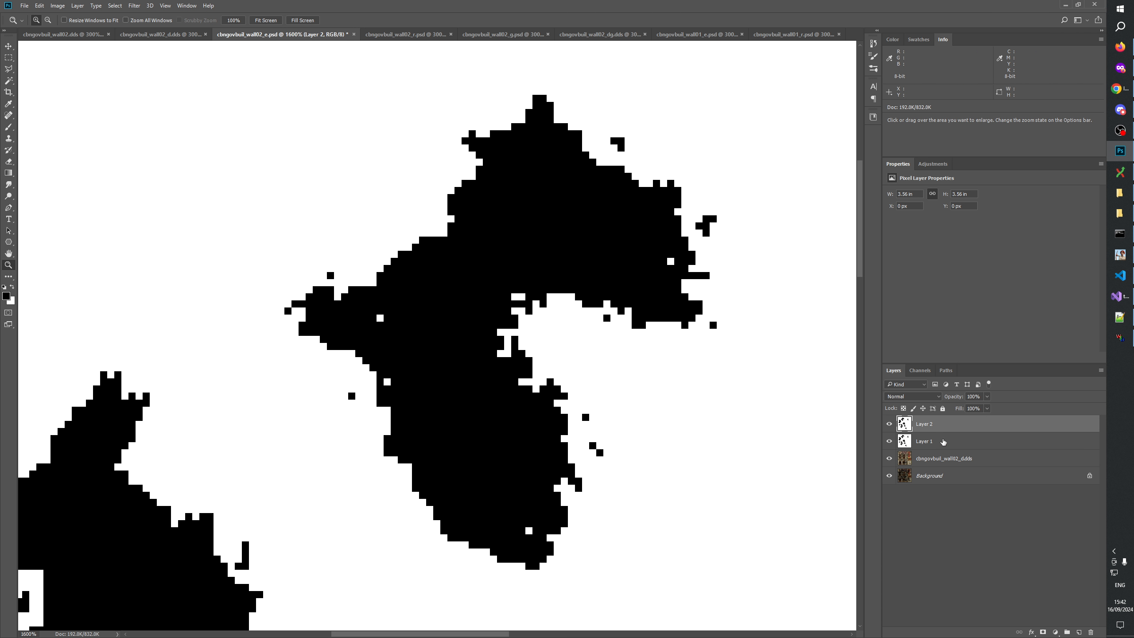
{"action": "left_click", "coordinate": [943, 441]}
{"action": "key", "text": "ctrl+shift+alt+n"}
{"action": "double_click", "coordinate": [926, 441]}
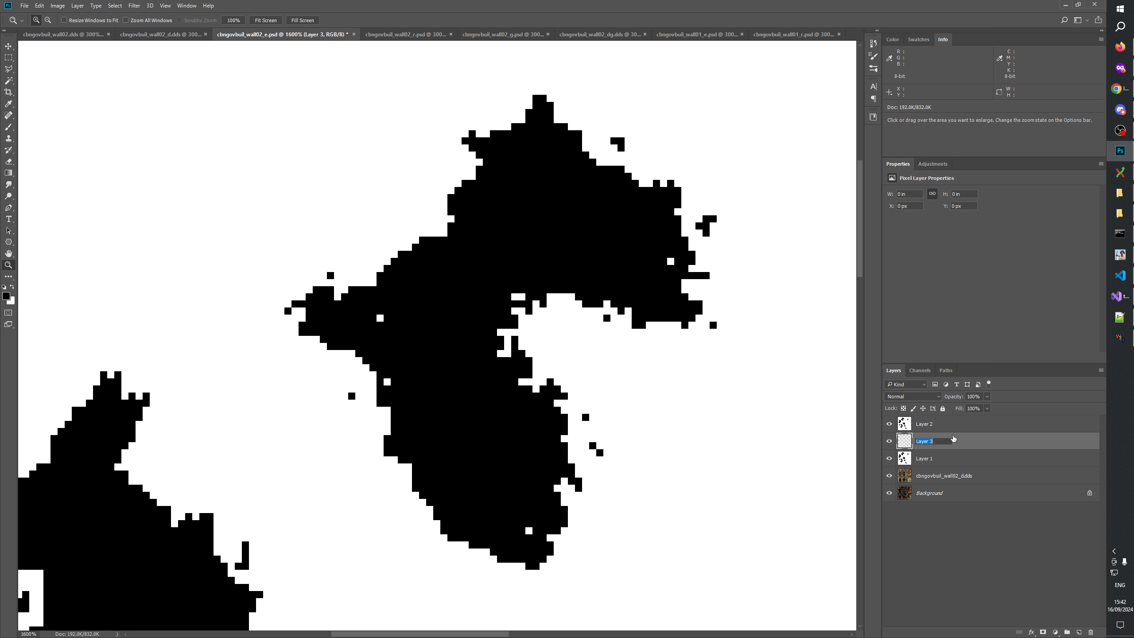
{"action": "key", "text": "Return"}
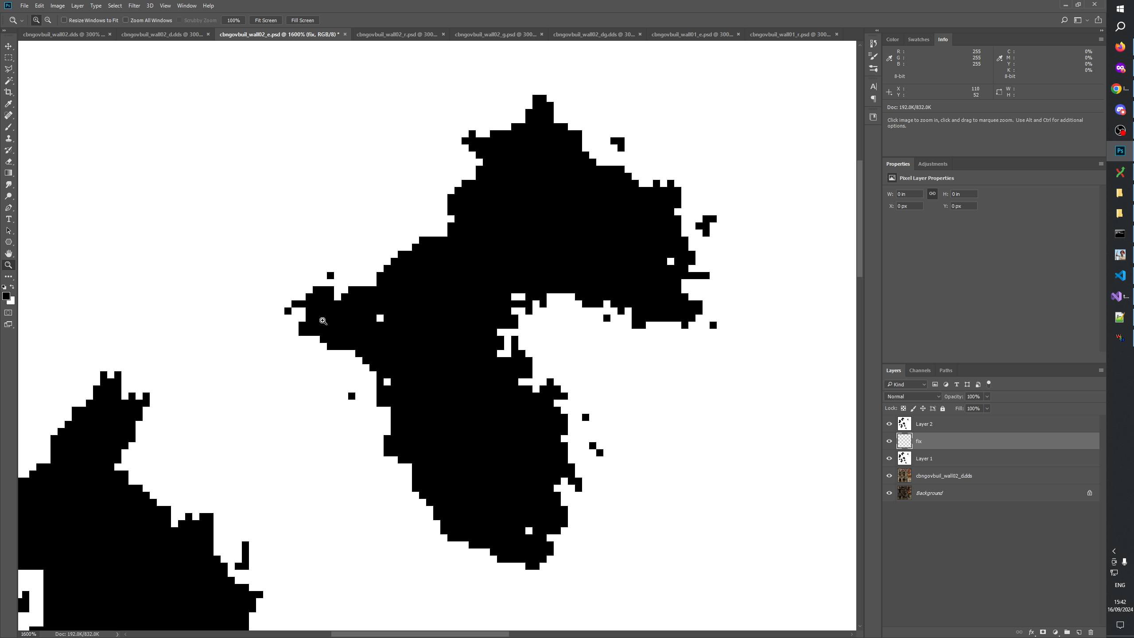
Darken the grey gaps at the left arm of the large upper damage shape with the Pencil tool on the "fix" layer, comparing against Layer 2.
{"action": "left_click", "coordinate": [12, 128]}
{"action": "left_click_drag", "start_coordinate": [12, 128], "coordinate": [42, 134]}
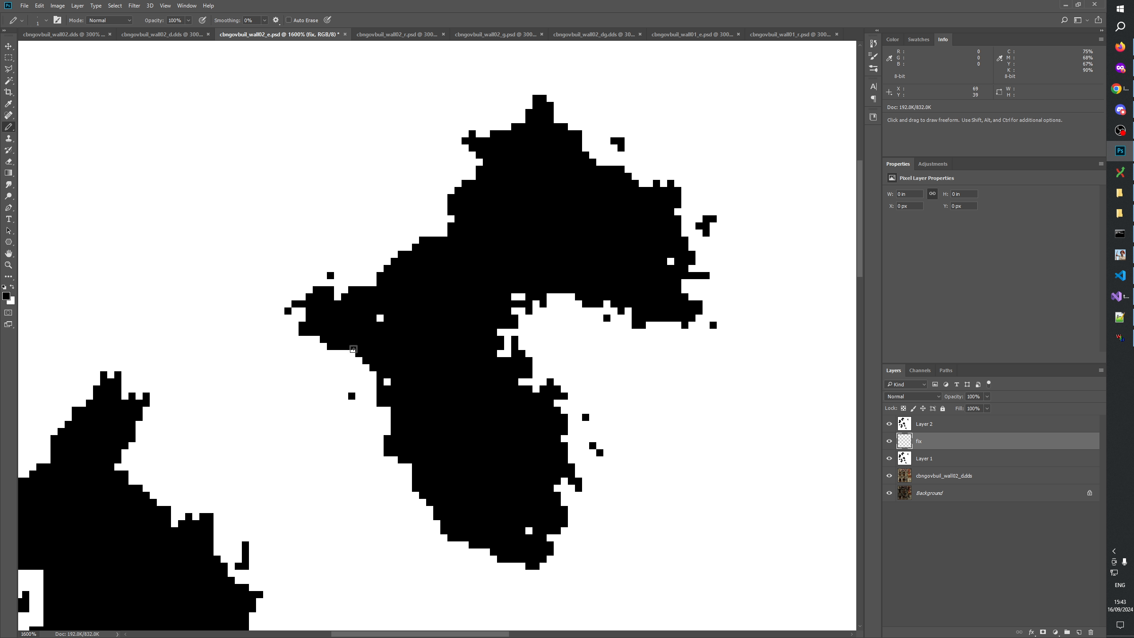
{"action": "left_click", "coordinate": [891, 425]}
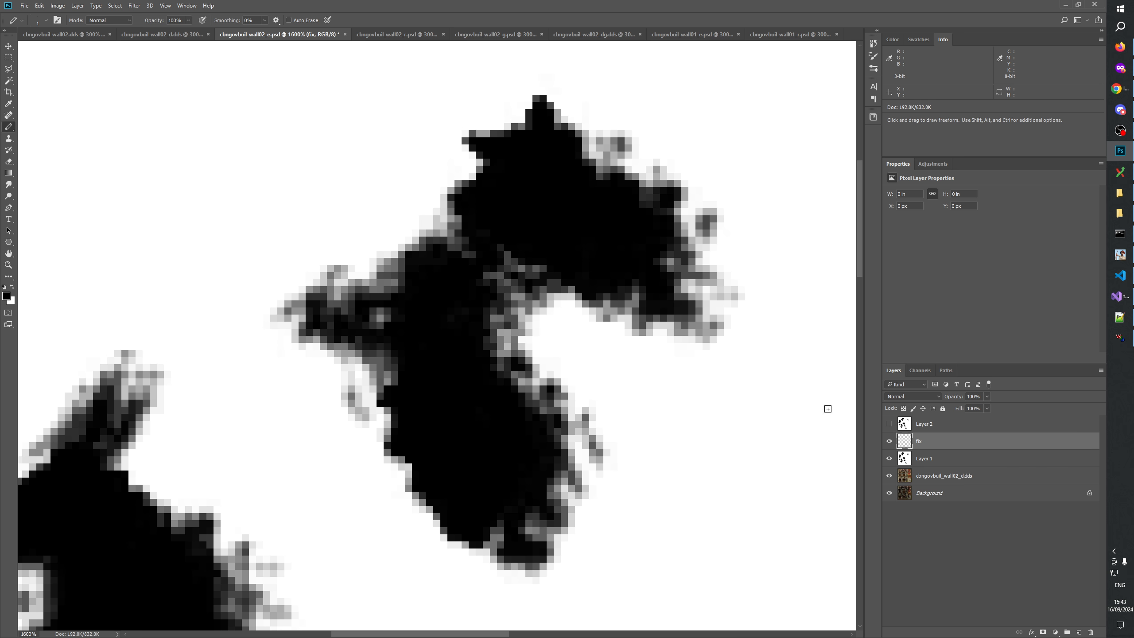
{"action": "left_click_drag", "start_coordinate": [389, 322], "coordinate": [361, 327]}
{"action": "left_click", "coordinate": [890, 425]}
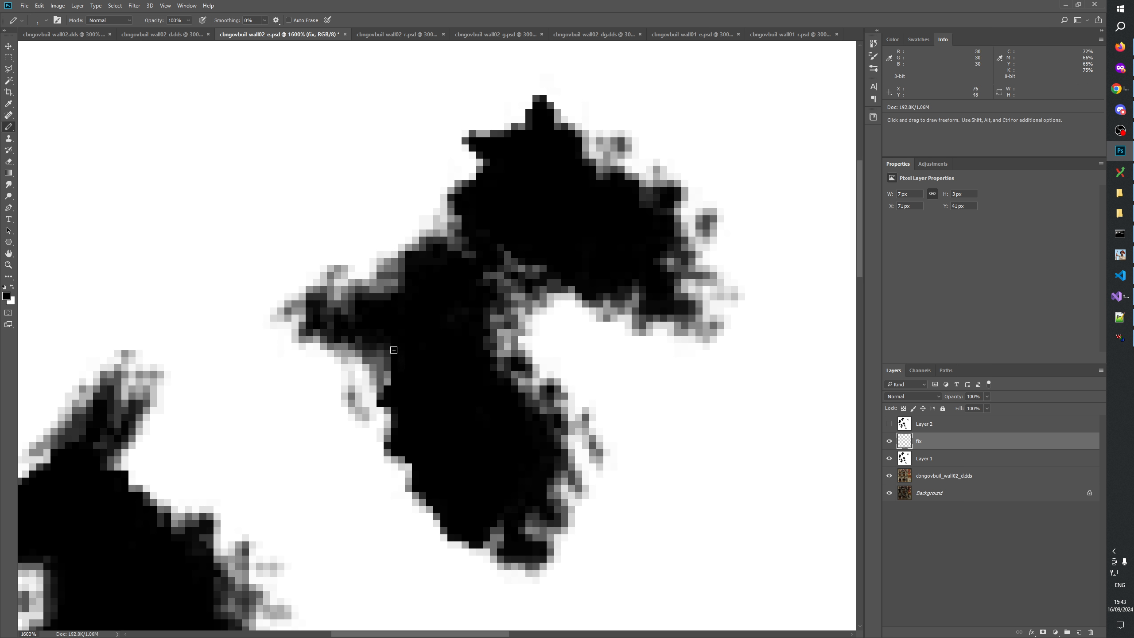
{"action": "left_click_drag", "start_coordinate": [389, 384], "coordinate": [387, 342]}
{"action": "left_click", "coordinate": [890, 424]}
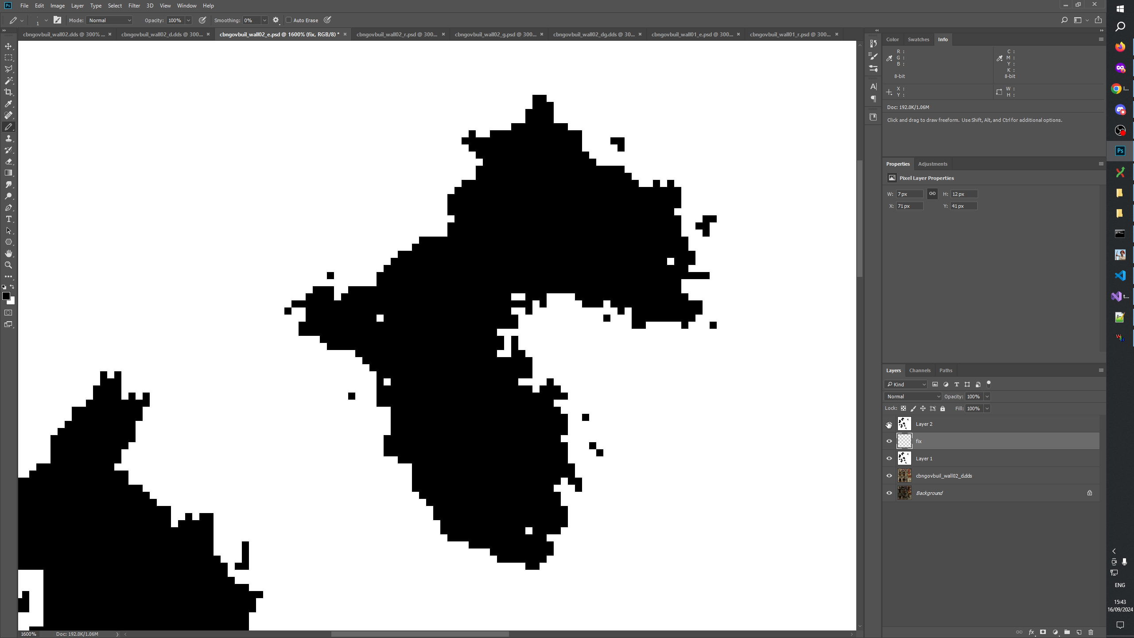
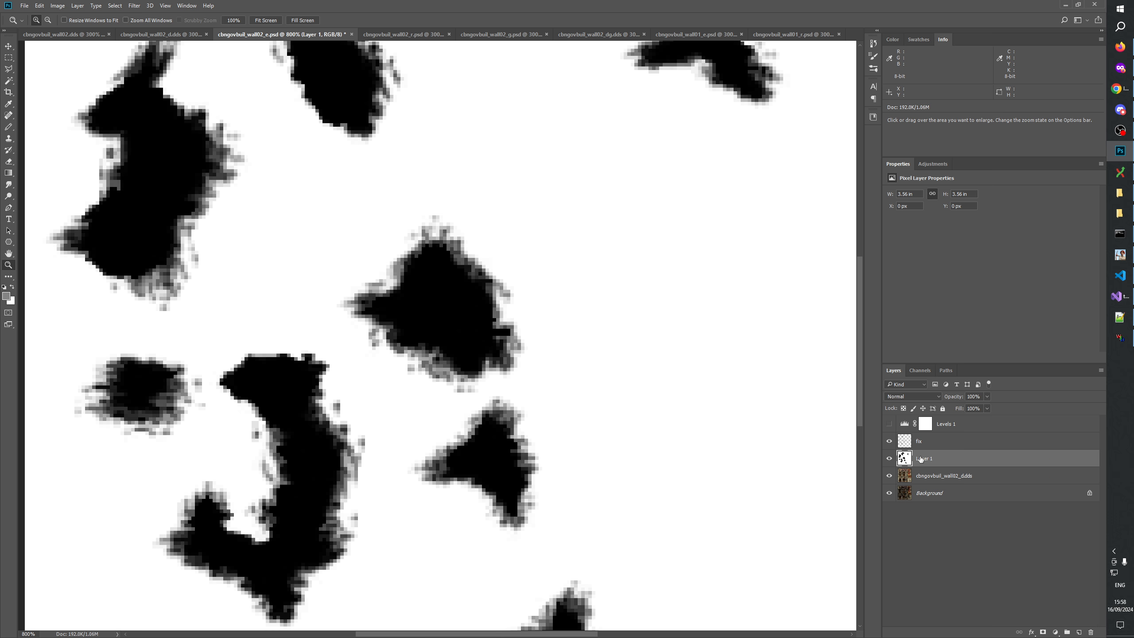
Select the "fix" layer and examine the edges of the lower damage shapes up close, then the whole mask.
{"action": "left_click", "coordinate": [919, 442]}
{"action": "left_click_drag", "start_coordinate": [288, 549], "coordinate": [669, 286]}
{"action": "left_click", "coordinate": [489, 429]}
{"action": "left_click", "coordinate": [489, 429]}
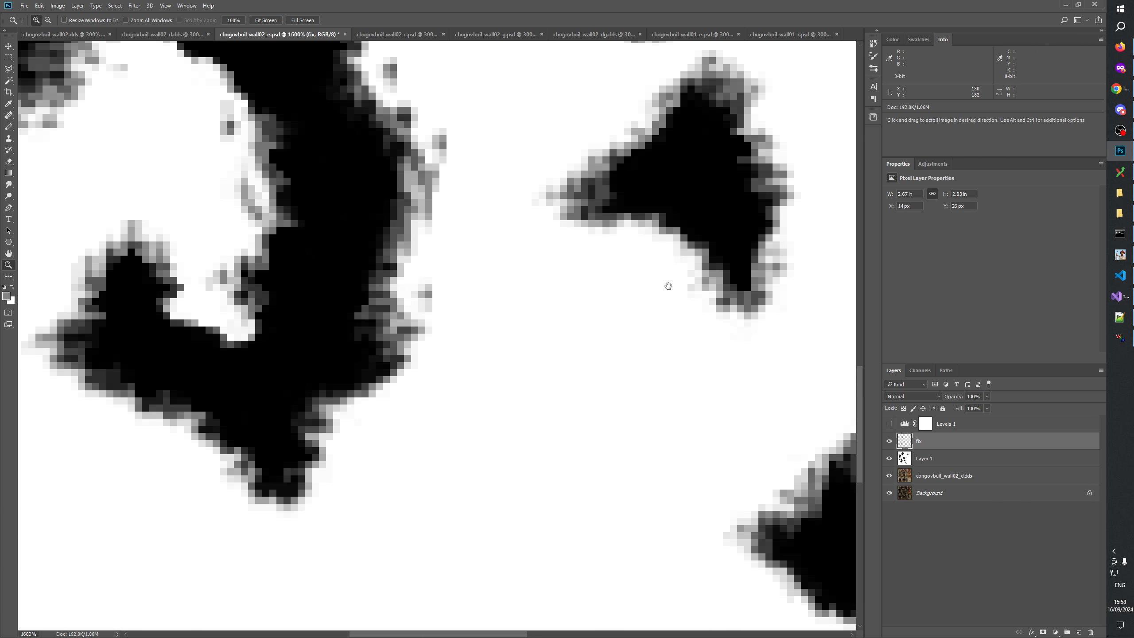
{"action": "left_click", "coordinate": [384, 344]}
{"action": "left_click_drag", "start_coordinate": [184, 280], "coordinate": [514, 331]}
{"action": "left_click_drag", "start_coordinate": [539, 289], "coordinate": [577, 347]}
{"action": "right_click", "coordinate": [617, 307]}
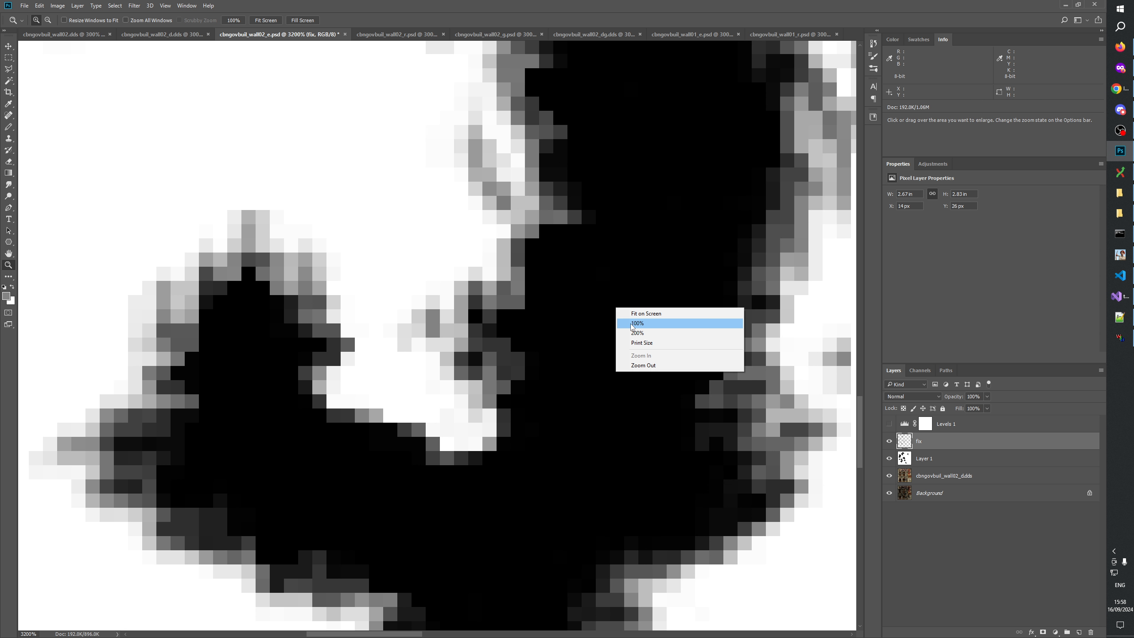
{"action": "left_click", "coordinate": [637, 324]}
{"action": "left_click", "coordinate": [431, 345]}
{"action": "left_click", "coordinate": [431, 345]}
{"action": "left_click", "coordinate": [410, 361]}
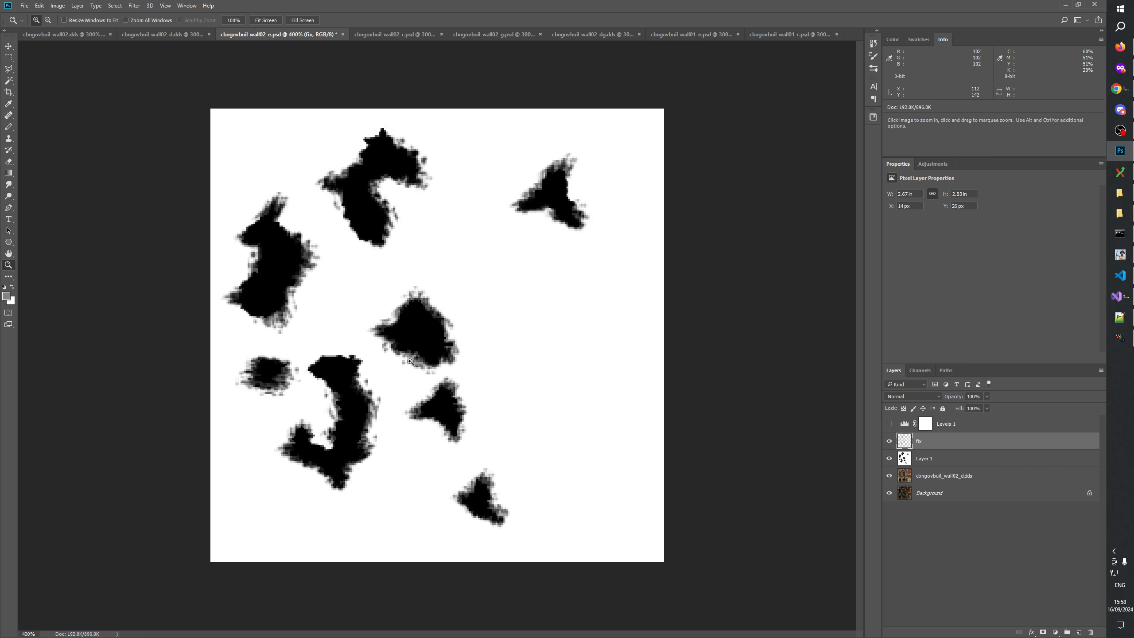
Copy the merged content of the whole canvas into the Alpha 1 channel of cbngovbuil_wall02_e.psd and return to the layers.
{"action": "key", "text": "ctrl+a"}
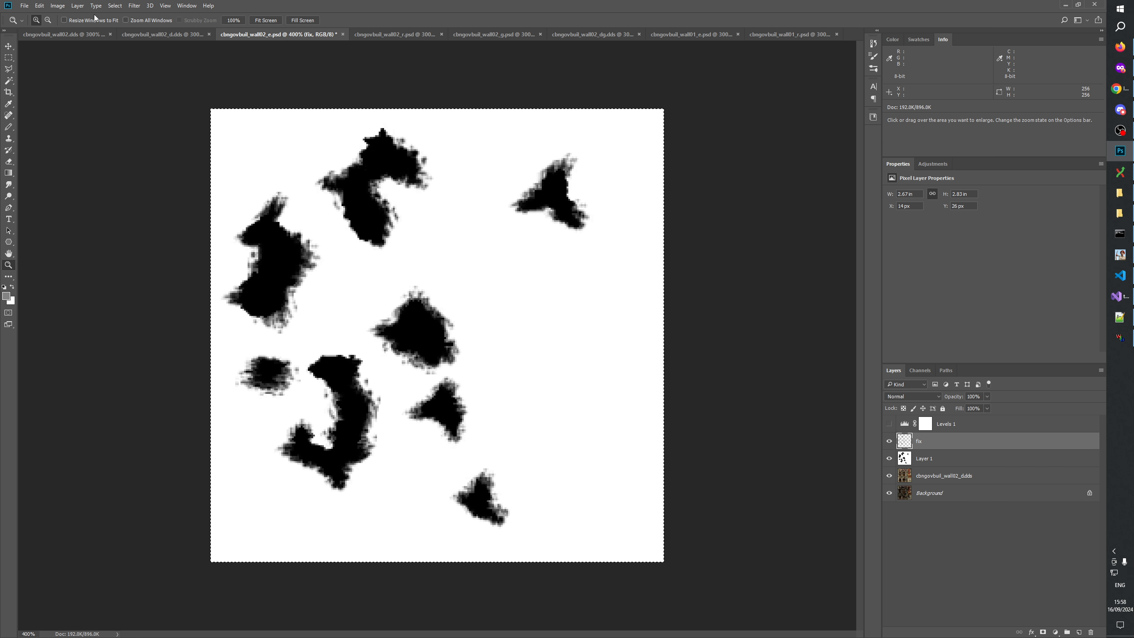
{"action": "left_click", "coordinate": [40, 5]}
{"action": "left_click", "coordinate": [55, 74]}
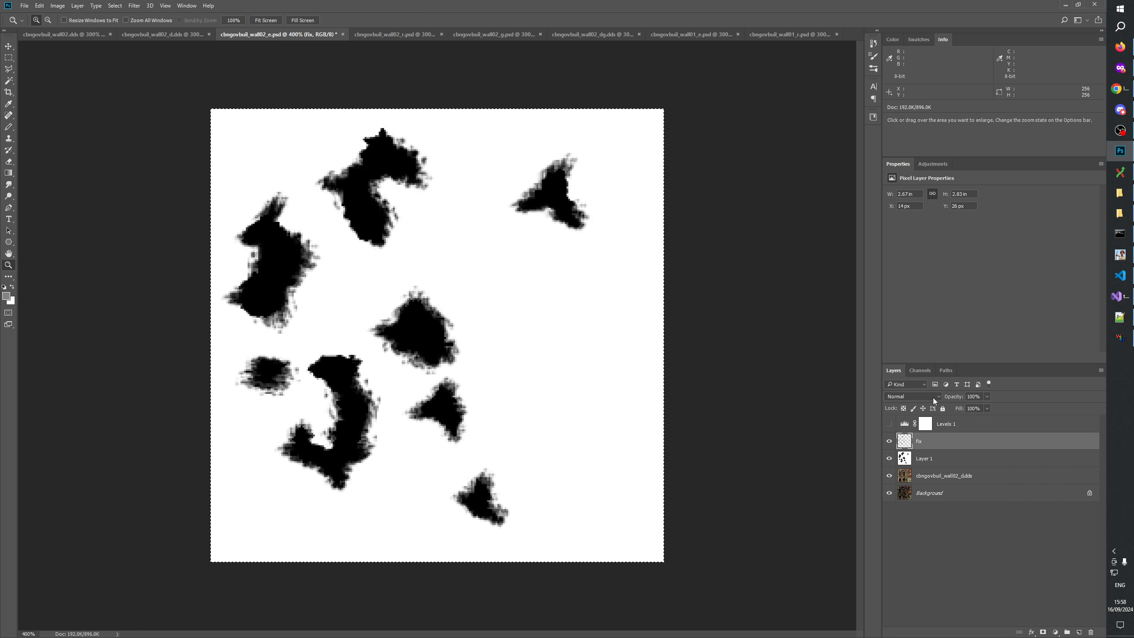
{"action": "left_click", "coordinate": [920, 370]}
{"action": "left_click", "coordinate": [923, 452]}
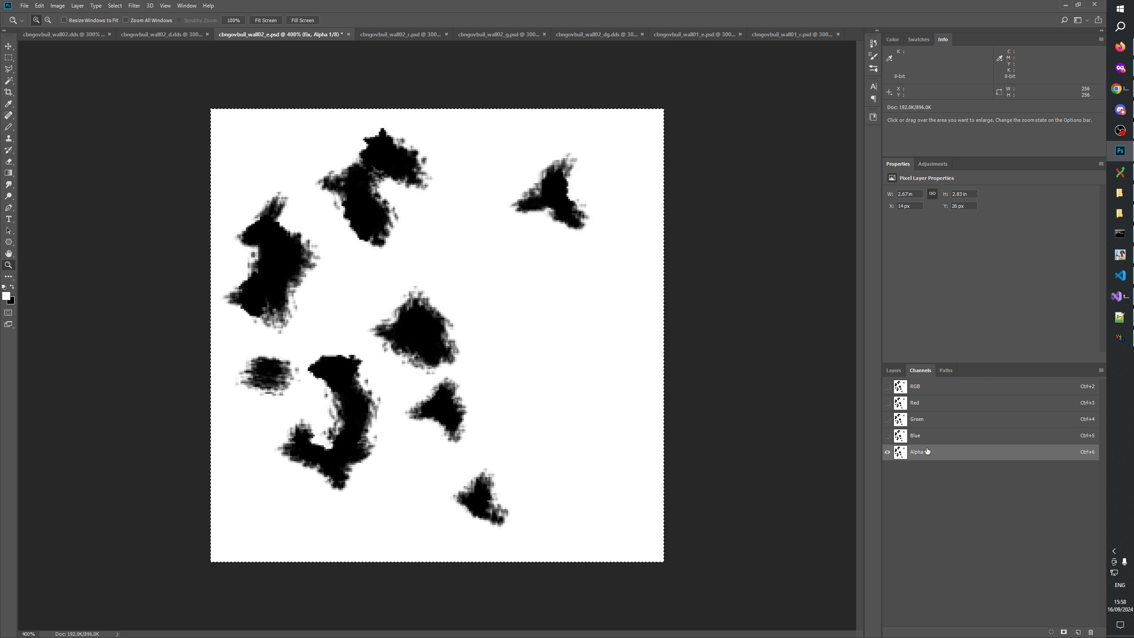
{"action": "left_click", "coordinate": [895, 371]}
{"action": "left_click", "coordinate": [941, 575]}
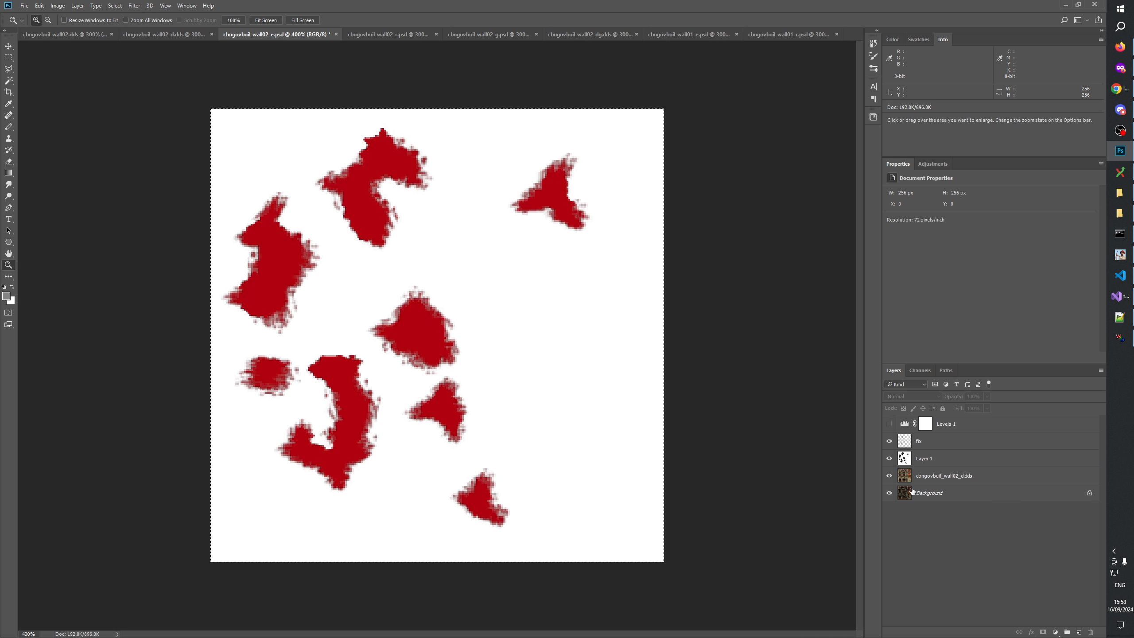
Show the Levels 1 adjustment, clear the selection and hide the red Alpha 1 overlay.
{"action": "left_click", "coordinate": [890, 423]}
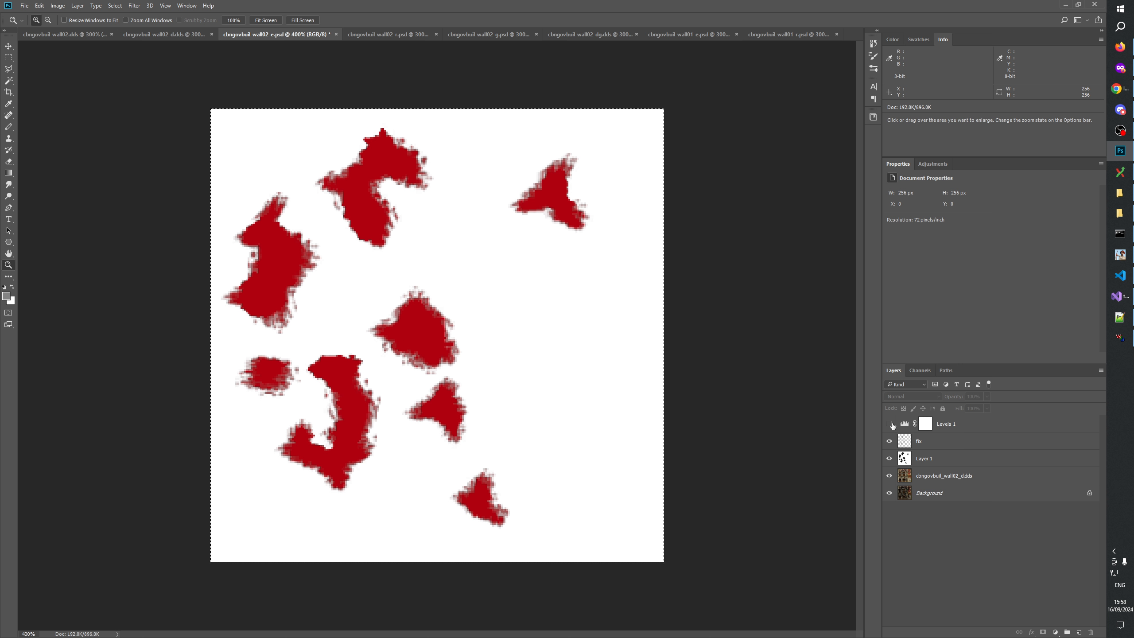
{"action": "left_click", "coordinate": [9, 58]}
{"action": "key", "text": "ctrl+d"}
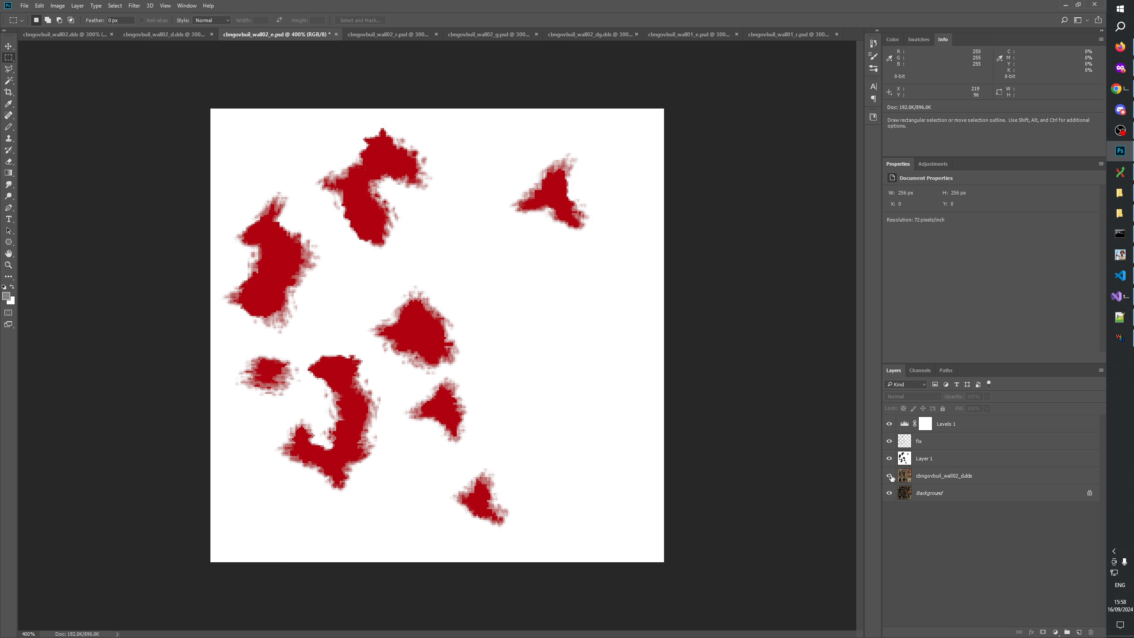
{"action": "left_click", "coordinate": [920, 370]}
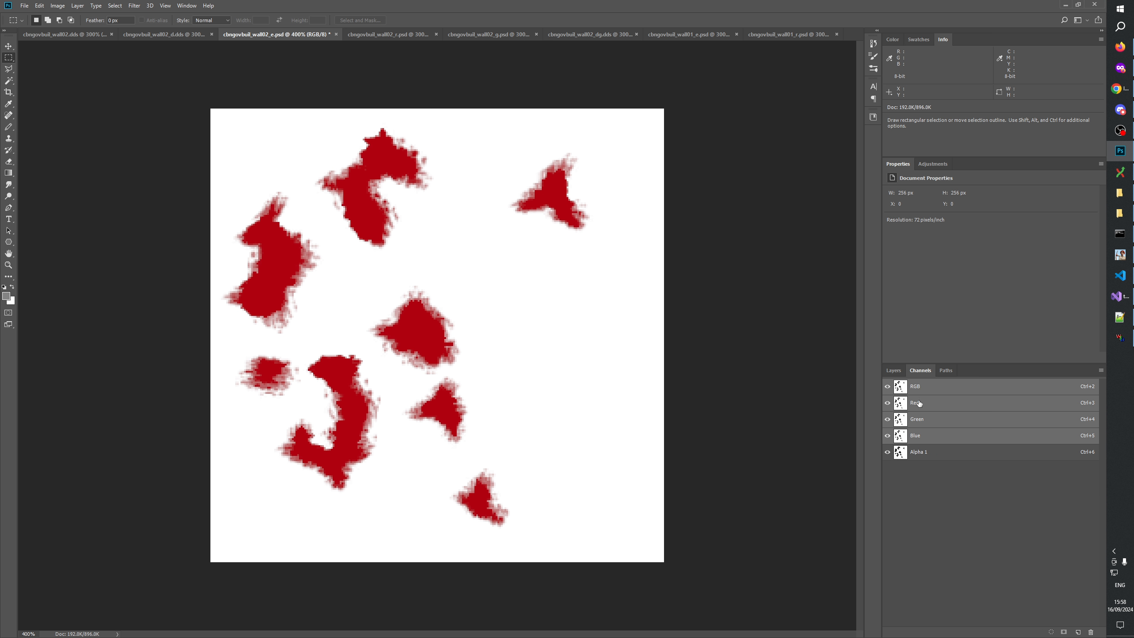
{"action": "left_click", "coordinate": [888, 452]}
{"action": "left_click", "coordinate": [894, 370]}
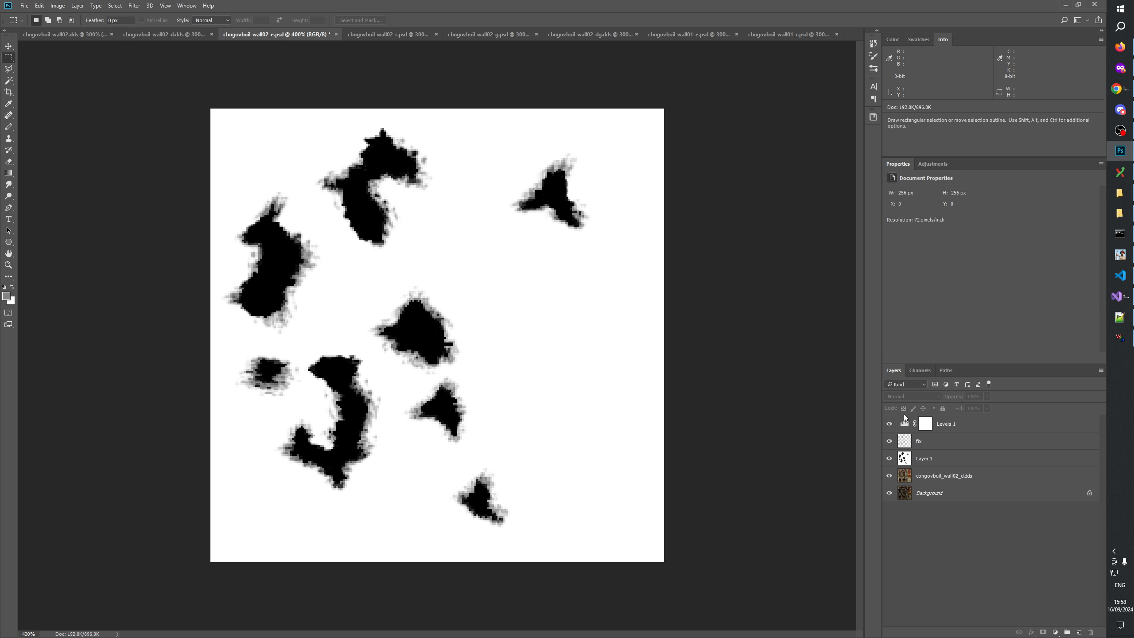
Compare the mask with and without the Levels 1 adjustment, delete that adjustment layer and save the file.
{"action": "left_click", "coordinate": [888, 424]}
{"action": "left_click", "coordinate": [889, 424]}
{"action": "left_click", "coordinate": [889, 425]}
{"action": "left_click", "coordinate": [889, 425]}
{"action": "left_click", "coordinate": [889, 424]}
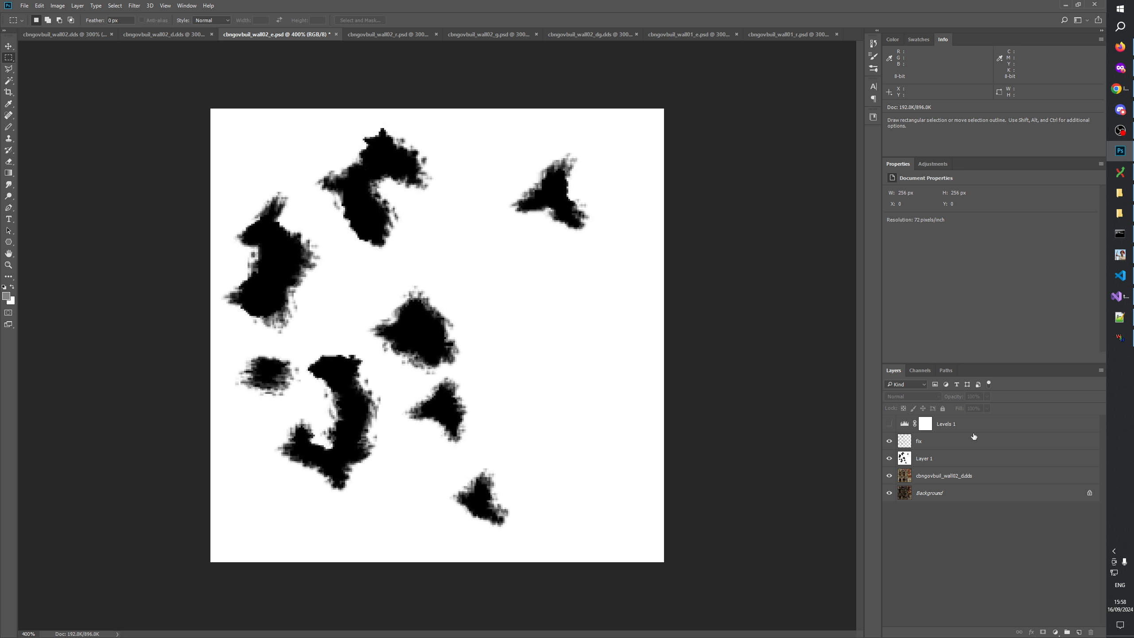
{"action": "left_click", "coordinate": [905, 424]}
{"action": "left_click", "coordinate": [889, 425]}
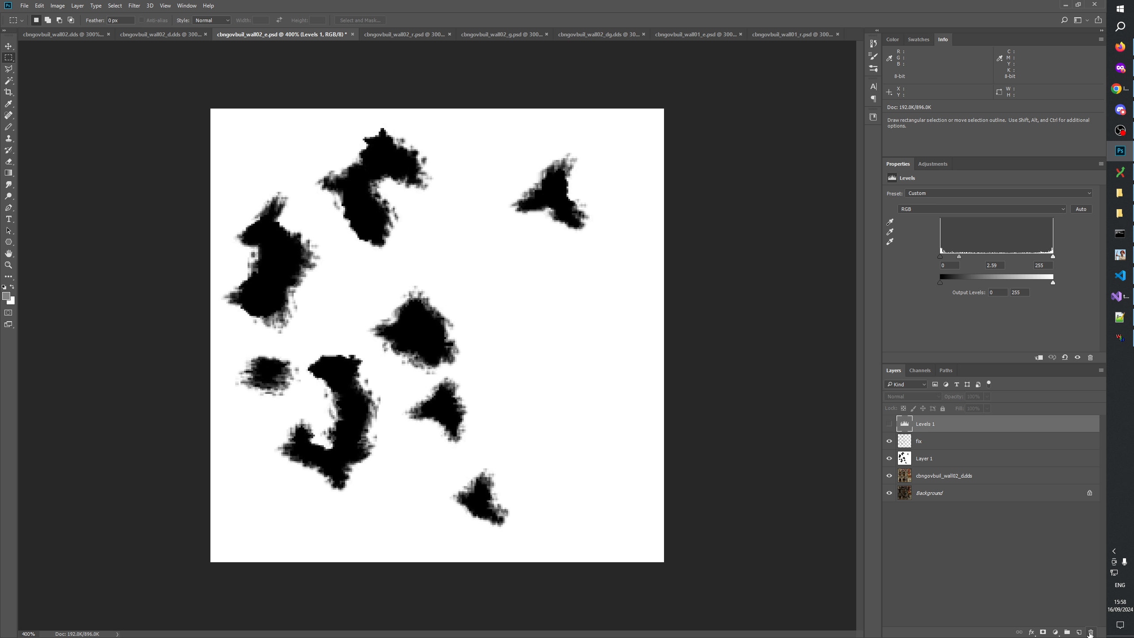
{"action": "left_click", "coordinate": [1091, 632]}
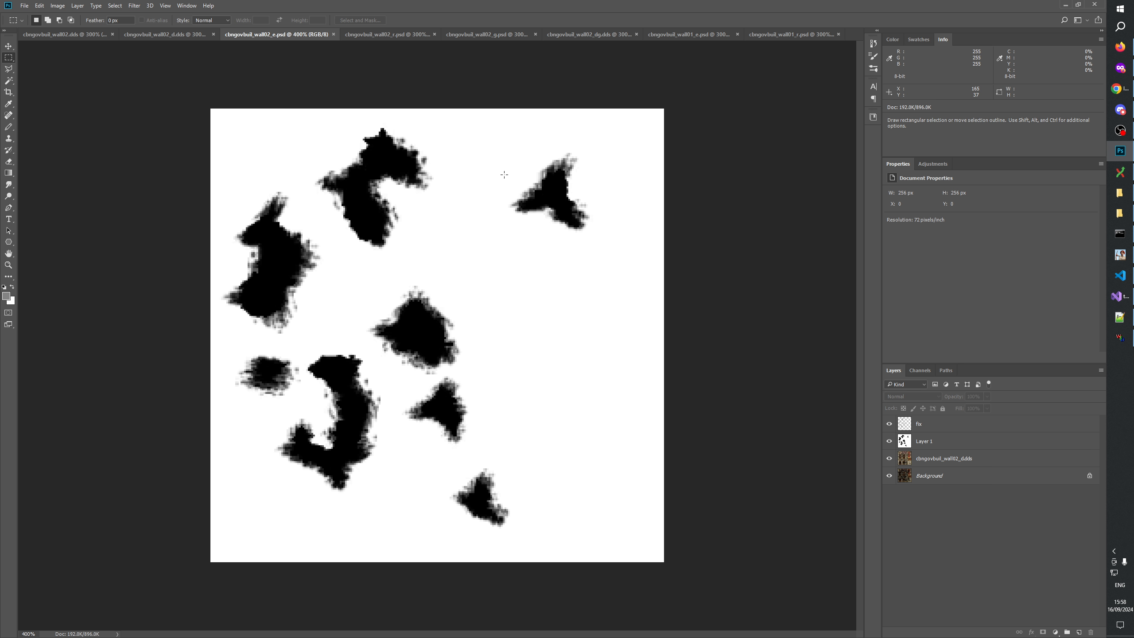
Run the Build action in Generals Mod Builder and switch to W3D Viewer.
{"action": "left_click", "coordinate": [1121, 254]}
{"action": "left_click", "coordinate": [279, 142]}
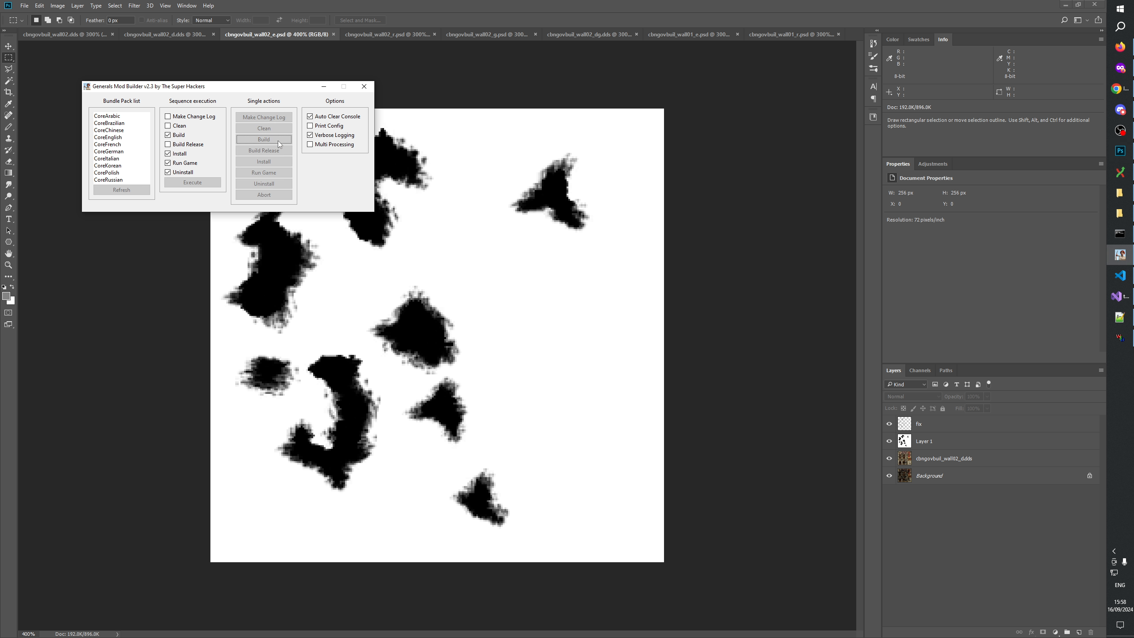
{"action": "left_click", "coordinate": [1126, 341]}
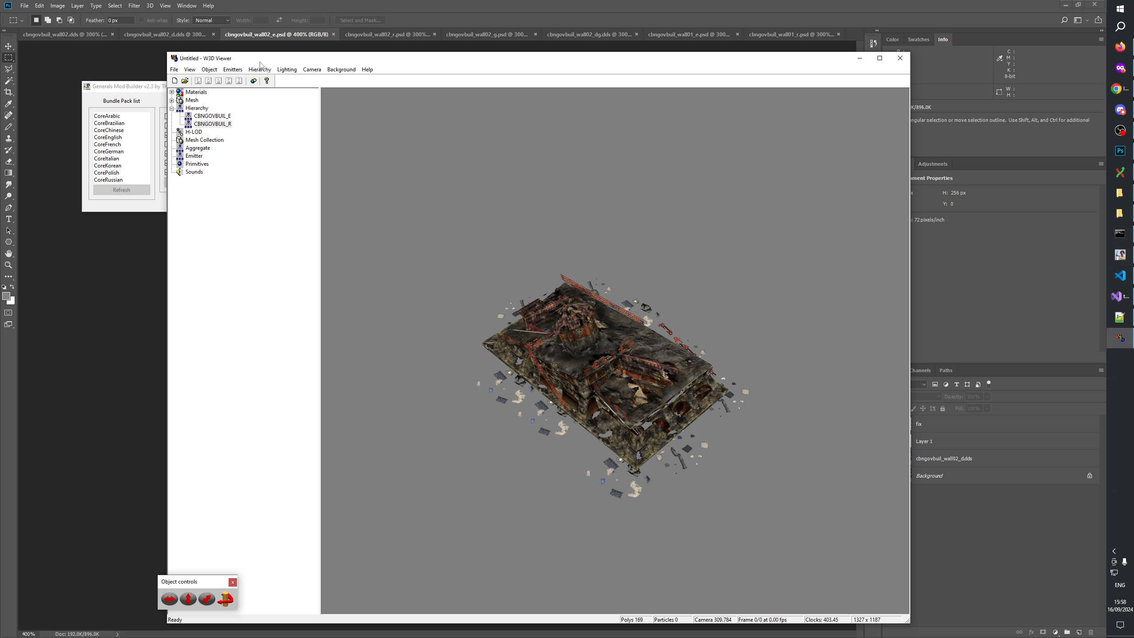
Start a new W3D Viewer scene, load CBNGovBuil_E.W3D and display its CBNGOVBUIL_E hierarchy.
{"action": "left_click", "coordinate": [174, 81]}
{"action": "left_click", "coordinate": [185, 81]}
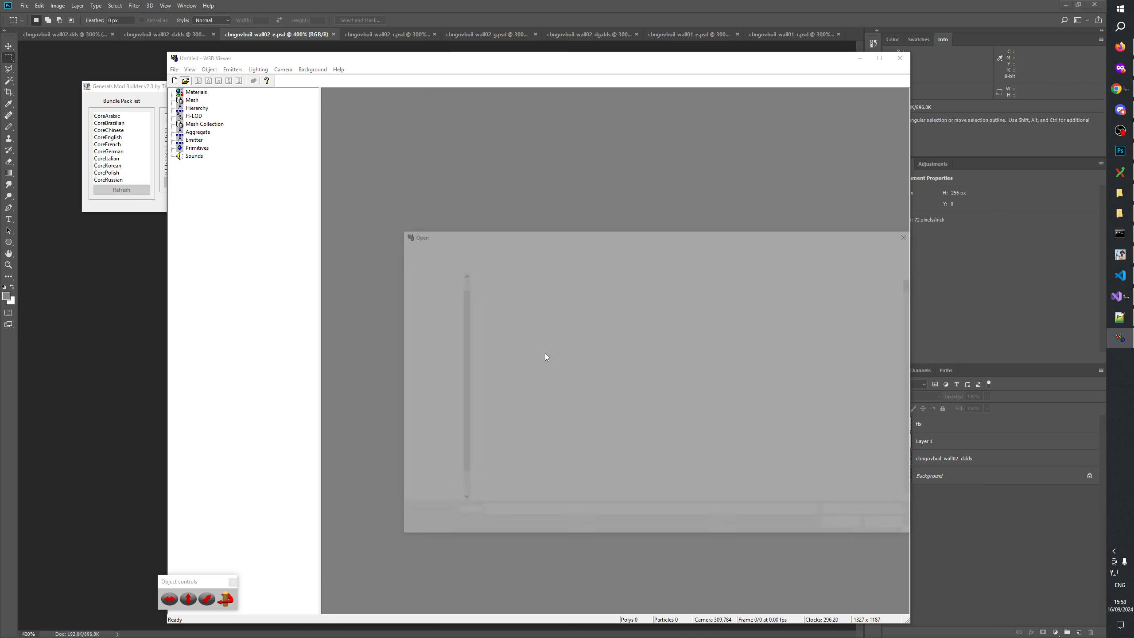
{"action": "left_click", "coordinate": [514, 417]}
{"action": "type", "text": "cbngo"}
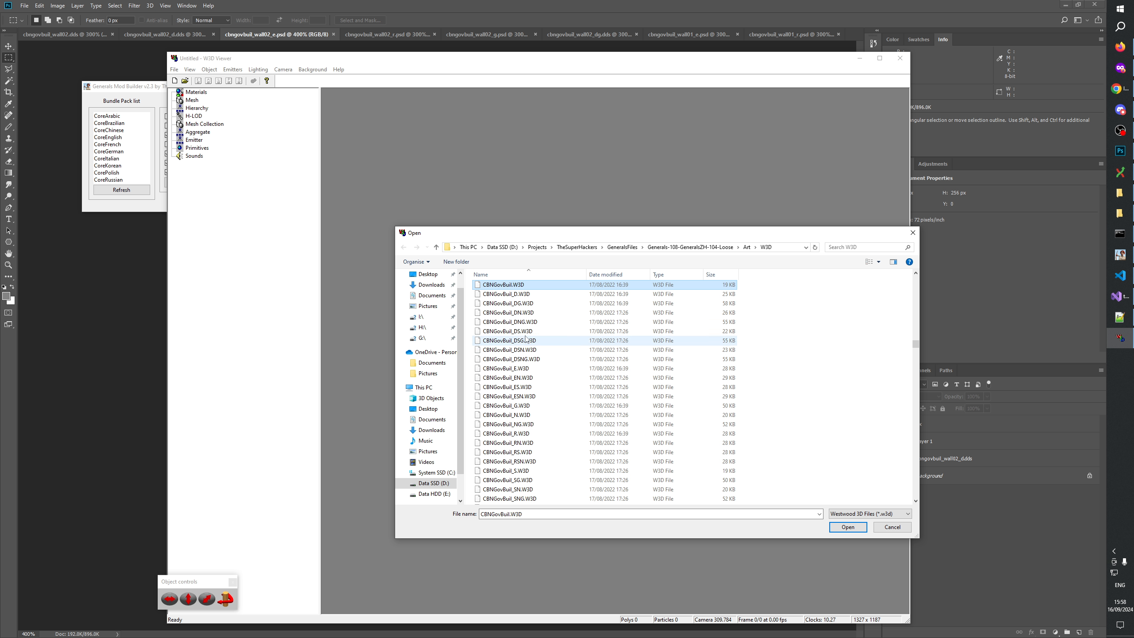
{"action": "left_click", "coordinate": [519, 370]}
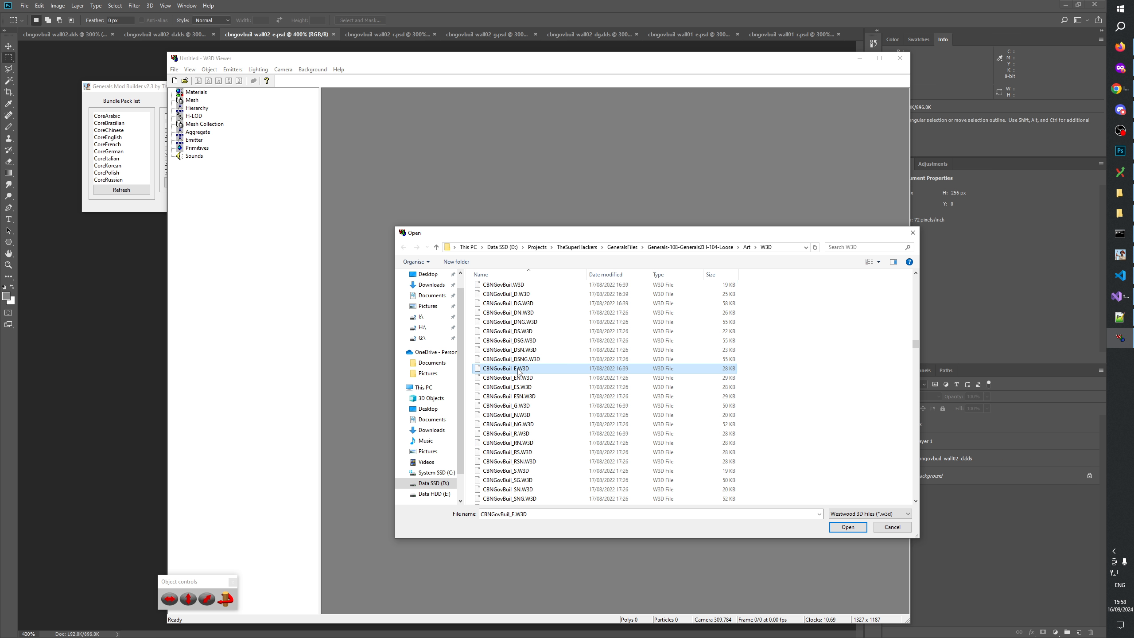
{"action": "left_click", "coordinate": [848, 527]}
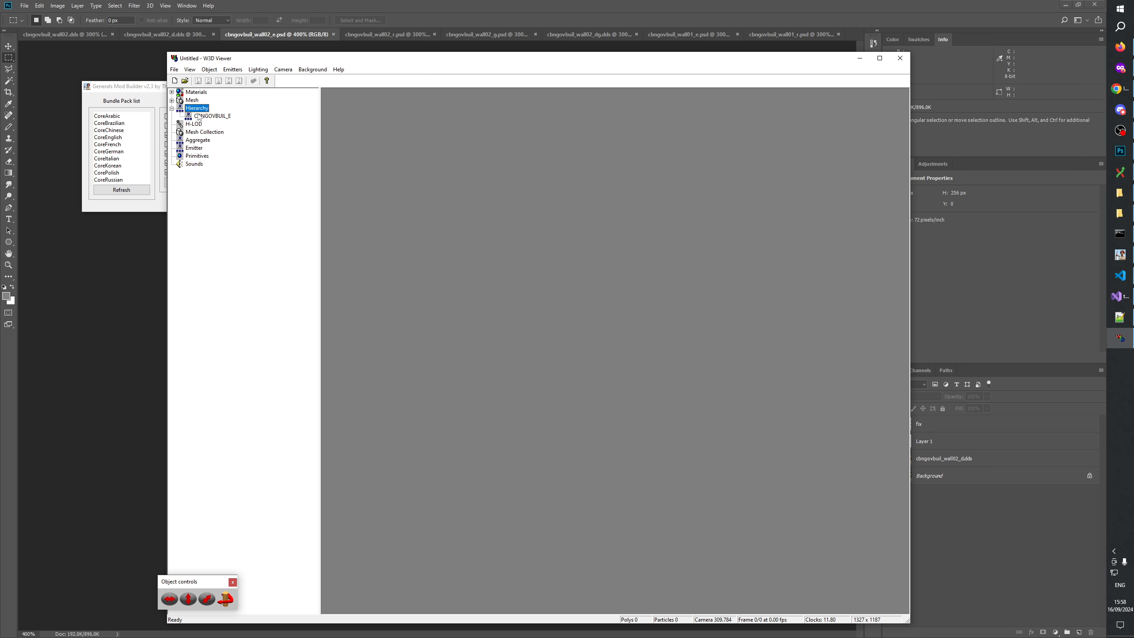
{"action": "left_click", "coordinate": [199, 116]}
{"action": "left_click_drag", "start_coordinate": [665, 349], "coordinate": [625, 194]}
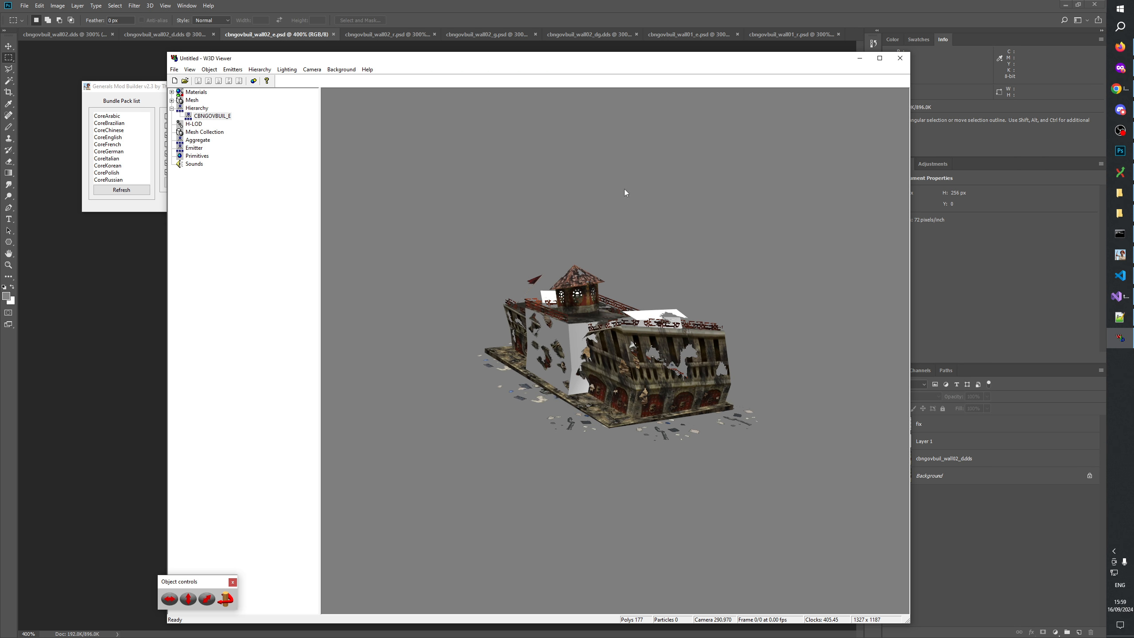
Switch to Photoshop, hide the "fix" and Layer 1 layers above the wall texture, and save the file.
{"action": "key", "text": "alt+Tab"}
{"action": "left_click", "coordinate": [890, 424]}
{"action": "left_click", "coordinate": [890, 442]}
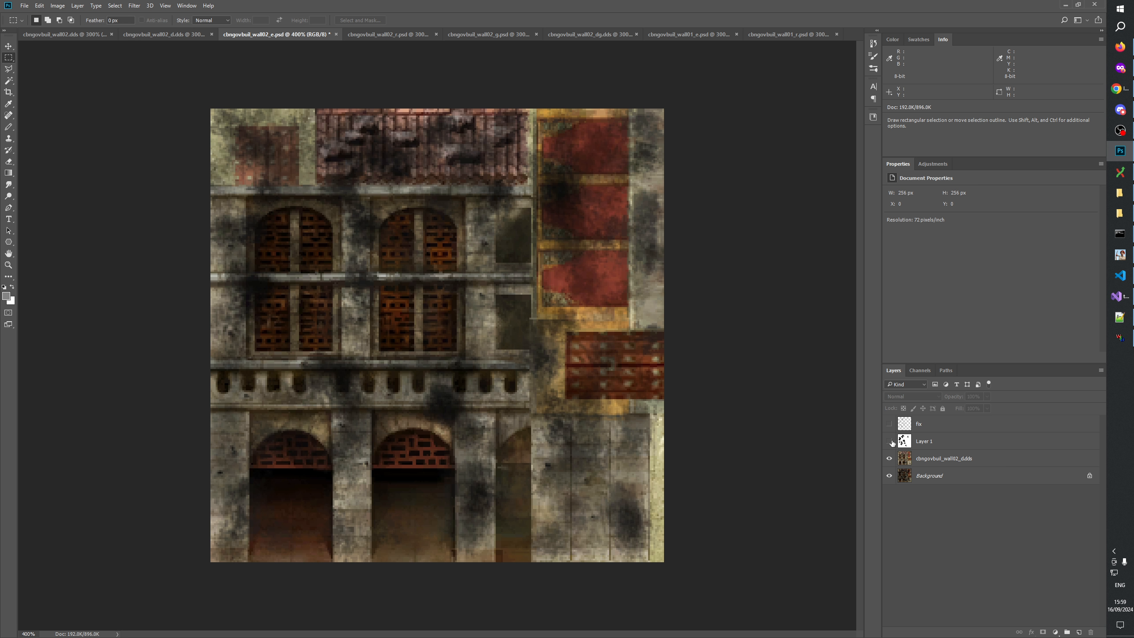
Switch to W3D Viewer and examine the wall holes and their edges on the CBNGOVBUIL_E model from several angles.
{"action": "left_click", "coordinate": [1120, 338]}
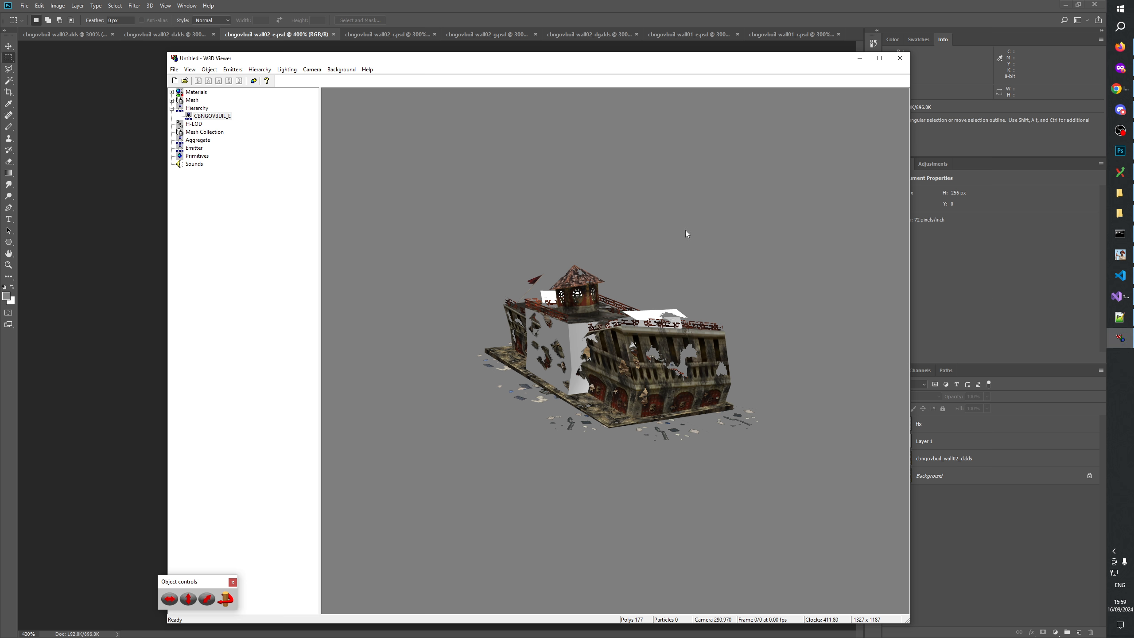
{"action": "left_click_drag", "start_coordinate": [456, 250], "coordinate": [704, 303]}
{"action": "scroll", "coordinate": [705, 303], "scroll_direction": "up", "scroll_amount": 10}
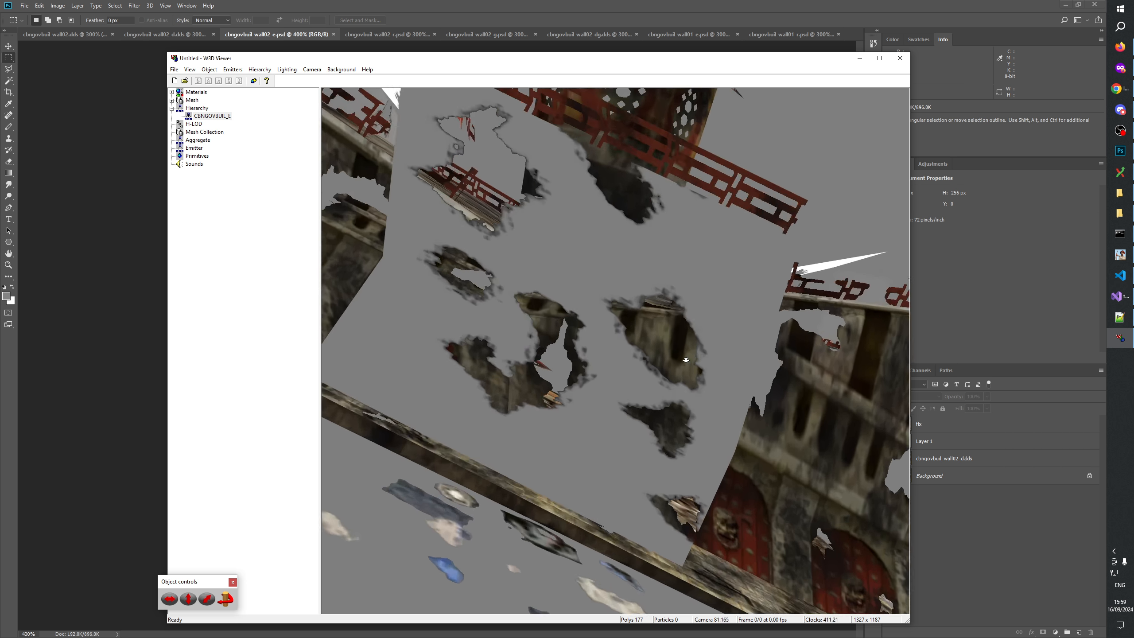
{"action": "scroll", "coordinate": [682, 362], "scroll_direction": "up", "scroll_amount": 5}
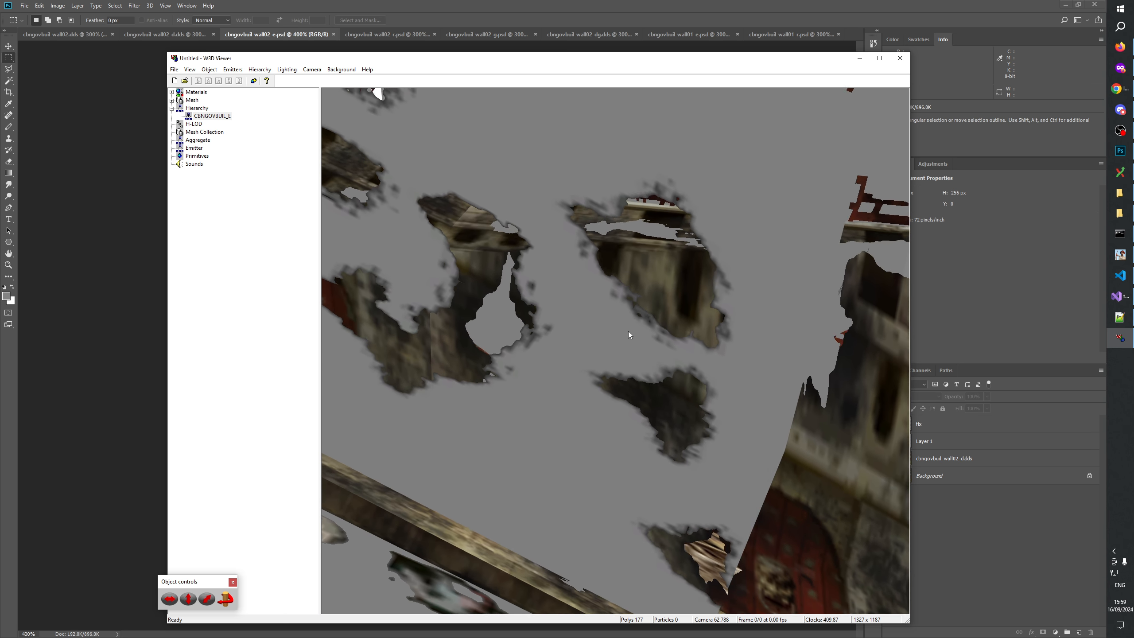
{"action": "scroll", "coordinate": [621, 329], "scroll_direction": "down", "scroll_amount": 1}
{"action": "left_click_drag", "start_coordinate": [623, 327], "coordinate": [607, 259]}
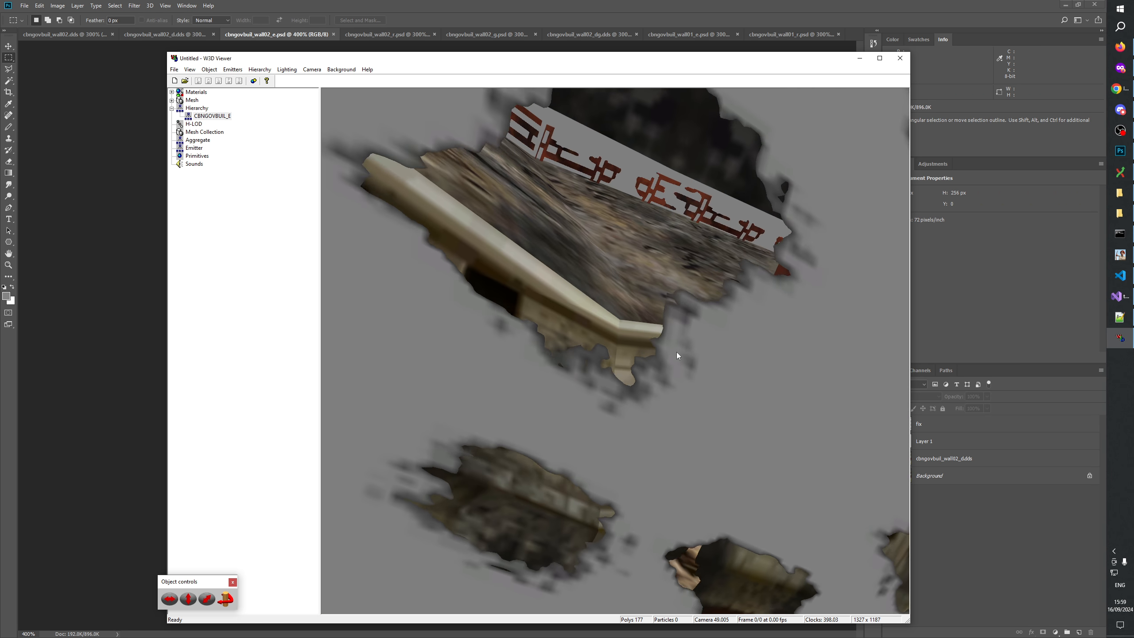
{"action": "scroll", "coordinate": [670, 358], "scroll_direction": "down", "scroll_amount": 6}
{"action": "scroll", "coordinate": [624, 331], "scroll_direction": "up", "scroll_amount": 5}
{"action": "scroll", "coordinate": [592, 334], "scroll_direction": "down", "scroll_amount": 7}
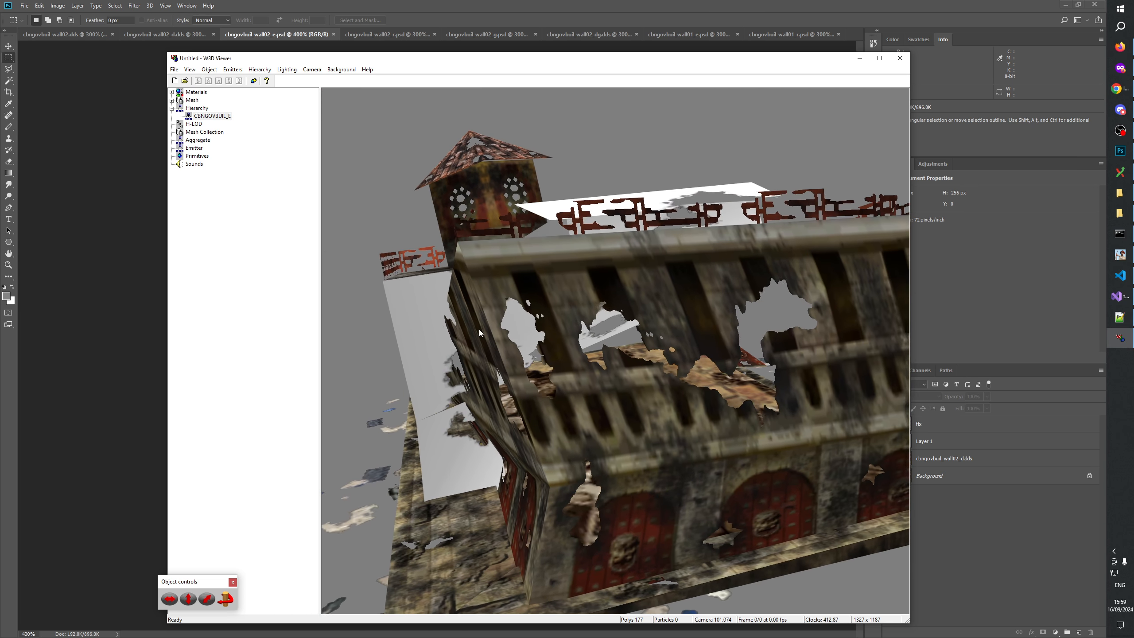
{"action": "scroll", "coordinate": [486, 468], "scroll_direction": "up", "scroll_amount": 1}
{"action": "scroll", "coordinate": [531, 435], "scroll_direction": "up", "scroll_amount": 2}
{"action": "scroll", "coordinate": [688, 452], "scroll_direction": "up", "scroll_amount": 1}
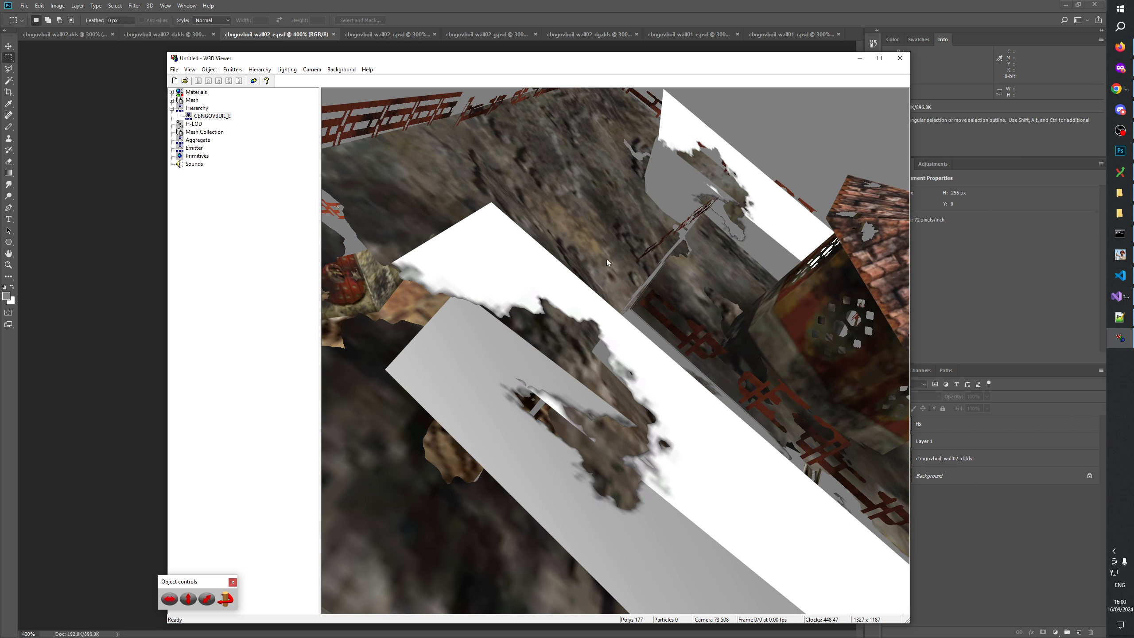
Switch back to Photoshop and overlay the Alpha 1 channel on the wall texture to compare the hole positions.
{"action": "key", "text": "alt+Tab"}
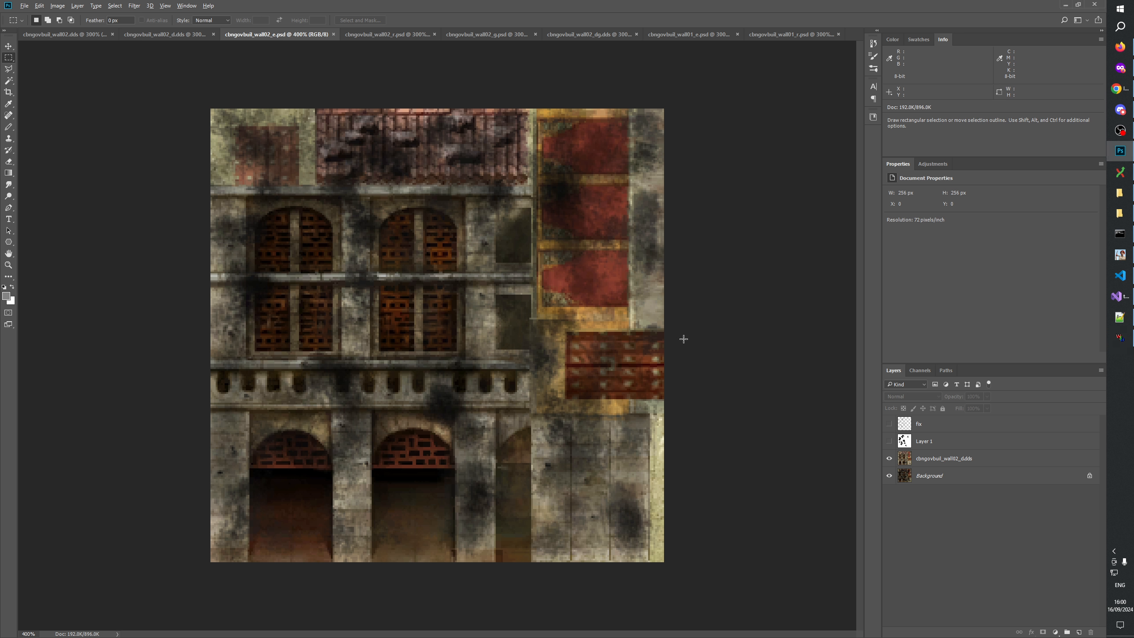
{"action": "key", "text": "alt+Tab"}
{"action": "key", "text": "alt+Tab"}
{"action": "left_click", "coordinate": [920, 370]}
{"action": "left_click", "coordinate": [887, 452]}
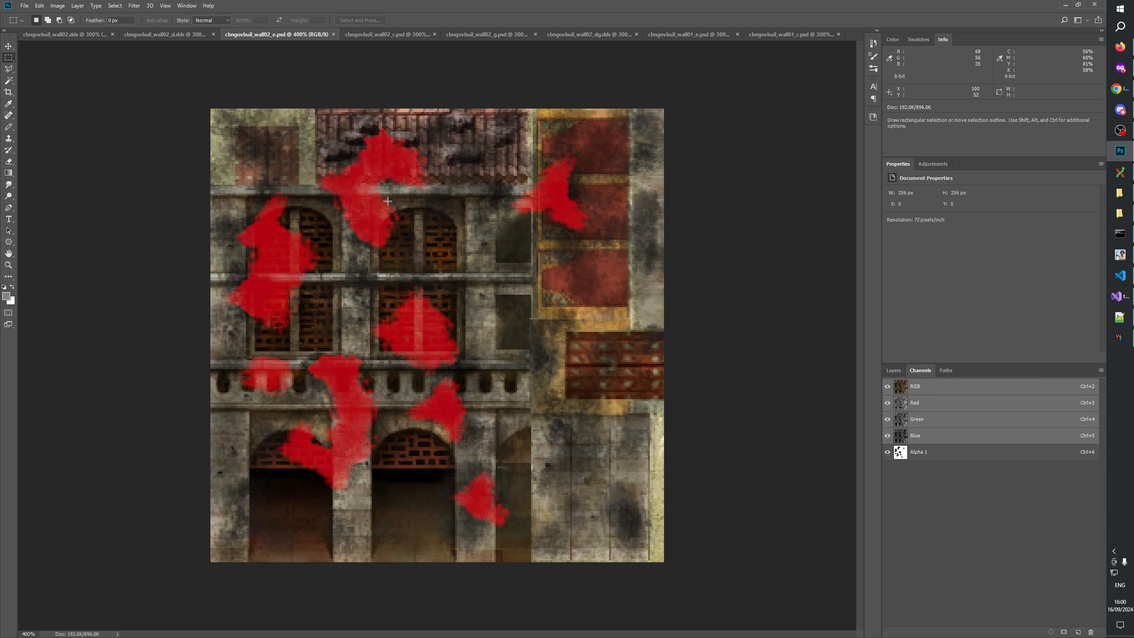
Check the model's wall holes in W3D Viewer, then examine the roof-edge hole up close in the Photoshop alpha overlay.
{"action": "key", "text": "alt+Tab"}
{"action": "left_click_drag", "start_coordinate": [592, 413], "coordinate": [560, 402]}
{"action": "key", "text": "alt+Tab"}
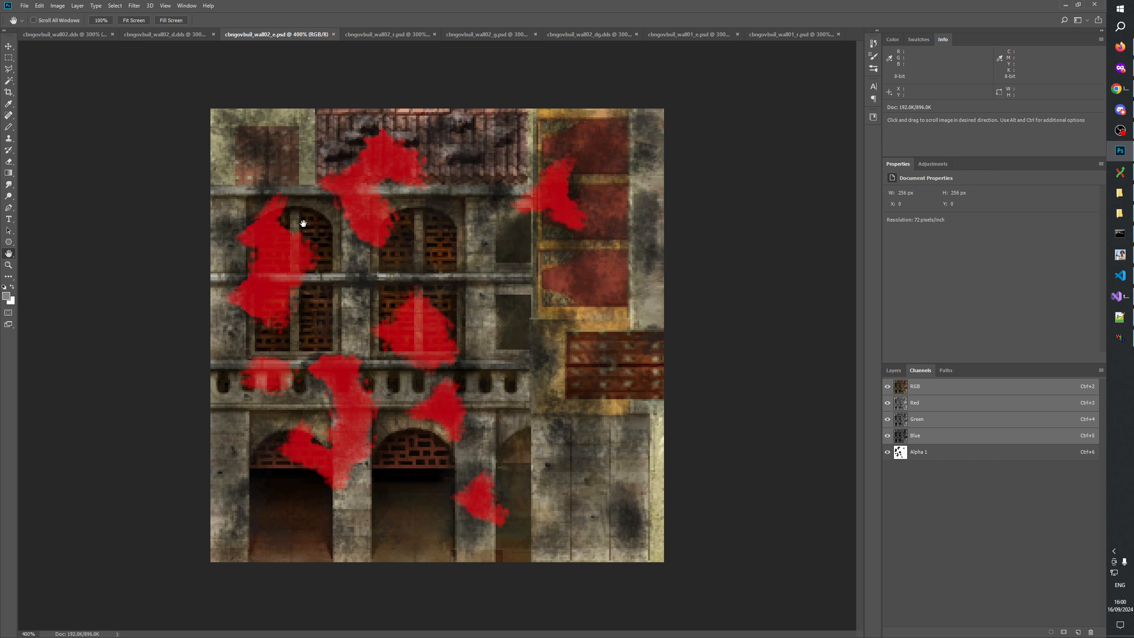
{"action": "left_click", "coordinate": [387, 177]}
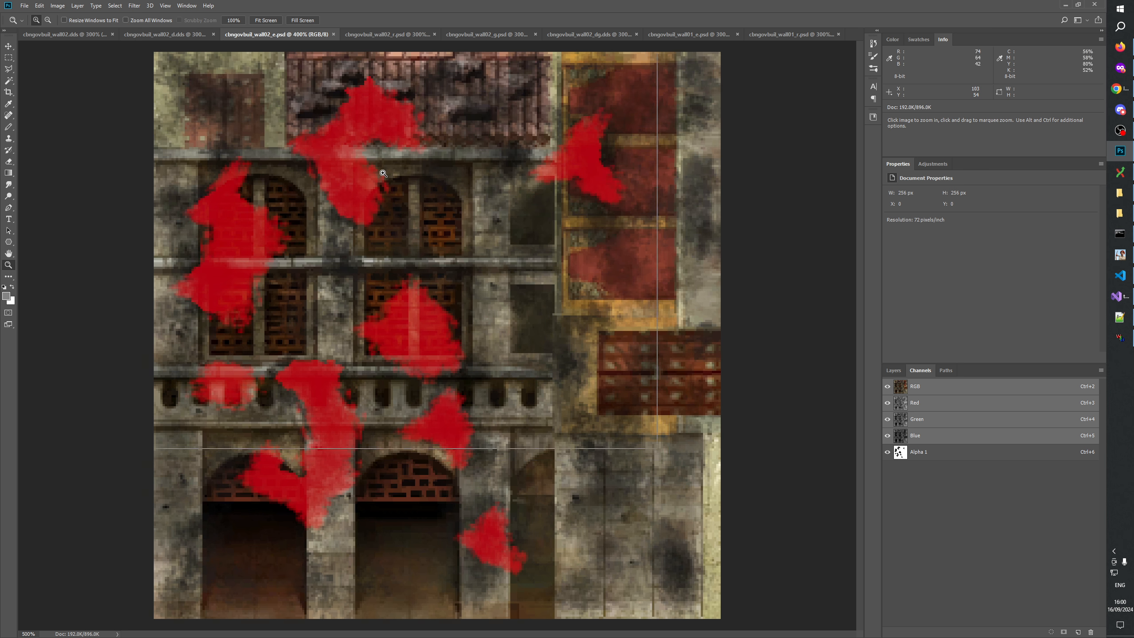
{"action": "left_click", "coordinate": [387, 172]}
{"action": "left_click", "coordinate": [387, 160]}
{"action": "left_click", "coordinate": [391, 122]}
{"action": "left_click", "coordinate": [391, 121]}
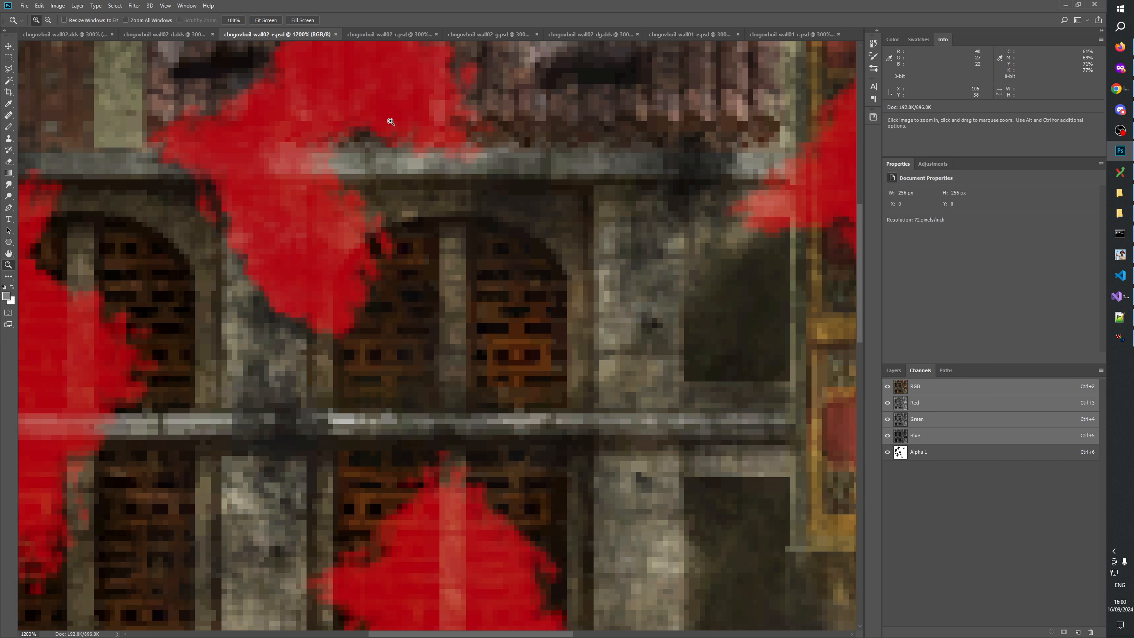
{"action": "left_click_drag", "start_coordinate": [391, 120], "coordinate": [563, 331]}
{"action": "left_click", "coordinate": [542, 332]}
Compare the enlarged roof-edge hole with the damaged roof strip on the CBNGOVBUIL_E model in W3D Viewer.
{"action": "left_click", "coordinate": [888, 387]}
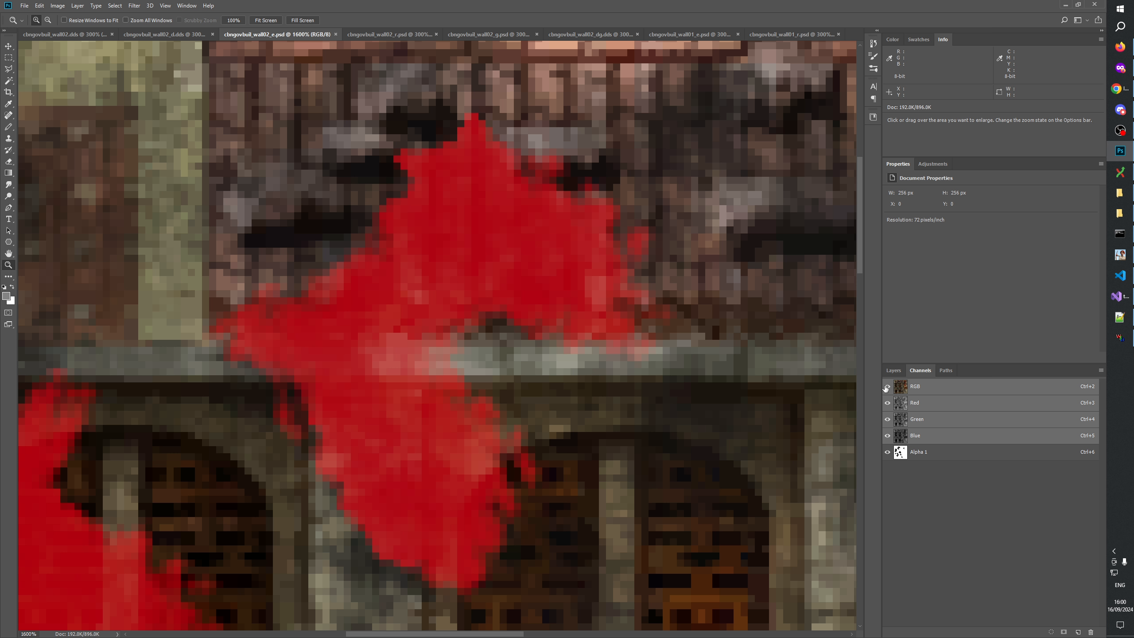
{"action": "left_click_drag", "start_coordinate": [699, 372], "coordinate": [631, 406]}
{"action": "key", "text": "alt+Tab"}
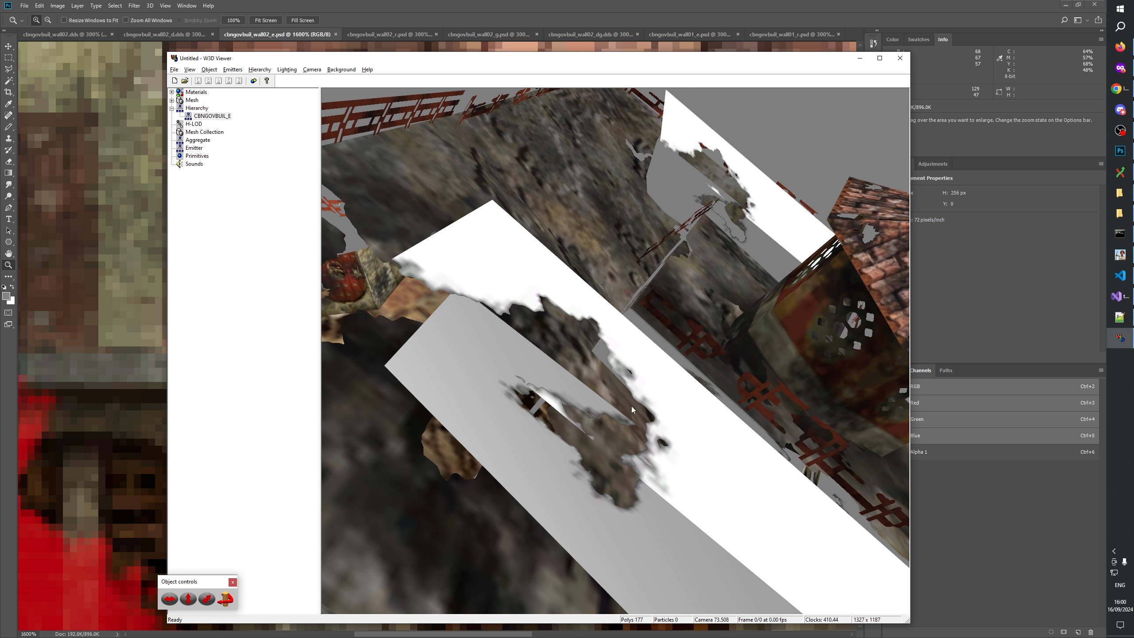
{"action": "key", "text": "alt+Tab"}
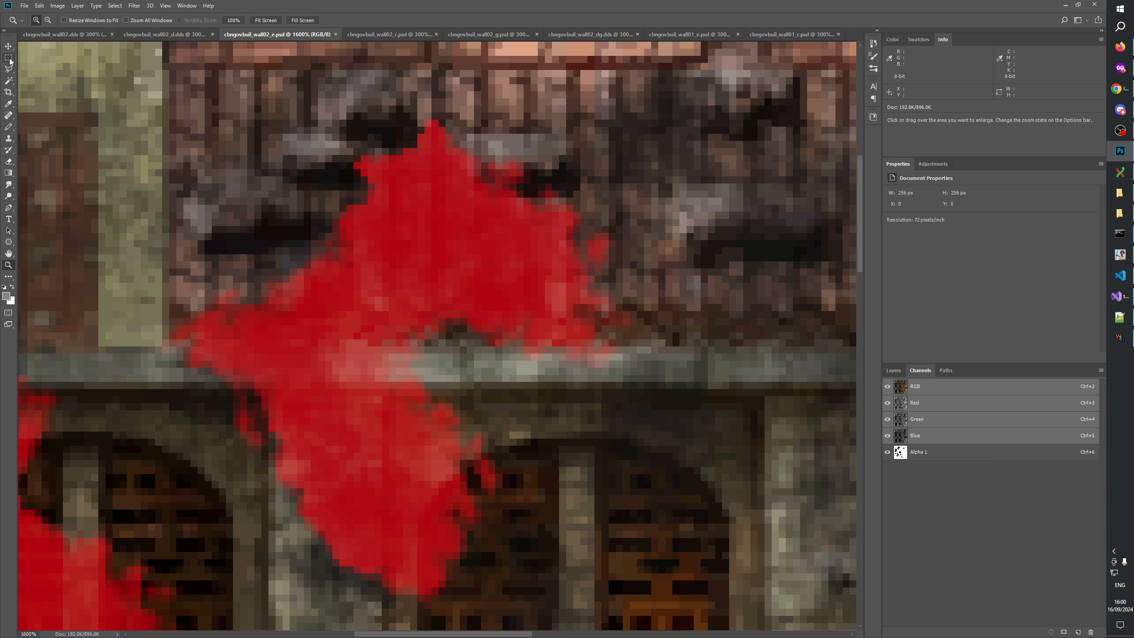
{"action": "key", "text": "alt+Tab"}
{"action": "mouse_move", "coordinate": [514, 360]}
{"action": "left_mouse_down"}
{"action": "mouse_move", "coordinate": [500, 357]}
{"action": "mouse_move", "coordinate": [510, 364]}
{"action": "left_mouse_up"}
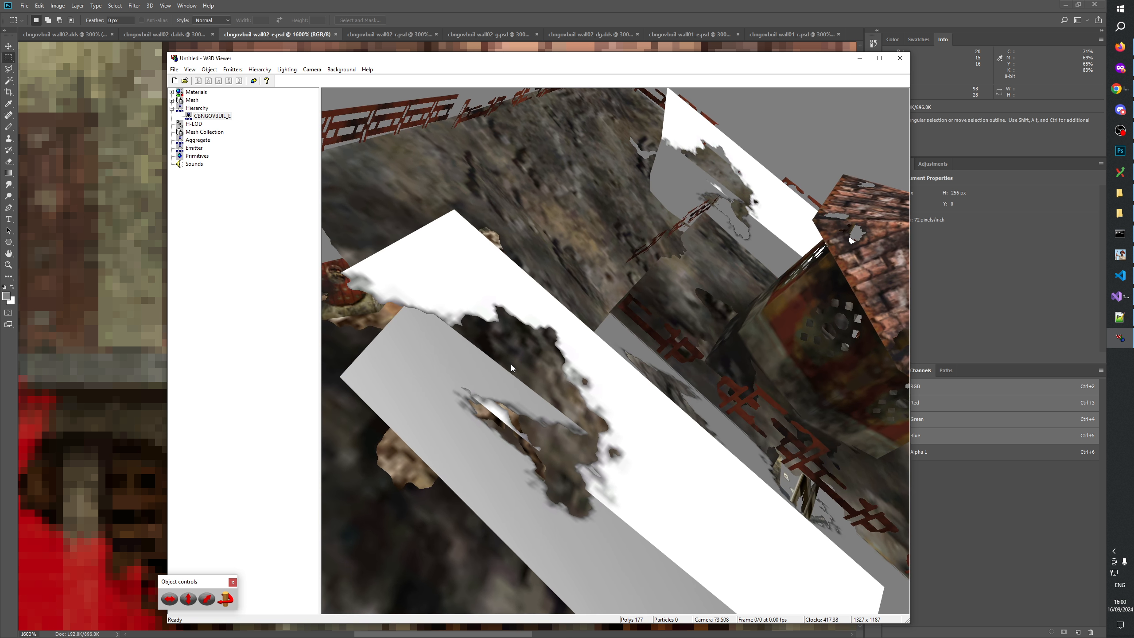
Load CBNGovBuil_D.W3D into the W3D Viewer scene and display its CBNGOVBUIL_D hierarchy.
{"action": "left_click", "coordinate": [185, 81]}
{"action": "left_click", "coordinate": [514, 408]}
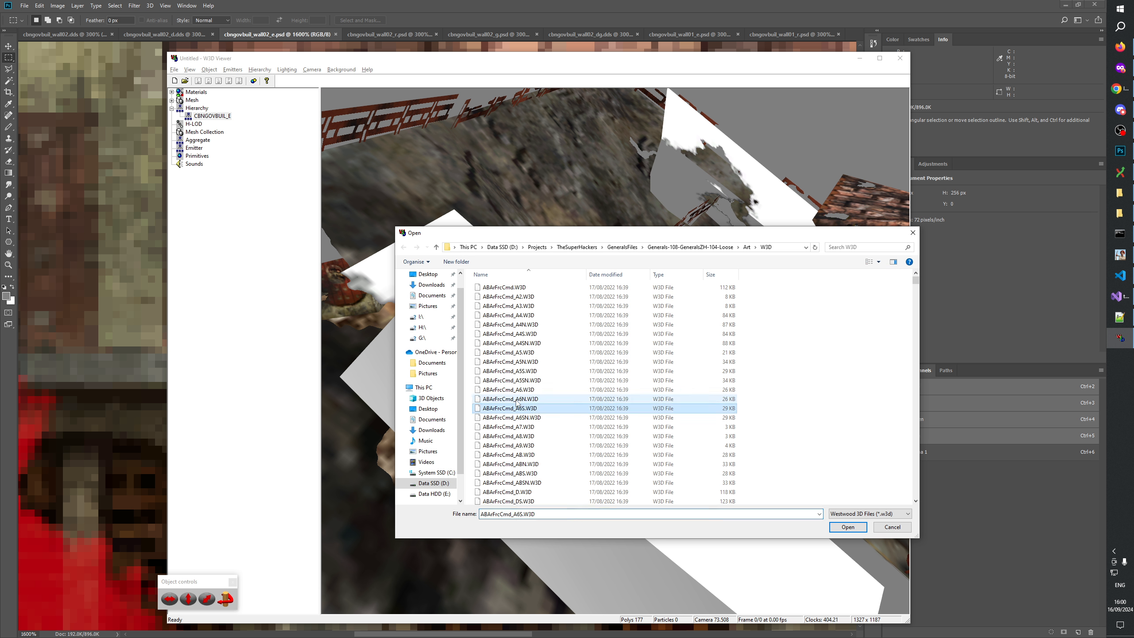
{"action": "type", "text": "cbn"}
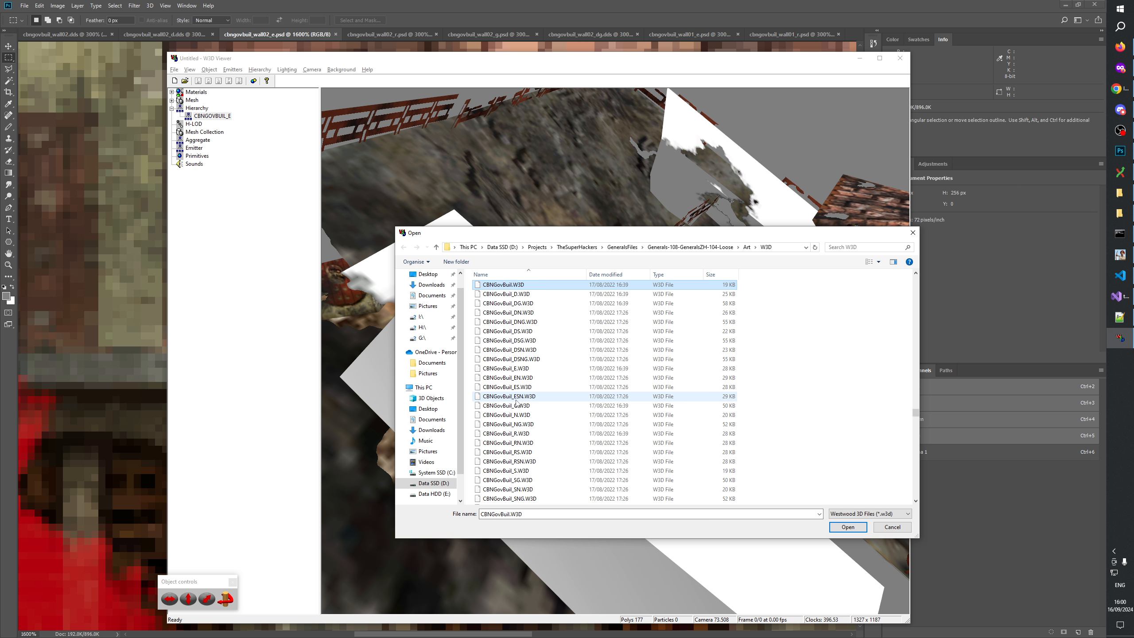
{"action": "left_click", "coordinate": [519, 295]}
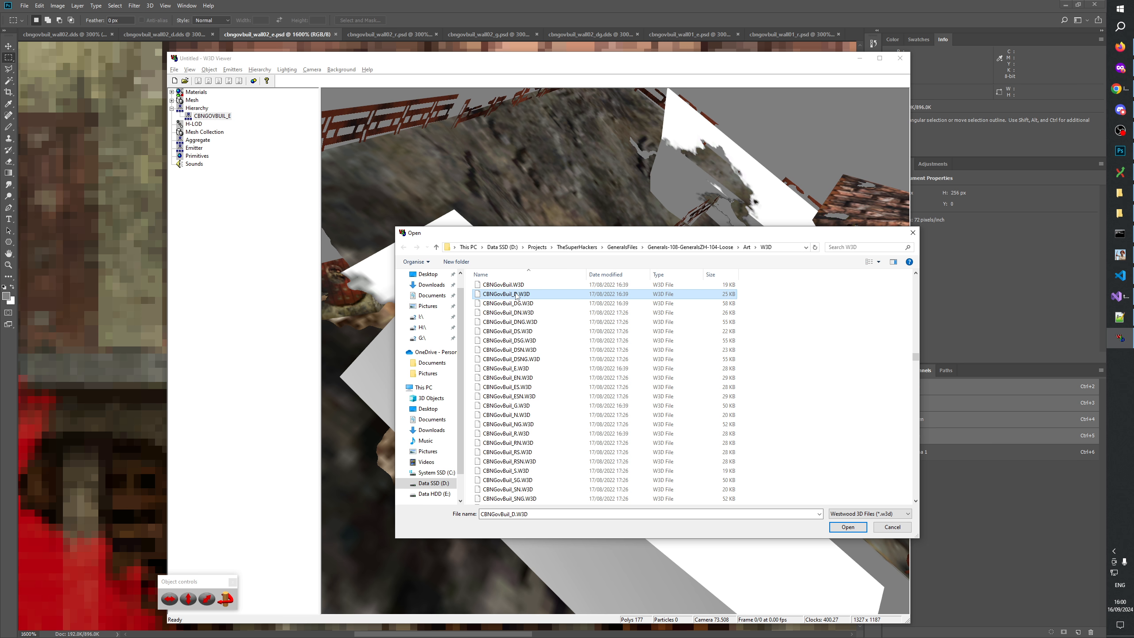
{"action": "double_click", "coordinate": [517, 295]}
{"action": "left_click", "coordinate": [220, 116]}
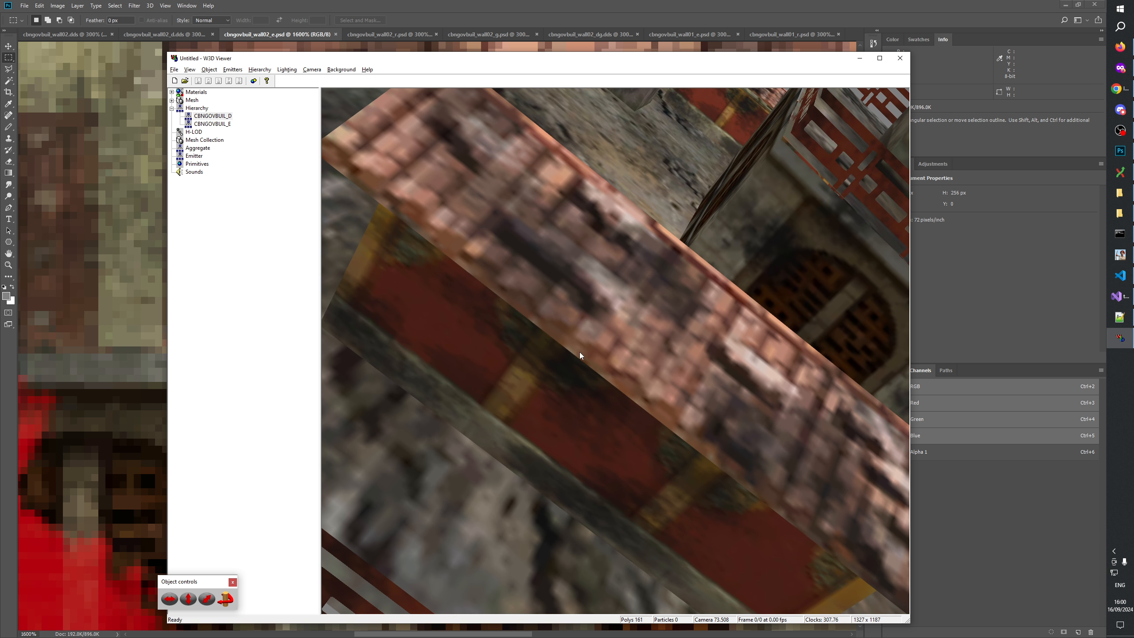
Switch to Photoshop and compare the roof tiles in cbngovbuil_wall02_d.dds with the roof on the CBNGOVBUIL_D model.
{"action": "key", "text": "alt+Tab"}
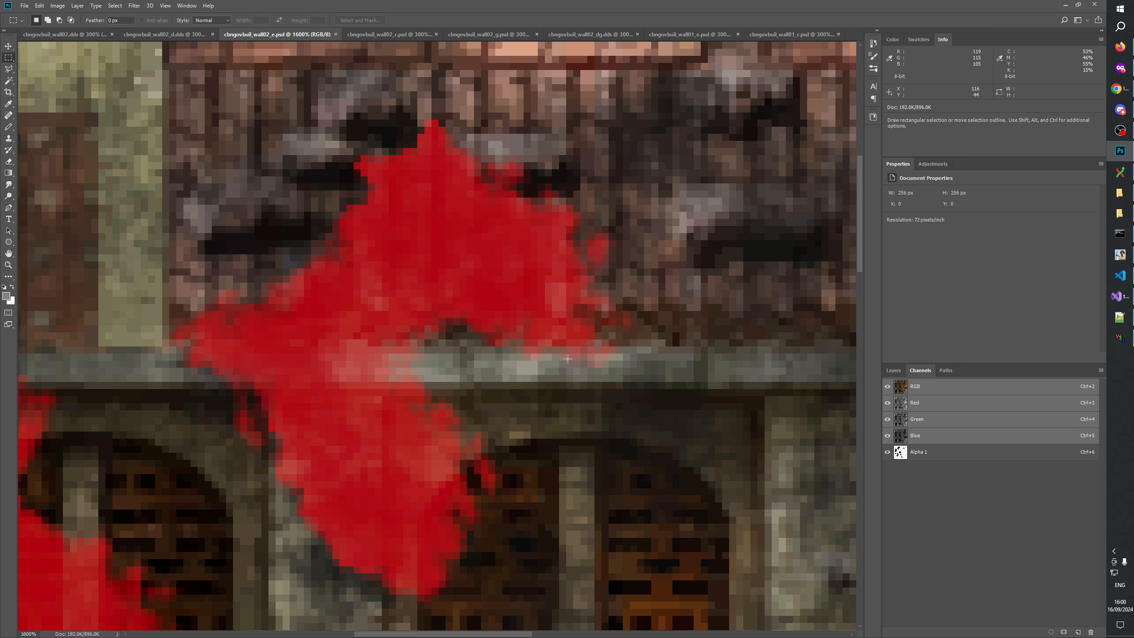
{"action": "left_click", "coordinate": [181, 34]}
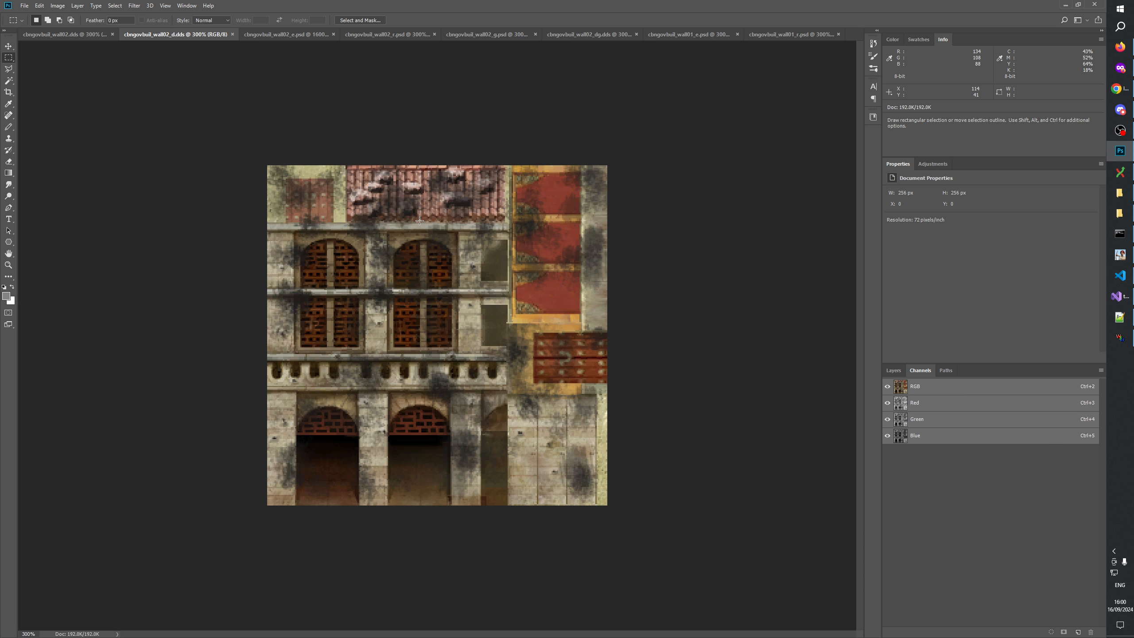
{"action": "left_click", "coordinate": [9, 254]}
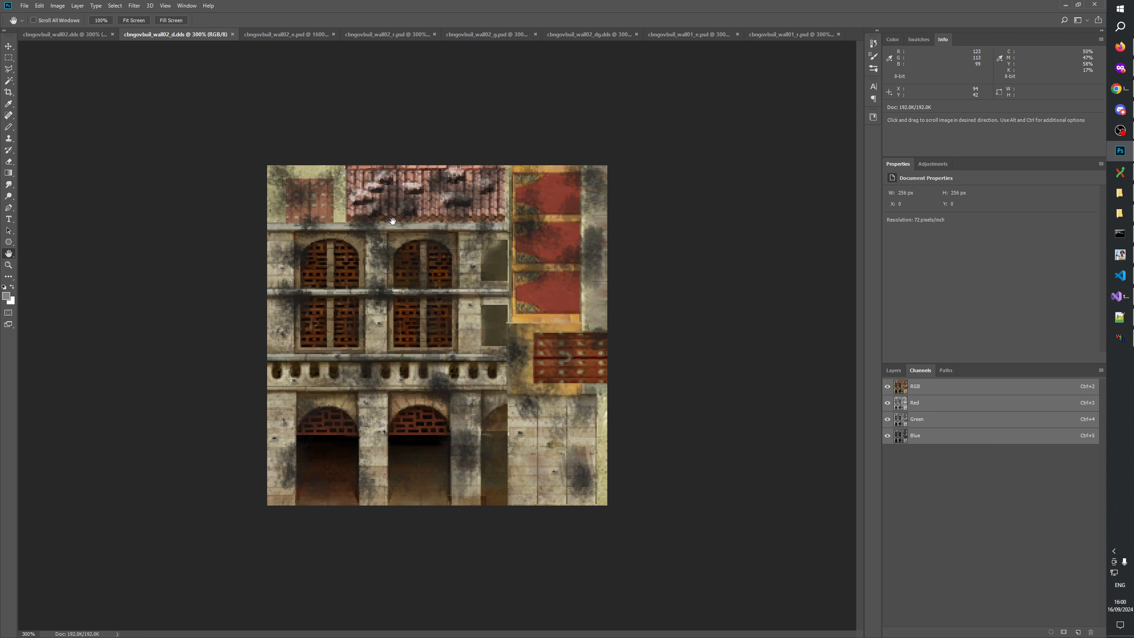
{"action": "key", "text": "ctrl+plus"}
{"action": "key", "text": "ctrl+plus"}
{"action": "key", "text": "ctrl+plus"}
{"action": "key", "text": "ctrl+plus"}
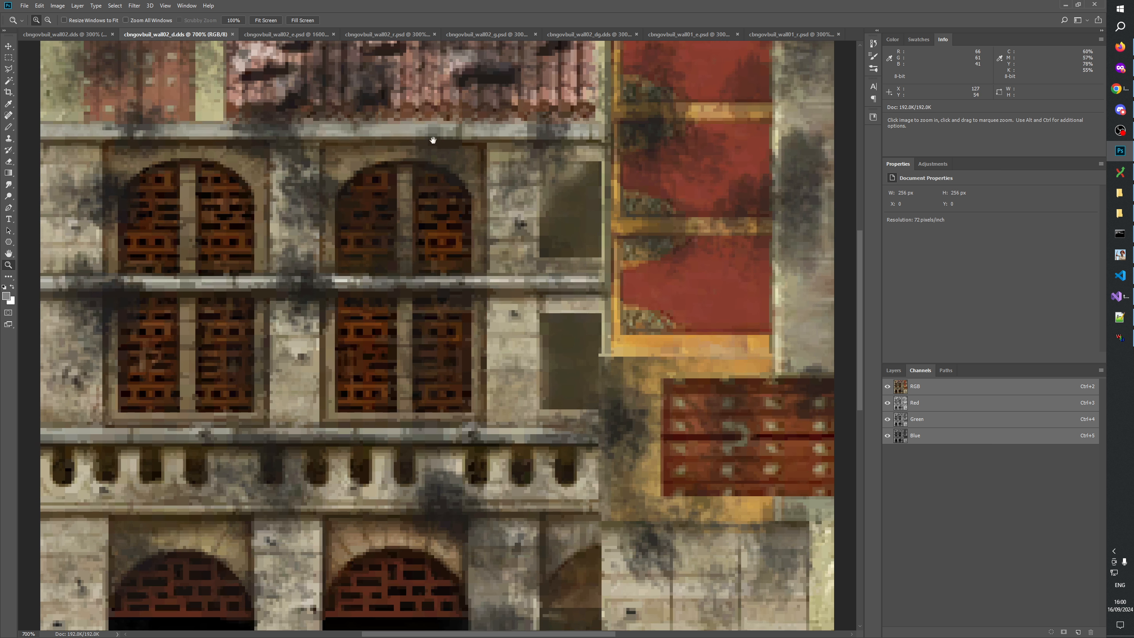
{"action": "left_click_drag", "start_coordinate": [419, 85], "coordinate": [469, 326]}
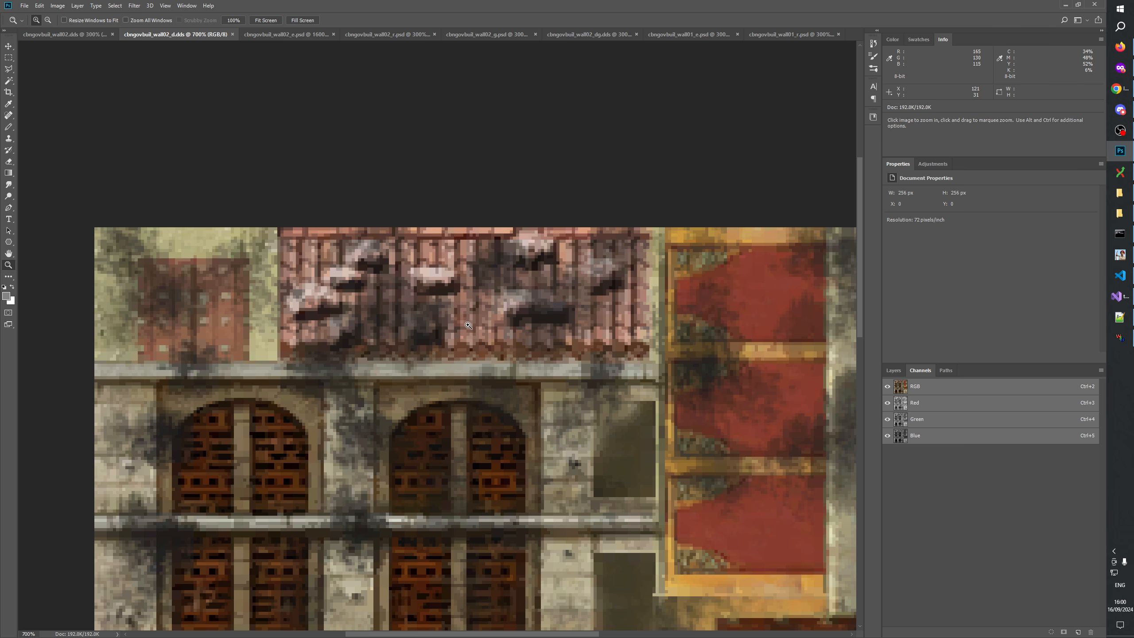
{"action": "left_click", "coordinate": [441, 351]}
{"action": "left_click", "coordinate": [433, 354]}
{"action": "key", "text": "alt+Tab"}
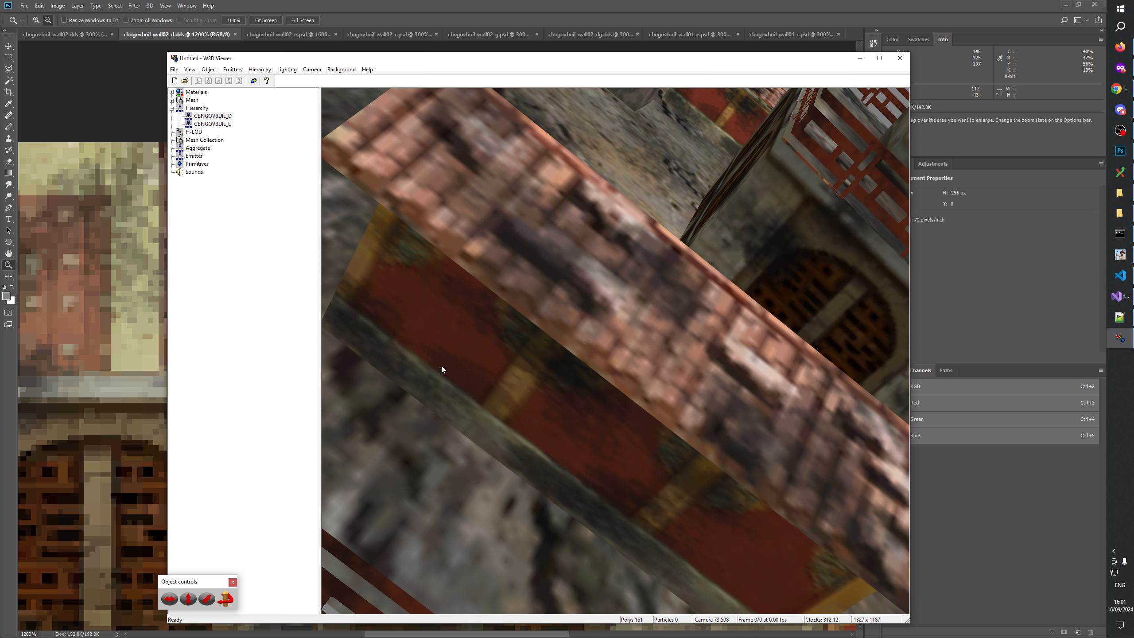
{"action": "key", "text": "alt+Tab"}
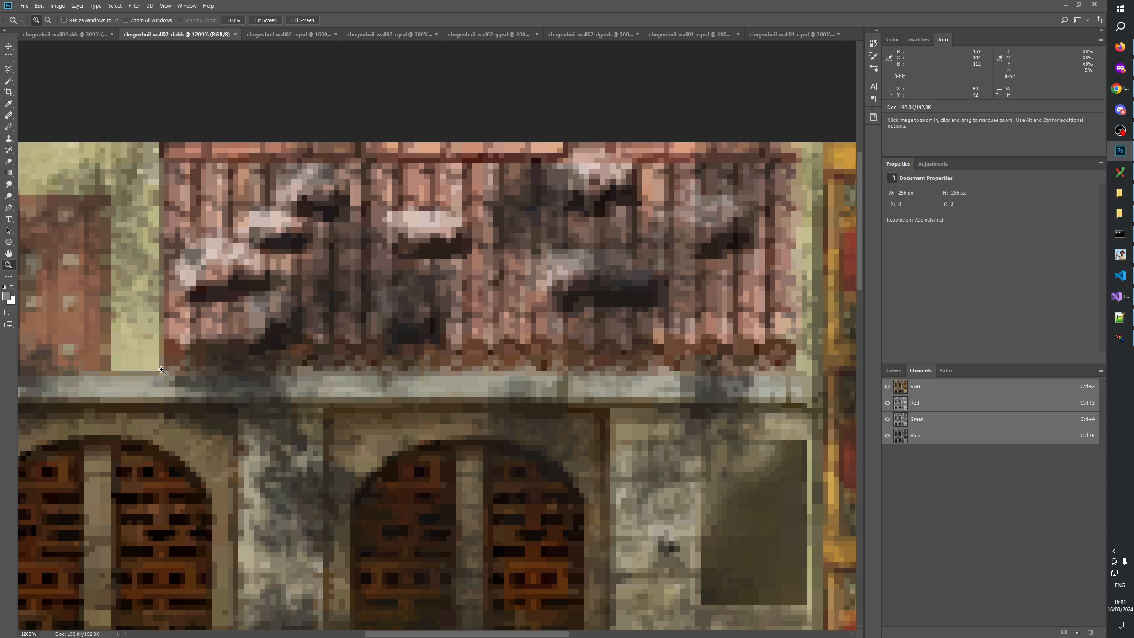
Return to cbngovbuil_wall02_e.psd and select a strip about 54 px wide and 6 px high across the roof-edge hole, showing only Alpha 1.
{"action": "left_click", "coordinate": [273, 33]}
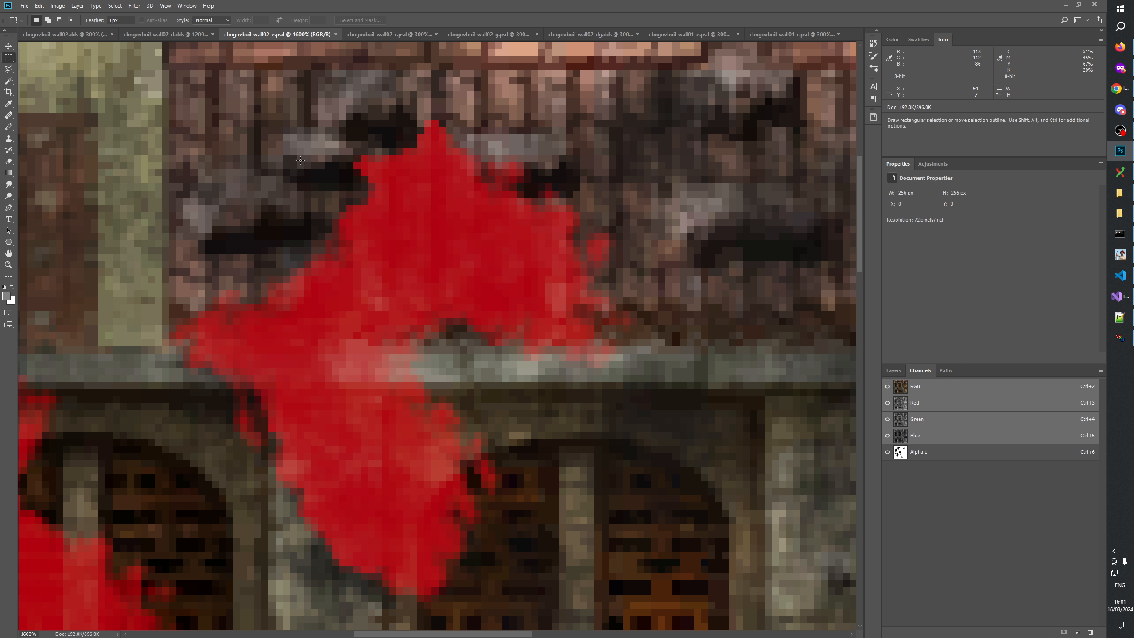
{"action": "left_click", "coordinate": [888, 387]}
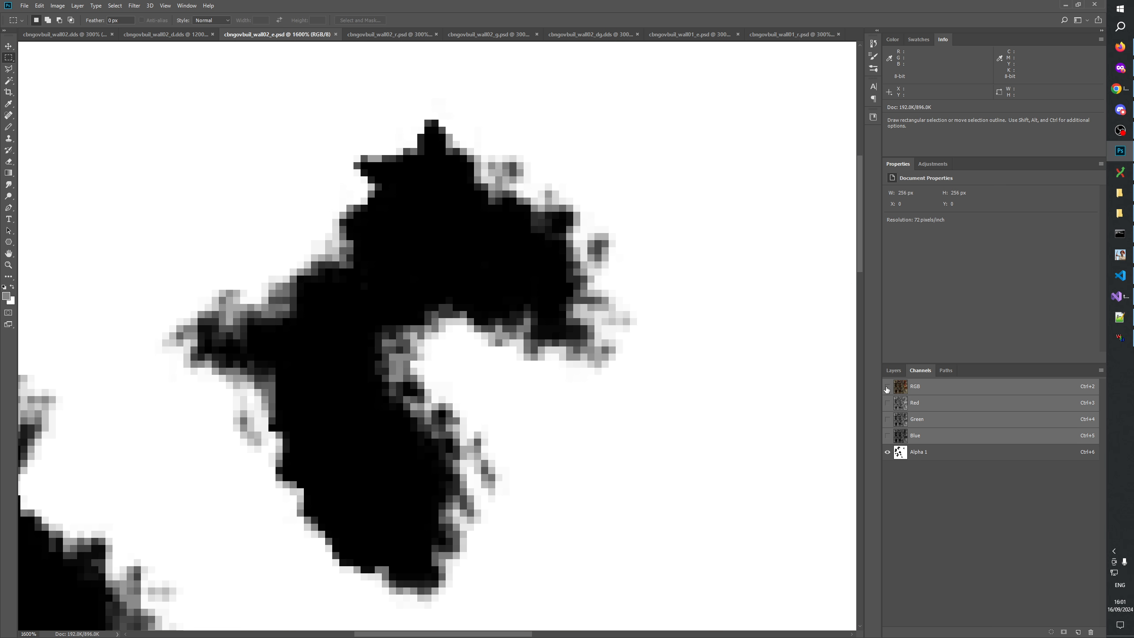
{"action": "left_click", "coordinate": [887, 386]}
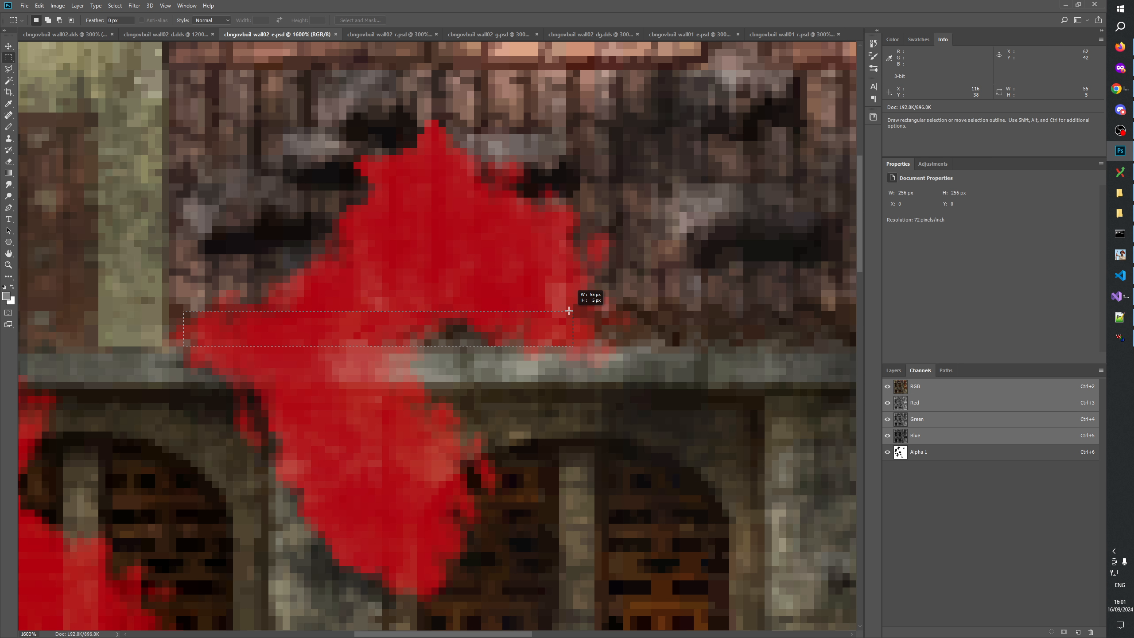
{"action": "left_click", "coordinate": [888, 387]}
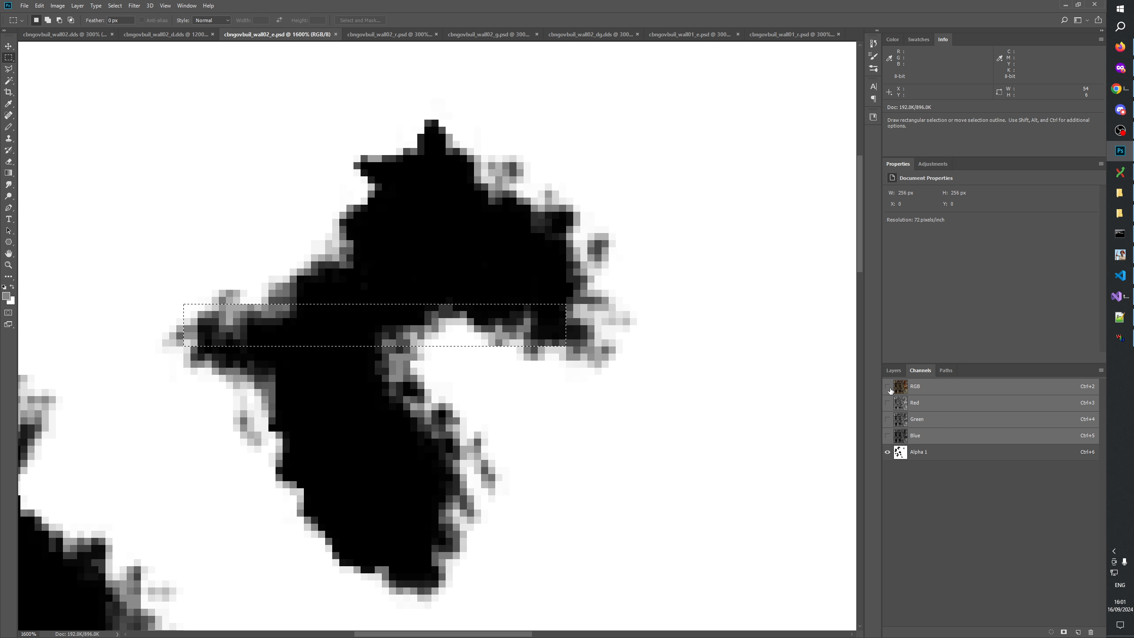
Add a new layer above the "fix" layer and show the "fix" and Layer 1 layers without the red Alpha 1 overlay.
{"action": "left_click", "coordinate": [892, 370]}
{"action": "left_click", "coordinate": [924, 424]}
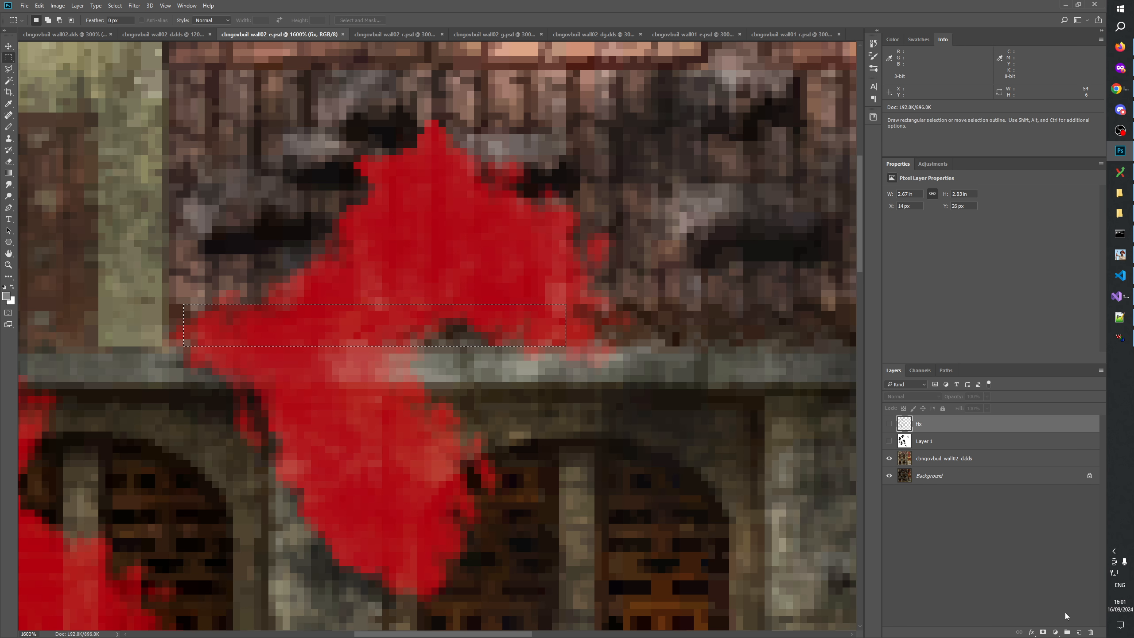
{"action": "left_click", "coordinate": [1079, 632]}
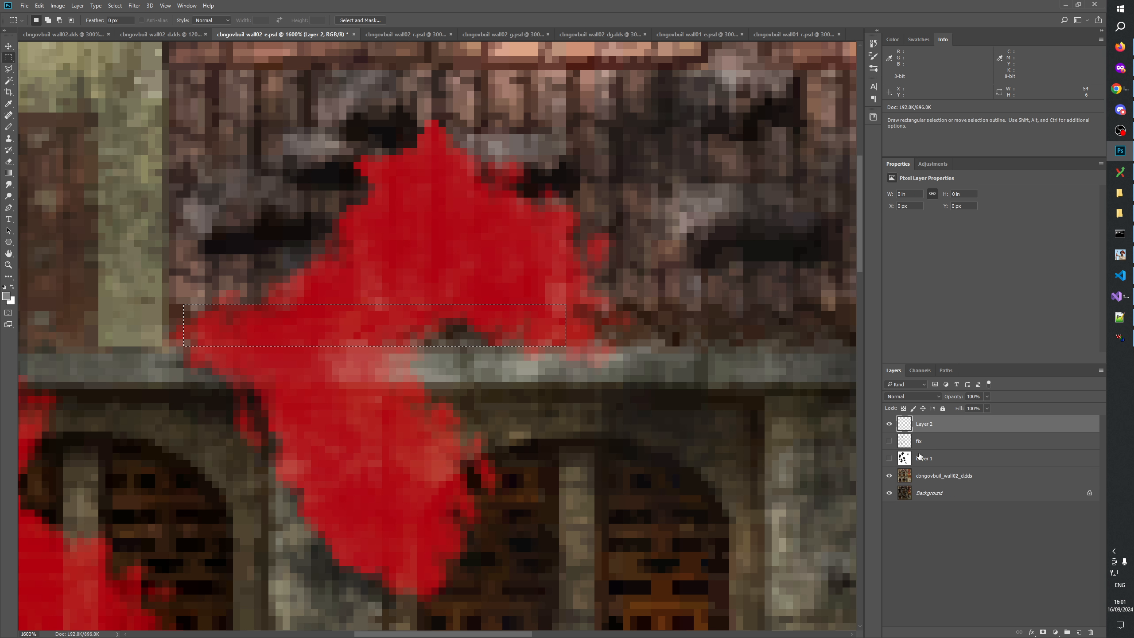
{"action": "left_click", "coordinate": [889, 442]}
{"action": "left_click", "coordinate": [890, 458]}
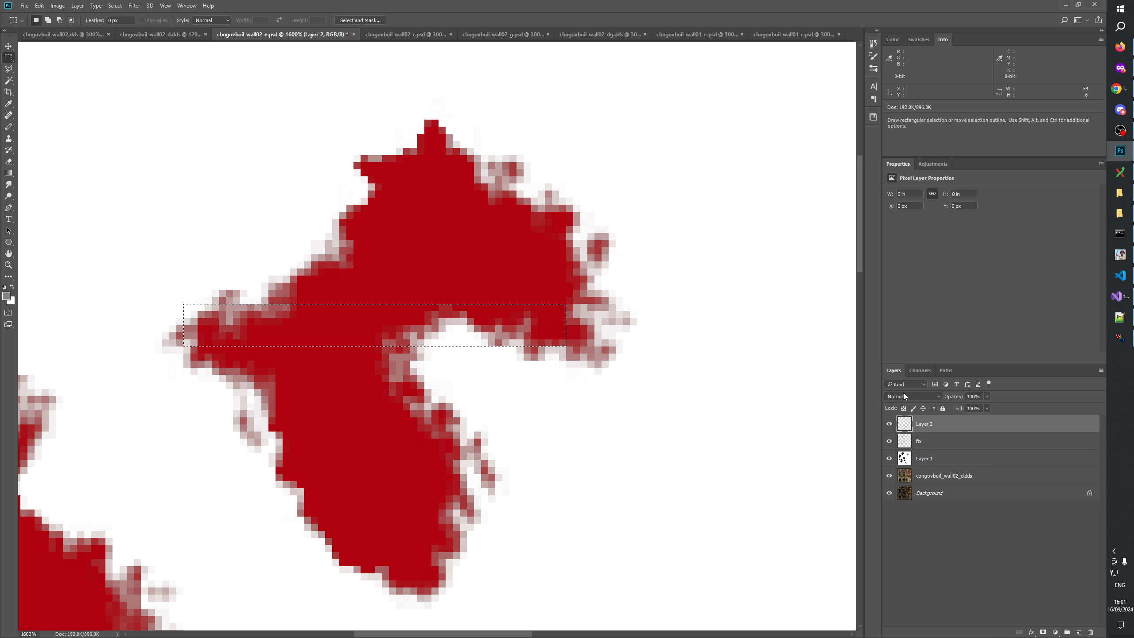
{"action": "left_click", "coordinate": [920, 371]}
{"action": "left_click", "coordinate": [894, 371]}
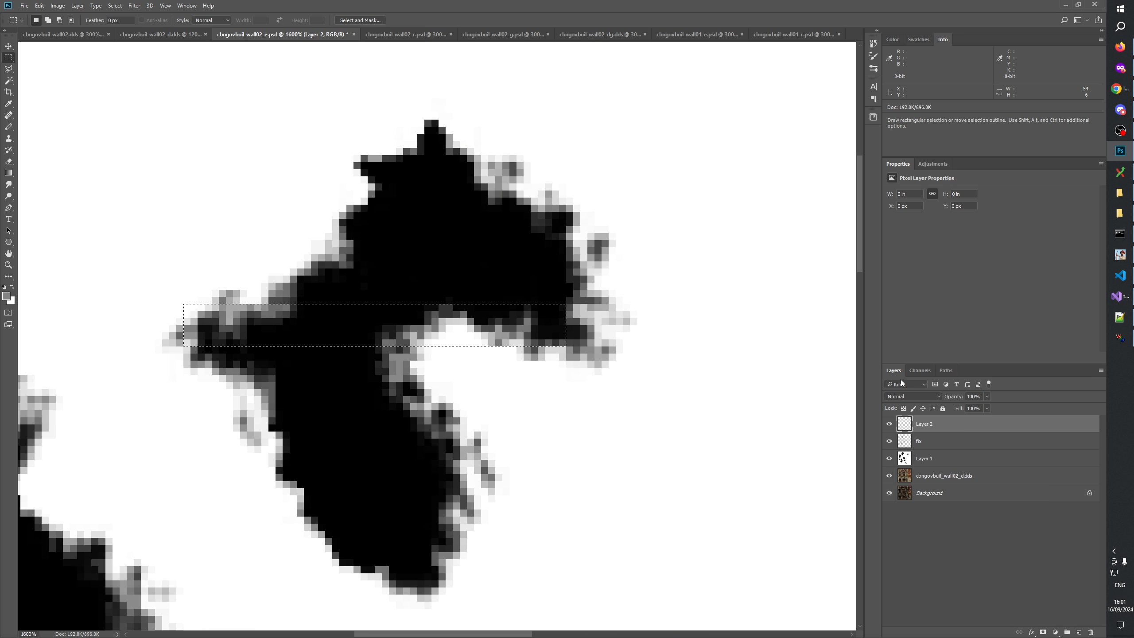
Trim the selection to a strip about 31 px wide and 6 px high along the lower edge of the hole's upper part.
{"action": "left_click_drag", "start_coordinate": [149, 248], "coordinate": [361, 379]}
{"action": "left_click_drag", "start_coordinate": [580, 332], "coordinate": [564, 367]}
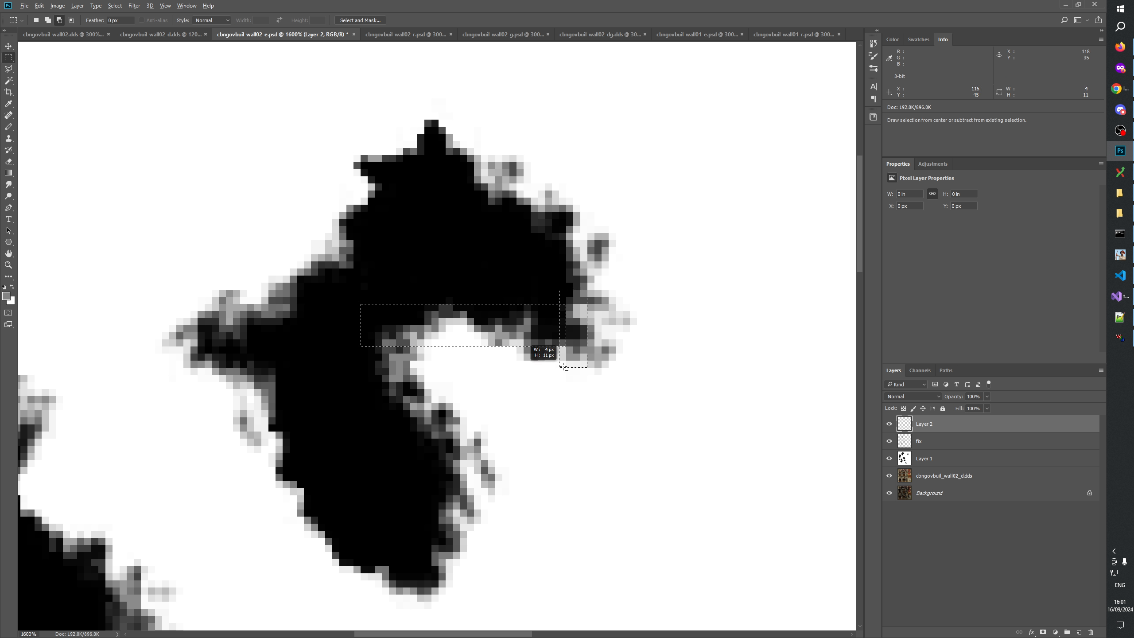
{"action": "left_click_drag", "start_coordinate": [602, 331], "coordinate": [581, 347]}
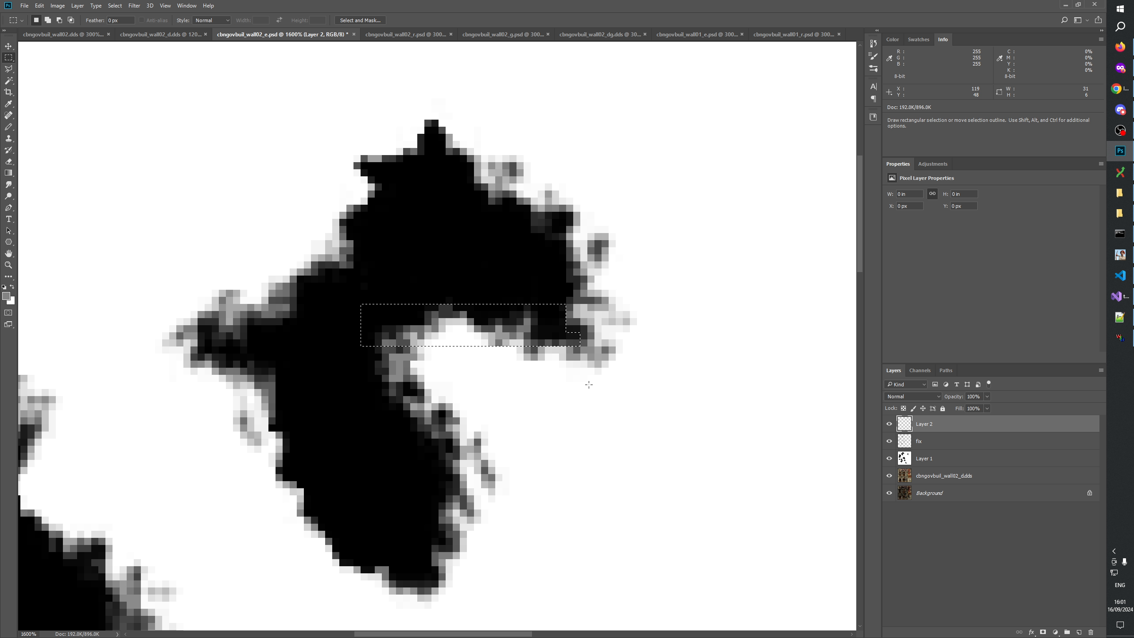
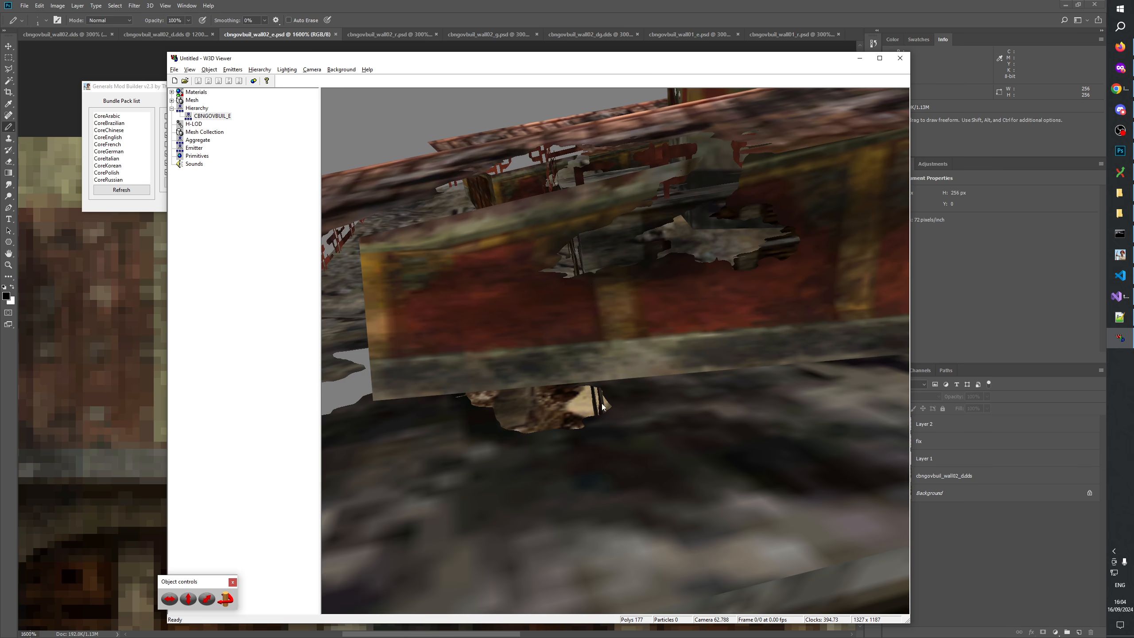
Switch from W3D Viewer to Photoshop and examine the red panels and roof tiles of the cbngovbuil_wall02_e texture.
{"action": "left_click", "coordinate": [540, 5]}
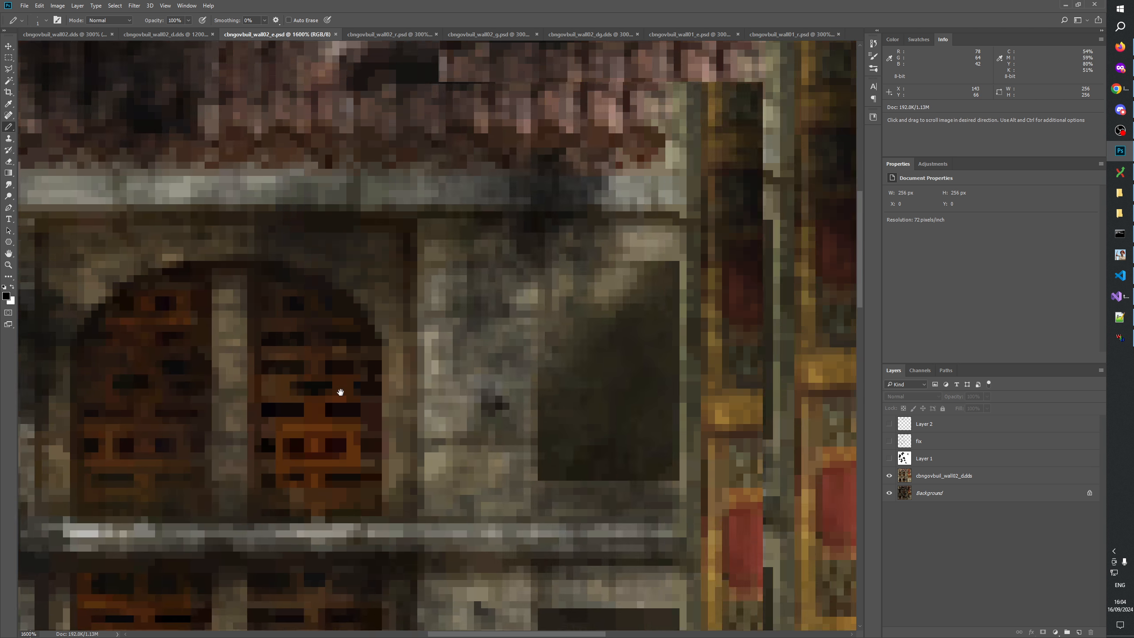
{"action": "left_click_drag", "start_coordinate": [506, 343], "coordinate": [405, 350]}
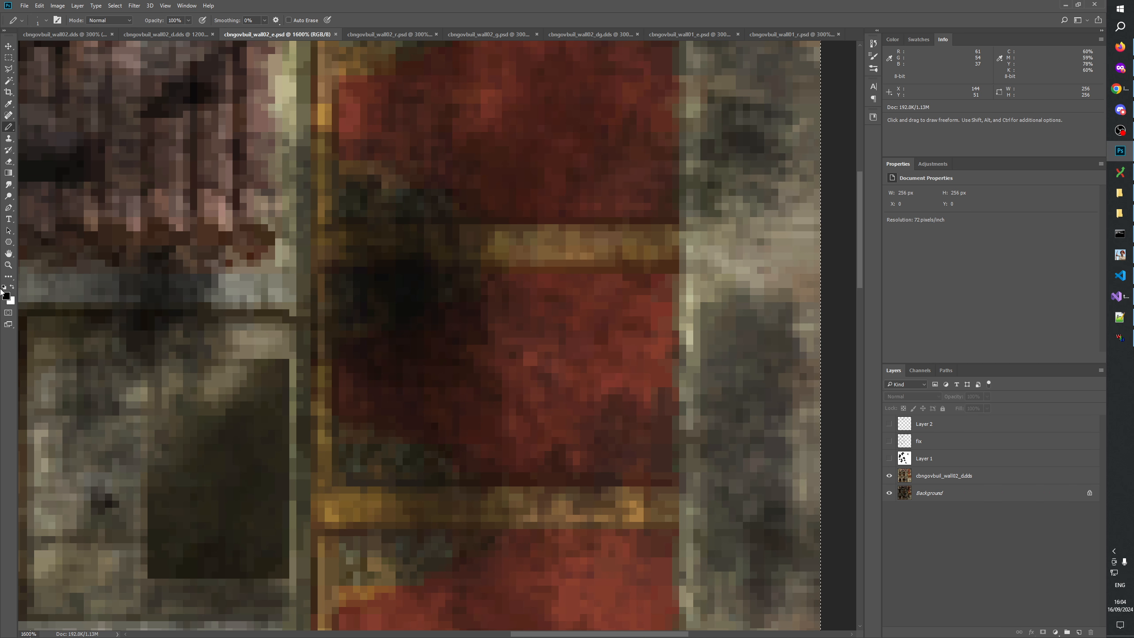
{"action": "right_click", "coordinate": [442, 323]}
{"action": "left_click", "coordinate": [473, 339]}
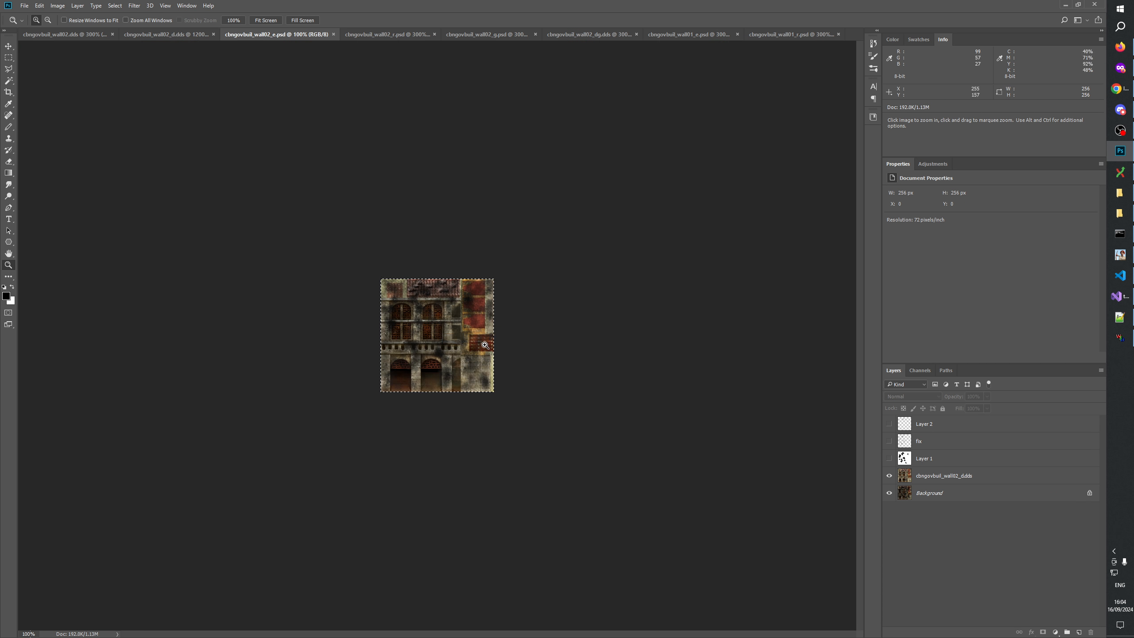
{"action": "left_click", "coordinate": [485, 344]}
{"action": "left_click", "coordinate": [552, 273]}
{"action": "left_click", "coordinate": [586, 342]}
{"action": "left_click", "coordinate": [597, 264]}
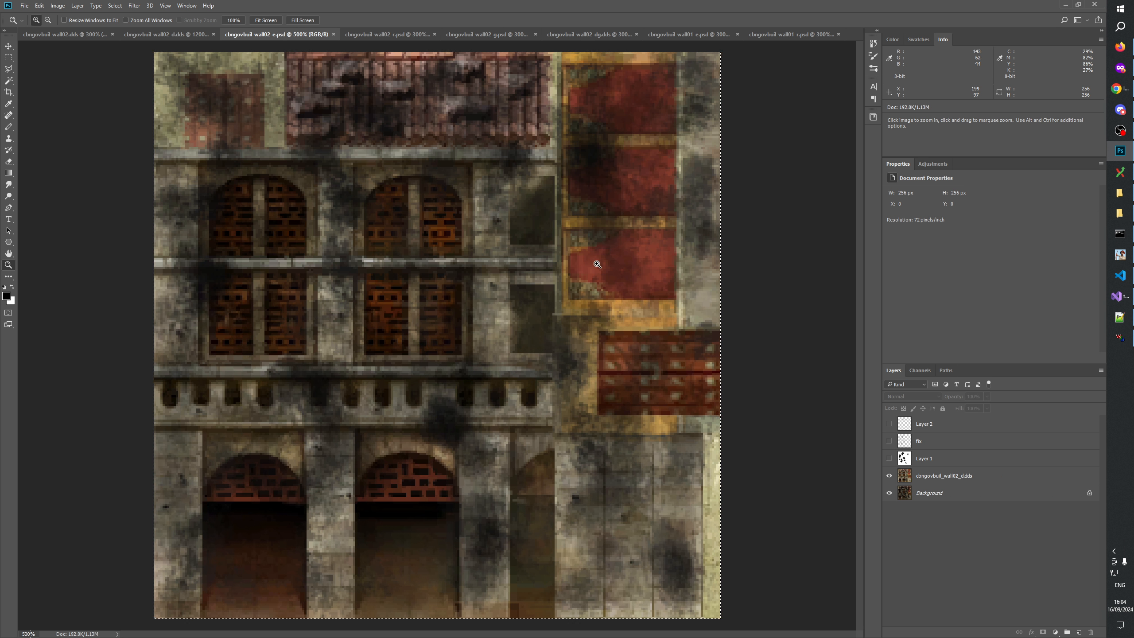
{"action": "left_click", "coordinate": [653, 198]}
{"action": "left_click_drag", "start_coordinate": [633, 233], "coordinate": [594, 404]}
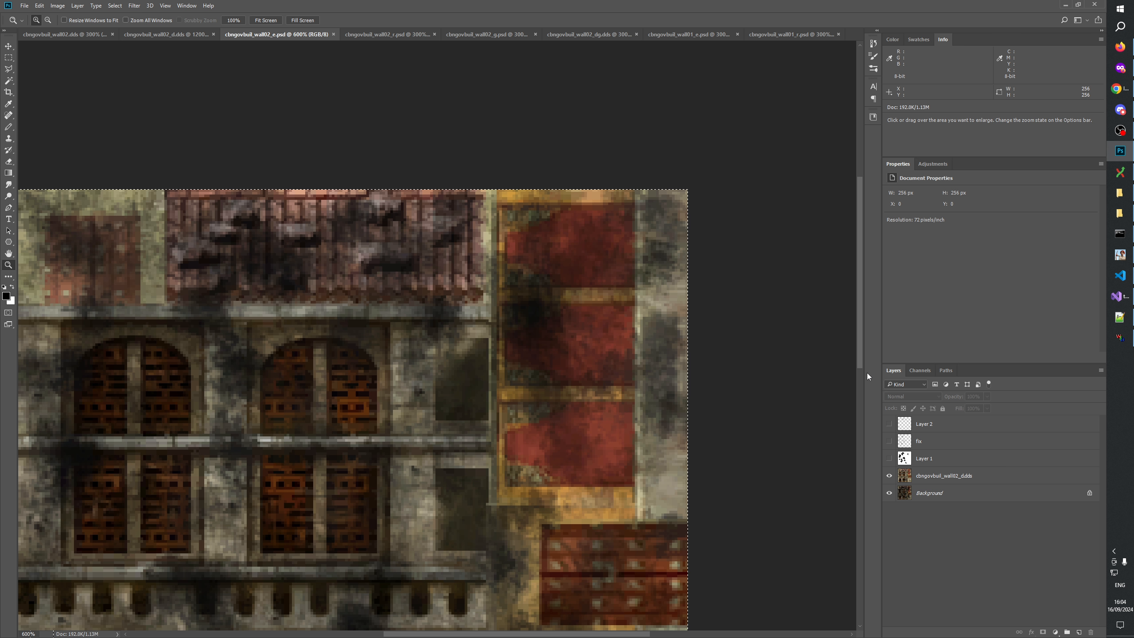
Switch to W3D Viewer and examine the damaged red-panelled wall and roof edge on the CBNGOVBUIL_E model.
{"action": "key", "text": "alt+Tab"}
{"action": "left_click_drag", "start_coordinate": [799, 356], "coordinate": [658, 360]}
{"action": "scroll", "coordinate": [643, 378], "scroll_direction": "up", "scroll_amount": 4}
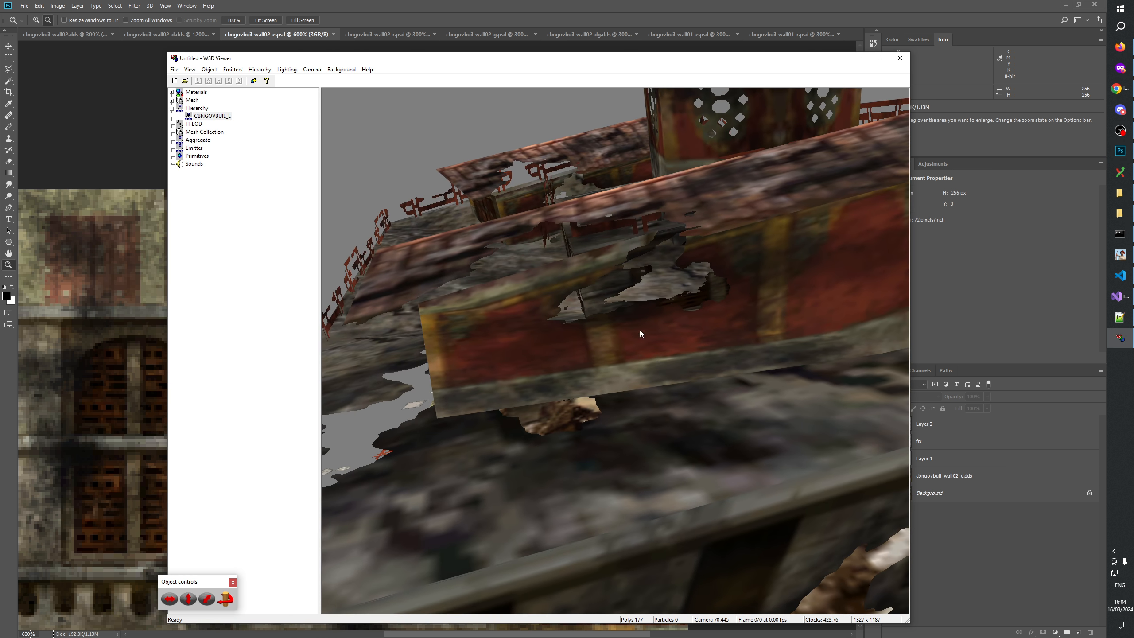
Show Layer 1's black-and-white mask in Photoshop and compare its three-pointed hole with the damaged wall in W3D Viewer.
{"action": "key", "text": "alt+Tab"}
{"action": "left_click", "coordinate": [890, 462]}
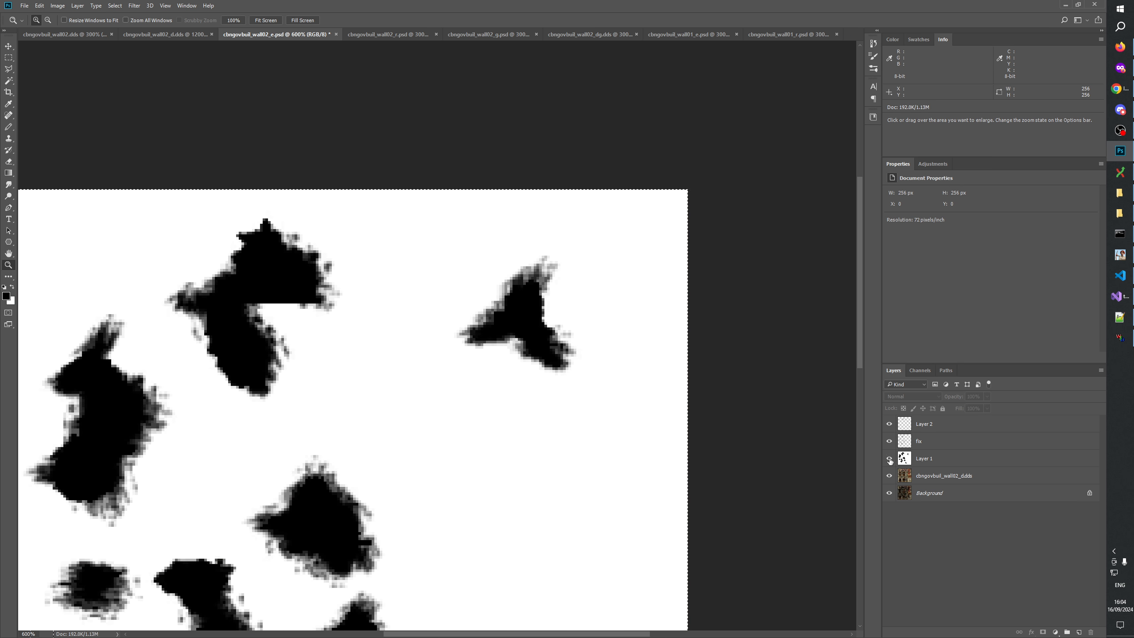
{"action": "left_click", "coordinate": [515, 297]}
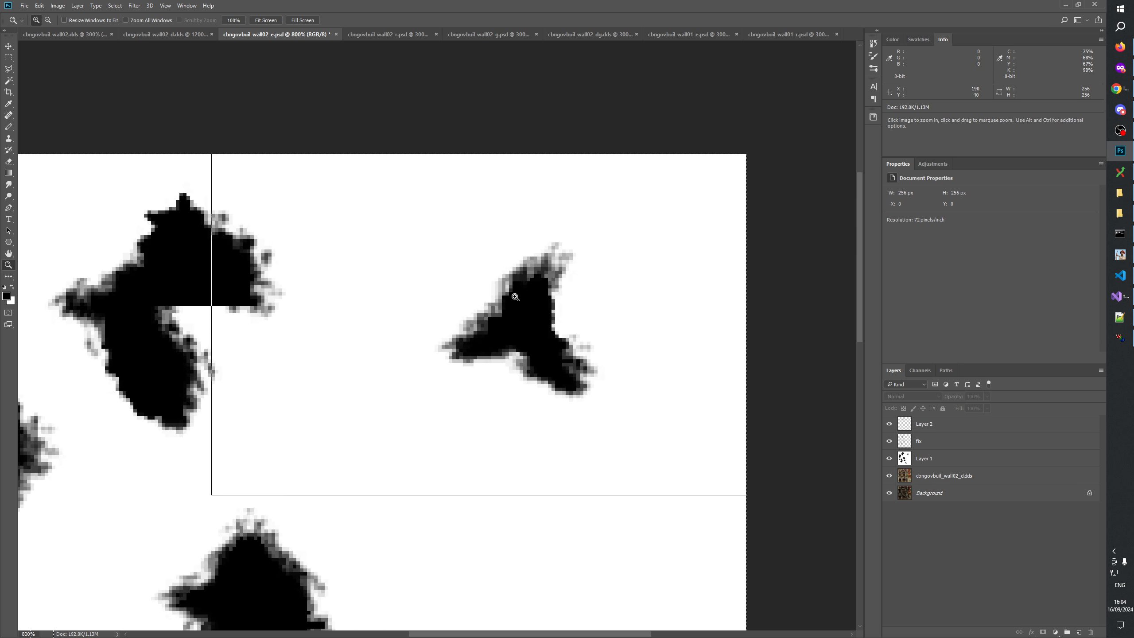
{"action": "key", "text": "alt+Tab"}
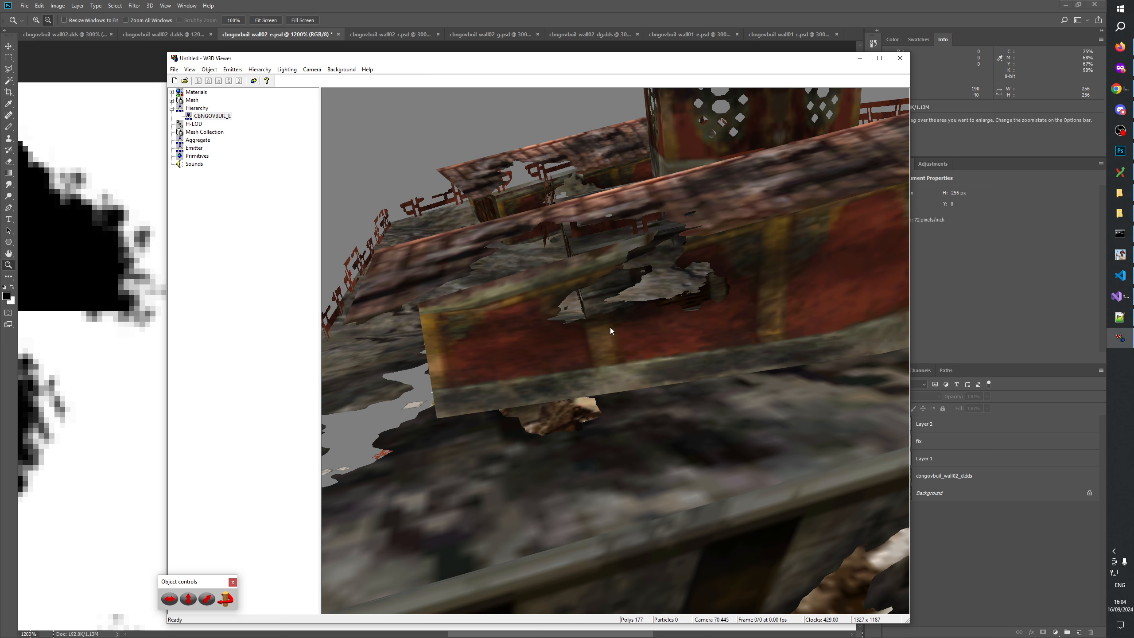
{"action": "key", "text": "alt+Tab"}
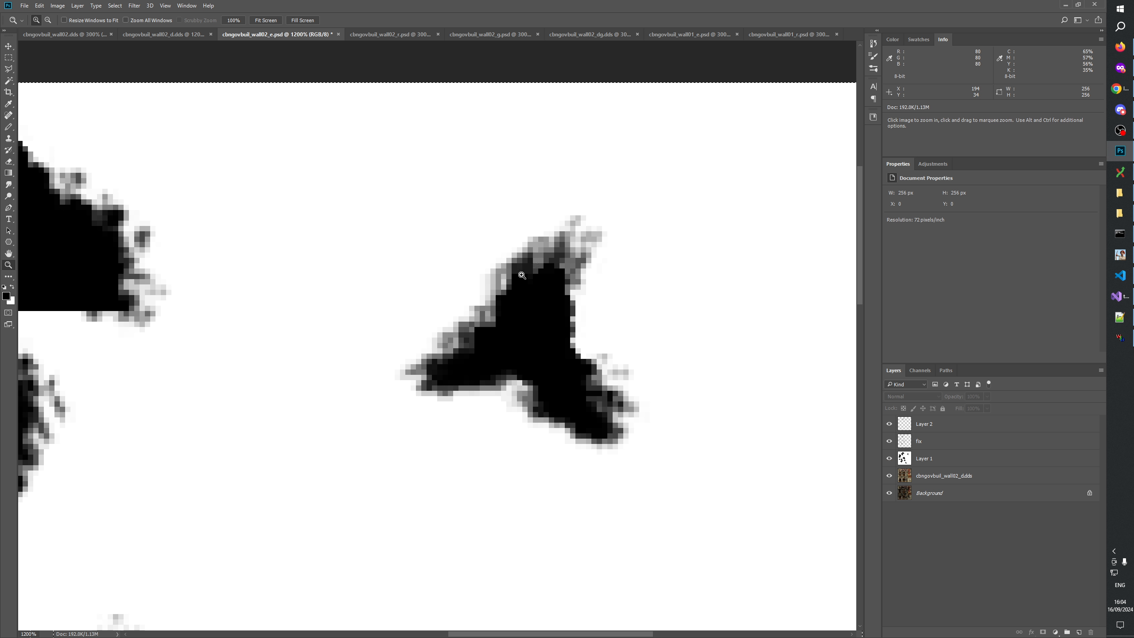
With the Pencil on the "fix" layer, paint black pixels along the upper-left edge of the three-pointed hole.
{"action": "left_click", "coordinate": [9, 128]}
{"action": "left_click", "coordinate": [938, 447]}
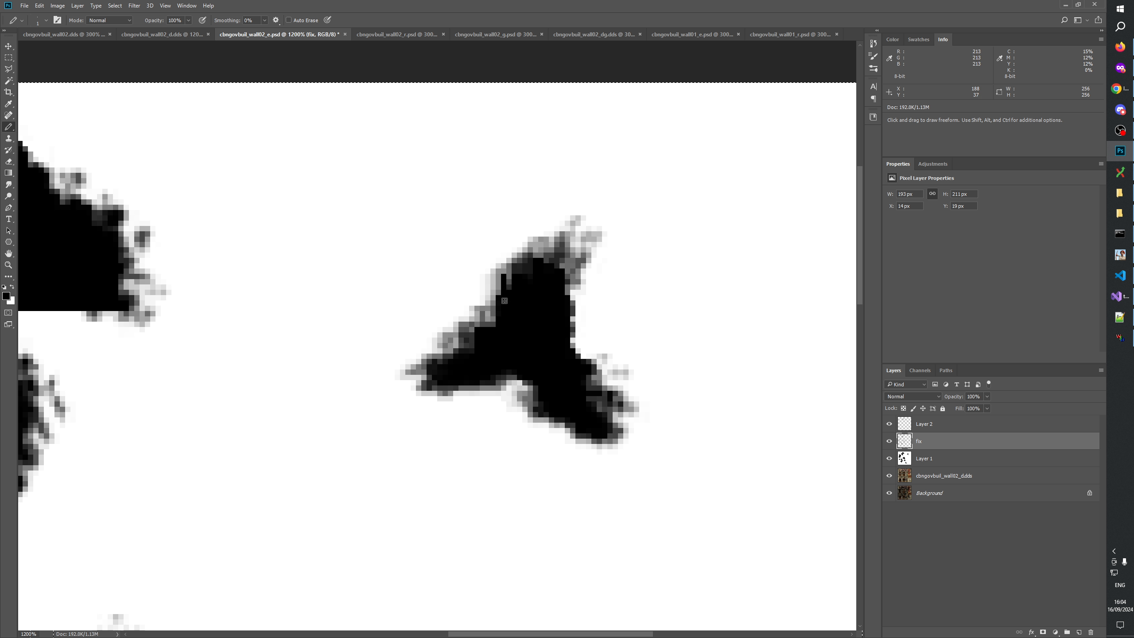
{"action": "left_click_drag", "start_coordinate": [580, 329], "coordinate": [563, 401]}
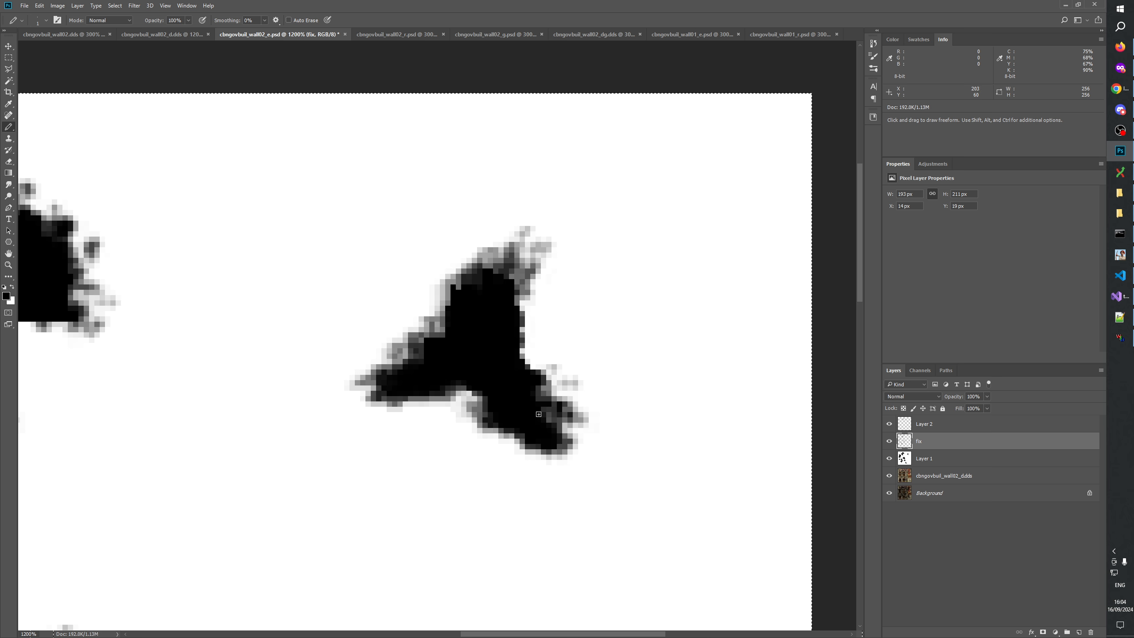
Switch to W3D Viewer and examine the red-panelled roof structure and facade holes, checking them against the mask in Photoshop.
{"action": "key", "text": "alt+Tab"}
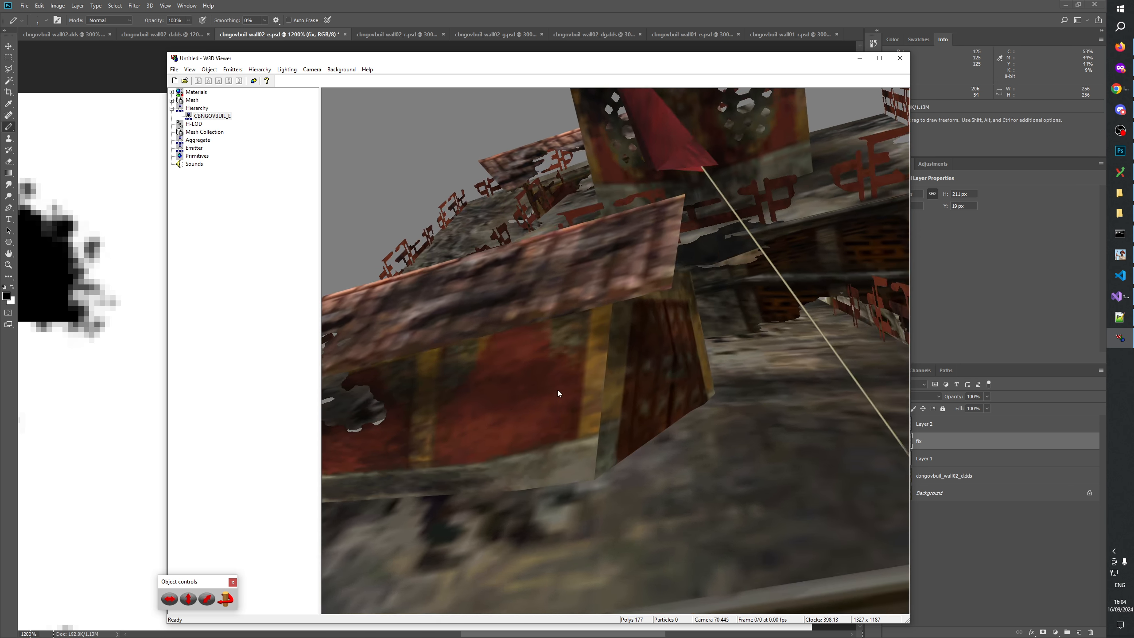
{"action": "scroll", "coordinate": [559, 389], "scroll_direction": "down", "scroll_amount": 5}
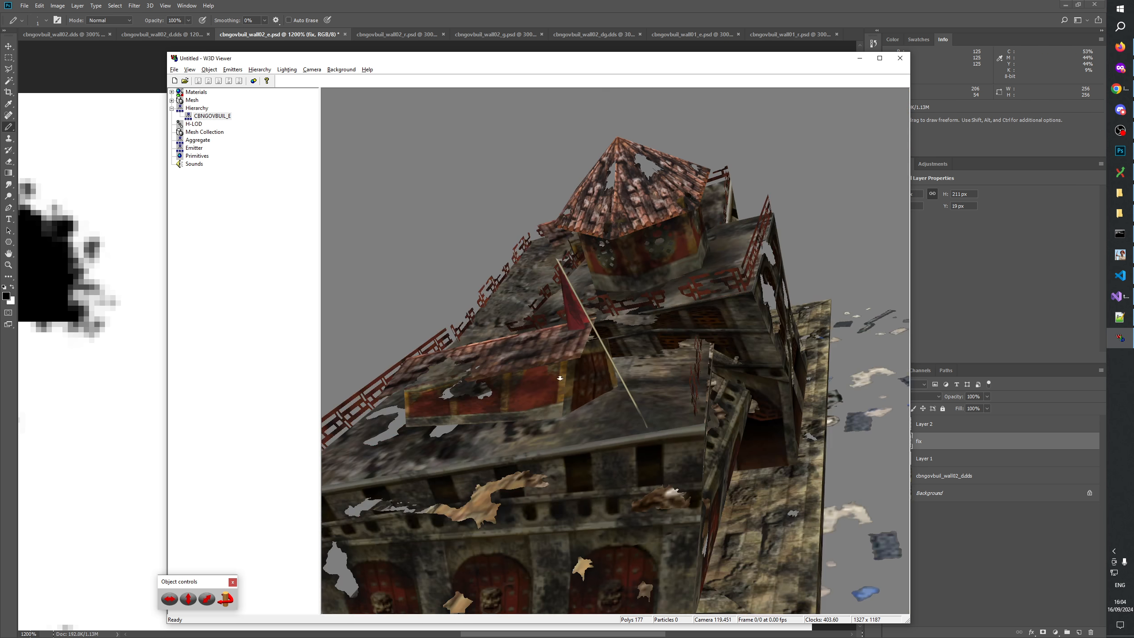
{"action": "left_click_drag", "start_coordinate": [562, 381], "coordinate": [536, 339]}
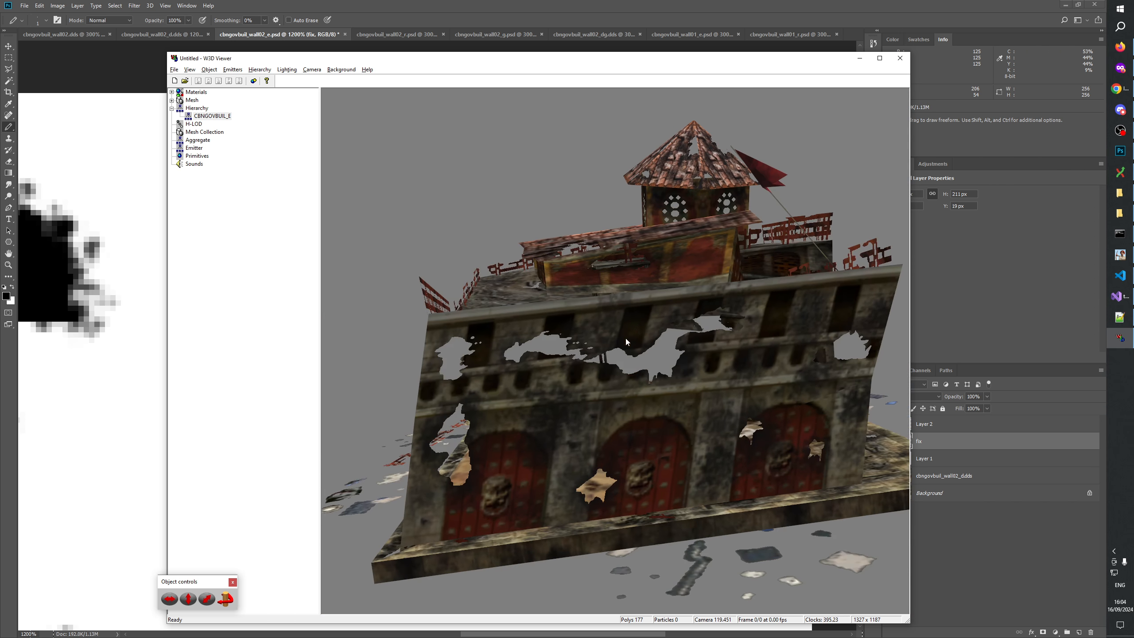
{"action": "scroll", "coordinate": [626, 338], "scroll_direction": "down", "scroll_amount": 3}
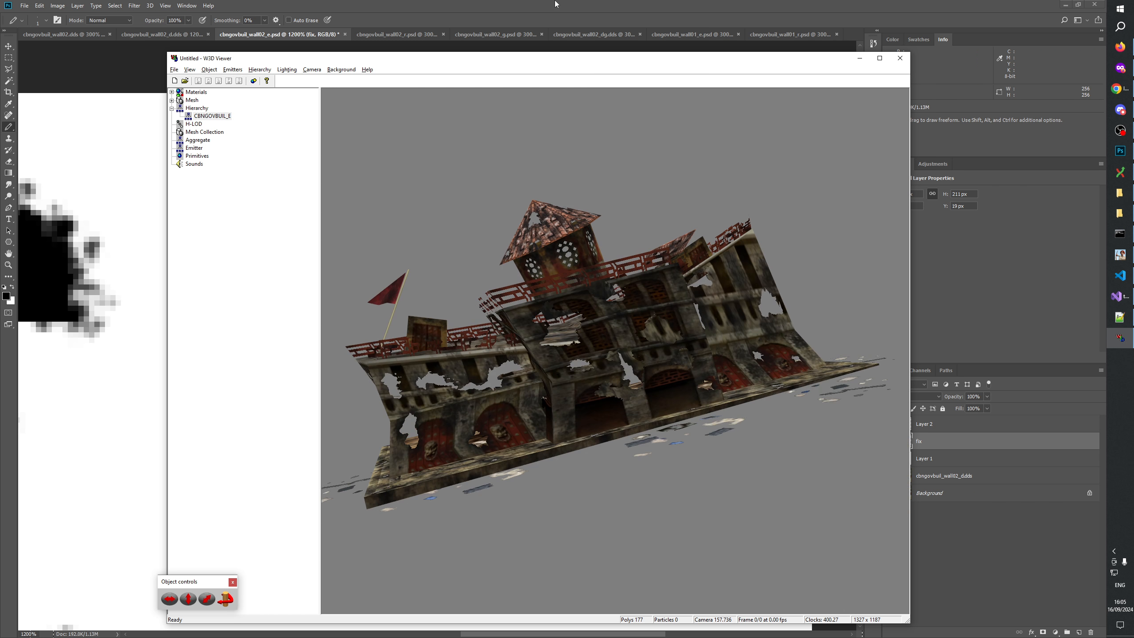
{"action": "key", "text": "alt+Tab"}
{"action": "left_click_drag", "start_coordinate": [544, 461], "coordinate": [461, 433]}
{"action": "key", "text": "alt+Tab"}
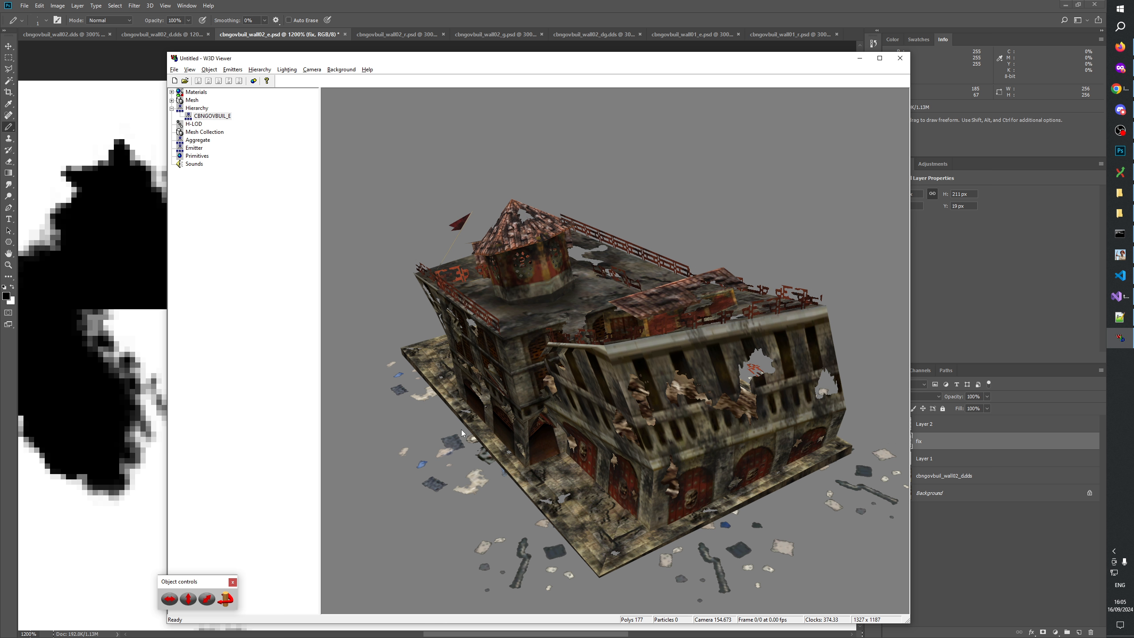
Examine the damaged model's side wing, roof and central arched facade for the placement of holes and debris.
{"action": "left_click_drag", "start_coordinate": [461, 429], "coordinate": [553, 372]}
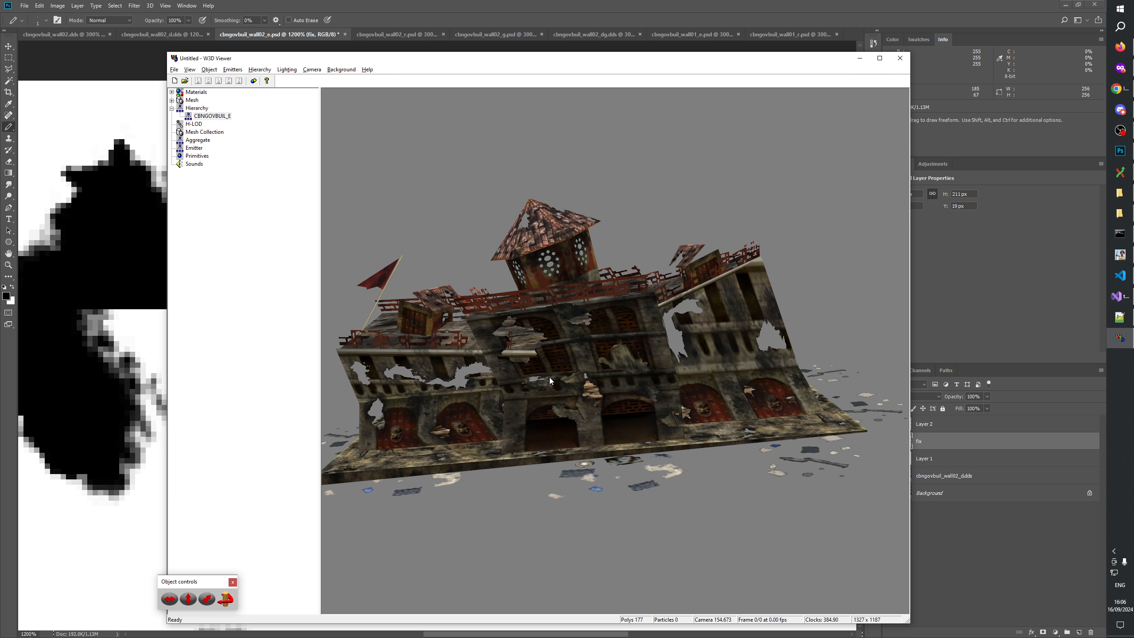
{"action": "left_click_drag", "start_coordinate": [550, 378], "coordinate": [654, 363]}
{"action": "left_click_drag", "start_coordinate": [587, 402], "coordinate": [784, 376]}
{"action": "left_click_drag", "start_coordinate": [612, 373], "coordinate": [636, 510]}
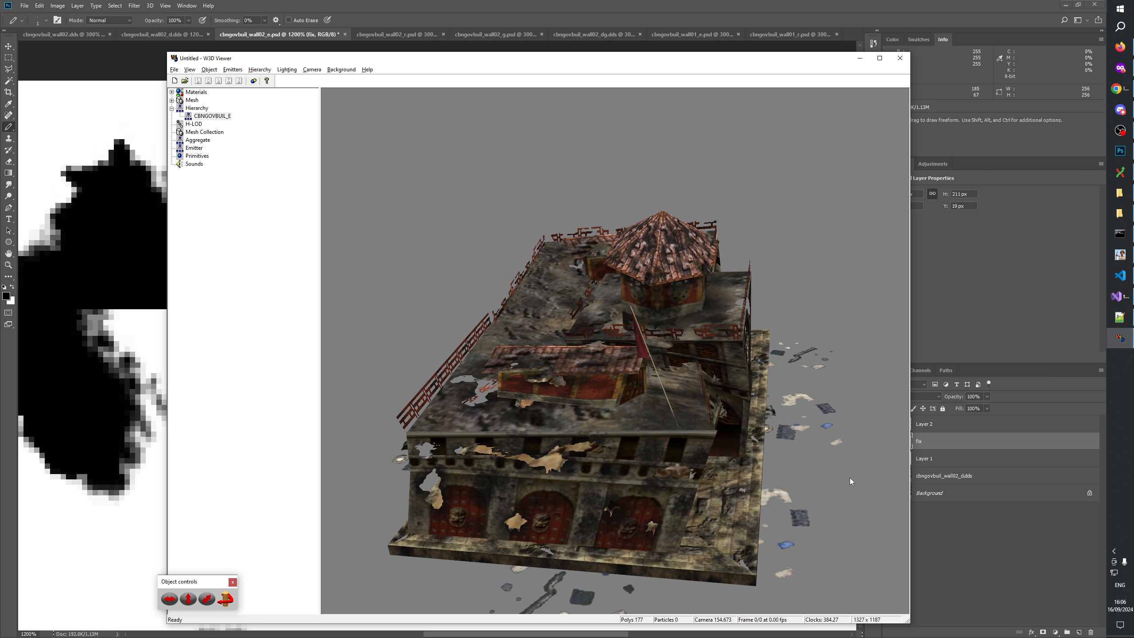
{"action": "left_click_drag", "start_coordinate": [751, 449], "coordinate": [620, 349]}
{"action": "scroll", "coordinate": [759, 389], "scroll_direction": "down", "scroll_amount": 5}
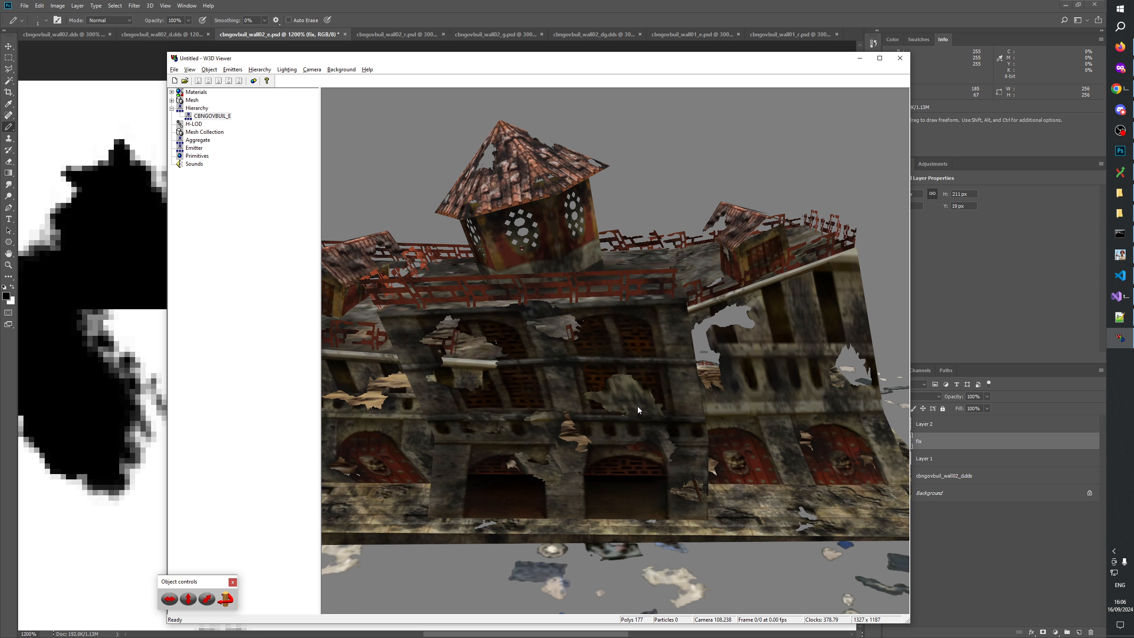
{"action": "left_click_drag", "start_coordinate": [611, 425], "coordinate": [651, 399]}
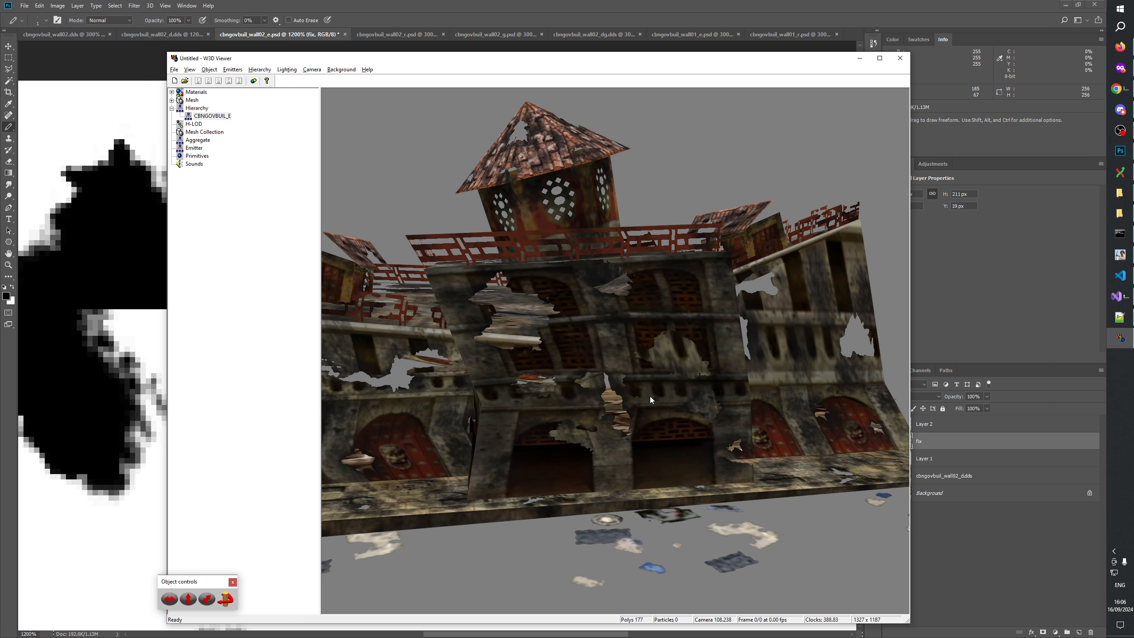
{"action": "left_click_drag", "start_coordinate": [584, 462], "coordinate": [570, 335]}
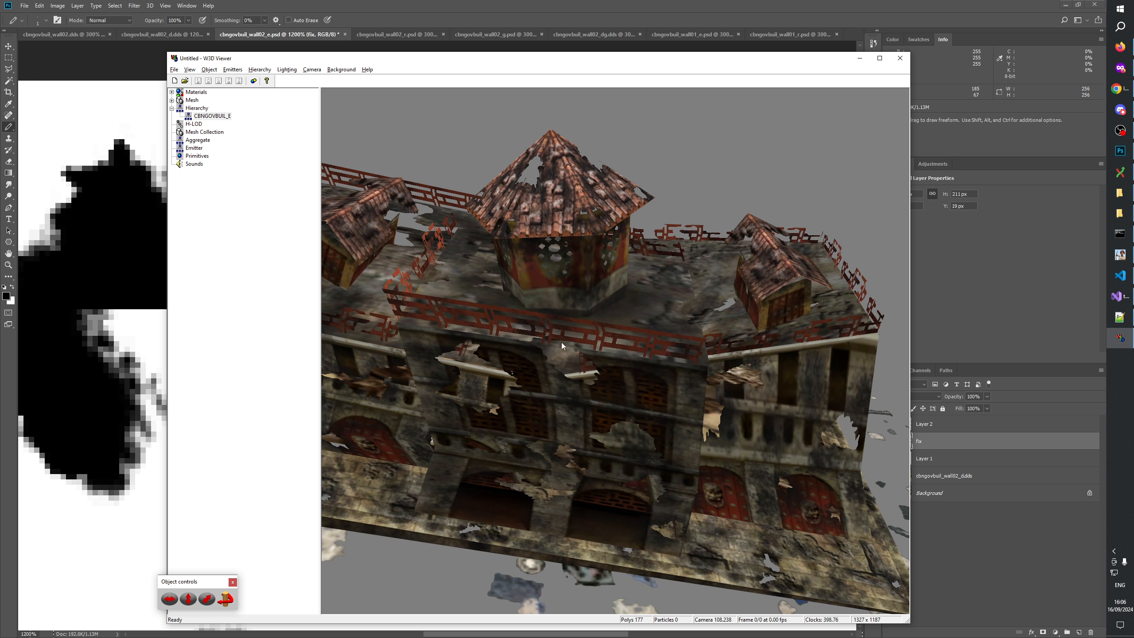
{"action": "left_click_drag", "start_coordinate": [602, 458], "coordinate": [587, 394]}
{"action": "mouse_move", "coordinate": [574, 434]}
{"action": "left_mouse_down"}
{"action": "mouse_move", "coordinate": [628, 337]}
{"action": "mouse_move", "coordinate": [568, 425]}
{"action": "left_mouse_up"}
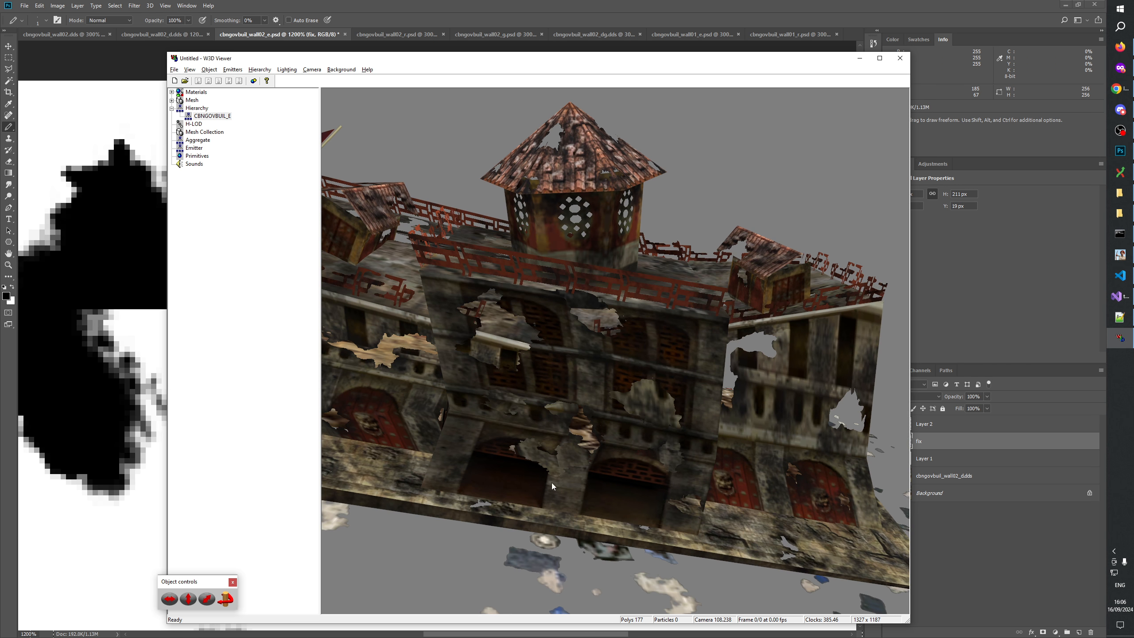
Inspect the whole CBNGOVBUIL_E building, comparing its corner wing, rooftops and broken central windows from several angles.
{"action": "left_click_drag", "start_coordinate": [551, 482], "coordinate": [644, 389]}
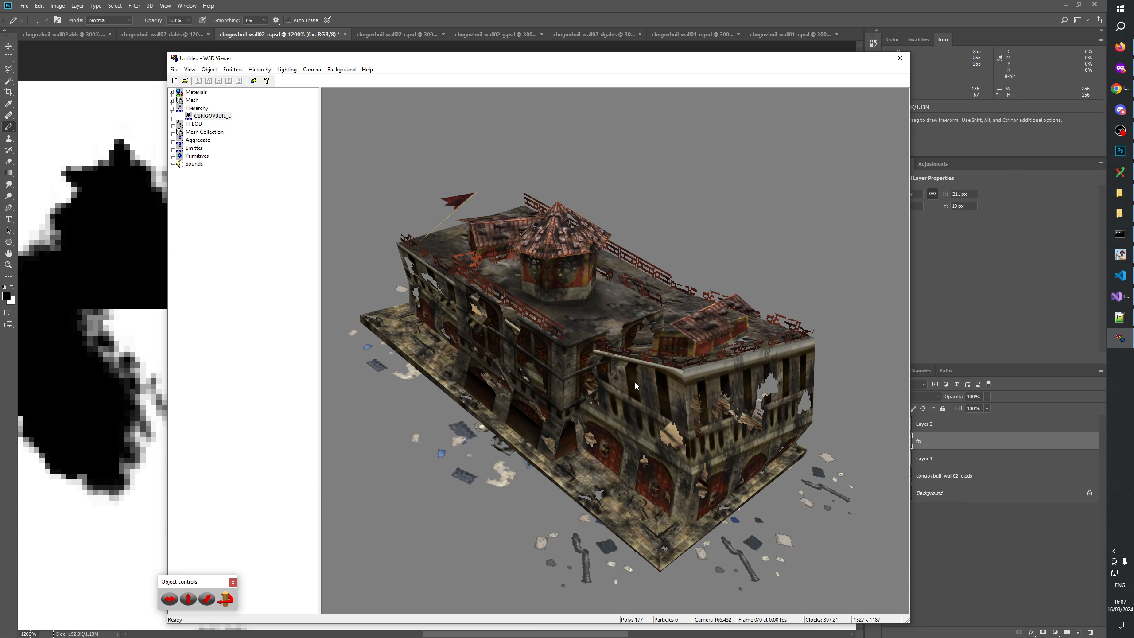
{"action": "left_click_drag", "start_coordinate": [594, 388], "coordinate": [481, 408]}
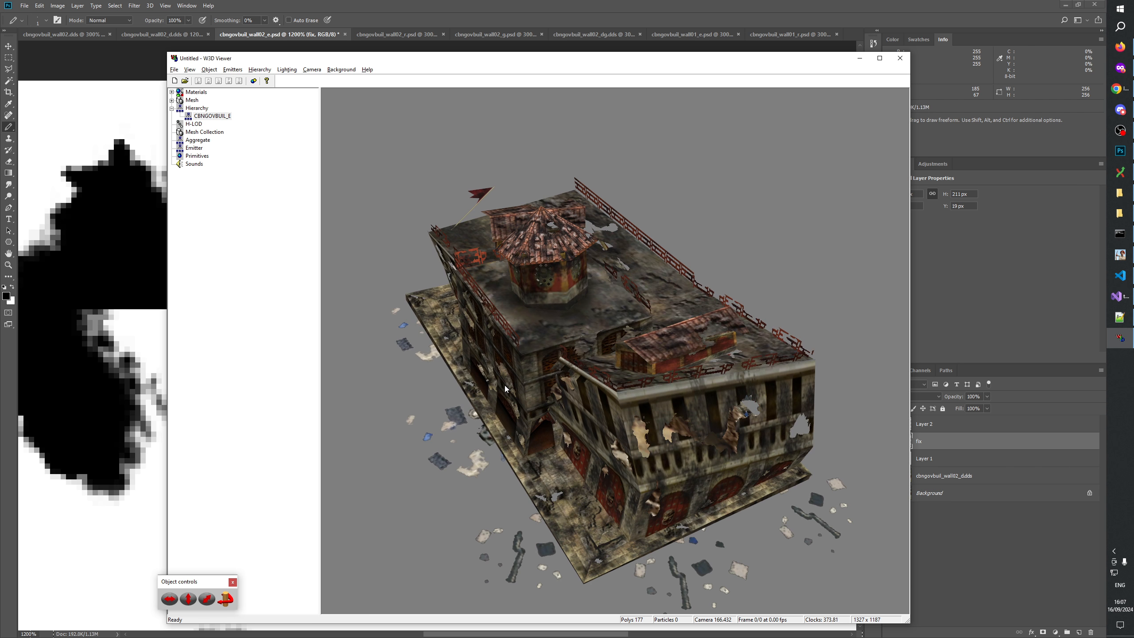
{"action": "left_click_drag", "start_coordinate": [504, 386], "coordinate": [608, 381]}
{"action": "scroll", "coordinate": [677, 397], "scroll_direction": "up", "scroll_amount": 6}
{"action": "scroll", "coordinate": [619, 373], "scroll_direction": "down", "scroll_amount": 5}
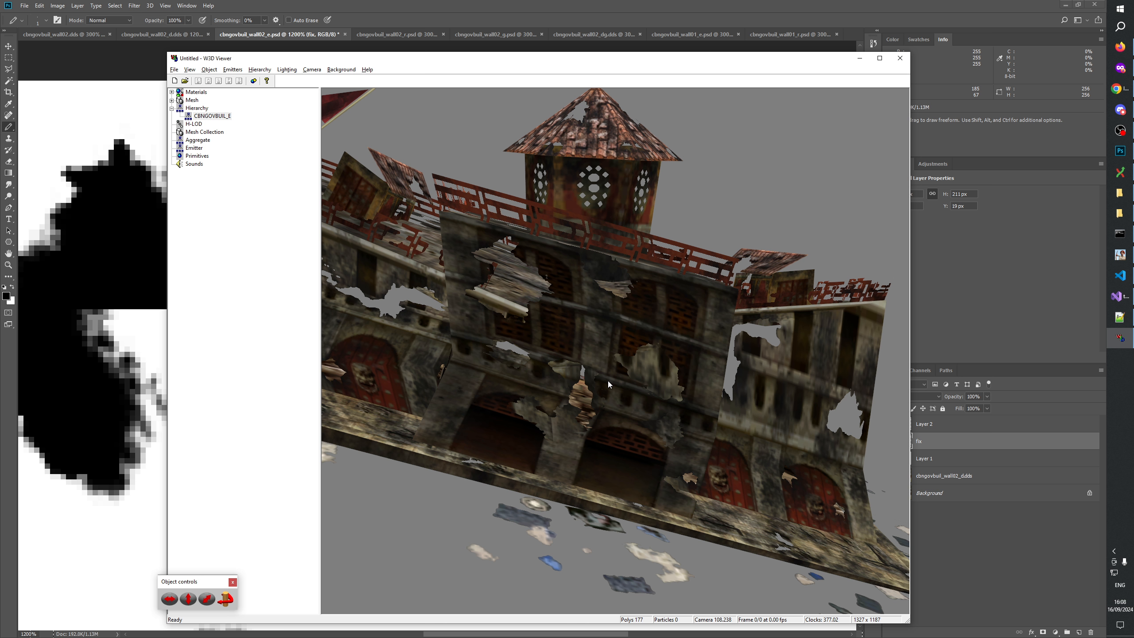
{"action": "left_click_drag", "start_coordinate": [608, 381], "coordinate": [611, 395]}
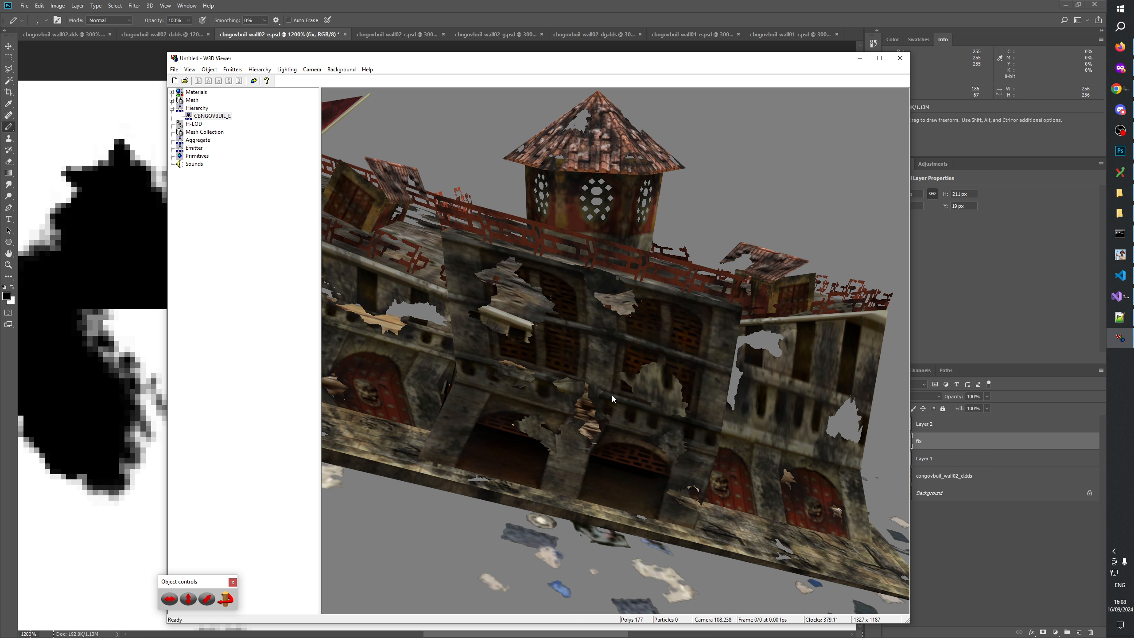
{"action": "left_click_drag", "start_coordinate": [612, 395], "coordinate": [583, 427]}
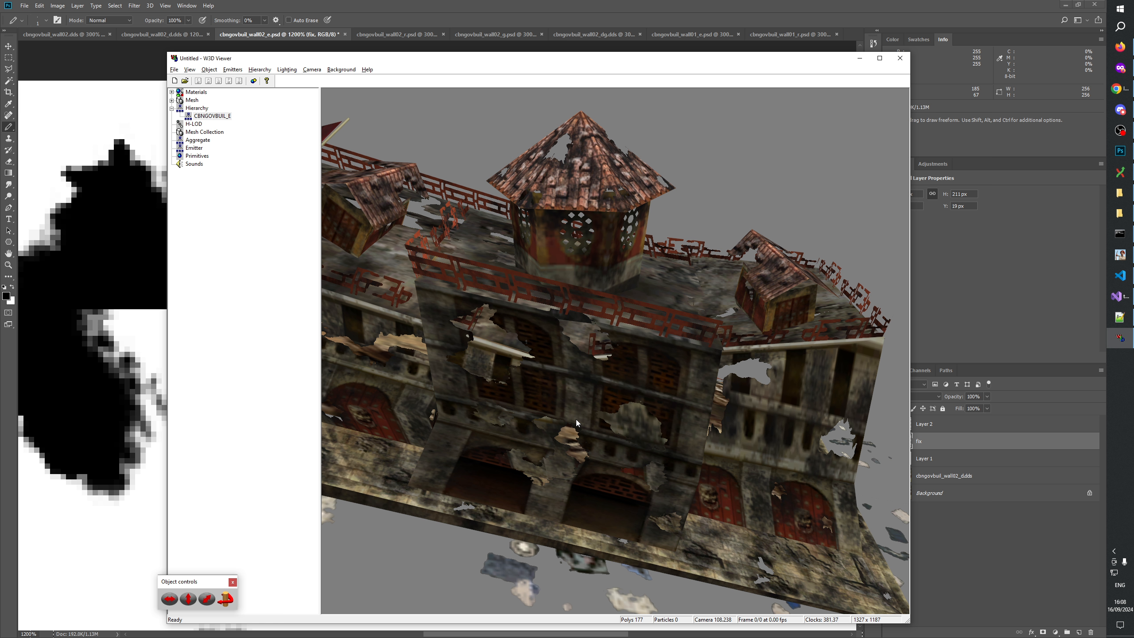
{"action": "left_click_drag", "start_coordinate": [576, 415], "coordinate": [546, 493]}
{"action": "scroll", "coordinate": [542, 454], "scroll_direction": "down", "scroll_amount": 5}
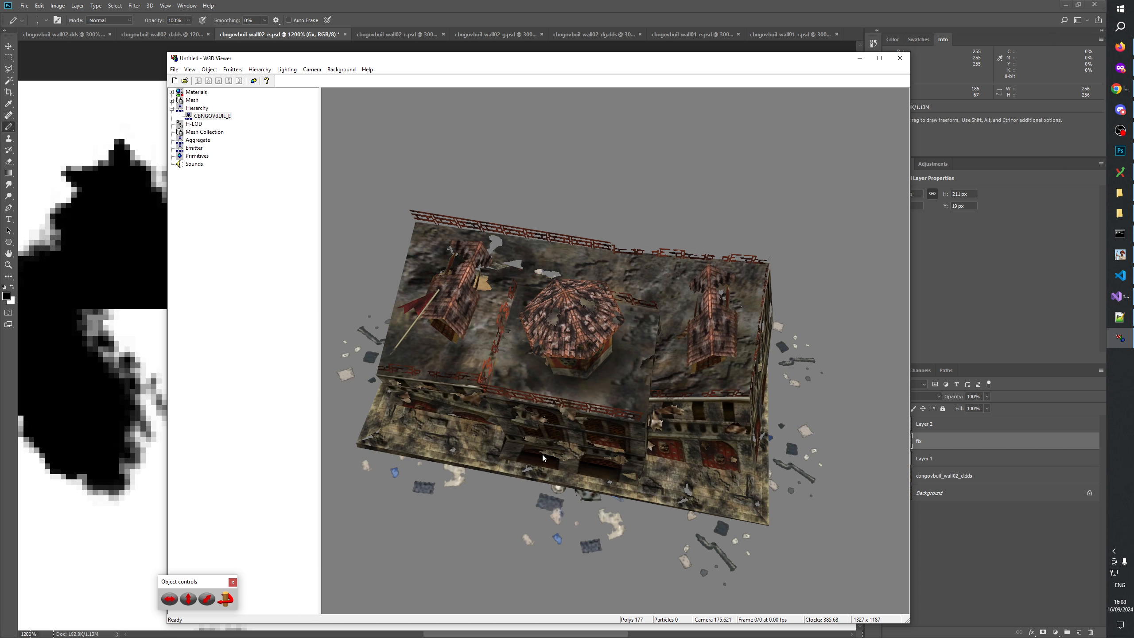
{"action": "left_click_drag", "start_coordinate": [542, 454], "coordinate": [654, 364]}
{"action": "scroll", "coordinate": [564, 411], "scroll_direction": "up", "scroll_amount": 5}
Return to Photoshop and group Layer 2, "fix" and Layer 1 in the cbngovbuil_wall02_e document.
{"action": "left_click", "coordinate": [549, 4]}
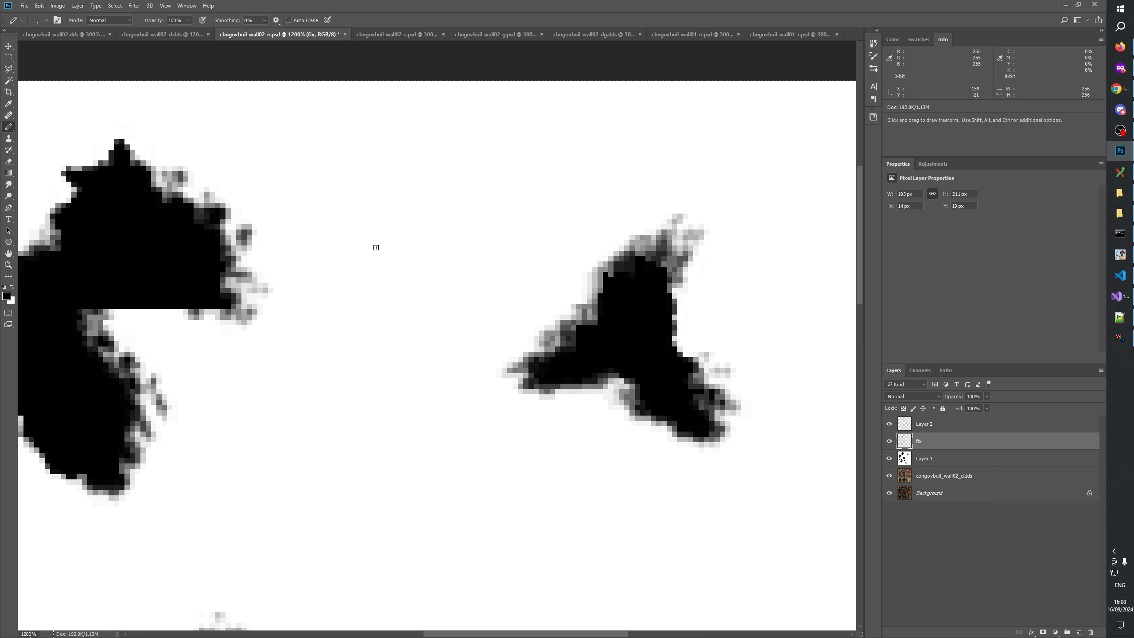
{"action": "left_click", "coordinate": [8, 265]}
{"action": "right_click", "coordinate": [450, 333]}
{"action": "left_click", "coordinate": [470, 347]}
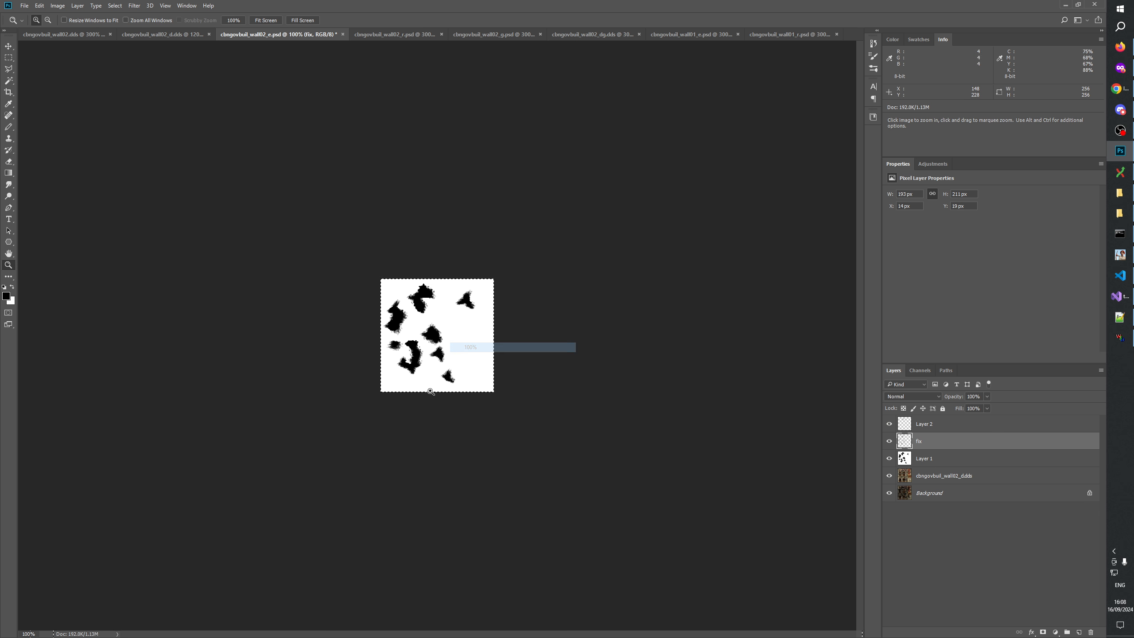
{"action": "left_click_drag", "start_coordinate": [461, 337], "coordinate": [398, 385]}
{"action": "left_click", "coordinate": [987, 551]}
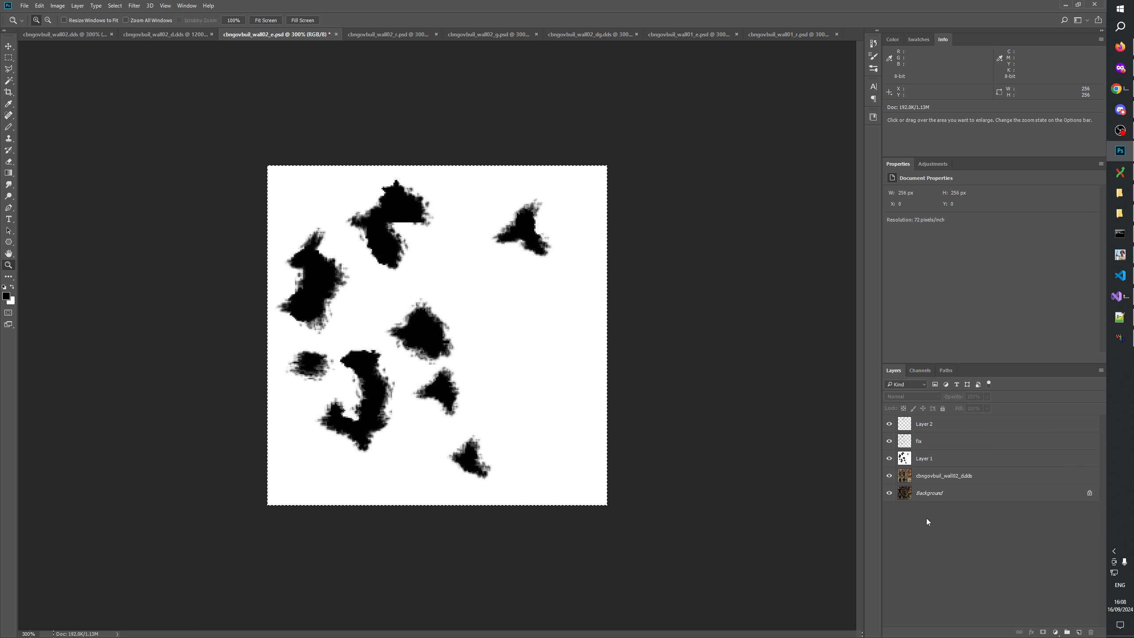
{"action": "left_click", "coordinate": [928, 425]}
{"action": "key", "text": "ctrl+g"}
{"action": "mouse_move", "coordinate": [929, 435]}
{"action": "left_mouse_down"}
{"action": "mouse_move", "coordinate": [934, 460]}
{"action": "mouse_move", "coordinate": [931, 422]}
{"action": "left_mouse_up"}
{"action": "left_click", "coordinate": [932, 434]}
{"action": "left_click", "coordinate": [935, 469], "text": "shift"}
{"action": "left_click", "coordinate": [929, 422]}
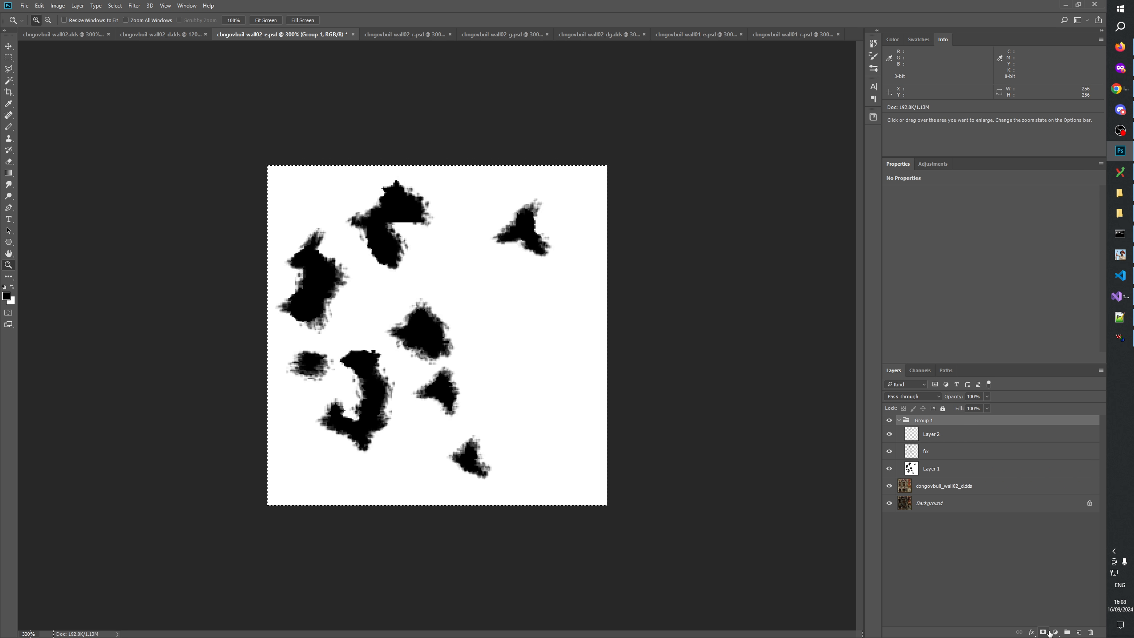
Add a white layer mask to the new group, clear the selection and rename the group "alpha".
{"action": "left_click", "coordinate": [1043, 632]}
{"action": "key", "text": "ctrl+d"}
{"action": "double_click", "coordinate": [945, 424]}
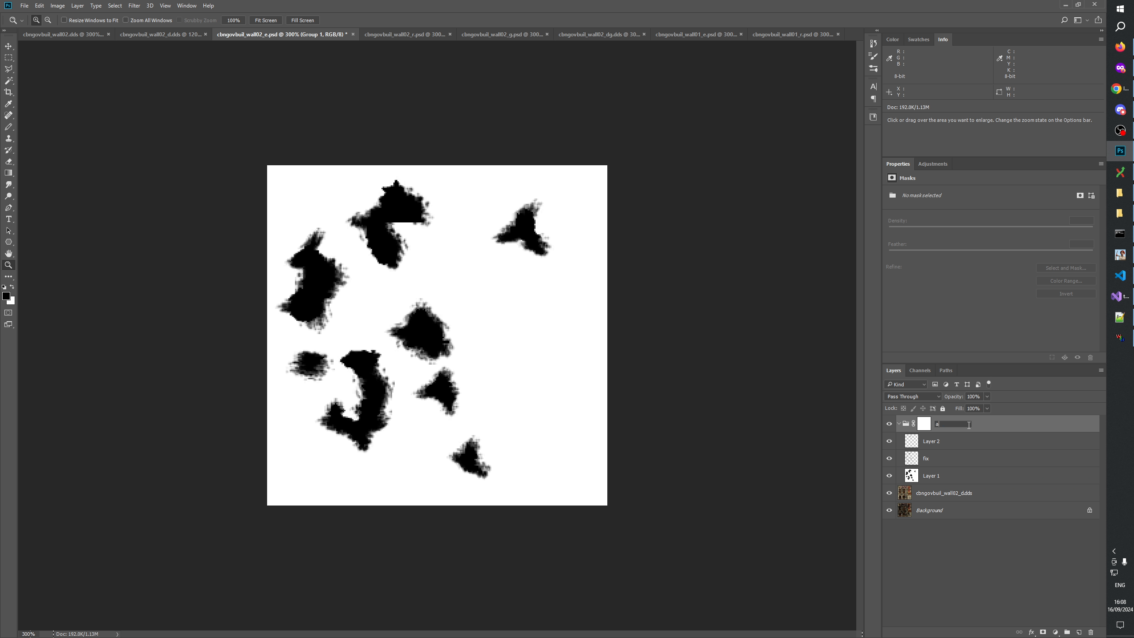
{"action": "key", "text": "Return"}
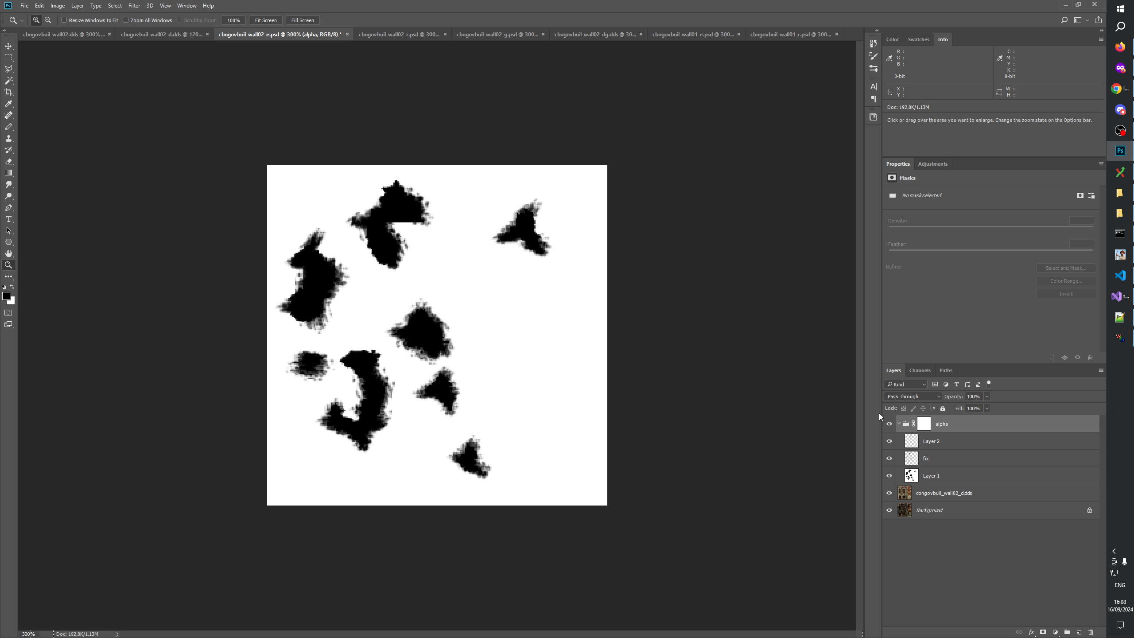
Hide the "alpha" group and compare the arched-window facade texture with the hole mask, leaving the texture displayed.
{"action": "left_click", "coordinate": [890, 424]}
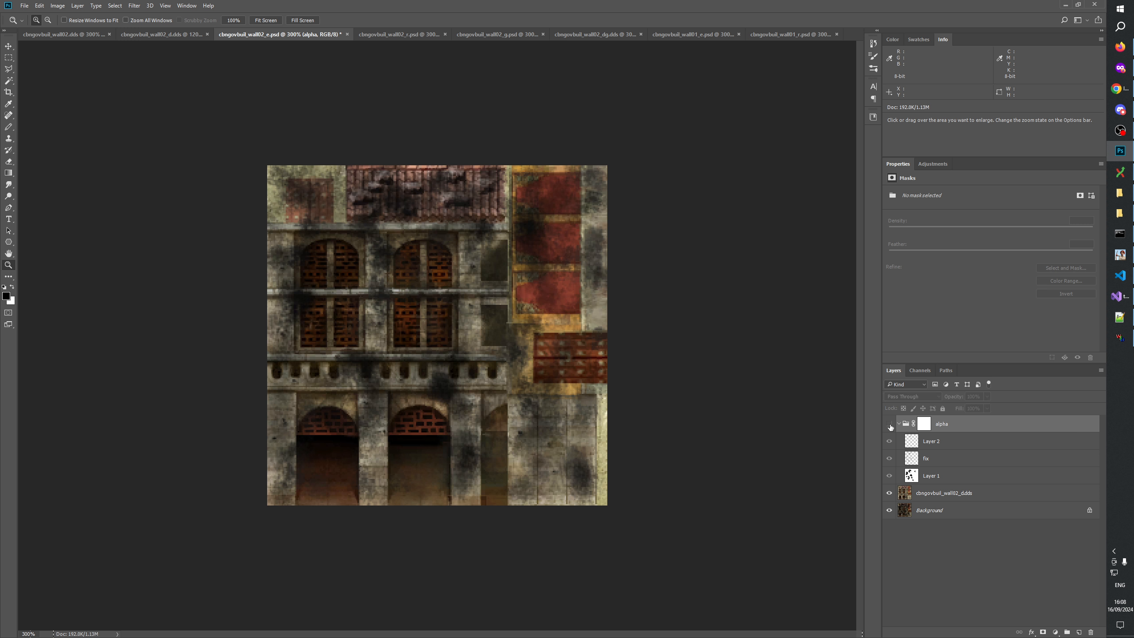
{"action": "left_click", "coordinate": [306, 310]}
{"action": "left_click", "coordinate": [305, 310]}
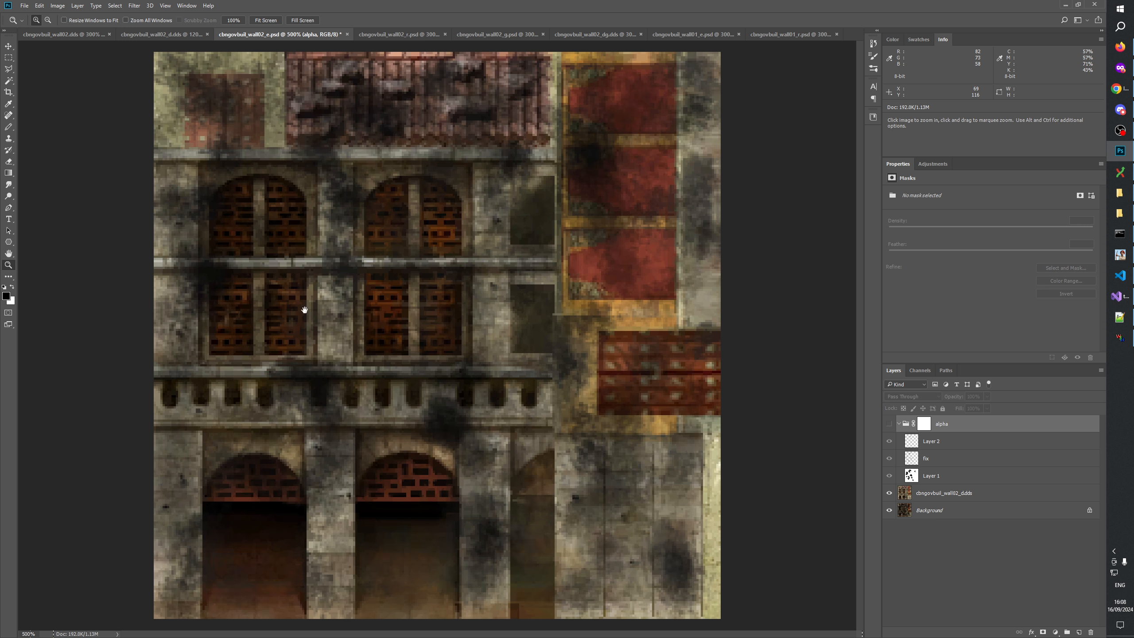
{"action": "left_click", "coordinate": [388, 327]}
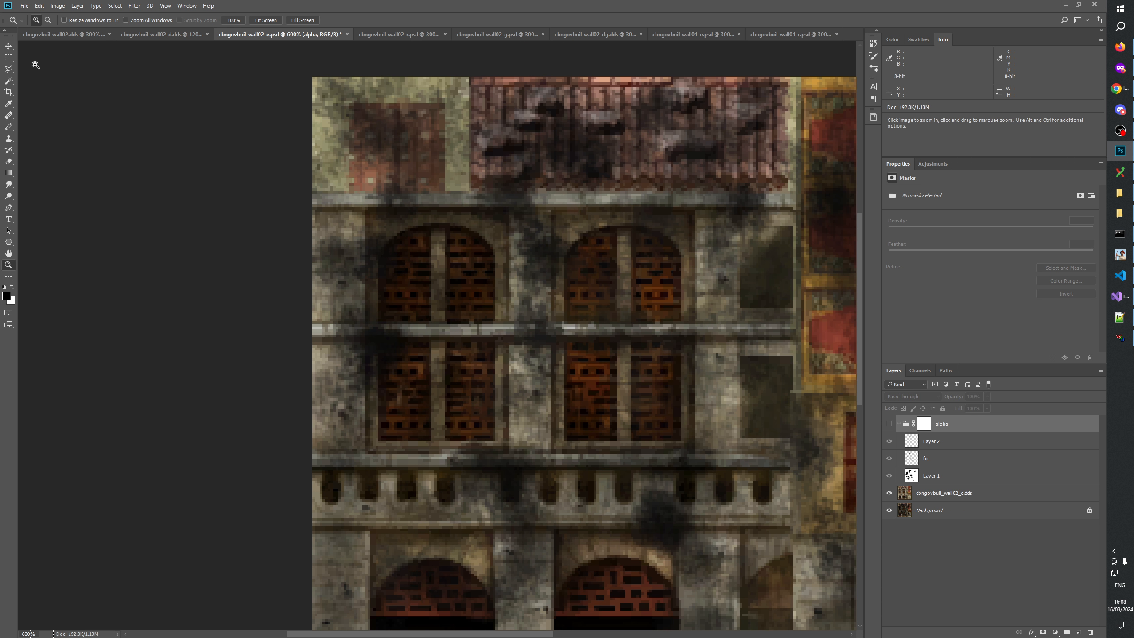
{"action": "left_click", "coordinate": [9, 58]}
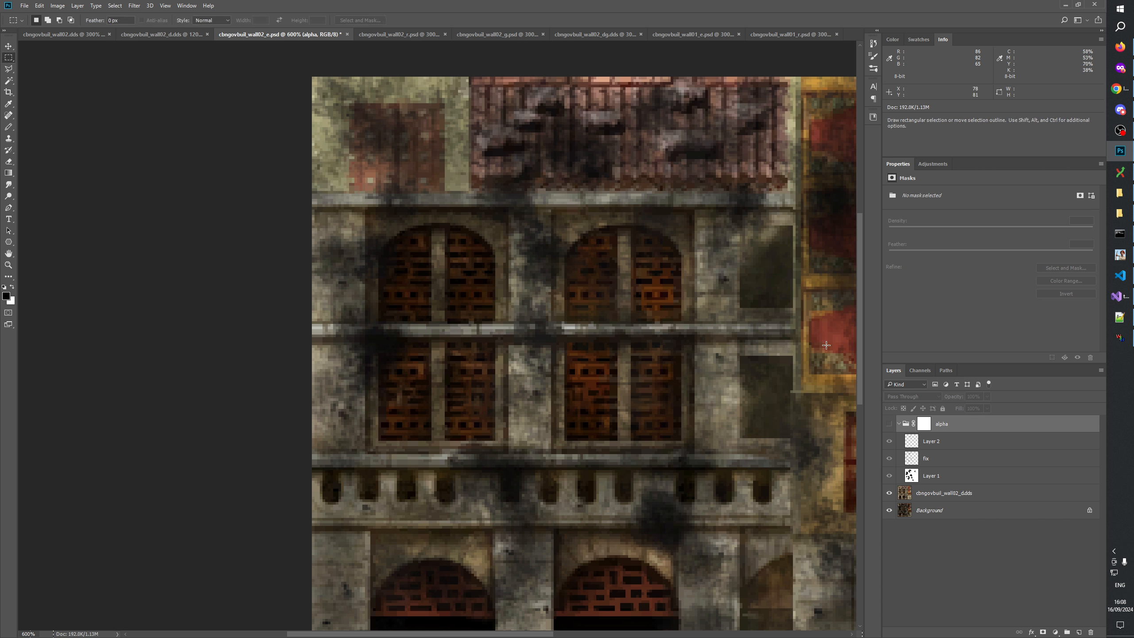
{"action": "left_click", "coordinate": [892, 425]}
{"action": "left_click", "coordinate": [892, 426]}
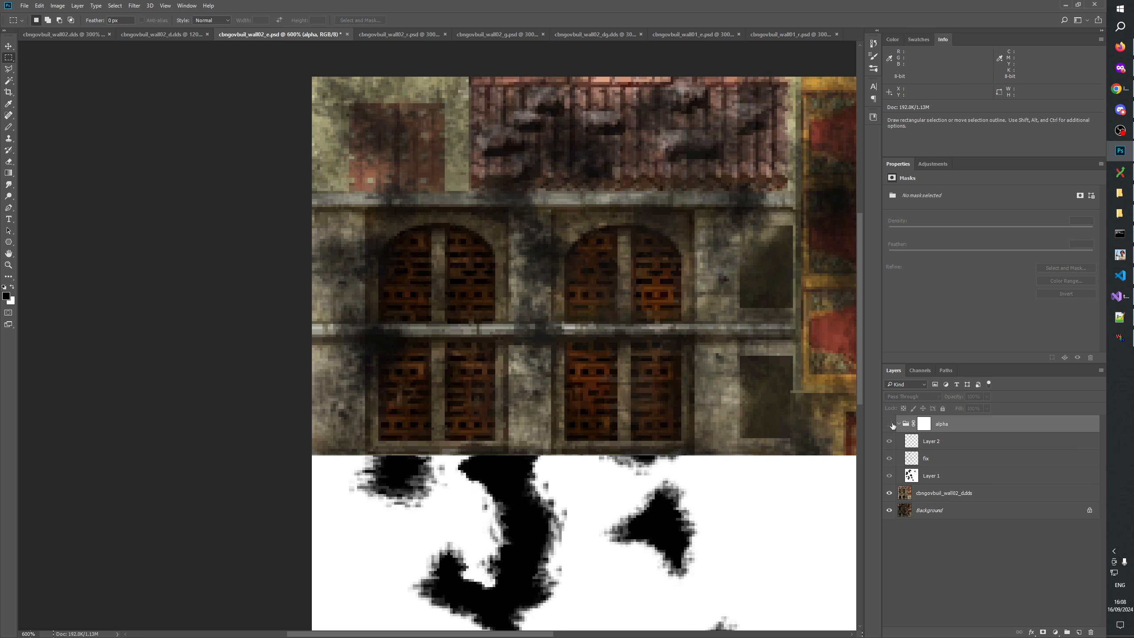
{"action": "left_click", "coordinate": [892, 425]}
{"action": "left_click", "coordinate": [892, 425]}
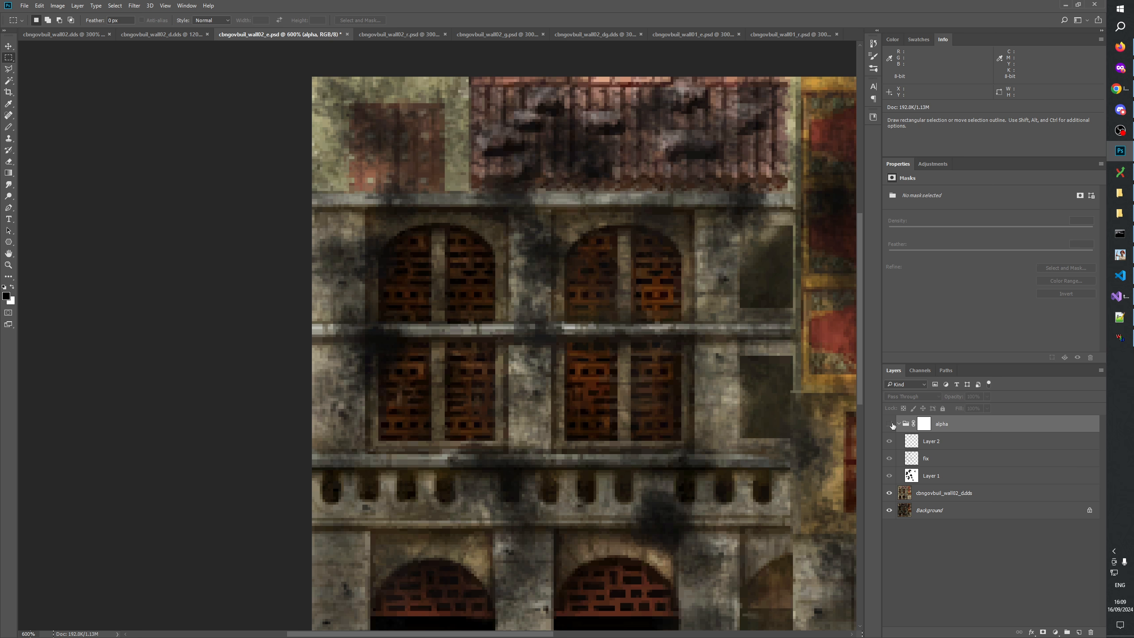
Compare the black hole shapes of the "alpha" group with the facade's arched windows, balustrade and ground-floor arches, leaving the texture displayed.
{"action": "left_click", "coordinate": [892, 425]}
{"action": "left_click", "coordinate": [892, 426]}
{"action": "left_click", "coordinate": [892, 426]}
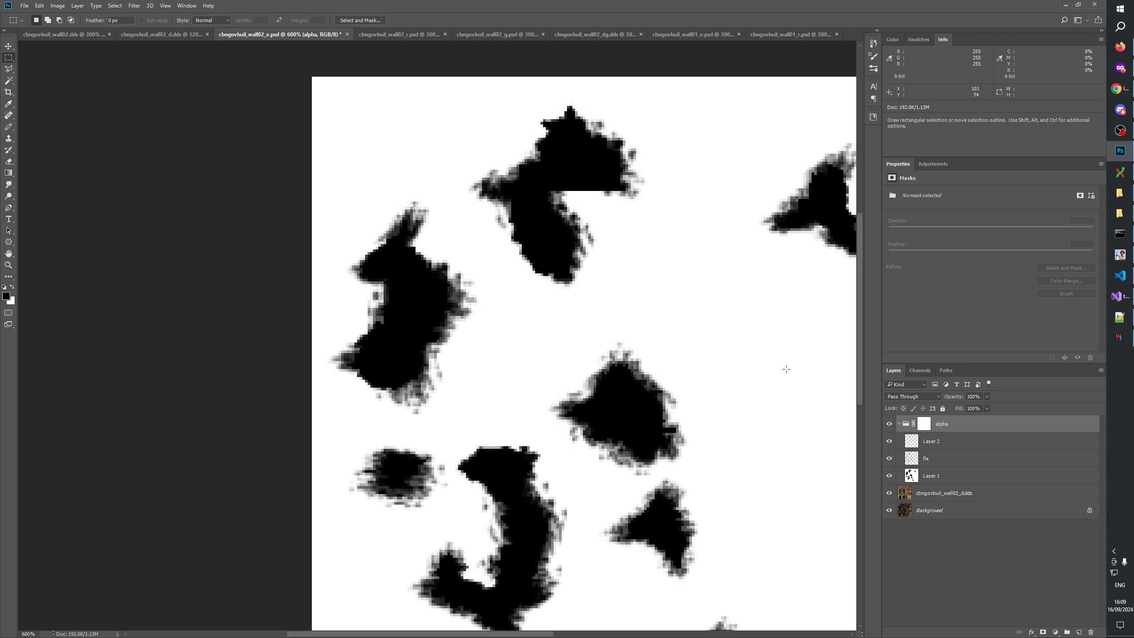
{"action": "left_click", "coordinate": [892, 424]}
{"action": "left_click", "coordinate": [892, 424]}
{"action": "left_click", "coordinate": [892, 424]}
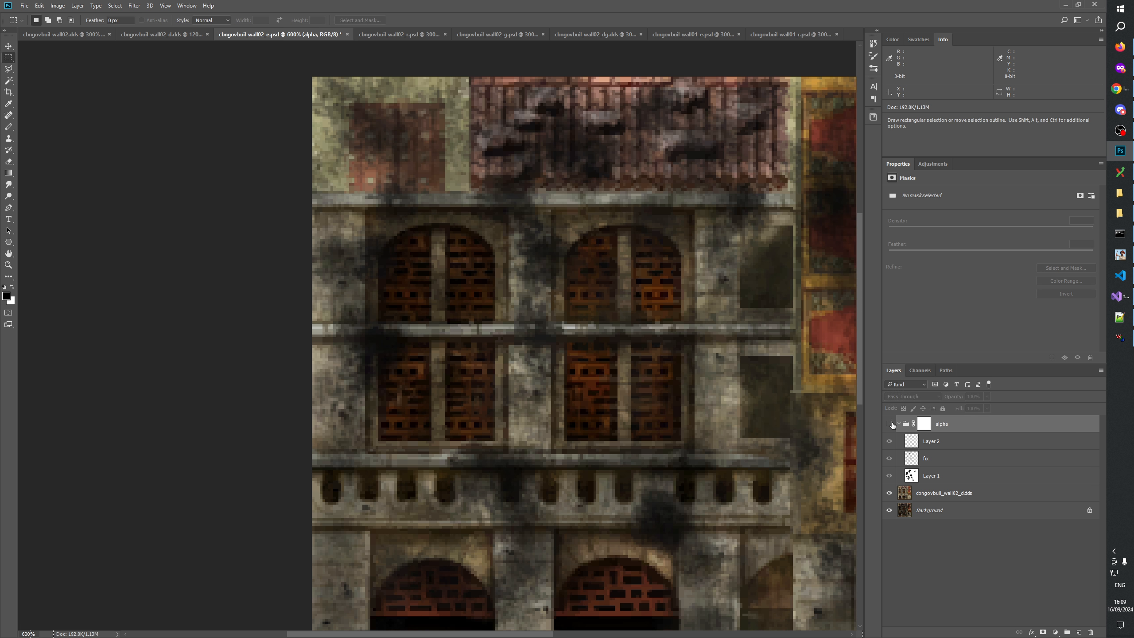
{"action": "left_click", "coordinate": [892, 424]}
{"action": "left_click_drag", "start_coordinate": [726, 427], "coordinate": [689, 245]}
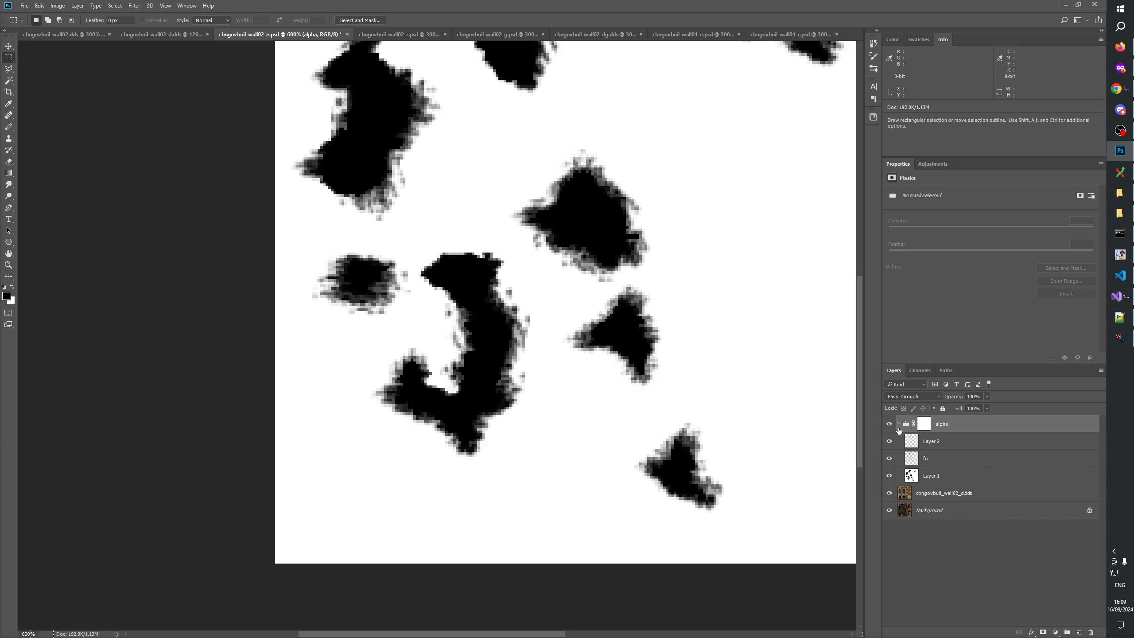
{"action": "left_click", "coordinate": [890, 425]}
{"action": "left_click", "coordinate": [890, 424]}
{"action": "left_click", "coordinate": [890, 424]}
{"action": "left_click", "coordinate": [890, 425]}
{"action": "left_click", "coordinate": [890, 425]}
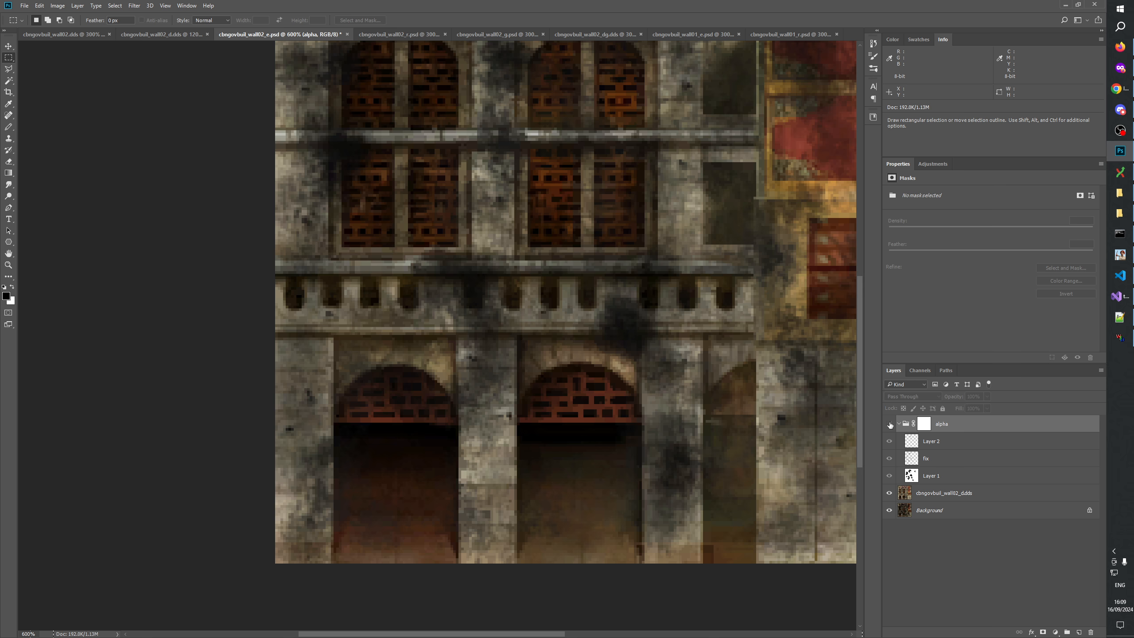
{"action": "left_click", "coordinate": [890, 425]}
{"action": "left_click", "coordinate": [890, 424]}
{"action": "left_click_drag", "start_coordinate": [661, 377], "coordinate": [680, 508]}
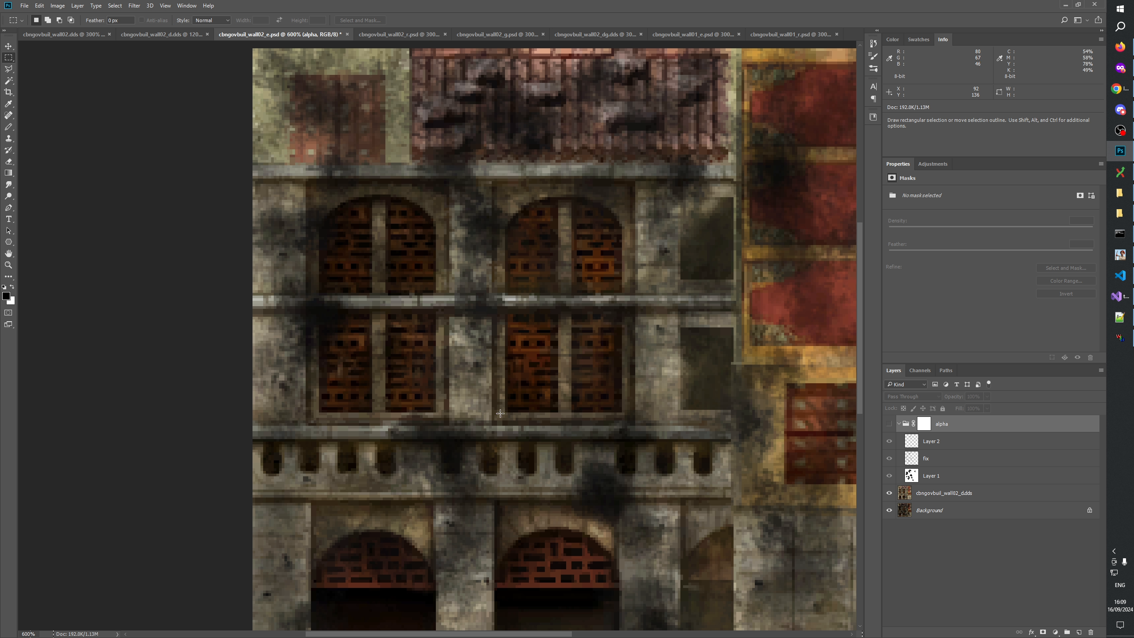
Select the sill, window mullions, stone piers and horizontal ledge around the arched windows as one combined rectangular selection, about 177 × 94 px.
{"action": "left_click_drag", "start_coordinate": [304, 424], "coordinate": [279, 427]}
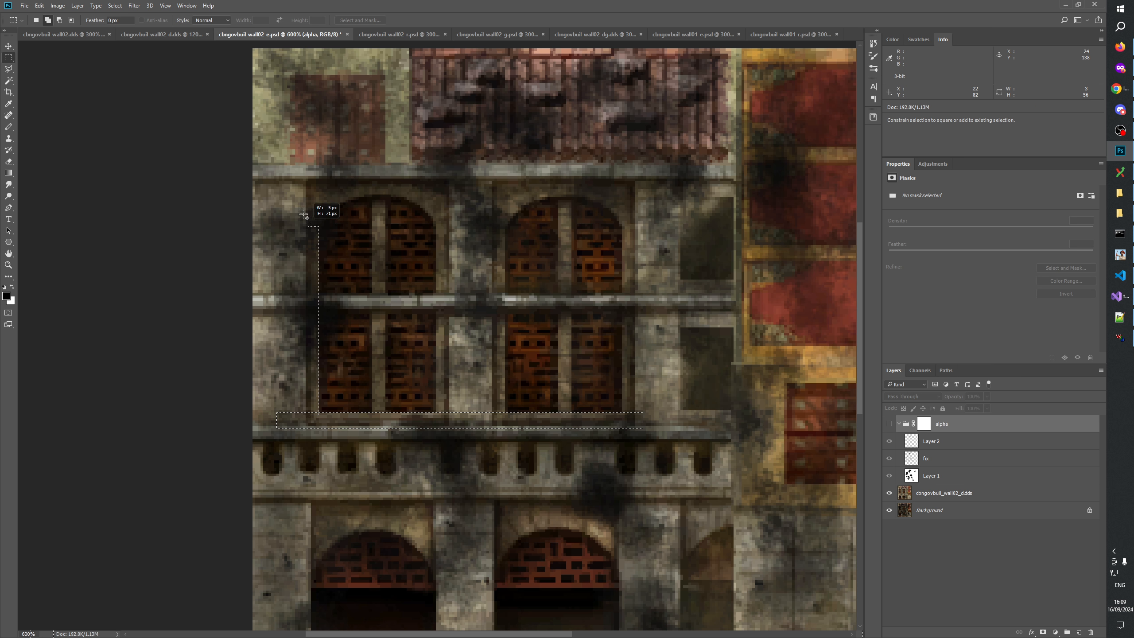
{"action": "left_click_drag", "start_coordinate": [304, 215], "coordinate": [252, 200]}
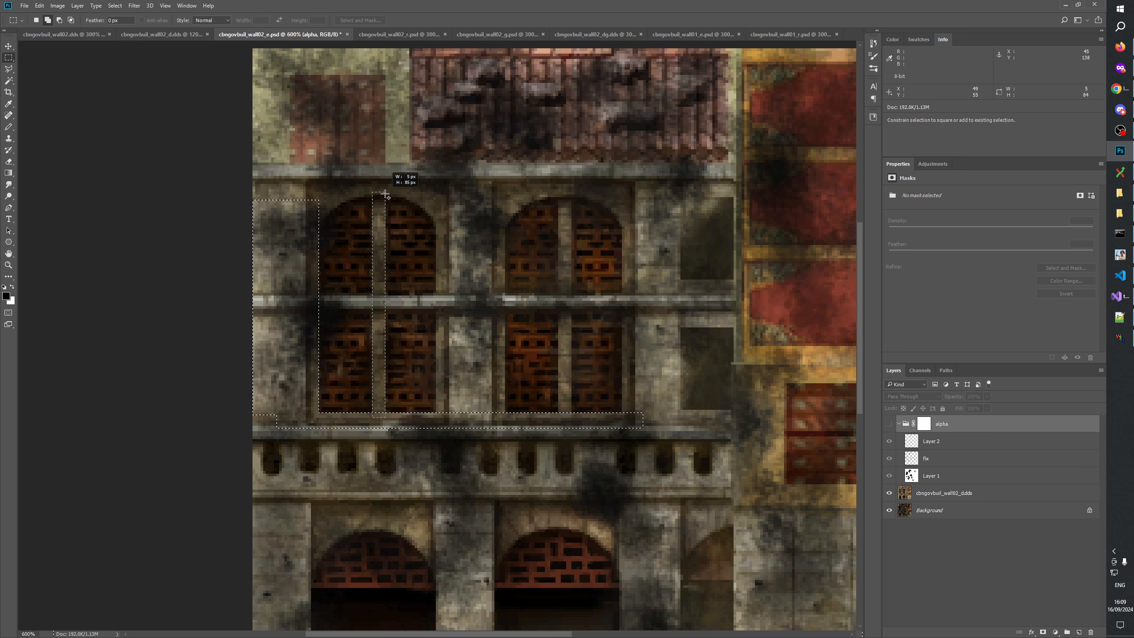
{"action": "left_click_drag", "start_coordinate": [386, 188], "coordinate": [388, 187]}
{"action": "left_click_drag", "start_coordinate": [558, 420], "coordinate": [573, 254]}
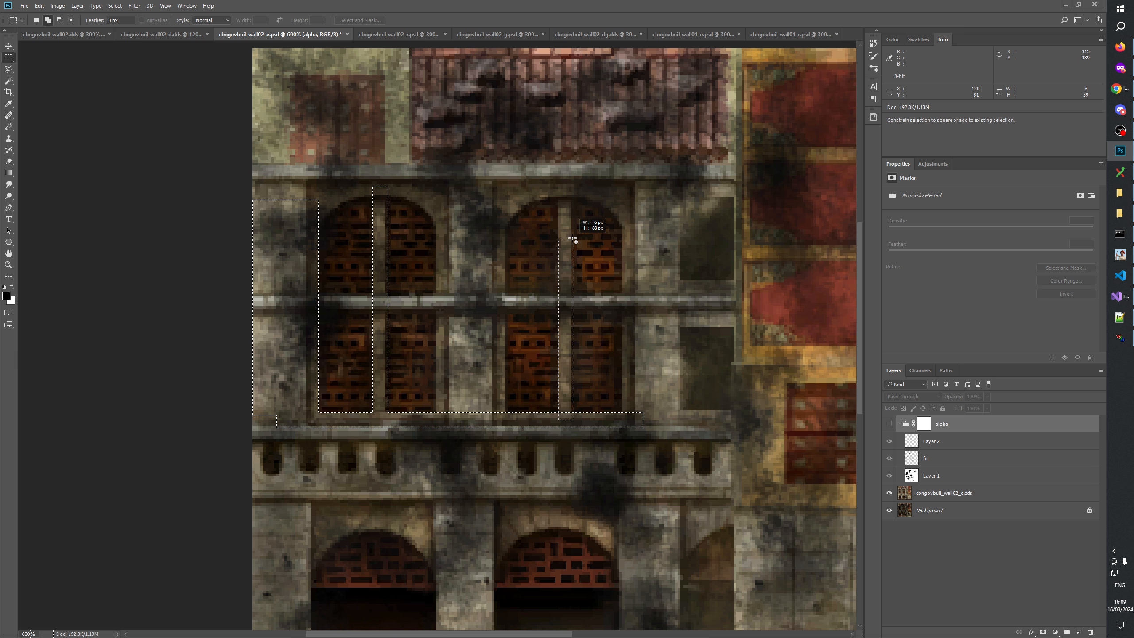
{"action": "left_click_drag", "start_coordinate": [572, 180], "coordinate": [571, 179]}
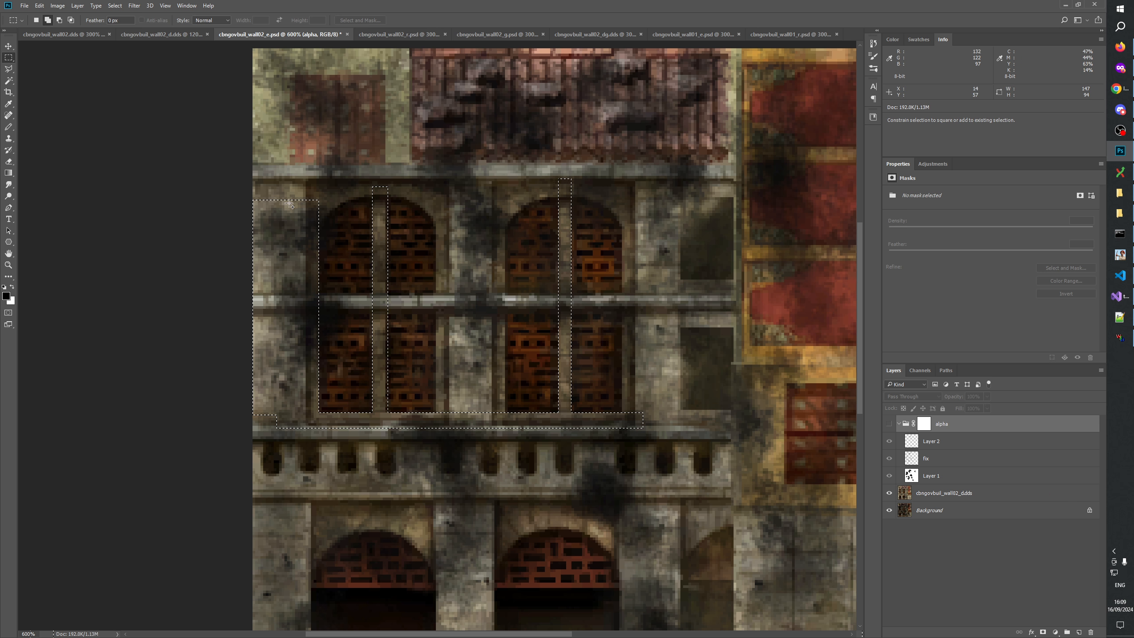
{"action": "left_click_drag", "start_coordinate": [437, 416], "coordinate": [505, 193]}
{"action": "left_click_drag", "start_coordinate": [293, 297], "coordinate": [701, 309]}
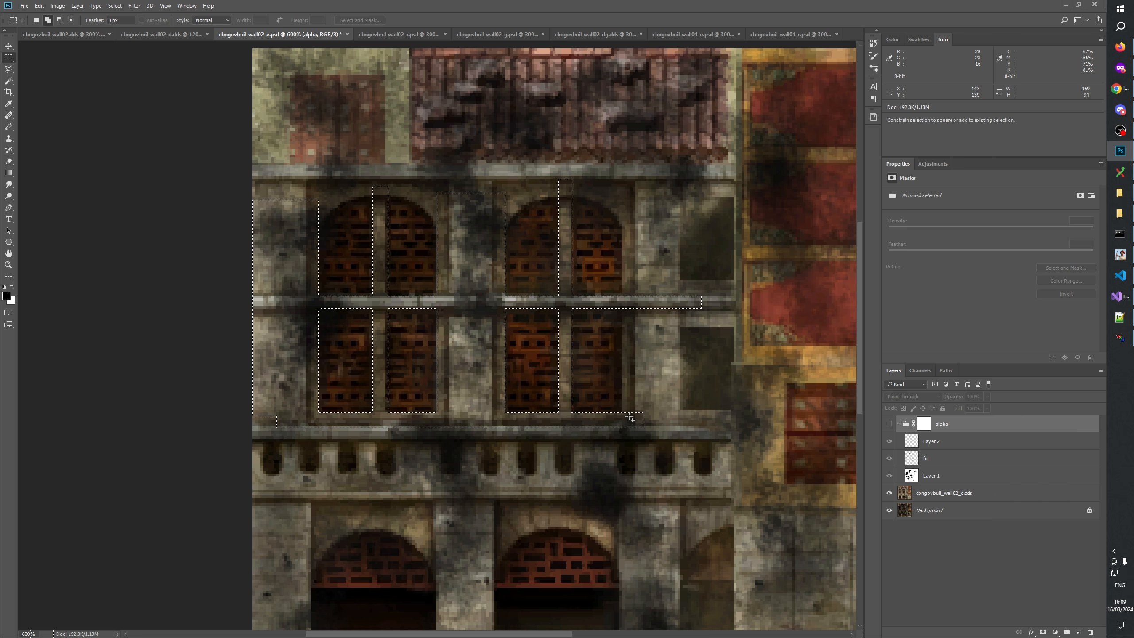
{"action": "left_click_drag", "start_coordinate": [623, 418], "coordinate": [724, 428]}
Show the "alpha" group, fill the selected stonework with black on its layer mask and clear the selection.
{"action": "left_click", "coordinate": [924, 424]}
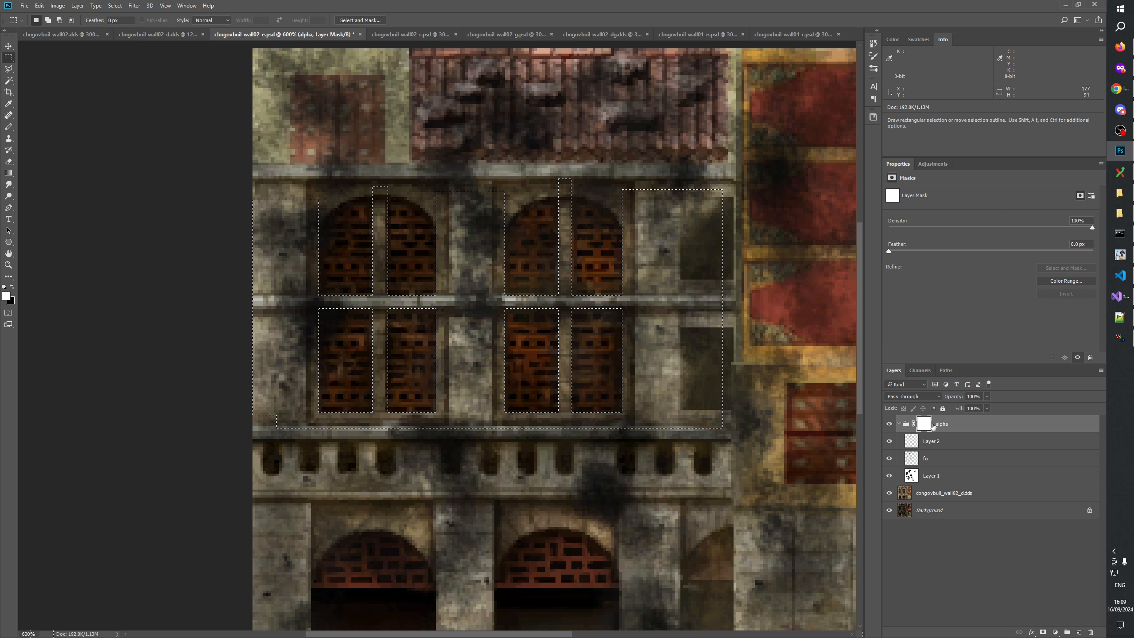
{"action": "left_click", "coordinate": [889, 424]}
{"action": "key", "text": "ctrl+BackSpace"}
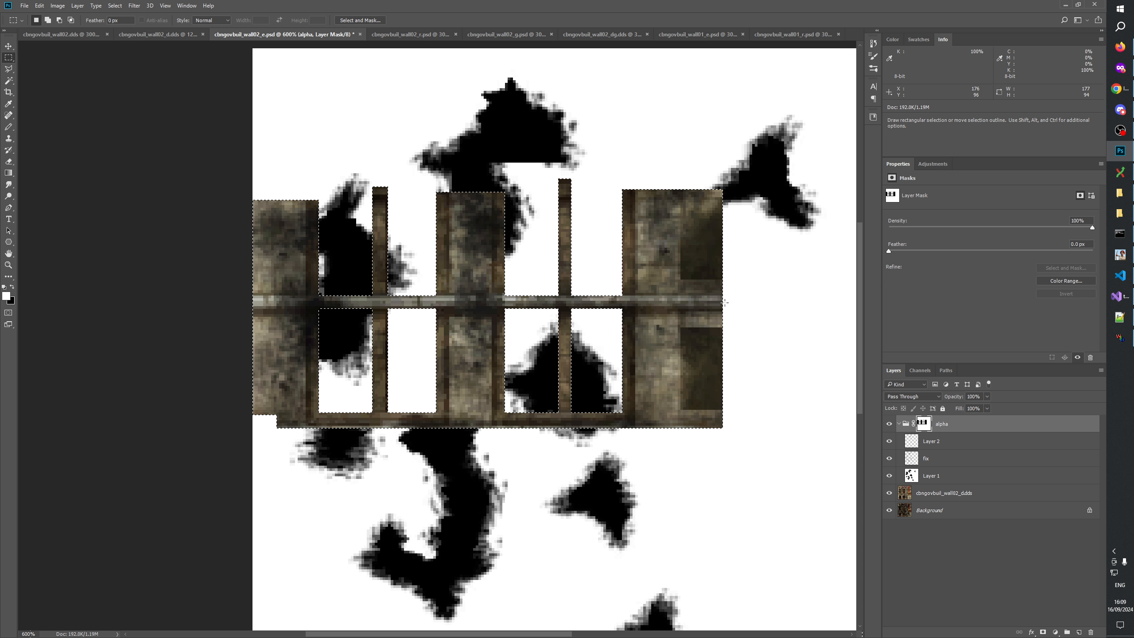
{"action": "key", "text": "ctrl+d"}
Compare the masked hole shapes with the facade texture around the windows, balustrade and lower arches, leaving the "alpha" group hidden.
{"action": "left_click_drag", "start_coordinate": [691, 276], "coordinate": [729, 265]}
{"action": "left_click", "coordinate": [888, 426]}
{"action": "left_click", "coordinate": [888, 426]}
{"action": "left_click", "coordinate": [887, 426]}
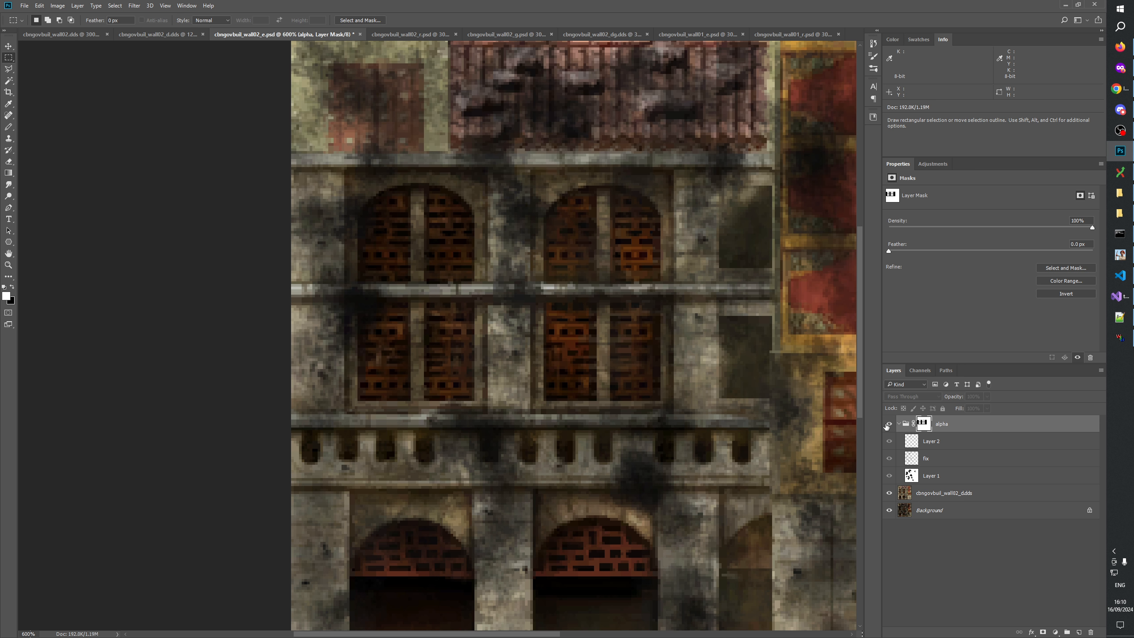
{"action": "left_click", "coordinate": [888, 426]}
{"action": "left_click", "coordinate": [888, 426]}
{"action": "left_click", "coordinate": [888, 426]}
{"action": "left_click", "coordinate": [888, 426]}
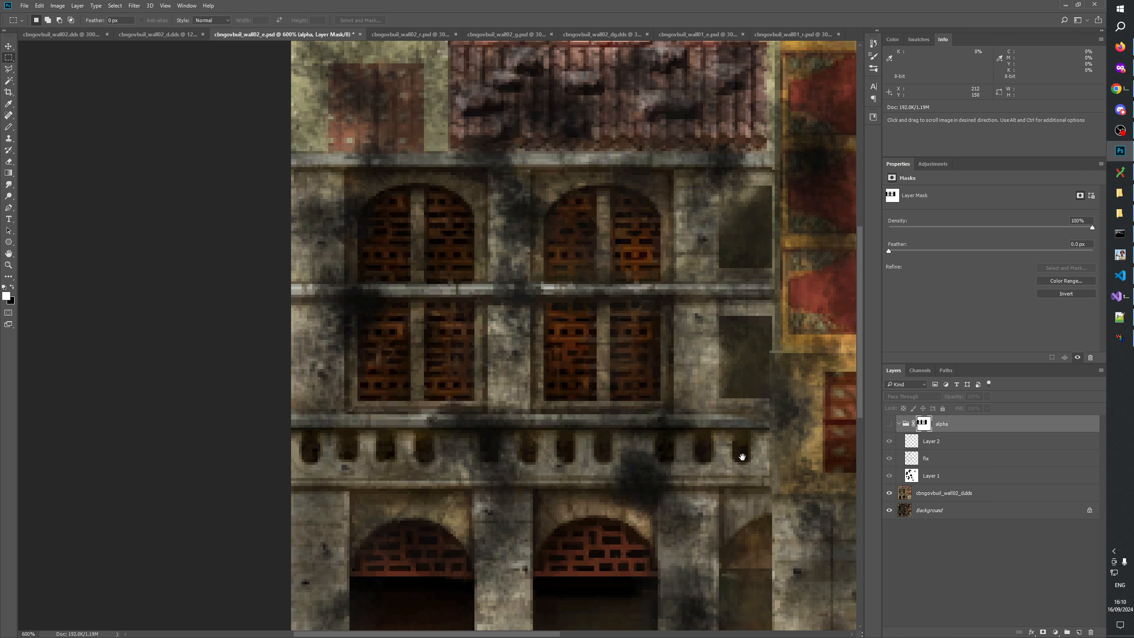
{"action": "left_click_drag", "start_coordinate": [585, 485], "coordinate": [608, 400]}
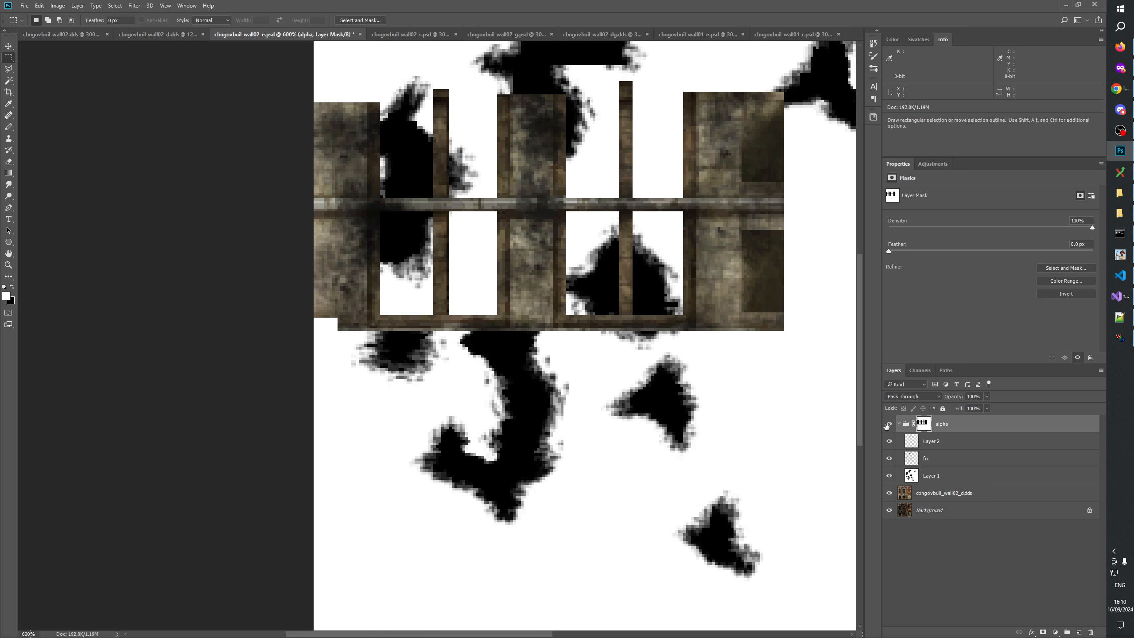
{"action": "left_click", "coordinate": [888, 425]}
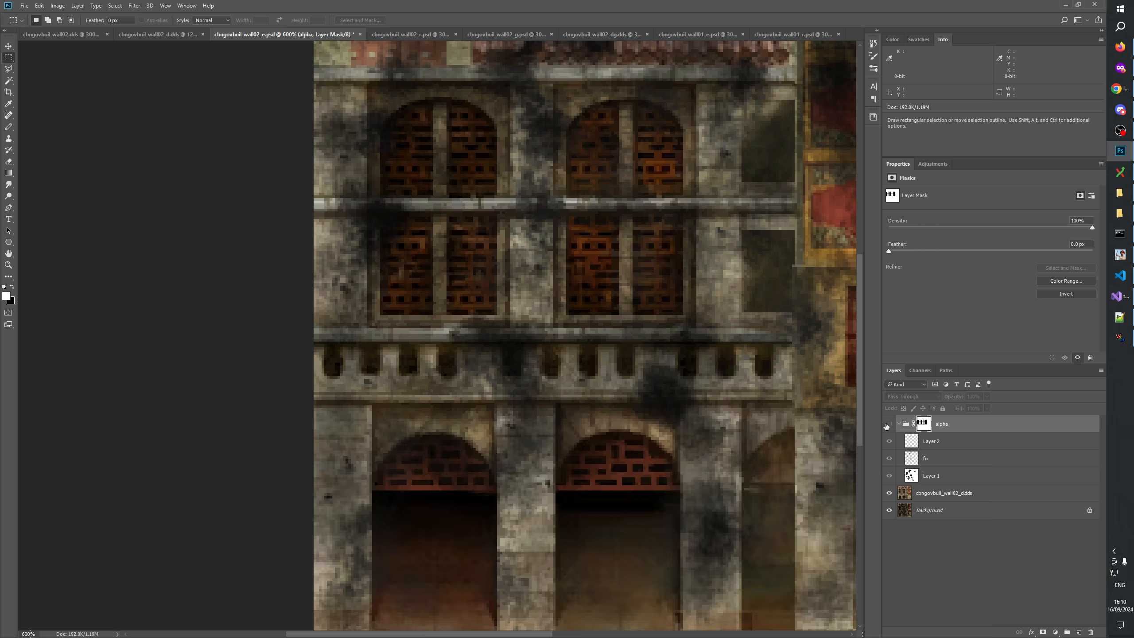
{"action": "left_click", "coordinate": [888, 426]}
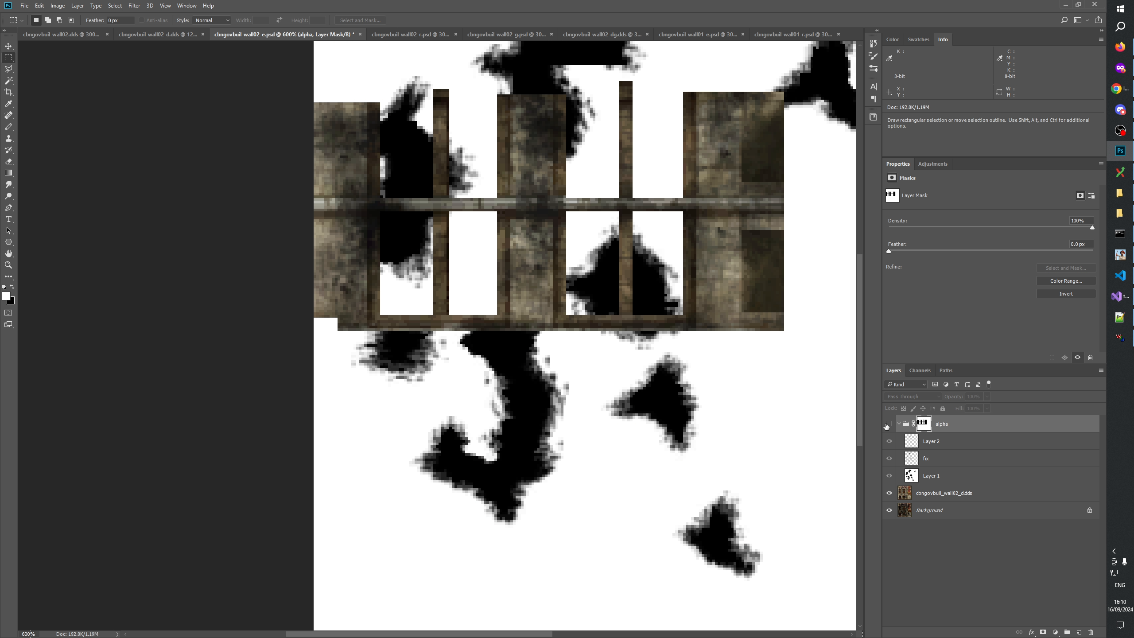
{"action": "left_click", "coordinate": [888, 426]}
{"action": "left_click", "coordinate": [889, 425]}
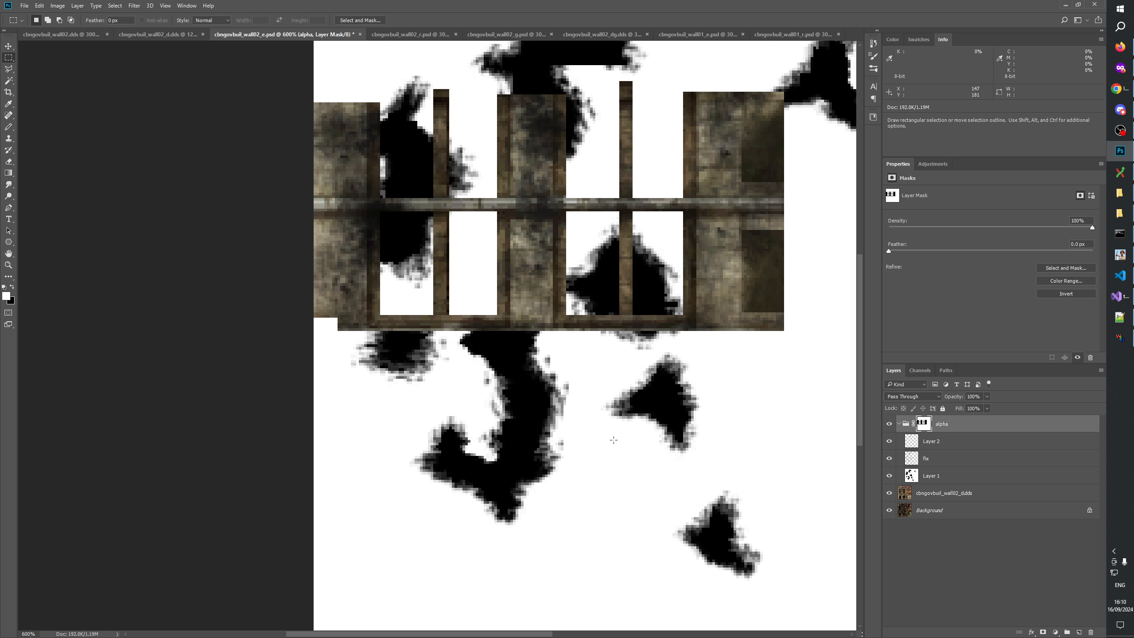
{"action": "left_click", "coordinate": [889, 424]}
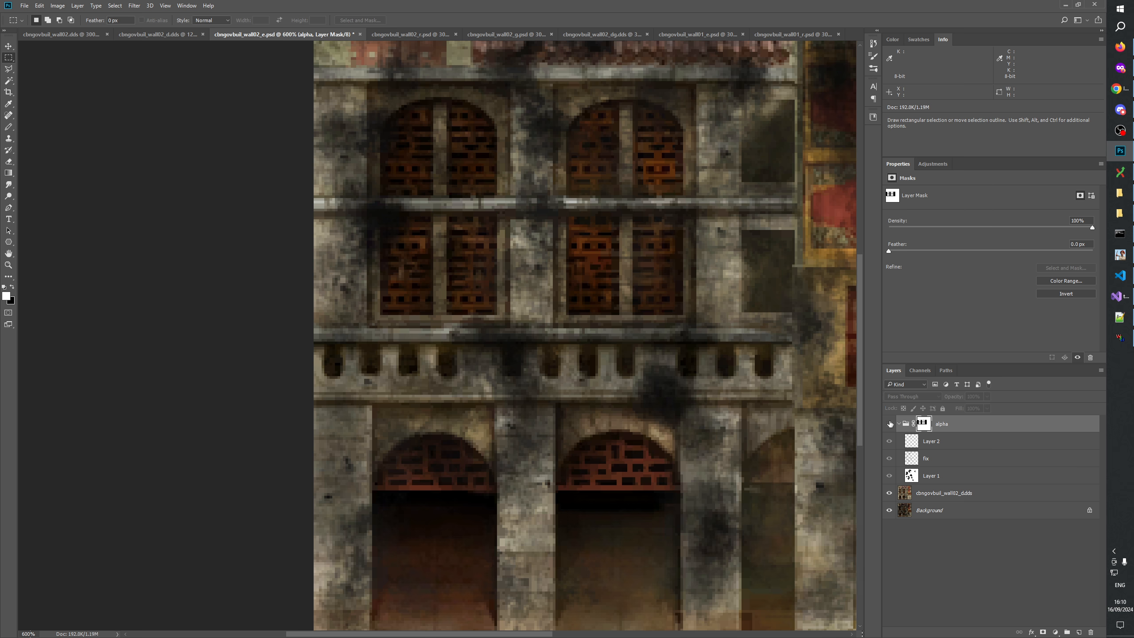
Select the balustrade band, about 162 × 36 px, and fill it with black on the visible "alpha" group's mask.
{"action": "left_click_drag", "start_coordinate": [331, 344], "coordinate": [742, 428]}
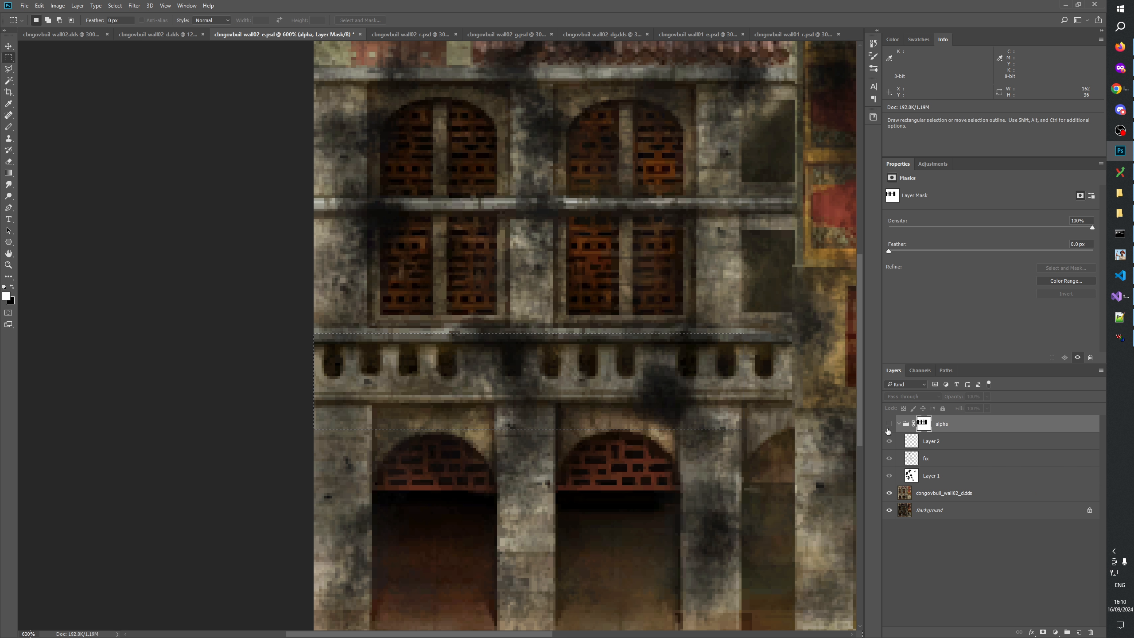
{"action": "left_click", "coordinate": [889, 424]}
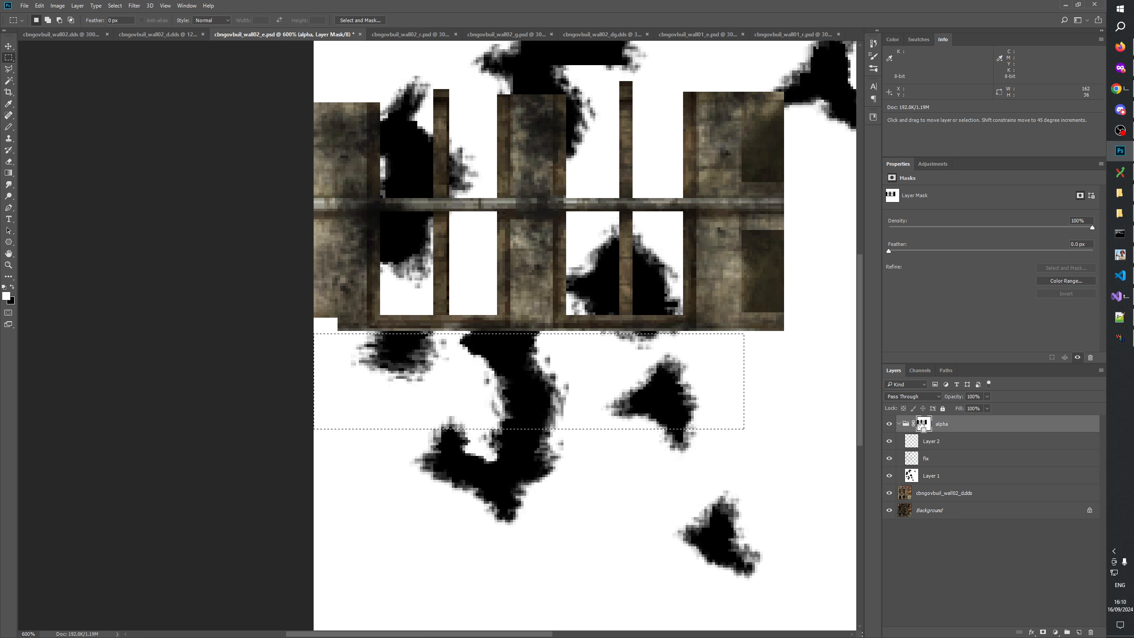
{"action": "key", "text": "ctrl+BackSpace"}
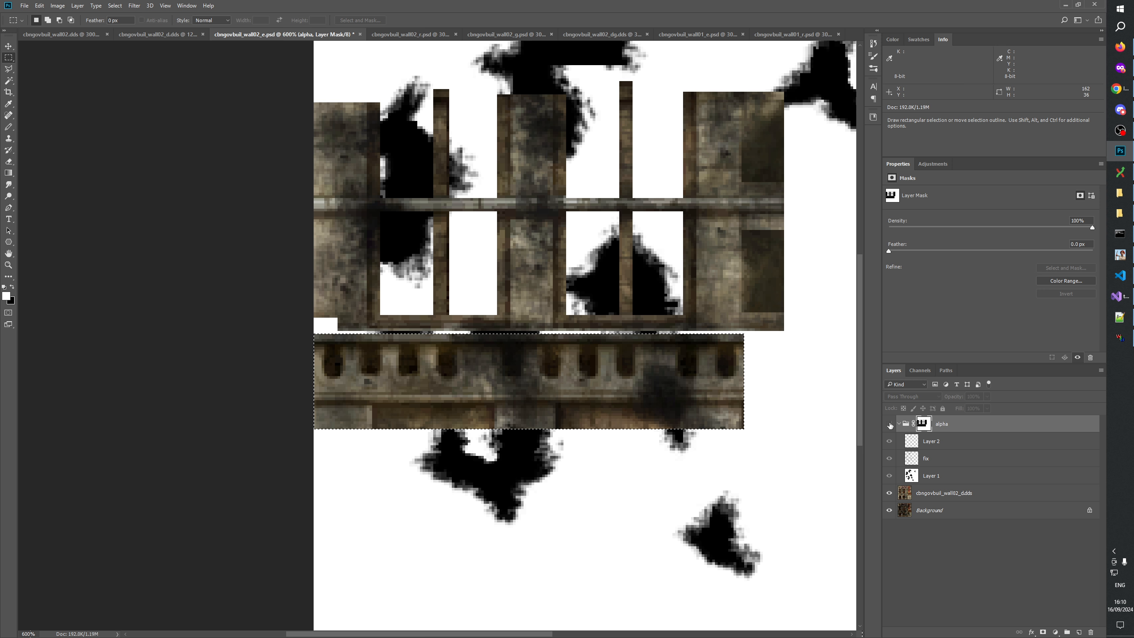
Display the "alpha" mask alone, fill the thin white gap above the balustrade band with black and clear the selection.
{"action": "left_click", "coordinate": [890, 424]}
{"action": "left_click", "coordinate": [890, 424]}
{"action": "left_click", "coordinate": [923, 423], "text": "alt"}
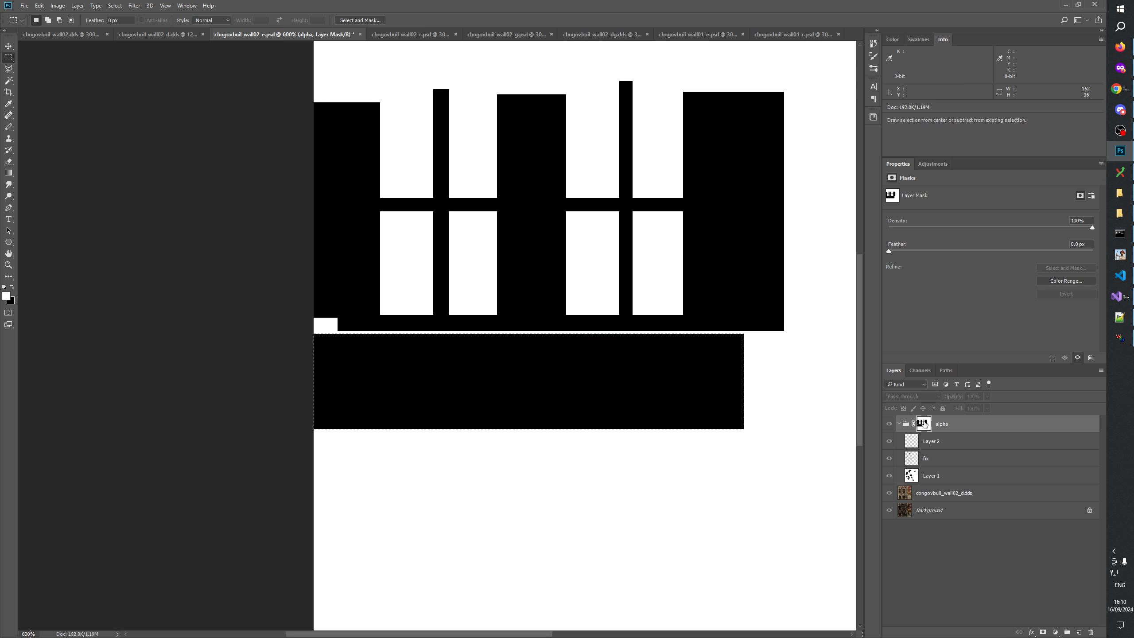
{"action": "key", "text": "ctrl+d"}
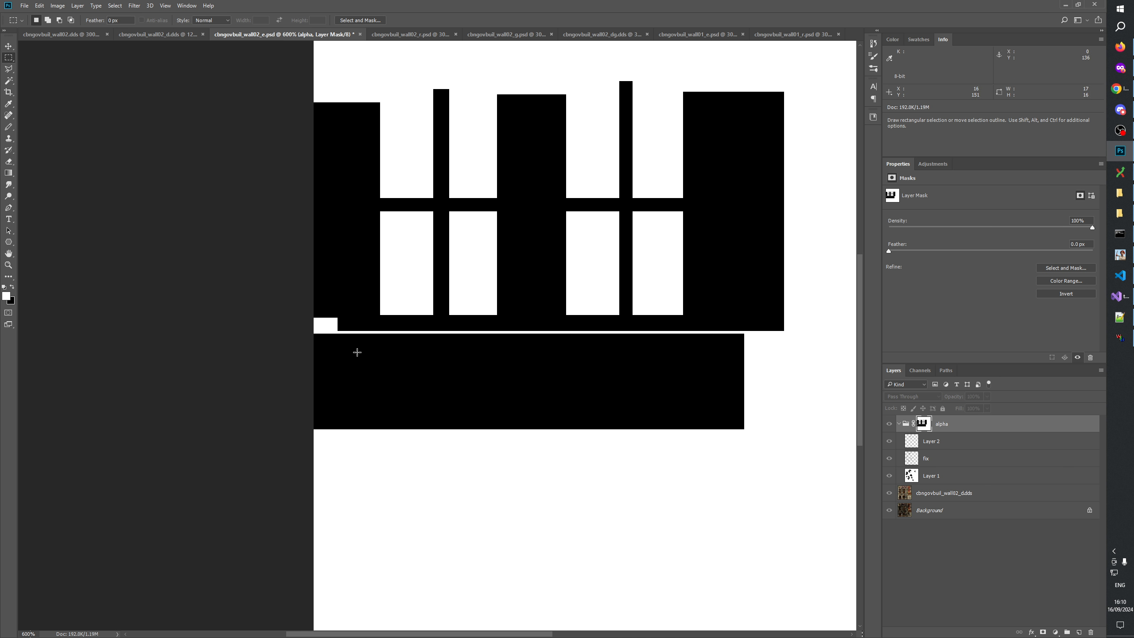
{"action": "left_click_drag", "start_coordinate": [357, 353], "coordinate": [742, 353]}
{"action": "key", "text": "Delete"}
{"action": "key", "text": "ctrl+d"}
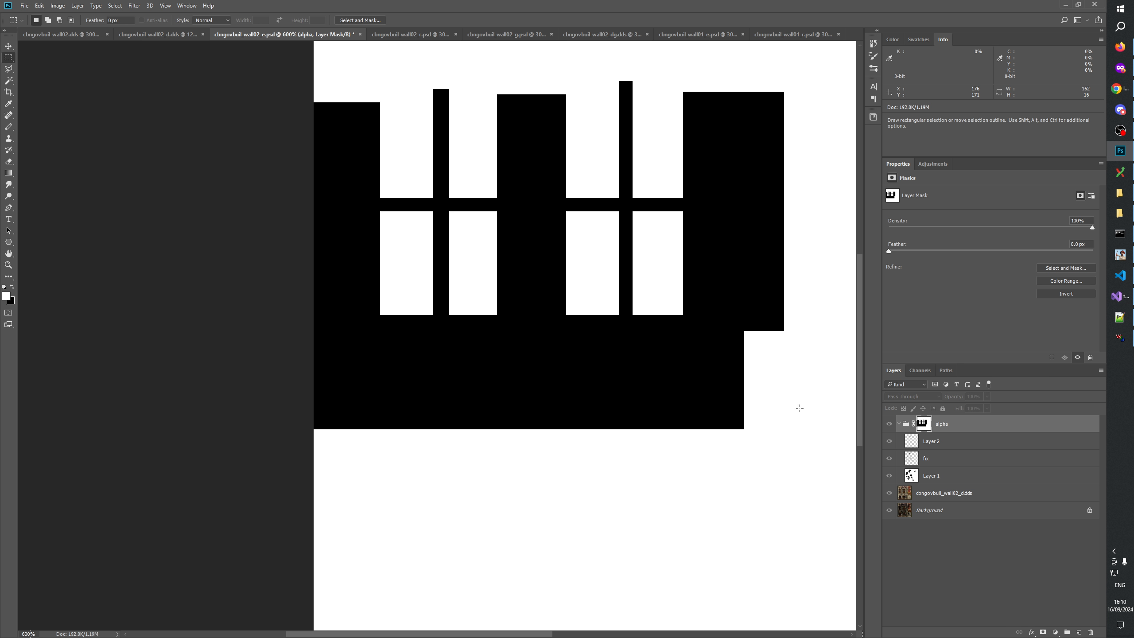
Check the "alpha" mask against the masked result and the full facade texture, leaving the group hidden.
{"action": "left_click", "coordinate": [894, 425]}
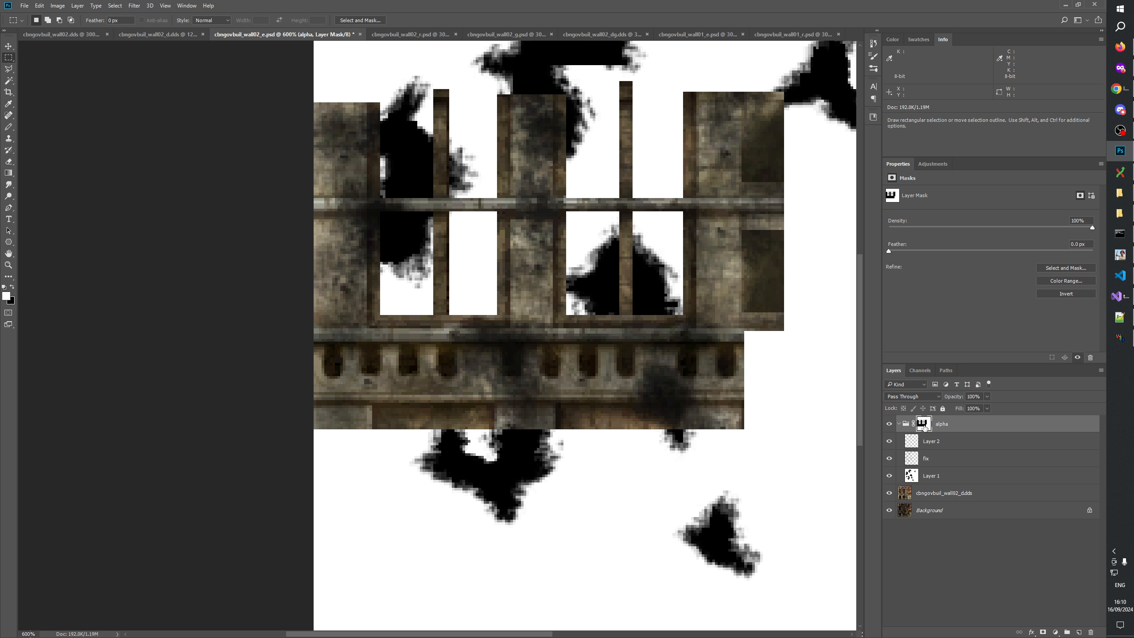
{"action": "left_click", "coordinate": [923, 426], "text": "alt"}
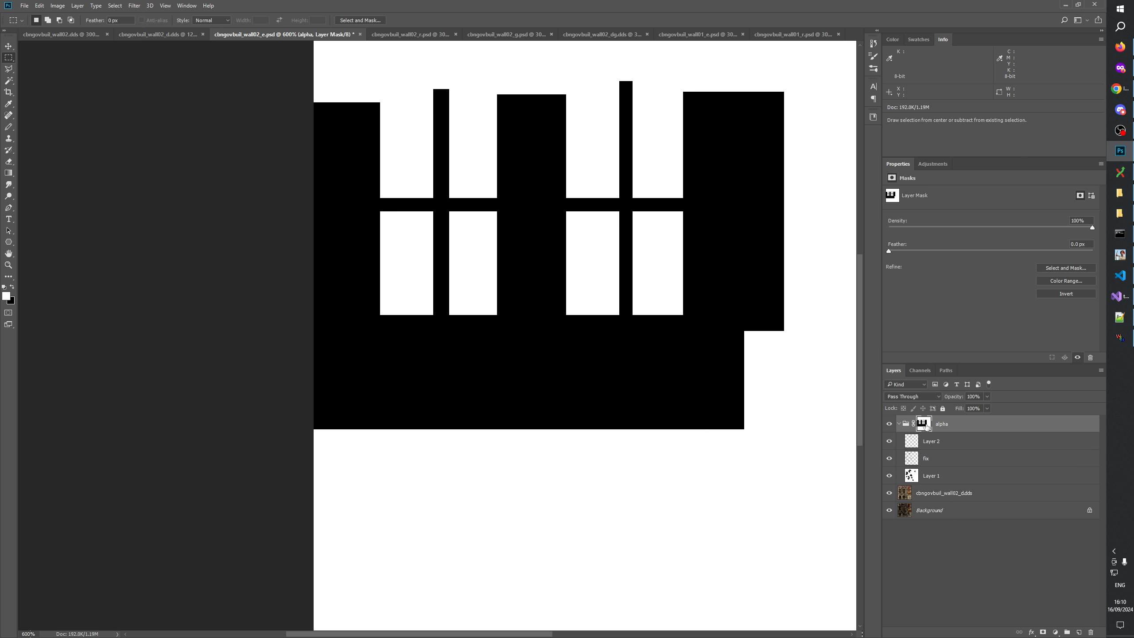
{"action": "left_click", "coordinate": [923, 426], "text": "alt"}
{"action": "left_click", "coordinate": [923, 426], "text": "alt"}
{"action": "left_click", "coordinate": [890, 426]}
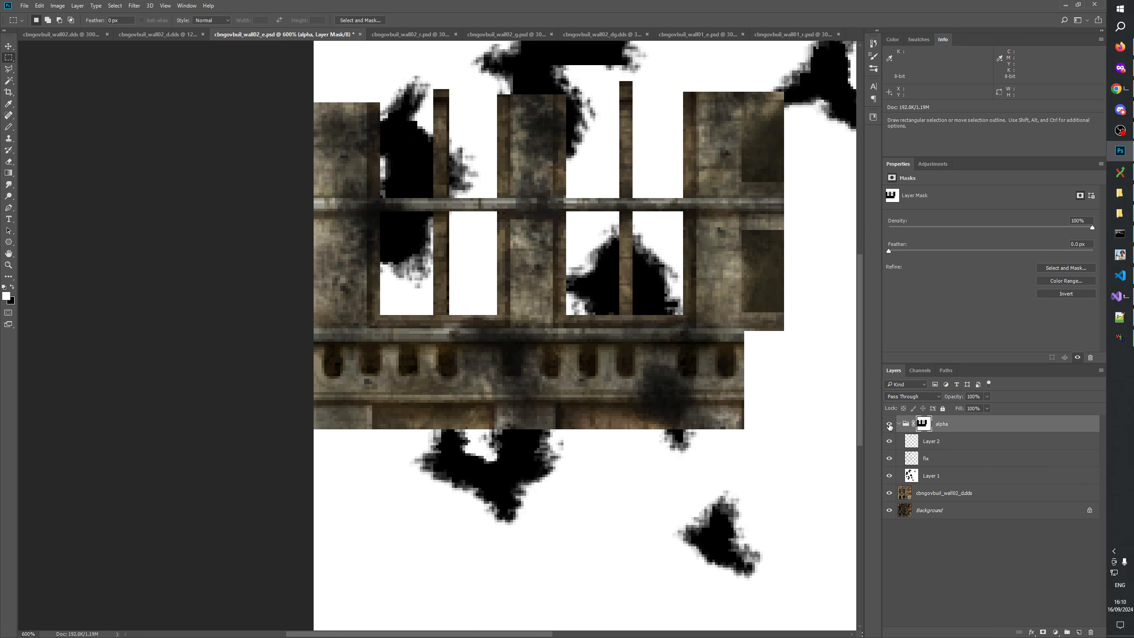
{"action": "left_click", "coordinate": [890, 426]}
{"action": "left_click", "coordinate": [890, 426]}
{"action": "left_click", "coordinate": [924, 425], "text": "alt"}
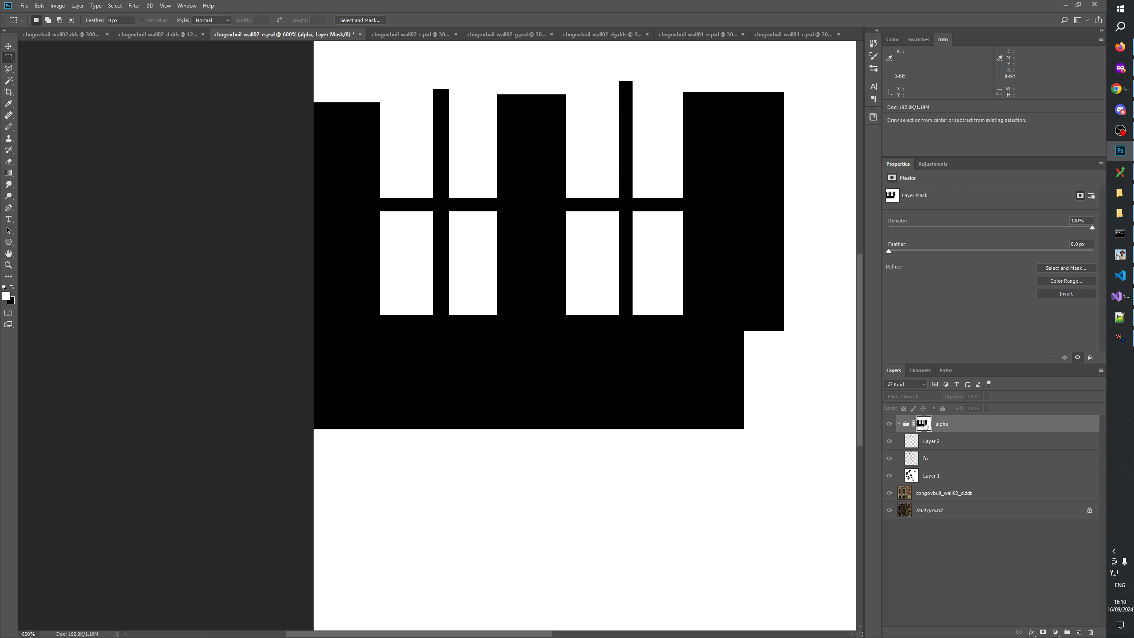
{"action": "left_click", "coordinate": [890, 426]}
{"action": "left_click", "coordinate": [890, 426]}
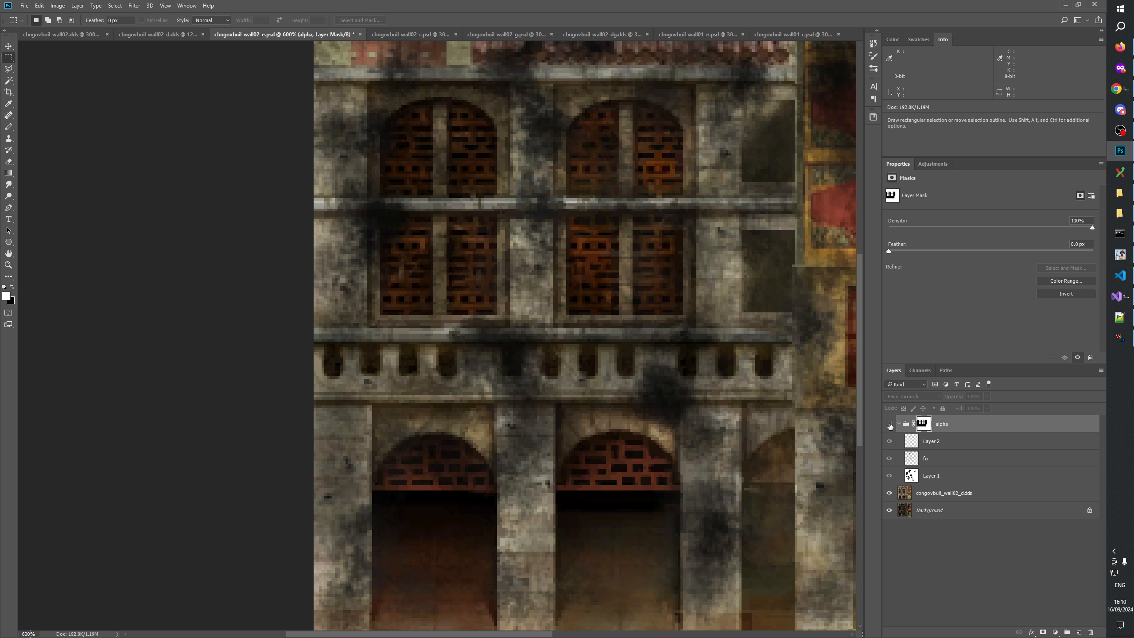
{"action": "left_click", "coordinate": [890, 426]}
{"action": "left_click", "coordinate": [890, 425]}
{"action": "scroll", "coordinate": [506, 349], "scroll_direction": "down", "scroll_amount": 3}
{"action": "left_click_drag", "start_coordinate": [501, 317], "coordinate": [557, 561]}
{"action": "left_click_drag", "start_coordinate": [683, 316], "coordinate": [742, 573]}
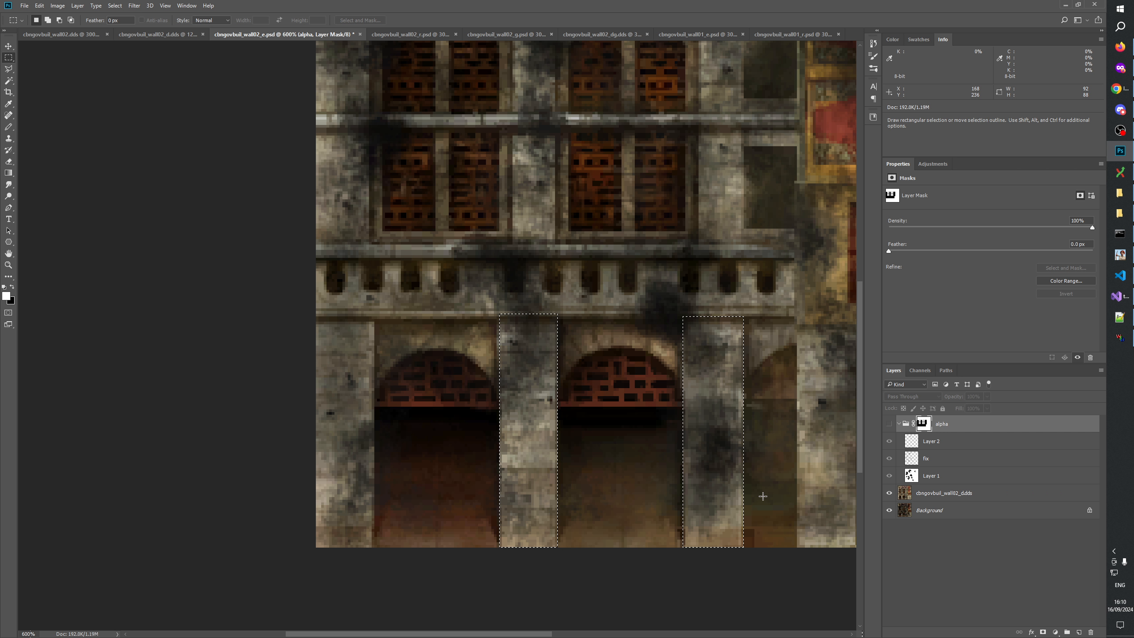
{"action": "left_click_drag", "start_coordinate": [753, 490], "coordinate": [684, 522]}
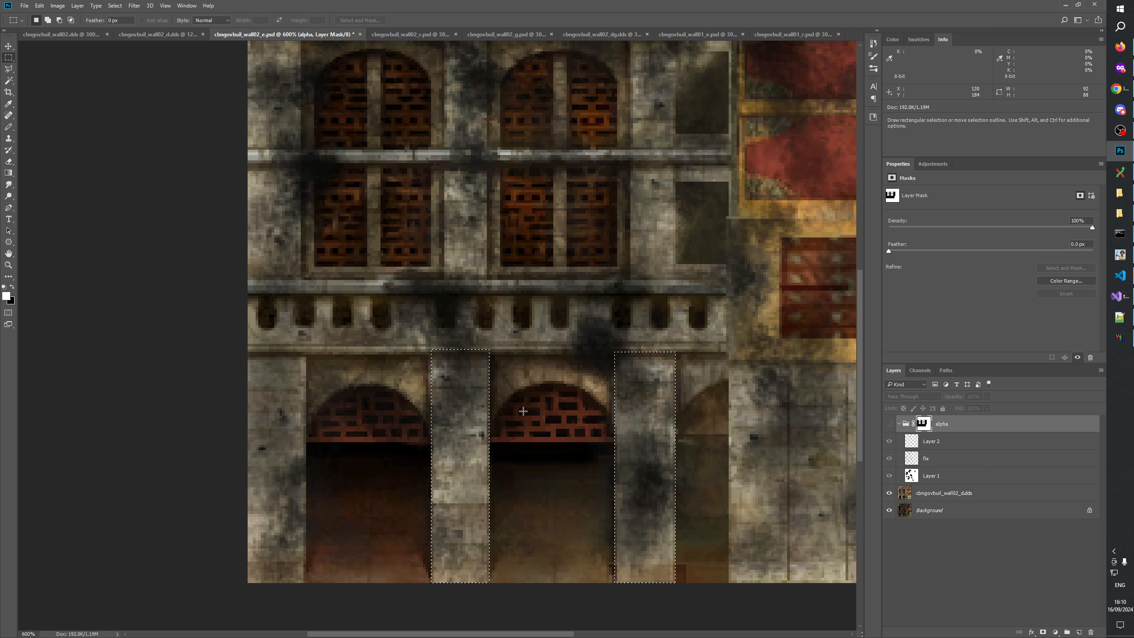
Select the lower arcade with its arches and pillars, about 181 × 91 px, and fill it with black on the visible "alpha" group's mask.
{"action": "left_click_drag", "start_coordinate": [210, 342], "coordinate": [750, 610]}
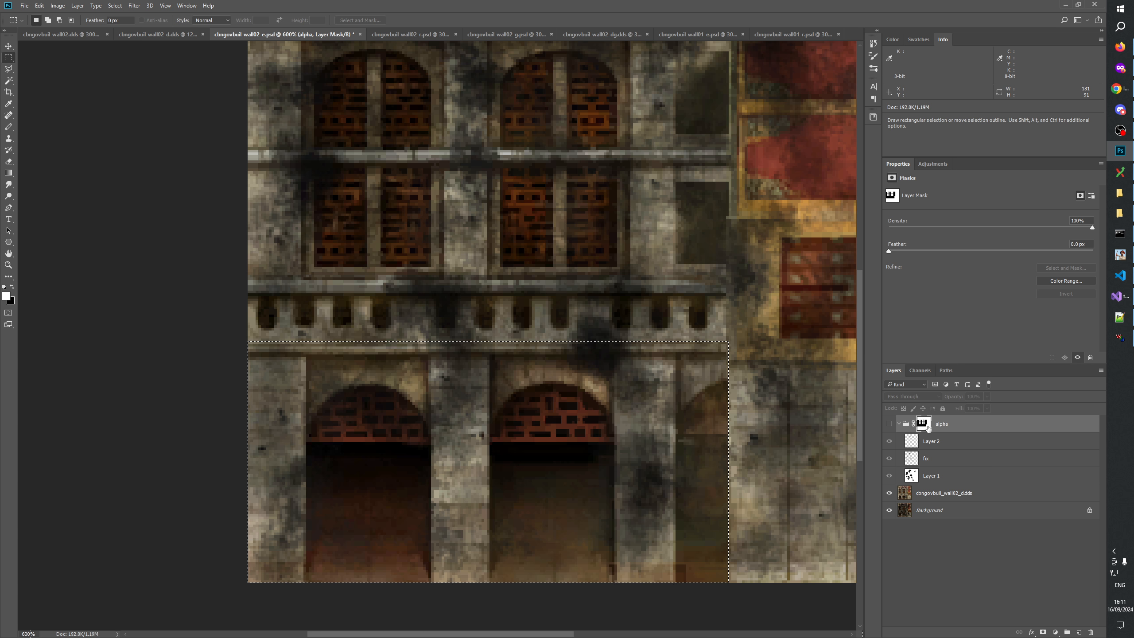
{"action": "left_click", "coordinate": [890, 423]}
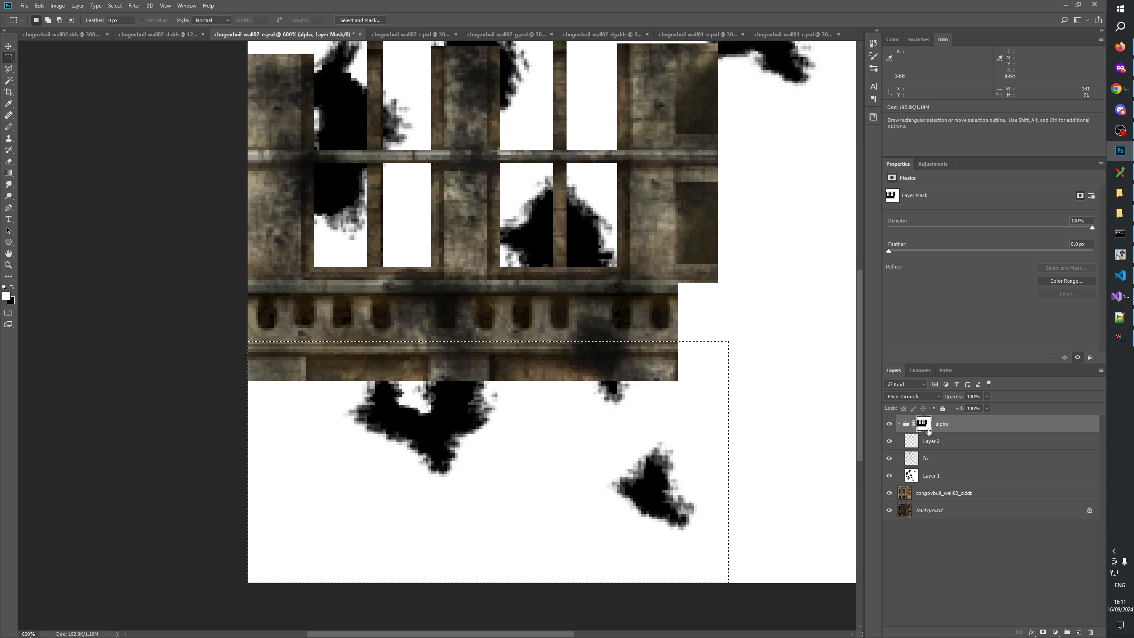
{"action": "left_click", "coordinate": [924, 423], "text": "alt"}
{"action": "left_click", "coordinate": [924, 424], "text": "alt"}
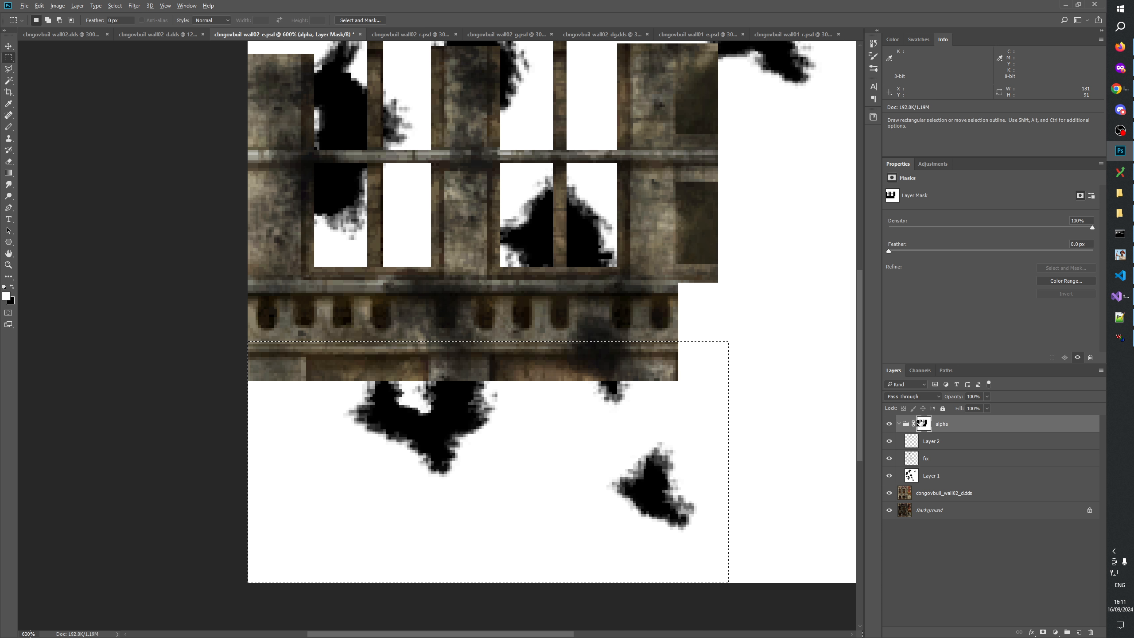
{"action": "key", "text": "Delete"}
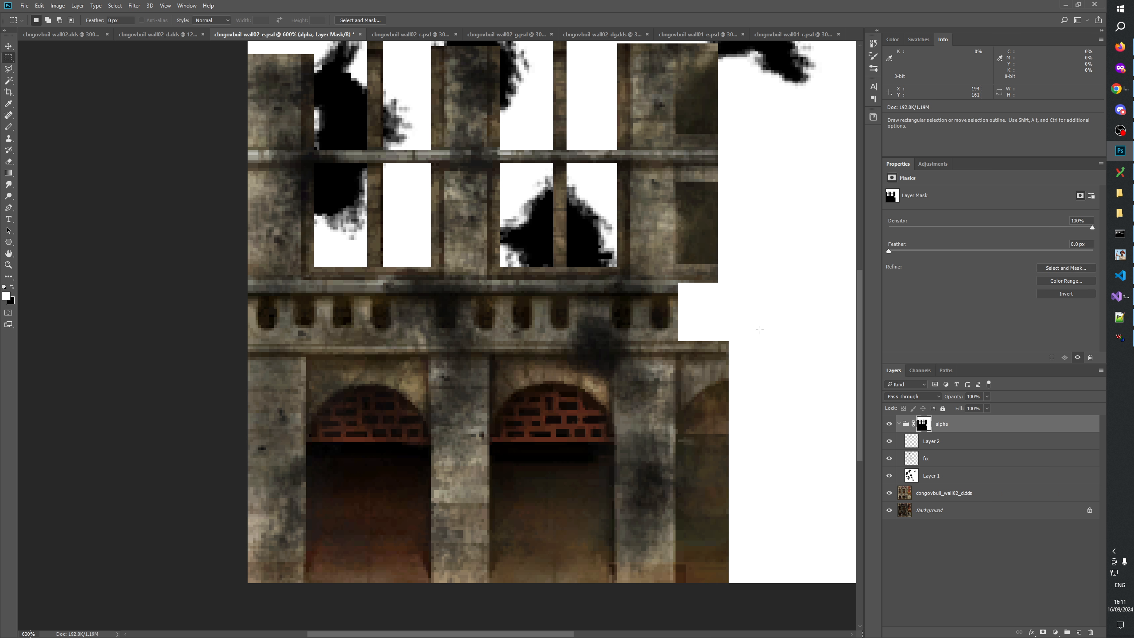
Compare the masked result around the upper windows and ledge with the full facade texture, leaving the "alpha" group hidden.
{"action": "scroll", "coordinate": [728, 407], "scroll_direction": "up", "scroll_amount": 5}
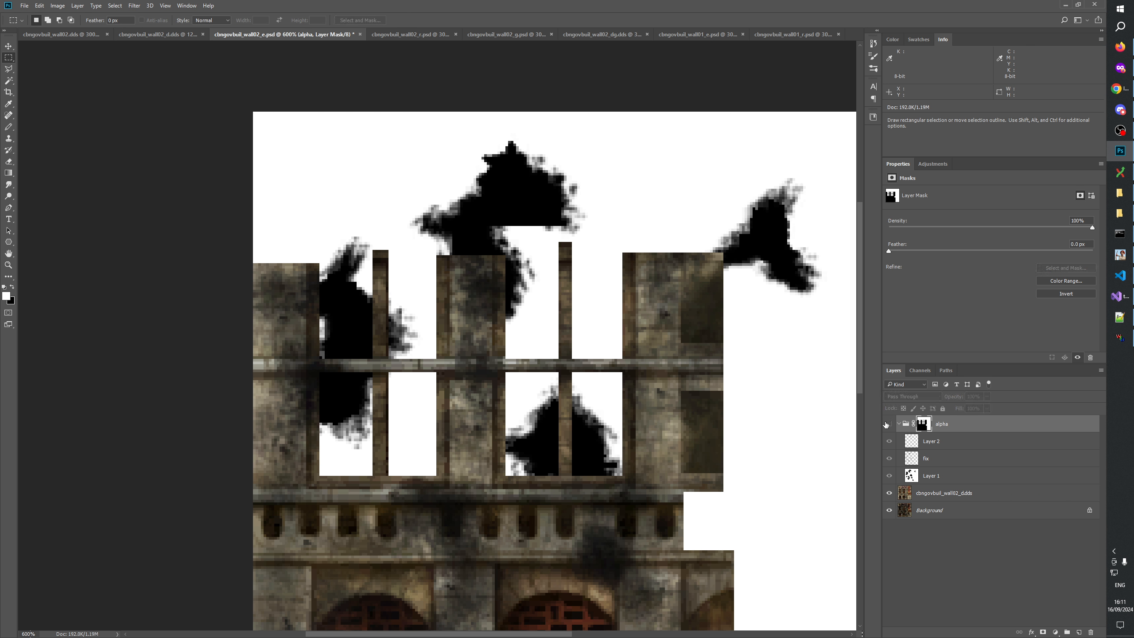
{"action": "left_click", "coordinate": [888, 424]}
{"action": "left_click", "coordinate": [888, 424]}
{"action": "left_click", "coordinate": [888, 424]}
{"action": "left_click", "coordinate": [888, 424]}
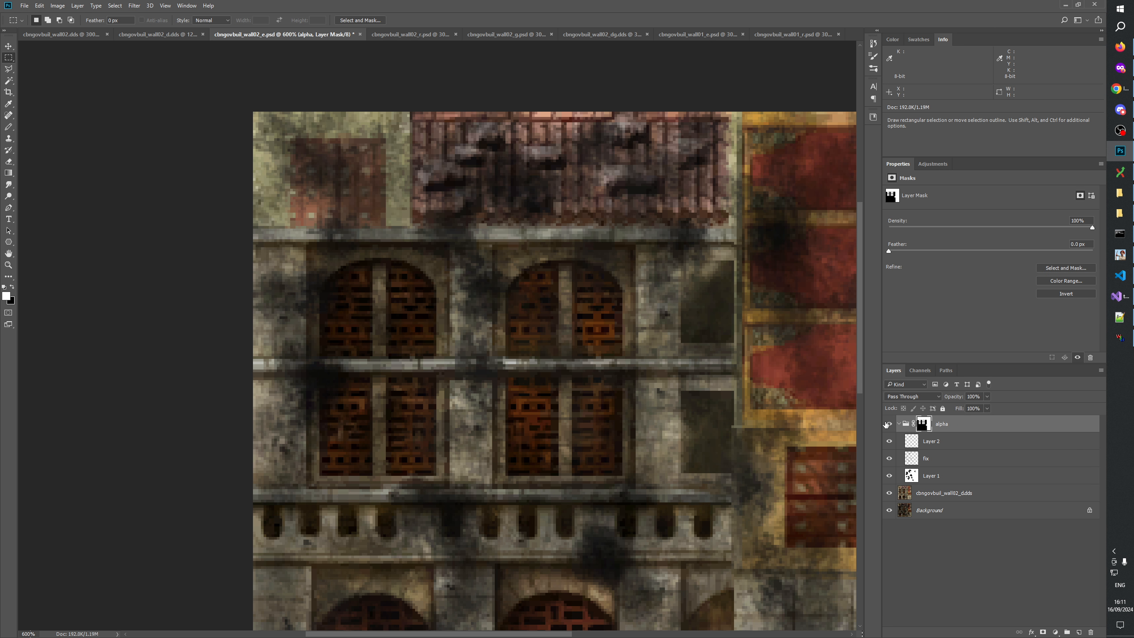
{"action": "left_click", "coordinate": [888, 424]}
{"action": "left_click", "coordinate": [888, 424]}
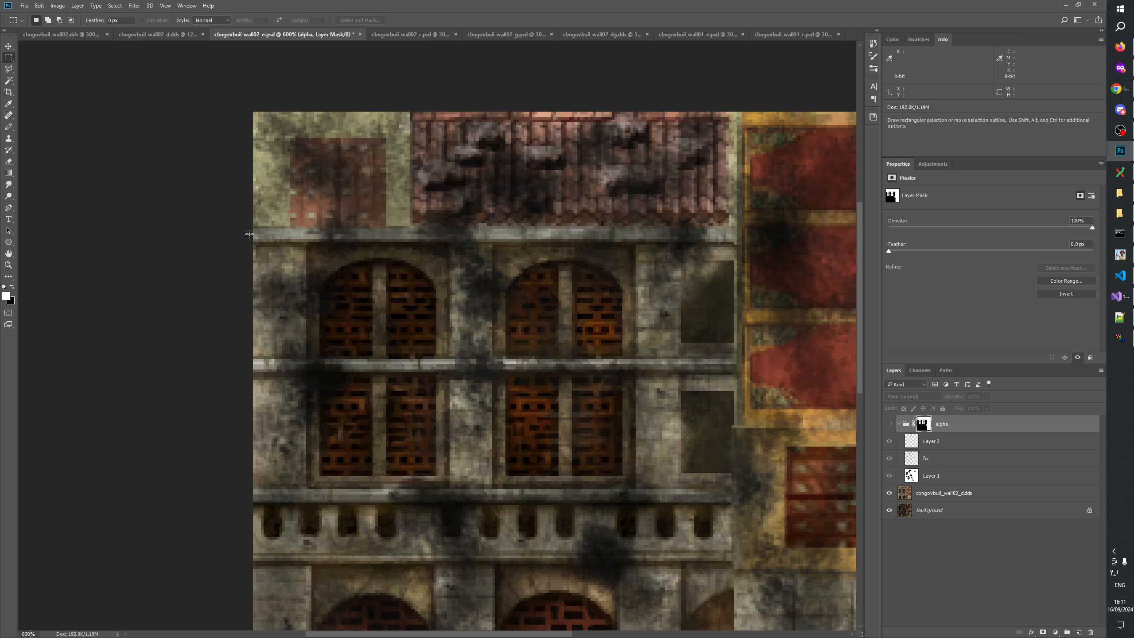
Select the ledge beneath the roof tiles, trim the selection to about 175 × 6 px, fill it with black on the "alpha" mask and deselect.
{"action": "left_click_drag", "start_coordinate": [296, 230], "coordinate": [737, 227]}
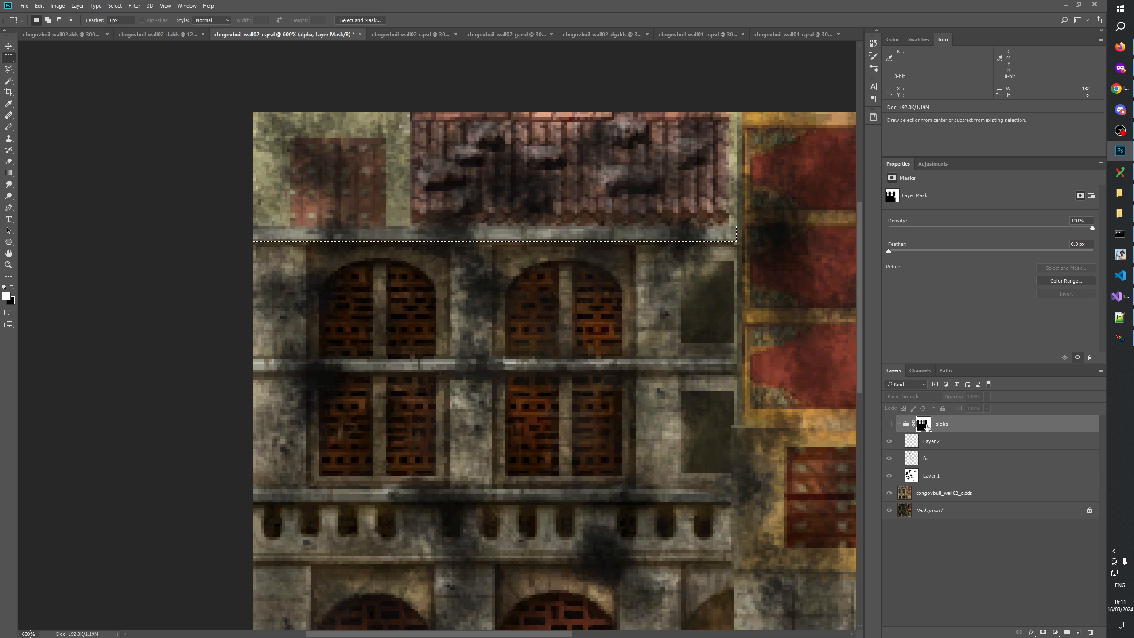
{"action": "left_click", "coordinate": [926, 426], "text": "alt"}
{"action": "left_click", "coordinate": [925, 426], "text": "alt"}
{"action": "left_click", "coordinate": [889, 423]}
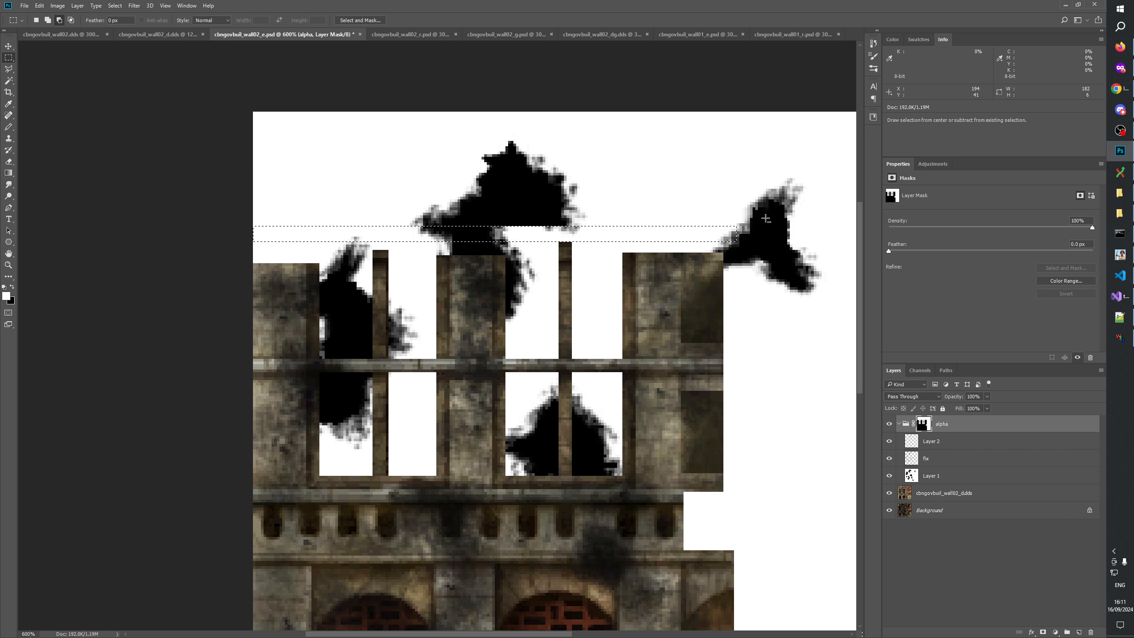
{"action": "left_click_drag", "start_coordinate": [739, 234], "coordinate": [717, 256]}
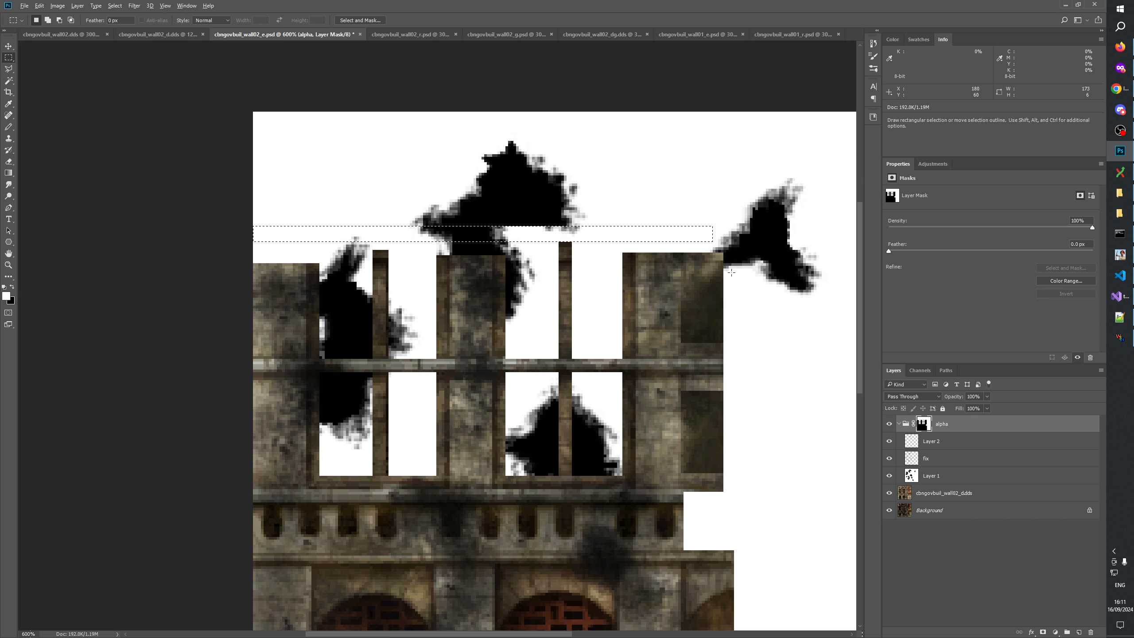
{"action": "key", "text": "alt+BackSpace"}
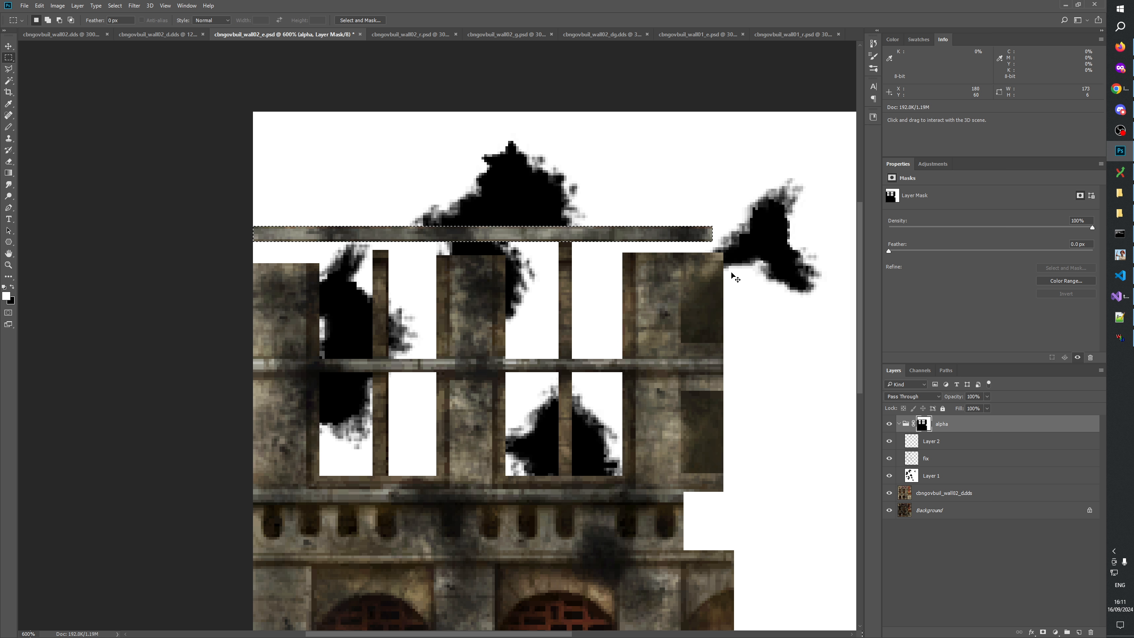
{"action": "key", "text": "ctrl+d"}
Select the facade's outer edge beside the red panels, about 9 × 74 px, and fill it with black on the visible "alpha" group's mask.
{"action": "left_click", "coordinate": [889, 424]}
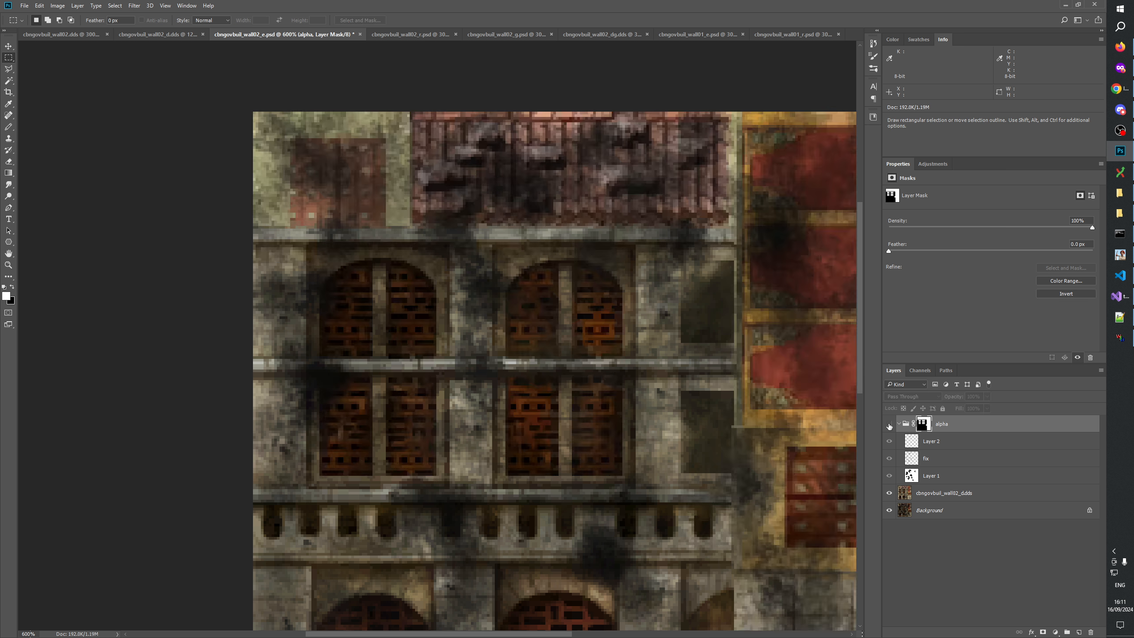
{"action": "left_click_drag", "start_coordinate": [767, 371], "coordinate": [572, 406]}
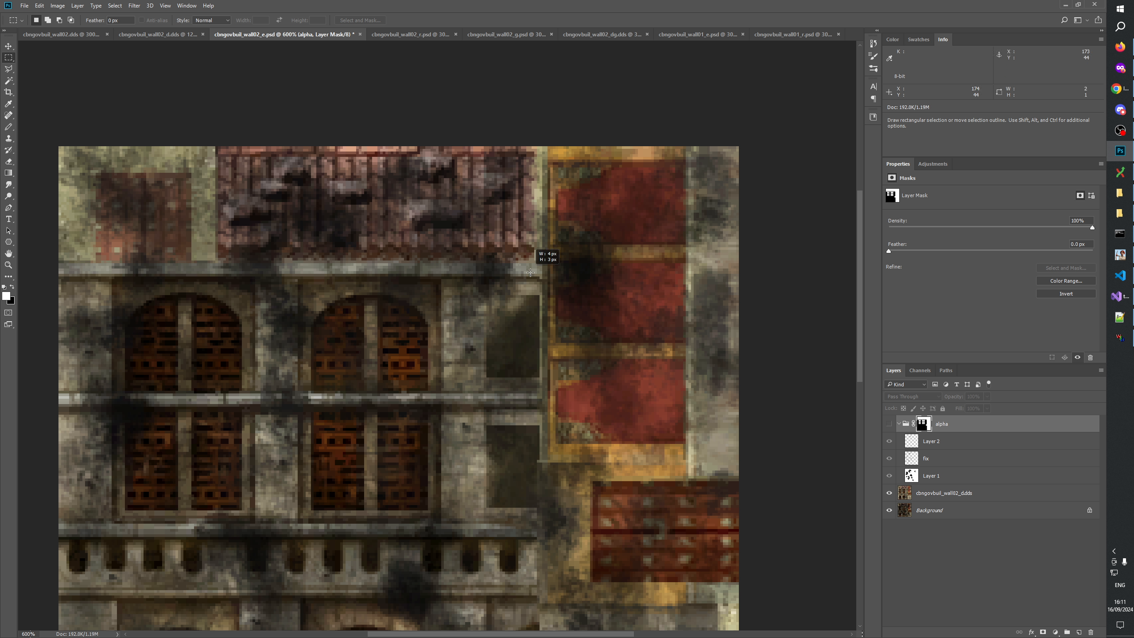
{"action": "left_click_drag", "start_coordinate": [530, 273], "coordinate": [540, 459]}
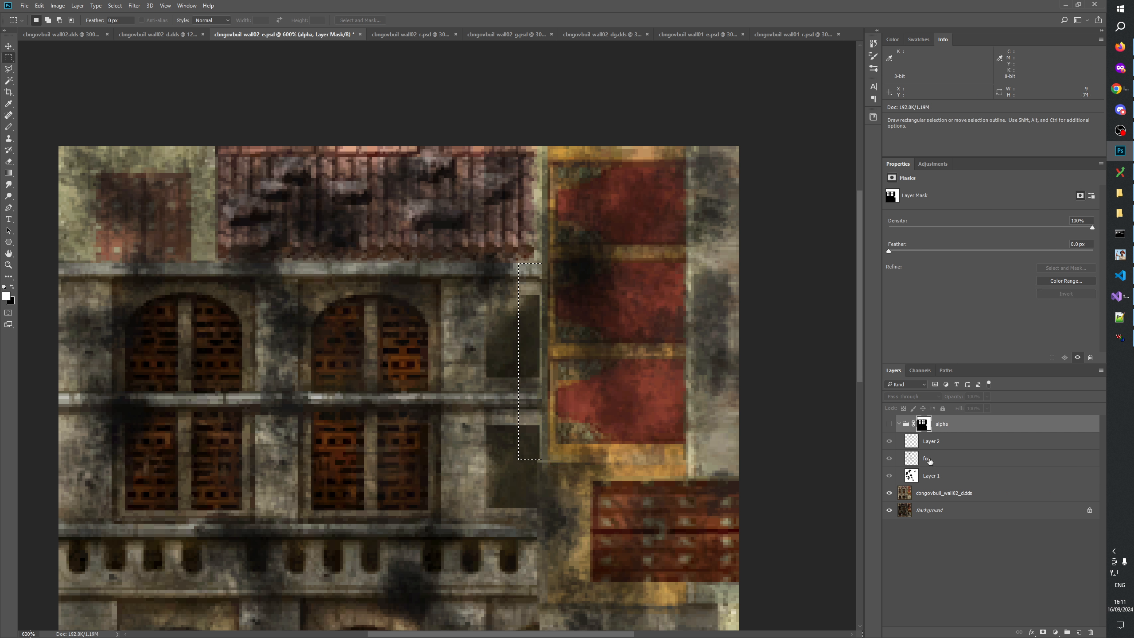
{"action": "left_click", "coordinate": [889, 423]}
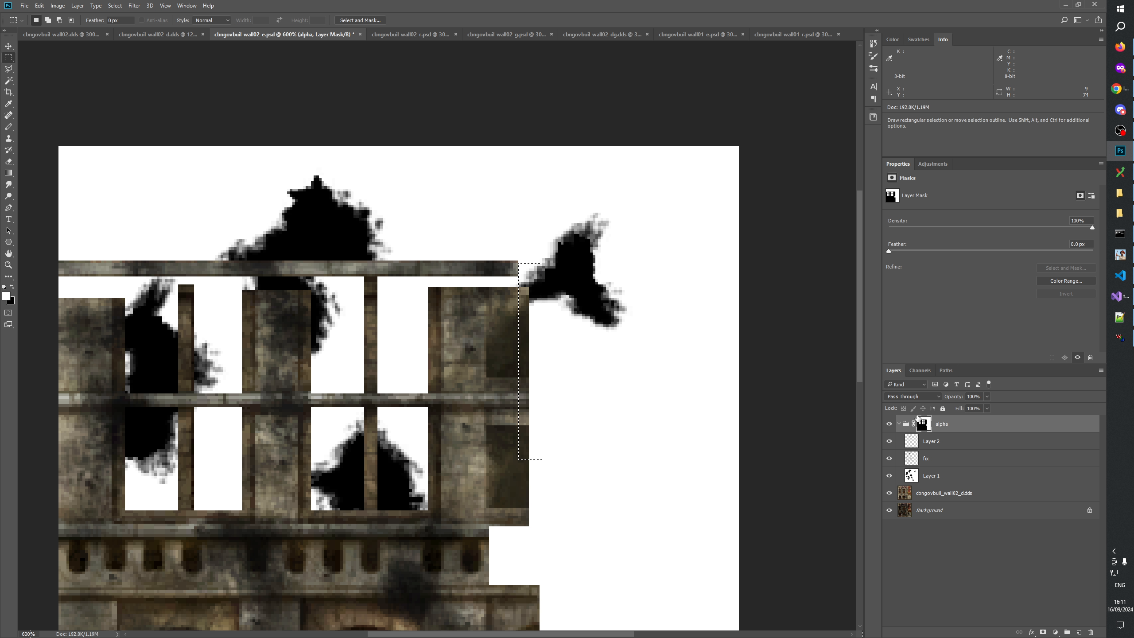
{"action": "key", "text": "Delete"}
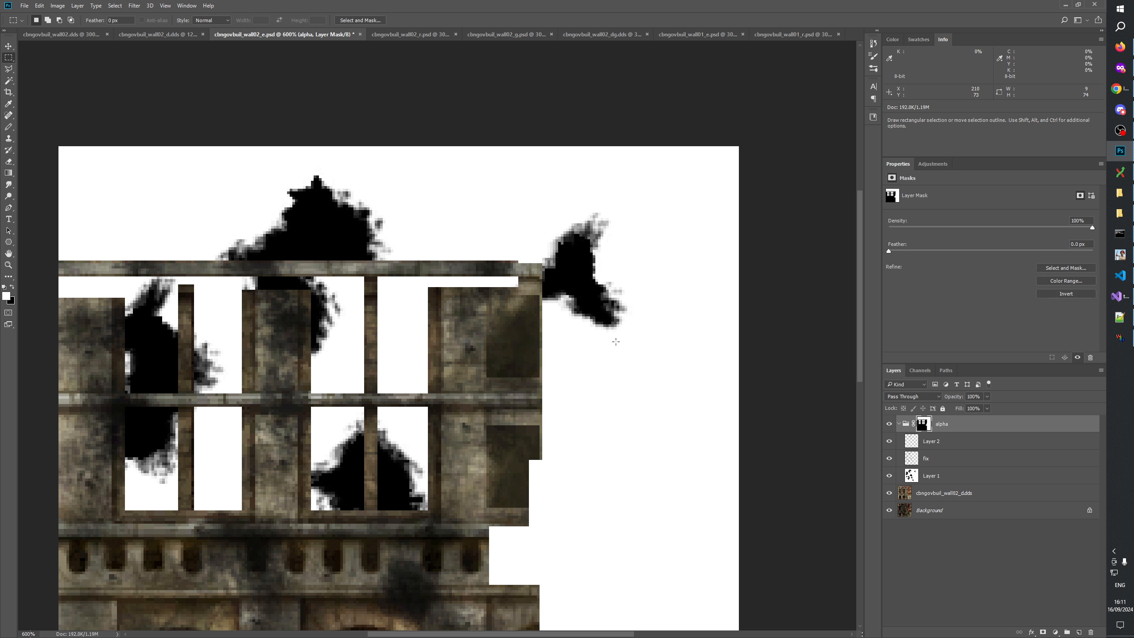
Fill the gaps between the upper ledge and the tops of the three stone pillars with black on the "alpha" mask, and clear the selection.
{"action": "left_click_drag", "start_coordinate": [526, 271], "coordinate": [429, 303]}
{"action": "mouse_move", "coordinate": [253, 281]}
{"action": "left_mouse_down"}
{"action": "mouse_move", "coordinate": [416, 280]}
{"action": "mouse_move", "coordinate": [420, 306]}
{"action": "mouse_move", "coordinate": [474, 313]}
{"action": "left_mouse_up"}
{"action": "key", "text": "Delete"}
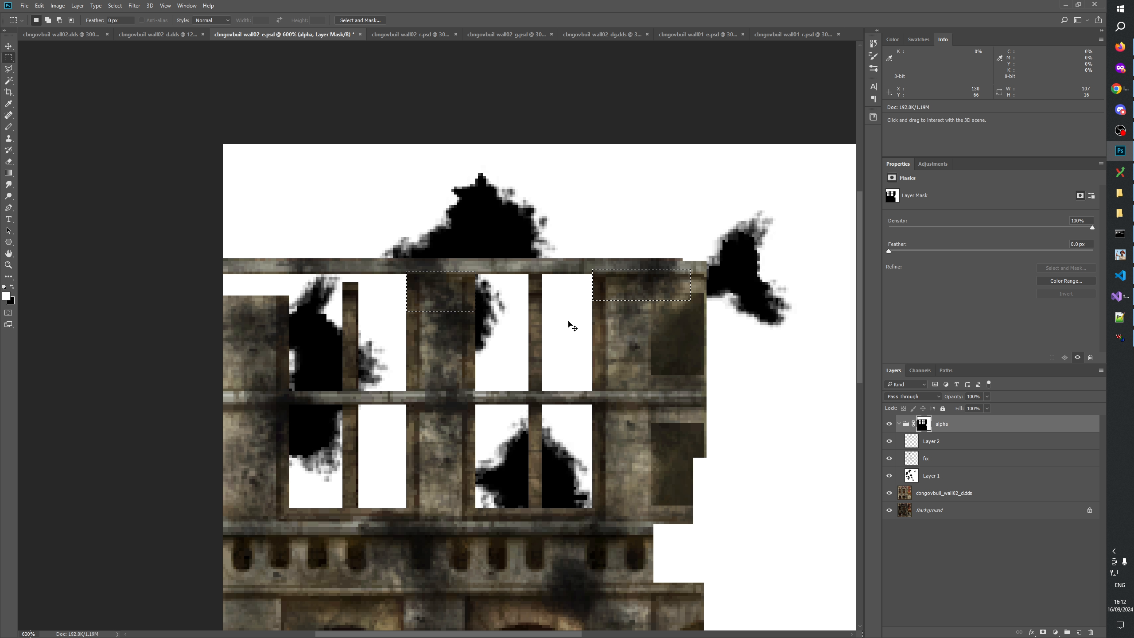
{"action": "left_click_drag", "start_coordinate": [289, 272], "coordinate": [203, 314]}
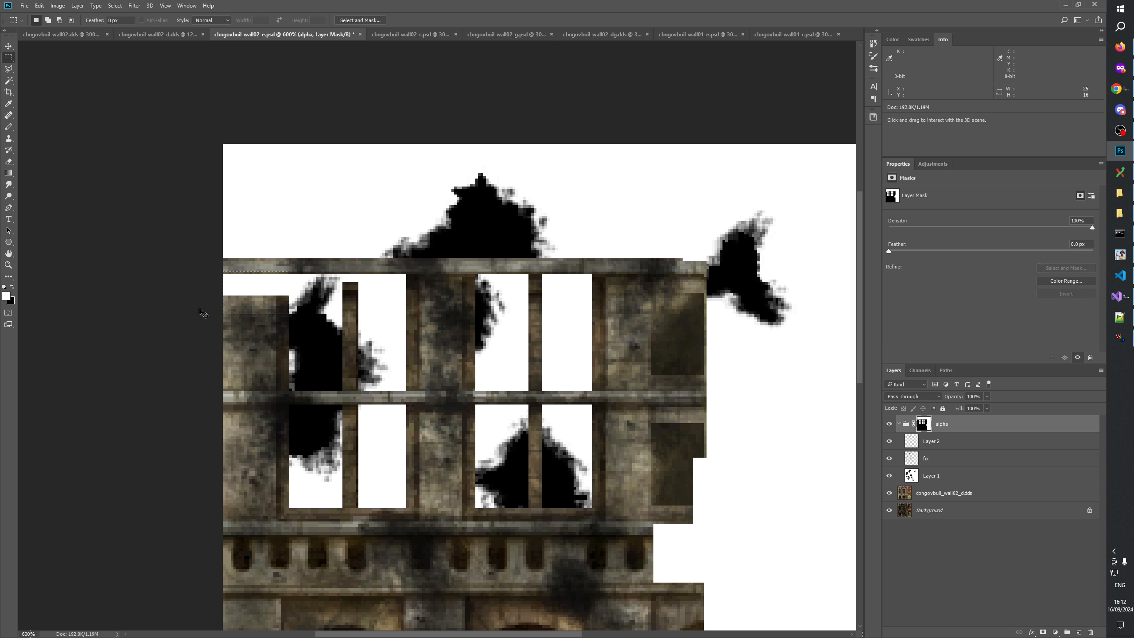
{"action": "key", "text": "Delete"}
{"action": "key", "text": "ctrl+d"}
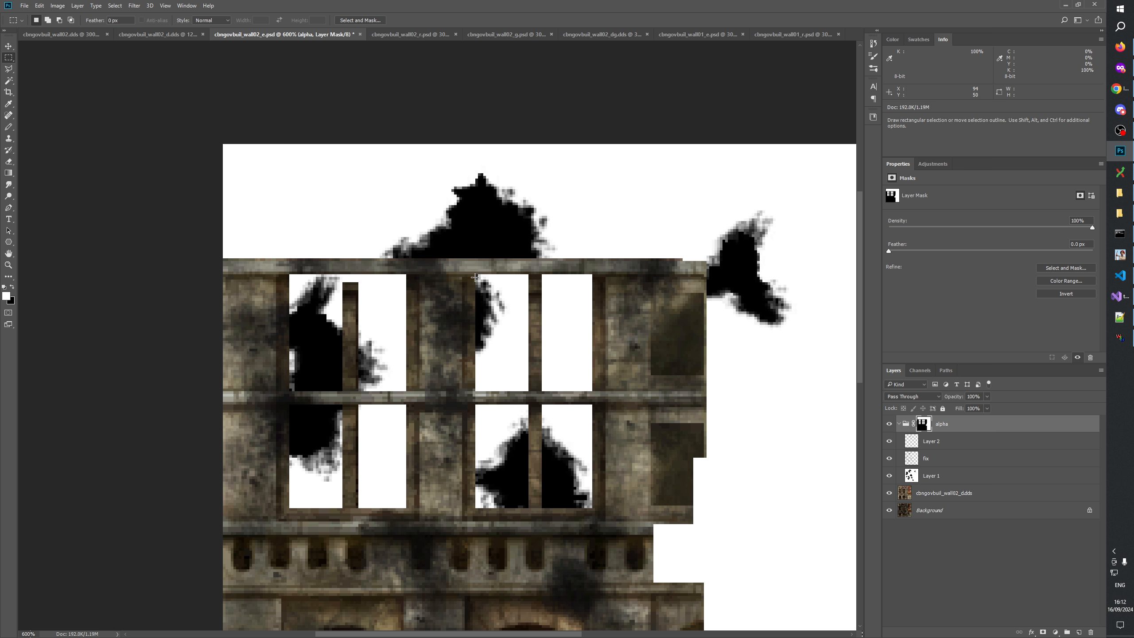
Check the masked facade against the full texture and the unmasked alpha holes, leaving the "alpha" mask enabled.
{"action": "left_click_drag", "start_coordinate": [523, 334], "coordinate": [491, 388]}
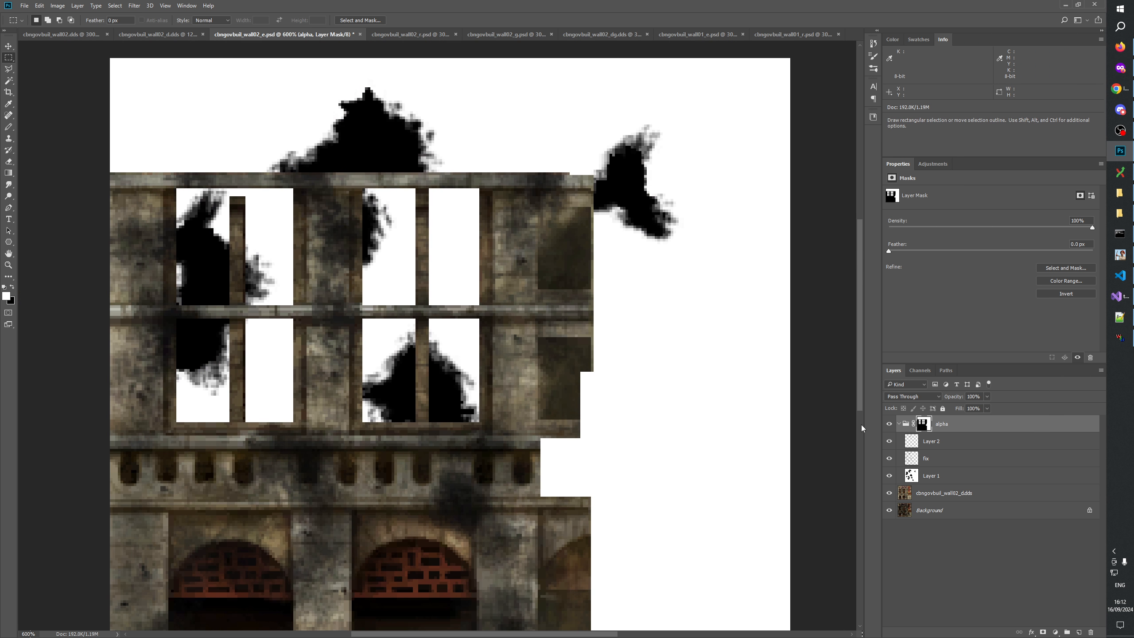
{"action": "left_click", "coordinate": [890, 424]}
{"action": "left_click", "coordinate": [891, 424]}
{"action": "left_click", "coordinate": [890, 424]}
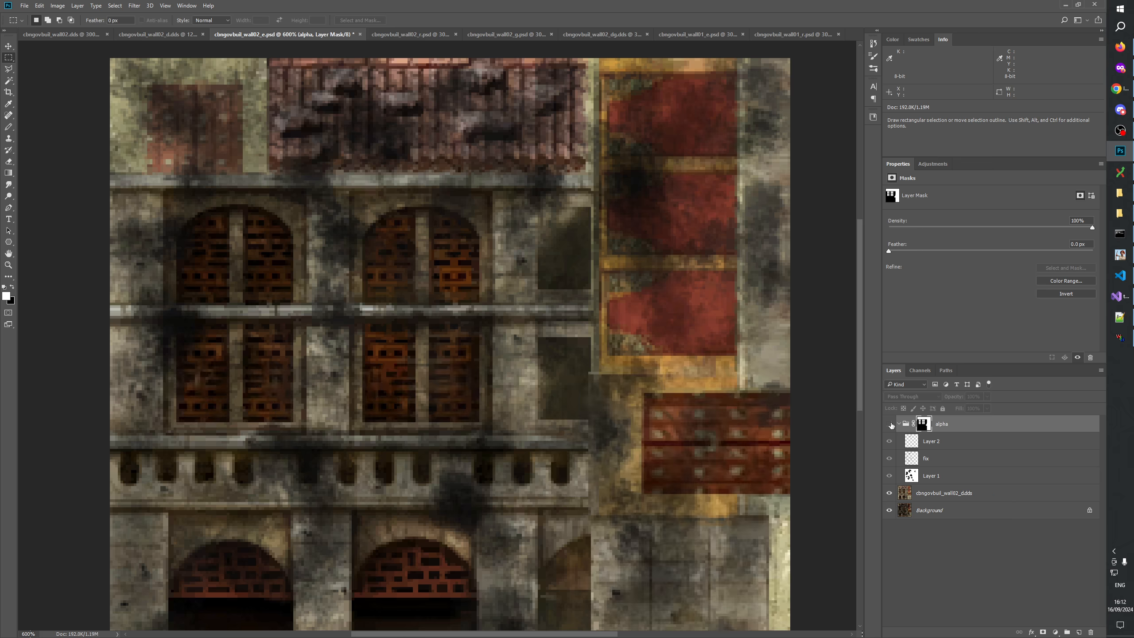
{"action": "left_click", "coordinate": [890, 424]}
{"action": "right_click", "coordinate": [921, 422]}
{"action": "left_click", "coordinate": [947, 426]}
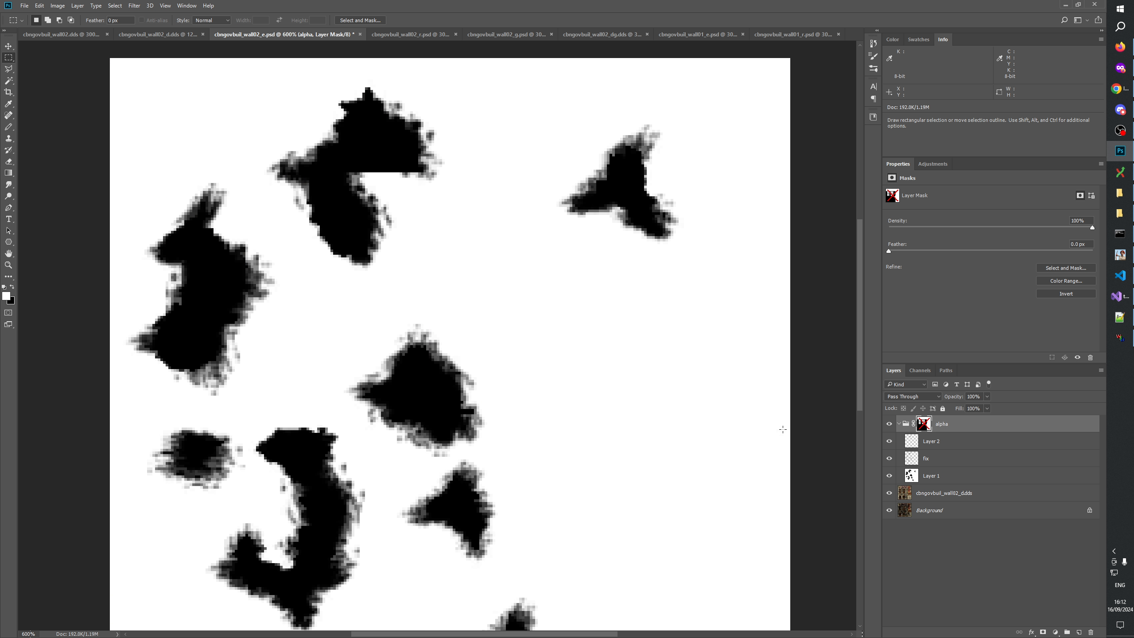
{"action": "left_click_drag", "start_coordinate": [669, 479], "coordinate": [698, 311]}
{"action": "left_click", "coordinate": [923, 425], "text": "shift"}
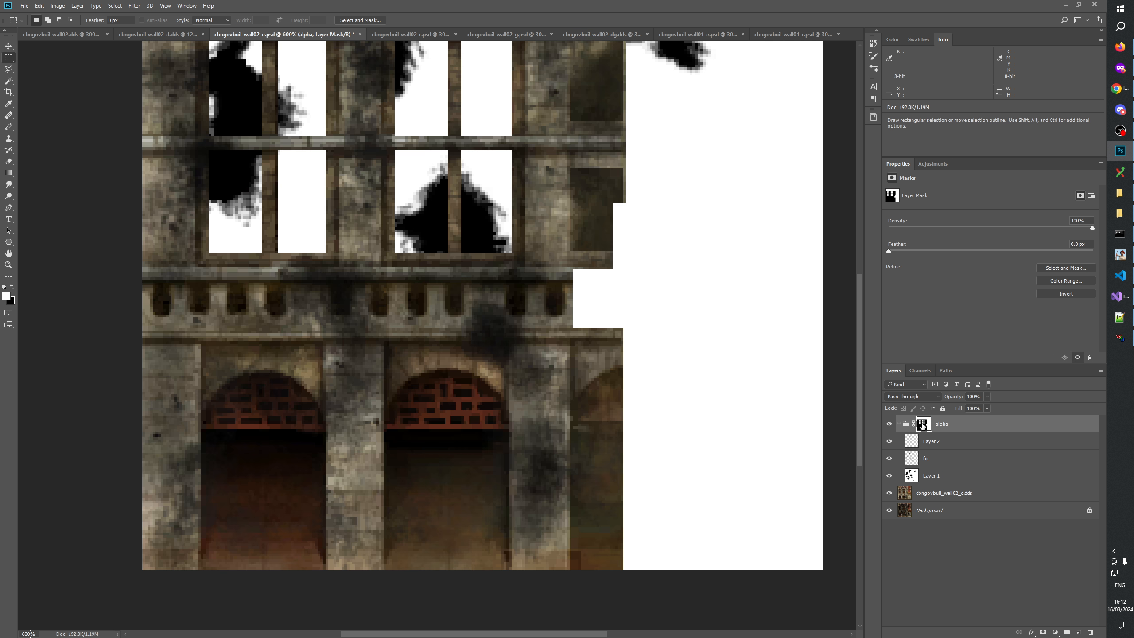
{"action": "left_click_drag", "start_coordinate": [659, 350], "coordinate": [703, 476]}
Switch to W3D Viewer, orbit the CBNGOVBUIL_E model to view its roof from above, and return to Photoshop.
{"action": "left_click", "coordinate": [1127, 342]}
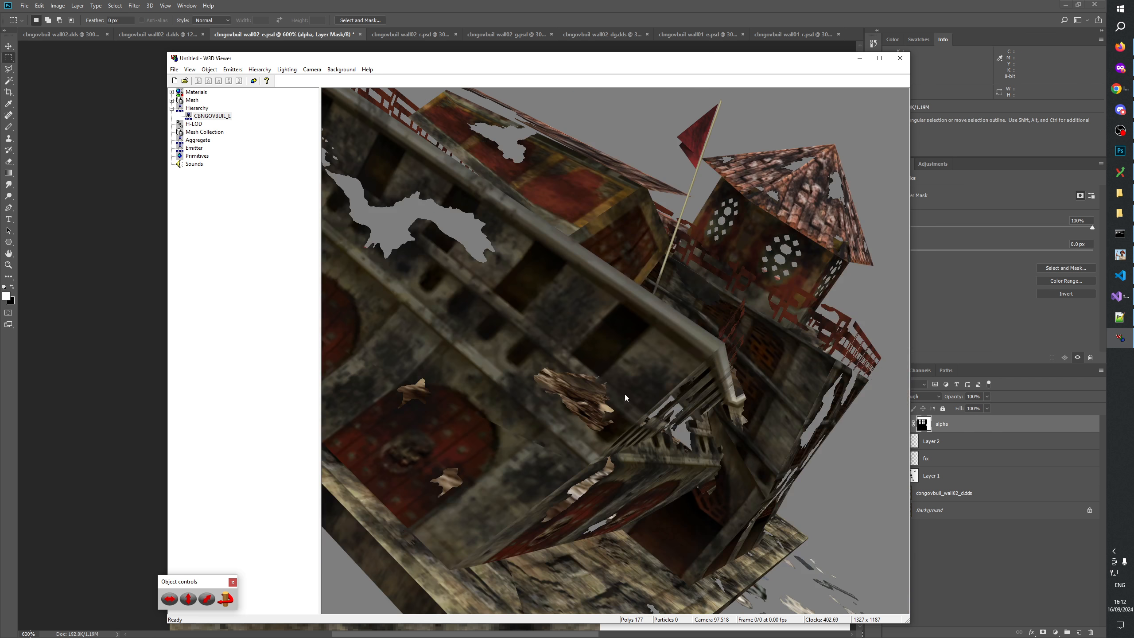
{"action": "left_click_drag", "start_coordinate": [584, 478], "coordinate": [558, 273]}
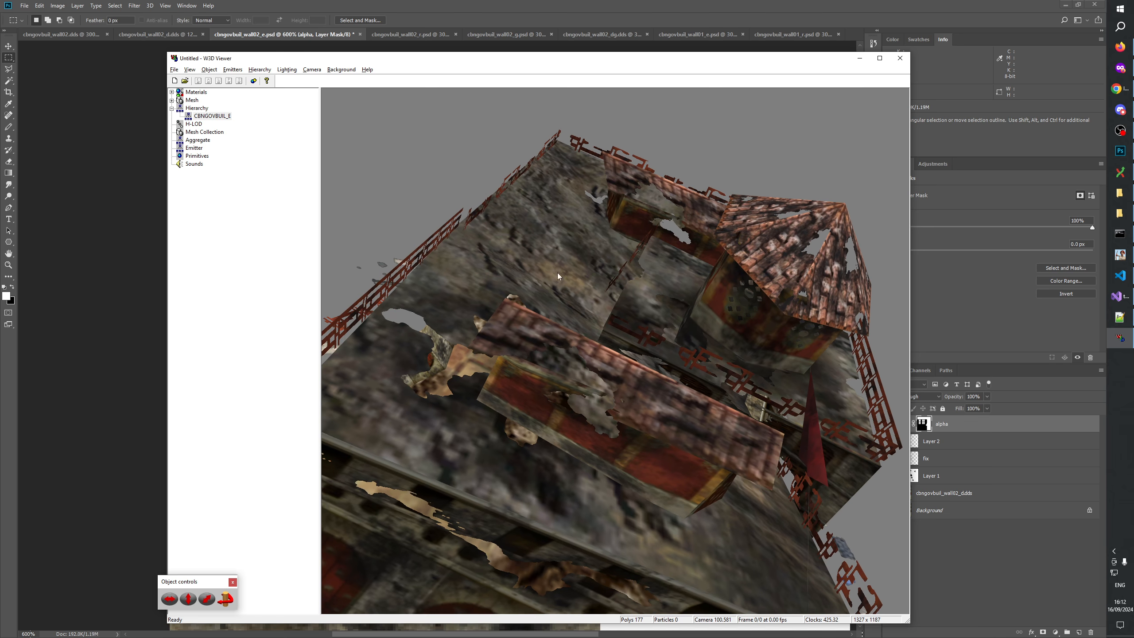
{"action": "key", "text": "alt+Tab"}
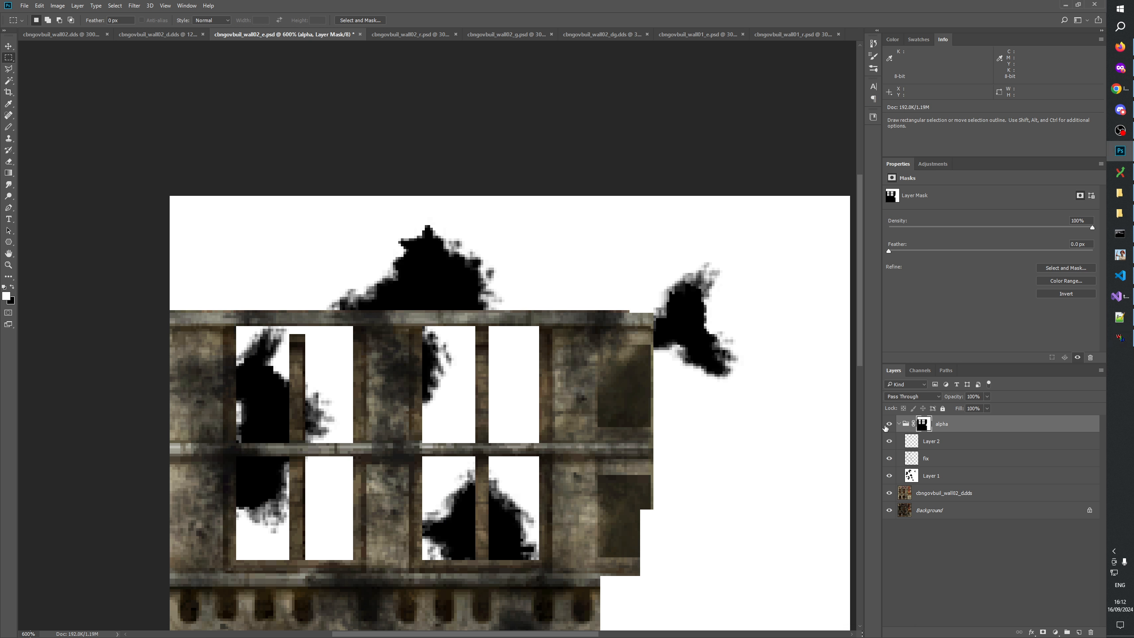
Compare the facade texture with and without the "alpha" group against the damaged building in W3D Viewer, leaving the group visible.
{"action": "left_click", "coordinate": [889, 424]}
{"action": "left_click", "coordinate": [890, 424]}
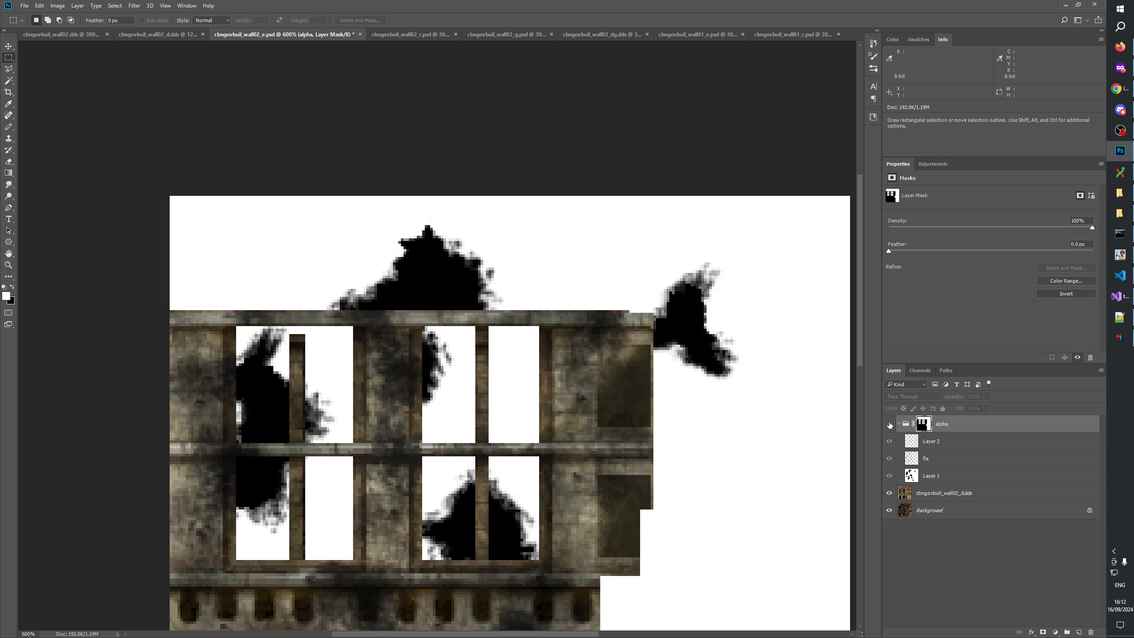
{"action": "left_click", "coordinate": [889, 424]}
{"action": "left_click", "coordinate": [889, 424]}
{"action": "key", "text": "alt+Tab"}
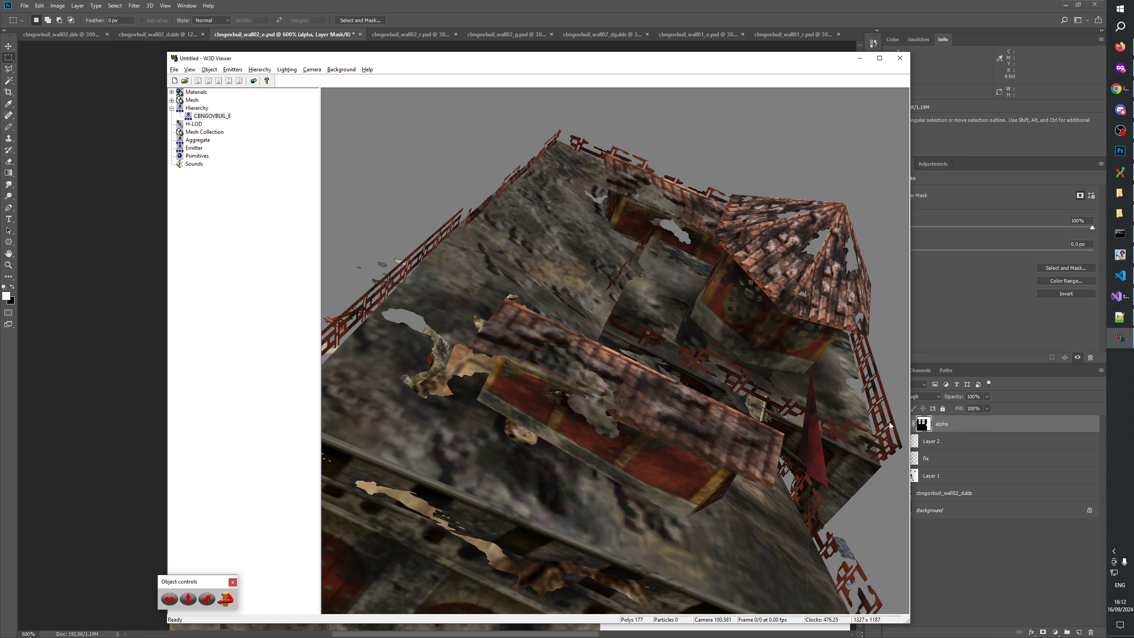
{"action": "key", "text": "alt+Tab"}
{"action": "left_click", "coordinate": [889, 424]}
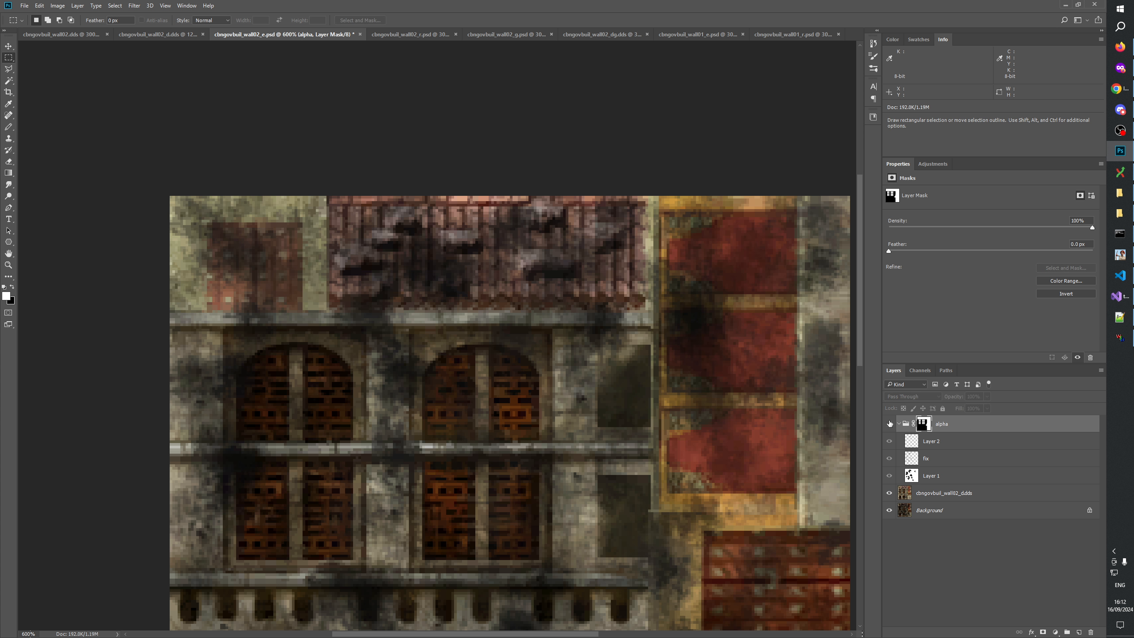
{"action": "left_click", "coordinate": [889, 424]}
{"action": "key", "text": "alt+Tab"}
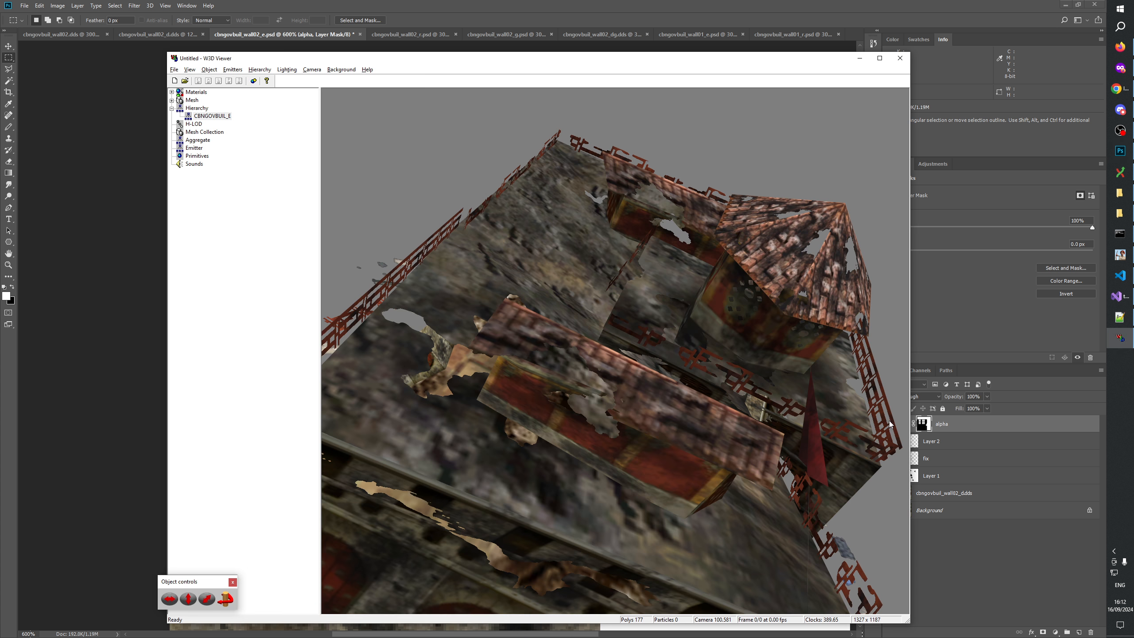
{"action": "key", "text": "alt+Tab"}
{"action": "left_click", "coordinate": [889, 424]}
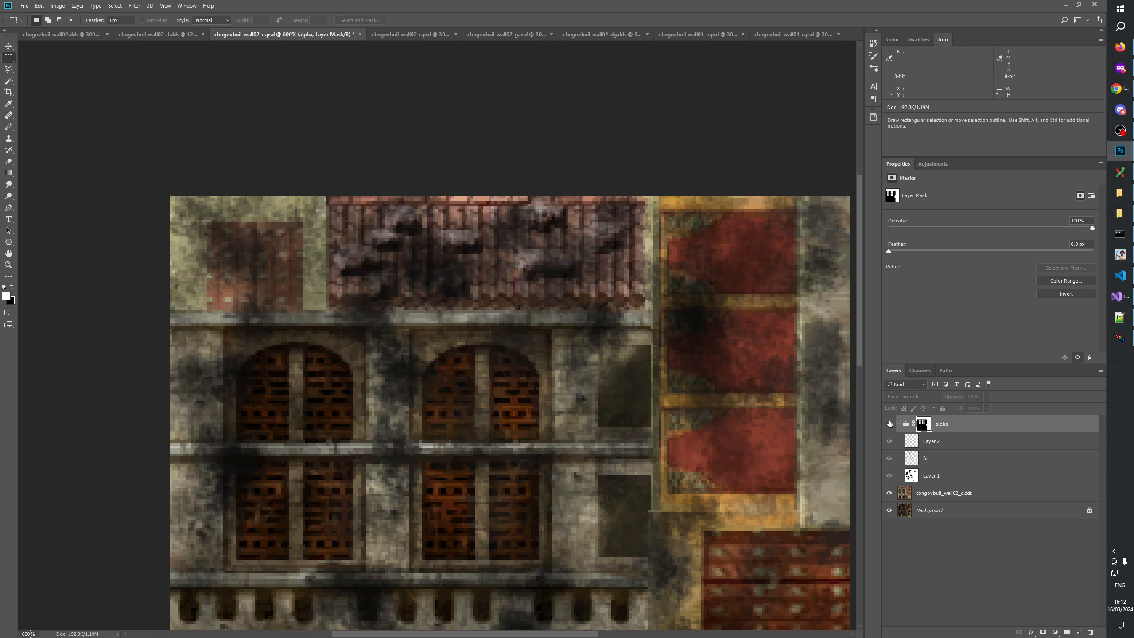
{"action": "left_click", "coordinate": [889, 424]}
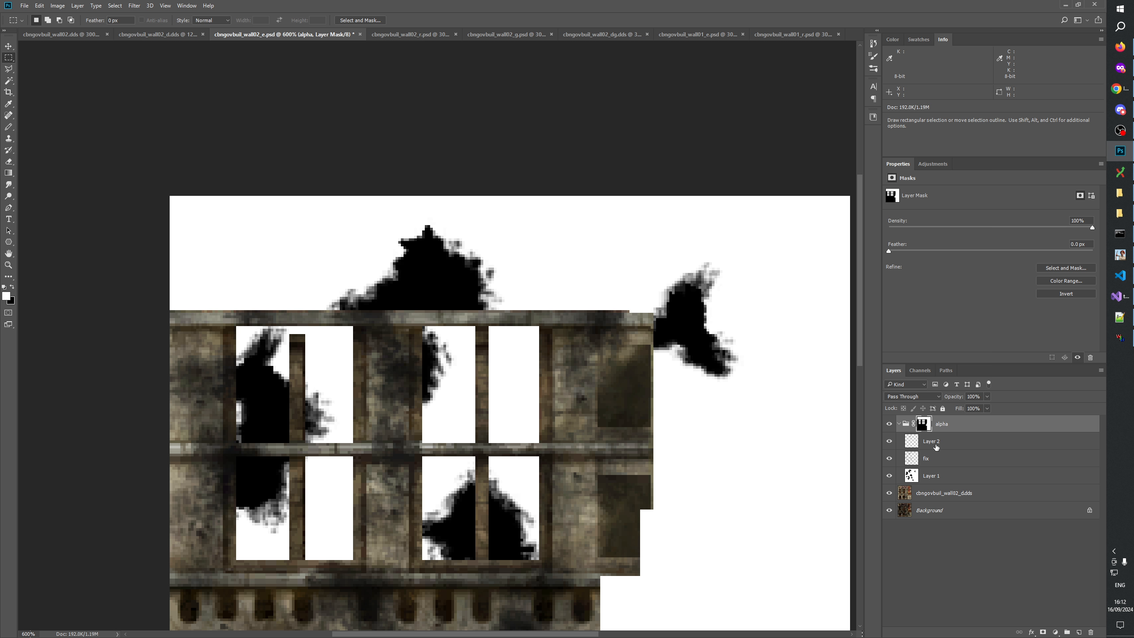
On Layer 2, extend the alpha hole beside the facade with black brushwork at 100% flow inside a 12 × 33 px selection, and deselect.
{"action": "left_click", "coordinate": [912, 442]}
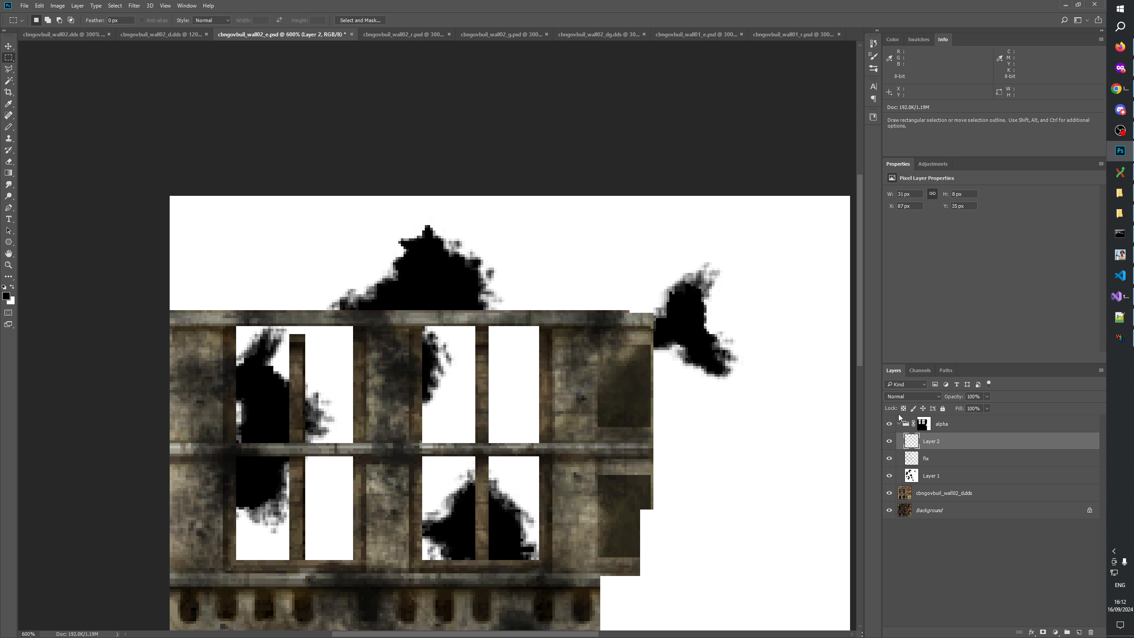
{"action": "left_click", "coordinate": [890, 424]}
{"action": "left_click", "coordinate": [889, 424]}
{"action": "left_click_drag", "start_coordinate": [654, 331], "coordinate": [685, 245]}
{"action": "right_click", "coordinate": [9, 127]}
{"action": "left_click", "coordinate": [40, 127]}
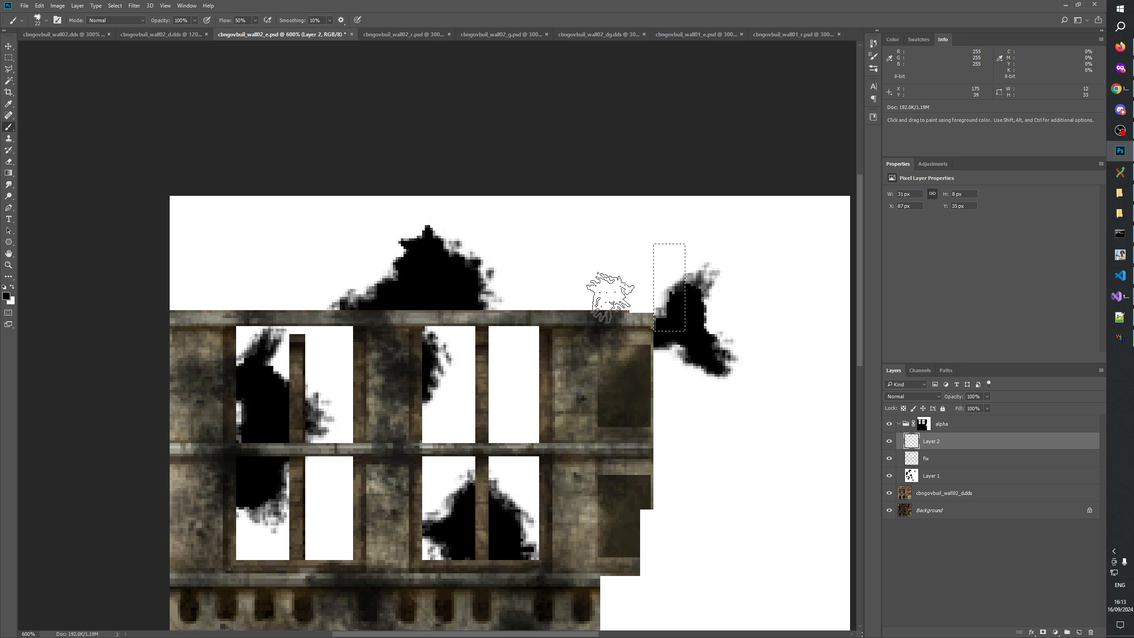
{"action": "left_click_drag", "start_coordinate": [648, 315], "coordinate": [647, 314]}
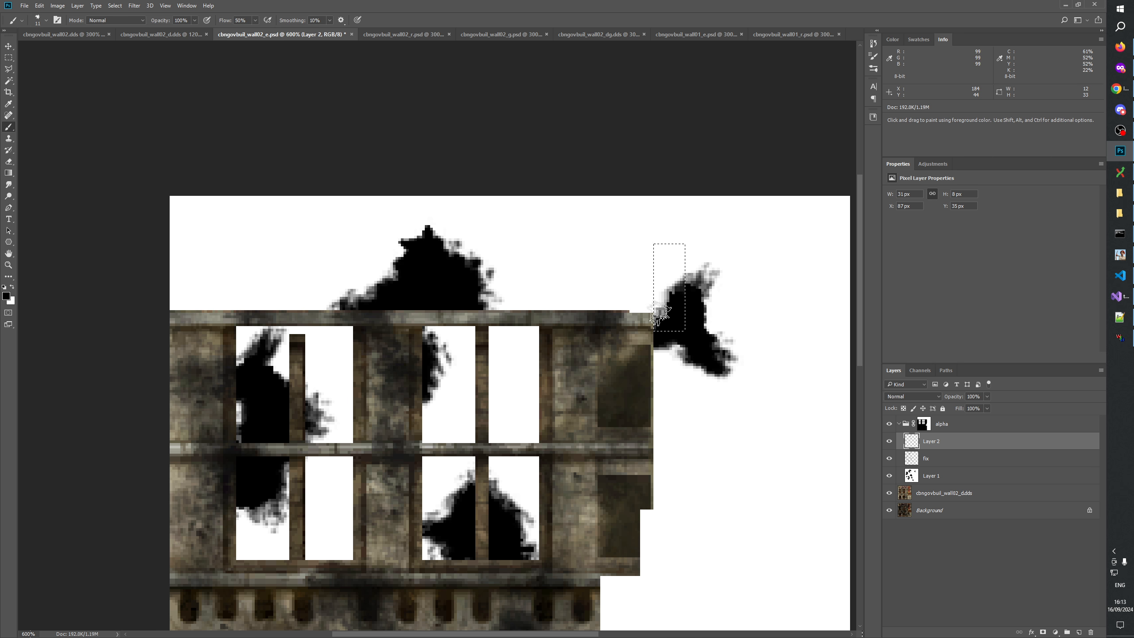
{"action": "type", "text": "10"}
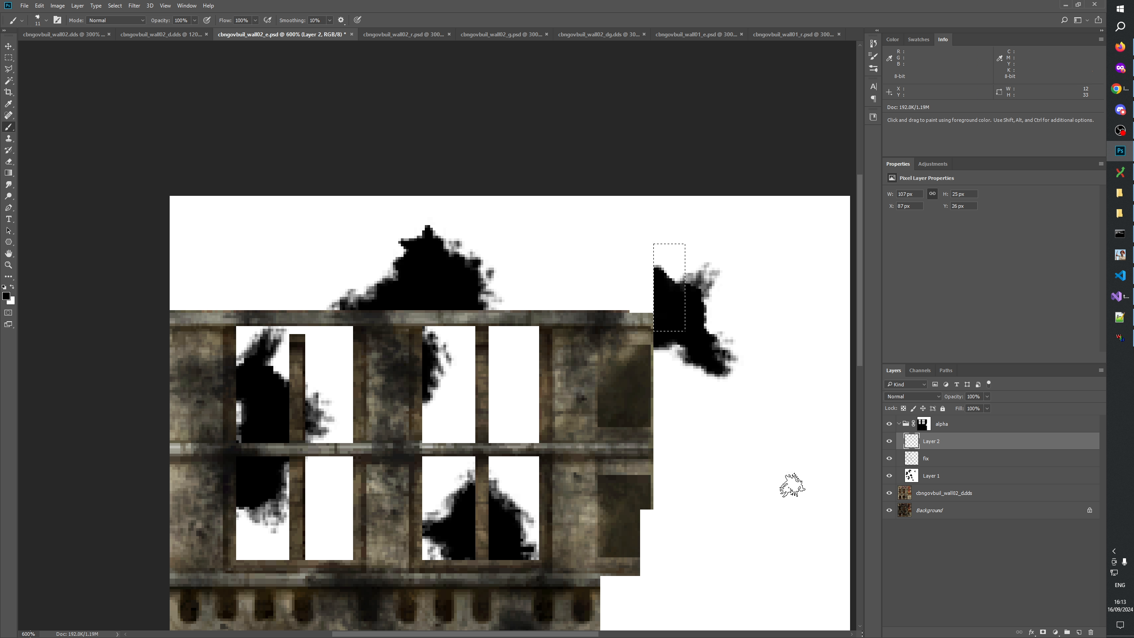
{"action": "left_click", "coordinate": [10, 59]}
{"action": "left_click", "coordinate": [497, 160]}
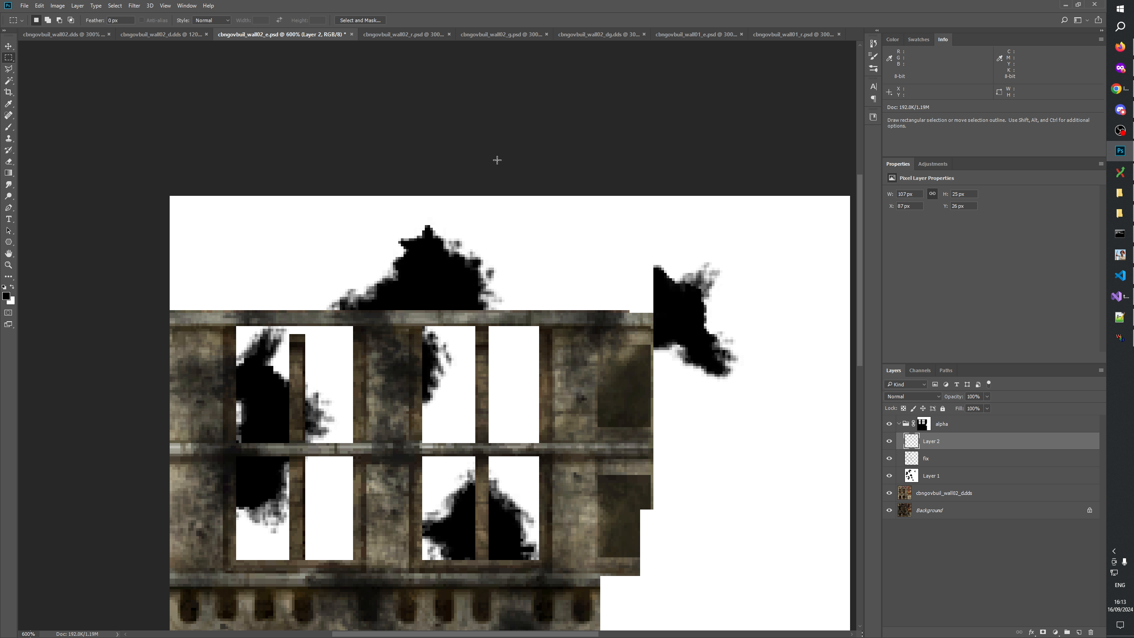
Trim the pointed top of the hole beside the facade, repaint its edge black within a 10 × 24 px selection, and deselect.
{"action": "left_click_drag", "start_coordinate": [640, 251], "coordinate": [698, 282]}
{"action": "left_click_drag", "start_coordinate": [655, 304], "coordinate": [681, 242]}
{"action": "left_click", "coordinate": [9, 127]}
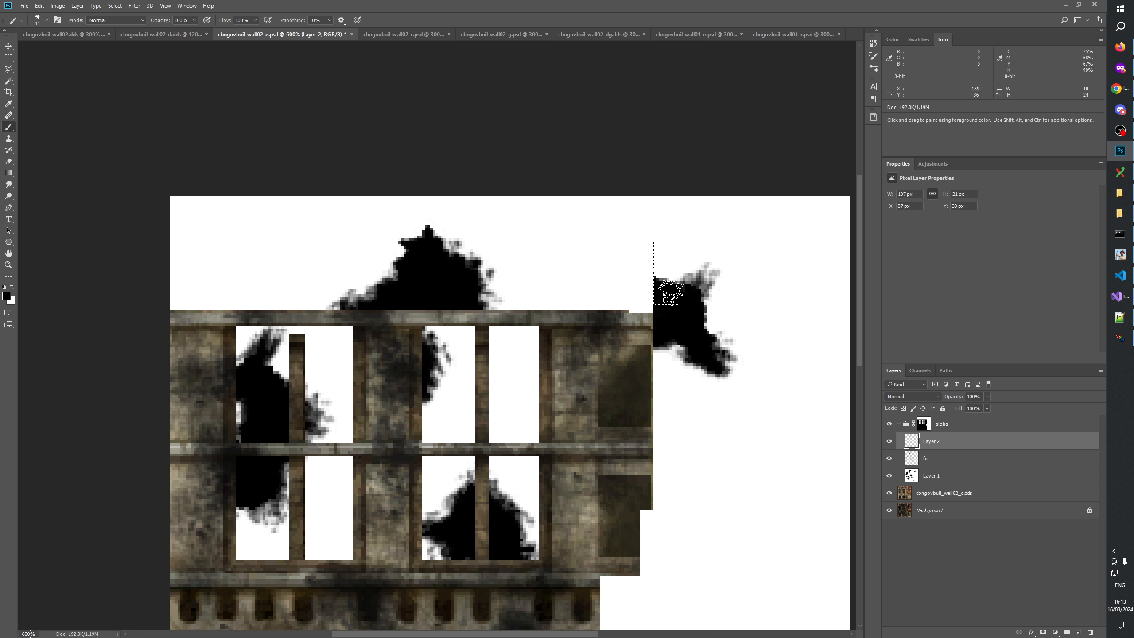
{"action": "left_click", "coordinate": [8, 57]}
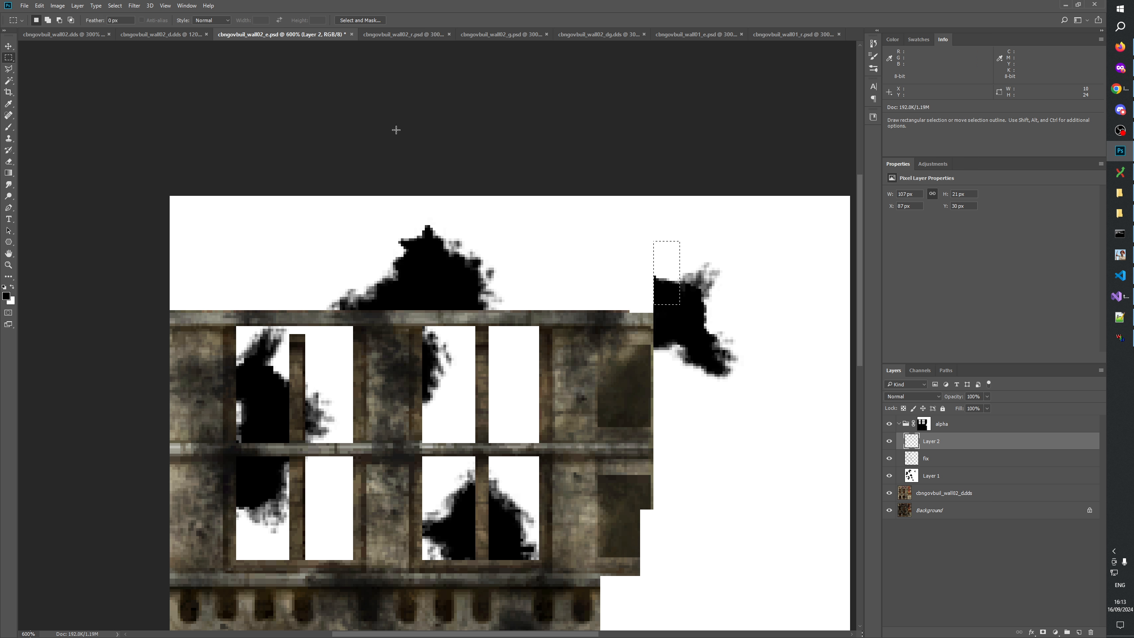
{"action": "left_click", "coordinate": [396, 130]}
Compare the facade texture with the "alpha" group hidden and shown, leaving the group and Layer 2 visible.
{"action": "left_click_drag", "start_coordinate": [624, 421], "coordinate": [764, 394]}
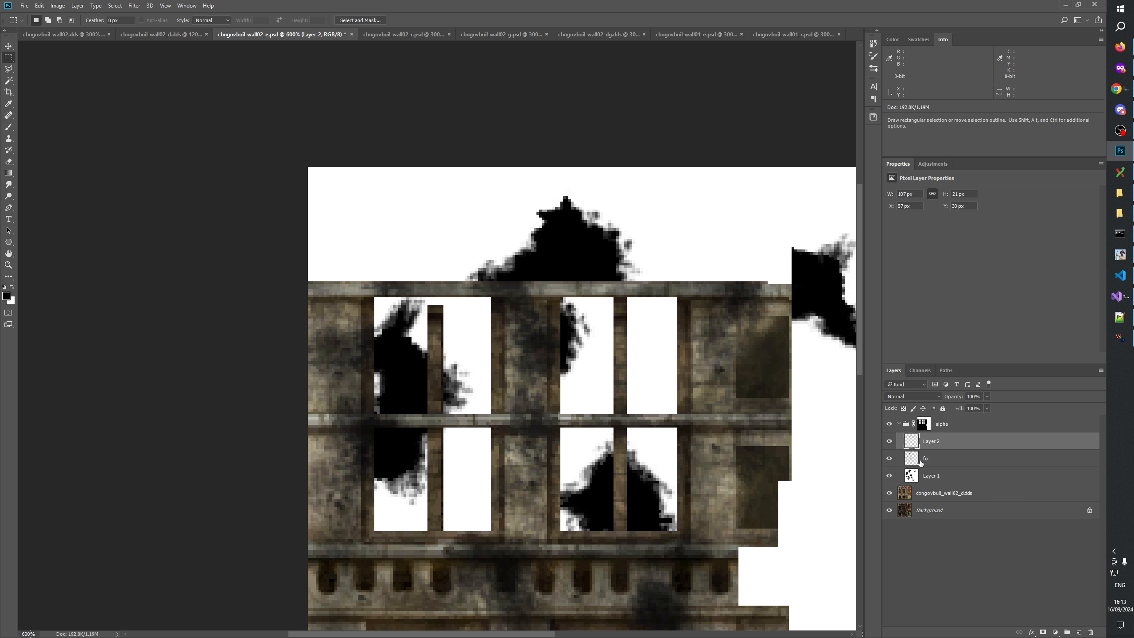
{"action": "left_click", "coordinate": [890, 425]}
{"action": "left_click", "coordinate": [890, 424]}
{"action": "left_click", "coordinate": [889, 442]}
{"action": "left_click", "coordinate": [889, 428]}
{"action": "left_click", "coordinate": [889, 428]}
{"action": "left_click", "coordinate": [889, 427]}
{"action": "left_click", "coordinate": [889, 427]}
{"action": "left_click", "coordinate": [889, 426]}
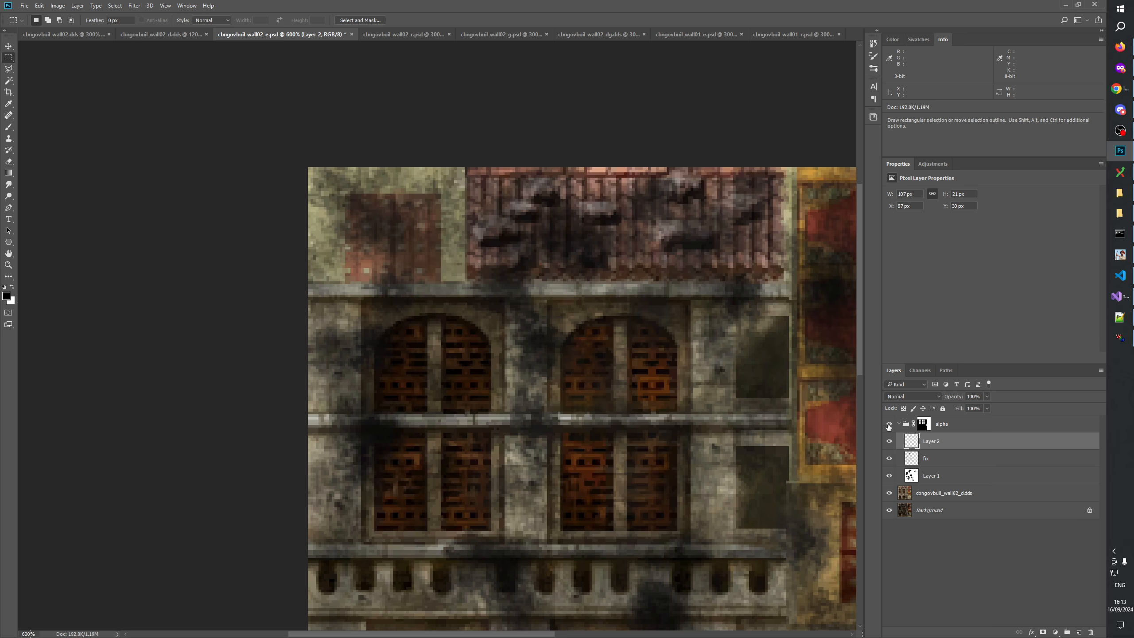
{"action": "left_click", "coordinate": [889, 426]}
{"action": "left_click", "coordinate": [889, 425]}
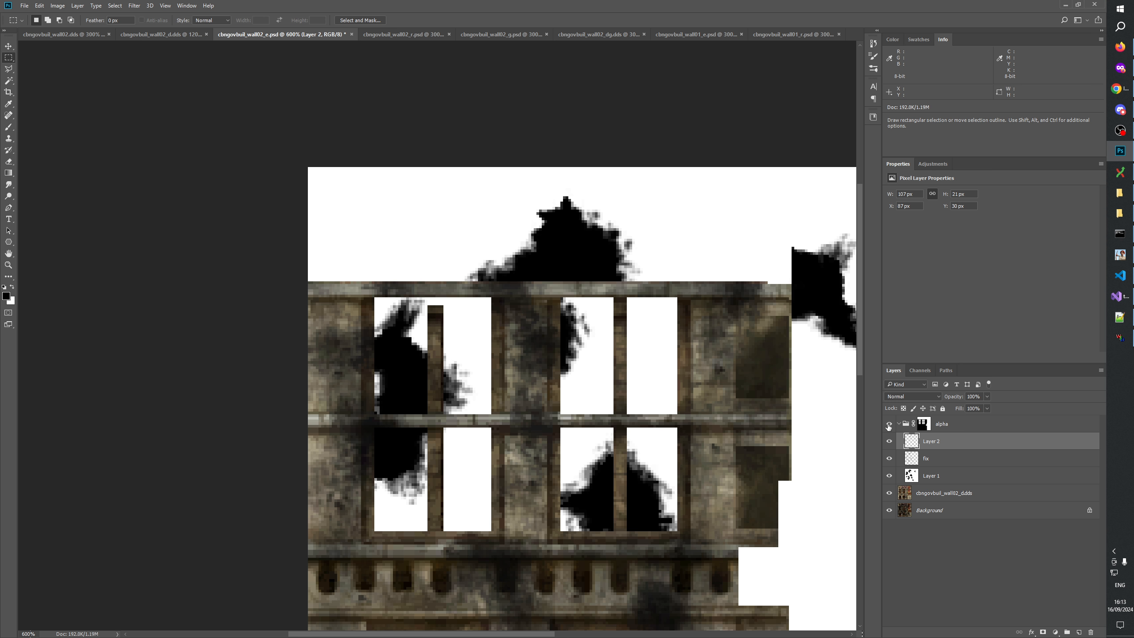
{"action": "left_click", "coordinate": [889, 425]}
{"action": "left_click", "coordinate": [889, 426]}
{"action": "left_click", "coordinate": [889, 425]}
{"action": "left_click", "coordinate": [889, 425]}
{"action": "left_click", "coordinate": [889, 425]}
{"action": "left_click_drag", "start_coordinate": [607, 594], "coordinate": [545, 531]}
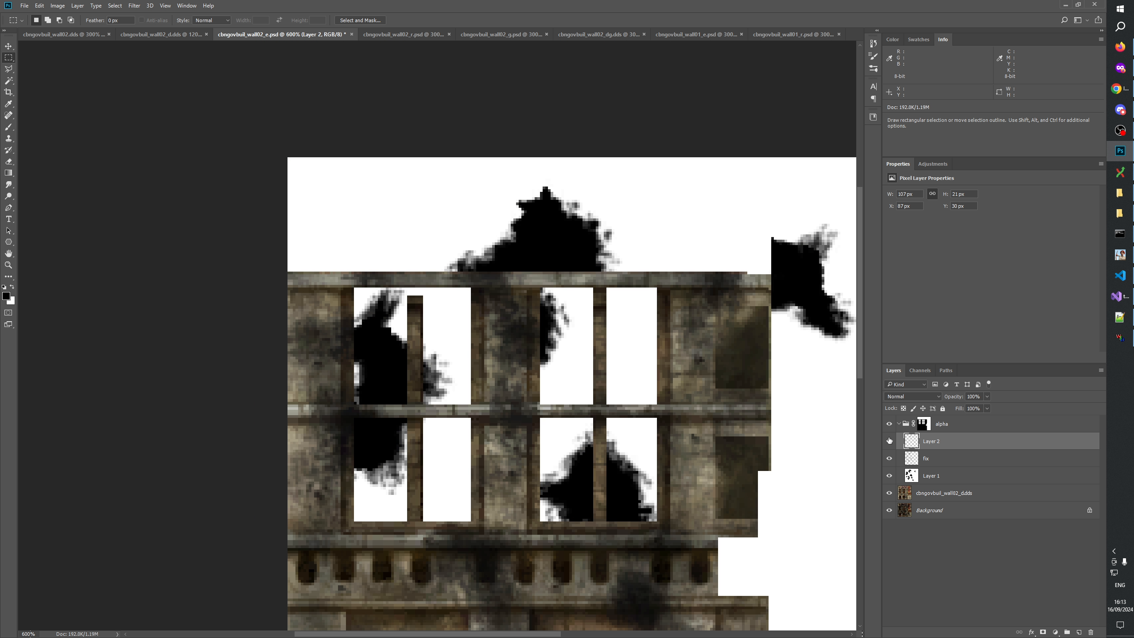
{"action": "left_click", "coordinate": [889, 428]}
{"action": "left_click", "coordinate": [889, 428]}
Switch to W3D Viewer, orbit the CBNGOVBUIL_E model to examine its damaged windows, railings and roof, and return to Photoshop.
{"action": "left_click", "coordinate": [1121, 337]}
{"action": "left_click_drag", "start_coordinate": [884, 340], "coordinate": [569, 460]}
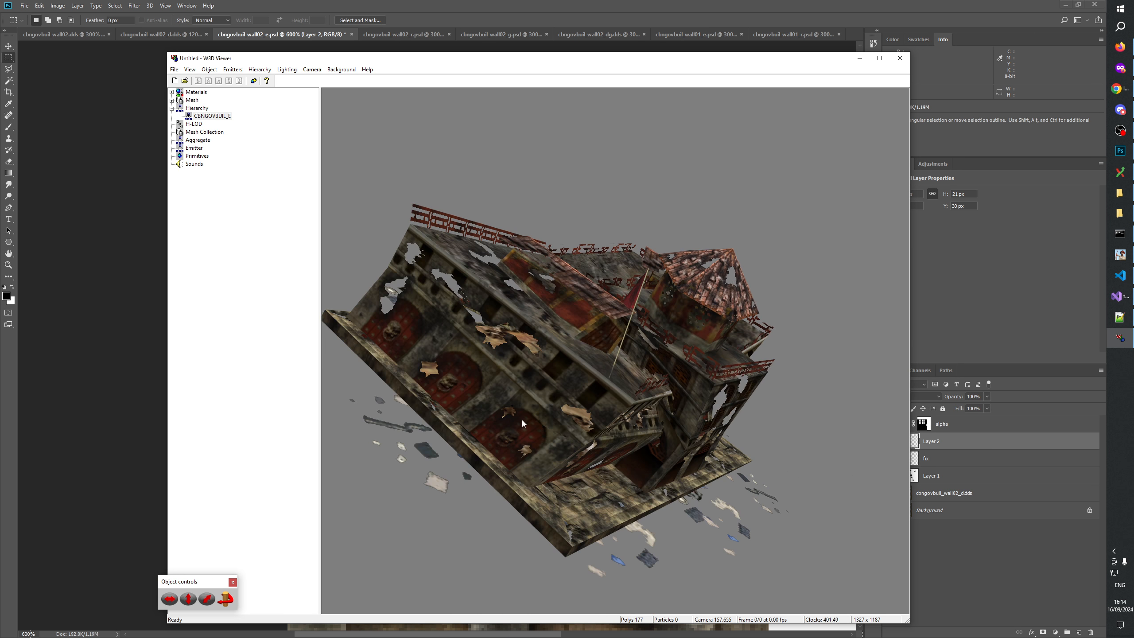
{"action": "left_click_drag", "start_coordinate": [521, 421], "coordinate": [554, 355]}
{"action": "left_click_drag", "start_coordinate": [660, 363], "coordinate": [556, 410]}
{"action": "left_click_drag", "start_coordinate": [508, 502], "coordinate": [475, 327]}
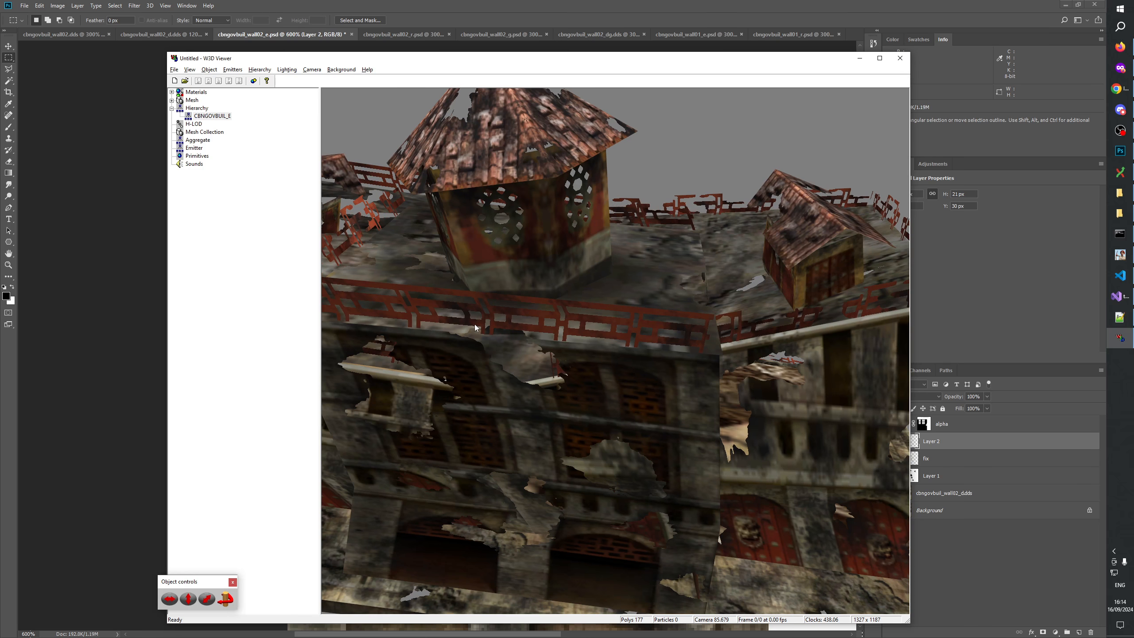
{"action": "left_click", "coordinate": [456, 44]}
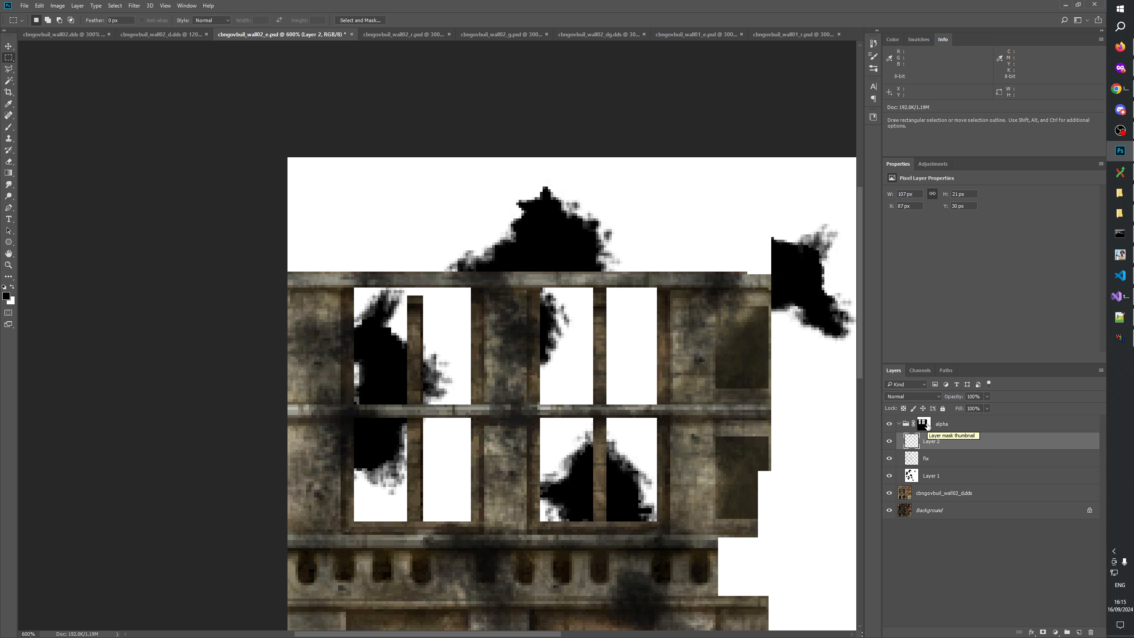
Hide the "alpha" group and add a new empty layer above it.
{"action": "left_click", "coordinate": [926, 424]}
{"action": "left_click", "coordinate": [889, 424]}
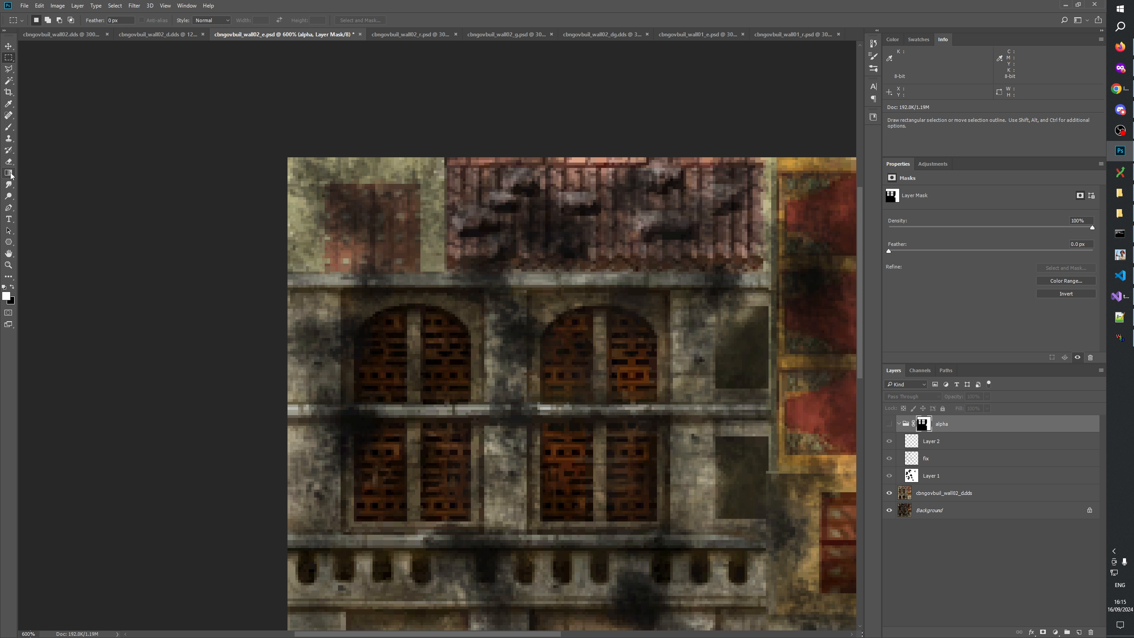
{"action": "left_click", "coordinate": [8, 242]}
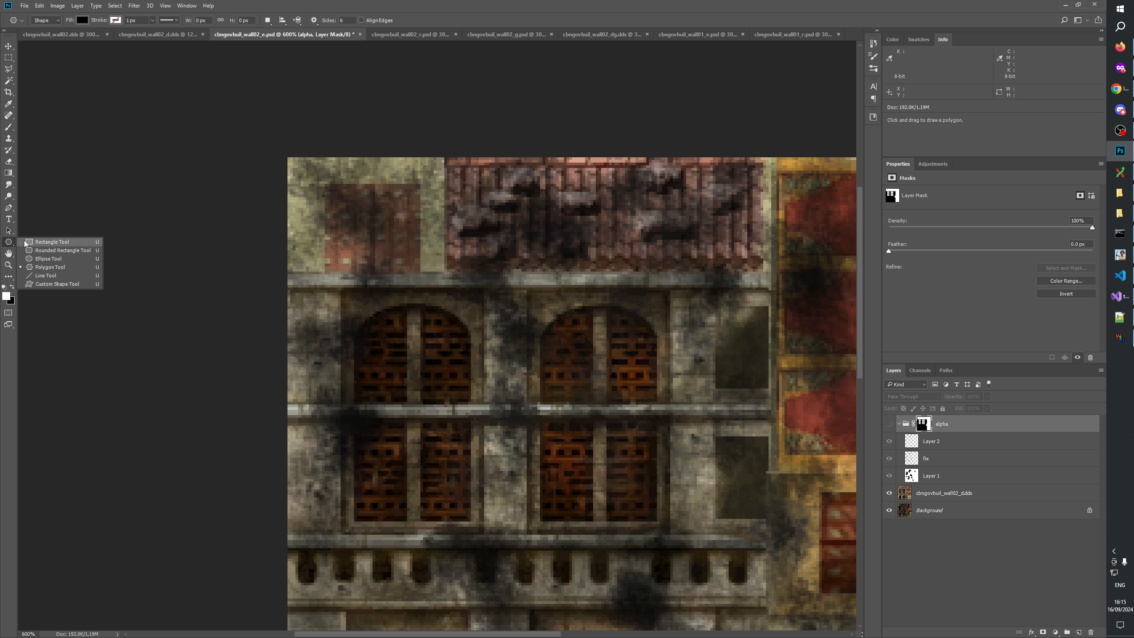
{"action": "left_click", "coordinate": [45, 253]}
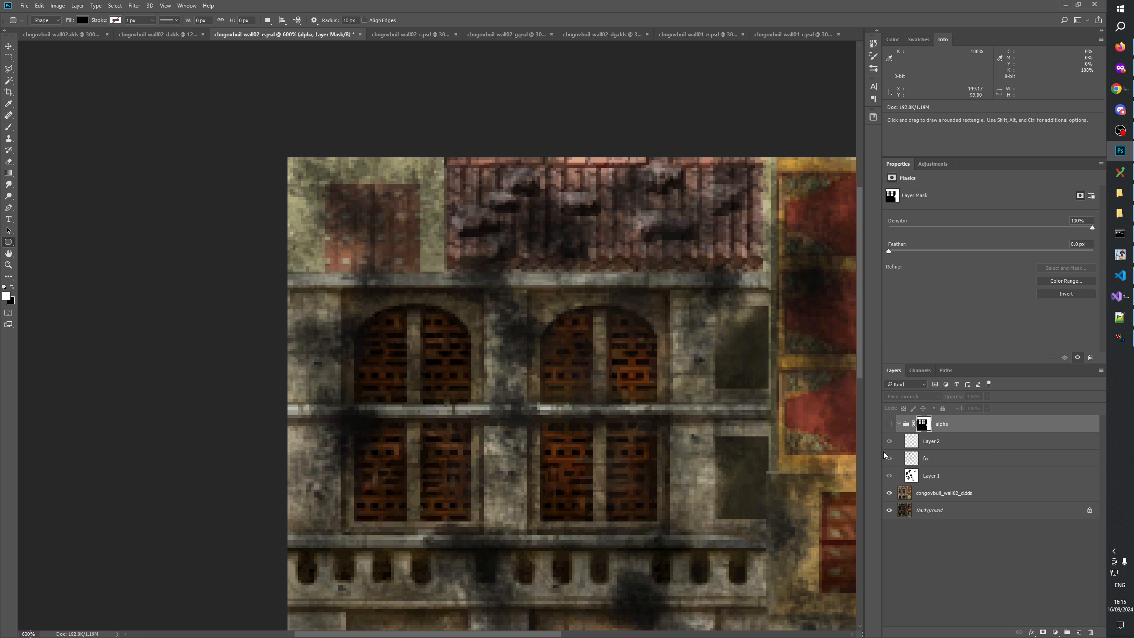
{"action": "left_click", "coordinate": [1080, 632]}
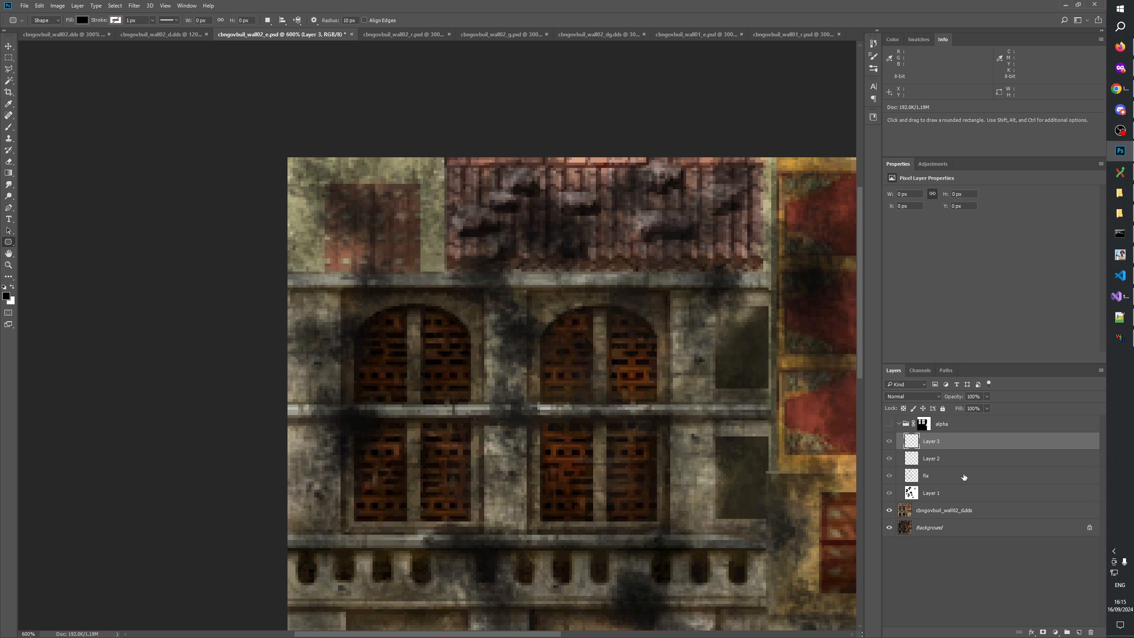
{"action": "left_click_drag", "start_coordinate": [939, 450], "coordinate": [944, 415]}
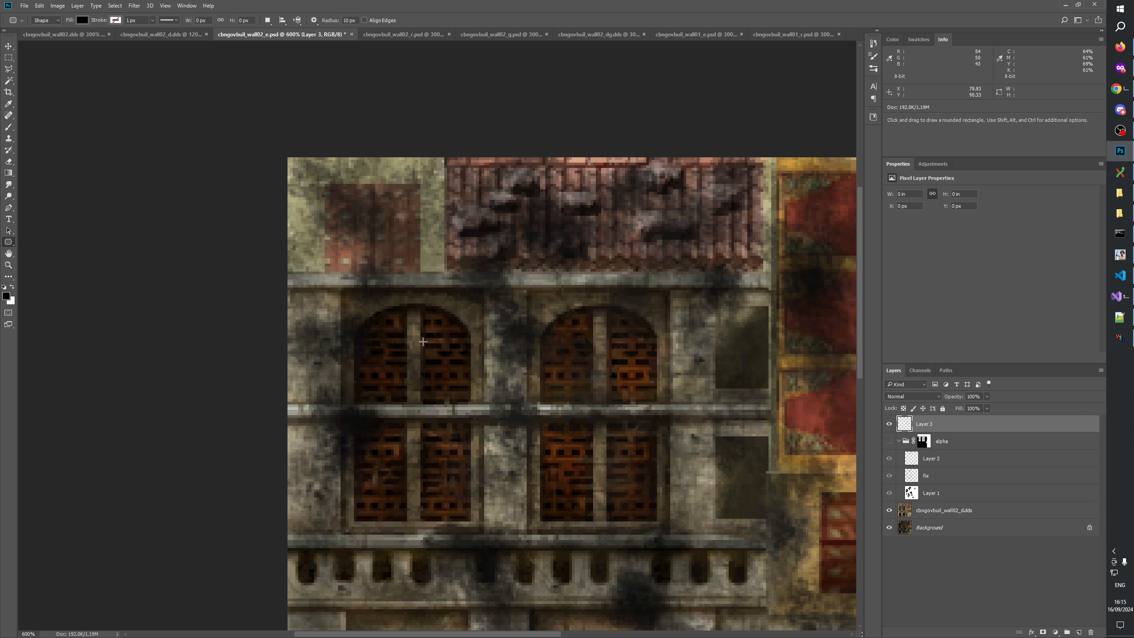
Discard a trial rounded rectangle and draw an ellipse of about 43 × 19 px over the first upper window's arch instead.
{"action": "left_click_drag", "start_coordinate": [359, 357], "coordinate": [472, 307]}
{"action": "key", "text": "ctrl+z"}
{"action": "right_click", "coordinate": [8, 245]}
{"action": "left_click", "coordinate": [45, 258]}
{"action": "left_click_drag", "start_coordinate": [358, 345], "coordinate": [470, 300]}
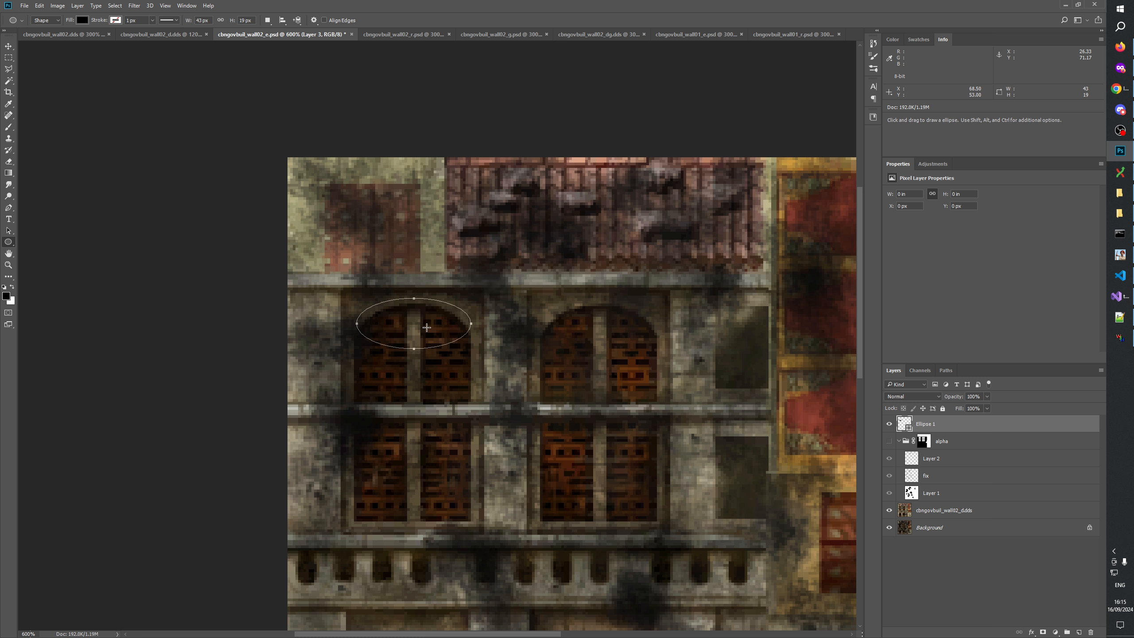
{"action": "left_click_drag", "start_coordinate": [413, 328], "coordinate": [410, 335]}
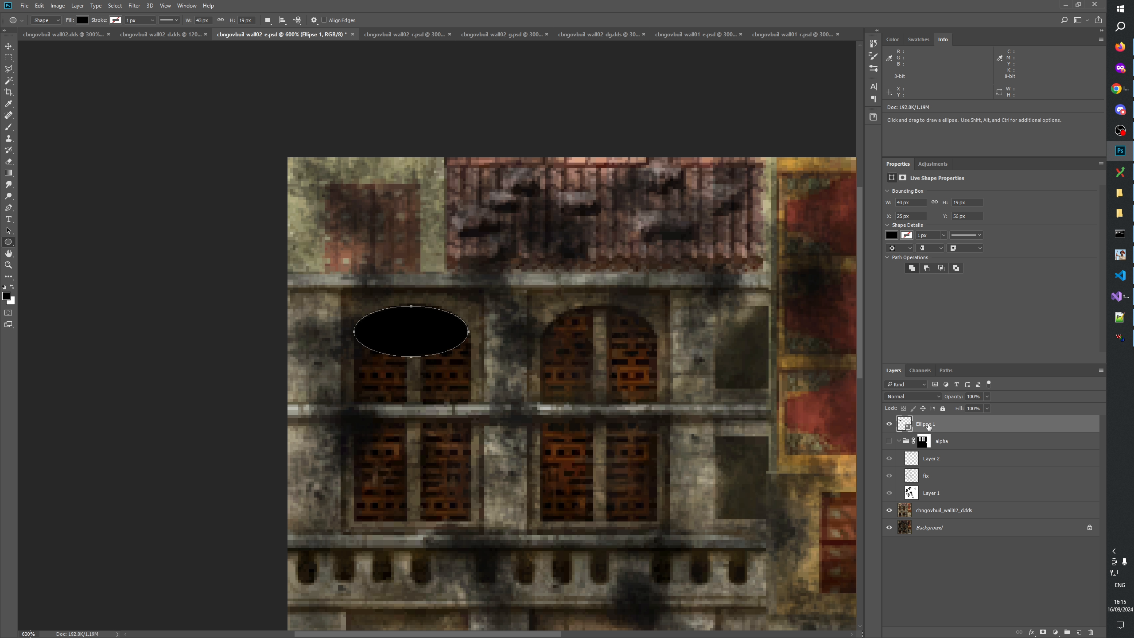
Set the ellipse's fill to none and align its outline with the first upper window's arch.
{"action": "left_click", "coordinate": [82, 20]}
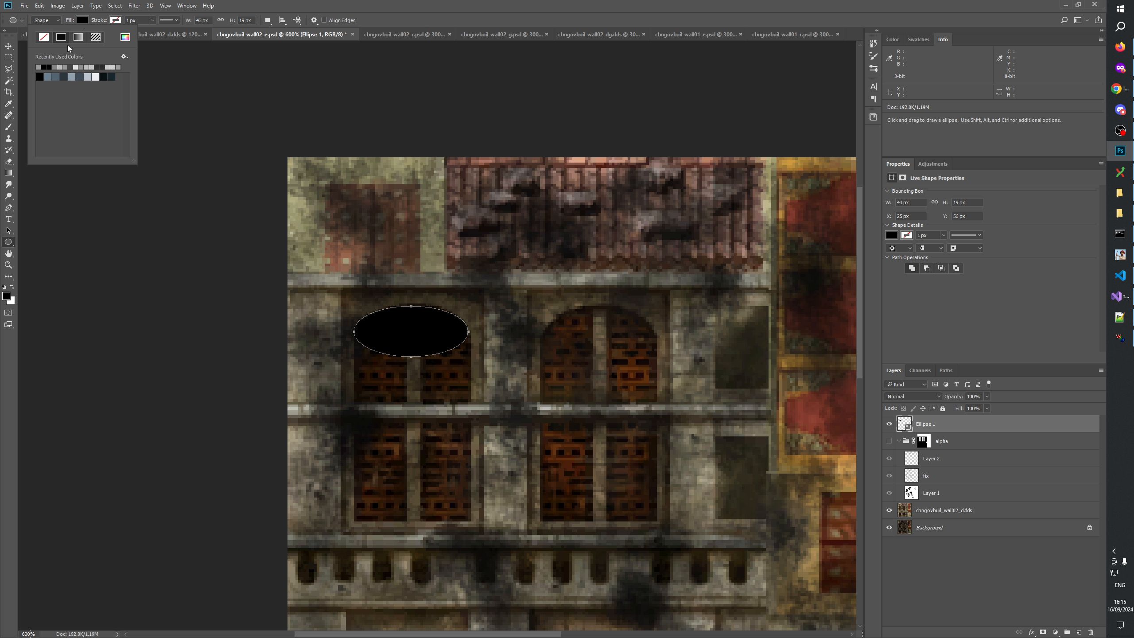
{"action": "left_click", "coordinate": [43, 38]}
{"action": "left_click", "coordinate": [443, 83]}
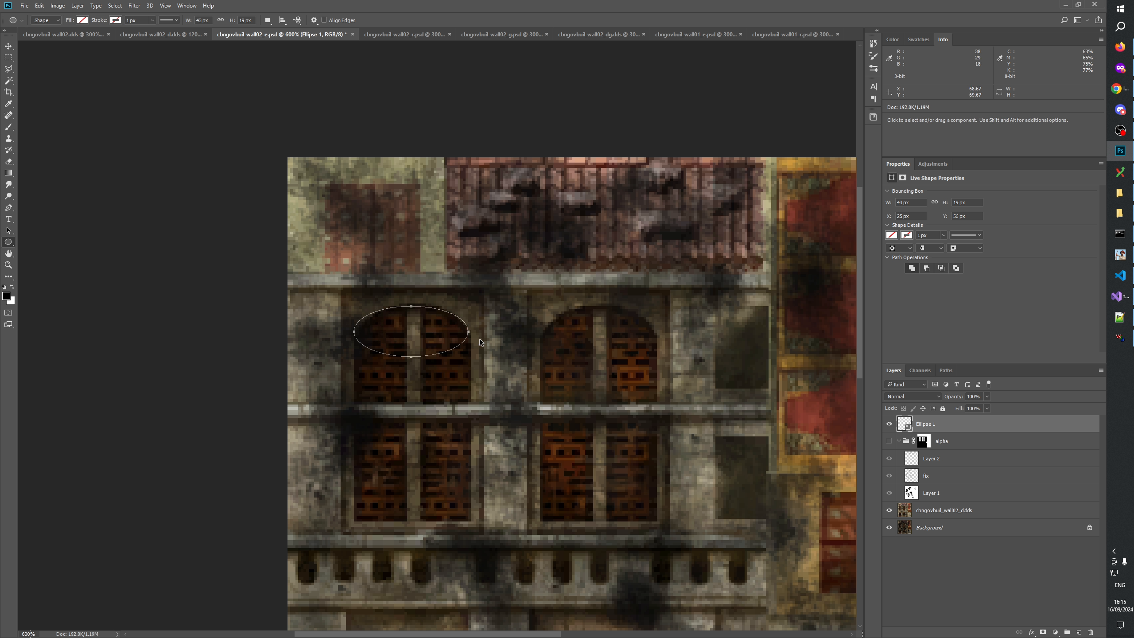
{"action": "left_click_drag", "start_coordinate": [415, 331], "coordinate": [418, 333]}
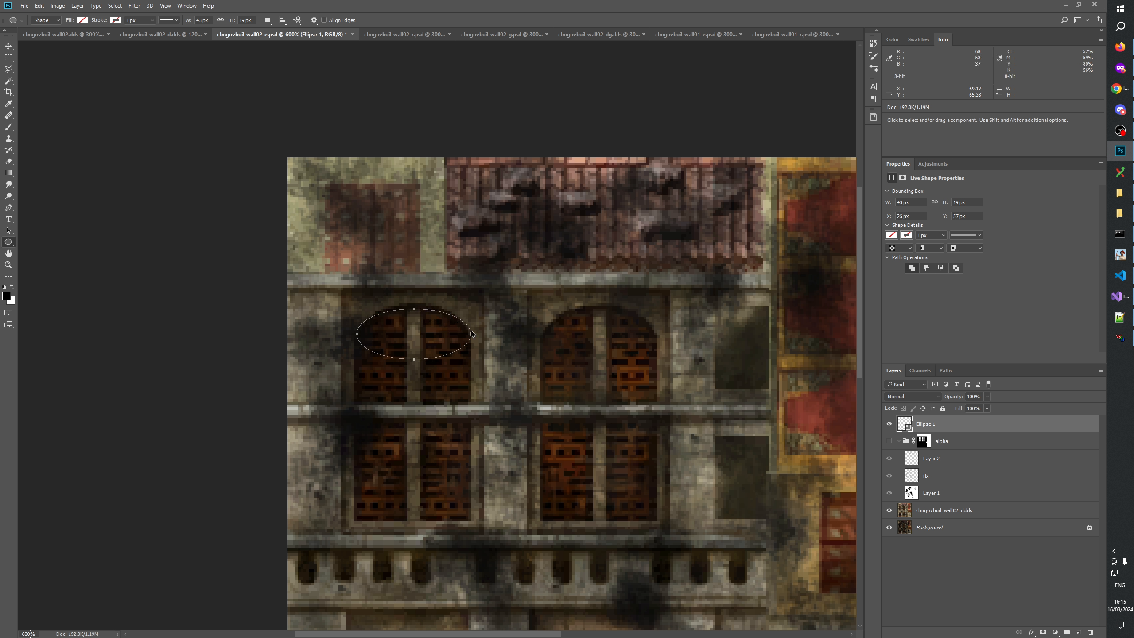
Scale the ellipse to 44 × 28 px so its upper half follows the first window's arch.
{"action": "key", "text": "ctrl+t"}
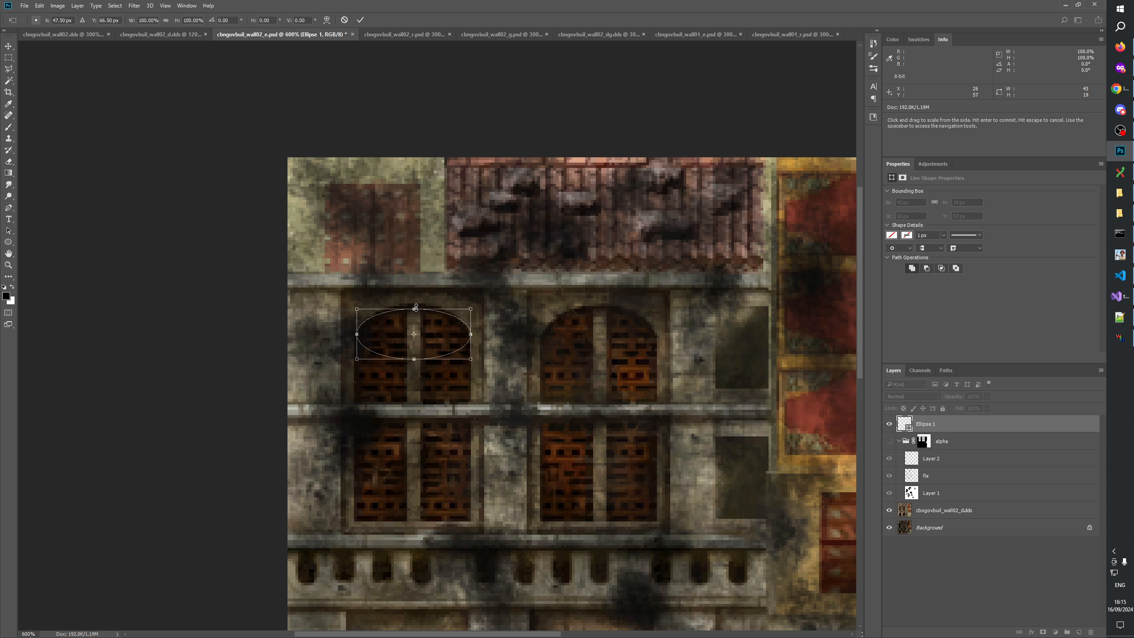
{"action": "left_click_drag", "start_coordinate": [414, 310], "coordinate": [414, 304]}
{"action": "left_click_drag", "start_coordinate": [416, 360], "coordinate": [417, 379]}
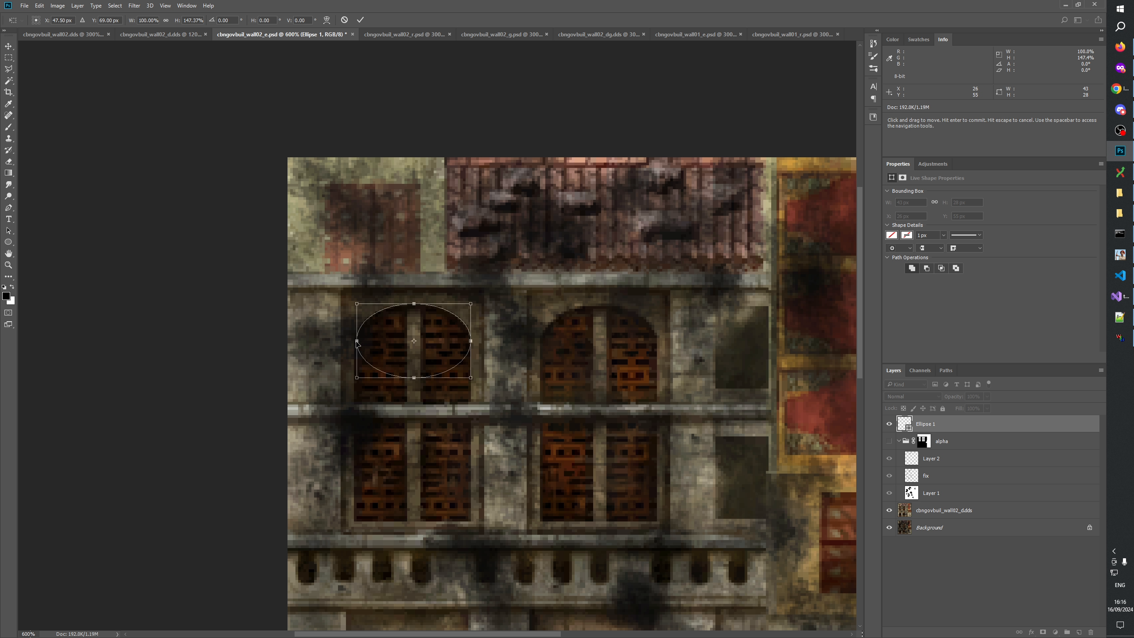
{"action": "left_click_drag", "start_coordinate": [357, 342], "coordinate": [355, 342]}
{"action": "left_click", "coordinate": [360, 19]}
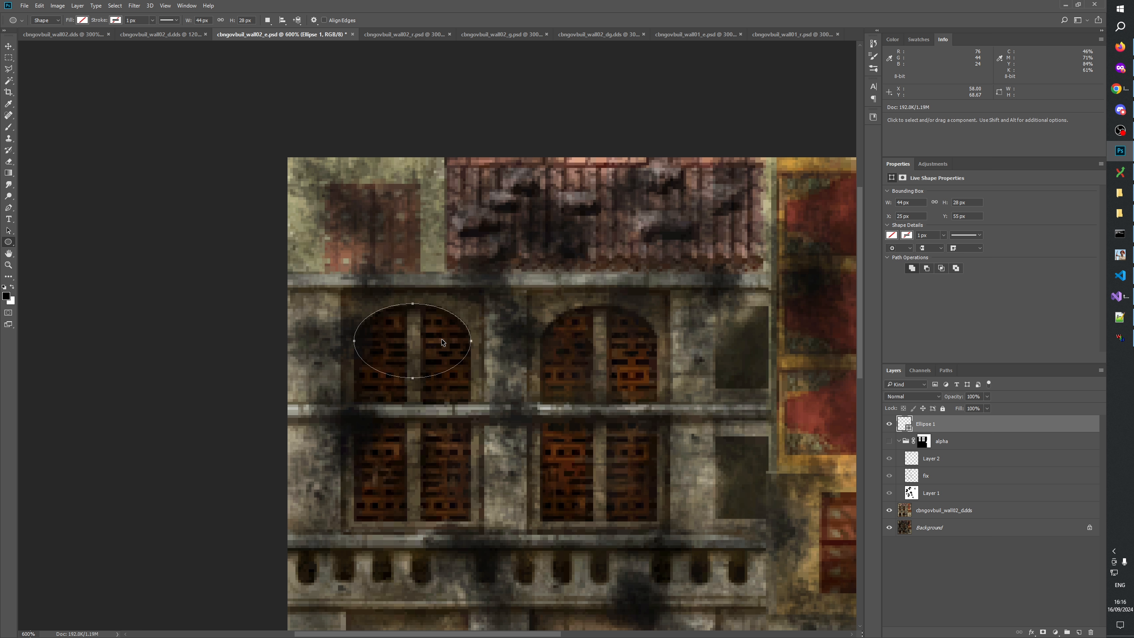
Duplicate the ellipse in the same shape layer and move the copy 70 px right onto the second upper window's arch.
{"action": "key", "text": "ctrl+c"}
{"action": "key", "text": "ctrl+v"}
{"action": "key", "text": "shift+Right"}
{"action": "key", "text": "shift+Right"}
{"action": "key", "text": "shift+Right"}
{"action": "key", "text": "shift+Right"}
{"action": "key", "text": "shift+Right"}
{"action": "key", "text": "shift+Right"}
{"action": "key", "text": "shift+Right"}
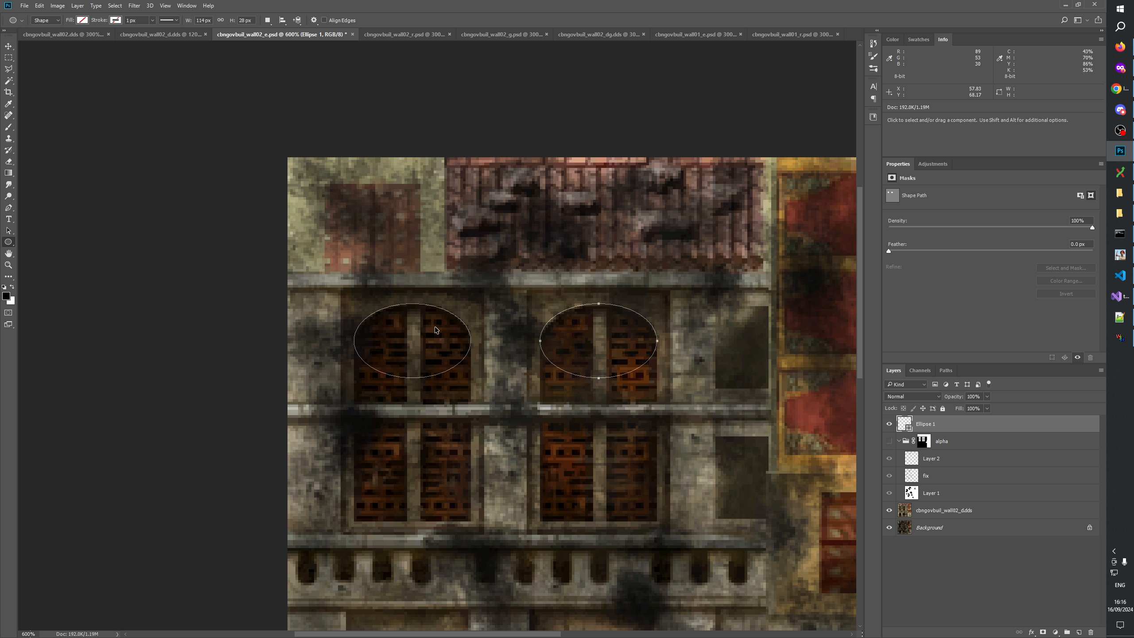
{"action": "key", "text": "Down"}
{"action": "key", "text": "Up"}
{"action": "left_click_drag", "start_coordinate": [604, 371], "coordinate": [615, 404]}
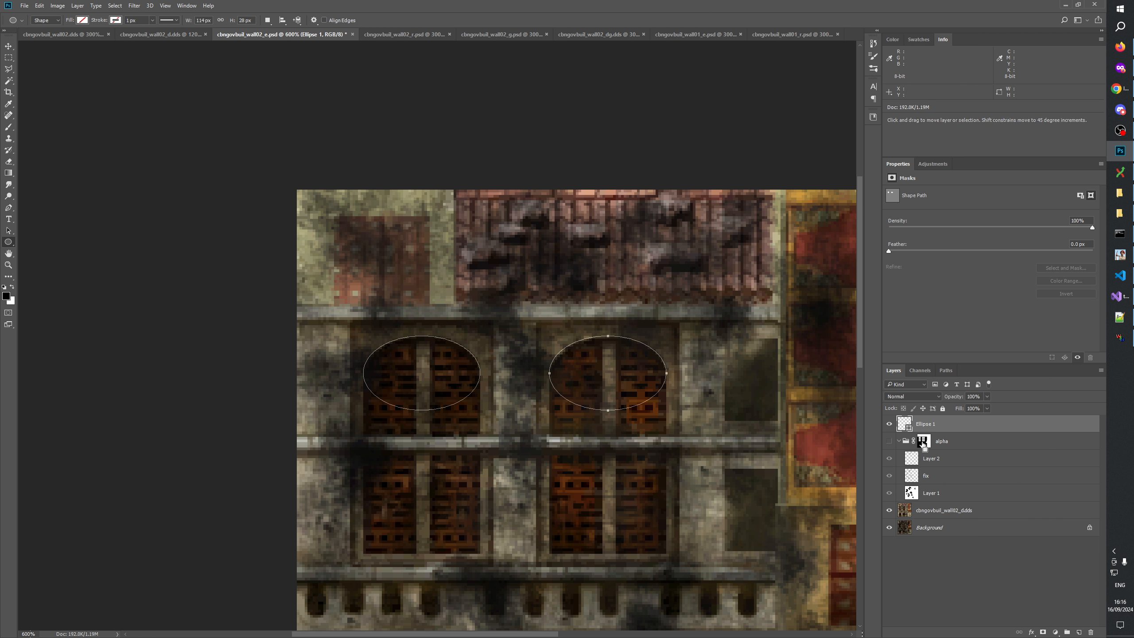
Display the alpha group's mask and select a 6 × 9 px area over the top of the first upper window's mullion.
{"action": "left_click", "coordinate": [923, 442]}
{"action": "left_click", "coordinate": [922, 442], "text": "alt"}
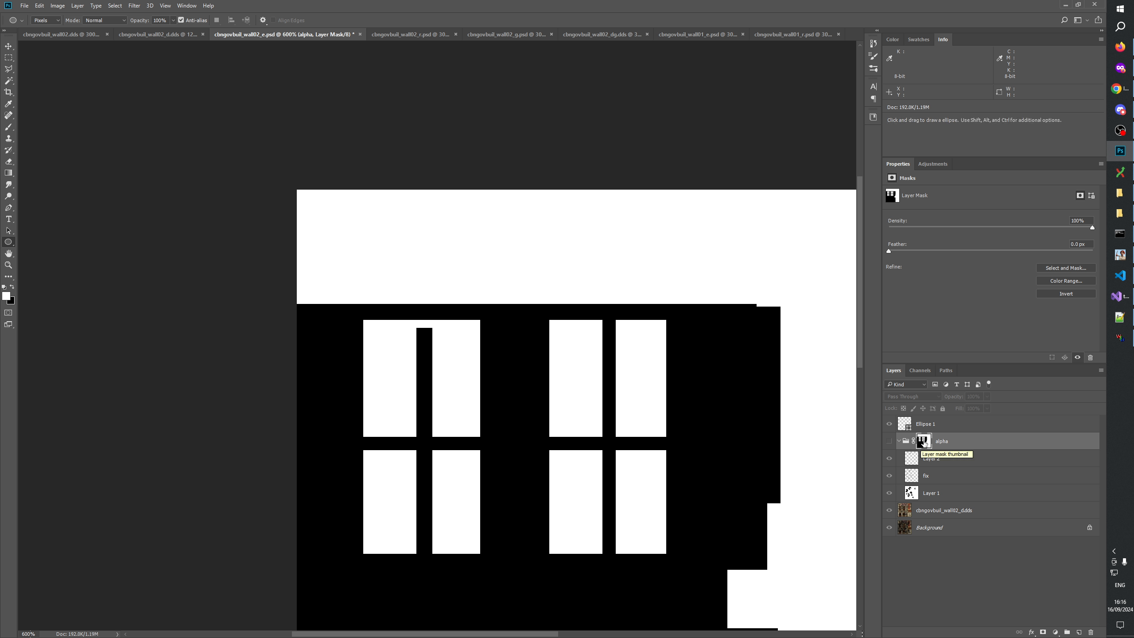
{"action": "left_click", "coordinate": [890, 427]}
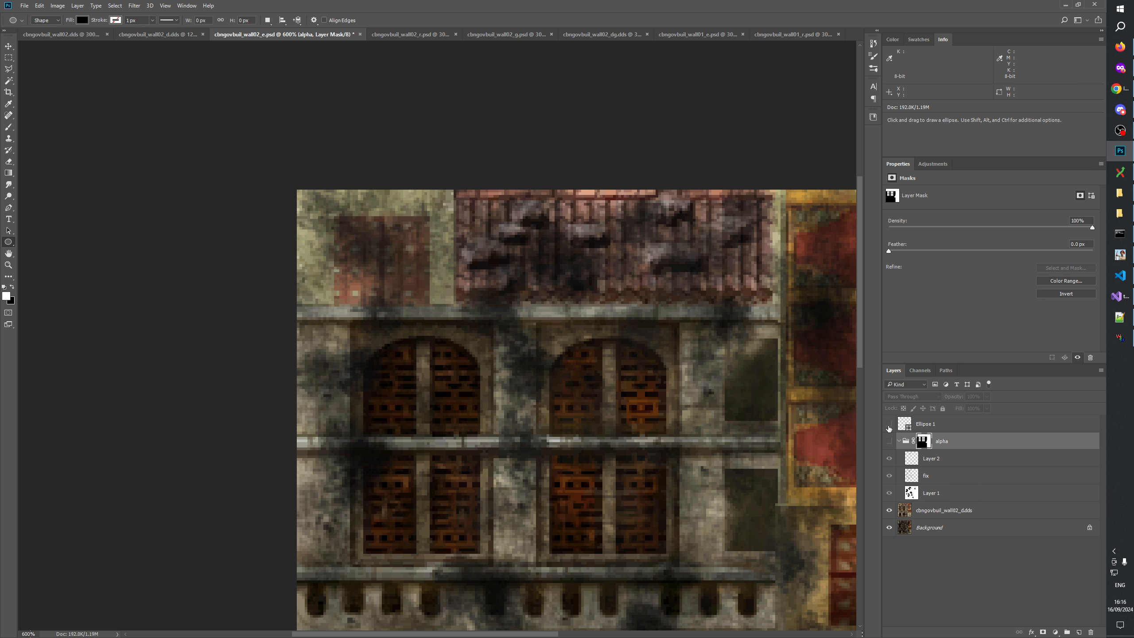
{"action": "left_click", "coordinate": [923, 442], "text": "alt"}
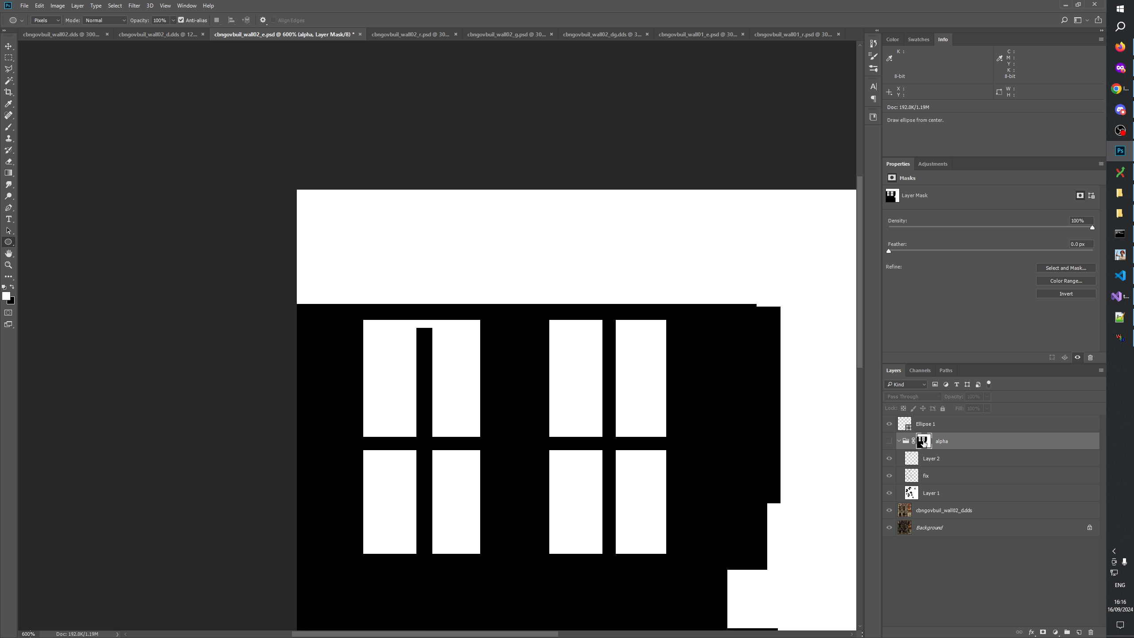
{"action": "left_click", "coordinate": [11, 60]}
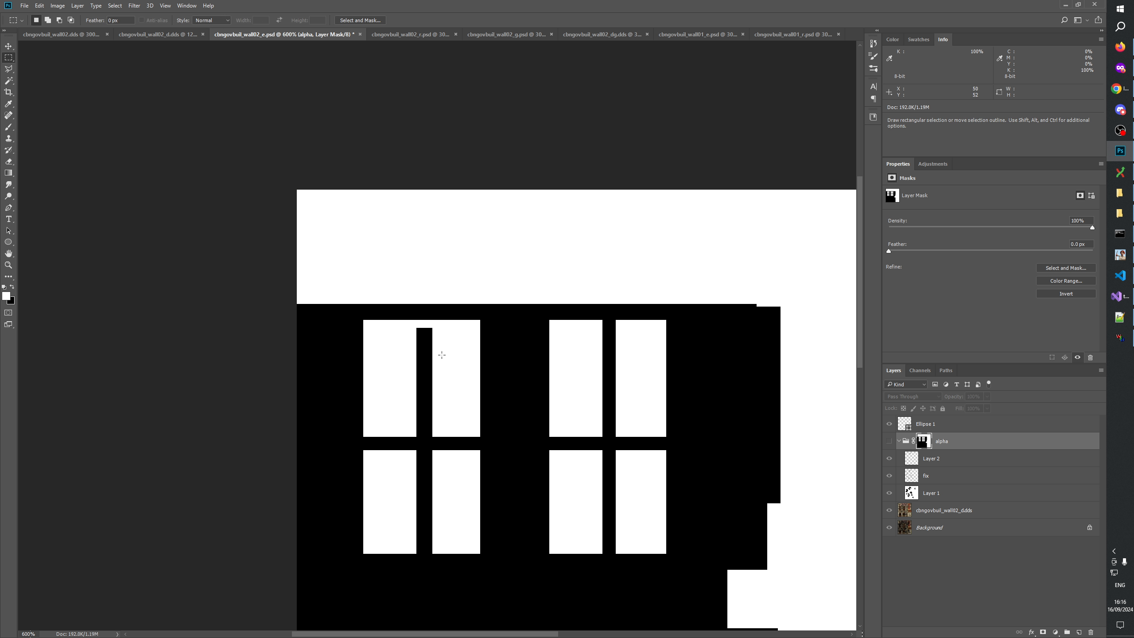
{"action": "left_click_drag", "start_coordinate": [417, 317], "coordinate": [432, 341]}
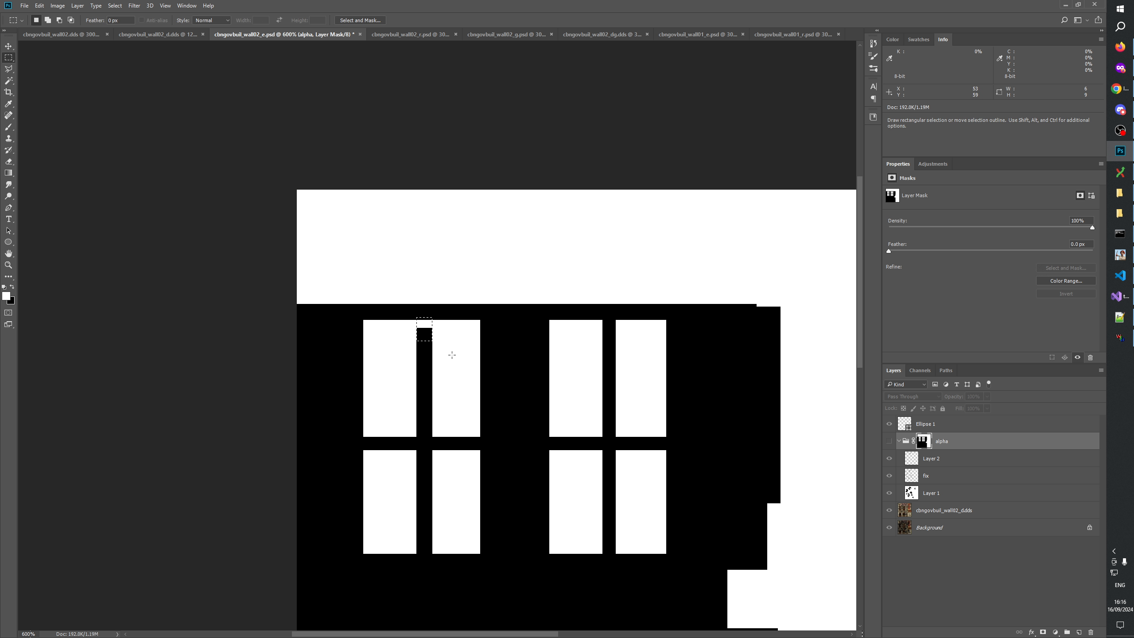
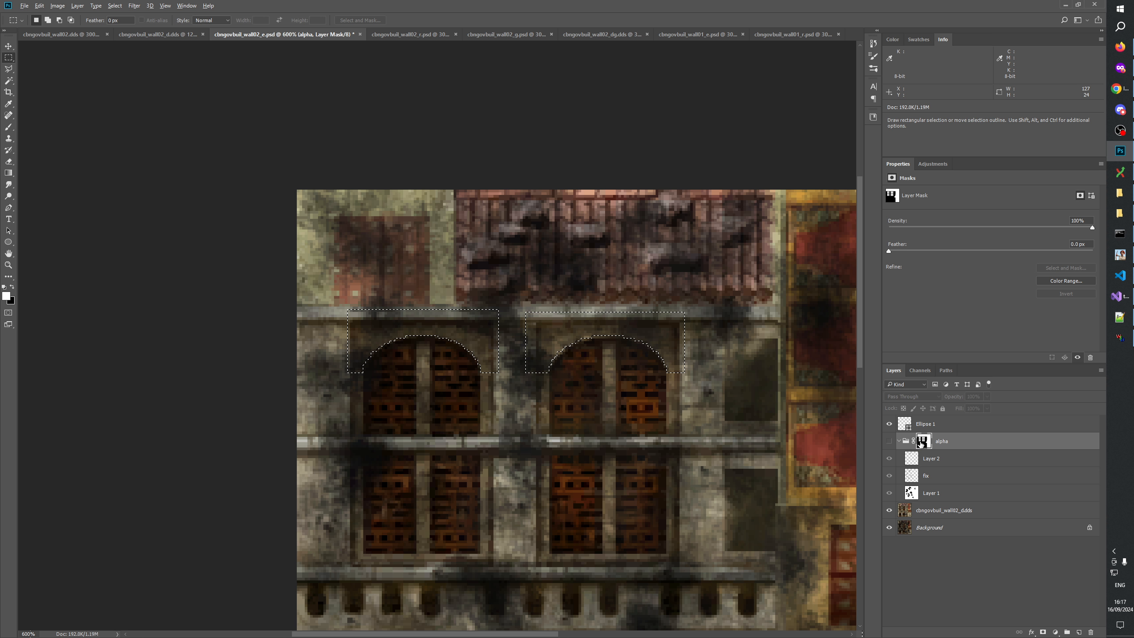
Fill the selected areas around both upper window arches with black on the alpha group's mask and clear the selection.
{"action": "left_click", "coordinate": [921, 443], "text": "alt"}
{"action": "left_click", "coordinate": [925, 444], "text": "alt"}
{"action": "left_click", "coordinate": [891, 443]}
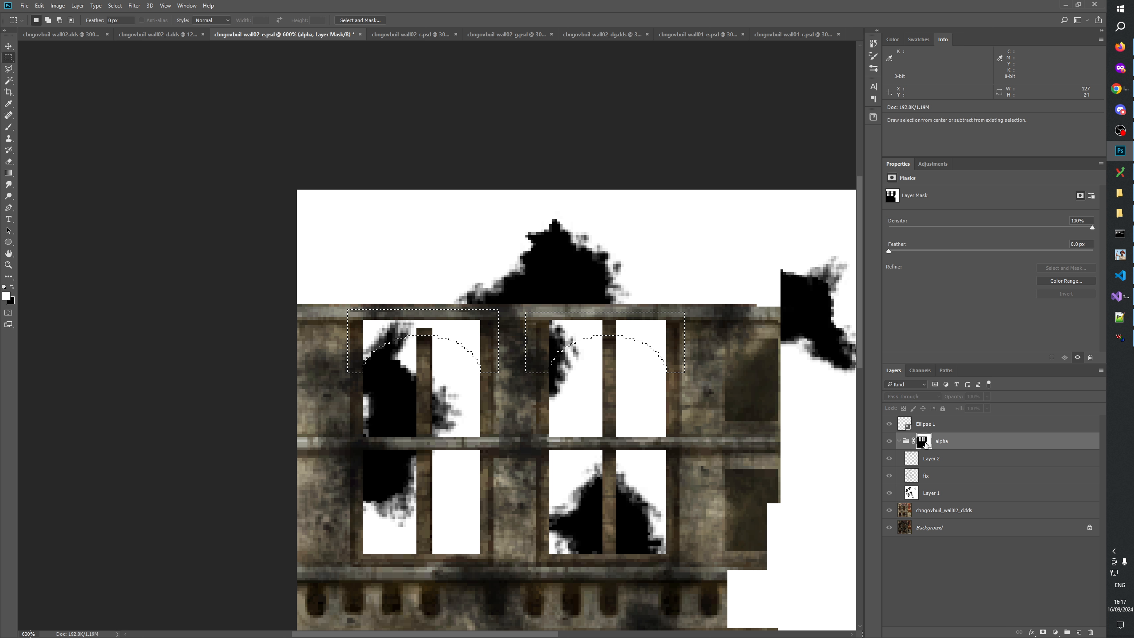
{"action": "left_click", "coordinate": [925, 443], "text": "alt"}
{"action": "key", "text": "alt+BackSpace"}
{"action": "key", "text": "ctrl+BackSpace"}
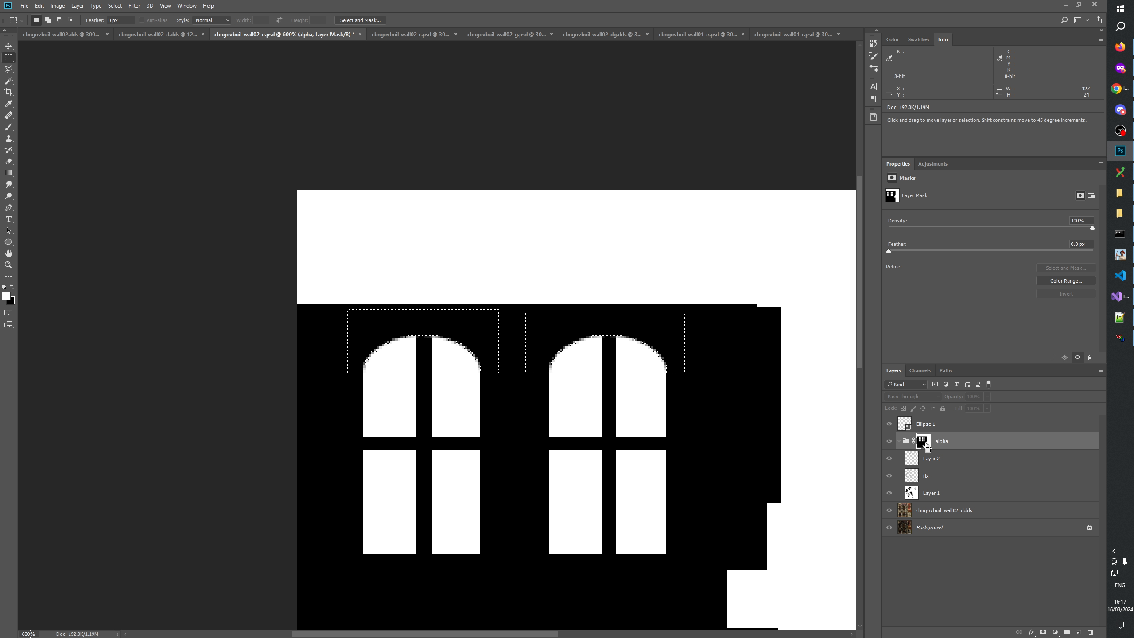
{"action": "left_click", "coordinate": [366, 144]}
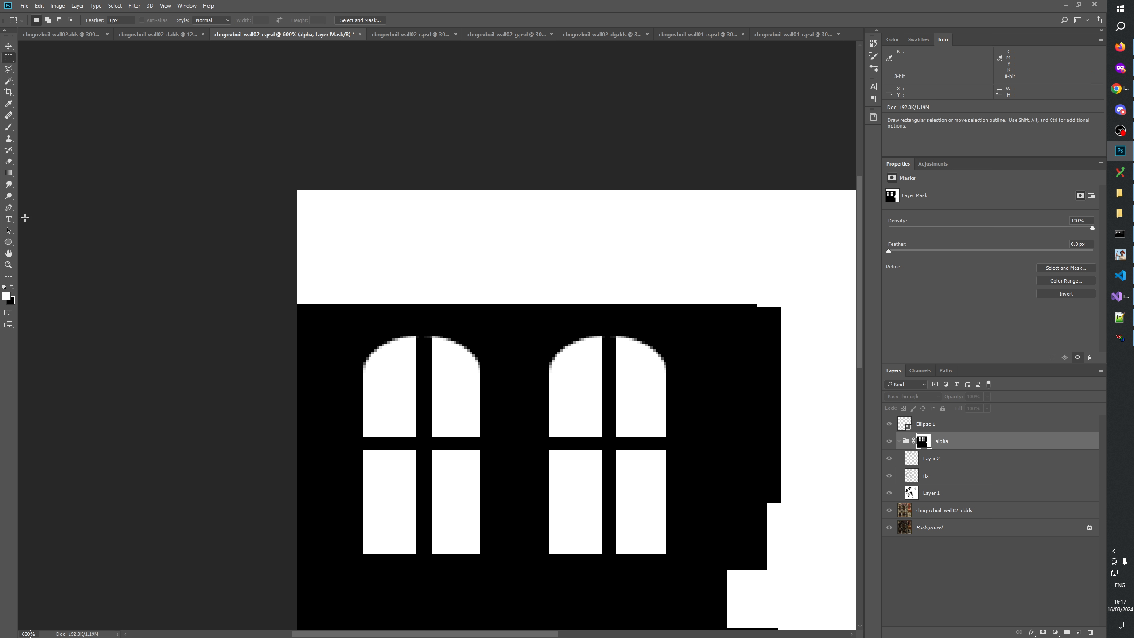
Hide the Ellipse 1 layer, show the alpha group and inspect the arched window cut-outs up close.
{"action": "left_click", "coordinate": [8, 265]}
{"action": "right_click", "coordinate": [505, 420]}
{"action": "left_click", "coordinate": [536, 434]}
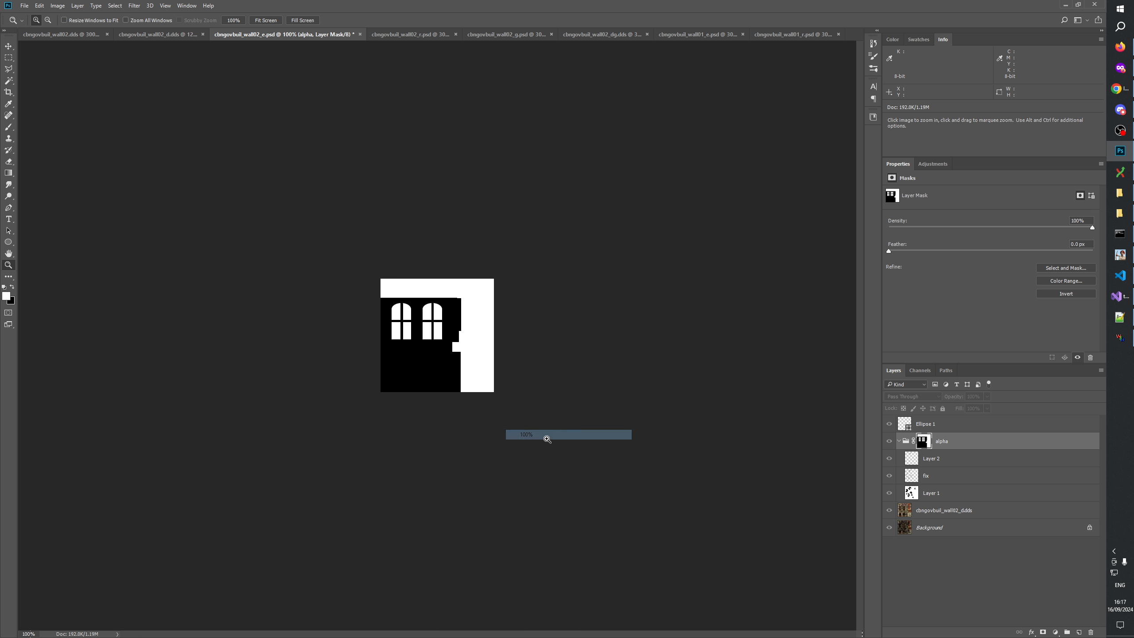
{"action": "left_click", "coordinate": [408, 340]}
{"action": "left_click", "coordinate": [398, 340]}
{"action": "left_click", "coordinate": [408, 339]}
{"action": "left_click", "coordinate": [413, 340]}
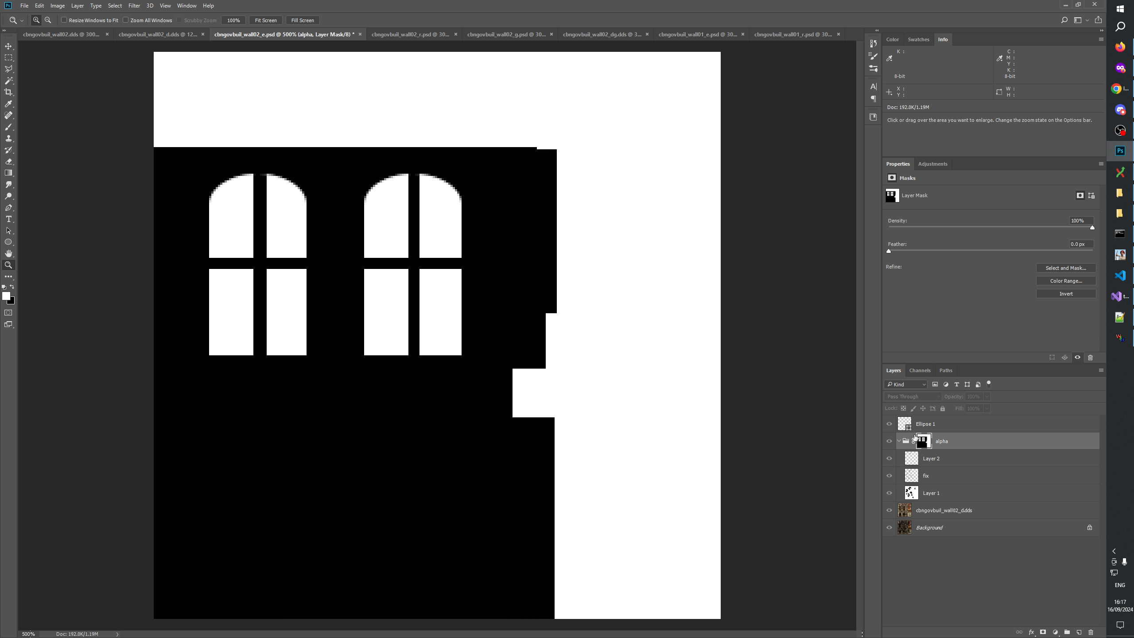
{"action": "left_click", "coordinate": [889, 426]}
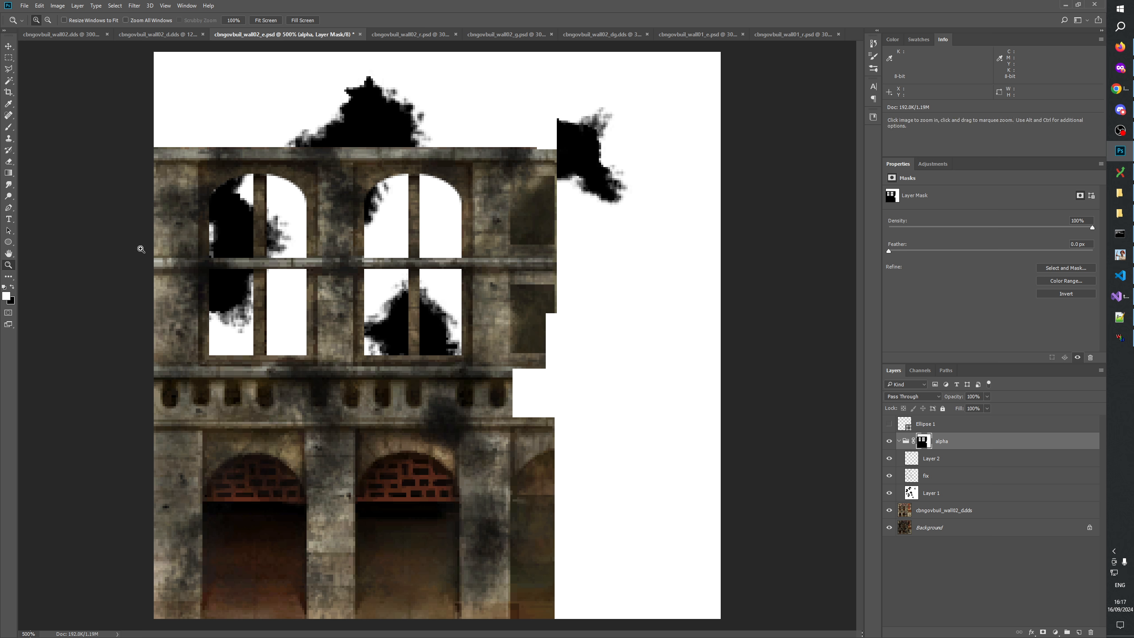
{"action": "left_click", "coordinate": [401, 225]}
{"action": "left_click_drag", "start_coordinate": [401, 227], "coordinate": [770, 377]}
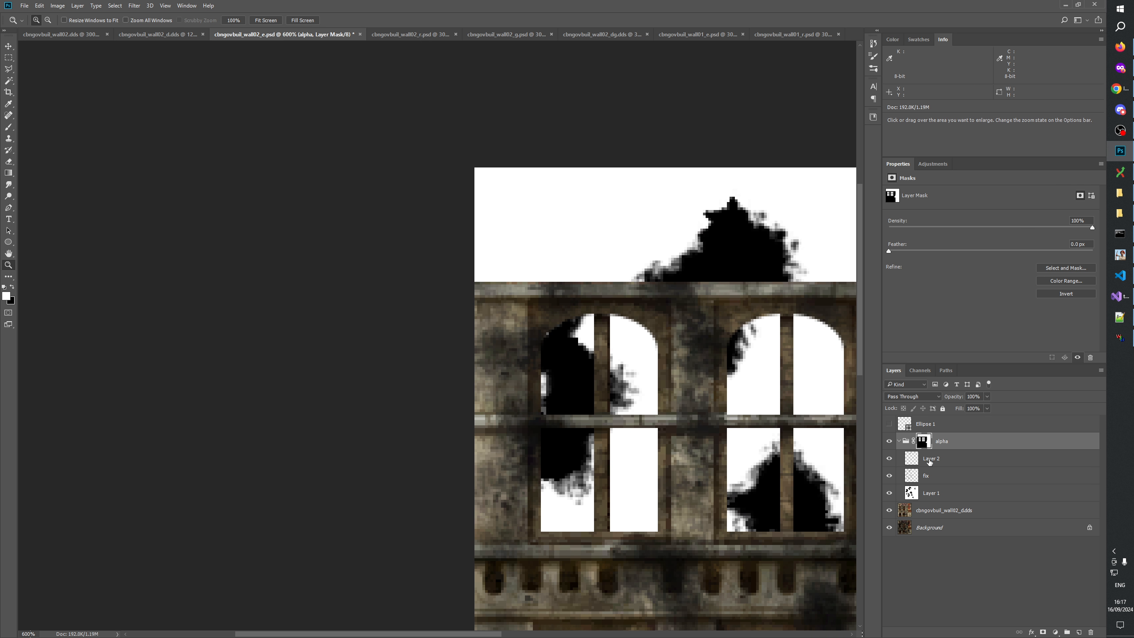
Rename Layer 2 in the alpha group as "add damages".
{"action": "double_click", "coordinate": [929, 460]}
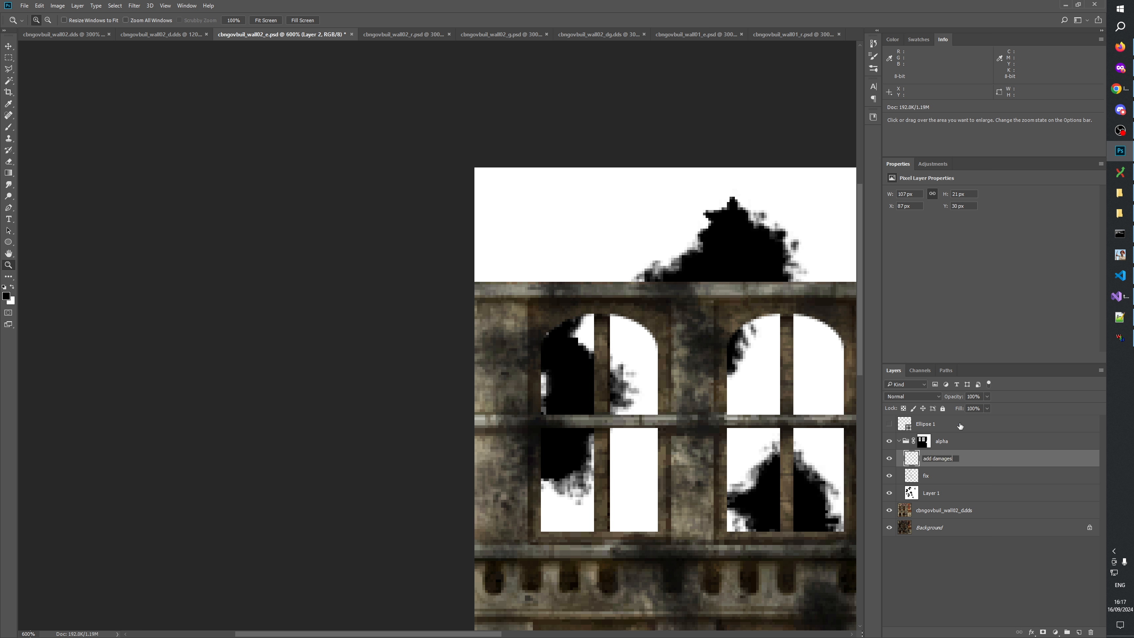
{"action": "key", "text": "Return"}
{"action": "left_click", "coordinate": [566, 339]}
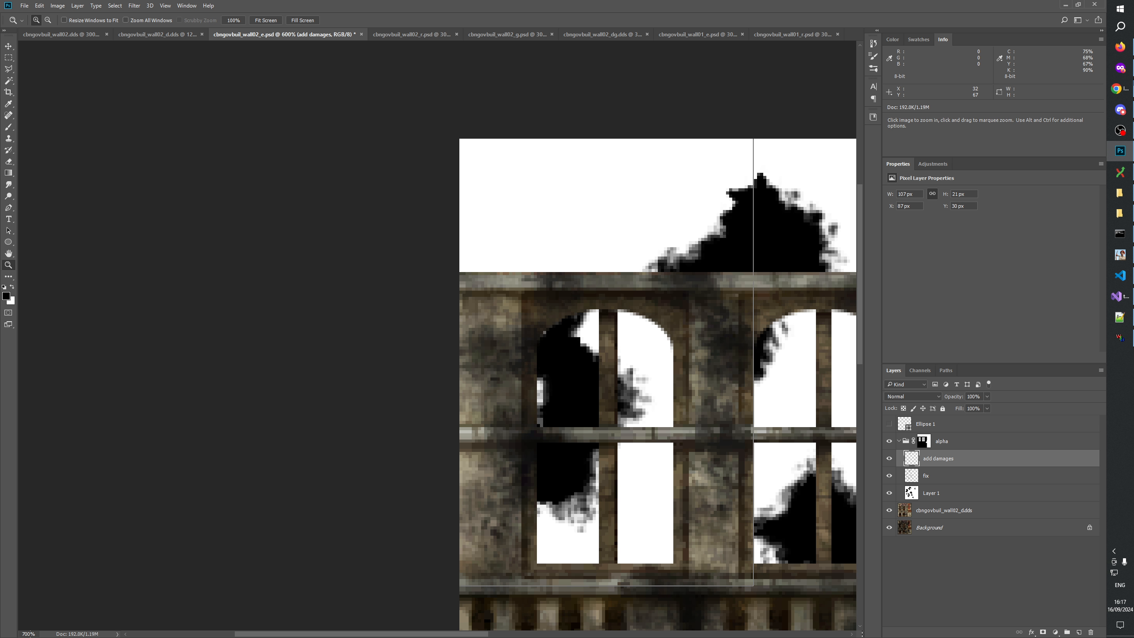
Switch to the browser, toggle playback of the open YouTube music mix, and return to Photoshop.
{"action": "left_click", "coordinate": [1120, 68]}
{"action": "left_click", "coordinate": [597, 359]}
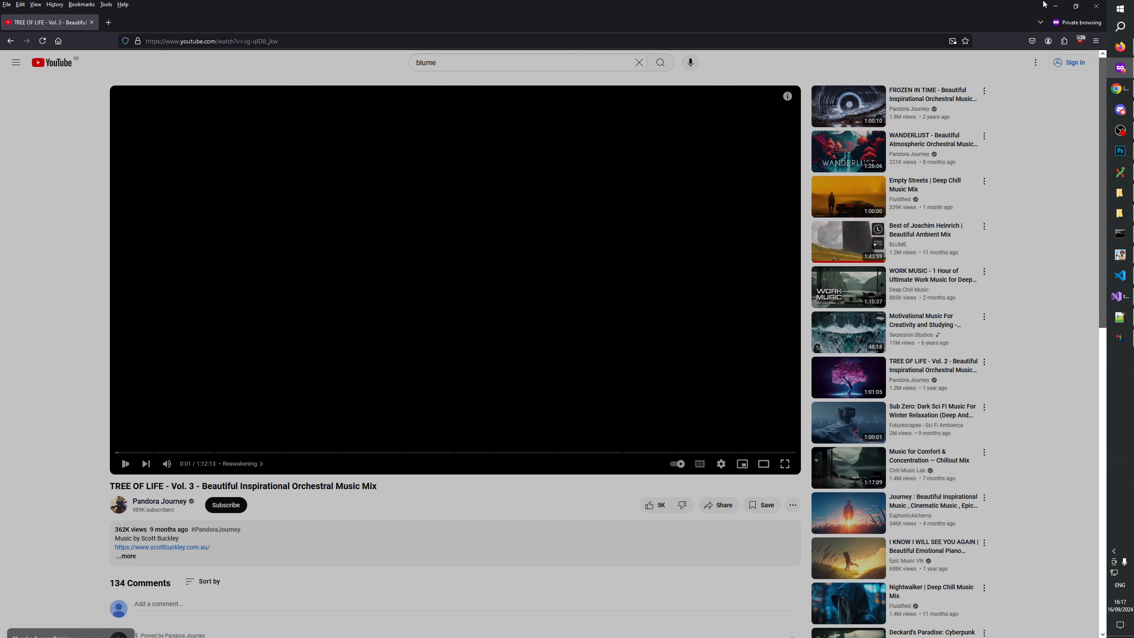
{"action": "left_click", "coordinate": [1056, 6]}
Activate the Brush tool and adjust its diameter over the first arched window.
{"action": "left_click", "coordinate": [596, 353]}
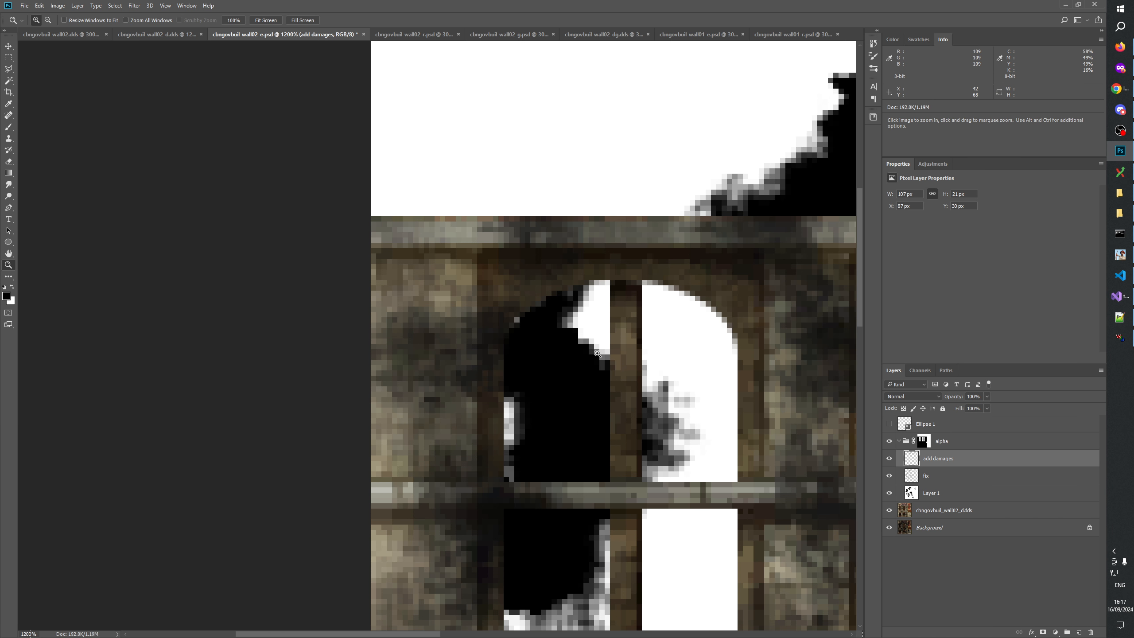
{"action": "left_click", "coordinate": [598, 353]}
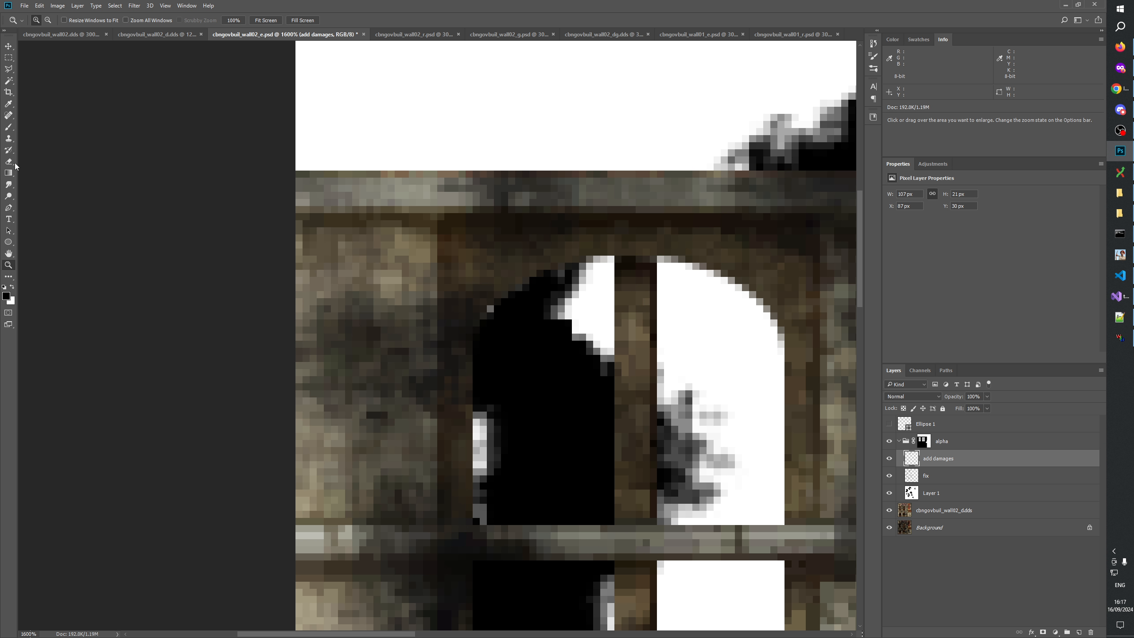
{"action": "left_click", "coordinate": [8, 127]}
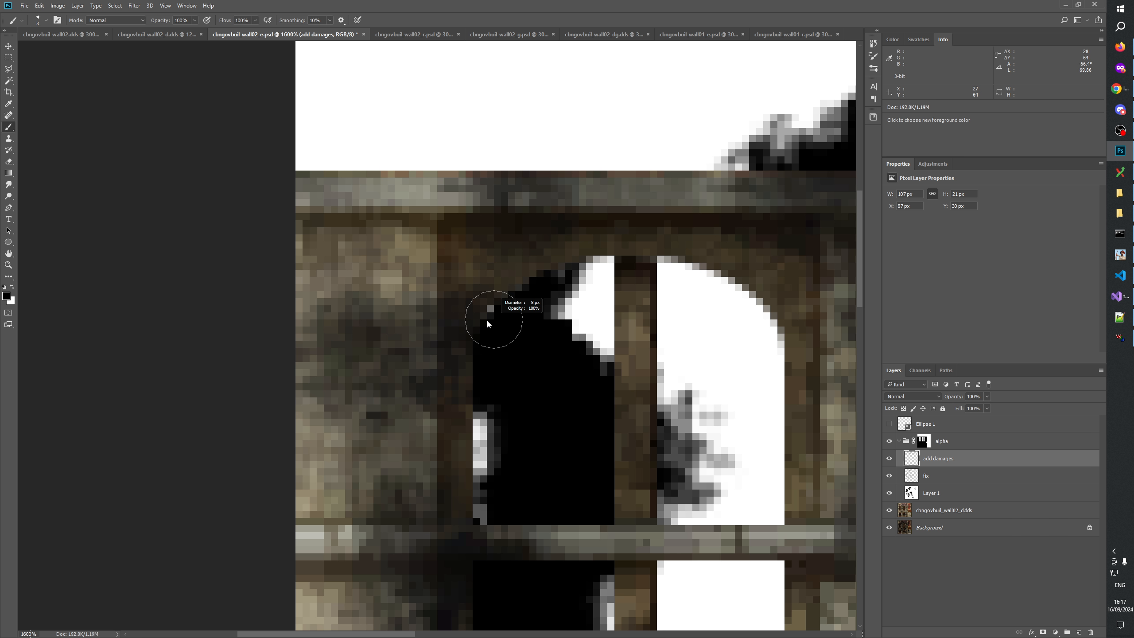
{"action": "left_click_drag", "start_coordinate": [493, 320], "coordinate": [519, 320]}
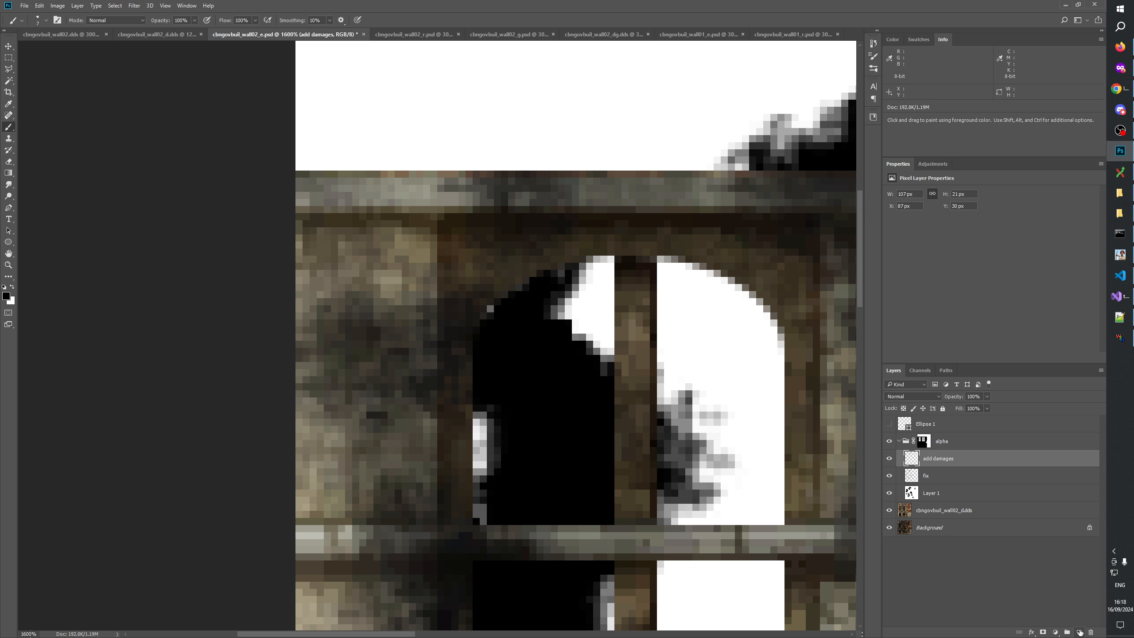
Add a new layer named "add damages 2" above the add damages layer in the alpha group.
{"action": "left_click", "coordinate": [1080, 632]}
{"action": "double_click", "coordinate": [931, 459]}
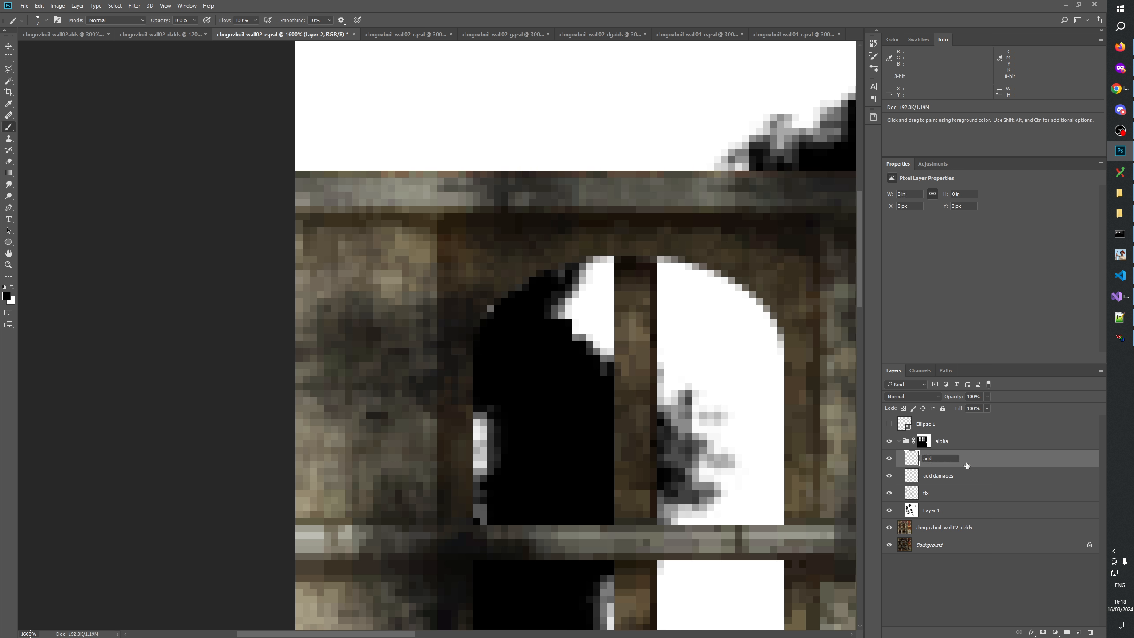
{"action": "type", "text": "add damages 2"}
{"action": "key", "text": "Return"}
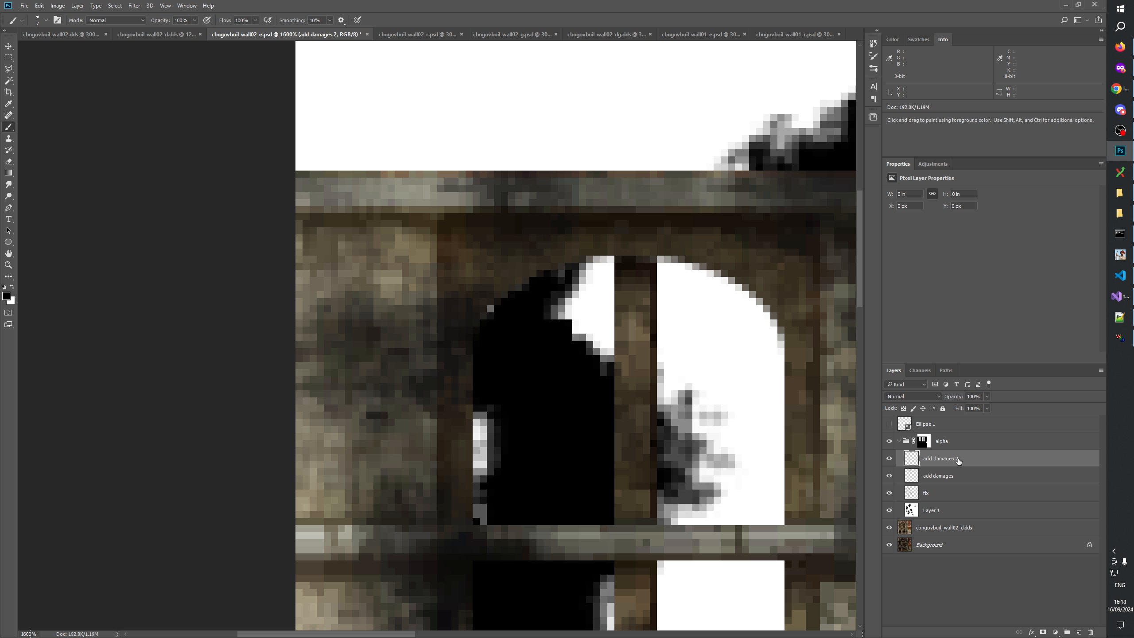
Brush black damage over the first window's upper part, along the arch edge and beside the central mullion.
{"action": "mouse_move", "coordinate": [494, 312]}
{"action": "left_mouse_down"}
{"action": "mouse_move", "coordinate": [561, 263]}
{"action": "mouse_move", "coordinate": [518, 282]}
{"action": "mouse_move", "coordinate": [535, 278]}
{"action": "mouse_move", "coordinate": [472, 335]}
{"action": "mouse_move", "coordinate": [536, 280]}
{"action": "mouse_move", "coordinate": [479, 338]}
{"action": "mouse_move", "coordinate": [466, 405]}
{"action": "mouse_move", "coordinate": [425, 403]}
{"action": "left_mouse_up"}
{"action": "scroll", "coordinate": [542, 398], "scroll_direction": "down", "scroll_amount": 5}
{"action": "scroll", "coordinate": [514, 256], "scroll_direction": "up", "scroll_amount": 5}
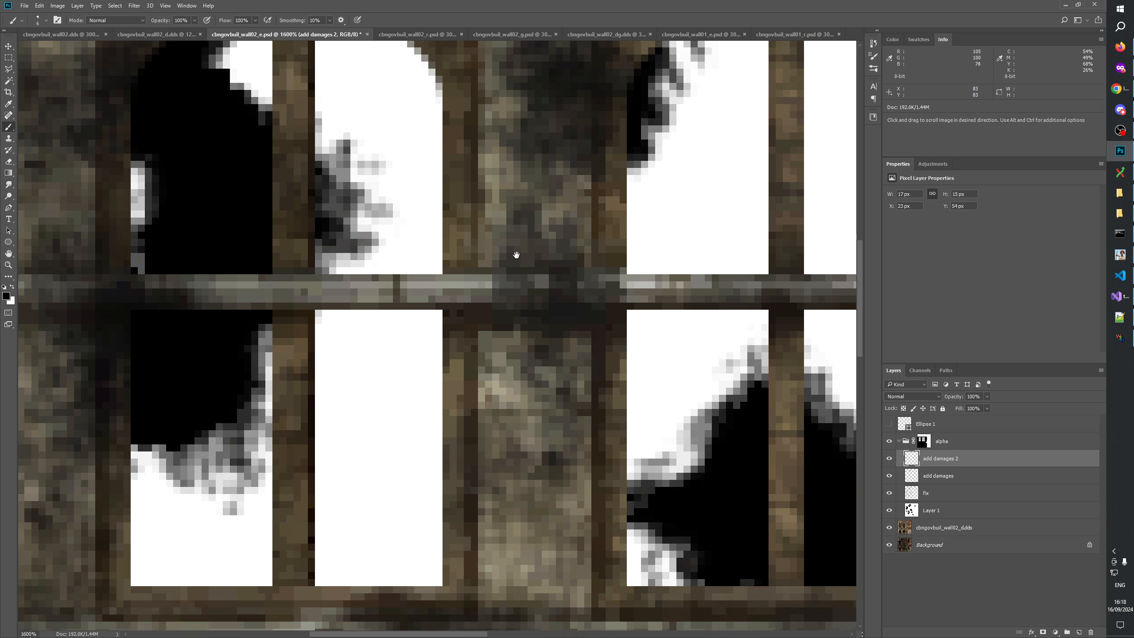
{"action": "scroll", "coordinate": [533, 349], "scroll_direction": "down", "scroll_amount": 5}
{"action": "scroll", "coordinate": [463, 405], "scroll_direction": "up", "scroll_amount": 5}
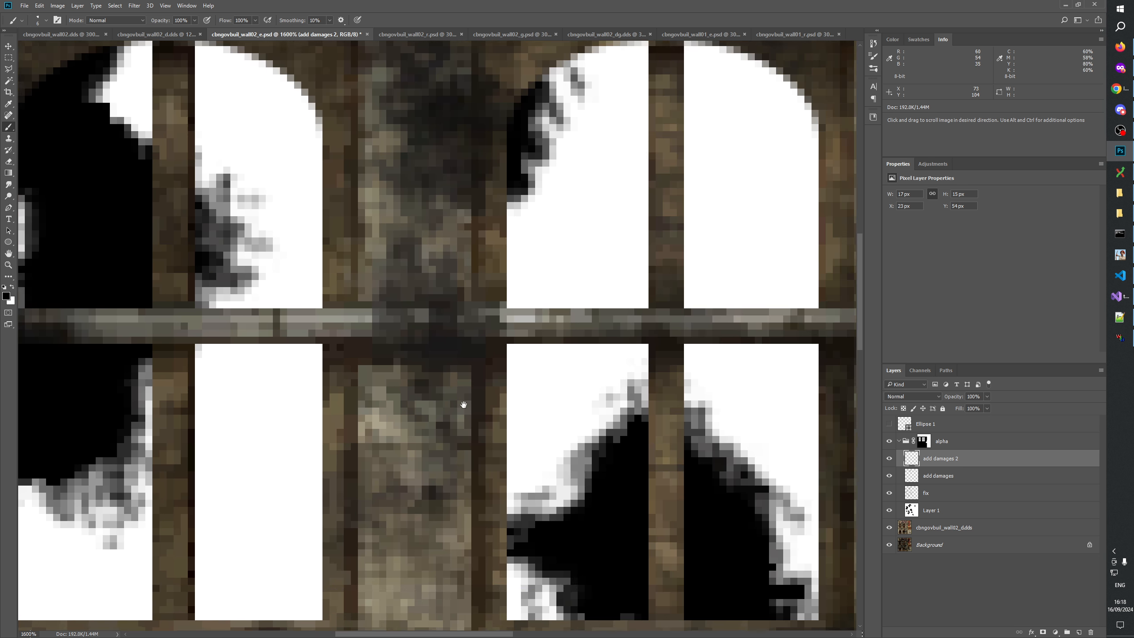
{"action": "scroll", "coordinate": [428, 391], "scroll_direction": "down", "scroll_amount": 5}
{"action": "scroll", "coordinate": [232, 214], "scroll_direction": "up", "scroll_amount": 5}
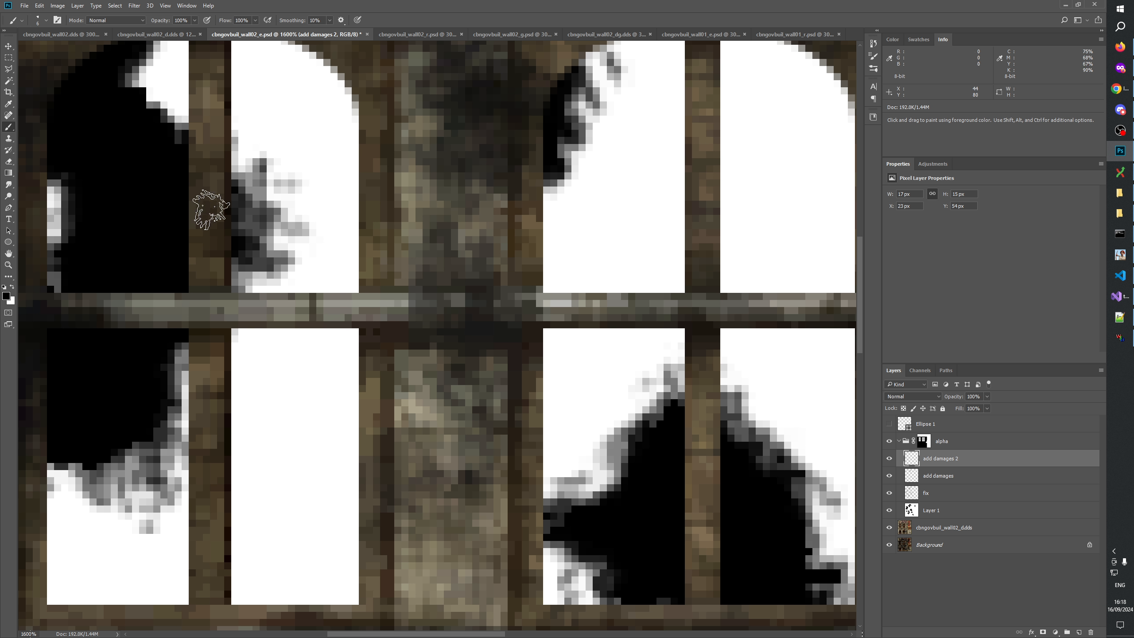
{"action": "left_click", "coordinate": [231, 200]}
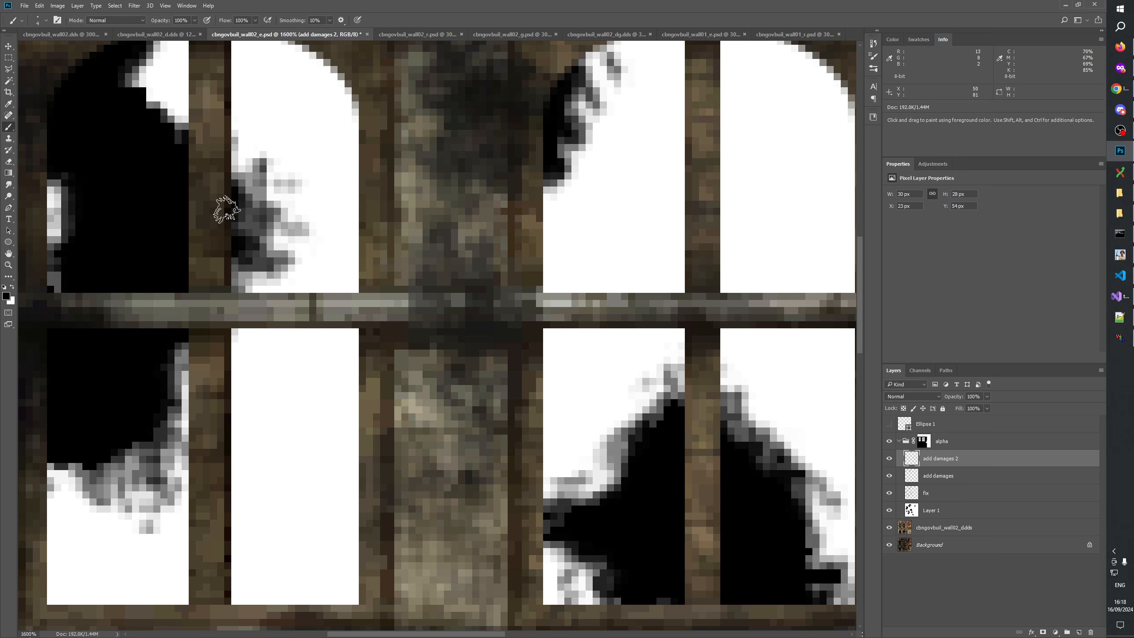
Brush black over the damage in both lower panes of the second window, out to the frame edges.
{"action": "key", "text": "space"}
{"action": "left_click_drag", "start_coordinate": [642, 495], "coordinate": [489, 390]}
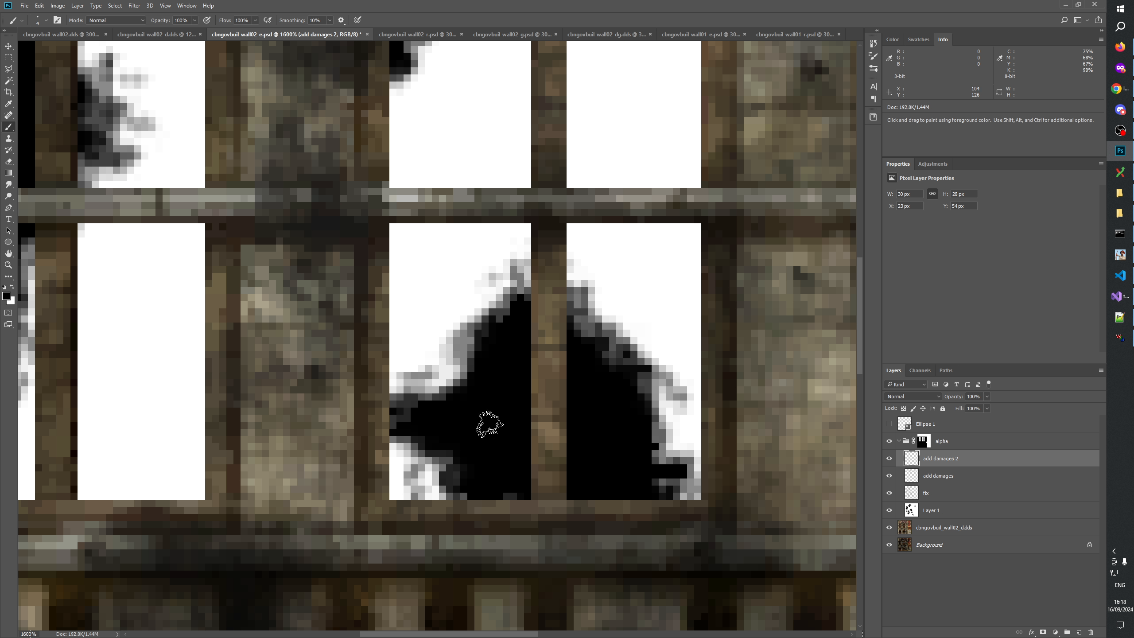
{"action": "left_click_drag", "start_coordinate": [462, 420], "coordinate": [379, 418]}
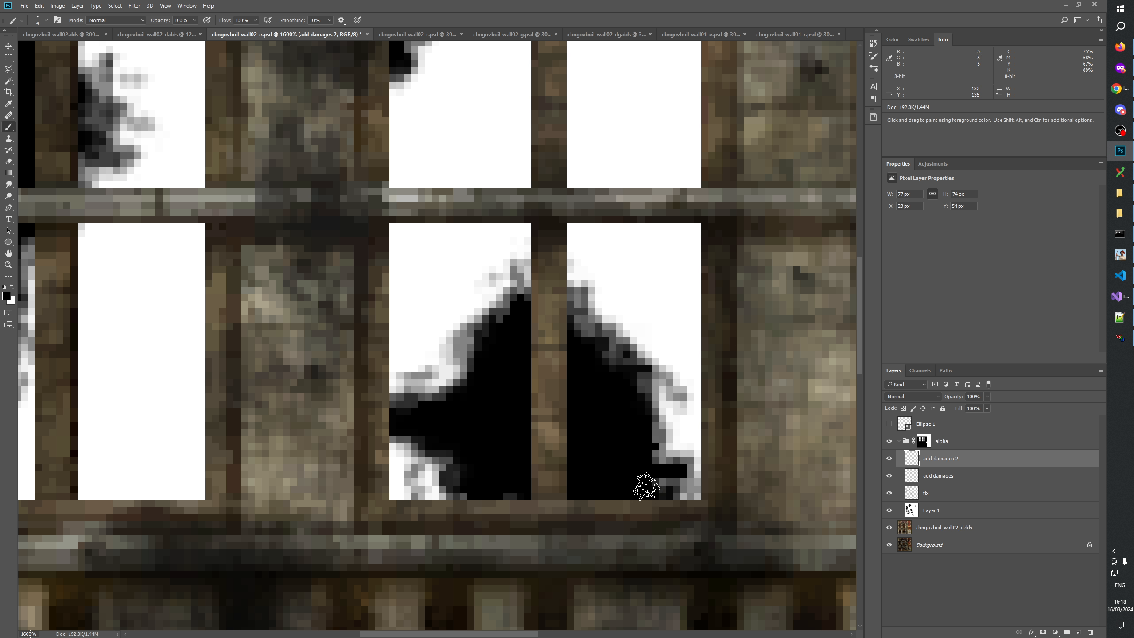
{"action": "mouse_move", "coordinate": [646, 486]}
{"action": "left_mouse_down"}
{"action": "mouse_move", "coordinate": [704, 492]}
{"action": "mouse_move", "coordinate": [686, 493]}
{"action": "left_mouse_up"}
Examine the painted damage across the whole wall texture at 100% and at larger zoom levels.
{"action": "mouse_move", "coordinate": [485, 371]}
{"action": "left_mouse_down"}
{"action": "mouse_move", "coordinate": [608, 461]}
{"action": "mouse_move", "coordinate": [750, 603]}
{"action": "left_mouse_up"}
{"action": "left_click", "coordinate": [8, 265]}
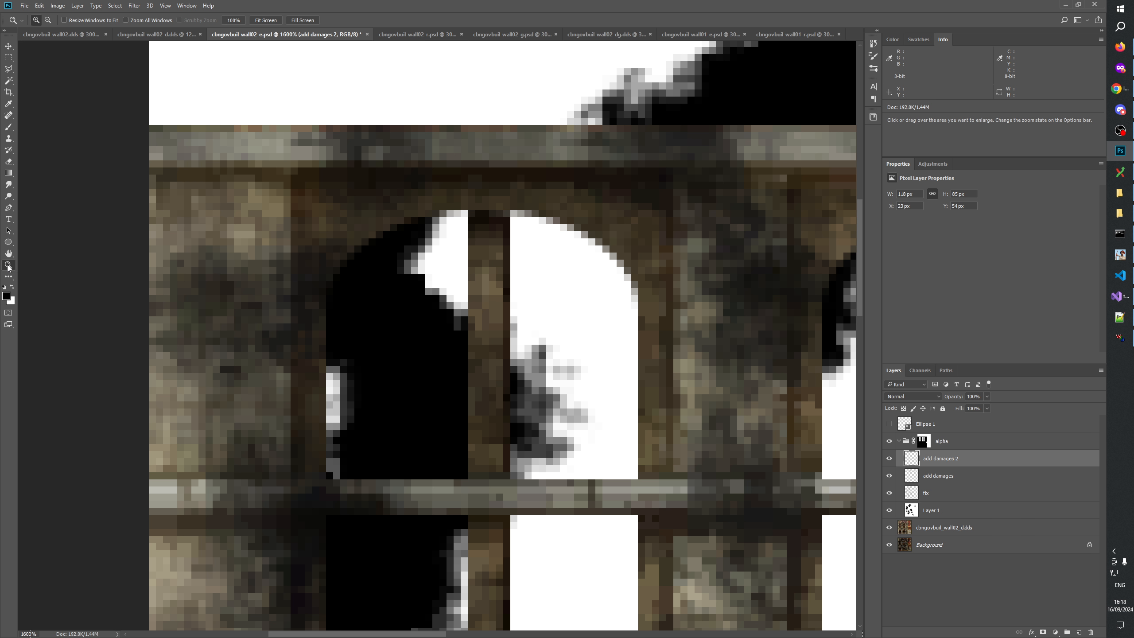
{"action": "left_click", "coordinate": [375, 305], "text": "alt"}
{"action": "right_click", "coordinate": [375, 308]}
{"action": "left_click", "coordinate": [393, 331]}
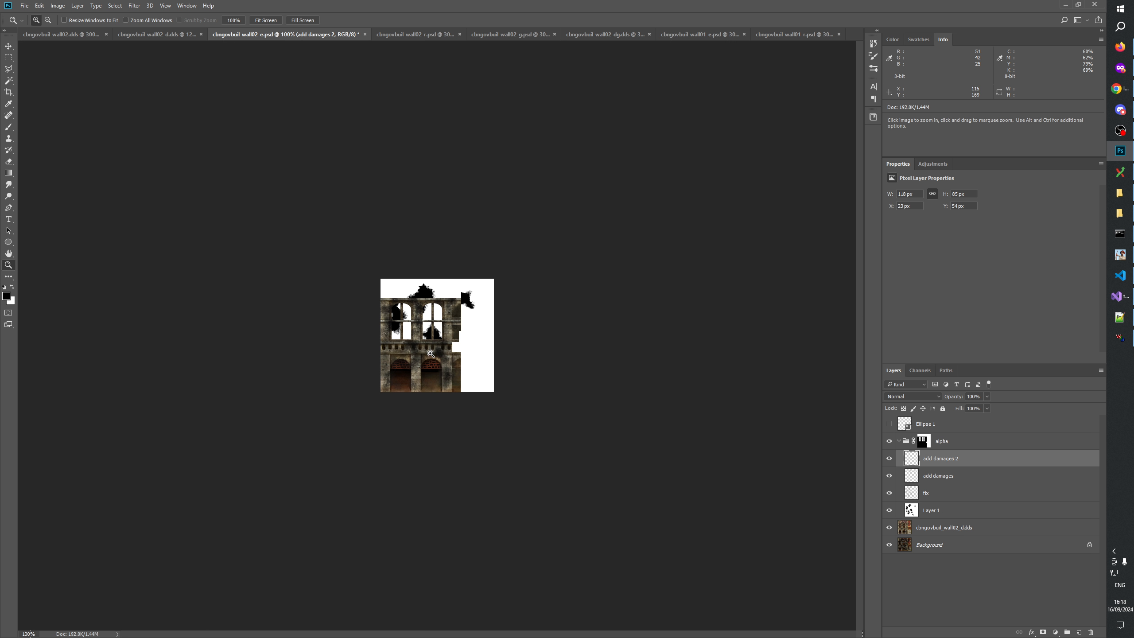
{"action": "left_click", "coordinate": [410, 350]}
{"action": "left_click", "coordinate": [391, 329]}
{"action": "left_click", "coordinate": [393, 281]}
{"action": "left_click", "coordinate": [348, 278]}
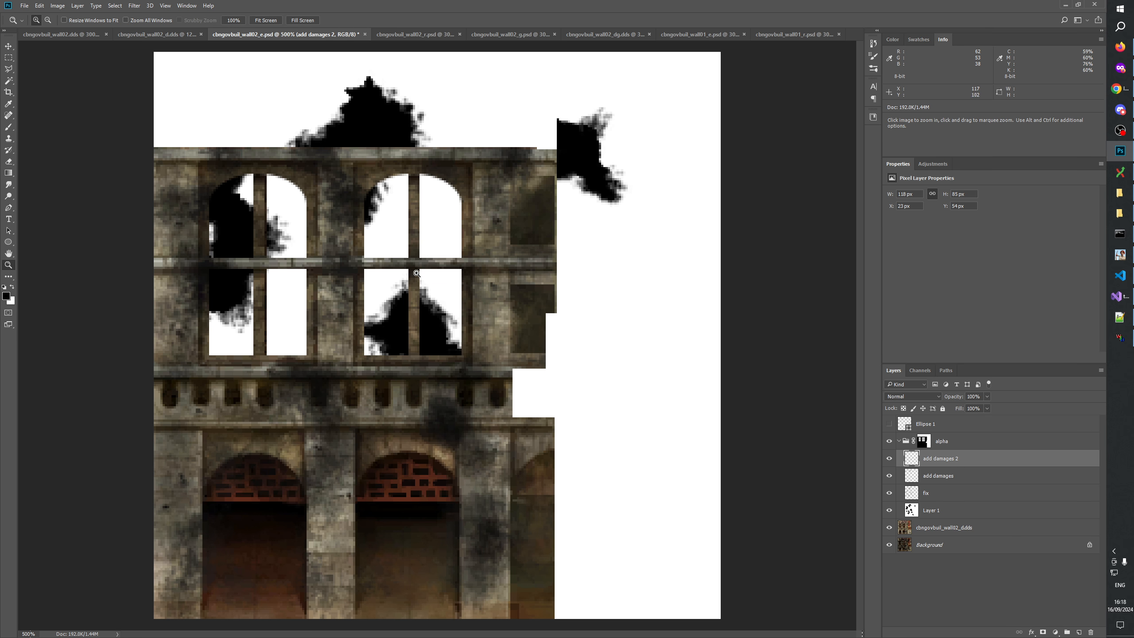
{"action": "left_click_drag", "start_coordinate": [688, 543], "coordinate": [155, 52]}
{"action": "left_click_drag", "start_coordinate": [409, 244], "coordinate": [573, 359]}
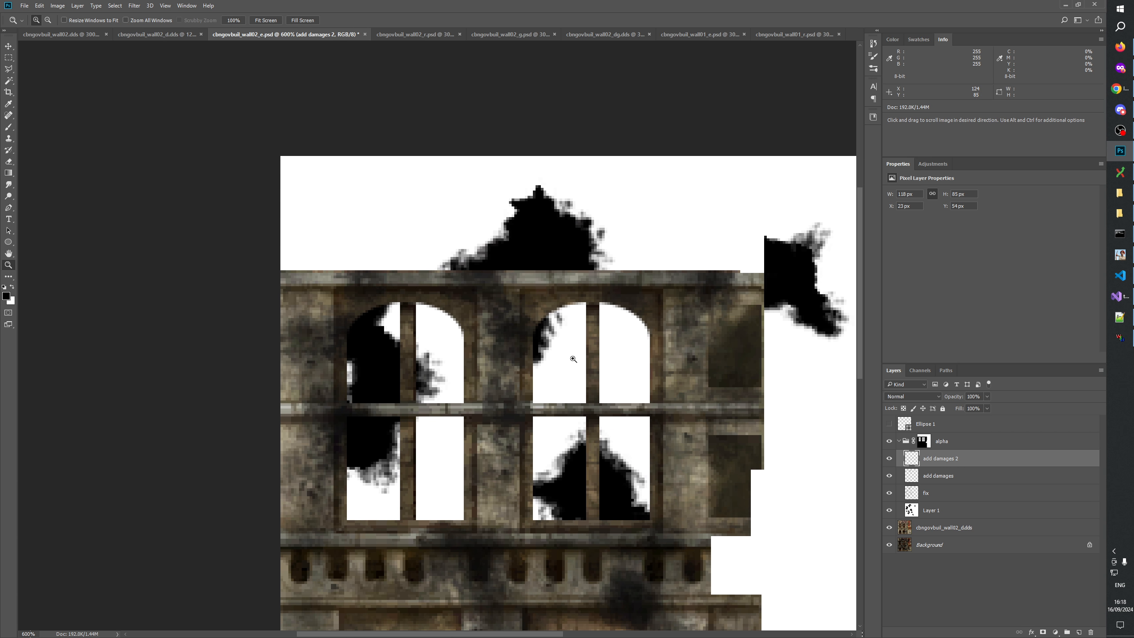
{"action": "right_click", "coordinate": [573, 360]}
{"action": "left_click", "coordinate": [594, 374]}
{"action": "left_click", "coordinate": [420, 314]}
{"action": "left_click", "coordinate": [420, 314]}
{"action": "left_click", "coordinate": [420, 315]}
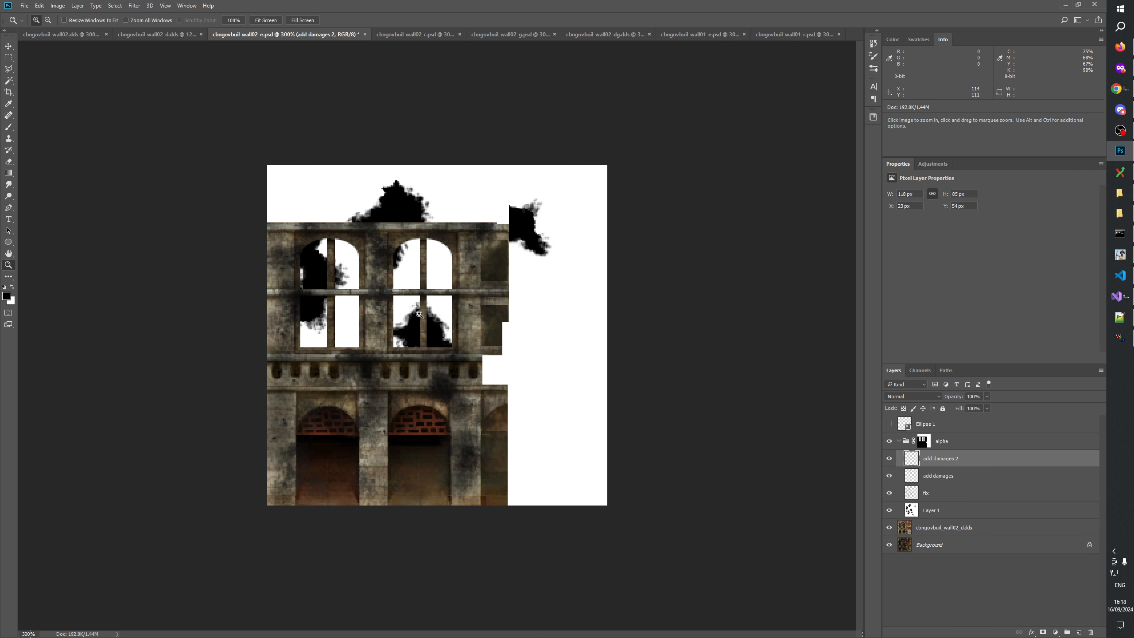
{"action": "left_click", "coordinate": [654, 496]}
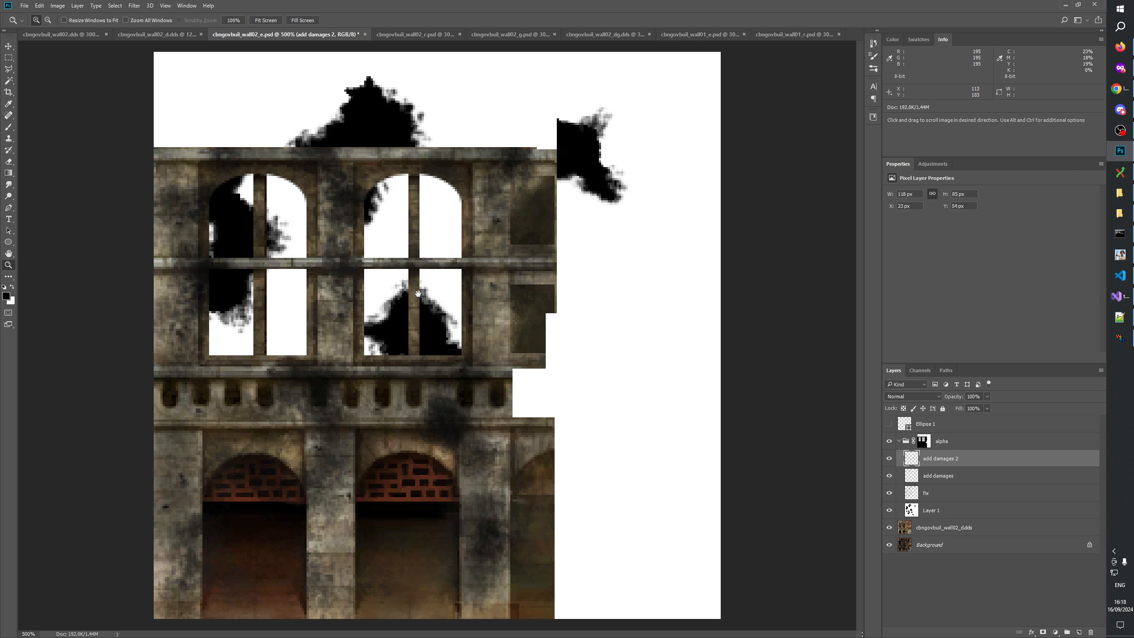
Create a new layer group above the alpha group and rename the masked alpha group as "mask".
{"action": "left_click", "coordinate": [958, 463], "text": "ctrl"}
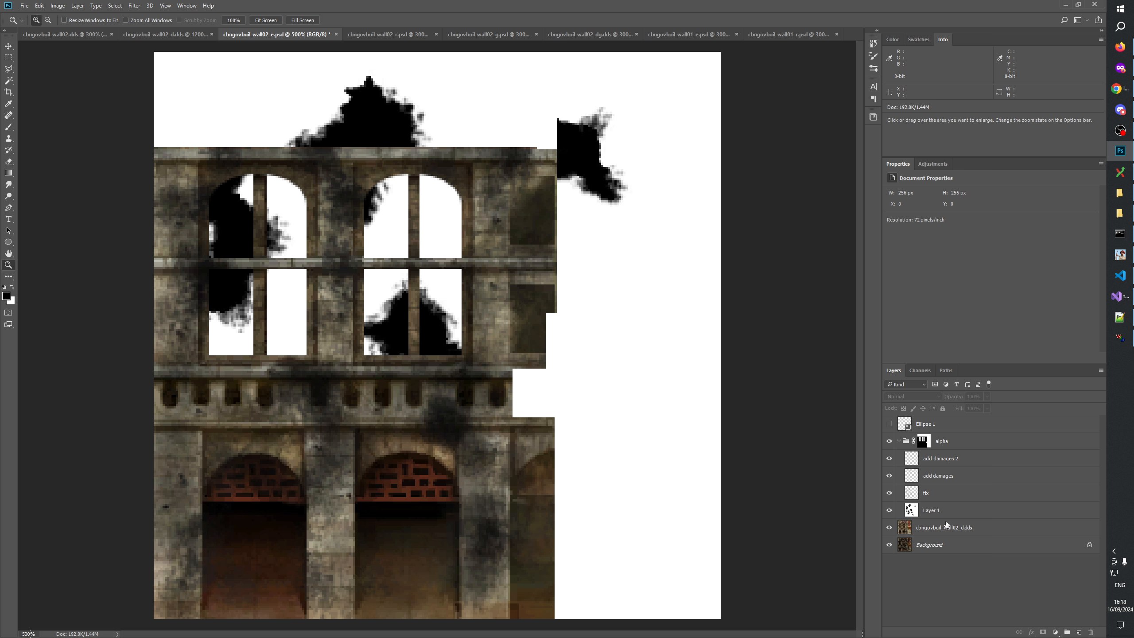
{"action": "left_click", "coordinate": [955, 441]}
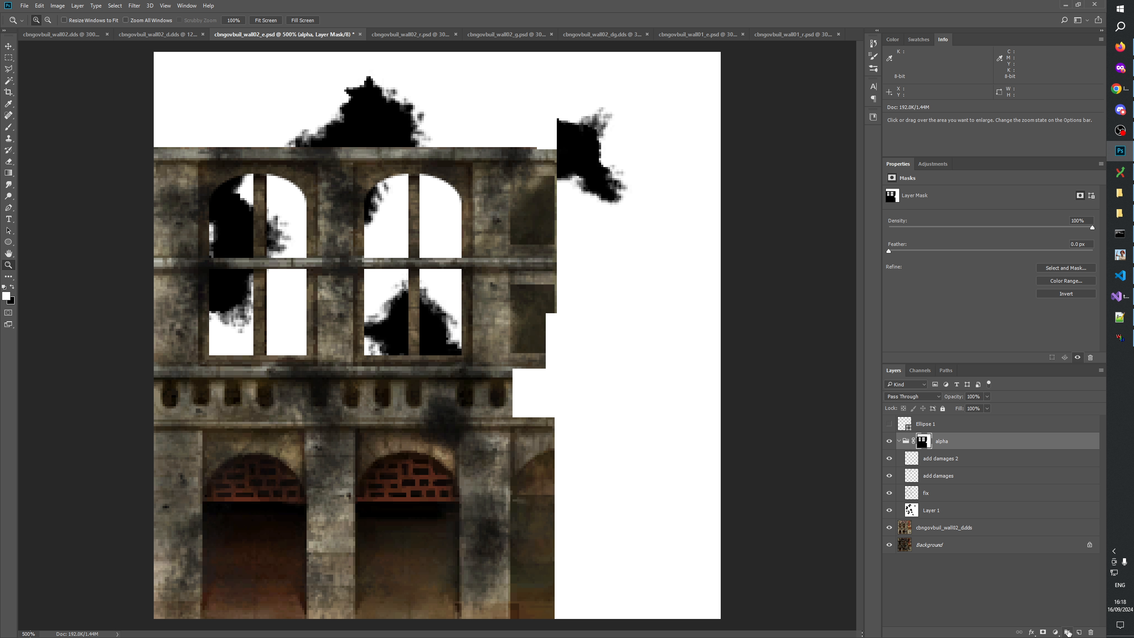
{"action": "left_click", "coordinate": [1068, 632]}
{"action": "double_click", "coordinate": [950, 455]}
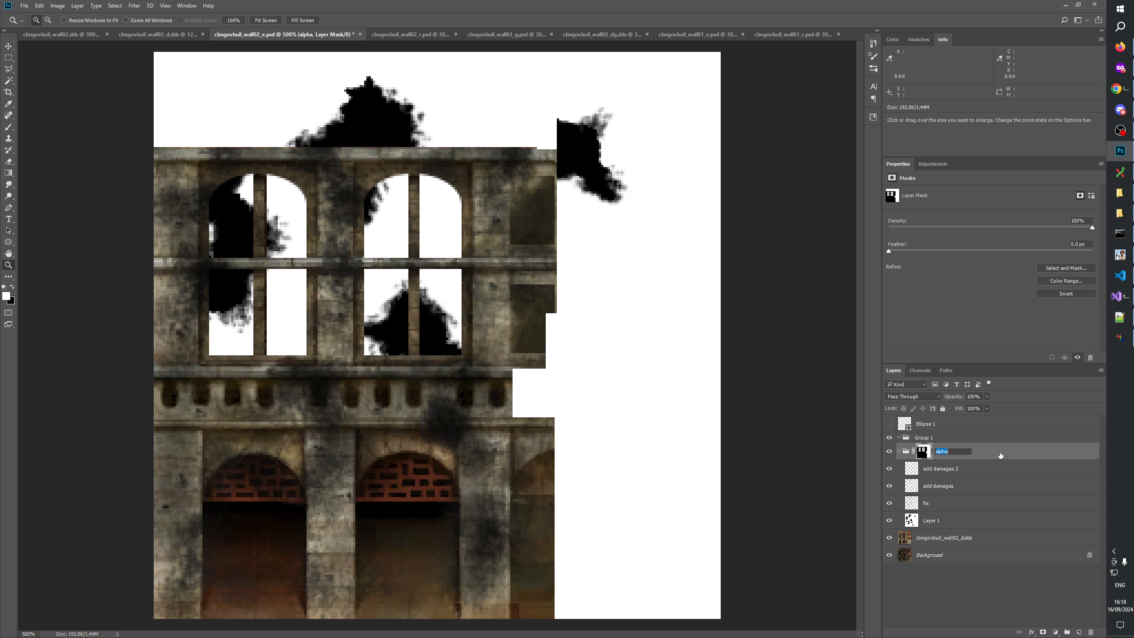
{"action": "key", "text": "Return"}
Nest the mask group inside the new group and rename the outer group as "alpha".
{"action": "left_click_drag", "start_coordinate": [948, 455], "coordinate": [949, 440]}
{"action": "double_click", "coordinate": [929, 439]}
{"action": "type", "text": "al"}
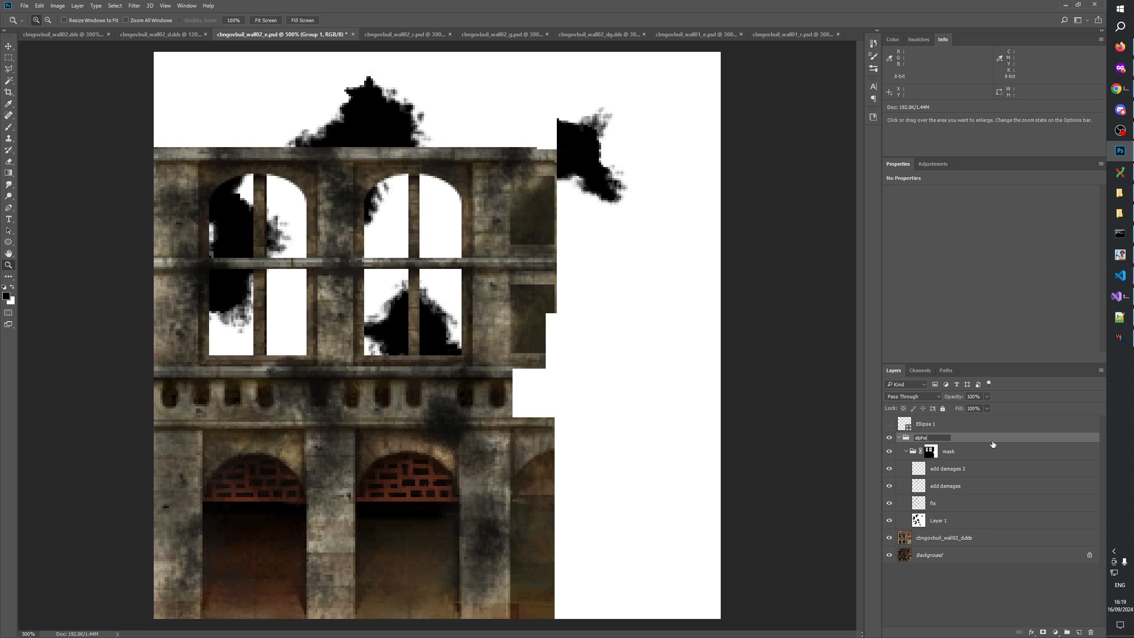
{"action": "type", "text": "pha"}
{"action": "key", "text": "Return"}
Add a layer named "white" inside the alpha group beneath the mask group and fill it with white.
{"action": "left_click", "coordinate": [981, 538]}
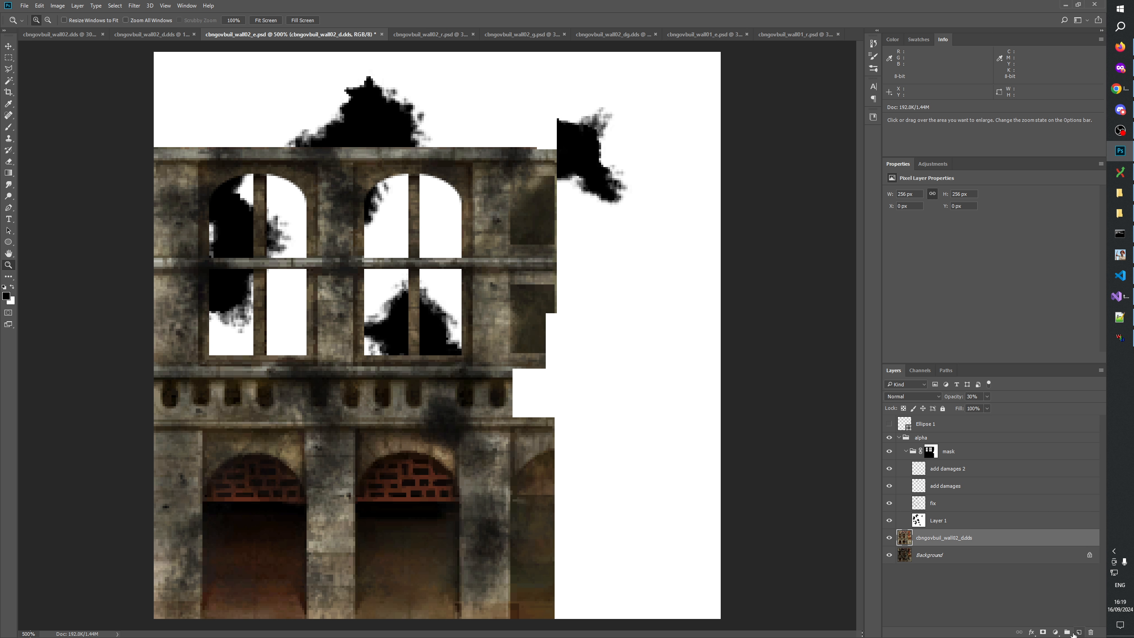
{"action": "left_click", "coordinate": [1079, 633]}
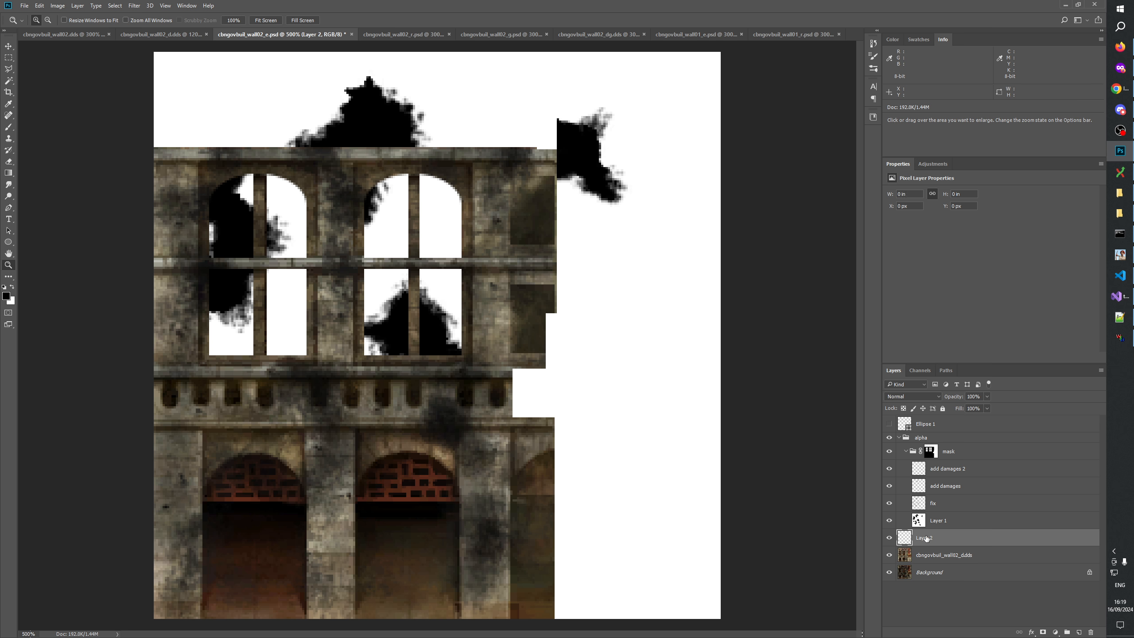
{"action": "left_click_drag", "start_coordinate": [926, 539], "coordinate": [946, 441]}
{"action": "double_click", "coordinate": [933, 538]}
{"action": "type", "text": "white"}
{"action": "key", "text": "Return"}
{"action": "key", "text": "ctrl+BackSpace"}
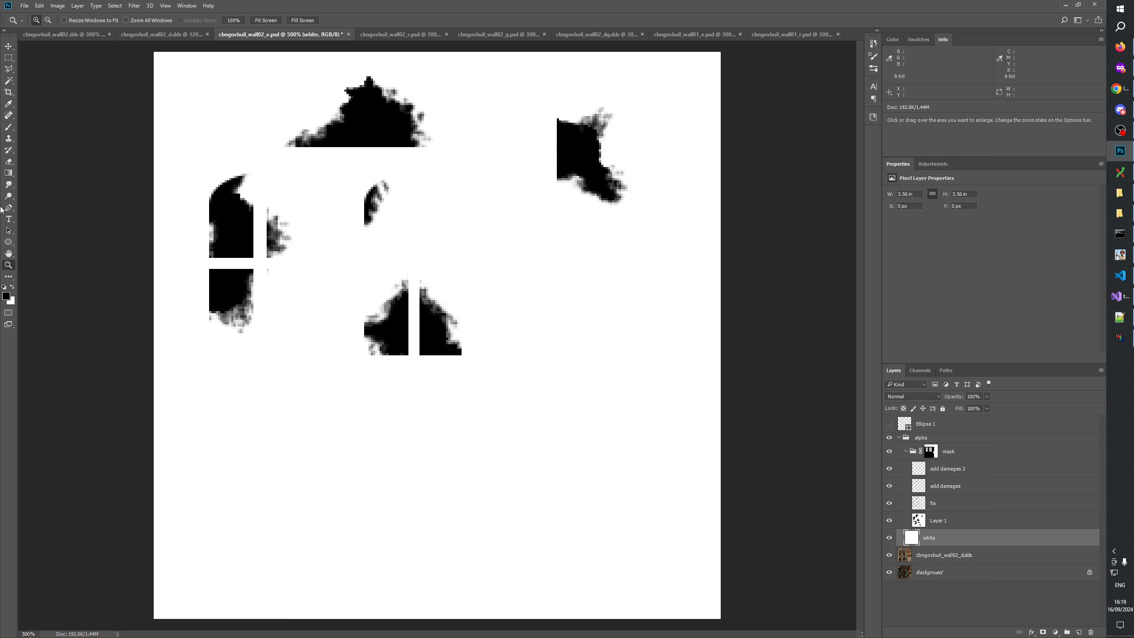
Examine the black-and-white alpha image at 100%, 300% and 500% zoom.
{"action": "right_click", "coordinate": [464, 295]}
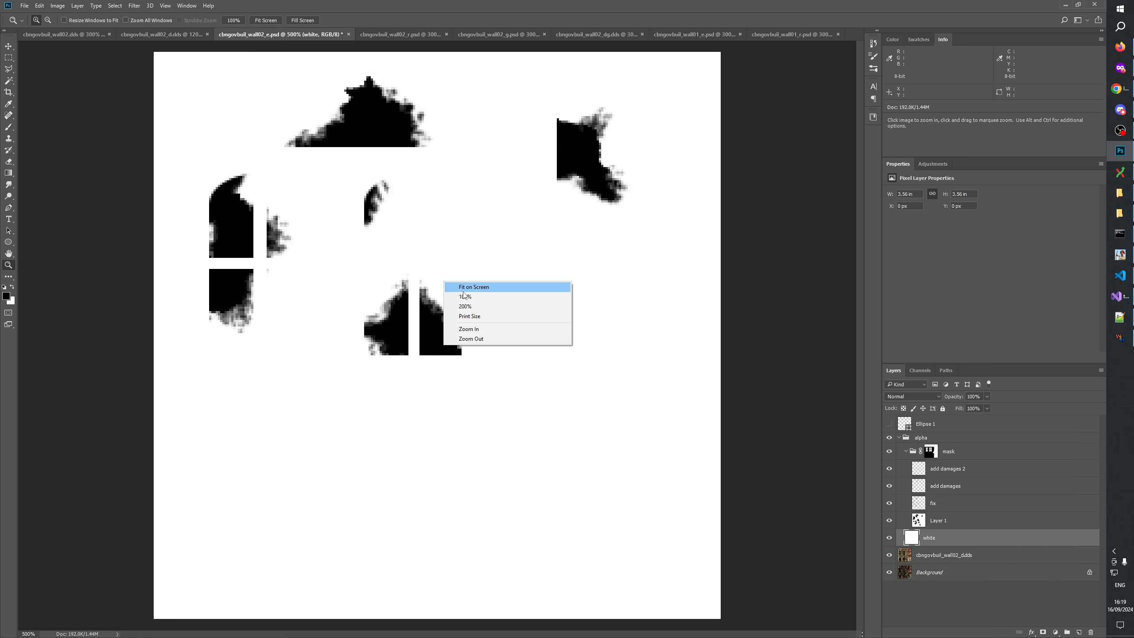
{"action": "left_click", "coordinate": [464, 297]}
{"action": "left_click", "coordinate": [422, 338]}
{"action": "left_click", "coordinate": [394, 339]}
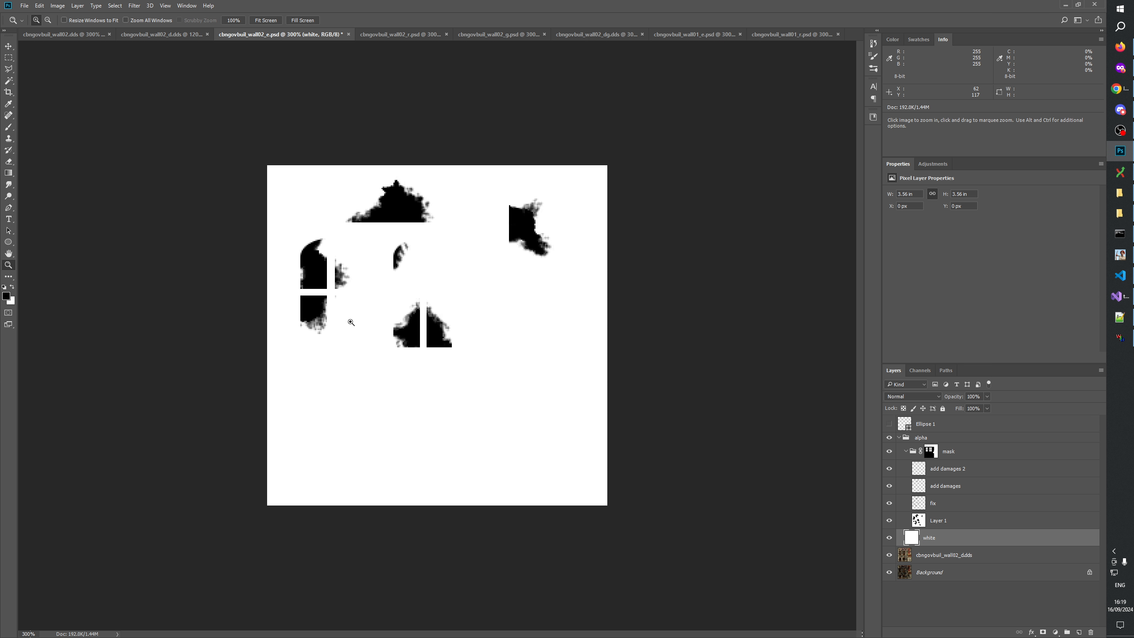
{"action": "left_click", "coordinate": [350, 322]}
{"action": "left_click", "coordinate": [322, 314]}
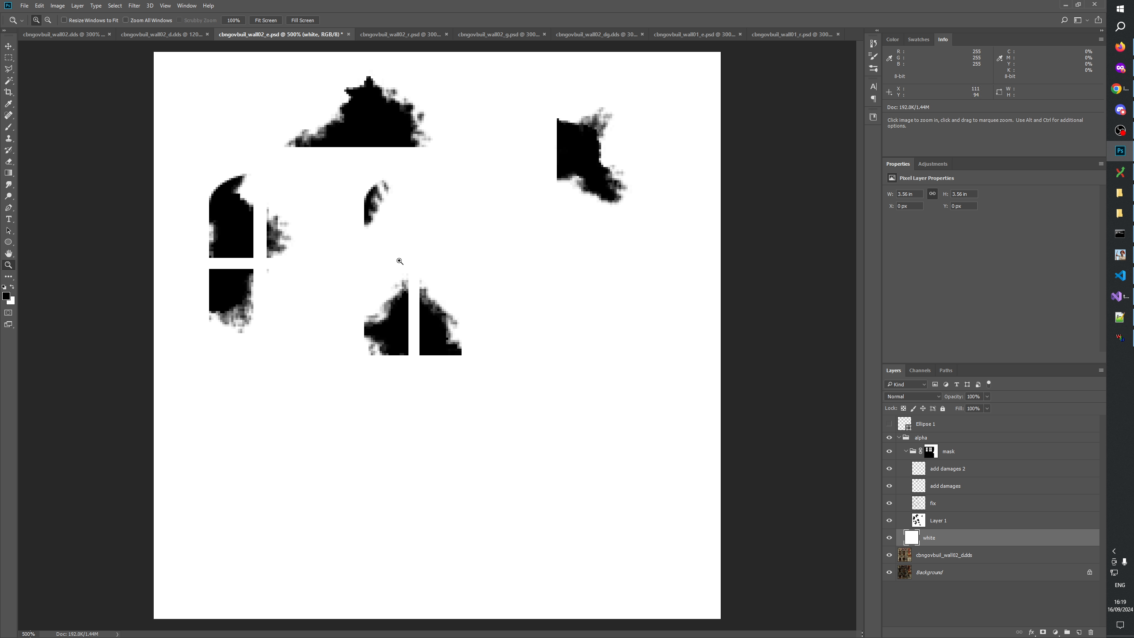
{"action": "right_click", "coordinate": [440, 245]}
{"action": "left_click", "coordinate": [451, 255]}
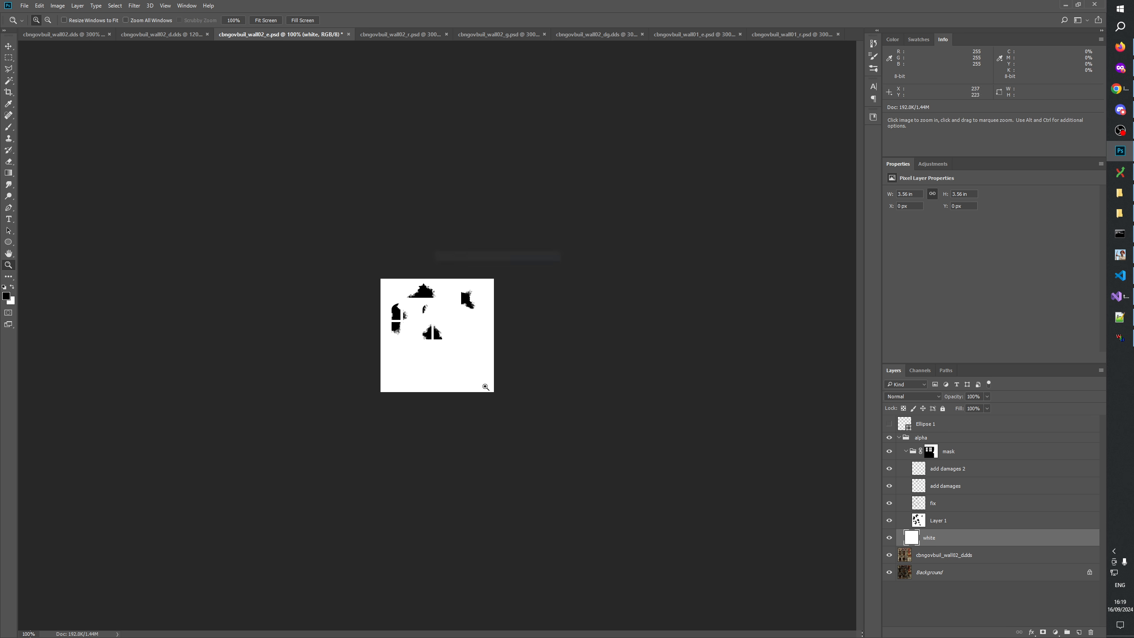
{"action": "left_click", "coordinate": [433, 353]}
{"action": "left_click", "coordinate": [430, 350]}
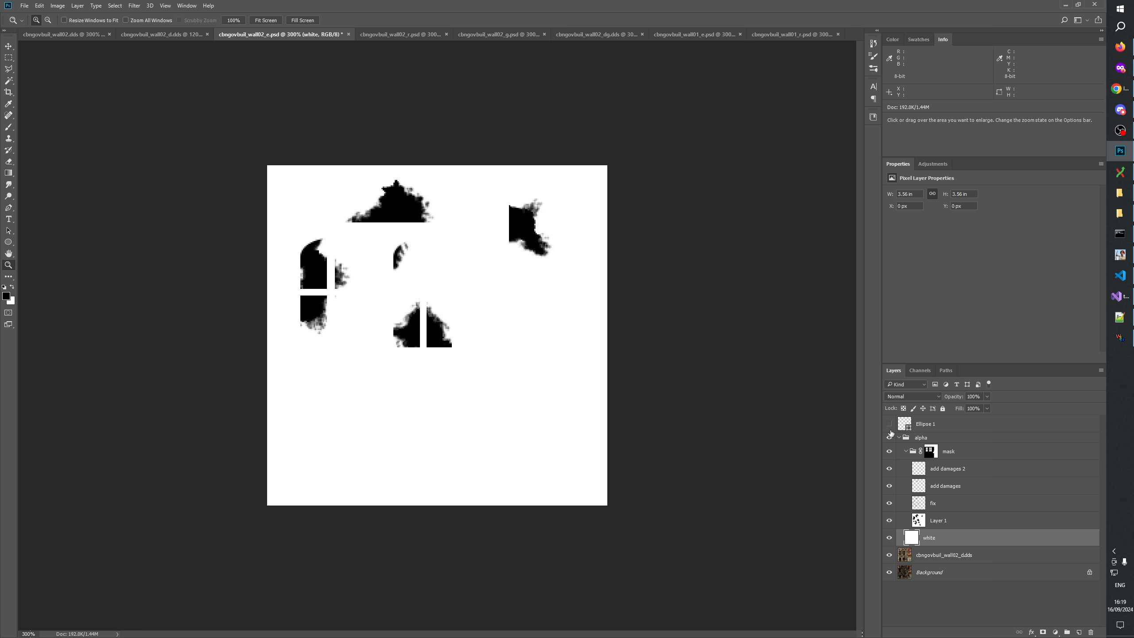
Toggle the alpha group's visibility and the mask group's layer mask off and on to compare the results.
{"action": "left_click", "coordinate": [890, 438]}
{"action": "left_click", "coordinate": [890, 438]}
{"action": "left_click", "coordinate": [923, 453], "text": "shift"}
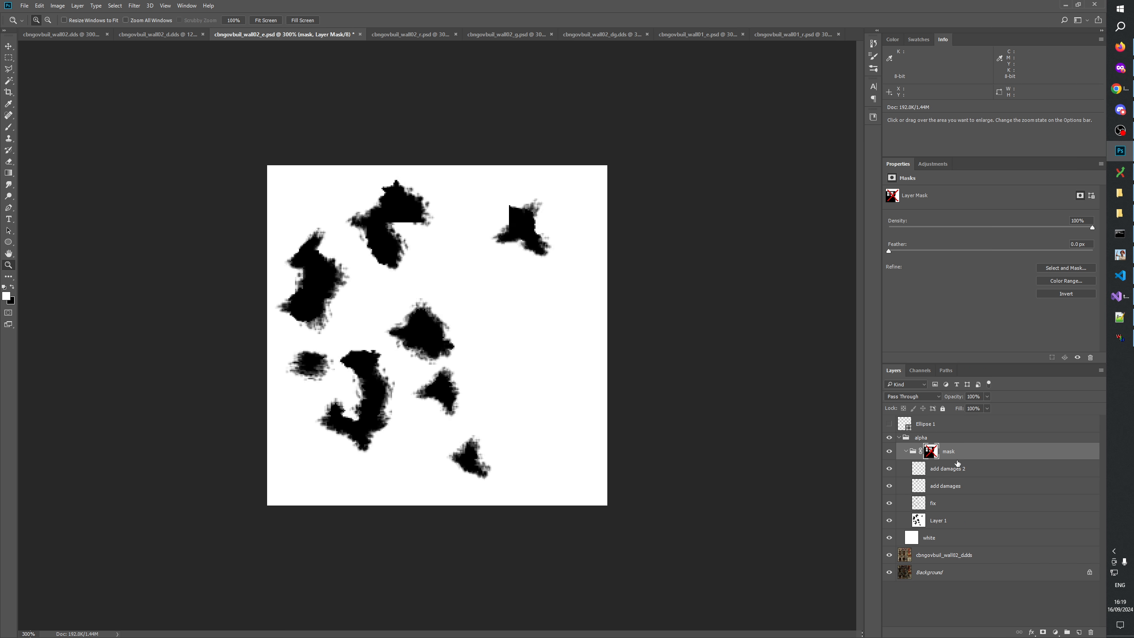
{"action": "left_click", "coordinate": [934, 453], "text": "shift"}
Disable and re-enable the mask group's layer mask to compare the damage shapes, and hide the alpha group.
{"action": "right_click", "coordinate": [932, 451]}
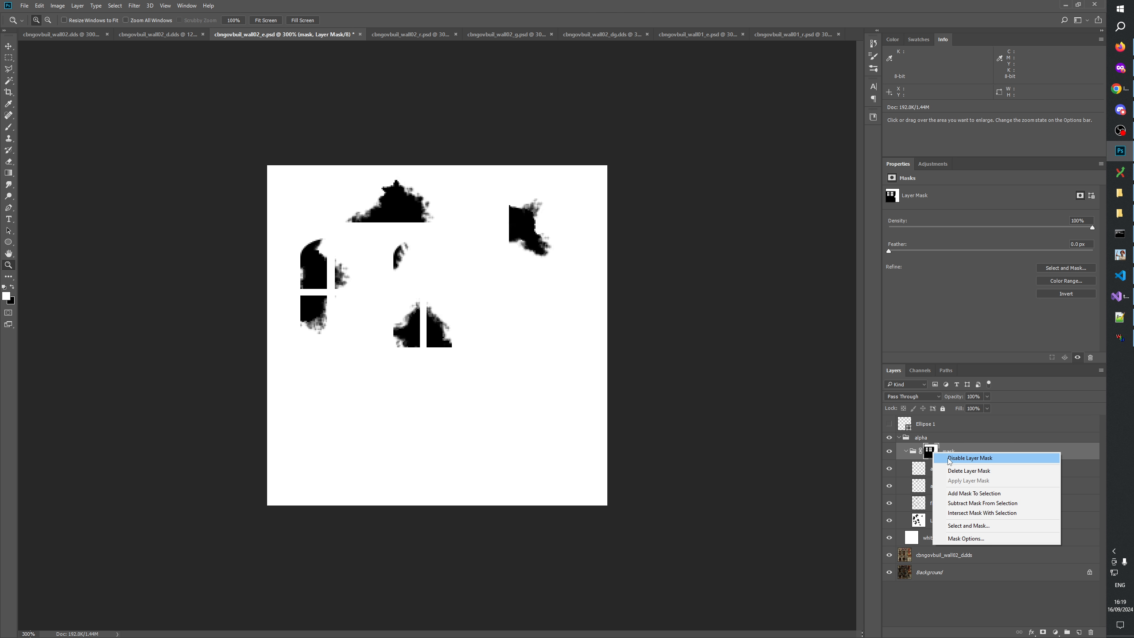
{"action": "left_click", "coordinate": [956, 460]}
{"action": "left_click", "coordinate": [931, 454], "text": "shift"}
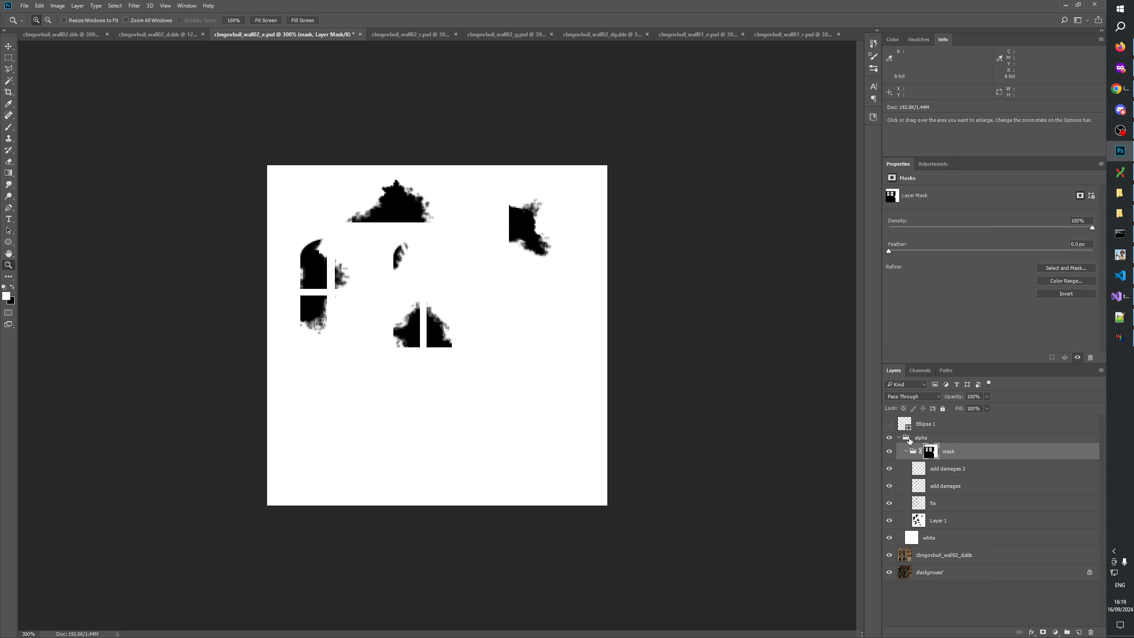
{"action": "left_click", "coordinate": [890, 439]}
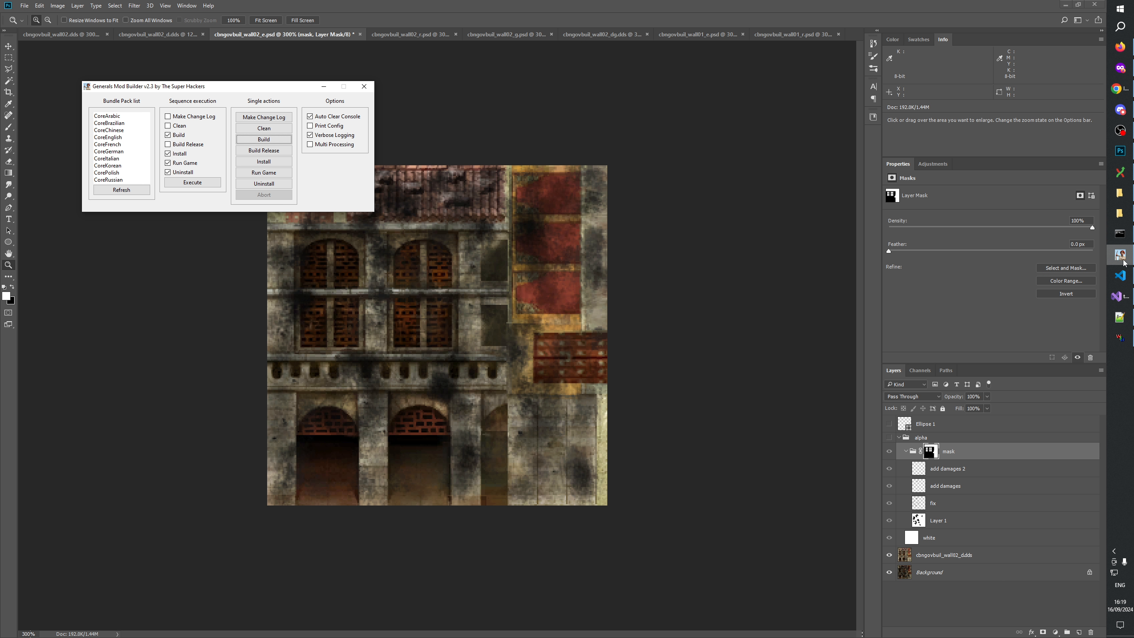
Switch to W3D Viewer and browse the Art > W3D folder for the government building model.
{"action": "left_click", "coordinate": [1122, 342]}
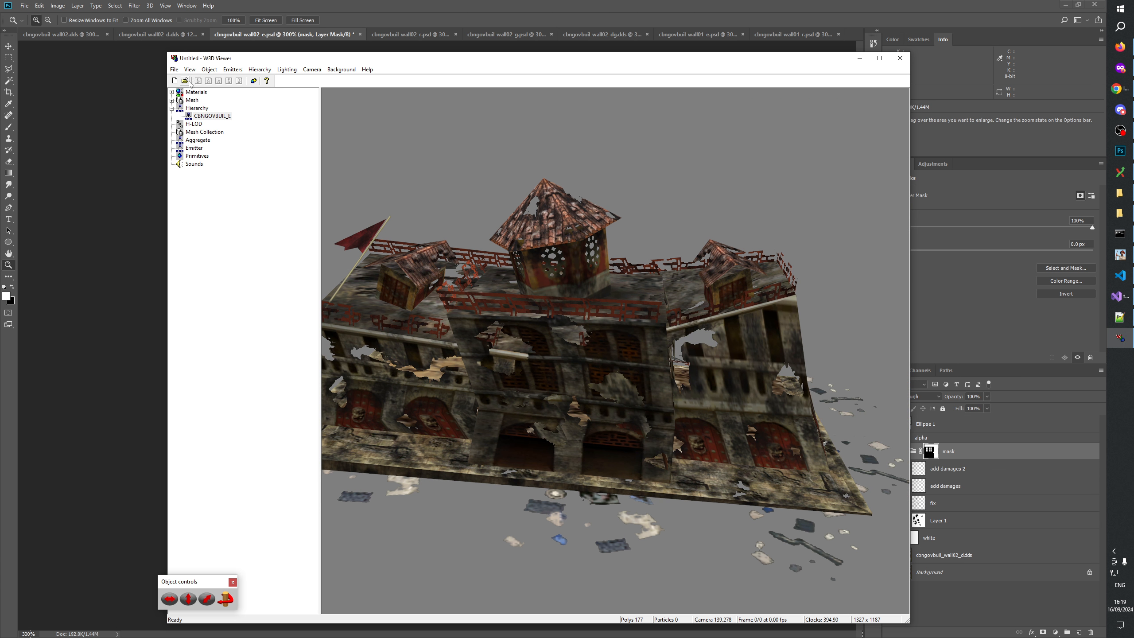
{"action": "left_click", "coordinate": [186, 81]}
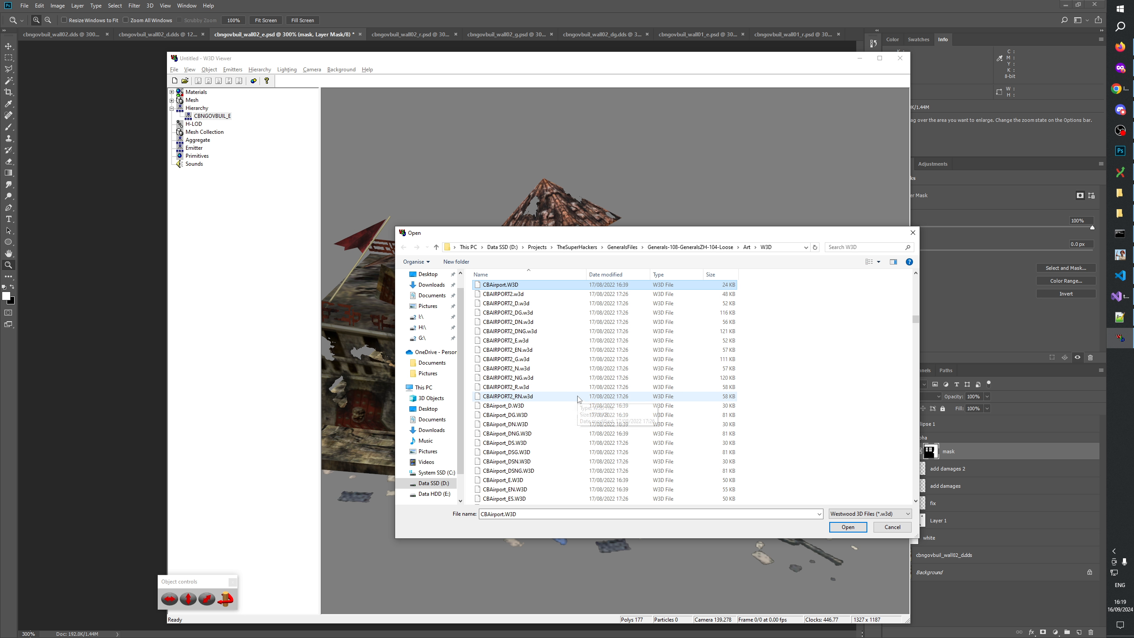
{"action": "scroll", "coordinate": [571, 391], "scroll_direction": "down", "scroll_amount": 2}
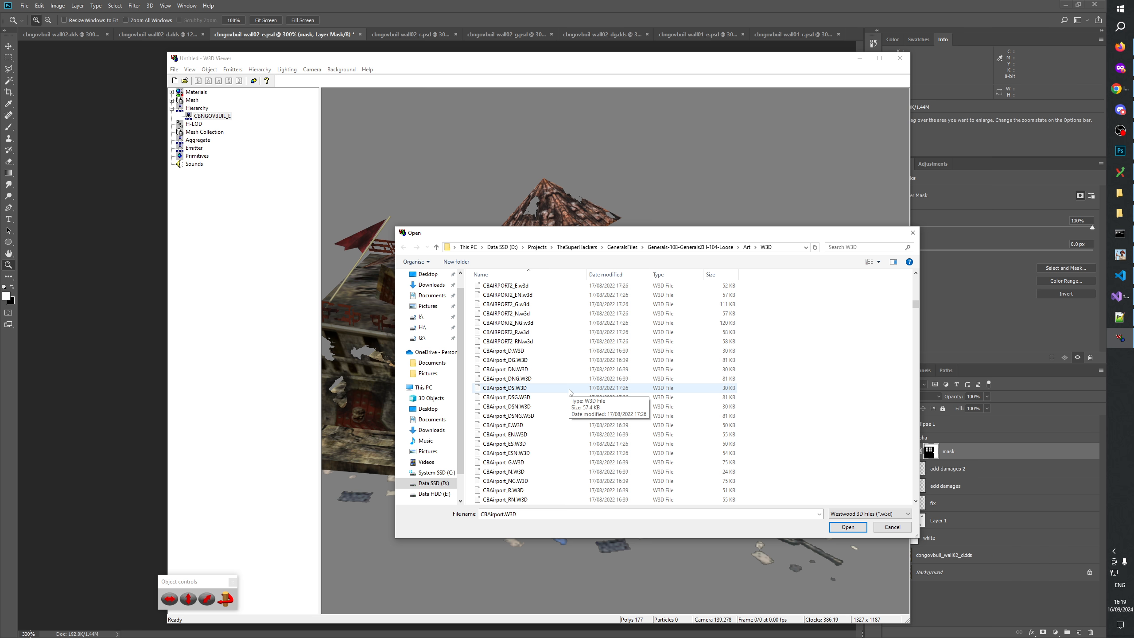
{"action": "scroll", "coordinate": [536, 447], "scroll_direction": "down", "scroll_amount": 4}
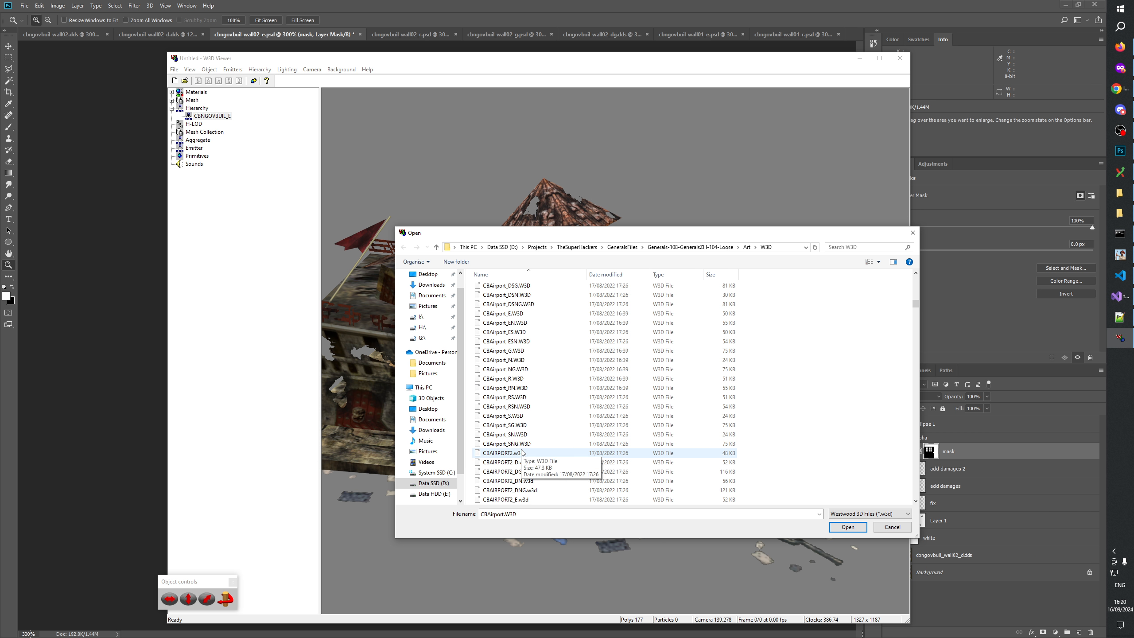
{"action": "scroll", "coordinate": [524, 399], "scroll_direction": "up", "scroll_amount": 1}
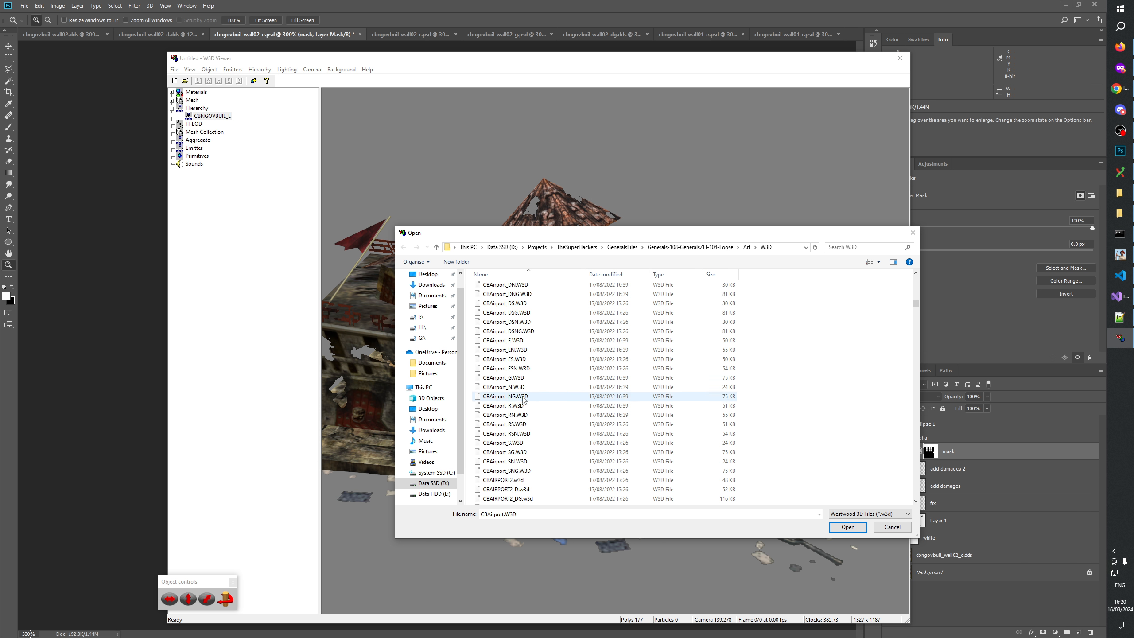
{"action": "left_click", "coordinate": [512, 389]}
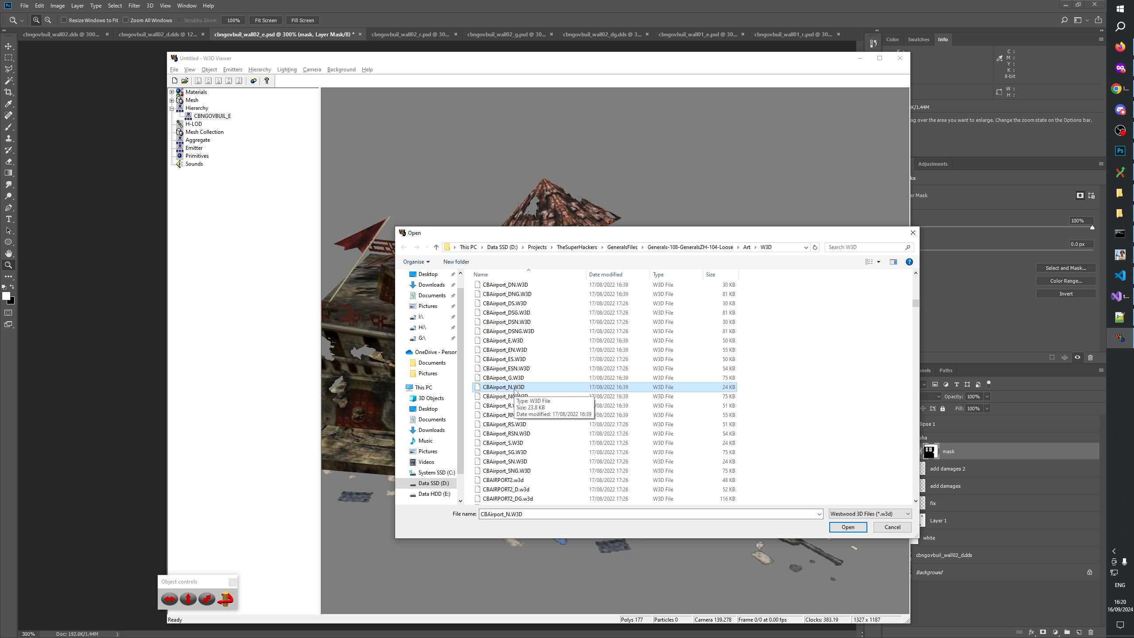
{"action": "left_click", "coordinate": [534, 5]}
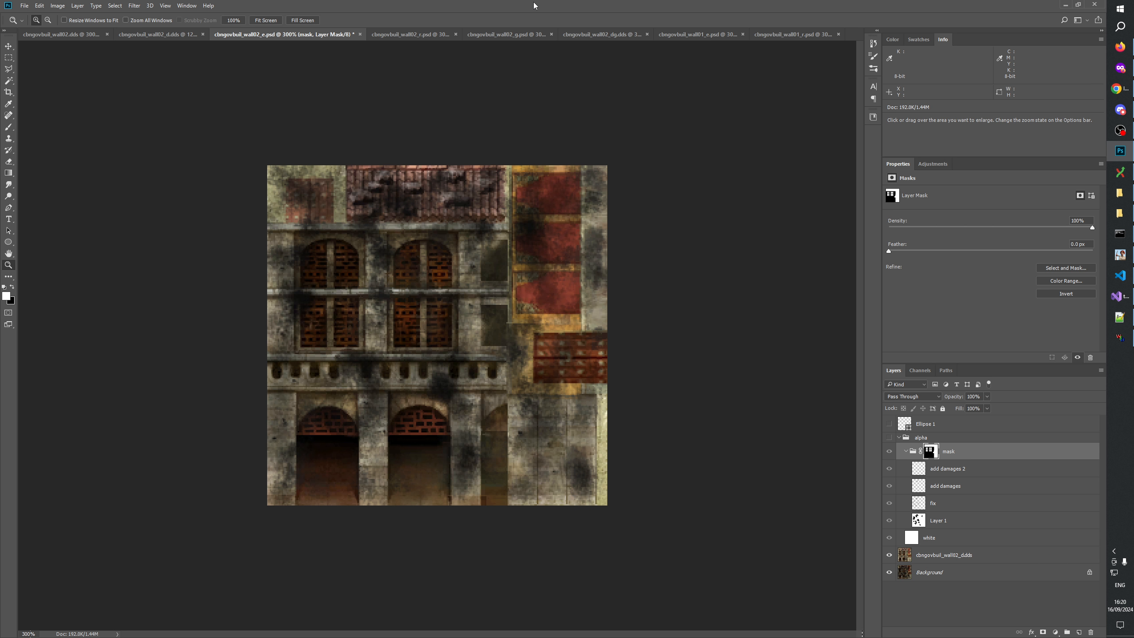
{"action": "key", "text": "alt+Tab"}
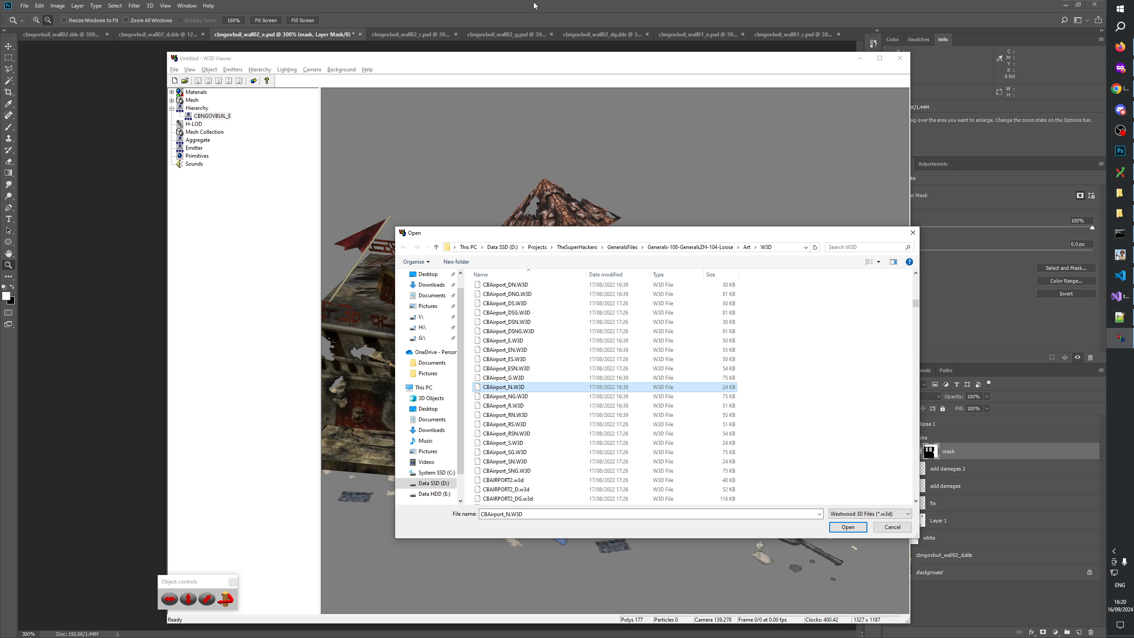
{"action": "key", "text": "alt+Tab"}
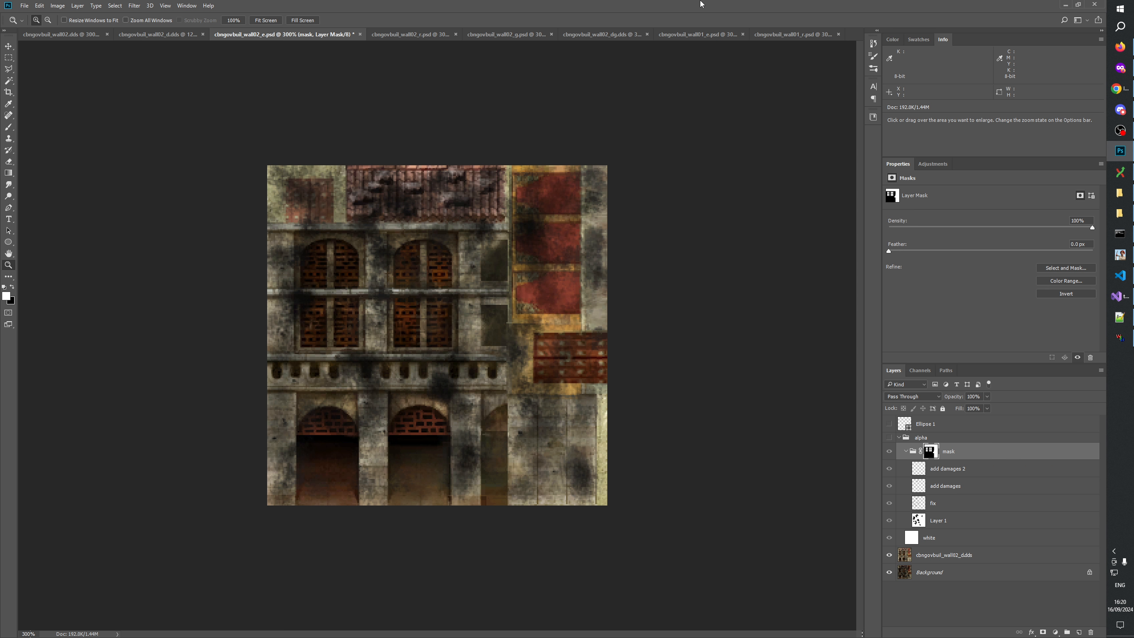
{"action": "key", "text": "alt+Tab"}
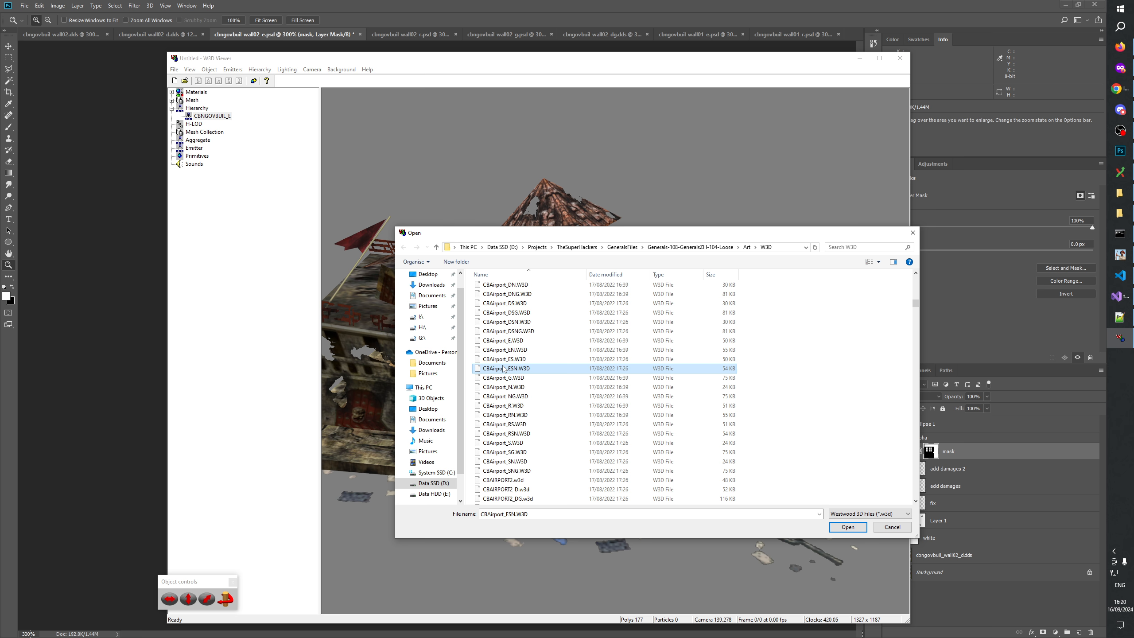
Find the government building models in the W3D folder and open CBNGovBuil_E.W3D.
{"action": "scroll", "coordinate": [504, 369], "scroll_direction": "down", "scroll_amount": 5}
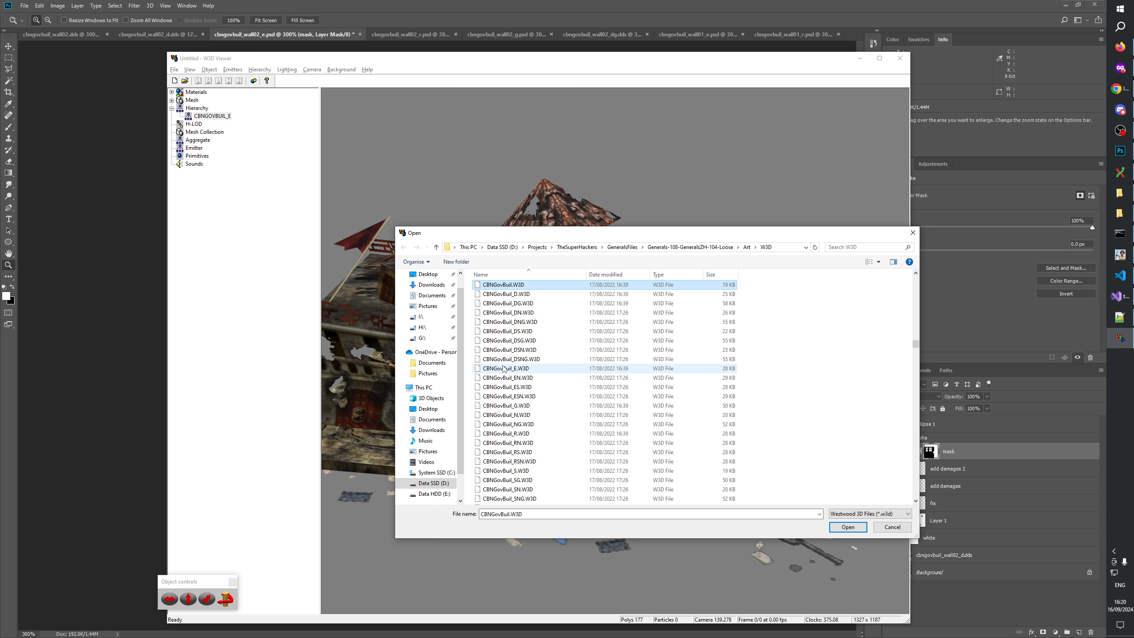
{"action": "left_click", "coordinate": [510, 285]}
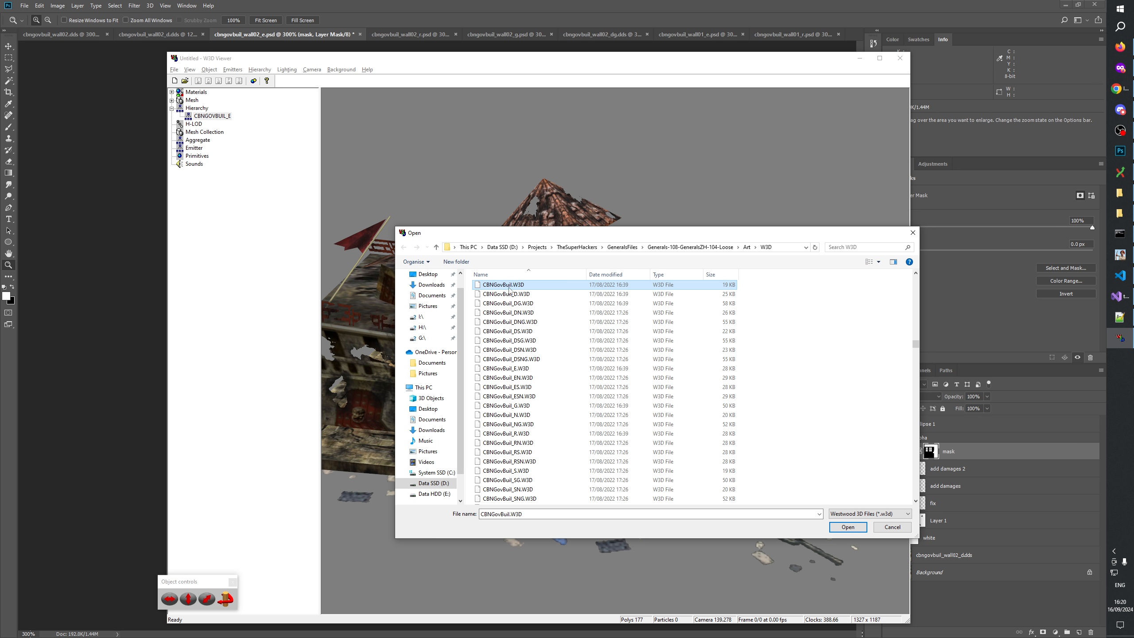
{"action": "left_click", "coordinate": [529, 369]}
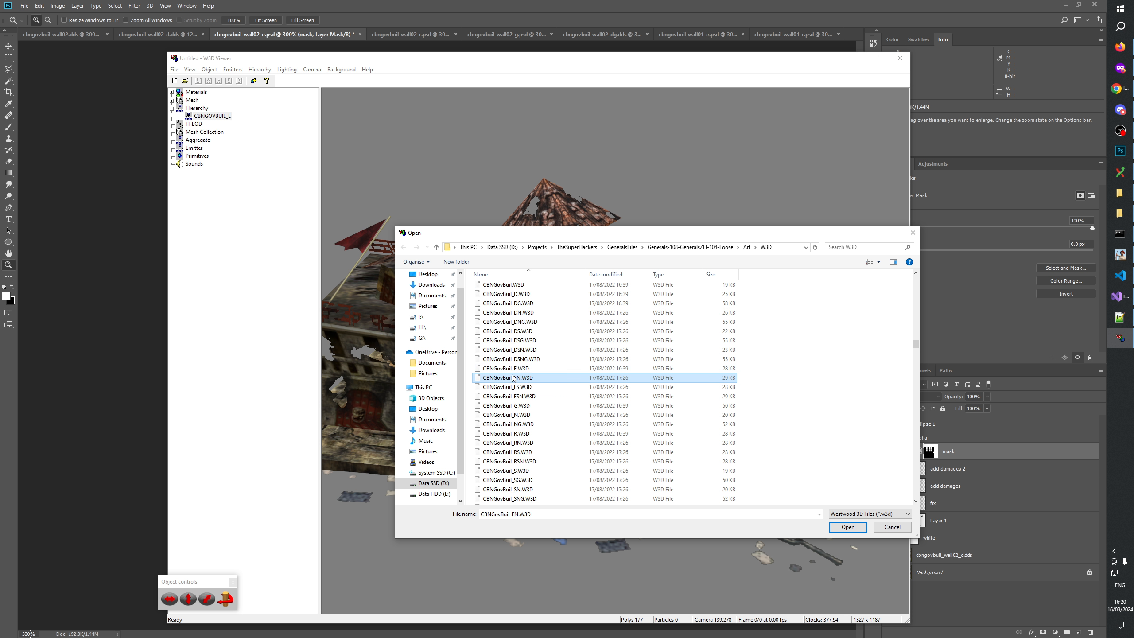
{"action": "double_click", "coordinate": [520, 369]}
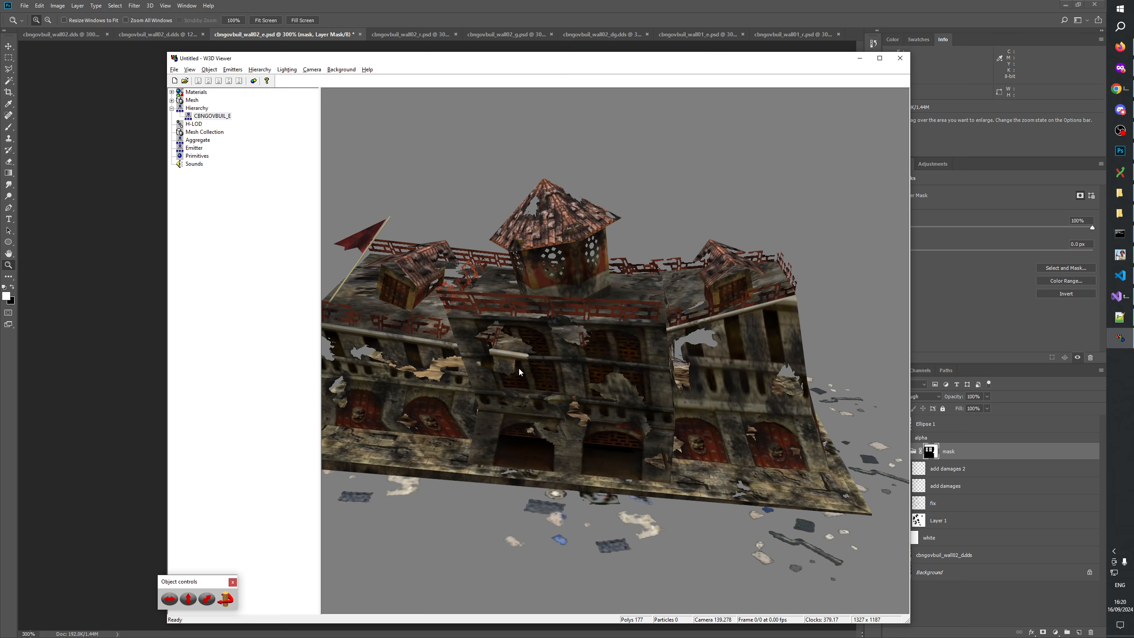
Open the intact building model CBNGovBuil.W3D from the W3D folder and display its CBNGOVBUIL hierarchy.
{"action": "left_click", "coordinate": [185, 81]}
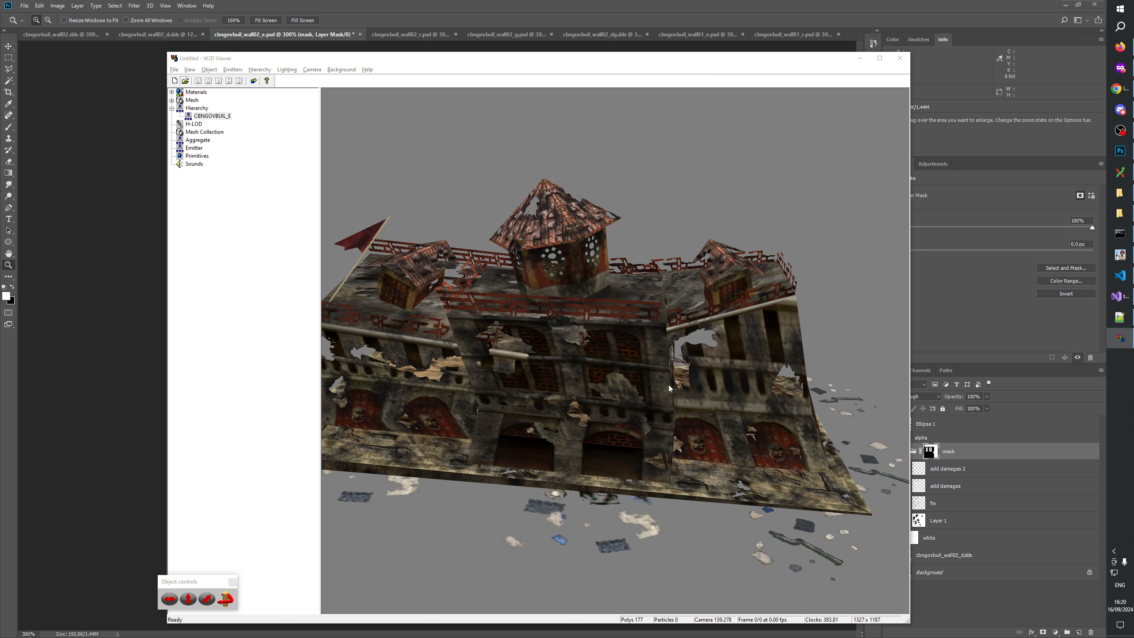
{"action": "left_click", "coordinate": [497, 408]}
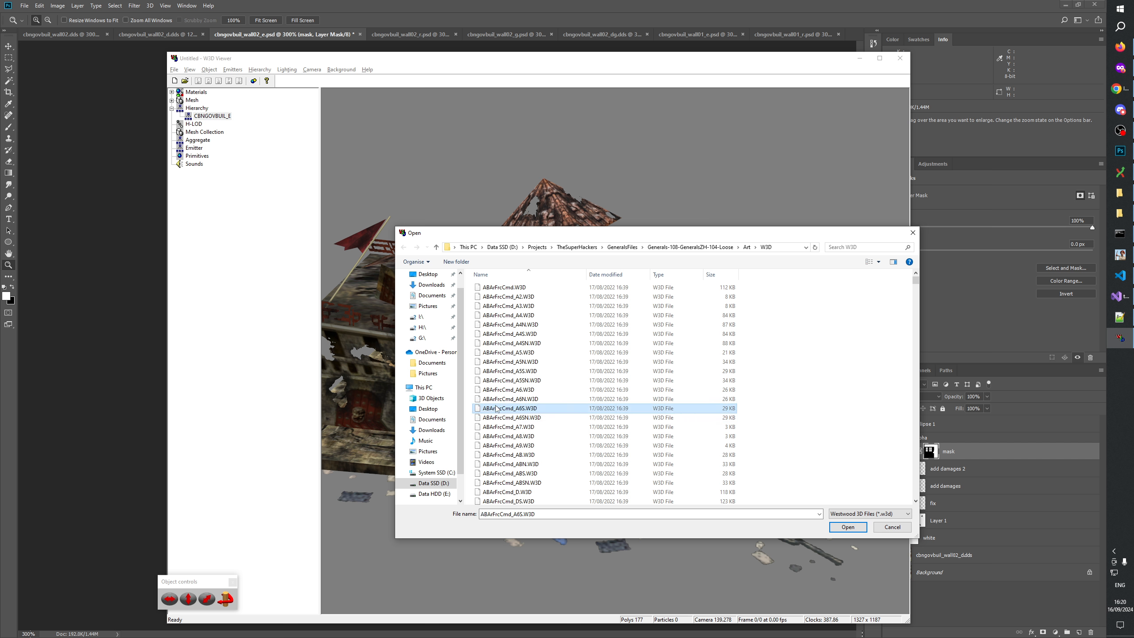
{"action": "type", "text": "cbngo"}
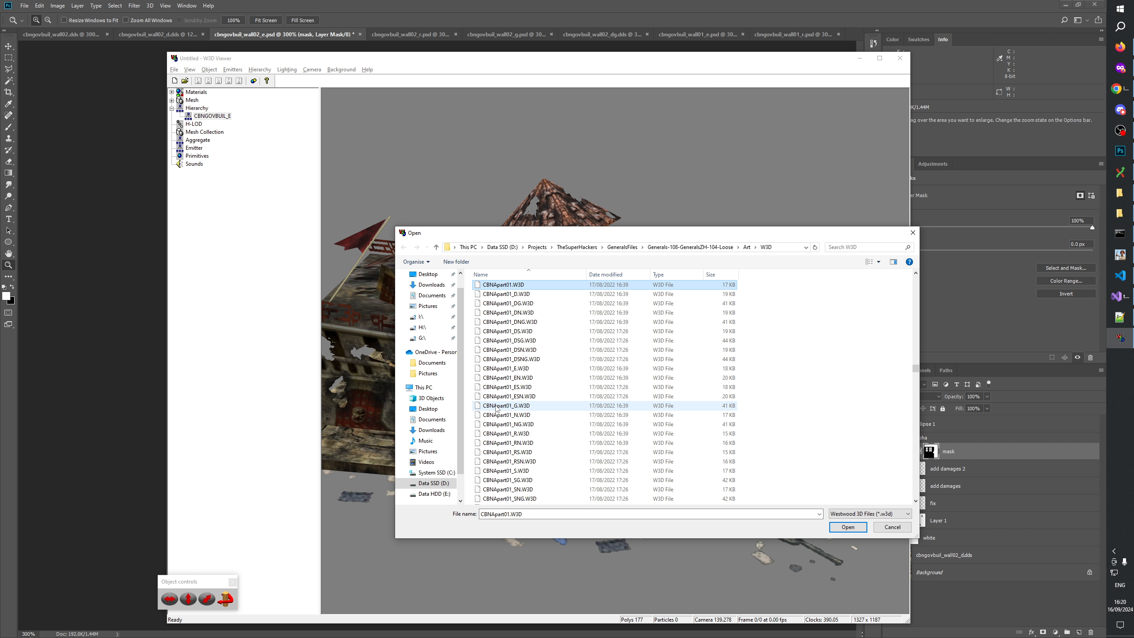
{"action": "left_click", "coordinate": [848, 527]}
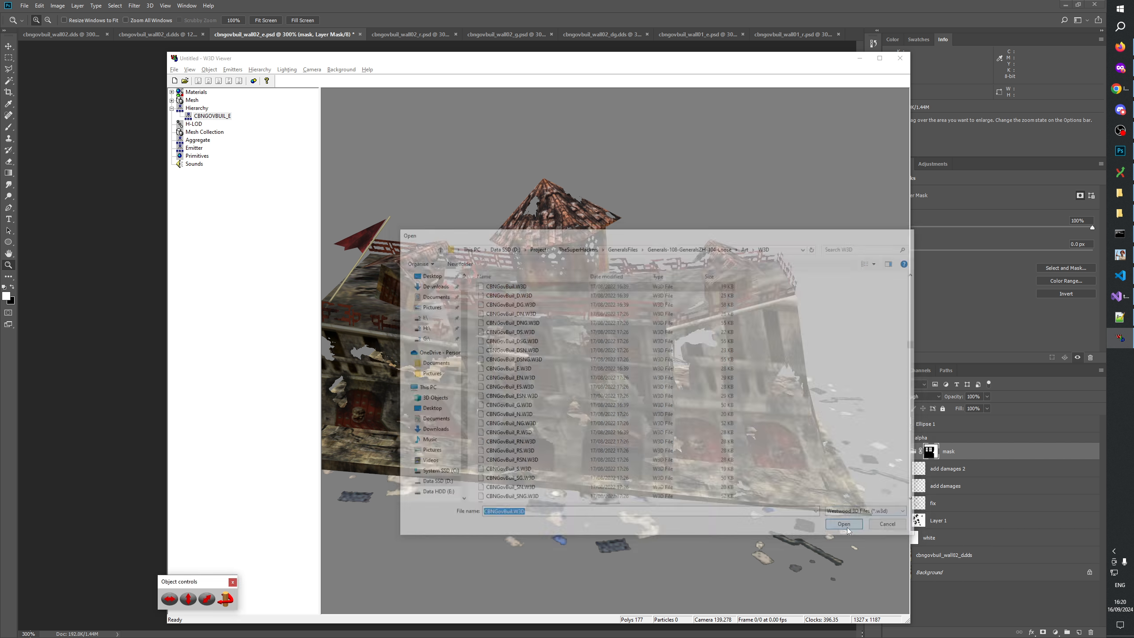
{"action": "left_click", "coordinate": [210, 116]}
Compare the intact building's facade, roof houses and side walls with the wall texture in Photoshop.
{"action": "left_click_drag", "start_coordinate": [540, 340], "coordinate": [659, 399]}
{"action": "key", "text": "alt+Tab"}
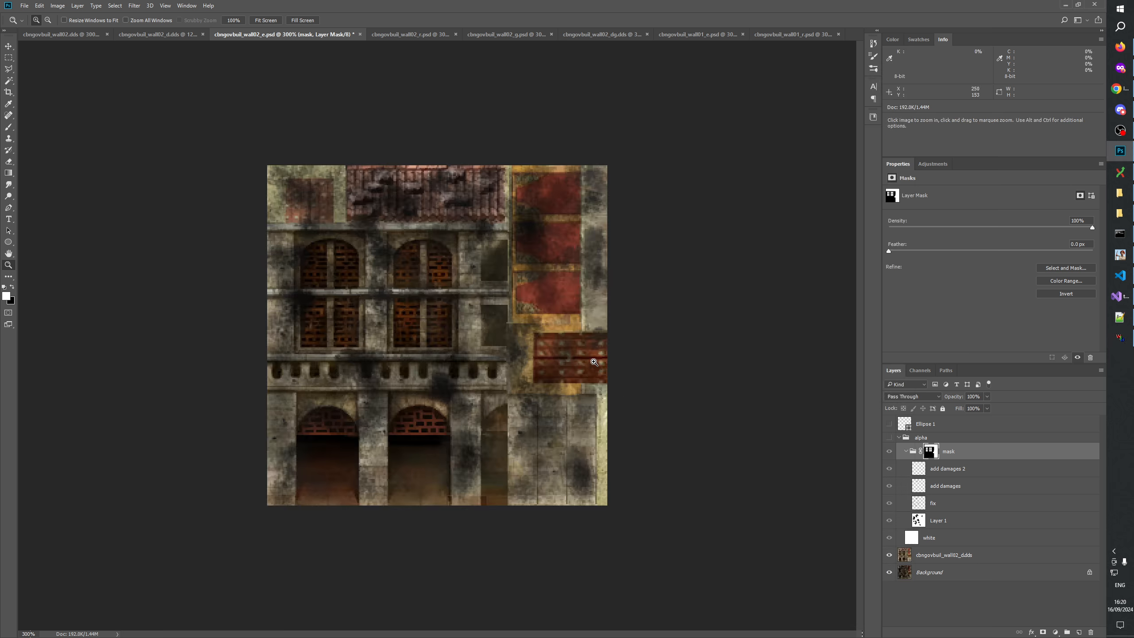
{"action": "key", "text": "alt+Tab"}
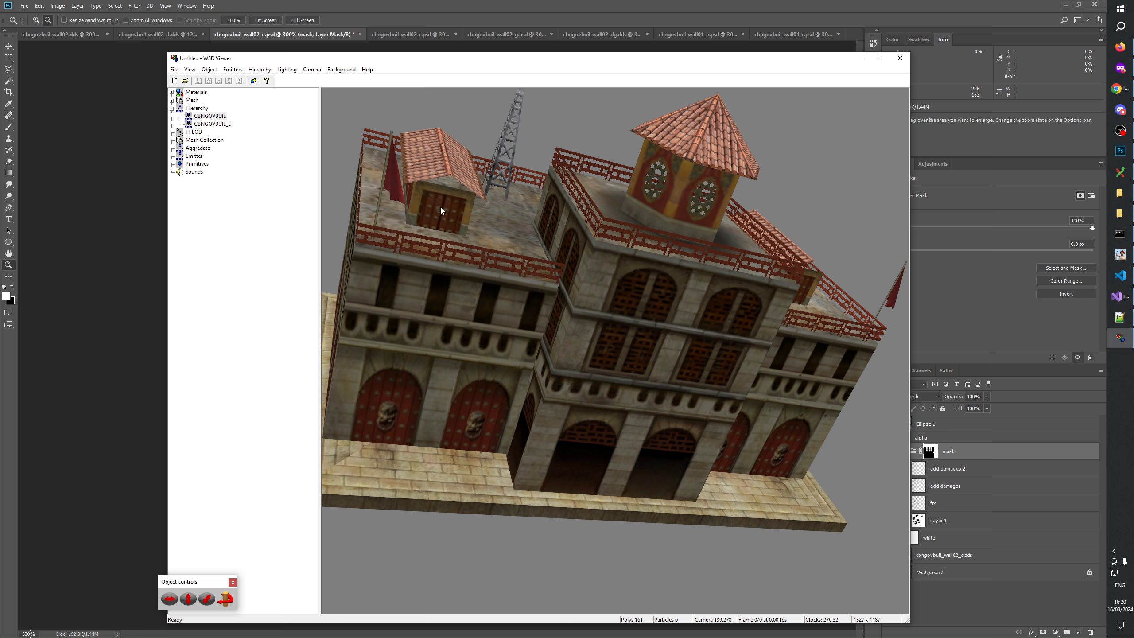
{"action": "left_click_drag", "start_coordinate": [441, 209], "coordinate": [498, 246]}
{"action": "key", "text": "alt+Tab"}
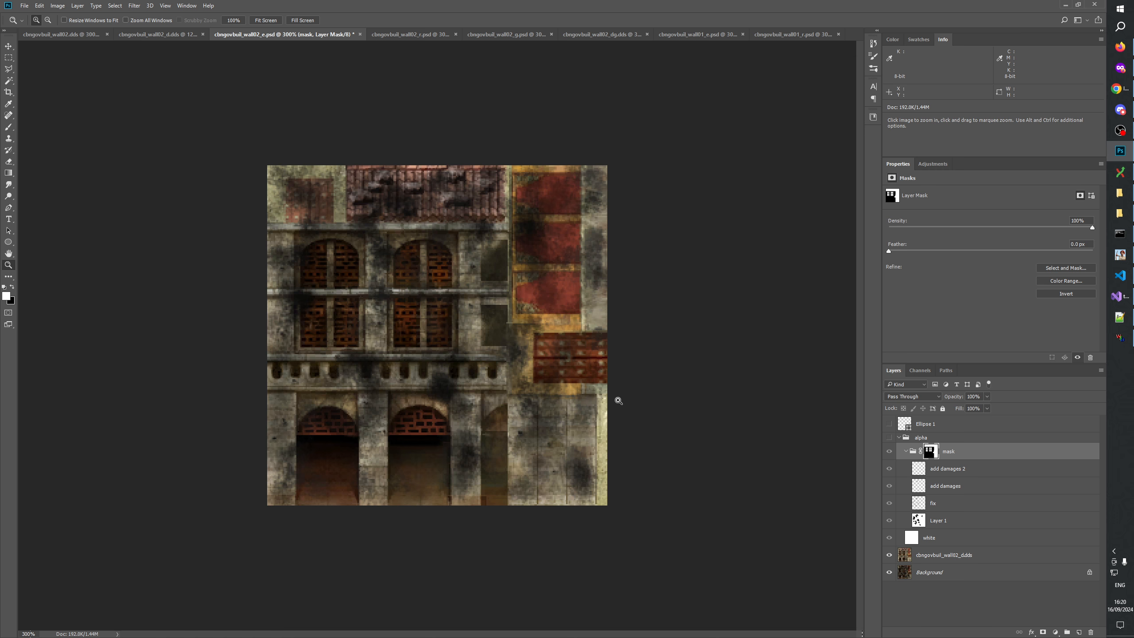
{"action": "key", "text": "alt+Tab"}
{"action": "mouse_move", "coordinate": [448, 246]}
{"action": "left_mouse_down"}
{"action": "mouse_move", "coordinate": [482, 276]}
{"action": "mouse_move", "coordinate": [464, 283]}
{"action": "mouse_move", "coordinate": [462, 218]}
{"action": "mouse_move", "coordinate": [442, 232]}
{"action": "left_mouse_up"}
{"action": "key", "text": "alt+Tab"}
{"action": "key", "text": "alt+Tab"}
{"action": "key", "text": "alt+Tab"}
{"action": "key", "text": "alt+Tab"}
{"action": "left_click_drag", "start_coordinate": [597, 352], "coordinate": [542, 373]}
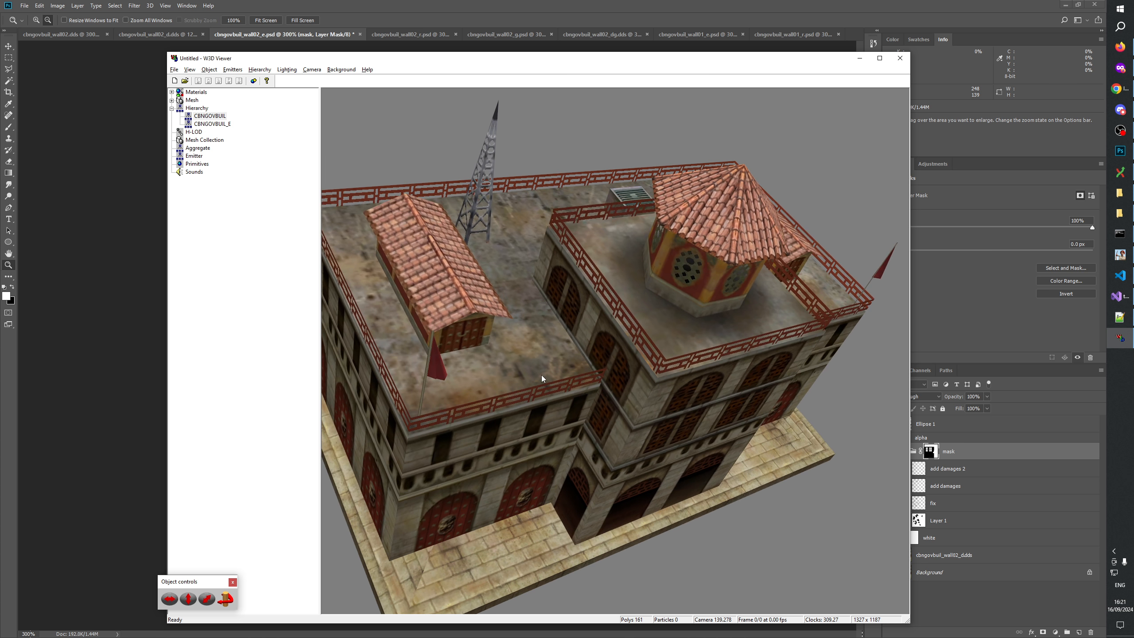
{"action": "key", "text": "alt+Tab"}
{"action": "key", "text": "alt+Tab"}
{"action": "left_click_drag", "start_coordinate": [509, 338], "coordinate": [575, 301]}
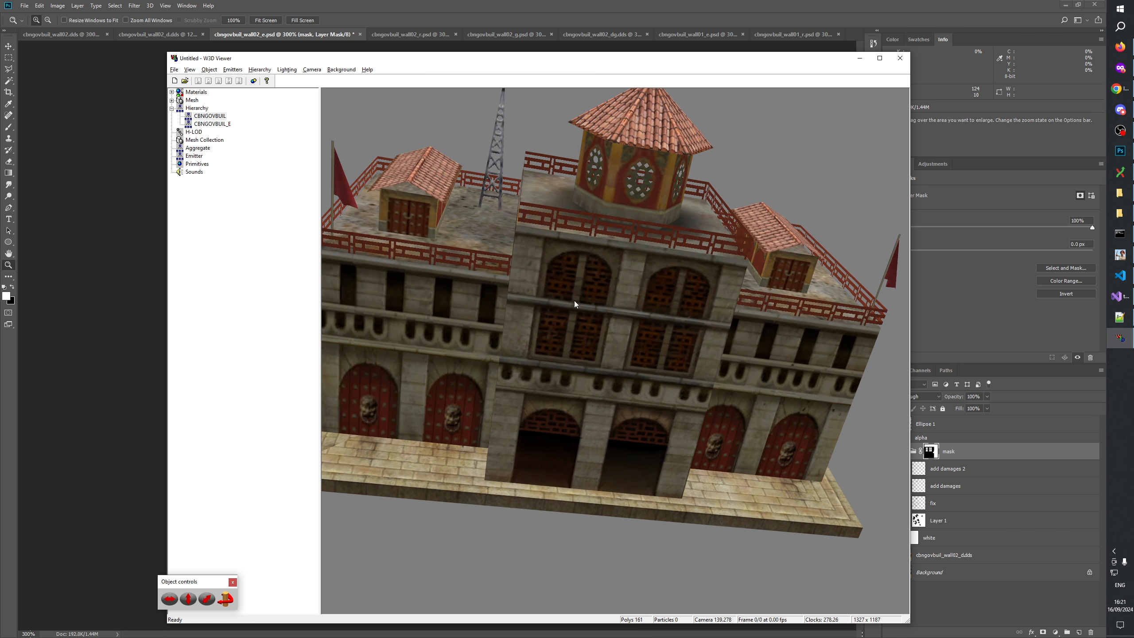
Inspect the whole intact building from the front, from above and at different distances.
{"action": "left_click_drag", "start_coordinate": [666, 311], "coordinate": [537, 369]}
{"action": "left_click_drag", "start_coordinate": [473, 387], "coordinate": [543, 435]}
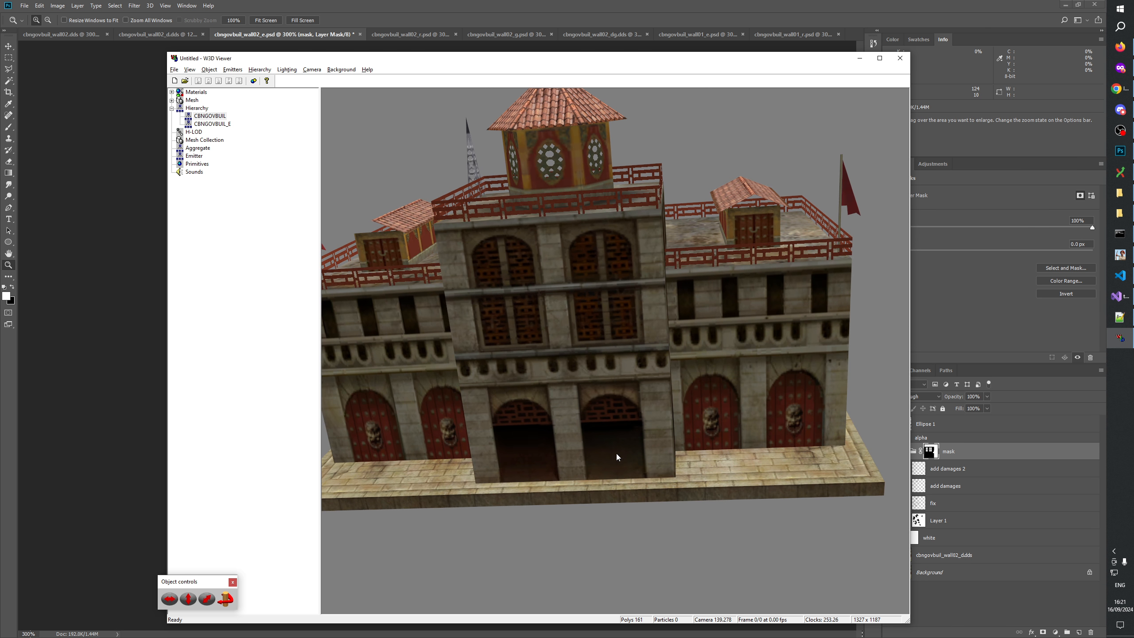
{"action": "scroll", "coordinate": [592, 408], "scroll_direction": "down", "scroll_amount": 5}
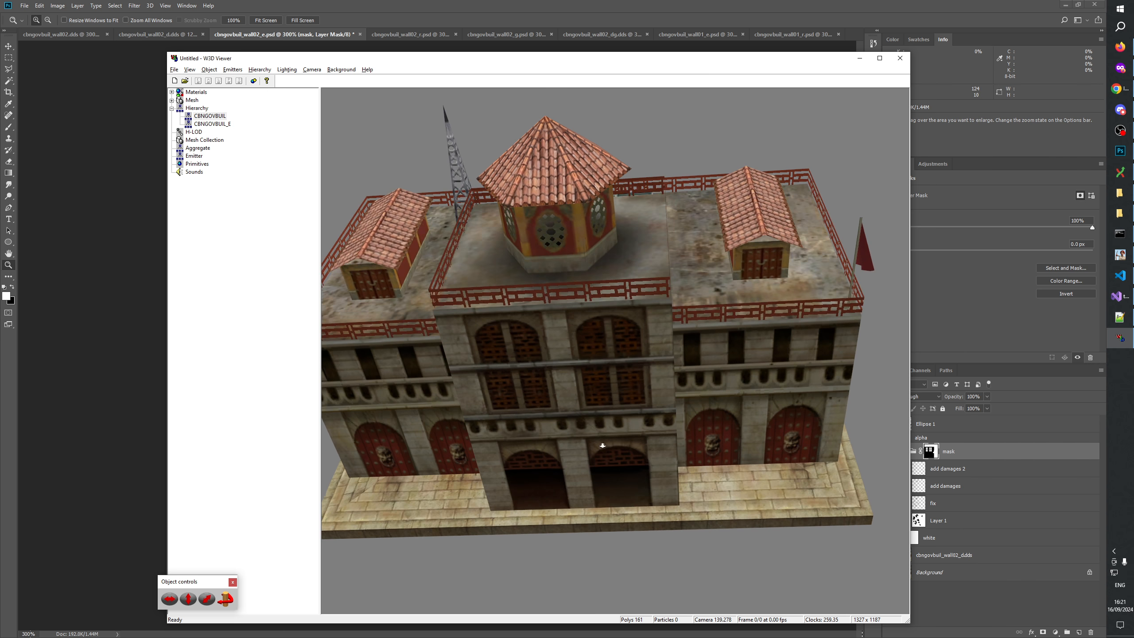
{"action": "left_click_drag", "start_coordinate": [553, 401], "coordinate": [675, 425]}
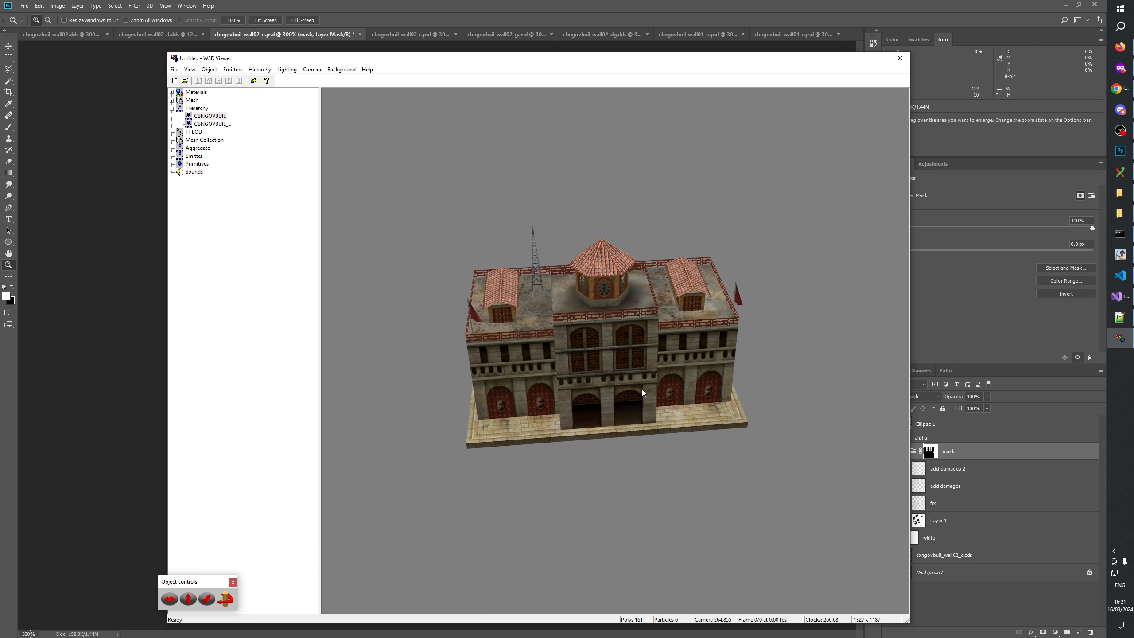
{"action": "scroll", "coordinate": [642, 389], "scroll_direction": "up", "scroll_amount": 3}
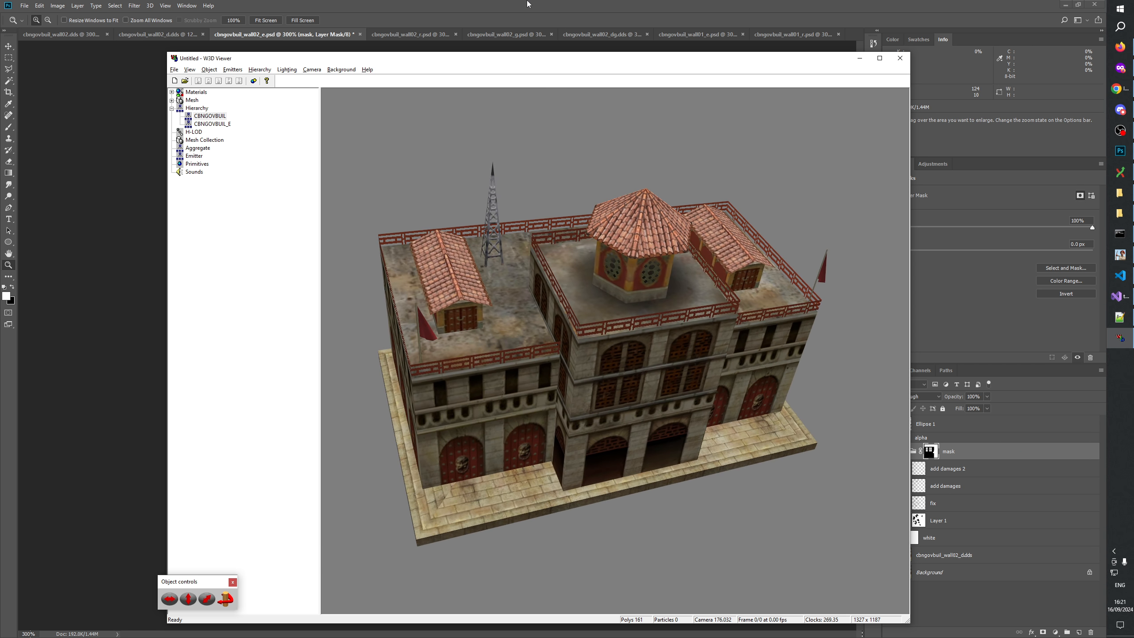
Switch to Photoshop and add a group named "_alpha" above the Ellipse 1 layer.
{"action": "left_click", "coordinate": [527, 4]}
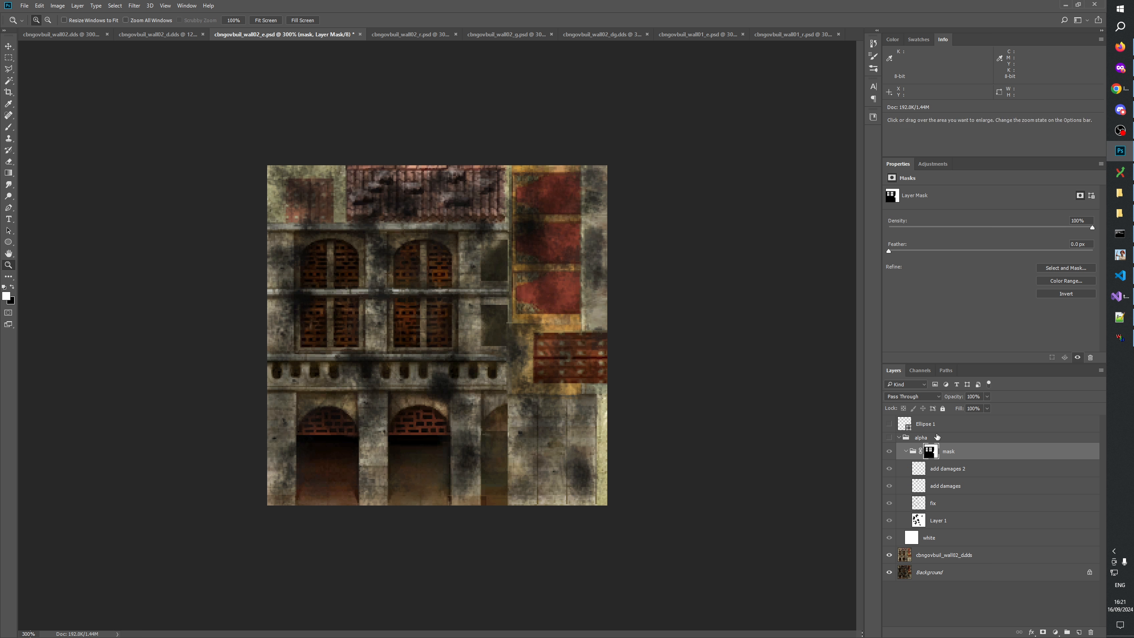
{"action": "left_click", "coordinate": [929, 426]}
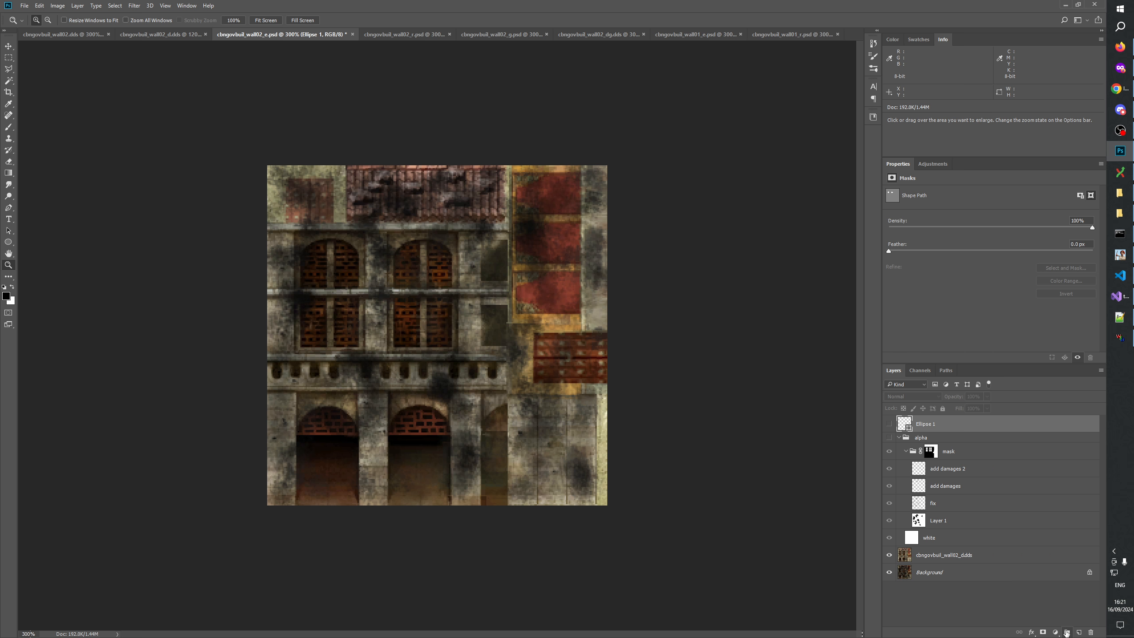
{"action": "left_click", "coordinate": [1067, 632]}
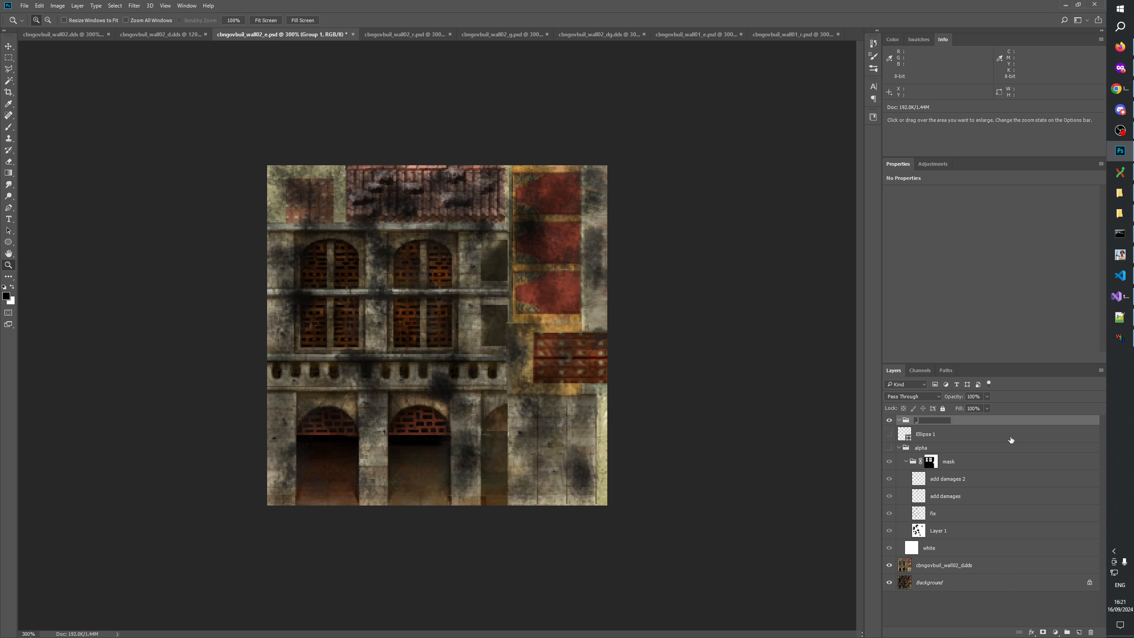
{"action": "key", "text": "Return"}
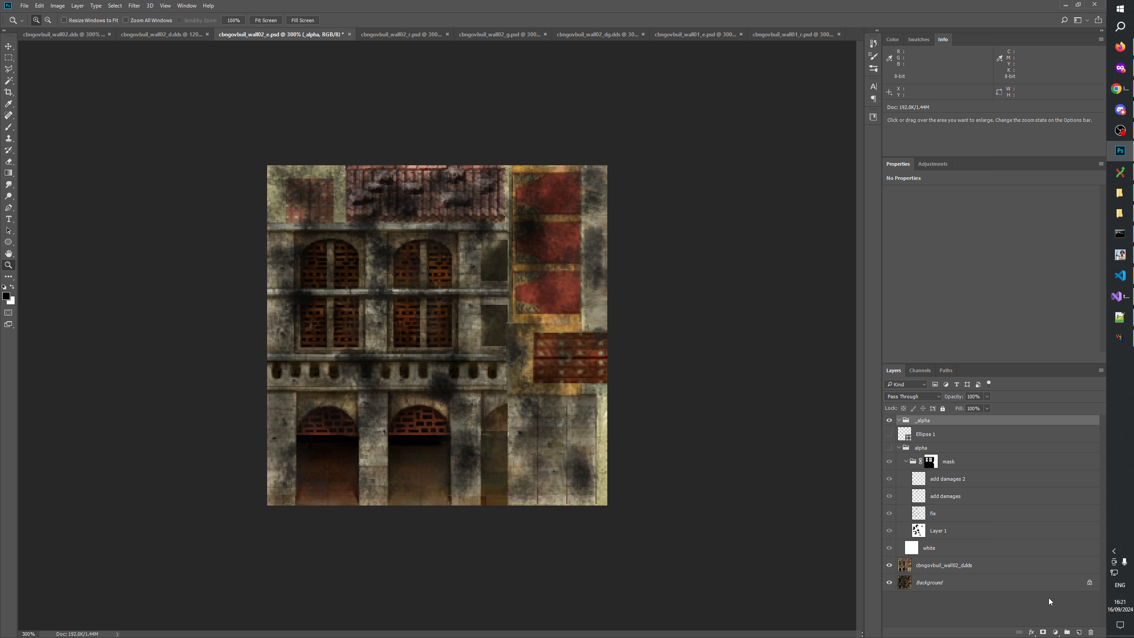
{"action": "left_click", "coordinate": [1067, 633]}
{"action": "left_click_drag", "start_coordinate": [925, 422], "coordinate": [932, 432]}
{"action": "left_click", "coordinate": [930, 471]}
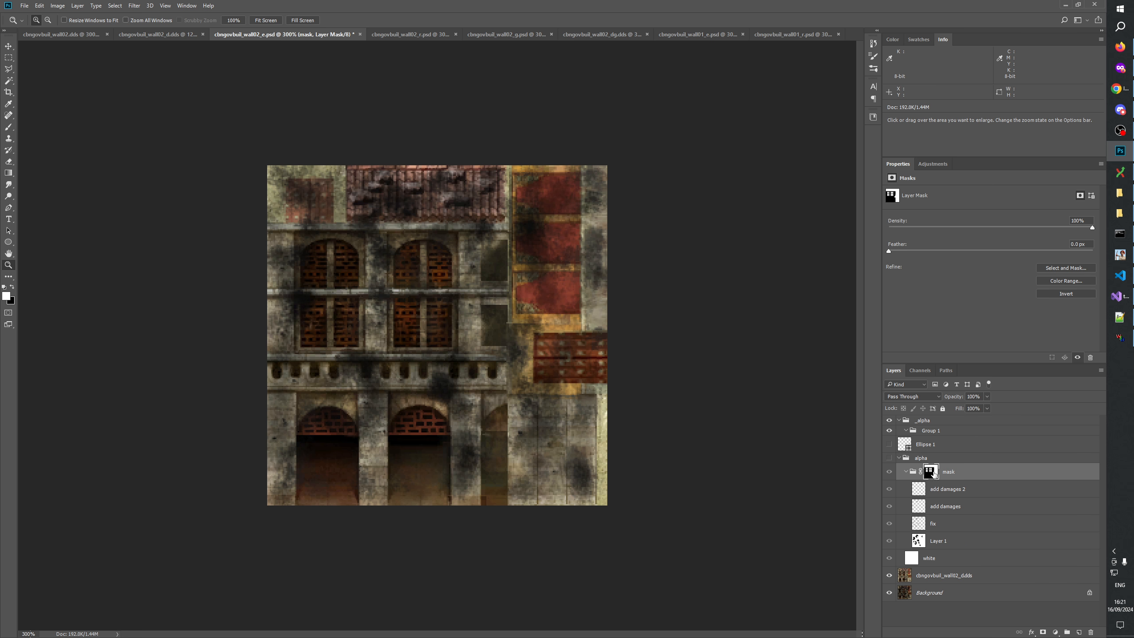
{"action": "left_click", "coordinate": [931, 472], "text": "alt"}
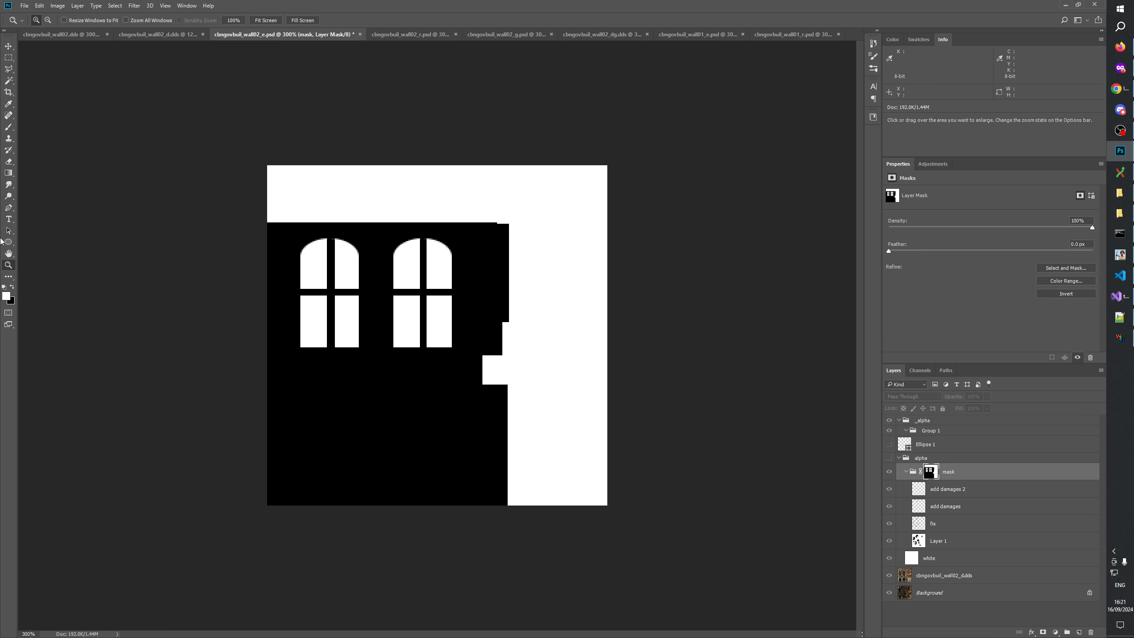
{"action": "left_click", "coordinate": [433, 329]}
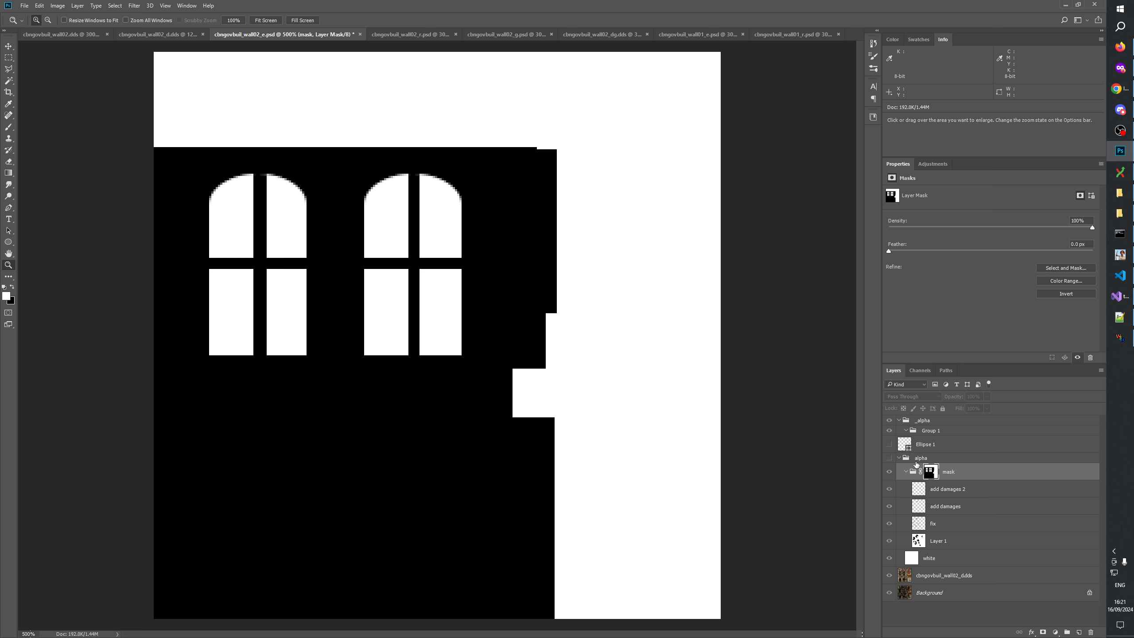
Delete the _alpha group with its contents and rename the mask group inside alpha as "allowed damage mask".
{"action": "left_click", "coordinate": [921, 420]}
{"action": "key", "text": "Delete"}
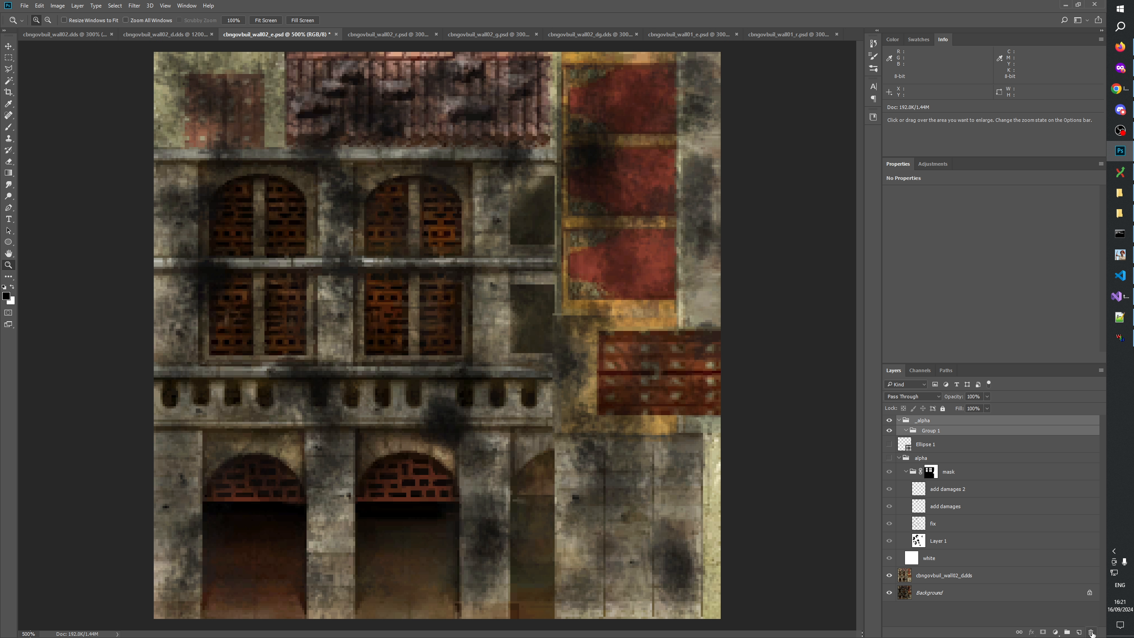
{"action": "double_click", "coordinate": [947, 457]}
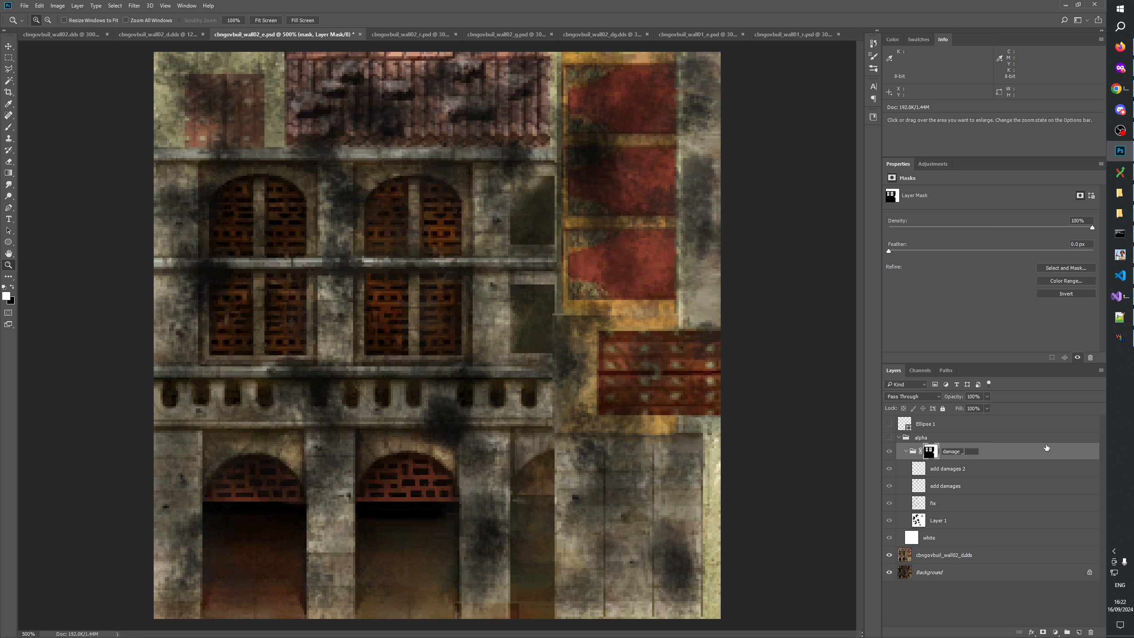
{"action": "key", "text": "Return"}
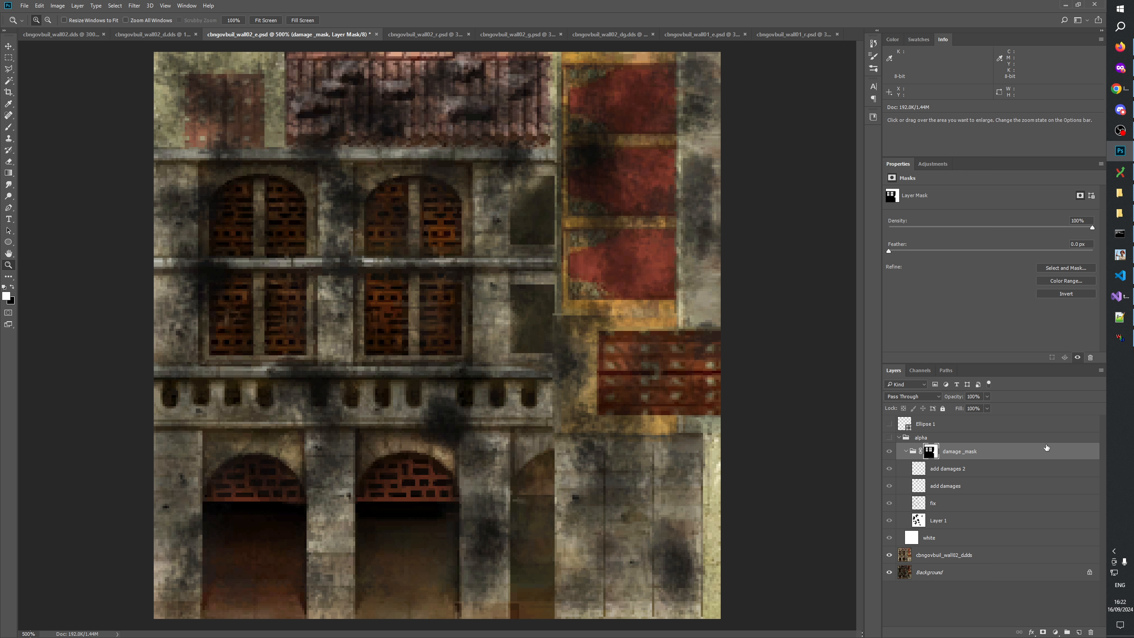
{"action": "double_click", "coordinate": [963, 453]}
{"action": "key", "text": "Return"}
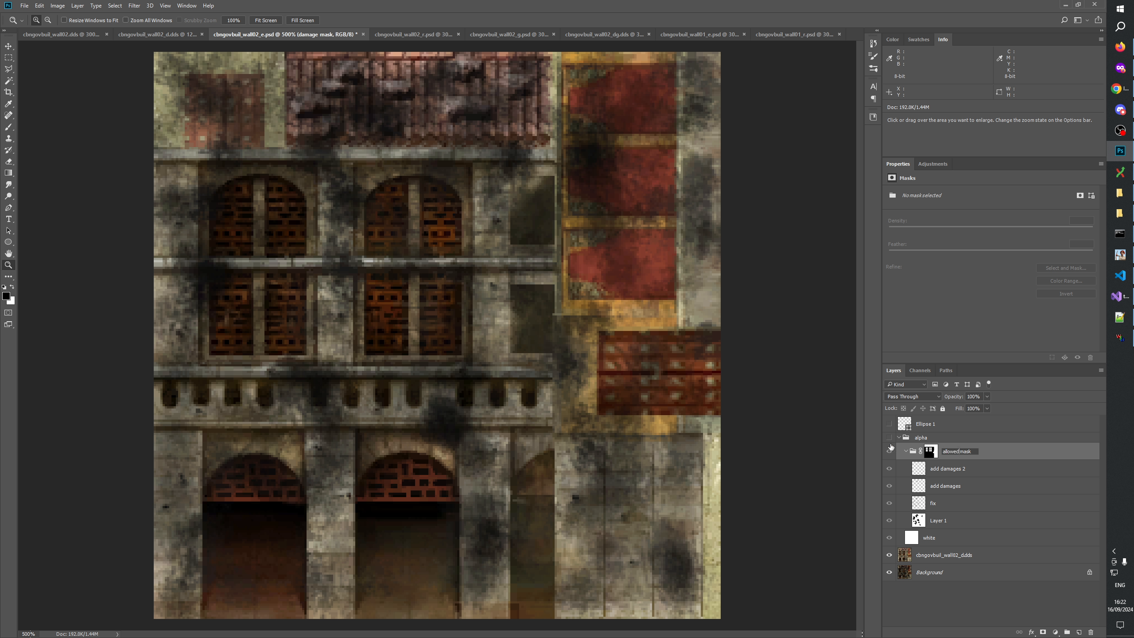
{"action": "key", "text": "Return"}
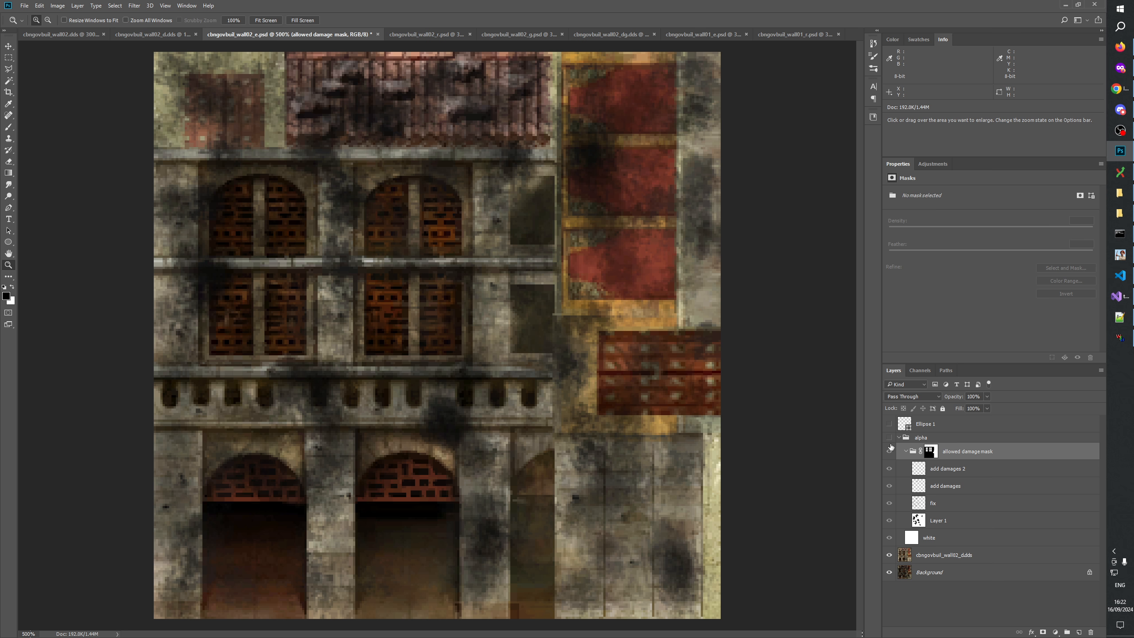
Show the alpha group temporarily and compare its damage shapes with the allowed damage mask viewed on its own.
{"action": "left_click", "coordinate": [931, 451], "text": "alt"}
{"action": "left_click", "coordinate": [930, 451], "text": "alt"}
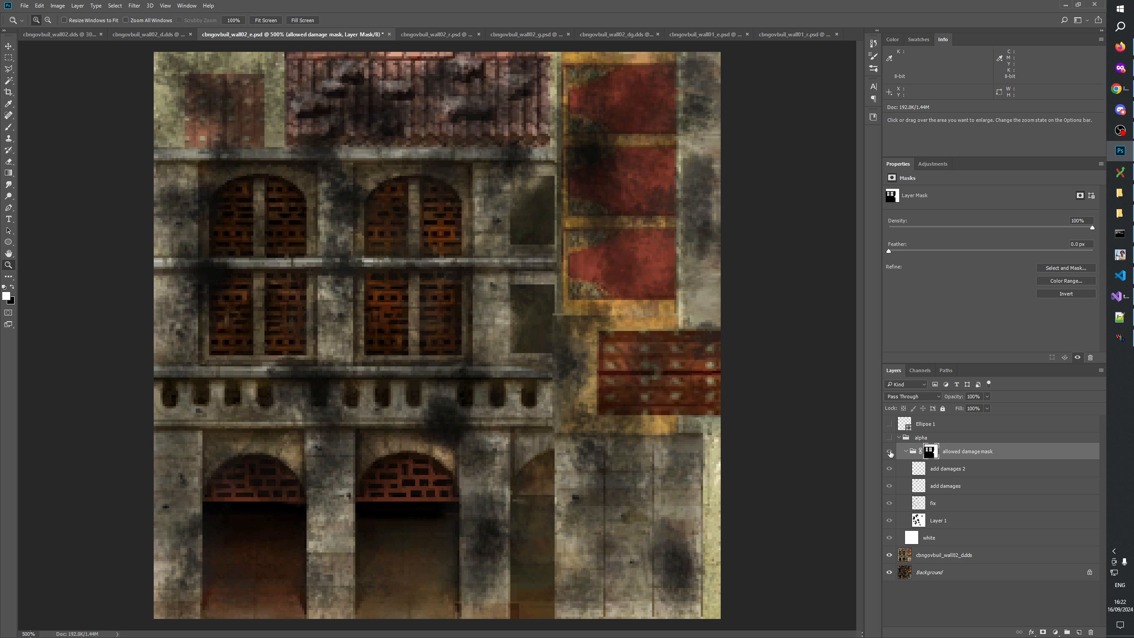
{"action": "left_click", "coordinate": [889, 437]}
{"action": "left_click", "coordinate": [890, 451]}
{"action": "left_click", "coordinate": [890, 452]}
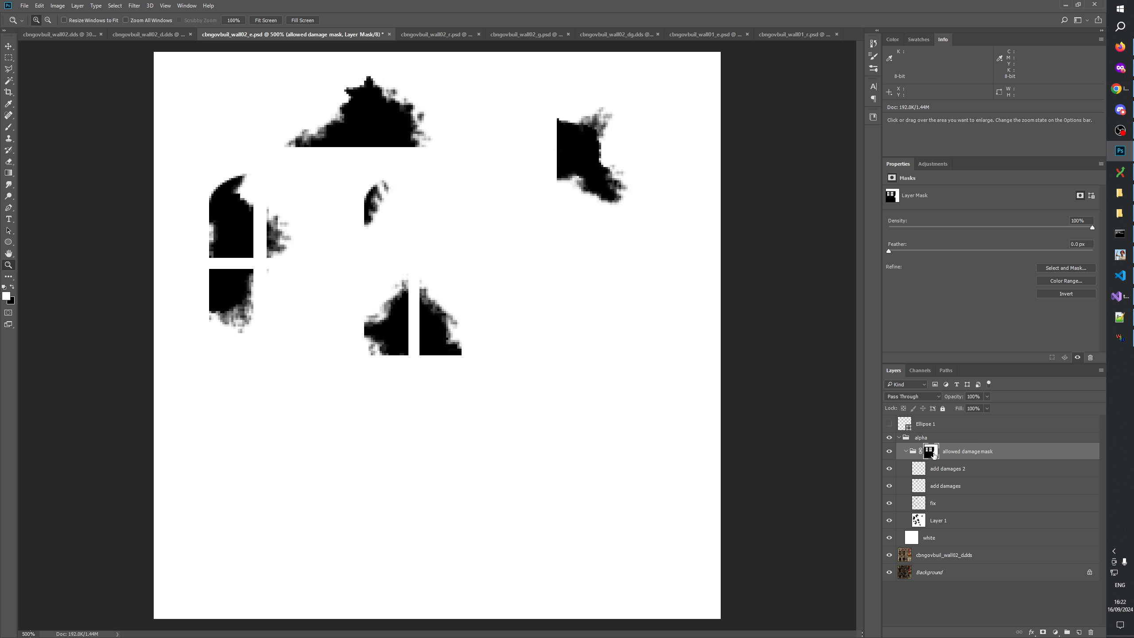
{"action": "left_click", "coordinate": [931, 452], "text": "alt"}
{"action": "left_click", "coordinate": [899, 454]}
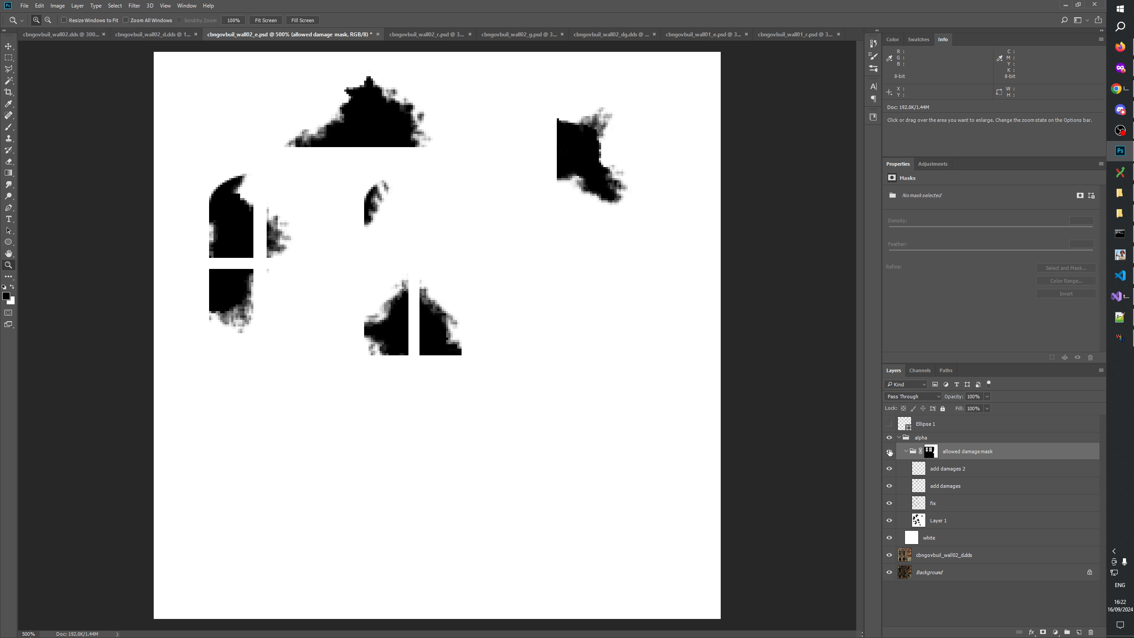
{"action": "left_click", "coordinate": [889, 438]}
Switch to W3D Viewer and inspect the intact building from behind and from the front, ending back in Photoshop.
{"action": "key", "text": "alt+Tab"}
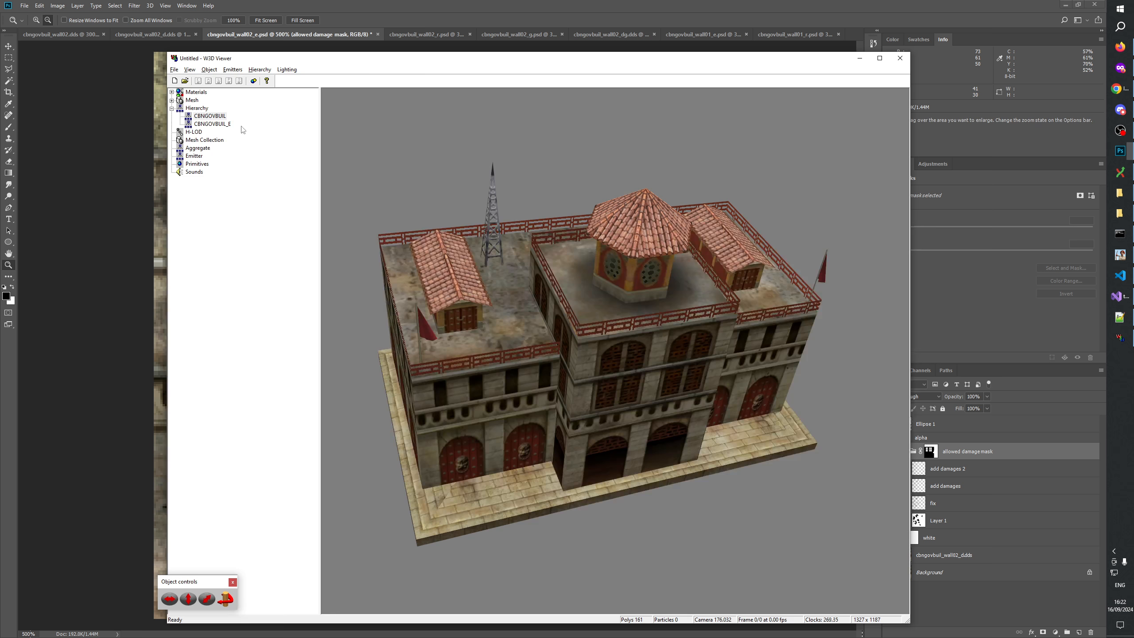
{"action": "key", "text": "alt+Tab"}
{"action": "key", "text": "alt+Tab"}
{"action": "left_click_drag", "start_coordinate": [613, 313], "coordinate": [695, 370]}
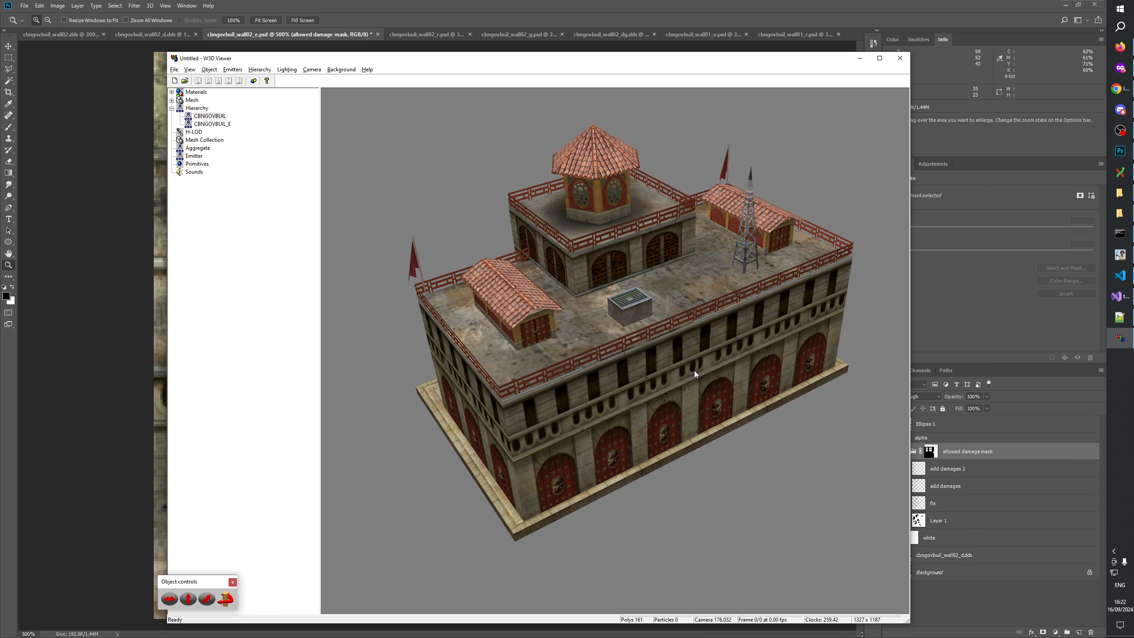
{"action": "left_click_drag", "start_coordinate": [542, 417], "coordinate": [624, 399]}
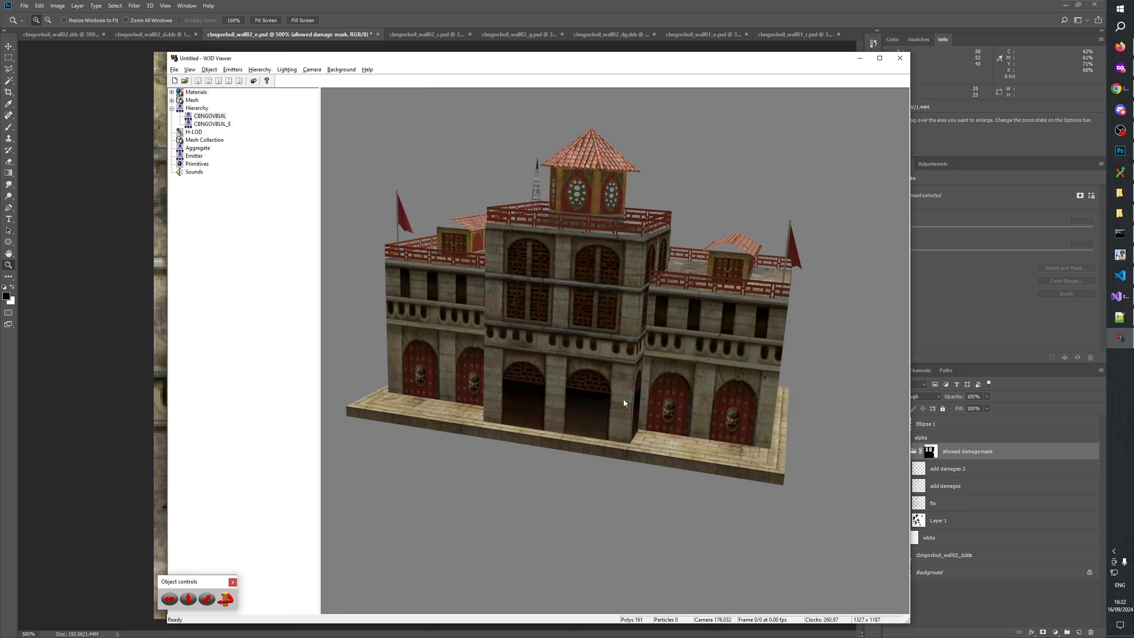
{"action": "key", "text": "alt+Tab"}
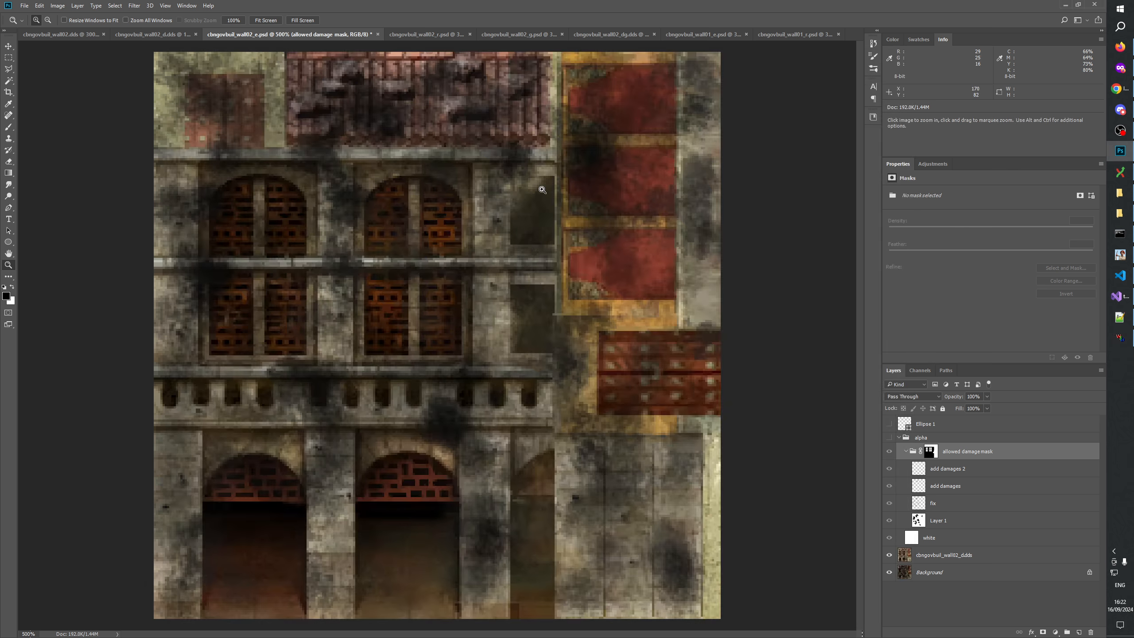
Alternate between the building model and the wall texture to match the facade, side walls and window areas.
{"action": "key", "text": "alt+Tab"}
{"action": "left_click_drag", "start_coordinate": [634, 403], "coordinate": [808, 355]}
{"action": "key", "text": "alt+Tab"}
{"action": "key", "text": "alt+Tab"}
{"action": "left_click_drag", "start_coordinate": [528, 513], "coordinate": [656, 413]}
{"action": "key", "text": "alt+Tab"}
{"action": "key", "text": "alt+Tab"}
{"action": "left_click_drag", "start_coordinate": [644, 461], "coordinate": [734, 498]}
{"action": "key", "text": "alt+Tab"}
{"action": "key", "text": "alt+Tab"}
{"action": "left_click_drag", "start_coordinate": [573, 398], "coordinate": [519, 445]}
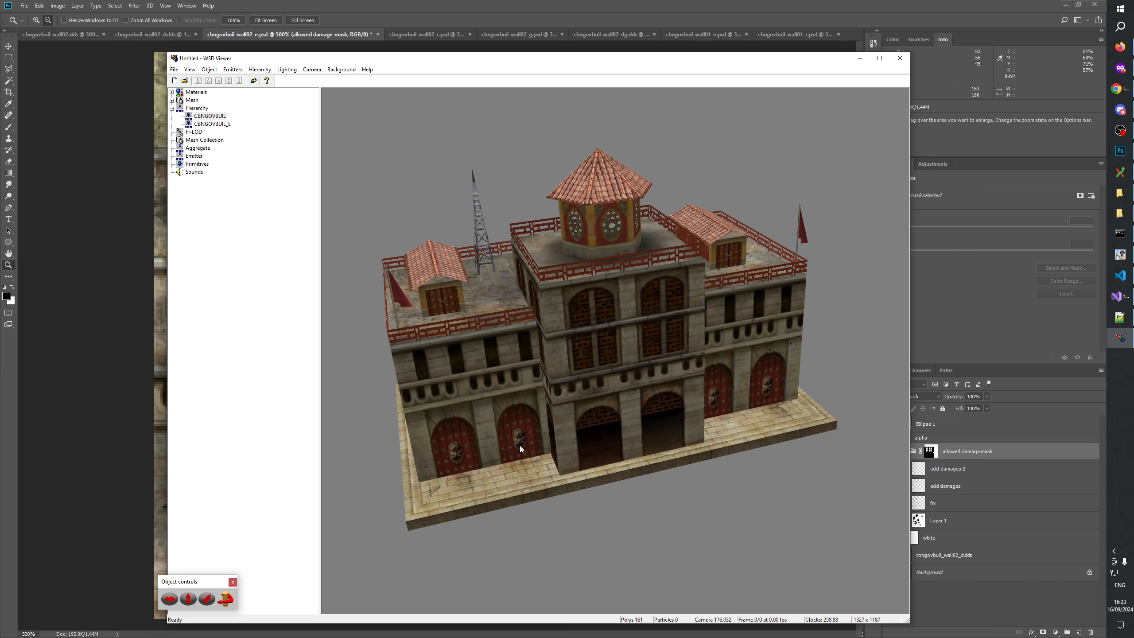
{"action": "key", "text": "alt+Tab"}
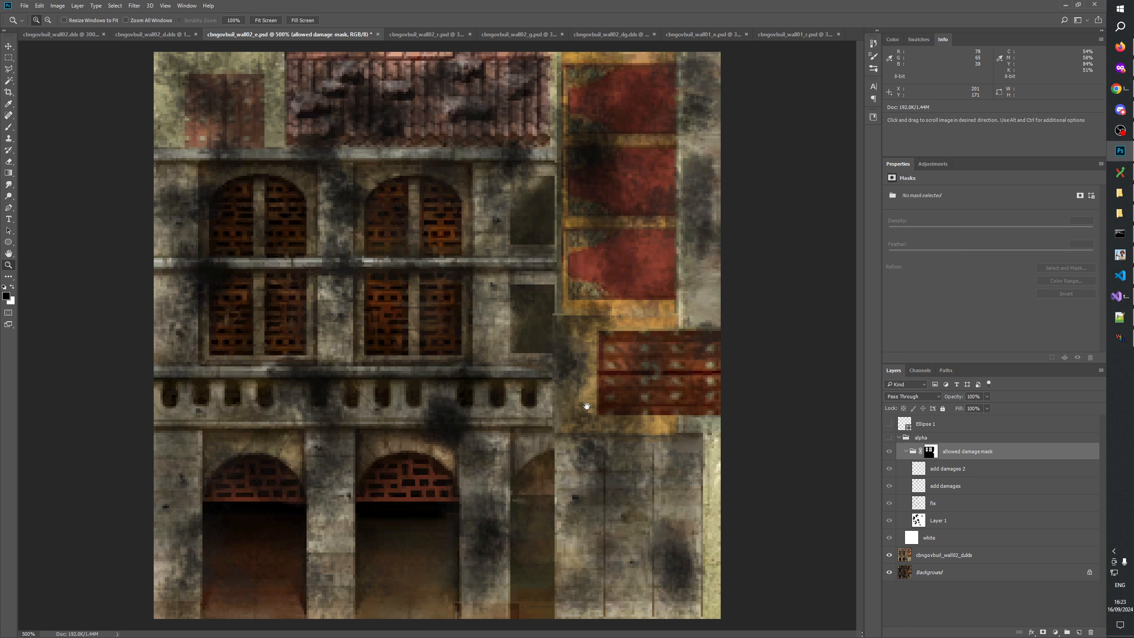
In the allowed damage mask, select the notch at the cornice's right end and a strip about 26 px wide along the facade's uneven right edge.
{"action": "left_click", "coordinate": [492, 267]}
{"action": "left_click_drag", "start_coordinate": [549, 257], "coordinate": [699, 319]}
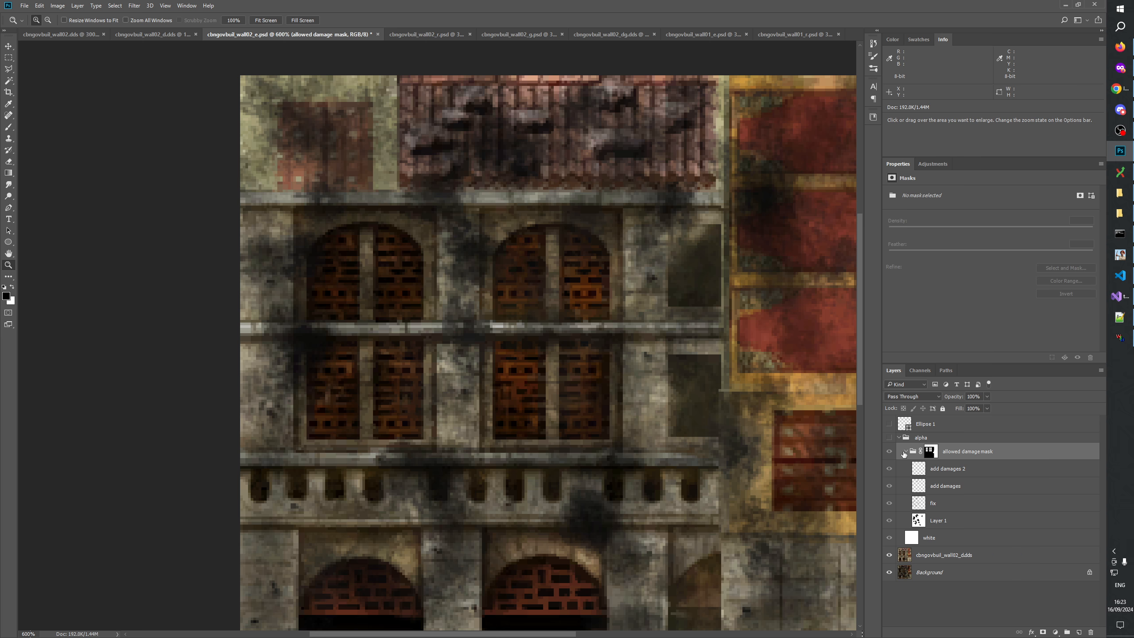
{"action": "left_click_drag", "start_coordinate": [550, 327], "coordinate": [471, 396]}
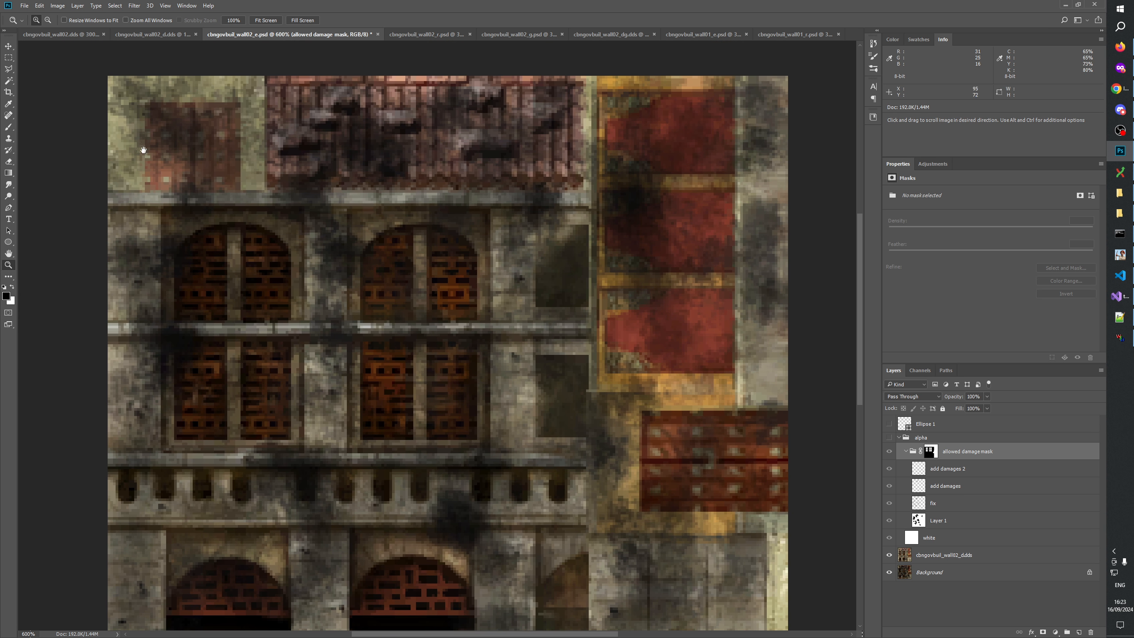
{"action": "key", "text": "m"}
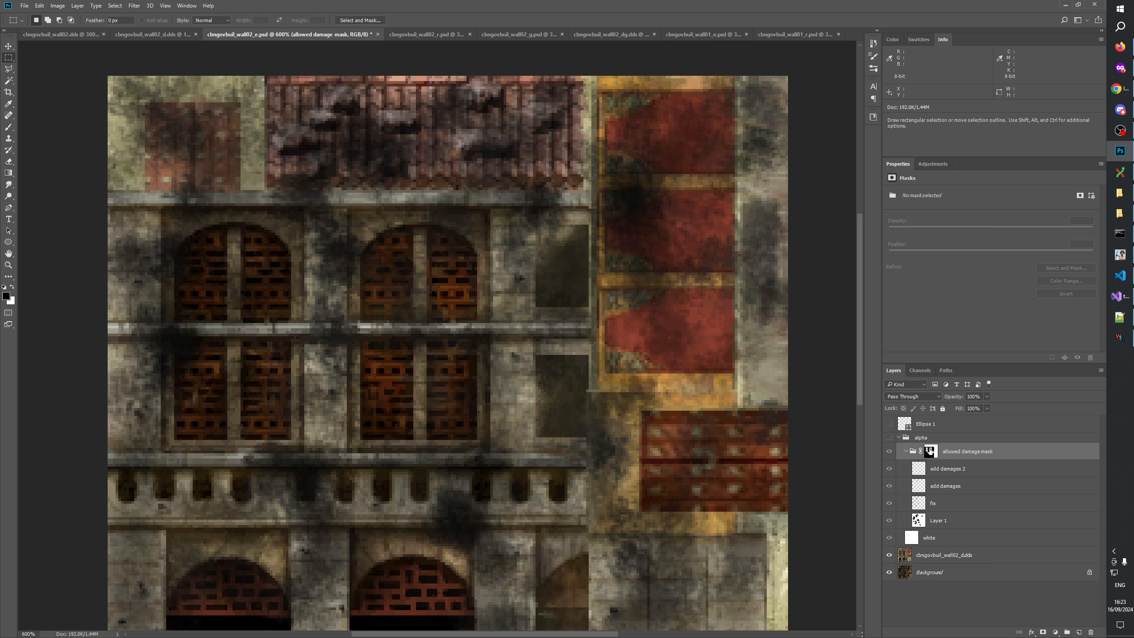
{"action": "left_click", "coordinate": [931, 452], "text": "alt"}
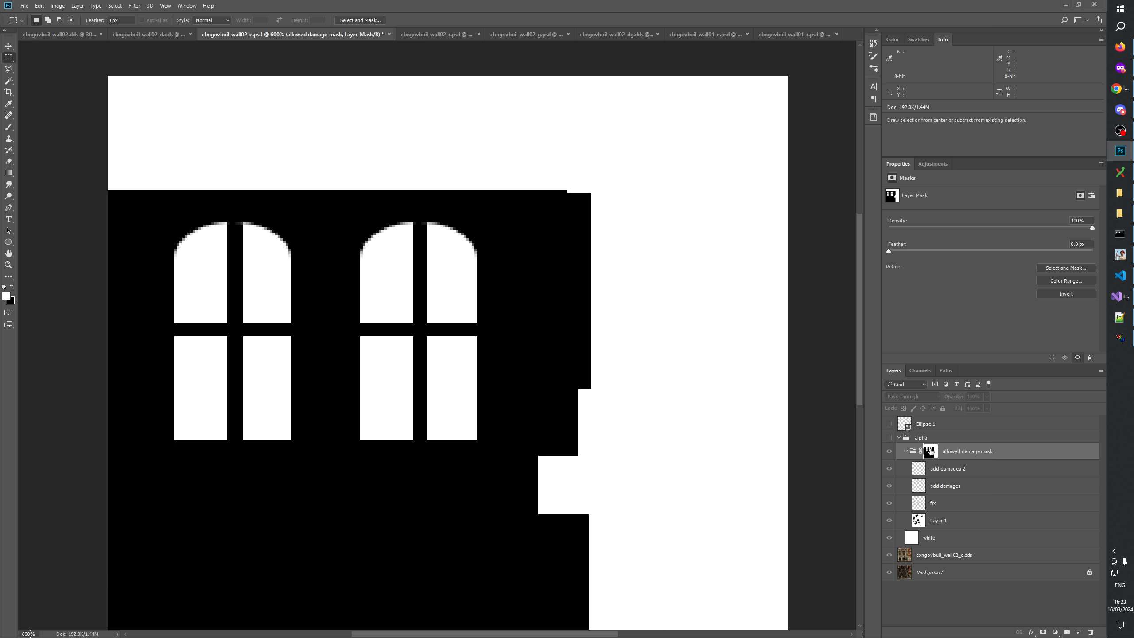
{"action": "left_click", "coordinate": [890, 451]}
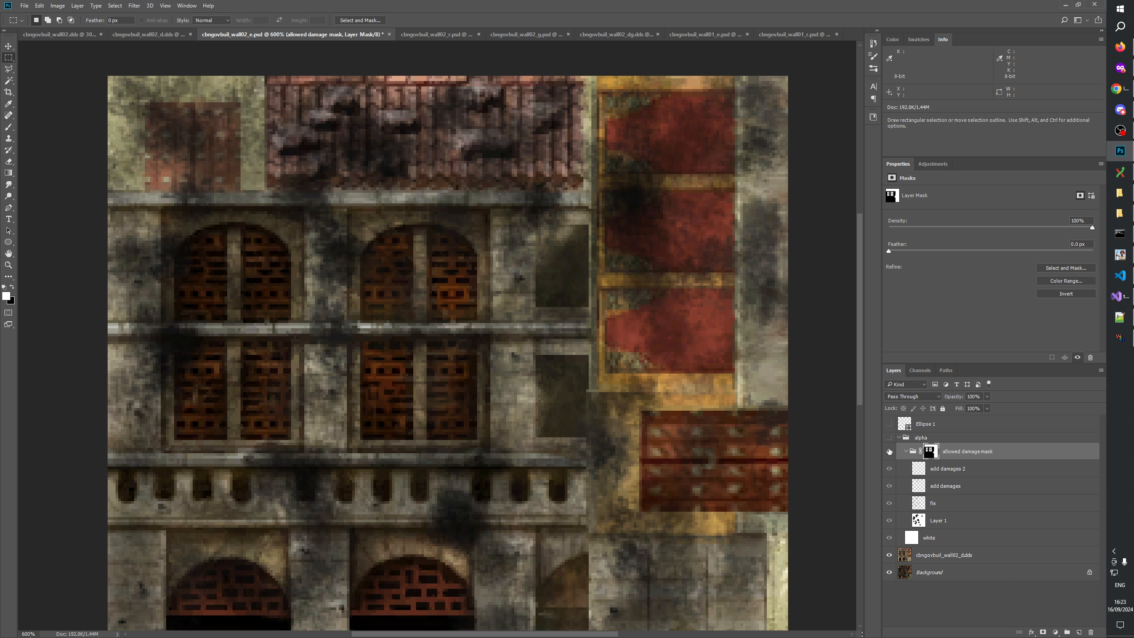
{"action": "left_click", "coordinate": [932, 451], "text": "alt"}
{"action": "left_click_drag", "start_coordinate": [549, 211], "coordinate": [591, 192]}
{"action": "left_click_drag", "start_coordinate": [567, 429], "coordinate": [600, 266]}
{"action": "mouse_move", "coordinate": [556, 187]}
{"action": "left_mouse_down"}
{"action": "mouse_move", "coordinate": [627, 447]}
{"action": "mouse_move", "coordinate": [627, 632]}
{"action": "mouse_move", "coordinate": [636, 479]}
{"action": "mouse_move", "coordinate": [623, 483]}
{"action": "left_mouse_up"}
{"action": "left_click_drag", "start_coordinate": [670, 220], "coordinate": [694, 615]}
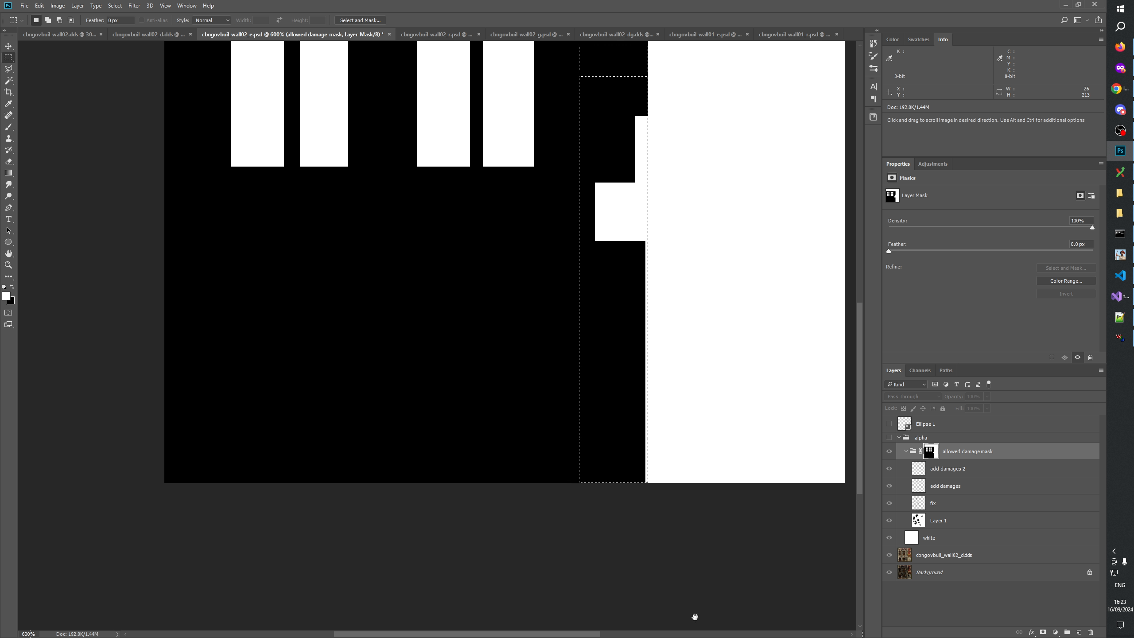
{"action": "left_click_drag", "start_coordinate": [704, 342], "coordinate": [699, 573]}
Trim the strip selection with the wall texture visible so it follows the facade's right edge below the upper windows.
{"action": "left_click", "coordinate": [889, 453]}
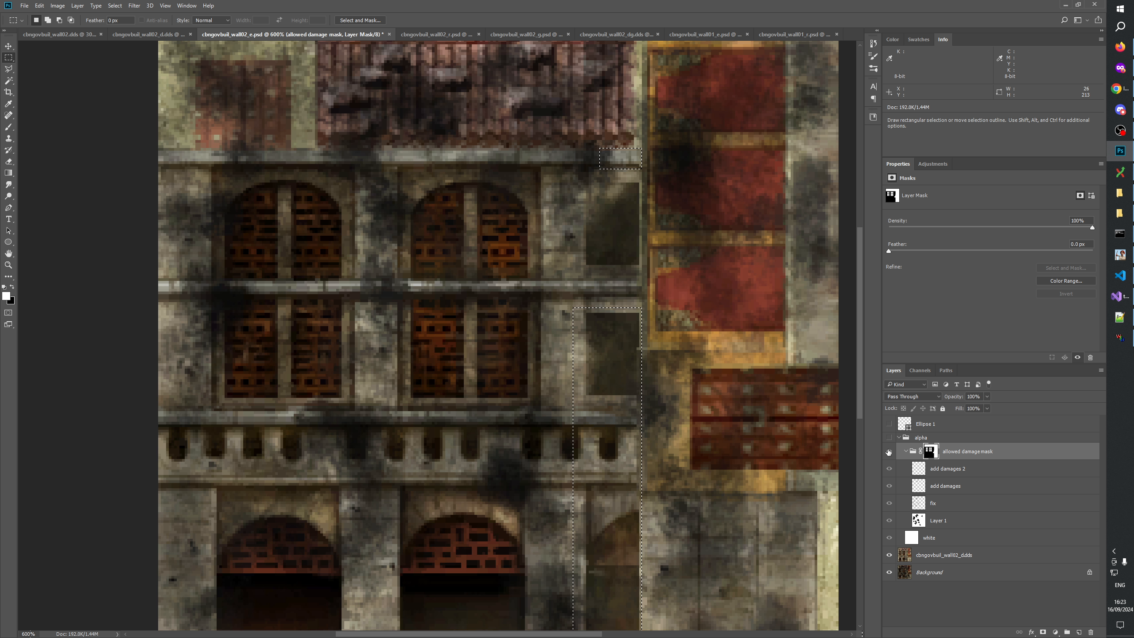
{"action": "left_click_drag", "start_coordinate": [656, 403], "coordinate": [611, 288]}
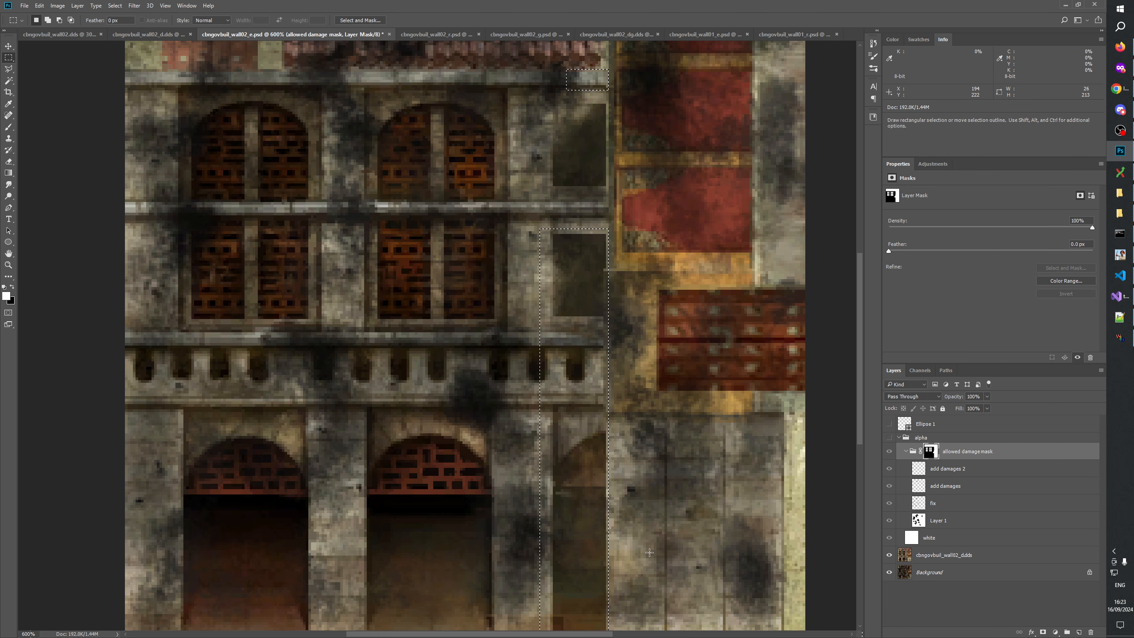
{"action": "left_click_drag", "start_coordinate": [646, 494], "coordinate": [637, 405]}
{"action": "mouse_move", "coordinate": [604, 514]}
{"action": "left_mouse_down"}
{"action": "mouse_move", "coordinate": [593, 150]}
{"action": "mouse_move", "coordinate": [583, 146]}
{"action": "left_mouse_up"}
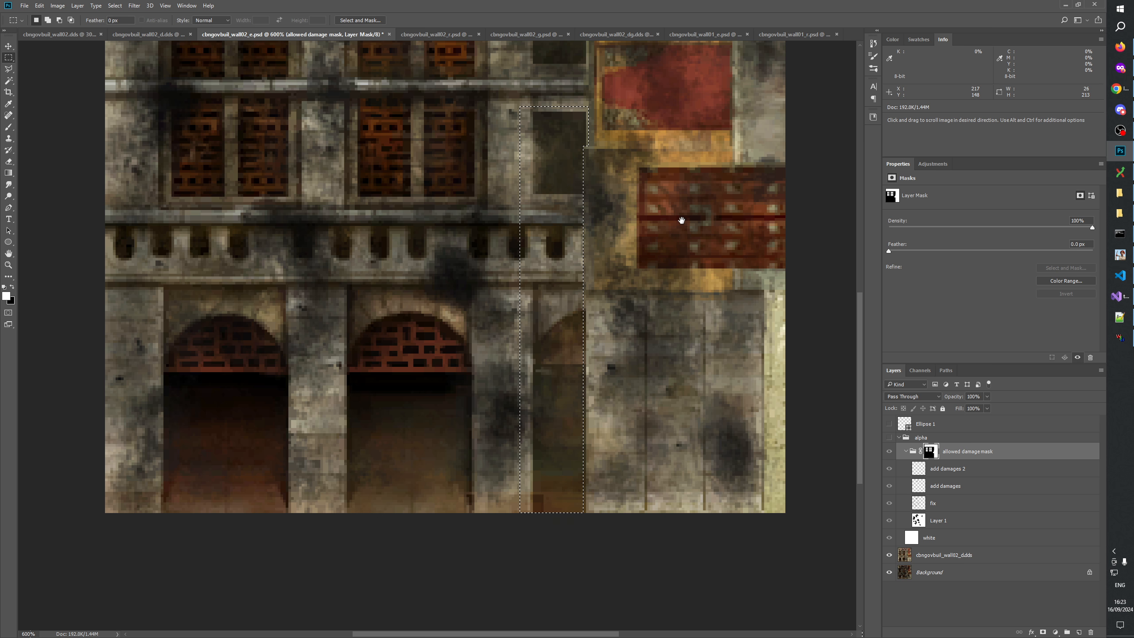
{"action": "left_click_drag", "start_coordinate": [677, 258], "coordinate": [659, 311]}
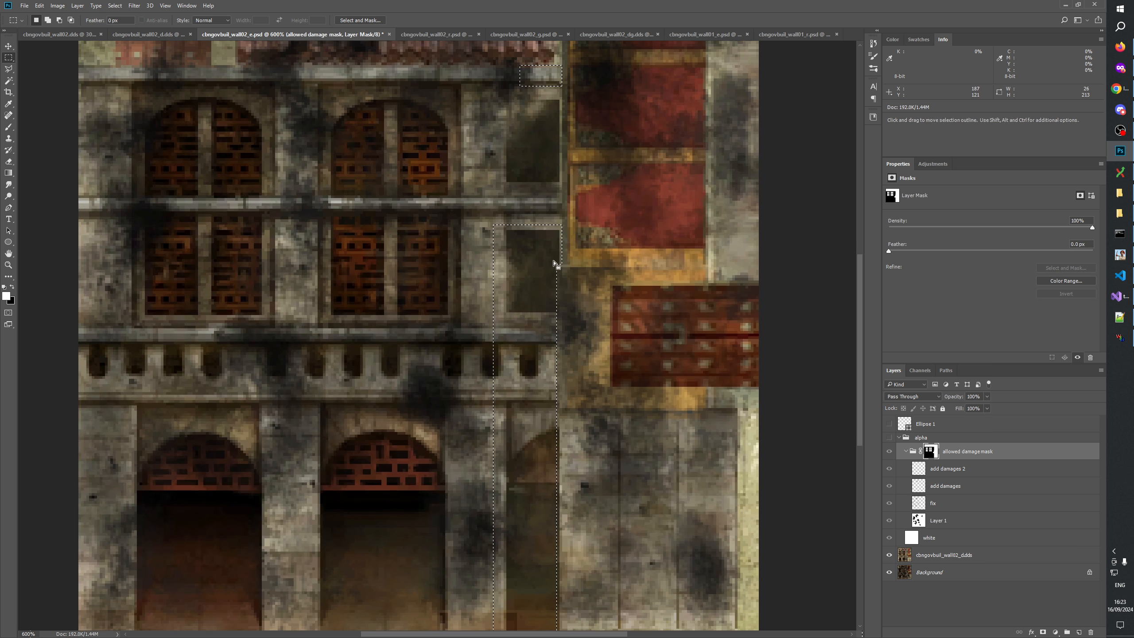
{"action": "left_click_drag", "start_coordinate": [541, 295], "coordinate": [557, 559]}
{"action": "left_click_drag", "start_coordinate": [666, 310], "coordinate": [664, 558]}
Fill the selected areas of the allowed damage mask with black and clear the selection.
{"action": "left_click", "coordinate": [931, 454], "text": "alt"}
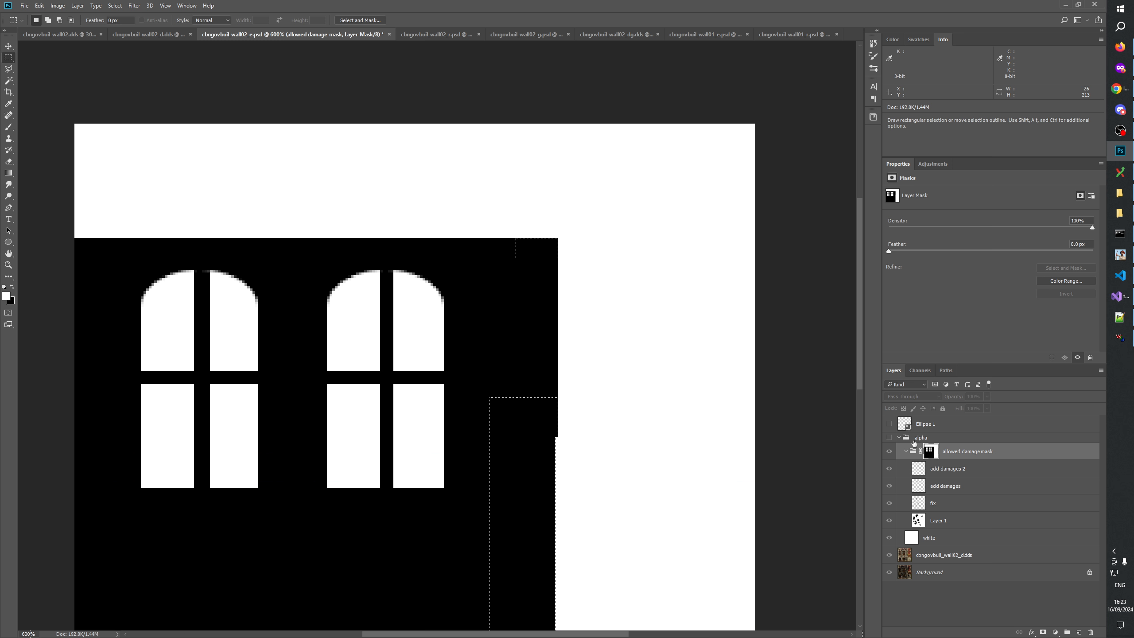
{"action": "left_click_drag", "start_coordinate": [628, 423], "coordinate": [734, 324]}
{"action": "left_click", "coordinate": [963, 453]}
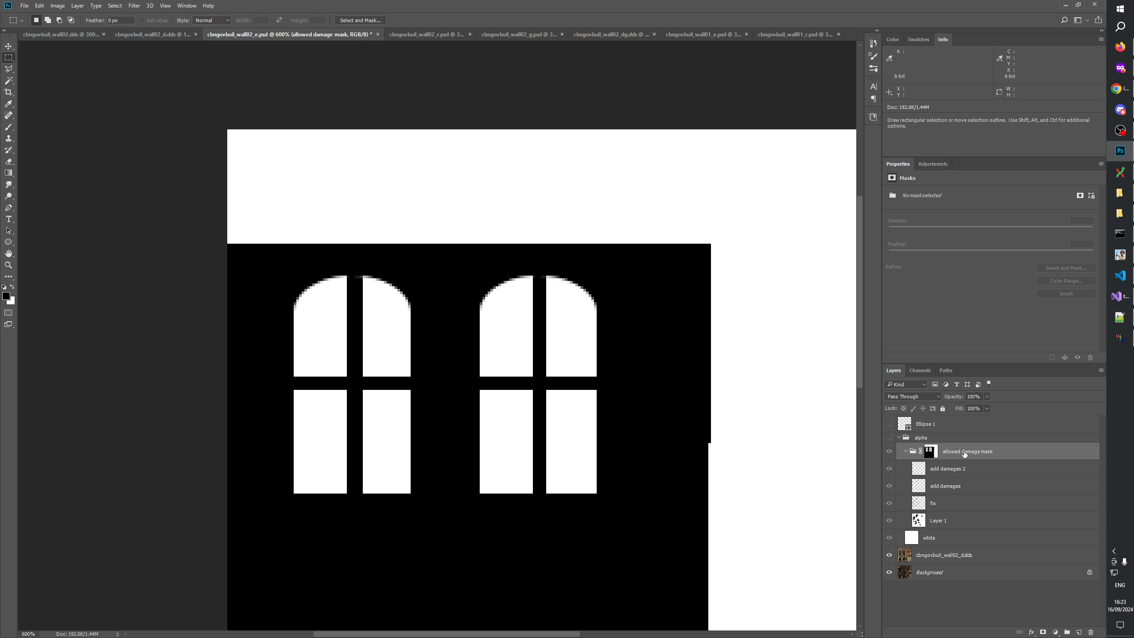
Check the cbngovbuil_wall02_e notes in TextureChangelog.txt in Notepad++ and return to Photoshop.
{"action": "left_click", "coordinate": [946, 522]}
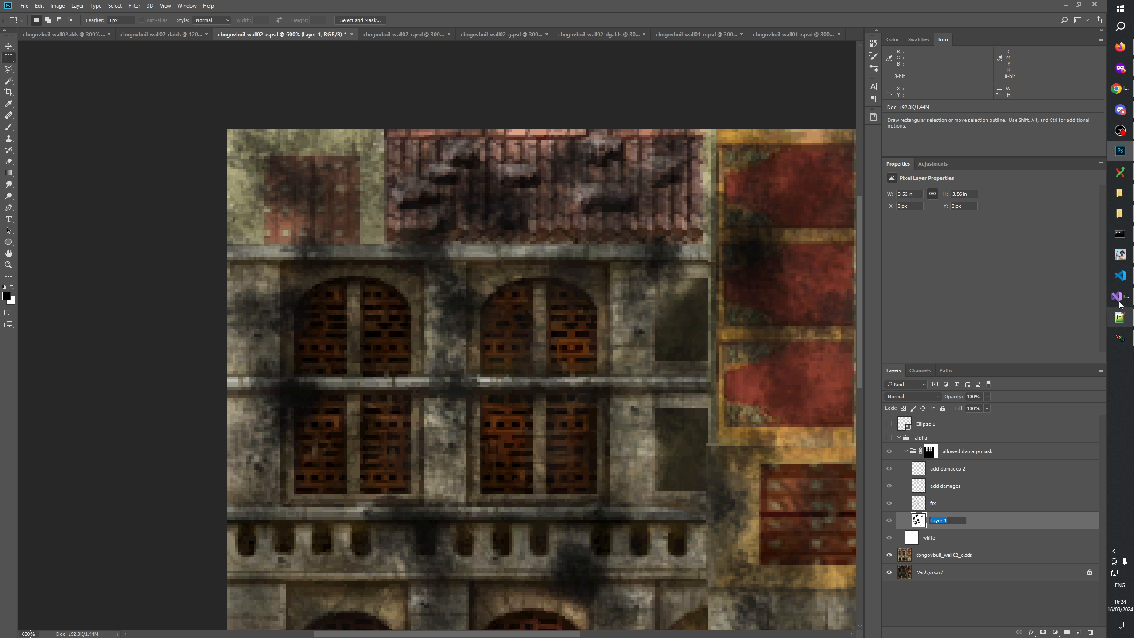
{"action": "left_click", "coordinate": [1120, 317]}
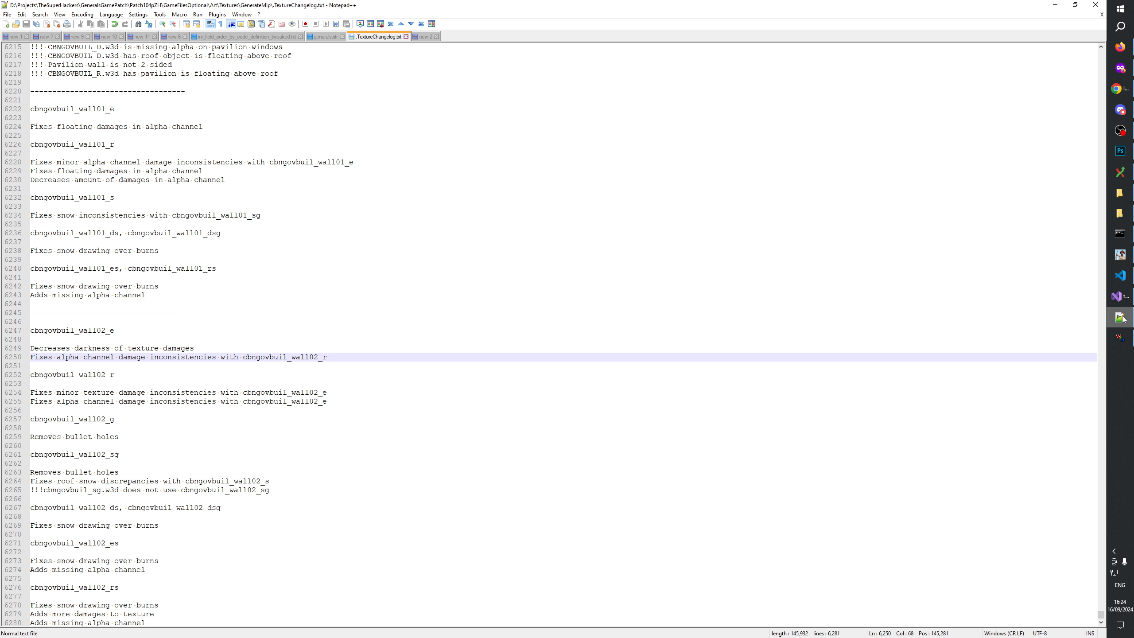
{"action": "left_click", "coordinate": [1121, 317]}
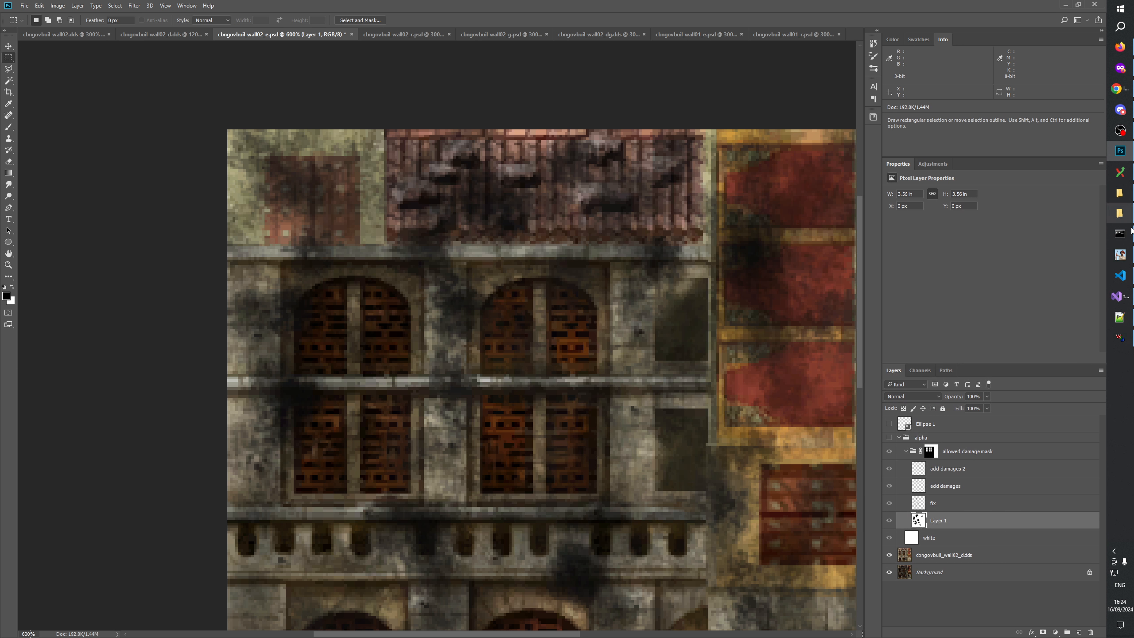
Show alpha with fix, add damages and add damages 2 hidden, and duplicate Layer 1 to the top of the layer stack.
{"action": "left_click", "coordinate": [888, 504]}
{"action": "left_click_drag", "start_coordinate": [889, 504], "coordinate": [889, 467]}
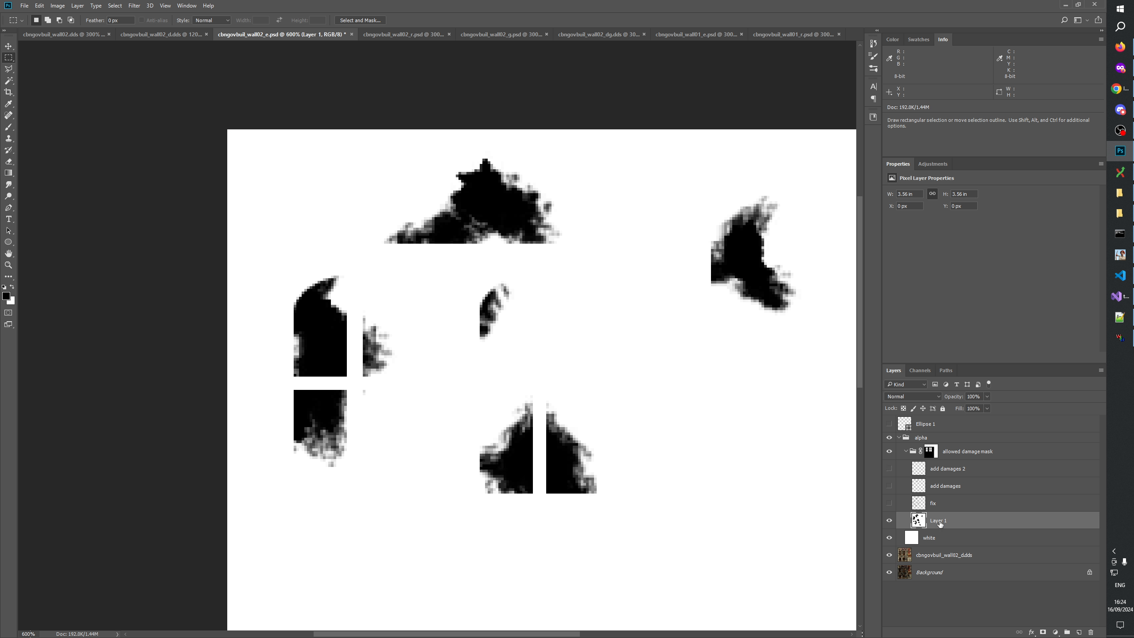
{"action": "key", "text": "ctrl"}
{"action": "key", "text": "ctrl+j"}
{"action": "left_click_drag", "start_coordinate": [940, 522], "coordinate": [931, 429]}
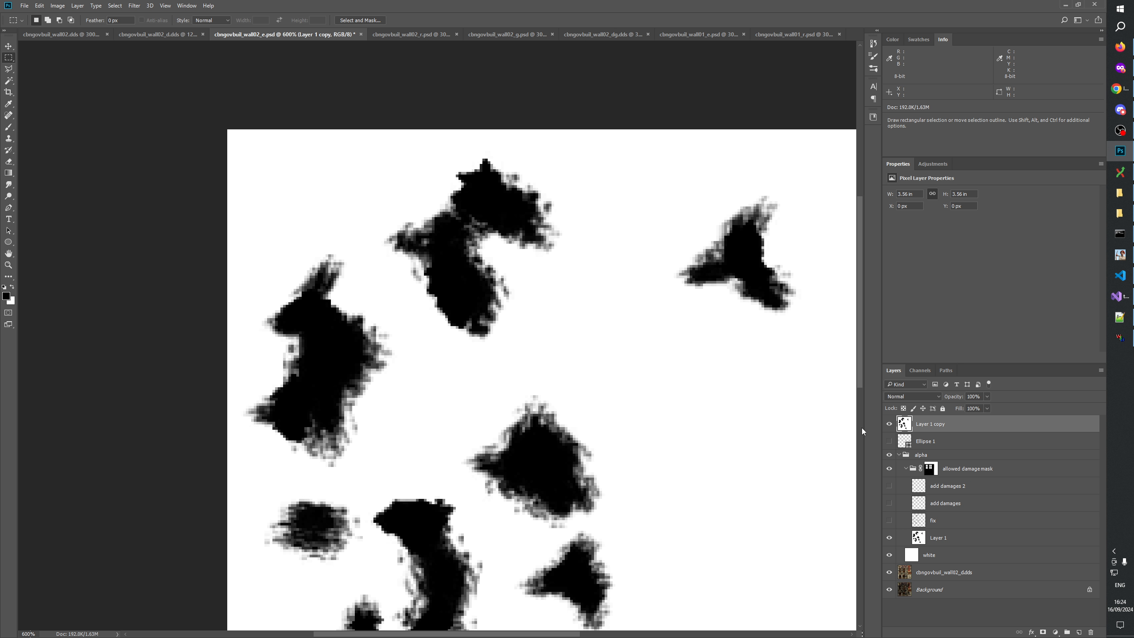
{"action": "left_click_drag", "start_coordinate": [688, 429], "coordinate": [590, 323]}
Look through the cbngovbuil wall texture thumbnails in the _TEST\Textures folder in File Explorer and return to Photoshop.
{"action": "left_click", "coordinate": [1120, 214]}
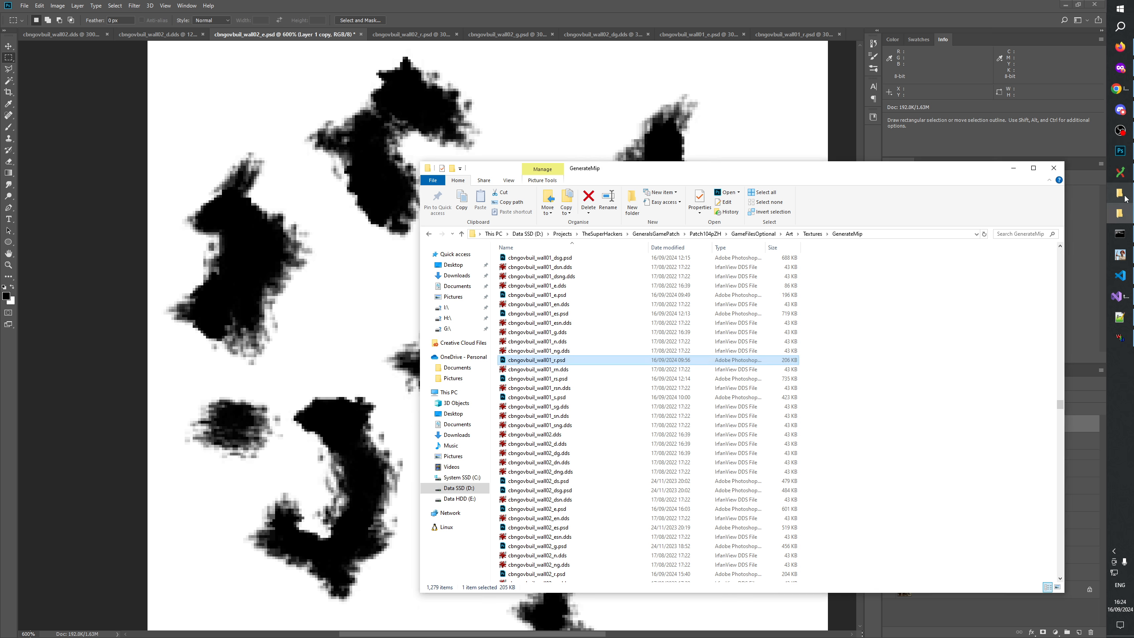
{"action": "left_click", "coordinate": [1120, 193]}
{"action": "left_click", "coordinate": [681, 419]}
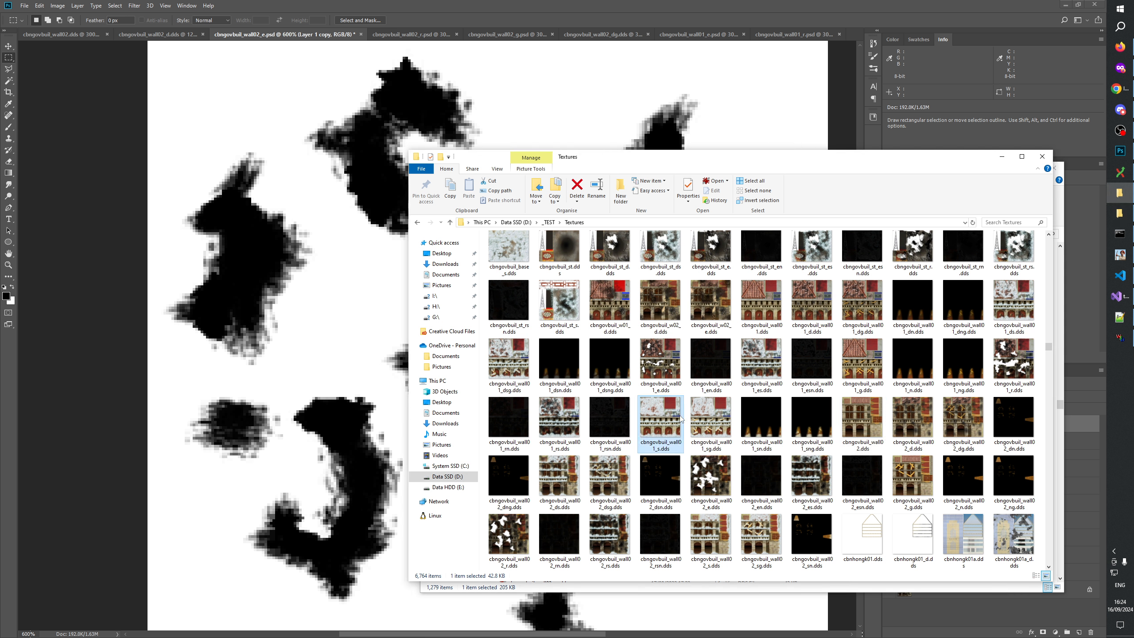
{"action": "key", "text": "Right"}
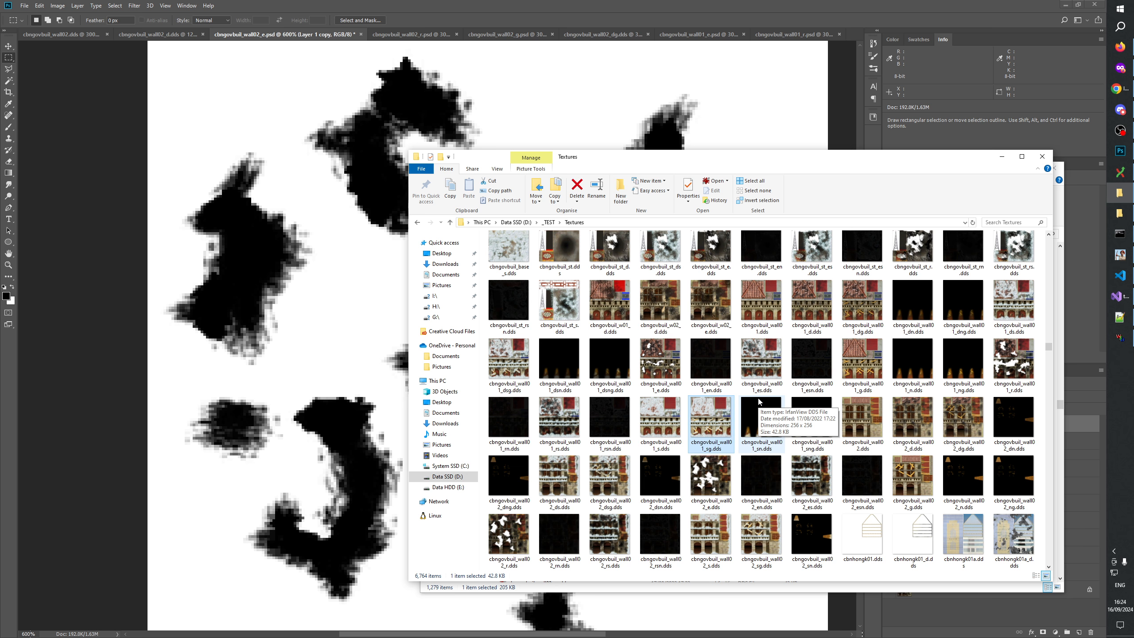
{"action": "left_click", "coordinate": [1003, 158]}
{"action": "left_click", "coordinate": [1012, 169]}
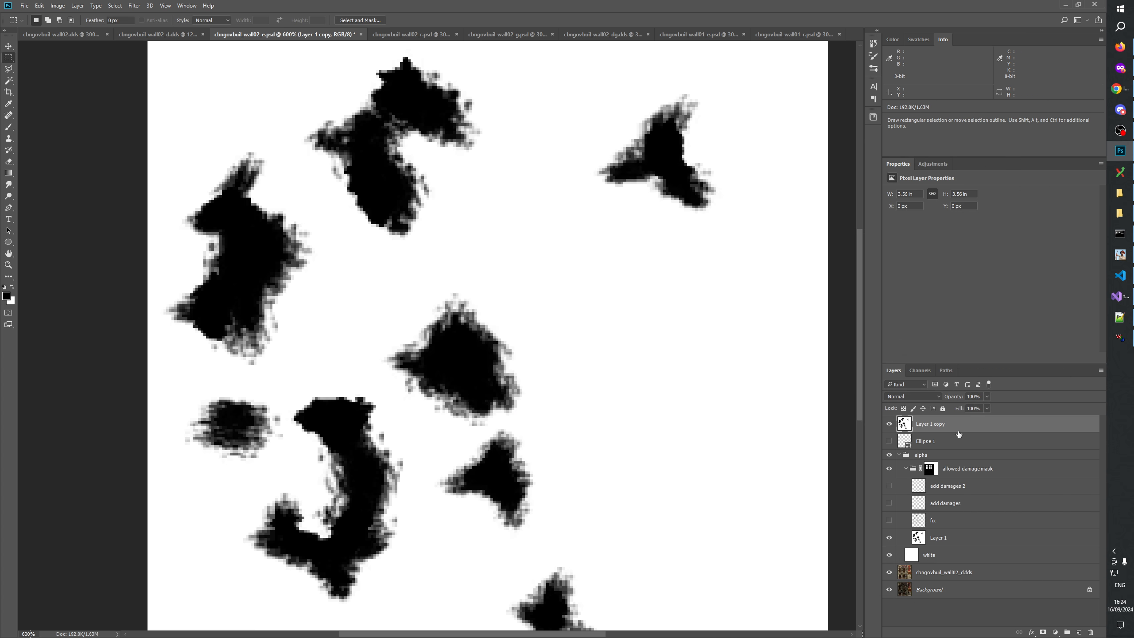
Show the fix, add damages and add damages 2 layers and hide Layer 1 copy.
{"action": "left_click", "coordinate": [952, 536]}
{"action": "left_click", "coordinate": [938, 522]}
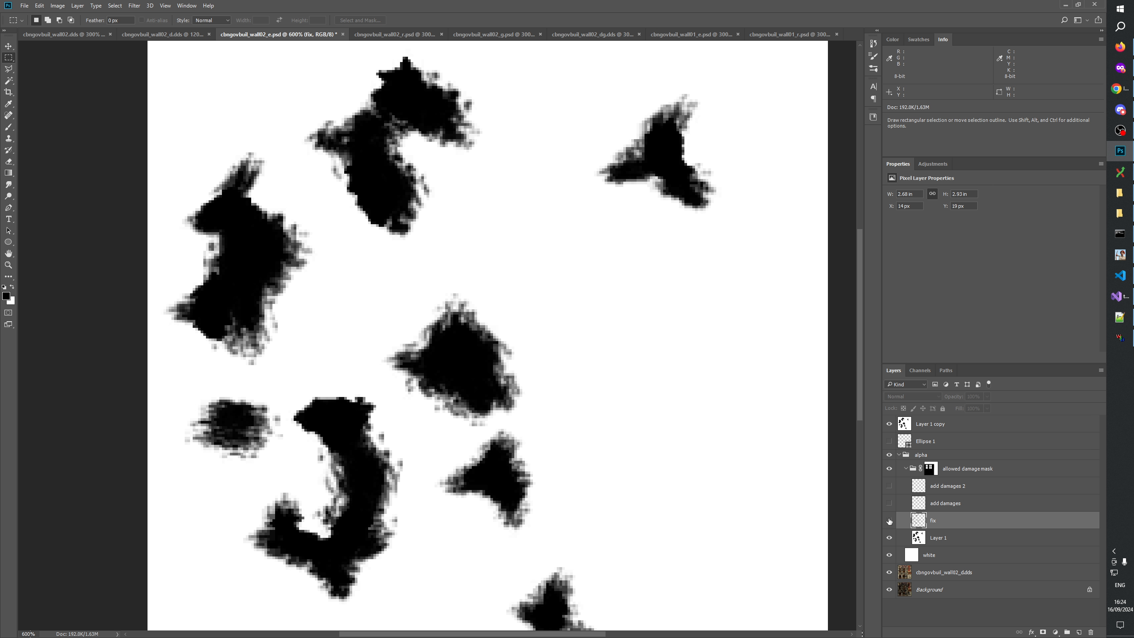
{"action": "left_click_drag", "start_coordinate": [889, 521], "coordinate": [889, 487]}
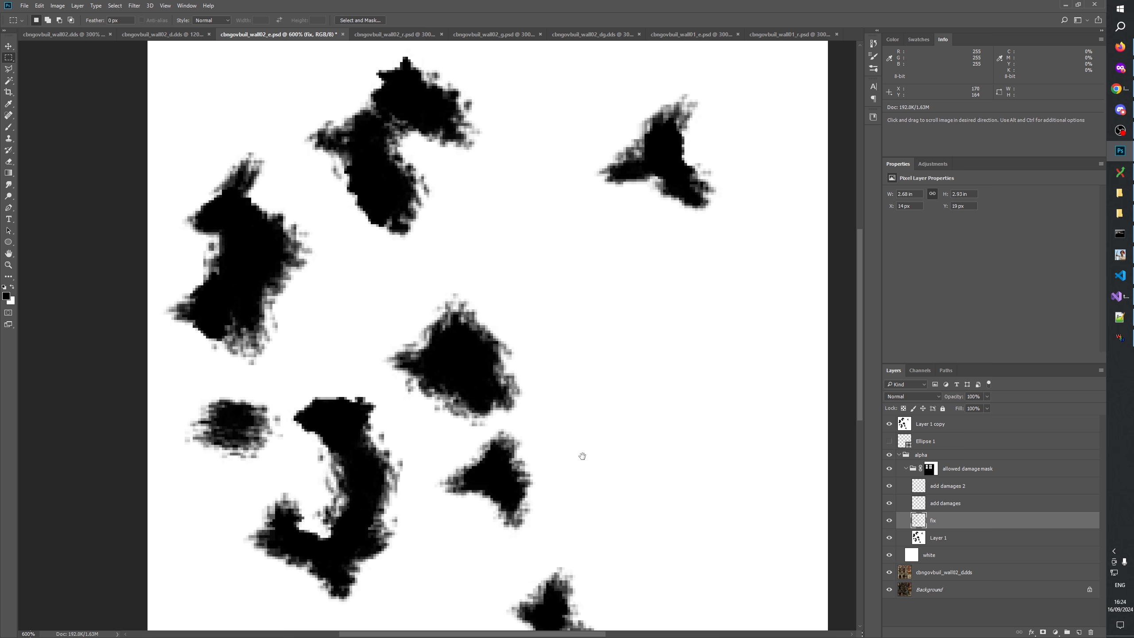
{"action": "scroll", "coordinate": [582, 456], "scroll_direction": "down", "scroll_amount": 3}
{"action": "left_click", "coordinate": [938, 503]}
{"action": "left_click", "coordinate": [941, 486]}
{"action": "left_click_drag", "start_coordinate": [633, 373], "coordinate": [684, 599]}
{"action": "left_click", "coordinate": [890, 487]}
{"action": "left_click", "coordinate": [889, 488]}
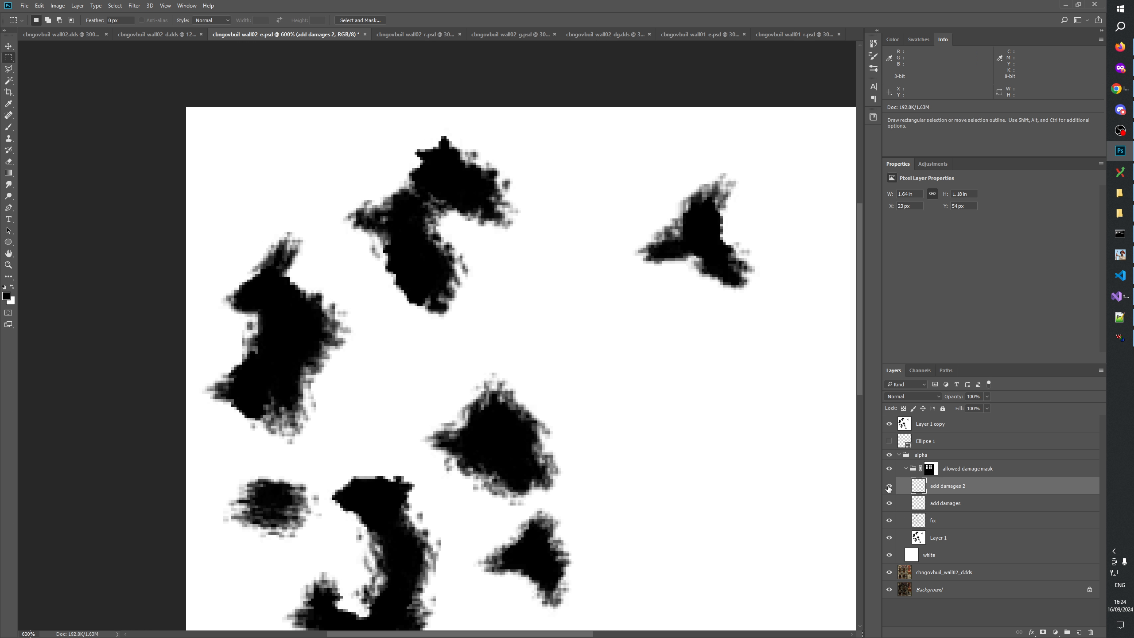
{"action": "left_click", "coordinate": [889, 424]}
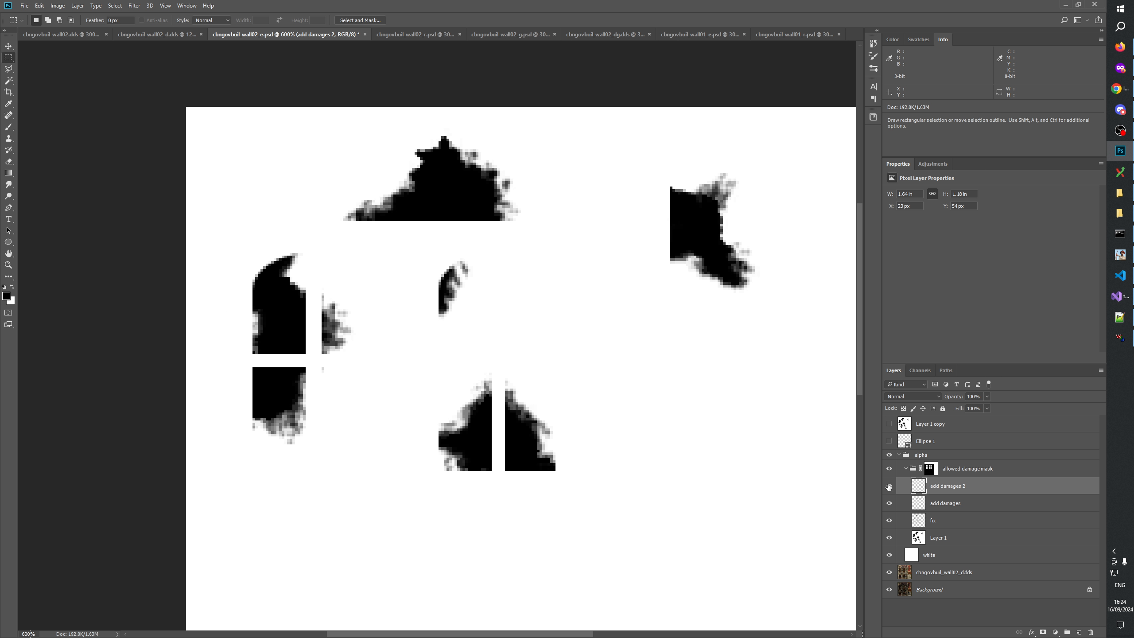
Compare add damages 2 and add damages by switching their visibility, and merge add damages 2 down into add damages.
{"action": "left_click", "coordinate": [890, 487]}
{"action": "left_click", "coordinate": [889, 487]}
{"action": "left_click", "coordinate": [889, 502]}
{"action": "left_click", "coordinate": [889, 502]}
{"action": "left_click", "coordinate": [888, 501]}
{"action": "left_click", "coordinate": [888, 501]}
{"action": "left_click", "coordinate": [889, 501]}
{"action": "left_click", "coordinate": [889, 501]}
{"action": "key", "text": "ctrl+e"}
{"action": "double_click", "coordinate": [956, 487]}
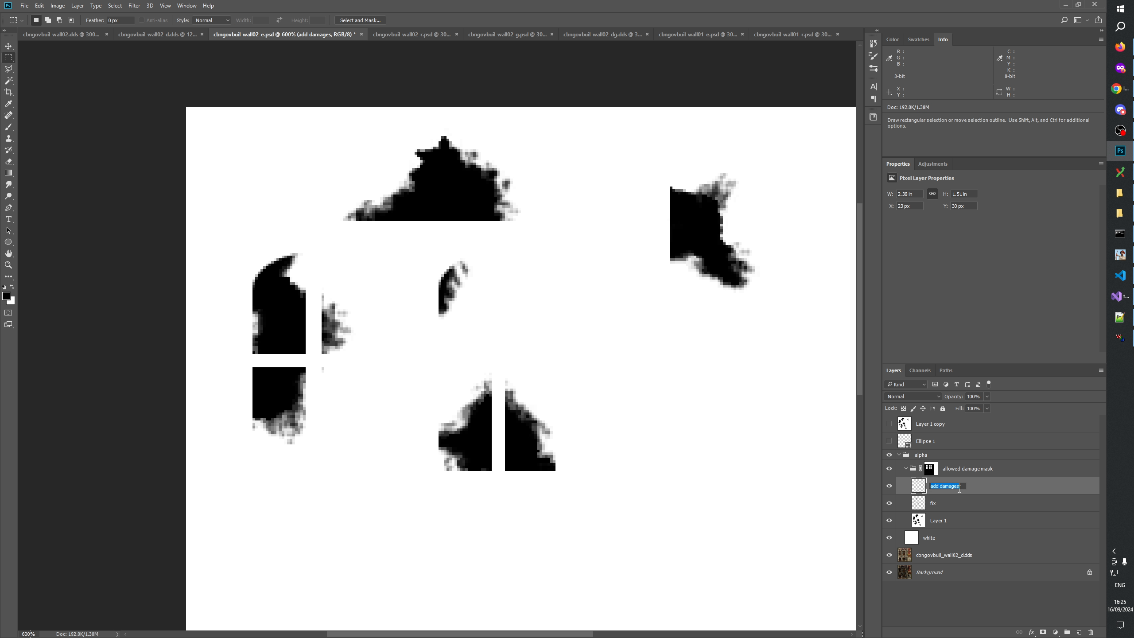
{"action": "left_click", "coordinate": [959, 488]}
Check what the merged add damages layer contributes by switching its visibility, and select the fix layer.
{"action": "left_click", "coordinate": [948, 504]}
{"action": "left_click", "coordinate": [948, 487]}
{"action": "left_click", "coordinate": [890, 487]}
{"action": "left_click", "coordinate": [890, 489]}
{"action": "left_click", "coordinate": [890, 488]}
{"action": "left_click", "coordinate": [936, 504]}
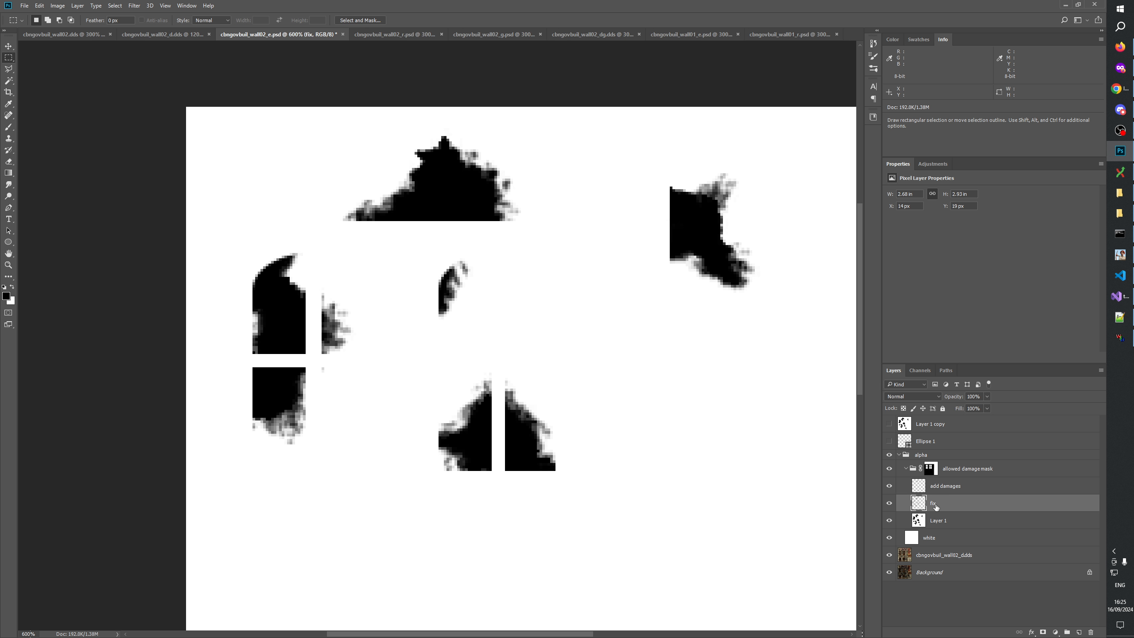
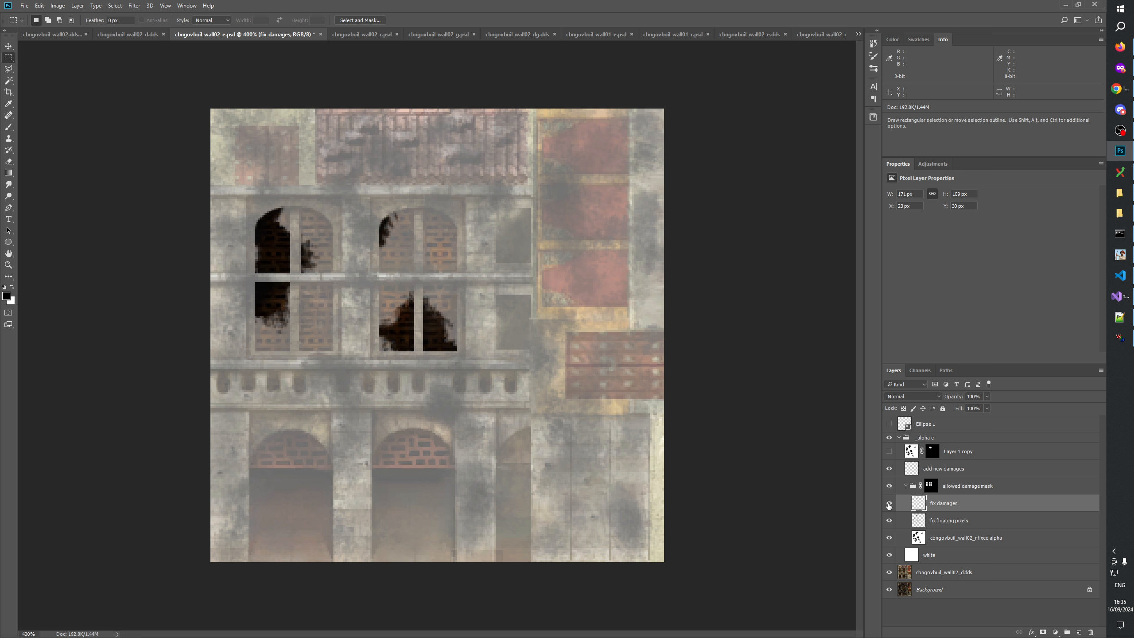
Brush a black damage hole about 19 by 19 px on the add new damages layer over the small shuttered panel beside the roof tiles.
{"action": "left_click", "coordinate": [889, 503]}
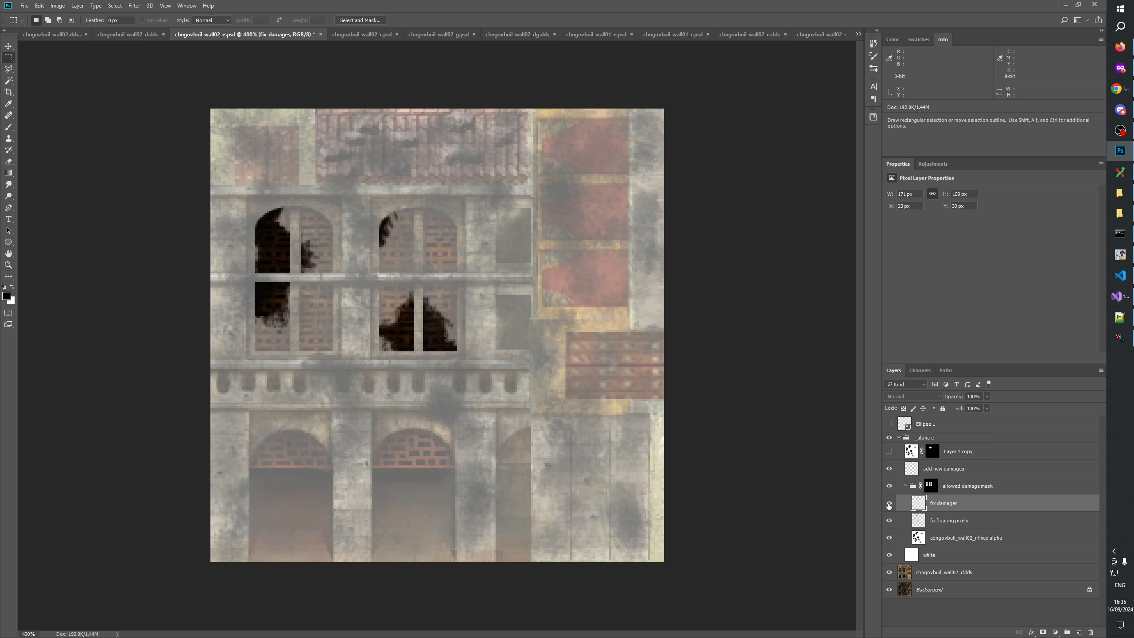
{"action": "left_click", "coordinate": [952, 471]}
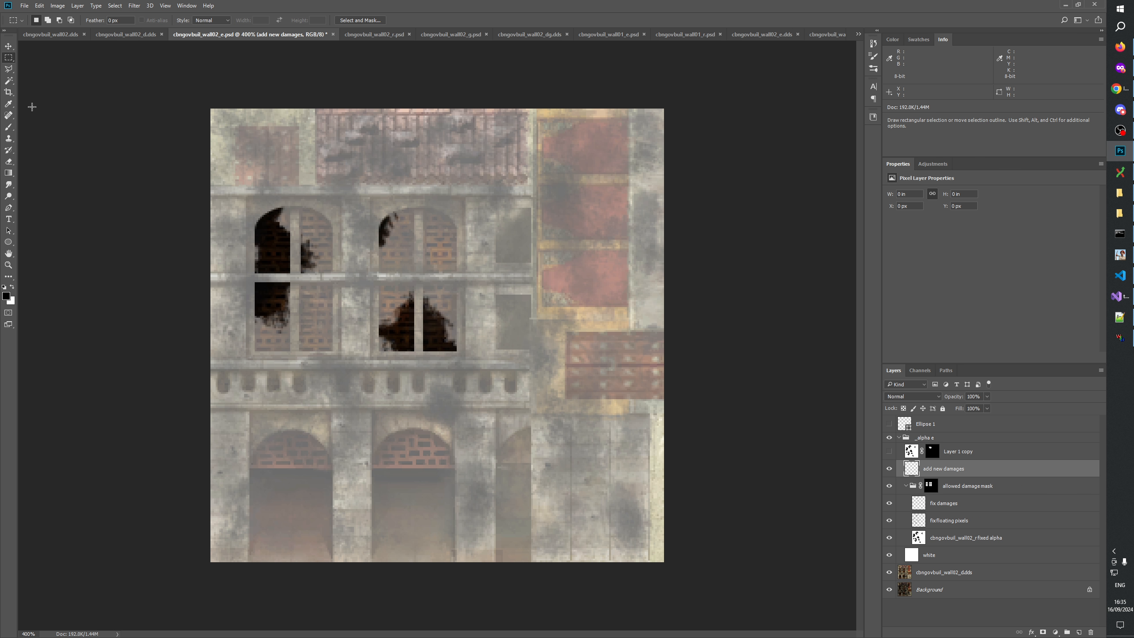
{"action": "left_click", "coordinate": [8, 268]}
{"action": "left_click", "coordinate": [347, 218]}
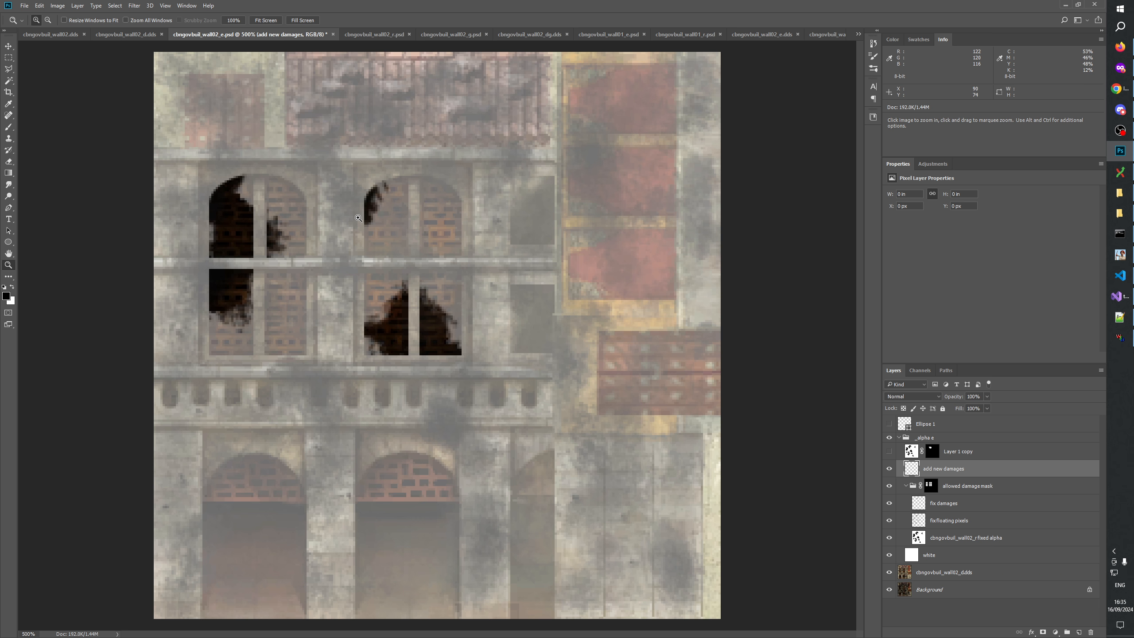
{"action": "left_click", "coordinate": [347, 217]}
{"action": "left_click_drag", "start_coordinate": [363, 125], "coordinate": [433, 364]}
{"action": "left_click", "coordinate": [509, 412]}
{"action": "left_click", "coordinate": [410, 360]}
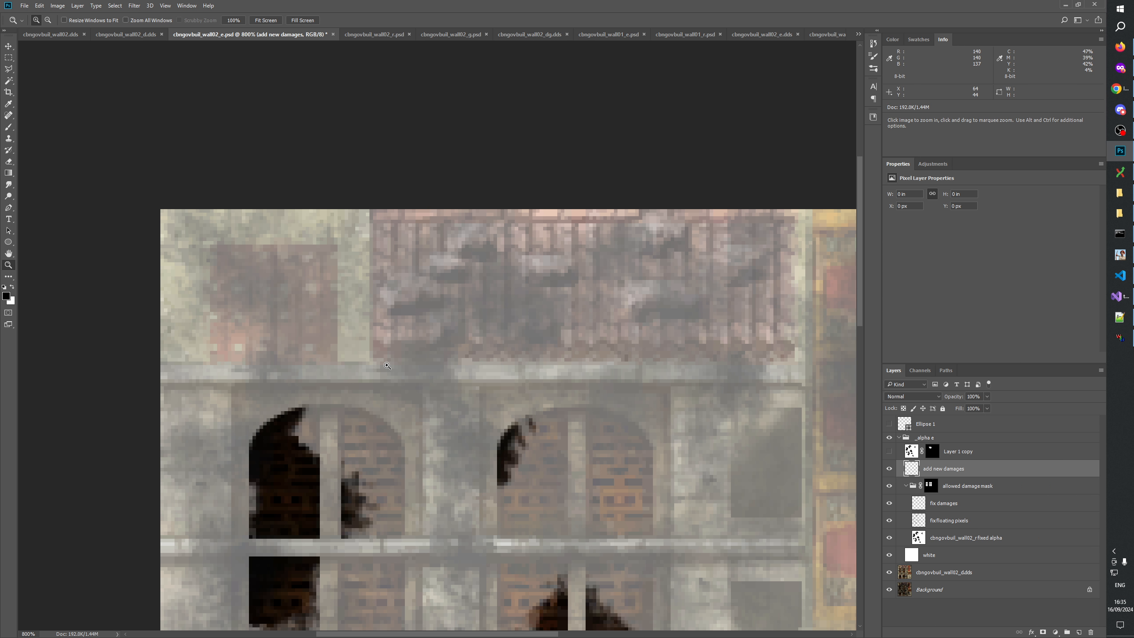
{"action": "left_click", "coordinate": [9, 127]}
{"action": "mouse_move", "coordinate": [237, 293]}
{"action": "left_mouse_down"}
{"action": "mouse_move", "coordinate": [252, 299]}
{"action": "mouse_move", "coordinate": [241, 294]}
{"action": "mouse_move", "coordinate": [248, 277]}
{"action": "mouse_move", "coordinate": [268, 270]}
{"action": "mouse_move", "coordinate": [274, 290]}
{"action": "mouse_move", "coordinate": [259, 304]}
{"action": "mouse_move", "coordinate": [268, 278]}
{"action": "mouse_move", "coordinate": [251, 291]}
{"action": "mouse_move", "coordinate": [268, 275]}
{"action": "mouse_move", "coordinate": [266, 293]}
{"action": "mouse_move", "coordinate": [244, 286]}
{"action": "left_mouse_up"}
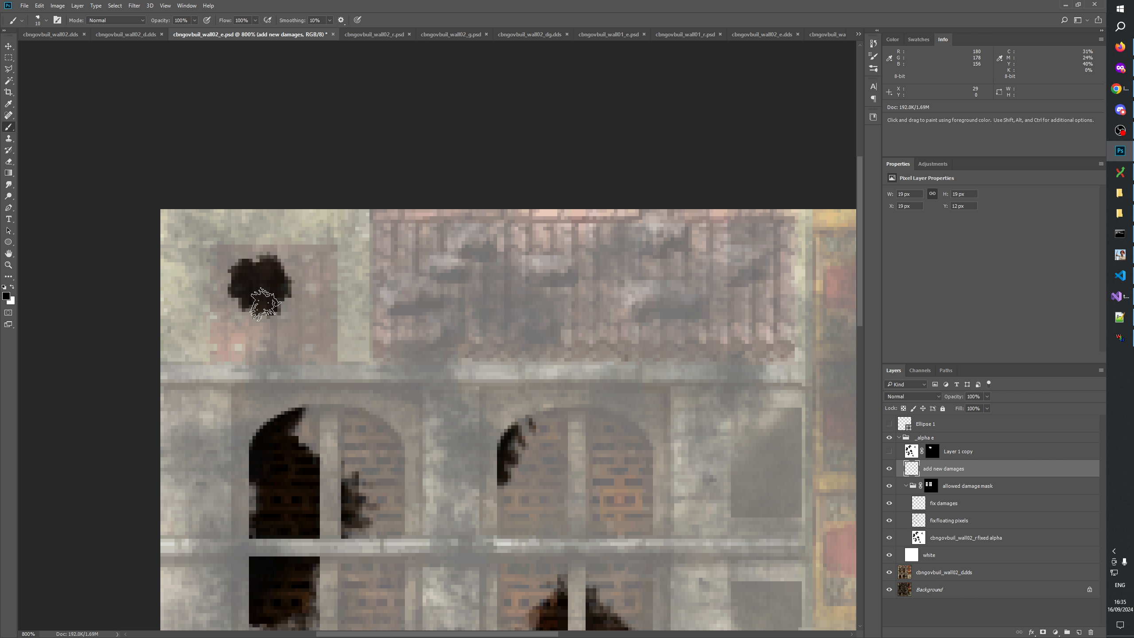
Try painting two black damage patches on the roof tiles, and delete both with a rectangular selection.
{"action": "left_click_drag", "start_coordinate": [586, 386], "coordinate": [488, 406]}
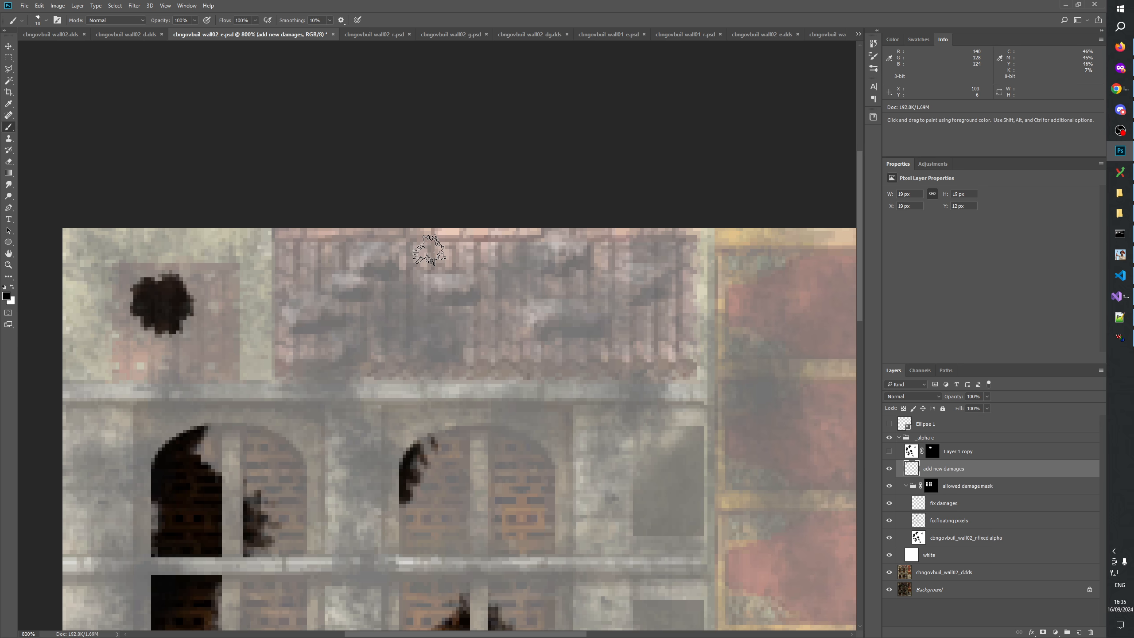
{"action": "mouse_move", "coordinate": [409, 255]}
{"action": "left_mouse_down"}
{"action": "mouse_move", "coordinate": [369, 242]}
{"action": "mouse_move", "coordinate": [403, 248]}
{"action": "mouse_move", "coordinate": [421, 237]}
{"action": "mouse_move", "coordinate": [412, 232]}
{"action": "mouse_move", "coordinate": [364, 238]}
{"action": "mouse_move", "coordinate": [398, 260]}
{"action": "mouse_move", "coordinate": [426, 238]}
{"action": "mouse_move", "coordinate": [361, 239]}
{"action": "mouse_move", "coordinate": [413, 256]}
{"action": "mouse_move", "coordinate": [487, 219]}
{"action": "left_mouse_up"}
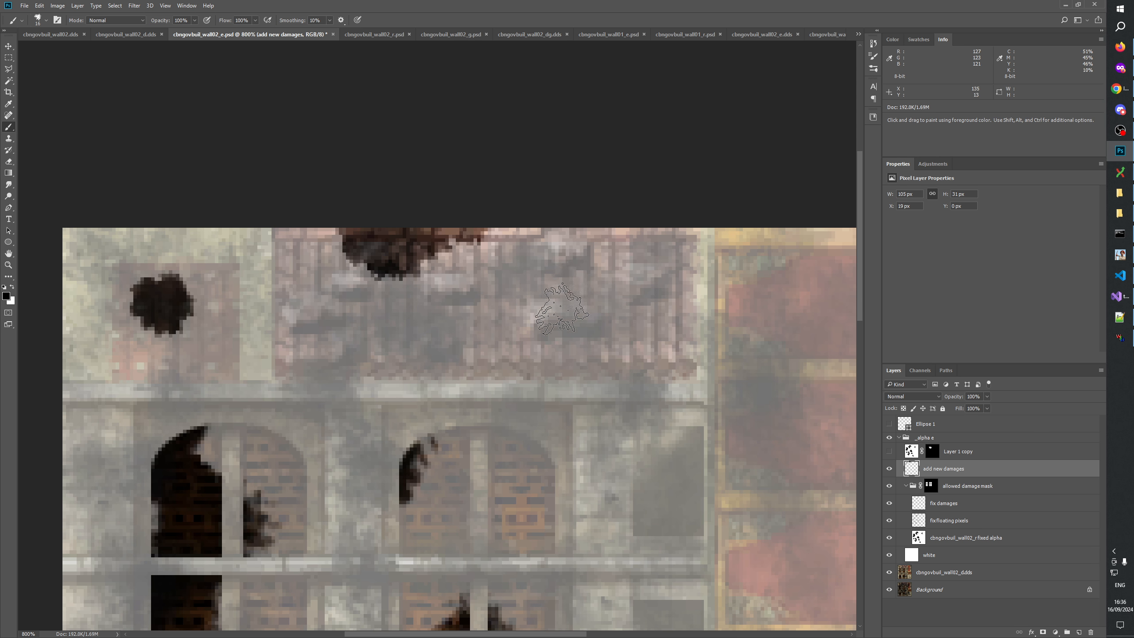
{"action": "mouse_move", "coordinate": [576, 295]}
{"action": "left_mouse_down"}
{"action": "mouse_move", "coordinate": [643, 279]}
{"action": "mouse_move", "coordinate": [570, 289]}
{"action": "mouse_move", "coordinate": [630, 281]}
{"action": "mouse_move", "coordinate": [571, 288]}
{"action": "mouse_move", "coordinate": [596, 304]}
{"action": "left_mouse_up"}
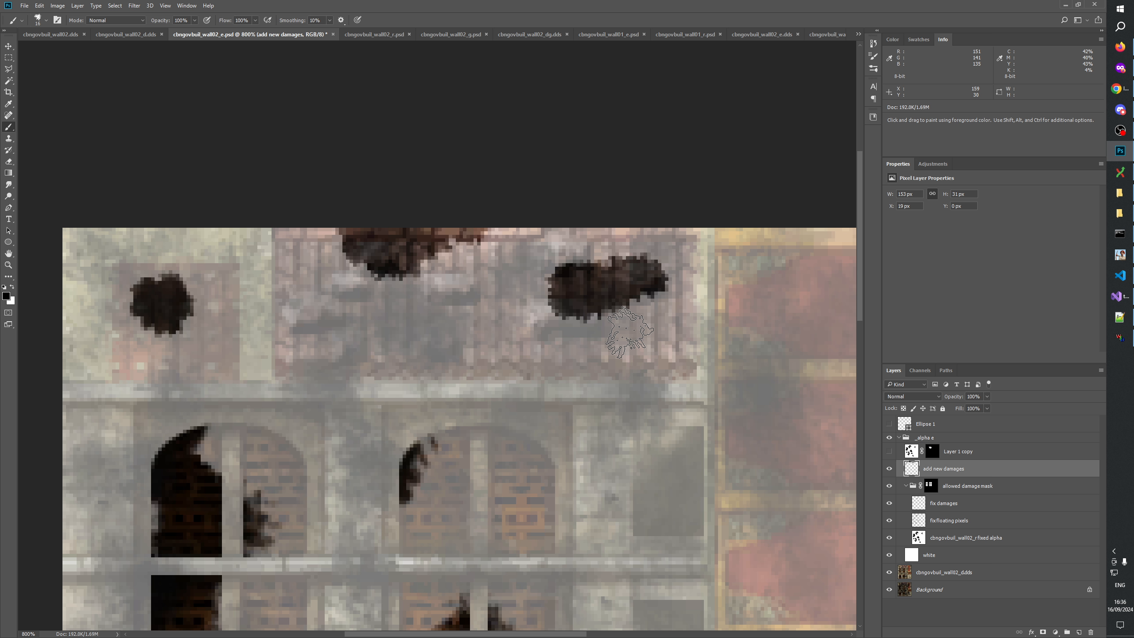
{"action": "left_click", "coordinate": [8, 59]}
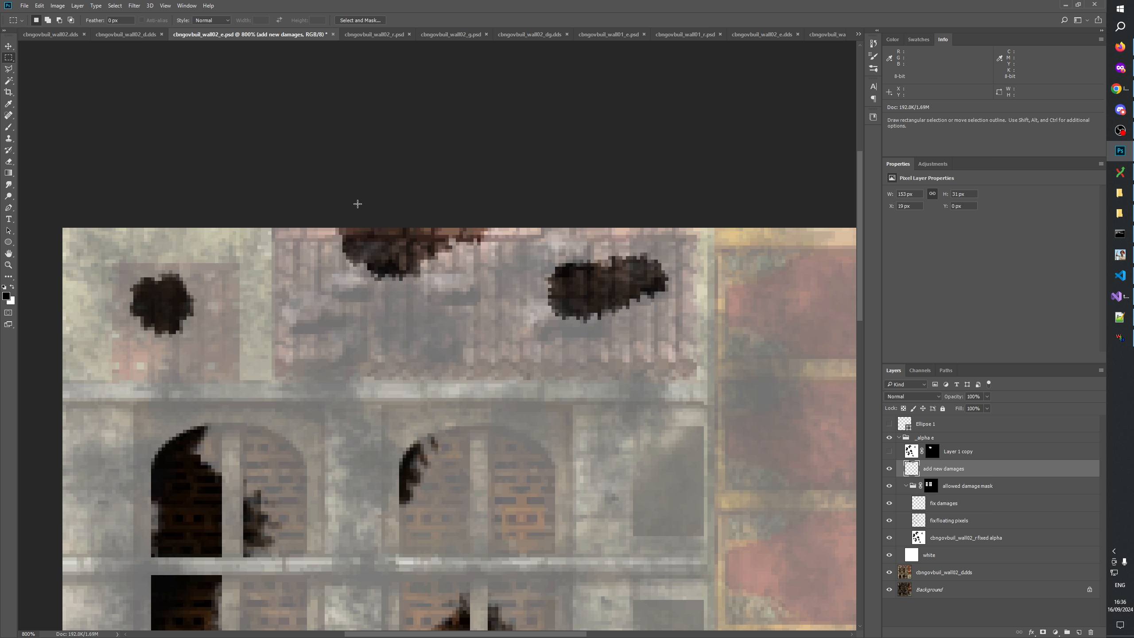
{"action": "left_click_drag", "start_coordinate": [479, 230], "coordinate": [686, 332]}
{"action": "key", "text": "Delete"}
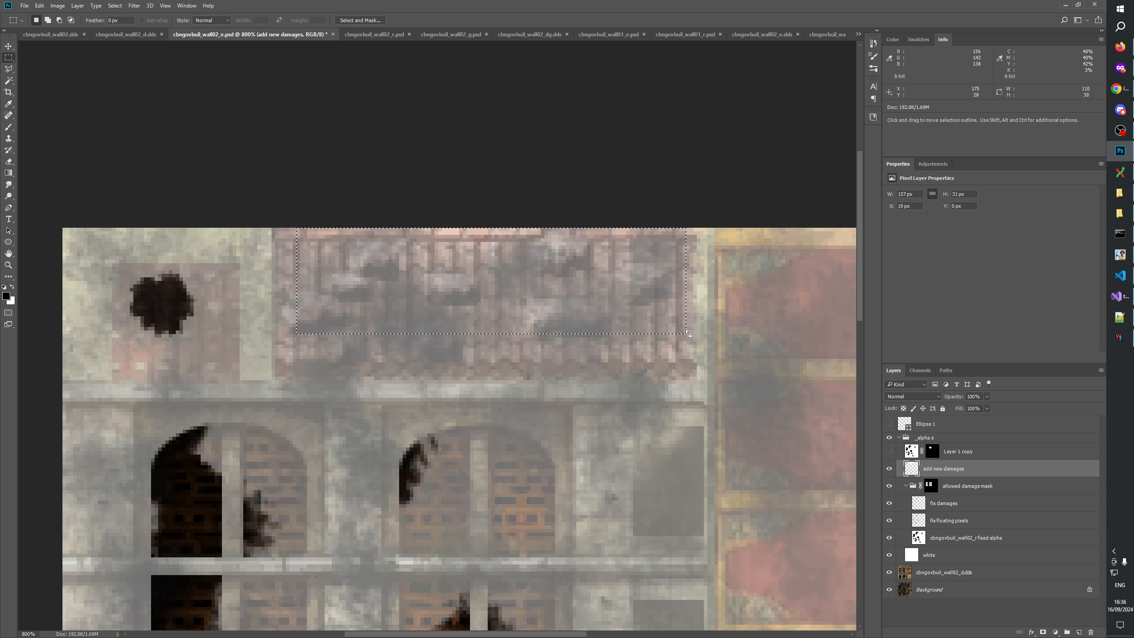
{"action": "key", "text": "ctrl+d"}
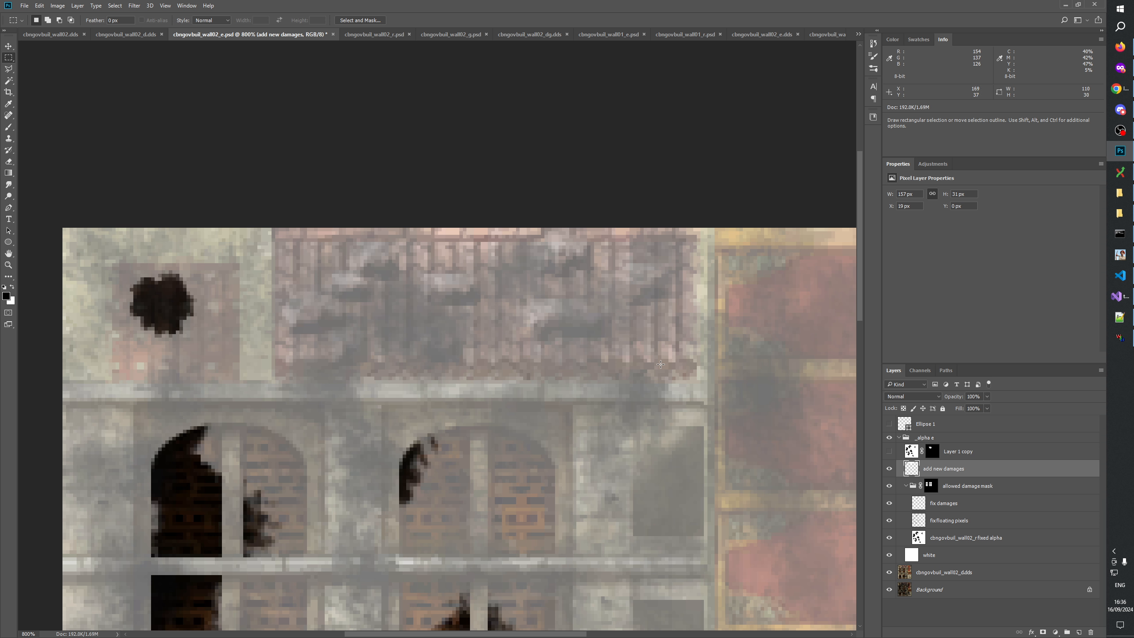
Lower the _alpha e group's opacity to 26% with the painted hole on the shuttered panel in close view.
{"action": "left_click", "coordinate": [8, 127]}
{"action": "left_click_drag", "start_coordinate": [326, 349], "coordinate": [478, 153]}
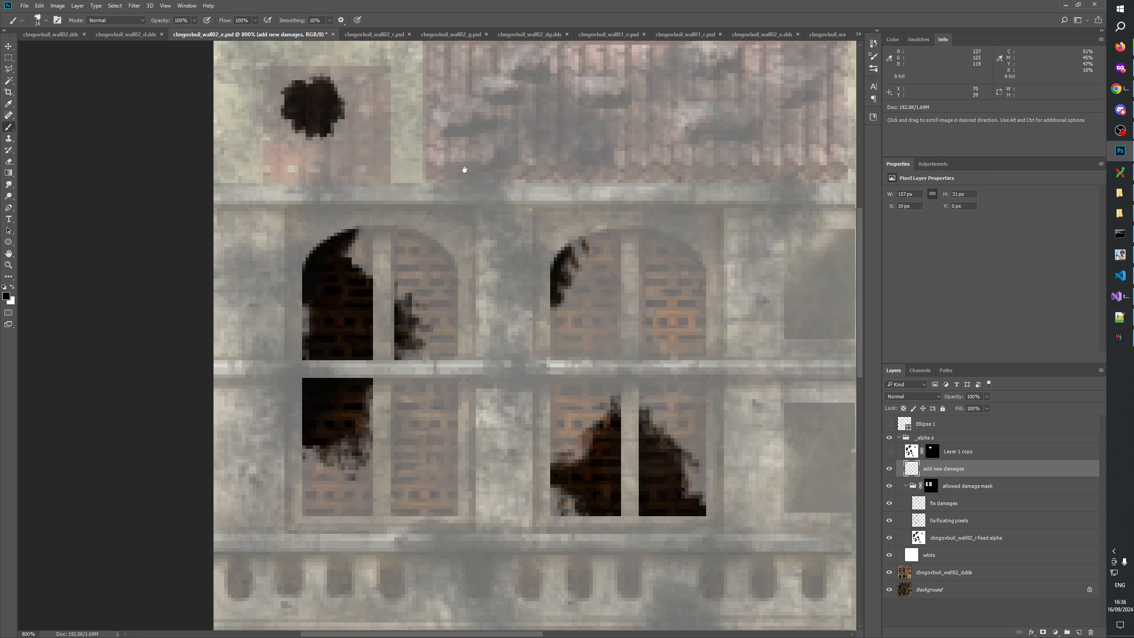
{"action": "left_click_drag", "start_coordinate": [465, 170], "coordinate": [359, 180]}
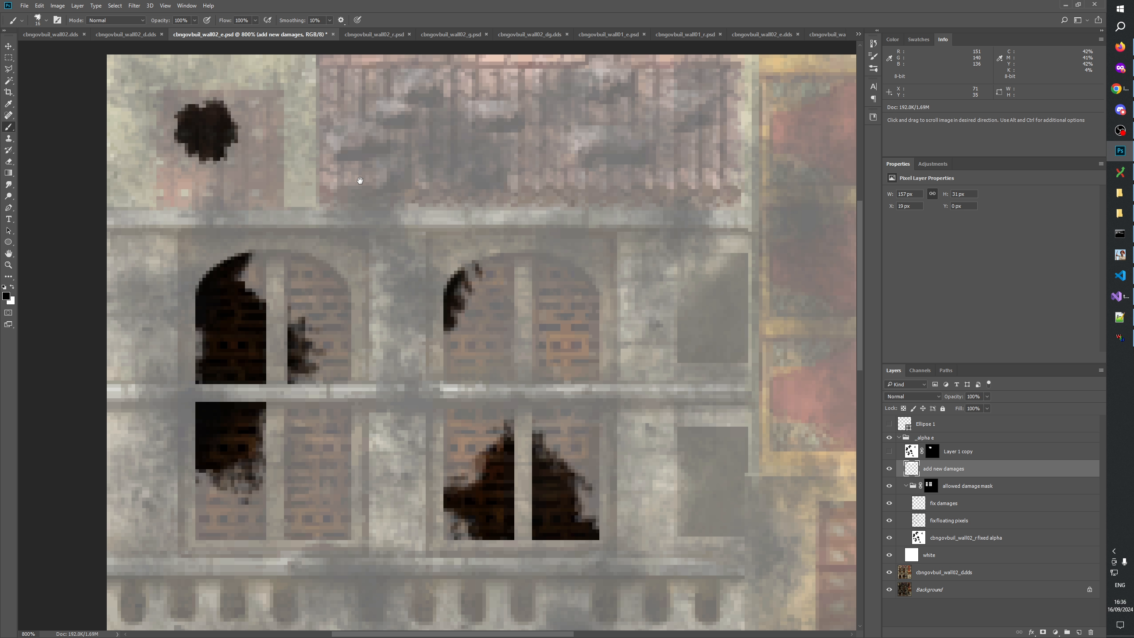
{"action": "left_click_drag", "start_coordinate": [360, 181], "coordinate": [369, 394]}
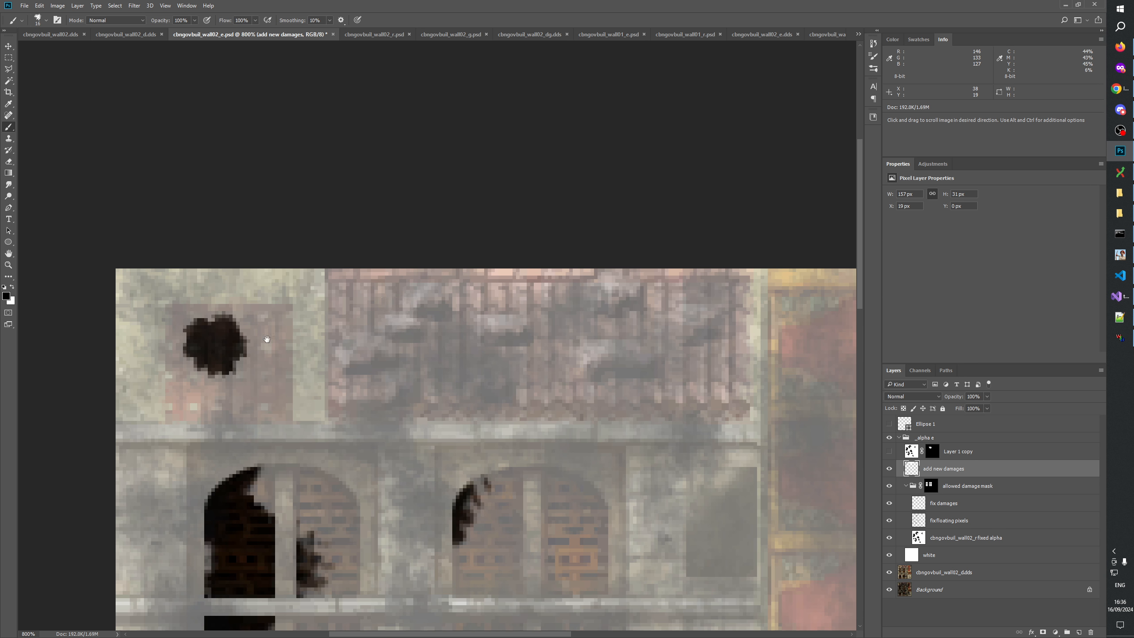
{"action": "left_click_drag", "start_coordinate": [266, 340], "coordinate": [443, 324]}
{"action": "left_click", "coordinate": [9, 265]}
{"action": "left_click_drag", "start_coordinate": [373, 334], "coordinate": [397, 256]}
{"action": "left_click", "coordinate": [8, 57]}
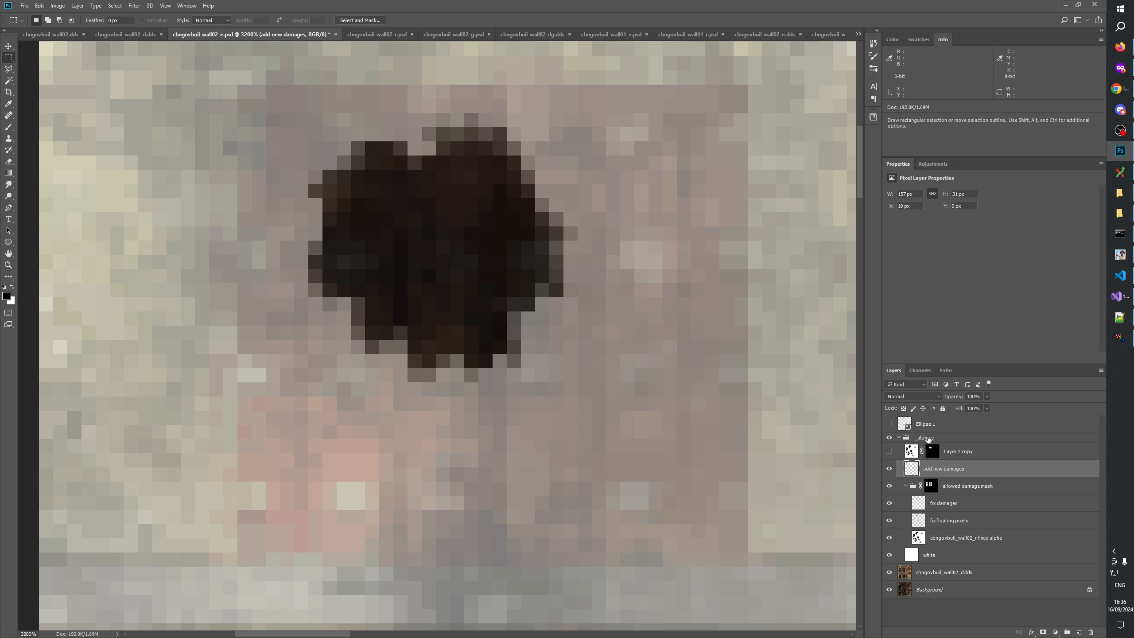
{"action": "left_click", "coordinate": [928, 439]}
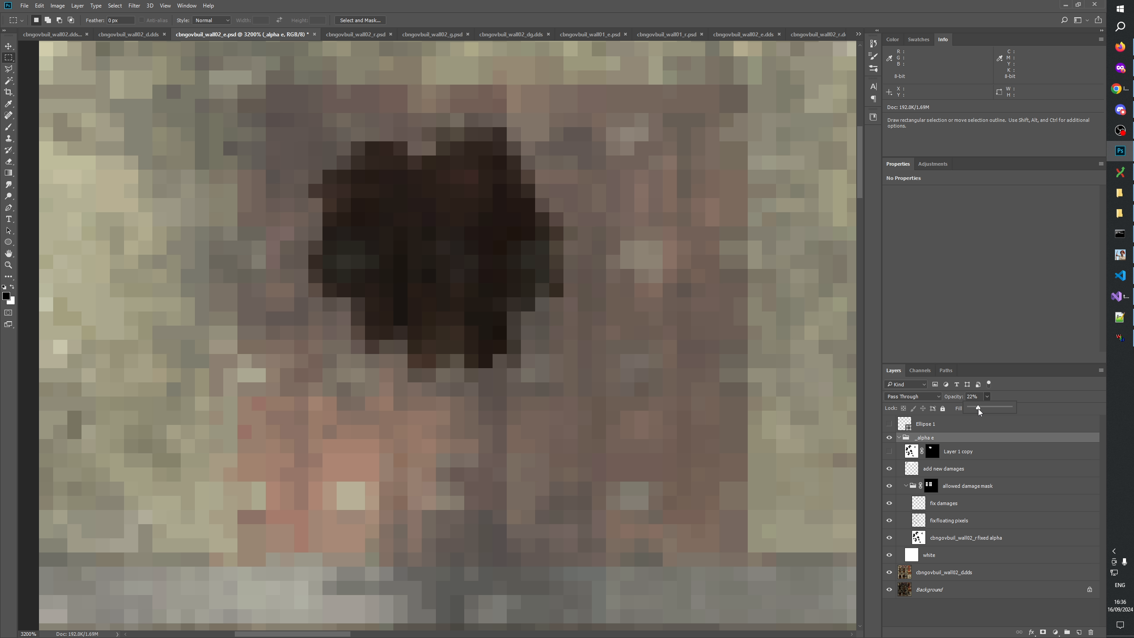
Hide the _alpha e group and select an 8 by 34 px strip spanning the full height of the shuttered panel.
{"action": "left_click", "coordinate": [888, 438]}
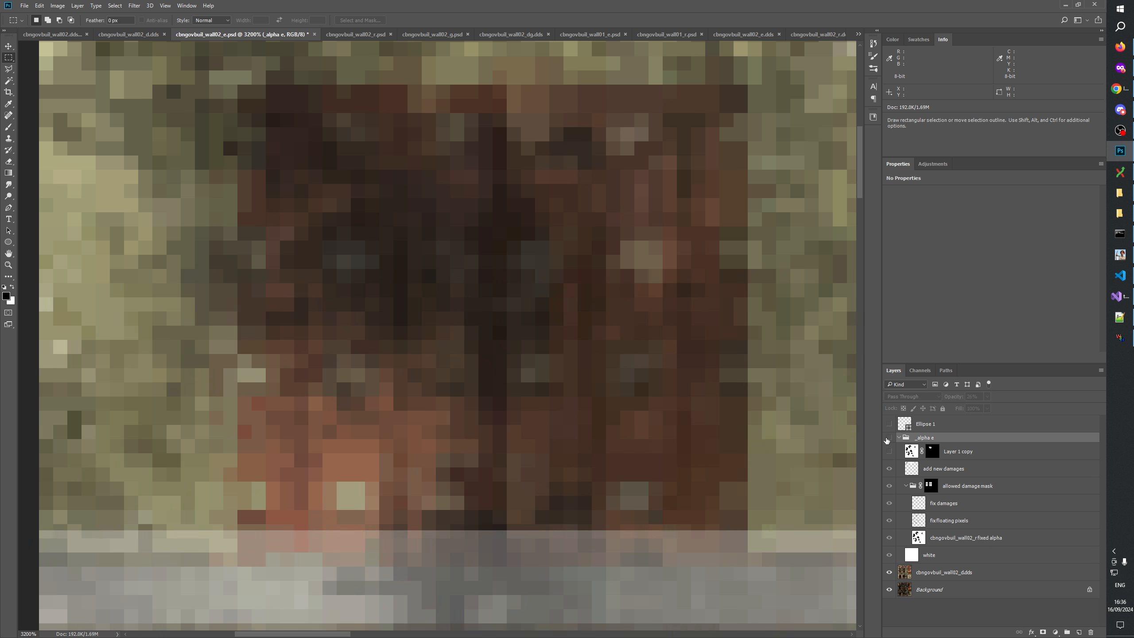
{"action": "left_click", "coordinate": [887, 440]}
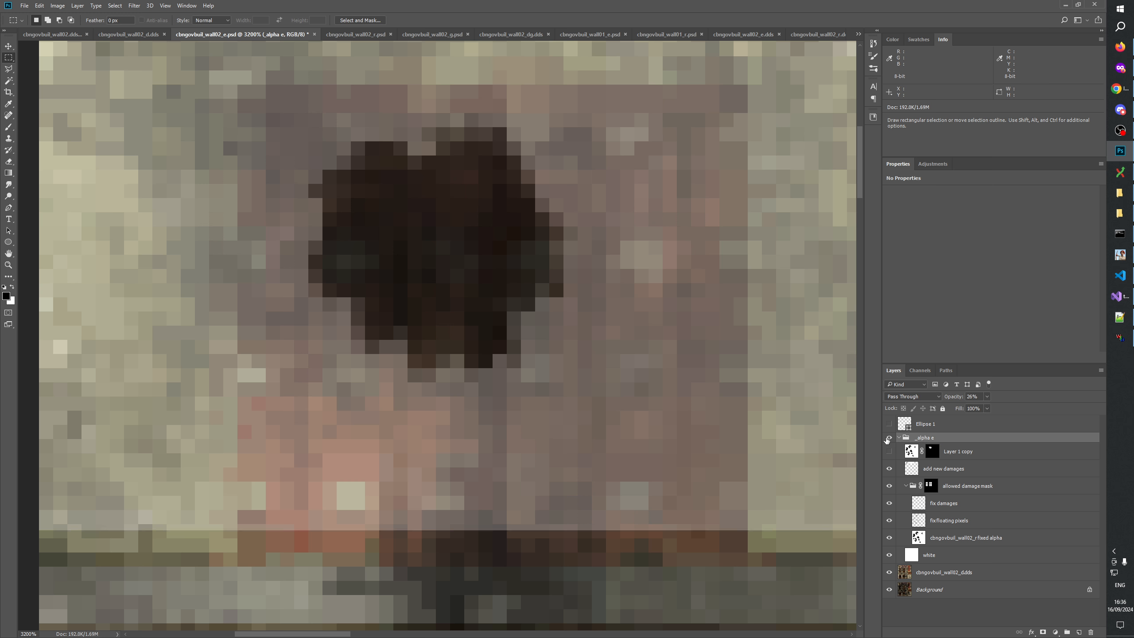
{"action": "left_click", "coordinate": [887, 441]}
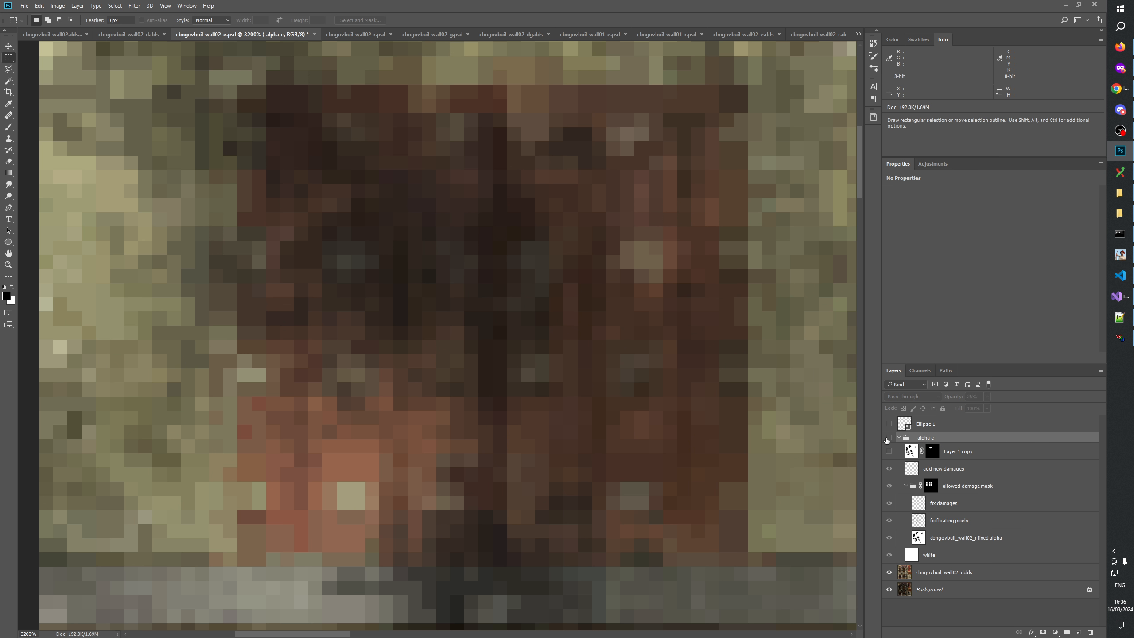
{"action": "left_click", "coordinate": [887, 441]}
{"action": "left_click", "coordinate": [887, 441]}
{"action": "left_click_drag", "start_coordinate": [398, 558], "coordinate": [507, 85]}
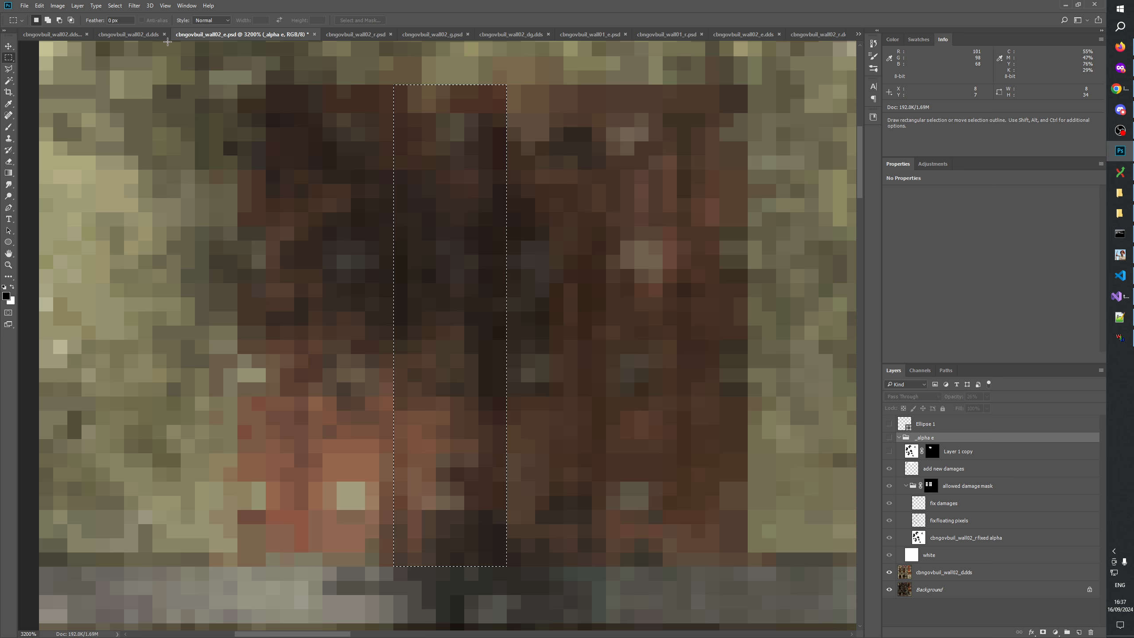
Compare the shuttered panel in cbngovbuil_wall02_d.dds and cbngovbuil_wall02_r.psd, and return to cbngovbuil_wall02_e.psd.
{"action": "left_click", "coordinate": [143, 35]}
{"action": "scroll", "coordinate": [452, 255], "scroll_direction": "up", "scroll_amount": 2}
{"action": "left_click_drag", "start_coordinate": [423, 251], "coordinate": [452, 255]}
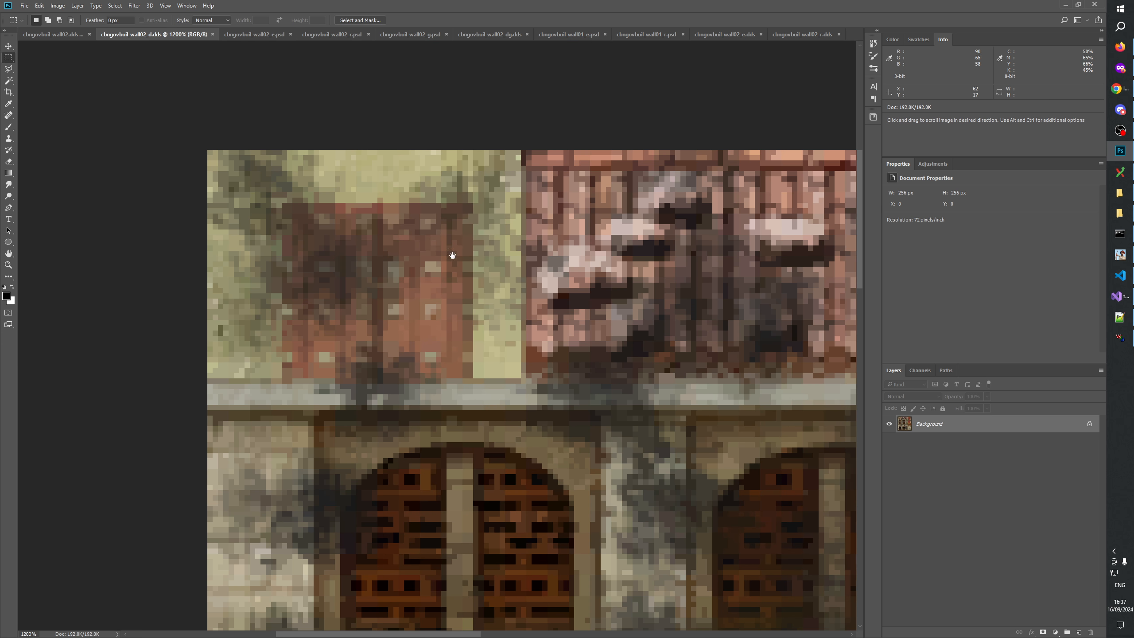
{"action": "left_click", "coordinate": [344, 35]}
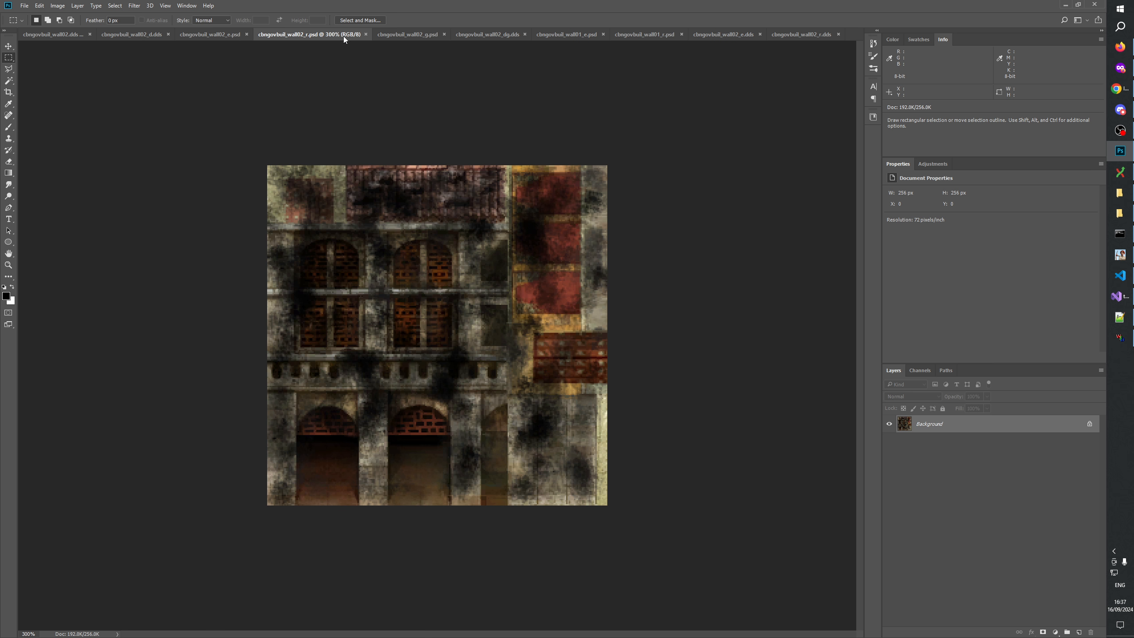
{"action": "left_click", "coordinate": [201, 35]}
{"action": "left_click", "coordinate": [140, 36]}
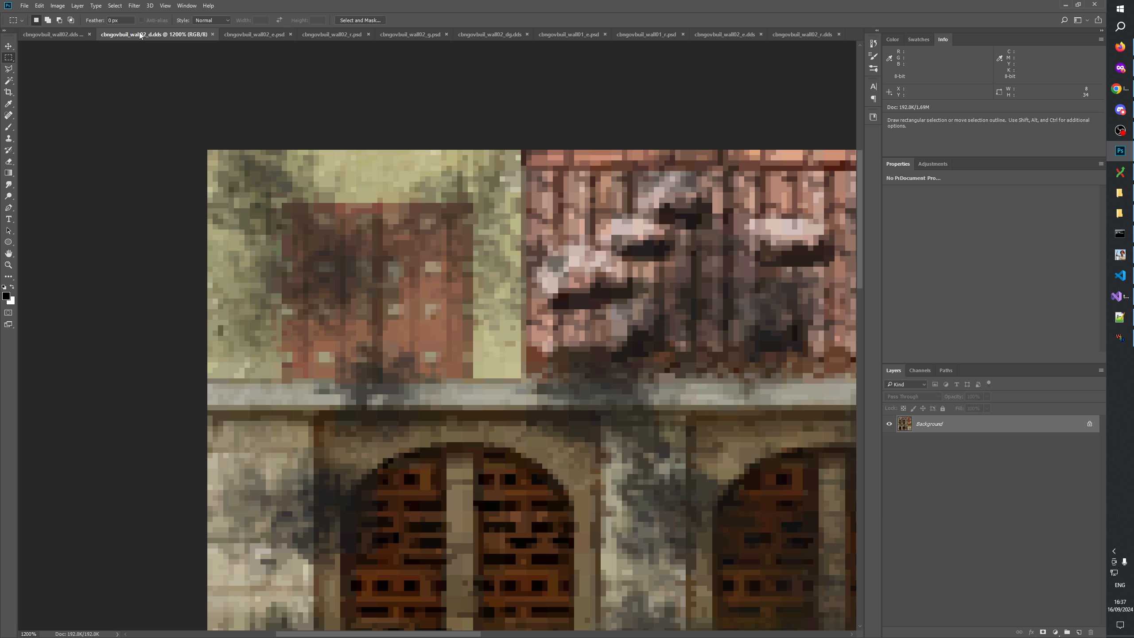
{"action": "left_click", "coordinate": [236, 34]}
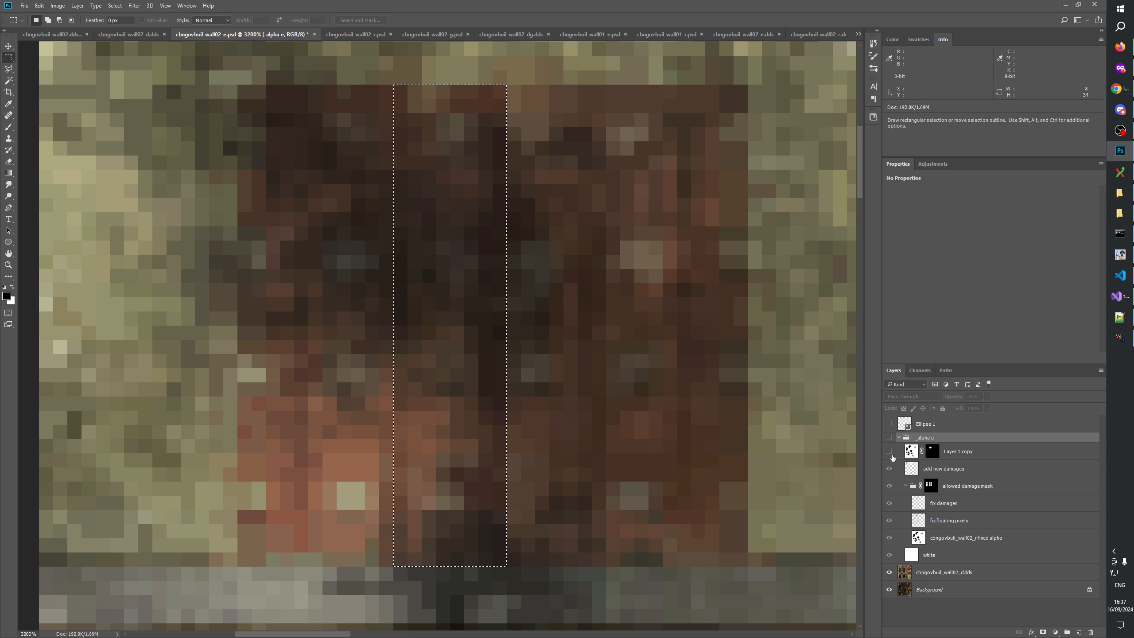
Show the _alpha e group, fill the selected strip on the add new damages layer with black, and deselect it.
{"action": "left_click", "coordinate": [930, 468]}
{"action": "left_click", "coordinate": [891, 437]}
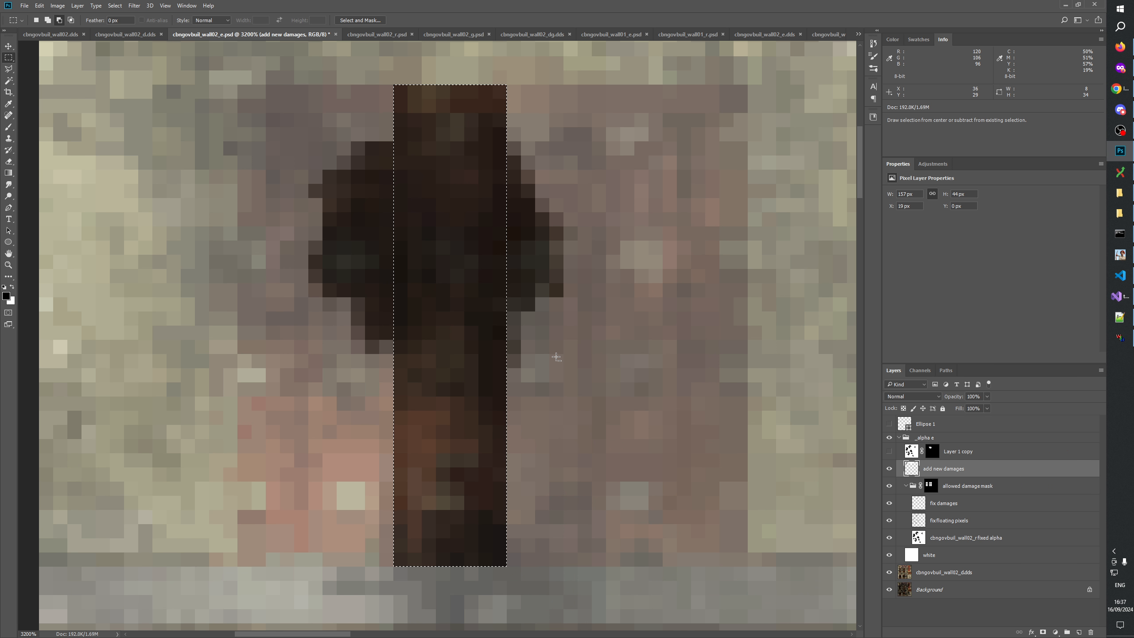
{"action": "left_click", "coordinate": [614, 351]}
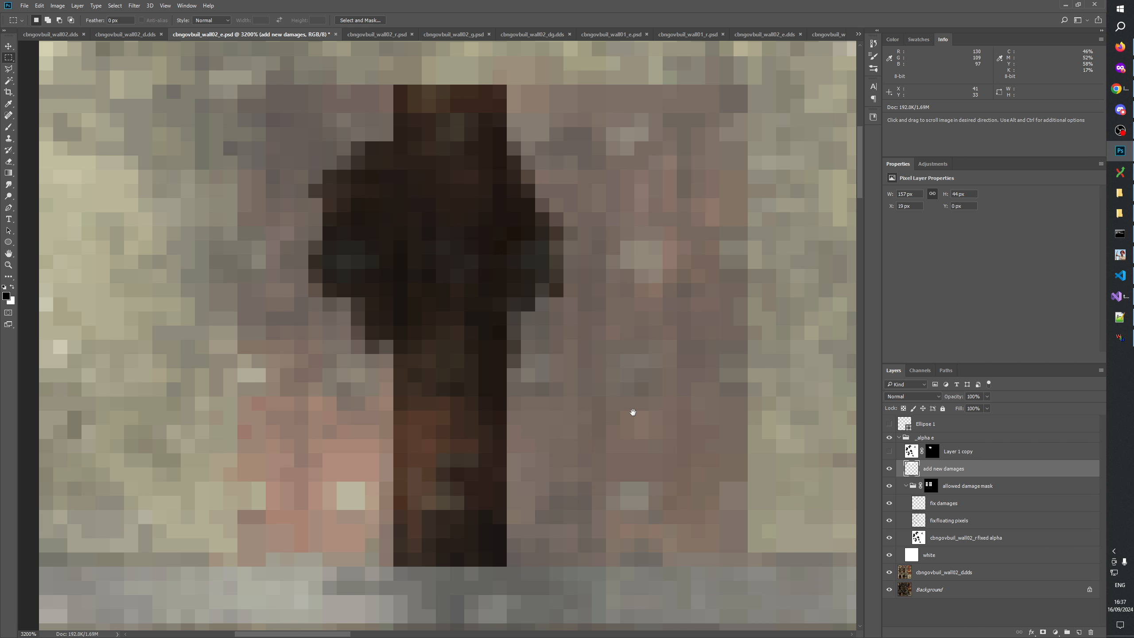
Examine the roof tiles beside the shuttered panel at several magnifications for places to put new damage.
{"action": "left_click_drag", "start_coordinate": [633, 412], "coordinate": [605, 412]}
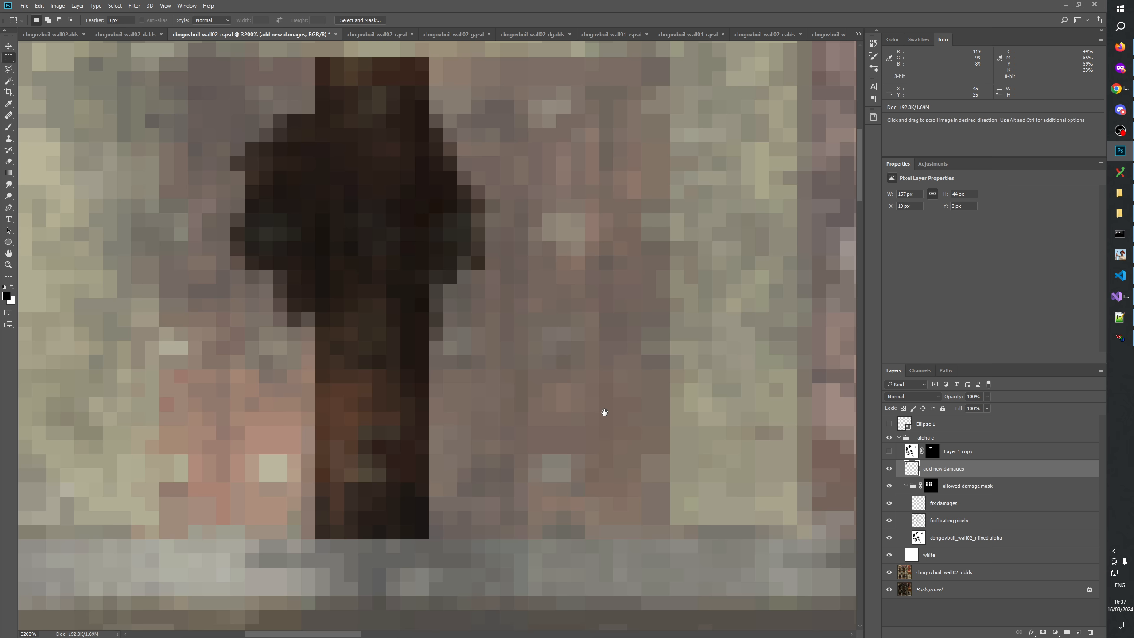
{"action": "left_click_drag", "start_coordinate": [391, 188], "coordinate": [423, 378]}
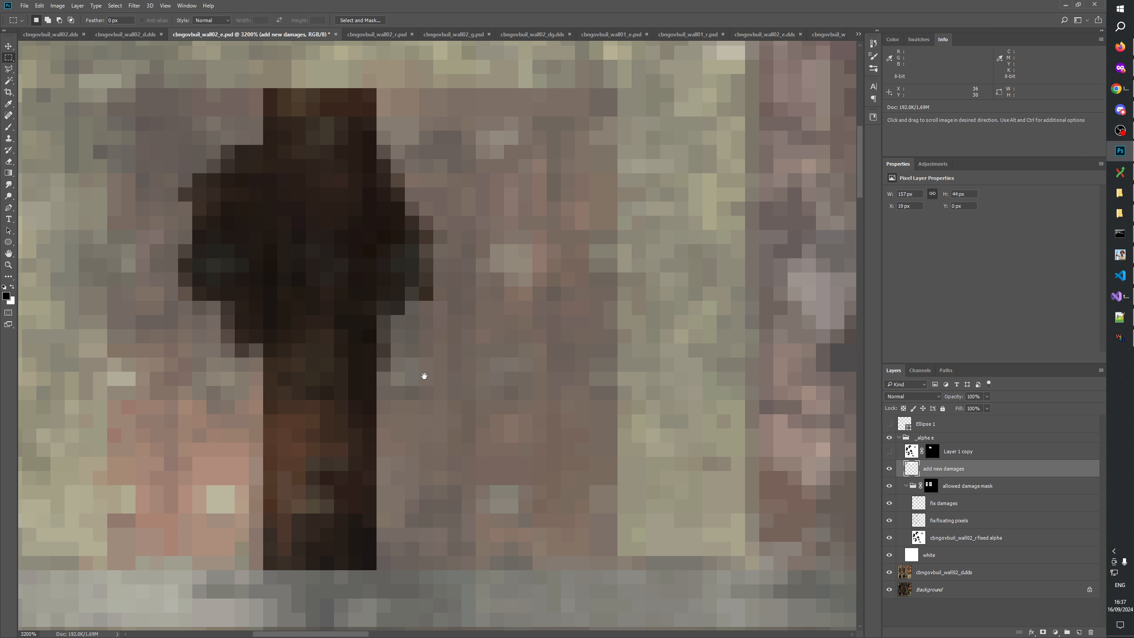
{"action": "left_click_drag", "start_coordinate": [534, 378], "coordinate": [283, 385]}
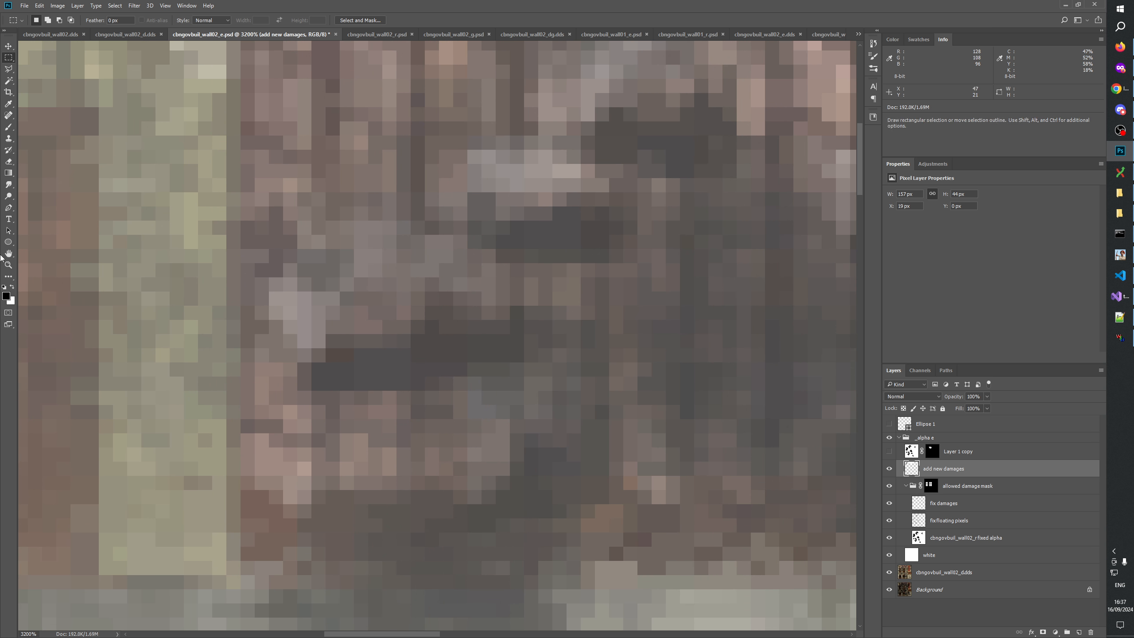
{"action": "left_click", "coordinate": [8, 265]}
{"action": "left_click", "coordinate": [418, 235], "text": "alt"}
{"action": "right_click", "coordinate": [488, 247]}
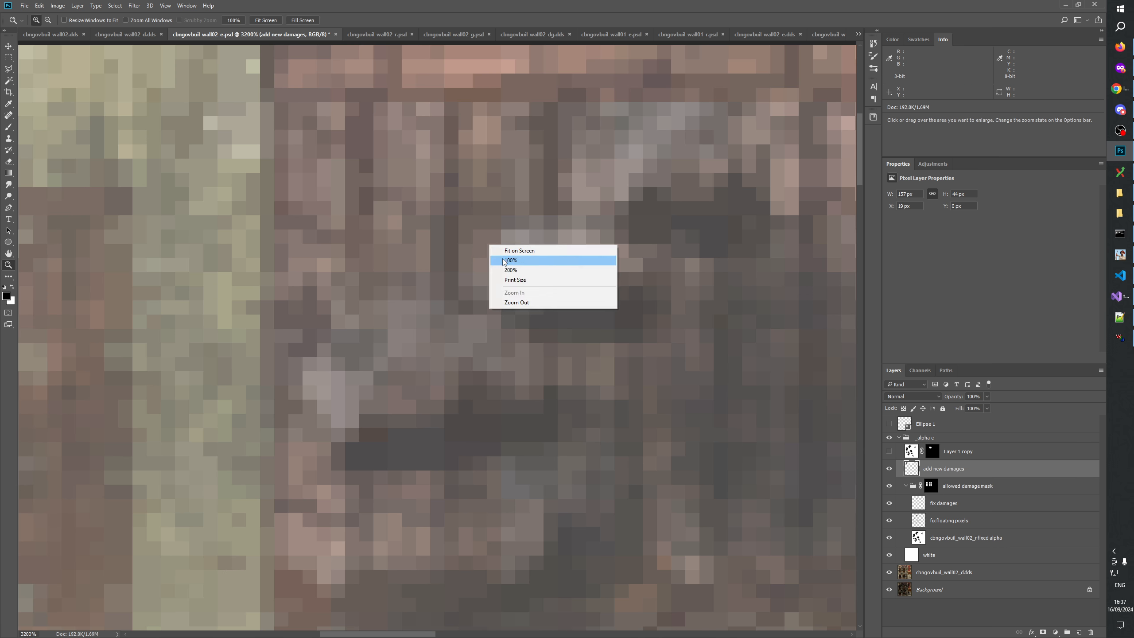
{"action": "left_click", "coordinate": [536, 260]}
{"action": "left_click", "coordinate": [417, 304]}
{"action": "left_click", "coordinate": [418, 232]}
{"action": "left_click", "coordinate": [416, 165]}
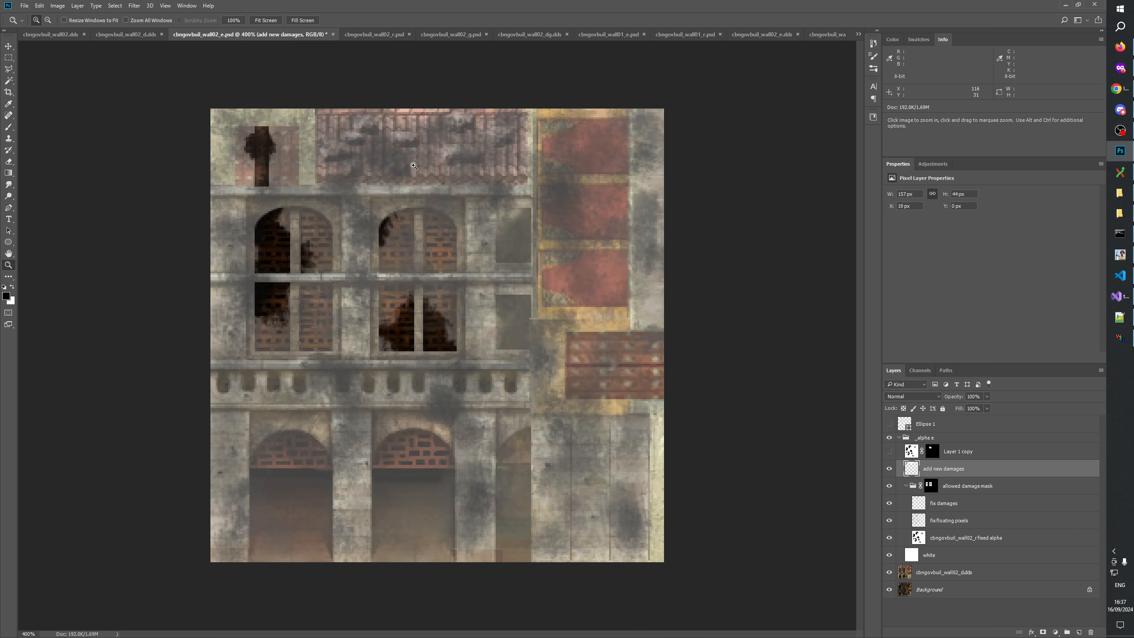
{"action": "left_click", "coordinate": [402, 147]}
{"action": "left_click", "coordinate": [387, 132]}
{"action": "left_click", "coordinate": [480, 458]}
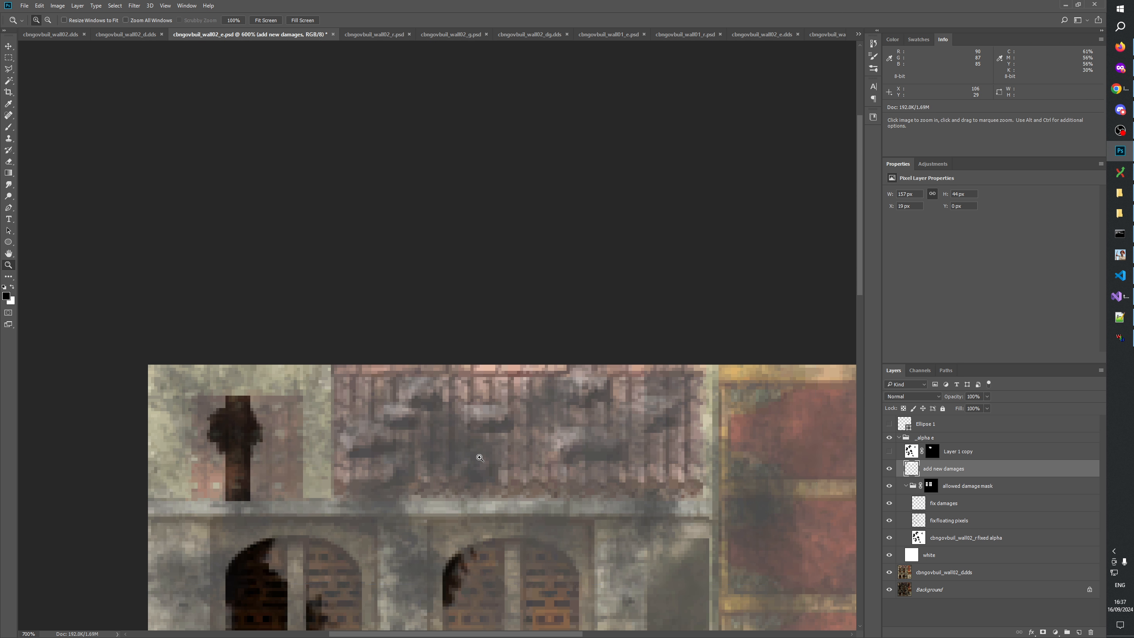
{"action": "left_click", "coordinate": [479, 458]}
{"action": "left_click", "coordinate": [480, 458]}
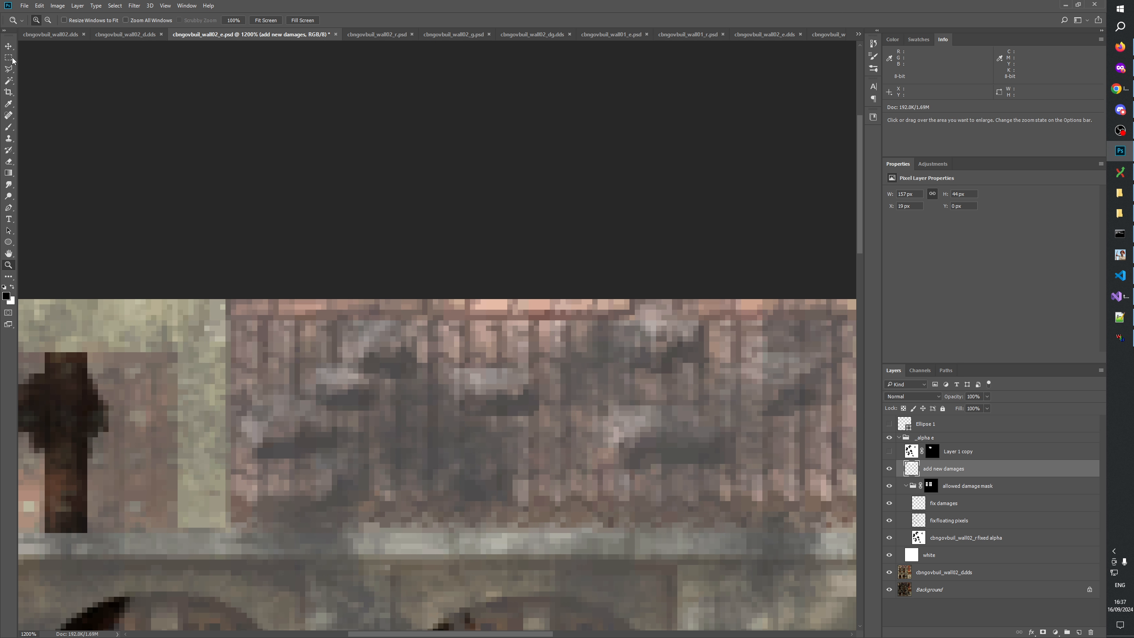
Try selecting five small rectangular patches, the first 7 by 9 px, scattered across the roof tiles.
{"action": "left_click", "coordinate": [11, 58]}
{"action": "left_click_drag", "start_coordinate": [431, 321], "coordinate": [463, 360]}
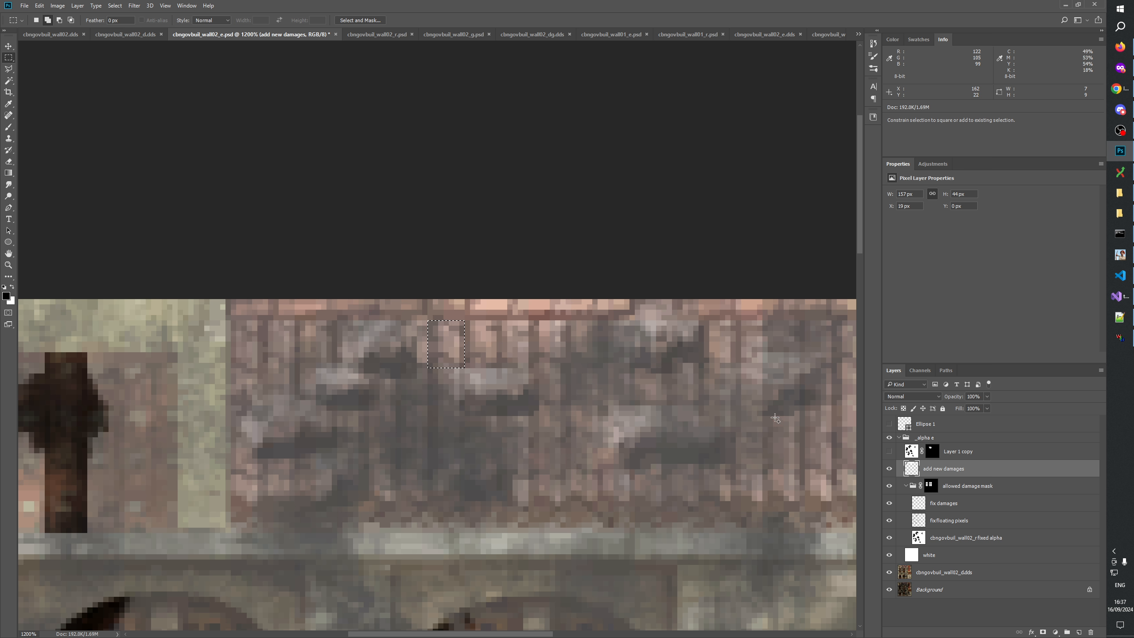
{"action": "left_click_drag", "start_coordinate": [775, 419], "coordinate": [713, 377]}
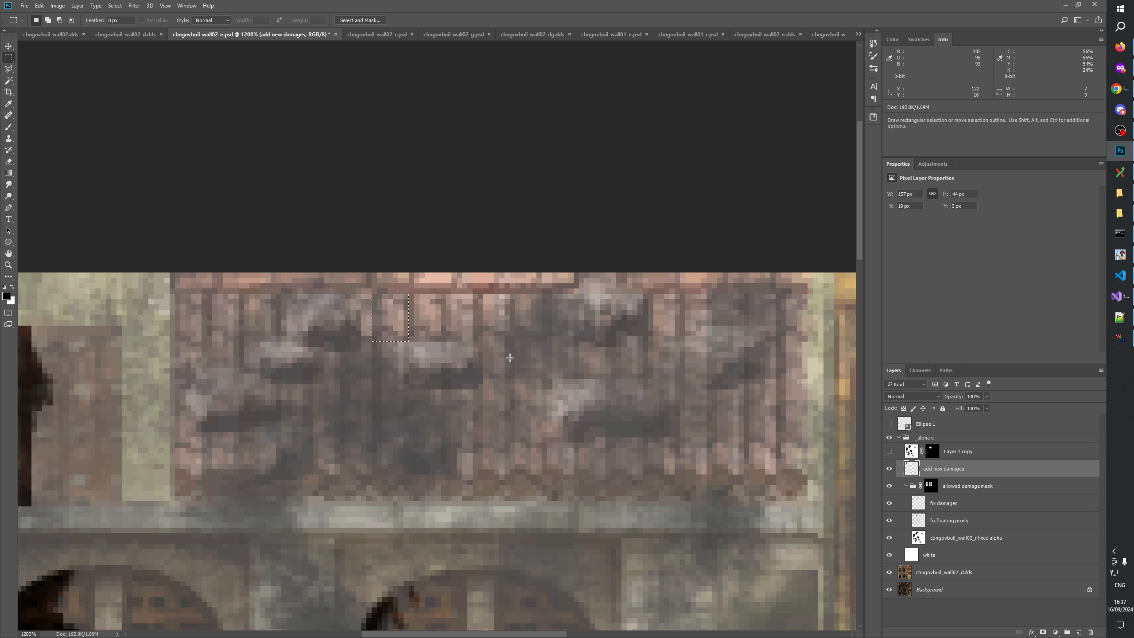
{"action": "left_click_drag", "start_coordinate": [473, 375], "coordinate": [503, 415]}
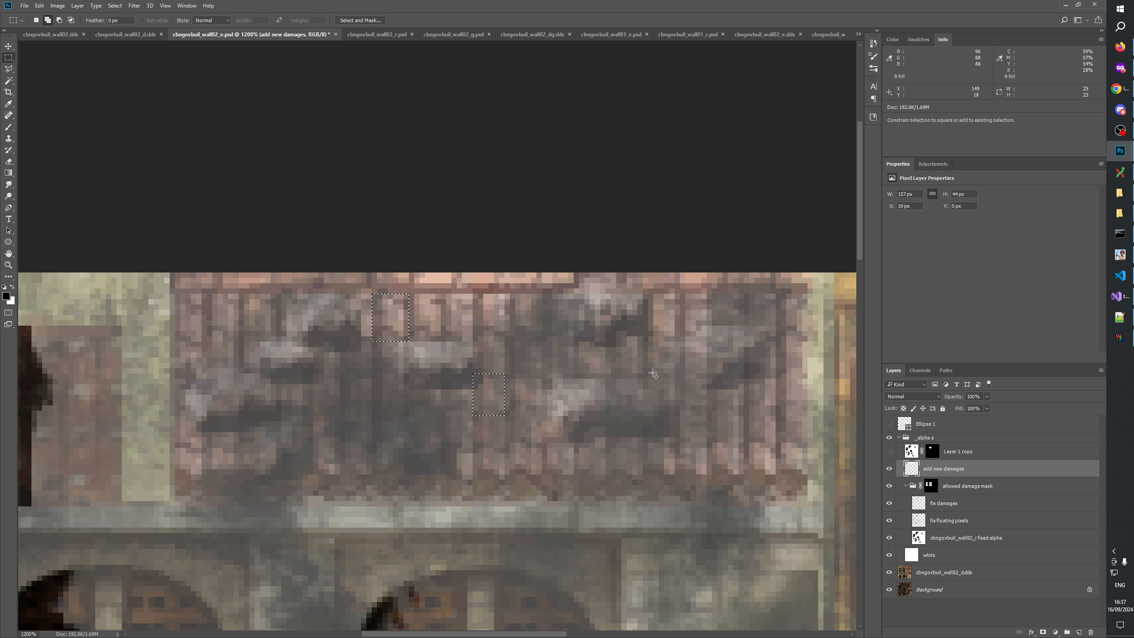
{"action": "left_click_drag", "start_coordinate": [648, 378], "coordinate": [680, 342]}
{"action": "left_click_drag", "start_coordinate": [202, 325], "coordinate": [244, 368]}
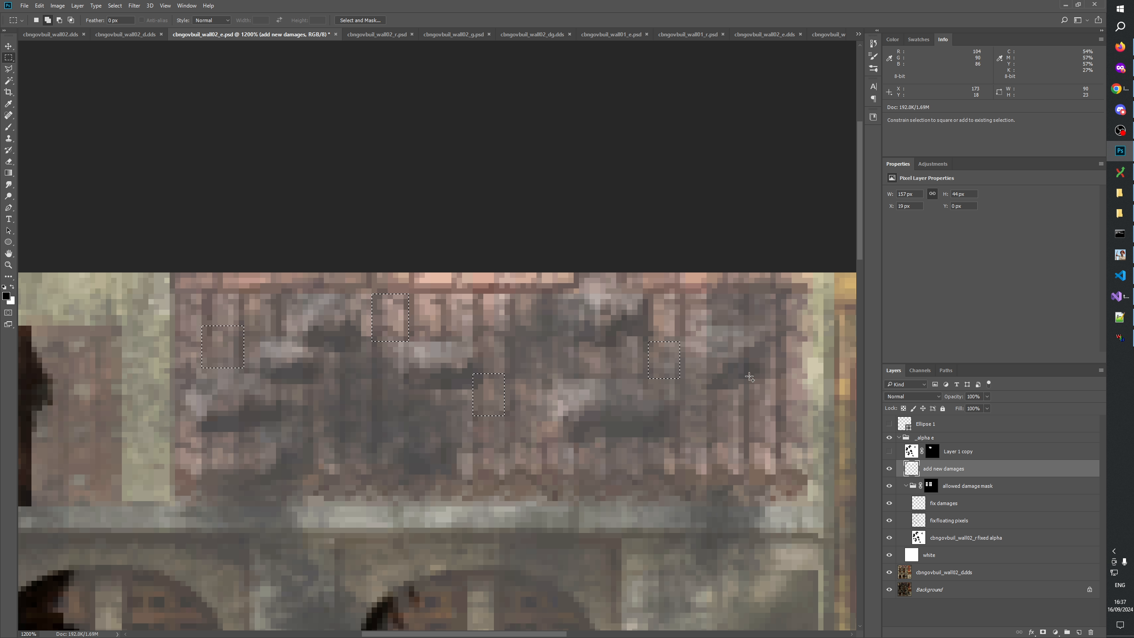
{"action": "left_click_drag", "start_coordinate": [744, 407], "coordinate": [774, 440]}
{"action": "left_click_drag", "start_coordinate": [744, 405], "coordinate": [747, 456]}
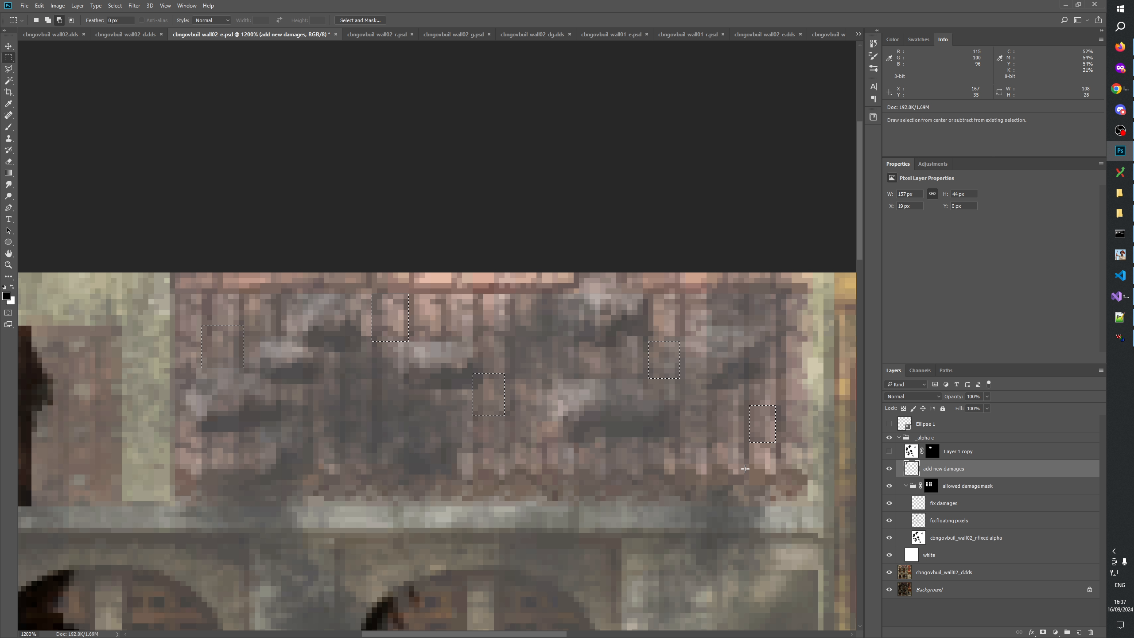
Revert the document history to the strip selection on the shuttered panel, before its black fill.
{"action": "left_click", "coordinate": [873, 43]}
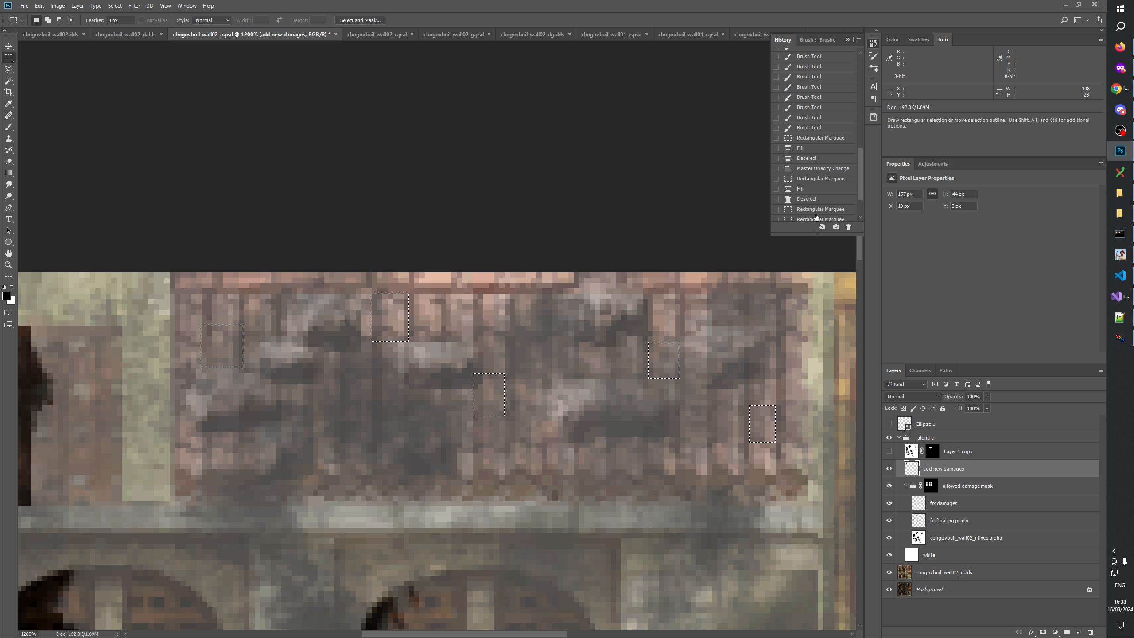
{"action": "scroll", "coordinate": [821, 203], "scroll_direction": "down", "scroll_amount": 3}
{"action": "left_click", "coordinate": [806, 154]}
{"action": "left_click", "coordinate": [806, 145]}
{"action": "left_click", "coordinate": [807, 138]}
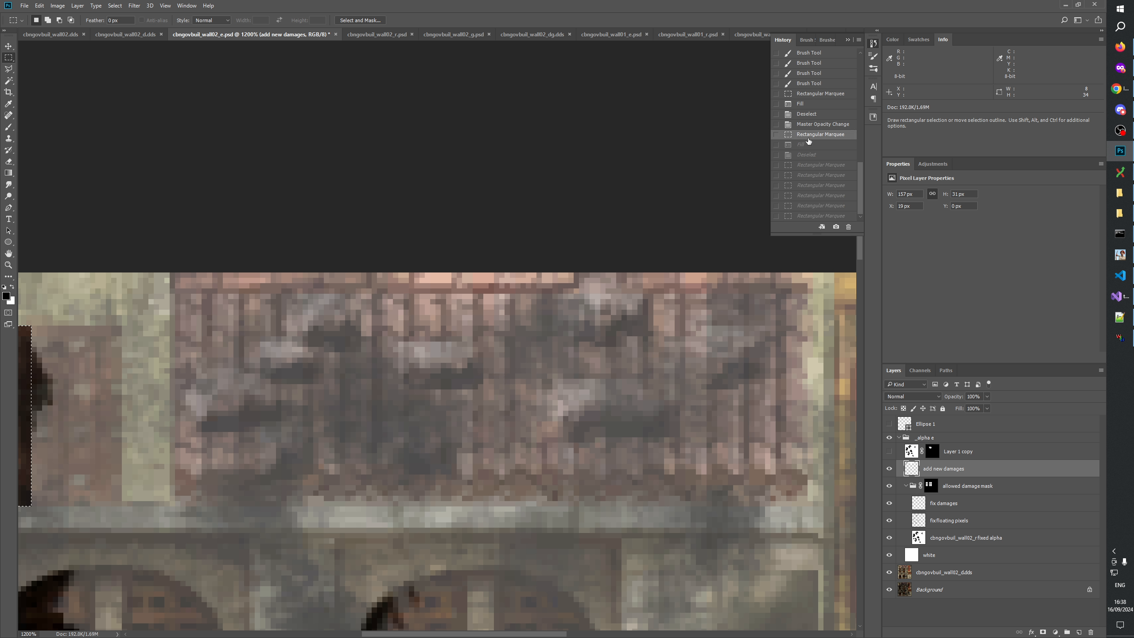
{"action": "scroll", "coordinate": [727, 348], "scroll_direction": "left", "scroll_amount": 6}
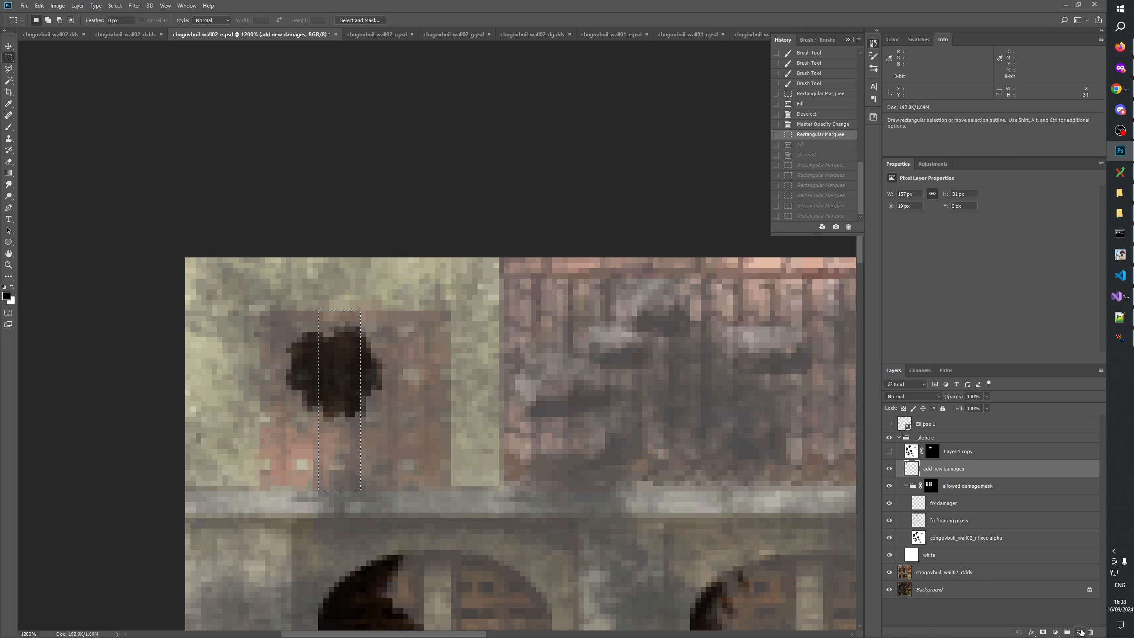
Create a new layer above add new damages and name it "add new damages logical".
{"action": "left_click", "coordinate": [1081, 632]}
{"action": "double_click", "coordinate": [931, 469]}
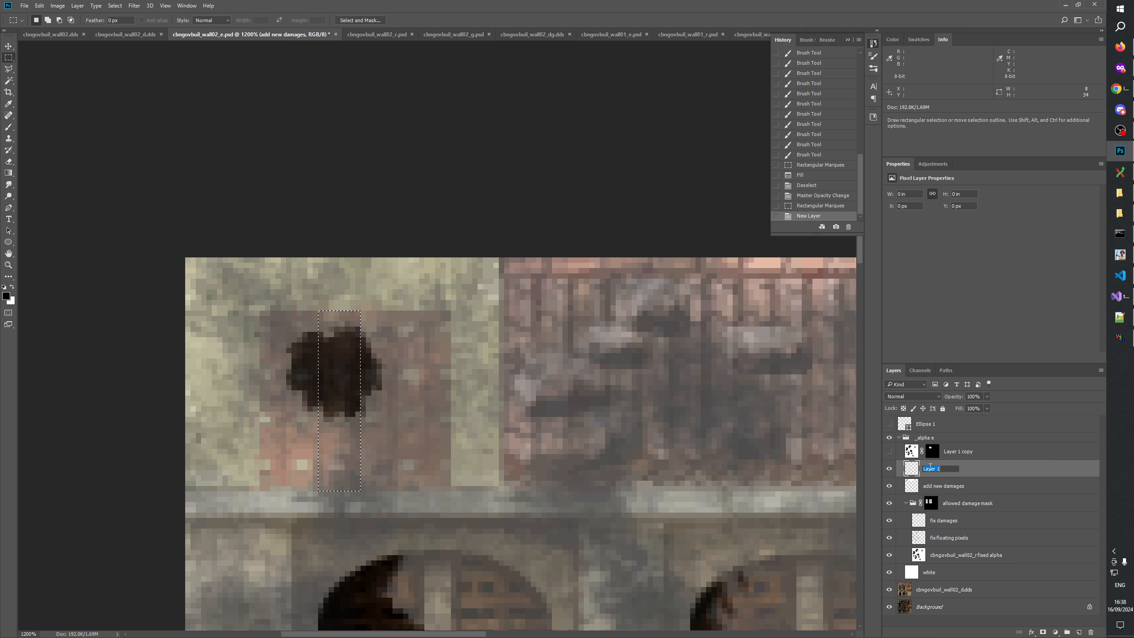
{"action": "type", "text": "add new damages"}
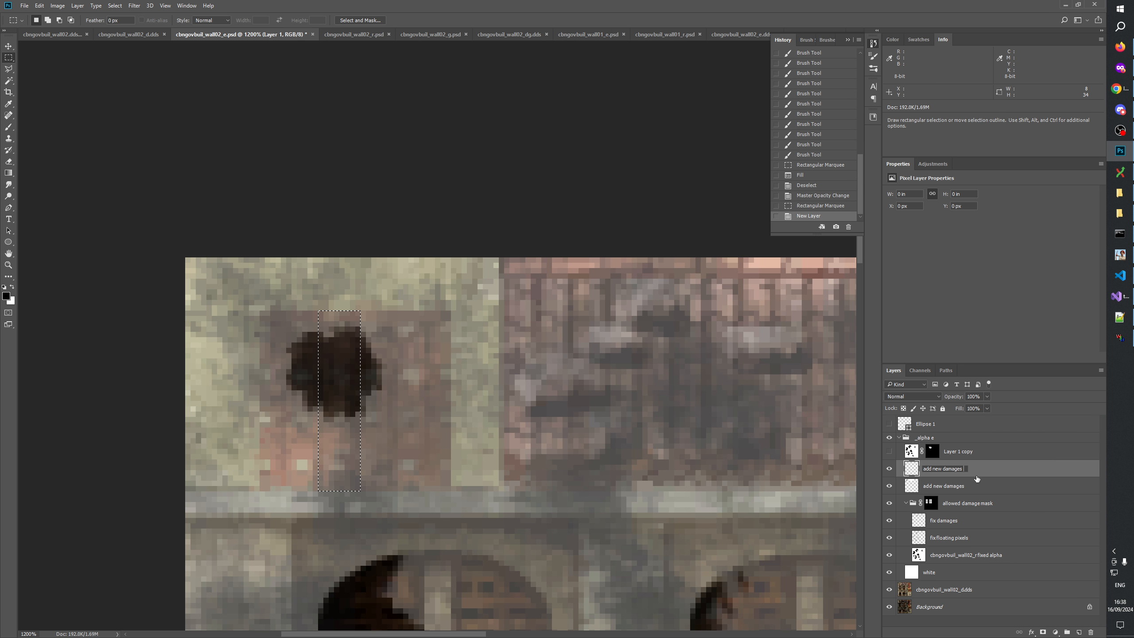
{"action": "type", "text": " logical"}
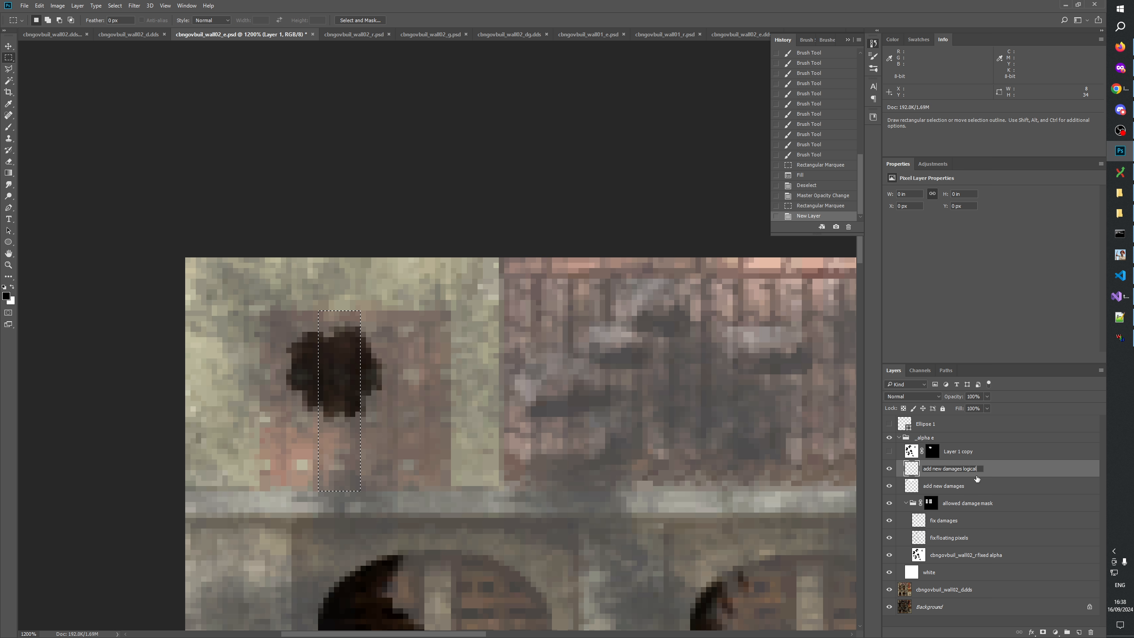
{"action": "key", "text": "Return"}
Rename the original add new damages layer to "add new damages chaos".
{"action": "left_click", "coordinate": [960, 489]}
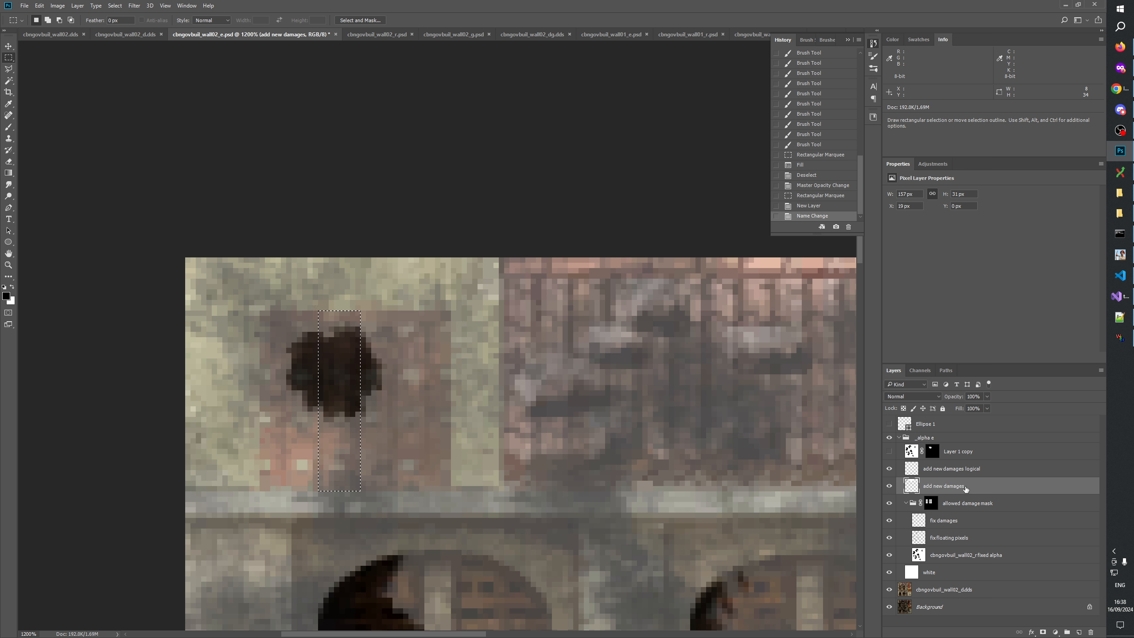
{"action": "double_click", "coordinate": [966, 488]}
{"action": "key", "text": "End"}
{"action": "type", "text": "cha"}
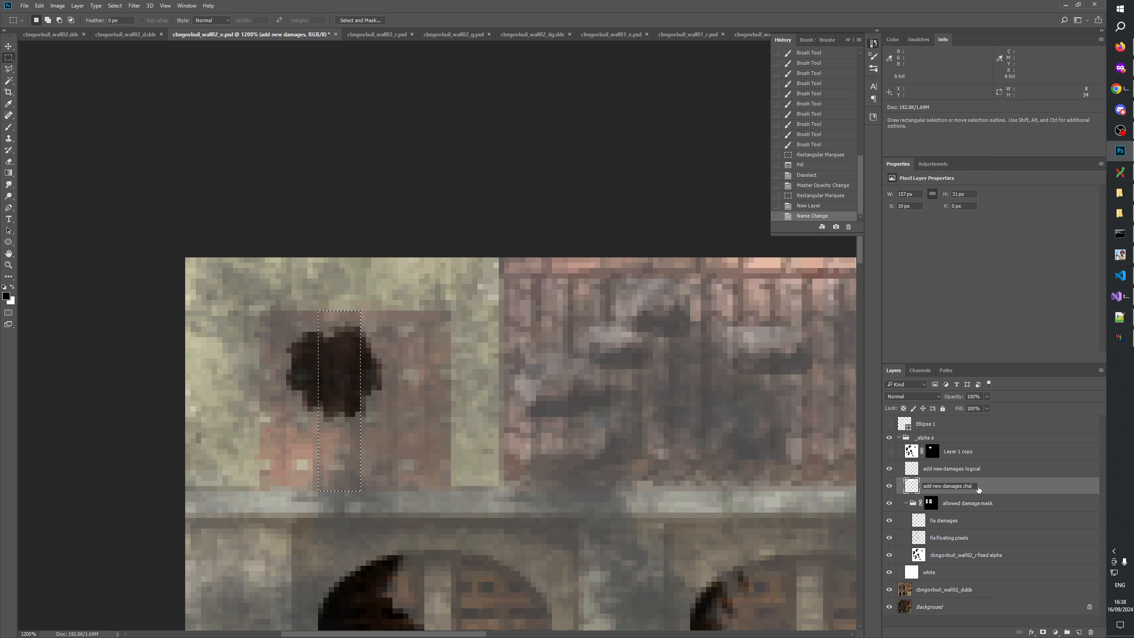
{"action": "type", "text": "os"}
{"action": "key", "text": "Return"}
Fill the selected 8 by 34 px strip with black on the add new damages logical layer and deselect it.
{"action": "left_click", "coordinate": [989, 468]}
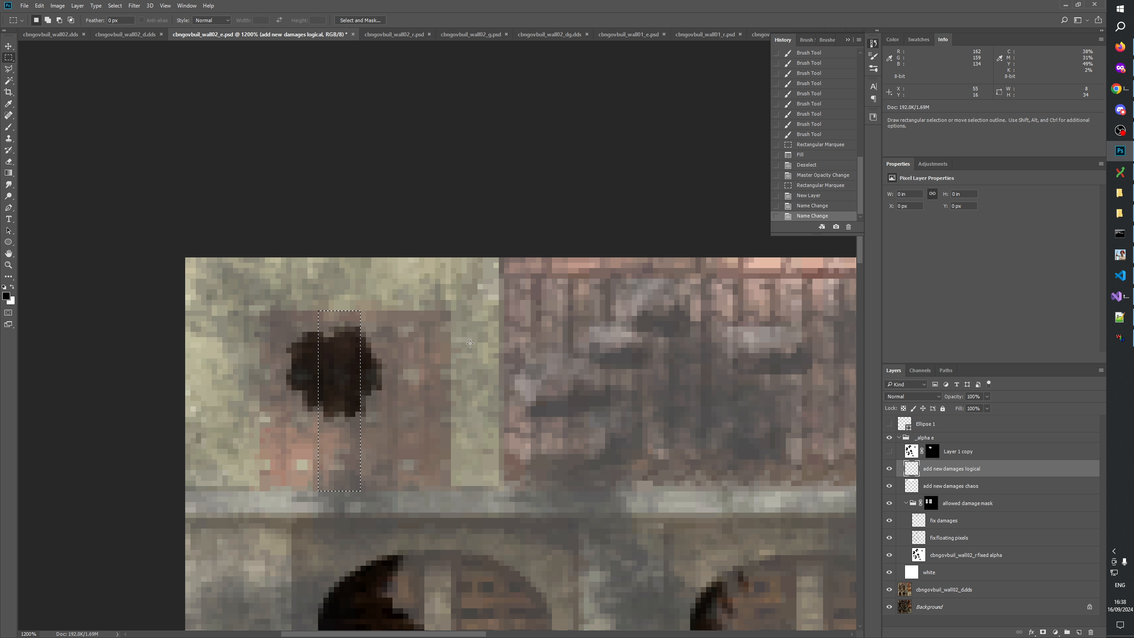
{"action": "key", "text": "alt+BackSpace"}
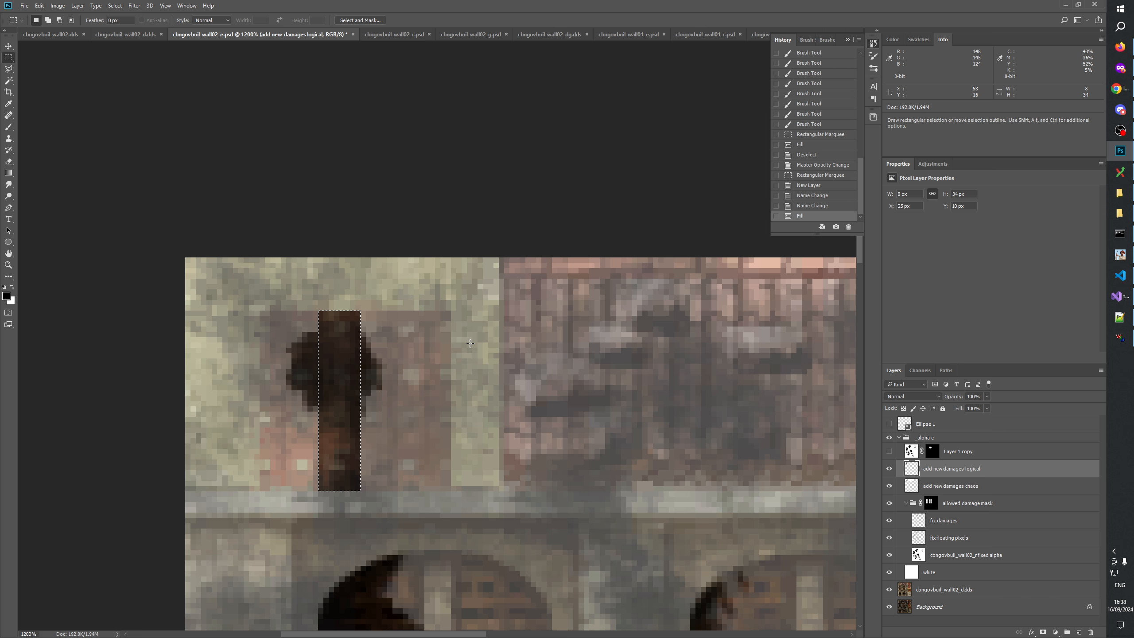
{"action": "scroll", "coordinate": [402, 424], "scroll_direction": "right", "scroll_amount": 5}
{"action": "key", "text": "ctrl+d"}
Fill six scattered rectangular roof-tile patches, the first about 6 by 8 px, with black on add new damages logical and deselect them.
{"action": "scroll", "coordinate": [580, 398], "scroll_direction": "right", "scroll_amount": 5}
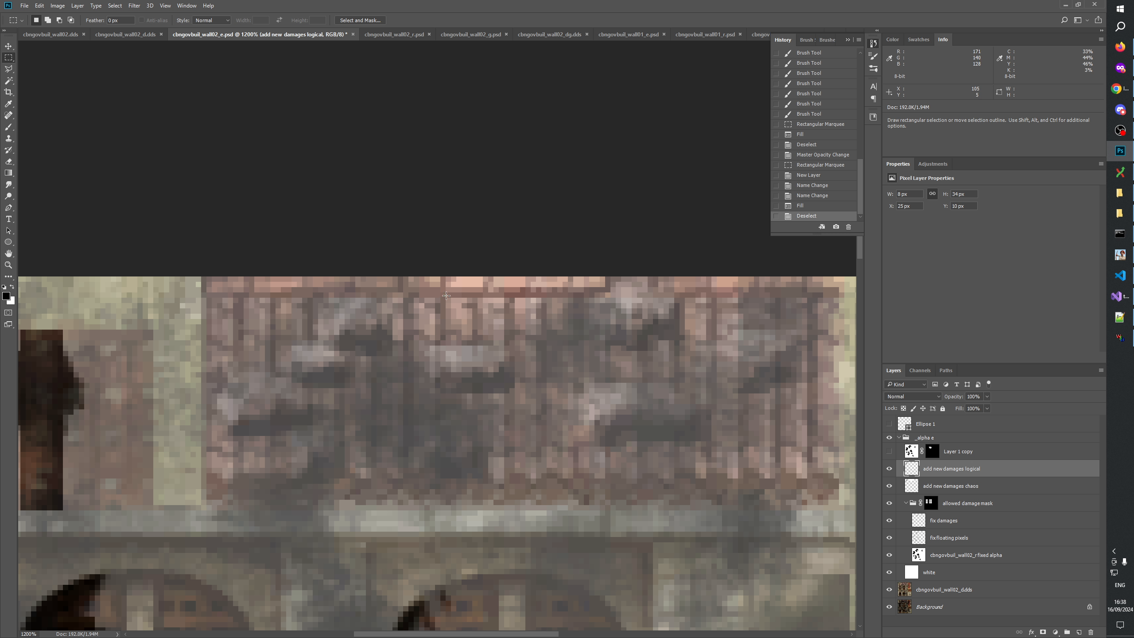
{"action": "left_click_drag", "start_coordinate": [437, 298], "coordinate": [446, 356]}
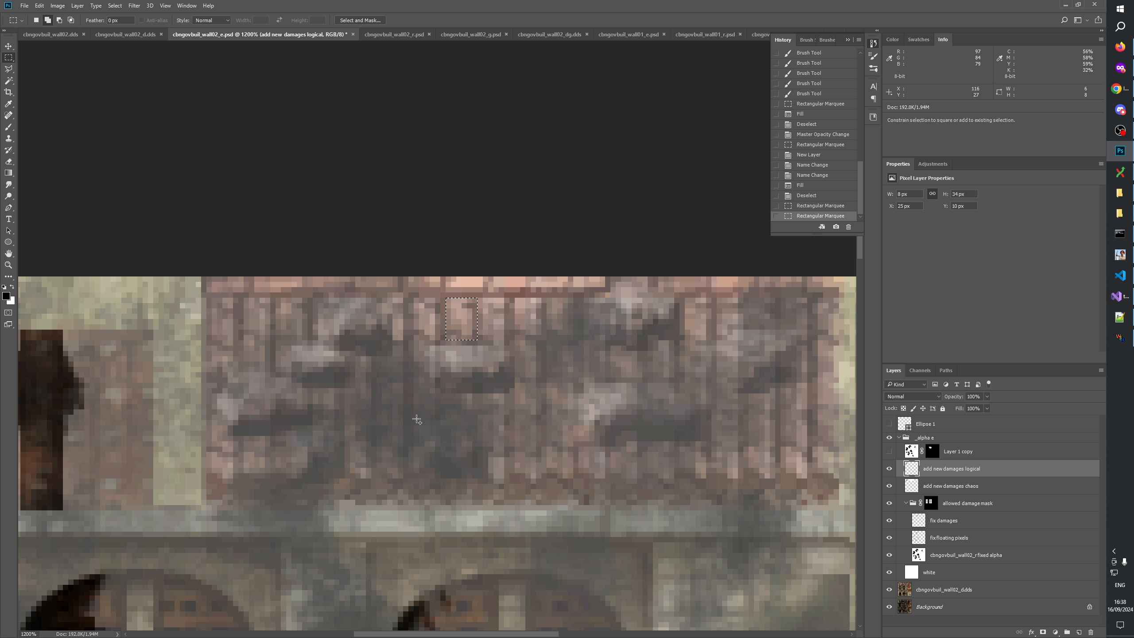
{"action": "left_click_drag", "start_coordinate": [372, 377], "coordinate": [402, 414]}
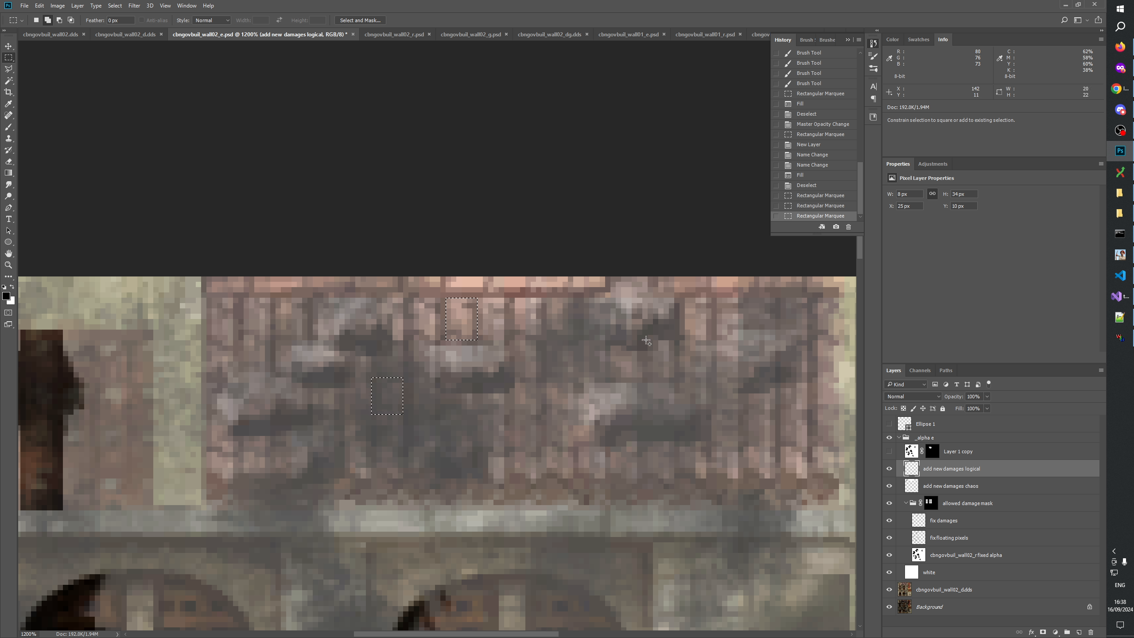
{"action": "left_click_drag", "start_coordinate": [646, 341], "coordinate": [675, 382]}
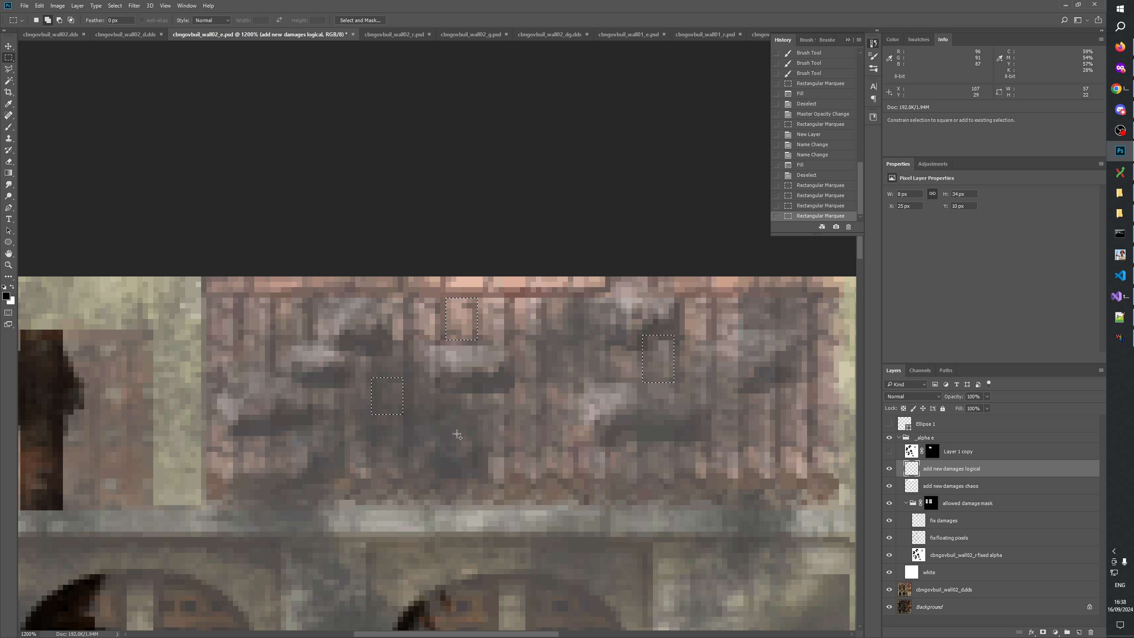
{"action": "left_click_drag", "start_coordinate": [441, 405], "coordinate": [467, 441]}
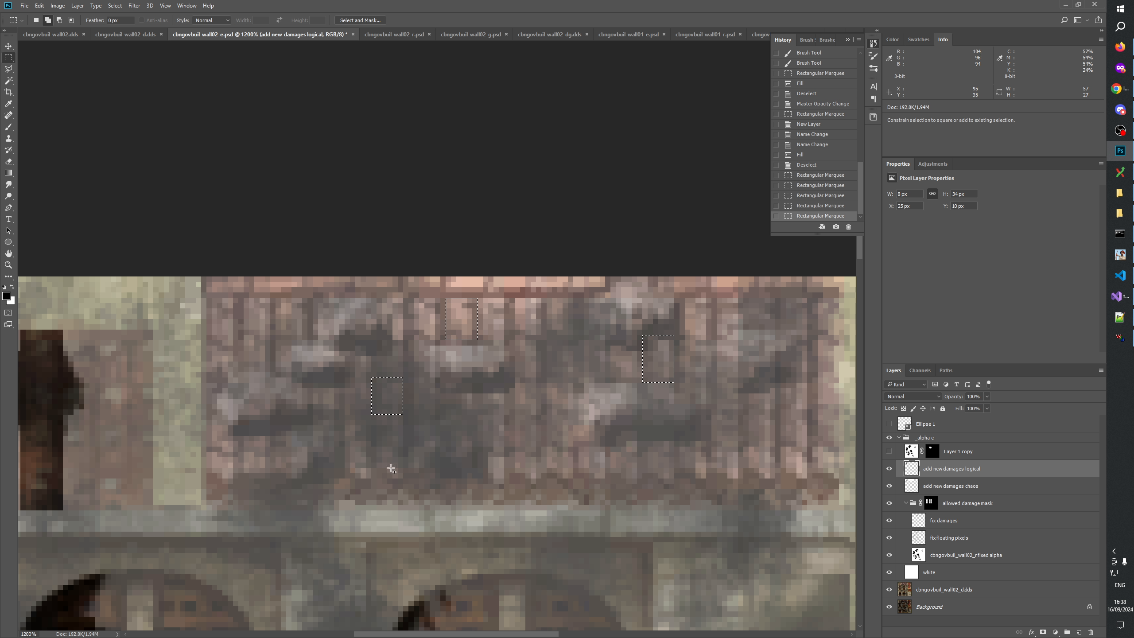
{"action": "left_click_drag", "start_coordinate": [264, 341], "coordinate": [305, 377]}
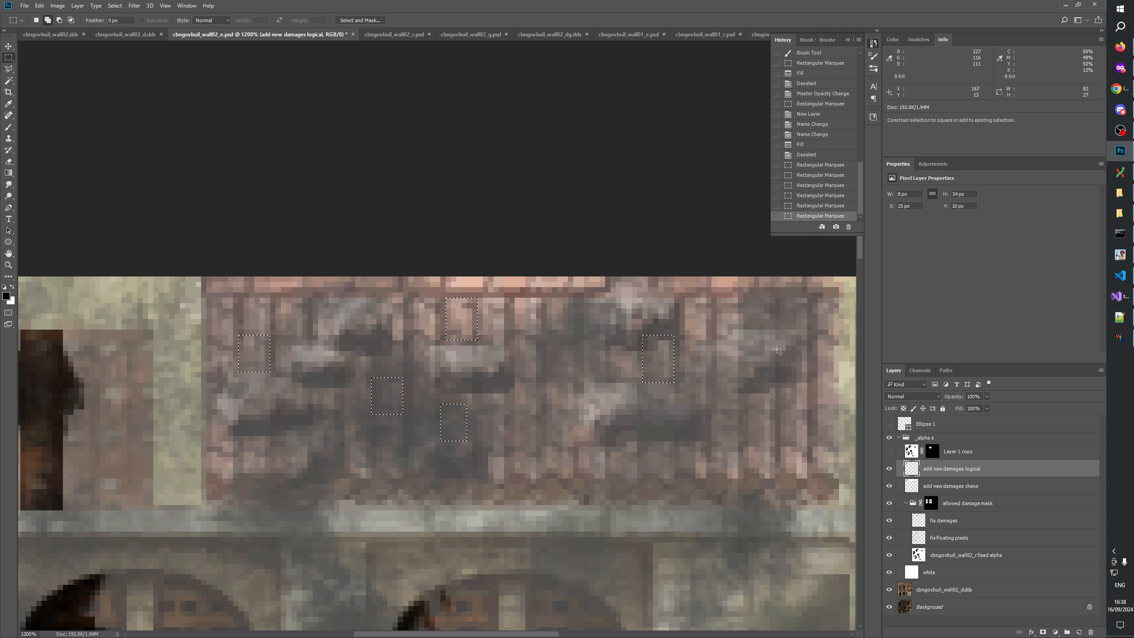
{"action": "left_click_drag", "start_coordinate": [776, 337], "coordinate": [805, 374]}
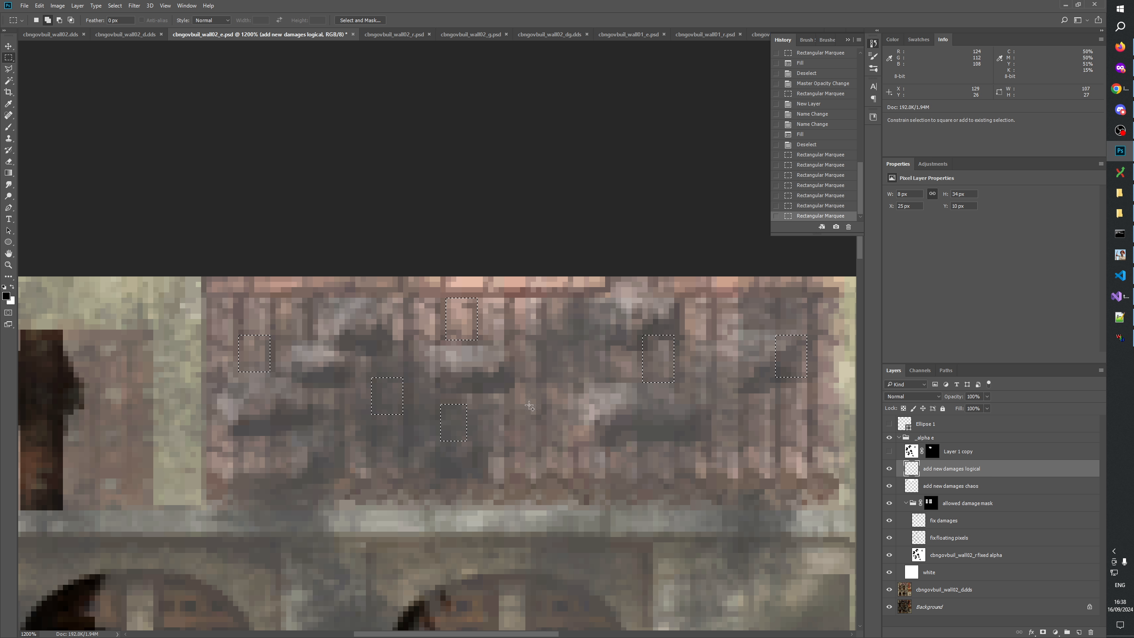
{"action": "left_click_drag", "start_coordinate": [436, 393], "coordinate": [468, 407]}
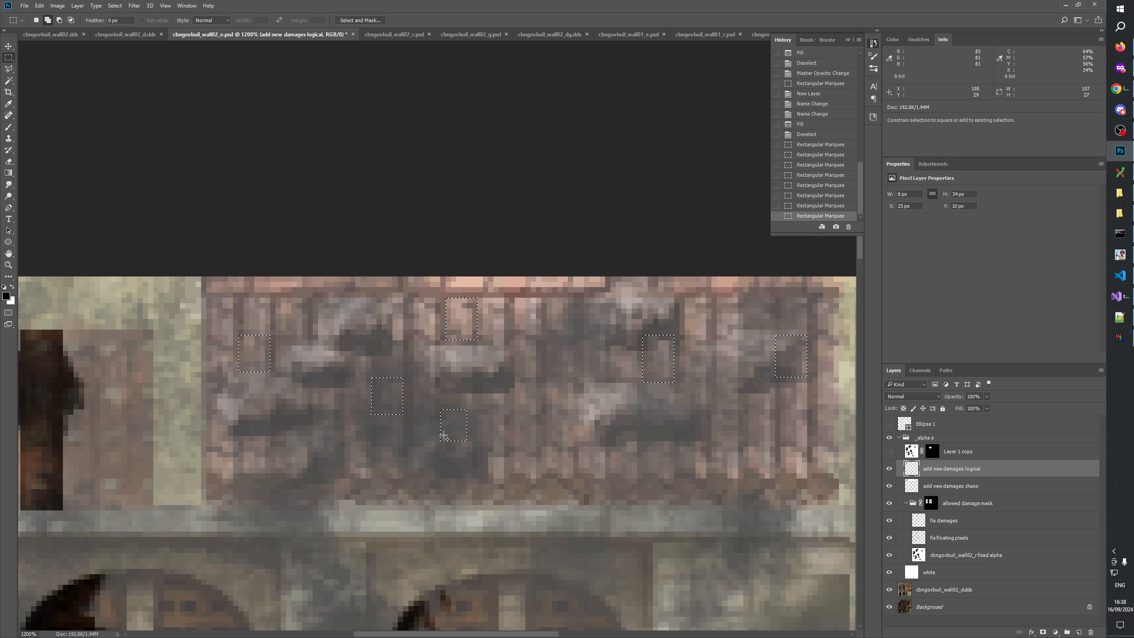
{"action": "left_click_drag", "start_coordinate": [465, 445], "coordinate": [470, 444]}
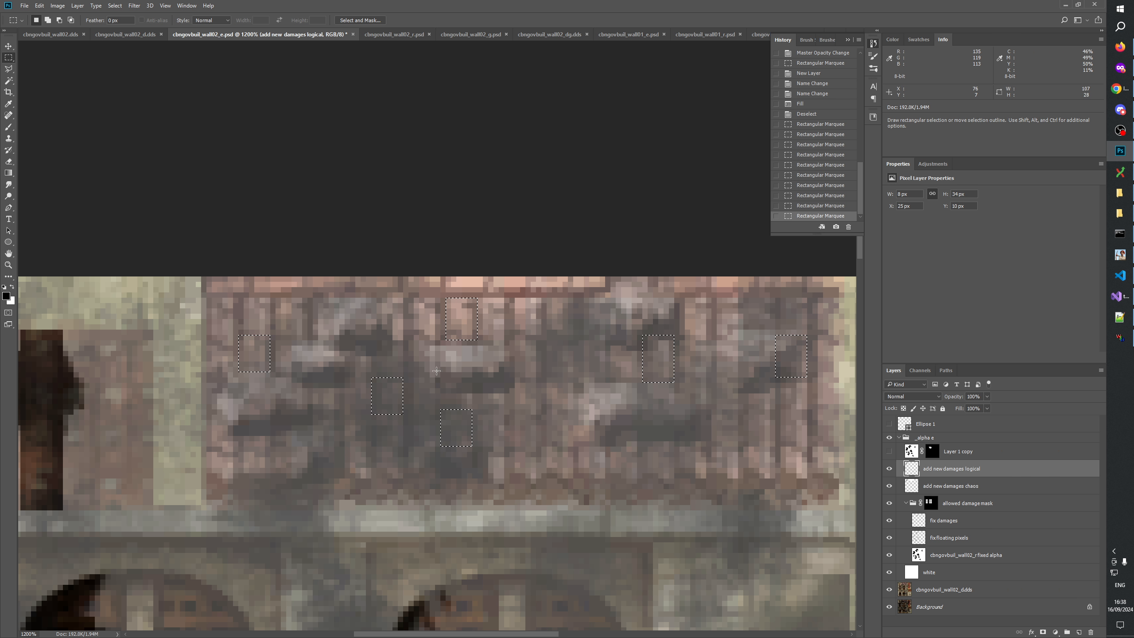
{"action": "key", "text": "alt+BackSpace"}
{"action": "key", "text": "alt+BackSpace"}
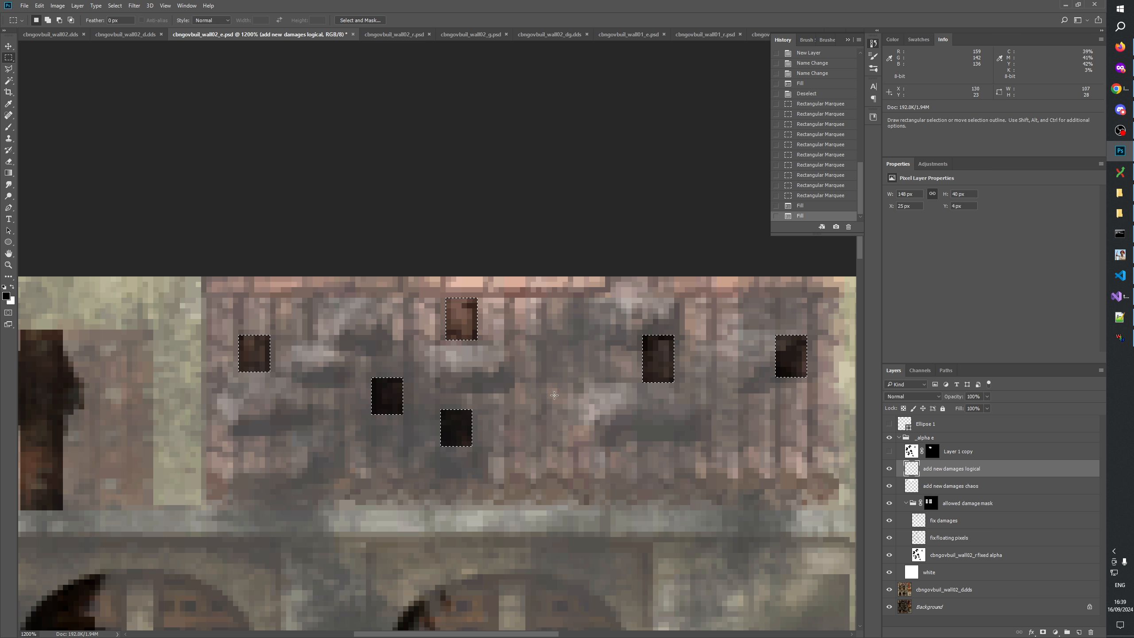
{"action": "key", "text": "ctrl+d"}
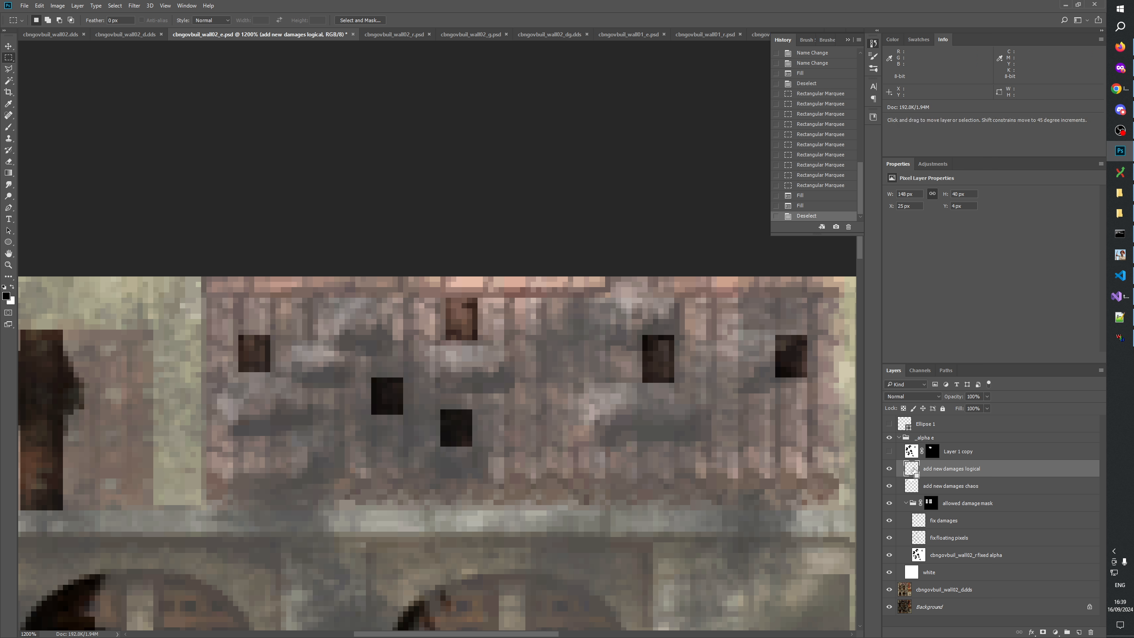
{"action": "double_click", "coordinate": [898, 465]}
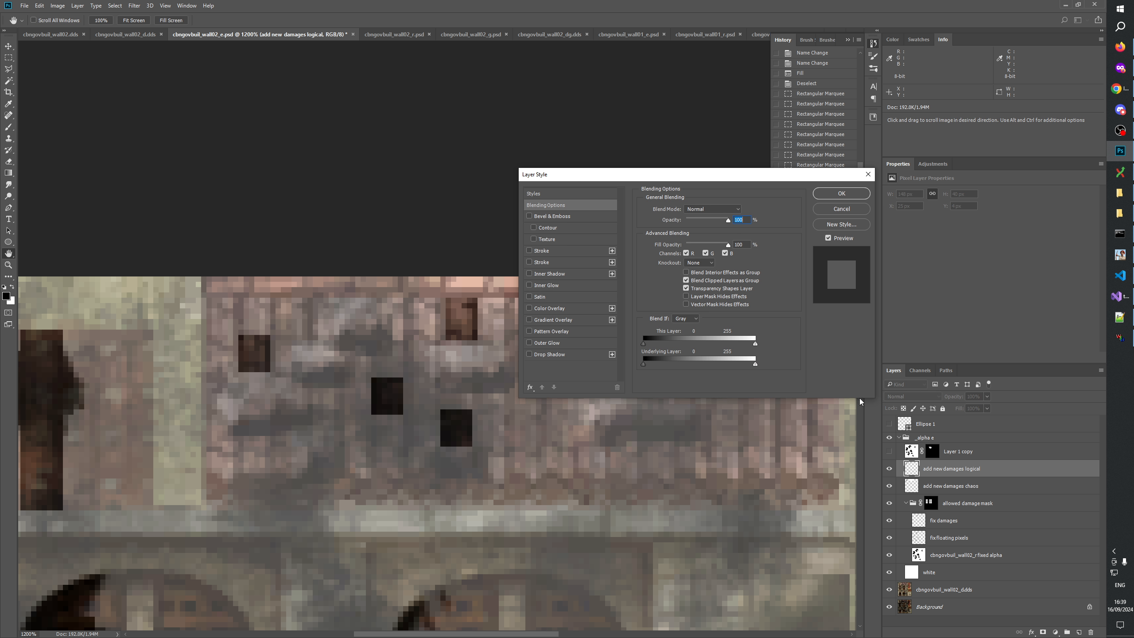
{"action": "left_click", "coordinate": [841, 209]}
{"action": "left_click", "coordinate": [911, 470], "text": "ctrl"}
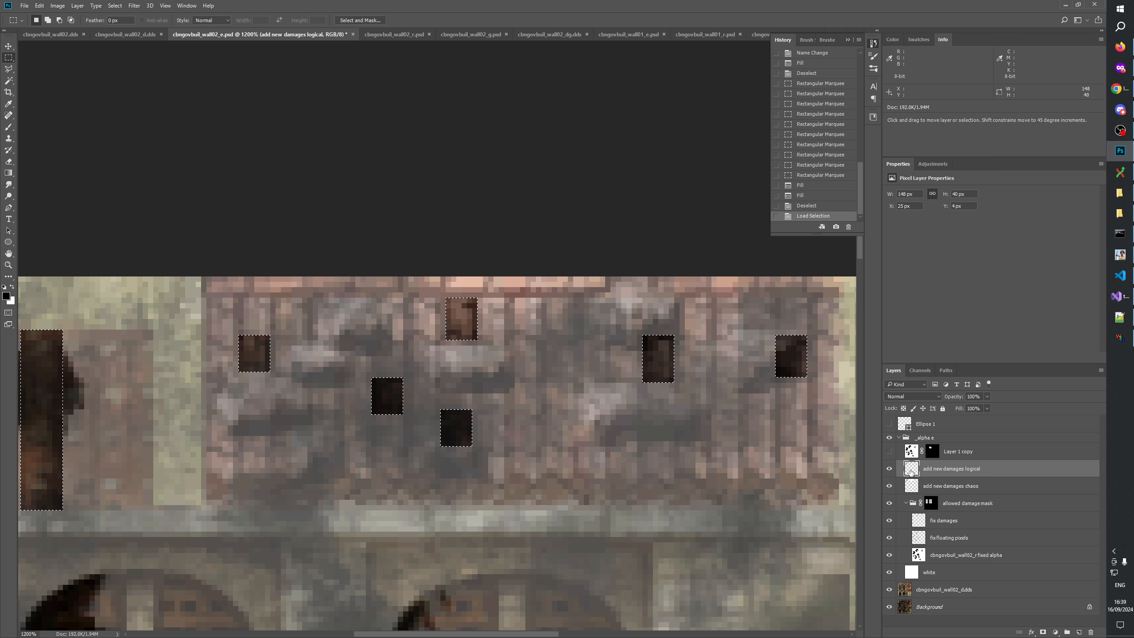
{"action": "left_click_drag", "start_coordinate": [580, 491], "coordinate": [633, 481]}
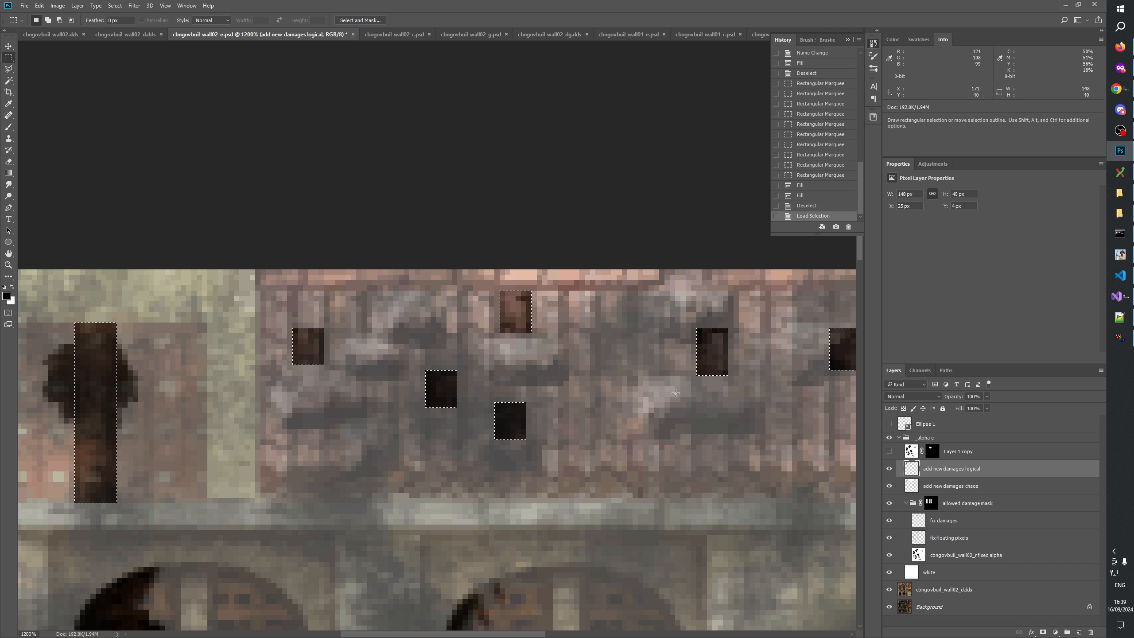
{"action": "key", "text": "ctrl+d"}
Hide the add new damages chaos layer and the allowed damage mask group to expose the undamaged arched windows.
{"action": "left_click_drag", "start_coordinate": [675, 392], "coordinate": [814, 225]}
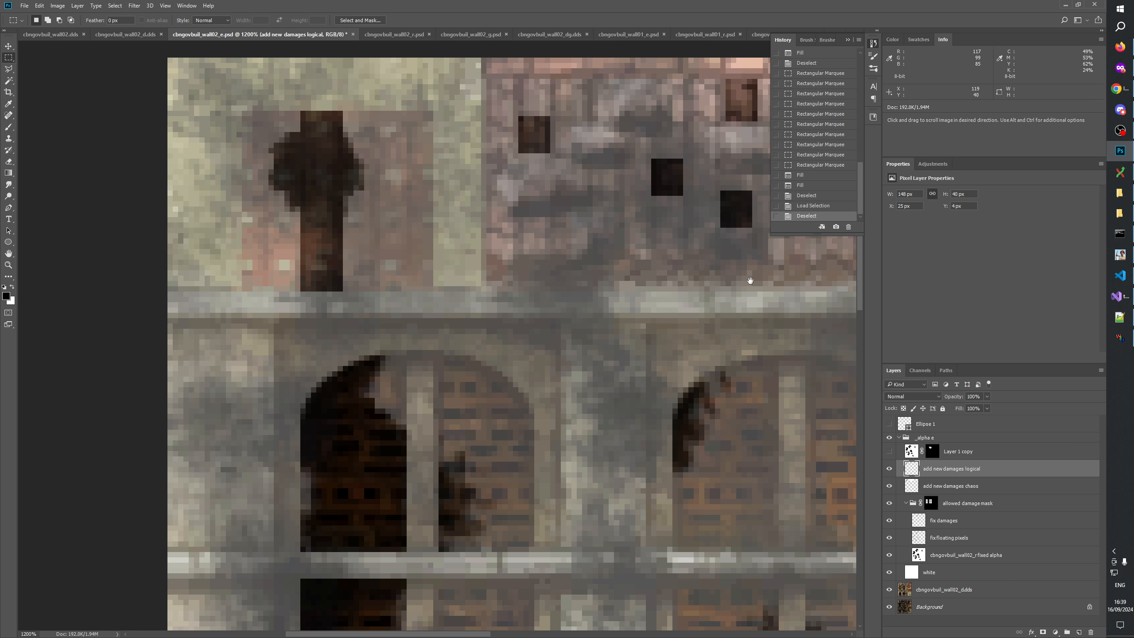
{"action": "left_click_drag", "start_coordinate": [525, 367], "coordinate": [518, 276]}
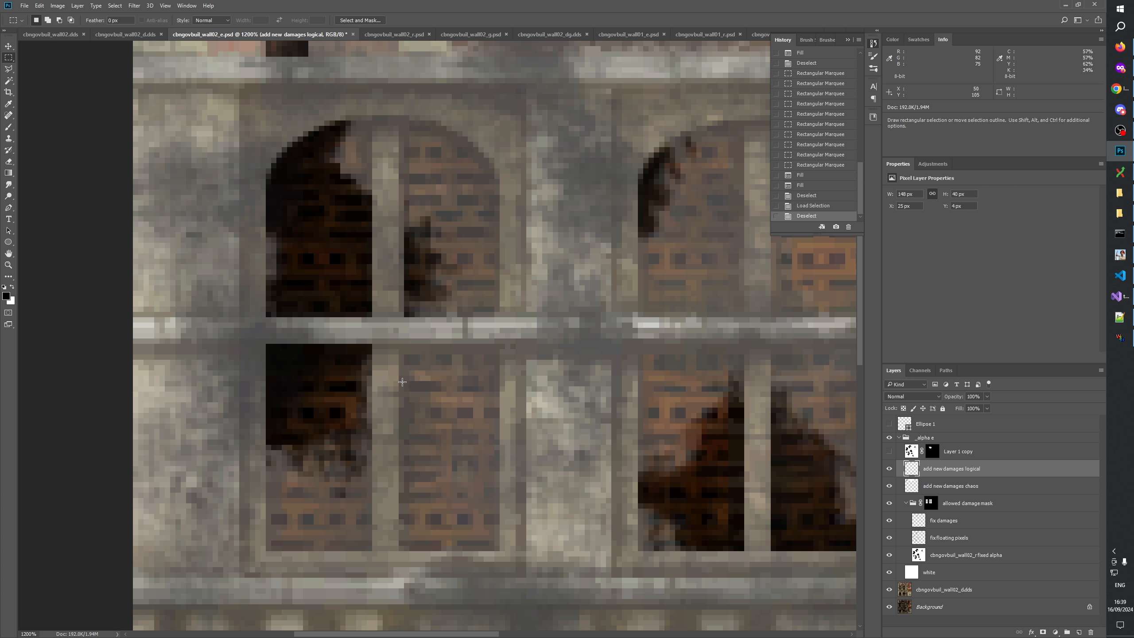
{"action": "left_click_drag", "start_coordinate": [492, 397], "coordinate": [585, 543]}
{"action": "left_click_drag", "start_coordinate": [555, 477], "coordinate": [531, 486]}
{"action": "left_click", "coordinate": [891, 486]}
{"action": "left_click", "coordinate": [890, 486]}
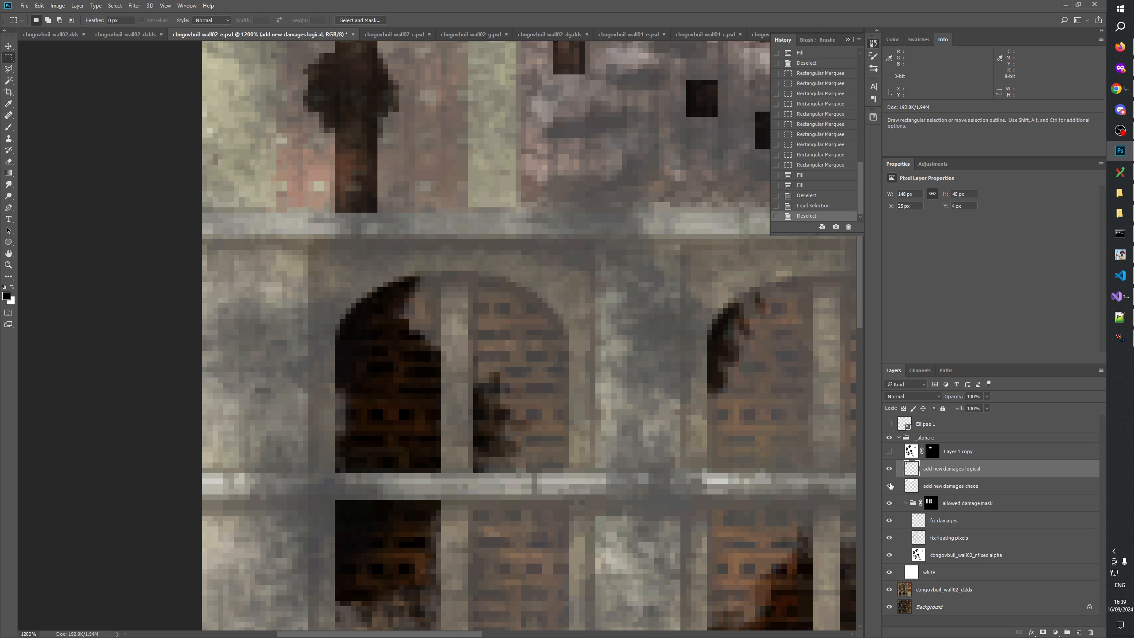
{"action": "left_click", "coordinate": [890, 487]}
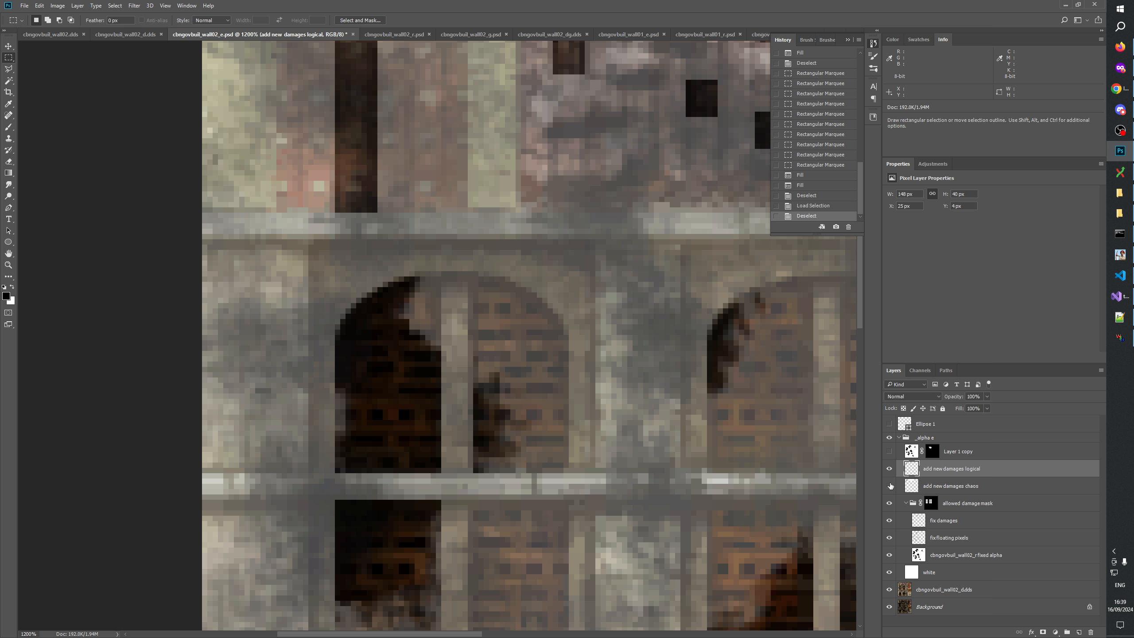
{"action": "left_click", "coordinate": [889, 503]}
{"action": "left_click_drag", "start_coordinate": [380, 397], "coordinate": [344, 362]}
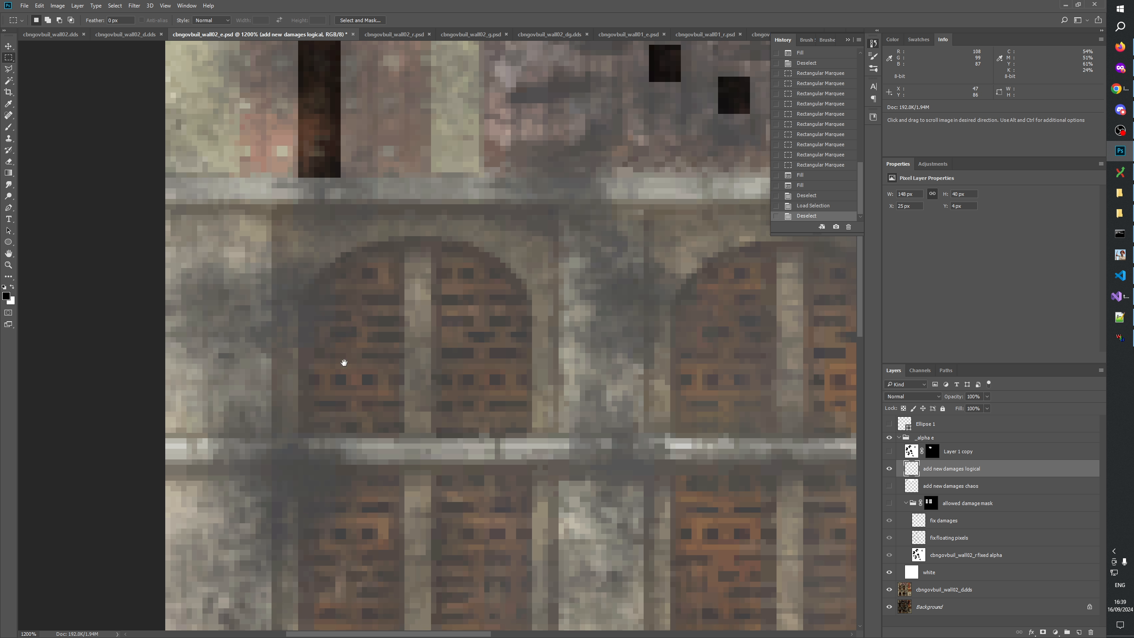
Select four rectangular brick patches in the upper left arched window, two in each pane, following the brick courses.
{"action": "left_click_drag", "start_coordinate": [348, 317], "coordinate": [361, 339]}
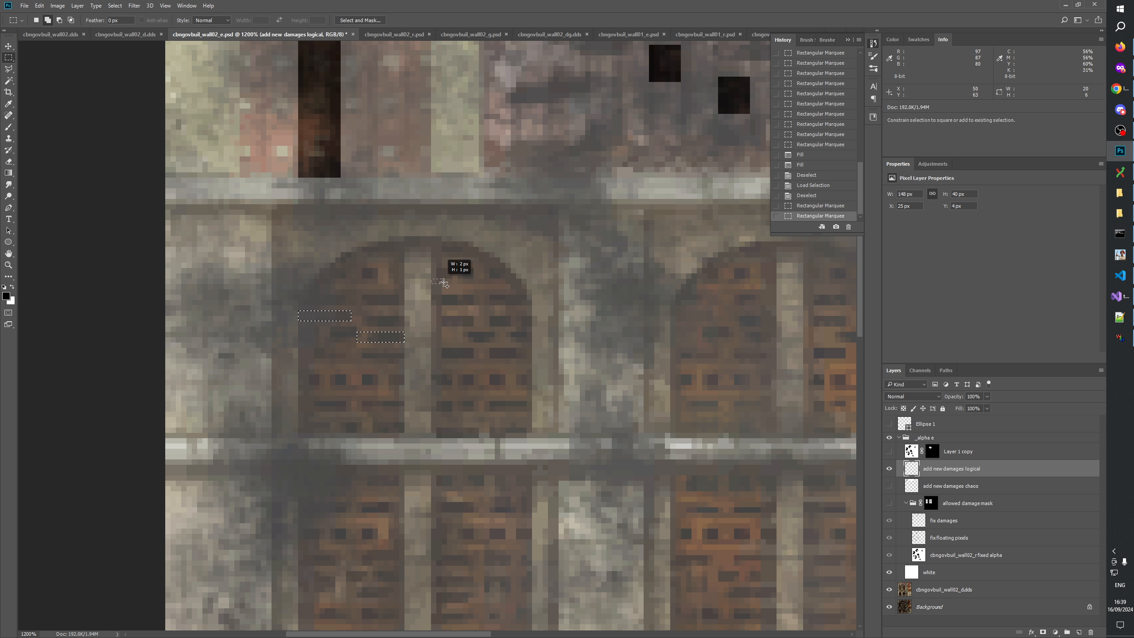
{"action": "left_click_drag", "start_coordinate": [444, 281], "coordinate": [484, 306]}
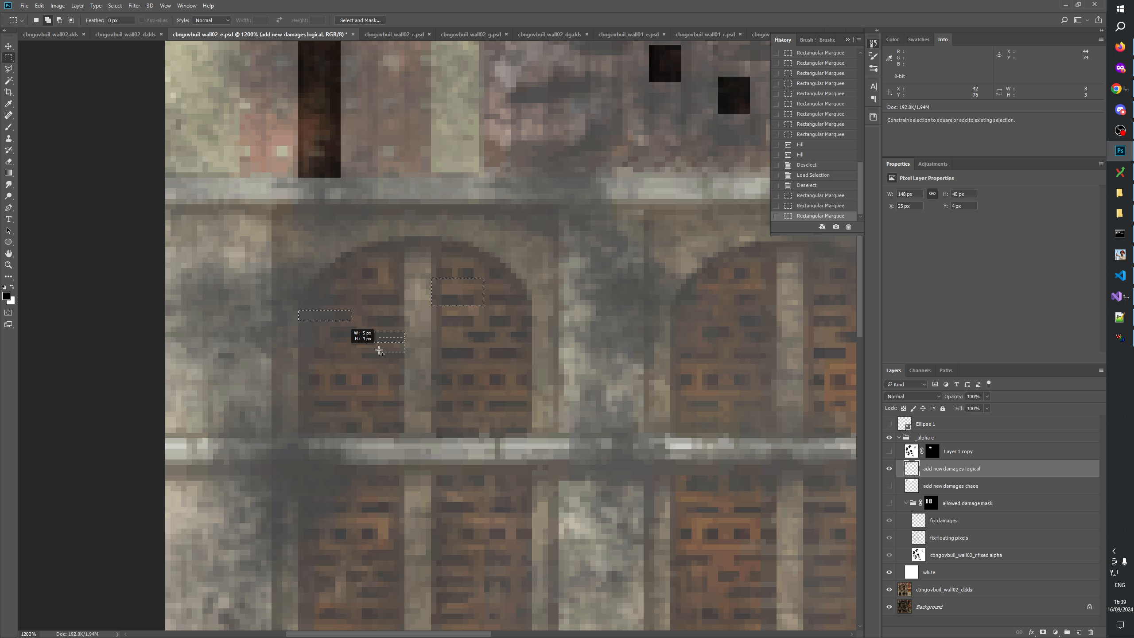
{"action": "left_click_drag", "start_coordinate": [359, 351], "coordinate": [357, 352]}
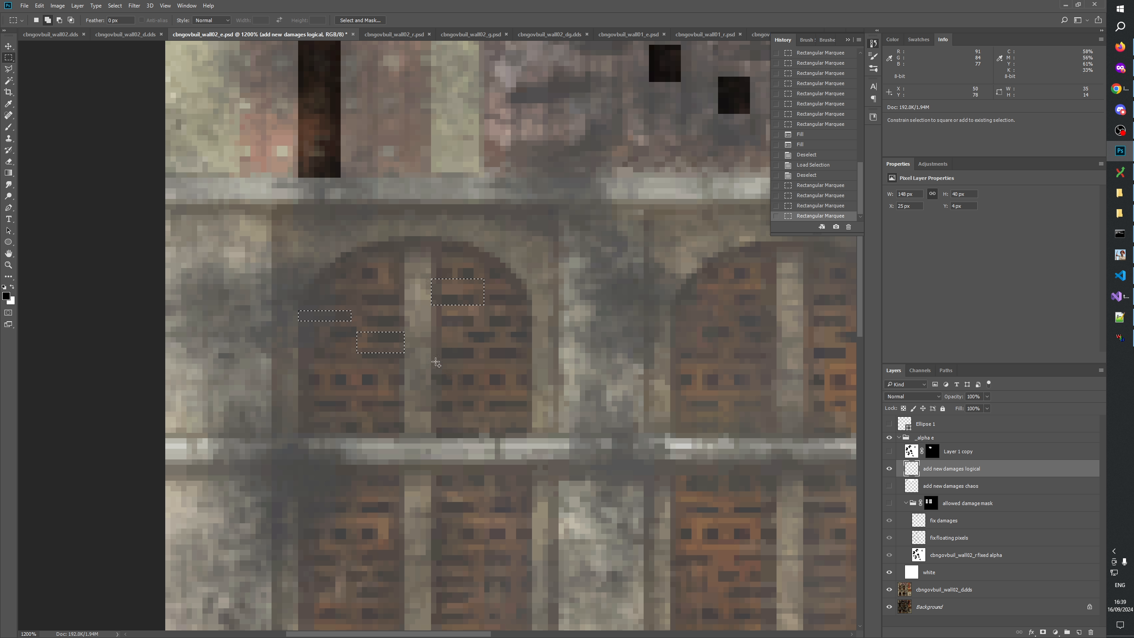
{"action": "left_click_drag", "start_coordinate": [436, 363], "coordinate": [494, 385]}
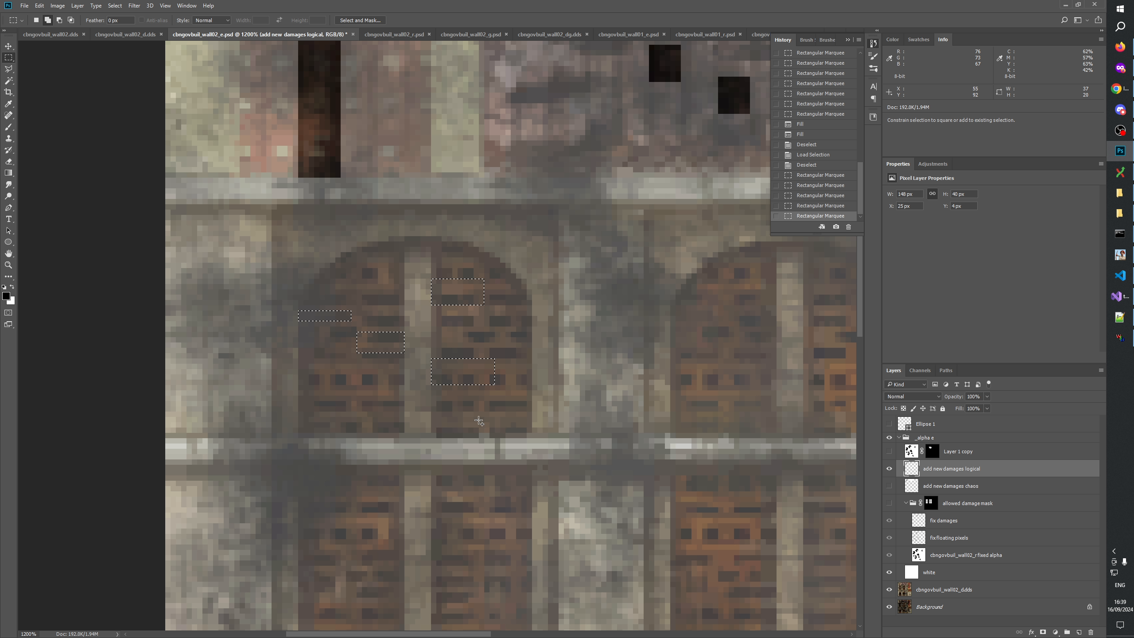
Add three rectangular brick patches in the lower left window to the selection, two in its left pane and one in its right.
{"action": "left_click_drag", "start_coordinate": [363, 524], "coordinate": [464, 443]}
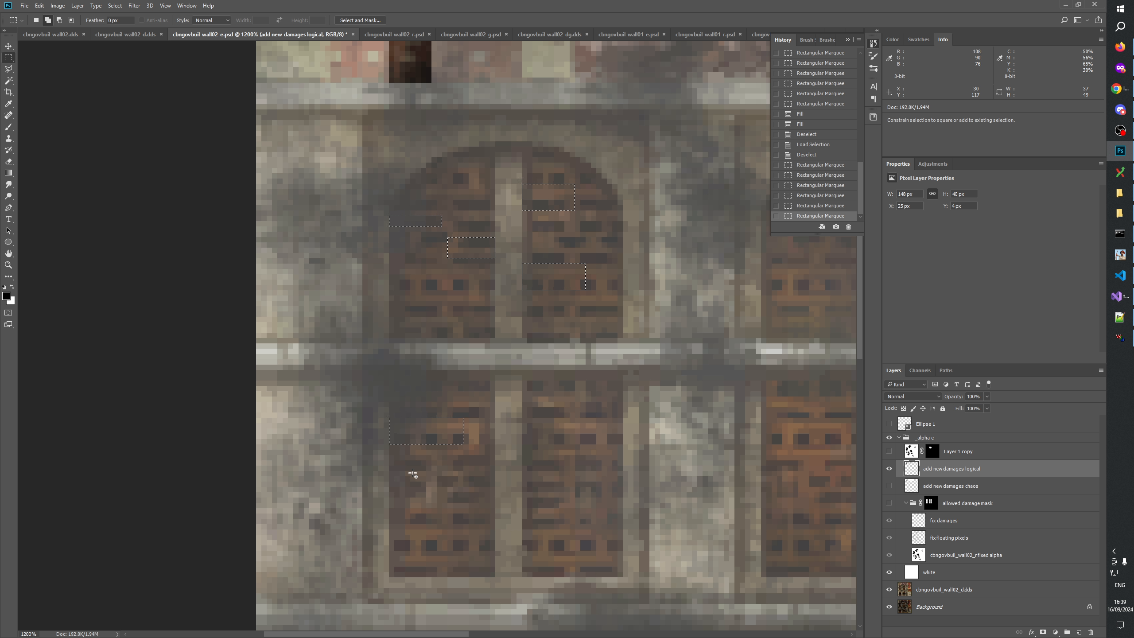
{"action": "left_click_drag", "start_coordinate": [389, 471], "coordinate": [447, 496]}
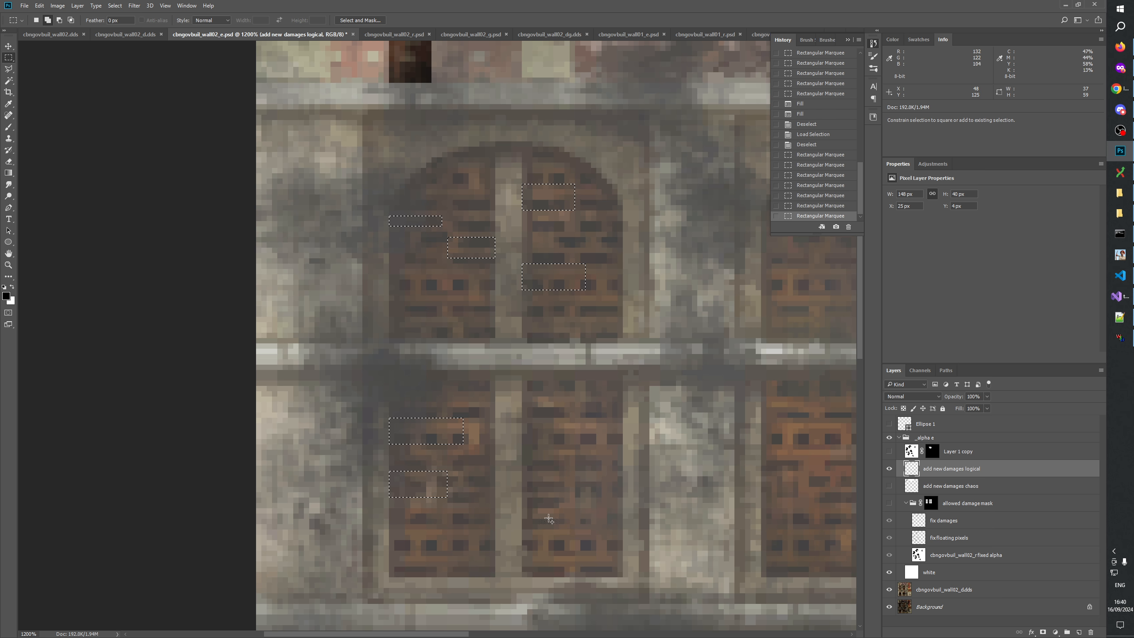
{"action": "left_click_drag", "start_coordinate": [604, 503], "coordinate": [517, 479]}
{"action": "left_click_drag", "start_coordinate": [535, 420], "coordinate": [466, 446]}
{"action": "left_click_drag", "start_coordinate": [730, 495], "coordinate": [585, 474]}
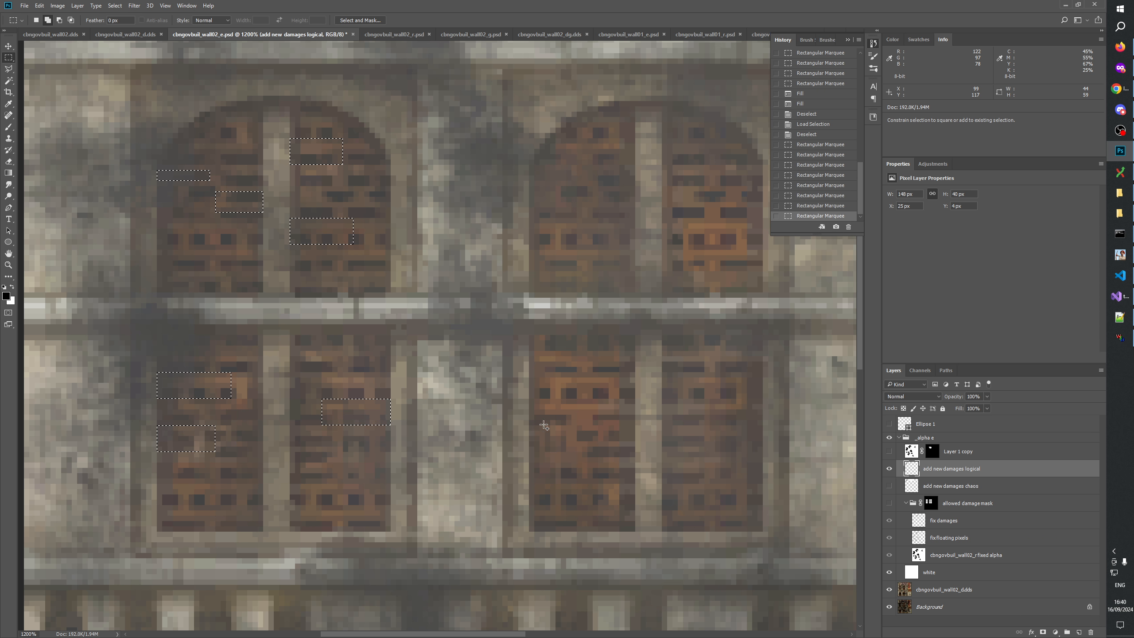
Add three rectangular brick patches in the left pane of the lower right window to the selection, two of them adjoining.
{"action": "mouse_move", "coordinate": [530, 427]}
{"action": "left_mouse_down"}
{"action": "mouse_move", "coordinate": [599, 457]}
{"action": "mouse_move", "coordinate": [533, 487]}
{"action": "left_mouse_up"}
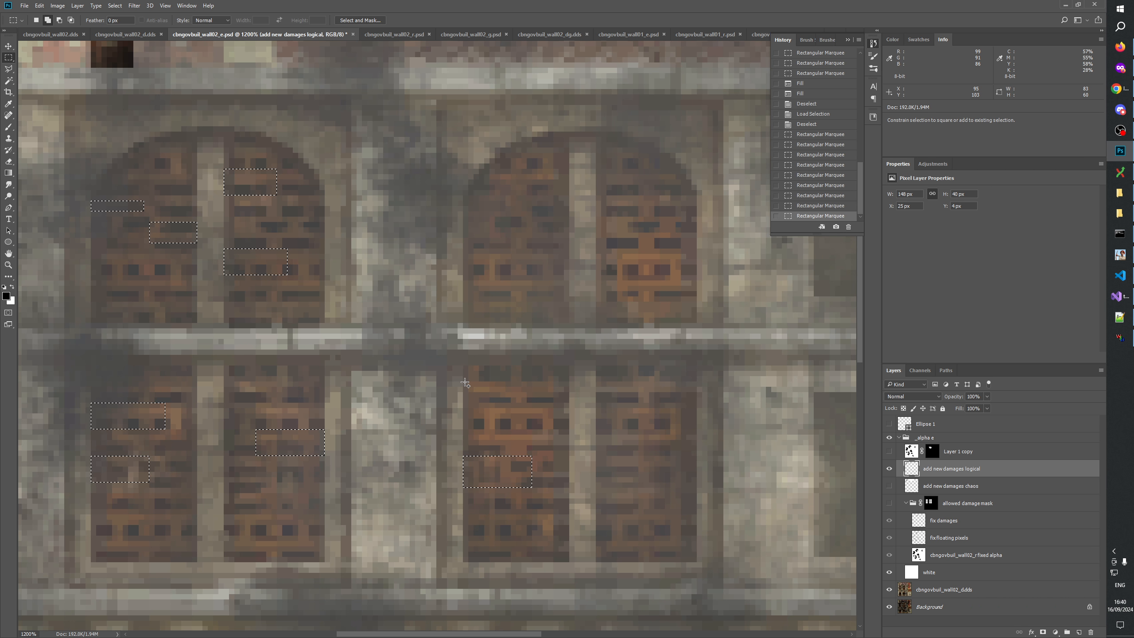
{"action": "left_click_drag", "start_coordinate": [464, 383], "coordinate": [538, 403]}
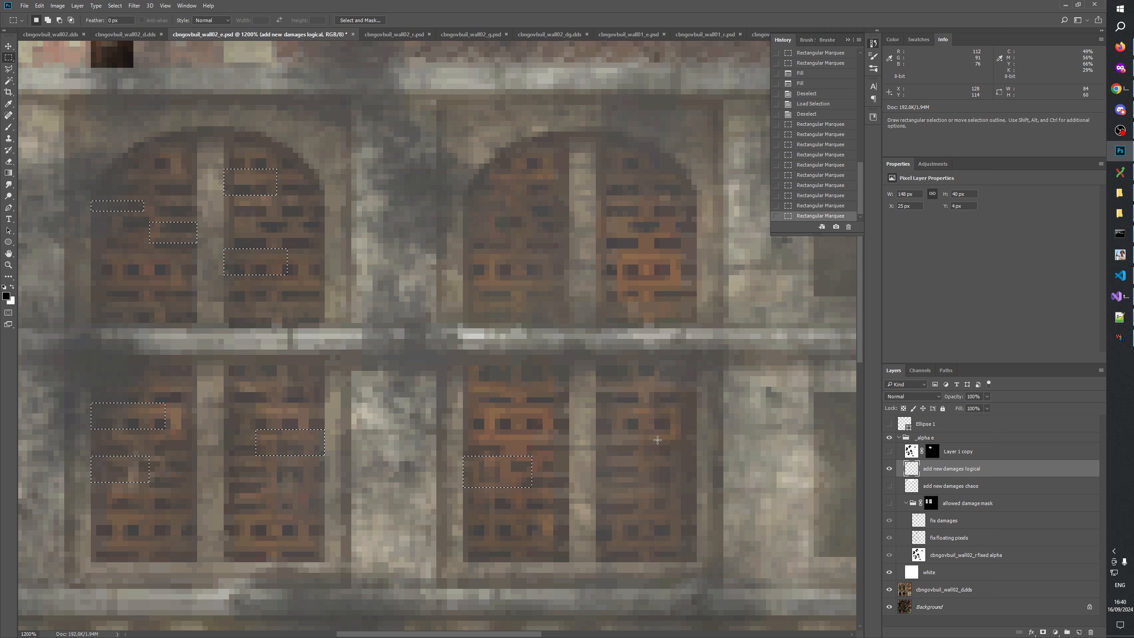
{"action": "left_click_drag", "start_coordinate": [713, 460], "coordinate": [623, 411]}
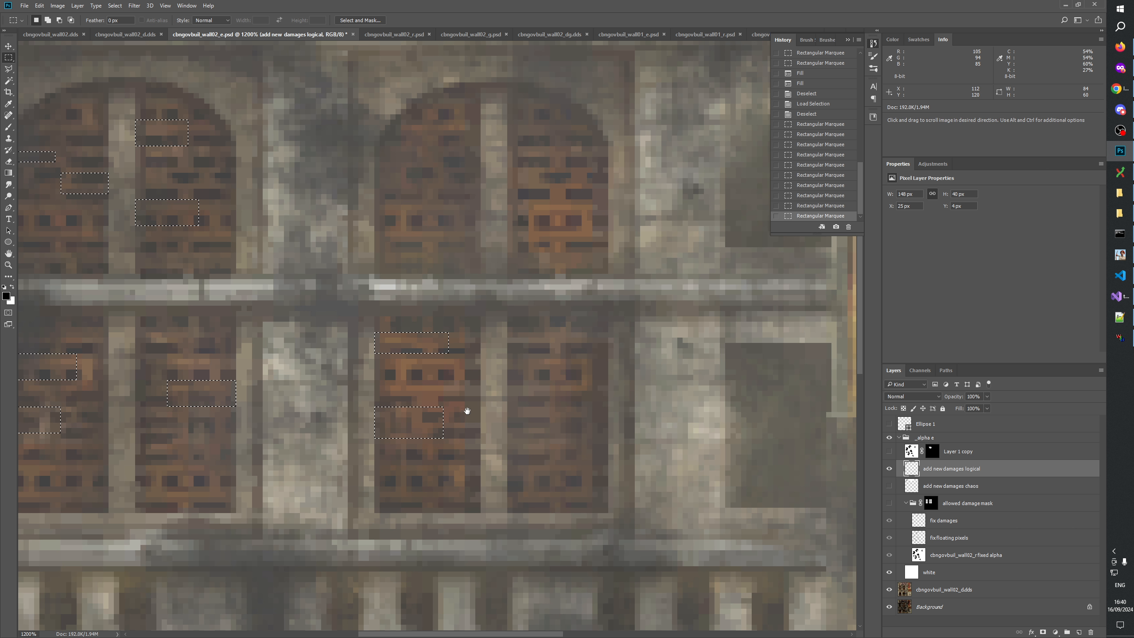
{"action": "left_click_drag", "start_coordinate": [465, 411], "coordinate": [555, 438]}
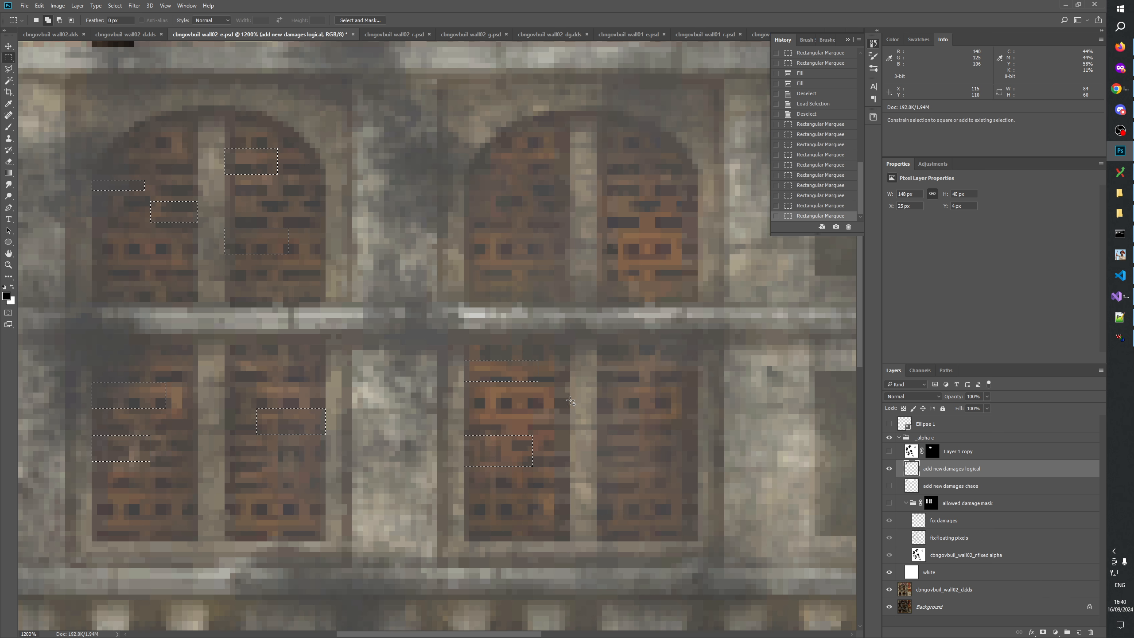
{"action": "left_click_drag", "start_coordinate": [570, 382], "coordinate": [507, 409]}
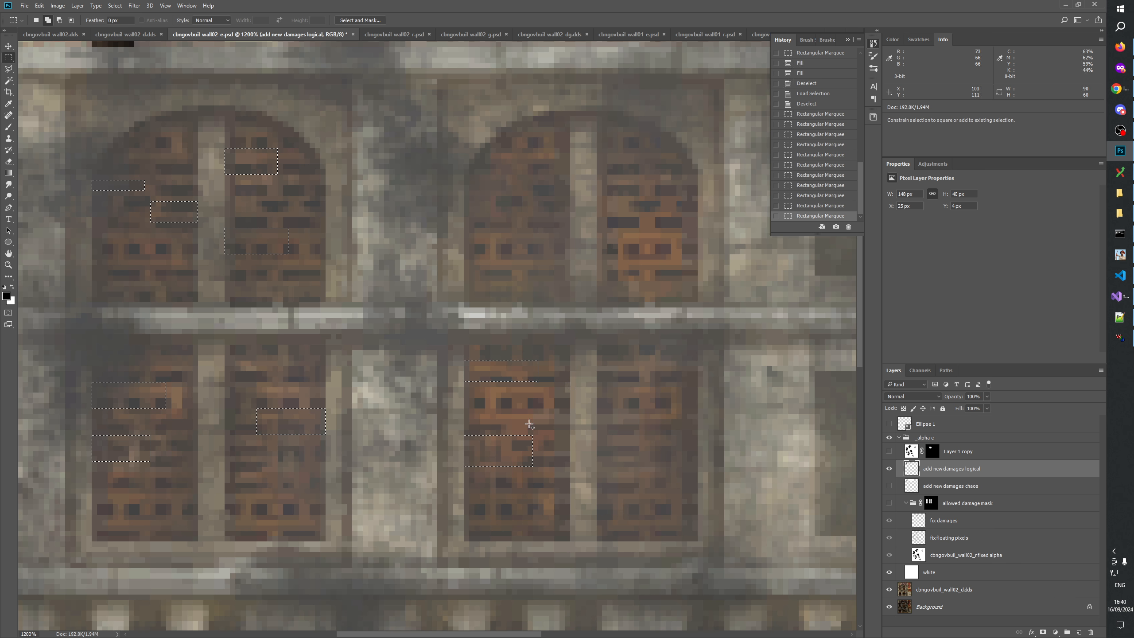
{"action": "left_click_drag", "start_coordinate": [603, 443], "coordinate": [575, 558]}
Add one brick patch in each pane of the upper right arched window, fill the whole selection with black on add new damages logical, and deselect.
{"action": "left_click_drag", "start_coordinate": [623, 326], "coordinate": [704, 357]}
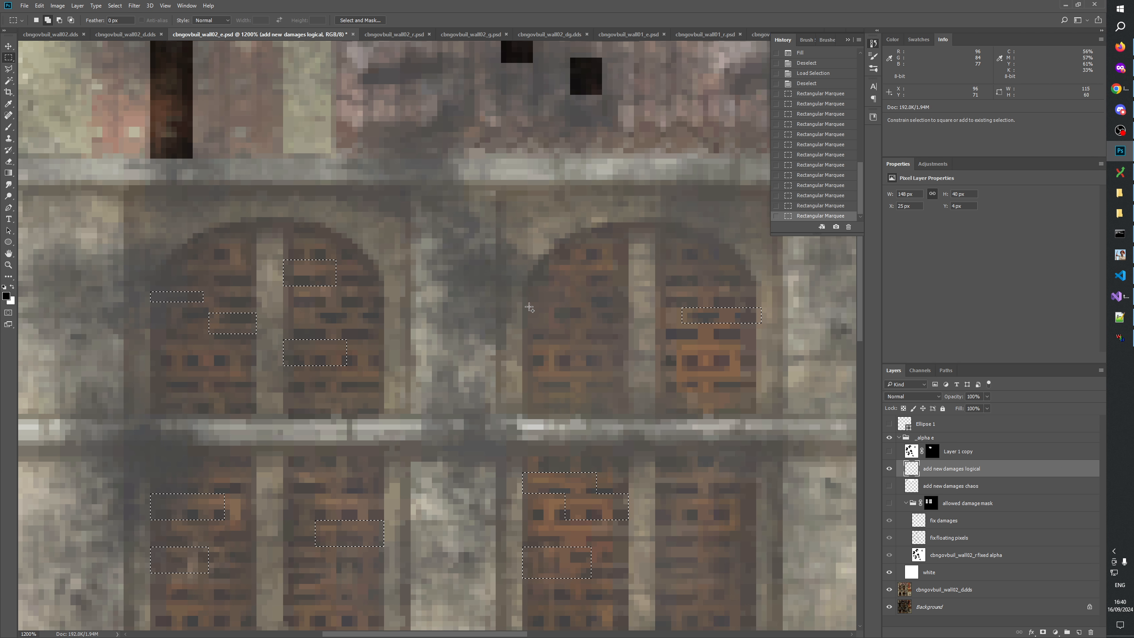
{"action": "left_click_drag", "start_coordinate": [527, 303], "coordinate": [602, 329]}
{"action": "left_click_drag", "start_coordinate": [500, 498], "coordinate": [667, 426]}
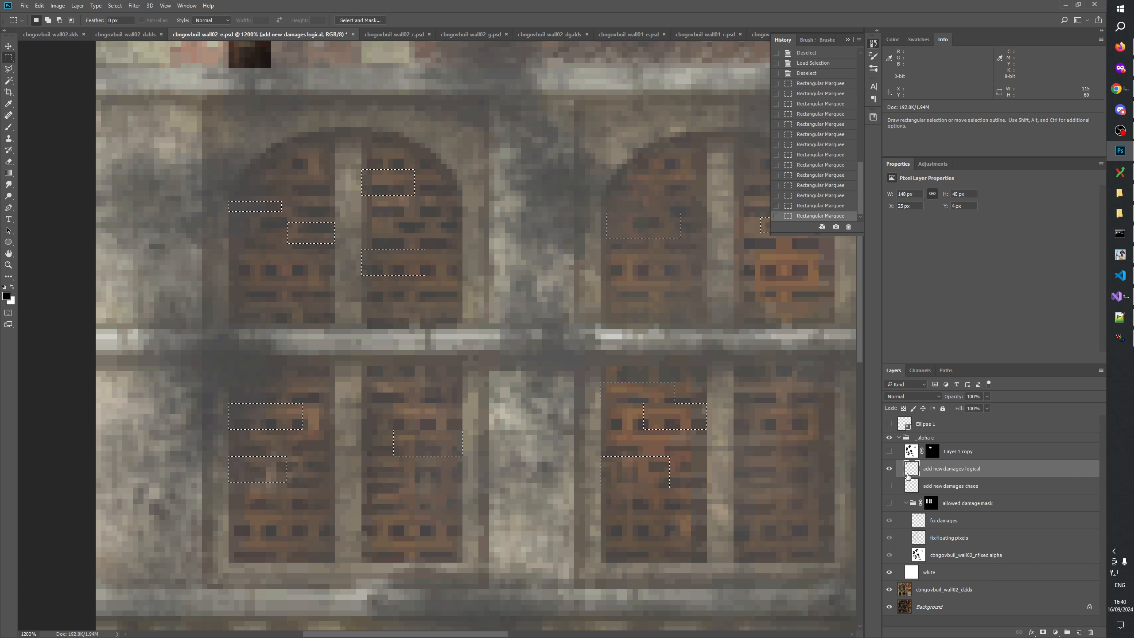
{"action": "key", "text": "alt+BackSpace"}
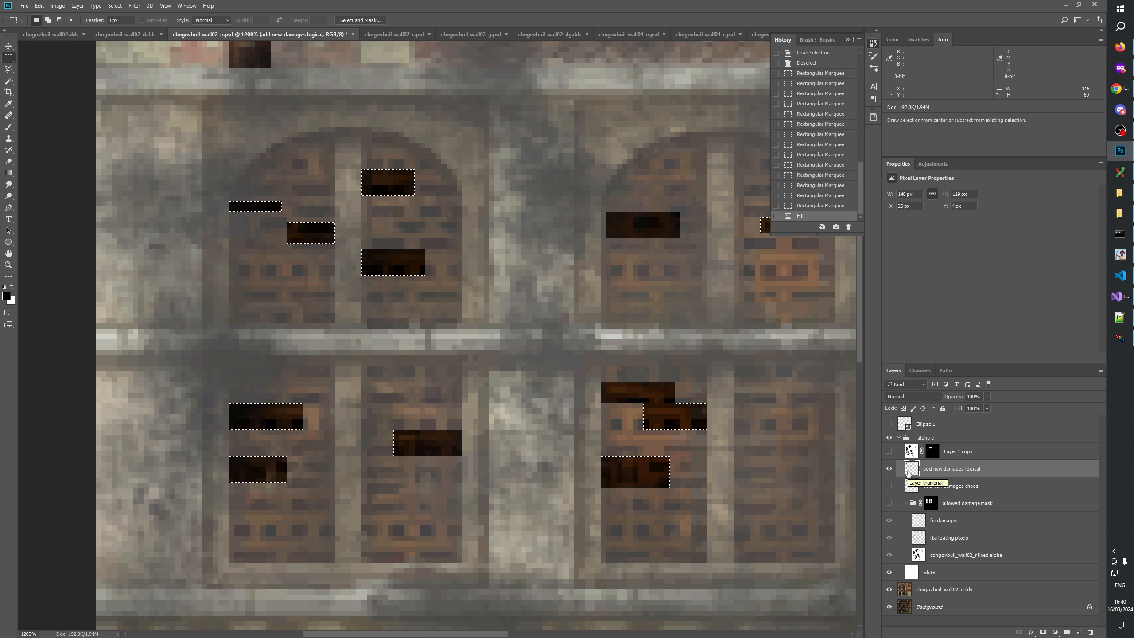
{"action": "key", "text": "ctrl+d"}
{"action": "scroll", "coordinate": [743, 454], "scroll_direction": "up", "scroll_amount": 1}
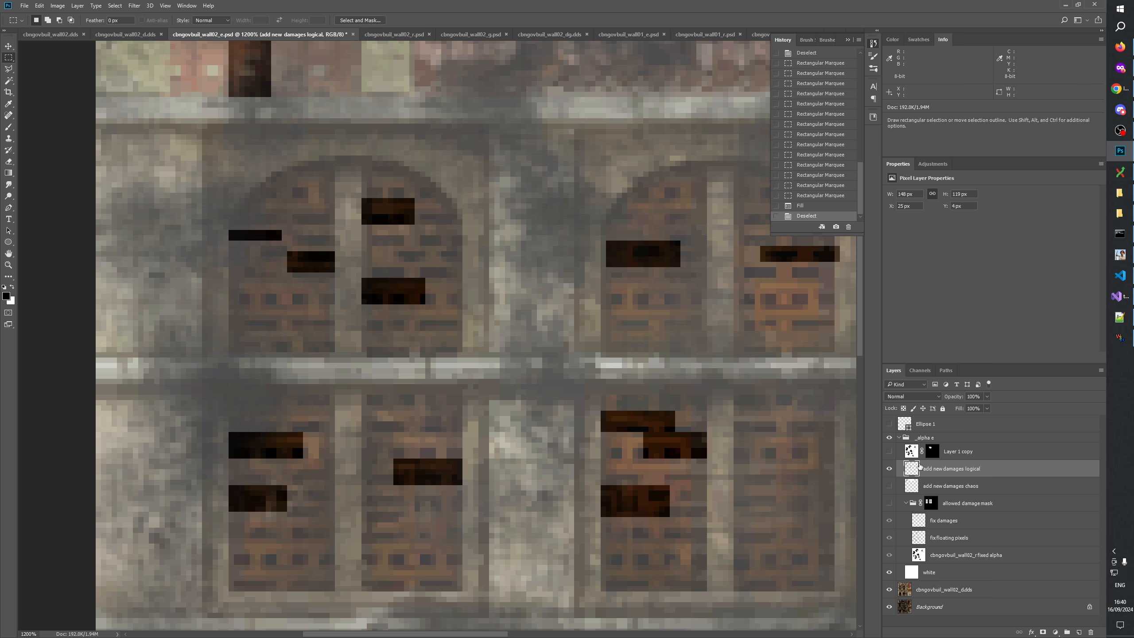
Add a layer mask to add new damages logical from its filled pixels and load that mask as a selection.
{"action": "left_click", "coordinate": [912, 469], "text": "ctrl"}
{"action": "left_click", "coordinate": [1043, 632]}
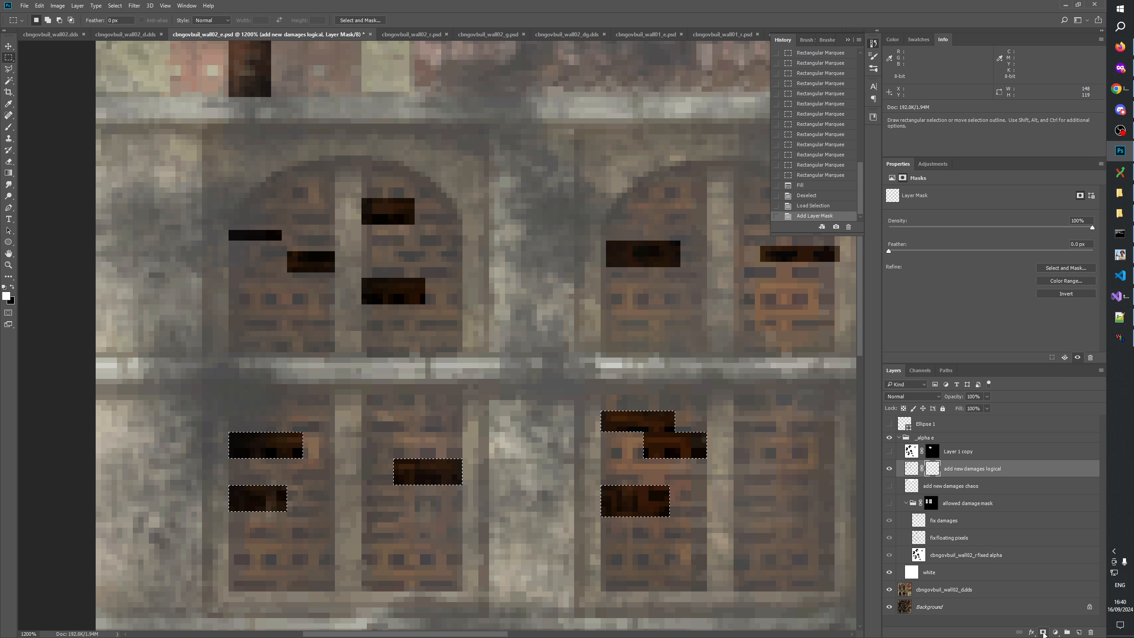
{"action": "left_click", "coordinate": [933, 467], "text": "ctrl"}
Reduce the Brush tool's size and try dabbing white on the layer mask at the lower edge of the middle roof hole.
{"action": "left_click", "coordinate": [9, 128]}
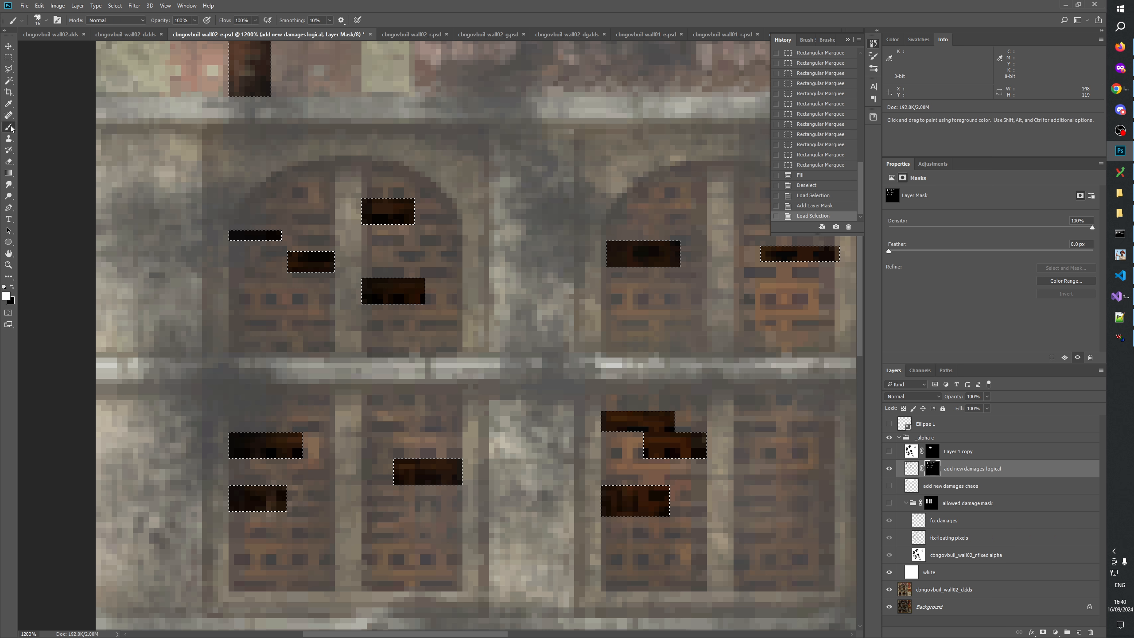
{"action": "left_click_drag", "start_coordinate": [691, 469], "coordinate": [659, 468]}
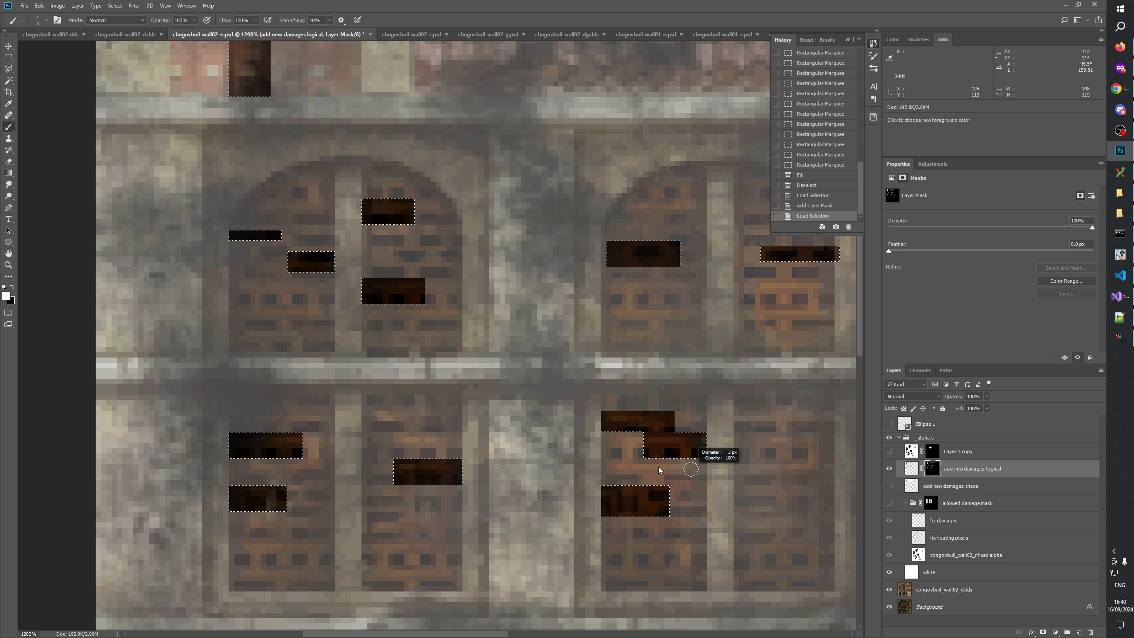
{"action": "scroll", "coordinate": [667, 471], "scroll_direction": "up", "scroll_amount": 5}
{"action": "scroll", "coordinate": [582, 587], "scroll_direction": "right", "scroll_amount": 3}
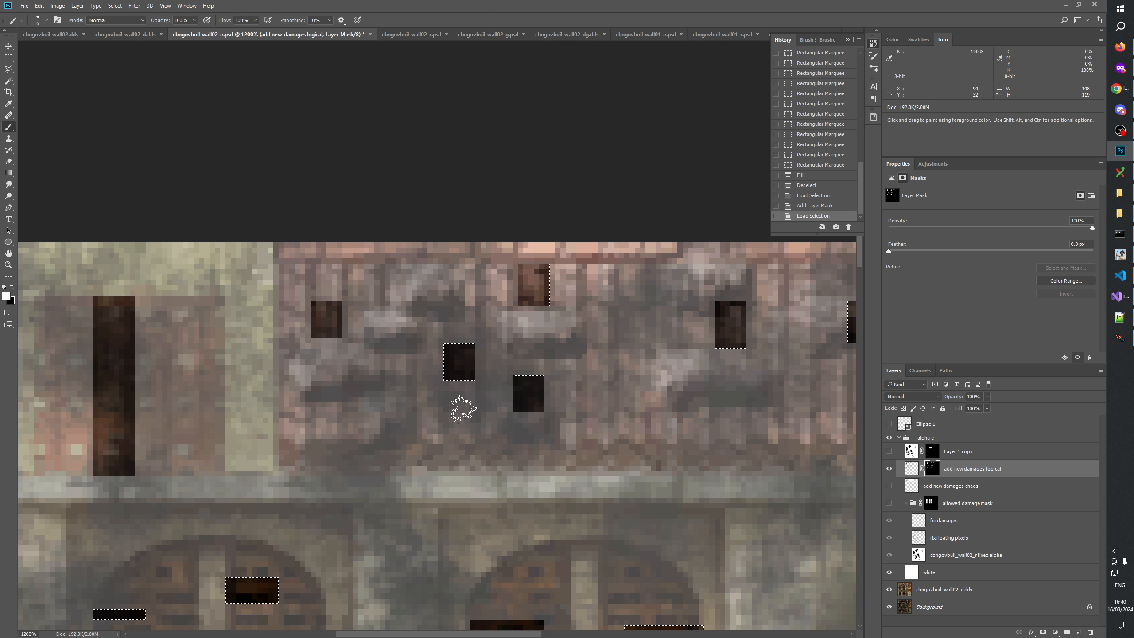
{"action": "left_click_drag", "start_coordinate": [467, 396], "coordinate": [461, 393]}
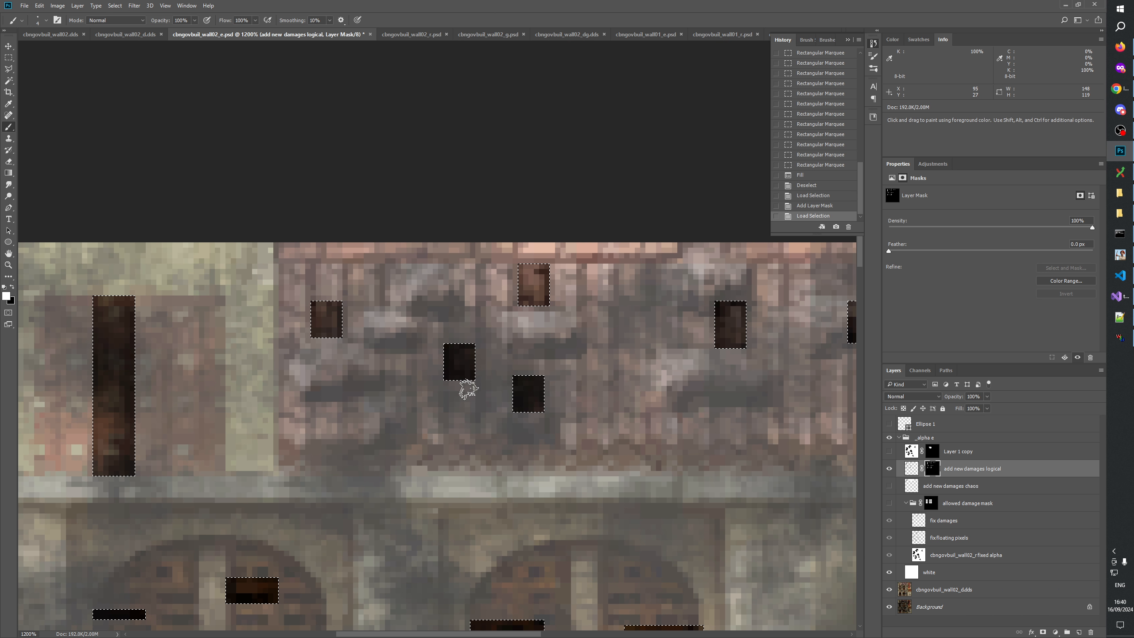
{"action": "left_click", "coordinate": [473, 385]}
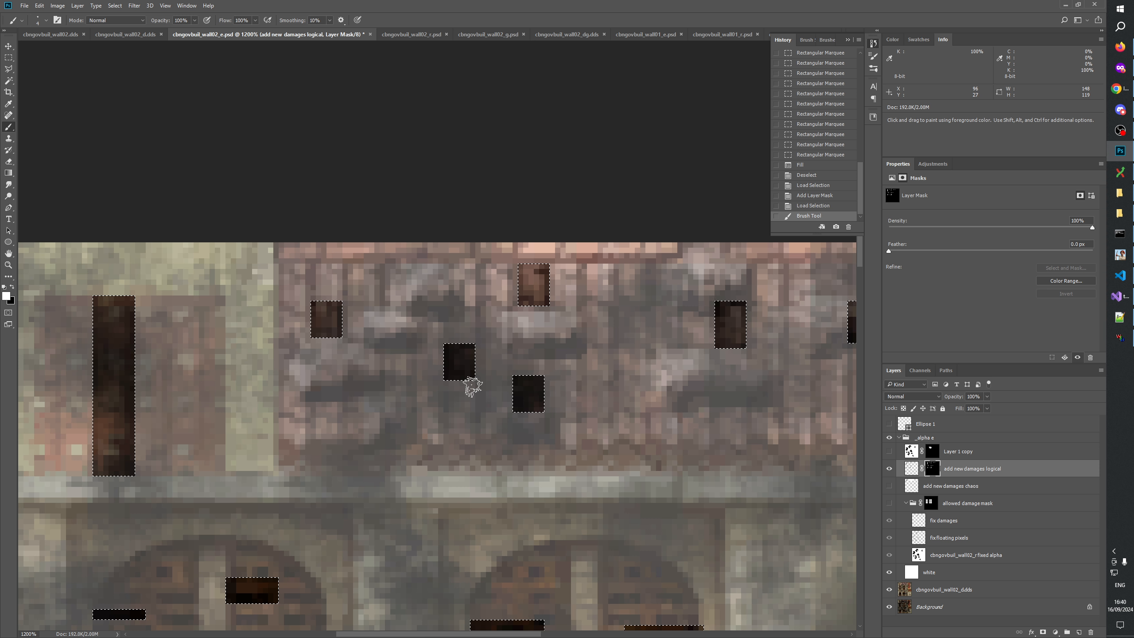
Inspect the layer mask of add new damages logical on its own, swap the foreground colour to black, and return to the composite view.
{"action": "left_click", "coordinate": [935, 470], "text": "alt"}
{"action": "key", "text": "x"}
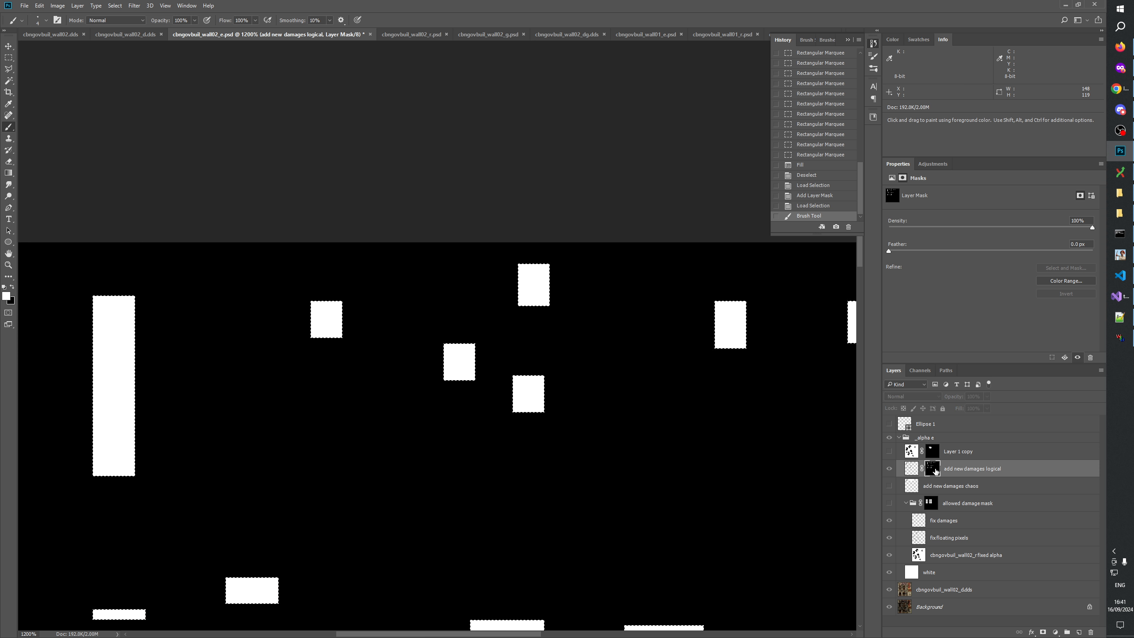
{"action": "left_click", "coordinate": [889, 469]}
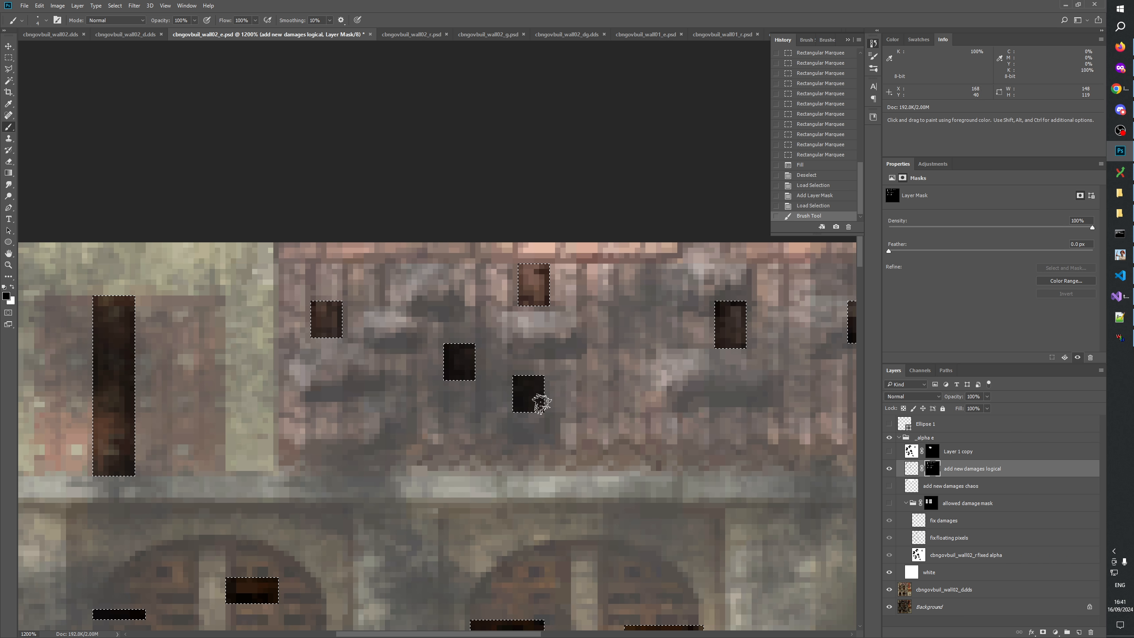
Try dabbing black at full flow around the two middle roof holes on the mask, and revert the history to the loaded selection.
{"action": "left_click", "coordinate": [461, 381]}
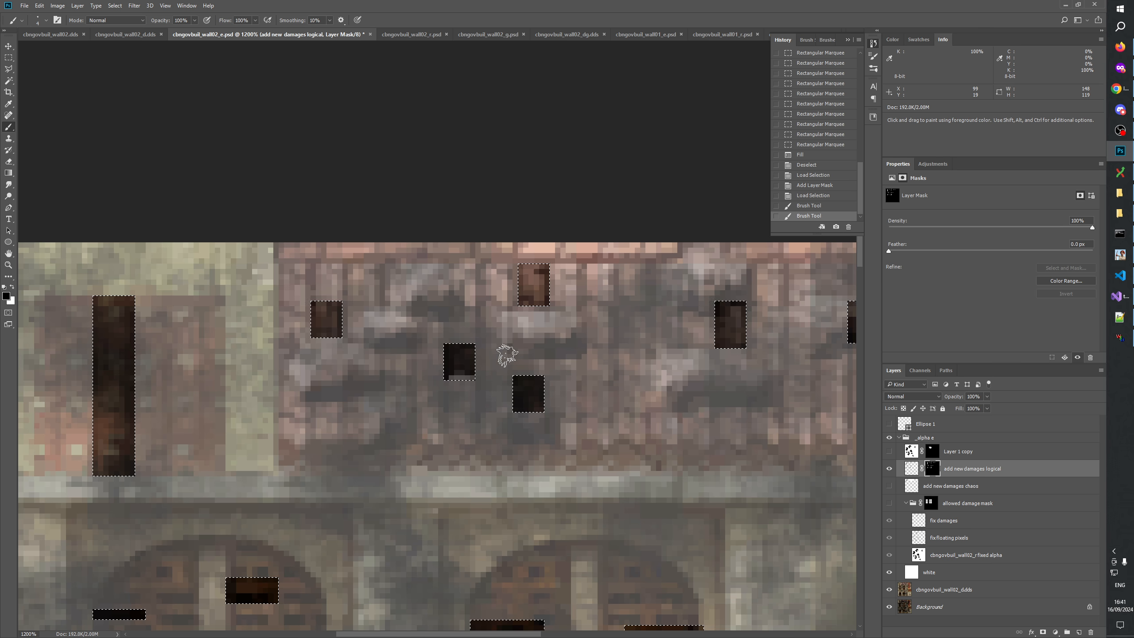
{"action": "left_click", "coordinate": [451, 333]}
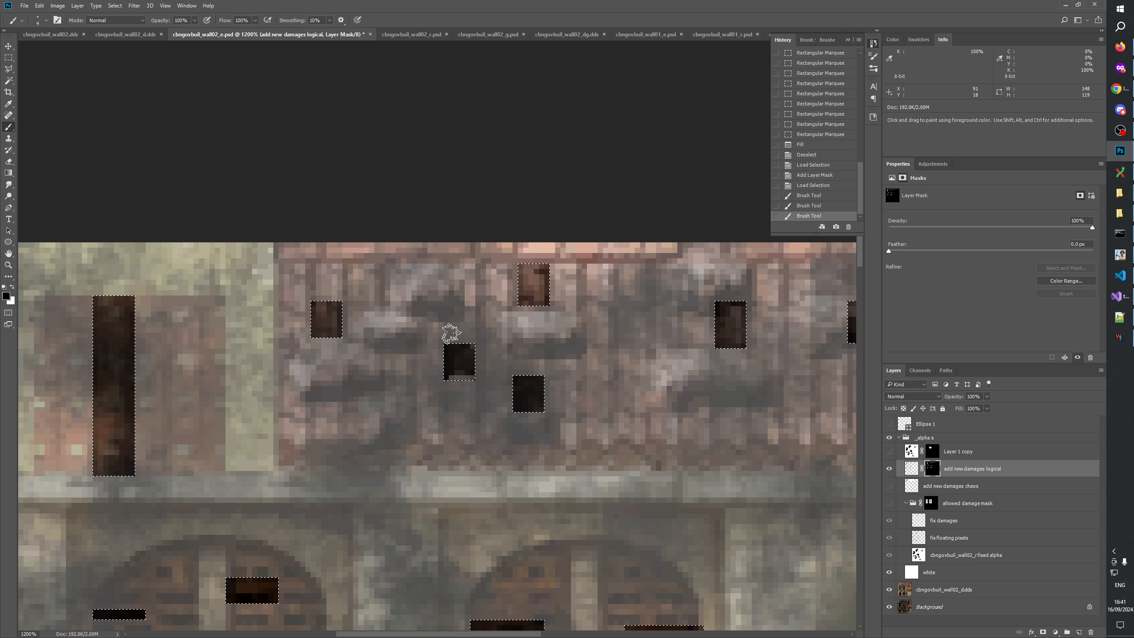
{"action": "left_click", "coordinate": [473, 335]}
{"action": "left_click", "coordinate": [511, 366]}
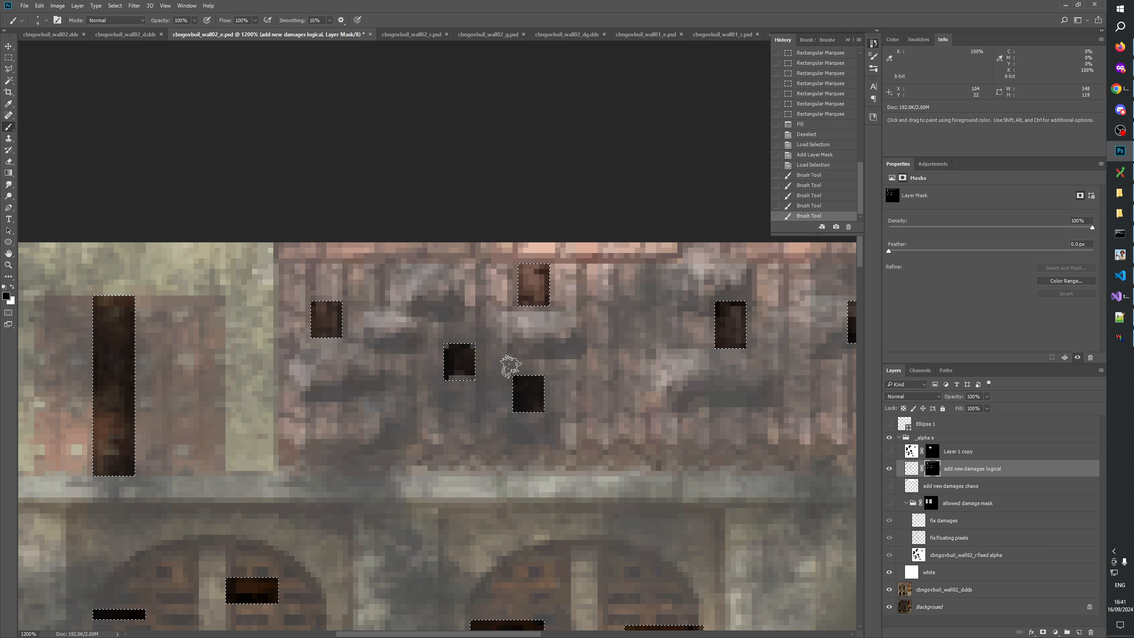
{"action": "left_click", "coordinate": [809, 166]}
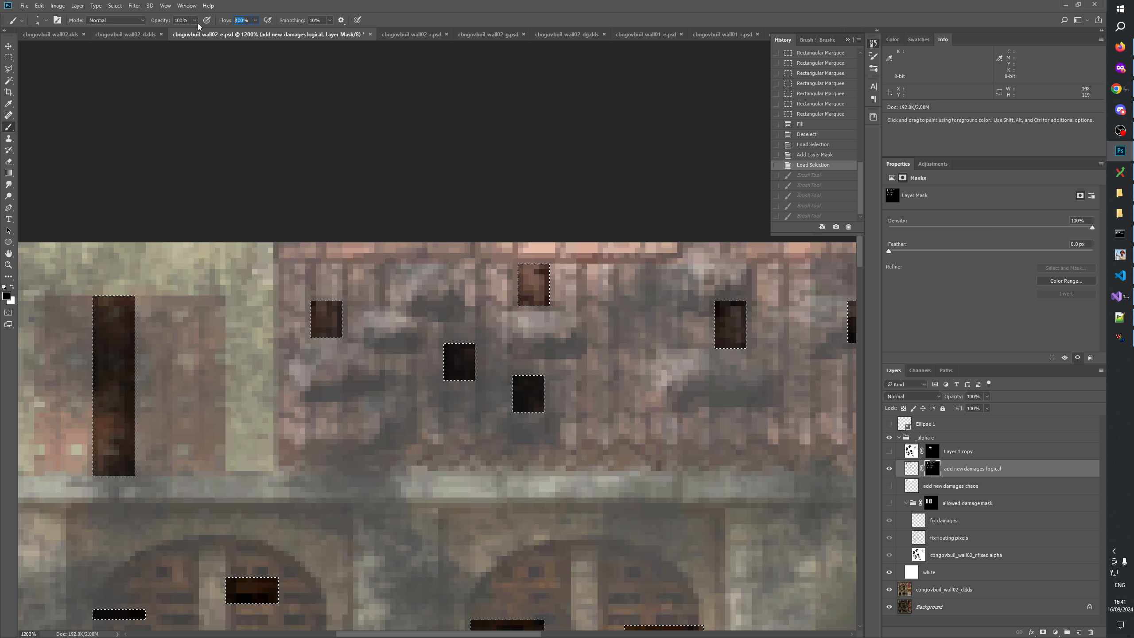
Set the brush flow to 30% and roughen the edges of the two middle roof holes with black on the layer mask.
{"action": "key", "text": "Return"}
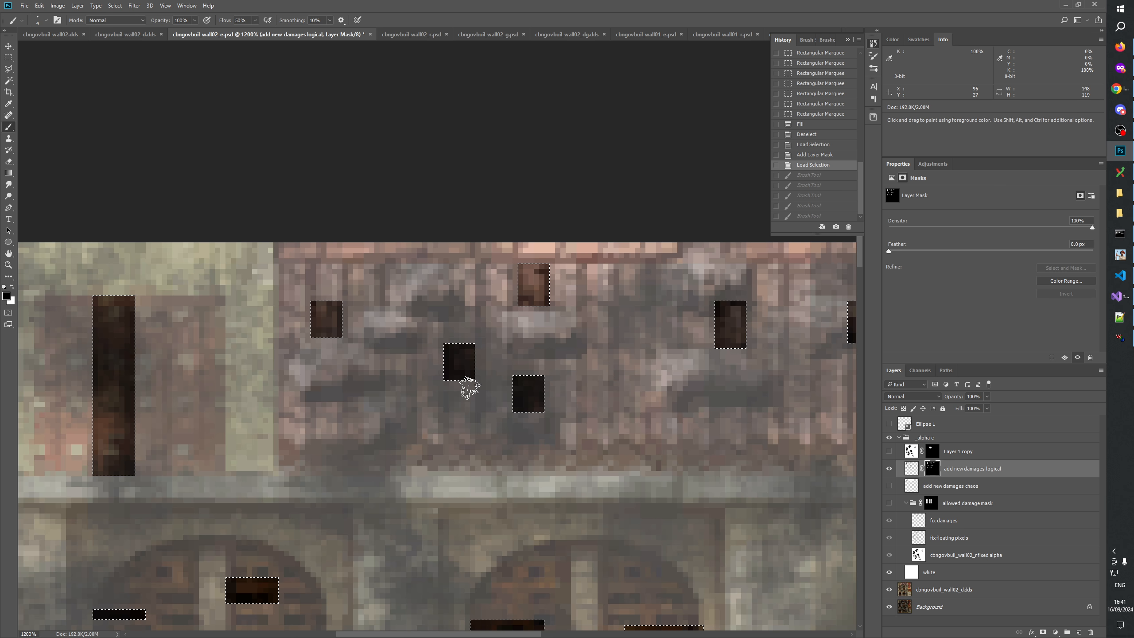
{"action": "left_click", "coordinate": [458, 397]}
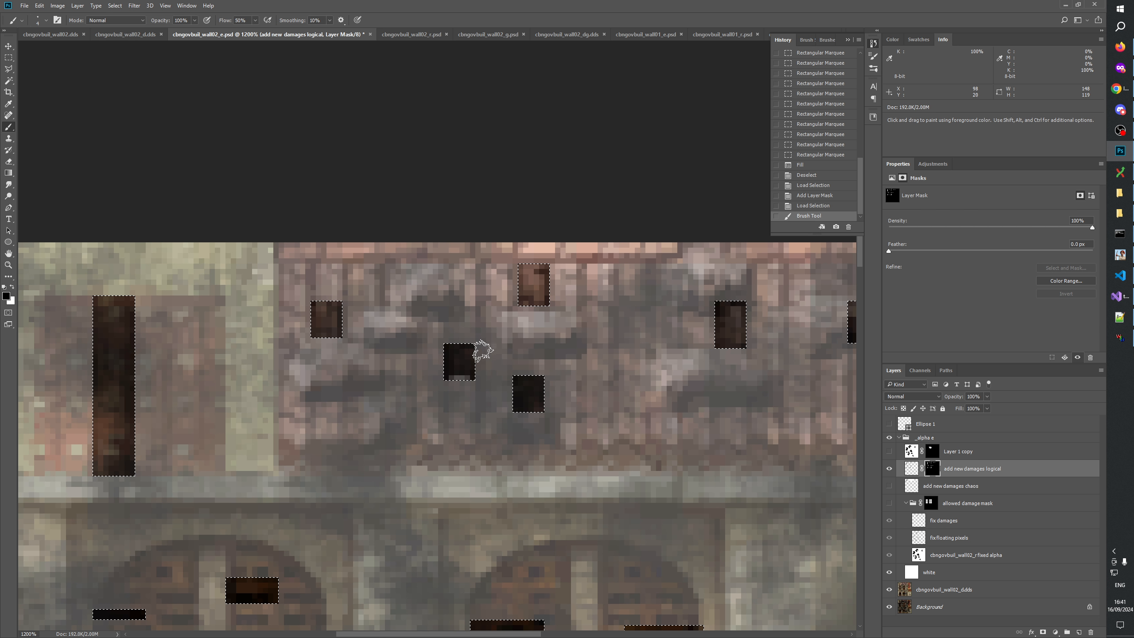
{"action": "left_click_drag", "start_coordinate": [460, 331], "coordinate": [487, 330]}
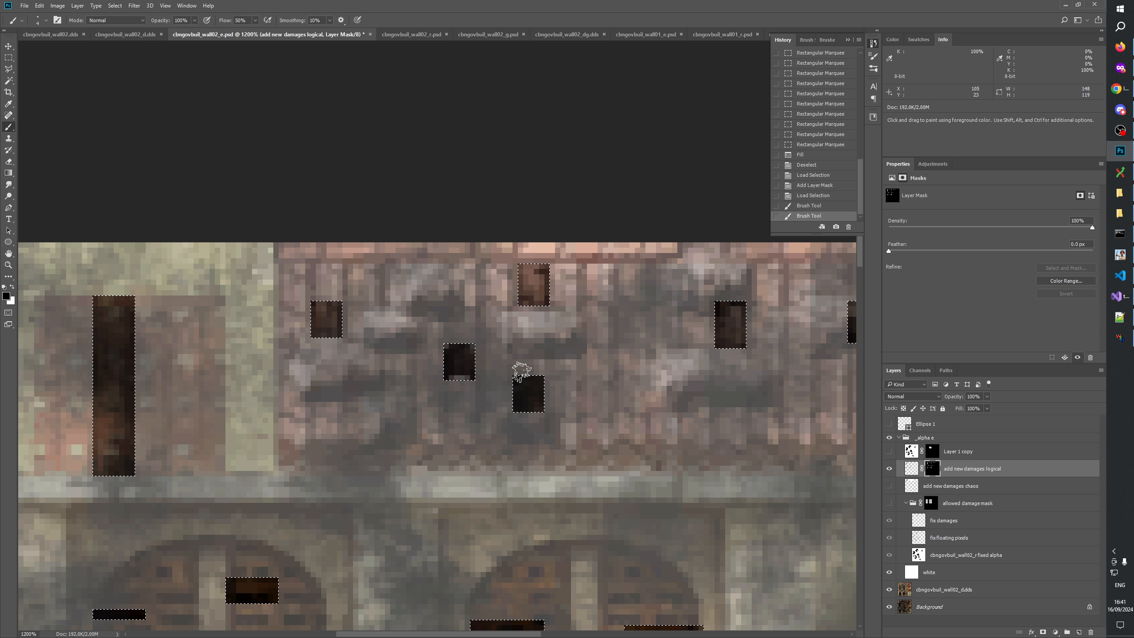
{"action": "left_click", "coordinate": [538, 428]}
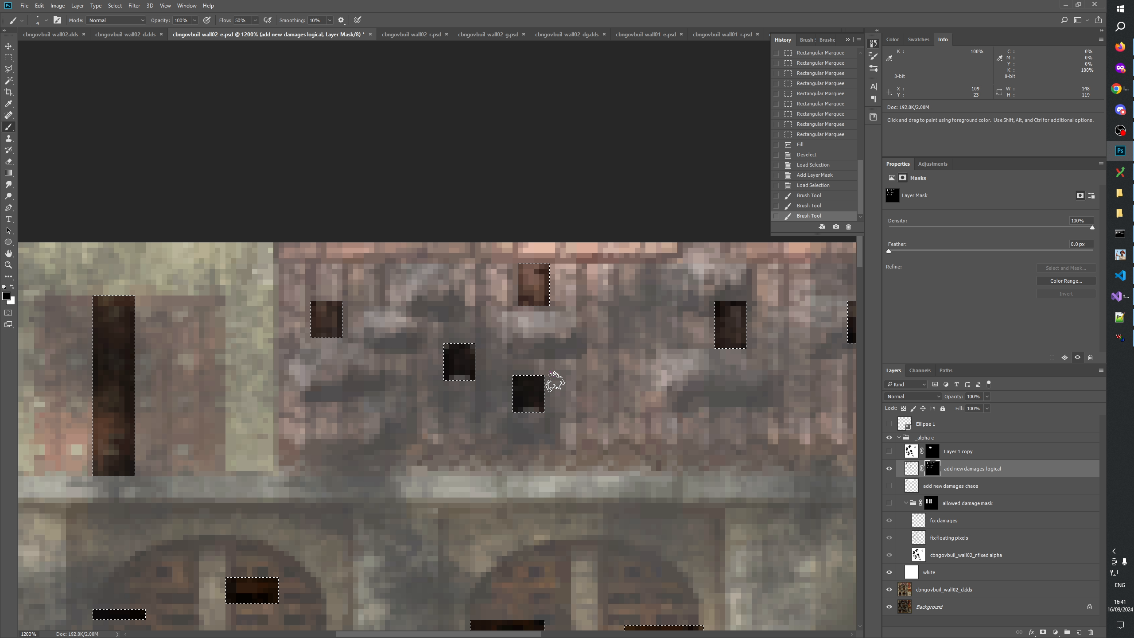
{"action": "left_click", "coordinate": [526, 362]}
{"action": "left_click", "coordinate": [518, 359]}
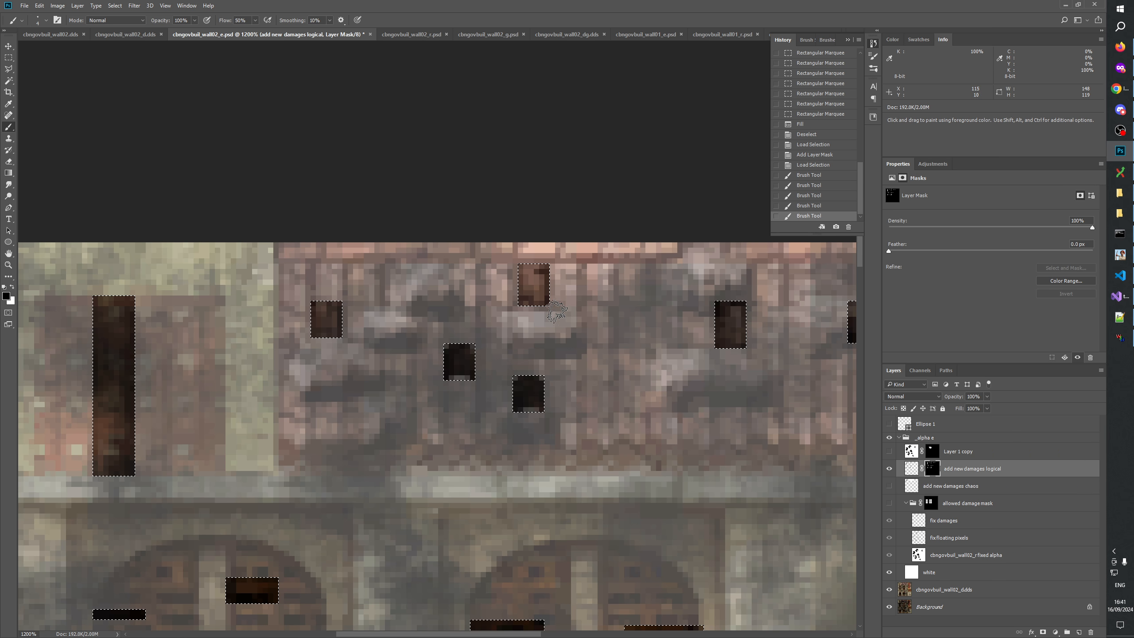
Roughen the edges of the uppermost roof hole and the two rightmost roof holes with black dabs on the mask.
{"action": "left_click", "coordinate": [535, 286]}
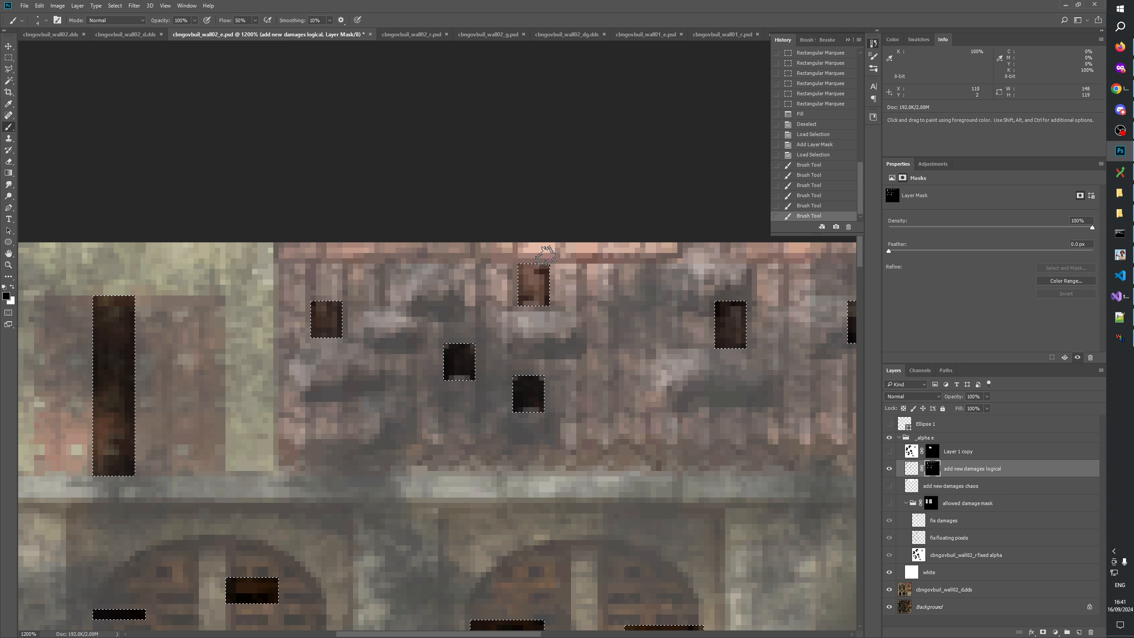
{"action": "left_click", "coordinate": [506, 270]}
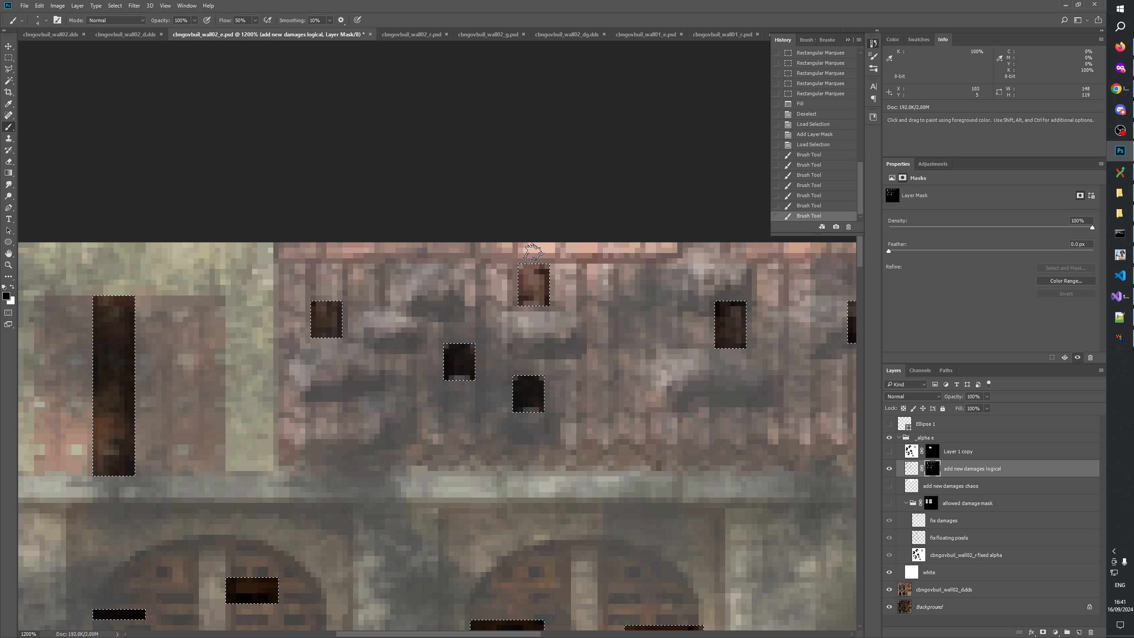
{"action": "scroll", "coordinate": [625, 353], "scroll_direction": "right", "scroll_amount": 3}
{"action": "left_click", "coordinate": [583, 350]}
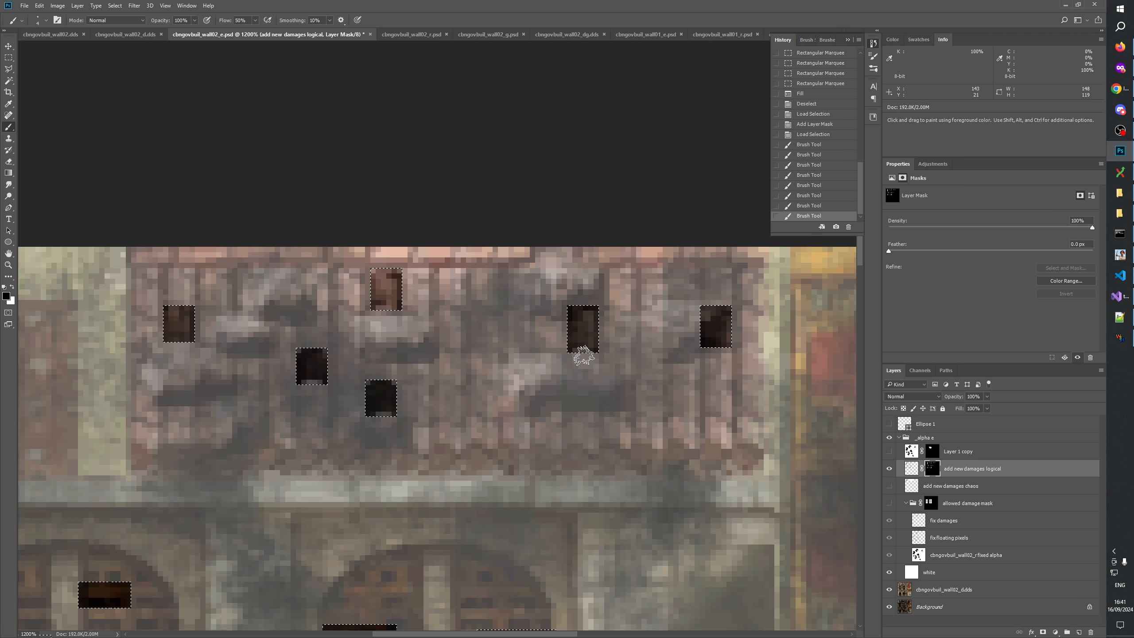
{"action": "left_click", "coordinate": [604, 313]}
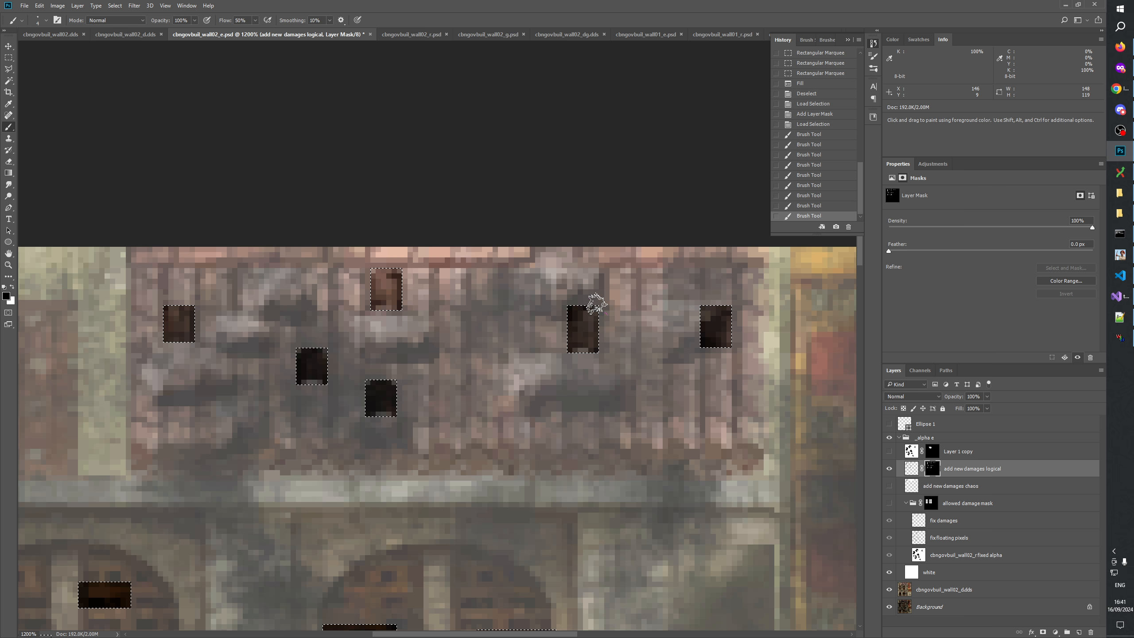
{"action": "left_click", "coordinate": [571, 297]}
{"action": "left_click", "coordinate": [719, 347]}
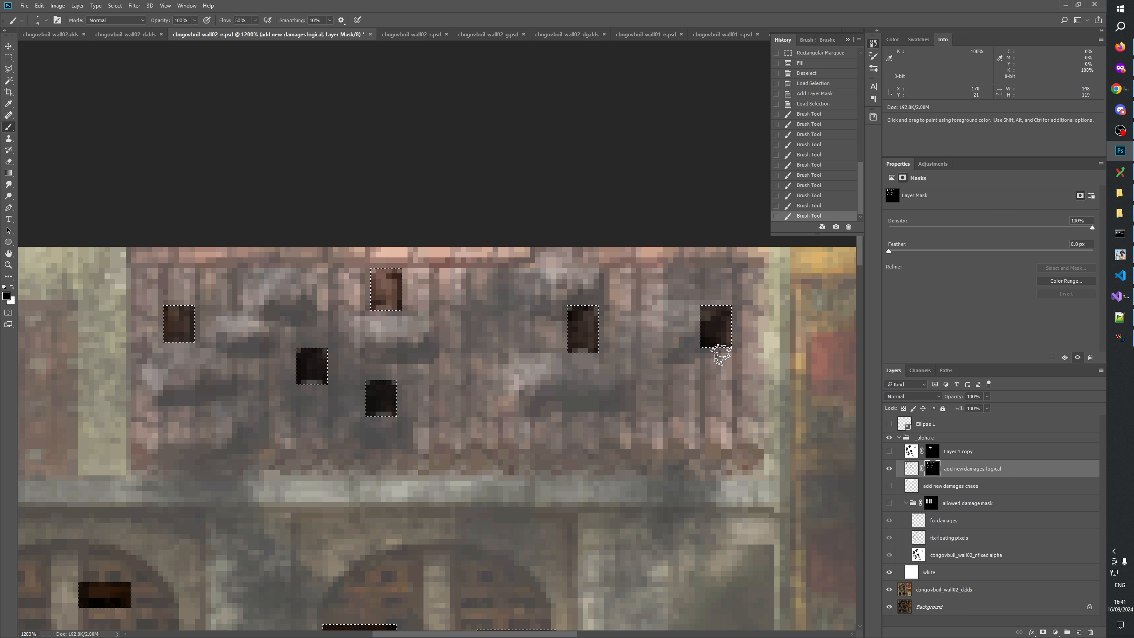
{"action": "left_click", "coordinate": [733, 303]}
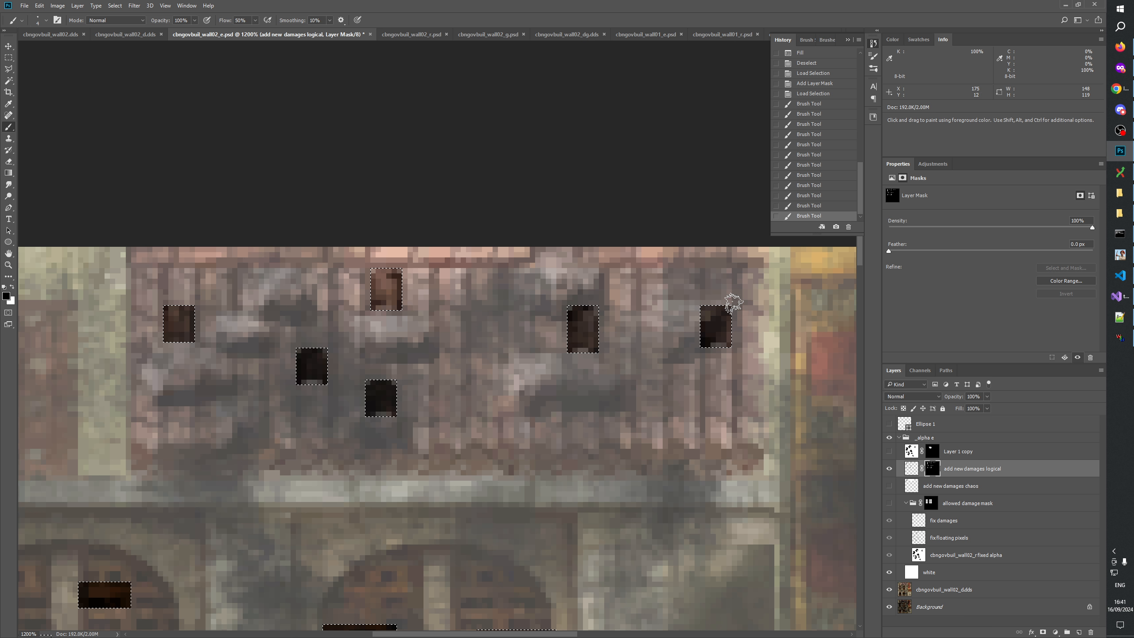
{"action": "left_click", "coordinate": [709, 298]}
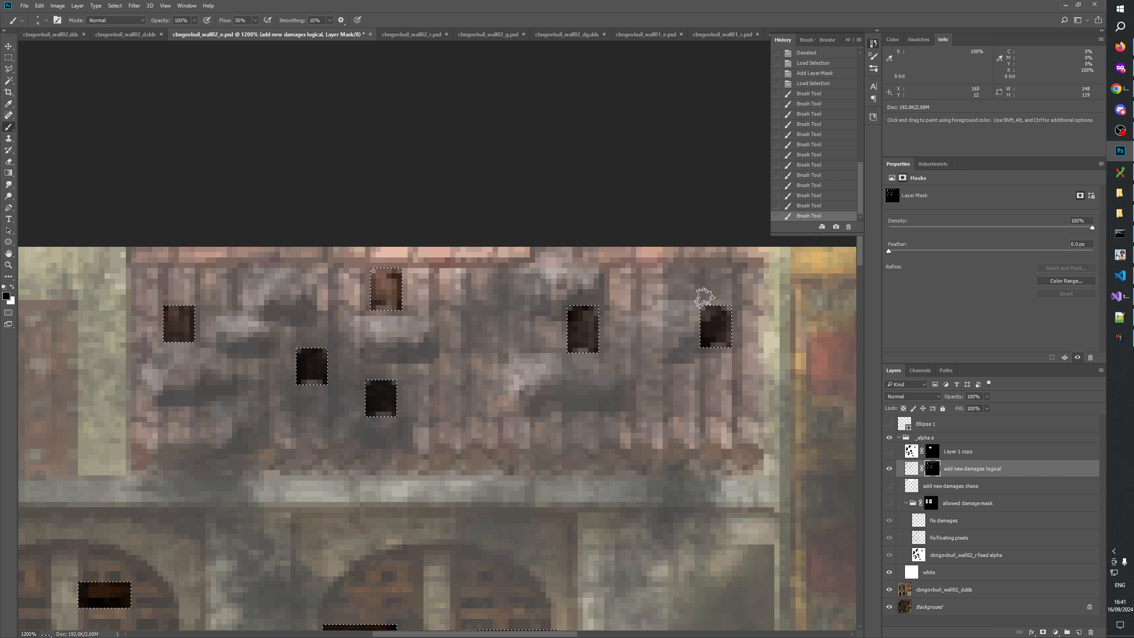
Dab black on the mask along the upper corners and lower edge of the leftmost roof hole.
{"action": "left_click_drag", "start_coordinate": [447, 335], "coordinate": [608, 293]}
{"action": "left_click", "coordinate": [355, 262]}
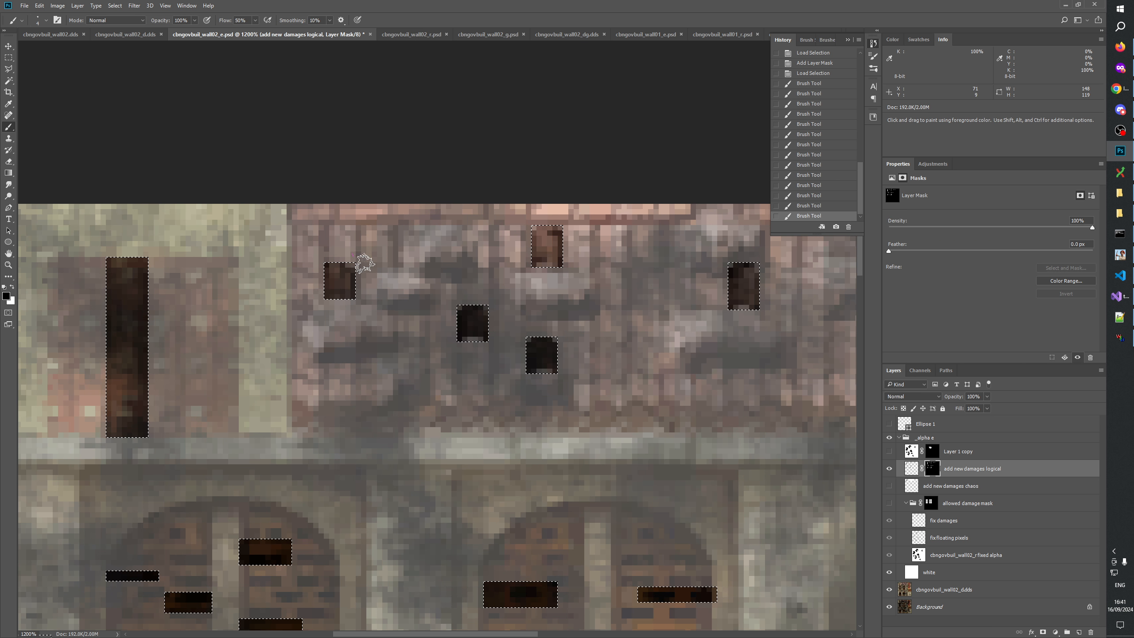
{"action": "left_click", "coordinate": [331, 254]}
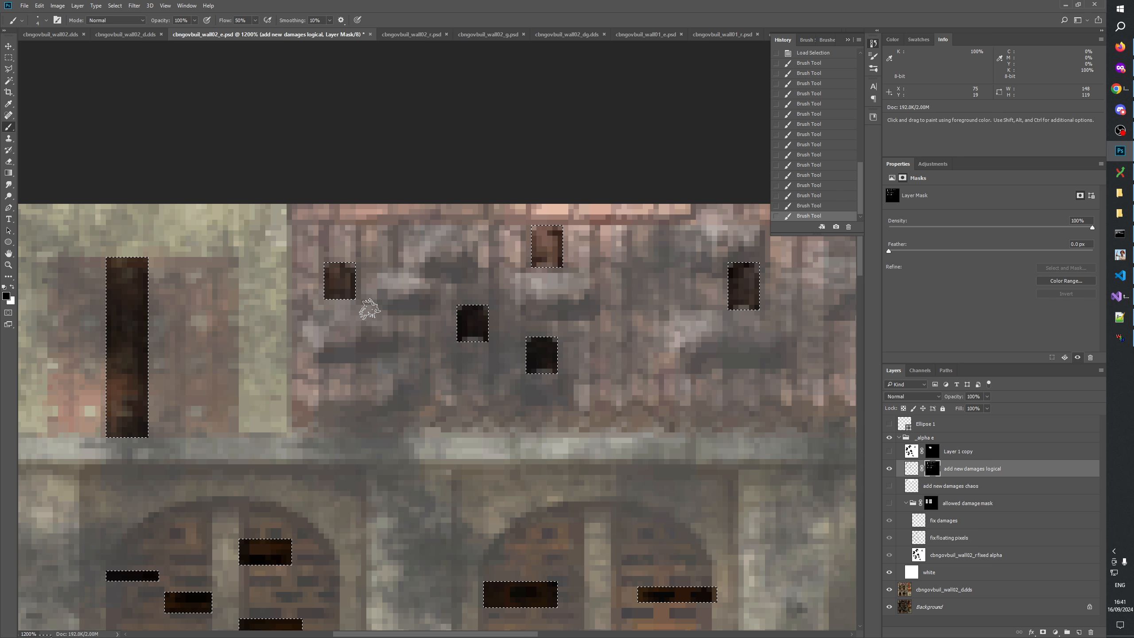
{"action": "left_click", "coordinate": [341, 299]}
Roughen the brick holes' edges in the upper right arched window, and those in the lower right window with the brush reduced to 2 px.
{"action": "mouse_move", "coordinate": [501, 394]}
{"action": "left_mouse_down"}
{"action": "mouse_move", "coordinate": [552, 296]}
{"action": "mouse_move", "coordinate": [562, 167]}
{"action": "left_mouse_up"}
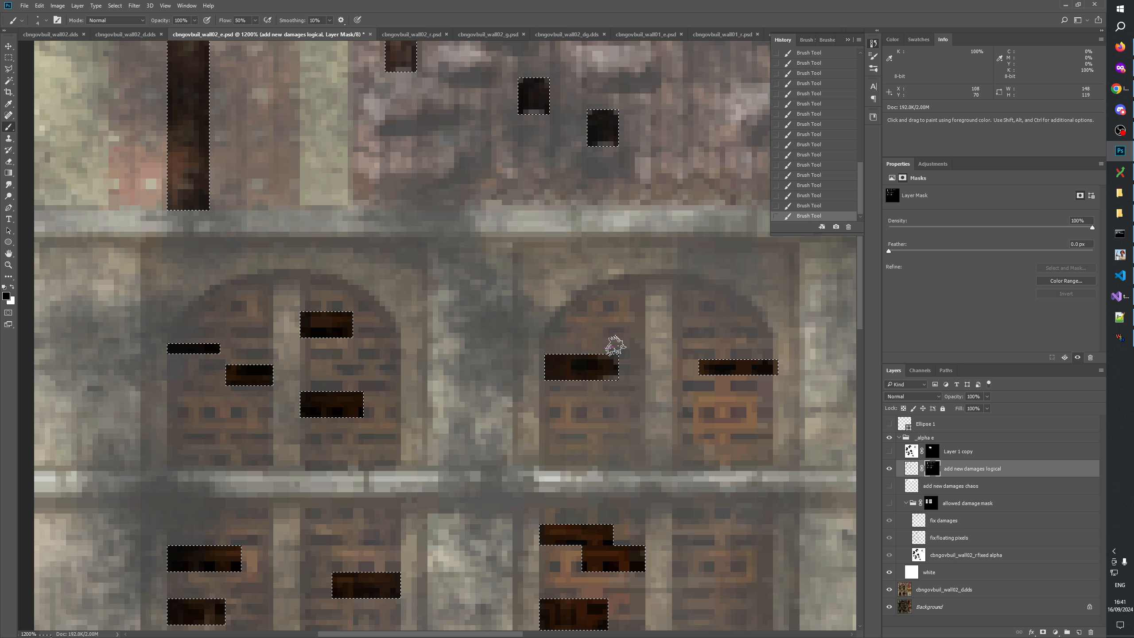
{"action": "left_click_drag", "start_coordinate": [699, 385], "coordinate": [576, 385]}
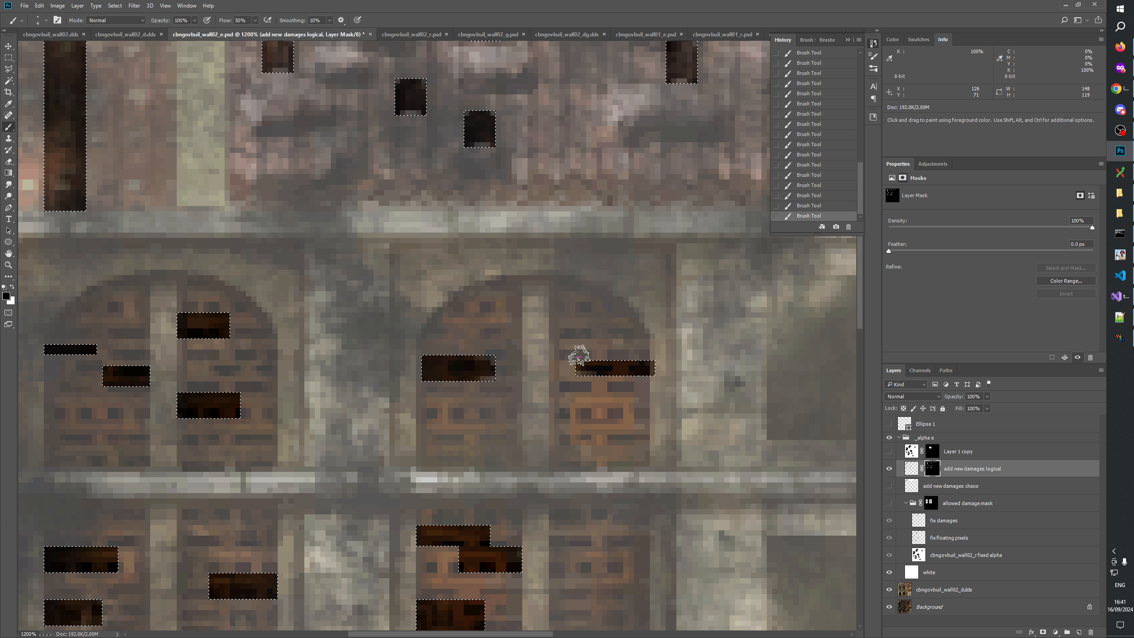
{"action": "scroll", "coordinate": [576, 358], "scroll_direction": "down", "scroll_amount": 5}
{"action": "scroll", "coordinate": [576, 358], "scroll_direction": "left", "scroll_amount": 2}
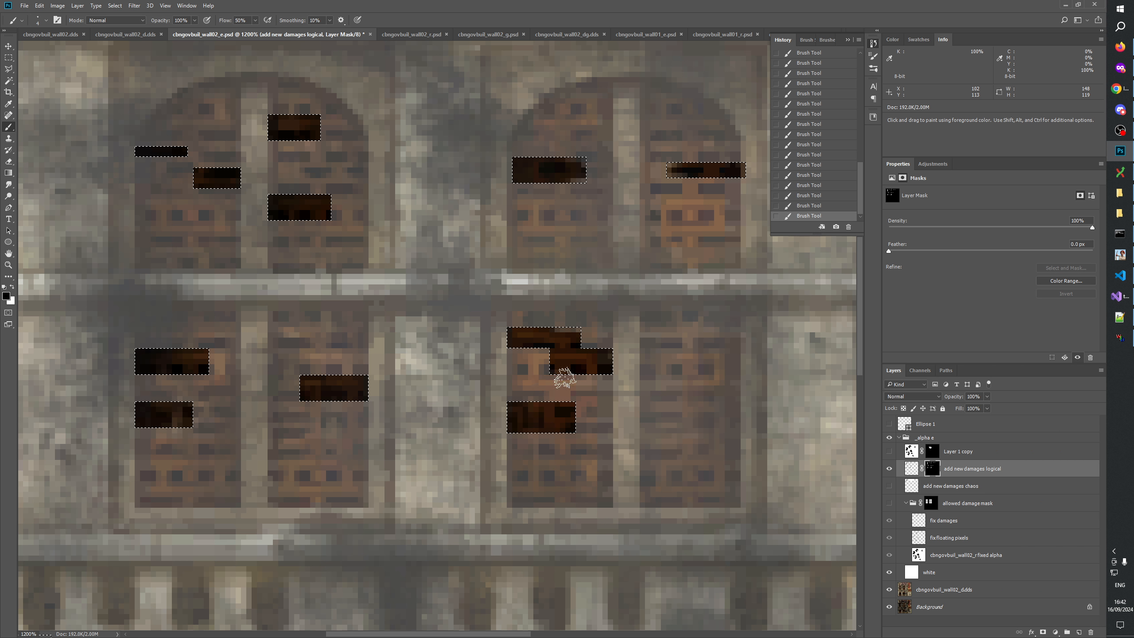
{"action": "key", "text": "ctrl+z"}
{"action": "right_click", "coordinate": [539, 367], "text": "alt"}
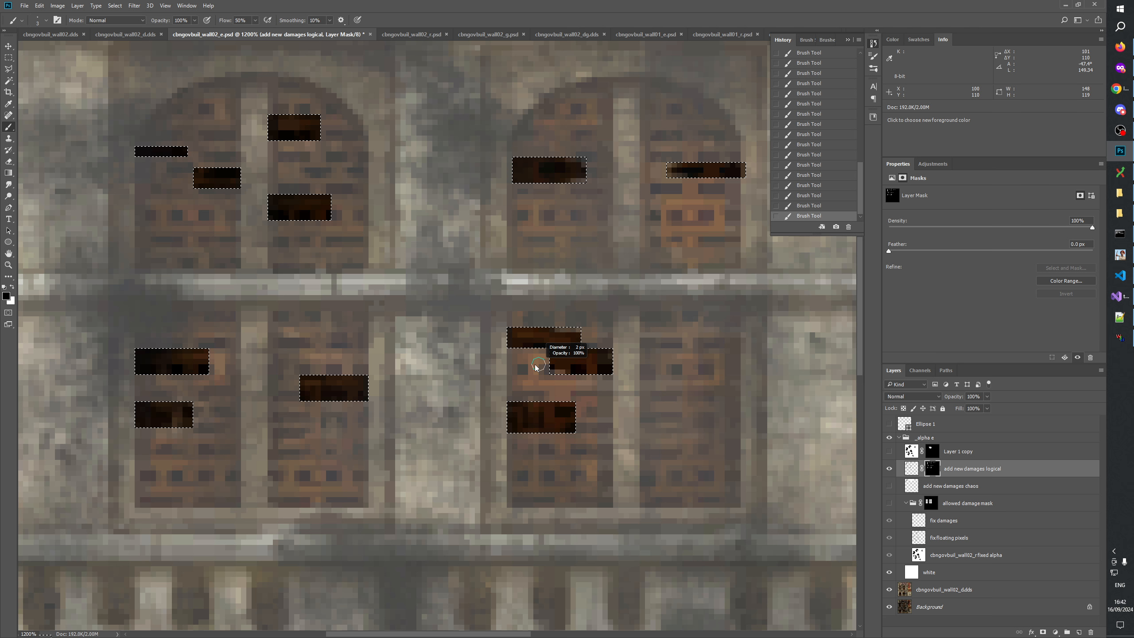
{"action": "left_click", "coordinate": [561, 375]}
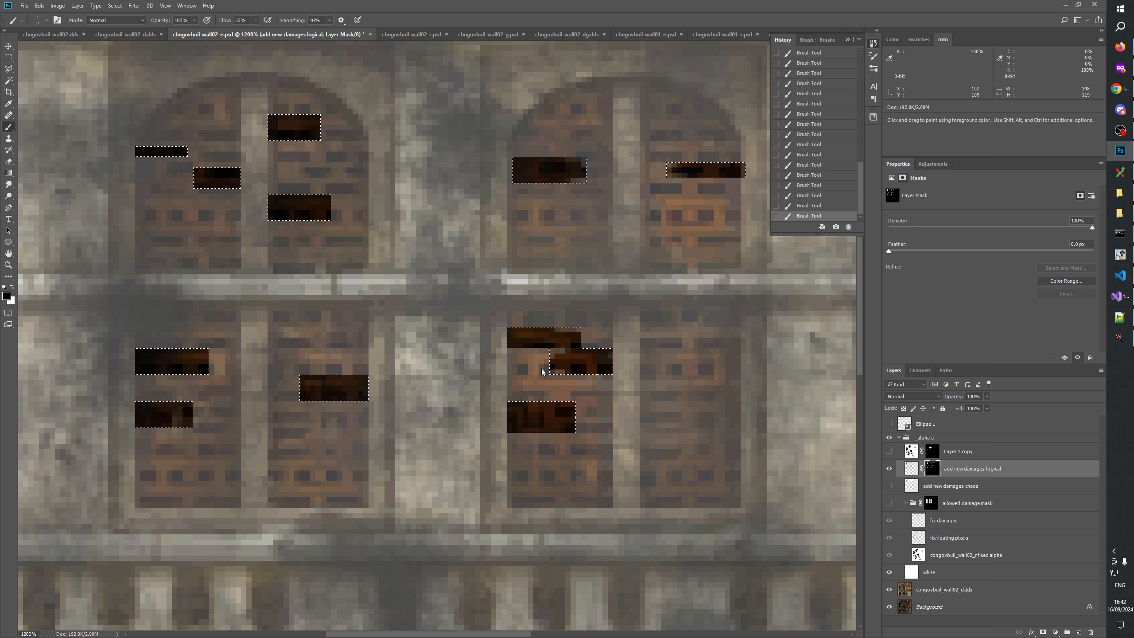
{"action": "scroll", "coordinate": [558, 376], "scroll_direction": "down", "scroll_amount": 2}
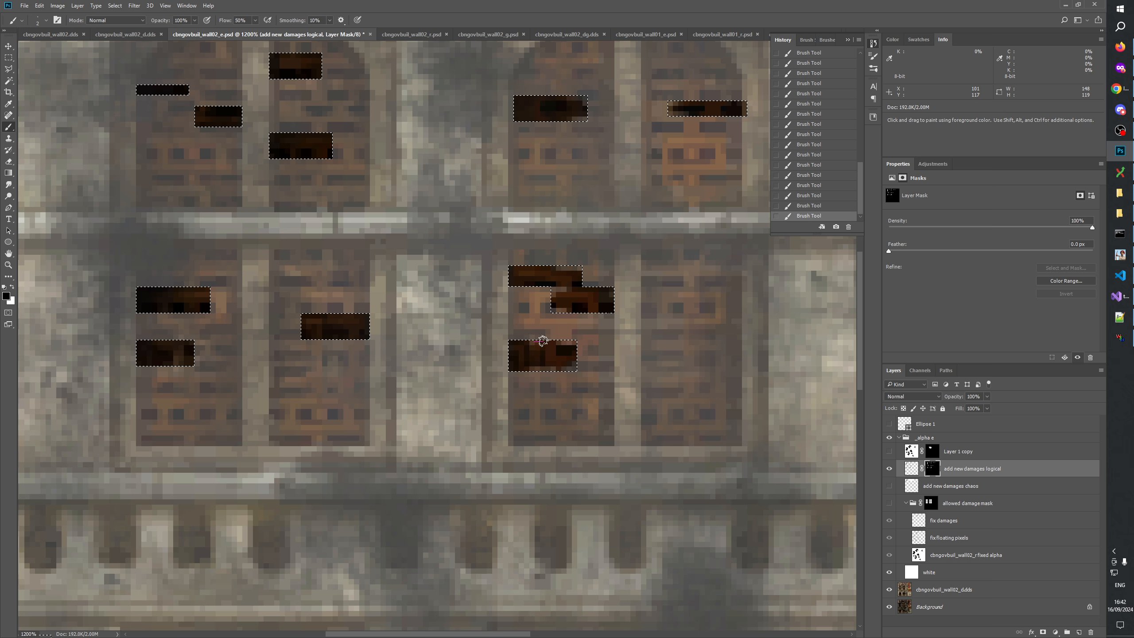
Roughen the edges of all brick holes in the lower left window and the upper left arched window with black on the mask.
{"action": "left_click_drag", "start_coordinate": [400, 319], "coordinate": [552, 352]}
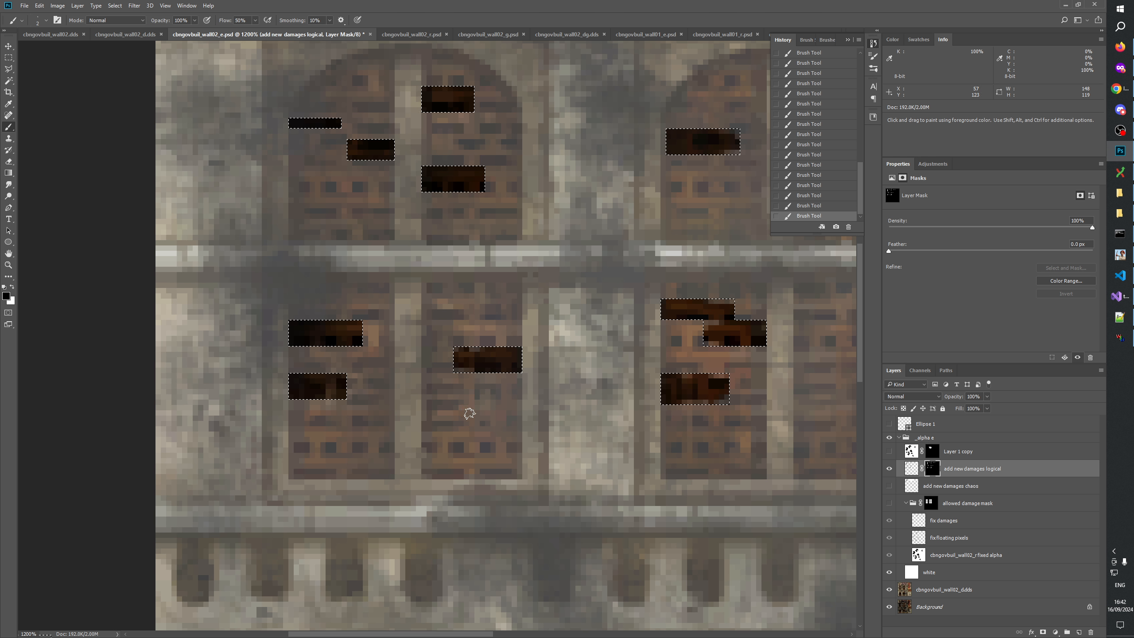
{"action": "left_click_drag", "start_coordinate": [468, 411], "coordinate": [525, 430]}
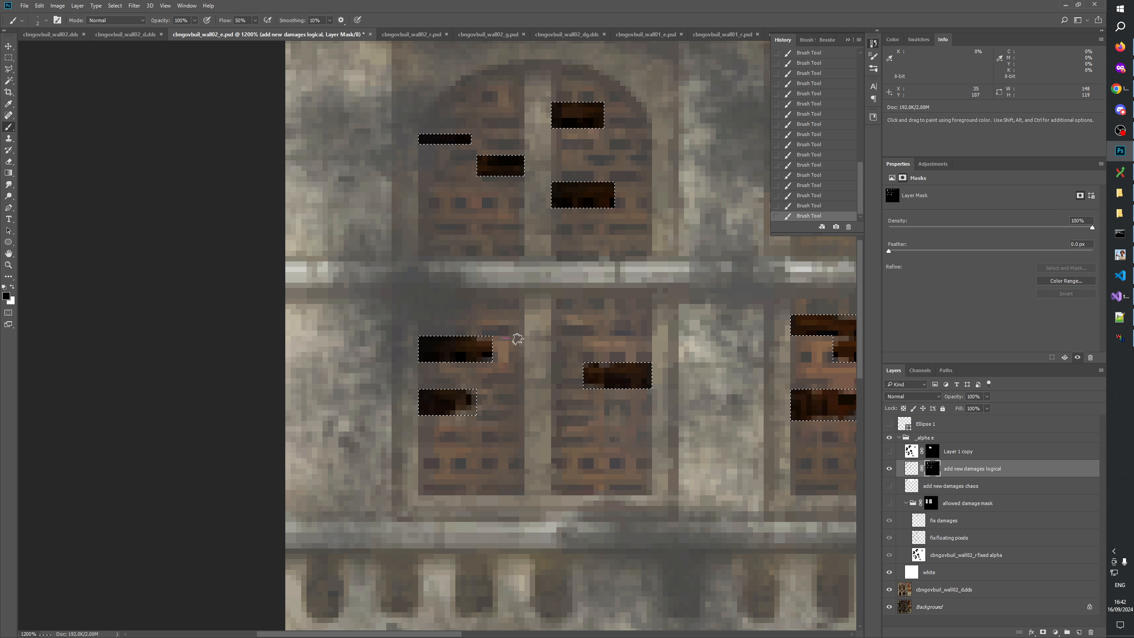
{"action": "left_click_drag", "start_coordinate": [459, 320], "coordinate": [471, 342]}
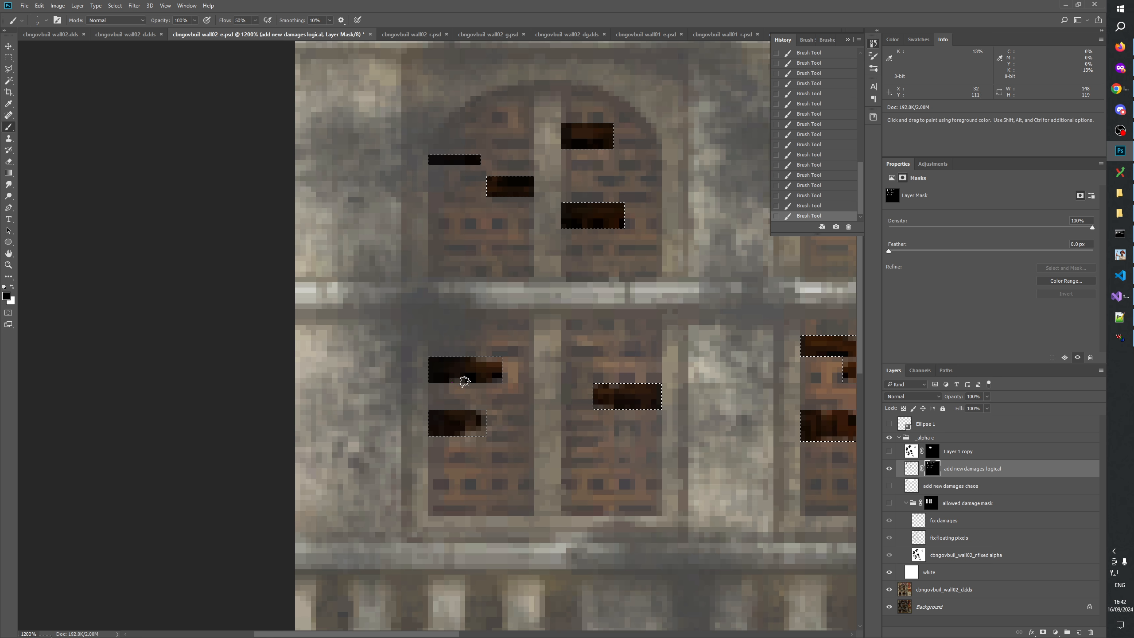
{"action": "left_click_drag", "start_coordinate": [574, 406], "coordinate": [552, 473]}
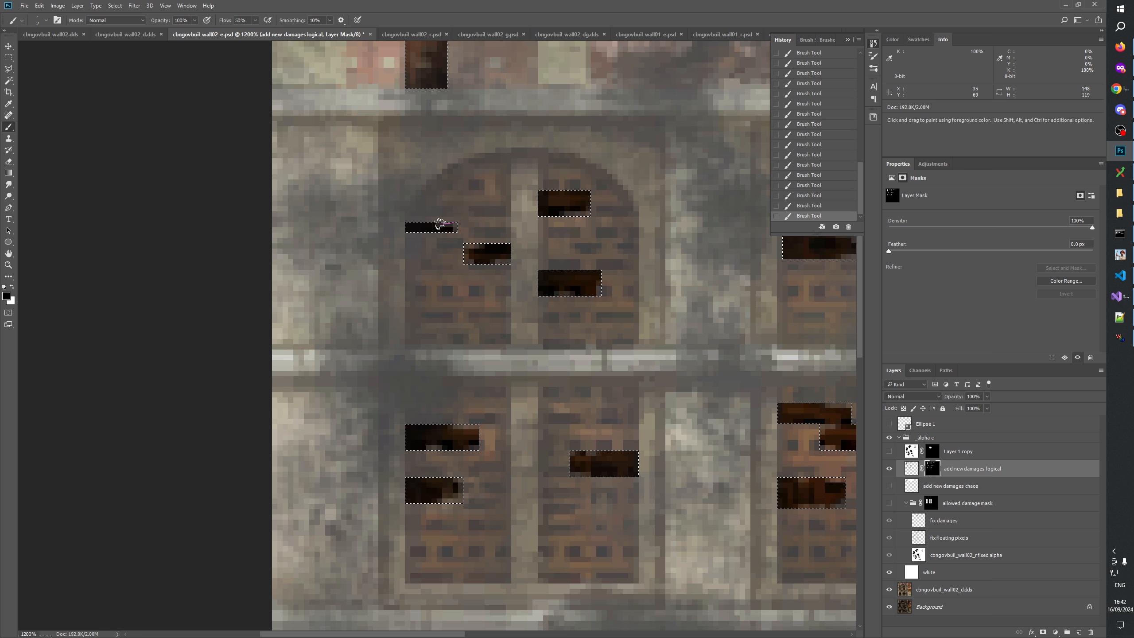
{"action": "left_click_drag", "start_coordinate": [605, 391], "coordinate": [604, 382]}
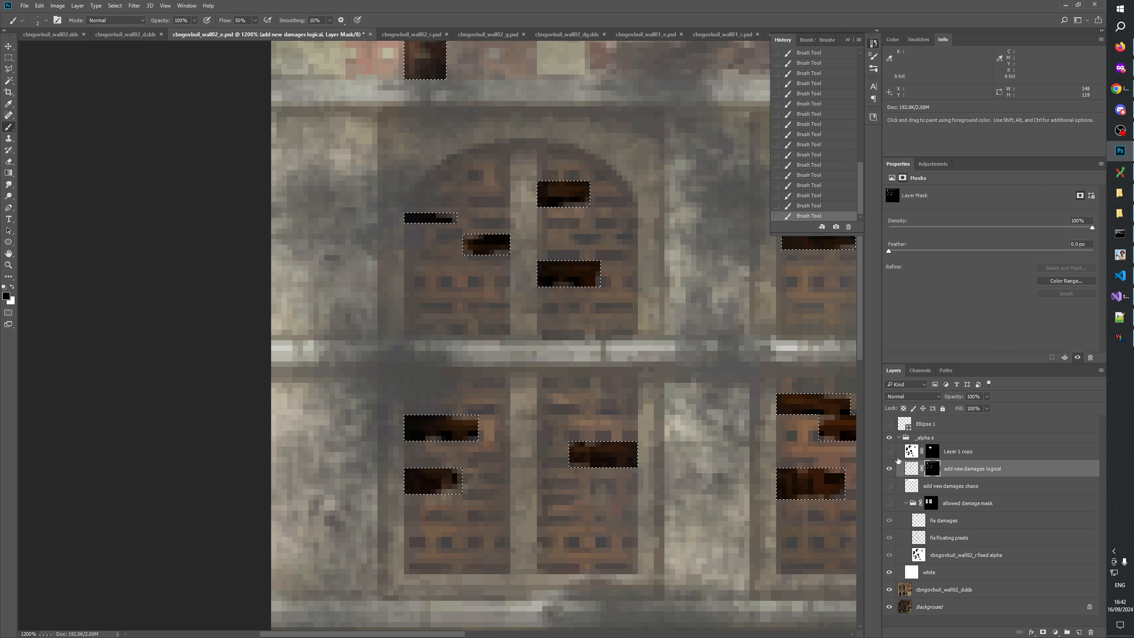
Display the layer mask on its own and touch up the white patches' edges with further black dabs.
{"action": "left_click", "coordinate": [935, 472]}
{"action": "left_click", "coordinate": [935, 471], "text": "alt"}
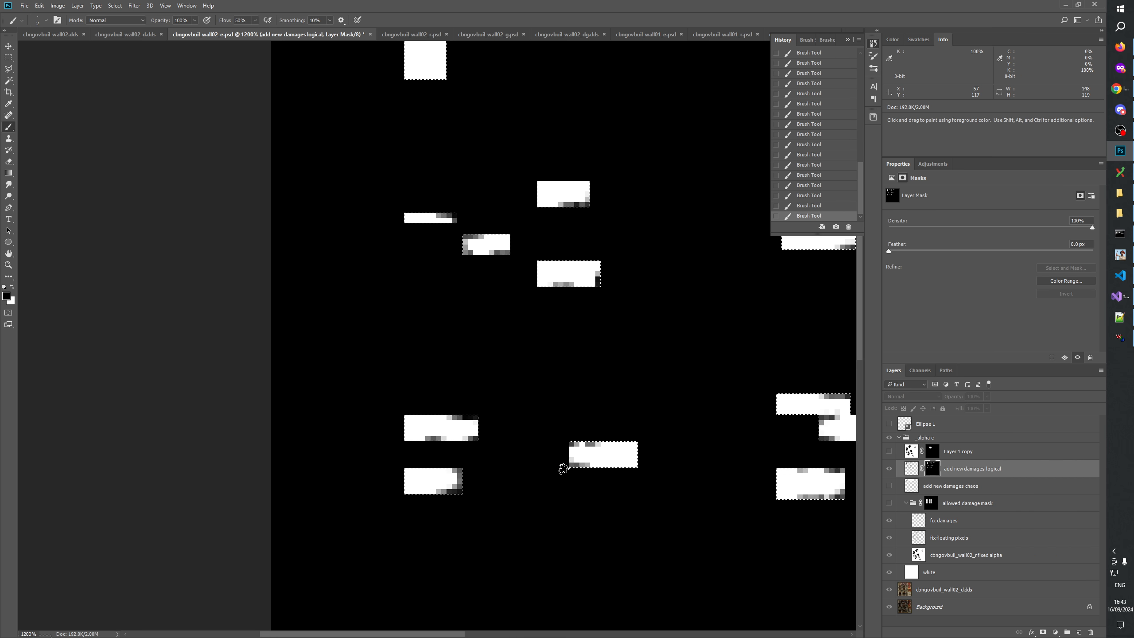
{"action": "left_click_drag", "start_coordinate": [596, 289], "coordinate": [529, 408]}
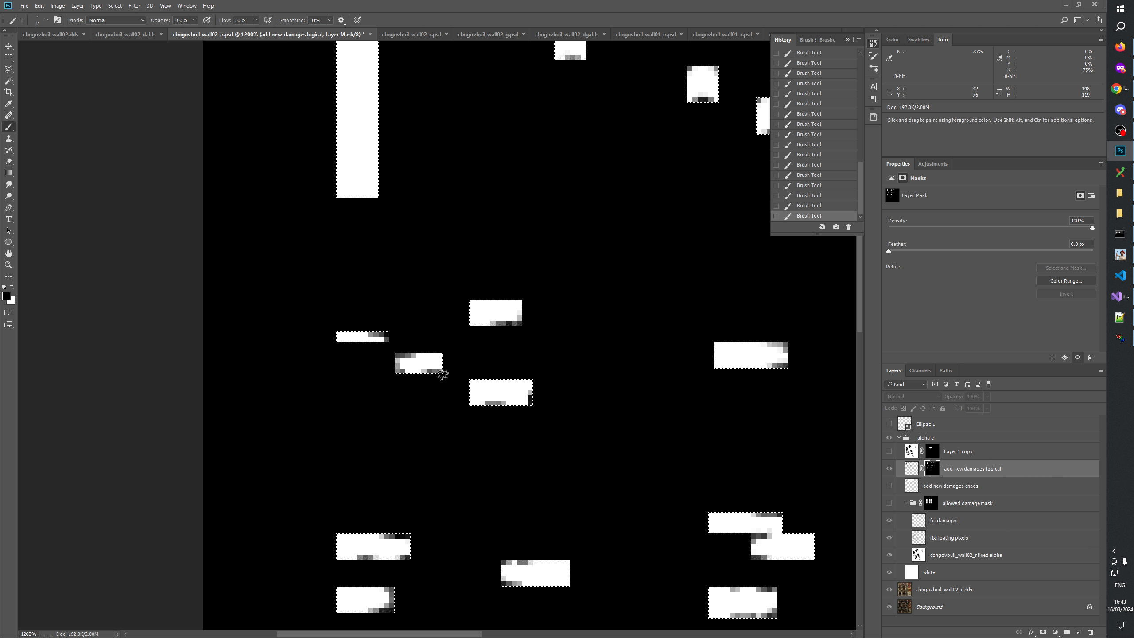
{"action": "left_click_drag", "start_coordinate": [659, 404], "coordinate": [507, 392]}
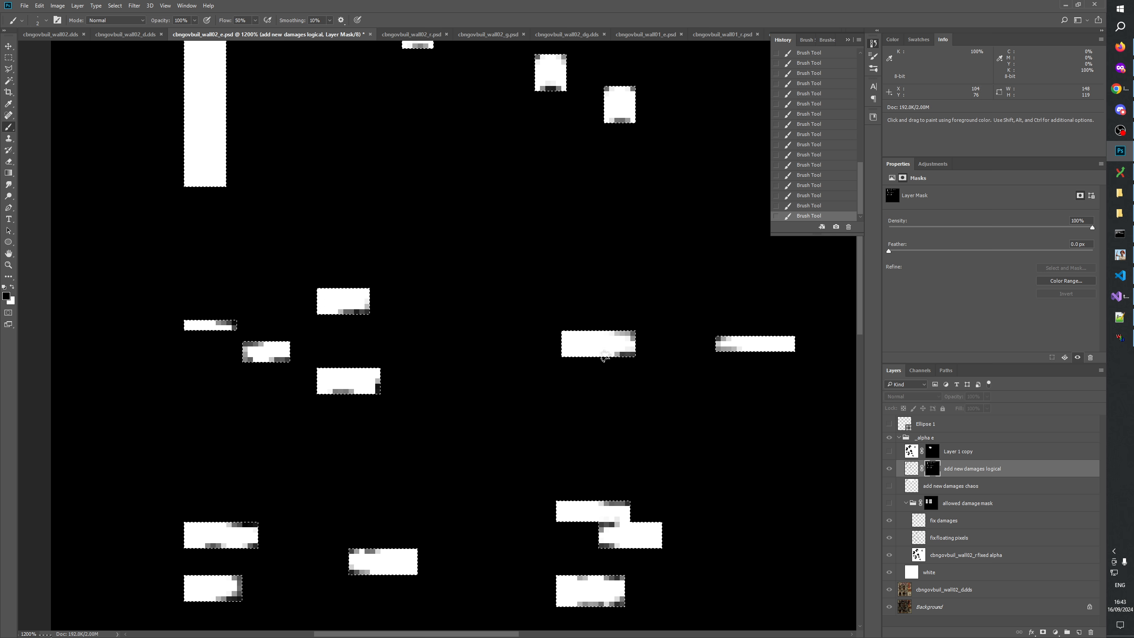
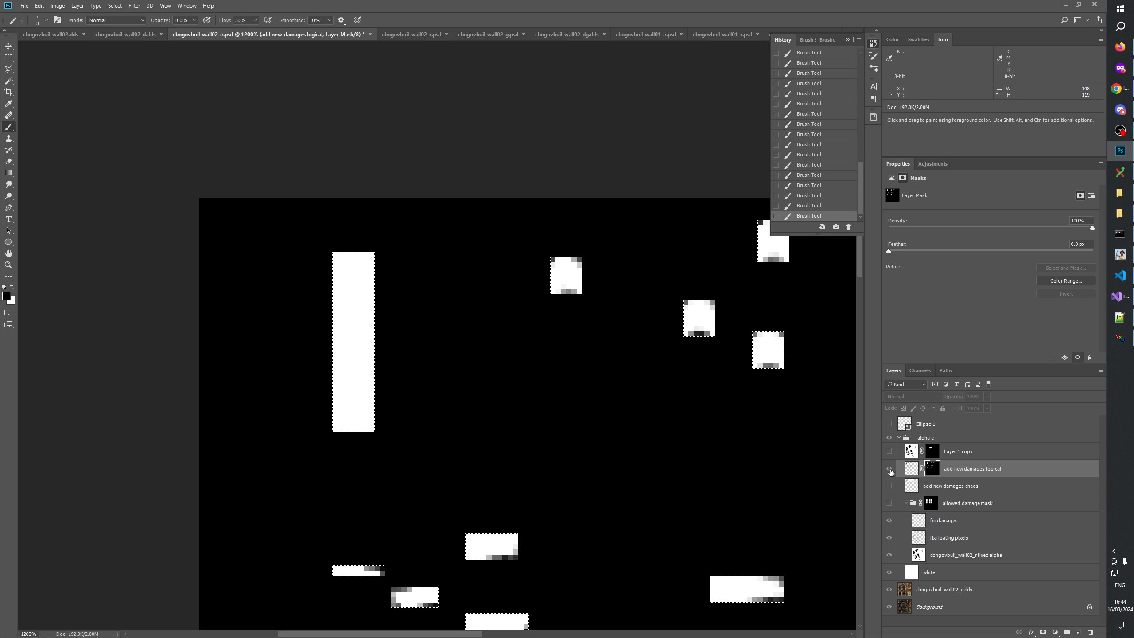
Return from the mask-only view to the texture and show the chaos damage layer together with the logical damage layer.
{"action": "left_click", "coordinate": [891, 471]}
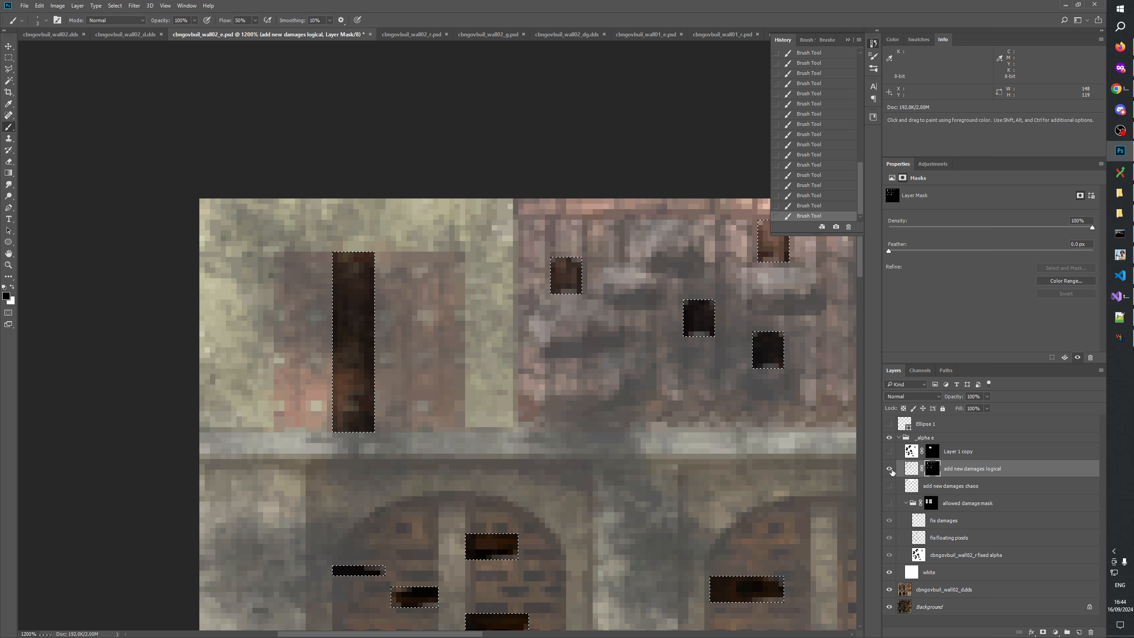
{"action": "left_click_drag", "start_coordinate": [566, 513], "coordinate": [558, 352]}
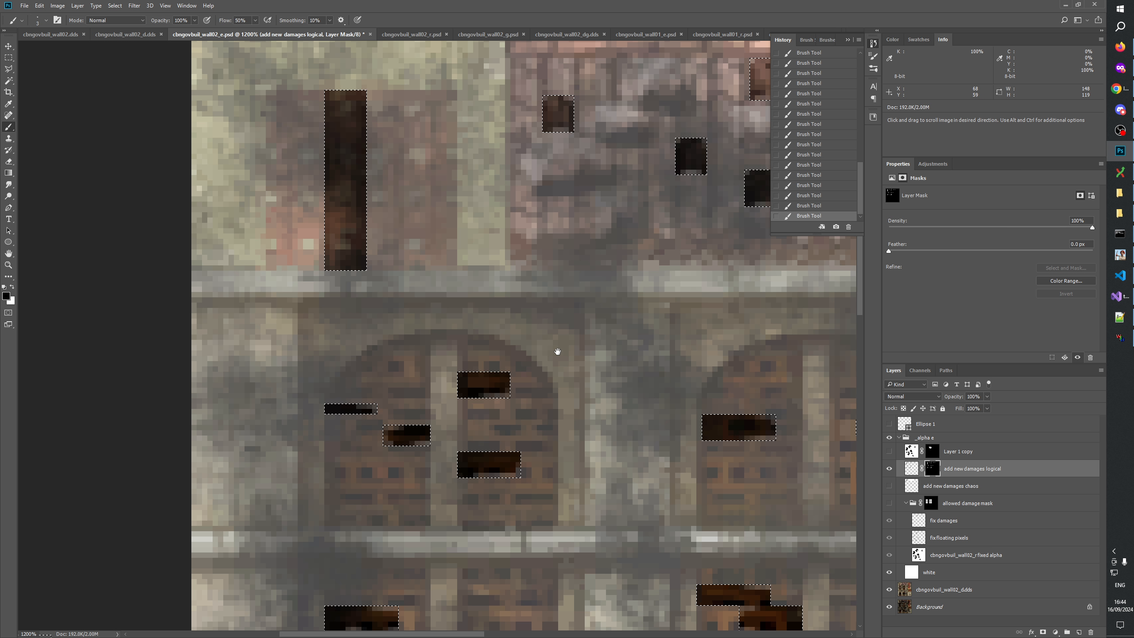
{"action": "left_click_drag", "start_coordinate": [554, 355], "coordinate": [594, 454]}
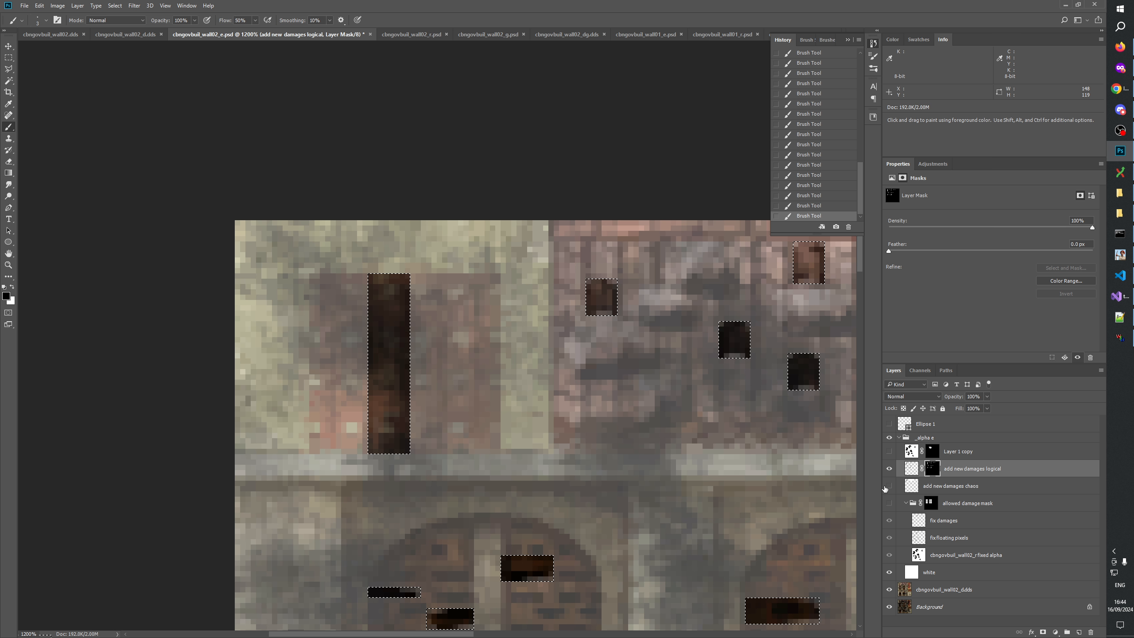
{"action": "mouse_move", "coordinate": [602, 615]}
{"action": "left_mouse_down"}
{"action": "mouse_move", "coordinate": [545, 521]}
{"action": "mouse_move", "coordinate": [504, 346]}
{"action": "mouse_move", "coordinate": [570, 380]}
{"action": "mouse_move", "coordinate": [598, 451]}
{"action": "mouse_move", "coordinate": [599, 514]}
{"action": "left_mouse_up"}
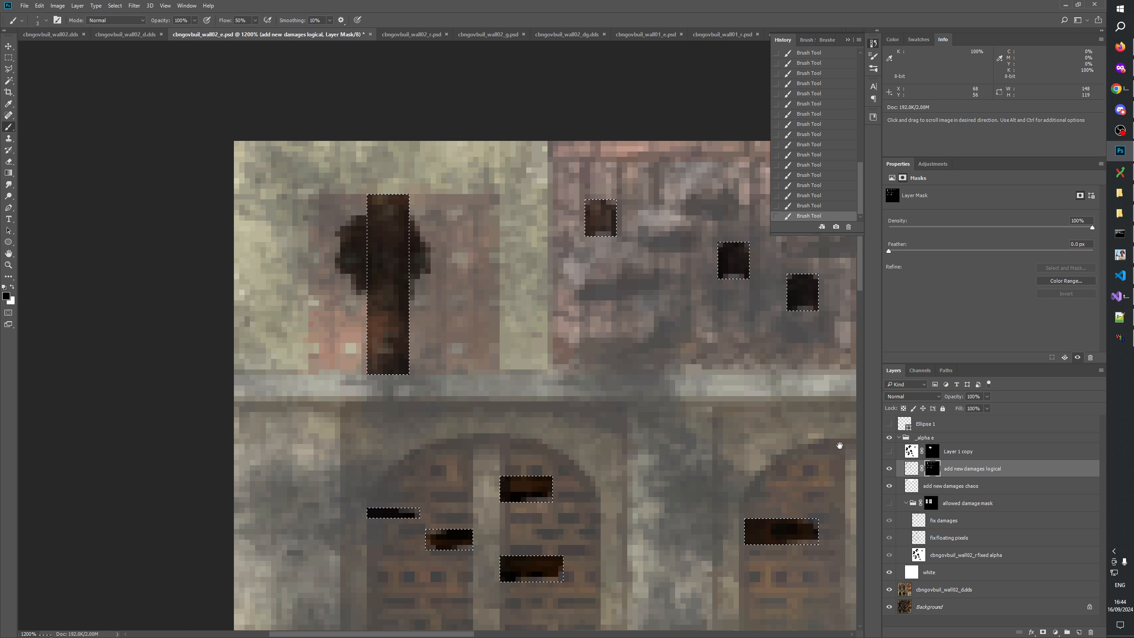
{"action": "left_click", "coordinate": [951, 485]}
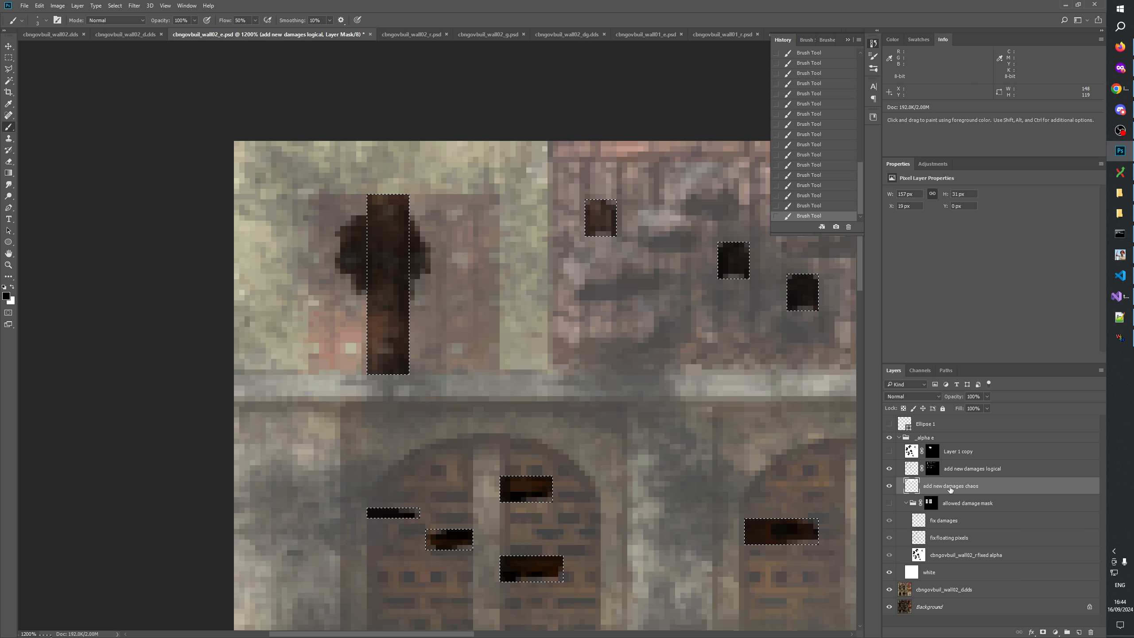
{"action": "left_click", "coordinate": [953, 475]}
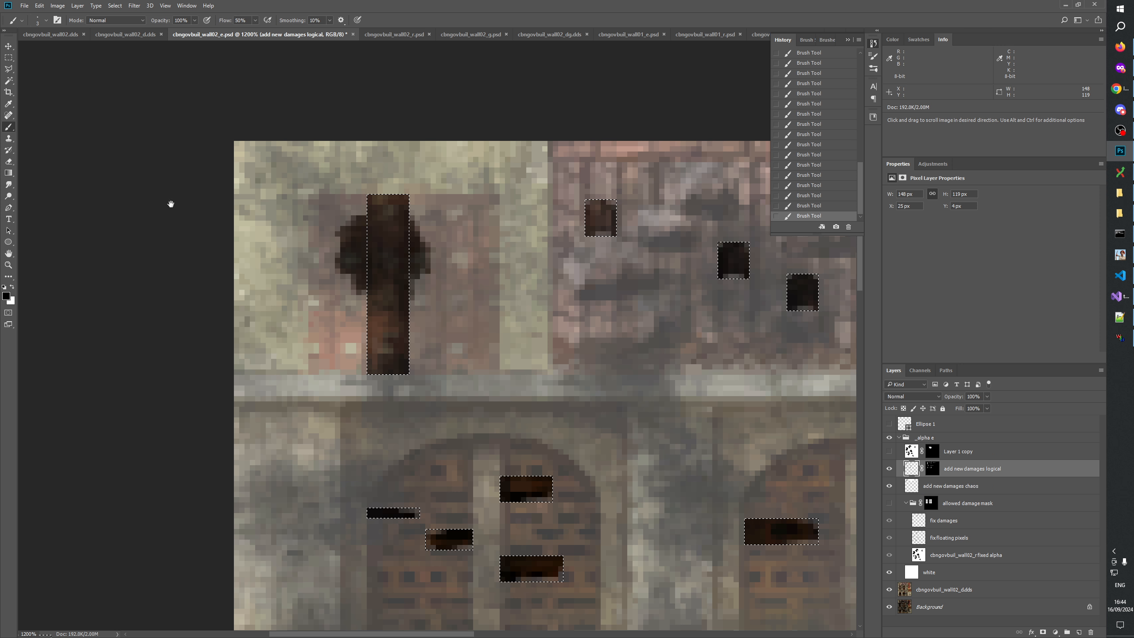
Drop the selection, move the chaos damage layer above the logical one and rename it "add new damages chaotic".
{"action": "left_click", "coordinate": [9, 58]}
{"action": "key", "text": "ctrl+d"}
{"action": "left_click_drag", "start_coordinate": [604, 435], "coordinate": [852, 424]}
{"action": "left_click", "coordinate": [964, 488]}
{"action": "left_click", "coordinate": [981, 476]}
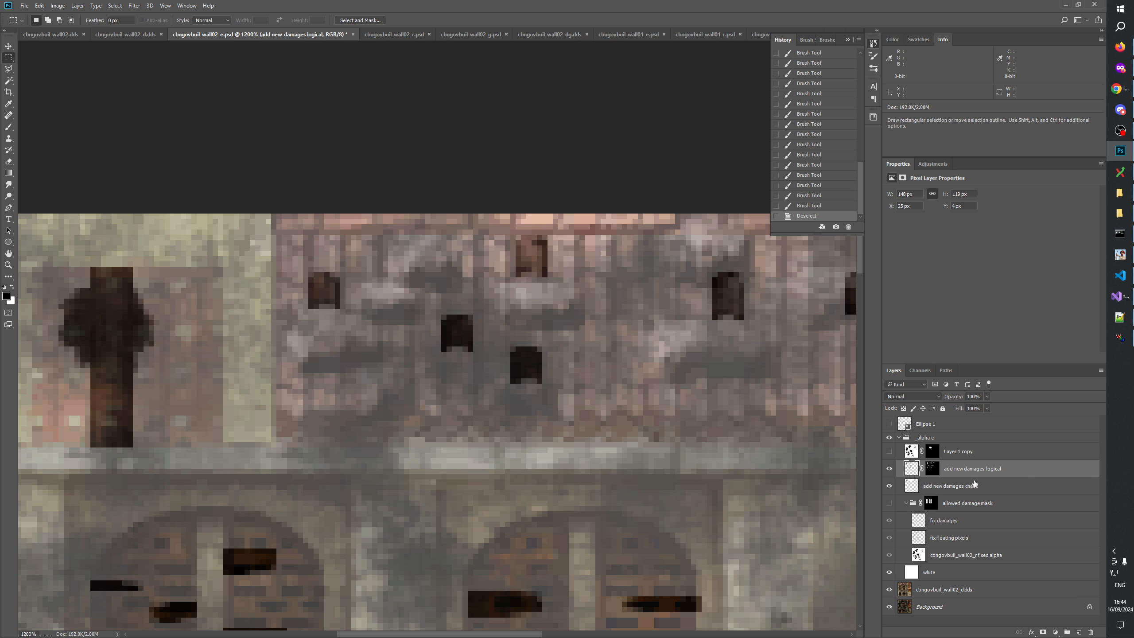
{"action": "left_click", "coordinate": [960, 487]}
{"action": "left_click_drag", "start_coordinate": [953, 487], "coordinate": [969, 474]}
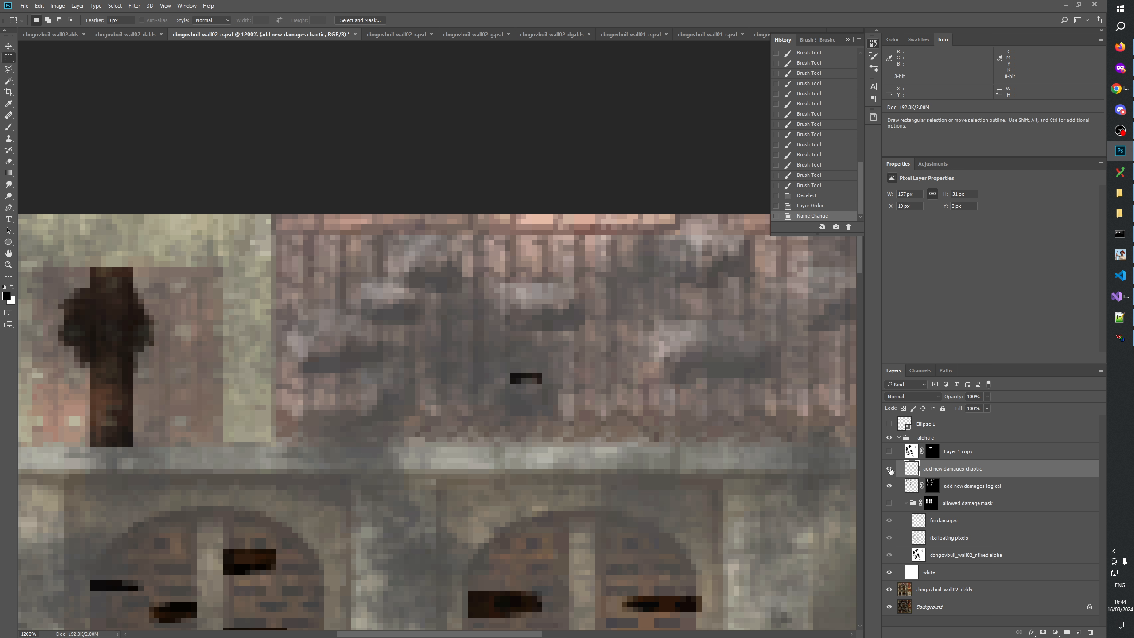
Clear everything on the chaotic damage layer within a rectangular selection covering the roof tiles, keeping the dark patch on the plaster wall.
{"action": "left_click", "coordinate": [914, 468], "text": "ctrl"}
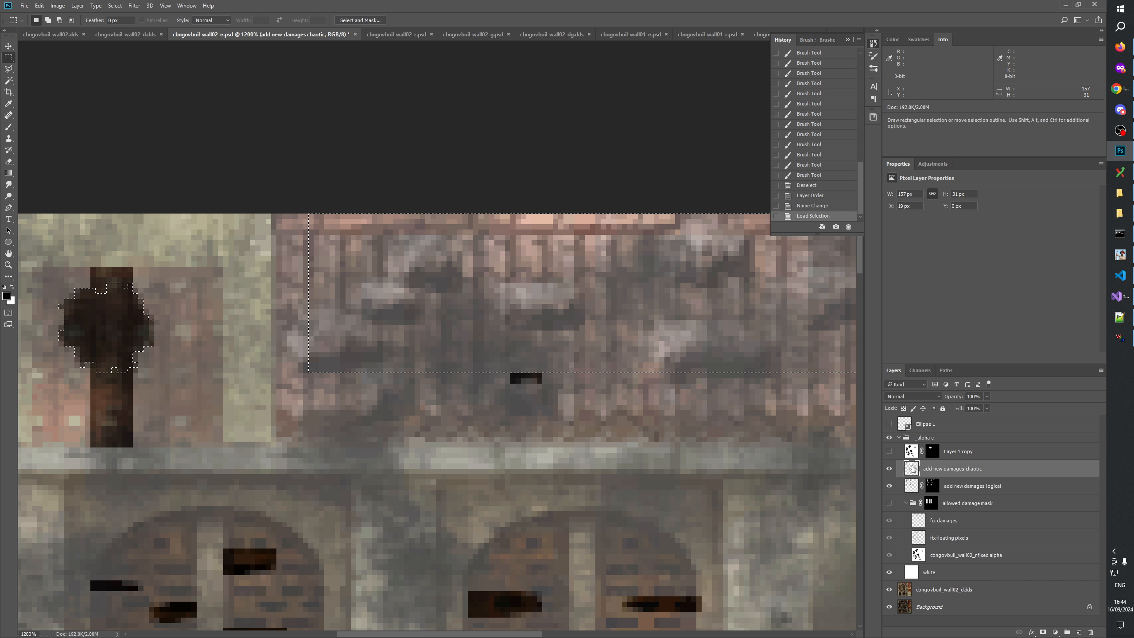
{"action": "left_click_drag", "start_coordinate": [600, 468], "coordinate": [148, 337]}
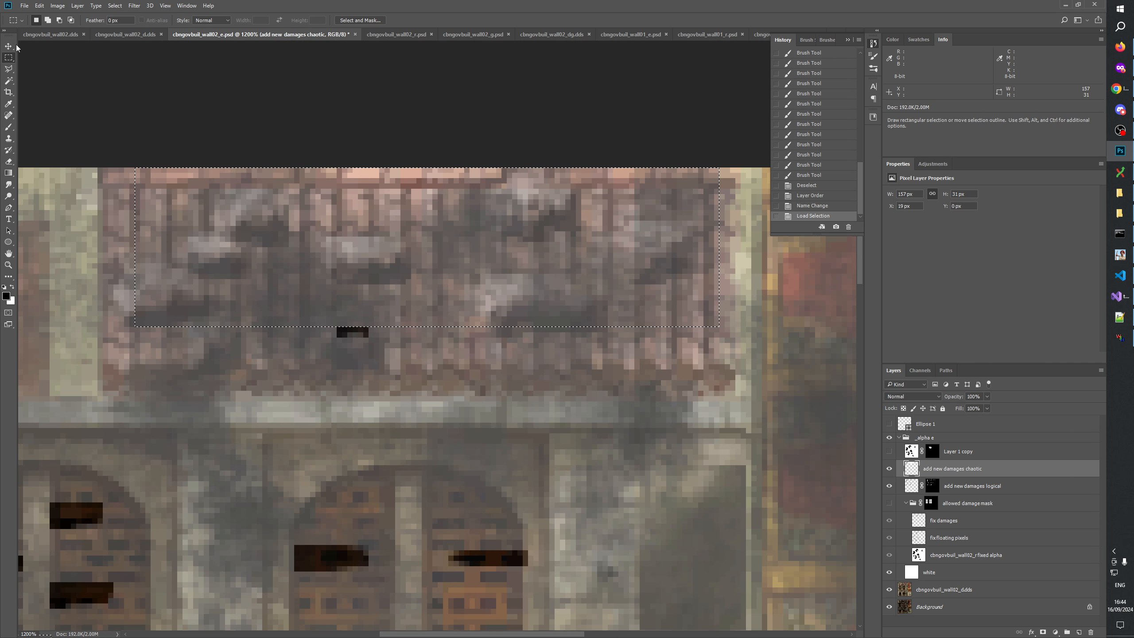
{"action": "left_click_drag", "start_coordinate": [93, 380], "coordinate": [799, 80]}
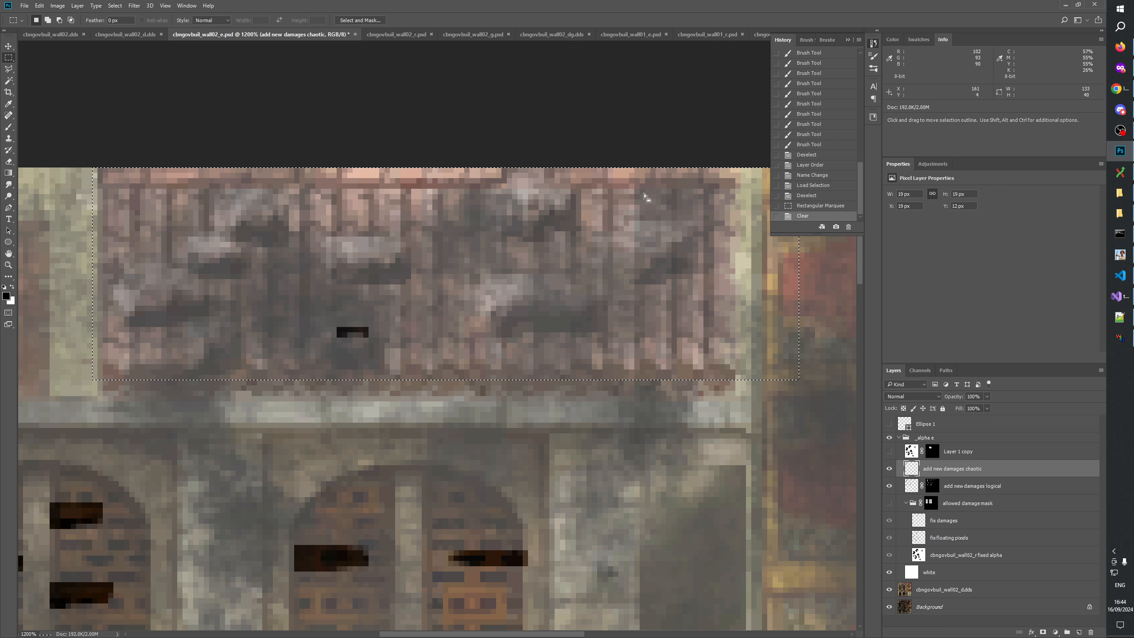
{"action": "key", "text": "Delete"}
{"action": "key", "text": "ctrl+d"}
Paint a ragged black damage patch along the roof's upper edge on the chaotic layer, using an enlarged brush at 100% flow.
{"action": "left_click_drag", "start_coordinate": [570, 415], "coordinate": [555, 460]}
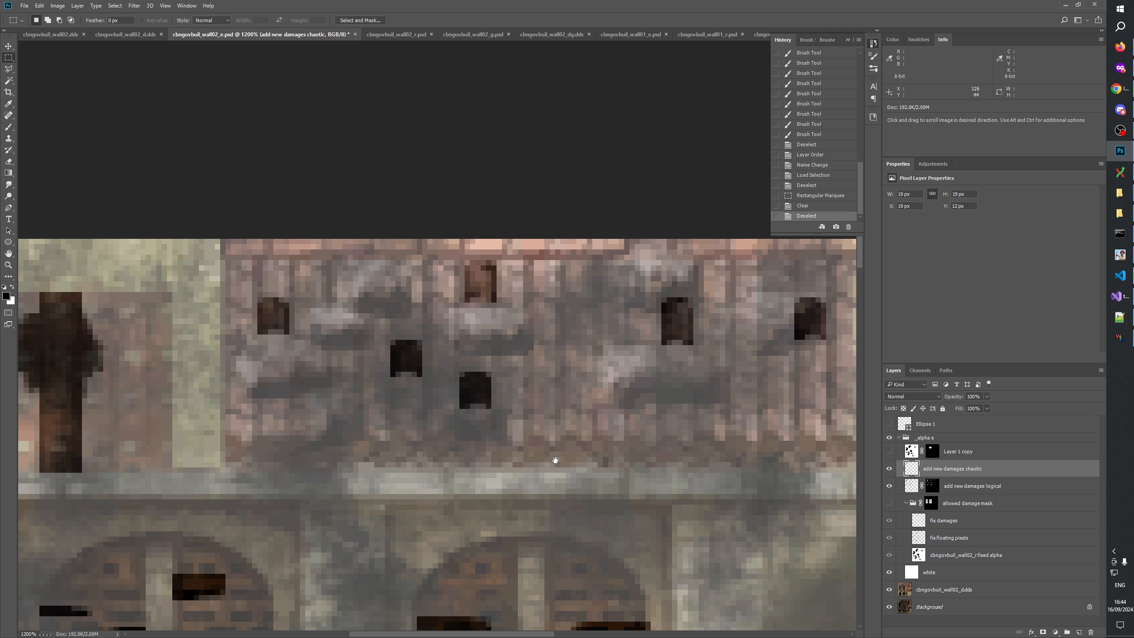
{"action": "left_click", "coordinate": [9, 127]}
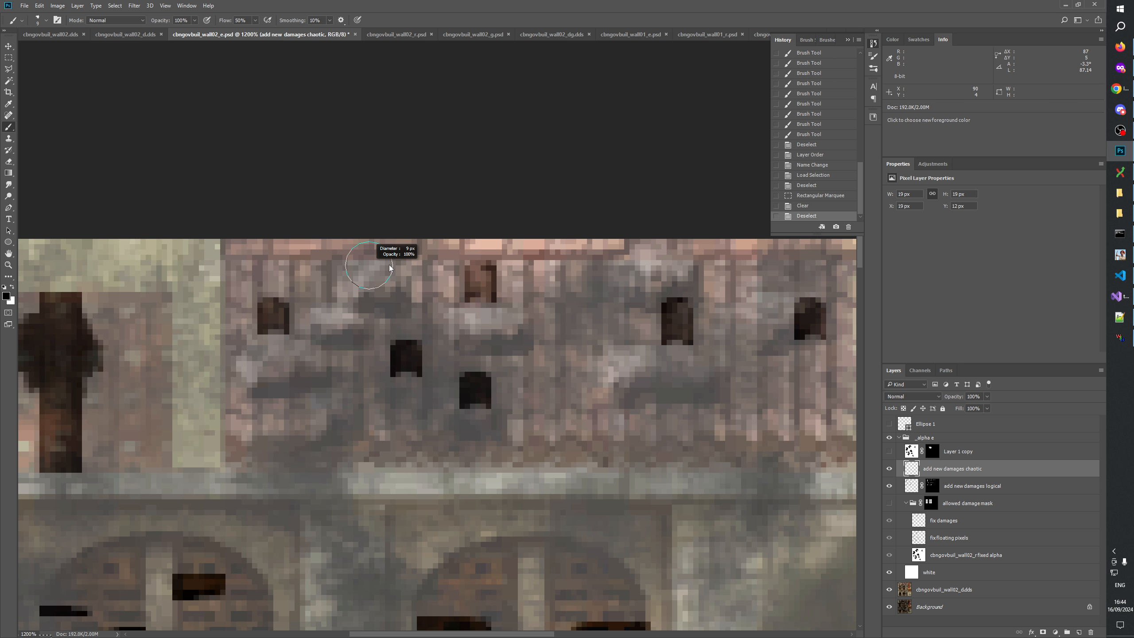
{"action": "mouse_move", "coordinate": [545, 316]}
{"action": "left_mouse_down"}
{"action": "mouse_move", "coordinate": [337, 340]}
{"action": "mouse_move", "coordinate": [490, 312]}
{"action": "left_mouse_up"}
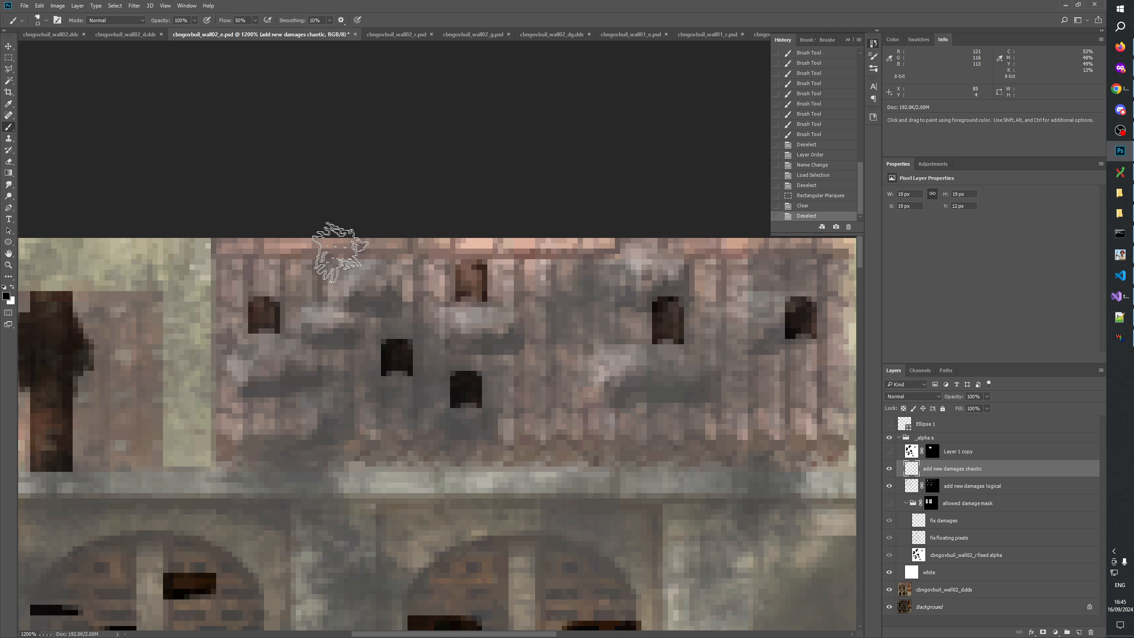
{"action": "left_click_drag", "start_coordinate": [336, 264], "coordinate": [397, 266]}
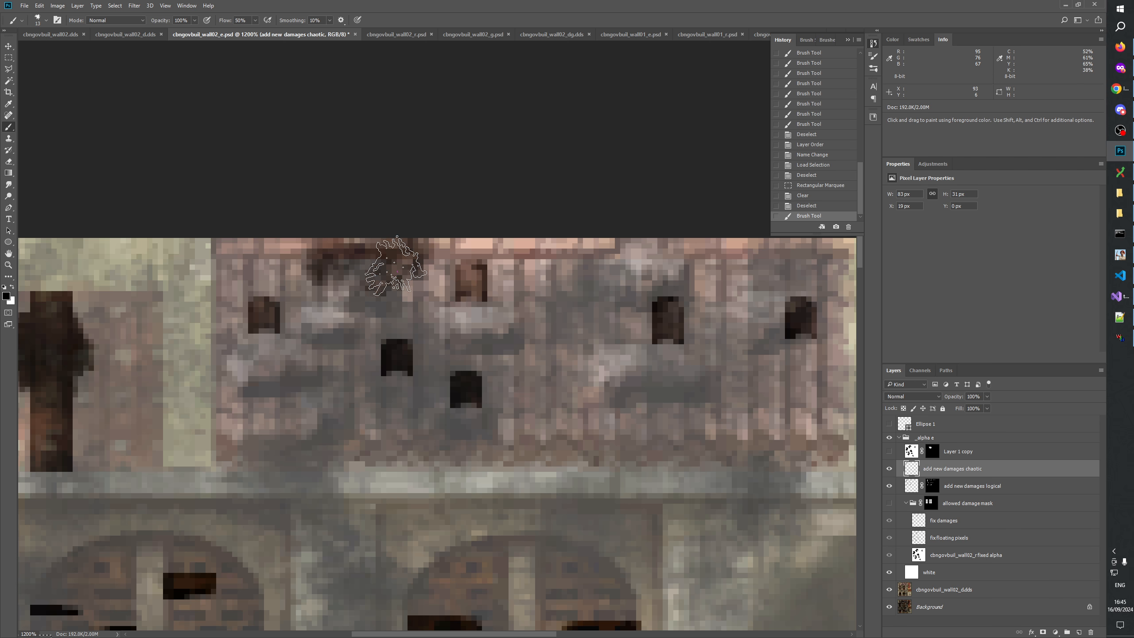
{"action": "key", "text": "ctrl+z"}
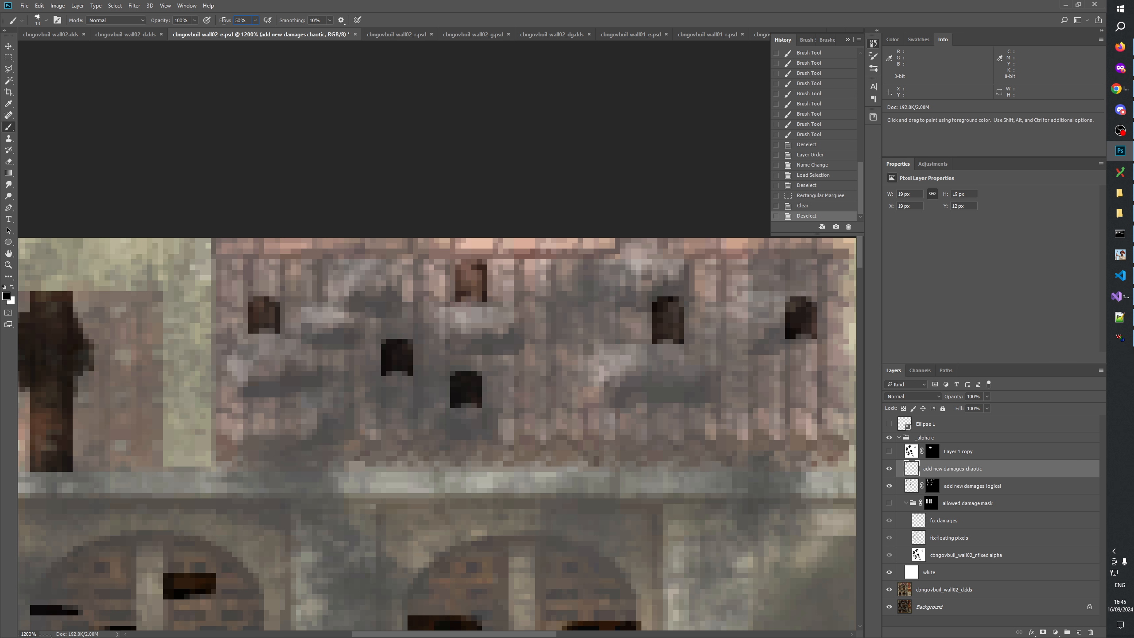
{"action": "type", "text": "10"}
{"action": "mouse_move", "coordinate": [349, 285]}
{"action": "left_mouse_down"}
{"action": "mouse_move", "coordinate": [335, 264]}
{"action": "mouse_move", "coordinate": [436, 233]}
{"action": "mouse_move", "coordinate": [304, 232]}
{"action": "mouse_move", "coordinate": [317, 261]}
{"action": "mouse_move", "coordinate": [405, 246]}
{"action": "mouse_move", "coordinate": [284, 222]}
{"action": "mouse_move", "coordinate": [406, 268]}
{"action": "mouse_move", "coordinate": [337, 228]}
{"action": "mouse_move", "coordinate": [449, 232]}
{"action": "left_mouse_up"}
{"action": "left_click", "coordinate": [450, 235]}
{"action": "left_click", "coordinate": [452, 236]}
Paint a second ragged hole in the middle of the roof, joining it to the tall tile hole beside it.
{"action": "mouse_move", "coordinate": [646, 348]}
{"action": "left_mouse_down"}
{"action": "mouse_move", "coordinate": [543, 391]}
{"action": "mouse_move", "coordinate": [463, 364]}
{"action": "mouse_move", "coordinate": [471, 395]}
{"action": "mouse_move", "coordinate": [507, 390]}
{"action": "mouse_move", "coordinate": [488, 366]}
{"action": "mouse_move", "coordinate": [509, 352]}
{"action": "mouse_move", "coordinate": [500, 374]}
{"action": "mouse_move", "coordinate": [518, 371]}
{"action": "mouse_move", "coordinate": [516, 353]}
{"action": "mouse_move", "coordinate": [525, 384]}
{"action": "mouse_move", "coordinate": [486, 393]}
{"action": "mouse_move", "coordinate": [517, 389]}
{"action": "left_mouse_up"}
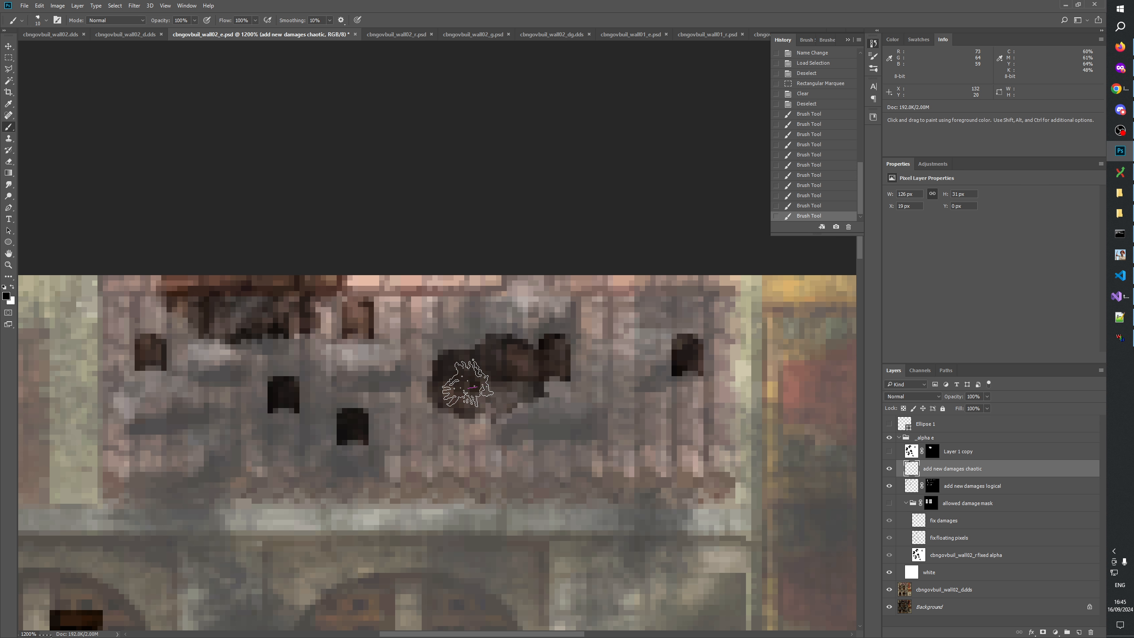
{"action": "left_click", "coordinate": [466, 386]}
{"action": "left_click", "coordinate": [504, 395]}
{"action": "left_click", "coordinate": [477, 391]}
{"action": "left_click", "coordinate": [495, 386]}
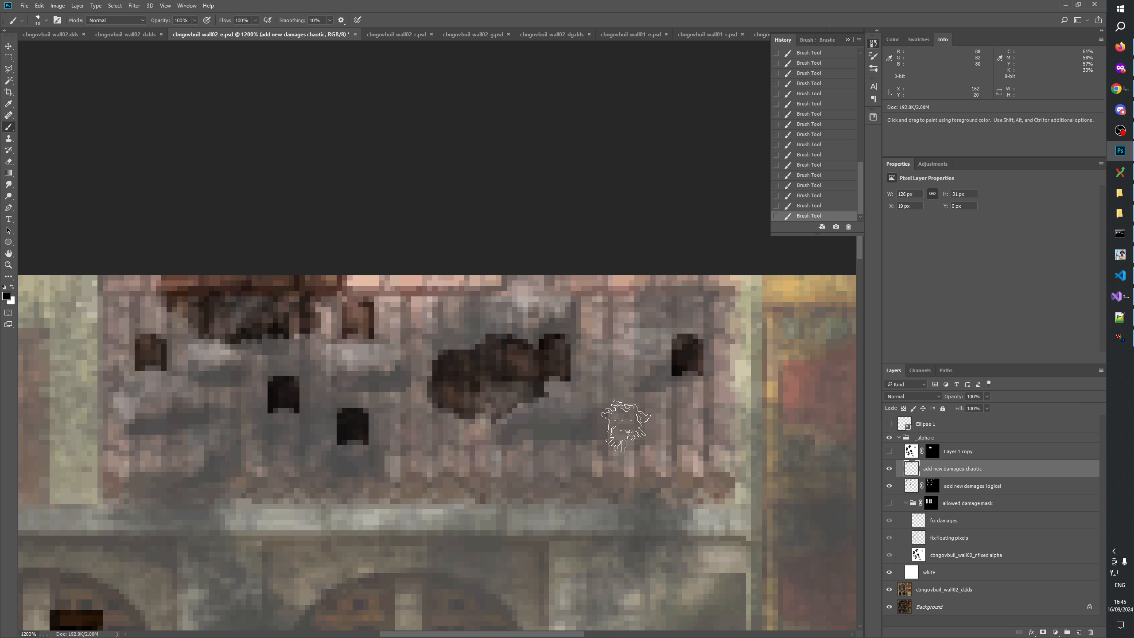
Compare the roof with and without the _alpha e group to judge the painted damage against the original texture.
{"action": "key", "text": "space"}
{"action": "left_click_drag", "start_coordinate": [469, 466], "coordinate": [526, 408]}
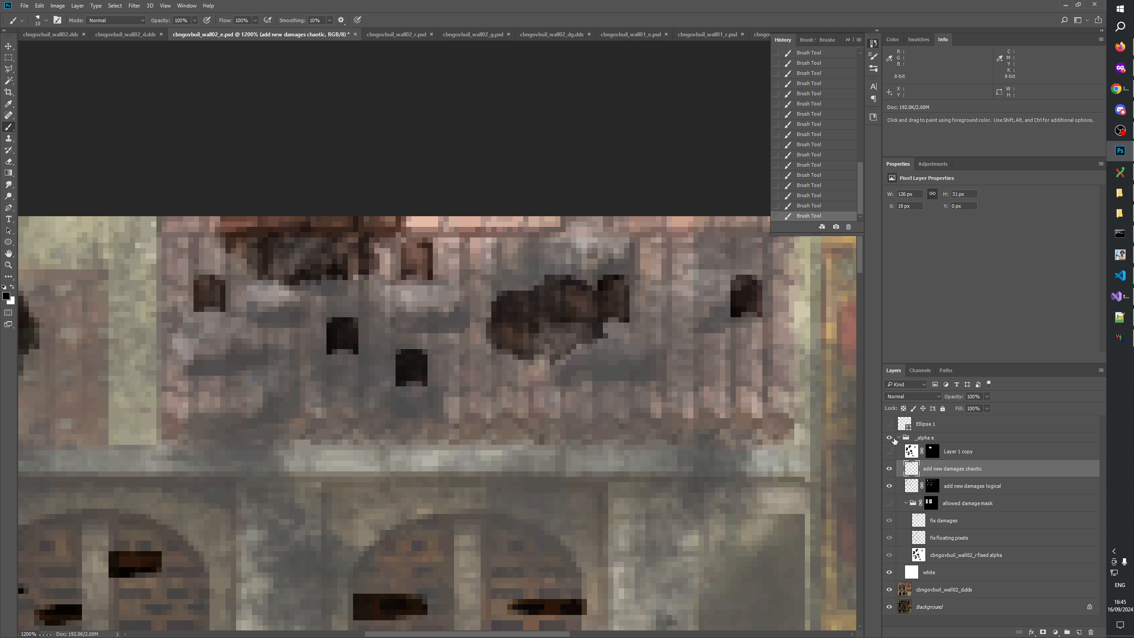
{"action": "left_click", "coordinate": [890, 438]}
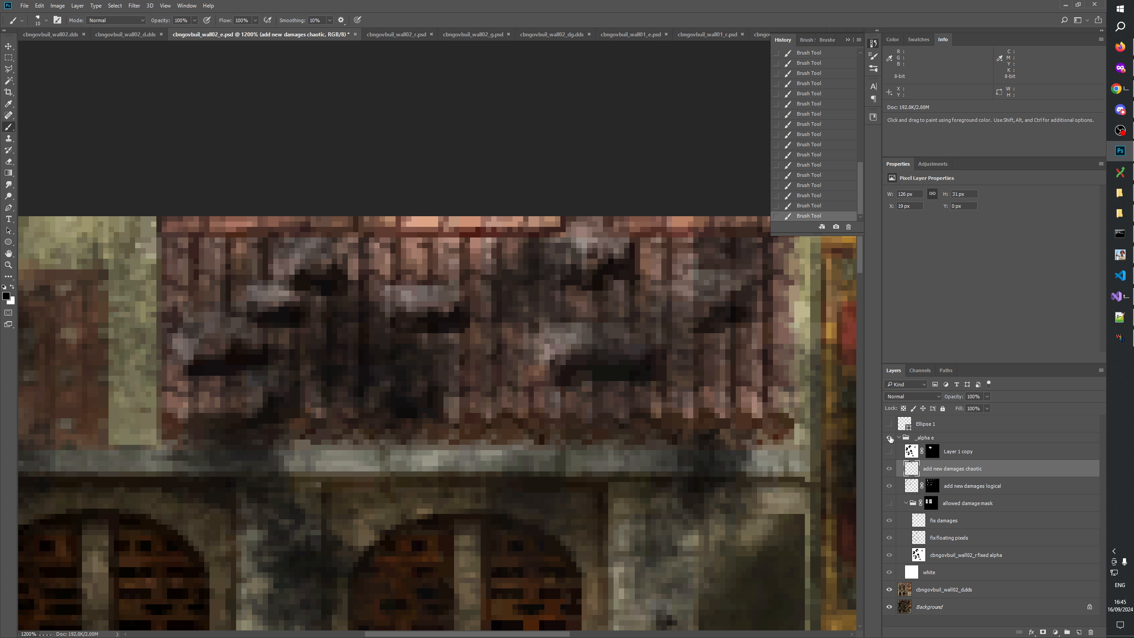
{"action": "left_click", "coordinate": [890, 438]}
{"action": "left_click", "coordinate": [890, 438]}
{"action": "left_click", "coordinate": [890, 439]}
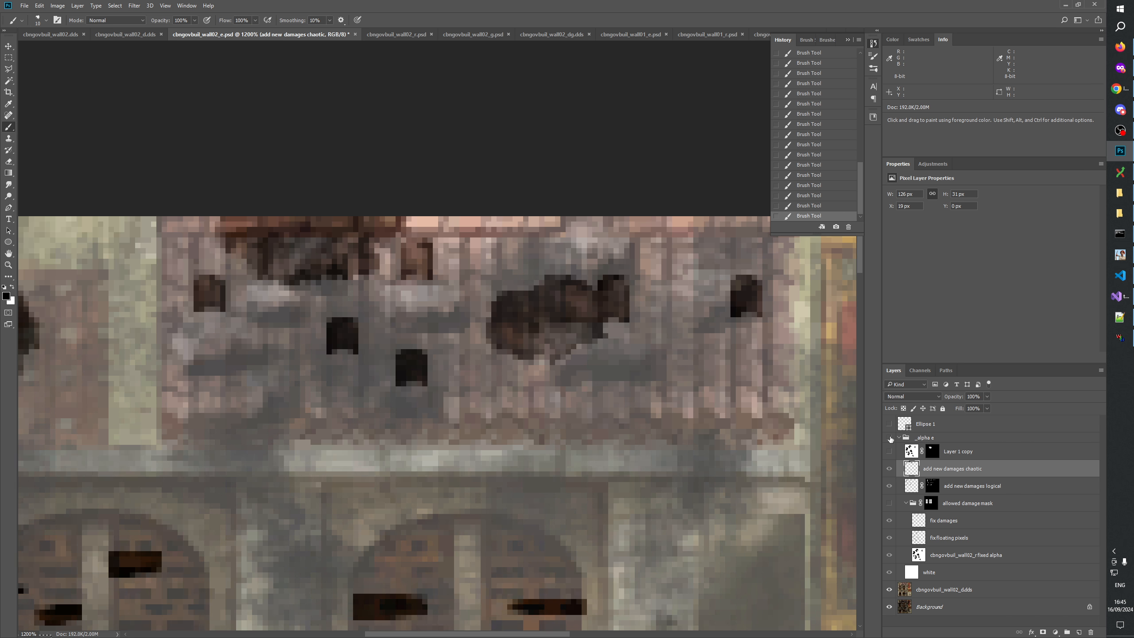
{"action": "left_click", "coordinate": [890, 438]}
{"action": "left_click", "coordinate": [890, 438]}
{"action": "left_click", "coordinate": [890, 438]}
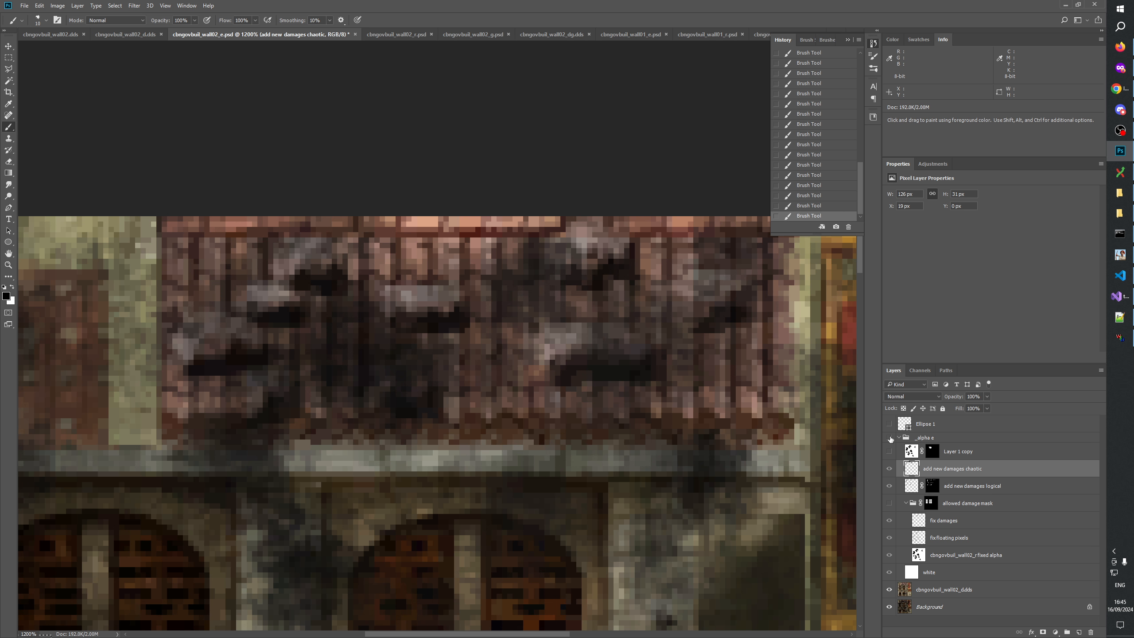
{"action": "left_click", "coordinate": [890, 438]}
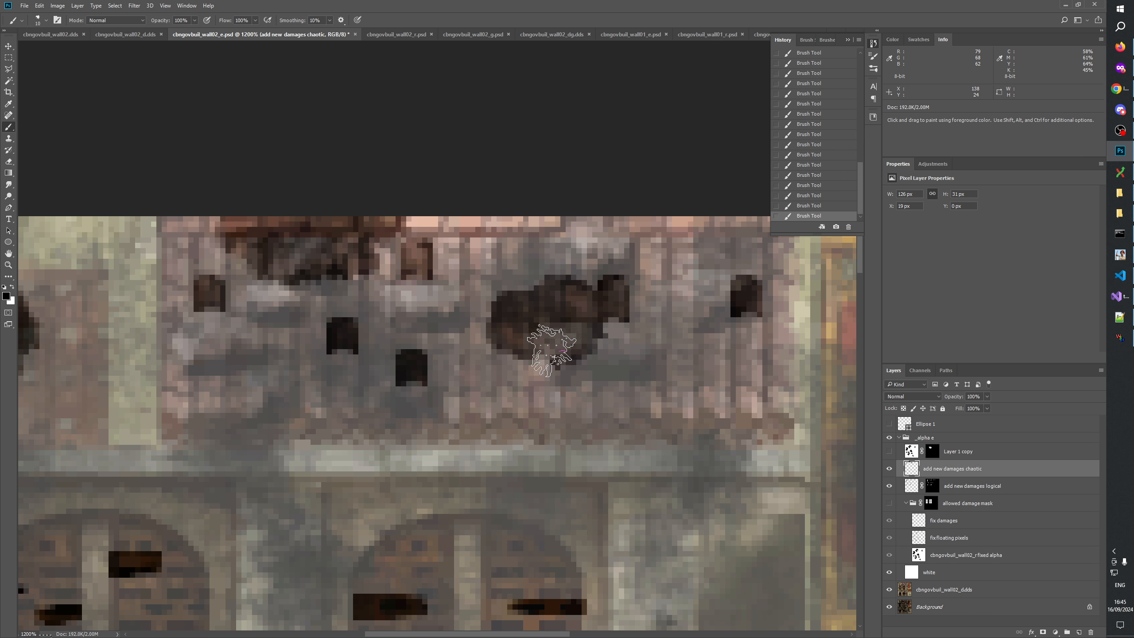
Compare the roof with and without the chaotic damage layer, and again with and without the whole _alpha e group.
{"action": "left_click", "coordinate": [890, 469]}
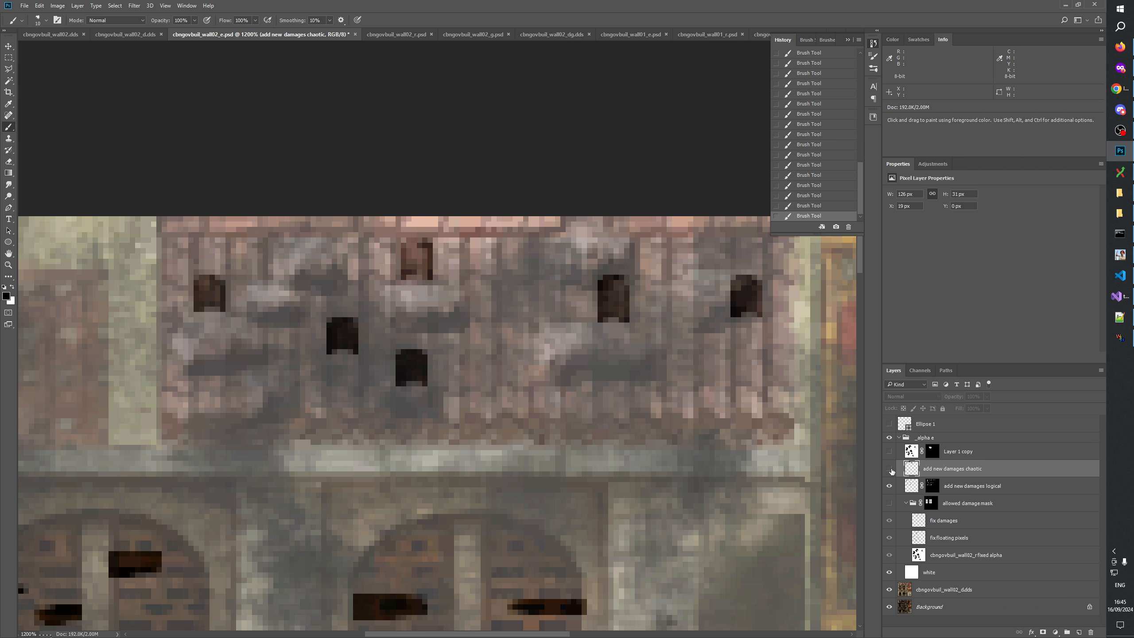
{"action": "left_click", "coordinate": [890, 469]}
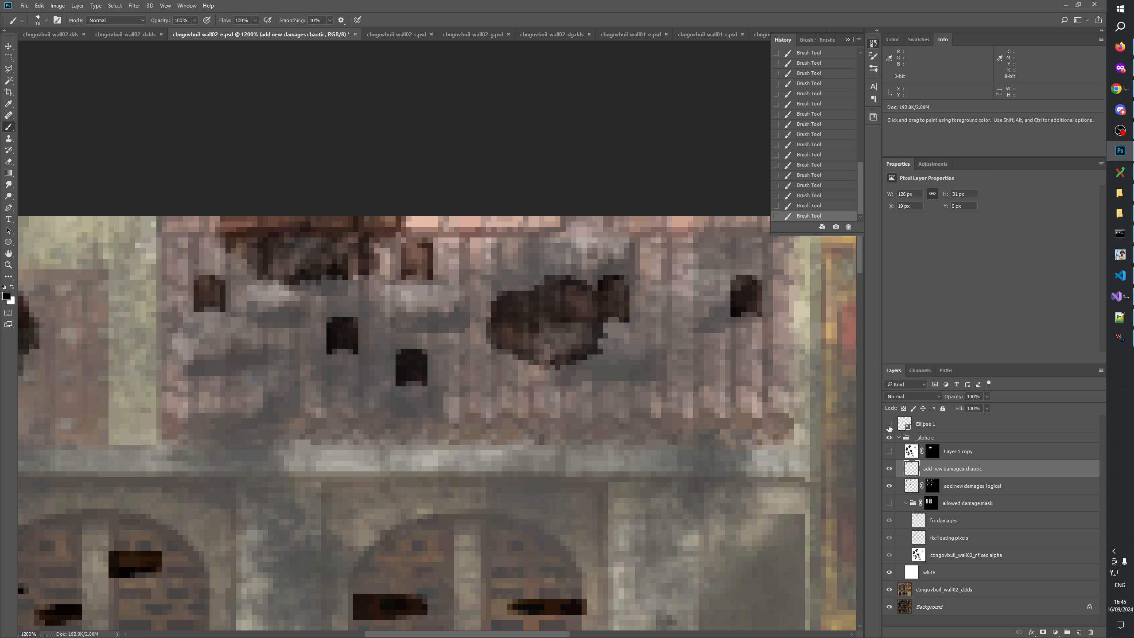
{"action": "left_click", "coordinate": [890, 438]}
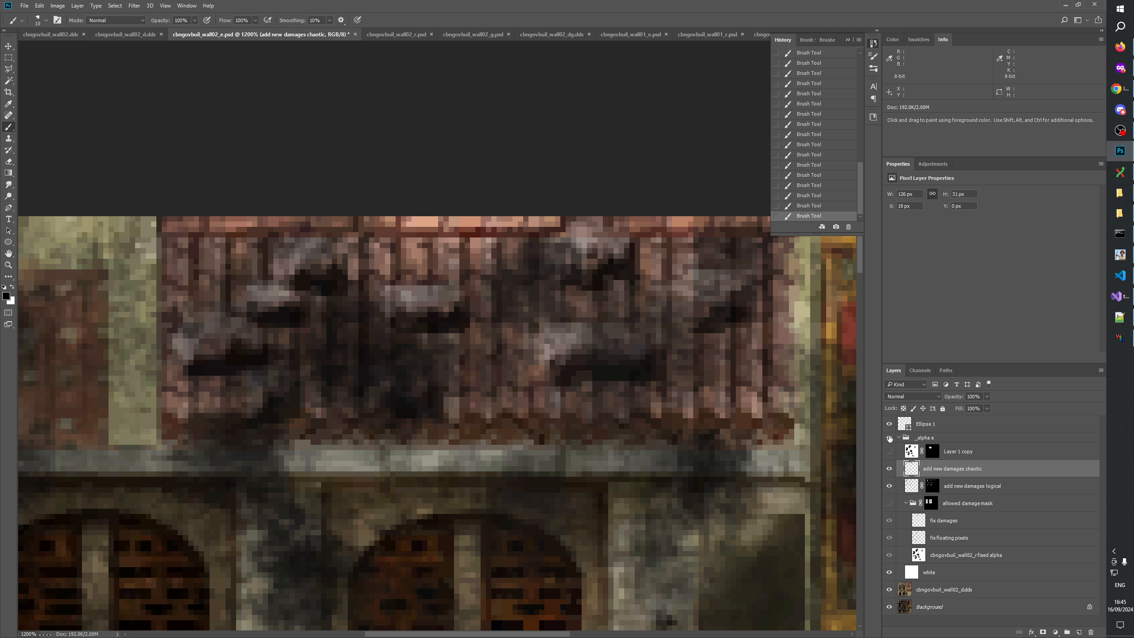
{"action": "left_click", "coordinate": [890, 438]}
{"action": "left_click", "coordinate": [890, 438]}
{"action": "left_click", "coordinate": [890, 438]}
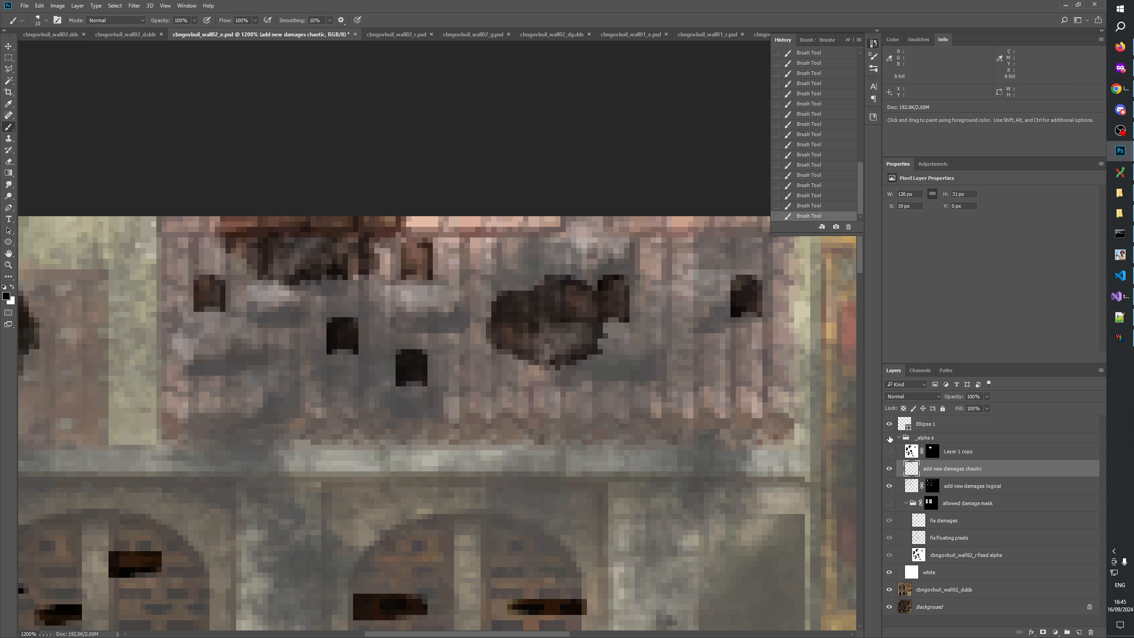
{"action": "left_click", "coordinate": [890, 439]}
{"action": "left_click", "coordinate": [890, 438]}
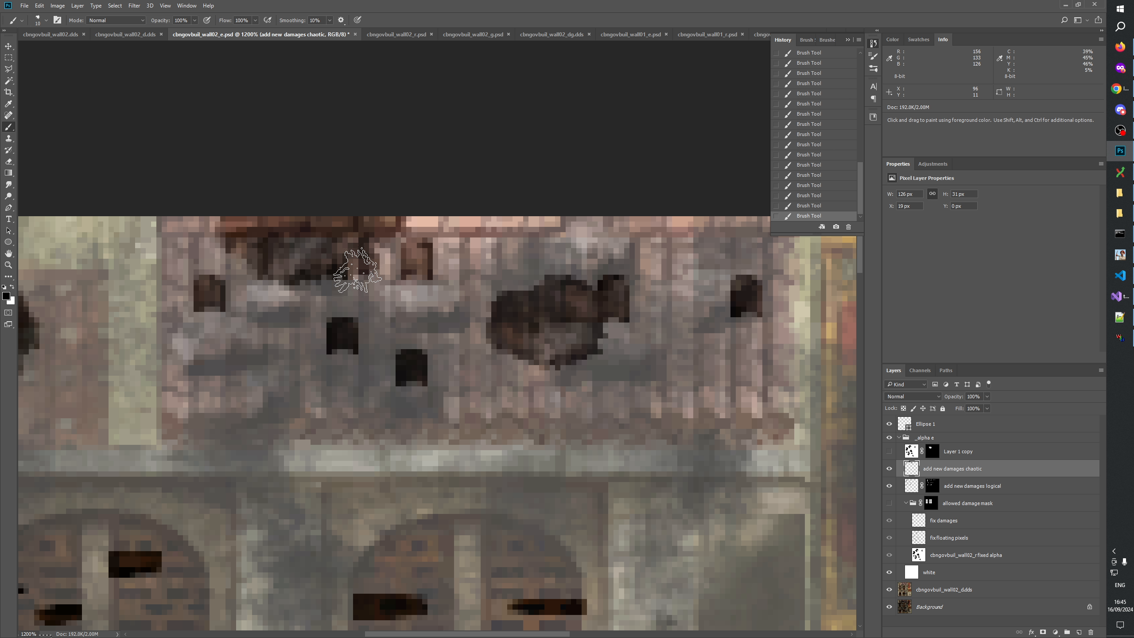
Extend the ragged hole at the roof's upper edge downward to the tile hole below it, and compare with the chaotic layer hidden.
{"action": "mouse_move", "coordinate": [353, 272]}
{"action": "left_mouse_down"}
{"action": "mouse_move", "coordinate": [309, 291]}
{"action": "mouse_move", "coordinate": [285, 272]}
{"action": "mouse_move", "coordinate": [321, 279]}
{"action": "mouse_move", "coordinate": [279, 266]}
{"action": "mouse_move", "coordinate": [348, 264]}
{"action": "left_mouse_up"}
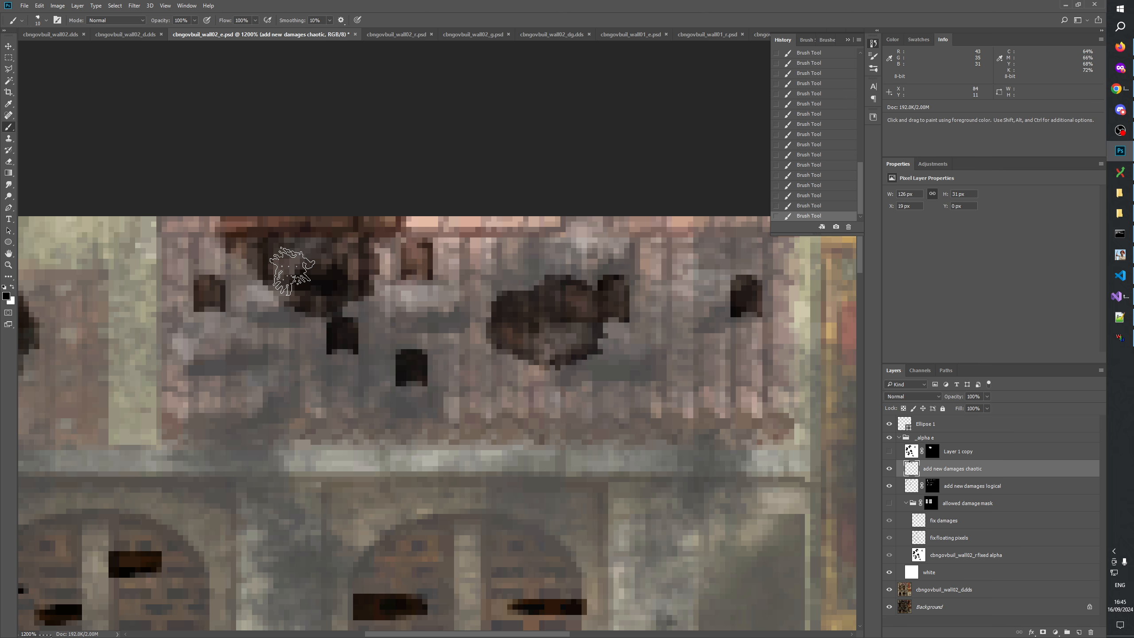
{"action": "left_click", "coordinate": [268, 249]}
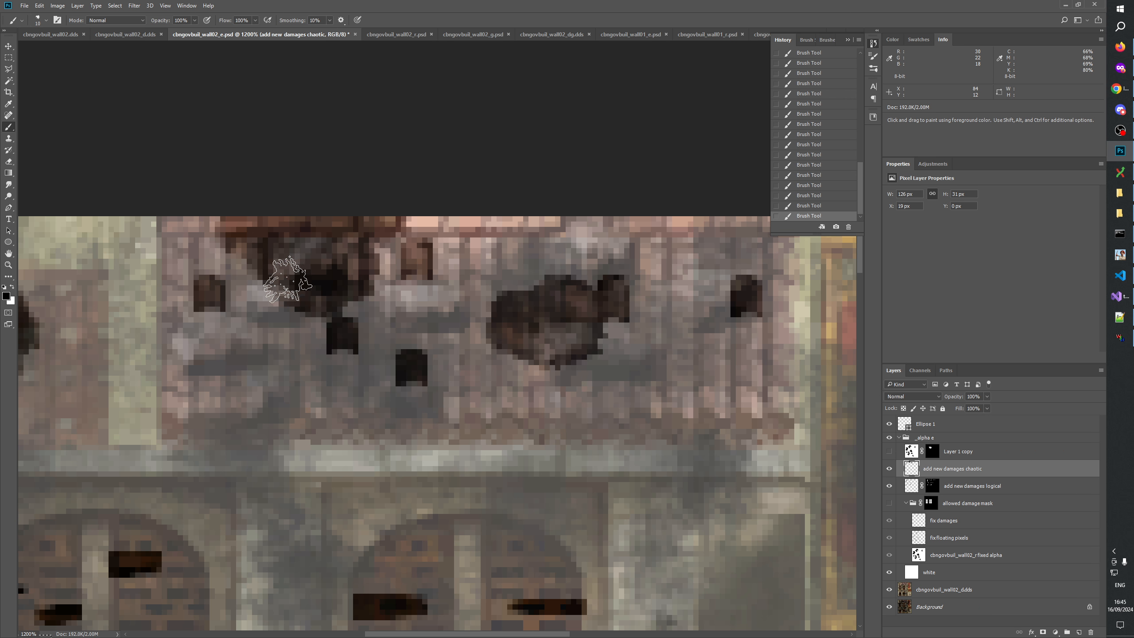
{"action": "left_click", "coordinate": [890, 469]}
{"action": "left_click", "coordinate": [890, 469]}
Show the allowed damage mask group and examine the combined damage across the arched windows, lower windows and roof.
{"action": "left_click_drag", "start_coordinate": [615, 499], "coordinate": [551, 283]}
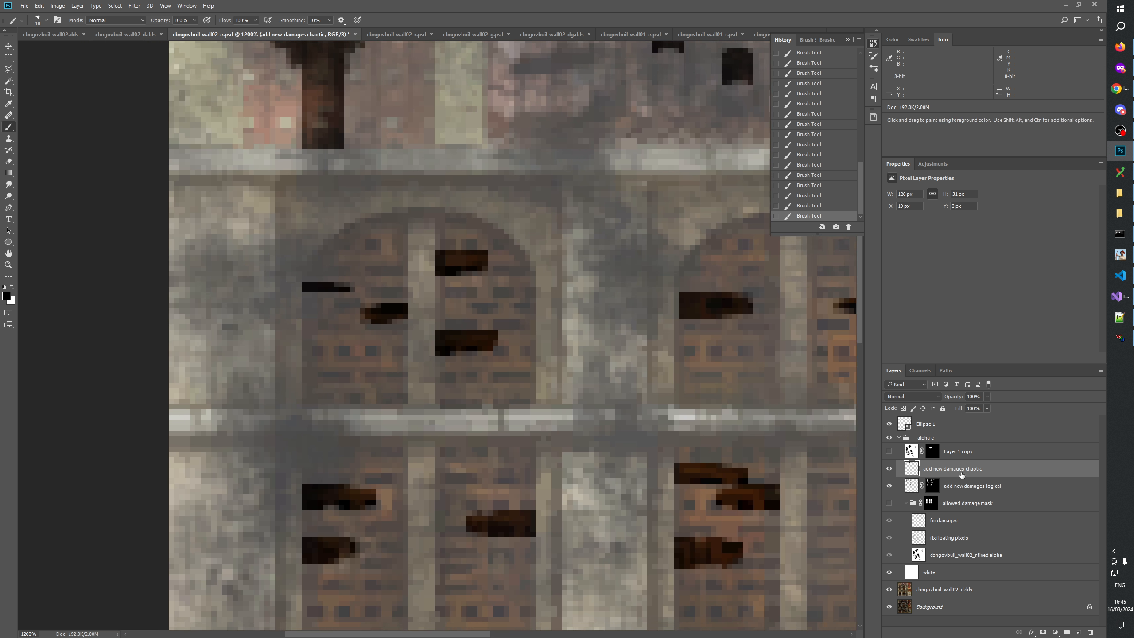
{"action": "left_click", "coordinate": [890, 503]}
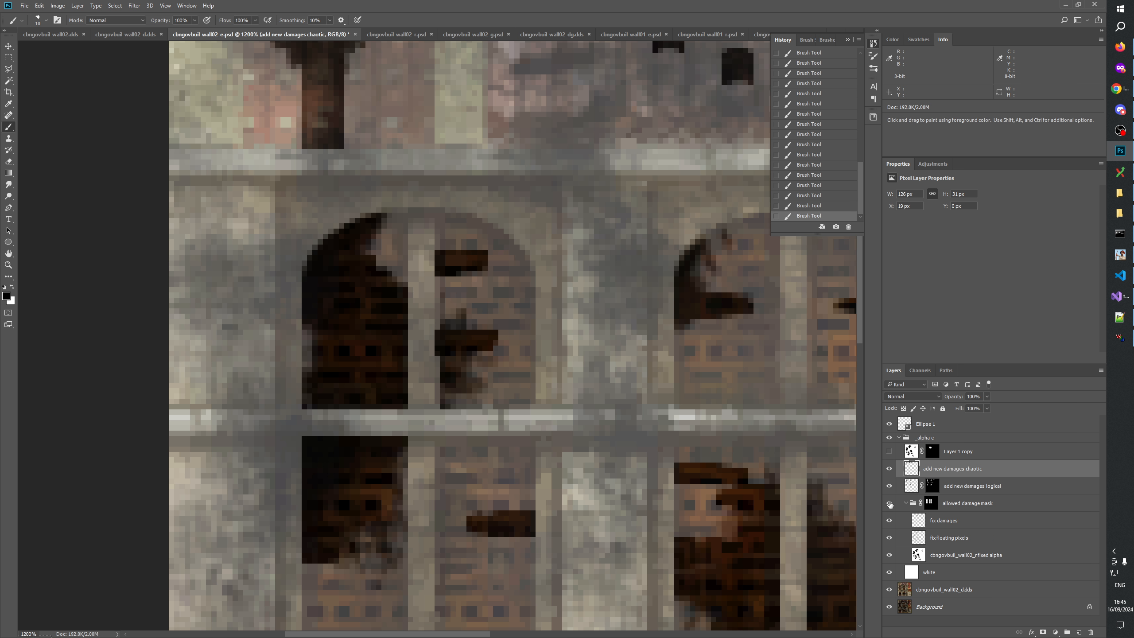
{"action": "left_click", "coordinate": [890, 502]}
{"action": "left_click", "coordinate": [890, 503]}
{"action": "left_click_drag", "start_coordinate": [771, 540], "coordinate": [534, 373]}
{"action": "left_click_drag", "start_coordinate": [603, 432], "coordinate": [627, 549]}
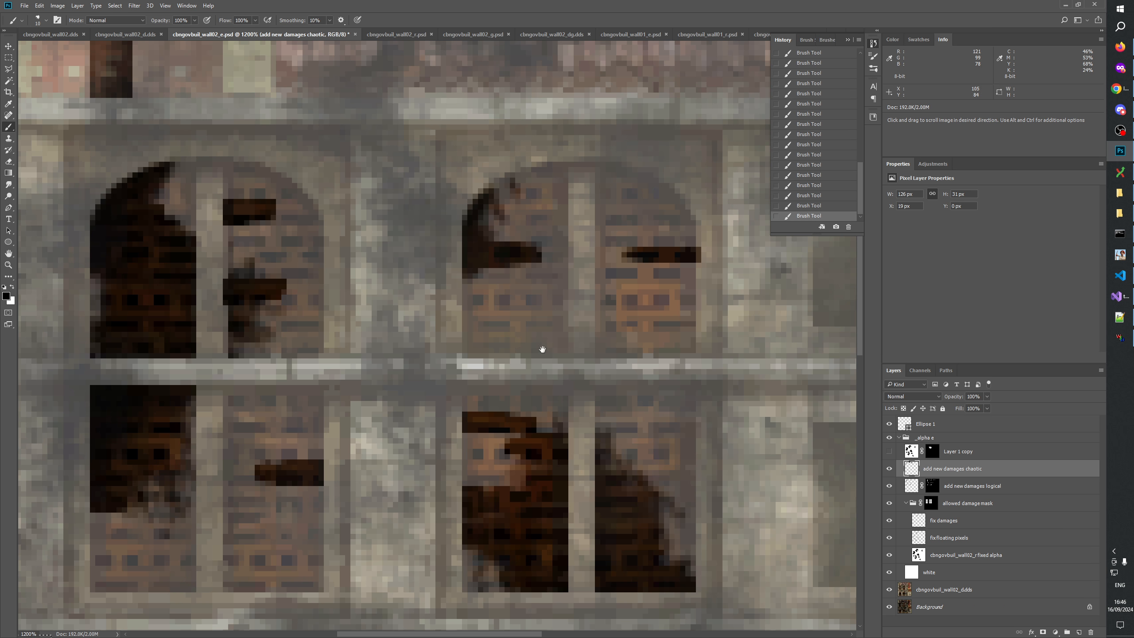
{"action": "left_click_drag", "start_coordinate": [543, 349], "coordinate": [597, 327]}
{"action": "scroll", "coordinate": [679, 382], "scroll_direction": "up", "scroll_amount": 5}
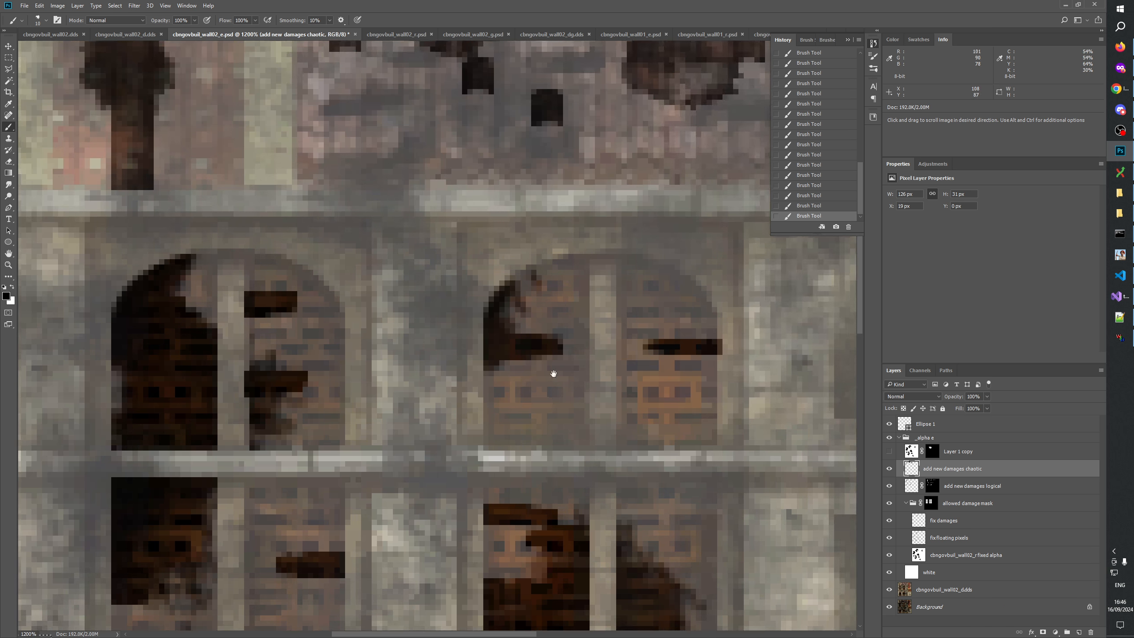
{"action": "left_click_drag", "start_coordinate": [552, 375], "coordinate": [631, 459]}
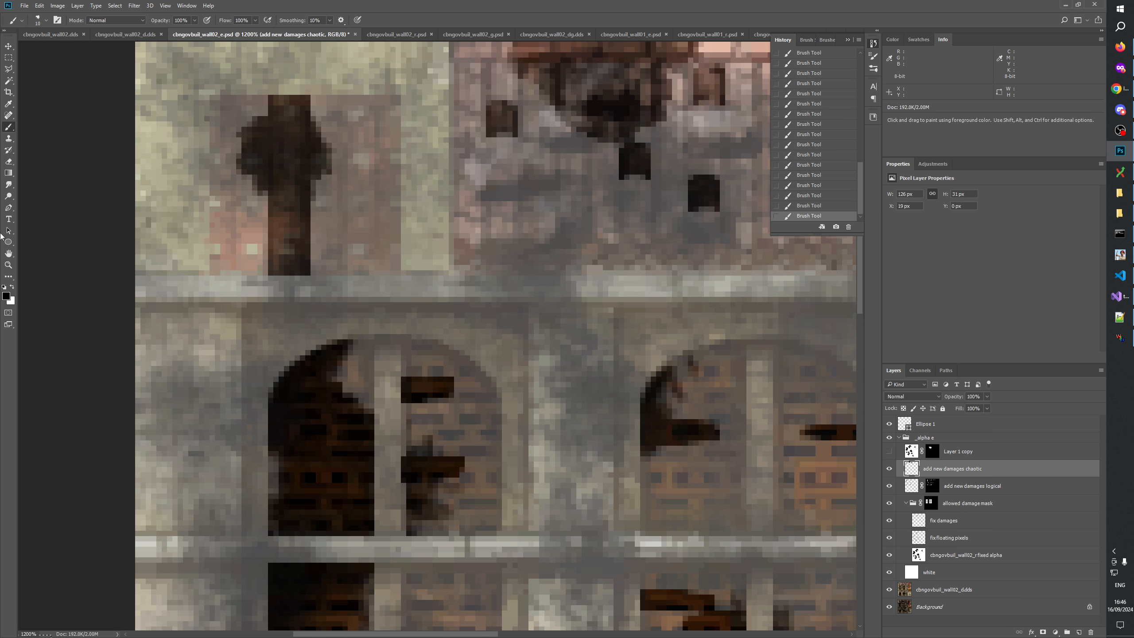
Examine the combined damage over the whole texture at actual size and closer around the roof and windows.
{"action": "left_click", "coordinate": [8, 265]}
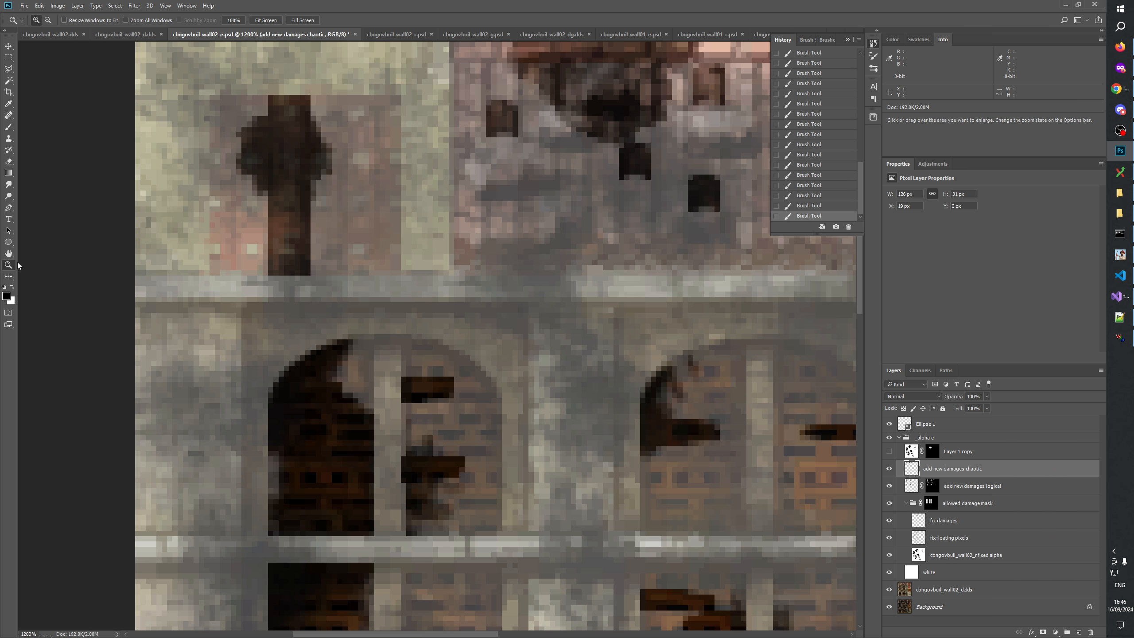
{"action": "right_click", "coordinate": [432, 338]}
{"action": "left_click", "coordinate": [451, 357]}
{"action": "left_click", "coordinate": [417, 343]}
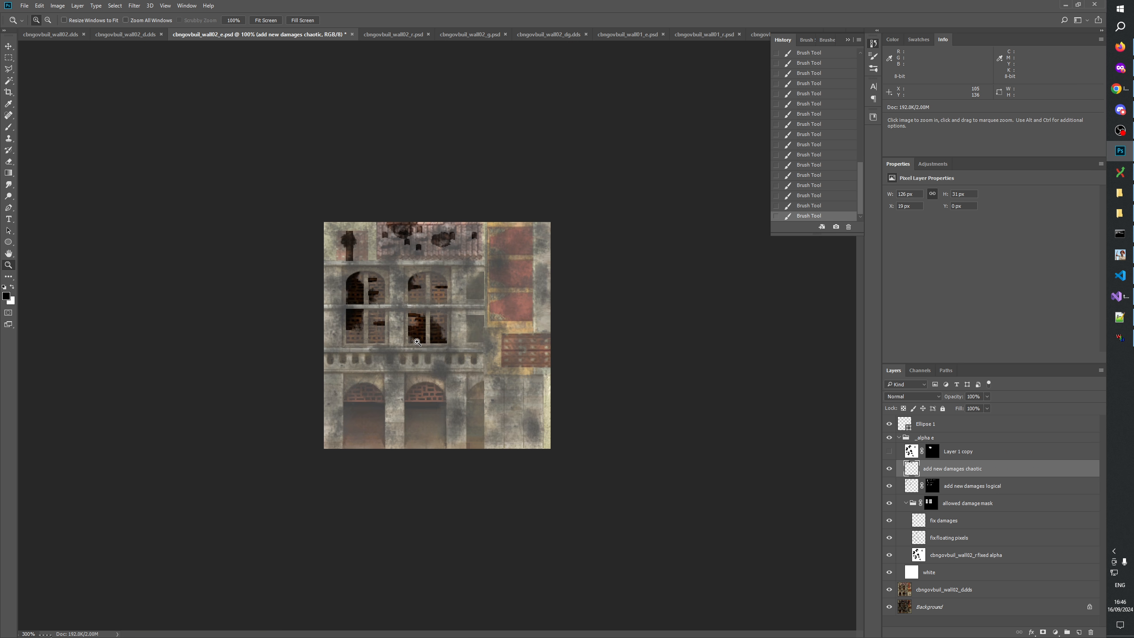
{"action": "left_click", "coordinate": [410, 290]}
{"action": "left_click", "coordinate": [402, 238]}
{"action": "left_click", "coordinate": [404, 211]}
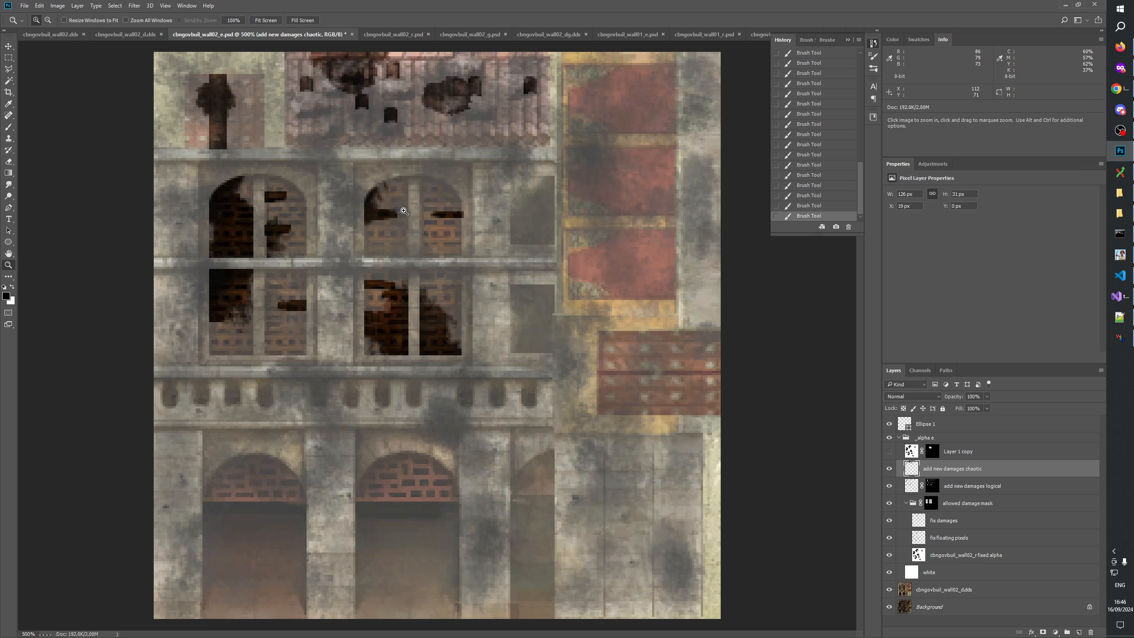
{"action": "left_click", "coordinate": [421, 178]}
{"action": "left_click_drag", "start_coordinate": [485, 260], "coordinate": [614, 331]}
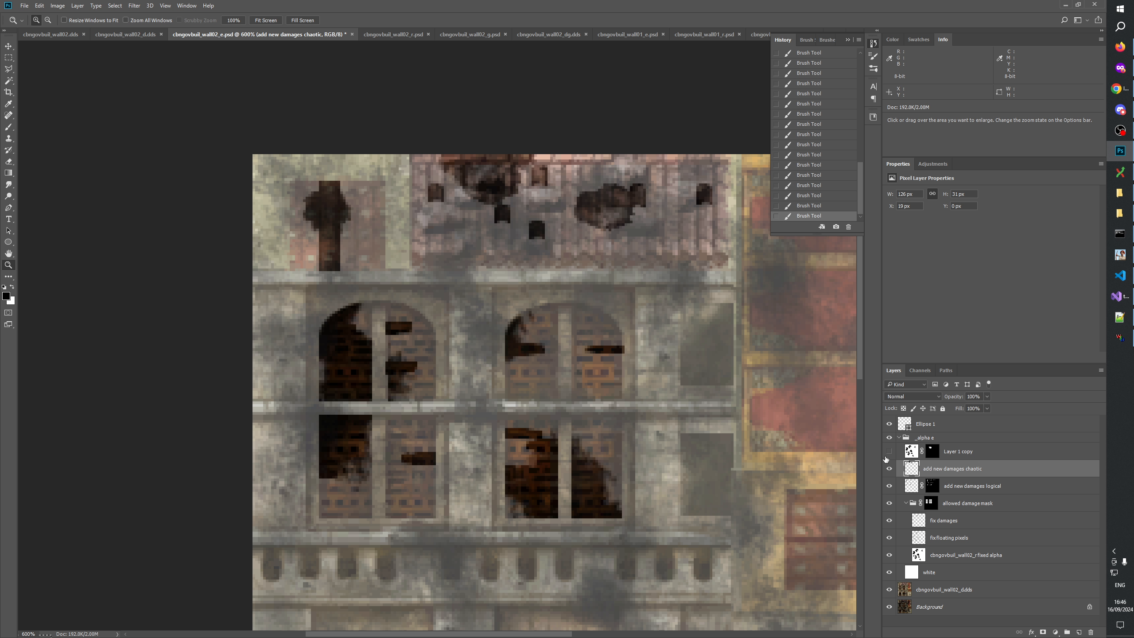
Compare the first arched window up close with and without the _alpha e group.
{"action": "left_click", "coordinate": [414, 385]}
{"action": "left_click", "coordinate": [402, 387]}
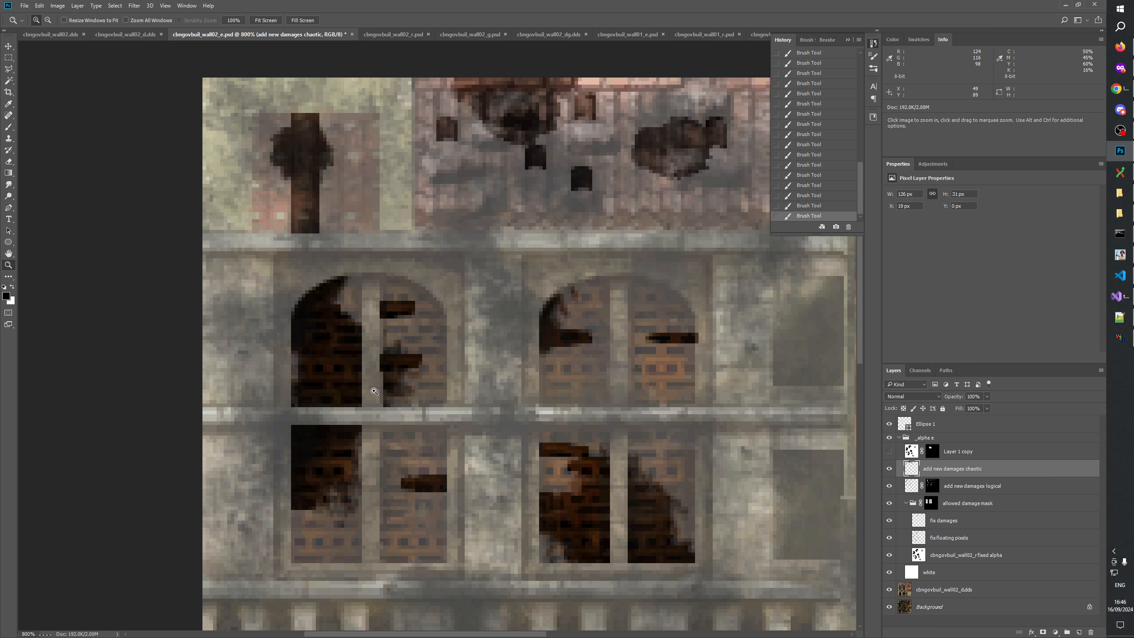
{"action": "left_click", "coordinate": [388, 389]}
{"action": "left_click", "coordinate": [404, 395]}
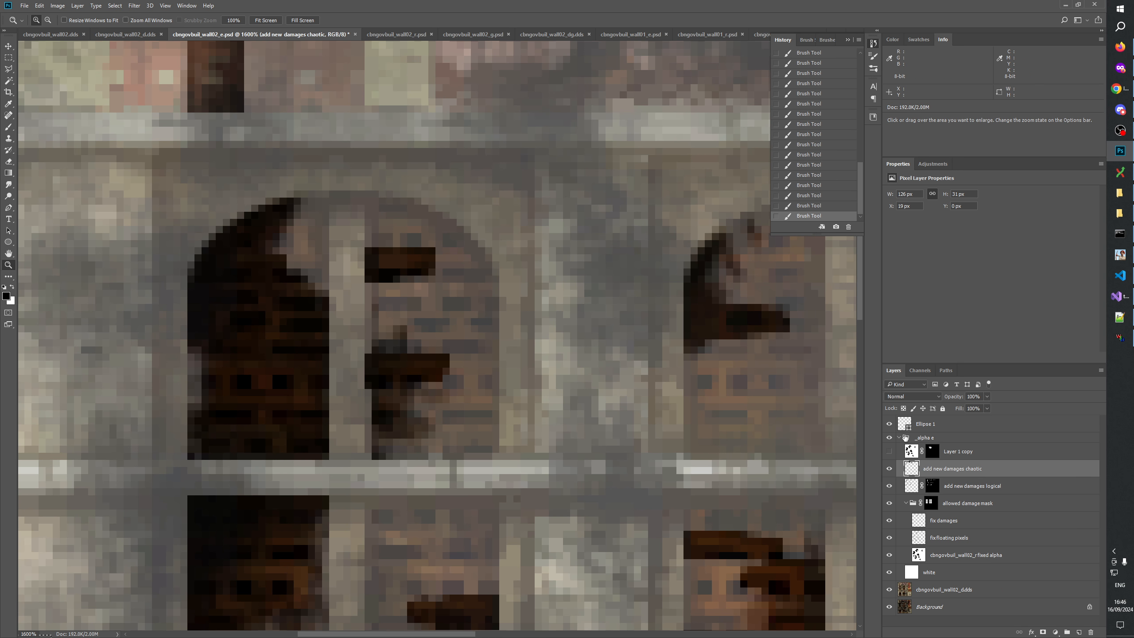
{"action": "left_click", "coordinate": [890, 438]}
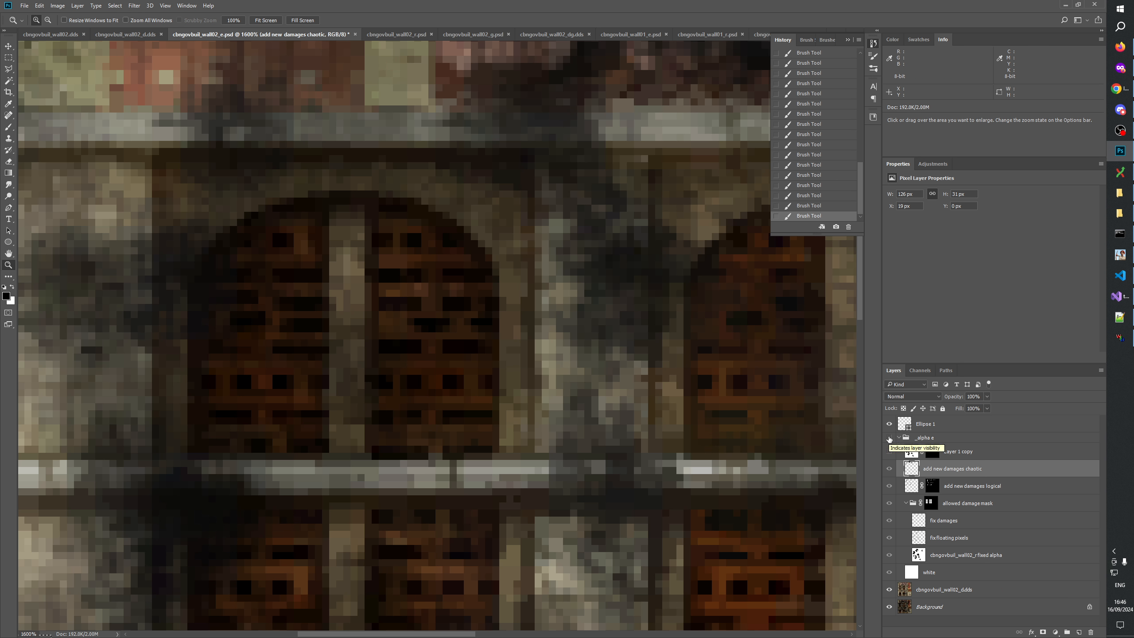
{"action": "left_click", "coordinate": [890, 439]}
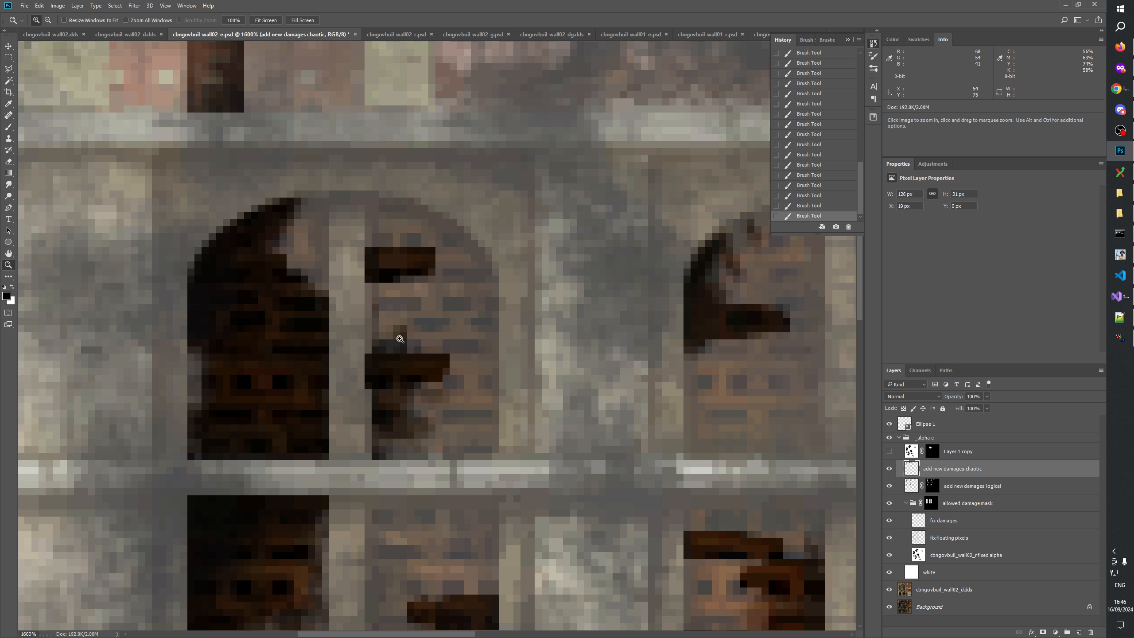
{"action": "left_click_drag", "start_coordinate": [419, 367], "coordinate": [485, 307]}
Display the allowed damage mask and select a 2 by 37 px strip along the first arched window's right pane, beside the centre post.
{"action": "left_click", "coordinate": [909, 455]}
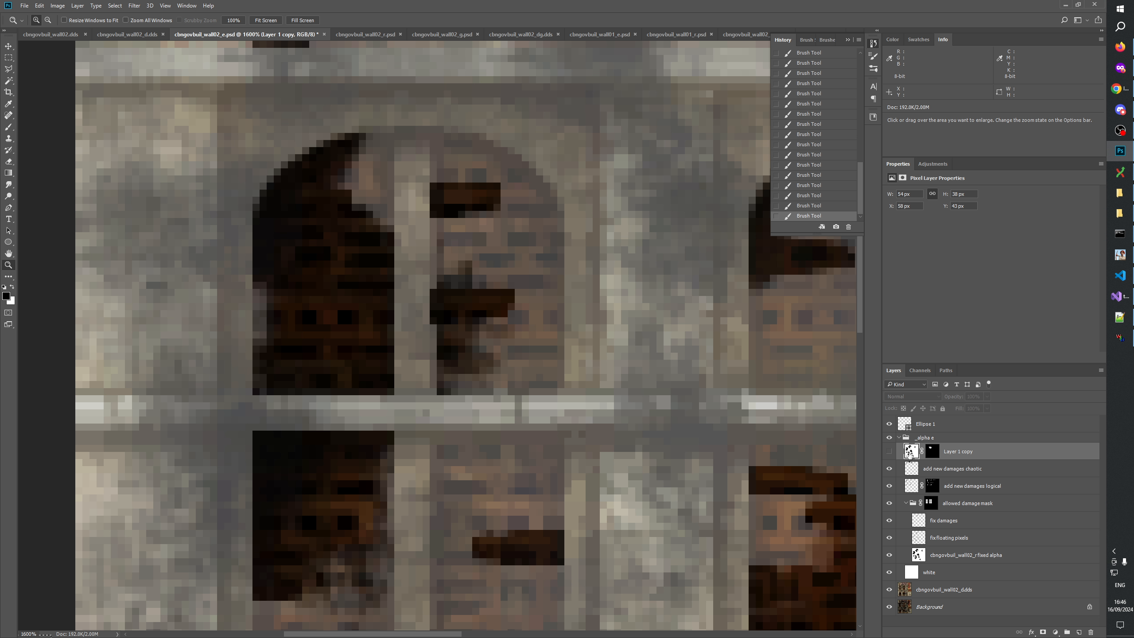
{"action": "left_click", "coordinate": [933, 504], "text": "alt"}
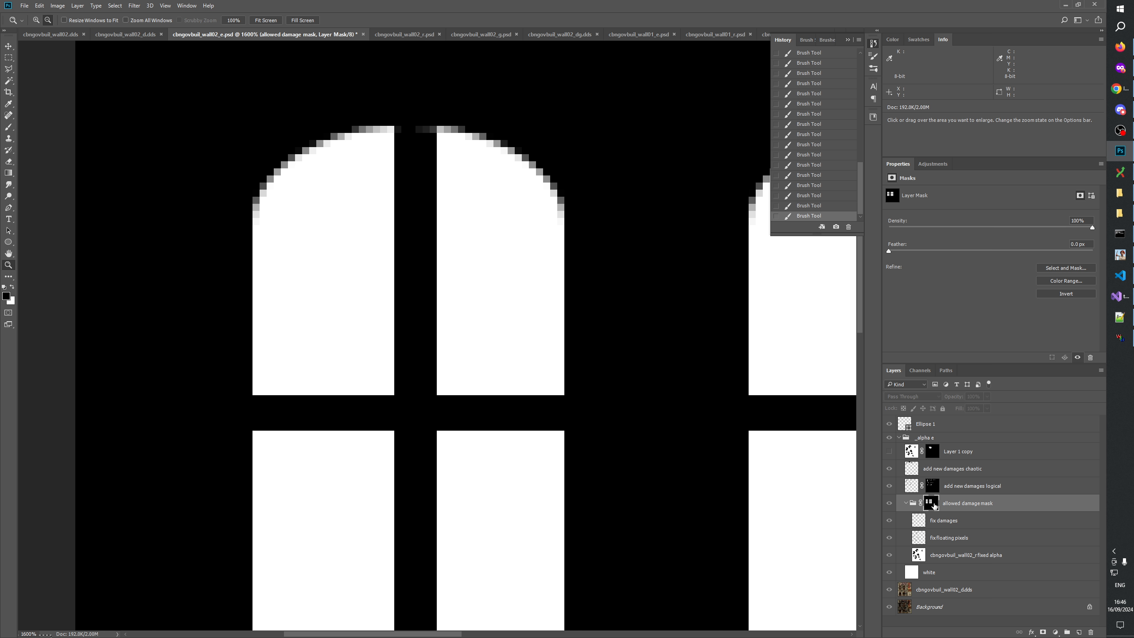
{"action": "left_click", "coordinate": [10, 59]}
{"action": "left_click_drag", "start_coordinate": [510, 199], "coordinate": [574, 266]}
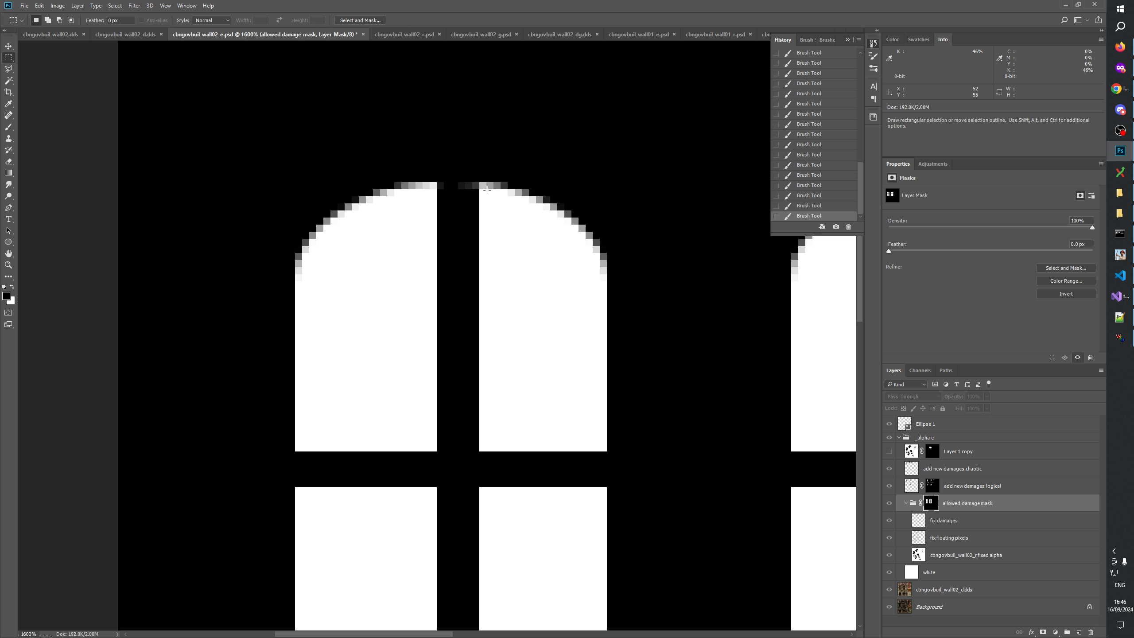
{"action": "left_click_drag", "start_coordinate": [481, 191], "coordinate": [472, 452]}
Compare the selected strip and the lower window with the _alpha e group shown and hidden, and redisplay the allowed damage mask.
{"action": "left_click", "coordinate": [890, 437]}
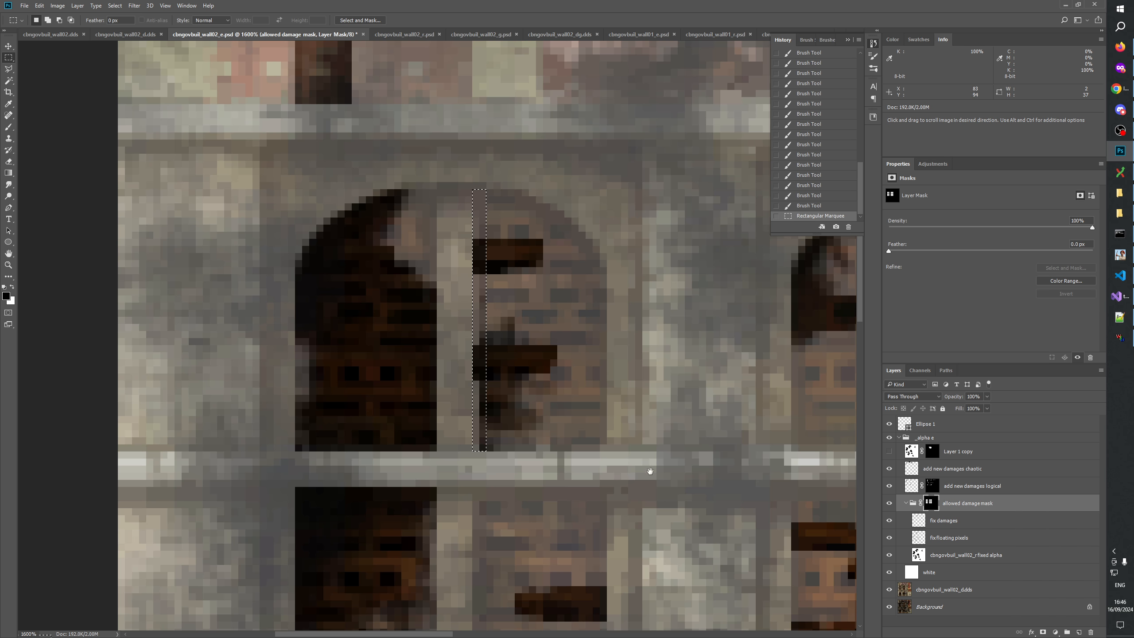
{"action": "left_click_drag", "start_coordinate": [631, 525], "coordinate": [601, 458]}
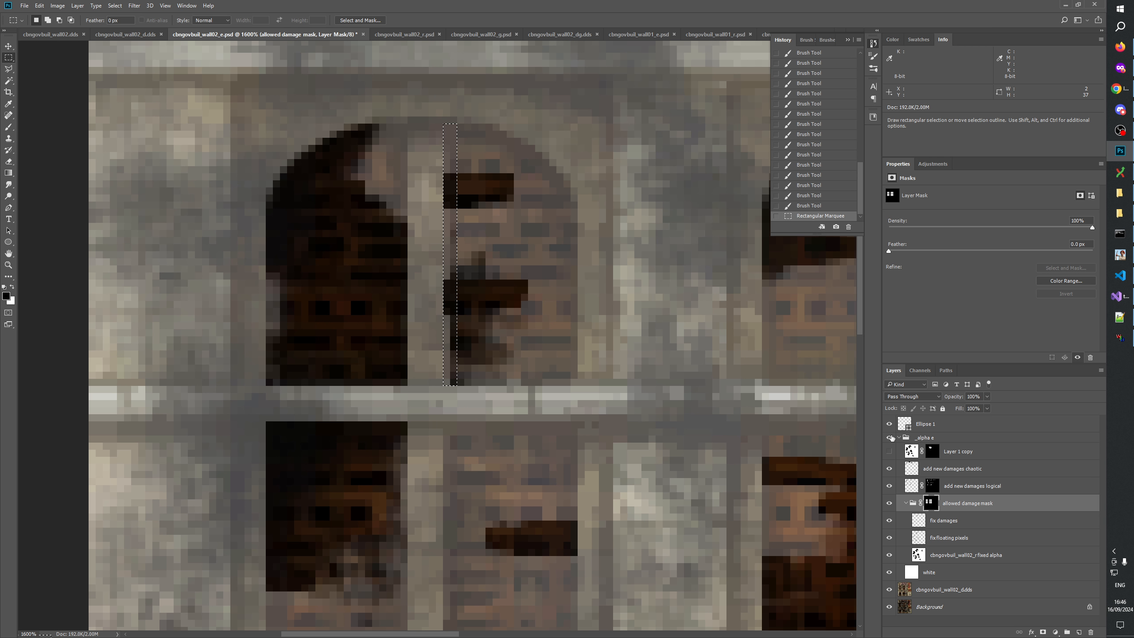
{"action": "left_click", "coordinate": [889, 440]}
{"action": "left_click_drag", "start_coordinate": [527, 477], "coordinate": [583, 324]}
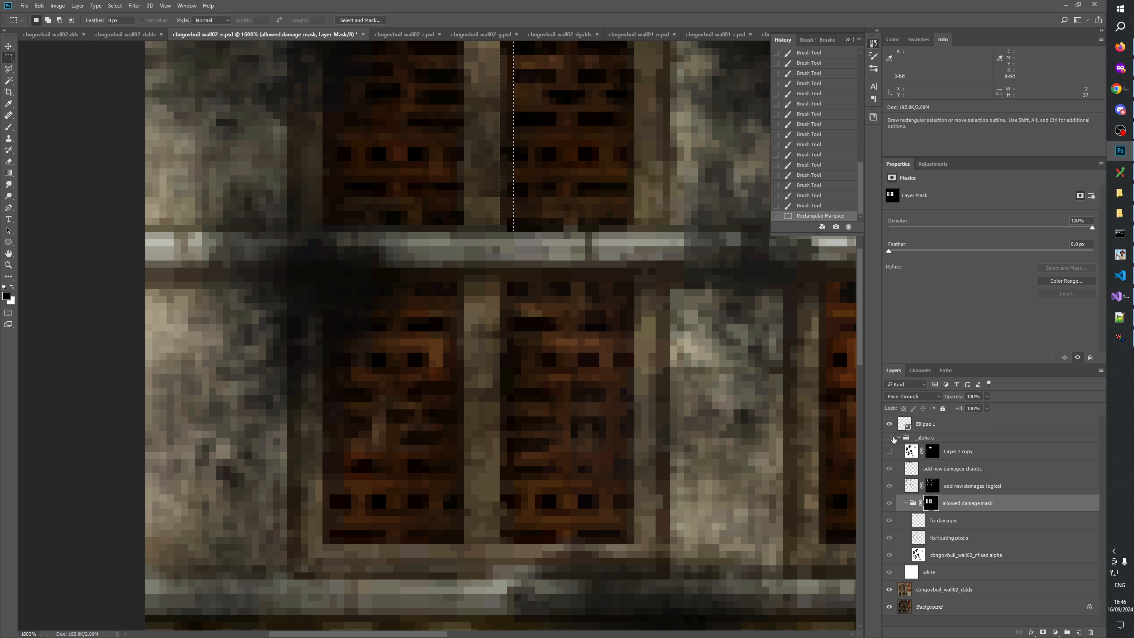
{"action": "left_click", "coordinate": [891, 438]}
{"action": "left_click", "coordinate": [931, 503], "text": "alt"}
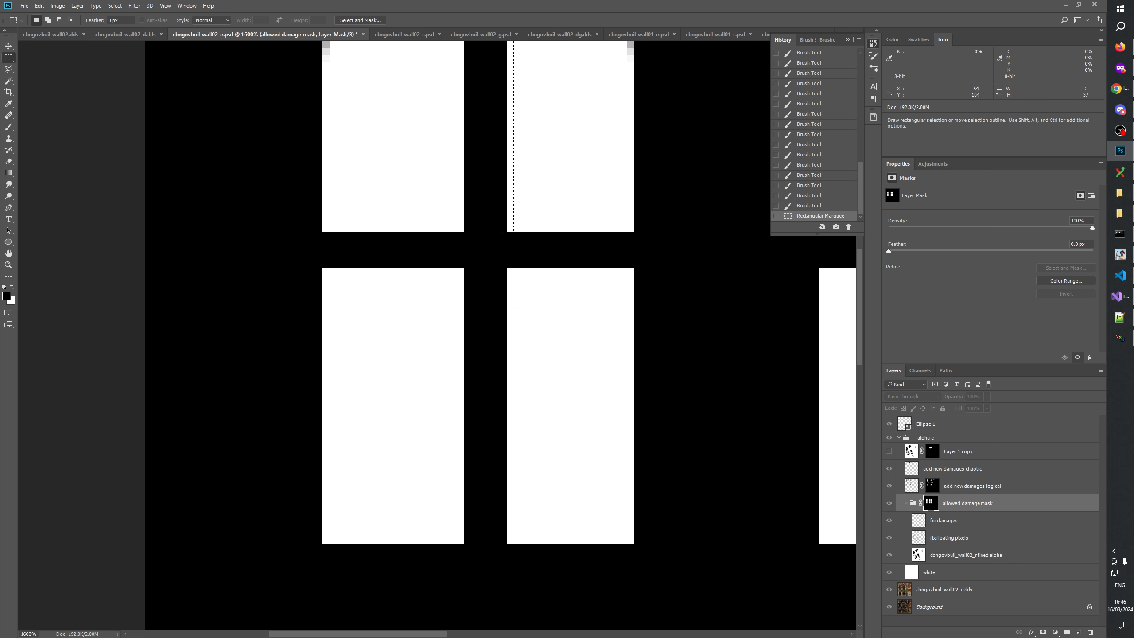
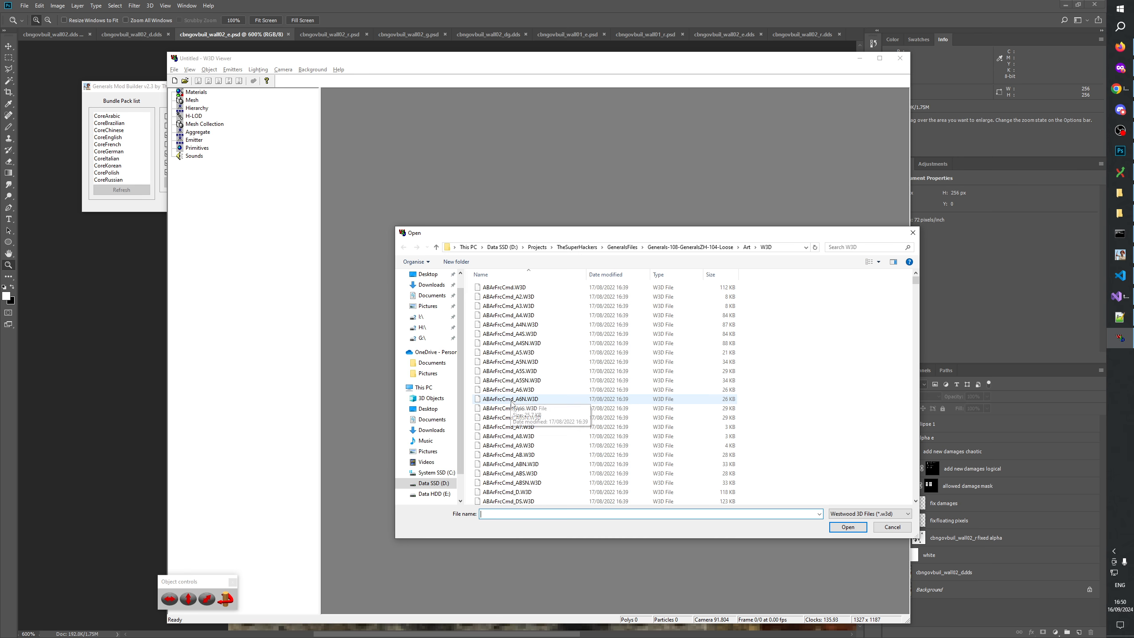
Open CBNGovBuil_E.W3D in W3D Viewer and display its hierarchy model.
{"action": "key", "text": "c"}
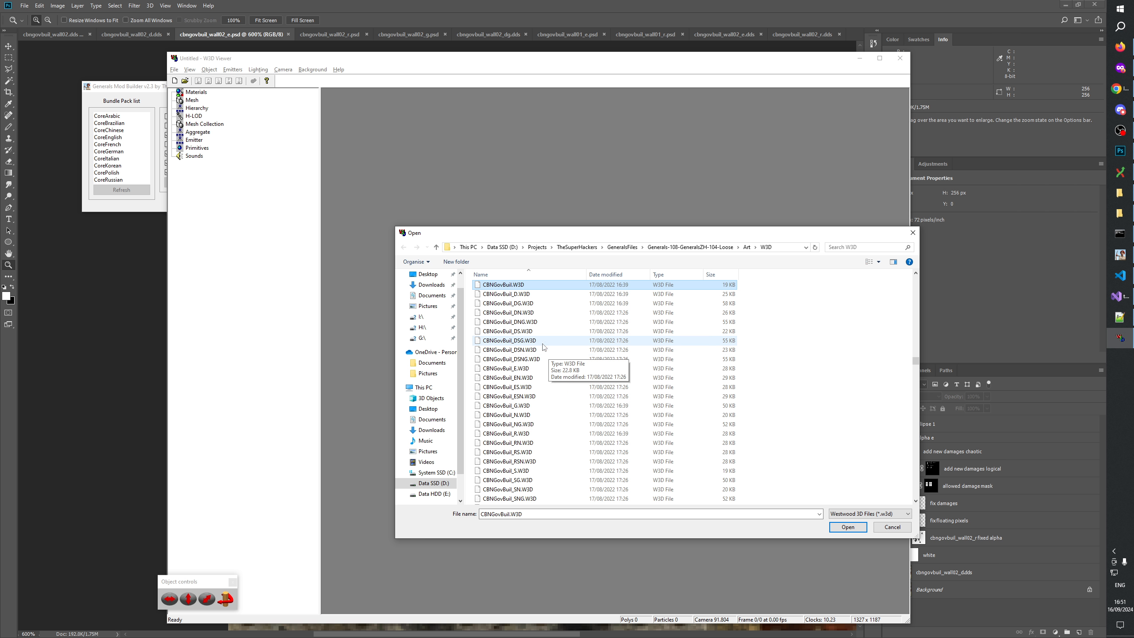
{"action": "double_click", "coordinate": [516, 369]}
{"action": "left_click", "coordinate": [215, 115]}
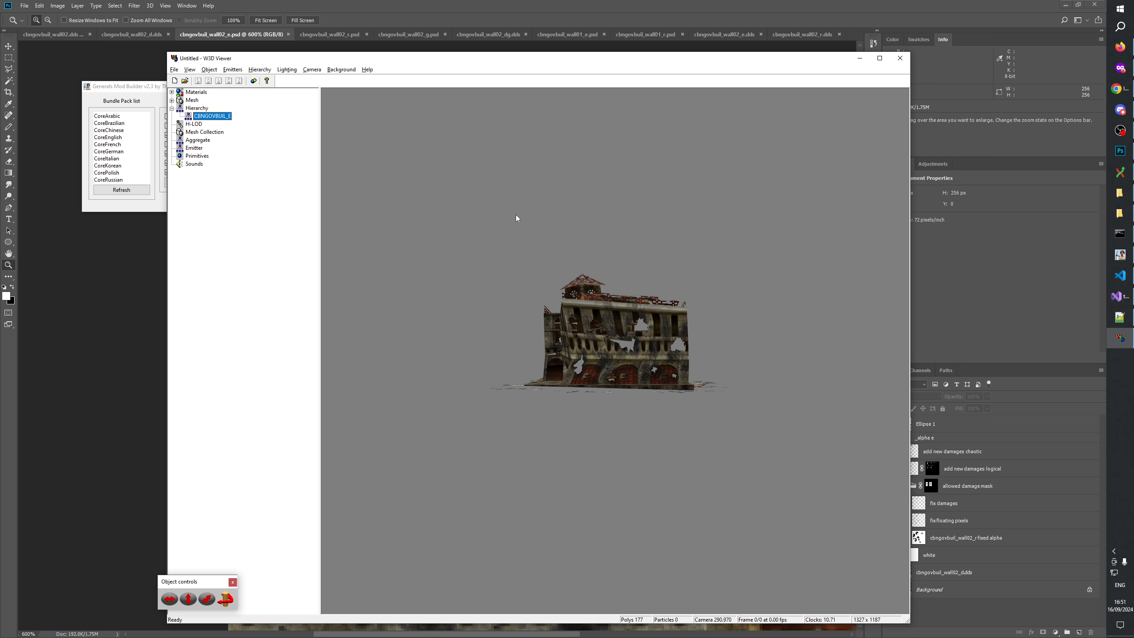
Examine the building model's side walls, tiled roofs and front windows up close to judge the damage in 3D.
{"action": "left_click_drag", "start_coordinate": [664, 421], "coordinate": [598, 364]}
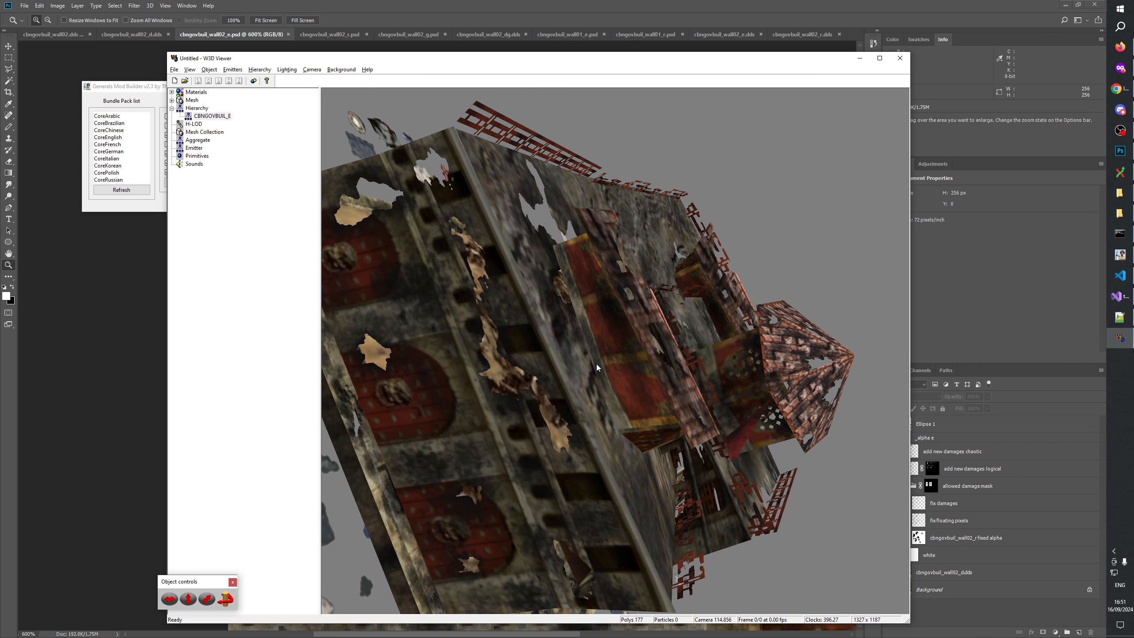
{"action": "scroll", "coordinate": [610, 352], "scroll_direction": "up", "scroll_amount": 5}
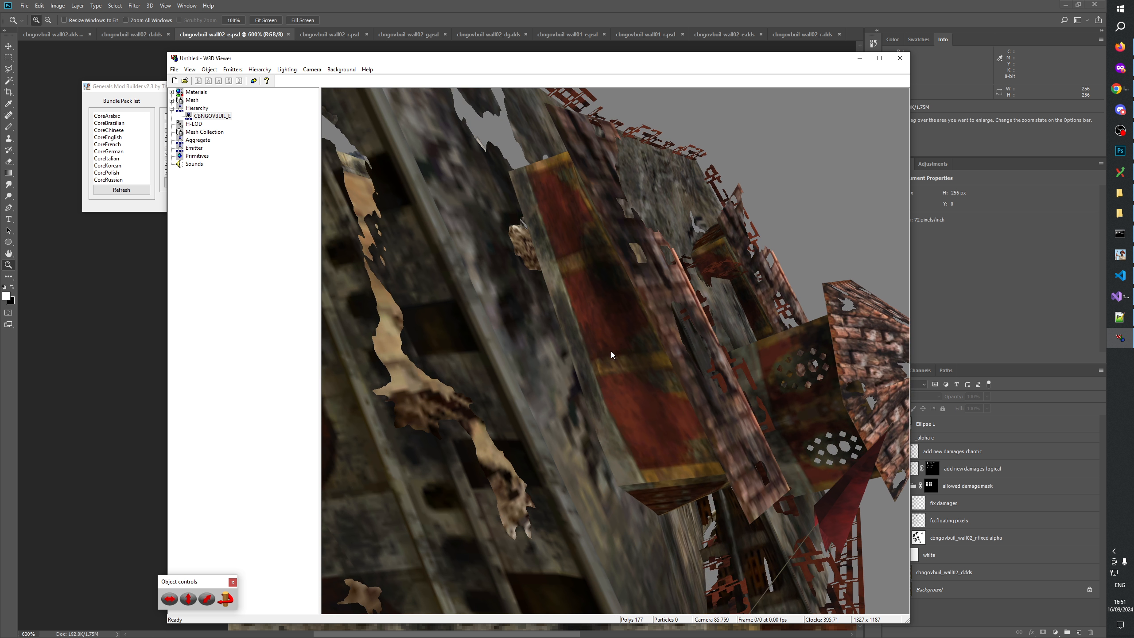
{"action": "left_click_drag", "start_coordinate": [562, 290], "coordinate": [638, 358]}
{"action": "scroll", "coordinate": [547, 357], "scroll_direction": "up", "scroll_amount": 4}
{"action": "scroll", "coordinate": [457, 383], "scroll_direction": "down", "scroll_amount": 4}
{"action": "scroll", "coordinate": [619, 390], "scroll_direction": "up", "scroll_amount": 4}
{"action": "scroll", "coordinate": [560, 309], "scroll_direction": "down", "scroll_amount": 5}
{"action": "scroll", "coordinate": [719, 348], "scroll_direction": "up", "scroll_amount": 8}
{"action": "scroll", "coordinate": [719, 348], "scroll_direction": "down", "scroll_amount": 5}
{"action": "left_click_drag", "start_coordinate": [719, 344], "coordinate": [780, 351]}
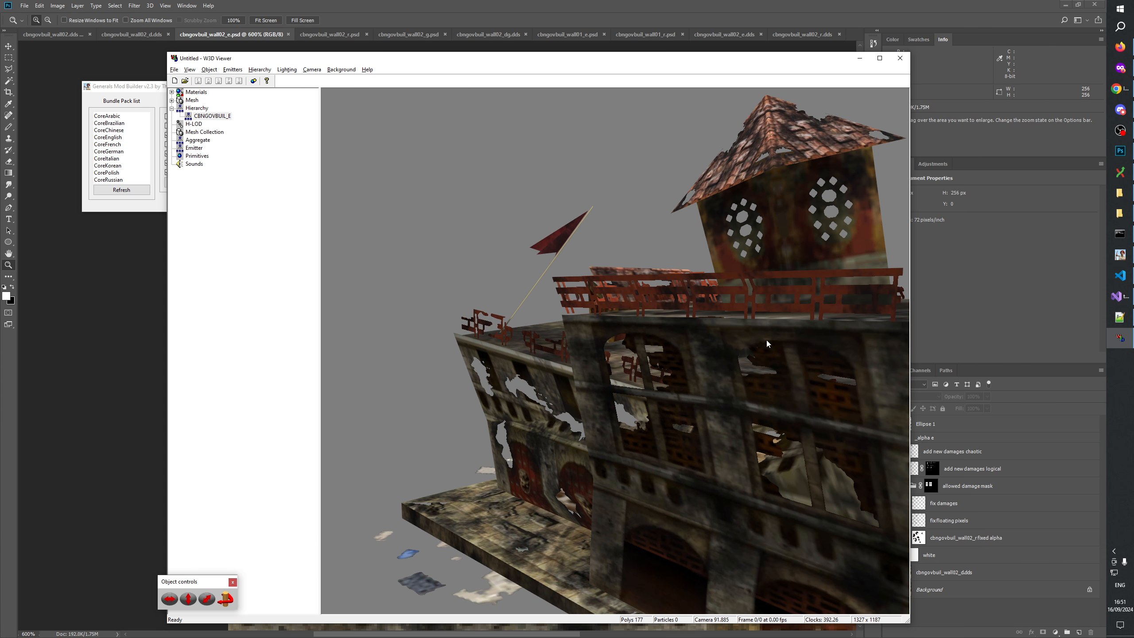
Examine the front facade, both up close and as part of the whole building seen from above.
{"action": "left_click_drag", "start_coordinate": [679, 354], "coordinate": [762, 384]}
{"action": "scroll", "coordinate": [763, 386], "scroll_direction": "down", "scroll_amount": 5}
{"action": "left_click_drag", "start_coordinate": [762, 445], "coordinate": [821, 427]}
{"action": "scroll", "coordinate": [635, 443], "scroll_direction": "up", "scroll_amount": 5}
{"action": "scroll", "coordinate": [668, 422], "scroll_direction": "down", "scroll_amount": 6}
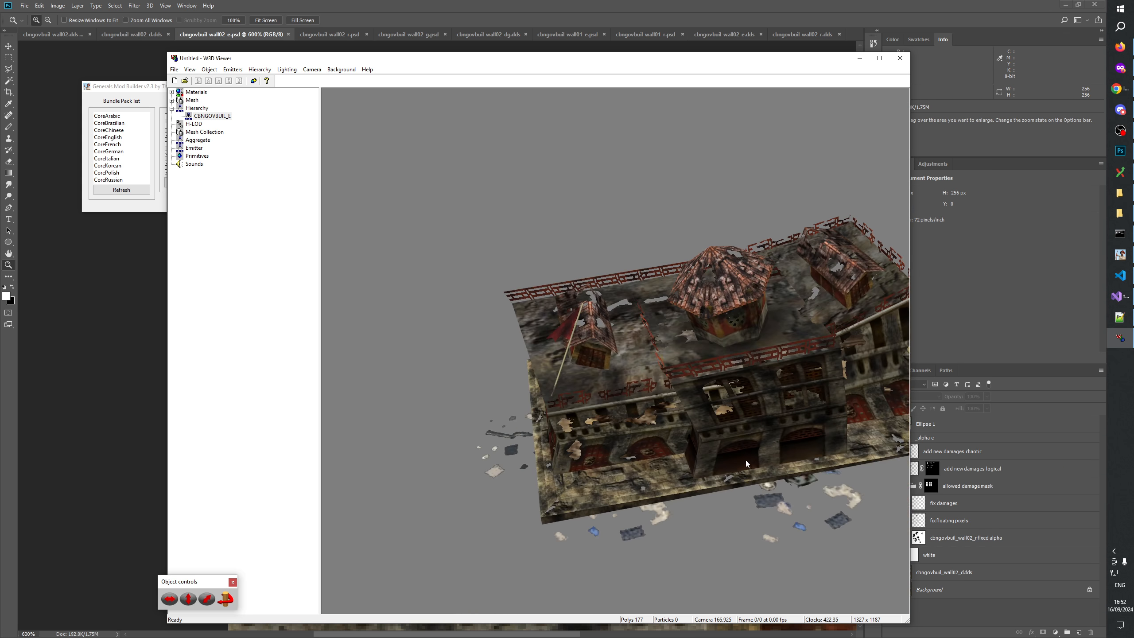
Inspect the see-through brick holes in the facade's arched and lower windows on the building model.
{"action": "left_click_drag", "start_coordinate": [747, 460], "coordinate": [425, 318]}
{"action": "scroll", "coordinate": [683, 383], "scroll_direction": "up", "scroll_amount": 5}
{"action": "scroll", "coordinate": [673, 370], "scroll_direction": "down", "scroll_amount": 3}
{"action": "scroll", "coordinate": [632, 416], "scroll_direction": "down", "scroll_amount": 4}
{"action": "scroll", "coordinate": [591, 372], "scroll_direction": "up", "scroll_amount": 5}
{"action": "scroll", "coordinate": [591, 372], "scroll_direction": "down", "scroll_amount": 2}
{"action": "scroll", "coordinate": [535, 320], "scroll_direction": "up", "scroll_amount": 9}
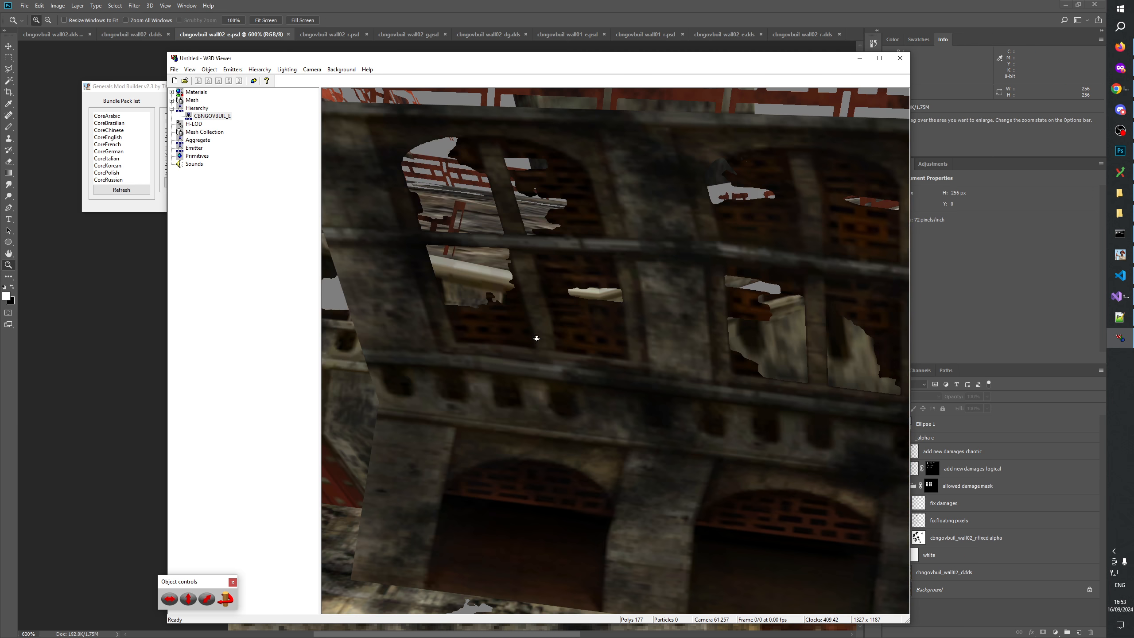
Inspect the tile-shaped and ragged holes in the small tiled roof of the building model from several angles.
{"action": "left_click_drag", "start_coordinate": [536, 338], "coordinate": [537, 474]}
{"action": "scroll", "coordinate": [551, 317], "scroll_direction": "down", "scroll_amount": 2}
{"action": "scroll", "coordinate": [627, 381], "scroll_direction": "down", "scroll_amount": 5}
{"action": "scroll", "coordinate": [566, 396], "scroll_direction": "down", "scroll_amount": 5}
{"action": "scroll", "coordinate": [573, 383], "scroll_direction": "up", "scroll_amount": 5}
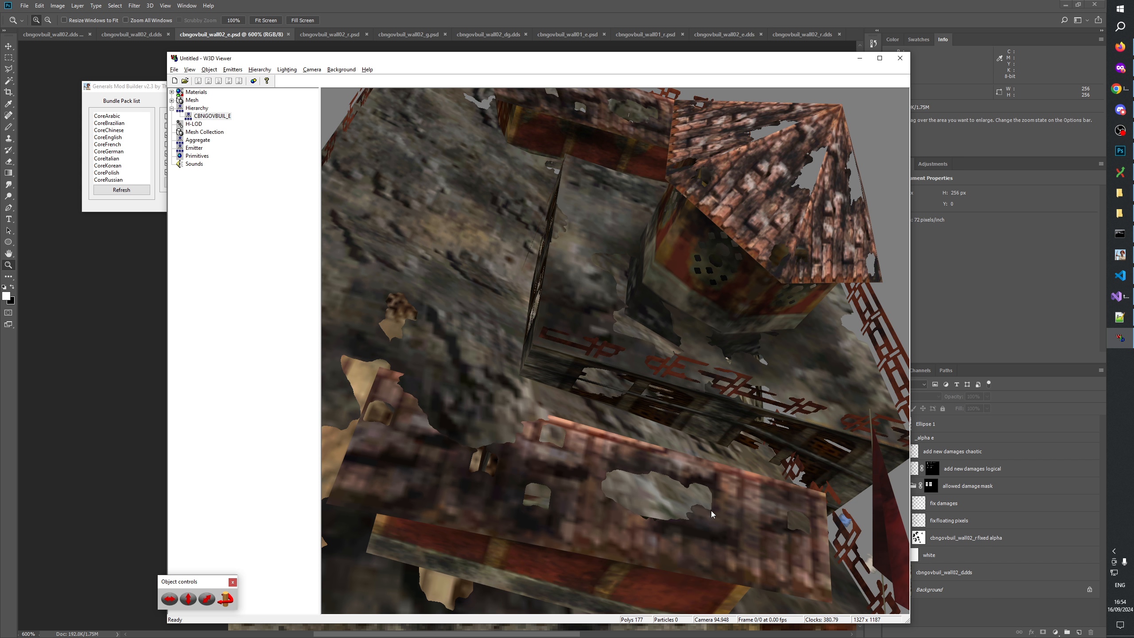
{"action": "left_click_drag", "start_coordinate": [794, 523], "coordinate": [544, 462]}
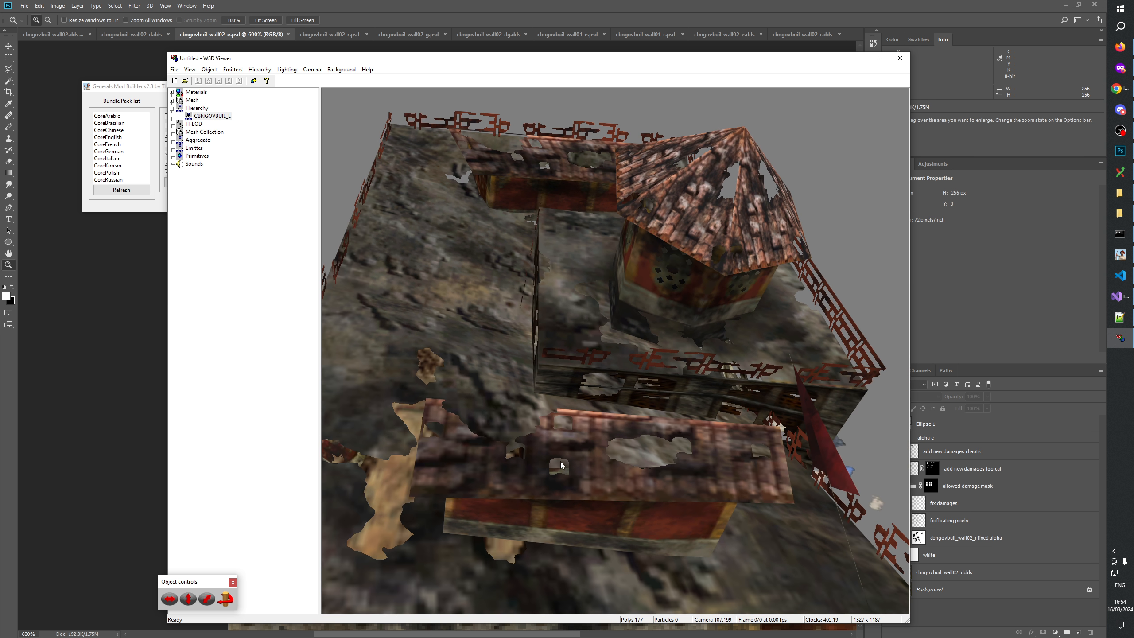
{"action": "left_click_drag", "start_coordinate": [635, 460], "coordinate": [615, 496]}
{"action": "left_click_drag", "start_coordinate": [745, 440], "coordinate": [668, 456]}
{"action": "left_click_drag", "start_coordinate": [559, 502], "coordinate": [515, 266]}
Return to Photoshop, select the add new damages chaotic layer and show the _alpha e group.
{"action": "left_click", "coordinate": [526, 47]}
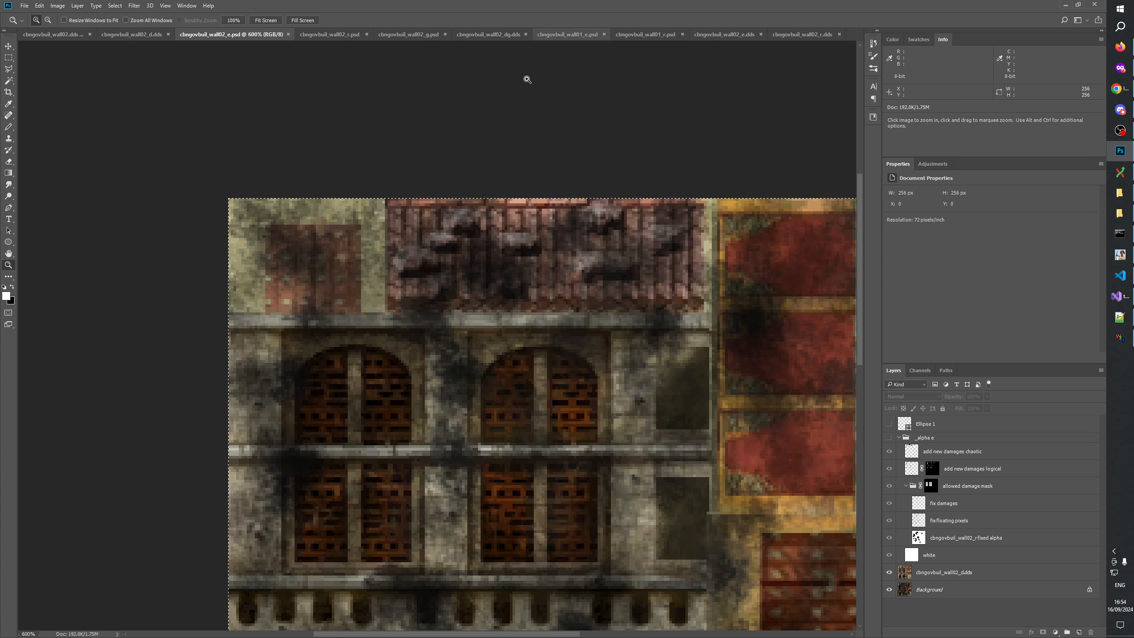
{"action": "left_click", "coordinate": [573, 286]}
{"action": "left_click_drag", "start_coordinate": [574, 287], "coordinate": [519, 380]}
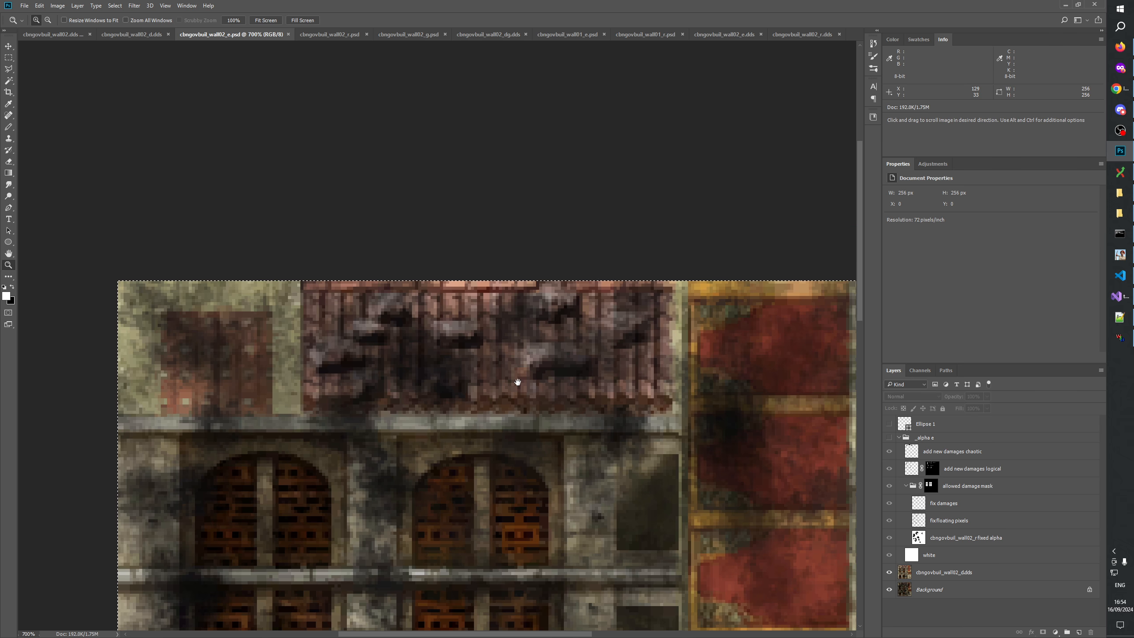
{"action": "left_click", "coordinate": [472, 369]}
{"action": "left_click", "coordinate": [958, 454]}
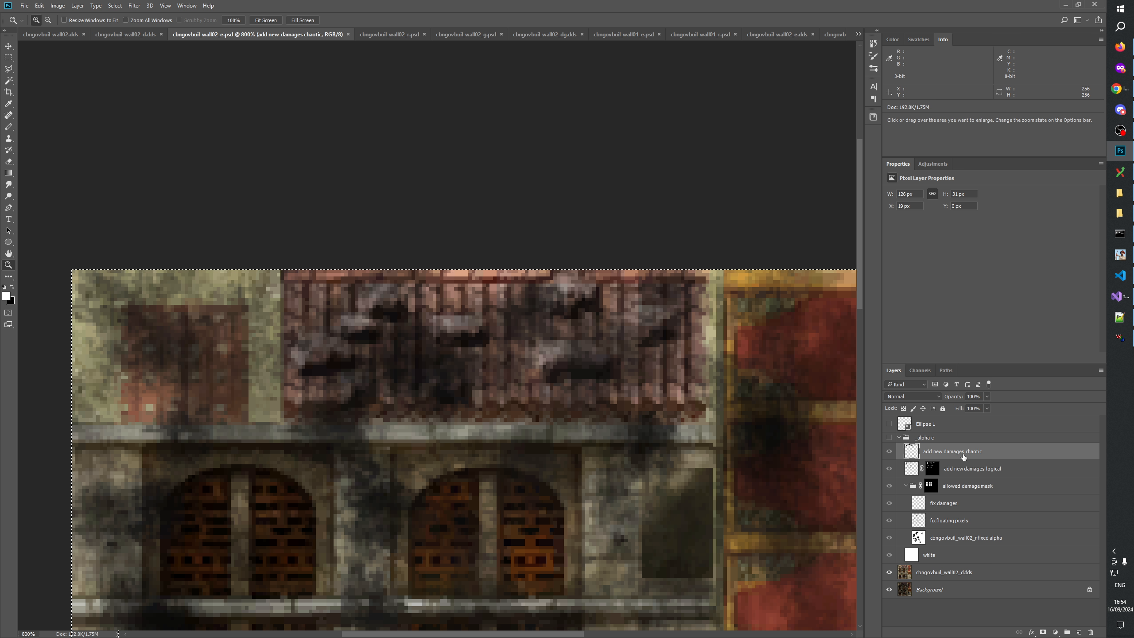
{"action": "left_click", "coordinate": [889, 438]}
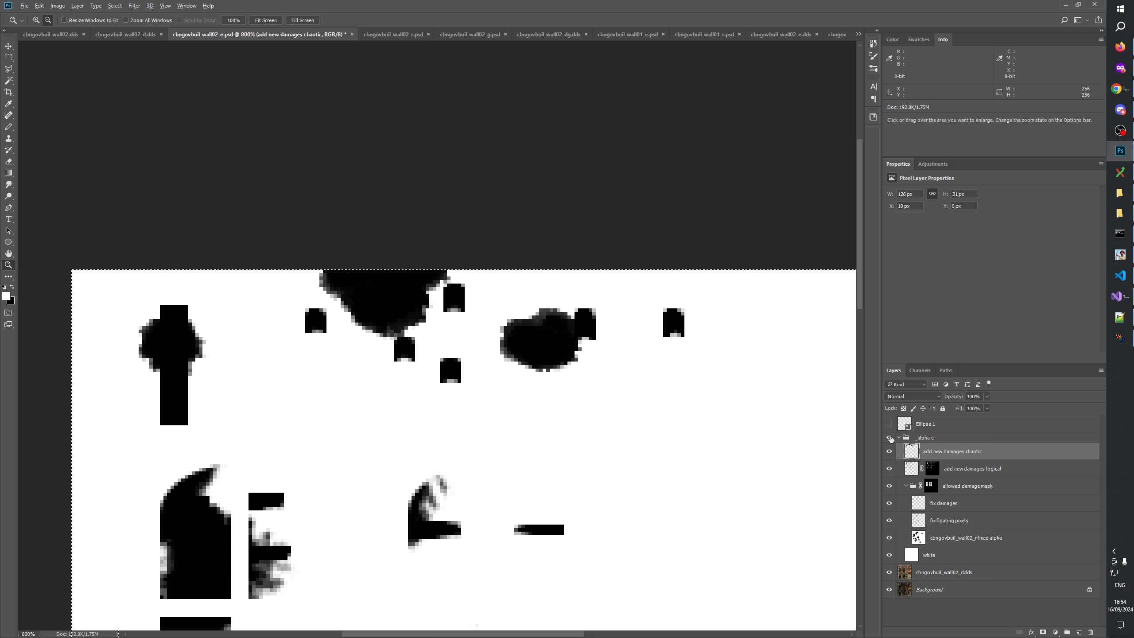
Compare the roof holes on the W3D Viewer model with the black holes painted in Photoshop's _alpha e group.
{"action": "key", "text": "alt+Tab"}
{"action": "left_click_drag", "start_coordinate": [728, 409], "coordinate": [704, 403]}
{"action": "scroll", "coordinate": [699, 416], "scroll_direction": "up", "scroll_amount": 3}
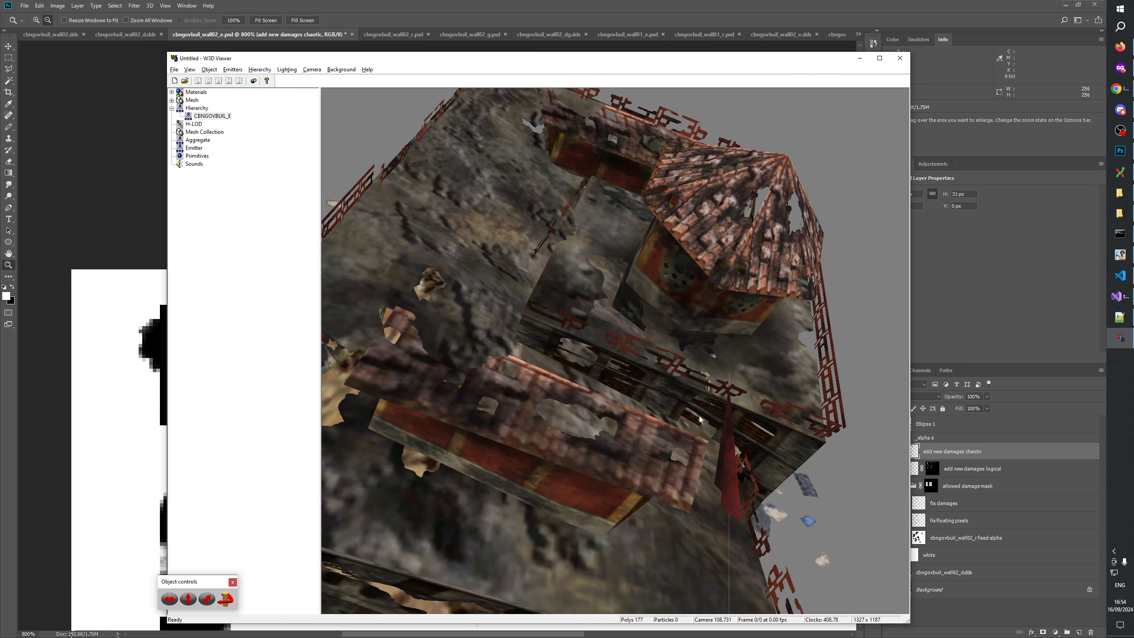
{"action": "key", "text": "alt+Tab"}
{"action": "key", "text": "alt+Tab"}
{"action": "left_click_drag", "start_coordinate": [611, 403], "coordinate": [623, 452]}
{"action": "key", "text": "alt+Tab"}
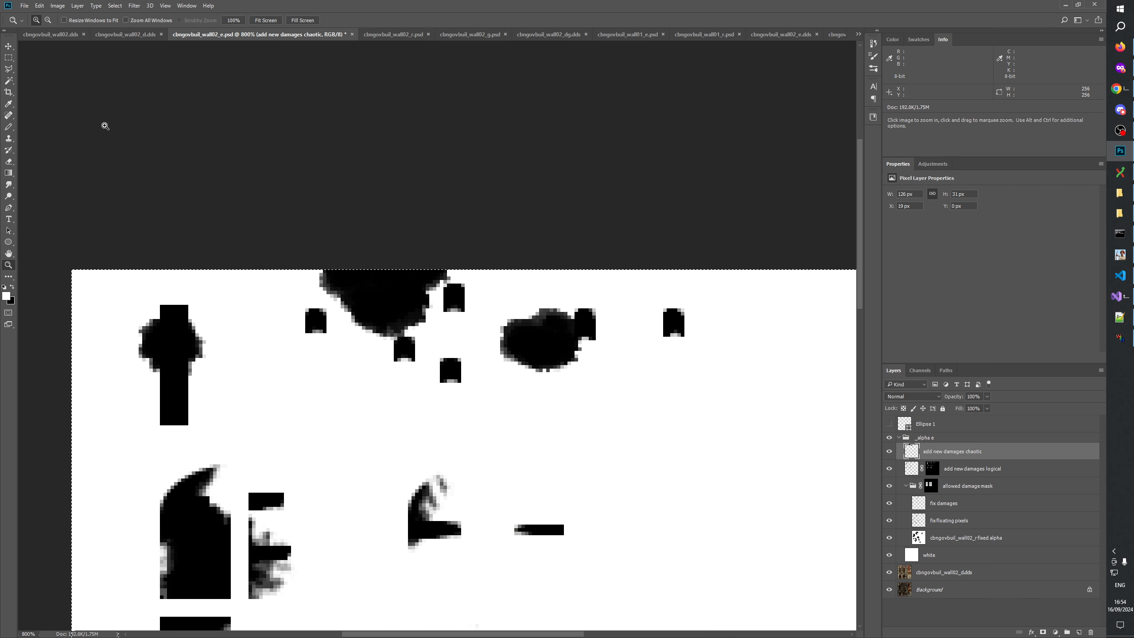
Select the roof area of the texture with a rectangular marquee of 124 by 38 px.
{"action": "left_click", "coordinate": [9, 62]}
{"action": "key", "text": "alt+Tab"}
{"action": "key", "text": "alt+Tab"}
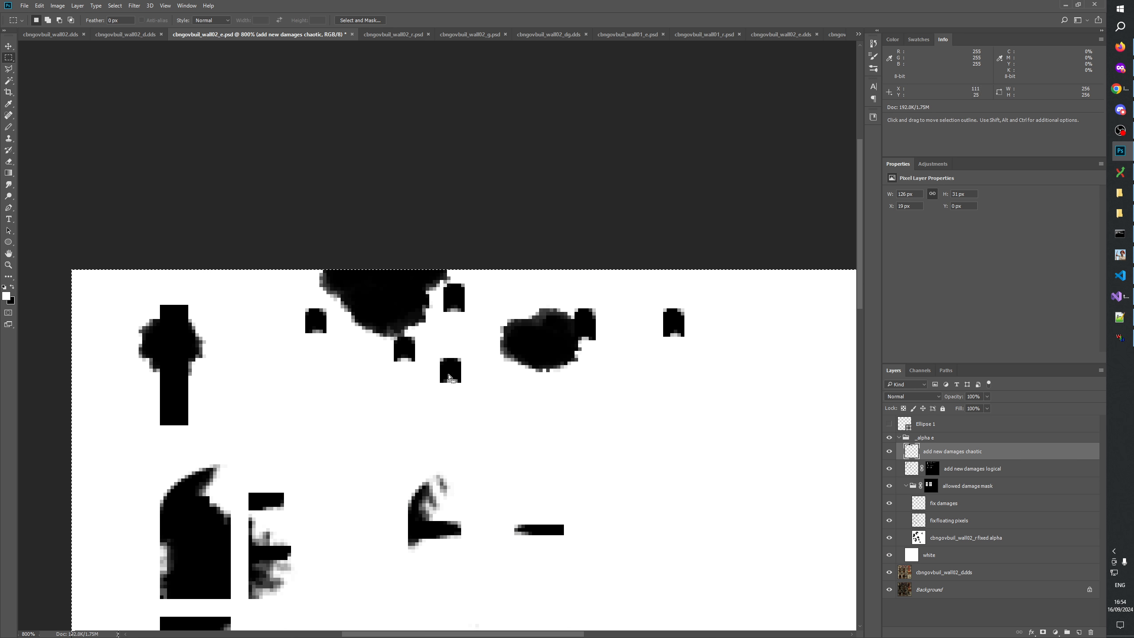
{"action": "left_click", "coordinate": [283, 393]}
{"action": "left_click_drag", "start_coordinate": [700, 249], "coordinate": [722, 247]}
Delete the tile holes inside the roof selection from the add new damages logical layer and from its layer mask.
{"action": "left_click", "coordinate": [973, 468]}
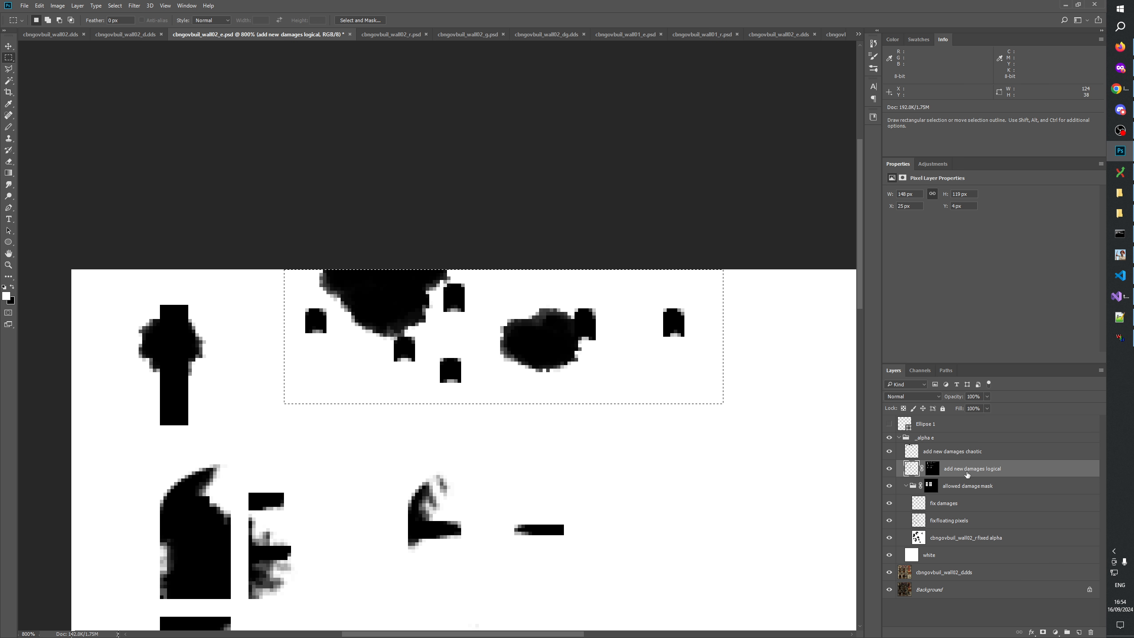
{"action": "key", "text": "Delete"}
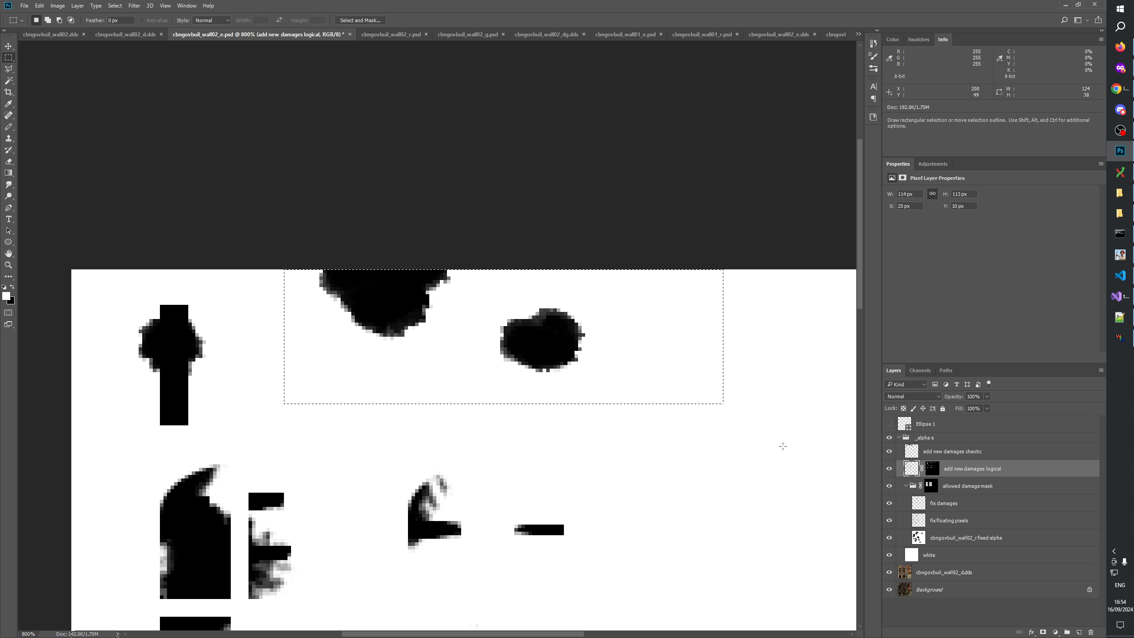
{"action": "left_click", "coordinate": [931, 469], "text": "alt"}
{"action": "key", "text": "Delete"}
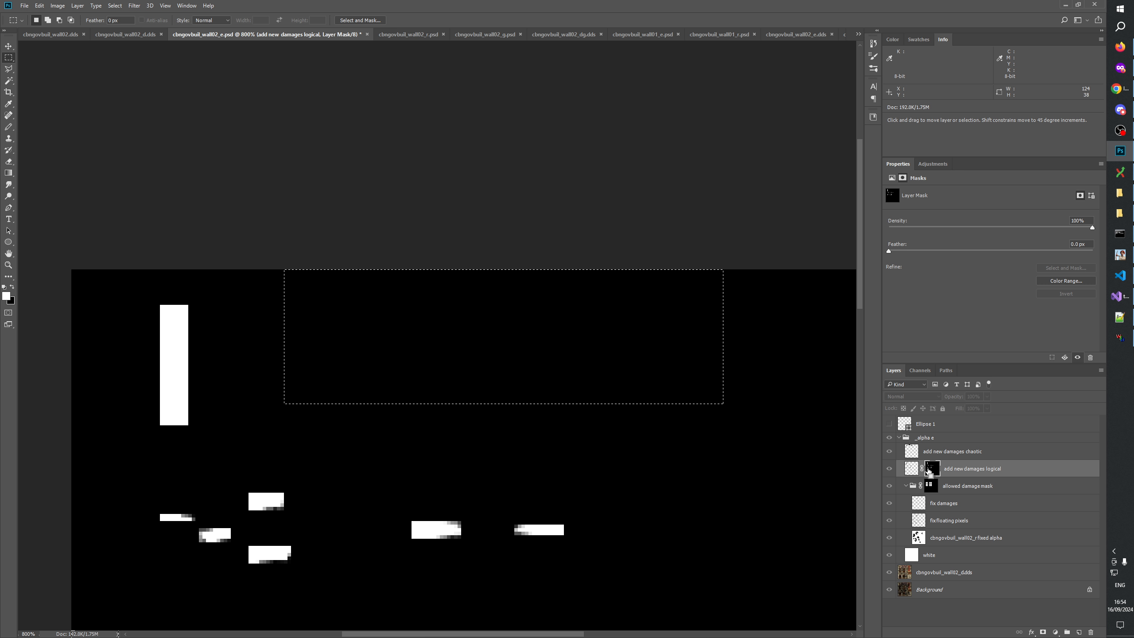
Clear the roof selection, then check the add new damages chaotic layer's contribution and select it with the Brush tool.
{"action": "key", "text": "ctrl+d"}
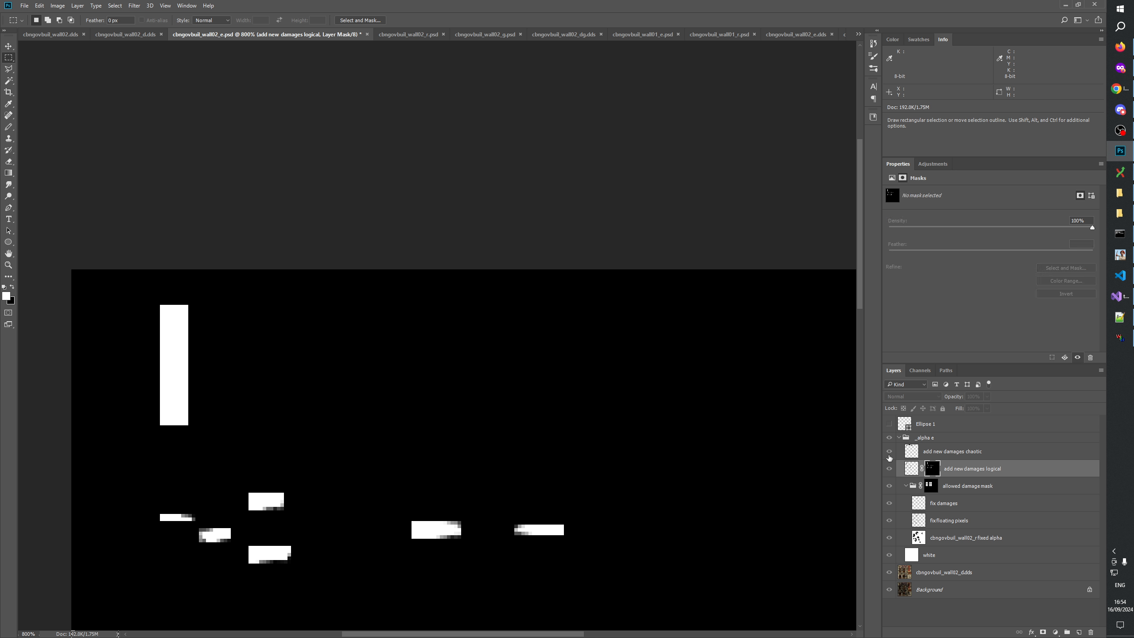
{"action": "left_click", "coordinate": [889, 453]}
{"action": "left_click", "coordinate": [902, 452]}
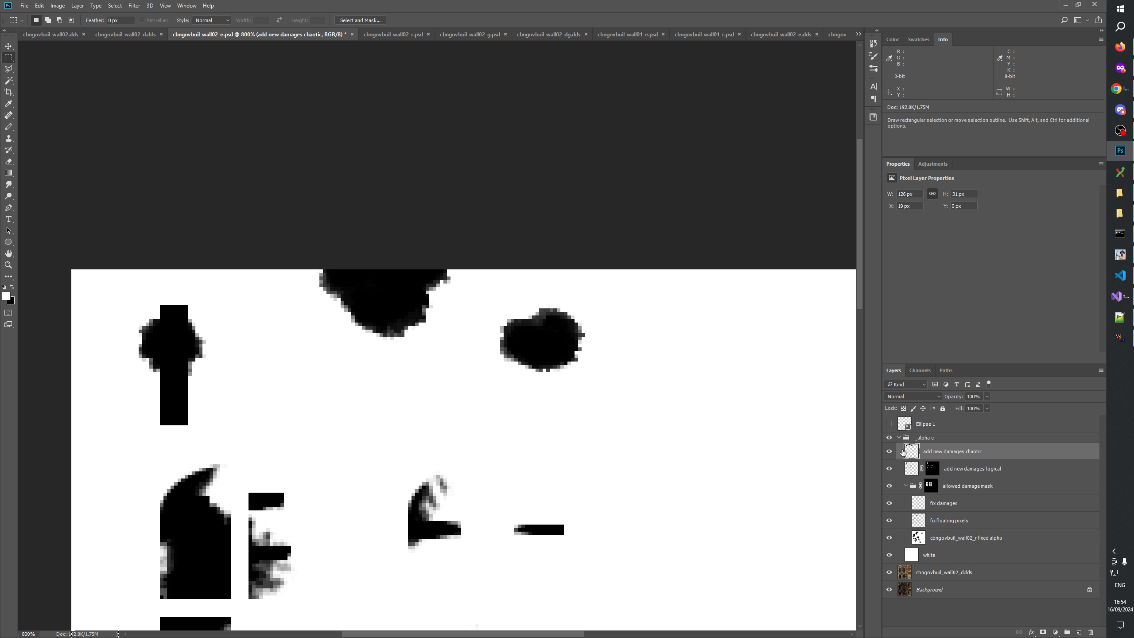
{"action": "left_click", "coordinate": [890, 452]}
{"action": "left_click", "coordinate": [9, 127]}
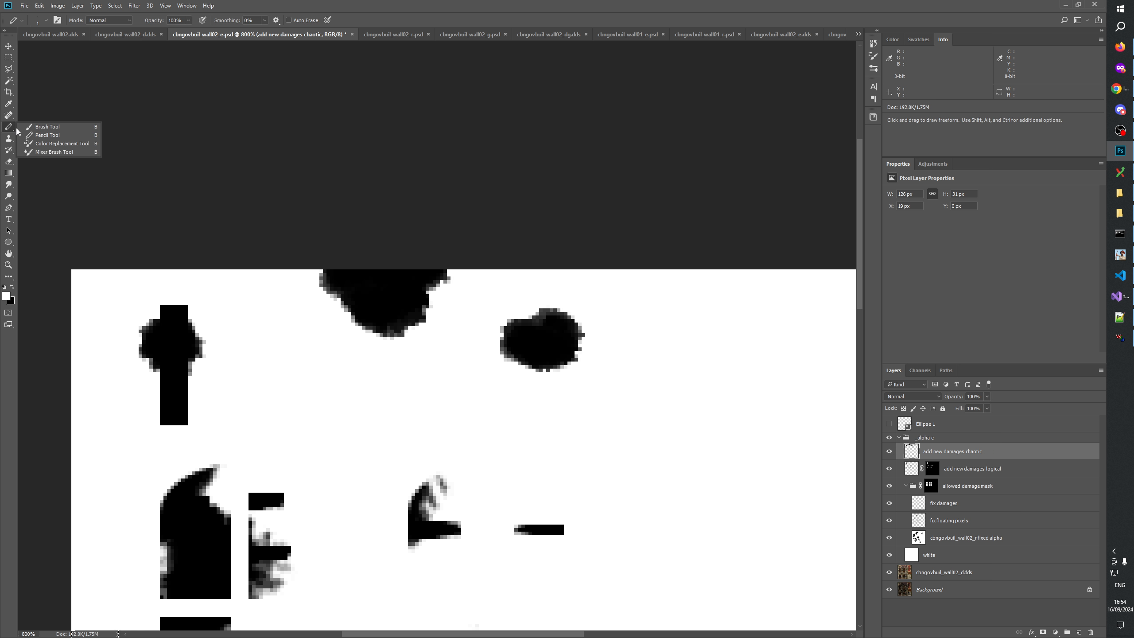
{"action": "left_click", "coordinate": [43, 127]}
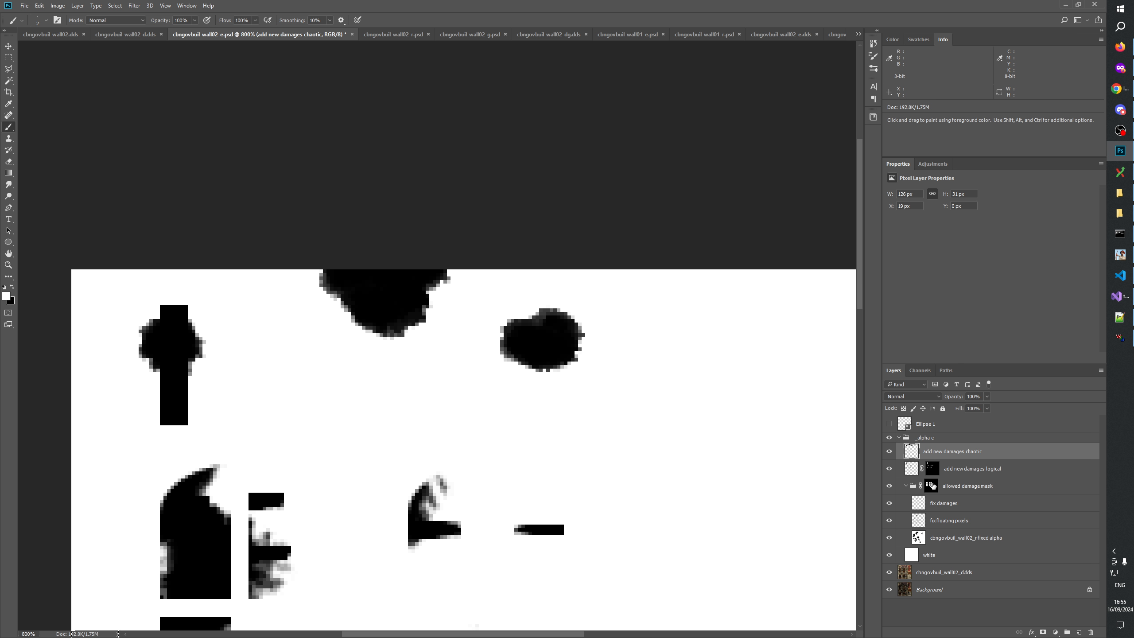
Disable the layer mask of the allowed damage mask group to view the unmasked damage, and enable it again.
{"action": "right_click", "coordinate": [932, 486]}
{"action": "left_click", "coordinate": [959, 492]}
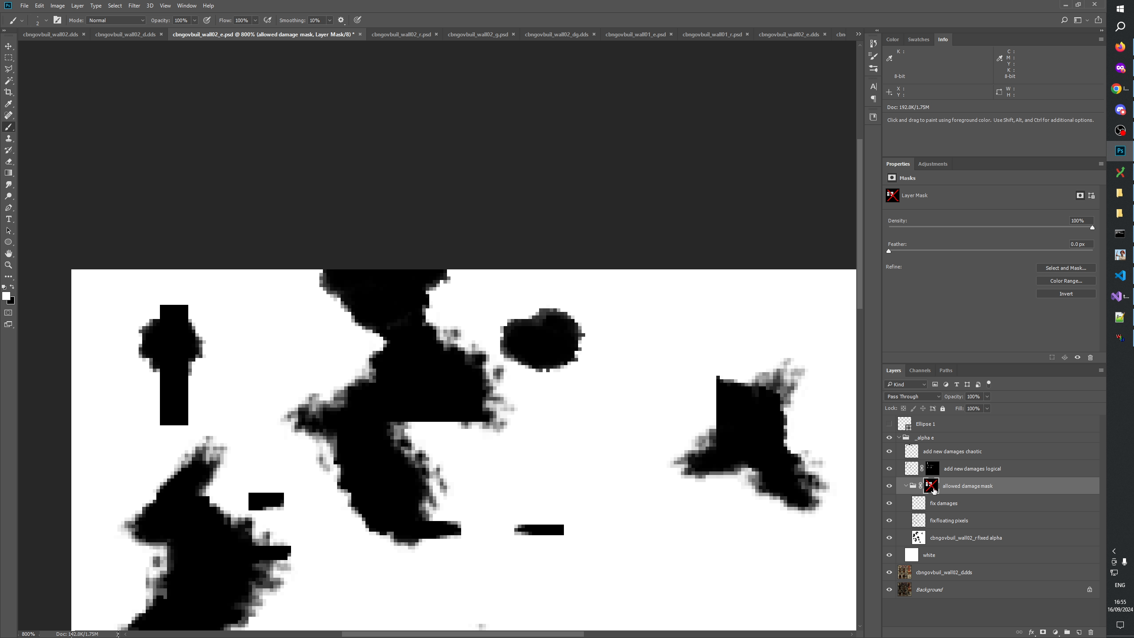
{"action": "left_click", "coordinate": [932, 486], "text": "shift"}
Select the hole at the roof's upper edge on the add new damages chaotic layer with a 49 by 22 px marquee.
{"action": "left_click", "coordinate": [933, 469]}
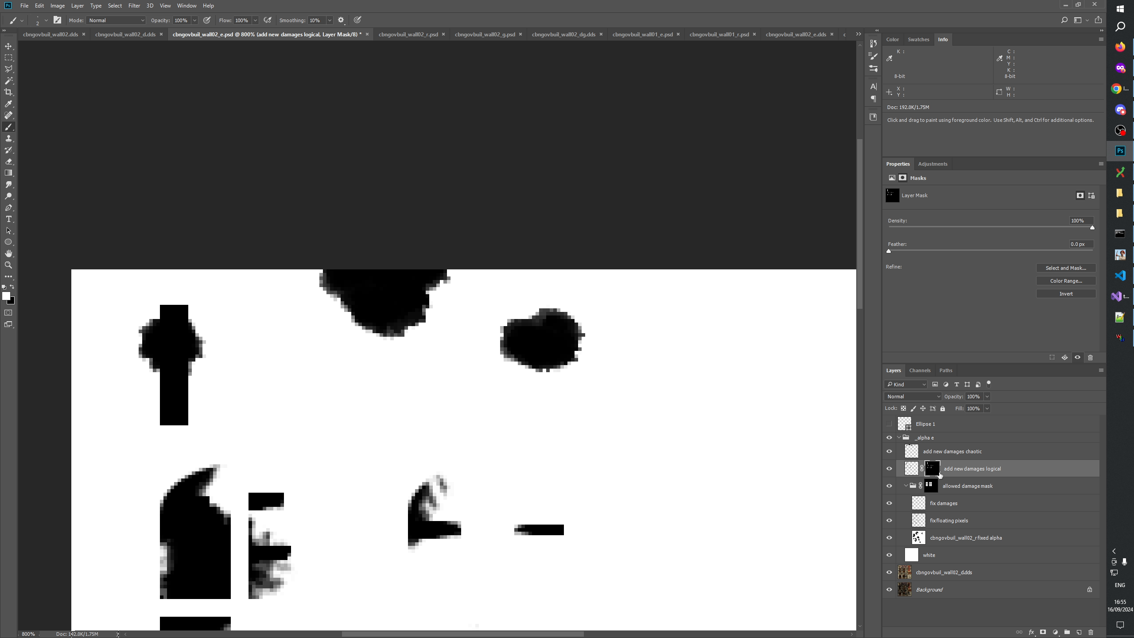
{"action": "left_click", "coordinate": [940, 456]}
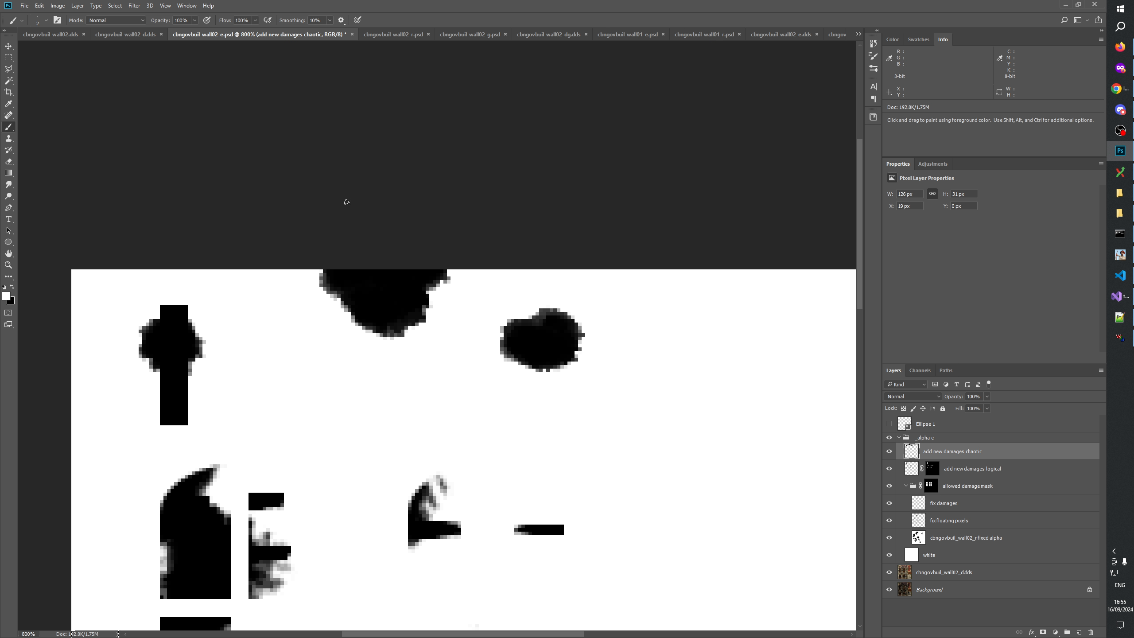
{"action": "left_click", "coordinate": [8, 58]}
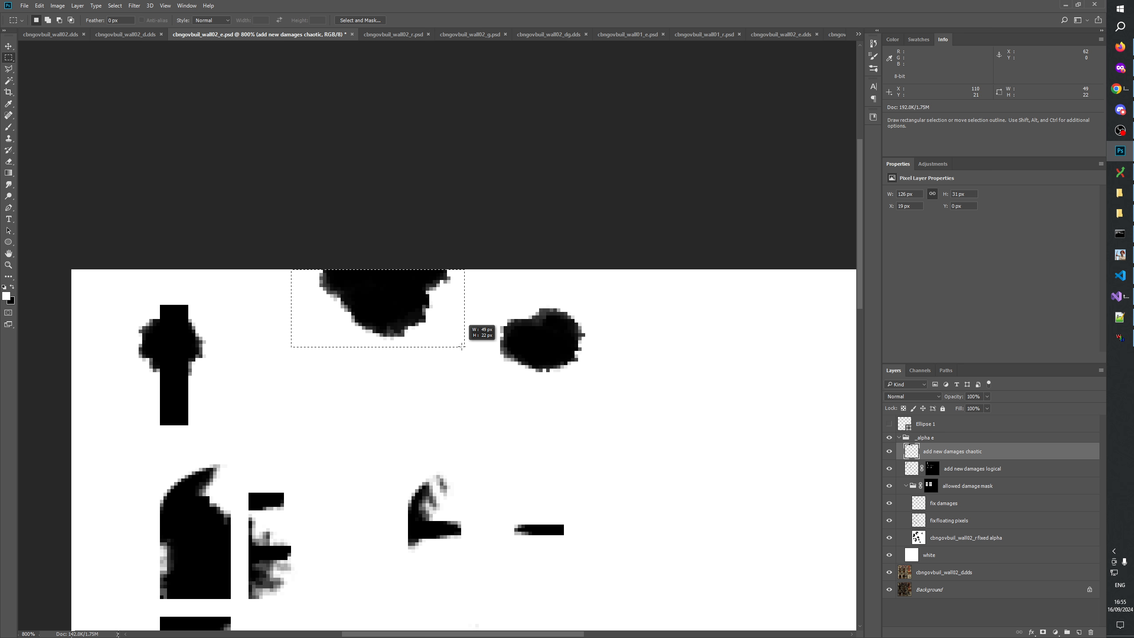
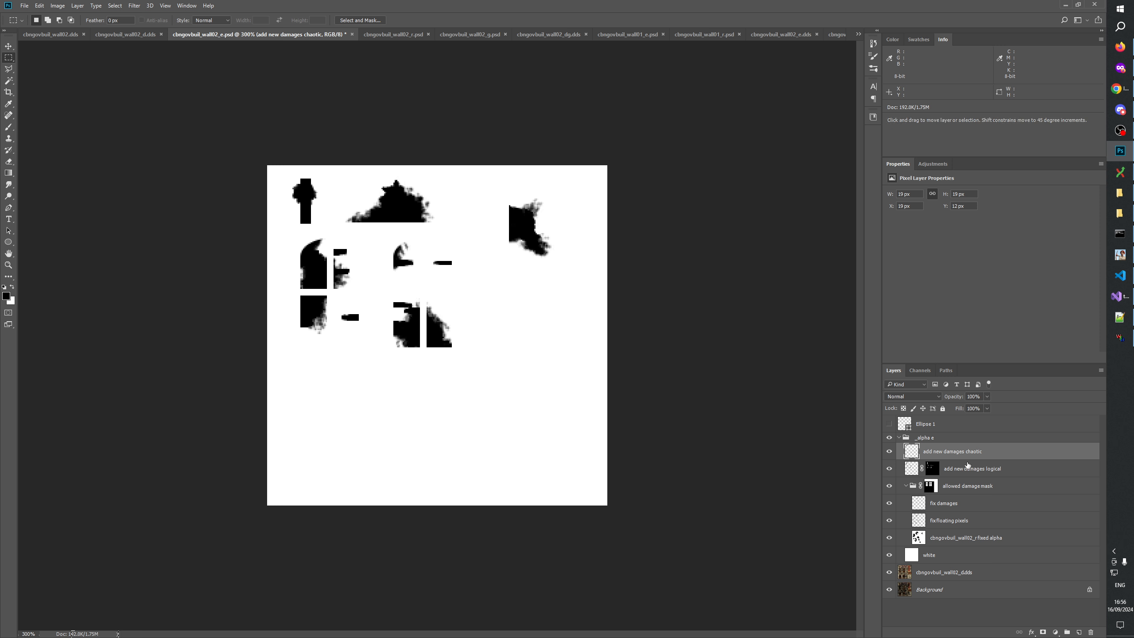
Copy the merged damage artwork of the whole canvas, hide the _alpha e group and paste the copy into the Alpha 1 channel.
{"action": "left_click", "coordinate": [40, 5]}
{"action": "left_click", "coordinate": [56, 74]}
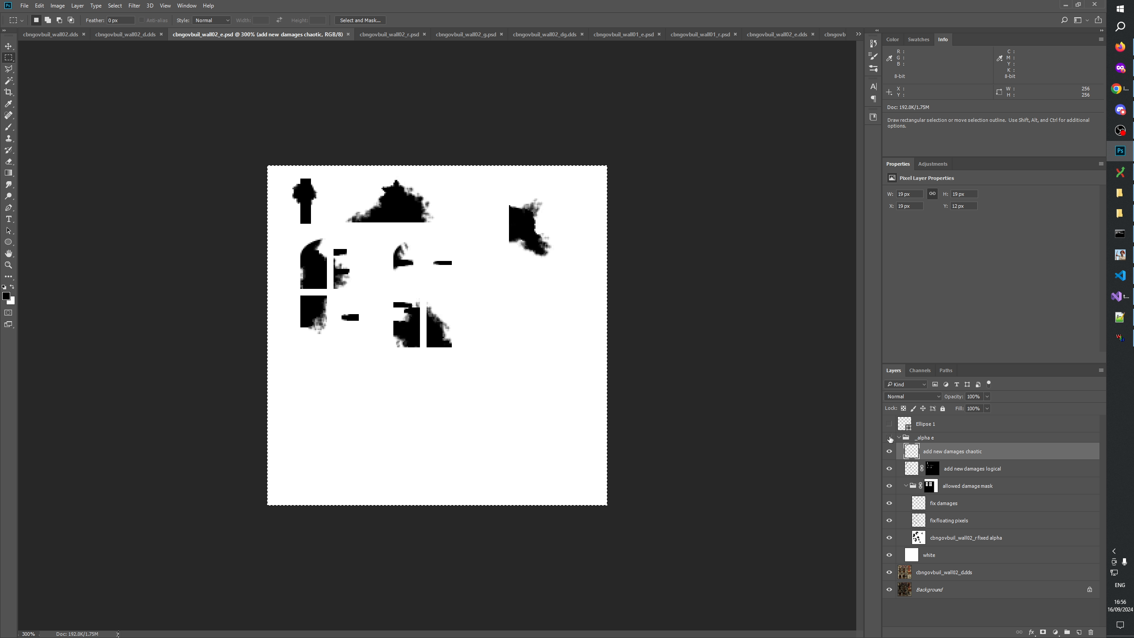
{"action": "left_click", "coordinate": [891, 439]}
{"action": "left_click", "coordinate": [922, 370]}
{"action": "left_click", "coordinate": [969, 452]}
{"action": "key", "text": "ctrl+v"}
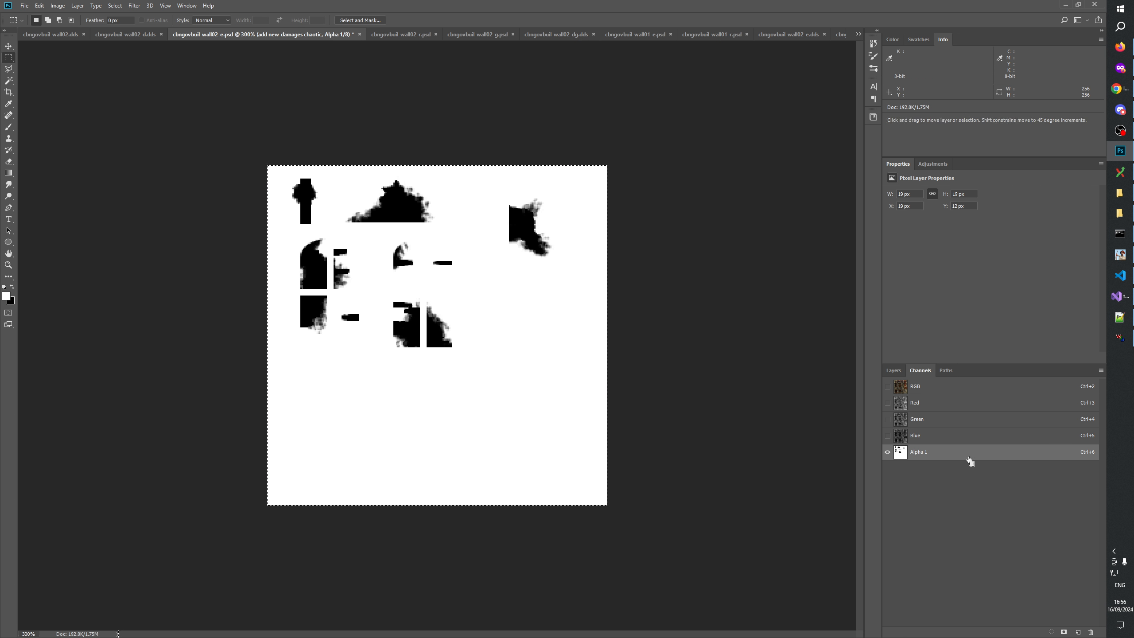
Run Build in Generals Mod Builder and reload CBNGovBuil_E.W3D into an emptied W3D Viewer scene.
{"action": "left_click", "coordinate": [1121, 256]}
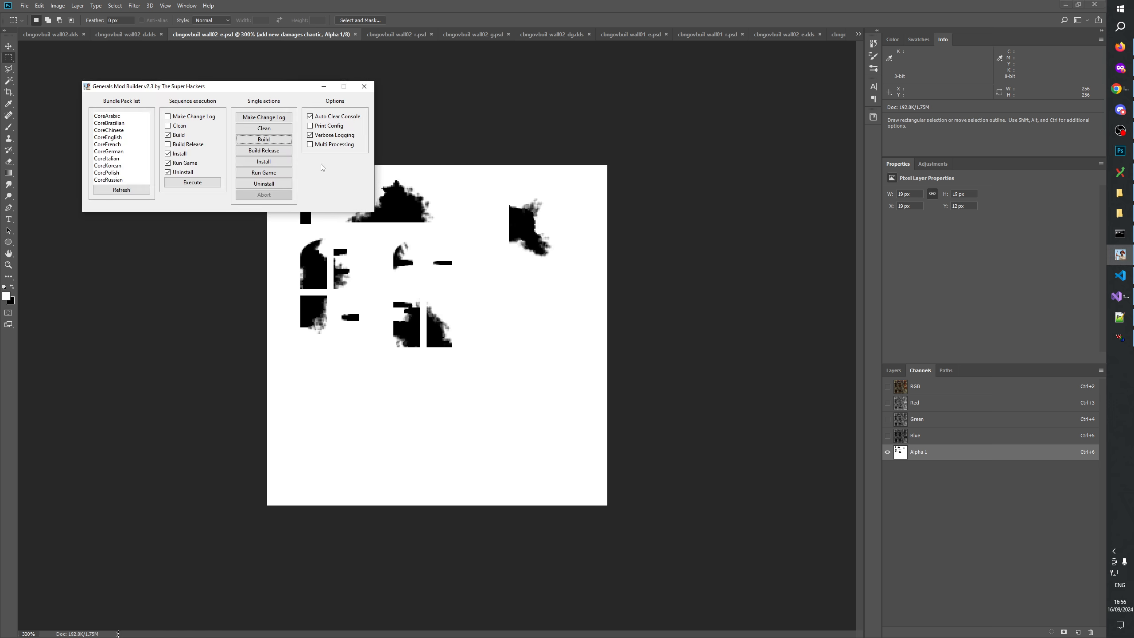
{"action": "left_click", "coordinate": [1128, 343]}
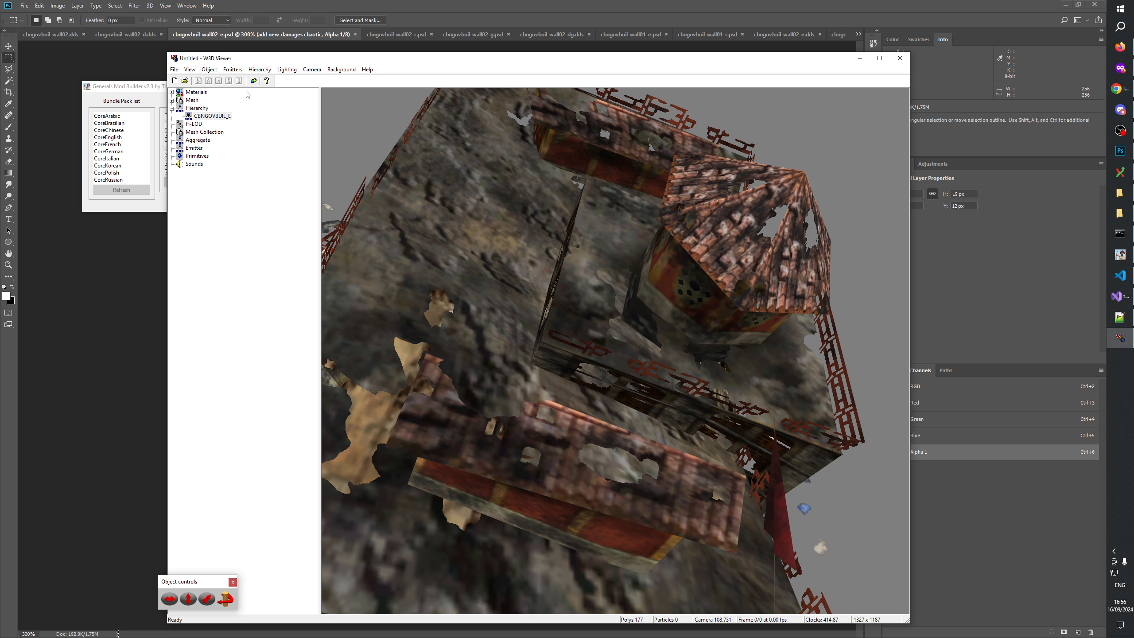
{"action": "left_click", "coordinate": [176, 82]}
{"action": "left_click", "coordinate": [184, 81]}
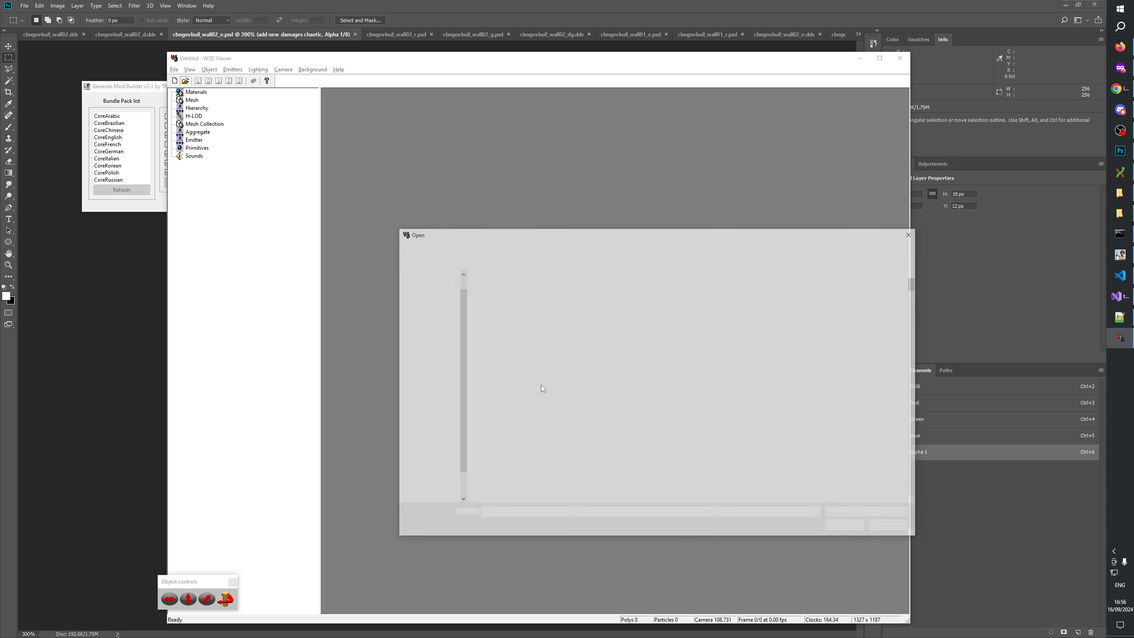
{"action": "left_click", "coordinate": [528, 428]}
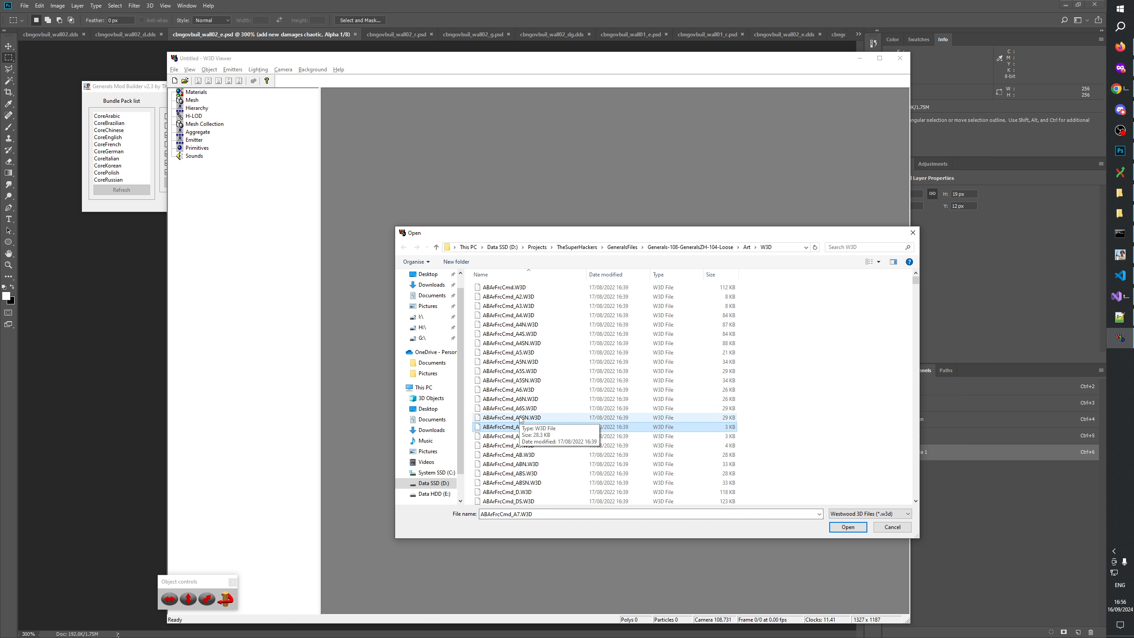
{"action": "type", "text": "cb"}
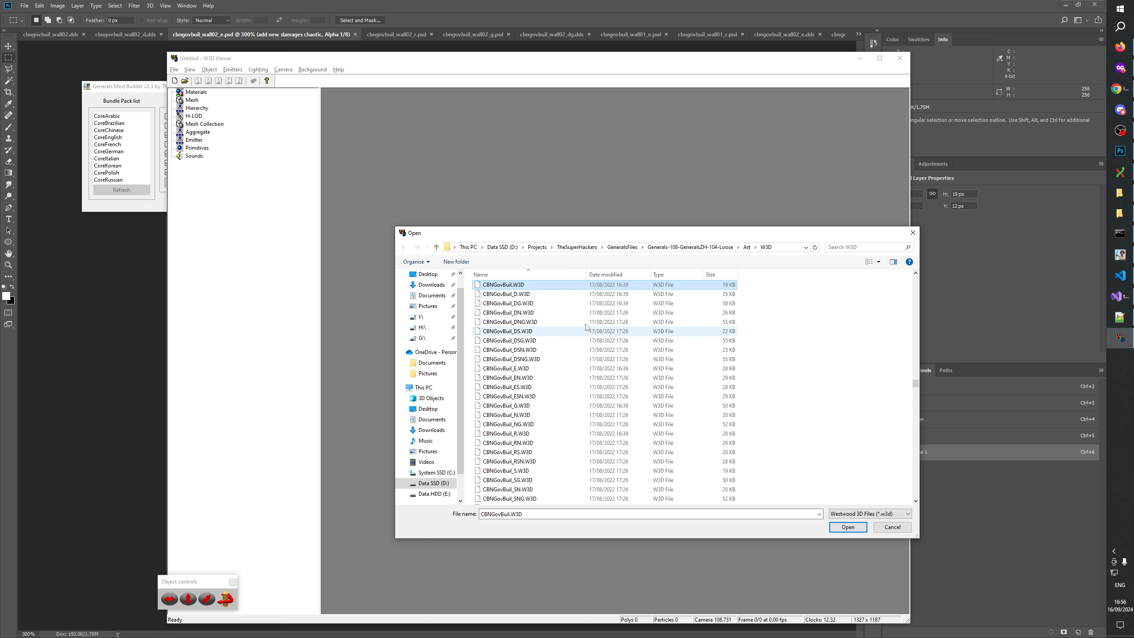
{"action": "double_click", "coordinate": [506, 374]}
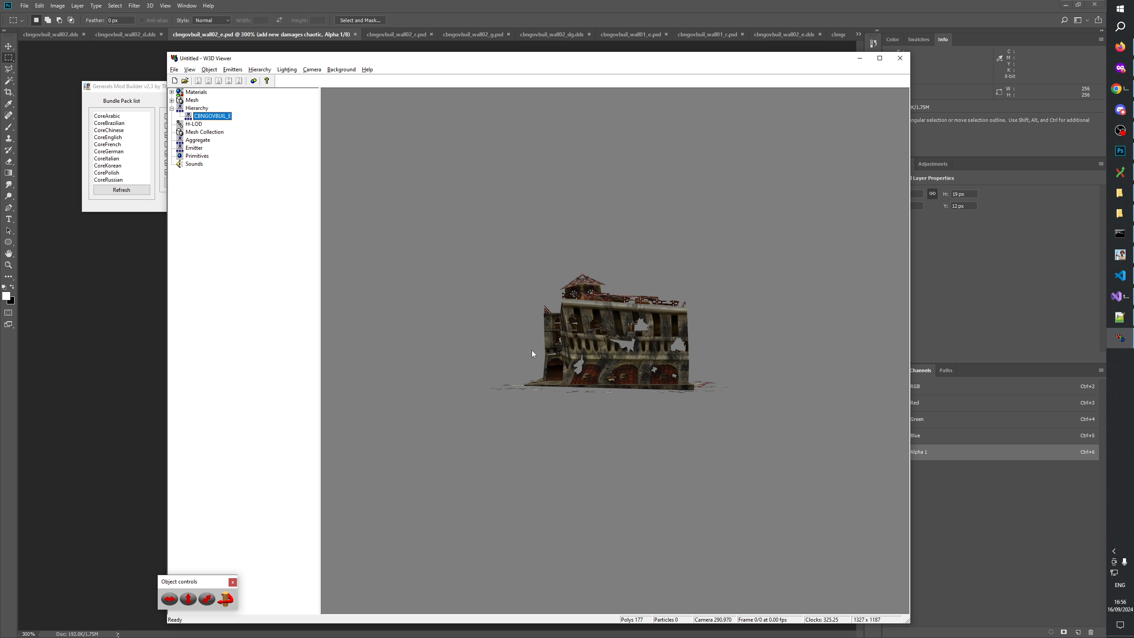
Examine the tile holes in the small roofs of the CBNGovBuil_E model close up.
{"action": "left_click_drag", "start_coordinate": [531, 350], "coordinate": [522, 393]}
{"action": "scroll", "coordinate": [613, 346], "scroll_direction": "up", "scroll_amount": 5}
{"action": "scroll", "coordinate": [598, 383], "scroll_direction": "down", "scroll_amount": 5}
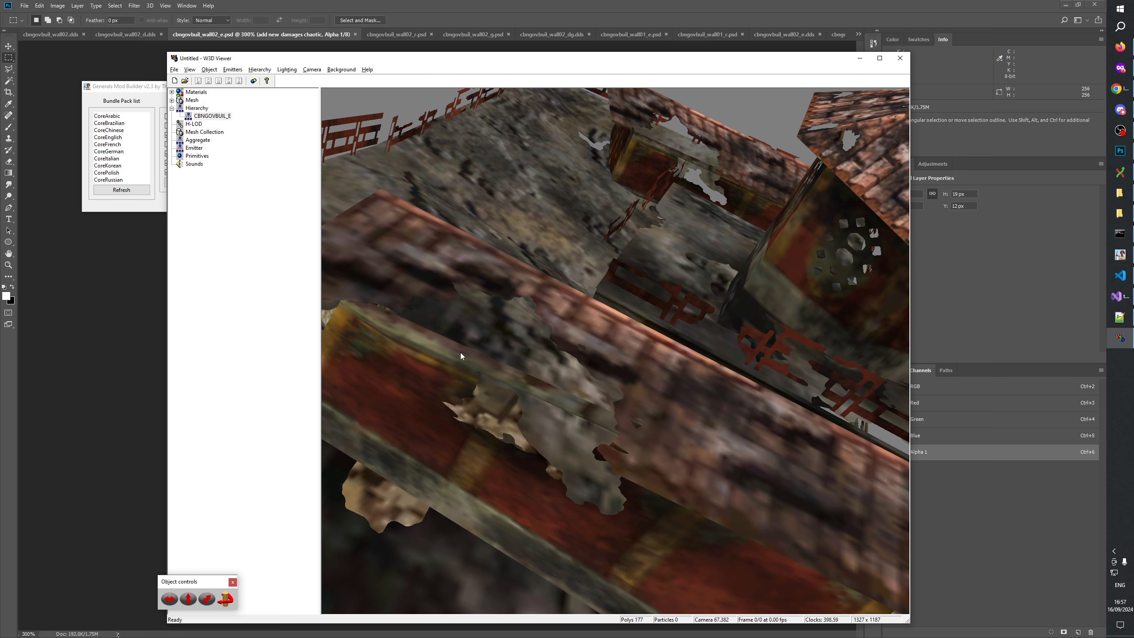
{"action": "left_click_drag", "start_coordinate": [461, 353], "coordinate": [531, 357]}
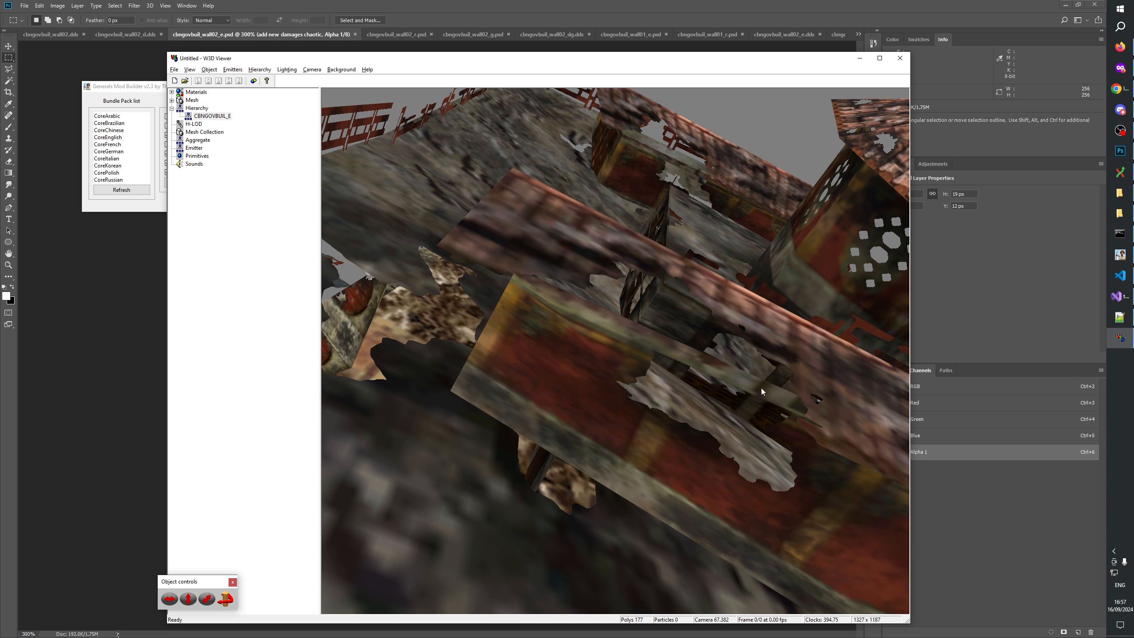
{"action": "left_click_drag", "start_coordinate": [679, 365], "coordinate": [578, 387]}
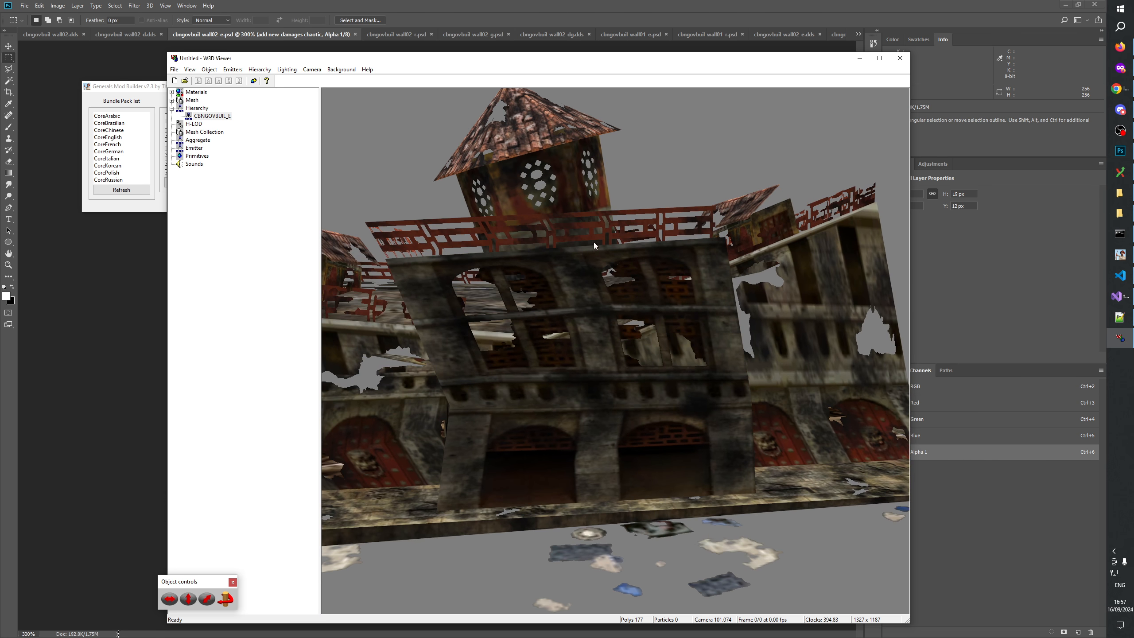
Examine the damage on the model's facades, side walls and tower from all sides, both close up and from afar.
{"action": "left_click_drag", "start_coordinate": [663, 373], "coordinate": [700, 410]}
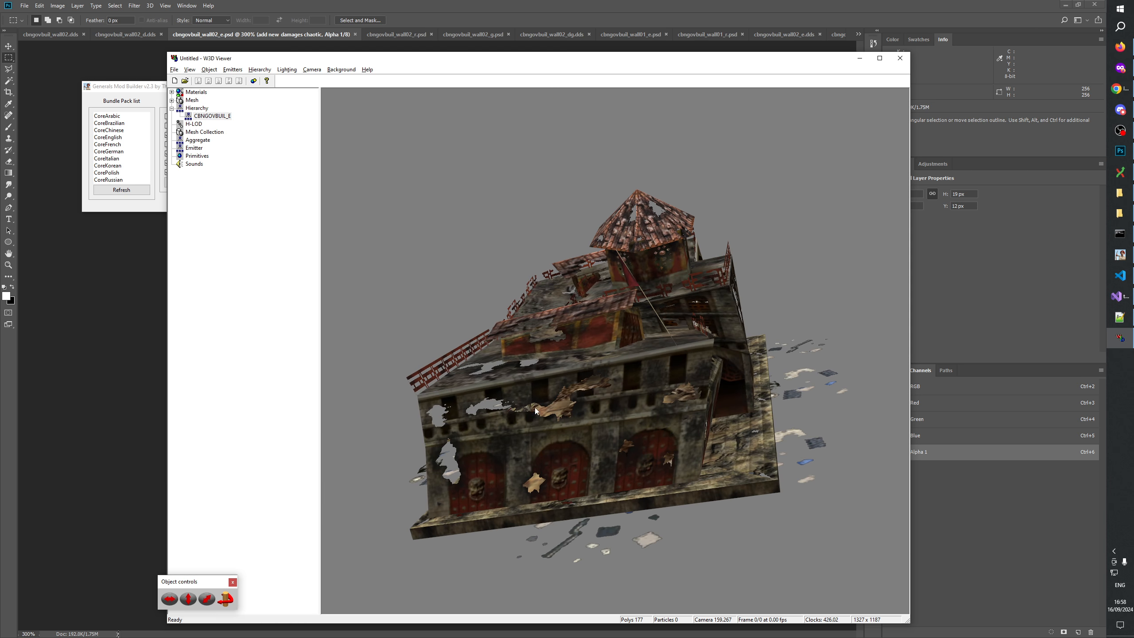
{"action": "left_click_drag", "start_coordinate": [563, 409], "coordinate": [567, 291]}
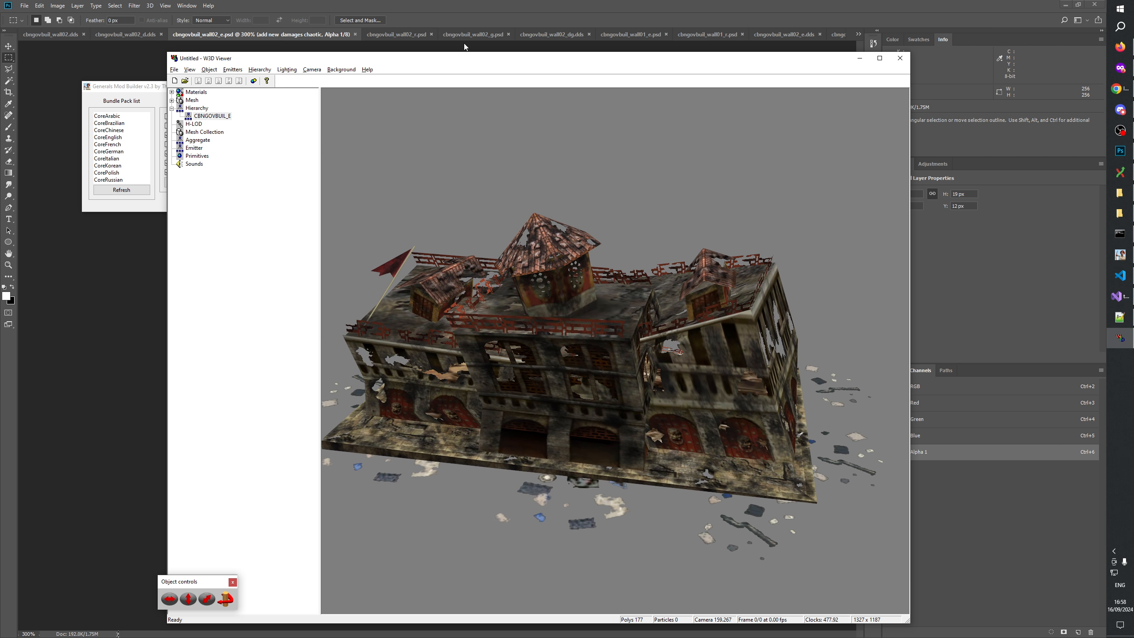
{"action": "left_click_drag", "start_coordinate": [660, 338], "coordinate": [774, 333]}
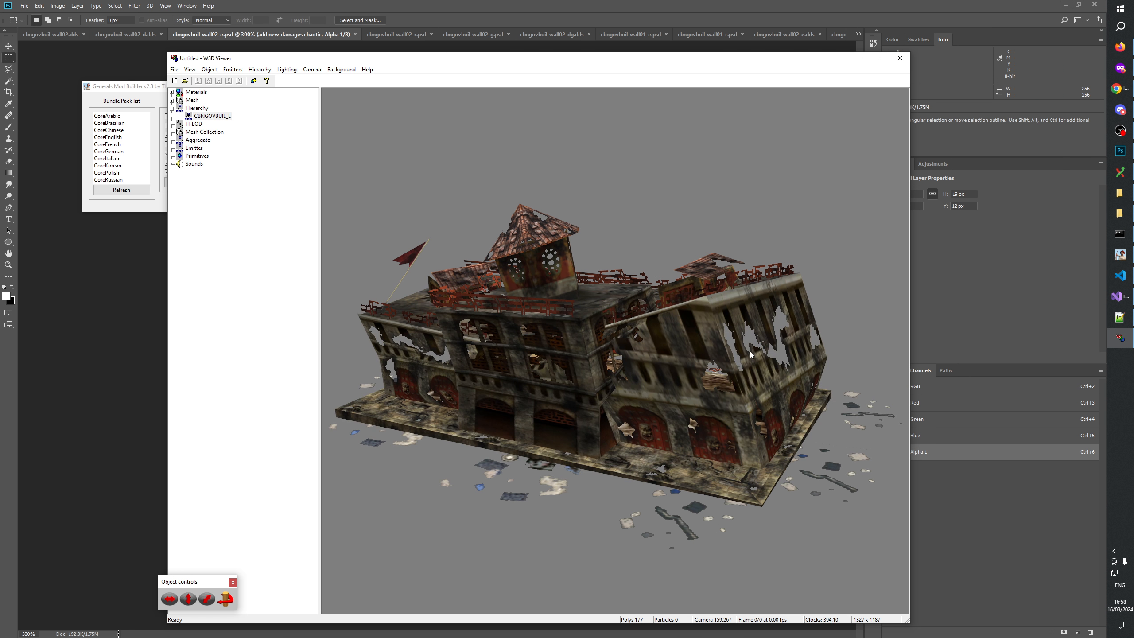
{"action": "left_click_drag", "start_coordinate": [750, 355], "coordinate": [549, 403]}
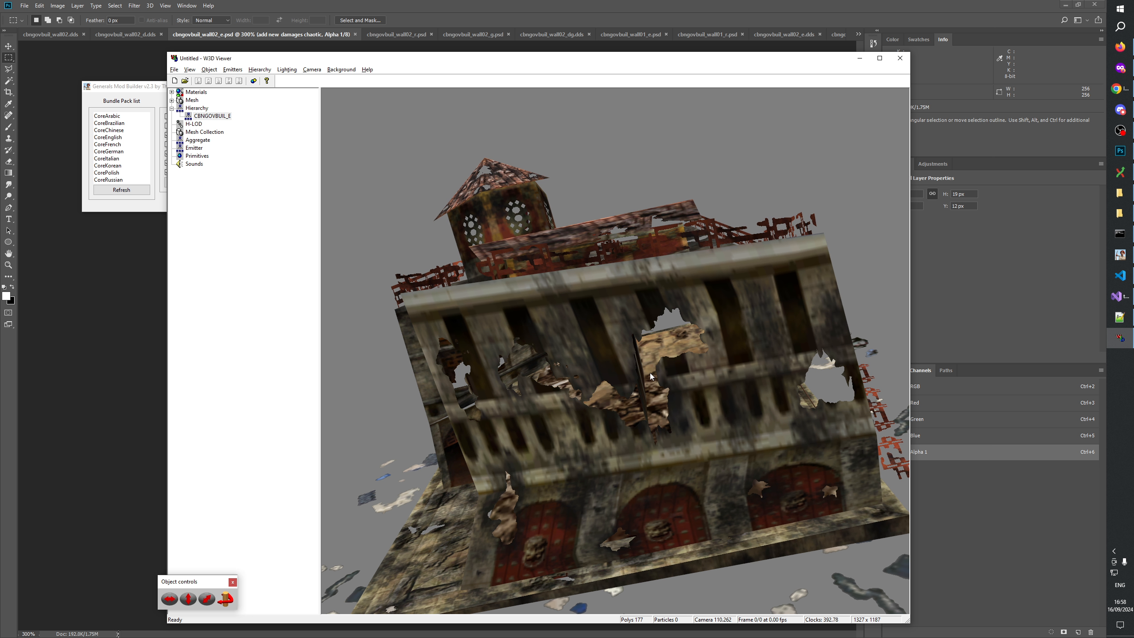
{"action": "left_click_drag", "start_coordinate": [650, 372], "coordinate": [646, 338]}
{"action": "left_click_drag", "start_coordinate": [670, 413], "coordinate": [756, 434]}
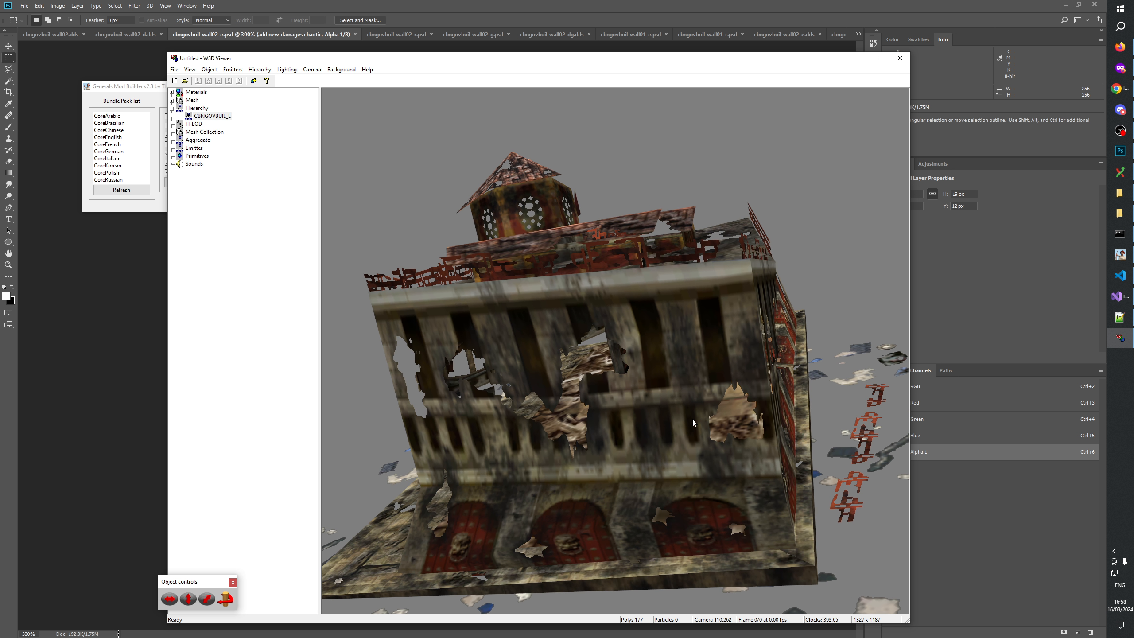
{"action": "left_click_drag", "start_coordinate": [684, 411], "coordinate": [625, 380]}
{"action": "left_click_drag", "start_coordinate": [822, 432], "coordinate": [616, 334]}
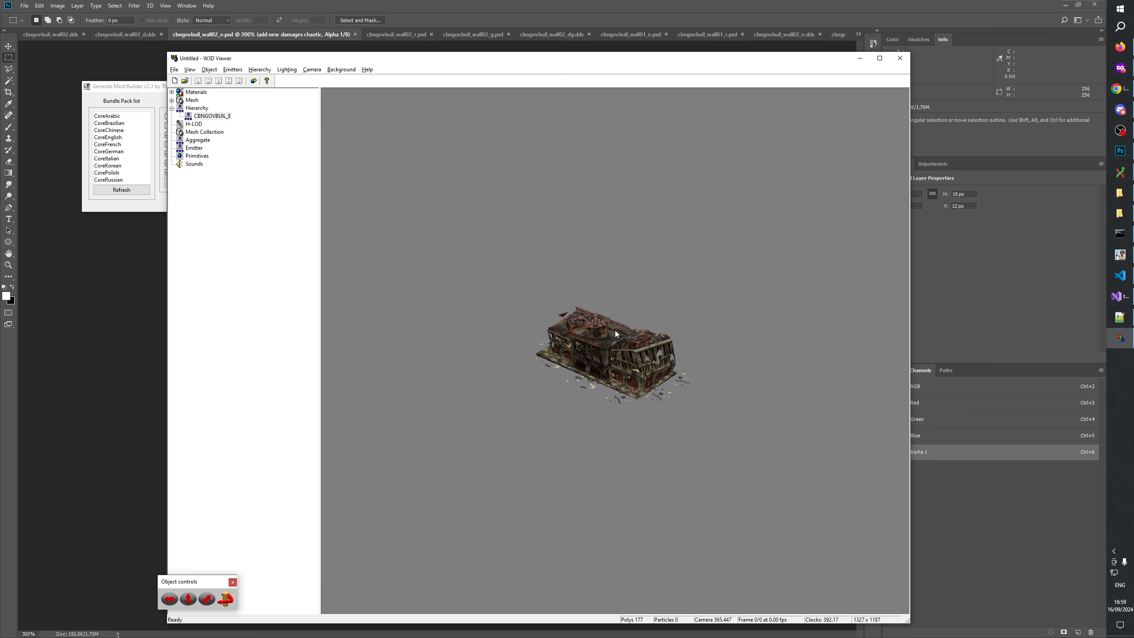
{"action": "left_click_drag", "start_coordinate": [601, 384], "coordinate": [693, 462]}
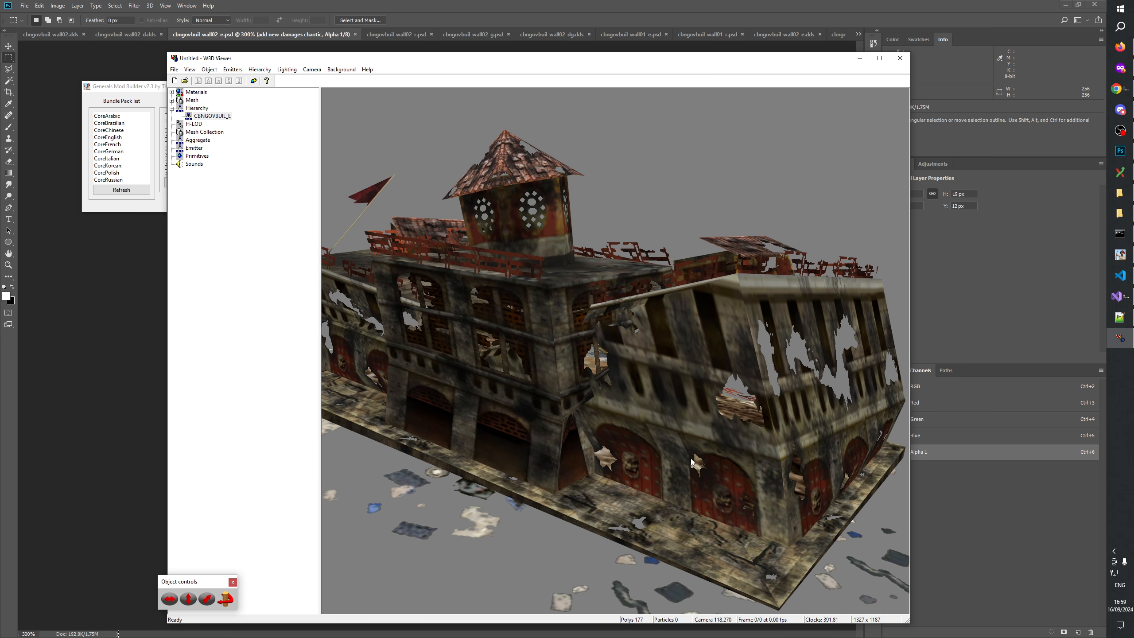
{"action": "left_click_drag", "start_coordinate": [761, 498], "coordinate": [606, 408]}
{"action": "scroll", "coordinate": [537, 418], "scroll_direction": "down", "scroll_amount": 5}
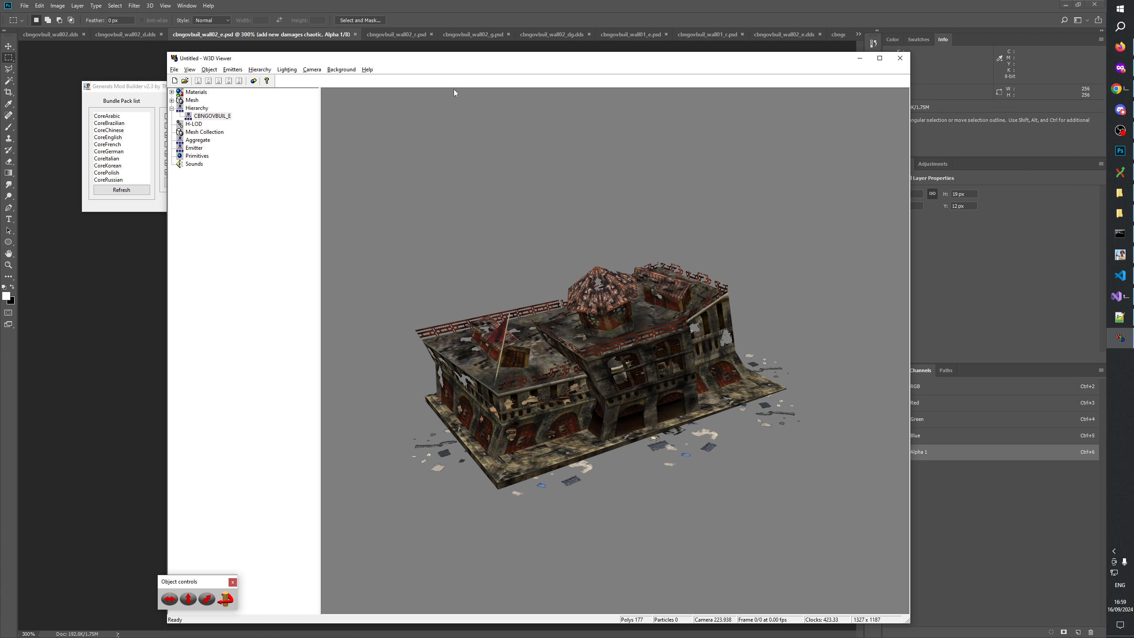
{"action": "left_click_drag", "start_coordinate": [518, 474], "coordinate": [588, 362]}
Switch to Photoshop and compare the Alpha 1 channel of cbngovbuil_wall02_r.psd with that of cbngovbuil_wall02_e.psd.
{"action": "left_click", "coordinate": [527, 9]}
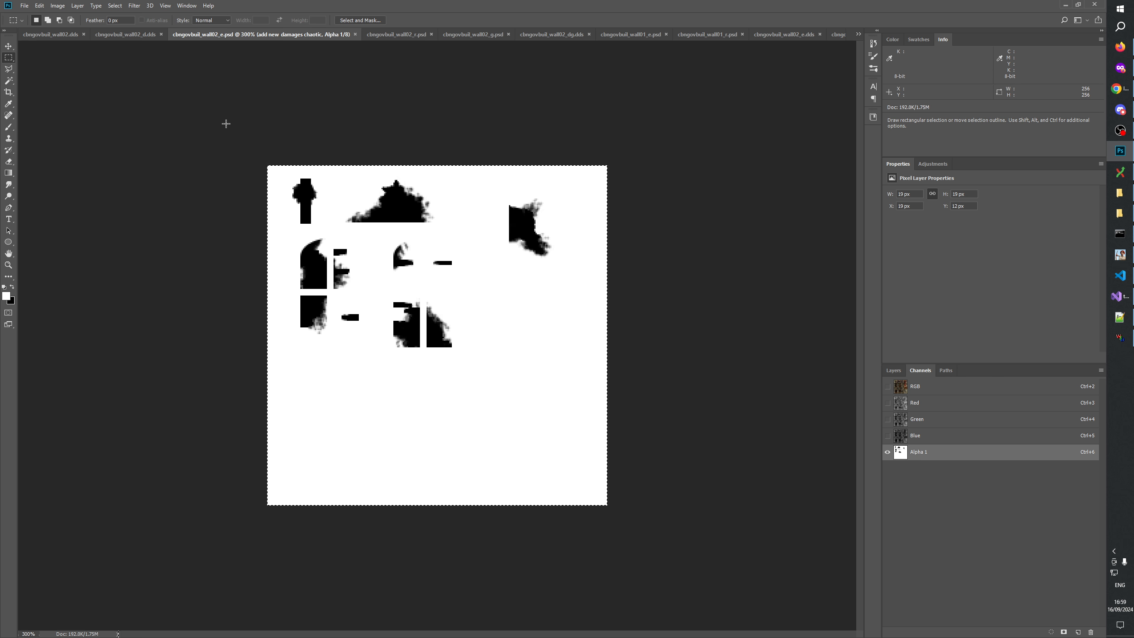
{"action": "left_click", "coordinate": [399, 36]}
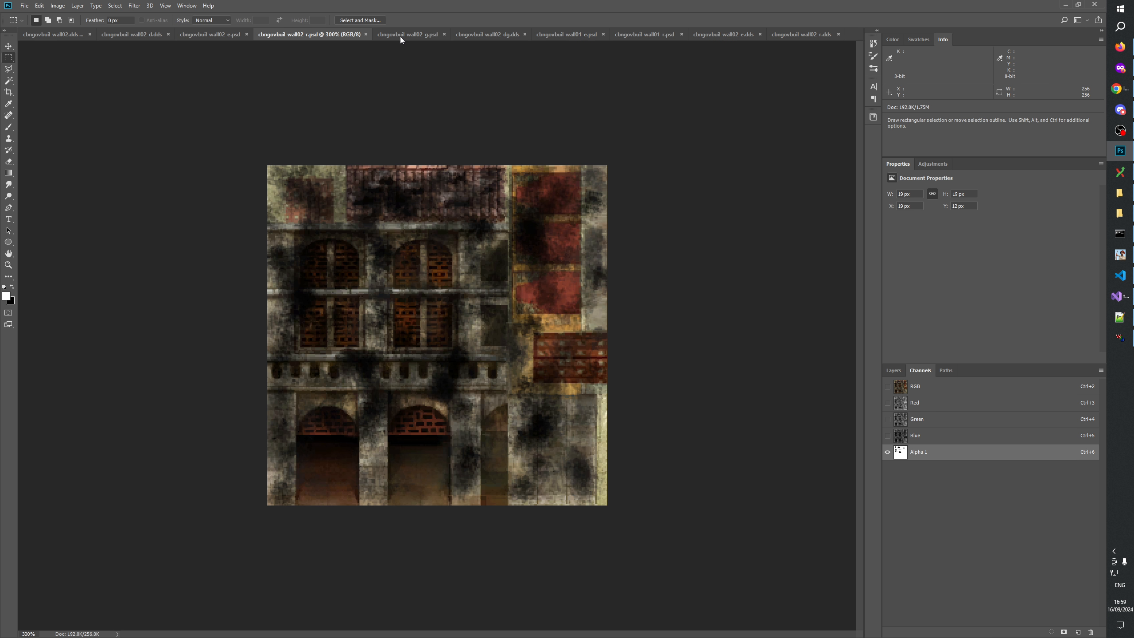
{"action": "left_click", "coordinate": [938, 453]}
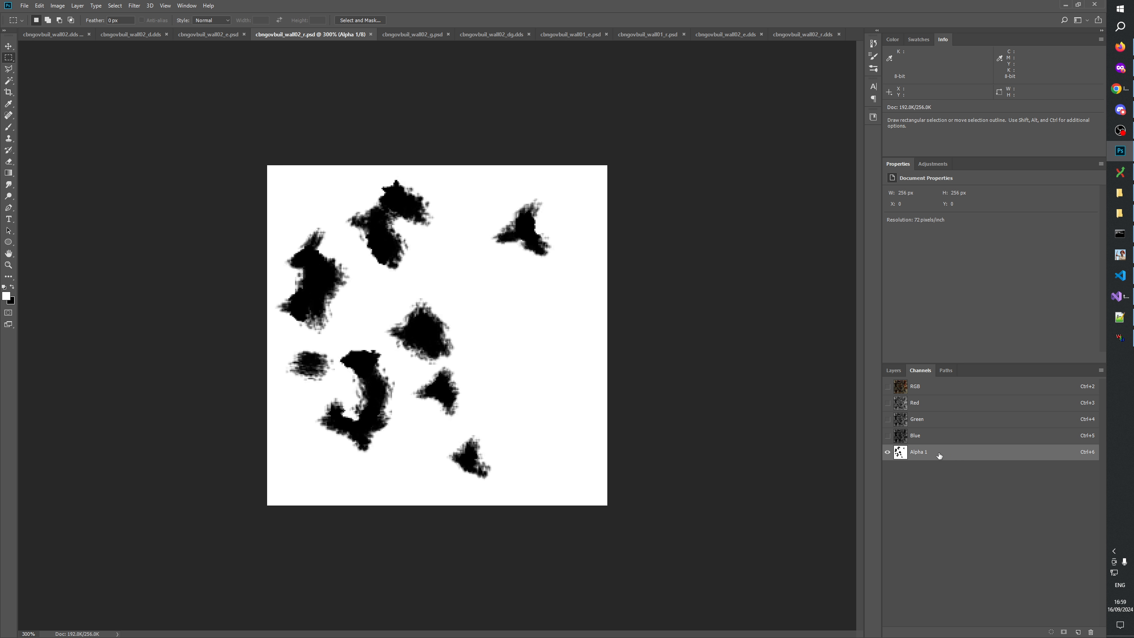
{"action": "left_click", "coordinate": [214, 34]}
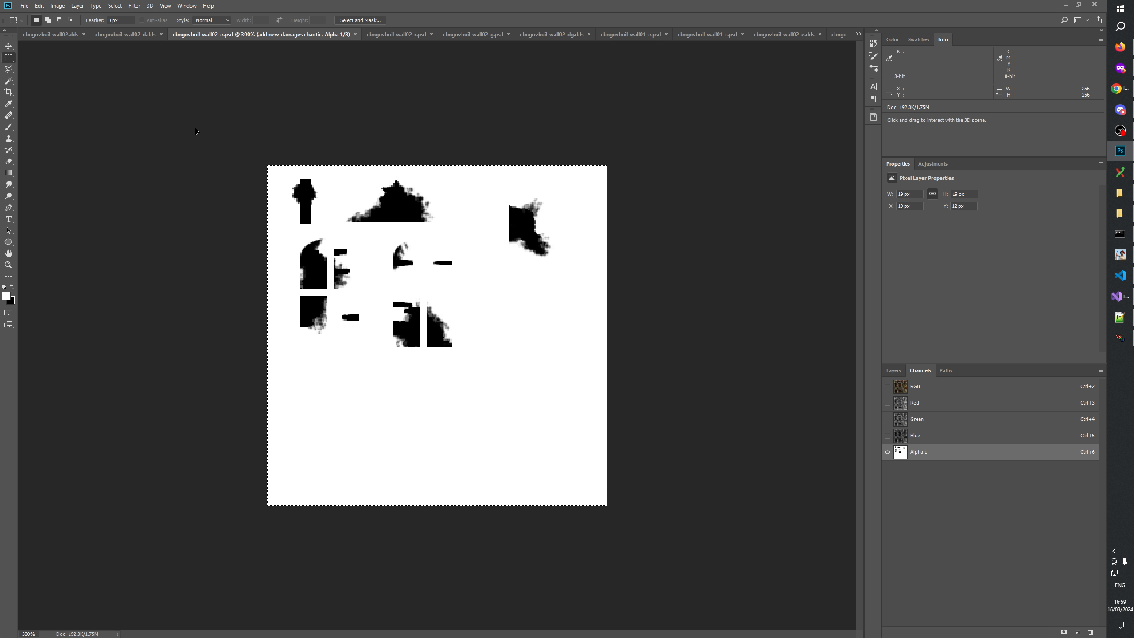
Return to W3D Viewer and inspect the holes in the arched windows of the building's front facade.
{"action": "key", "text": "alt+Tab"}
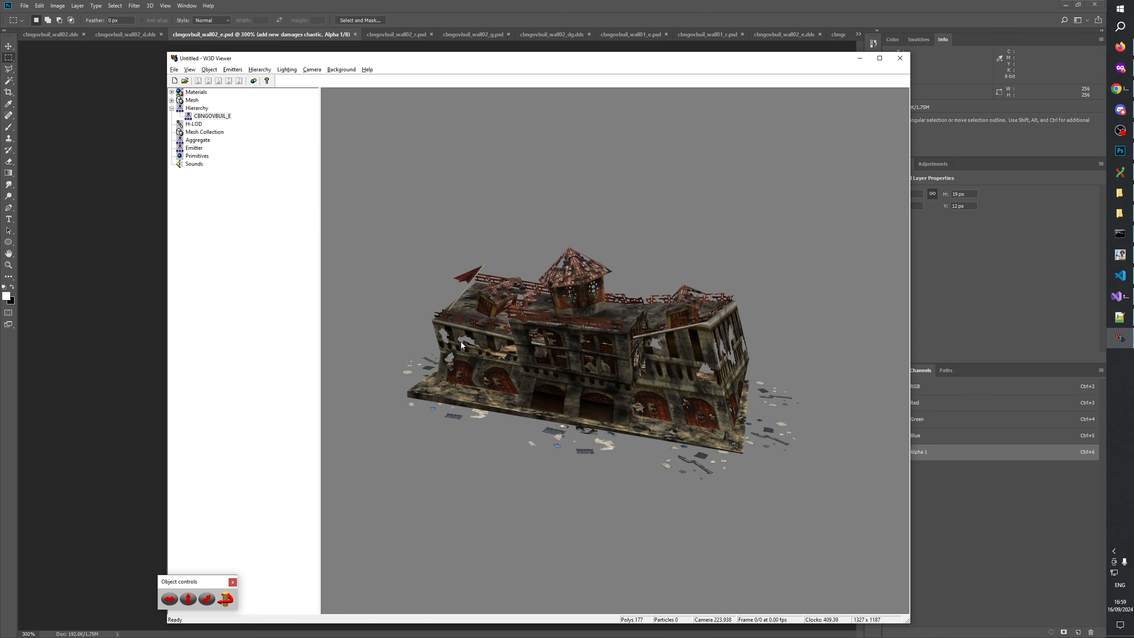
{"action": "left_click_drag", "start_coordinate": [563, 353], "coordinate": [552, 312]}
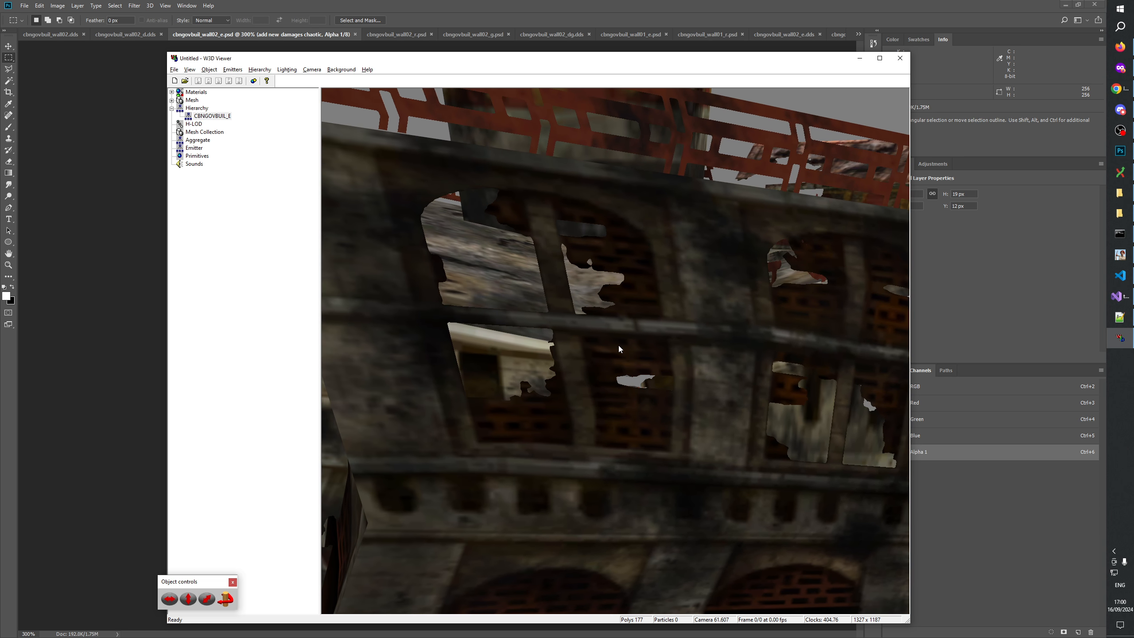
{"action": "scroll", "coordinate": [621, 353], "scroll_direction": "down", "scroll_amount": 5}
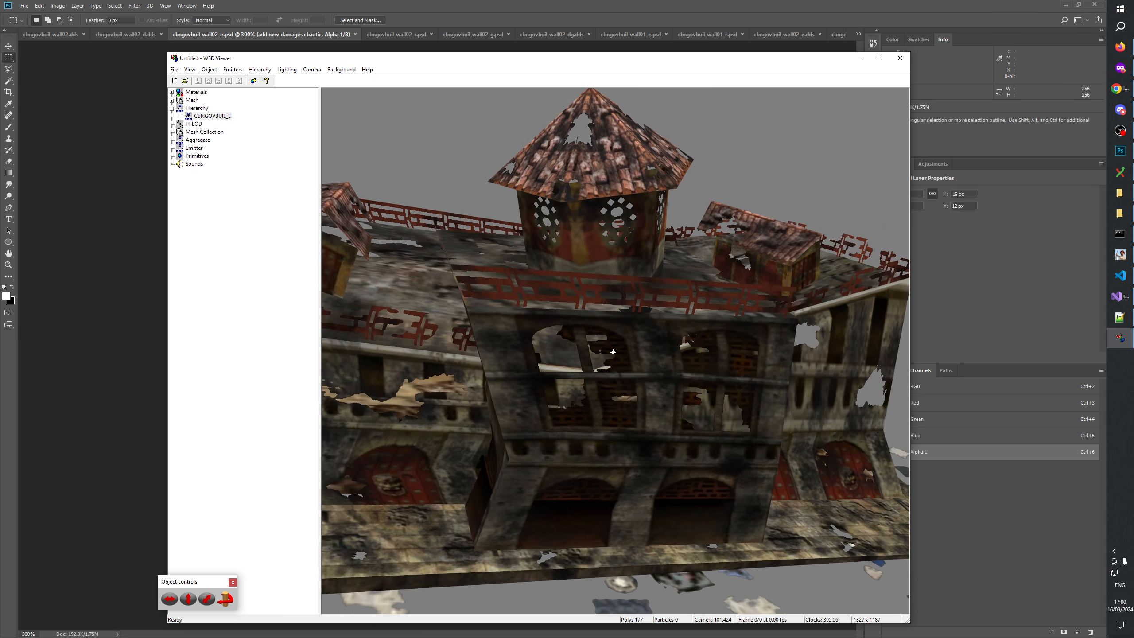
Switch to Photoshop and copy the whole Alpha 1 channel of cbngovbuil_wall02_e.psd into the Alpha 1 channel of cbngovbuil_wall02_r.psd.
{"action": "scroll", "coordinate": [545, 346], "scroll_direction": "down", "scroll_amount": 5}
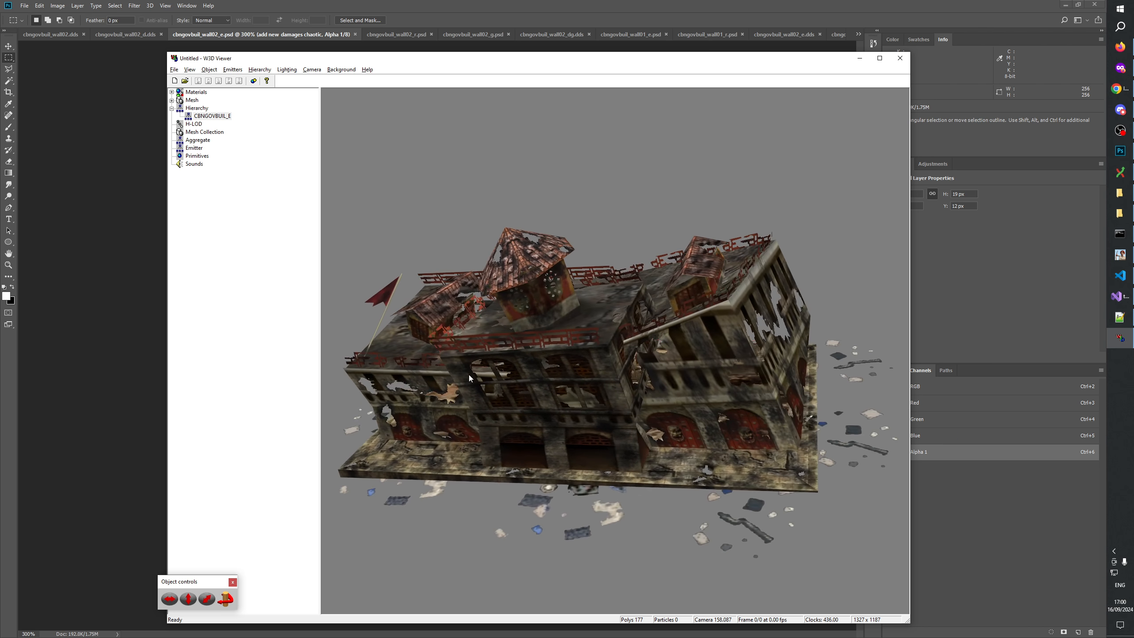
{"action": "scroll", "coordinate": [425, 382], "scroll_direction": "up", "scroll_amount": 5}
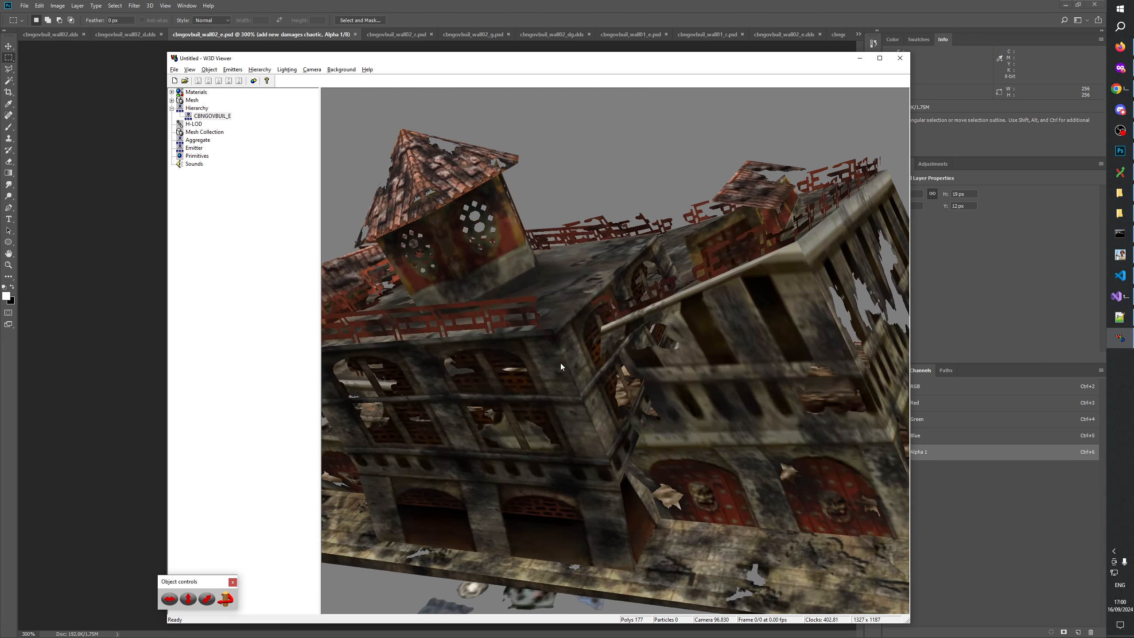
{"action": "scroll", "coordinate": [534, 362], "scroll_direction": "down", "scroll_amount": 8}
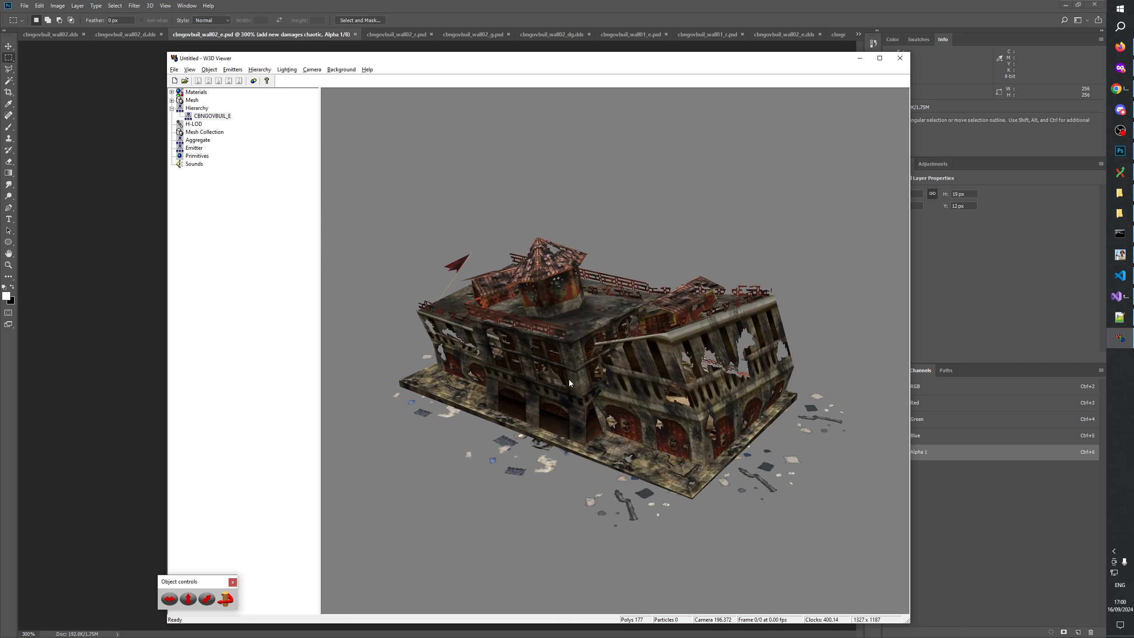
{"action": "key", "text": "alt+Tab"}
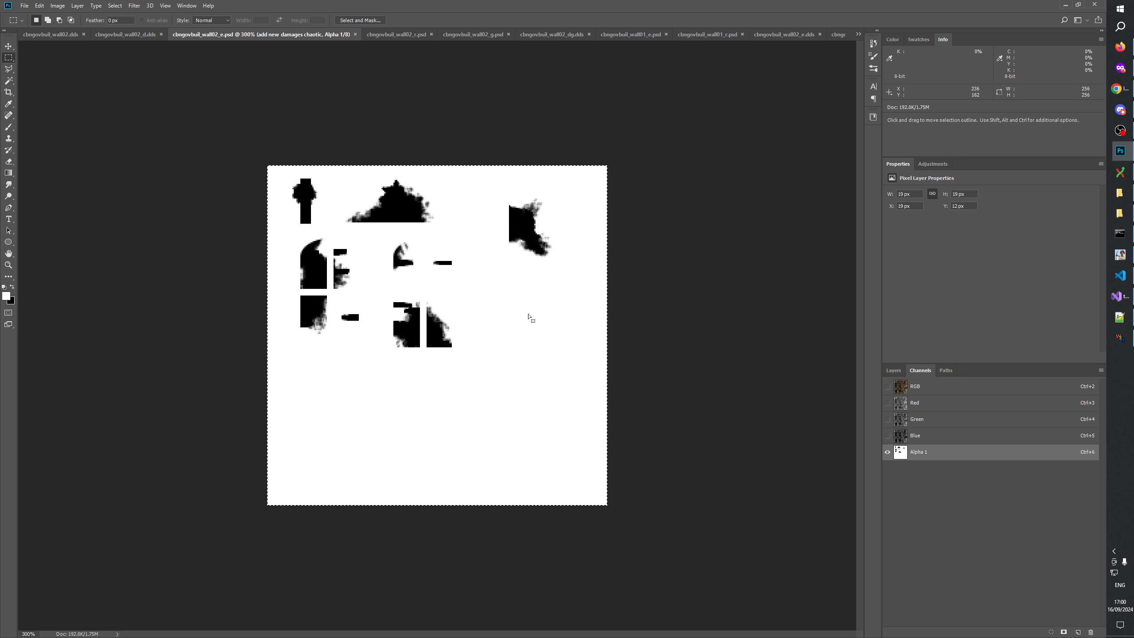
{"action": "left_click", "coordinate": [39, 5]}
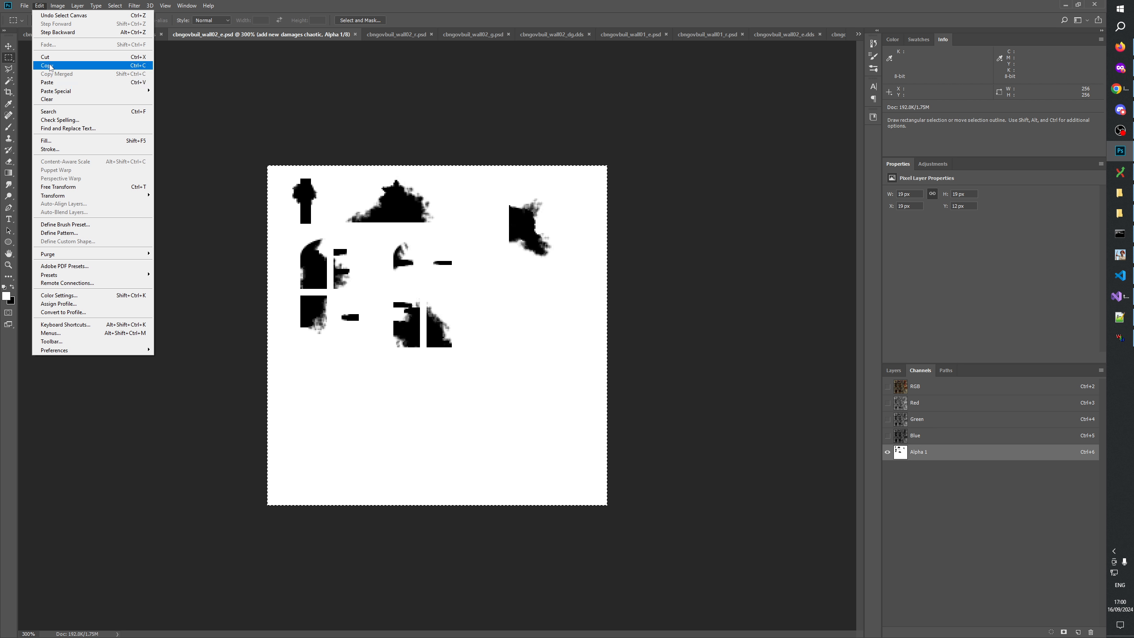
{"action": "left_click", "coordinate": [50, 67]}
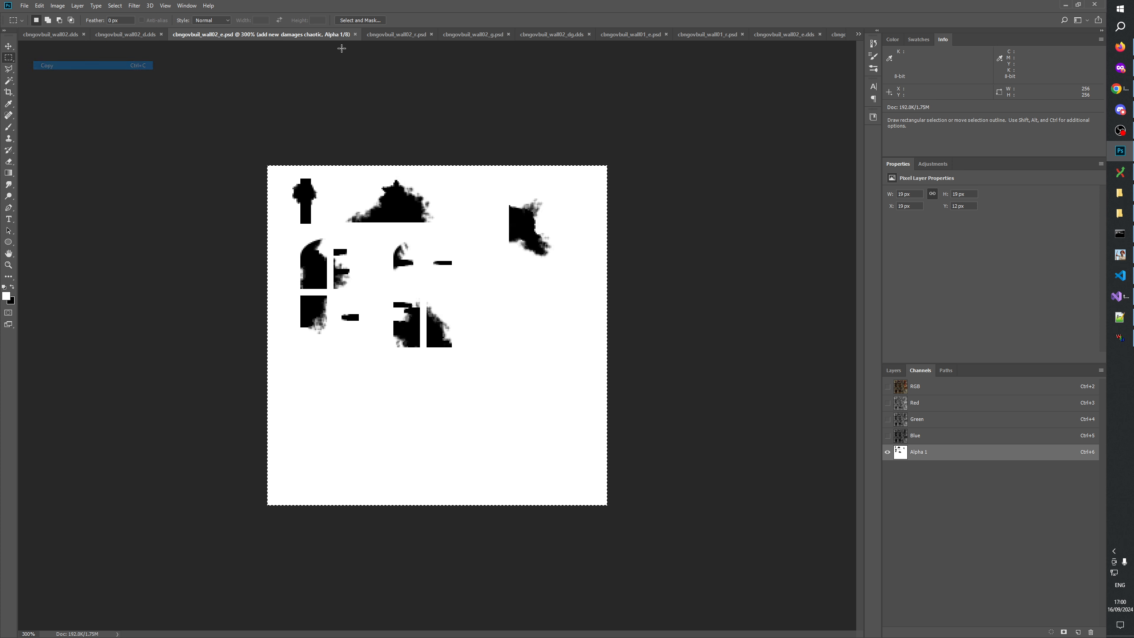
{"action": "left_click", "coordinate": [396, 37]}
{"action": "key", "text": "ctrl+v"}
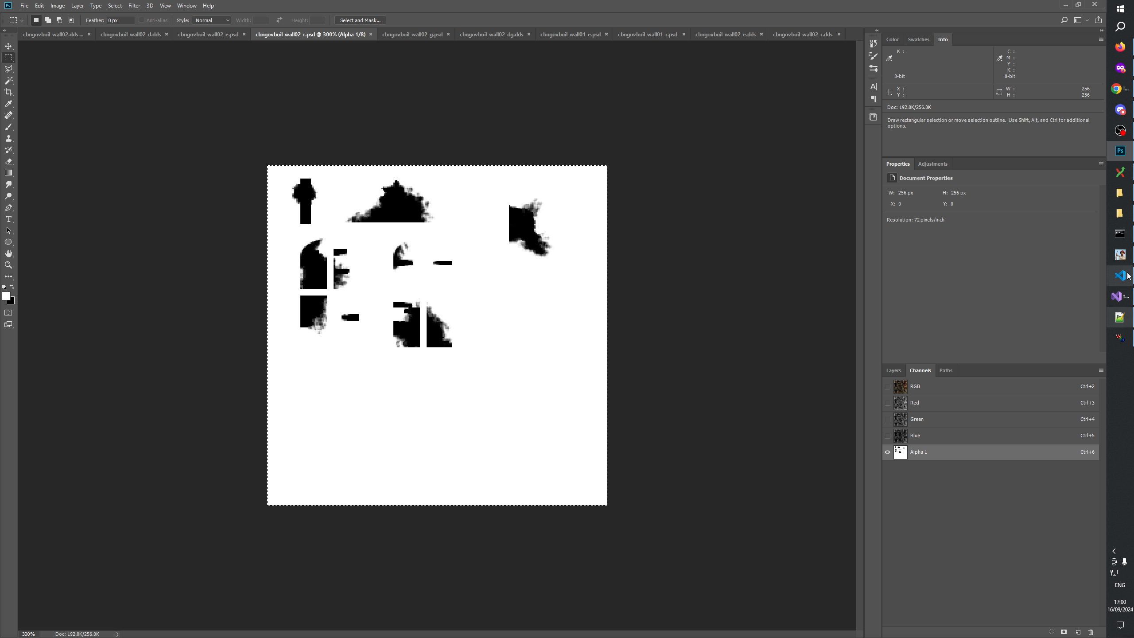
Switch to TextureChangelog.txt in Notepad++ and add the line "Fixes floating pixels in alpha channel" to the cbngovbuil_wall02_r entry.
{"action": "left_click", "coordinate": [1120, 317]}
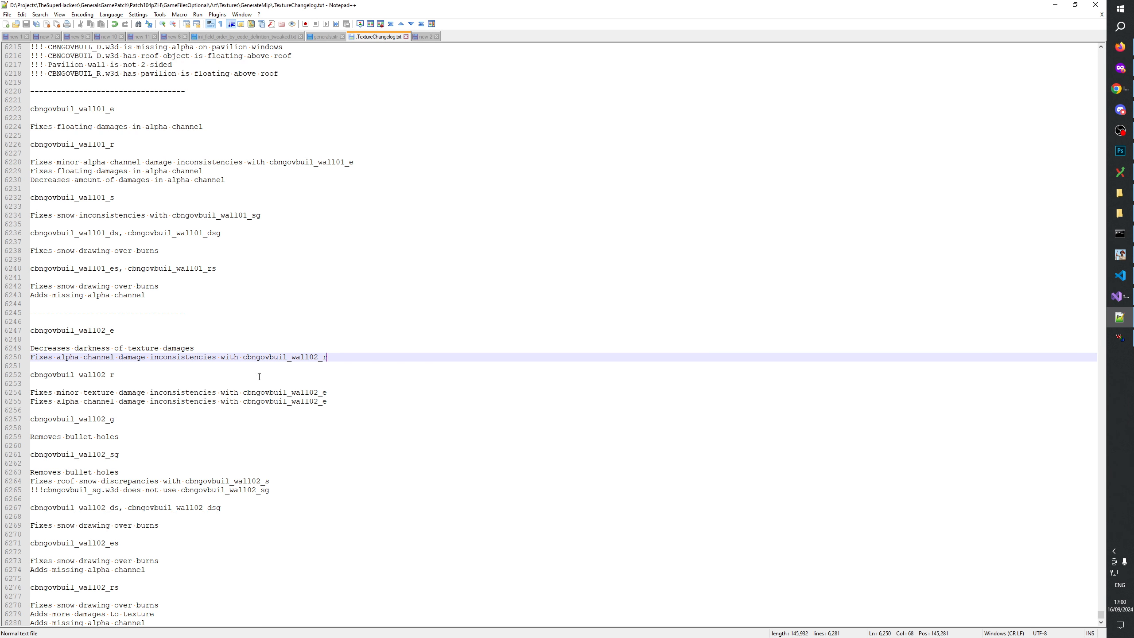
{"action": "scroll", "coordinate": [212, 380], "scroll_direction": "down", "scroll_amount": 1}
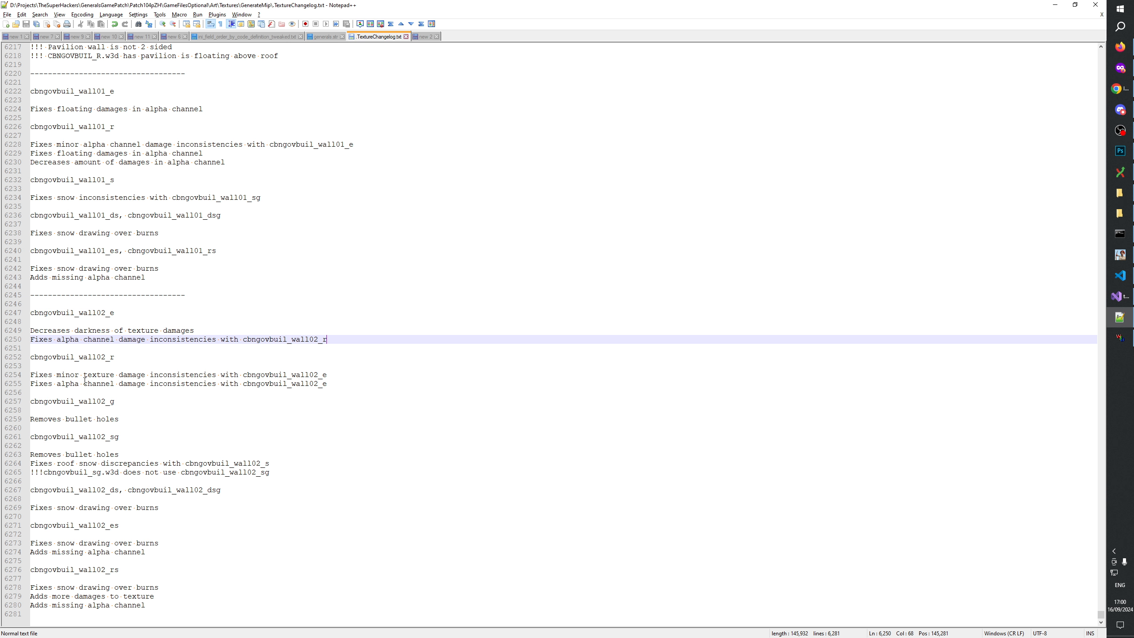
{"action": "left_click", "coordinate": [96, 374]}
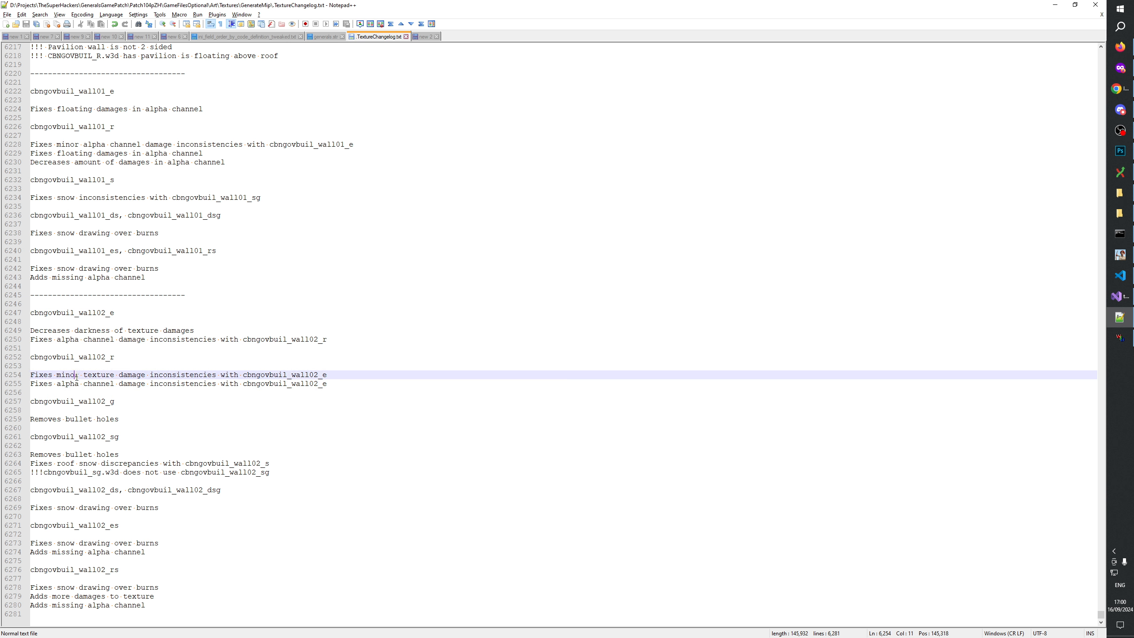
{"action": "double_click", "coordinate": [132, 375]}
{"action": "double_click", "coordinate": [166, 375]}
{"action": "left_click", "coordinate": [76, 383]}
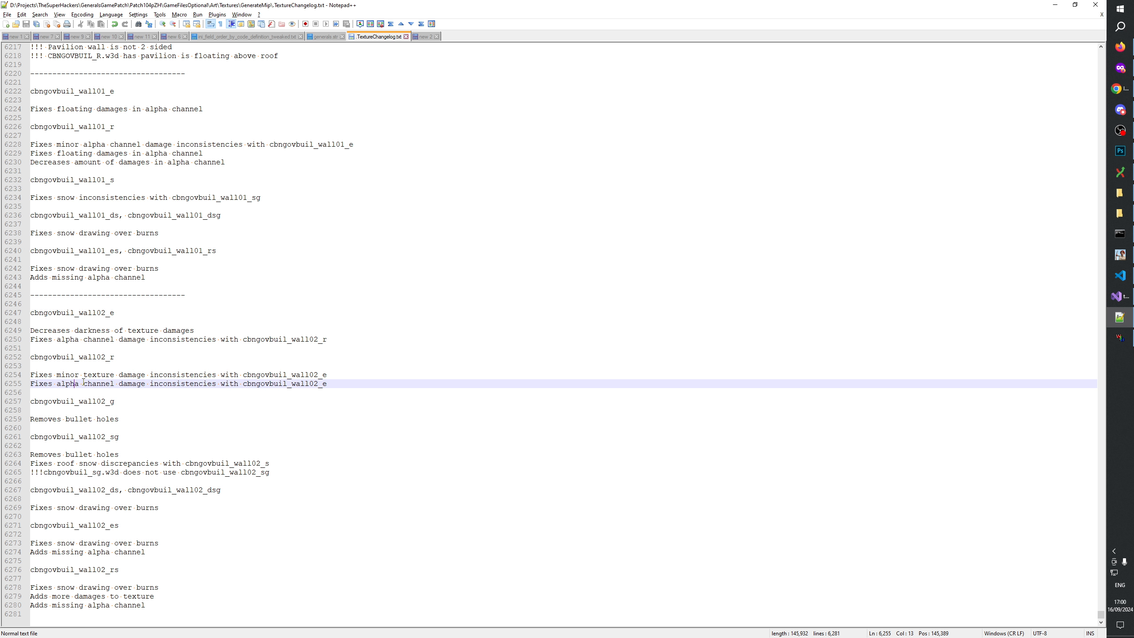
{"action": "left_click", "coordinate": [361, 382]}
{"action": "key", "text": "Return"}
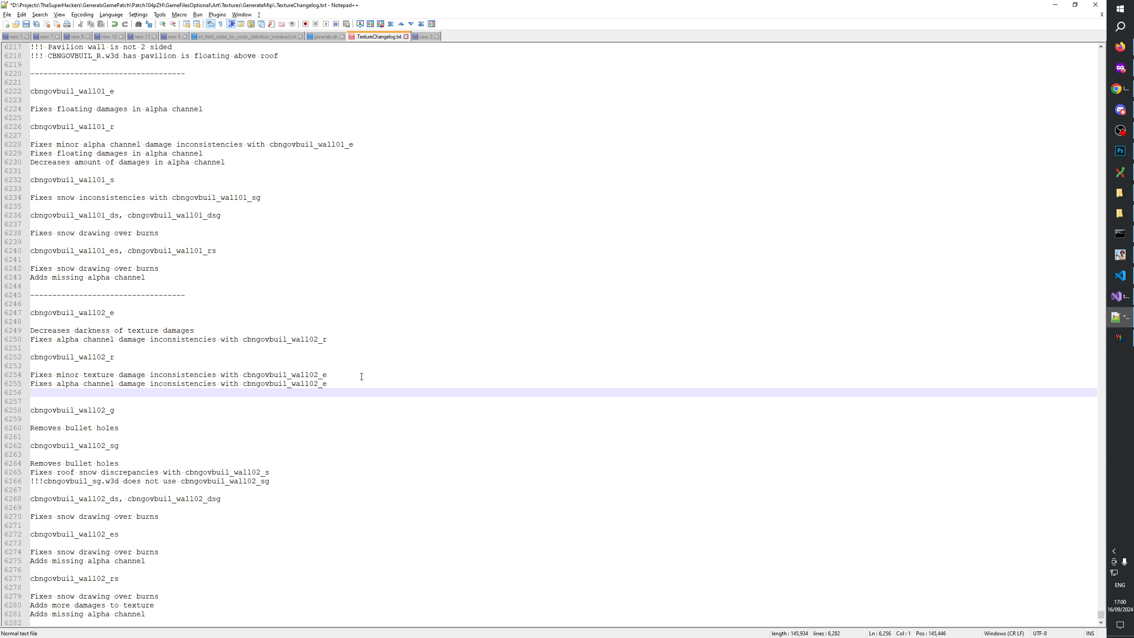
{"action": "type", "text": "Fixes floating pix"}
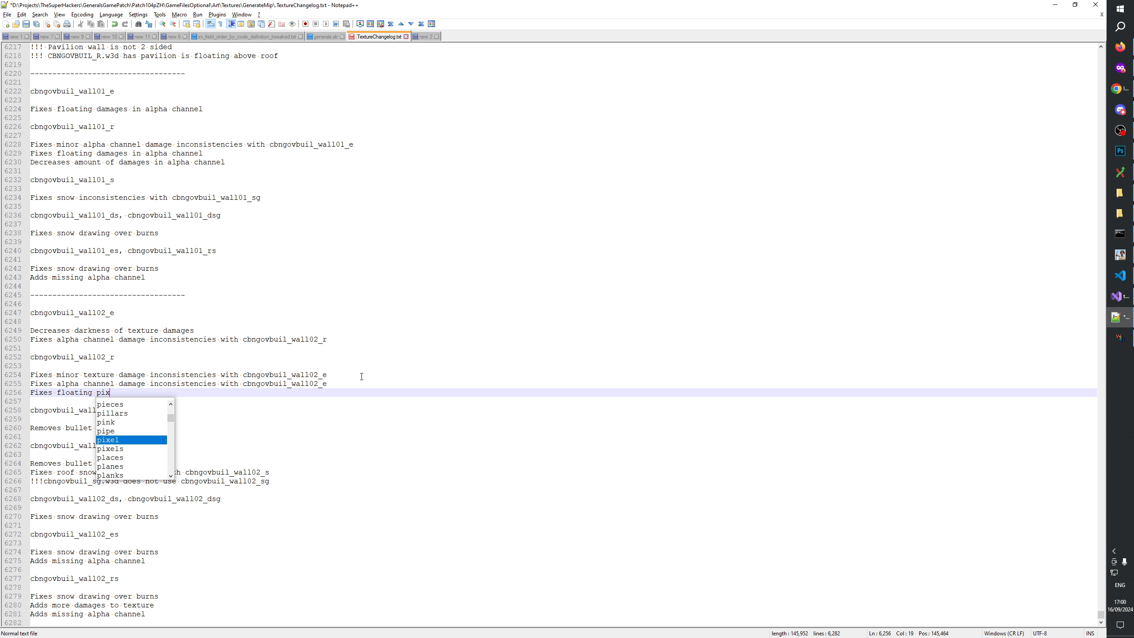
{"action": "type", "text": "els in alpha cha"}
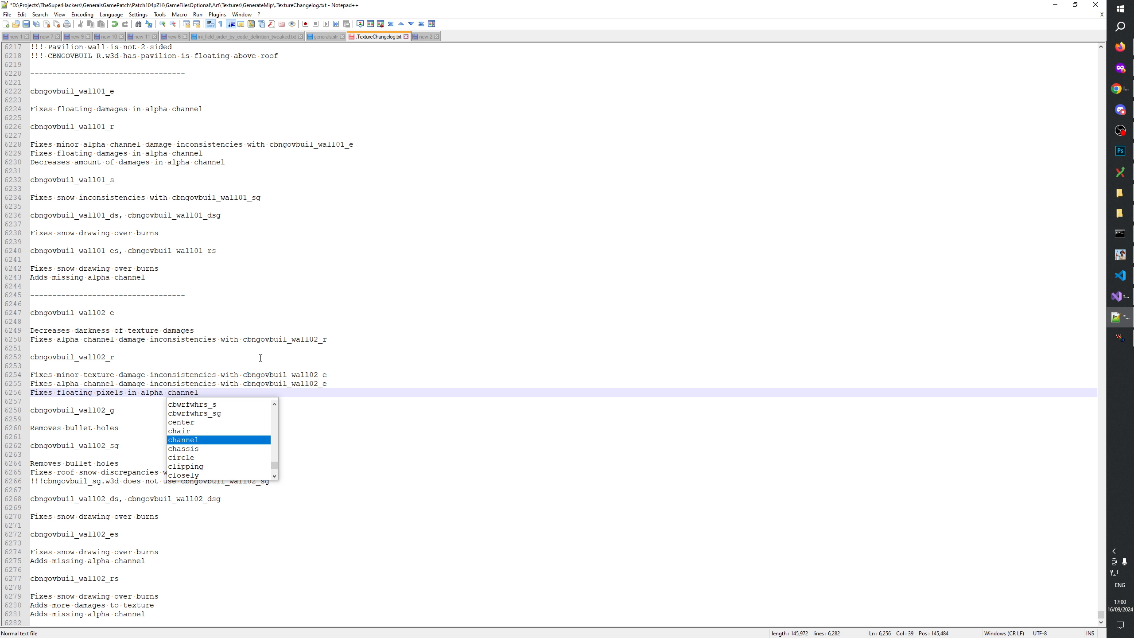
{"action": "type", "text": "nnel"}
{"action": "key", "text": "Escape"}
Add the line "Decreases amount of damages in alpha channel" to the cbngovbuil_wall02_r entry, copied from the cbngovbuil_wall01_r entry.
{"action": "key", "text": "Return"}
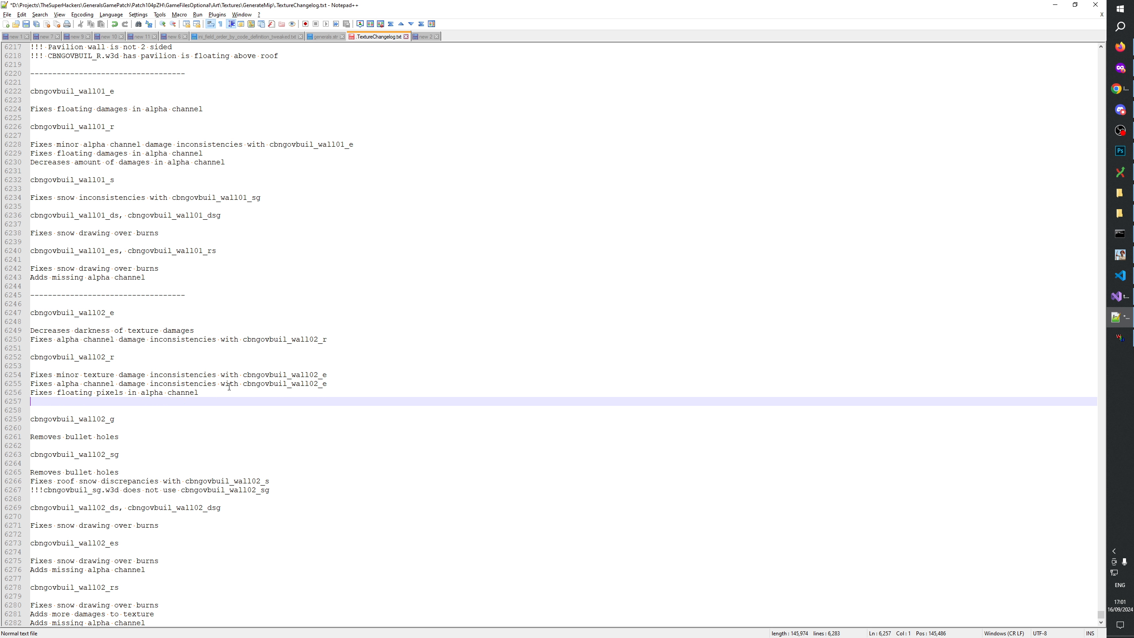
{"action": "type", "text": "Re"}
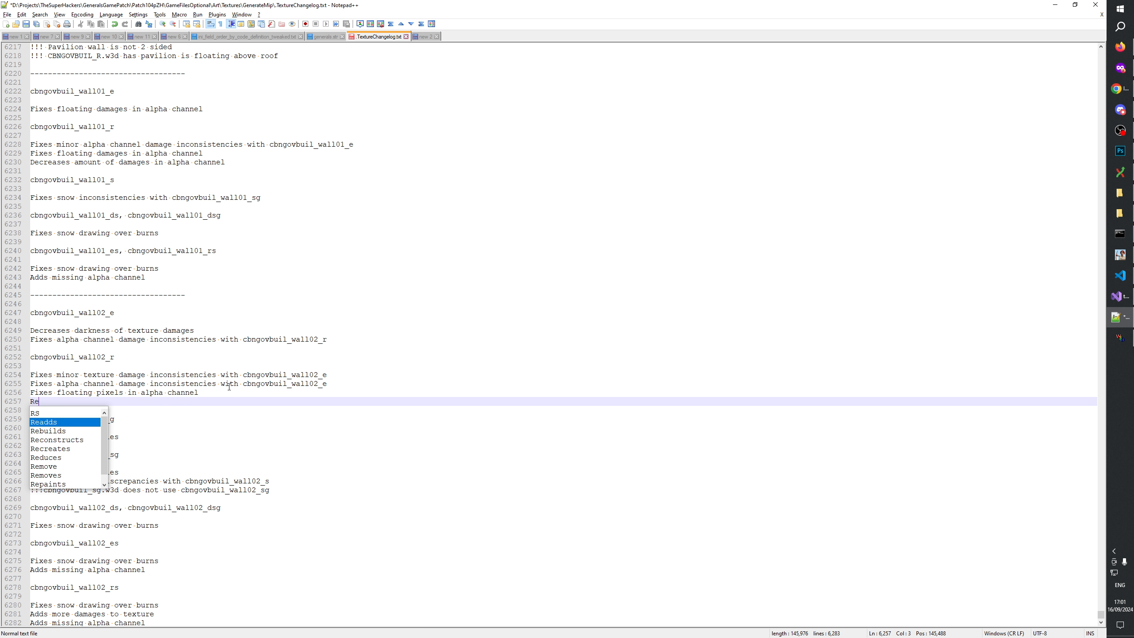
{"action": "key", "text": "BackSpace"}
{"action": "key", "text": "BackSpace"}
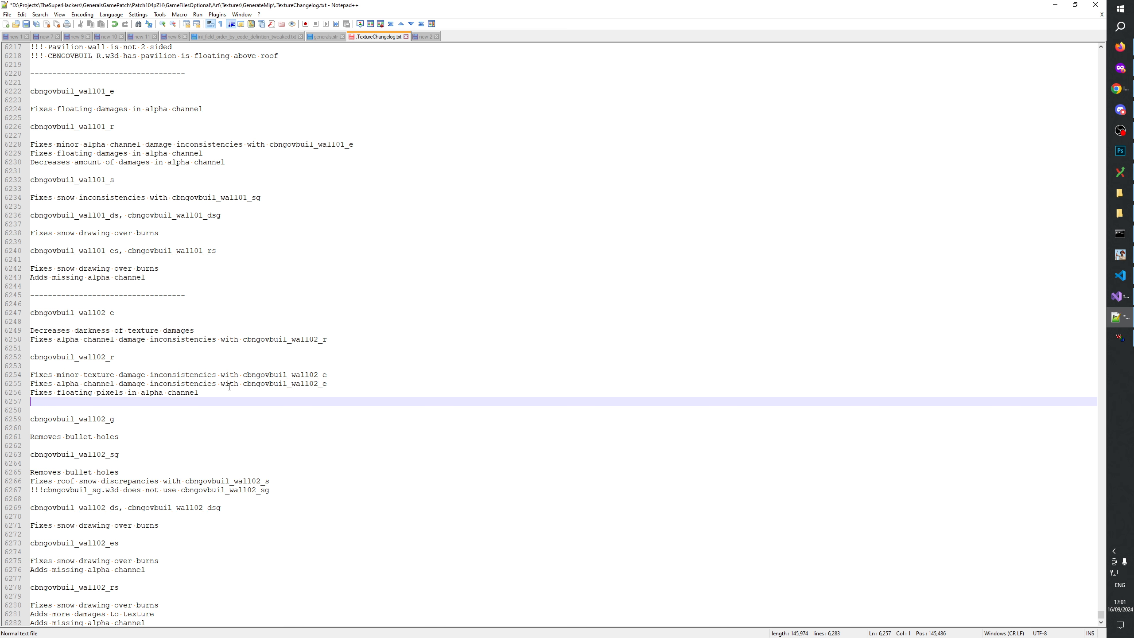
{"action": "type", "text": "Decreases amount"}
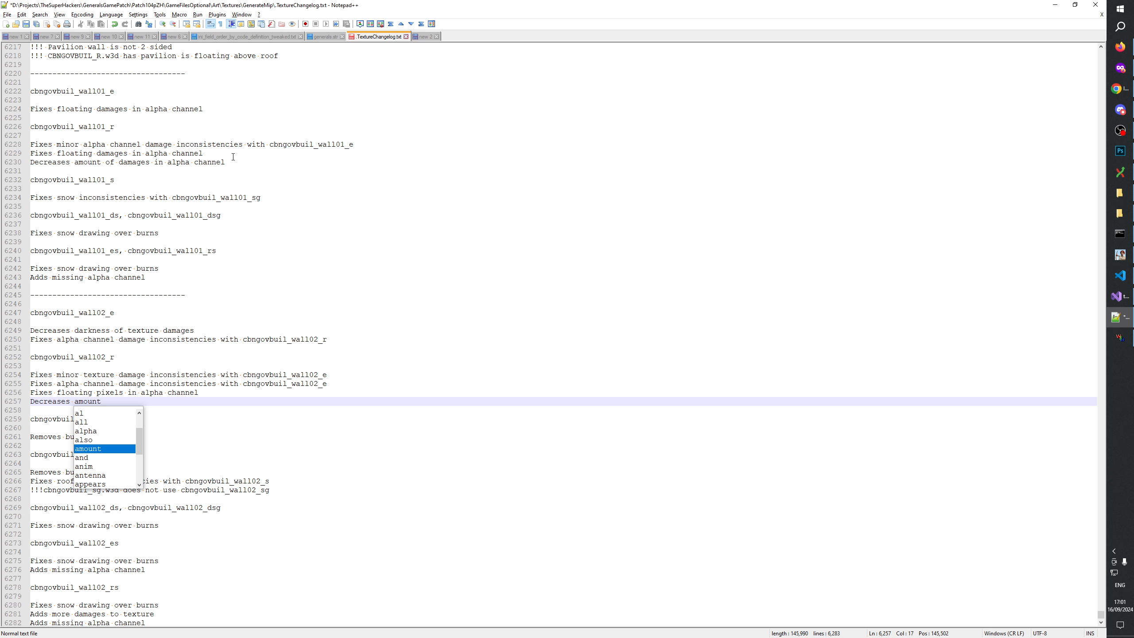
{"action": "left_click_drag", "start_coordinate": [233, 157], "coordinate": [42, 160]}
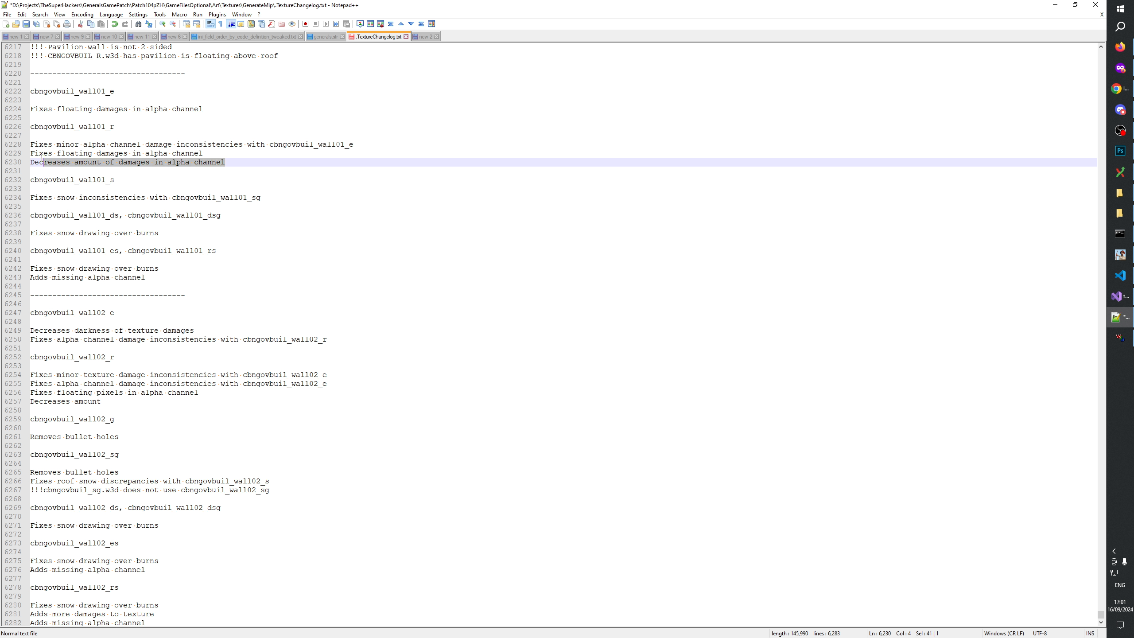
{"action": "left_click_drag", "start_coordinate": [115, 406], "coordinate": [31, 402]}
{"action": "key", "text": "ctrl+v"}
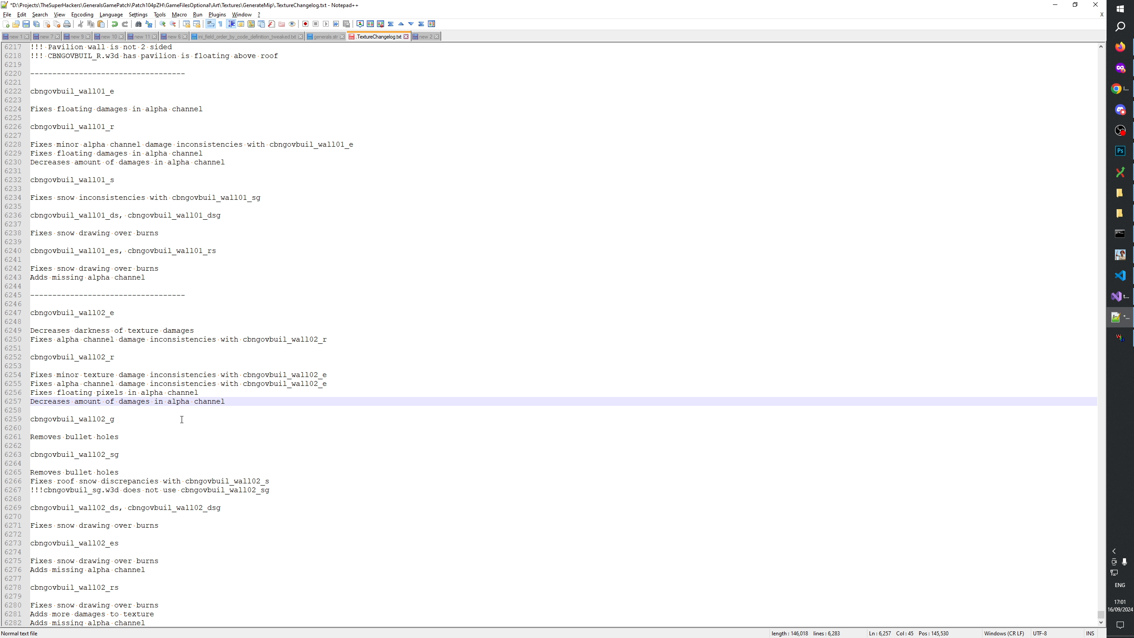
Copy the floating pixels and decreased damages lines to the end of the cbngovbuil_wall02_e entry and save the changelog.
{"action": "left_click_drag", "start_coordinate": [232, 400], "coordinate": [25, 400]}
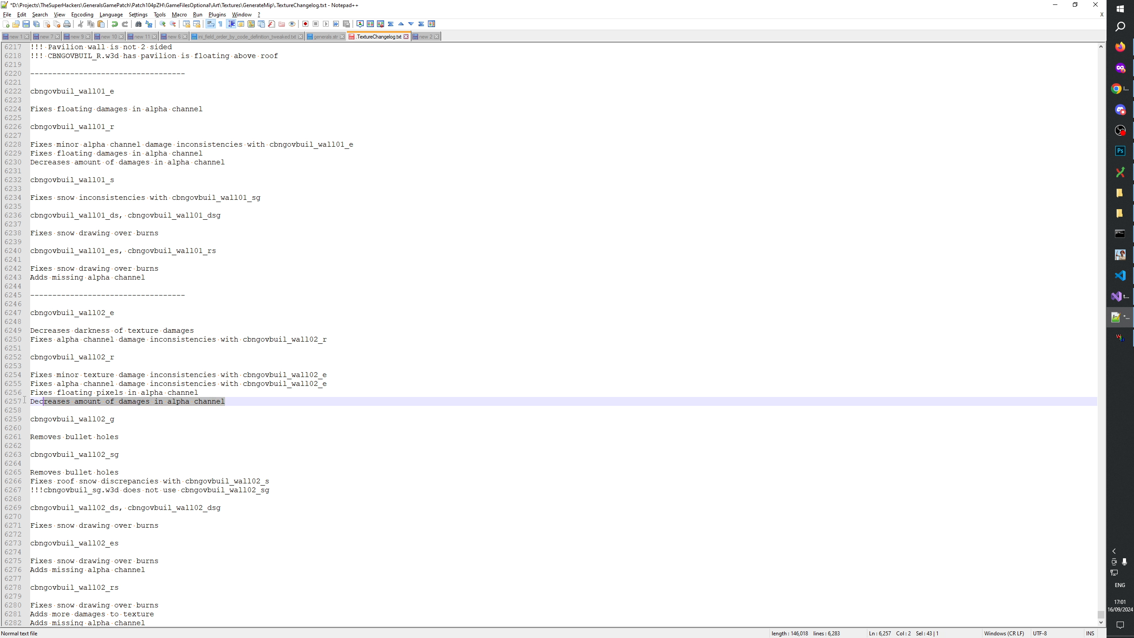
{"action": "key", "text": "shift+Up"}
{"action": "left_click", "coordinate": [348, 340]}
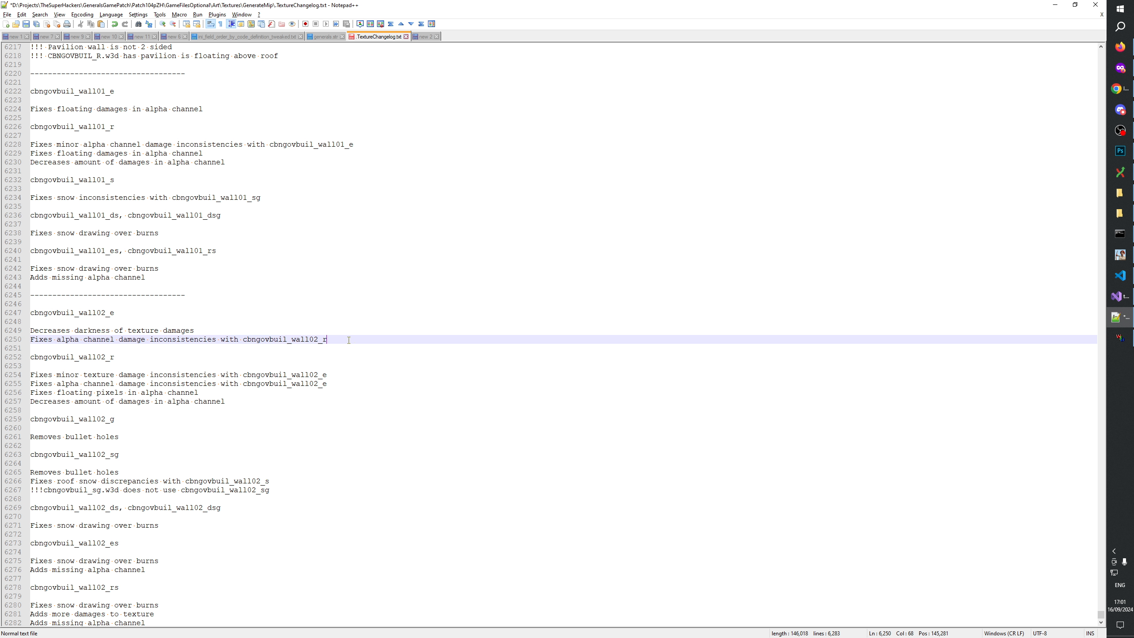
{"action": "key", "text": "ctrl+v"}
{"action": "key", "text": "ctrl+s"}
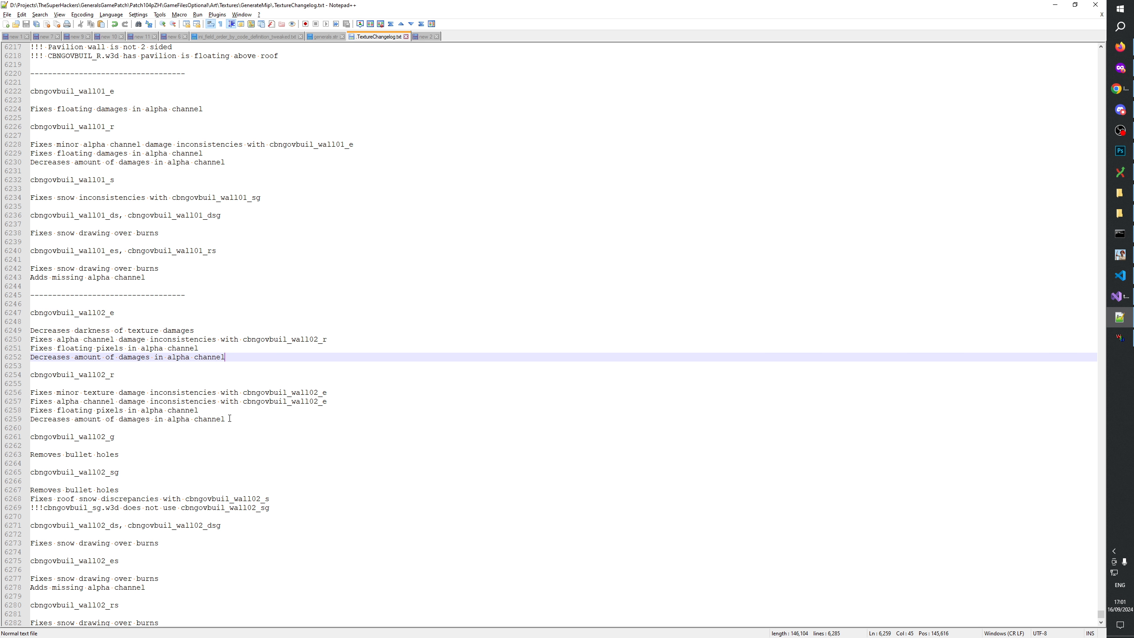
{"action": "left_click", "coordinate": [245, 419]}
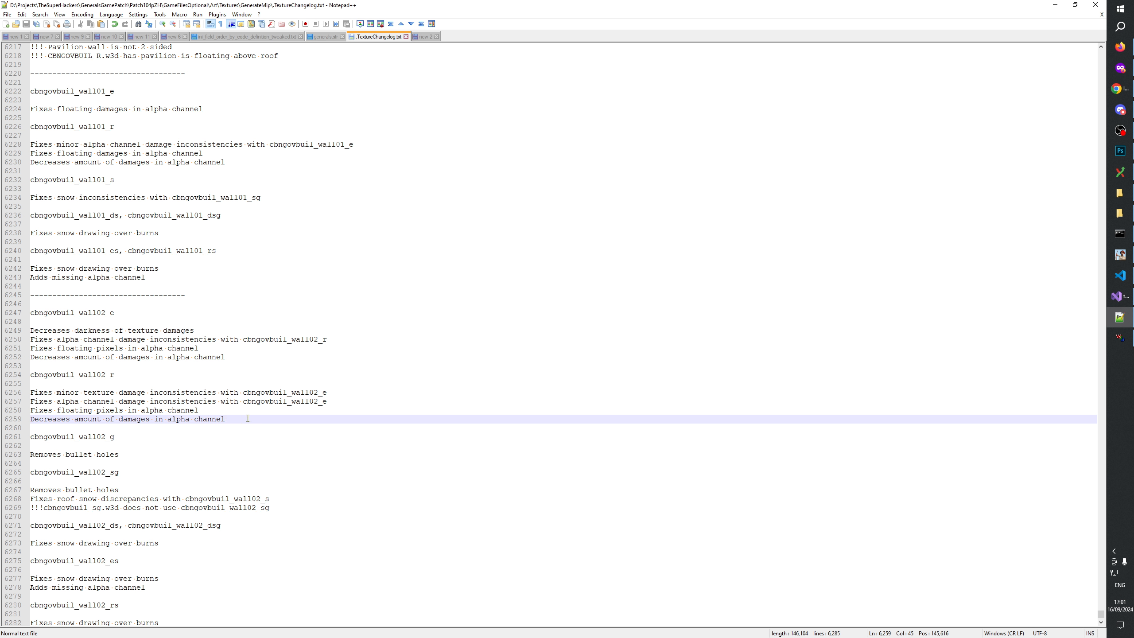
{"action": "left_click", "coordinate": [138, 335]}
{"action": "key", "text": "Down"}
{"action": "key", "text": "Down"}
{"action": "key", "text": "Down"}
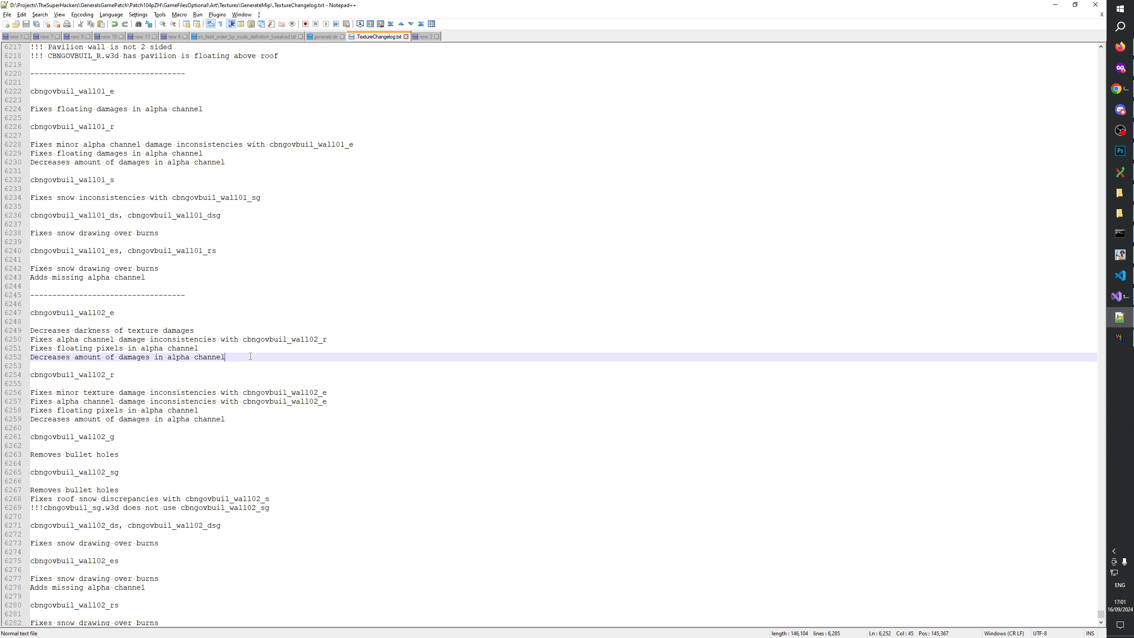
Compare the arched window holes on the front facade in W3D Viewer with the Alpha 1 channels of cbngovbuil_wall02_r.psd and cbngovbuil_wall02_e.psd in Photoshop.
{"action": "key", "text": "alt+Tab"}
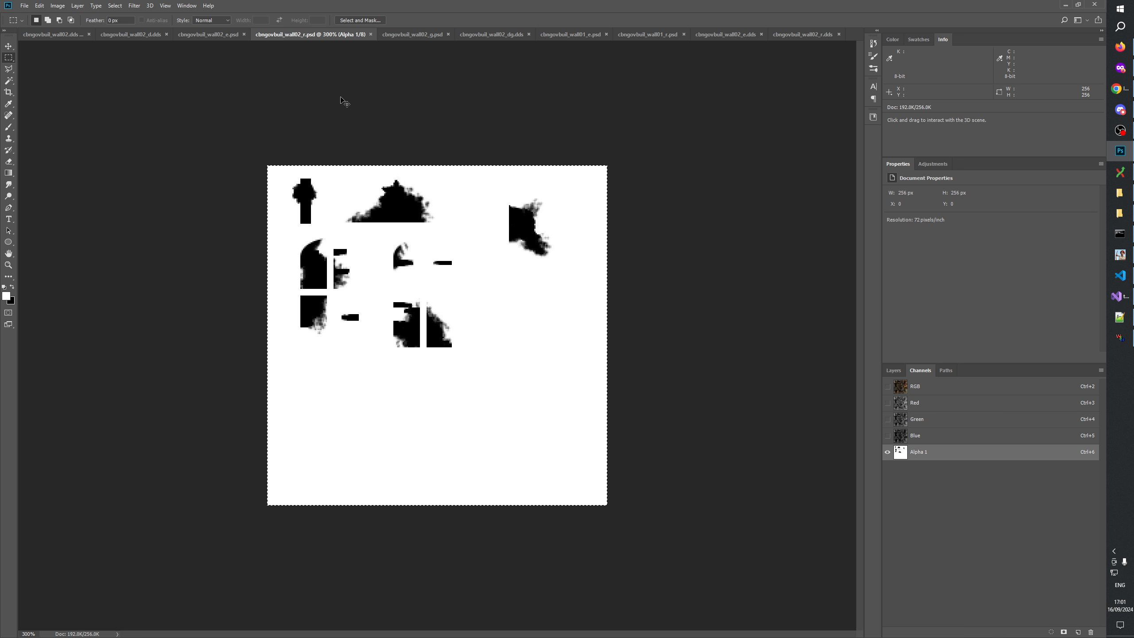
{"action": "key", "text": "alt+Tab"}
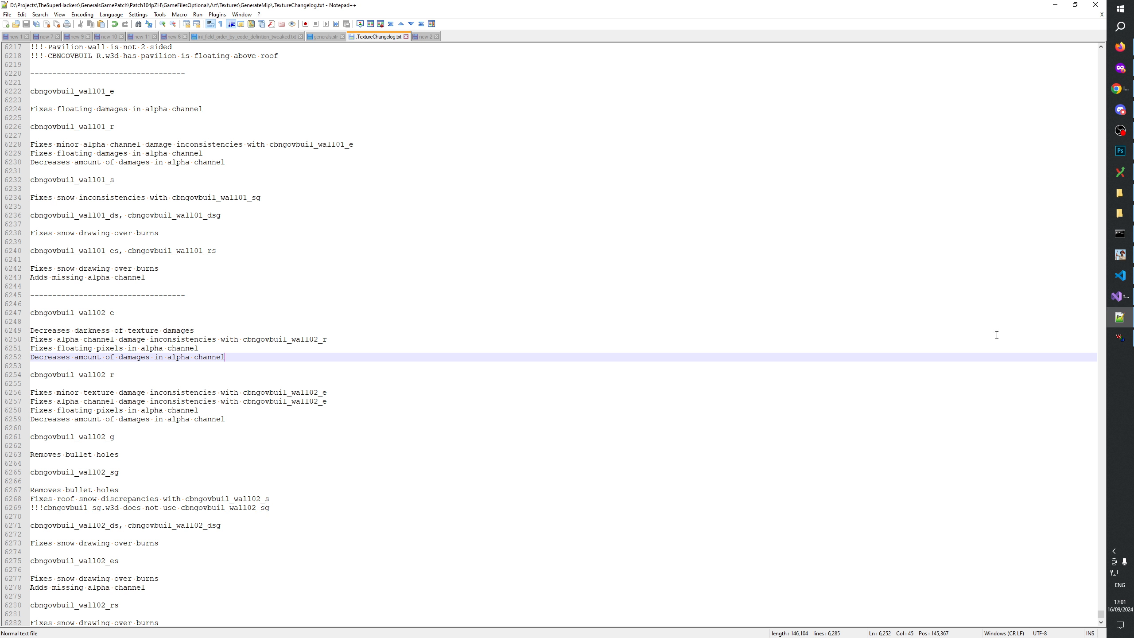
{"action": "key", "text": "alt+Tab"}
{"action": "left_click", "coordinate": [1119, 339]}
{"action": "left_click_drag", "start_coordinate": [650, 317], "coordinate": [618, 368]}
{"action": "key", "text": "alt+Tab"}
{"action": "key", "text": "alt+Tab"}
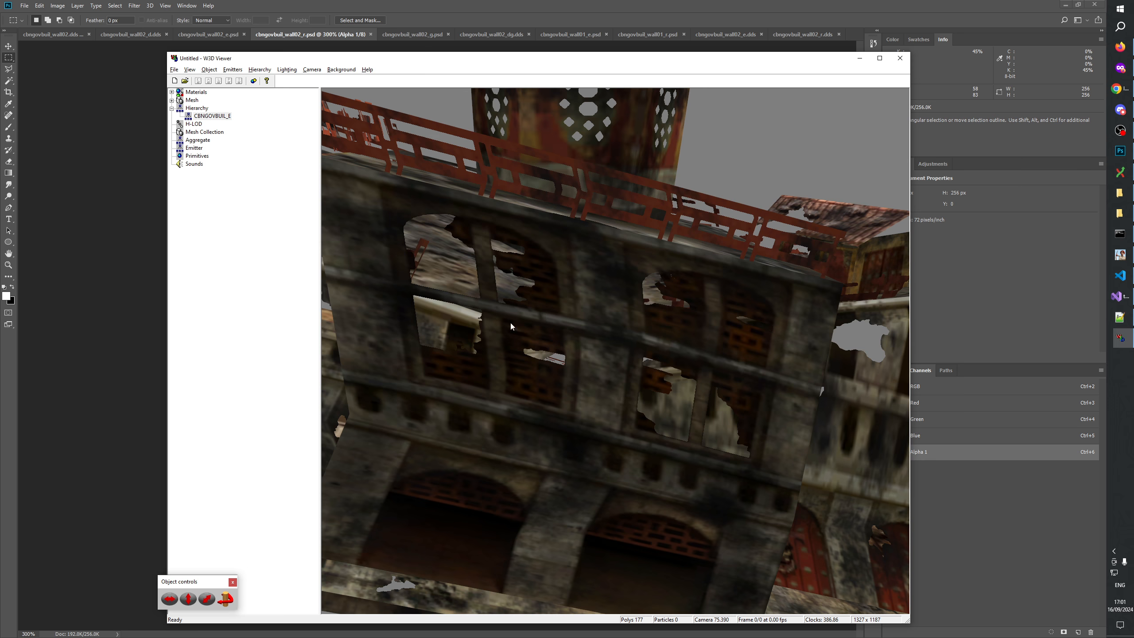
{"action": "left_click_drag", "start_coordinate": [511, 324], "coordinate": [560, 302]}
{"action": "key", "text": "alt+Tab"}
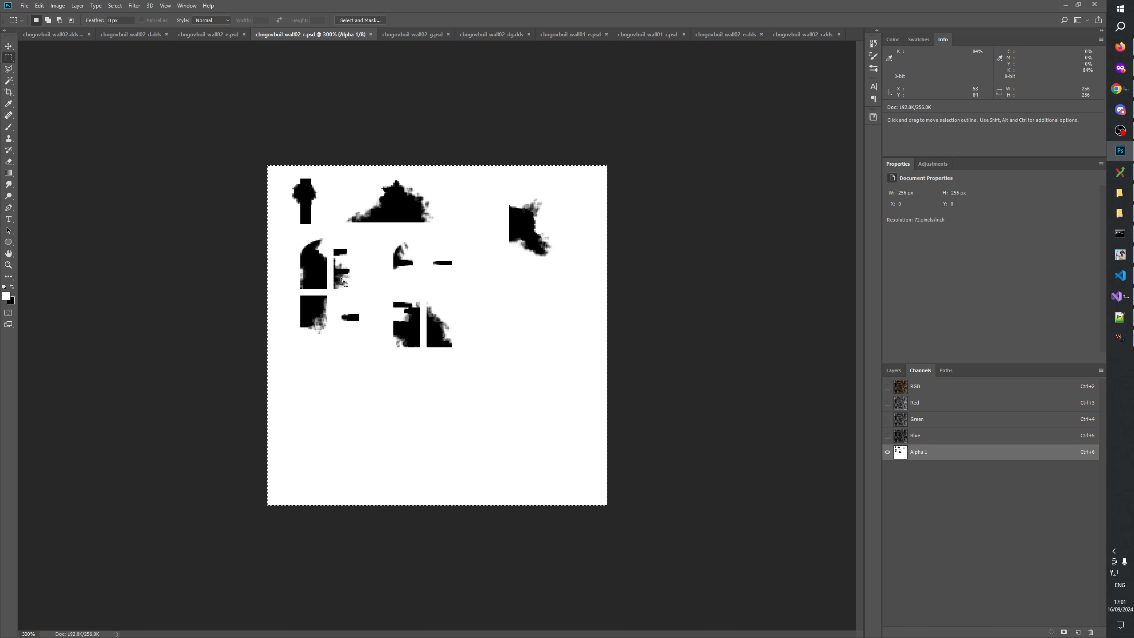
{"action": "key", "text": "alt+Tab"}
{"action": "left_click_drag", "start_coordinate": [496, 276], "coordinate": [514, 333]}
{"action": "key", "text": "alt+Tab"}
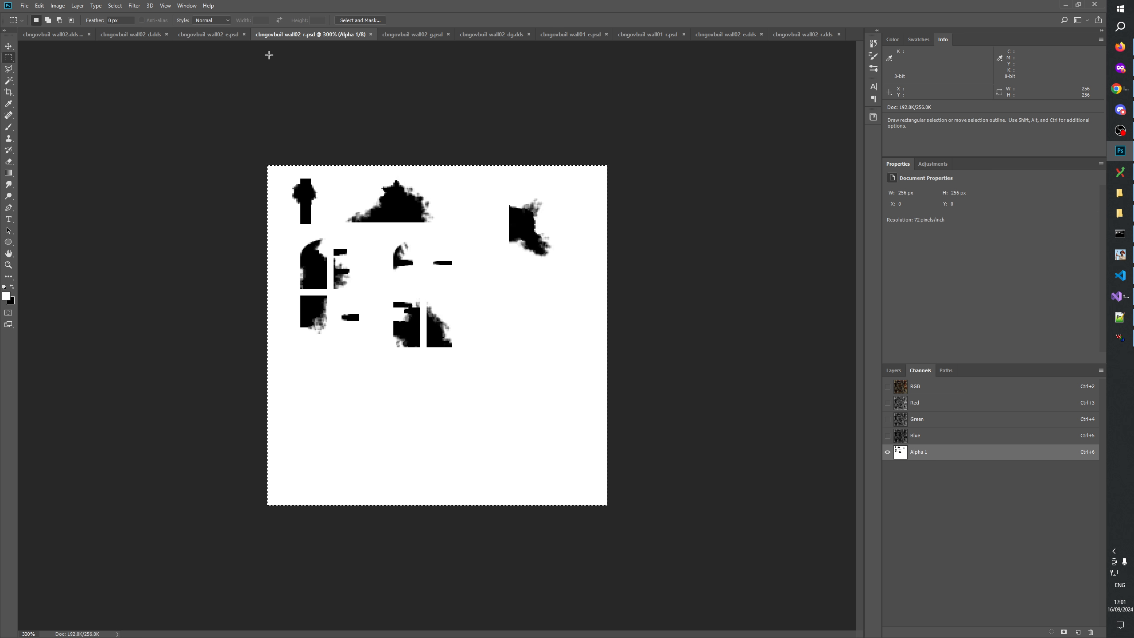
{"action": "key", "text": "ctrl+shift+Tab"}
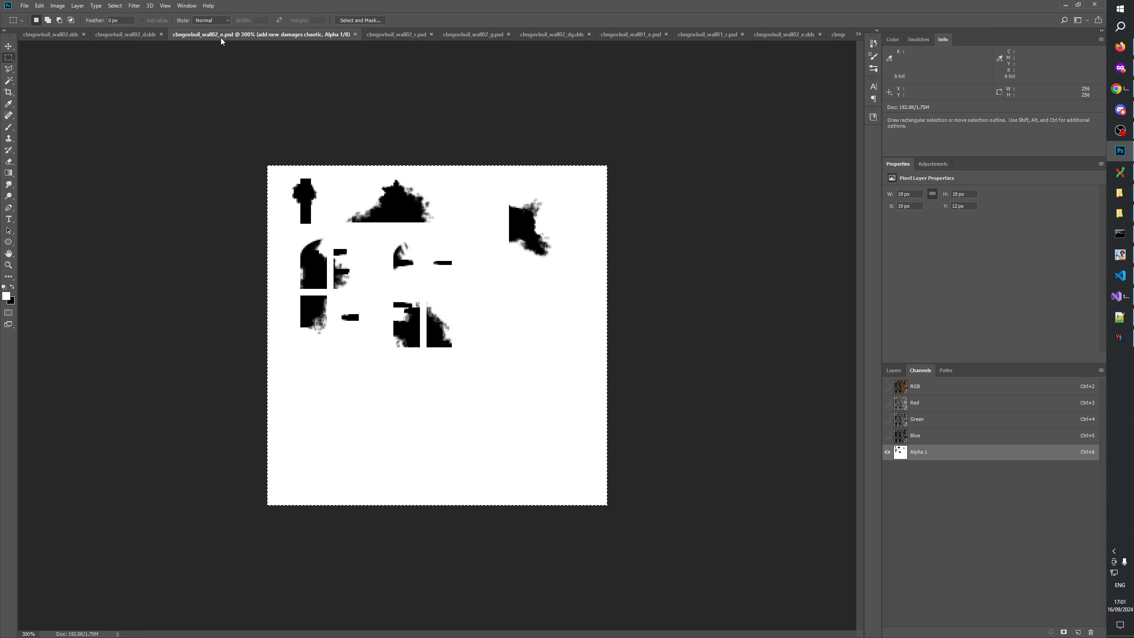
Clear the canvas selection in cbngovbuil_wall02_e.psd and collapse the "allowed damage mask" layer group.
{"action": "left_click", "coordinate": [897, 373]}
{"action": "left_click", "coordinate": [911, 608]}
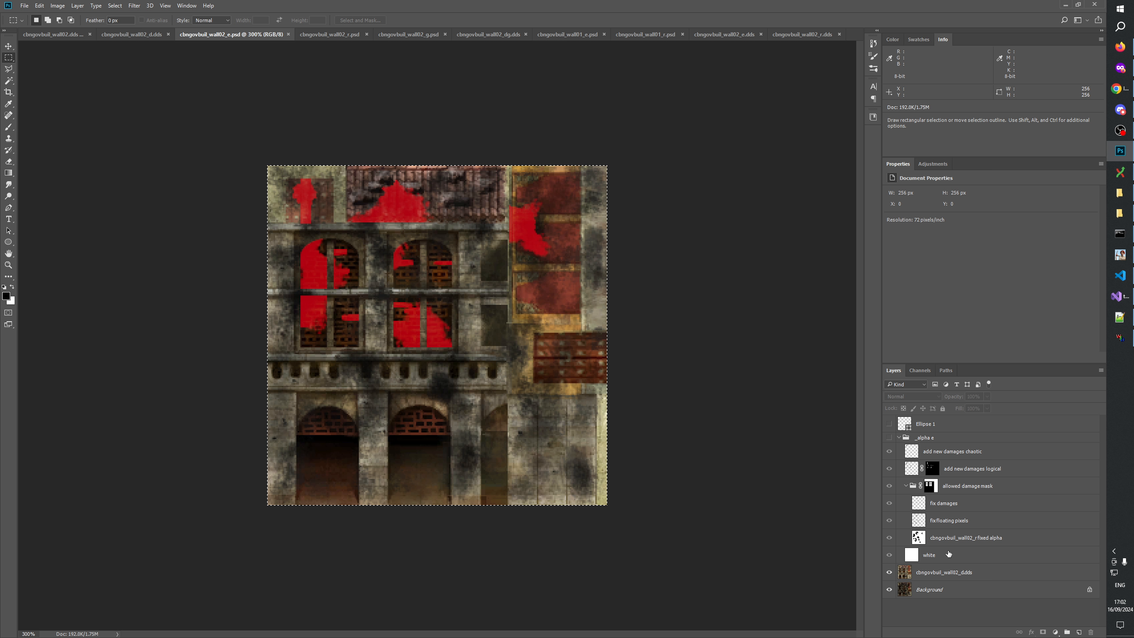
{"action": "left_click", "coordinate": [964, 541]}
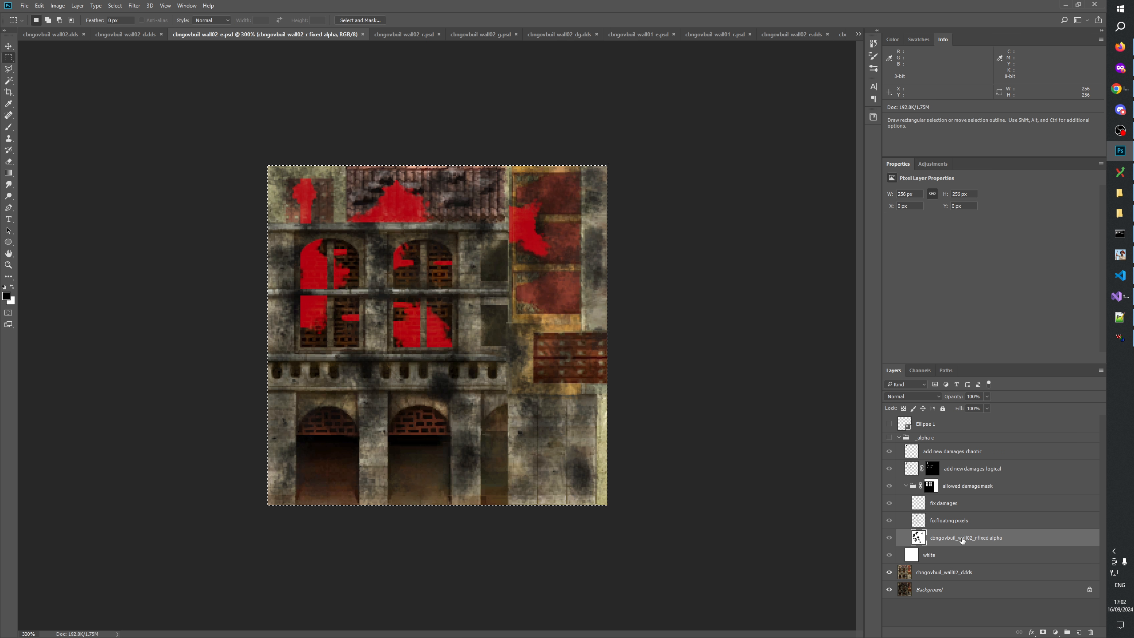
{"action": "left_click", "coordinate": [946, 523]}
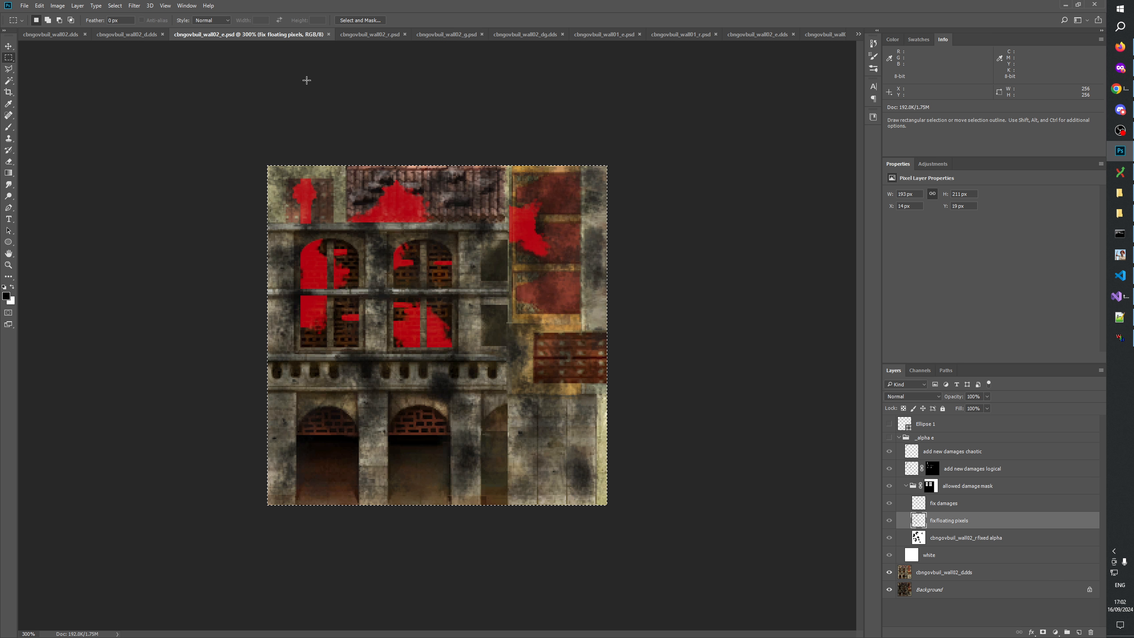
{"action": "key", "text": "ctrl+d"}
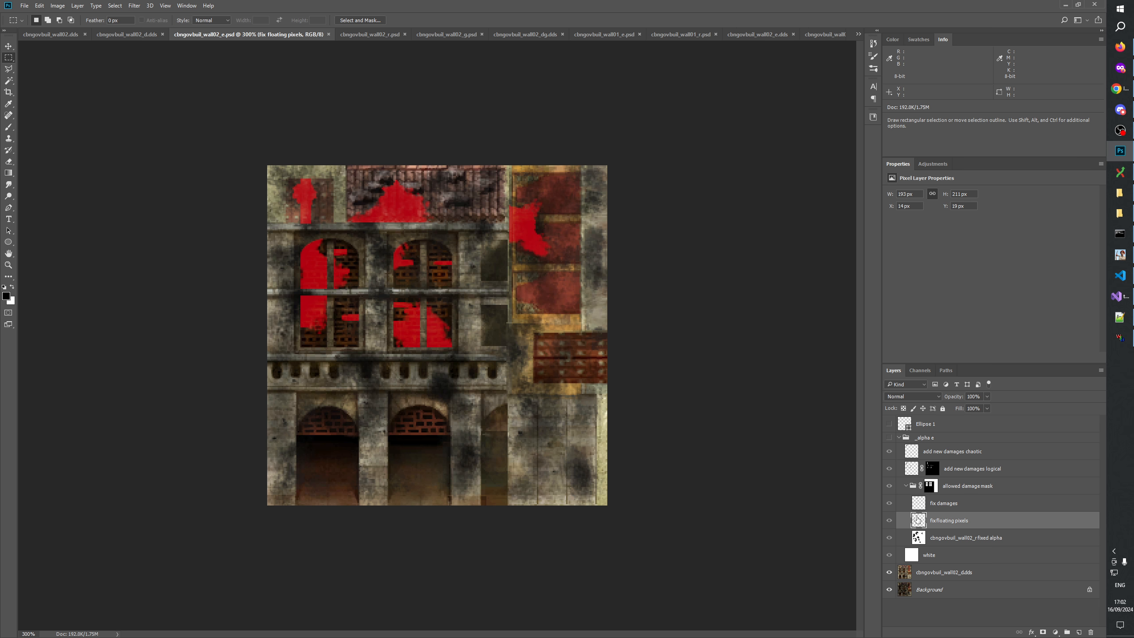
{"action": "left_click", "coordinate": [906, 486]}
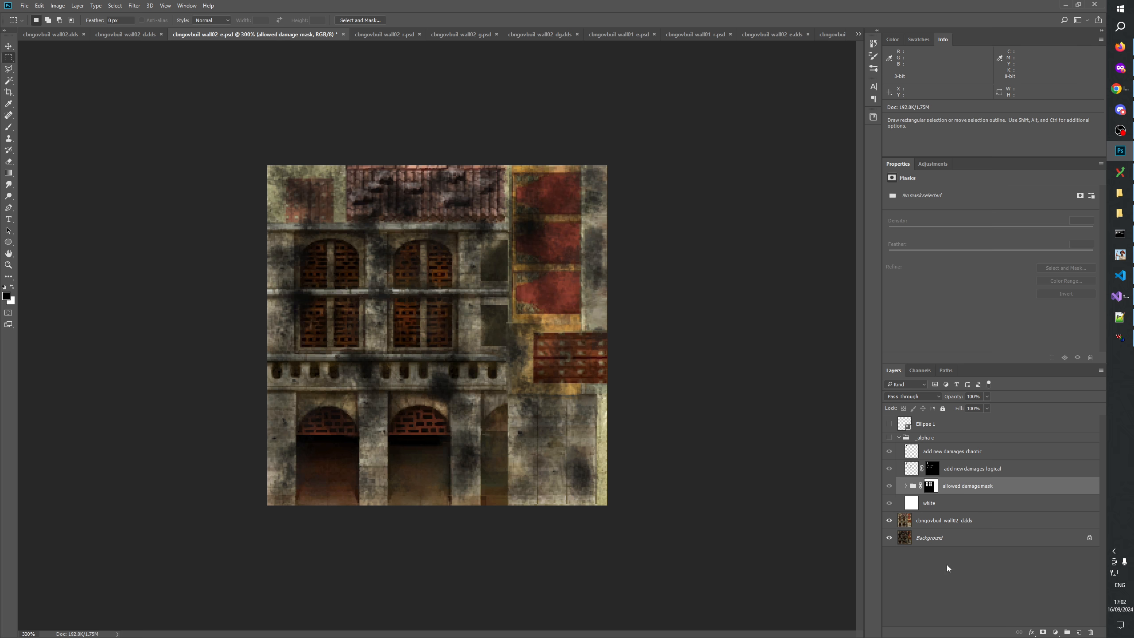
{"action": "left_click", "coordinate": [954, 587]}
Toggle the _alpha e group on and off to inspect its damage mask against the texture, leaving it hidden.
{"action": "left_click", "coordinate": [969, 474]}
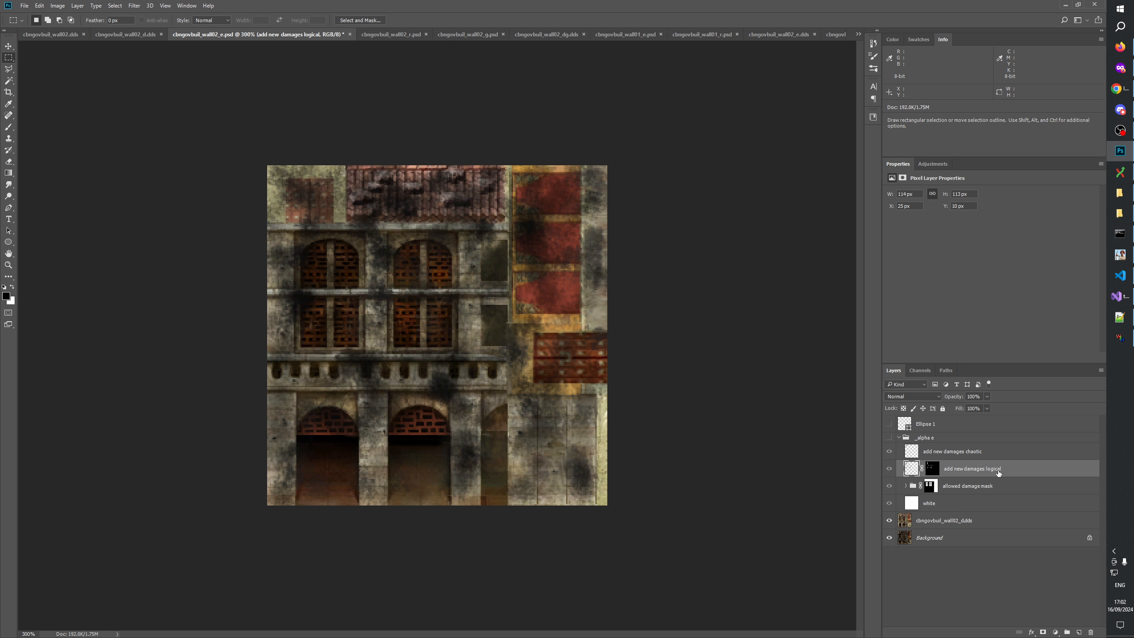
{"action": "left_click", "coordinate": [956, 453]}
{"action": "left_click", "coordinate": [890, 438]}
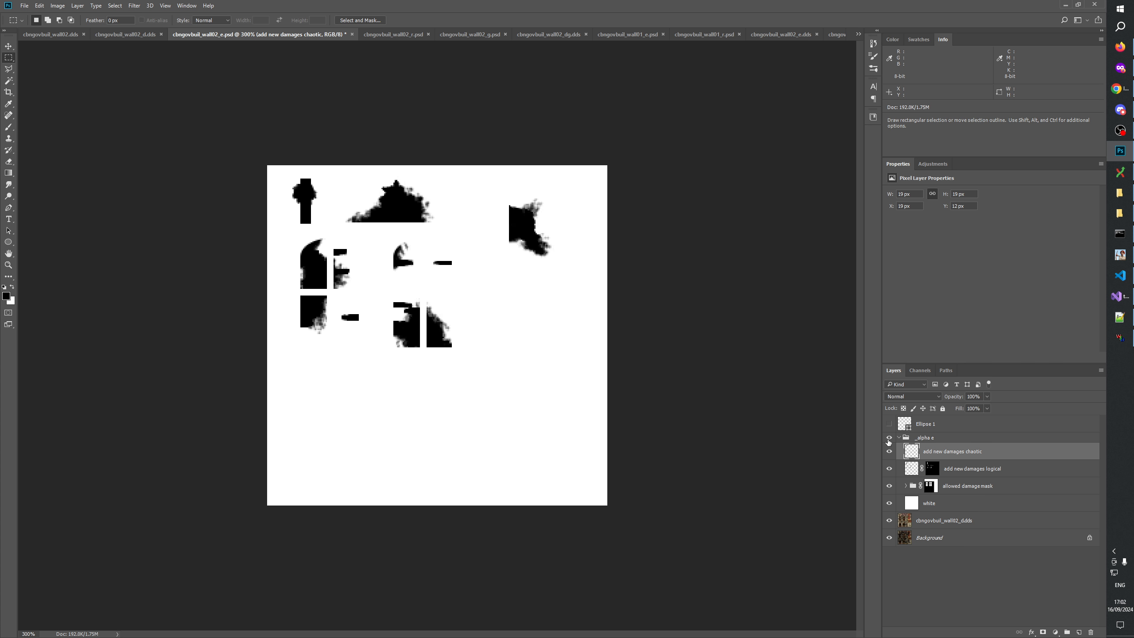
{"action": "left_click", "coordinate": [889, 437]}
{"action": "left_click", "coordinate": [890, 438]}
{"action": "left_click", "coordinate": [890, 438]}
{"action": "left_click", "coordinate": [889, 438]}
{"action": "left_click", "coordinate": [889, 440]}
{"action": "left_click", "coordinate": [959, 585]}
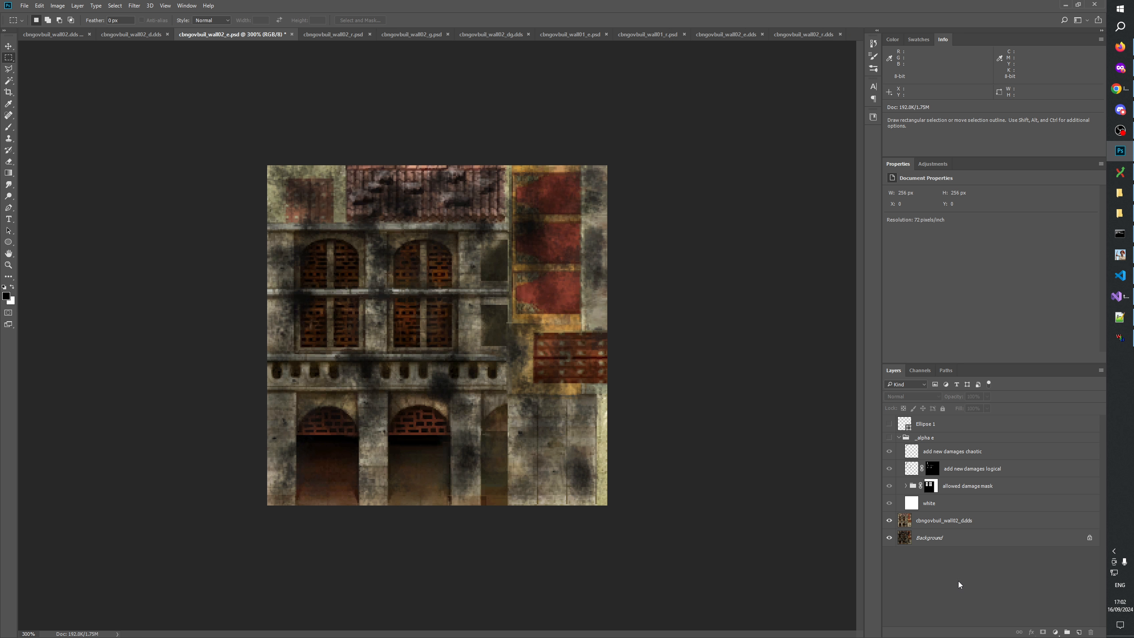
Delete the Ellipse 1 layer and save cbngovbuil_wall02_e.psd with the _alpha e group collapsed.
{"action": "left_click", "coordinate": [929, 427]}
{"action": "left_click", "coordinate": [1091, 633]}
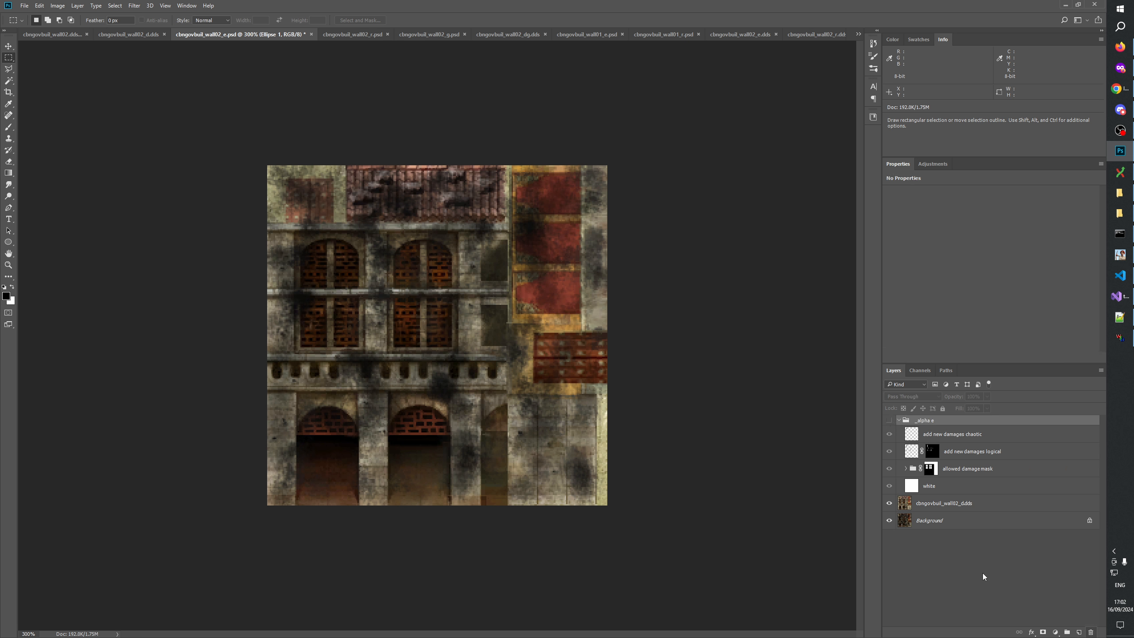
{"action": "left_click", "coordinate": [899, 421]}
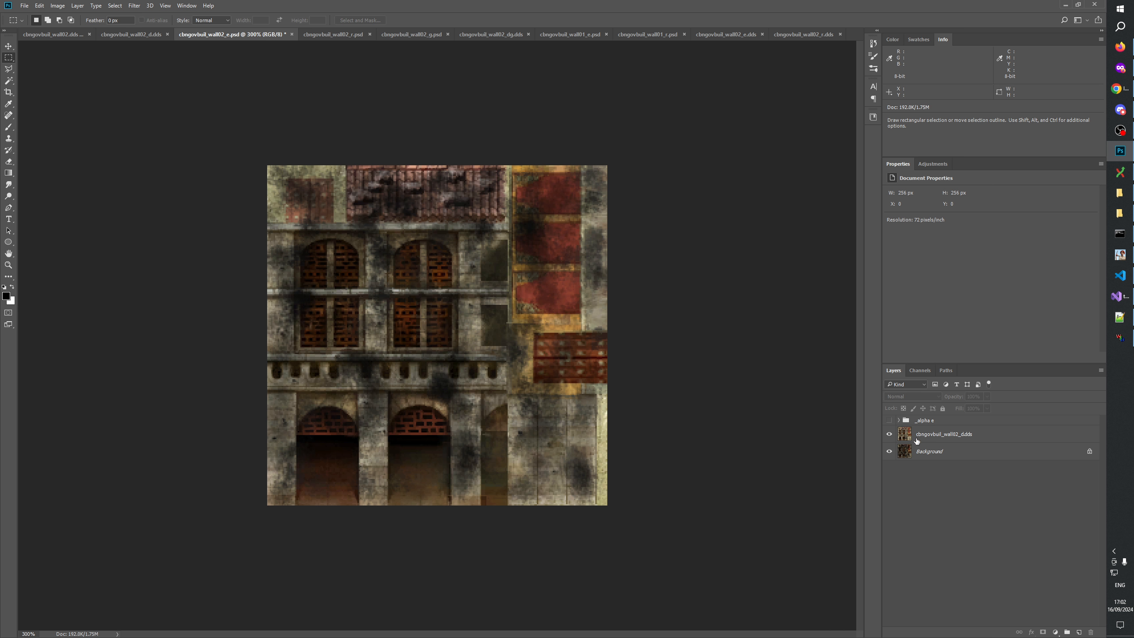
{"action": "key", "text": "ctrl+s"}
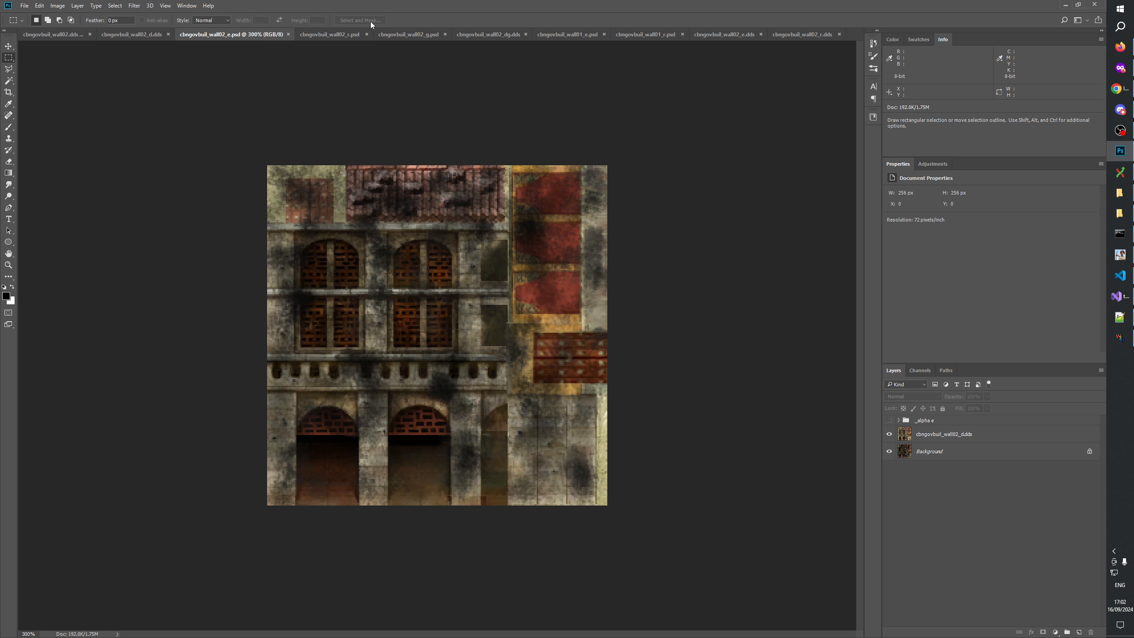
Show the RGB composite of cbngovbuil_wall02_r.psd instead of its Alpha 1 channel and display its layers.
{"action": "left_click", "coordinate": [330, 35]}
{"action": "left_click", "coordinate": [919, 370]}
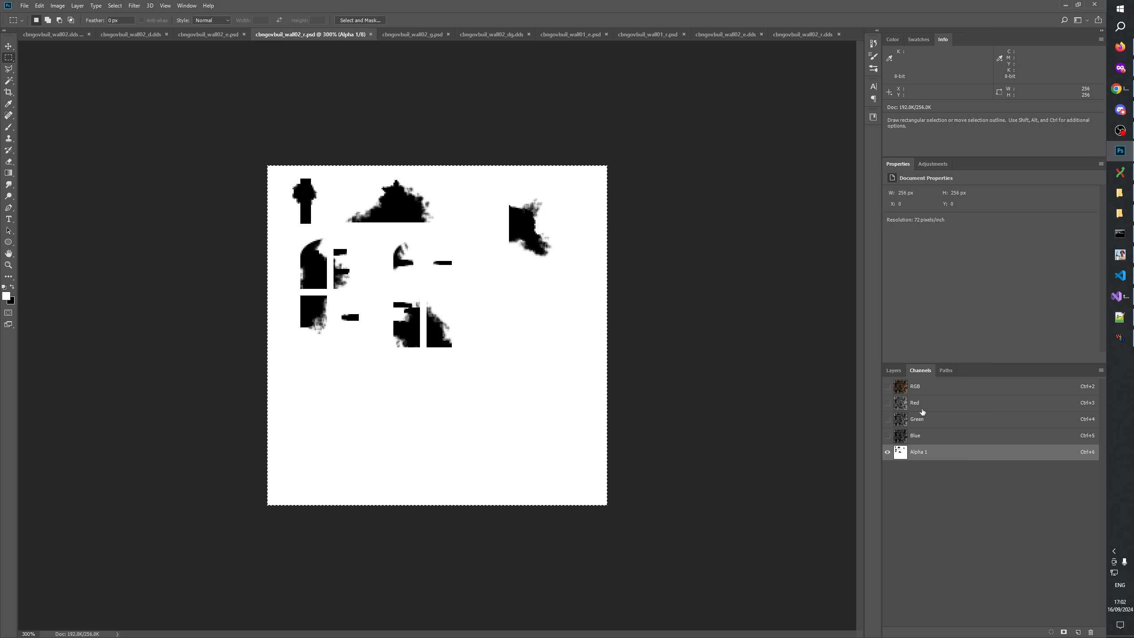
{"action": "left_click", "coordinate": [907, 386]}
{"action": "left_click", "coordinate": [893, 370]}
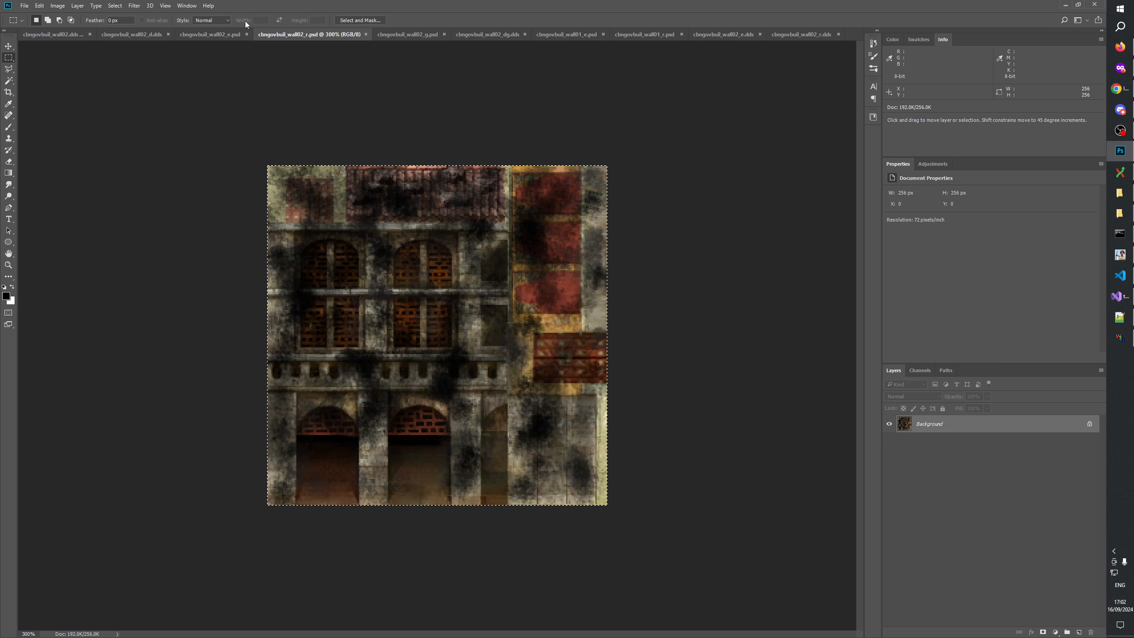
Compare the burn damage in the cbngovbuil_wall02_e.psd and cbngovbuil_wall02_r.psd textures by alternating between the documents.
{"action": "left_click", "coordinate": [233, 35]}
{"action": "left_click", "coordinate": [328, 36]}
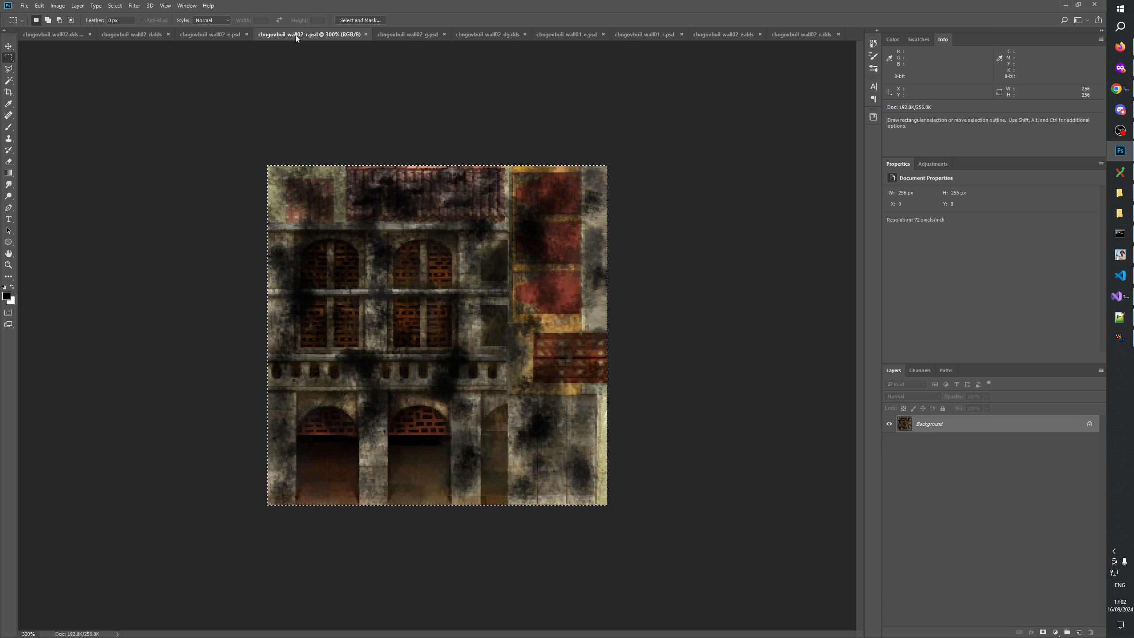
{"action": "left_click", "coordinate": [214, 35]}
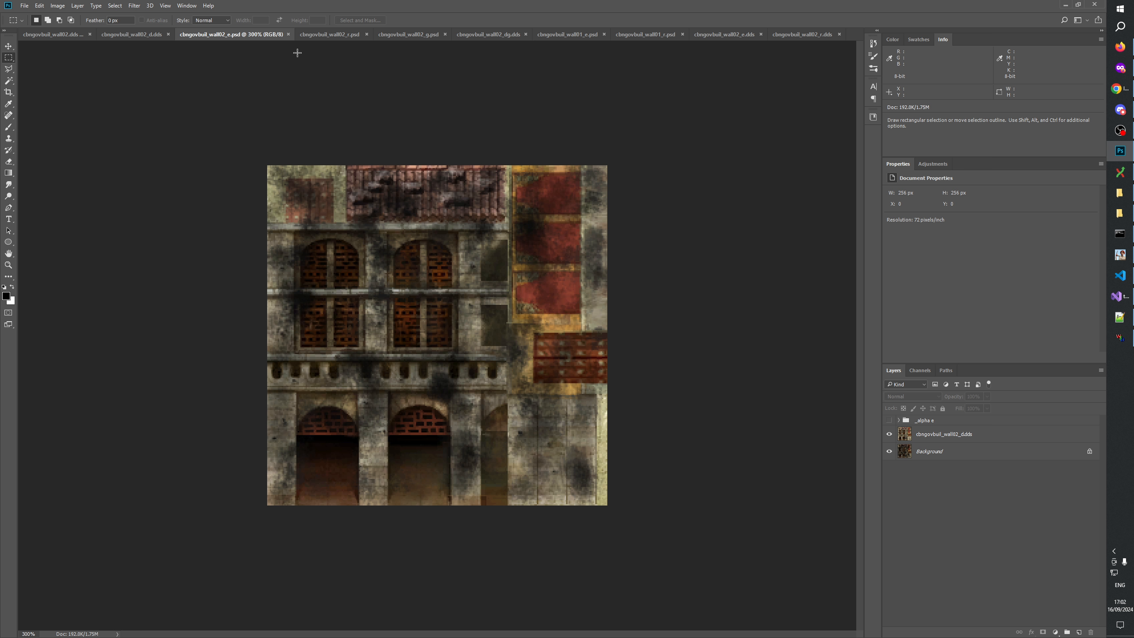
{"action": "left_click", "coordinate": [335, 34]}
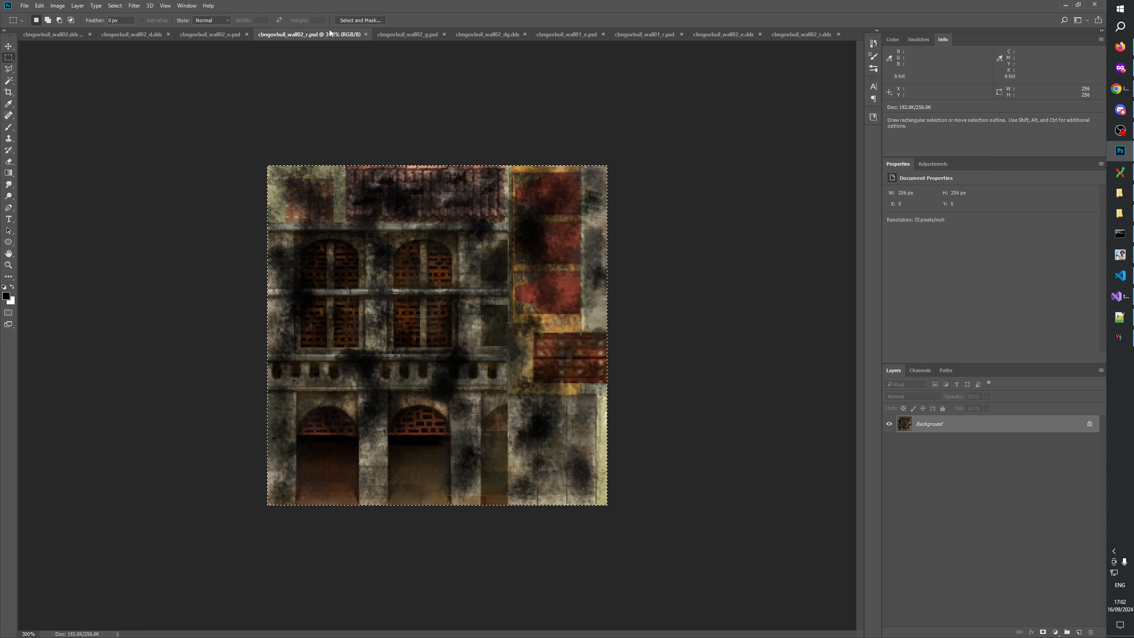
{"action": "left_click", "coordinate": [222, 35]}
In cbngovbuil_wall02_g.psd, toggle the cbngovbuild_wall02.dds layer to inspect the bullet-hole cleanup, leaving it shown.
{"action": "left_click", "coordinate": [425, 36]}
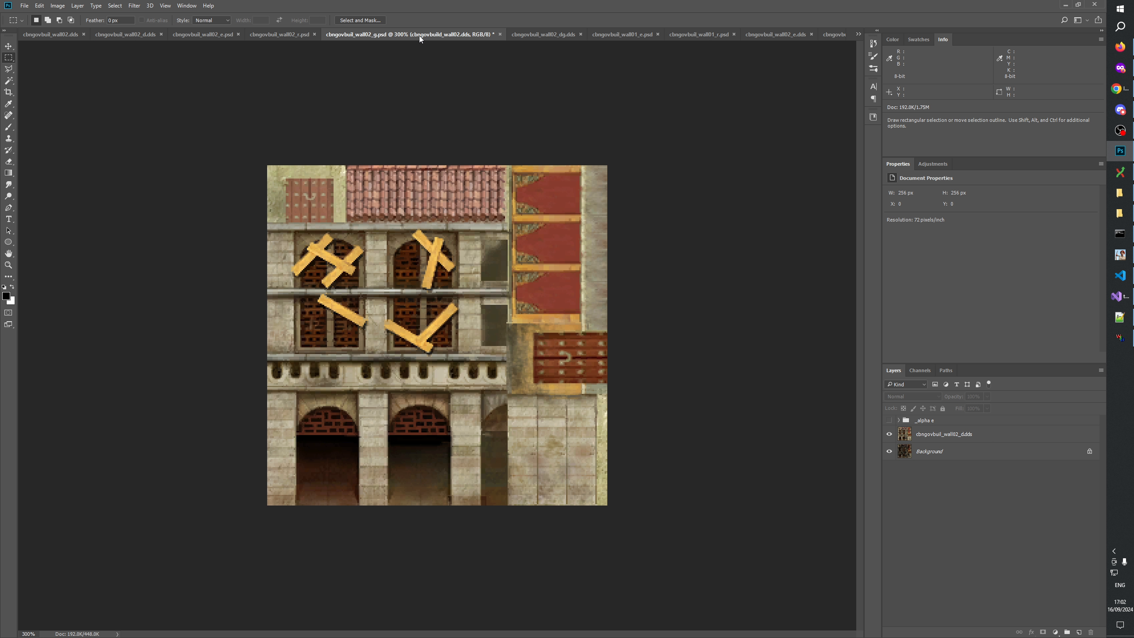
{"action": "left_click", "coordinate": [930, 546]}
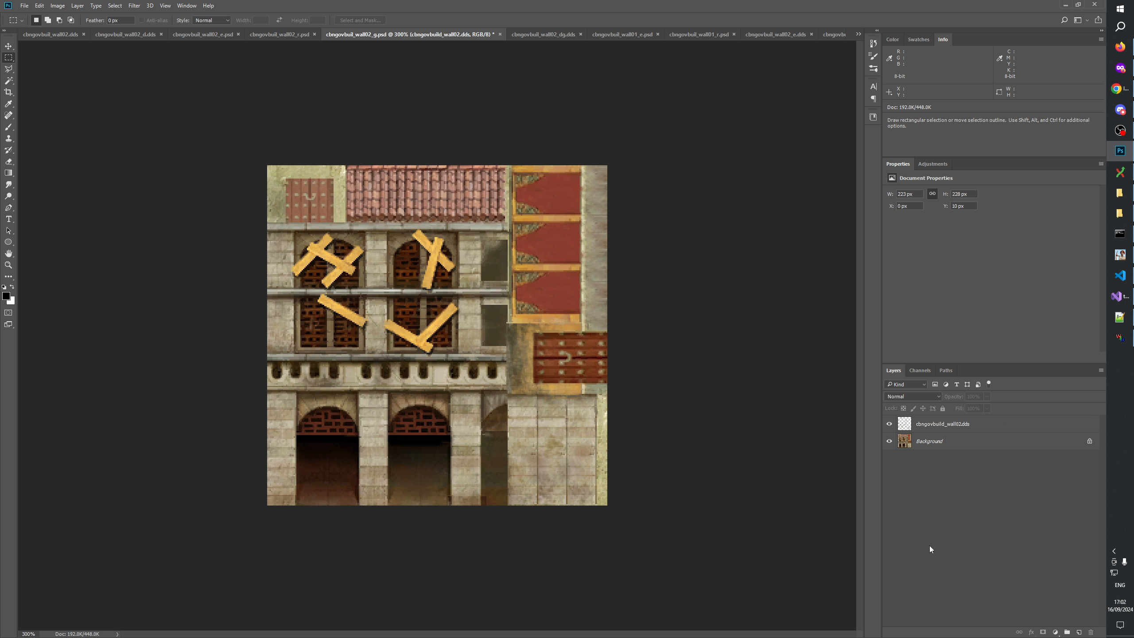
{"action": "left_click", "coordinate": [890, 425]}
{"action": "left_click", "coordinate": [890, 426]}
{"action": "left_click", "coordinate": [889, 426]}
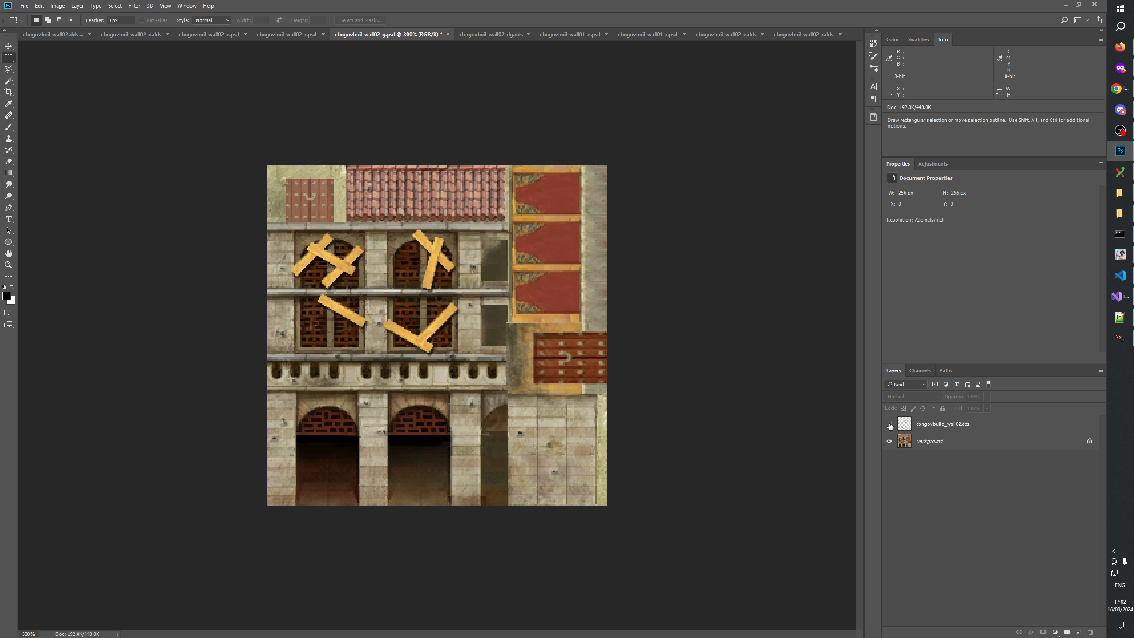
{"action": "left_click", "coordinate": [890, 425]}
Set the zoom of cbngovbuil_wall02_d.dds to 300% so the whole texture is displayed.
{"action": "left_click", "coordinate": [497, 34]}
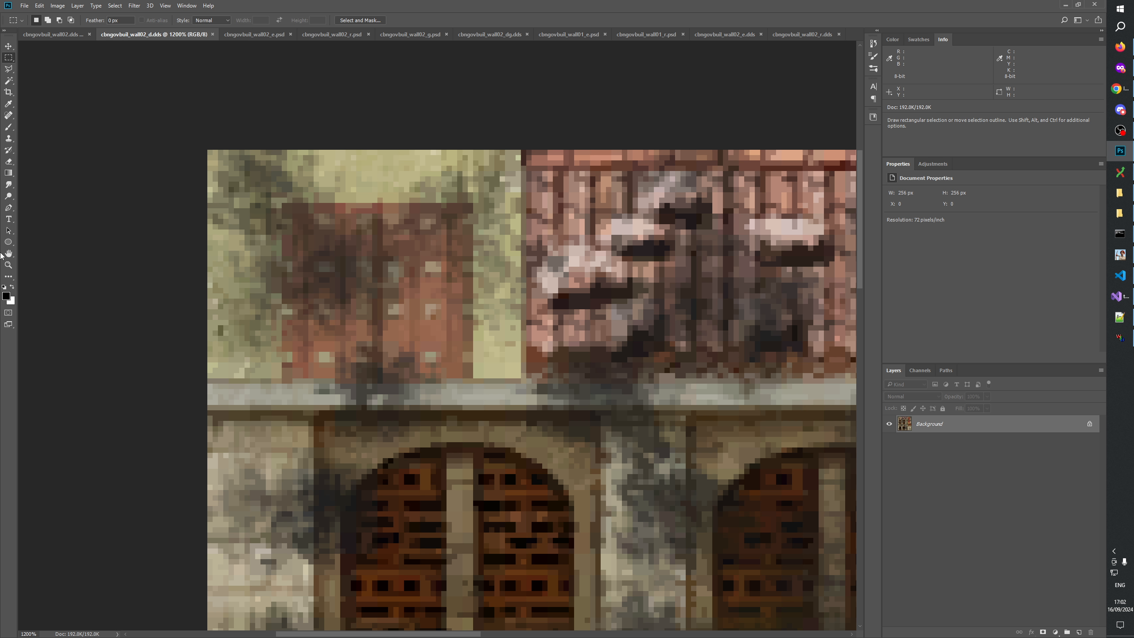
{"action": "left_click", "coordinate": [10, 264]}
{"action": "right_click", "coordinate": [404, 269]}
{"action": "left_click", "coordinate": [438, 285]}
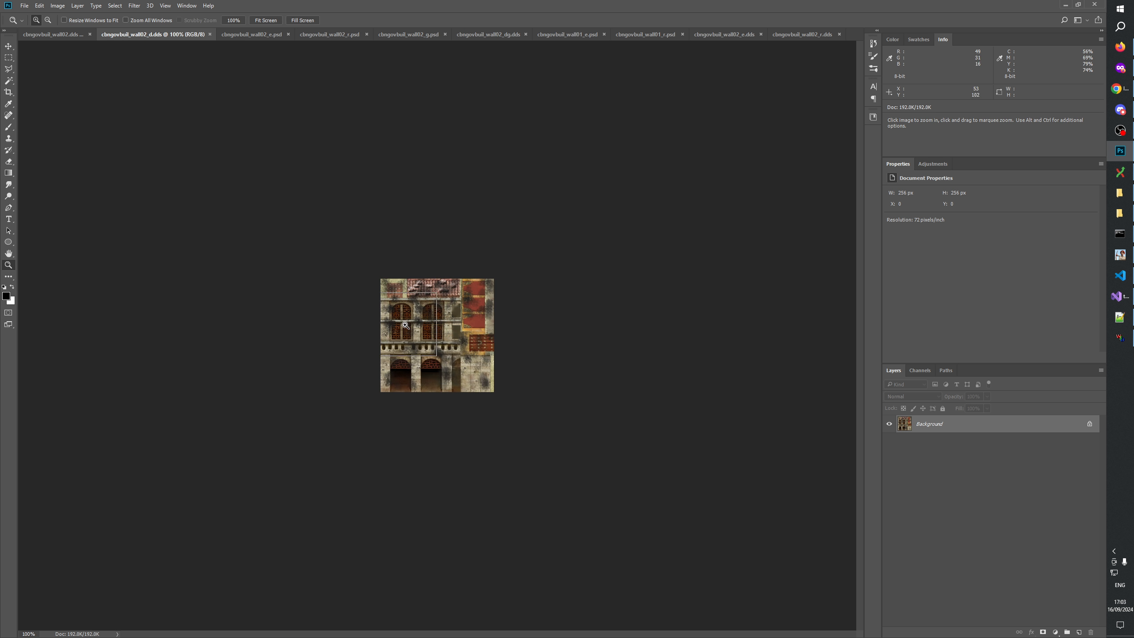
{"action": "left_click", "coordinate": [406, 329]}
{"action": "left_click", "coordinate": [406, 329]}
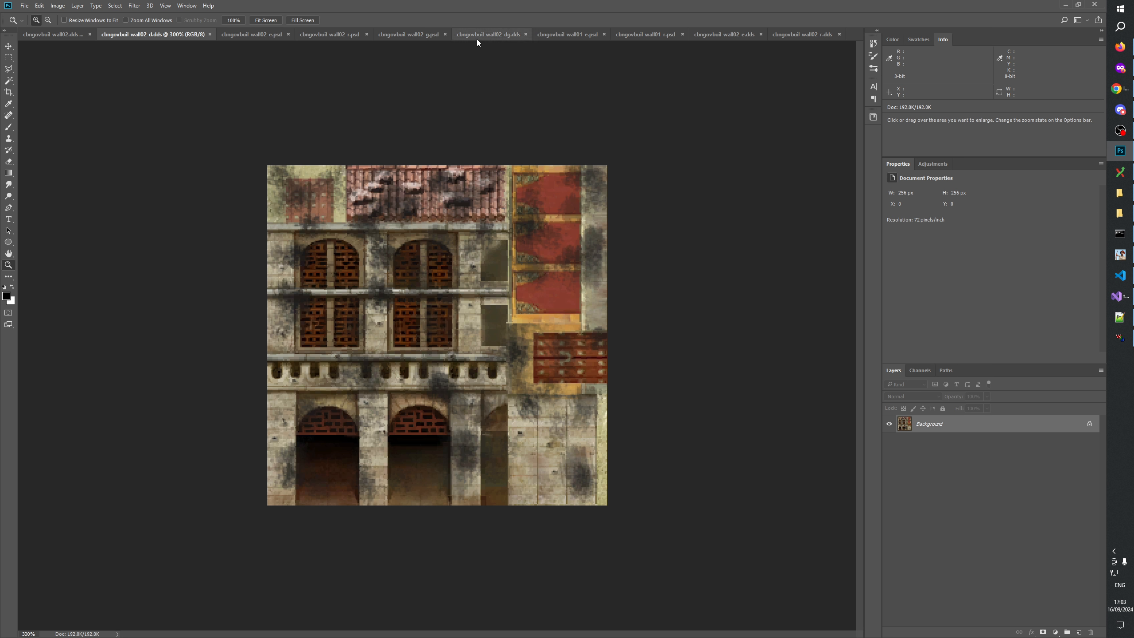
Compare the r, g, dg and d variants of the cbngovbuil_wall02 texture by going through their documents.
{"action": "left_click", "coordinate": [338, 39]}
{"action": "left_click", "coordinate": [411, 35]}
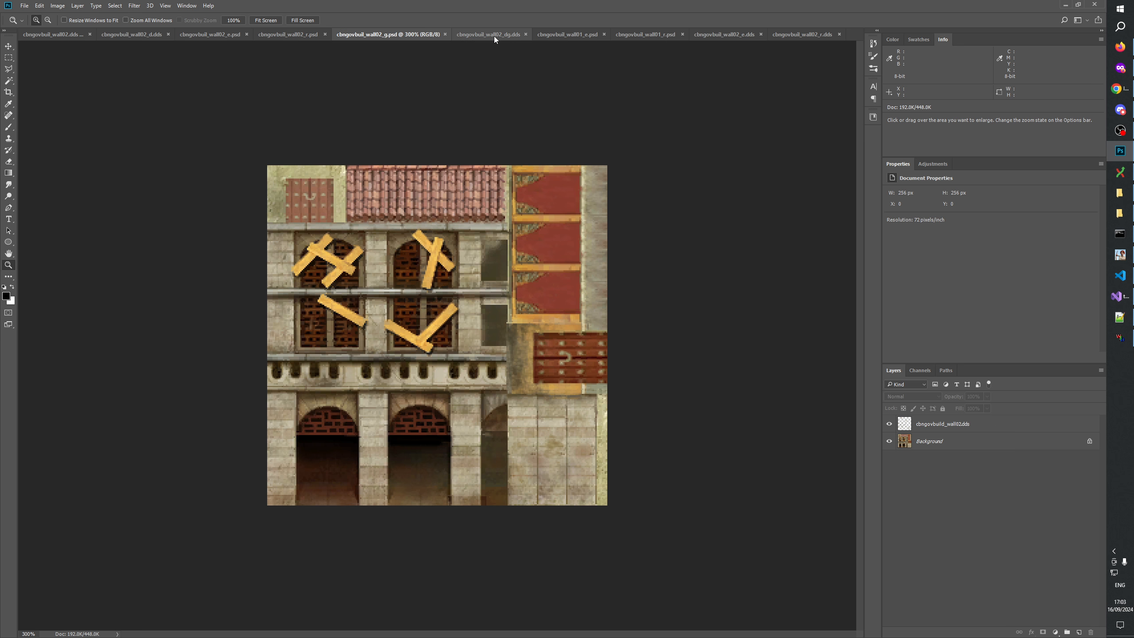
{"action": "left_click", "coordinate": [494, 35]}
{"action": "left_click", "coordinate": [142, 36]}
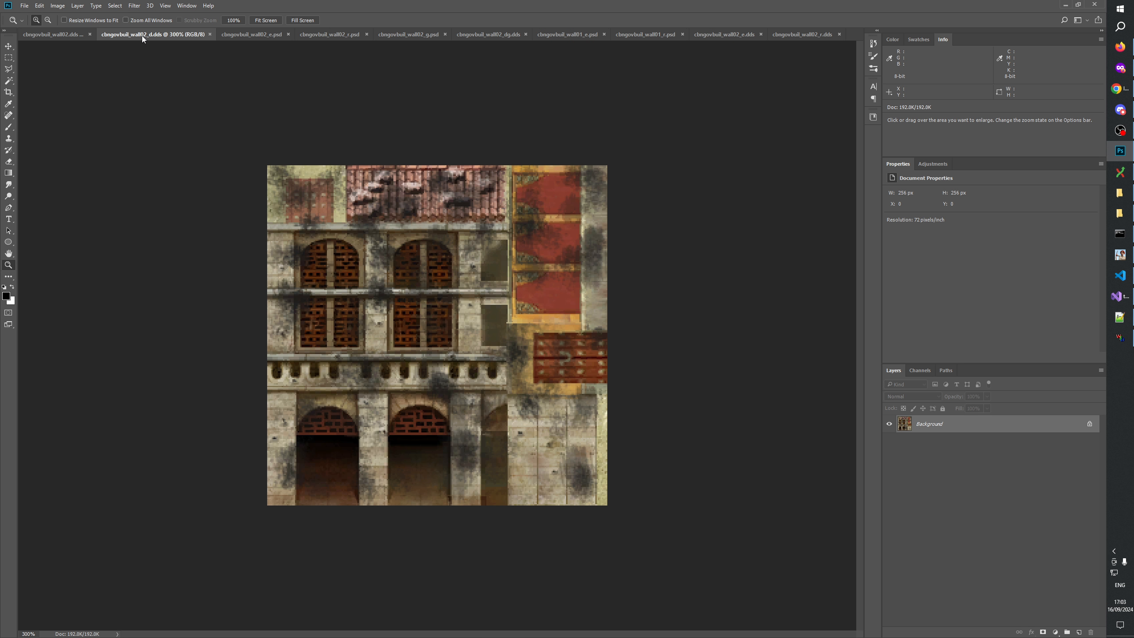
{"action": "left_click", "coordinate": [491, 34]}
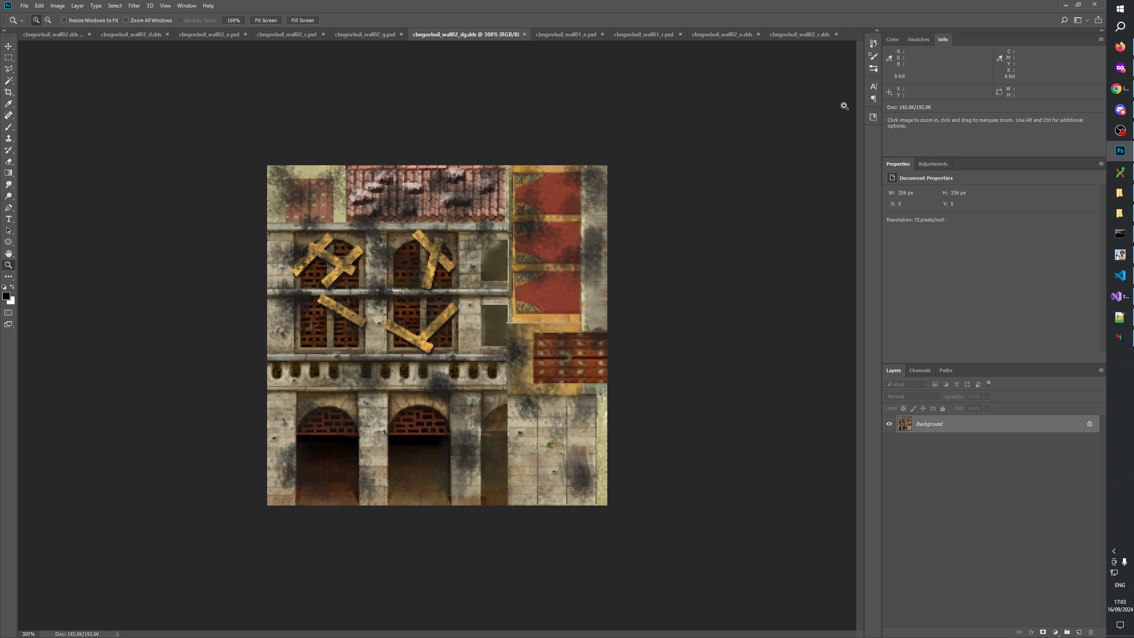
Switch to Notepad++ and check the "Removes bullet holes" entry under cbngovbuil_wall02_g in TextureChangelog.txt.
{"action": "left_click", "coordinate": [1120, 318]}
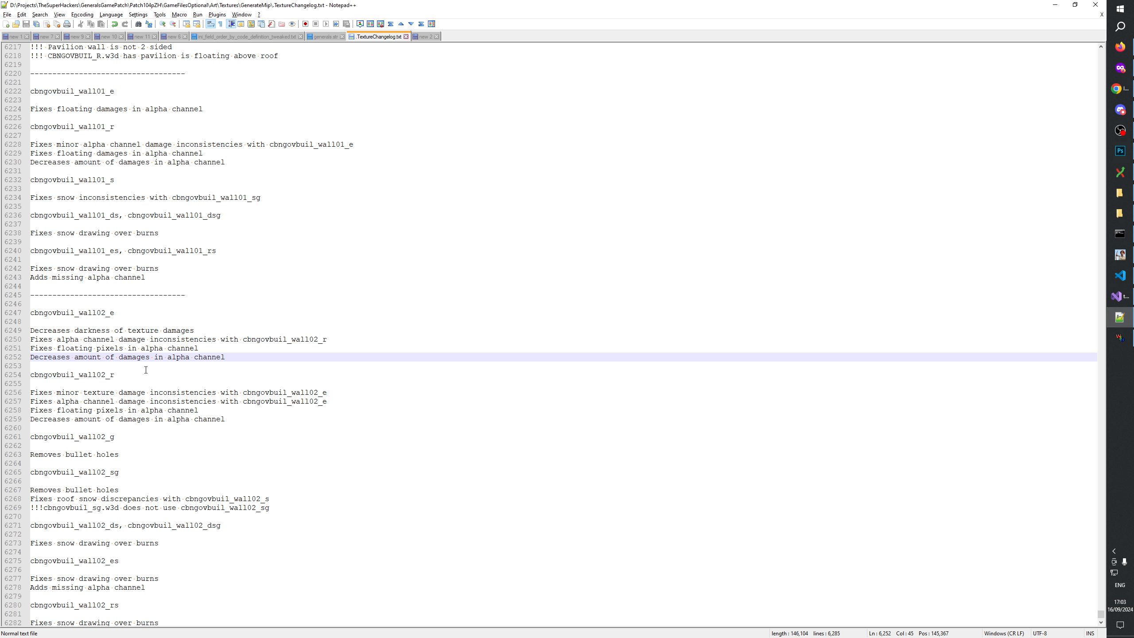
{"action": "left_click", "coordinate": [58, 455]}
{"action": "double_click", "coordinate": [76, 455]}
{"action": "left_click", "coordinate": [139, 456]}
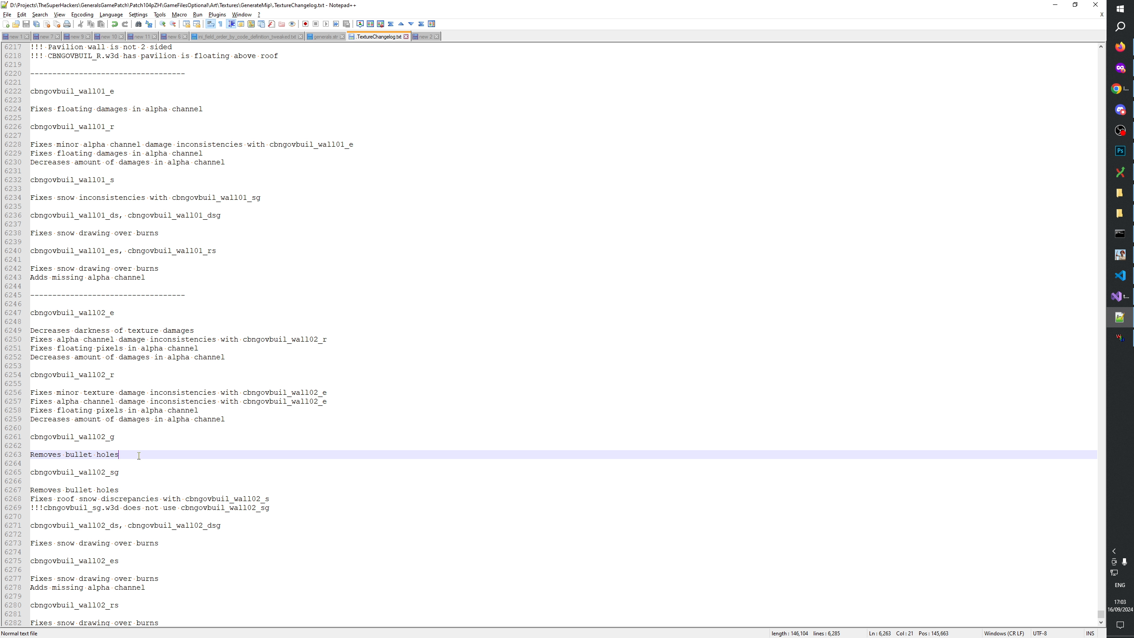
Switch back to Photoshop and close cbngovbuil_wall02_r.dds, cbngovbuil_wall02_e.dds, cbngovbuil_wall01_r.psd and cbngovbuil_wall01_e.psd.
{"action": "key", "text": "alt+Tab"}
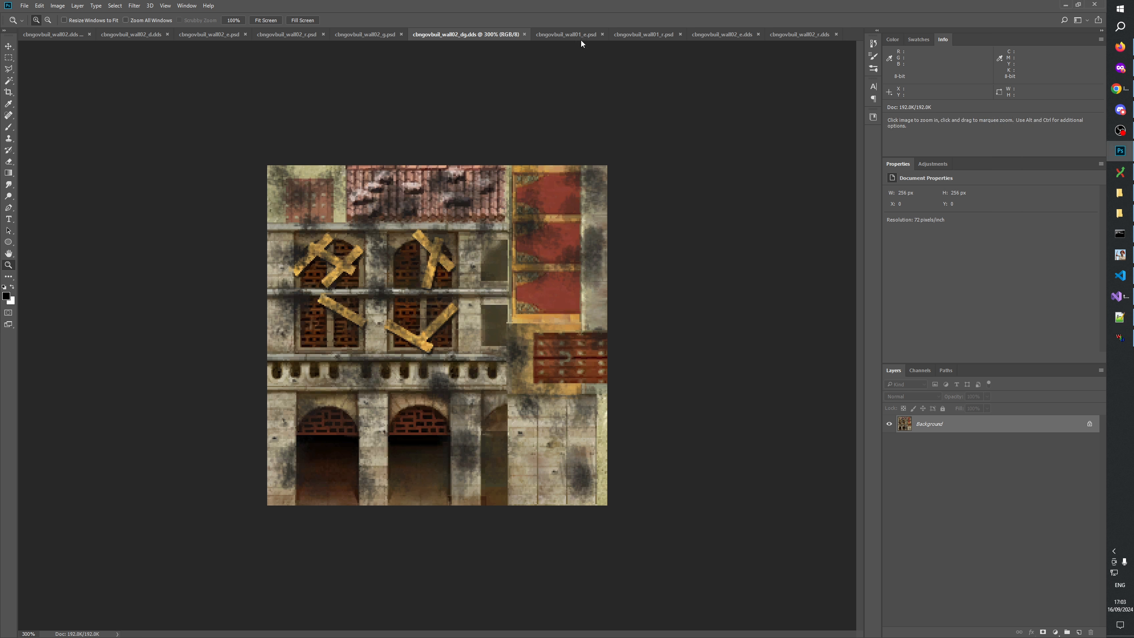
{"action": "right_click", "coordinate": [853, 36]}
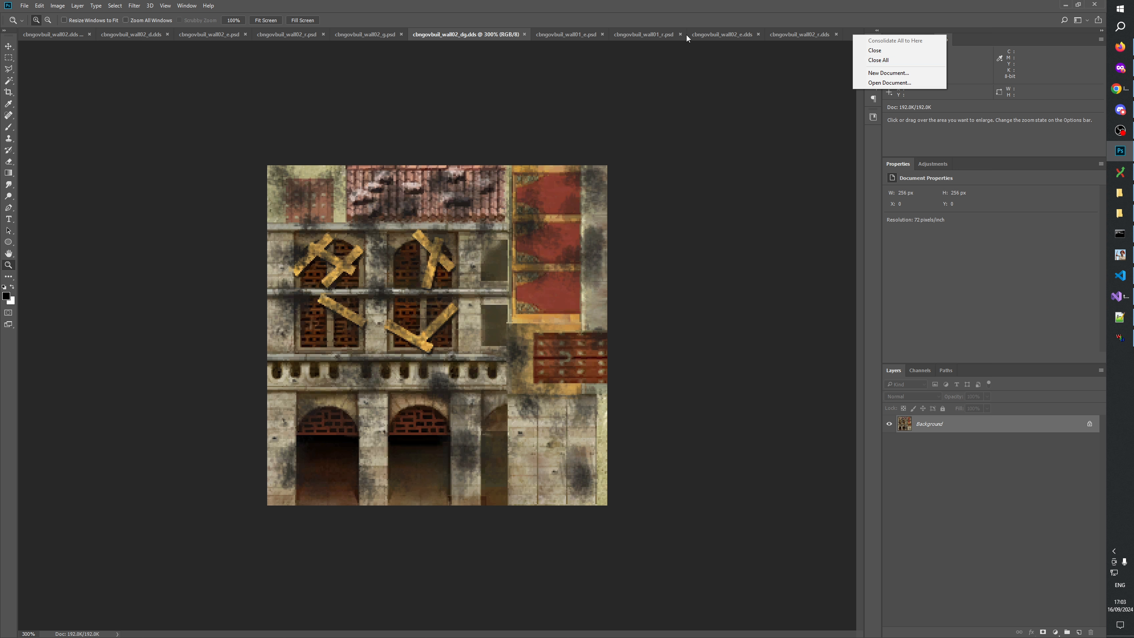
{"action": "left_click", "coordinate": [769, 35]}
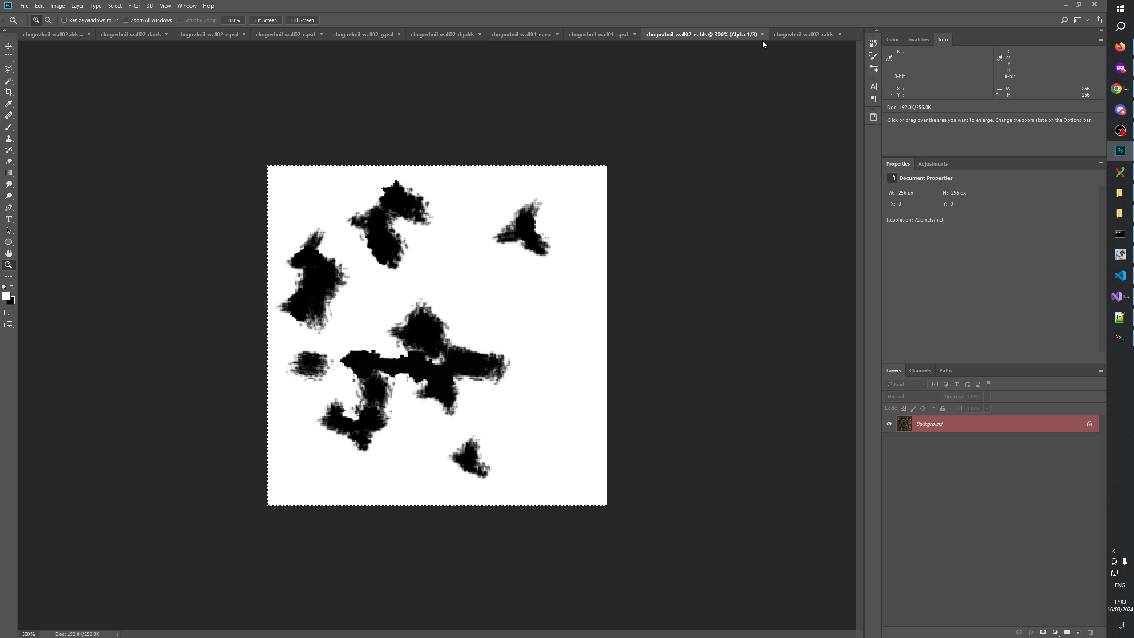
{"action": "left_click", "coordinate": [840, 35]}
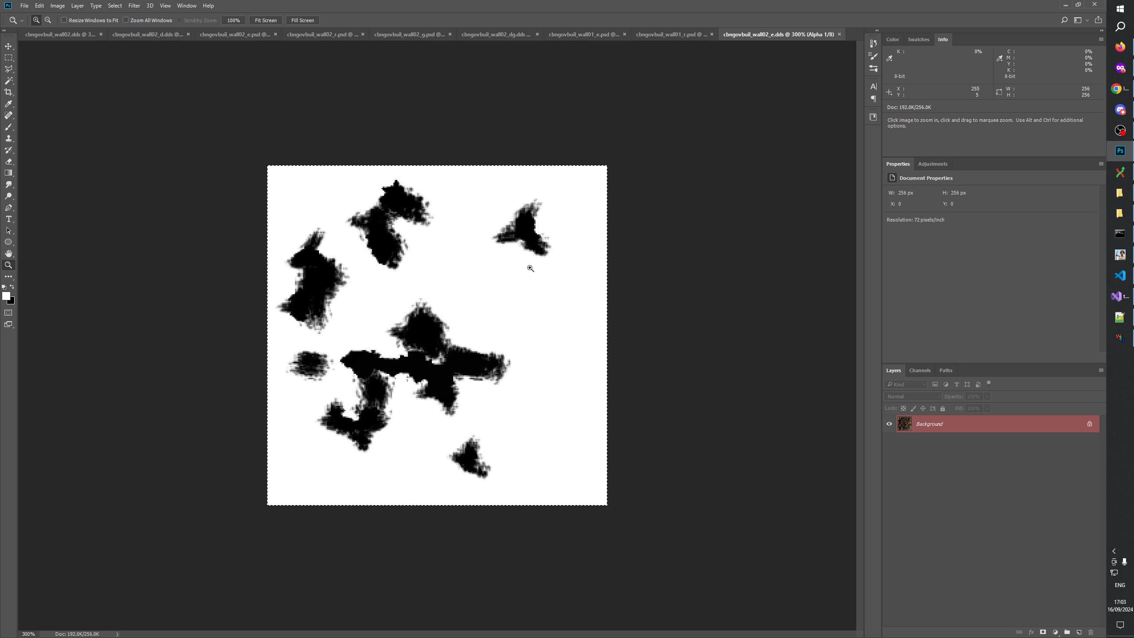
{"action": "left_click", "coordinate": [840, 34]}
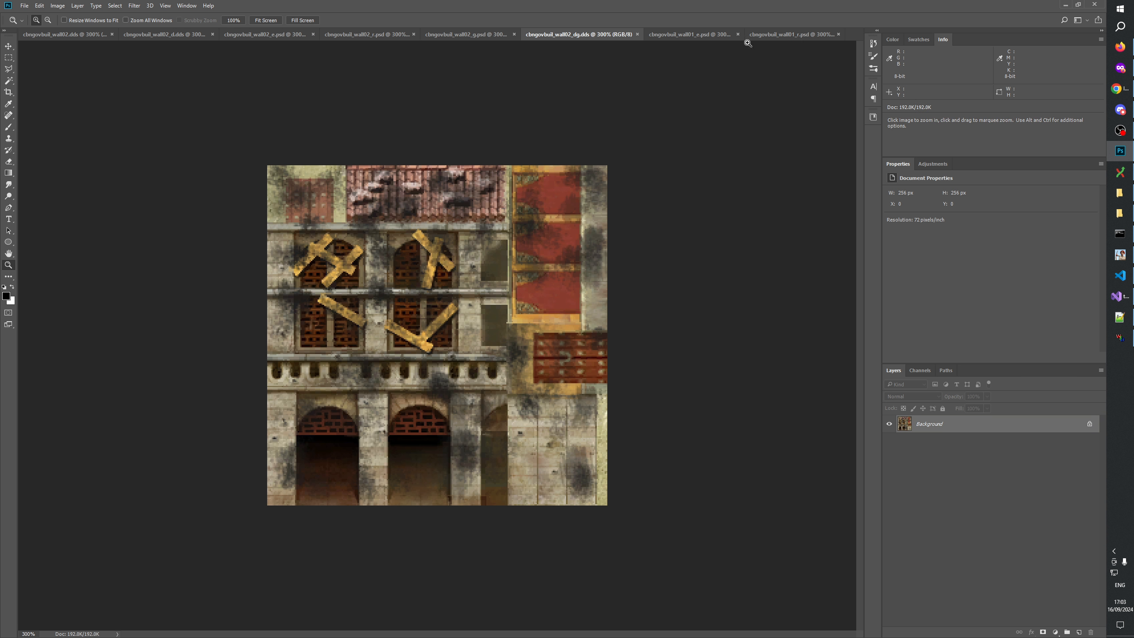
{"action": "left_click", "coordinate": [839, 34]}
{"action": "left_click", "coordinate": [841, 35]}
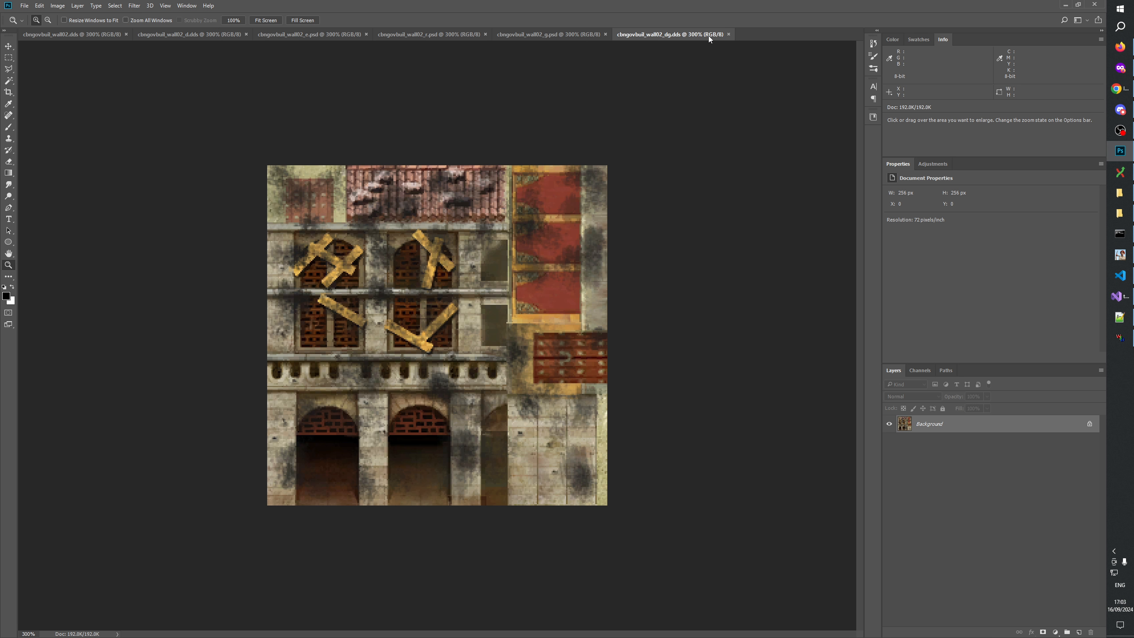
Compare the non-snow cbngovbuil_wall02 variants again, from the base texture through d, e, r, g and dg.
{"action": "left_click", "coordinate": [65, 35]}
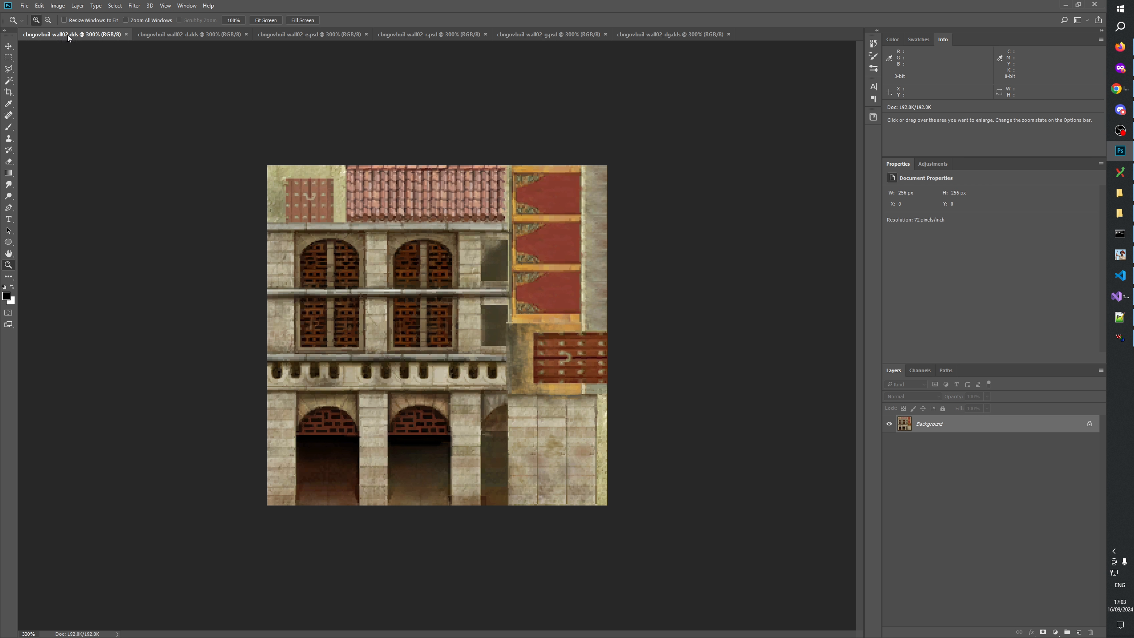
{"action": "left_click", "coordinate": [206, 35]}
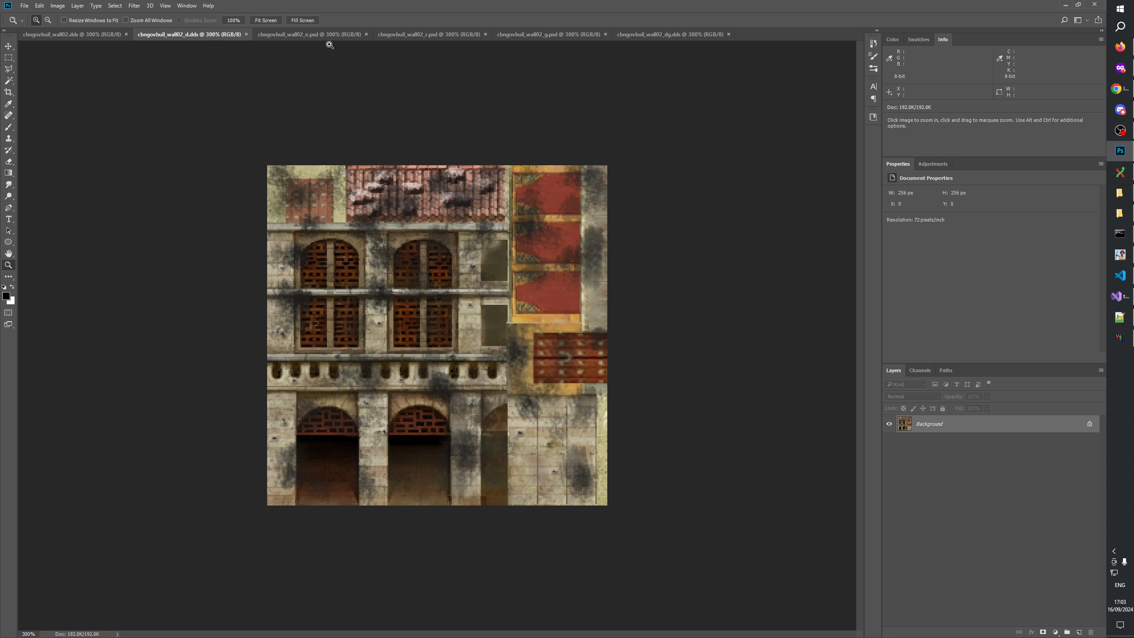
{"action": "left_click", "coordinate": [348, 37]}
{"action": "left_click", "coordinate": [476, 36]}
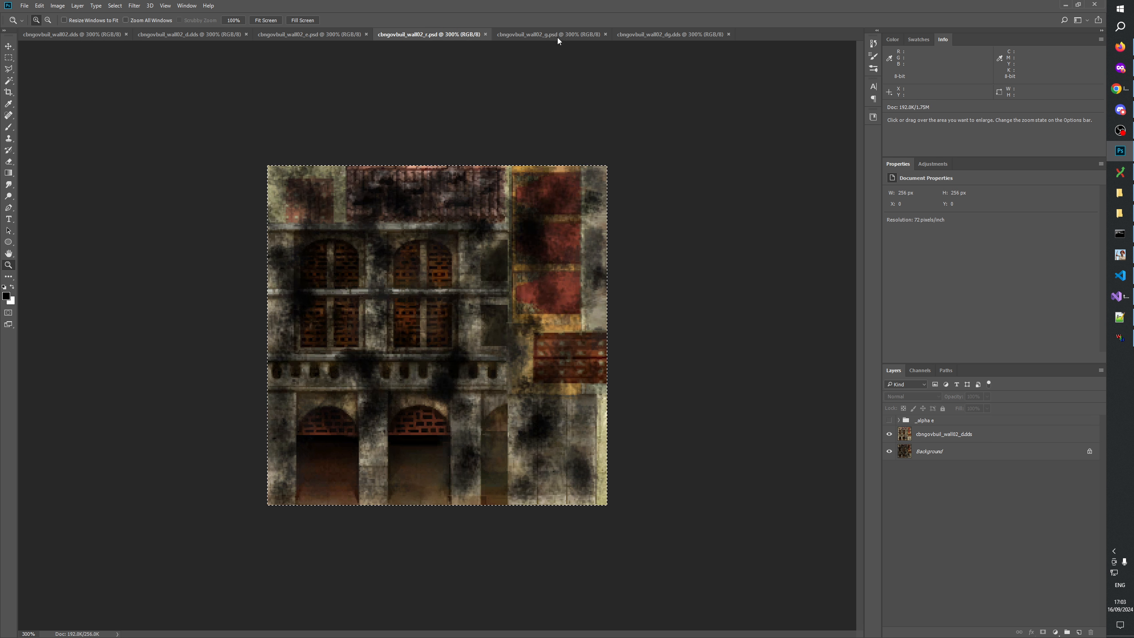
{"action": "left_click", "coordinate": [580, 36]}
{"action": "left_click", "coordinate": [666, 34]}
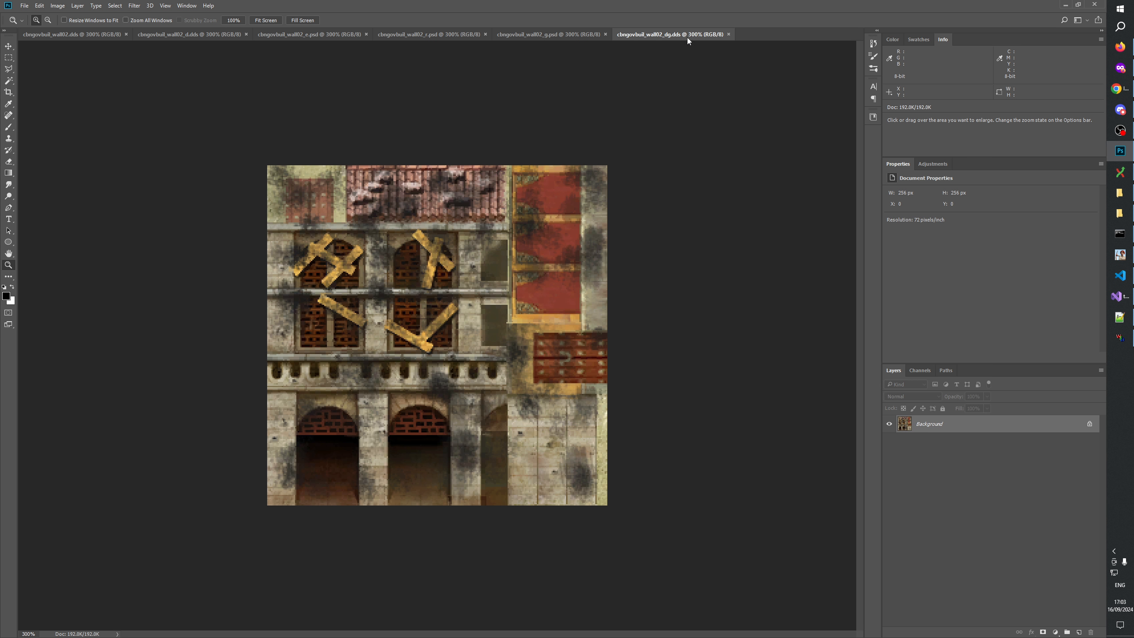
{"action": "left_click", "coordinate": [562, 36]}
{"action": "left_click", "coordinate": [676, 34]}
From the GenerateMip folder, open cbngovbuil_wall02_s.dds and the sg, es, ds, dsg and rs PSDs in Photoshop without separate mip-map layers.
{"action": "left_click", "coordinate": [1121, 213]}
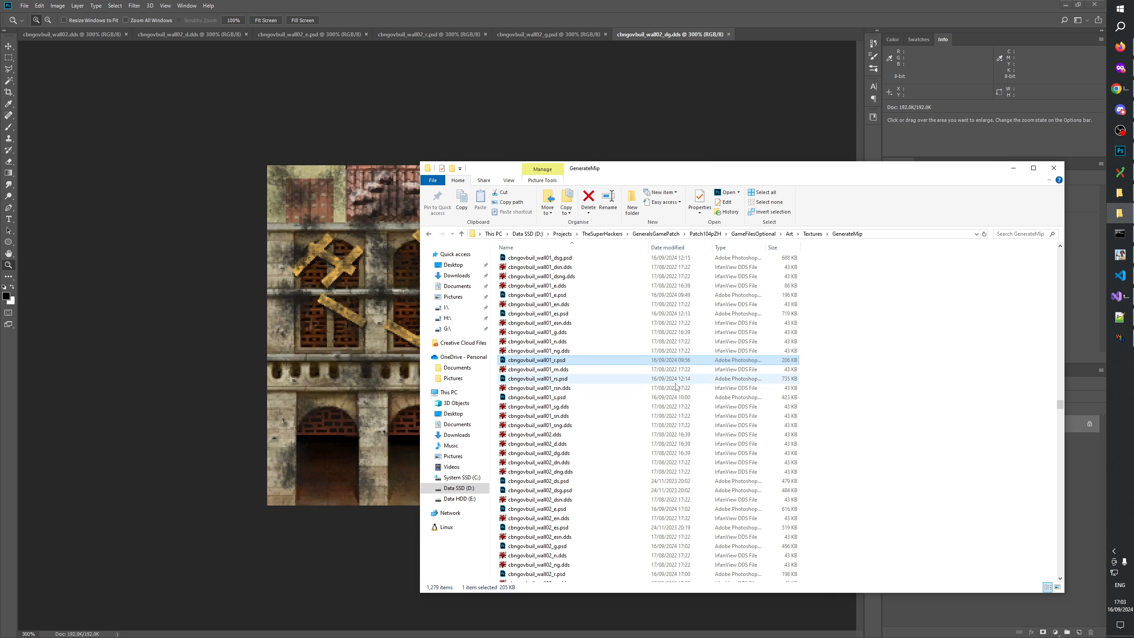
{"action": "scroll", "coordinate": [582, 473], "scroll_direction": "down", "scroll_amount": 3}
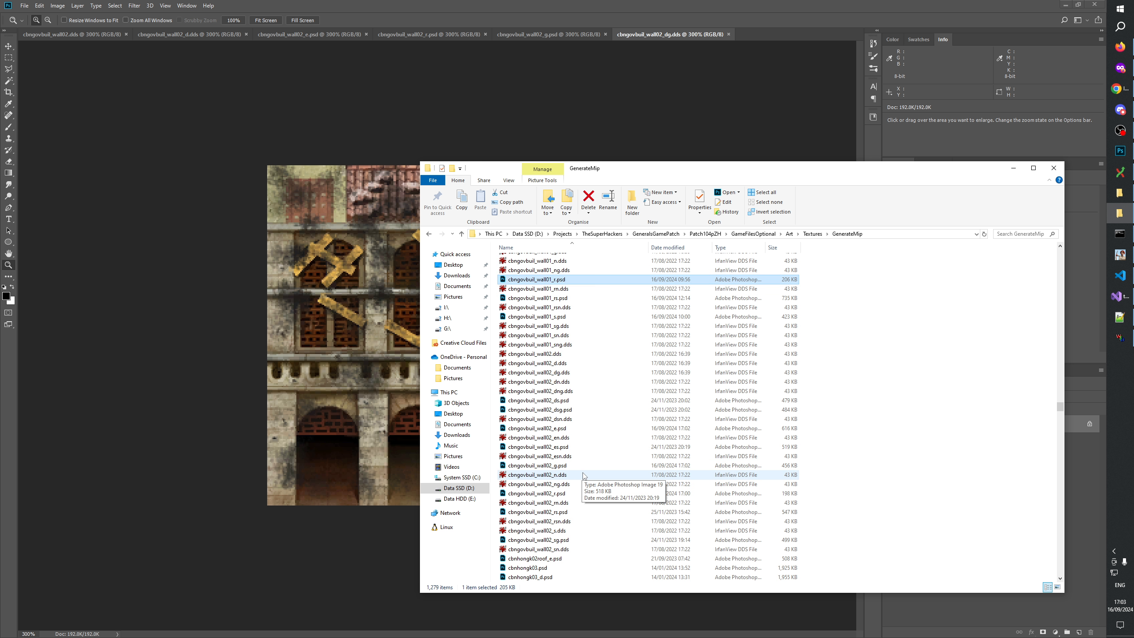
{"action": "scroll", "coordinate": [583, 477], "scroll_direction": "down", "scroll_amount": 2}
{"action": "left_click", "coordinate": [584, 478]}
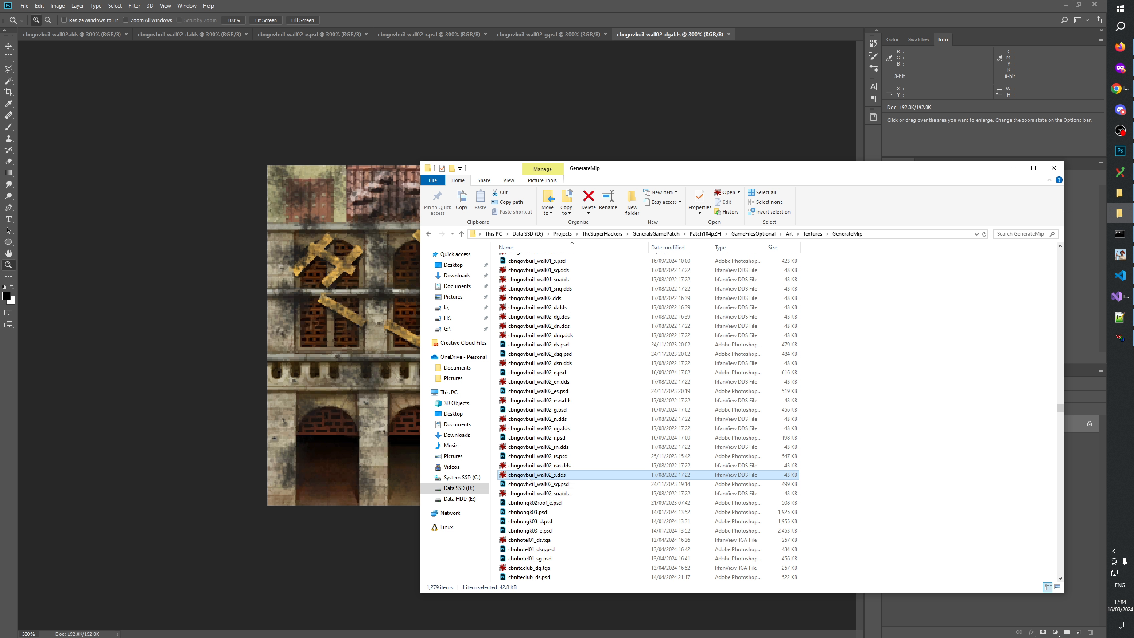
{"action": "left_click", "coordinate": [572, 485], "text": "ctrl"}
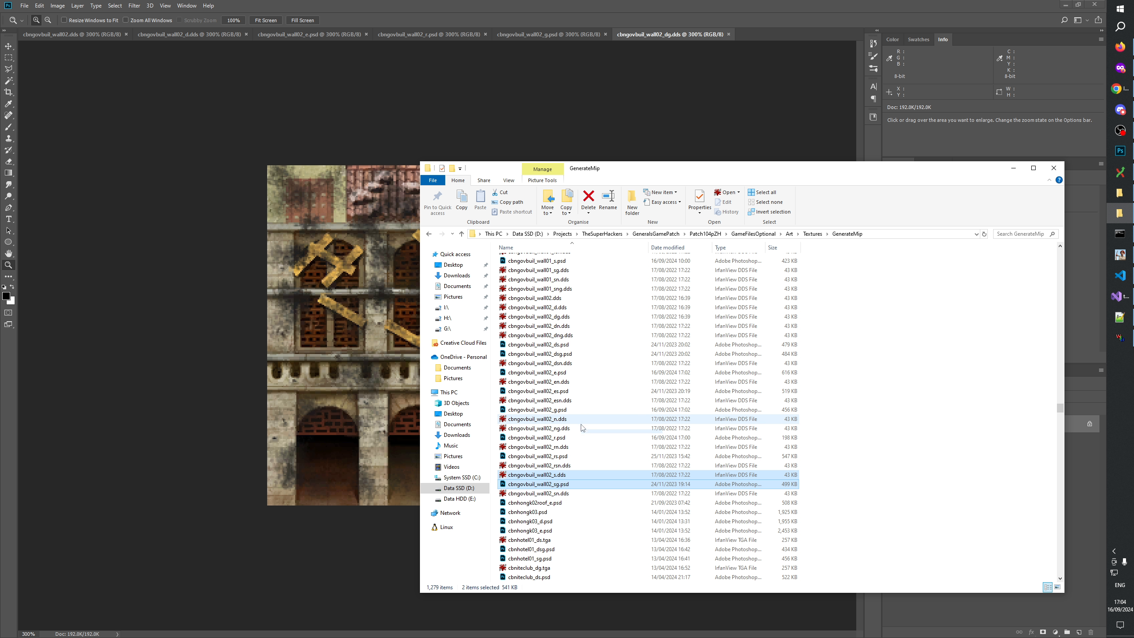
{"action": "left_click", "coordinate": [565, 394], "text": "ctrl"}
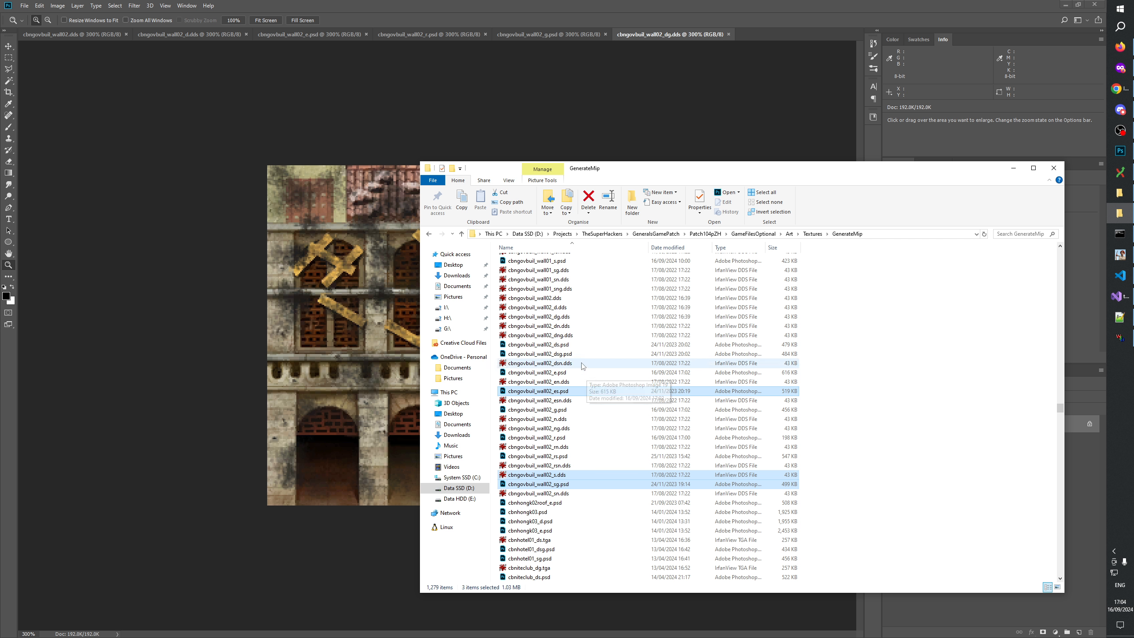
{"action": "left_click", "coordinate": [578, 345], "text": "ctrl"}
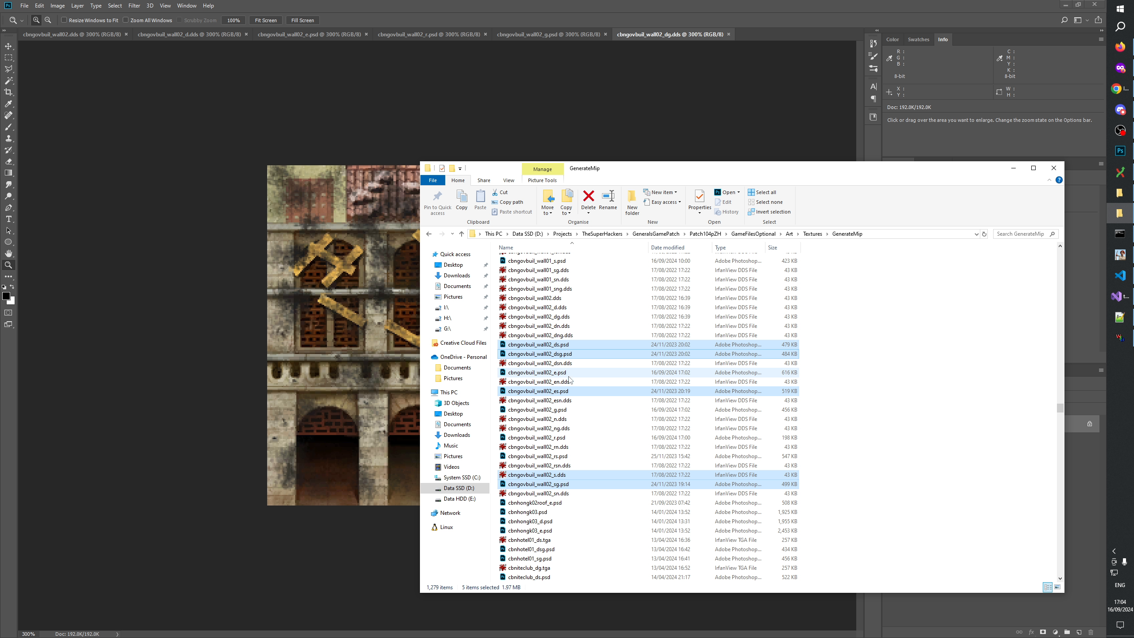
{"action": "left_click", "coordinate": [565, 457], "text": "ctrl"}
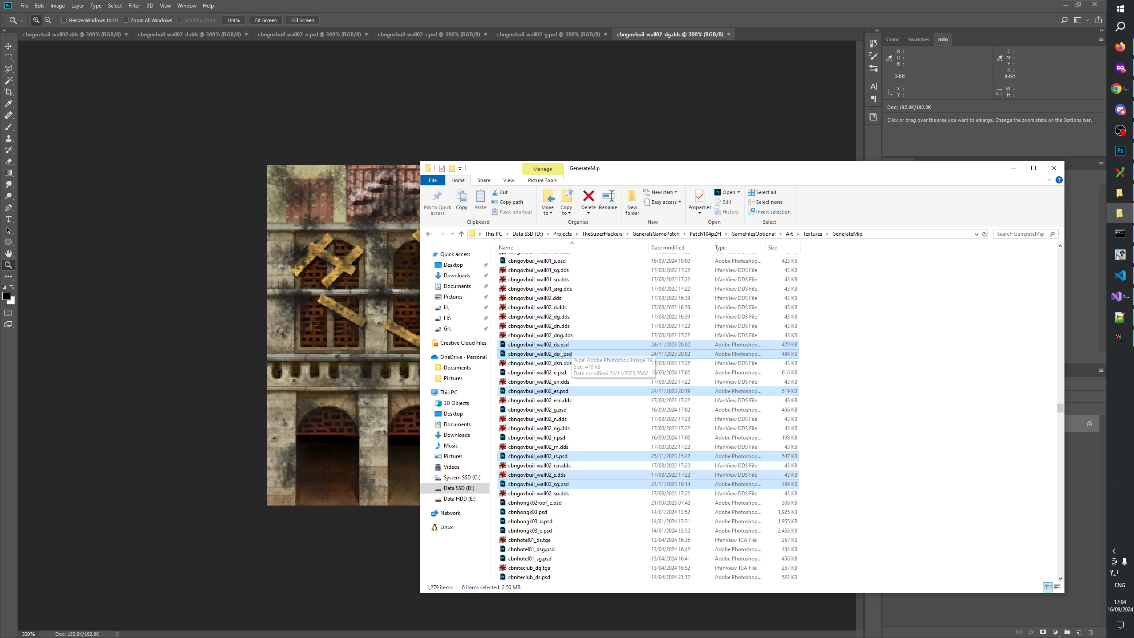
{"action": "left_click_drag", "start_coordinate": [549, 475], "coordinate": [780, 34]}
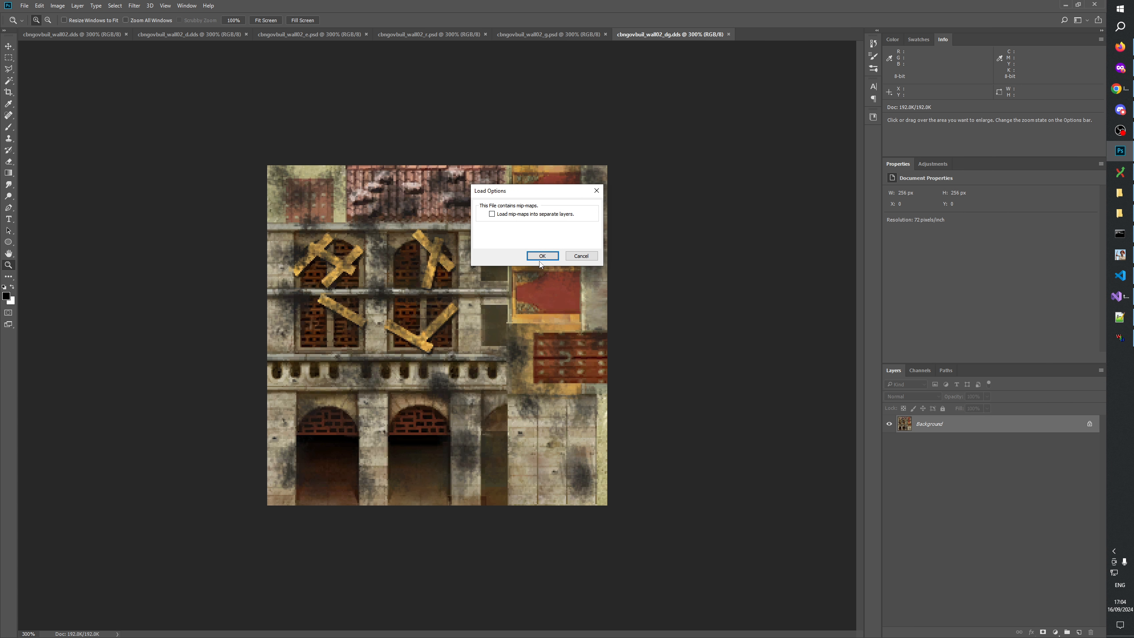
{"action": "left_click", "coordinate": [542, 255]}
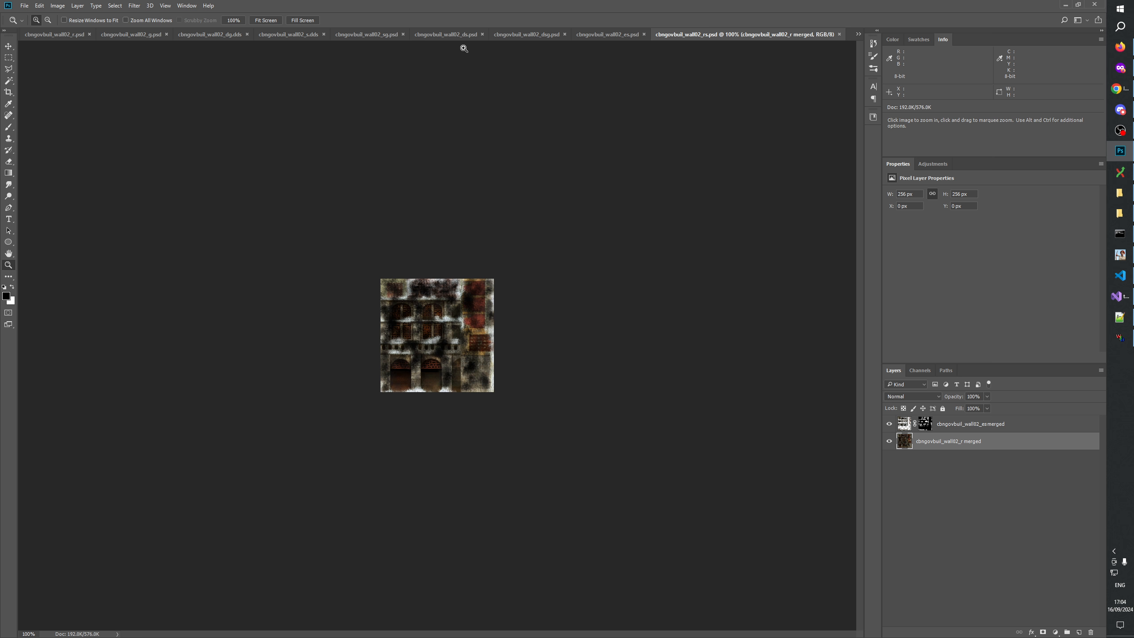
Set the zoom of cbngovbuil_wall02_s.dds, cbngovbuil_wall02_sg.psd and cbngovbuil_wall02_ds.psd to 300%.
{"action": "left_click", "coordinate": [387, 34]}
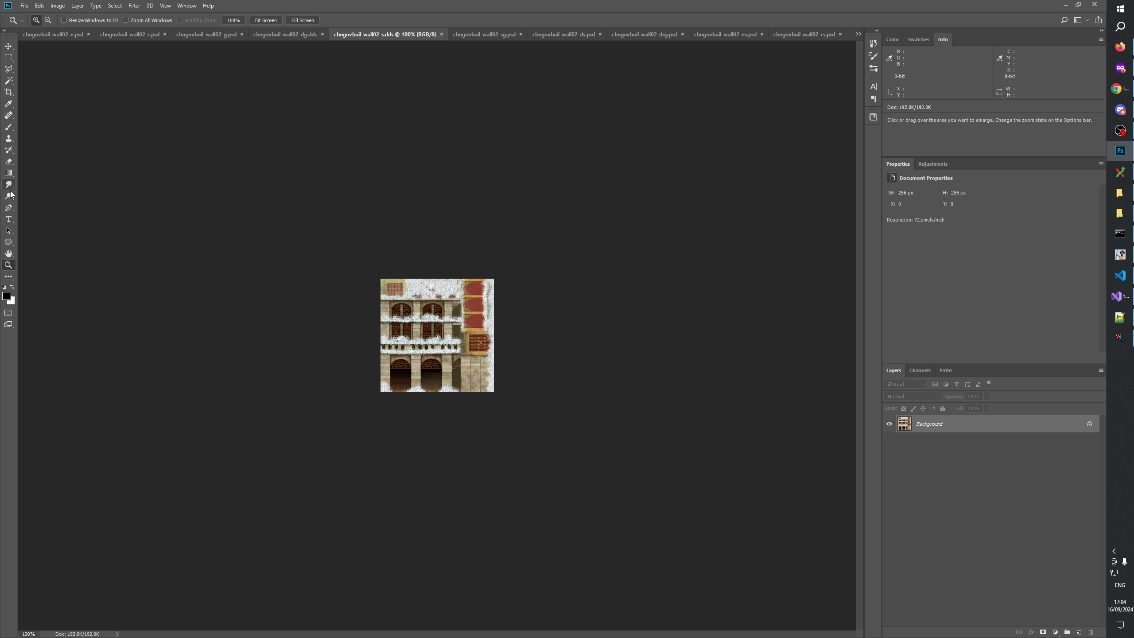
{"action": "left_click", "coordinate": [458, 319]}
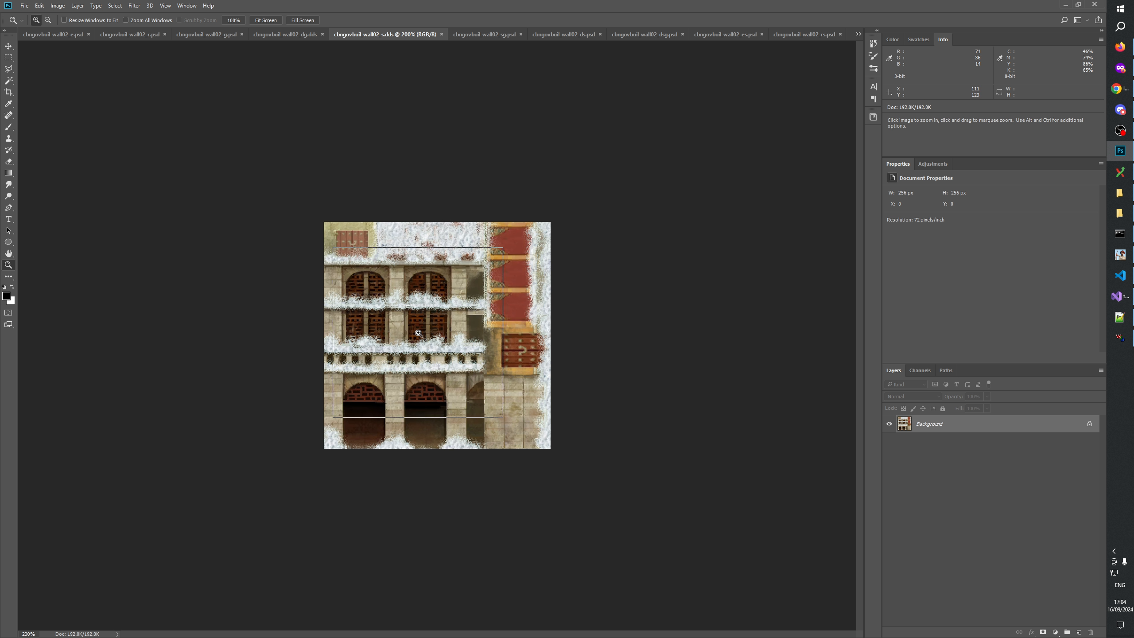
{"action": "left_click", "coordinate": [458, 319]}
{"action": "left_click", "coordinate": [485, 35]}
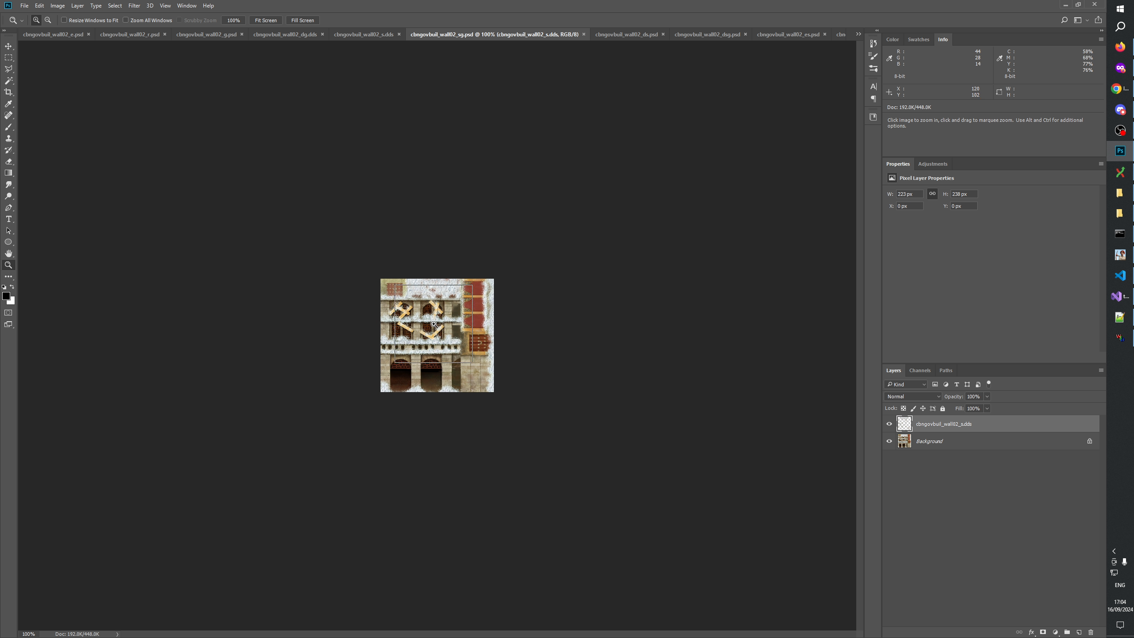
{"action": "key", "text": "ctrl+plus"}
{"action": "key", "text": "ctrl+plus"}
{"action": "left_click", "coordinate": [595, 35]}
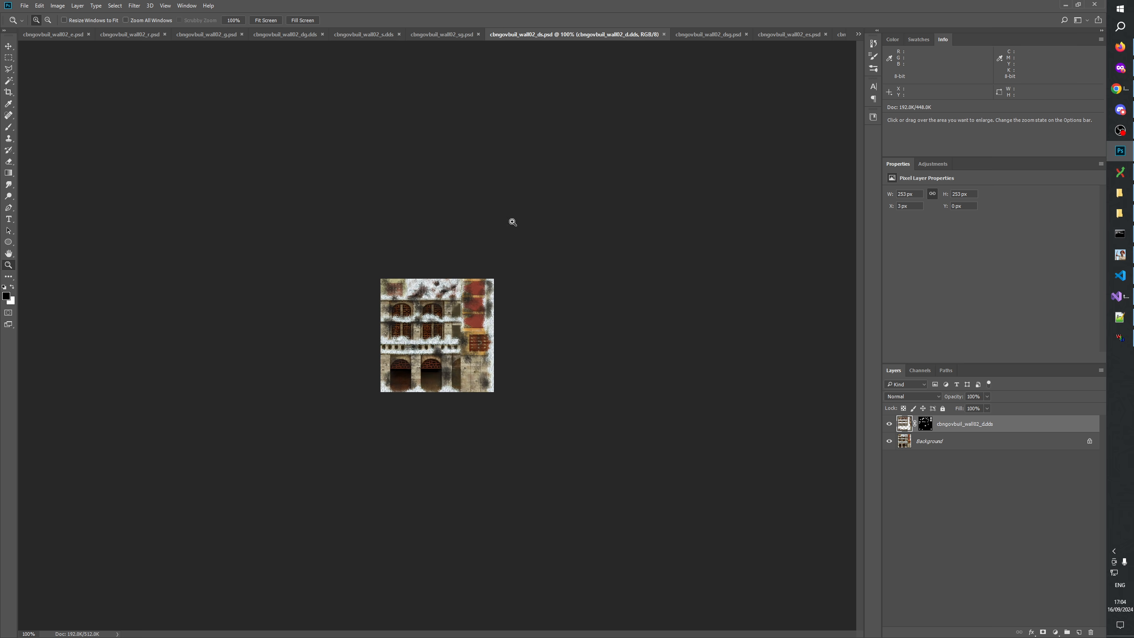
{"action": "key", "text": "ctrl+plus"}
{"action": "key", "text": "ctrl+plus"}
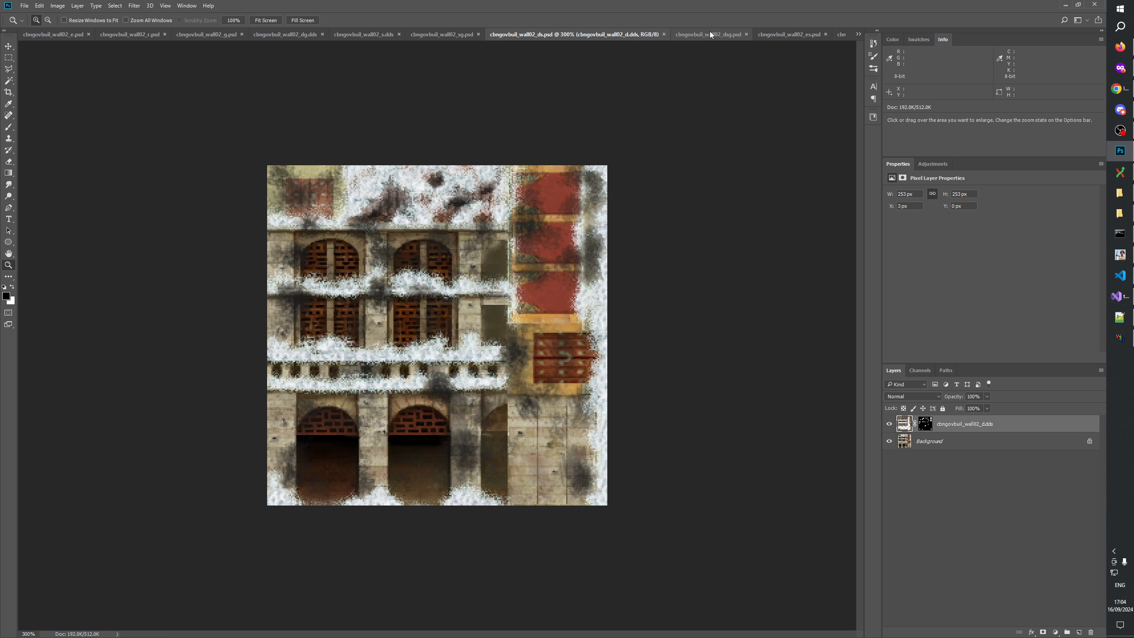
Set the zoom of cbngovbuil_wall02_dsg.psd, cbngovbuil_wall02_es.psd and cbngovbuil_wall02_rs.psd to 300%.
{"action": "left_click", "coordinate": [709, 33]}
{"action": "key", "text": "ctrl+plus"}
{"action": "key", "text": "ctrl+plus"}
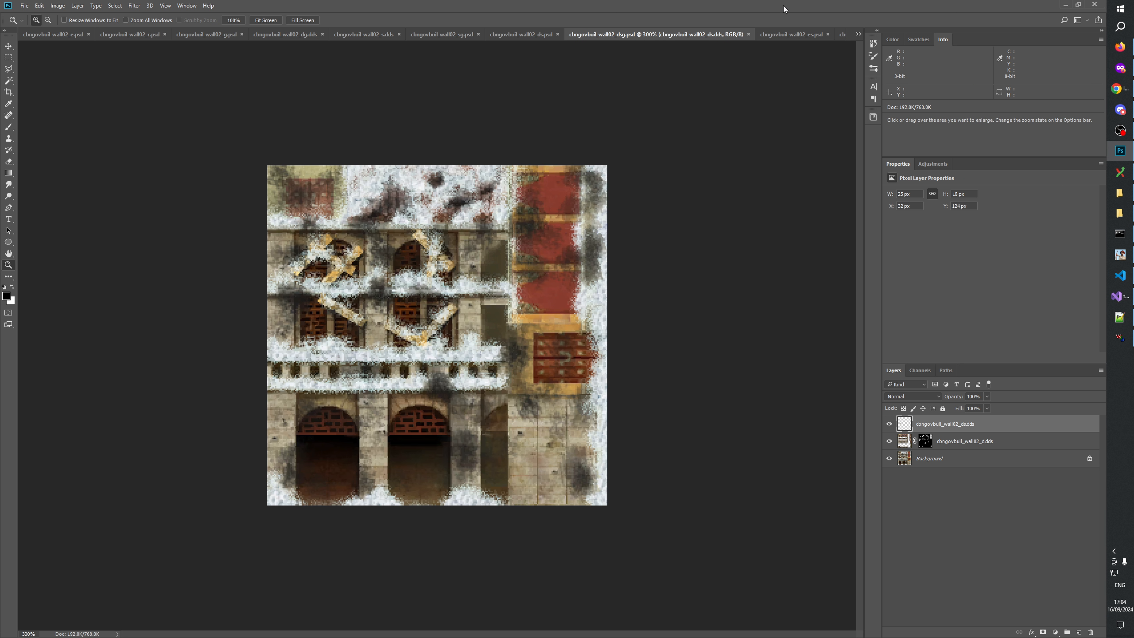
{"action": "left_click", "coordinate": [795, 35]}
{"action": "key", "text": "ctrl+plus"}
{"action": "key", "text": "ctrl+plus"}
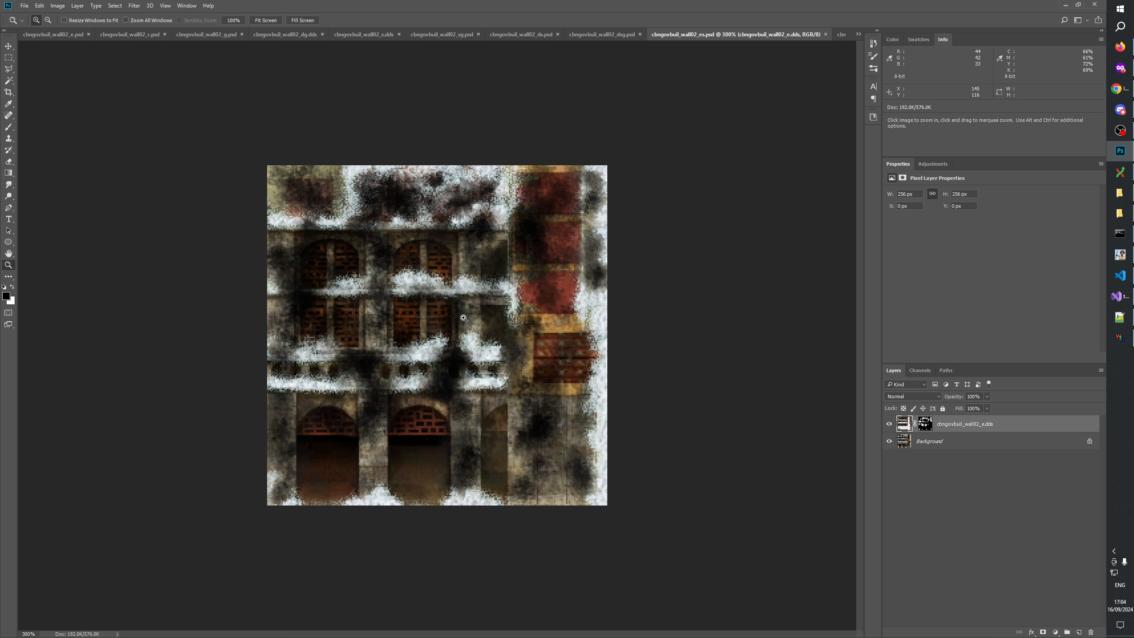
{"action": "left_click", "coordinate": [844, 36]}
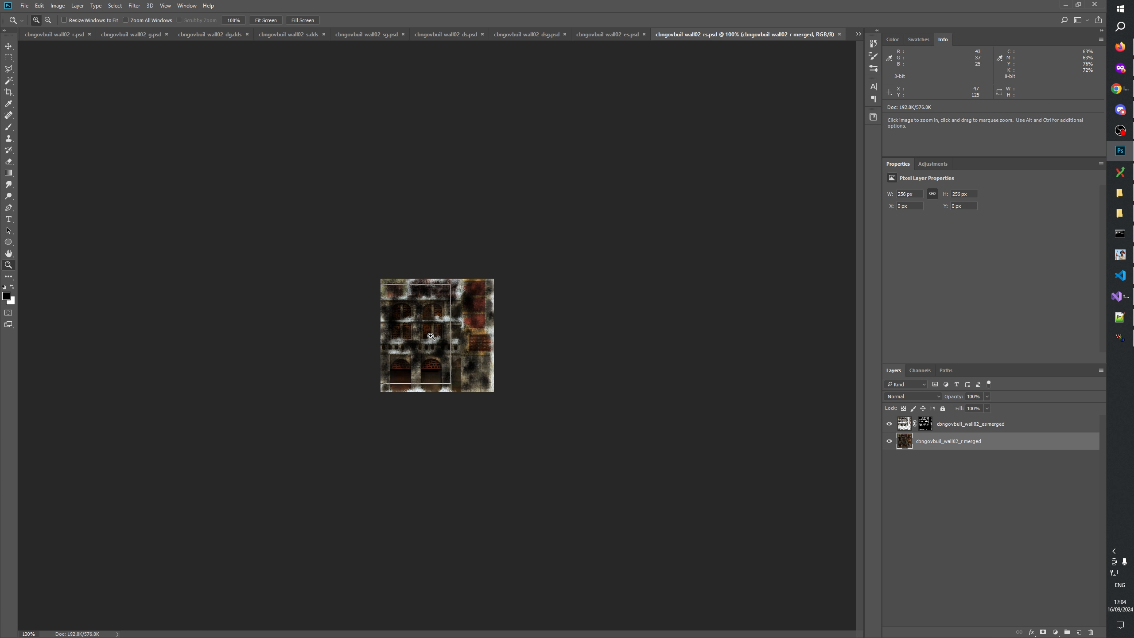
{"action": "key", "text": "ctrl+plus"}
{"action": "key", "text": "ctrl+plus"}
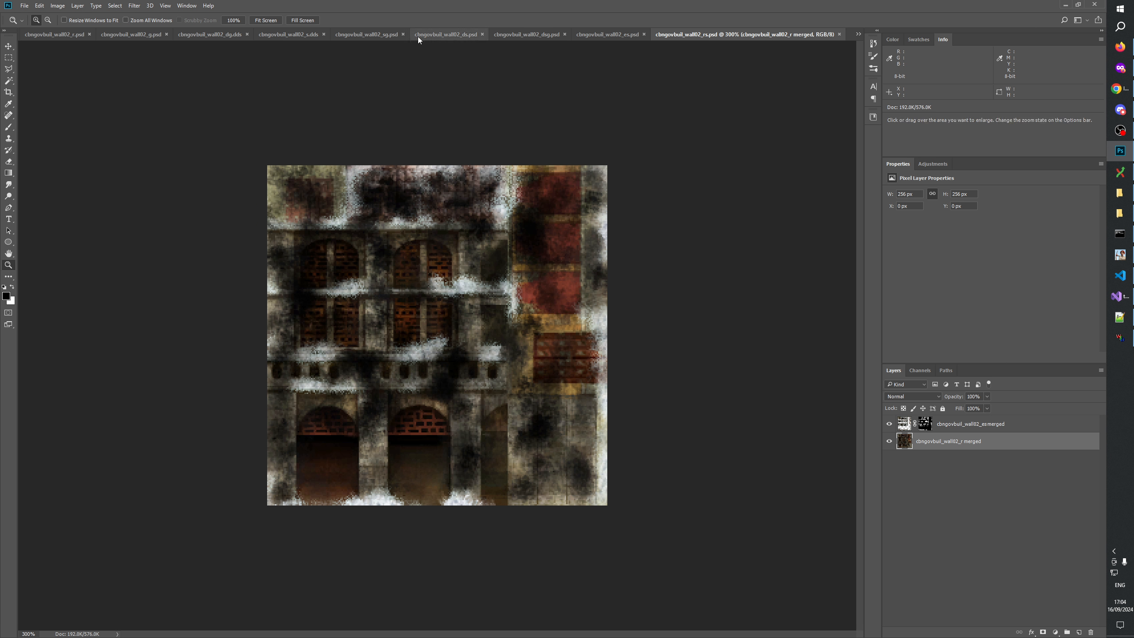
Reorder the open snow documents so that s is followed by ds, es, rs, sg and dsg.
{"action": "left_click", "coordinate": [455, 34]}
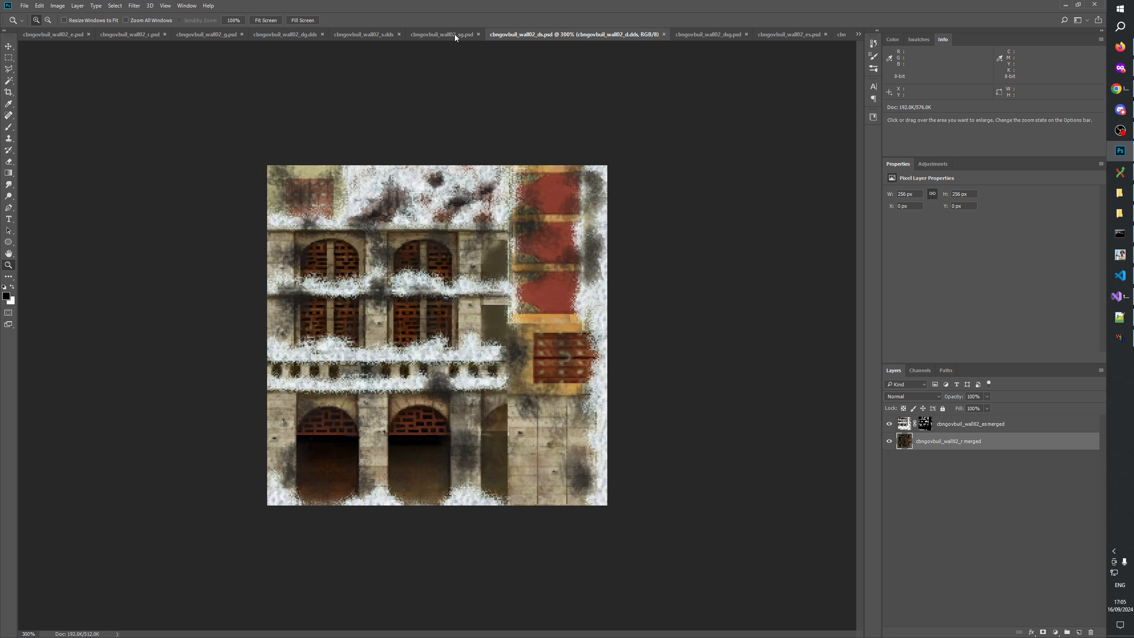
{"action": "left_click_drag", "start_coordinate": [534, 35], "coordinate": [436, 34]}
{"action": "left_click_drag", "start_coordinate": [750, 35], "coordinate": [603, 37]}
{"action": "left_click_drag", "start_coordinate": [839, 36], "coordinate": [668, 34]}
Look through the snow variants of cbngovbuil_wall02 in order, from s through ds, es, rs, sg and dsg.
{"action": "left_click", "coordinate": [377, 34]}
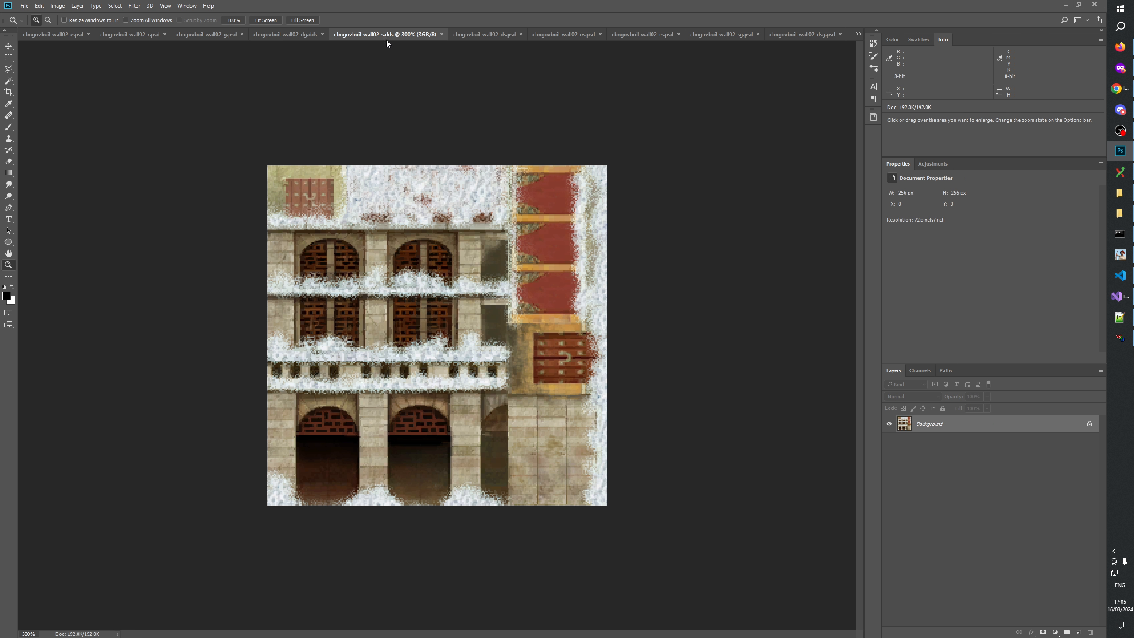
{"action": "left_click", "coordinate": [474, 38]}
{"action": "left_click", "coordinate": [697, 35]}
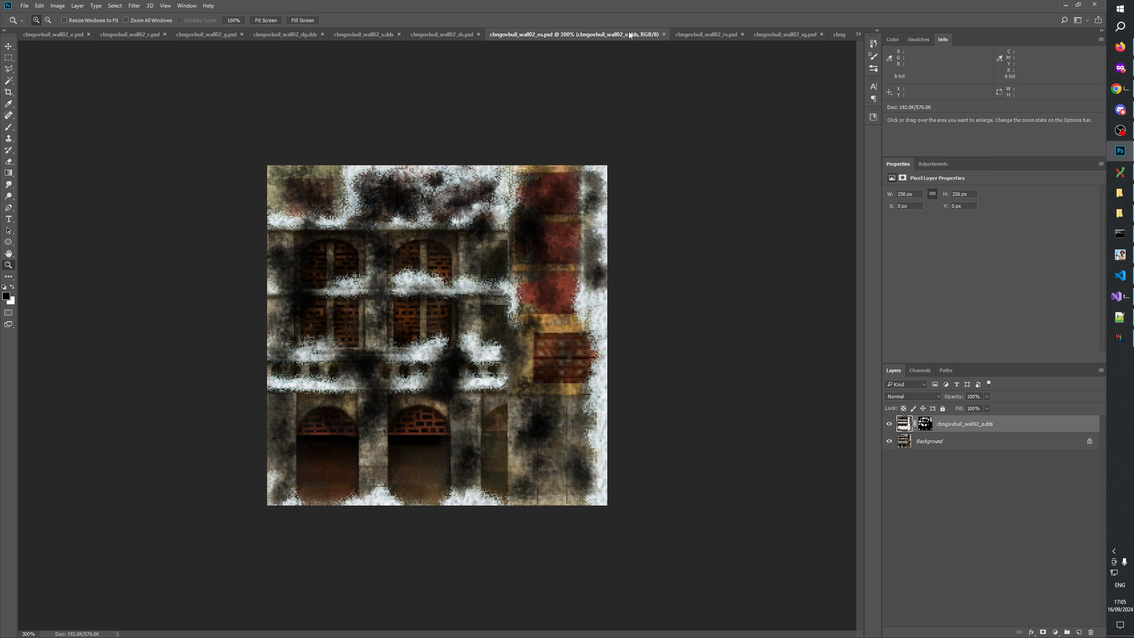
{"action": "left_click", "coordinate": [722, 37]}
{"action": "left_click", "coordinate": [799, 35]}
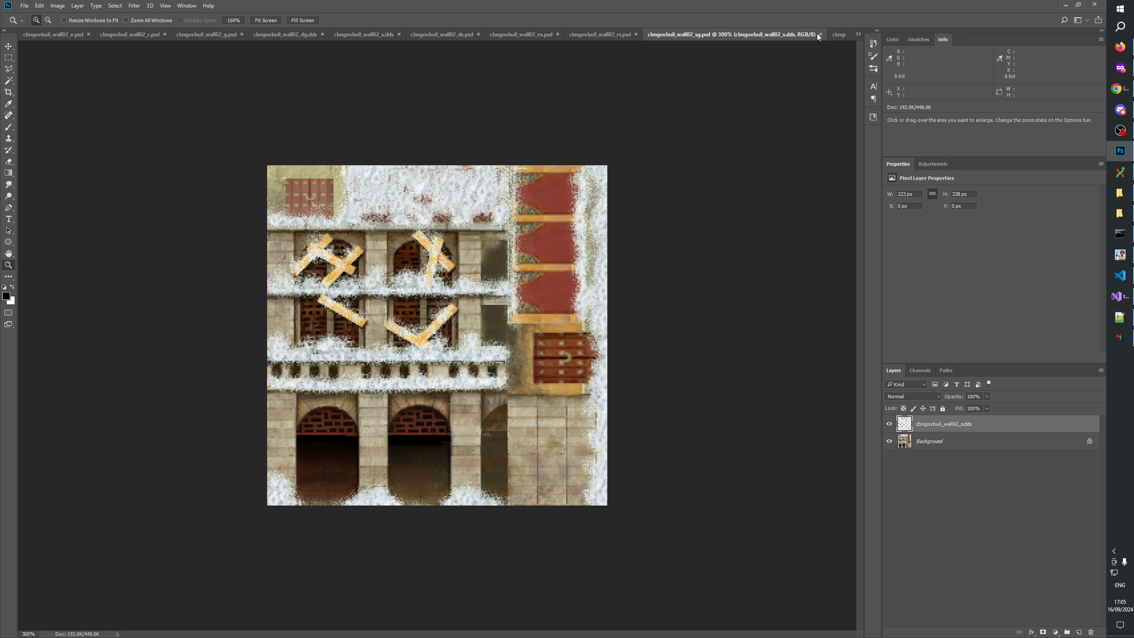
{"action": "left_click", "coordinate": [835, 36]}
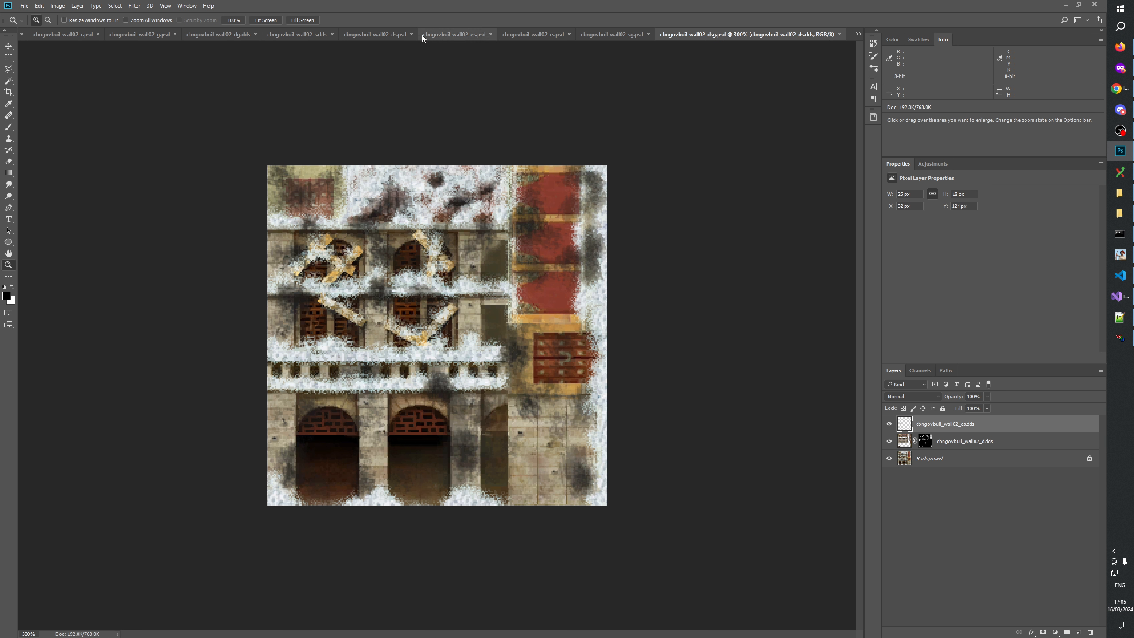
{"action": "left_click", "coordinate": [386, 34]}
Compare the snow coverage and damage of neighbouring variants s and ds, ds and es, and es and rs, and check sg.
{"action": "left_click", "coordinate": [381, 36]}
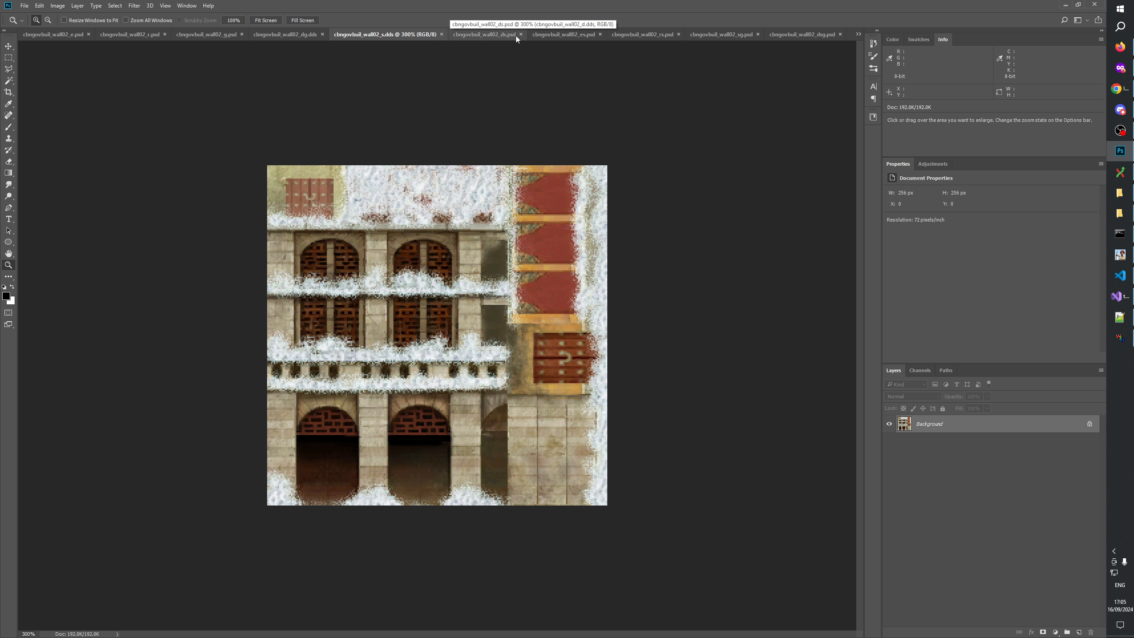
{"action": "left_click", "coordinate": [488, 37]}
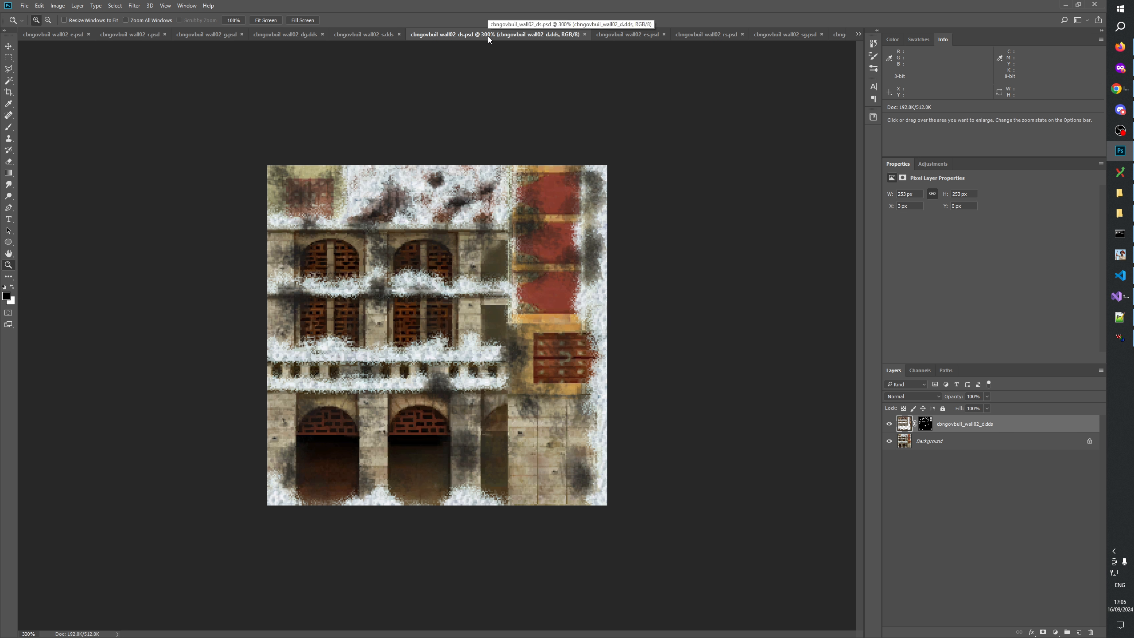
{"action": "left_click", "coordinate": [625, 34]}
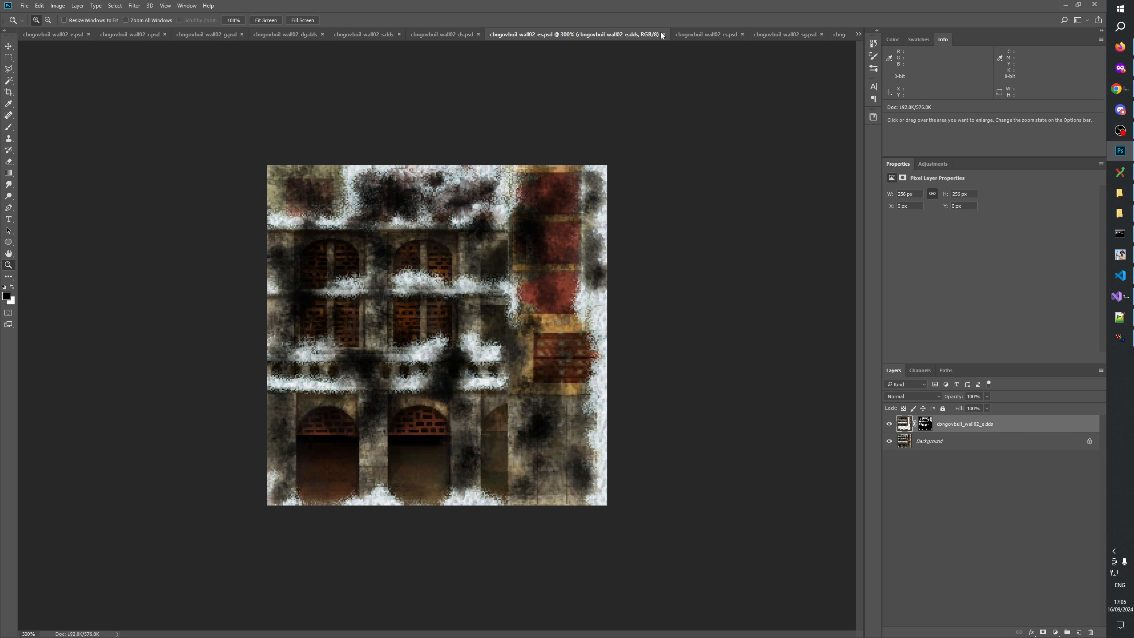
{"action": "left_click", "coordinate": [455, 36]}
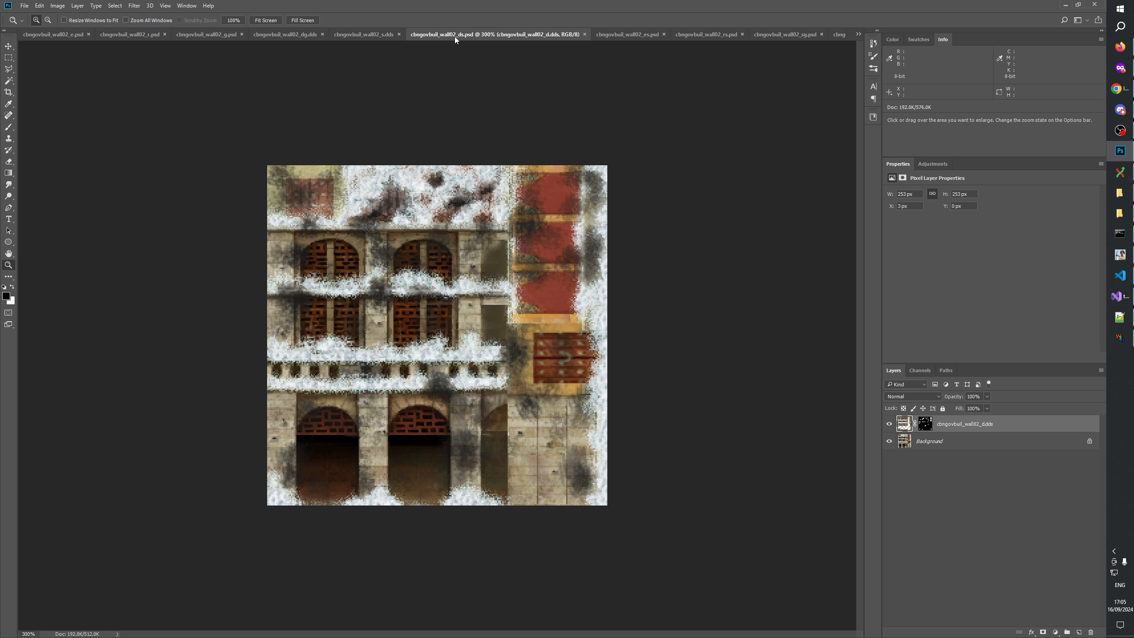
{"action": "left_click", "coordinate": [617, 34]}
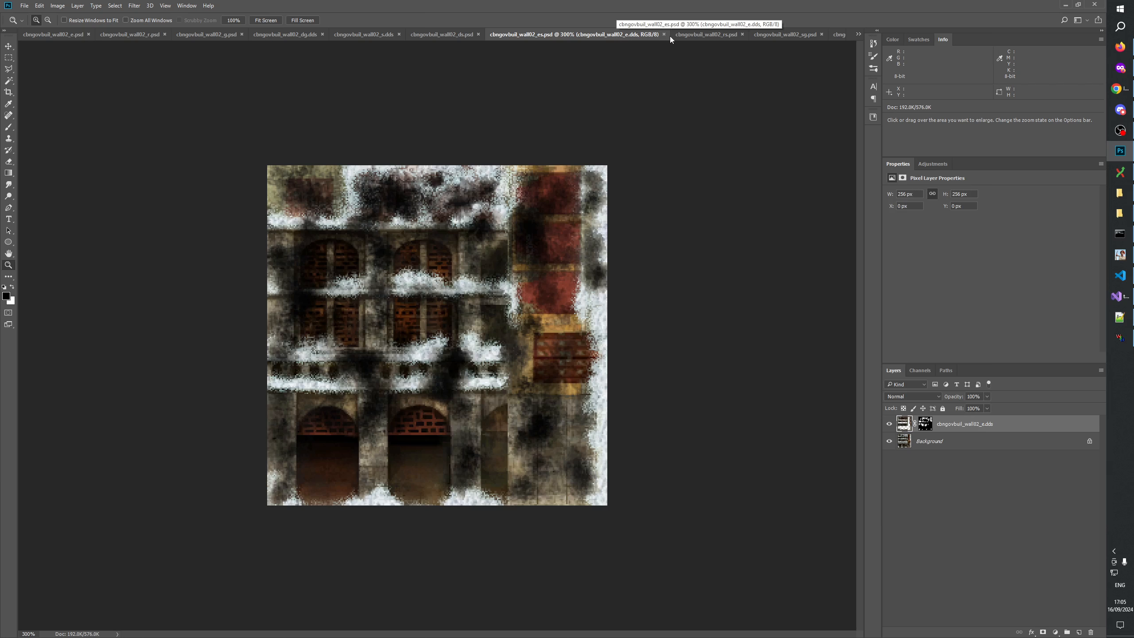
{"action": "left_click", "coordinate": [690, 37]}
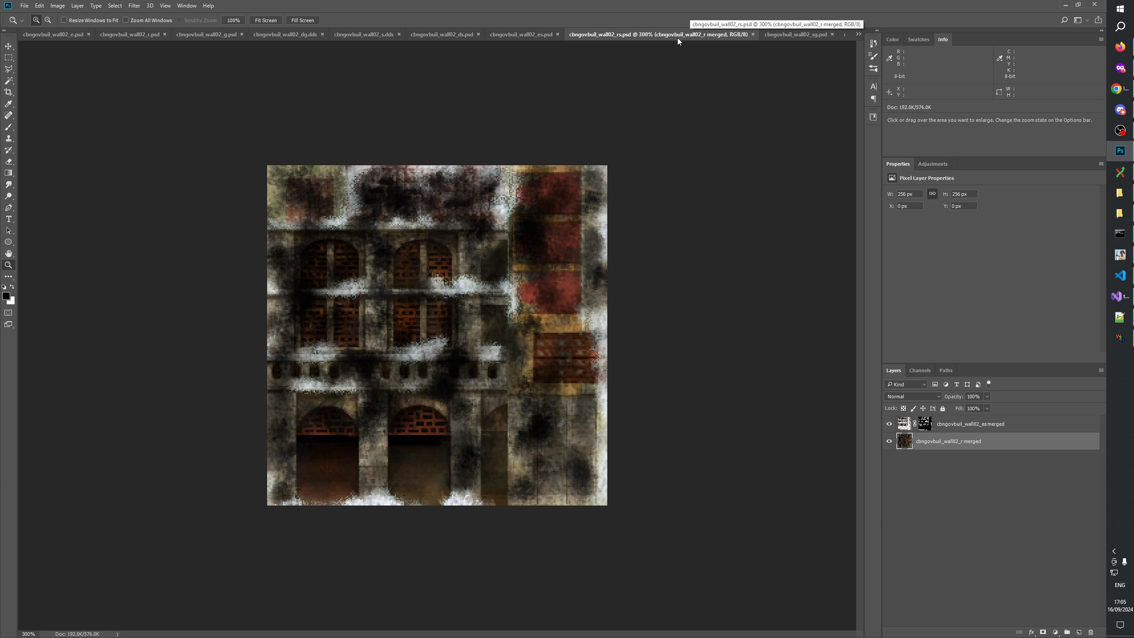
{"action": "left_click", "coordinate": [539, 35]}
{"action": "left_click", "coordinate": [693, 36]}
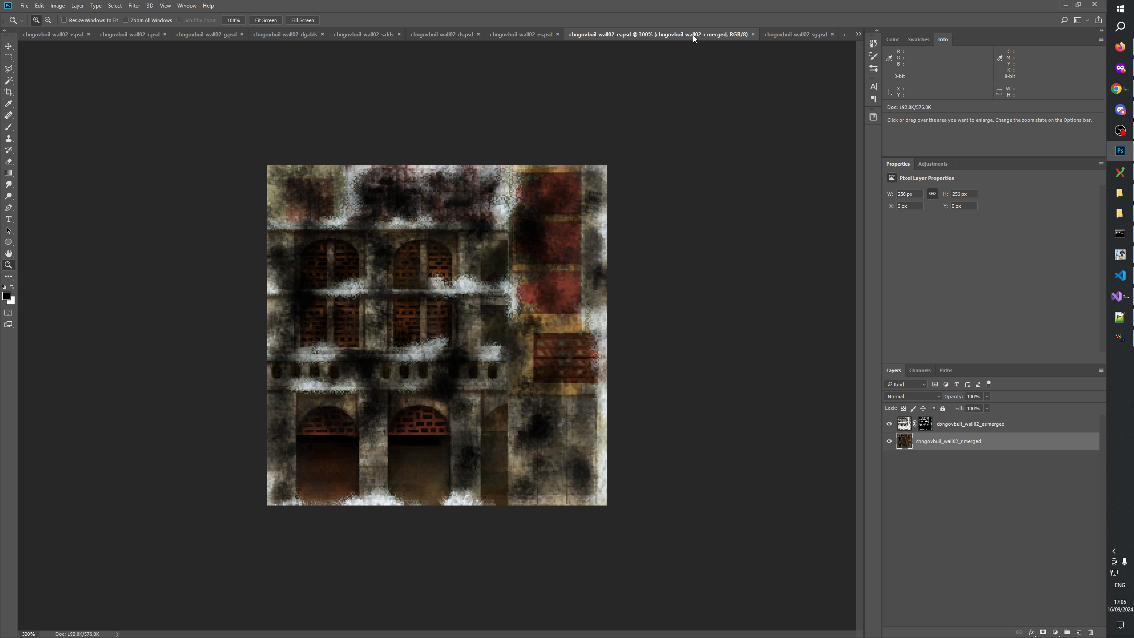
{"action": "left_click", "coordinate": [529, 36]}
{"action": "left_click", "coordinate": [529, 37]}
{"action": "left_click", "coordinate": [692, 34]}
{"action": "left_click", "coordinate": [781, 38]}
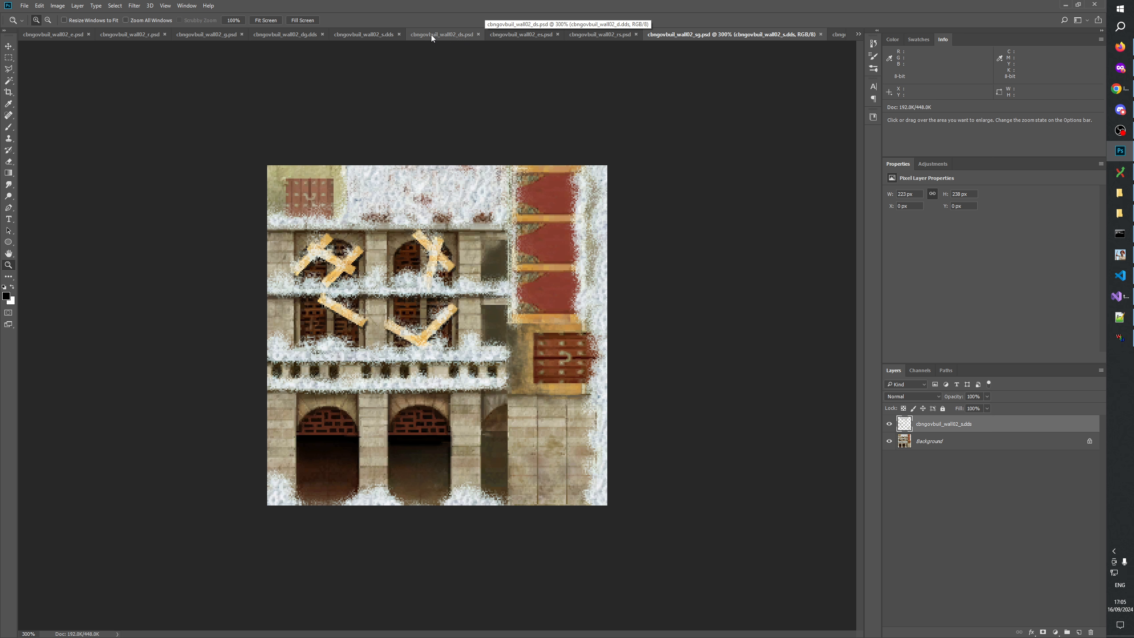
Check cbngovbuil_wall02_dsg.psd against the other snow variants and return to cbngovbuil_wall02_sg.psd.
{"action": "left_click", "coordinate": [431, 34]}
{"action": "left_click", "coordinate": [799, 37]}
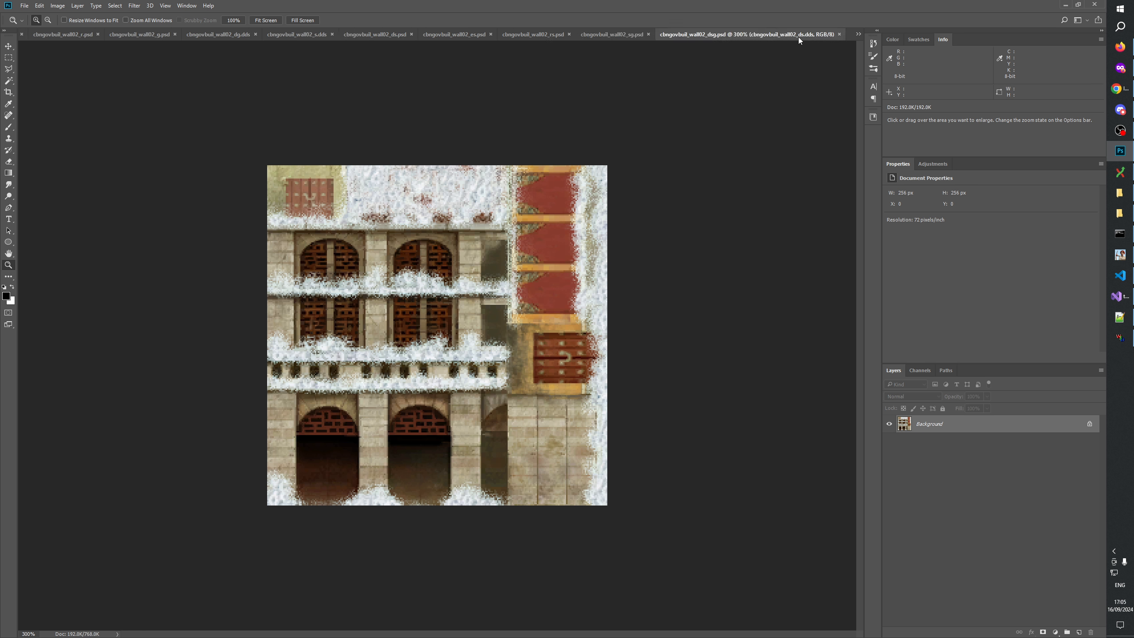
{"action": "left_click", "coordinate": [618, 36]}
Toggle the visibility of the cbngovbuil_wall02_s.dds layer in cbngovbuil_wall02_sg.psd repeatedly to compare it with the background beneath.
{"action": "left_click", "coordinate": [890, 424]}
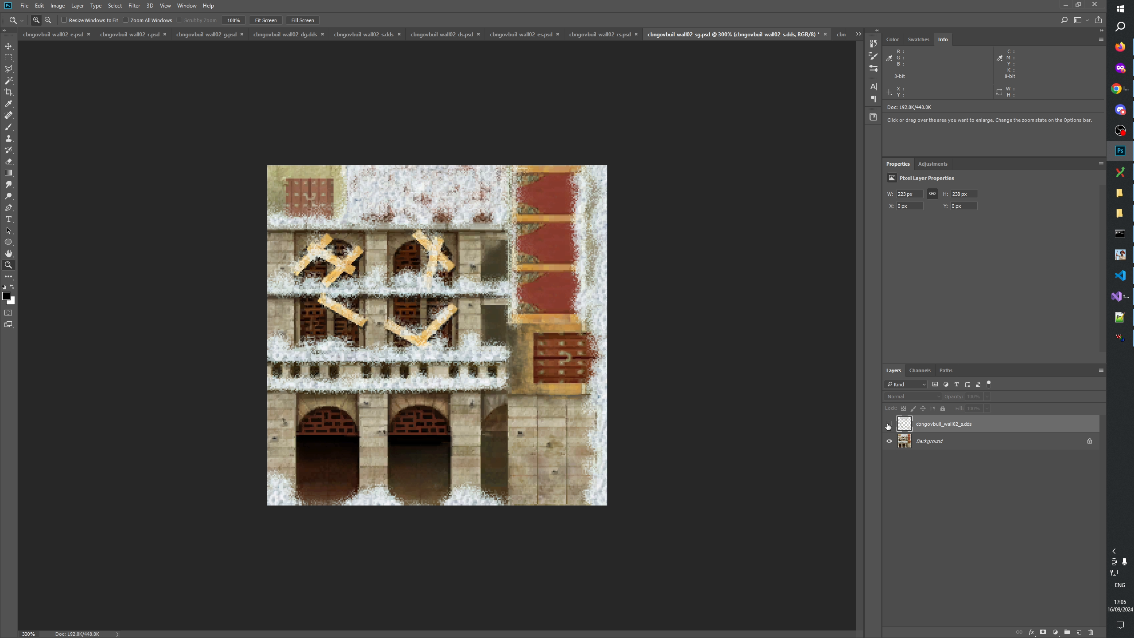
{"action": "left_click", "coordinate": [890, 425]}
{"action": "left_click", "coordinate": [889, 424]}
{"action": "left_click", "coordinate": [890, 425]}
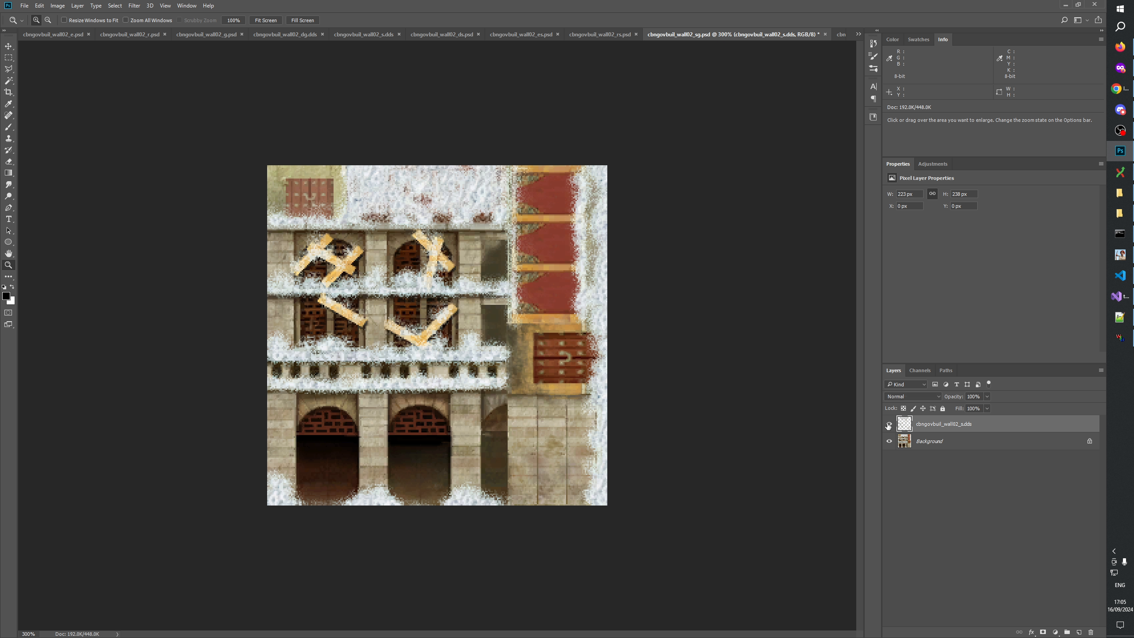
{"action": "left_click", "coordinate": [890, 425]}
{"action": "left_click", "coordinate": [889, 425]}
{"action": "left_click", "coordinate": [890, 425]}
{"action": "left_click", "coordinate": [890, 425]}
{"action": "left_click", "coordinate": [890, 425]}
{"action": "left_click", "coordinate": [890, 425]}
Switch to TextureChangelog.txt in Notepad++ and cut the "!!!cbngovbuil_sg.w3d does not use cbngovbuil_wall02_sg" note from the cbngovbuil_wall02_sg entry.
{"action": "key", "text": "alt+Tab"}
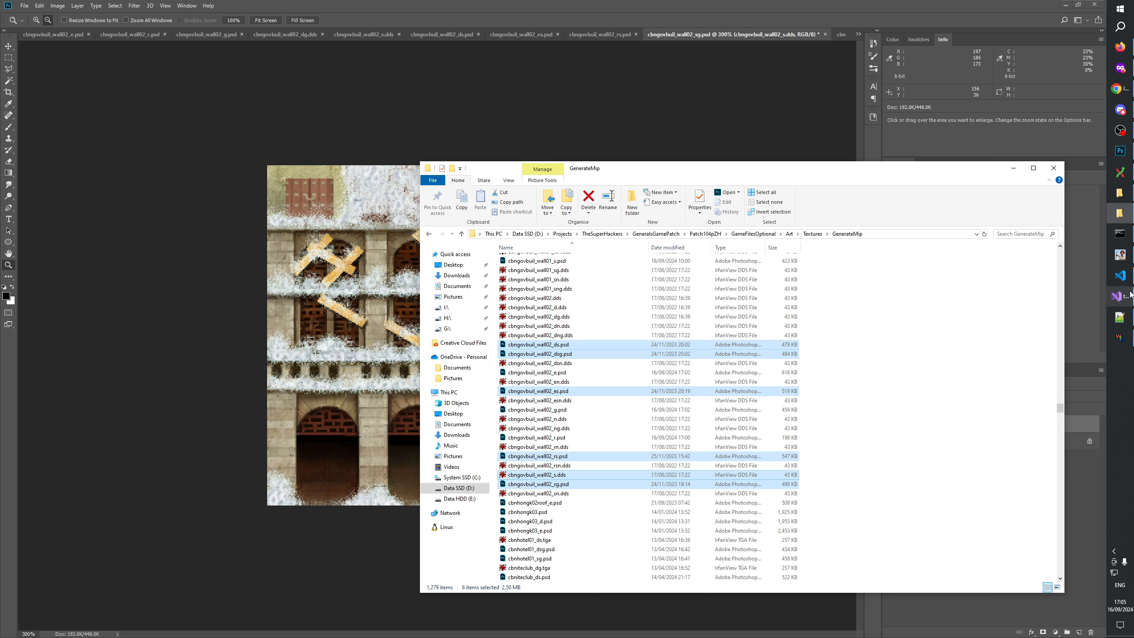
{"action": "key", "text": "alt+Tab"}
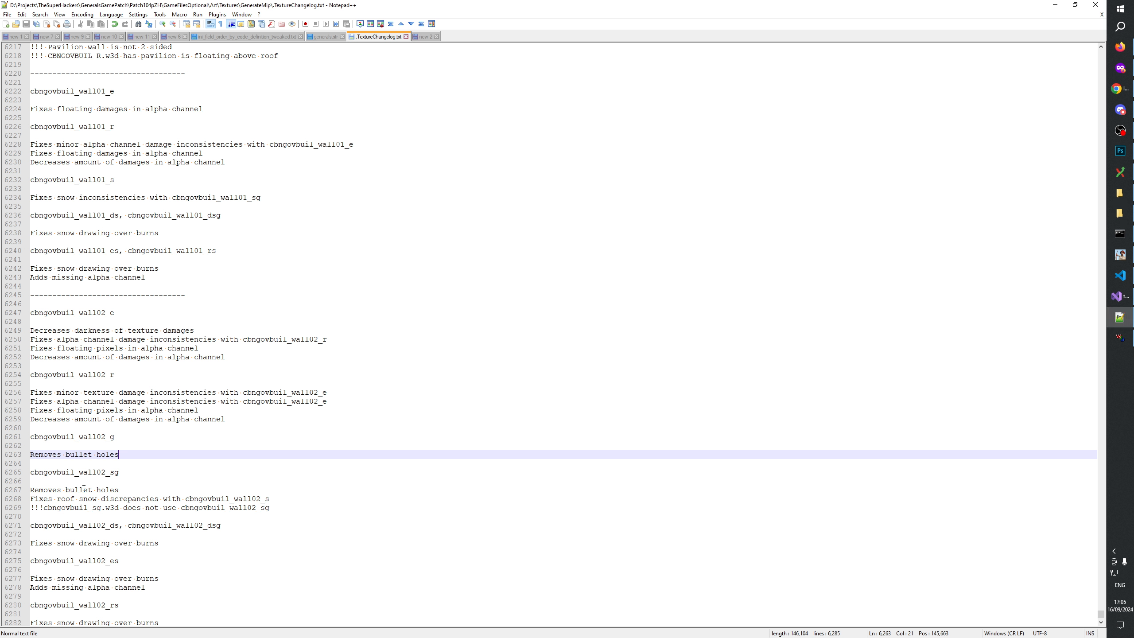
{"action": "left_click", "coordinate": [78, 499]}
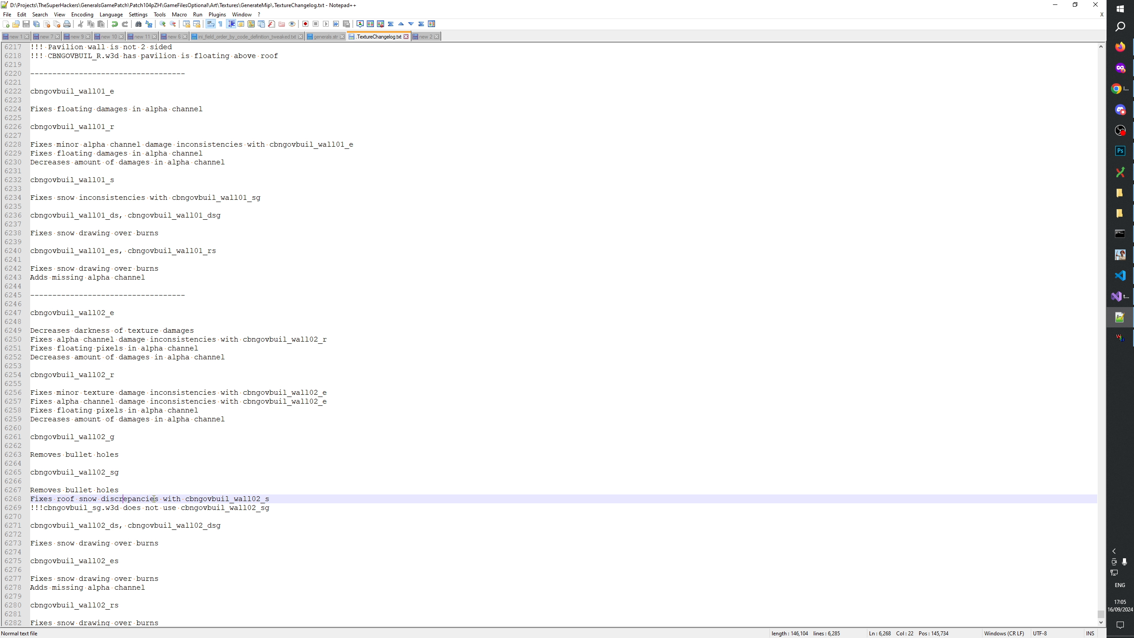
{"action": "left_click", "coordinate": [290, 508]}
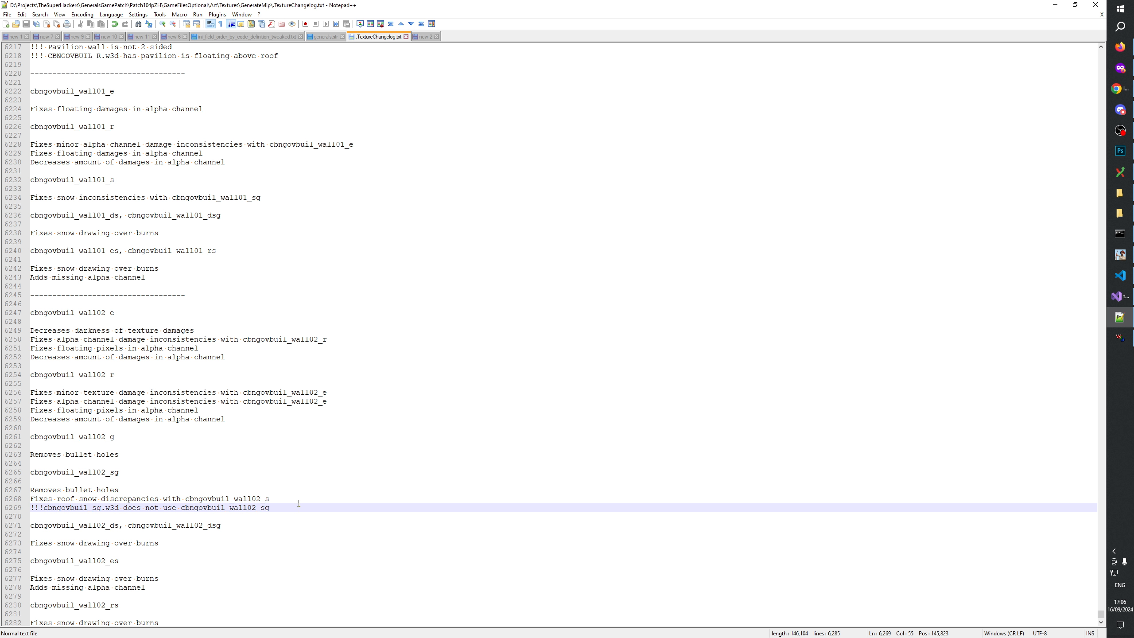
{"action": "key", "text": "alt+Tab"}
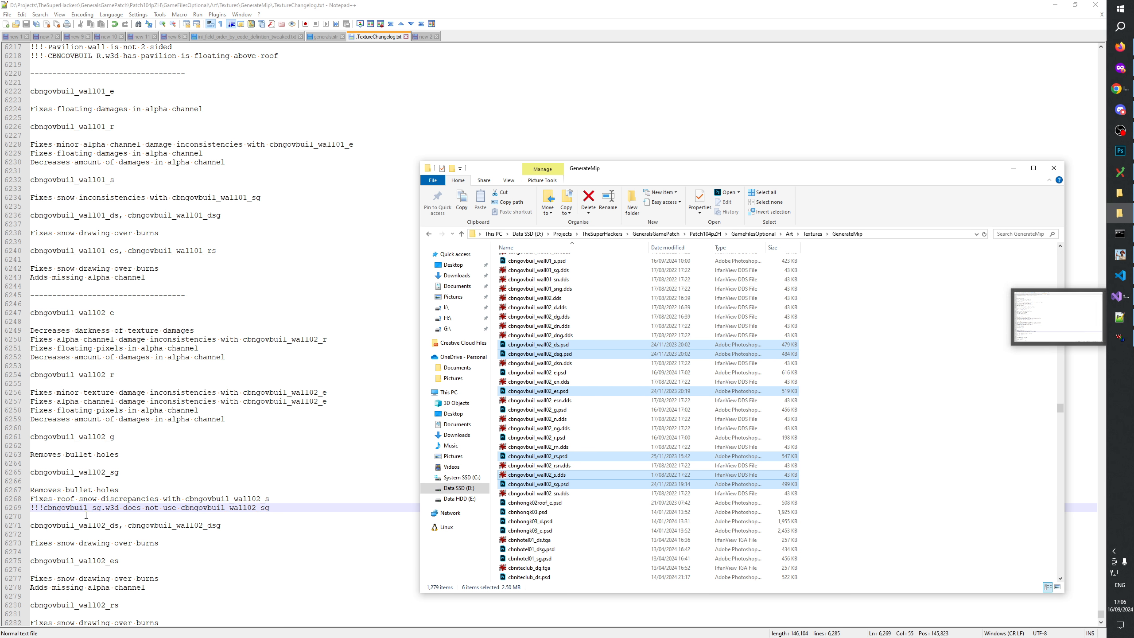
{"action": "left_click", "coordinate": [276, 499]}
{"action": "key", "text": "Return"}
{"action": "scroll", "coordinate": [273, 443], "scroll_direction": "down", "scroll_amount": 2}
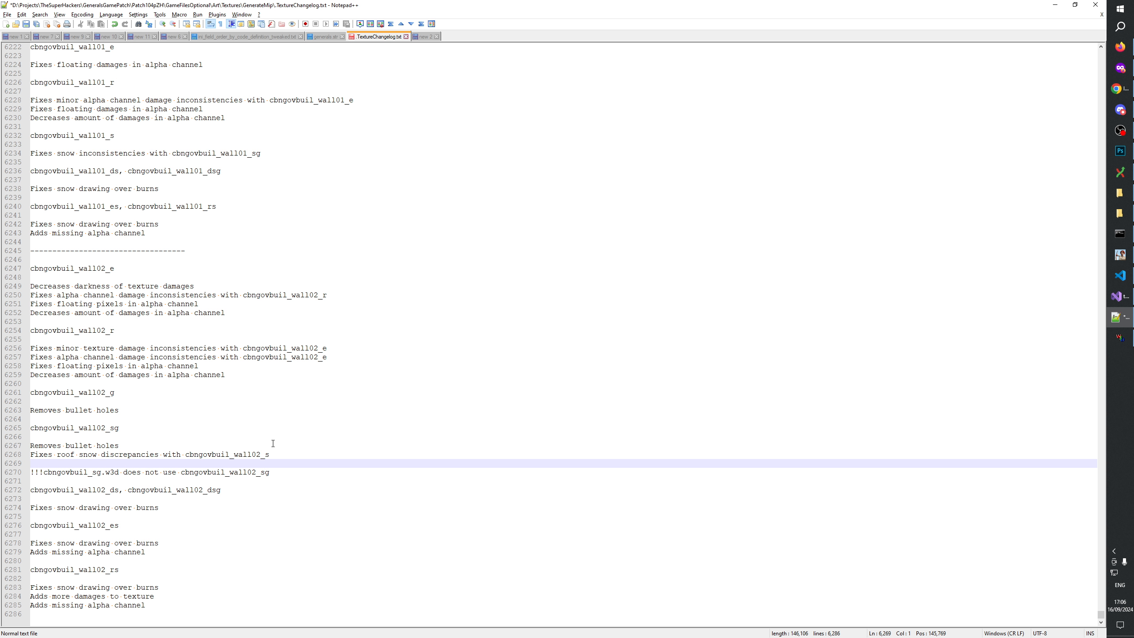
{"action": "left_click", "coordinate": [280, 474]}
{"action": "key", "text": "shift+Home"}
{"action": "key", "text": "ctrl+x"}
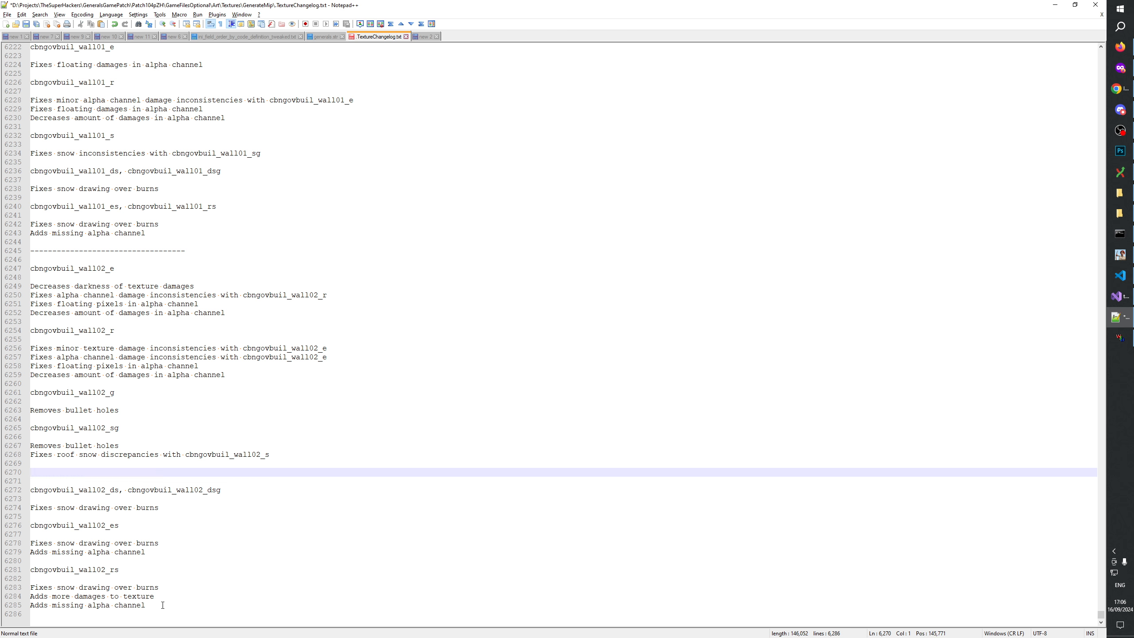
Paste the cut cbngovbuil_sg.w3d note below the cbngovbuil_wall02_rs entry and insert a space after its "!!!".
{"action": "left_click", "coordinate": [165, 605]}
{"action": "key", "text": "Return"}
{"action": "key", "text": "Return"}
{"action": "key", "text": "Return"}
{"action": "key", "text": "ctrl+v"}
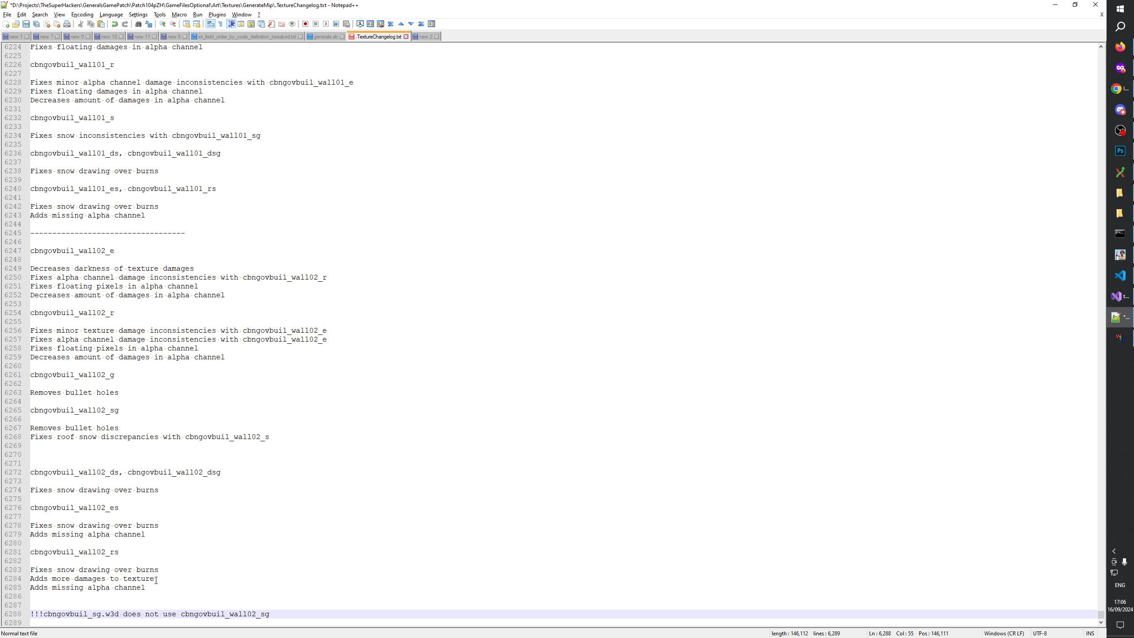
{"action": "left_click", "coordinate": [45, 614]}
{"action": "key", "text": "Up"}
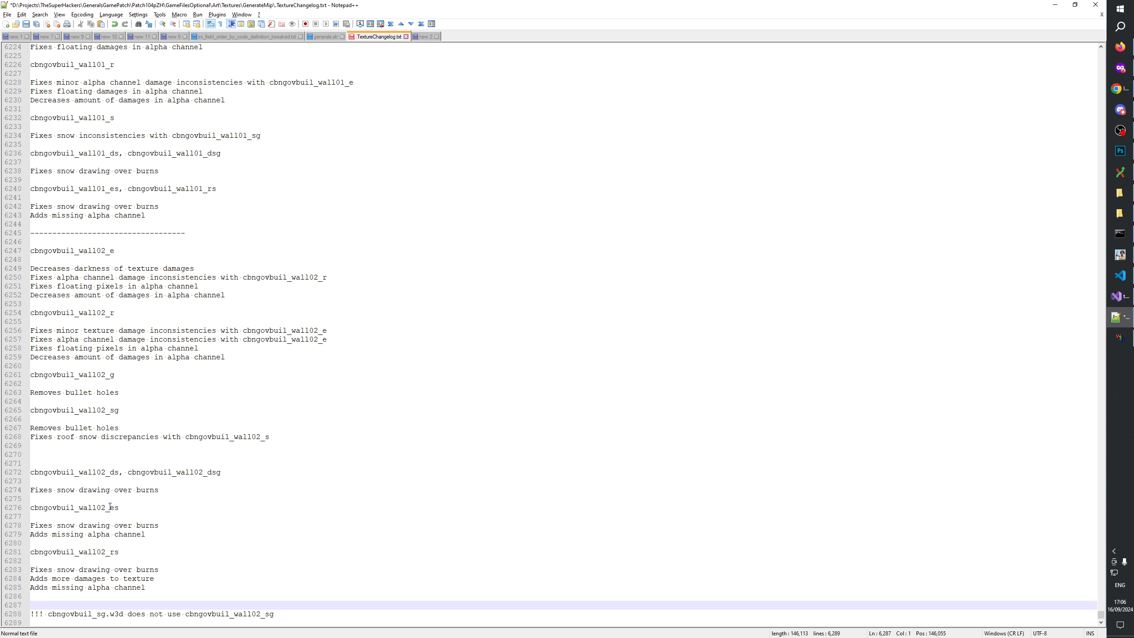
Remove the surplus blank lines above the moved note and after the cbngovbuil_wall02_sg entry, and save the changelog.
{"action": "key", "text": "BackSpace"}
{"action": "left_click", "coordinate": [90, 464]}
{"action": "key", "text": "BackSpace"}
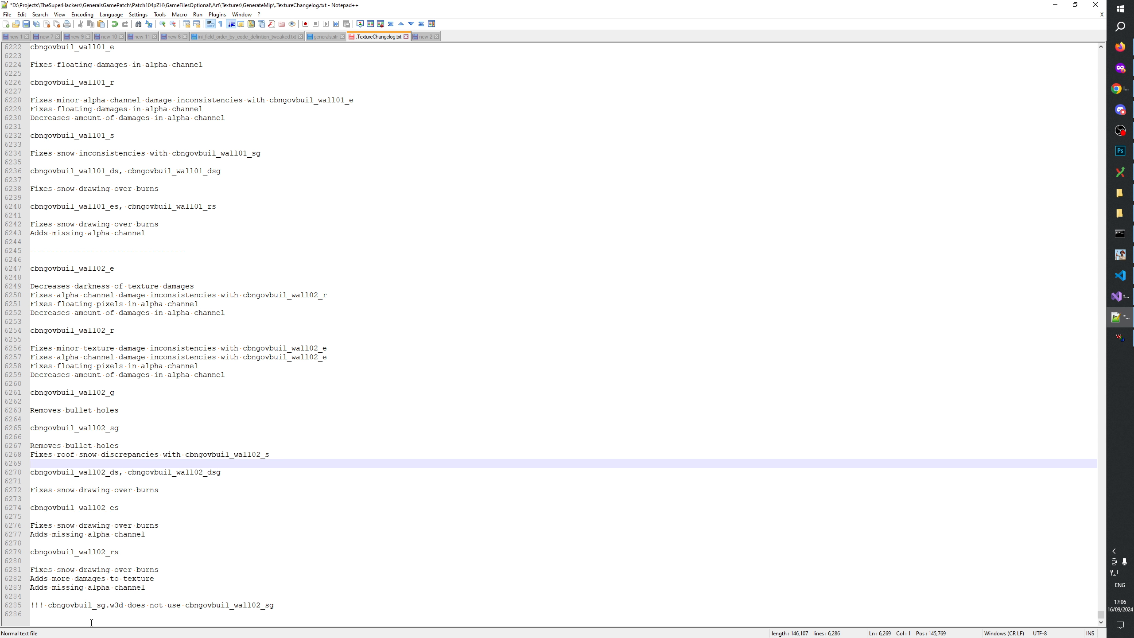
{"action": "left_click", "coordinate": [58, 613]}
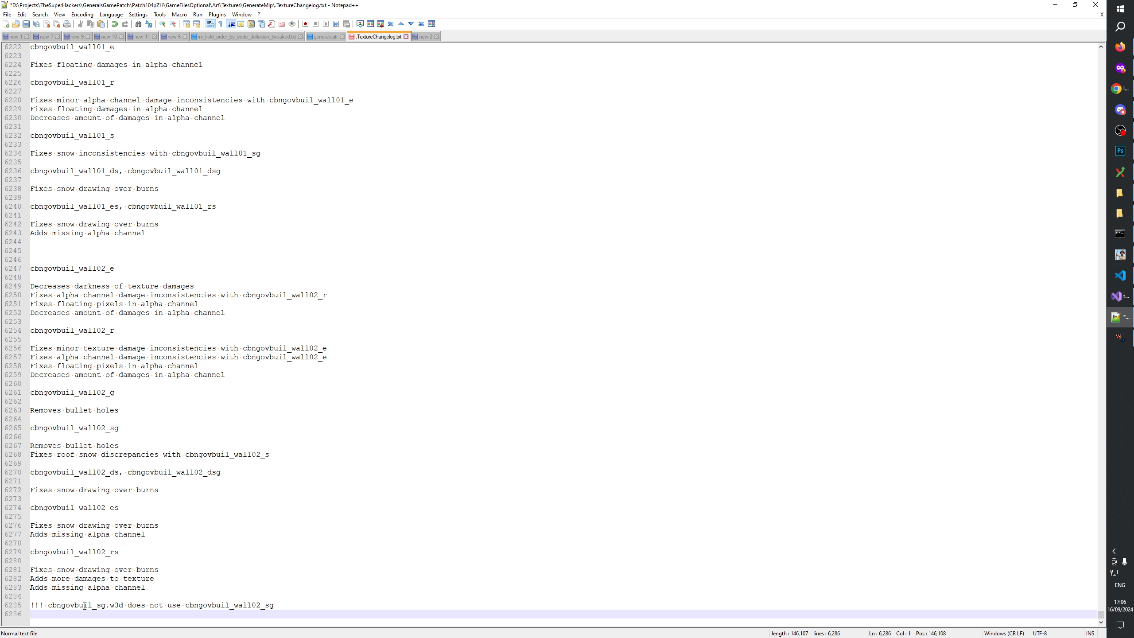
{"action": "key", "text": "ctrl+s"}
{"action": "left_click", "coordinate": [300, 607]}
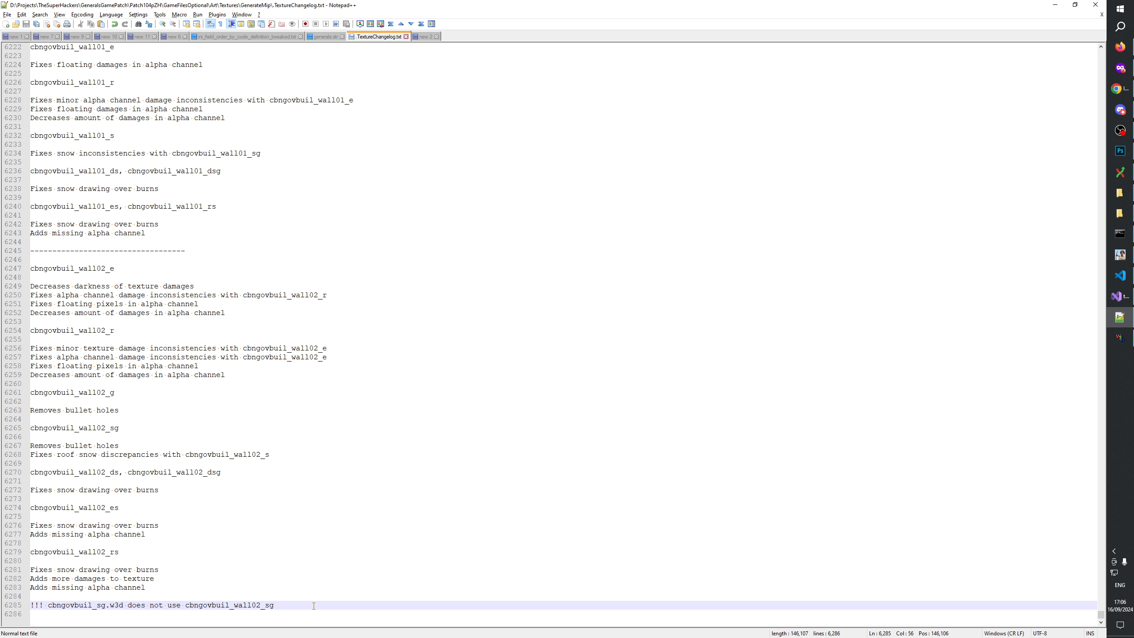
Add the line "TODO: Reword alpha channel damages" below the cbngovbuil_wall01_es, cbngovbuil_wall01_rs entry and save the changelog.
{"action": "key", "text": "alt+Tab"}
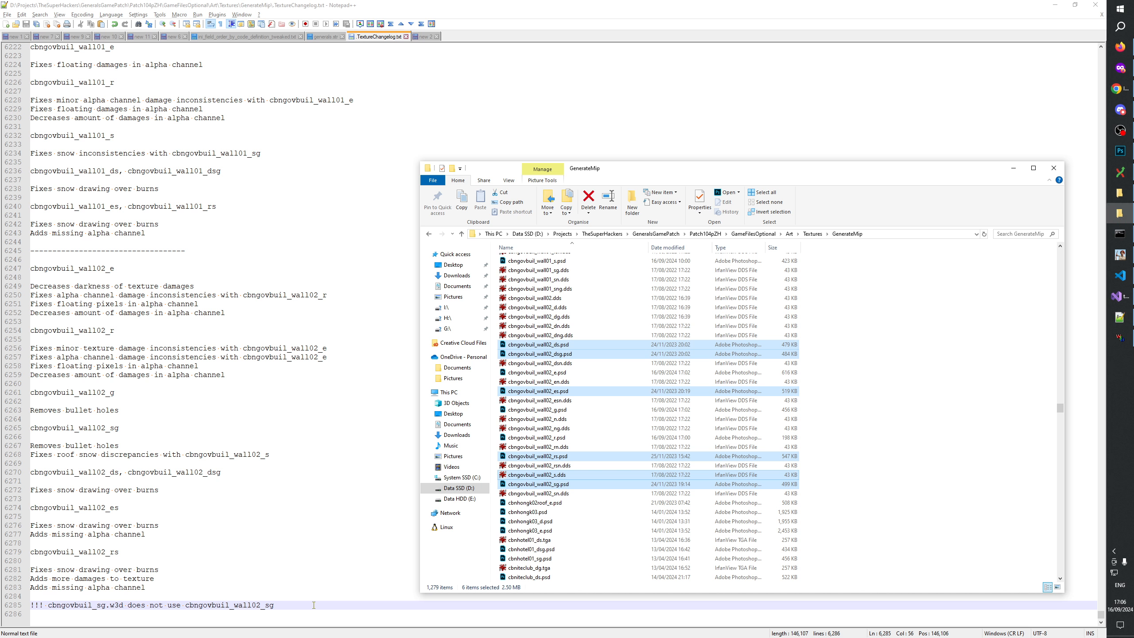
{"action": "key", "text": "alt+Tab"}
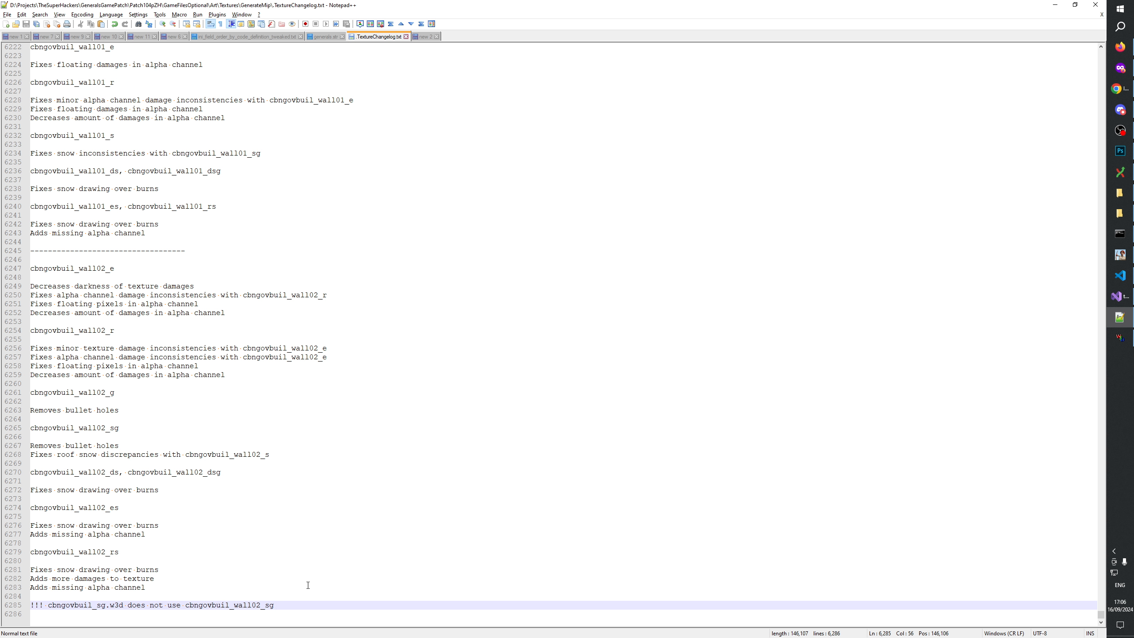
{"action": "left_click", "coordinate": [174, 233]}
{"action": "key", "text": "Return"}
{"action": "key", "text": "Return"}
{"action": "key", "text": "Return"}
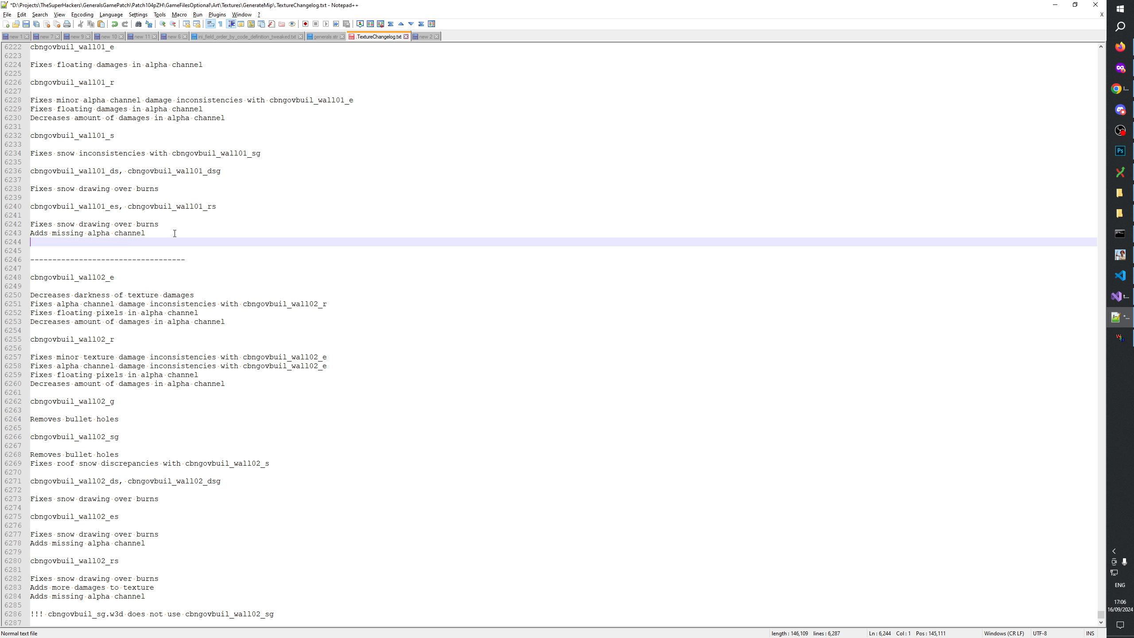
{"action": "type", "text": "TODO:"}
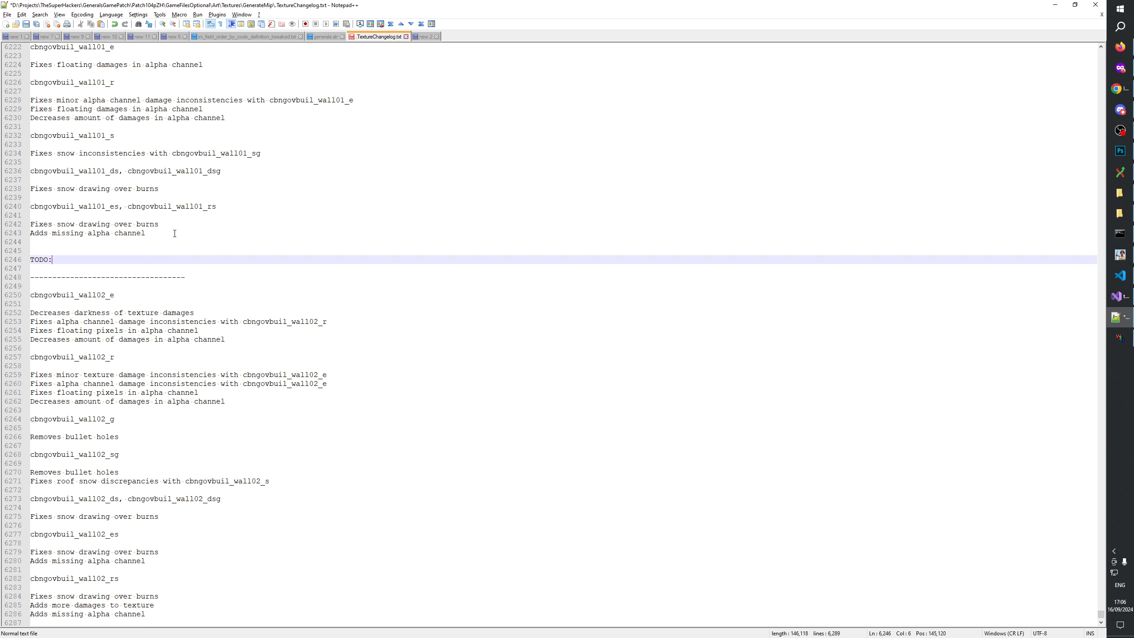
{"action": "type", "text": " Re"}
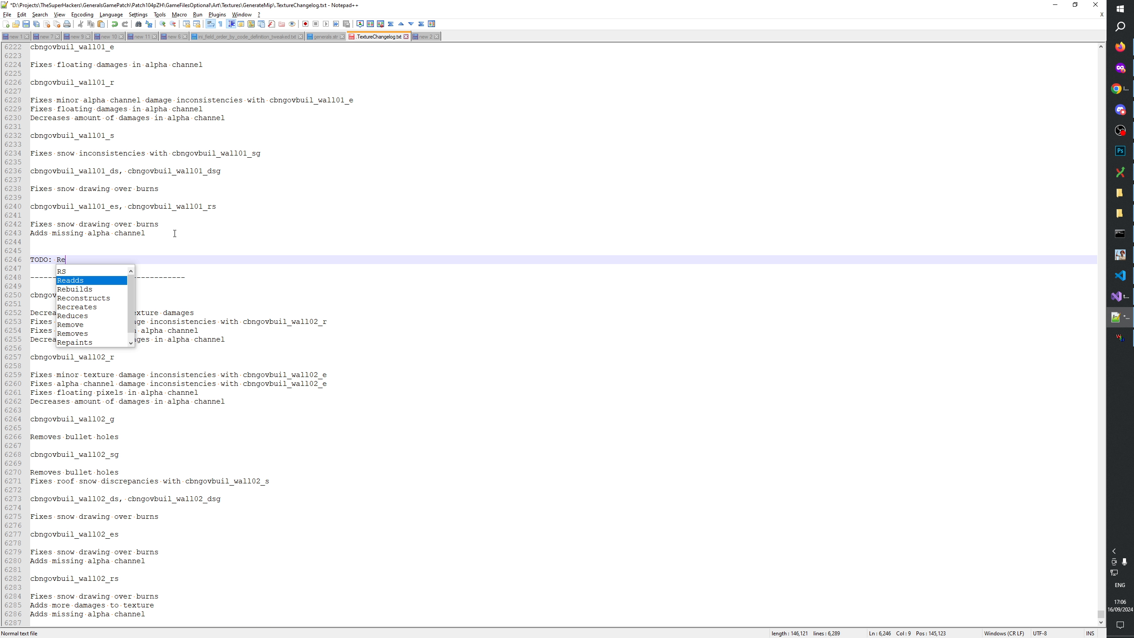
{"action": "type", "text": "word alpha cha"}
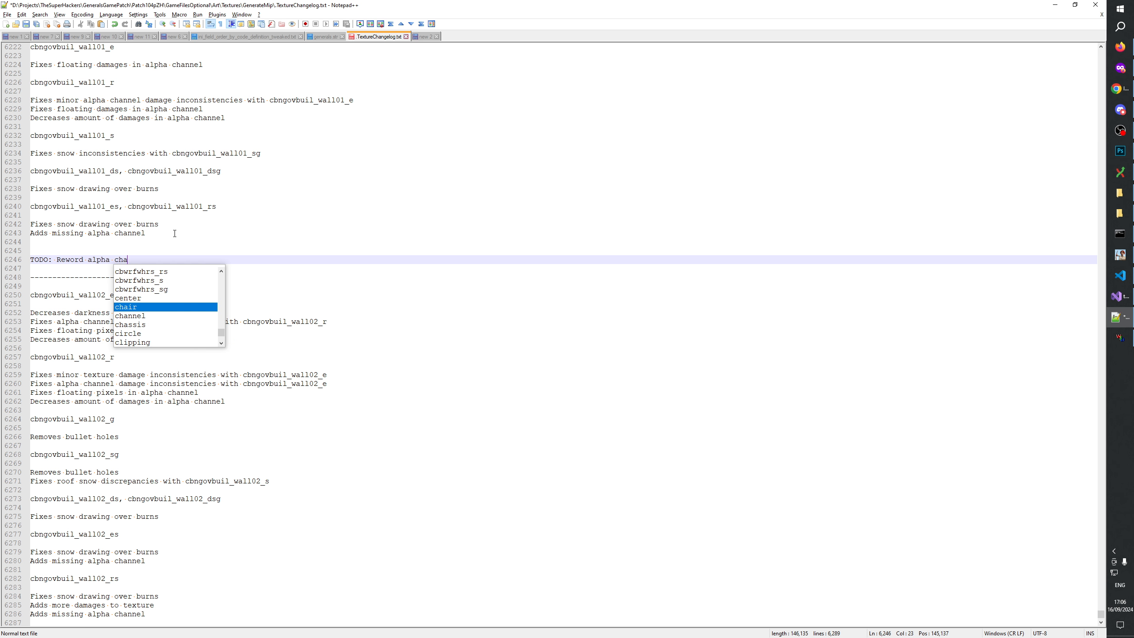
{"action": "type", "text": "nnel damages"}
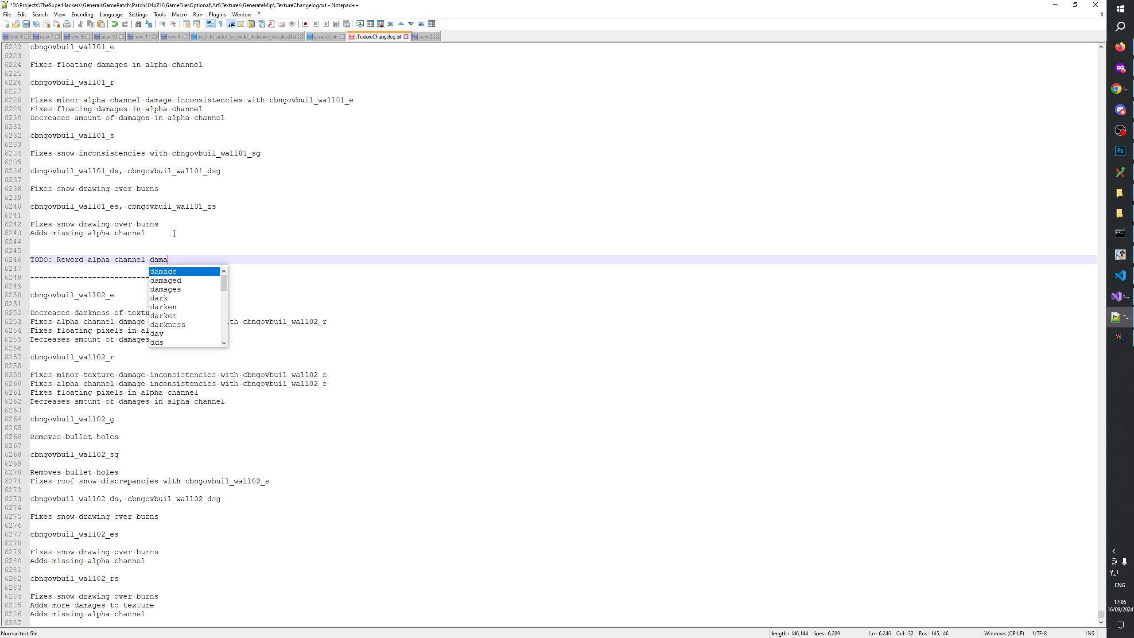
{"action": "left_click", "coordinate": [179, 216]}
{"action": "key", "text": "ctrl+s"}
Add "TODO: Night textures" directly under the "TODO: Reword alpha channel damages" line and save the changelog.
{"action": "left_click", "coordinate": [162, 582]}
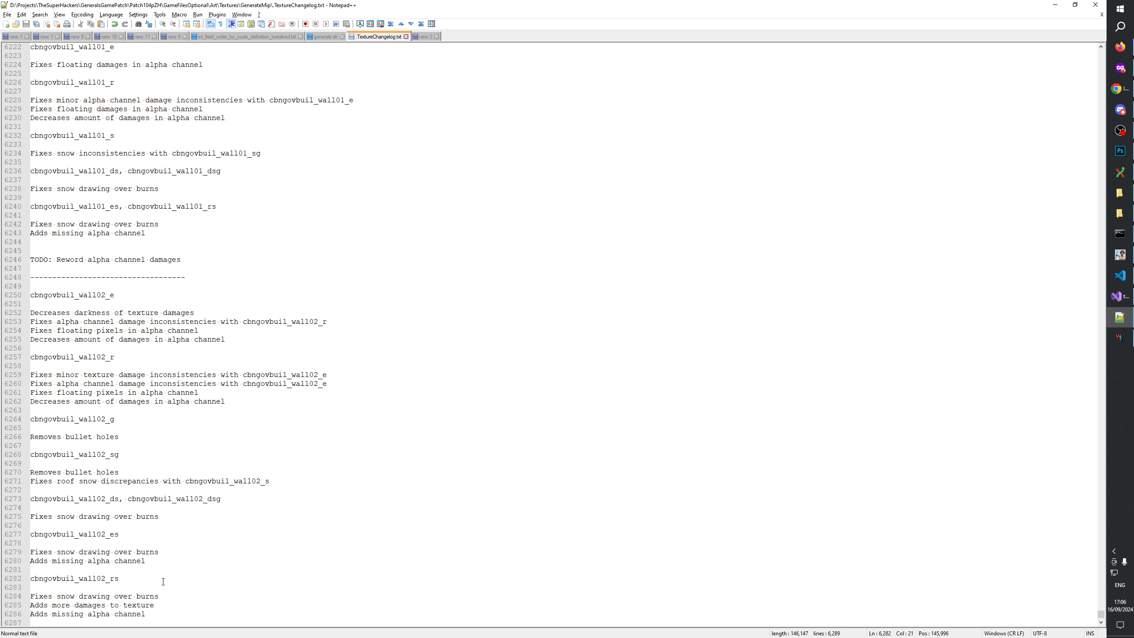
{"action": "scroll", "coordinate": [162, 583], "scroll_direction": "down", "scroll_amount": 1}
{"action": "left_click", "coordinate": [158, 589]}
{"action": "left_click", "coordinate": [190, 234]}
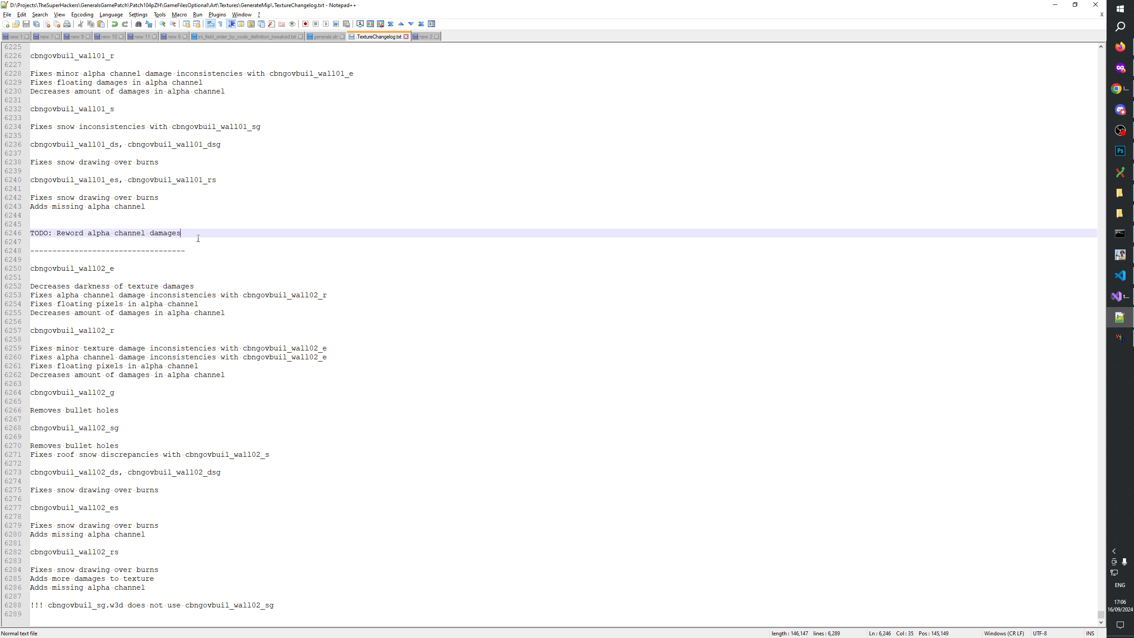
{"action": "key", "text": "Return"}
{"action": "type", "text": "T"}
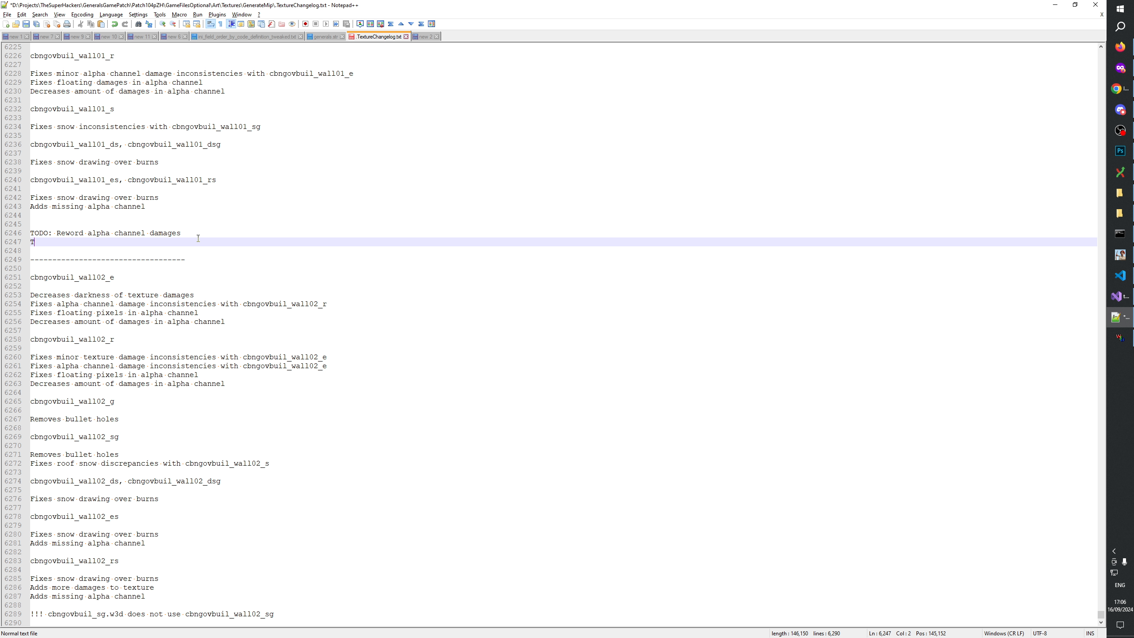
{"action": "type", "text": "DOOODO: Night textures"}
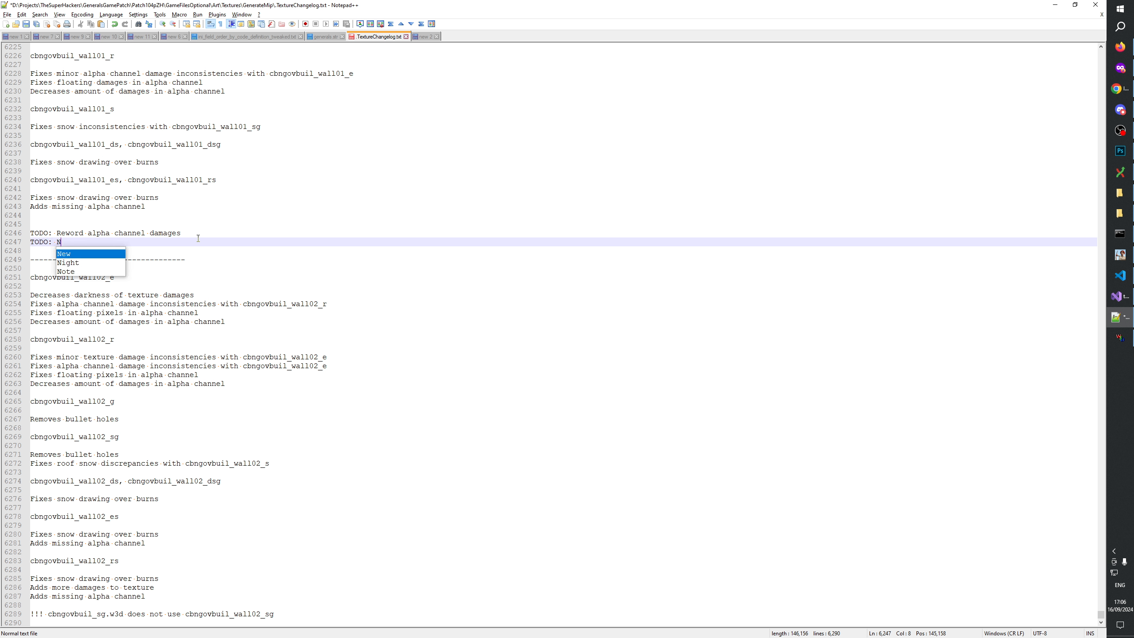
{"action": "left_click", "coordinate": [159, 172]}
{"action": "key", "text": "ctrl+s"}
Copy the "TODO: Night textures" line to just above the cbngovbuil_sg.w3d note at the end of the file and save.
{"action": "left_click", "coordinate": [172, 242]}
{"action": "key", "text": "shift+Home"}
{"action": "scroll", "coordinate": [172, 520], "scroll_direction": "down", "scroll_amount": 1}
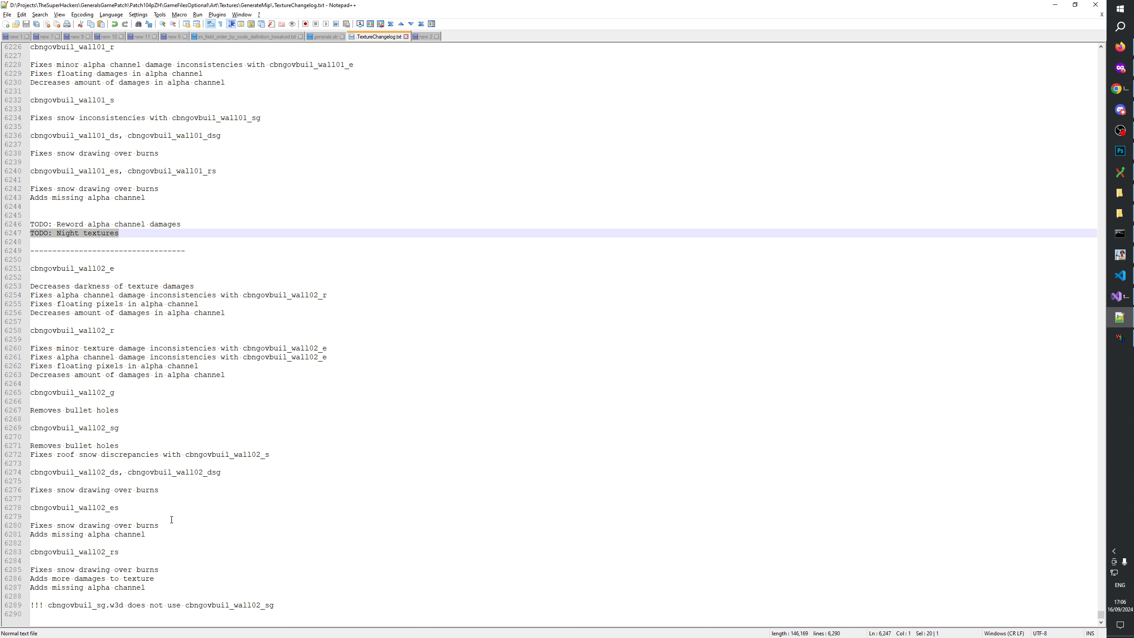
{"action": "left_click", "coordinate": [186, 583]}
{"action": "key", "text": "Down"}
{"action": "key", "text": "Return"}
{"action": "key", "text": "Return"}
{"action": "key", "text": "Return"}
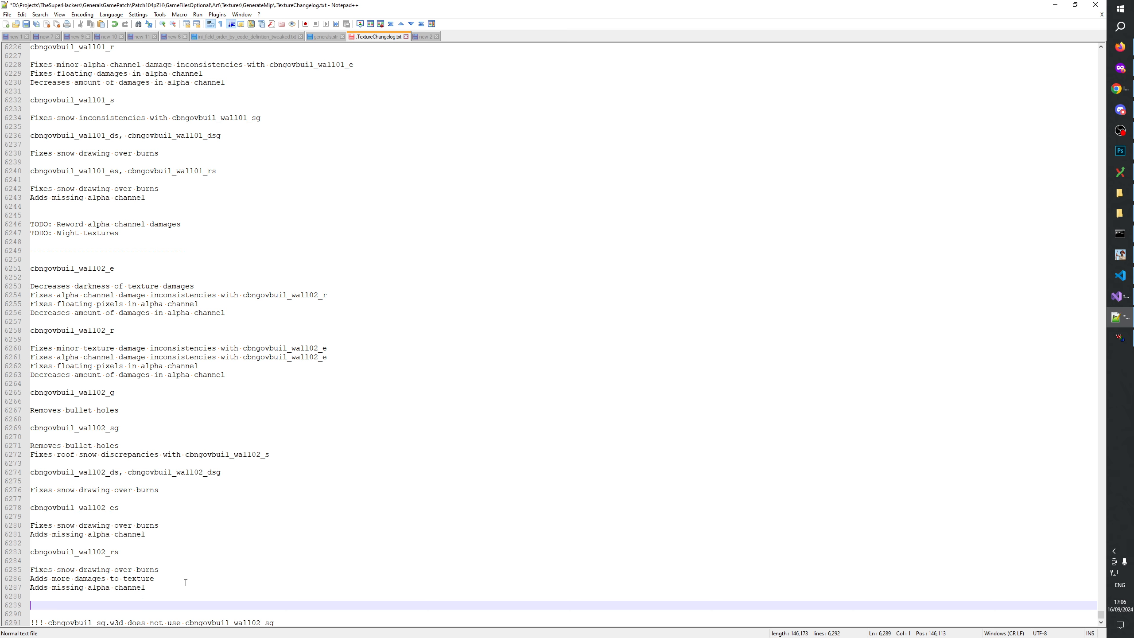
{"action": "key", "text": "ctrl+v"}
{"action": "scroll", "coordinate": [193, 519], "scroll_direction": "down", "scroll_amount": 1}
{"action": "key", "text": "ctrl+s"}
{"action": "left_click", "coordinate": [184, 554]}
{"action": "left_click", "coordinate": [176, 560]}
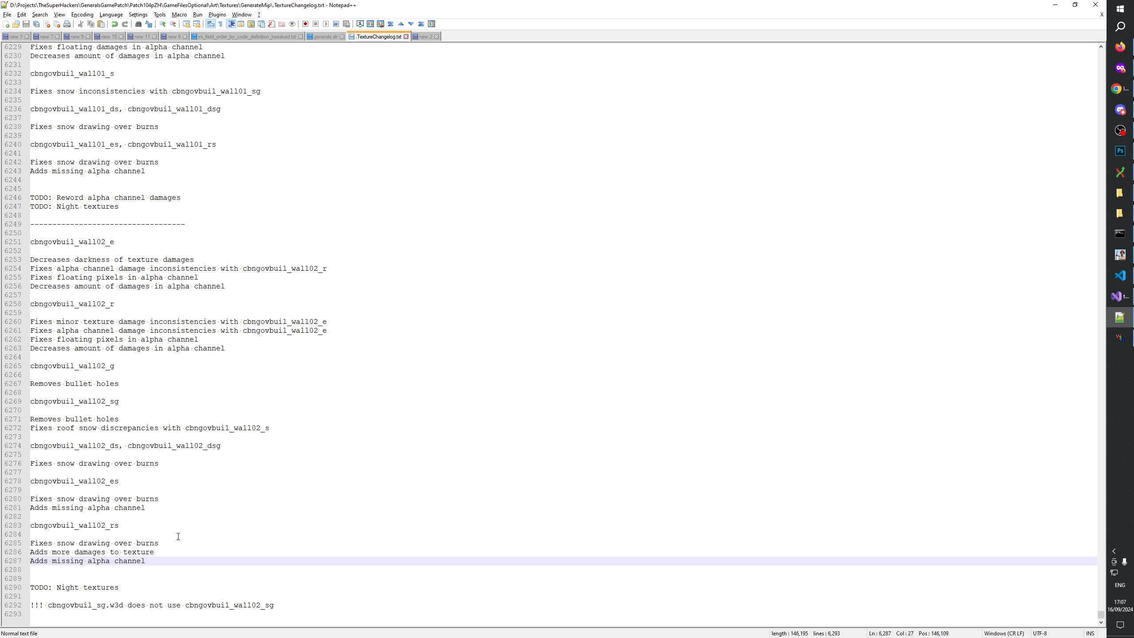
Check the roof snow line in the changelog, and view the CBNGOVBUIL_E model from another angle in W3D Viewer.
{"action": "double_click", "coordinate": [88, 429]}
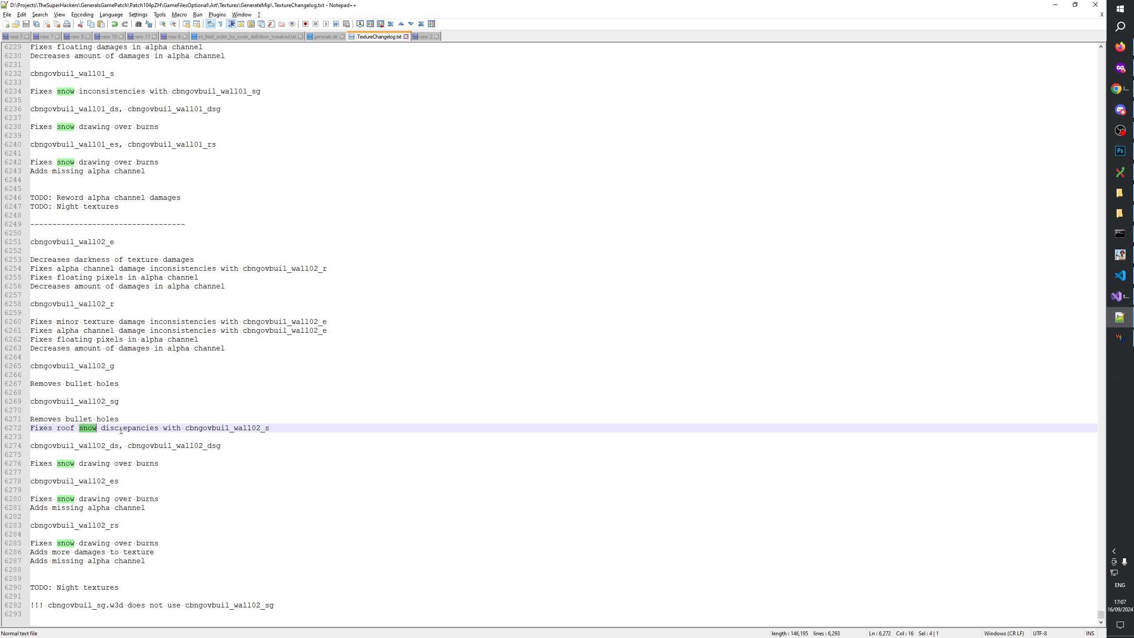
{"action": "left_click", "coordinate": [337, 437]}
{"action": "left_click", "coordinate": [1120, 338]}
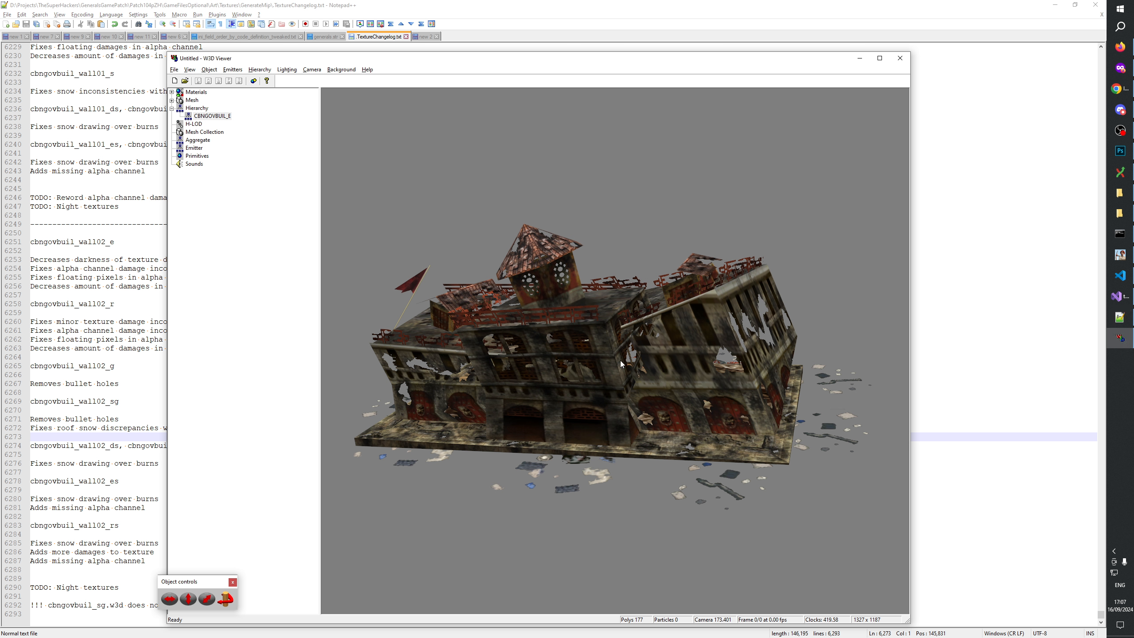
{"action": "left_click_drag", "start_coordinate": [625, 404], "coordinate": [594, 431]}
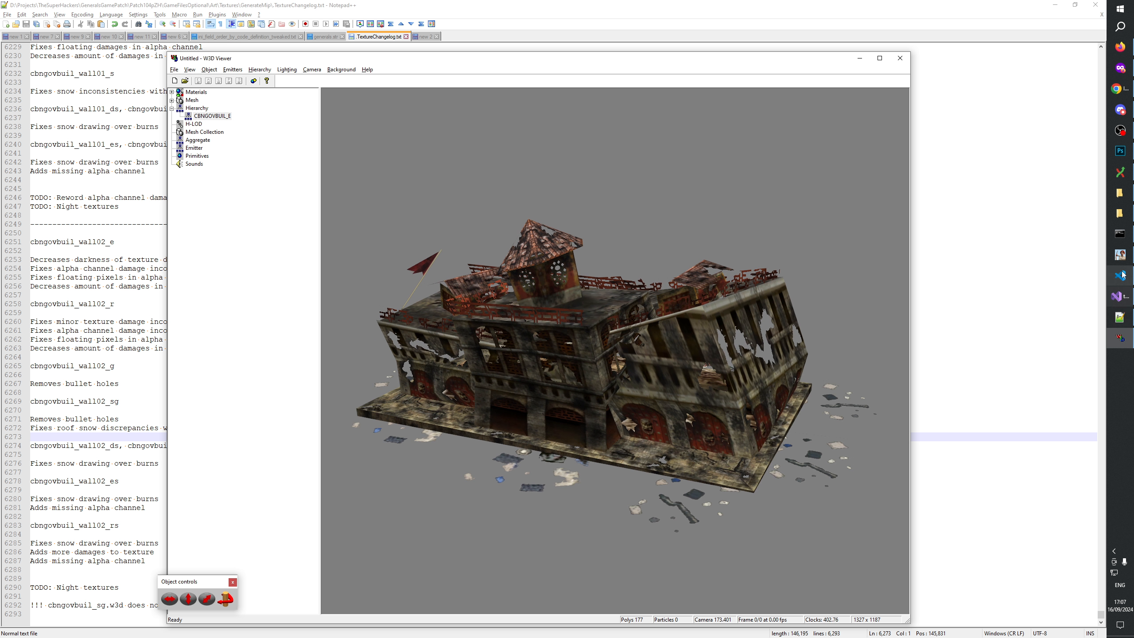
Switch to Photoshop and compare the snow in cbngovbuil_wall02_s.dds with cbngovbuil_wall02_dsg.psd.
{"action": "left_click", "coordinate": [1120, 151]}
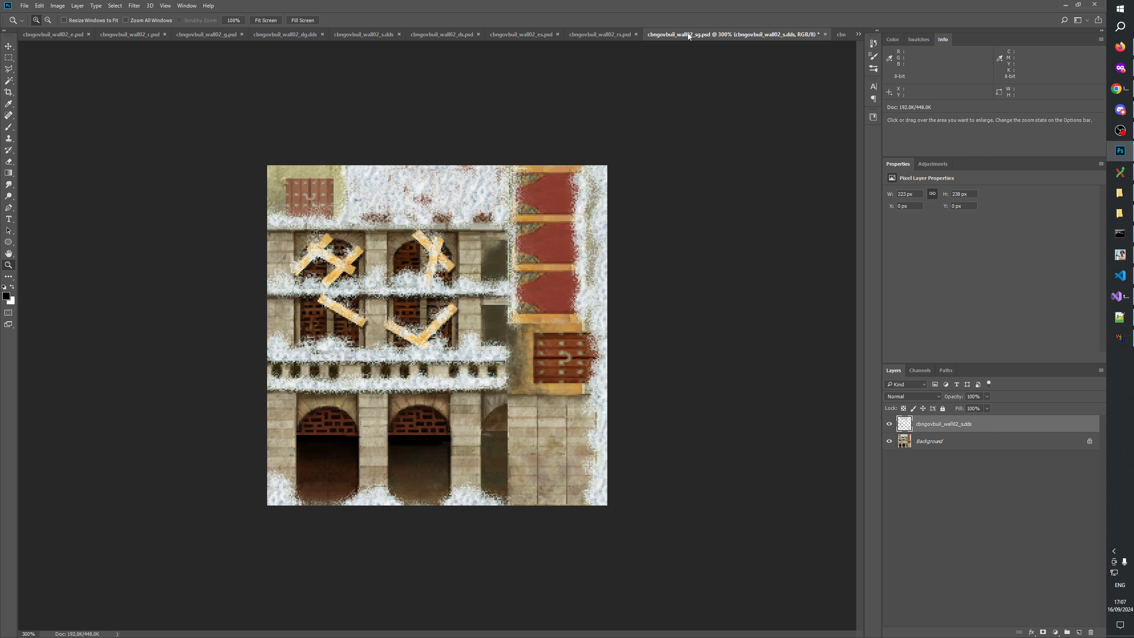
{"action": "left_click", "coordinate": [379, 34]}
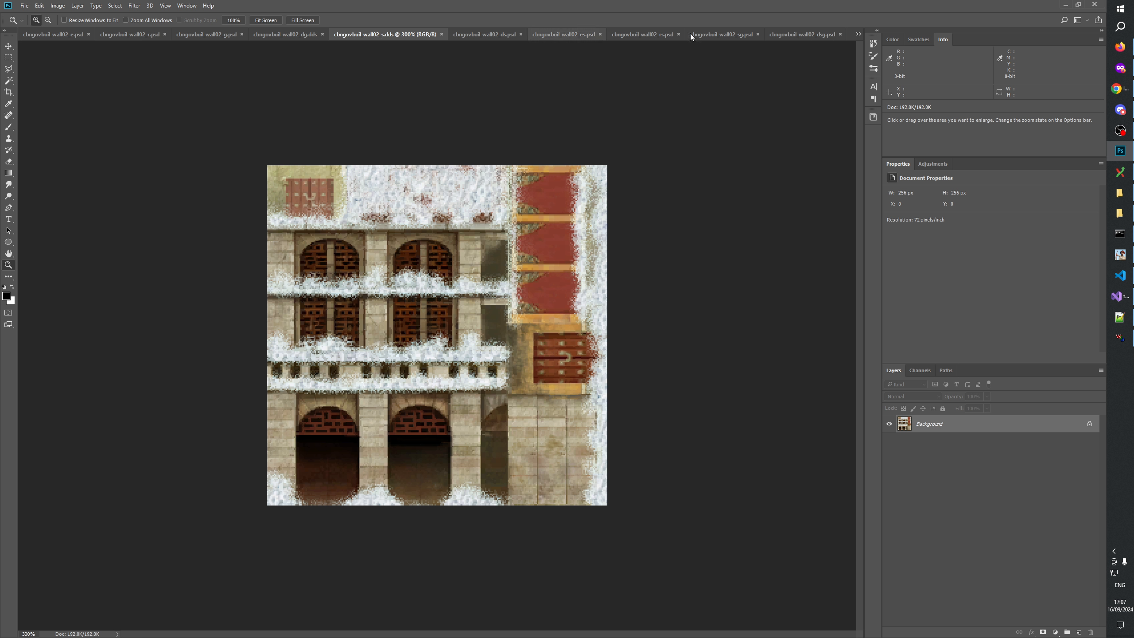
{"action": "left_click", "coordinate": [796, 35]}
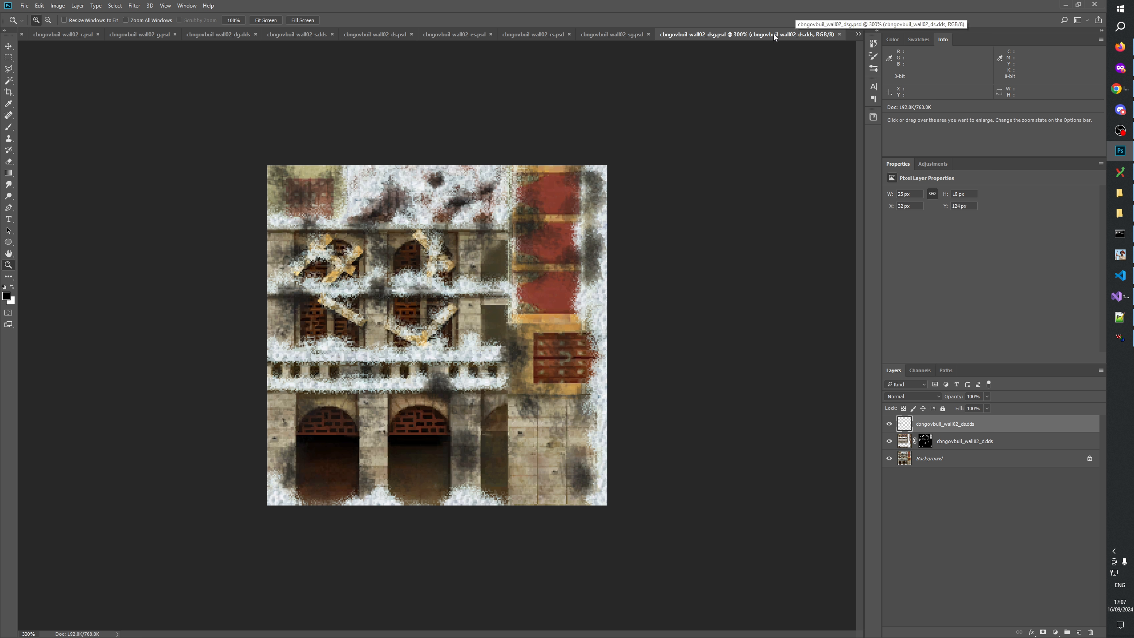
Check the sg and ds documents, and paste the full cbngovbuil_wall02_d.dds texture into cbngovbuil_wall02_ds.psd as a new layer.
{"action": "left_click", "coordinate": [612, 34]}
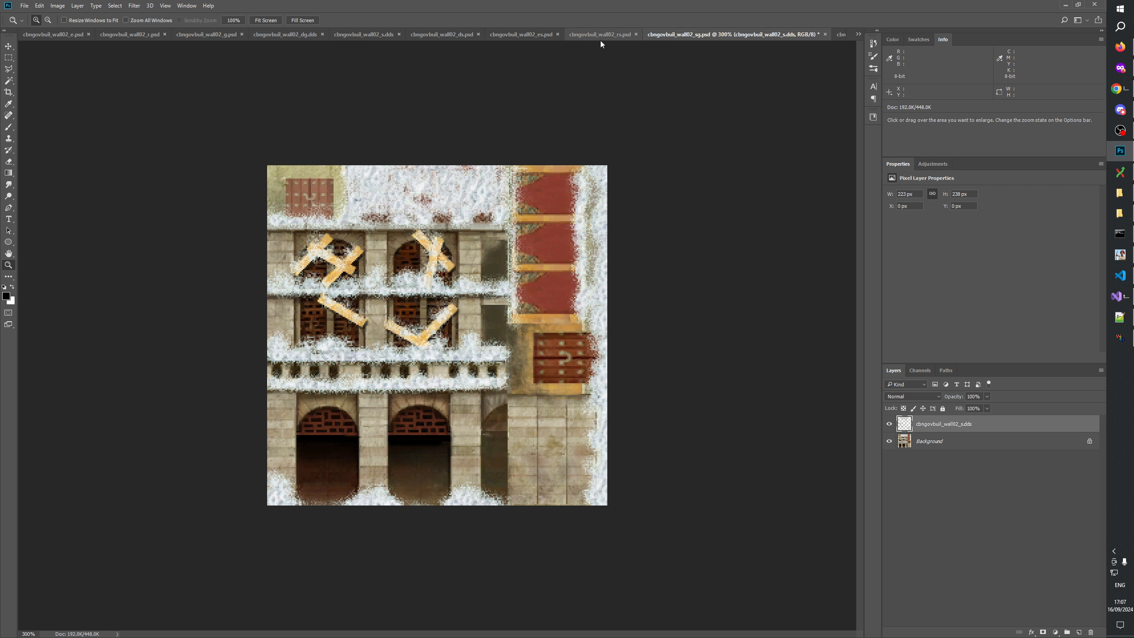
{"action": "left_click", "coordinate": [452, 35]}
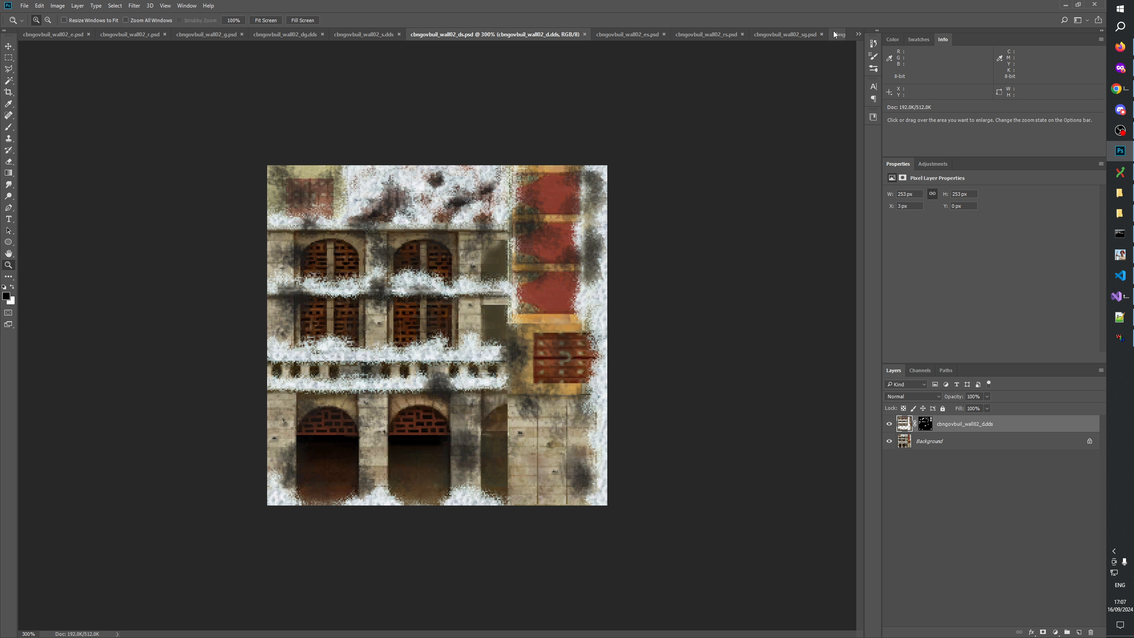
{"action": "left_click", "coordinate": [858, 34]}
{"action": "left_click", "coordinate": [891, 48]}
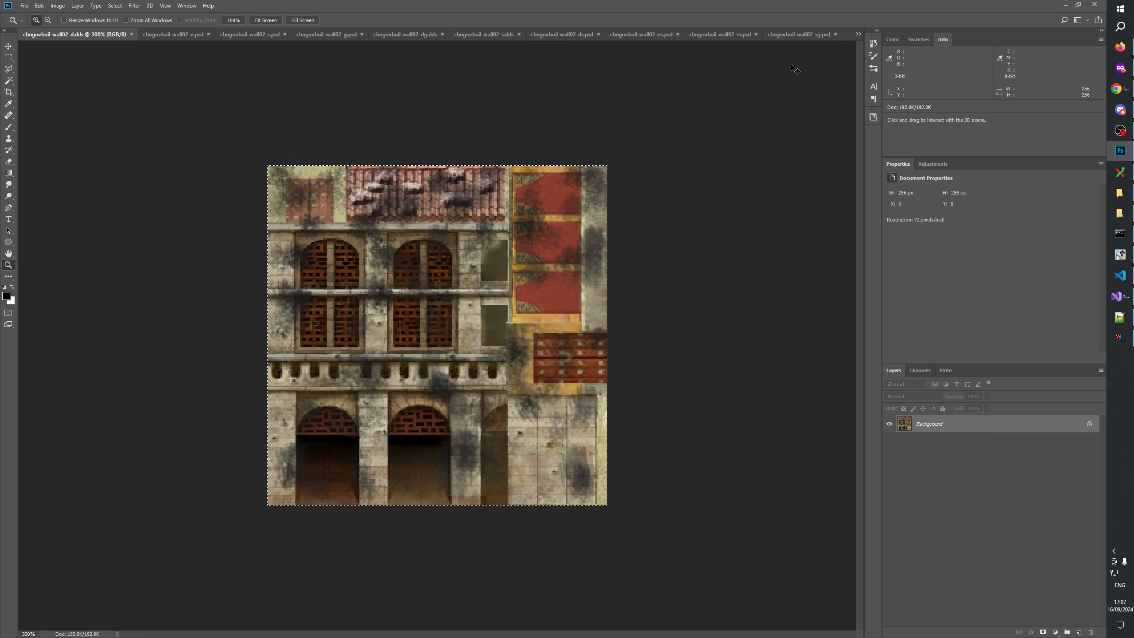
{"action": "left_click", "coordinate": [858, 34]}
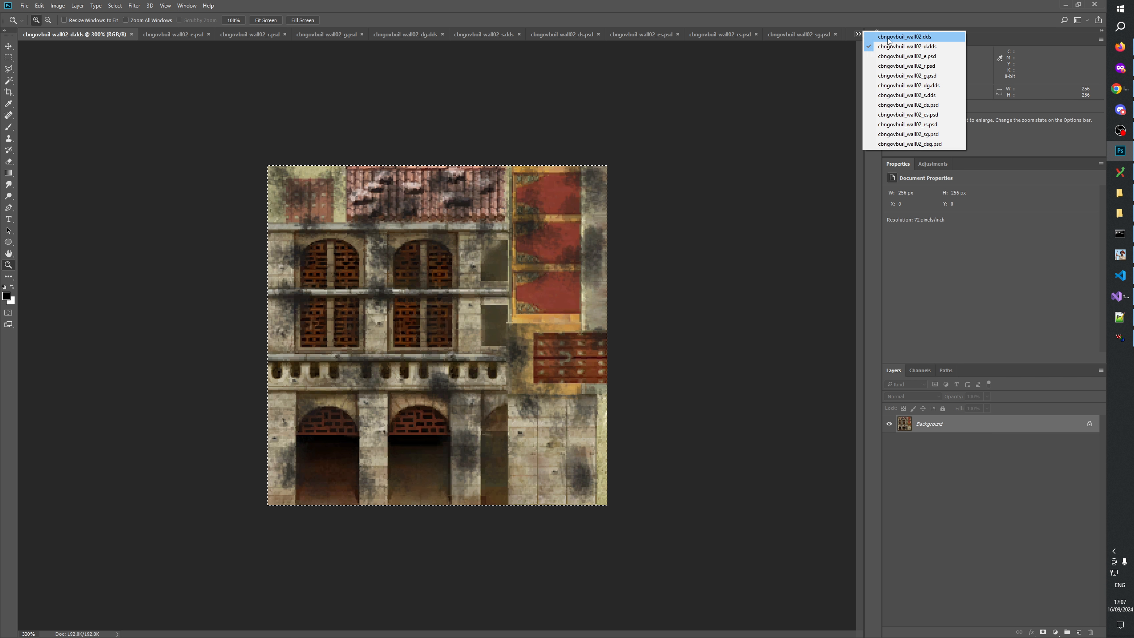
{"action": "left_click", "coordinate": [891, 105]}
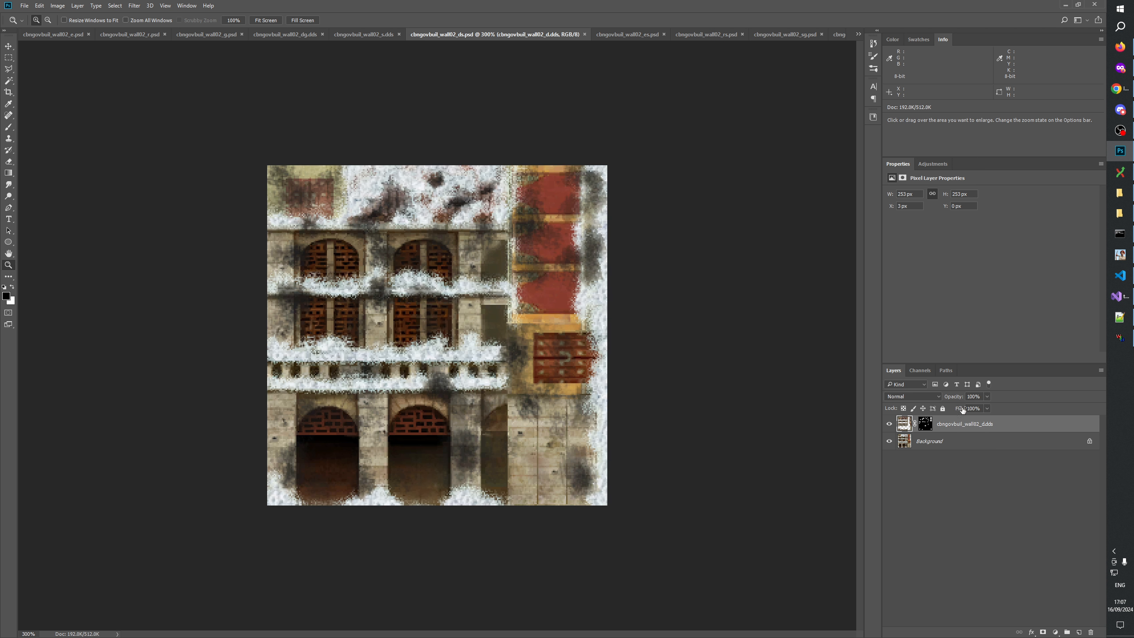
{"action": "key", "text": "ctrl+v"}
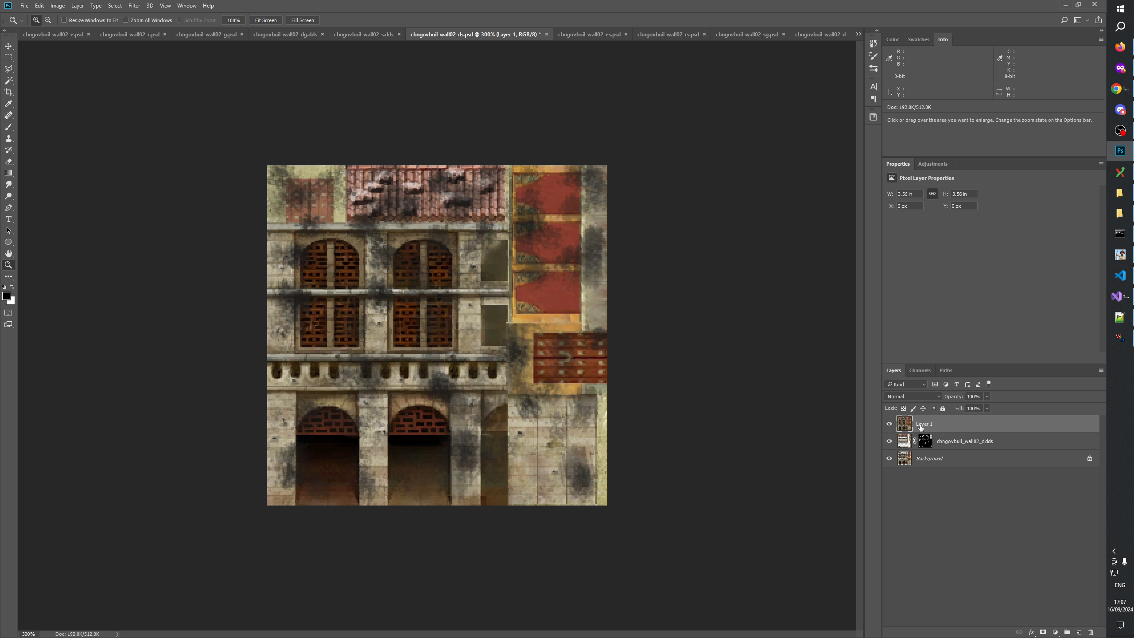
Name the pasted layer cbngovbuil_wall02_d.dds, matching the masked layer beneath it, and compare the image with and without it.
{"action": "left_click", "coordinate": [965, 441]}
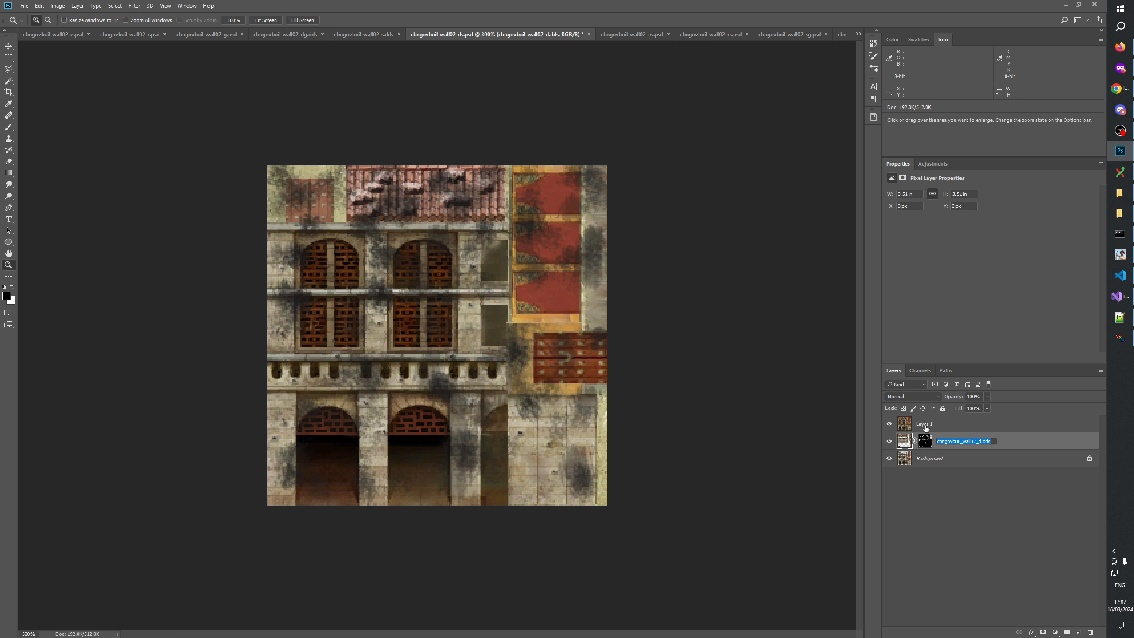
{"action": "double_click", "coordinate": [924, 424]}
{"action": "type", "text": "cbngovbuil_wall02_d.dds"}
{"action": "left_click", "coordinate": [964, 500]}
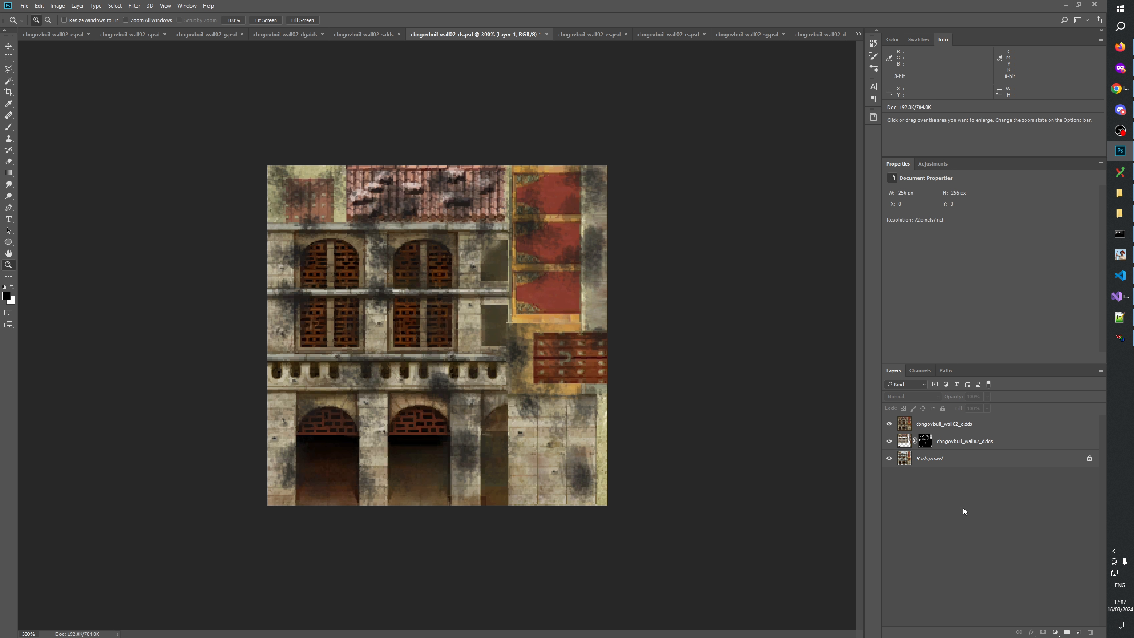
{"action": "left_click", "coordinate": [889, 426]}
{"action": "left_click", "coordinate": [889, 427]}
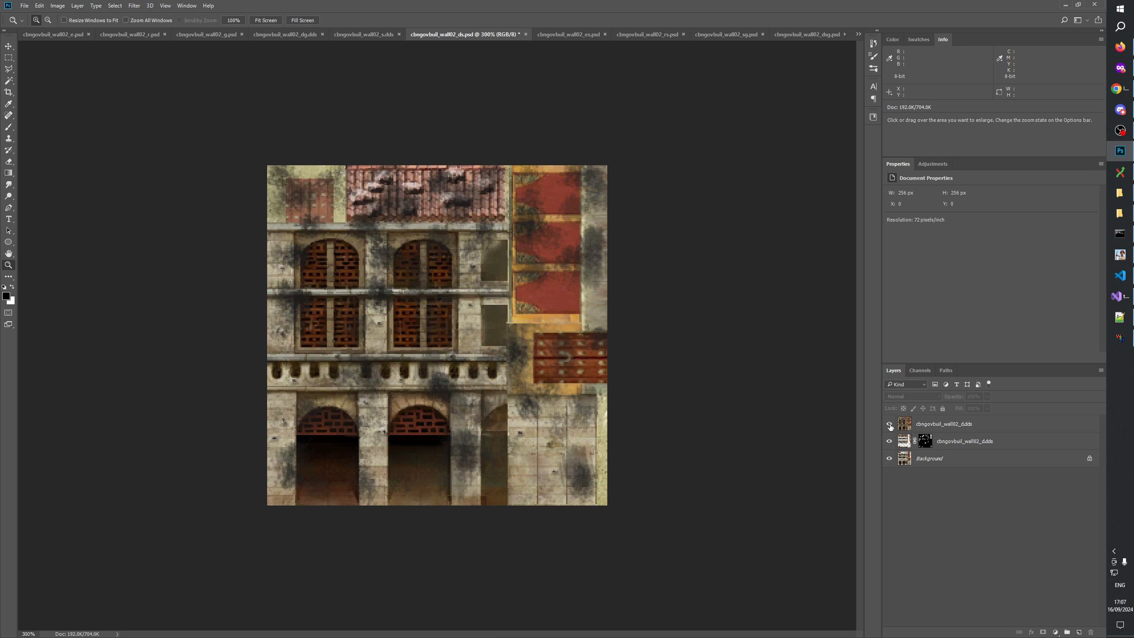
Create a layer group named "snow _ds" directly above the pasted texture layer.
{"action": "left_click", "coordinate": [933, 429]}
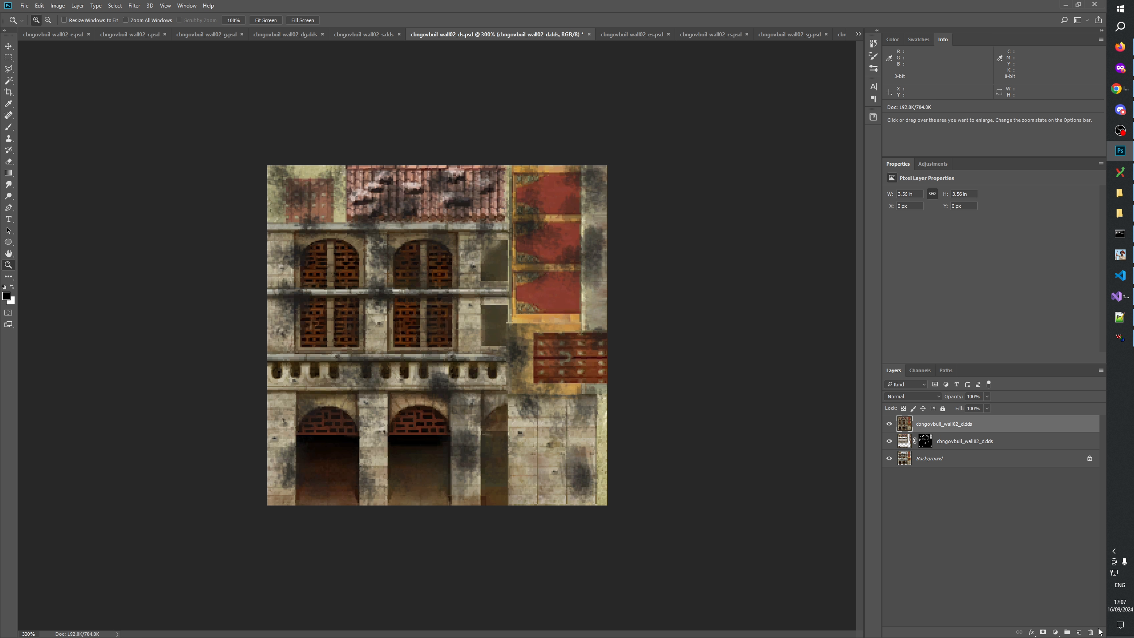
{"action": "left_click", "coordinate": [1071, 633]}
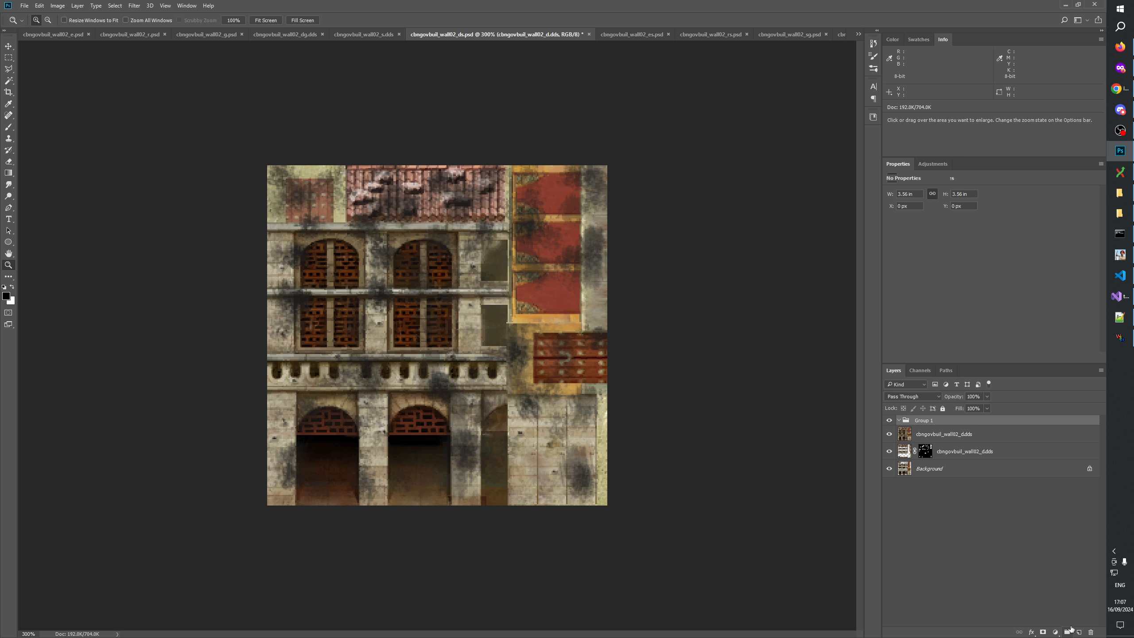
{"action": "double_click", "coordinate": [922, 421]}
{"action": "type", "text": "snow _ds"}
{"action": "key", "text": "Return"}
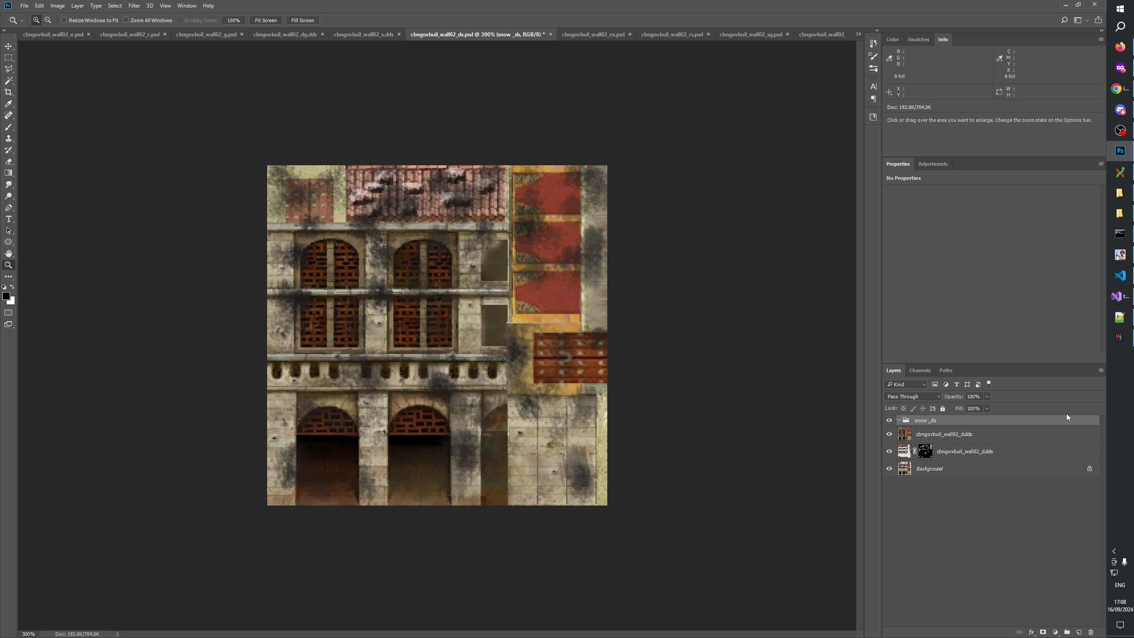
Copy the whole Background layer image and paste it as a new layer inside the "snow _ds" group.
{"action": "left_click", "coordinate": [955, 475]}
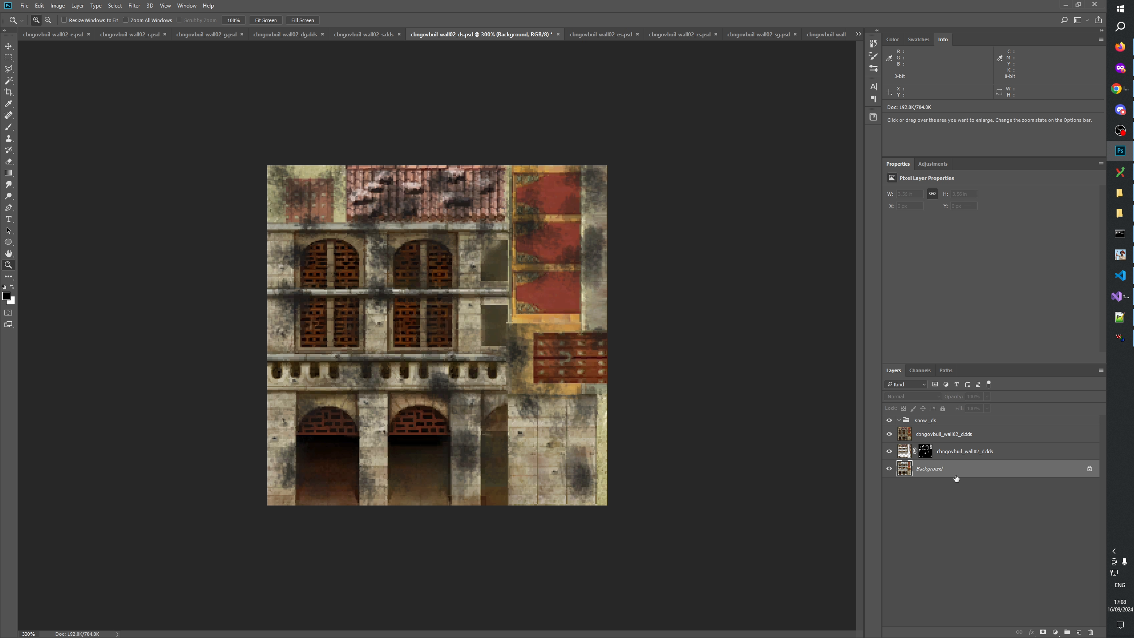
{"action": "key", "text": "ctrl+a"}
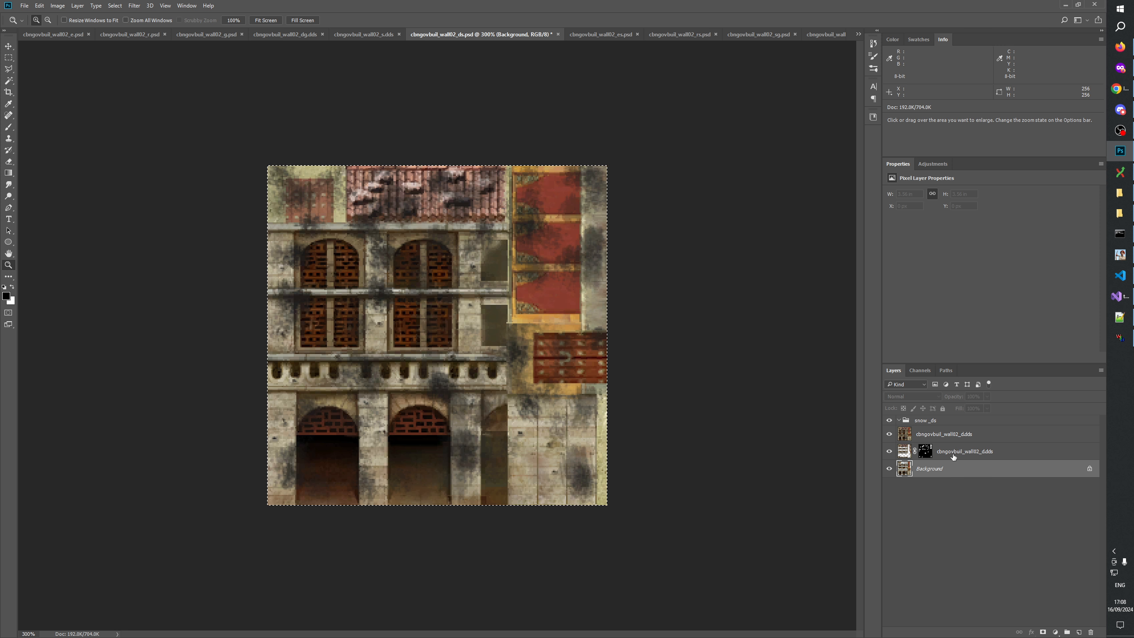
{"action": "left_click", "coordinate": [942, 424]}
{"action": "key", "text": "ctrl+v"}
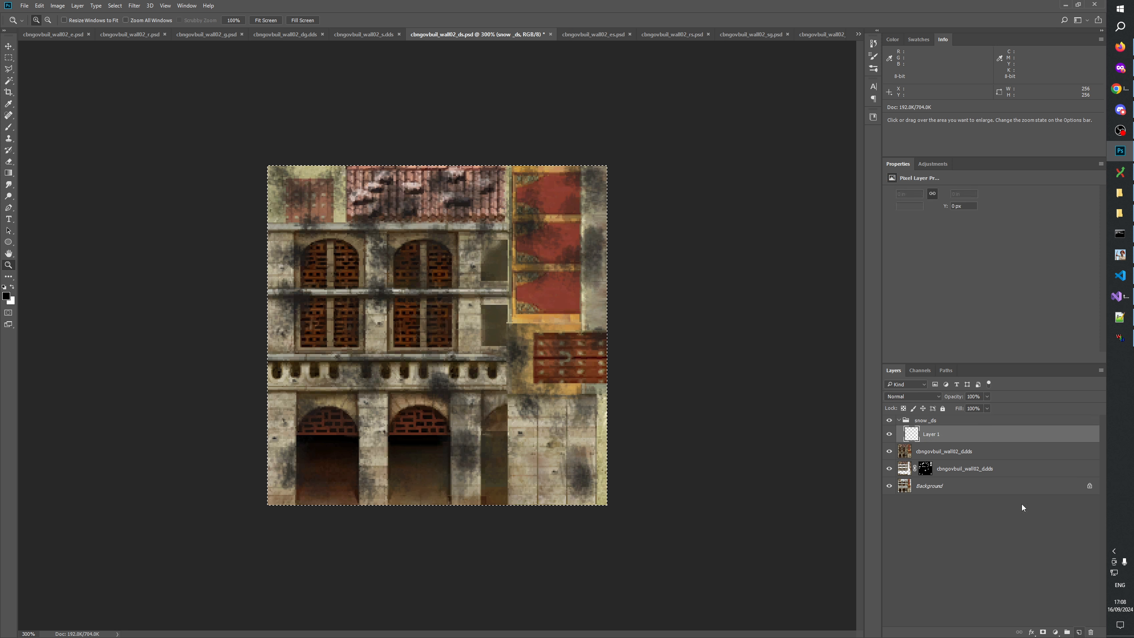
Rename the new snow layer in the "snow _ds" group to cbngovbuil_wall02_ds.dds.
{"action": "double_click", "coordinate": [960, 469]}
{"action": "key", "text": "ctrl+c"}
{"action": "left_click", "coordinate": [963, 435]}
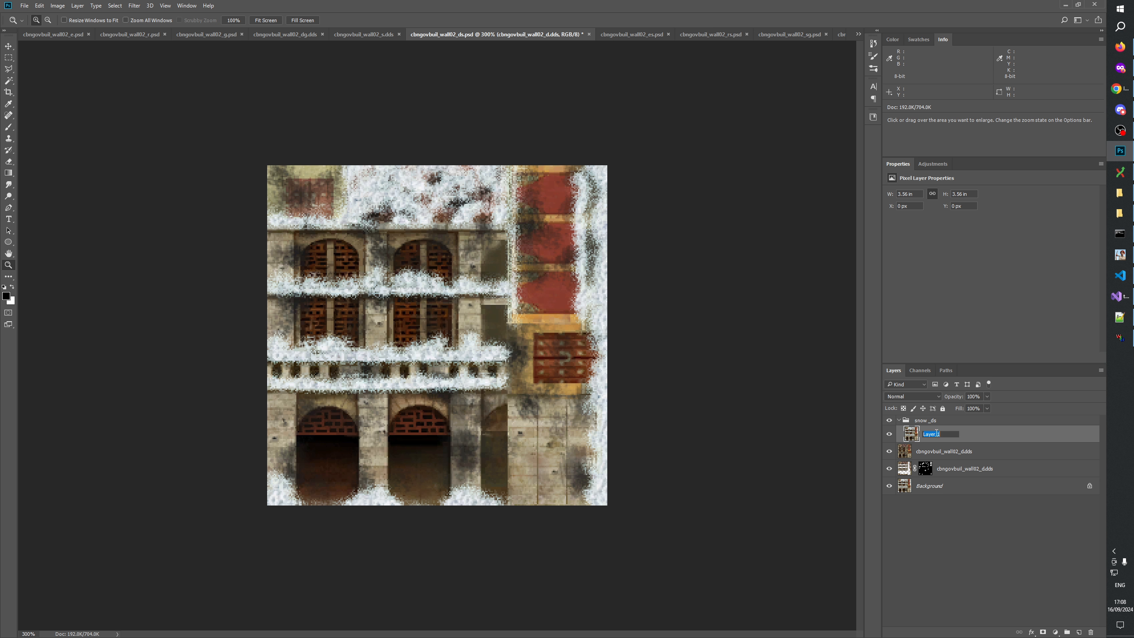
{"action": "double_click", "coordinate": [963, 435]}
{"action": "key", "text": "ctrl+v"}
{"action": "left_click", "coordinate": [968, 435]}
{"action": "type", "text": "s"}
{"action": "key", "text": "Return"}
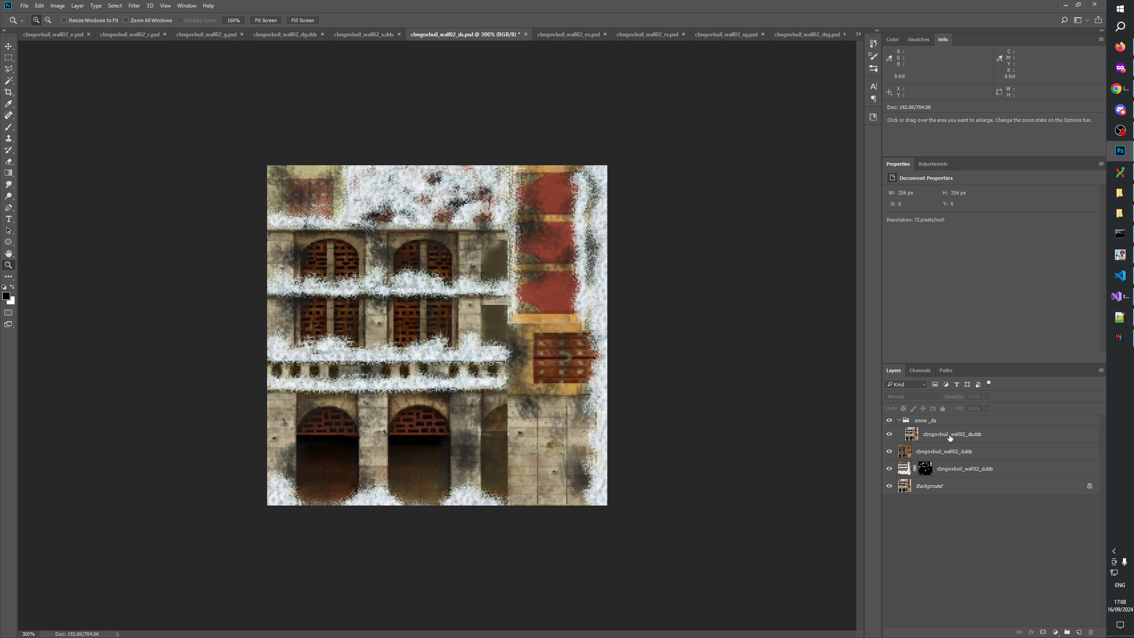
Place the cbngovbuil_wall02_ds.dds layer in a new subgroup of "snow _ds" named "wall02_d wall02 difference bw invert levels".
{"action": "left_click", "coordinate": [1068, 632]}
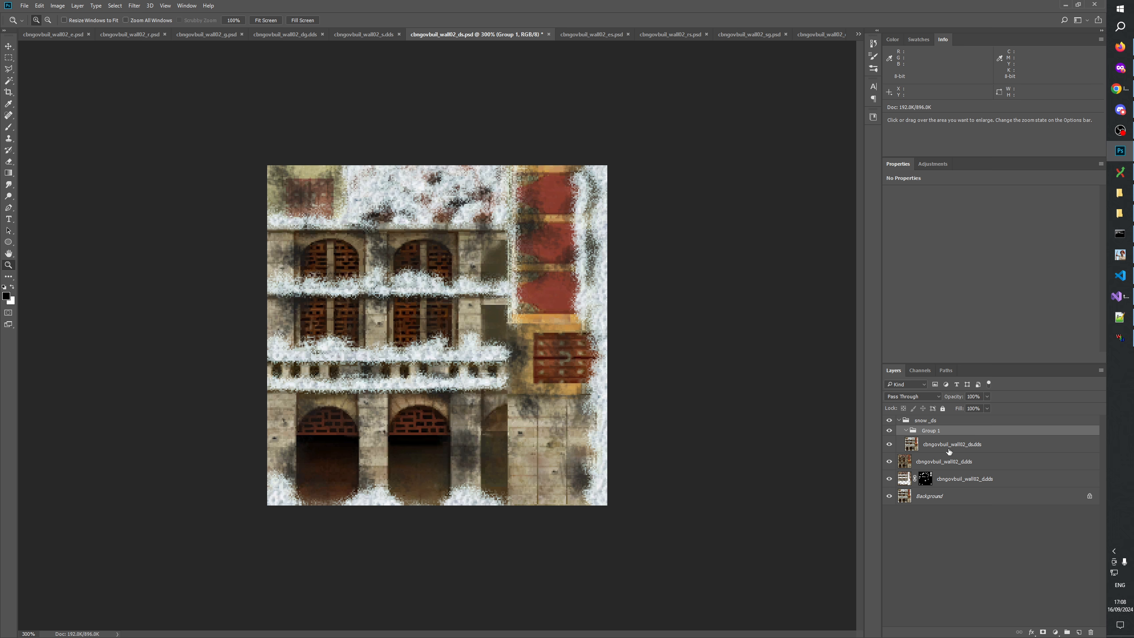
{"action": "left_click_drag", "start_coordinate": [938, 444], "coordinate": [939, 431]}
{"action": "double_click", "coordinate": [954, 431]}
{"action": "key", "text": "Tab"}
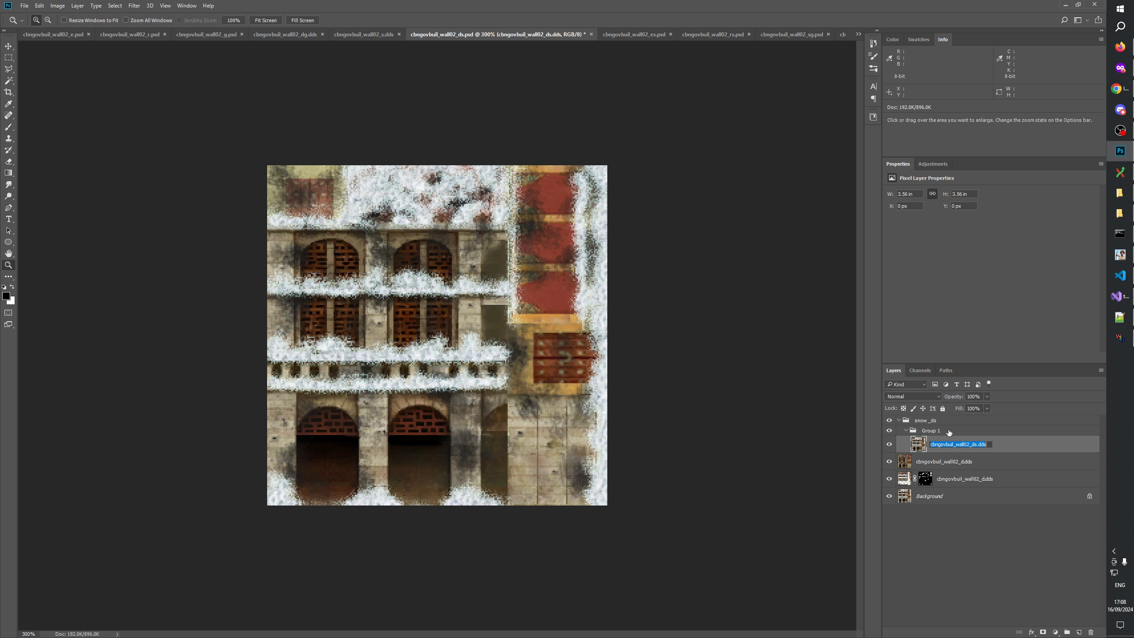
{"action": "key", "text": "ctrl+c"}
{"action": "key", "text": "shift+Tab"}
{"action": "key", "text": "ctrl+v"}
{"action": "left_click_drag", "start_coordinate": [966, 430], "coordinate": [999, 430]}
{"action": "key", "text": "BackSpace"}
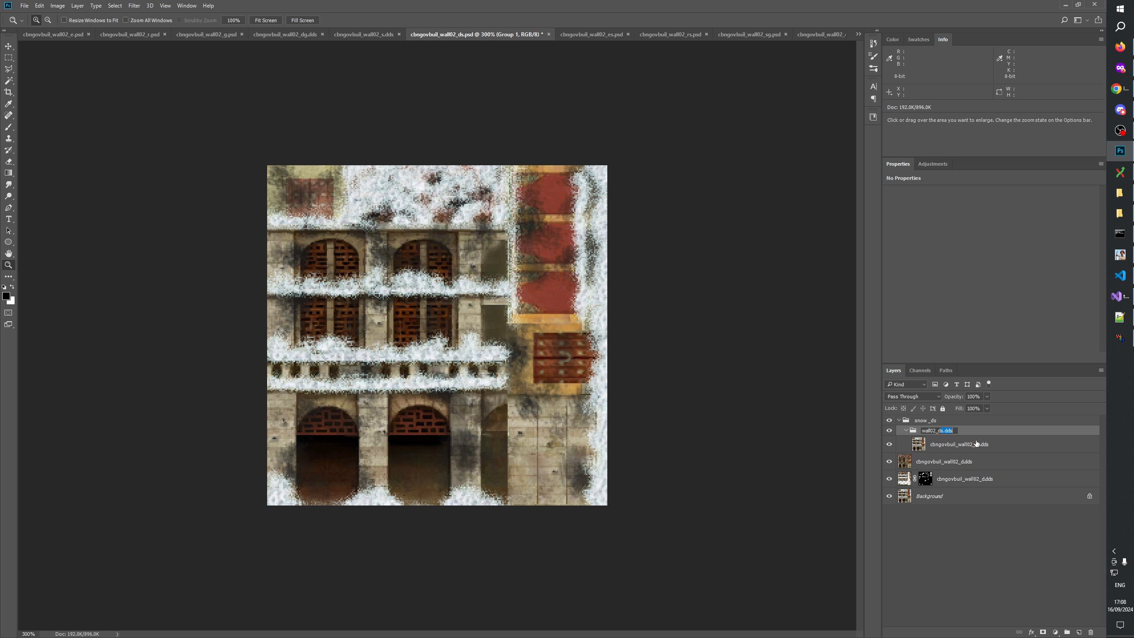
{"action": "key", "text": "BackSpace"}
{"action": "key", "text": "ctrl+a"}
{"action": "key", "text": "Right"}
{"action": "type", "text": "wall02 difference bw inver"}
{"action": "key", "text": "Return"}
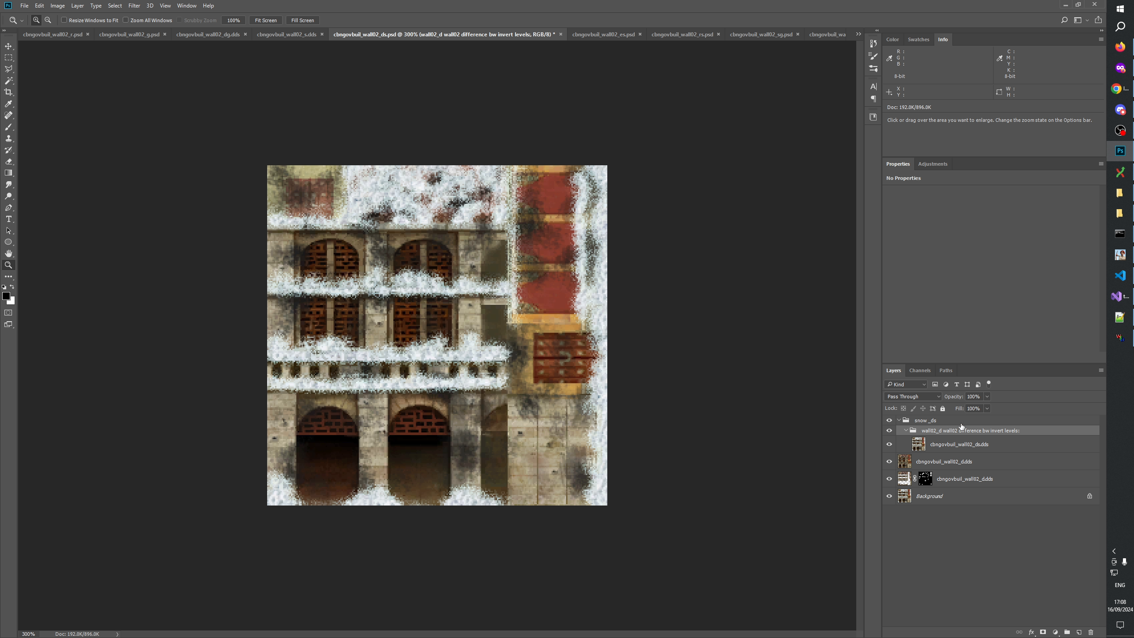
Add a group named "diff" above "snow _ds", and hide the masked cbngovbuil_wall02_d.dds layer and the Background.
{"action": "left_click", "coordinate": [958, 424]}
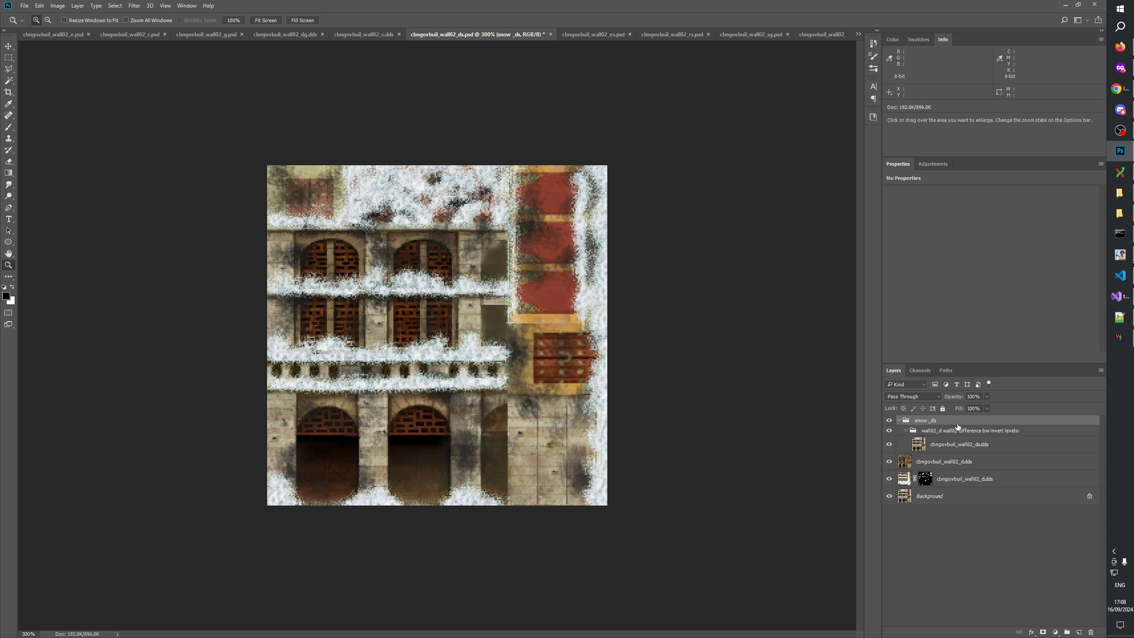
{"action": "left_click", "coordinate": [1068, 632]}
{"action": "double_click", "coordinate": [924, 421]}
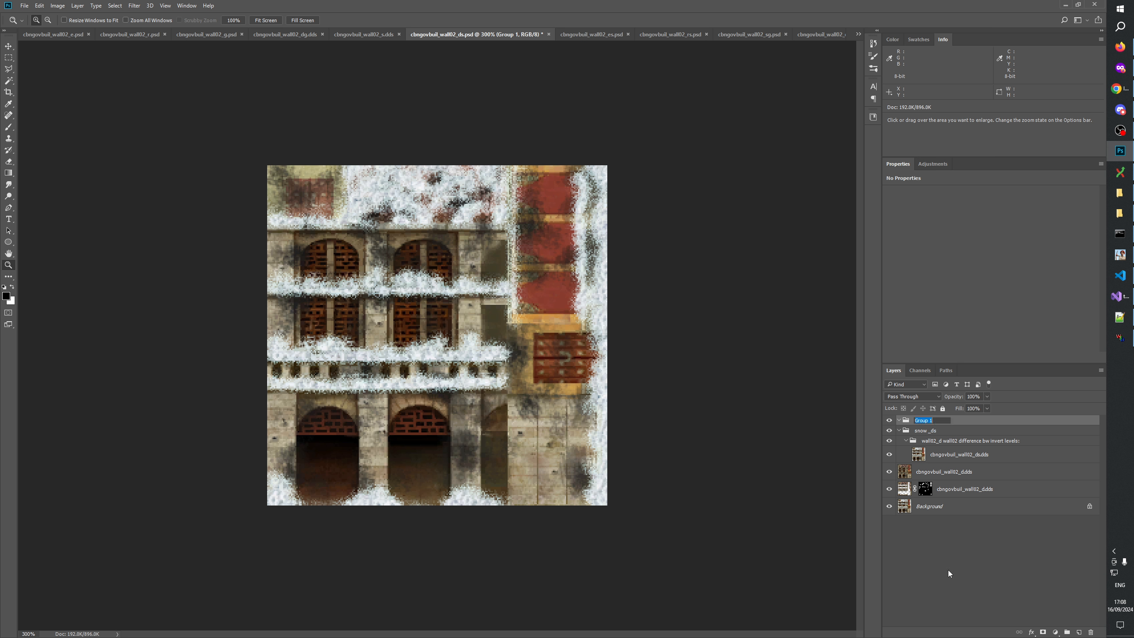
{"action": "key", "text": "Return"}
{"action": "left_click_drag", "start_coordinate": [889, 489], "coordinate": [889, 507]}
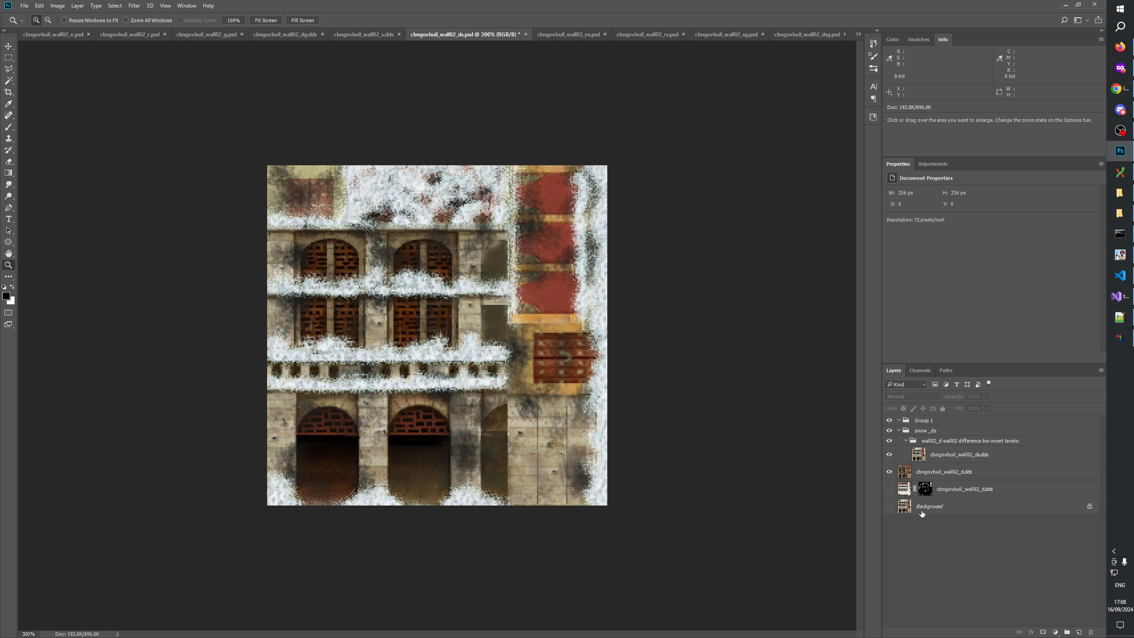
{"action": "double_click", "coordinate": [925, 422]}
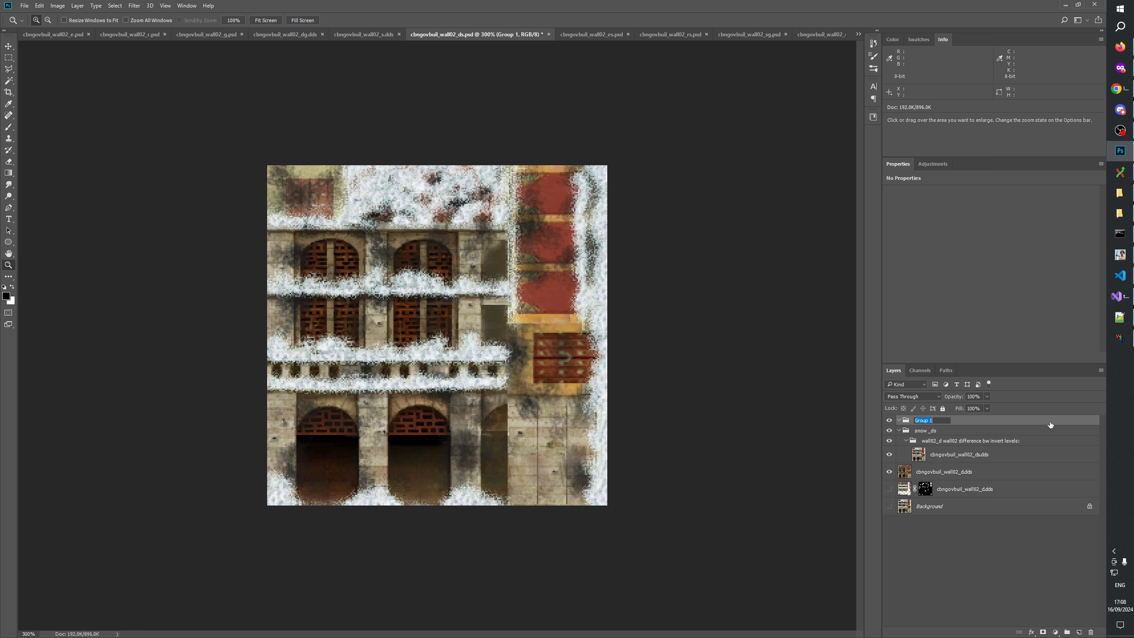
{"action": "type", "text": "diff"}
{"action": "key", "text": "Return"}
Add Hue/Saturation, Levels and Invert adjustment layers inside the "diff" group.
{"action": "left_click", "coordinate": [1056, 632]}
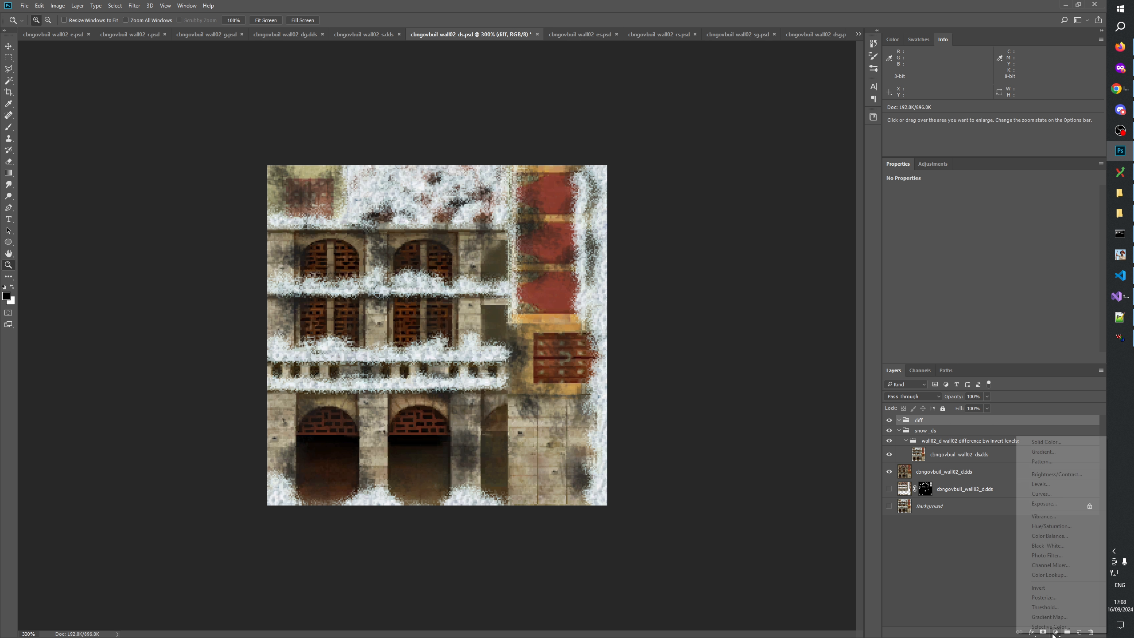
{"action": "left_click", "coordinate": [1045, 527]}
{"action": "left_click", "coordinate": [1055, 633]}
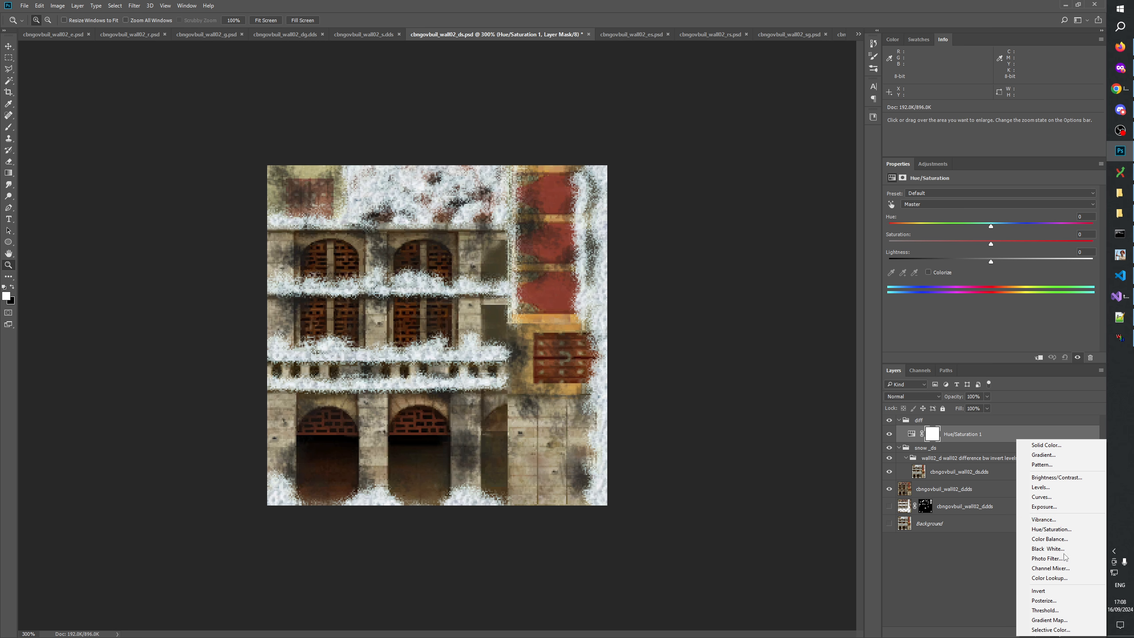
{"action": "left_click", "coordinate": [1045, 487]}
{"action": "left_click", "coordinate": [1061, 632]}
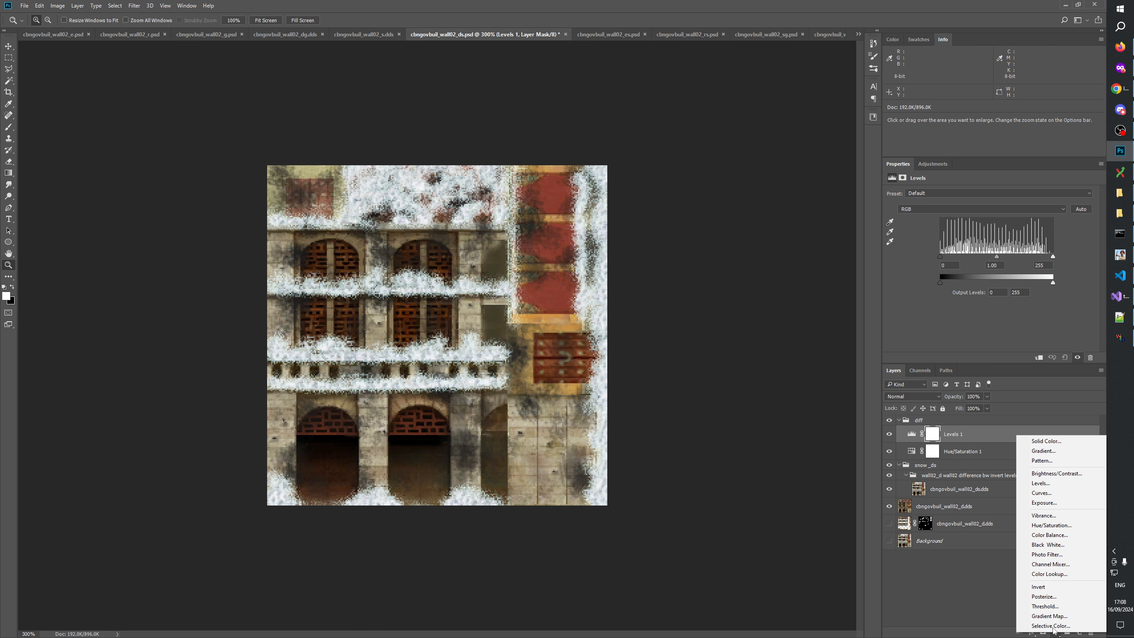
{"action": "left_click", "coordinate": [1039, 587]}
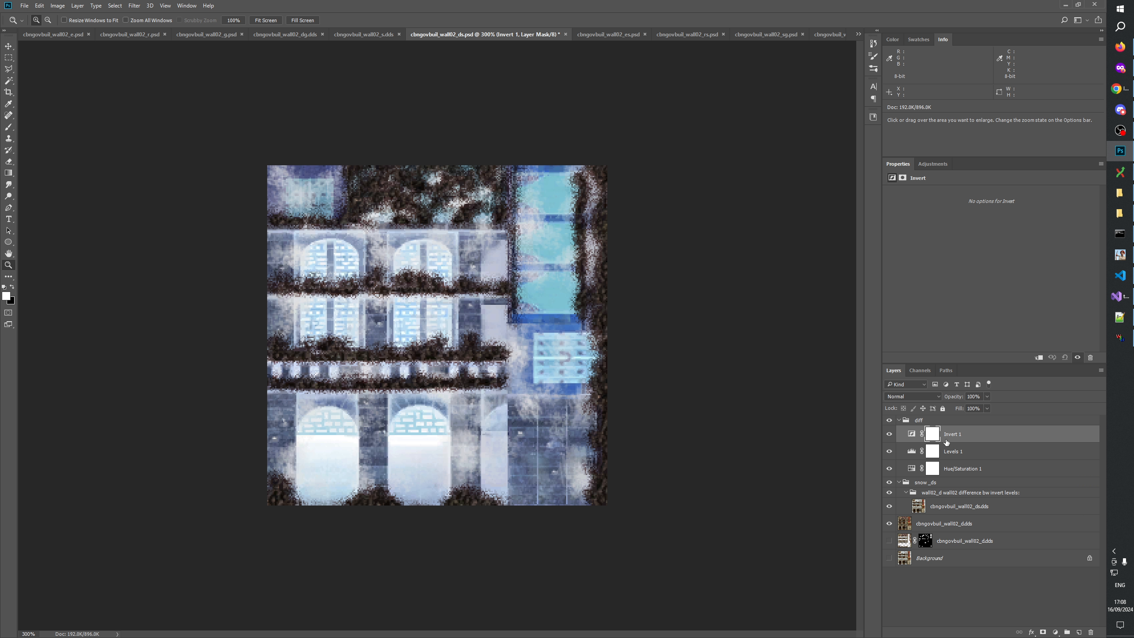
Move the three adjustment layers out above the "diff" group, stacking Levels over Invert over Hue/Saturation.
{"action": "left_click", "coordinate": [958, 471], "text": "shift"}
{"action": "mouse_move", "coordinate": [952, 433]}
{"action": "left_mouse_down"}
{"action": "mouse_move", "coordinate": [952, 412]}
{"action": "mouse_move", "coordinate": [951, 448]}
{"action": "mouse_move", "coordinate": [938, 450]}
{"action": "left_mouse_up"}
{"action": "left_click", "coordinate": [967, 428]}
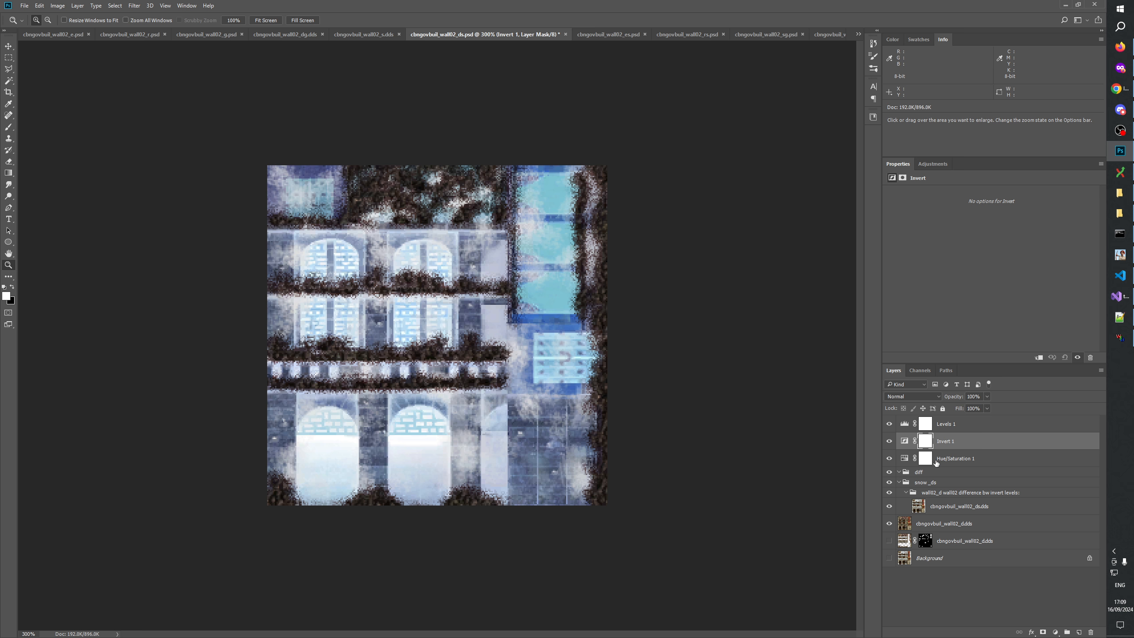
Set the Hue/Saturation adjustment's saturation to -100 and check the Invert and Levels adjustment layers.
{"action": "left_click", "coordinate": [906, 458]}
{"action": "left_click_drag", "start_coordinate": [991, 245], "coordinate": [889, 244]}
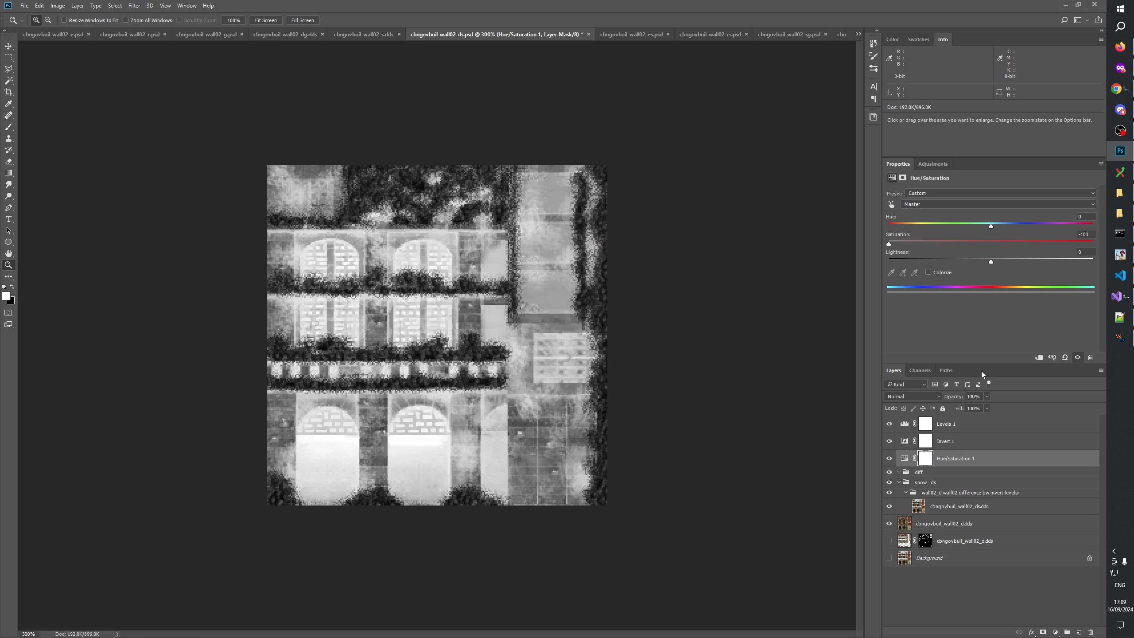
{"action": "left_click", "coordinate": [928, 441]}
{"action": "left_click", "coordinate": [930, 444]}
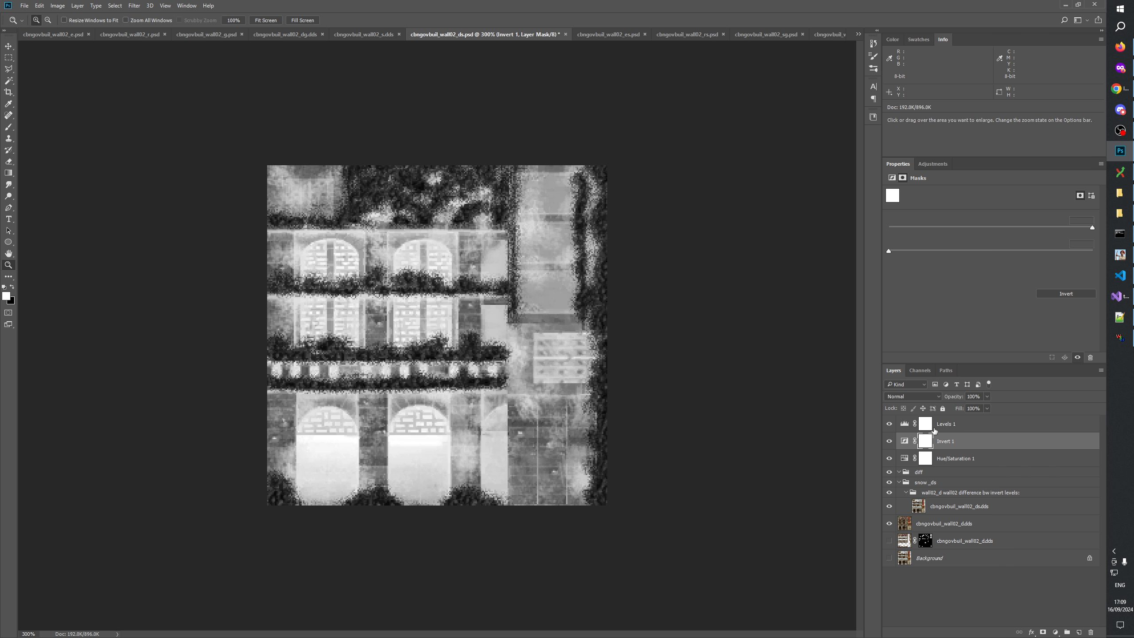
{"action": "left_click", "coordinate": [926, 425]}
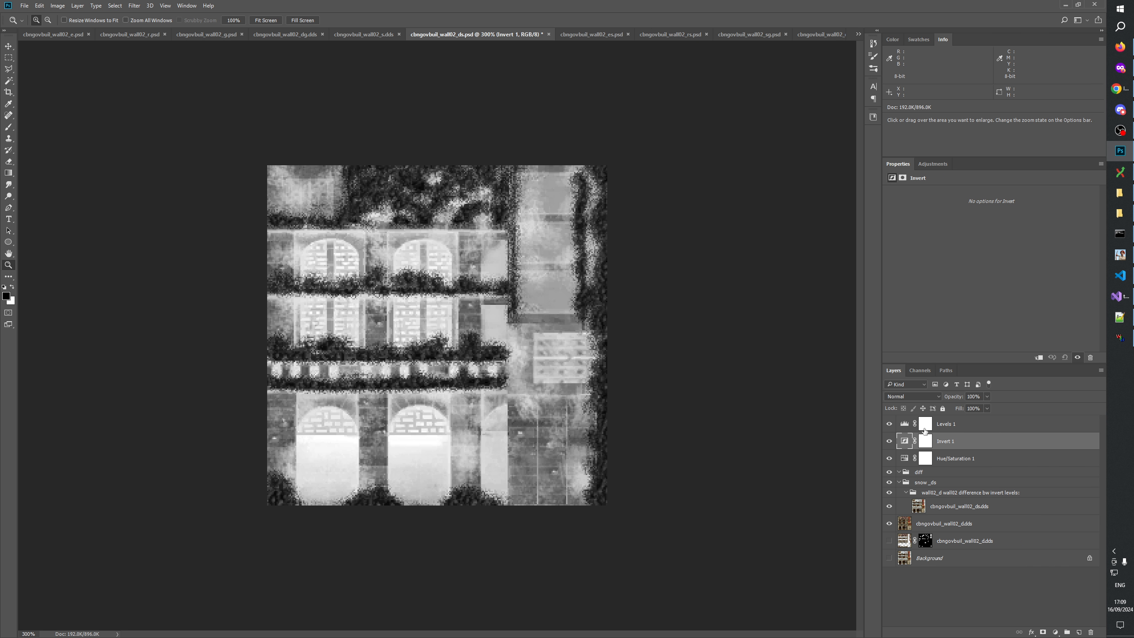
{"action": "left_click", "coordinate": [905, 426]}
{"action": "left_click", "coordinate": [939, 584]}
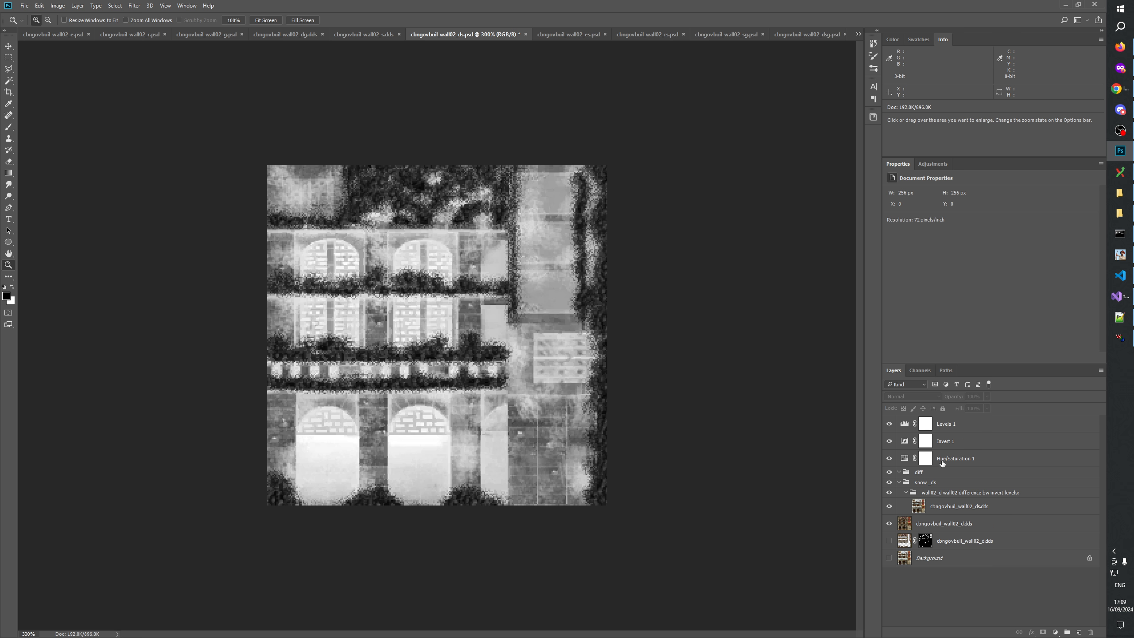
Clip the Hue/Saturation, Invert and Levels adjustment layers to the "diff" group.
{"action": "left_click", "coordinate": [941, 467], "text": "alt"}
{"action": "left_click", "coordinate": [952, 449], "text": "alt"}
{"action": "left_click", "coordinate": [953, 433], "text": "alt"}
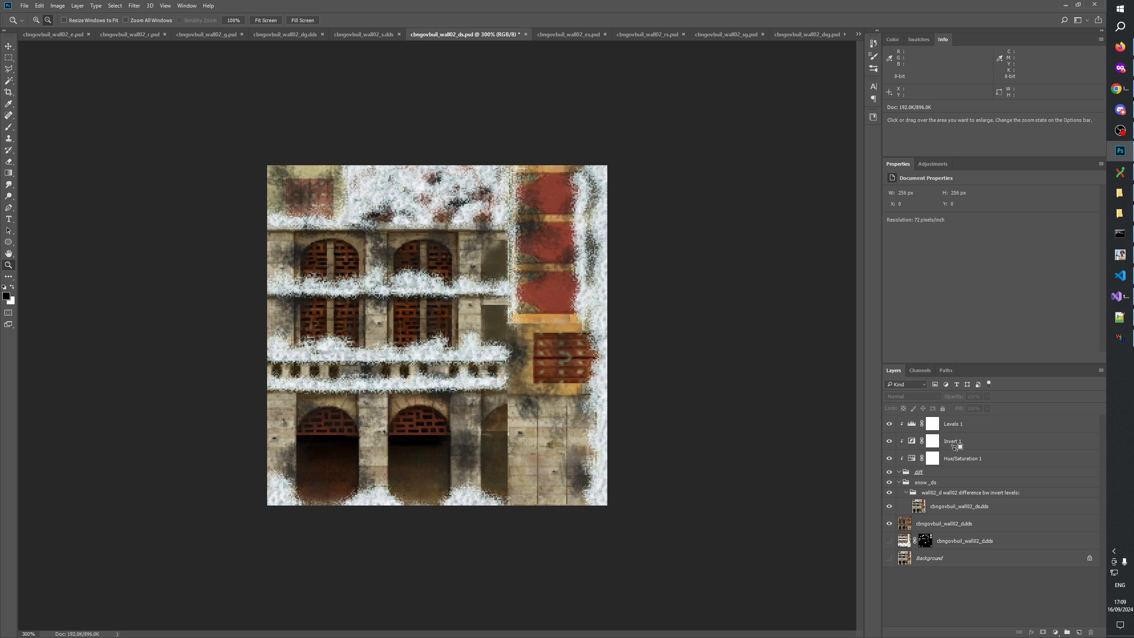
Duplicate the cbngovbuil_wall02_d.dds layer and move the copy into the "diff" group.
{"action": "left_click", "coordinate": [954, 472]}
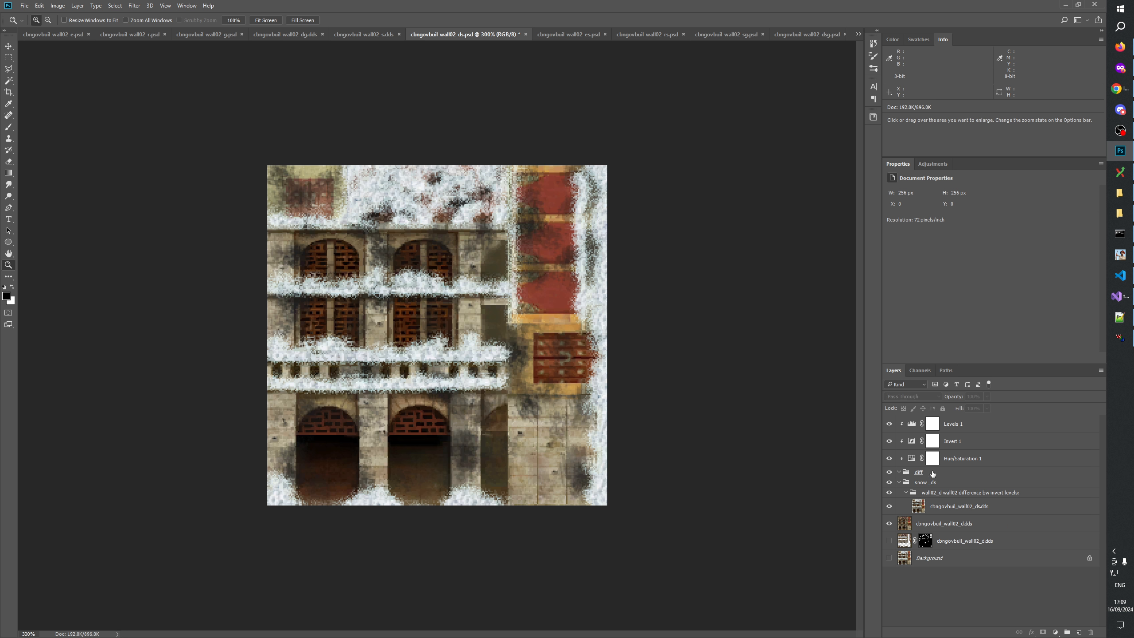
{"action": "left_click", "coordinate": [977, 526]}
{"action": "key", "text": "ctrl+j"}
{"action": "left_click_drag", "start_coordinate": [1012, 521], "coordinate": [967, 473]}
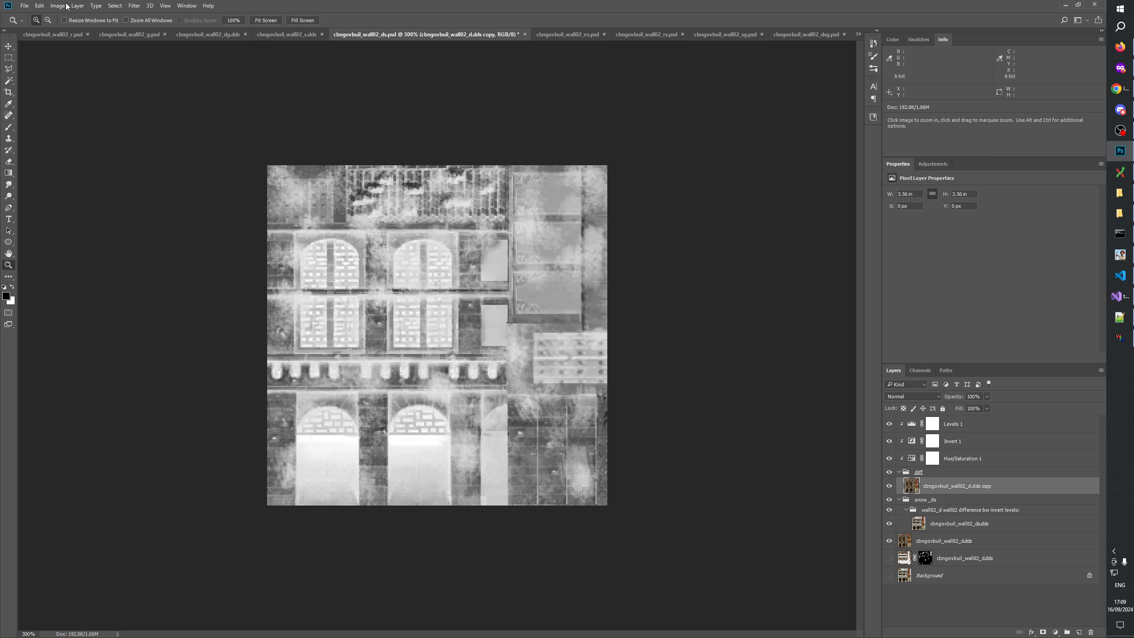
Copy the full image from cbngovbuil_wall02.dds and paste it into the "diff" group of cbngovbuil_wall02_ds.psd, beneath the duplicated layer.
{"action": "left_click", "coordinate": [858, 34]}
{"action": "left_click", "coordinate": [876, 37]}
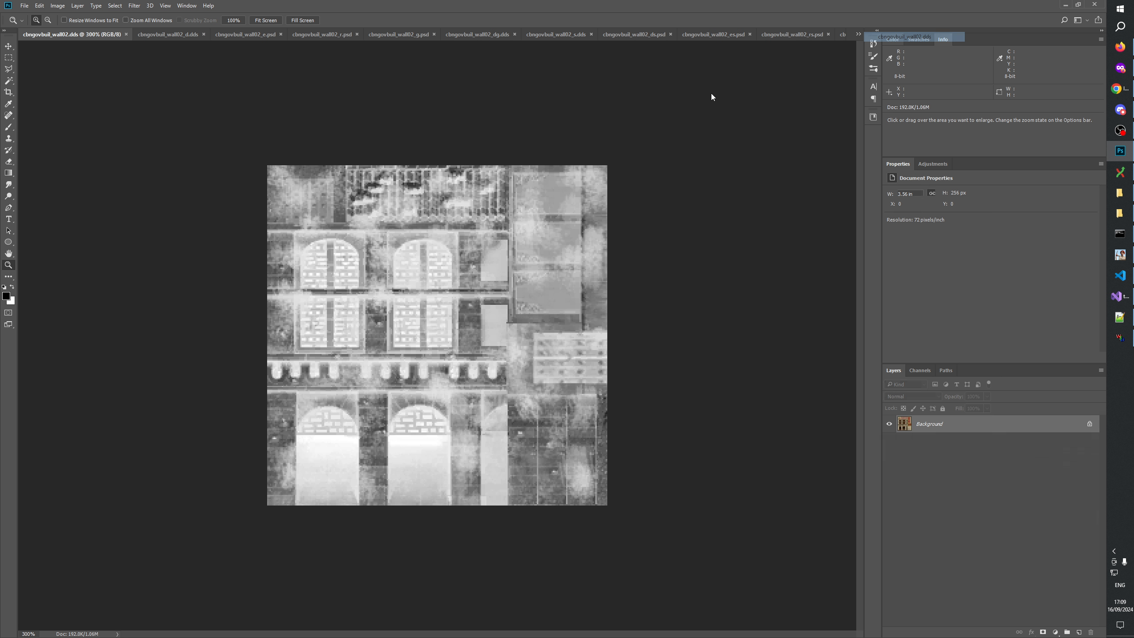
{"action": "left_click", "coordinate": [858, 34]}
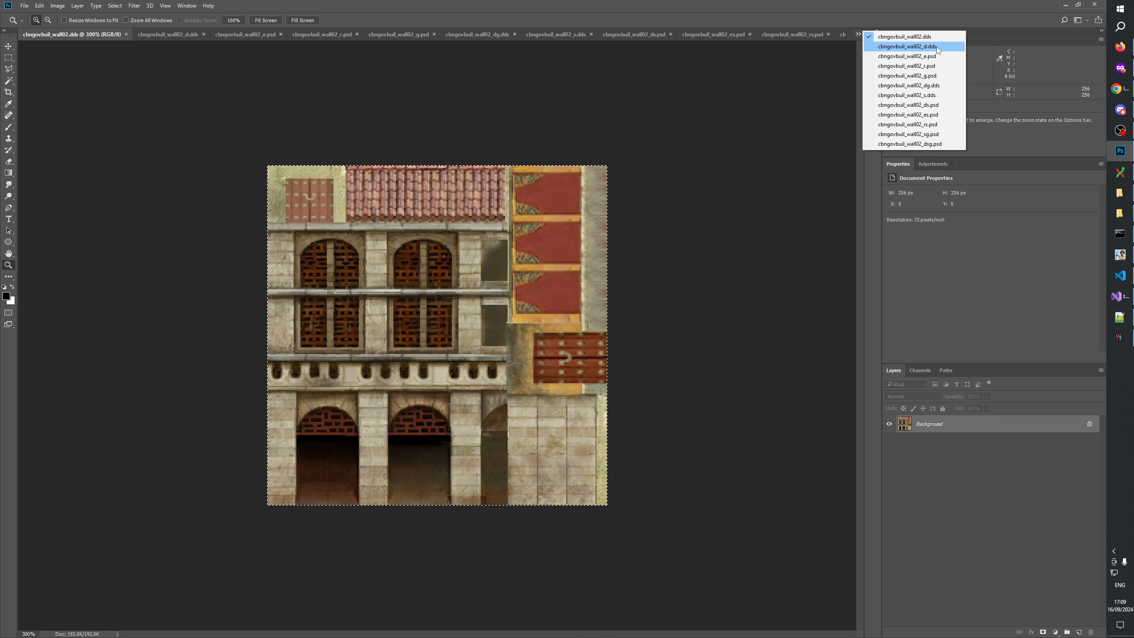
{"action": "left_click", "coordinate": [933, 106]}
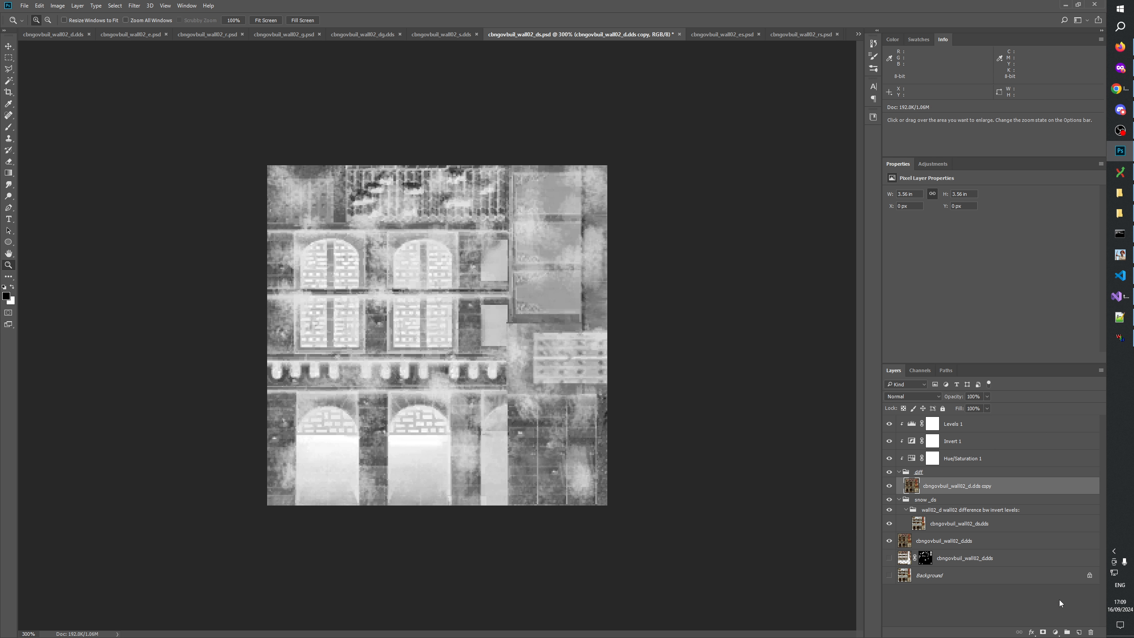
{"action": "left_click", "coordinate": [1079, 632]}
{"action": "key", "text": "ctrl+v"}
{"action": "left_click_drag", "start_coordinate": [930, 488], "coordinate": [947, 509]}
Set the blend mode of the cbngovbuil_wall02_d.dds copy layer to Difference.
{"action": "left_click", "coordinate": [961, 486]}
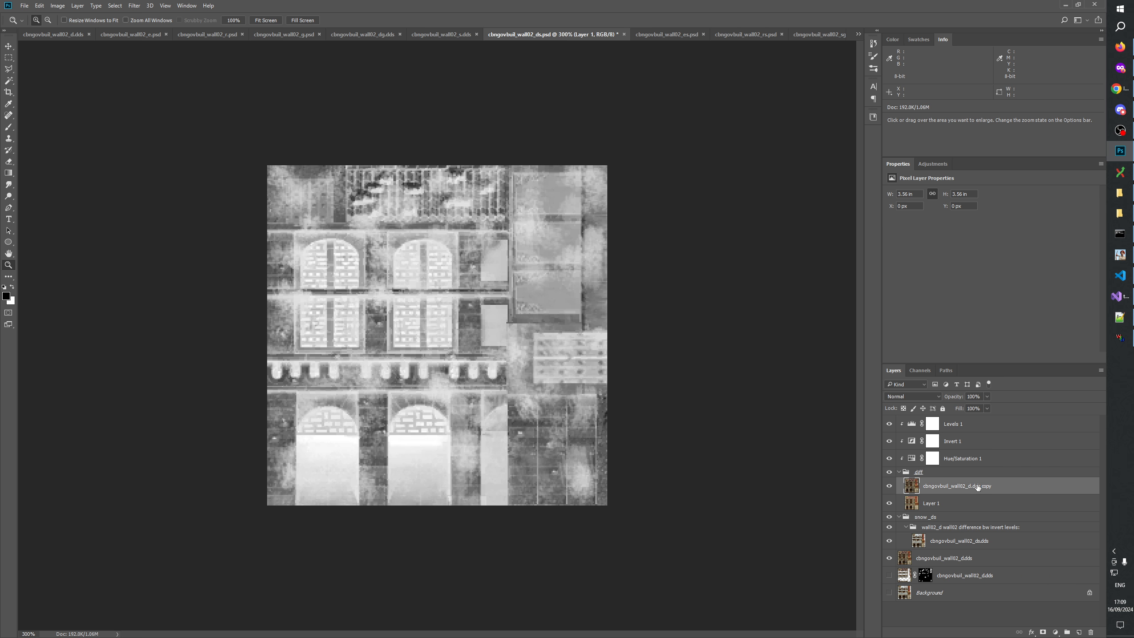
{"action": "left_click", "coordinate": [899, 393]}
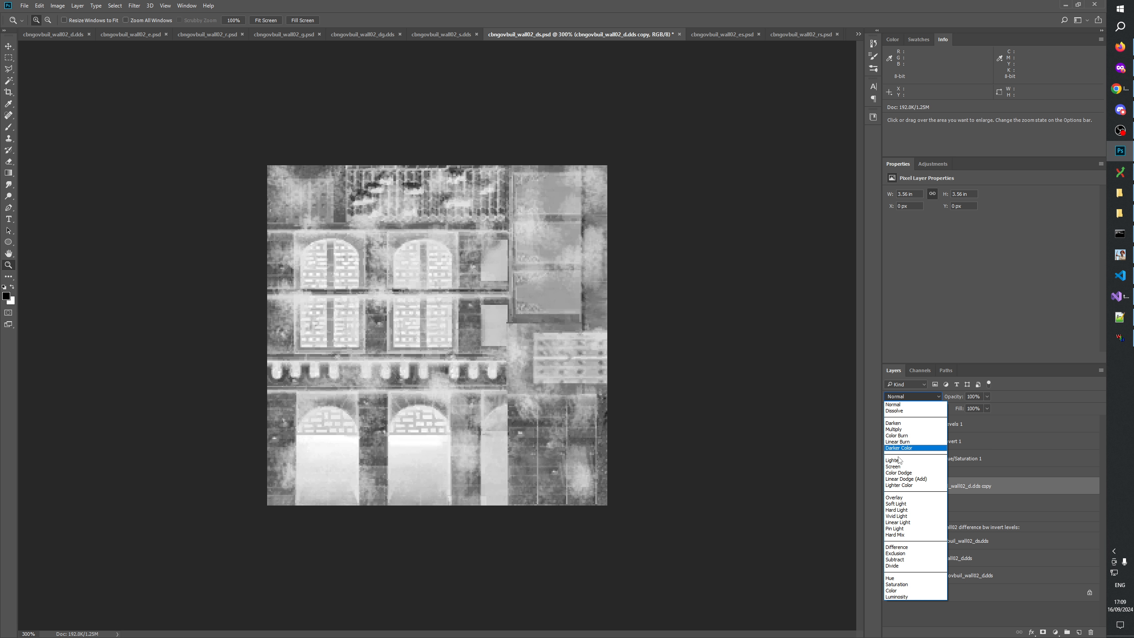
{"action": "left_click", "coordinate": [905, 546]}
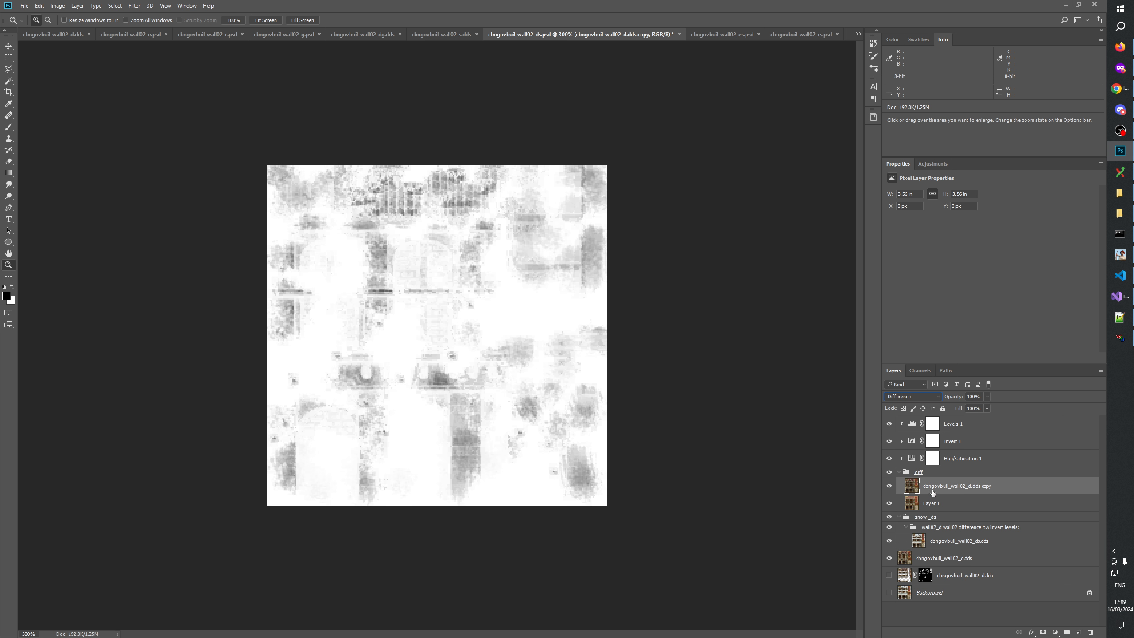
Set the Levels adjustment above the "diff" group to a black input of 125 and a midtone of 0.80.
{"action": "left_click", "coordinate": [938, 472]}
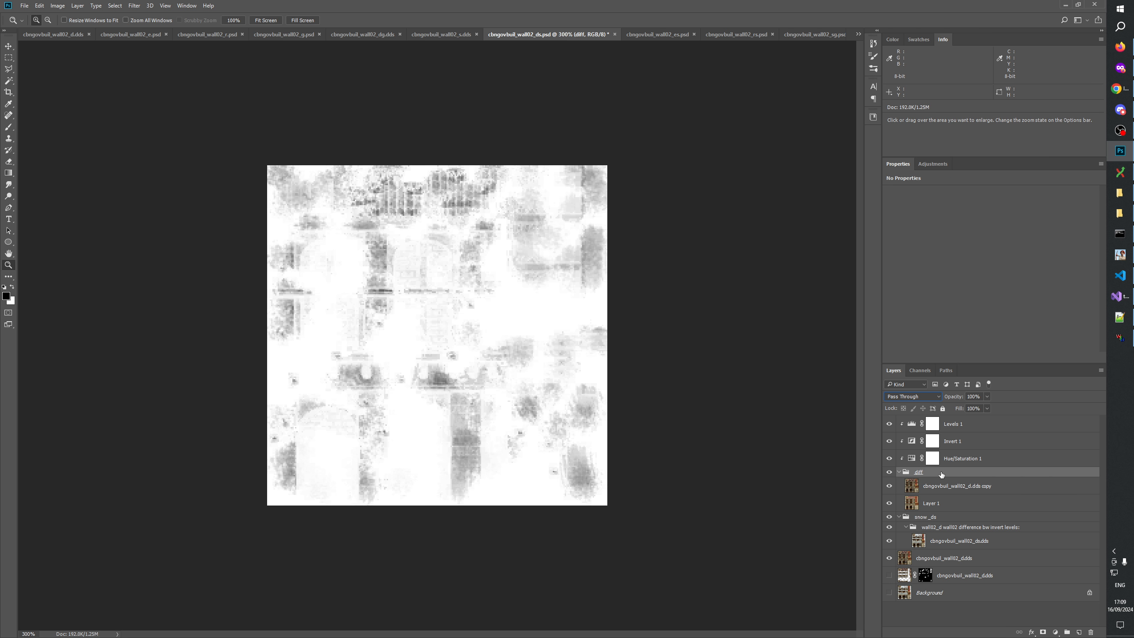
{"action": "left_click", "coordinate": [912, 425]}
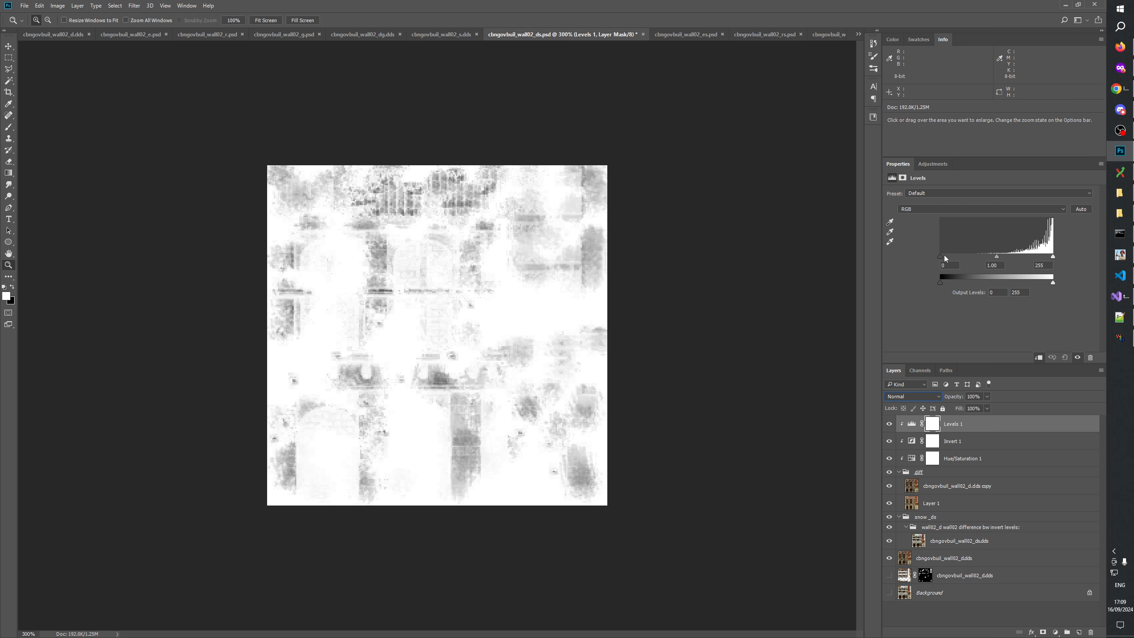
{"action": "left_click_drag", "start_coordinate": [945, 258], "coordinate": [1032, 258]}
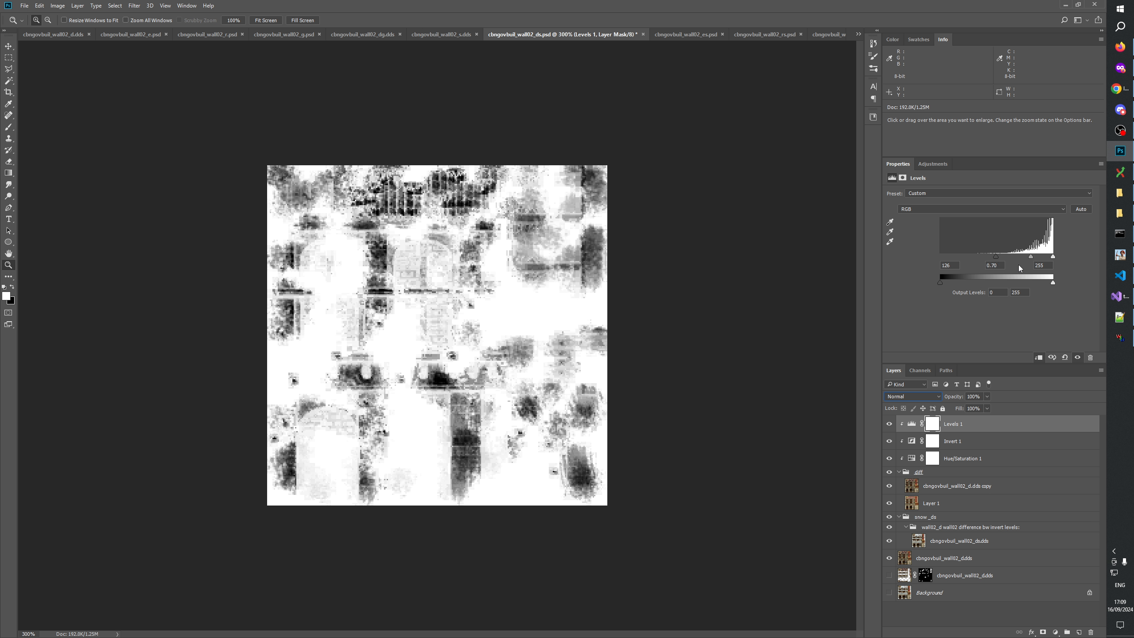
{"action": "left_click", "coordinate": [937, 606]}
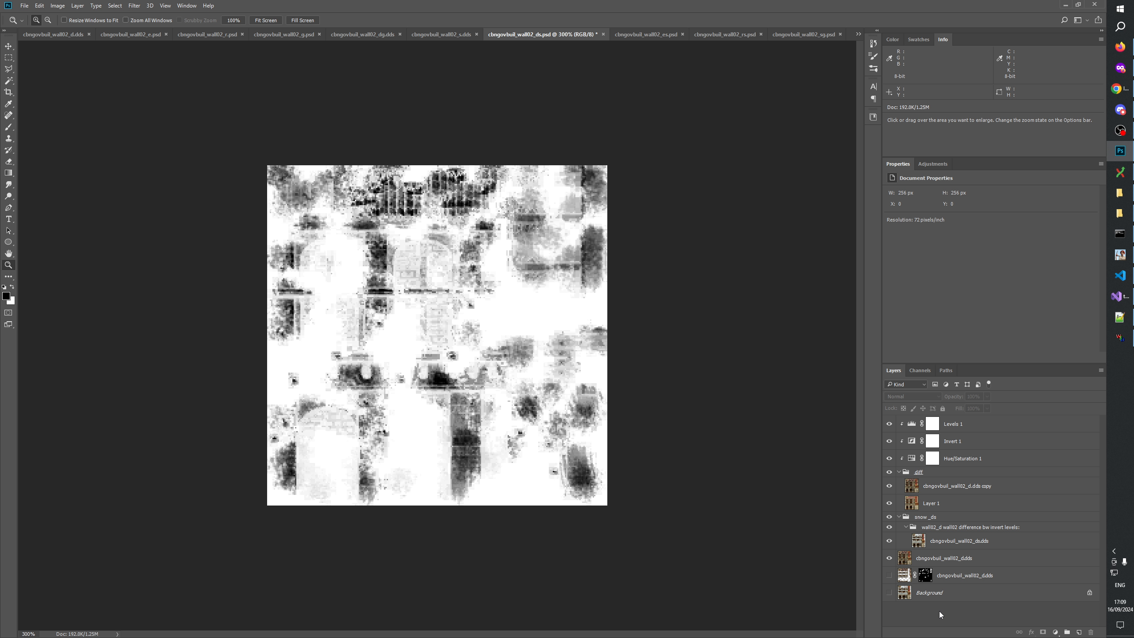
{"action": "left_click", "coordinate": [936, 475]}
{"action": "left_click", "coordinate": [912, 423]}
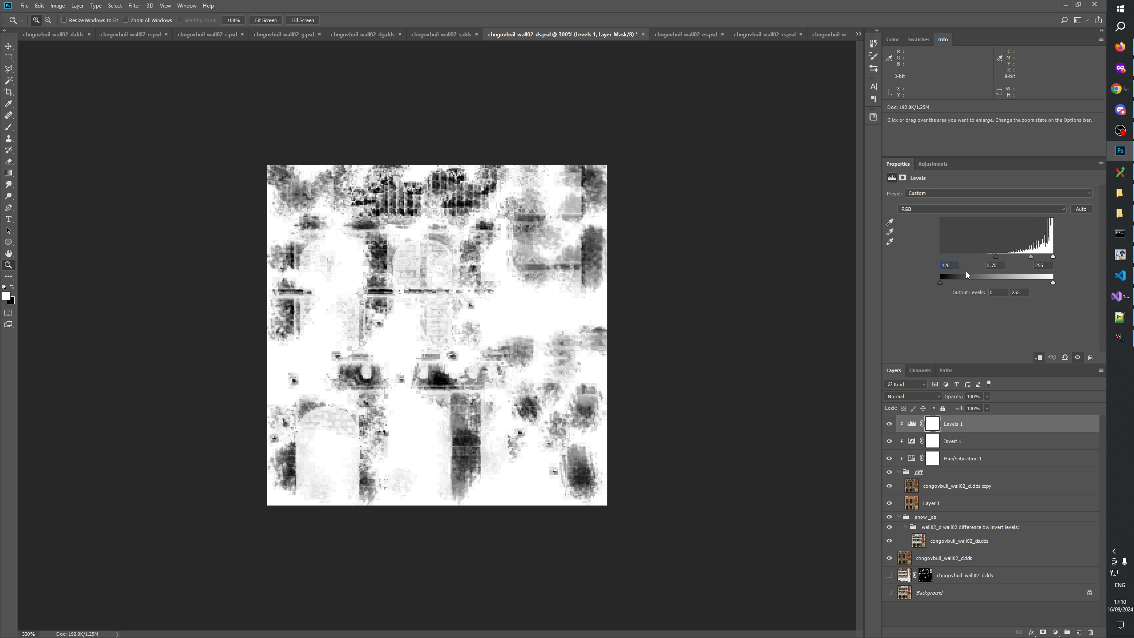
{"action": "key", "text": "Down"}
{"action": "type", "text": "0.8"}
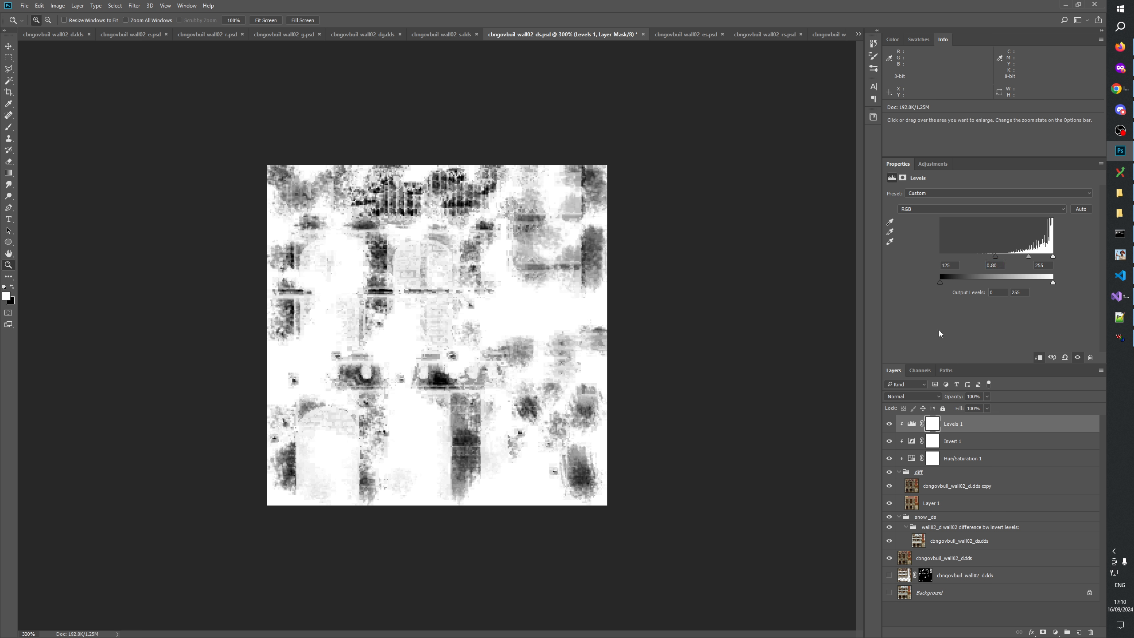
Select the whole canvas, copy the merged black-and-white difference image, and hide the "diff" group.
{"action": "key", "text": "ctrl+a"}
{"action": "left_click", "coordinate": [40, 5]}
{"action": "left_click", "coordinate": [56, 73]}
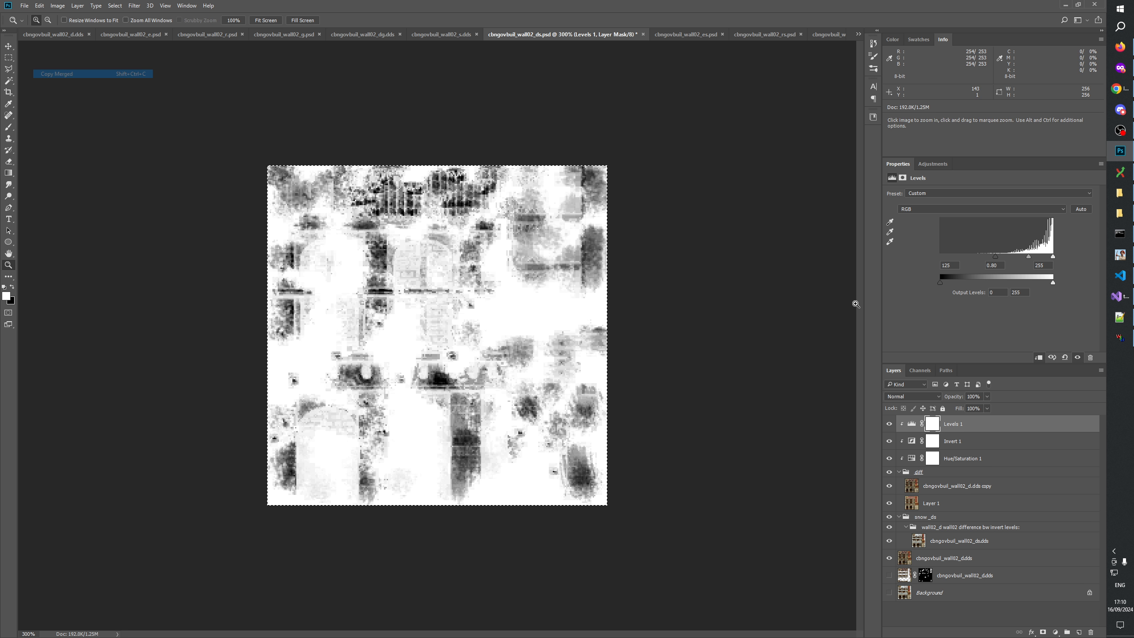
{"action": "left_click", "coordinate": [889, 472]}
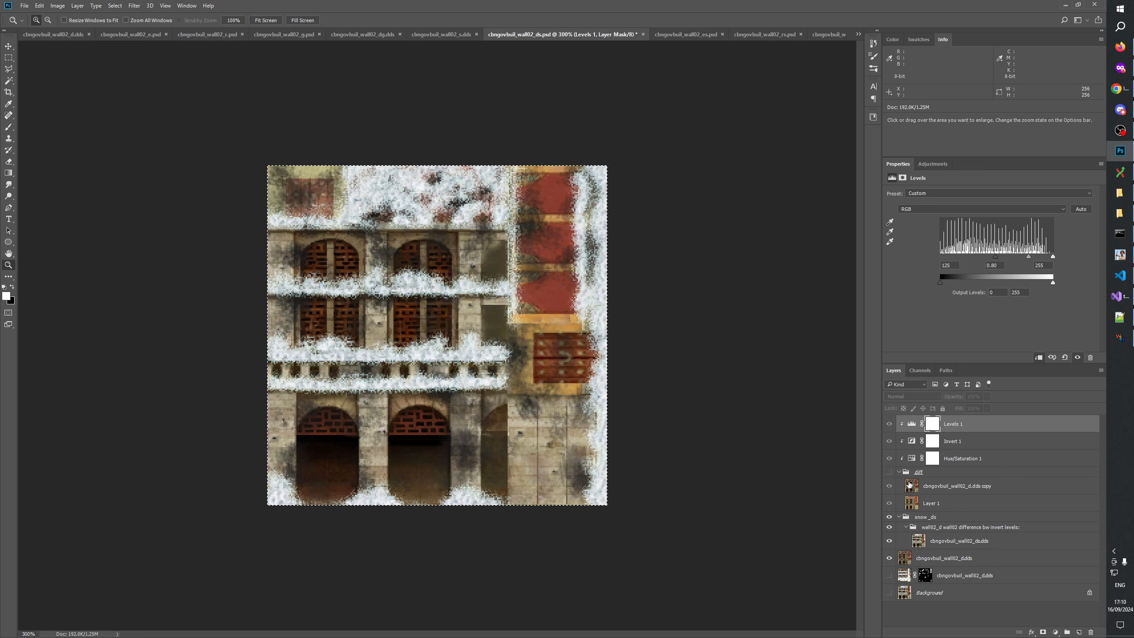
Add a layer mask to the "wall02_d wall02 difference bw invert levels" group and paste the copied difference image into it.
{"action": "left_click", "coordinate": [961, 528]}
{"action": "left_click", "coordinate": [1068, 632]}
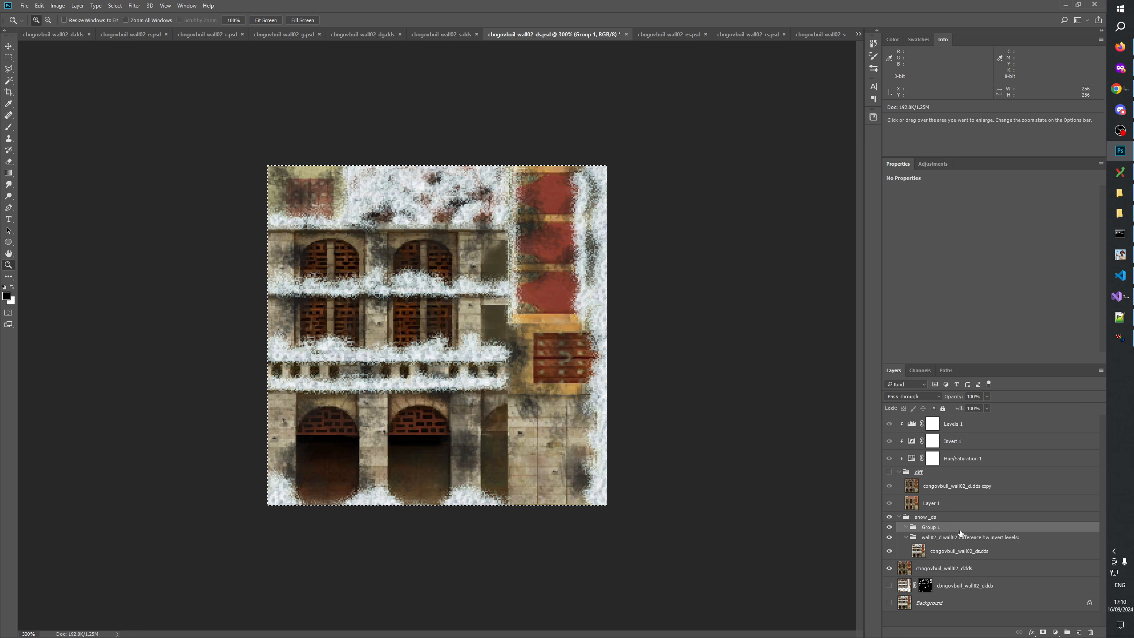
{"action": "left_click", "coordinate": [1091, 633]}
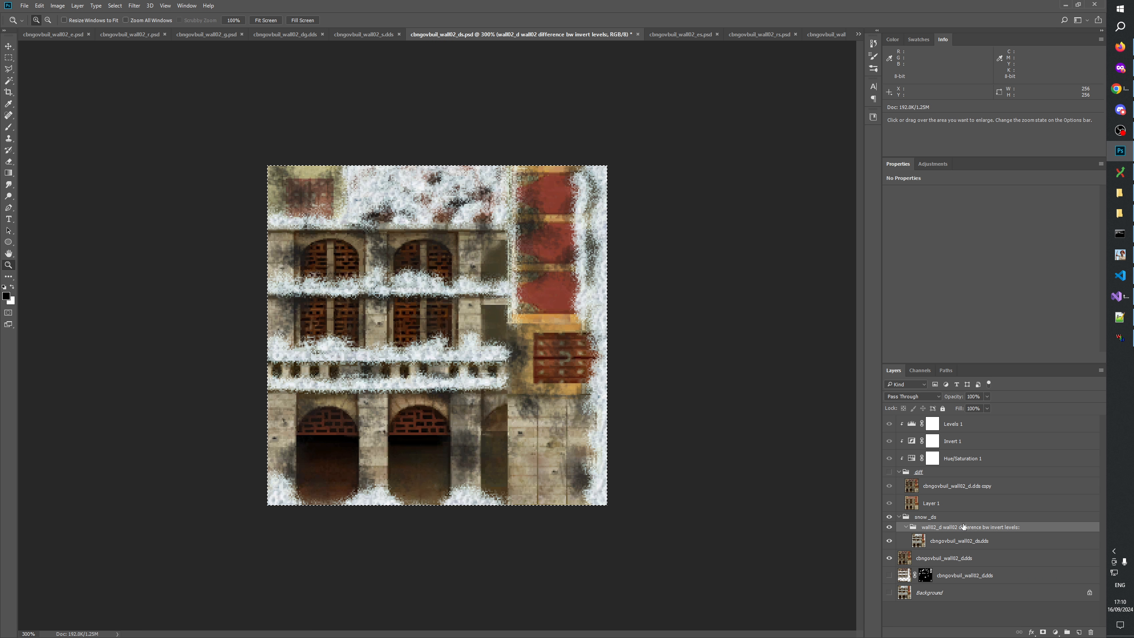
{"action": "left_click", "coordinate": [1043, 633]}
{"action": "left_click", "coordinate": [930, 532], "text": "alt"}
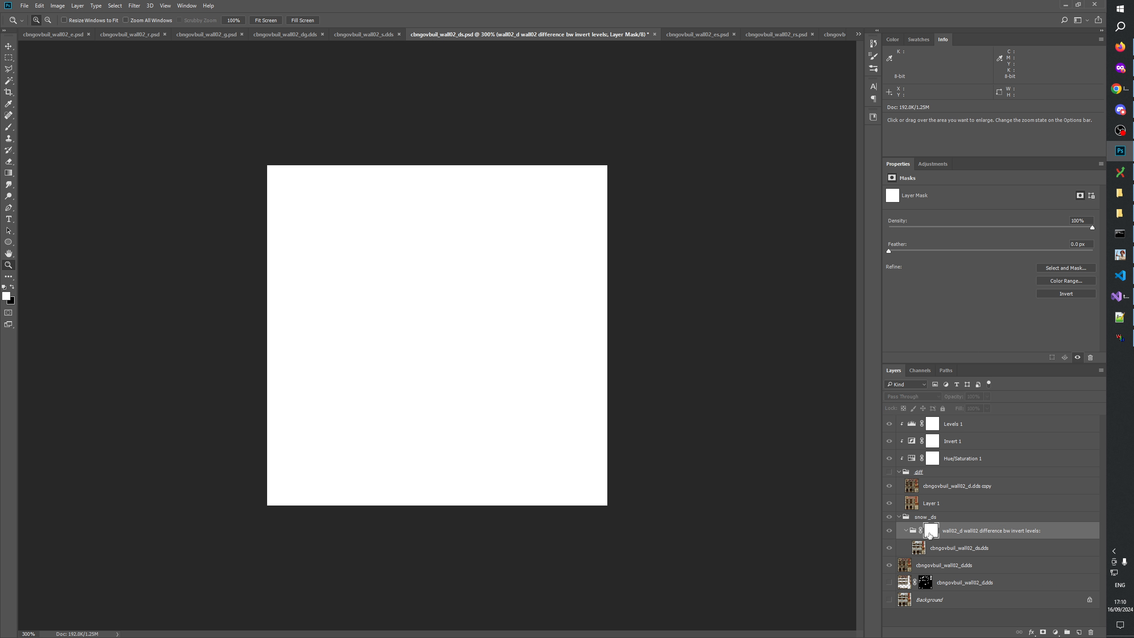
{"action": "key", "text": "ctrl+v"}
{"action": "left_click", "coordinate": [889, 531]}
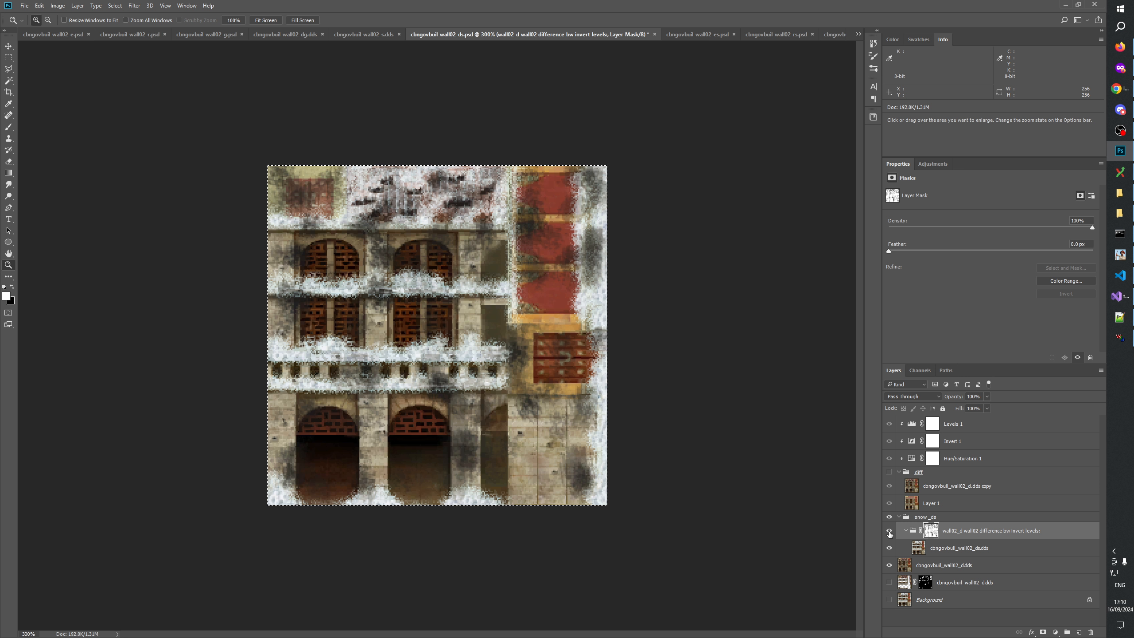
Compare the texture with and without the masked snow group by repeatedly toggling the group's visibility.
{"action": "right_click", "coordinate": [935, 531]}
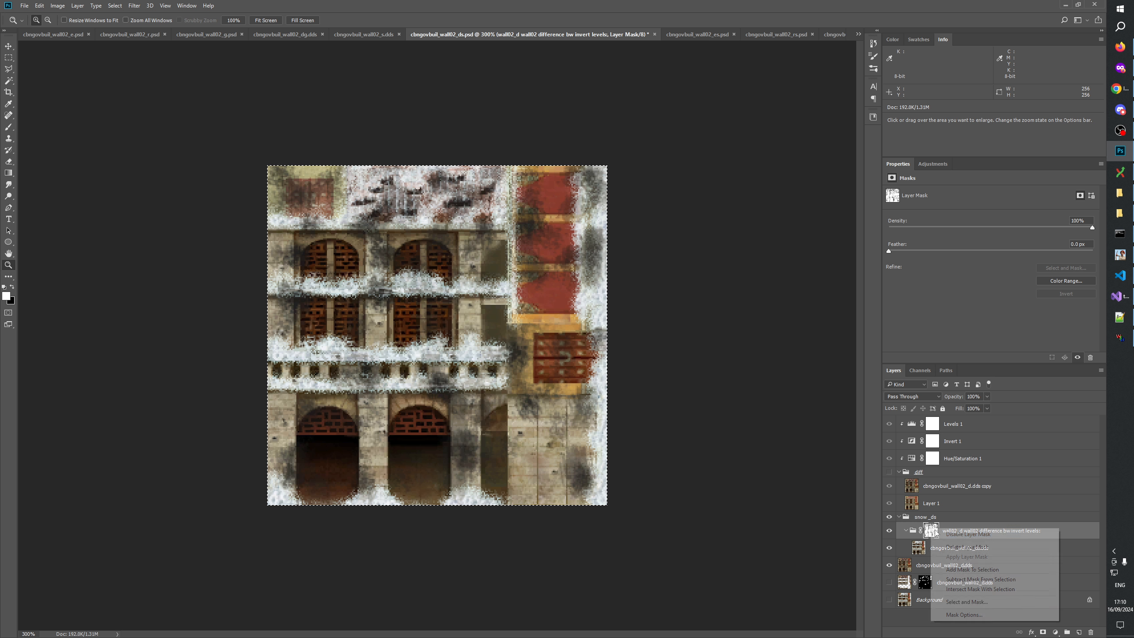
{"action": "left_click", "coordinate": [890, 530]}
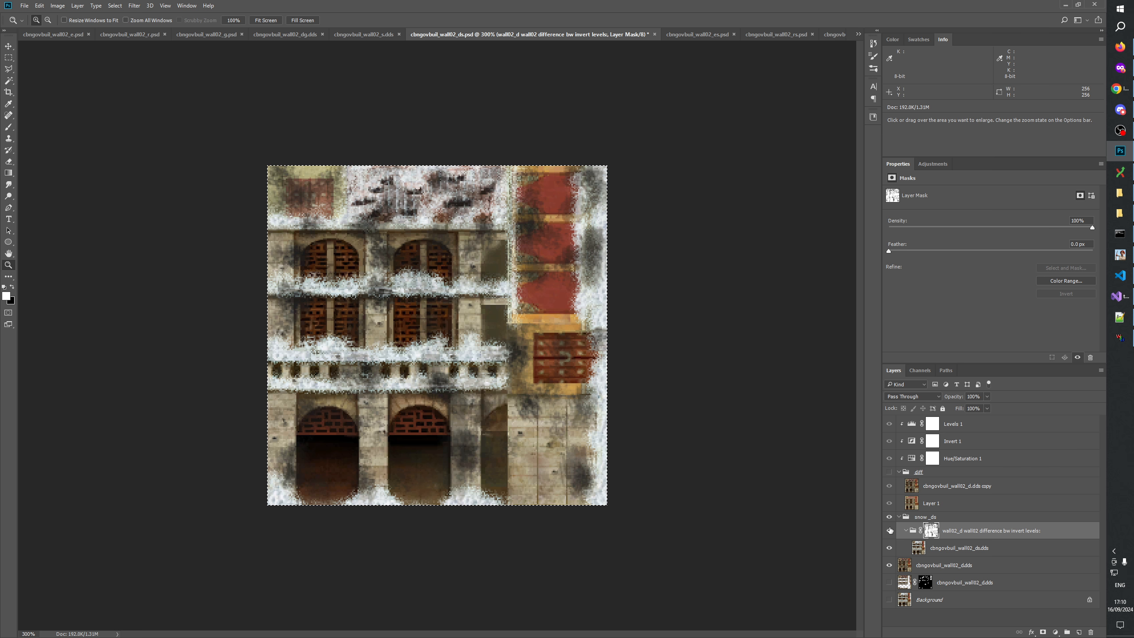
{"action": "left_click", "coordinate": [891, 531]}
{"action": "left_click", "coordinate": [891, 530]}
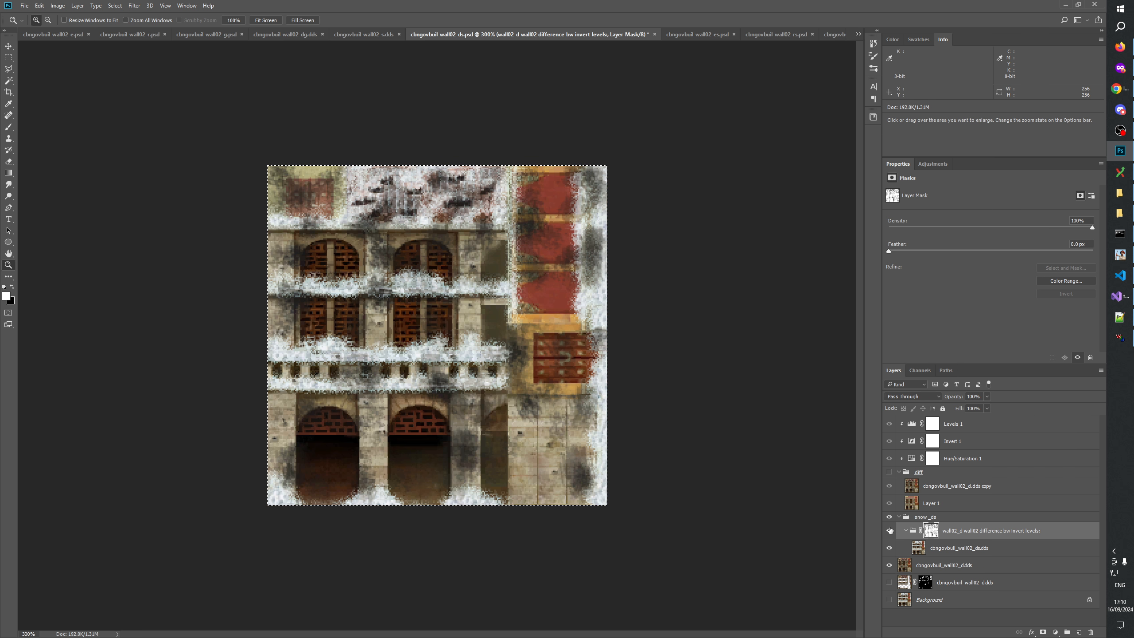
{"action": "left_click", "coordinate": [891, 530]}
{"action": "left_click", "coordinate": [890, 530]}
{"action": "left_click", "coordinate": [890, 531]}
{"action": "left_click", "coordinate": [891, 531]}
{"action": "left_click", "coordinate": [891, 530]}
{"action": "left_click", "coordinate": [890, 530]}
{"action": "left_click", "coordinate": [891, 530]}
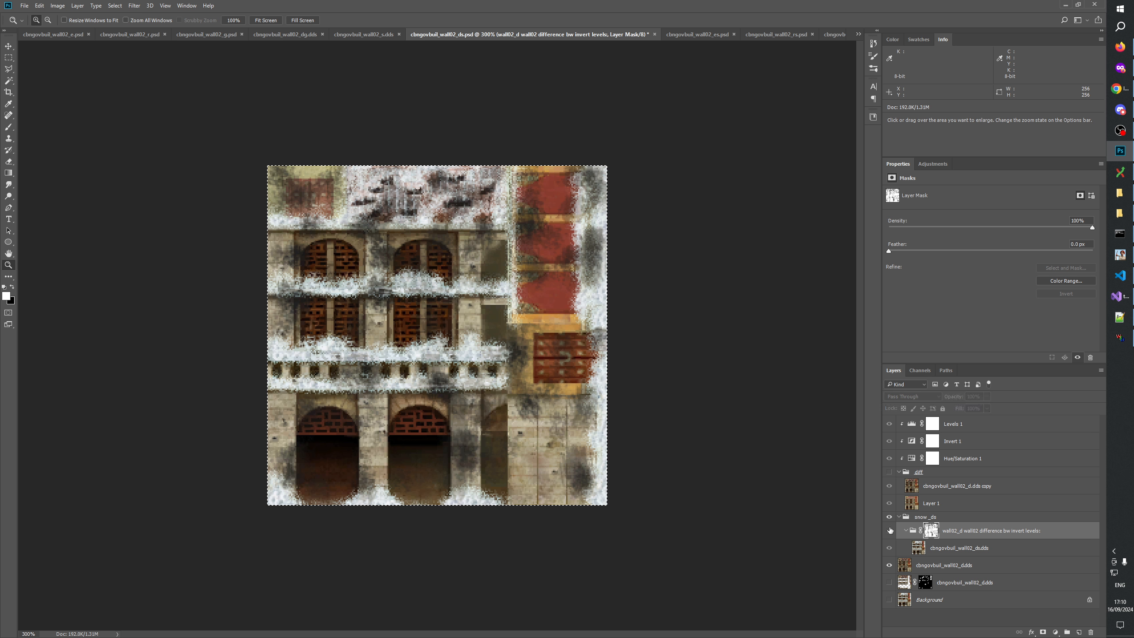
{"action": "left_click", "coordinate": [891, 530]}
{"action": "left_click", "coordinate": [891, 530]}
{"action": "left_click", "coordinate": [891, 530]}
{"action": "left_click", "coordinate": [890, 531]}
{"action": "left_click", "coordinate": [891, 531]}
{"action": "left_click", "coordinate": [891, 530]}
{"action": "left_click", "coordinate": [890, 531]}
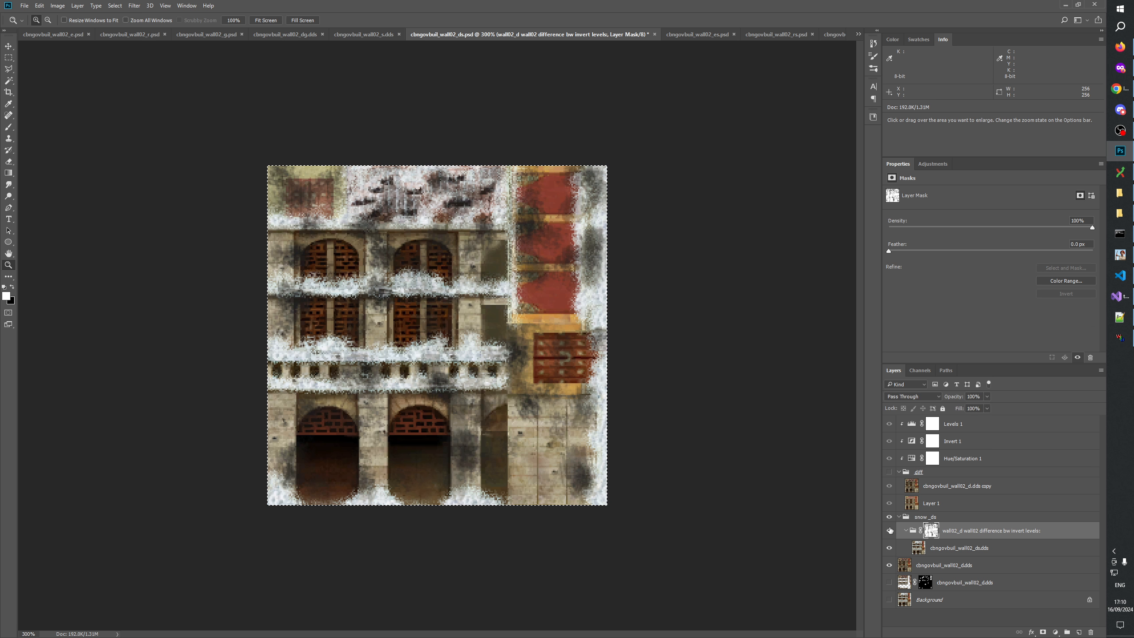
{"action": "left_click", "coordinate": [891, 531]}
{"action": "left_click", "coordinate": [891, 531]}
{"action": "left_click", "coordinate": [891, 530]}
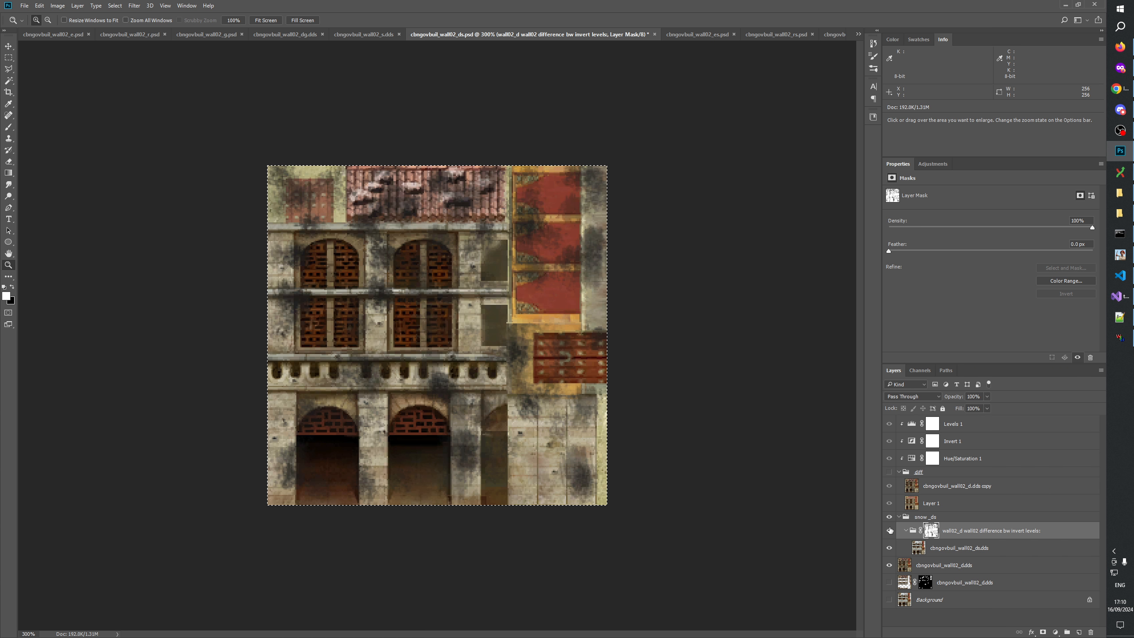
Compare the snow with the group's layer mask disabled and enabled, leaving the mask enabled.
{"action": "left_click", "coordinate": [932, 534], "text": "shift"}
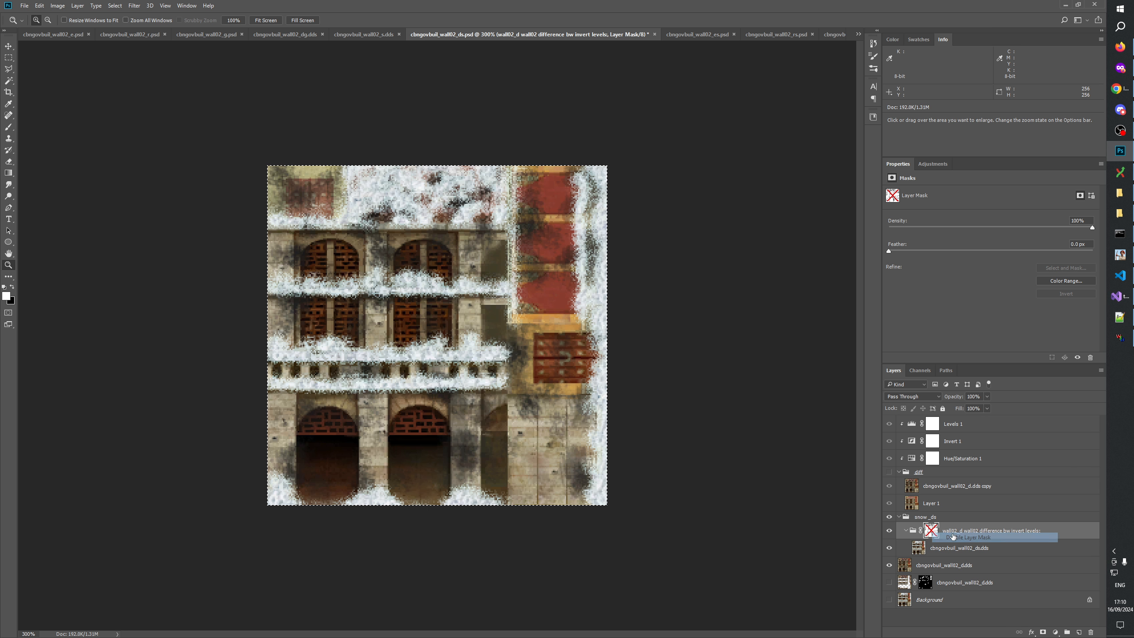
{"action": "left_click", "coordinate": [933, 534], "text": "shift"}
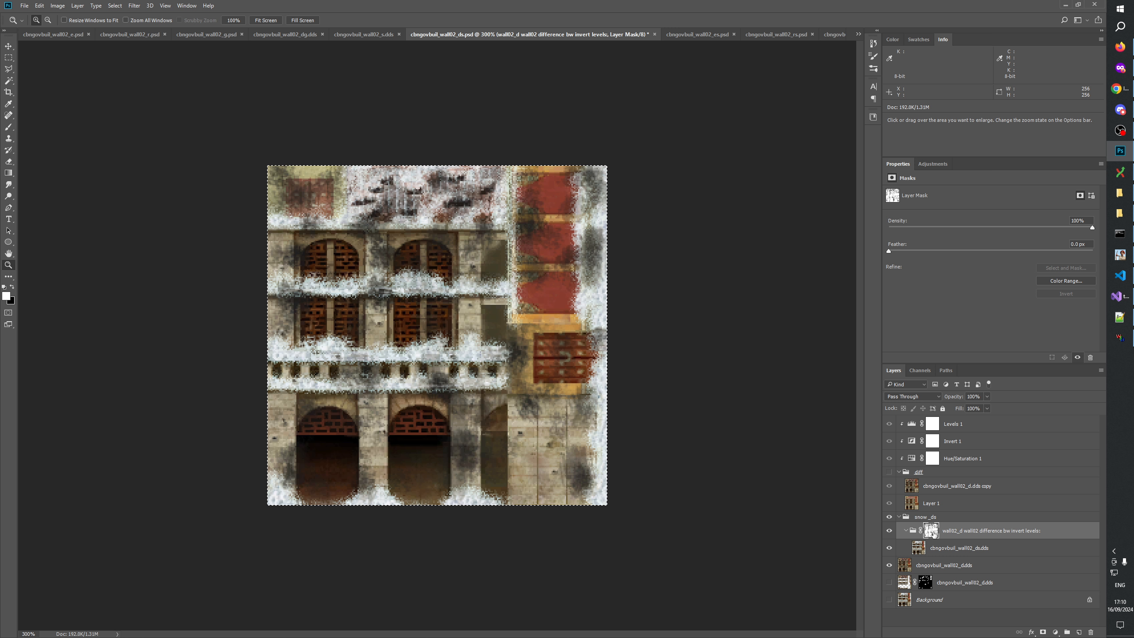
{"action": "right_click", "coordinate": [934, 535]}
{"action": "left_click", "coordinate": [945, 537]}
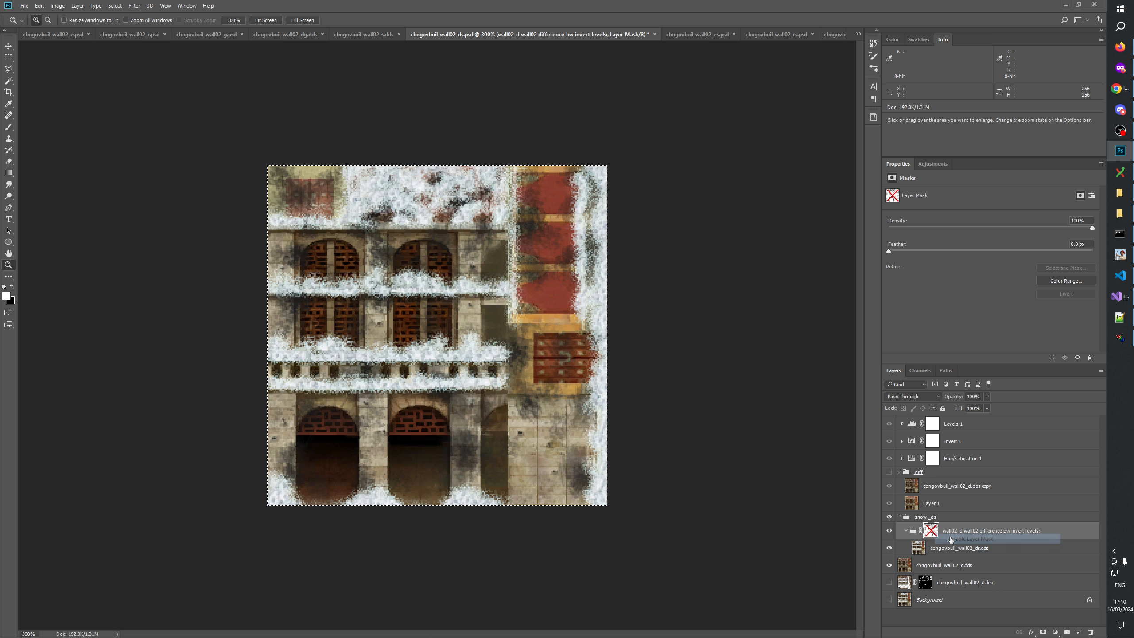
{"action": "left_click", "coordinate": [932, 531], "text": "shift"}
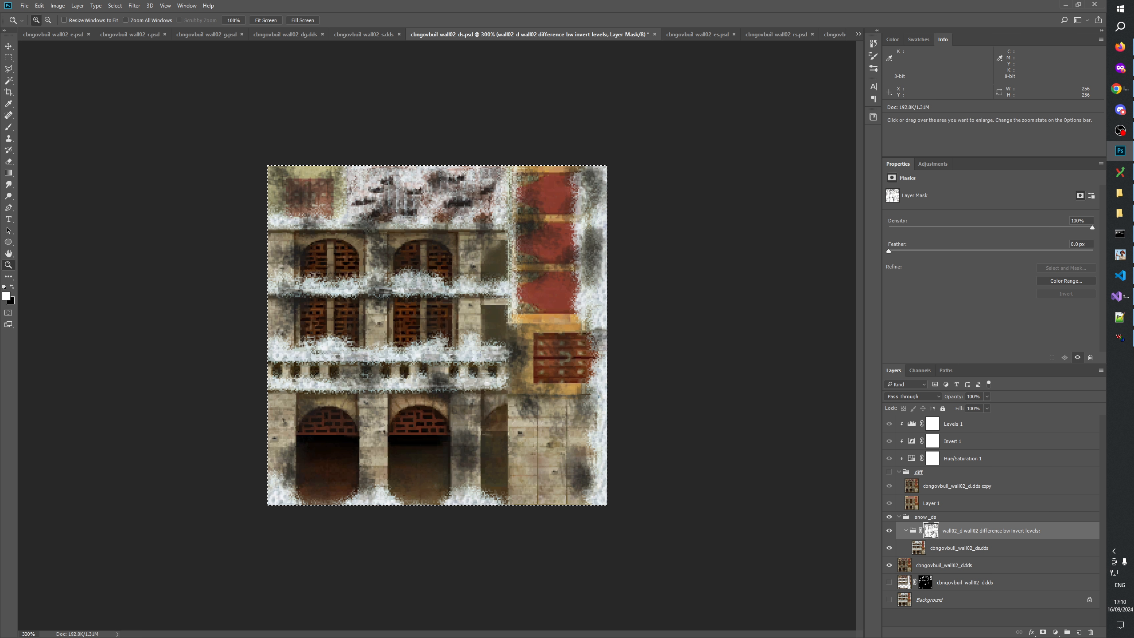
{"action": "right_click", "coordinate": [933, 533]}
{"action": "left_click", "coordinate": [945, 537]}
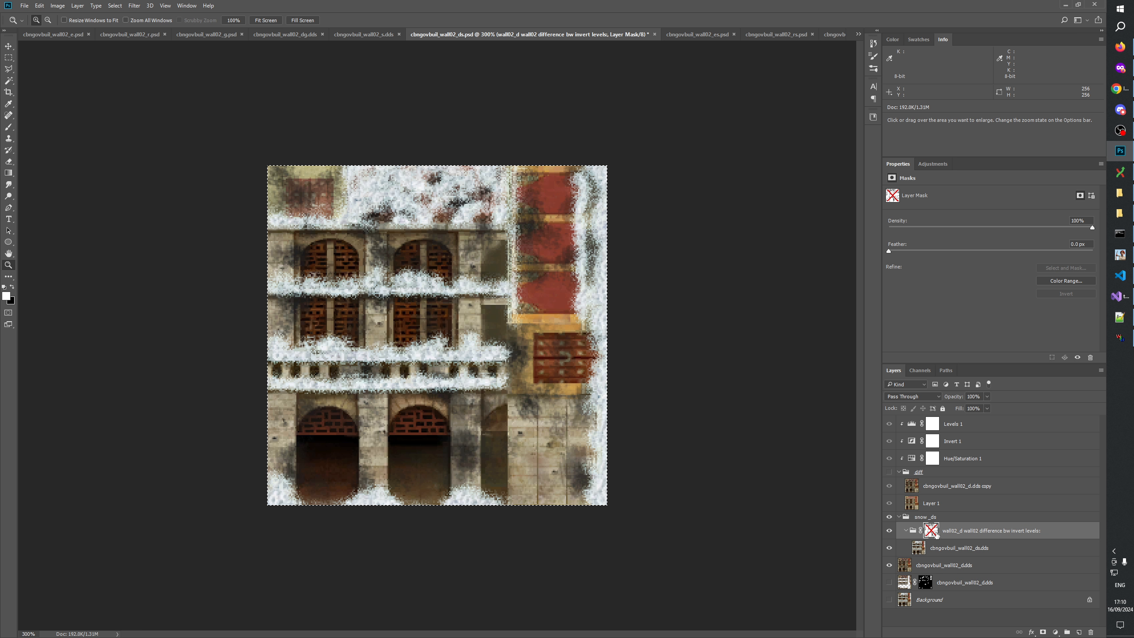
{"action": "left_click", "coordinate": [933, 533], "text": "shift"}
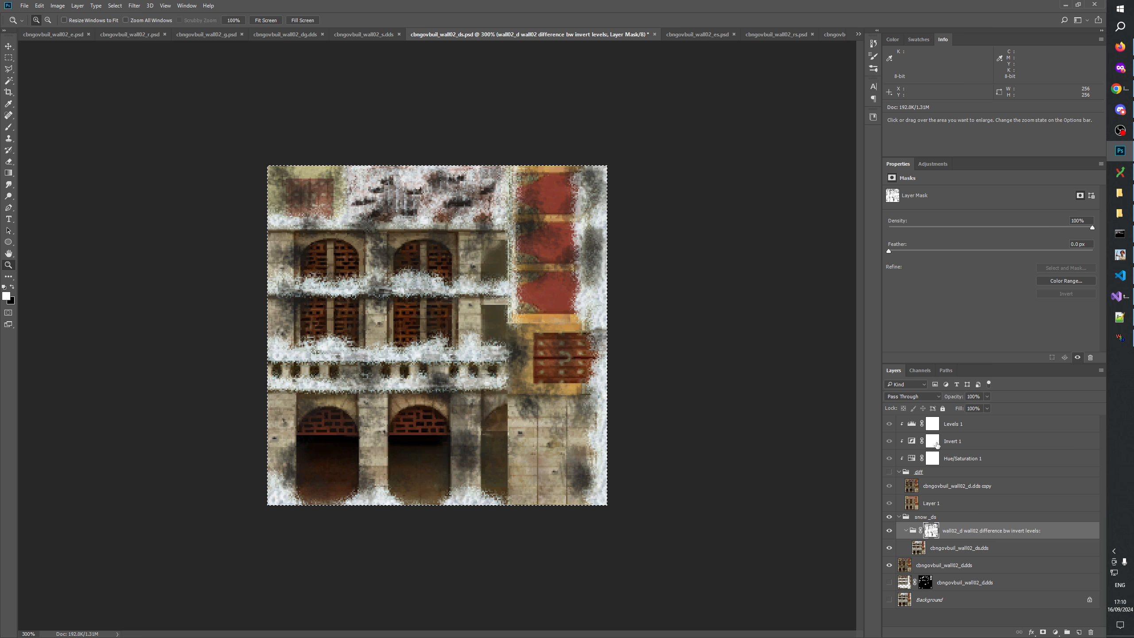
Show the "diff" group and set the Levels 1 midtone input to 0.60.
{"action": "left_click", "coordinate": [913, 427]}
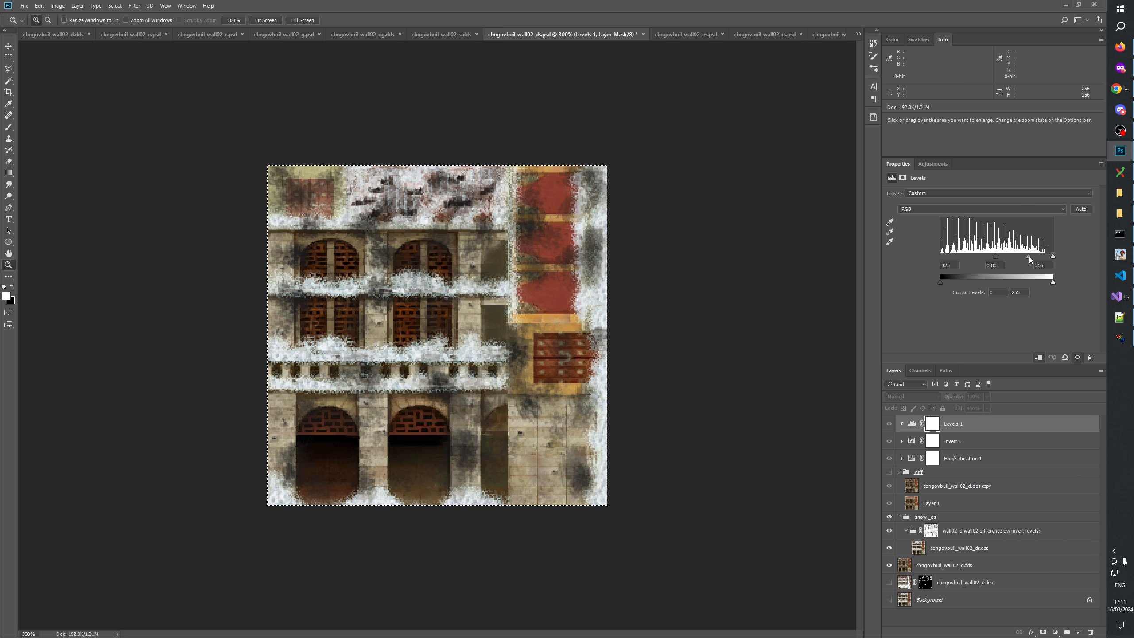
{"action": "left_click", "coordinate": [911, 427]}
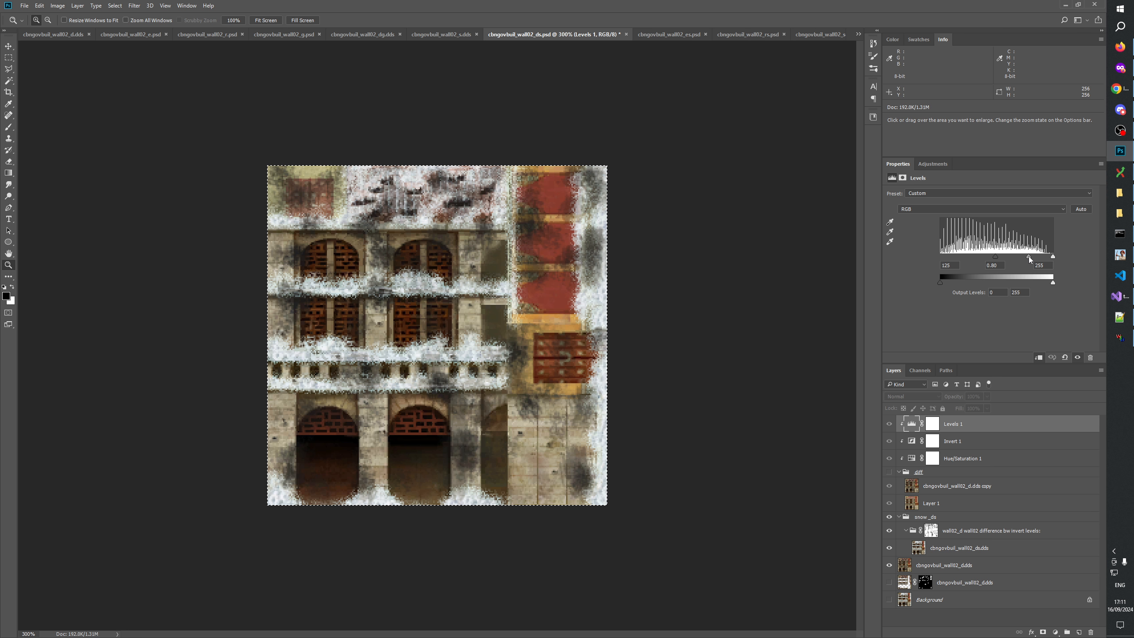
{"action": "left_click", "coordinate": [890, 473]}
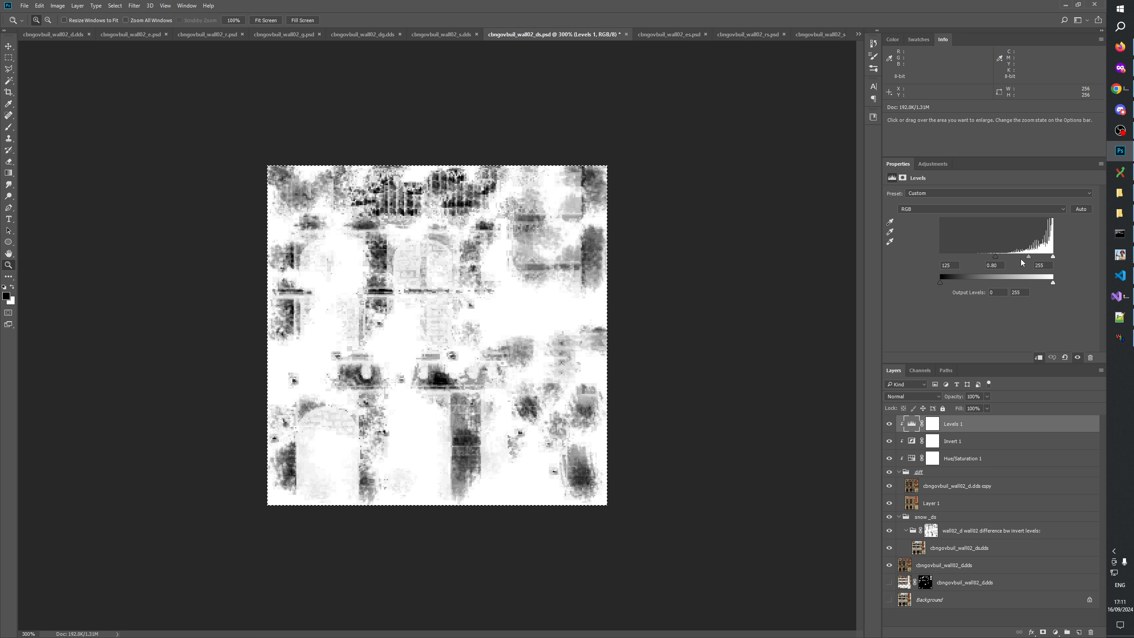
{"action": "left_click_drag", "start_coordinate": [1029, 256], "coordinate": [1034, 256]}
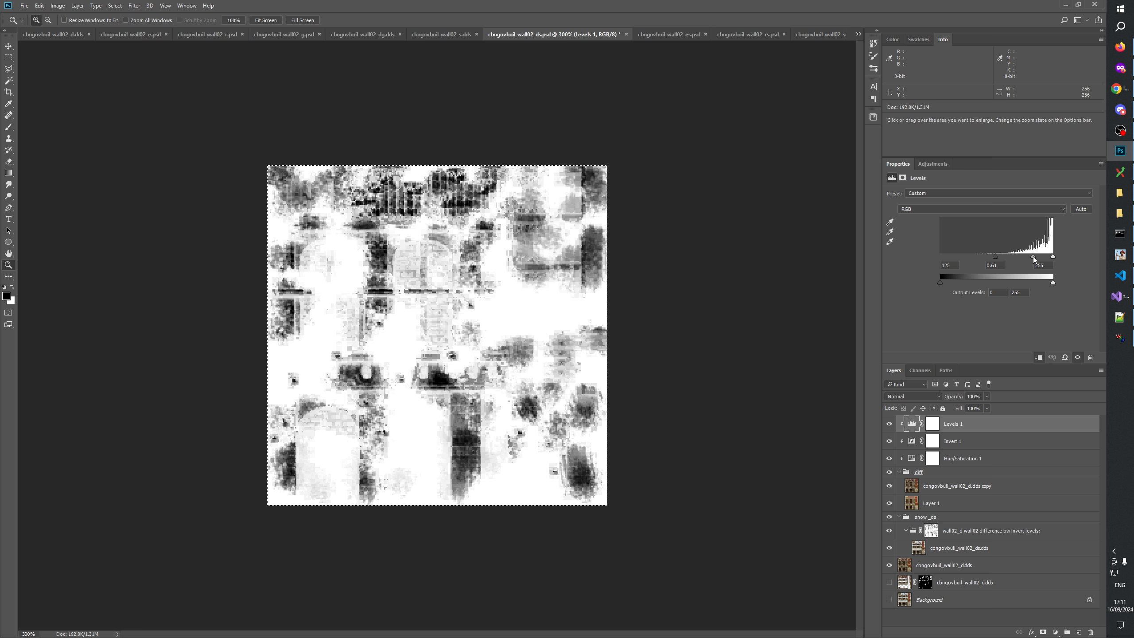
{"action": "left_click", "coordinate": [995, 266]}
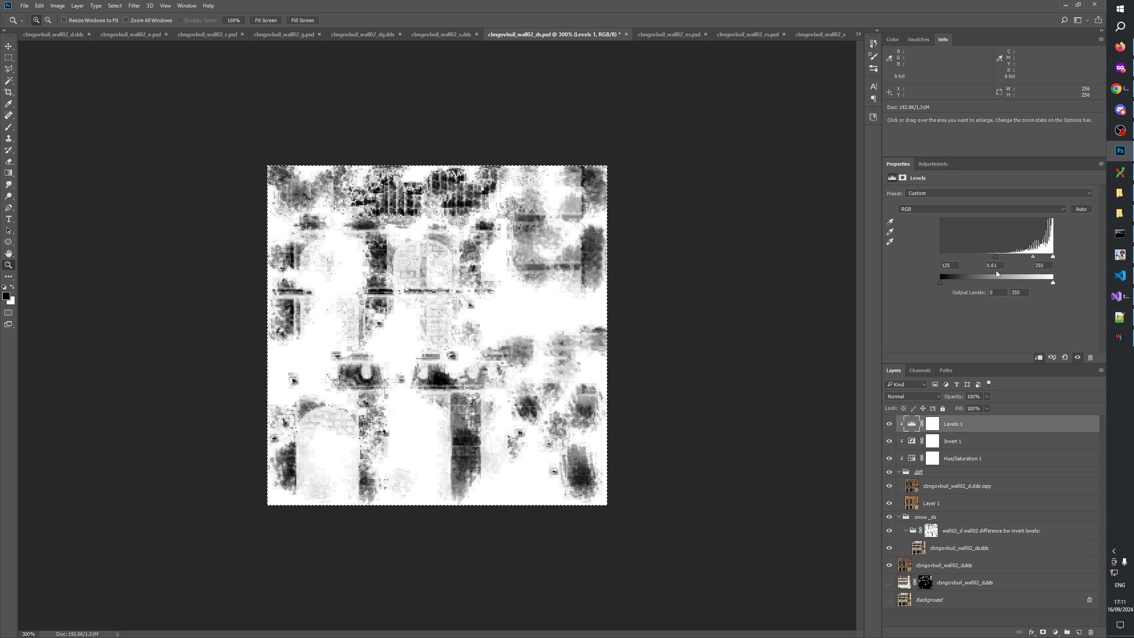
{"action": "type", "text": "0.61"}
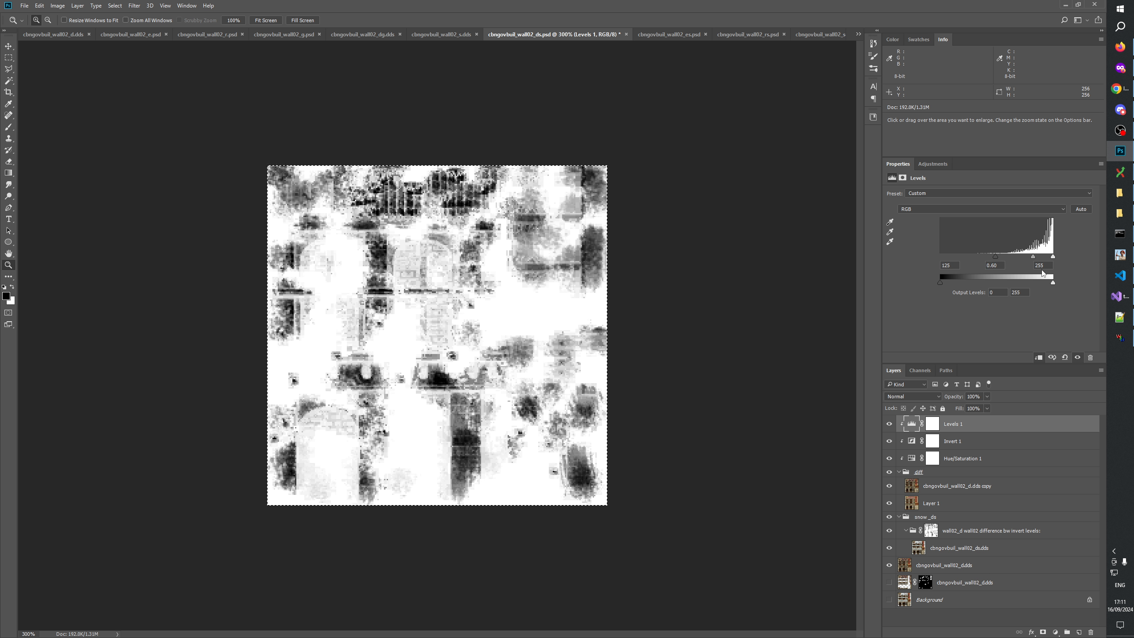
Copy the merged difference image, hide the "diff" group, and paste the copy into the wall02_d snow group's layer mask.
{"action": "left_click", "coordinate": [41, 7]}
{"action": "left_click", "coordinate": [67, 74]}
{"action": "left_click", "coordinate": [890, 472]}
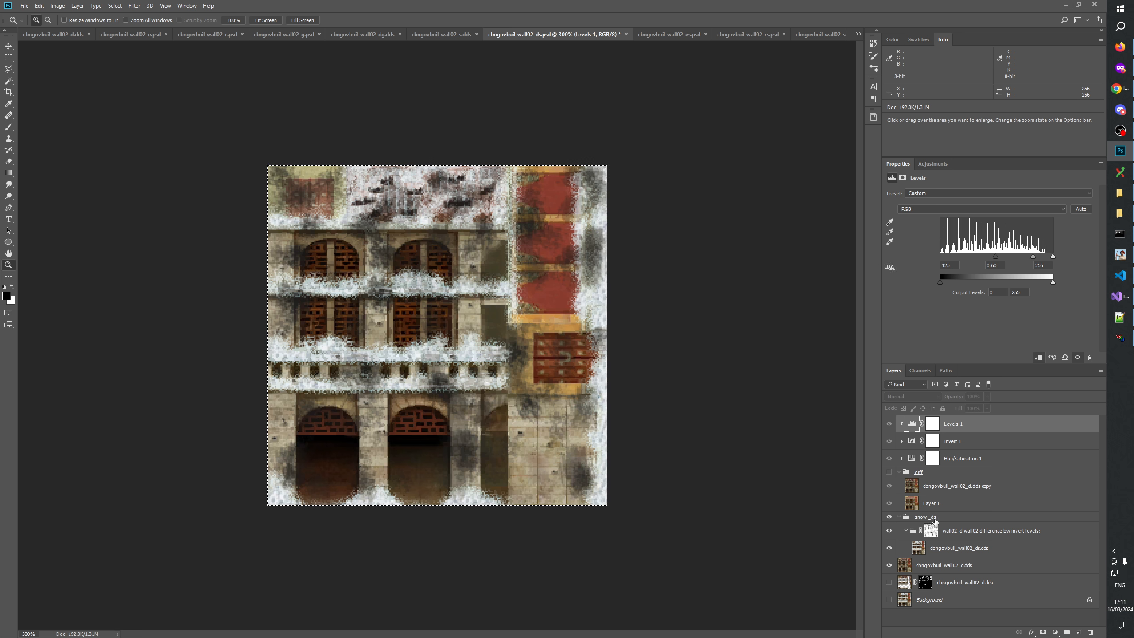
{"action": "left_click", "coordinate": [932, 531]}
{"action": "left_click", "coordinate": [931, 531], "text": "alt"}
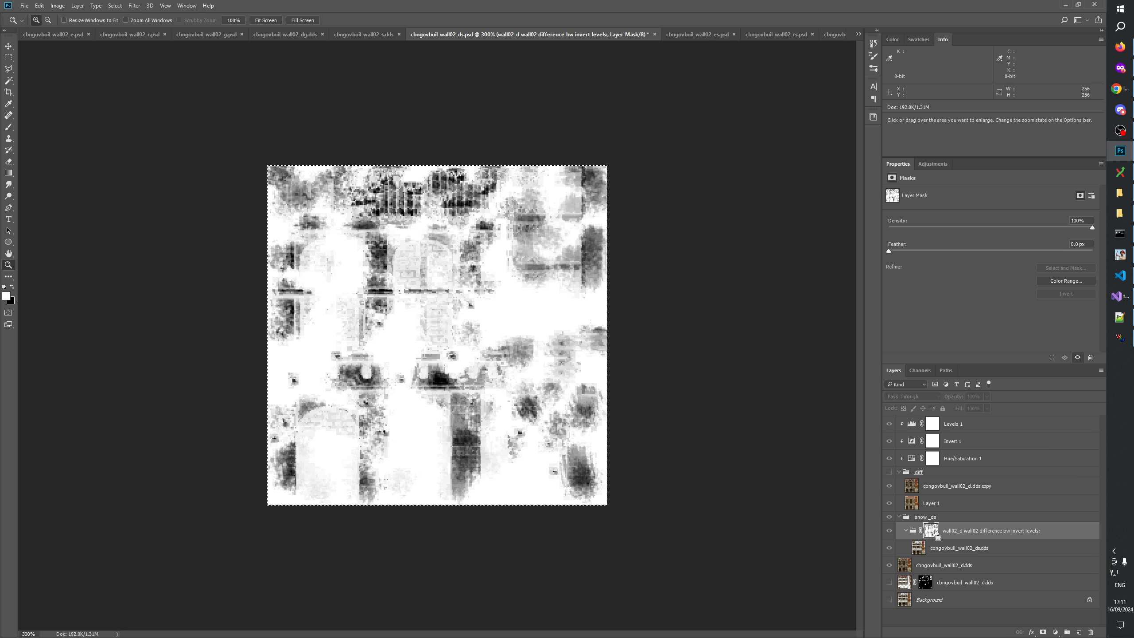
{"action": "key", "text": "ctrl+v"}
Compare the texture with and without the masked snow group, leaving the group visible.
{"action": "left_click", "coordinate": [890, 531]}
{"action": "left_click", "coordinate": [890, 531]}
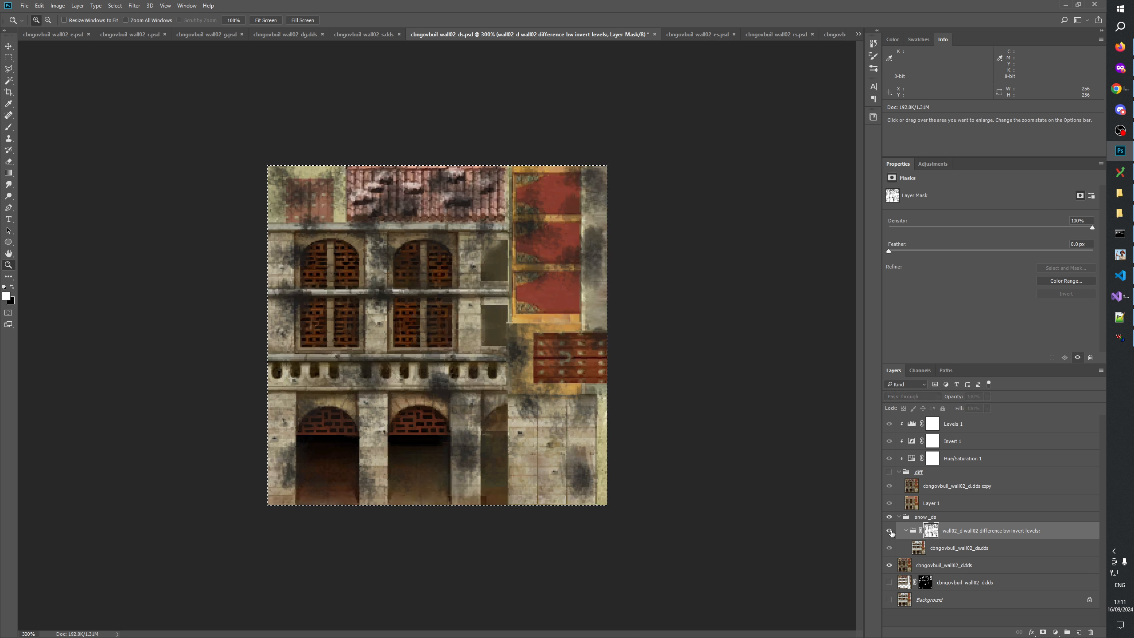
{"action": "left_click", "coordinate": [890, 532]}
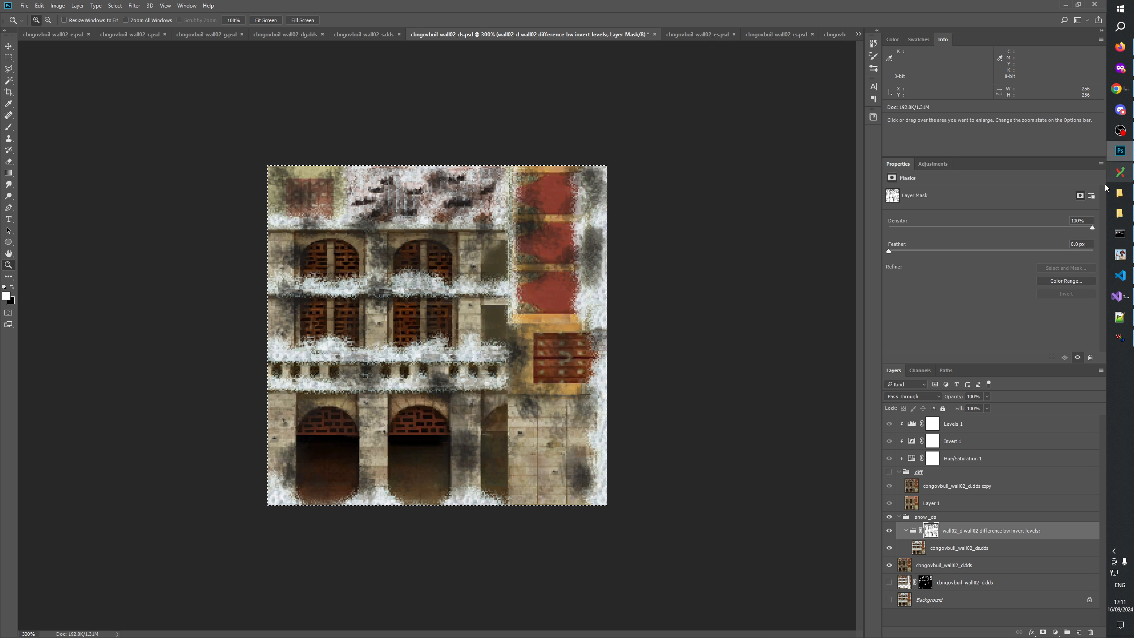
Find cbngovbuil_wall01_ds.psd in the GenerateMip folder and open it in Photoshop alongside the wall02 files.
{"action": "left_click", "coordinate": [1119, 193]}
{"action": "left_click", "coordinate": [1127, 211]}
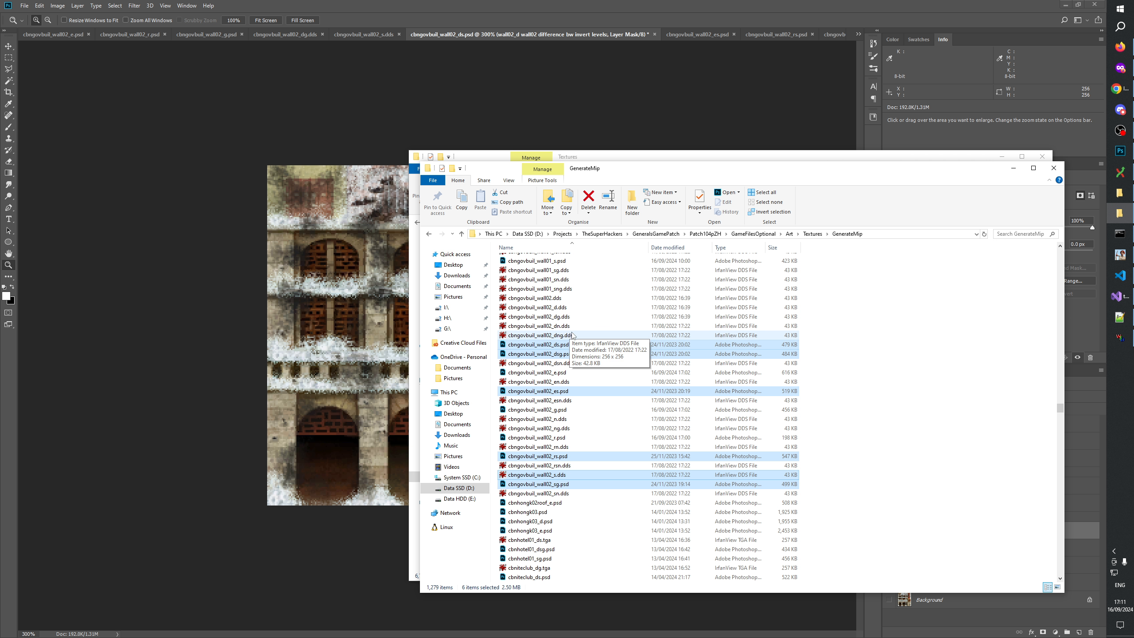
{"action": "scroll", "coordinate": [571, 333], "scroll_direction": "up", "scroll_amount": 6}
{"action": "left_click", "coordinate": [572, 313]}
{"action": "scroll", "coordinate": [571, 316], "scroll_direction": "up", "scroll_amount": 2}
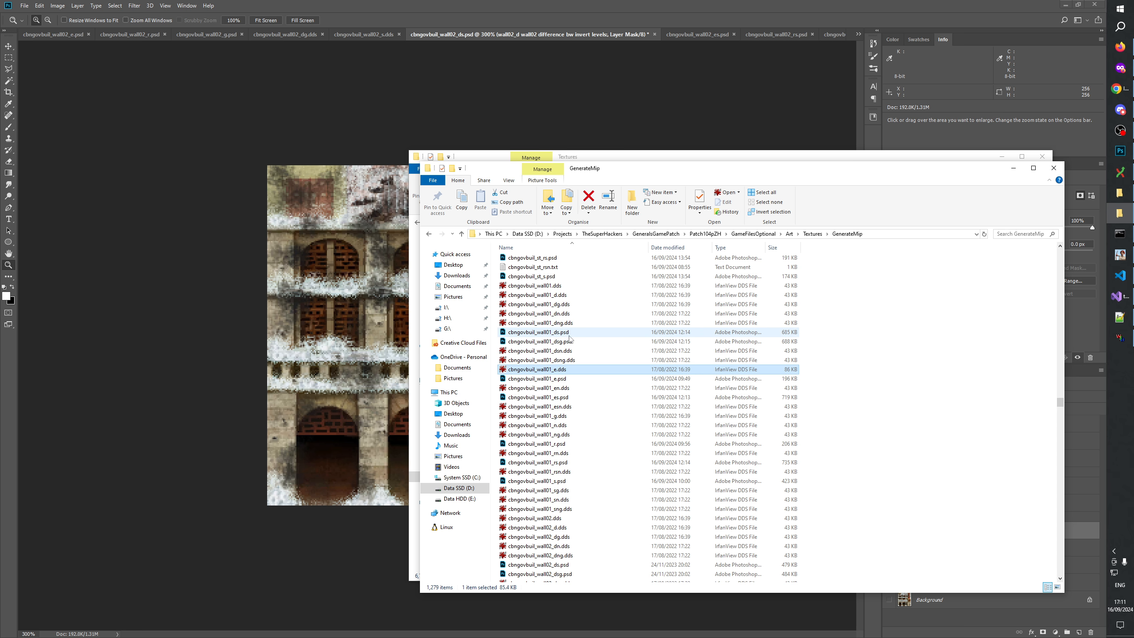
{"action": "left_click_drag", "start_coordinate": [549, 333], "coordinate": [851, 37]}
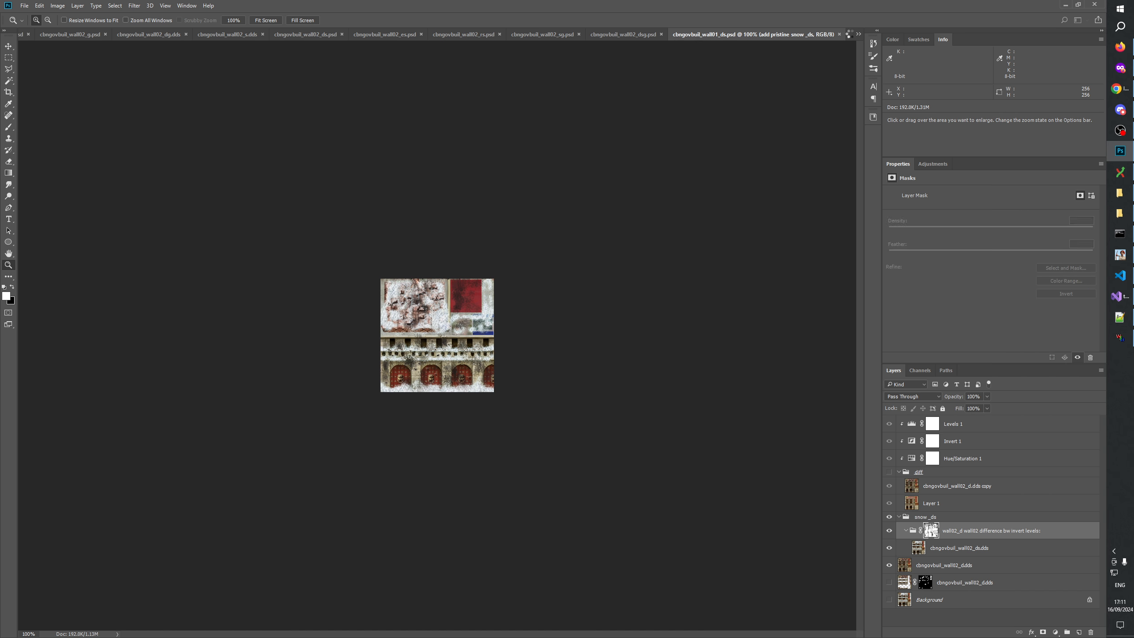
Examine the layer structure and recorded levels values inside the "add snow _ds" group of cbngovbuil_wall01_ds.psd.
{"action": "left_click", "coordinate": [921, 434]}
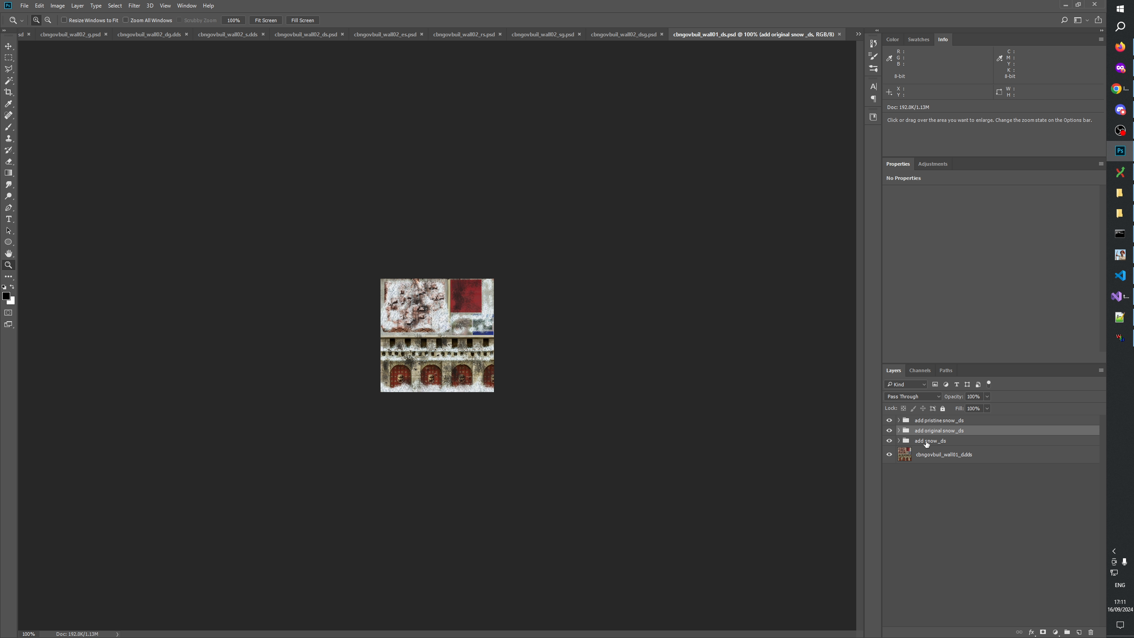
{"action": "left_click", "coordinate": [911, 441]}
{"action": "left_click", "coordinate": [899, 441]}
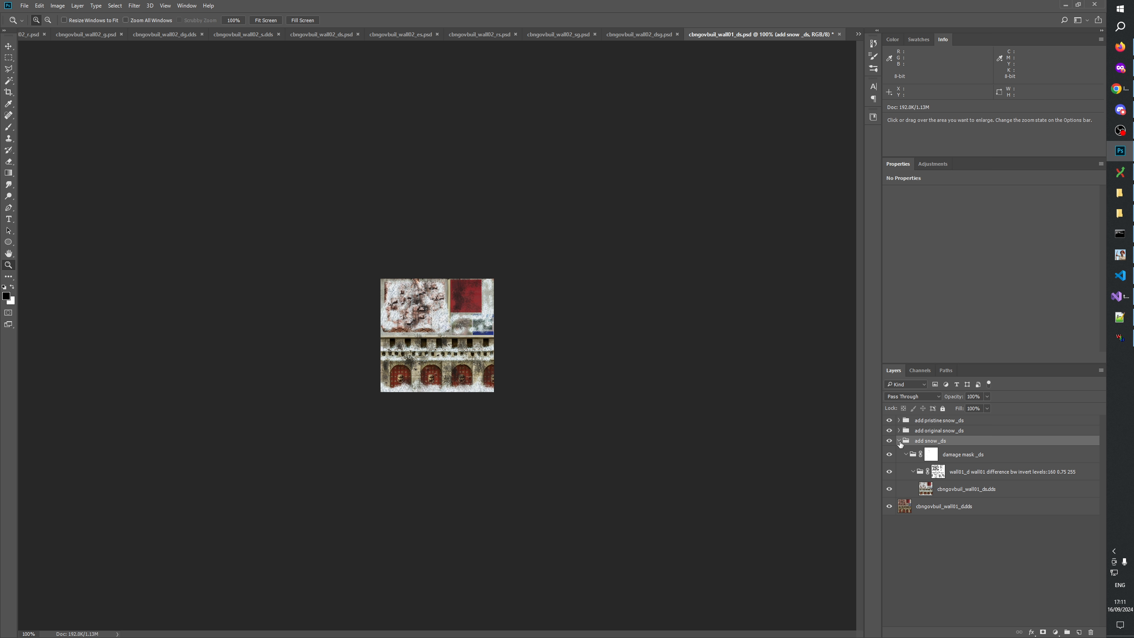
{"action": "left_click", "coordinate": [899, 441]}
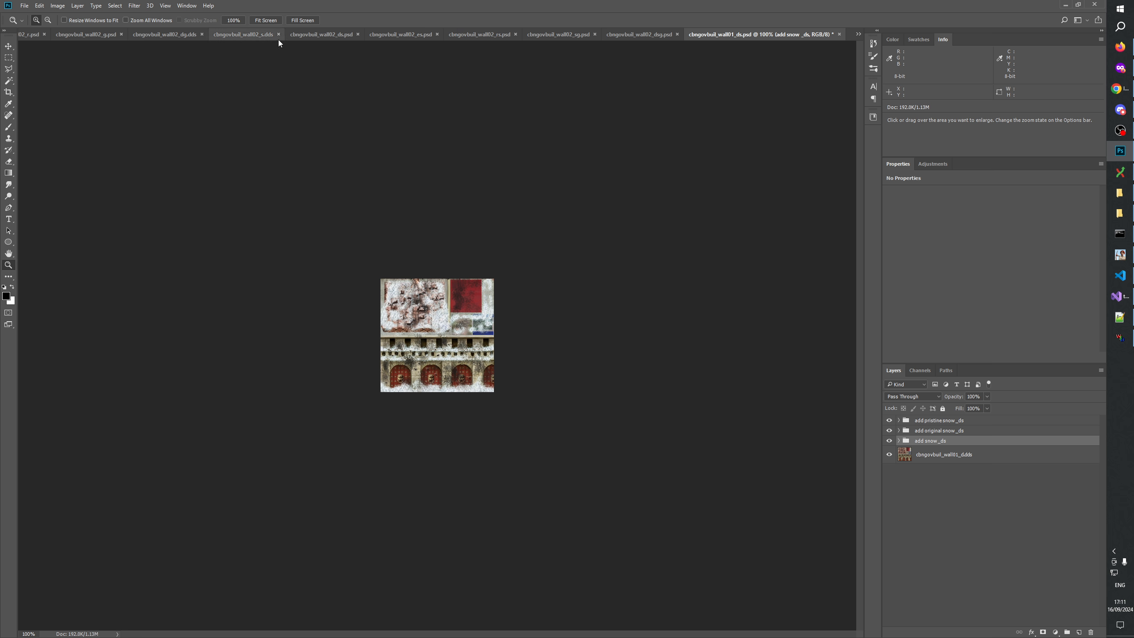
In cbngovbuil_wall02_ds.psd, show the "diff" group and set the Levels 1 black input to 150 and midtone to 0.70.
{"action": "left_click", "coordinate": [318, 35]}
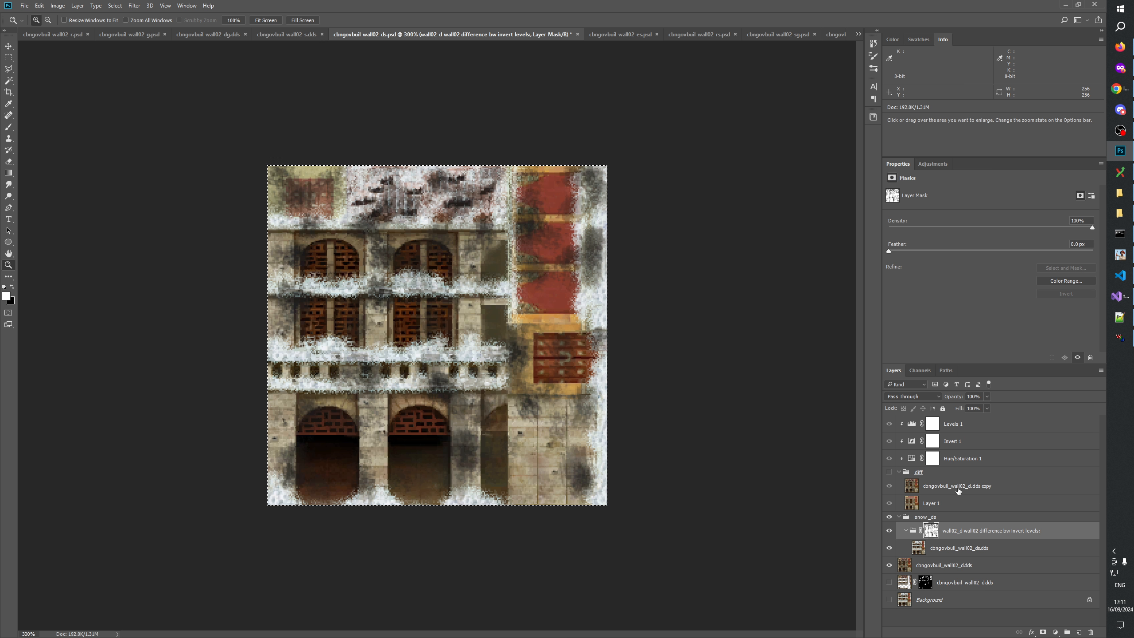
{"action": "left_click", "coordinate": [913, 426]}
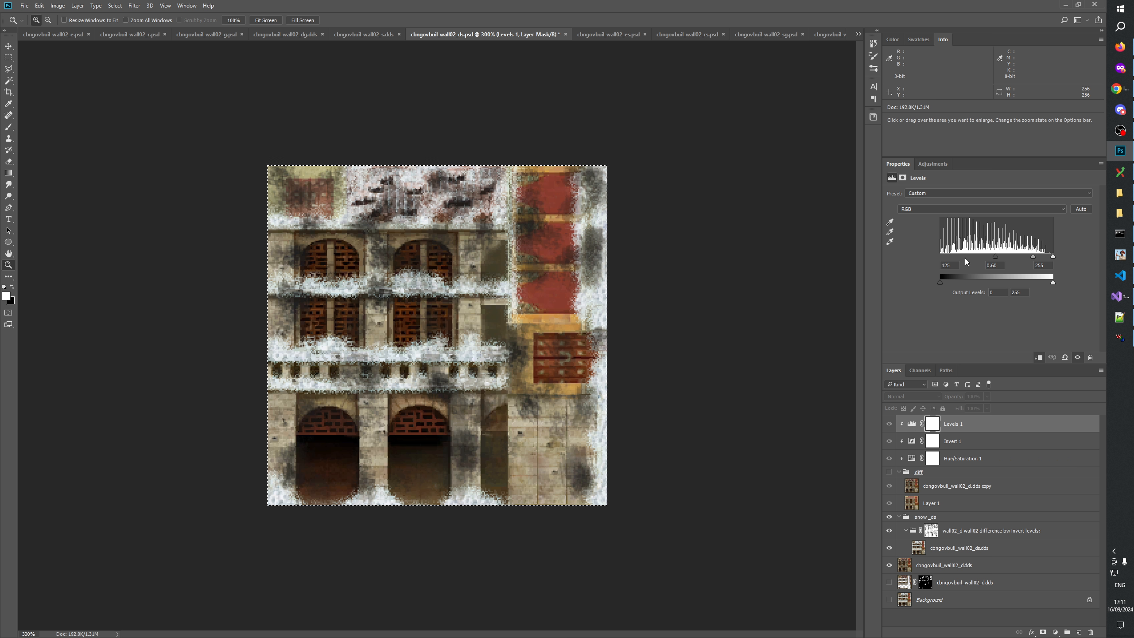
{"action": "left_click", "coordinate": [889, 472]}
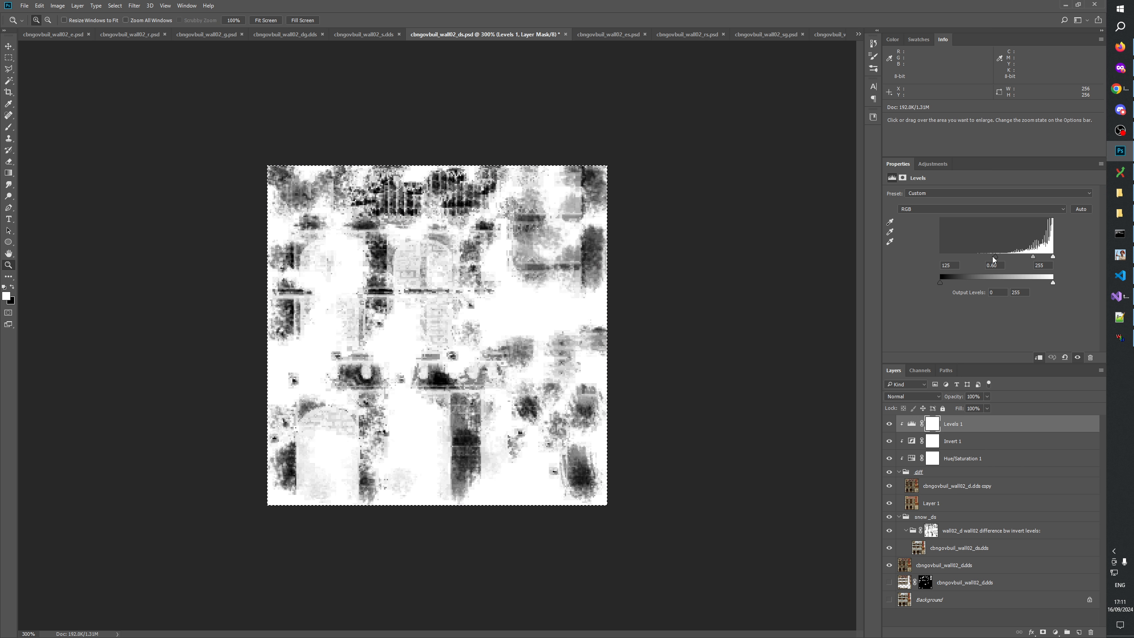
{"action": "left_click_drag", "start_coordinate": [996, 257], "coordinate": [1034, 256]}
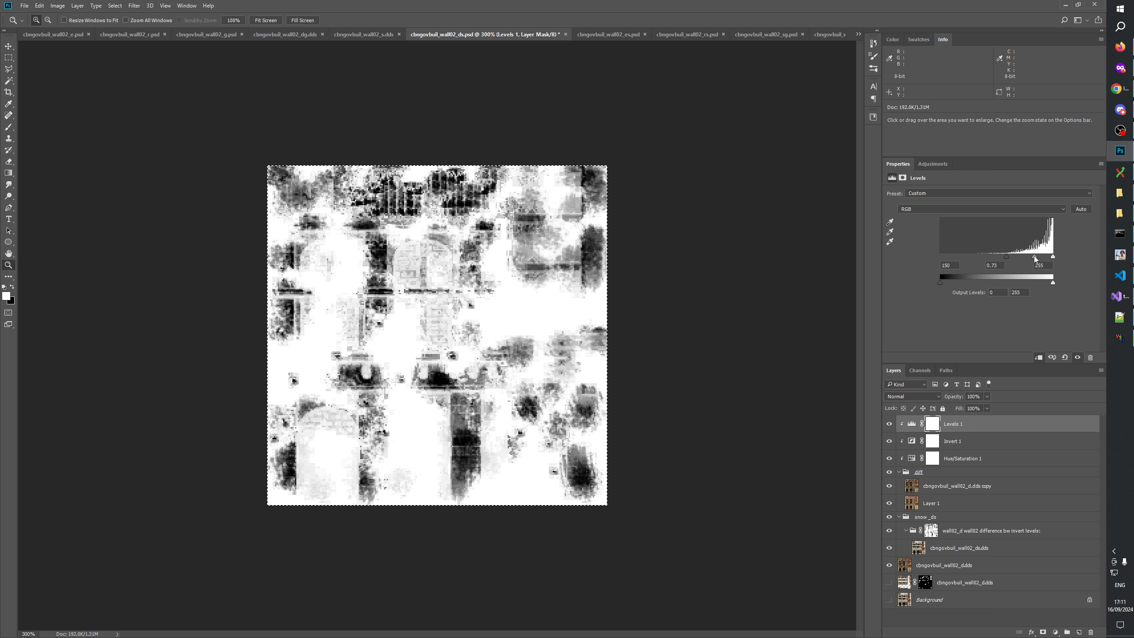
{"action": "left_click", "coordinate": [994, 266]}
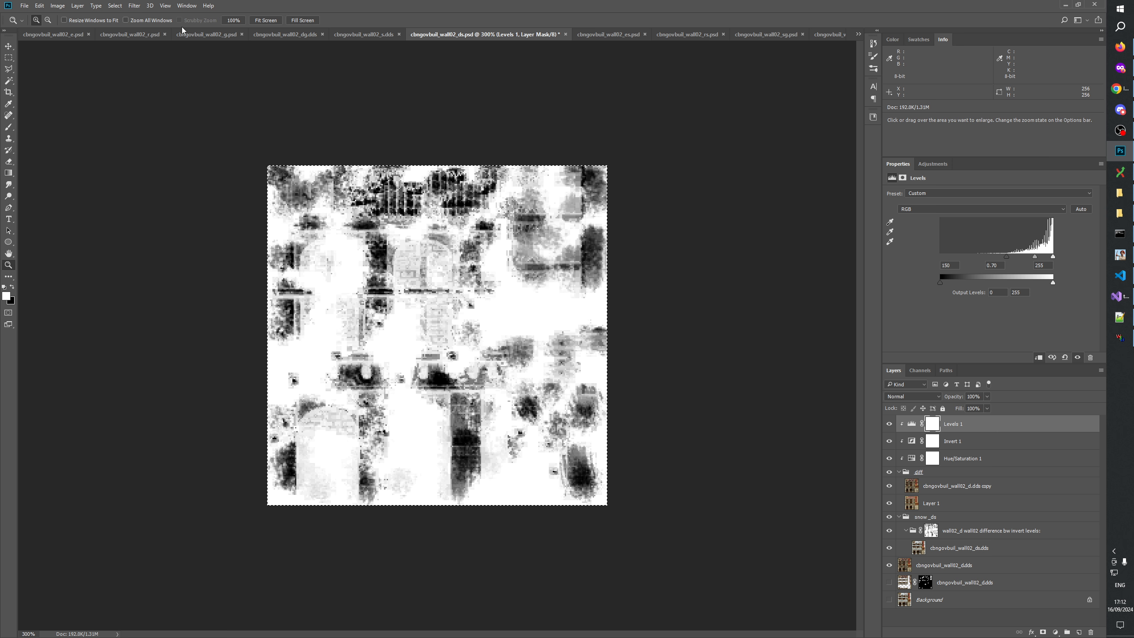
Copy the merged 150/0.70 difference image, hide the "diff" group, replace the wall02_d snow group's mask with it, and check the snow.
{"action": "left_click", "coordinate": [40, 5]}
{"action": "left_click", "coordinate": [56, 74]}
{"action": "left_click", "coordinate": [890, 472]}
{"action": "left_click", "coordinate": [943, 532]}
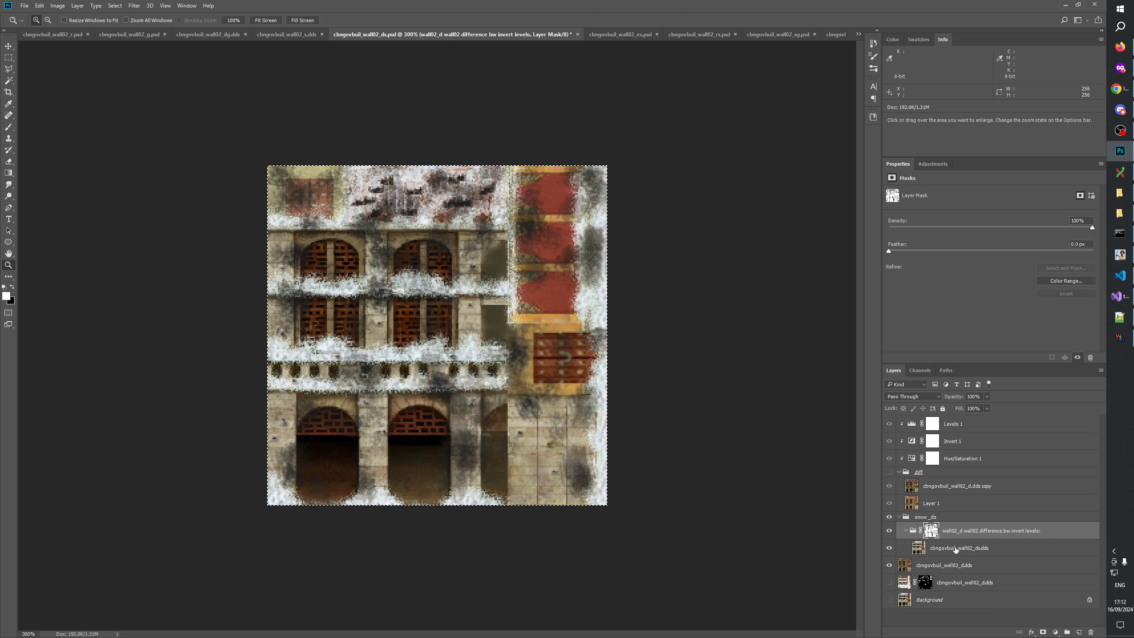
{"action": "left_click", "coordinate": [939, 542]}
{"action": "left_click", "coordinate": [938, 536], "text": "alt"}
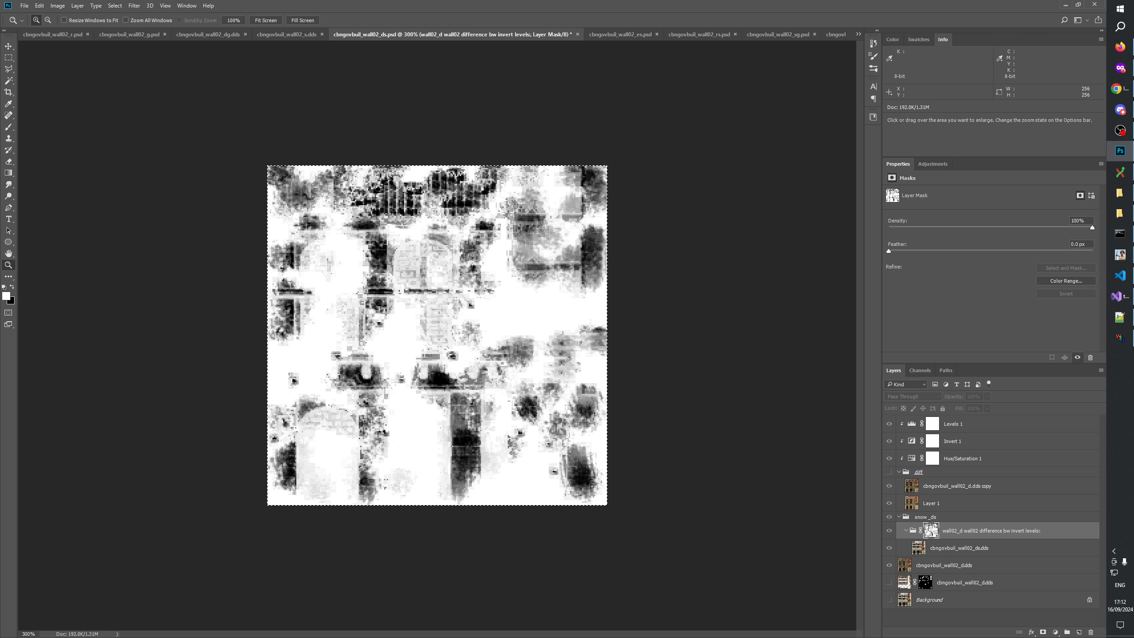
{"action": "left_click", "coordinate": [934, 437]}
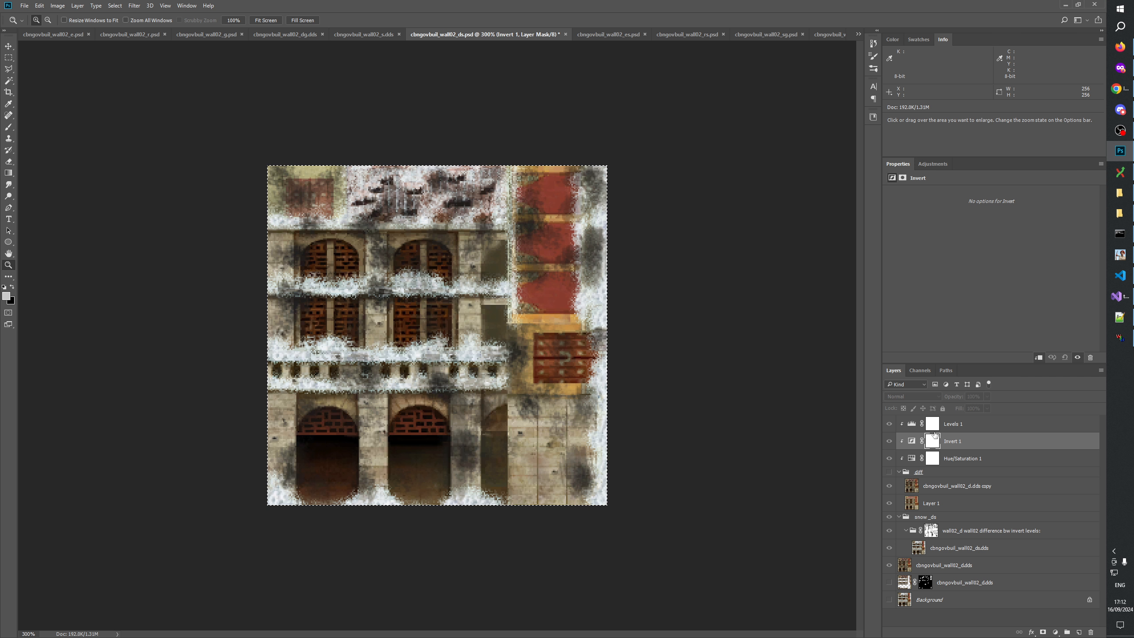
{"action": "left_click", "coordinate": [890, 531]}
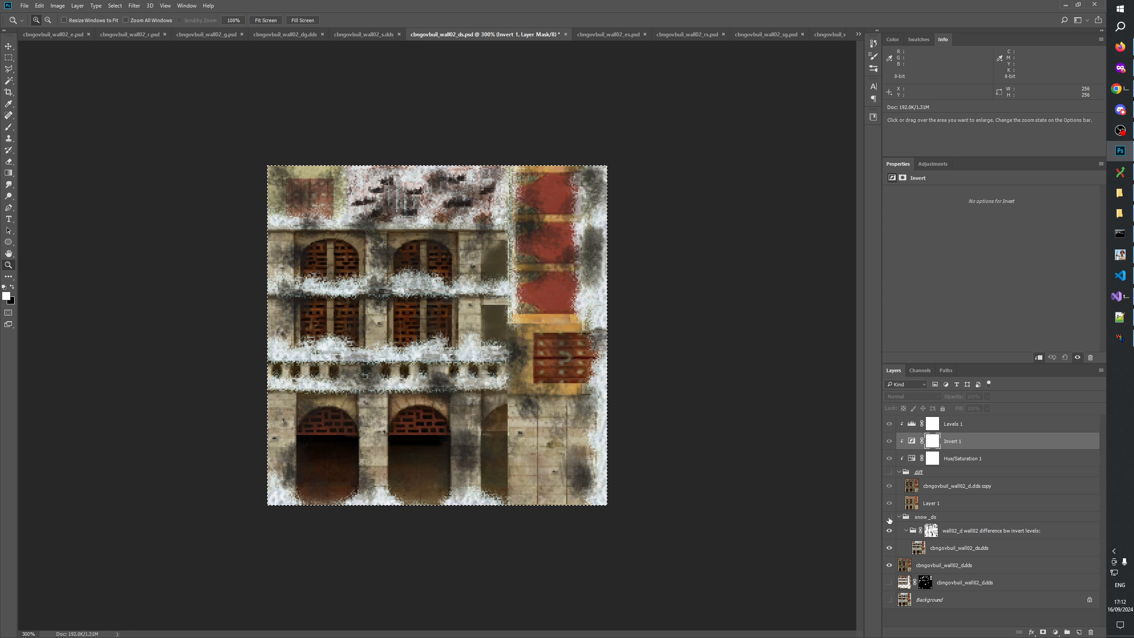
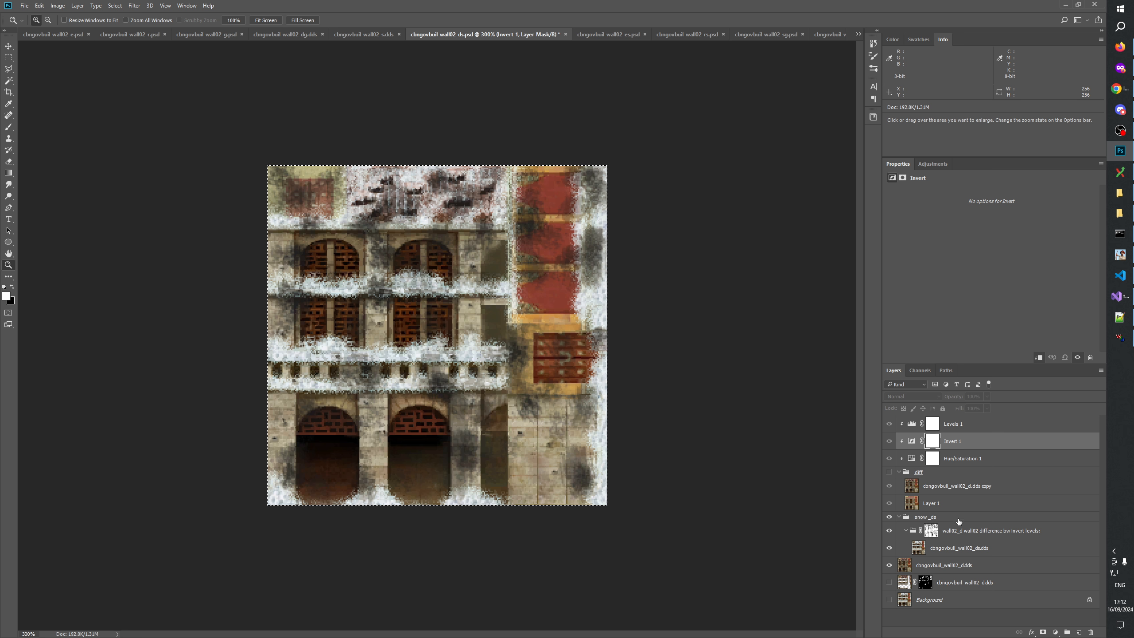
Create a group named "damage mask _ds" inside the "snow _ds" group.
{"action": "left_click", "coordinate": [965, 531]}
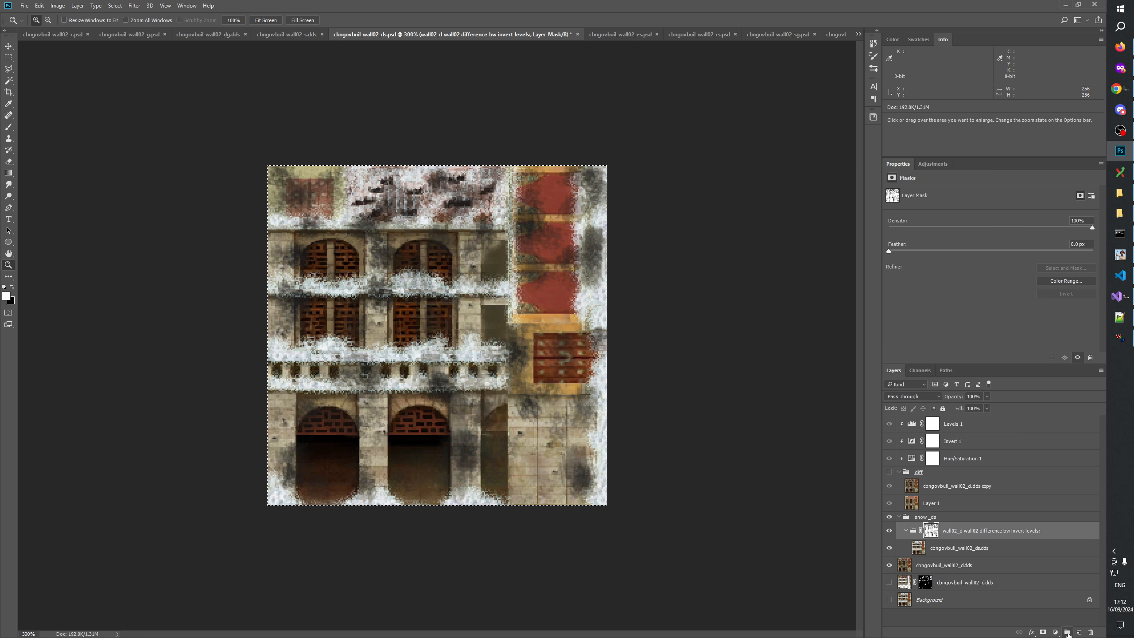
{"action": "key", "text": "ctrl+g"}
{"action": "double_click", "coordinate": [936, 528]}
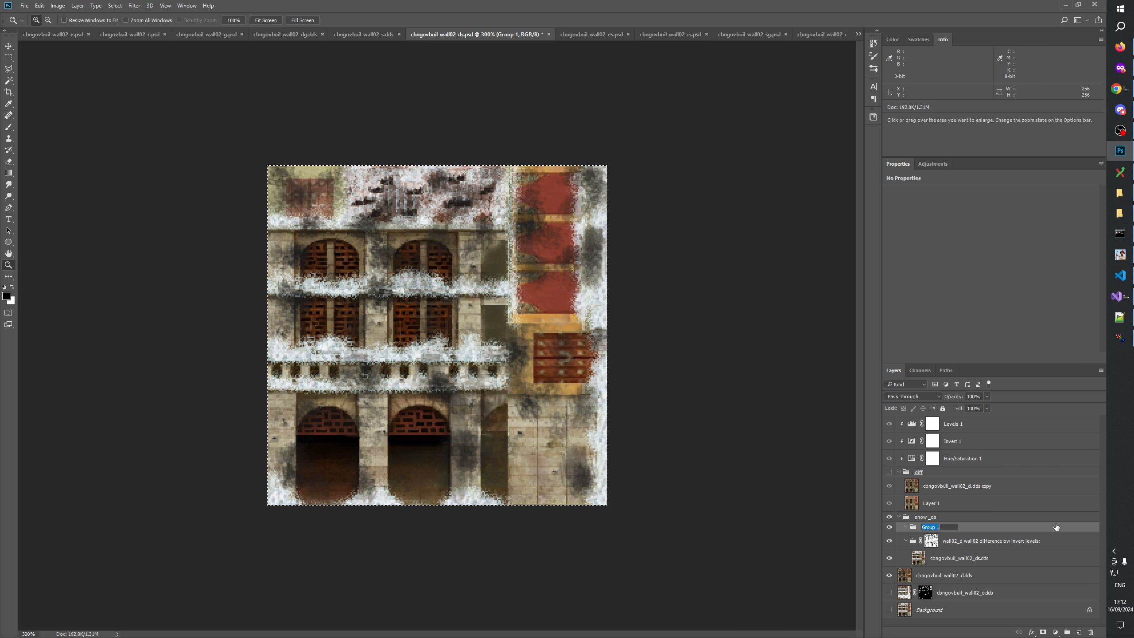
{"action": "type", "text": "dama"}
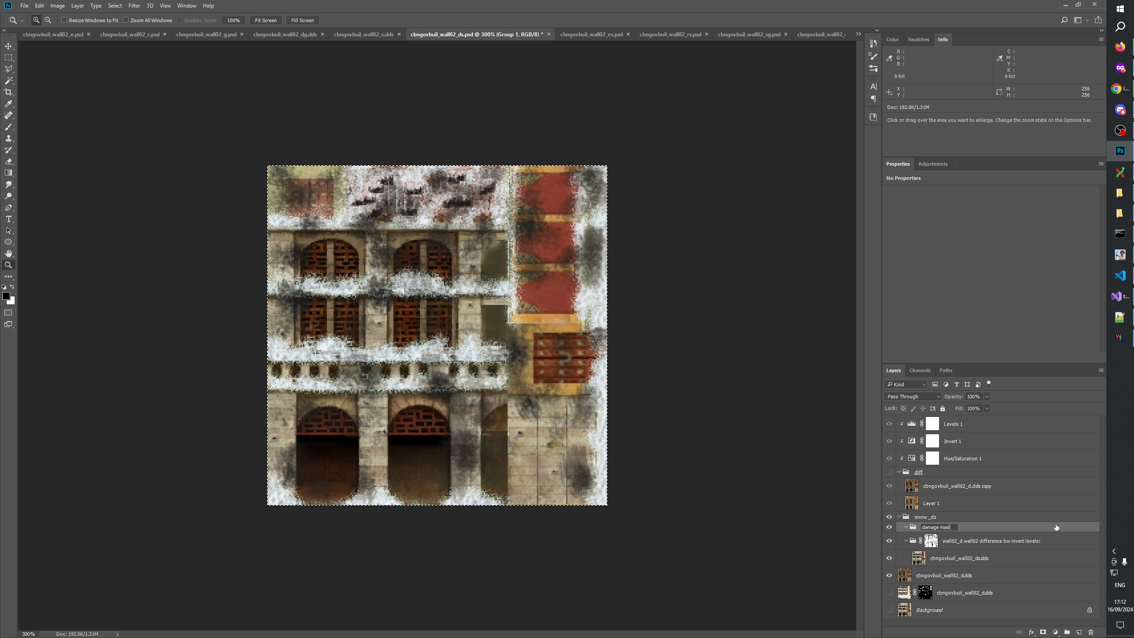
{"action": "type", "text": "ge mask _ds"}
{"action": "key", "text": "Return"}
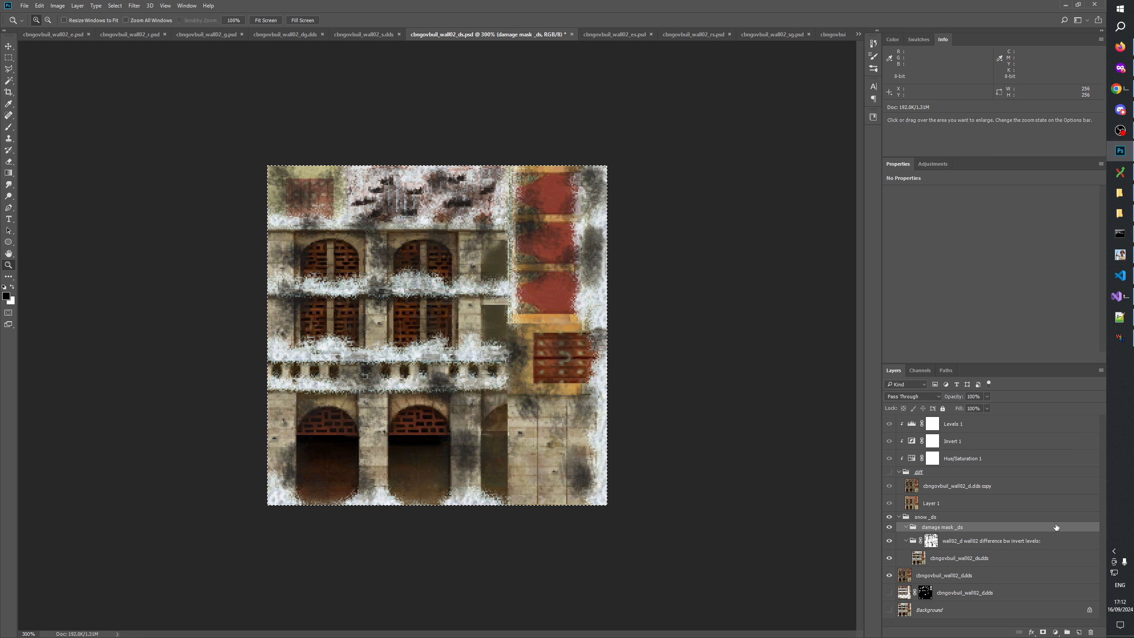
Move the "wall02_d wall02 difference bw invert levels" group into "damage mask _ds" and give the outer group a white layer mask.
{"action": "left_click_drag", "start_coordinate": [996, 542], "coordinate": [962, 530]}
{"action": "left_click", "coordinate": [950, 529]}
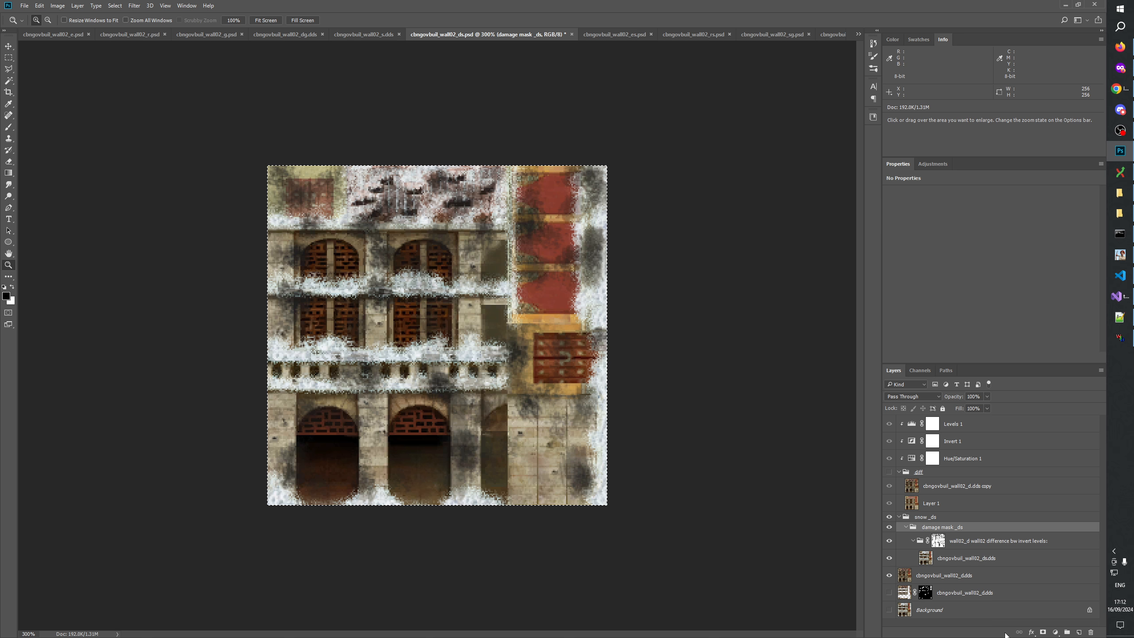
{"action": "left_click", "coordinate": [1044, 632]}
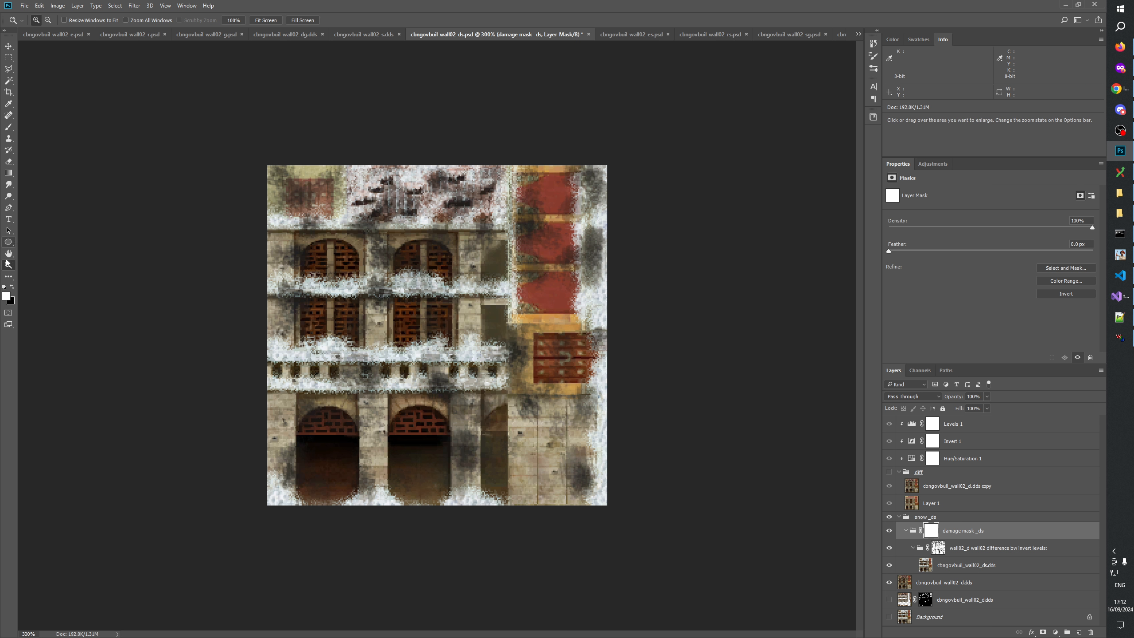
Paint with a black brush at 10% flow on the "damage mask _ds" layer mask over the damaged spots along the upper window ledge.
{"action": "key", "text": "ctrl+plus"}
{"action": "key", "text": "ctrl+plus"}
{"action": "key", "text": "ctrl+plus"}
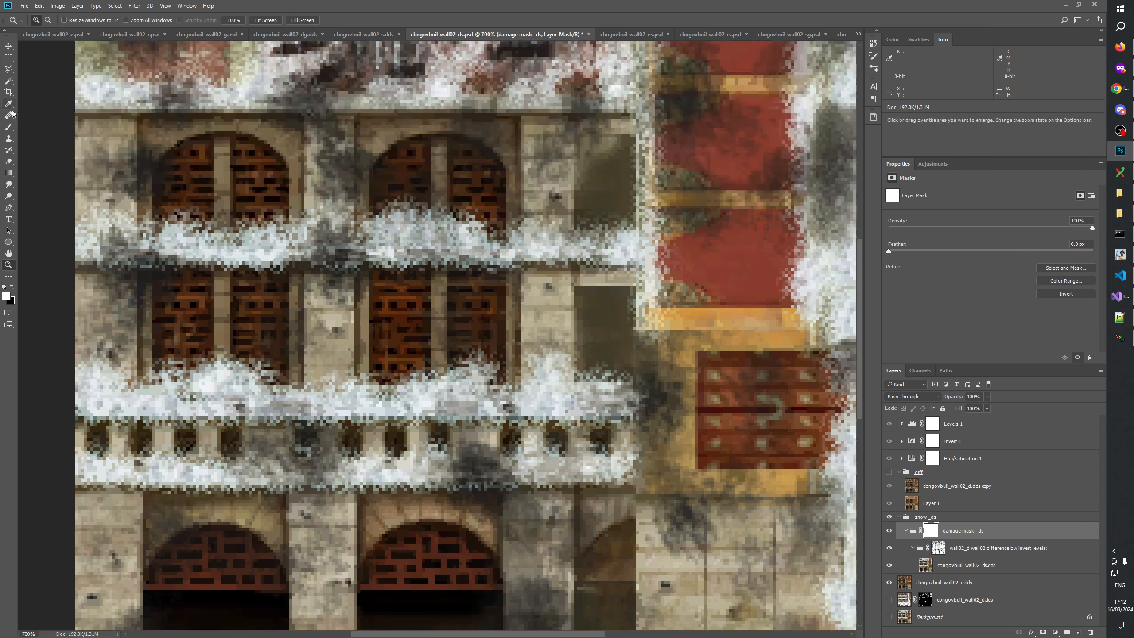
{"action": "left_click", "coordinate": [8, 127]}
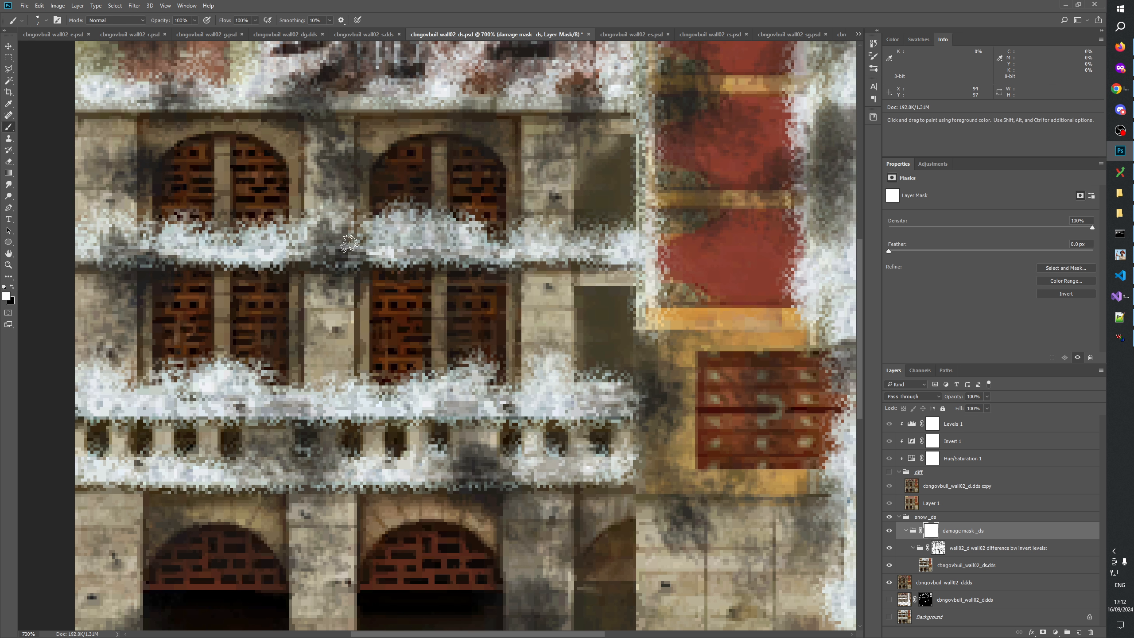
{"action": "left_click_drag", "start_coordinate": [345, 249], "coordinate": [350, 250]}
{"action": "key", "text": "x"}
{"action": "left_click_drag", "start_coordinate": [235, 20], "coordinate": [291, 30]}
{"action": "type", "text": "10"}
{"action": "key", "text": "Return"}
{"action": "mouse_move", "coordinate": [344, 268]}
{"action": "left_mouse_down"}
{"action": "mouse_move", "coordinate": [320, 263]}
{"action": "mouse_move", "coordinate": [337, 256]}
{"action": "mouse_move", "coordinate": [348, 268]}
{"action": "mouse_move", "coordinate": [326, 270]}
{"action": "mouse_move", "coordinate": [344, 266]}
{"action": "mouse_move", "coordinate": [334, 244]}
{"action": "mouse_move", "coordinate": [351, 253]}
{"action": "mouse_move", "coordinate": [328, 266]}
{"action": "mouse_move", "coordinate": [320, 248]}
{"action": "mouse_move", "coordinate": [353, 266]}
{"action": "mouse_move", "coordinate": [325, 272]}
{"action": "left_mouse_up"}
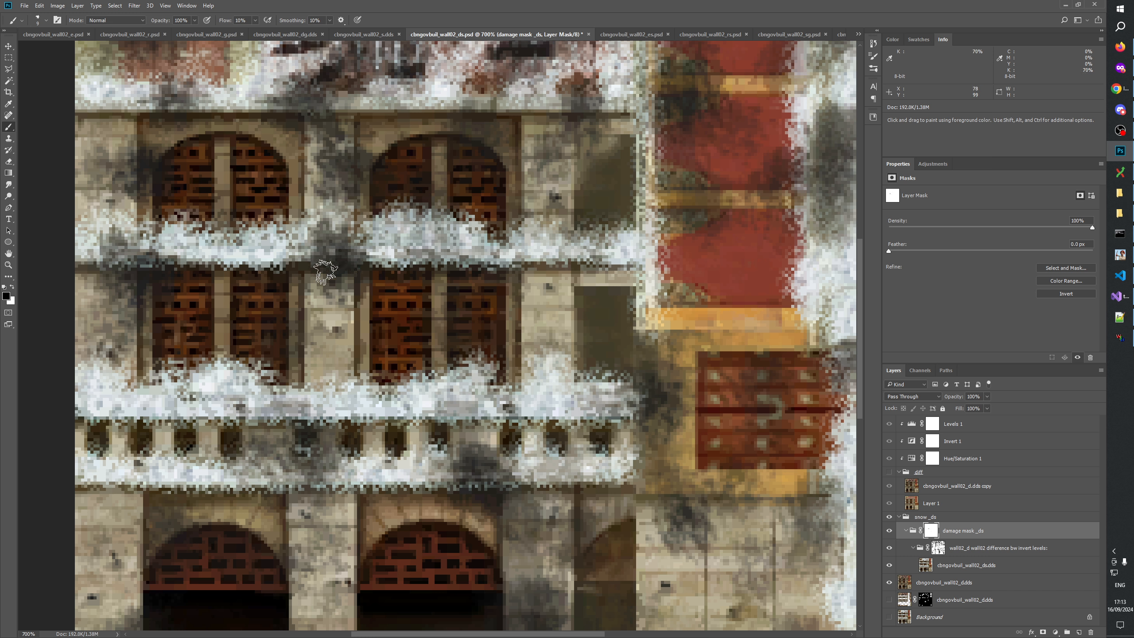
{"action": "scroll", "coordinate": [324, 272], "scroll_direction": "left", "scroll_amount": 5}
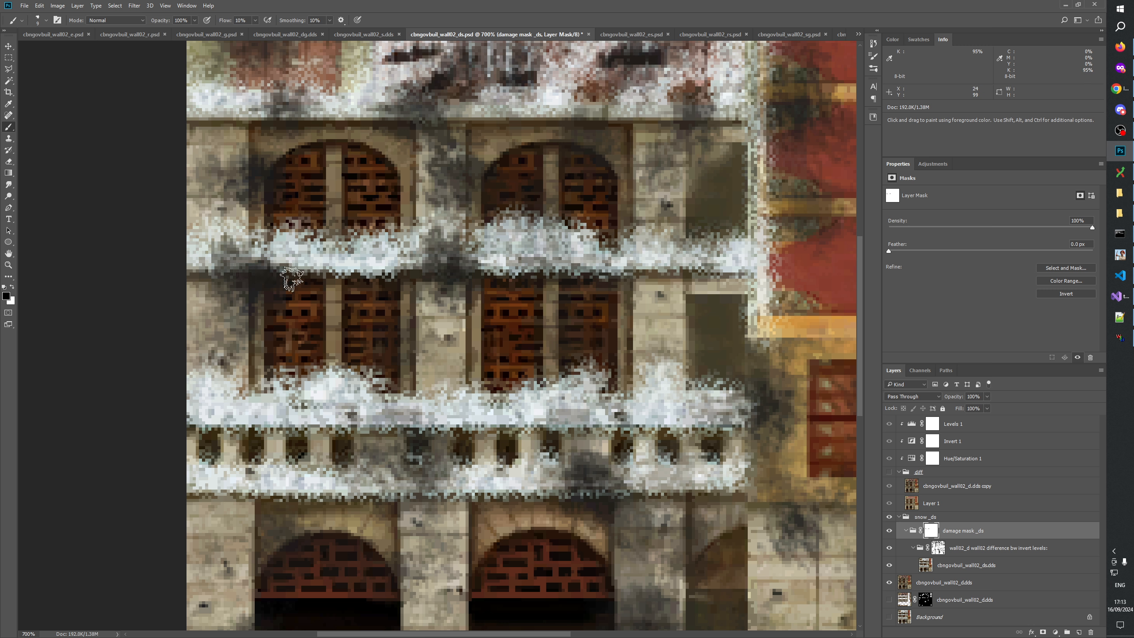
Examine the snow and damage spots across the whole texture up close, then at 100% and 300% zoom.
{"action": "left_click_drag", "start_coordinate": [514, 196], "coordinate": [484, 148]}
{"action": "mouse_move", "coordinate": [481, 431]}
{"action": "left_mouse_down"}
{"action": "mouse_move", "coordinate": [473, 301]}
{"action": "mouse_move", "coordinate": [457, 293]}
{"action": "mouse_move", "coordinate": [501, 331]}
{"action": "mouse_move", "coordinate": [525, 336]}
{"action": "mouse_move", "coordinate": [518, 320]}
{"action": "mouse_move", "coordinate": [478, 331]}
{"action": "mouse_move", "coordinate": [519, 322]}
{"action": "mouse_move", "coordinate": [498, 336]}
{"action": "left_mouse_up"}
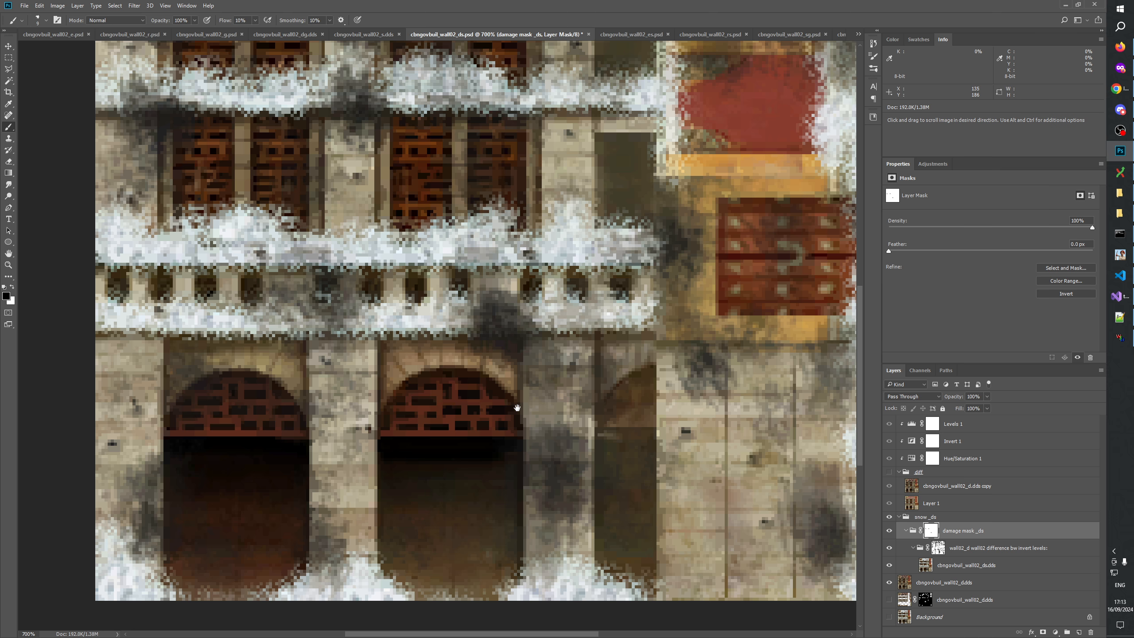
{"action": "left_click_drag", "start_coordinate": [517, 405], "coordinate": [547, 504]}
{"action": "left_click_drag", "start_coordinate": [522, 410], "coordinate": [633, 537]}
{"action": "left_click_drag", "start_coordinate": [529, 535], "coordinate": [743, 486]}
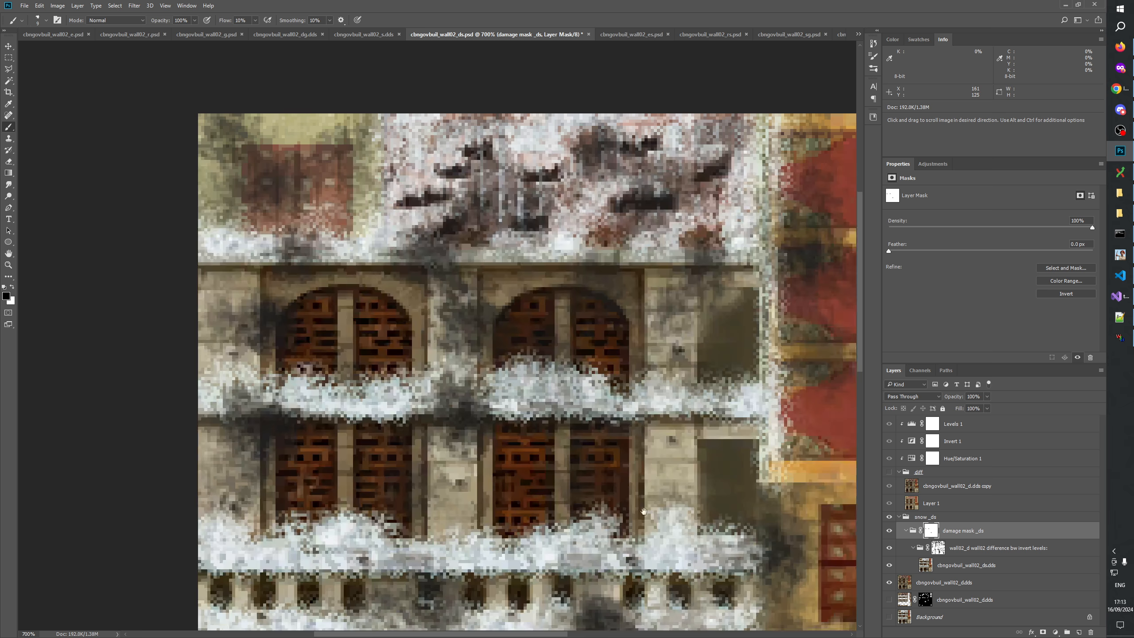
{"action": "left_click_drag", "start_coordinate": [573, 557], "coordinate": [502, 336]}
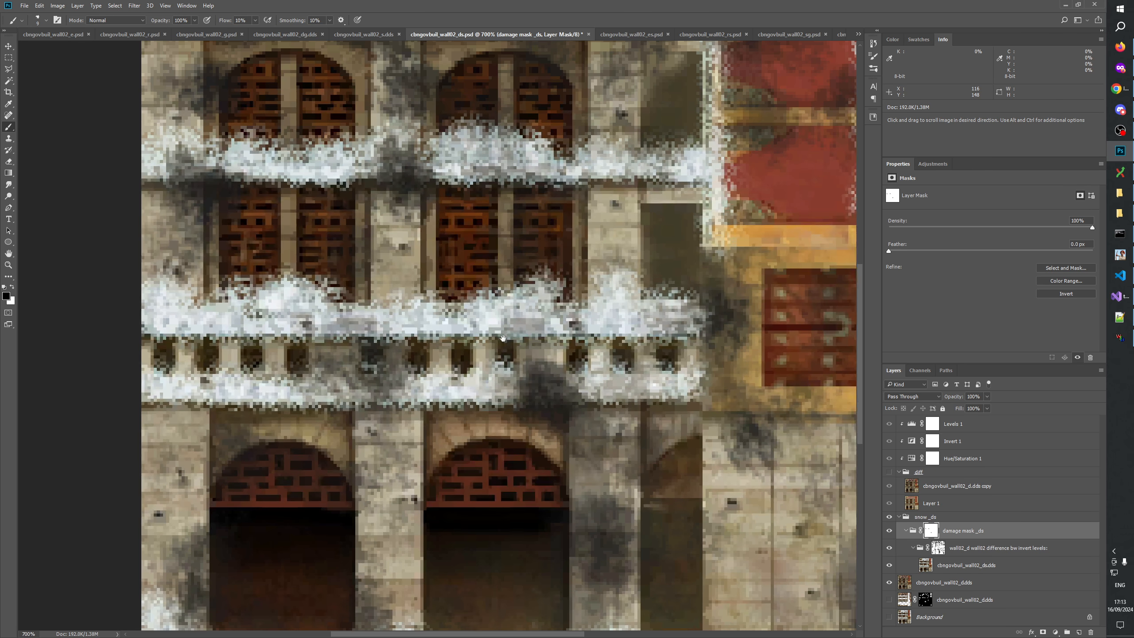
{"action": "left_click_drag", "start_coordinate": [633, 309], "coordinate": [534, 598]}
{"action": "left_click_drag", "start_coordinate": [296, 499], "coordinate": [558, 206]}
{"action": "mouse_move", "coordinate": [513, 503]}
{"action": "left_mouse_down"}
{"action": "mouse_move", "coordinate": [529, 309]}
{"action": "mouse_move", "coordinate": [491, 322]}
{"action": "mouse_move", "coordinate": [488, 313]}
{"action": "left_mouse_up"}
{"action": "mouse_move", "coordinate": [643, 233]}
{"action": "left_mouse_down"}
{"action": "mouse_move", "coordinate": [157, 400]}
{"action": "mouse_move", "coordinate": [486, 575]}
{"action": "left_mouse_up"}
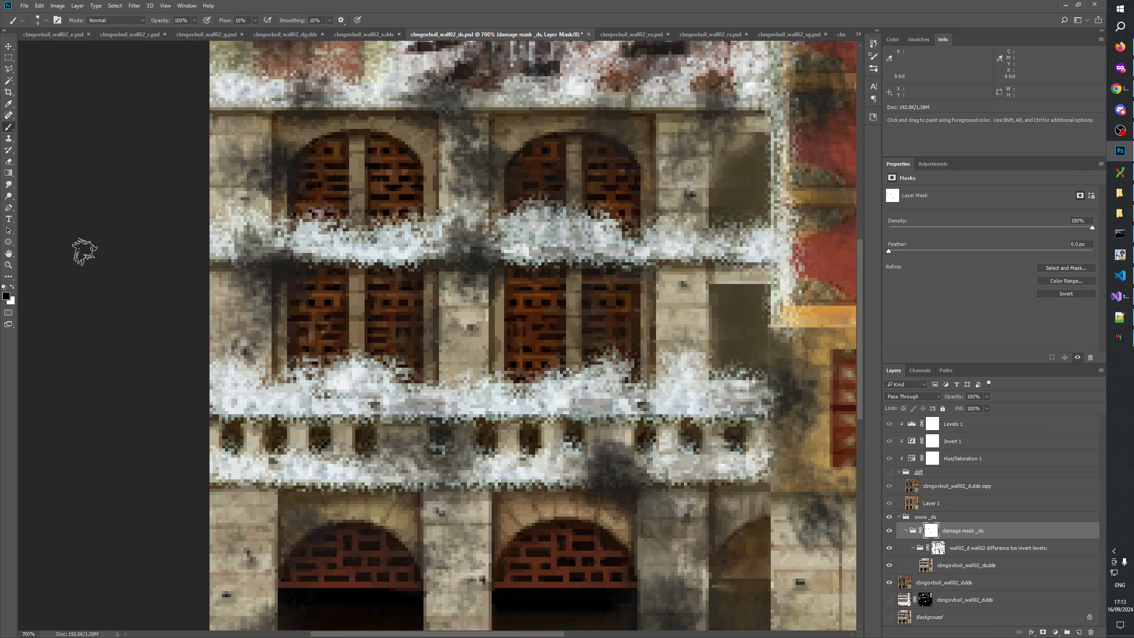
{"action": "left_click", "coordinate": [8, 265]}
{"action": "right_click", "coordinate": [449, 289]}
{"action": "left_click", "coordinate": [467, 307]}
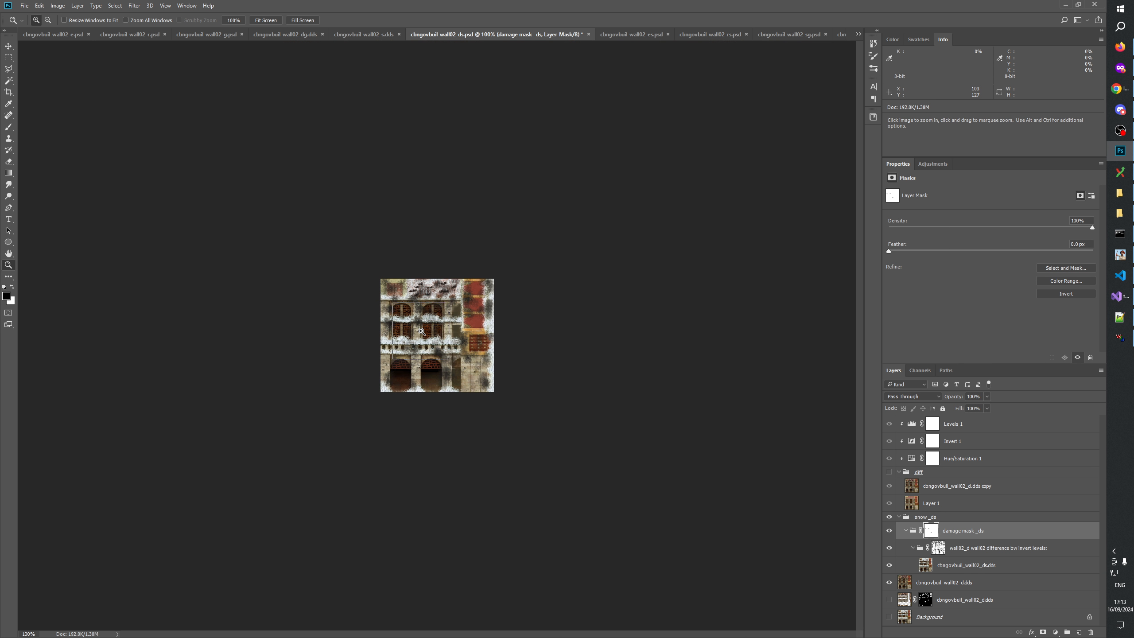
{"action": "left_click", "coordinate": [425, 335]}
{"action": "left_click", "coordinate": [425, 335]}
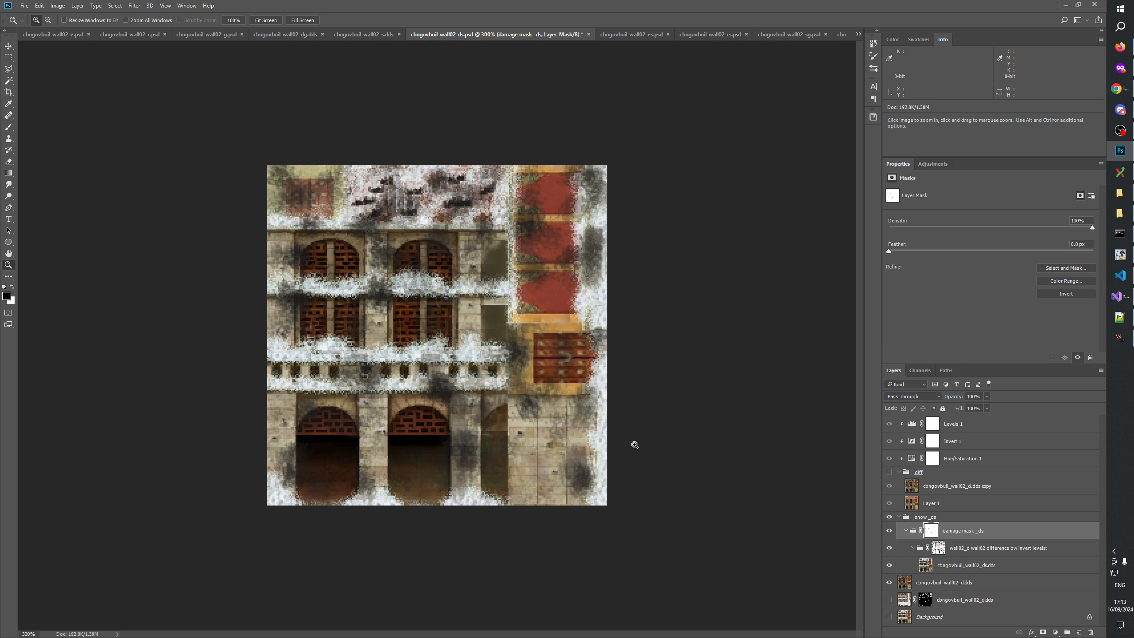
Create a group named "2" at the head of the layer stack.
{"action": "left_click", "coordinate": [977, 430]}
{"action": "key", "text": "ctrl+g"}
{"action": "double_click", "coordinate": [921, 420]}
{"action": "type", "text": "2"}
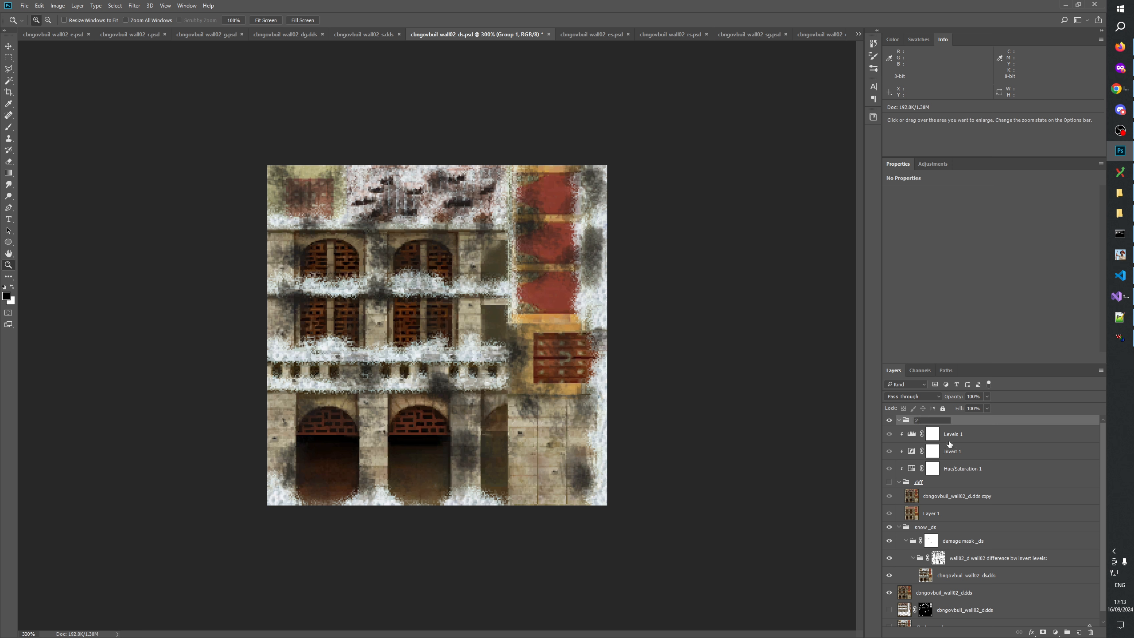
{"action": "key", "text": "Return"}
Move the layers and groups from "Levels 1" through the unmasked cbngovbuil_wall02_d.dds layer into group "2".
{"action": "left_click", "coordinate": [957, 441]}
{"action": "scroll", "coordinate": [1005, 469], "scroll_direction": "down", "scroll_amount": 1}
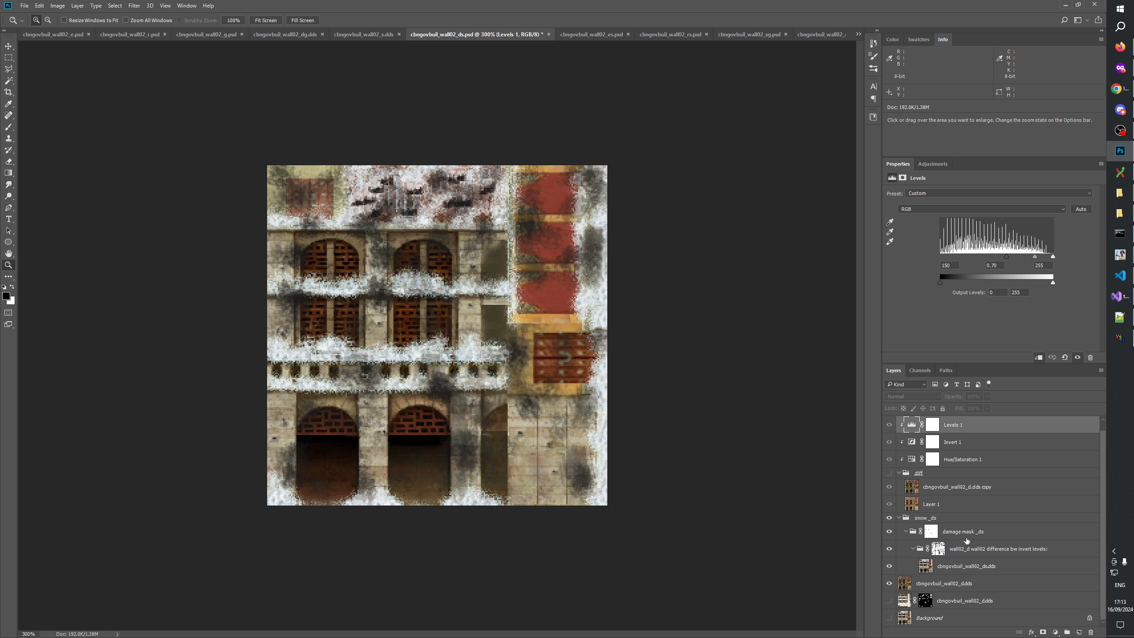
{"action": "left_click", "coordinate": [962, 576], "text": "shift"}
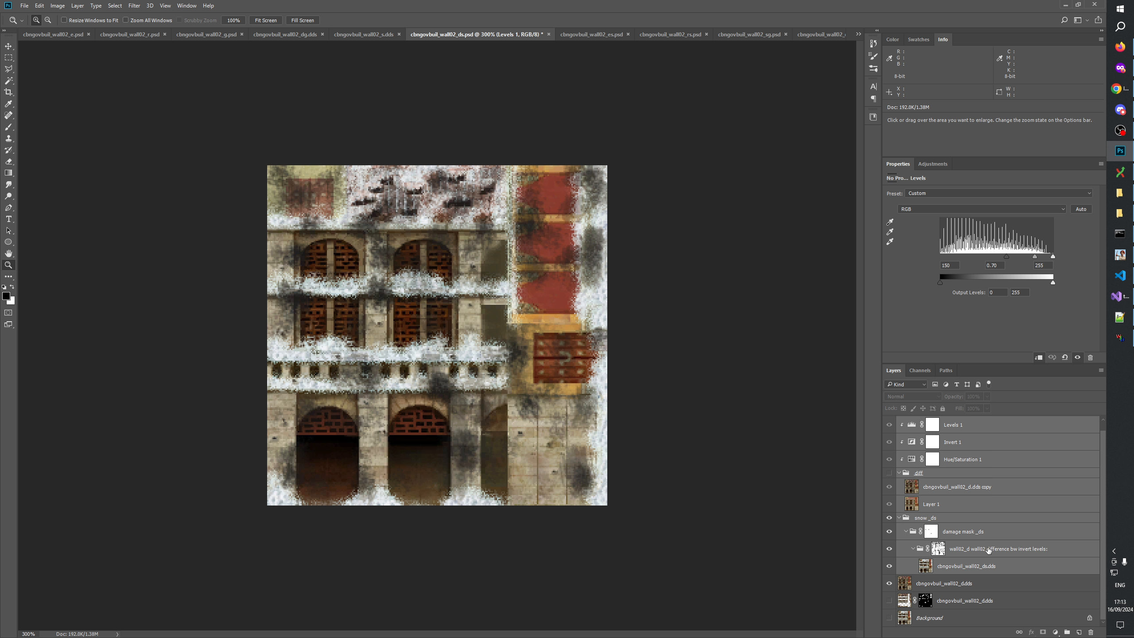
{"action": "left_click", "coordinate": [971, 583]}
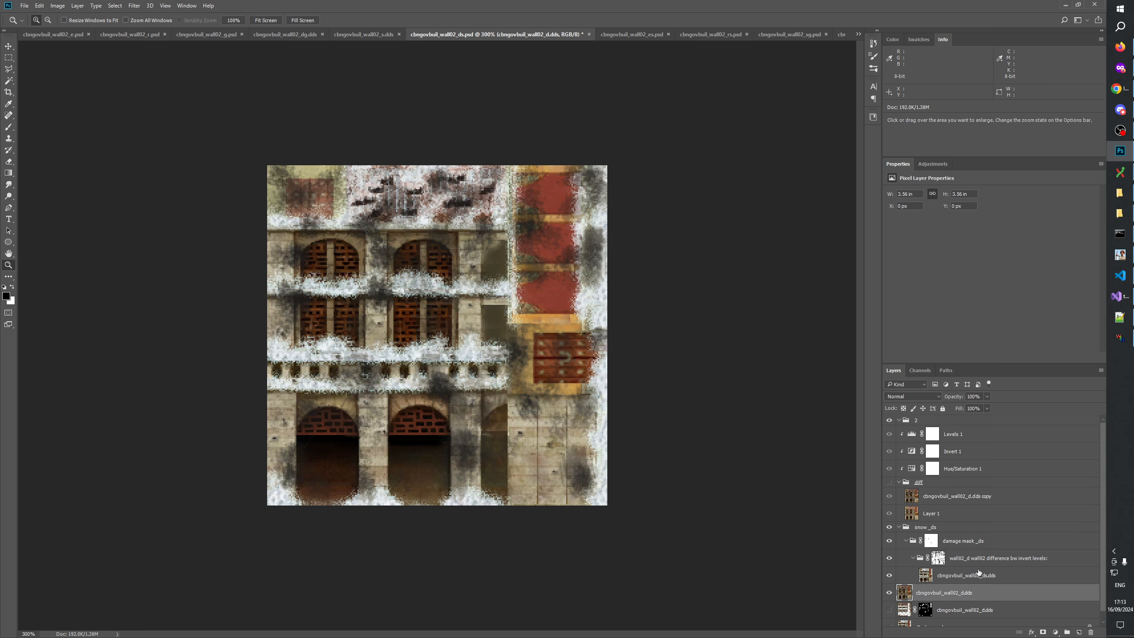
{"action": "left_click", "coordinate": [962, 436], "text": "shift"}
{"action": "left_click_drag", "start_coordinate": [962, 437], "coordinate": [962, 423]}
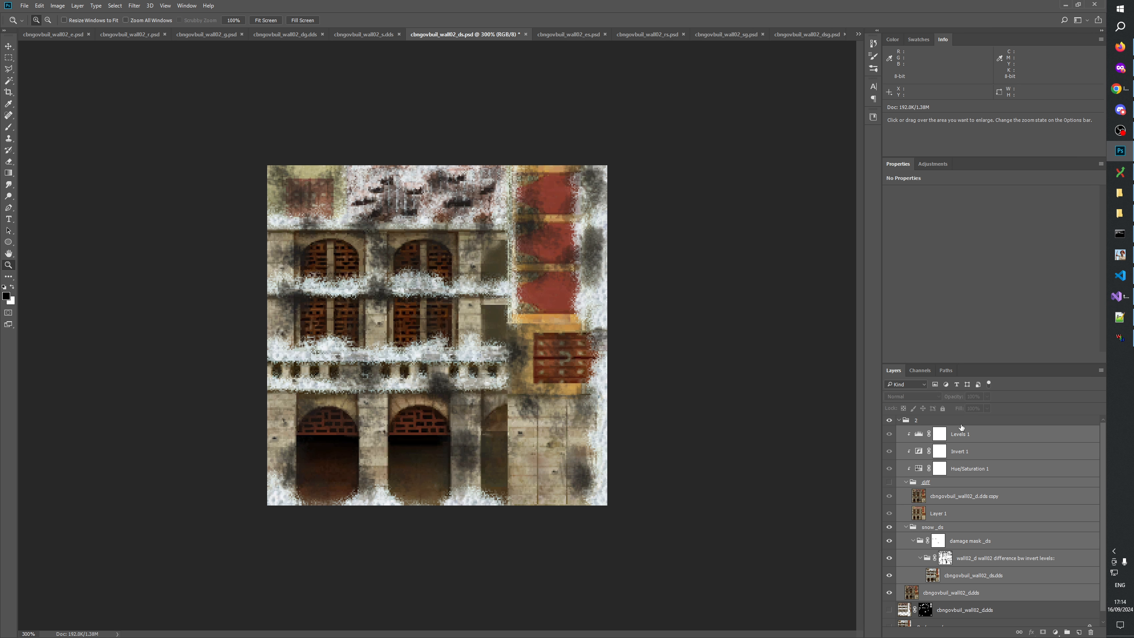
Show the masked cbngovbuil_wall02_d.dds layer beneath group "2" and hide the group.
{"action": "left_click", "coordinate": [889, 423]}
{"action": "left_click", "coordinate": [890, 423]}
{"action": "scroll", "coordinate": [895, 608], "scroll_direction": "down", "scroll_amount": 1}
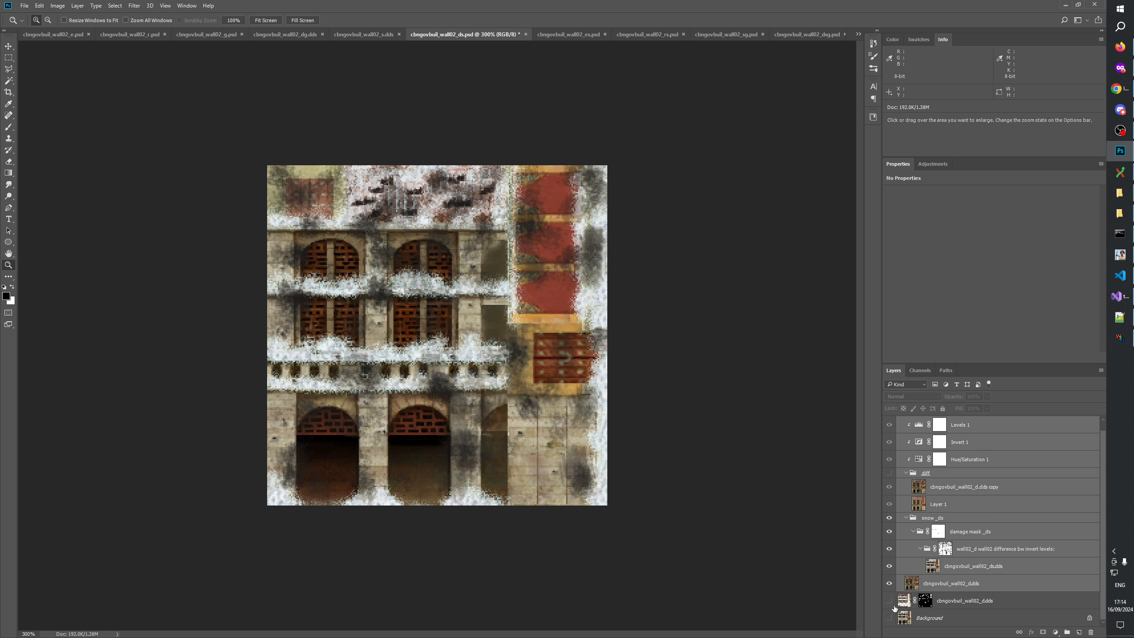
{"action": "scroll", "coordinate": [900, 589], "scroll_direction": "up", "scroll_amount": 1}
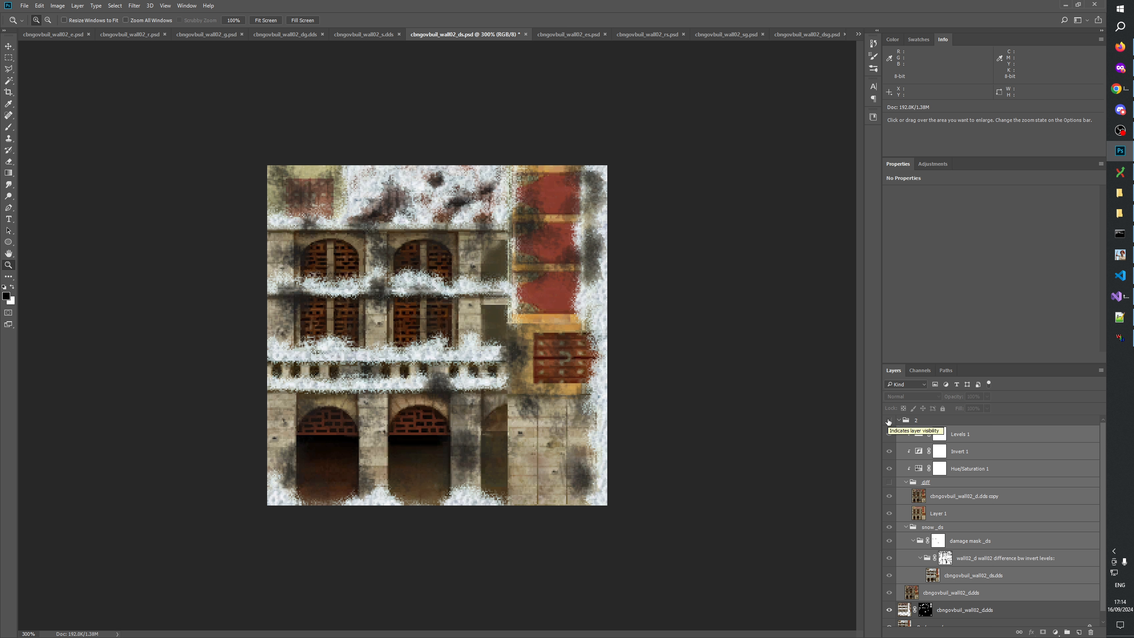
Compare the snow of group "2" with the masked version beneath by repeatedly toggling the group's visibility, leaving it shown.
{"action": "left_click", "coordinate": [889, 421]}
{"action": "left_click", "coordinate": [889, 421]}
{"action": "left_click", "coordinate": [889, 420]}
{"action": "left_click", "coordinate": [889, 421]}
{"action": "left_click", "coordinate": [889, 421]}
{"action": "left_click", "coordinate": [889, 421]}
{"action": "left_click", "coordinate": [889, 421]}
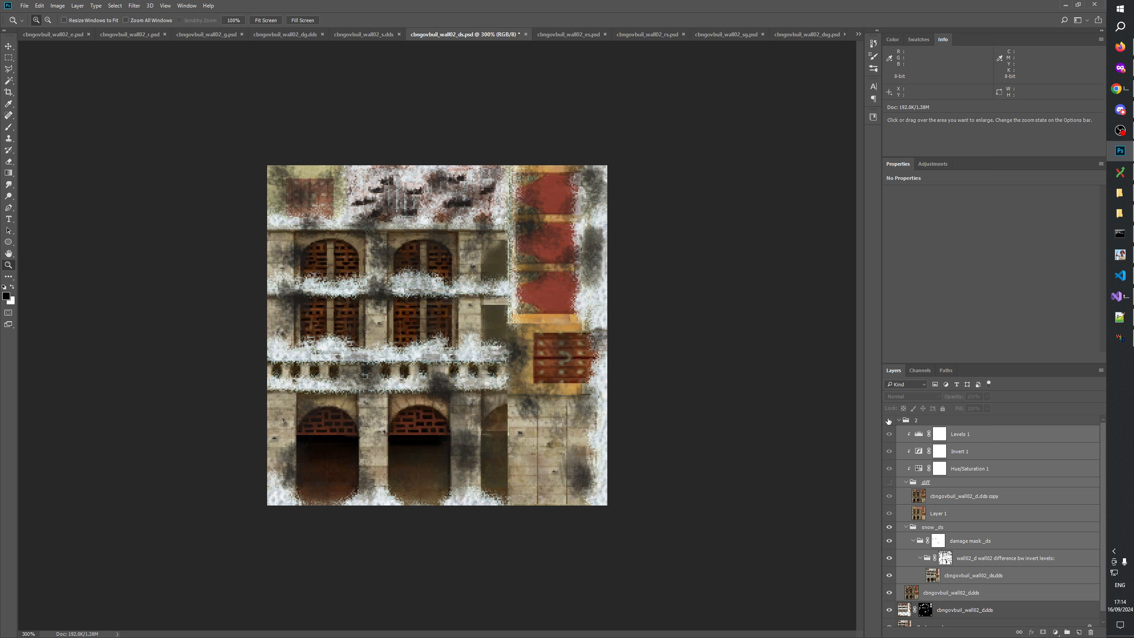
{"action": "left_click", "coordinate": [889, 421]}
{"action": "left_click", "coordinate": [889, 421]}
{"action": "left_click", "coordinate": [889, 421]}
{"action": "left_click", "coordinate": [889, 421]}
{"action": "left_click", "coordinate": [889, 421]}
{"action": "left_click", "coordinate": [889, 421]}
{"action": "left_click", "coordinate": [889, 421]}
{"action": "left_click", "coordinate": [889, 421]}
{"action": "left_click", "coordinate": [889, 421]}
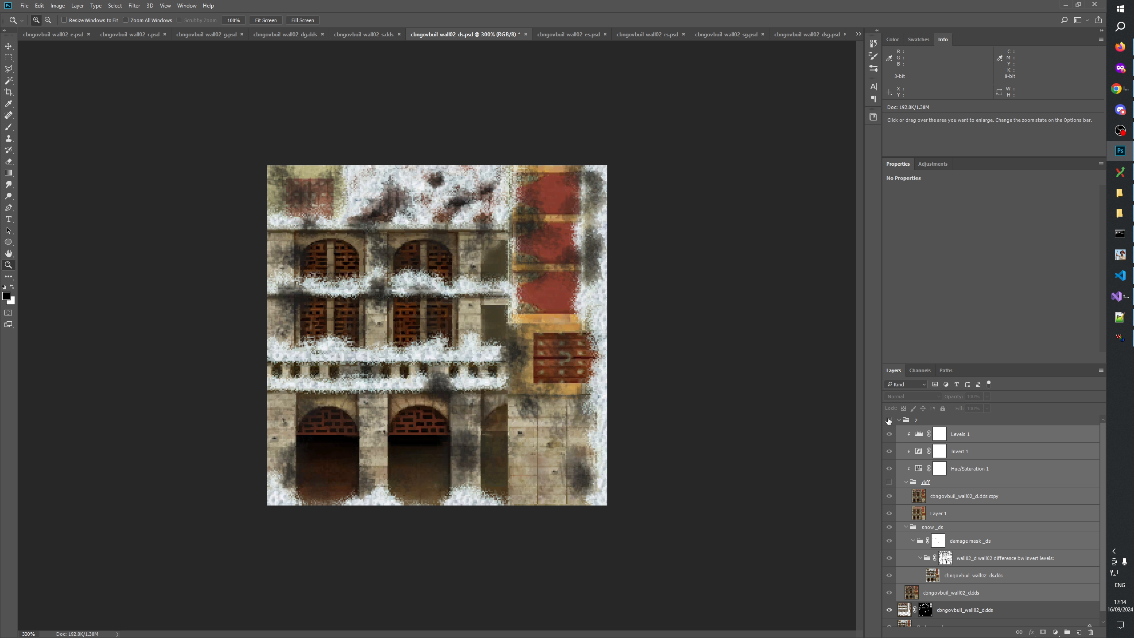
{"action": "left_click", "coordinate": [888, 421]}
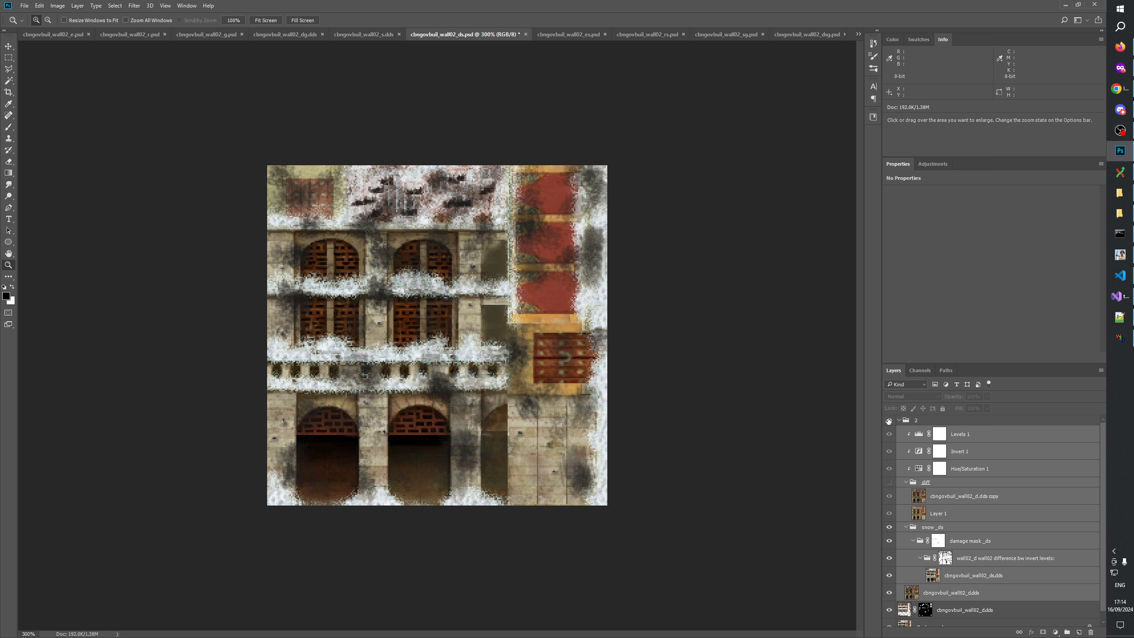
{"action": "left_click", "coordinate": [889, 421]}
{"action": "left_click", "coordinate": [889, 421]}
{"action": "left_click", "coordinate": [889, 421]}
{"action": "left_click", "coordinate": [889, 421]}
{"action": "left_click", "coordinate": [889, 420]}
{"action": "left_click", "coordinate": [889, 421]}
{"action": "left_click", "coordinate": [889, 421]}
{"action": "left_click", "coordinate": [889, 421]}
{"action": "left_click", "coordinate": [889, 421]}
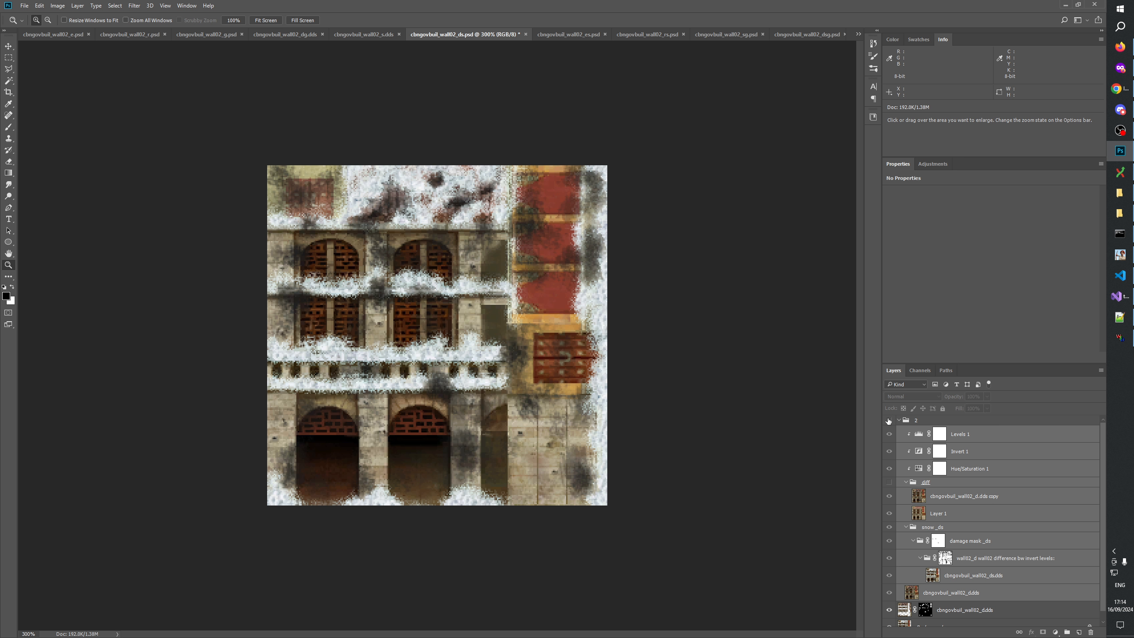
{"action": "left_click", "coordinate": [888, 421]}
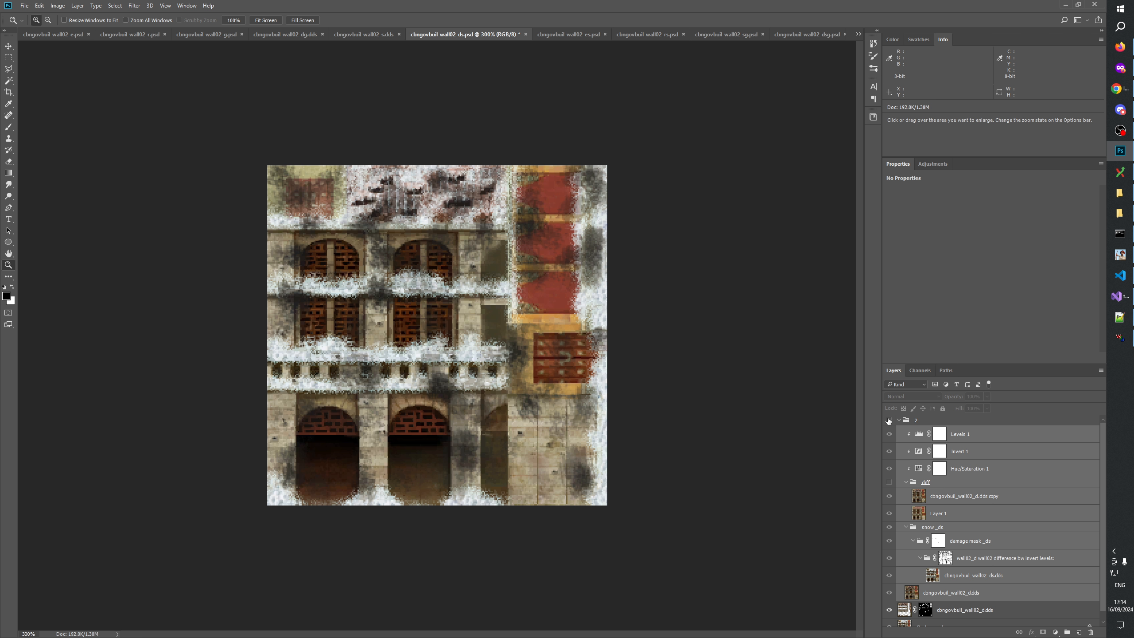
{"action": "left_click", "coordinate": [889, 421]}
{"action": "left_click", "coordinate": [889, 421]}
{"action": "left_click", "coordinate": [889, 420]}
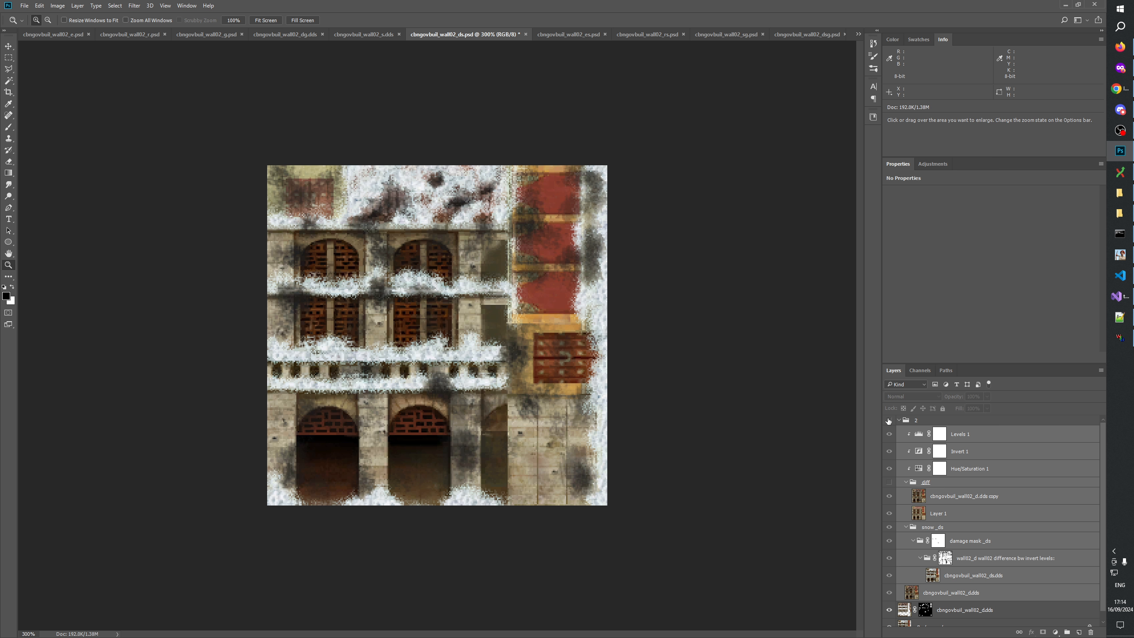
{"action": "left_click", "coordinate": [889, 421]}
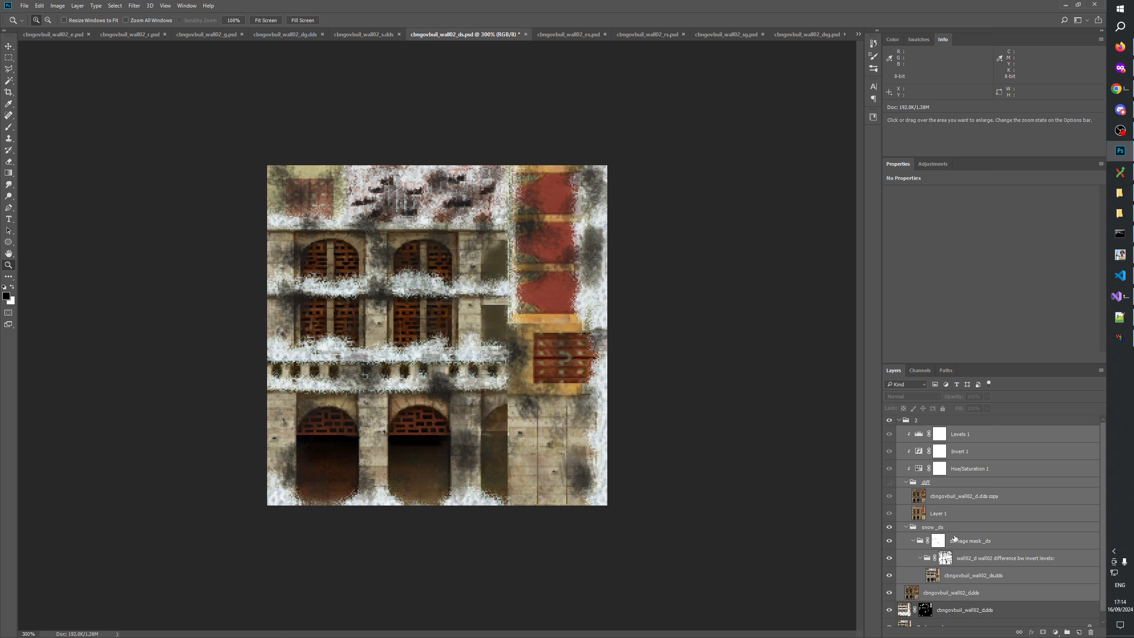
Paint black with a larger brush on the "damage mask _ds" layer mask around the uppermost red panel.
{"action": "left_click", "coordinate": [960, 497]}
{"action": "left_click", "coordinate": [940, 541]}
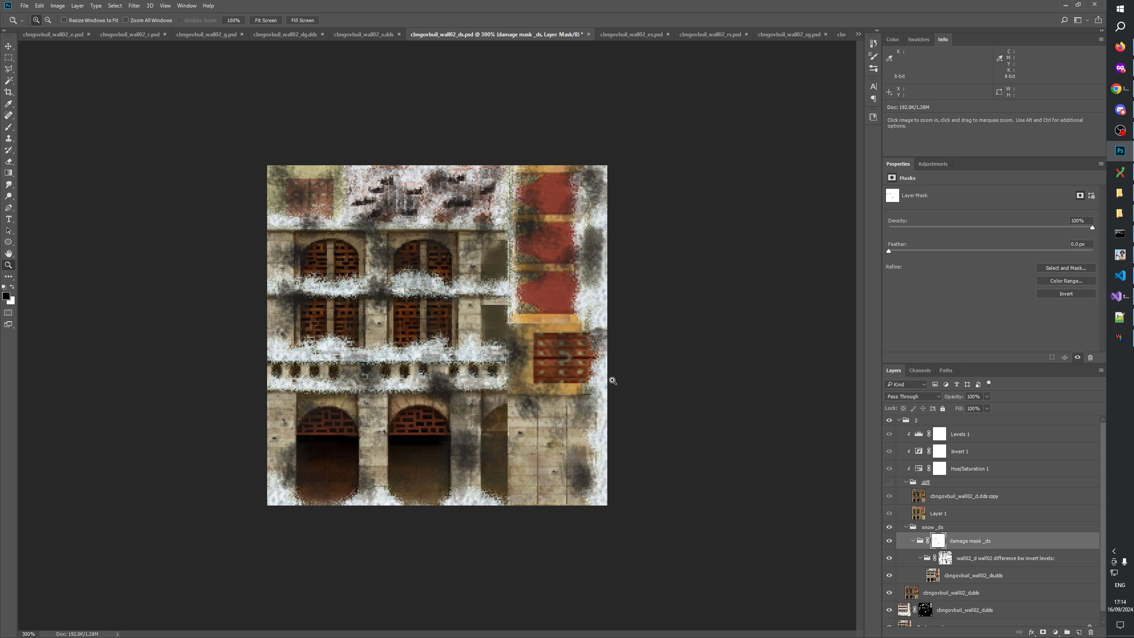
{"action": "left_click", "coordinate": [9, 126]}
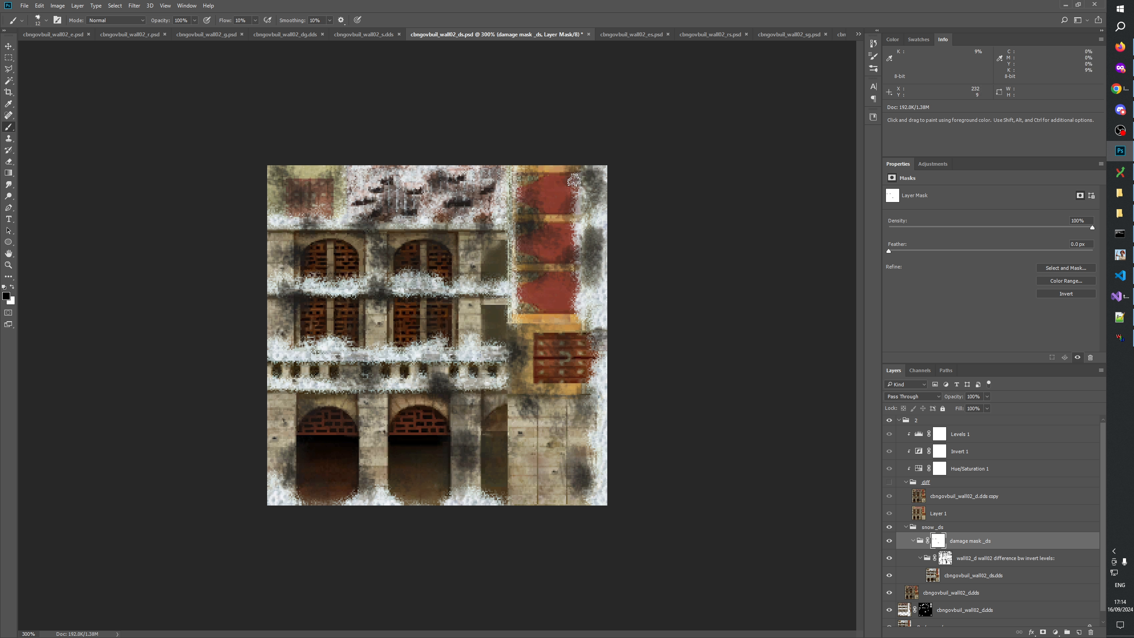
{"action": "key", "text": "bracketright"}
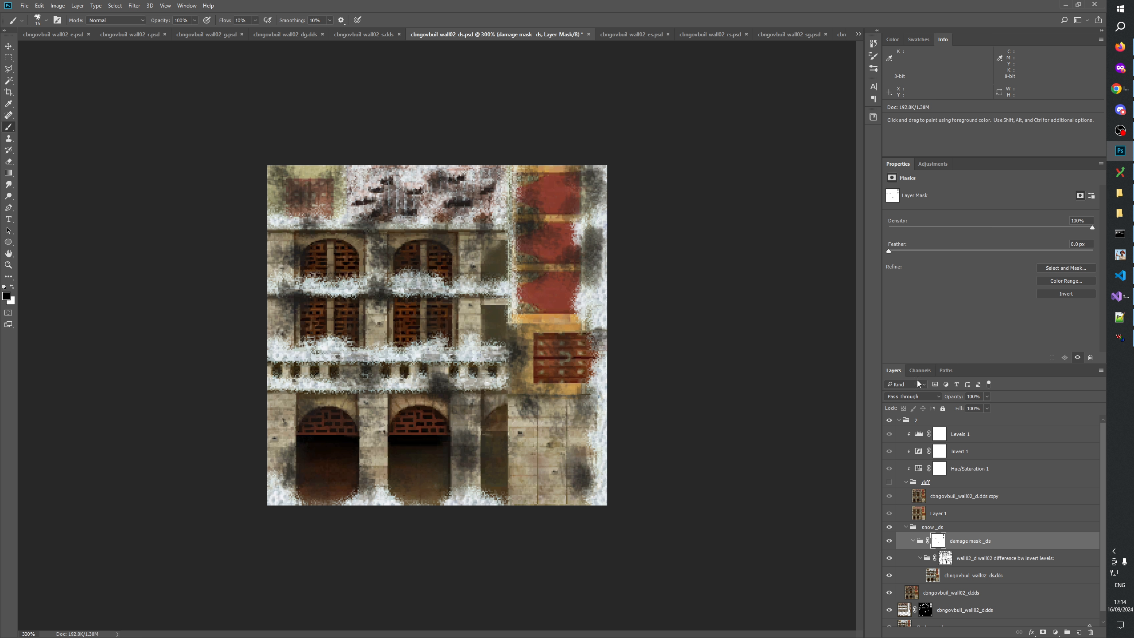
Check the repainted damage mask against the version beneath by repeatedly toggling group "2", leaving it shown.
{"action": "left_click", "coordinate": [889, 421]}
{"action": "left_click", "coordinate": [889, 420]}
{"action": "left_click", "coordinate": [889, 421]}
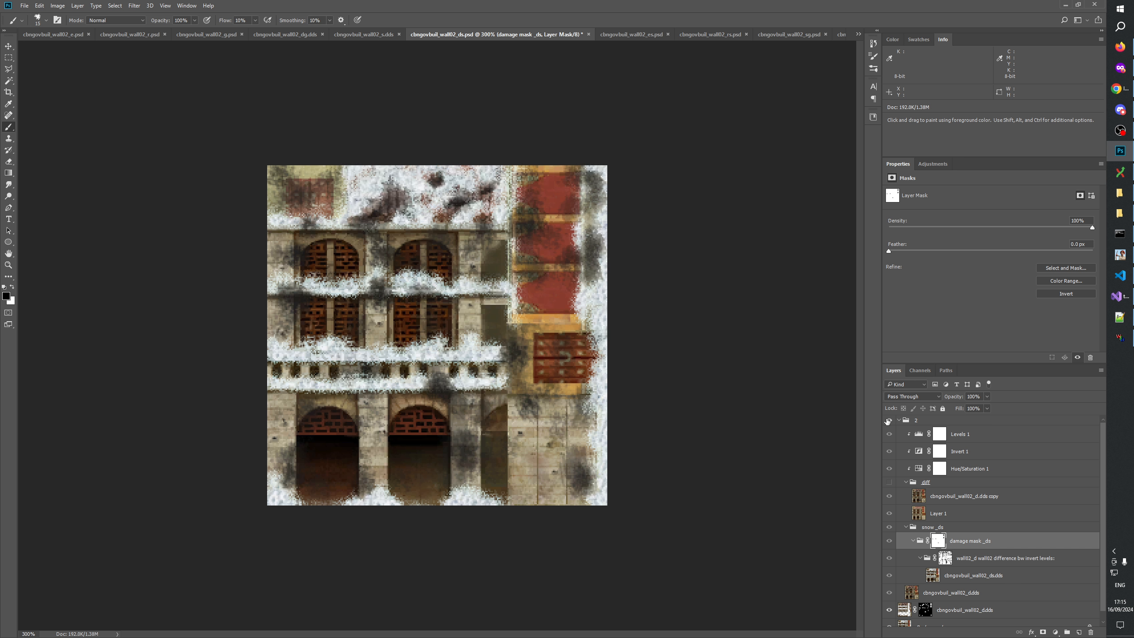
{"action": "left_click", "coordinate": [889, 421]}
{"action": "left_click", "coordinate": [889, 421]}
{"action": "left_click", "coordinate": [889, 421]}
{"action": "left_click", "coordinate": [889, 421]}
{"action": "left_click", "coordinate": [888, 420]}
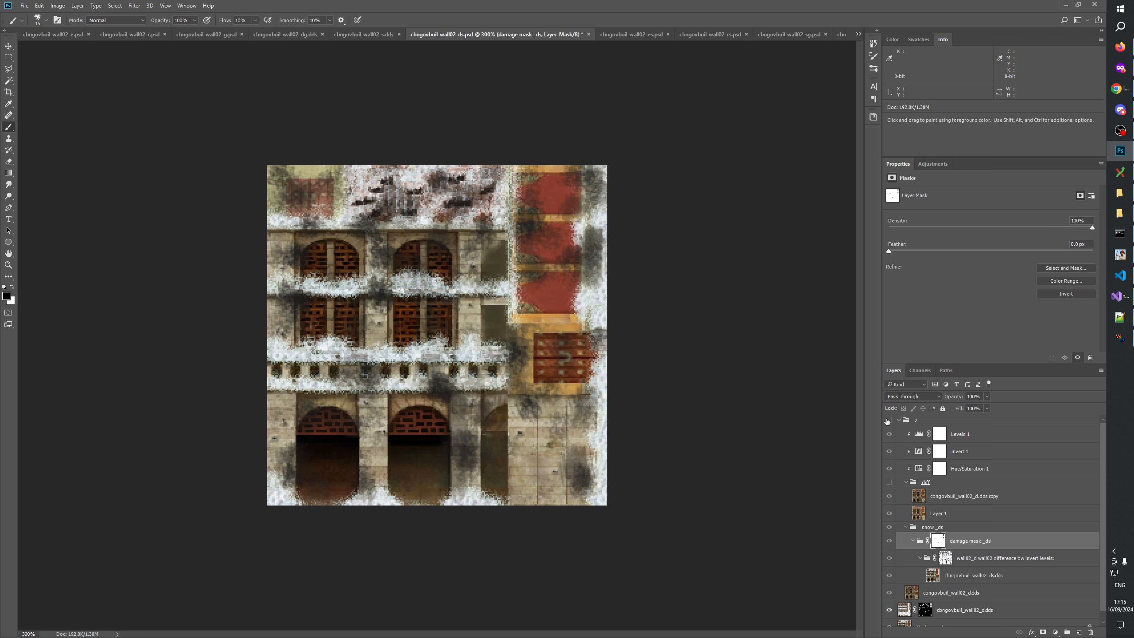
{"action": "left_click", "coordinate": [889, 420]}
{"action": "left_click", "coordinate": [889, 420]}
{"action": "left_click", "coordinate": [889, 421]}
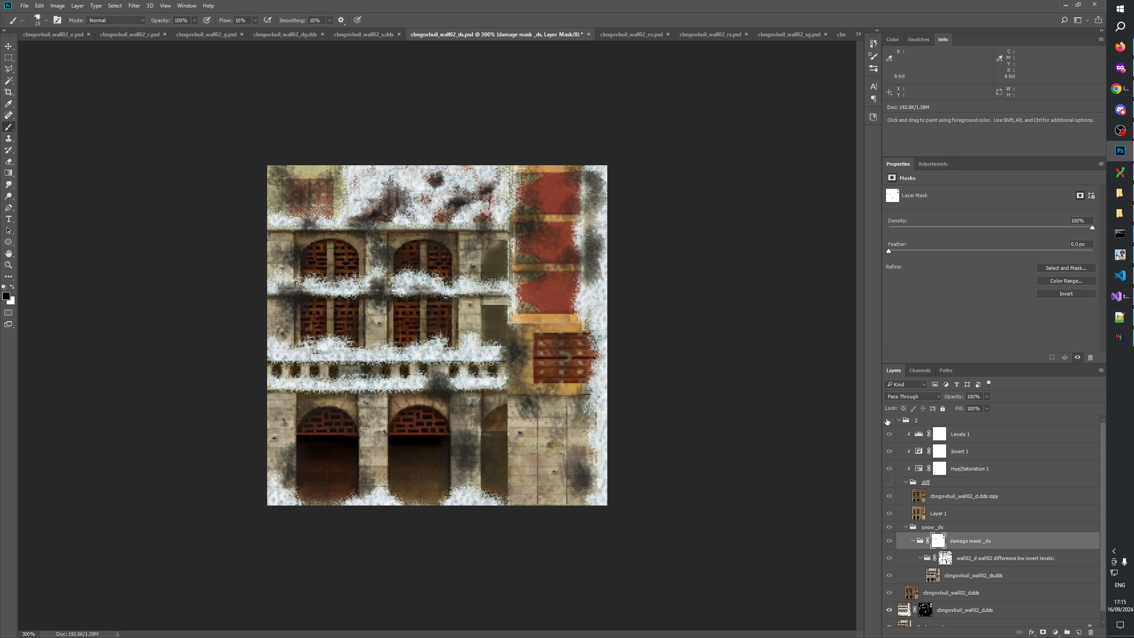
{"action": "left_click", "coordinate": [889, 421]}
{"action": "left_click", "coordinate": [889, 420]}
{"action": "left_click", "coordinate": [889, 421]}
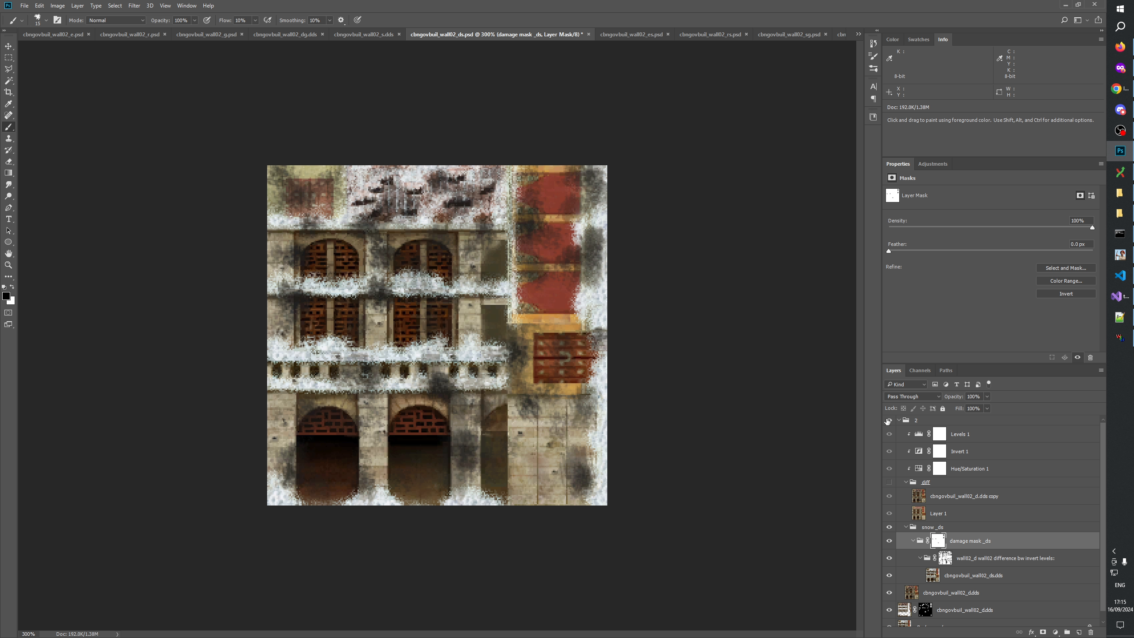
{"action": "left_click", "coordinate": [889, 420]}
{"action": "left_click", "coordinate": [889, 420]}
{"action": "left_click", "coordinate": [889, 421]}
{"action": "left_click", "coordinate": [889, 420]}
{"action": "left_click", "coordinate": [889, 421]}
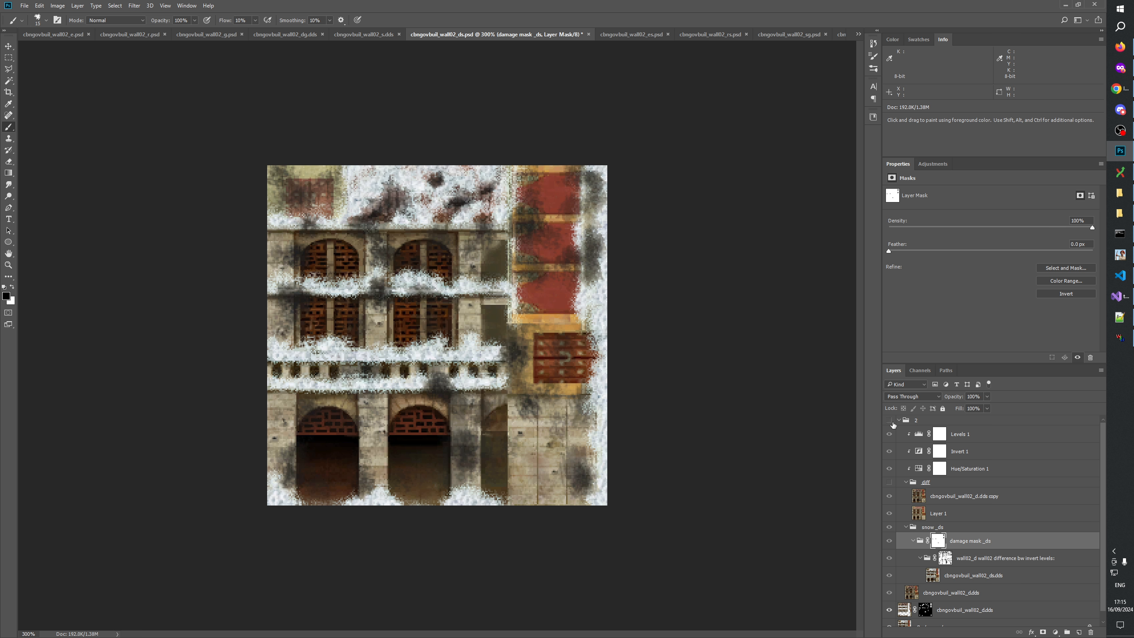
{"action": "left_click", "coordinate": [889, 420]}
{"action": "left_click", "coordinate": [890, 420]}
{"action": "left_click", "coordinate": [889, 421]}
{"action": "left_click", "coordinate": [889, 421]}
{"action": "left_click", "coordinate": [889, 420]}
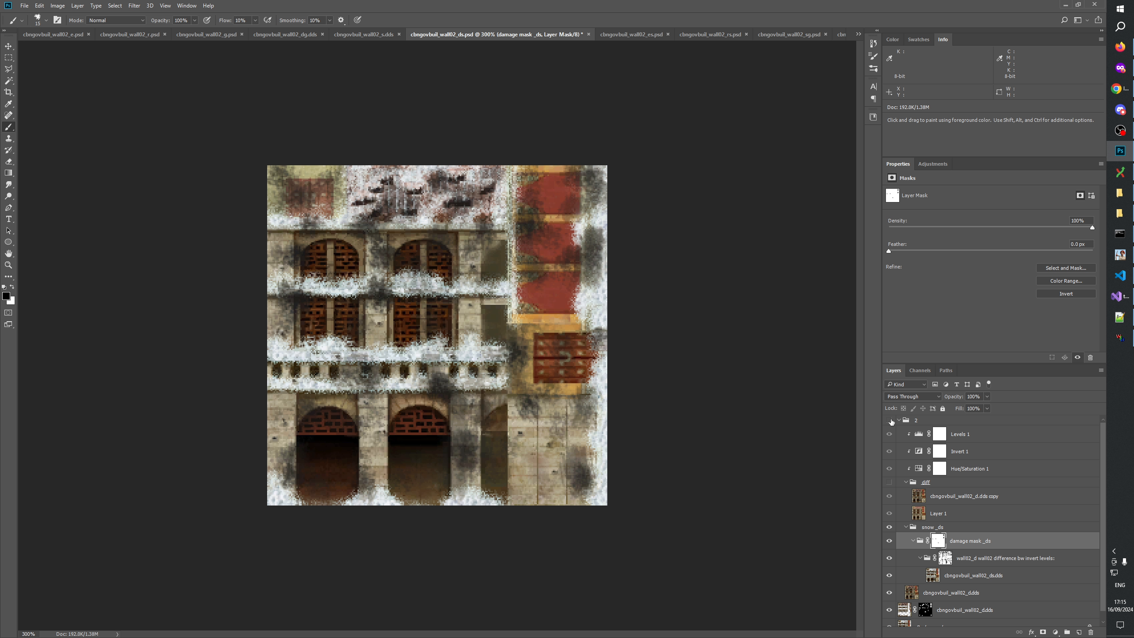
{"action": "left_click", "coordinate": [889, 420]}
{"action": "left_click", "coordinate": [890, 420]}
{"action": "left_click", "coordinate": [889, 420]}
{"action": "left_click", "coordinate": [890, 420]}
{"action": "left_click", "coordinate": [889, 421]}
{"action": "left_click", "coordinate": [889, 421]}
{"action": "left_click", "coordinate": [889, 420]}
{"action": "left_click", "coordinate": [890, 421]}
{"action": "left_click", "coordinate": [889, 421]}
{"action": "left_click", "coordinate": [889, 421]}
{"action": "left_click", "coordinate": [890, 421]}
{"action": "left_click", "coordinate": [890, 421]}
{"action": "left_click", "coordinate": [889, 421]}
{"action": "left_click", "coordinate": [890, 421]}
{"action": "left_click", "coordinate": [890, 421]}
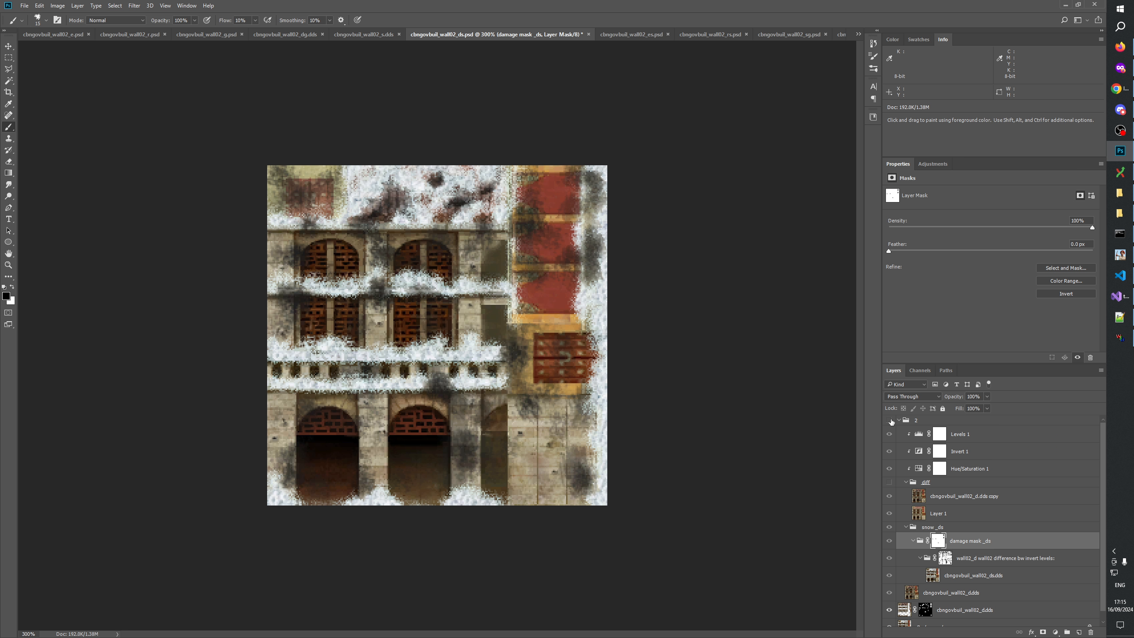
{"action": "left_click", "coordinate": [889, 421]}
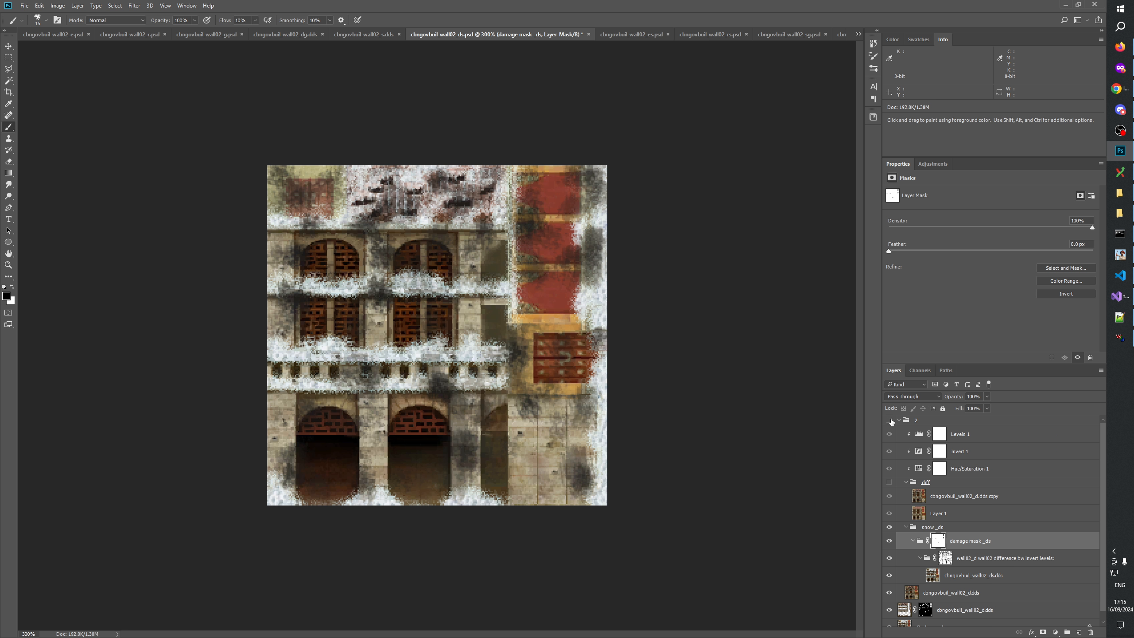
Compare the upper arched windows of group "2" with the version beneath by toggling the group's visibility several more times, leaving it shown.
{"action": "left_click", "coordinate": [889, 421]}
{"action": "left_click", "coordinate": [889, 421]}
{"action": "left_click", "coordinate": [890, 421]}
{"action": "left_click", "coordinate": [890, 421]}
{"action": "left_click", "coordinate": [890, 421]}
{"action": "left_click", "coordinate": [890, 421]}
{"action": "left_click", "coordinate": [889, 421]}
{"action": "left_click", "coordinate": [889, 421]}
{"action": "left_click", "coordinate": [890, 421]}
{"action": "left_click", "coordinate": [890, 421]}
{"action": "right_click", "coordinate": [406, 270], "text": "alt"}
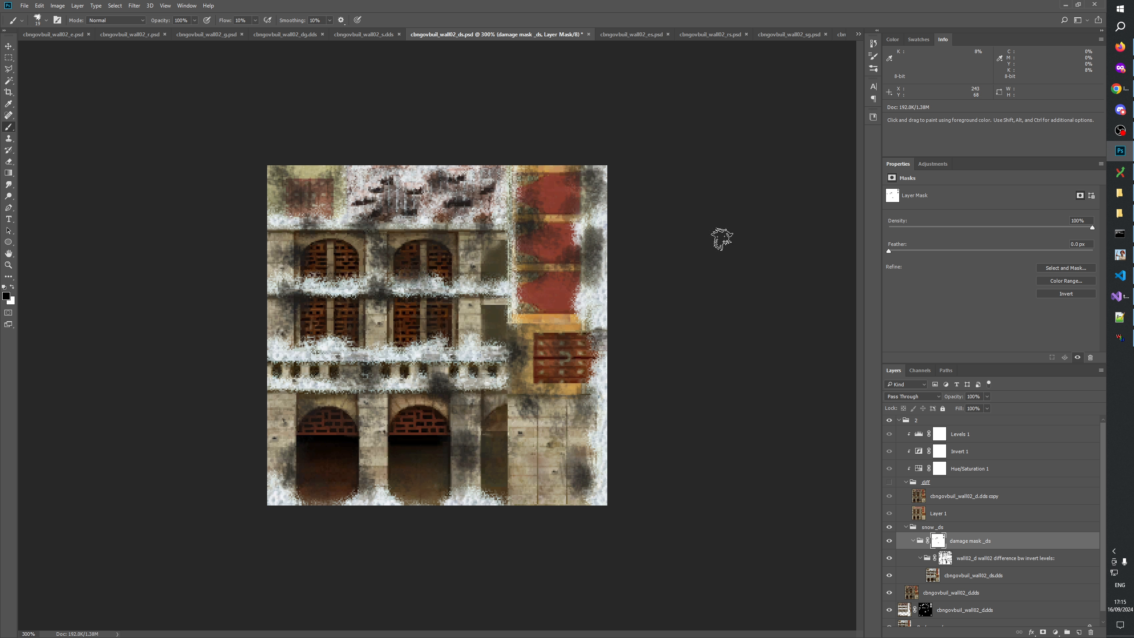
View the "damage mask _ds" layer mask on its own and step the history back past most strokes over the second upper arch.
{"action": "left_click", "coordinate": [876, 46]}
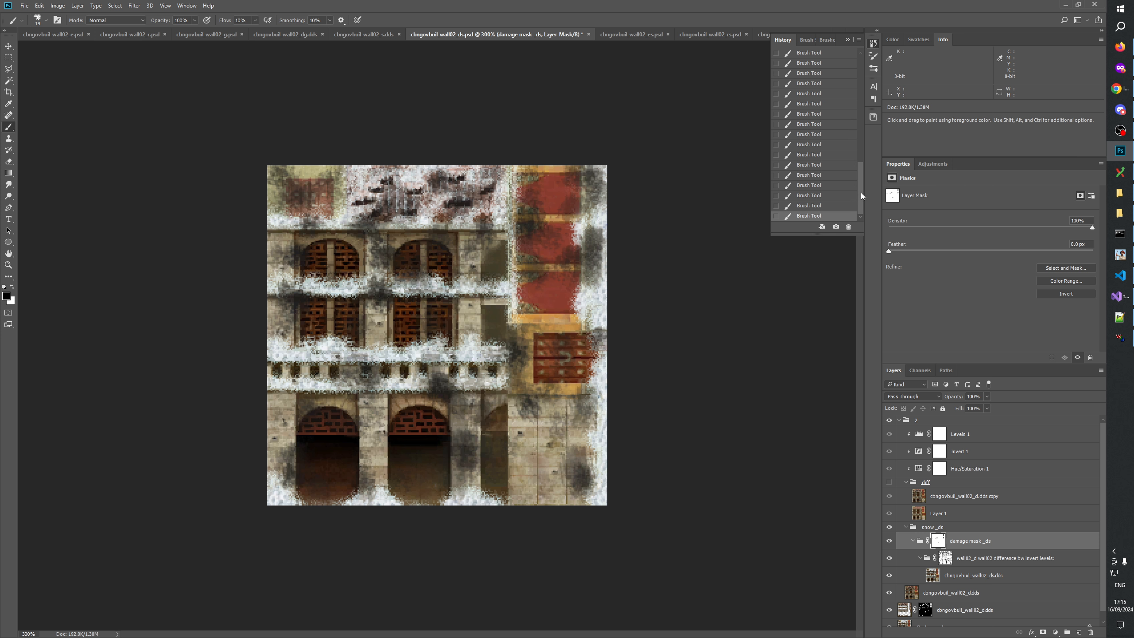
{"action": "left_click", "coordinate": [938, 541], "text": "alt"}
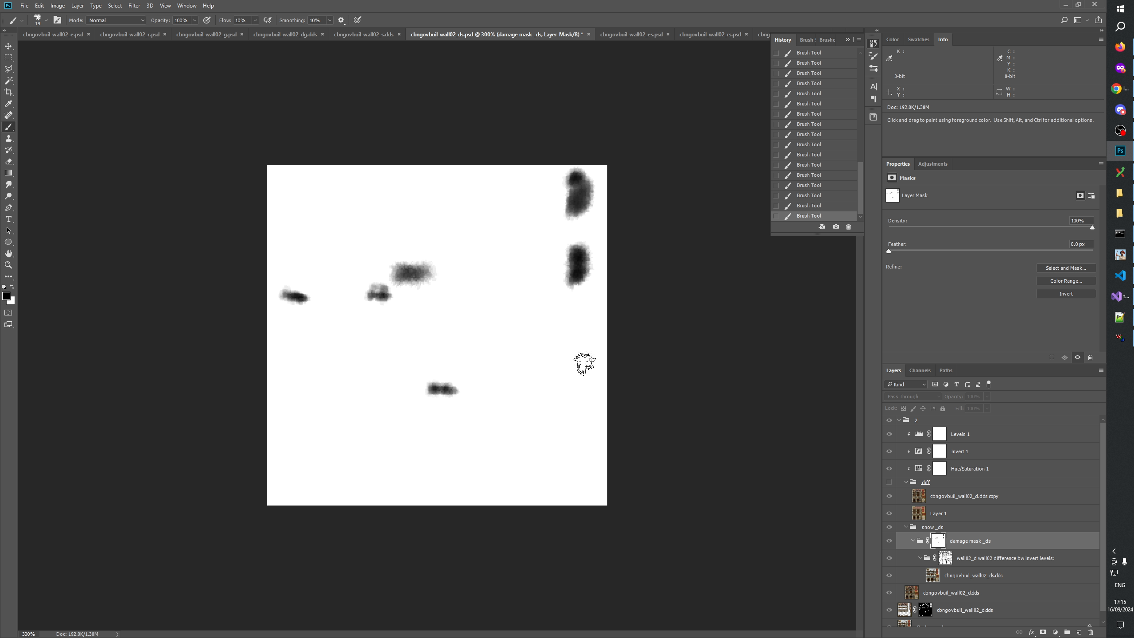
{"action": "left_click", "coordinate": [8, 58]}
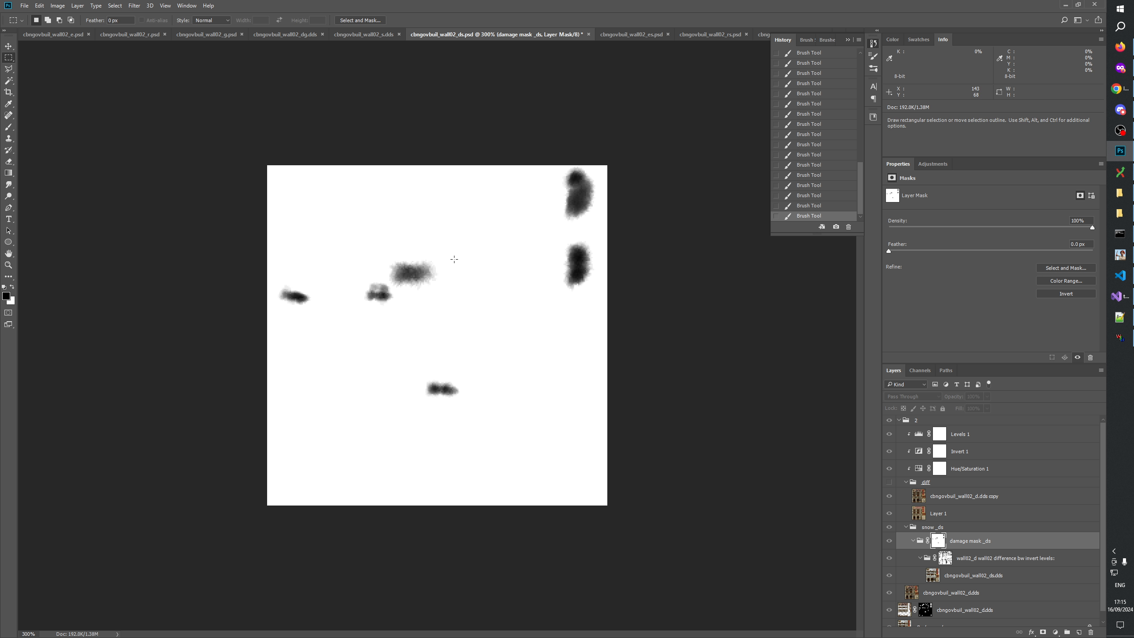
{"action": "left_click_drag", "start_coordinate": [390, 255], "coordinate": [436, 282]}
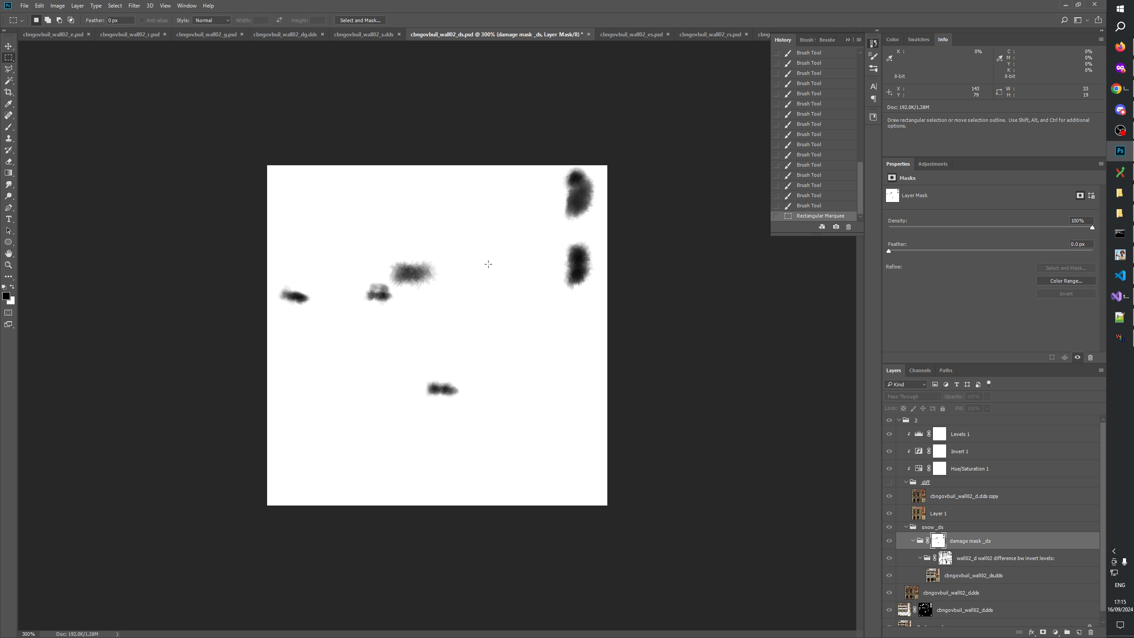
{"action": "left_click", "coordinate": [827, 135]}
{"action": "scroll", "coordinate": [827, 143], "scroll_direction": "up", "scroll_amount": 1}
{"action": "left_click", "coordinate": [824, 151]}
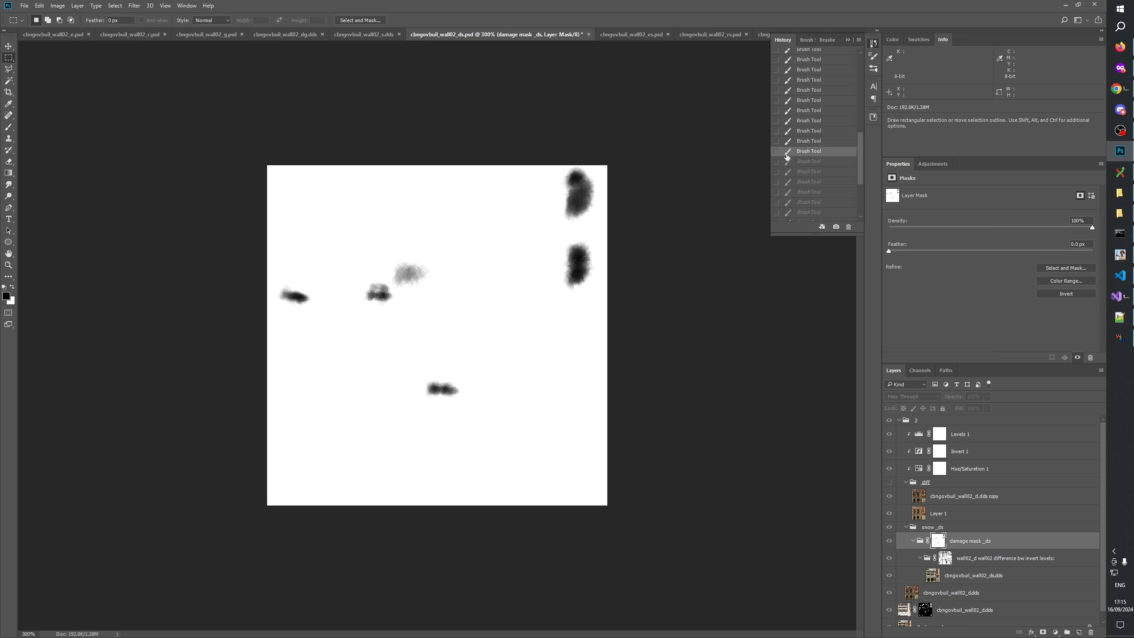
{"action": "left_click", "coordinate": [820, 112]}
{"action": "left_click", "coordinate": [811, 91]}
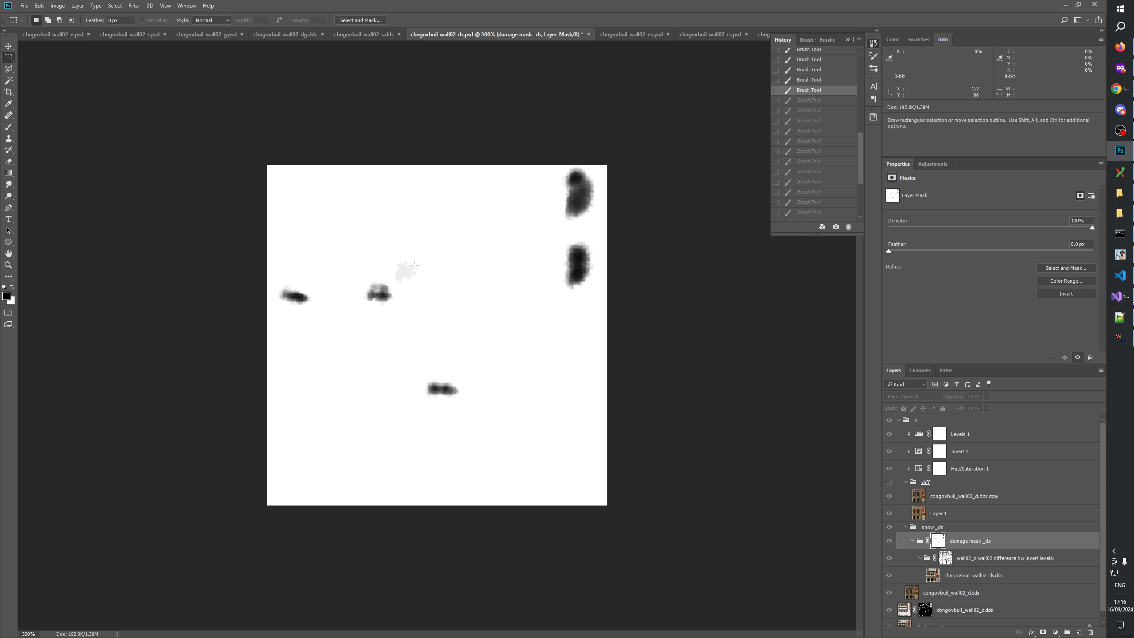
Fill the faint spot at the second upper arch and the mask's upper-right area with white, leaving no selection.
{"action": "left_click_drag", "start_coordinate": [394, 257], "coordinate": [420, 285]}
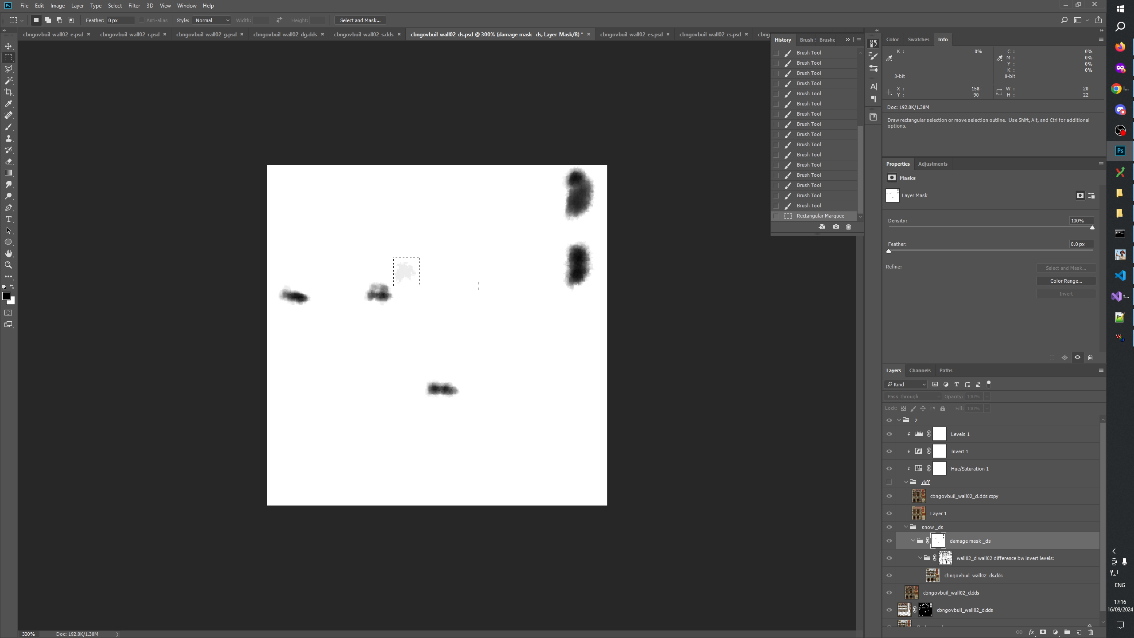
{"action": "key", "text": "ctrl+BackSpace"}
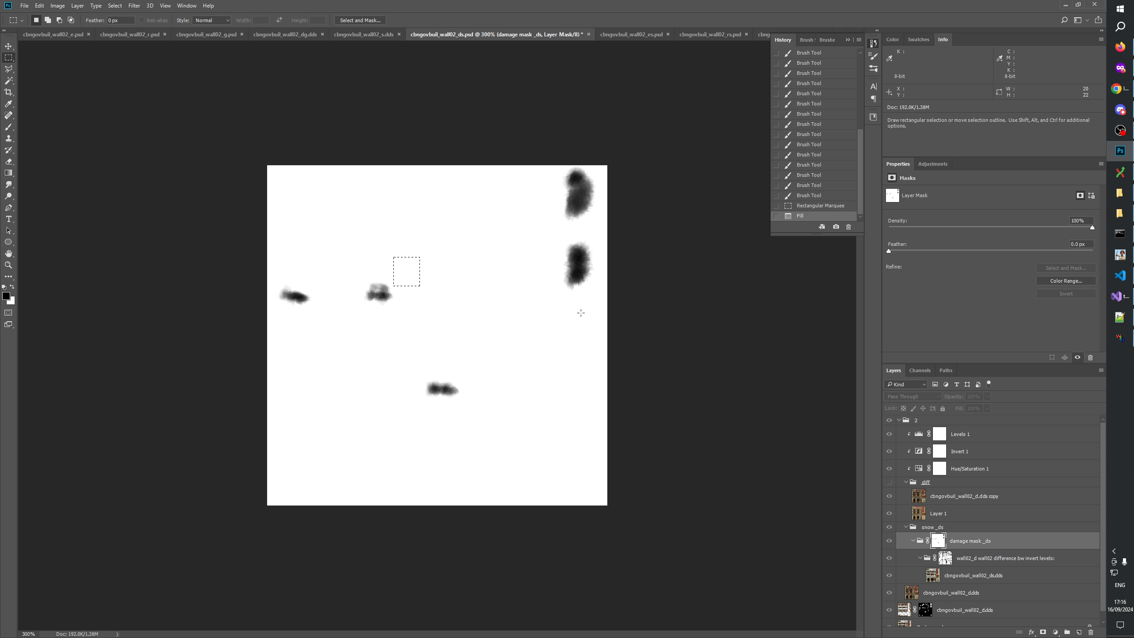
{"action": "left_click_drag", "start_coordinate": [553, 316], "coordinate": [633, 116]}
{"action": "key", "text": "ctrl+BackSpace"}
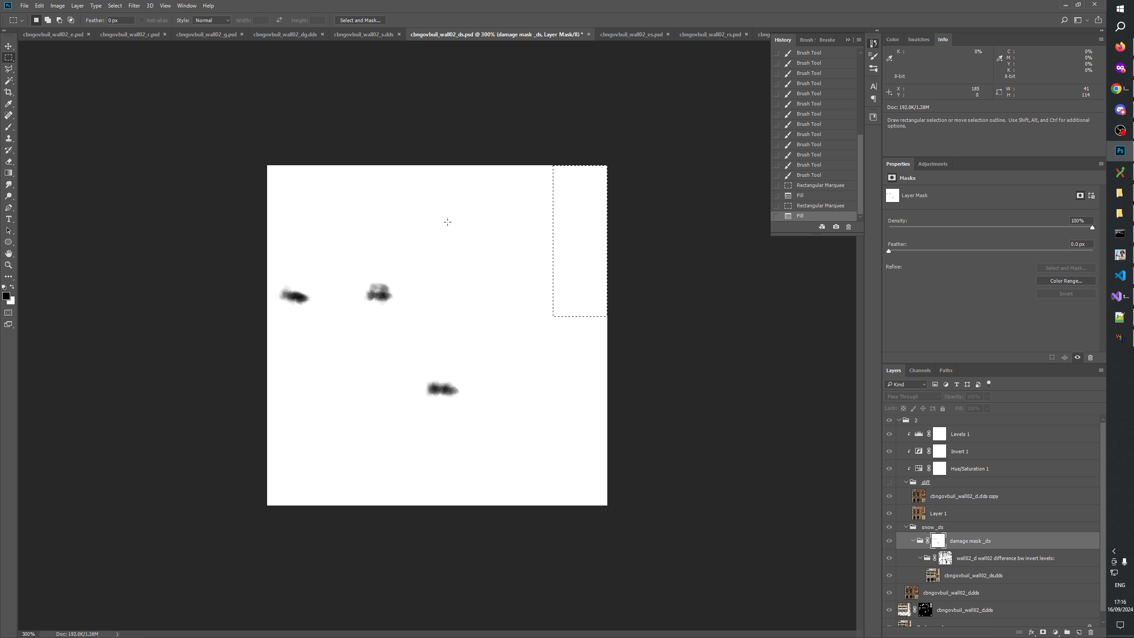
{"action": "key", "text": "ctrl+d"}
Return to the full image and paint black at 30% brush flow on the damage mask across the snow at the second upper arch's base.
{"action": "left_click", "coordinate": [8, 127]}
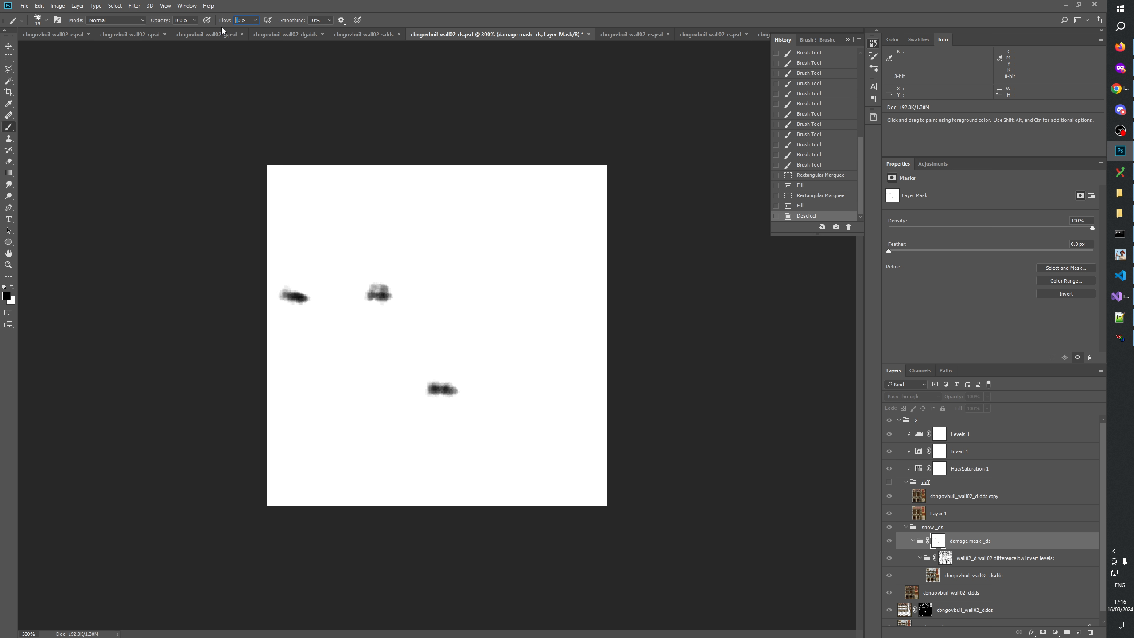
{"action": "left_click", "coordinate": [897, 543]}
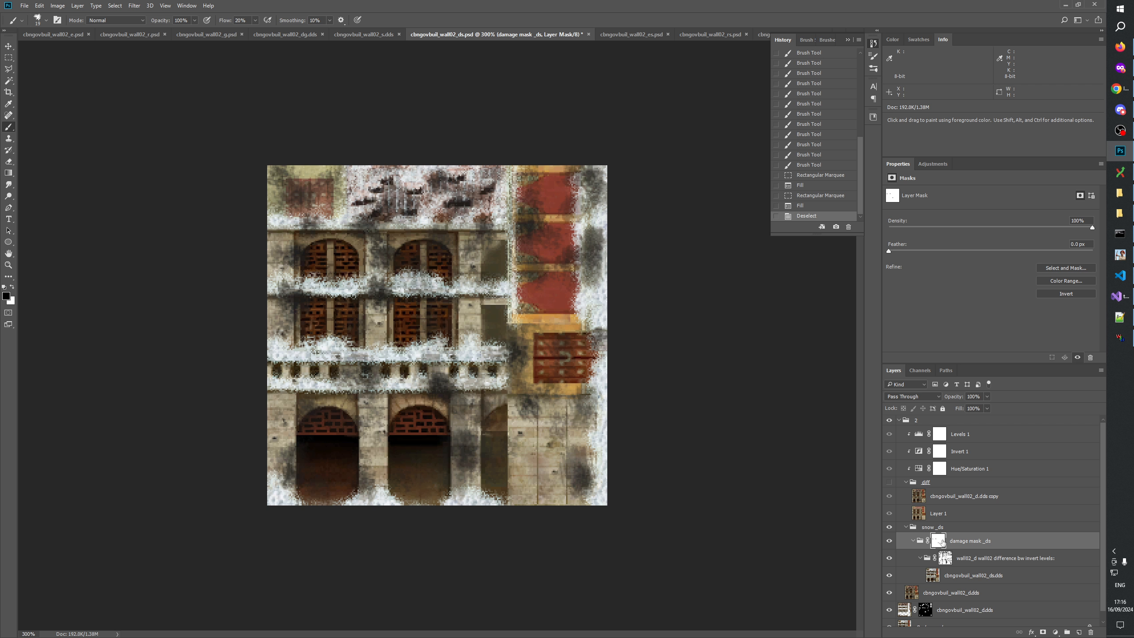
{"action": "key", "text": "shift+3"}
{"action": "left_click", "coordinate": [405, 275]}
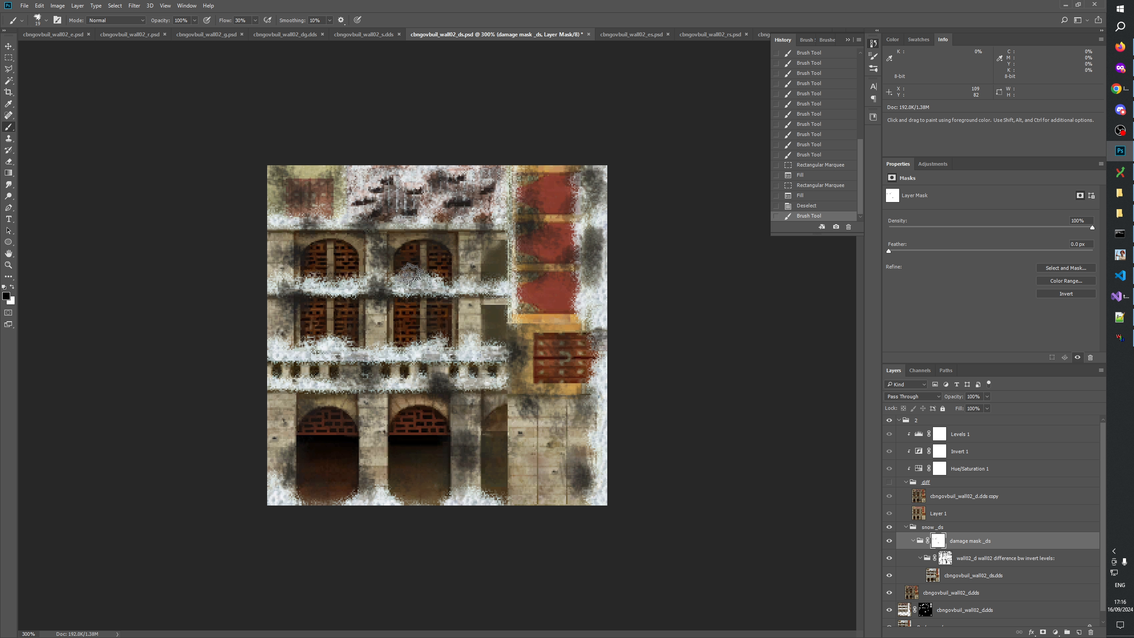
{"action": "left_click", "coordinate": [408, 274]}
{"action": "left_click", "coordinate": [412, 273]}
{"action": "left_click", "coordinate": [419, 273]}
{"action": "left_click", "coordinate": [424, 273]}
{"action": "left_click", "coordinate": [422, 272]}
{"action": "left_click", "coordinate": [409, 272]}
{"action": "left_click", "coordinate": [401, 272]}
{"action": "left_click", "coordinate": [400, 272]}
{"action": "left_click", "coordinate": [399, 272]}
{"action": "left_click", "coordinate": [396, 271]}
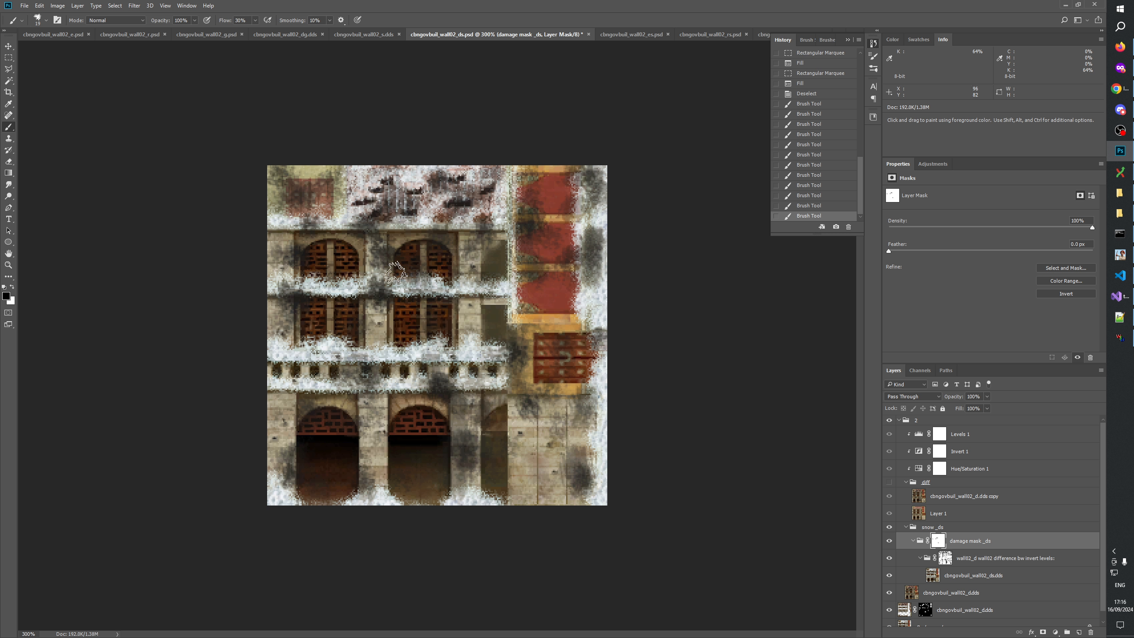
{"action": "left_click", "coordinate": [406, 272]}
{"action": "left_click", "coordinate": [414, 273]}
{"action": "left_click", "coordinate": [425, 272]}
{"action": "left_click", "coordinate": [428, 270]}
{"action": "left_click", "coordinate": [410, 272]}
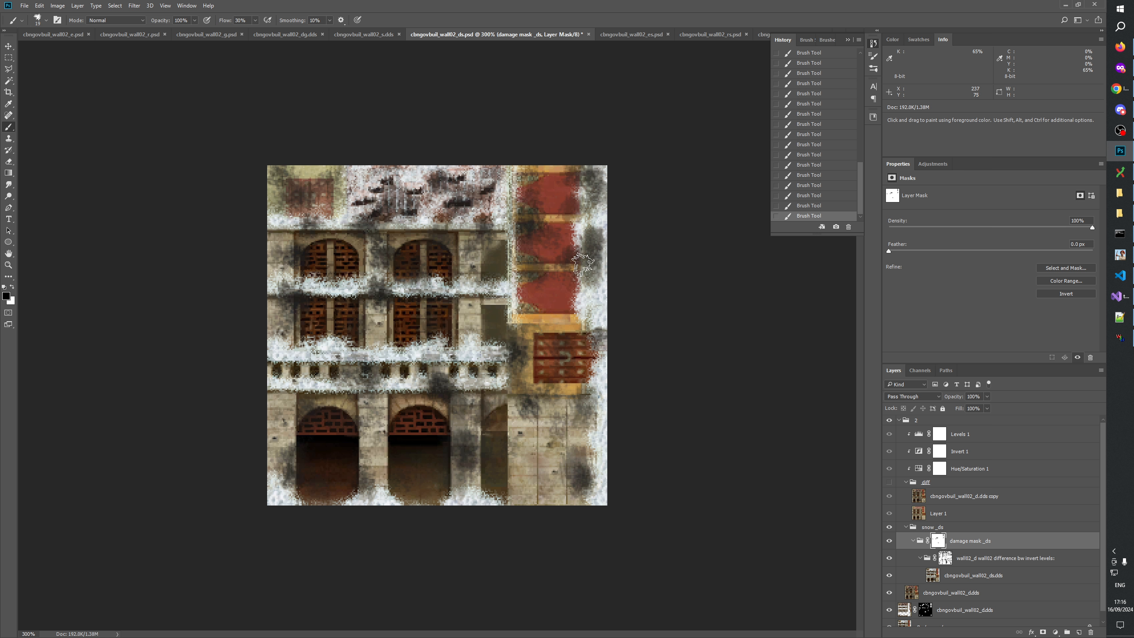
Compare the repainted arch with the version beneath by repeatedly toggling group "2", leaving it shown.
{"action": "left_click", "coordinate": [889, 422]}
{"action": "left_click", "coordinate": [889, 421]}
{"action": "left_click", "coordinate": [889, 421]}
{"action": "left_click", "coordinate": [889, 422]}
{"action": "left_click", "coordinate": [889, 421]}
{"action": "left_click", "coordinate": [890, 421]}
{"action": "left_click", "coordinate": [889, 421]}
{"action": "left_click", "coordinate": [889, 421]}
{"action": "left_click", "coordinate": [890, 421]}
{"action": "left_click", "coordinate": [889, 421]}
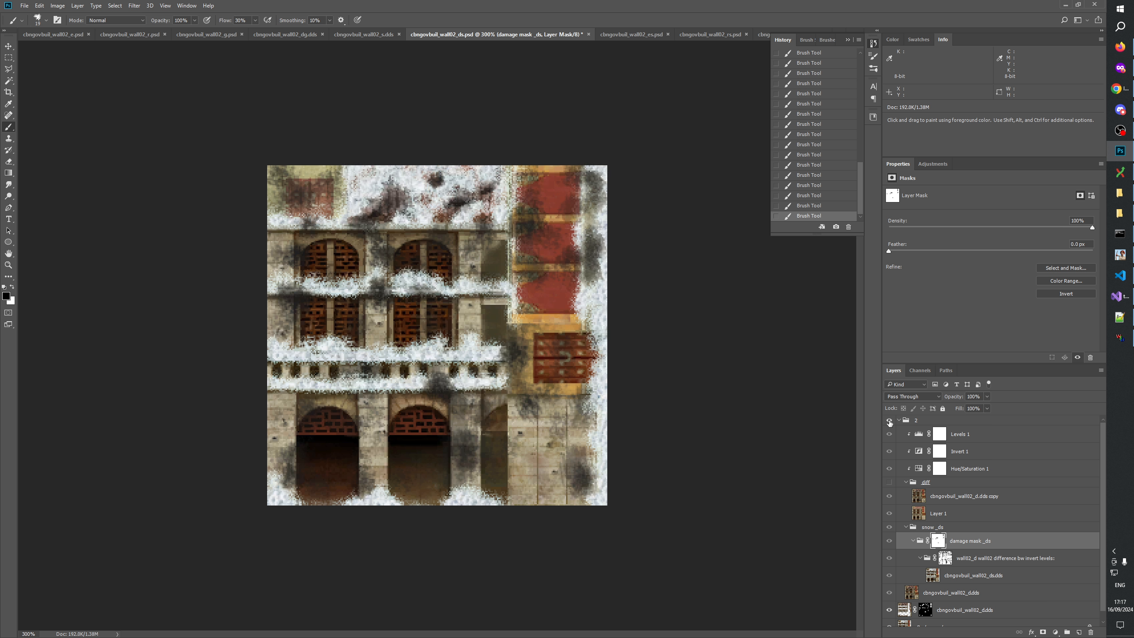
{"action": "left_click", "coordinate": [889, 421]}
{"action": "left_click", "coordinate": [889, 421]}
{"action": "left_click", "coordinate": [889, 421]}
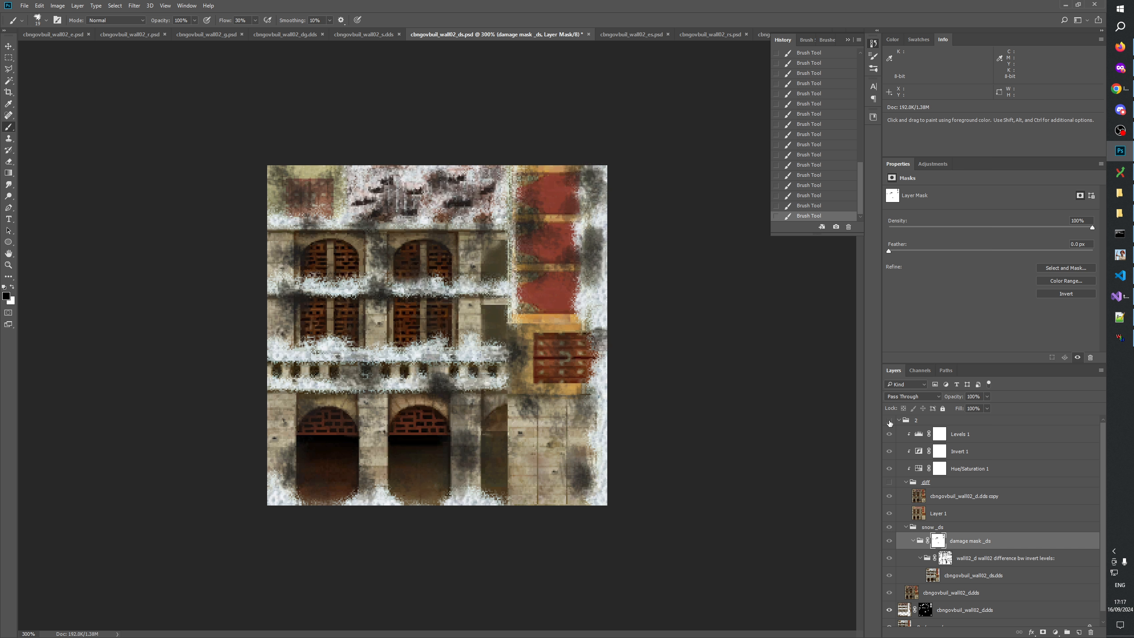
{"action": "left_click", "coordinate": [889, 421]}
{"action": "left_click", "coordinate": [889, 421]}
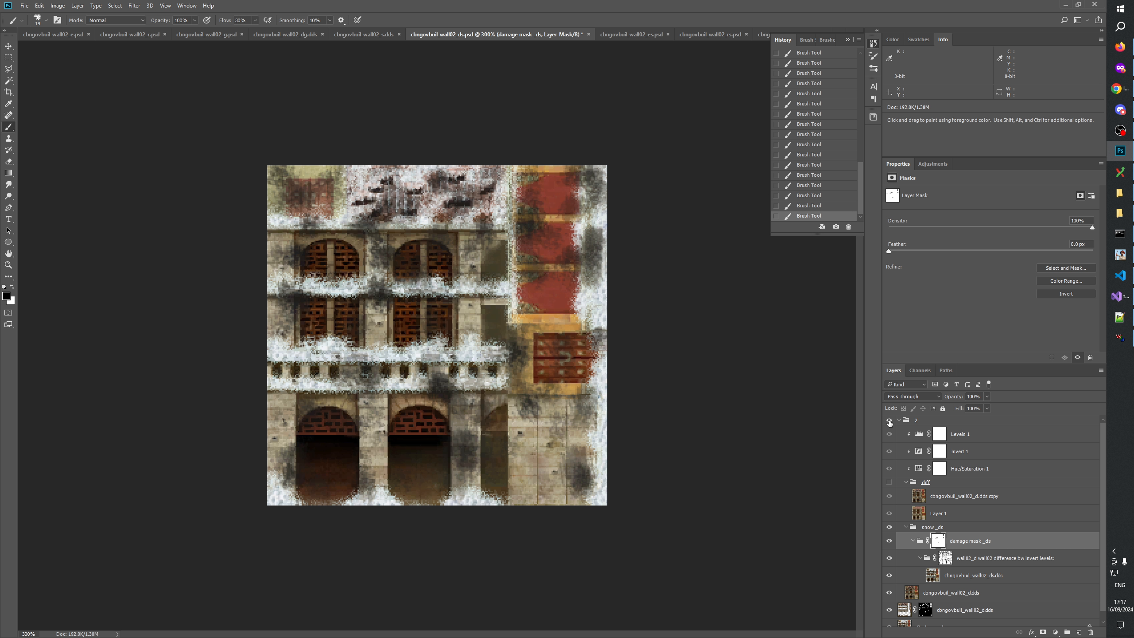
Paint black on the damage mask over the snow around the balustrade beneath the arched windows.
{"action": "left_click_drag", "start_coordinate": [436, 360], "coordinate": [421, 383]}
{"action": "left_click", "coordinate": [435, 373]}
{"action": "left_click_drag", "start_coordinate": [354, 363], "coordinate": [357, 367]}
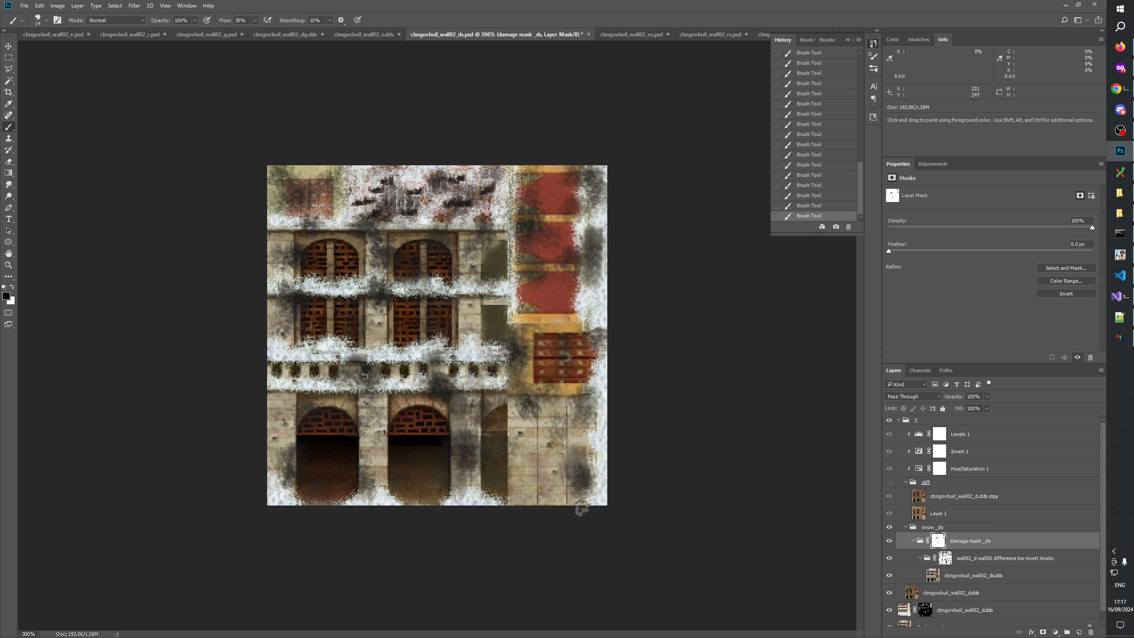
Examine the balustrade and the remaining snow areas against the version beneath by repeatedly toggling group "2", leaving it shown.
{"action": "left_click", "coordinate": [889, 420]}
{"action": "left_click", "coordinate": [889, 420]}
{"action": "left_click", "coordinate": [889, 421]}
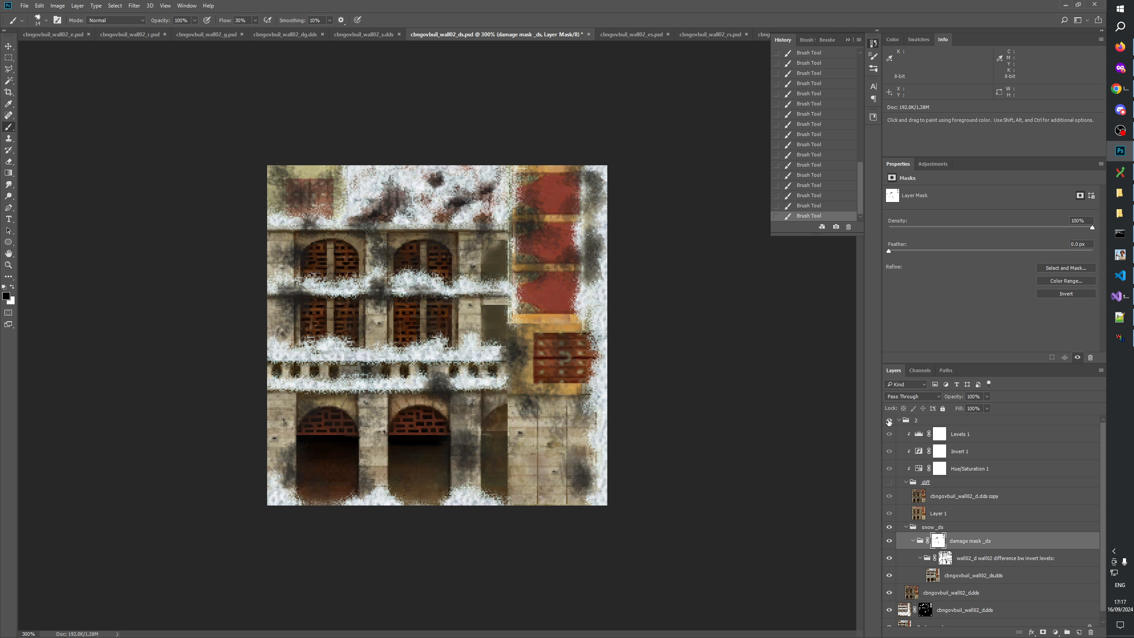
{"action": "left_click", "coordinate": [889, 421]}
{"action": "left_click", "coordinate": [889, 420]}
{"action": "left_click", "coordinate": [889, 421]}
{"action": "left_click", "coordinate": [889, 420]}
{"action": "left_click", "coordinate": [889, 421]}
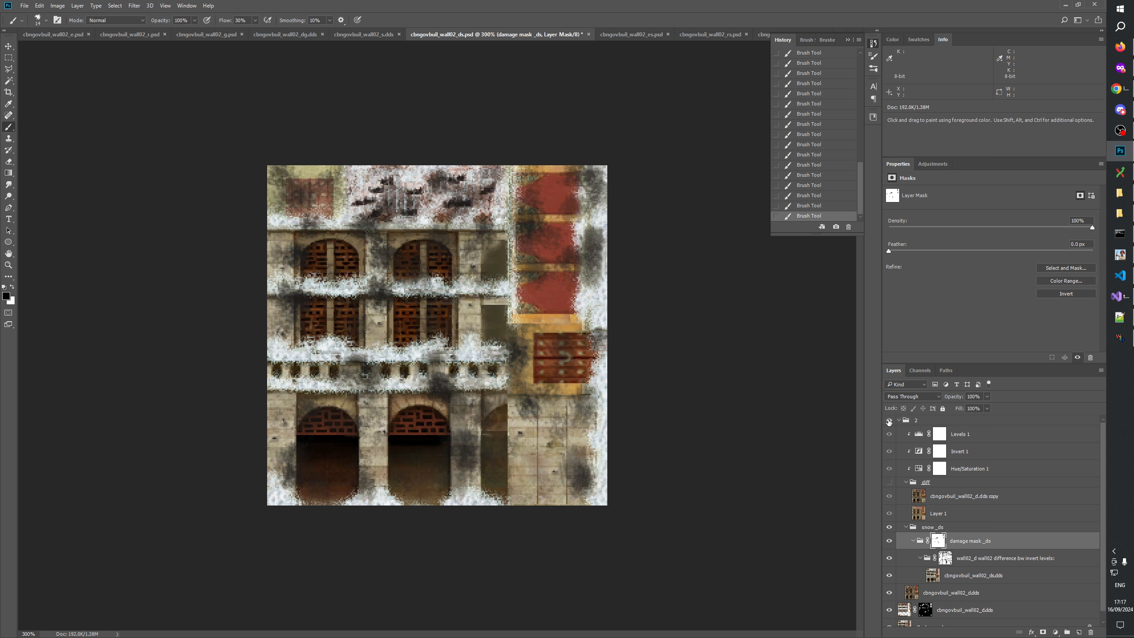
{"action": "left_click", "coordinate": [889, 420]}
{"action": "left_click", "coordinate": [889, 421]}
{"action": "left_click", "coordinate": [889, 421]}
{"action": "left_click", "coordinate": [889, 420]}
{"action": "left_click", "coordinate": [889, 420]}
{"action": "left_click", "coordinate": [889, 421]}
{"action": "left_click", "coordinate": [889, 421]}
{"action": "left_click", "coordinate": [889, 420]}
{"action": "left_click", "coordinate": [889, 421]}
{"action": "left_click", "coordinate": [889, 421]}
{"action": "left_click", "coordinate": [888, 421]}
{"action": "left_click", "coordinate": [889, 421]}
{"action": "left_click", "coordinate": [889, 421]}
{"action": "left_click", "coordinate": [889, 421]}
{"action": "left_click", "coordinate": [889, 421]}
{"action": "left_click", "coordinate": [888, 420]}
{"action": "left_click", "coordinate": [889, 421]}
{"action": "left_click", "coordinate": [889, 421]}
{"action": "left_click", "coordinate": [889, 421]}
{"action": "left_click", "coordinate": [889, 420]}
{"action": "left_click", "coordinate": [889, 421]}
{"action": "left_click", "coordinate": [889, 420]}
{"action": "left_click", "coordinate": [889, 420]}
{"action": "left_click", "coordinate": [889, 420]}
{"action": "left_click", "coordinate": [889, 422]}
{"action": "left_click", "coordinate": [890, 421]}
{"action": "left_click", "coordinate": [889, 421]}
{"action": "left_click", "coordinate": [890, 422]}
{"action": "left_click", "coordinate": [889, 421]}
Duplicate group "2" into the document cbngovbuil_wall02_es.psd.
{"action": "scroll", "coordinate": [1000, 532], "scroll_direction": "down", "scroll_amount": 1}
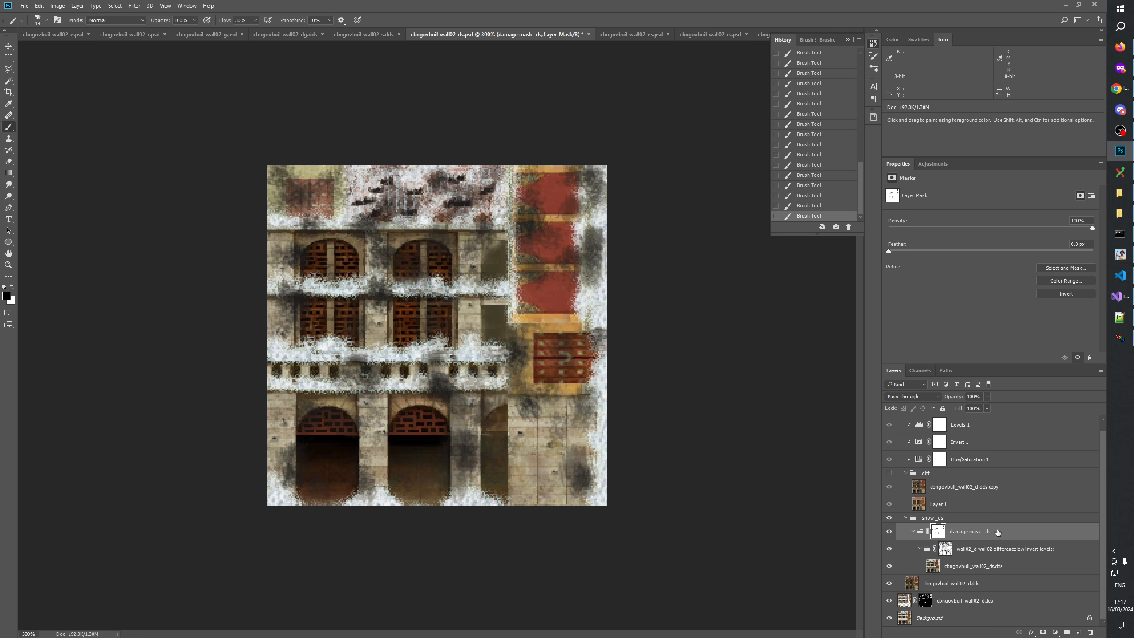
{"action": "scroll", "coordinate": [996, 530], "scroll_direction": "up", "scroll_amount": 1}
{"action": "scroll", "coordinate": [993, 524], "scroll_direction": "down", "scroll_amount": 1}
{"action": "scroll", "coordinate": [982, 492], "scroll_direction": "up", "scroll_amount": 1}
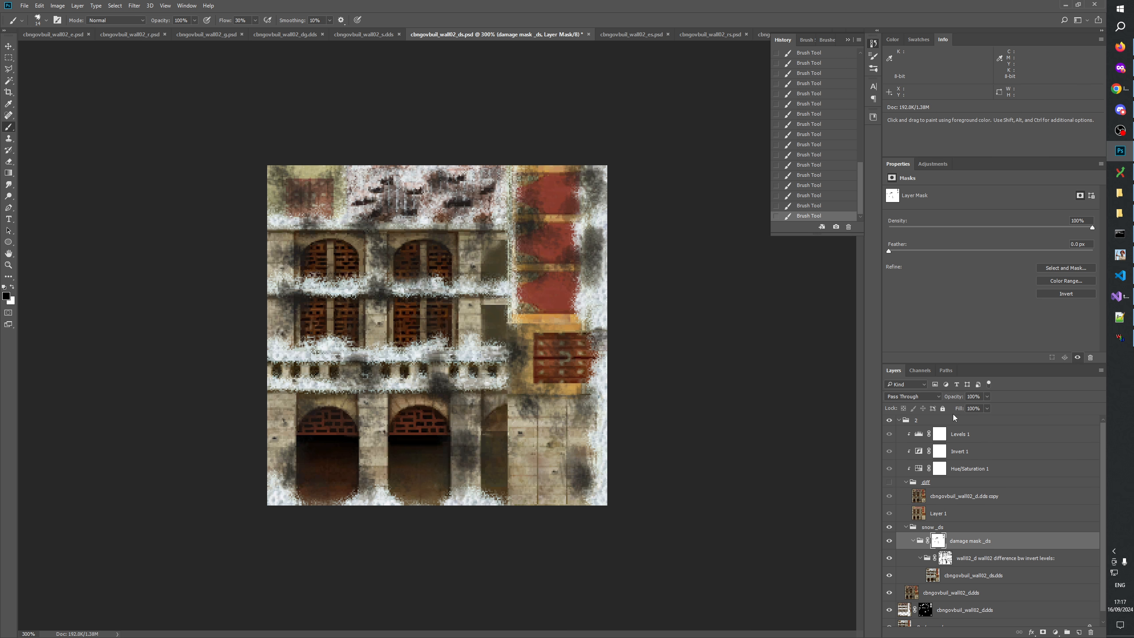
{"action": "left_click", "coordinate": [929, 420]}
{"action": "right_click", "coordinate": [930, 420]}
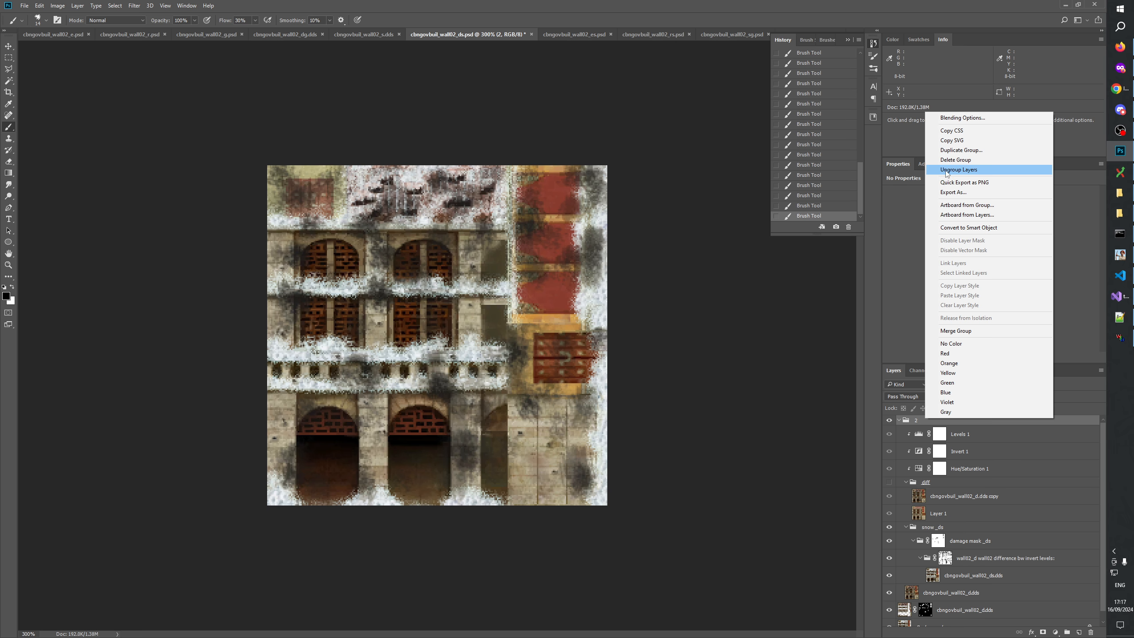
{"action": "left_click", "coordinate": [964, 152]}
{"action": "left_click", "coordinate": [548, 227]}
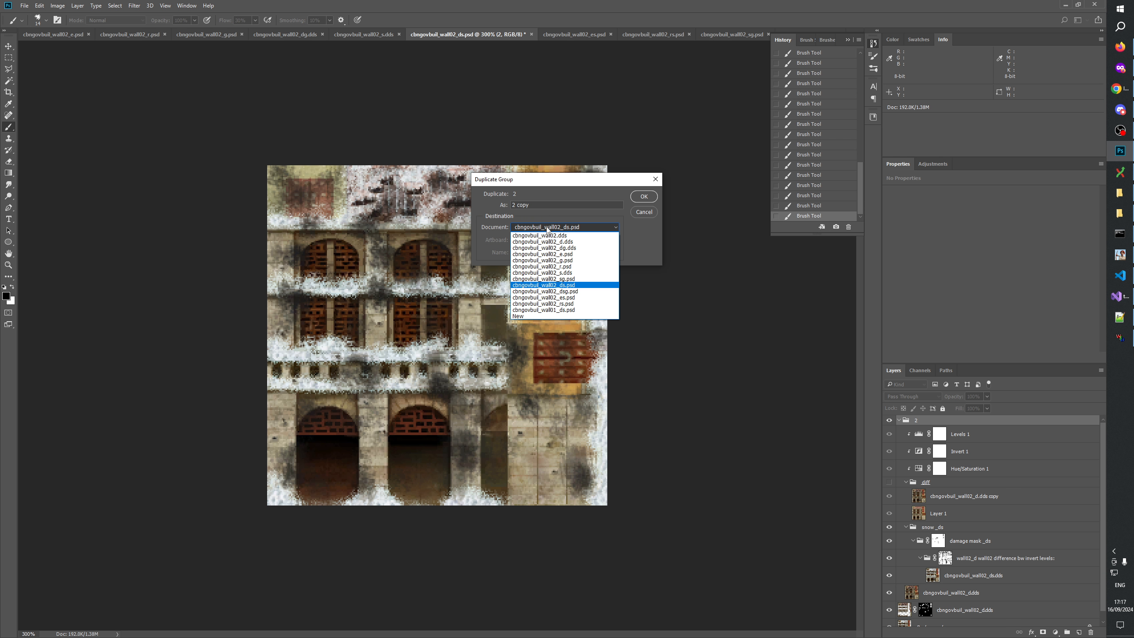
{"action": "left_click", "coordinate": [574, 297]}
{"action": "left_click", "coordinate": [646, 198]}
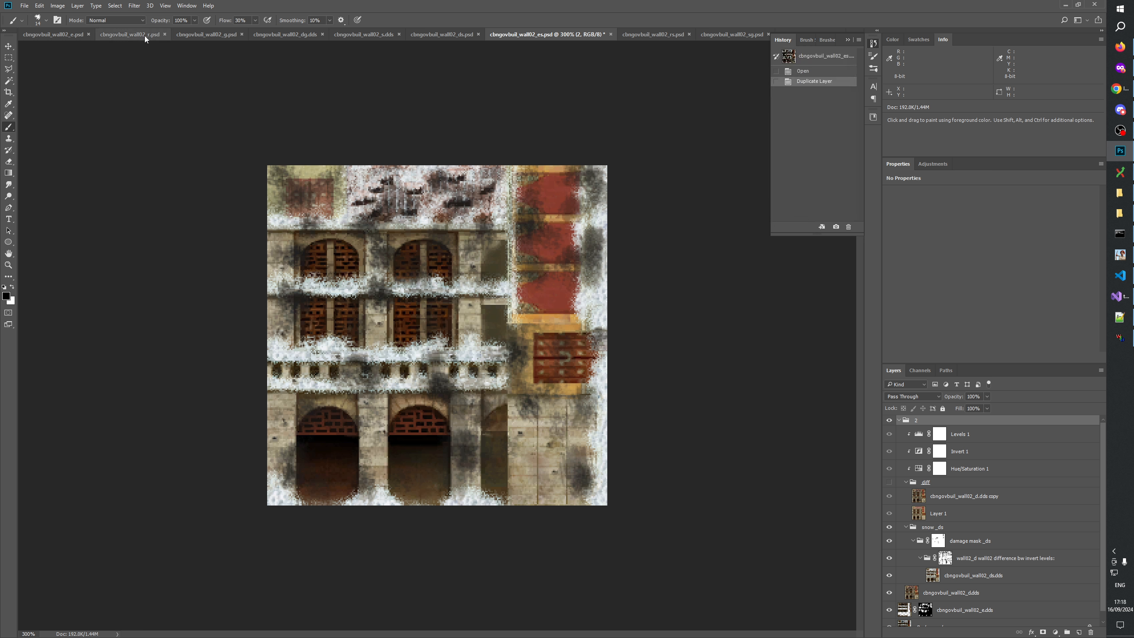
Copy the merged image of cbngovbuil_wall02_e.psd and paste it on a new layer above cbngovbuil_wall02_d.dds in cbngovbuil_wall02_es.psd.
{"action": "left_click", "coordinate": [60, 39]}
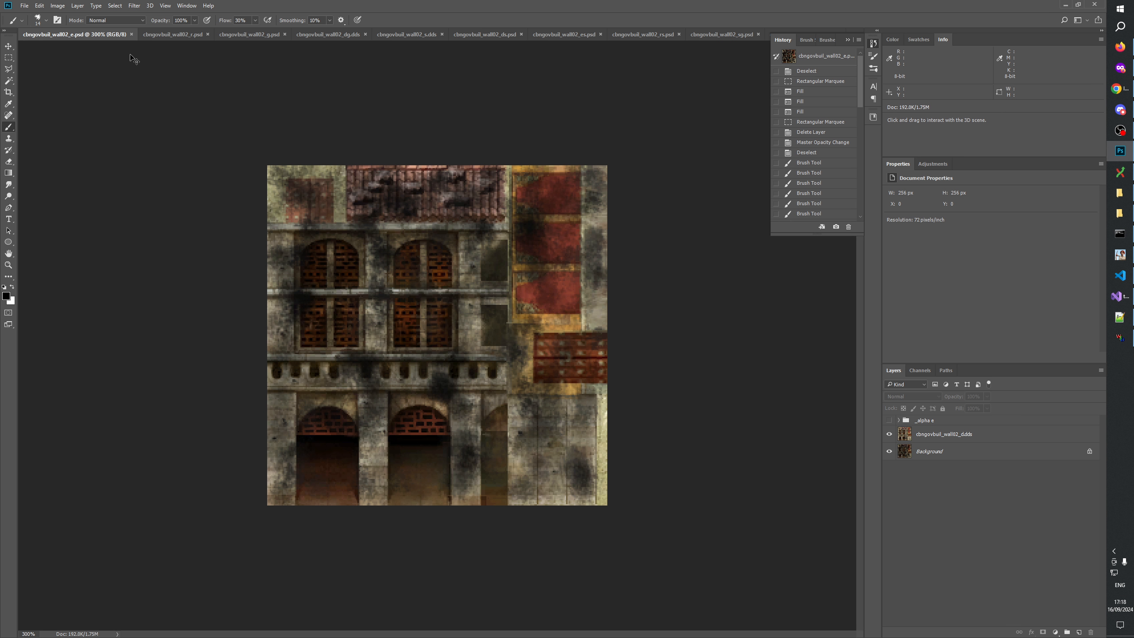
{"action": "key", "text": "ctrl+a"}
{"action": "left_click", "coordinate": [39, 6]}
{"action": "left_click", "coordinate": [58, 68]}
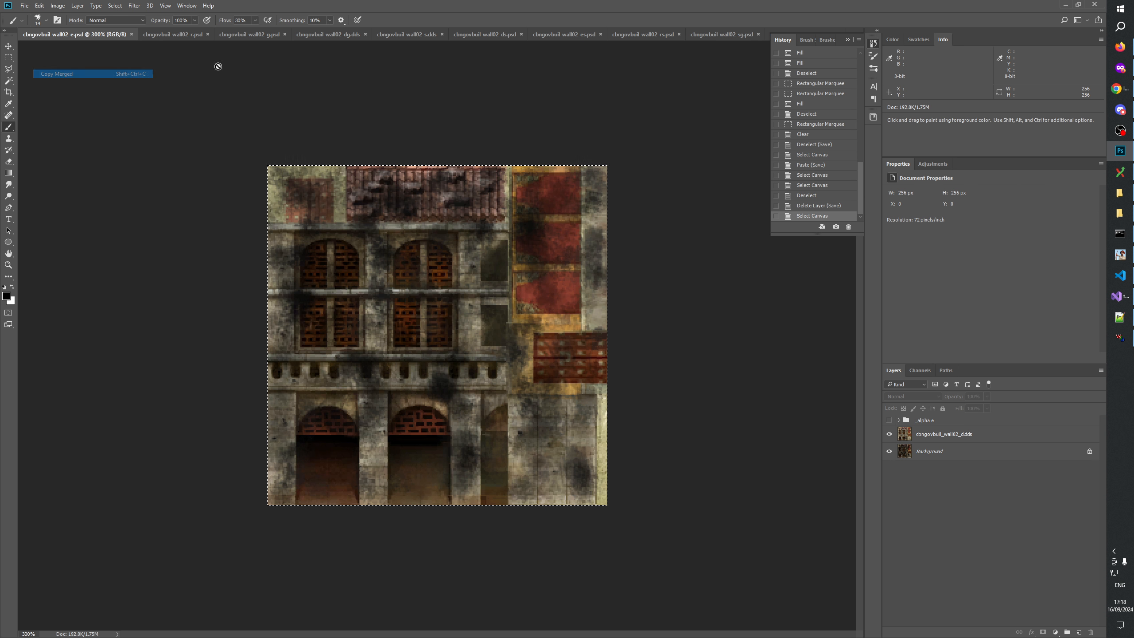
{"action": "left_click", "coordinate": [575, 35]}
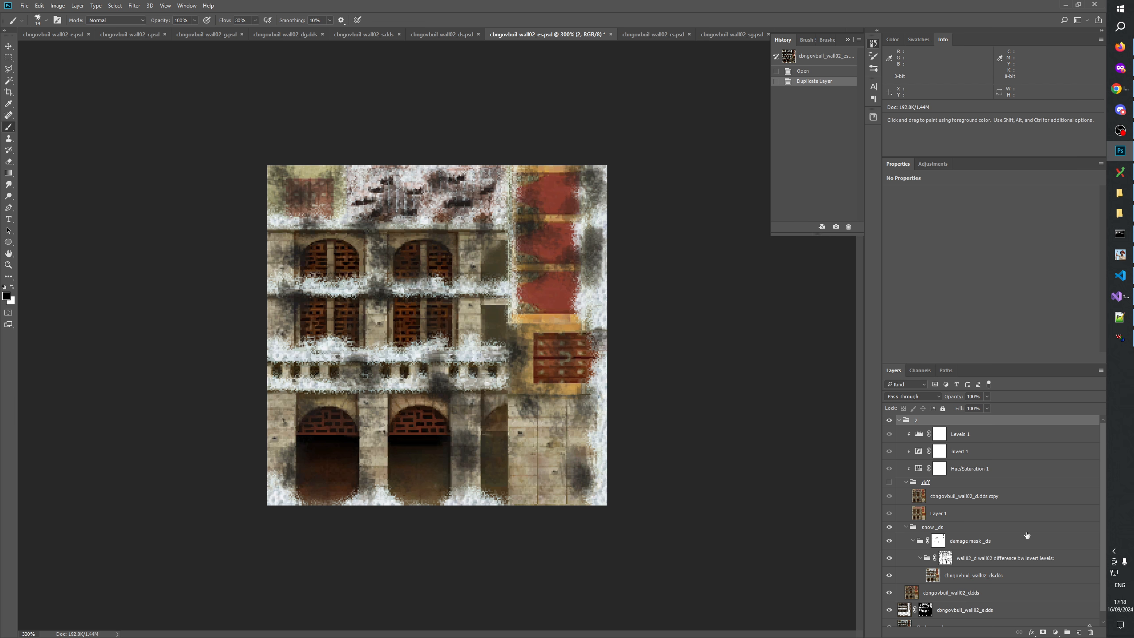
{"action": "scroll", "coordinate": [1012, 525], "scroll_direction": "down", "scroll_amount": 1}
{"action": "left_click", "coordinate": [983, 584]}
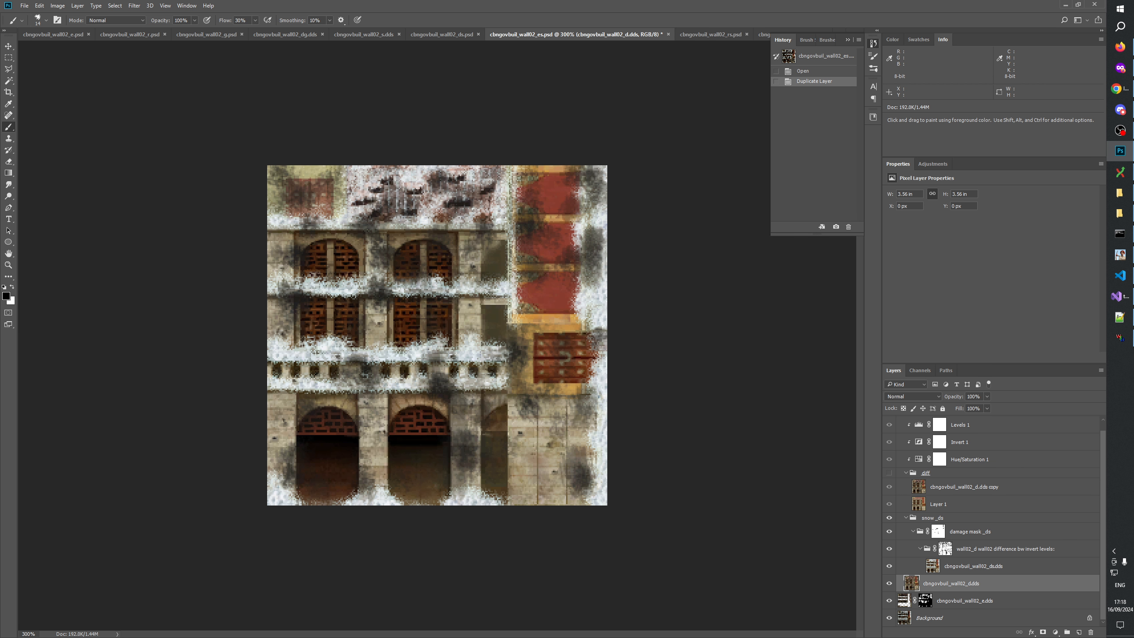
{"action": "left_click", "coordinate": [1079, 632]}
{"action": "key", "text": "ctrl+v"}
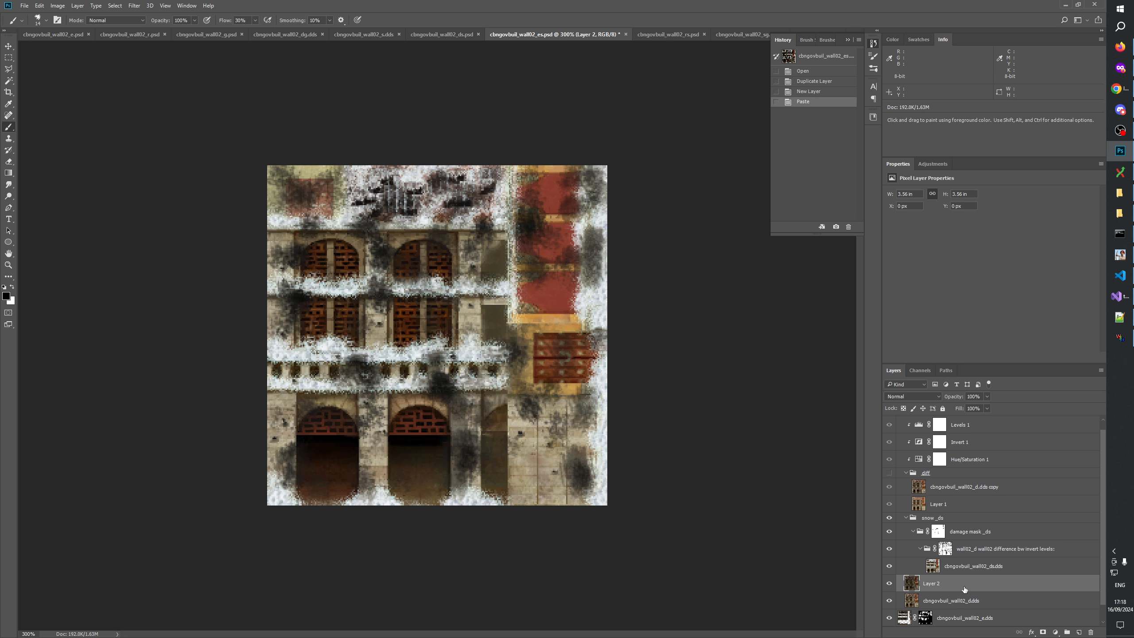
Paste the copied image on a new layer above "cbngovbuil_wall02_d.dds copy" in the "diff" group and rename the layer "E".
{"action": "scroll", "coordinate": [971, 582], "scroll_direction": "down", "scroll_amount": 2}
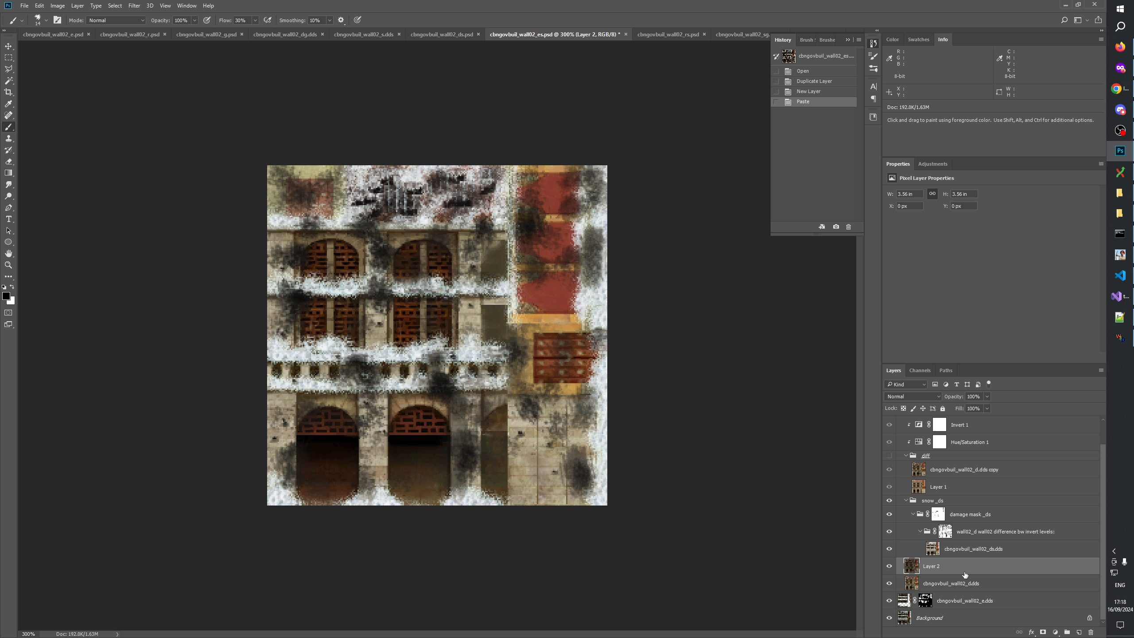
{"action": "left_click", "coordinate": [961, 470]}
{"action": "left_click", "coordinate": [1079, 632]}
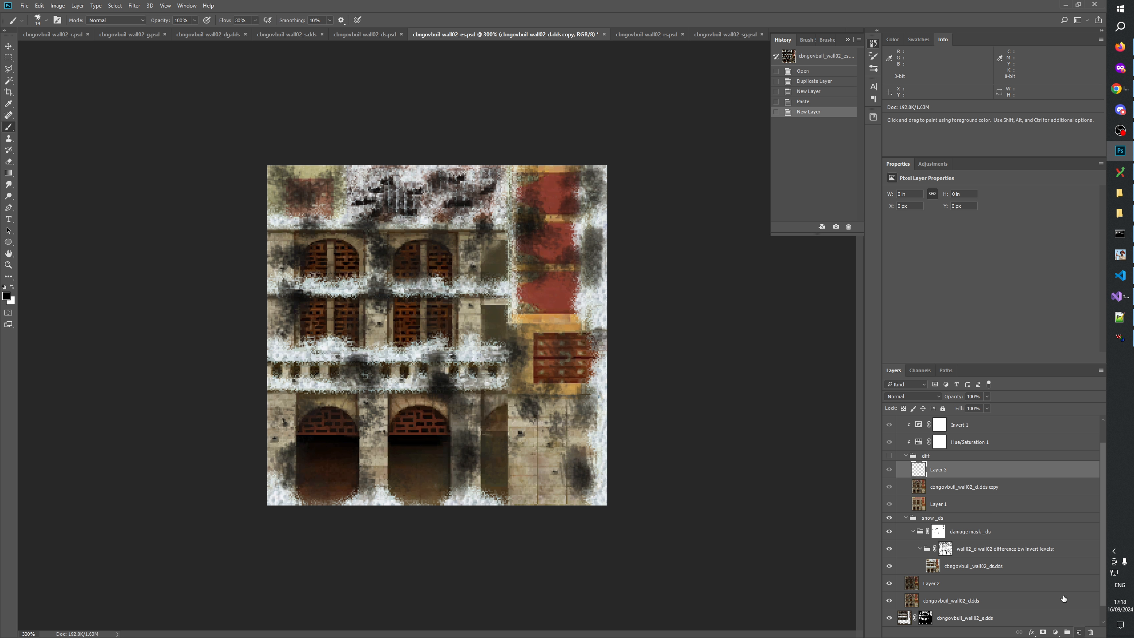
{"action": "key", "text": "ctrl+v"}
{"action": "double_click", "coordinate": [939, 470]}
{"action": "type", "text": "E"}
Delete "Layer 1" from the "diff" group.
{"action": "left_click", "coordinate": [945, 488]}
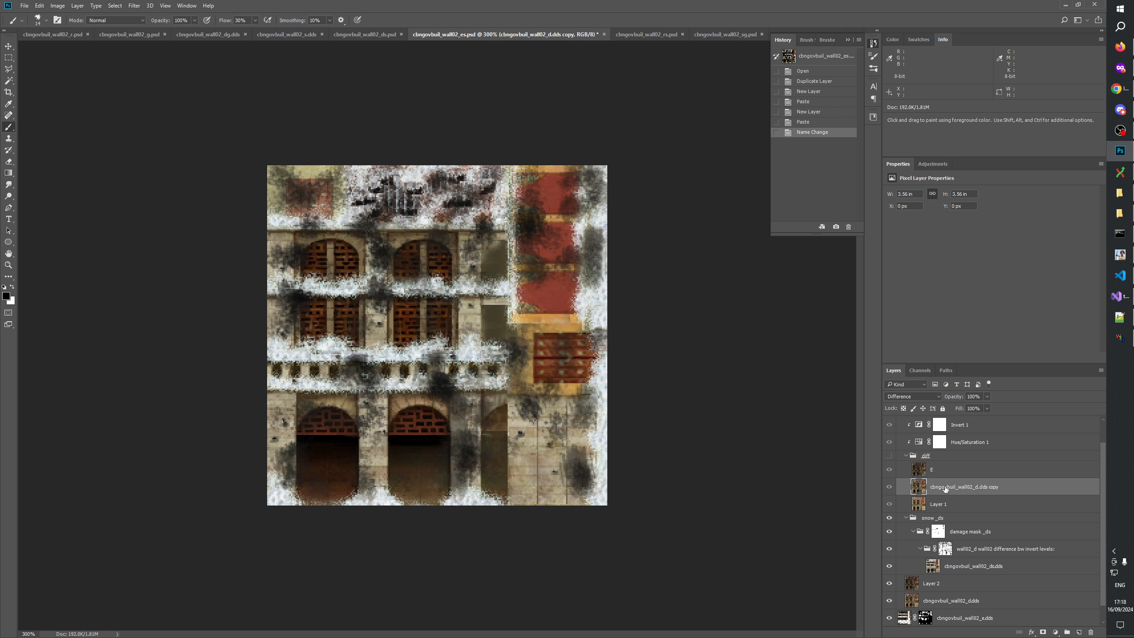
{"action": "left_click", "coordinate": [947, 504]}
{"action": "key", "text": "Delete"}
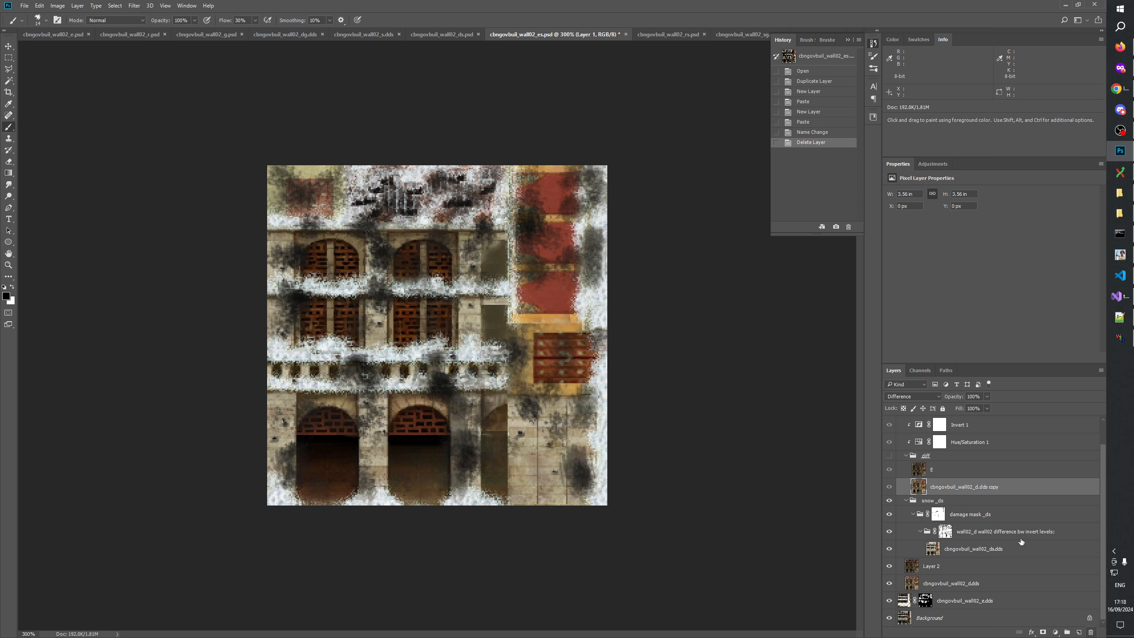
In the "diff" group, set the blend mode of "cbngovbuil_wall02_d.dds copy" to Normal and of layer "E" to Difference.
{"action": "left_click", "coordinate": [904, 399]}
{"action": "left_click", "coordinate": [902, 399]}
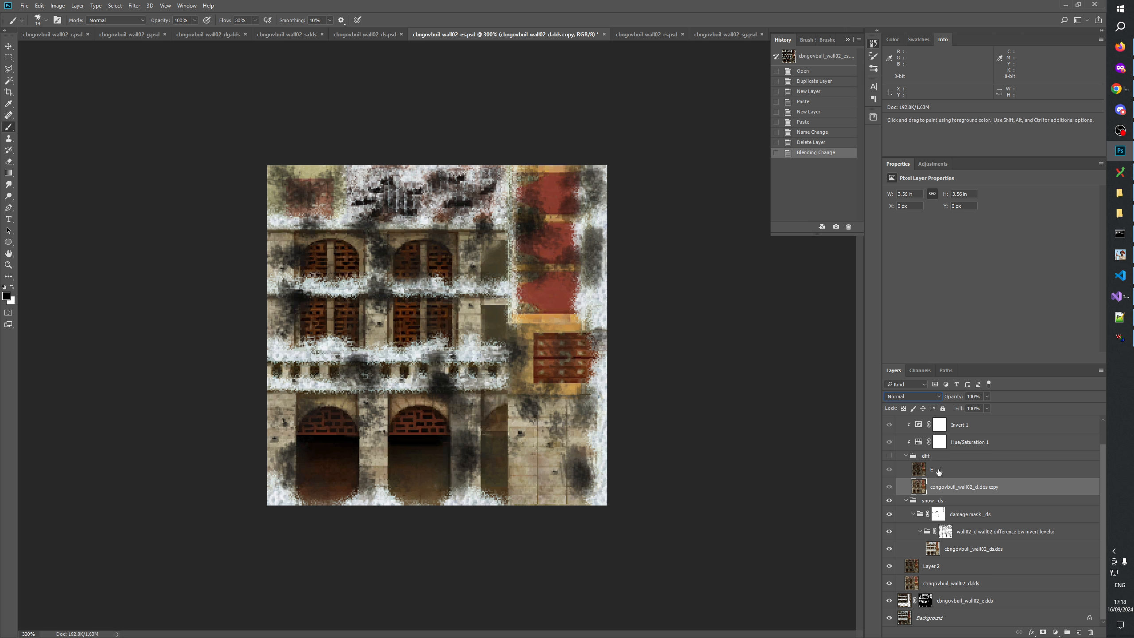
{"action": "left_click", "coordinate": [938, 470]}
{"action": "left_click", "coordinate": [911, 396]}
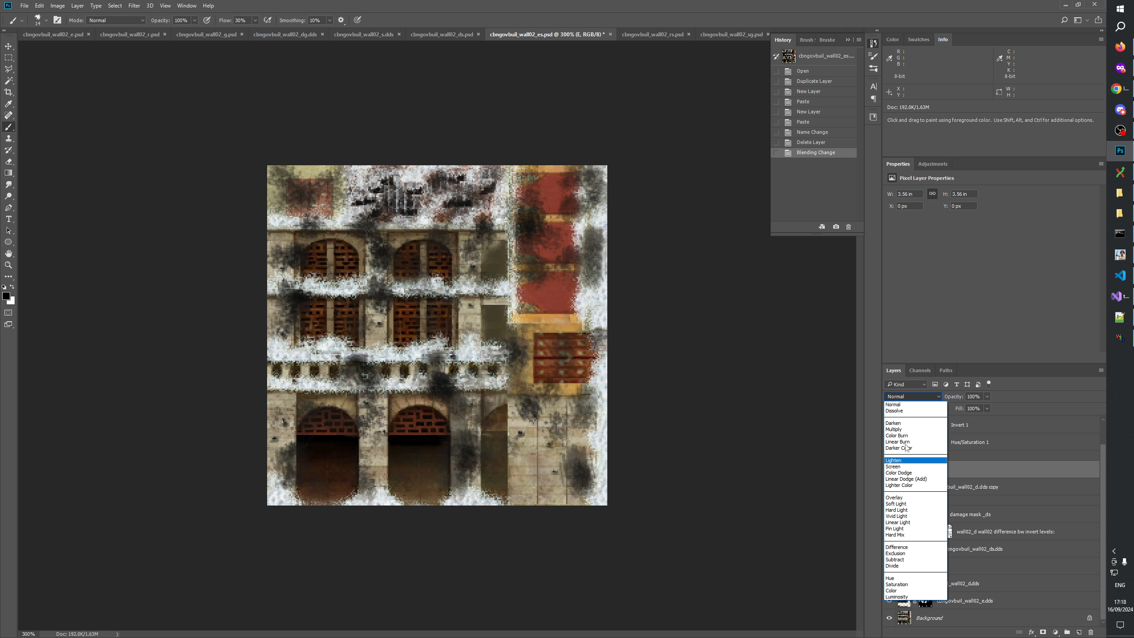
{"action": "left_click", "coordinate": [911, 548]}
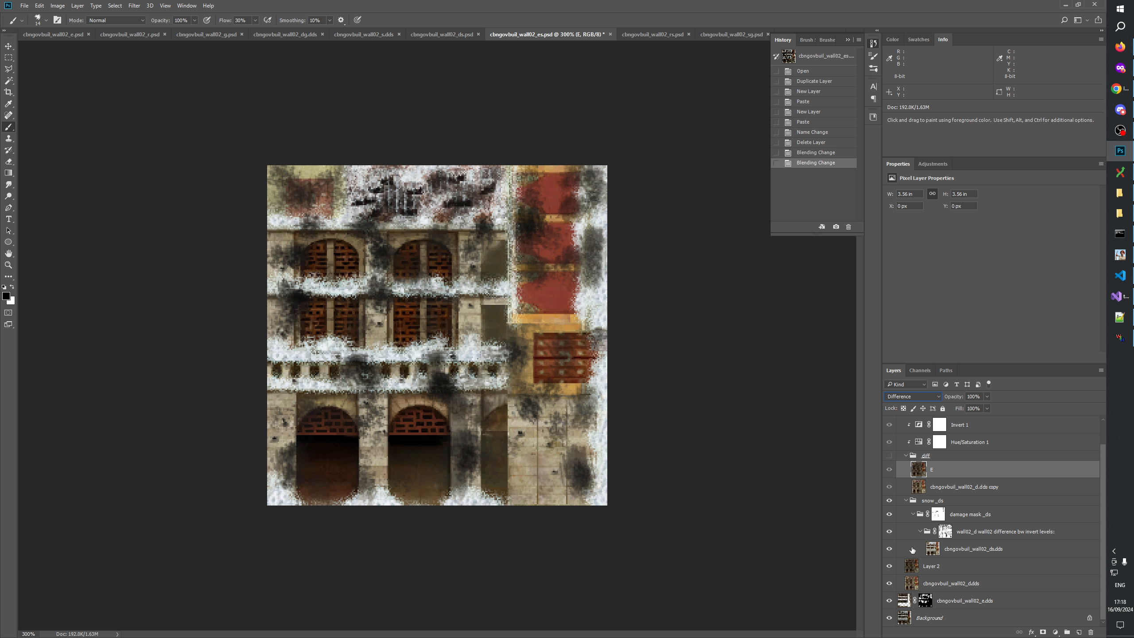
Merge "Layer 2" down into cbngovbuil_wall02_d.dds and rename the merged layer "cbngovbuil_wall02_e merged".
{"action": "left_click", "coordinate": [942, 571]}
{"action": "key", "text": "ctrl+e"}
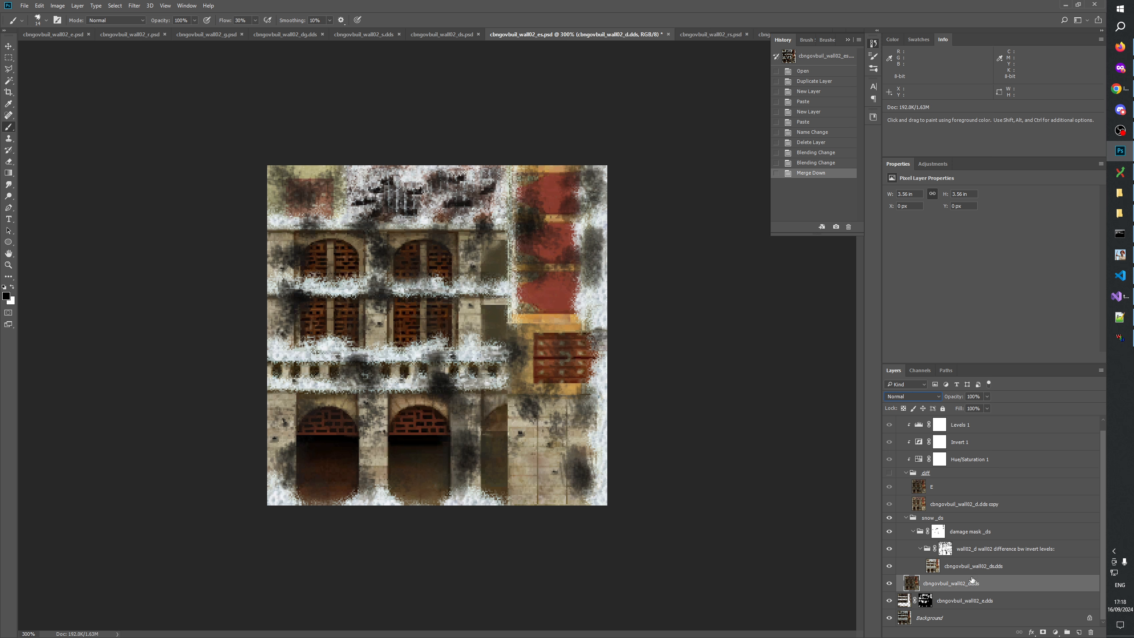
{"action": "double_click", "coordinate": [968, 586]}
{"action": "type", "text": "e merged"}
{"action": "key", "text": "Return"}
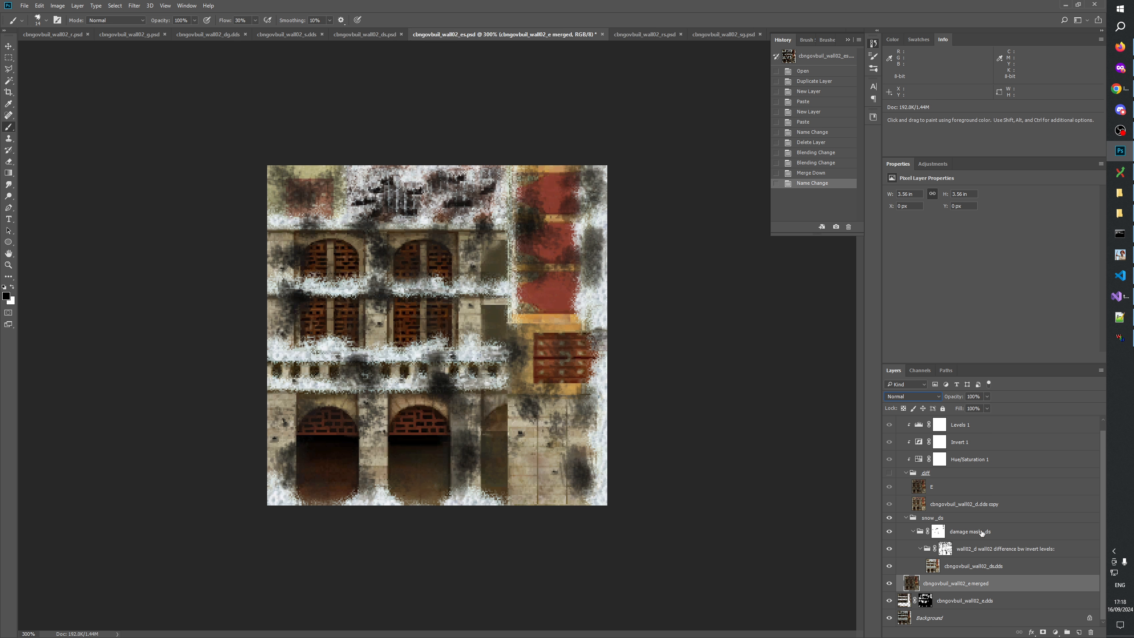
Rename the group "snow _ds" to "snow _es".
{"action": "double_click", "coordinate": [939, 519]}
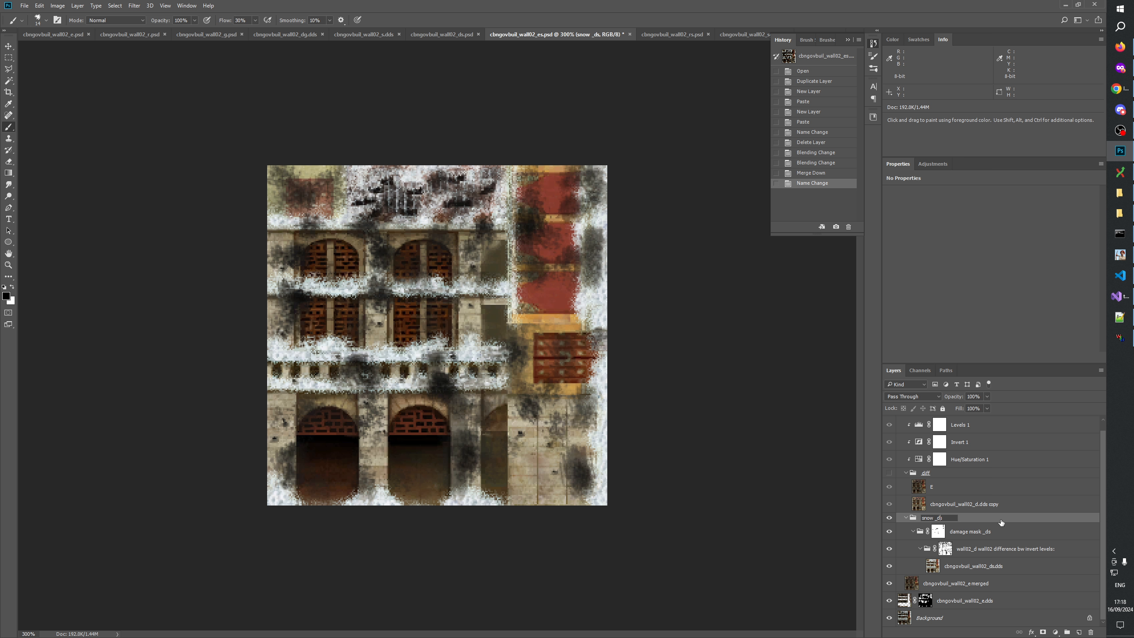
{"action": "type", "text": "es"}
{"action": "key", "text": "Return"}
Create a new group above "damage mask _ds" named "wall02_e wall02_d difference bw invert levels:".
{"action": "left_click", "coordinate": [995, 535]}
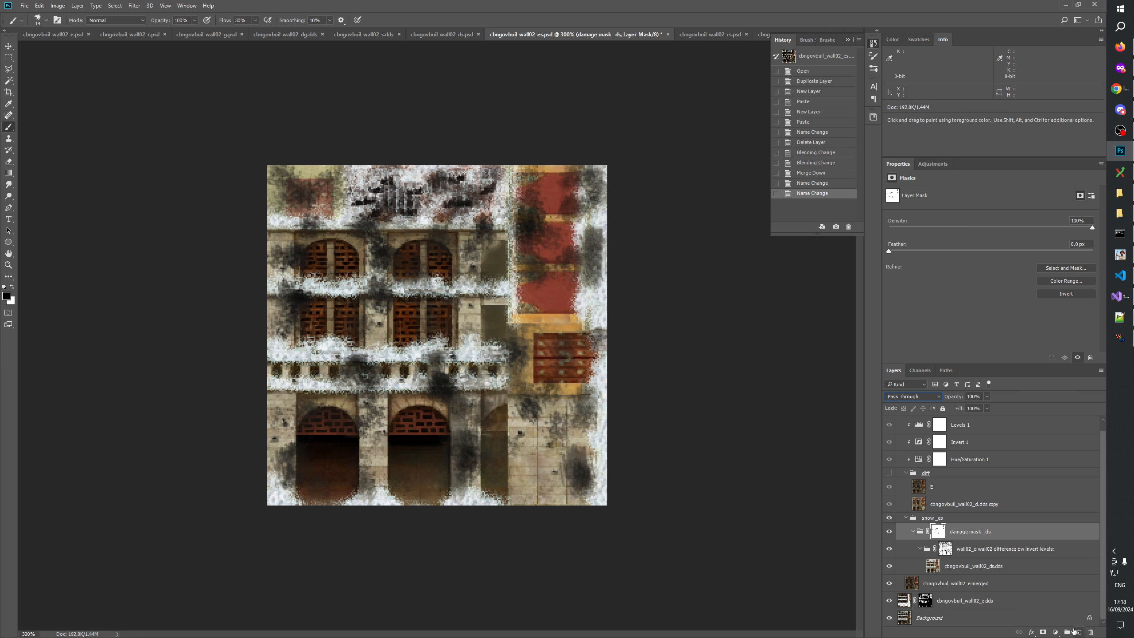
{"action": "key", "text": "ctrl+g"}
{"action": "double_click", "coordinate": [995, 561]}
{"action": "key", "text": "ctrl+c"}
{"action": "double_click", "coordinate": [938, 528]}
{"action": "key", "text": "ctrl+v"}
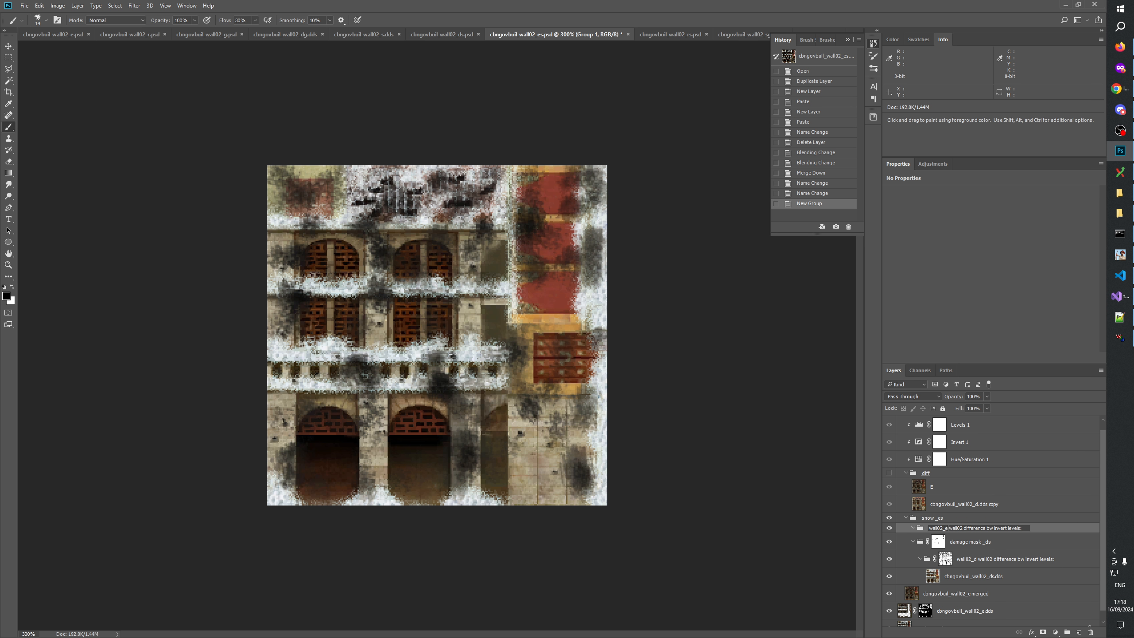
{"action": "type", "text": "_d"}
{"action": "key", "text": "Return"}
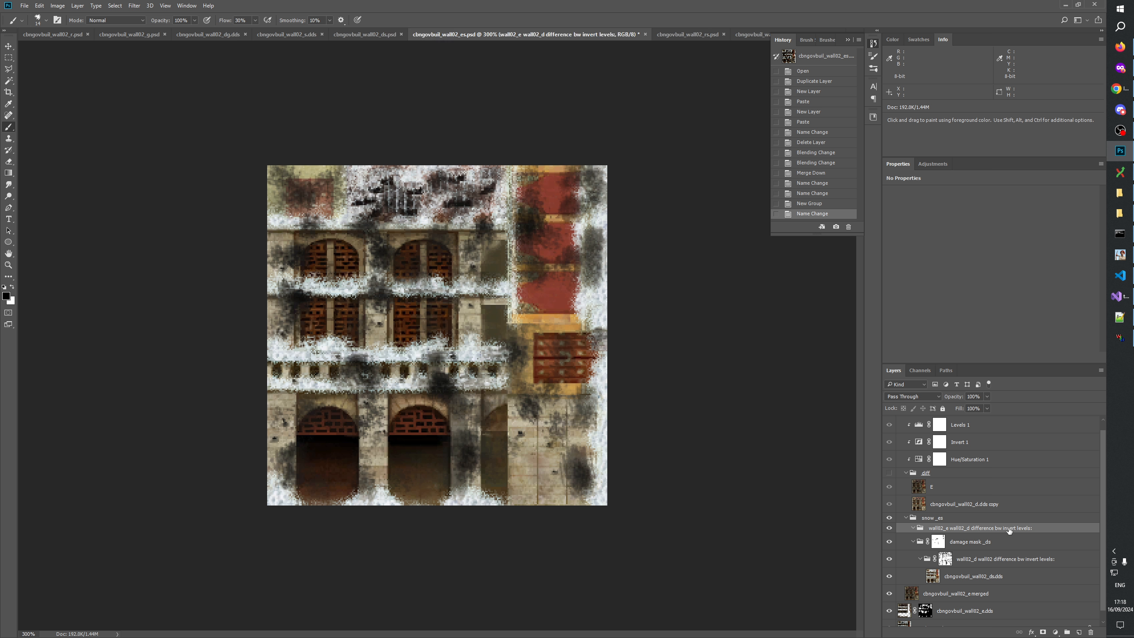
In cbngovbuil_wall02_ds.psd, append the Levels 1 values "150 0.70 255" to the name of the "wall02_d wall02 difference bw invert levels:" group.
{"action": "left_click", "coordinate": [378, 34]}
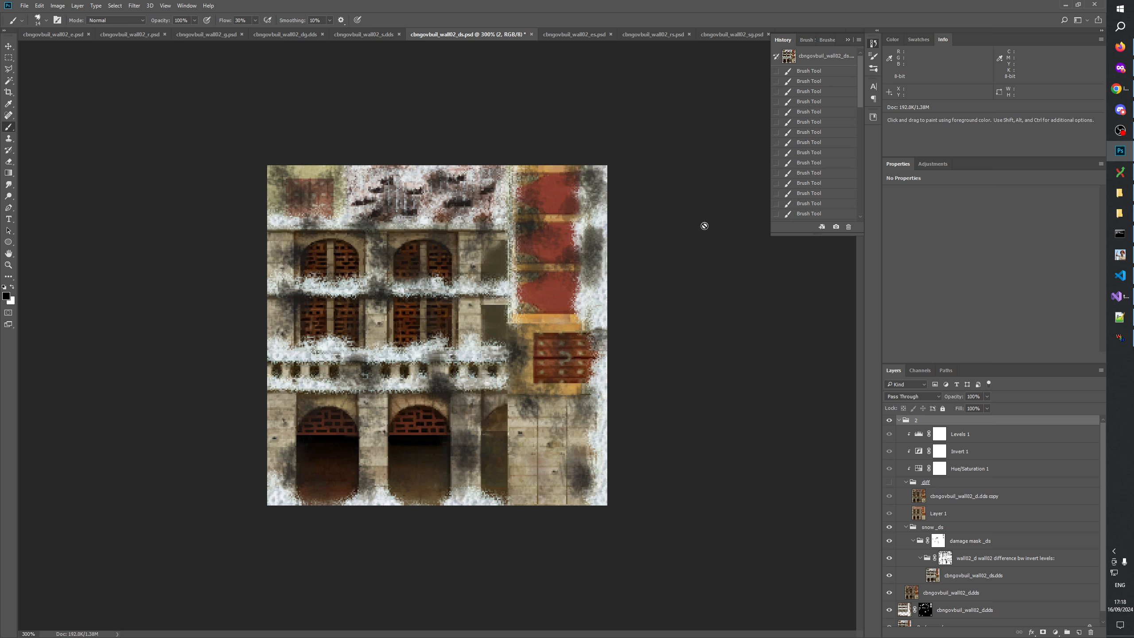
{"action": "left_click", "coordinate": [974, 441]}
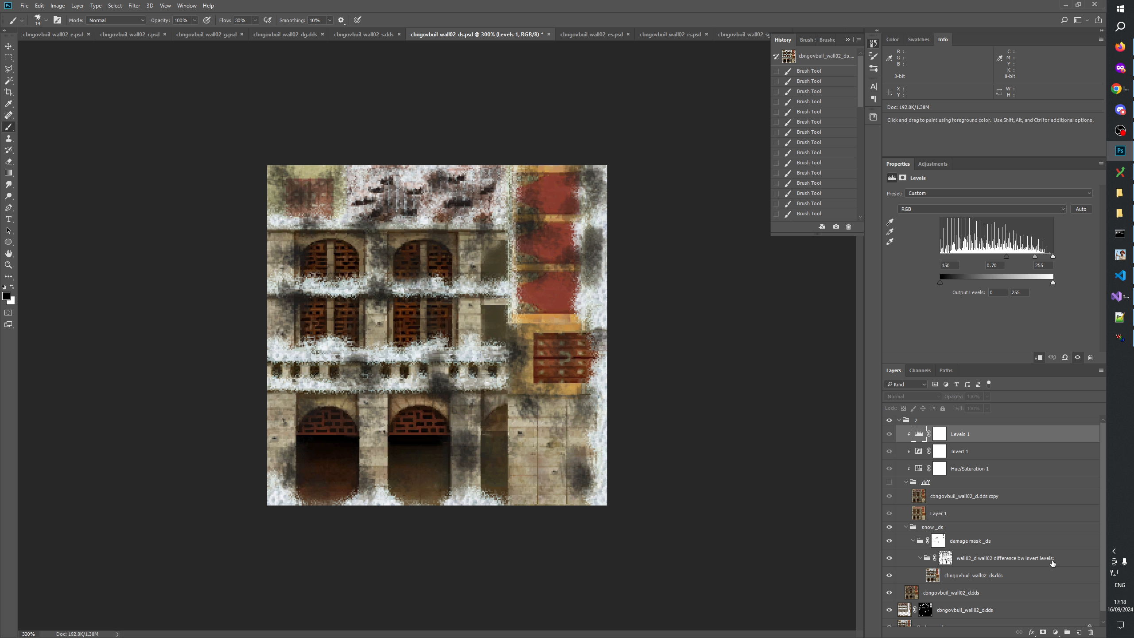
{"action": "double_click", "coordinate": [1027, 558]}
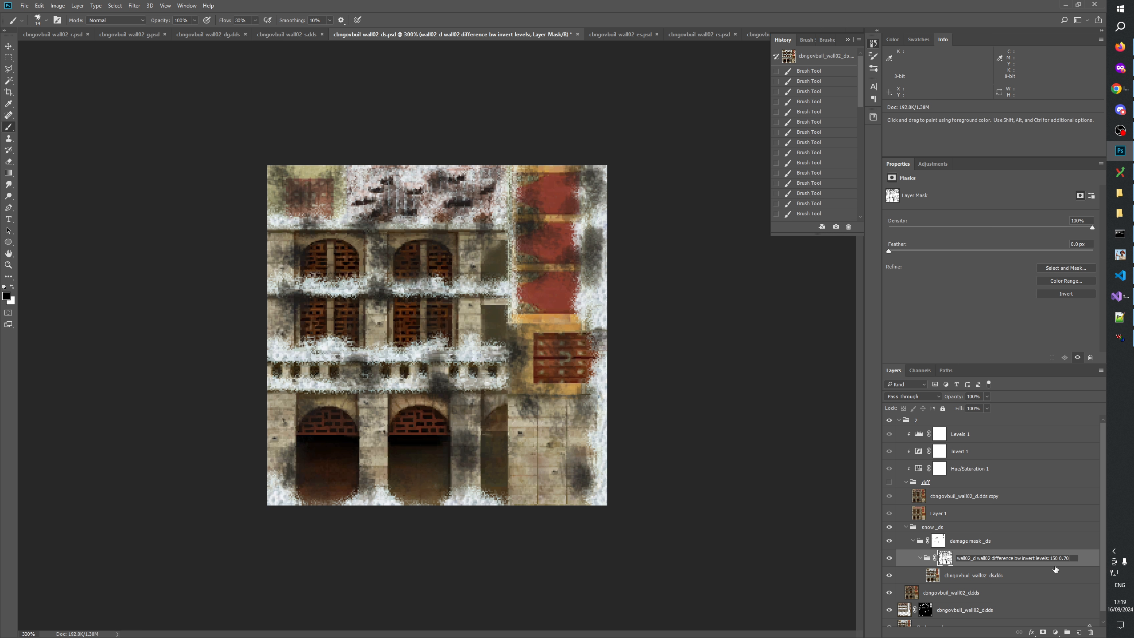
{"action": "type", "text": ":150 0.70 255"}
{"action": "key", "text": "Return"}
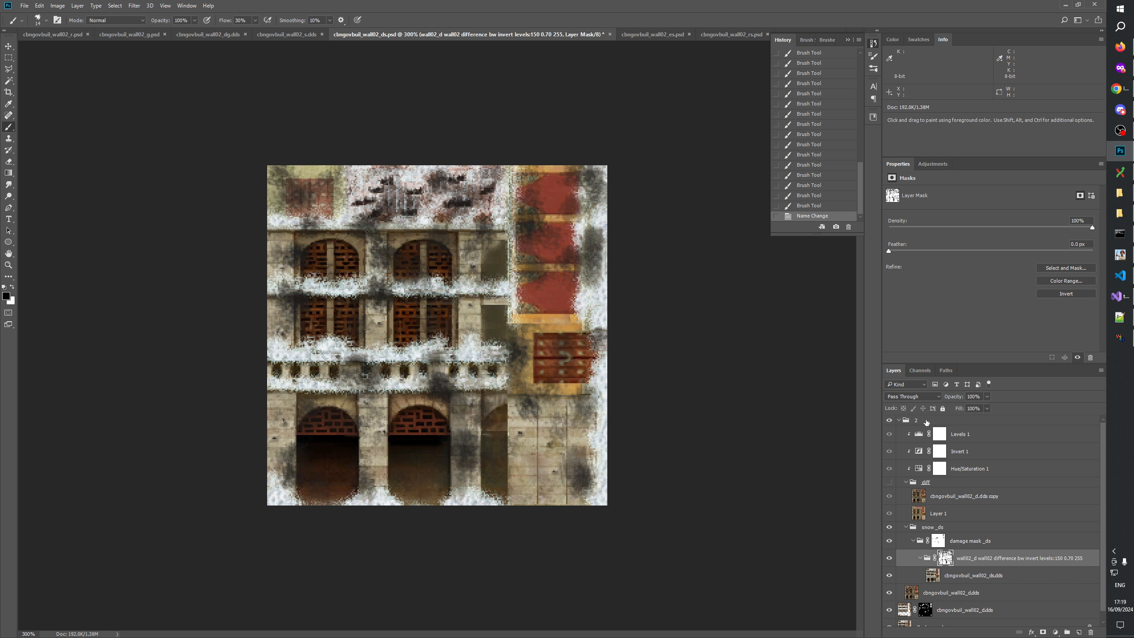
Copy that group name and apply it to the matching wall02_d difference group in cbngovbuil_wall02_es.psd.
{"action": "left_click", "coordinate": [918, 434]}
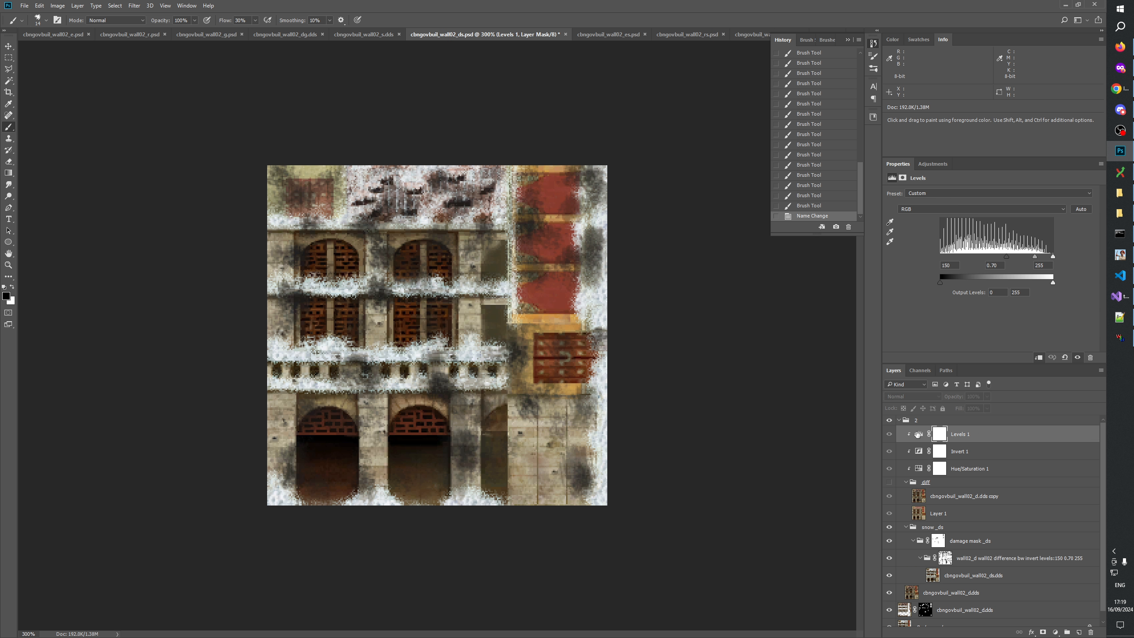
{"action": "double_click", "coordinate": [1019, 558]}
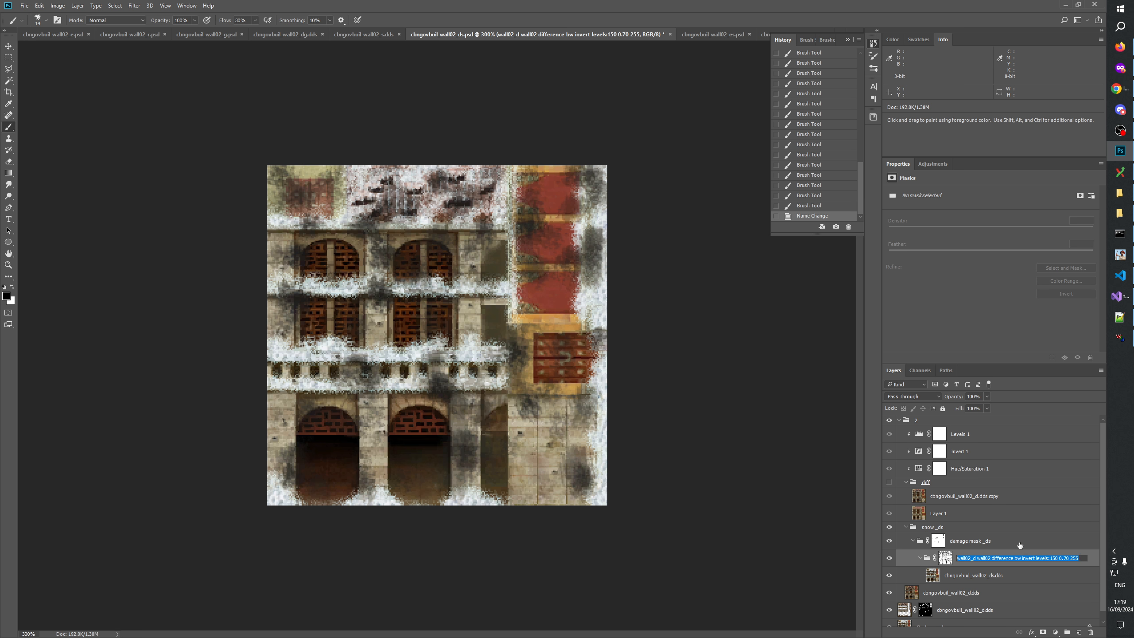
{"action": "left_click", "coordinate": [705, 36]}
{"action": "left_click", "coordinate": [705, 36]}
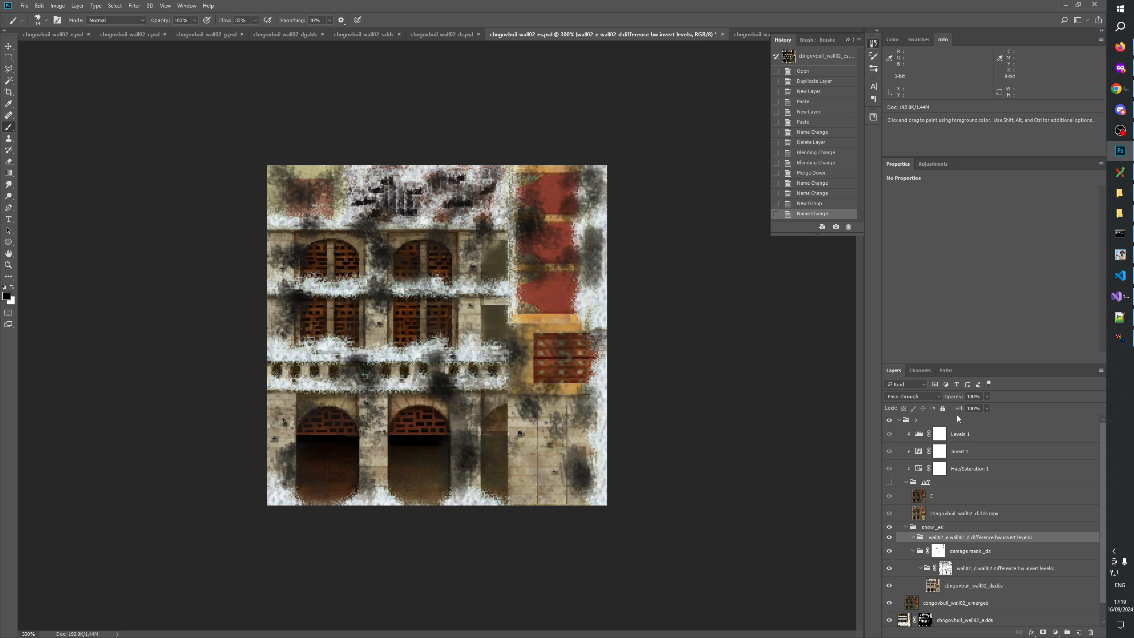
{"action": "double_click", "coordinate": [1001, 571]}
{"action": "key", "text": "ctrl+v"}
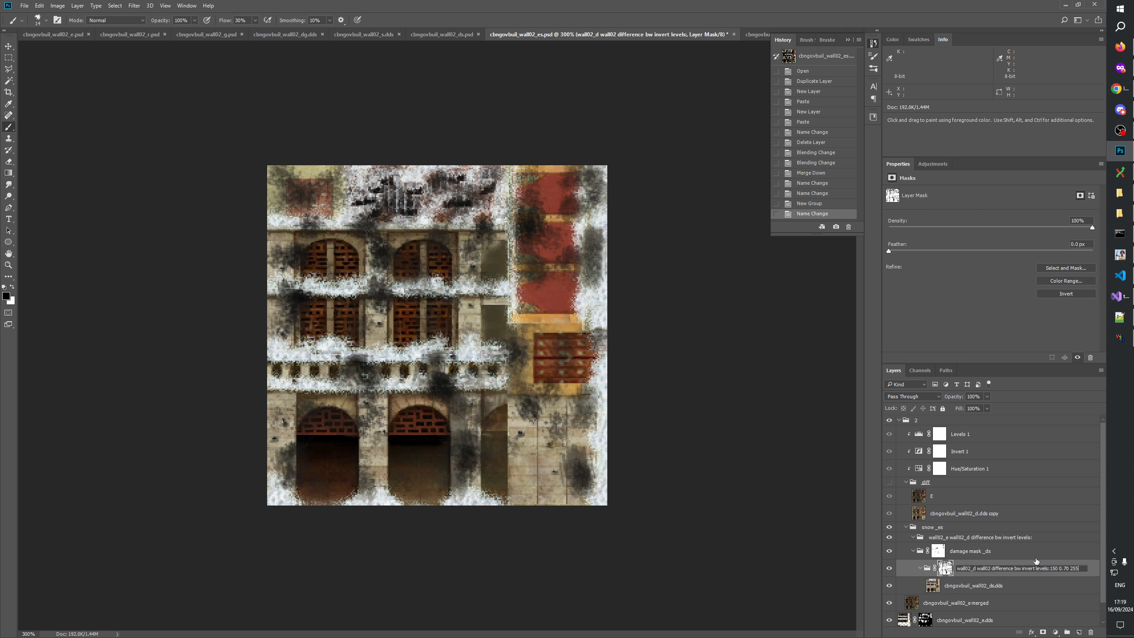
{"action": "key", "text": "Return"}
Append "150 0.70 255" to the name of the empty "wall02_e wall02_d difference bw invert levels:" group.
{"action": "double_click", "coordinate": [1006, 538]}
{"action": "double_click", "coordinate": [1049, 572]}
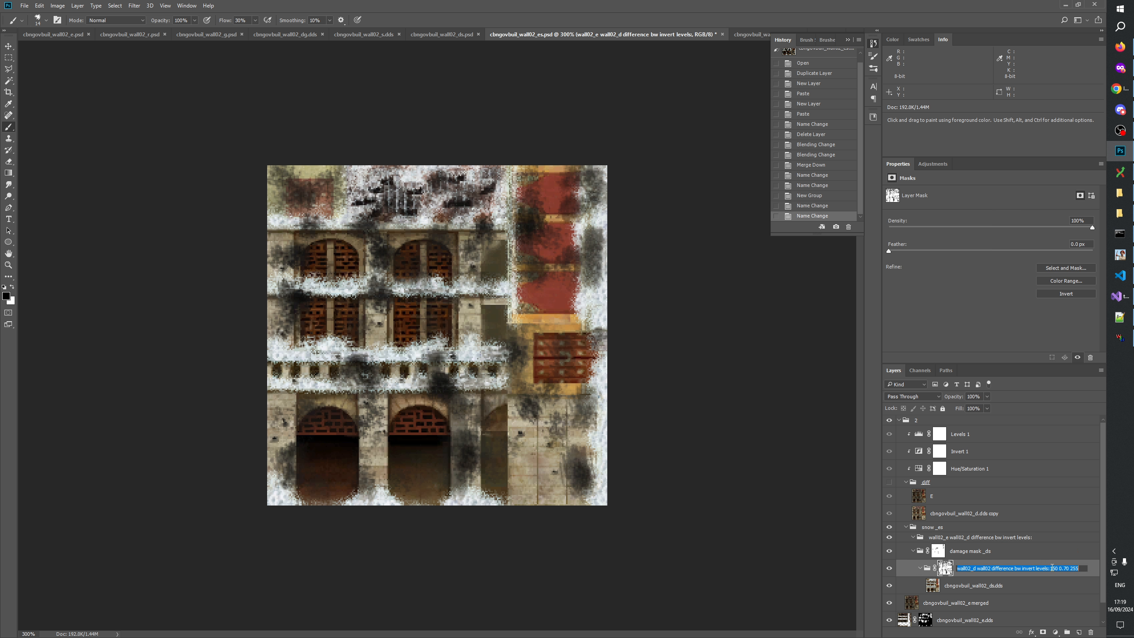
{"action": "left_click_drag", "start_coordinate": [1049, 569], "coordinate": [1094, 567]}
{"action": "double_click", "coordinate": [1018, 538]}
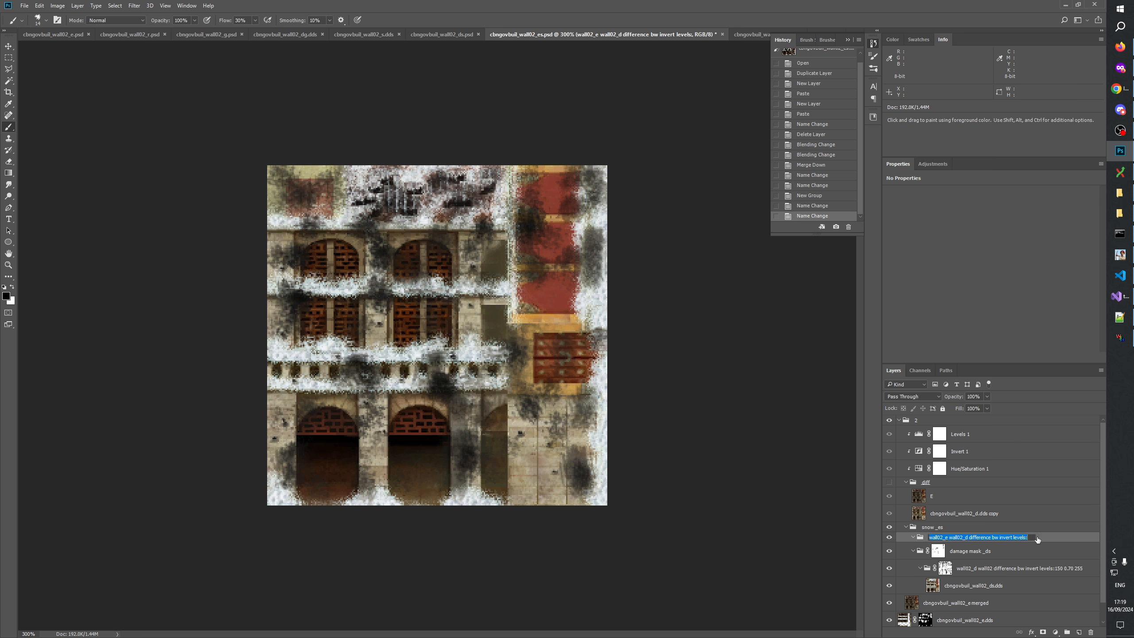
{"action": "key", "text": "End"}
{"action": "key", "text": "ctrl+v"}
{"action": "key", "text": "Return"}
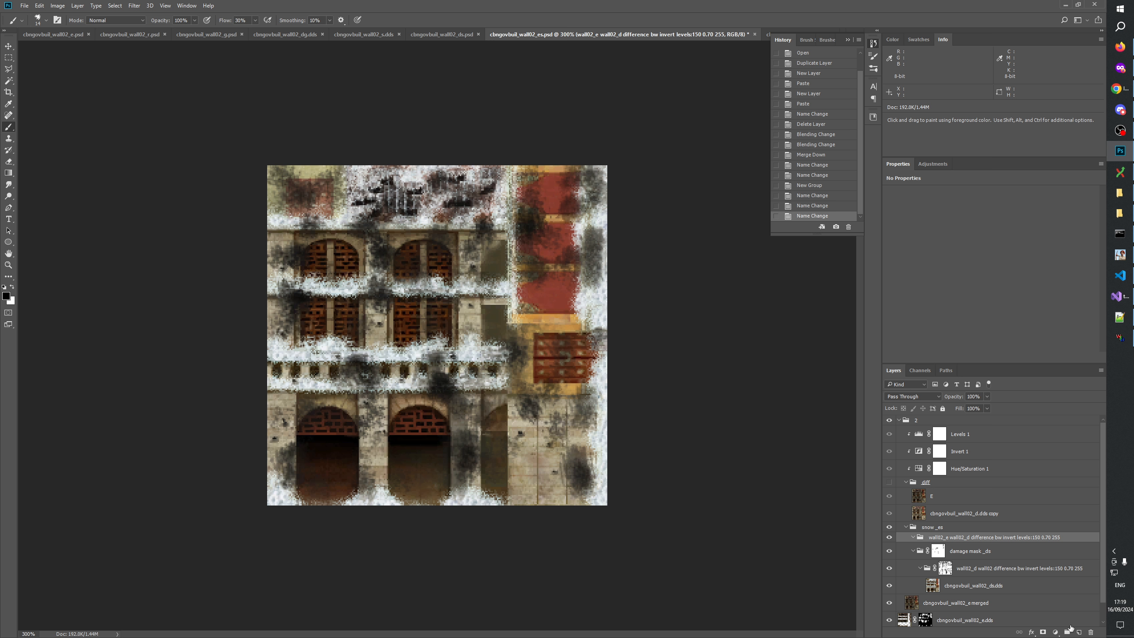
Add a layer mask to the wall02_e wall02_d difference group and paste the merged image of the shown "diff" group into it.
{"action": "left_click", "coordinate": [1043, 632]}
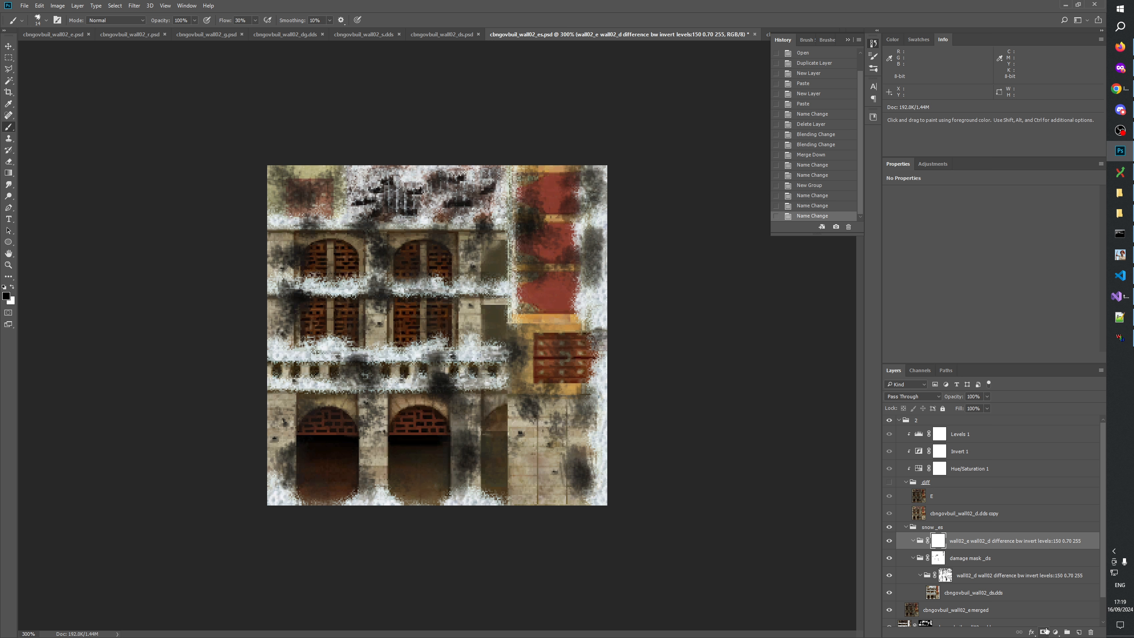
{"action": "left_click", "coordinate": [890, 483]}
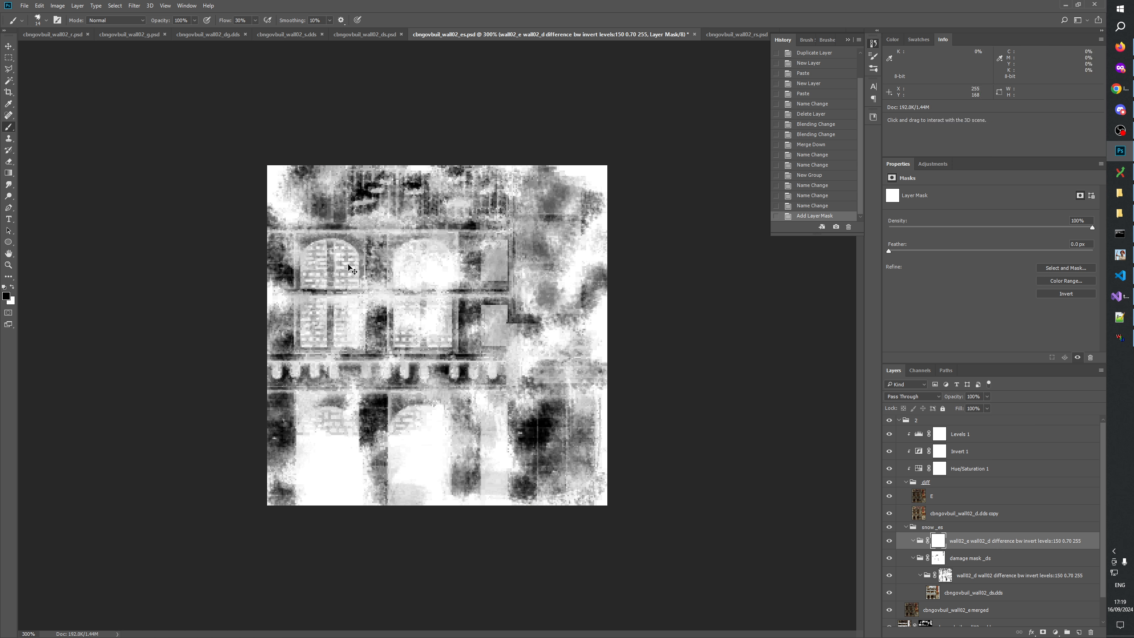
{"action": "key", "text": "ctrl+a"}
{"action": "left_click", "coordinate": [39, 6]}
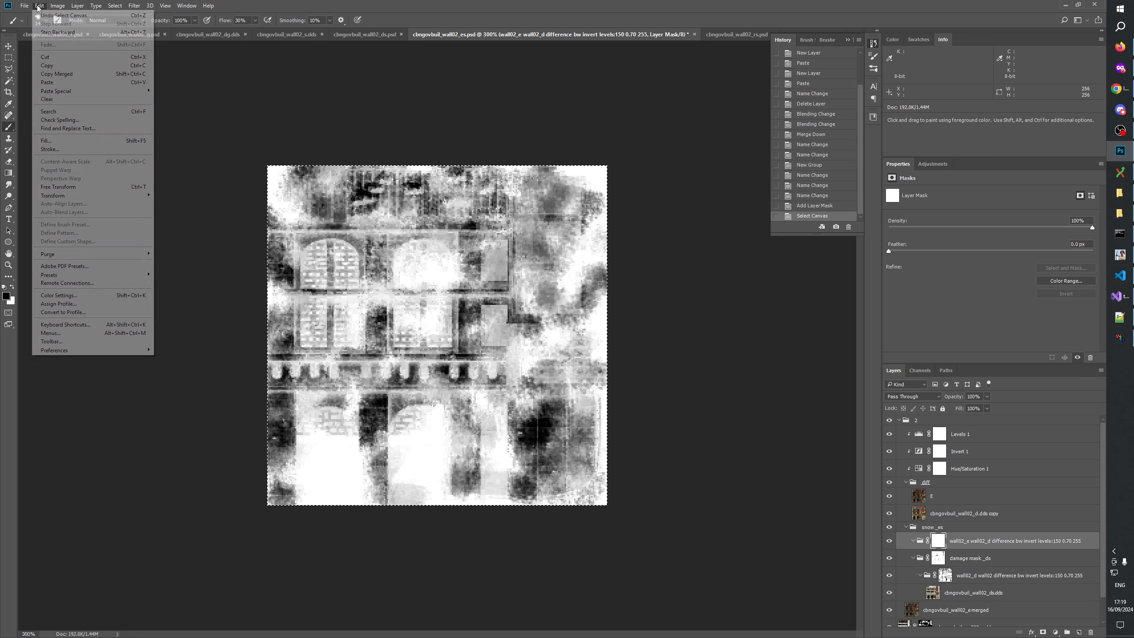
{"action": "left_click", "coordinate": [61, 74]}
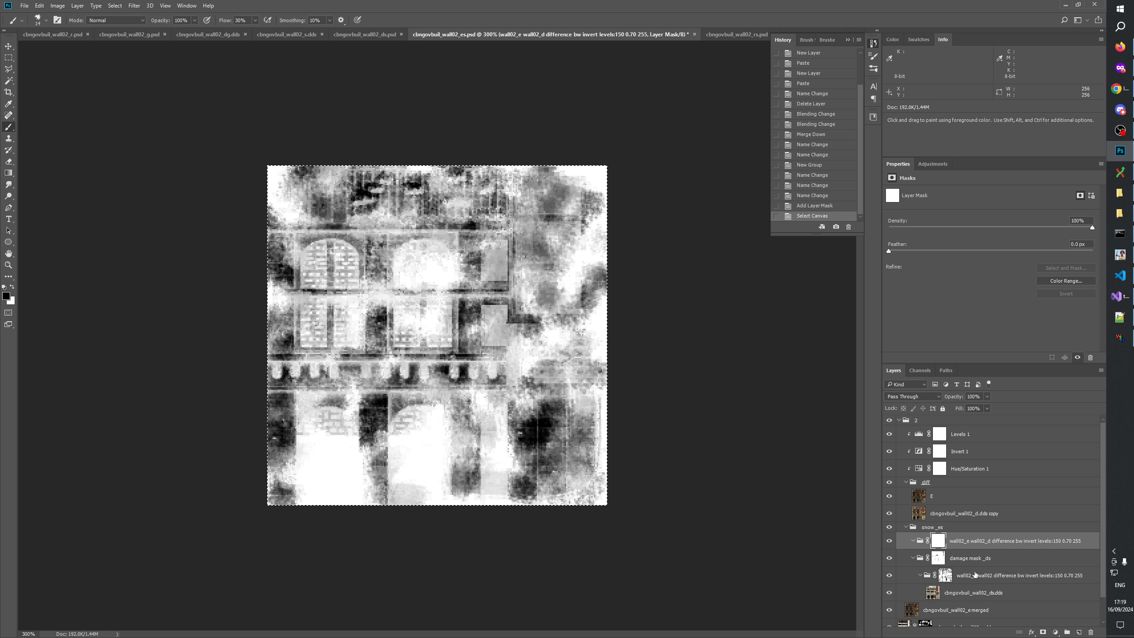
{"action": "left_click", "coordinate": [938, 541], "text": "alt"}
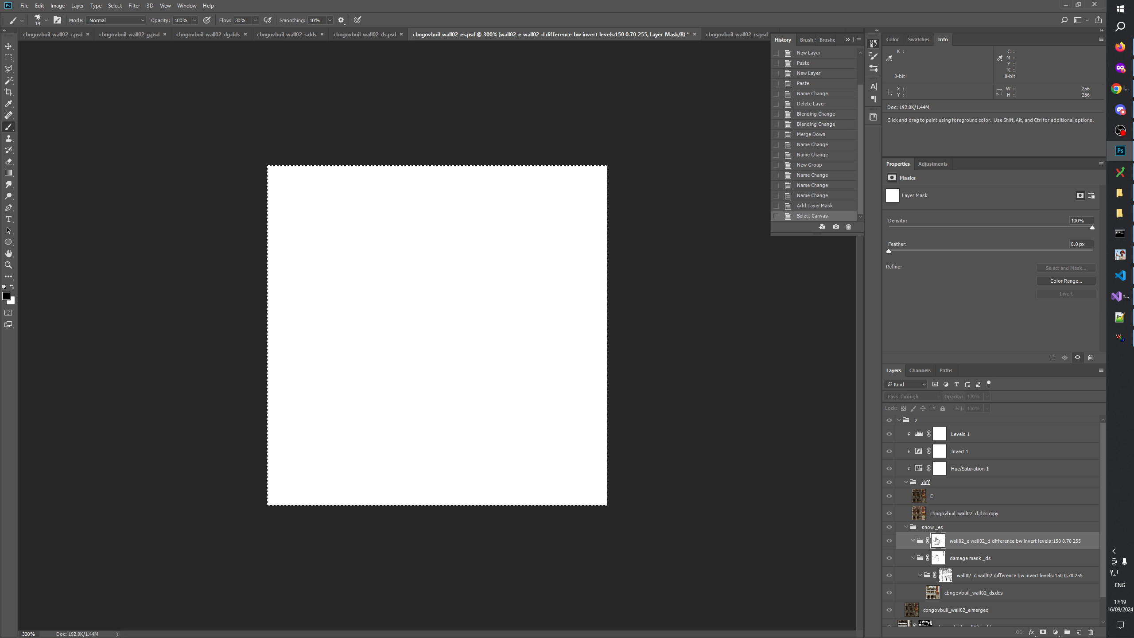
{"action": "key", "text": "ctrl+v"}
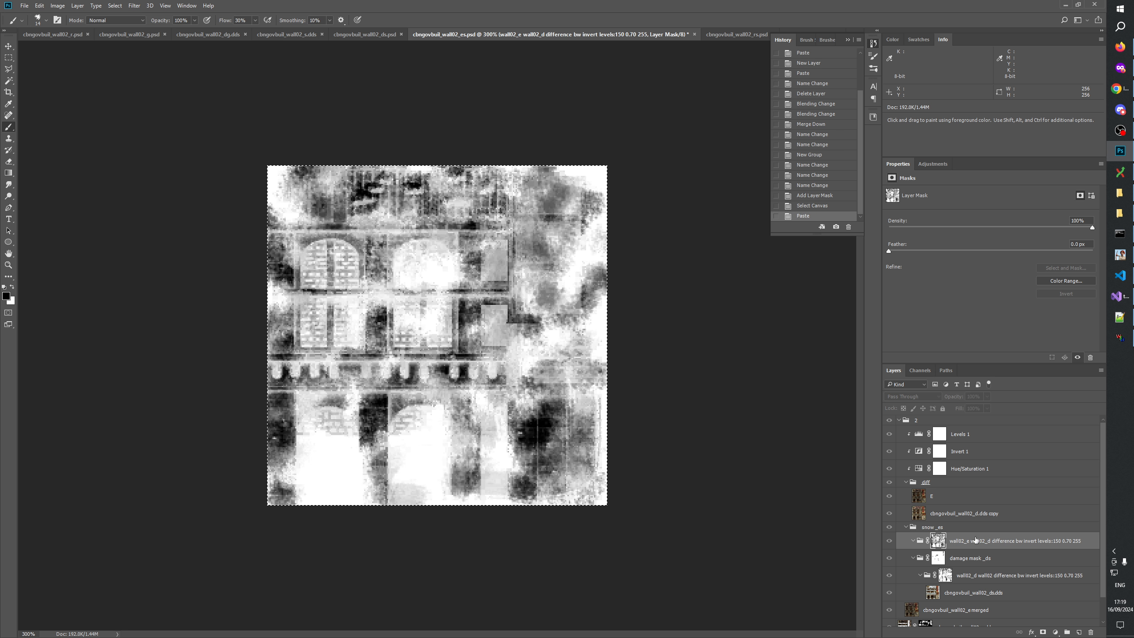
Move the "damage mask _ds" group inside the masked "wall02_e wall02_d difference" group.
{"action": "left_click", "coordinate": [976, 540]}
{"action": "left_click_drag", "start_coordinate": [976, 558], "coordinate": [975, 540]}
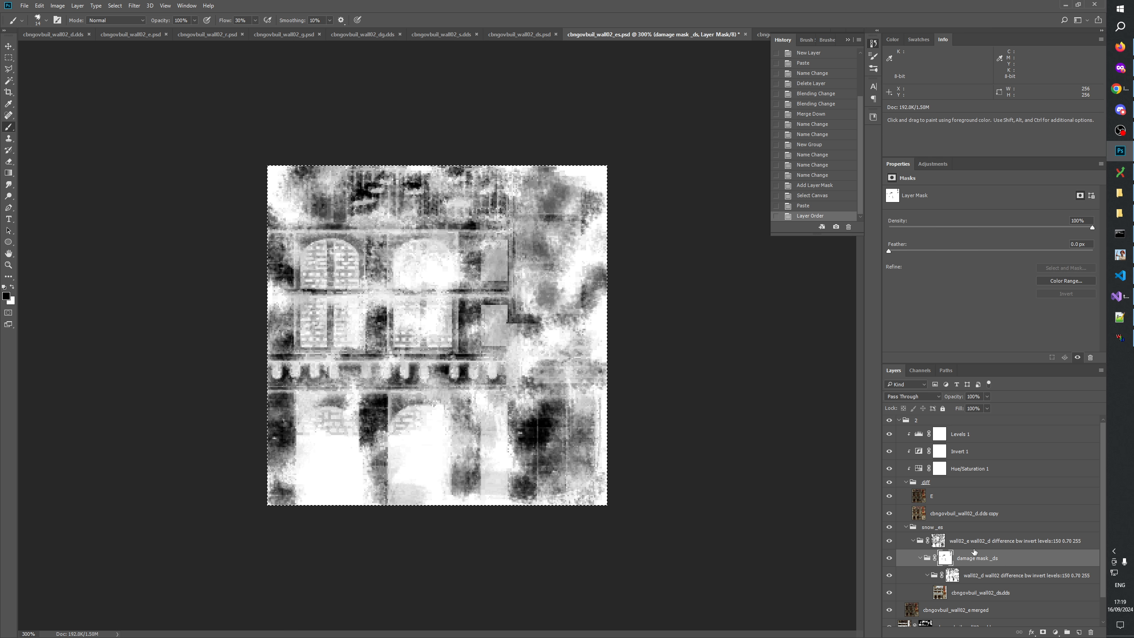
{"action": "left_click", "coordinate": [976, 542]}
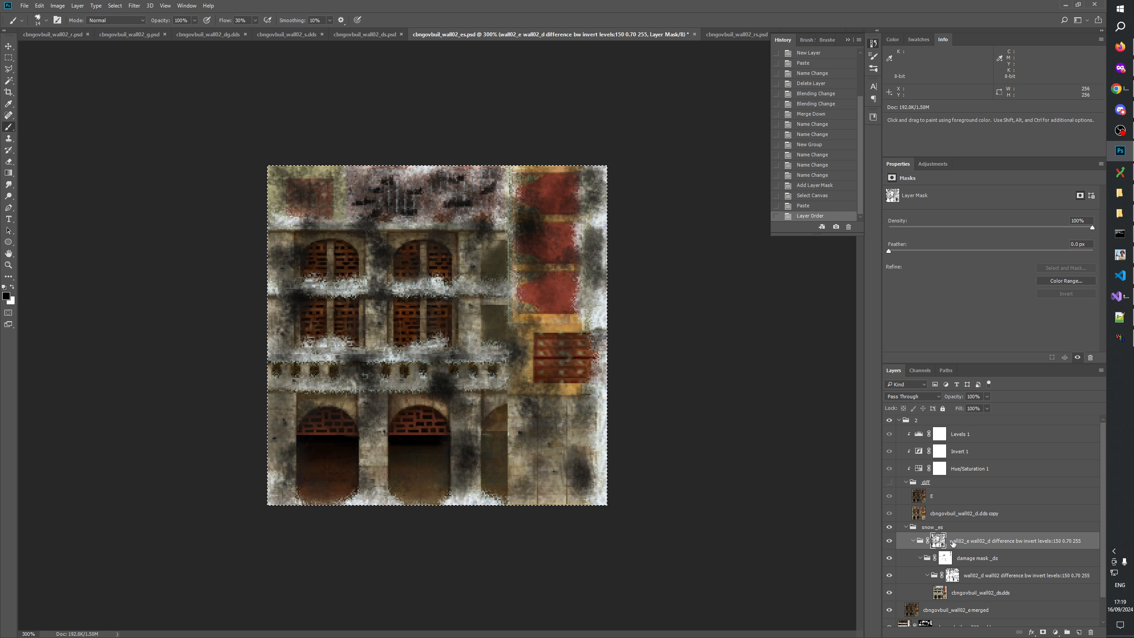
Copy the Background layer's full image and paste it on a new layer above cbngovbuil_wall02_ds.dds in the snow group.
{"action": "left_click", "coordinate": [979, 595]}
{"action": "scroll", "coordinate": [979, 595], "scroll_direction": "down", "scroll_amount": 1}
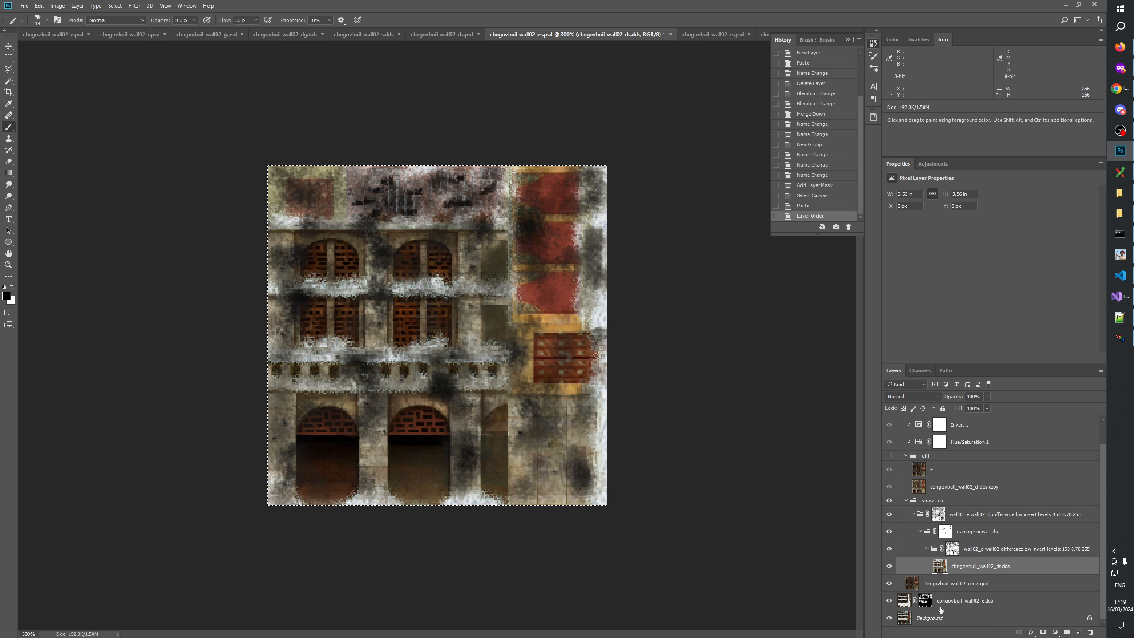
{"action": "left_click", "coordinate": [935, 621]}
{"action": "left_click", "coordinate": [980, 571]}
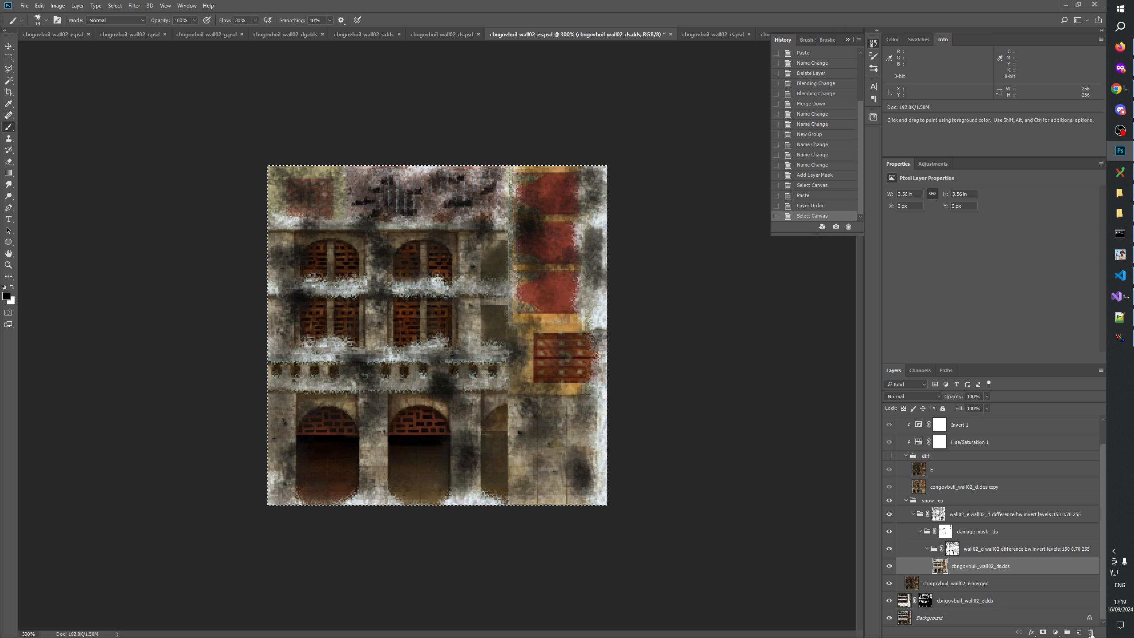
{"action": "left_click", "coordinate": [1079, 633]}
{"action": "key", "text": "ctrl+v"}
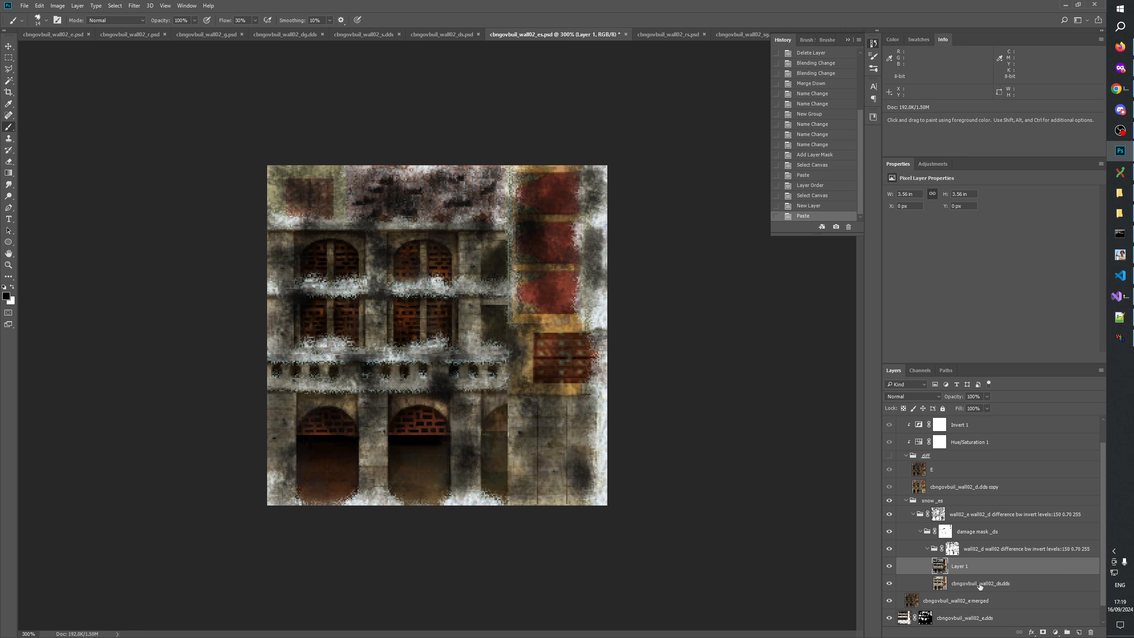
Rename the pasted "Layer 1" to "cbngovbuil_wall02_es.dds", reusing the name of the layer below.
{"action": "double_click", "coordinate": [973, 583]}
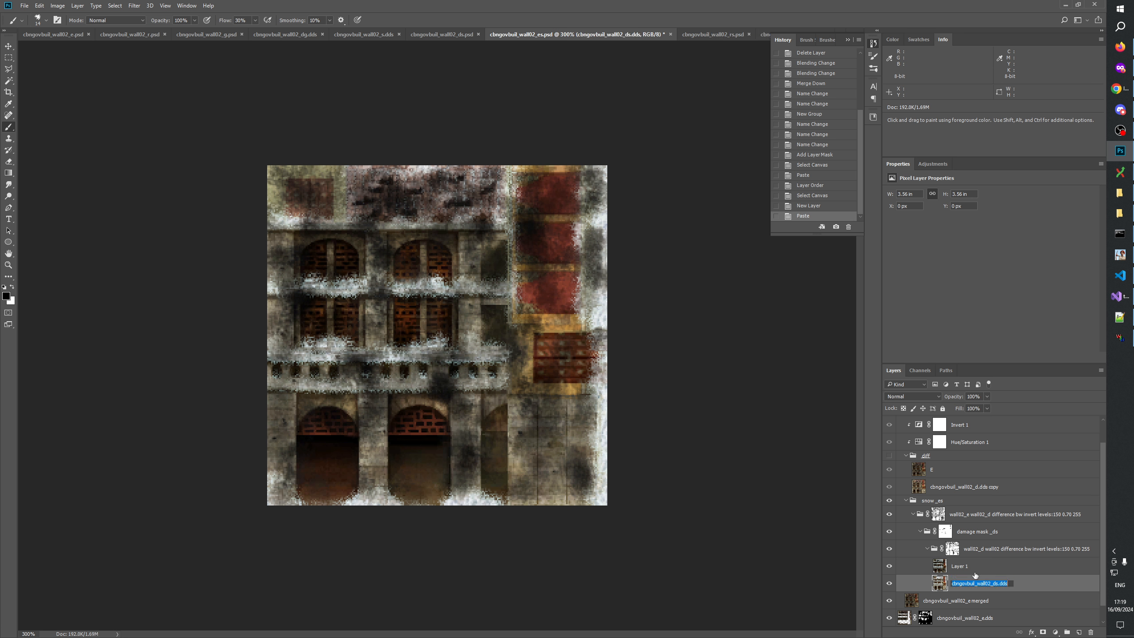
{"action": "key", "text": "ctrl+c"}
{"action": "double_click", "coordinate": [960, 566]}
{"action": "key", "text": "ctrl+v"}
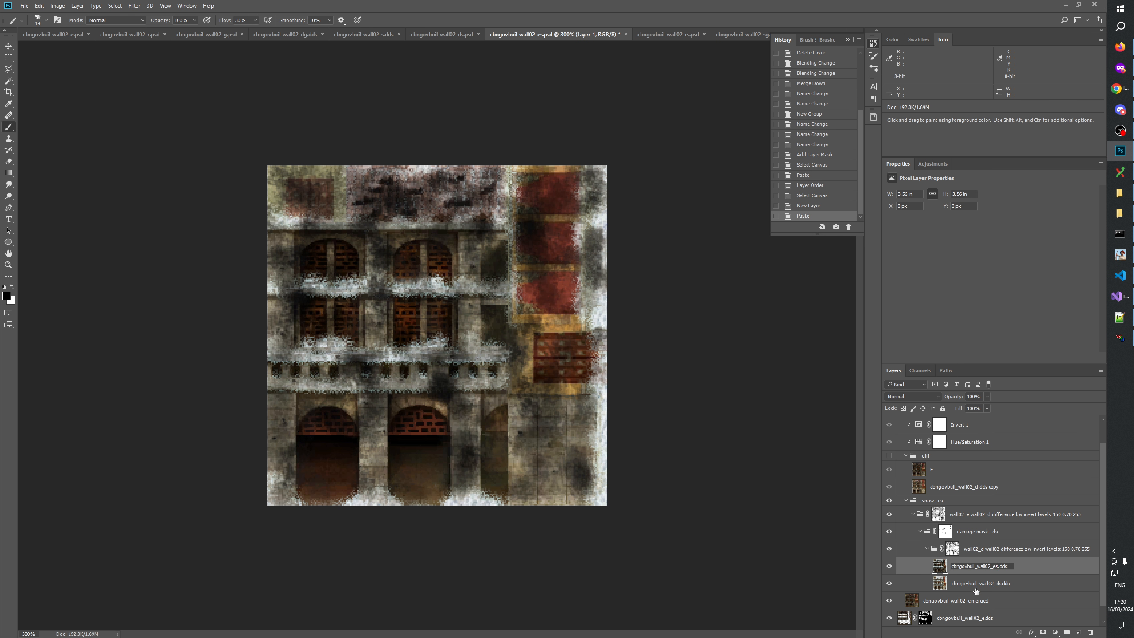
{"action": "key", "text": "Return"}
Hide the cbngovbuil_wall02_ds.dds layer and turn off the visibility of group "2".
{"action": "left_click", "coordinate": [889, 583]}
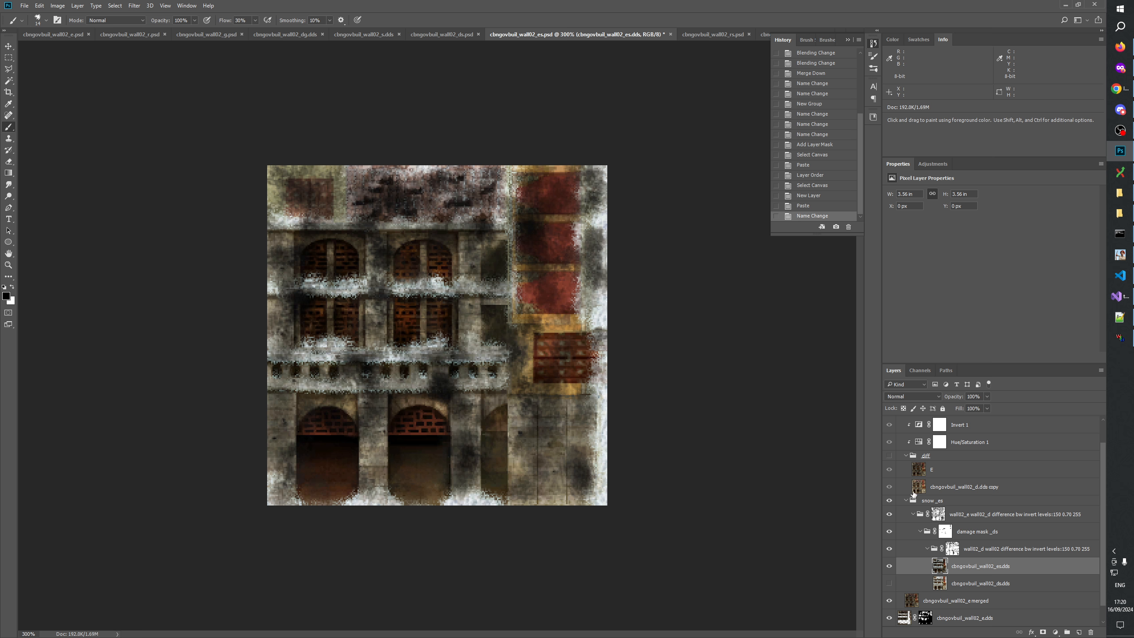
{"action": "scroll", "coordinate": [911, 474], "scroll_direction": "up", "scroll_amount": 1}
{"action": "left_click", "coordinate": [889, 421]}
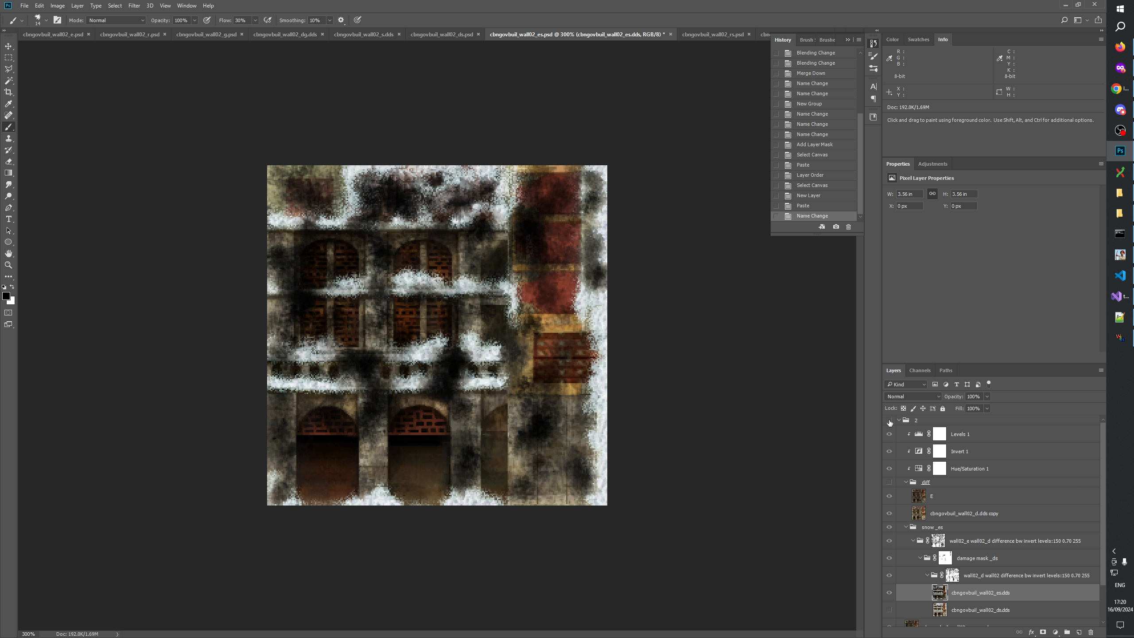
Toggle the visibility of group "2" repeatedly to compare the masked snow with the original texture, leaving the group visible.
{"action": "left_click", "coordinate": [890, 421]}
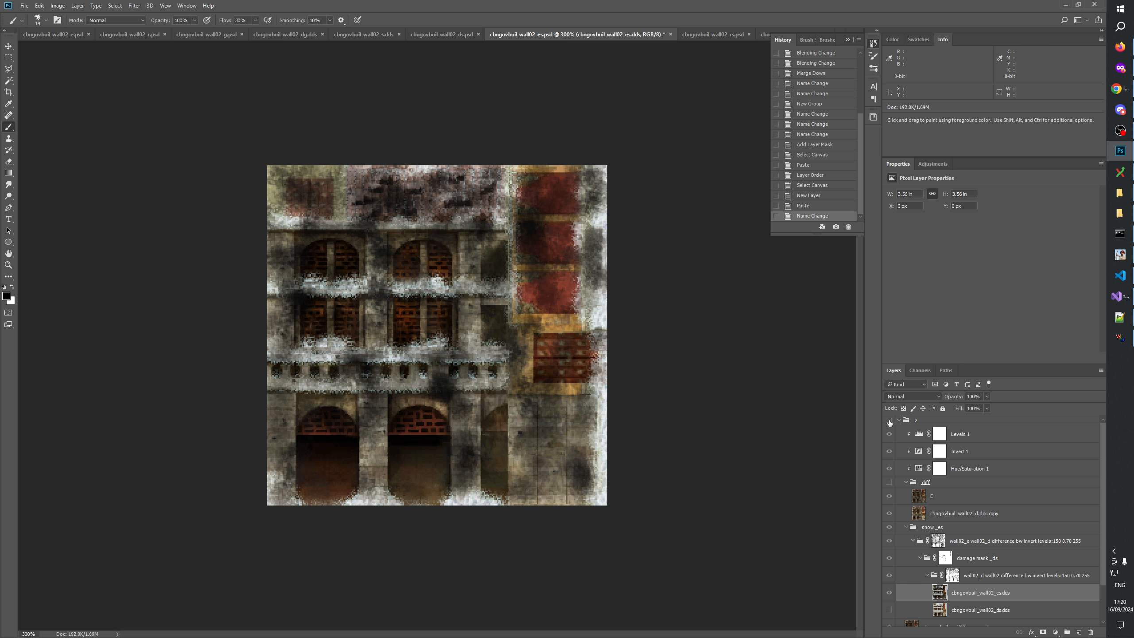
{"action": "left_click", "coordinate": [890, 422]}
{"action": "left_click", "coordinate": [889, 421]}
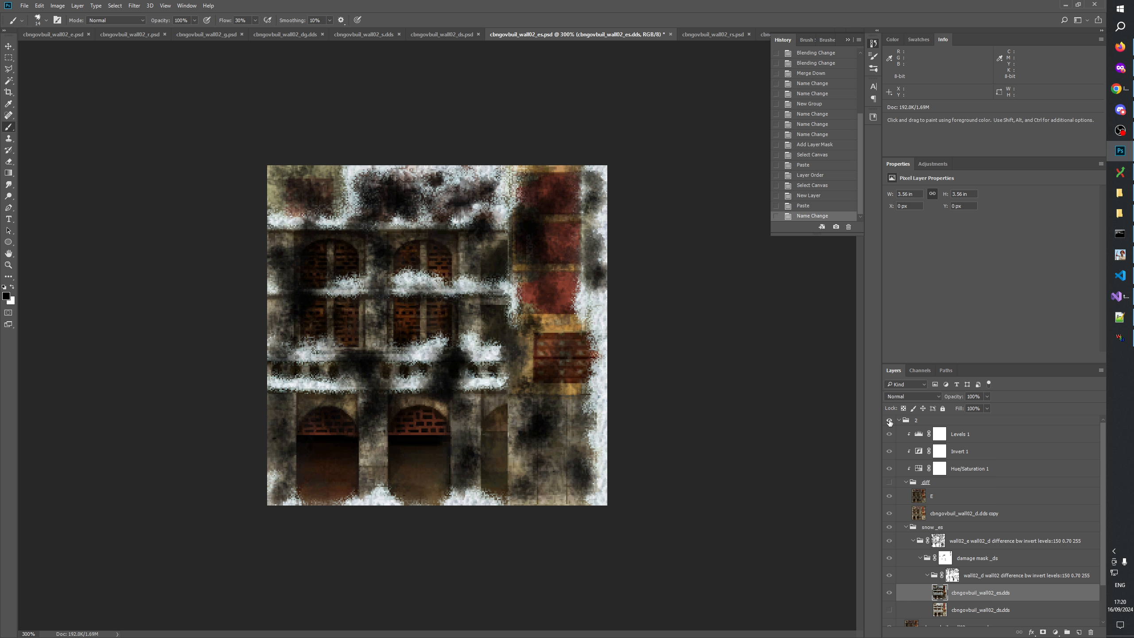
{"action": "left_click", "coordinate": [890, 421]}
{"action": "left_click", "coordinate": [890, 421]}
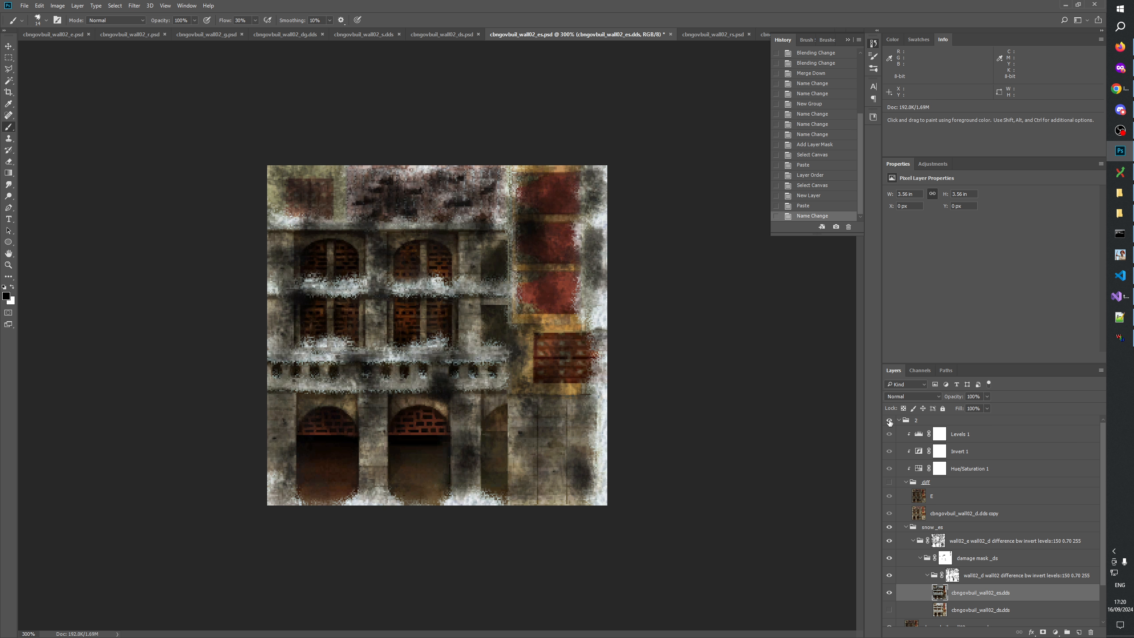
{"action": "left_click", "coordinate": [889, 422]}
{"action": "left_click", "coordinate": [890, 421]}
{"action": "left_click", "coordinate": [890, 422]}
Show the diff group and set the Levels 1 input levels to 110, 1.00 and 255.
{"action": "left_click", "coordinate": [922, 454]}
{"action": "left_click", "coordinate": [922, 453]}
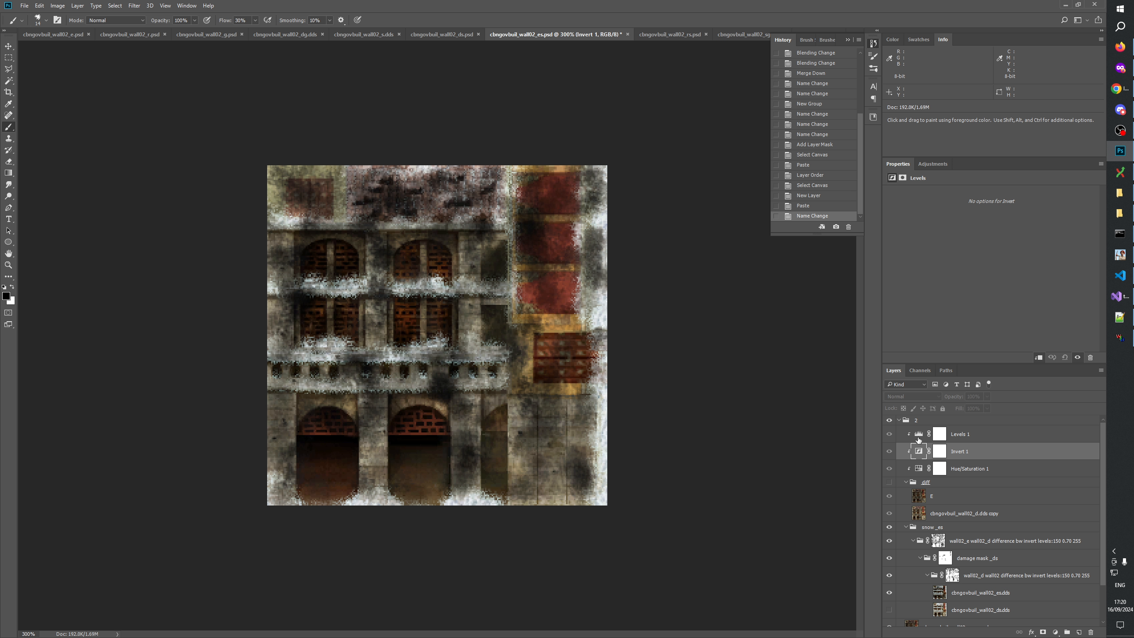
{"action": "left_click", "coordinate": [918, 435]}
{"action": "key", "text": "alt+bracketleft"}
{"action": "left_click", "coordinate": [918, 436]}
{"action": "key", "text": "alt+bracketleft"}
{"action": "left_click", "coordinate": [919, 436]}
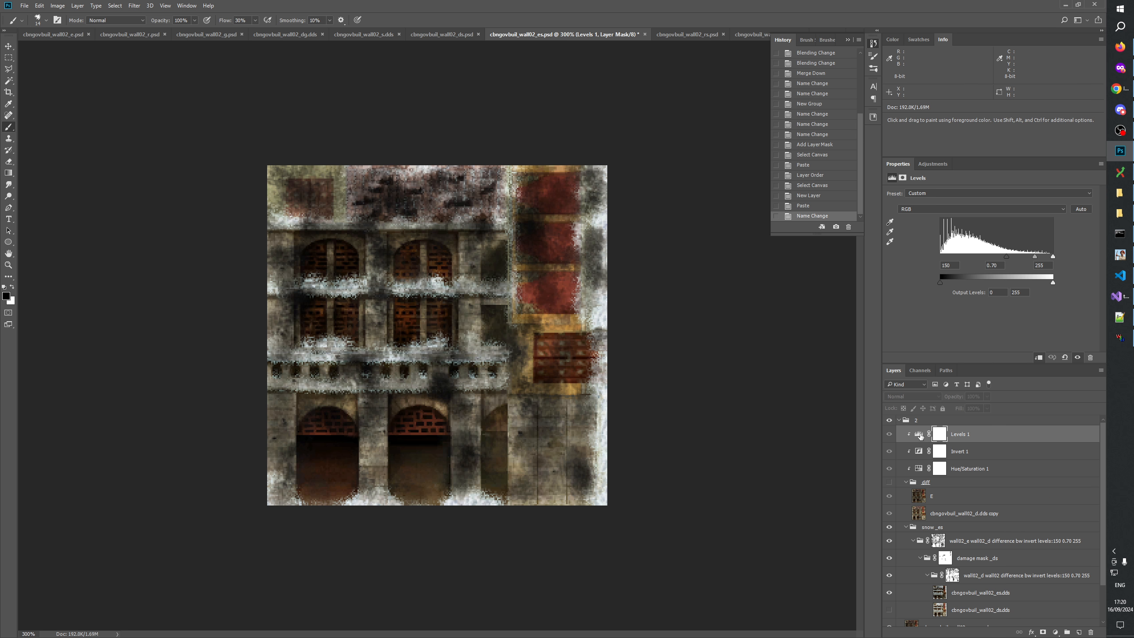
{"action": "left_click", "coordinate": [889, 482]}
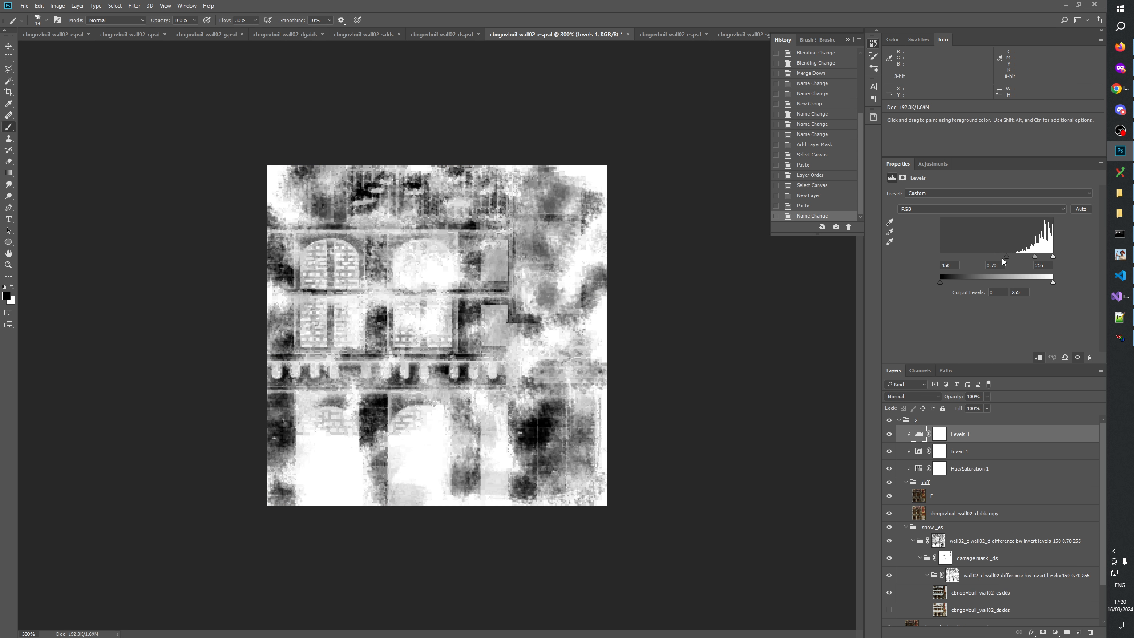
{"action": "mouse_move", "coordinate": [1005, 256]}
{"action": "left_mouse_down"}
{"action": "mouse_move", "coordinate": [987, 257]}
{"action": "mouse_move", "coordinate": [1021, 256]}
{"action": "left_mouse_up"}
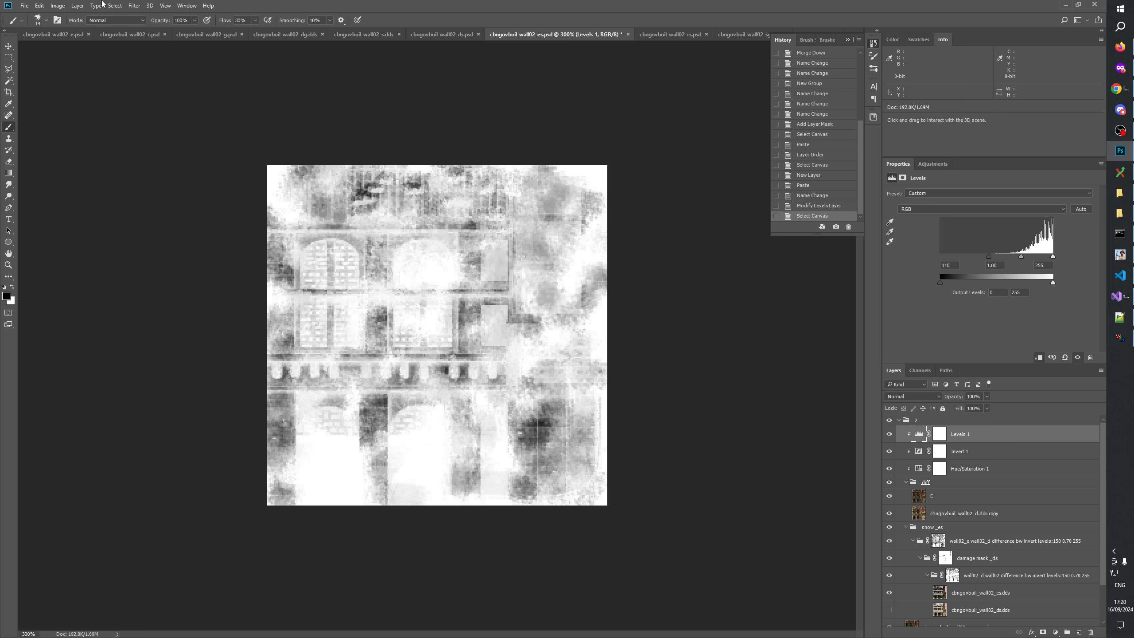
Copy the merged difference image of the whole canvas and paste it into the mask of the "wall02_e wall02_d difference" group.
{"action": "key", "text": "ctrl+a"}
{"action": "left_click", "coordinate": [39, 6]}
{"action": "left_click", "coordinate": [67, 73]}
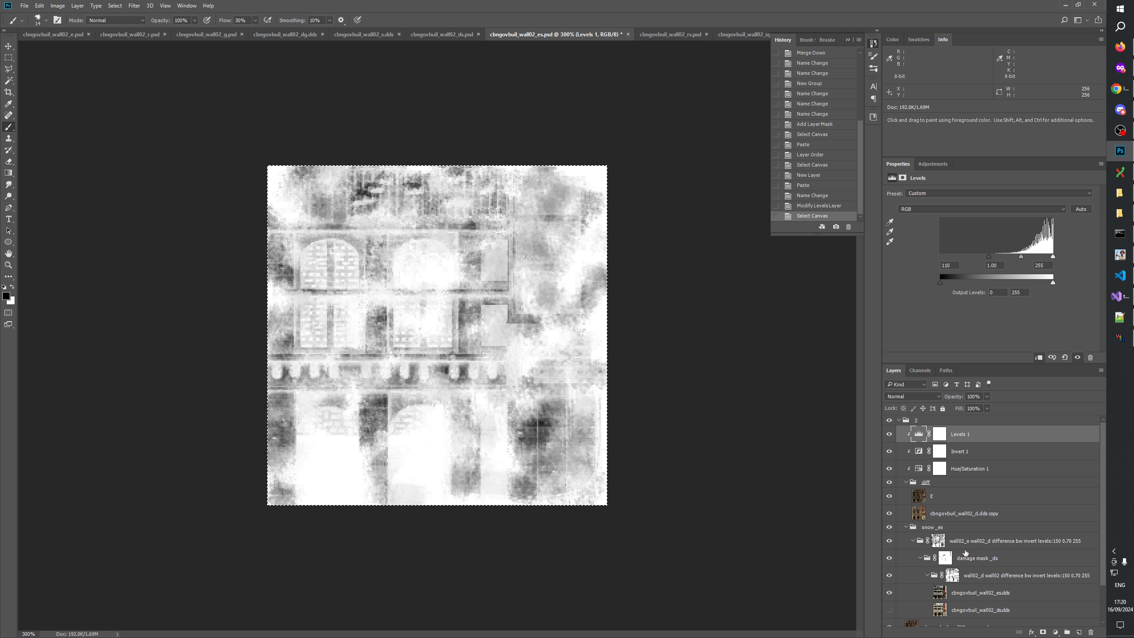
{"action": "left_click", "coordinate": [938, 542]}
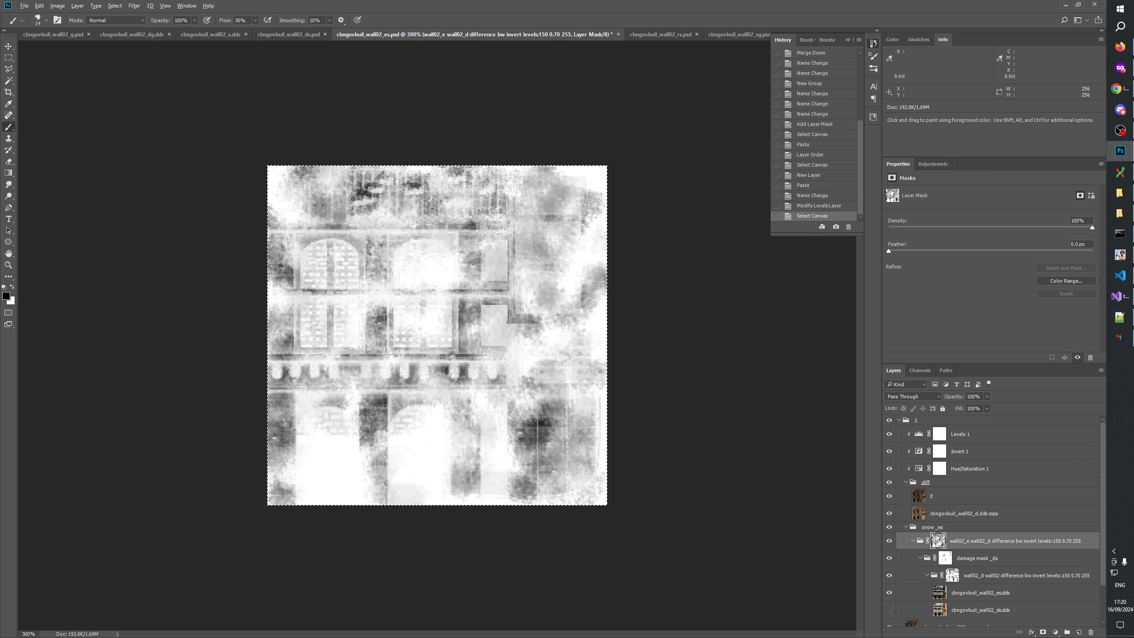
{"action": "key", "text": "ctrl+v"}
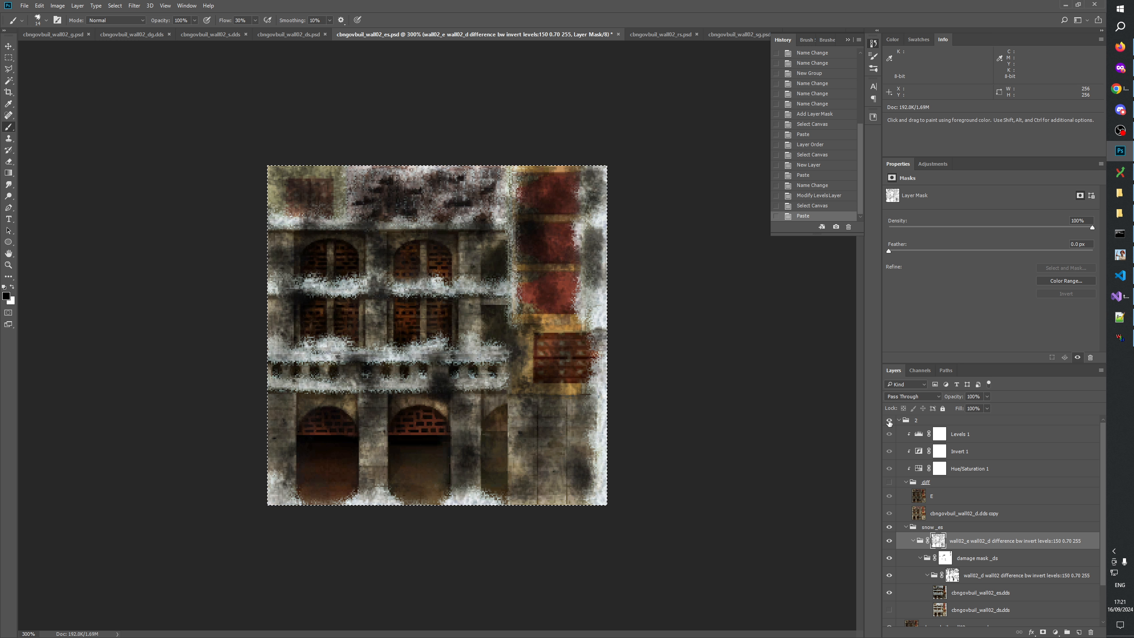
Disable and re-enable the "wall02_e wall02_d difference" group's mask several times to compare the snow coverage, leaving the mask enabled.
{"action": "right_click", "coordinate": [940, 540]}
{"action": "left_click", "coordinate": [972, 546]}
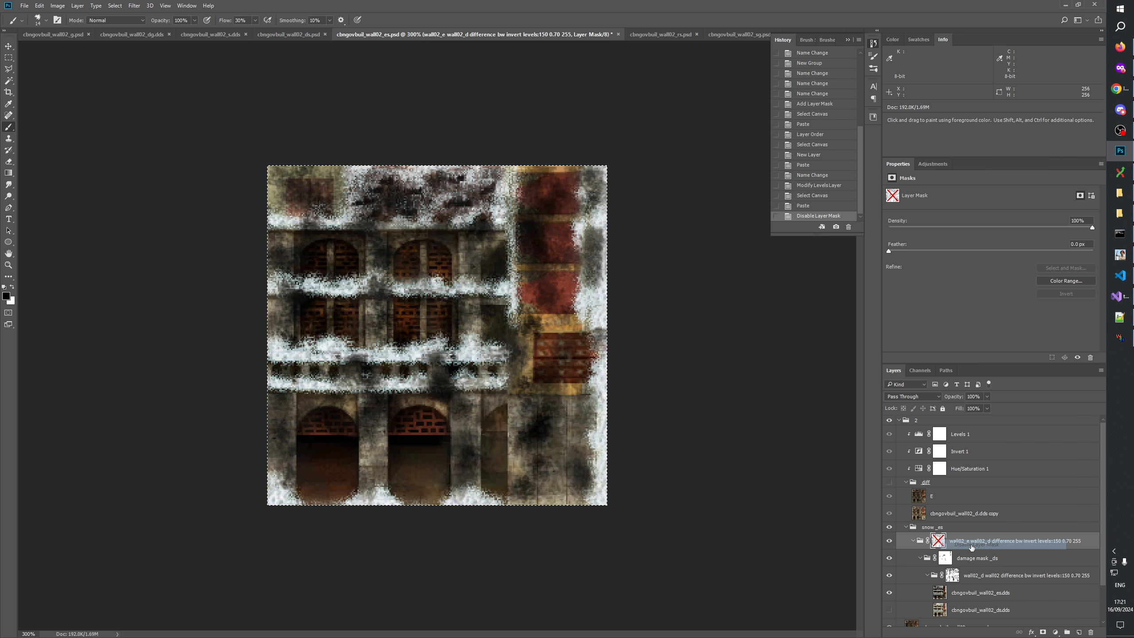
{"action": "left_click", "coordinate": [942, 542], "text": "shift"}
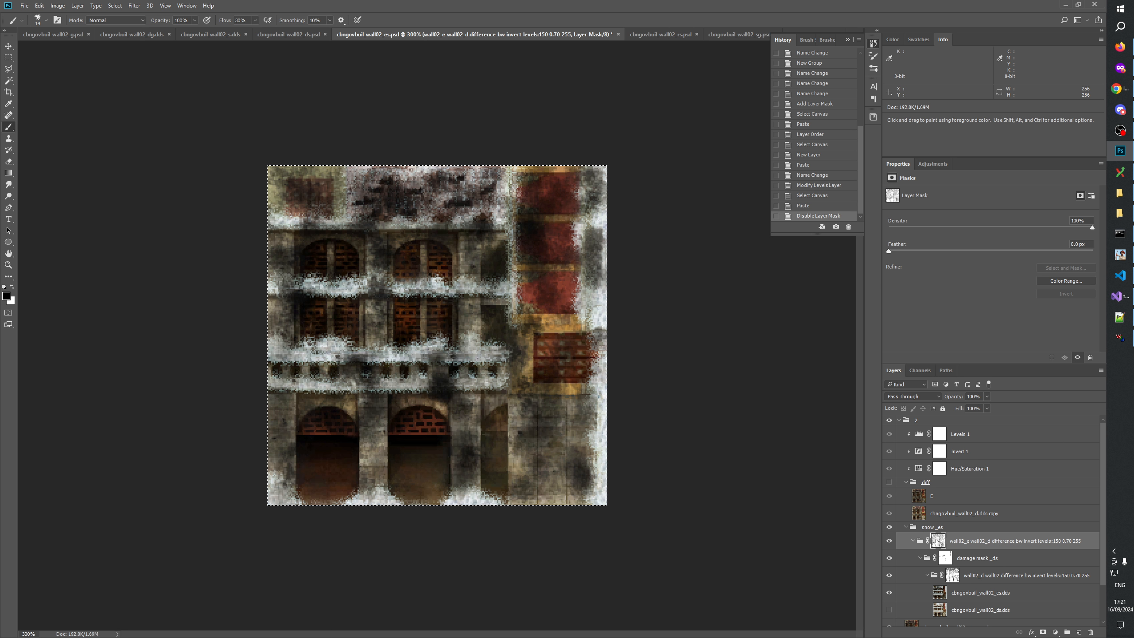
{"action": "right_click", "coordinate": [939, 542]}
{"action": "left_click", "coordinate": [957, 547]}
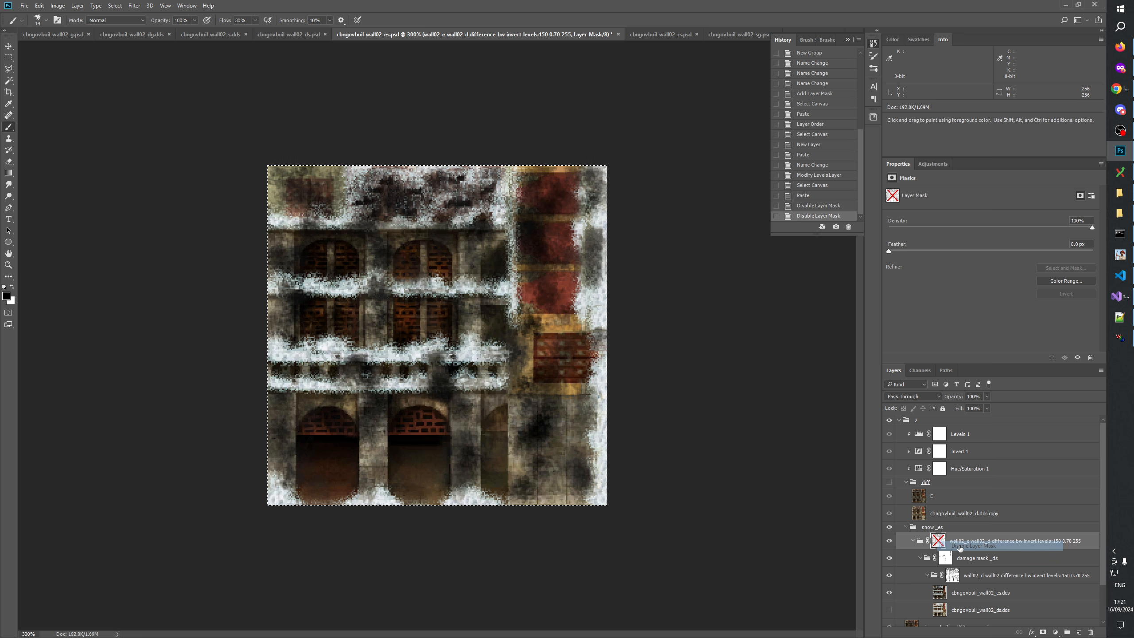
{"action": "left_click", "coordinate": [940, 542], "text": "shift"}
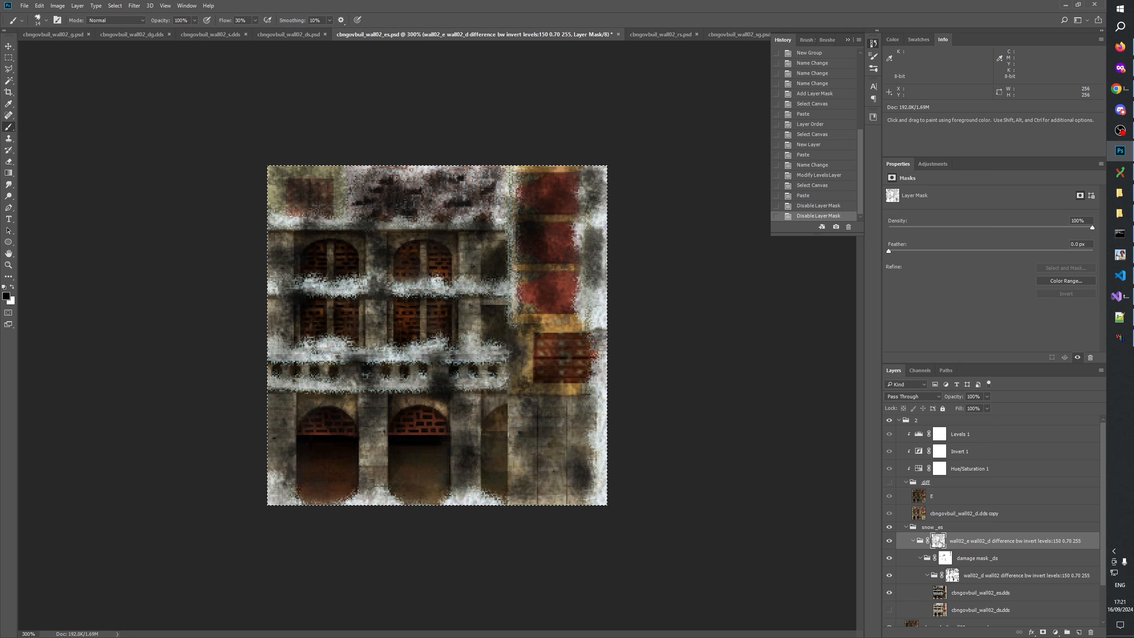
{"action": "right_click", "coordinate": [939, 541]}
{"action": "left_click", "coordinate": [970, 547]}
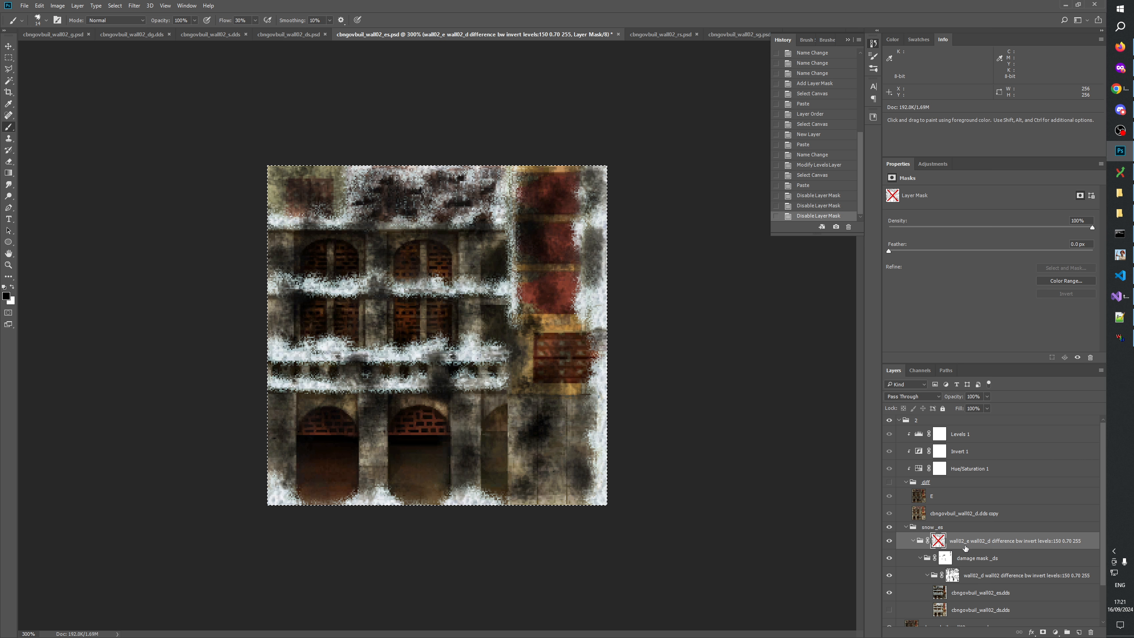
{"action": "left_click", "coordinate": [940, 542], "text": "shift"}
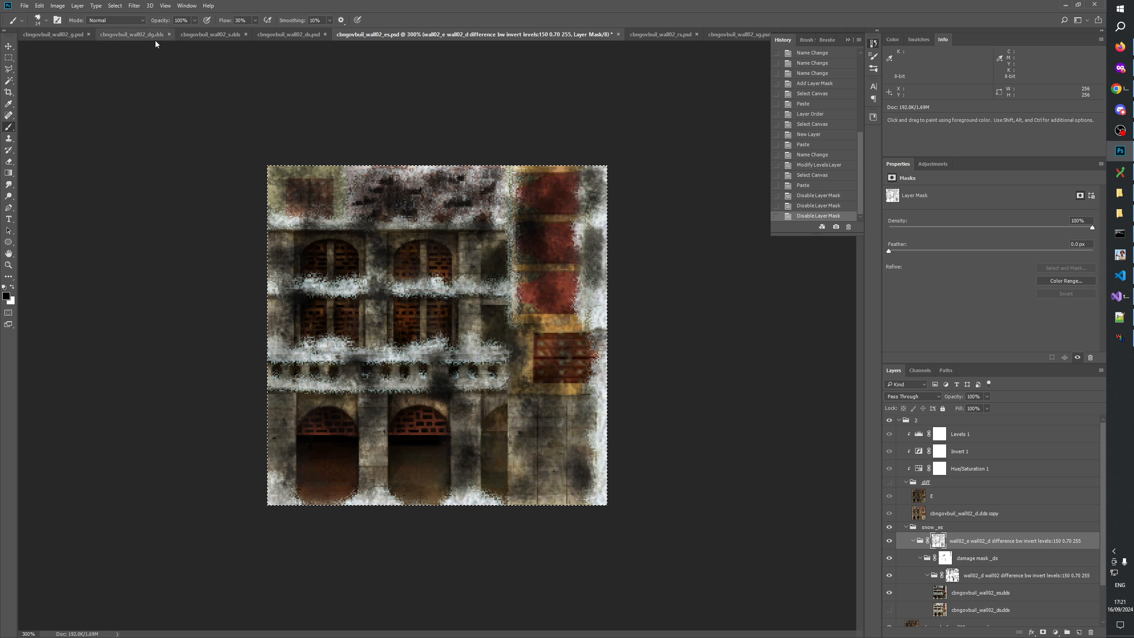
Collapse the History display, view cbngovbuil_wall02_d.dds and cbngovbuil_wall02_e.psd for comparison, and return to cbngovbuil_wall02_es.psd.
{"action": "left_click", "coordinate": [848, 40]}
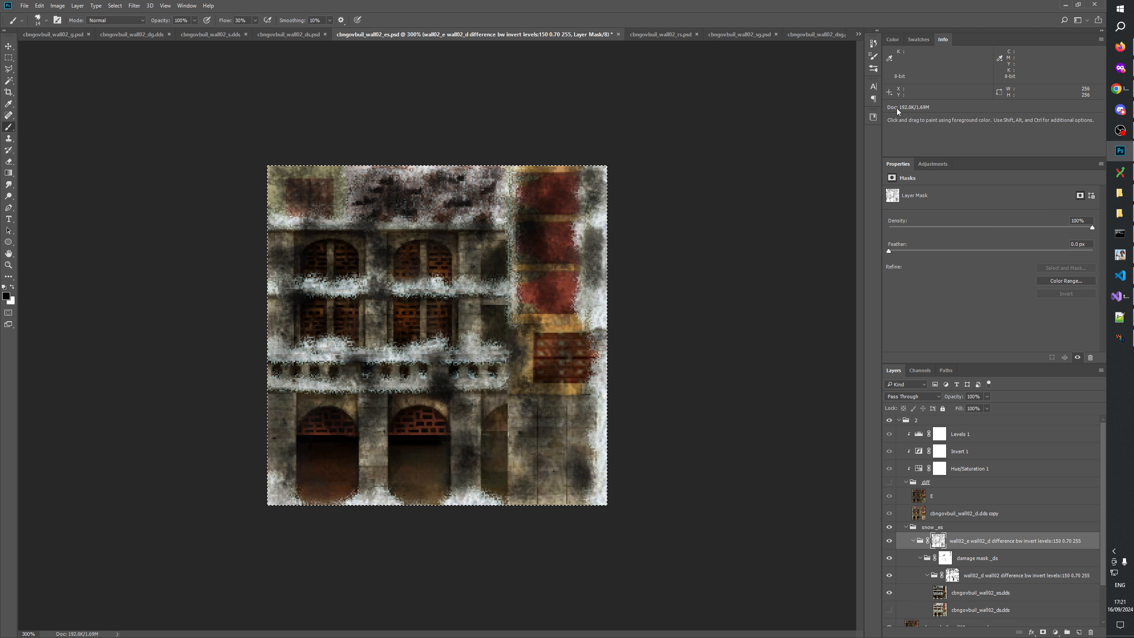
{"action": "left_click", "coordinate": [858, 34]}
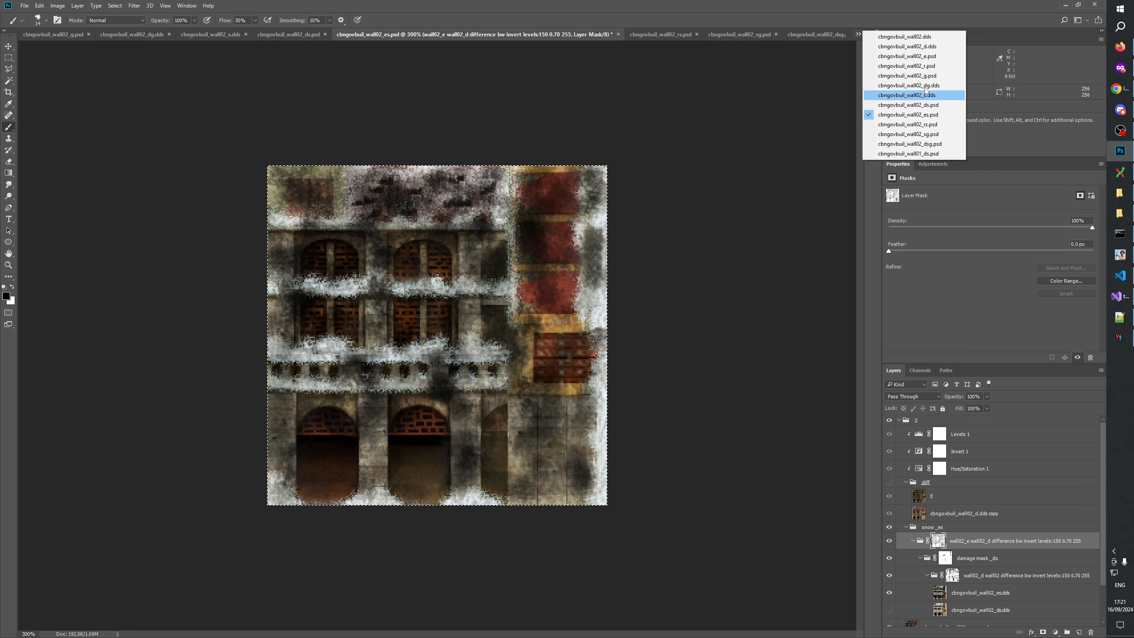
{"action": "left_click", "coordinate": [913, 46]}
{"action": "left_click", "coordinate": [859, 35]}
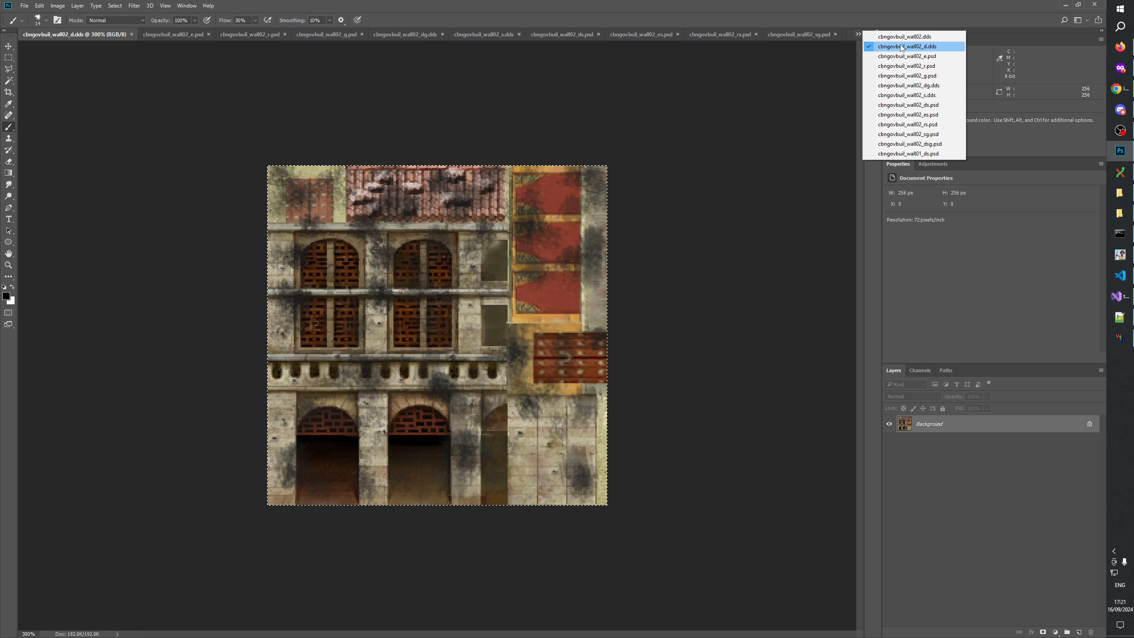
{"action": "left_click", "coordinate": [905, 56]}
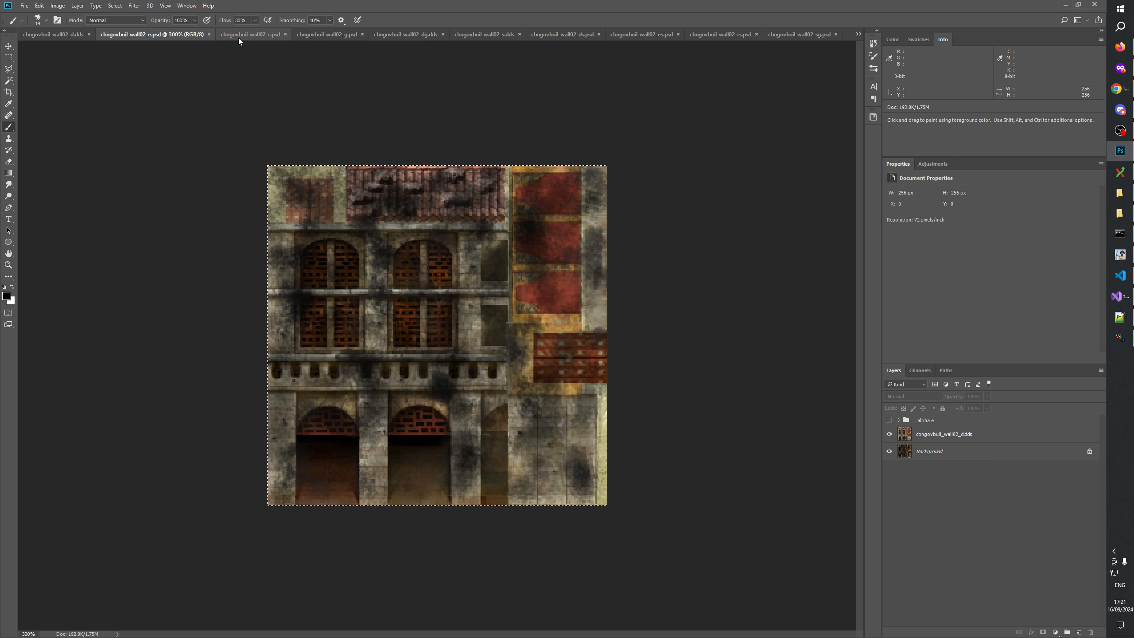
{"action": "left_click", "coordinate": [643, 34]}
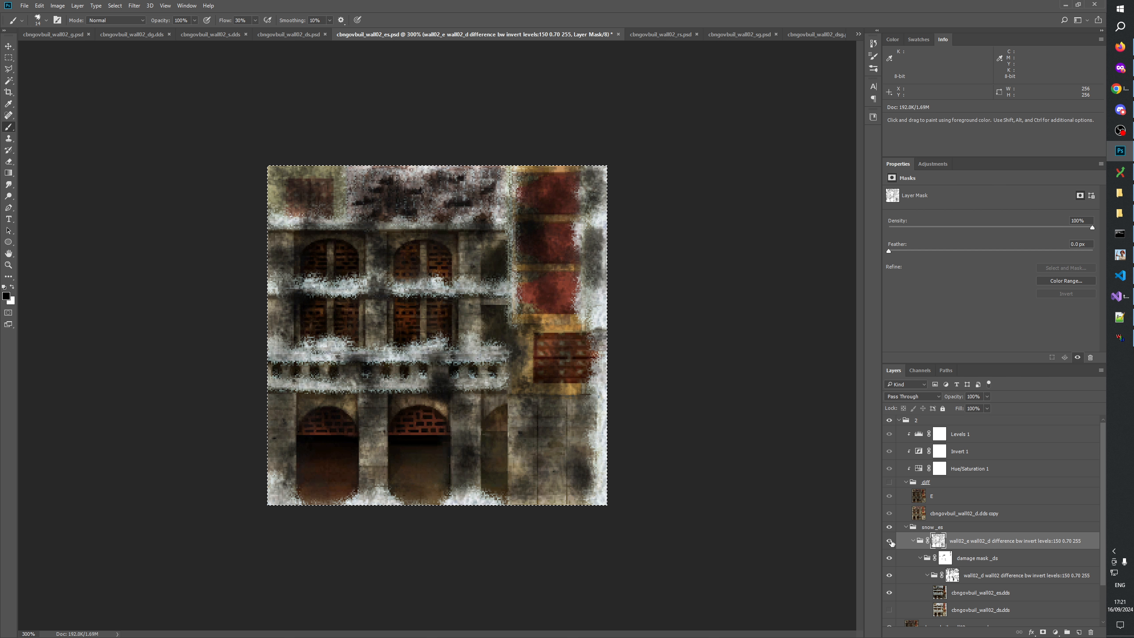
Recheck the snow with the "wall02_e wall02_d difference" mask disabled and enabled, ending with it enabled.
{"action": "right_click", "coordinate": [941, 540]}
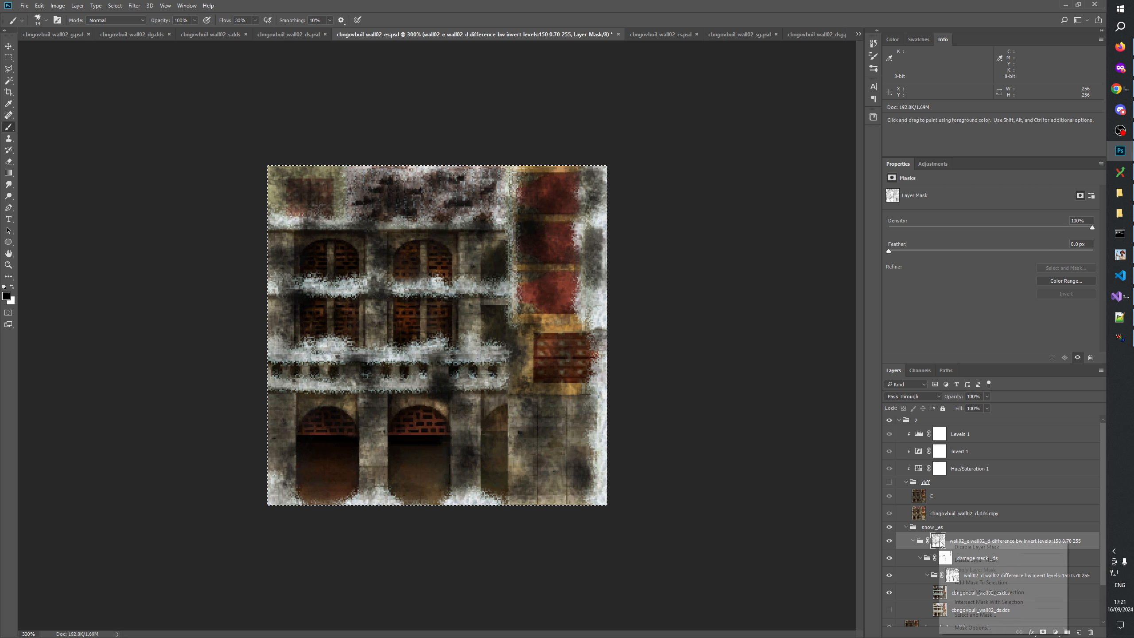
{"action": "left_click", "coordinate": [959, 547]}
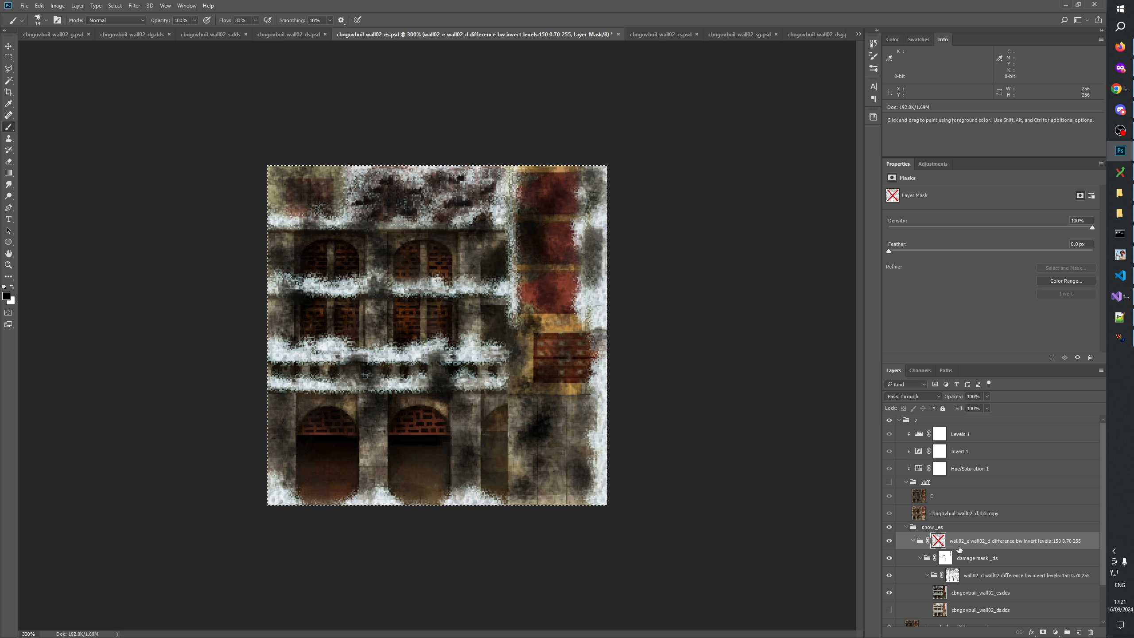
{"action": "left_click", "coordinate": [939, 542], "text": "shift"}
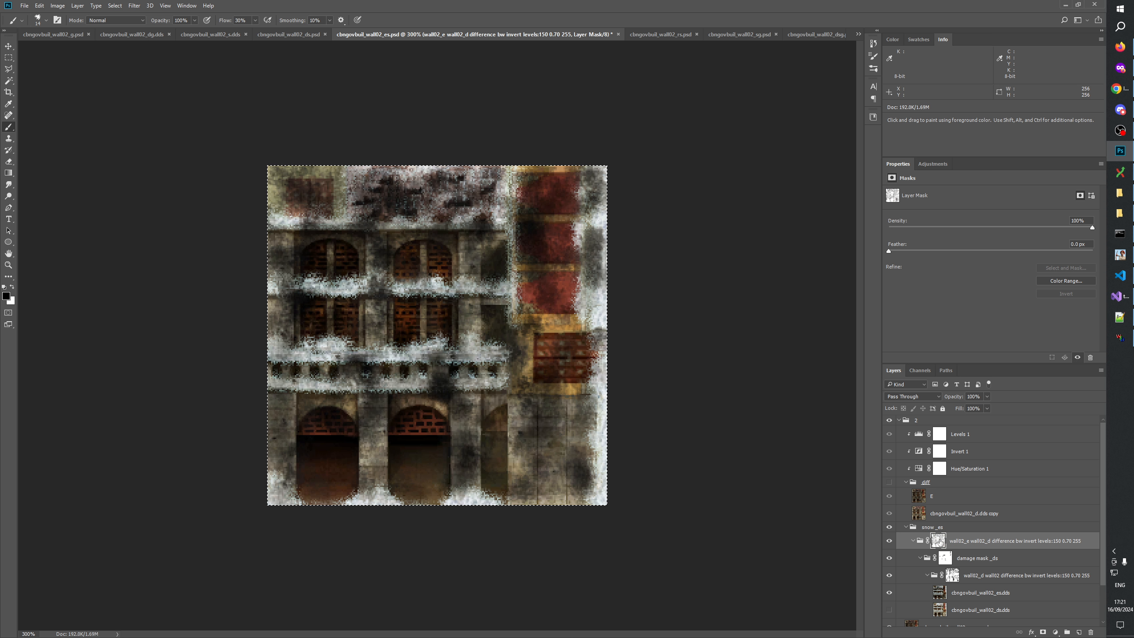
{"action": "right_click", "coordinate": [940, 541]}
{"action": "left_click", "coordinate": [960, 547]}
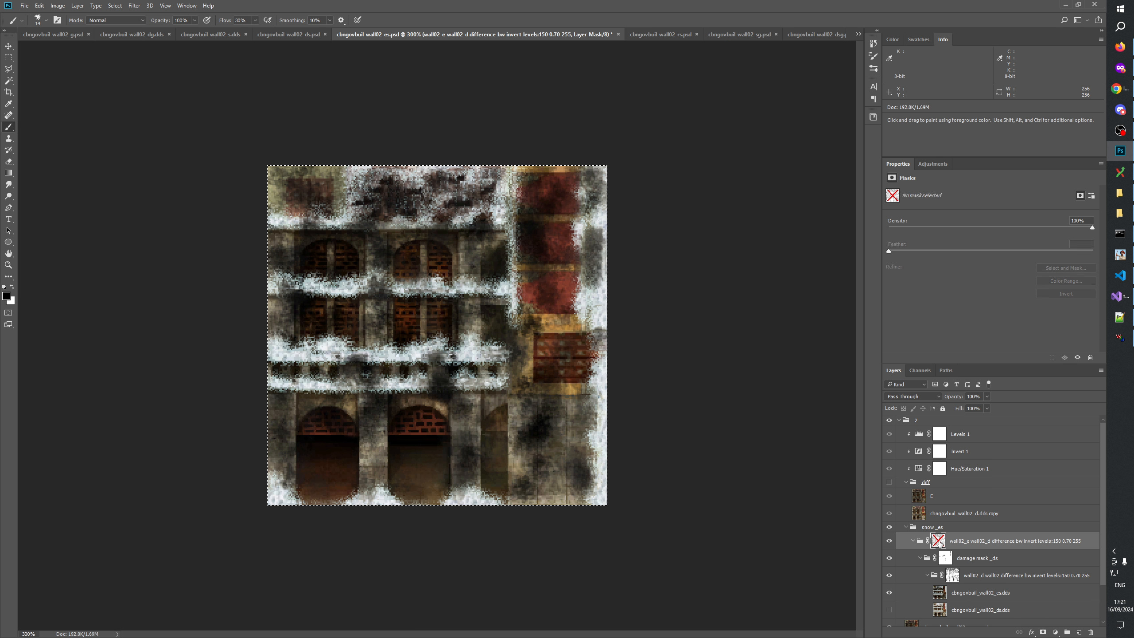
{"action": "left_click", "coordinate": [939, 542], "text": "shift"}
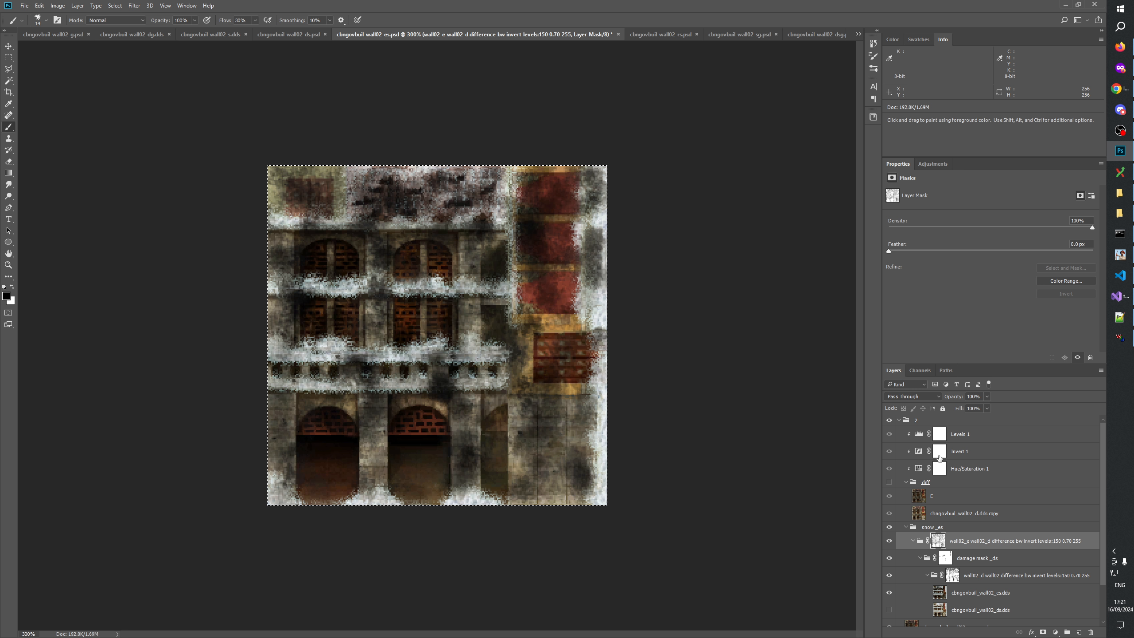
Show the diff group again and set the Levels 1 input levels to 0, 0.35 and 255.
{"action": "left_click", "coordinate": [919, 437]}
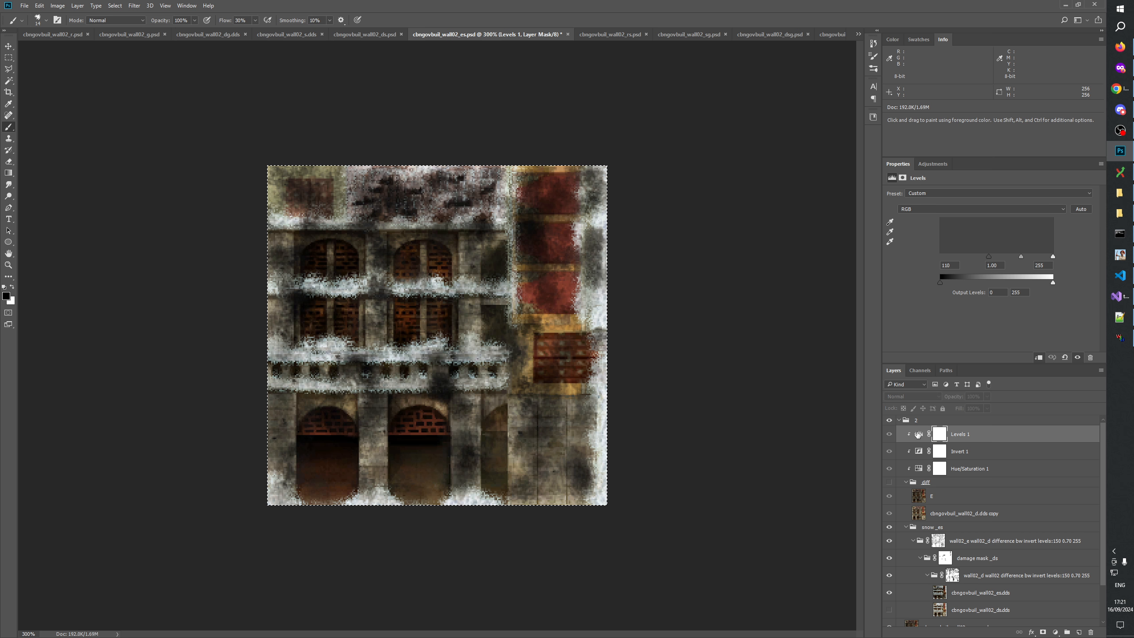
{"action": "left_click", "coordinate": [890, 482]}
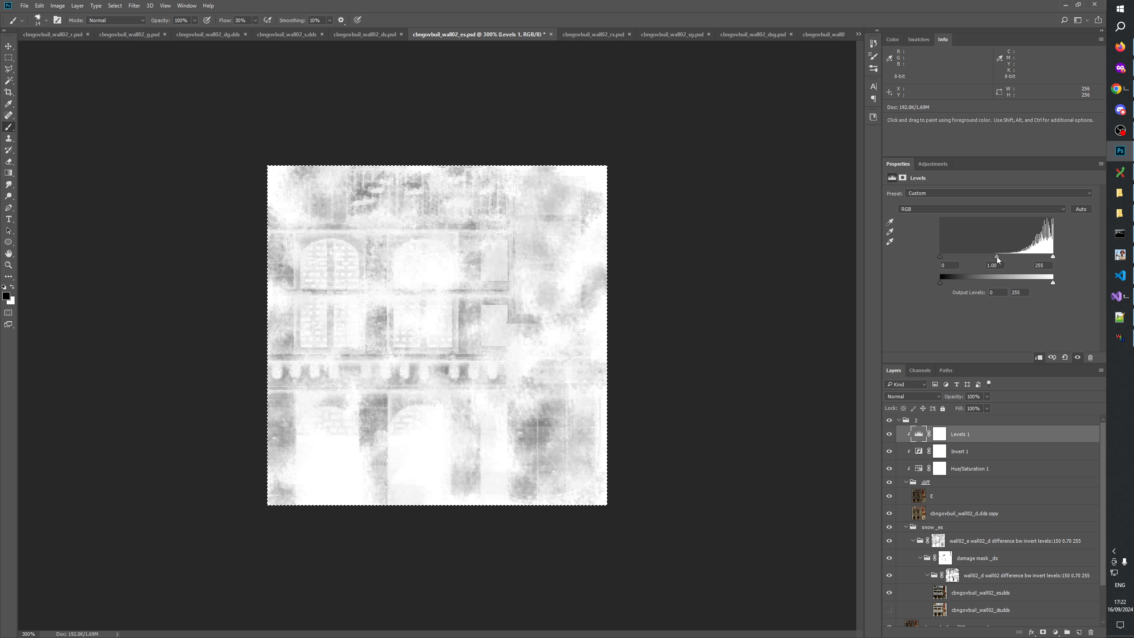
{"action": "mouse_move", "coordinate": [1023, 258]}
{"action": "left_mouse_down"}
{"action": "mouse_move", "coordinate": [1044, 264]}
{"action": "mouse_move", "coordinate": [1033, 264]}
{"action": "left_mouse_up"}
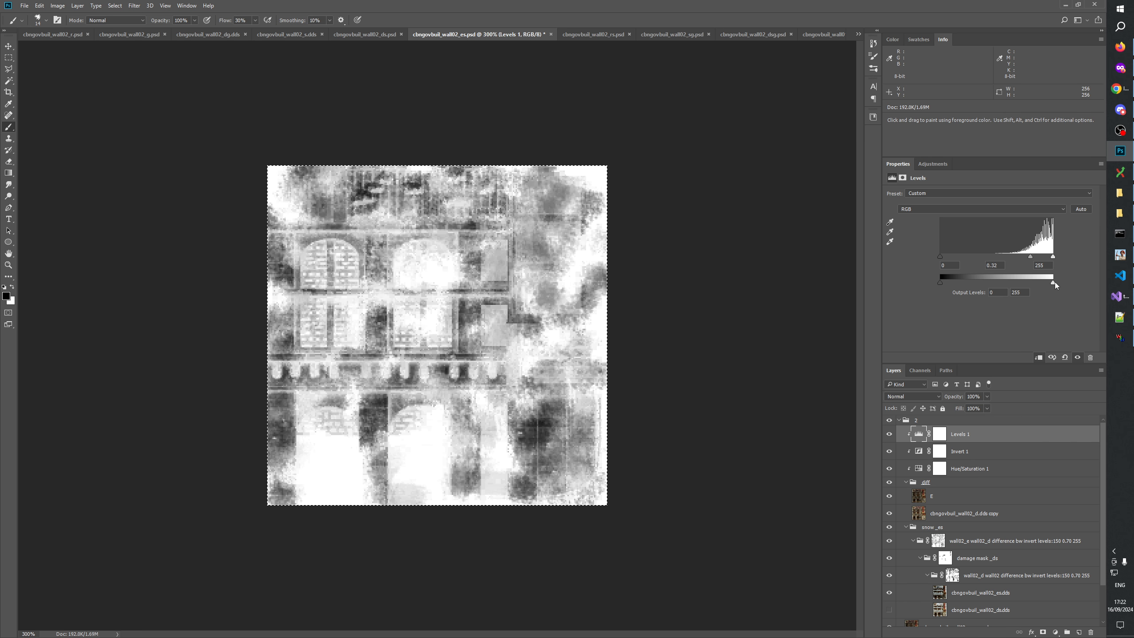
{"action": "mouse_move", "coordinate": [941, 282]}
{"action": "left_mouse_down"}
{"action": "mouse_move", "coordinate": [989, 282]}
{"action": "mouse_move", "coordinate": [902, 279]}
{"action": "mouse_move", "coordinate": [996, 280]}
{"action": "mouse_move", "coordinate": [914, 278]}
{"action": "mouse_move", "coordinate": [978, 284]}
{"action": "mouse_move", "coordinate": [958, 279]}
{"action": "left_mouse_up"}
{"action": "left_click_drag", "start_coordinate": [1030, 257], "coordinate": [996, 256]}
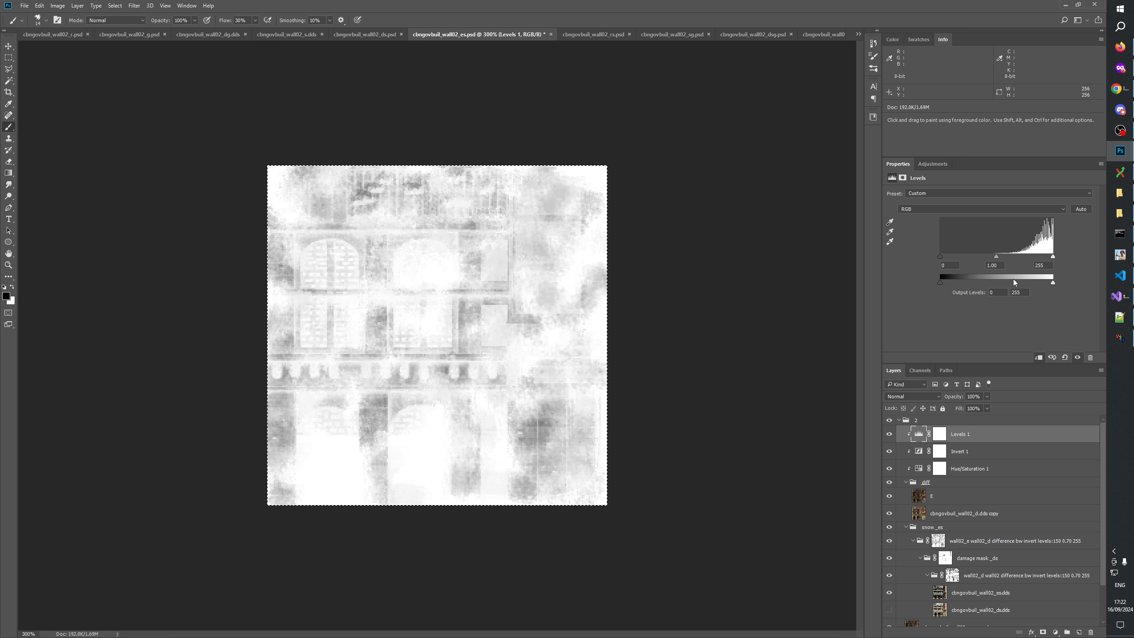
{"action": "mouse_move", "coordinate": [941, 281]}
{"action": "left_mouse_down"}
{"action": "mouse_move", "coordinate": [972, 281]}
{"action": "mouse_move", "coordinate": [940, 281]}
{"action": "left_mouse_up"}
{"action": "left_click_drag", "start_coordinate": [996, 256], "coordinate": [1030, 256]}
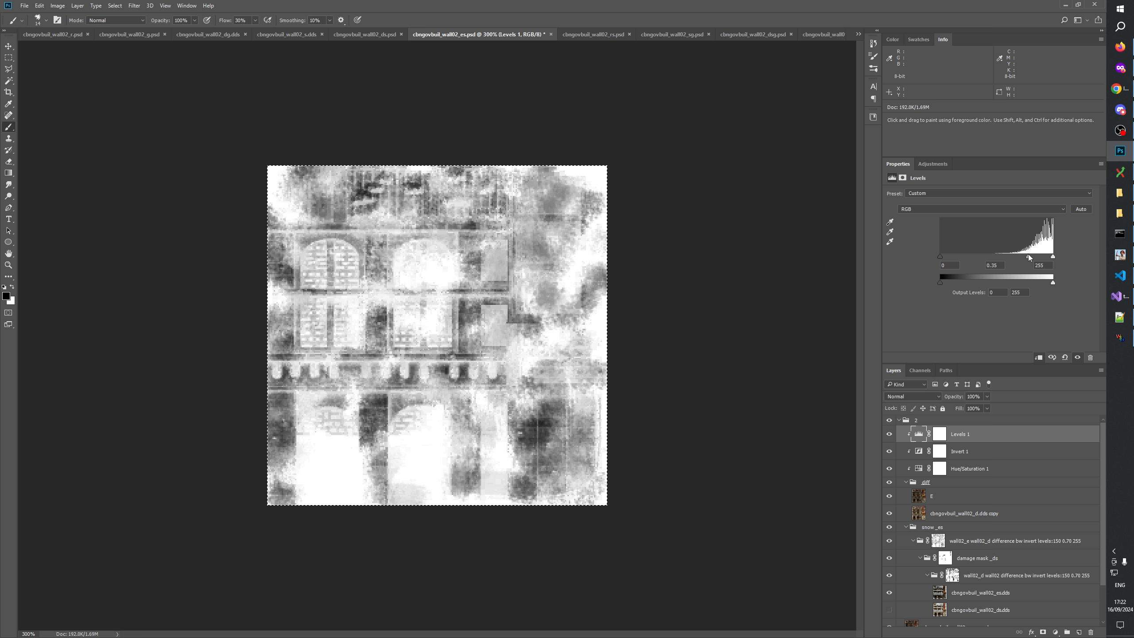
Toggle the Levels 1 adjustment to compare the difference image with and without it, leaving Levels 1 visible and selected.
{"action": "left_click", "coordinate": [937, 542]}
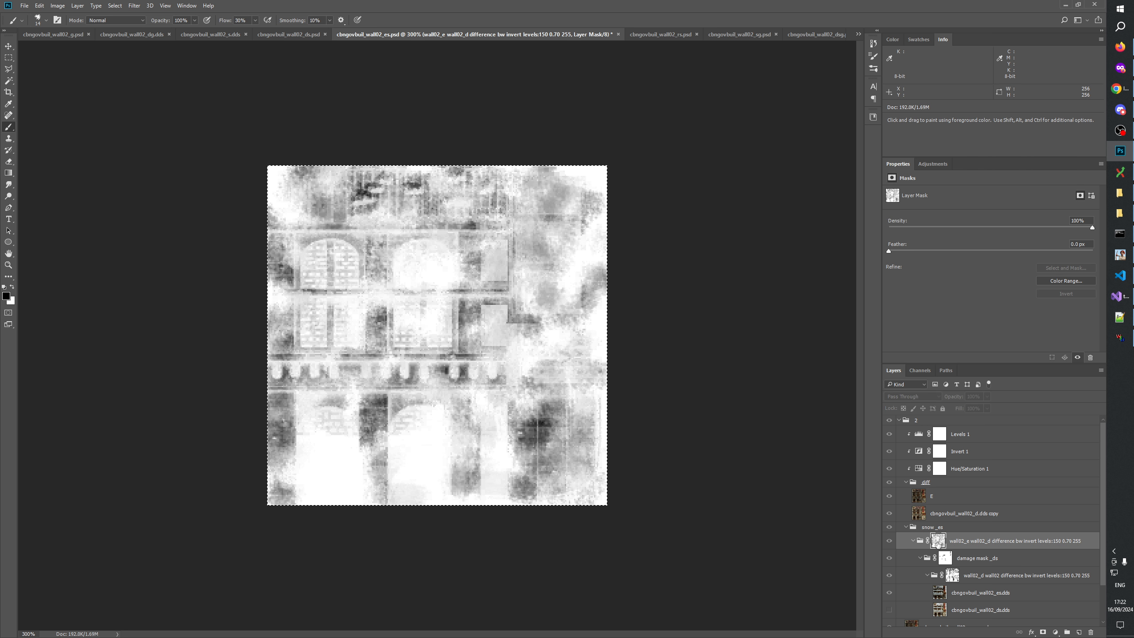
{"action": "left_click", "coordinate": [889, 435]}
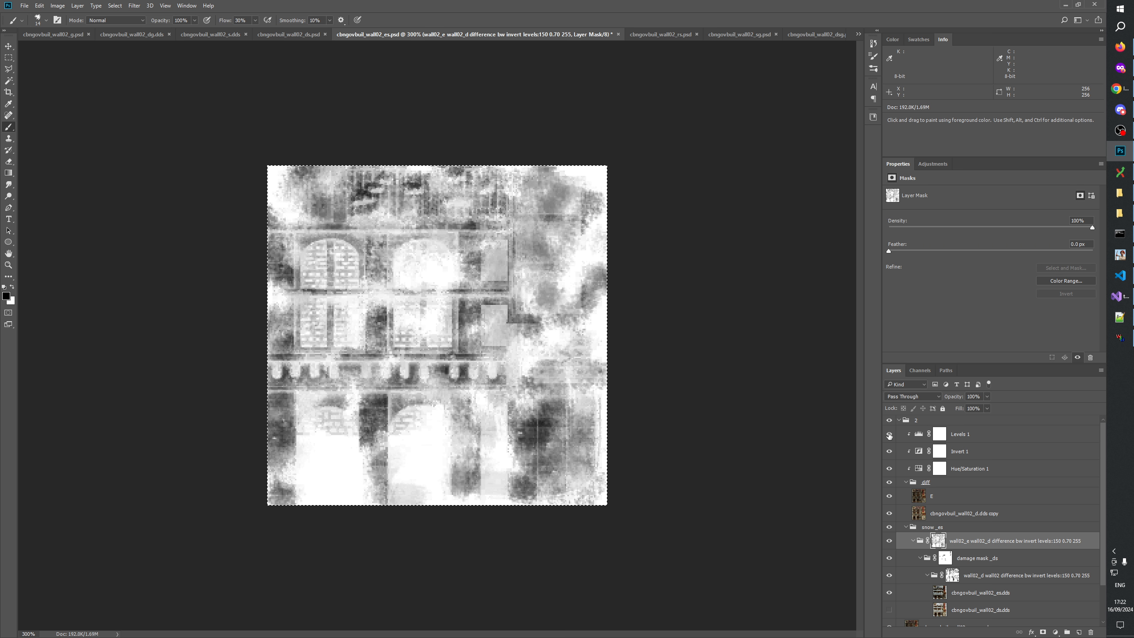
{"action": "left_click", "coordinate": [890, 434]}
{"action": "left_click", "coordinate": [890, 435]}
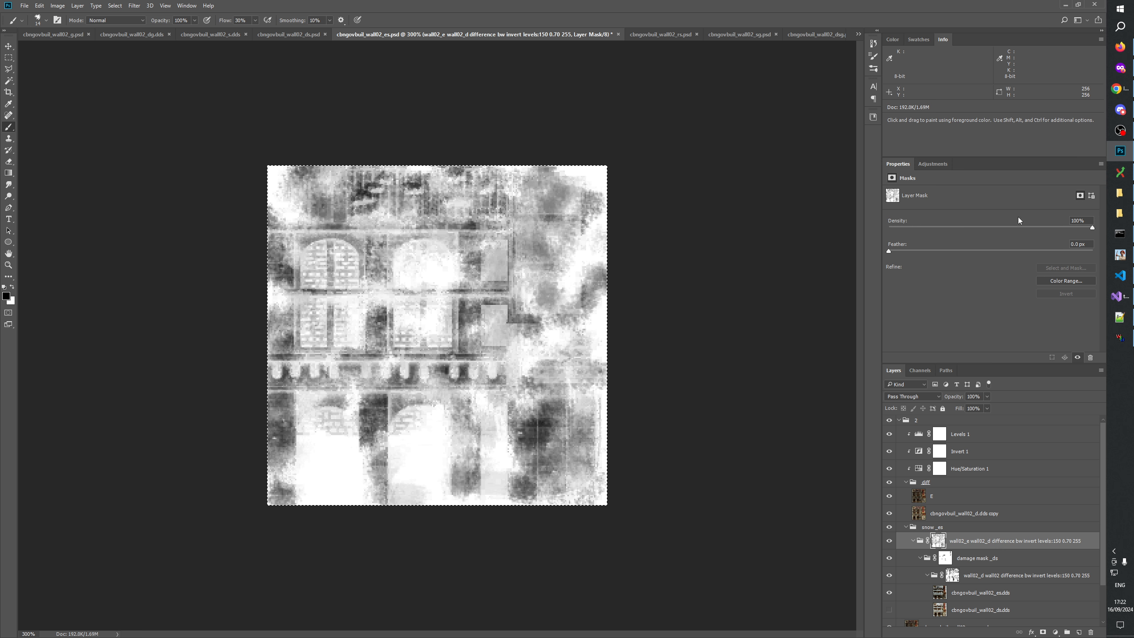
{"action": "left_click", "coordinate": [956, 435]}
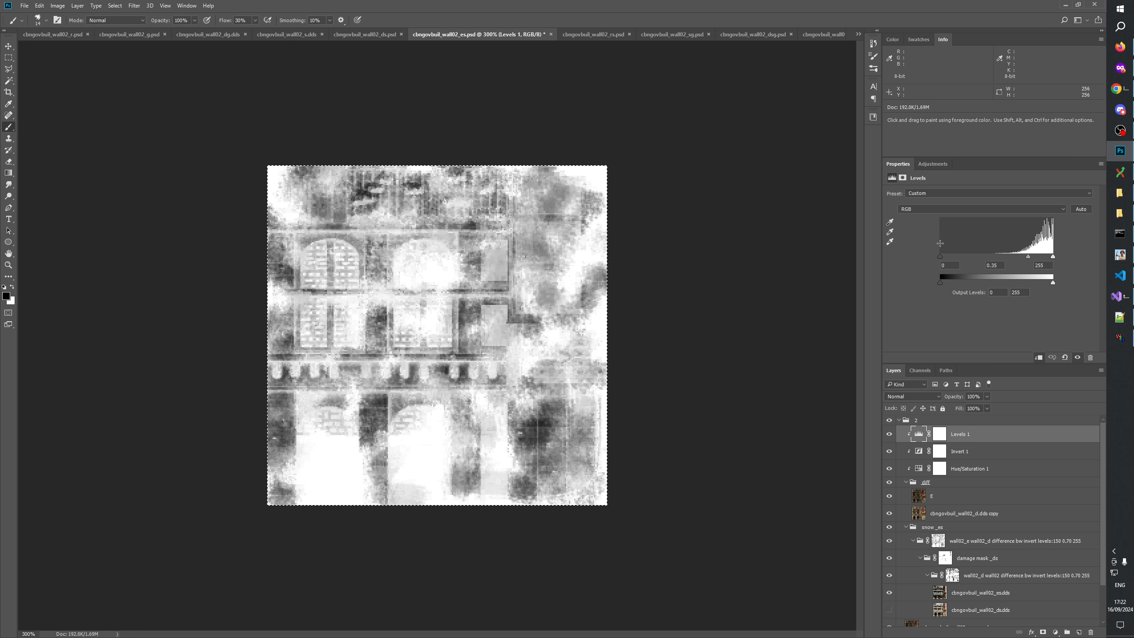
Set the Levels 1 adjustment's input levels to 95, 0.39 and 215 to strengthen the difference image's contrast.
{"action": "left_click_drag", "start_coordinate": [940, 257], "coordinate": [910, 255]}
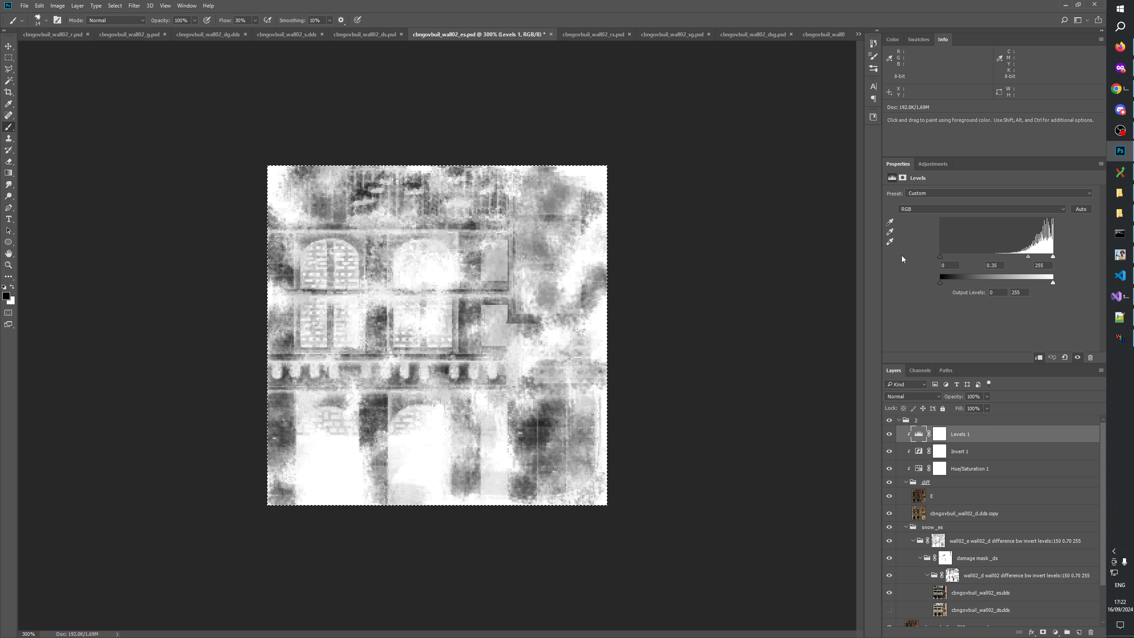
{"action": "left_click_drag", "start_coordinate": [1028, 256], "coordinate": [1049, 258]}
{"action": "mouse_move", "coordinate": [1041, 257]}
{"action": "left_mouse_down"}
{"action": "mouse_move", "coordinate": [1016, 256]}
{"action": "mouse_move", "coordinate": [1067, 255]}
{"action": "mouse_move", "coordinate": [988, 255]}
{"action": "mouse_move", "coordinate": [1070, 259]}
{"action": "mouse_move", "coordinate": [1020, 257]}
{"action": "left_mouse_up"}
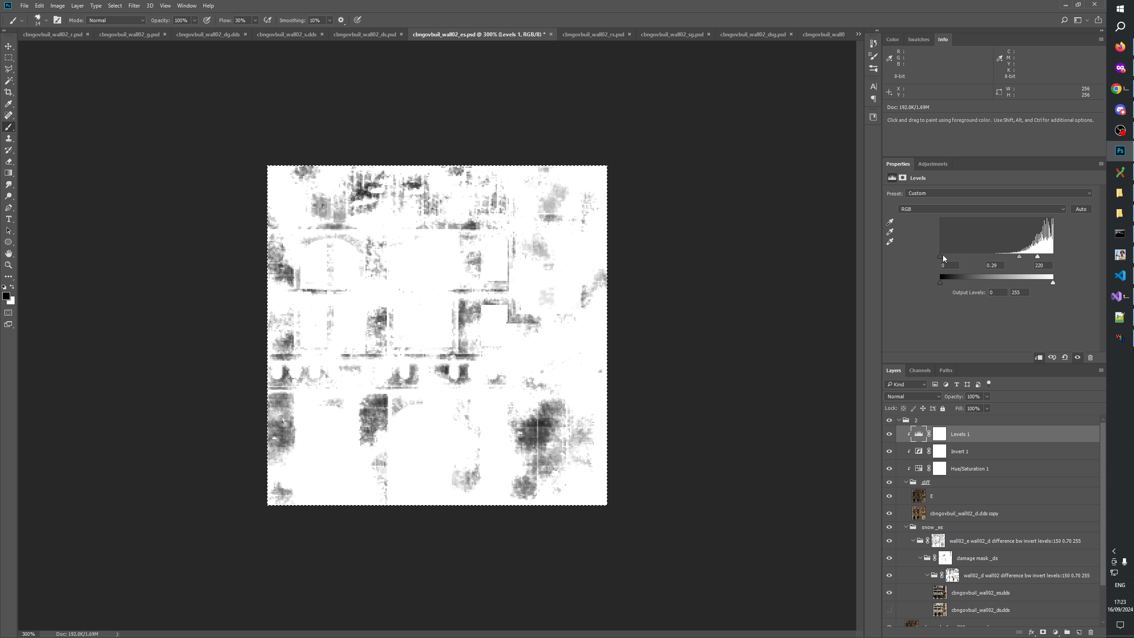
{"action": "left_click_drag", "start_coordinate": [943, 257], "coordinate": [1036, 257]}
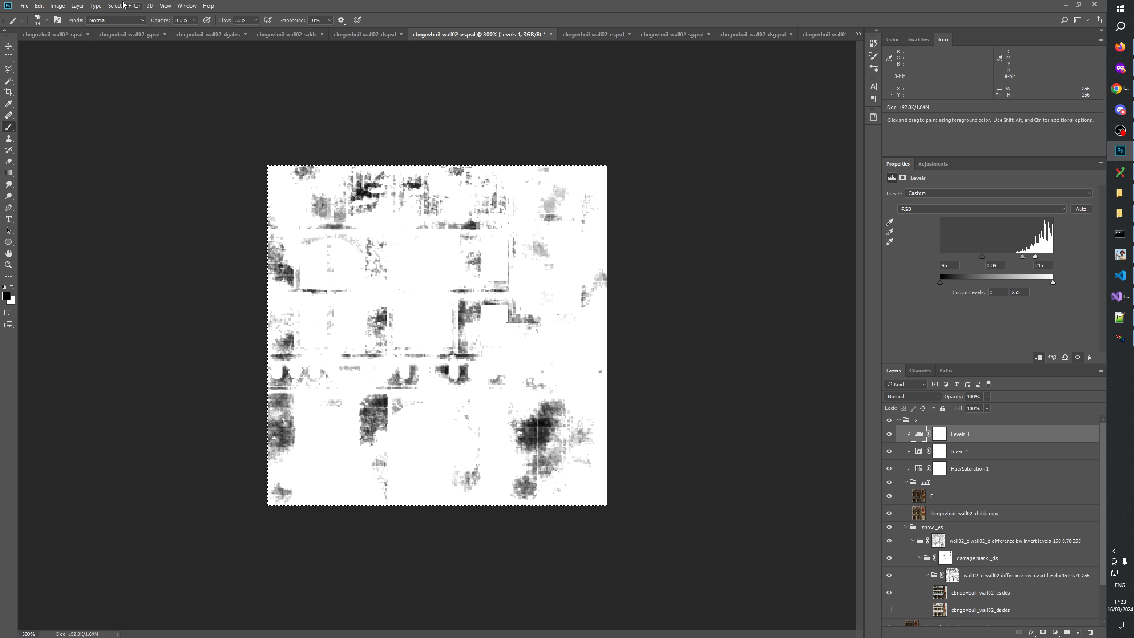
Copy the merged difference image, hide the diff group, and paste the copy into the "wall02_e wall02_d difference" group's mask.
{"action": "left_click", "coordinate": [40, 6]}
{"action": "left_click", "coordinate": [55, 75]}
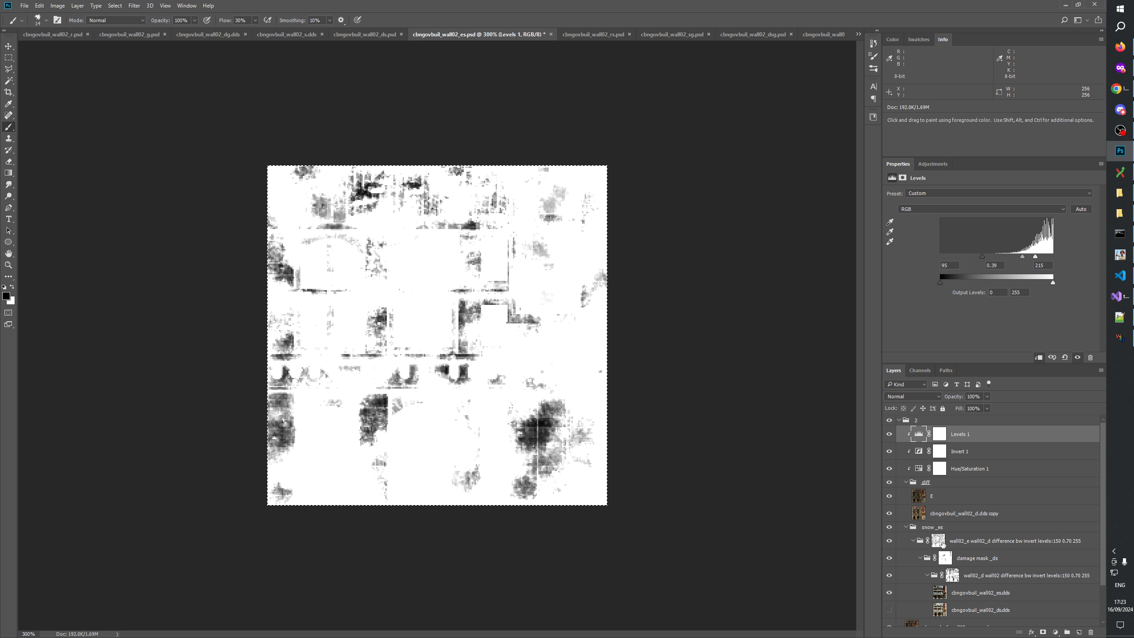
{"action": "left_click", "coordinate": [889, 483]}
{"action": "left_click", "coordinate": [939, 543], "text": "alt"}
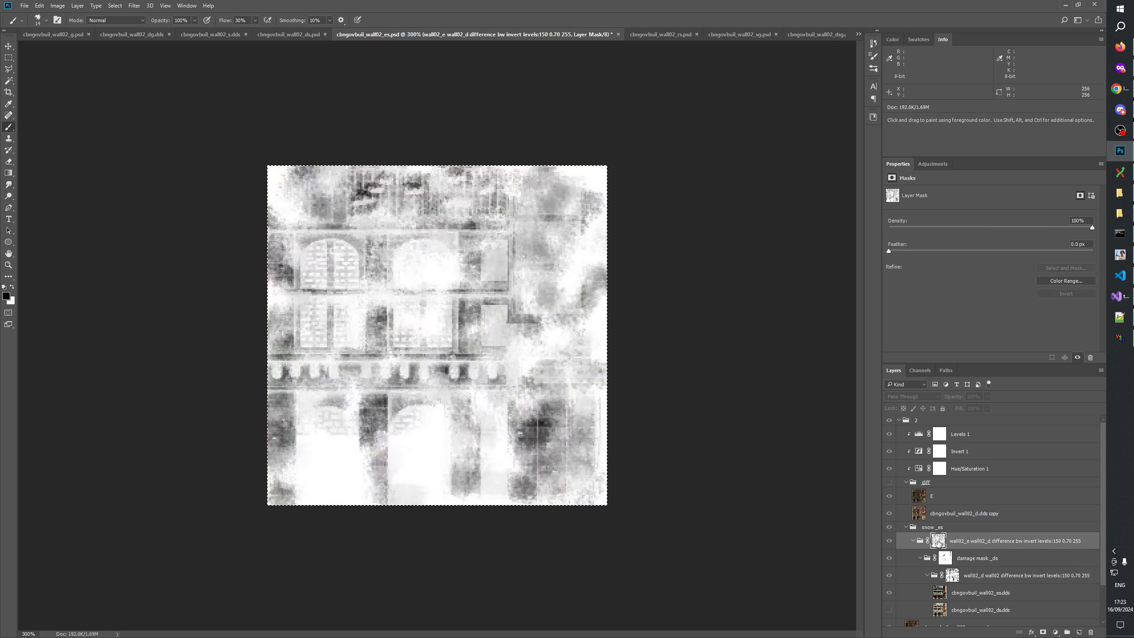
{"action": "key", "text": "ctrl+v"}
{"action": "left_click", "coordinate": [890, 541]}
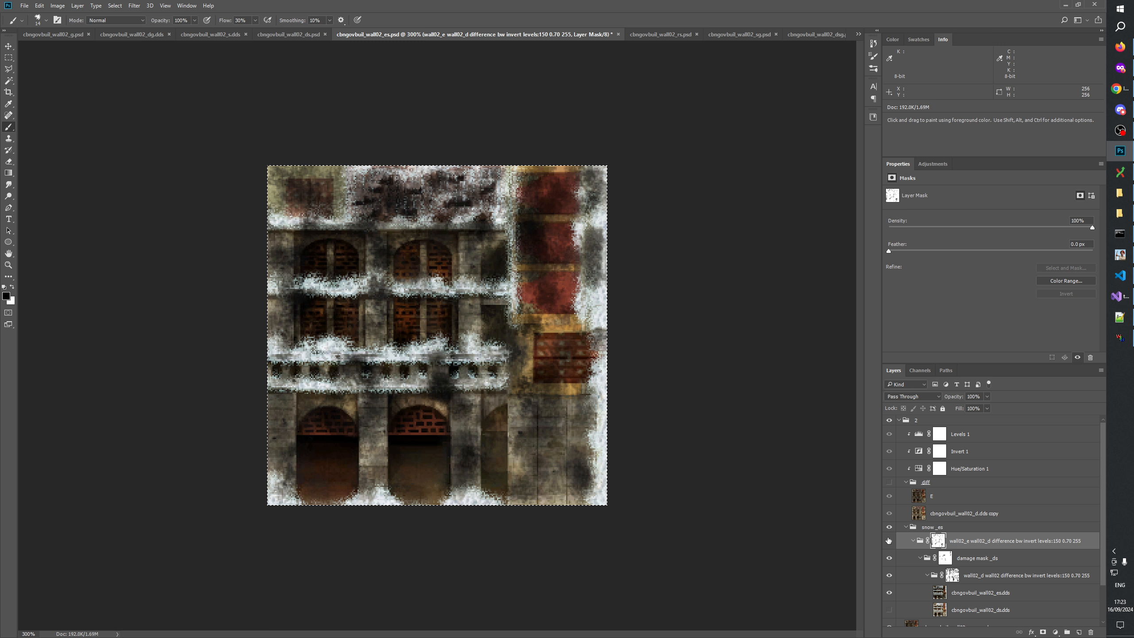
Compare the snow with the new "wall02_e wall02_d difference" mask disabled and enabled several times, ending with it enabled.
{"action": "right_click", "coordinate": [939, 545]}
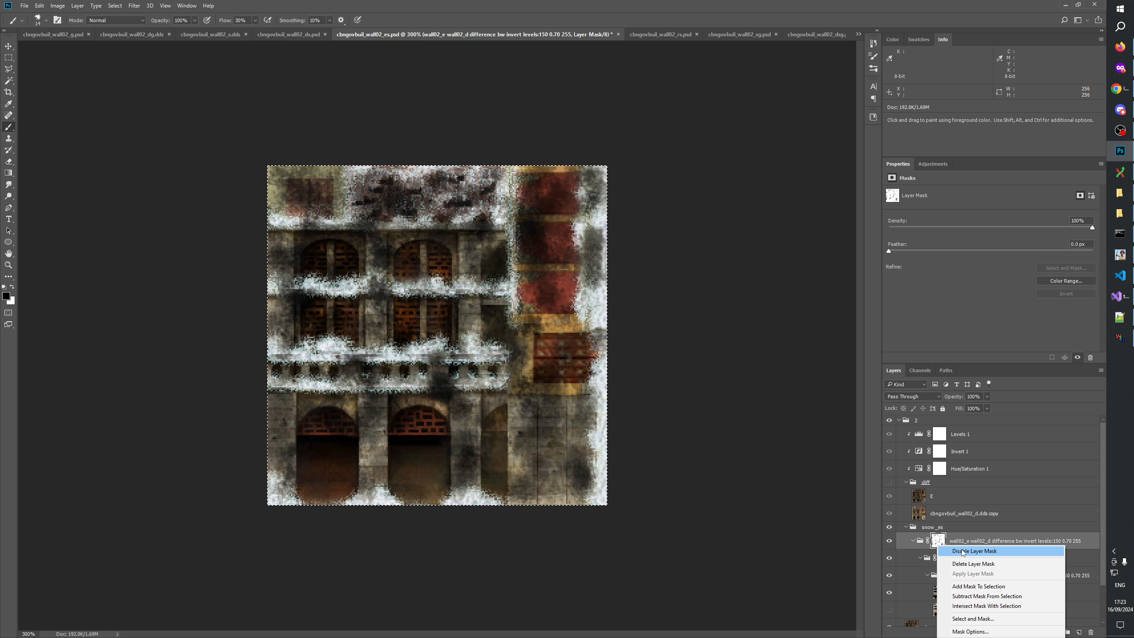
{"action": "left_click", "coordinate": [963, 552]}
{"action": "left_click", "coordinate": [940, 543], "text": "shift"}
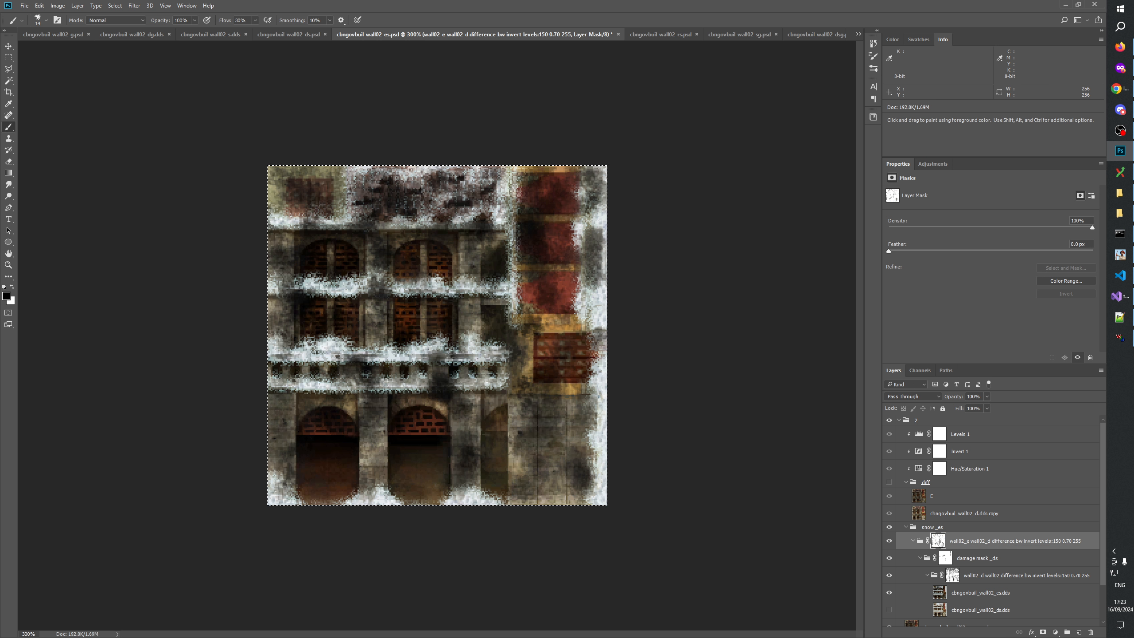
{"action": "right_click", "coordinate": [939, 542]}
{"action": "left_click", "coordinate": [968, 548]}
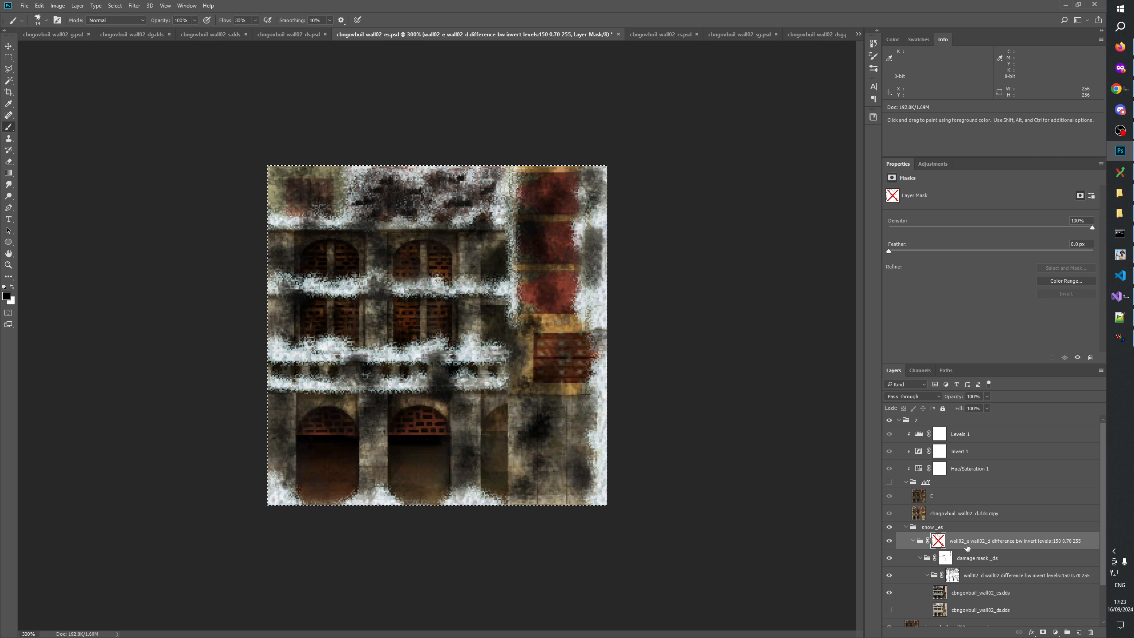
{"action": "left_click", "coordinate": [940, 542], "text": "shift"}
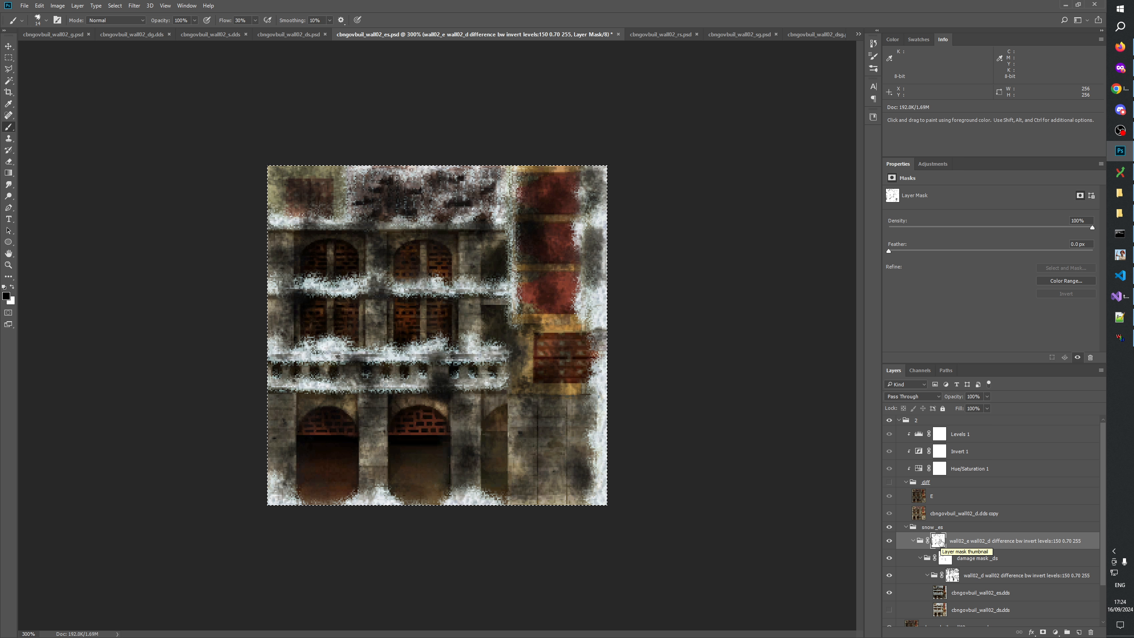
{"action": "scroll", "coordinate": [942, 536], "scroll_direction": "down", "scroll_amount": 1}
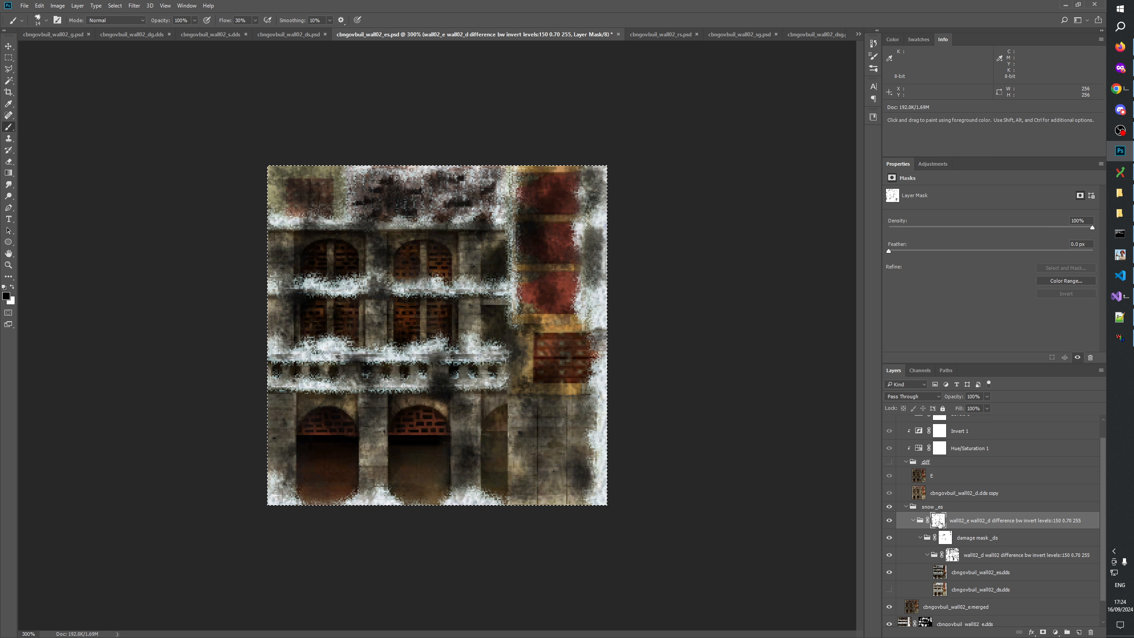
{"action": "right_click", "coordinate": [939, 524]}
{"action": "left_click", "coordinate": [962, 529]}
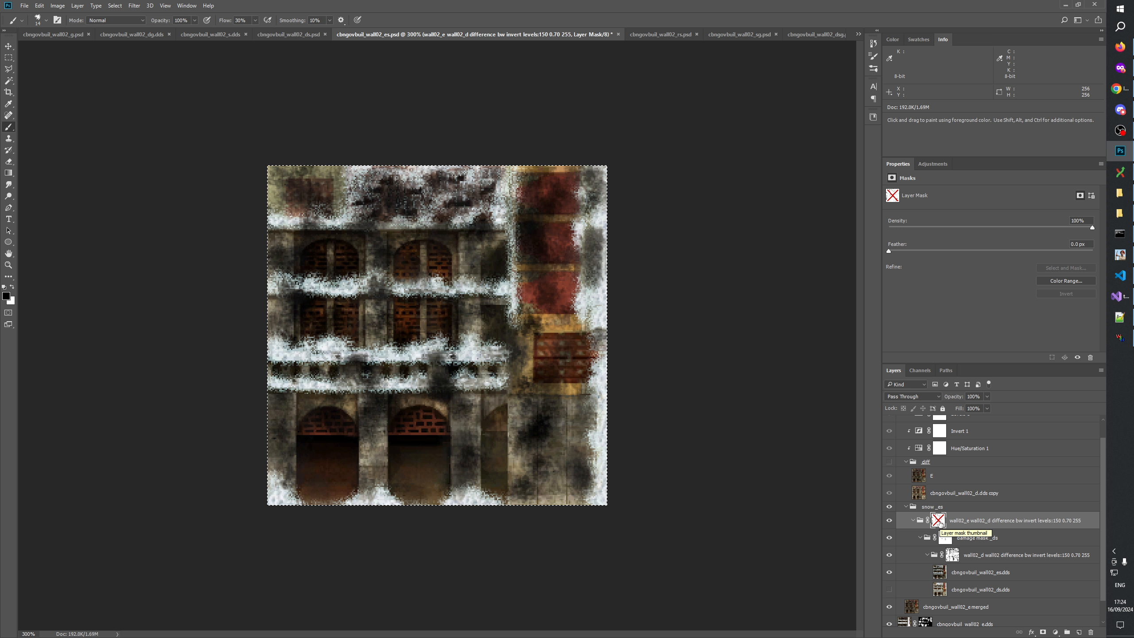
{"action": "left_click", "coordinate": [939, 522], "text": "shift"}
{"action": "right_click", "coordinate": [940, 524]}
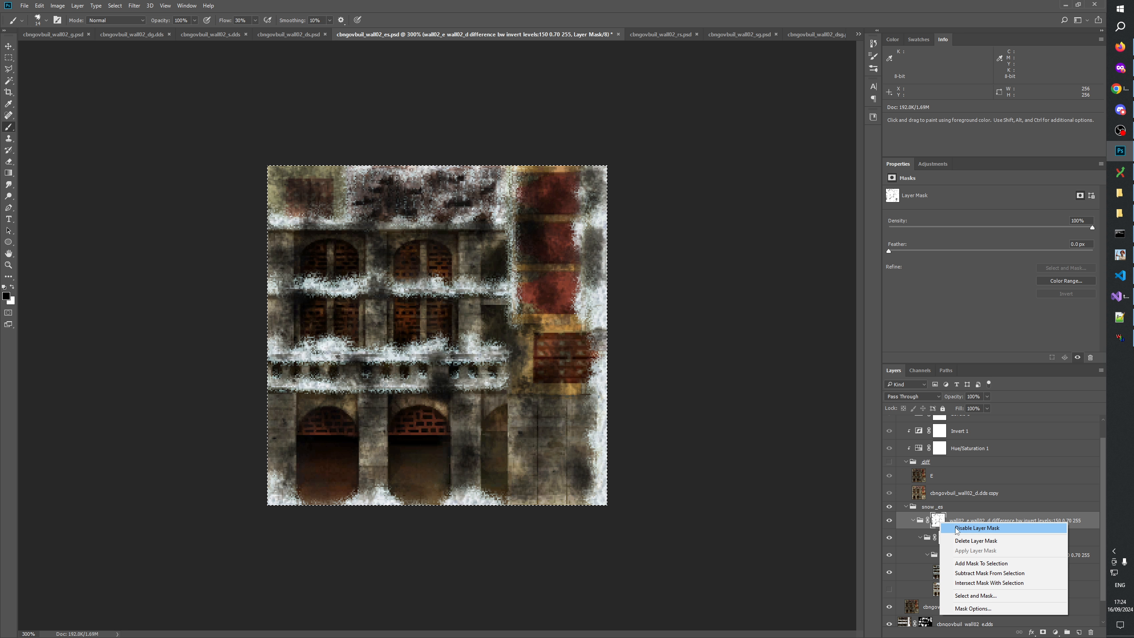
{"action": "left_click", "coordinate": [956, 530]}
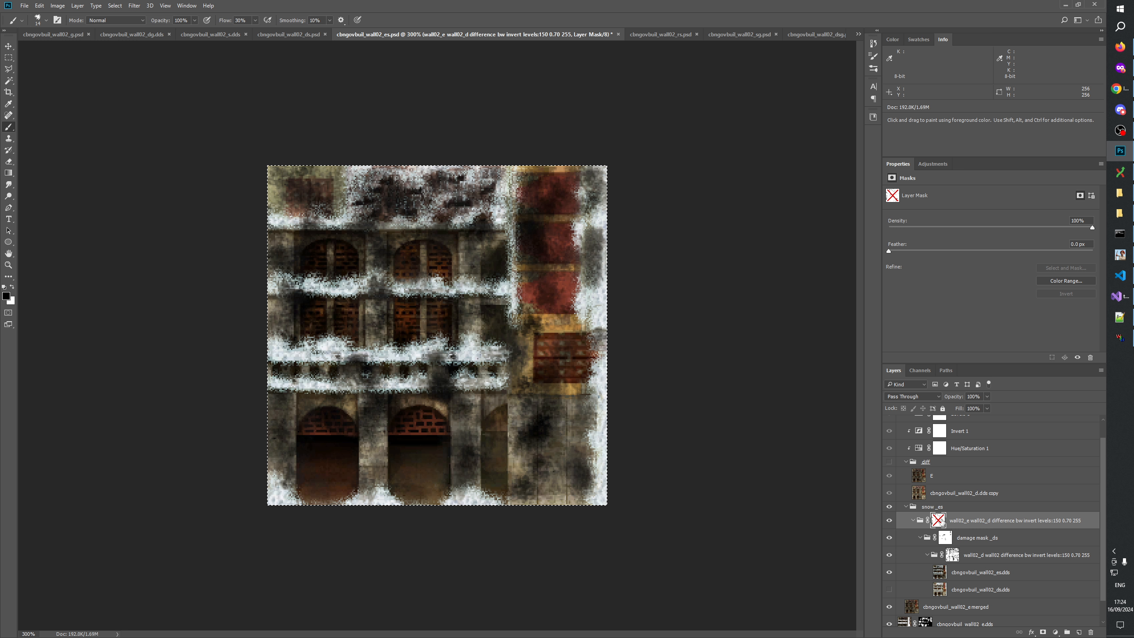
{"action": "left_click", "coordinate": [939, 521], "text": "shift"}
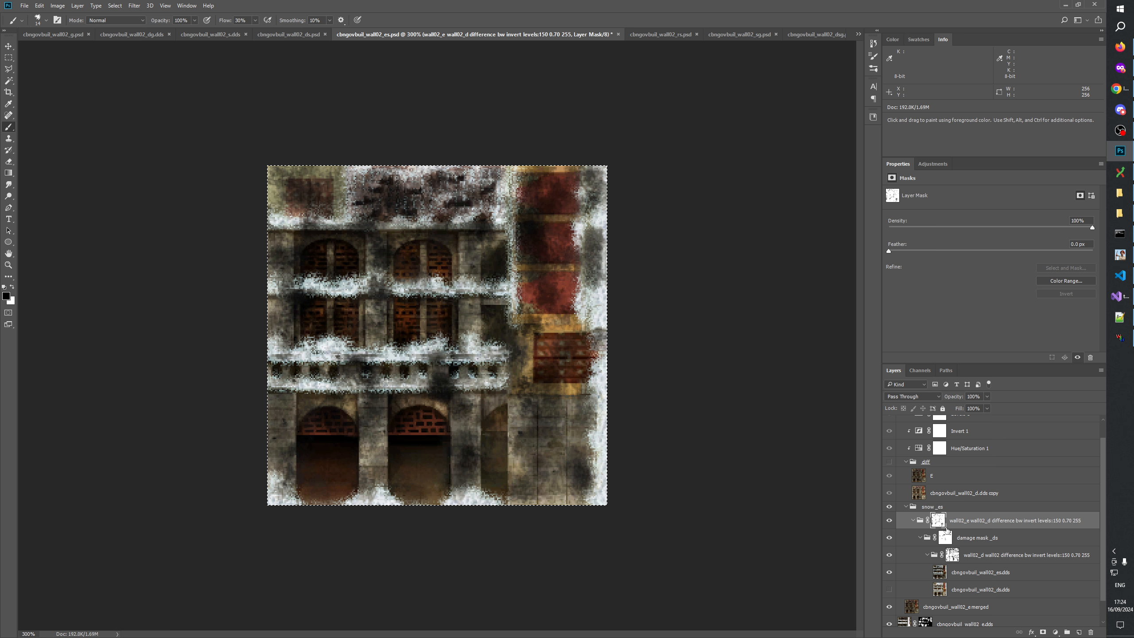
Recheck the snow without the difference mask, re-enable it, and inspect the mask's grayscale content before returning to the image view.
{"action": "scroll", "coordinate": [943, 542], "scroll_direction": "up", "scroll_amount": 1}
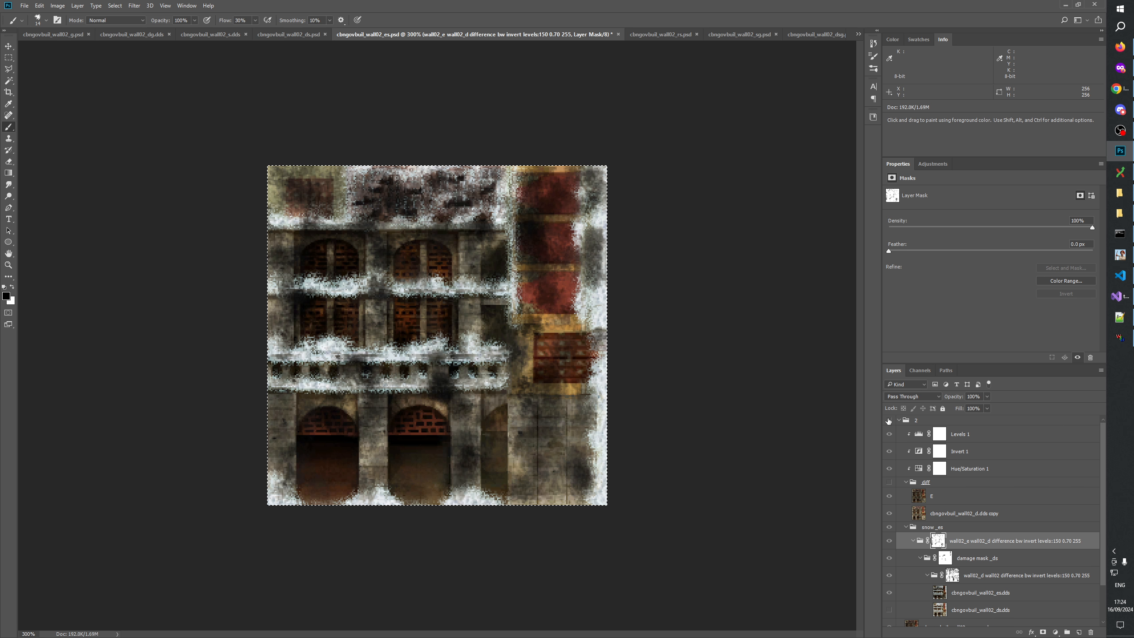
{"action": "scroll", "coordinate": [939, 459], "scroll_direction": "down", "scroll_amount": 2}
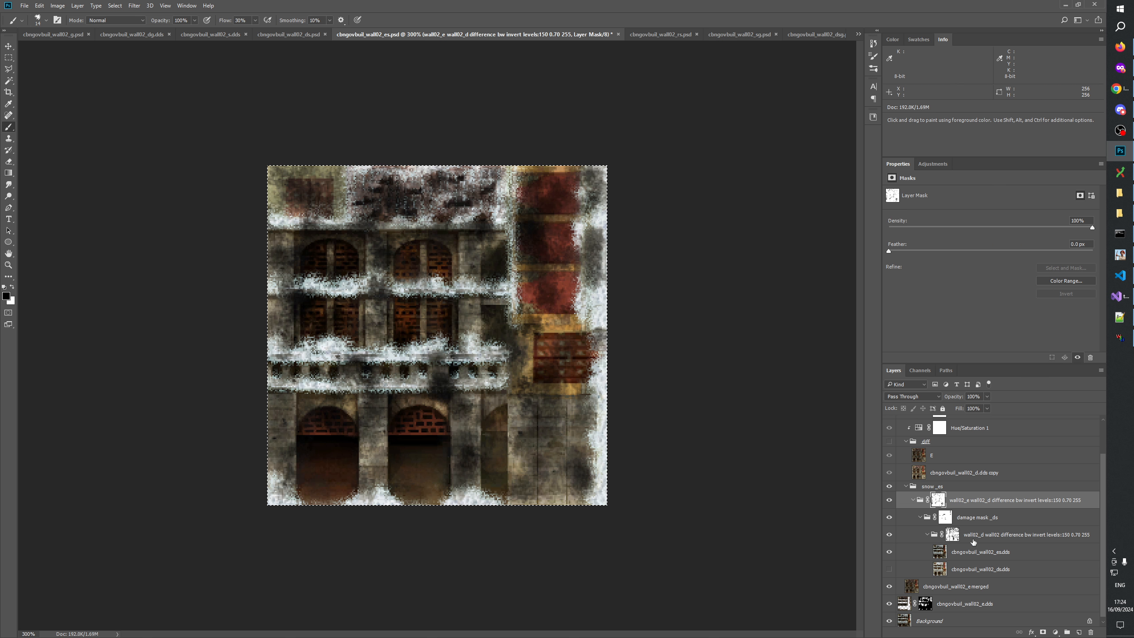
{"action": "right_click", "coordinate": [941, 502]}
{"action": "left_click", "coordinate": [978, 509]}
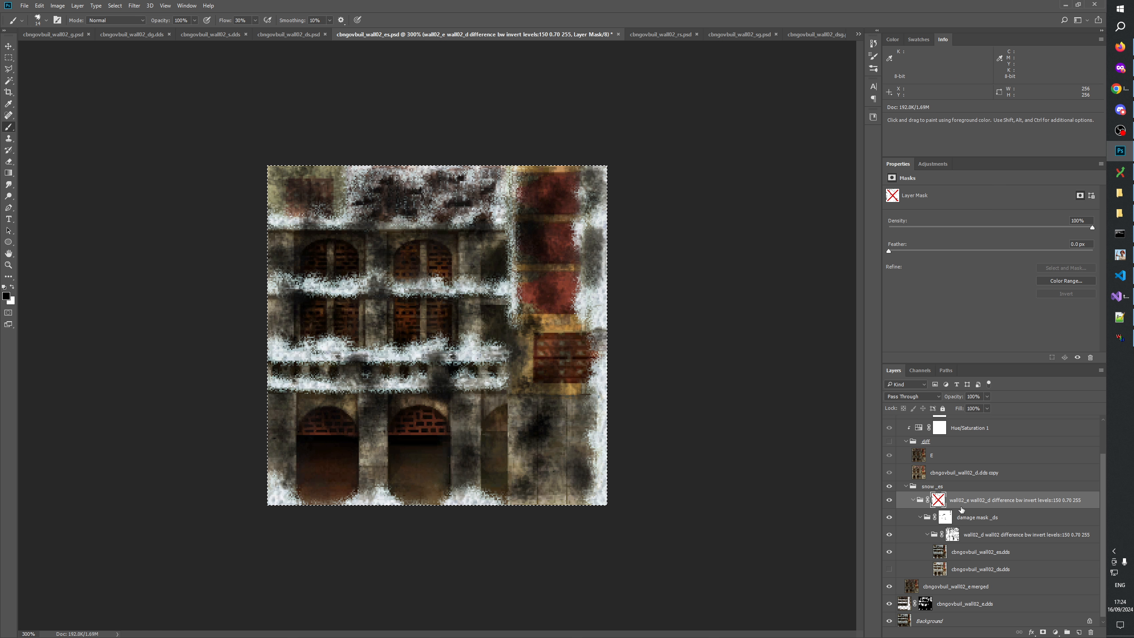
{"action": "left_click", "coordinate": [939, 501], "text": "shift"}
{"action": "left_click", "coordinate": [940, 501], "text": "alt"}
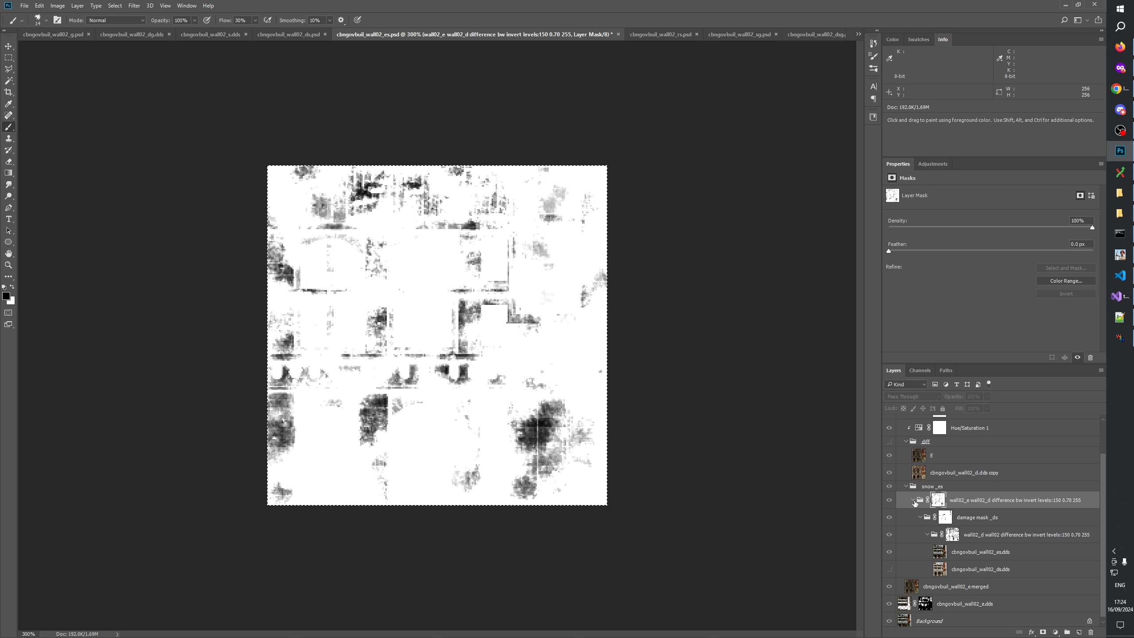
{"action": "left_click", "coordinate": [890, 501]}
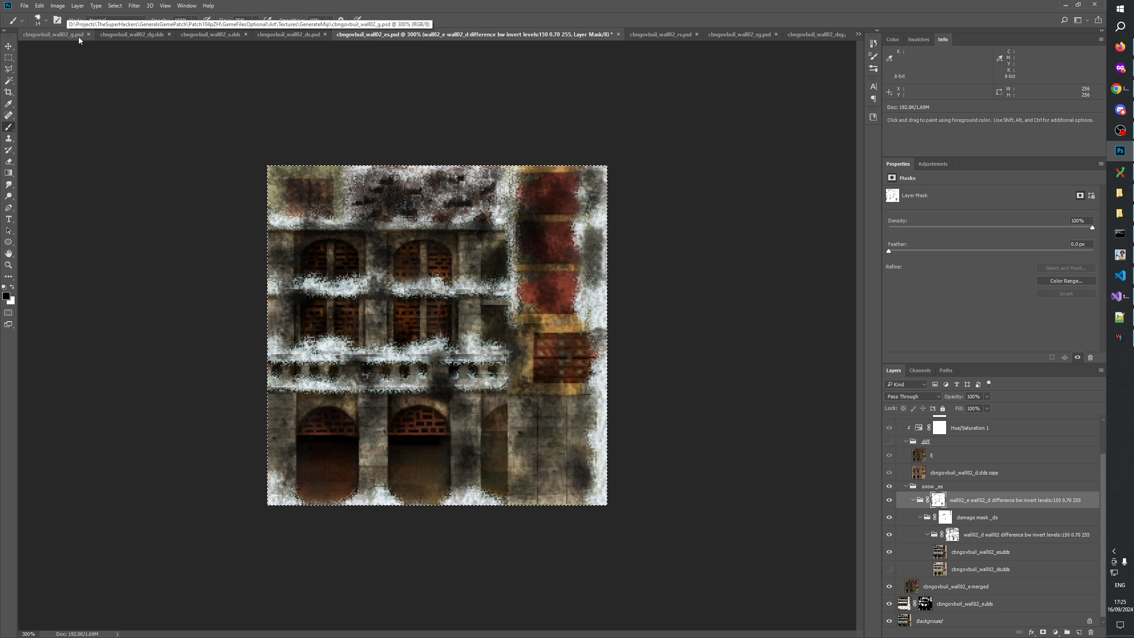
Check the cbngovbuil_wall02_d.dds layer's opacity in cbngovbuil_wall02_e.psd and return to cbngovbuil_wall02_es.psd.
{"action": "left_click", "coordinate": [858, 34]}
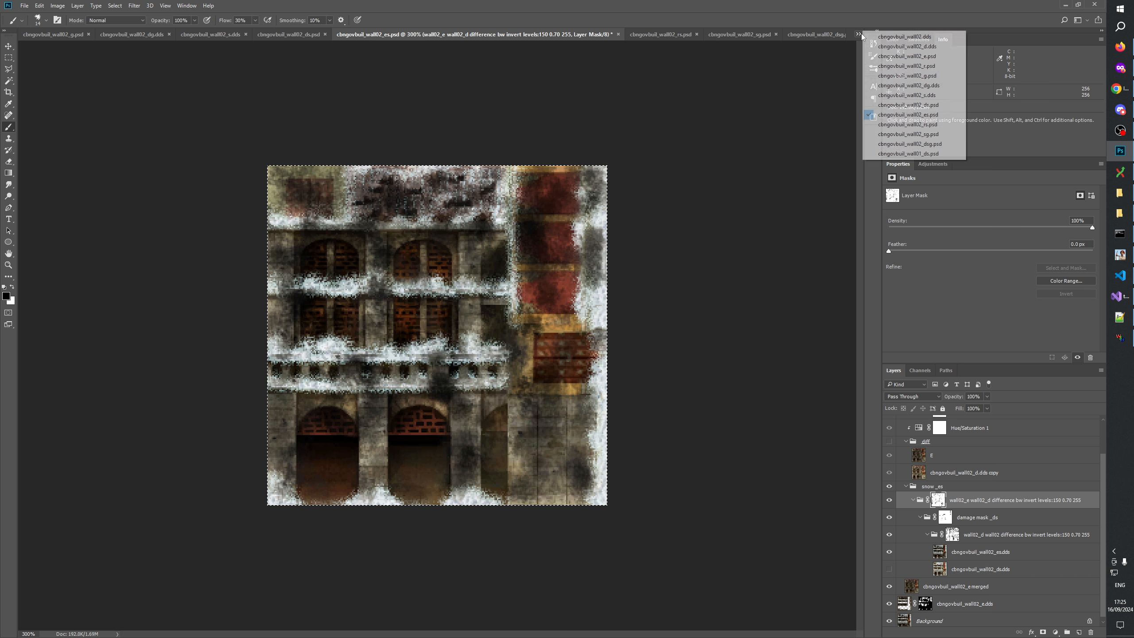
{"action": "left_click", "coordinate": [917, 57]}
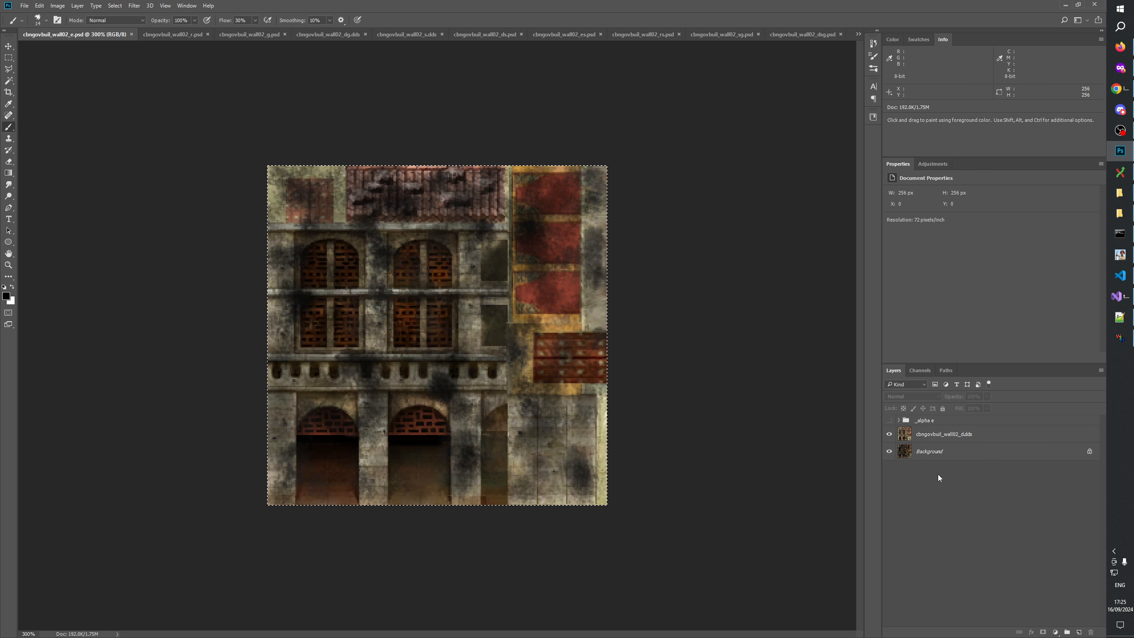
{"action": "left_click", "coordinate": [941, 434]}
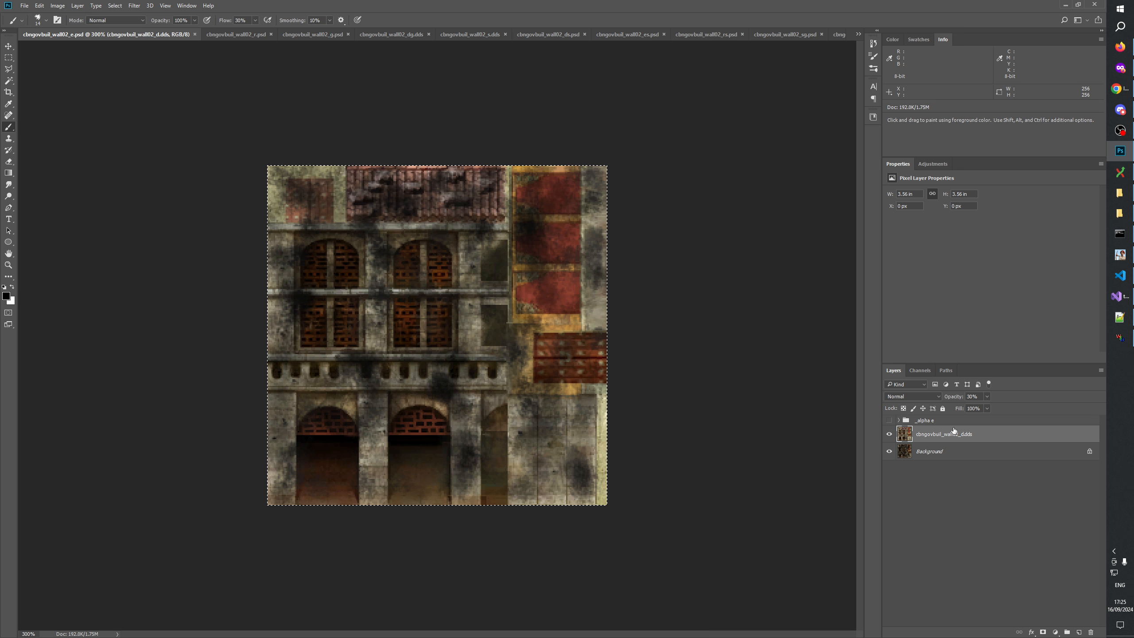
{"action": "left_click", "coordinate": [858, 35]}
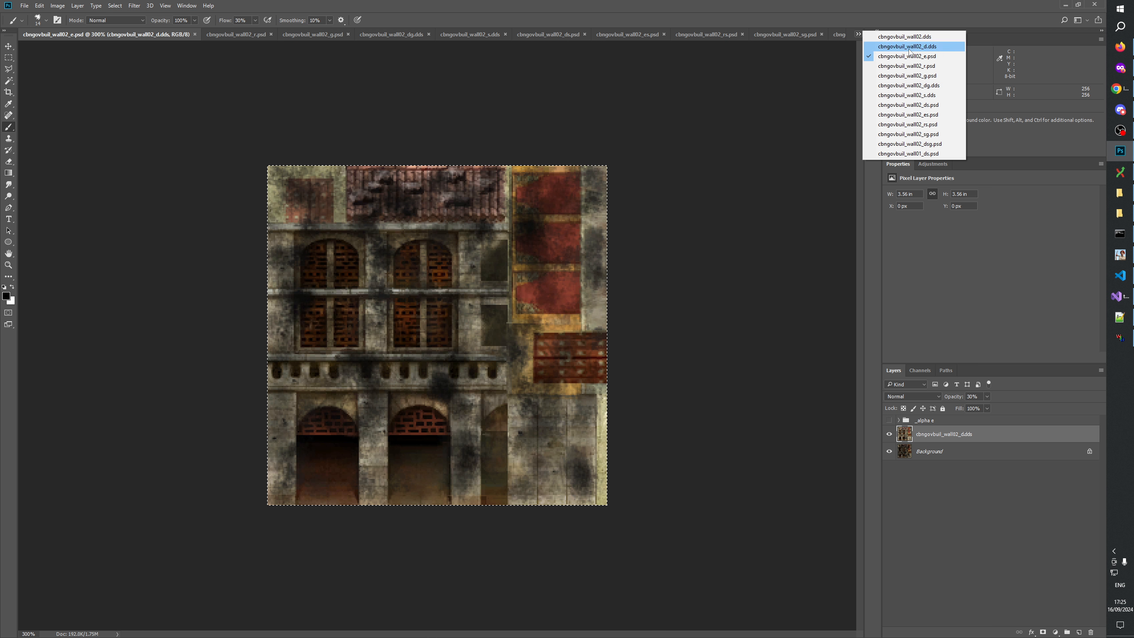
{"action": "left_click", "coordinate": [917, 115]}
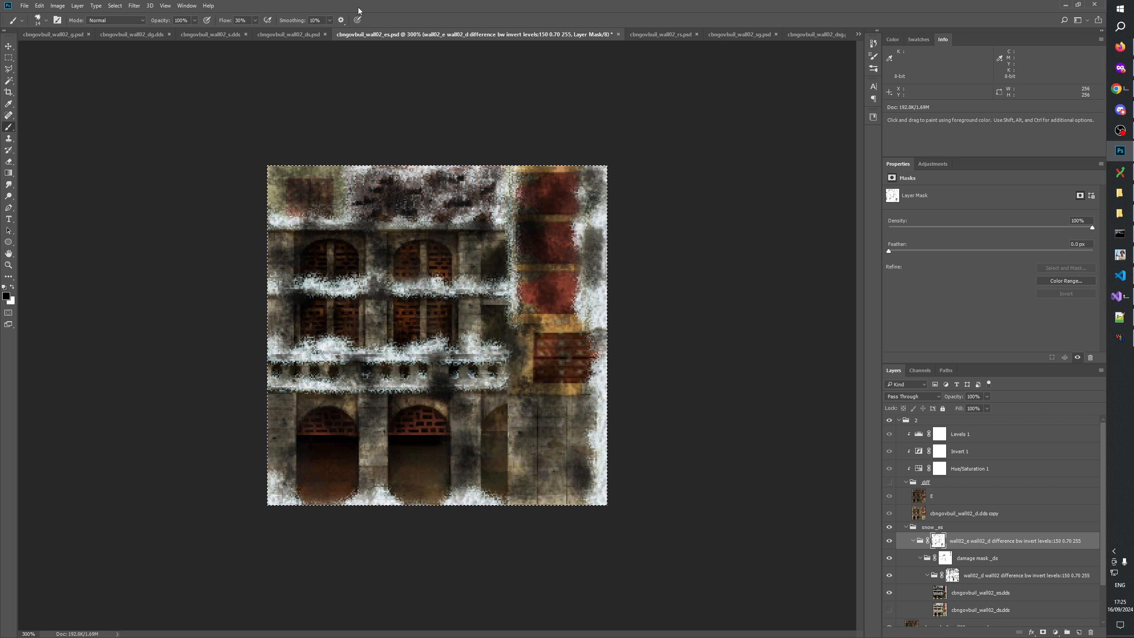
Copy the full cbngovbuil_wall02_ds.dds layer from cbngovbuil_wall02_ds.psd and paste it above the cbngovbuil_wall02_es.dds layer in cbngovbuil_wall02_es.psd.
{"action": "left_click", "coordinate": [306, 37]}
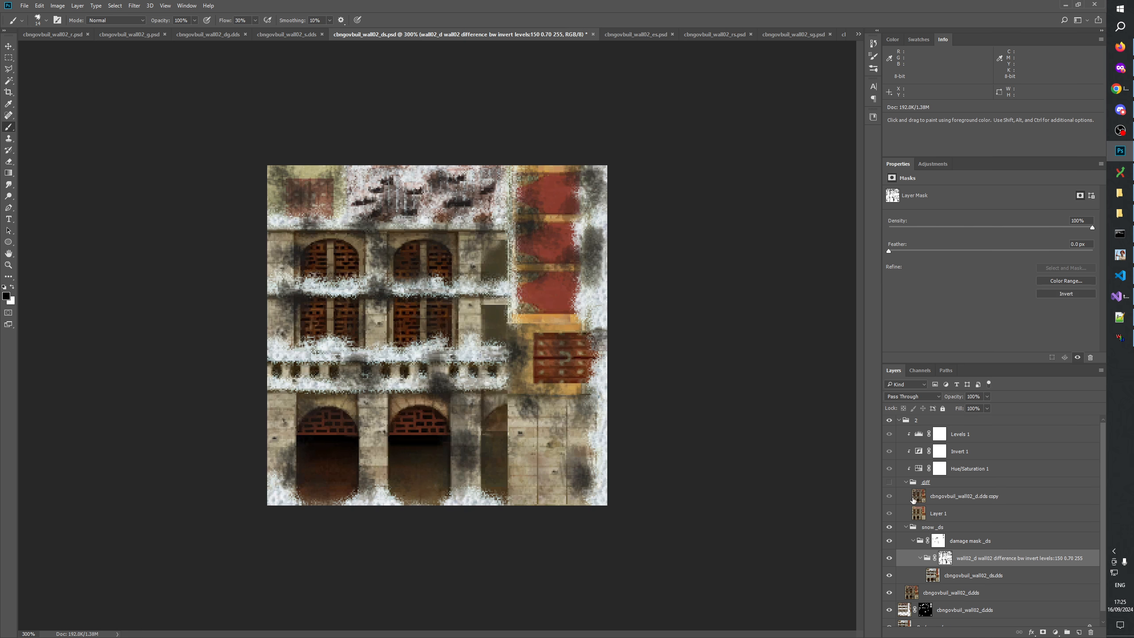
{"action": "left_click", "coordinate": [972, 578]}
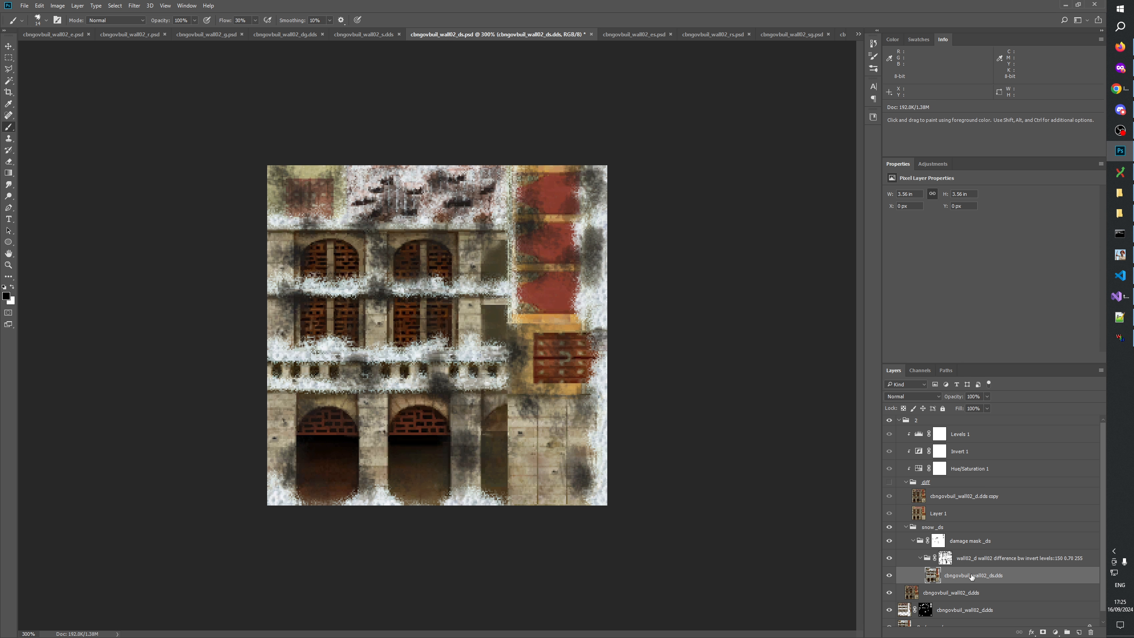
{"action": "key", "text": "ctrl+a"}
{"action": "left_click", "coordinate": [649, 36]}
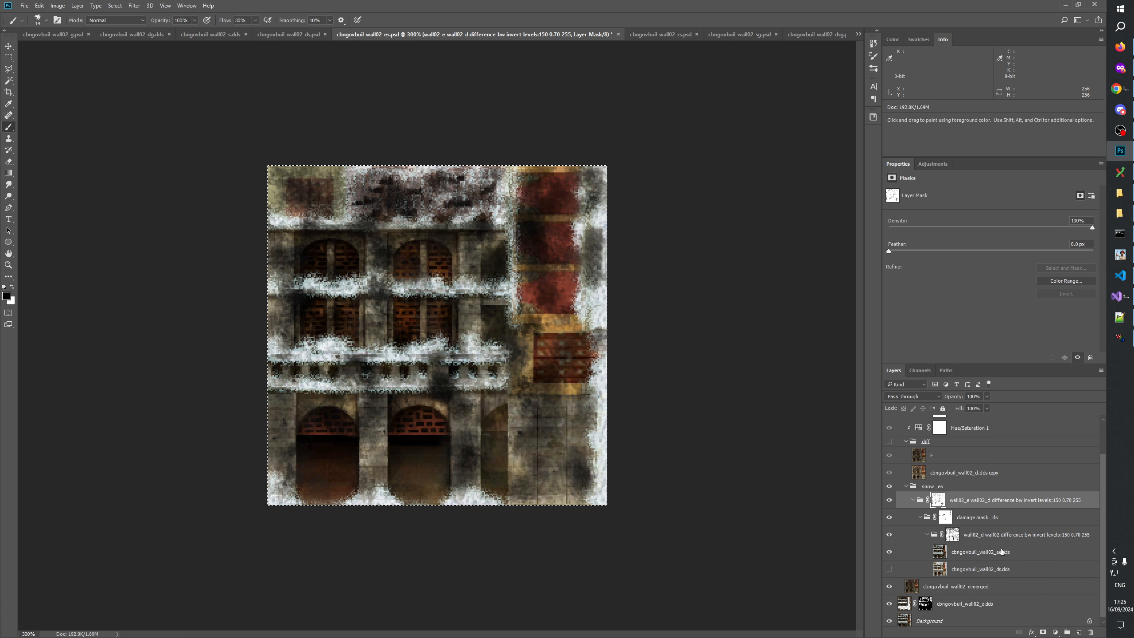
{"action": "scroll", "coordinate": [1000, 555], "scroll_direction": "down", "scroll_amount": 2}
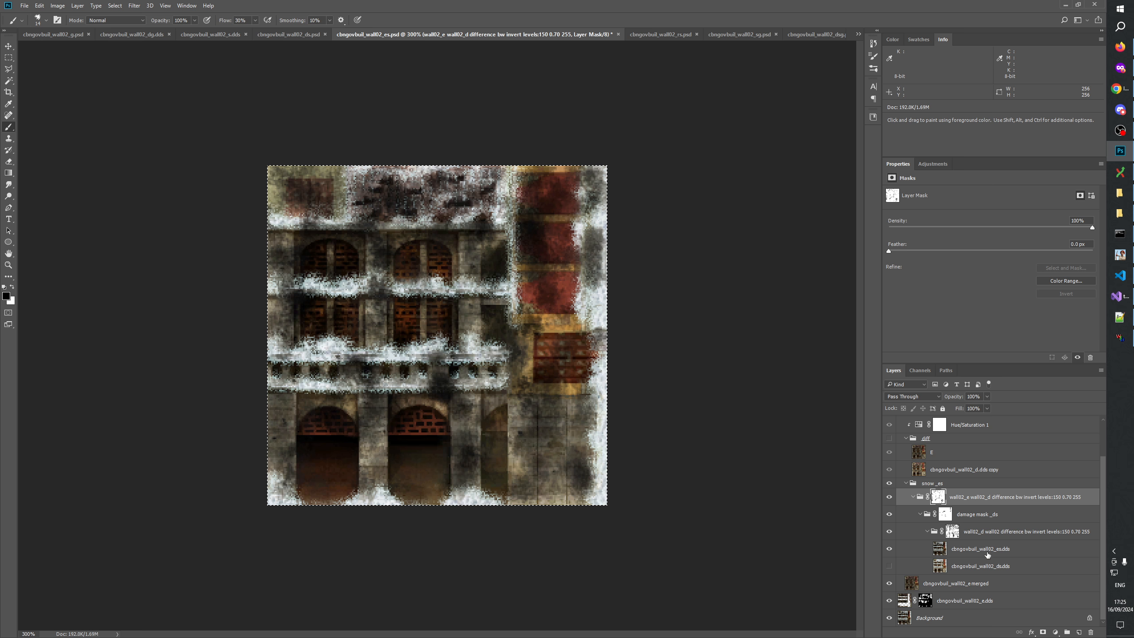
{"action": "left_click", "coordinate": [997, 558]}
{"action": "left_click", "coordinate": [1080, 632]}
{"action": "key", "text": "ctrl+v"}
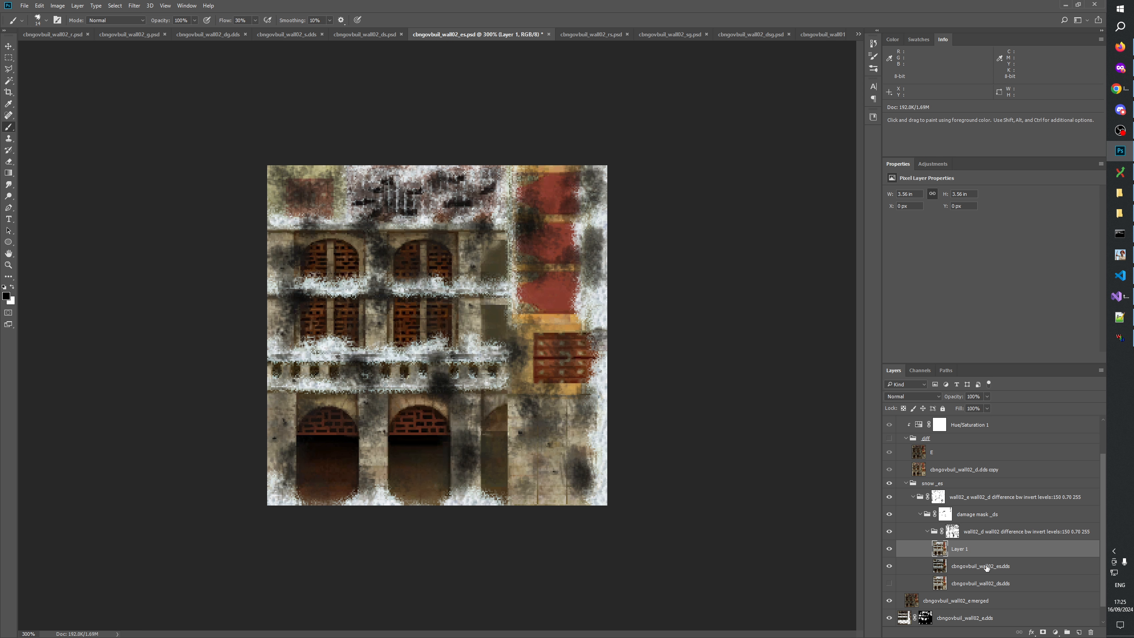
Rename the pasted layer as cbngovbuil_wall02_ds.dds, reusing the name of the es.dds layer below it.
{"action": "double_click", "coordinate": [987, 567]}
{"action": "key", "text": "ctrl+c"}
{"action": "double_click", "coordinate": [960, 550]}
{"action": "key", "text": "ctrl+v"}
{"action": "type", "text": "d"}
{"action": "left_click", "coordinate": [992, 568]}
Set the opacity of the upper cbngovbuil_wall02_ds.dds layer in the snow group to 30%.
{"action": "left_click", "coordinate": [999, 549]}
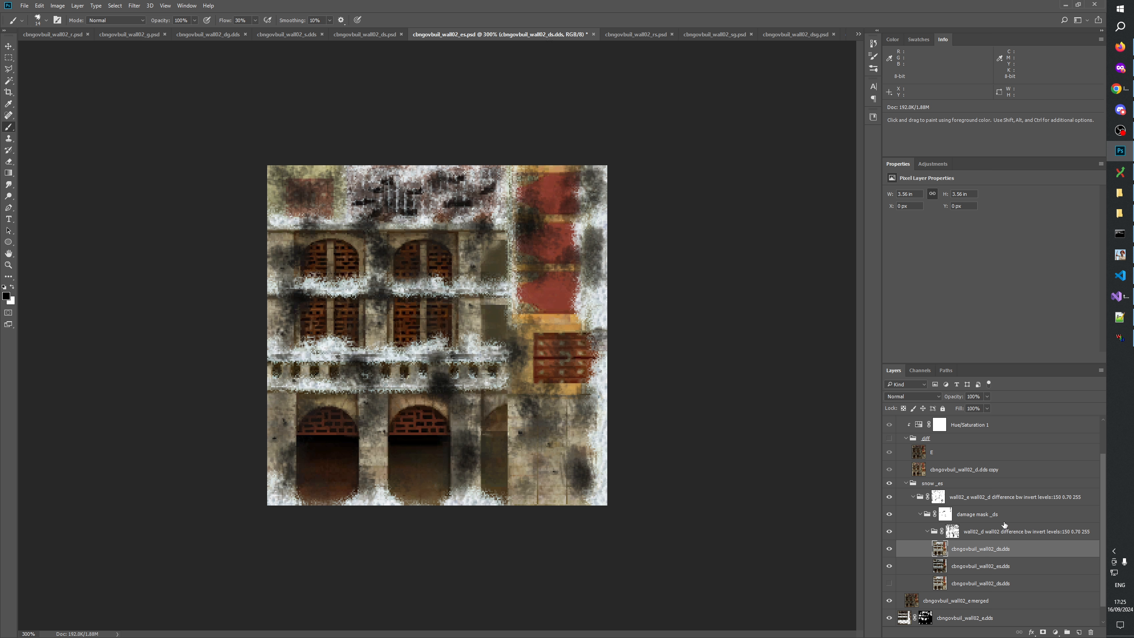
{"action": "left_click", "coordinate": [977, 396]}
{"action": "type", "text": "30"}
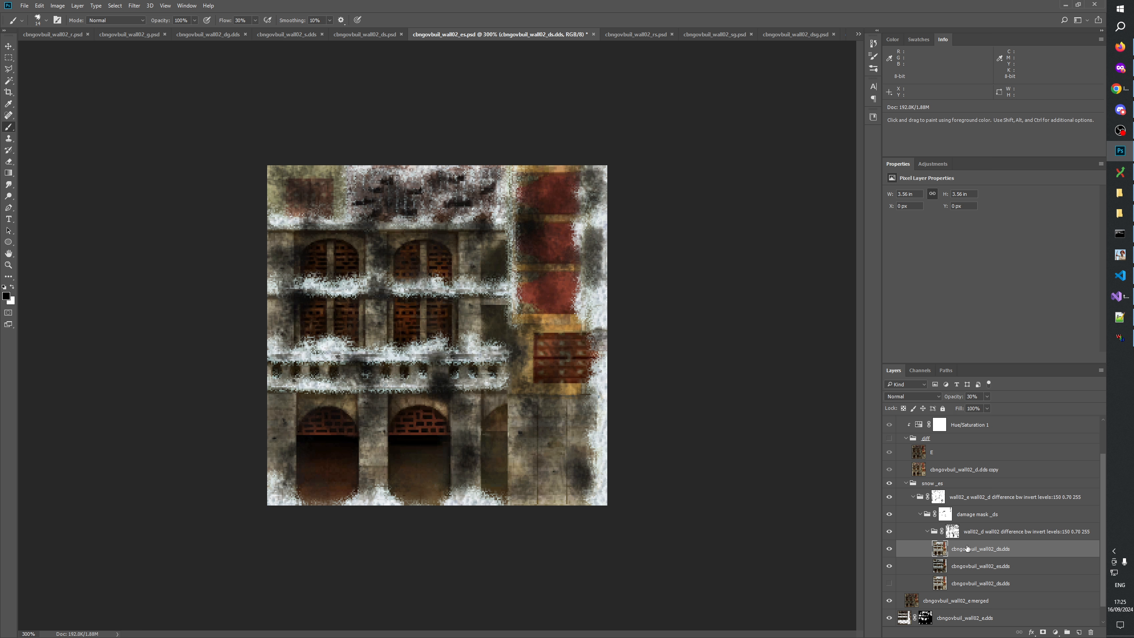
Compare the snowy facade with the layer mask of the "wall02_e wall02_d difference" group disabled and enabled.
{"action": "right_click", "coordinate": [949, 503]}
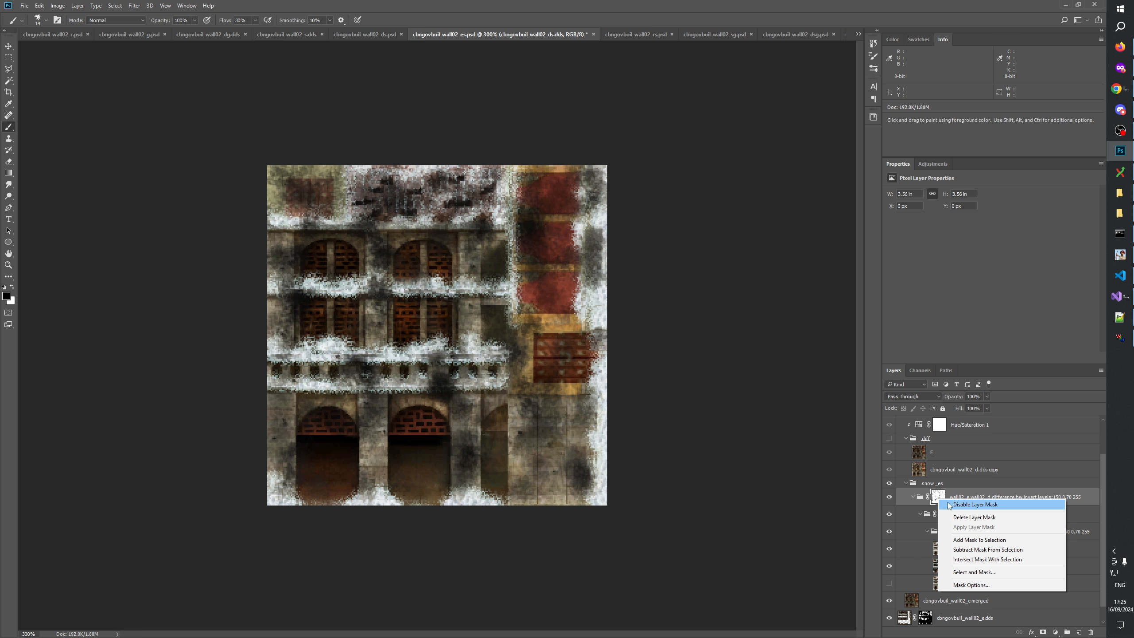
{"action": "left_click", "coordinate": [952, 505]}
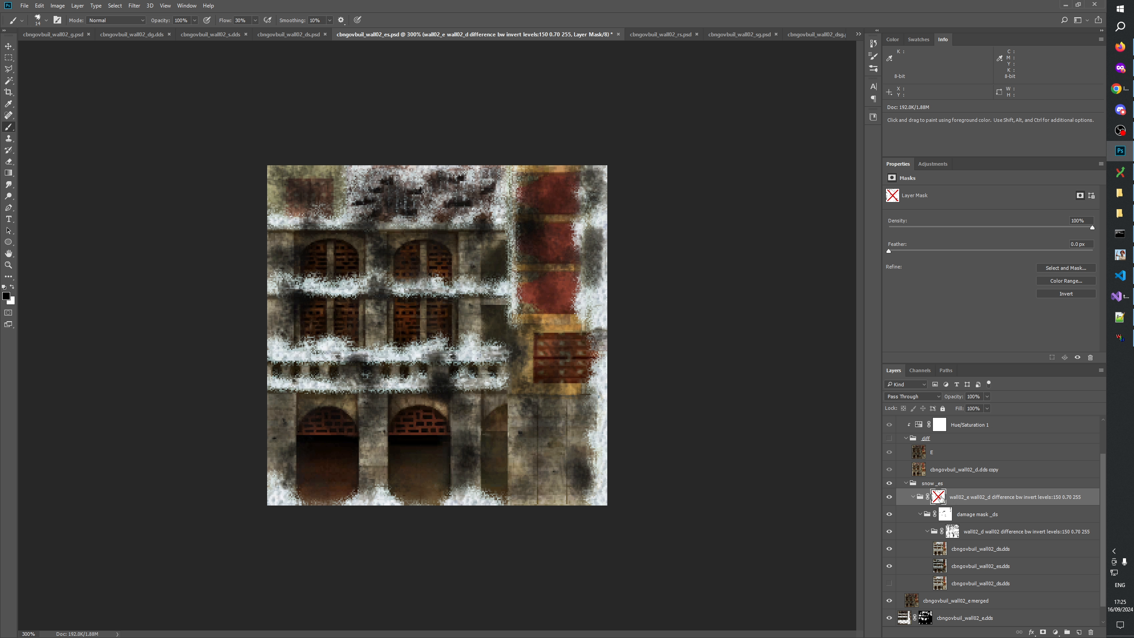
{"action": "left_click", "coordinate": [941, 499]}
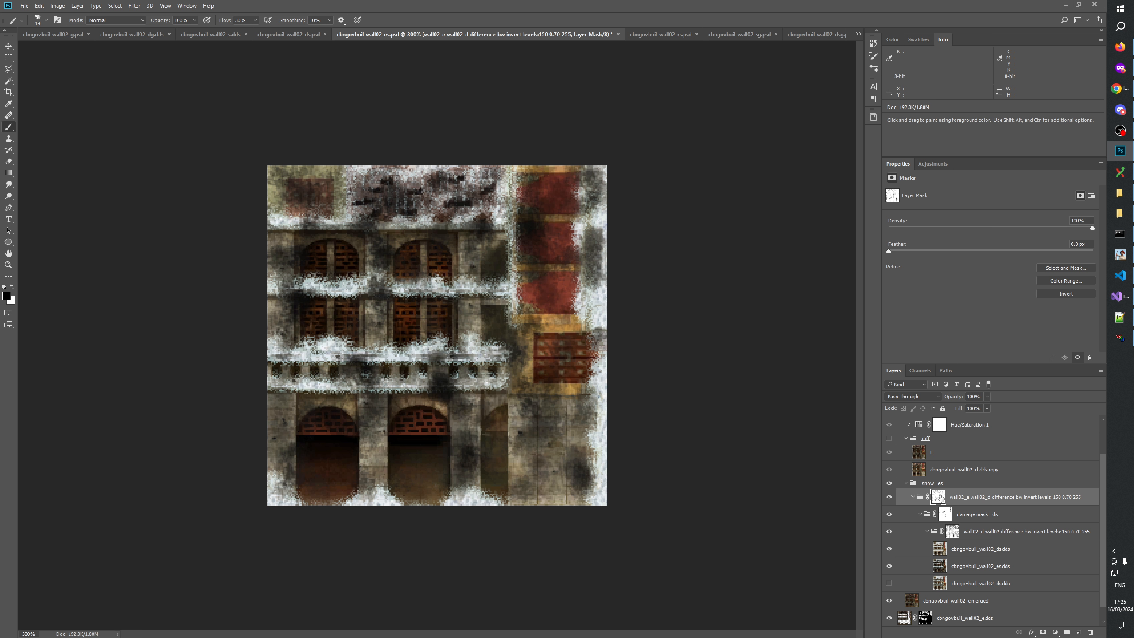
{"action": "right_click", "coordinate": [940, 497]}
{"action": "left_click", "coordinate": [950, 504]}
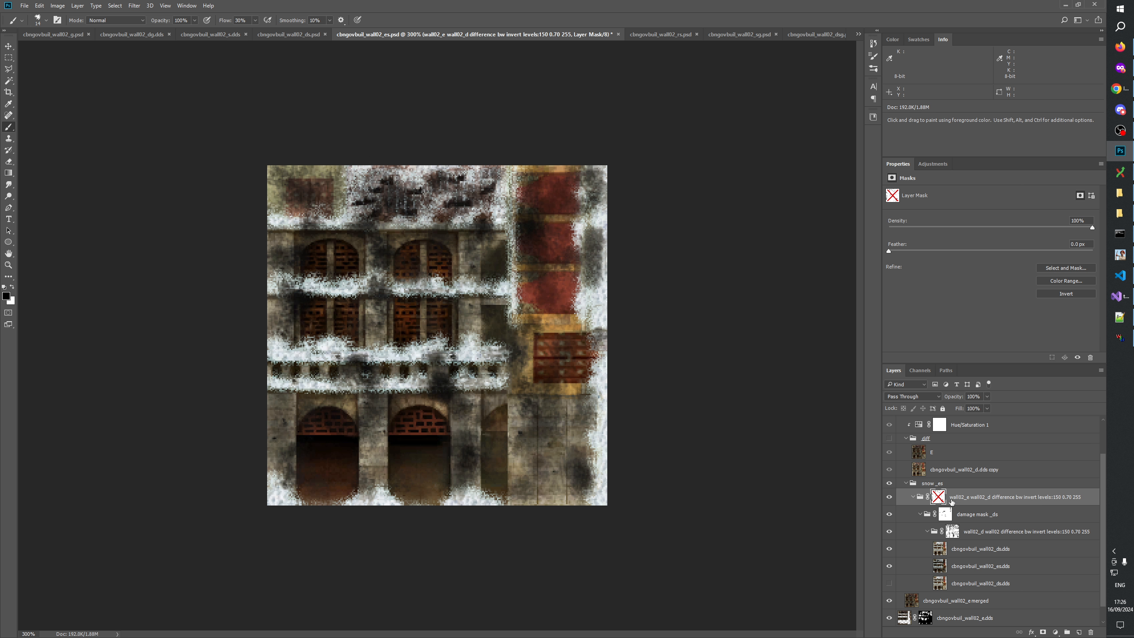
{"action": "left_click", "coordinate": [943, 499]}
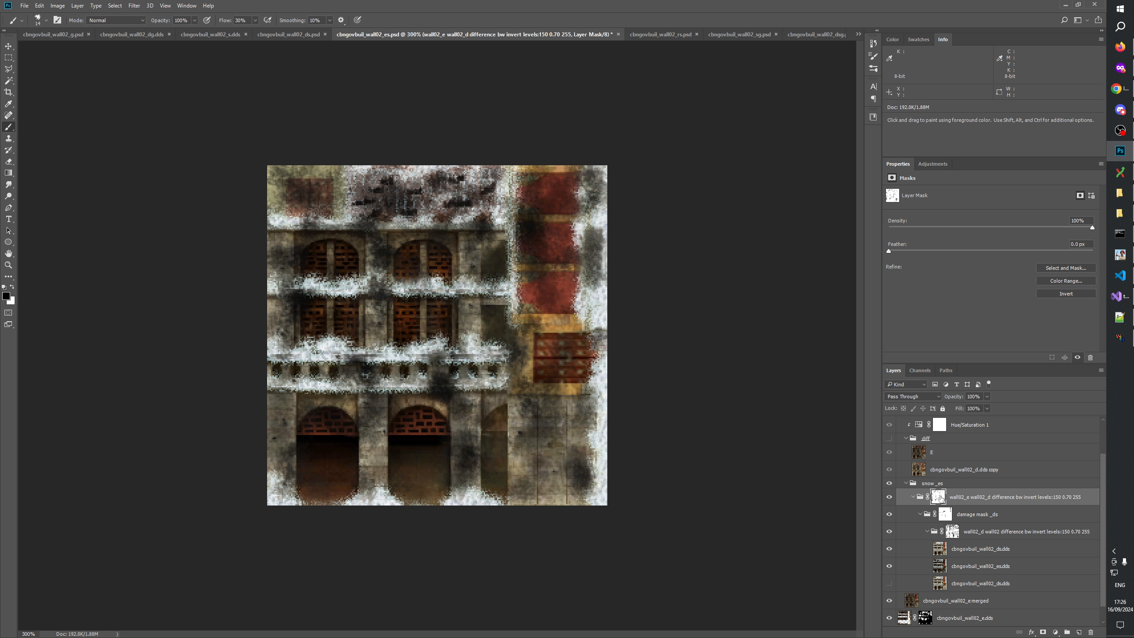
{"action": "right_click", "coordinate": [942, 498]}
{"action": "left_click", "coordinate": [951, 504]}
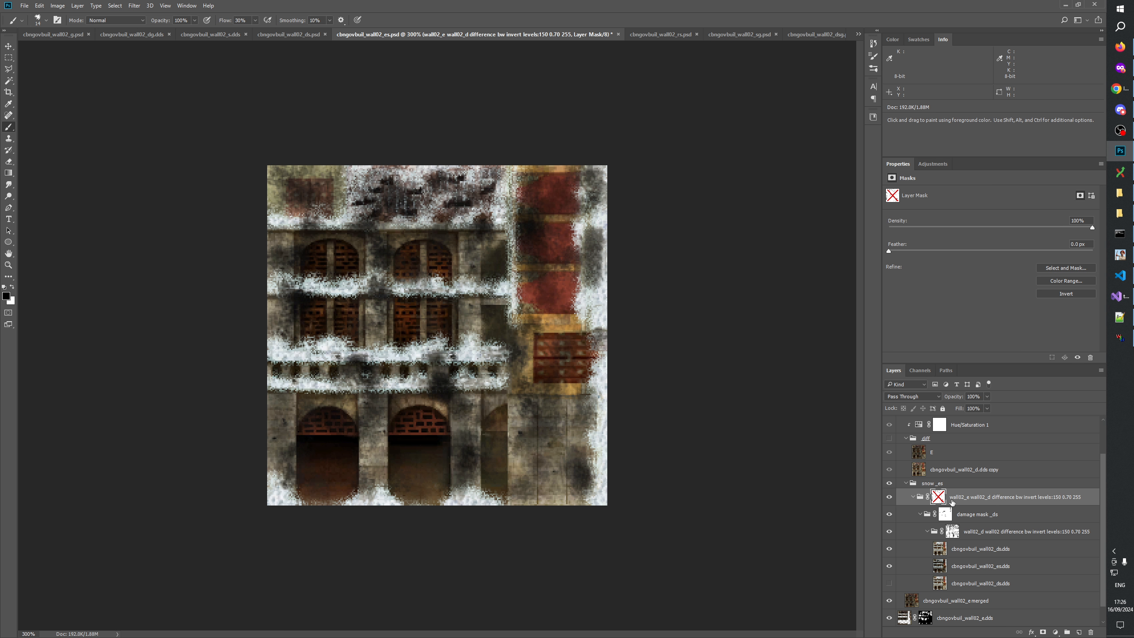
{"action": "left_click", "coordinate": [940, 497]}
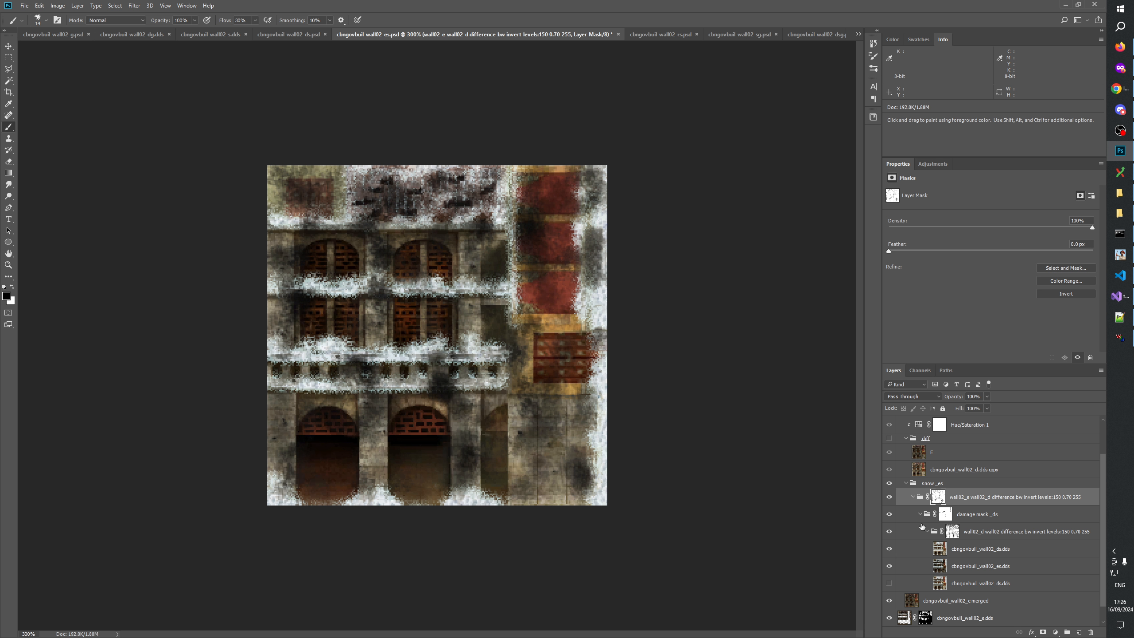
Compare the texture with the cbngovbuil_wall02_ds.dds layer at the head of the innermost snow group hidden and shown.
{"action": "left_click", "coordinate": [889, 549]}
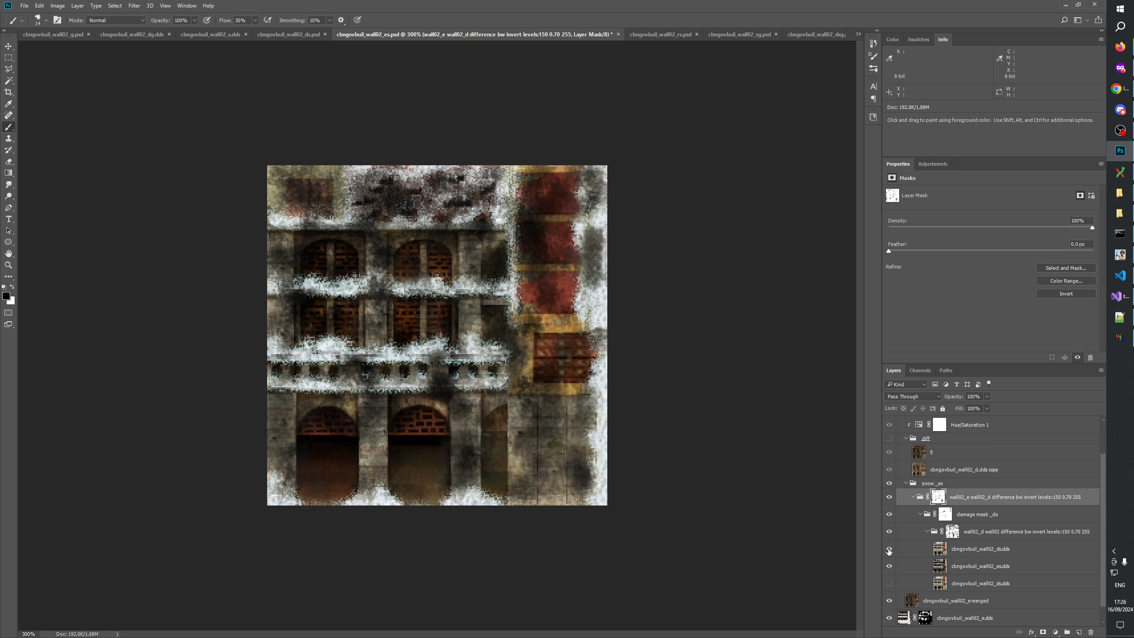
{"action": "left_click", "coordinate": [889, 549]}
{"action": "left_click", "coordinate": [889, 550]}
{"action": "left_click", "coordinate": [889, 549]}
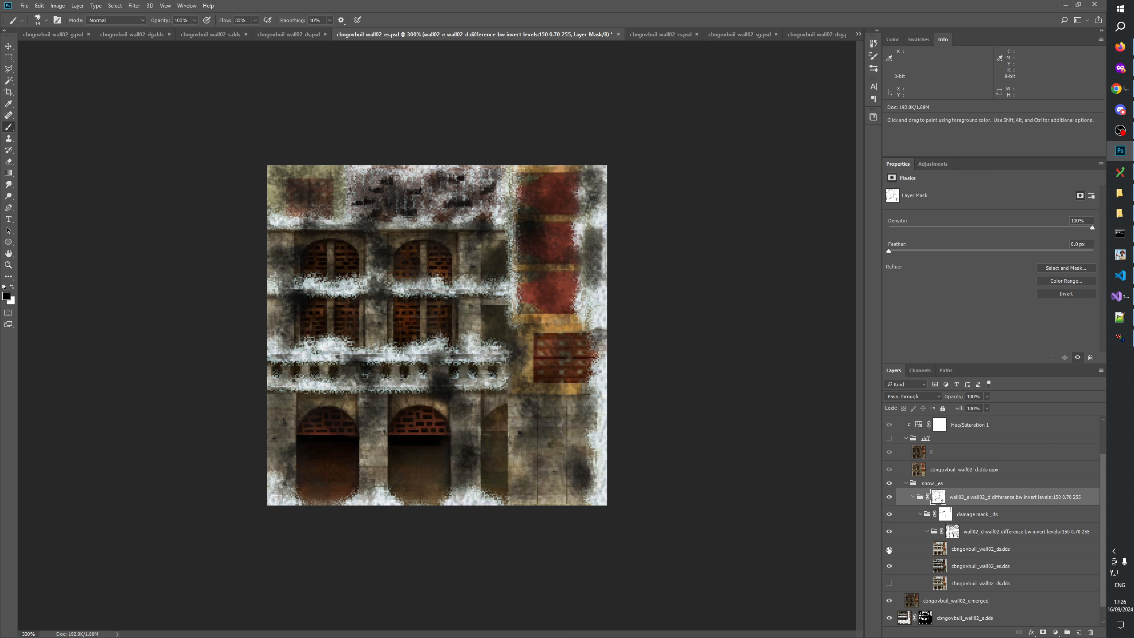
{"action": "left_click", "coordinate": [889, 550]}
{"action": "left_click", "coordinate": [889, 549]}
Check the "wall02_e wall02_d difference" mask again by disabling and re-enabling it, and view the mask on its own.
{"action": "right_click", "coordinate": [940, 499]}
{"action": "left_click", "coordinate": [957, 506]}
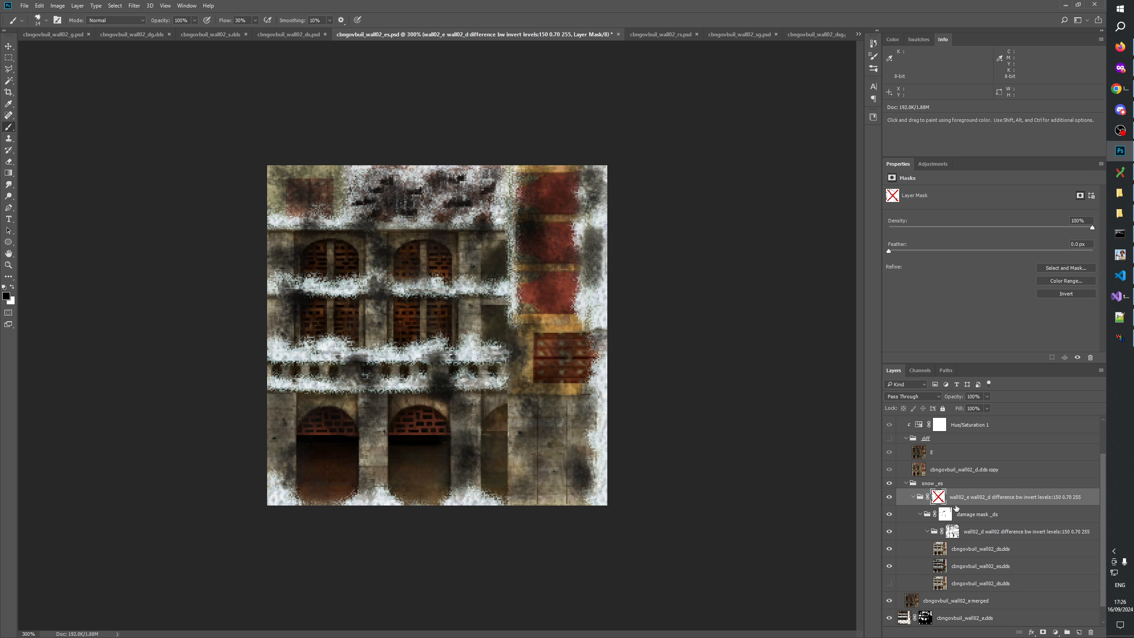
{"action": "left_click", "coordinate": [939, 497], "text": "shift"}
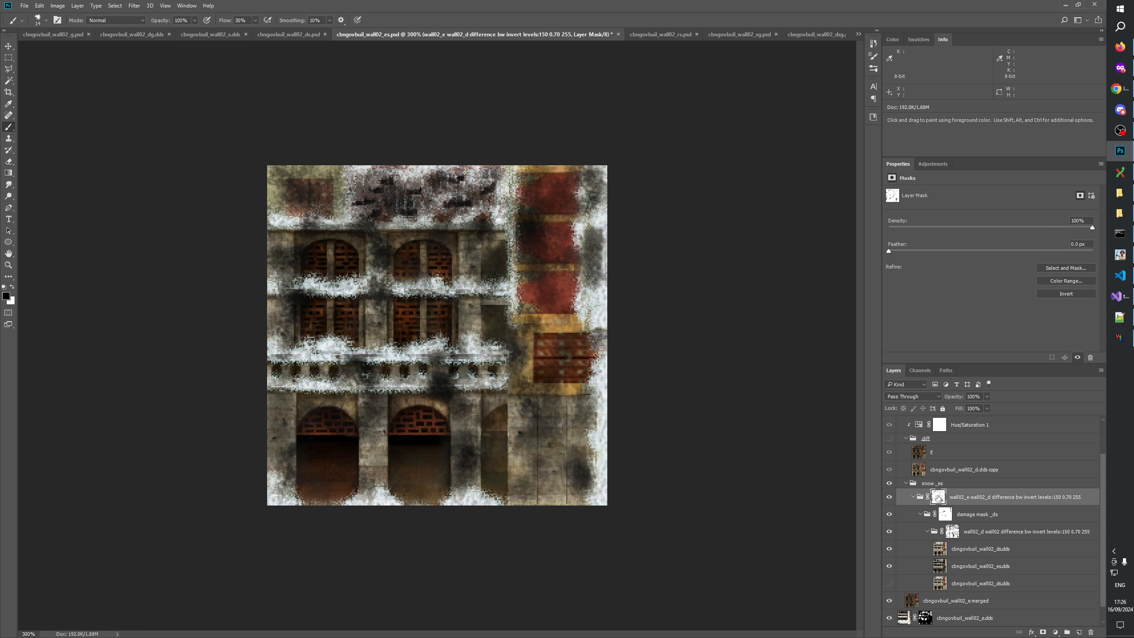
{"action": "right_click", "coordinate": [938, 497]}
{"action": "left_click", "coordinate": [956, 505]}
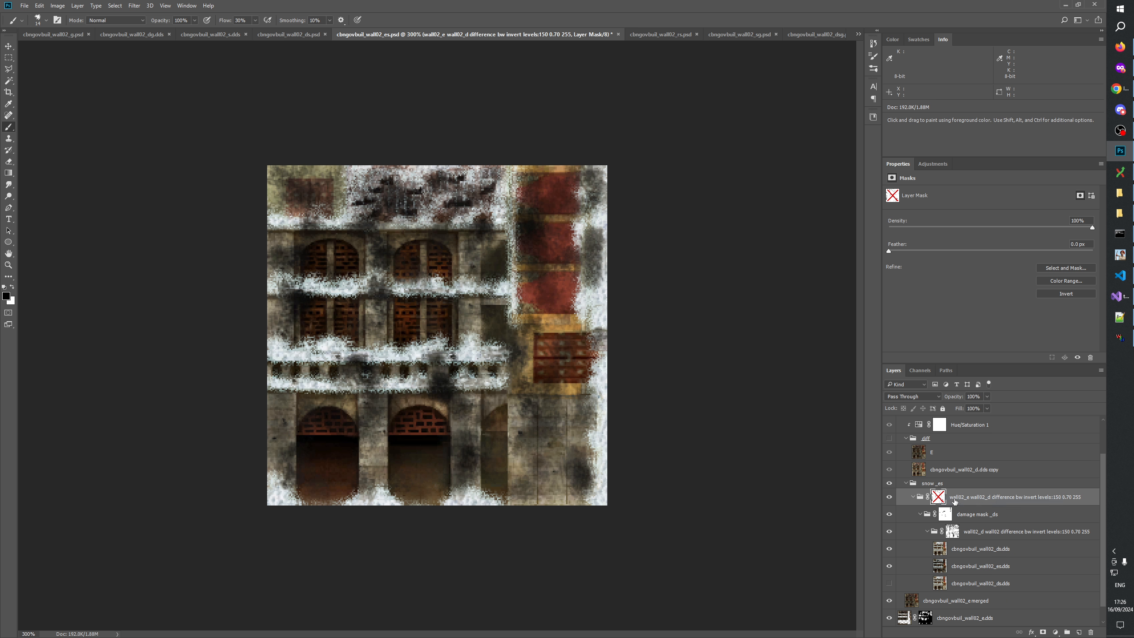
{"action": "left_click", "coordinate": [939, 497], "text": "shift"}
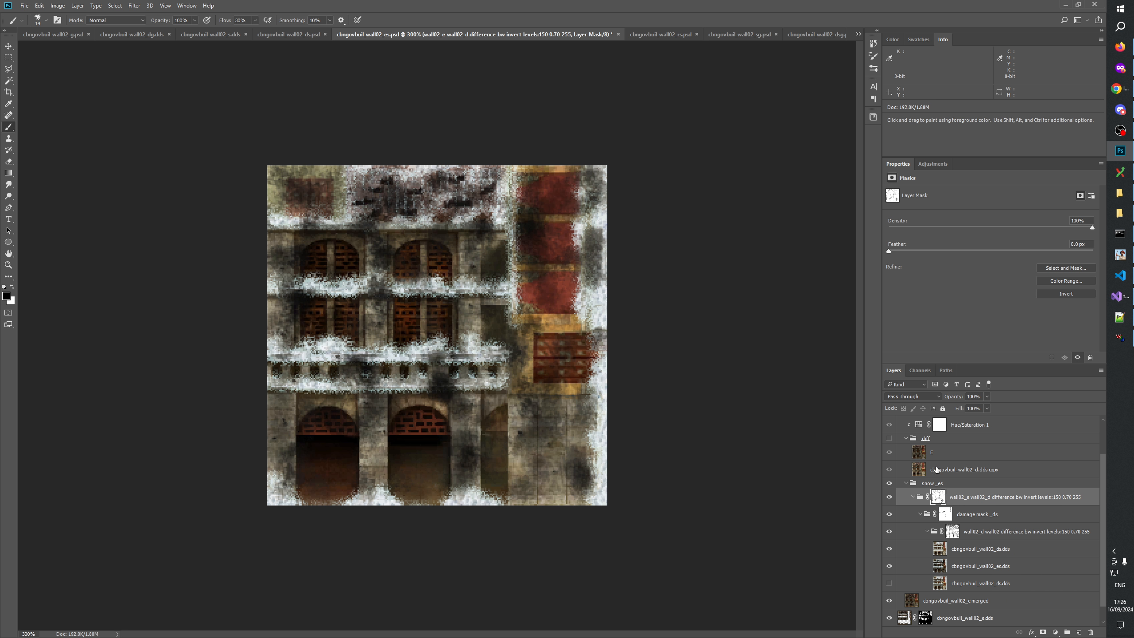
{"action": "left_click", "coordinate": [937, 497], "text": "alt"}
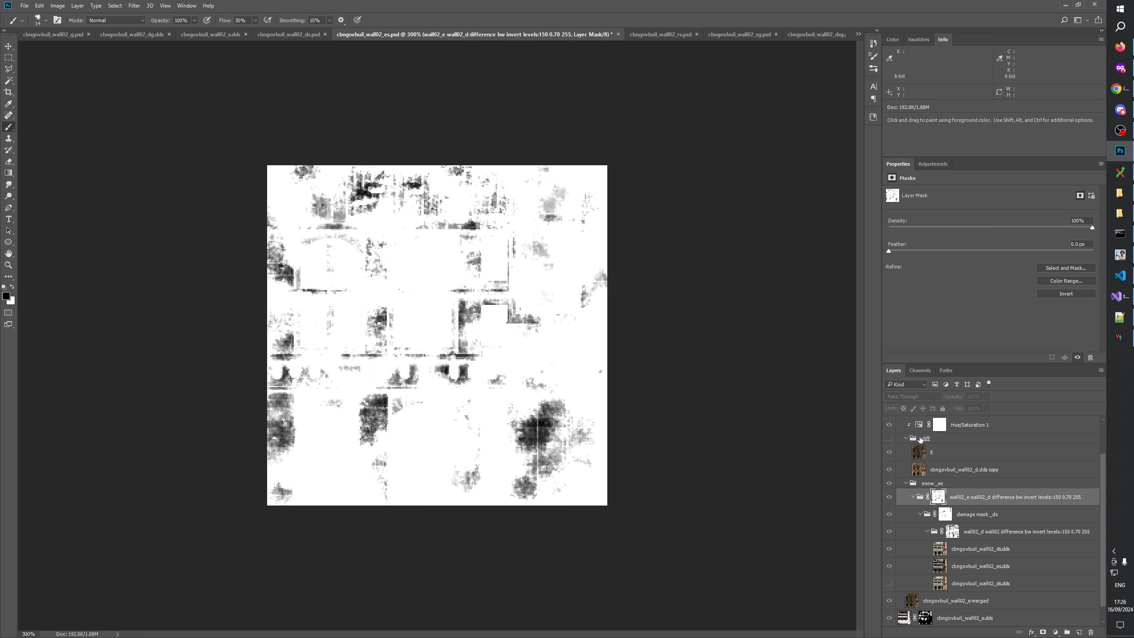
Show the diff group and set the Levels 1 adjustment's midtone input to 0.50 and white input to 233.
{"action": "scroll", "coordinate": [920, 440], "scroll_direction": "up", "scroll_amount": 2}
{"action": "left_click", "coordinate": [946, 454]}
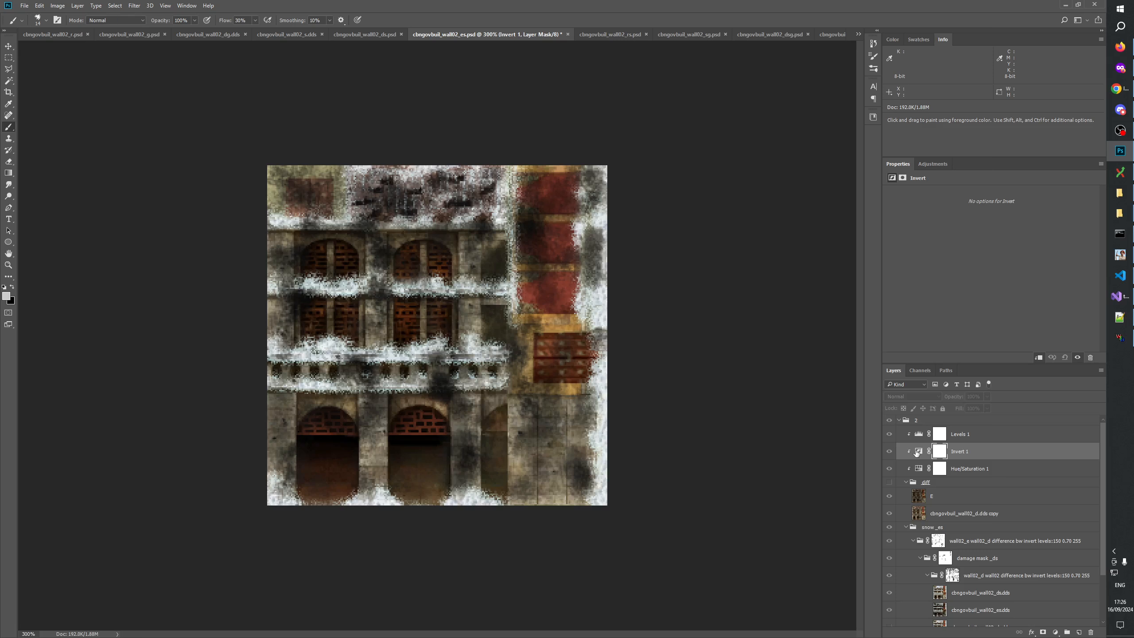
{"action": "left_click", "coordinate": [919, 434]}
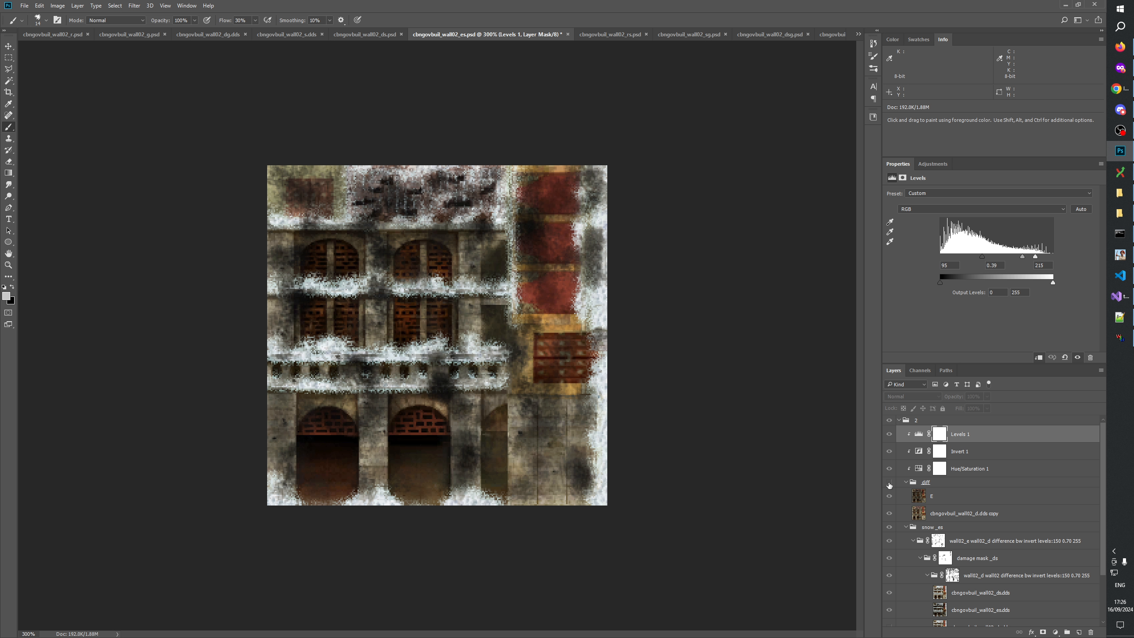
{"action": "key", "text": "x"}
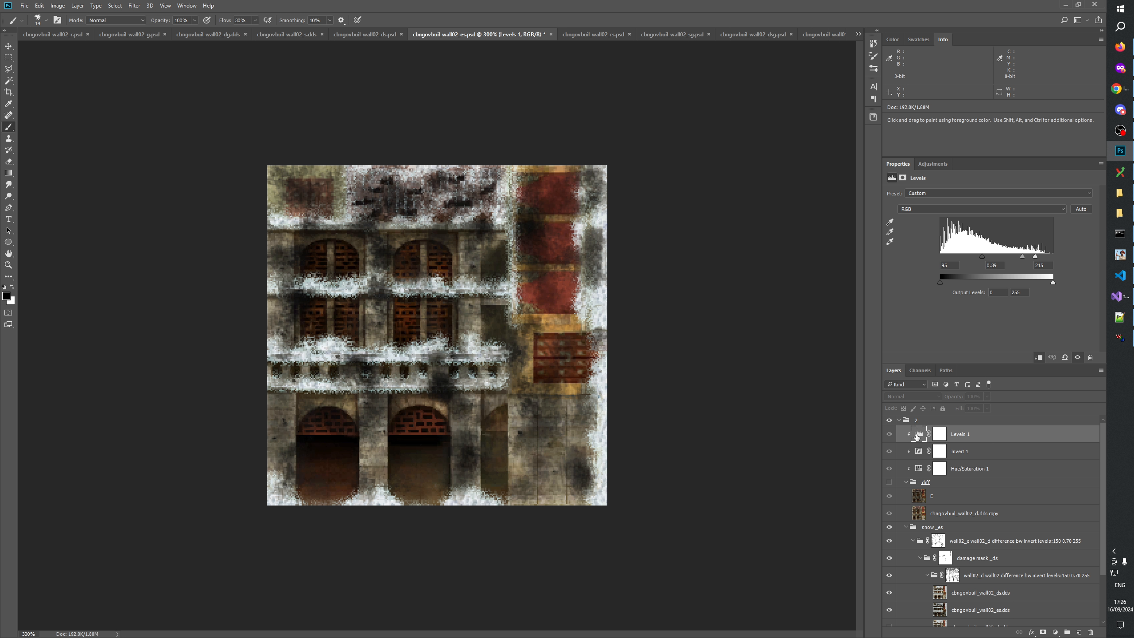
{"action": "left_click", "coordinate": [889, 482]}
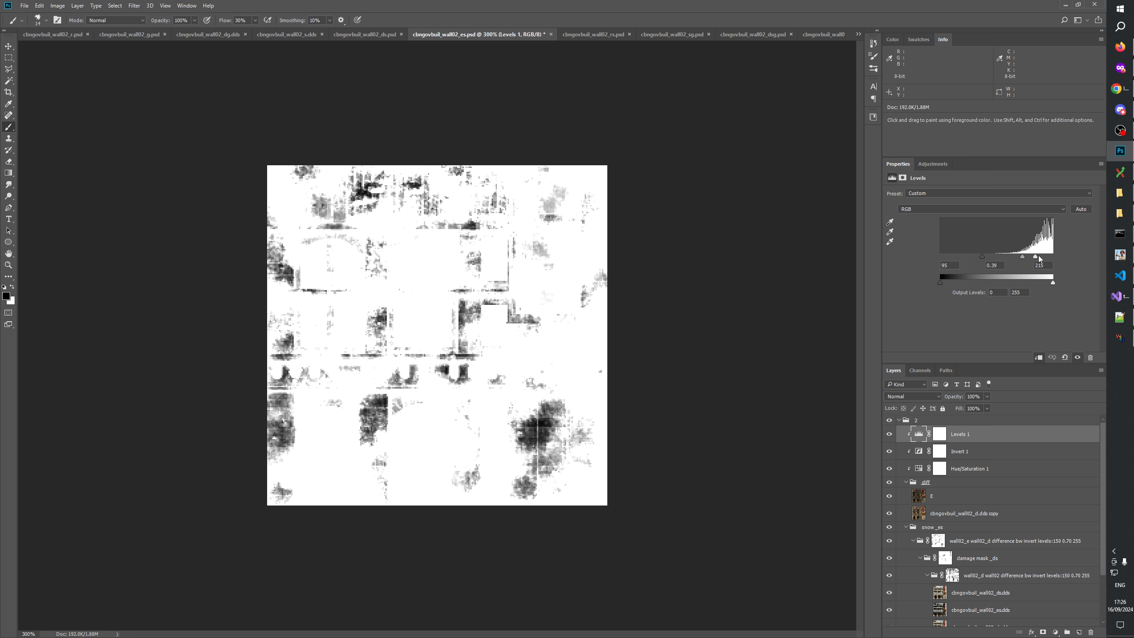
{"action": "mouse_move", "coordinate": [1036, 256]}
{"action": "left_mouse_down"}
{"action": "mouse_move", "coordinate": [1062, 255]}
{"action": "mouse_move", "coordinate": [1026, 256]}
{"action": "left_mouse_up"}
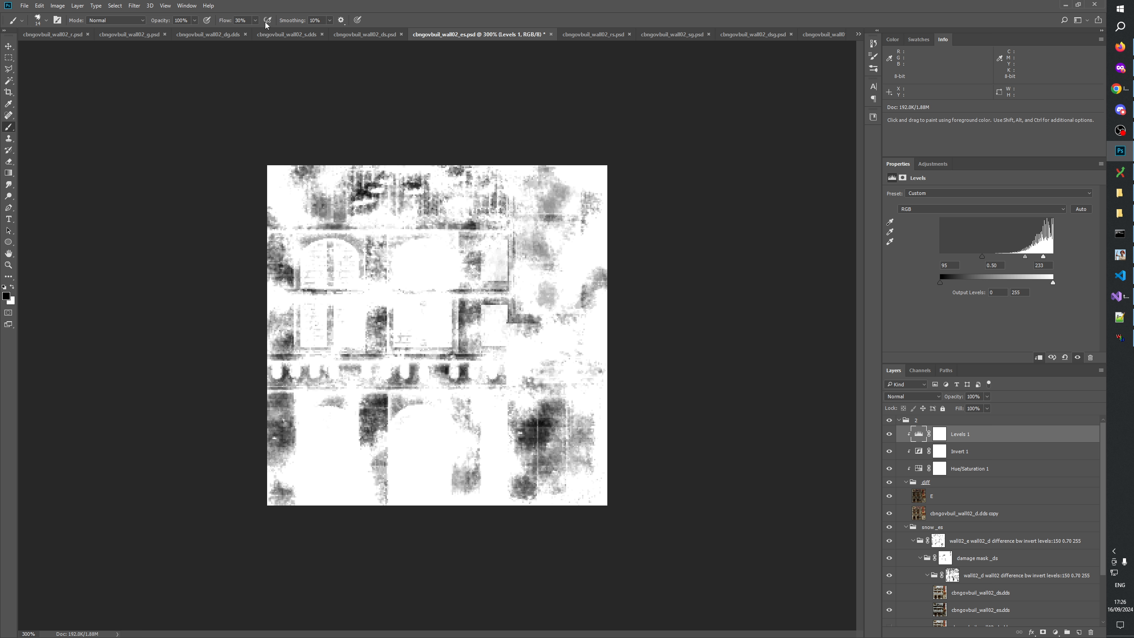
Copy the merged black-and-white difference image, hide the diff group, and paste the copy into the "wall02_e wall02_d difference" group's layer mask.
{"action": "key", "text": "ctrl+a"}
{"action": "left_click", "coordinate": [39, 5]}
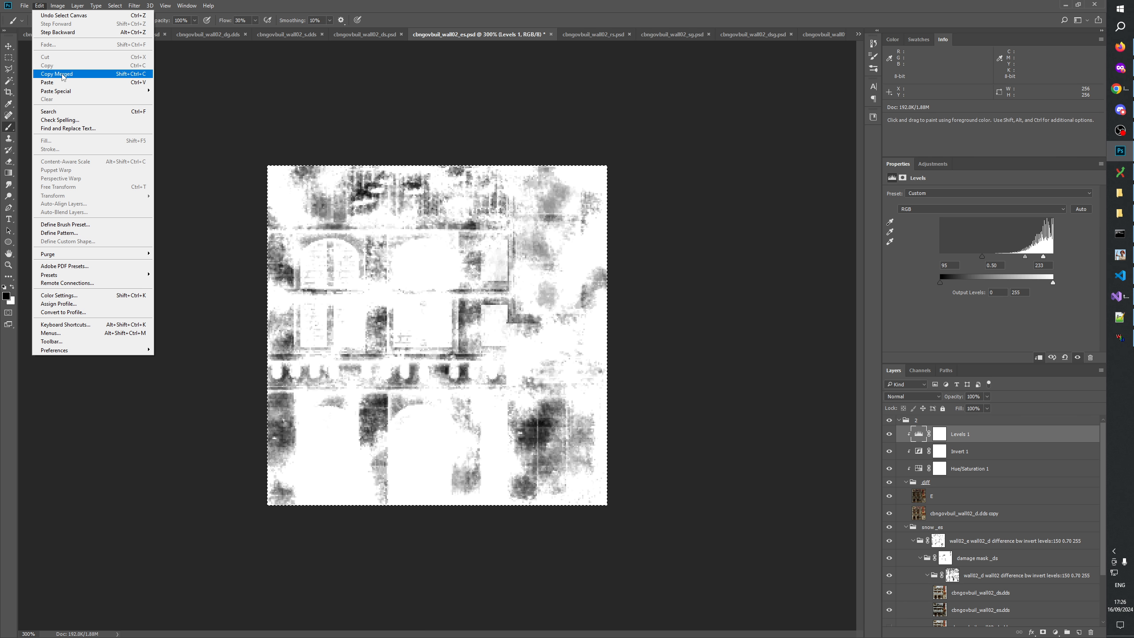
{"action": "left_click", "coordinate": [62, 74]}
{"action": "left_click", "coordinate": [939, 541]}
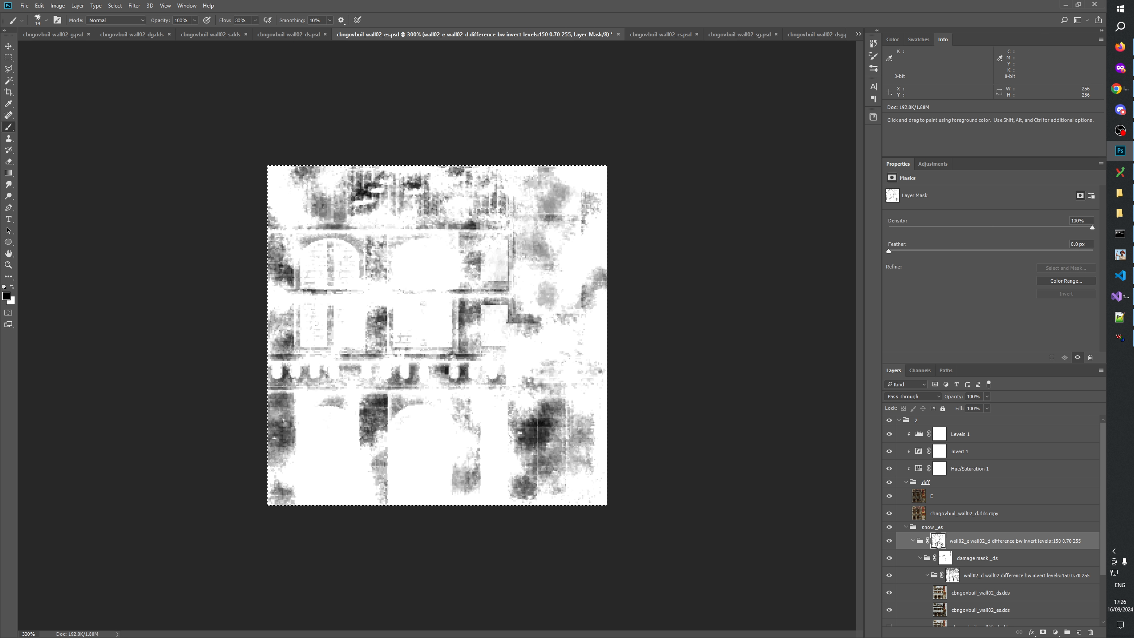
{"action": "left_click", "coordinate": [889, 482]}
{"action": "left_click", "coordinate": [939, 541], "text": "alt"}
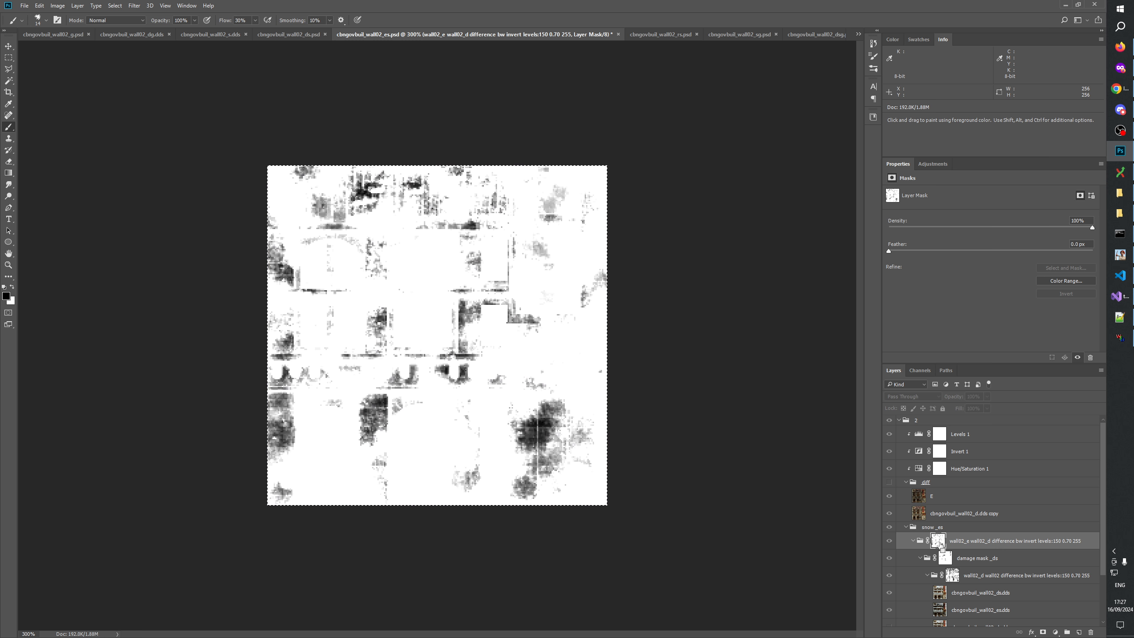
{"action": "key", "text": "ctrl+v"}
Return to the normal image view and compare the texture with the "wall02_e wall02_d difference" group hidden and shown.
{"action": "left_click", "coordinate": [889, 542]}
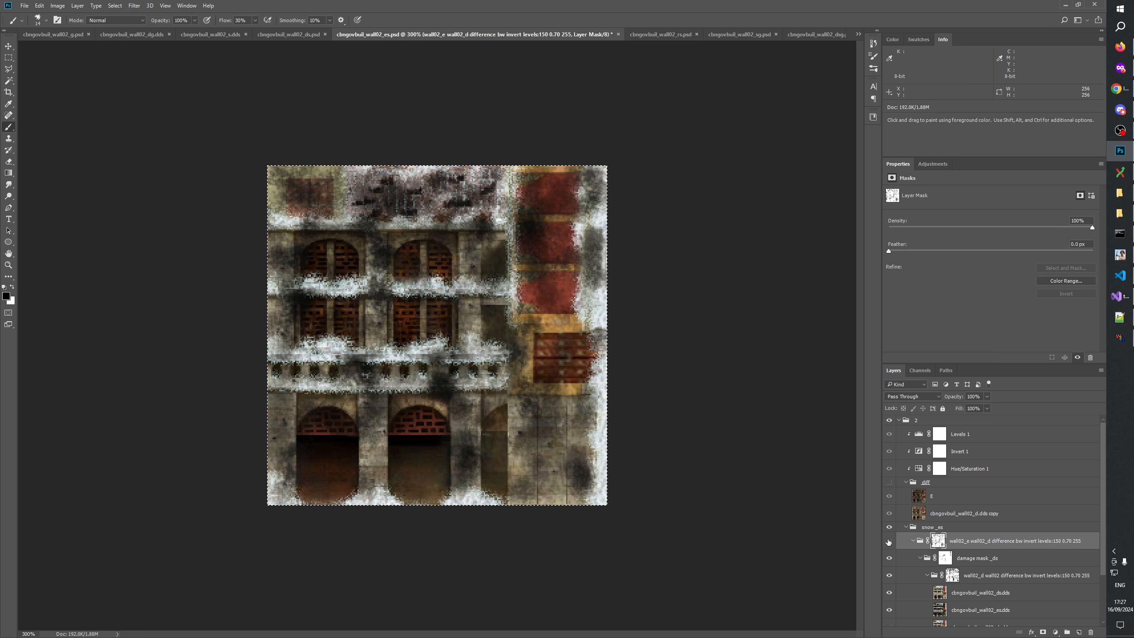
{"action": "left_click", "coordinate": [890, 541]}
{"action": "left_click", "coordinate": [890, 542]}
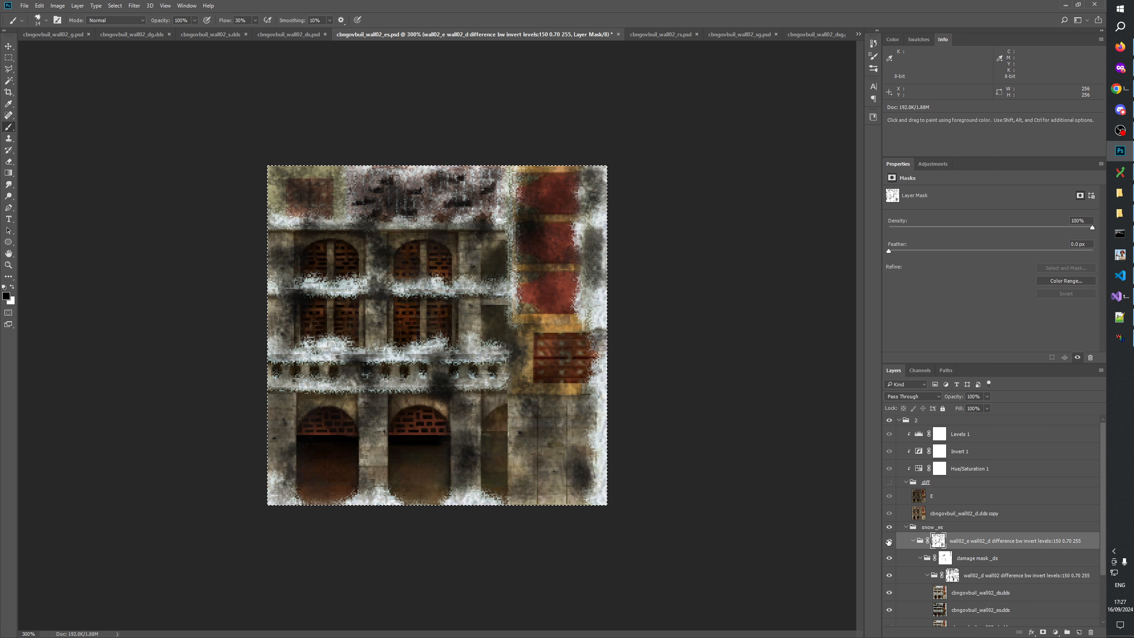
Compare the snow texture with the "wall02_e wall02_d difference" group's layer mask repeatedly disabled and re-enabled.
{"action": "right_click", "coordinate": [938, 541]}
{"action": "left_click", "coordinate": [954, 547]}
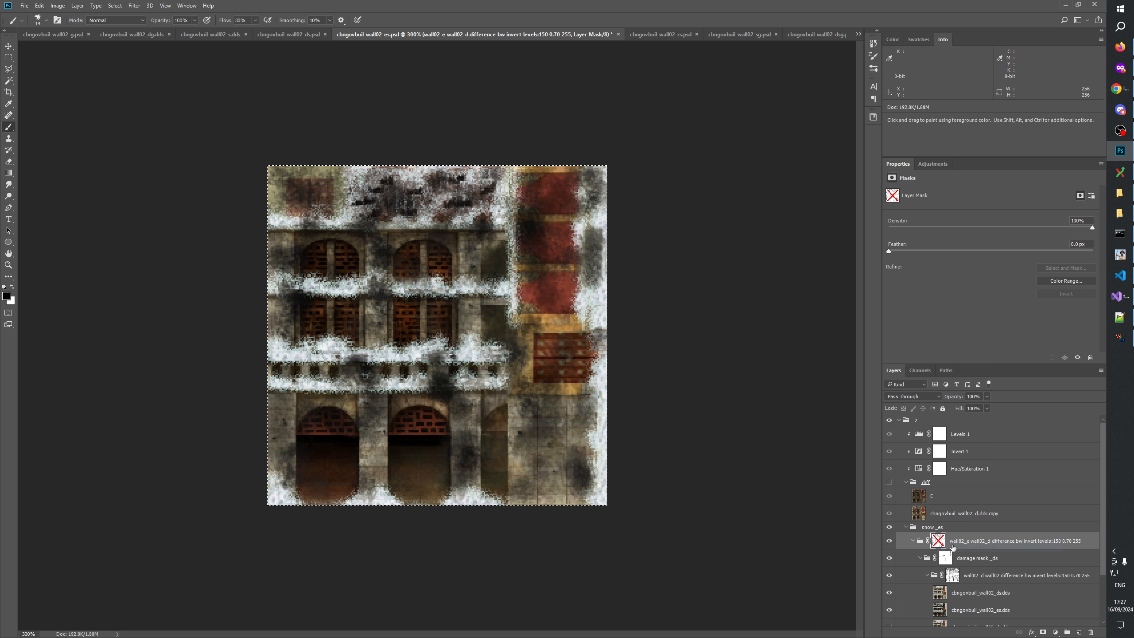
{"action": "left_click", "coordinate": [938, 541], "text": "shift"}
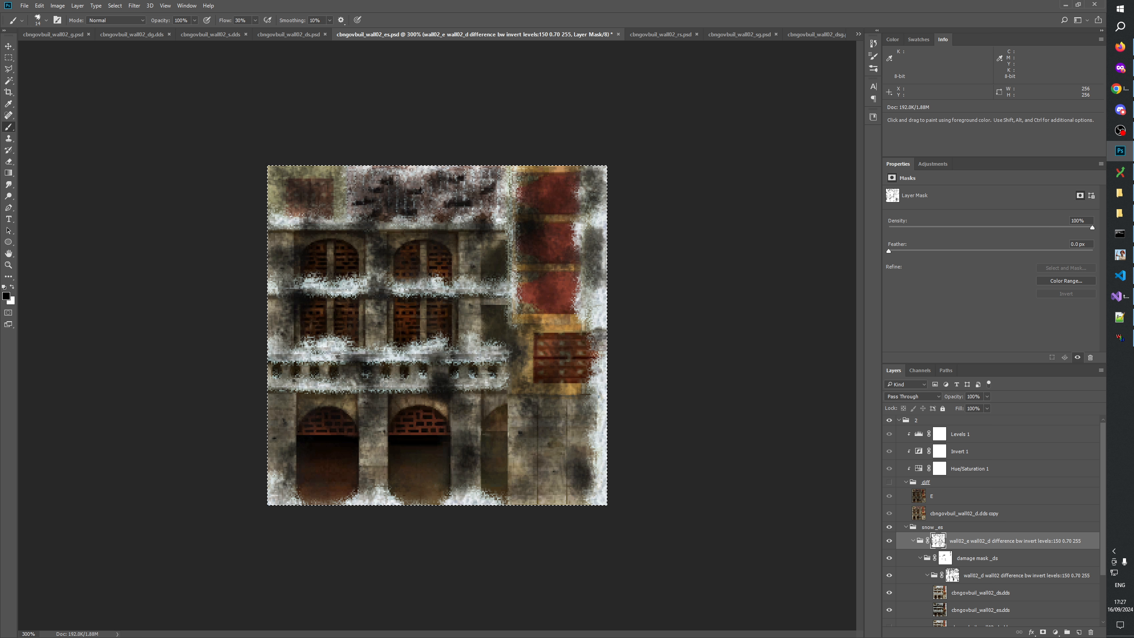
{"action": "right_click", "coordinate": [941, 543]}
{"action": "left_click", "coordinate": [953, 547]}
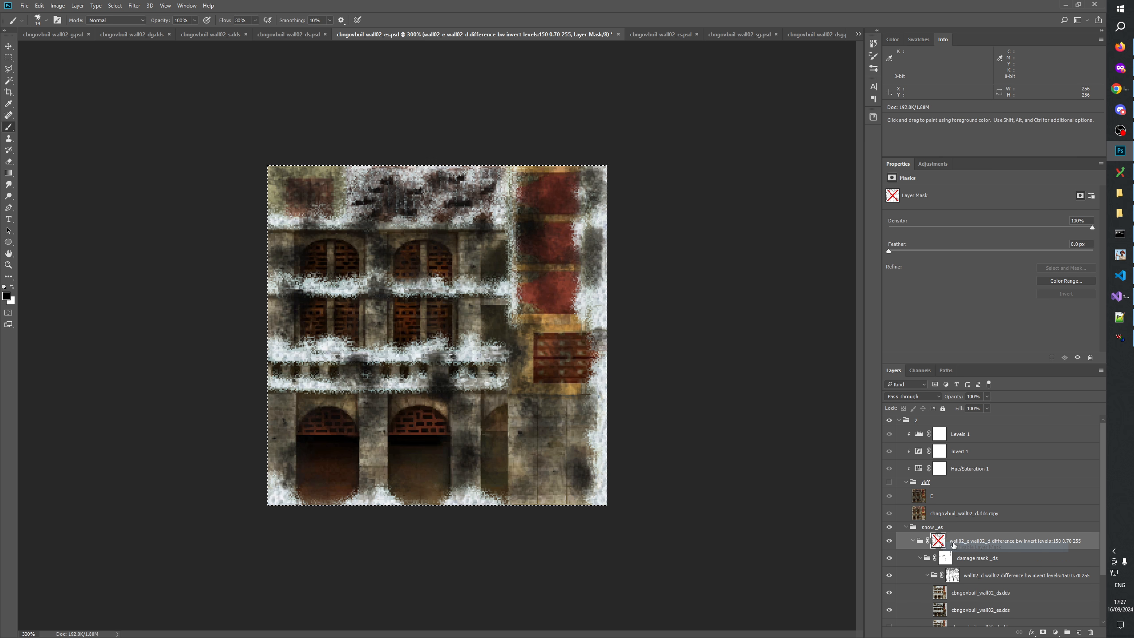
{"action": "left_click", "coordinate": [939, 542], "text": "shift"}
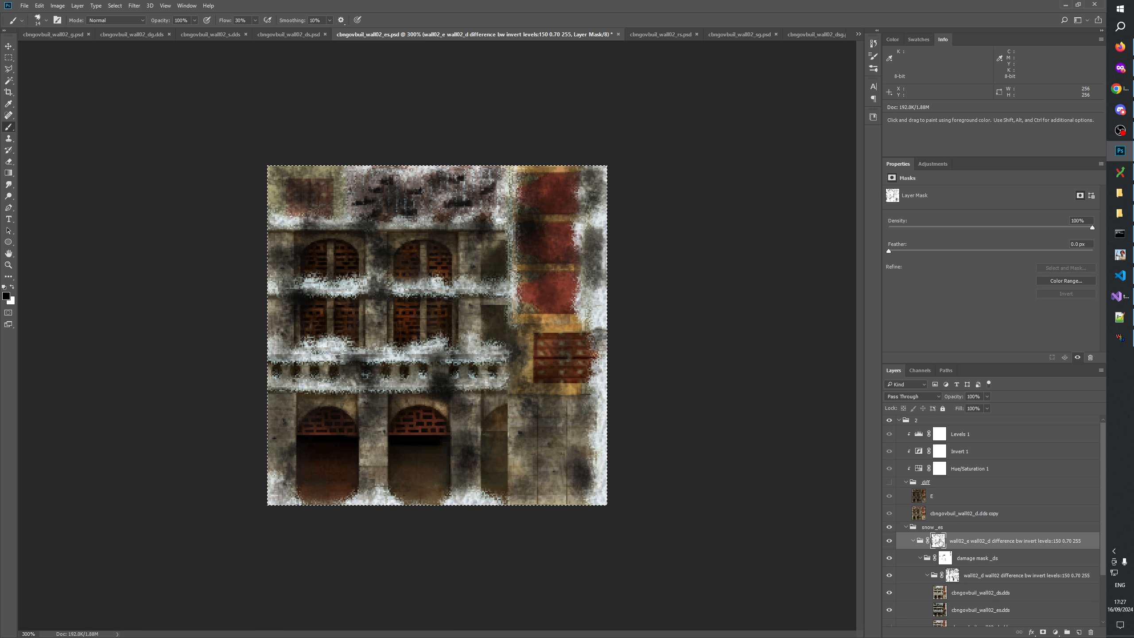
{"action": "right_click", "coordinate": [940, 541]}
{"action": "left_click", "coordinate": [964, 546]}
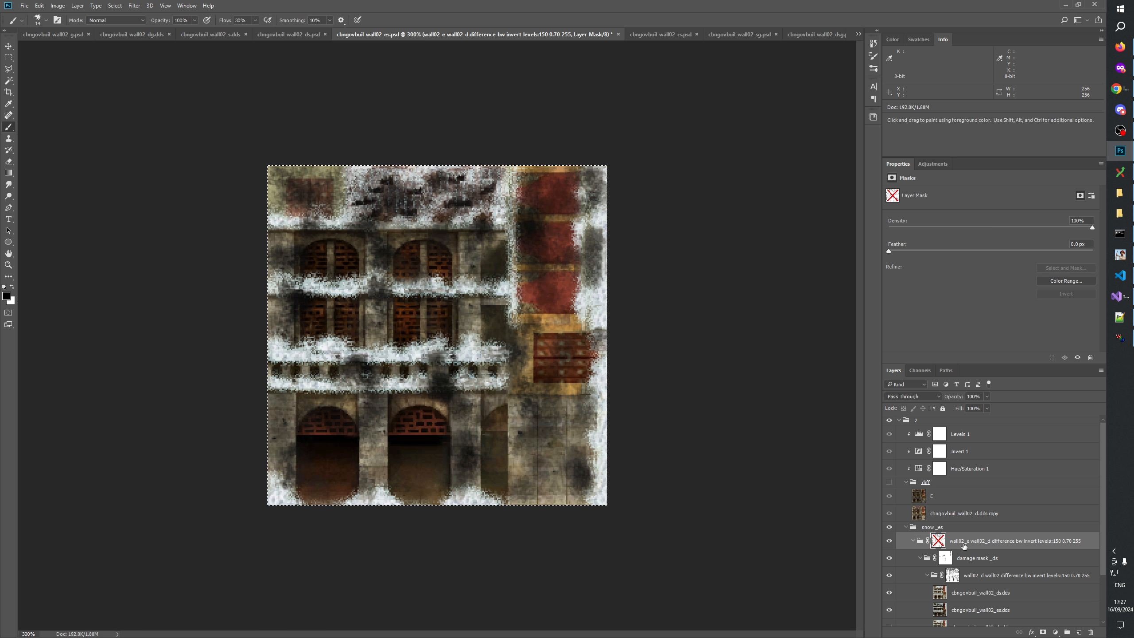
{"action": "left_click", "coordinate": [940, 542], "text": "shift"}
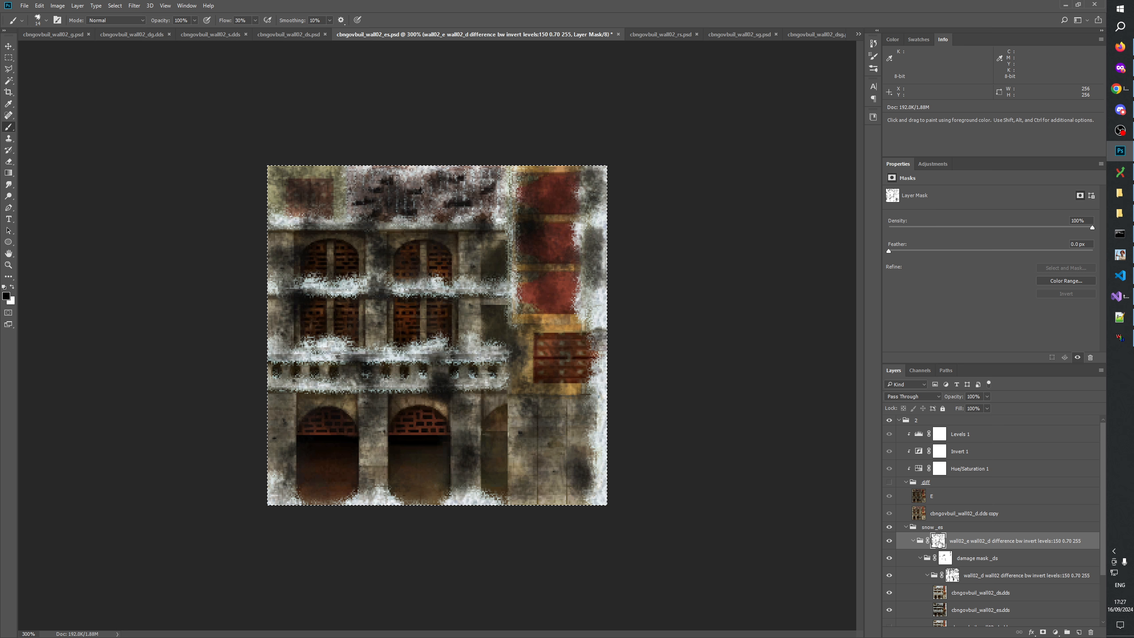
{"action": "right_click", "coordinate": [940, 542]}
{"action": "left_click", "coordinate": [965, 546]}
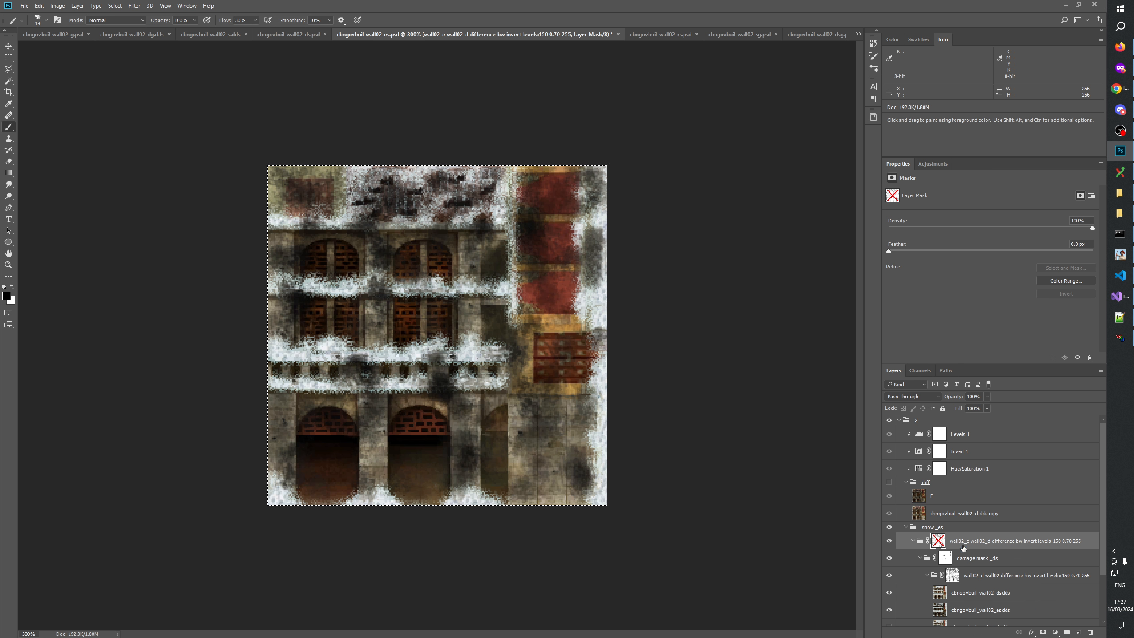
{"action": "left_click", "coordinate": [940, 542], "text": "shift"}
{"action": "right_click", "coordinate": [940, 542]}
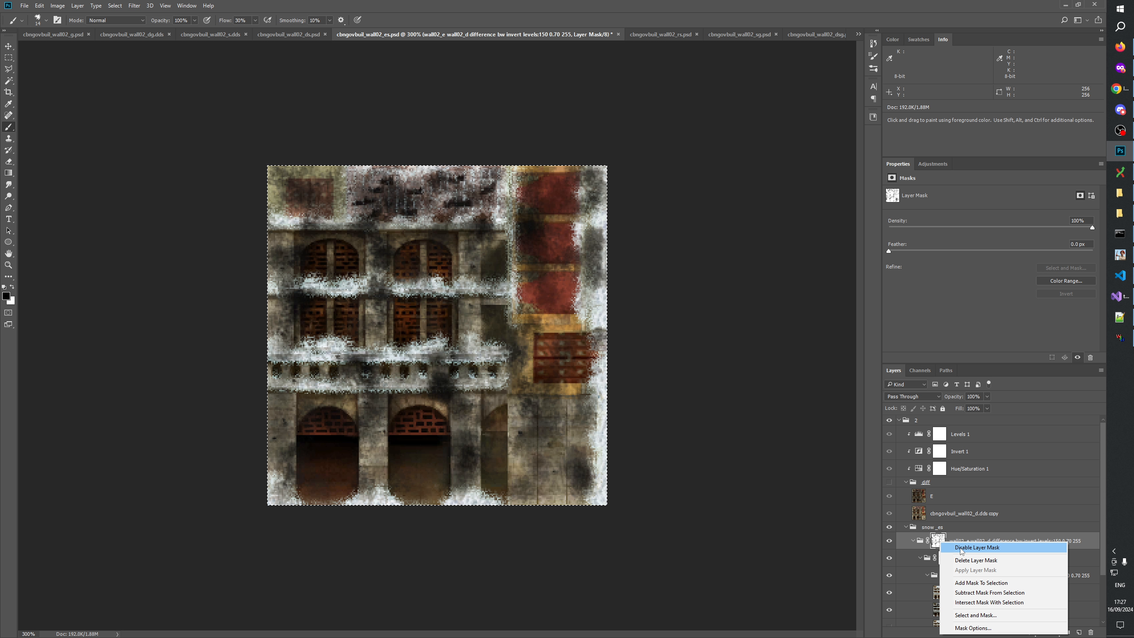
{"action": "left_click", "coordinate": [961, 551]}
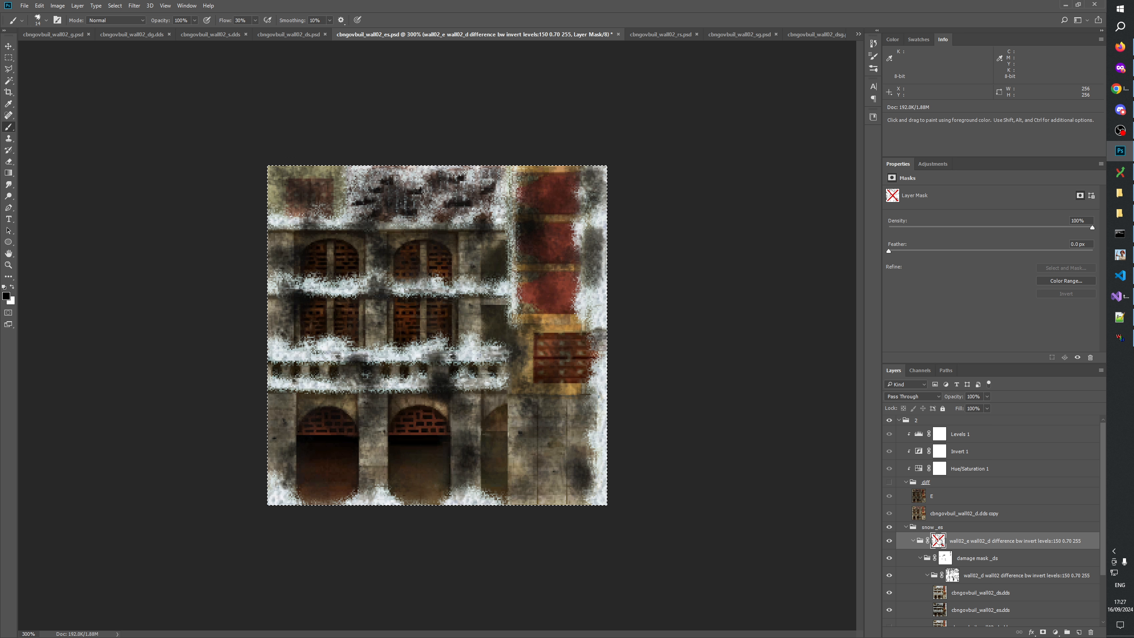
{"action": "left_click", "coordinate": [940, 541]}
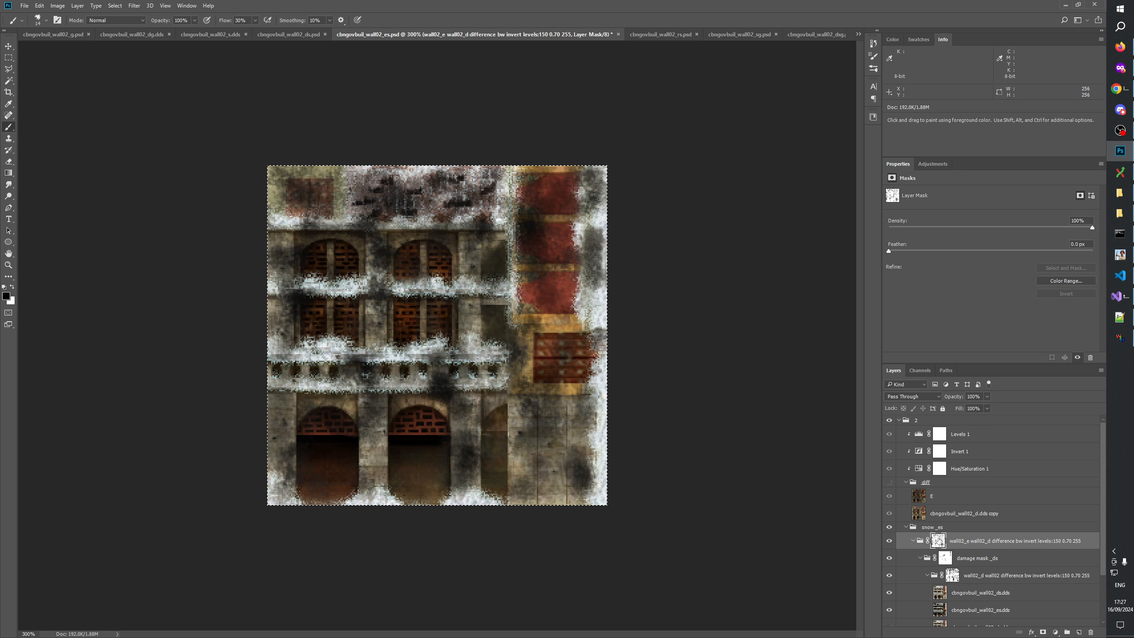
{"action": "right_click", "coordinate": [939, 539]}
{"action": "left_click", "coordinate": [960, 545]}
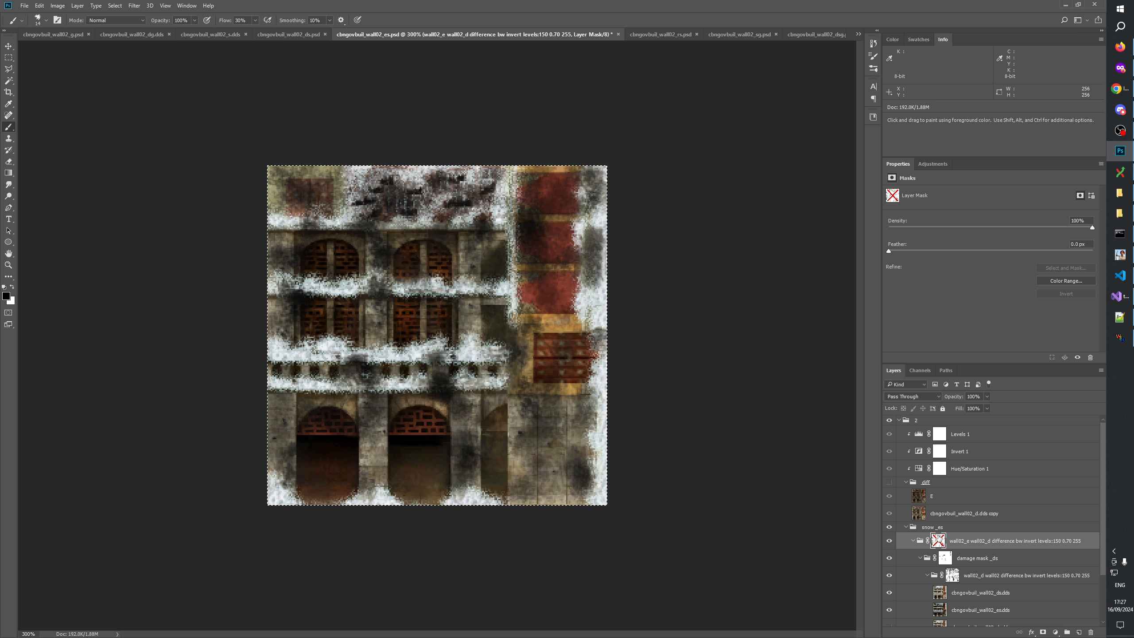
{"action": "left_click", "coordinate": [938, 540]}
{"action": "right_click", "coordinate": [940, 540]}
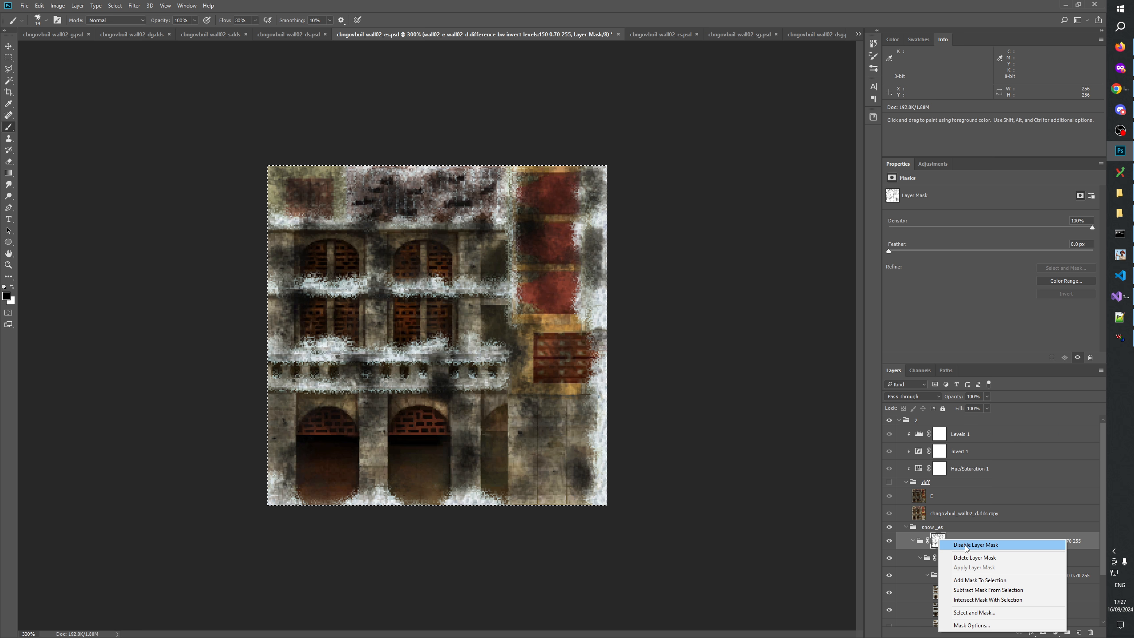
{"action": "left_click", "coordinate": [968, 546]}
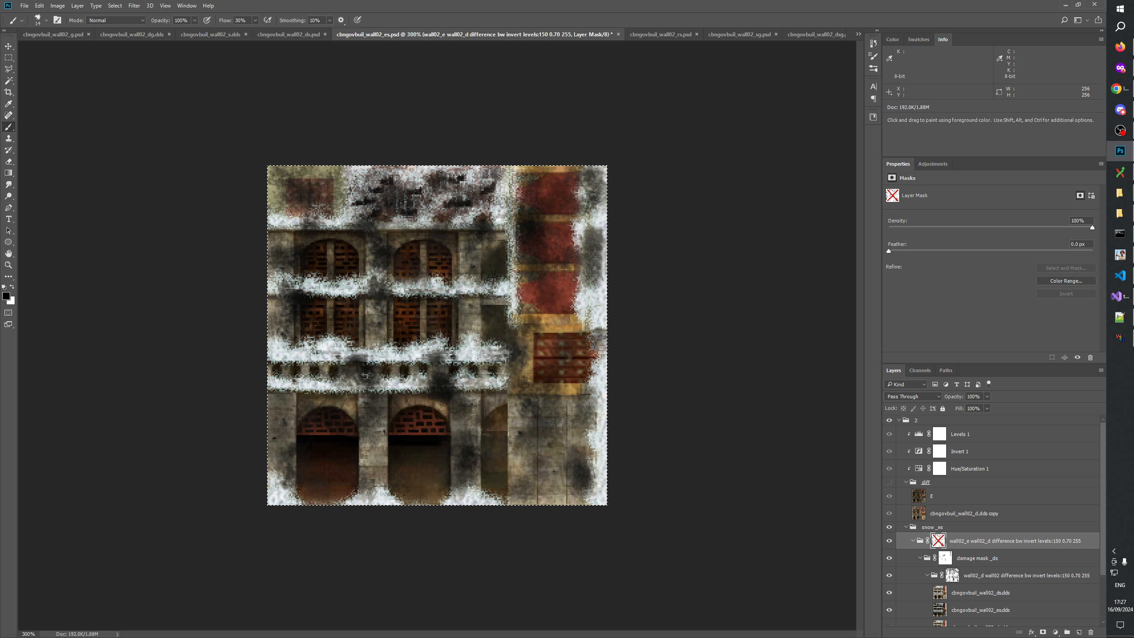
{"action": "left_click", "coordinate": [936, 542], "text": "shift"}
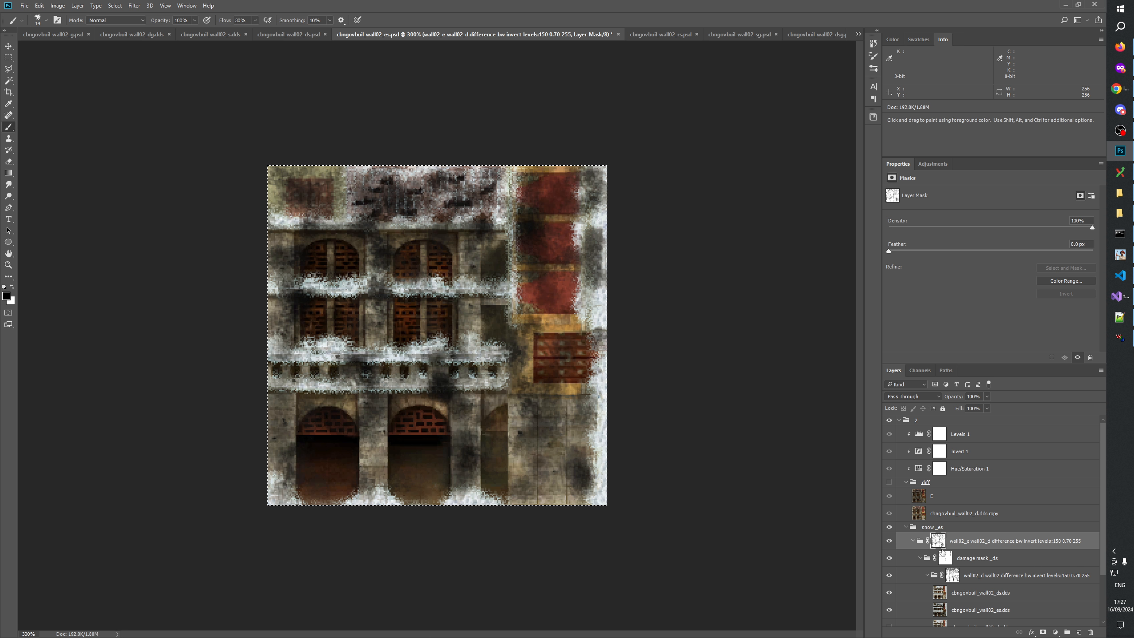
Show the diff group and set the Levels 1 adjustment's input levels to black 50, midtone 0.25 and white 230.
{"action": "left_click", "coordinate": [919, 436]}
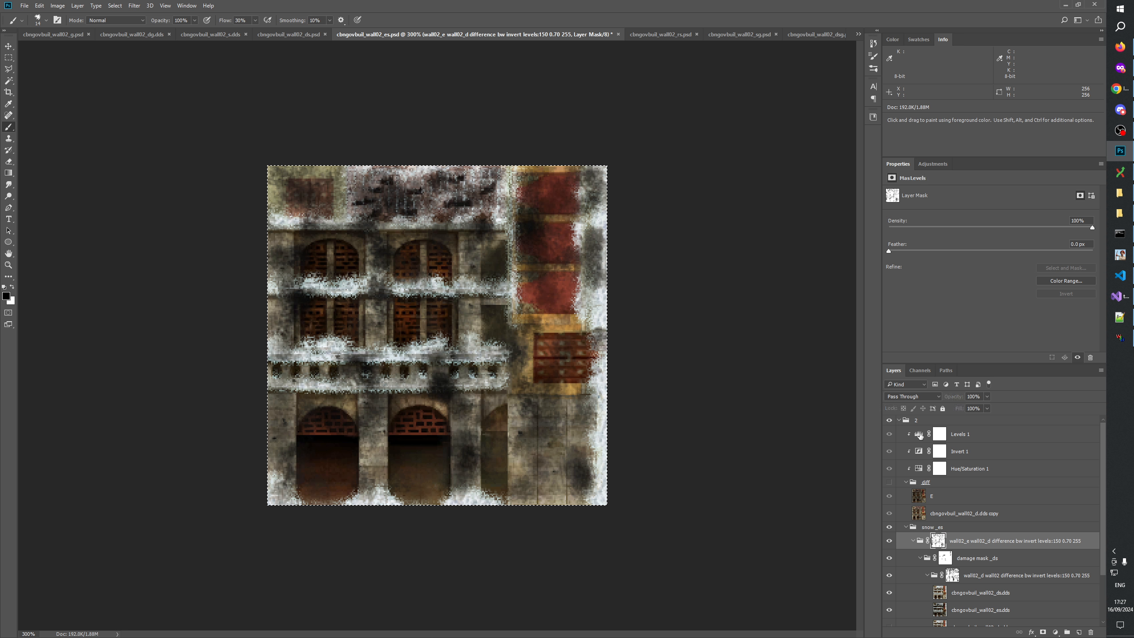
{"action": "left_click", "coordinate": [889, 482]}
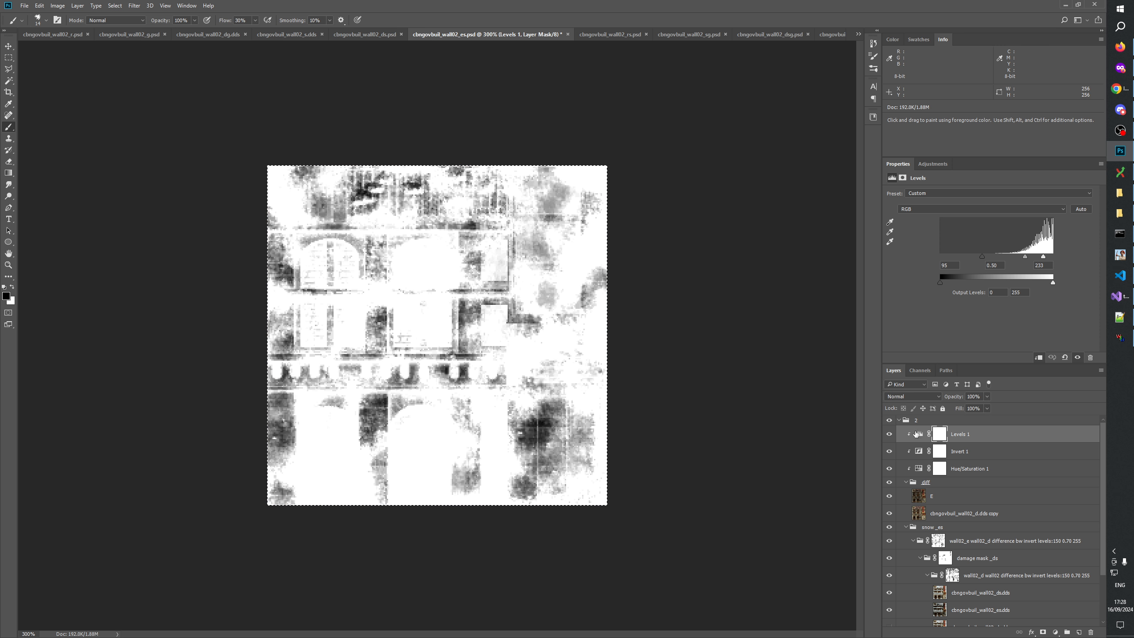
{"action": "left_click", "coordinate": [918, 434]}
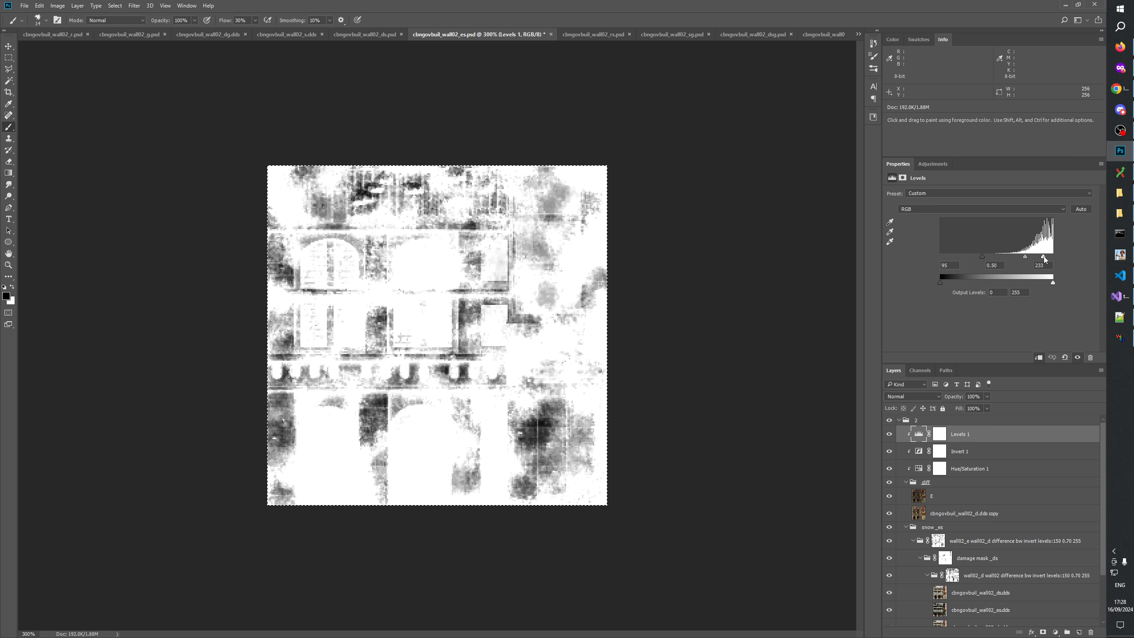
{"action": "mouse_move", "coordinate": [1044, 257]}
{"action": "left_mouse_down"}
{"action": "mouse_move", "coordinate": [1012, 256]}
{"action": "mouse_move", "coordinate": [1068, 256]}
{"action": "mouse_move", "coordinate": [931, 254]}
{"action": "mouse_move", "coordinate": [1030, 257]}
{"action": "left_mouse_up"}
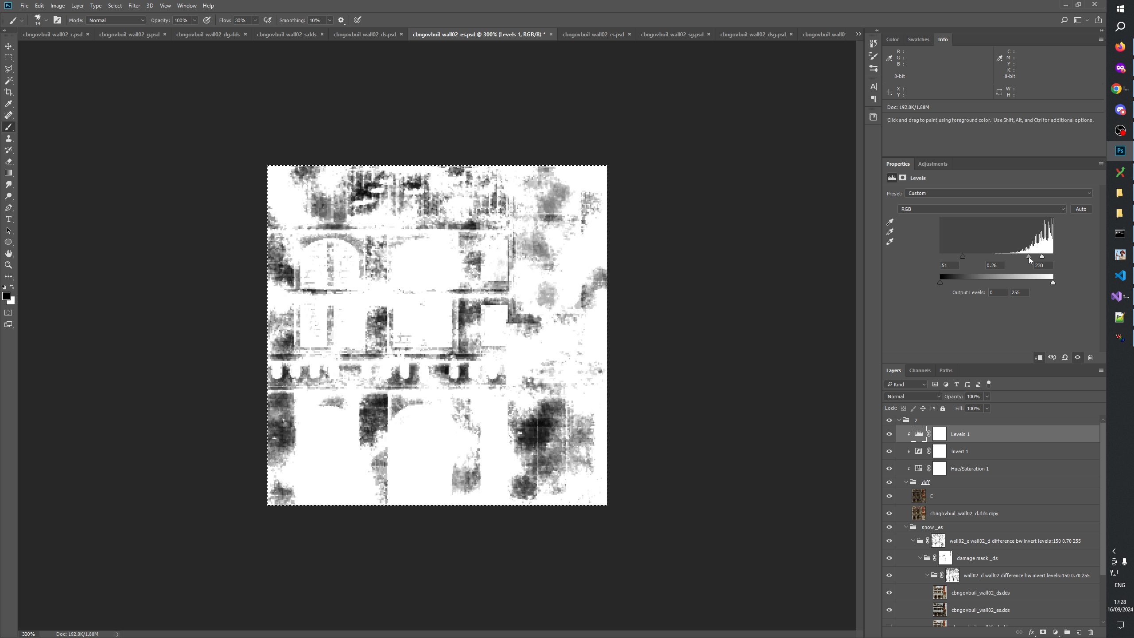
{"action": "left_click_drag", "start_coordinate": [1029, 257], "coordinate": [1030, 257]}
{"action": "left_click", "coordinate": [952, 265]}
{"action": "key", "text": "BackSpace"}
{"action": "type", "text": "0"}
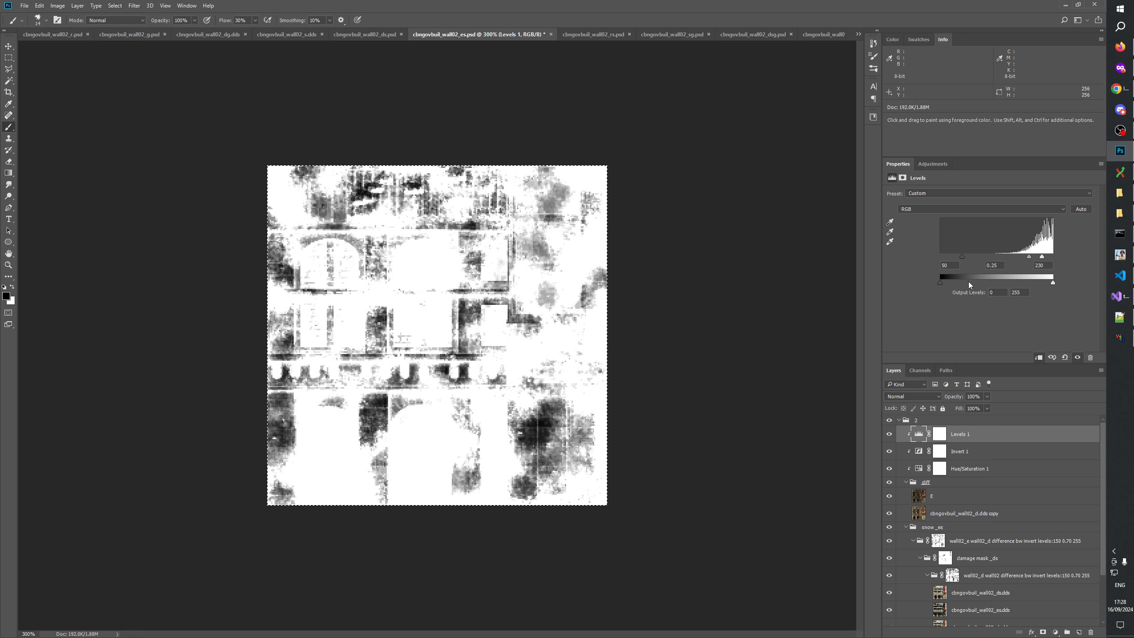
Copy the merged difference image into the "wall02_e wall02_d difference" group's layer mask and hide the diff group.
{"action": "left_click", "coordinate": [39, 5]}
{"action": "left_click", "coordinate": [71, 74]}
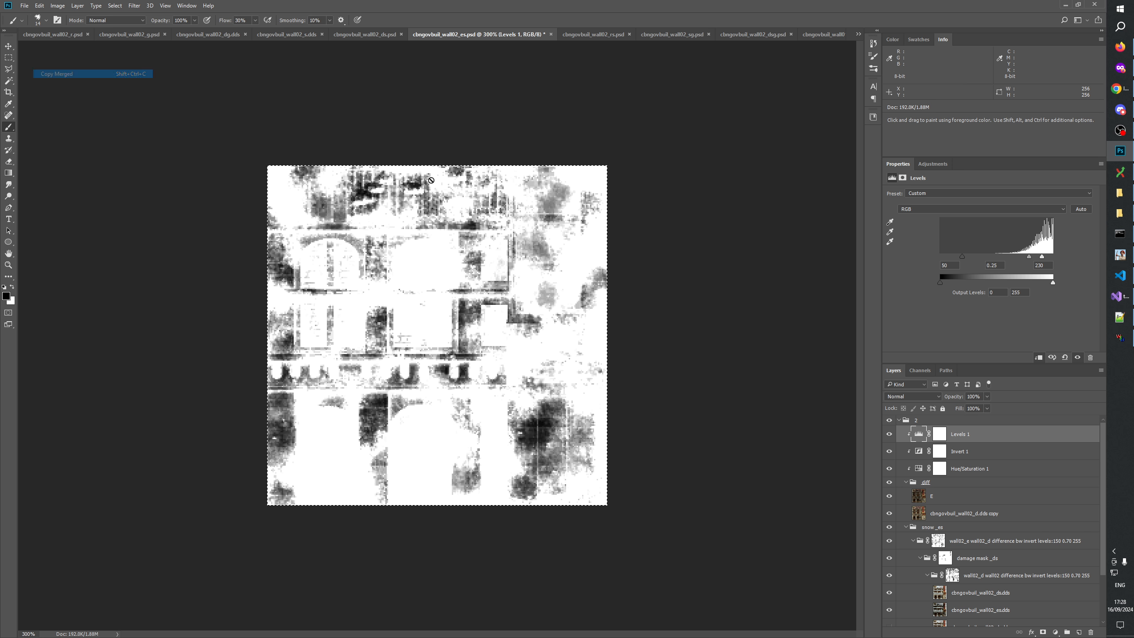
{"action": "left_click", "coordinate": [939, 542]}
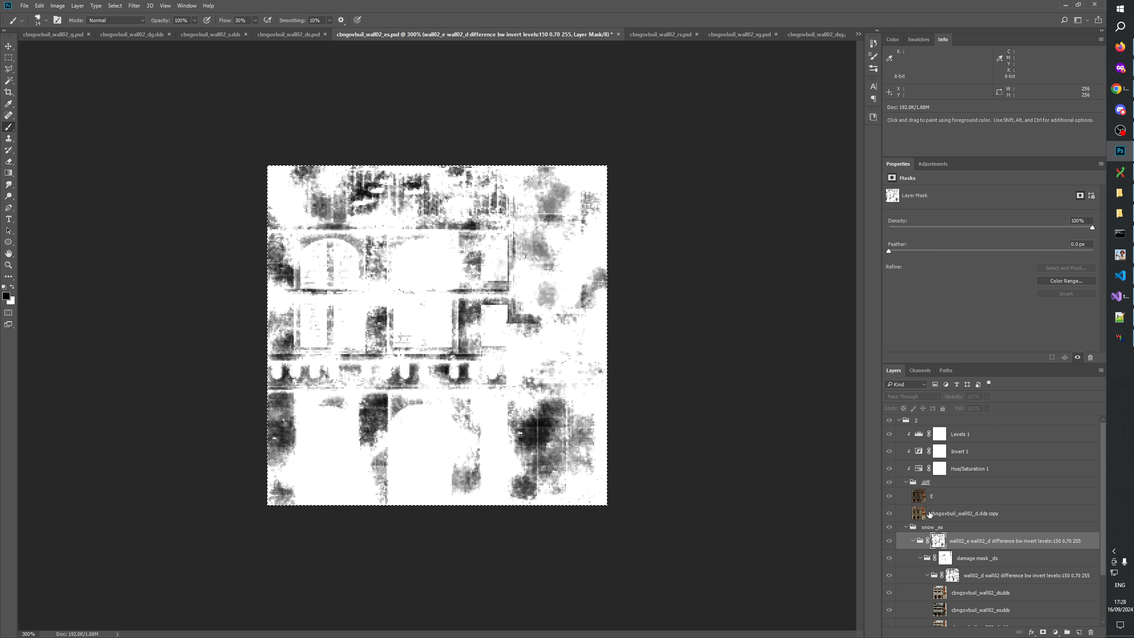
{"action": "left_click", "coordinate": [941, 484]}
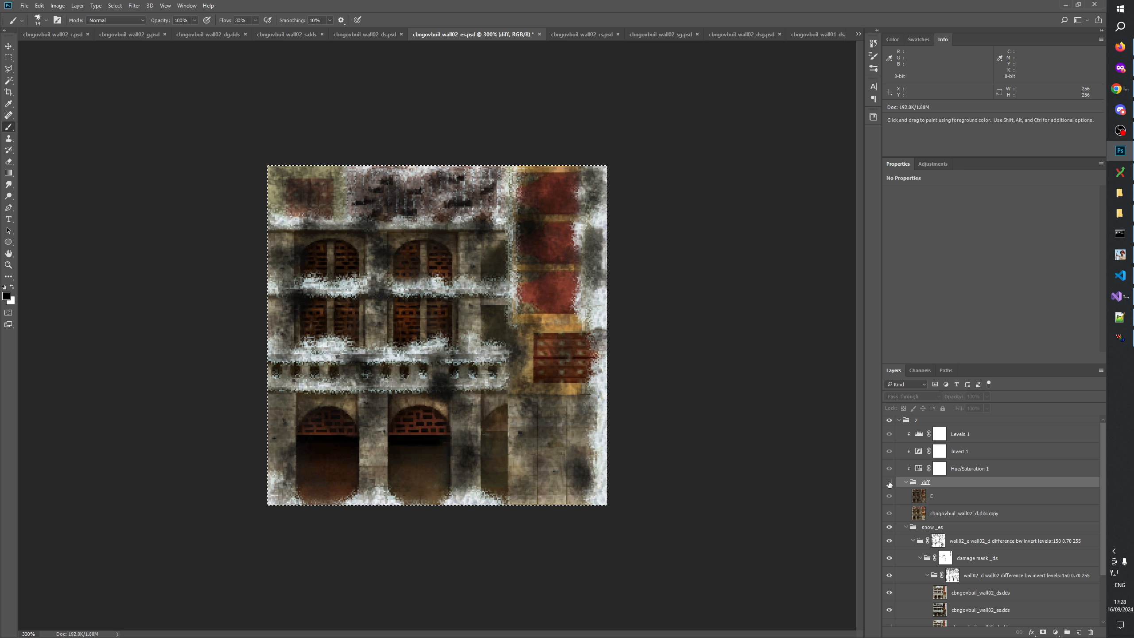
Compare the snow coverage in cbngovbuil_wall02_es.psd with cbngovbuil_wall02_ds.psd and cbngovbuil_wall02_s.dds.
{"action": "left_click", "coordinate": [337, 35]}
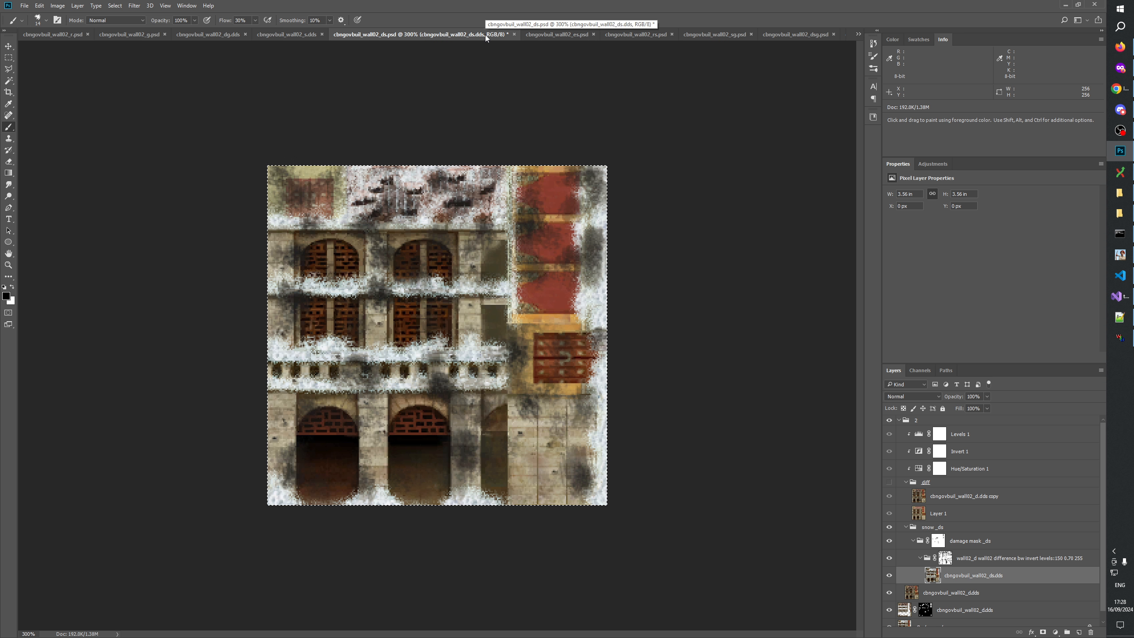
{"action": "left_click", "coordinate": [546, 36]}
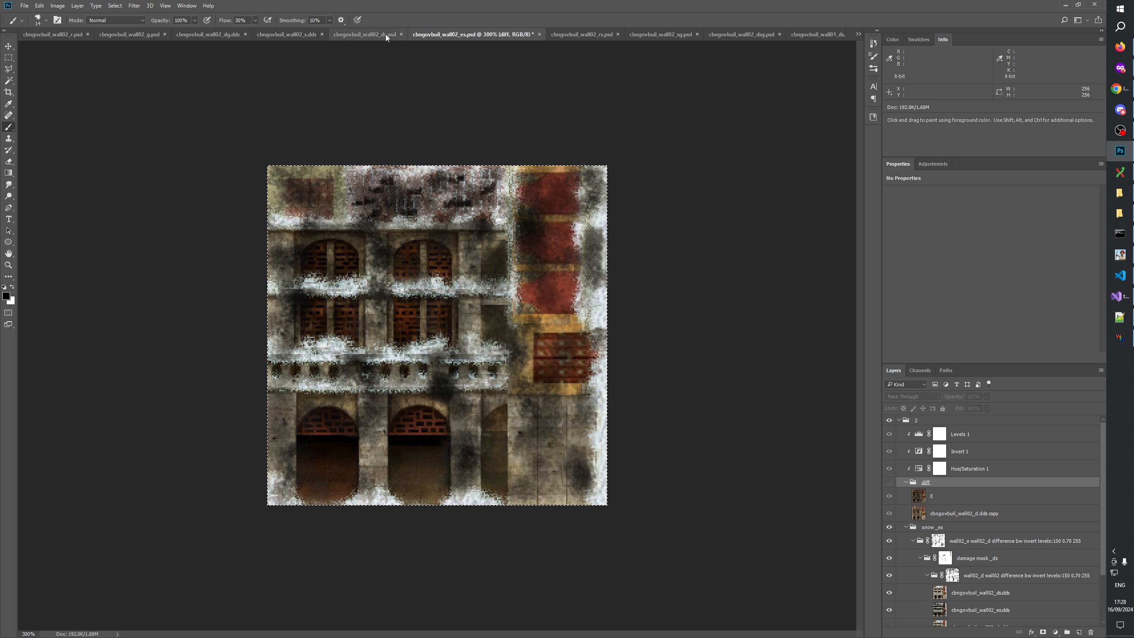
{"action": "left_click", "coordinate": [376, 34]}
{"action": "left_click", "coordinate": [543, 36]}
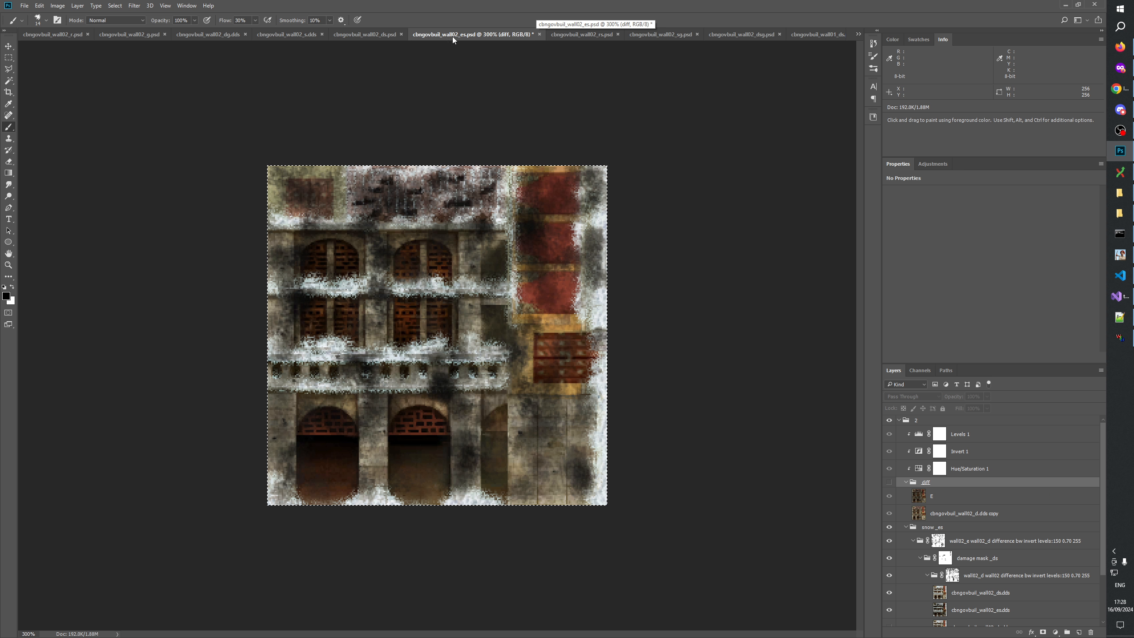
{"action": "left_click", "coordinate": [337, 35]}
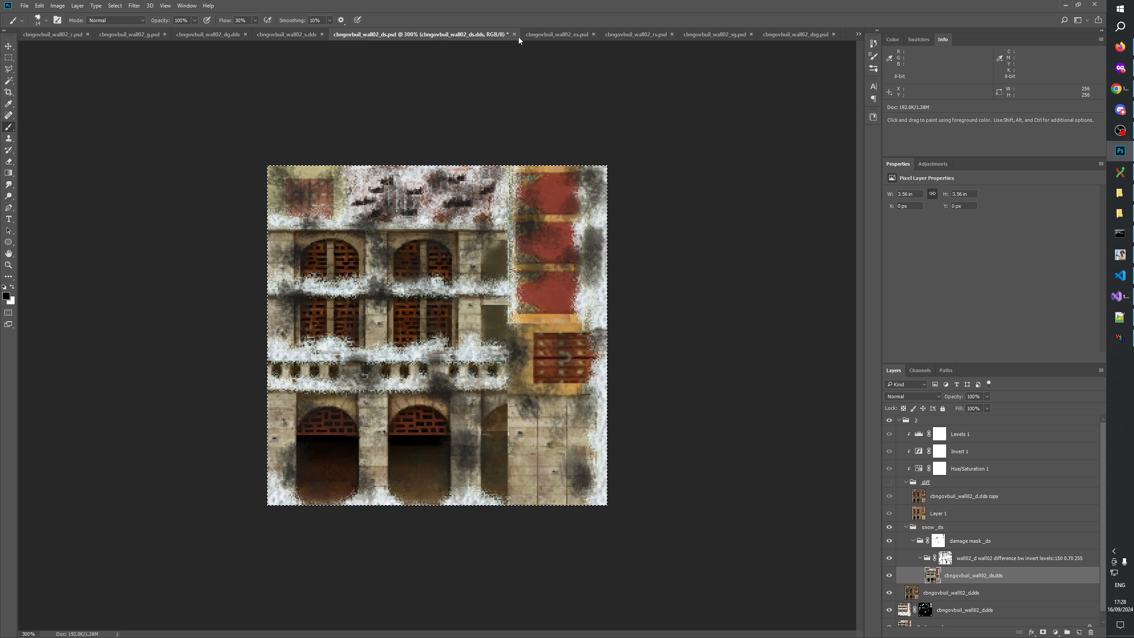
{"action": "left_click", "coordinate": [555, 35]}
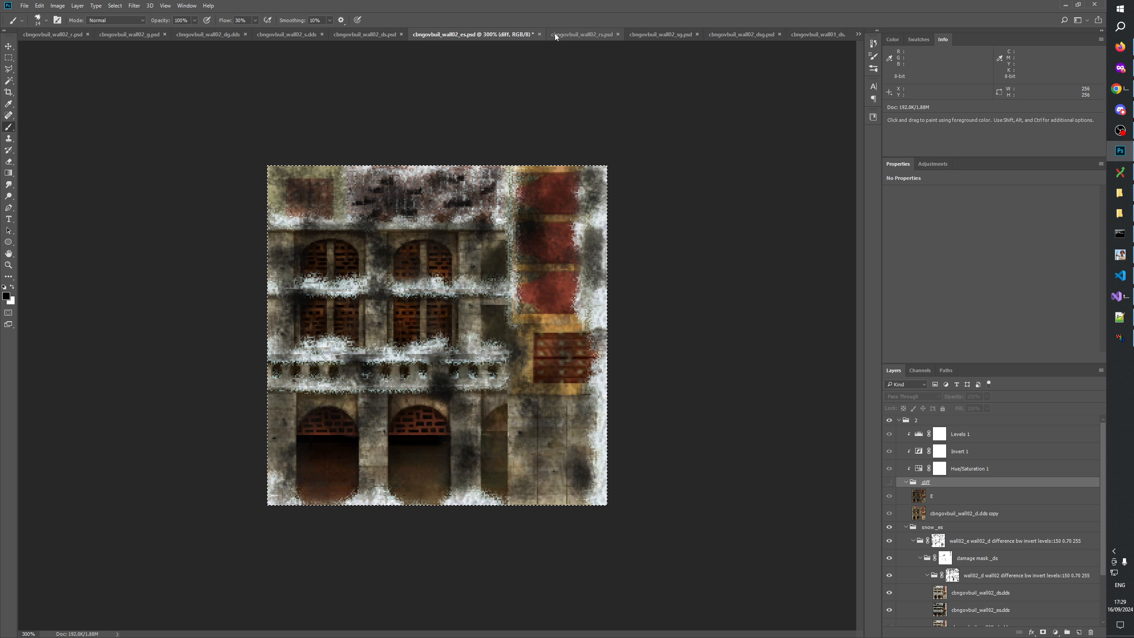
{"action": "left_click", "coordinate": [376, 34]}
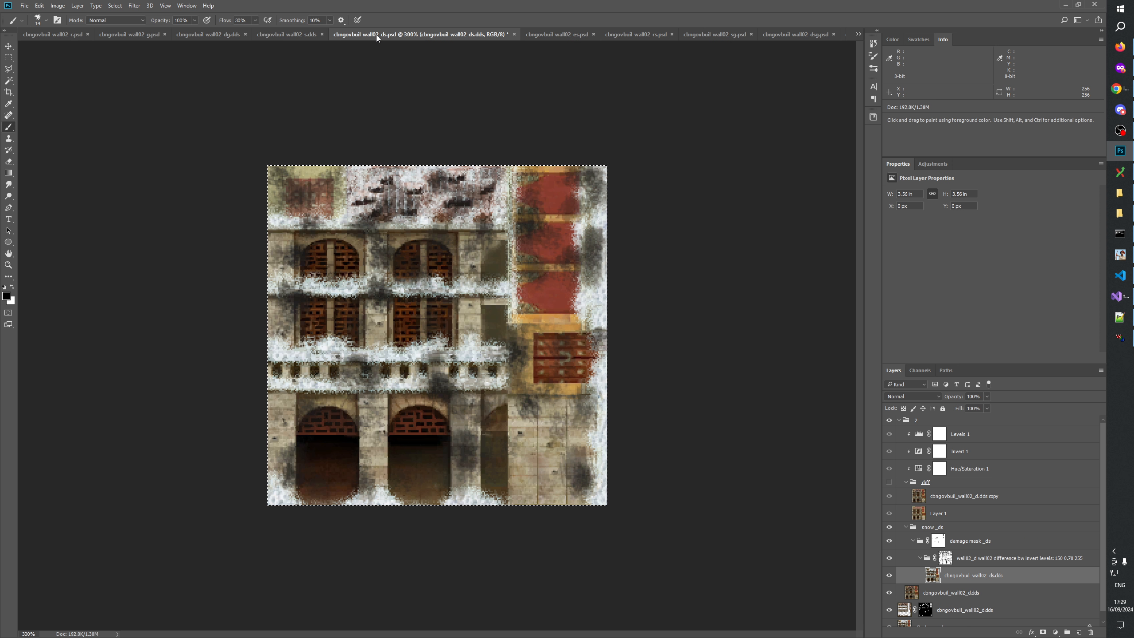
{"action": "left_click", "coordinate": [282, 34]}
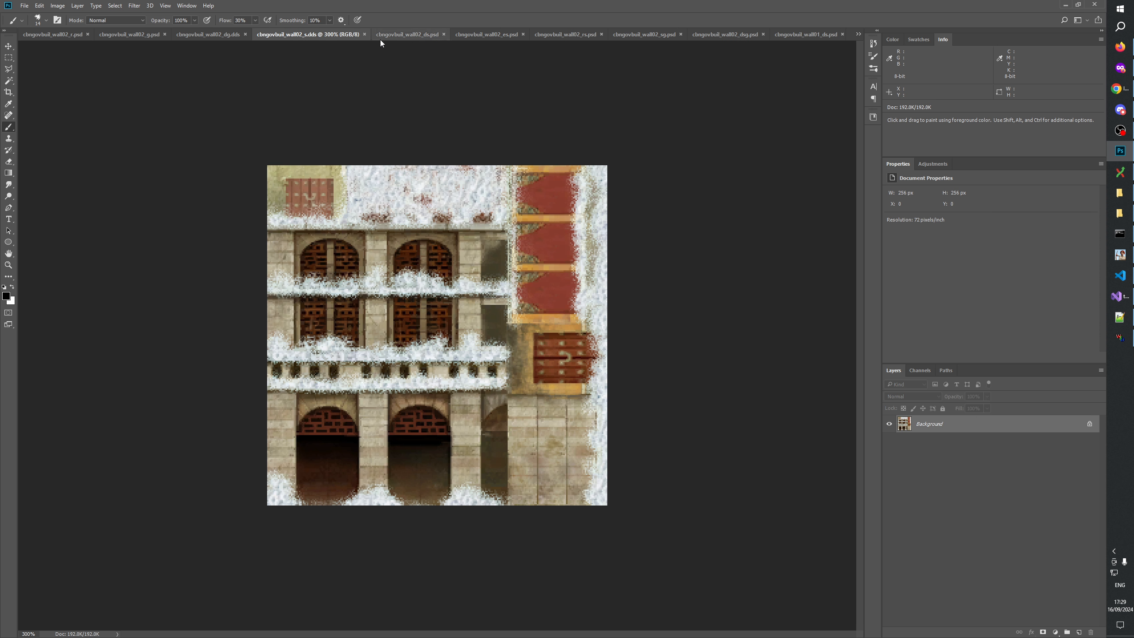
{"action": "left_click", "coordinate": [395, 35]}
{"action": "left_click", "coordinate": [552, 34]}
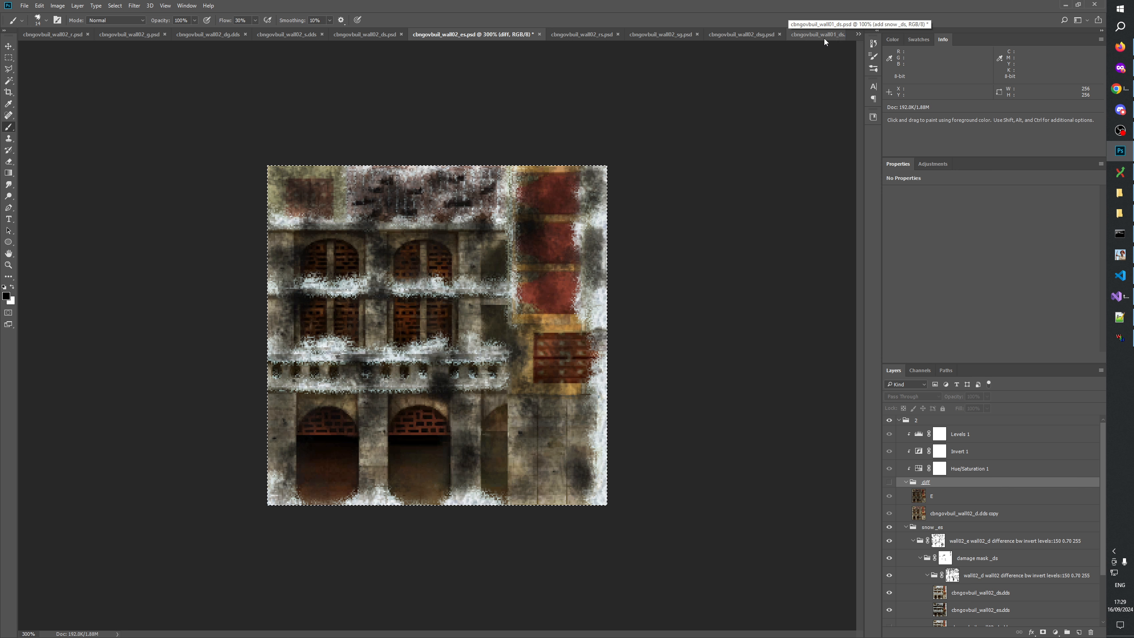
Open cbngovbuil_wall01_es.psd from the GenerateMip textures folder in File Explorer.
{"action": "left_click", "coordinate": [859, 35]}
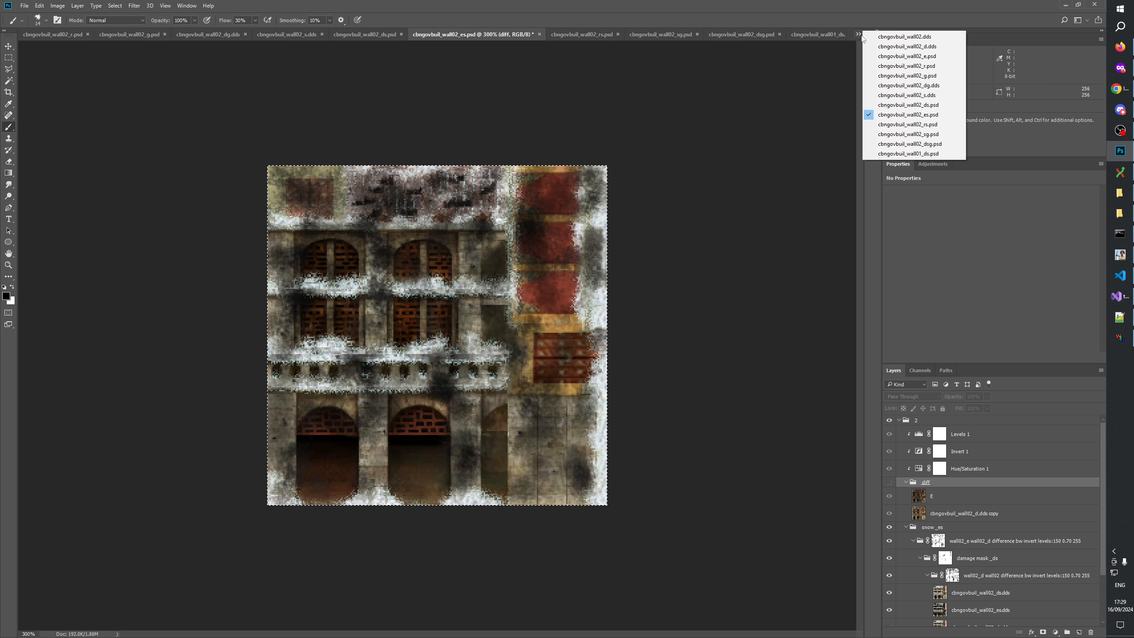
{"action": "left_click", "coordinate": [861, 36]}
{"action": "left_click", "coordinate": [1125, 198]}
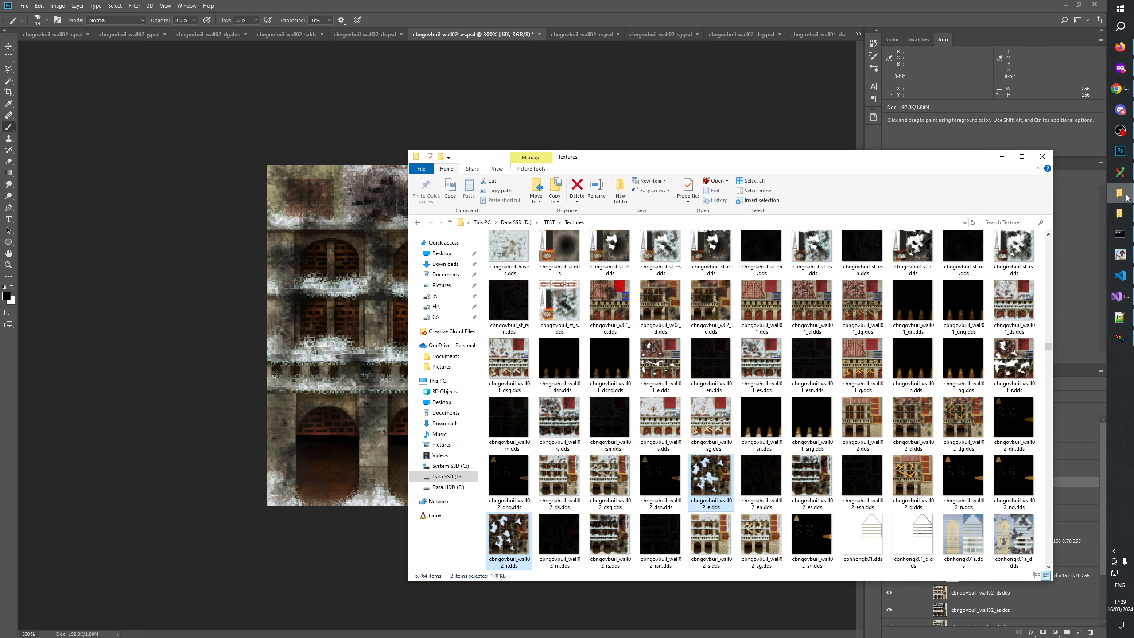
{"action": "left_click", "coordinate": [1126, 198]}
{"action": "left_click", "coordinate": [1120, 214]}
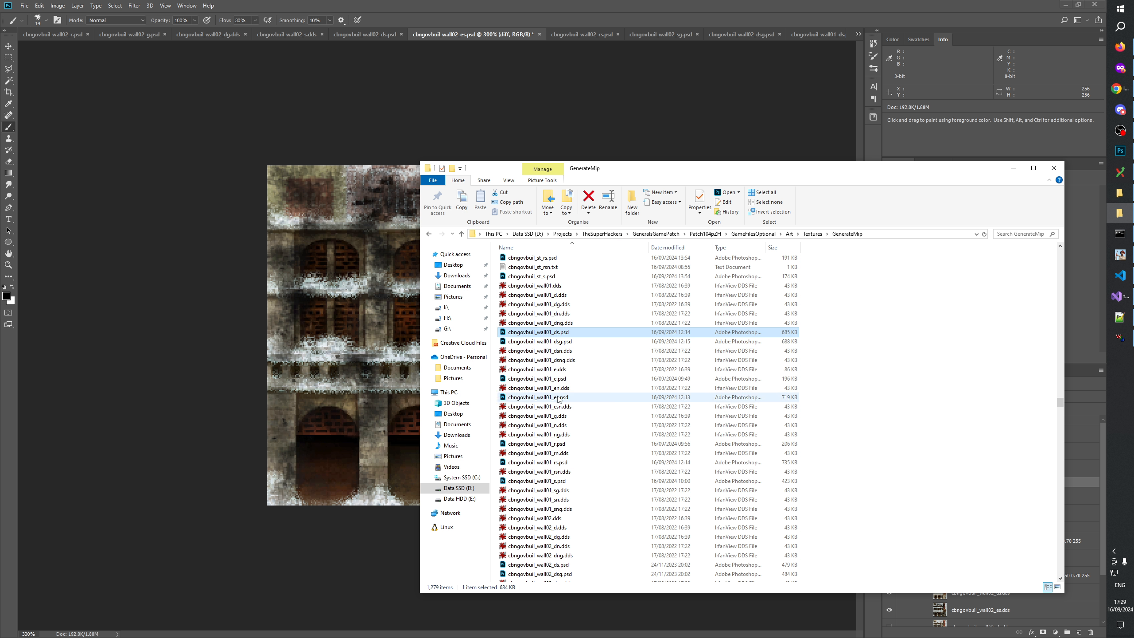
{"action": "double_click", "coordinate": [558, 398]}
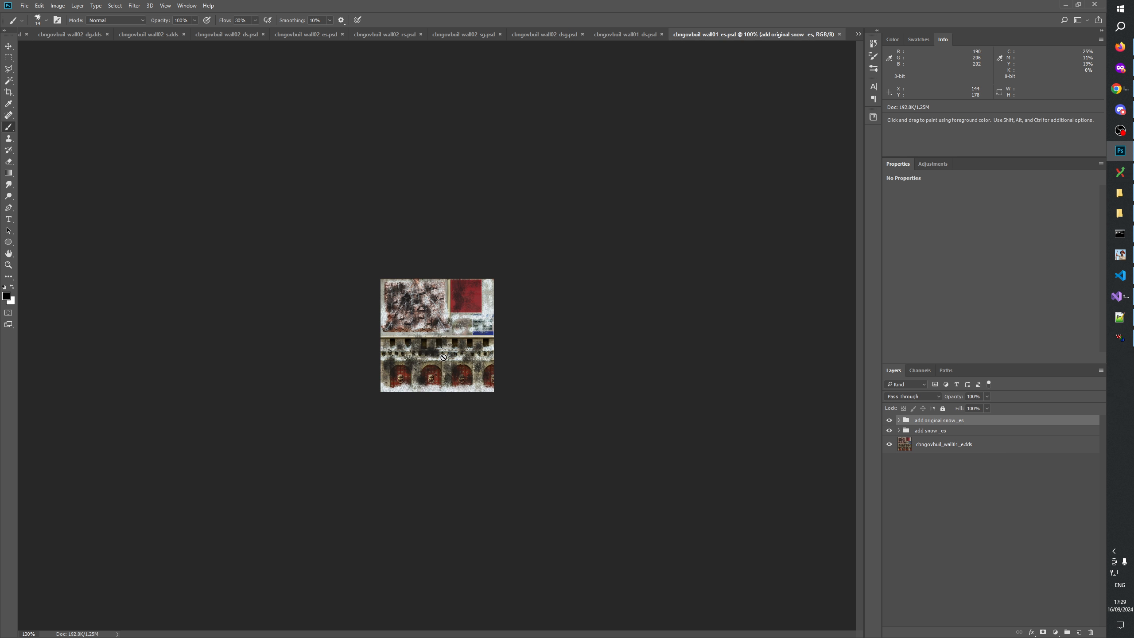
{"action": "left_click", "coordinate": [444, 357]}
{"action": "left_click", "coordinate": [559, 245]}
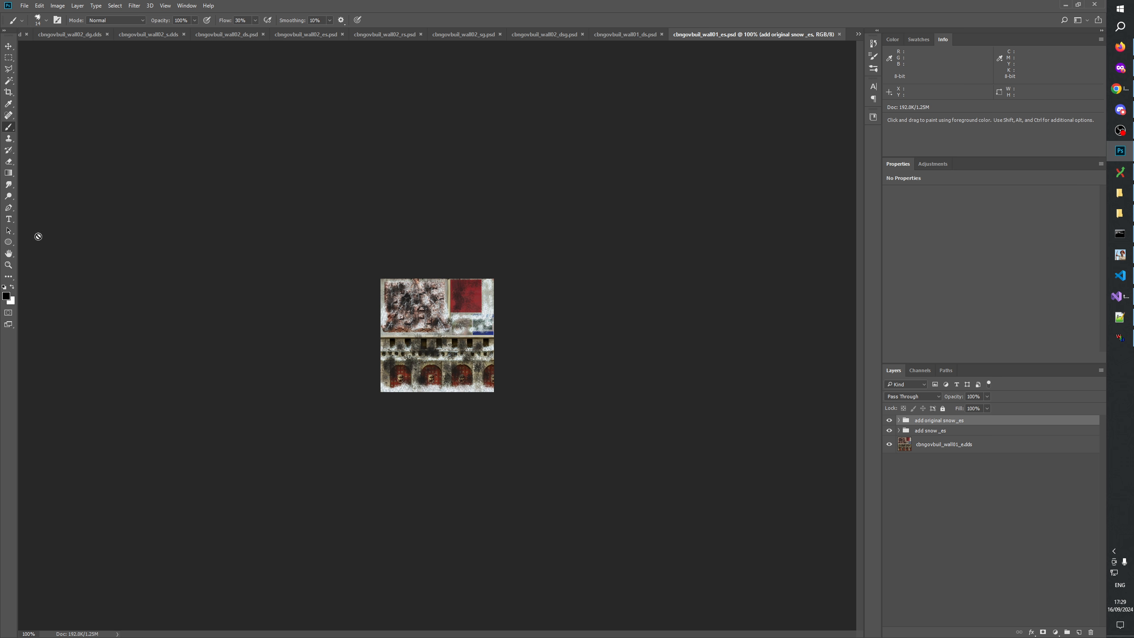
Enlarge cbngovbuil_wall01_es.psd to 400% and compare its snow on damaged areas with cbngovbuil_wall02_es.psd.
{"action": "left_click", "coordinate": [8, 265]}
{"action": "left_click", "coordinate": [393, 344]}
{"action": "left_click", "coordinate": [474, 272]}
{"action": "left_click", "coordinate": [485, 182]}
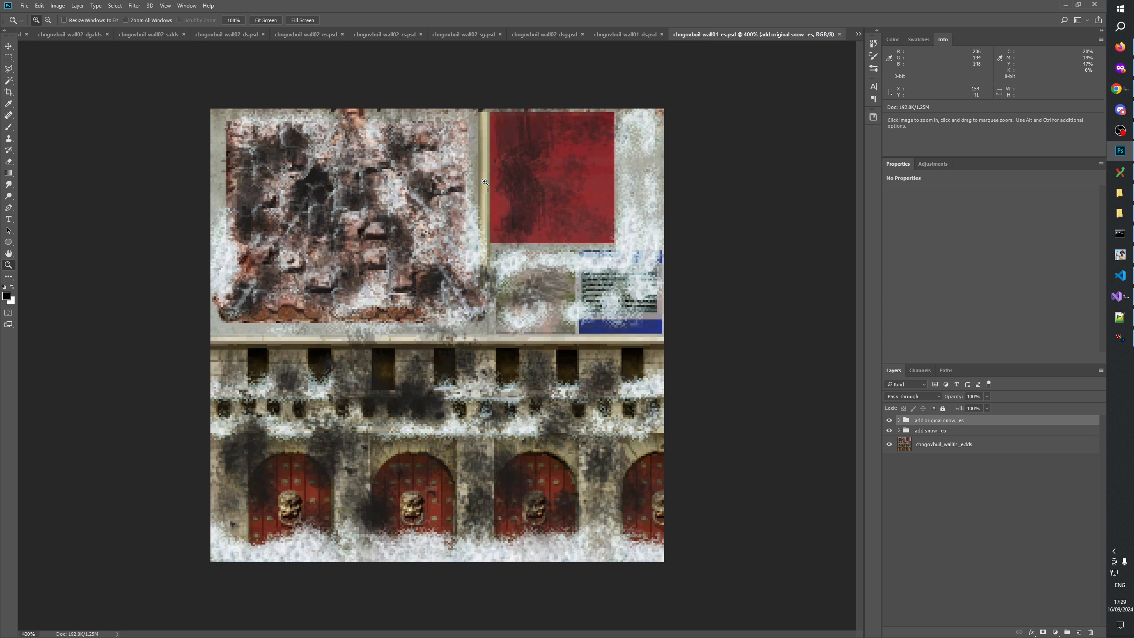
{"action": "left_click", "coordinate": [305, 35]}
{"action": "key", "text": "ctrl+plus"}
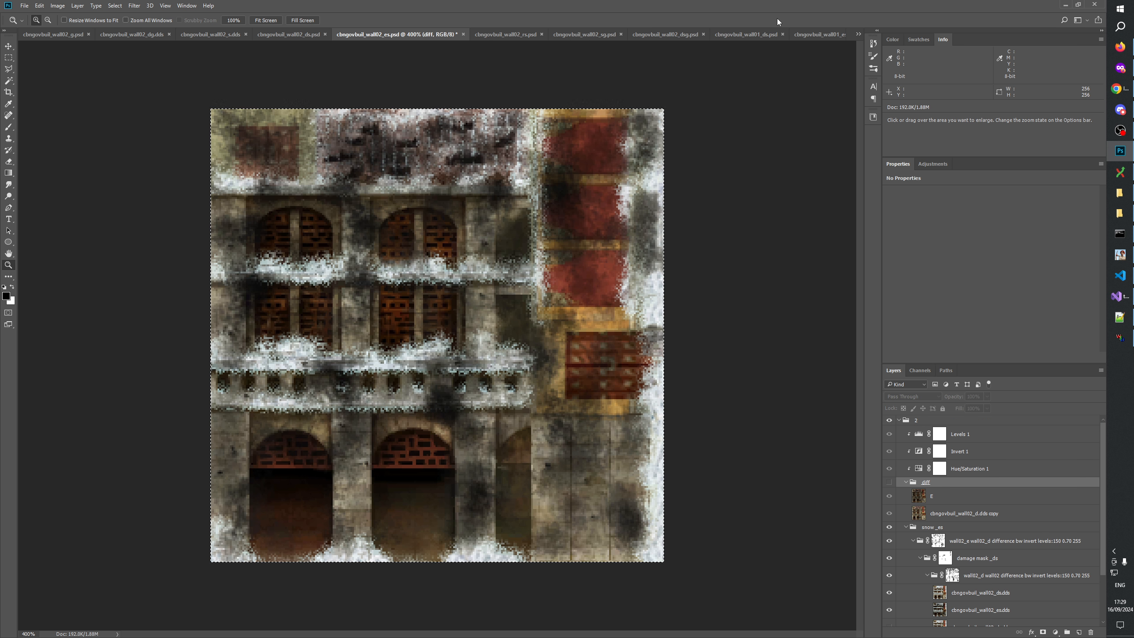
{"action": "left_click", "coordinate": [822, 34]}
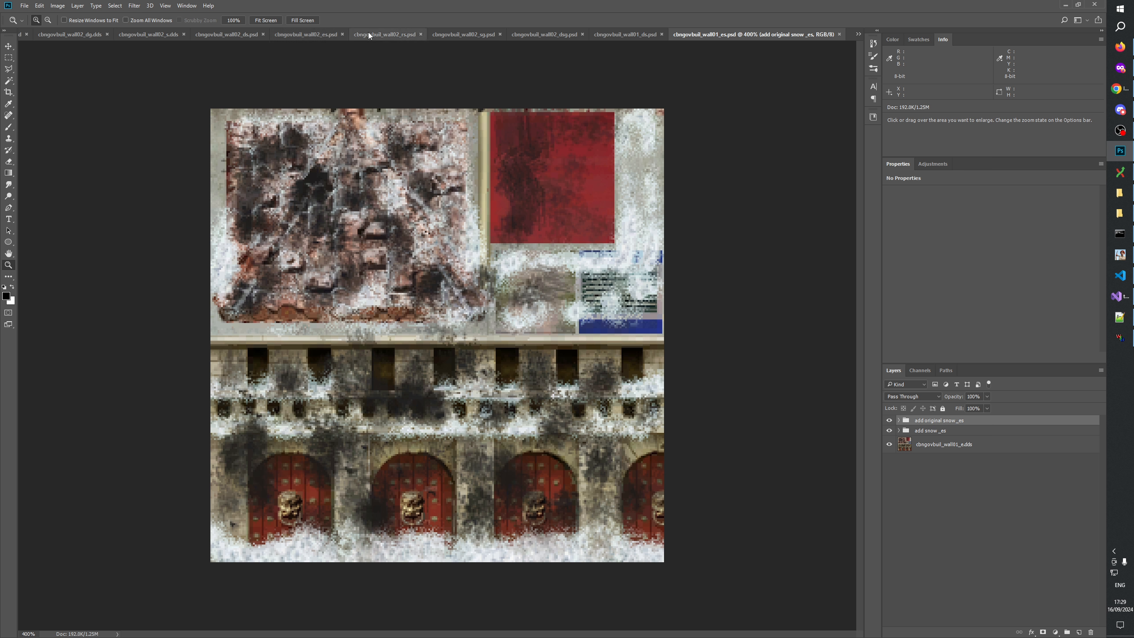
{"action": "left_click", "coordinate": [320, 33]}
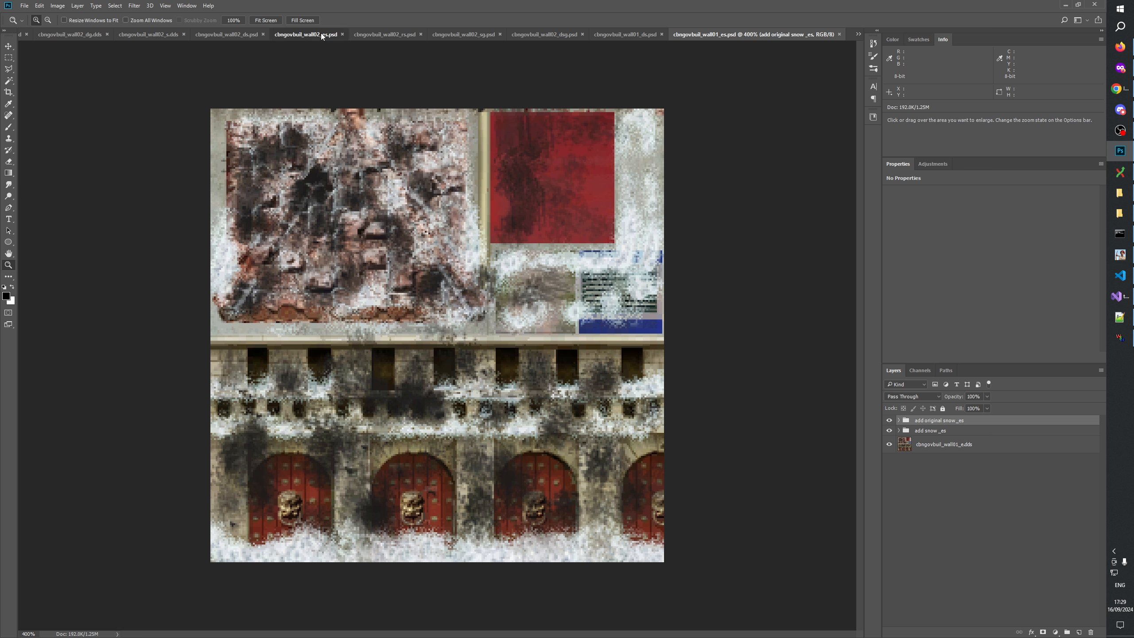
{"action": "left_click", "coordinate": [817, 34]}
{"action": "left_click", "coordinate": [311, 34]}
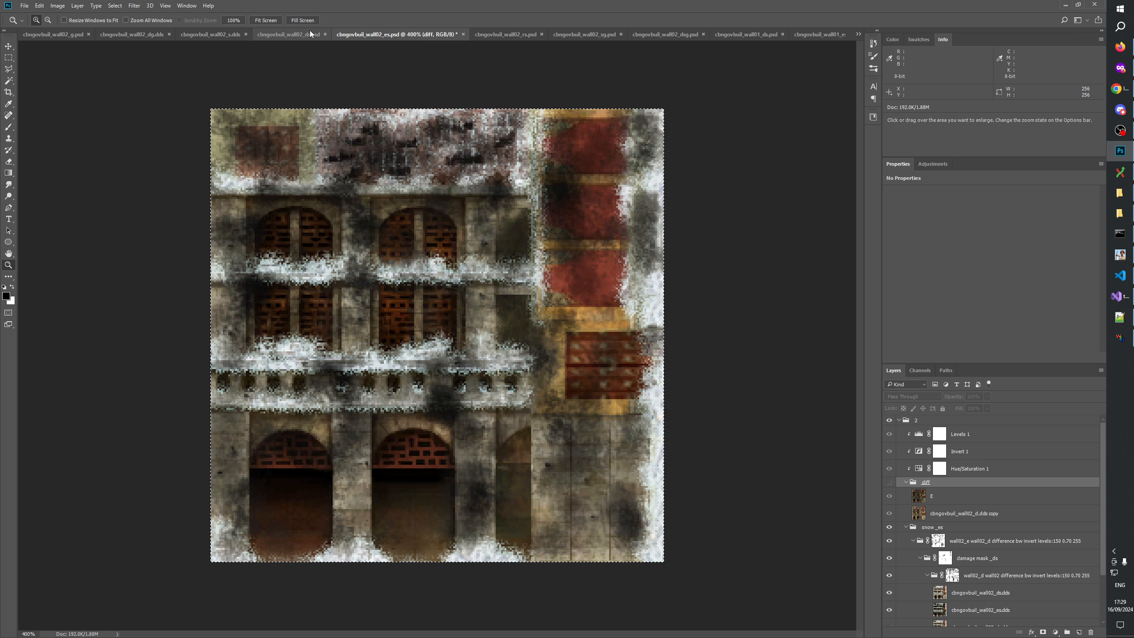
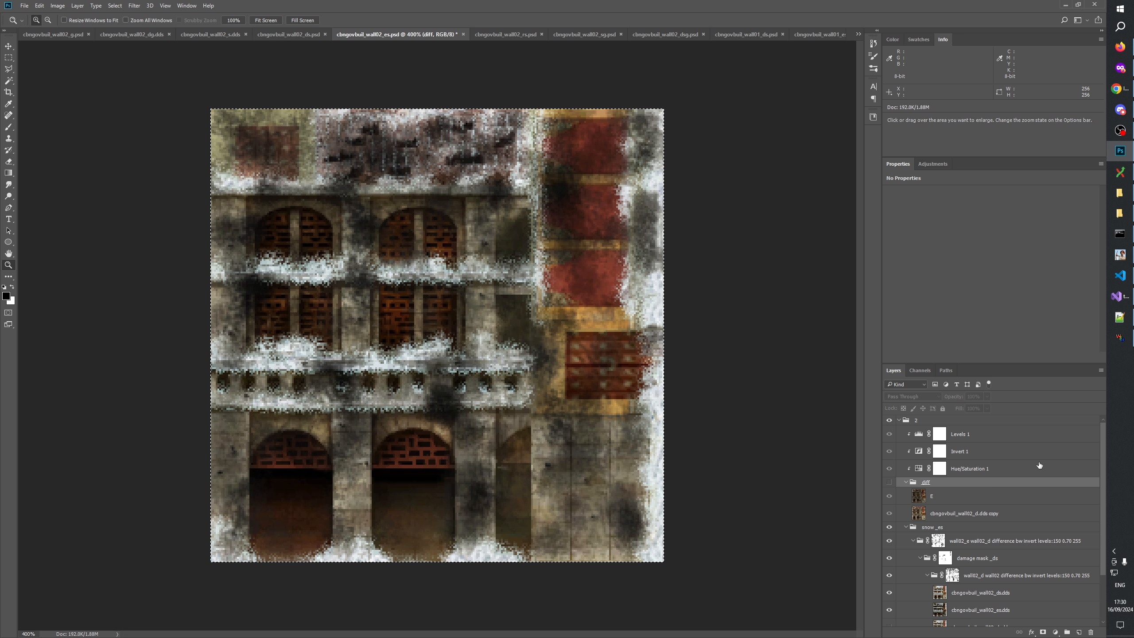
Switch to Firefox and resume the paused YouTube music mix.
{"action": "left_click", "coordinate": [1121, 89]}
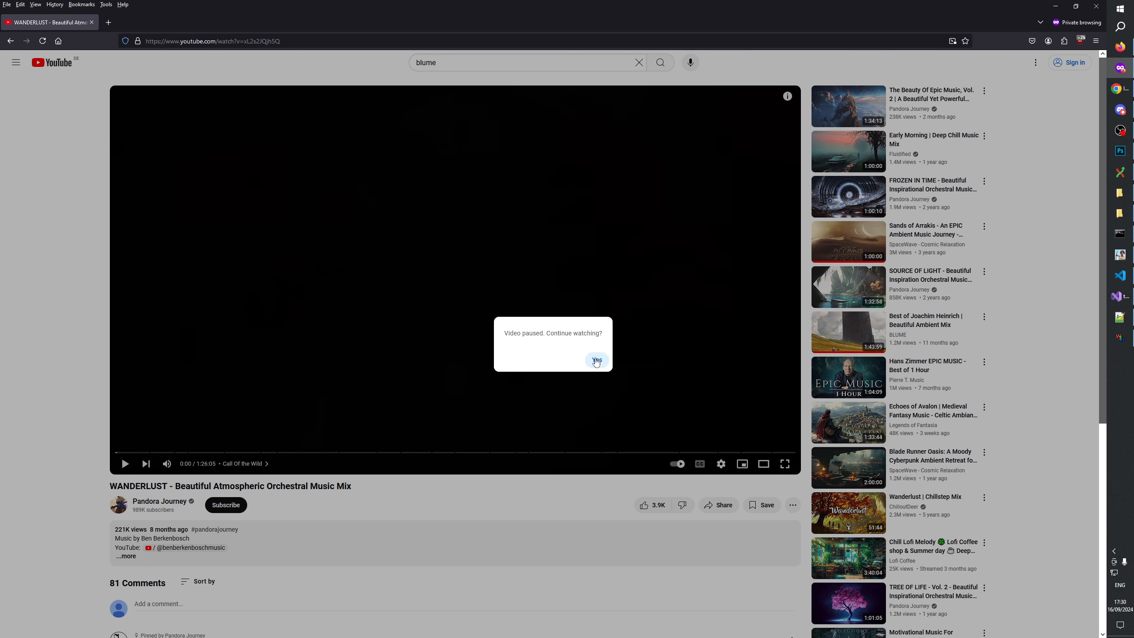
{"action": "left_click", "coordinate": [597, 361]}
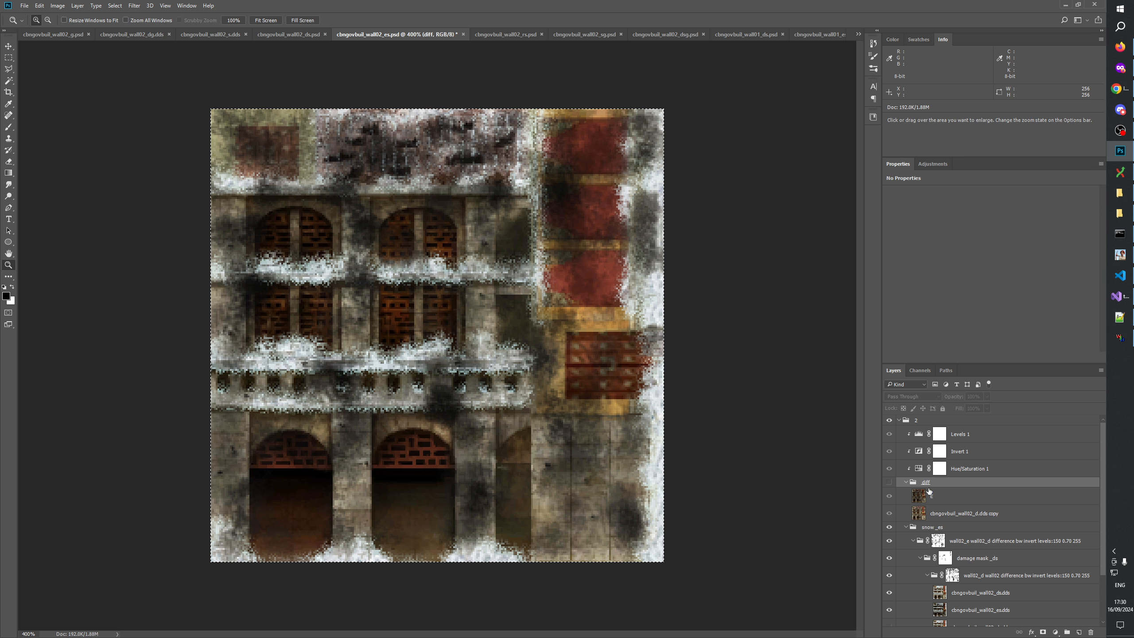
Show the diff group and set the Levels 1 adjustment's midtone input level to 0.40.
{"action": "left_click", "coordinate": [918, 434]}
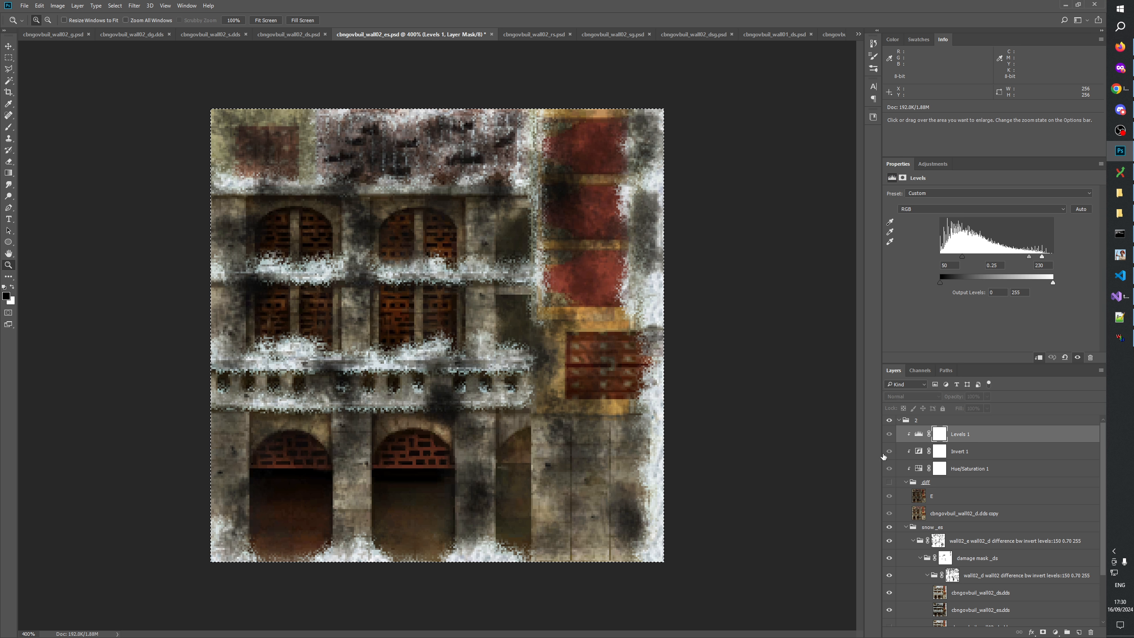
{"action": "left_click", "coordinate": [921, 435]}
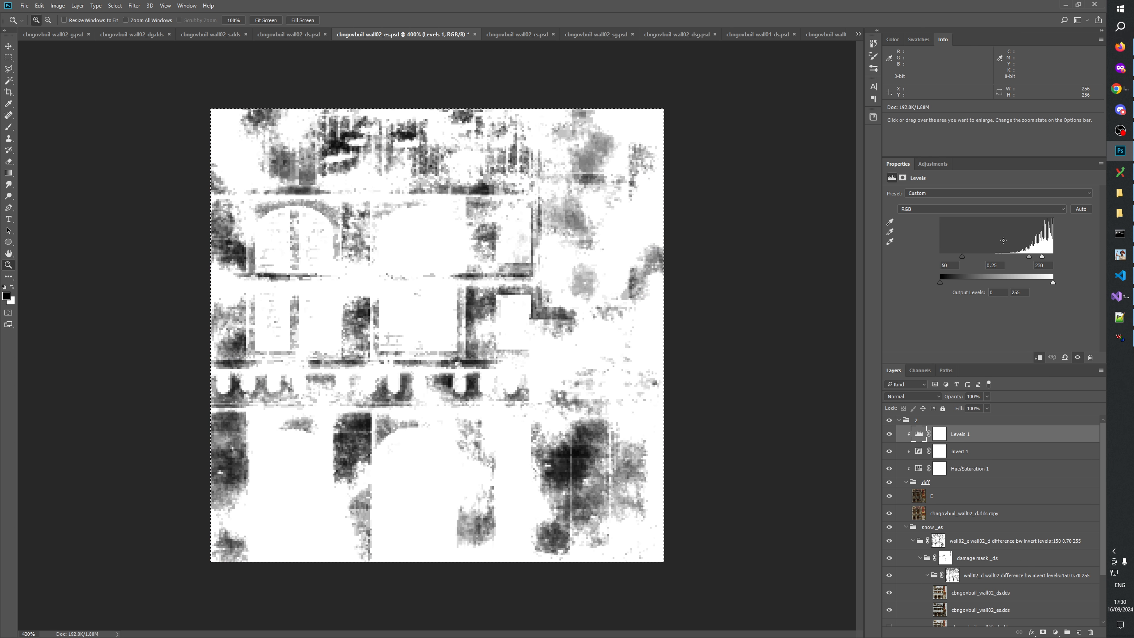
{"action": "left_click_drag", "start_coordinate": [1030, 258], "coordinate": [1022, 255]}
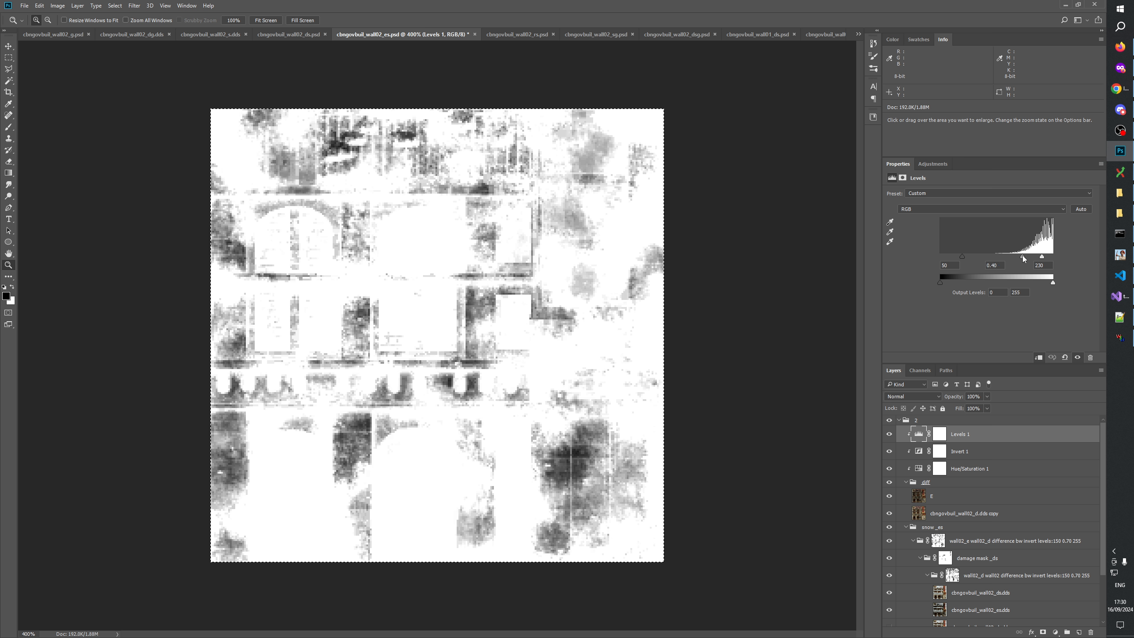
Copy the merged difference image into the "wall02_e wall02_d difference" group's layer mask again and hide the diff group.
{"action": "left_click", "coordinate": [40, 5]}
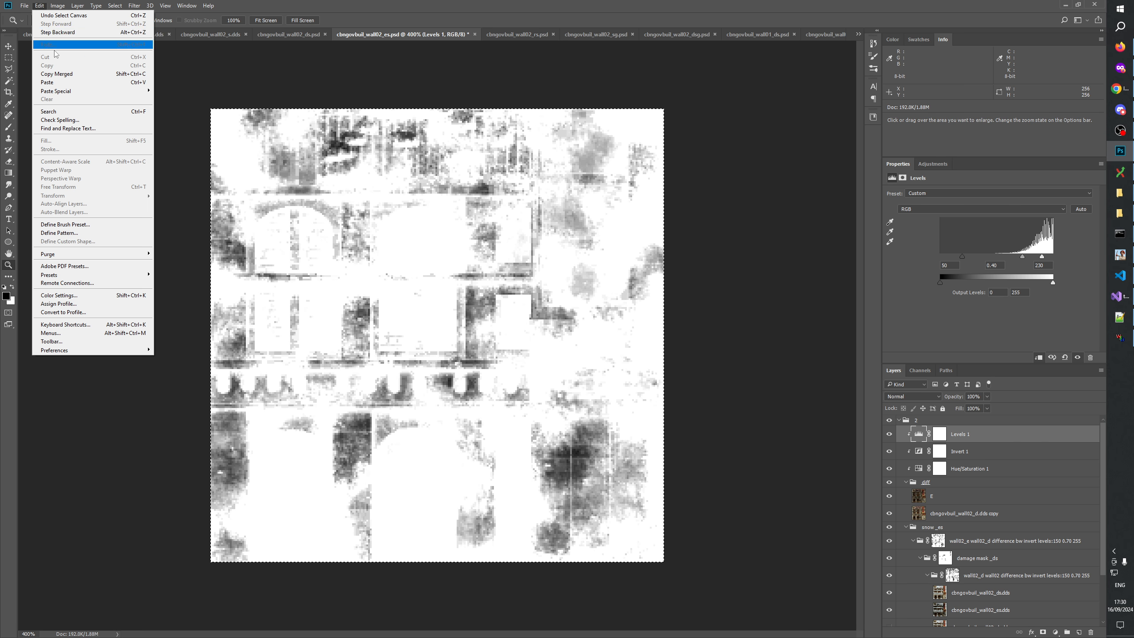
{"action": "left_click", "coordinate": [63, 73]}
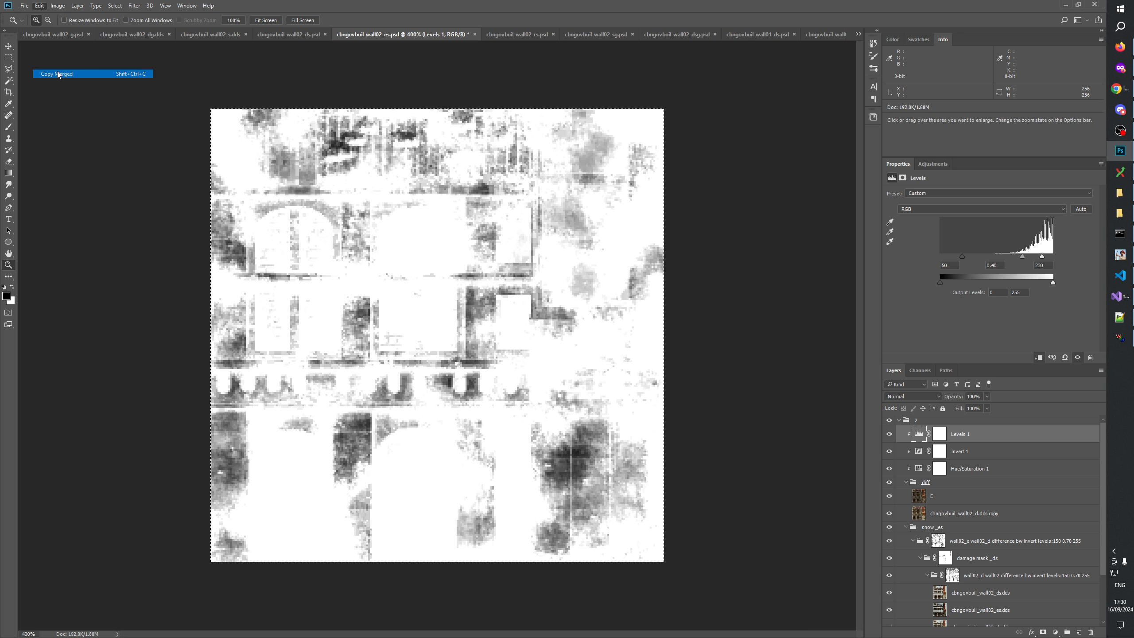
{"action": "left_click", "coordinate": [889, 482]}
{"action": "left_click", "coordinate": [942, 543], "text": "alt"}
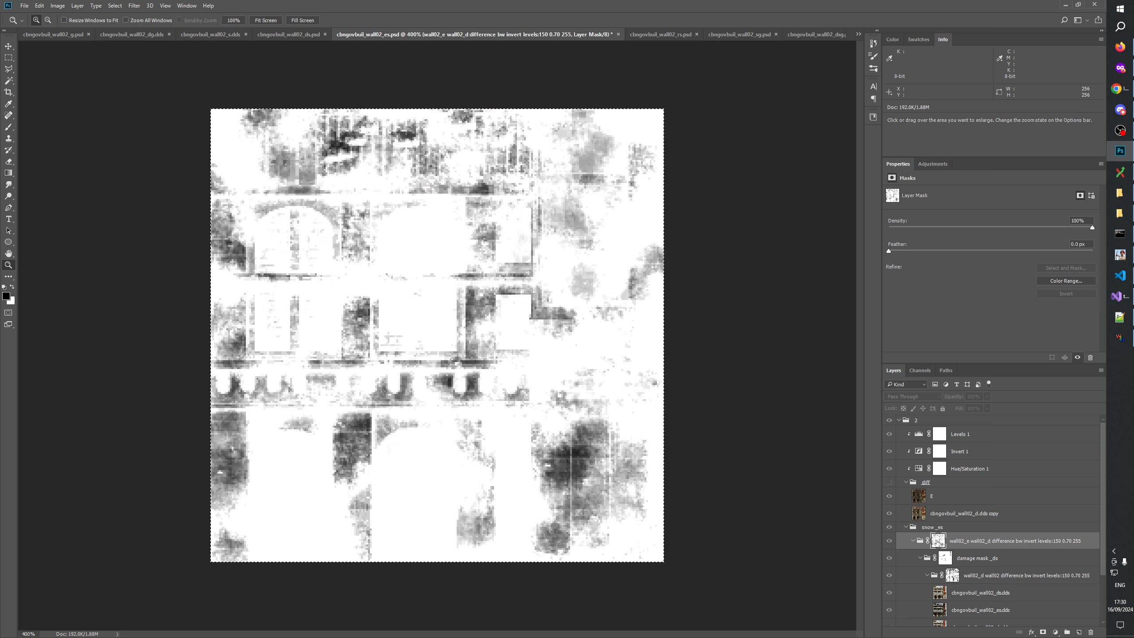
{"action": "left_click", "coordinate": [890, 541]}
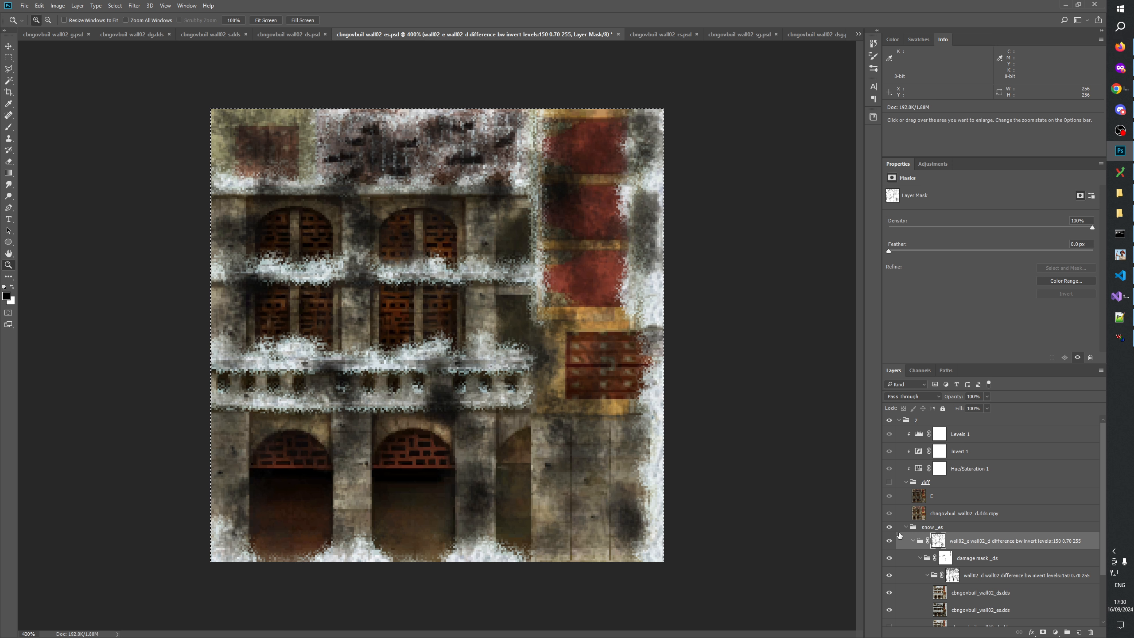
Copy the merged image of the whole canvas in cbngovbuil_wall01_es.psd.
{"action": "left_click", "coordinate": [858, 34]}
{"action": "left_click", "coordinate": [908, 164]}
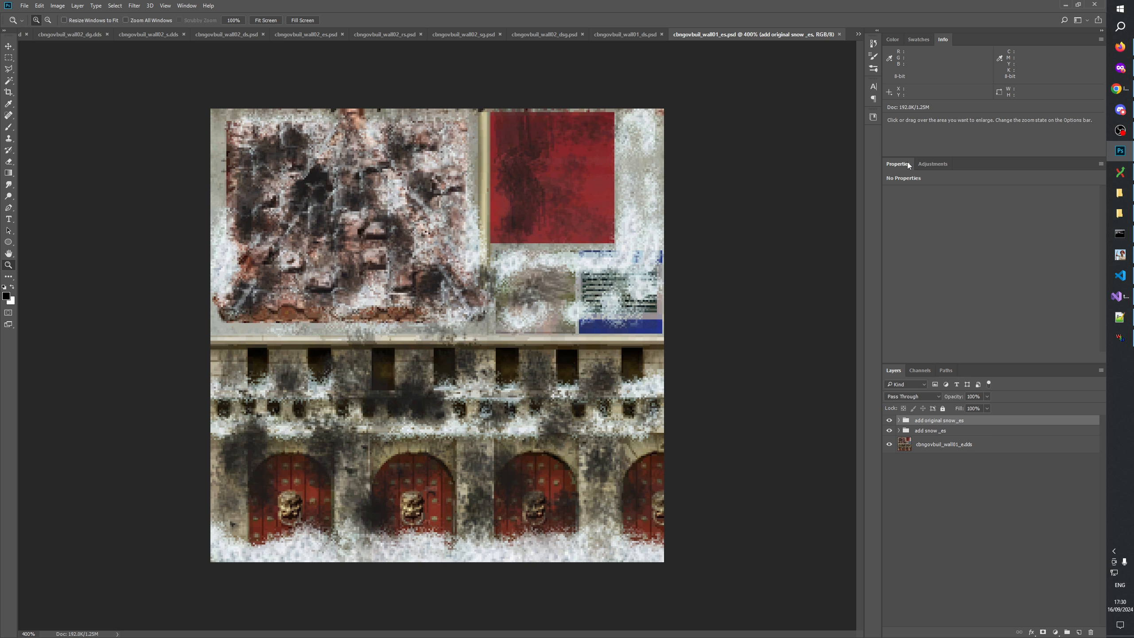
{"action": "key", "text": "ctrl+a"}
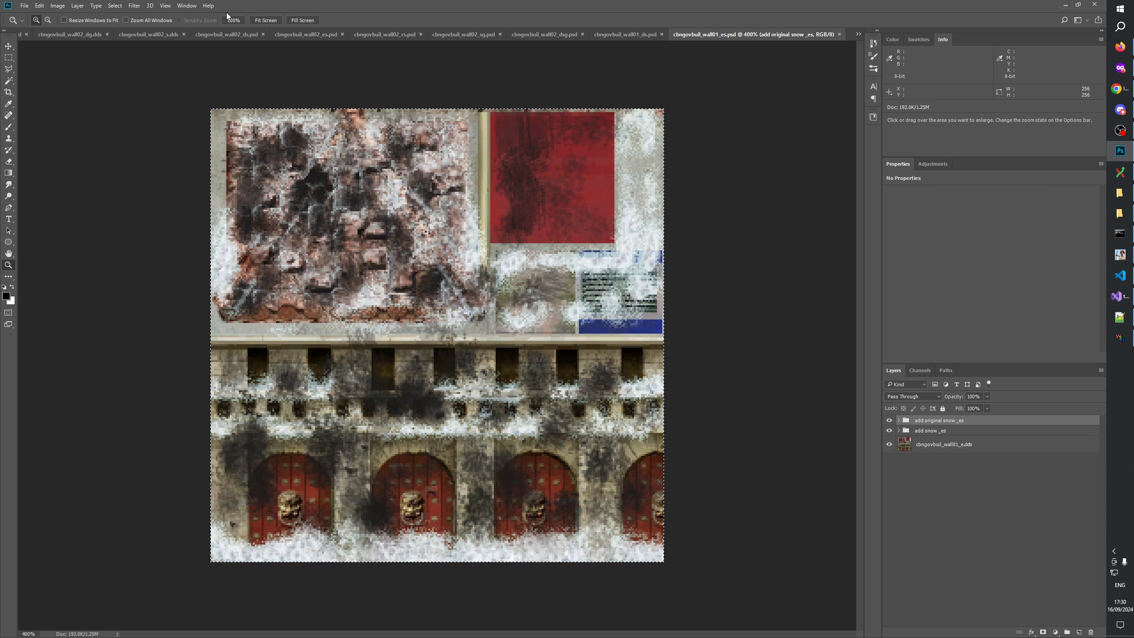
{"action": "left_click", "coordinate": [39, 5]}
{"action": "left_click", "coordinate": [62, 74]}
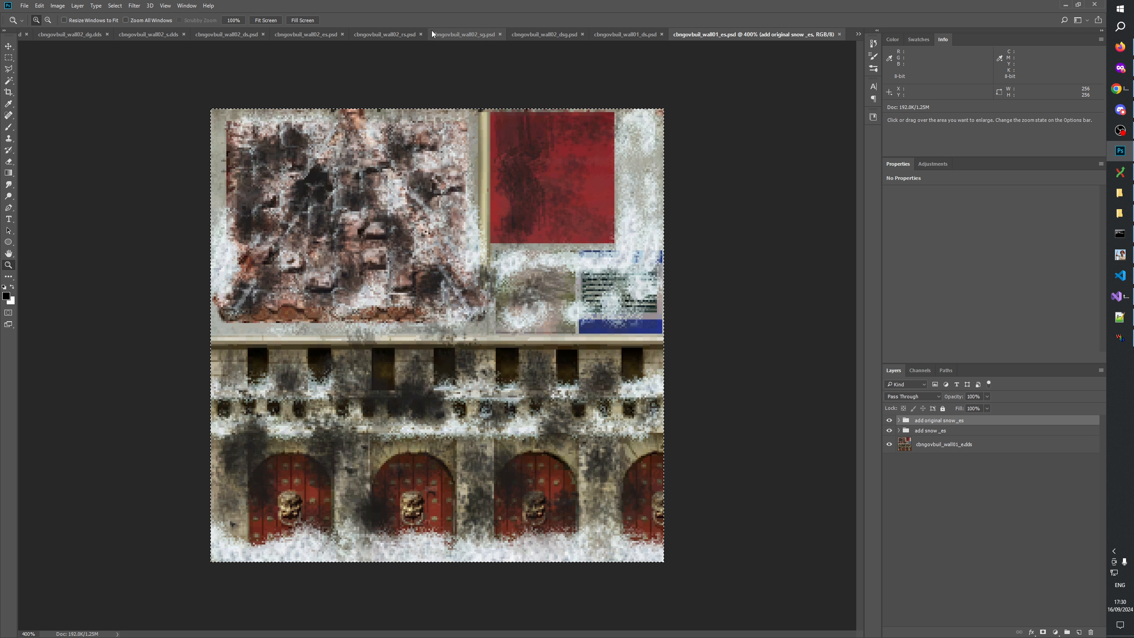
Paste the copied wall01 image into cbngovbuil_wall02_es.psd as a layer named REF above group 2.
{"action": "left_click", "coordinate": [333, 36]}
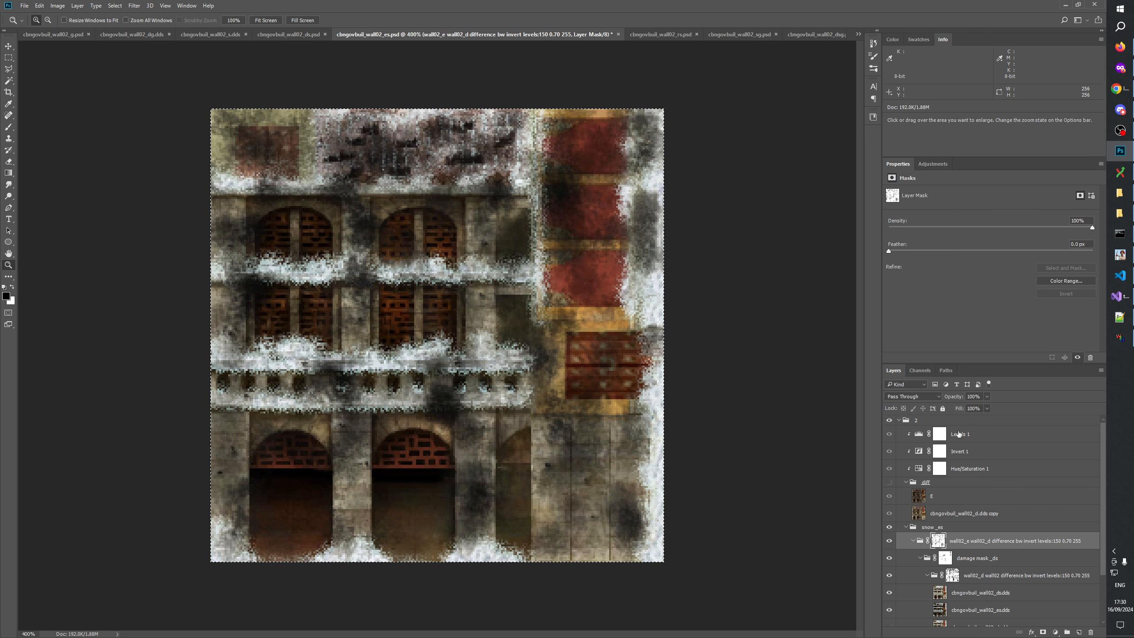
{"action": "key", "text": "ctrl+v"}
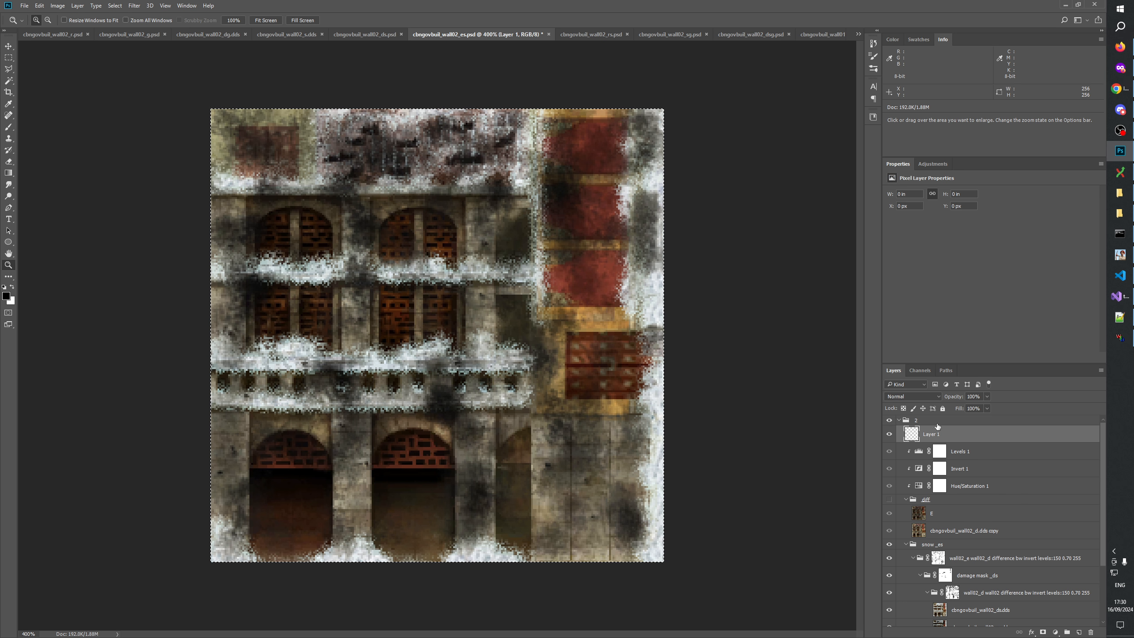
{"action": "left_click_drag", "start_coordinate": [935, 435], "coordinate": [932, 422]}
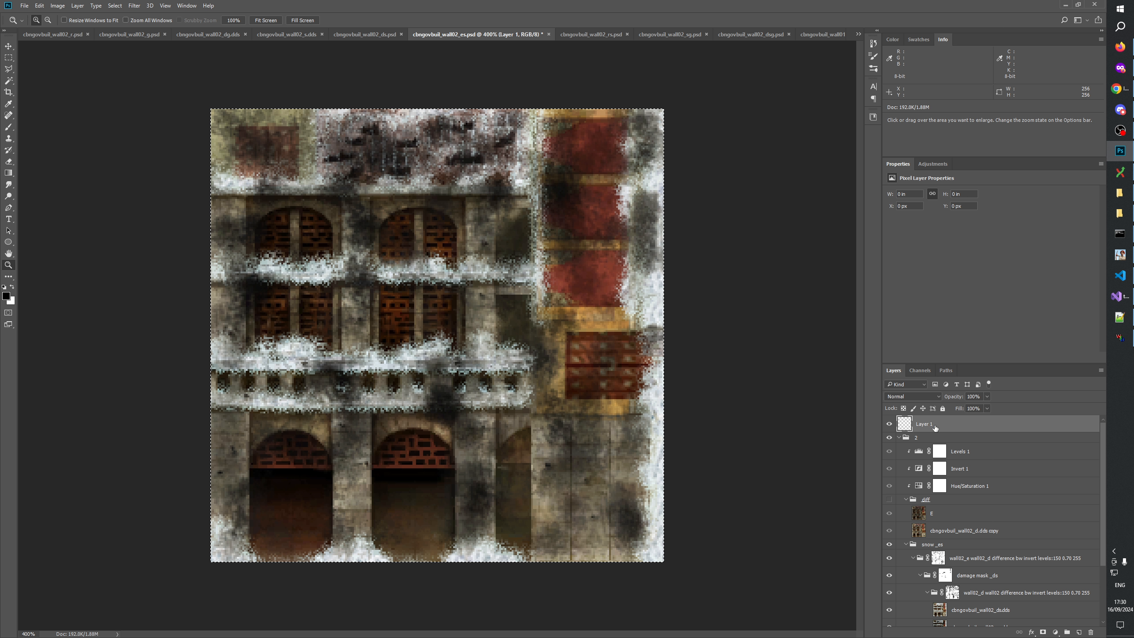
{"action": "double_click", "coordinate": [926, 425]}
{"action": "key", "text": "Return"}
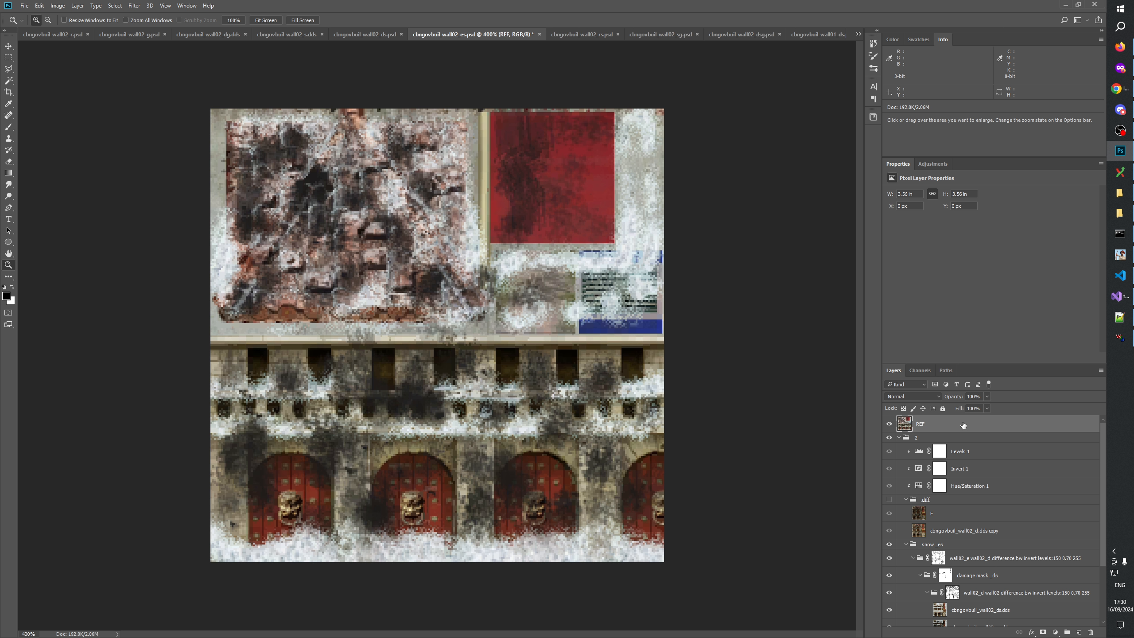
Compare the wall02 snow coverage with the wall01 reference by toggling the REF layer, and leave REF hidden.
{"action": "left_click", "coordinate": [889, 426]}
{"action": "left_click", "coordinate": [890, 427]}
{"action": "left_click", "coordinate": [889, 427]}
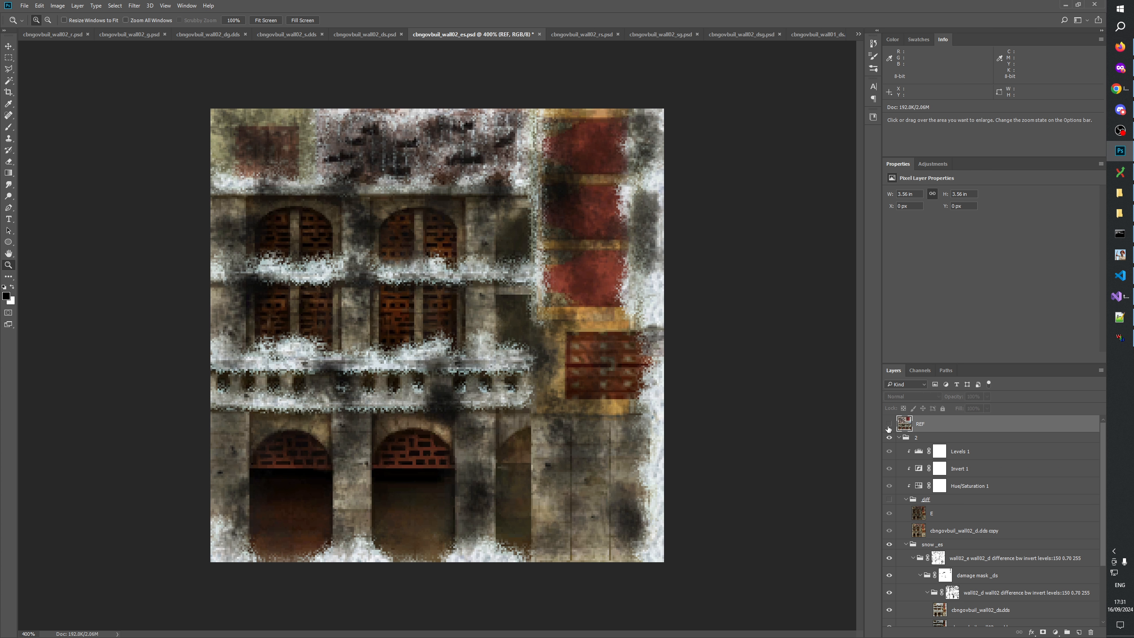
{"action": "left_click", "coordinate": [889, 426]}
{"action": "left_click", "coordinate": [889, 427]}
{"action": "left_click", "coordinate": [889, 427]}
{"action": "left_click", "coordinate": [890, 427]}
{"action": "left_click", "coordinate": [890, 427]}
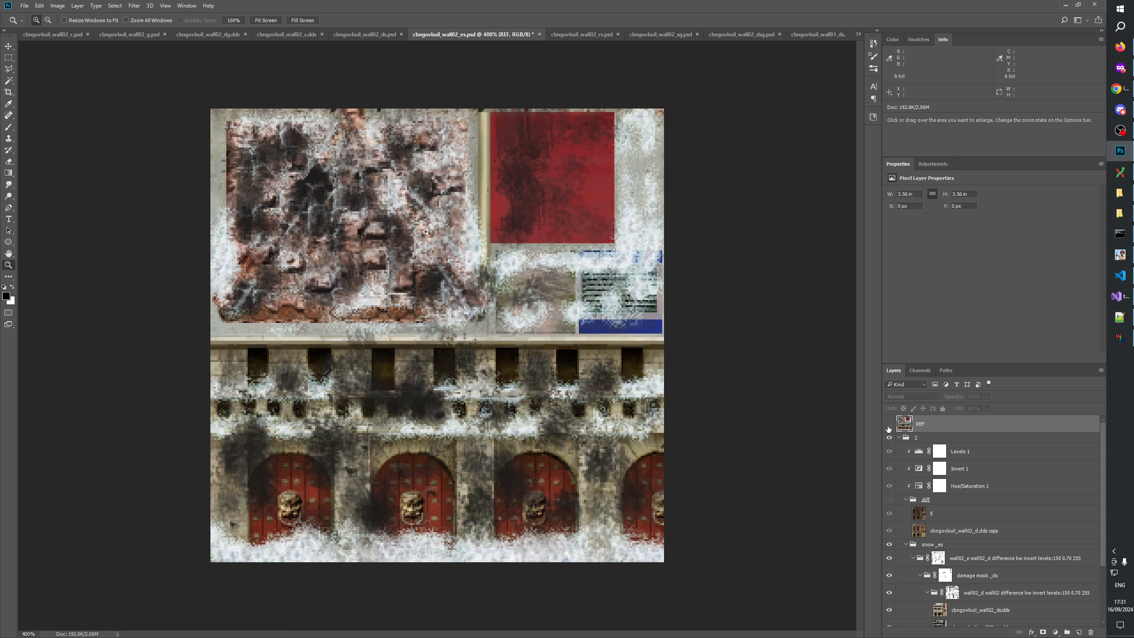
{"action": "left_click", "coordinate": [889, 427]}
{"action": "left_click", "coordinate": [889, 426]}
{"action": "left_click", "coordinate": [889, 426]}
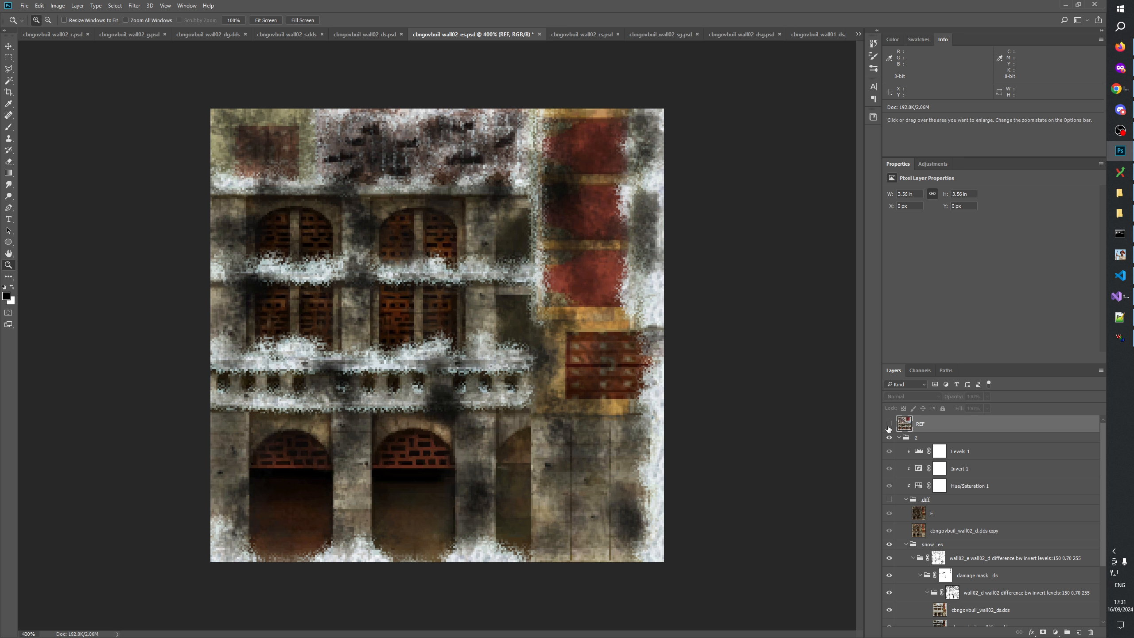
{"action": "left_click", "coordinate": [889, 425]}
{"action": "left_click", "coordinate": [889, 426]}
{"action": "left_click", "coordinate": [889, 426]}
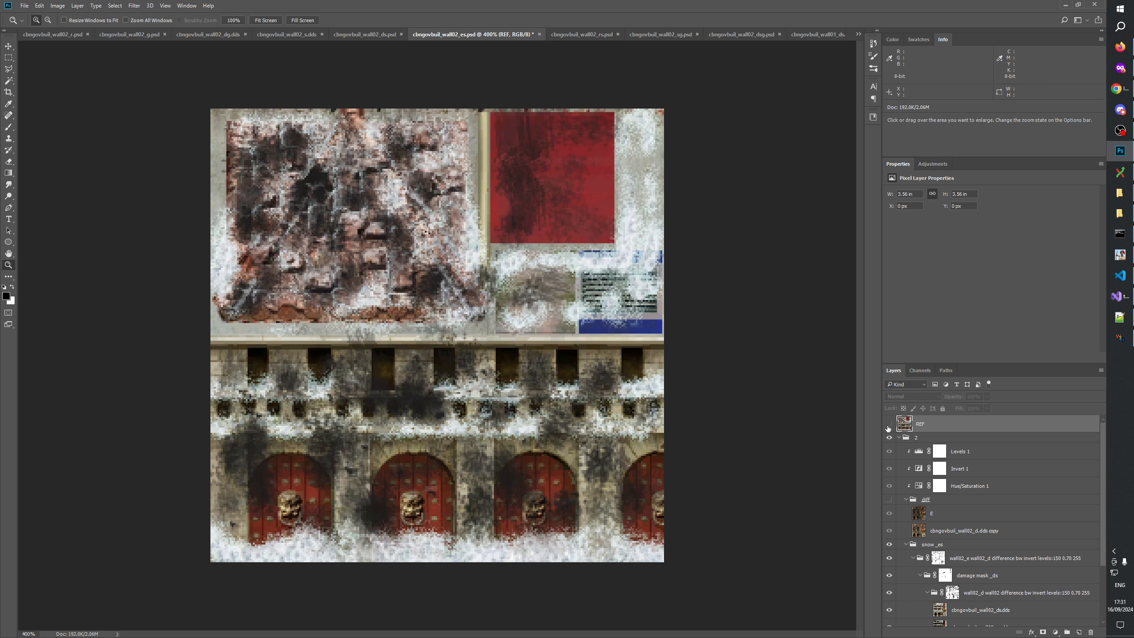
{"action": "left_click", "coordinate": [889, 426]}
{"action": "left_click", "coordinate": [889, 425]}
{"action": "left_click", "coordinate": [889, 425]}
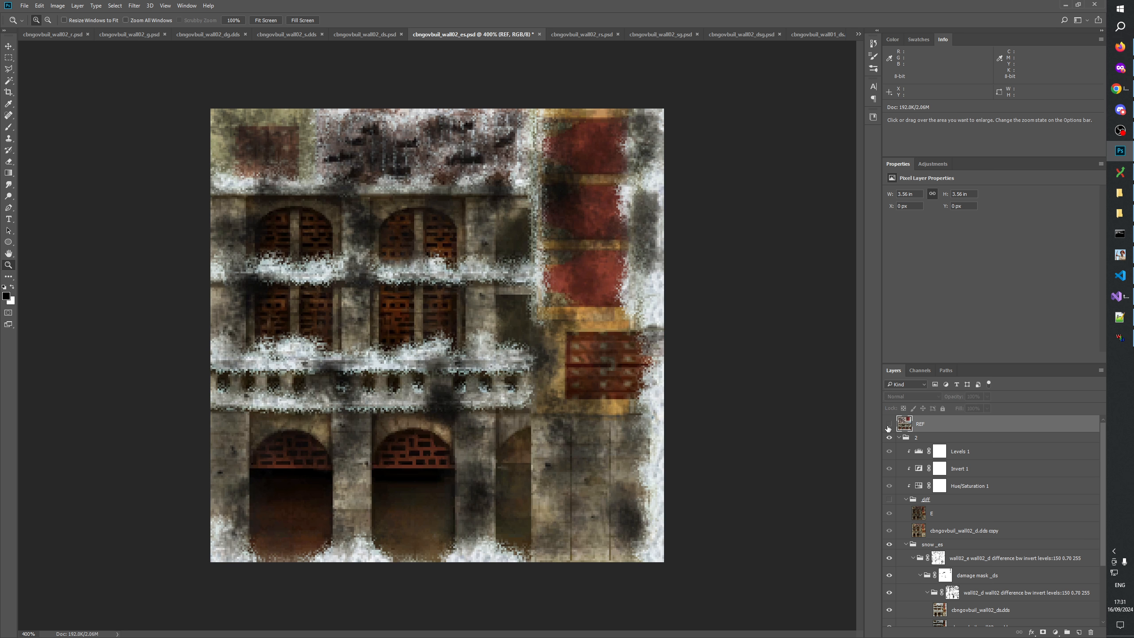
{"action": "left_click", "coordinate": [890, 426]}
{"action": "left_click", "coordinate": [889, 425]}
{"action": "left_click", "coordinate": [890, 425]}
{"action": "left_click", "coordinate": [890, 425]}
{"action": "left_click", "coordinate": [889, 425]}
{"action": "scroll", "coordinate": [997, 532], "scroll_direction": "down", "scroll_amount": 1}
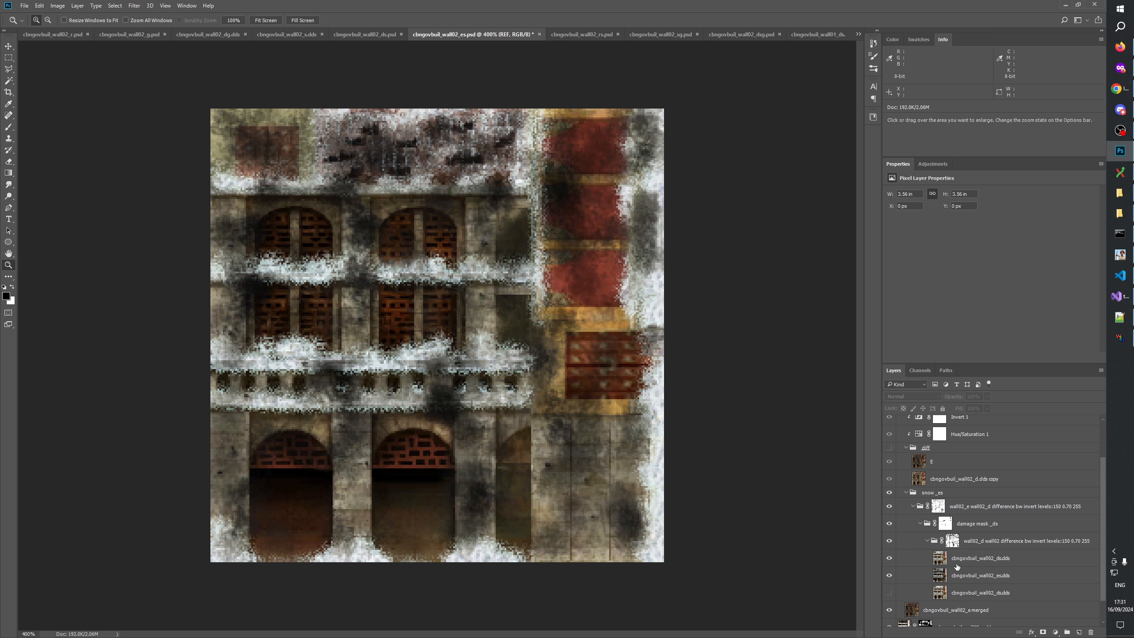
Examine the snow in cbngovbuil_wall02_rs.psd by toggling its merged snow layer's visibility.
{"action": "left_click", "coordinate": [589, 35]}
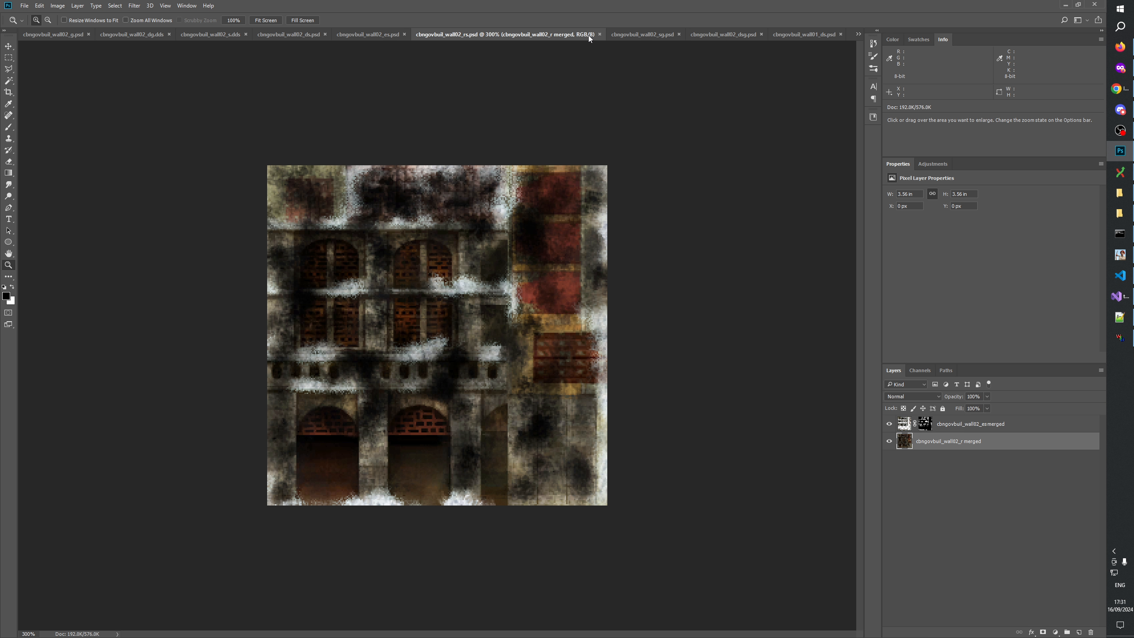
{"action": "left_click", "coordinate": [889, 425]}
{"action": "left_click", "coordinate": [889, 425]}
{"action": "left_click", "coordinate": [889, 424]}
{"action": "left_click", "coordinate": [889, 425]}
{"action": "left_click", "coordinate": [889, 425]}
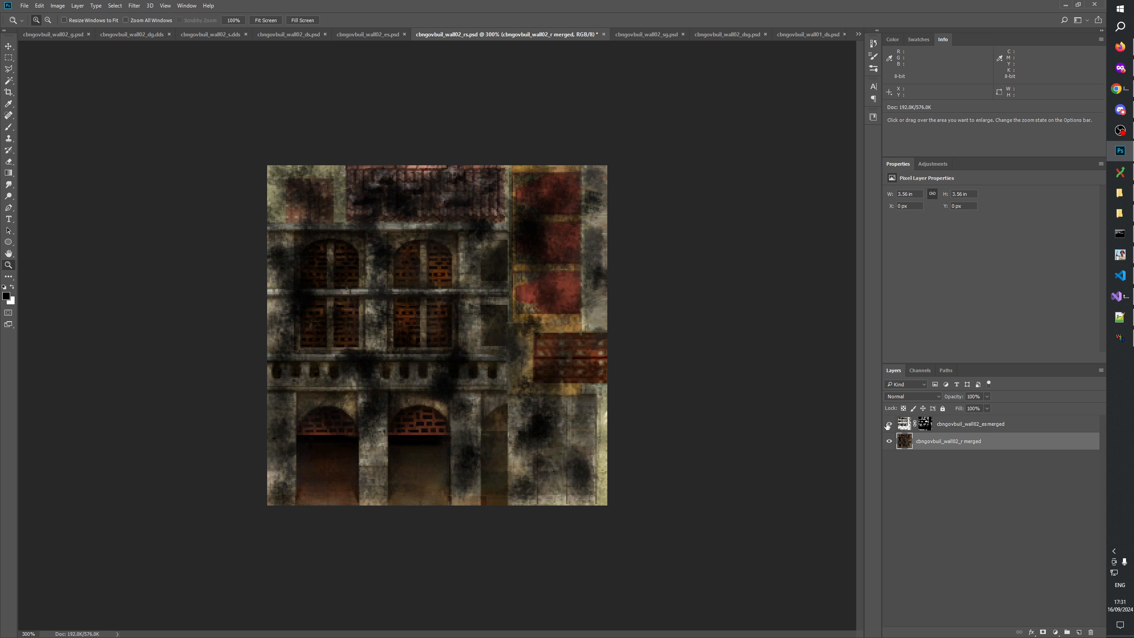
{"action": "left_click", "coordinate": [888, 424]}
Open cbngovbuil_wall02_es.dds and cbngovbuil_wall02_rs.dds from the Textures folder in File Explorer.
{"action": "left_click", "coordinate": [1127, 210]}
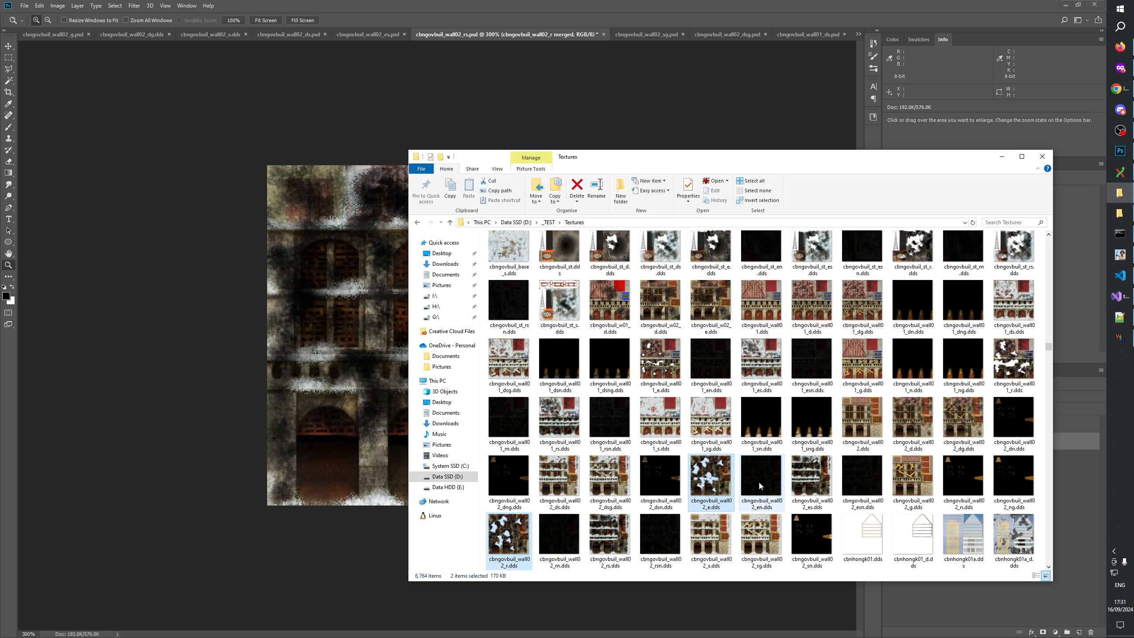
{"action": "left_click", "coordinate": [812, 481]}
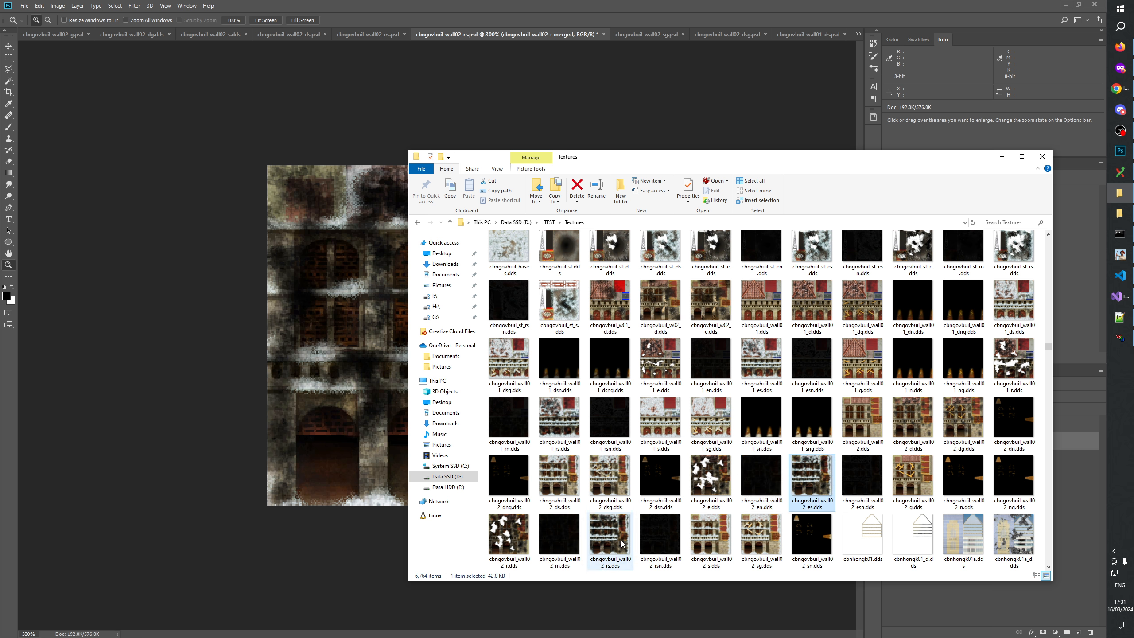
{"action": "left_click", "coordinate": [852, 38]}
{"action": "left_click", "coordinate": [541, 256]}
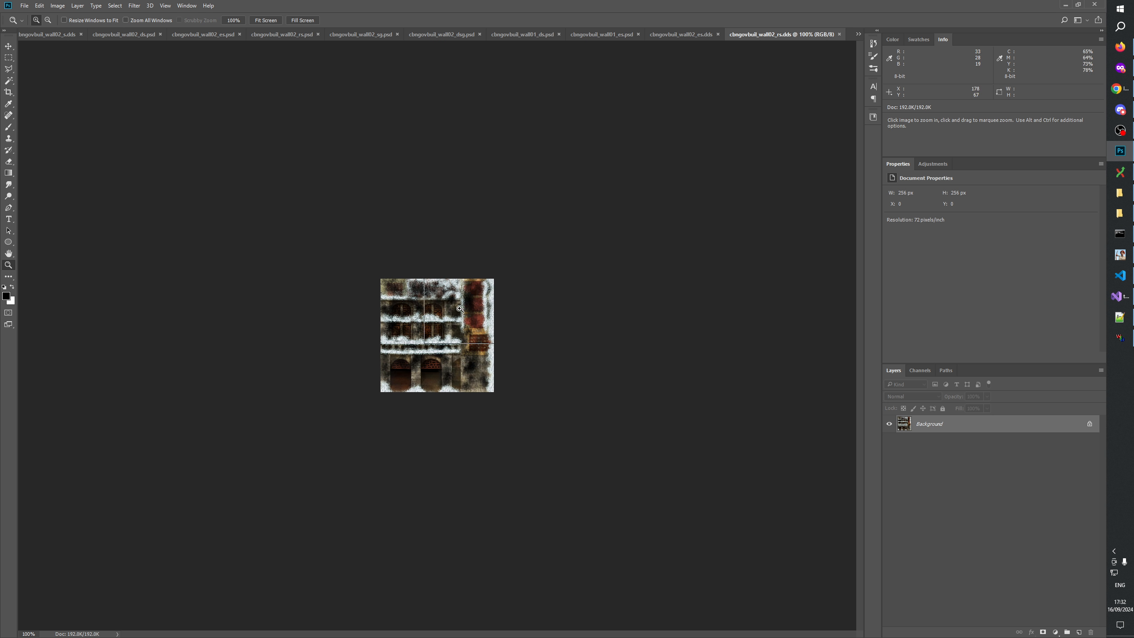
Enlarge cbngovbuil_wall02_rs.dds and cbngovbuil_wall02_es.dds to 300% and compare their snow coverage.
{"action": "left_click", "coordinate": [457, 309]}
{"action": "left_click", "coordinate": [458, 309]}
{"action": "left_click", "coordinate": [699, 36]}
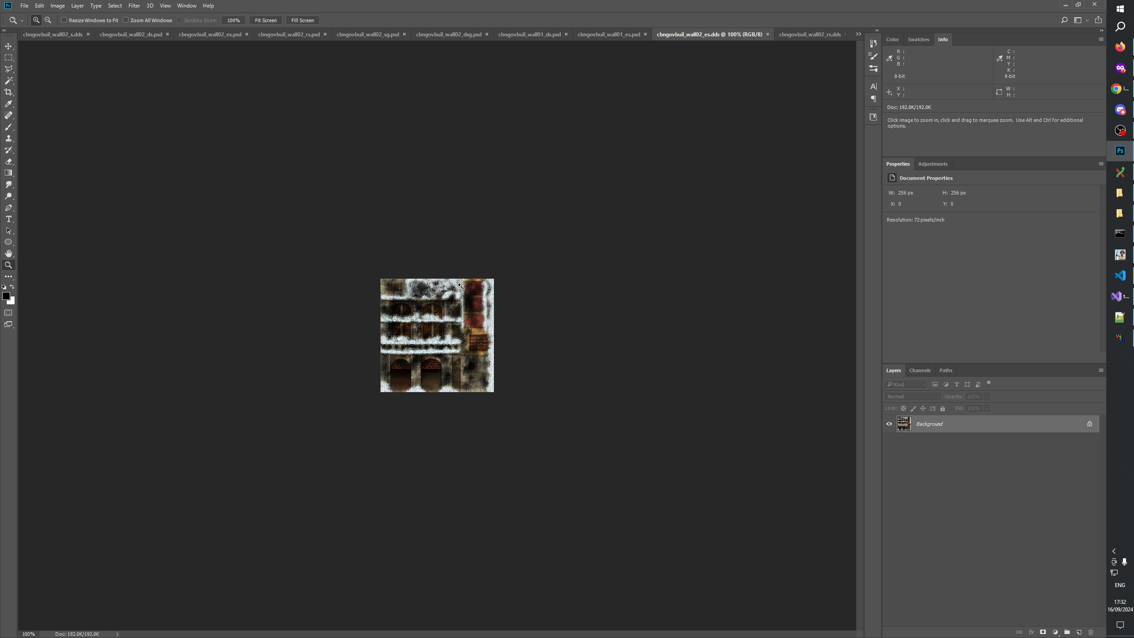
{"action": "left_click", "coordinate": [420, 326]}
{"action": "left_click", "coordinate": [420, 326]}
{"action": "left_click", "coordinate": [801, 35]}
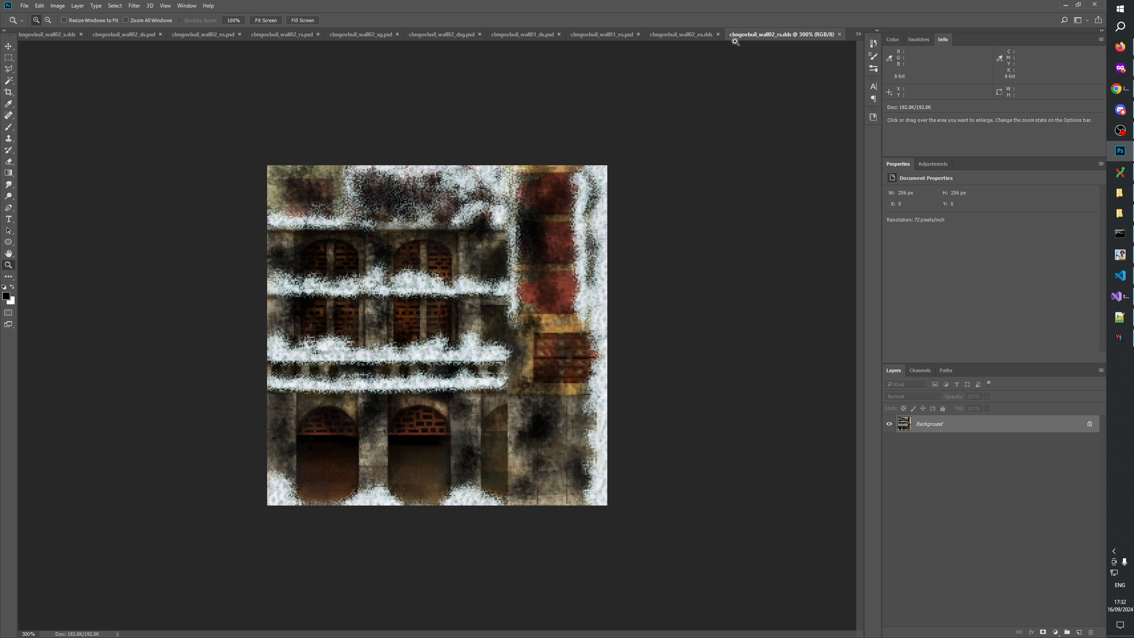
Compare the snow coverage in cbngovbuil_wall02_es.dds and cbngovbuil_wall02_rs.dds by alternating between the two documents.
{"action": "left_click", "coordinate": [694, 35]}
{"action": "left_click", "coordinate": [790, 35]}
{"action": "left_click", "coordinate": [697, 36]}
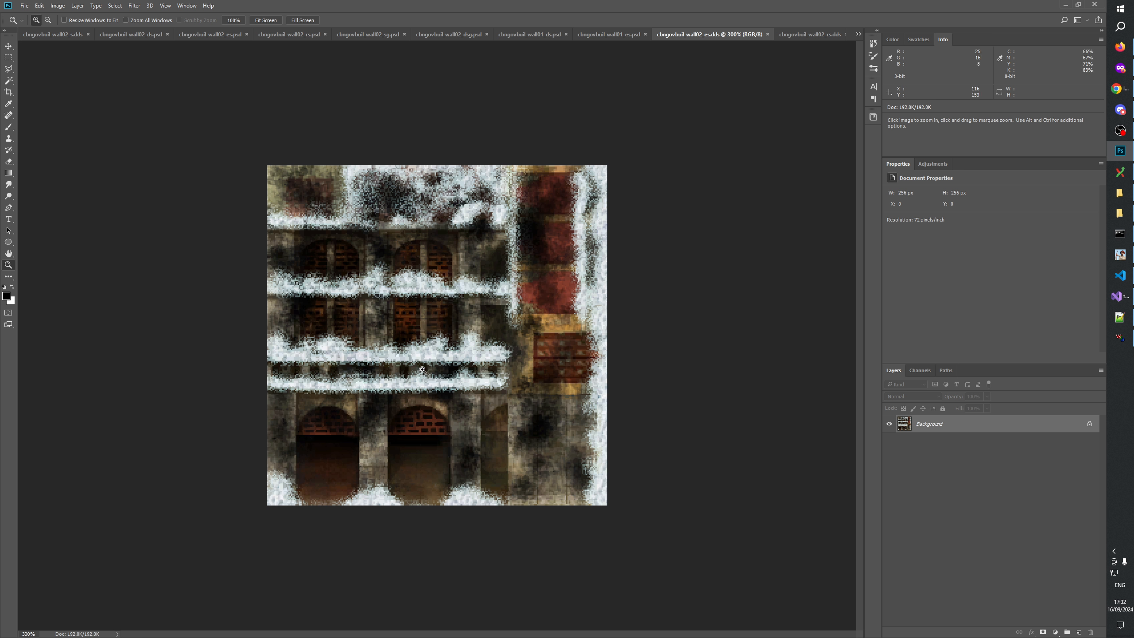
{"action": "left_click", "coordinate": [811, 35]}
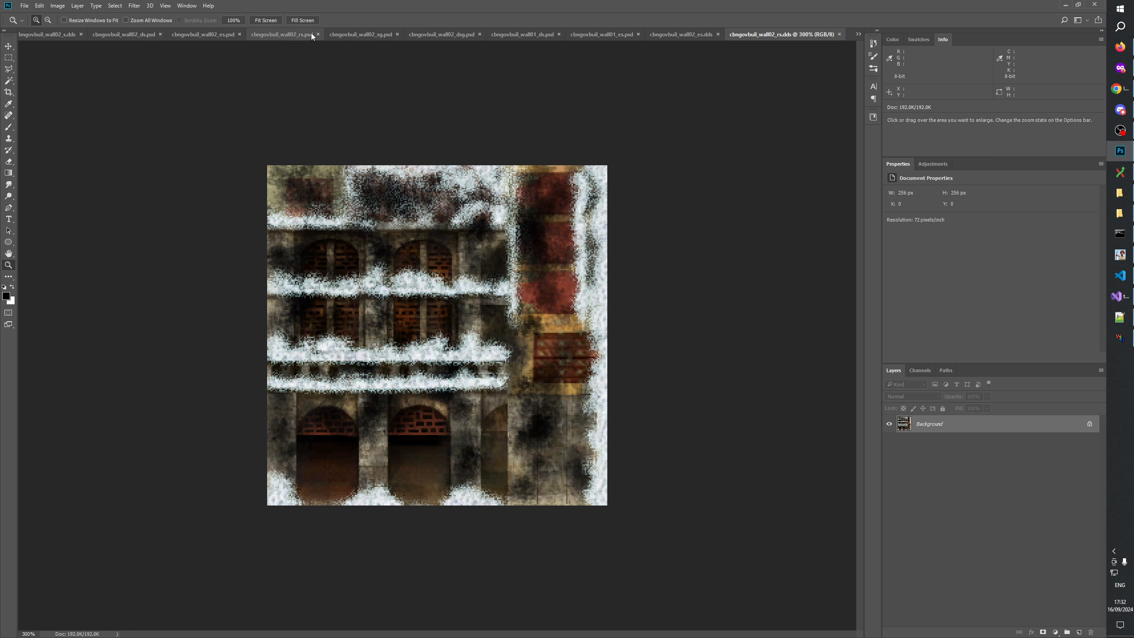
In cbngovbuil_wall02_es.psd, create a group named "damage mask _es" above the wall02_e wall02_d difference group in snow _es.
{"action": "left_click", "coordinate": [207, 35]}
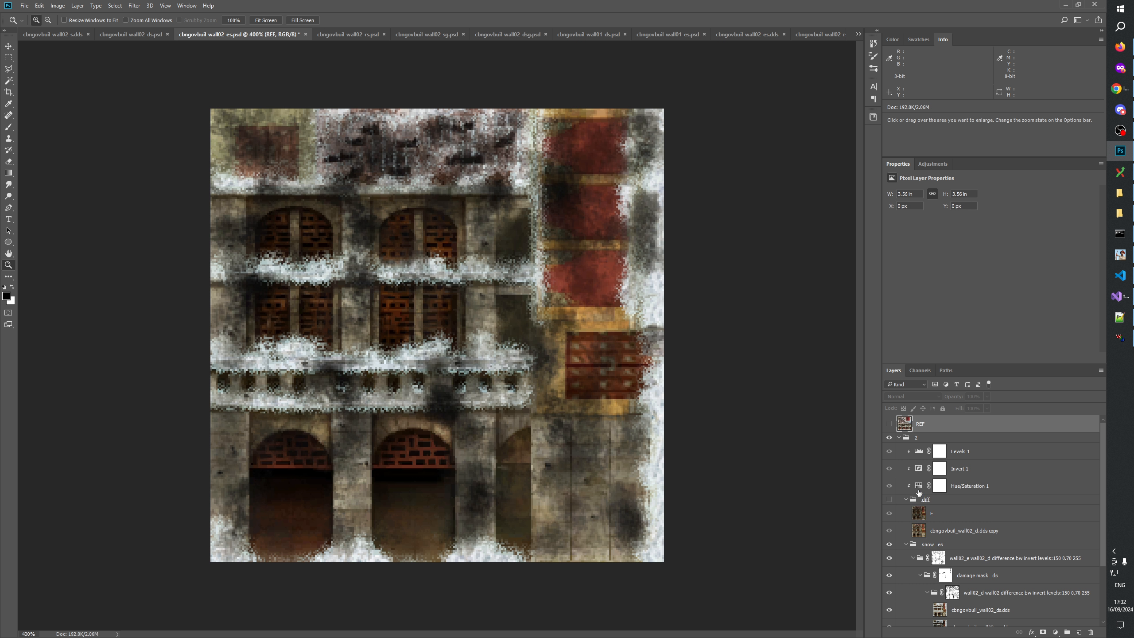
{"action": "left_click", "coordinate": [973, 560]}
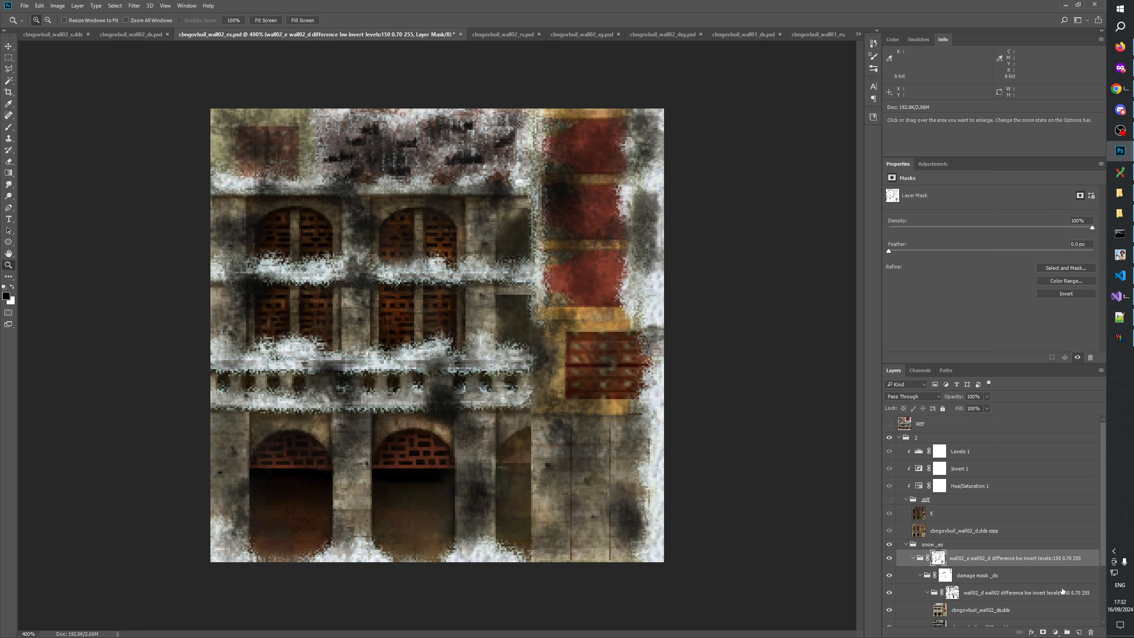
{"action": "left_click", "coordinate": [1068, 632]}
{"action": "double_click", "coordinate": [985, 586]}
{"action": "key", "text": "ctrl+c"}
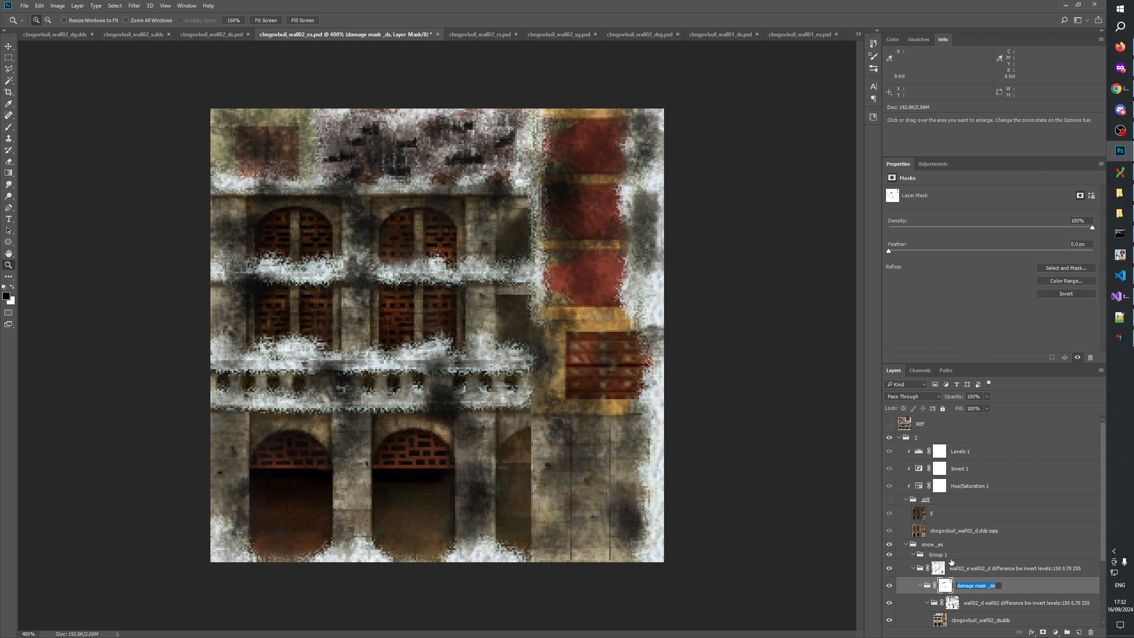
{"action": "double_click", "coordinate": [937, 556]}
{"action": "key", "text": "ctrl+v"}
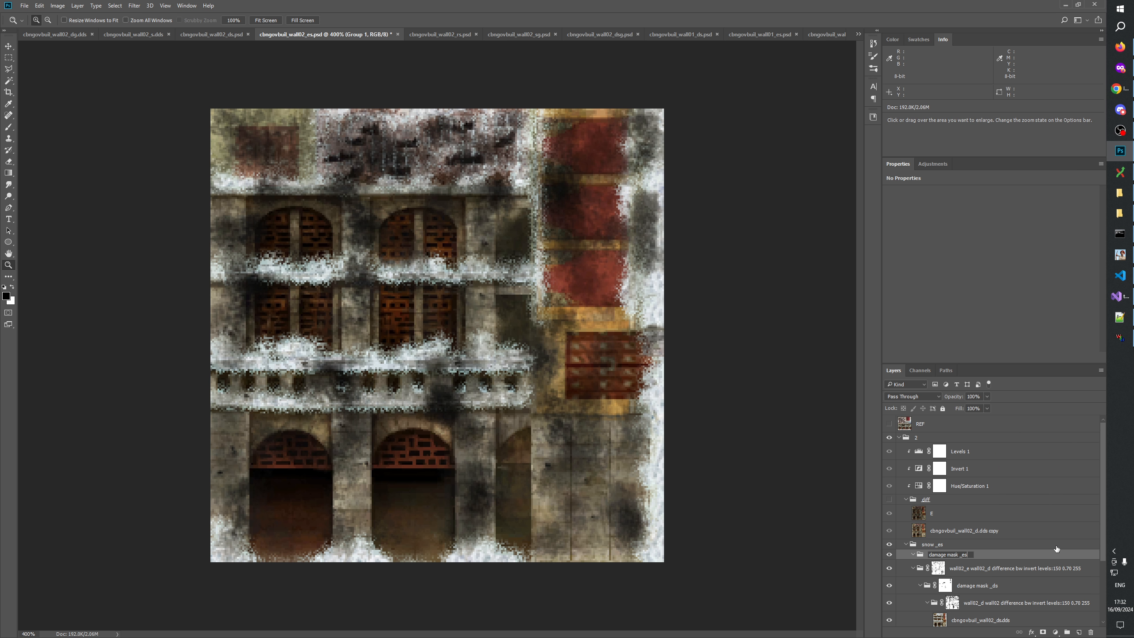
{"action": "type", "text": "es"}
{"action": "key", "text": "Return"}
Nest the wall02_e wall02_d difference group inside damage mask _es and add a white layer mask to the outer group.
{"action": "left_click_drag", "start_coordinate": [981, 567], "coordinate": [966, 556]}
{"action": "left_click", "coordinate": [945, 556]}
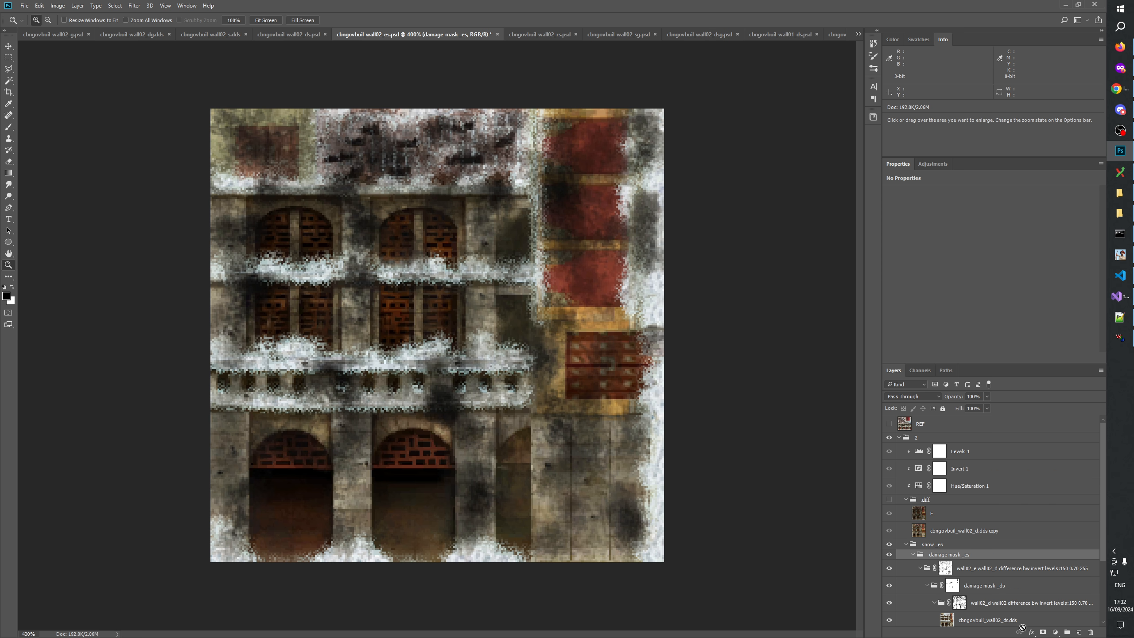
{"action": "left_click", "coordinate": [1043, 632]}
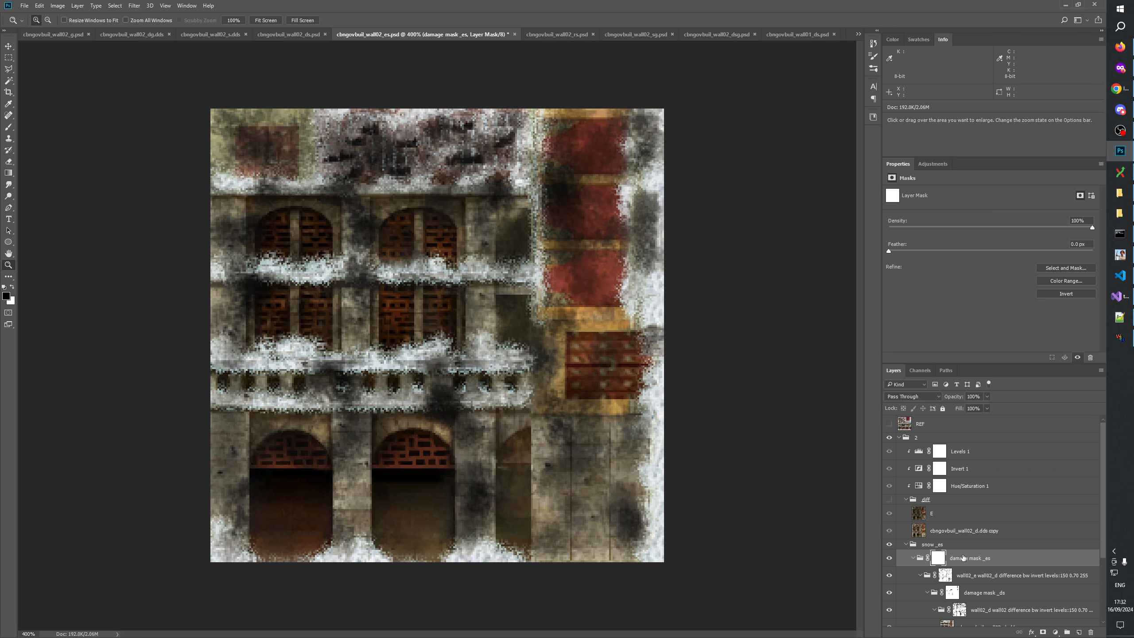
Paint black at 20% flow on the damage mask _es mask to reduce snow over the damaged balustrade and window ledge spots.
{"action": "left_click", "coordinate": [9, 127]}
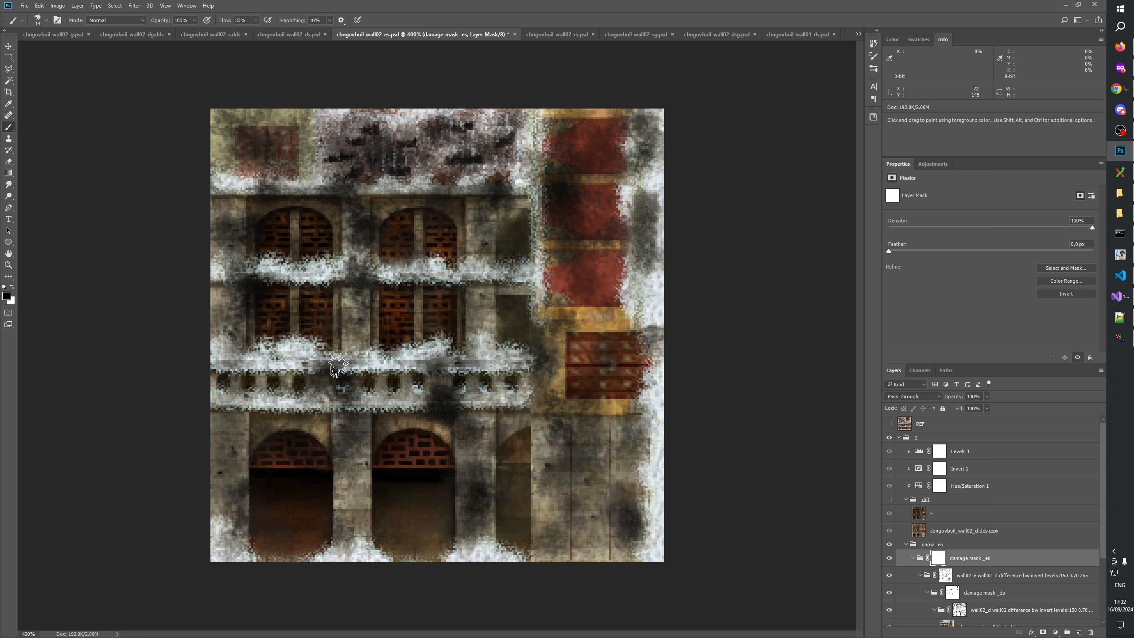
{"action": "left_click", "coordinate": [8, 265]}
{"action": "left_click", "coordinate": [361, 351]}
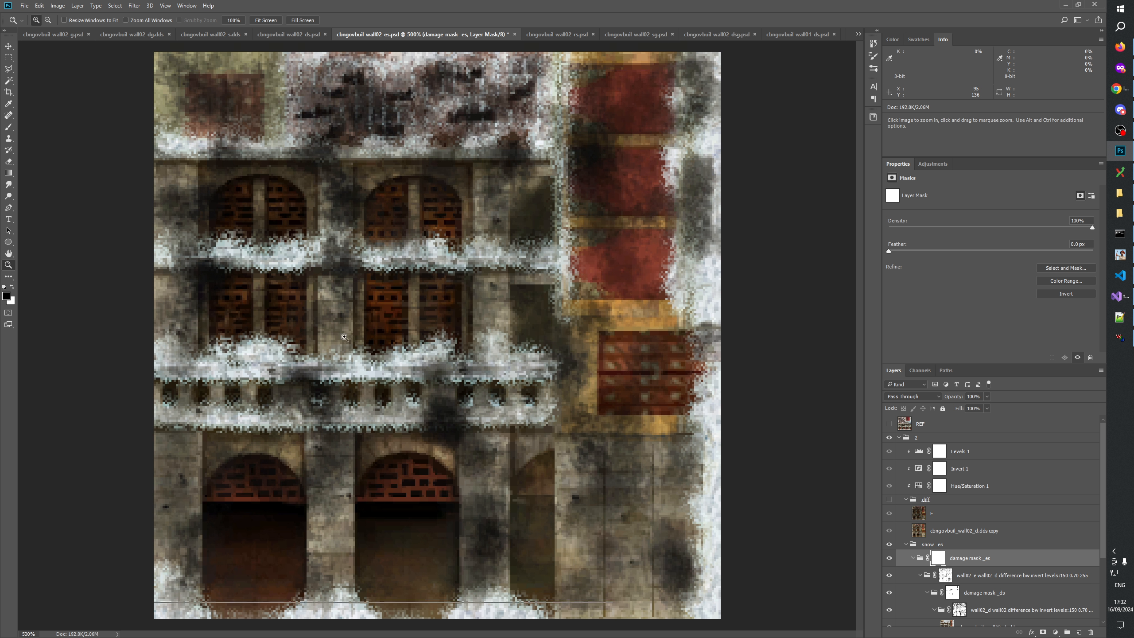
{"action": "left_click", "coordinate": [361, 352]}
{"action": "left_click", "coordinate": [8, 127]}
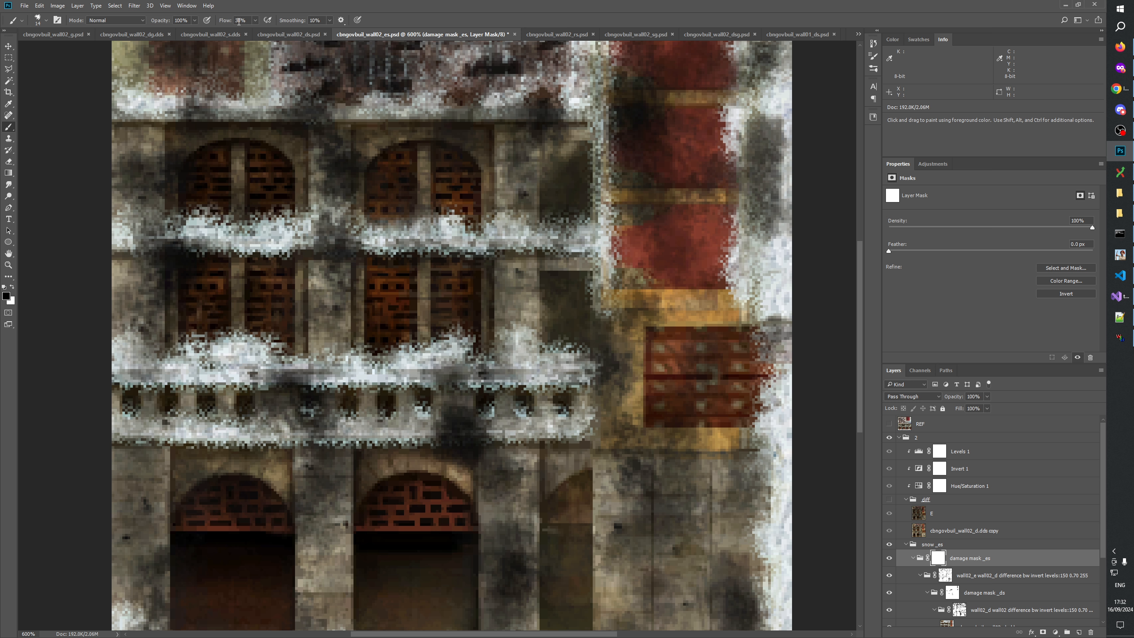
{"action": "mouse_move", "coordinate": [422, 377]}
{"action": "left_mouse_down"}
{"action": "mouse_move", "coordinate": [407, 371]}
{"action": "mouse_move", "coordinate": [423, 371]}
{"action": "left_mouse_up"}
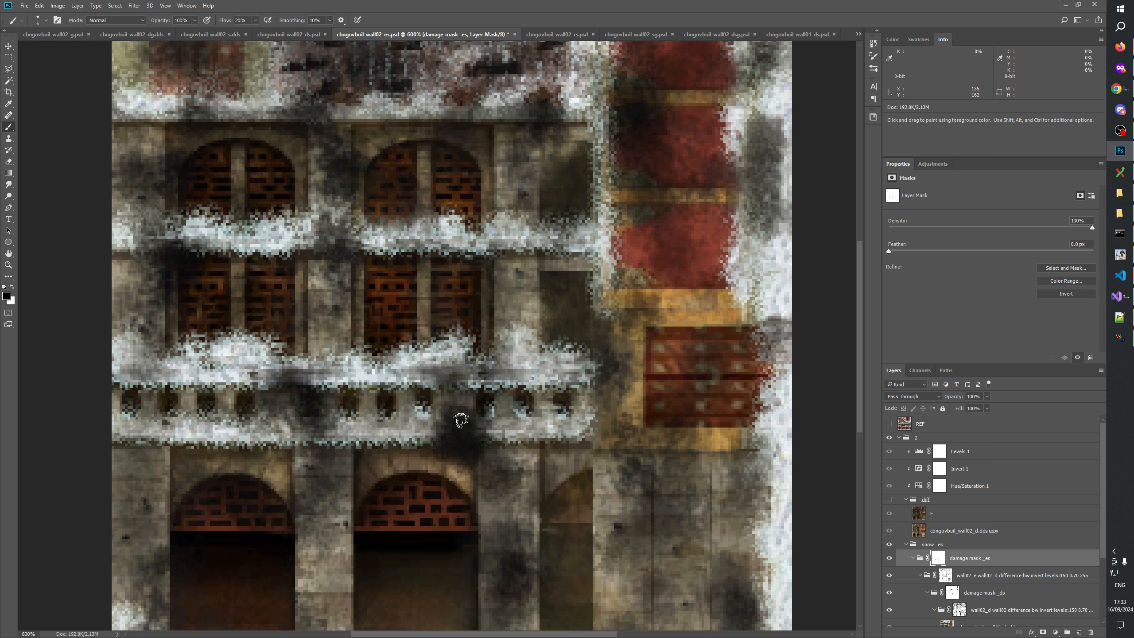
{"action": "left_click_drag", "start_coordinate": [462, 439], "coordinate": [471, 440]}
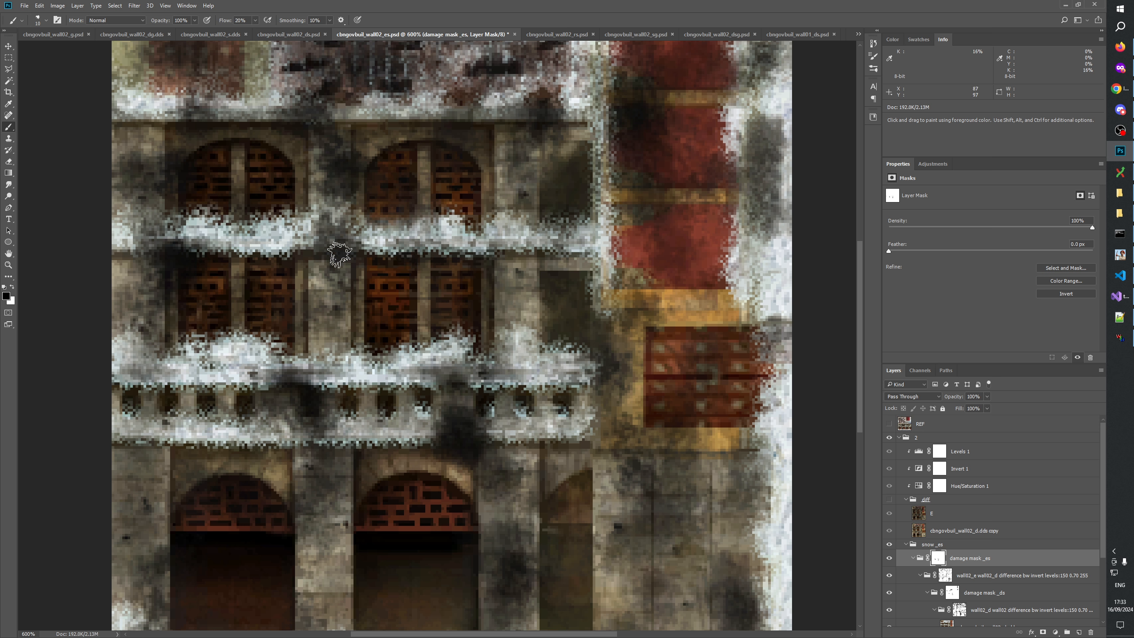
{"action": "left_click_drag", "start_coordinate": [165, 255], "coordinate": [159, 254]}
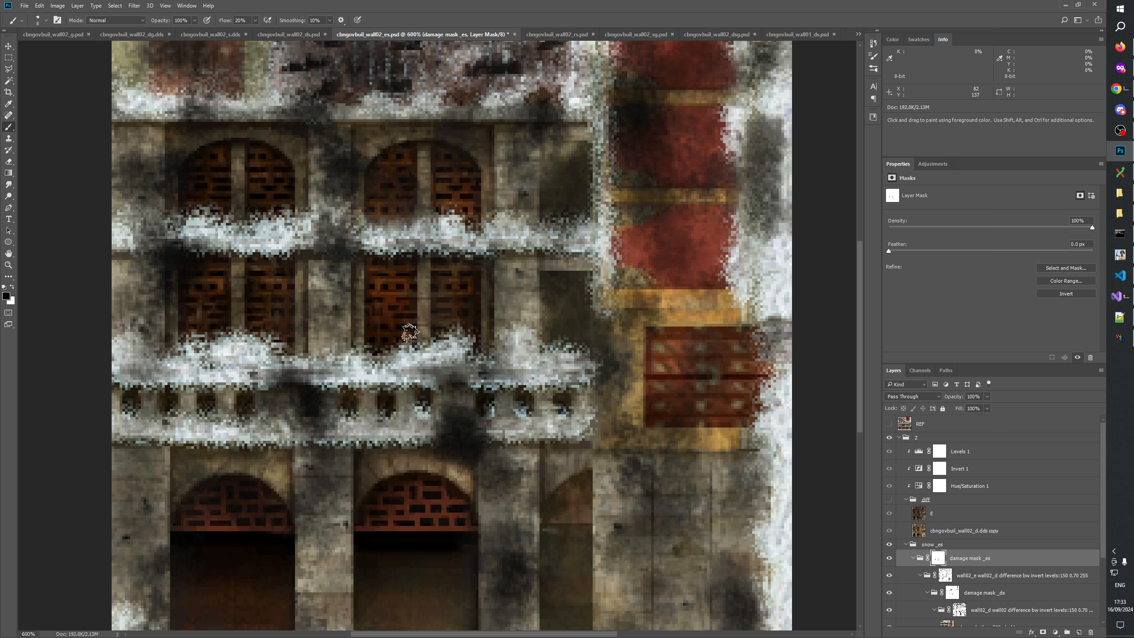
Examine the masked snow edges across the whole facade at 600%, from the upper brickwork down to the ground-floor arches.
{"action": "left_click_drag", "start_coordinate": [421, 319], "coordinate": [425, 393]}
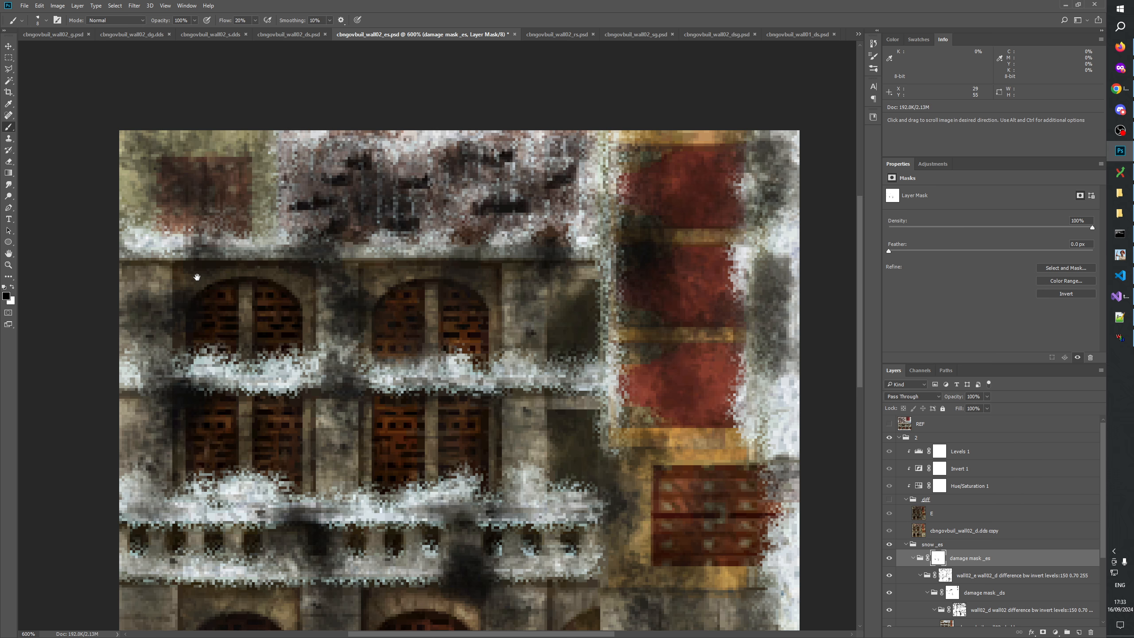
{"action": "left_click_drag", "start_coordinate": [196, 277], "coordinate": [263, 299]}
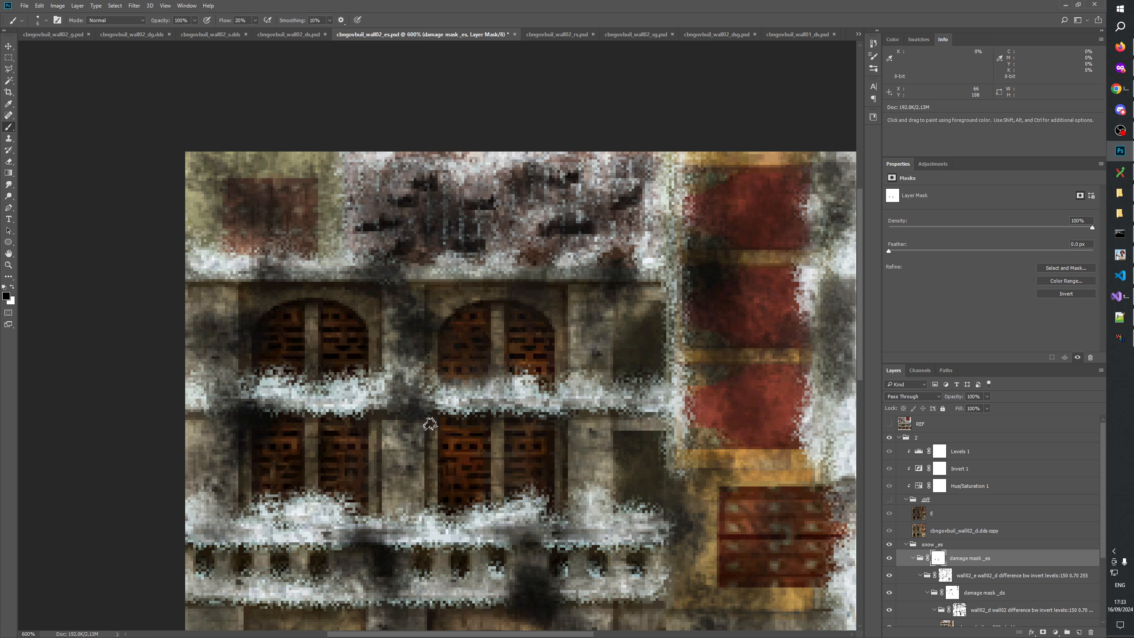
{"action": "mouse_move", "coordinate": [553, 474]}
{"action": "left_mouse_down"}
{"action": "mouse_move", "coordinate": [533, 495]}
{"action": "mouse_move", "coordinate": [397, 436]}
{"action": "mouse_move", "coordinate": [404, 473]}
{"action": "mouse_move", "coordinate": [452, 456]}
{"action": "mouse_move", "coordinate": [514, 316]}
{"action": "mouse_move", "coordinate": [522, 134]}
{"action": "mouse_move", "coordinate": [483, 134]}
{"action": "mouse_move", "coordinate": [482, 219]}
{"action": "mouse_move", "coordinate": [579, 323]}
{"action": "mouse_move", "coordinate": [581, 411]}
{"action": "mouse_move", "coordinate": [473, 380]}
{"action": "mouse_move", "coordinate": [452, 234]}
{"action": "mouse_move", "coordinate": [517, 217]}
{"action": "mouse_move", "coordinate": [584, 241]}
{"action": "left_mouse_up"}
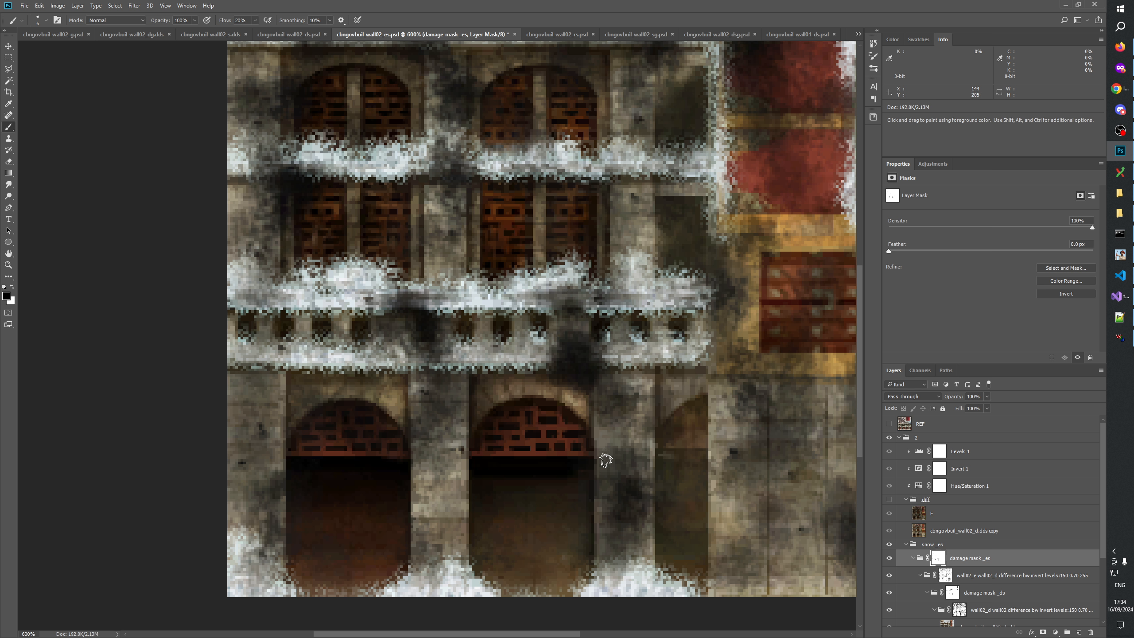
{"action": "left_click_drag", "start_coordinate": [606, 460], "coordinate": [597, 404]}
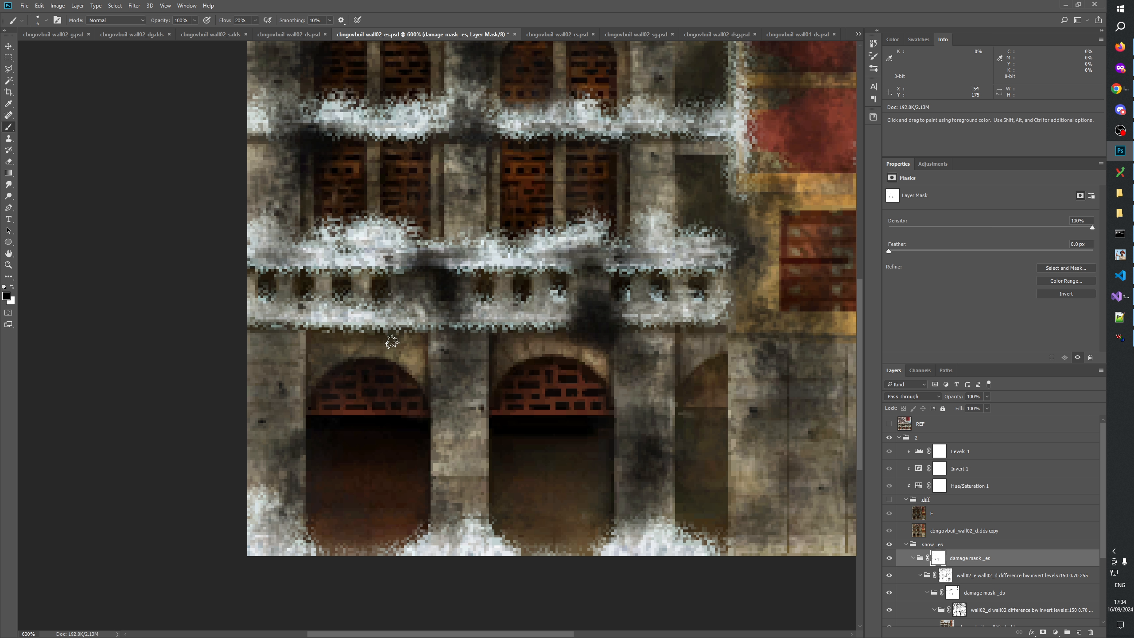
{"action": "left_click_drag", "start_coordinate": [473, 392], "coordinate": [465, 484]}
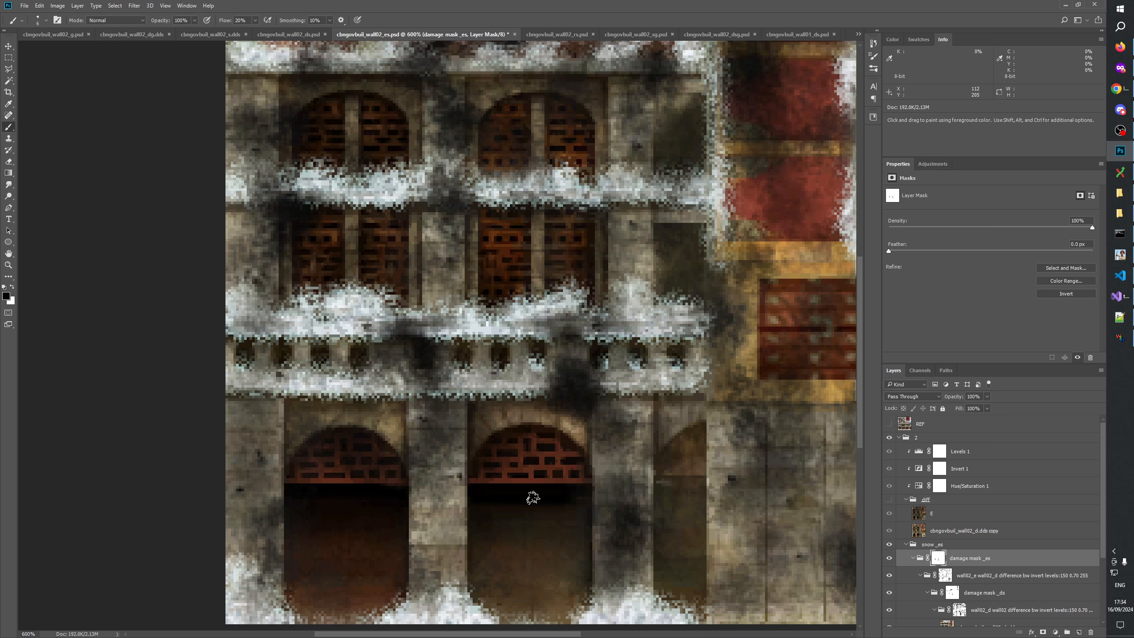
{"action": "left_click_drag", "start_coordinate": [534, 497], "coordinate": [366, 124]}
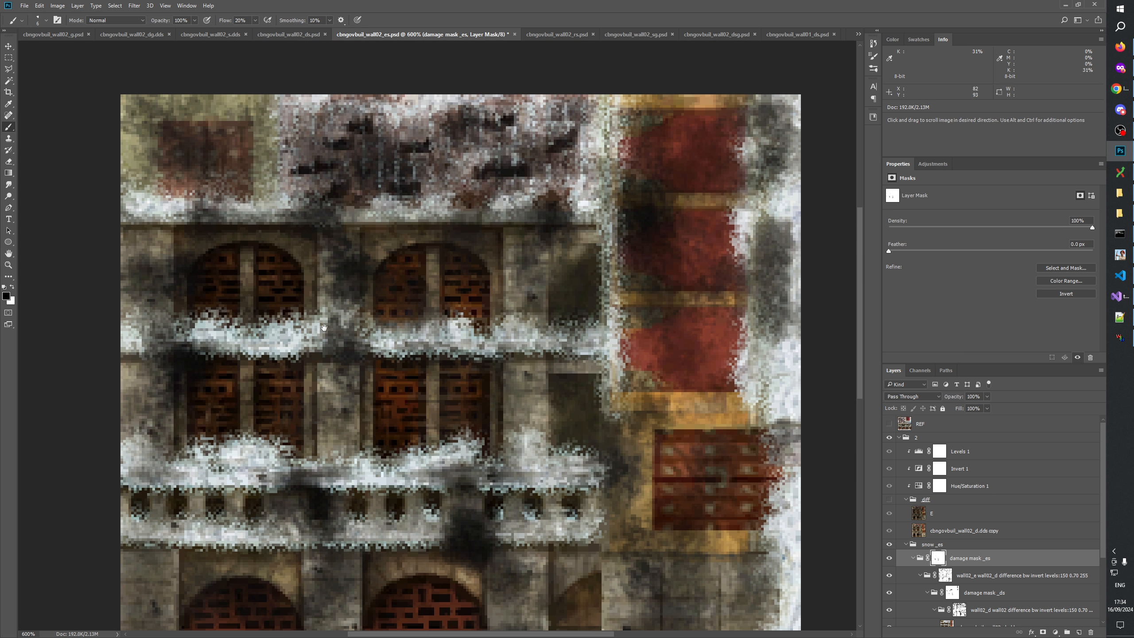
{"action": "left_click_drag", "start_coordinate": [425, 411], "coordinate": [487, 243]}
{"action": "left_click_drag", "start_coordinate": [447, 354], "coordinate": [203, 366]}
{"action": "mouse_move", "coordinate": [265, 322]}
{"action": "left_mouse_down"}
{"action": "mouse_move", "coordinate": [380, 528]}
{"action": "mouse_move", "coordinate": [375, 517]}
{"action": "left_mouse_up"}
Check the masked snow on the full texture at reduced magnification and close up, finishing at 300%.
{"action": "left_click", "coordinate": [8, 265]}
{"action": "right_click", "coordinate": [341, 350]}
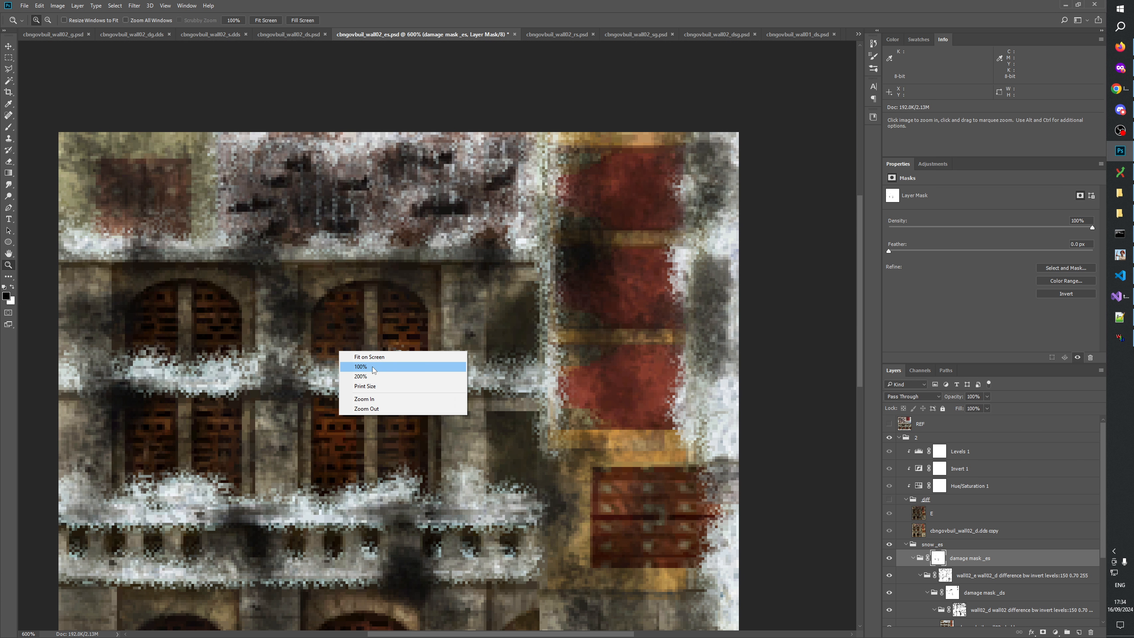
{"action": "left_click", "coordinate": [373, 370]}
{"action": "left_click", "coordinate": [440, 353]}
{"action": "left_click", "coordinate": [440, 354]}
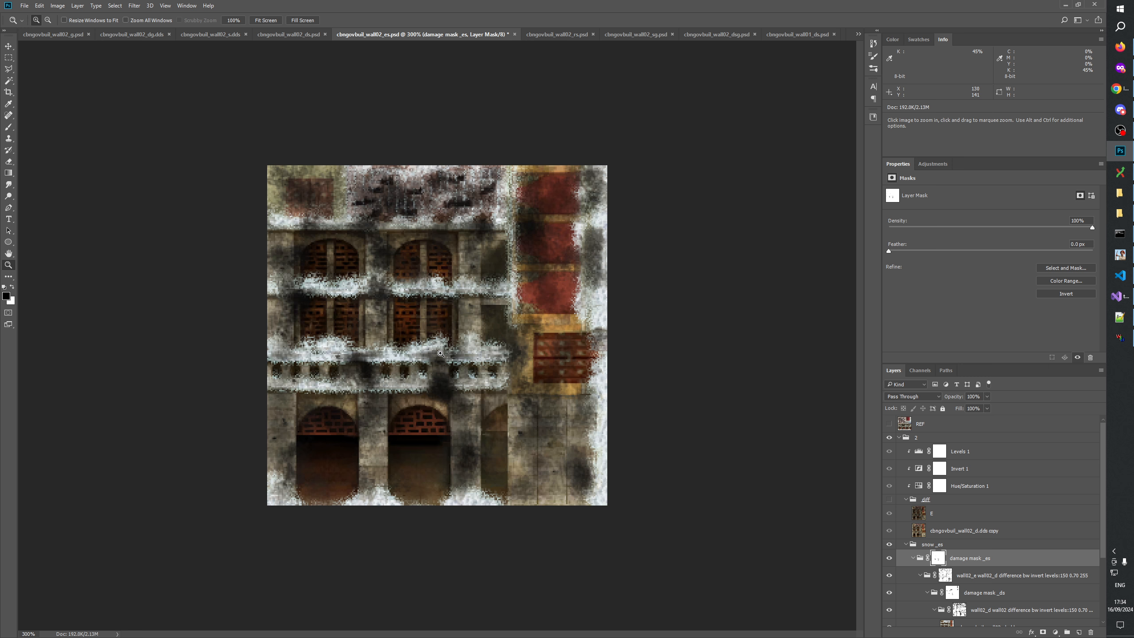
{"action": "left_click", "coordinate": [480, 393]}
{"action": "left_click", "coordinate": [443, 316]}
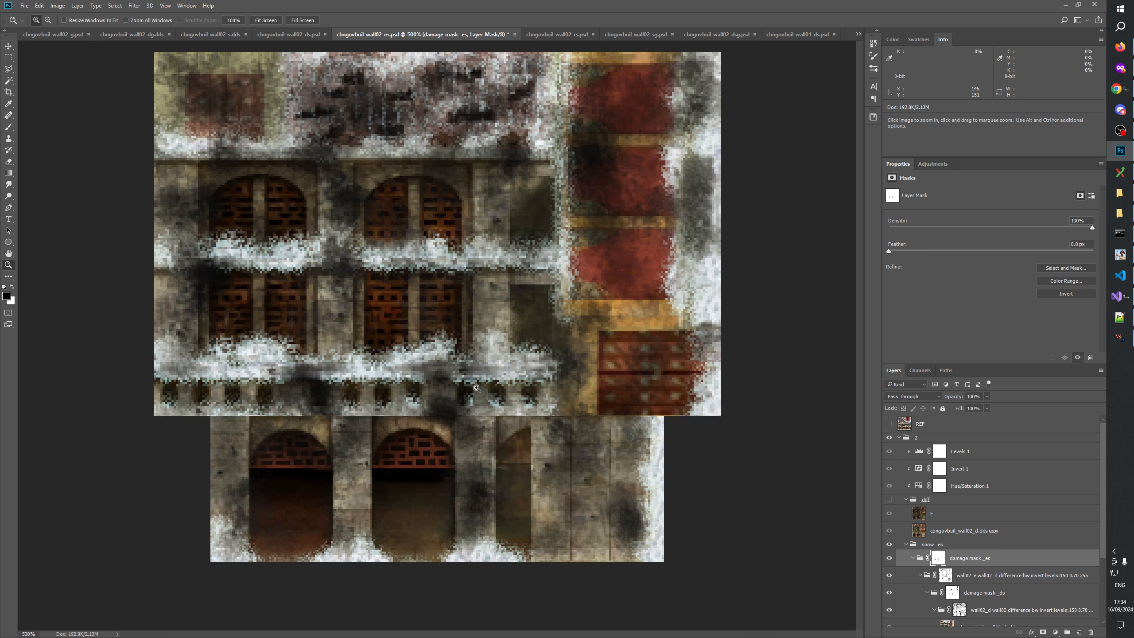
{"action": "left_click", "coordinate": [209, 318]}
{"action": "key", "text": "b"}
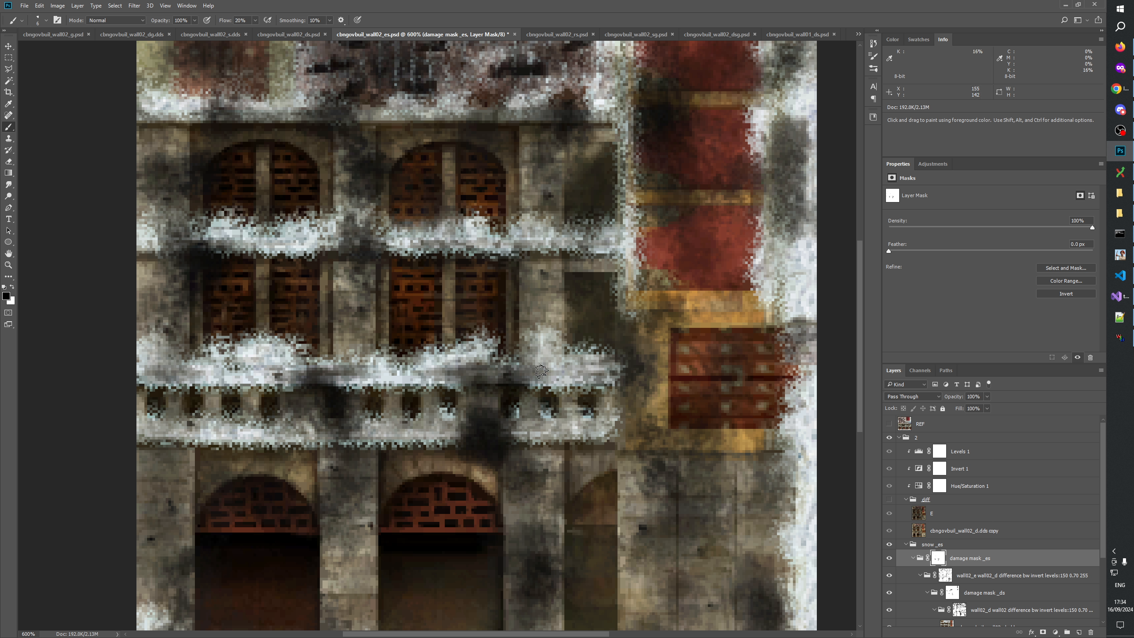
{"action": "left_click", "coordinate": [8, 265]}
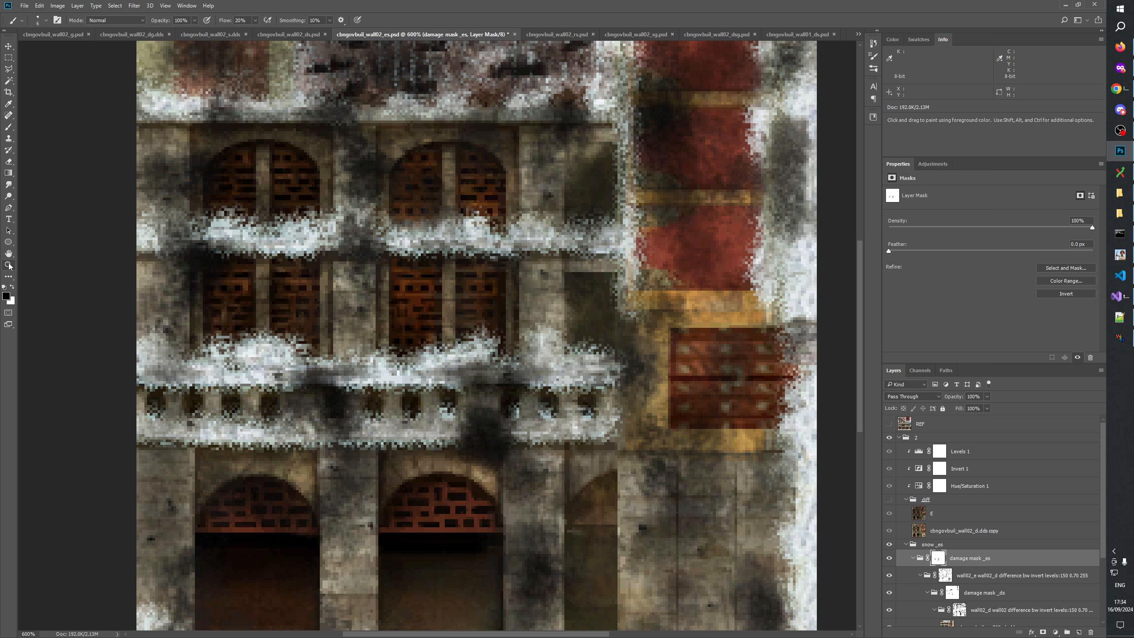
{"action": "right_click", "coordinate": [374, 388]}
{"action": "left_click", "coordinate": [402, 403]}
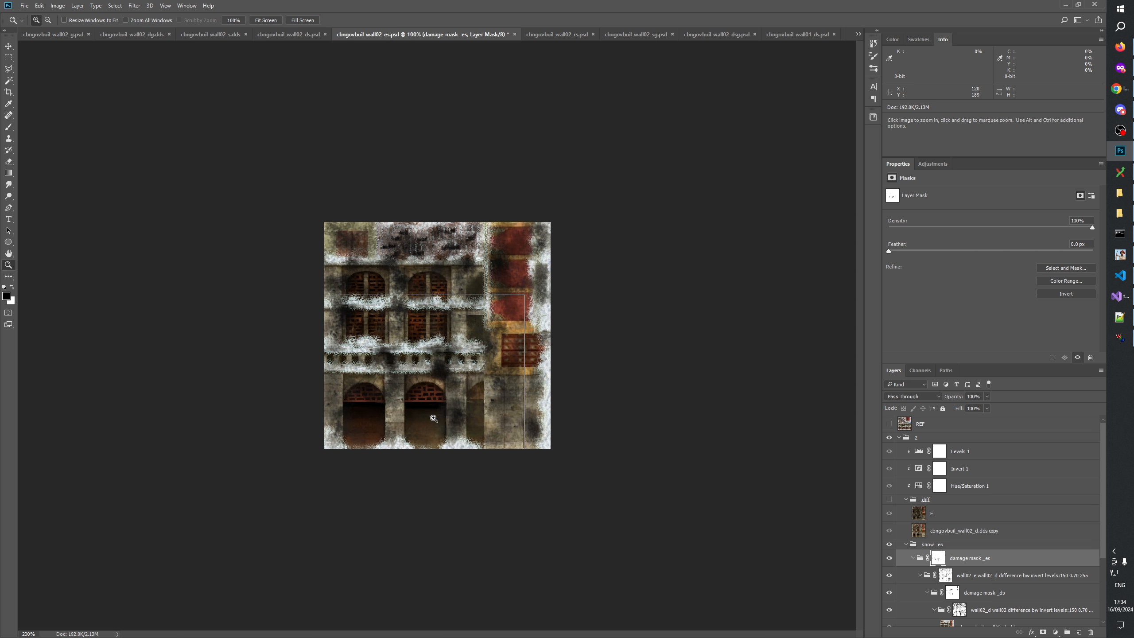
{"action": "left_click", "coordinate": [434, 418]}
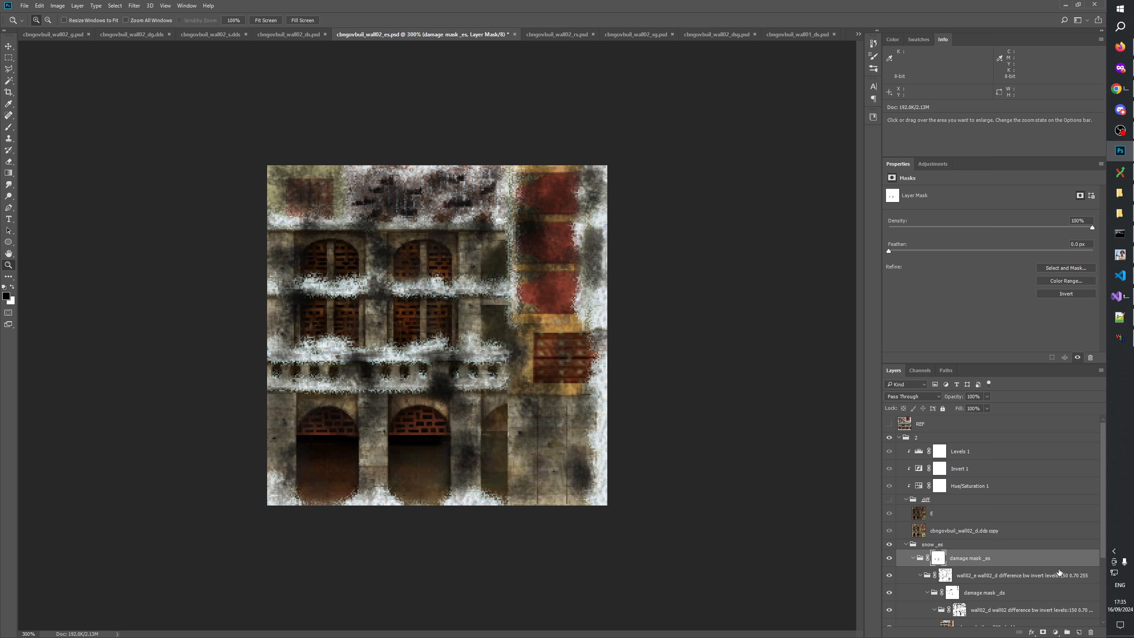
Rename the wall02_e wall02_d difference group with the Levels 1 input values, ending its name in "levels:50 0.40 230".
{"action": "left_click", "coordinate": [946, 453]}
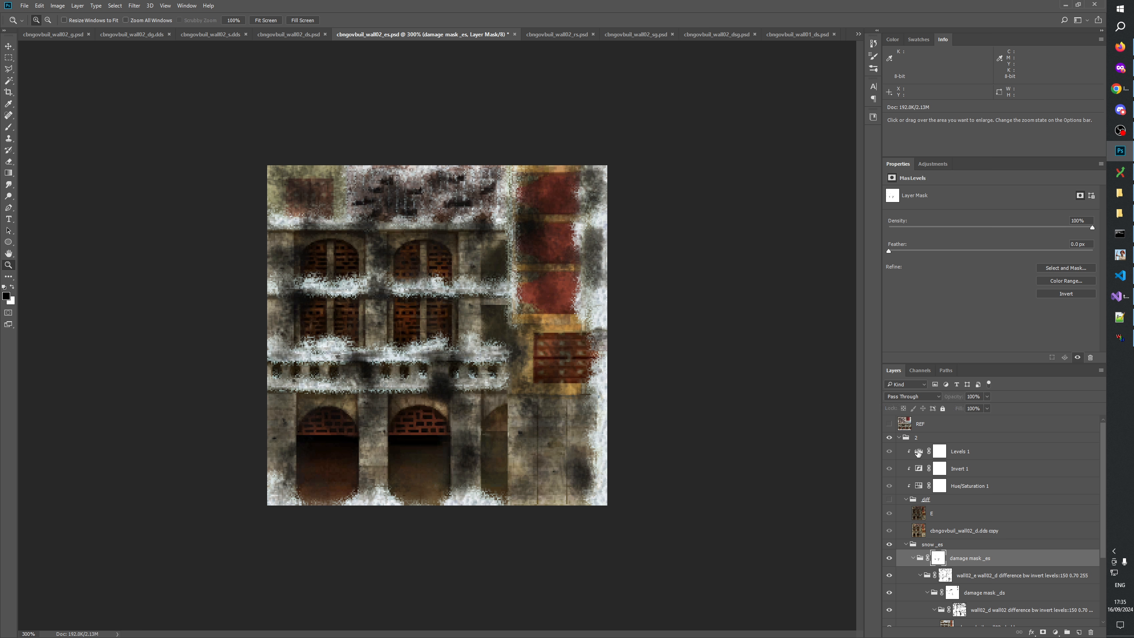
{"action": "double_click", "coordinate": [1083, 578]}
{"action": "left_click", "coordinate": [917, 453]}
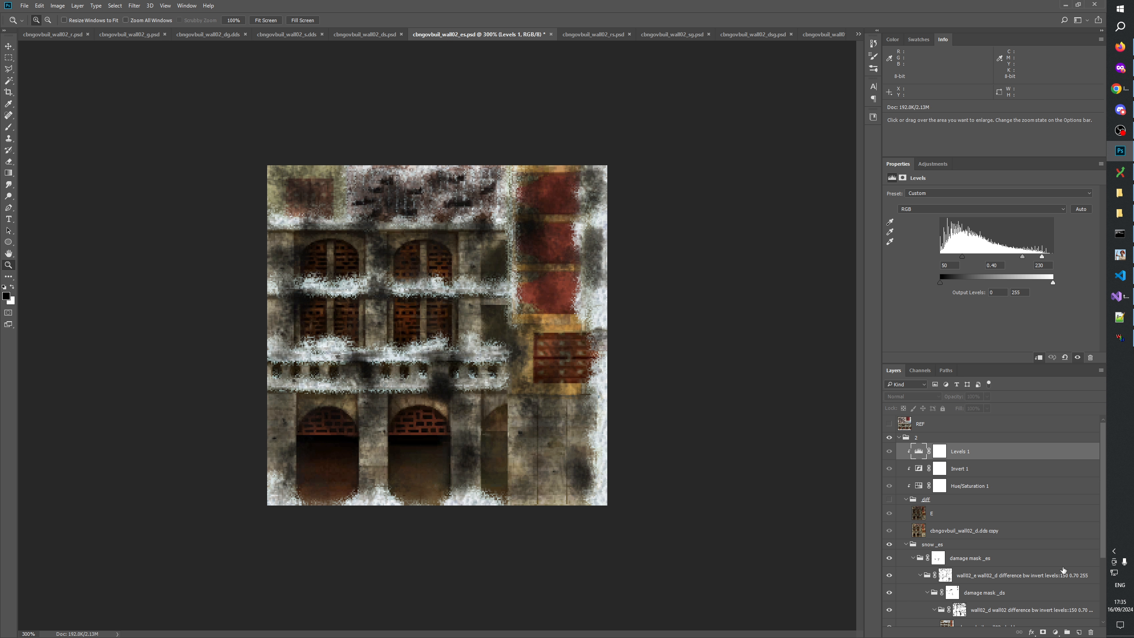
{"action": "double_click", "coordinate": [1081, 578]}
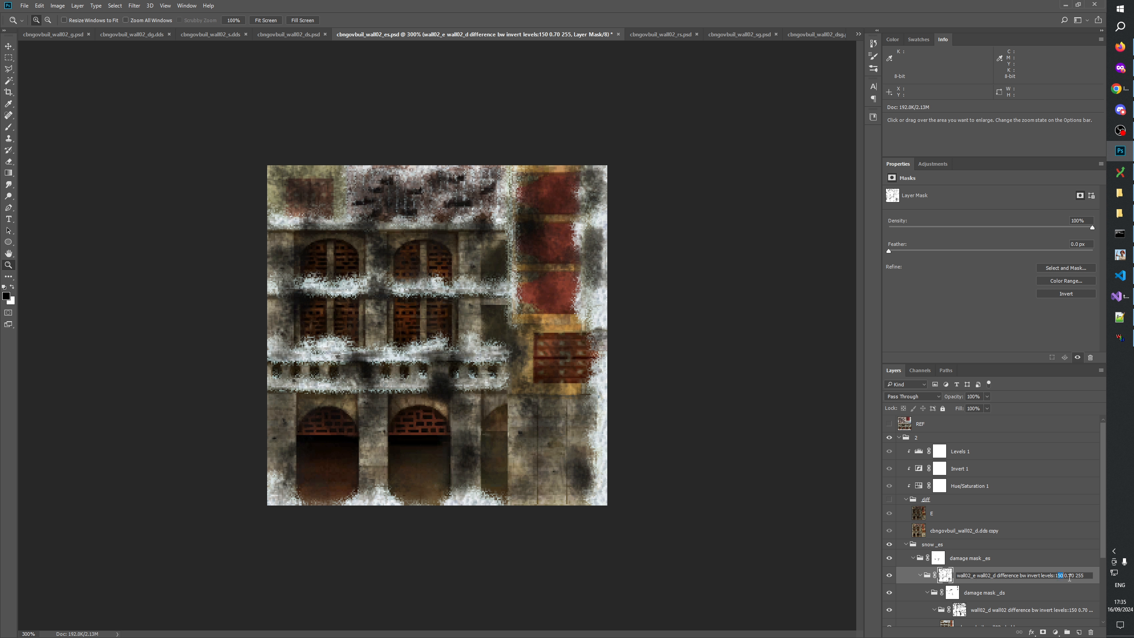
{"action": "key", "text": "BackSpace"}
{"action": "type", "text": "25"}
{"action": "key", "text": "Return"}
{"action": "left_click", "coordinate": [921, 451]}
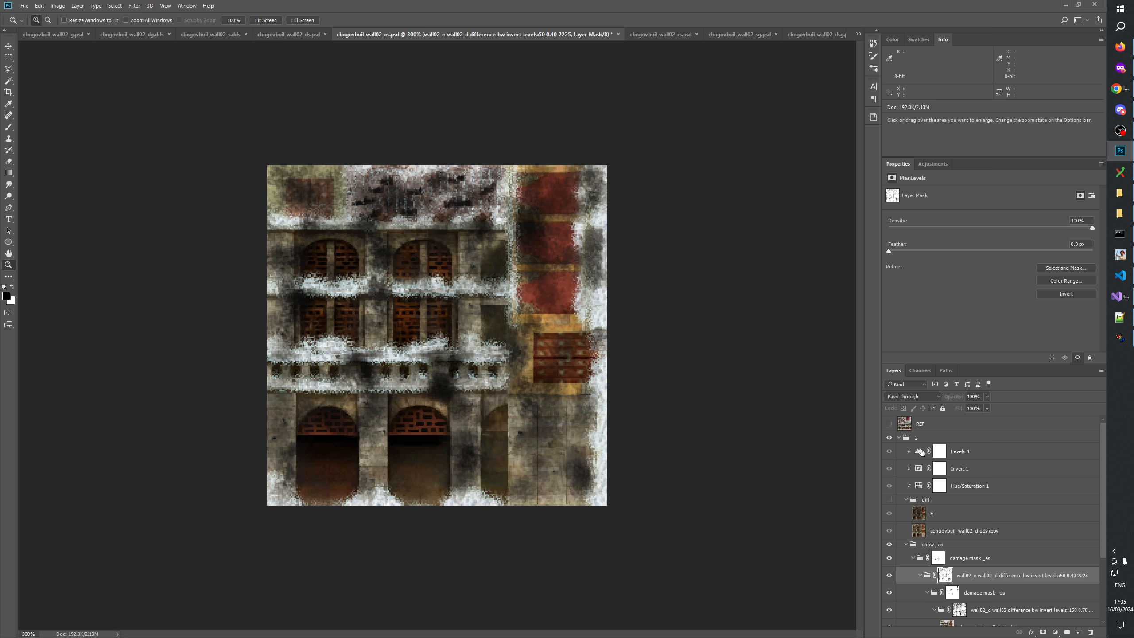
{"action": "left_click", "coordinate": [1084, 579]}
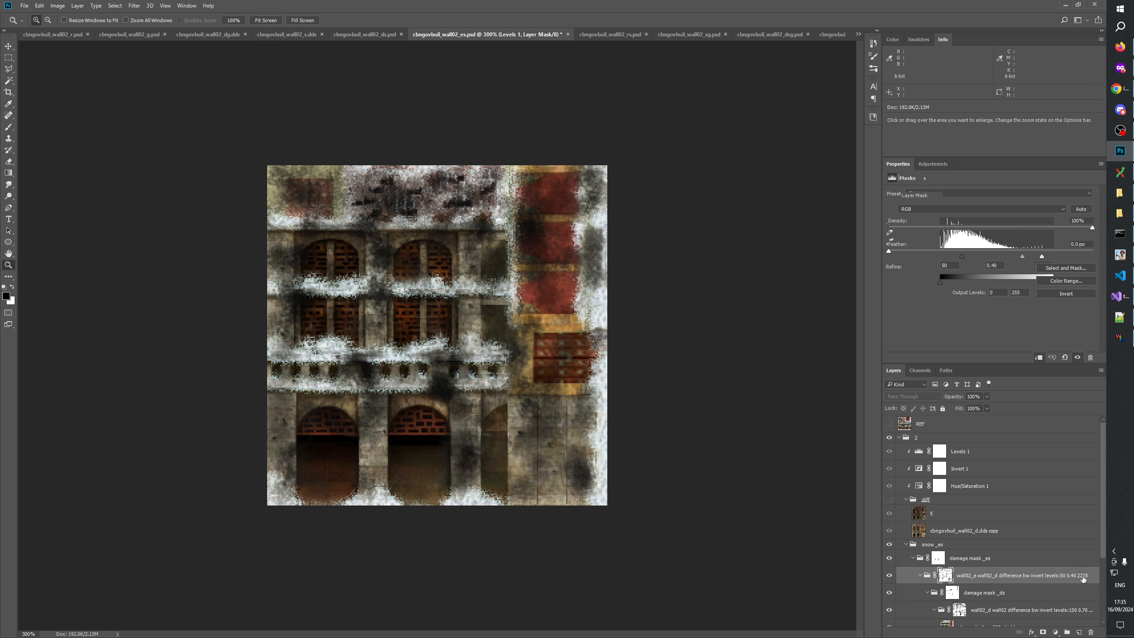
{"action": "double_click", "coordinate": [1085, 576]}
{"action": "key", "text": "Return"}
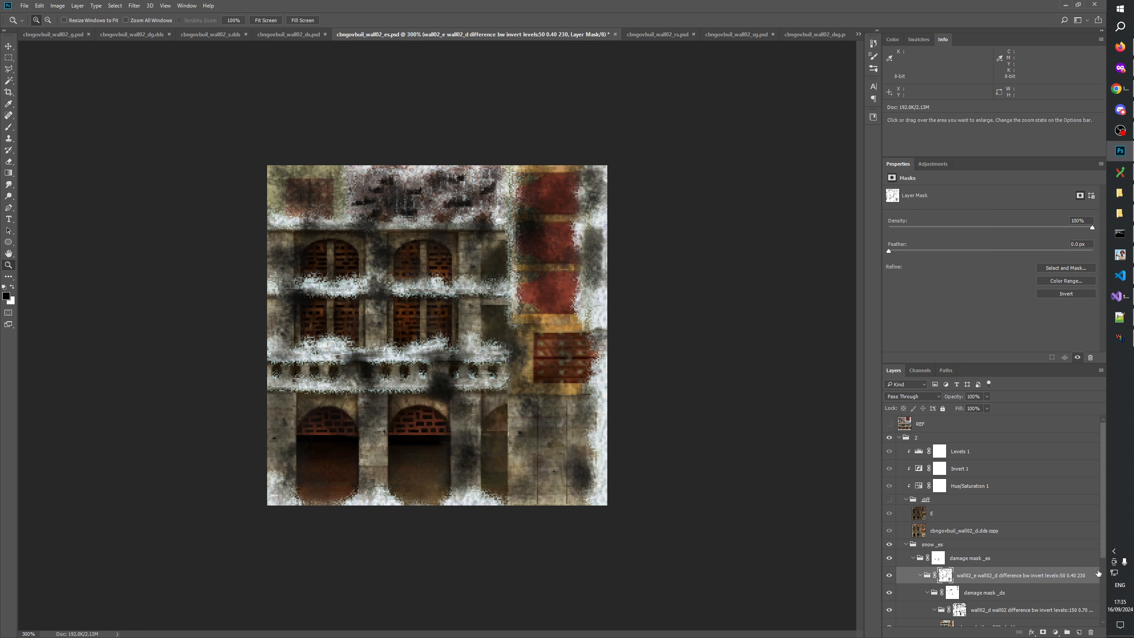
Compare the snow with the 30% opacity cbngovbuil_wall02_ds.dds layer hidden and shown, leaving the layer visible.
{"action": "left_click", "coordinate": [978, 561]}
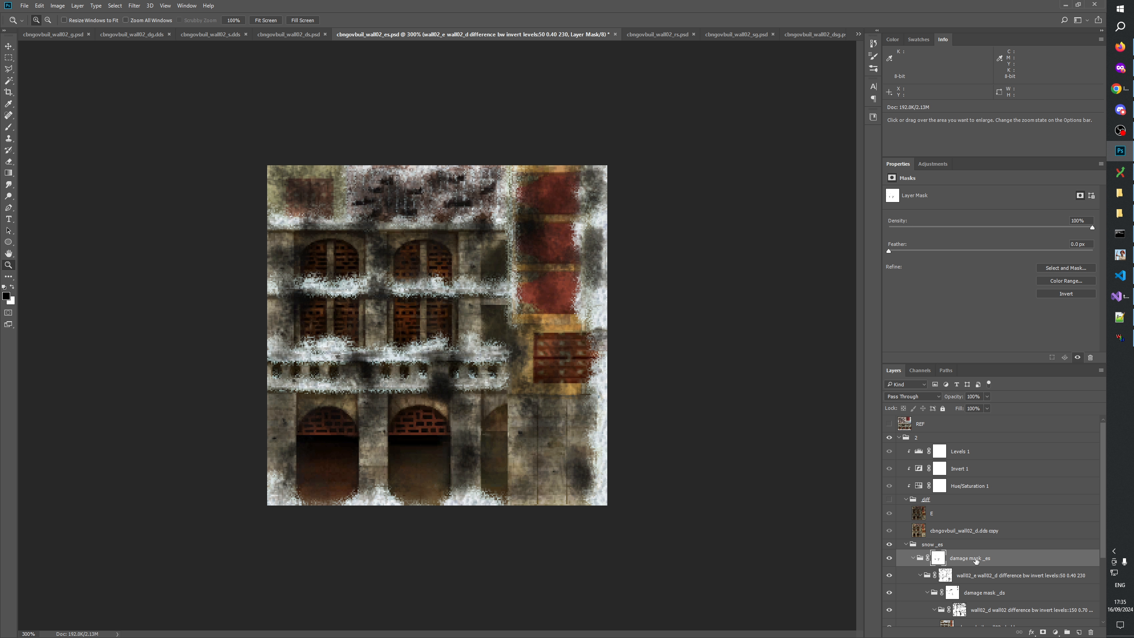
{"action": "scroll", "coordinate": [996, 557], "scroll_direction": "down", "scroll_amount": 3}
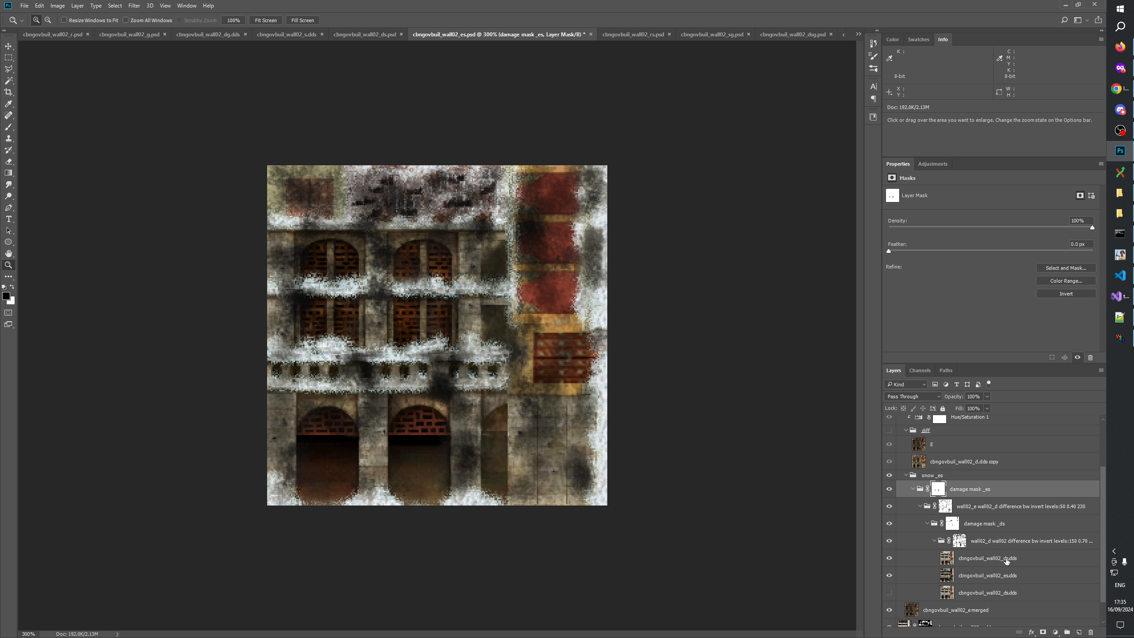
{"action": "left_click", "coordinate": [999, 562]}
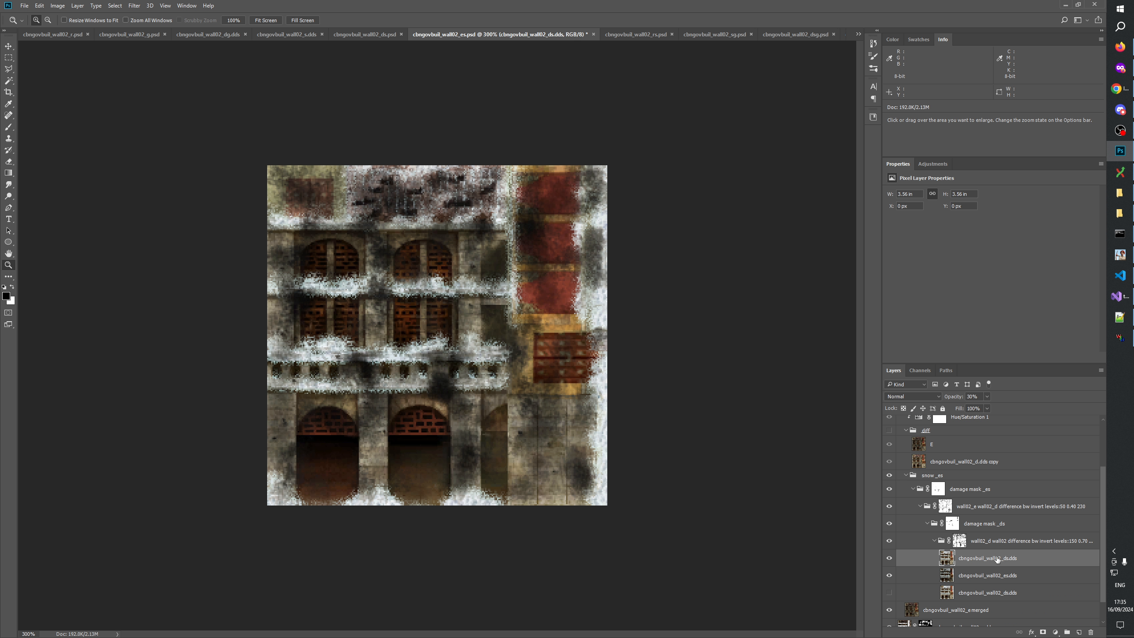
{"action": "left_click", "coordinate": [889, 558]}
{"action": "left_click", "coordinate": [889, 558]}
{"action": "left_click", "coordinate": [889, 559]}
{"action": "left_click", "coordinate": [890, 559]}
{"action": "left_click", "coordinate": [890, 559]}
{"action": "left_click", "coordinate": [890, 558]}
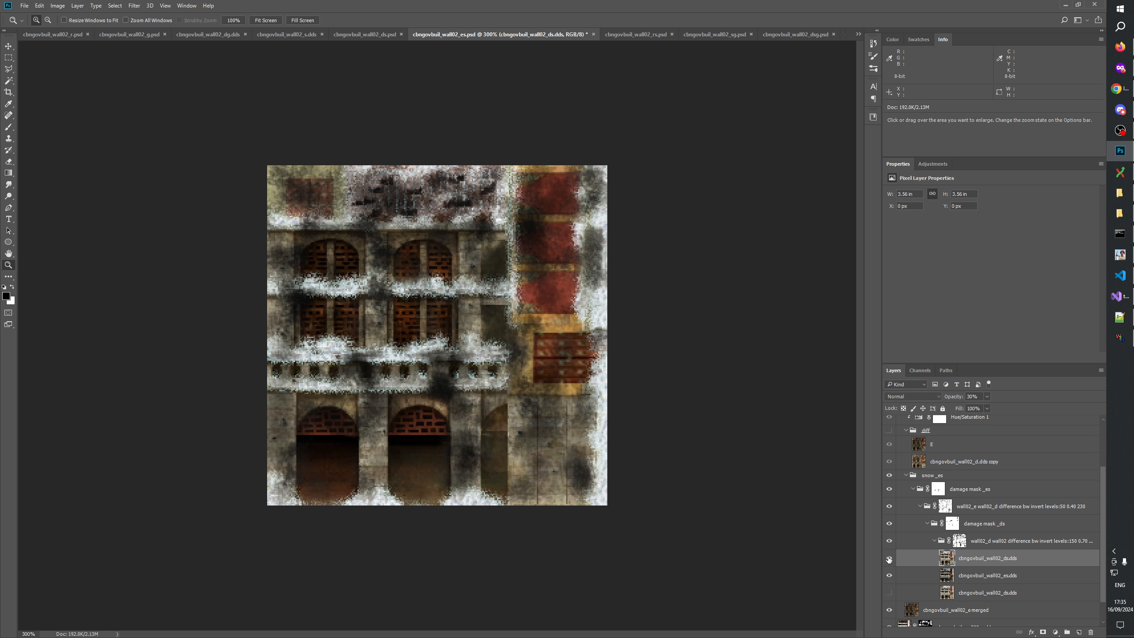
Compare the settings of the two visible snow layers and delete the hidden cbngovbuil_wall02_ds.dds layer beneath them.
{"action": "left_click", "coordinate": [992, 577]}
{"action": "left_click", "coordinate": [989, 563]}
{"action": "left_click", "coordinate": [988, 575]}
{"action": "left_click", "coordinate": [985, 561]}
{"action": "left_click", "coordinate": [984, 575]}
{"action": "left_click", "coordinate": [983, 562]}
{"action": "left_click", "coordinate": [982, 576]}
{"action": "left_click", "coordinate": [980, 562]}
{"action": "left_click", "coordinate": [980, 576]}
{"action": "left_click", "coordinate": [977, 561]}
{"action": "left_click", "coordinate": [976, 594]}
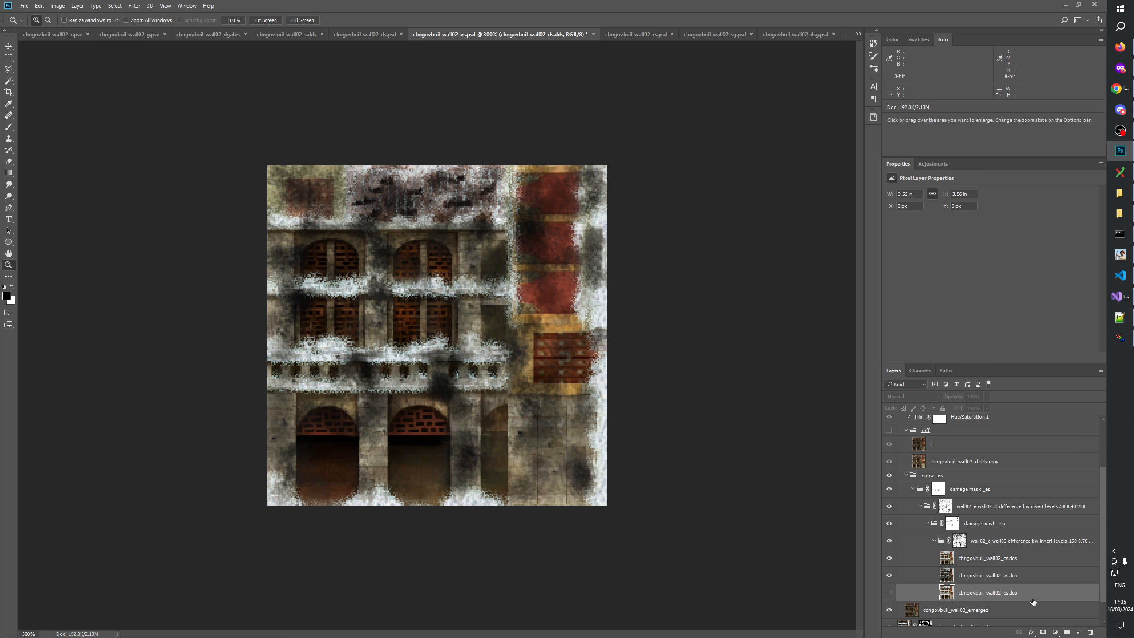
{"action": "left_click", "coordinate": [1094, 634]}
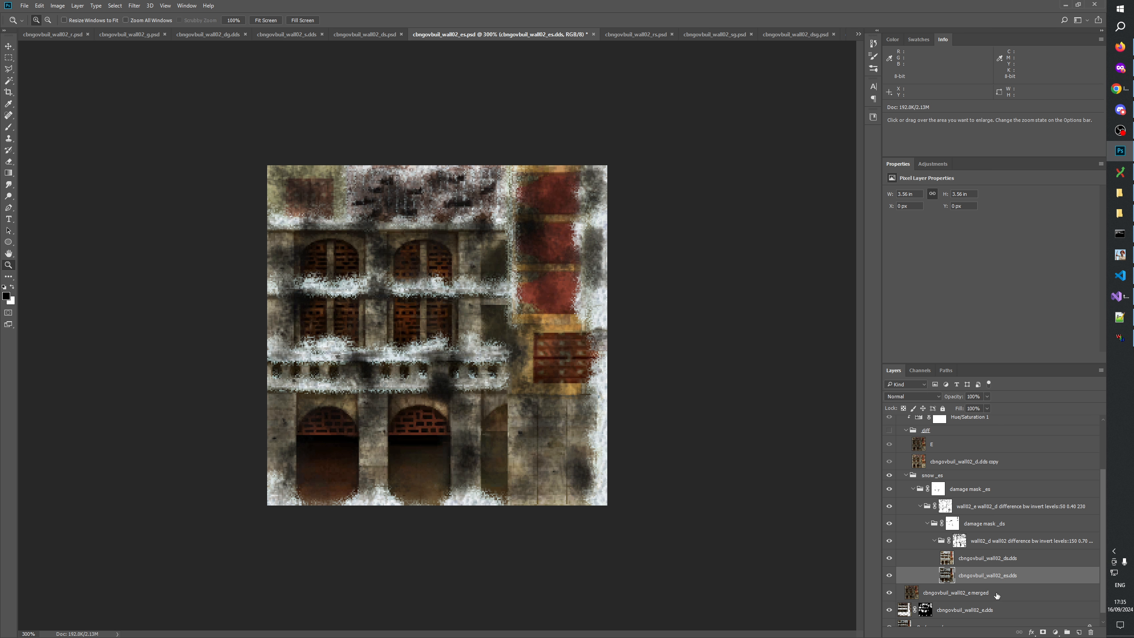
Compare the full facade with group 2 repeatedly hidden and shown at 300%, leaving the group visible.
{"action": "scroll", "coordinate": [1005, 596], "scroll_direction": "up", "scroll_amount": 4}
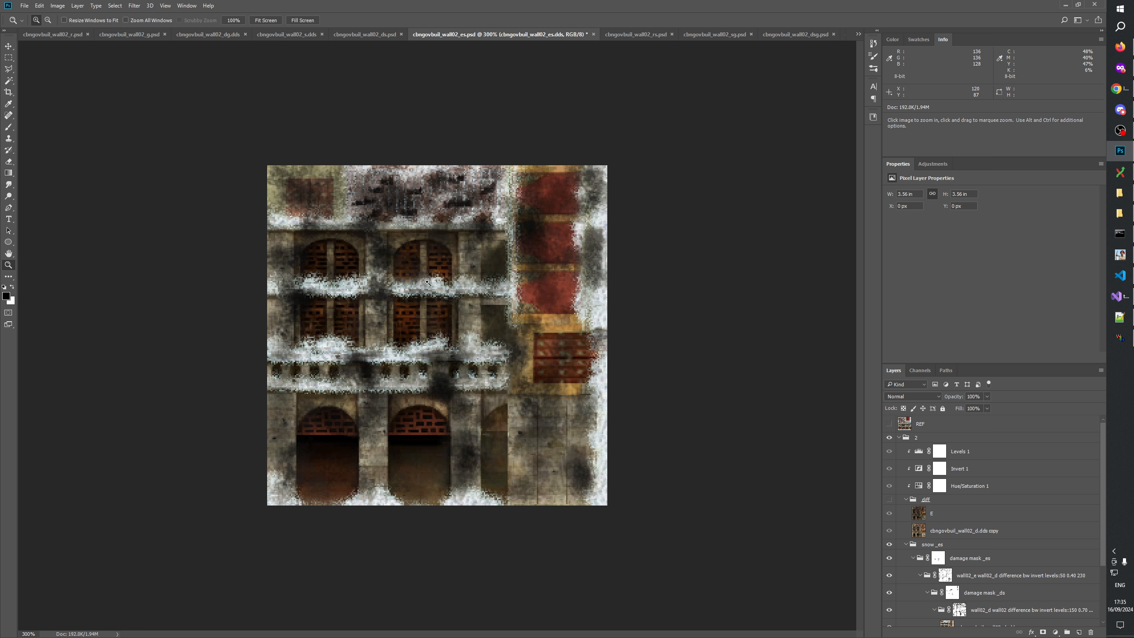
{"action": "right_click", "coordinate": [419, 326]}
{"action": "left_click", "coordinate": [445, 324]}
{"action": "left_click", "coordinate": [447, 345]}
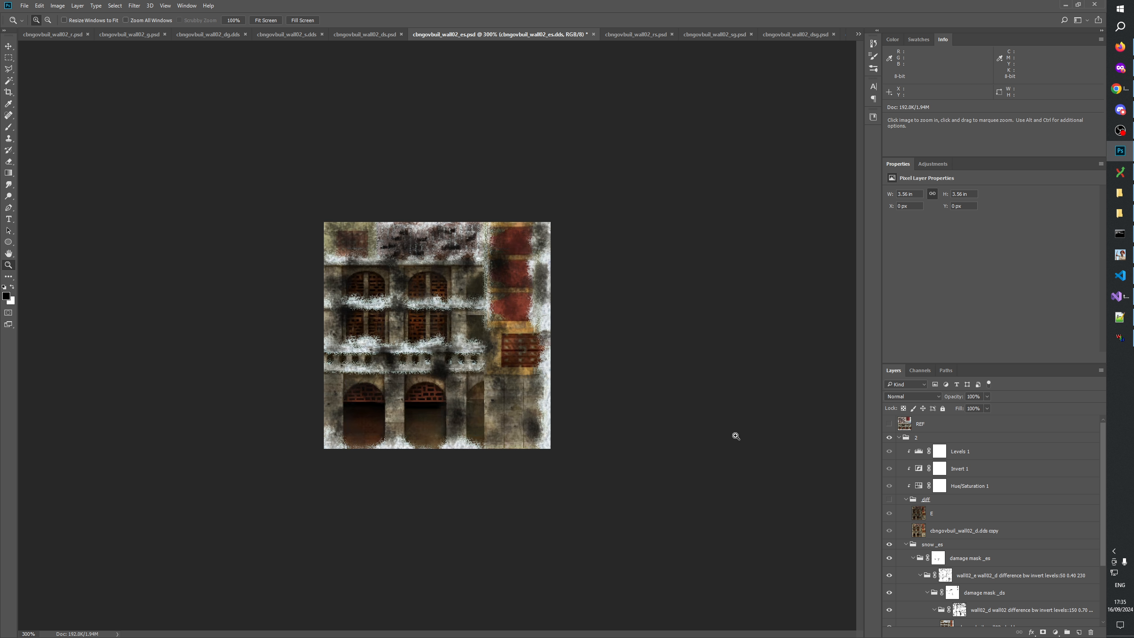
{"action": "left_click", "coordinate": [736, 436]}
{"action": "left_click", "coordinate": [890, 438]}
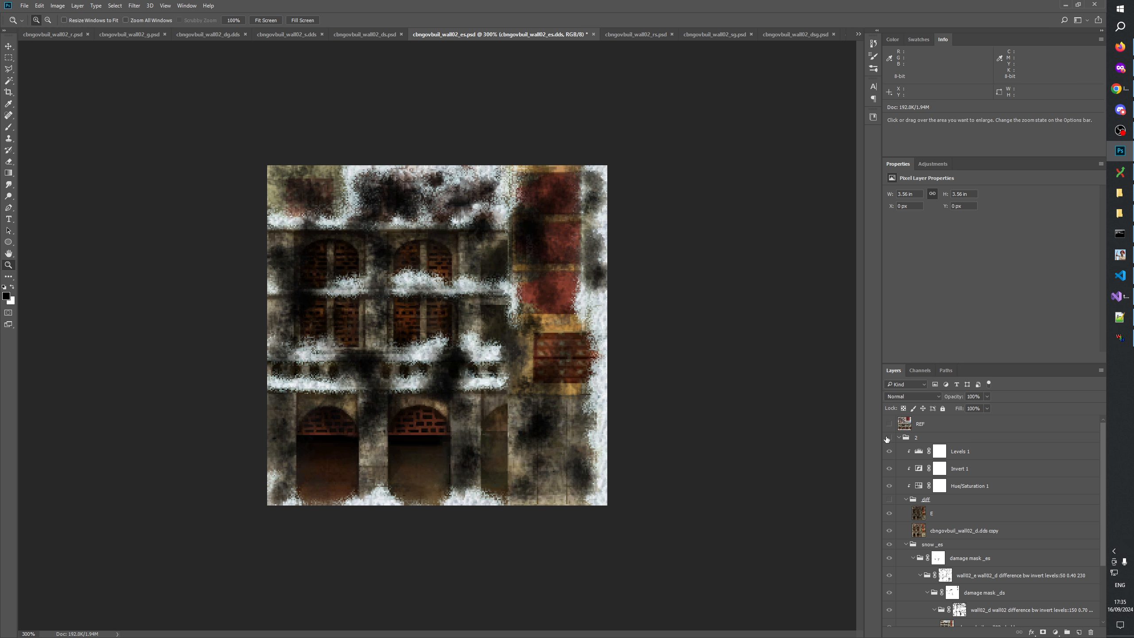
{"action": "left_click", "coordinate": [889, 438]}
{"action": "left_click", "coordinate": [889, 438]}
{"action": "left_click", "coordinate": [889, 438]}
{"action": "left_click", "coordinate": [888, 438]}
{"action": "left_click", "coordinate": [889, 439]}
{"action": "left_click", "coordinate": [889, 439]}
{"action": "left_click", "coordinate": [890, 438]}
{"action": "left_click", "coordinate": [889, 438]}
{"action": "left_click", "coordinate": [889, 439]}
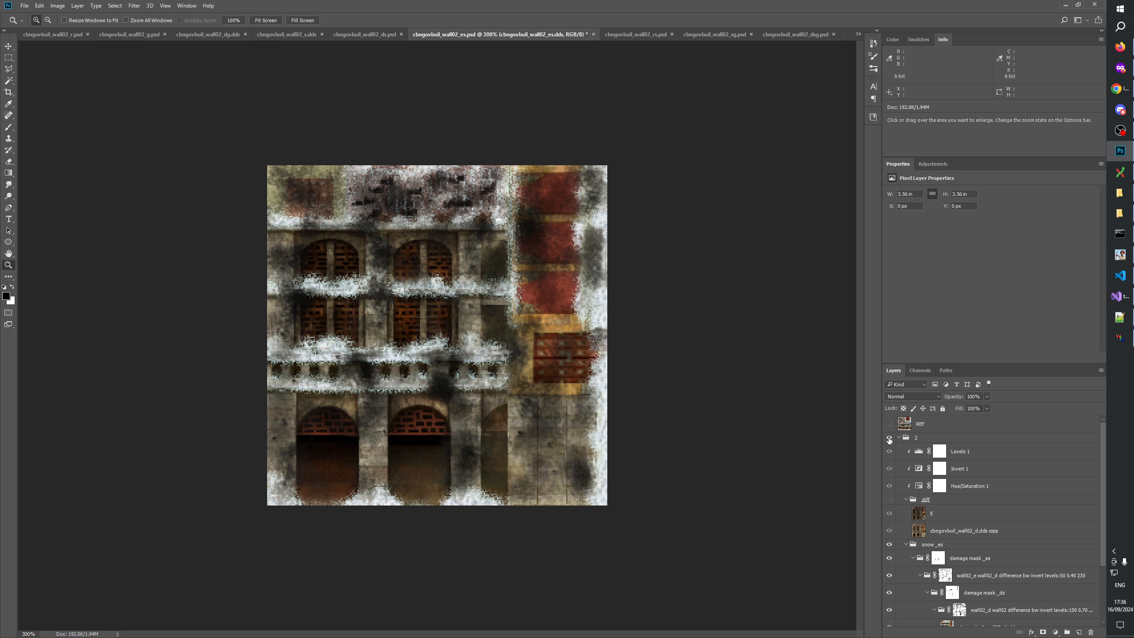
Compare the snow and damage in cbngovbuil_wall02_ds.psd with cbngovbuil_wall02_es.psd by alternating between the two documents.
{"action": "left_click", "coordinate": [367, 35]}
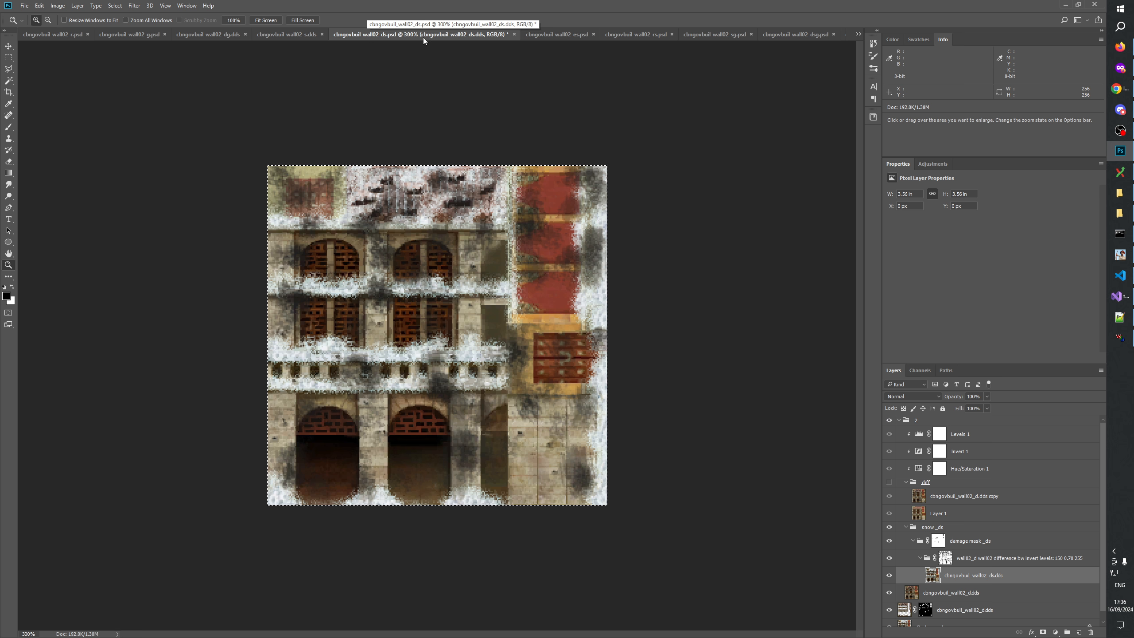
{"action": "left_click", "coordinate": [540, 35]}
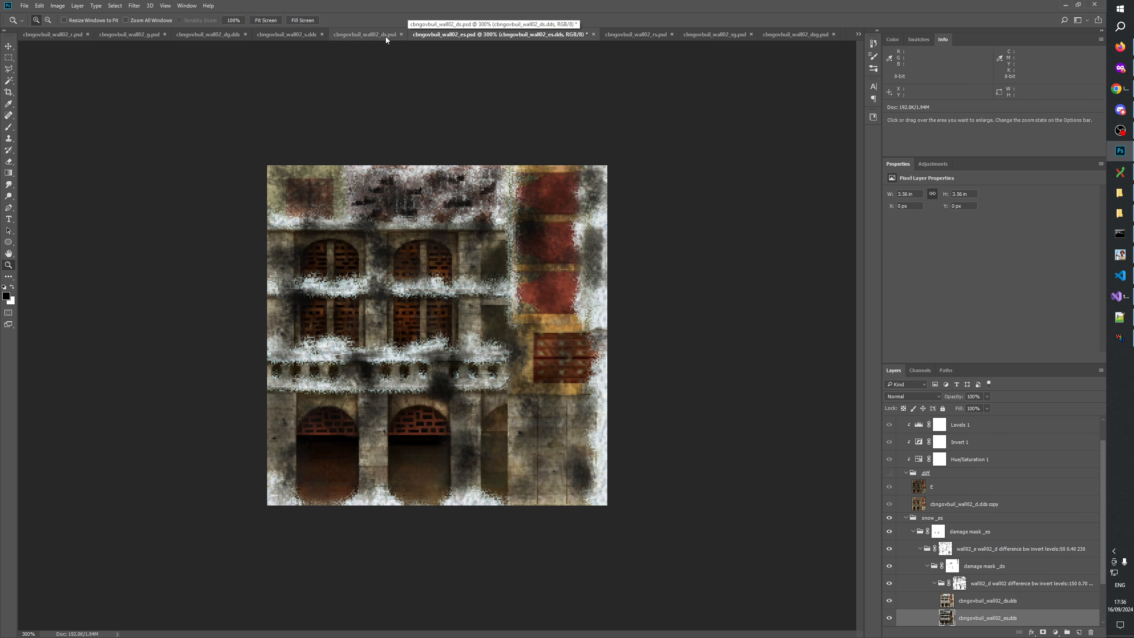
{"action": "left_click", "coordinate": [366, 34]}
{"action": "left_click", "coordinate": [541, 34]}
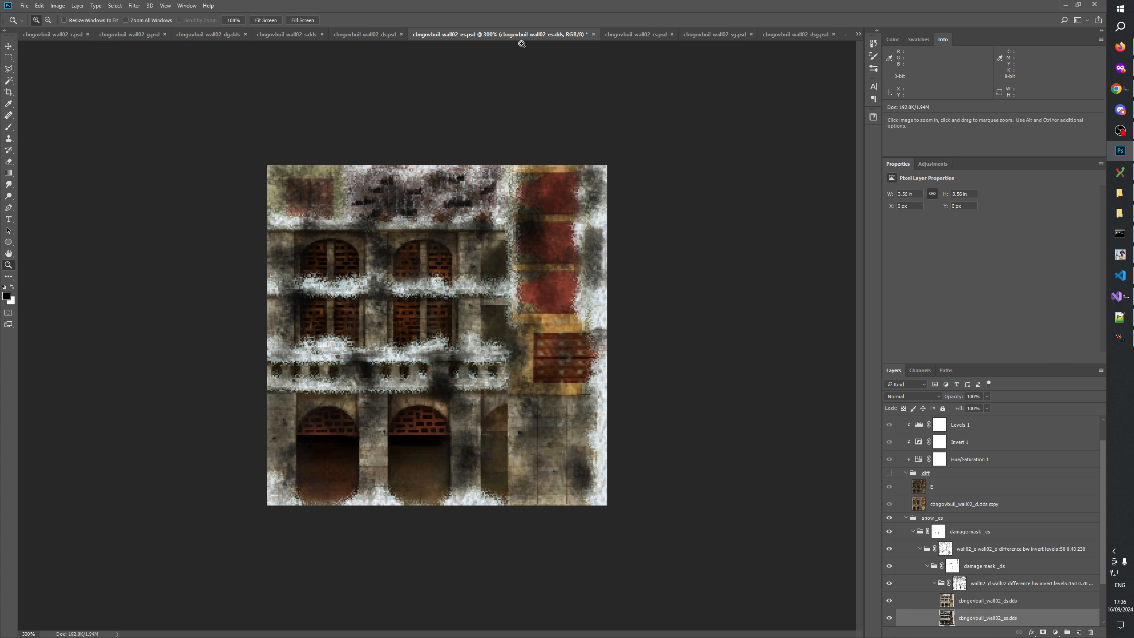
{"action": "left_click", "coordinate": [405, 35]}
{"action": "left_click", "coordinate": [559, 36]}
{"action": "left_click", "coordinate": [439, 33]}
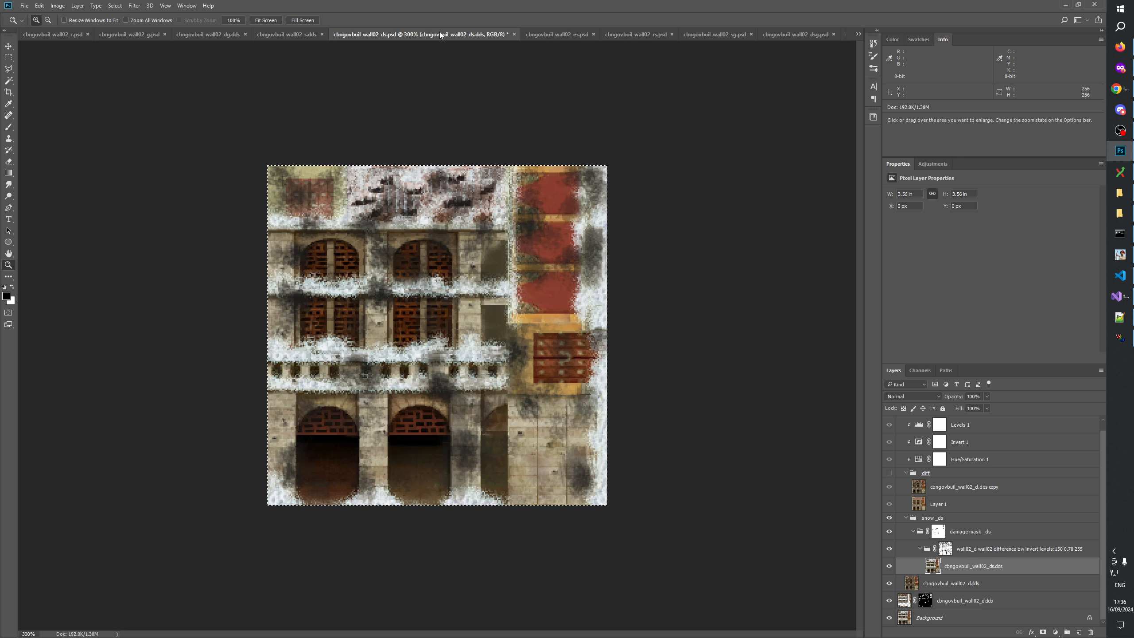
{"action": "left_click", "coordinate": [547, 33]}
{"action": "left_click", "coordinate": [380, 35]}
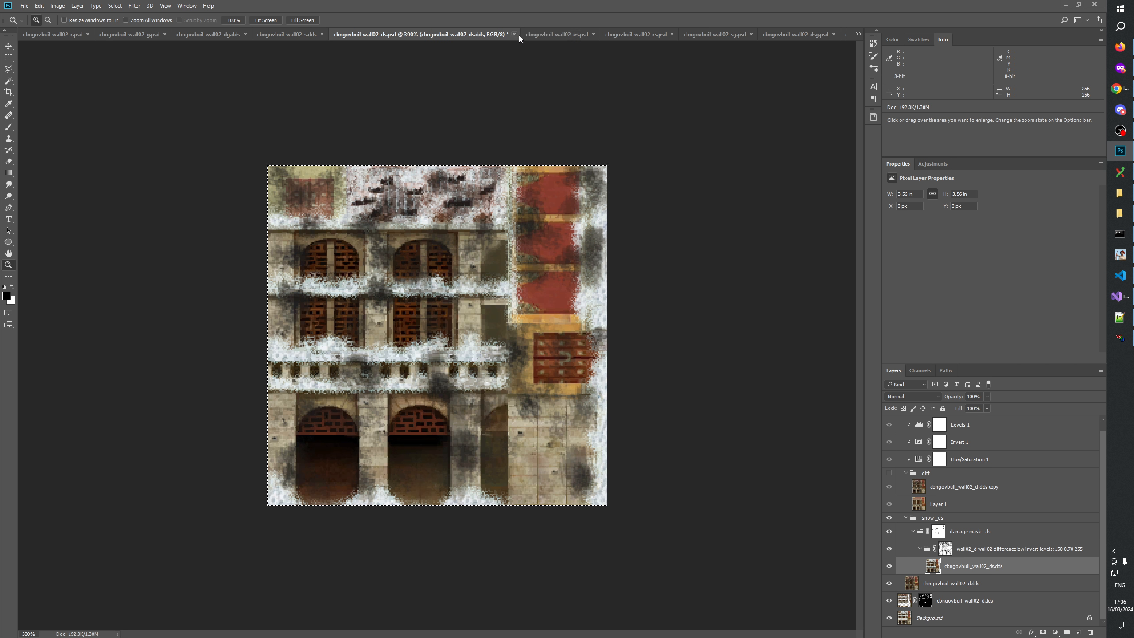
{"action": "left_click", "coordinate": [550, 36]}
{"action": "left_click", "coordinate": [388, 36]}
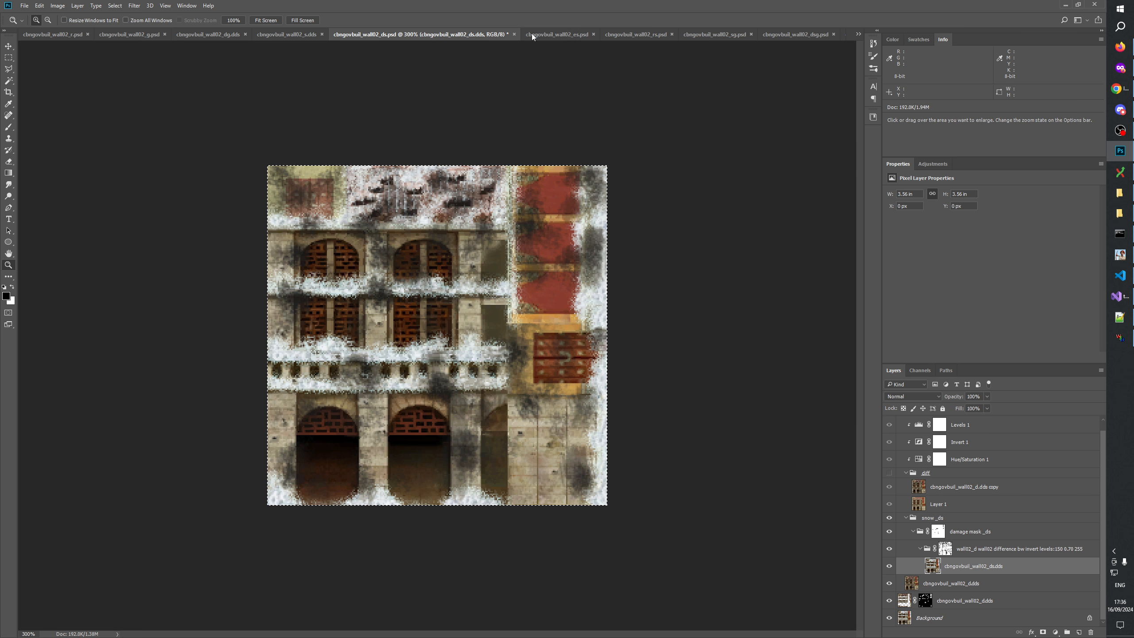
{"action": "left_click", "coordinate": [559, 33]}
{"action": "left_click", "coordinate": [395, 36]}
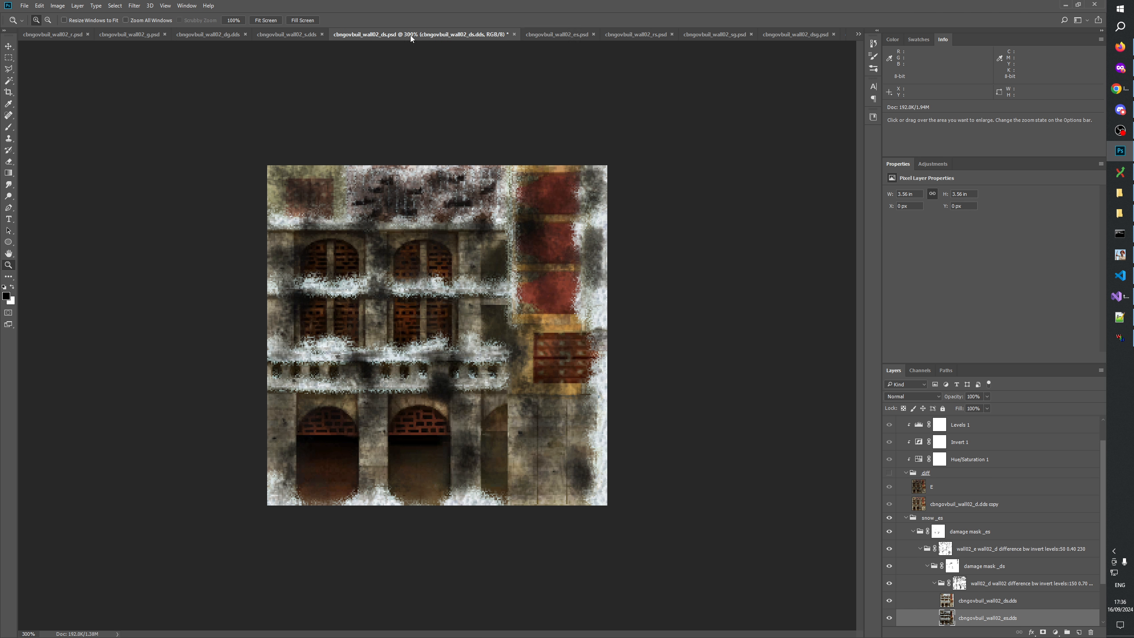
{"action": "left_click", "coordinate": [558, 36]}
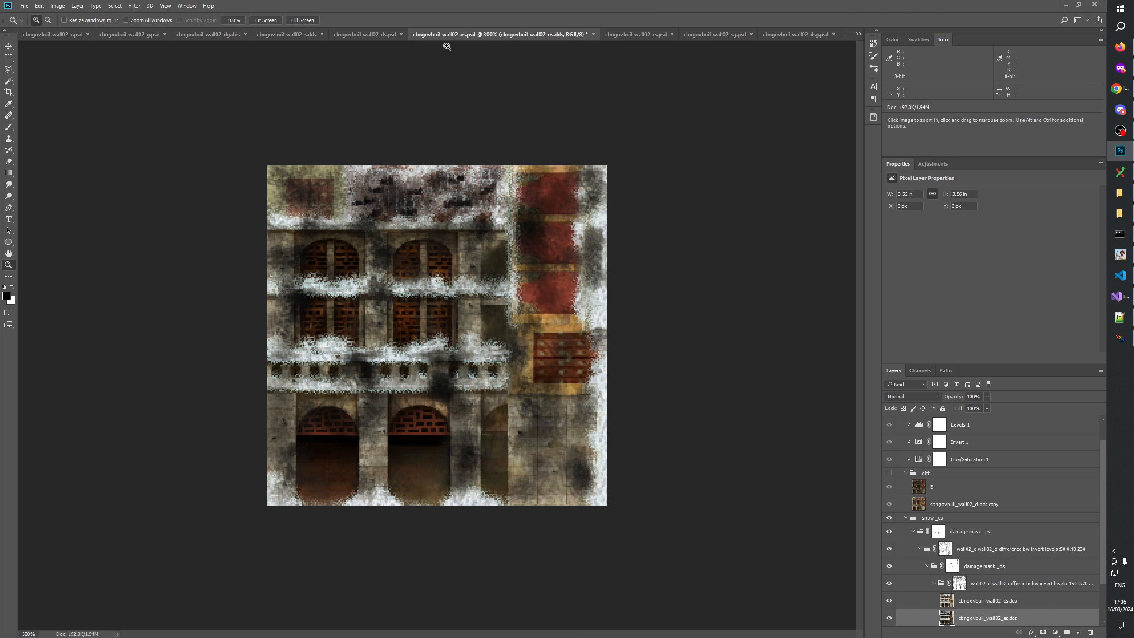
Recheck cbngovbuil_wall02_es.psd against cbngovbuil_wall02_ds.psd, finishing with a closer view of the _es facade and a return to 300%.
{"action": "left_click", "coordinate": [365, 35]}
{"action": "left_click", "coordinate": [555, 34]}
{"action": "left_click", "coordinate": [374, 33]}
{"action": "left_click", "coordinate": [564, 35]}
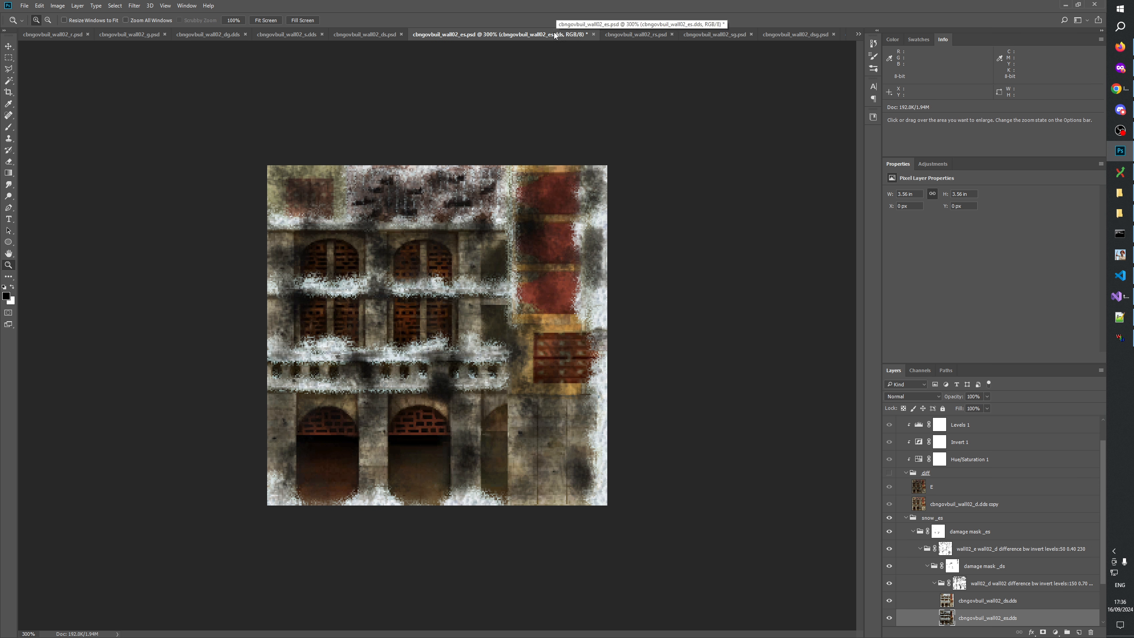
{"action": "left_click", "coordinate": [385, 35]}
{"action": "left_click", "coordinate": [523, 36]}
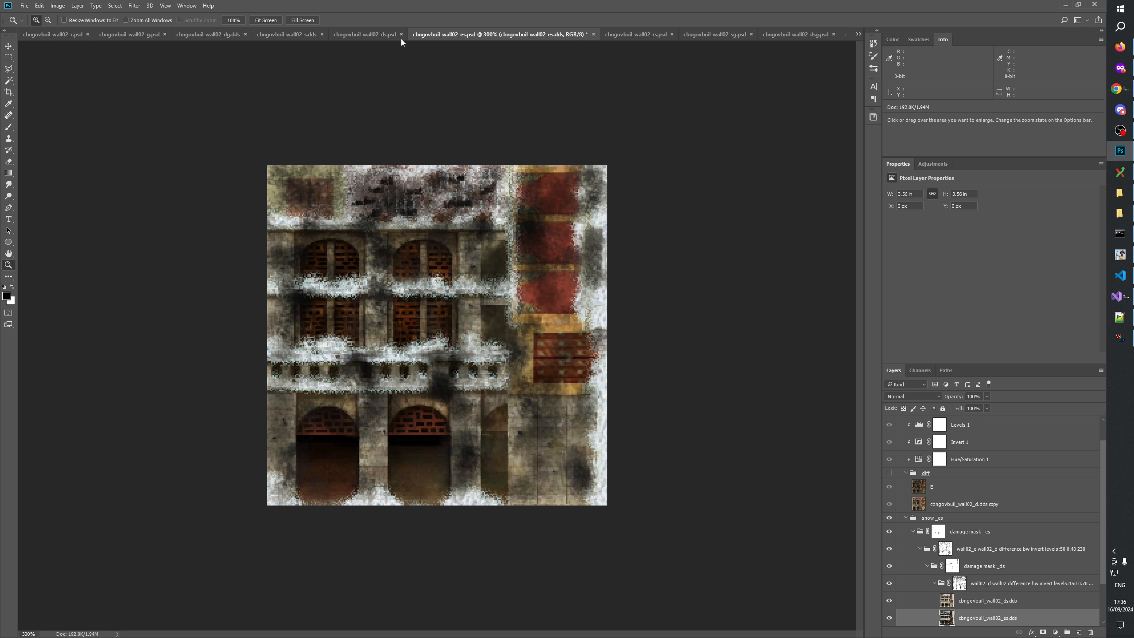
{"action": "left_click", "coordinate": [371, 35]}
{"action": "left_click", "coordinate": [558, 34]}
{"action": "left_click", "coordinate": [365, 35]}
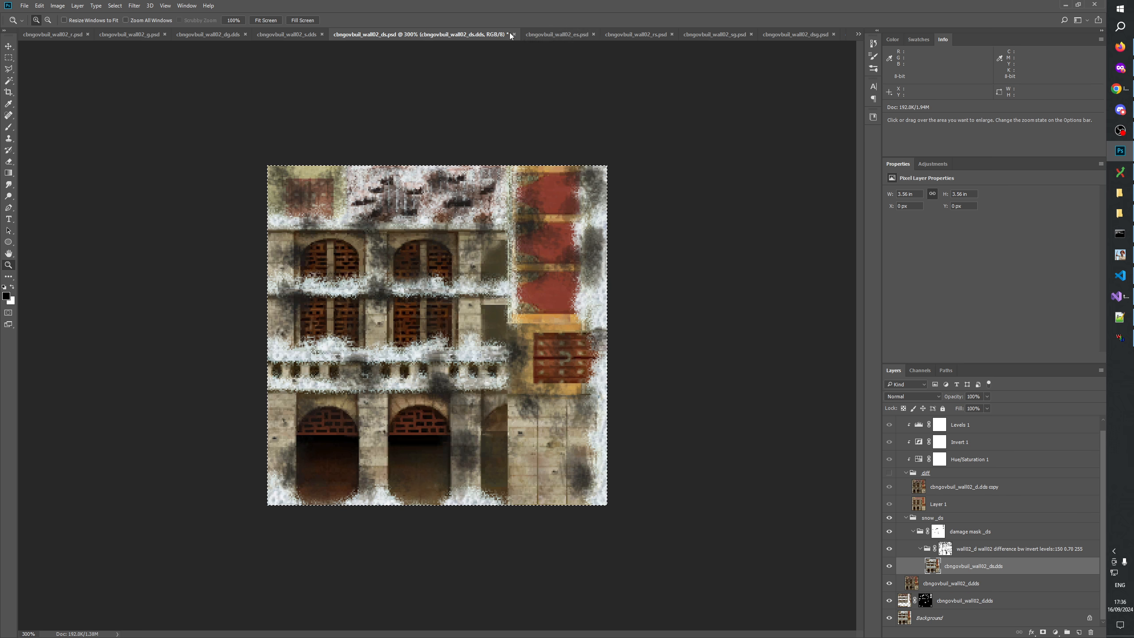
{"action": "left_click", "coordinate": [541, 35]}
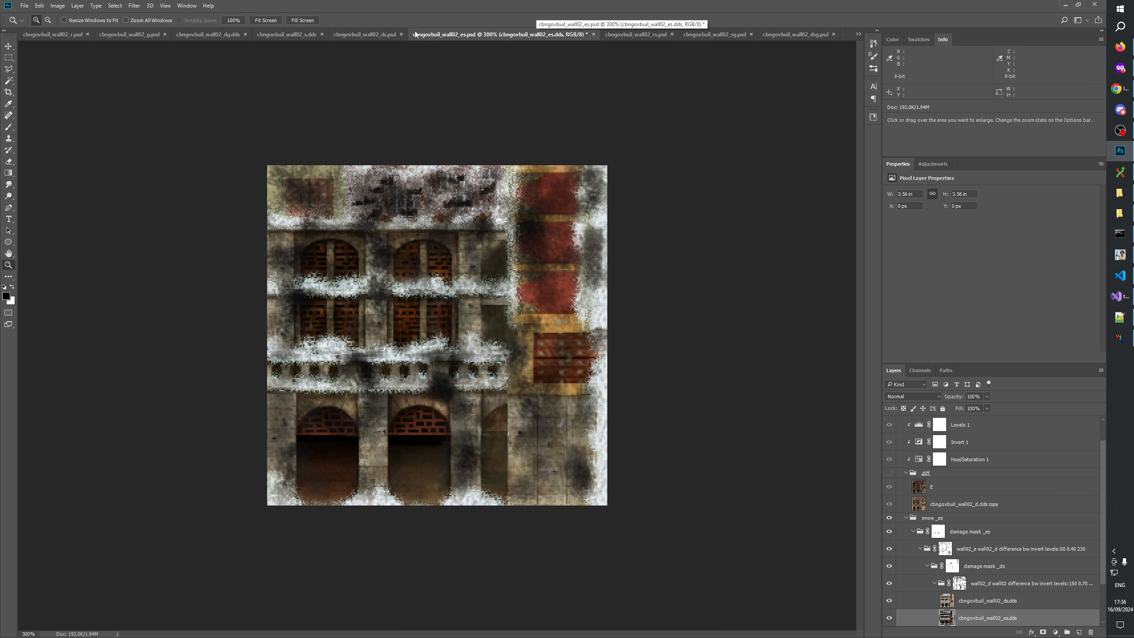
{"action": "left_click", "coordinate": [354, 41]}
{"action": "right_click", "coordinate": [437, 136]}
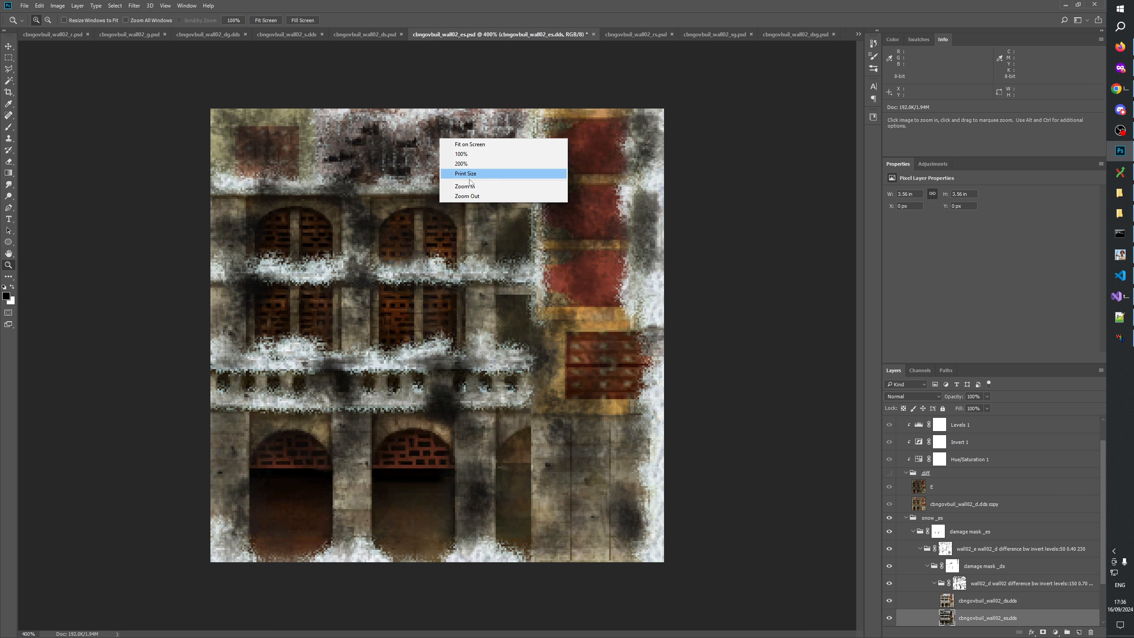
{"action": "left_click", "coordinate": [467, 195]}
Compare the snow coverage of cbngovbuil_wall02_es.psd with the heavier damaged cbngovbuil_wall02_rs.psd.
{"action": "left_click", "coordinate": [631, 34]}
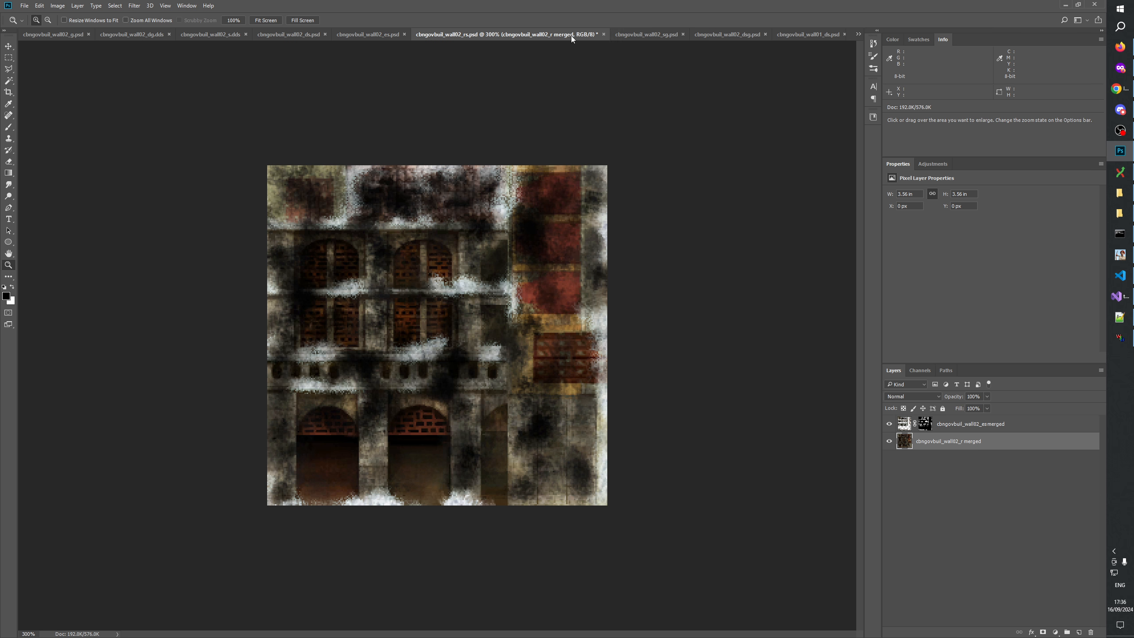
{"action": "left_click", "coordinate": [363, 34]}
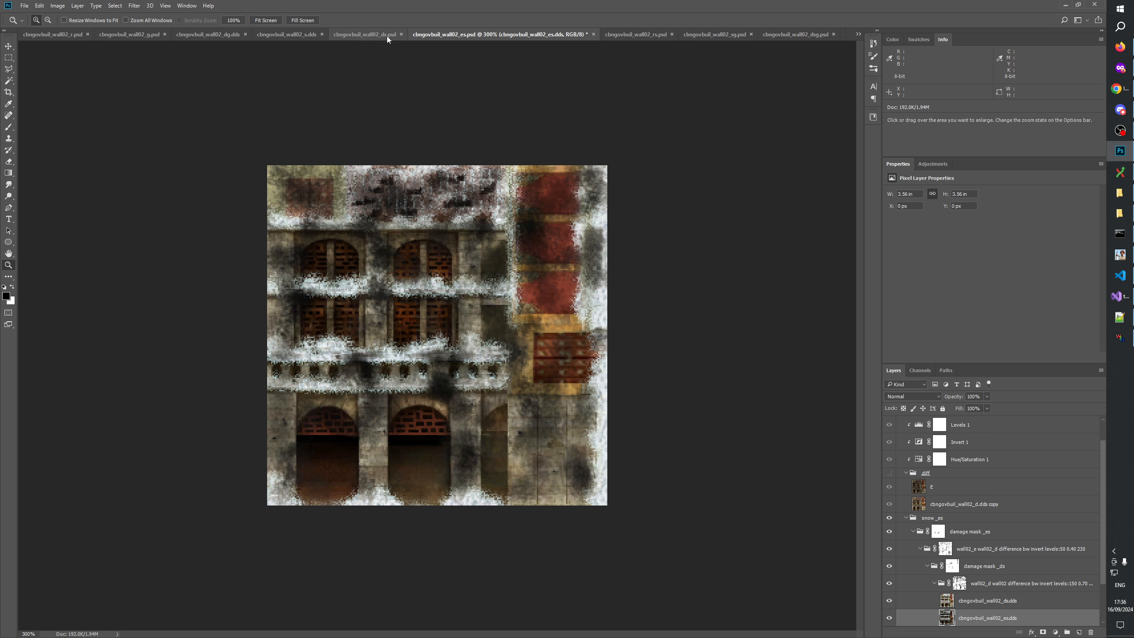
{"action": "left_click", "coordinate": [634, 35]}
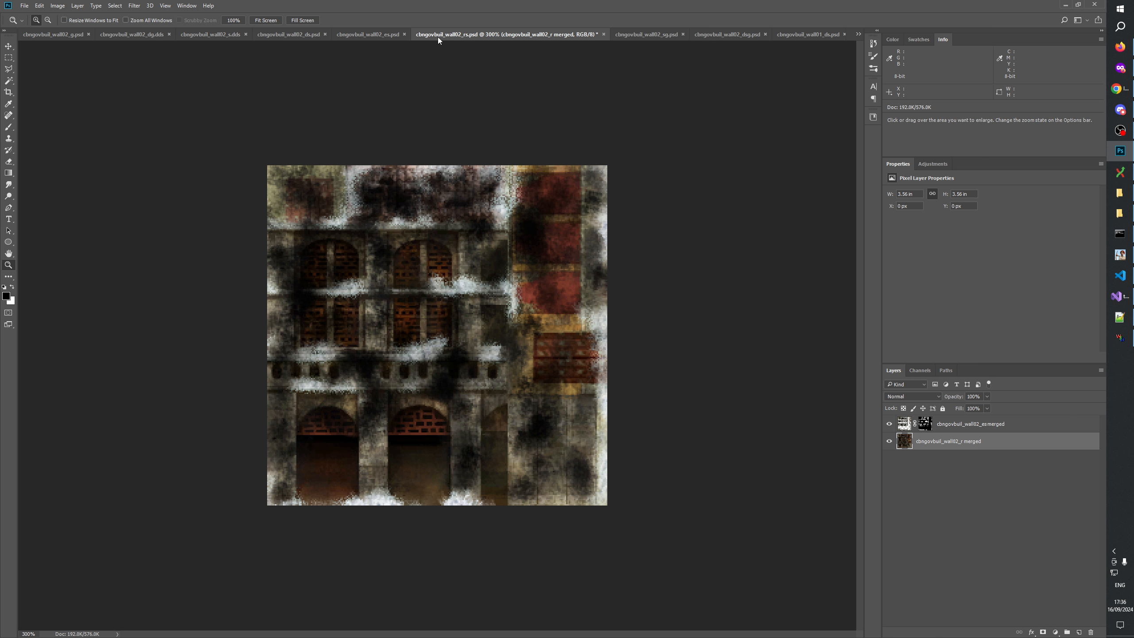
{"action": "left_click", "coordinate": [370, 36]}
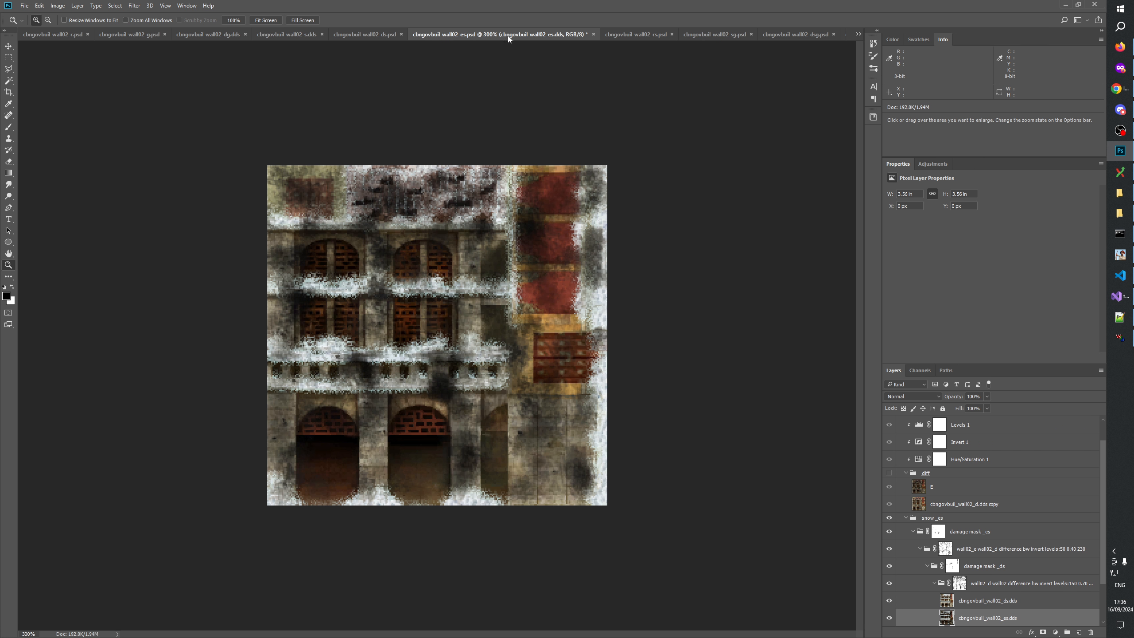
{"action": "left_click", "coordinate": [651, 34]}
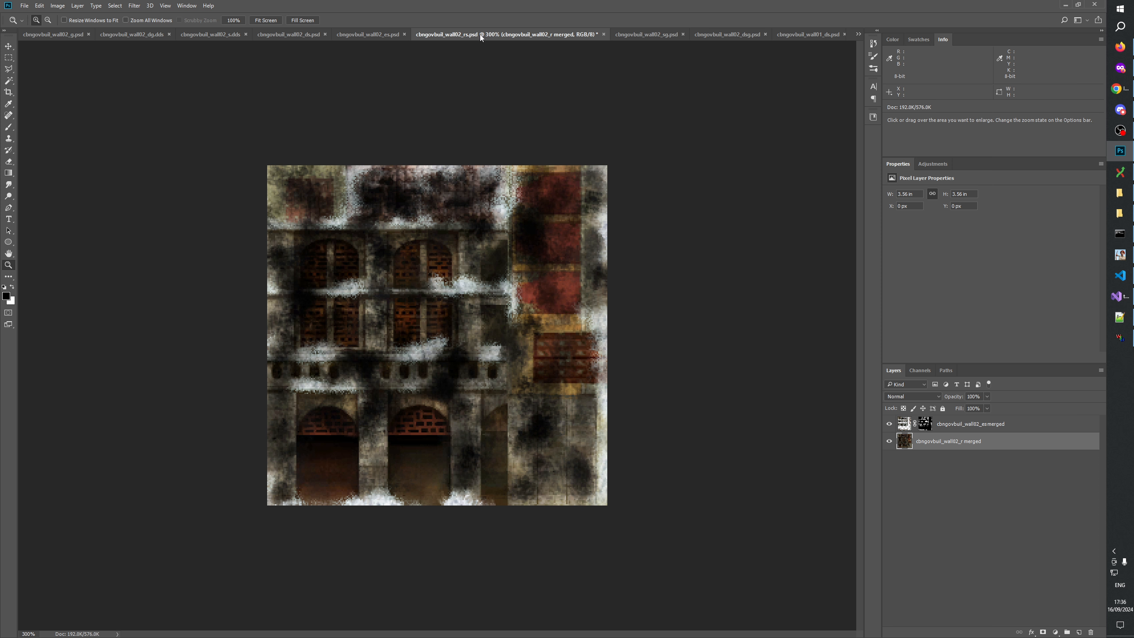
{"action": "left_click", "coordinate": [377, 35]}
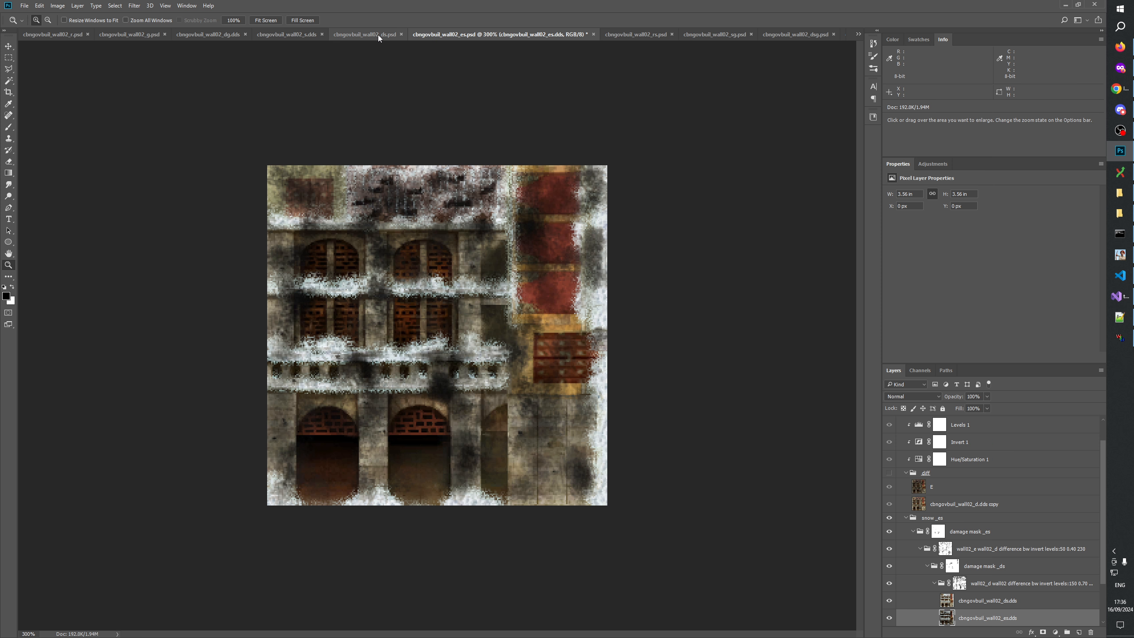
Compare cbngovbuil_wall02_ds.psd with the undamaged snow texture cbngovbuil_wall02_s.dds, finishing on cbngovbuil_wall02_es.psd.
{"action": "left_click", "coordinate": [371, 35]}
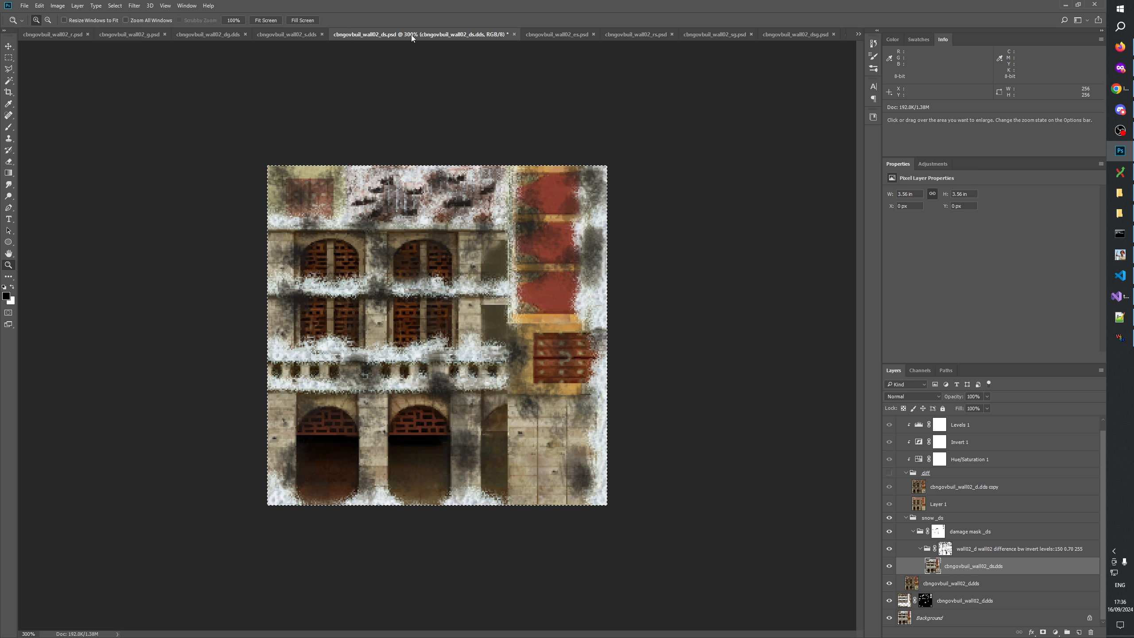
{"action": "left_click", "coordinate": [296, 37]}
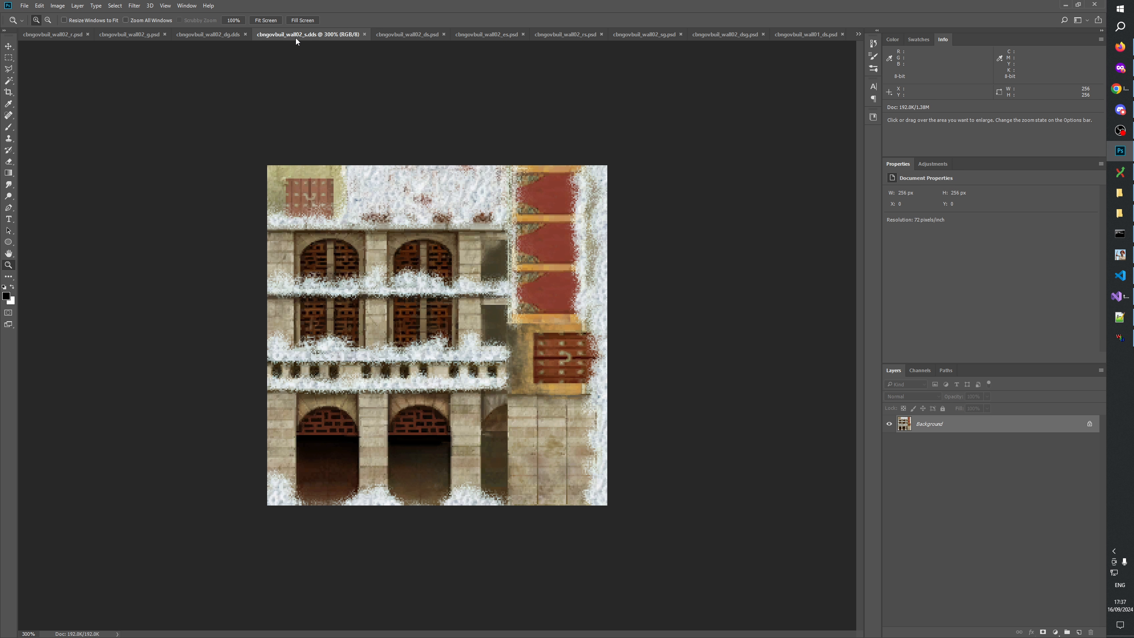
{"action": "left_click", "coordinate": [409, 36]}
{"action": "left_click", "coordinate": [325, 34]}
{"action": "left_click", "coordinate": [416, 37]}
{"action": "left_click", "coordinate": [551, 34]}
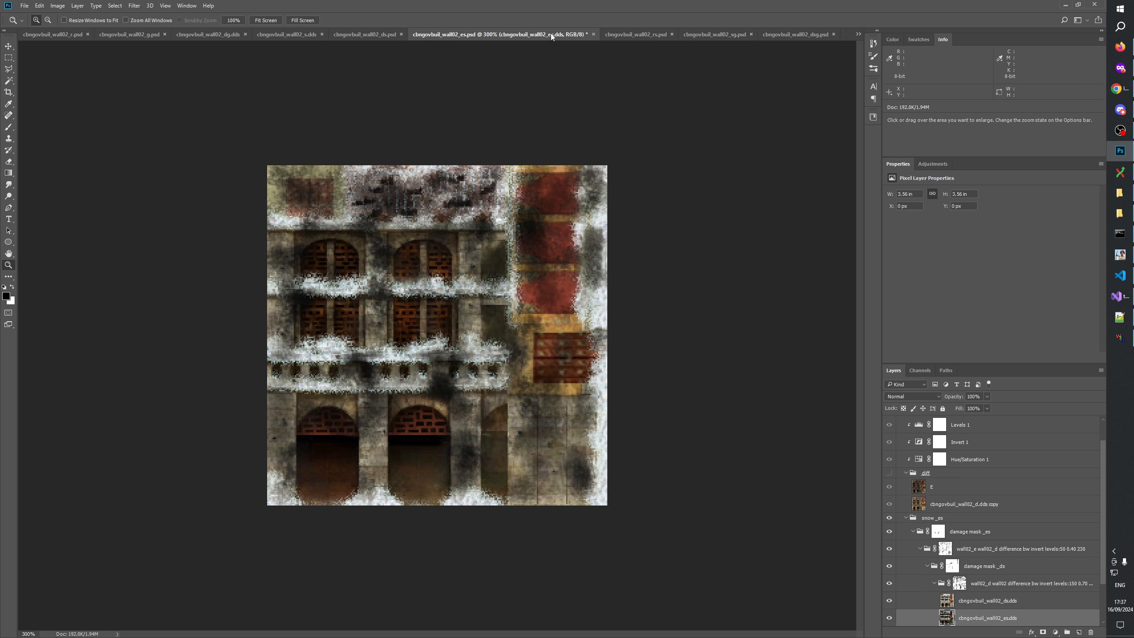
Switch to cbngovbuil_wall02_rs.psd and look through the list of open documents.
{"action": "left_click", "coordinate": [628, 35]}
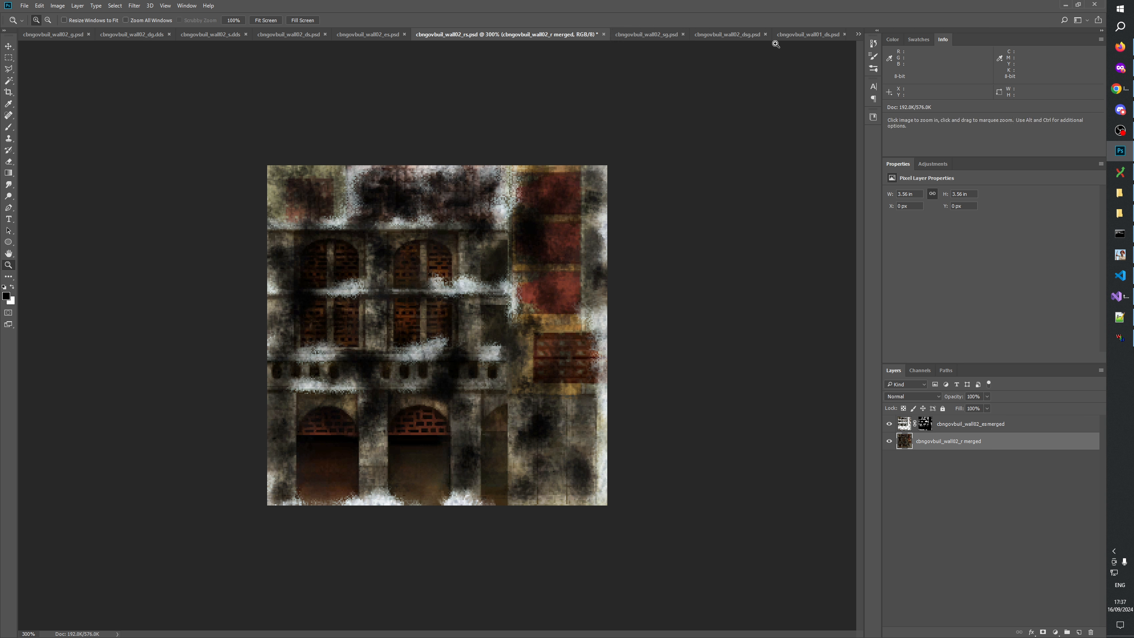
{"action": "left_click", "coordinate": [858, 34]}
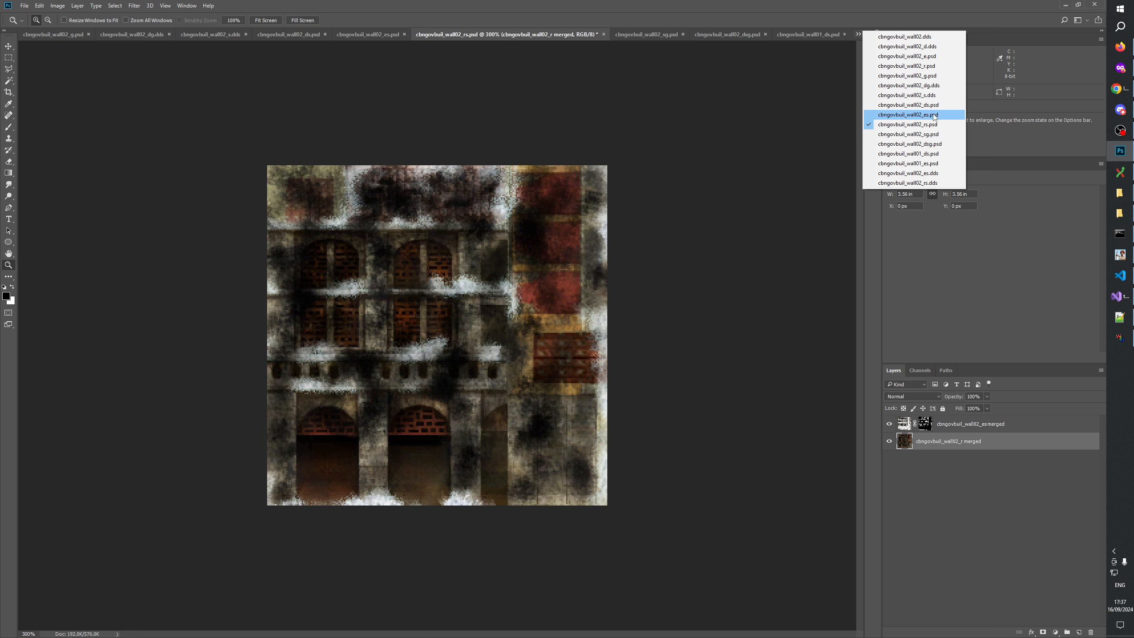
{"action": "left_click", "coordinate": [592, 3]}
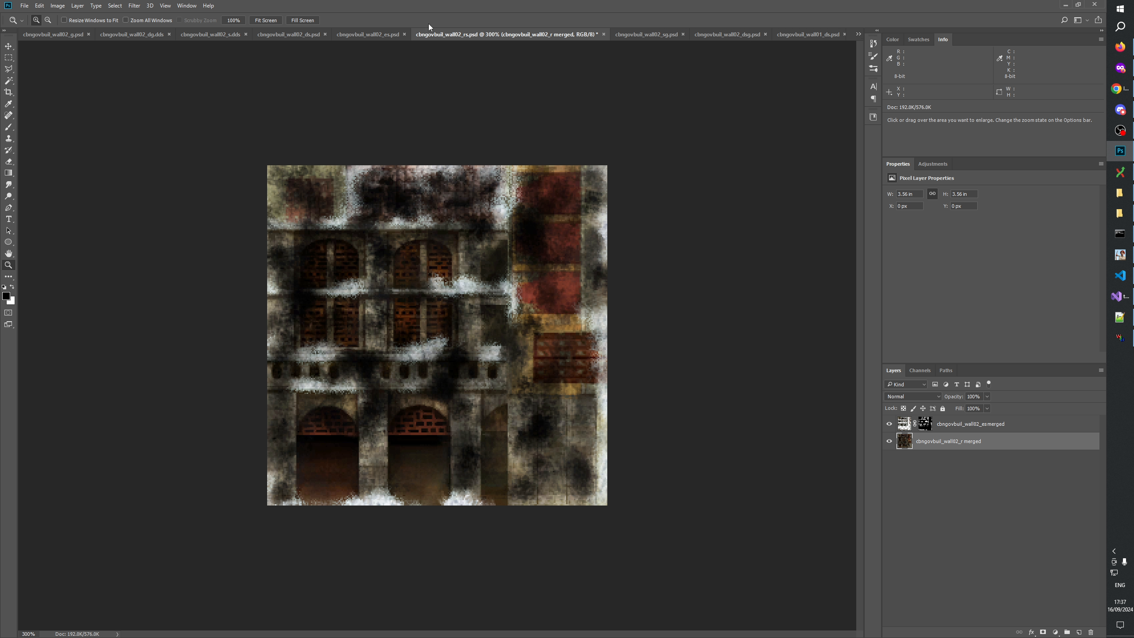
Duplicate the group 2 of cbngovbuil_wall02_es.psd into cbngovbuil_wall02_rs.psd.
{"action": "left_click", "coordinate": [379, 35]}
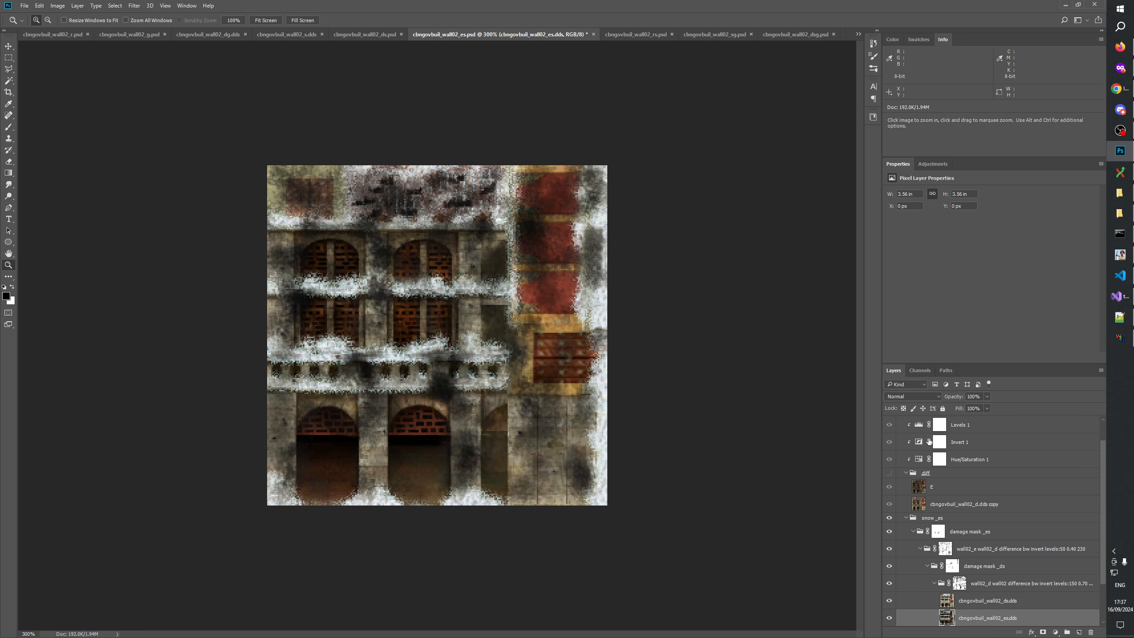
{"action": "scroll", "coordinate": [982, 491], "scroll_direction": "down", "scroll_amount": 3}
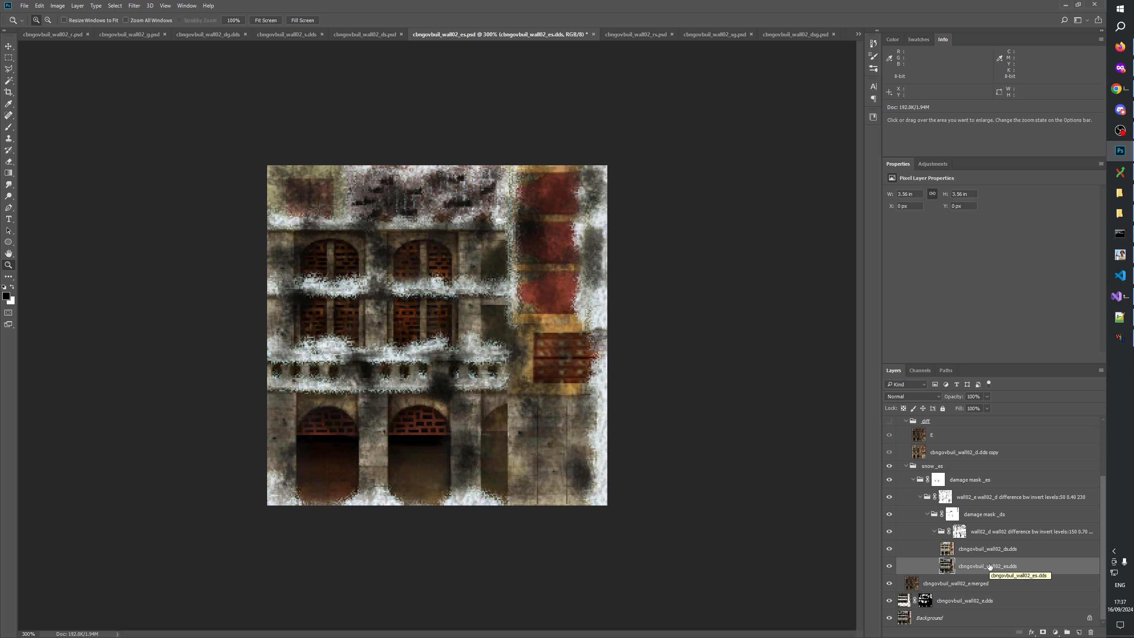
{"action": "left_click", "coordinate": [988, 548]}
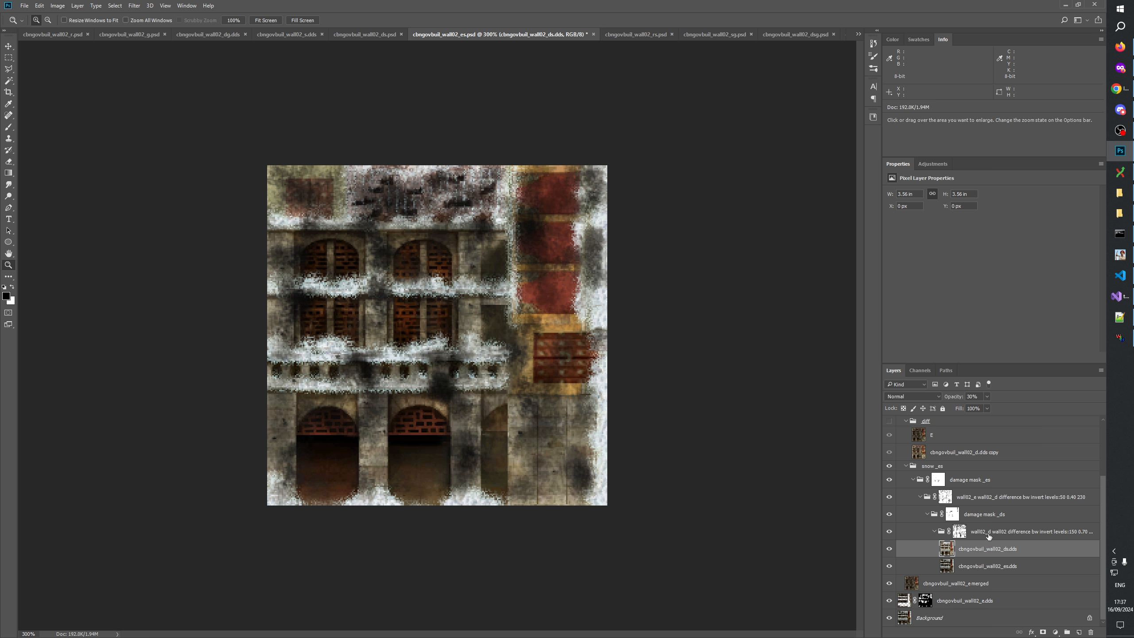
{"action": "scroll", "coordinate": [1005, 542], "scroll_direction": "up", "scroll_amount": 3}
{"action": "left_click", "coordinate": [919, 439]}
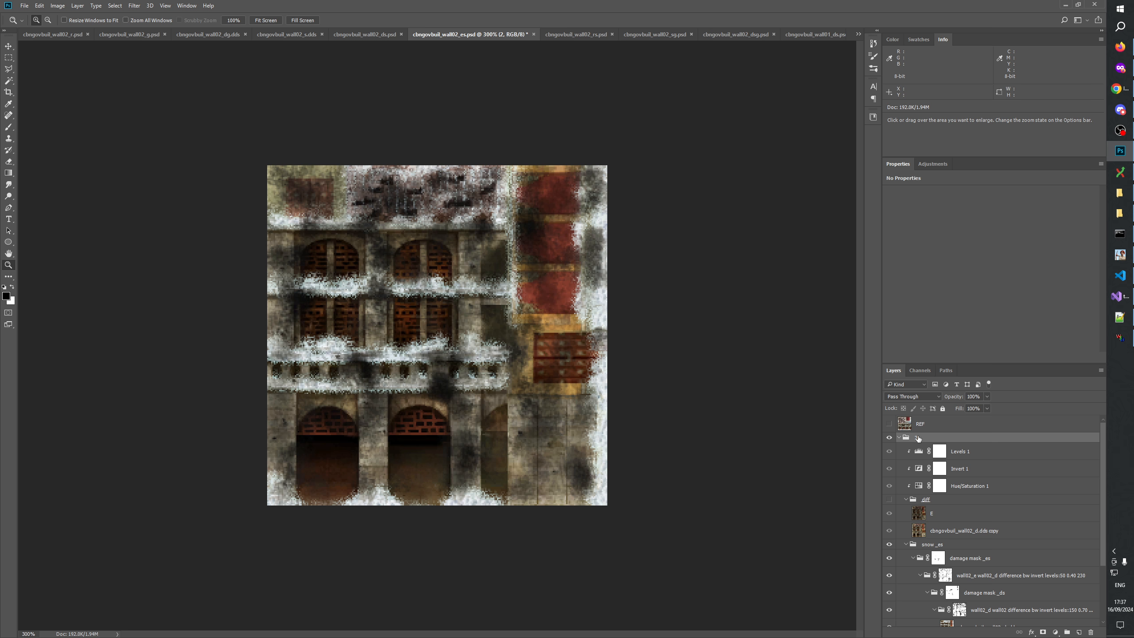
{"action": "right_click", "coordinate": [918, 438]}
{"action": "left_click", "coordinate": [979, 164]}
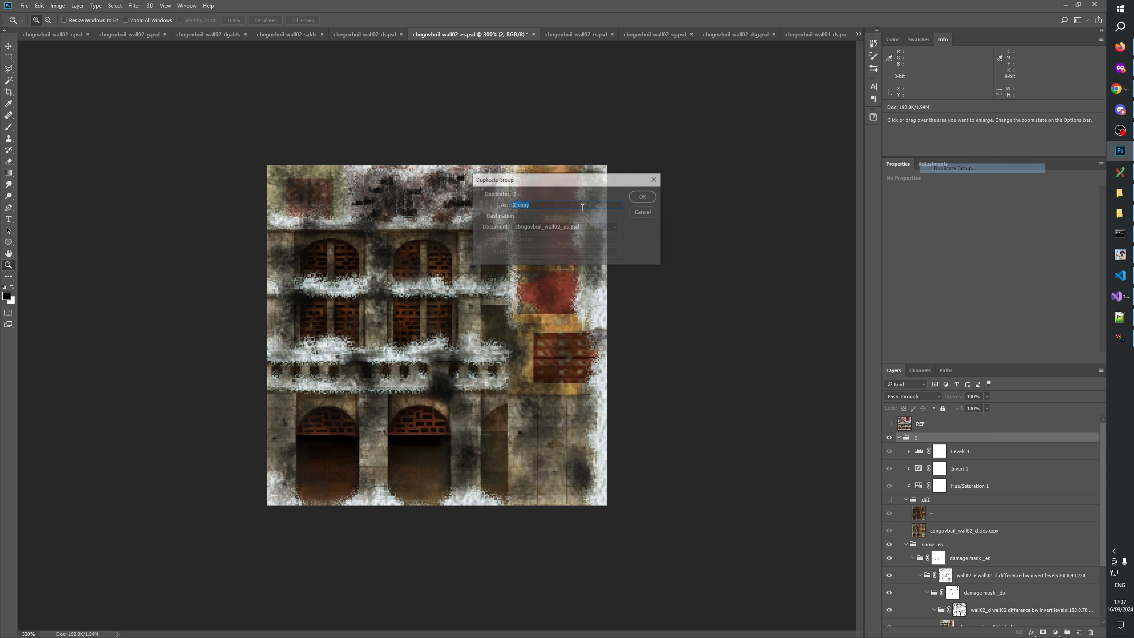
{"action": "left_click", "coordinate": [552, 229]}
{"action": "left_click", "coordinate": [562, 300]}
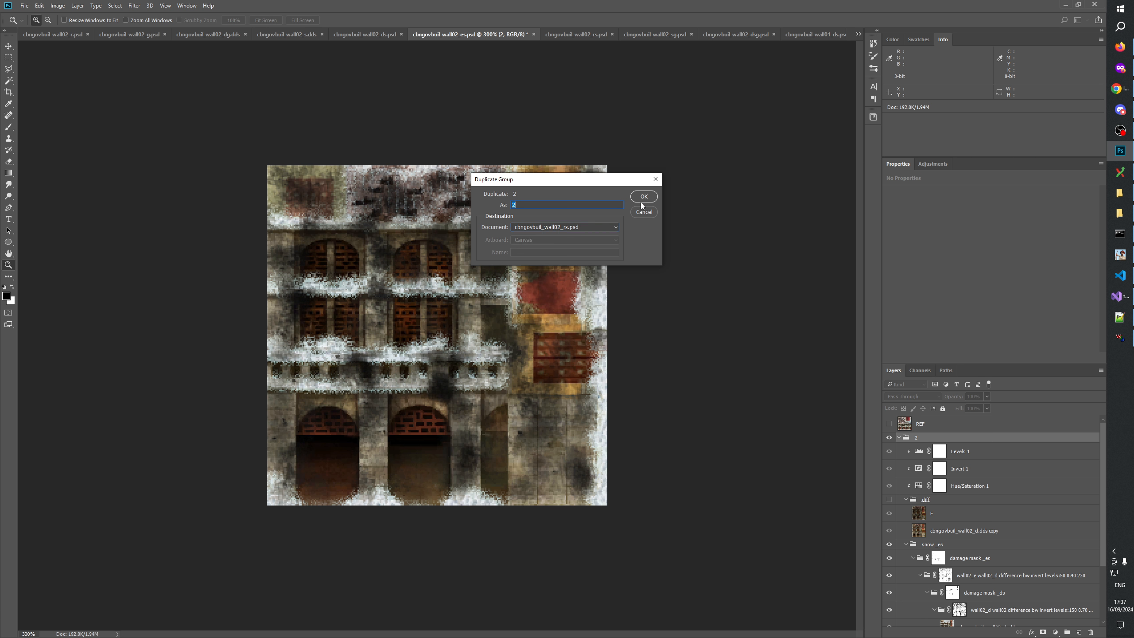
{"action": "left_click", "coordinate": [643, 198]}
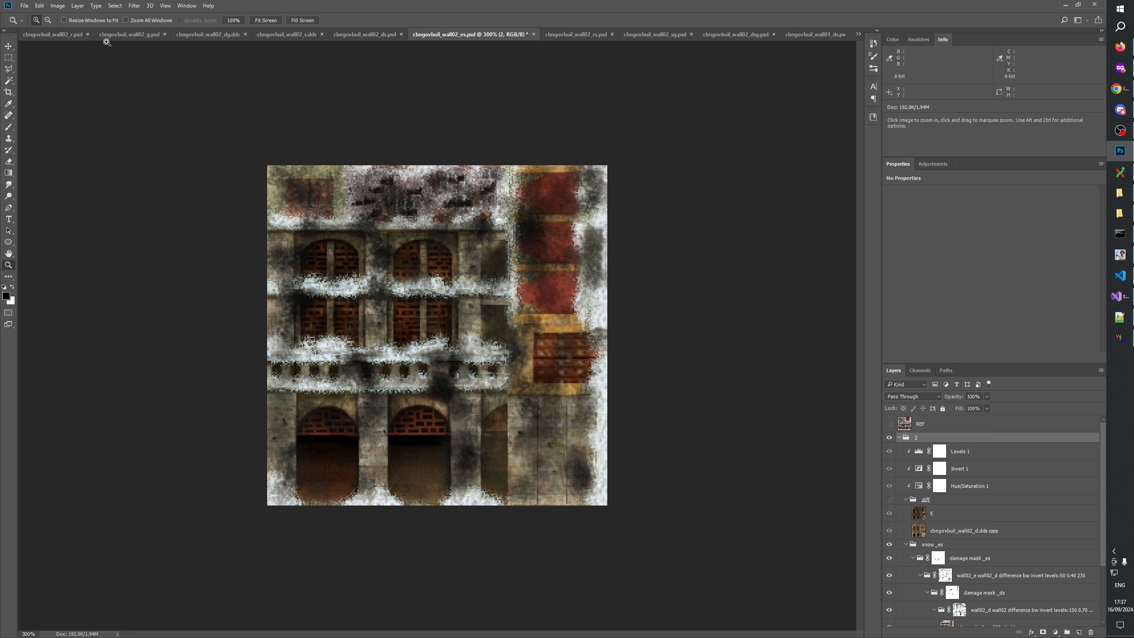
Copy the whole canvas of cbngovbuil_wall02_r.psd.
{"action": "left_click", "coordinate": [62, 36]}
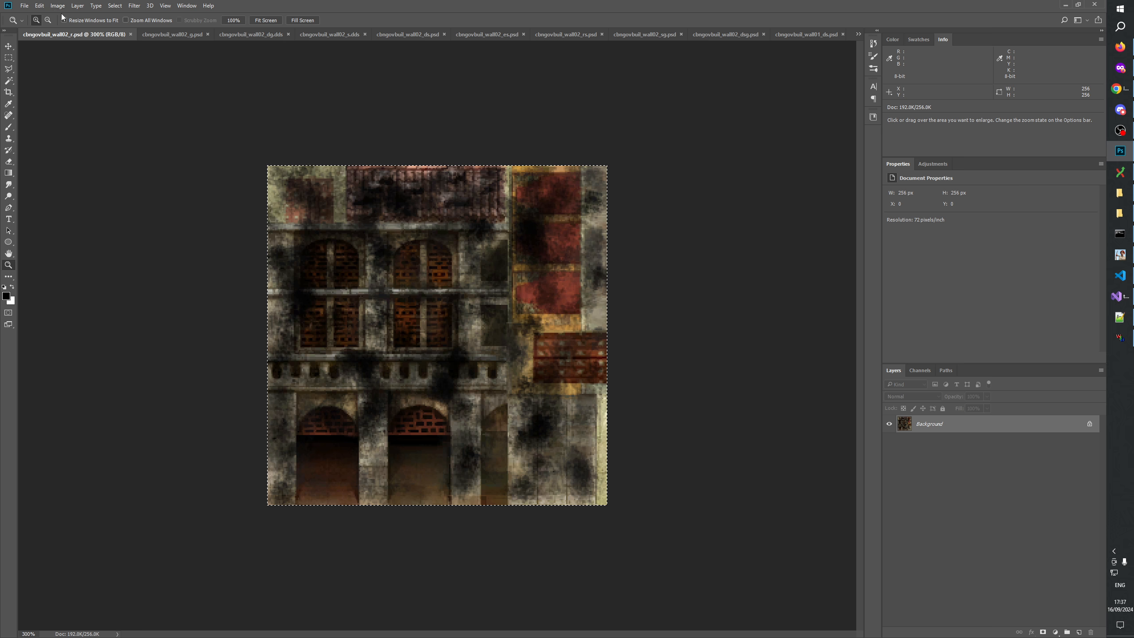
{"action": "left_click", "coordinate": [40, 5]}
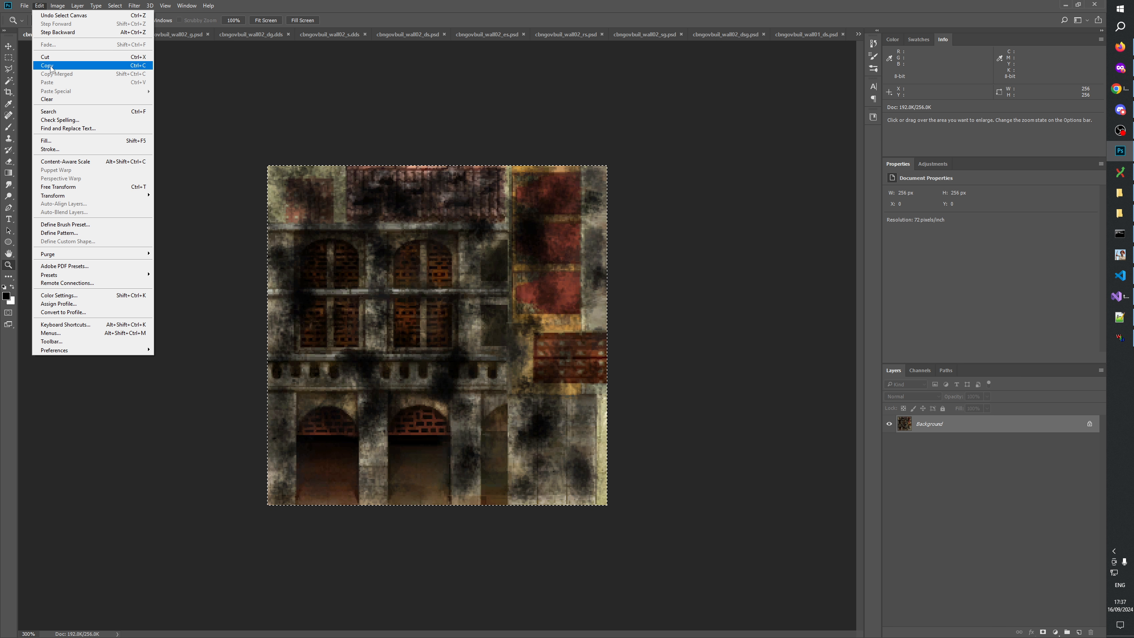
{"action": "left_click", "coordinate": [47, 65]}
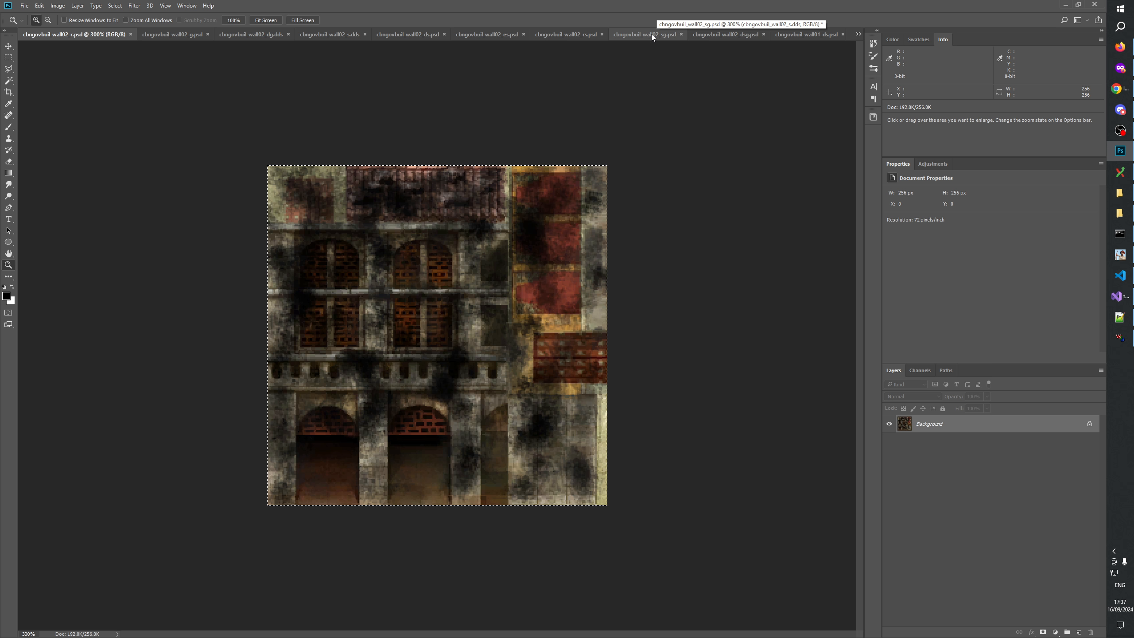
In cbngovbuil_wall02_rs.psd, rename the cbngovbuil_wall02_e merged layer as cbngovbuil_wall02_e.dds.
{"action": "left_click", "coordinate": [566, 34]}
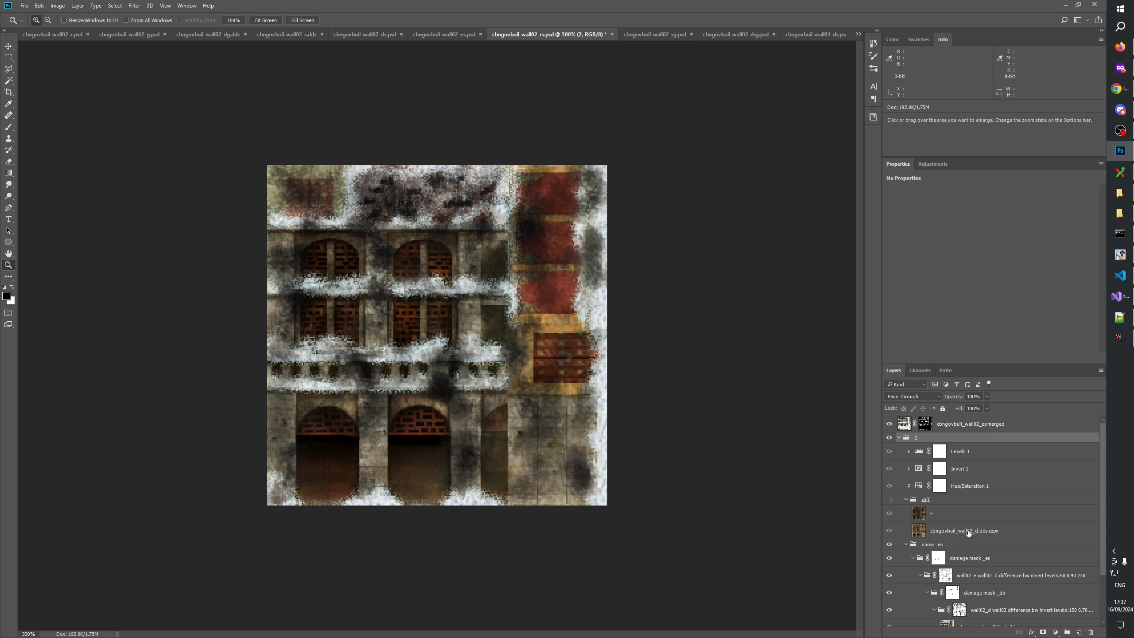
{"action": "scroll", "coordinate": [953, 519], "scroll_direction": "down", "scroll_amount": 3}
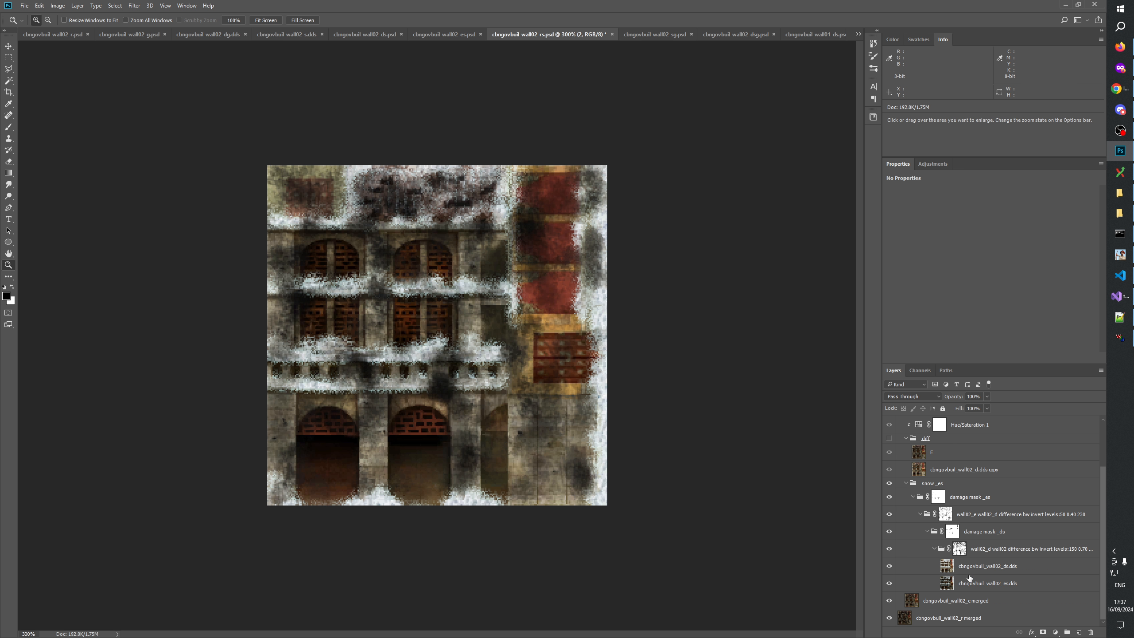
{"action": "left_click", "coordinate": [971, 600]}
{"action": "double_click", "coordinate": [972, 601]}
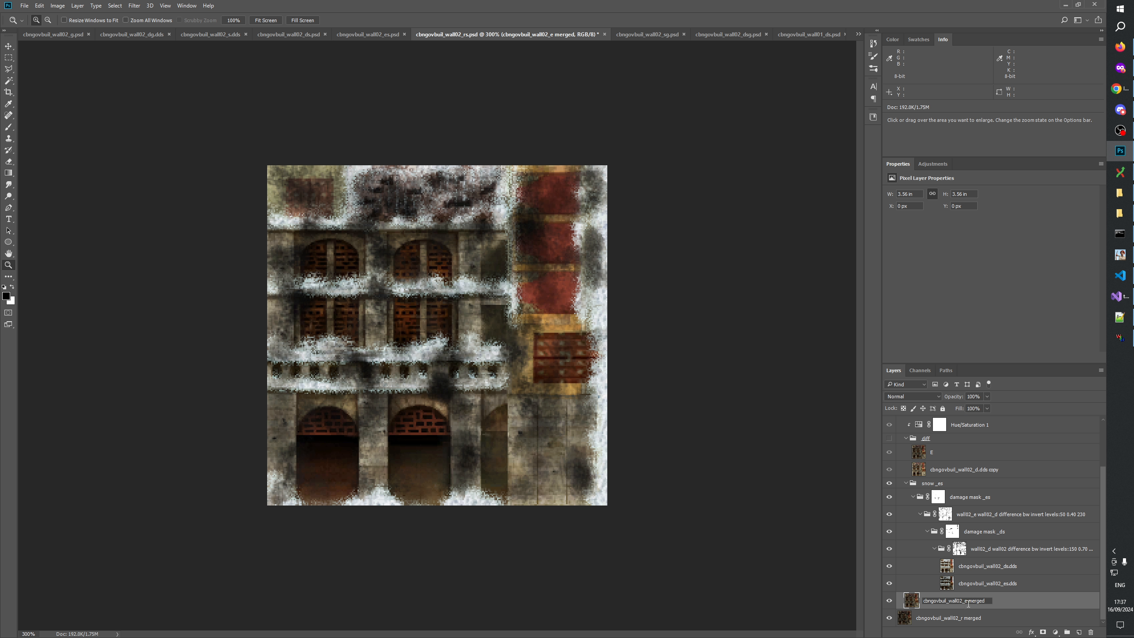
{"action": "left_click_drag", "start_coordinate": [965, 601], "coordinate": [1003, 605]}
{"action": "key", "text": "BackSpace"}
{"action": "type", "text": ".dds"}
{"action": "key", "text": "Return"}
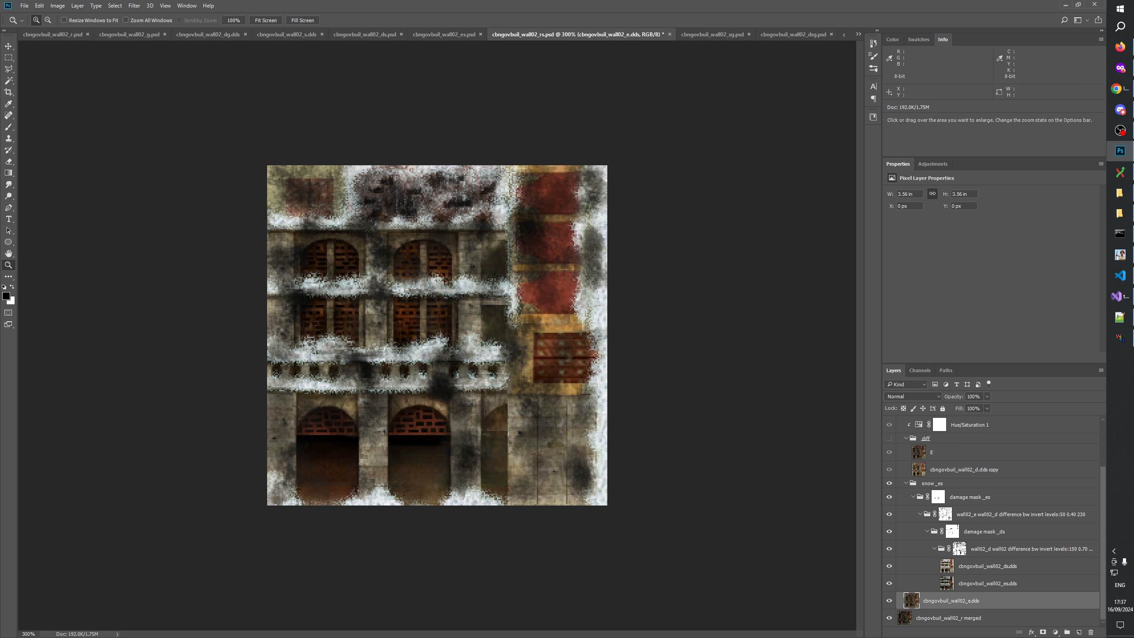
Paste the copied _r texture into a new layer and move it into the diff group above layer E.
{"action": "left_click", "coordinate": [1080, 633]}
{"action": "scroll", "coordinate": [991, 556], "scroll_direction": "down", "scroll_amount": 1}
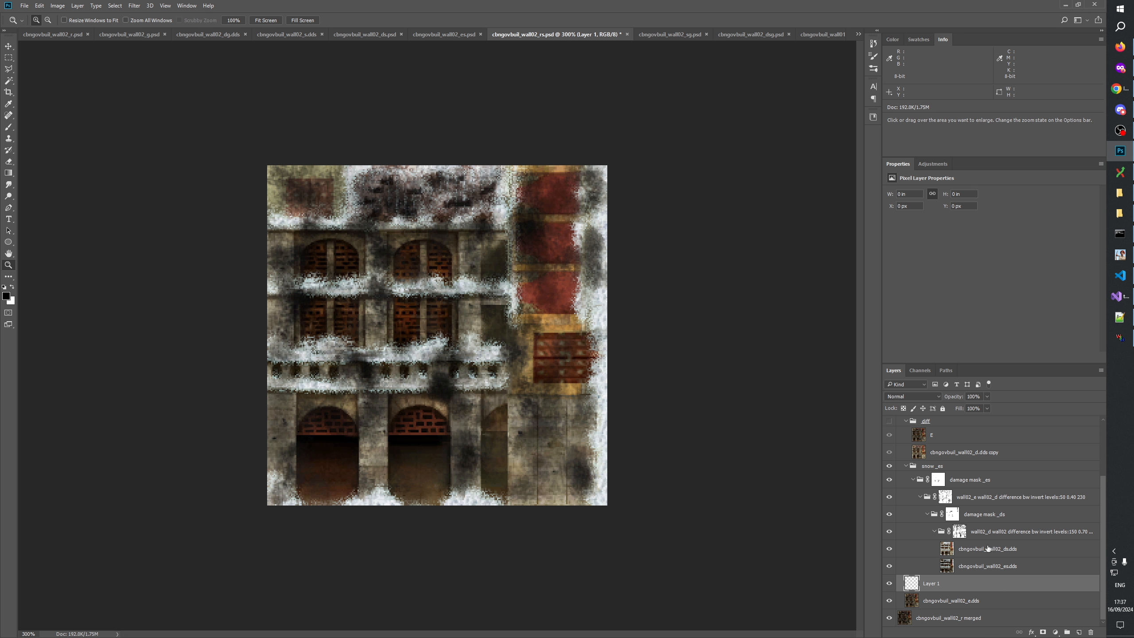
{"action": "key", "text": "ctrl+alt+shift+e"}
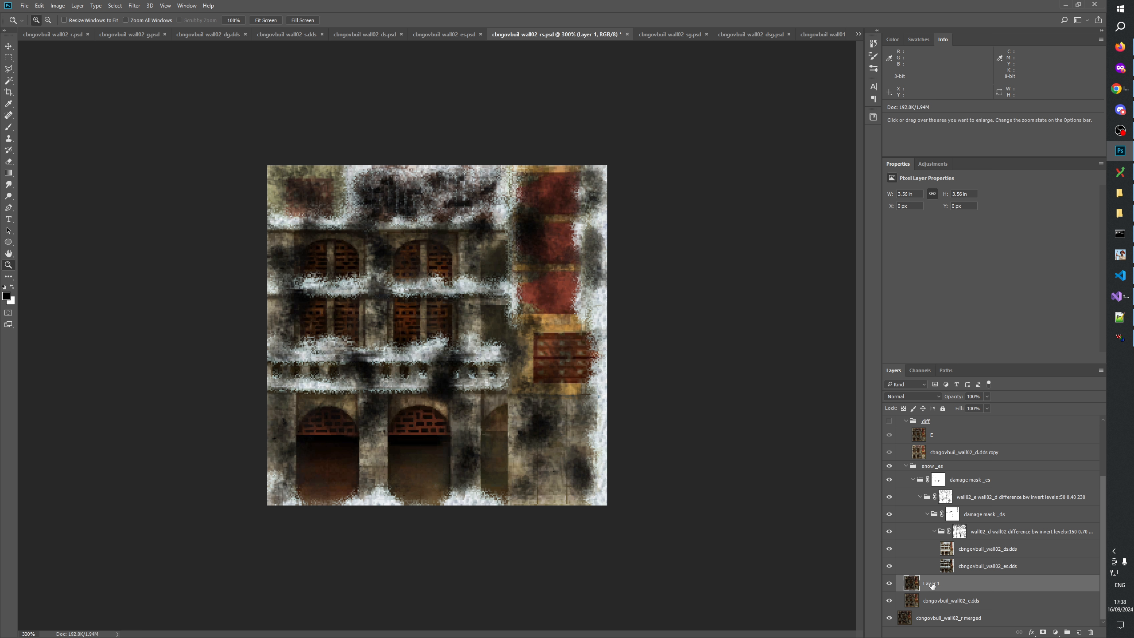
{"action": "left_click_drag", "start_coordinate": [932, 585], "coordinate": [946, 430]}
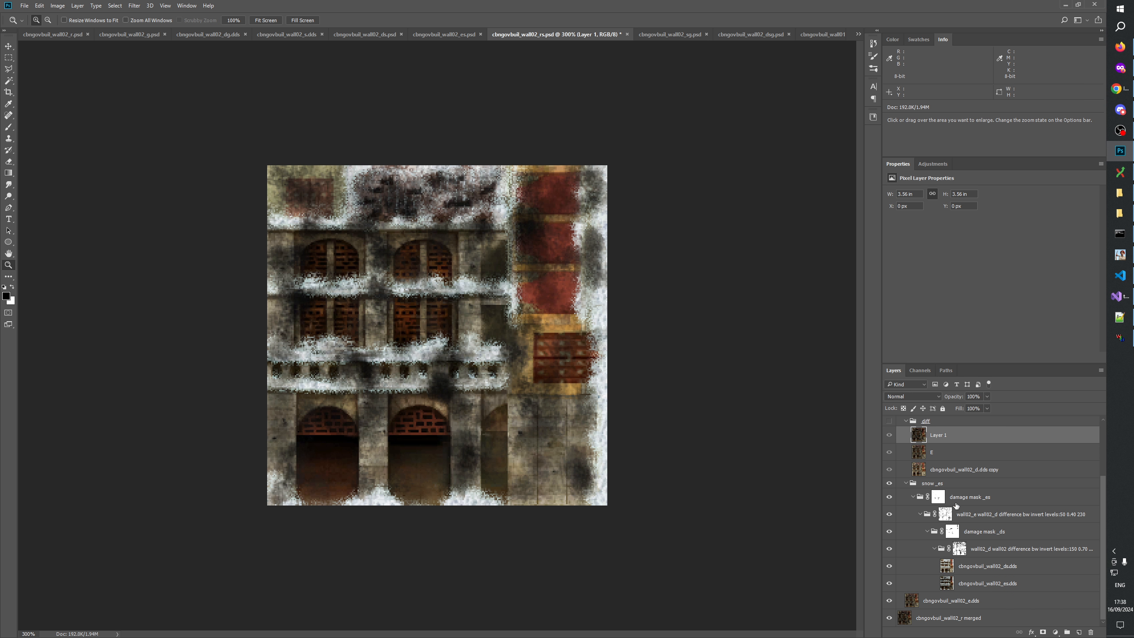
Nest the damage mask _es group in a new group named "wall02_r wall02_e difference bw invert levels:".
{"action": "double_click", "coordinate": [980, 514]}
{"action": "left_click", "coordinate": [976, 505]}
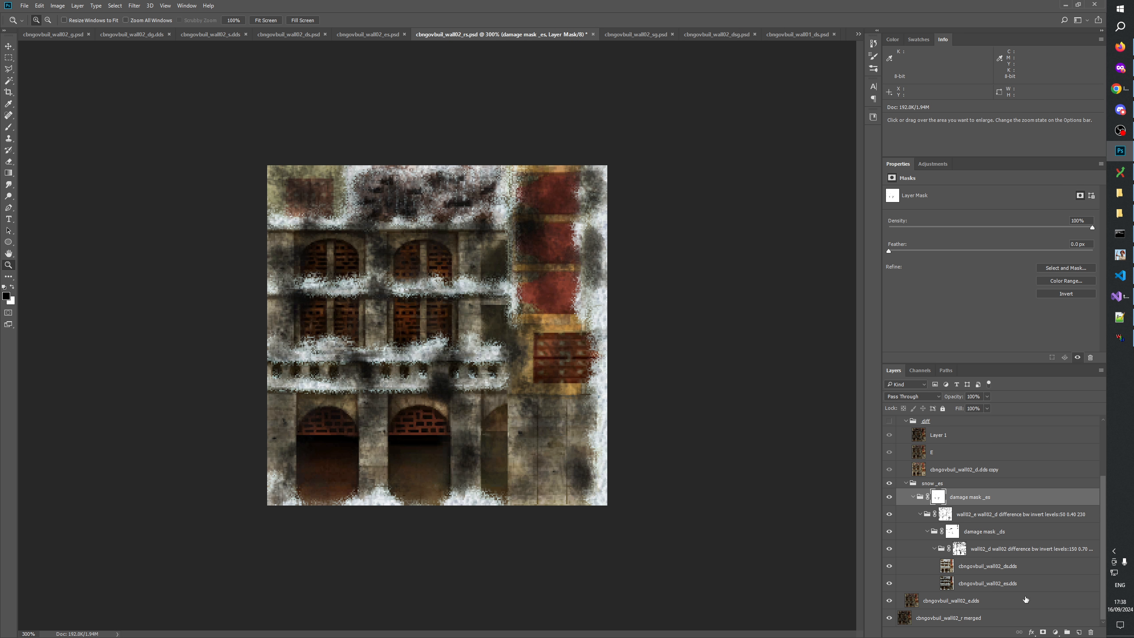
{"action": "key", "text": "ctrl+g"}
{"action": "left_click", "coordinate": [1000, 525]}
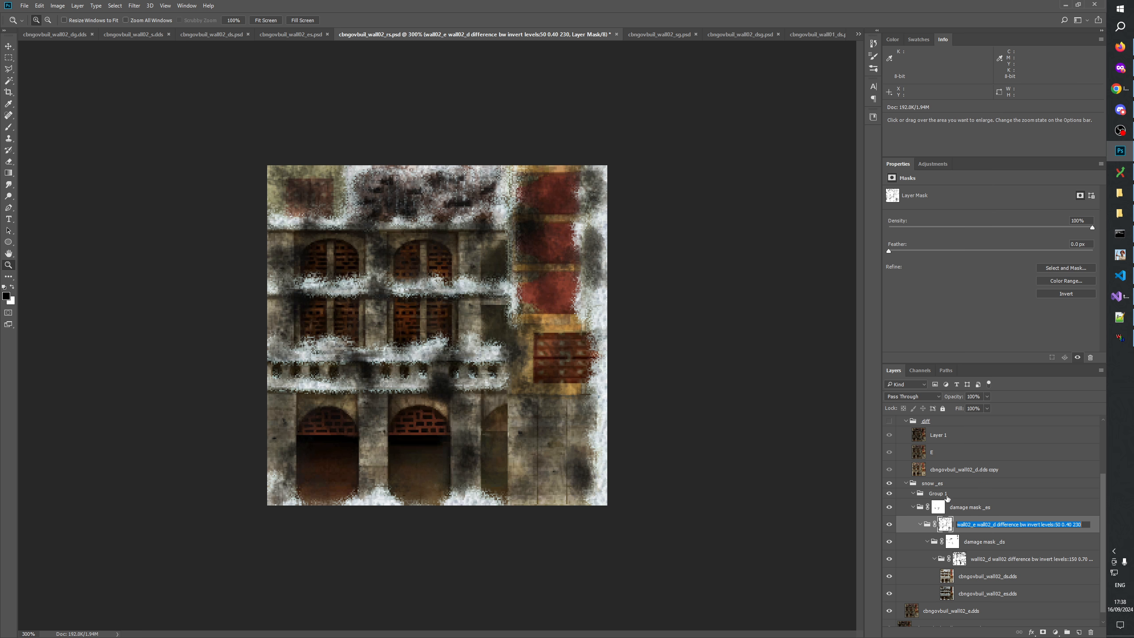
{"action": "double_click", "coordinate": [938, 493]}
{"action": "key", "text": "ctrl+v"}
{"action": "left_click_drag", "start_coordinate": [1029, 493], "coordinate": [1115, 492]}
{"action": "key", "text": "BackSpace"}
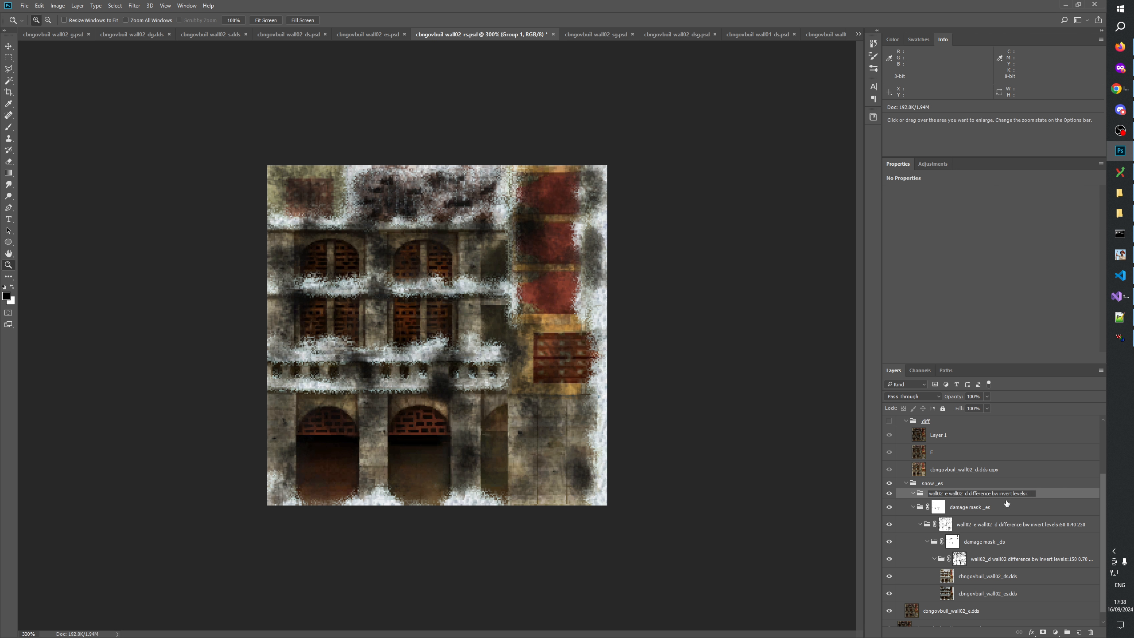
{"action": "type", "text": ".dds"}
{"action": "key", "text": "BackSpace"}
{"action": "key", "text": "BackSpace"}
{"action": "key", "text": "BackSpace"}
{"action": "key", "text": "BackSpace"}
{"action": "key", "text": "BackSpace"}
{"action": "key", "text": "BackSpace"}
{"action": "type", "text": "r"}
{"action": "key", "text": "Return"}
Rename the cbngovbuil_wall02_e.dds layer as cbngovbuil_wall02_r merged.
{"action": "left_click", "coordinate": [972, 618]}
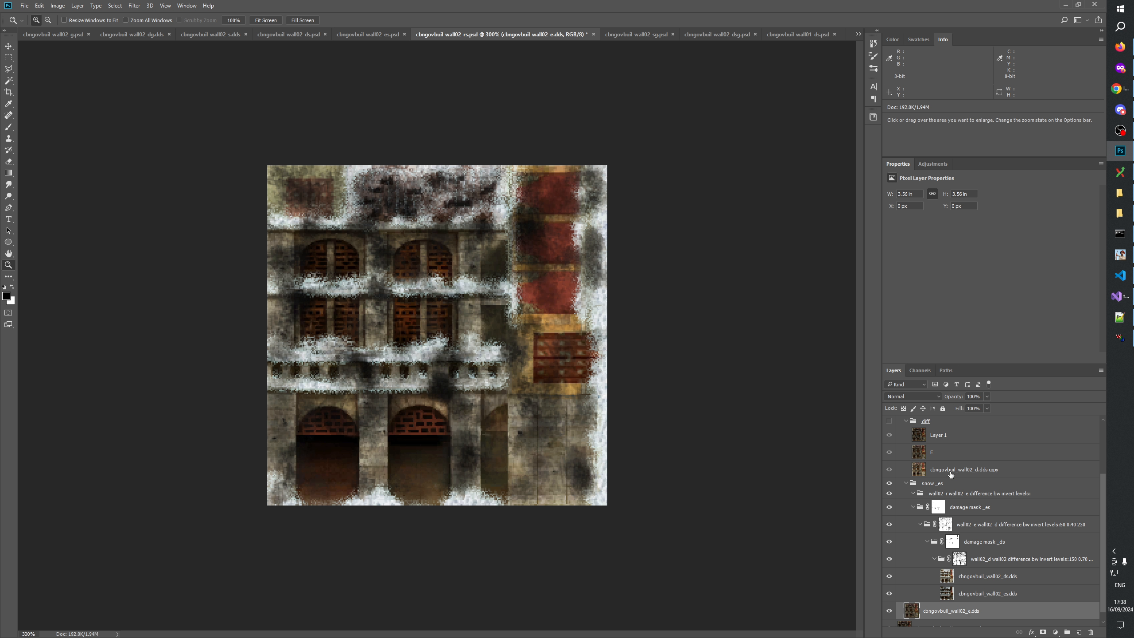
{"action": "double_click", "coordinate": [973, 614]}
{"action": "left_click_drag", "start_coordinate": [965, 612], "coordinate": [1035, 617]}
{"action": "type", "text": "r merged"}
{"action": "key", "text": "Return"}
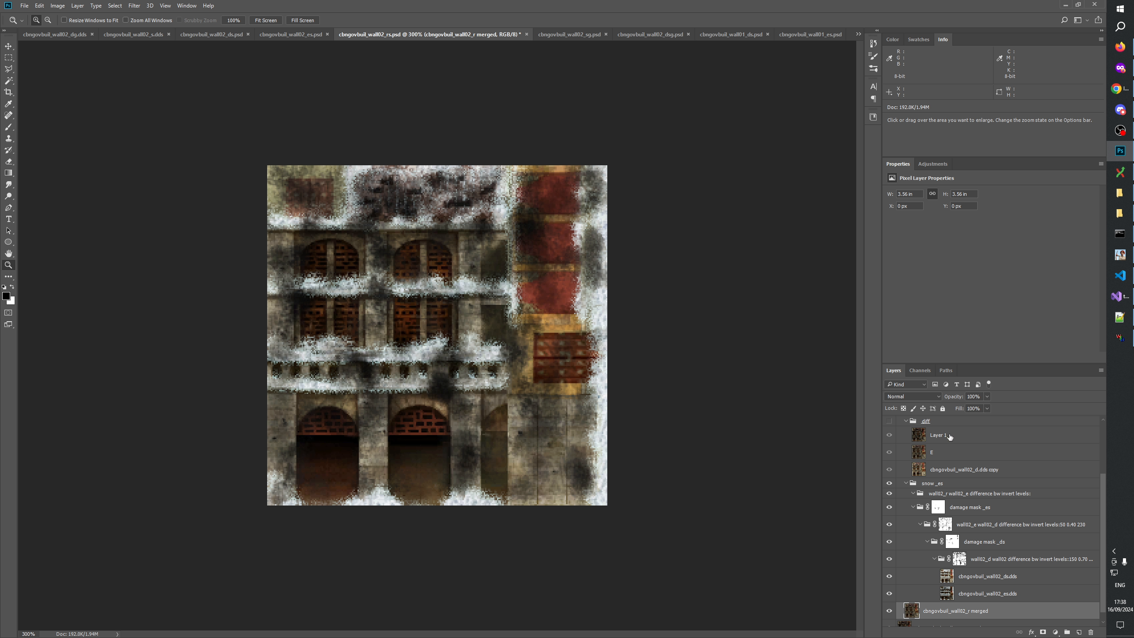
Hide the cbngovbuil_wall02_ds.dds layer in the innermost wall02_d difference group.
{"action": "left_click", "coordinate": [1012, 594]}
{"action": "left_click", "coordinate": [1006, 580]}
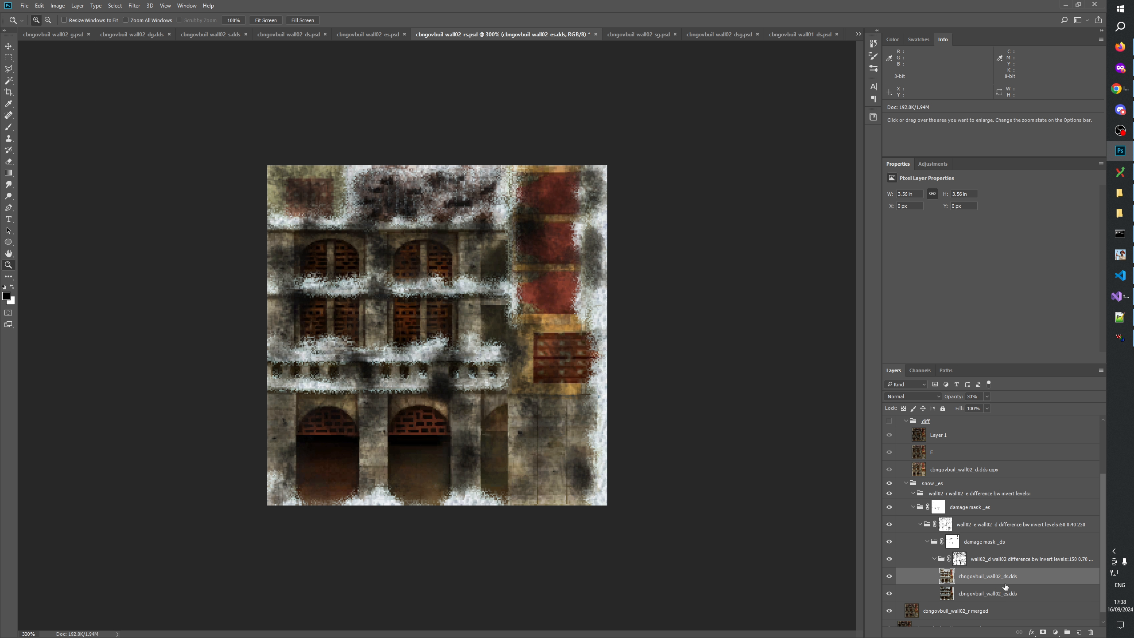
{"action": "left_click", "coordinate": [1005, 591]}
{"action": "left_click", "coordinate": [1003, 580]}
{"action": "left_click", "coordinate": [1001, 590]}
{"action": "left_click", "coordinate": [997, 576]}
{"action": "left_click", "coordinate": [890, 577]}
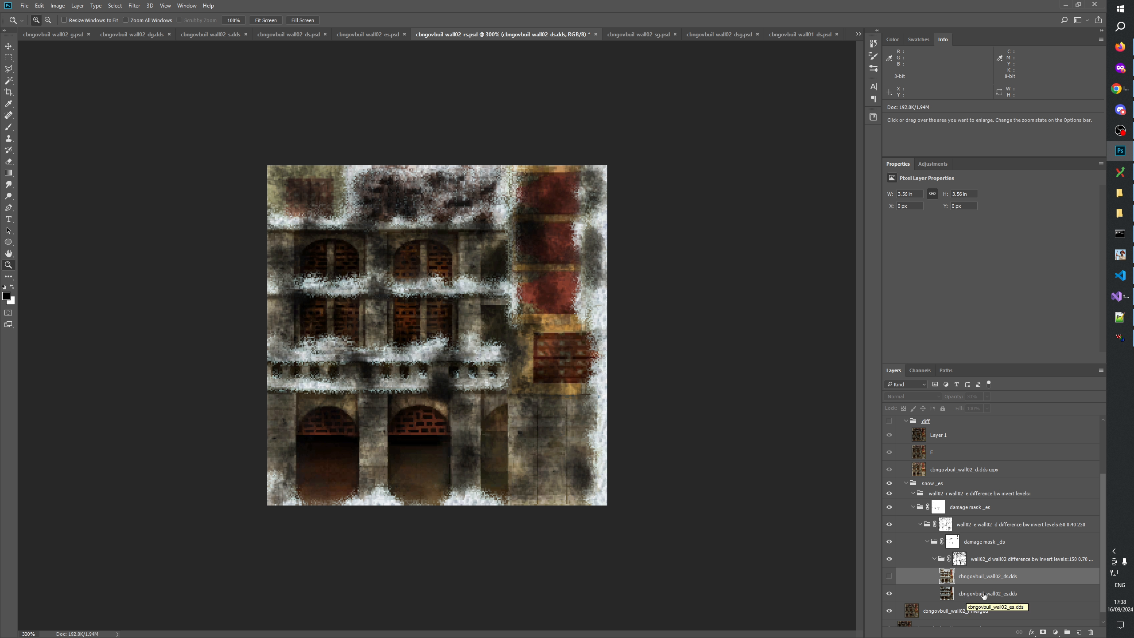
{"action": "left_click", "coordinate": [889, 577]}
Rename the layer directly below the snow group back to cbngovbuil_wall02_e.dds.
{"action": "double_click", "coordinate": [969, 611]}
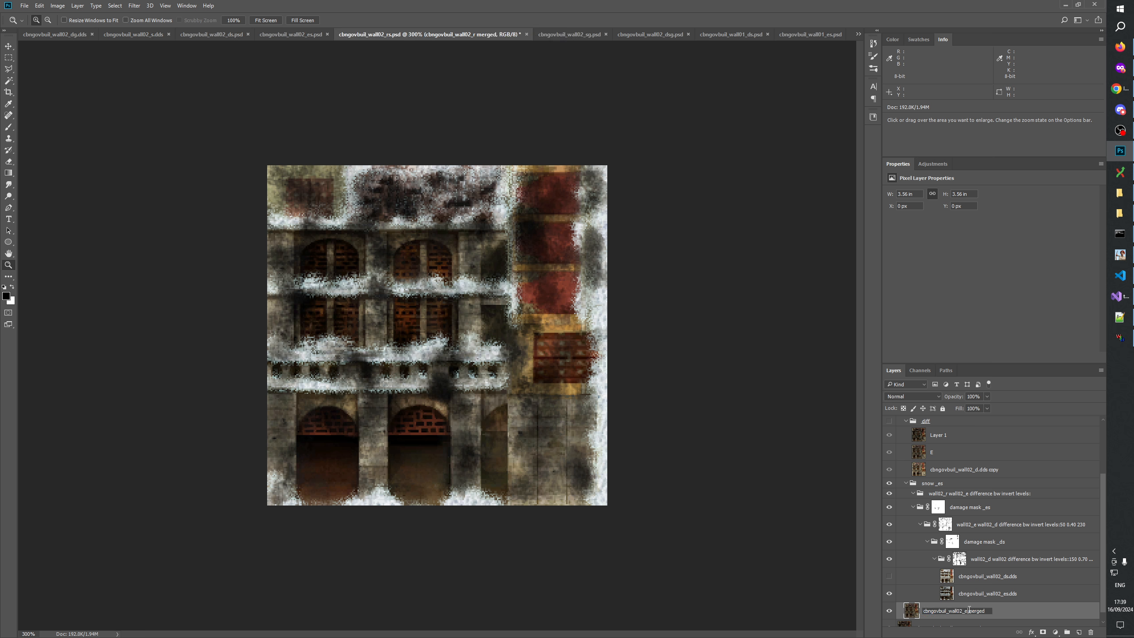
{"action": "type", "text": "e.dds"}
{"action": "key", "text": "Delete"}
{"action": "key", "text": "Delete"}
{"action": "key", "text": "Delete"}
{"action": "key", "text": "Delete"}
{"action": "key", "text": "Delete"}
{"action": "key", "text": "Delete"}
{"action": "key", "text": "Delete"}
{"action": "key", "text": "Return"}
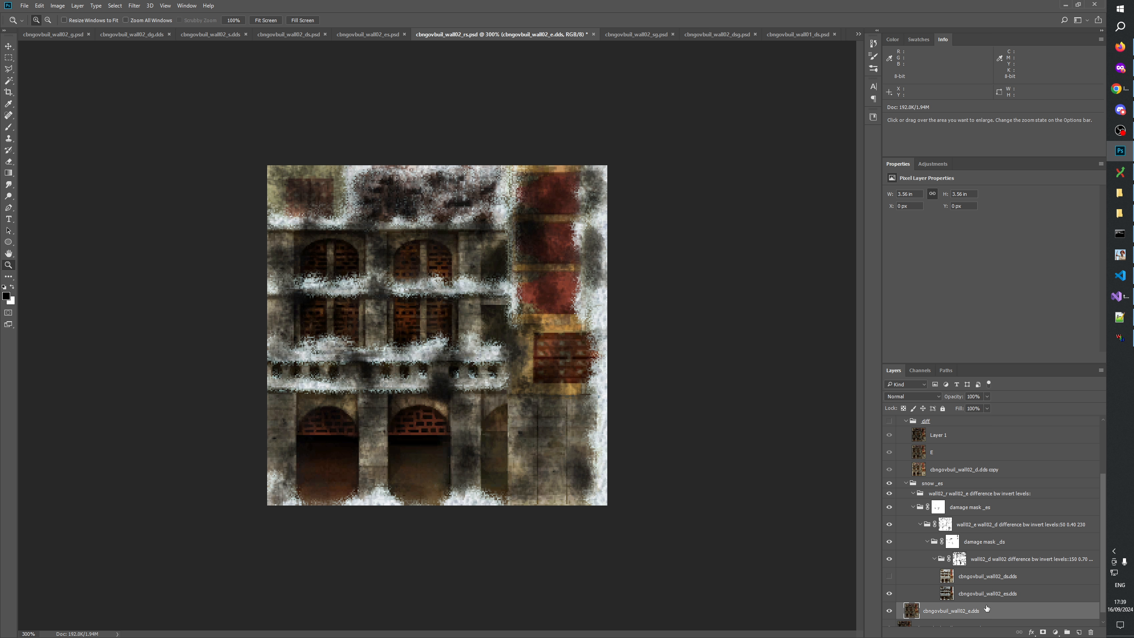
Rename the new unmasked difference group as "wall02_e.dds wall02_e difference bw invert levels:".
{"action": "double_click", "coordinate": [950, 496]}
{"action": "left_click", "coordinate": [1033, 495]}
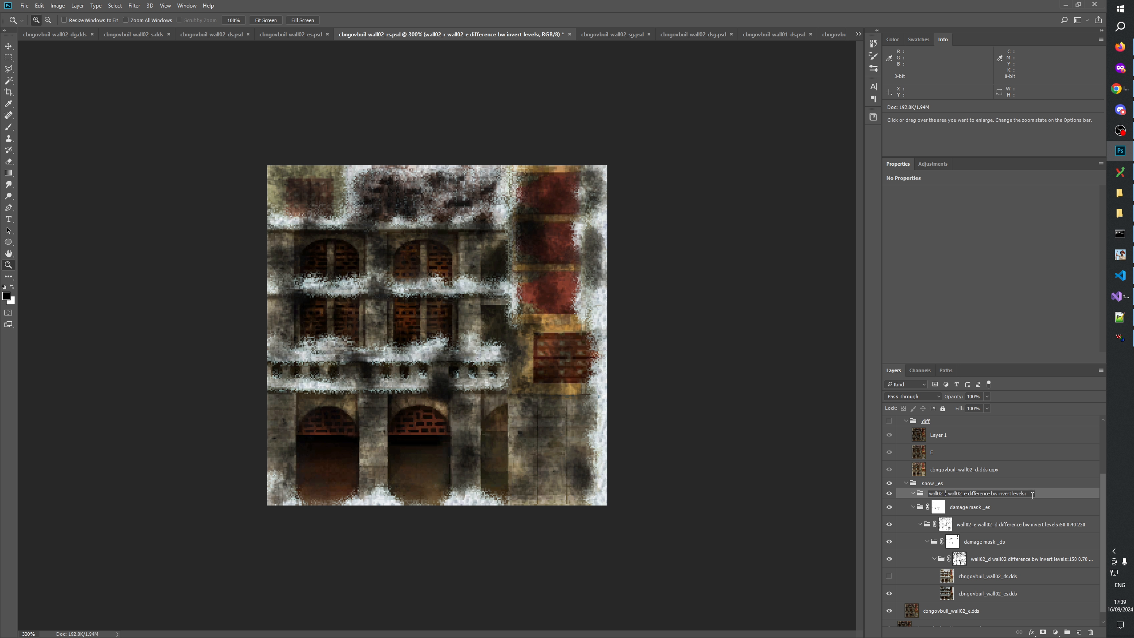
{"action": "key", "text": "BackSpace"}
{"action": "type", "text": "e.dds"}
{"action": "key", "text": "Return"}
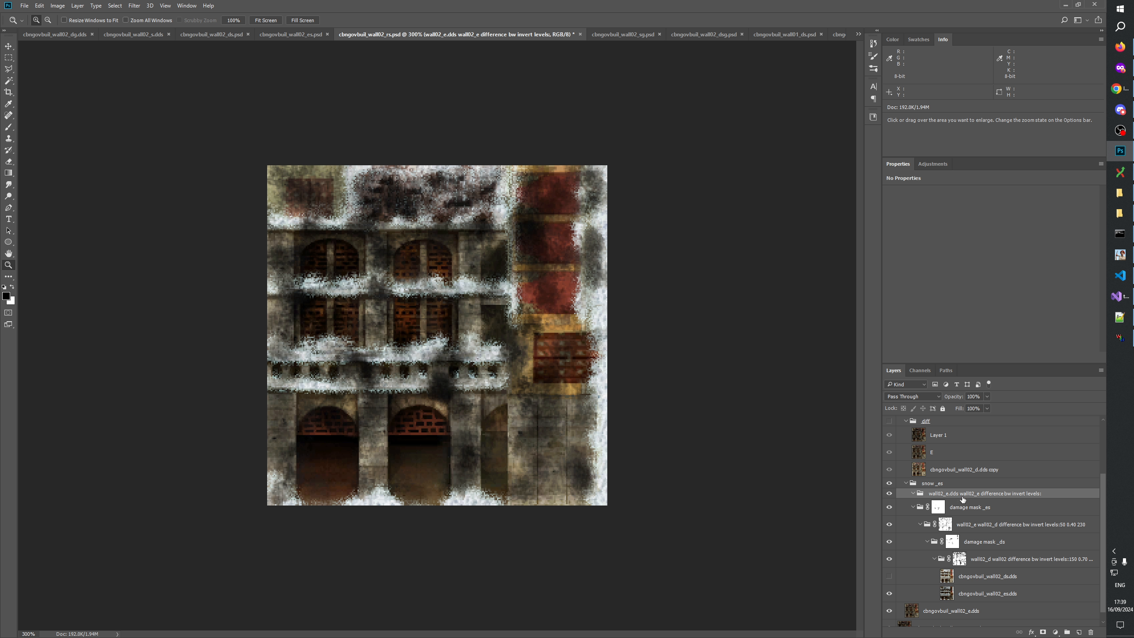
Add a group named damage mask _rs above the unmasked difference group and rename the enclosing snow group as snow _rs.
{"action": "left_click", "coordinate": [1068, 632]}
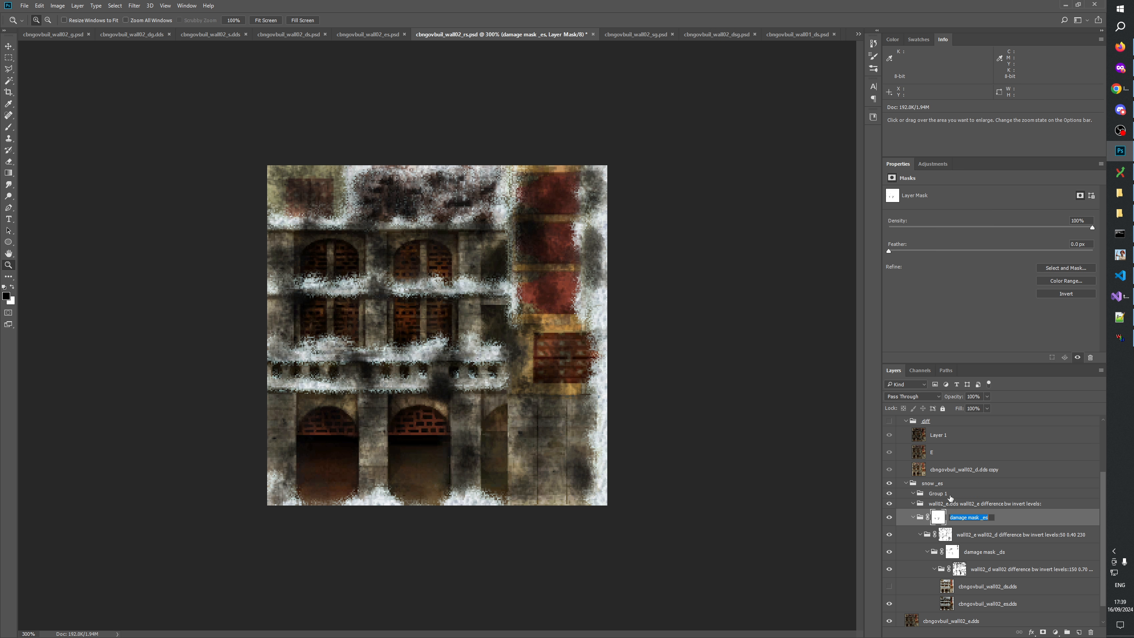
{"action": "double_click", "coordinate": [956, 495]}
{"action": "type", "text": "damage mask _es"}
{"action": "left_click", "coordinate": [938, 484]}
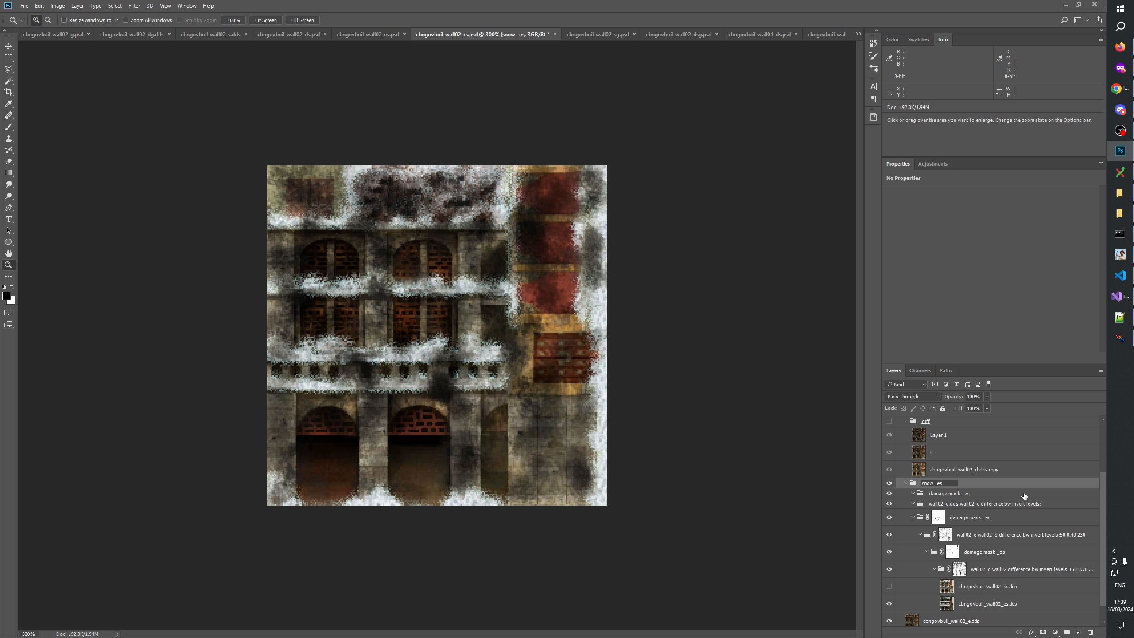
{"action": "key", "text": "Return"}
{"action": "double_click", "coordinate": [964, 494]}
{"action": "type", "text": "r"}
{"action": "key", "text": "Return"}
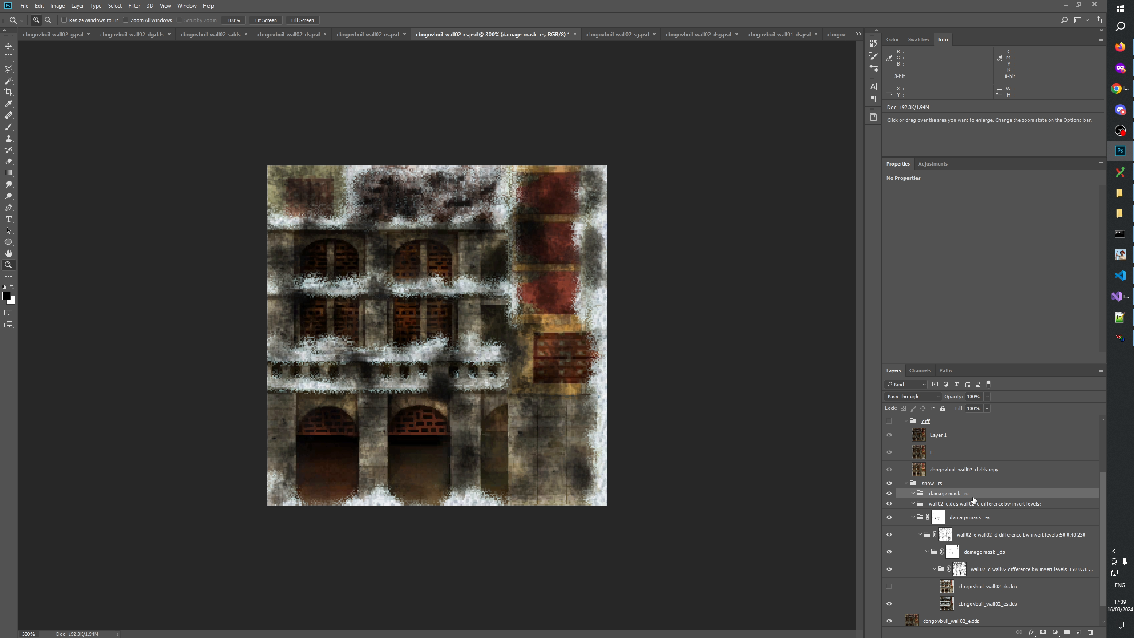
Move the unmasked difference group into damage mask _rs and add a white layer mask to both groups.
{"action": "left_click_drag", "start_coordinate": [977, 501], "coordinate": [982, 504]}
{"action": "left_click", "coordinate": [986, 504]}
{"action": "left_click", "coordinate": [1043, 633]}
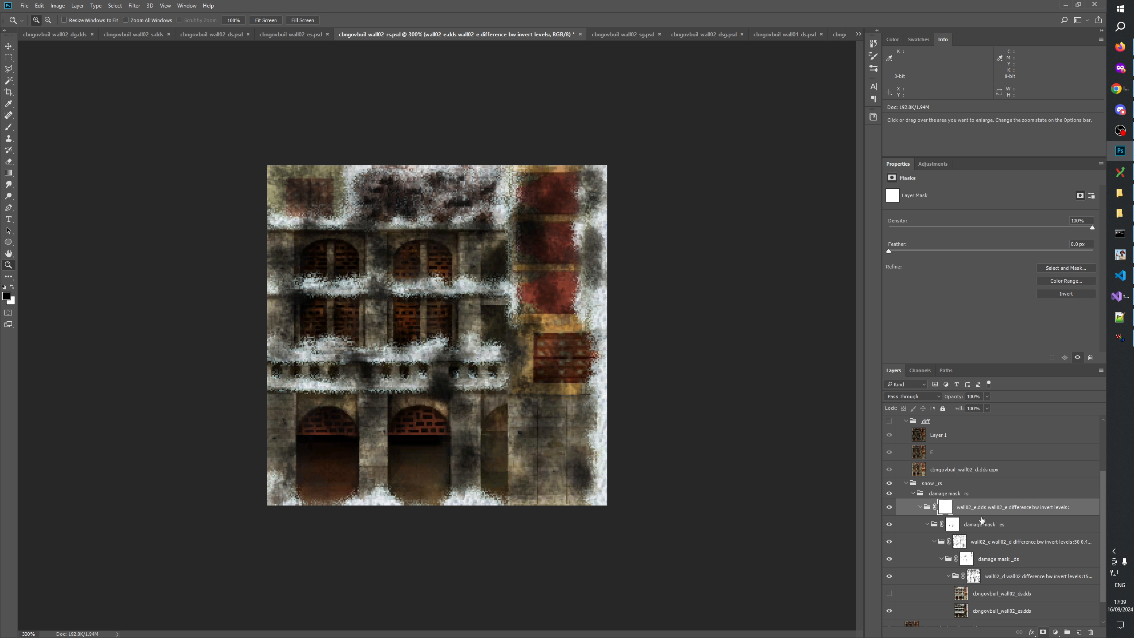
{"action": "left_click", "coordinate": [982, 494]}
{"action": "left_click", "coordinate": [1043, 632]}
Move the masked cbngovbuil_wall02_es merged layer down to just above cbngovbuil_wall02_r merged.
{"action": "scroll", "coordinate": [950, 516], "scroll_direction": "down", "scroll_amount": 2}
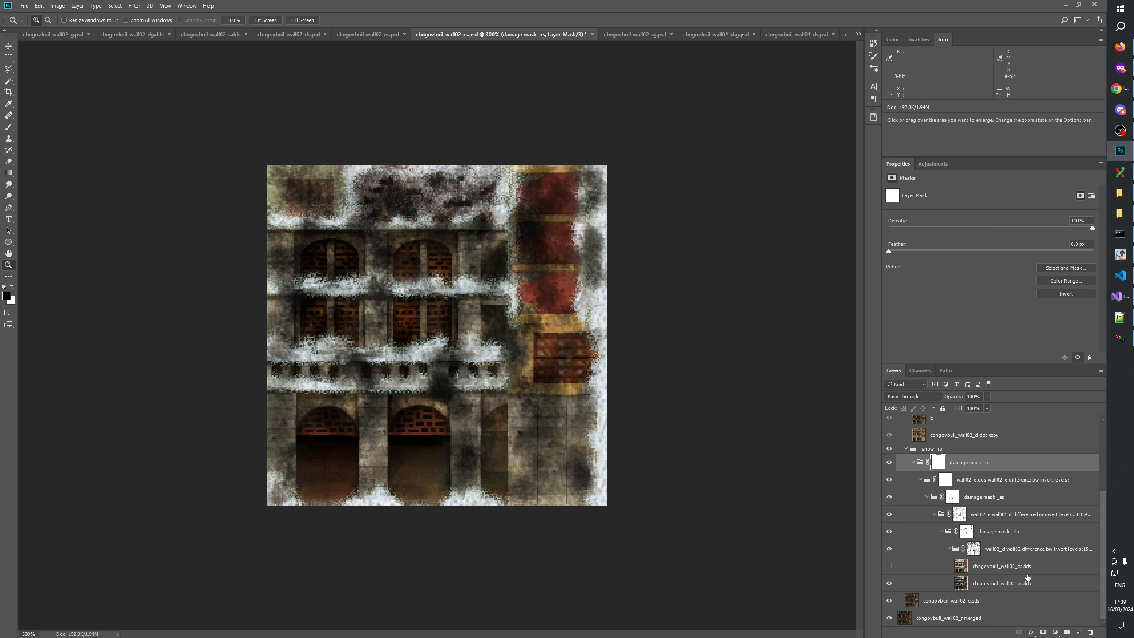
{"action": "scroll", "coordinate": [1028, 577], "scroll_direction": "up", "scroll_amount": 3}
{"action": "scroll", "coordinate": [1027, 576], "scroll_direction": "up", "scroll_amount": 1}
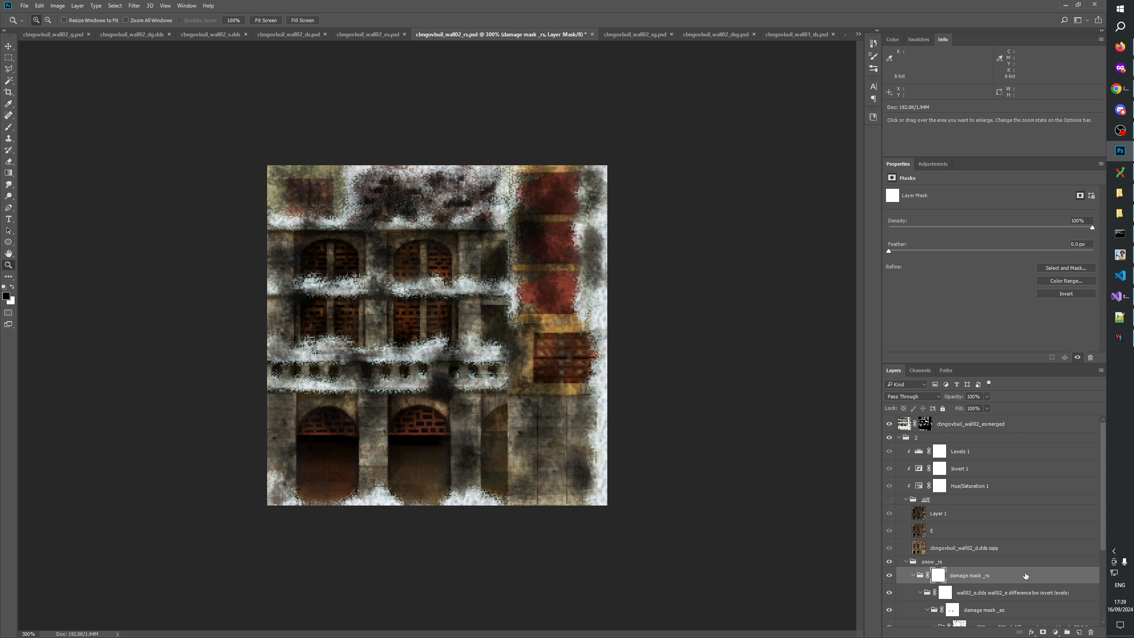
{"action": "left_click_drag", "start_coordinate": [972, 427], "coordinate": [967, 625]}
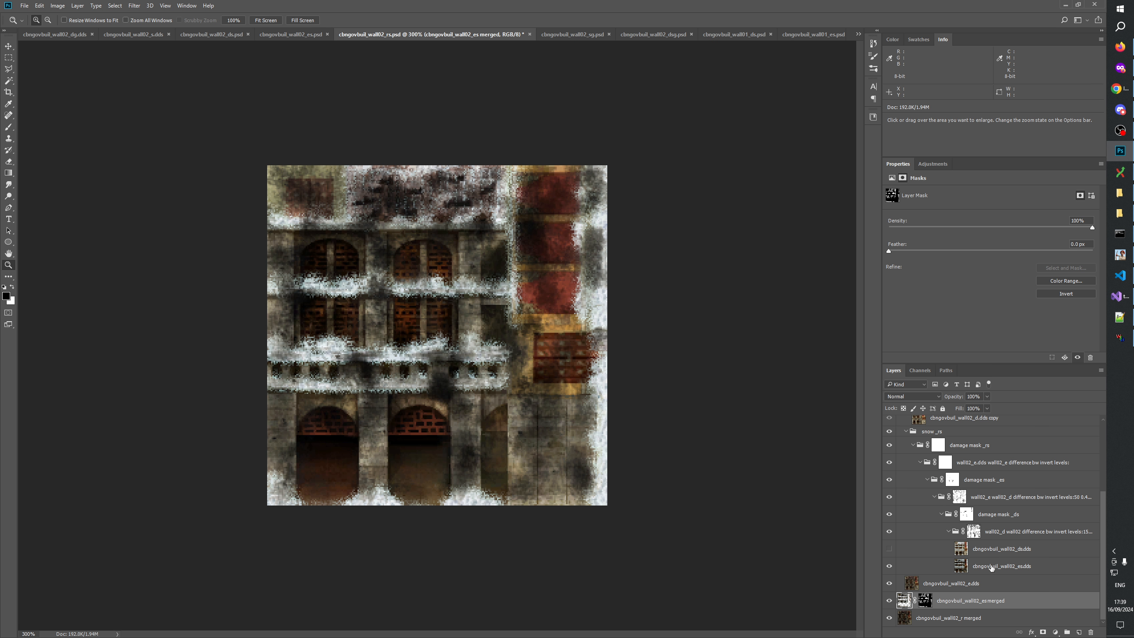
Rename Layer 1 in the diff group as R and set its blend mode to Difference.
{"action": "scroll", "coordinate": [991, 568], "scroll_direction": "up", "scroll_amount": 5}
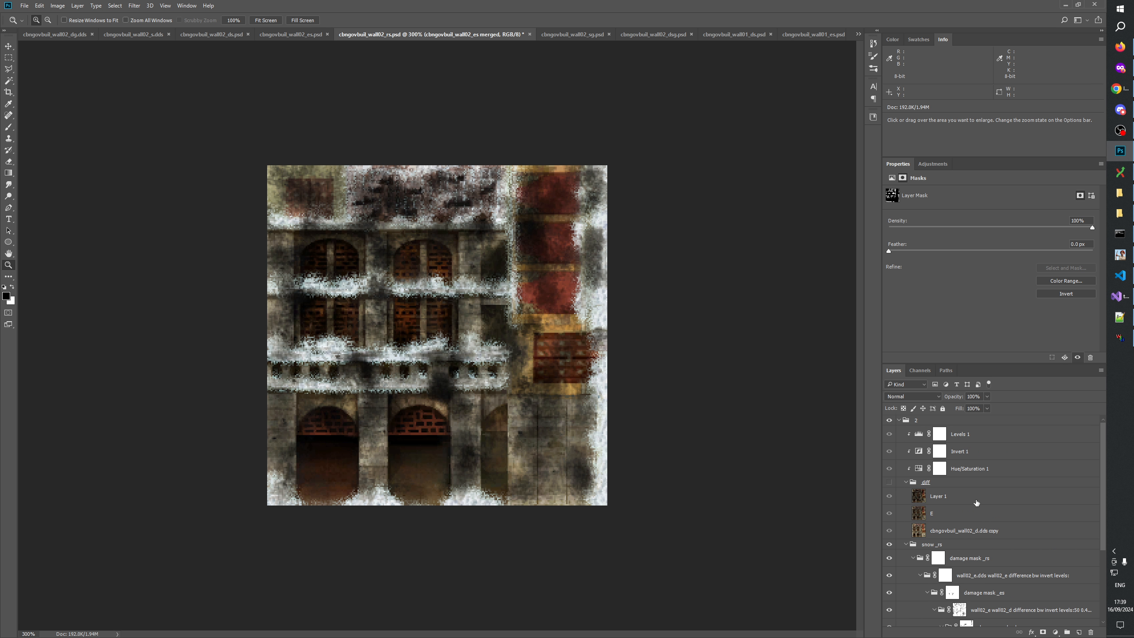
{"action": "left_click", "coordinate": [958, 497]}
{"action": "double_click", "coordinate": [940, 496]}
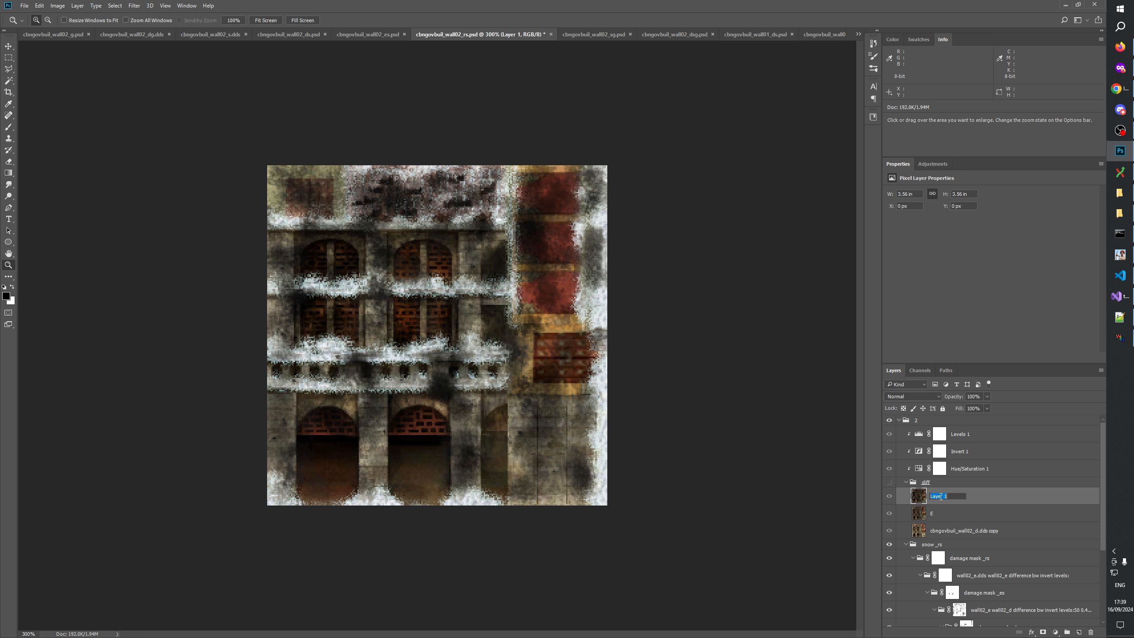
{"action": "type", "text": "R"}
{"action": "key", "text": "Return"}
{"action": "left_click", "coordinate": [913, 396]}
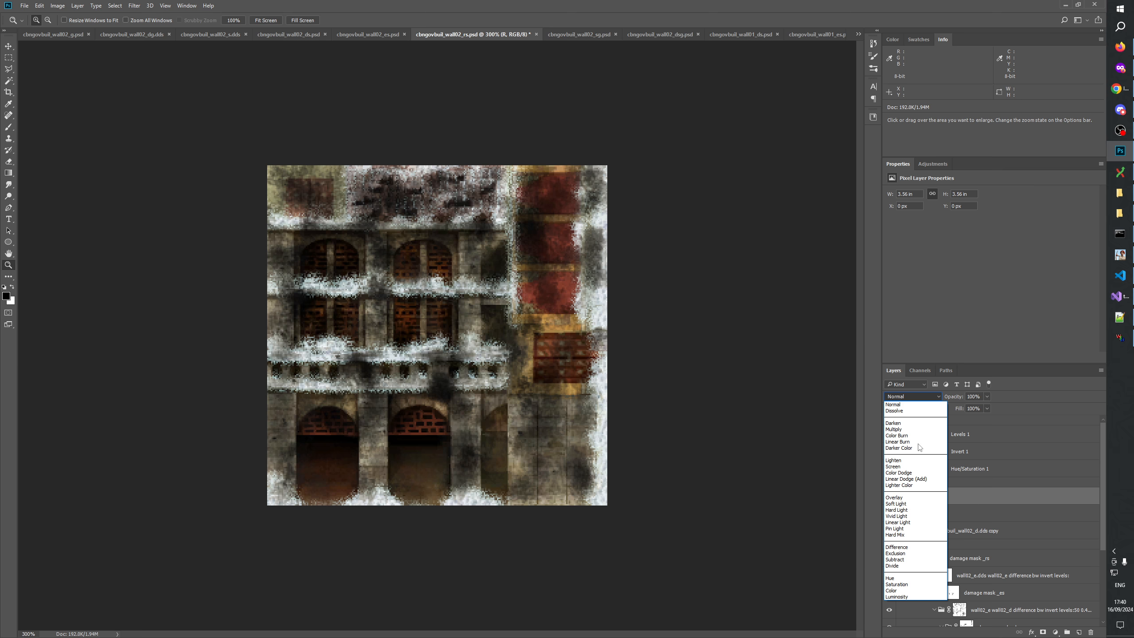
{"action": "left_click", "coordinate": [900, 546]}
{"action": "left_click", "coordinate": [933, 514]}
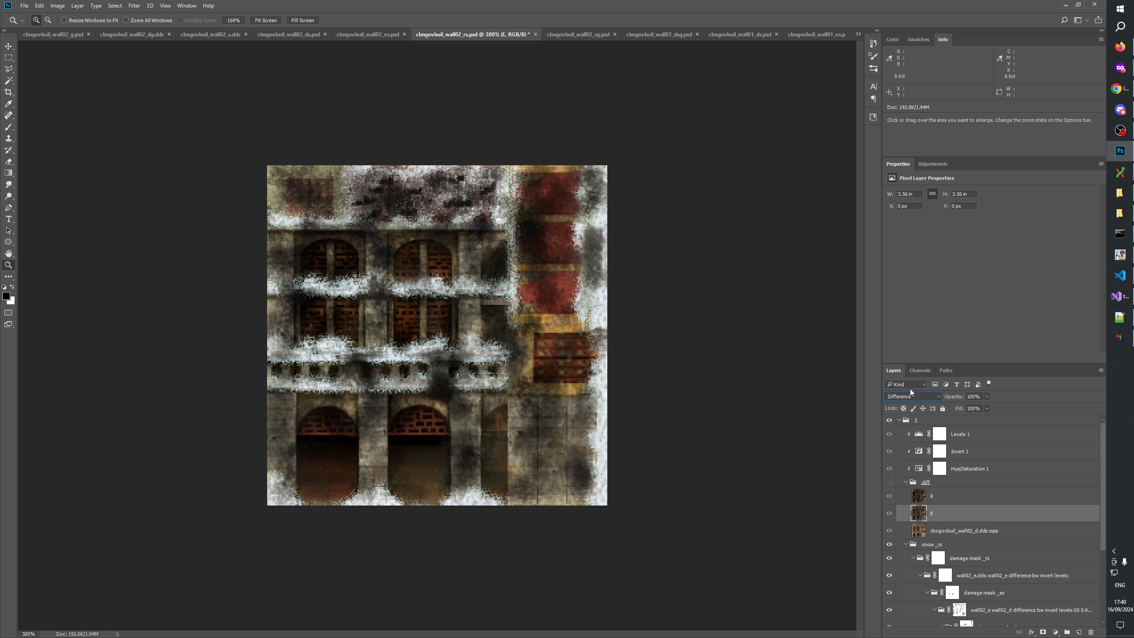
{"action": "left_click", "coordinate": [913, 396]}
{"action": "left_click", "coordinate": [900, 546]}
Delete the cbngovbuil_wall02_d.dds copy layer from the diff group and make the group visible.
{"action": "left_click", "coordinate": [955, 531]}
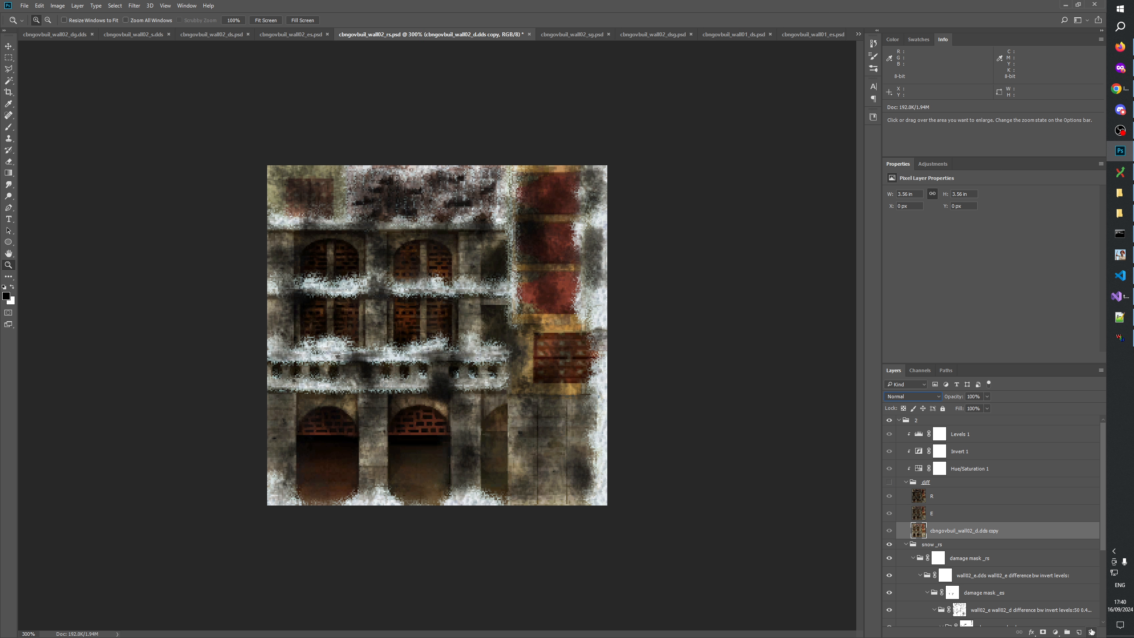
{"action": "left_click", "coordinate": [1091, 633]}
{"action": "left_click", "coordinate": [946, 501]}
{"action": "left_click", "coordinate": [889, 482]}
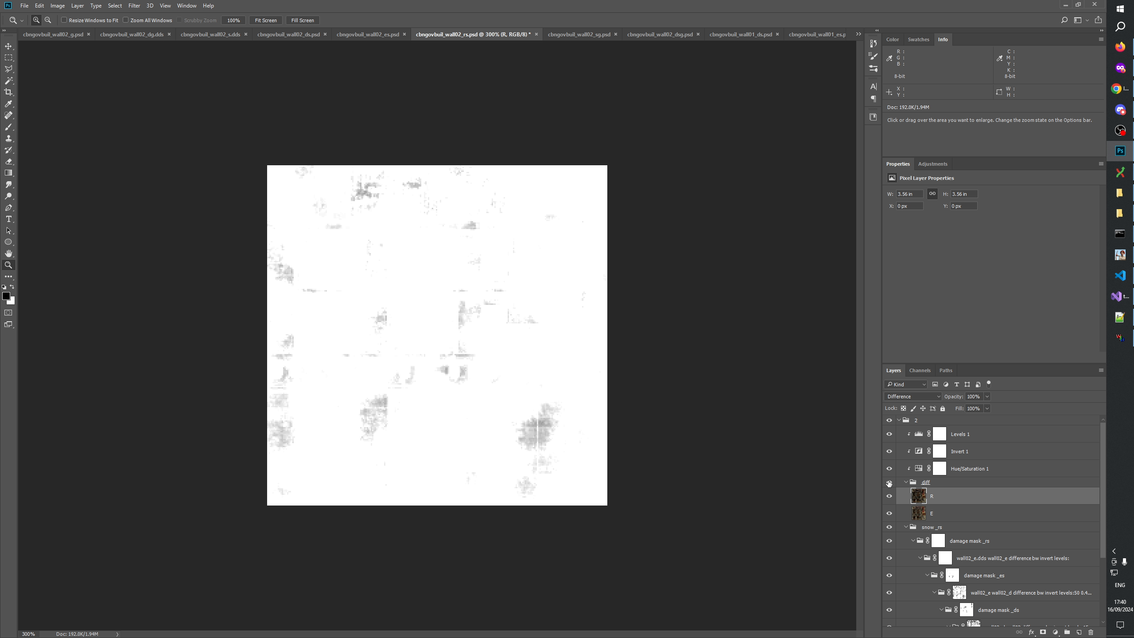
Reset the Levels 1 adjustment and set its input levels to 133, 0.32 and 255.
{"action": "left_click", "coordinate": [919, 435]}
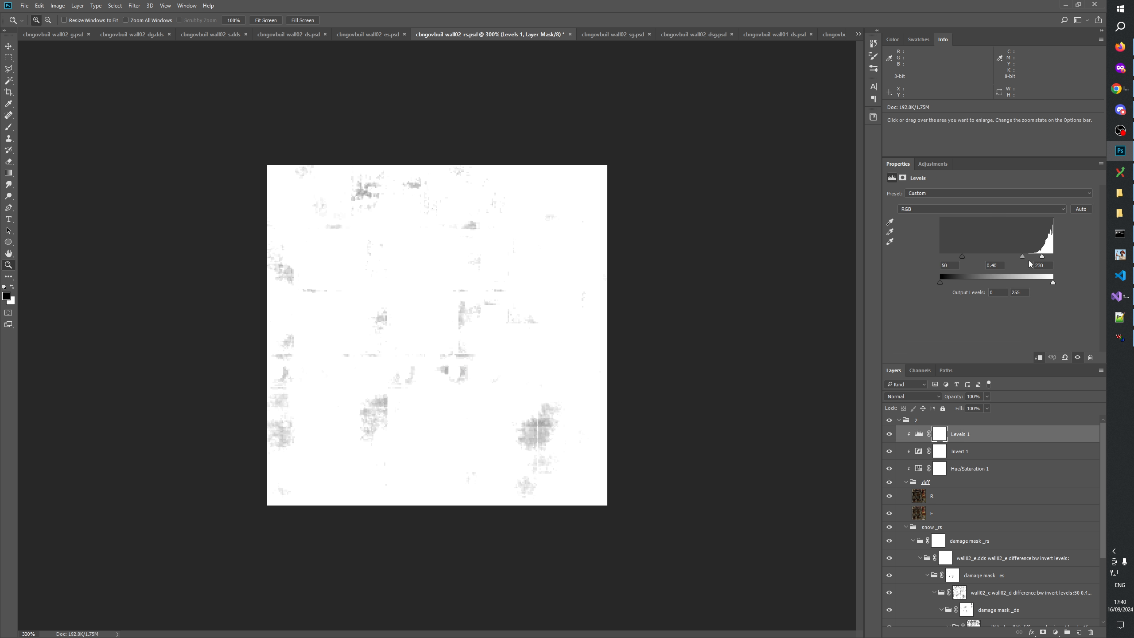
{"action": "left_click", "coordinate": [1065, 358]}
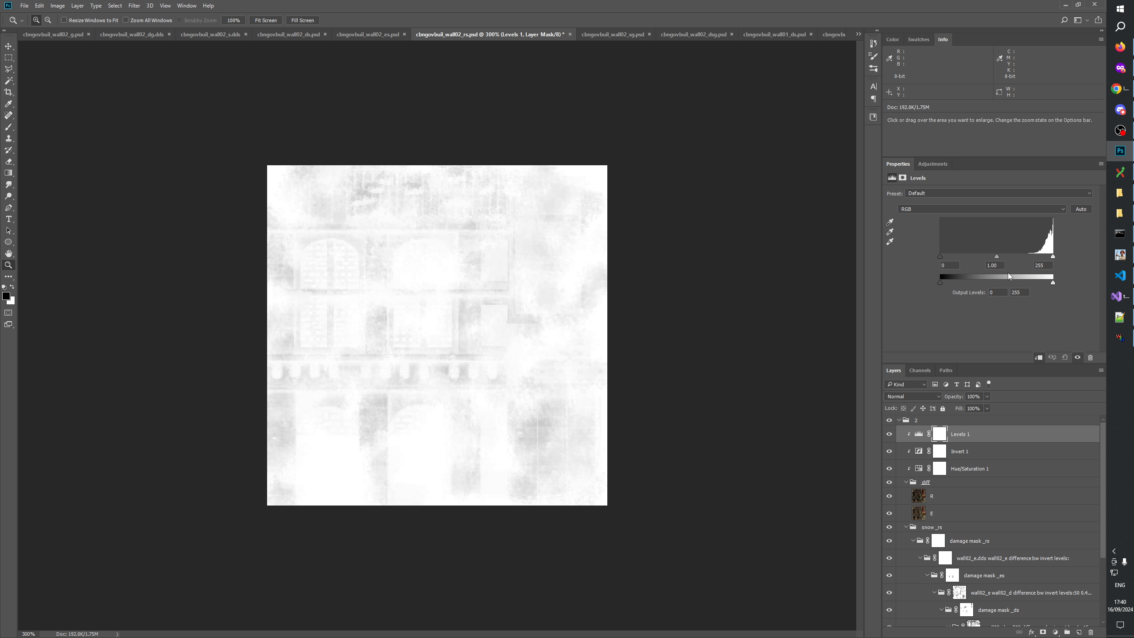
{"action": "left_click_drag", "start_coordinate": [941, 256], "coordinate": [1043, 262]}
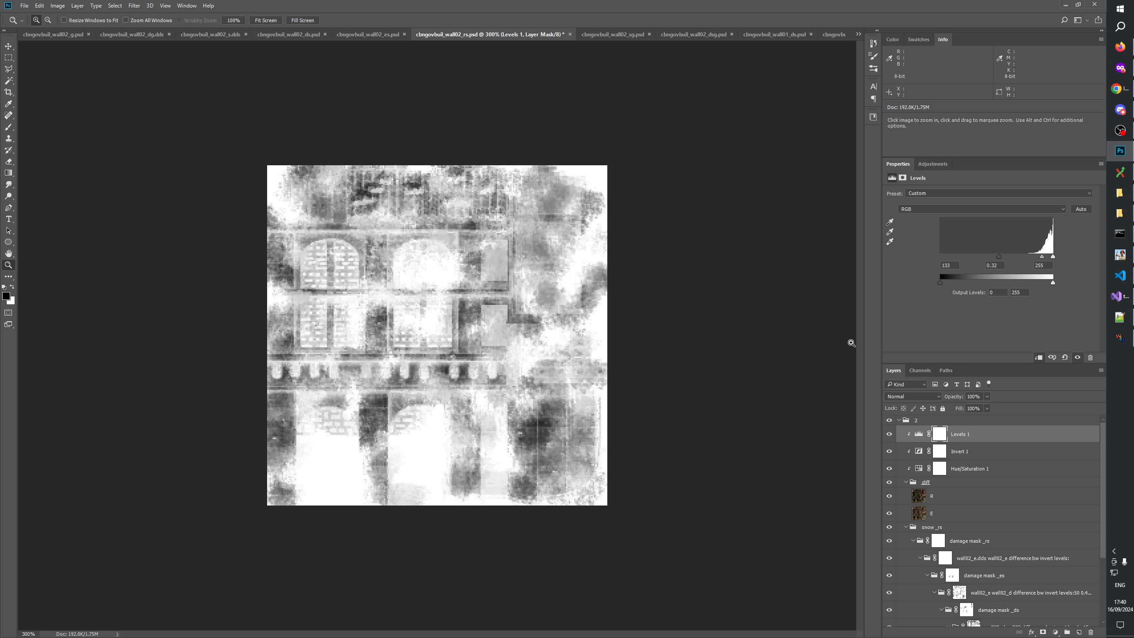
Copy the merged difference image into the layer mask of the "wall02_e.dds wall02_e difference bw invert levels:" group.
{"action": "key", "text": "ctrl+a"}
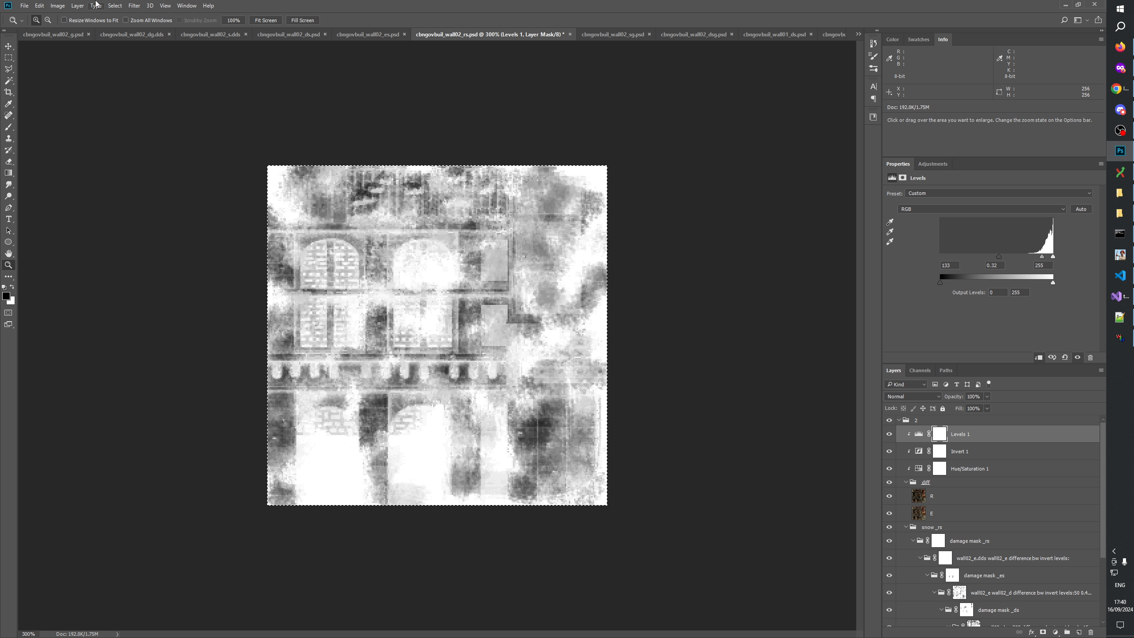
{"action": "left_click", "coordinate": [39, 6]}
{"action": "left_click", "coordinate": [58, 74]}
{"action": "scroll", "coordinate": [1084, 613], "scroll_direction": "down", "scroll_amount": 1}
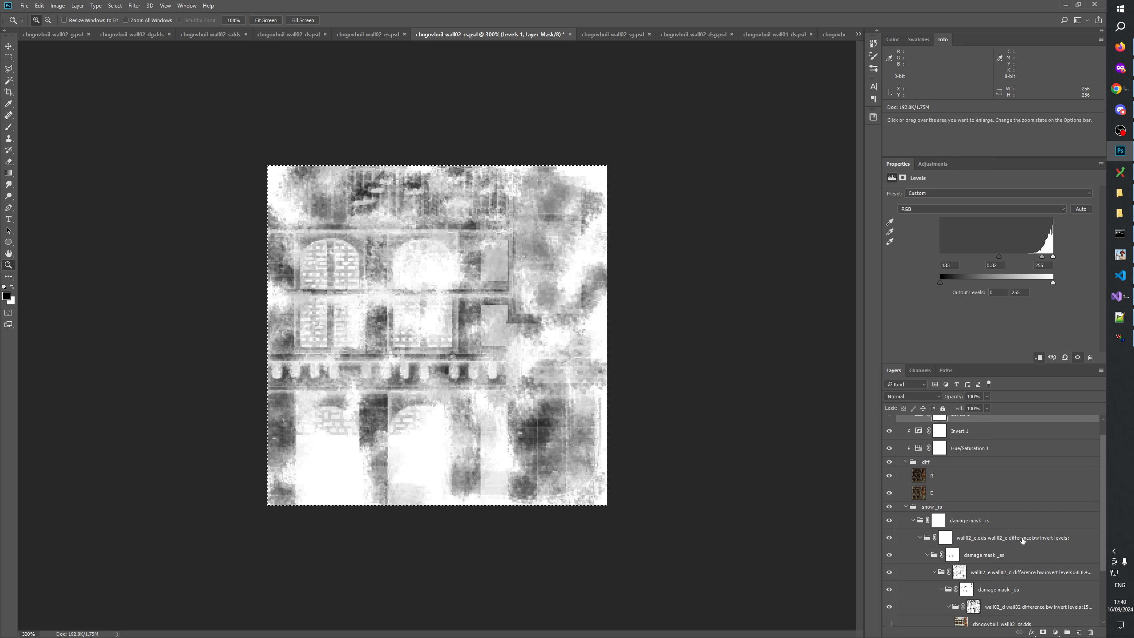
{"action": "left_click", "coordinate": [946, 541], "text": "alt"}
{"action": "key", "text": "ctrl+v"}
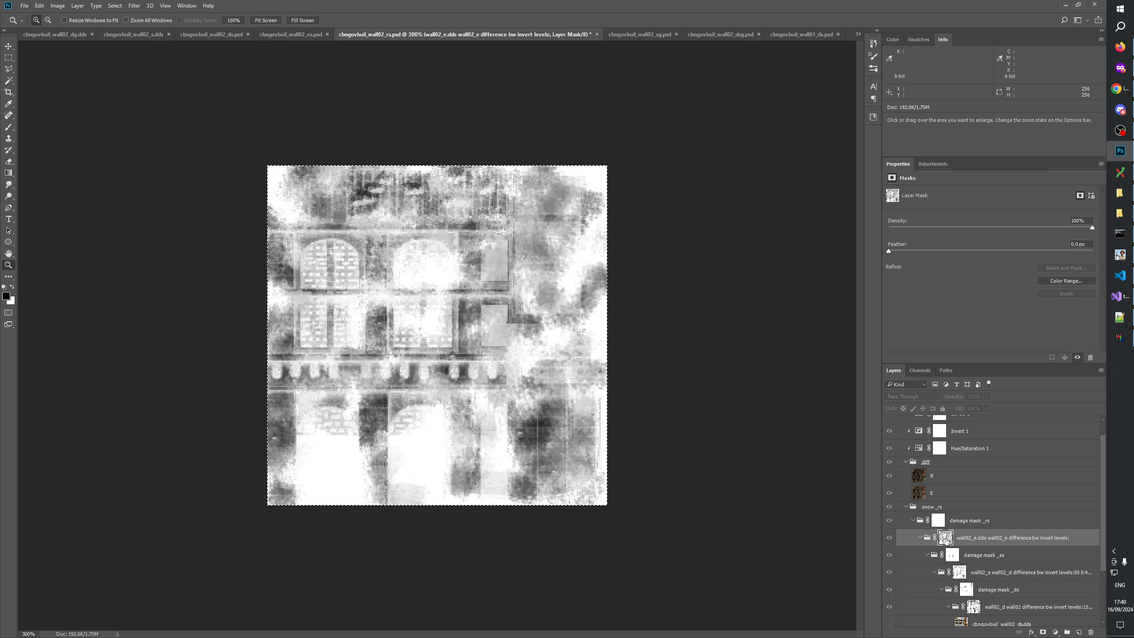
Leave the mask view by selecting the damage mask _rs mask and hide the diff group.
{"action": "left_click", "coordinate": [938, 521]}
{"action": "key", "text": "x"}
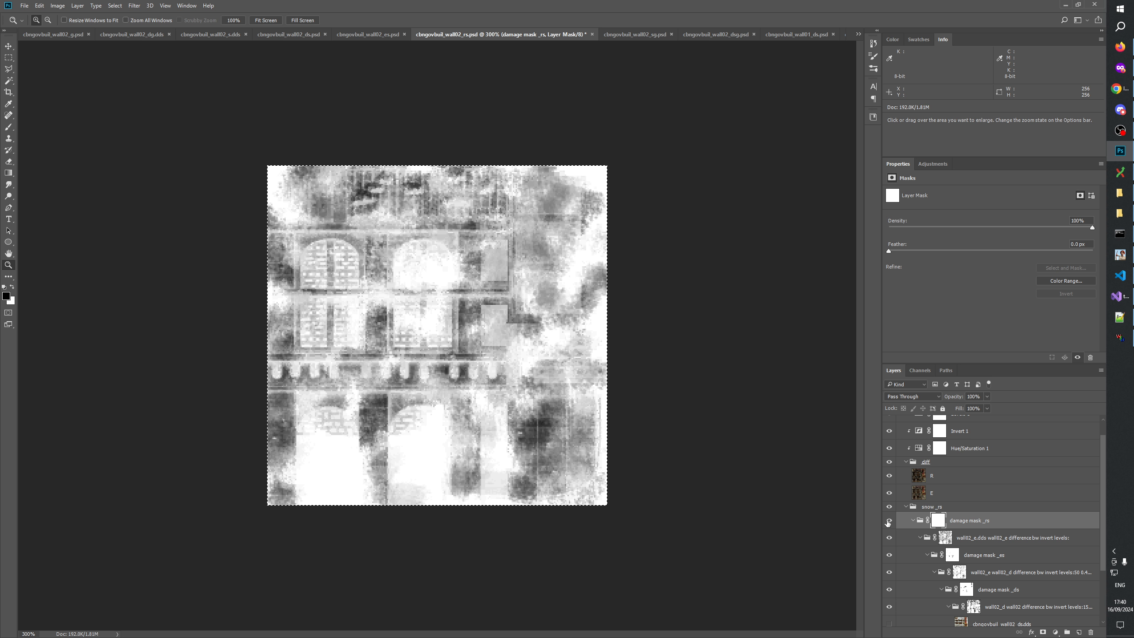
{"action": "left_click", "coordinate": [889, 521]}
{"action": "left_click", "coordinate": [891, 521]}
{"action": "scroll", "coordinate": [947, 478], "scroll_direction": "up", "scroll_amount": 1}
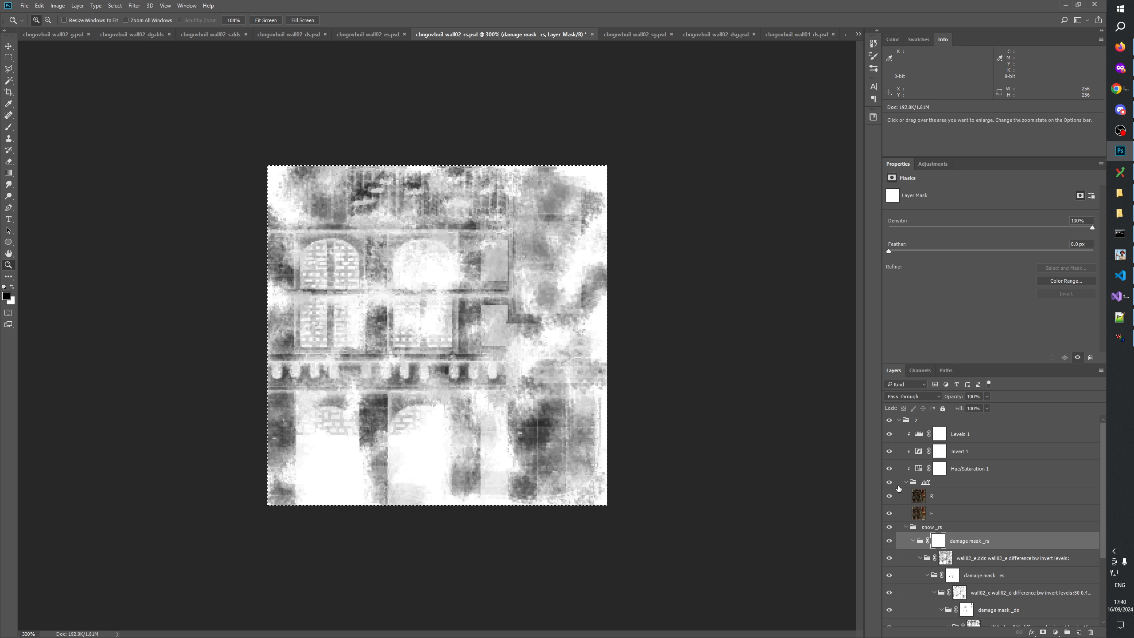
{"action": "left_click", "coordinate": [891, 485]}
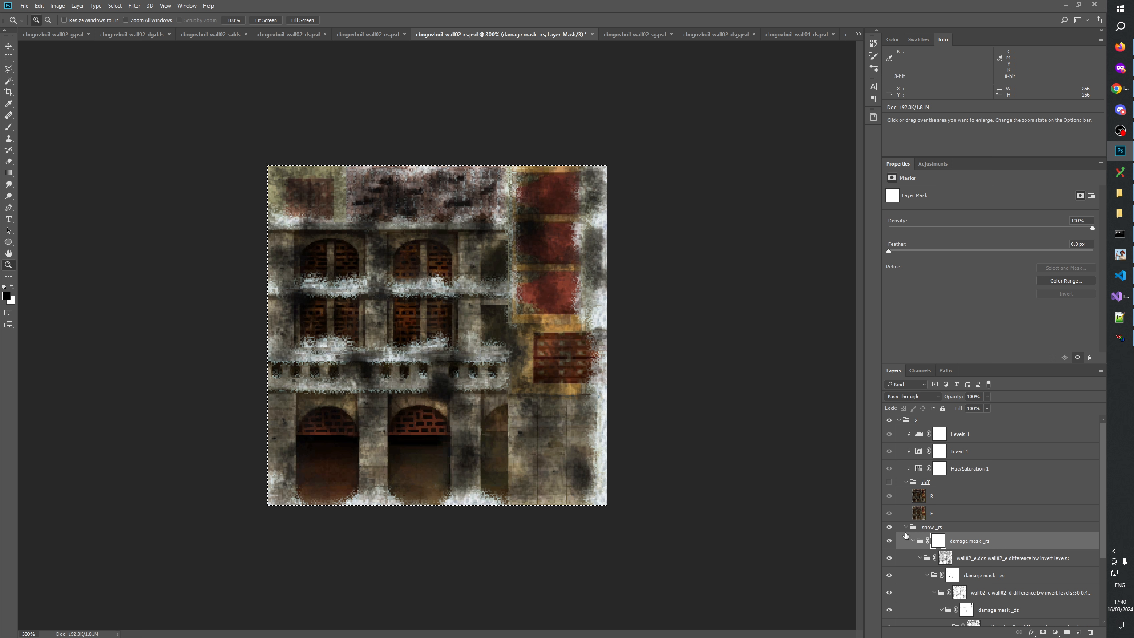
Compare the texture with and without the damage mask _rs group, and view cbngovbuil_wall02_rs.dds for reference.
{"action": "left_click", "coordinate": [890, 542]}
{"action": "left_click", "coordinate": [890, 541]}
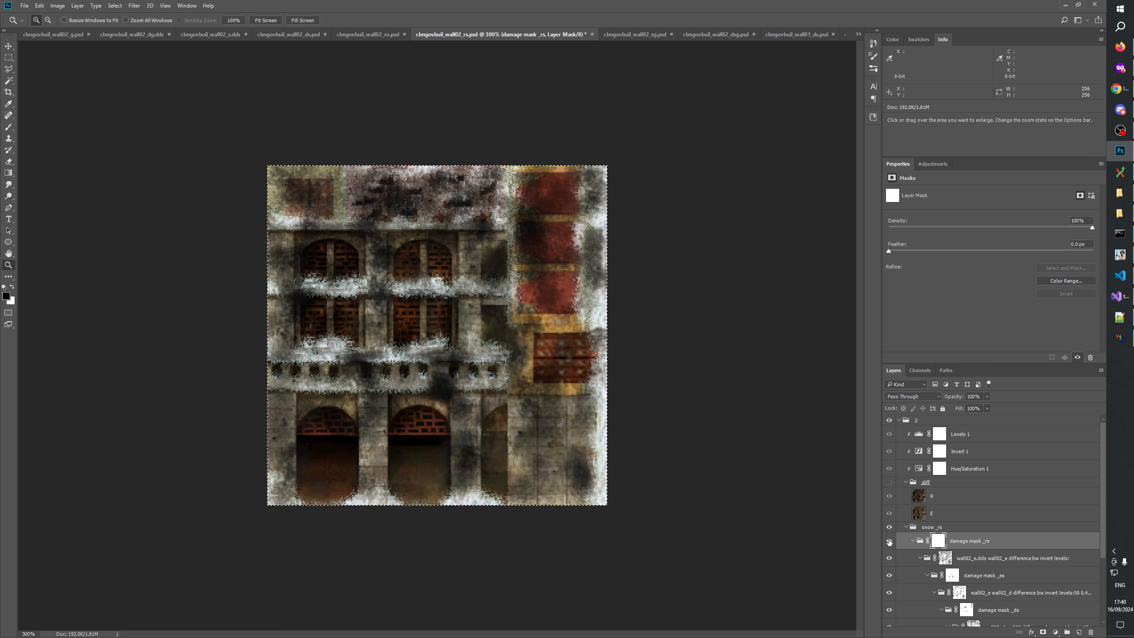
{"action": "left_click", "coordinate": [890, 542]}
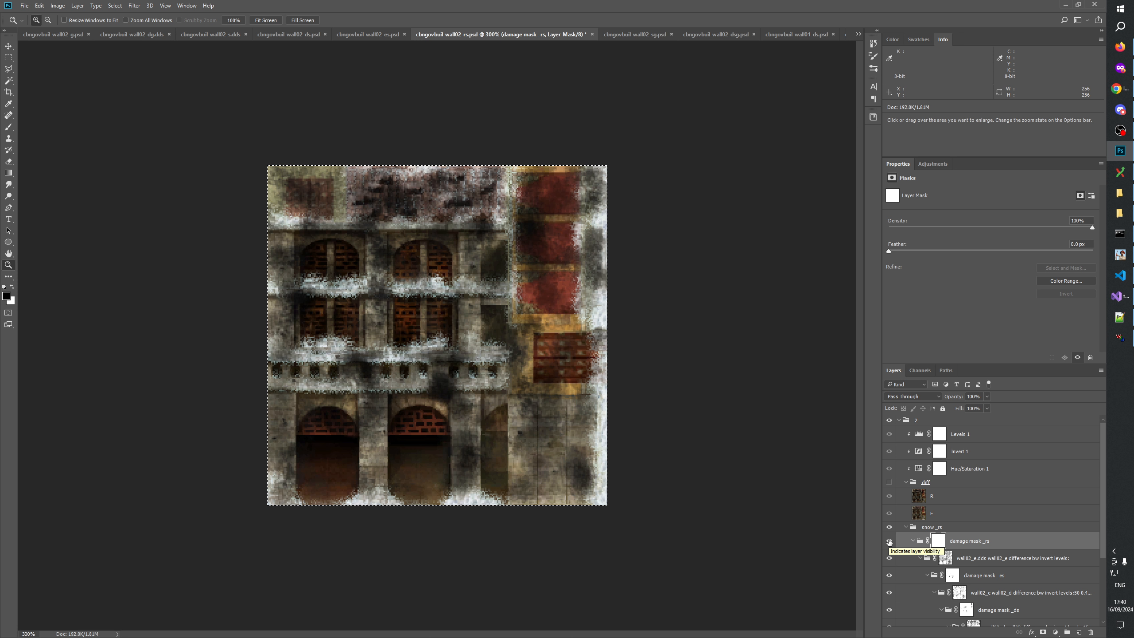
{"action": "left_click", "coordinate": [859, 34]}
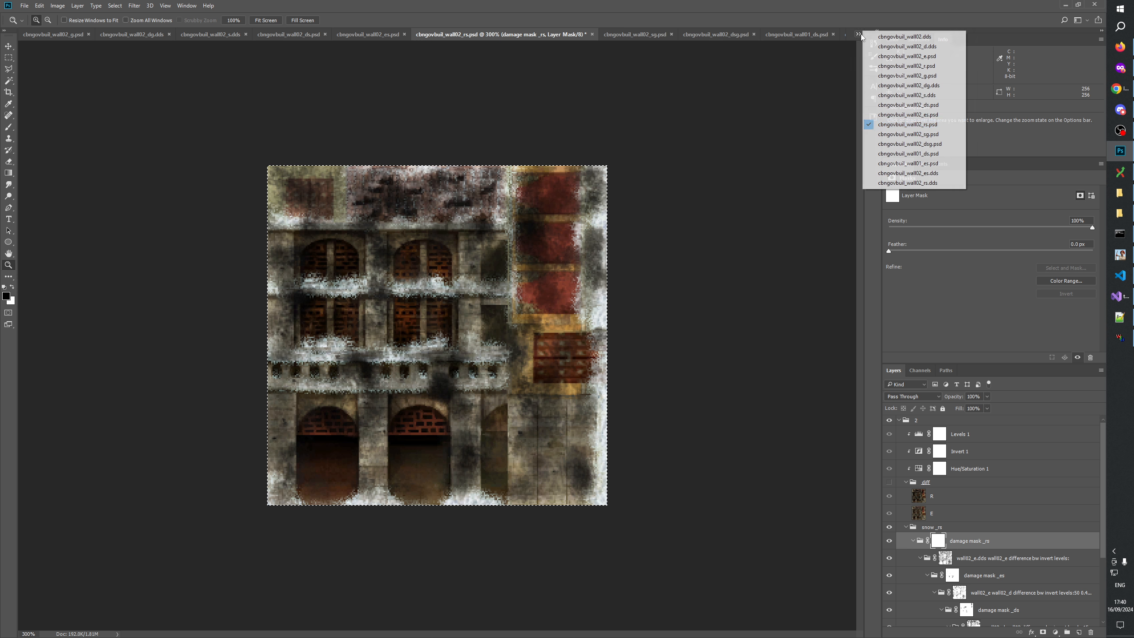
{"action": "left_click", "coordinate": [925, 184]}
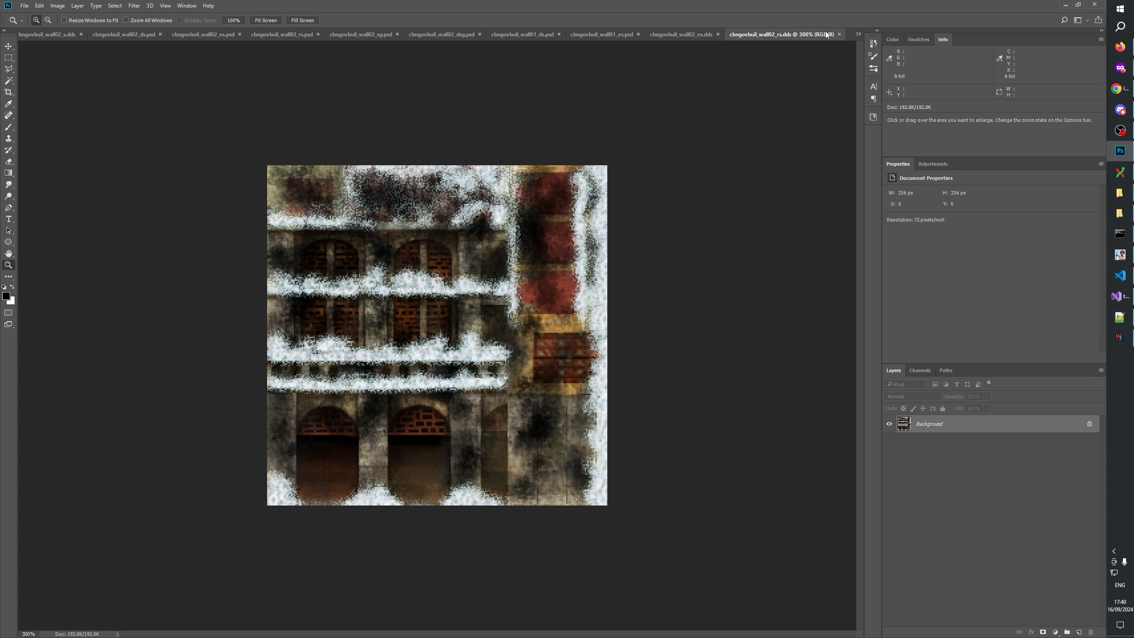
Open cbngovbuil_wall01_rs.psd from the GenerateMip folder and place its document right after cbngovbuil_wall01_es.psd.
{"action": "left_click", "coordinate": [1121, 201]}
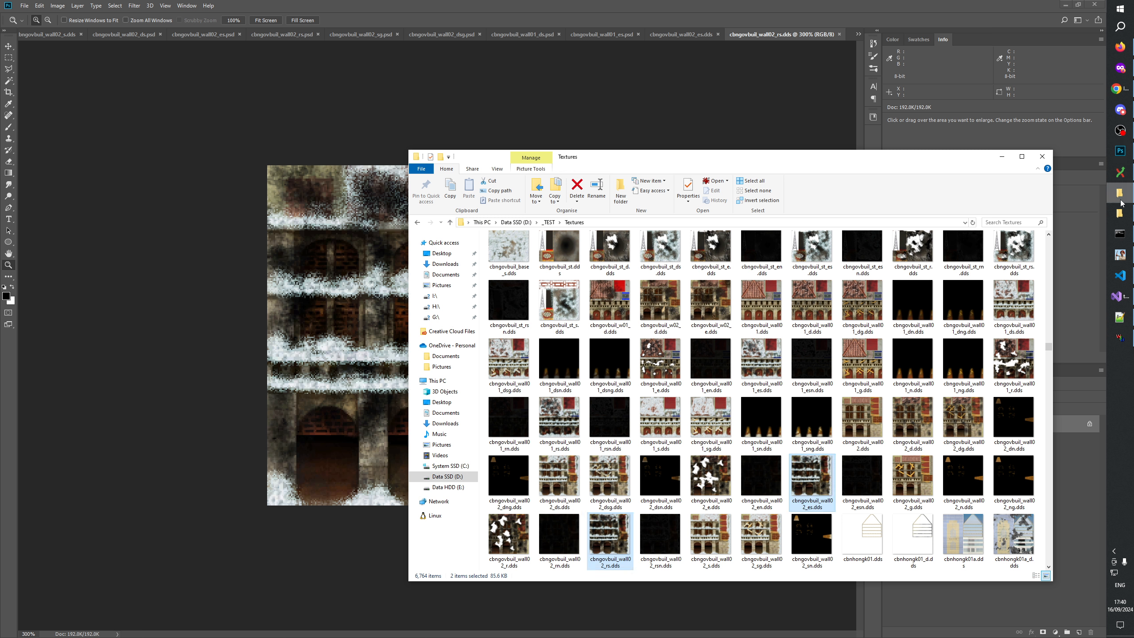
{"action": "left_click", "coordinate": [1120, 213]}
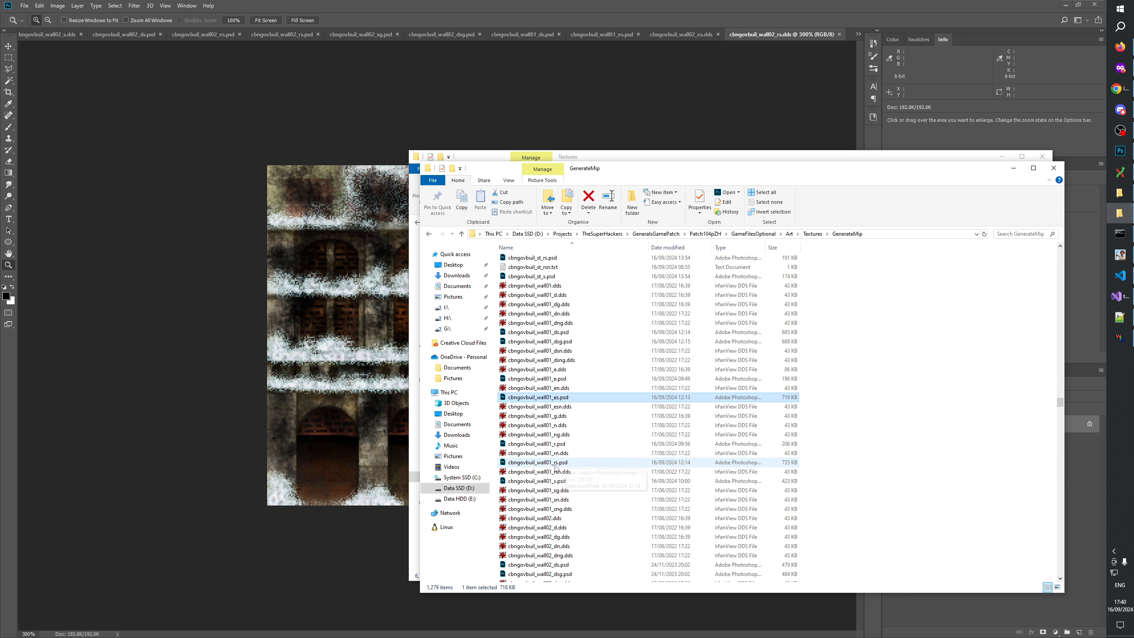
{"action": "left_click_drag", "start_coordinate": [559, 463], "coordinate": [842, 70]}
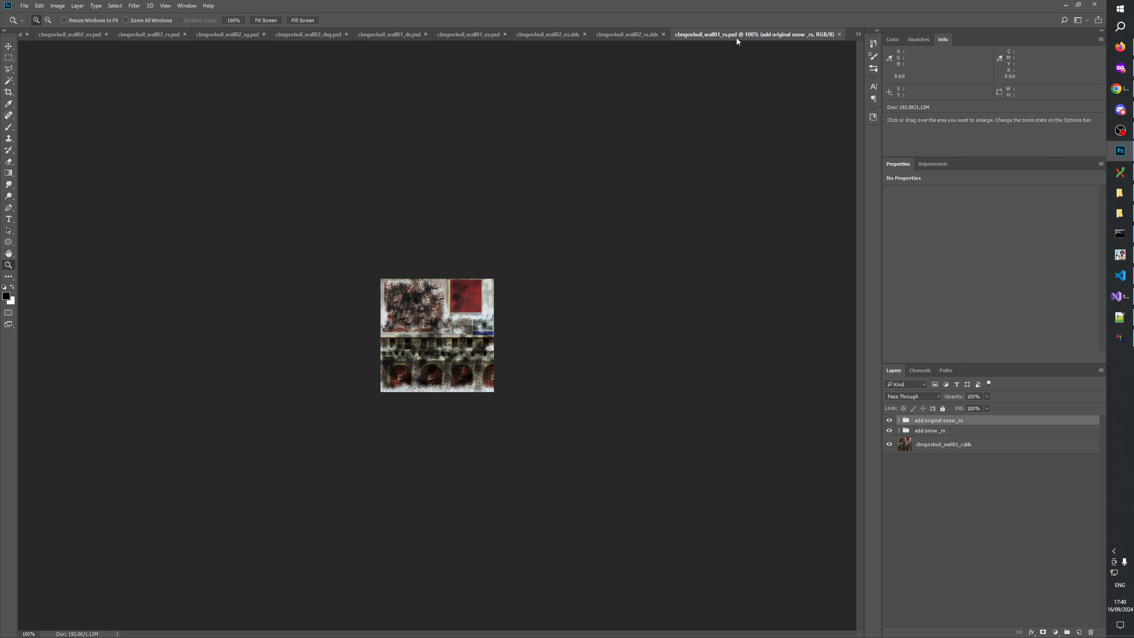
{"action": "left_click_drag", "start_coordinate": [688, 33], "coordinate": [631, 35]}
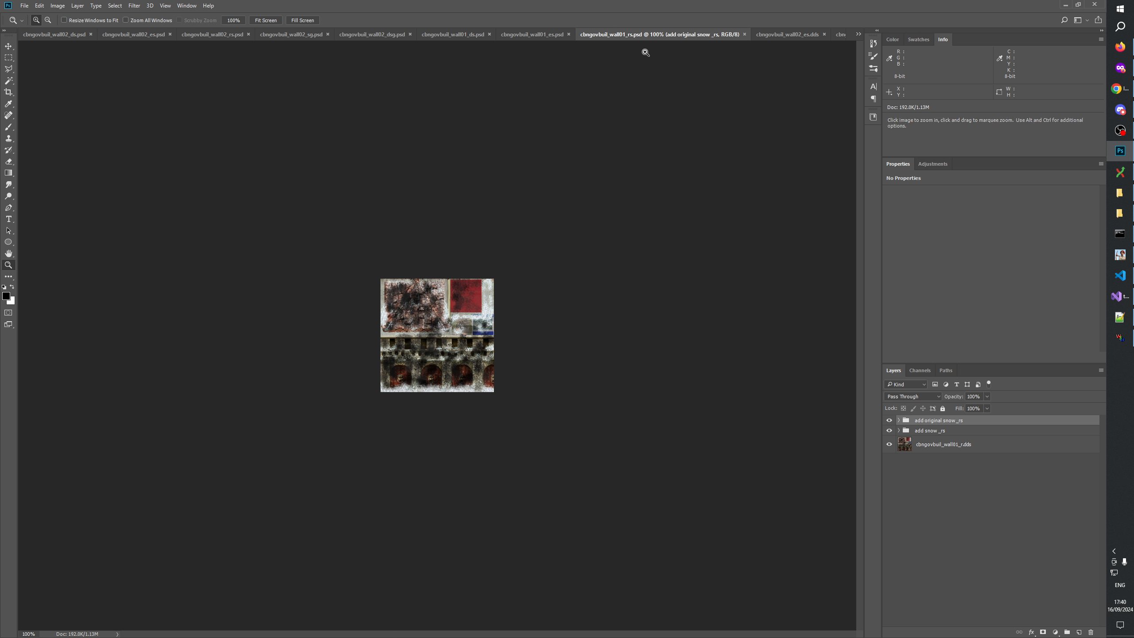
Copy the merged cbngovbuil_wall01_rs.psd image into a new layer above group 2 in cbngovbuil_wall02_rs.psd.
{"action": "key", "text": "ctrl+a"}
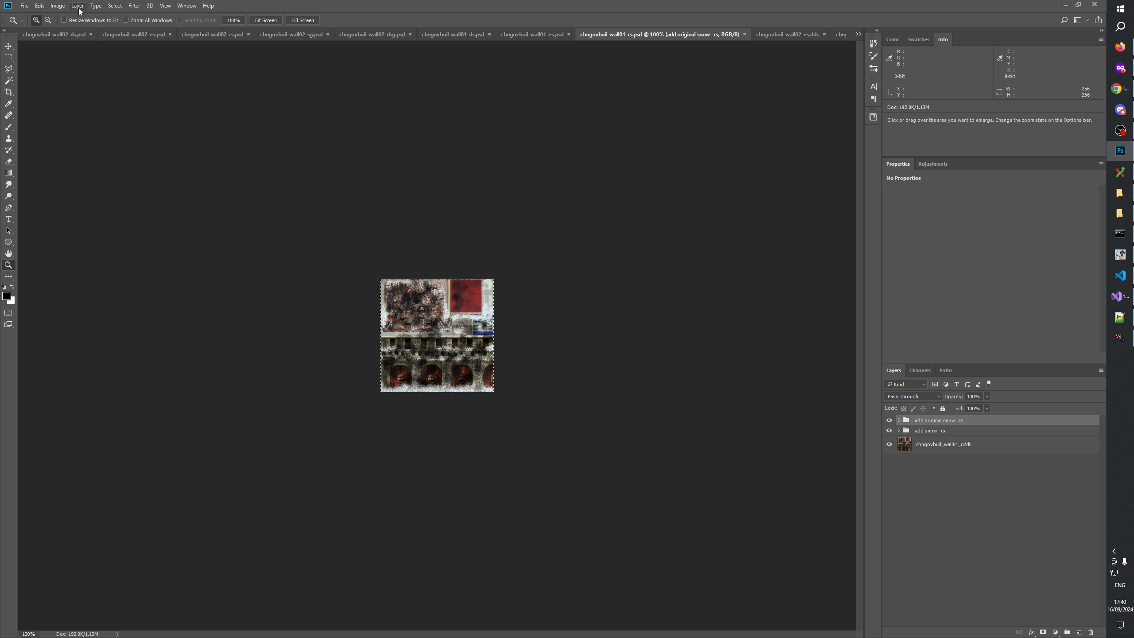
{"action": "left_click", "coordinate": [39, 6]}
{"action": "left_click", "coordinate": [56, 73]}
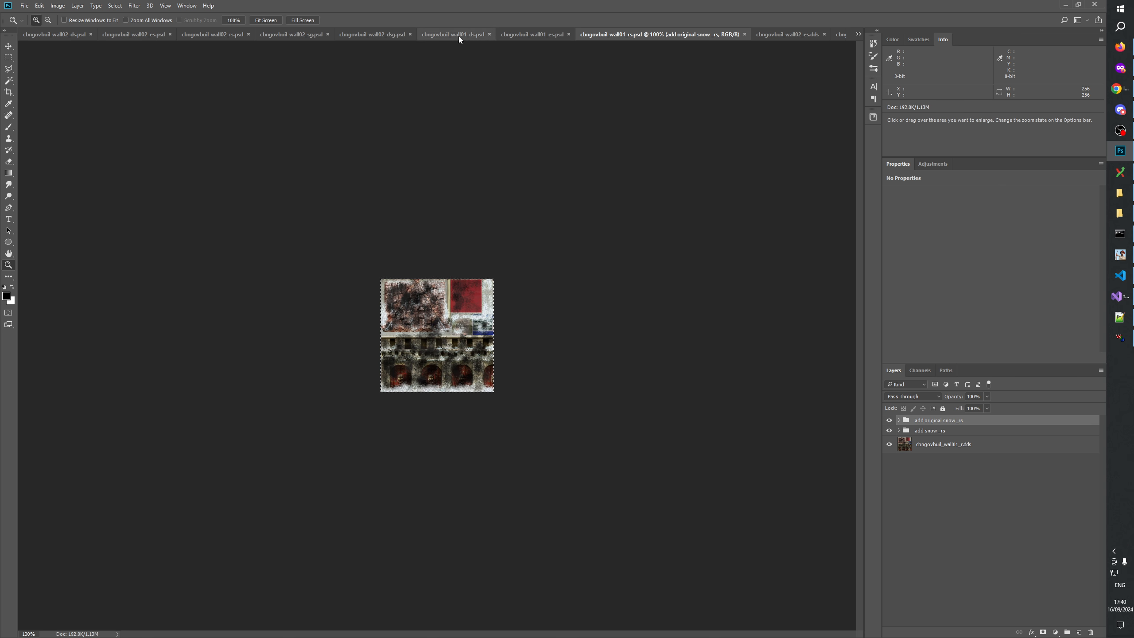
{"action": "left_click", "coordinate": [227, 37]}
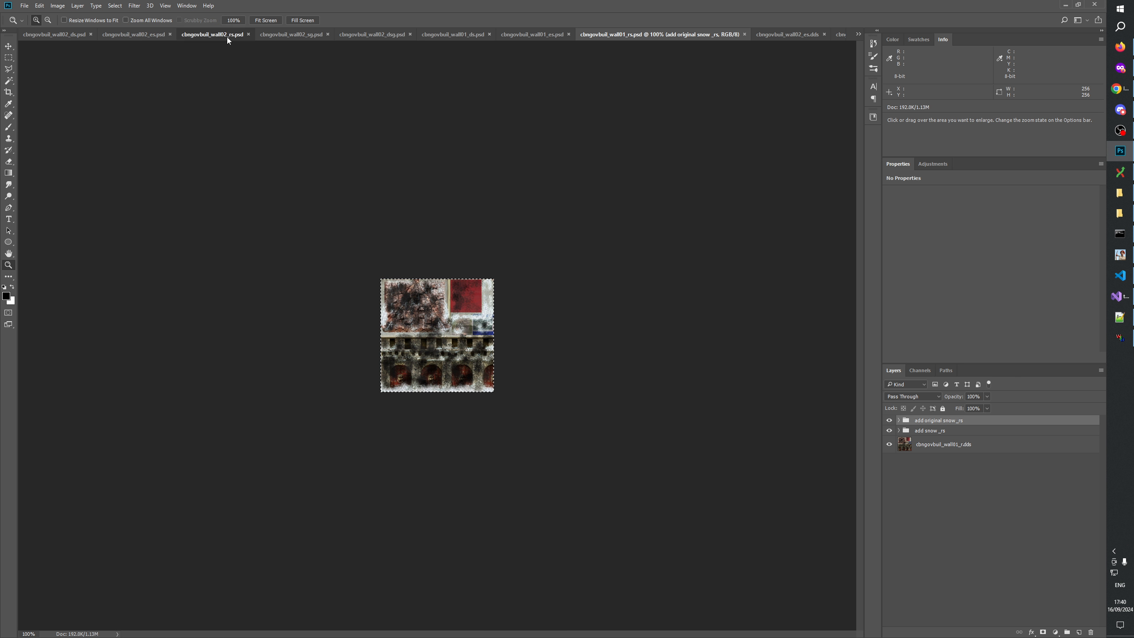
{"action": "left_click", "coordinate": [954, 422]}
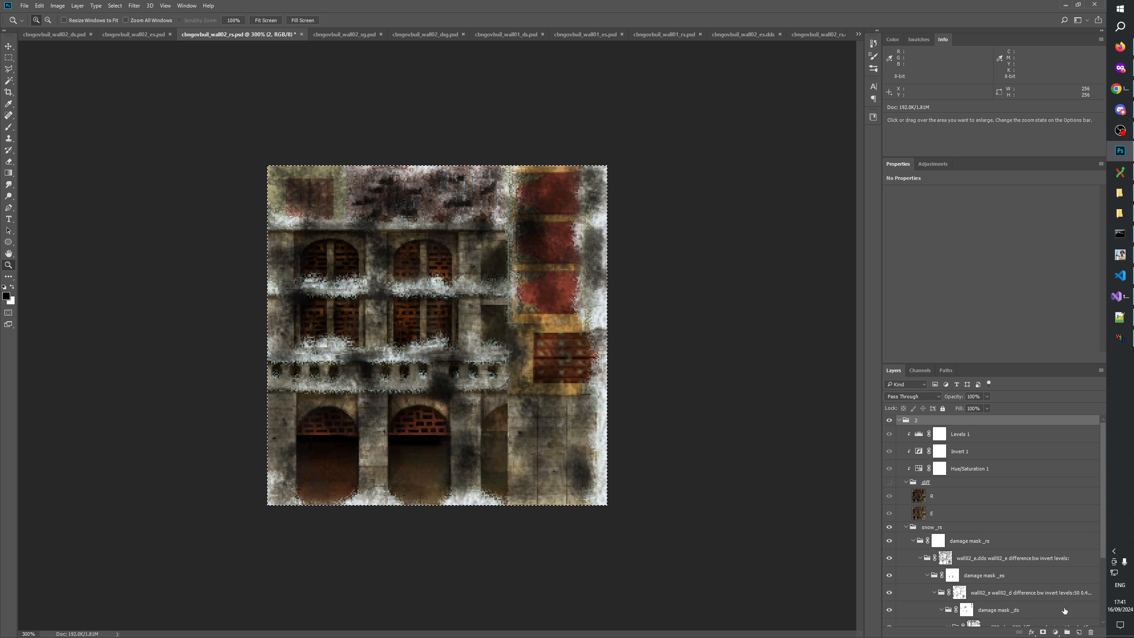
{"action": "left_click", "coordinate": [1080, 632]}
{"action": "key", "text": "ctrl+v"}
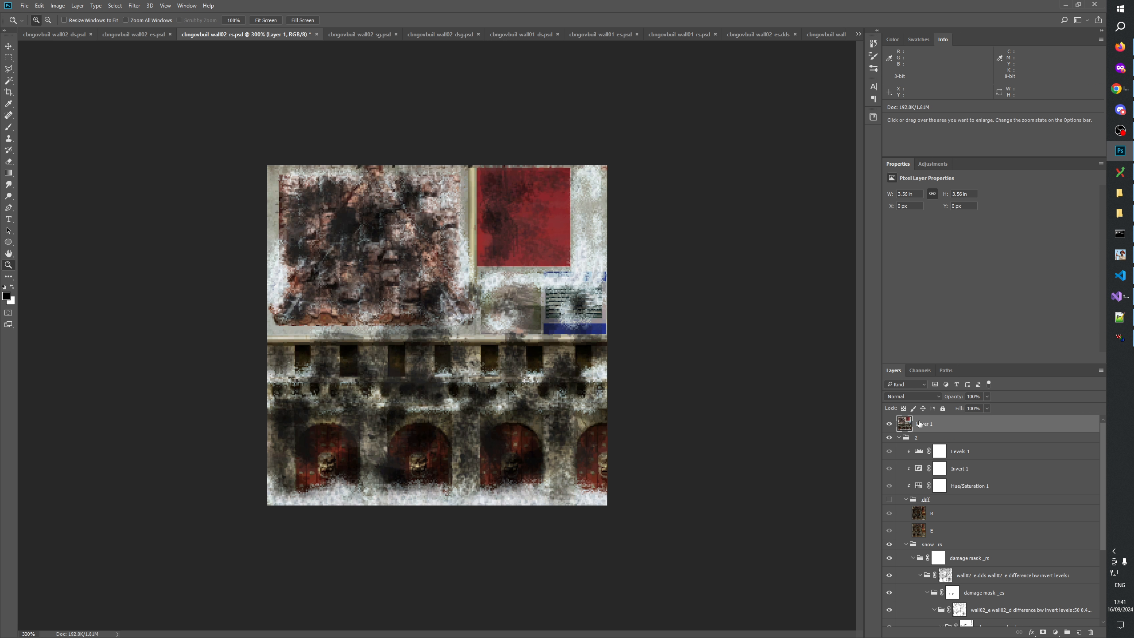
Rename the pasted wall01 layer as RS REF and hide it.
{"action": "double_click", "coordinate": [929, 423]}
{"action": "type", "text": "R"}
{"action": "type", "text": "S"}
{"action": "key", "text": "Return"}
{"action": "left_click", "coordinate": [889, 425]}
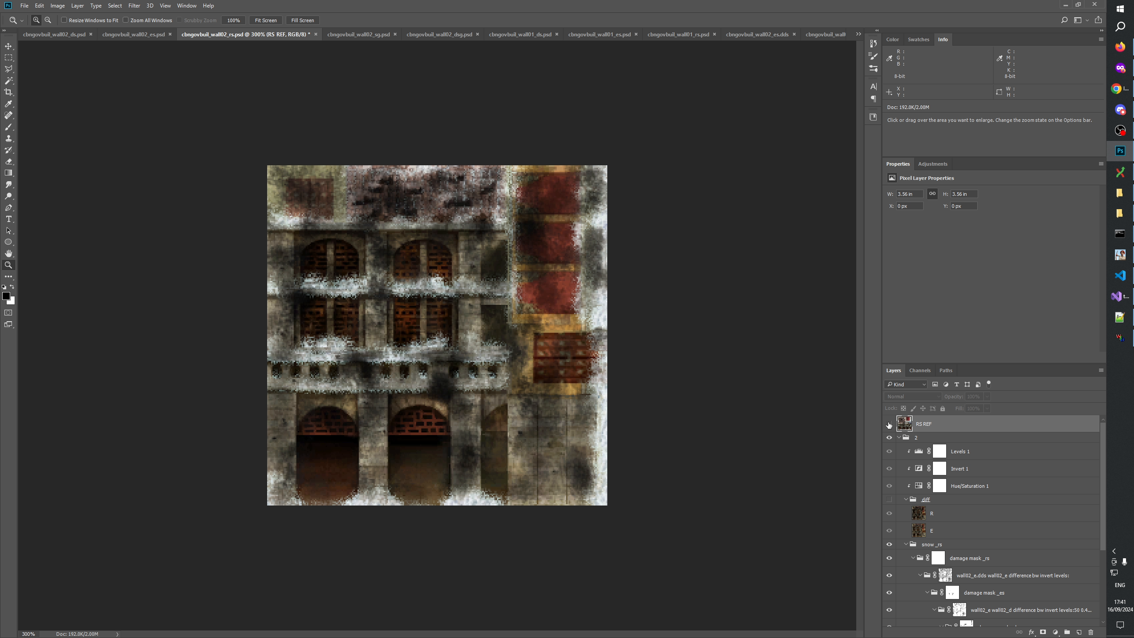
Toggle the RS REF layer's visibility to compare its snow with the wall02 texture.
{"action": "left_click", "coordinate": [889, 424]}
{"action": "left_click", "coordinate": [890, 425]}
{"action": "left_click", "coordinate": [889, 425]}
{"action": "left_click", "coordinate": [889, 425]}
{"action": "left_click", "coordinate": [889, 425]}
{"action": "left_click", "coordinate": [889, 425]}
Toggle the snow _rs group's visibility to examine the damaged wall with and without snow.
{"action": "scroll", "coordinate": [954, 484], "scroll_direction": "down", "scroll_amount": 3}
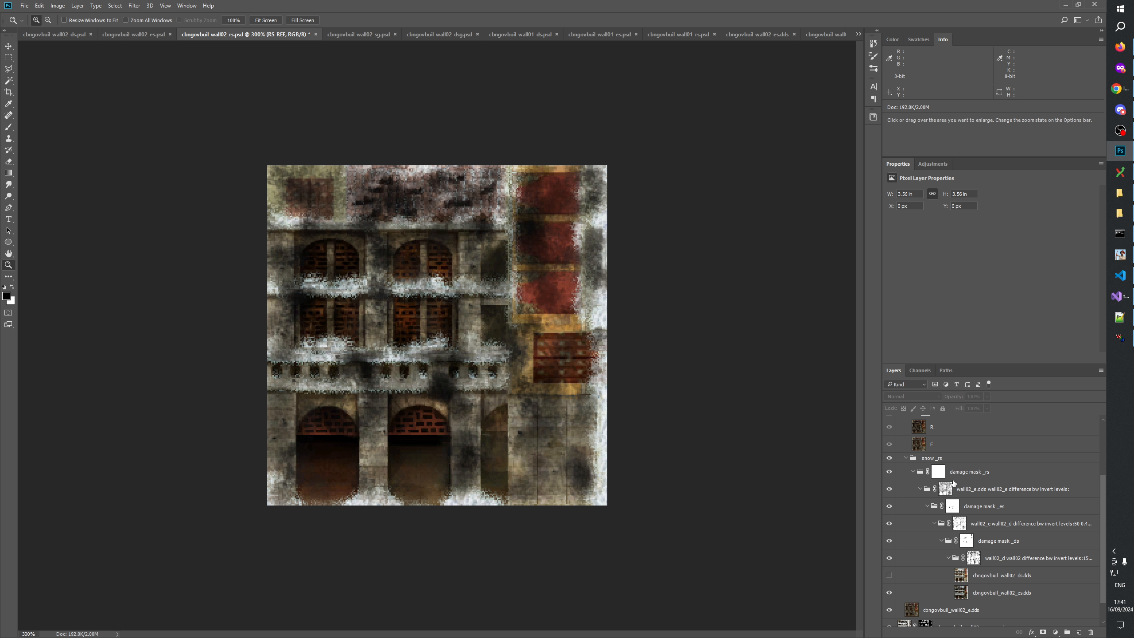
{"action": "left_click", "coordinate": [890, 458]}
{"action": "left_click", "coordinate": [889, 459]}
{"action": "left_click", "coordinate": [890, 459]}
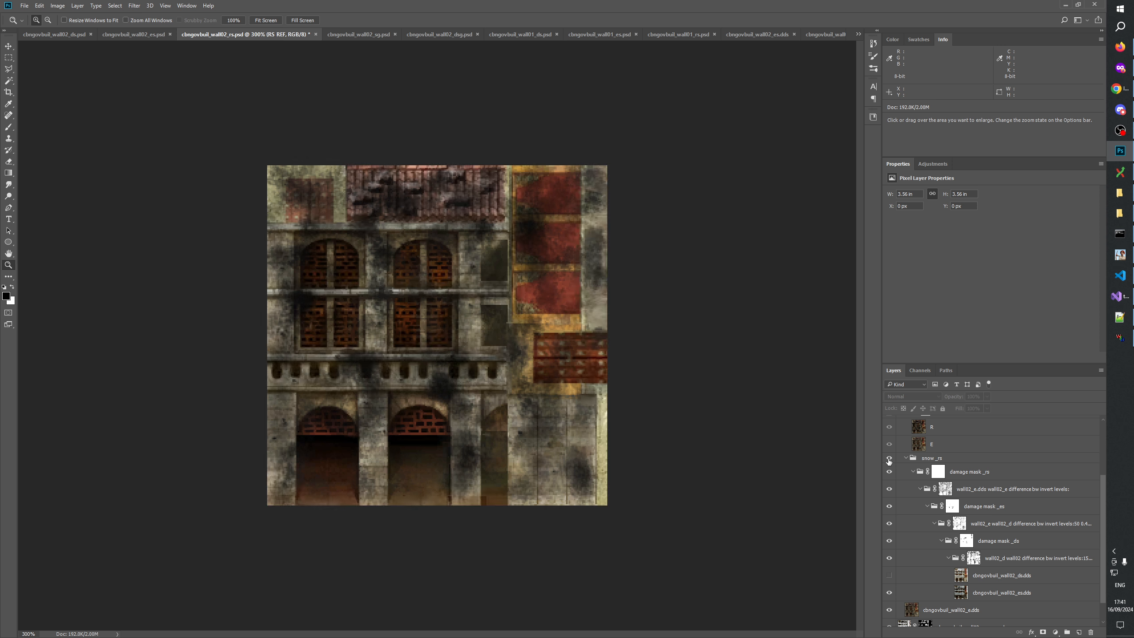
{"action": "left_click", "coordinate": [889, 459]}
Compare the snow density and dark damage spots of the wall02 texture against the RS REF layer repeatedly.
{"action": "scroll", "coordinate": [913, 458], "scroll_direction": "up", "scroll_amount": 3}
{"action": "left_click", "coordinate": [890, 424]}
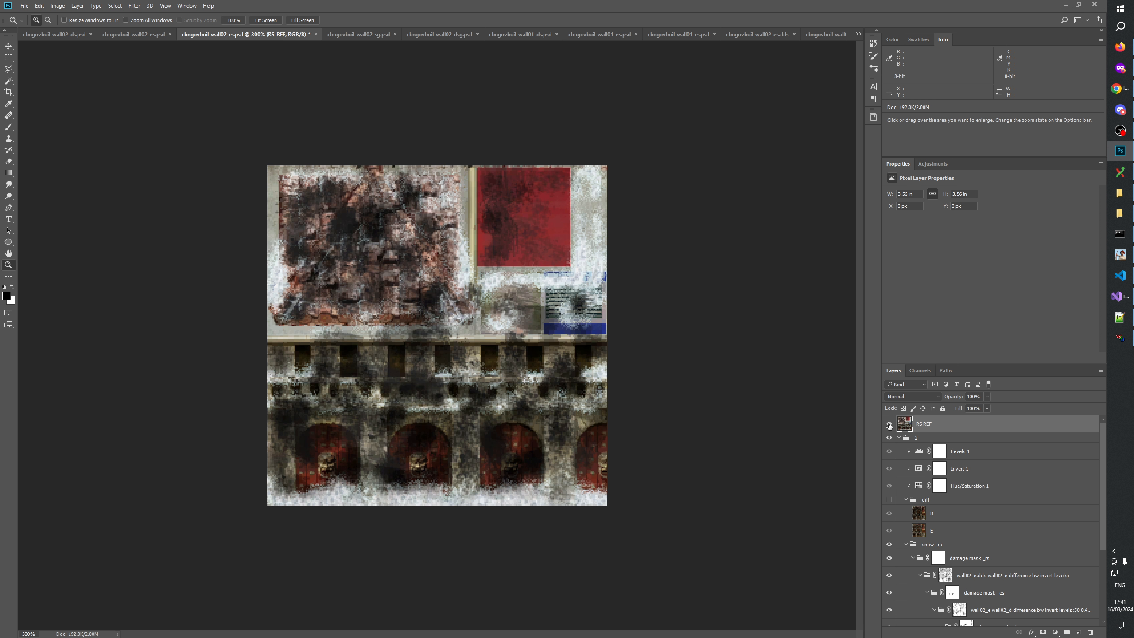
{"action": "left_click", "coordinate": [890, 424]}
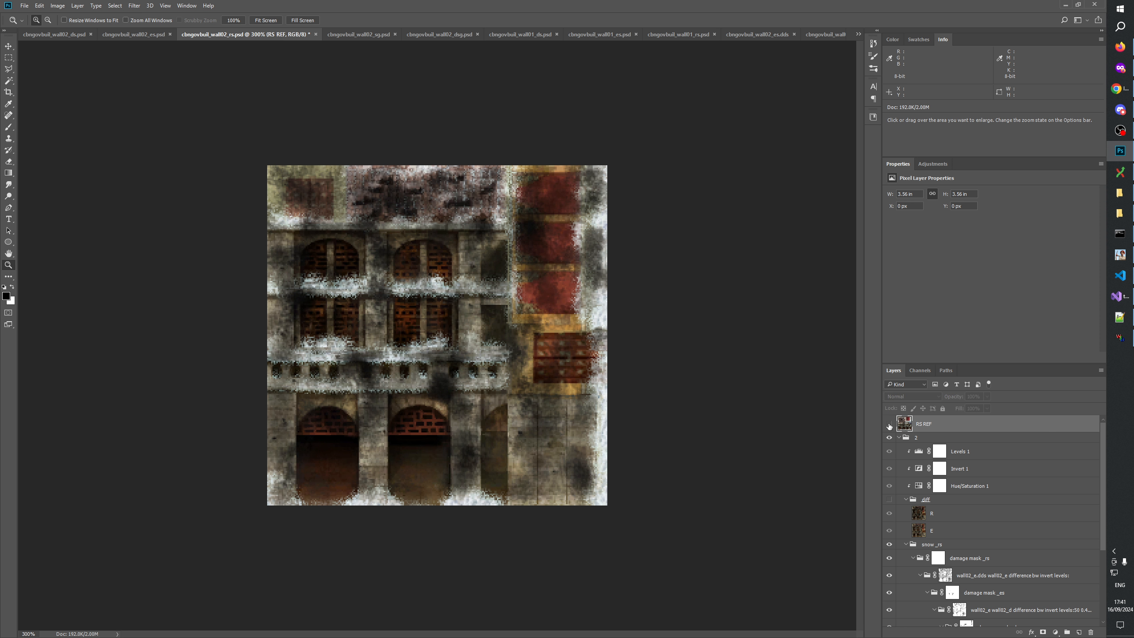
{"action": "left_click", "coordinate": [890, 424]}
{"action": "left_click", "coordinate": [890, 424]}
{"action": "scroll", "coordinate": [992, 571], "scroll_direction": "down", "scroll_amount": 3}
{"action": "scroll", "coordinate": [992, 572], "scroll_direction": "up", "scroll_amount": 3}
{"action": "left_click", "coordinate": [889, 424]}
{"action": "left_click", "coordinate": [890, 424]}
{"action": "left_click", "coordinate": [890, 424]}
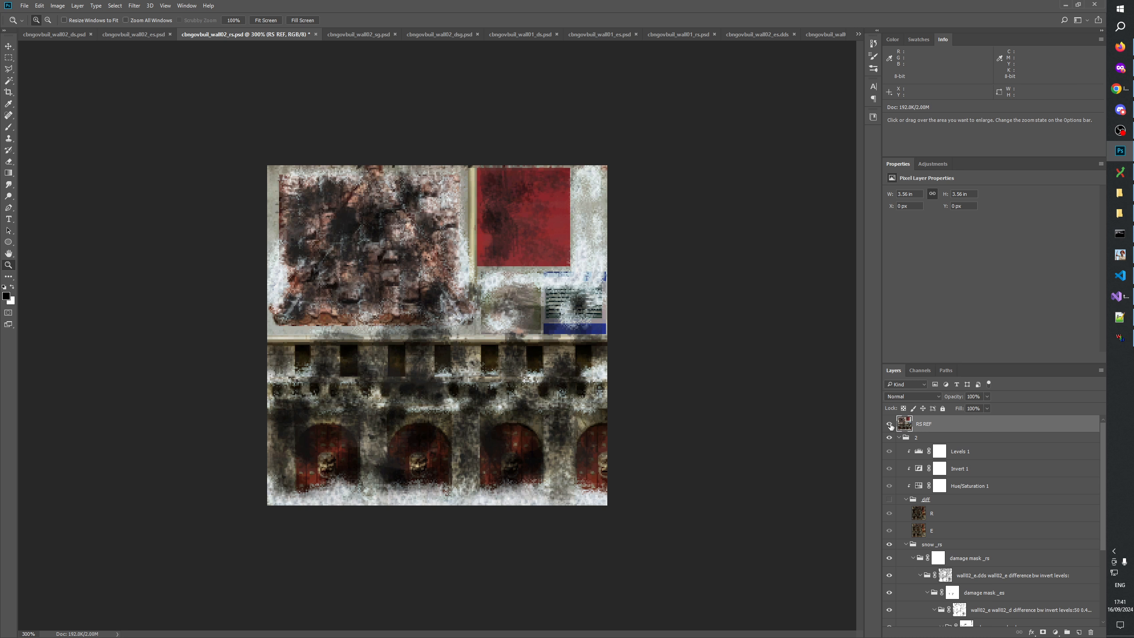
{"action": "left_click", "coordinate": [890, 425]}
{"action": "left_click", "coordinate": [890, 424]}
{"action": "left_click", "coordinate": [889, 424]}
{"action": "left_click", "coordinate": [890, 424]}
{"action": "left_click", "coordinate": [890, 424]}
{"action": "left_click", "coordinate": [890, 425]}
{"action": "left_click", "coordinate": [890, 424]}
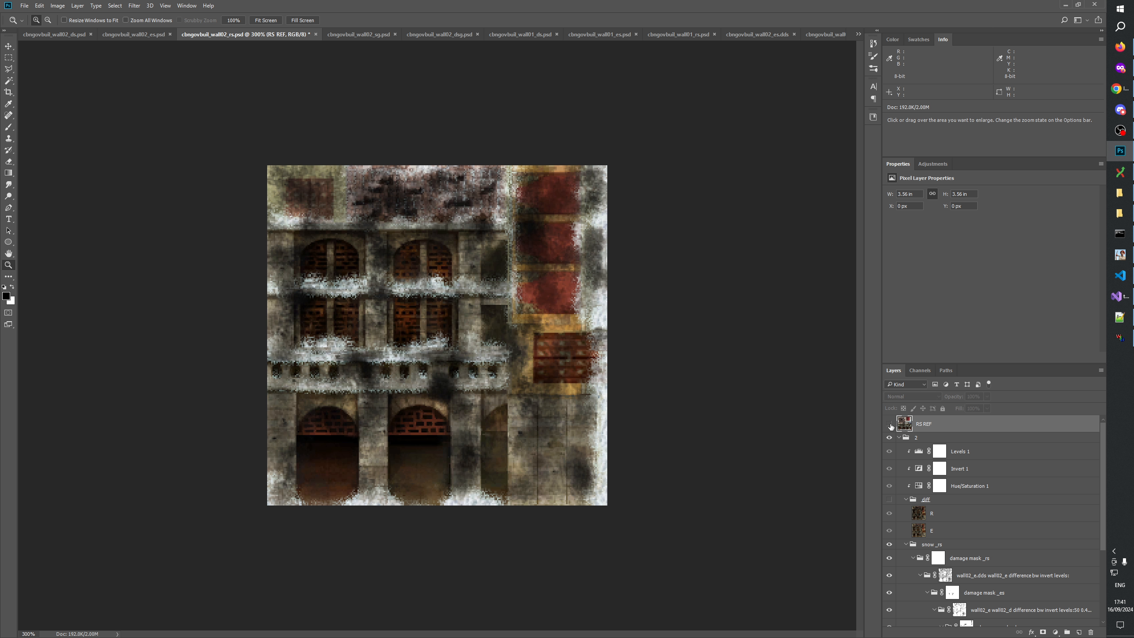
Toggle the visibility of the wall02_e.dds wall02_e difference bw invert levels group to examine how it affects the snow.
{"action": "scroll", "coordinate": [953, 481], "scroll_direction": "down", "scroll_amount": 5}
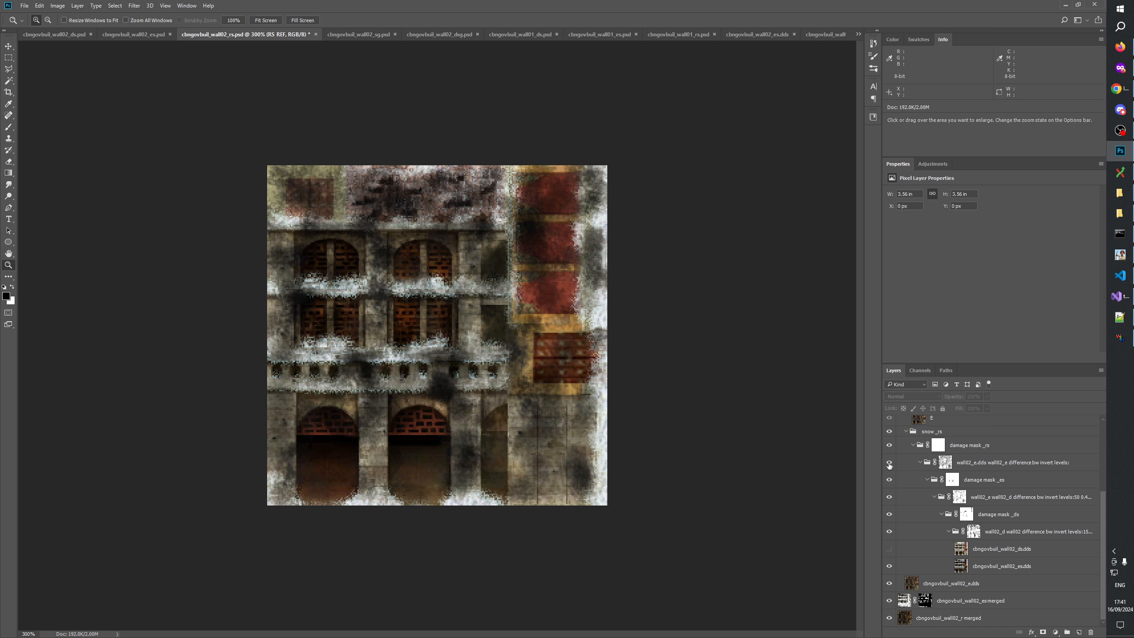
{"action": "left_click", "coordinate": [889, 464]}
{"action": "left_click", "coordinate": [889, 464]}
{"action": "left_click", "coordinate": [889, 464]}
{"action": "left_click", "coordinate": [889, 464]}
{"action": "left_click", "coordinate": [889, 463]}
{"action": "left_click", "coordinate": [889, 464]}
{"action": "left_click", "coordinate": [889, 464]}
{"action": "left_click", "coordinate": [890, 464]}
Toggle the snow _rs group's visibility repeatedly to compare the snow coverage with the bare damaged wall, leaving the group hidden.
{"action": "left_click", "coordinate": [890, 432]}
{"action": "left_click", "coordinate": [890, 432]}
{"action": "left_click", "coordinate": [890, 431]}
{"action": "left_click", "coordinate": [890, 432]}
{"action": "left_click", "coordinate": [889, 431]}
{"action": "left_click", "coordinate": [889, 432]}
{"action": "left_click", "coordinate": [889, 432]}
{"action": "left_click", "coordinate": [890, 431]}
{"action": "left_click", "coordinate": [890, 432]}
{"action": "left_click", "coordinate": [890, 431]}
{"action": "left_click", "coordinate": [890, 431]}
{"action": "left_click", "coordinate": [889, 432]}
{"action": "left_click", "coordinate": [889, 432]}
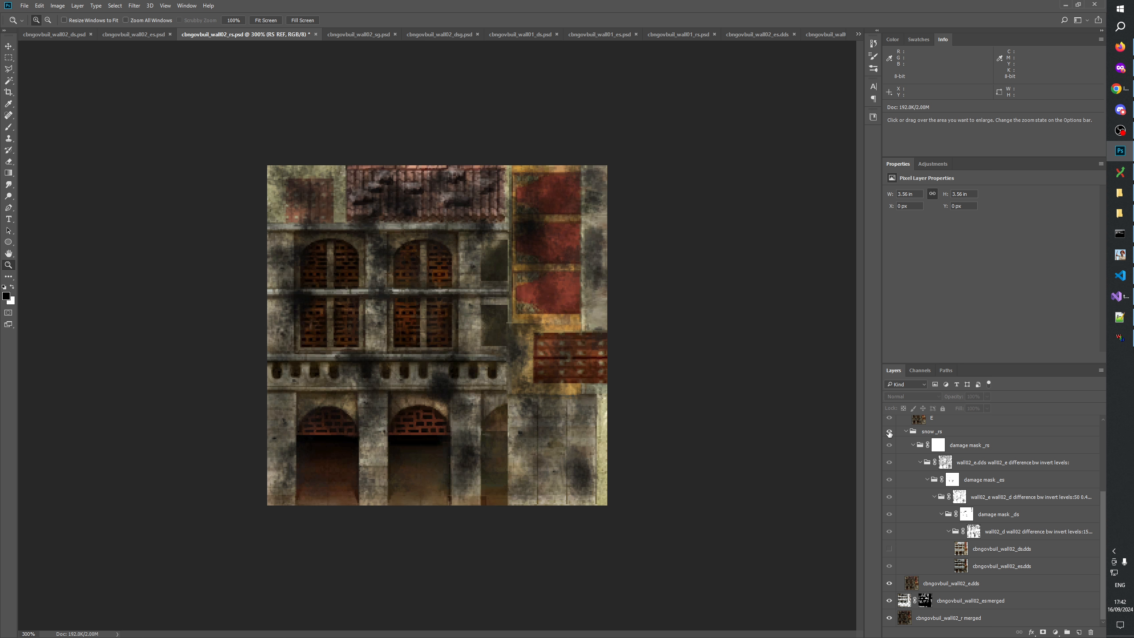
{"action": "left_click", "coordinate": [890, 432]}
{"action": "left_click", "coordinate": [889, 431]}
{"action": "left_click", "coordinate": [890, 431]}
{"action": "left_click", "coordinate": [890, 431]}
{"action": "left_click", "coordinate": [890, 432]}
{"action": "left_click", "coordinate": [889, 432]}
{"action": "left_click", "coordinate": [889, 432]}
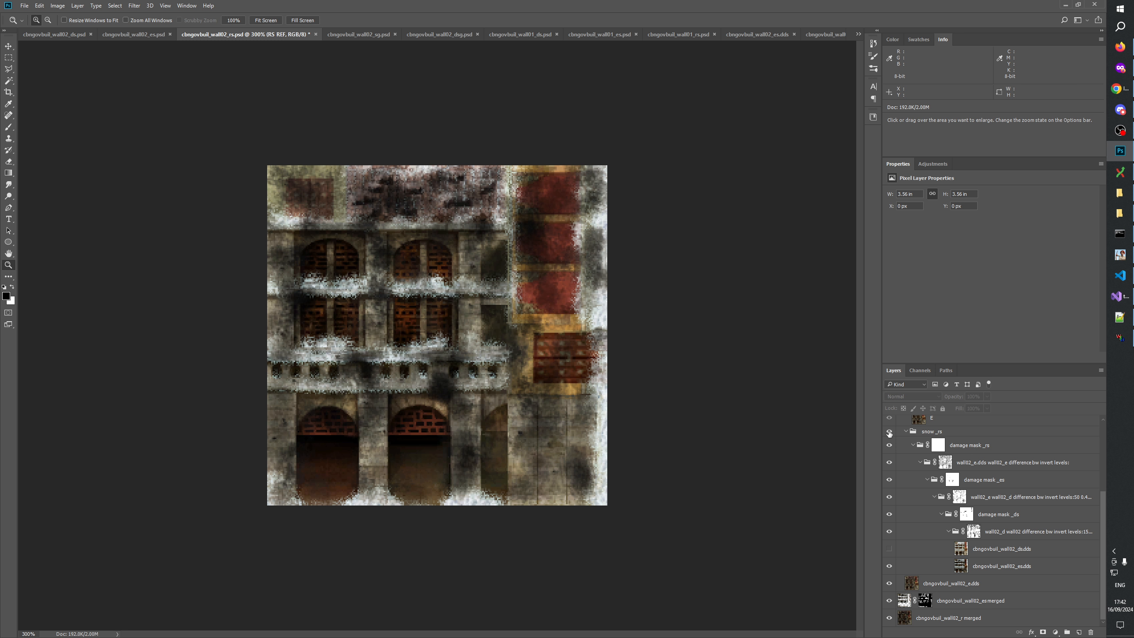
{"action": "left_click", "coordinate": [889, 431]}
{"action": "left_click", "coordinate": [890, 432]}
{"action": "left_click", "coordinate": [890, 432]}
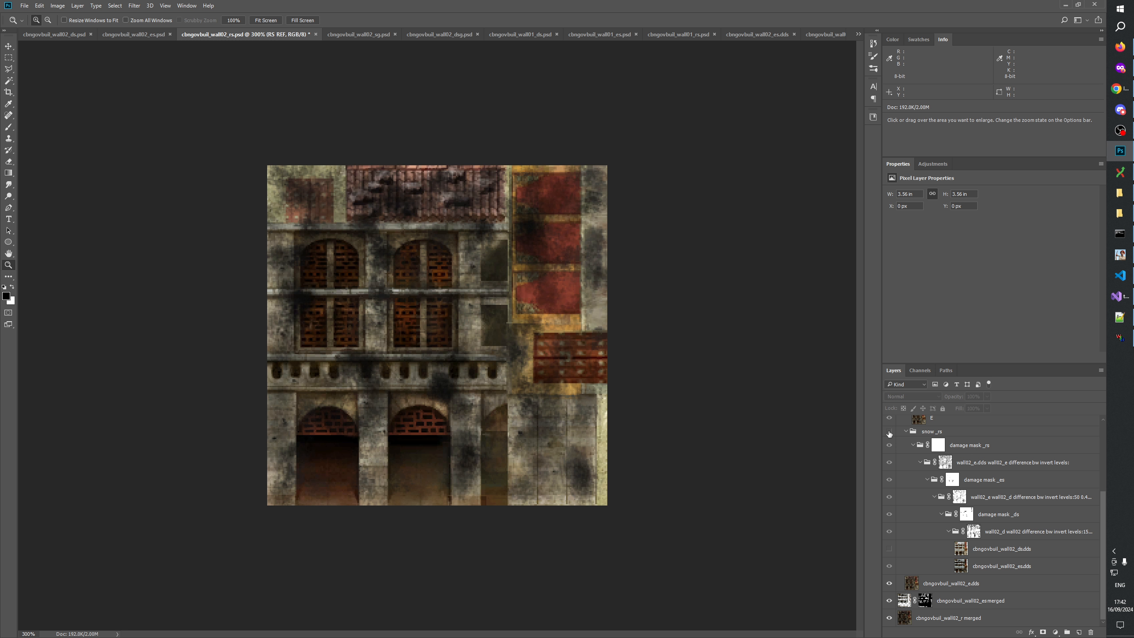
Hide the cbngovbuil_wall02_ds.dds layer in cbngovbuil_wall02_es.psd, and return to cbngovbuil_wall02_rs.psd.
{"action": "left_click", "coordinate": [154, 36]}
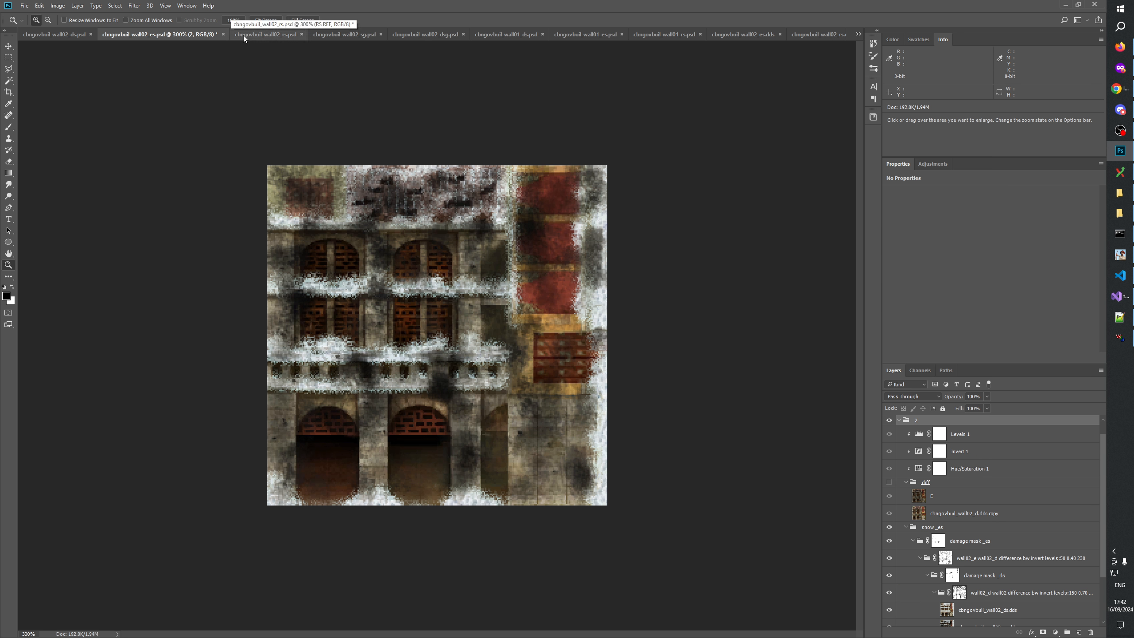
{"action": "scroll", "coordinate": [1013, 504], "scroll_direction": "down", "scroll_amount": 2}
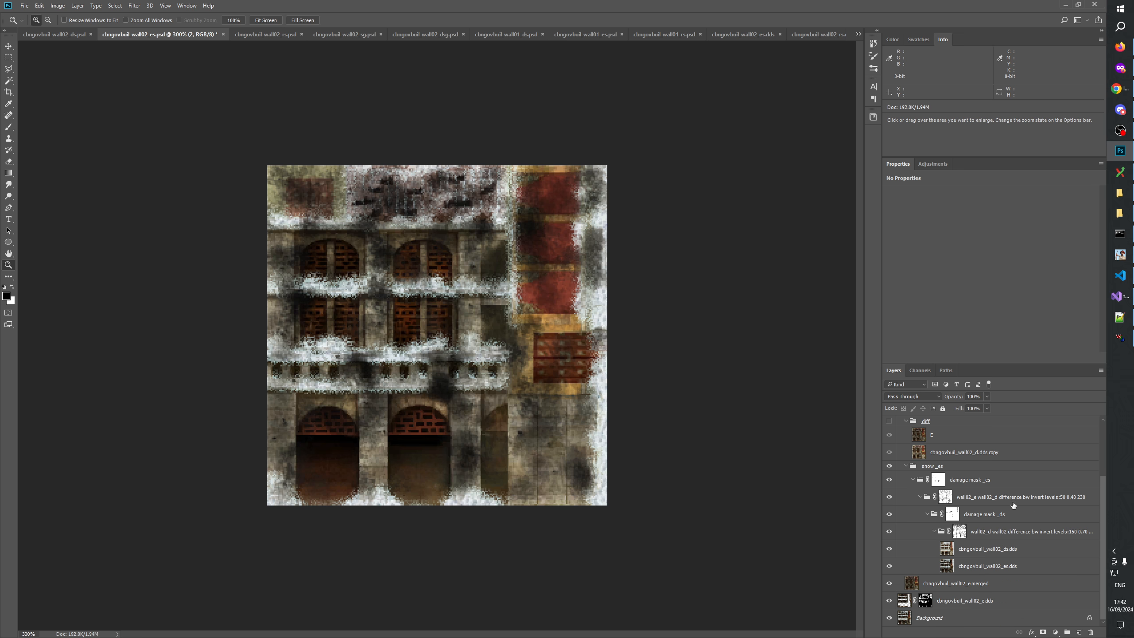
{"action": "left_click", "coordinate": [890, 550]}
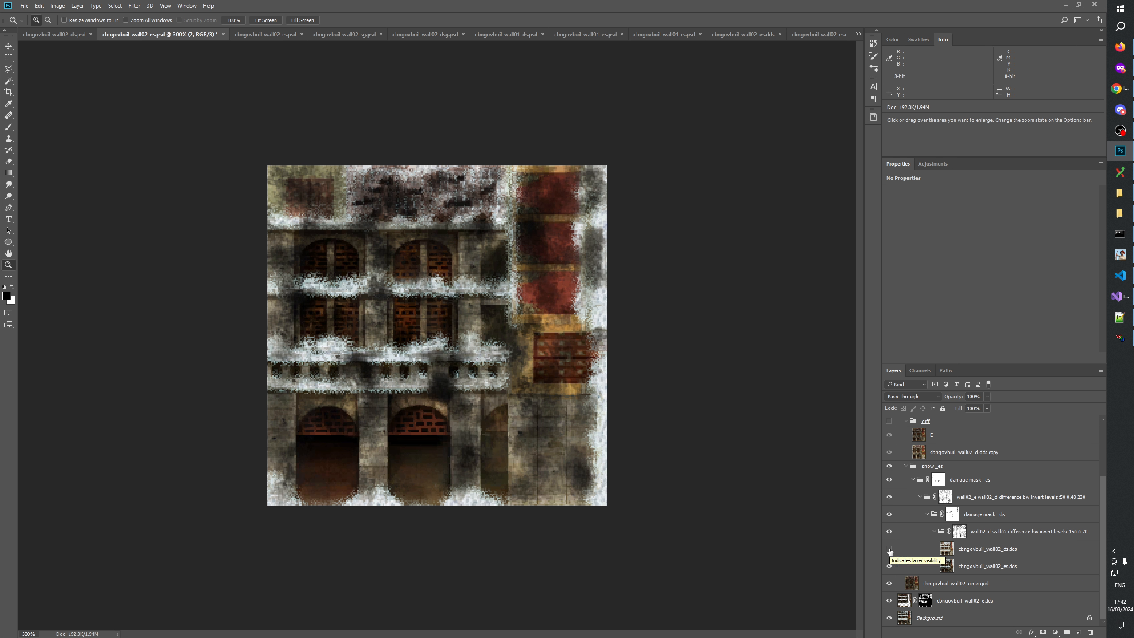
{"action": "left_click", "coordinate": [267, 36]}
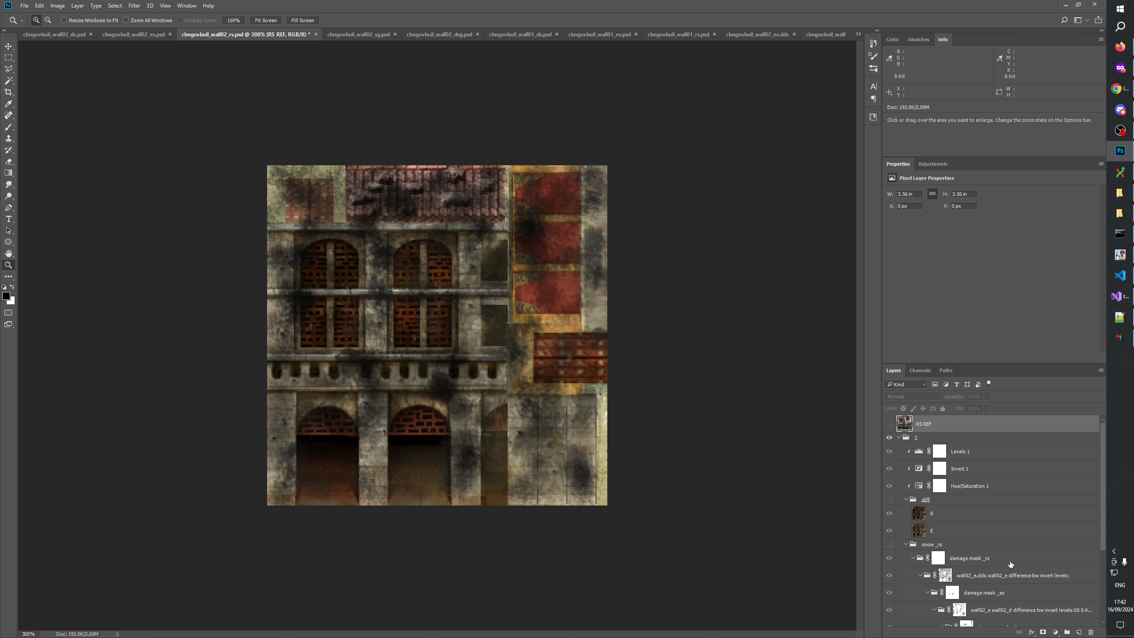
Select the cbngovbuil_wall02_e.dds layer and compare the base wall of cbngovbuil_wall02_rs.psd with cbngovbuil_wall02_es.psd.
{"action": "scroll", "coordinate": [1003, 565], "scroll_direction": "down", "scroll_amount": 3}
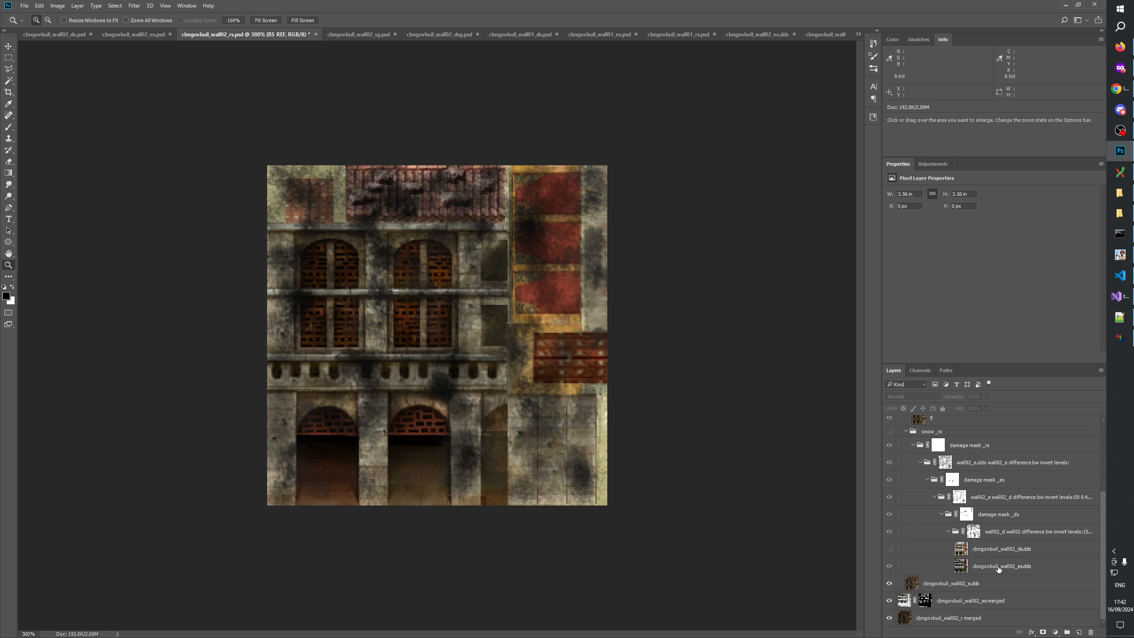
{"action": "left_click", "coordinate": [977, 584]}
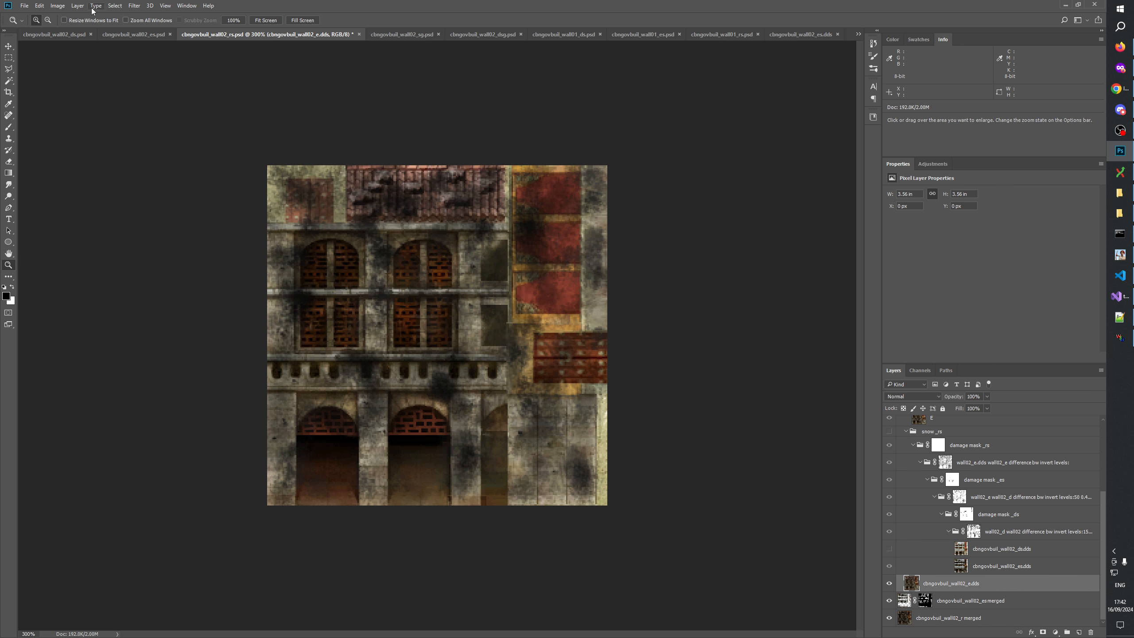
{"action": "left_click", "coordinate": [127, 36]}
{"action": "left_click", "coordinate": [278, 36]}
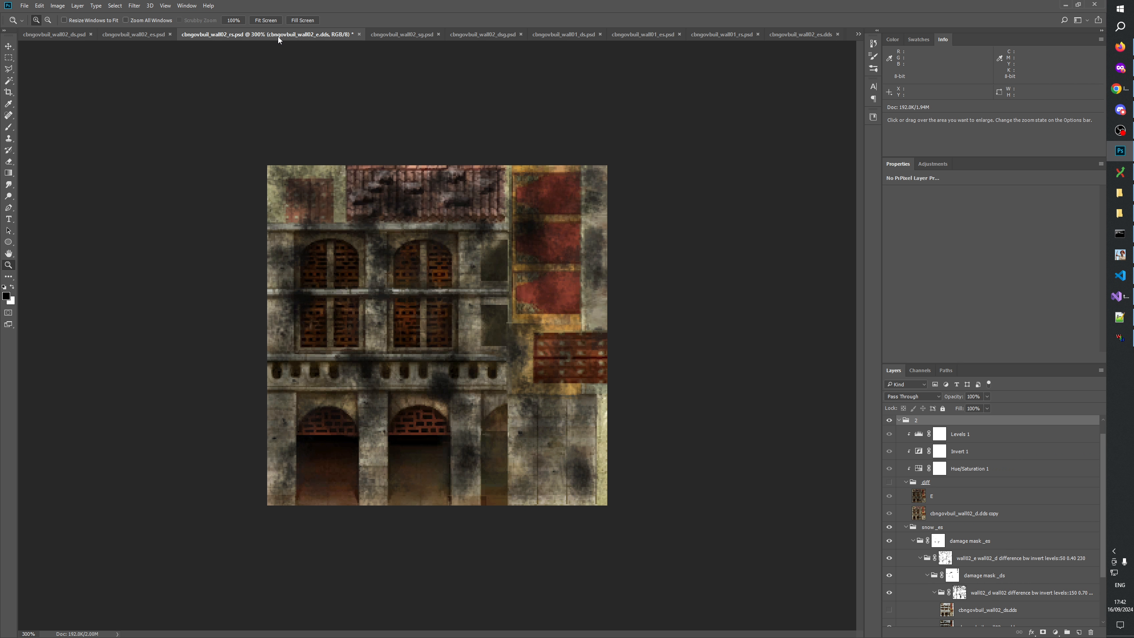
{"action": "left_click", "coordinate": [151, 35]}
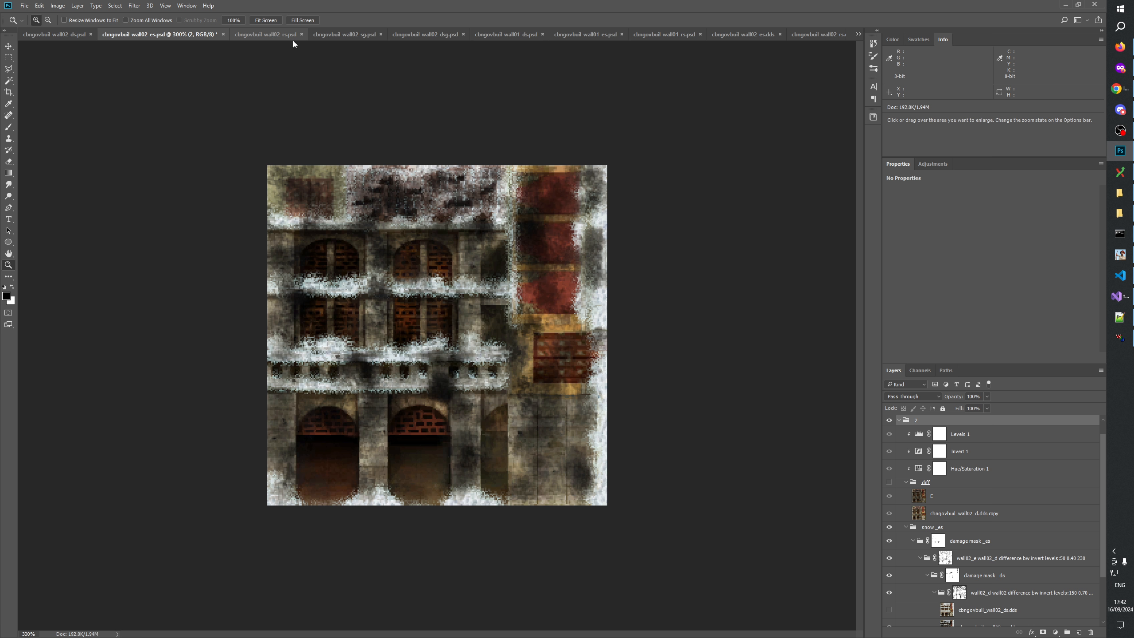
{"action": "left_click", "coordinate": [263, 35]}
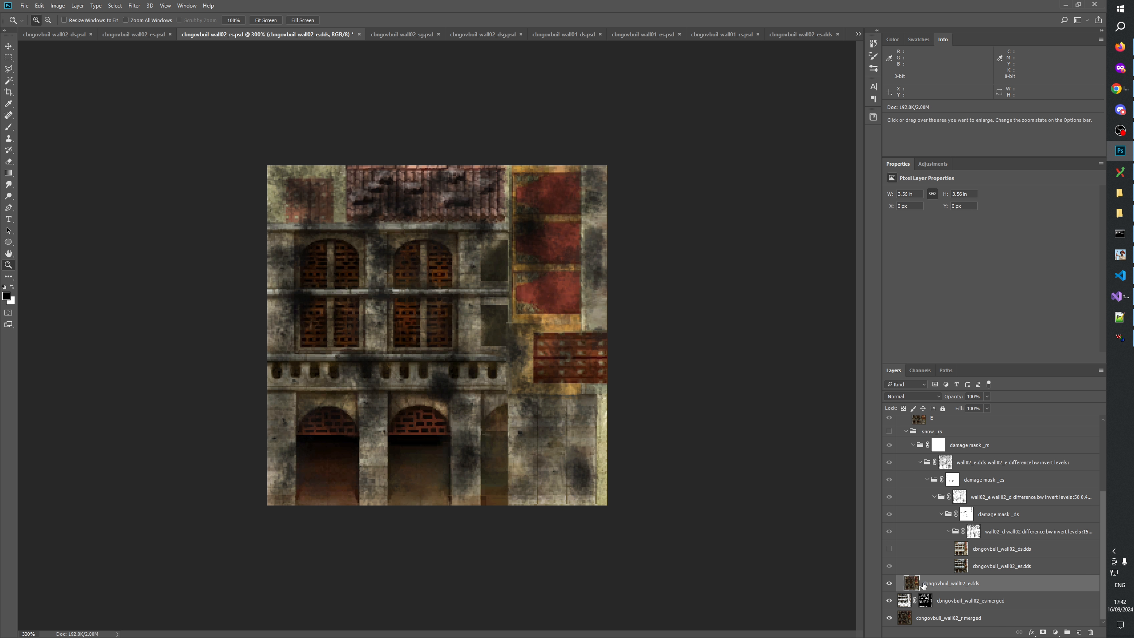
Copy the whole R layer from the diff group and paste it directly above the cbngovbuil_wall02_e.dds layer.
{"action": "scroll", "coordinate": [930, 584], "scroll_direction": "up", "scroll_amount": 3}
{"action": "scroll", "coordinate": [960, 560], "scroll_direction": "down", "scroll_amount": 3}
{"action": "scroll", "coordinate": [960, 560], "scroll_direction": "up", "scroll_amount": 3}
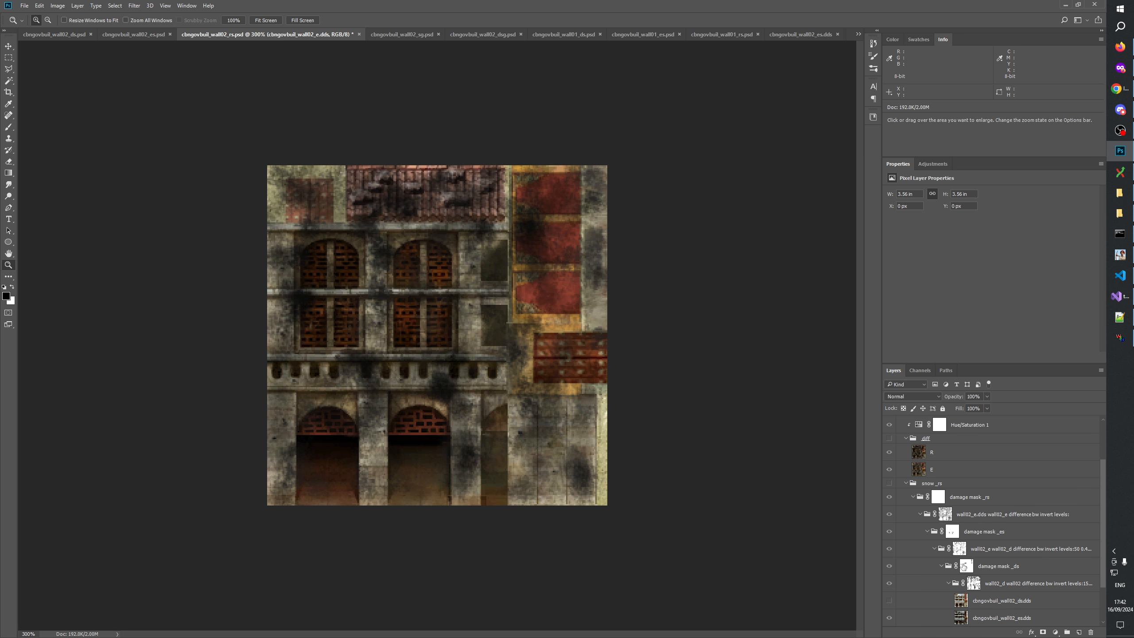
{"action": "left_click", "coordinate": [951, 456]}
{"action": "scroll", "coordinate": [956, 461], "scroll_direction": "down", "scroll_amount": 3}
{"action": "scroll", "coordinate": [970, 469], "scroll_direction": "up", "scroll_amount": 4}
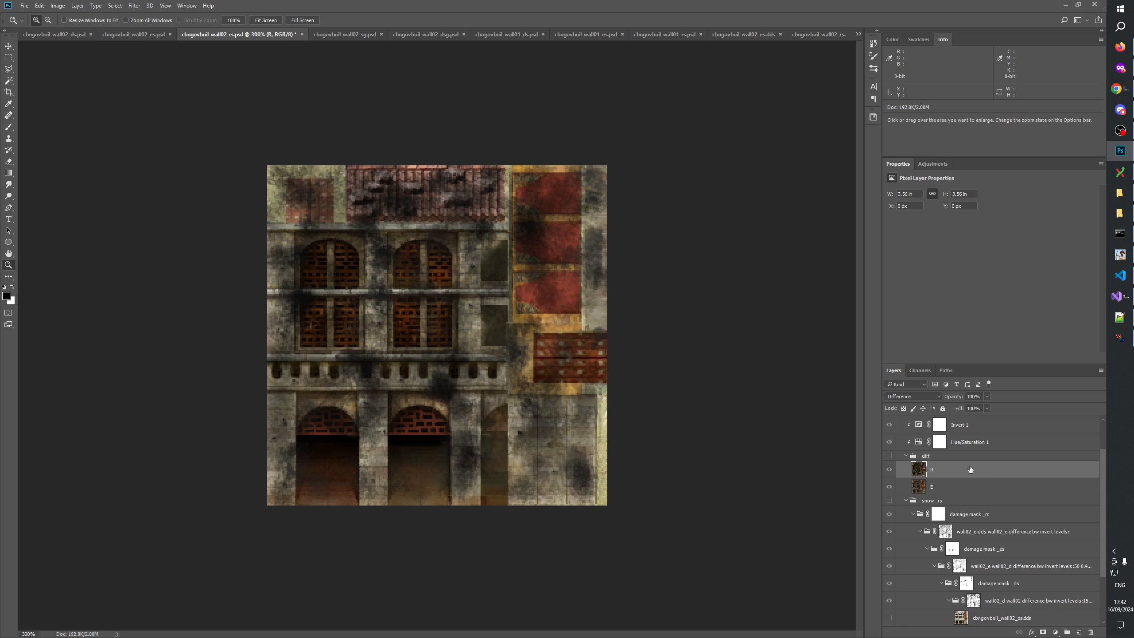
{"action": "key", "text": "ctrl+a"}
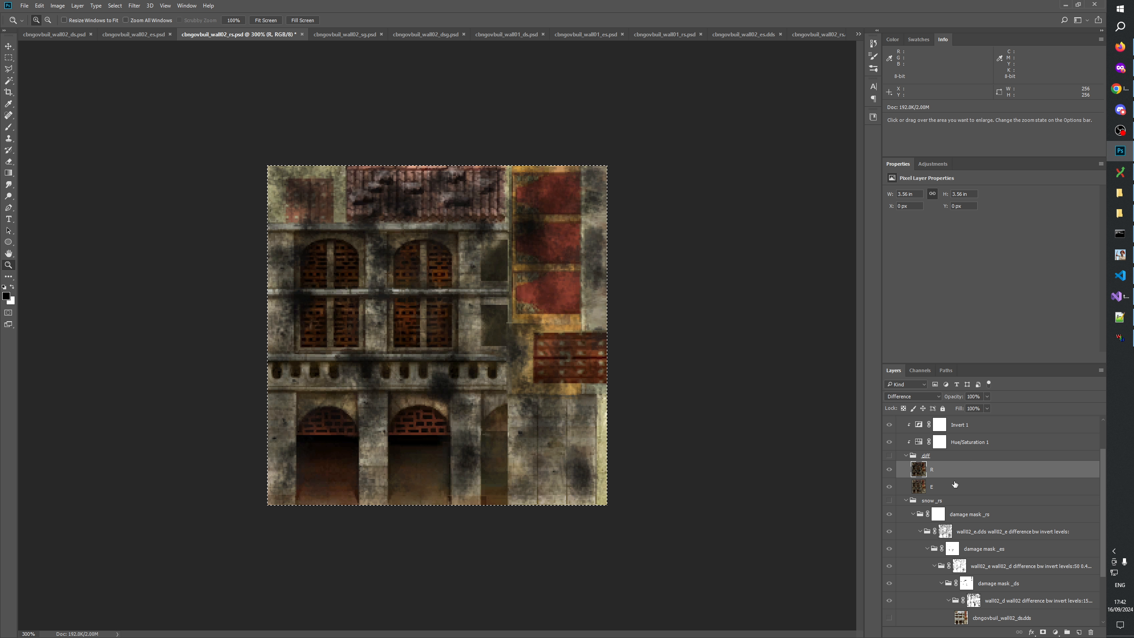
{"action": "scroll", "coordinate": [960, 580], "scroll_direction": "down", "scroll_amount": 4}
{"action": "left_click", "coordinate": [959, 583]}
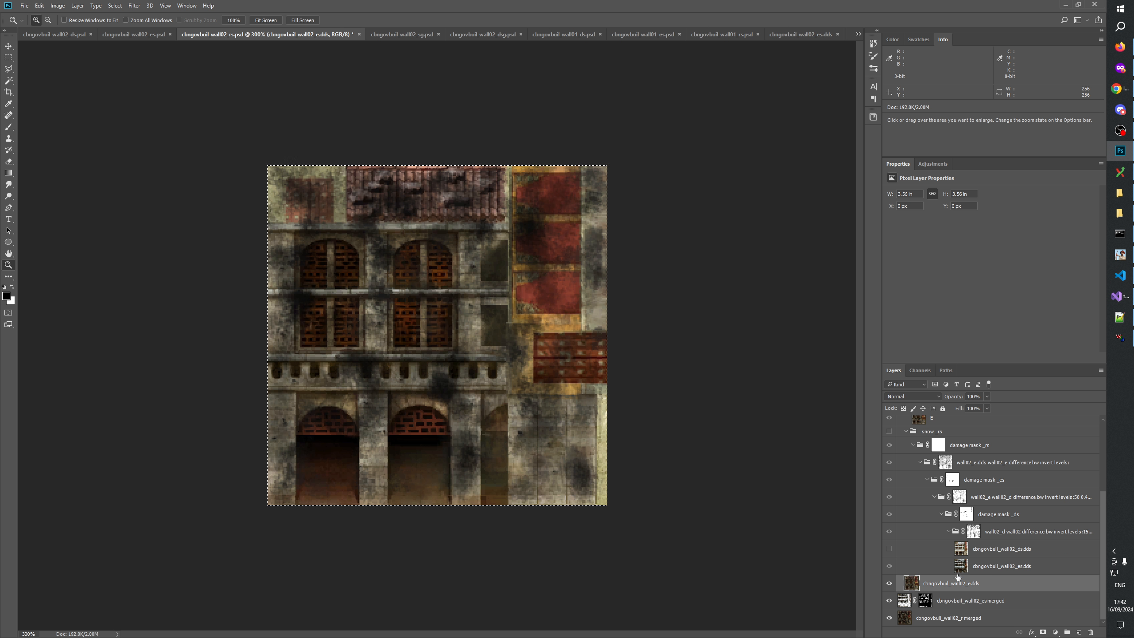
{"action": "key", "text": "ctrl+j"}
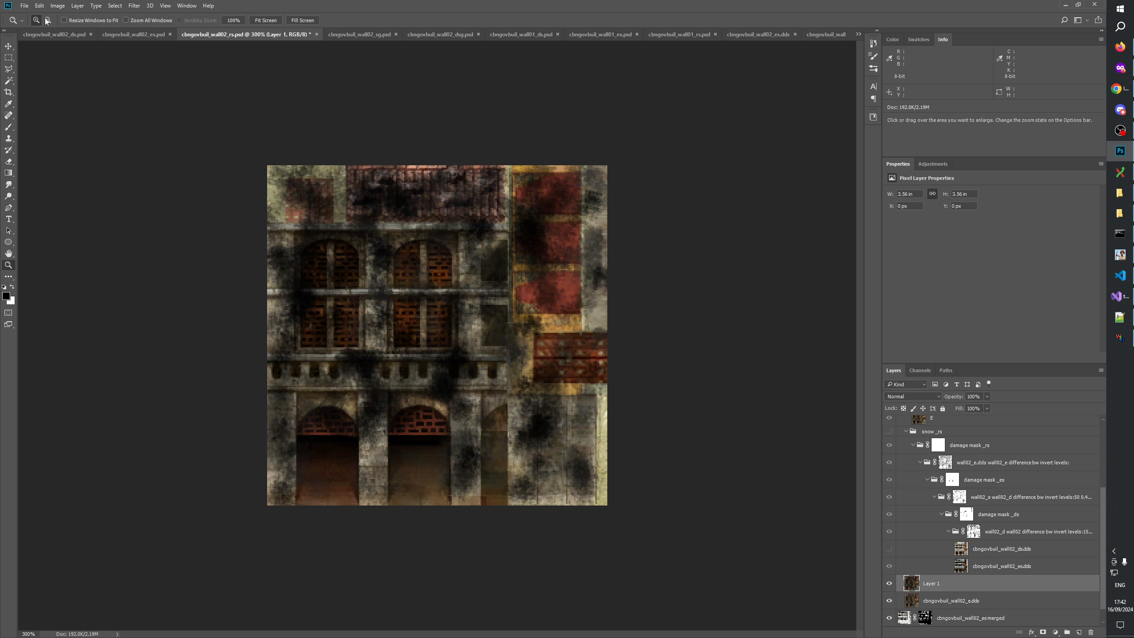
Compare the pasted texture with cbngovbuil_wall02_r.psd and cbngovbuil_wall02_e.psd, and return to cbngovbuil_wall02_rs.psd.
{"action": "left_click", "coordinate": [858, 34]}
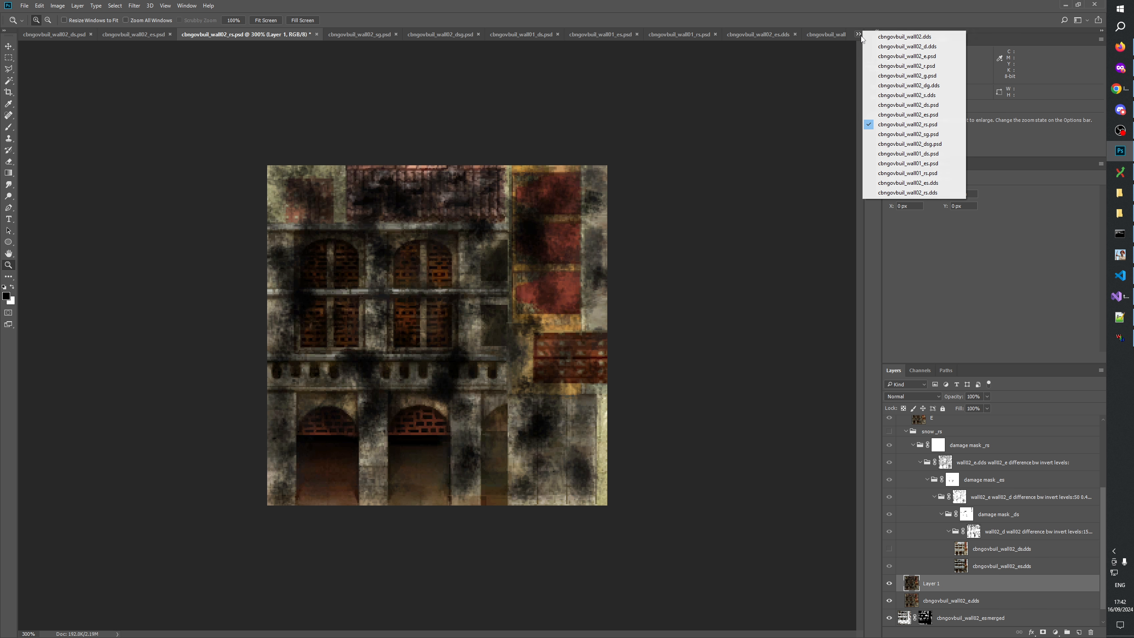
{"action": "left_click", "coordinate": [901, 70]}
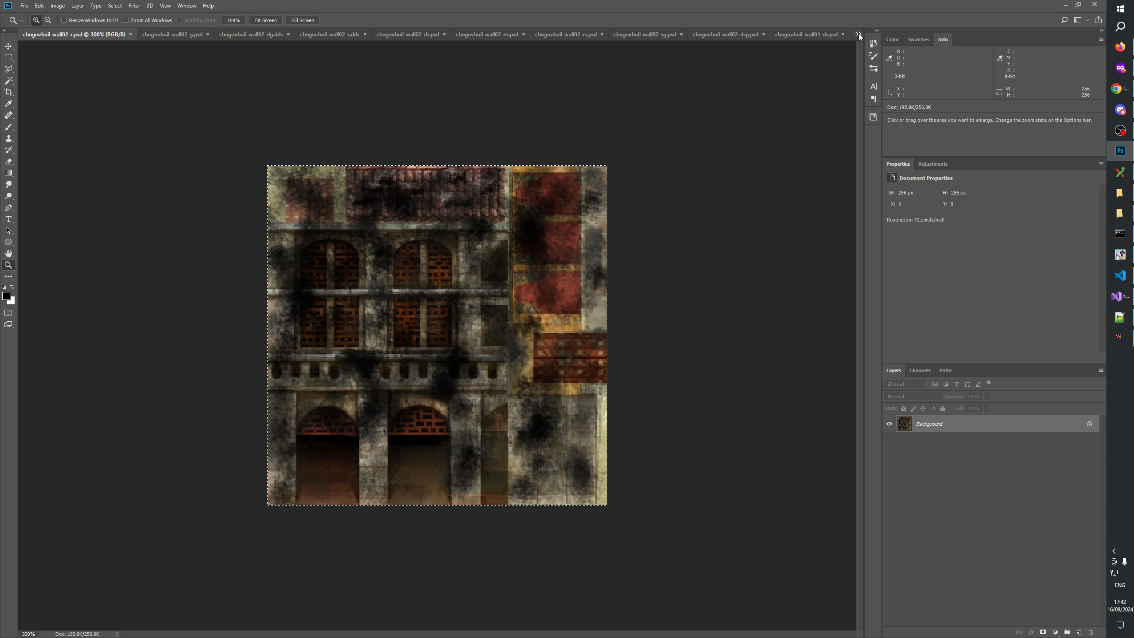
{"action": "left_click", "coordinate": [859, 35]}
{"action": "left_click", "coordinate": [895, 56]}
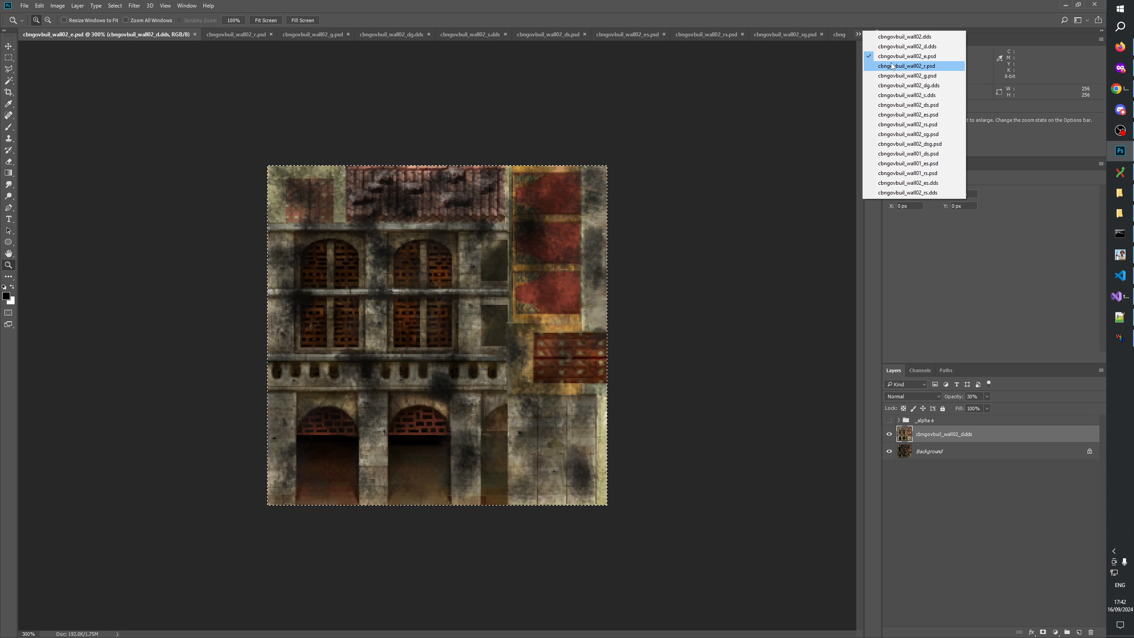
{"action": "left_click", "coordinate": [906, 65]}
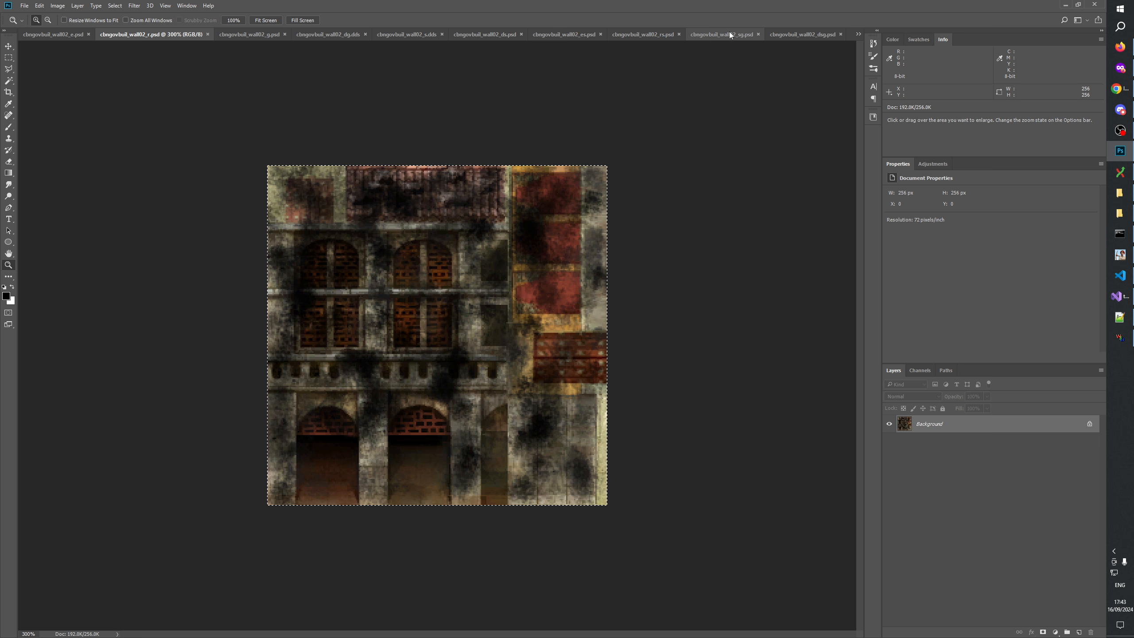
{"action": "left_click", "coordinate": [649, 35]}
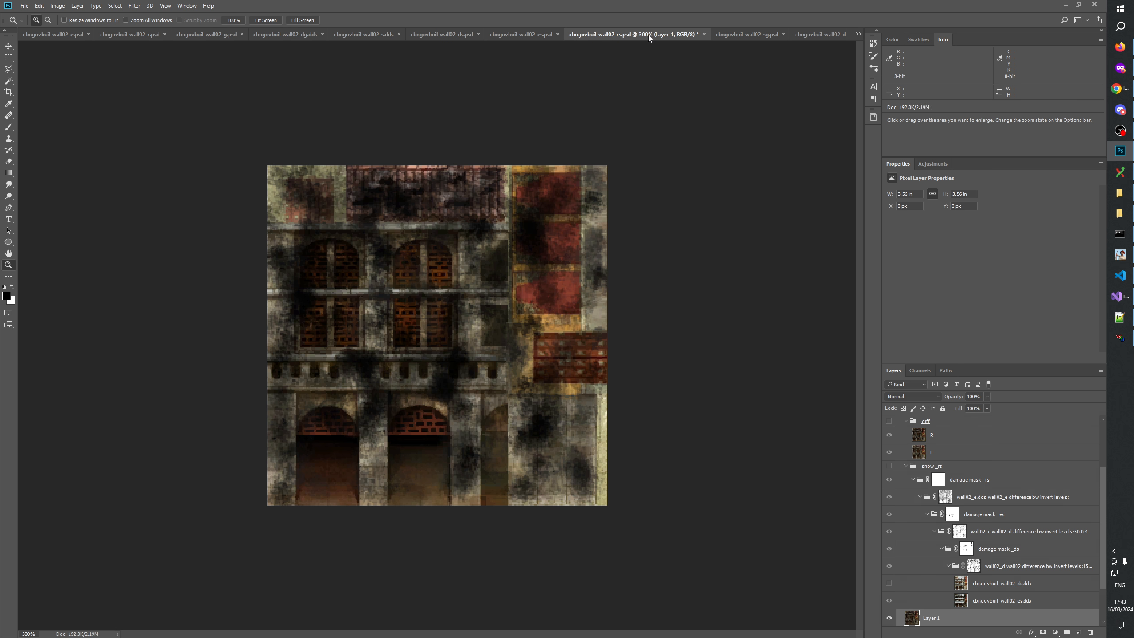
Merge the pasted Layer 1 down into cbngovbuil_wall02_e.dds and show the snow _rs group again.
{"action": "scroll", "coordinate": [975, 564], "scroll_direction": "down", "scroll_amount": 2}
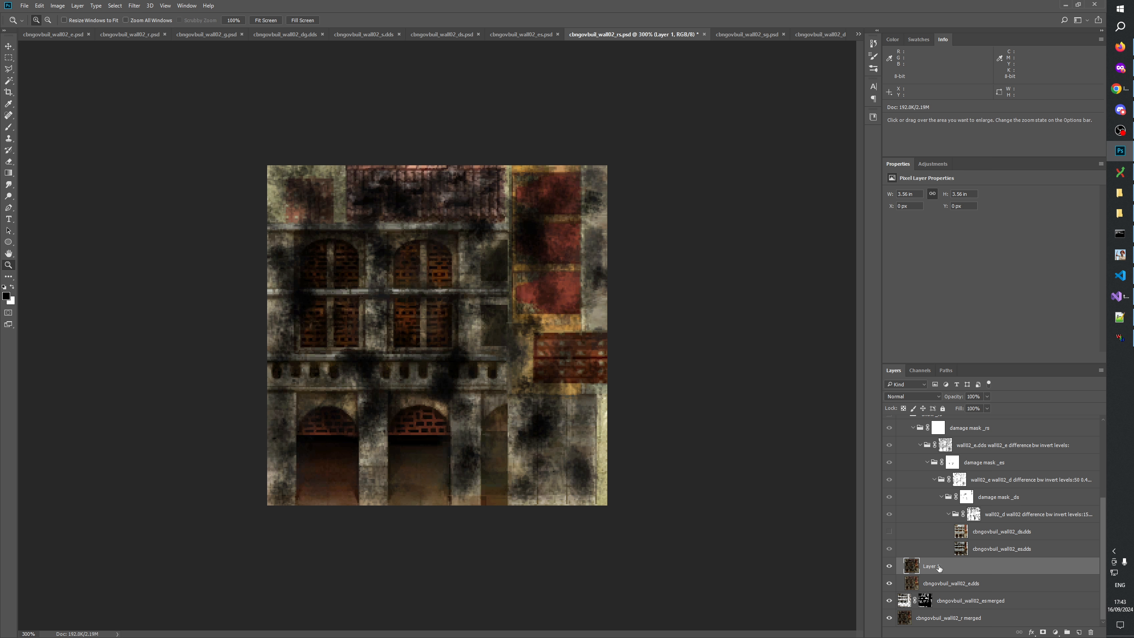
{"action": "key", "text": "ctrl+e"}
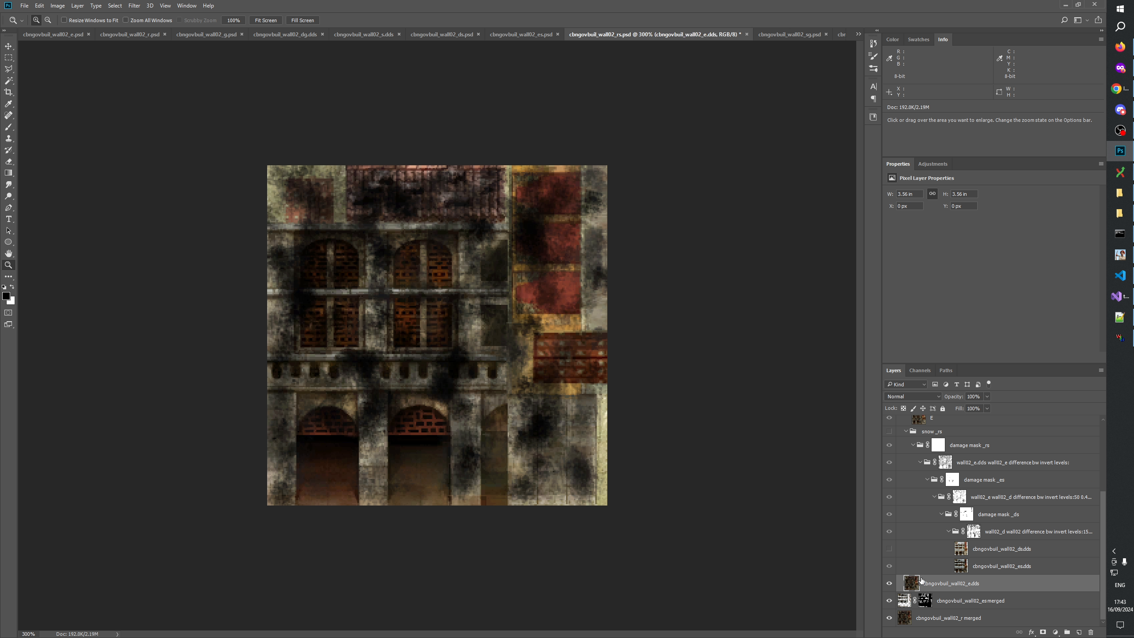
{"action": "scroll", "coordinate": [943, 572], "scroll_direction": "up", "scroll_amount": 2}
{"action": "scroll", "coordinate": [926, 455], "scroll_direction": "down", "scroll_amount": 2}
{"action": "scroll", "coordinate": [923, 457], "scroll_direction": "up", "scroll_amount": 3}
{"action": "left_click", "coordinate": [889, 500]}
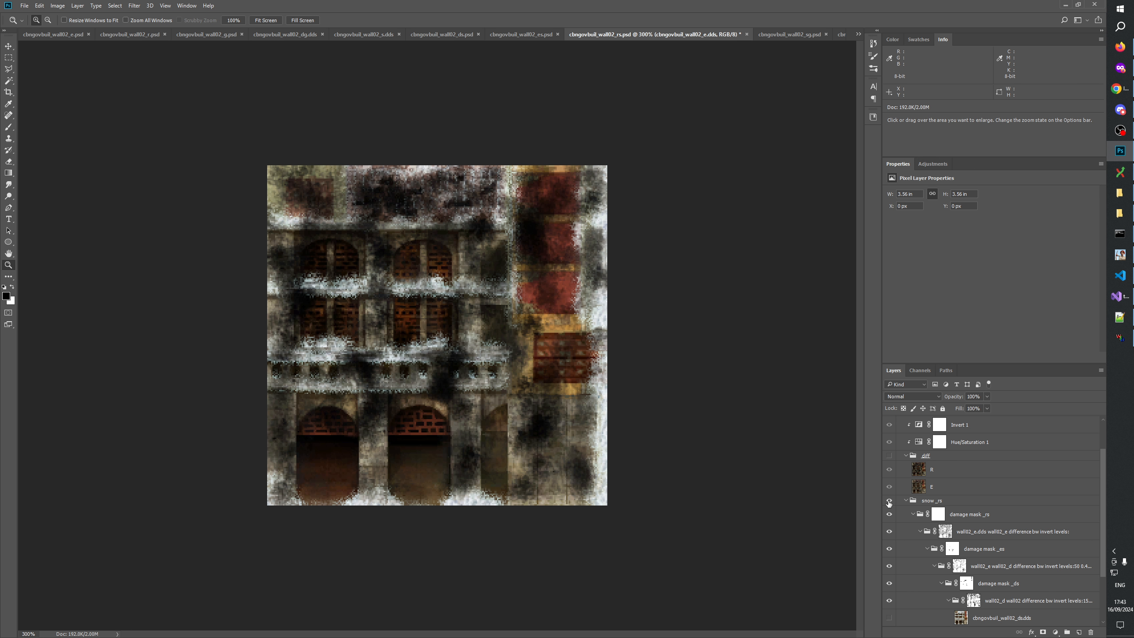
Toggle the RS REF layer's visibility to compare its snow and damage with the darker wall02 base.
{"action": "scroll", "coordinate": [893, 498], "scroll_direction": "down", "scroll_amount": 3}
{"action": "scroll", "coordinate": [910, 488], "scroll_direction": "up", "scroll_amount": 2}
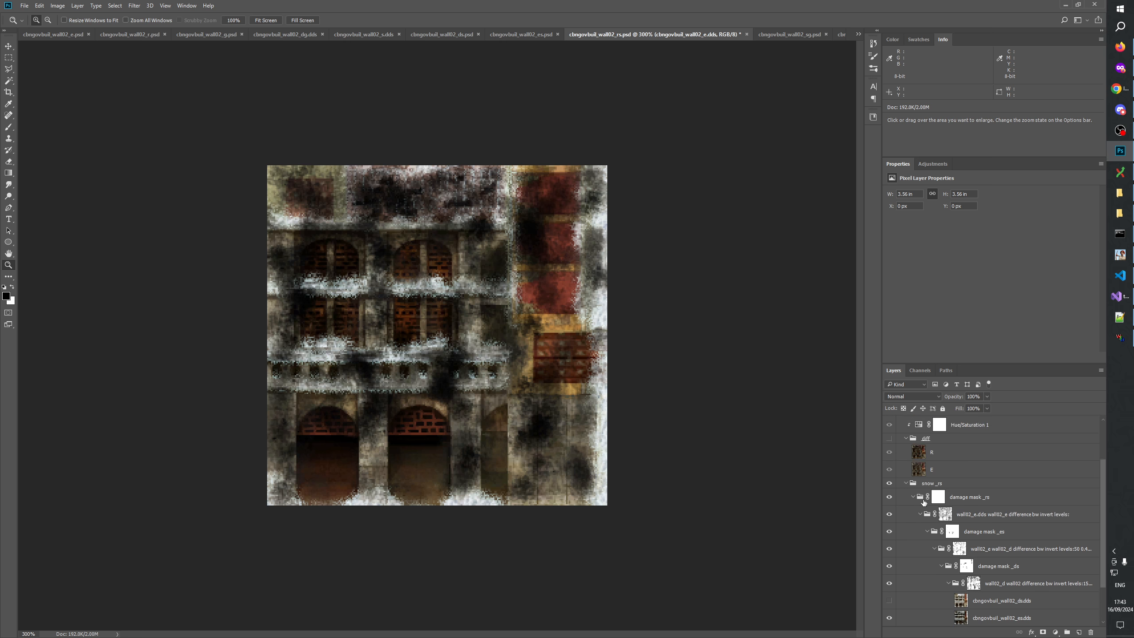
{"action": "scroll", "coordinate": [920, 491], "scroll_direction": "up", "scroll_amount": 3}
{"action": "left_click", "coordinate": [890, 424]}
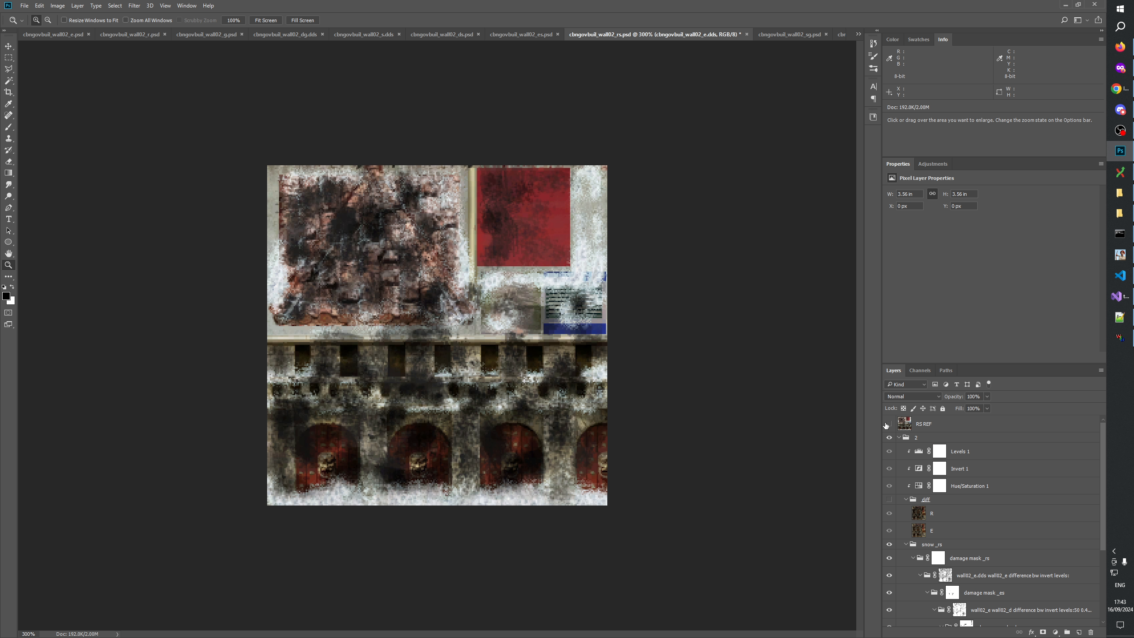
{"action": "left_click", "coordinate": [887, 425]}
{"action": "left_click", "coordinate": [887, 425]}
{"action": "left_click", "coordinate": [887, 425]}
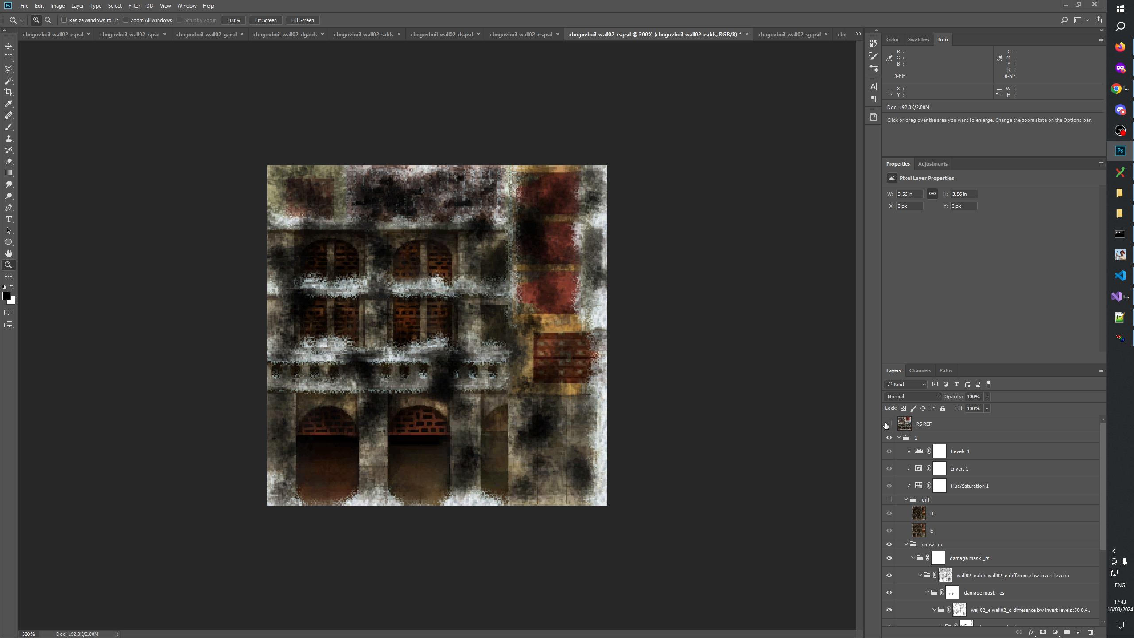
{"action": "left_click", "coordinate": [887, 425]}
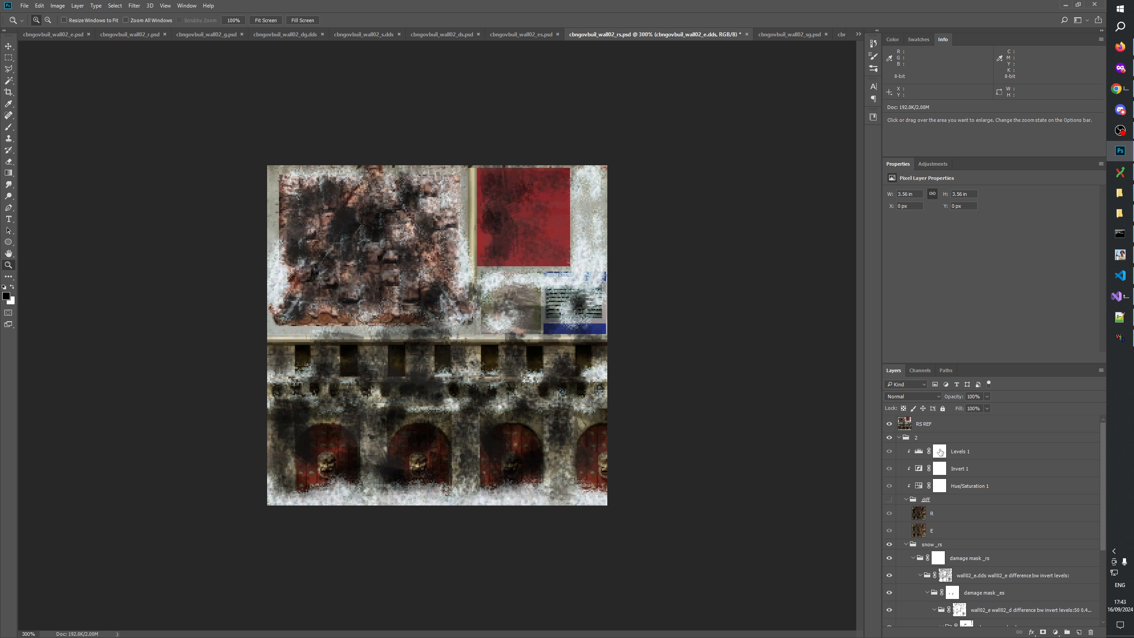
{"action": "left_click", "coordinate": [889, 425]}
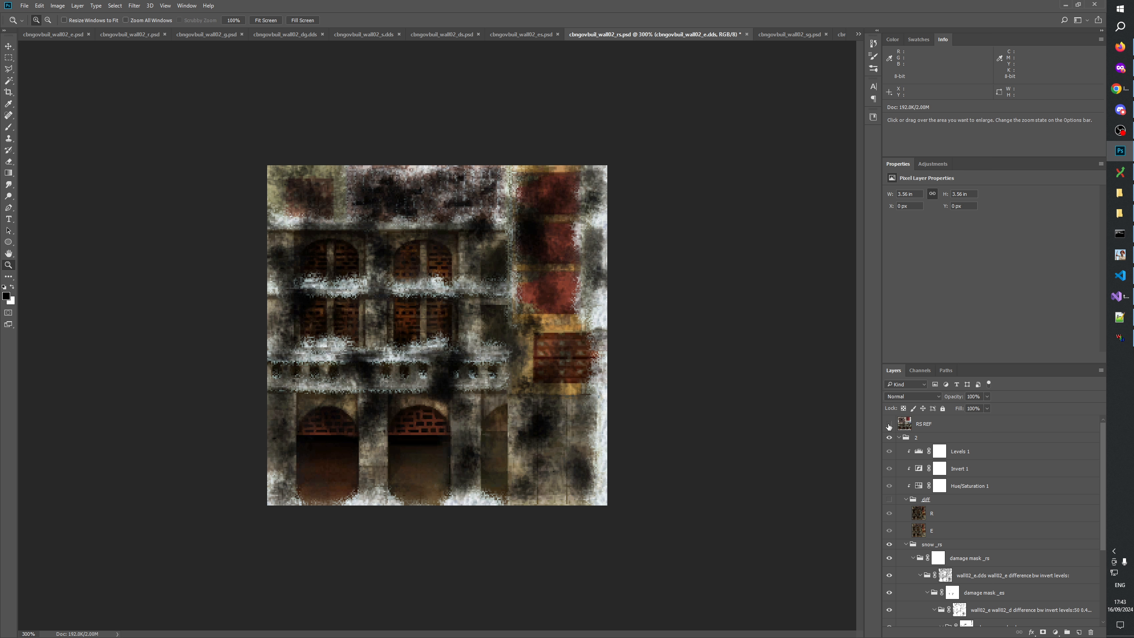
{"action": "double_click", "coordinate": [889, 424]}
Try disabling the layer mask of the wall02_e.dds wall02_e difference bw invert levels group.
{"action": "scroll", "coordinate": [965, 581], "scroll_direction": "down", "scroll_amount": 5}
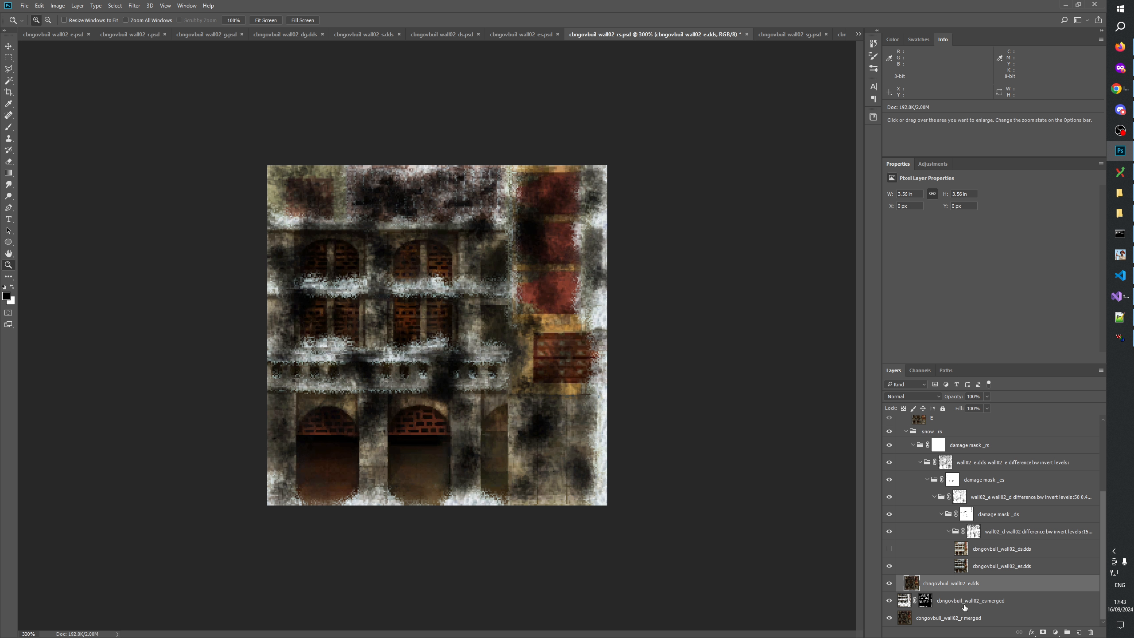
{"action": "scroll", "coordinate": [951, 451], "scroll_direction": "up", "scroll_amount": 2}
{"action": "left_click", "coordinate": [946, 499]}
{"action": "right_click", "coordinate": [946, 500]}
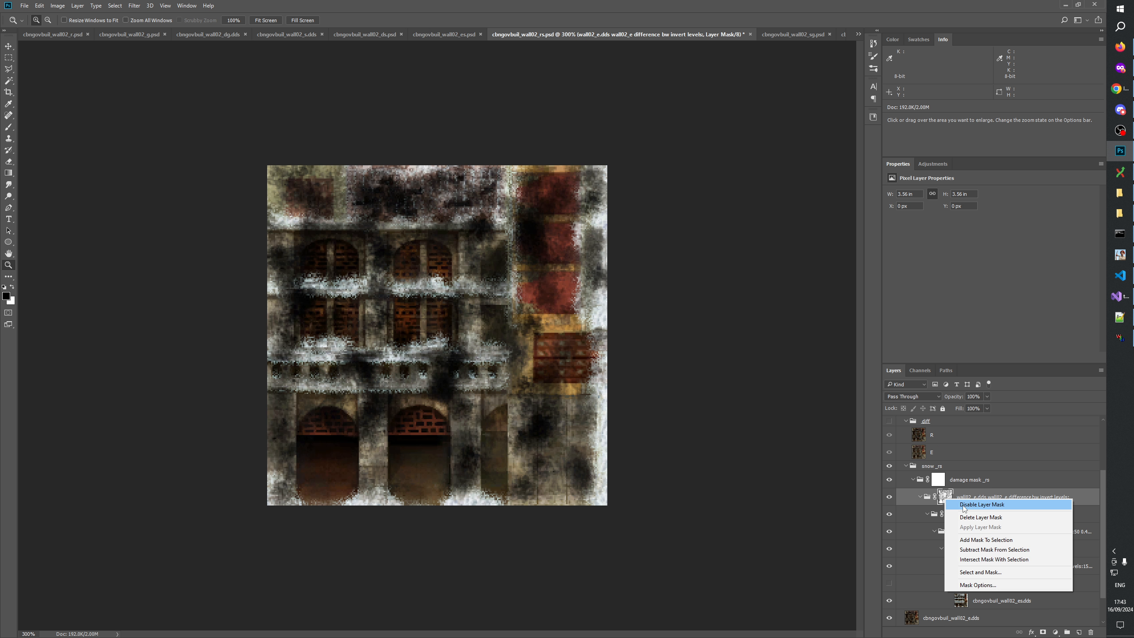
{"action": "left_click", "coordinate": [964, 504]}
{"action": "key", "text": "ctrl+z"}
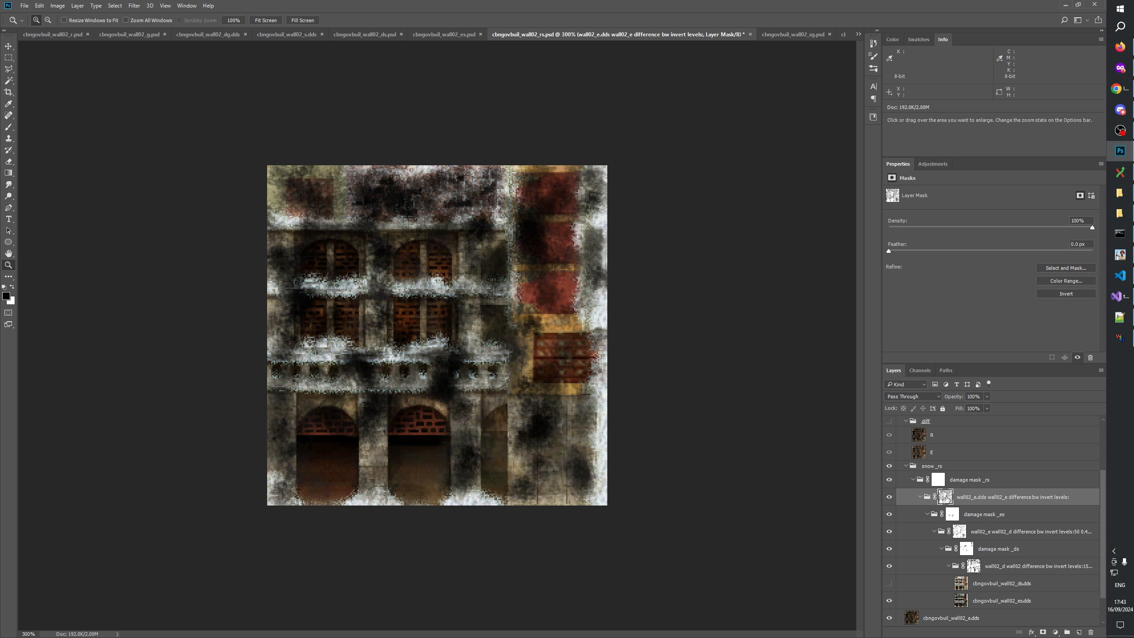
Toggle the snow _rs group on and off to examine the snow over the darker damage.
{"action": "left_click", "coordinate": [890, 467]}
{"action": "left_click", "coordinate": [890, 467]}
{"action": "left_click", "coordinate": [890, 468]}
{"action": "left_click", "coordinate": [890, 467]}
{"action": "left_click", "coordinate": [889, 468]}
{"action": "left_click", "coordinate": [890, 467]}
Paint black on the damage mask _rs layer mask to thin the snow around the balustrade and the ledge beneath it.
{"action": "left_click", "coordinate": [938, 479]}
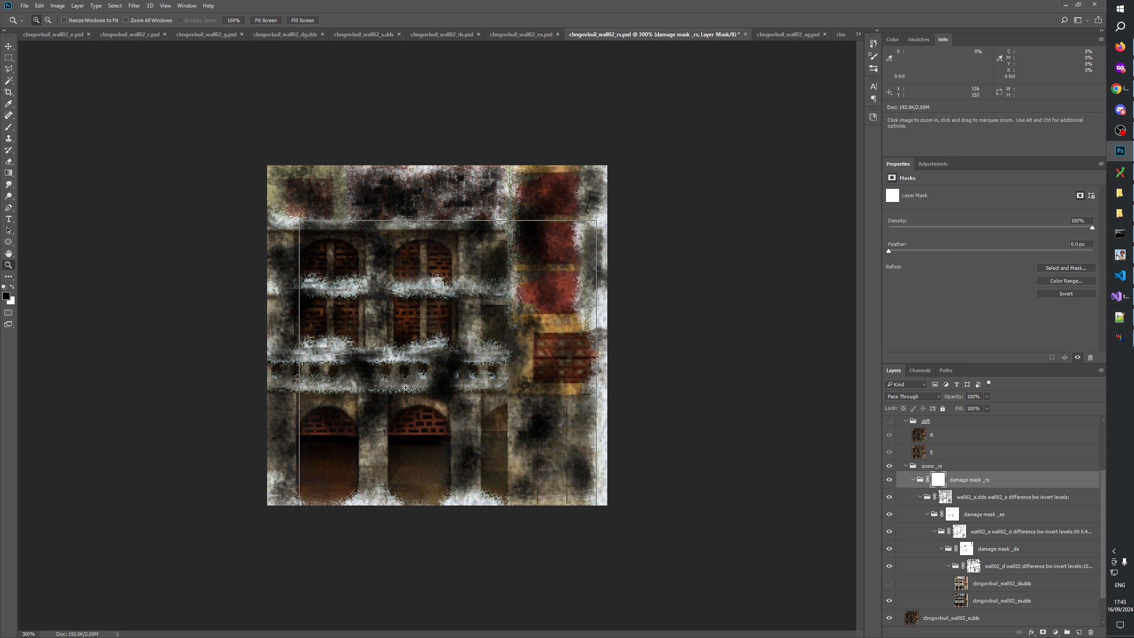
{"action": "key", "text": "ctrl+plus"}
{"action": "key", "text": "ctrl+plus"}
{"action": "key", "text": "b"}
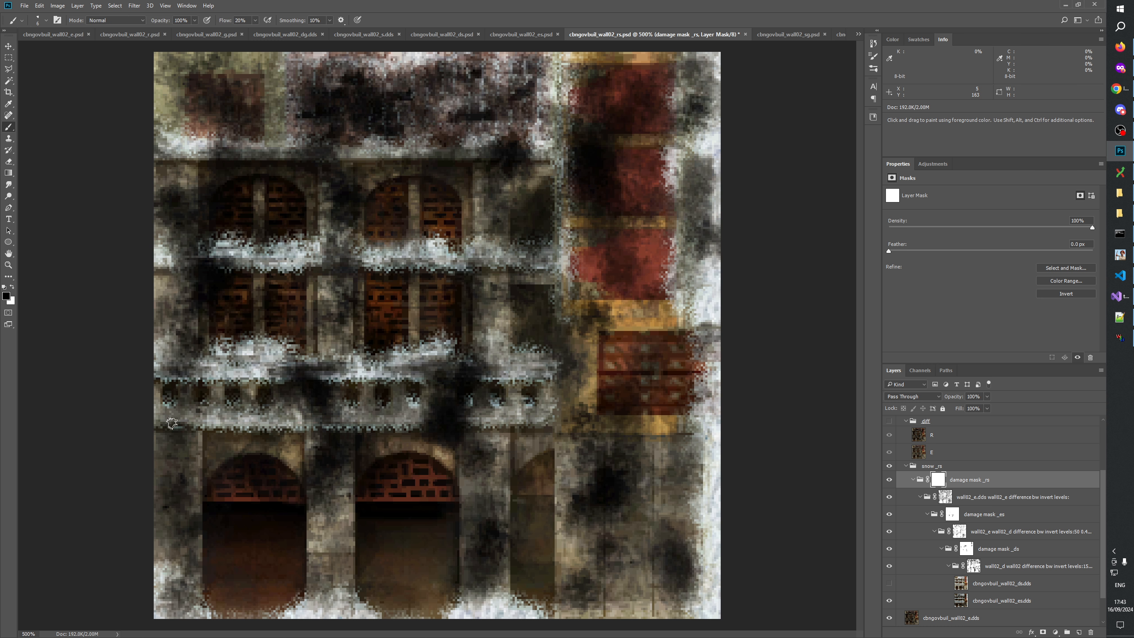
{"action": "left_click_drag", "start_coordinate": [173, 428], "coordinate": [154, 424]}
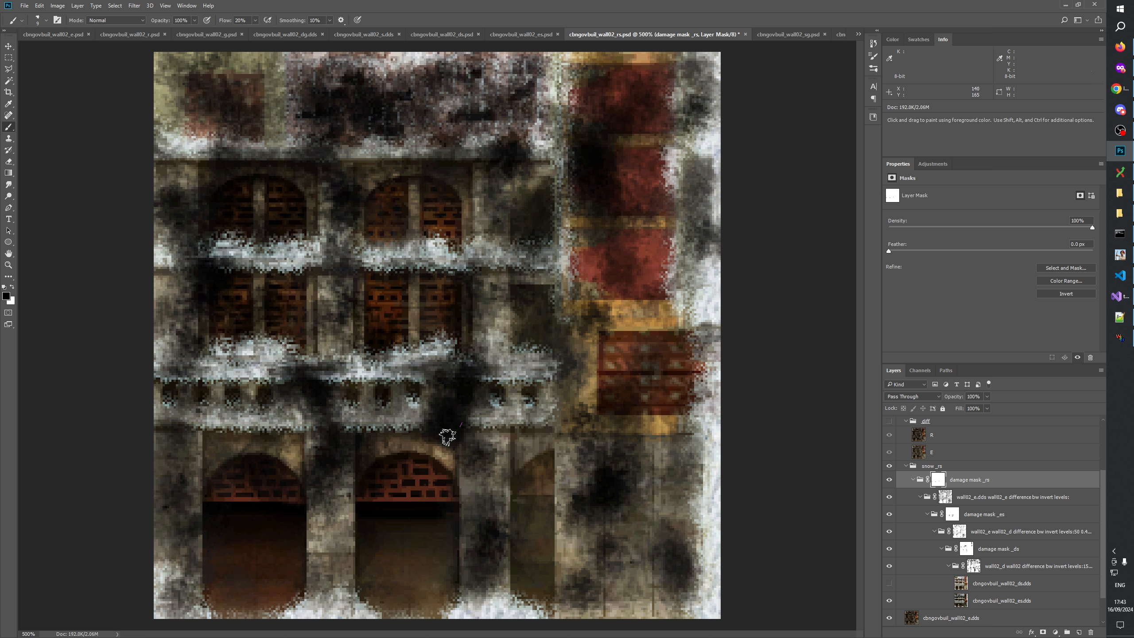
{"action": "key", "text": "space"}
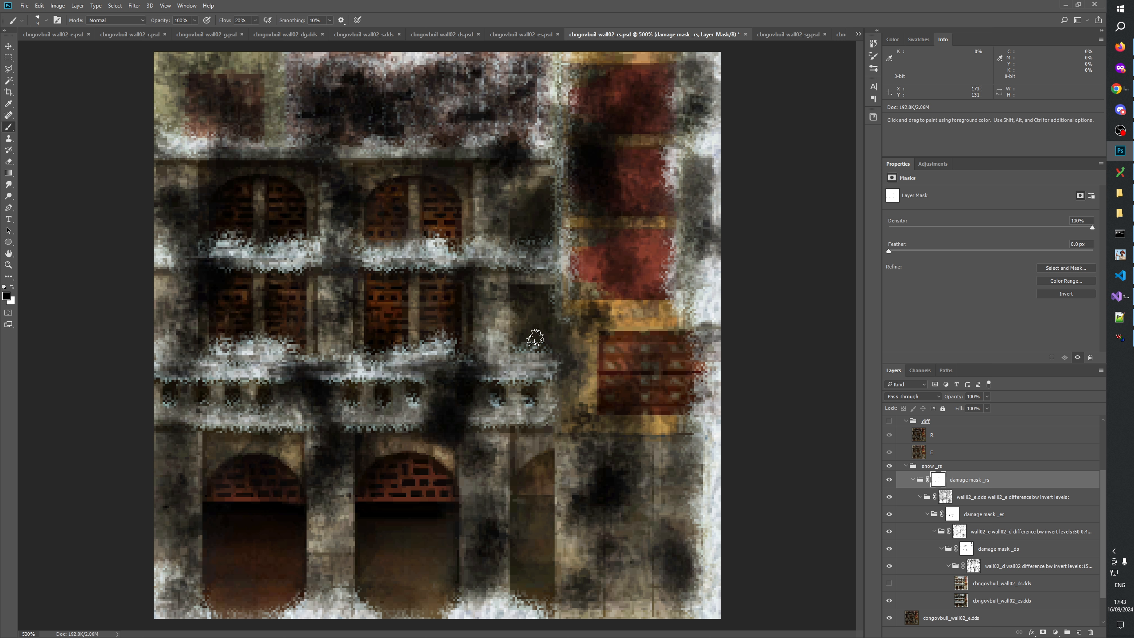
{"action": "key", "text": "space"}
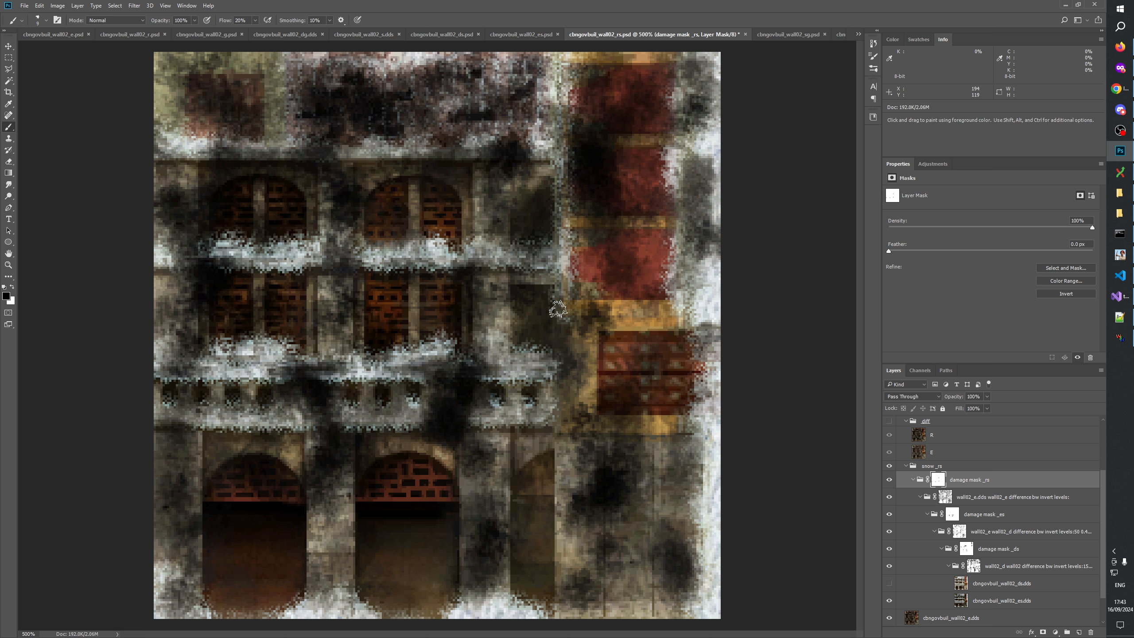
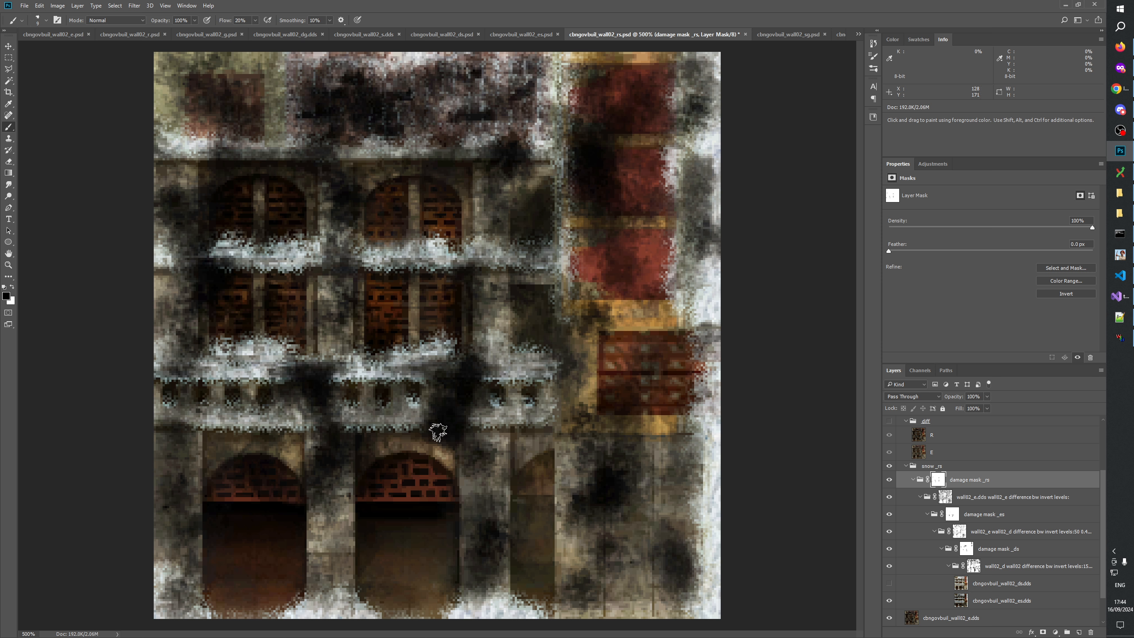
{"action": "key", "text": "space"}
{"action": "key", "text": "space"}
Check the snow against cbngovbuil_wall02_es.psd and paint out more of it on the damage mask _rs around the balustrade and first window ledge.
{"action": "left_click", "coordinate": [534, 33]}
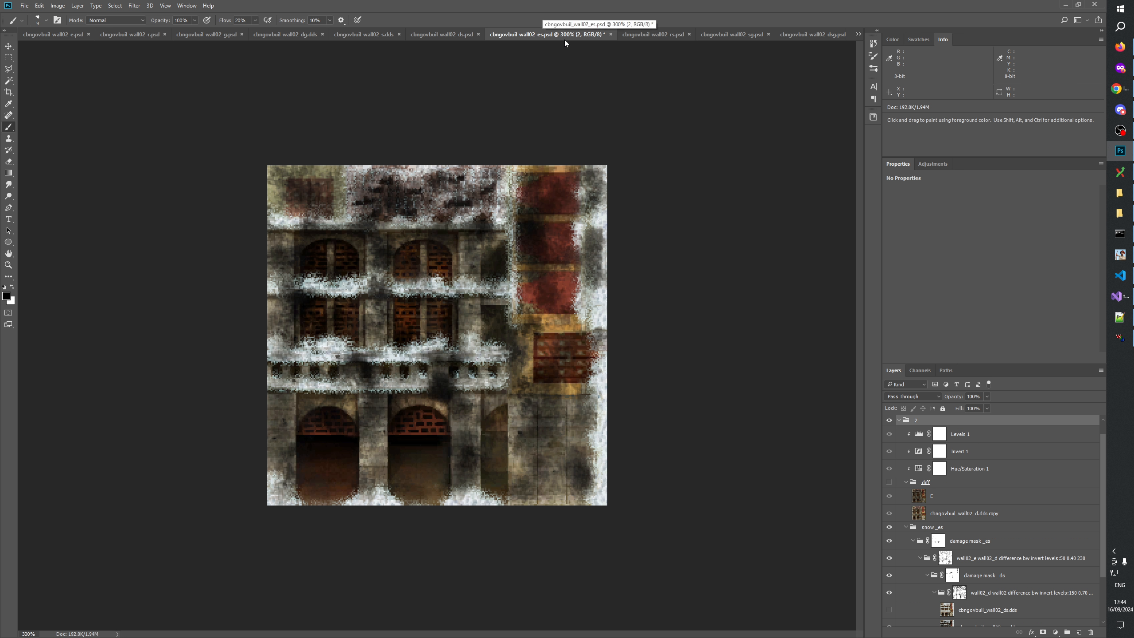
{"action": "left_click", "coordinate": [650, 34]}
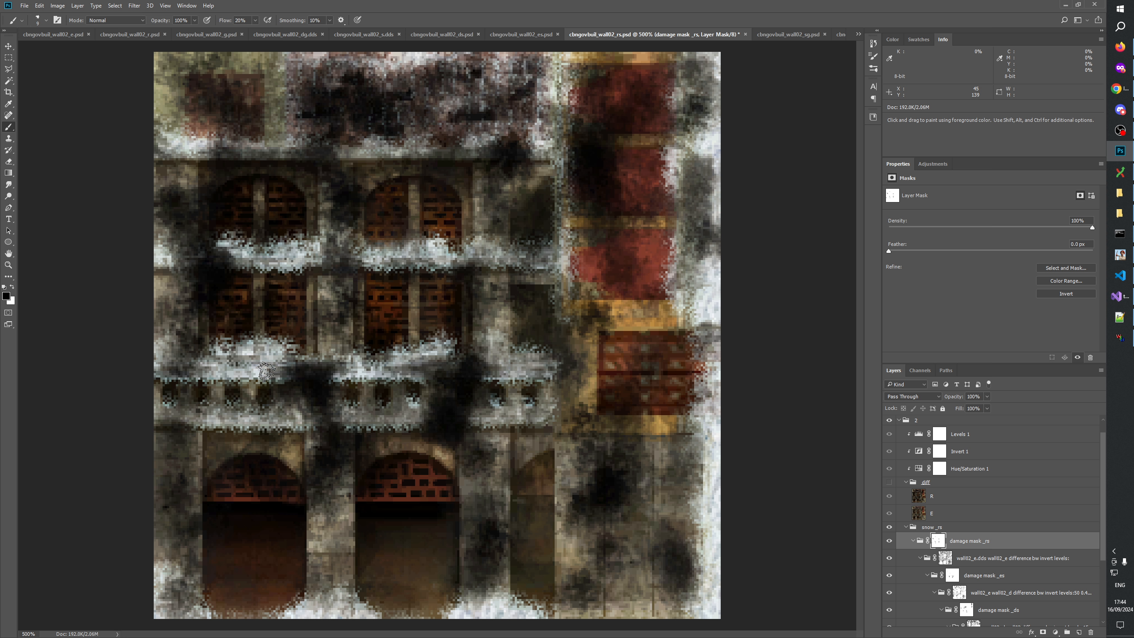
{"action": "right_click", "coordinate": [252, 371], "text": "alt"}
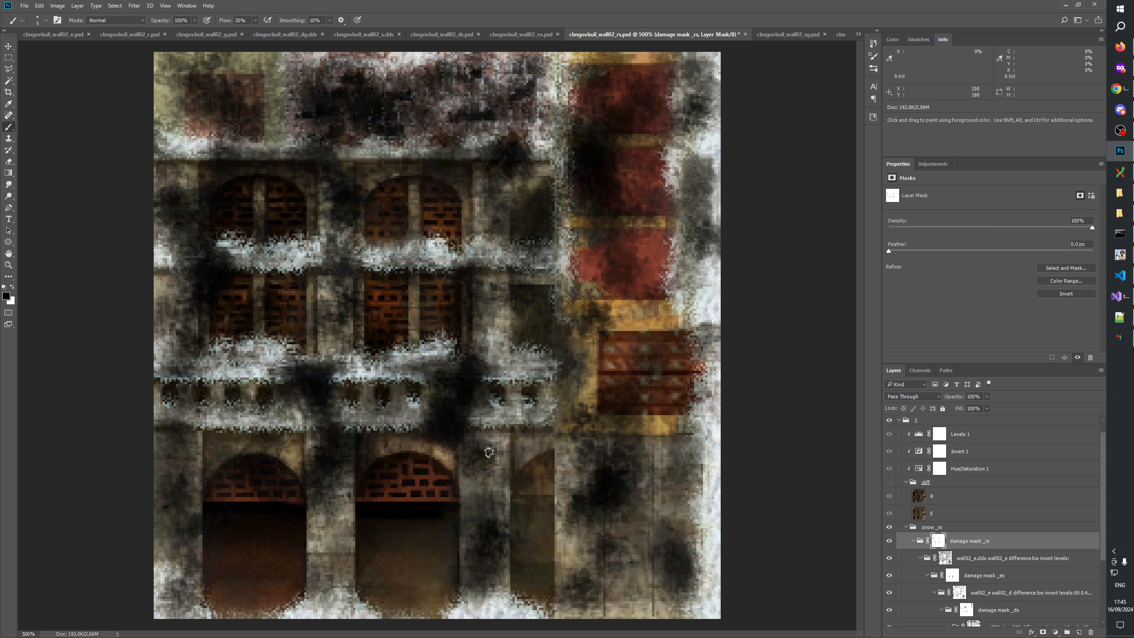
{"action": "left_click_drag", "start_coordinate": [484, 381], "coordinate": [486, 378], "text": "alt"}
{"action": "mouse_move", "coordinate": [182, 377]}
{"action": "left_mouse_down"}
{"action": "mouse_move", "coordinate": [169, 381]}
{"action": "mouse_move", "coordinate": [187, 380]}
{"action": "left_mouse_up"}
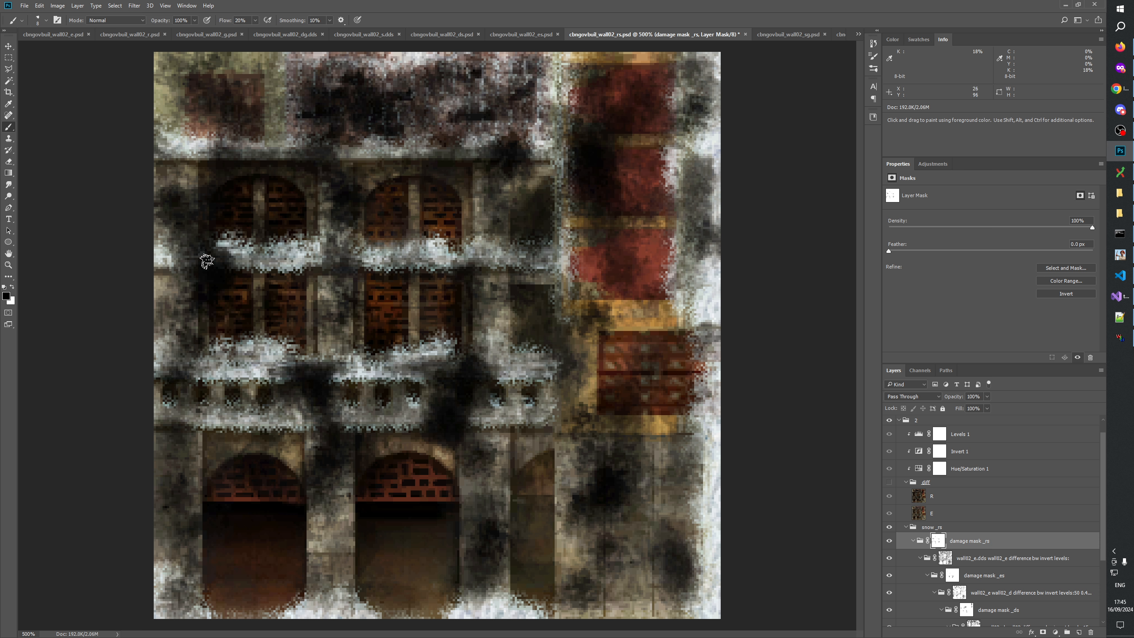
{"action": "mouse_move", "coordinate": [207, 261]}
{"action": "left_mouse_down"}
{"action": "mouse_move", "coordinate": [186, 257]}
{"action": "mouse_move", "coordinate": [210, 261]}
{"action": "mouse_move", "coordinate": [215, 237]}
{"action": "mouse_move", "coordinate": [228, 273]}
{"action": "left_mouse_up"}
{"action": "key", "text": "space"}
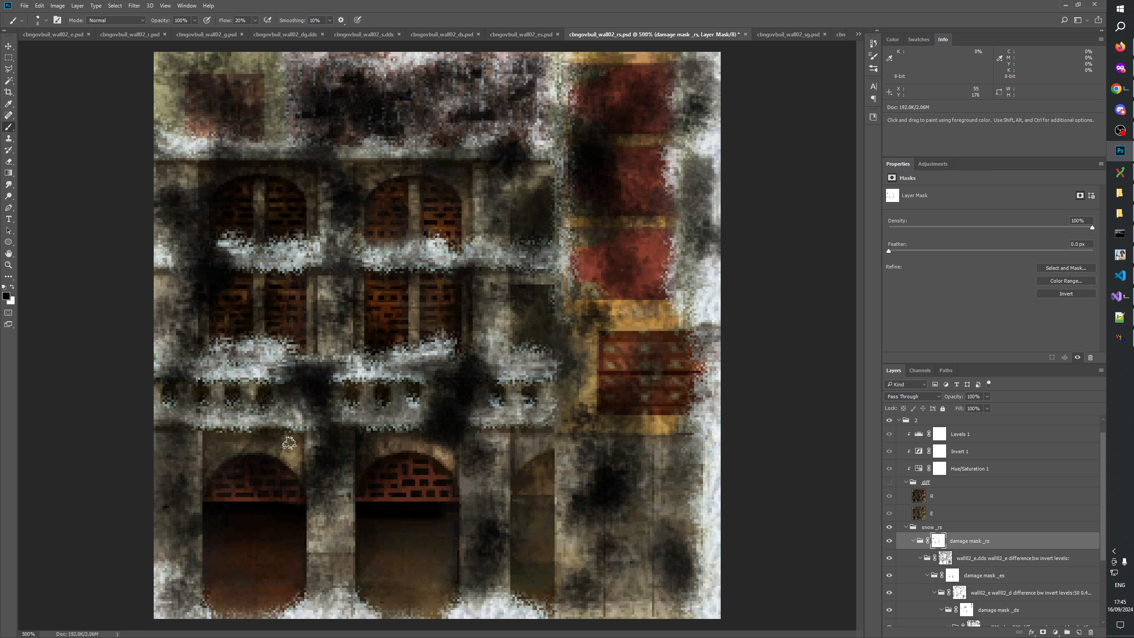
{"action": "key", "text": "x"}
{"action": "key", "text": "x"}
{"action": "key", "text": "space"}
Examine the snow and damage of cbngovbuil_wall02_rs.psd at zoom levels between 100% and 400%.
{"action": "left_click", "coordinate": [8, 265]}
{"action": "right_click", "coordinate": [373, 285]}
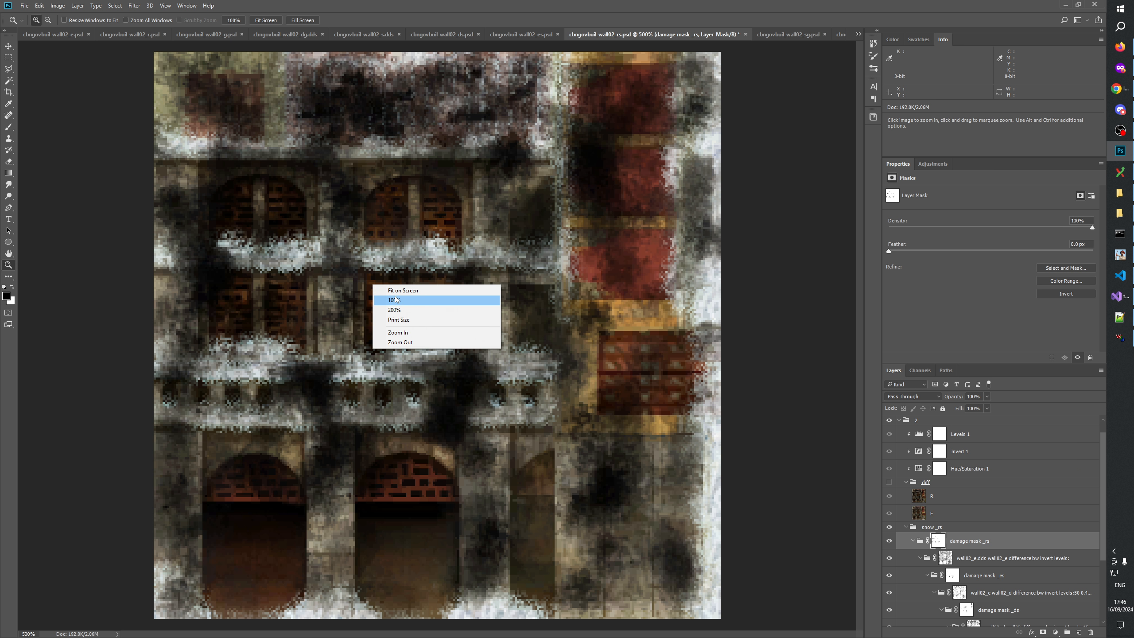
{"action": "left_click", "coordinate": [393, 303]}
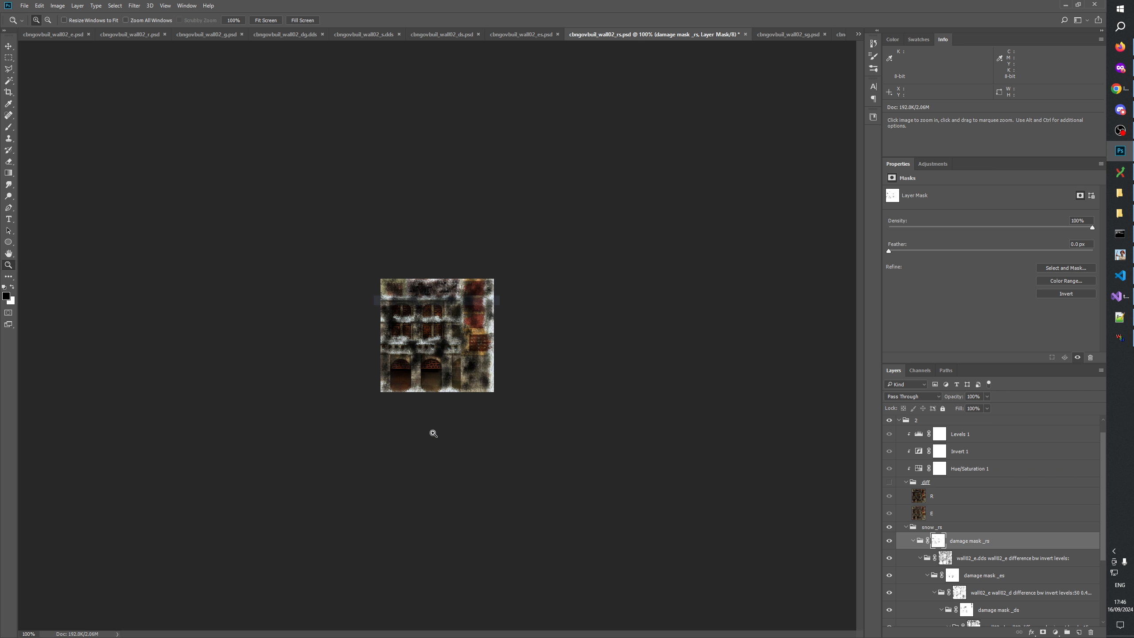
{"action": "left_click", "coordinate": [422, 385]}
{"action": "left_click", "coordinate": [409, 413]}
{"action": "left_click", "coordinate": [406, 419]}
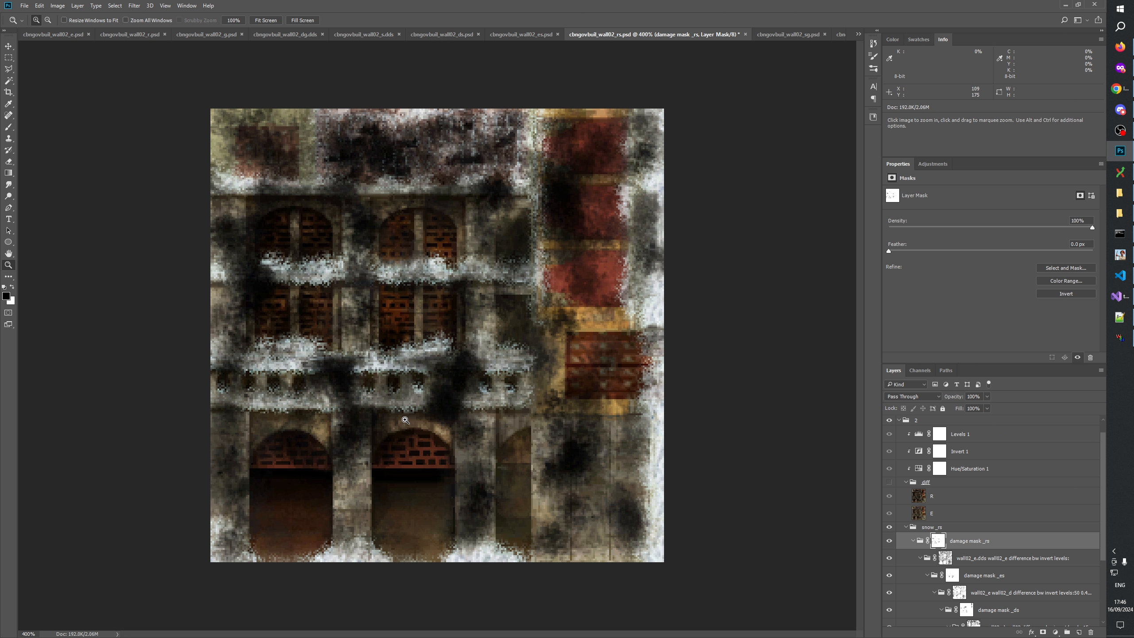
{"action": "right_click", "coordinate": [467, 318]}
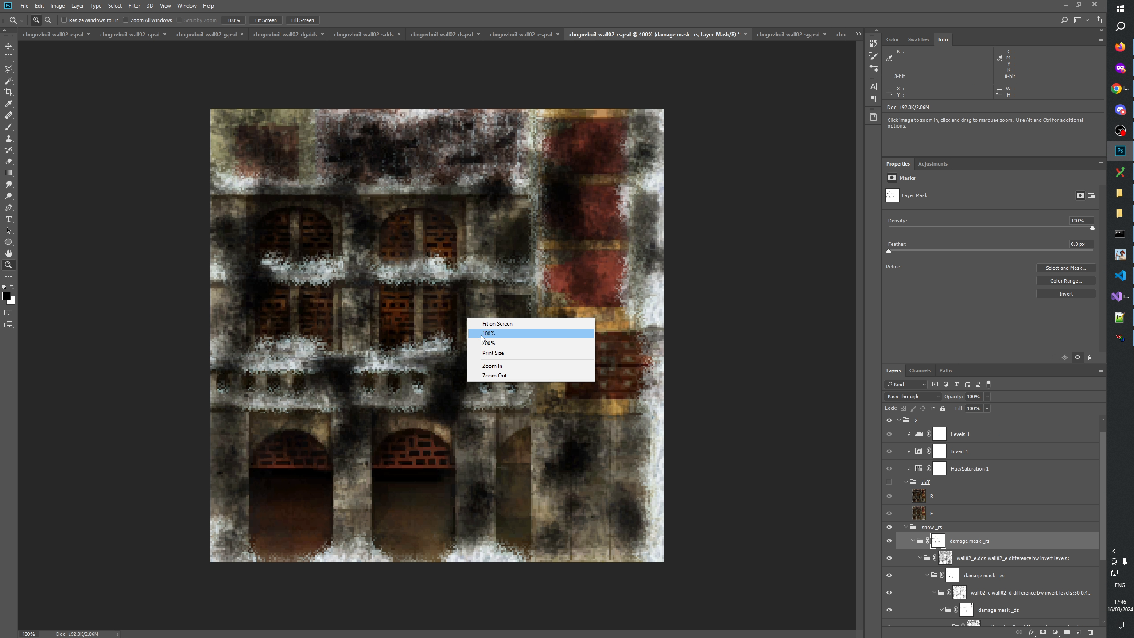
{"action": "left_click", "coordinate": [529, 2]}
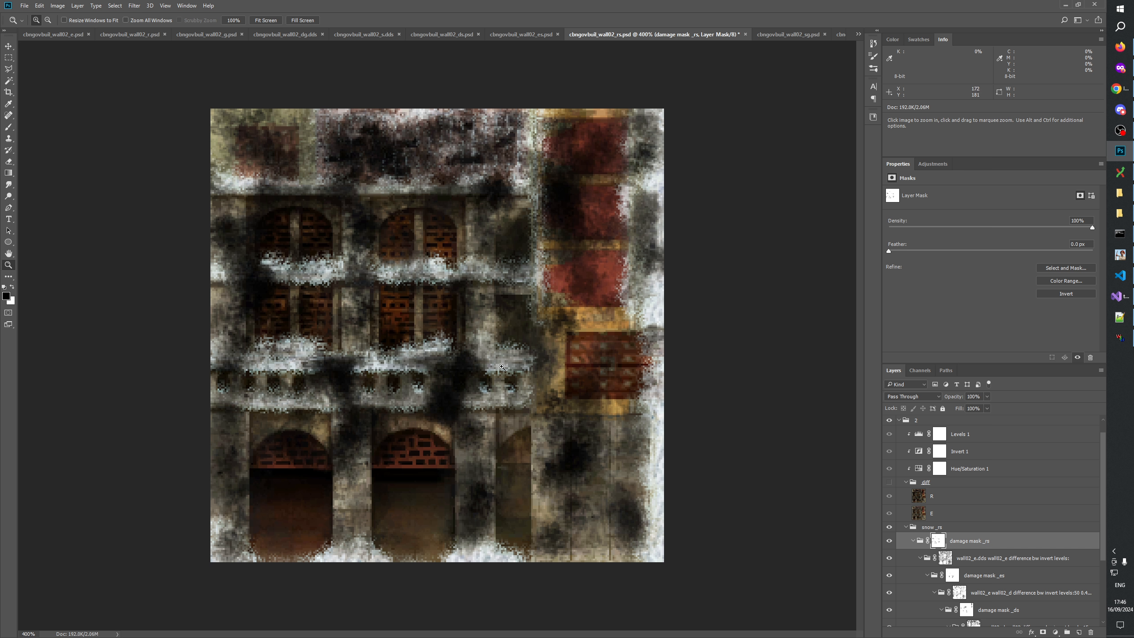
{"action": "left_click", "coordinate": [465, 318]}
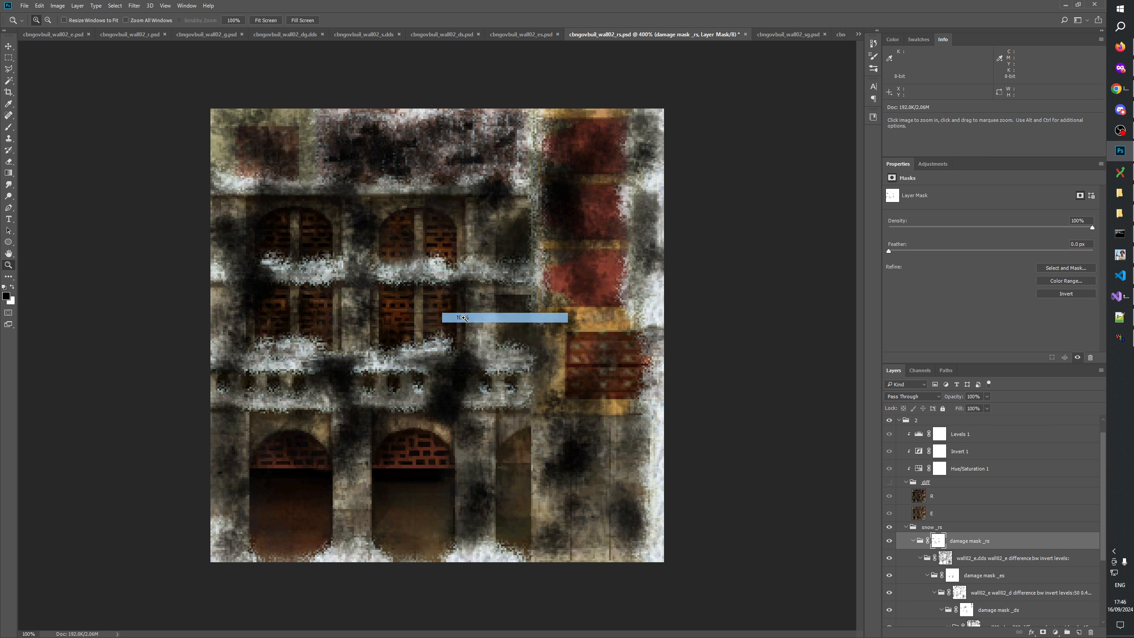
{"action": "left_click", "coordinate": [459, 415]}
{"action": "left_click", "coordinate": [460, 415]}
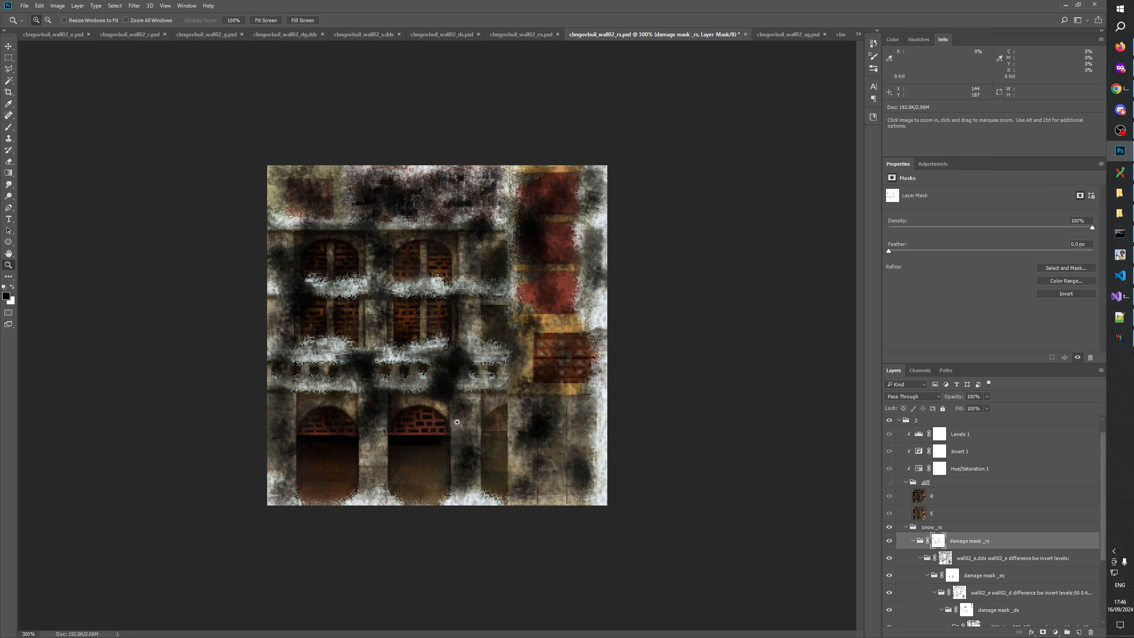
{"action": "left_click", "coordinate": [457, 424]}
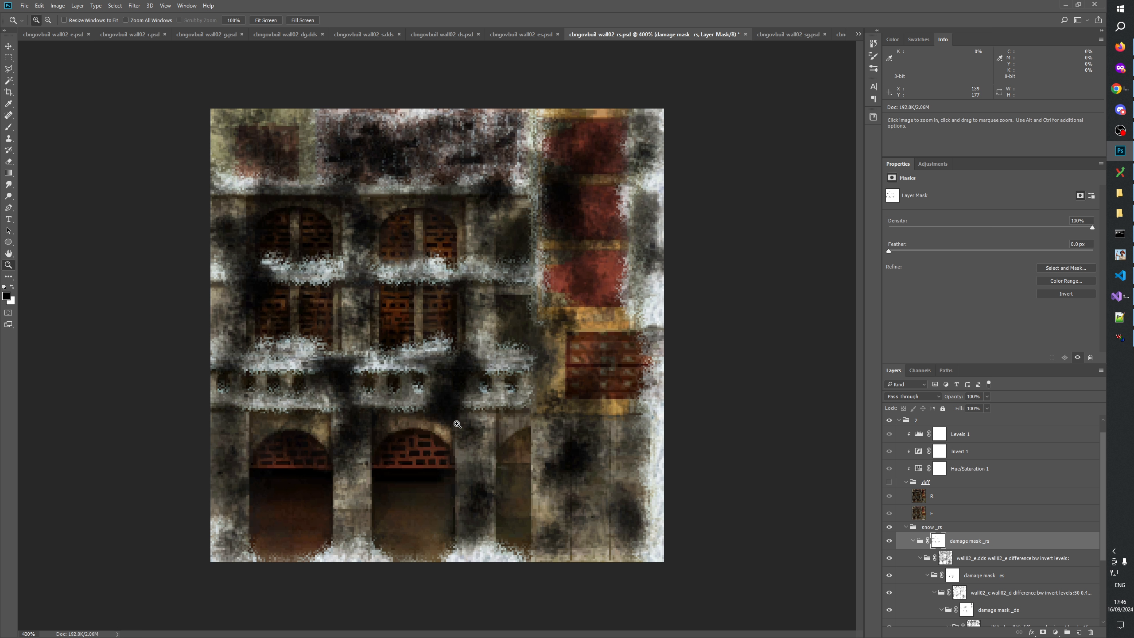
{"action": "right_click", "coordinate": [506, 345]}
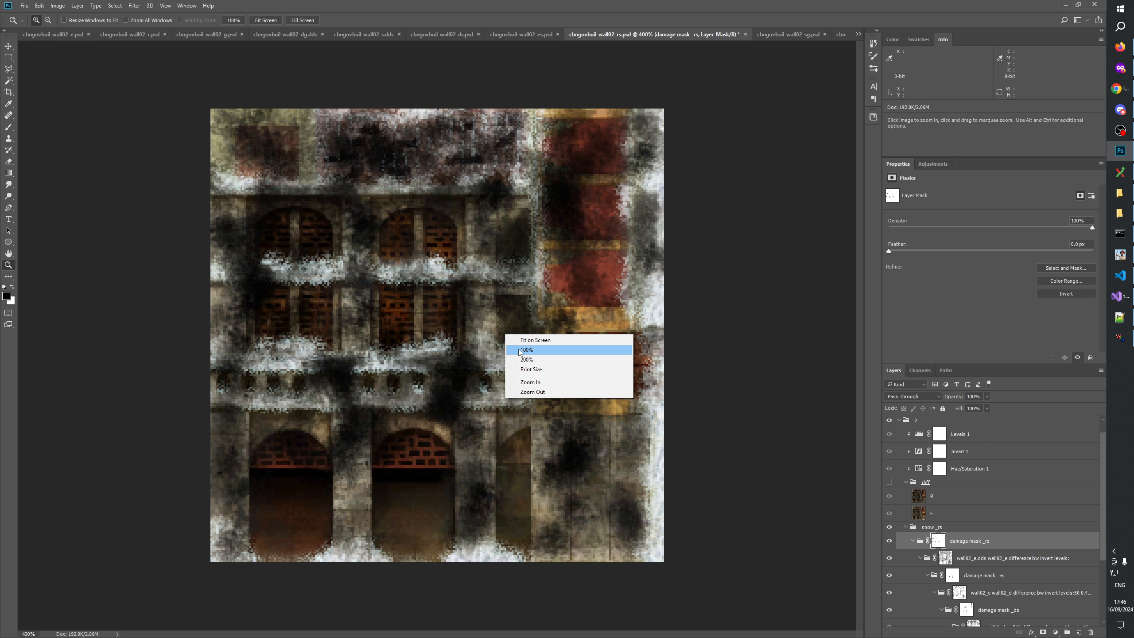
{"action": "left_click", "coordinate": [527, 349]}
{"action": "left_click", "coordinate": [470, 401]}
{"action": "left_click", "coordinate": [474, 436]}
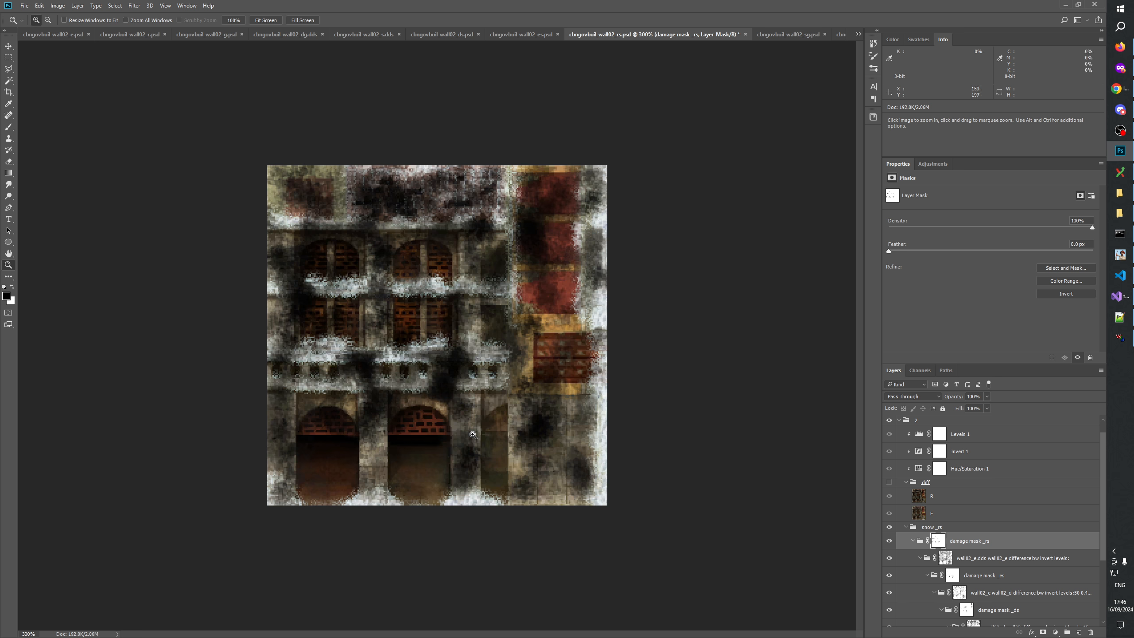
{"action": "left_click", "coordinate": [475, 447]}
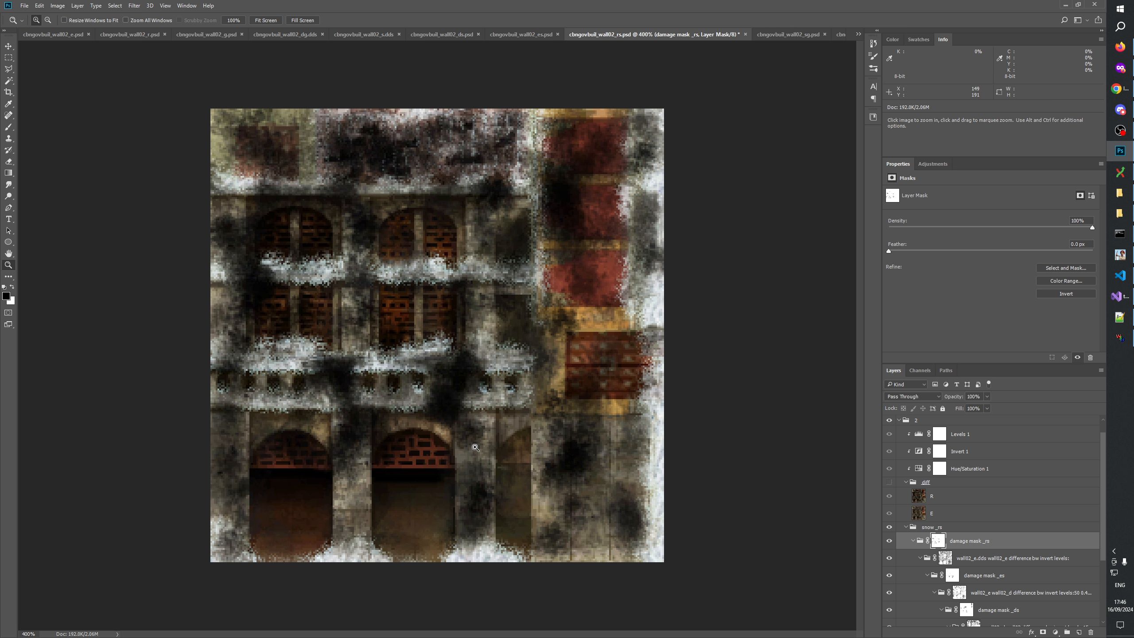
{"action": "right_click", "coordinate": [435, 357]}
{"action": "left_click", "coordinate": [462, 377]}
{"action": "left_click", "coordinate": [442, 365]}
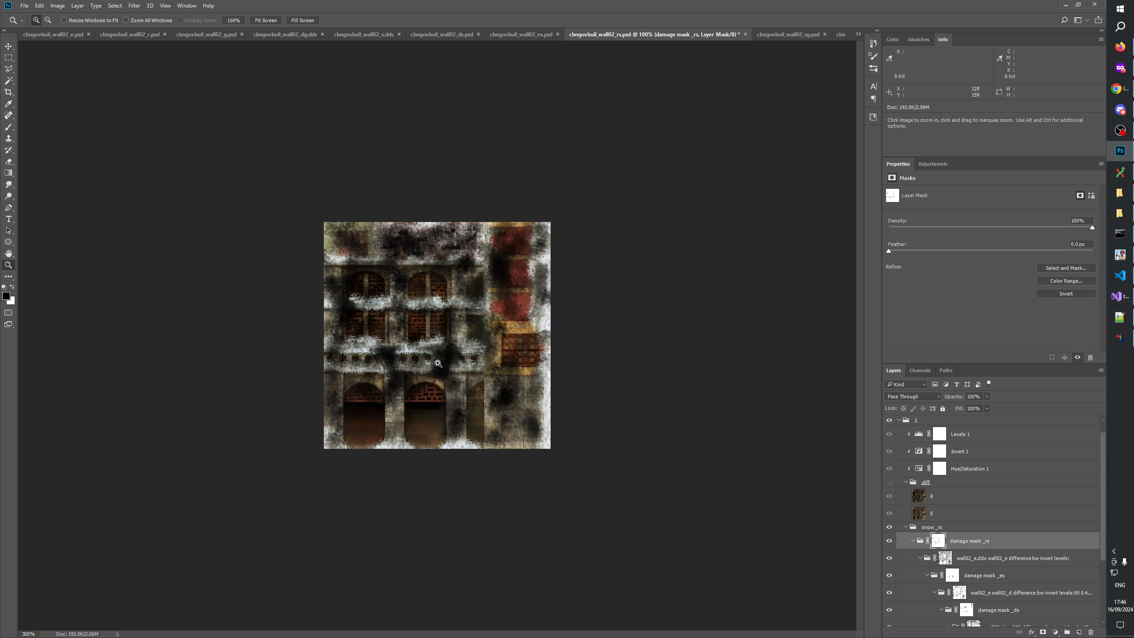
{"action": "left_click", "coordinate": [443, 365]}
Compare the snow of cbngovbuil_wall02_rs.psd with the wall02 _es, _ds, _s and _sg textures.
{"action": "left_click", "coordinate": [524, 36]}
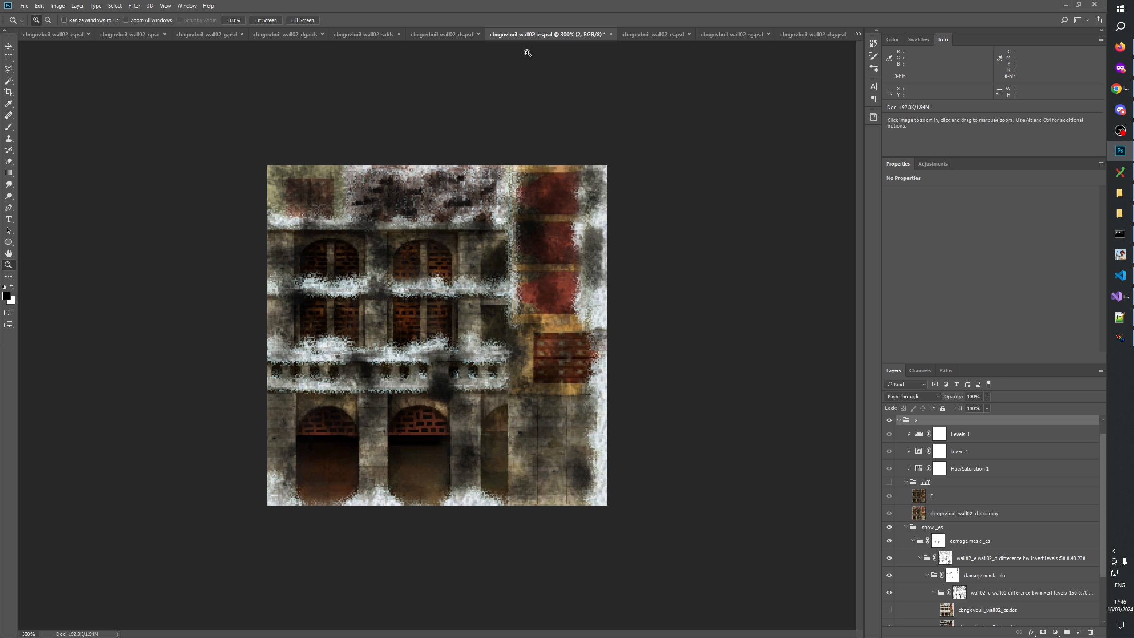
{"action": "left_click", "coordinate": [650, 35]}
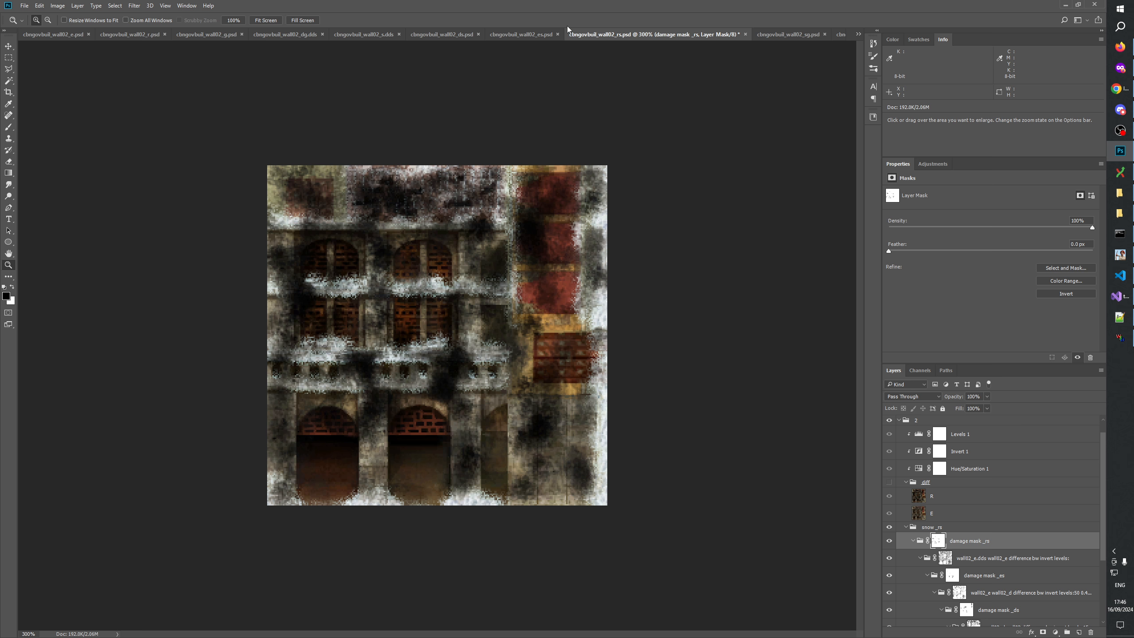
{"action": "left_click", "coordinate": [525, 36]}
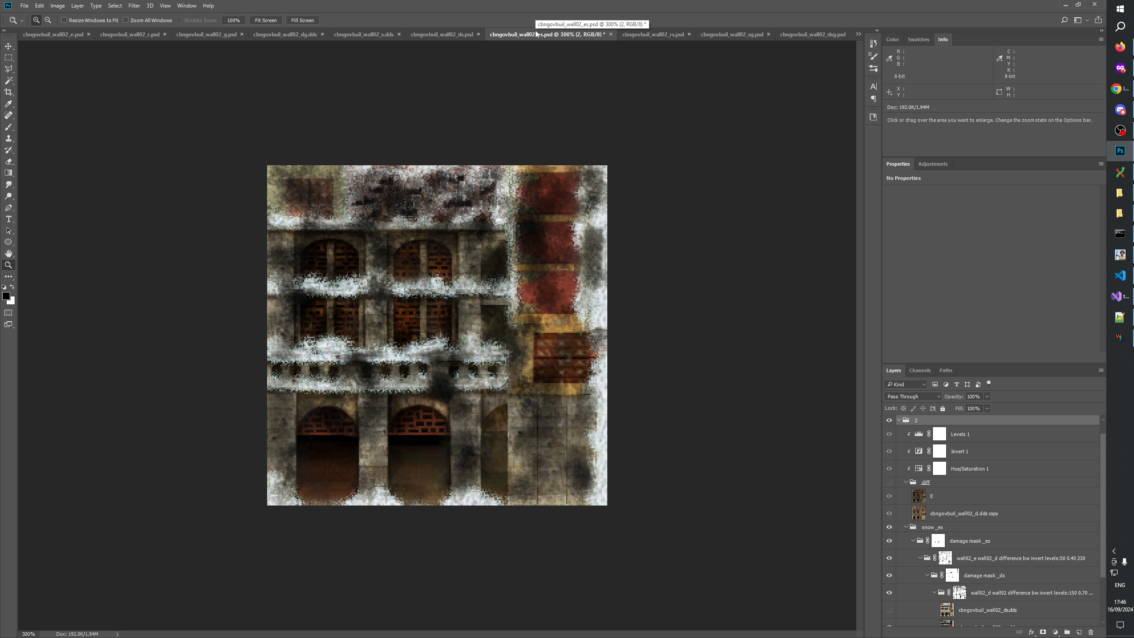
{"action": "left_click", "coordinate": [443, 35]}
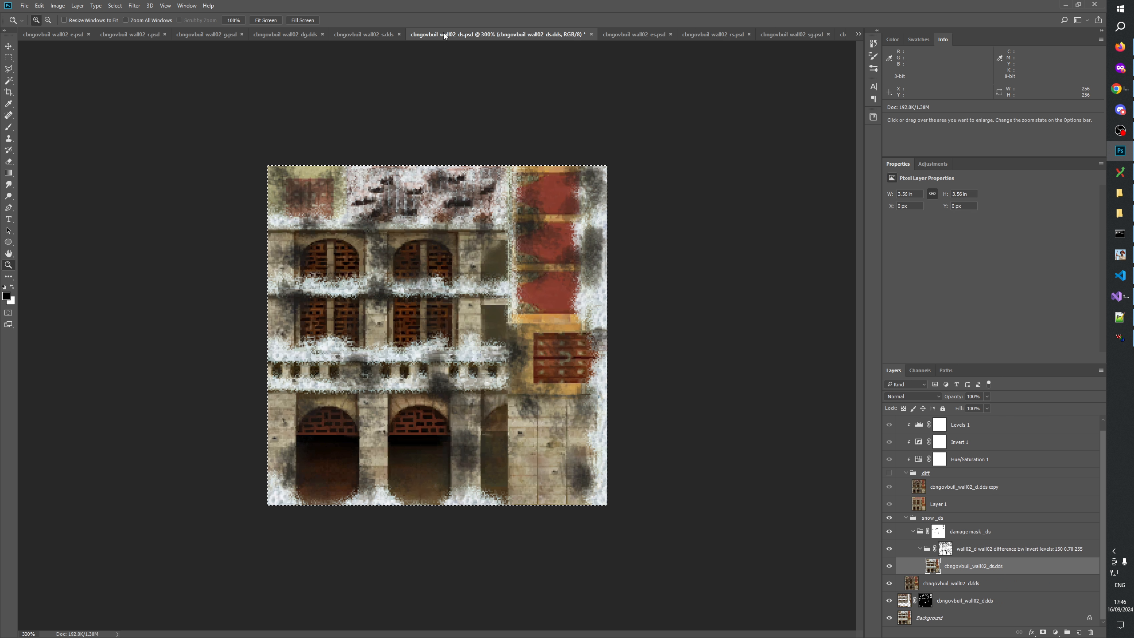
{"action": "left_click", "coordinate": [383, 35]}
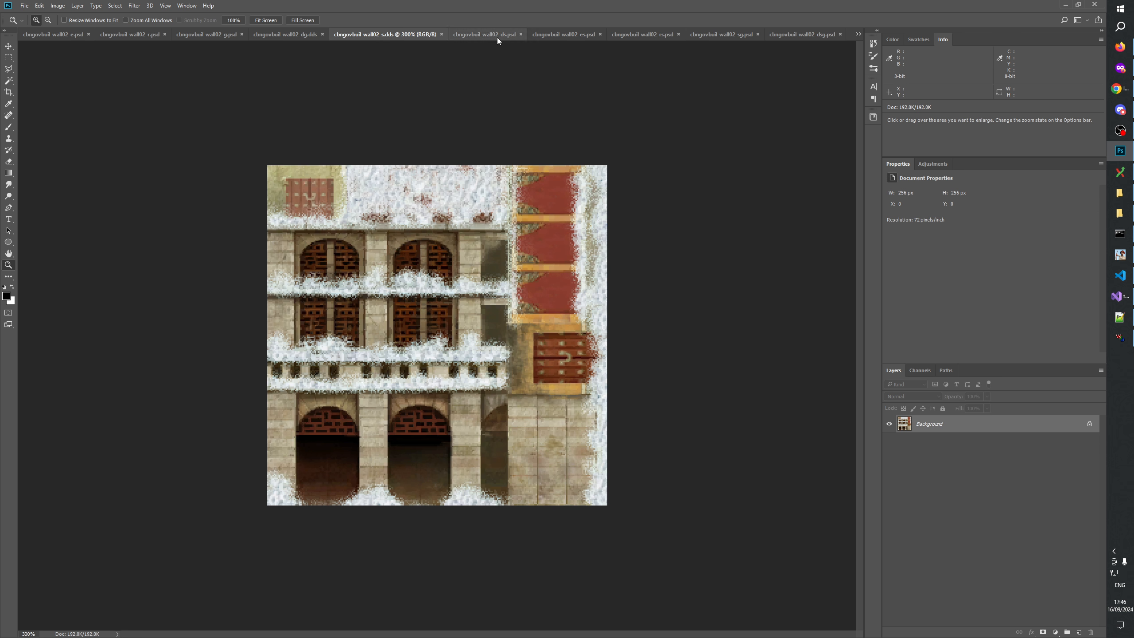
{"action": "left_click", "coordinate": [492, 34]}
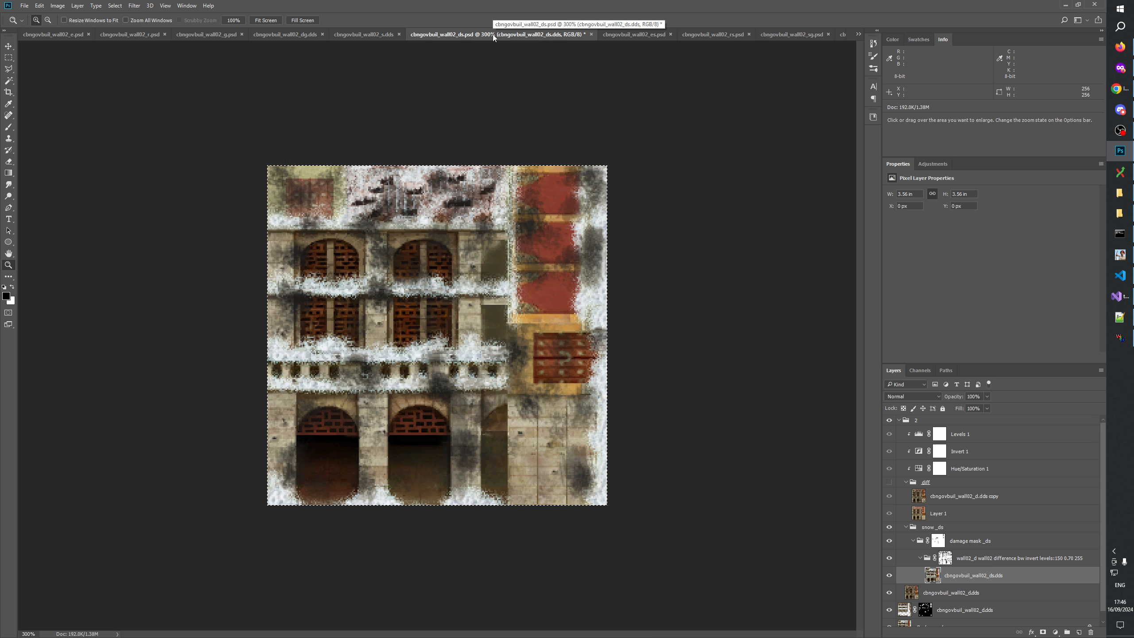
{"action": "left_click", "coordinate": [629, 35]}
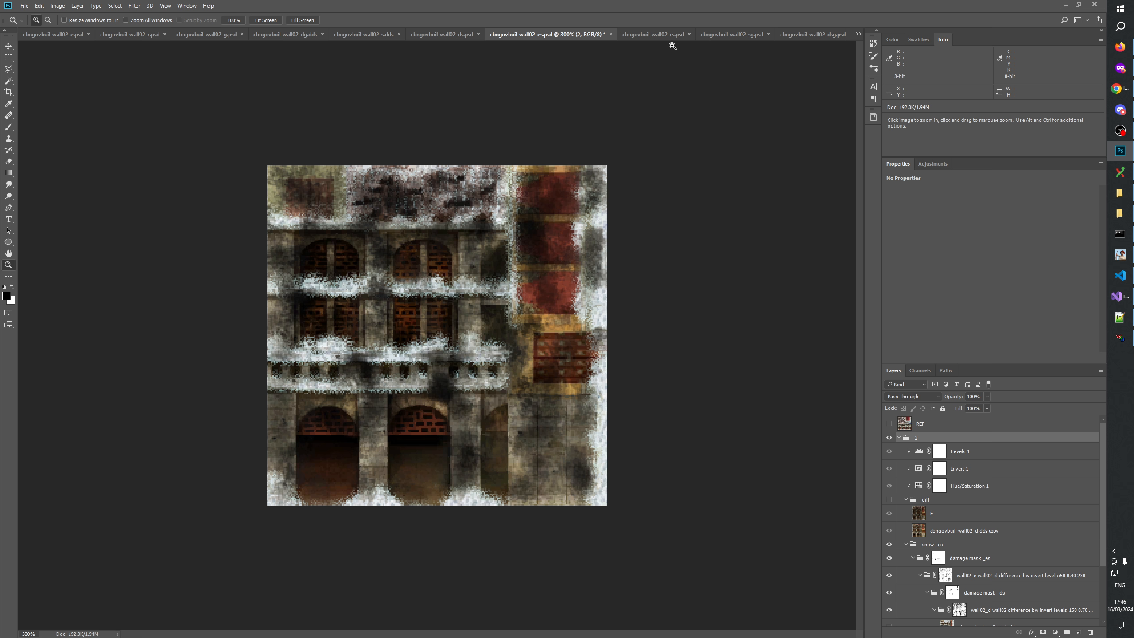
{"action": "left_click", "coordinate": [662, 37]}
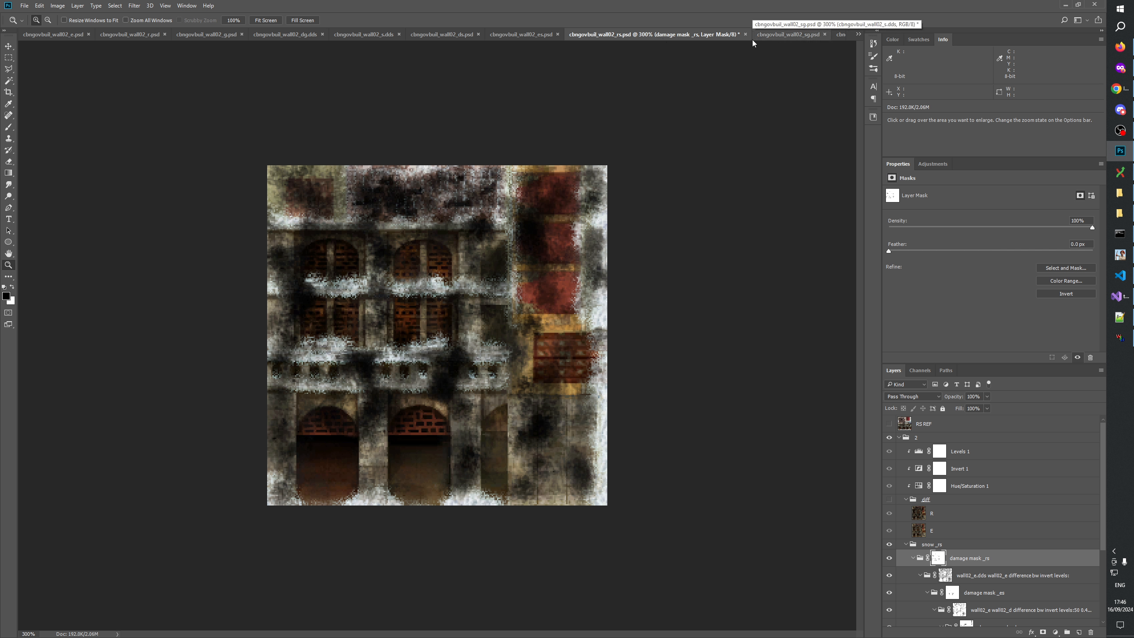
{"action": "left_click", "coordinate": [775, 35]}
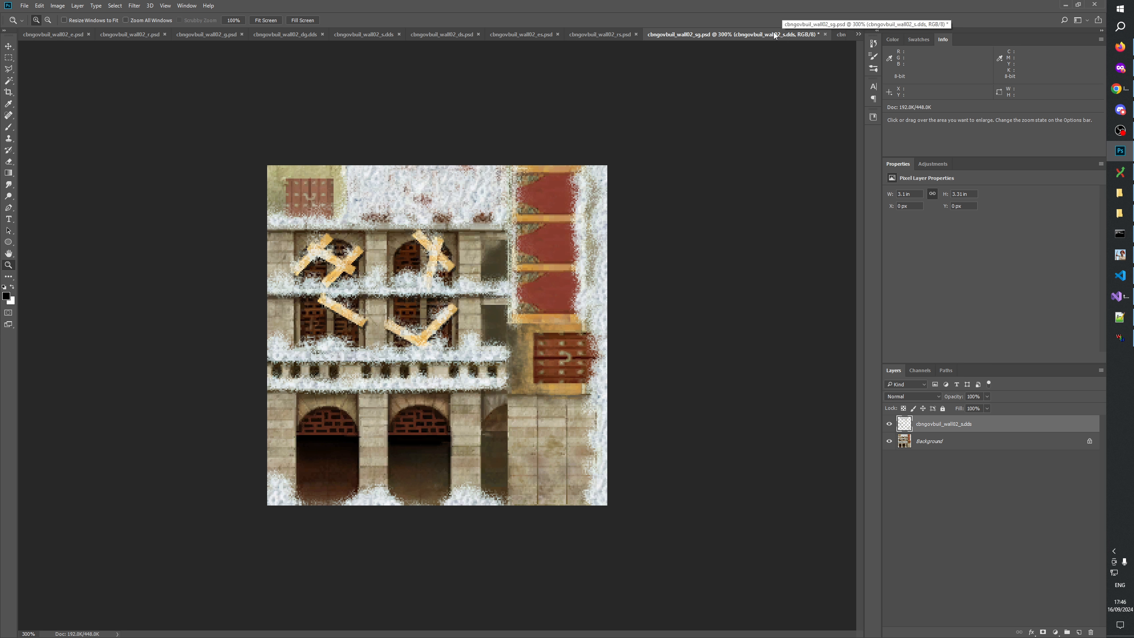
{"action": "left_click", "coordinate": [613, 34]}
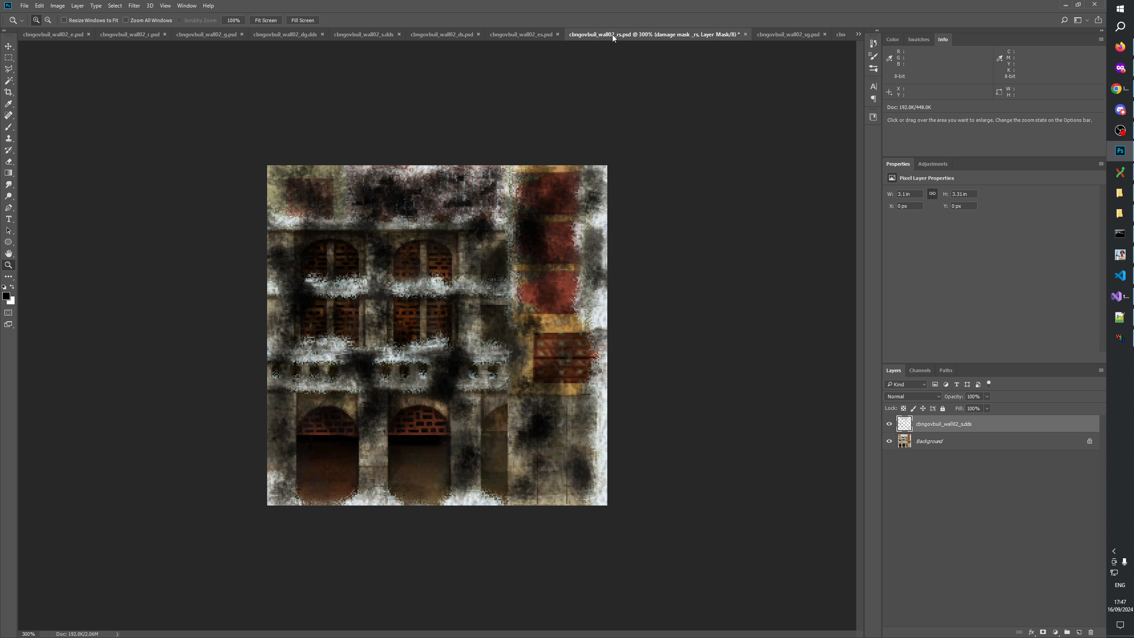
Compare cbngovbuil_wall02_es.psd with and without group 2 to judge its snow against the reference texture.
{"action": "left_click", "coordinate": [536, 35]}
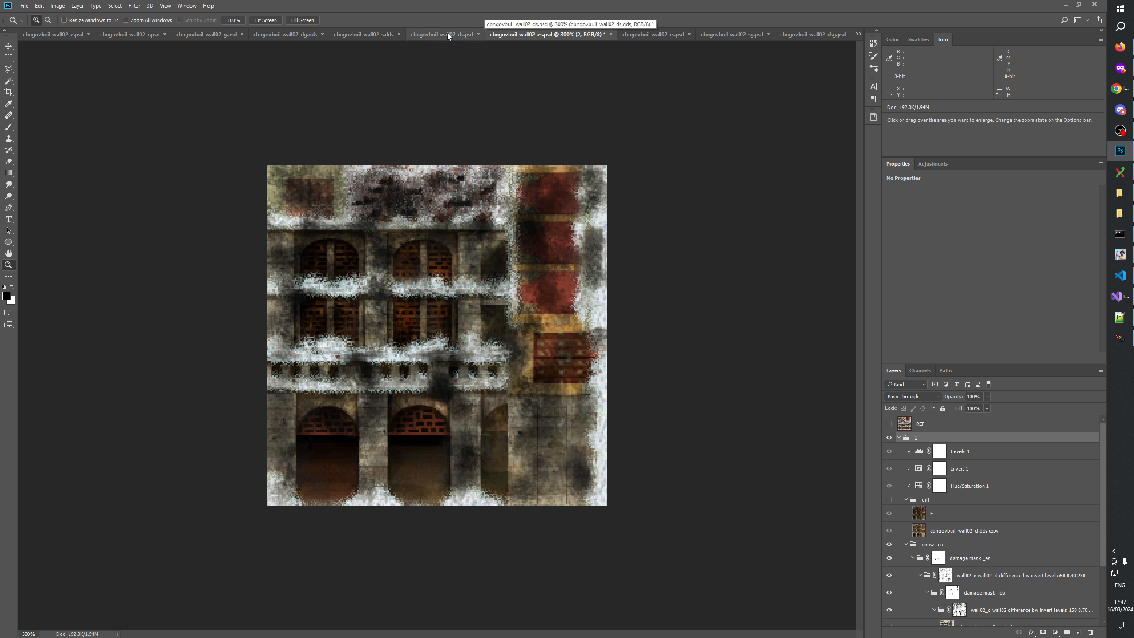
{"action": "left_click", "coordinate": [890, 439]}
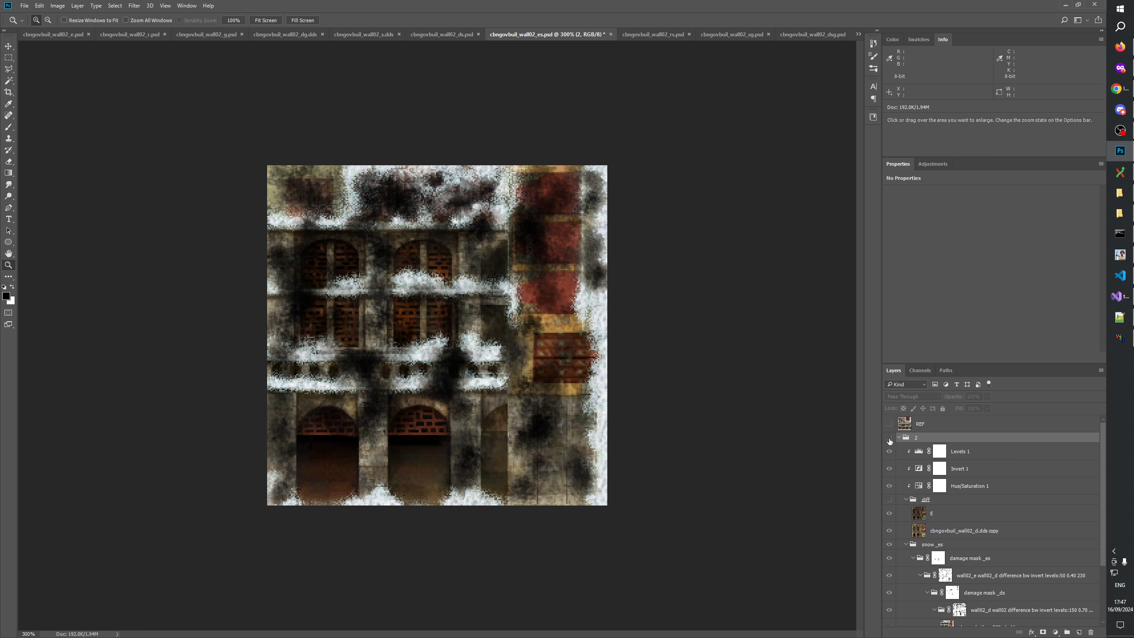
{"action": "left_click", "coordinate": [890, 437]}
{"action": "left_click", "coordinate": [889, 438]}
{"action": "left_click", "coordinate": [890, 439]}
{"action": "left_click", "coordinate": [890, 439]}
{"action": "left_click", "coordinate": [889, 438]}
{"action": "left_click", "coordinate": [890, 439]}
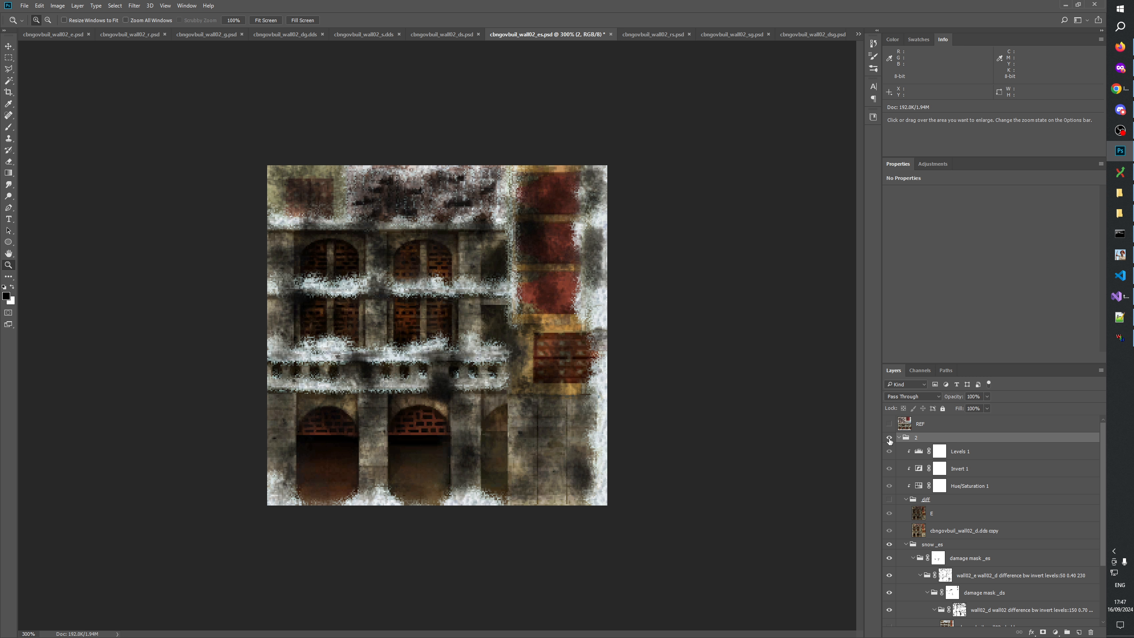
{"action": "left_click", "coordinate": [890, 439]}
{"action": "left_click", "coordinate": [890, 439]}
Glance at cbngovbuil_wall02_ds.psd and compare cbngovbuil_wall02_rs.psd with and without group 2.
{"action": "left_click", "coordinate": [450, 34]}
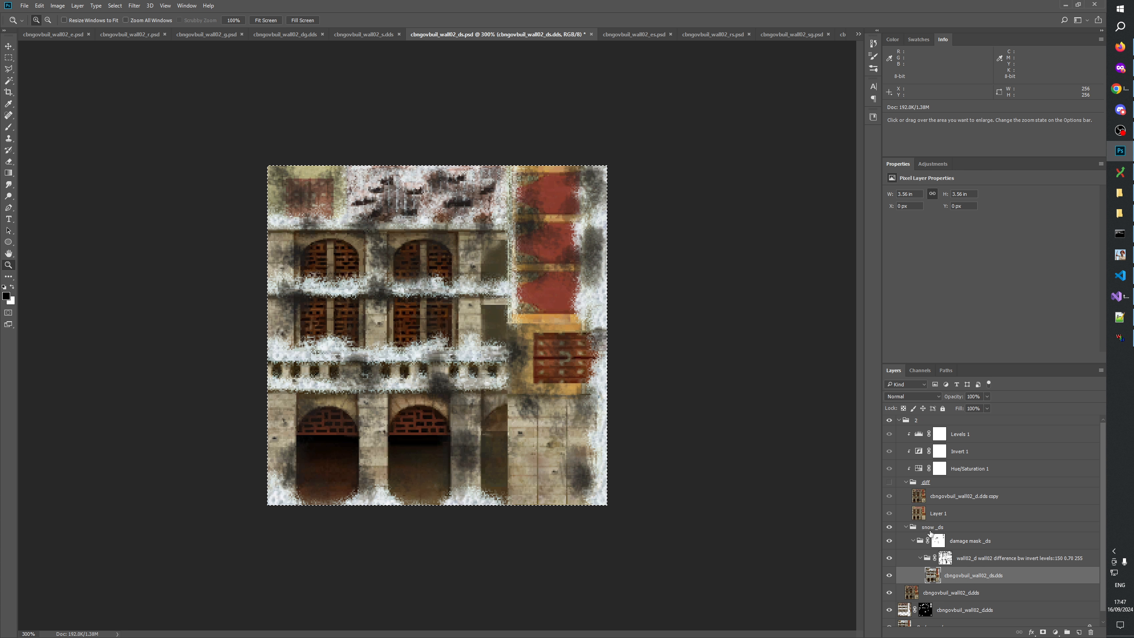
{"action": "left_click", "coordinate": [714, 34]}
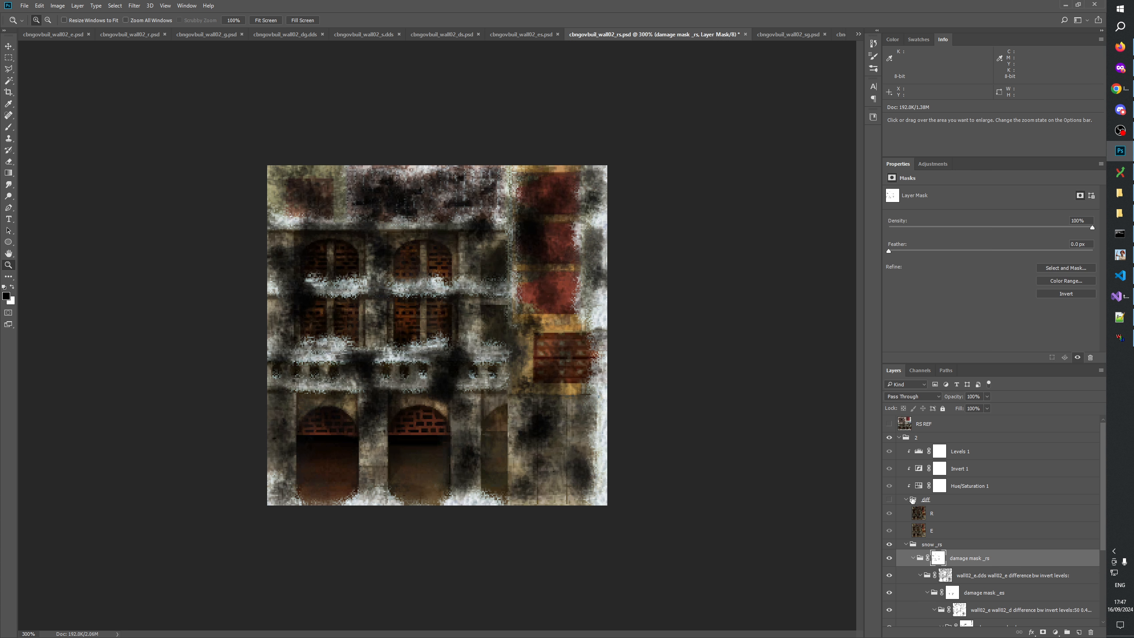
{"action": "left_click", "coordinate": [890, 439]}
{"action": "left_click", "coordinate": [890, 438]}
{"action": "left_click", "coordinate": [890, 439]}
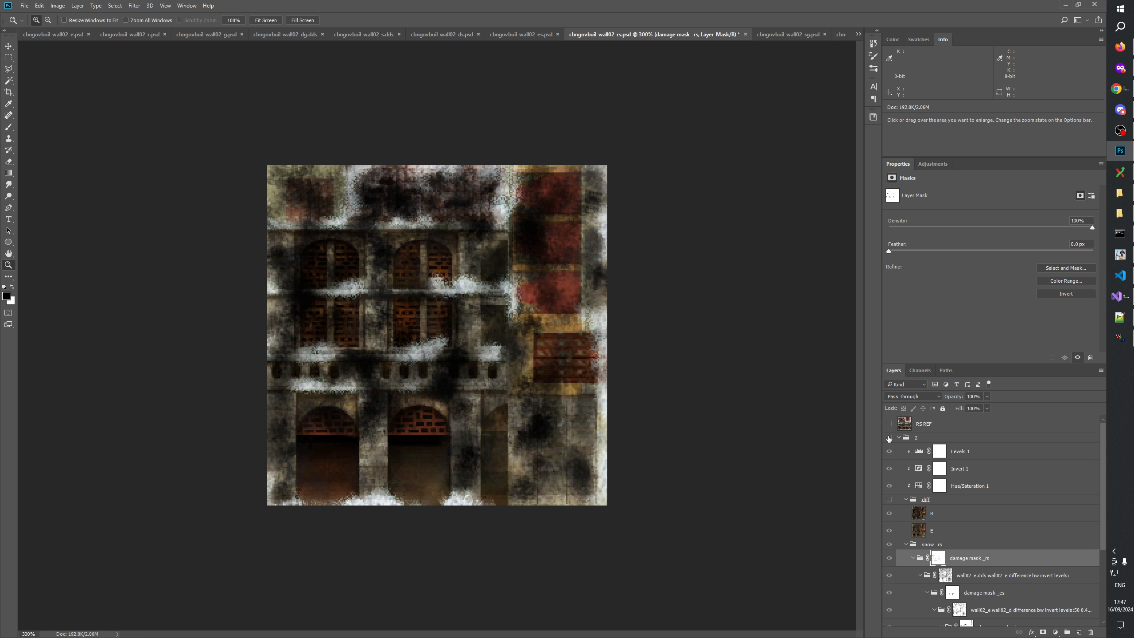
{"action": "left_click", "coordinate": [889, 439]}
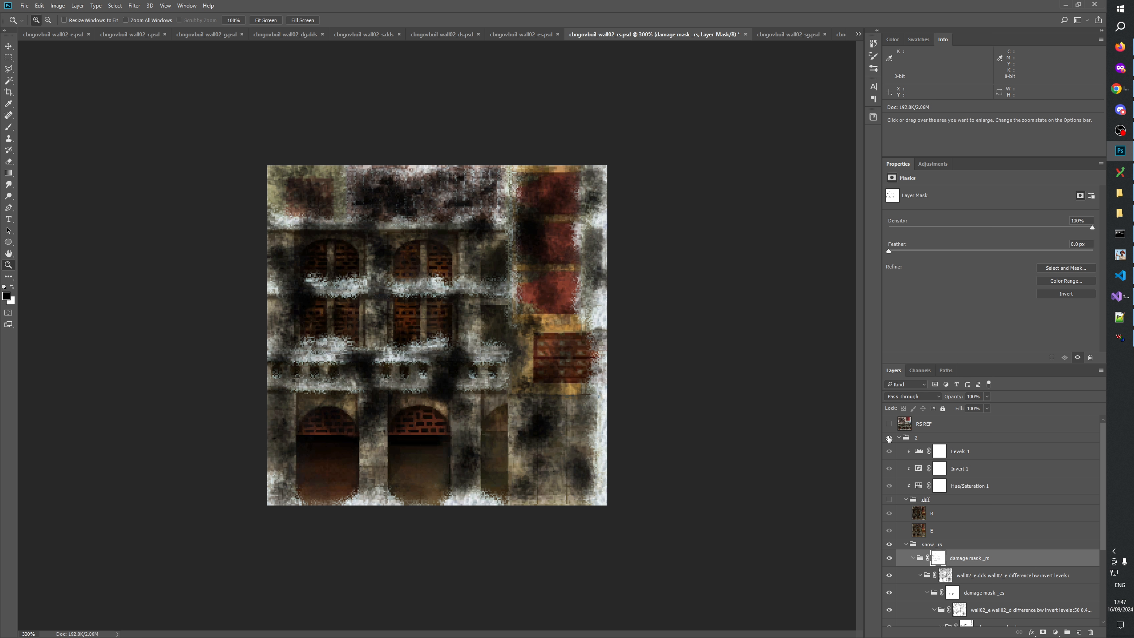
{"action": "left_click", "coordinate": [890, 439]}
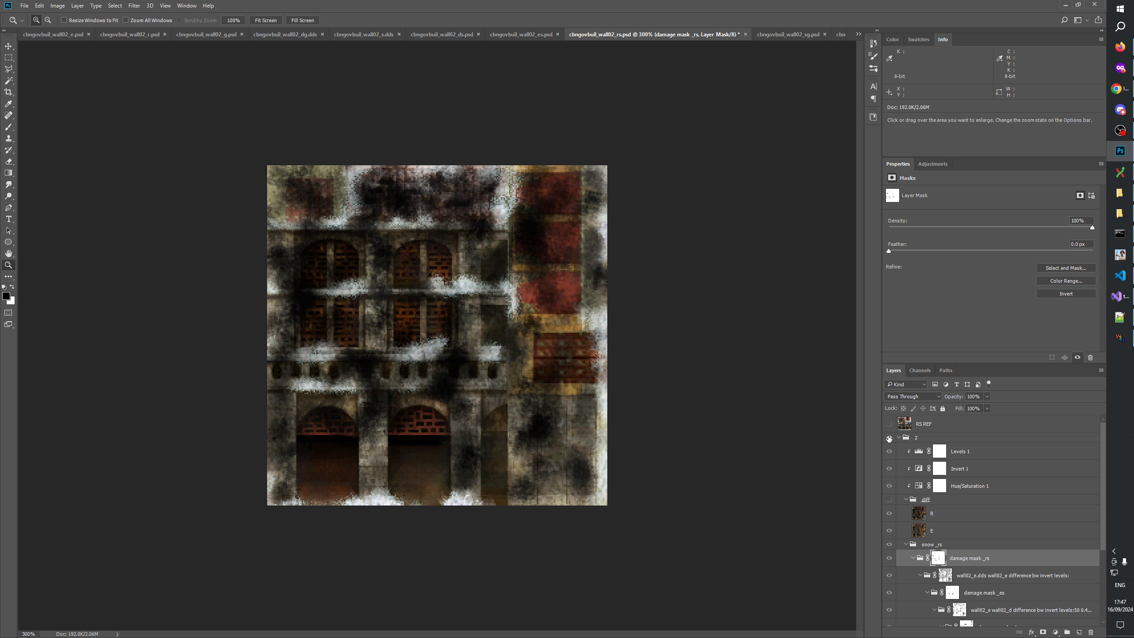
{"action": "left_click", "coordinate": [890, 438]}
{"action": "left_click", "coordinate": [890, 439]}
{"action": "left_click", "coordinate": [890, 439]}
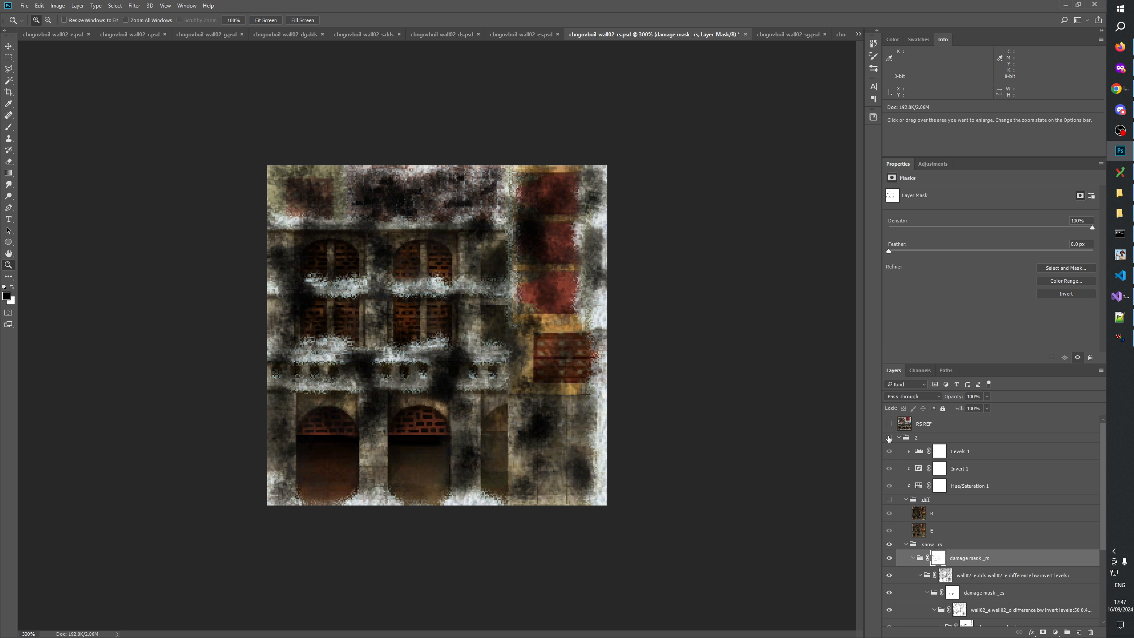
{"action": "left_click", "coordinate": [890, 439]}
{"action": "left_click", "coordinate": [890, 439]}
{"action": "left_click", "coordinate": [889, 439]}
{"action": "left_click", "coordinate": [889, 438]}
{"action": "left_click", "coordinate": [890, 439]}
{"action": "left_click", "coordinate": [890, 438]}
{"action": "left_click", "coordinate": [890, 439]}
{"action": "left_click", "coordinate": [890, 439]}
{"action": "left_click", "coordinate": [890, 438]}
{"action": "left_click", "coordinate": [890, 438]}
{"action": "left_click", "coordinate": [890, 438]}
{"action": "left_click", "coordinate": [890, 438]}
{"action": "left_click", "coordinate": [890, 439]}
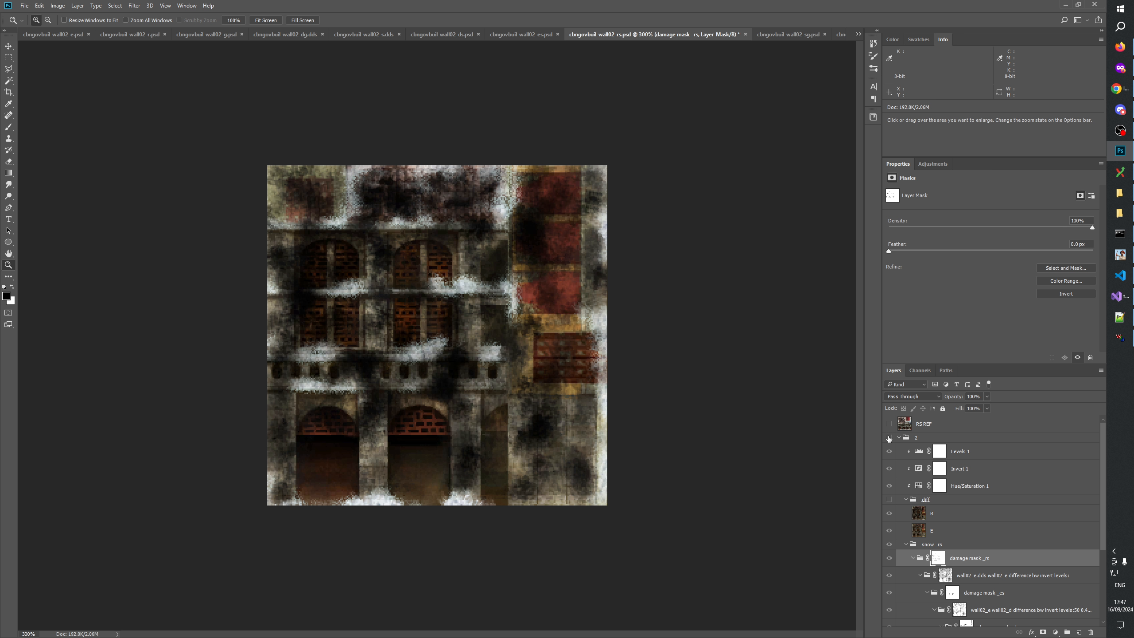
{"action": "left_click", "coordinate": [890, 438]}
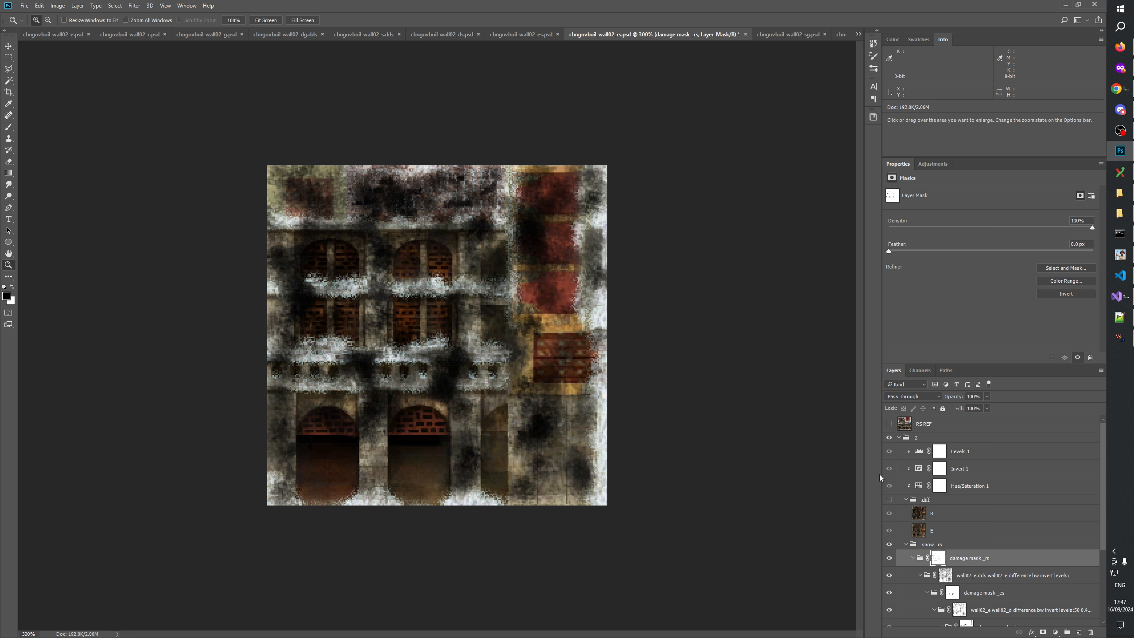
{"action": "left_click", "coordinate": [889, 439]}
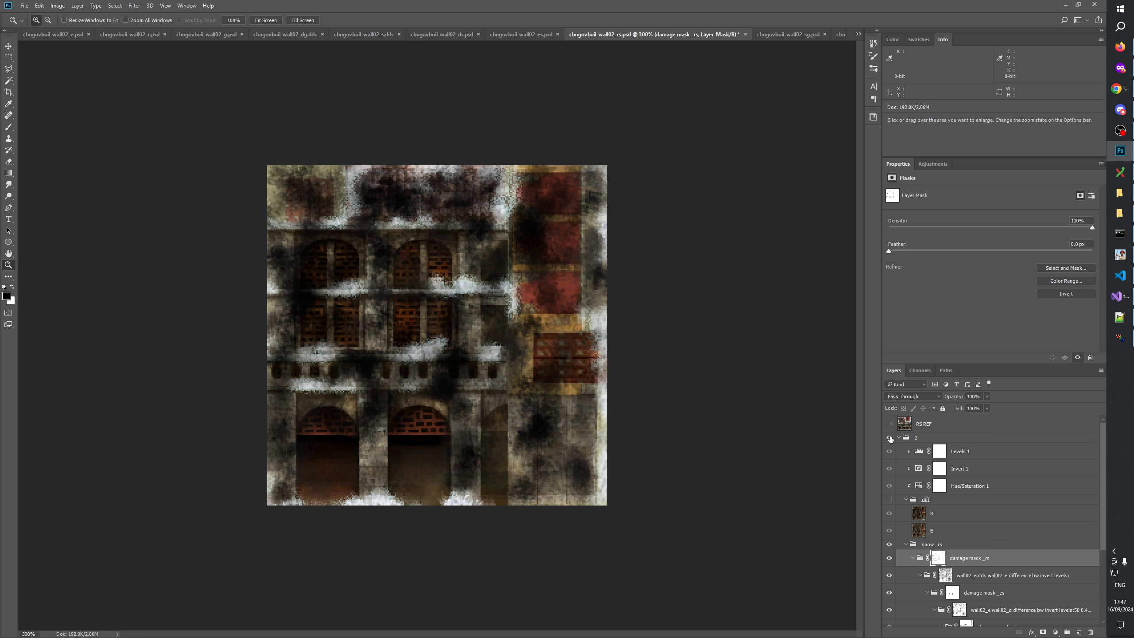
{"action": "left_click", "coordinate": [889, 439]}
{"action": "left_click", "coordinate": [890, 439]}
{"action": "left_click", "coordinate": [890, 438]}
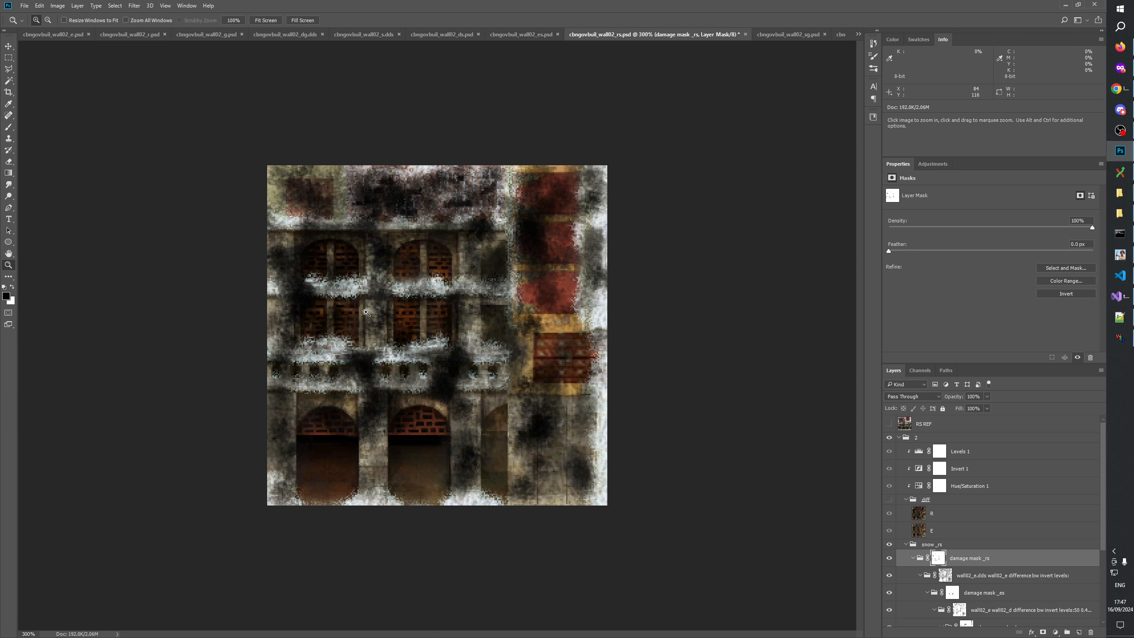
Paint black on the damage mask _rs to thin the snow under the upper-left arched window, checking against RS REF and the snowless wall.
{"action": "left_click", "coordinate": [308, 294]}
{"action": "key", "text": "b"}
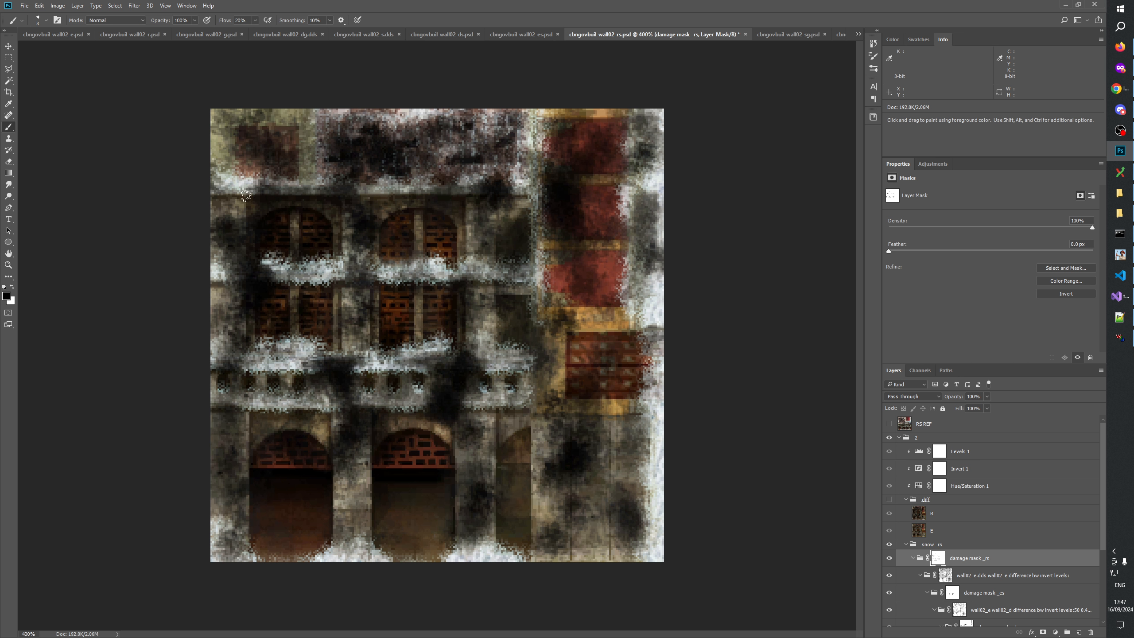
{"action": "right_click", "coordinate": [261, 257], "text": "alt"}
{"action": "mouse_move", "coordinate": [263, 259]}
{"action": "left_mouse_down"}
{"action": "mouse_move", "coordinate": [276, 271]}
{"action": "mouse_move", "coordinate": [282, 260]}
{"action": "mouse_move", "coordinate": [270, 275]}
{"action": "left_mouse_up"}
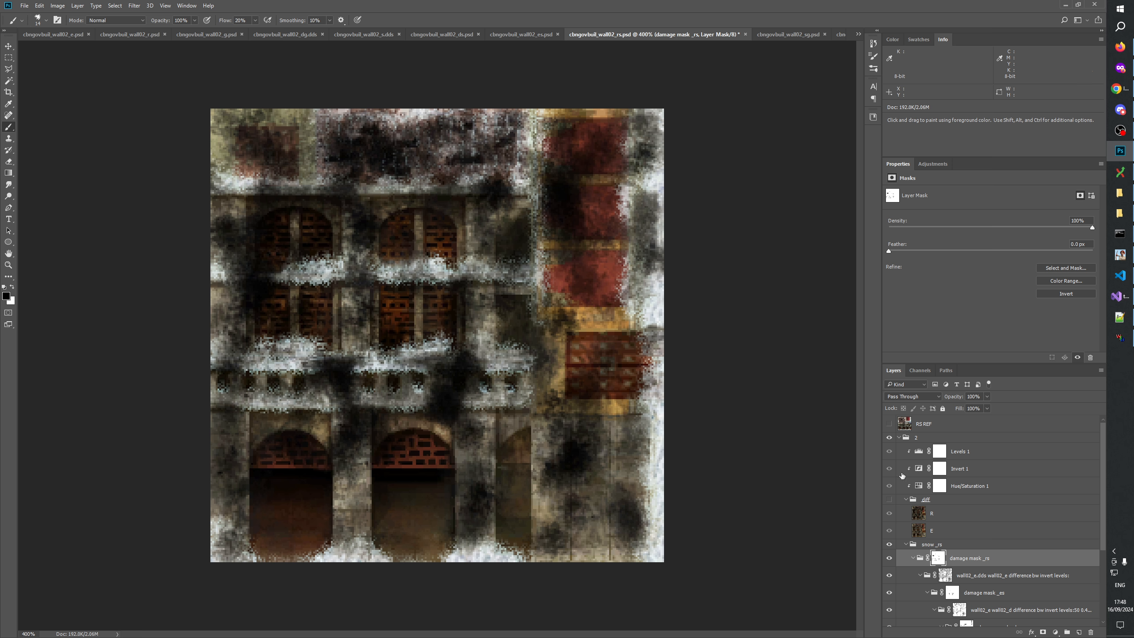
{"action": "left_click", "coordinate": [890, 425]}
{"action": "left_click", "coordinate": [890, 424]}
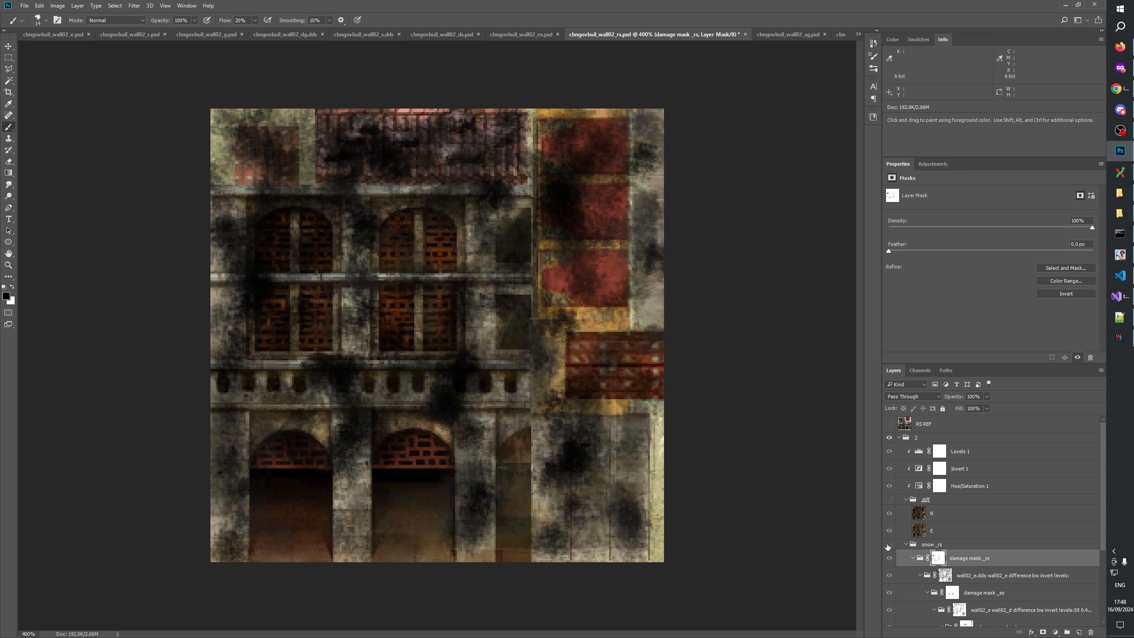
{"action": "left_click", "coordinate": [888, 546]}
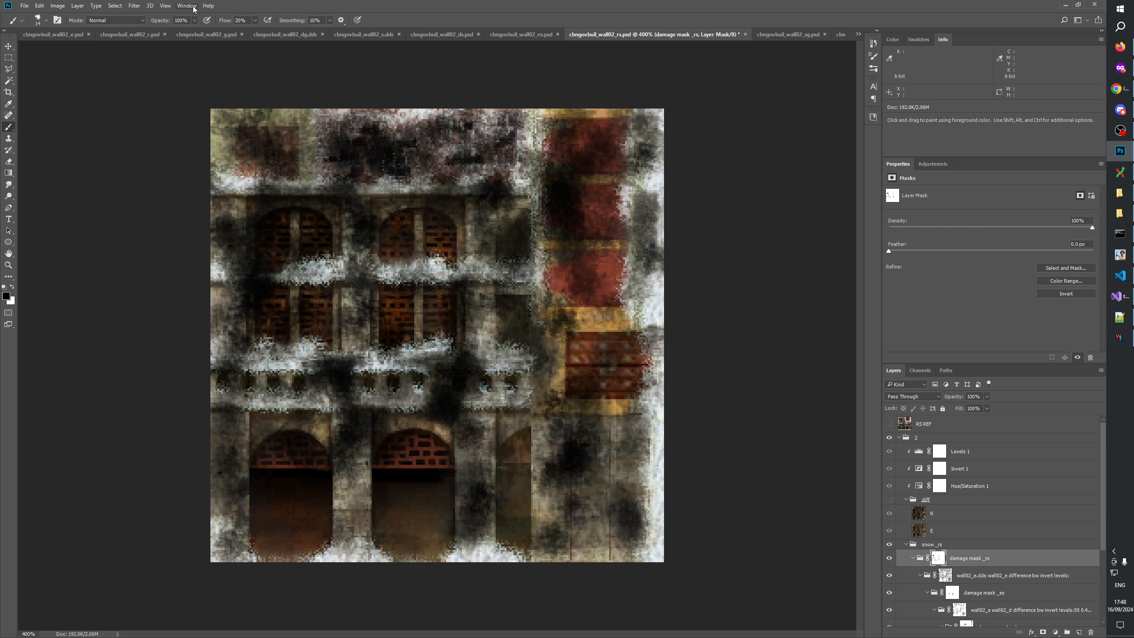
Set the brush flow to 30% and dab black on the damage mask _rs at the ledge below the lower-left window.
{"action": "left_click", "coordinate": [240, 20]}
{"action": "type", "text": "30"}
{"action": "left_click", "coordinate": [284, 347]}
{"action": "key", "text": "space"}
Compare the snow of cbngovbuil_wall02_rs.psd with the wall02 _es and _ds textures at 300% zoom.
{"action": "left_click", "coordinate": [8, 265]}
{"action": "right_click", "coordinate": [446, 327]}
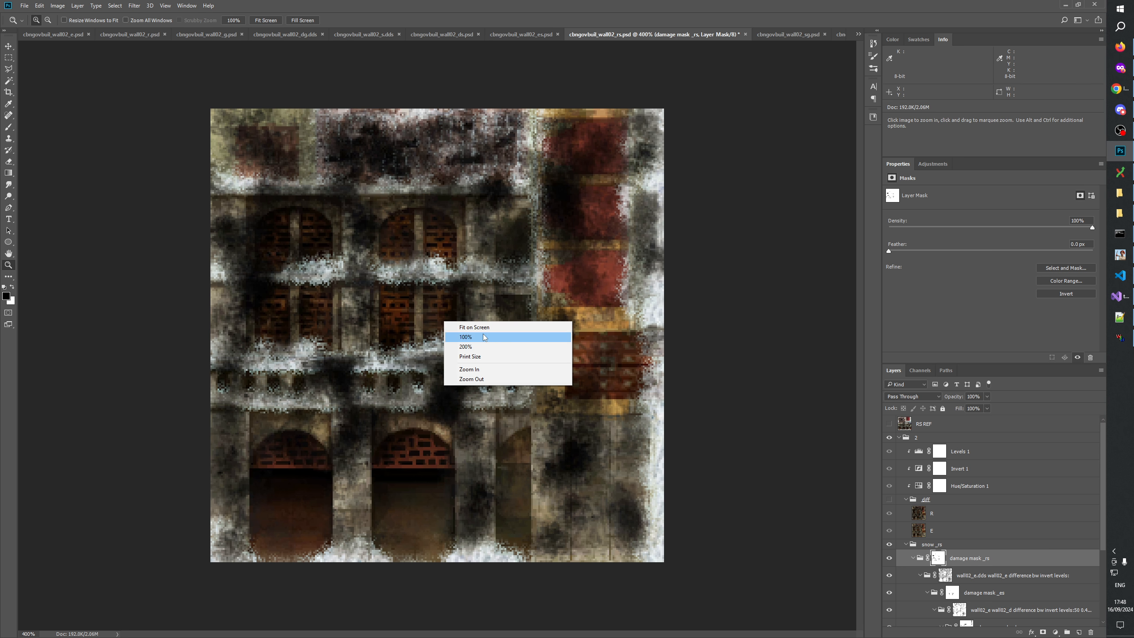
{"action": "left_click", "coordinate": [483, 337]}
{"action": "left_click", "coordinate": [434, 371]}
{"action": "left_click", "coordinate": [533, 35]}
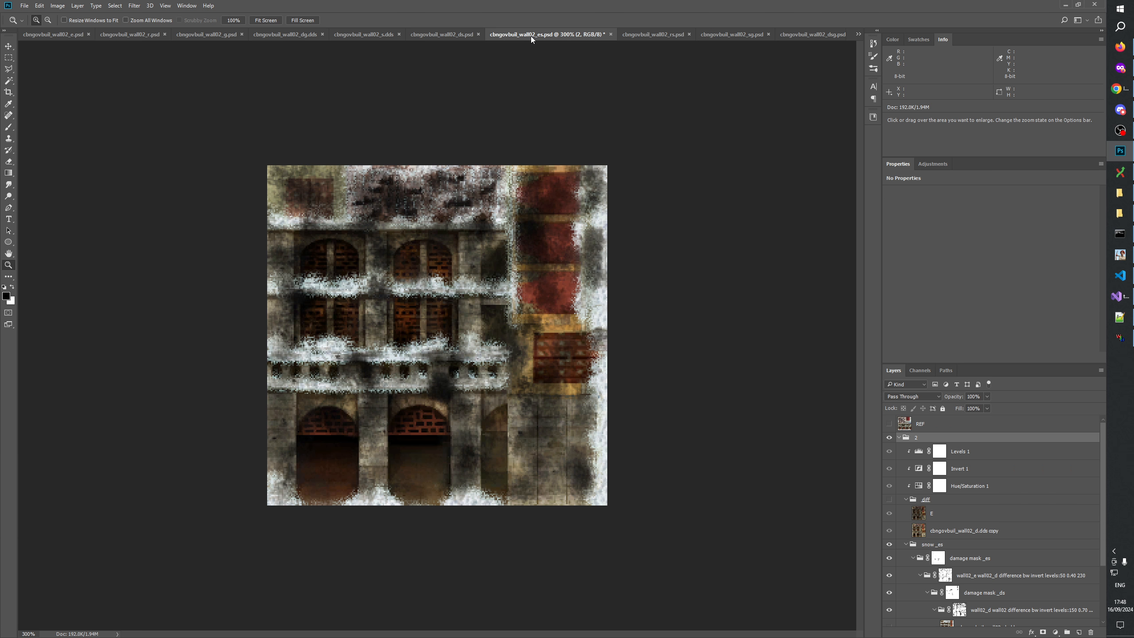
{"action": "left_click", "coordinate": [645, 37]}
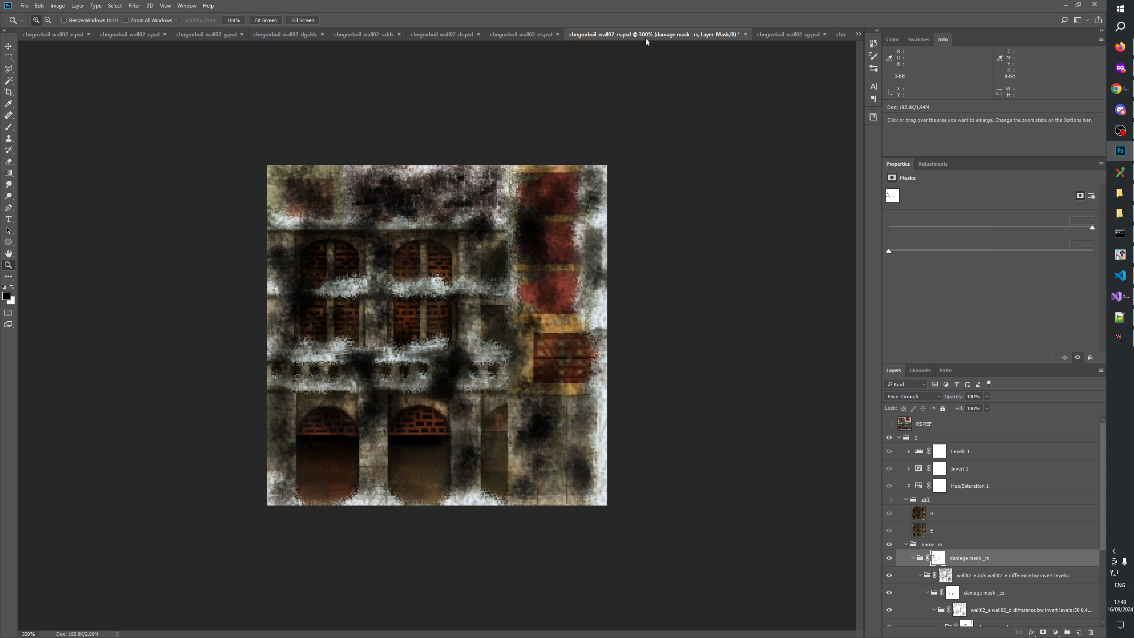
{"action": "left_click", "coordinate": [554, 36]}
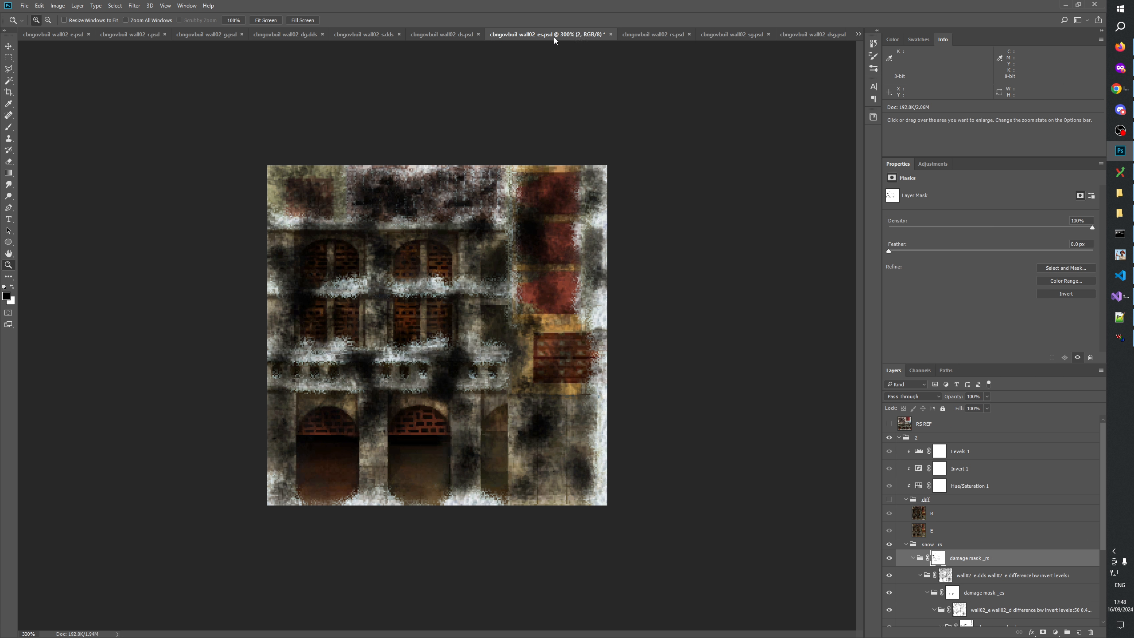
{"action": "left_click", "coordinate": [650, 34]}
{"action": "left_click", "coordinate": [526, 35]}
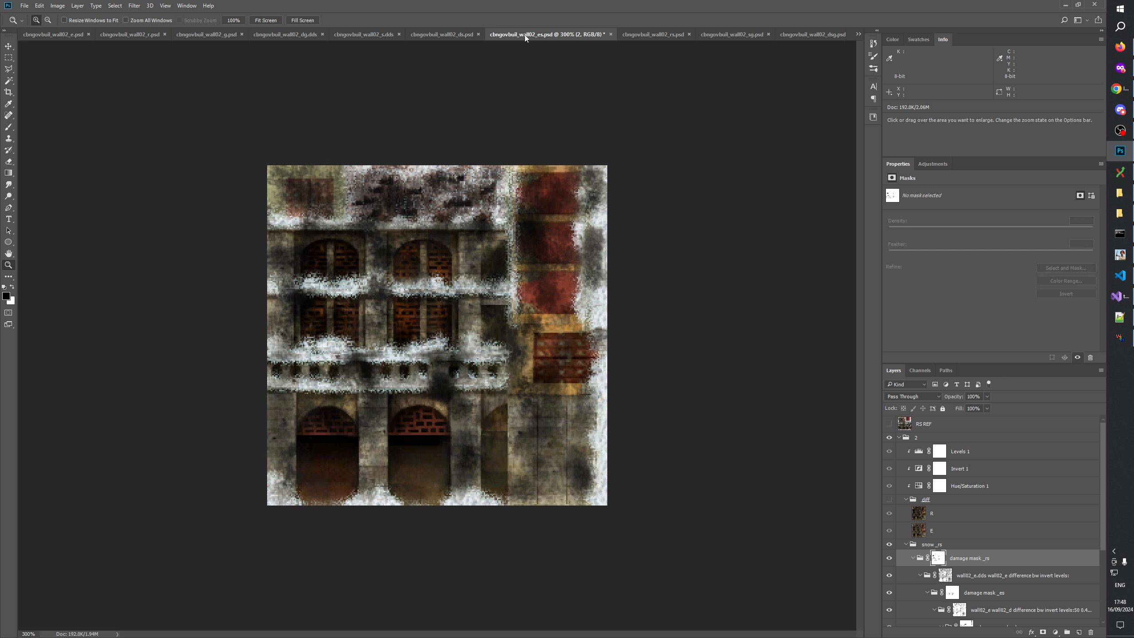
{"action": "left_click", "coordinate": [649, 34]}
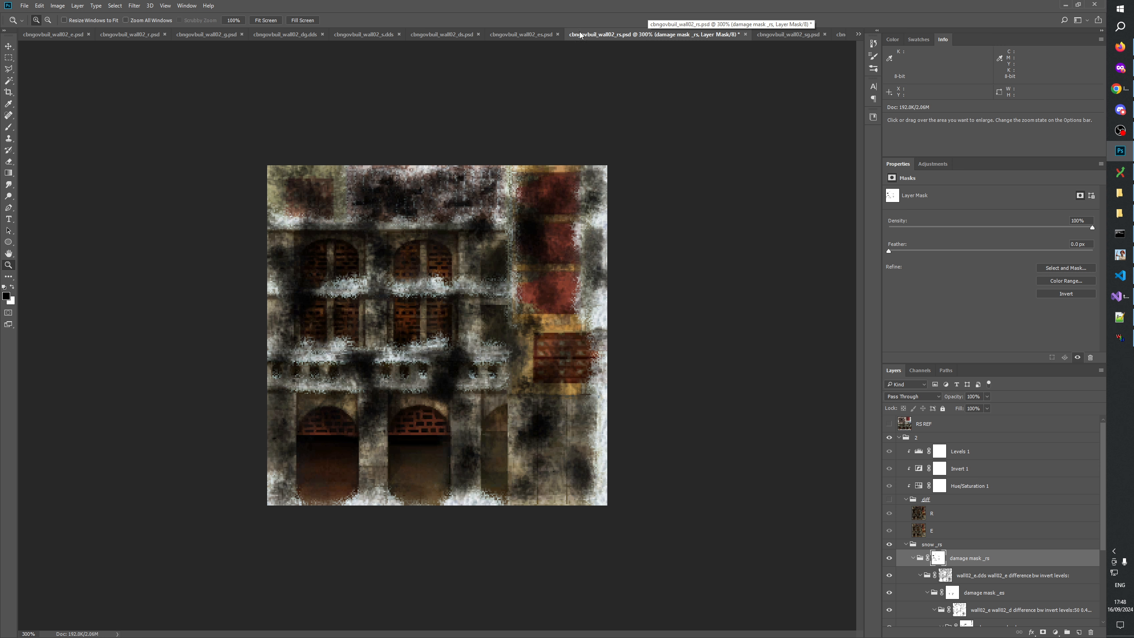
{"action": "left_click", "coordinate": [528, 33]}
{"action": "left_click", "coordinate": [414, 36]}
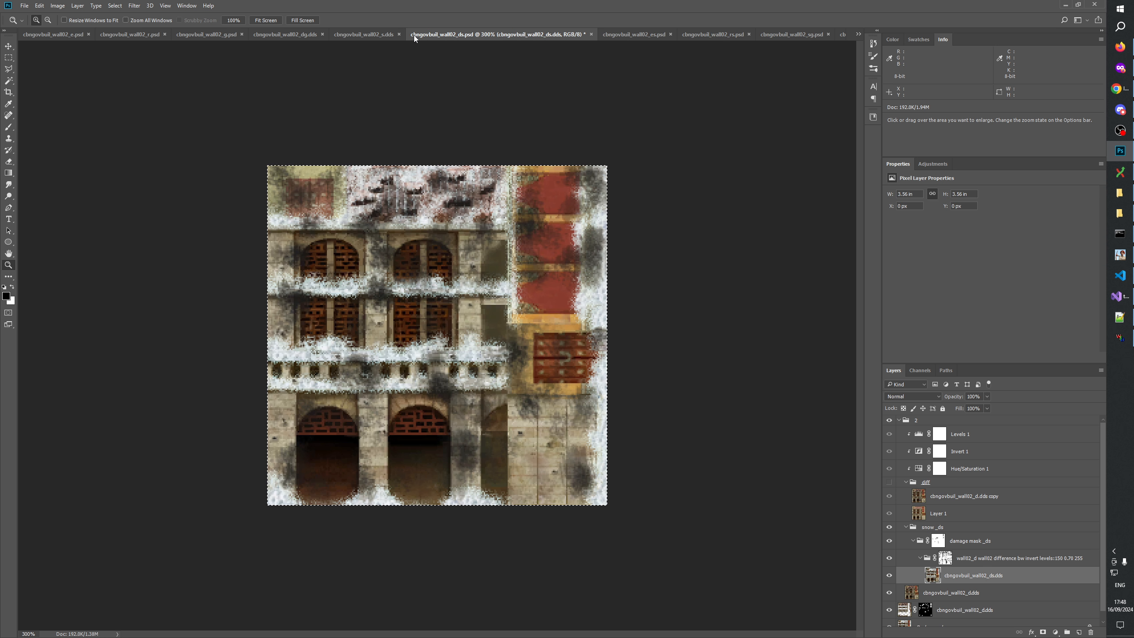
{"action": "left_click", "coordinate": [730, 36]}
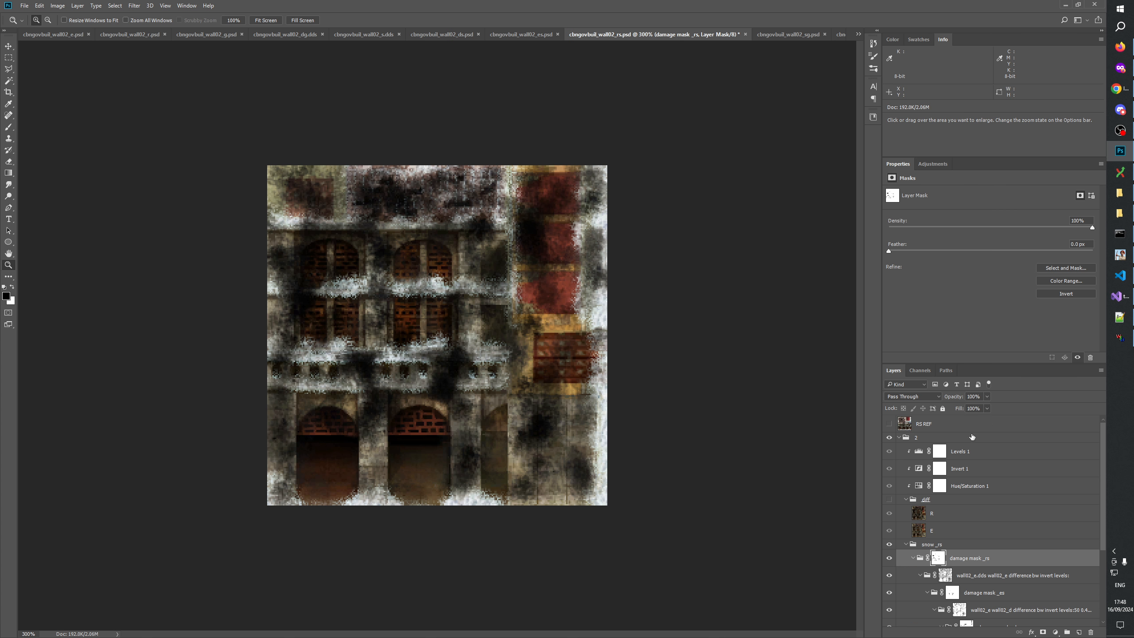
Append the Levels 1 input values 133 0.32 255 to the name of the difference group directly inside damage mask _rs.
{"action": "left_click", "coordinate": [918, 453]}
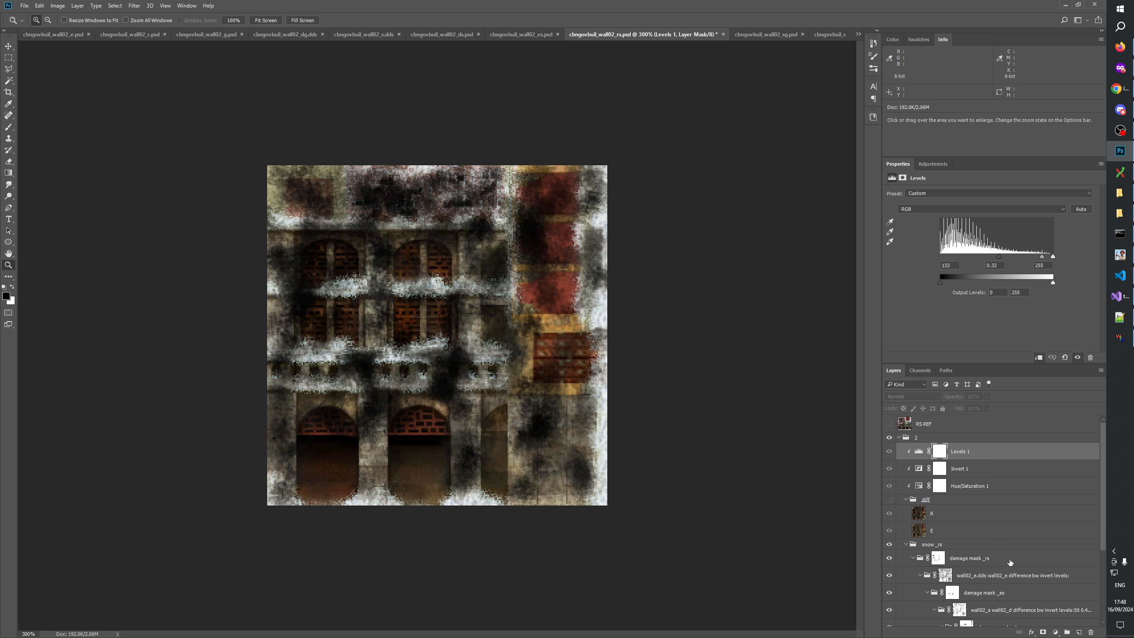
{"action": "left_click", "coordinate": [890, 501]}
{"action": "left_click", "coordinate": [890, 500]}
{"action": "double_click", "coordinate": [1038, 577]}
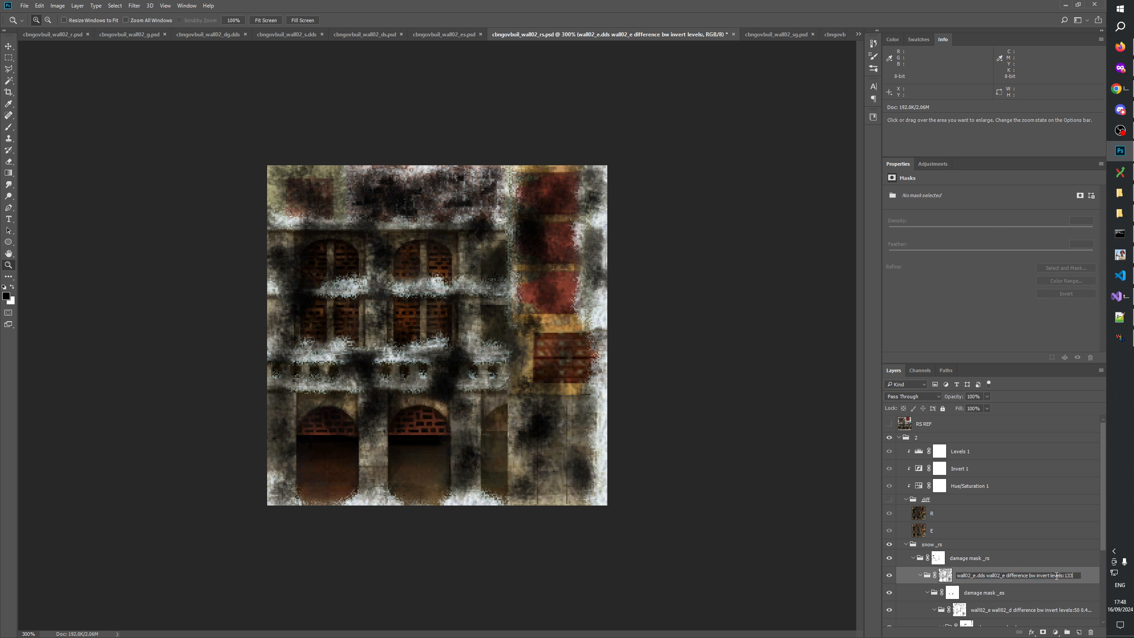
{"action": "type", "text": "133"}
{"action": "left_click", "coordinate": [939, 451]}
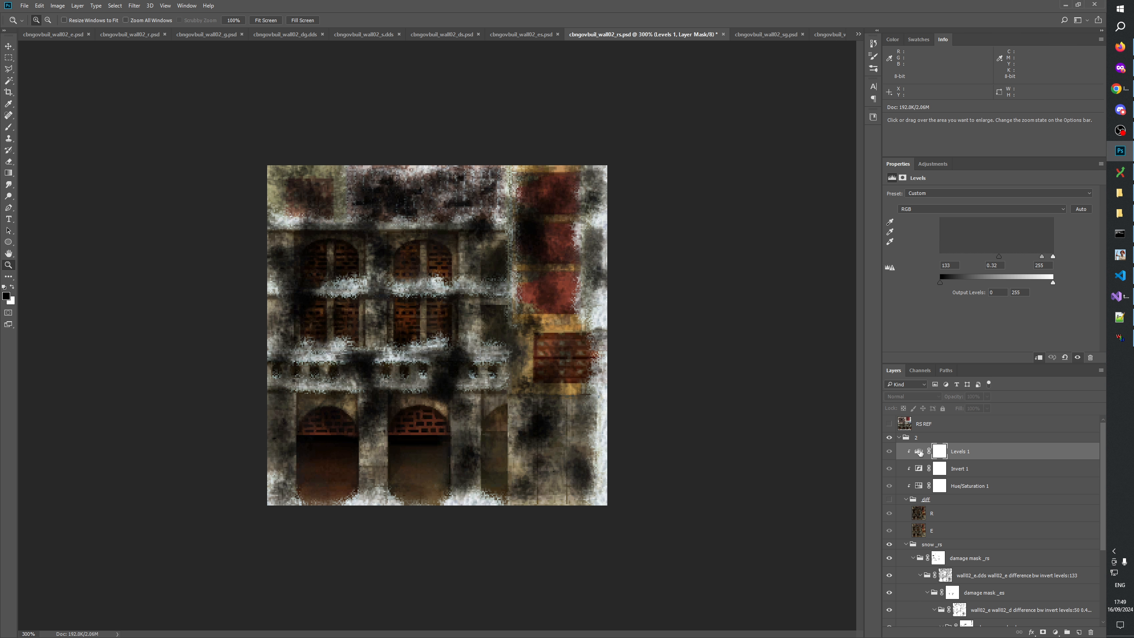
{"action": "double_click", "coordinate": [1074, 577]}
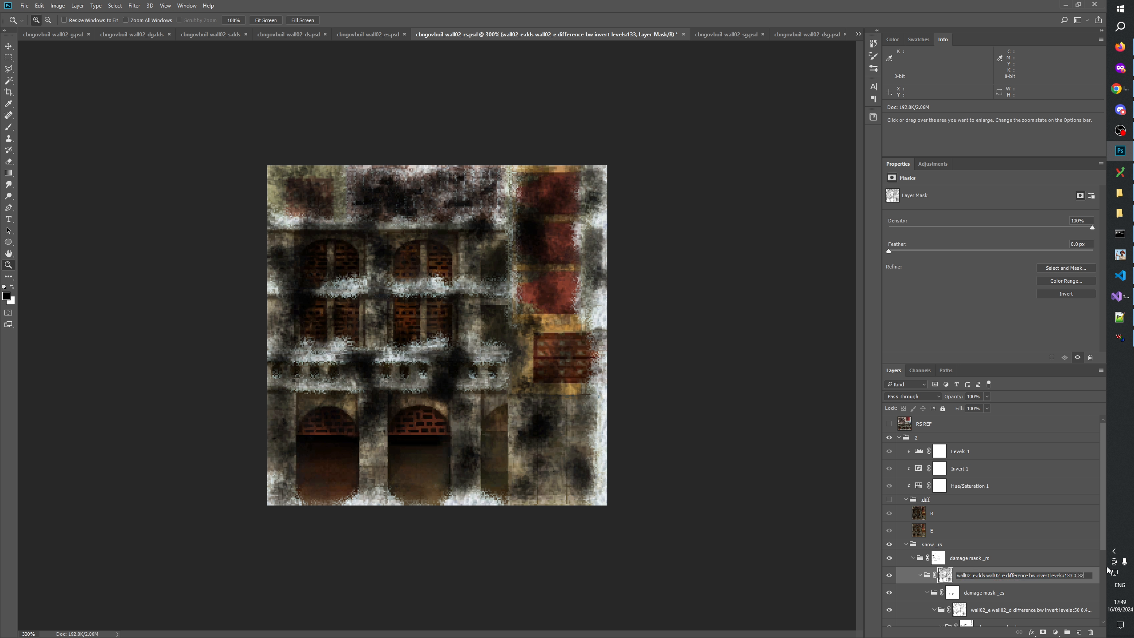
{"action": "type", "text": "0.32 255"}
{"action": "key", "text": "Return"}
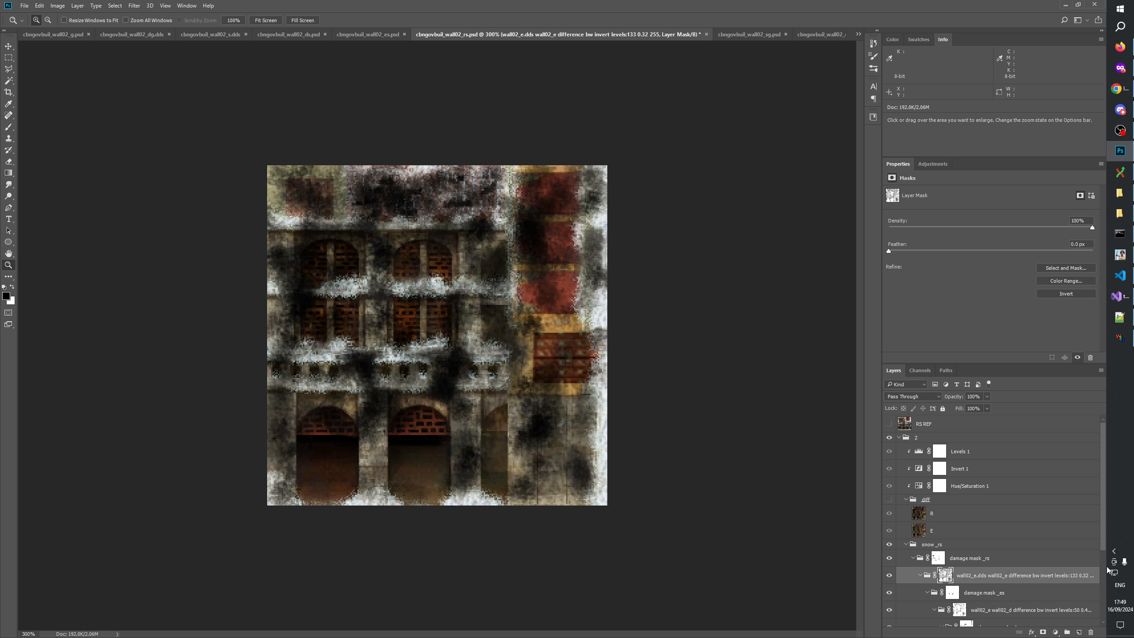
{"action": "left_click", "coordinate": [917, 452]}
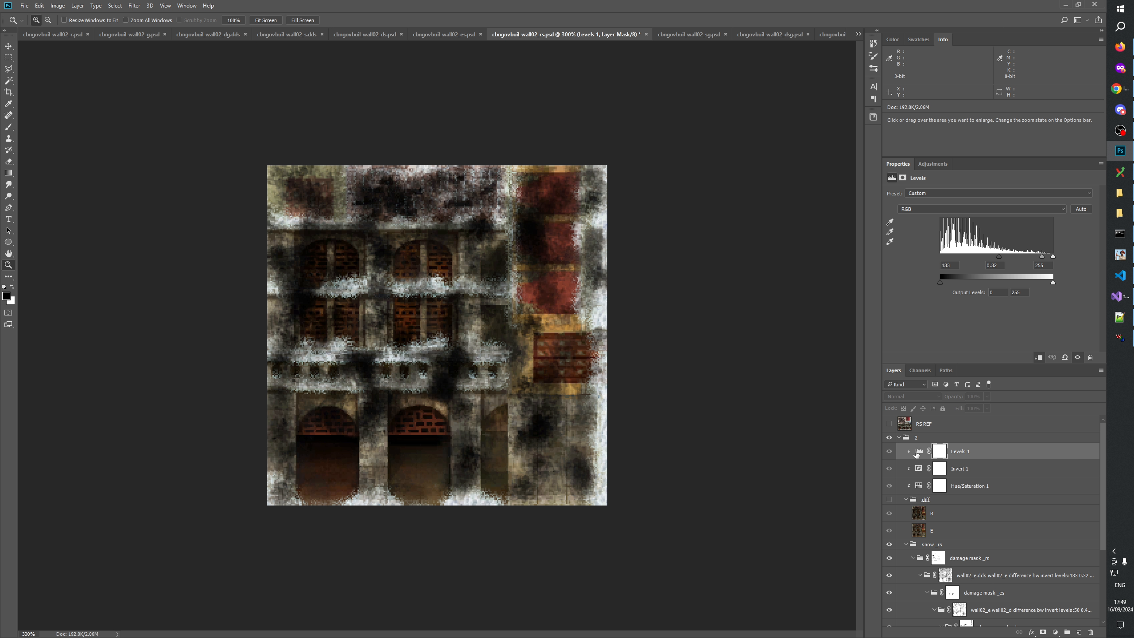
{"action": "left_click", "coordinate": [1054, 576]}
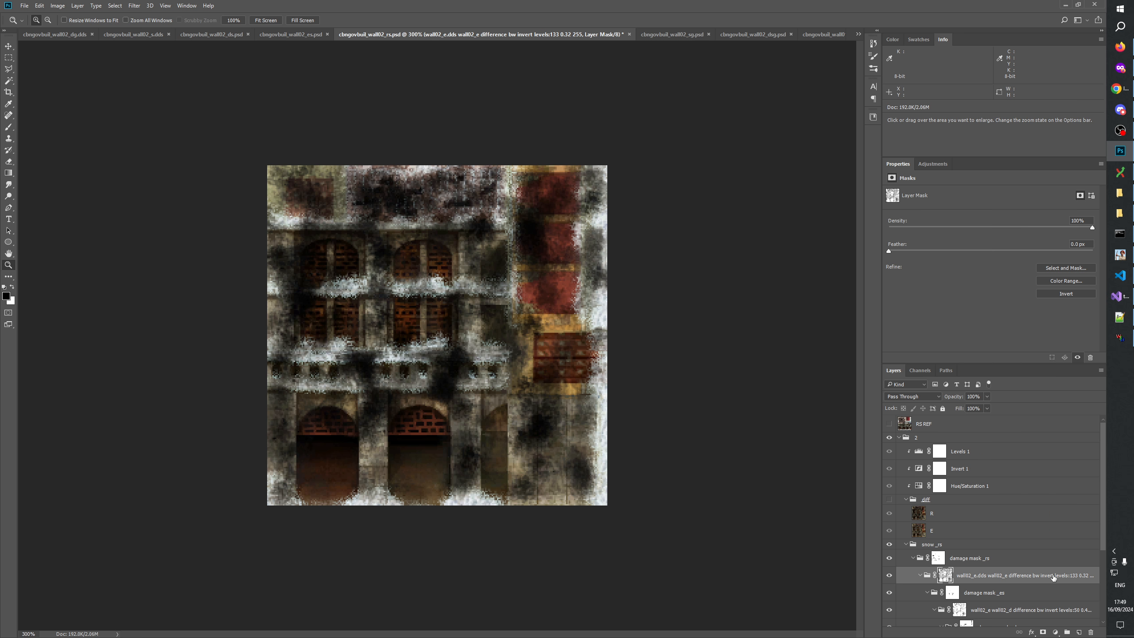
Compare cbngovbuil_wall02_rs.psd with and without its difference group and the snow _rs group.
{"action": "left_click", "coordinate": [889, 577]}
{"action": "left_click", "coordinate": [889, 577]}
{"action": "left_click", "coordinate": [895, 545]}
{"action": "left_click", "coordinate": [889, 546]}
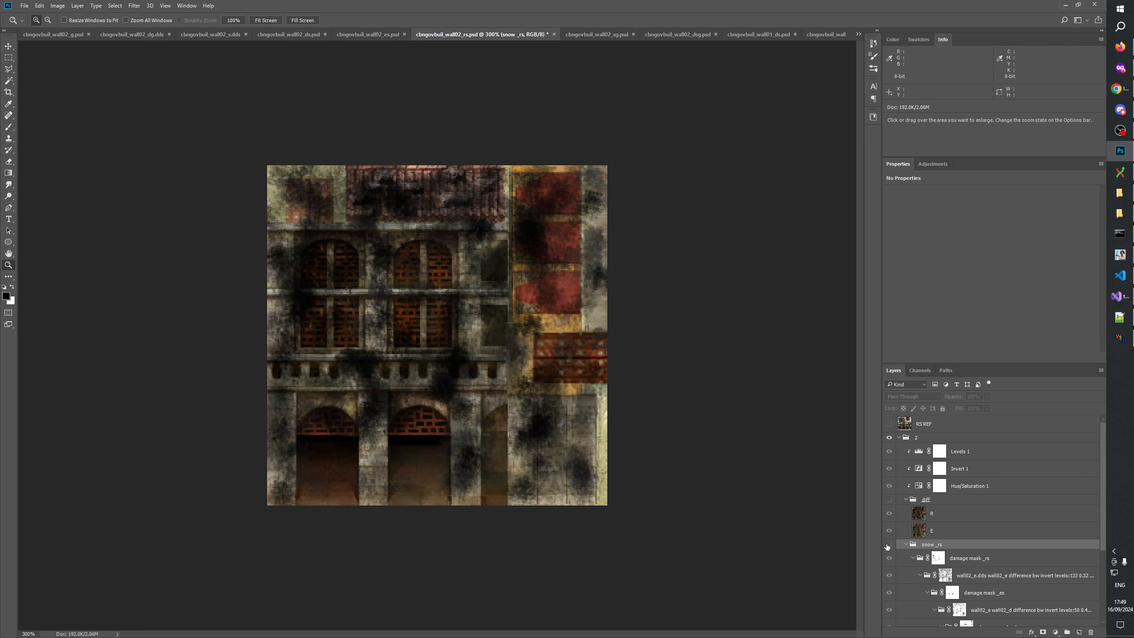
{"action": "left_click", "coordinate": [889, 545]}
{"action": "left_click", "coordinate": [890, 545]}
{"action": "left_click", "coordinate": [889, 546]}
{"action": "left_click", "coordinate": [887, 546]}
{"action": "left_click", "coordinate": [888, 546]}
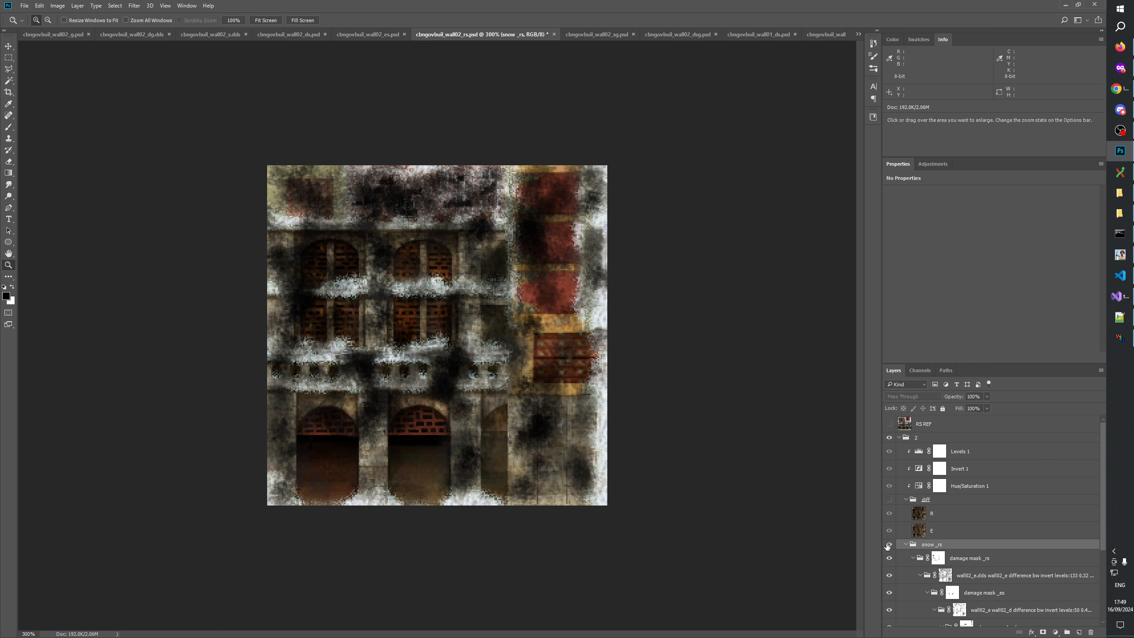
{"action": "left_click", "coordinate": [888, 546]}
{"action": "left_click", "coordinate": [888, 546]}
{"action": "left_click", "coordinate": [888, 546]}
{"action": "left_click", "coordinate": [888, 546]}
{"action": "left_click", "coordinate": [888, 546]}
{"action": "left_click", "coordinate": [888, 545]}
{"action": "left_click", "coordinate": [888, 546]}
{"action": "left_click", "coordinate": [888, 546]}
{"action": "left_click", "coordinate": [887, 546]}
{"action": "left_click", "coordinate": [888, 545]}
{"action": "left_click", "coordinate": [888, 545]}
{"action": "left_click", "coordinate": [888, 546]}
{"action": "left_click", "coordinate": [887, 546]}
{"action": "left_click", "coordinate": [889, 547]}
{"action": "left_click", "coordinate": [889, 545]}
{"action": "left_click", "coordinate": [888, 546]}
{"action": "left_click", "coordinate": [889, 546]}
{"action": "left_click", "coordinate": [888, 546]}
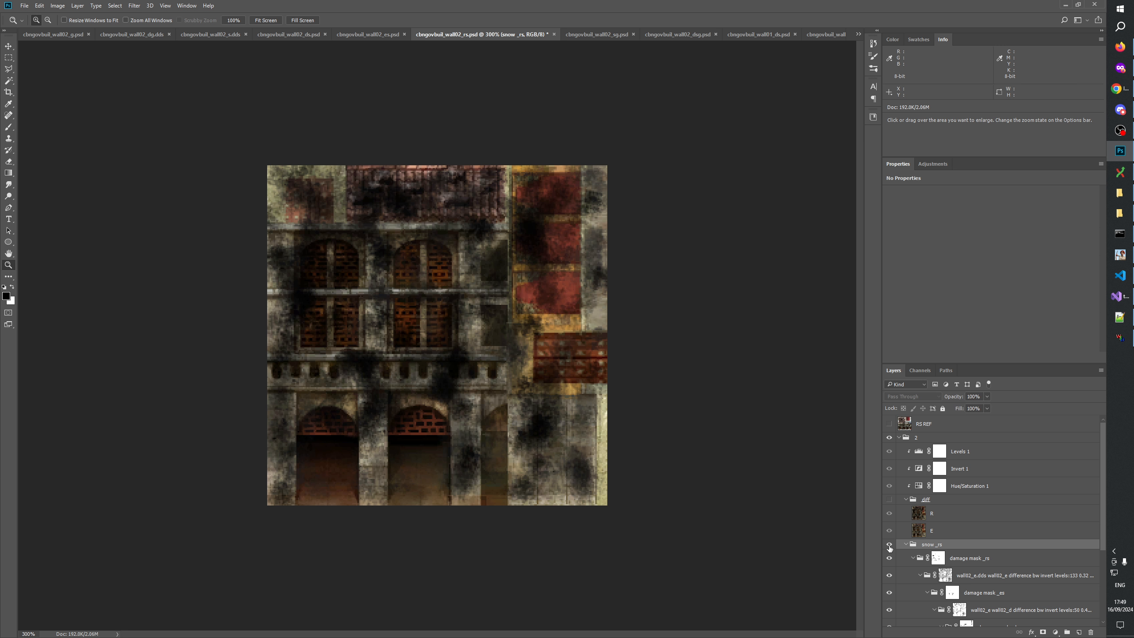
Show the snow _rs group, delete the hidden cbngovbuil_wall02_ds.dds layer from its innermost group, and collapse the diff group.
{"action": "left_click", "coordinate": [889, 546]}
{"action": "scroll", "coordinate": [1018, 558], "scroll_direction": "down", "scroll_amount": 3}
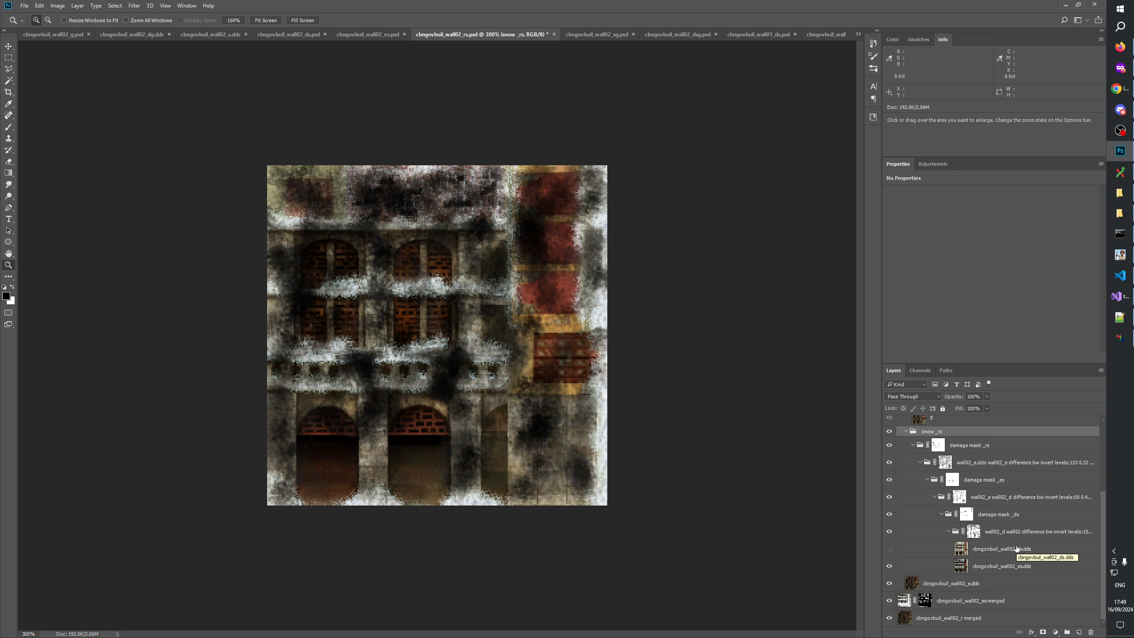
{"action": "left_click", "coordinate": [1025, 552]}
{"action": "left_click", "coordinate": [1092, 633]}
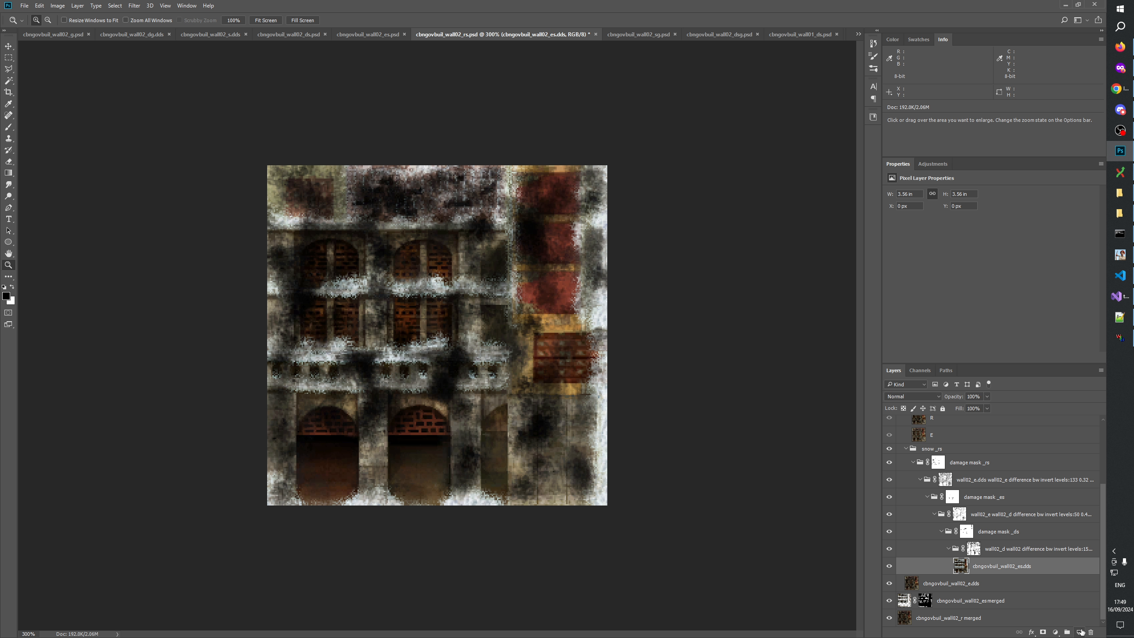
{"action": "scroll", "coordinate": [1045, 578], "scroll_direction": "up", "scroll_amount": 3}
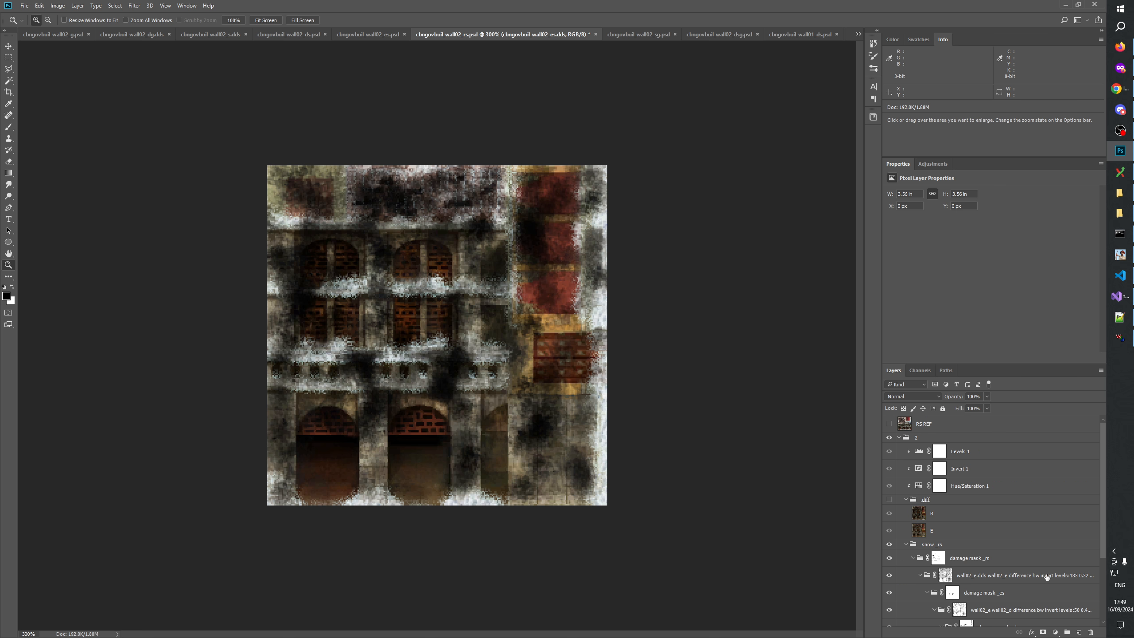
{"action": "left_click", "coordinate": [907, 500]}
Compare cbngovbuil_wall02_rs.psd with the RS REF layer by alternating the reference's visibility.
{"action": "left_click", "coordinate": [888, 423]}
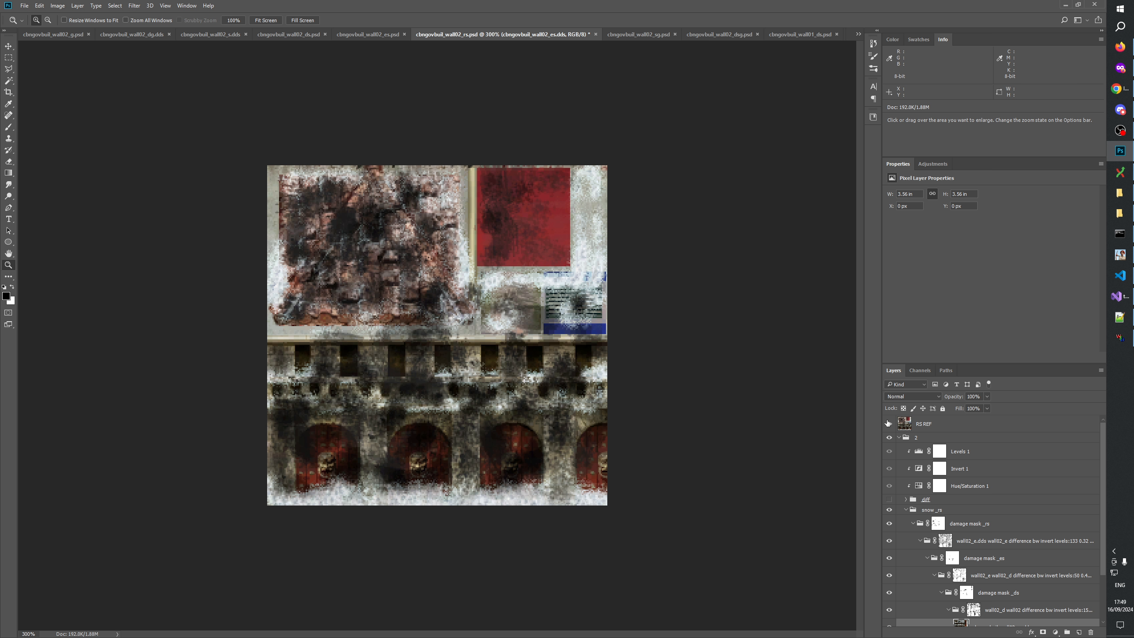
{"action": "left_click", "coordinate": [888, 423]}
{"action": "left_click", "coordinate": [888, 423]}
{"action": "left_click", "coordinate": [888, 423]}
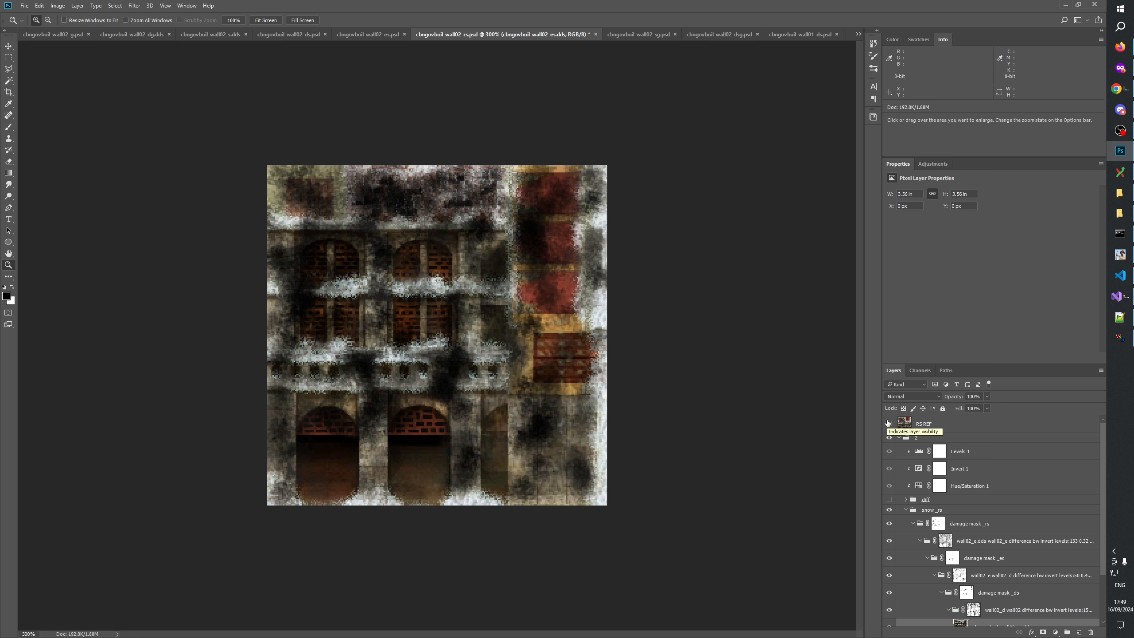
{"action": "left_click", "coordinate": [888, 423]}
{"action": "left_click", "coordinate": [888, 422]}
{"action": "left_click", "coordinate": [887, 423]}
{"action": "left_click", "coordinate": [888, 422]}
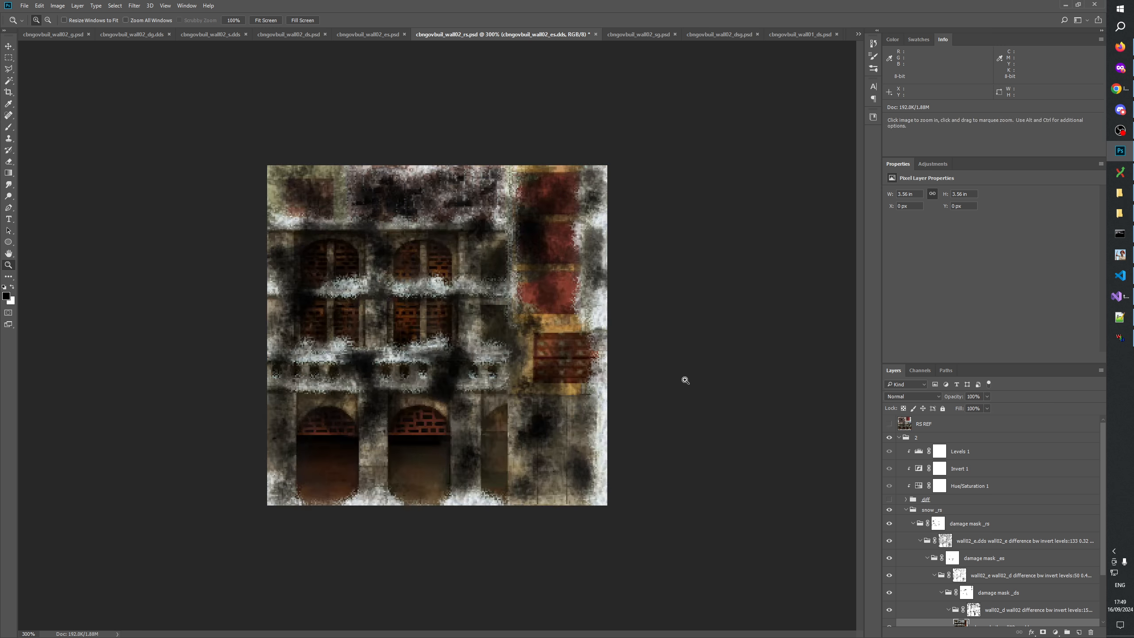
In cbngovbuil_wall02_es.psd, create a group above snow _es named "readd original snow _es".
{"action": "left_click", "coordinate": [356, 34]}
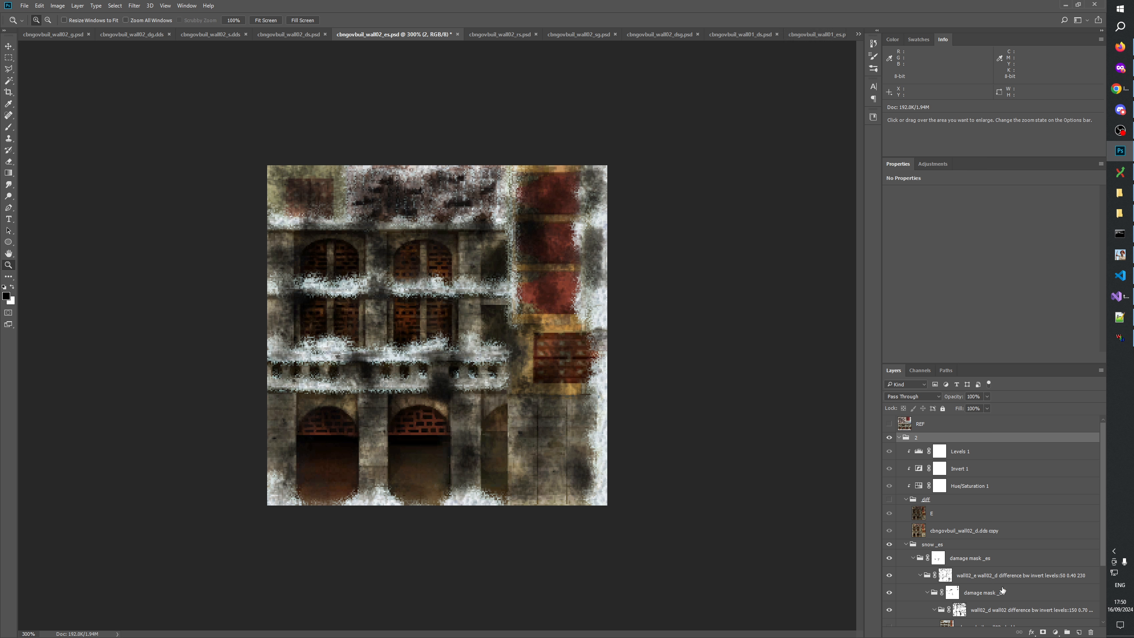
{"action": "left_click", "coordinate": [954, 549]}
{"action": "scroll", "coordinate": [1005, 594], "scroll_direction": "down", "scroll_amount": 3}
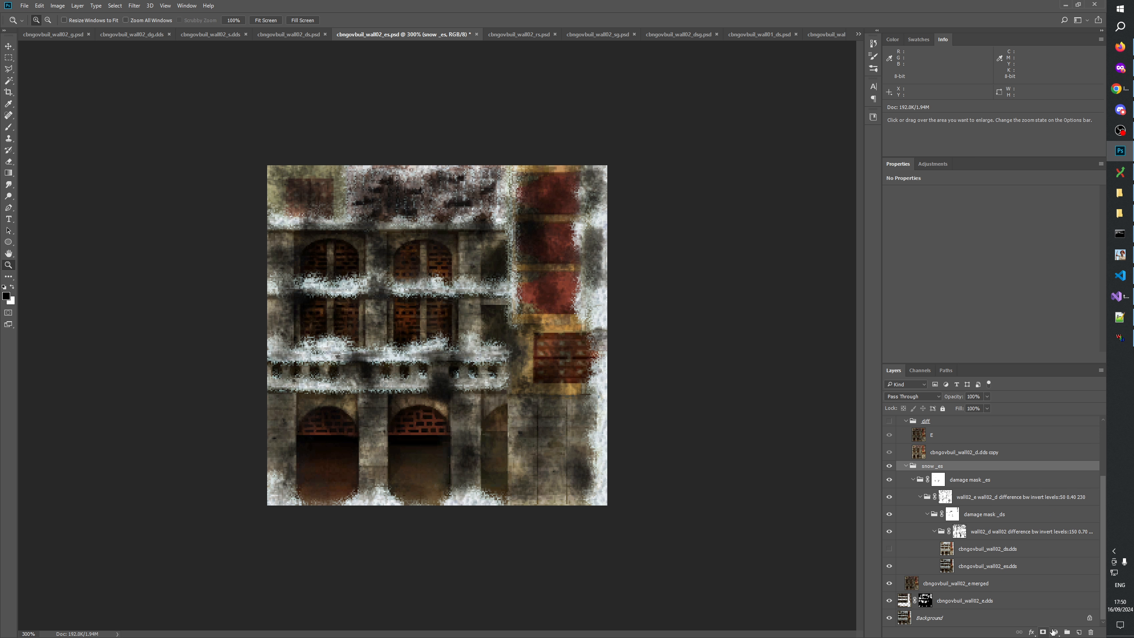
{"action": "left_click", "coordinate": [1067, 633]}
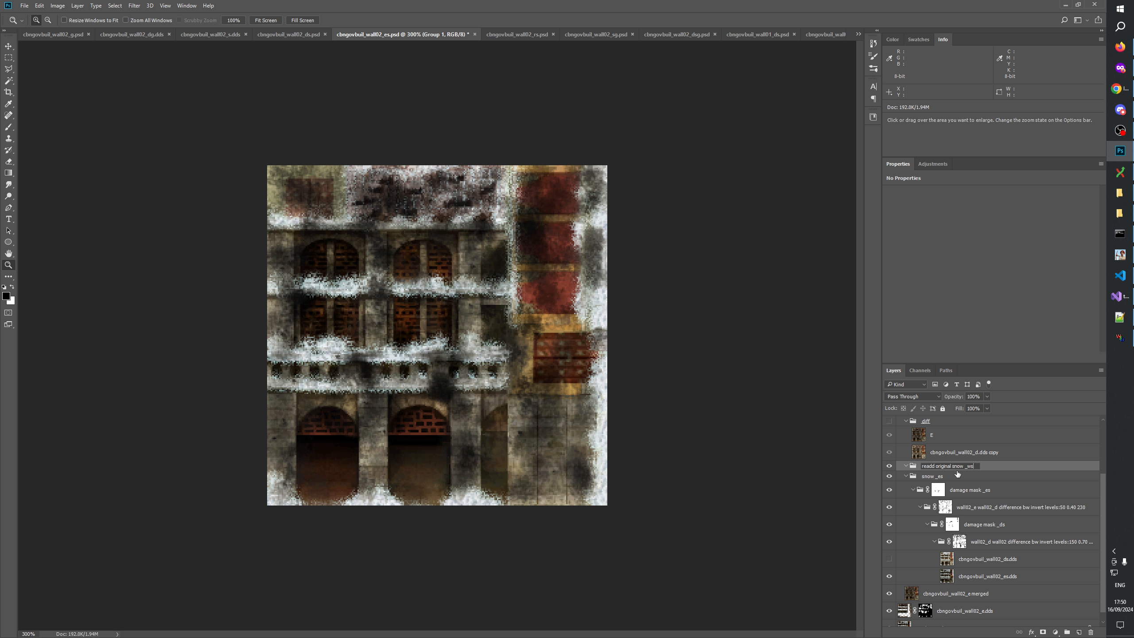
{"action": "key", "text": "Return"}
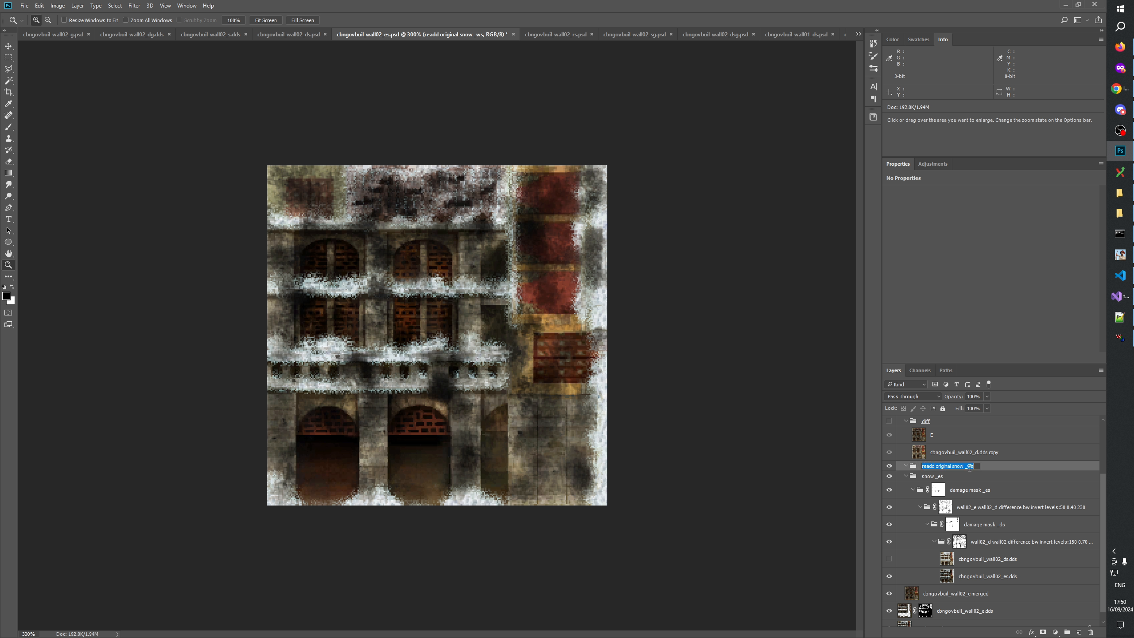
{"action": "double_click", "coordinate": [970, 468]}
{"action": "key", "text": "Return"}
Show the cbngovbuil_wall02_ds.dds layer and copy its whole image onto a new layer in the readd original snow _es group.
{"action": "left_click", "coordinate": [982, 564]}
{"action": "left_click", "coordinate": [889, 560]}
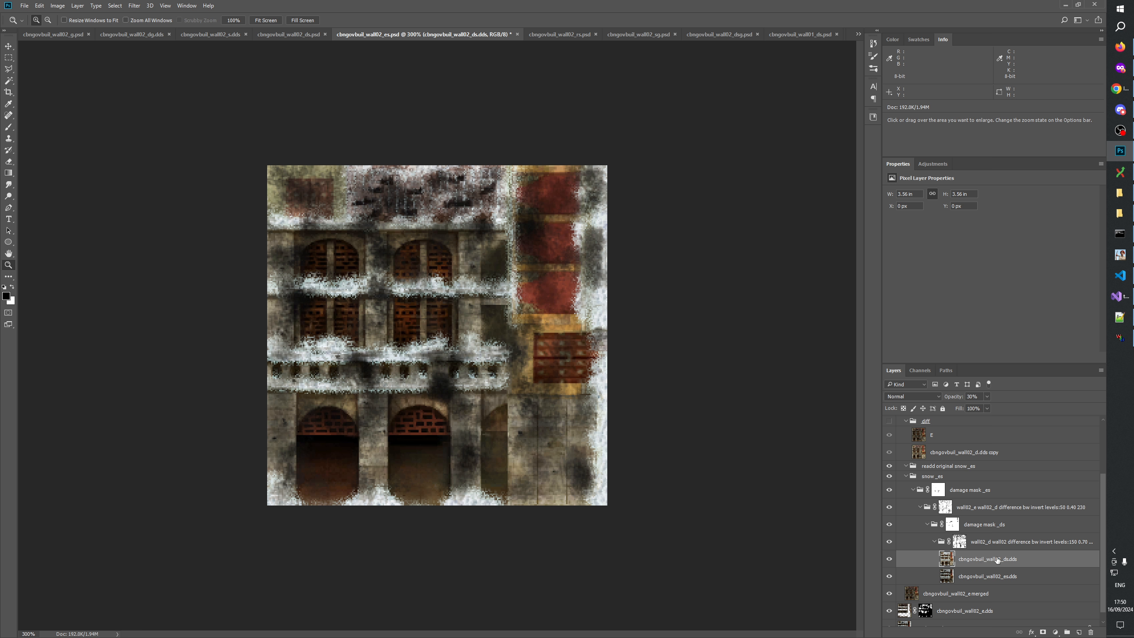
{"action": "key", "text": "ctrl+a"}
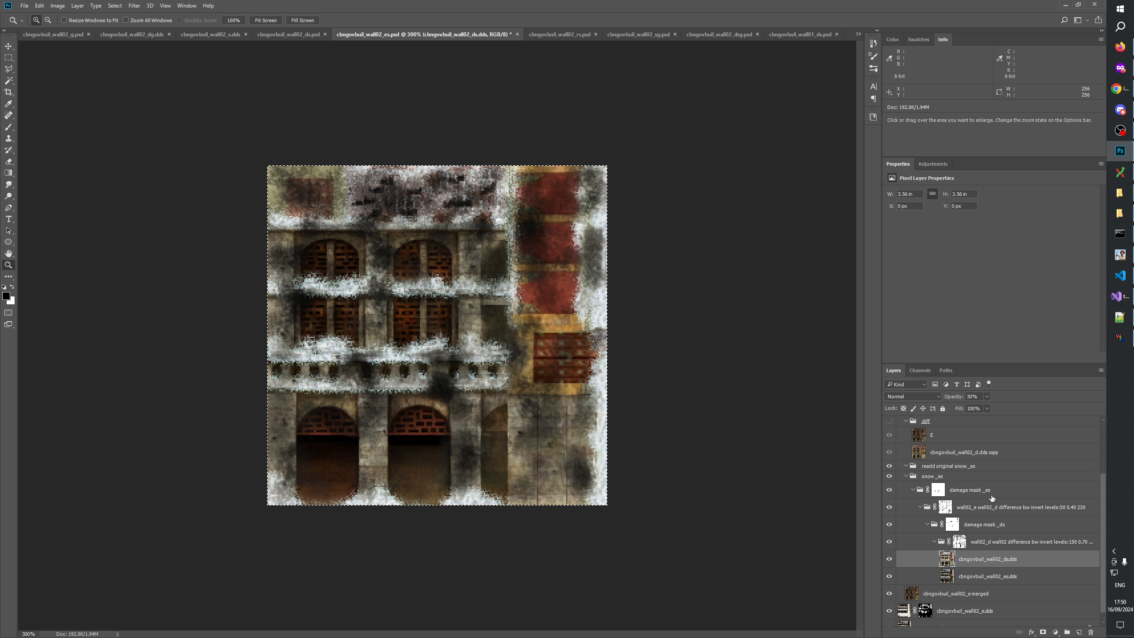
{"action": "left_click", "coordinate": [973, 467]}
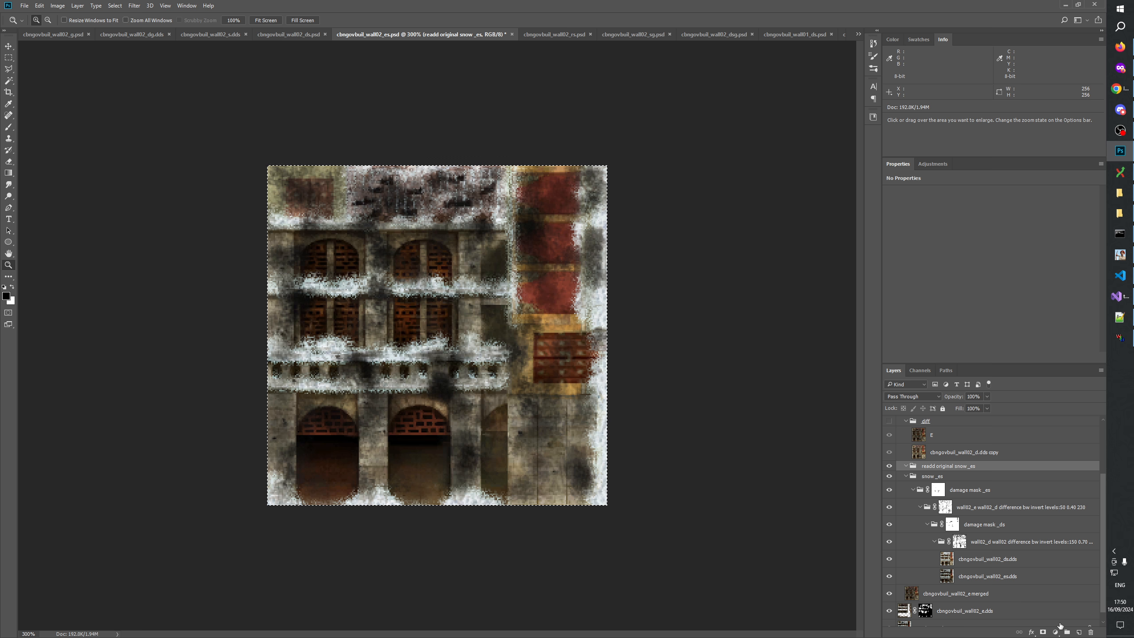
{"action": "left_click", "coordinate": [1080, 632]}
{"action": "key", "text": "ctrl+v"}
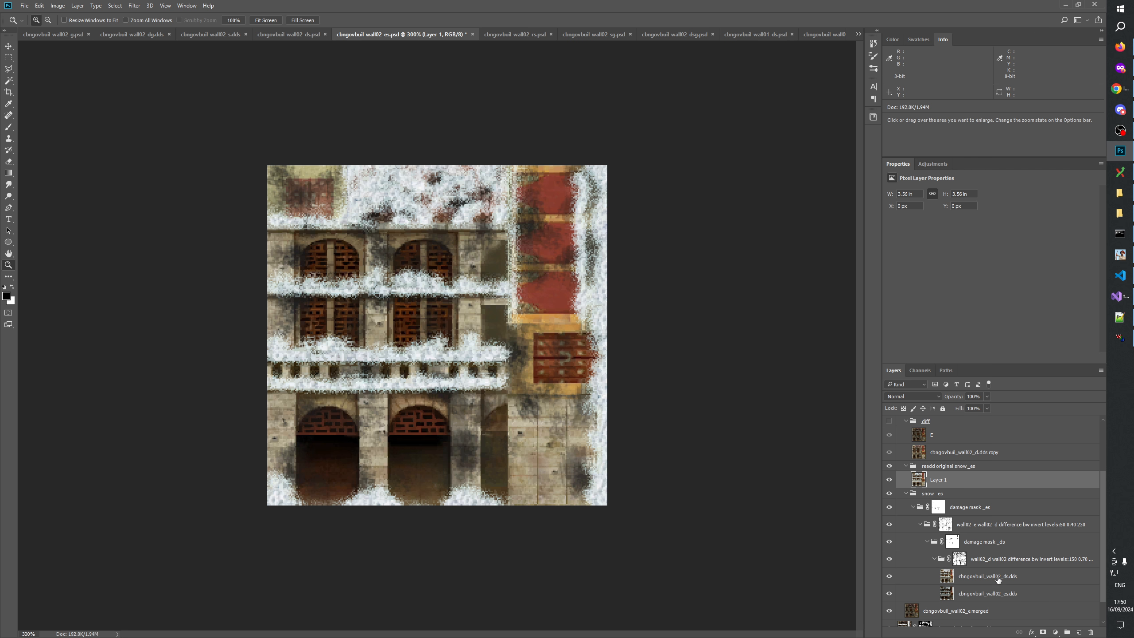
Rename the pasted layer in the readd original snow _es group cbngovbuil_wall02_ds.dds.
{"action": "double_click", "coordinate": [998, 578]}
{"action": "key", "text": "ctrl+c"}
{"action": "double_click", "coordinate": [947, 480]}
{"action": "key", "text": "ctrl+v"}
{"action": "key", "text": "Return"}
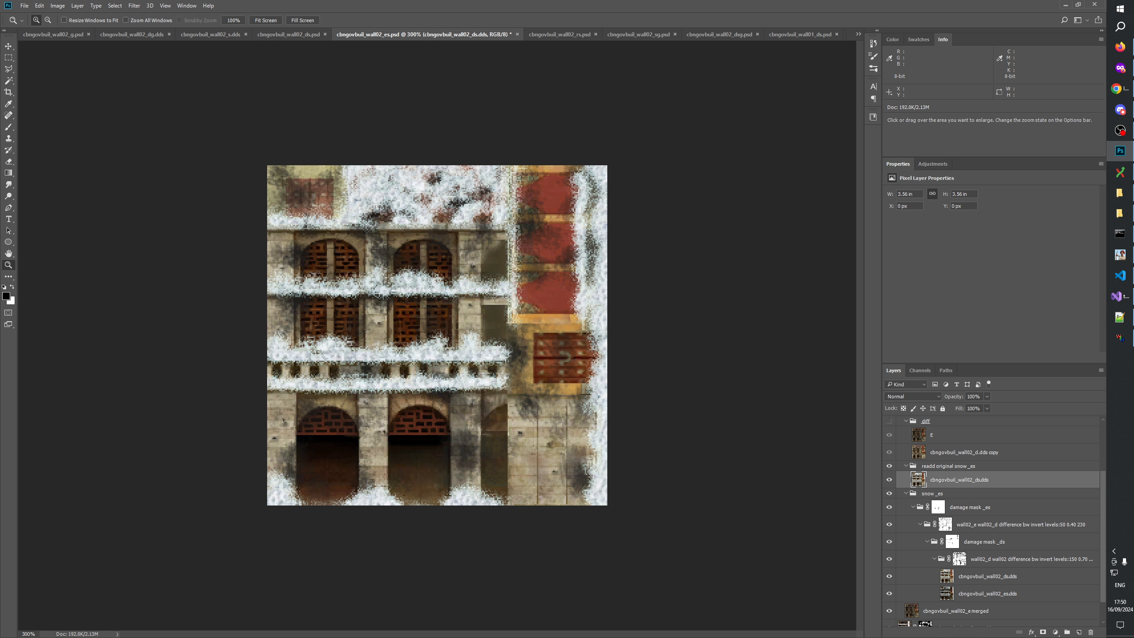
Add an all-black layer mask to the pasted cbngovbuil_wall02_ds.dds layer and save the file.
{"action": "left_click", "coordinate": [1043, 632]}
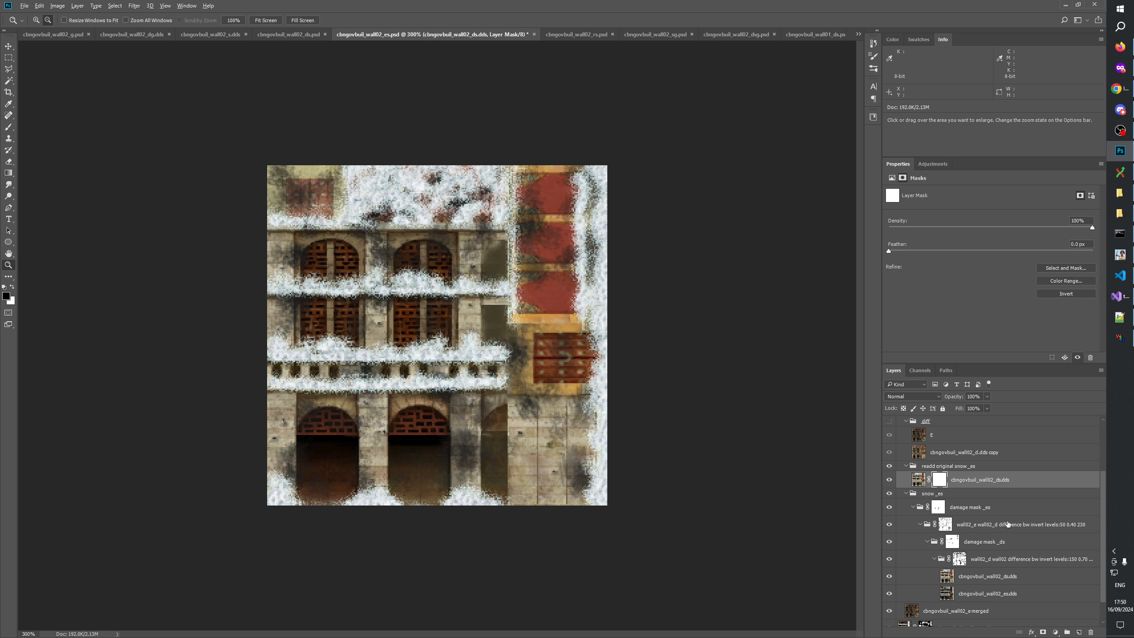
{"action": "key", "text": "ctrl+i"}
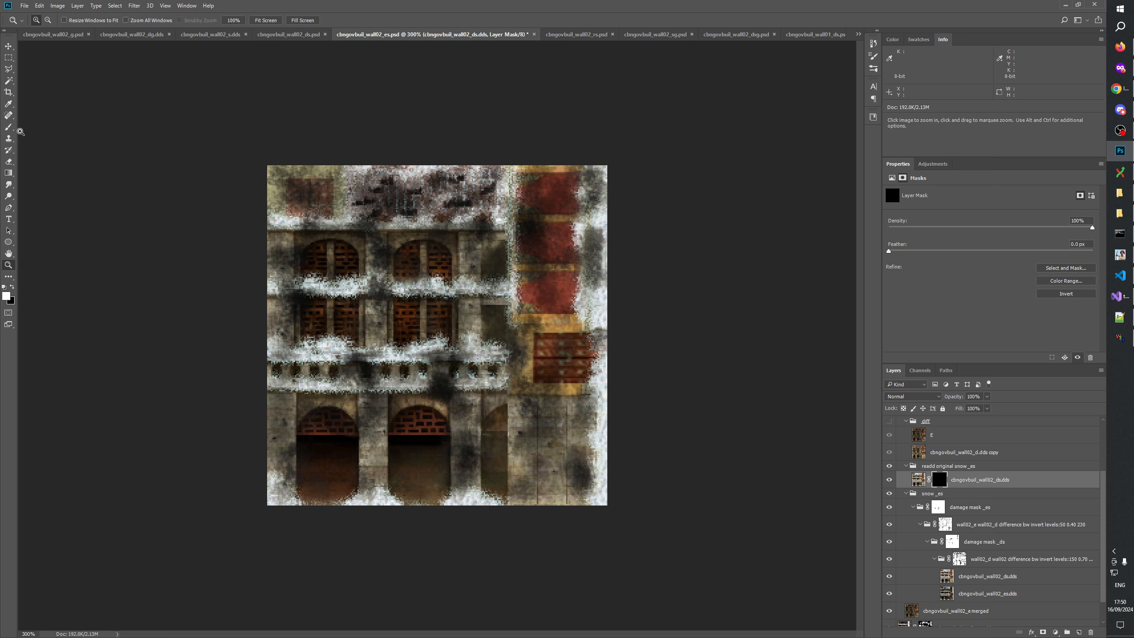
{"action": "left_click", "coordinate": [8, 127]}
{"action": "key", "text": "ctrl+s"}
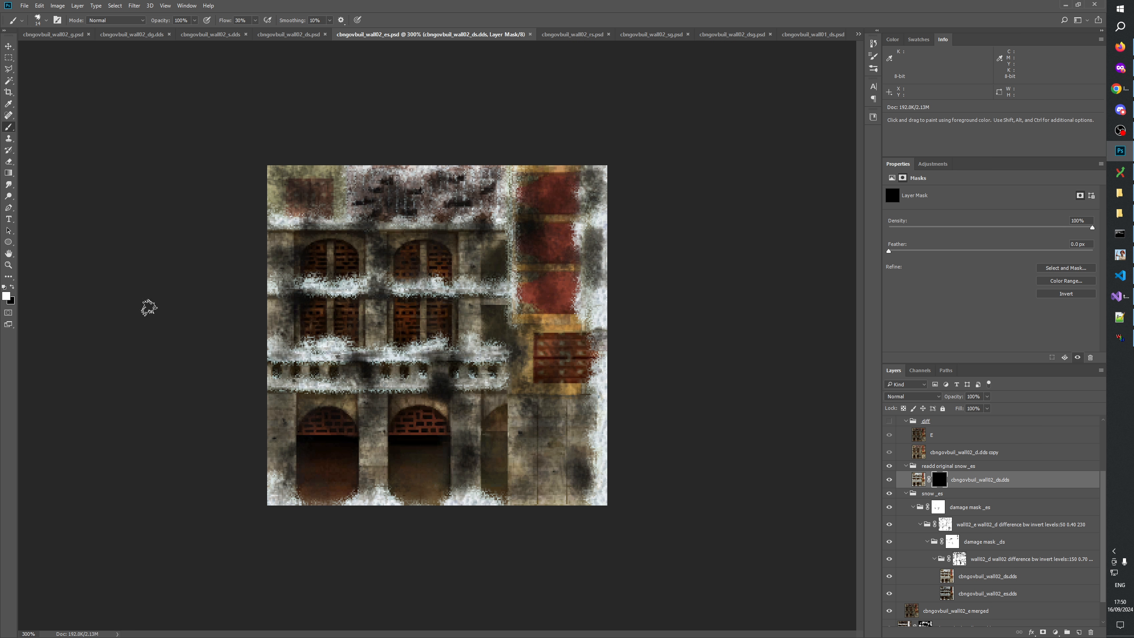
Brush white onto the pasted layer's mask at 700% zoom to restore original snow on the ledge below the lower windows.
{"action": "left_click", "coordinate": [8, 265]}
{"action": "left_click", "coordinate": [316, 303]}
{"action": "left_click", "coordinate": [316, 303]}
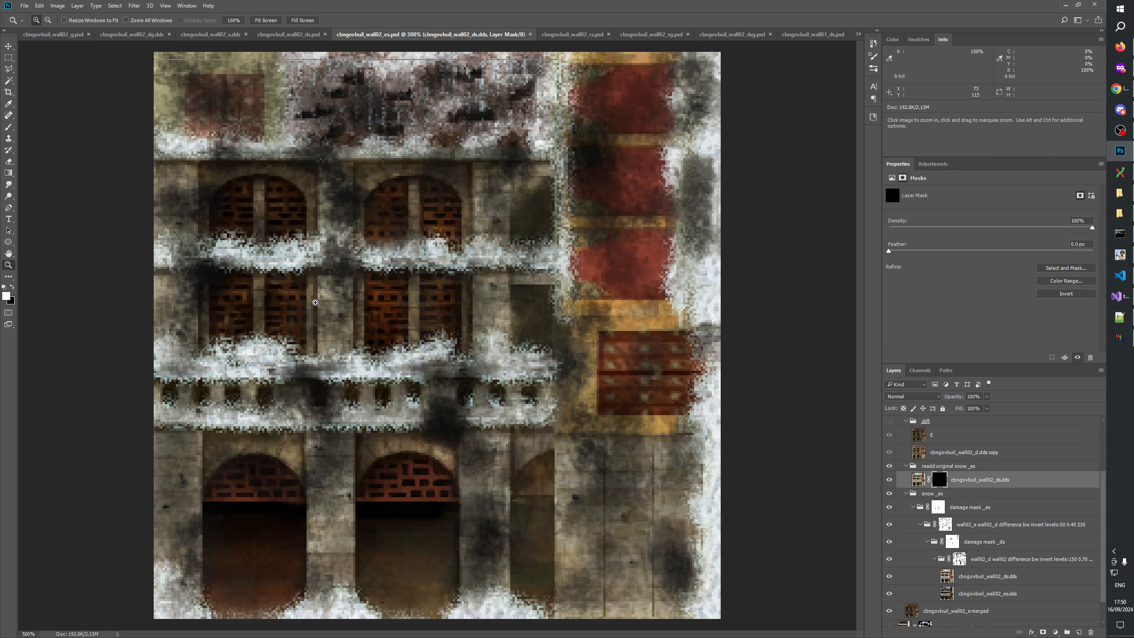
{"action": "left_click", "coordinate": [316, 303]}
{"action": "left_click", "coordinate": [316, 305]}
{"action": "left_click_drag", "start_coordinate": [347, 332], "coordinate": [540, 407]}
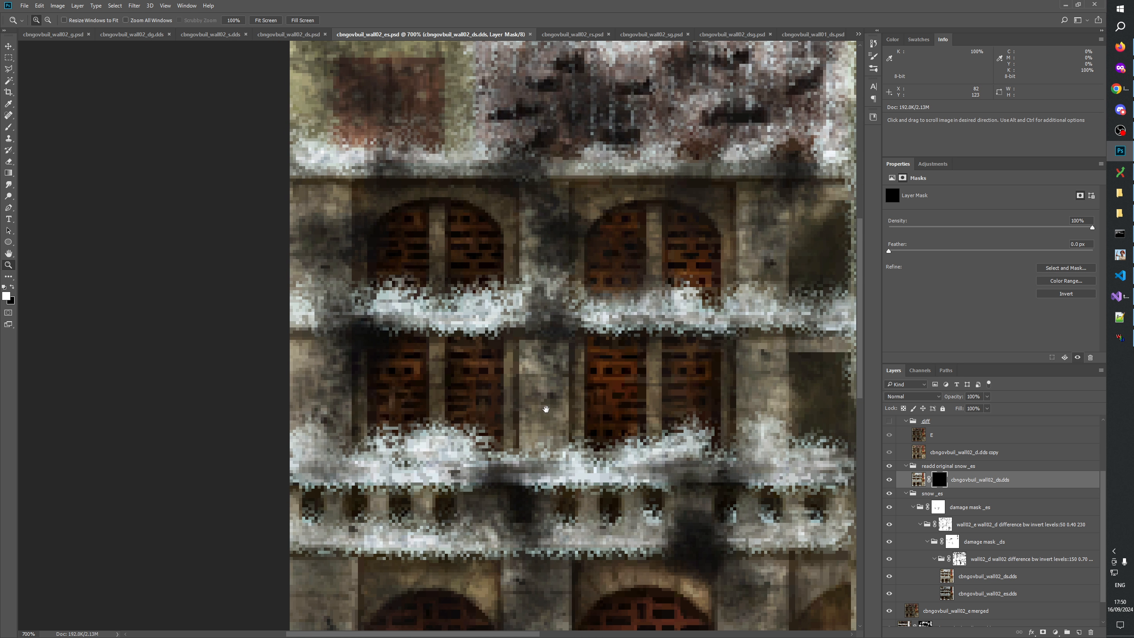
{"action": "left_click", "coordinate": [9, 127]}
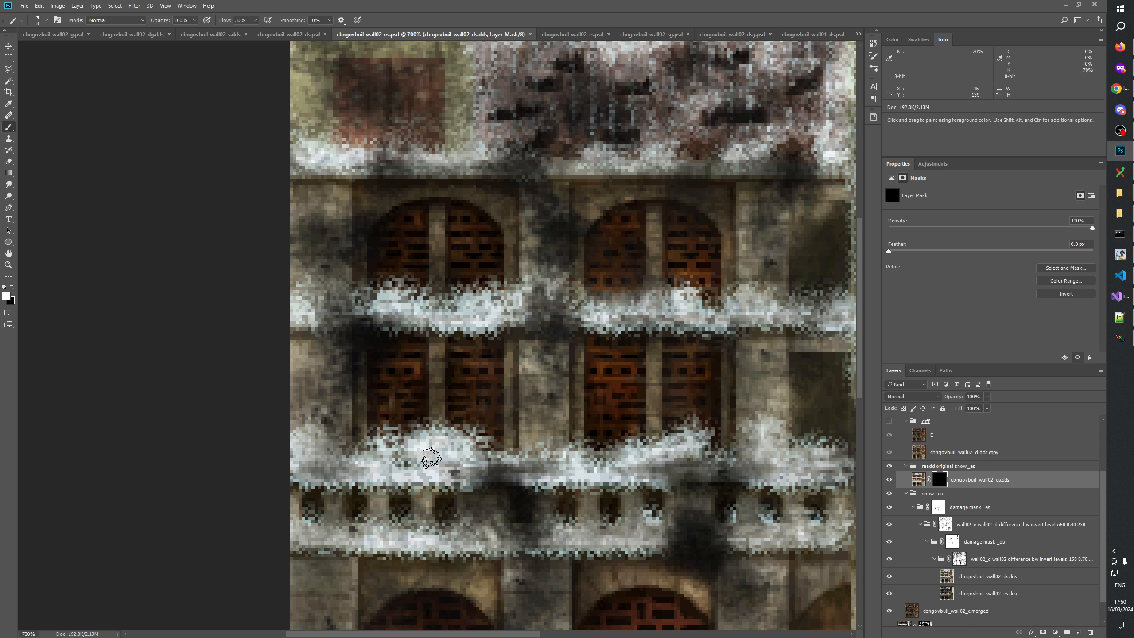
{"action": "mouse_move", "coordinate": [432, 458]}
{"action": "left_mouse_down"}
{"action": "mouse_move", "coordinate": [401, 460]}
{"action": "mouse_move", "coordinate": [452, 468]}
{"action": "left_mouse_up"}
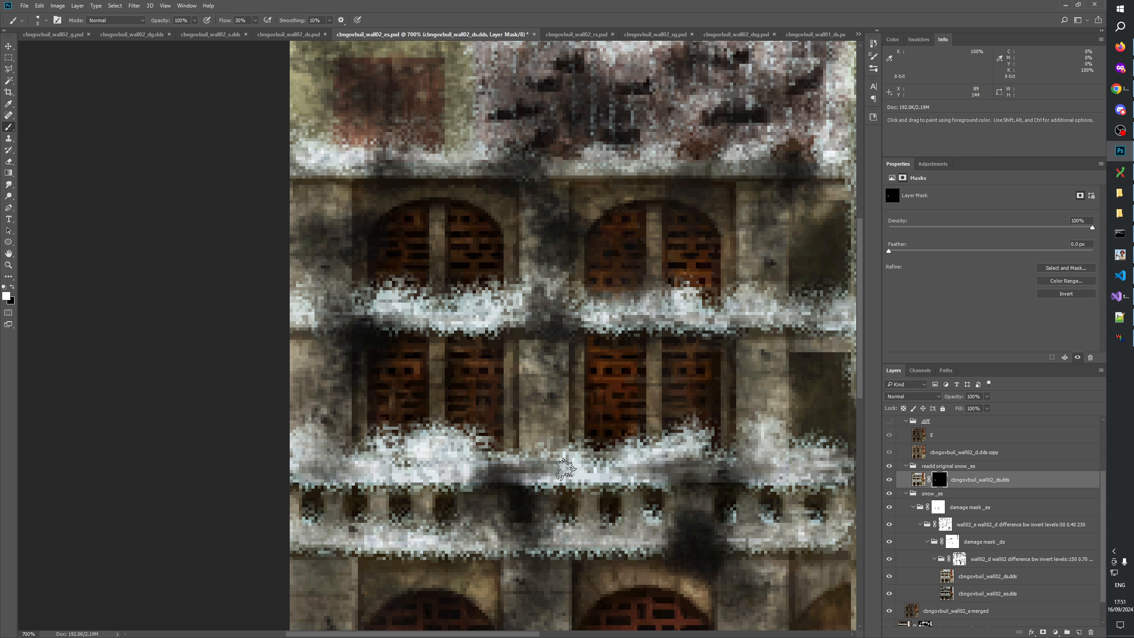
{"action": "left_click_drag", "start_coordinate": [626, 476], "coordinate": [499, 478]}
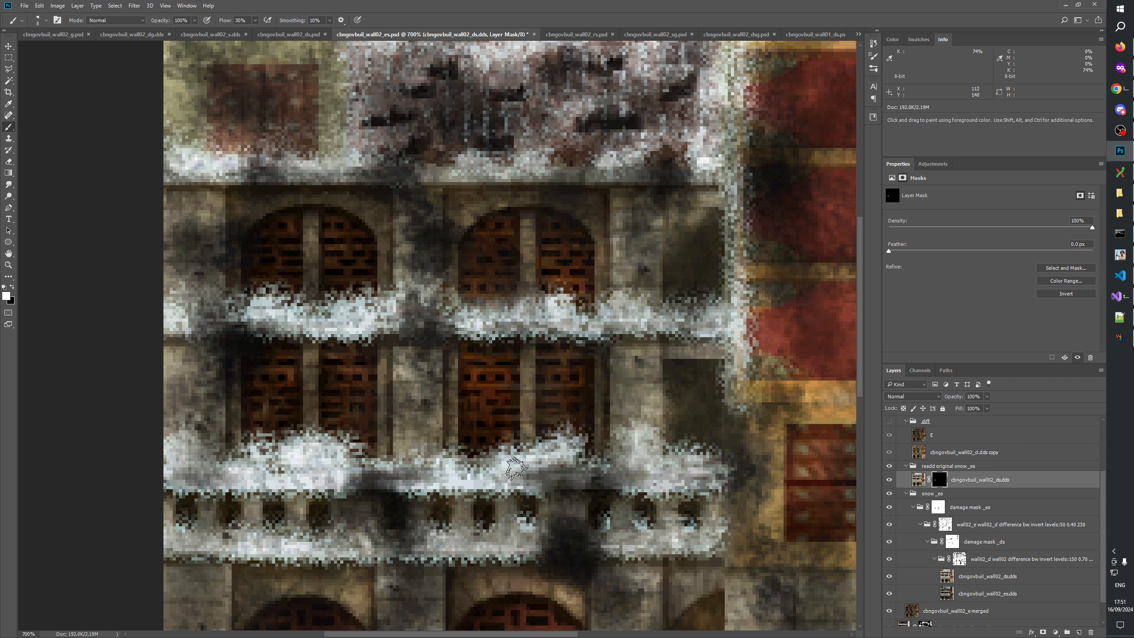
{"action": "mouse_move", "coordinate": [726, 481]}
{"action": "left_mouse_down"}
{"action": "mouse_move", "coordinate": [664, 486]}
{"action": "mouse_move", "coordinate": [697, 481]}
{"action": "mouse_move", "coordinate": [665, 474]}
{"action": "mouse_move", "coordinate": [684, 472]}
{"action": "mouse_move", "coordinate": [639, 535]}
{"action": "left_mouse_up"}
{"action": "left_click_drag", "start_coordinate": [646, 459], "coordinate": [641, 541]}
Resize the brush and paint more white on the mask to restore snow along the upper window ledge and the balustrade.
{"action": "right_click", "coordinate": [685, 437], "text": "alt"}
{"action": "left_click_drag", "start_coordinate": [687, 439], "coordinate": [584, 445]}
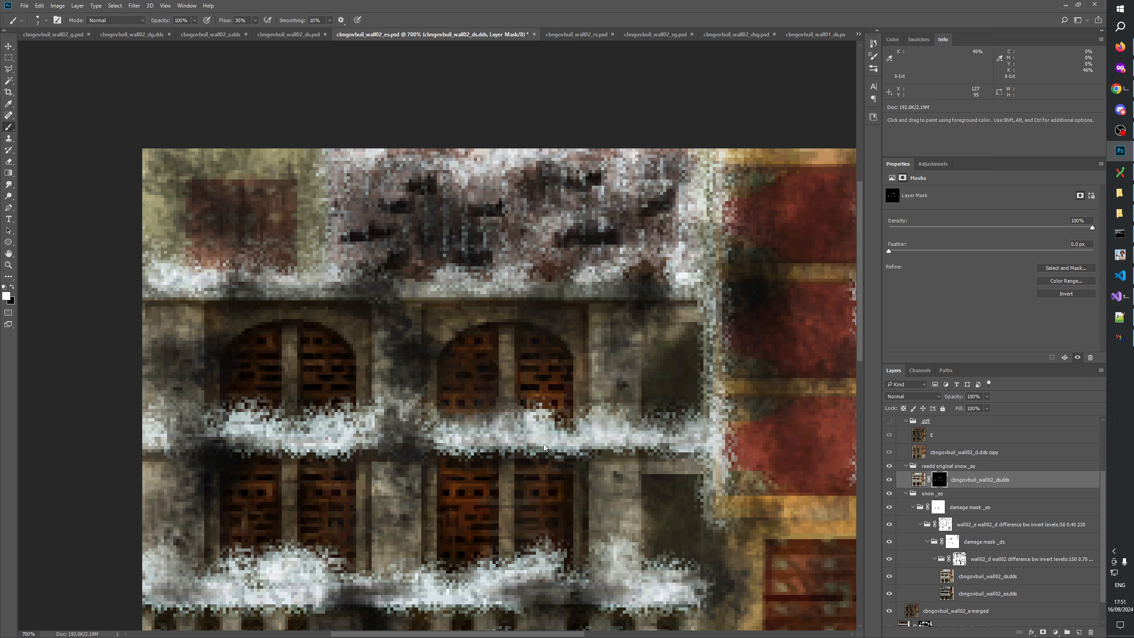
{"action": "left_click_drag", "start_coordinate": [536, 448], "coordinate": [718, 433]}
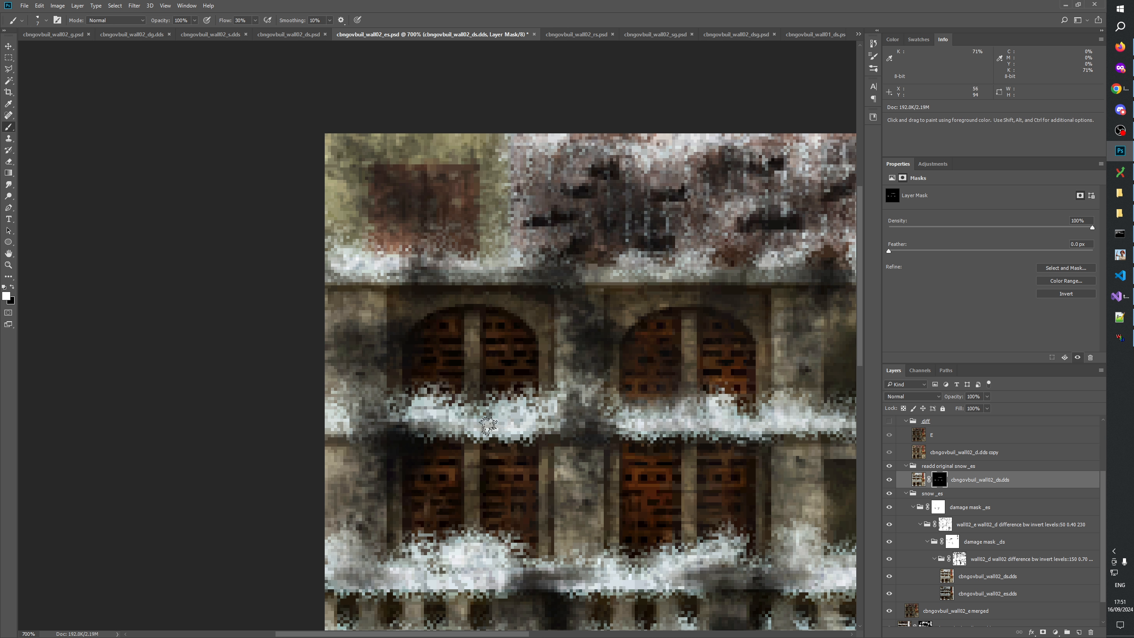
{"action": "left_click_drag", "start_coordinate": [516, 423], "coordinate": [498, 424]}
{"action": "left_click_drag", "start_coordinate": [506, 481], "coordinate": [576, 379]}
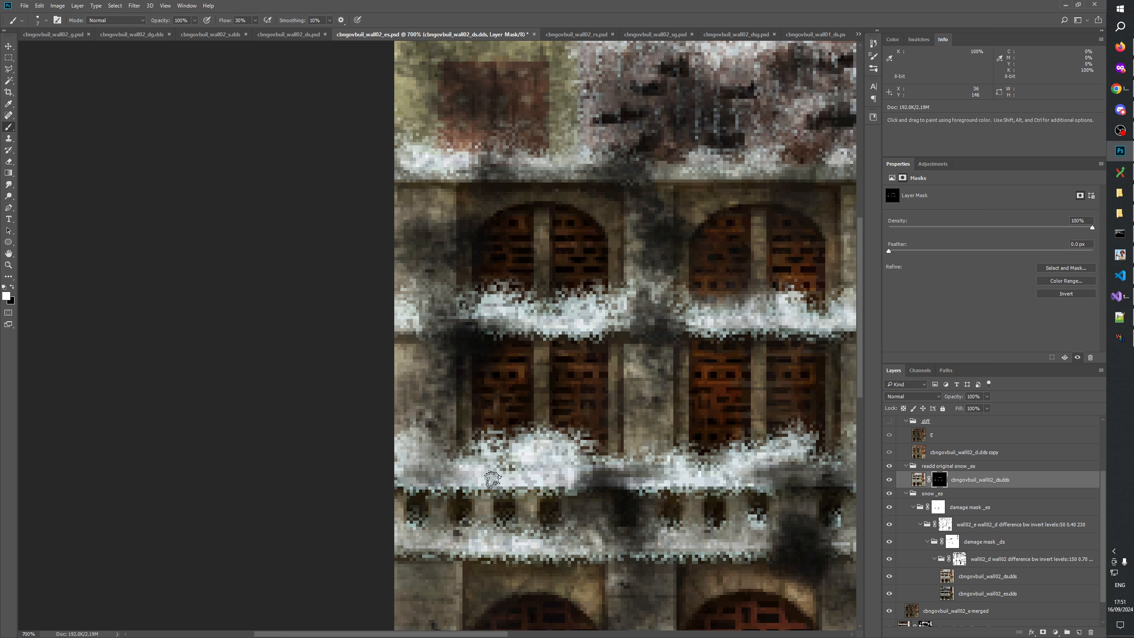
{"action": "mouse_move", "coordinate": [696, 557]}
{"action": "left_mouse_down"}
{"action": "mouse_move", "coordinate": [576, 468]}
{"action": "mouse_move", "coordinate": [533, 463]}
{"action": "left_mouse_up"}
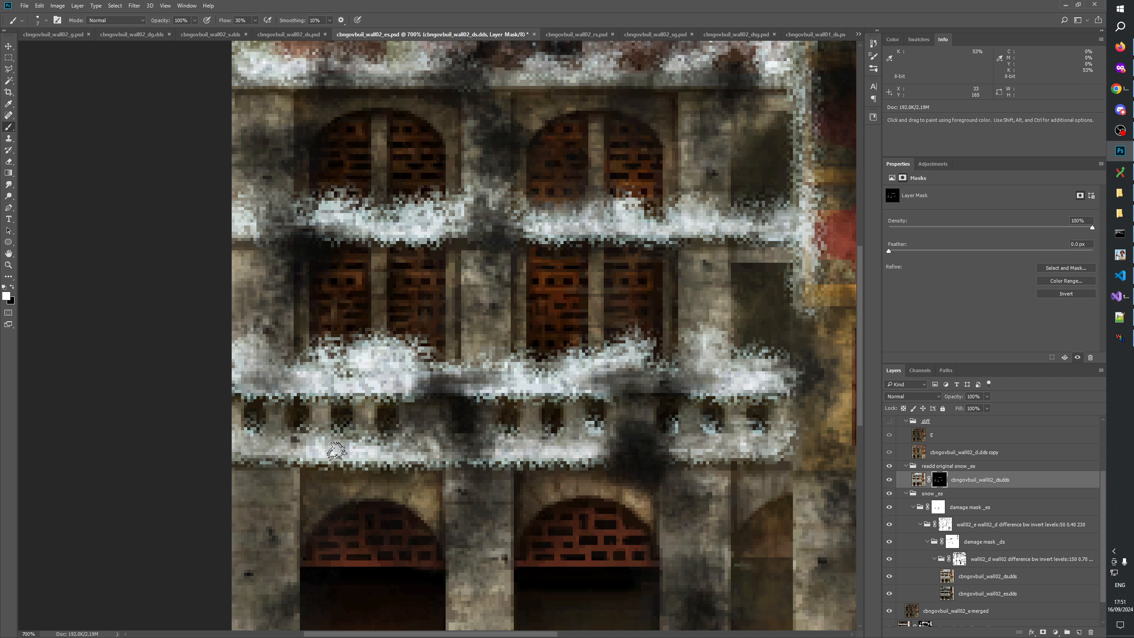
{"action": "left_click_drag", "start_coordinate": [667, 490], "coordinate": [613, 501]}
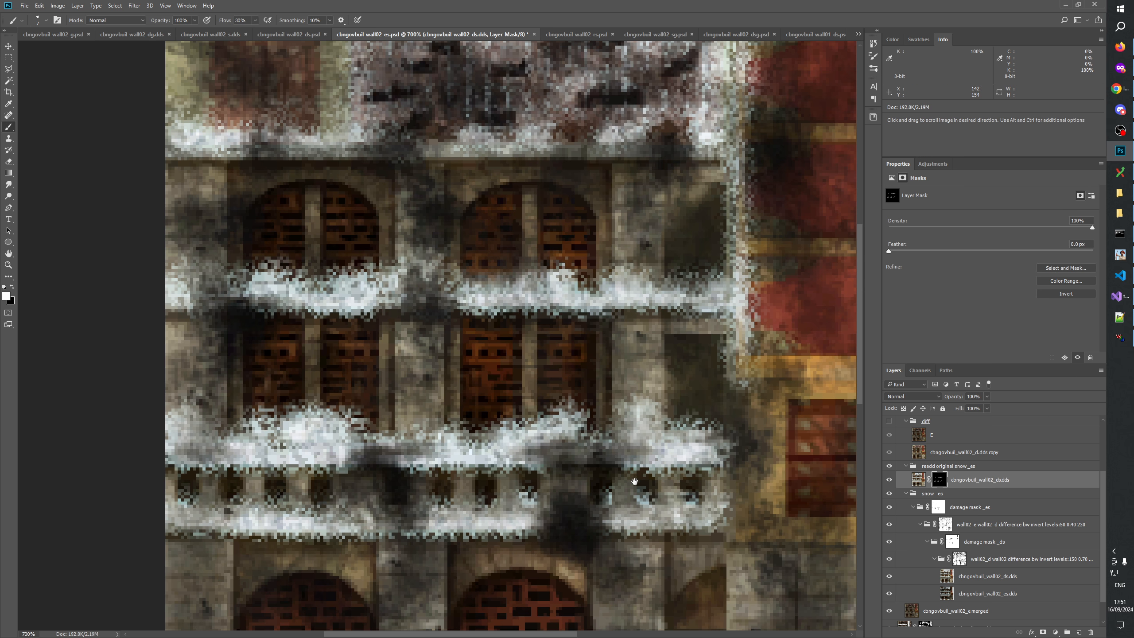
Compare the ledge snow close up with and without the masked cbngovbuil_wall02_ds.dds layer.
{"action": "left_click", "coordinate": [890, 480]}
{"action": "left_click", "coordinate": [890, 480]}
{"action": "left_click", "coordinate": [890, 480]}
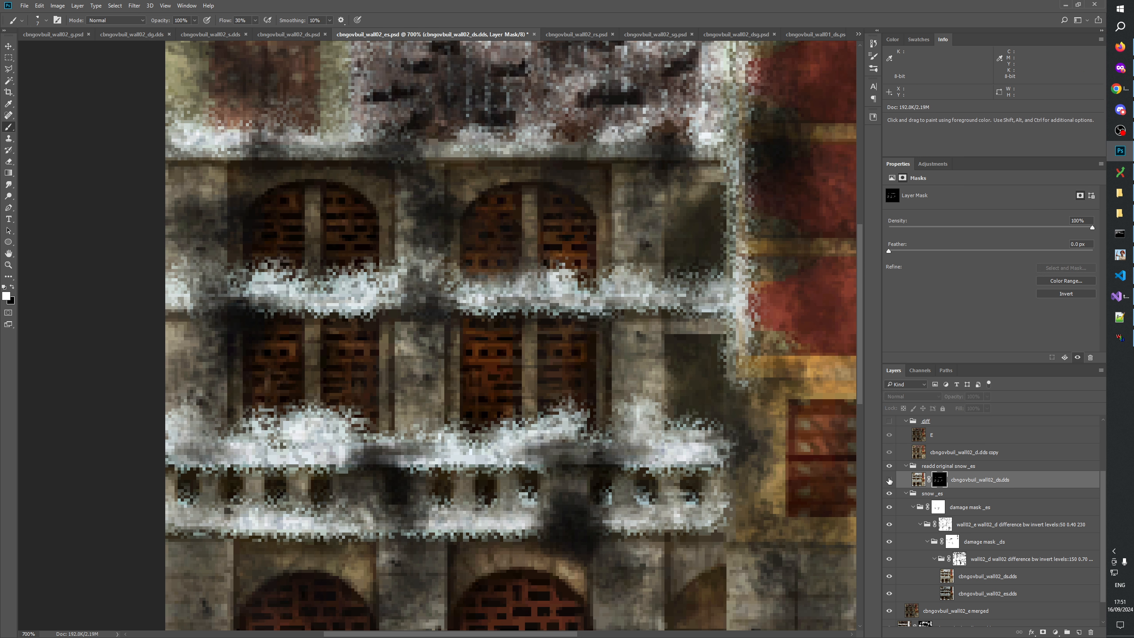
{"action": "left_click", "coordinate": [890, 480]}
{"action": "left_click", "coordinate": [889, 480]}
{"action": "left_click", "coordinate": [889, 480]}
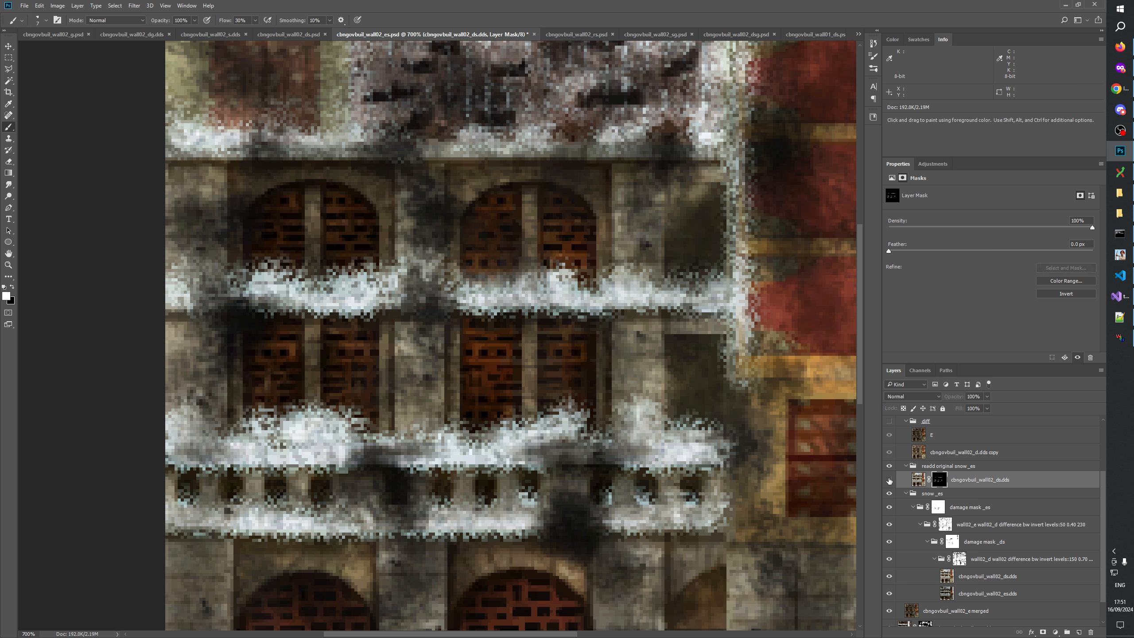
{"action": "left_click", "coordinate": [889, 480]}
{"action": "left_click", "coordinate": [889, 480]}
{"action": "left_click", "coordinate": [889, 480]}
{"action": "left_click", "coordinate": [889, 480]}
{"action": "left_click", "coordinate": [889, 480]}
{"action": "left_click", "coordinate": [889, 480]}
{"action": "left_click", "coordinate": [889, 480]}
{"action": "left_click", "coordinate": [889, 480]}
{"action": "left_click", "coordinate": [889, 480]}
{"action": "left_click", "coordinate": [889, 480]}
Check the whole _es texture at 400% zoom with the masked original-snow layer on and off.
{"action": "left_click", "coordinate": [8, 265]}
{"action": "right_click", "coordinate": [264, 288]}
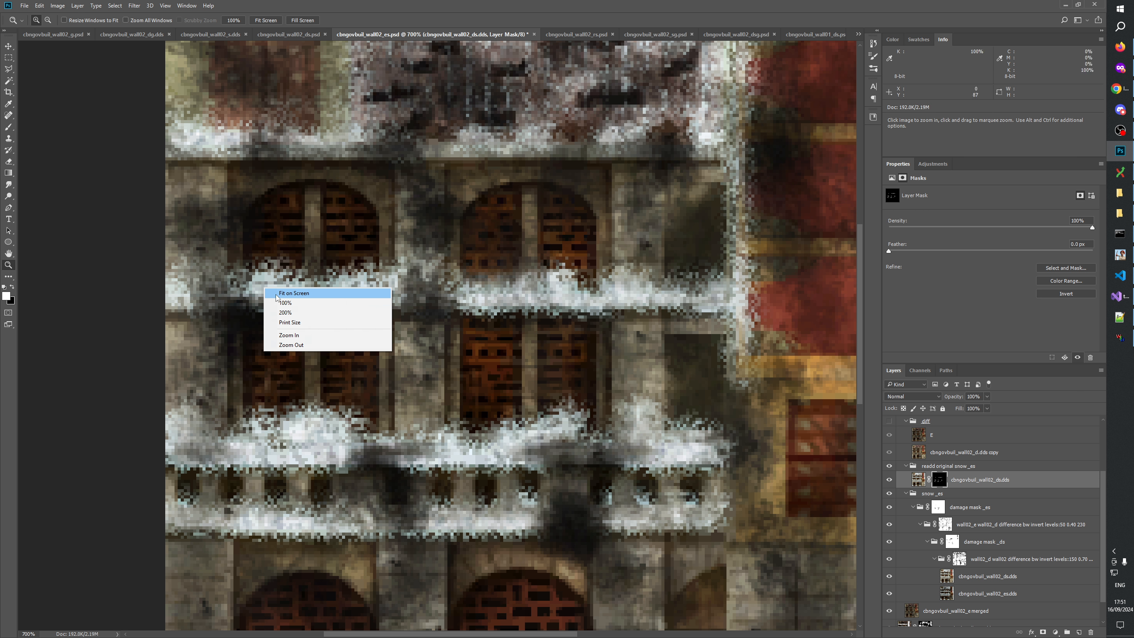
{"action": "left_click", "coordinate": [286, 303]}
{"action": "left_click", "coordinate": [407, 393]}
{"action": "left_click", "coordinate": [408, 396]}
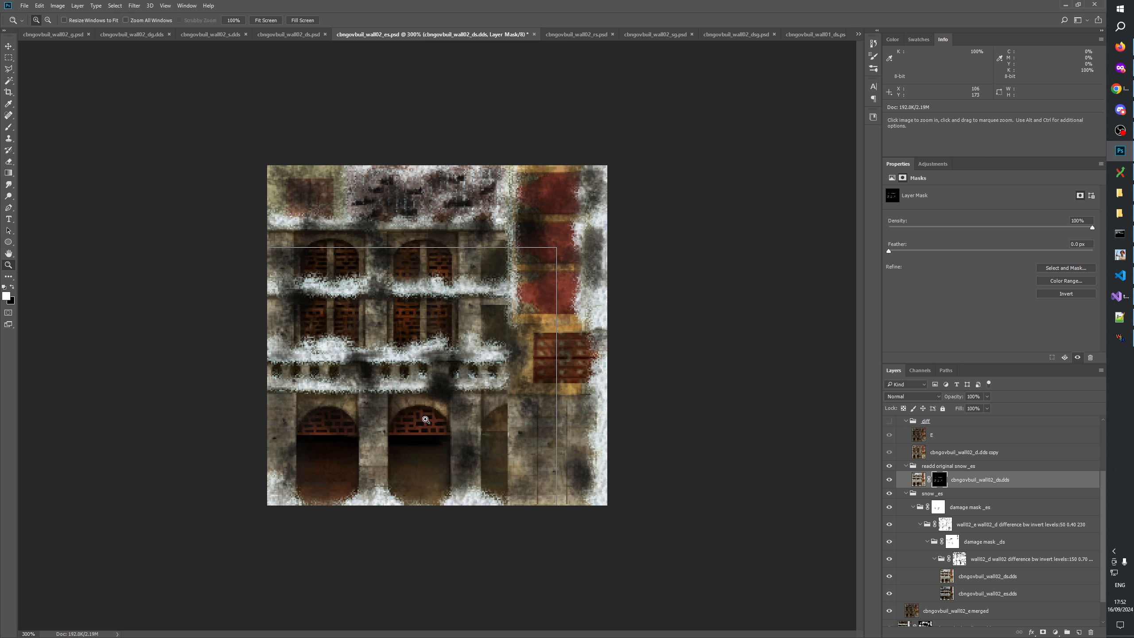
{"action": "left_click", "coordinate": [890, 479]}
{"action": "left_click", "coordinate": [889, 480]}
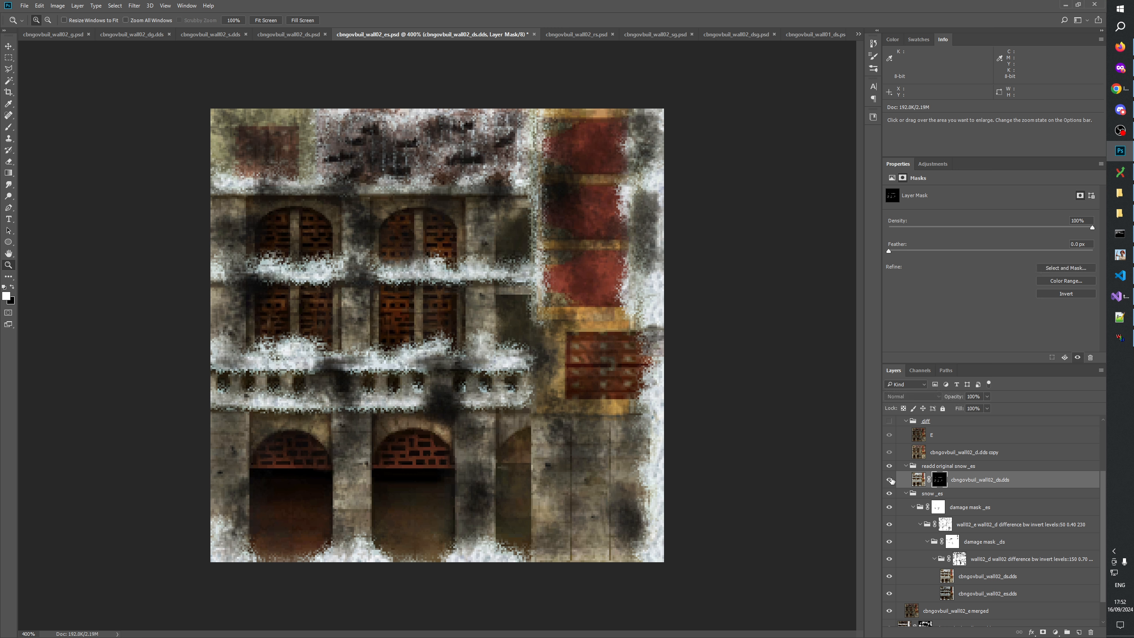
{"action": "left_click", "coordinate": [890, 480]}
{"action": "left_click", "coordinate": [890, 480]}
{"action": "left_click", "coordinate": [890, 480]}
{"action": "left_click", "coordinate": [891, 480]}
{"action": "left_click", "coordinate": [891, 480]}
{"action": "left_click", "coordinate": [891, 480]}
{"action": "left_click", "coordinate": [890, 480]}
{"action": "left_click", "coordinate": [890, 480]}
{"action": "left_click", "coordinate": [891, 480]}
{"action": "left_click", "coordinate": [891, 480]}
Duplicate the readd original snow _es group into cbngovbuil_wall02_rs.psd under the same name.
{"action": "right_click", "coordinate": [967, 483]}
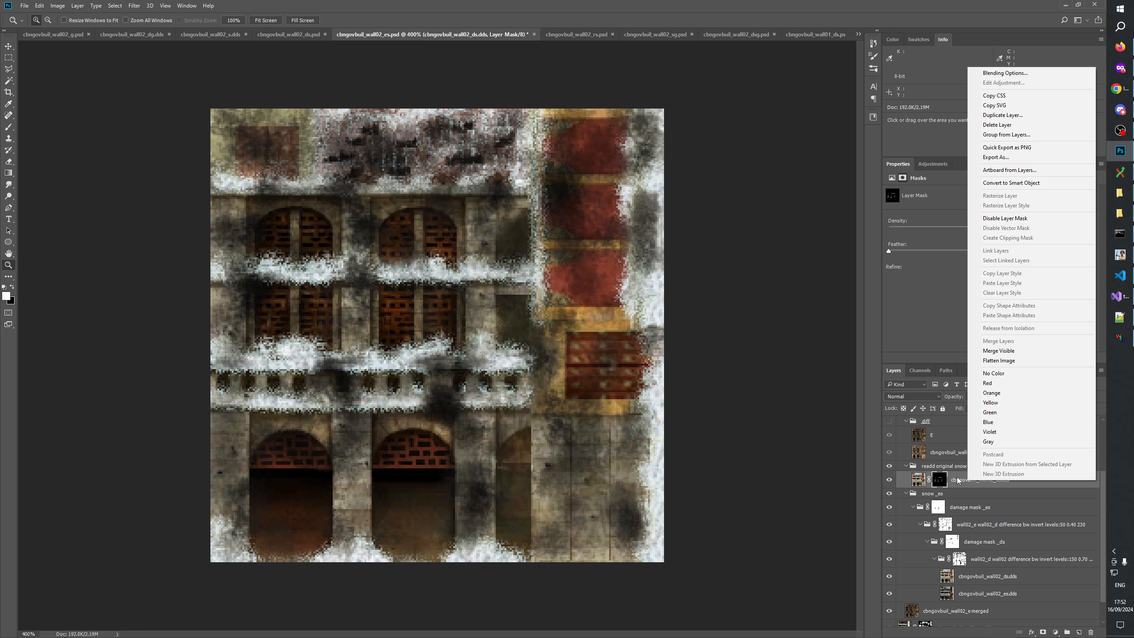
{"action": "left_click", "coordinate": [940, 467]}
{"action": "right_click", "coordinate": [940, 466]}
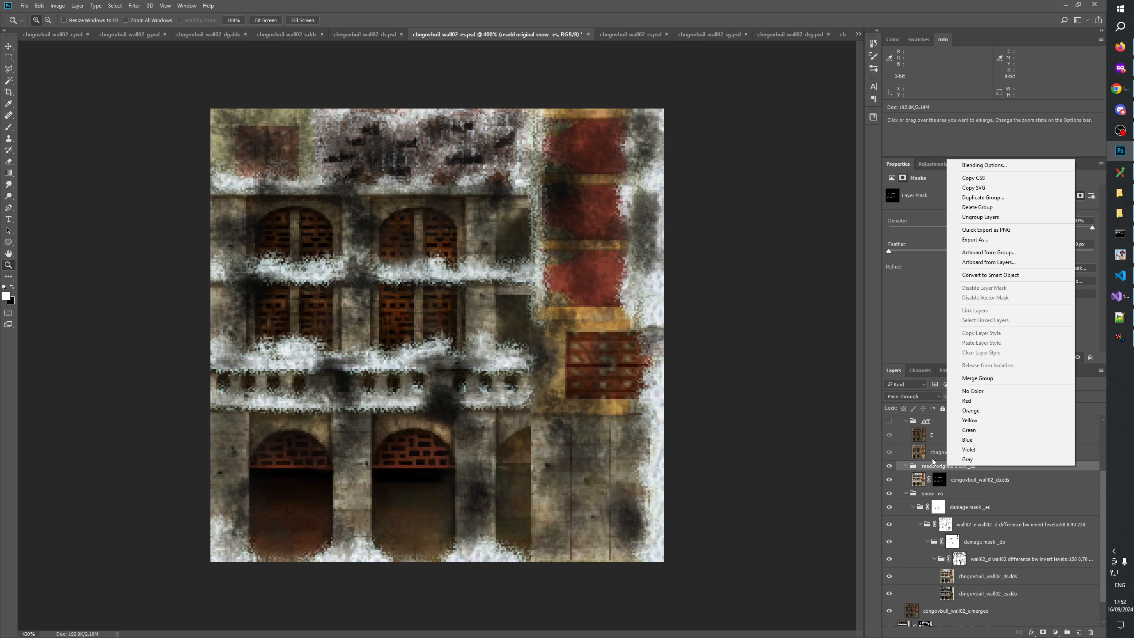
{"action": "left_click", "coordinate": [983, 197]}
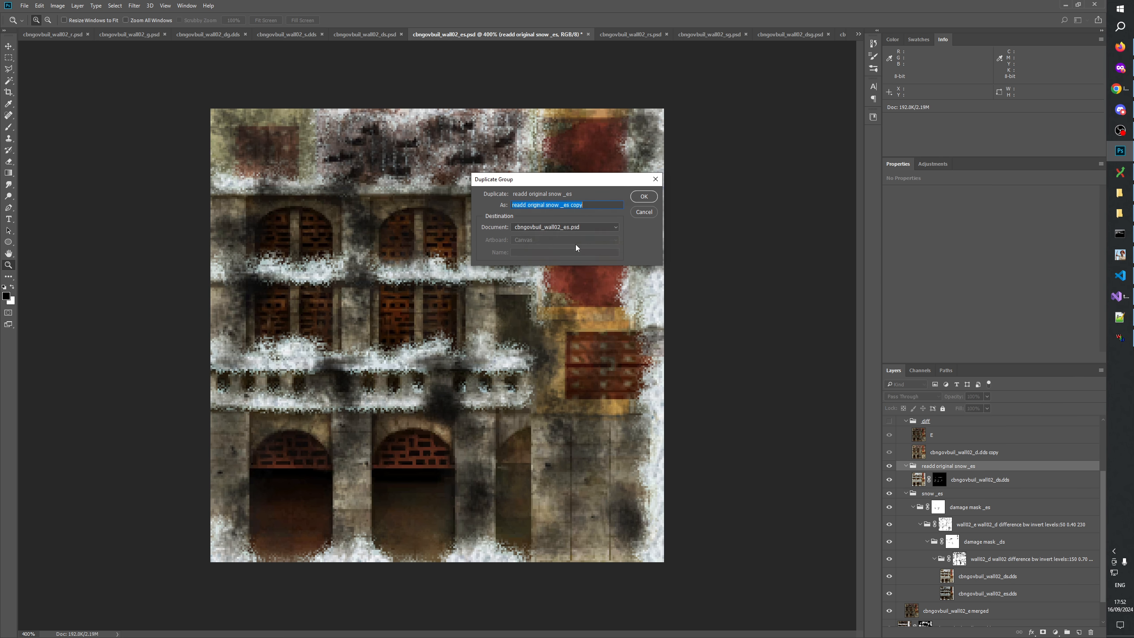
{"action": "left_click", "coordinate": [559, 227]}
{"action": "left_click", "coordinate": [574, 303]}
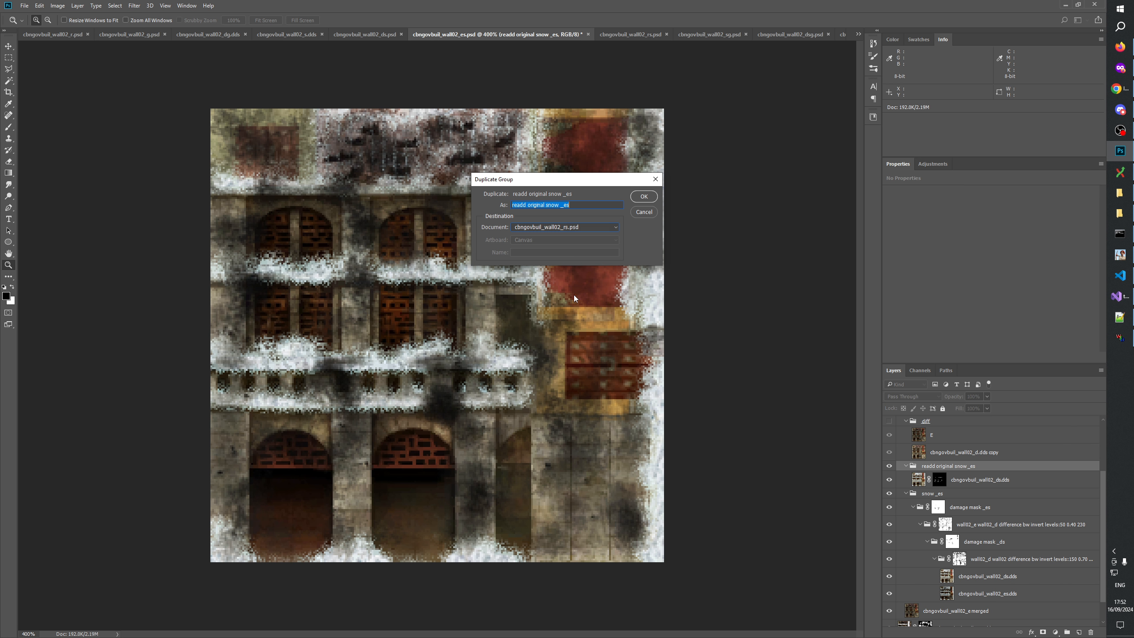
{"action": "left_click", "coordinate": [643, 198]}
In cbngovbuil_wall02_rs.psd, move the readd original snow _es group directly above snow _rs and select its cbngovbuil_wall02_ds.dds layer.
{"action": "left_click", "coordinate": [640, 35]}
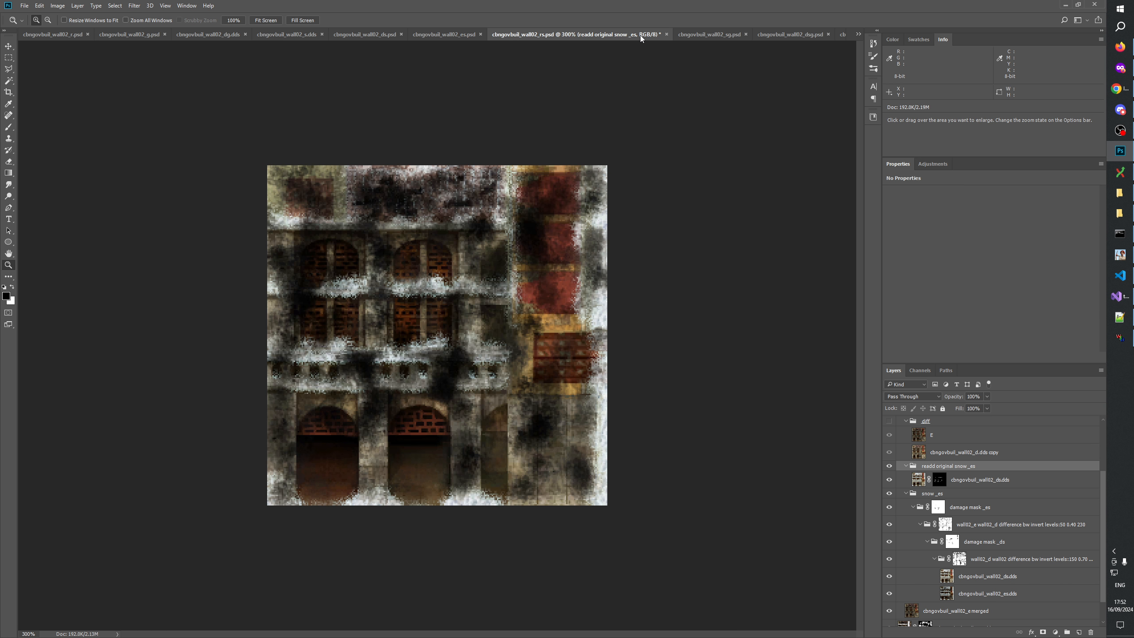
{"action": "left_click", "coordinate": [359, 377]}
{"action": "left_click_drag", "start_coordinate": [991, 552], "coordinate": [954, 430]}
{"action": "scroll", "coordinate": [949, 447], "scroll_direction": "up", "scroll_amount": 2}
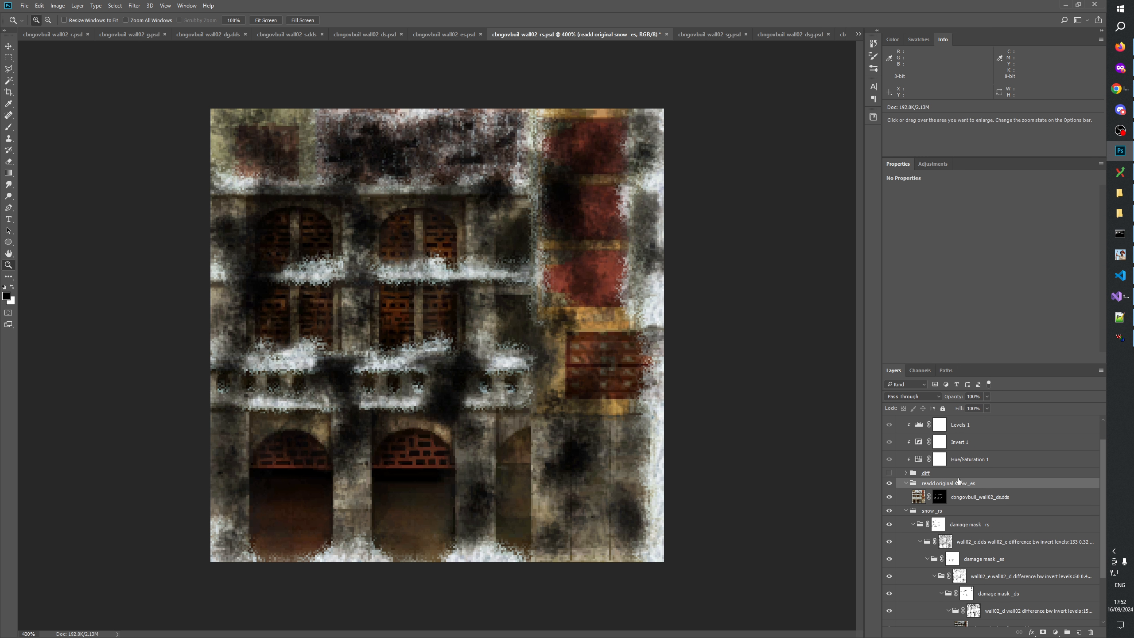
{"action": "left_click", "coordinate": [977, 501]}
{"action": "scroll", "coordinate": [980, 500], "scroll_direction": "down", "scroll_amount": 2}
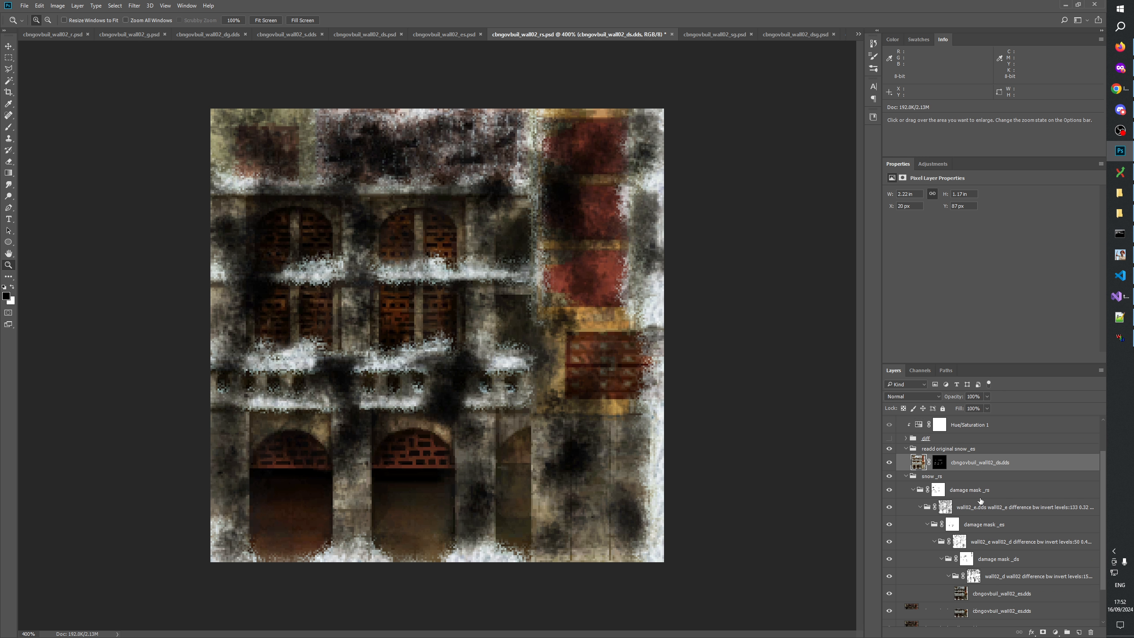
Replace the image in the masked layer of the "readd original snow _es" group with a copy of the cbngovbuil_wall02_es.dds layer, keeping its mask.
{"action": "left_click", "coordinate": [1012, 579]}
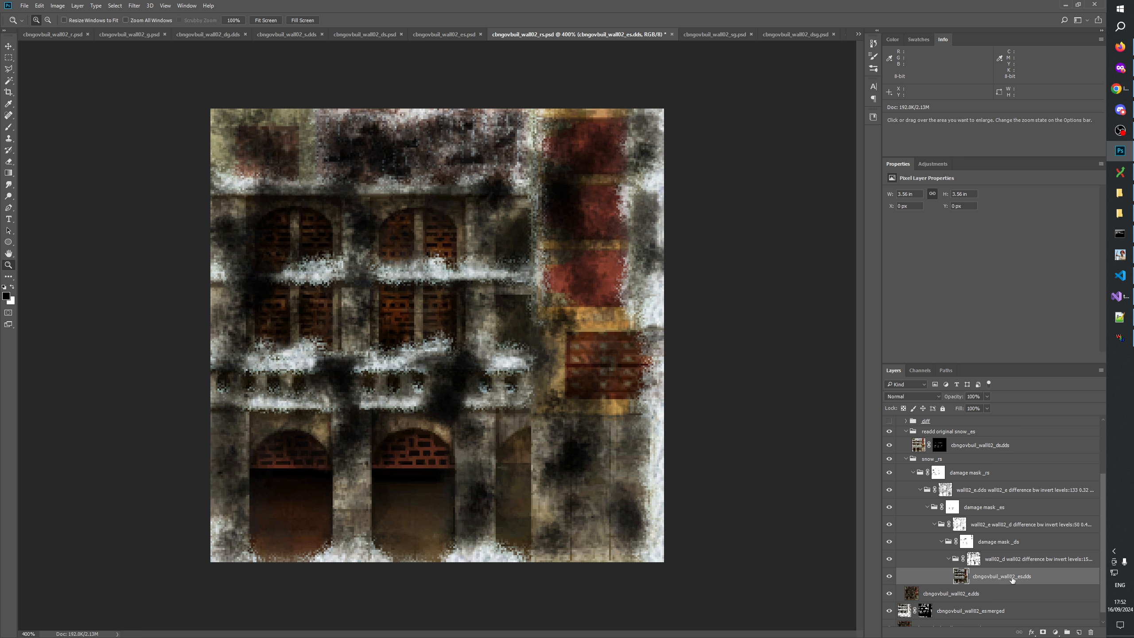
{"action": "left_click", "coordinate": [995, 446]}
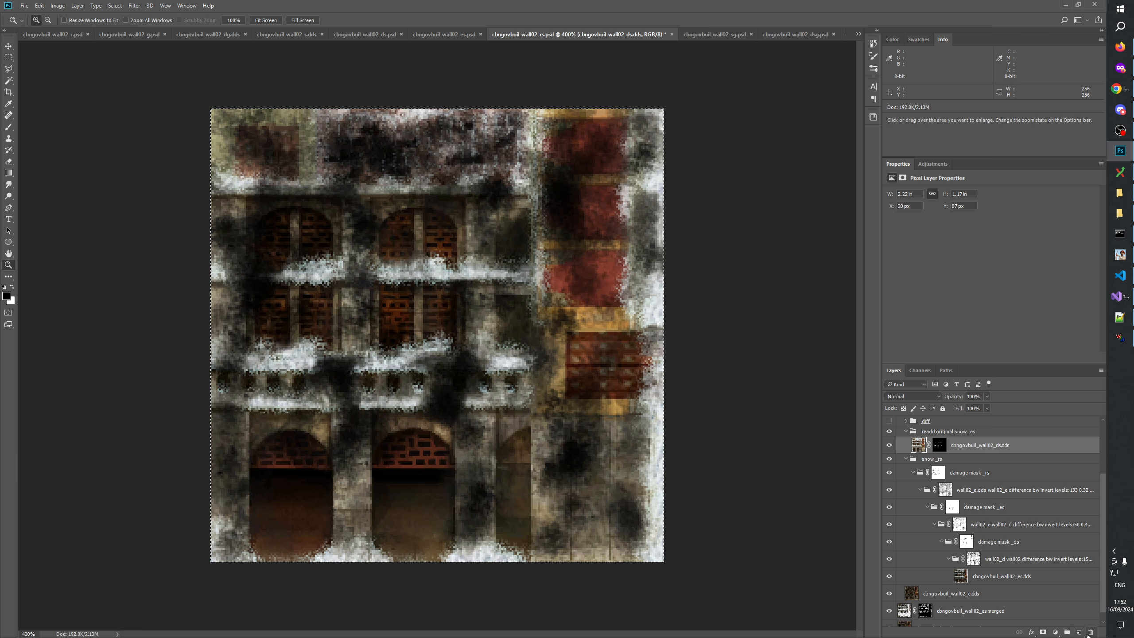
{"action": "key", "text": "ctrl+v"}
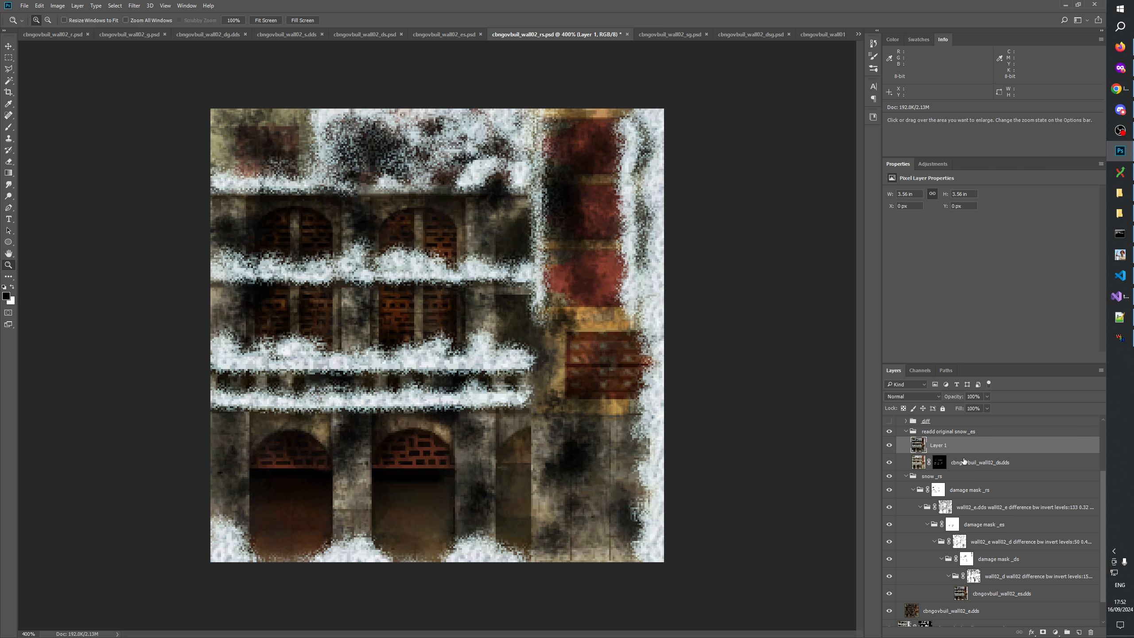
{"action": "key", "text": "ctrl+e"}
{"action": "left_click", "coordinate": [575, 242]}
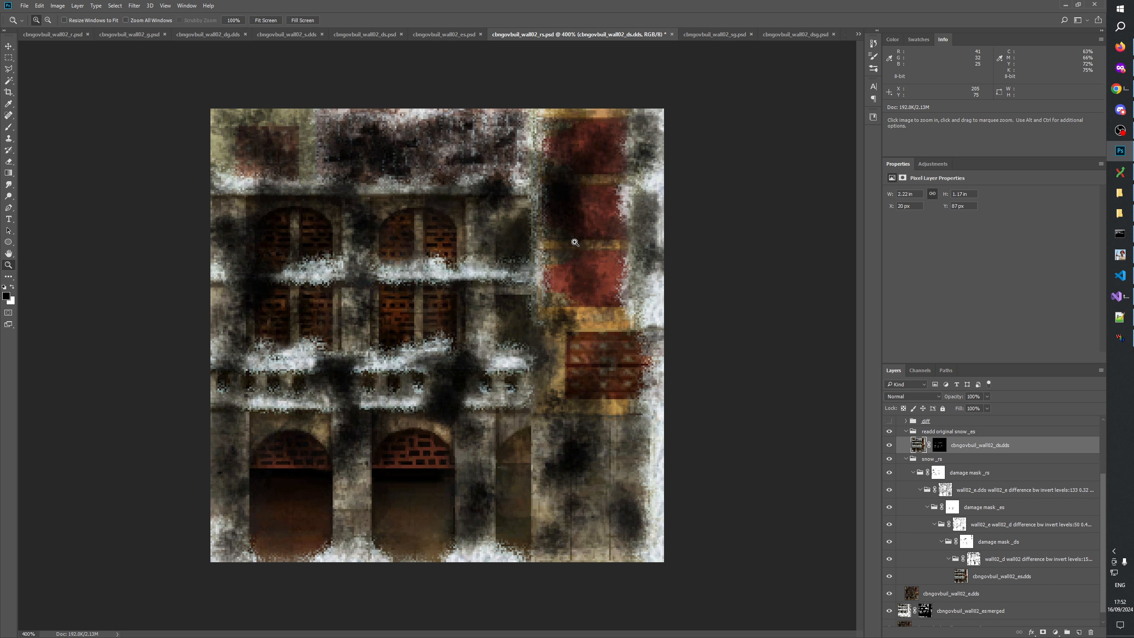
Compare the wall texture repeatedly with and without the masked layer in the "readd original snow _es" group.
{"action": "left_click", "coordinate": [890, 445]}
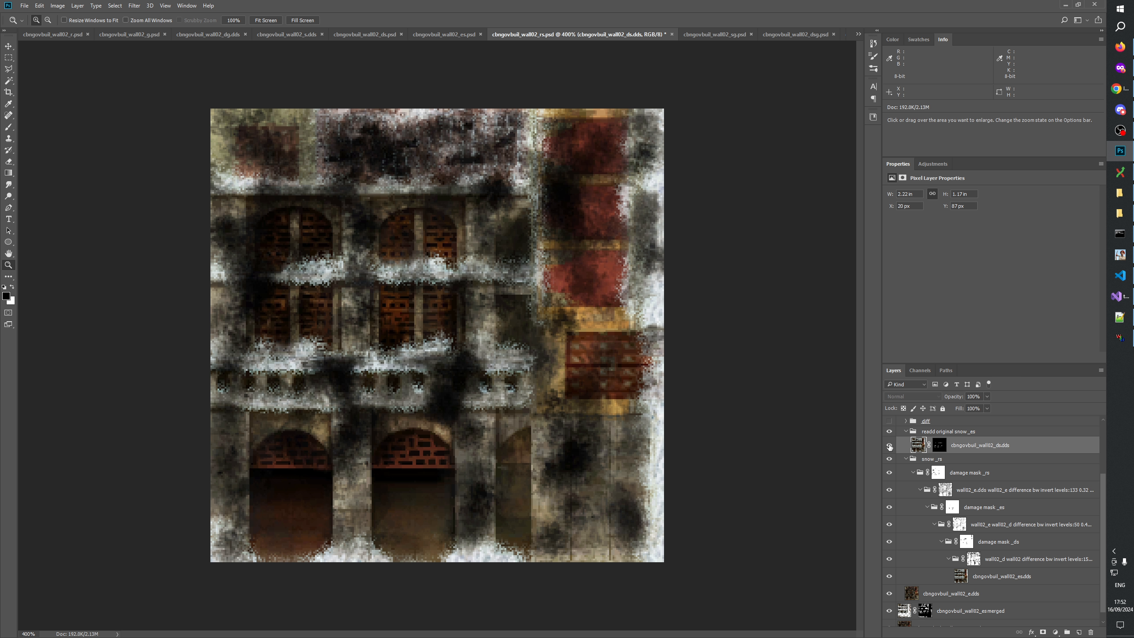
{"action": "left_click", "coordinate": [890, 445]}
{"action": "left_click", "coordinate": [890, 445]}
{"action": "left_click", "coordinate": [889, 445]}
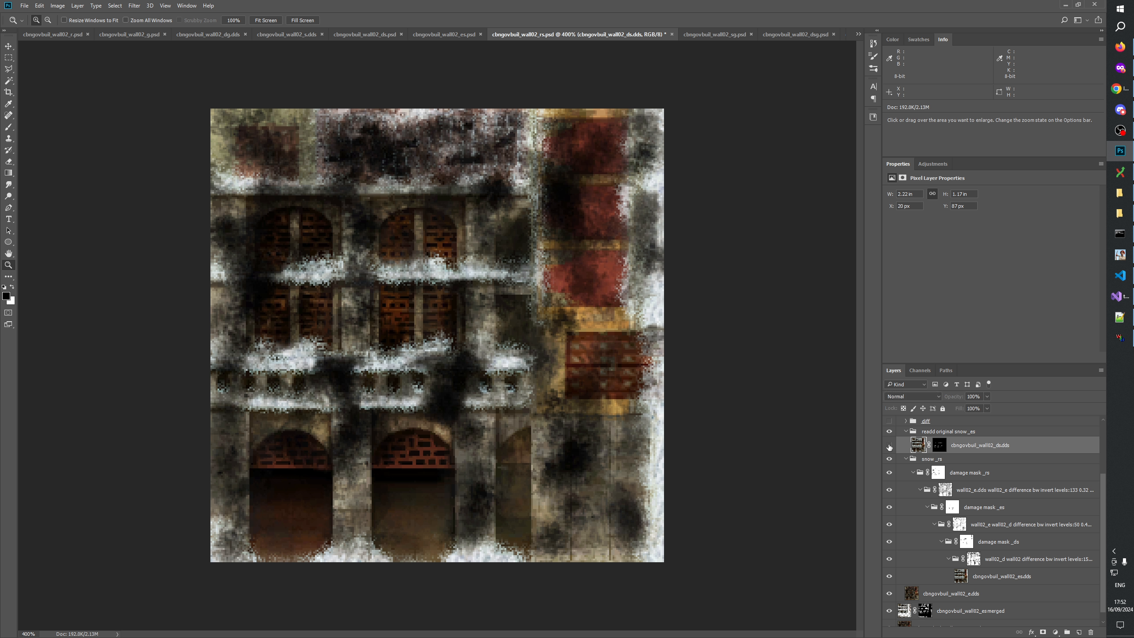
{"action": "left_click", "coordinate": [890, 445]}
{"action": "left_click", "coordinate": [889, 445]}
{"action": "left_click", "coordinate": [890, 445]}
{"action": "left_click", "coordinate": [890, 444]}
{"action": "left_click", "coordinate": [890, 444]}
{"action": "left_click", "coordinate": [890, 445]}
{"action": "left_click", "coordinate": [889, 445]}
{"action": "left_click", "coordinate": [890, 445]}
{"action": "left_click", "coordinate": [889, 444]}
{"action": "left_click", "coordinate": [890, 444]}
{"action": "left_click", "coordinate": [890, 445]}
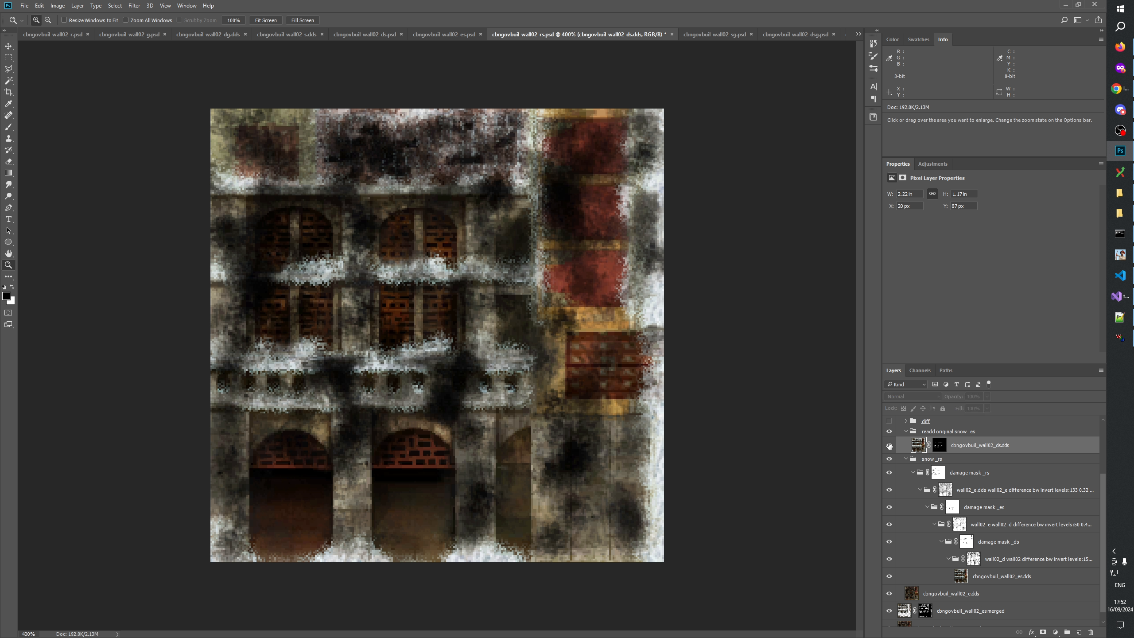
{"action": "left_click", "coordinate": [889, 445]}
{"action": "left_click", "coordinate": [890, 445]}
{"action": "left_click", "coordinate": [890, 445]}
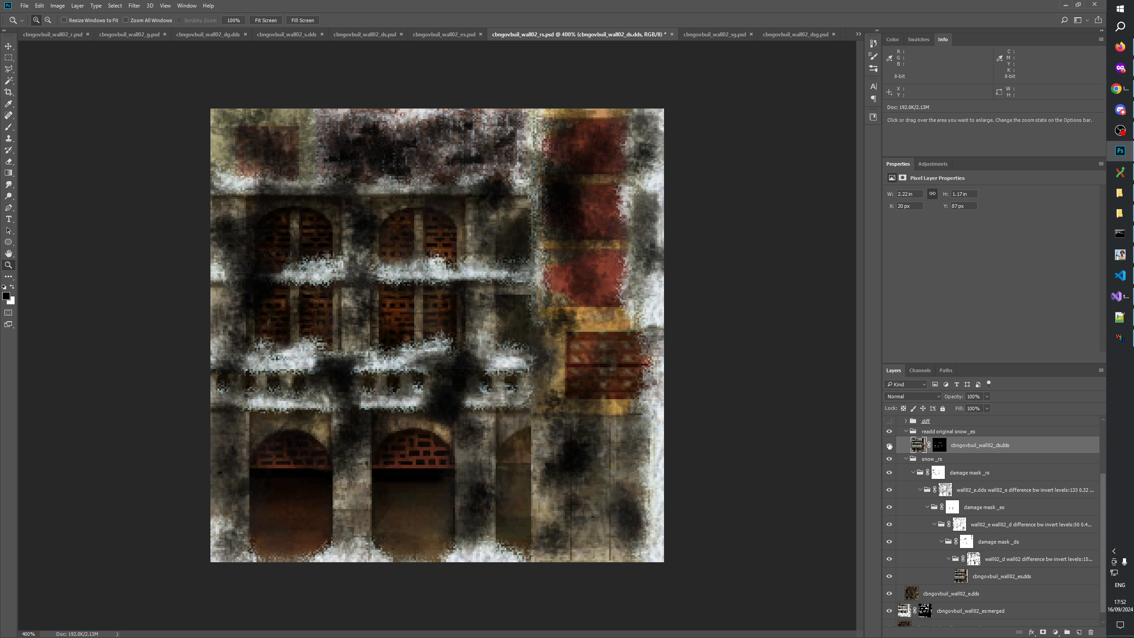
{"action": "left_click", "coordinate": [890, 445]}
{"action": "left_click", "coordinate": [890, 445]}
{"action": "left_click", "coordinate": [890, 445]}
{"action": "left_click", "coordinate": [889, 445]}
{"action": "left_click", "coordinate": [890, 445]}
{"action": "left_click", "coordinate": [890, 445]}
{"action": "left_click", "coordinate": [890, 445]}
{"action": "left_click", "coordinate": [889, 445]}
{"action": "left_click", "coordinate": [890, 445]}
{"action": "left_click", "coordinate": [890, 445]}
{"action": "left_click", "coordinate": [890, 445]}
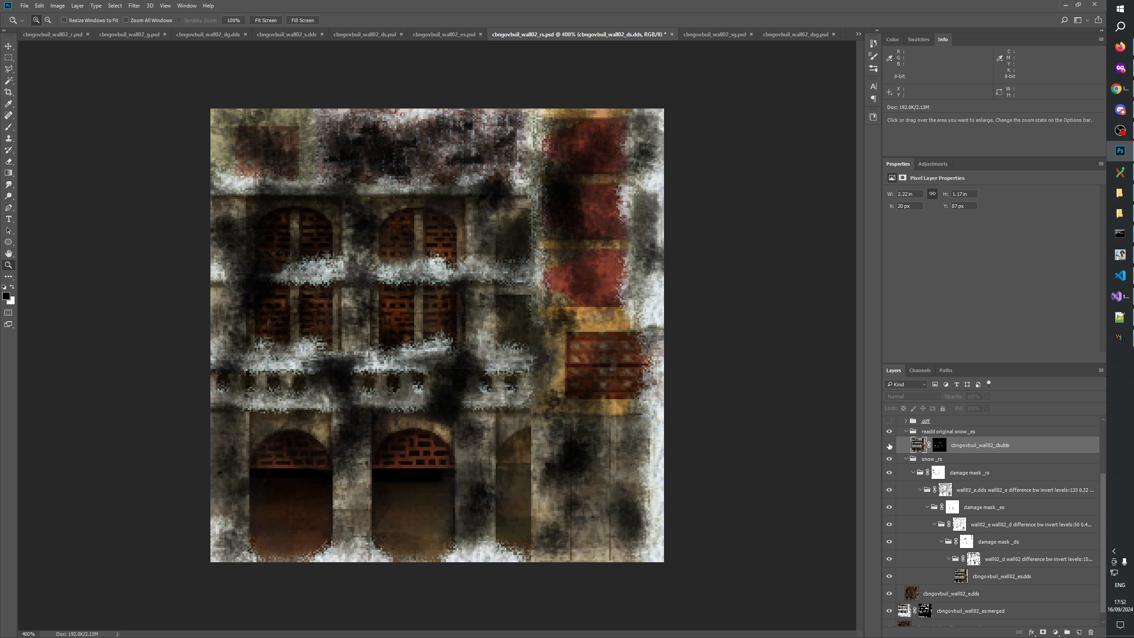
{"action": "left_click", "coordinate": [889, 445]}
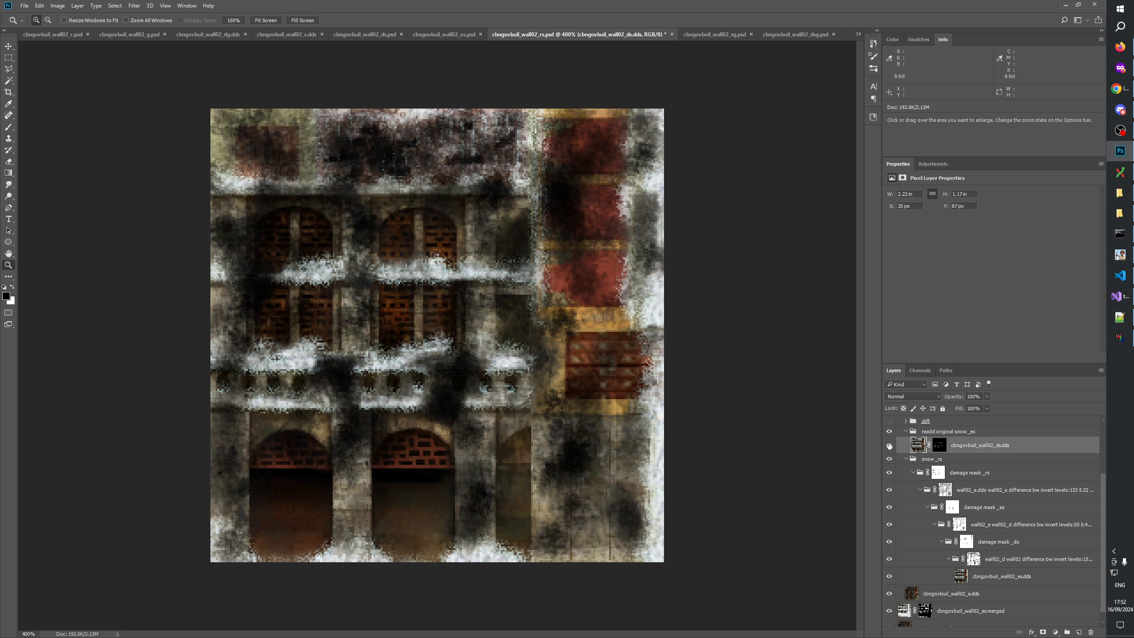
{"action": "left_click", "coordinate": [889, 445]}
{"action": "left_click", "coordinate": [889, 446]}
{"action": "left_click", "coordinate": [889, 446]}
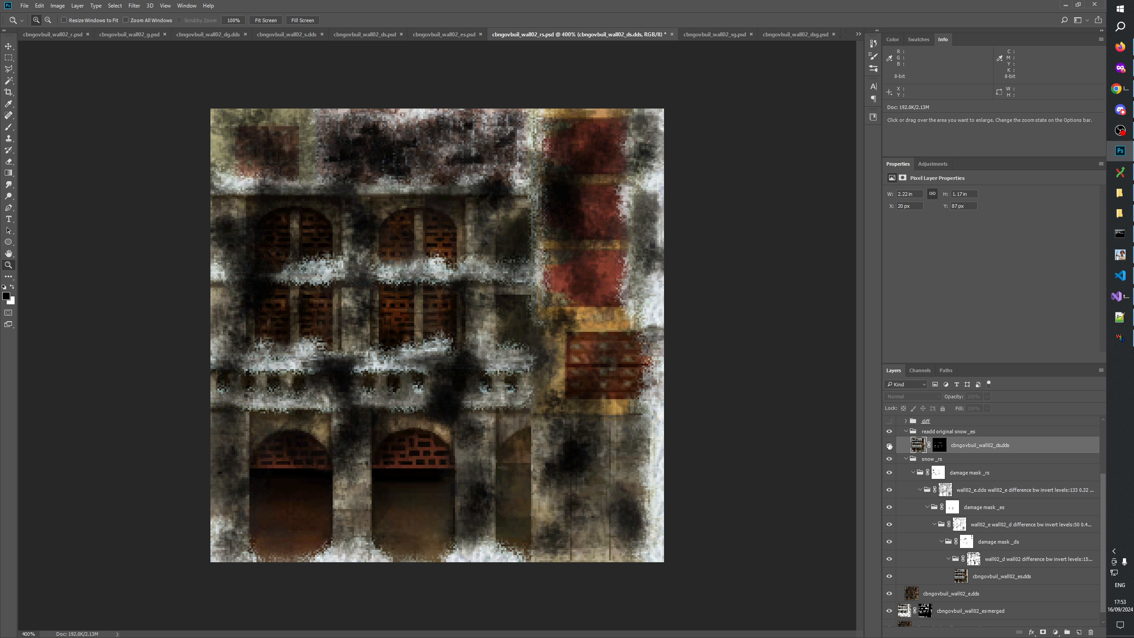
{"action": "left_click", "coordinate": [889, 445]}
{"action": "left_click", "coordinate": [890, 445]}
{"action": "left_click", "coordinate": [889, 446]}
{"action": "left_click", "coordinate": [890, 445]}
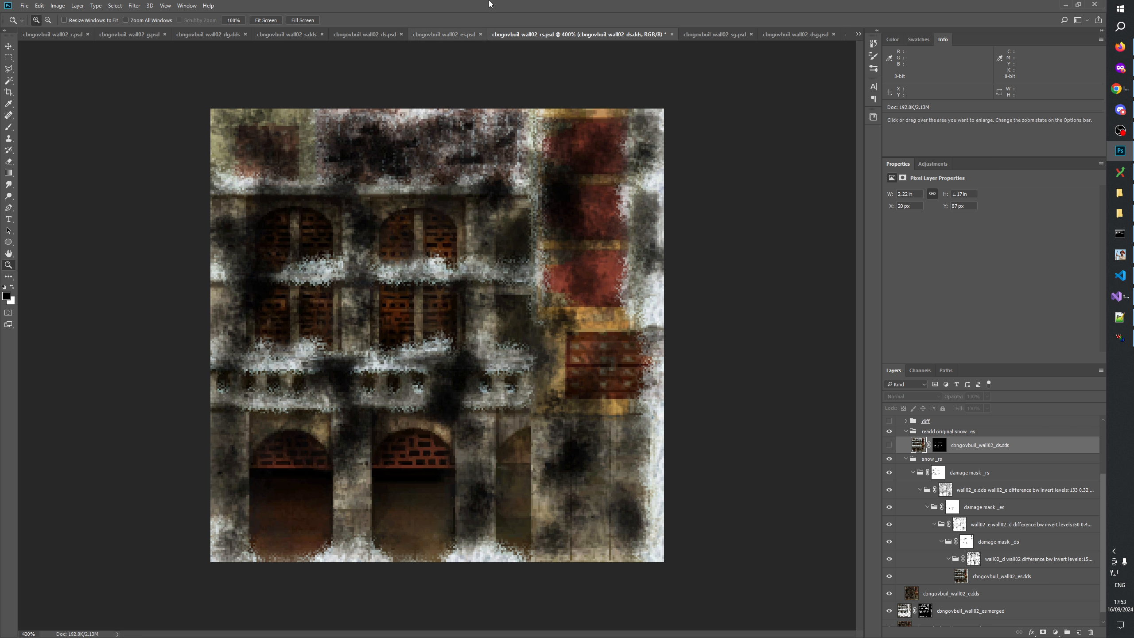
Compare the snow coverage across the cbngovbuil_wall02 es, ds, s and rs documents.
{"action": "left_click", "coordinate": [454, 32]}
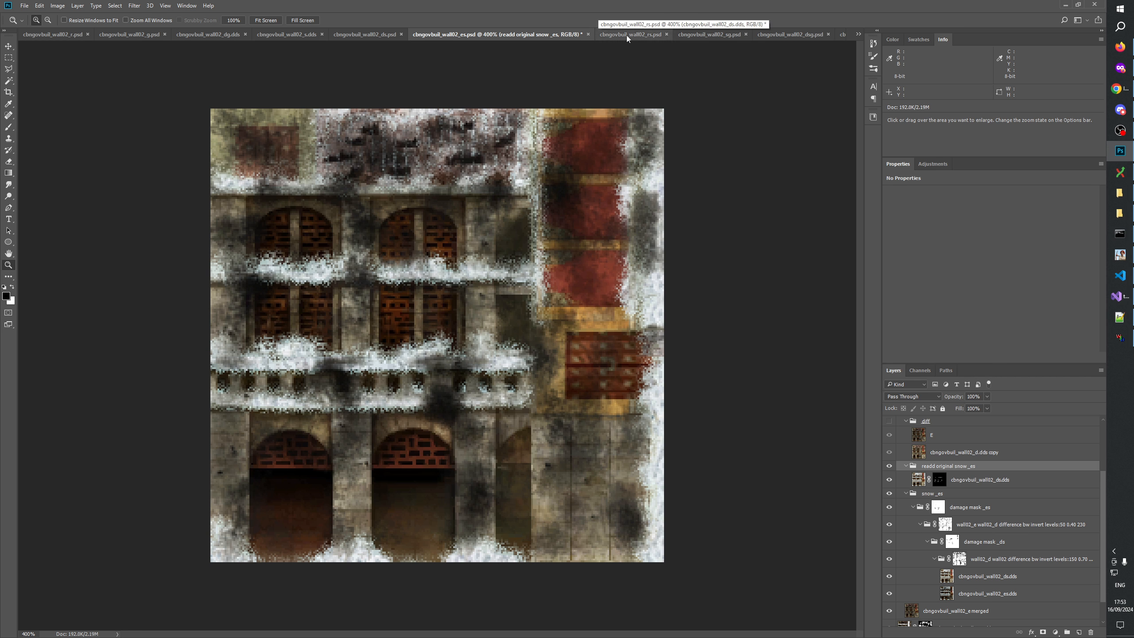
{"action": "left_click", "coordinate": [375, 36]}
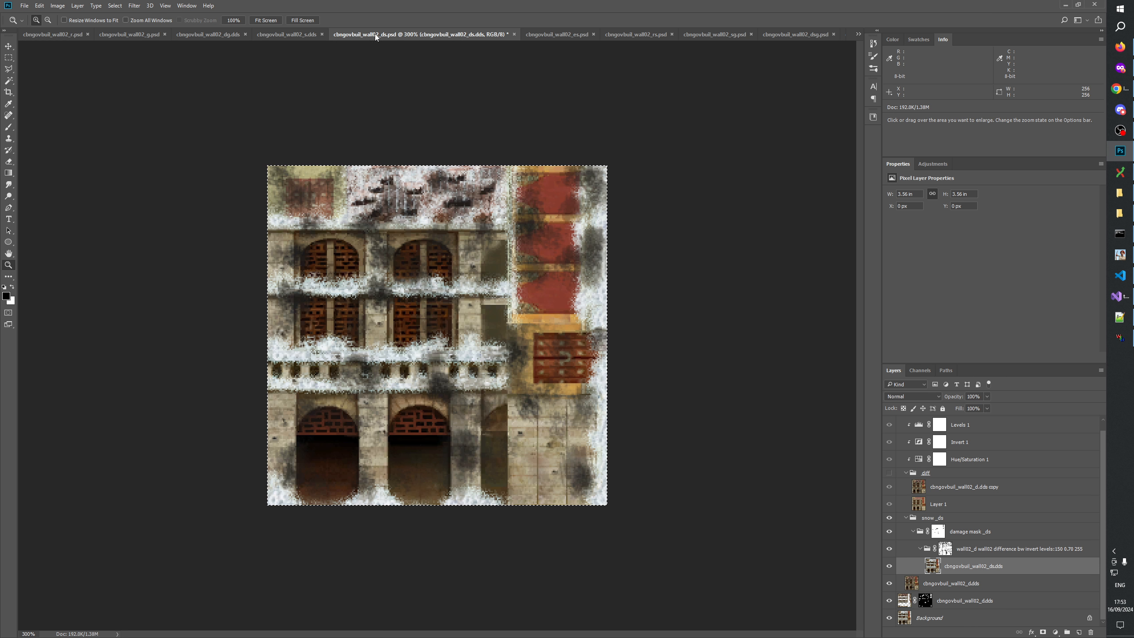
{"action": "right_click", "coordinate": [393, 299]}
{"action": "left_click", "coordinate": [414, 315]}
{"action": "left_click", "coordinate": [410, 319]}
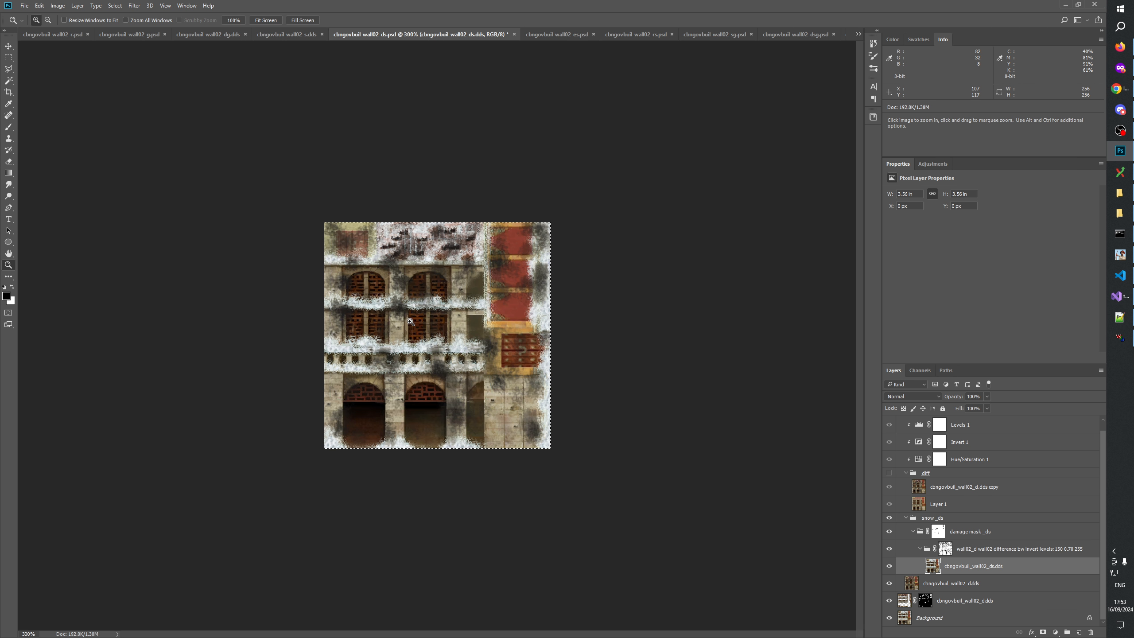
{"action": "left_click", "coordinate": [410, 320]}
{"action": "left_click", "coordinate": [297, 33]}
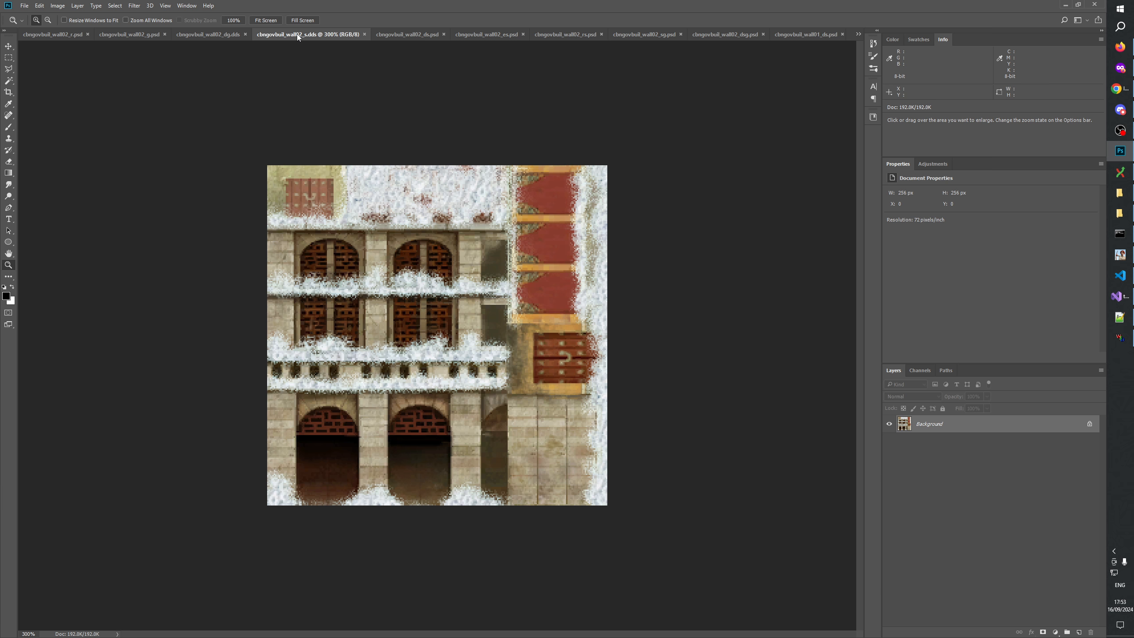
{"action": "left_click", "coordinate": [427, 35]}
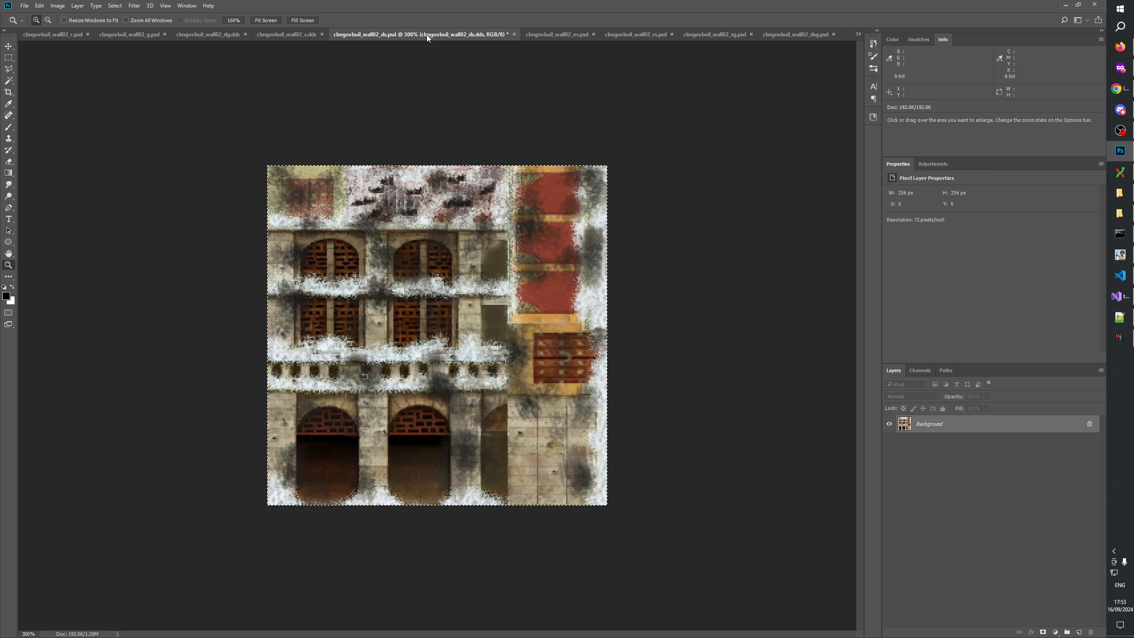
{"action": "left_click", "coordinate": [557, 34]}
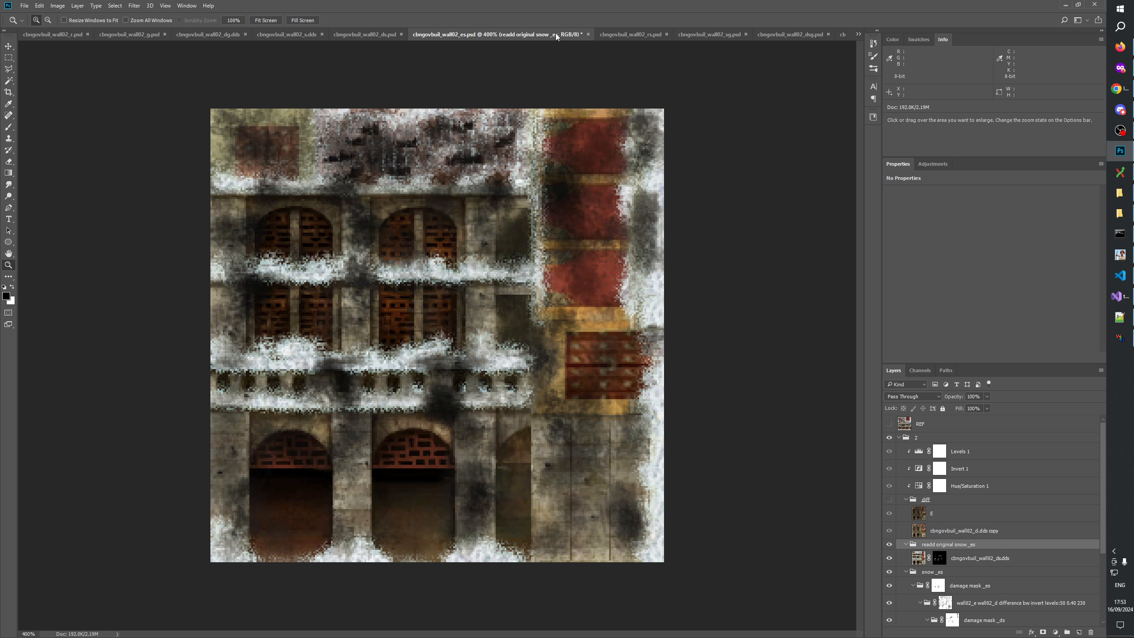
{"action": "left_click", "coordinate": [640, 35]}
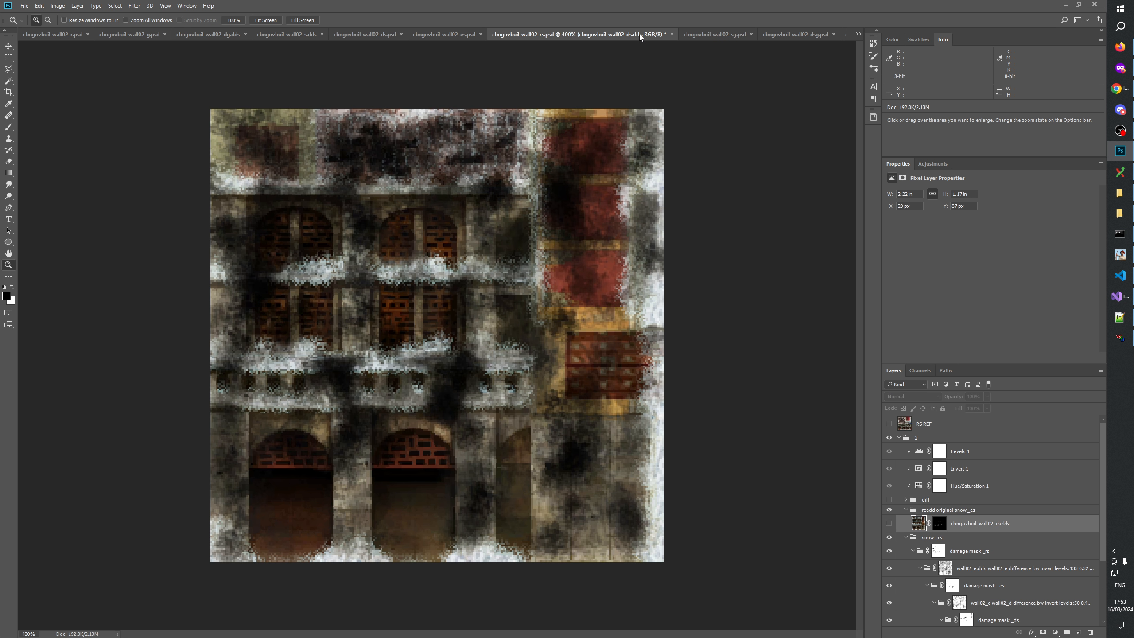
In cbngovbuil_wall02_es.psd, display the re-added snow layer's mask and select all its white patches with rectangular marquees.
{"action": "left_click", "coordinate": [456, 30]}
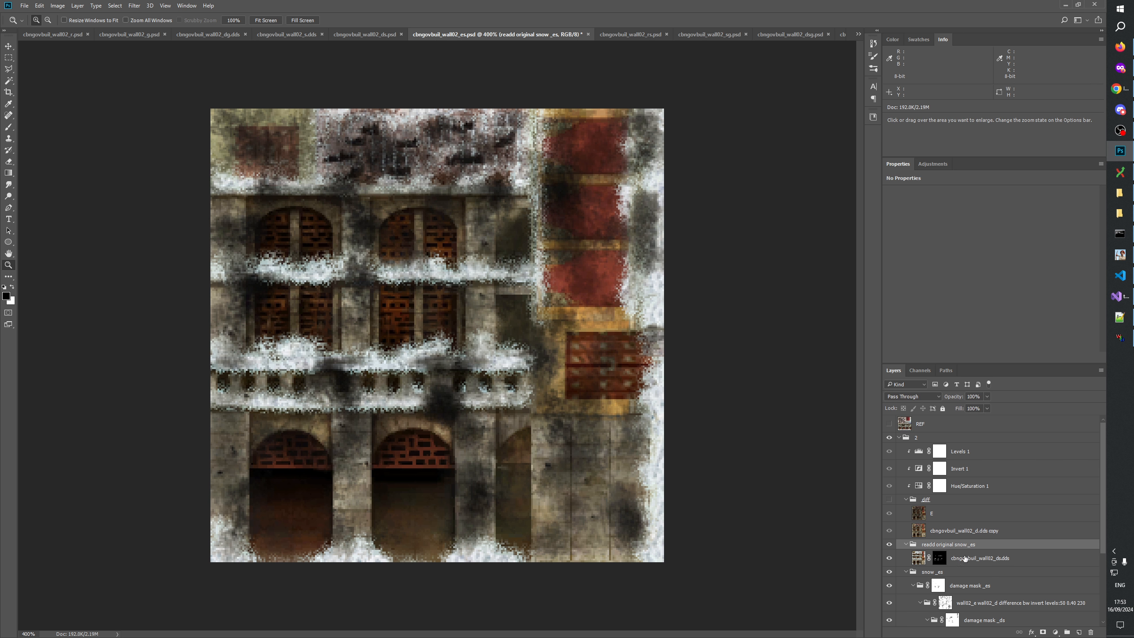
{"action": "left_click", "coordinate": [940, 558]}
{"action": "left_click", "coordinate": [939, 558], "text": "alt"}
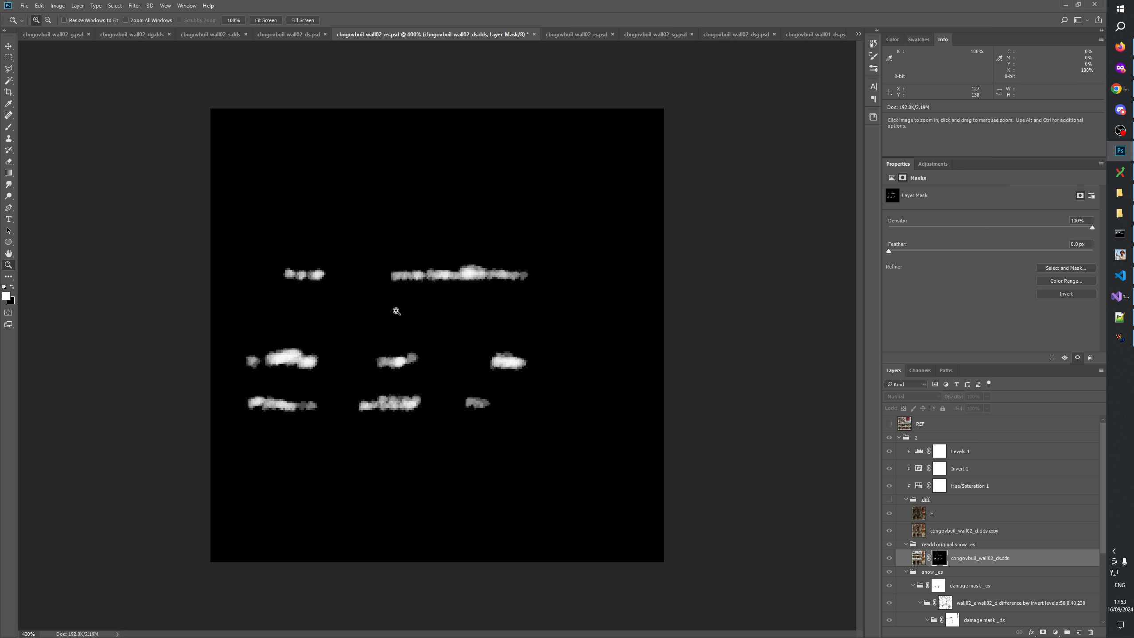
{"action": "left_click", "coordinate": [10, 59]}
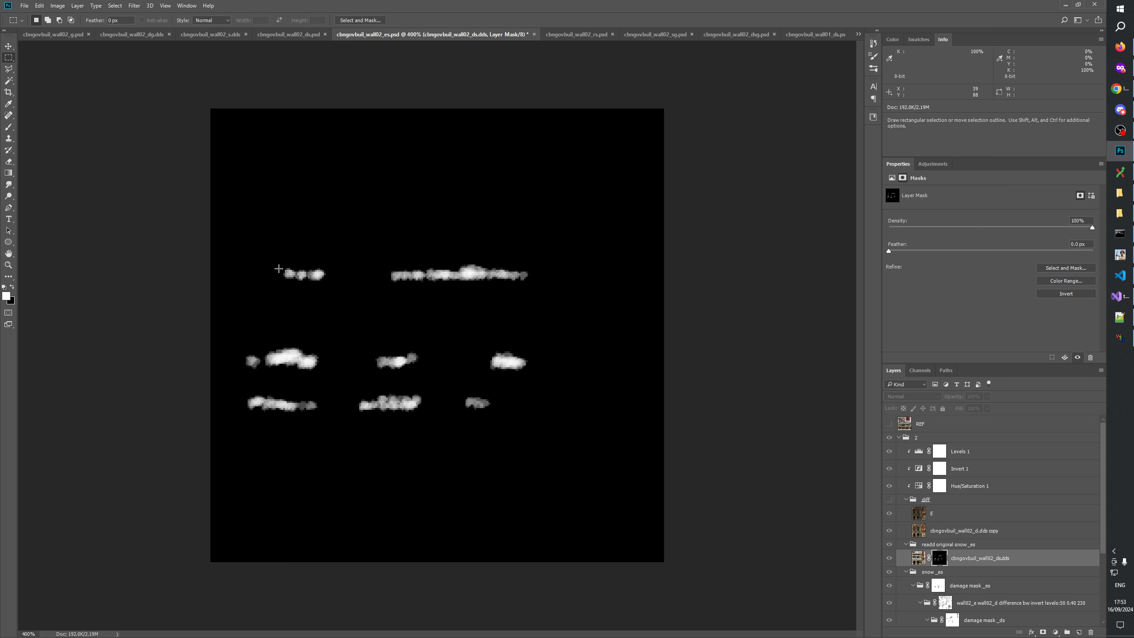
{"action": "mouse_move", "coordinate": [280, 263]}
{"action": "left_mouse_down"}
{"action": "mouse_move", "coordinate": [330, 286]}
{"action": "mouse_move", "coordinate": [533, 261]}
{"action": "left_mouse_up"}
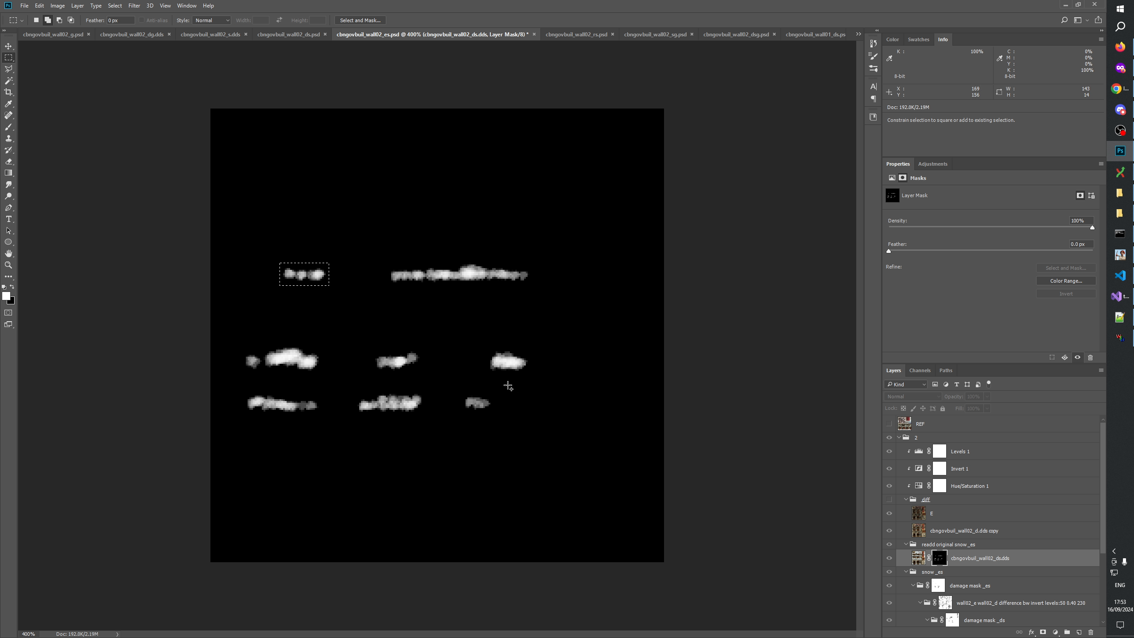
{"action": "left_click_drag", "start_coordinate": [484, 349], "coordinate": [531, 378]}
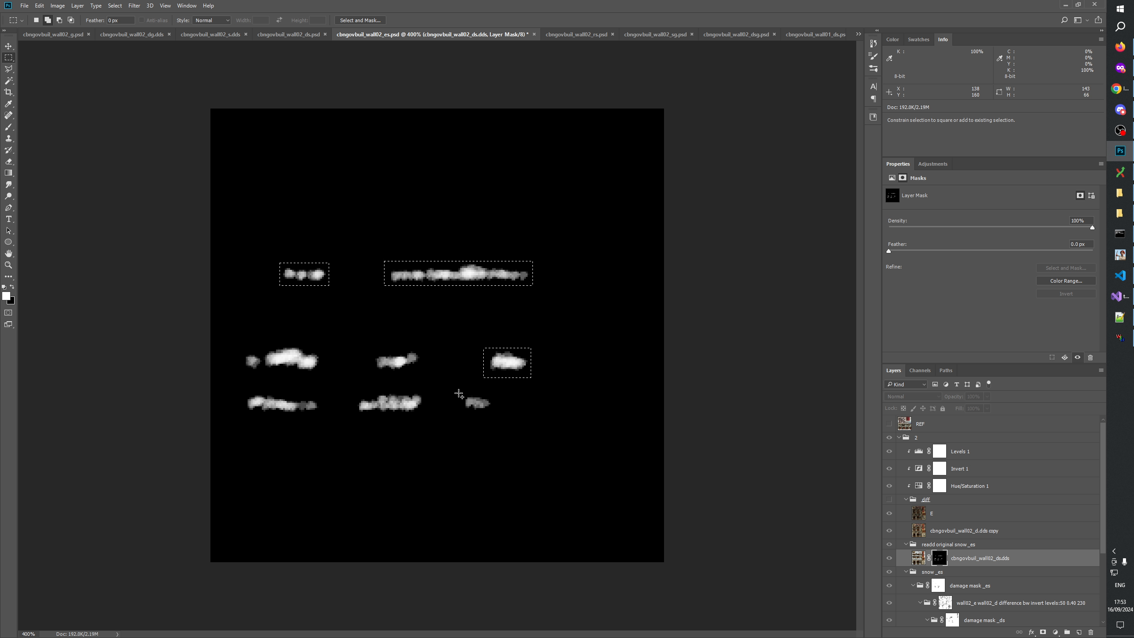
{"action": "left_click_drag", "start_coordinate": [461, 392], "coordinate": [495, 413]}
{"action": "left_click_drag", "start_coordinate": [371, 347], "coordinate": [423, 372]}
{"action": "left_click_drag", "start_coordinate": [352, 390], "coordinate": [426, 417]}
{"action": "left_click_drag", "start_coordinate": [244, 391], "coordinate": [320, 417]}
{"action": "left_click_drag", "start_coordinate": [236, 341], "coordinate": [239, 378]}
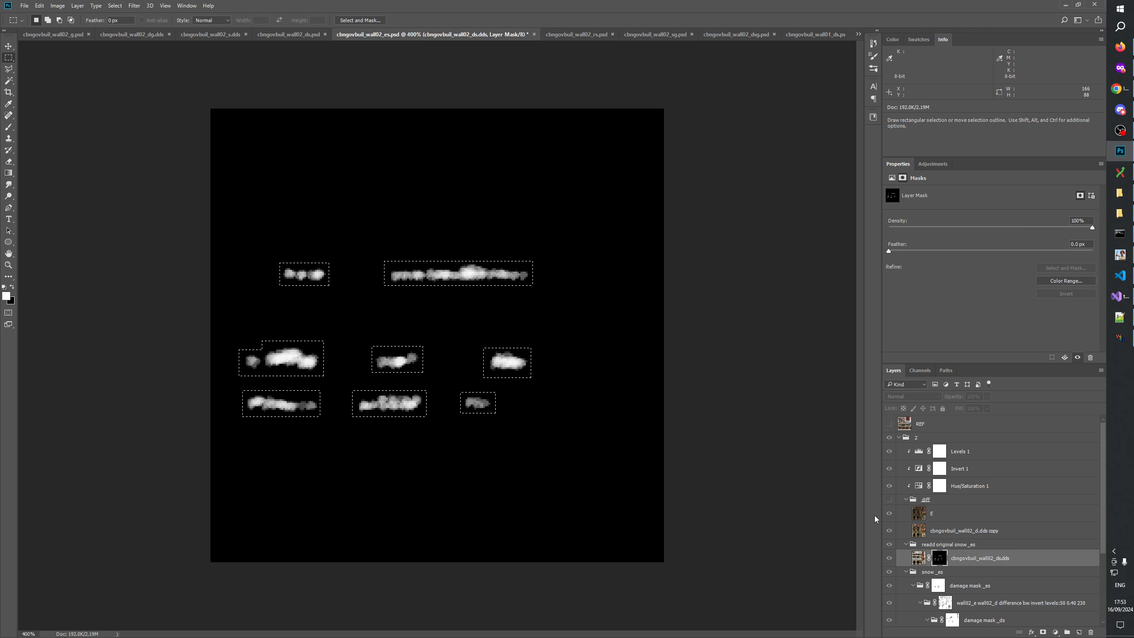
Return to the colour image, invert the selection and delete the re-added snow layer's pixels outside the mask patches.
{"action": "key", "text": "ctrl+2"}
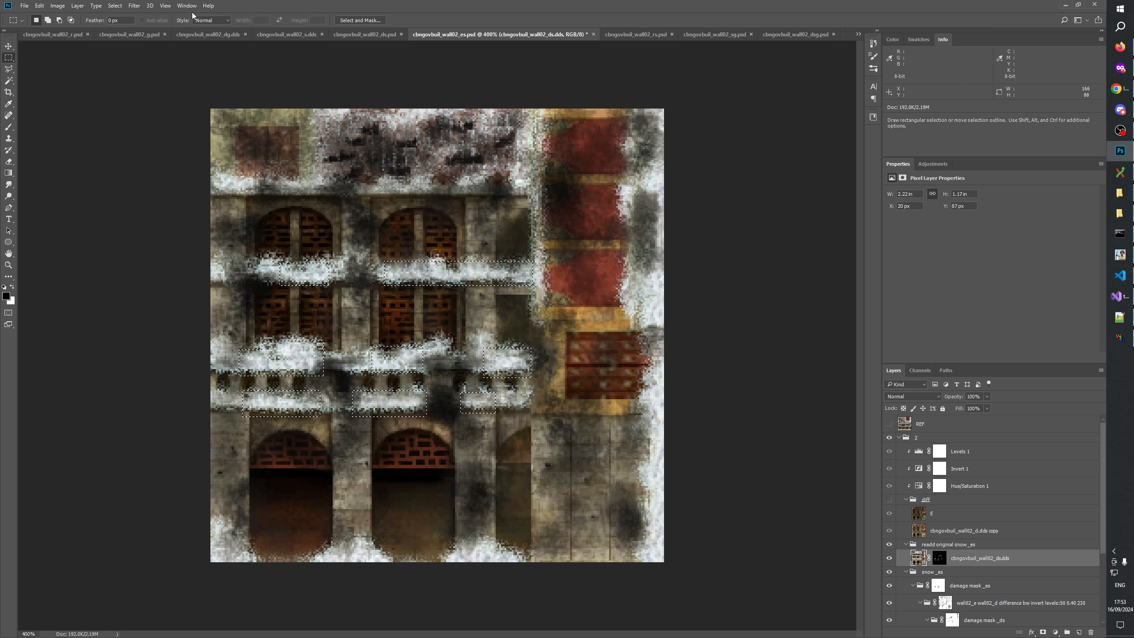
{"action": "left_click", "coordinate": [115, 6]}
{"action": "left_click", "coordinate": [129, 42]}
{"action": "key", "text": "Delete"}
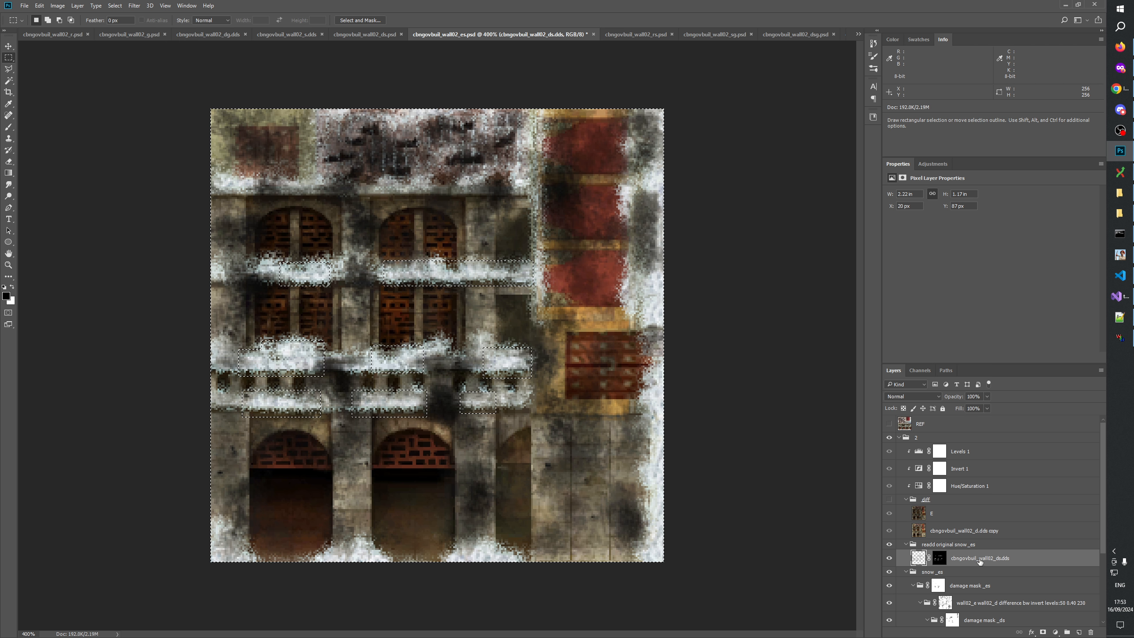
Rename the "readd original snow _es" group as "readd original snow _ds".
{"action": "double_click", "coordinate": [967, 545]}
{"action": "left_click", "coordinate": [970, 544]}
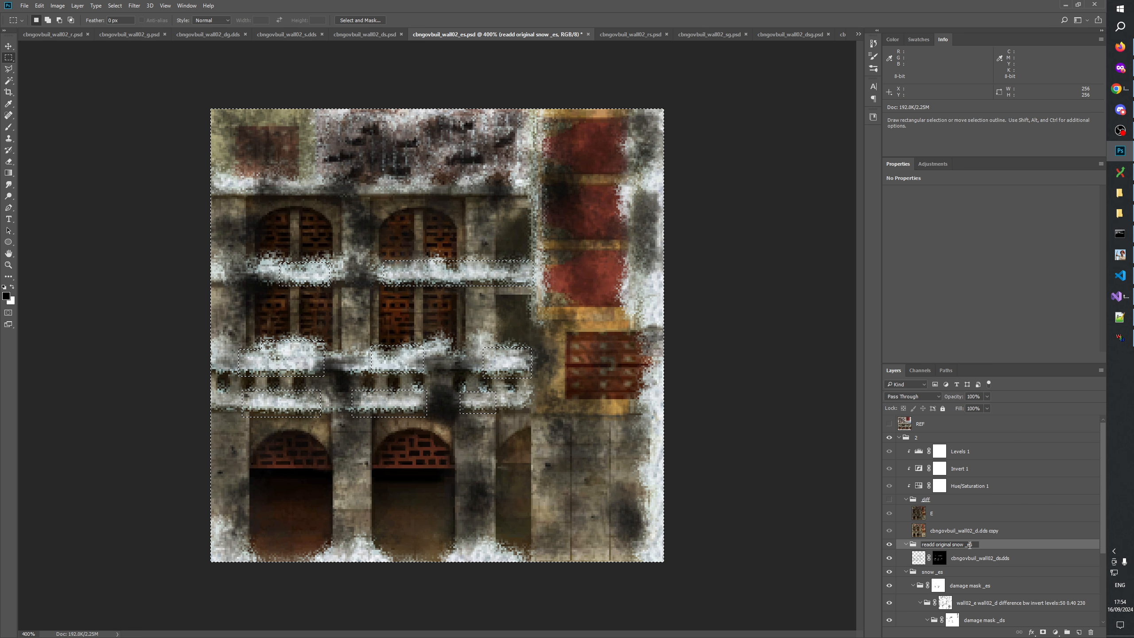
{"action": "key", "text": "Delete"}
{"action": "type", "text": "d"}
{"action": "key", "text": "Return"}
Duplicate the "readd original snow _ds" group into the document cbngovbuil_wall02_ds.psd.
{"action": "right_click", "coordinate": [963, 544]}
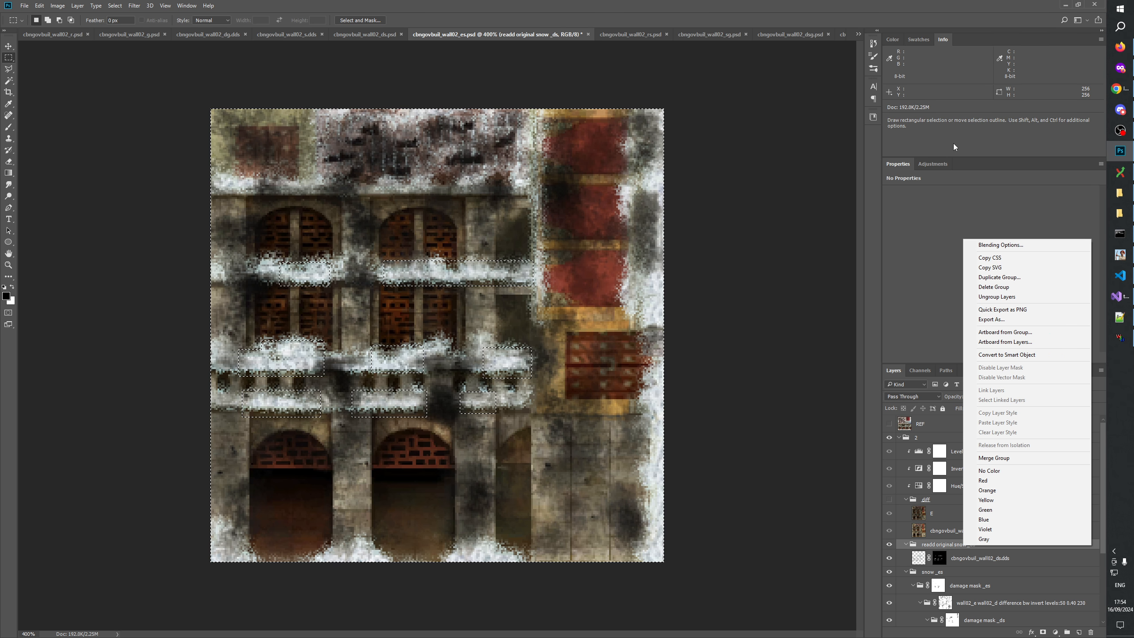
{"action": "left_click", "coordinate": [998, 278]}
{"action": "left_click", "coordinate": [576, 227]}
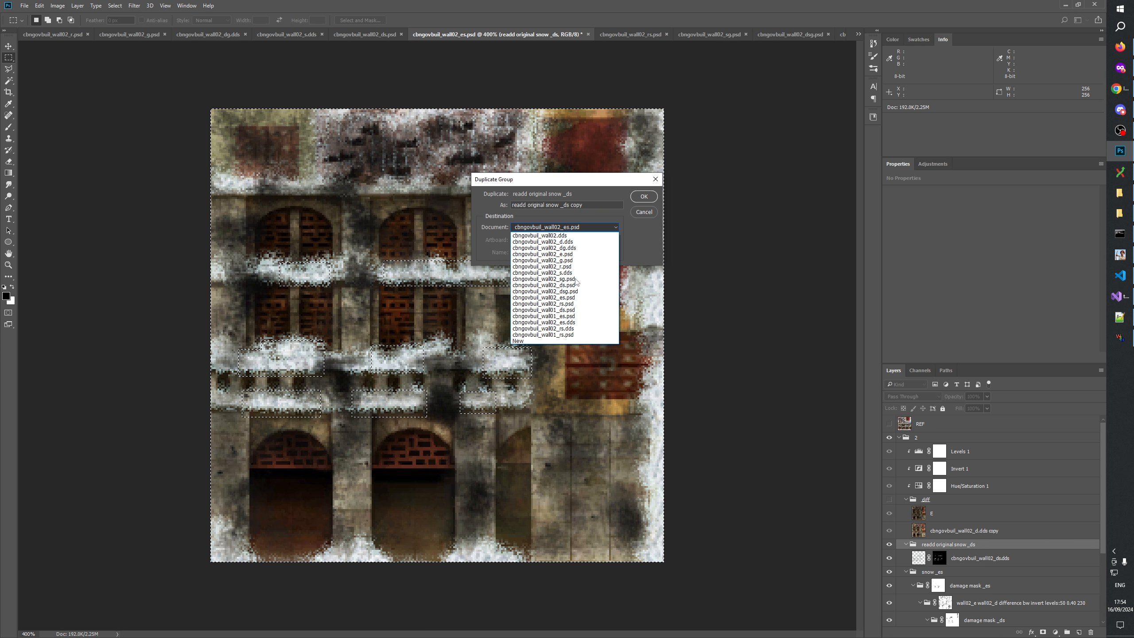
{"action": "left_click", "coordinate": [574, 279]}
{"action": "left_click", "coordinate": [572, 227]}
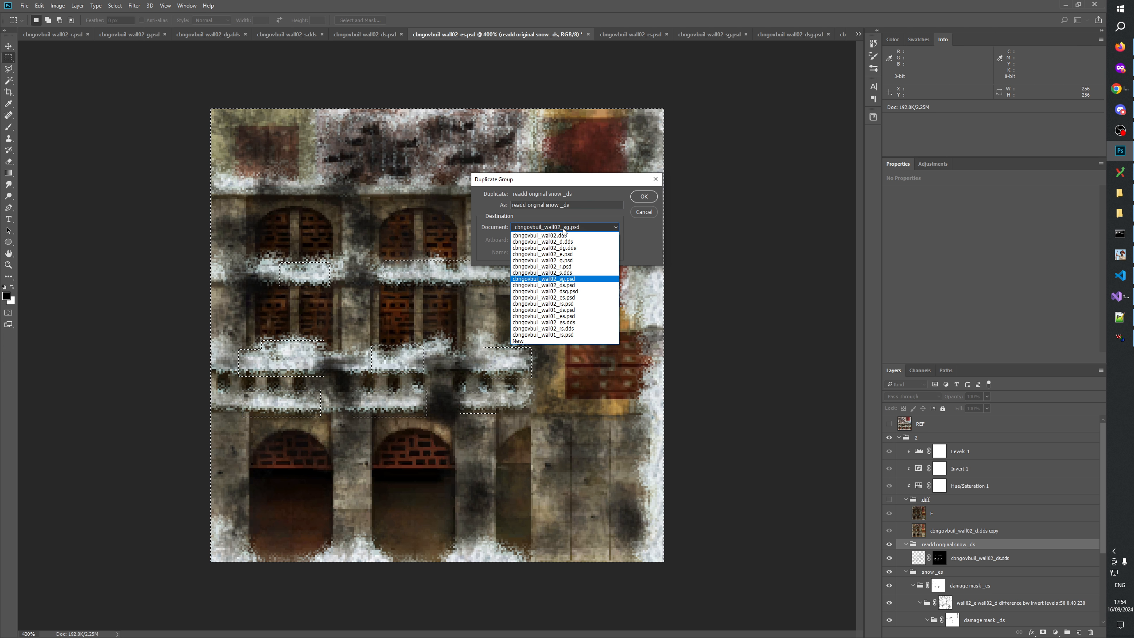
{"action": "left_click", "coordinate": [572, 285]}
{"action": "left_click", "coordinate": [644, 197]}
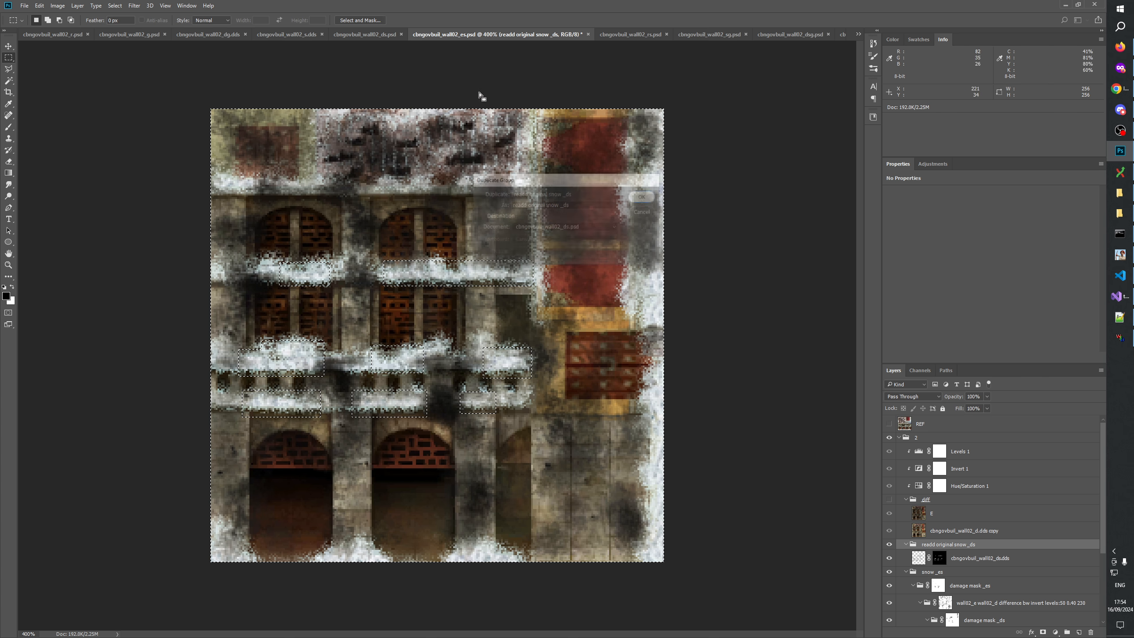
In cbngovbuil_wall02_ds.psd, clear the selection and move the "readd original snow _ds" group directly above the "snow _ds" group.
{"action": "left_click", "coordinate": [377, 37]}
{"action": "key", "text": "ctrl+d"}
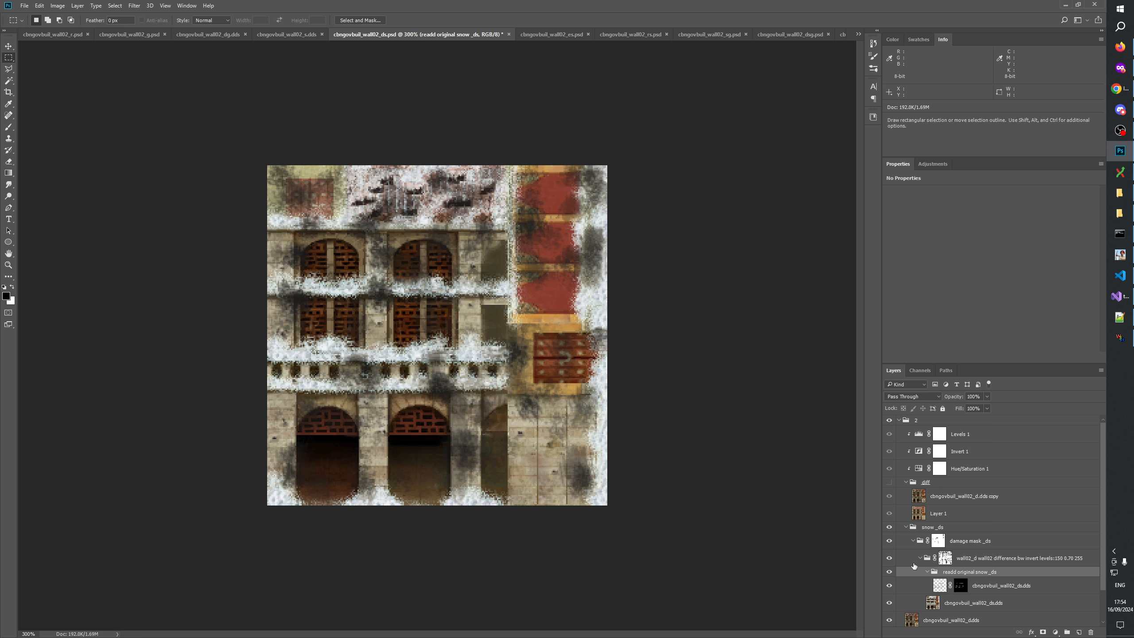
{"action": "left_click_drag", "start_coordinate": [1000, 572], "coordinate": [921, 529]}
{"action": "left_click", "coordinate": [906, 482]}
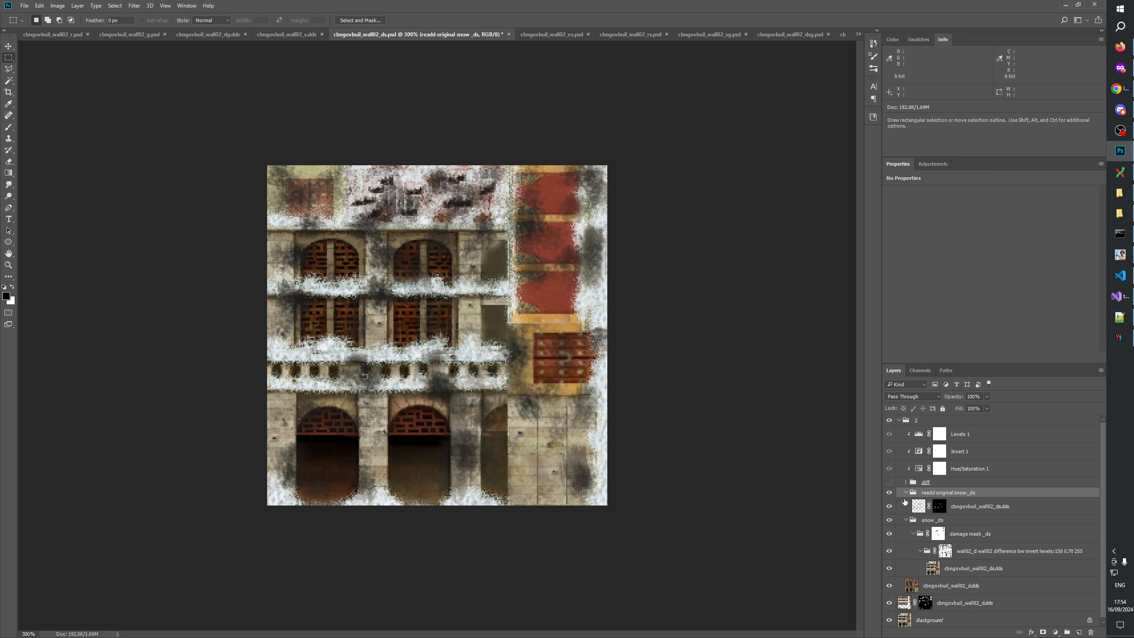
Compare the ds wall texture with and without the "readd original snow _ds" group.
{"action": "left_click", "coordinate": [888, 493]}
{"action": "left_click", "coordinate": [889, 493]}
{"action": "left_click", "coordinate": [889, 493]}
{"action": "left_click", "coordinate": [889, 493]}
{"action": "left_click", "coordinate": [889, 494]}
{"action": "left_click", "coordinate": [889, 493]}
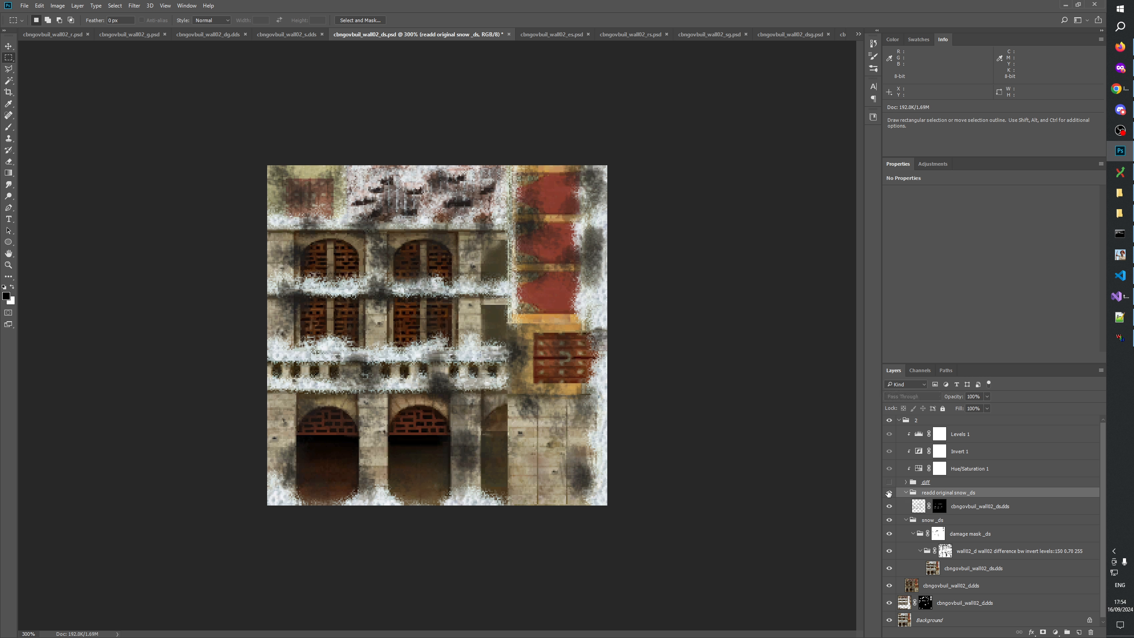
Examine which snow patches the "readd original snow _ds" group adds to the ledges by repeatedly hiding and showing it.
{"action": "left_click", "coordinate": [889, 493]}
{"action": "left_click", "coordinate": [889, 493]}
{"action": "left_click", "coordinate": [889, 493]}
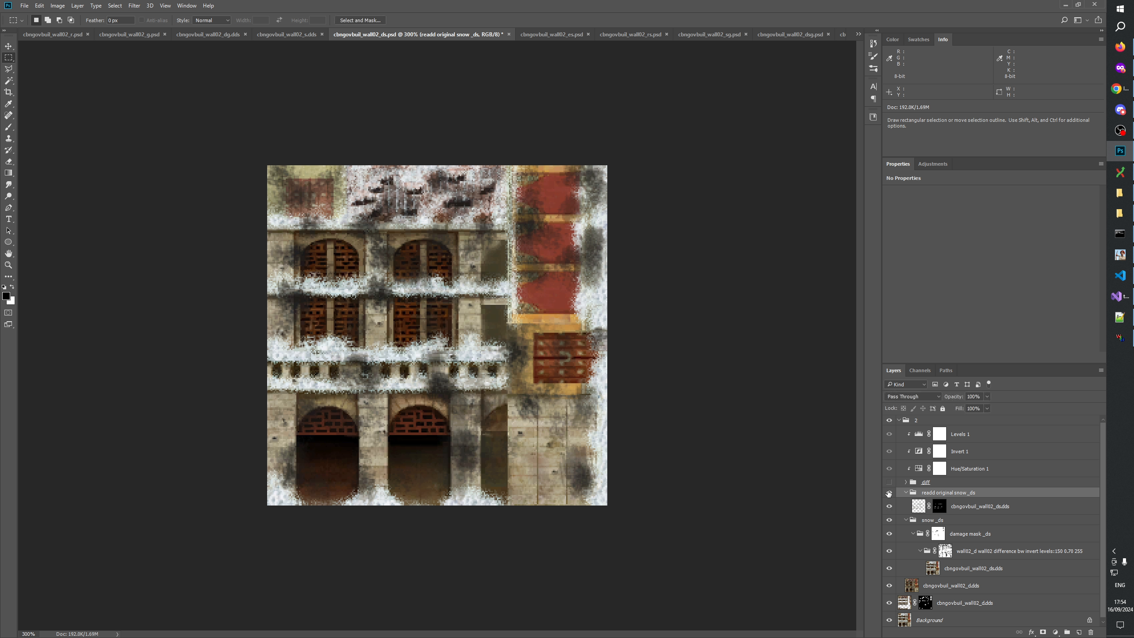
{"action": "left_click", "coordinate": [889, 493]}
{"action": "left_click", "coordinate": [889, 493]}
{"action": "left_click", "coordinate": [889, 493]}
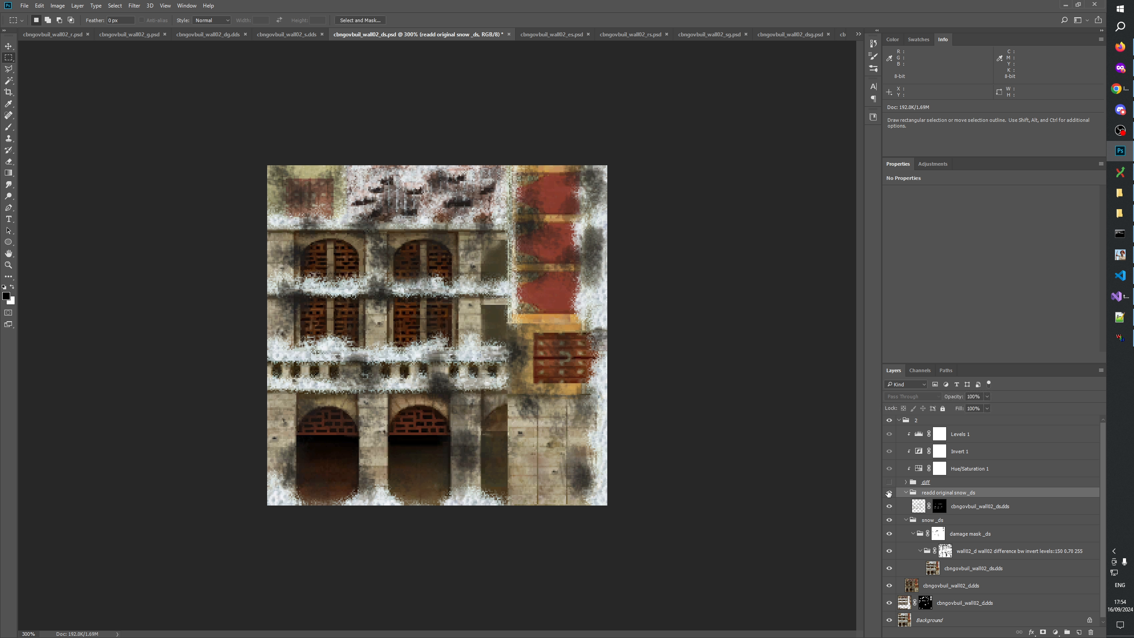
{"action": "left_click", "coordinate": [889, 494]}
{"action": "left_click", "coordinate": [889, 493]}
{"action": "left_click", "coordinate": [888, 494]}
{"action": "left_click", "coordinate": [889, 493]}
{"action": "left_click", "coordinate": [889, 494]}
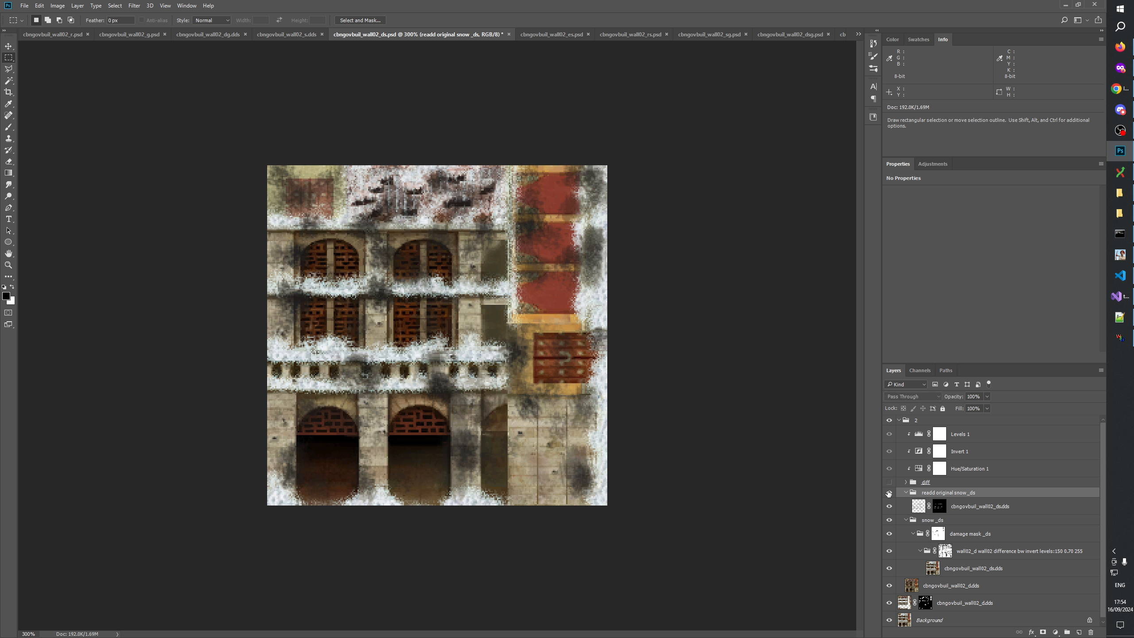
{"action": "left_click", "coordinate": [889, 493]}
{"action": "left_click", "coordinate": [888, 493]}
{"action": "left_click", "coordinate": [889, 493]}
{"action": "left_click", "coordinate": [889, 493]}
{"action": "left_click", "coordinate": [889, 493]}
{"action": "left_click", "coordinate": [889, 494]}
Inspect the cbngovbuil_wall02_ds.dds layer's mask on its own, then compare the texture with and without that layer.
{"action": "left_click", "coordinate": [940, 509]}
{"action": "left_click", "coordinate": [940, 510], "text": "alt"}
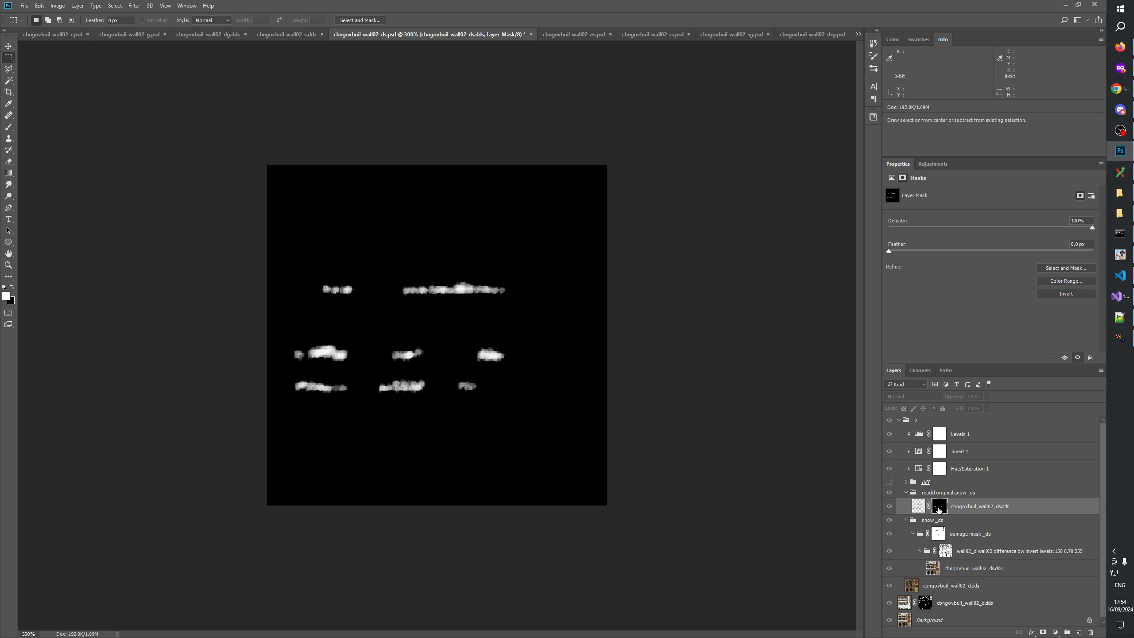
{"action": "left_click", "coordinate": [889, 507]}
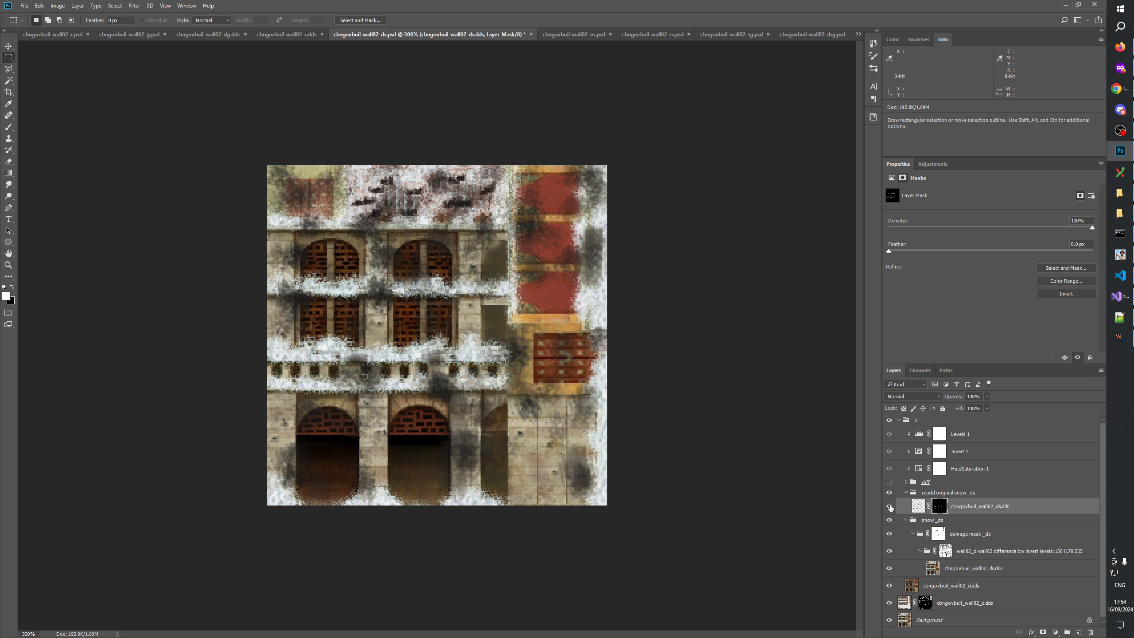
{"action": "left_click", "coordinate": [890, 507]}
{"action": "left_click", "coordinate": [890, 507]}
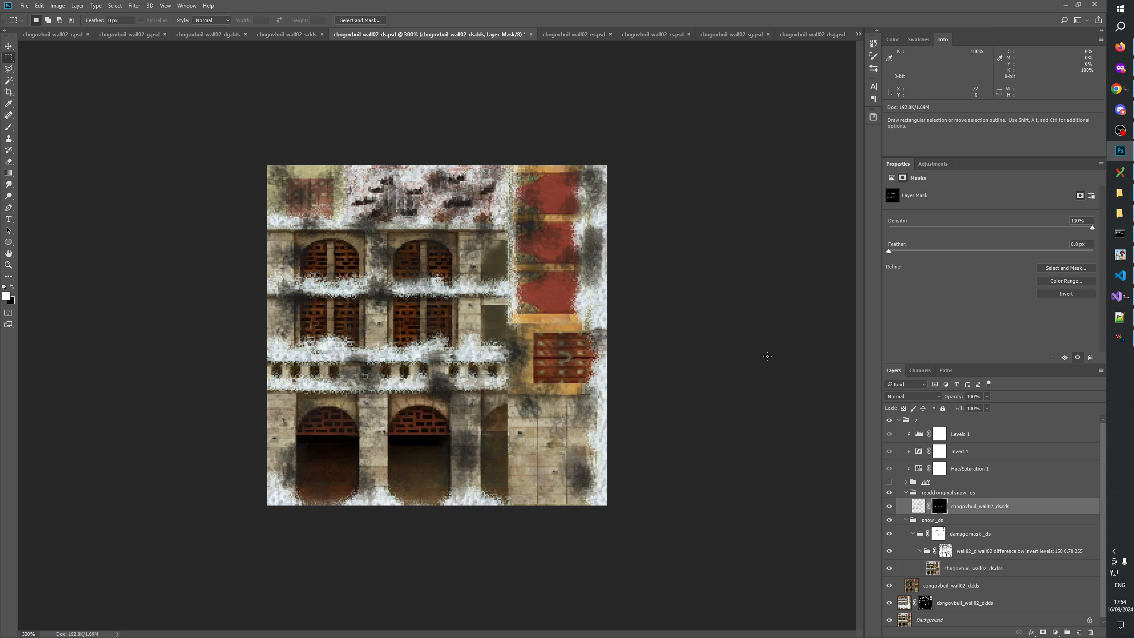
Erase the rightmost middle-row snow patch from the cbngovbuil_wall02_ds.dds layer mask with a rectangular selection about 43 by 22 px.
{"action": "key", "text": "alt+backslash"}
{"action": "left_click_drag", "start_coordinate": [524, 338], "coordinate": [466, 368]}
{"action": "key", "text": "Delete"}
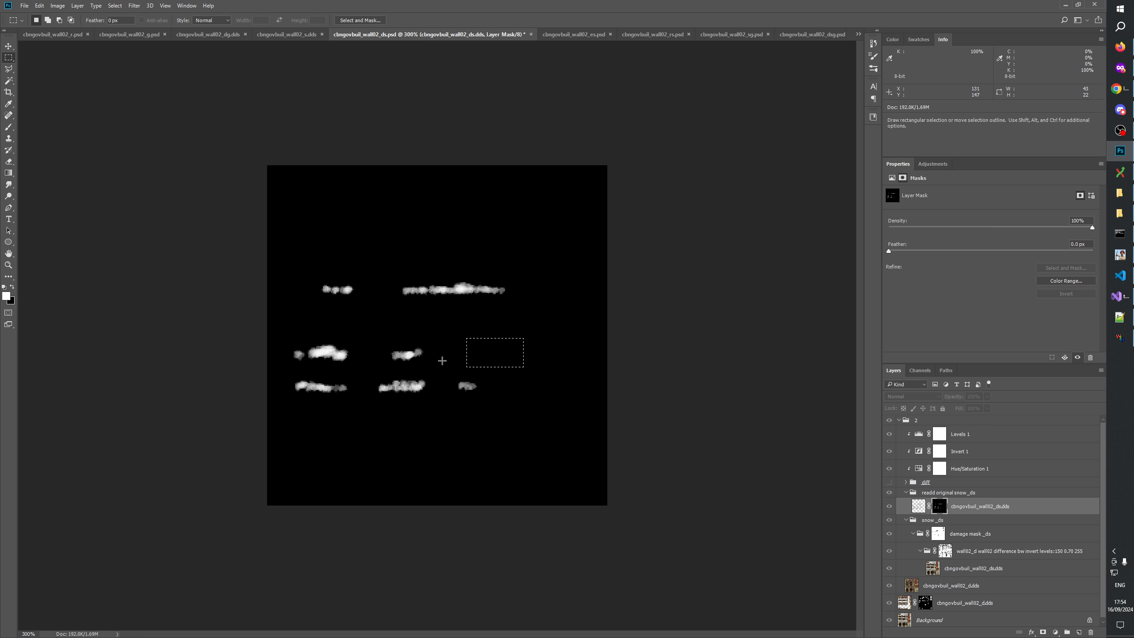
In cbngovbuil_wall02_es.psd, erase the same rightmost middle-row patch from the layer mask using a selection about 47 by 28 px, then deselect.
{"action": "left_click", "coordinate": [576, 38]}
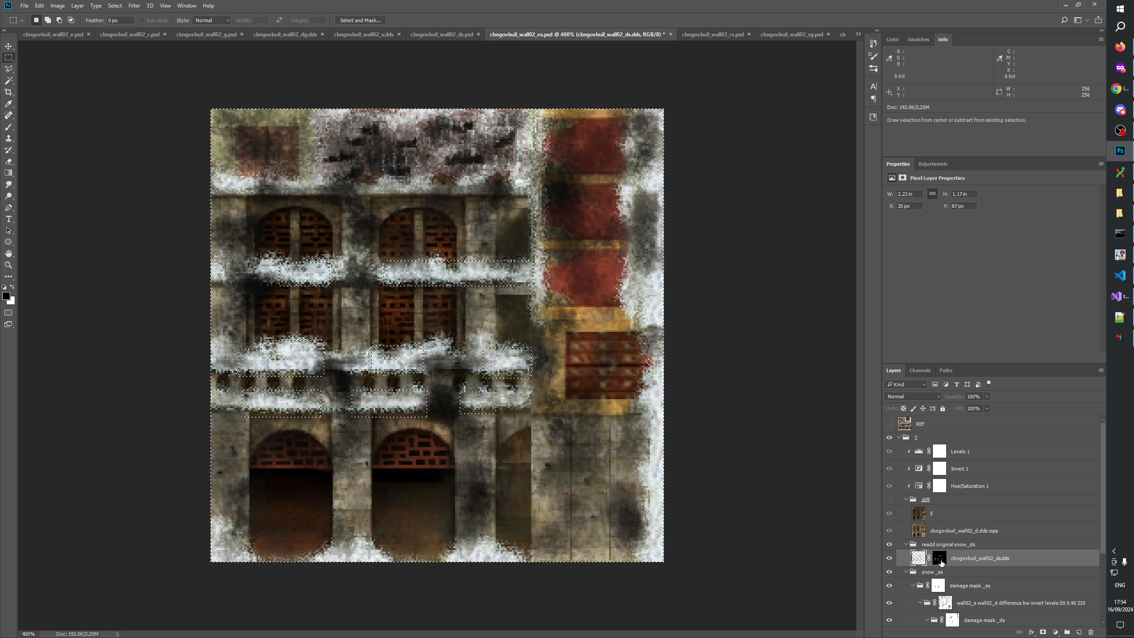
{"action": "key", "text": "alt+backslash"}
{"action": "left_click_drag", "start_coordinate": [557, 328], "coordinate": [475, 378]}
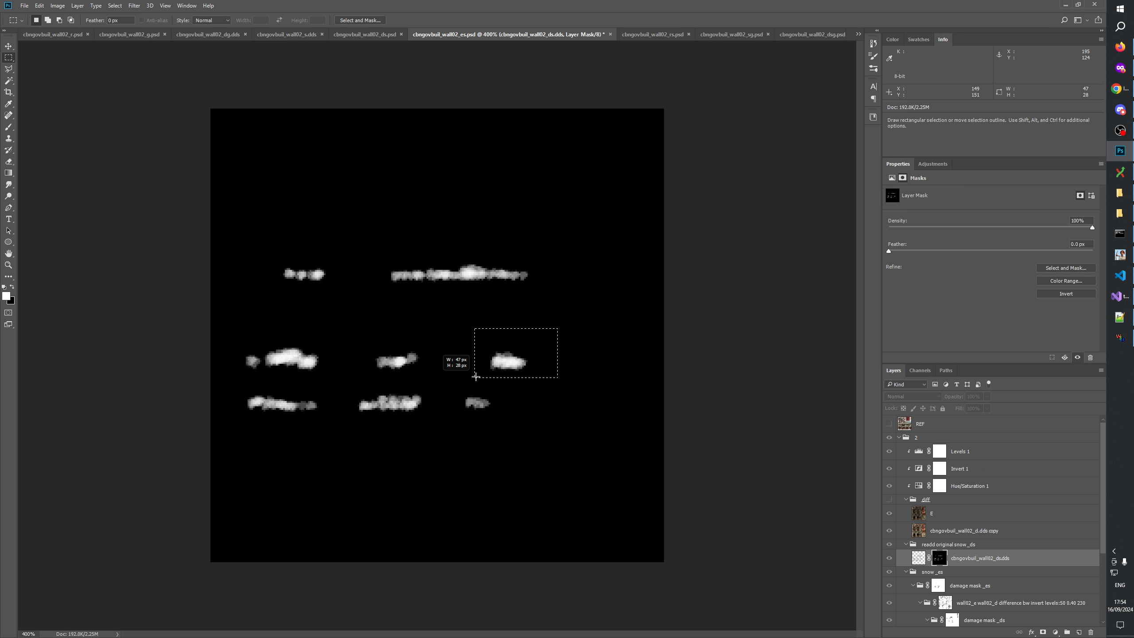
{"action": "key", "text": "Delete"}
{"action": "key", "text": "ctrl+d"}
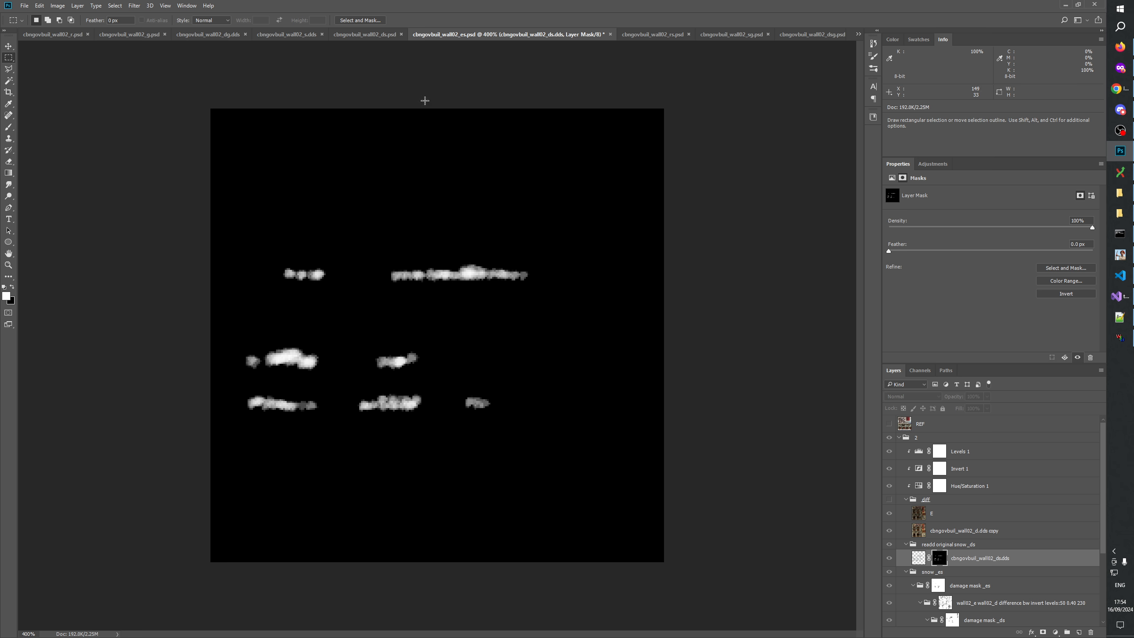
Return to cbngovbuil_wall02_ds.psd and compare the texture with and without the masked cbngovbuil_wall02_ds.dds layer.
{"action": "left_click", "coordinate": [389, 35]}
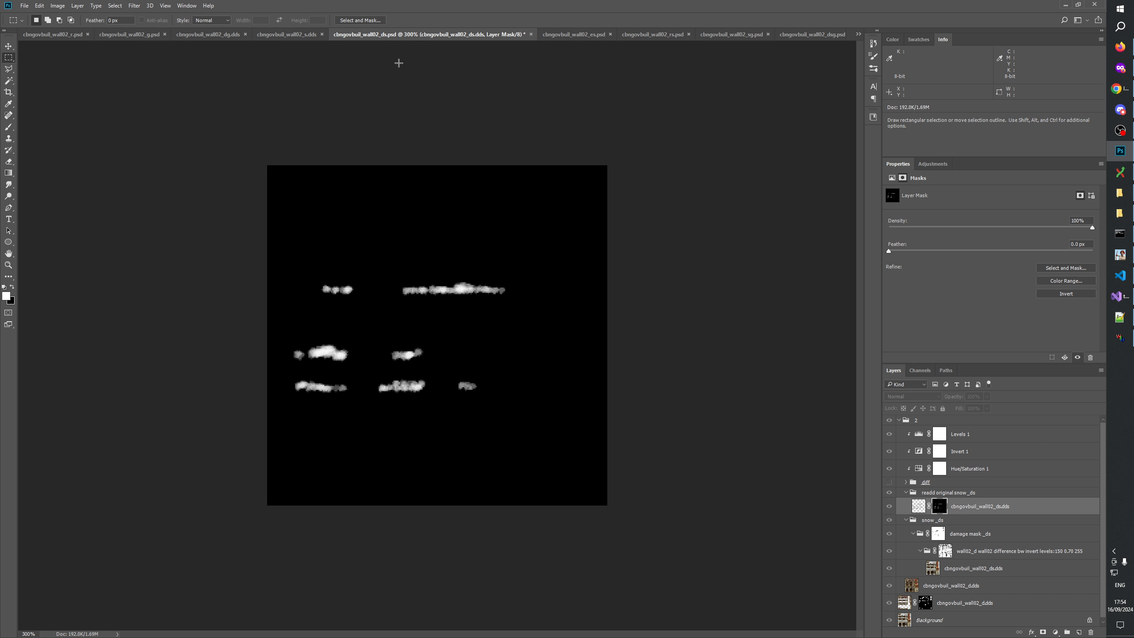
{"action": "left_click", "coordinate": [889, 508]}
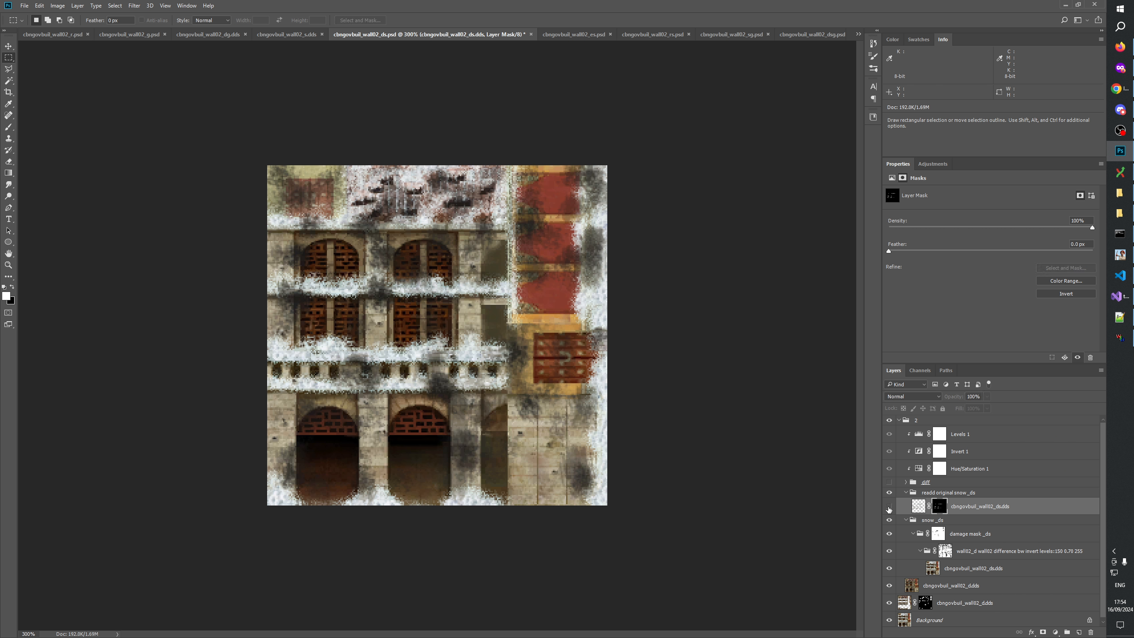
{"action": "left_click", "coordinate": [889, 508]}
{"action": "left_click", "coordinate": [889, 508]}
{"action": "left_click", "coordinate": [889, 508]}
{"action": "left_click", "coordinate": [890, 508]}
{"action": "left_click", "coordinate": [889, 508]}
In cbngovbuil_wall02_es.psd, leave the mask view and compare the texture with and without the "readd original snow _ds" group.
{"action": "left_click", "coordinate": [554, 35]}
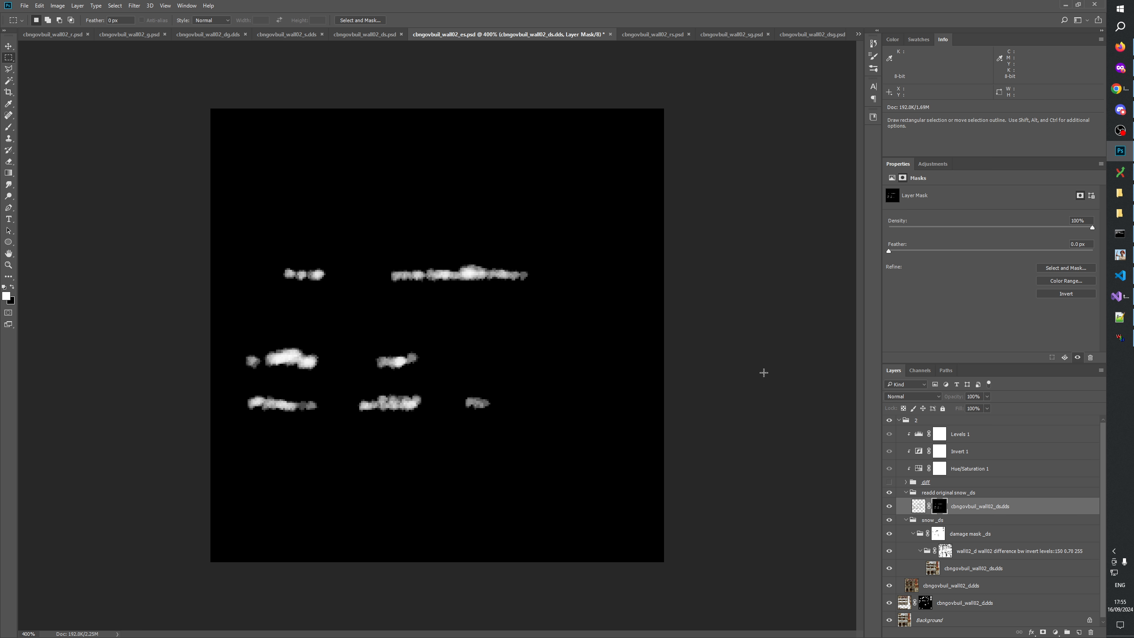
{"action": "left_click", "coordinate": [890, 559]}
{"action": "left_click", "coordinate": [890, 545]}
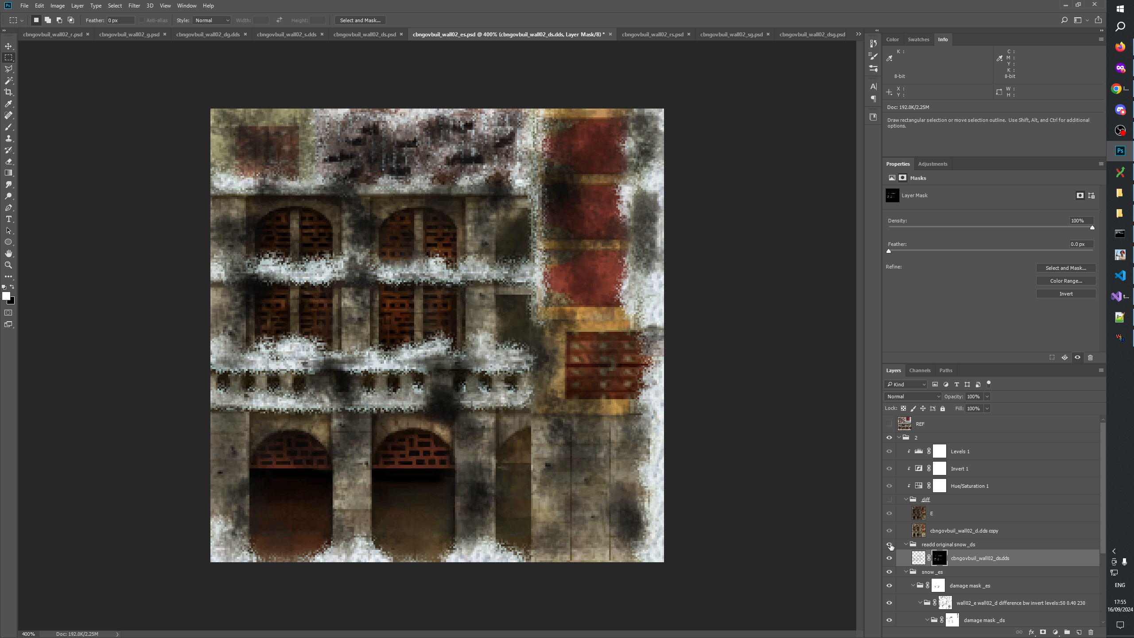
{"action": "left_click", "coordinate": [889, 545]}
{"action": "left_click", "coordinate": [889, 545]}
{"action": "left_click", "coordinate": [890, 545]}
{"action": "left_click", "coordinate": [890, 545]}
{"action": "left_click", "coordinate": [890, 545]}
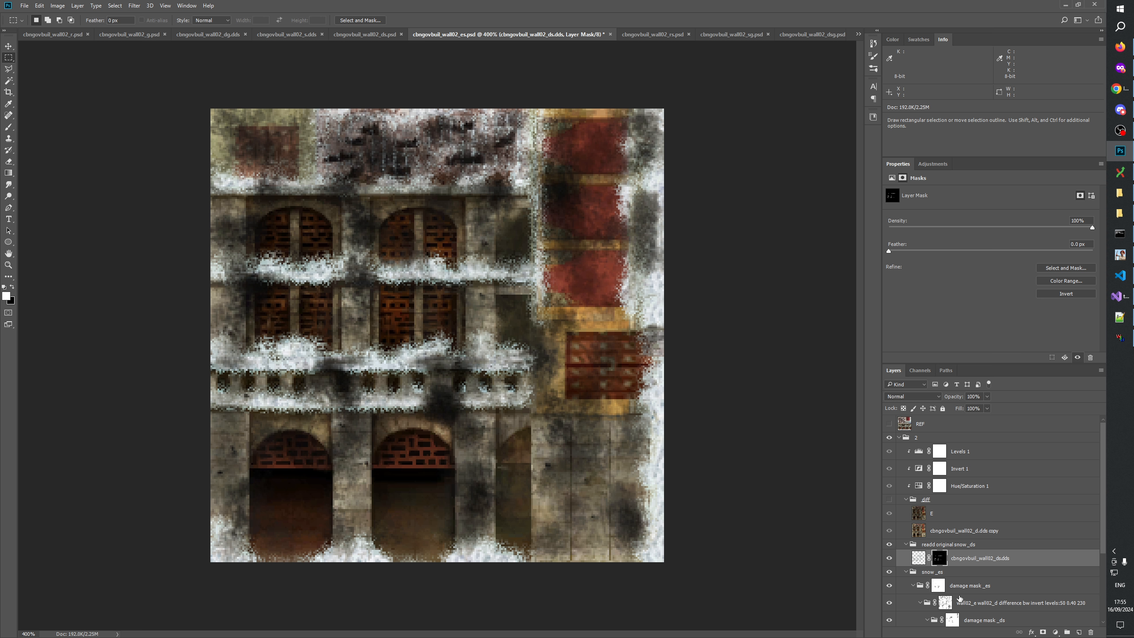
Compare the es texture with the masked cbngovbuil_wall02_ds.dds layer hidden and shown.
{"action": "left_click", "coordinate": [888, 559]}
{"action": "left_click", "coordinate": [888, 559]}
{"action": "left_click", "coordinate": [889, 559]}
{"action": "left_click", "coordinate": [889, 559]}
{"action": "left_click", "coordinate": [889, 559]}
{"action": "left_click", "coordinate": [889, 560]}
{"action": "left_click", "coordinate": [888, 559]}
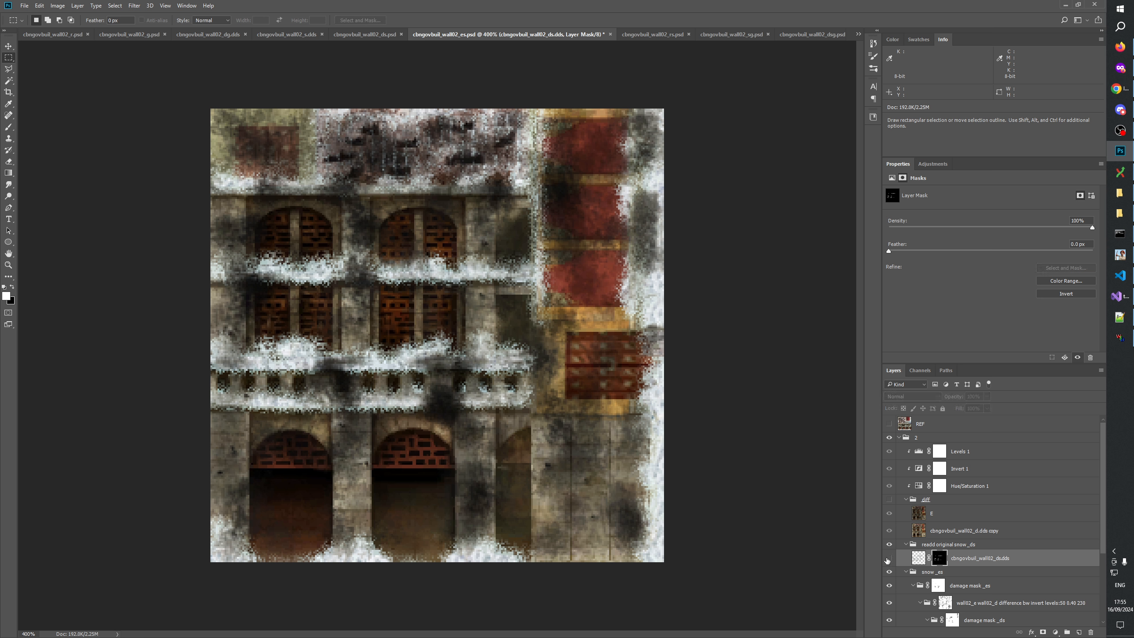
{"action": "left_click", "coordinate": [888, 559]}
Review the es wall texture at 100% zoom and again at 300%, checking how the re-added snow blends in.
{"action": "left_click", "coordinate": [8, 265]}
{"action": "right_click", "coordinate": [367, 284]}
{"action": "left_click", "coordinate": [383, 299]}
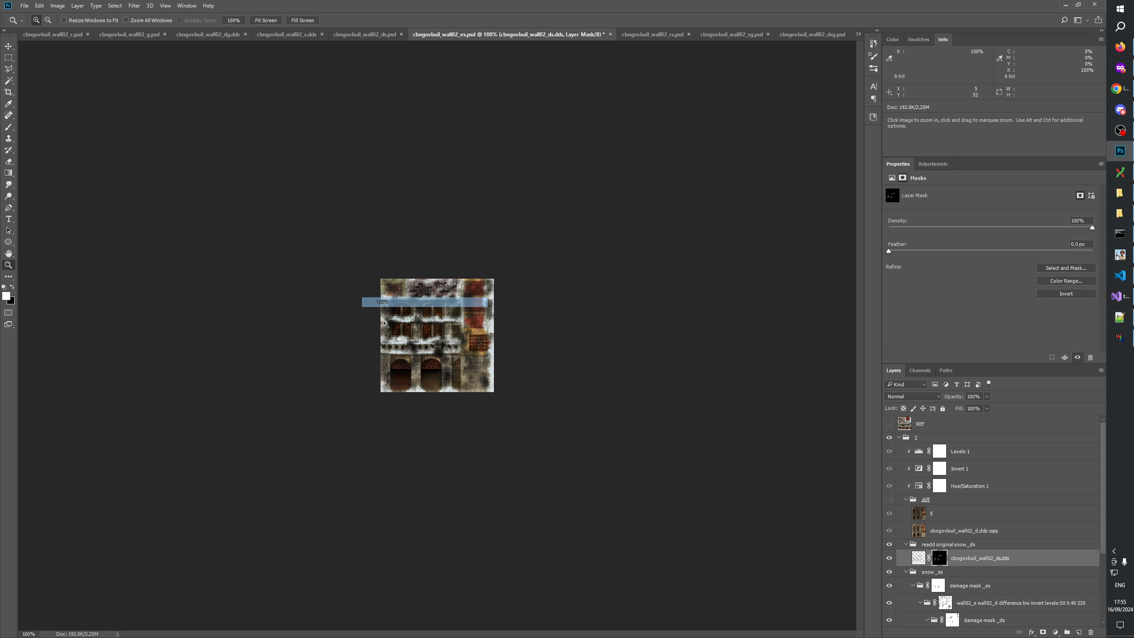
{"action": "left_click", "coordinate": [400, 362]}
{"action": "left_click", "coordinate": [422, 405]}
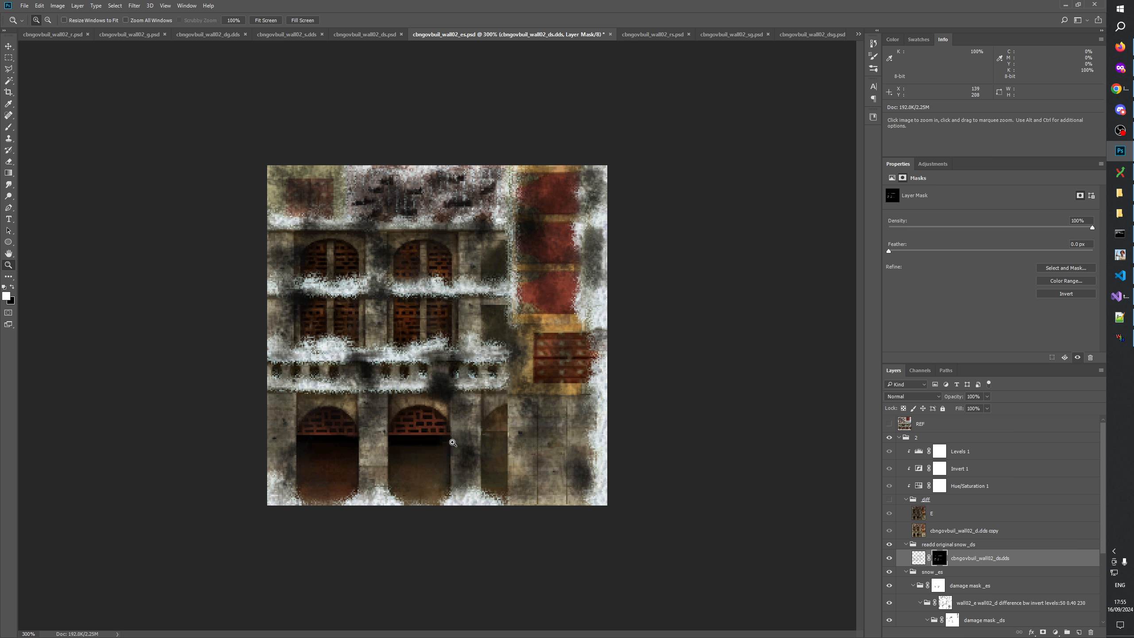
{"action": "right_click", "coordinate": [456, 309]}
{"action": "left_click", "coordinate": [474, 324]}
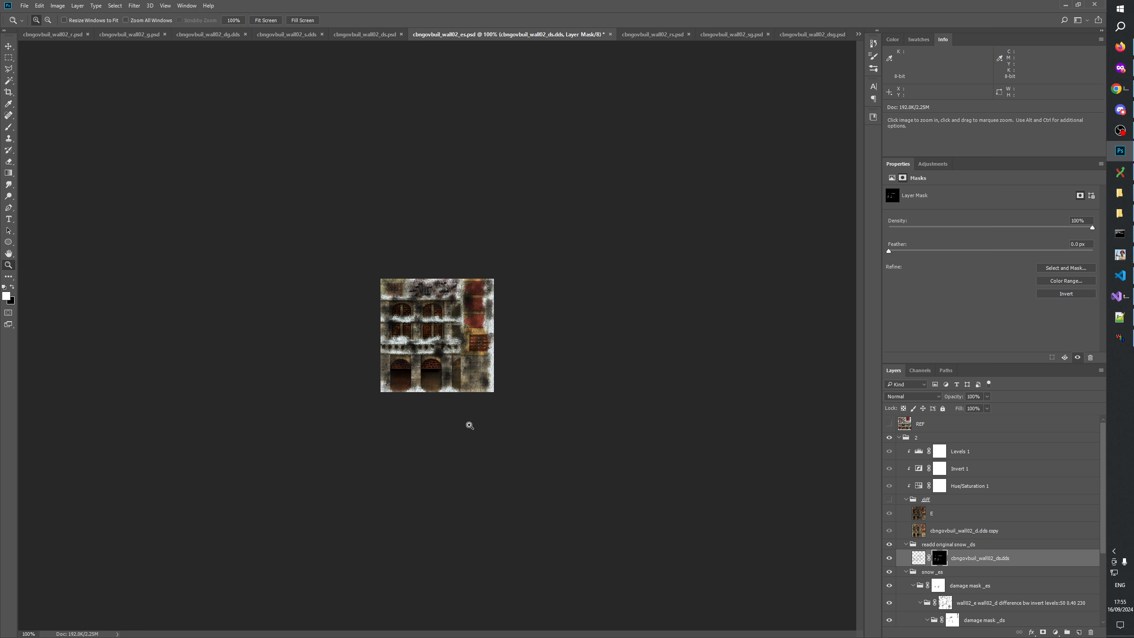
{"action": "left_click", "coordinate": [448, 354]}
{"action": "left_click", "coordinate": [448, 145]}
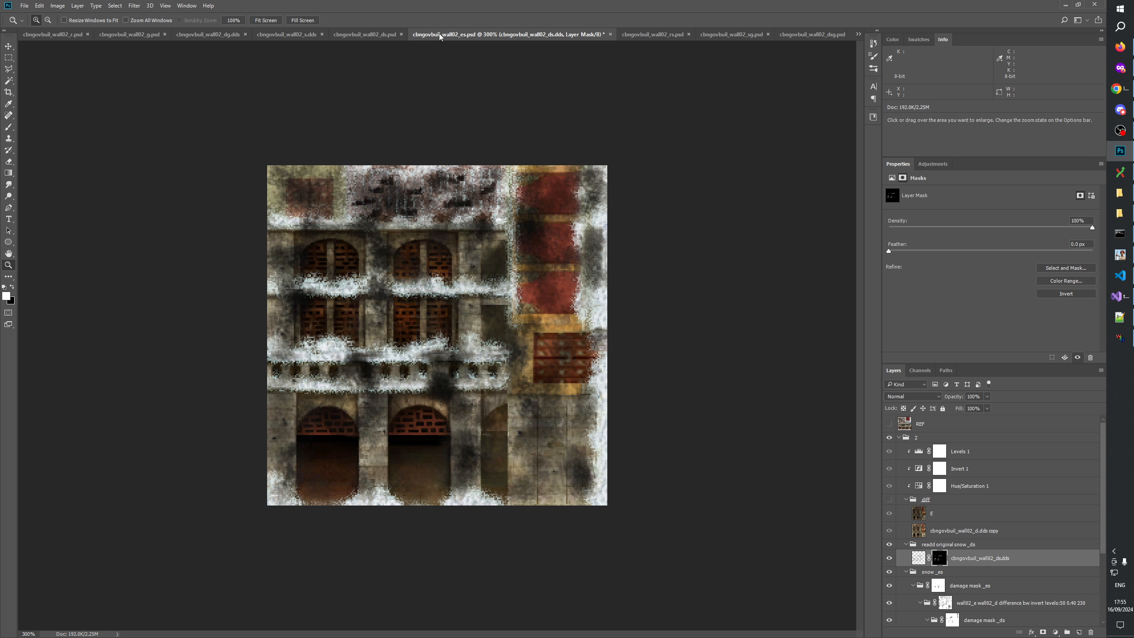
In cbngovbuil_wall02_ds.psd, compare the reworked texture with the original one beneath by hiding and showing group "2".
{"action": "left_click", "coordinate": [379, 34]}
{"action": "left_click", "coordinate": [890, 420]}
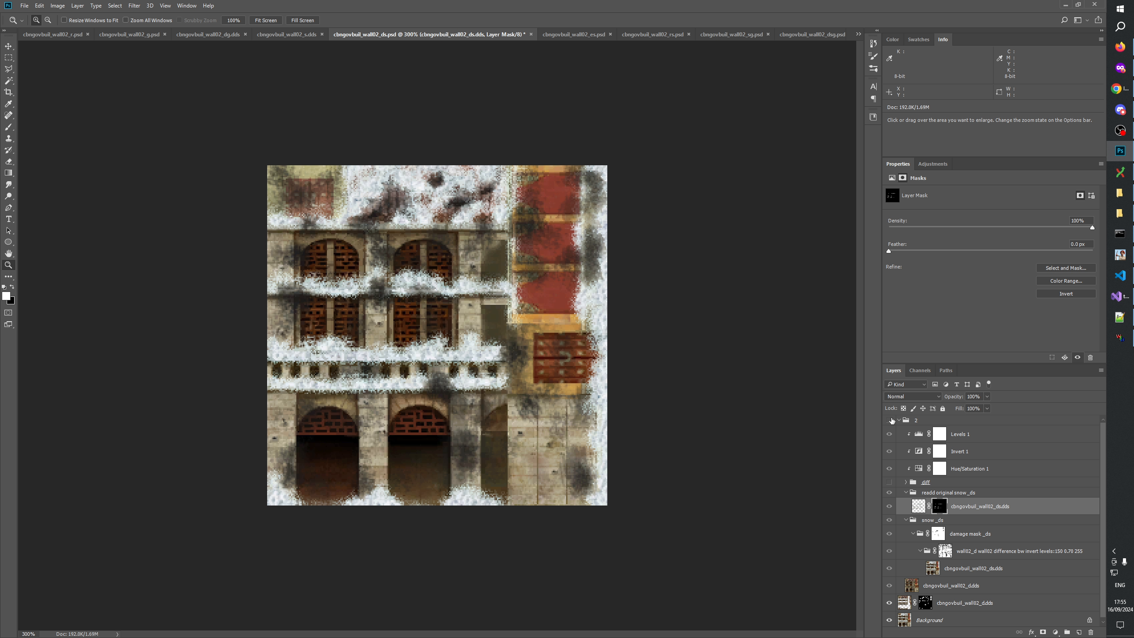
{"action": "left_click", "coordinate": [890, 420]}
{"action": "left_click", "coordinate": [890, 420]}
{"action": "left_click", "coordinate": [890, 420]}
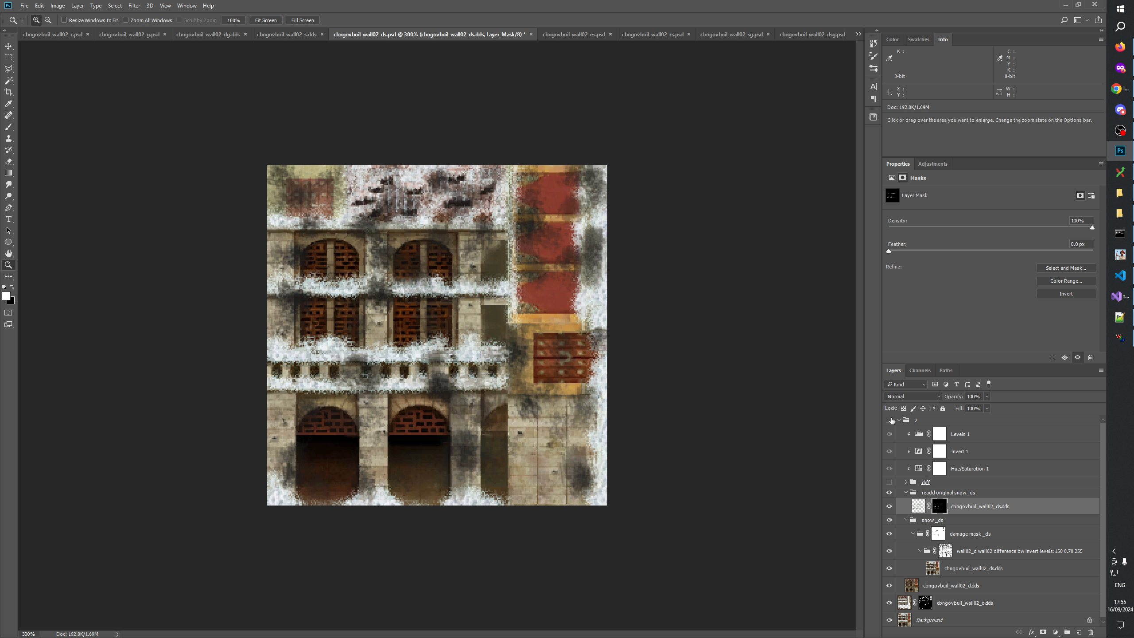
{"action": "left_click", "coordinate": [891, 420]}
{"action": "left_click", "coordinate": [891, 420]}
{"action": "left_click", "coordinate": [891, 420]}
{"action": "left_click", "coordinate": [891, 420]}
In cbngovbuil_wall02_es.psd, hide and show group "2" to compare the reworked texture with the original beneath it.
{"action": "left_click", "coordinate": [571, 35]}
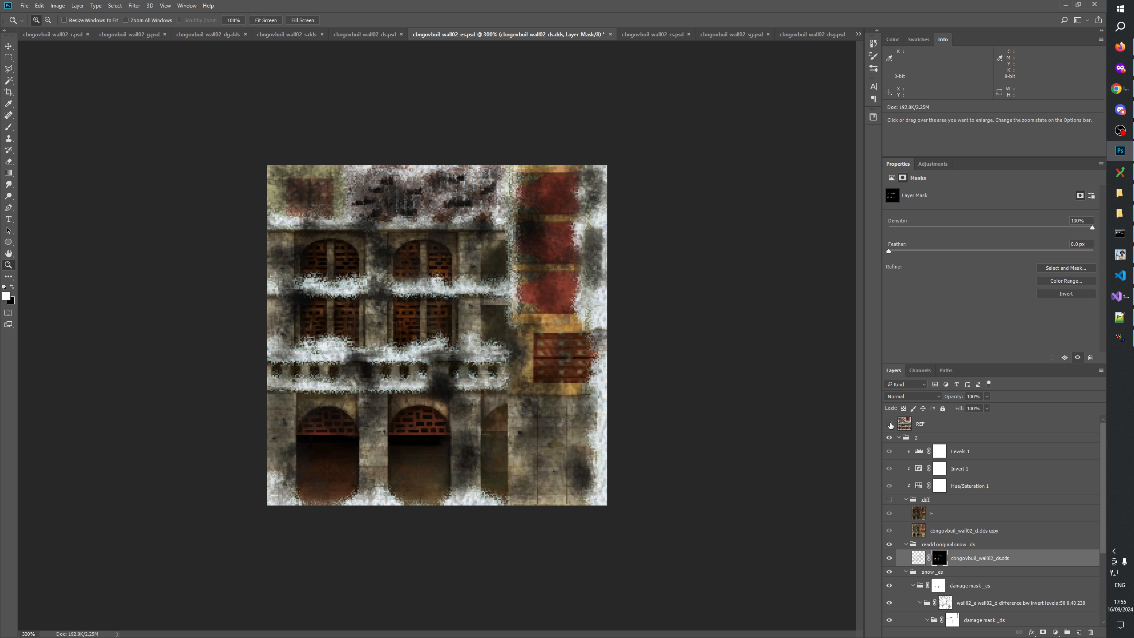
{"action": "left_click", "coordinate": [889, 438]}
{"action": "left_click", "coordinate": [890, 438]}
{"action": "left_click", "coordinate": [889, 438]}
{"action": "left_click", "coordinate": [890, 438]}
{"action": "left_click", "coordinate": [890, 437]}
{"action": "left_click", "coordinate": [889, 438]}
{"action": "left_click", "coordinate": [889, 438]}
{"action": "left_click", "coordinate": [889, 438]}
{"action": "left_click", "coordinate": [889, 439]}
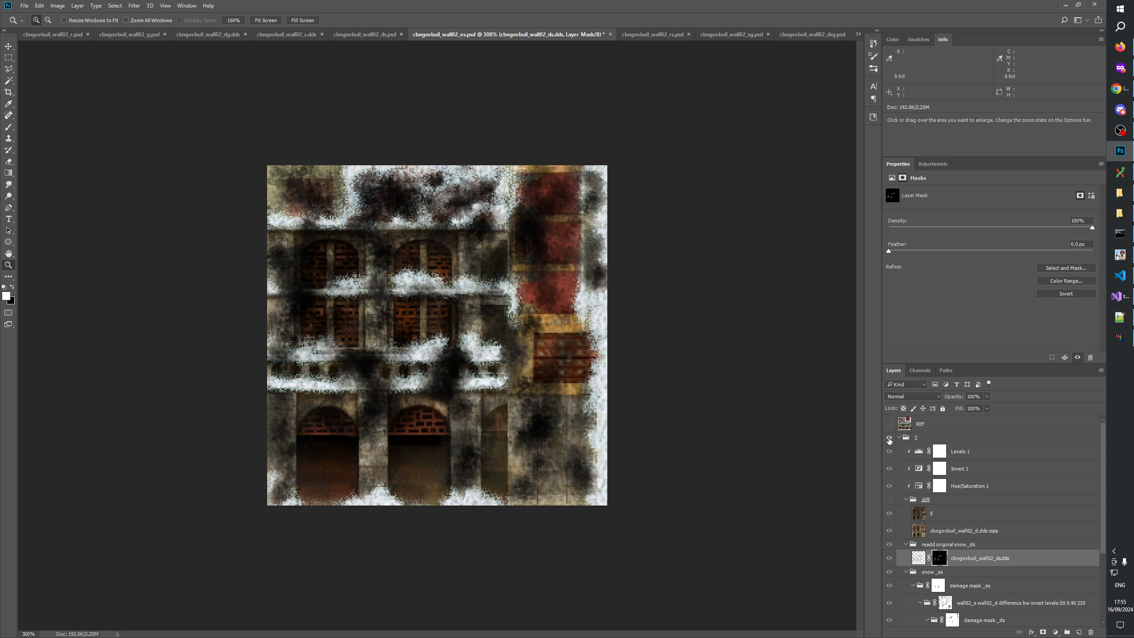
{"action": "left_click", "coordinate": [890, 438]}
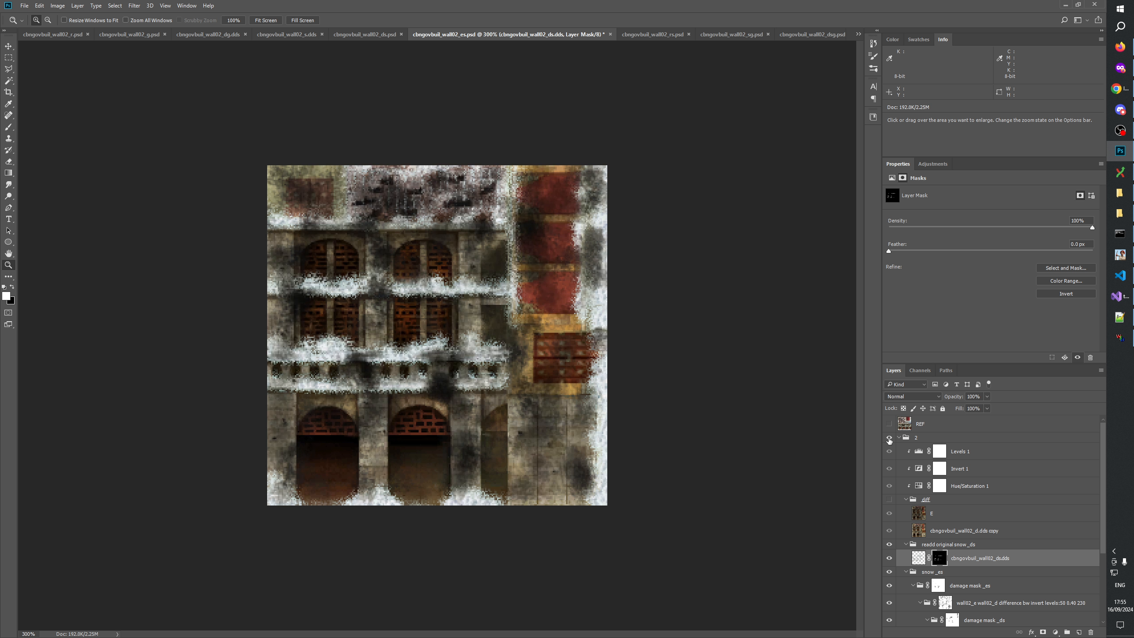
{"action": "left_click", "coordinate": [889, 437]}
{"action": "left_click", "coordinate": [890, 438]}
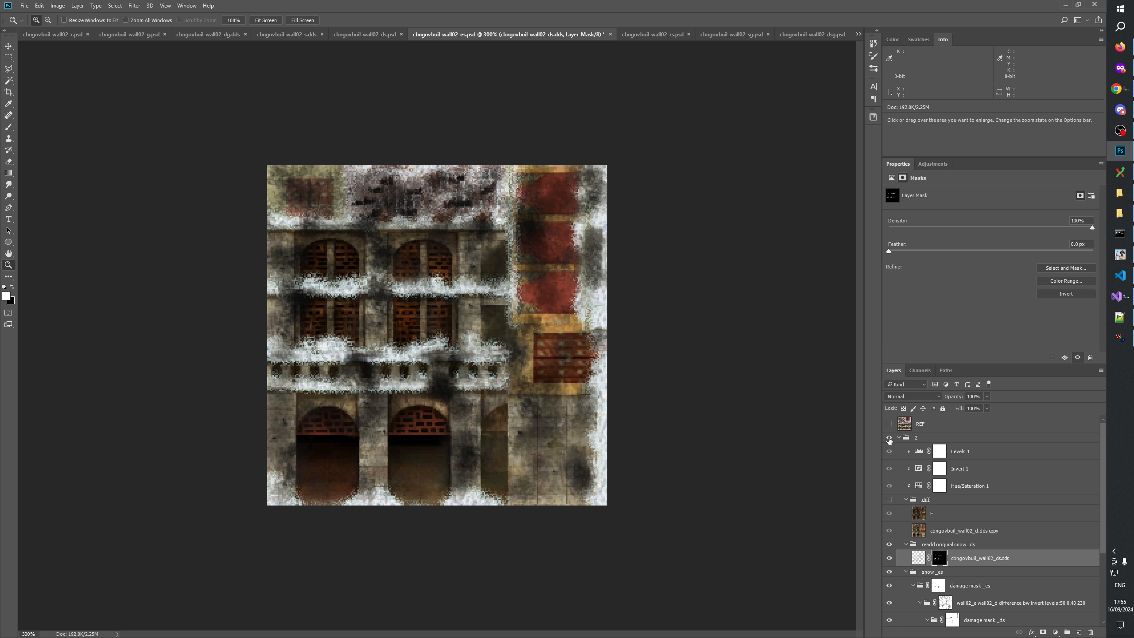
Examine the effect of the "readd original snow _ds" group on the es texture at 300% by hiding and showing it.
{"action": "left_click", "coordinate": [890, 545]}
{"action": "left_click", "coordinate": [890, 545]}
{"action": "left_click", "coordinate": [889, 545]}
{"action": "left_click", "coordinate": [890, 545]}
{"action": "left_click", "coordinate": [890, 545]}
{"action": "left_click", "coordinate": [890, 545]}
{"action": "left_click", "coordinate": [889, 545]}
{"action": "left_click", "coordinate": [890, 545]}
{"action": "left_click", "coordinate": [890, 545]}
{"action": "left_click", "coordinate": [890, 545]}
{"action": "left_click", "coordinate": [890, 545]}
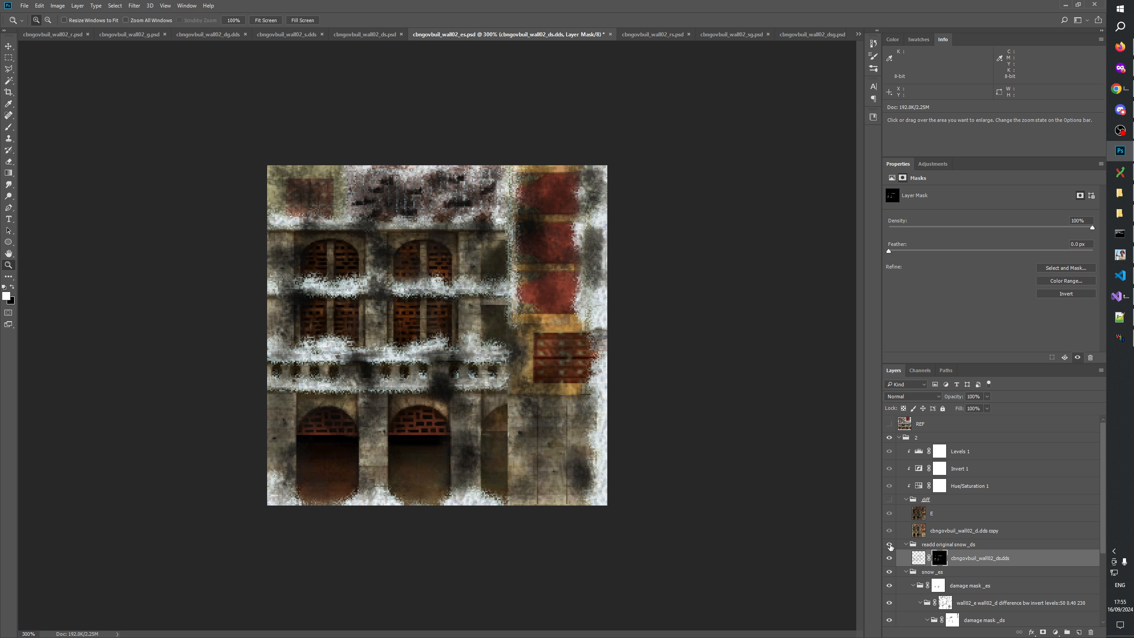
{"action": "left_click", "coordinate": [889, 545]}
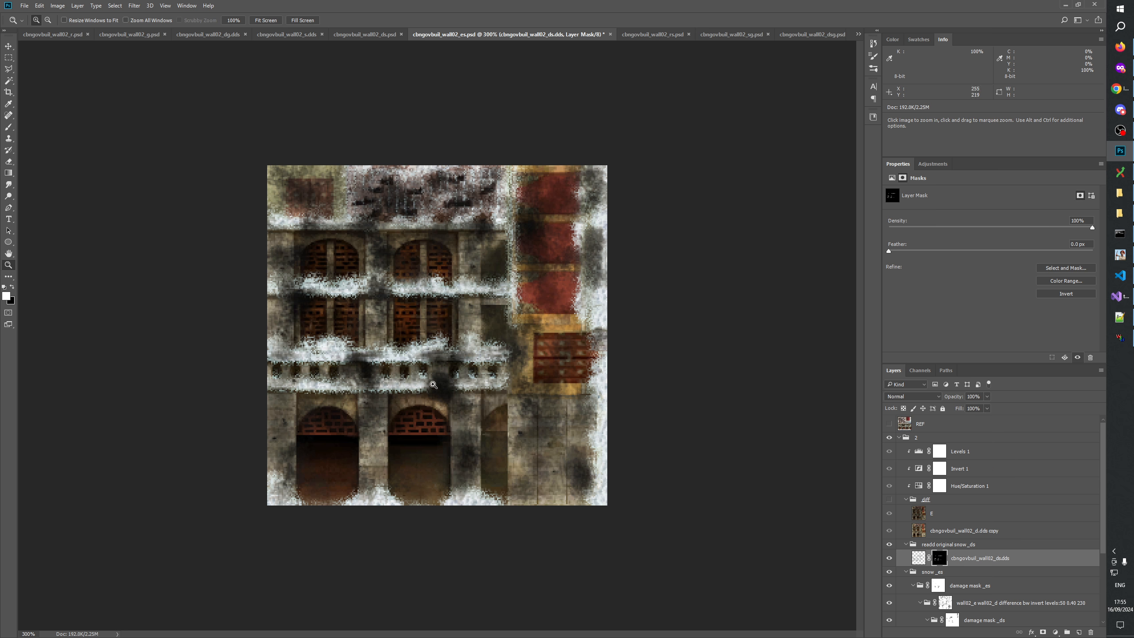
View the whole es texture at 100% once more, then return to 300% zoom.
{"action": "right_click", "coordinate": [443, 358]}
{"action": "left_click", "coordinate": [460, 372]}
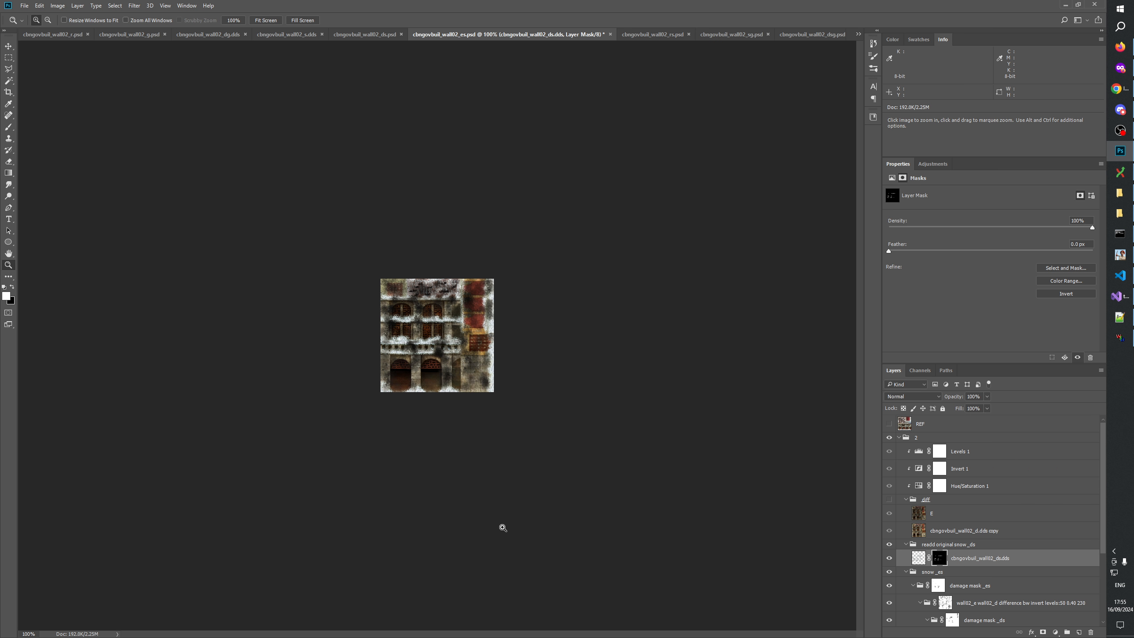
{"action": "left_click", "coordinate": [434, 331]}
{"action": "left_click", "coordinate": [447, 339]}
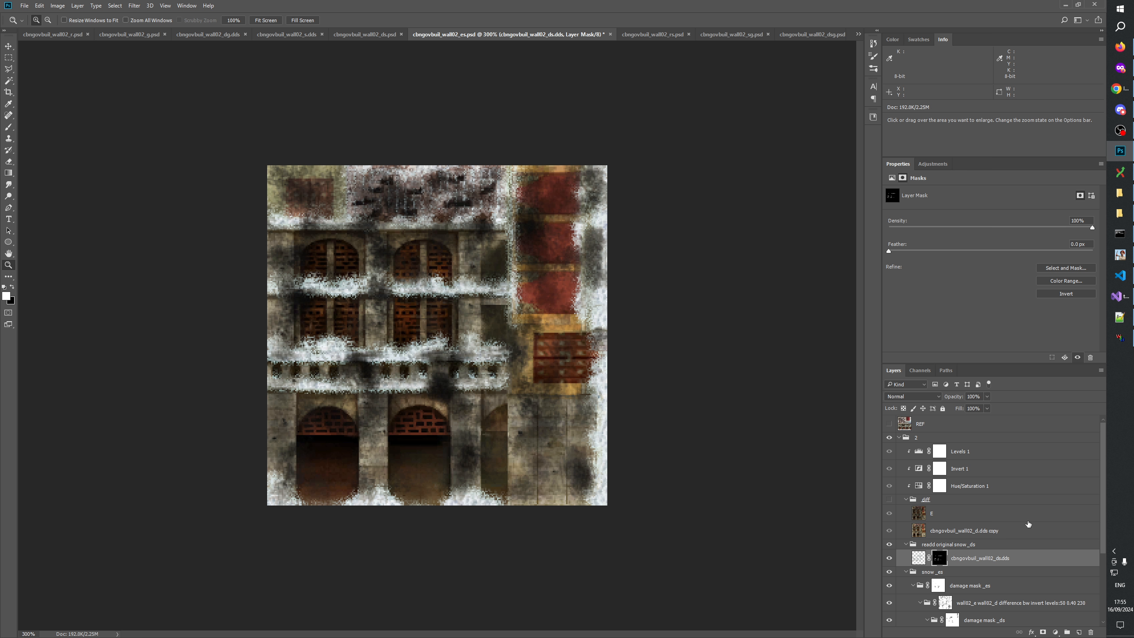
Switch to cbngovbuil_wall02_rs.psd and compare its texture with and without group "2".
{"action": "left_click", "coordinate": [644, 35]}
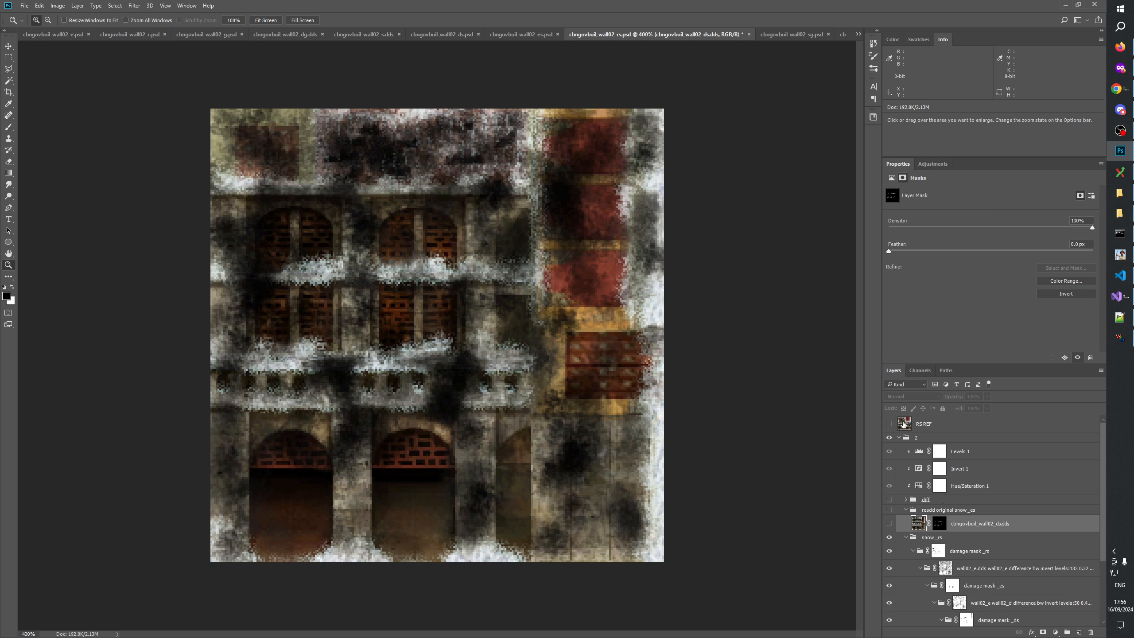
{"action": "left_click", "coordinate": [890, 438]}
{"action": "left_click", "coordinate": [889, 438]}
{"action": "left_click", "coordinate": [889, 438]}
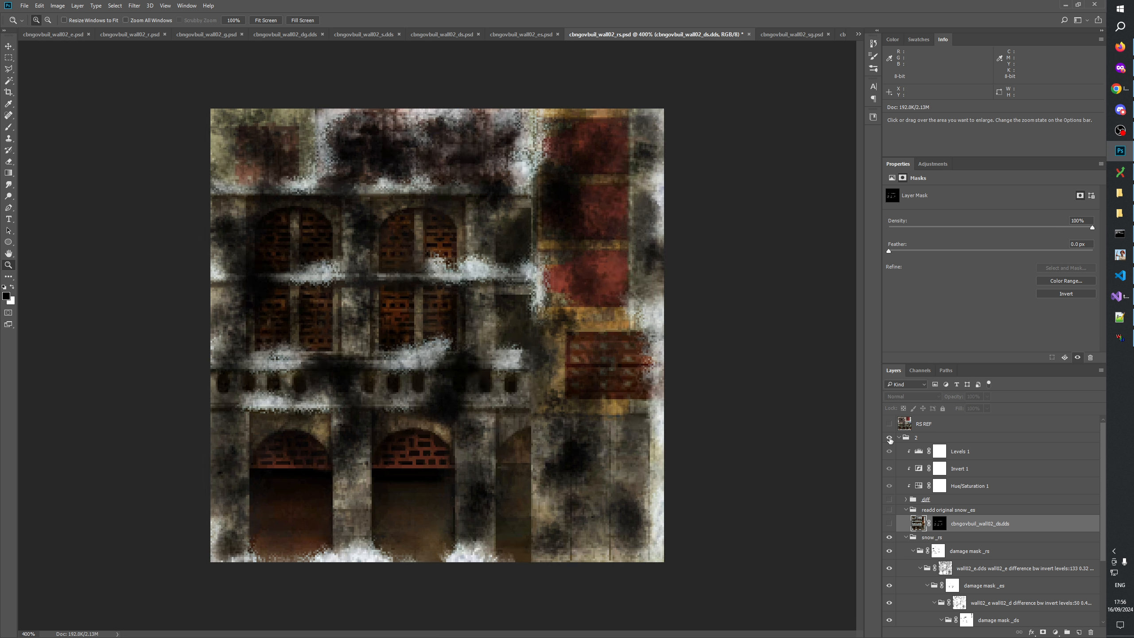
{"action": "left_click", "coordinate": [890, 438]}
Review the rs texture at 100% and at 300% zoom, toggling group "2" to check it against the original.
{"action": "right_click", "coordinate": [495, 369]}
{"action": "left_click", "coordinate": [527, 385]}
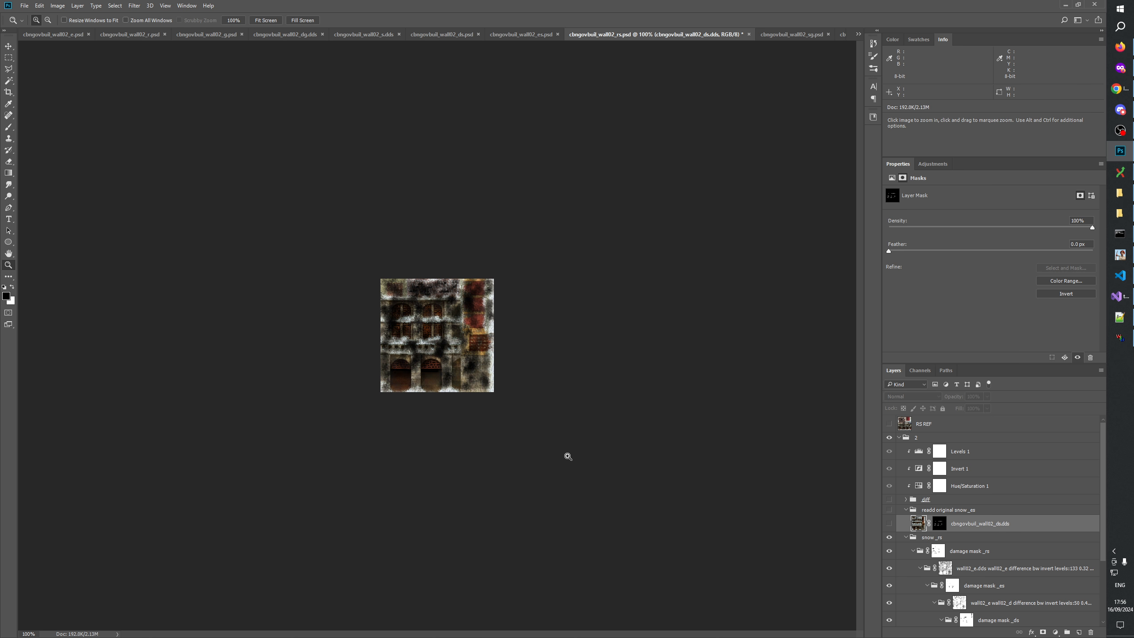
{"action": "key", "text": "ctrl+plus"}
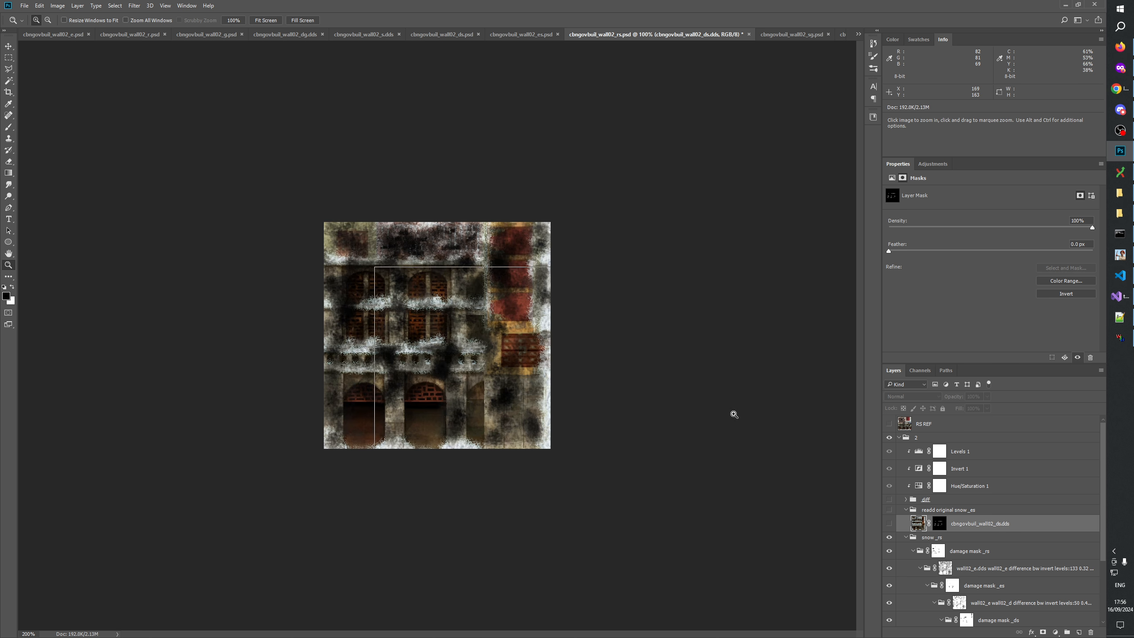
{"action": "key", "text": "ctrl+plus"}
{"action": "left_click", "coordinate": [889, 438]}
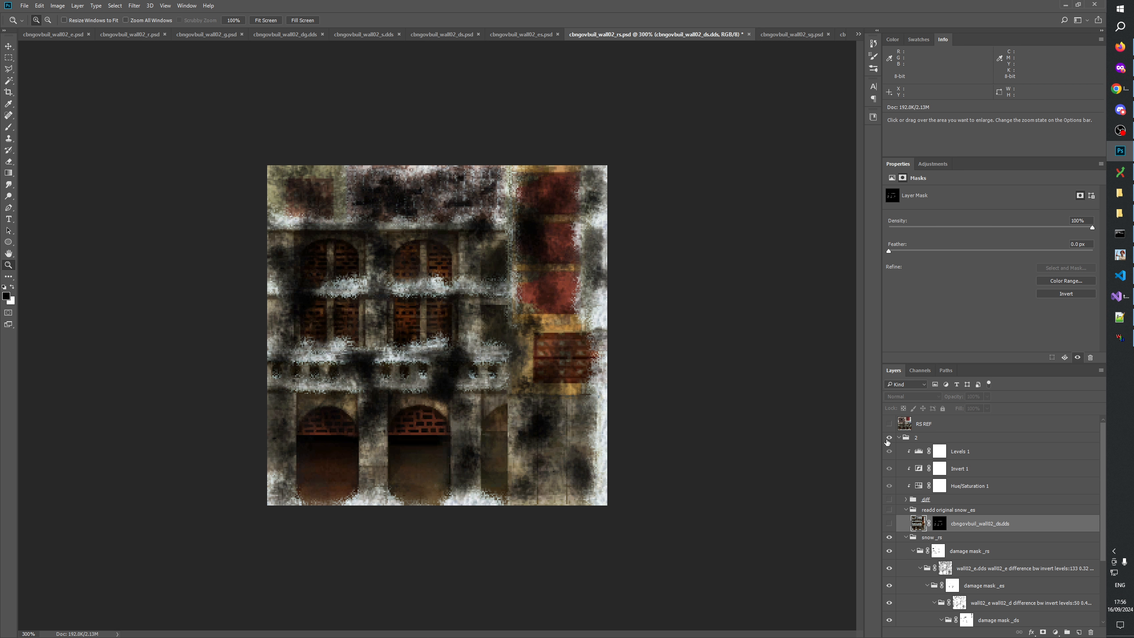
Toggle group "2" repeatedly to compare the rs texture with and without it, and save cbngovbuil_wall02_rs.psd.
{"action": "left_click", "coordinate": [888, 440]}
{"action": "left_click", "coordinate": [887, 440]}
{"action": "left_click", "coordinate": [888, 440]}
{"action": "left_click", "coordinate": [887, 440]}
{"action": "left_click", "coordinate": [888, 440]}
{"action": "left_click", "coordinate": [887, 440]}
{"action": "key", "text": "ctrl+s"}
Glance over the es and ds textures, and copy the Alpha 1 channel of cbngovbuil_wall02_r.psd.
{"action": "left_click", "coordinate": [523, 35]}
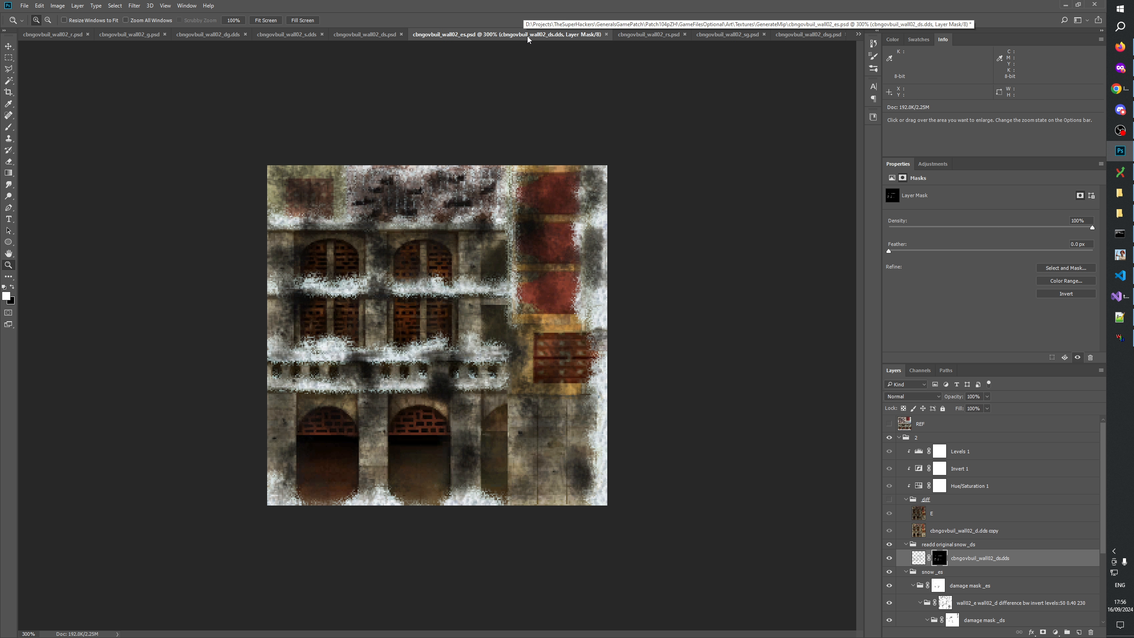
{"action": "left_click", "coordinate": [363, 35]}
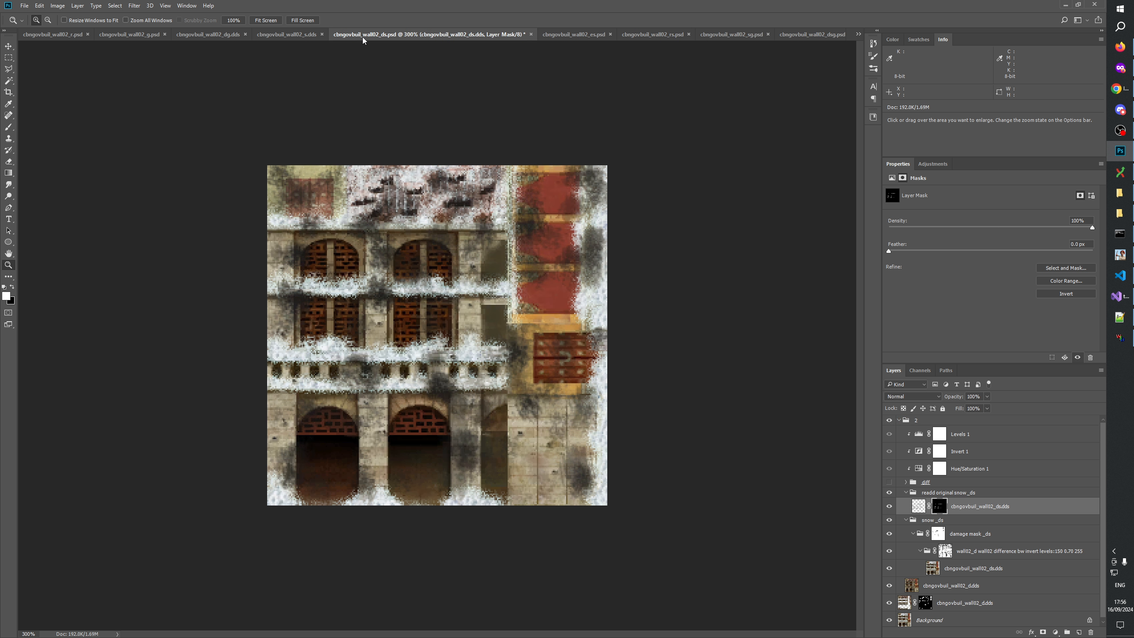
{"action": "left_click", "coordinate": [297, 34]}
{"action": "left_click", "coordinate": [149, 36]}
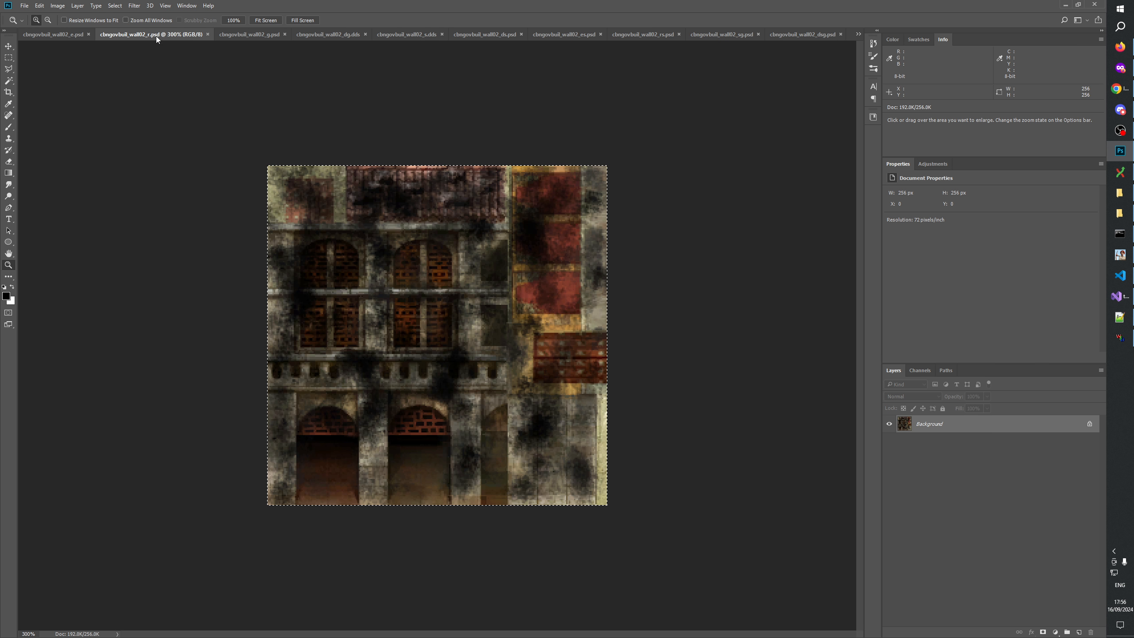
{"action": "left_click", "coordinate": [937, 453]}
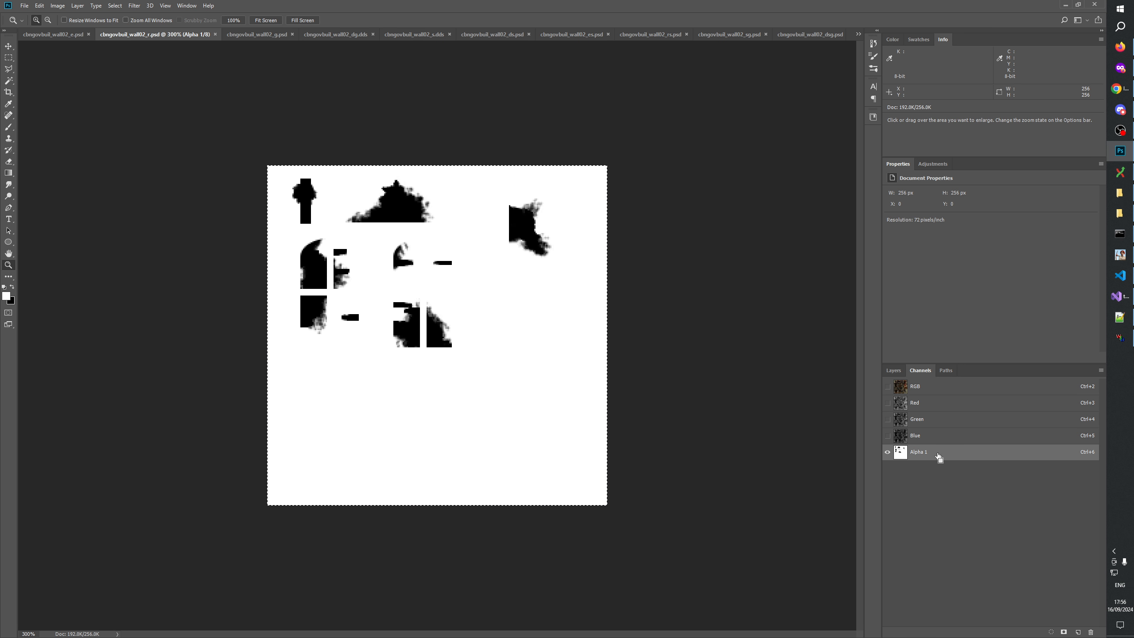
Check the Alpha 1 channel of cbngovbuil_wall01_rs.psd.
{"action": "left_click", "coordinate": [859, 34]}
{"action": "left_click", "coordinate": [927, 174]}
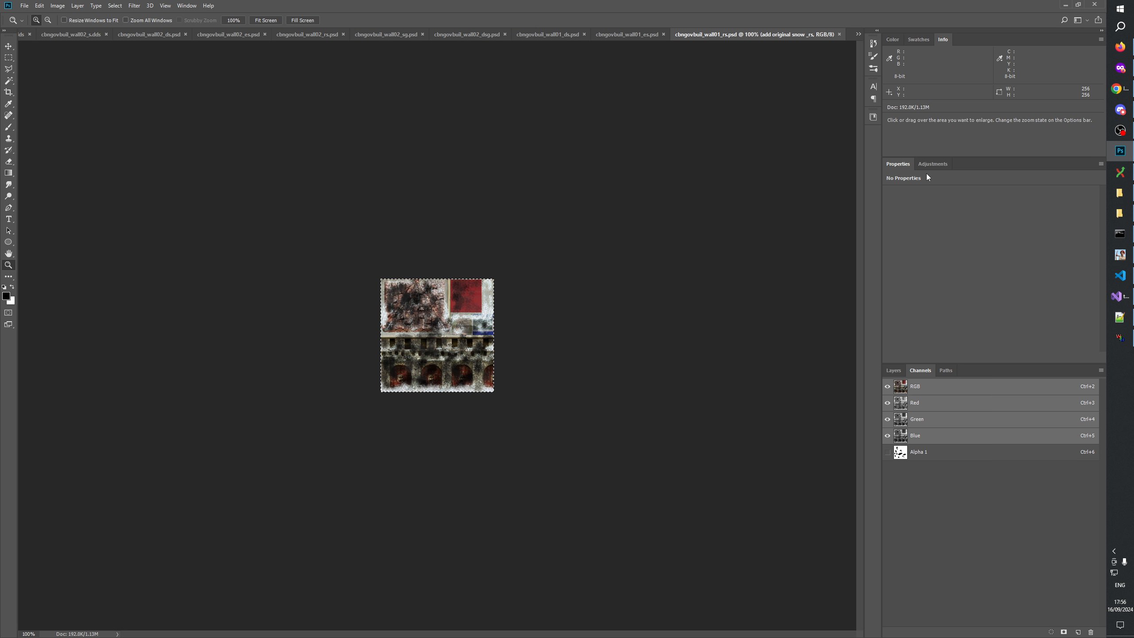
{"action": "left_click", "coordinate": [925, 456]}
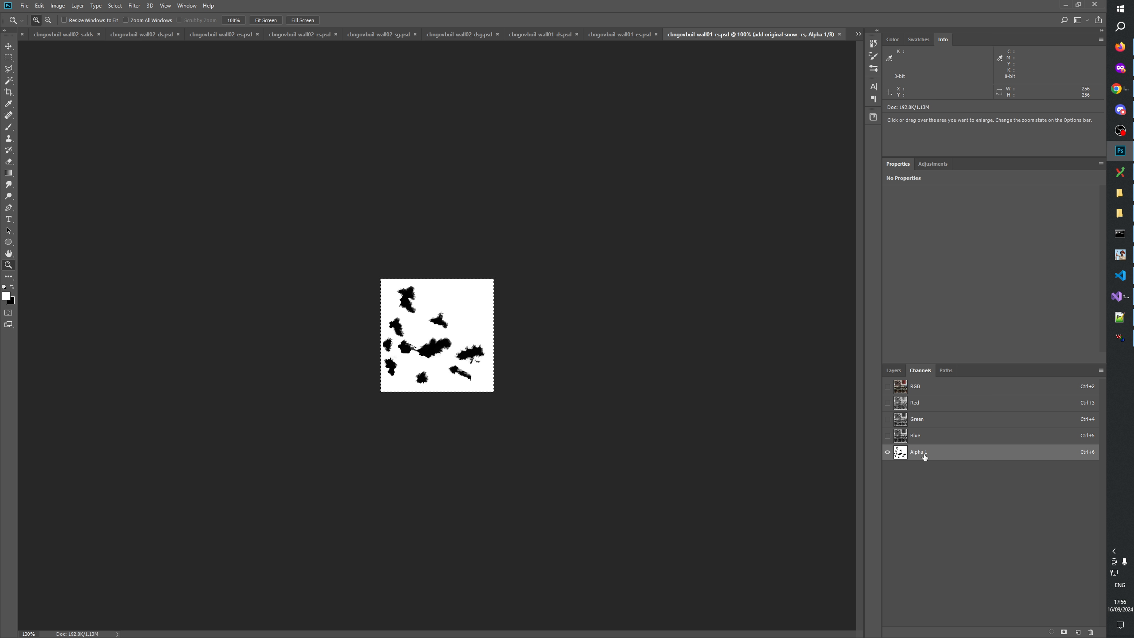
Replace the whole Alpha 1 channel of cbngovbuil_wall02_rs.psd with the alpha copied from the r texture.
{"action": "left_click", "coordinate": [858, 35]}
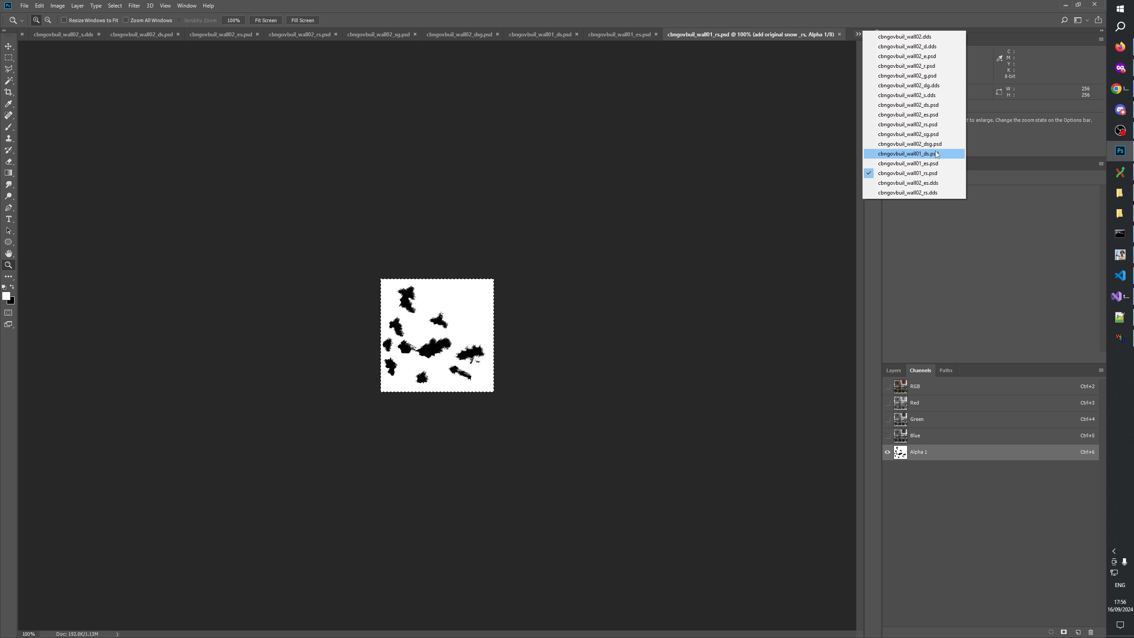
{"action": "left_click", "coordinate": [935, 125]}
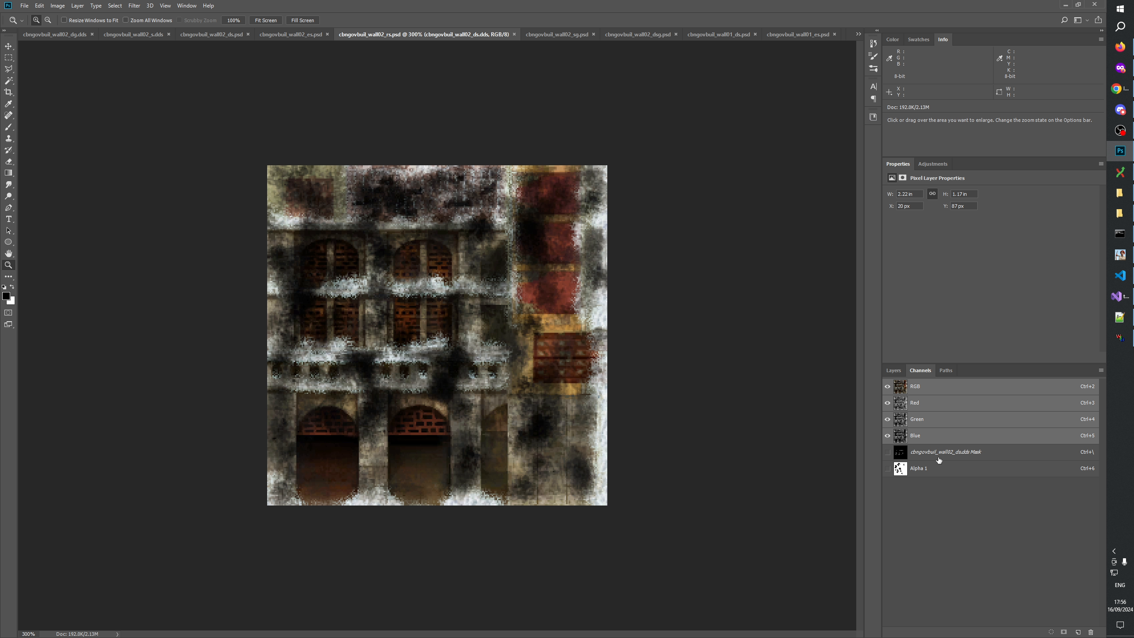
{"action": "left_click", "coordinate": [927, 470]}
{"action": "key", "text": "ctrl+a"}
{"action": "key", "text": "ctrl+v"}
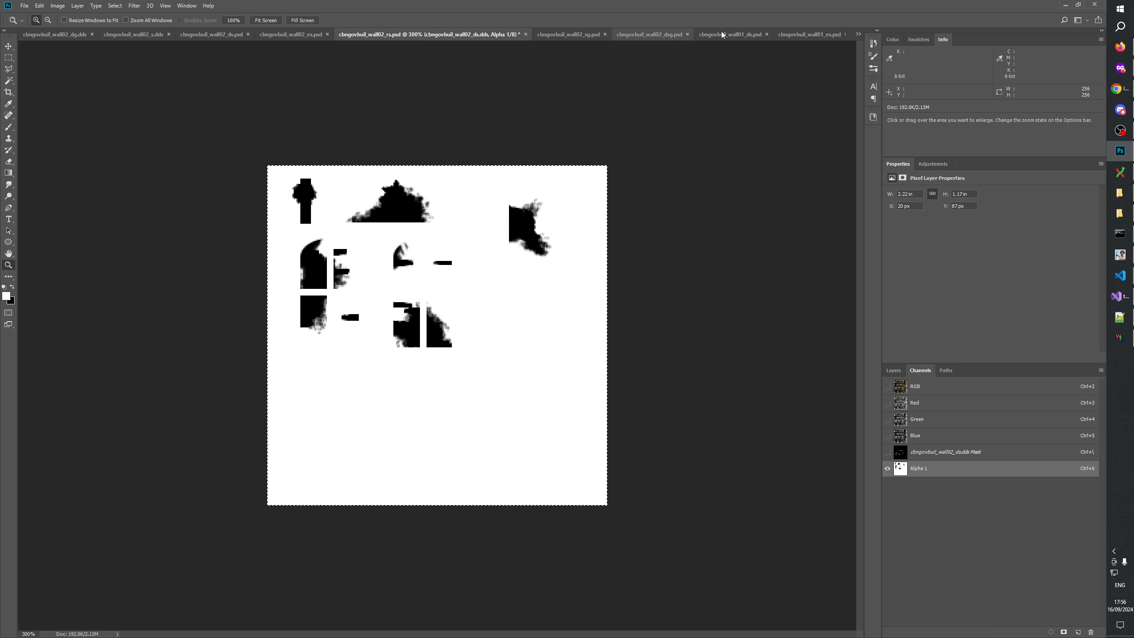
Paste the same copied alpha over the entire Alpha 1 channel of cbngovbuil_wall02_es.psd.
{"action": "left_click", "coordinate": [858, 35]}
{"action": "left_click", "coordinate": [920, 115]}
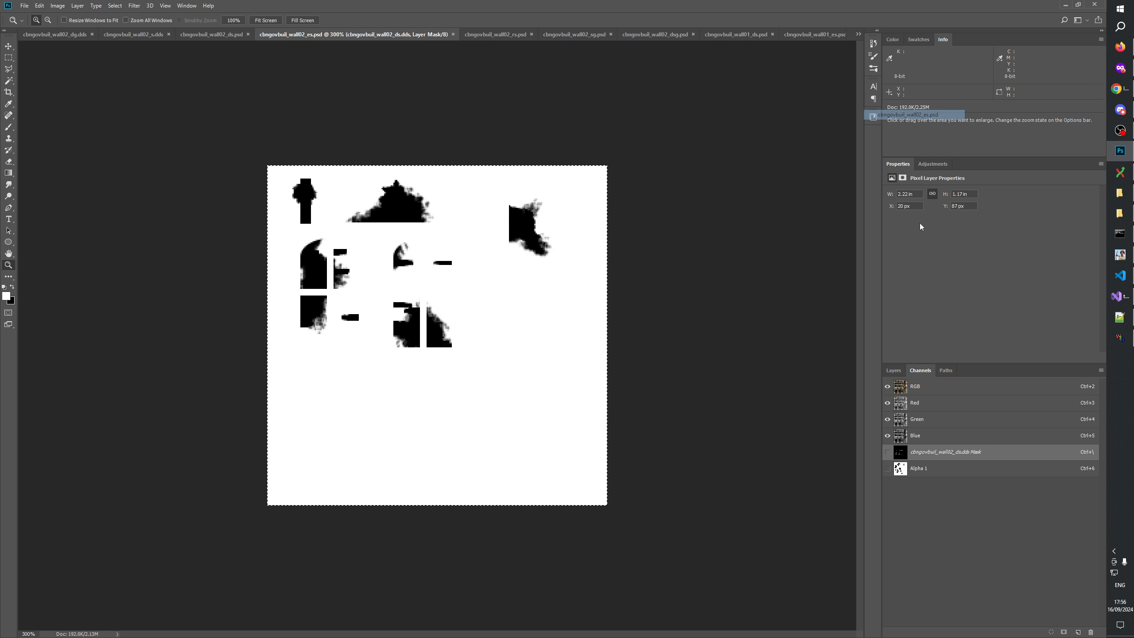
{"action": "left_click", "coordinate": [927, 470]}
{"action": "key", "text": "ctrl+a"}
{"action": "key", "text": "ctrl+v"}
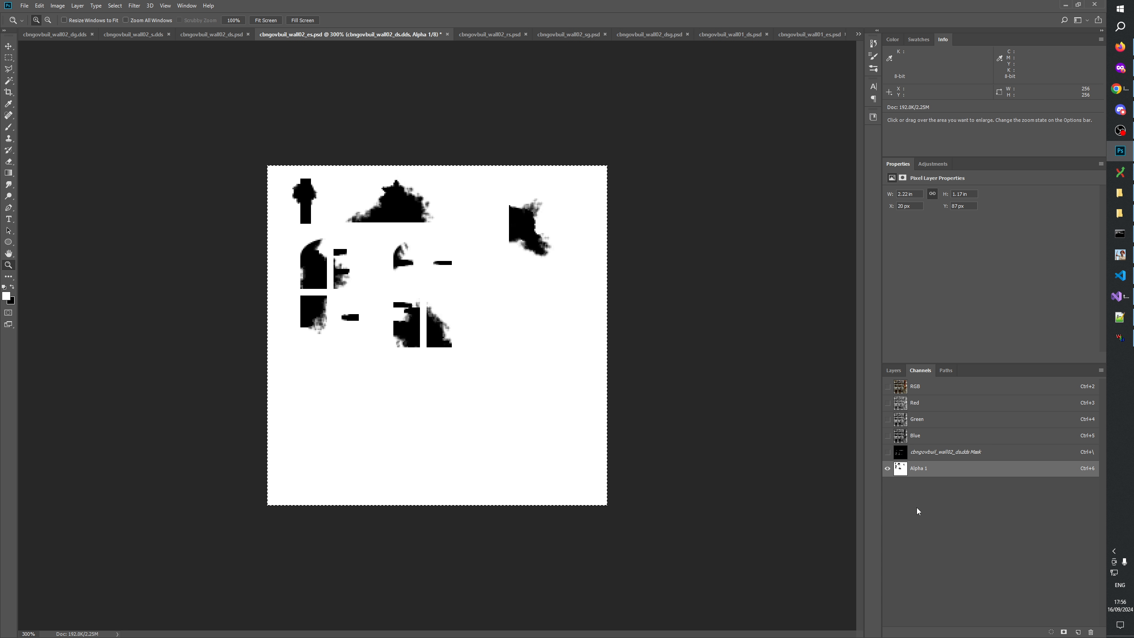
Return the es and rs textures to the RGB composite view and save both files.
{"action": "left_click", "coordinate": [936, 393]}
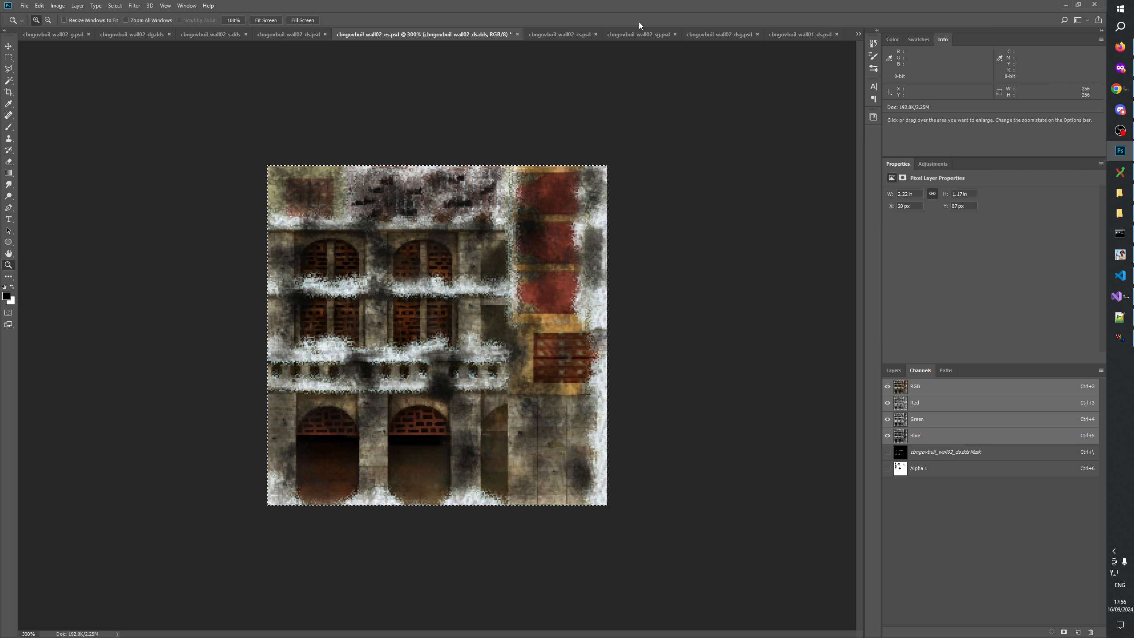
{"action": "key", "text": "ctrl+Tab"}
{"action": "left_click", "coordinate": [919, 387]}
{"action": "left_click", "coordinate": [894, 371]}
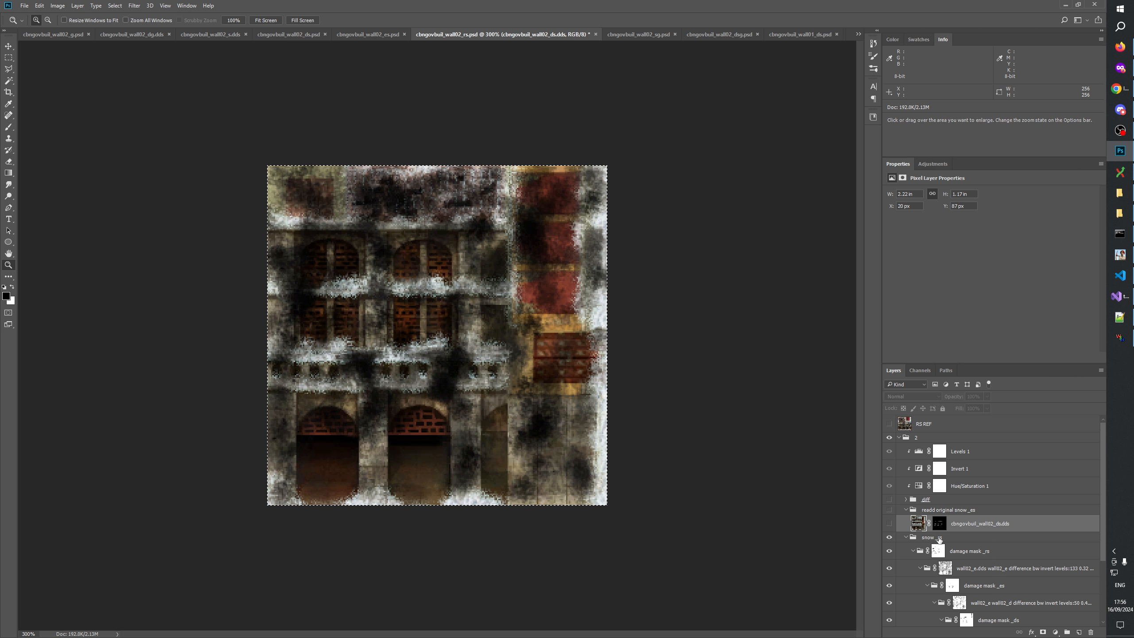
Compare the finished es and ds textures with the undamaged snowy texture cbngovbuil_wall02_s.dds.
{"action": "left_click", "coordinate": [399, 32]}
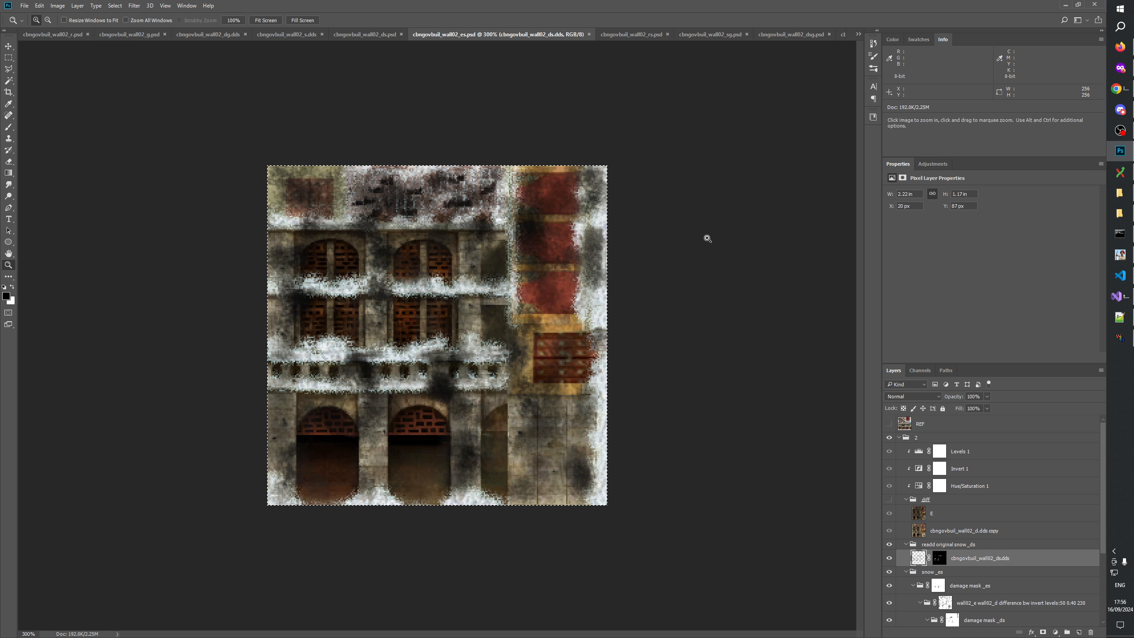
{"action": "left_click", "coordinate": [361, 32]}
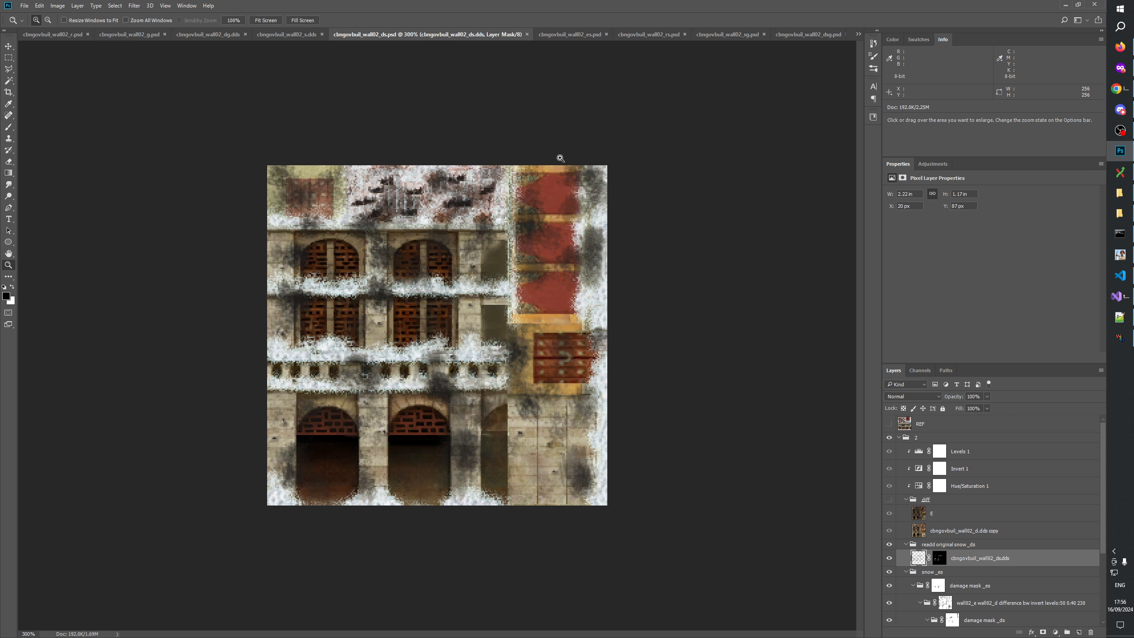
{"action": "left_click", "coordinate": [292, 35]}
Switch to W3D Viewer and open all the CBNGovBuil model files, from CBNGovBuil.W3D through CBNGovBuil_SNG.W3D.
{"action": "left_click", "coordinate": [1120, 255]}
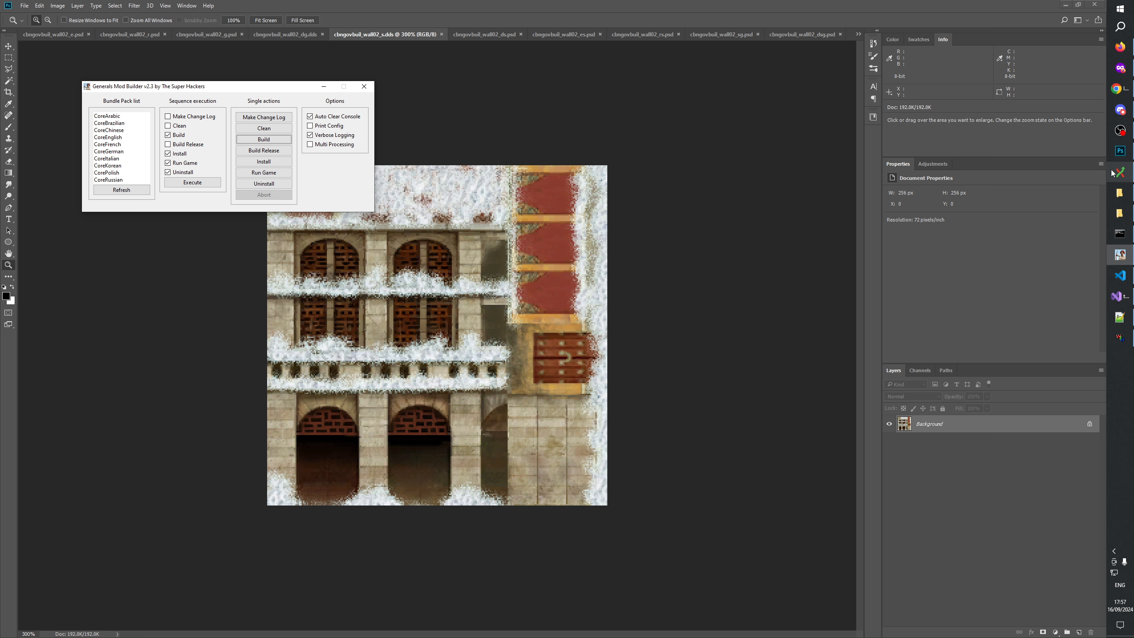
{"action": "left_click", "coordinate": [1123, 343]}
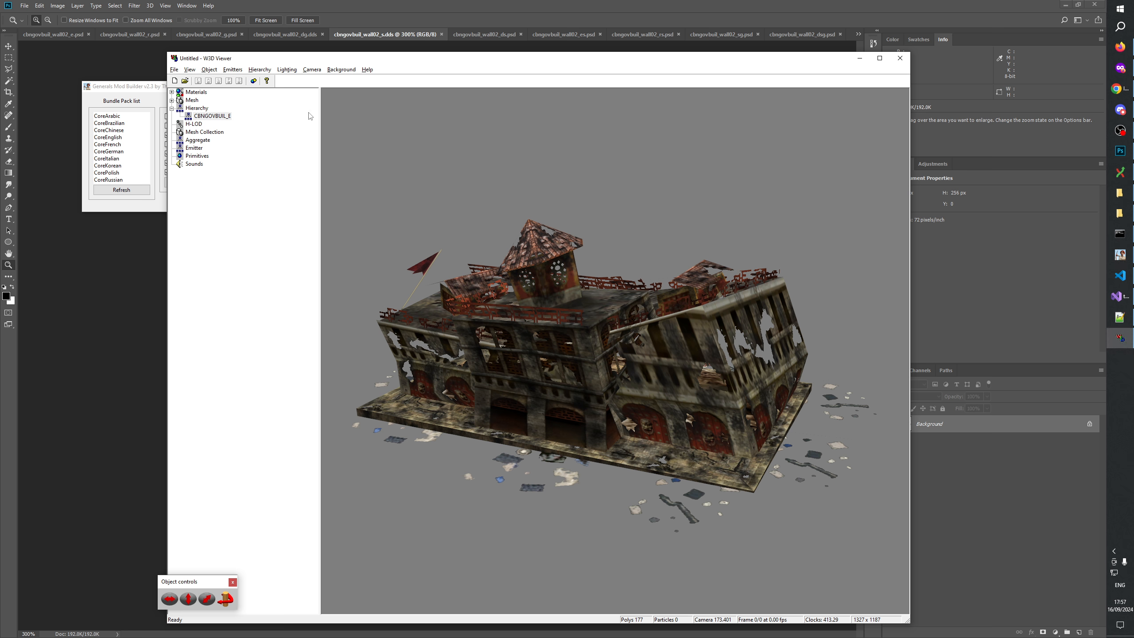
{"action": "left_click", "coordinate": [184, 81]}
{"action": "left_click", "coordinate": [496, 437]}
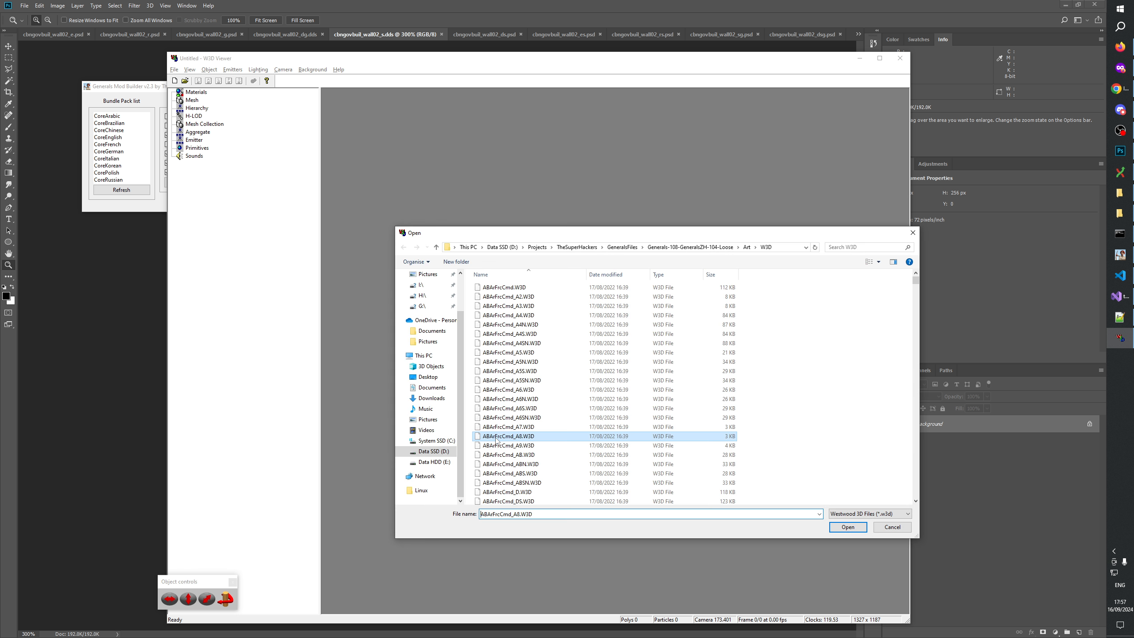
{"action": "key", "text": "c"}
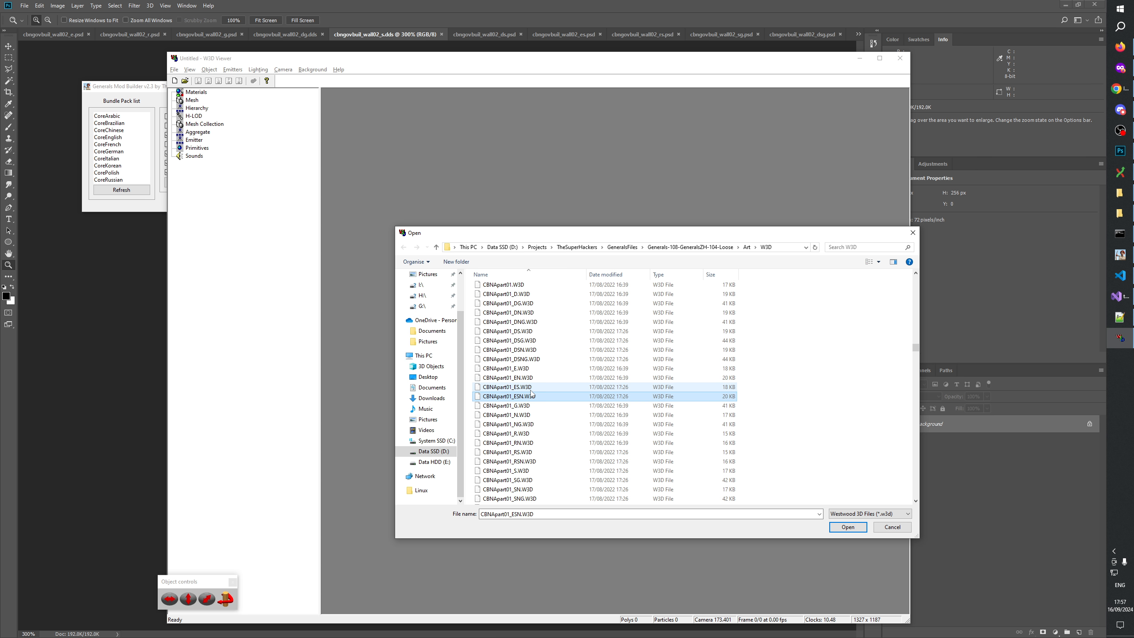
{"action": "scroll", "coordinate": [539, 377], "scroll_direction": "down", "scroll_amount": 3}
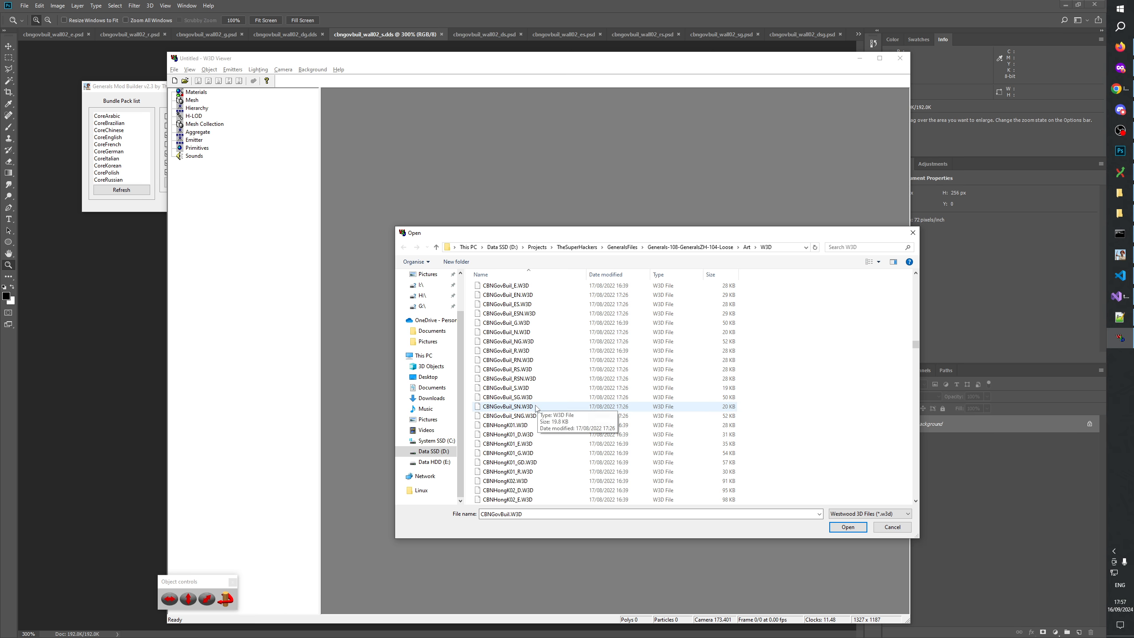
{"action": "left_click", "coordinate": [536, 416], "text": "shift"}
{"action": "left_click", "coordinate": [844, 528]}
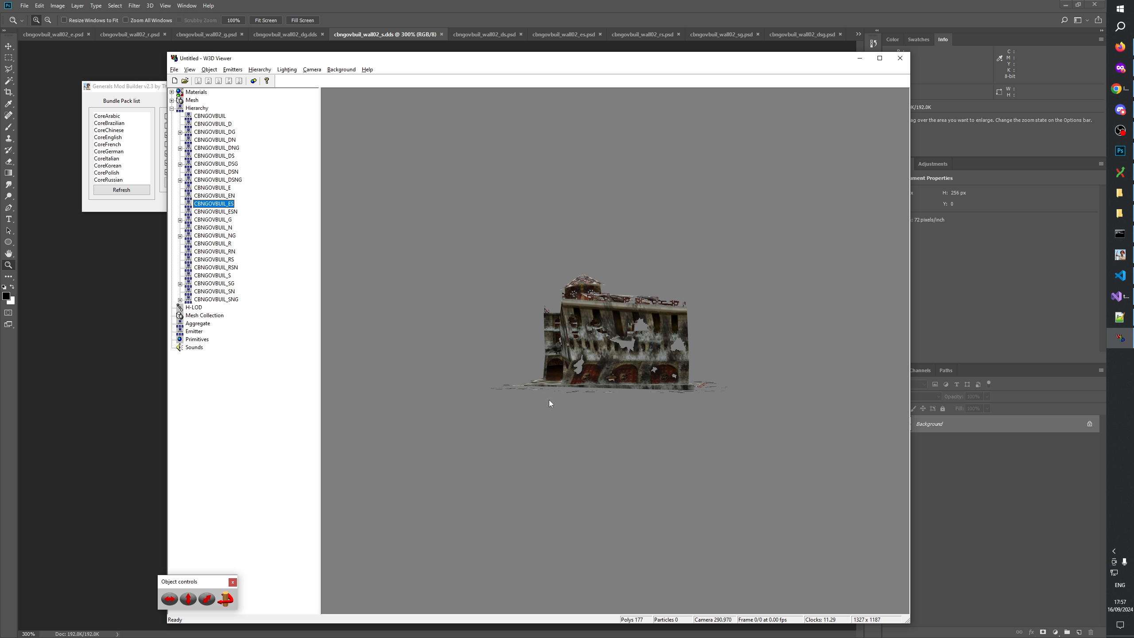
View the CBNGOVBUIL_ES model and the undamaged CBNGOVBUIL_S model from several angles.
{"action": "left_click_drag", "start_coordinate": [549, 404], "coordinate": [592, 370]}
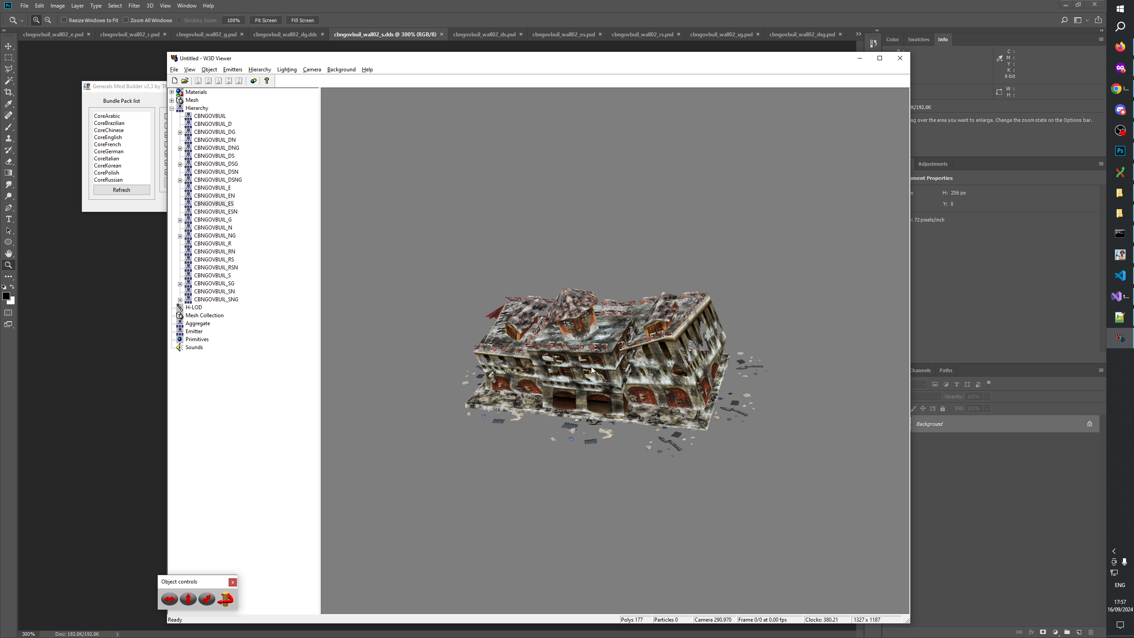
{"action": "left_click", "coordinate": [212, 275]}
{"action": "scroll", "coordinate": [648, 265], "scroll_direction": "up", "scroll_amount": 5}
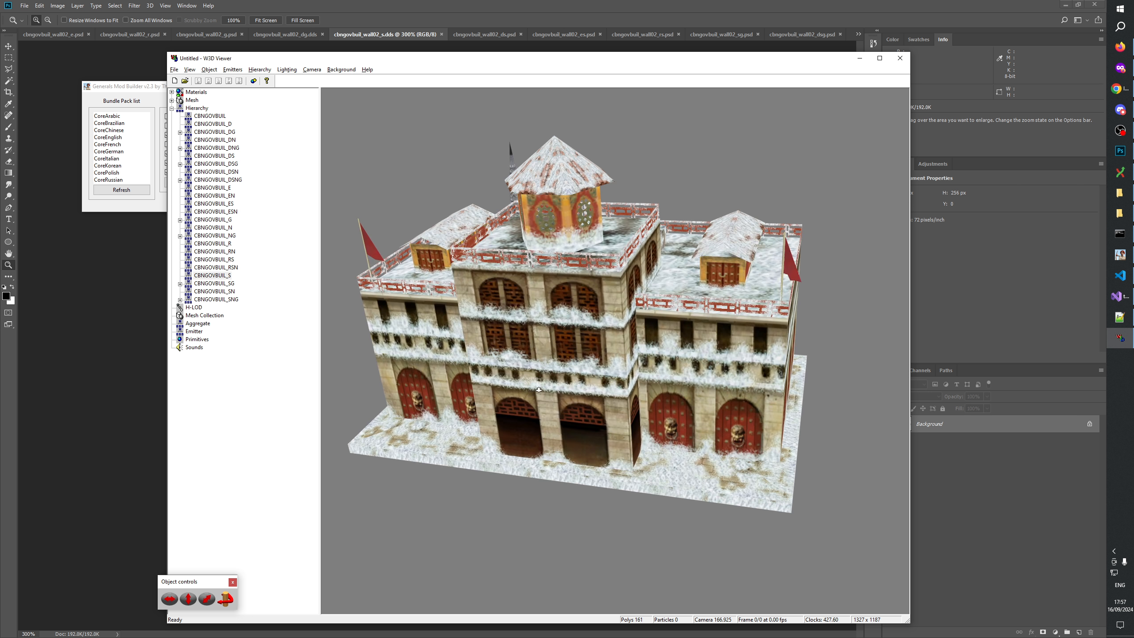
{"action": "left_click_drag", "start_coordinate": [647, 261], "coordinate": [646, 292]}
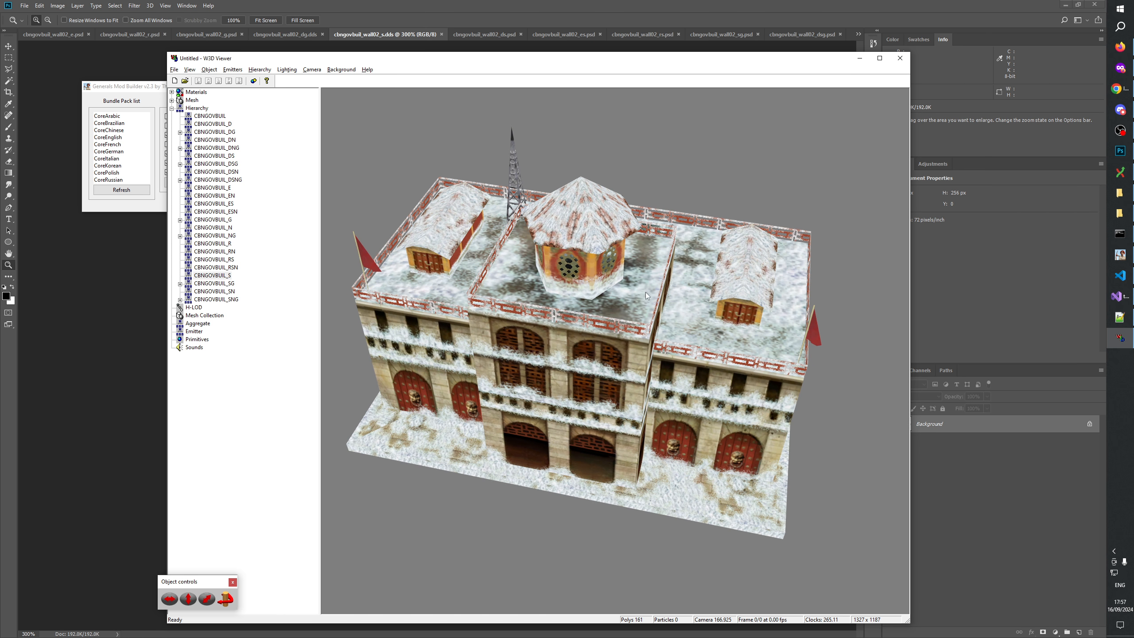
Examine the snow and damage on the facades of the CBNGOVBUIL_DS model from several angles, close up and as a whole.
{"action": "left_click", "coordinate": [232, 156]}
{"action": "left_click_drag", "start_coordinate": [642, 368], "coordinate": [685, 291]}
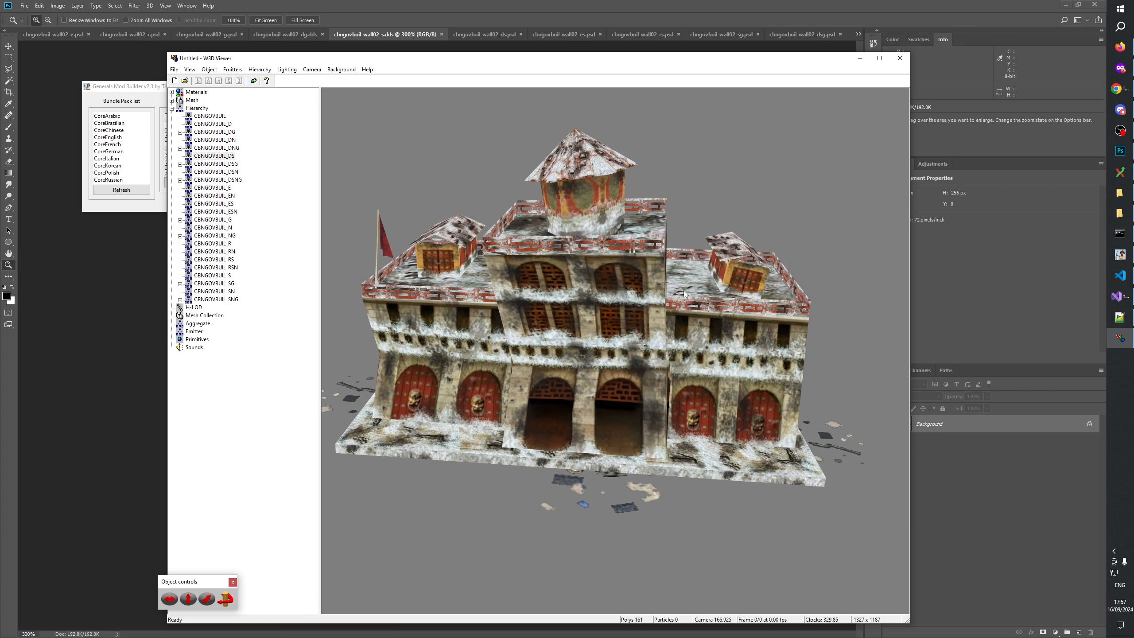
{"action": "scroll", "coordinate": [670, 300], "scroll_direction": "up", "scroll_amount": 3}
{"action": "left_click_drag", "start_coordinate": [627, 323], "coordinate": [661, 287]}
{"action": "left_click_drag", "start_coordinate": [566, 274], "coordinate": [644, 245]}
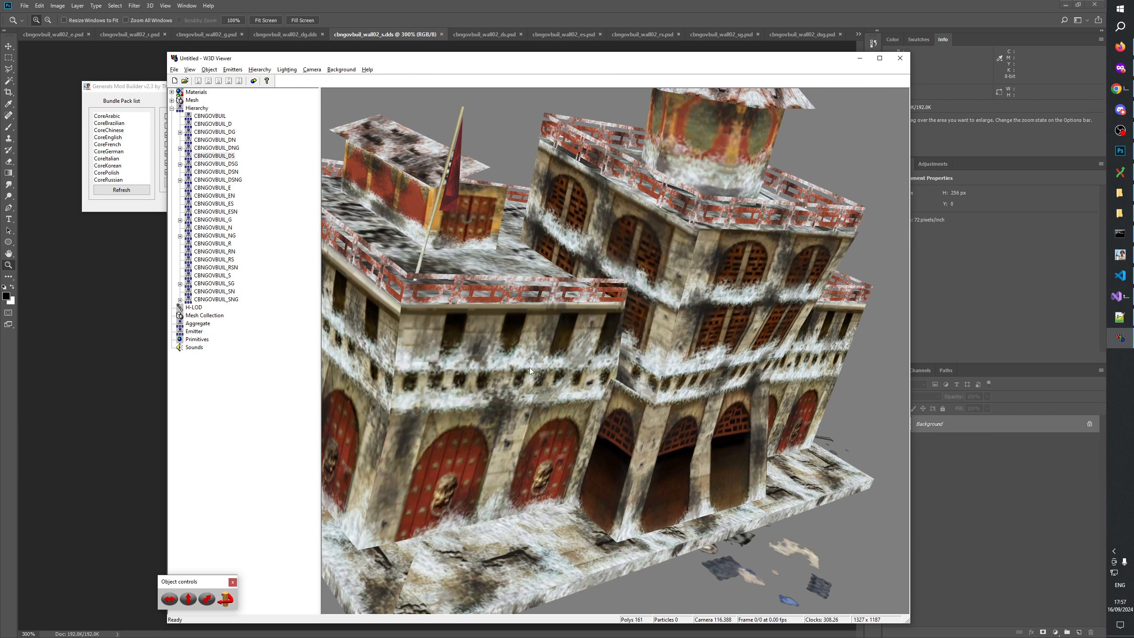
{"action": "left_click_drag", "start_coordinate": [603, 379], "coordinate": [479, 354]}
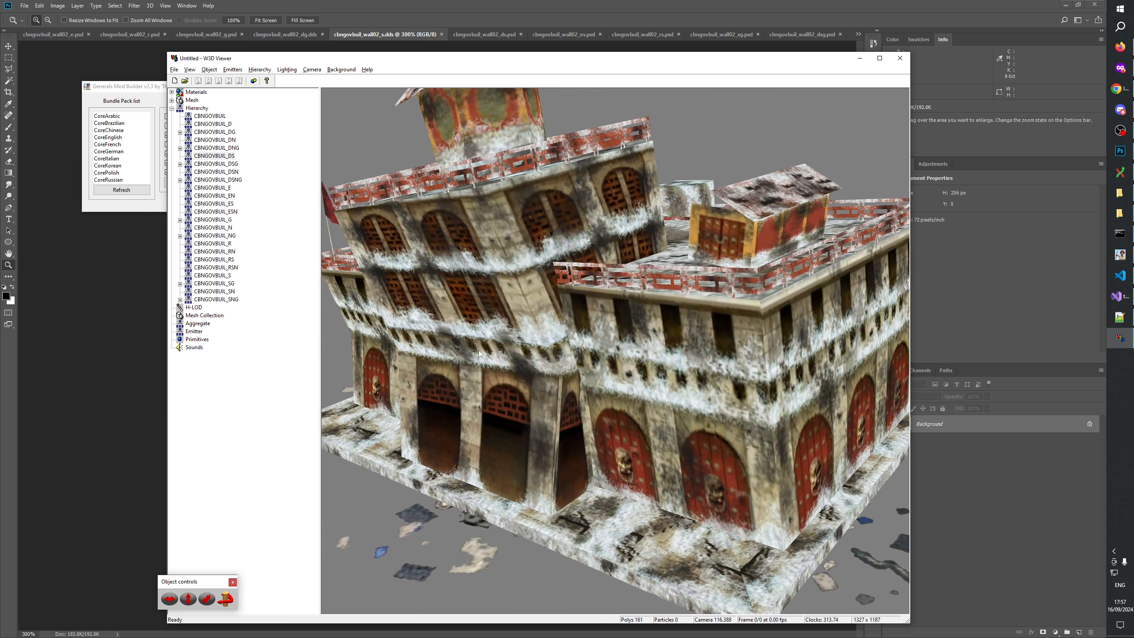
{"action": "left_click_drag", "start_coordinate": [610, 199], "coordinate": [661, 447]}
{"action": "scroll", "coordinate": [638, 352], "scroll_direction": "down", "scroll_amount": 5}
{"action": "scroll", "coordinate": [643, 403], "scroll_direction": "up", "scroll_amount": 6}
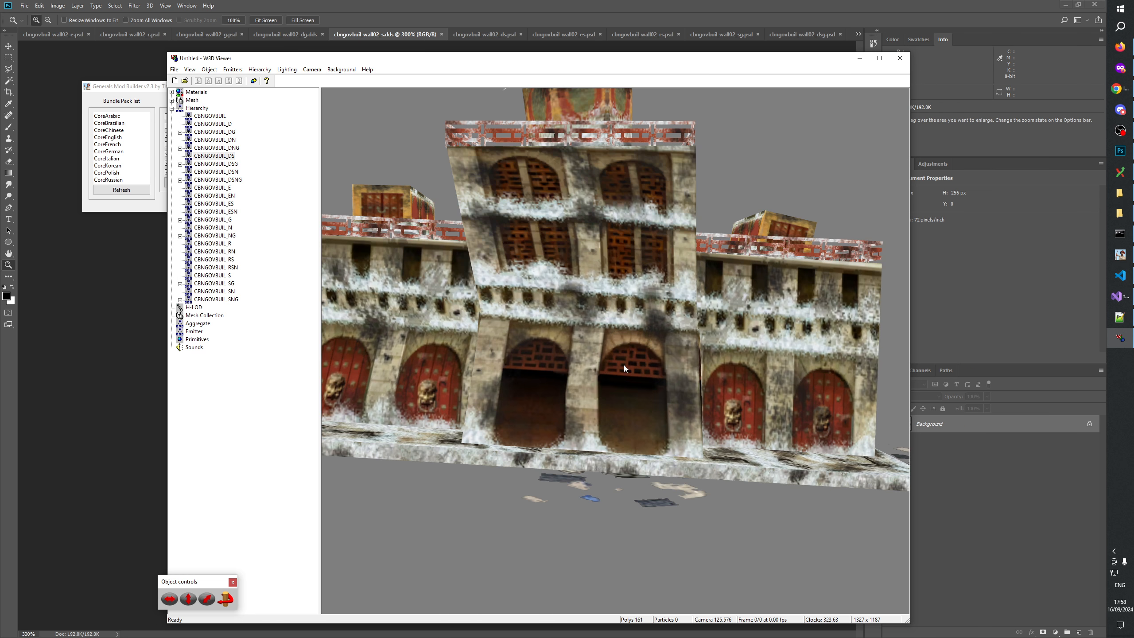
{"action": "scroll", "coordinate": [627, 446], "scroll_direction": "down", "scroll_amount": 3}
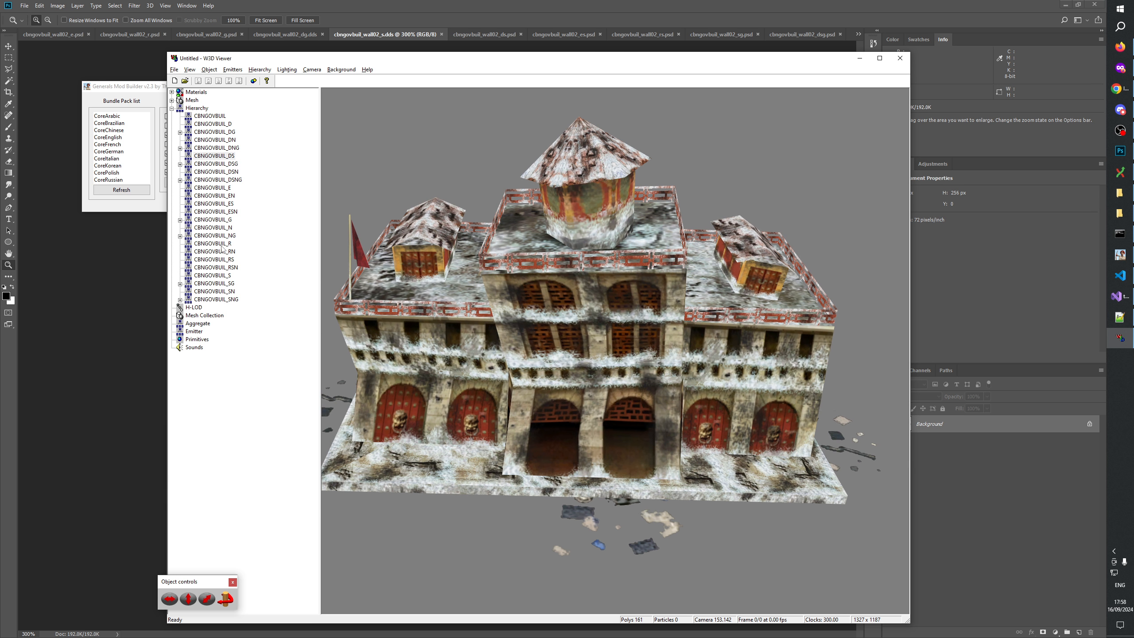
Inspect the walls and roof of the CBNGOVBUIL_ES model from the front, the side and above.
{"action": "left_click", "coordinate": [214, 204]}
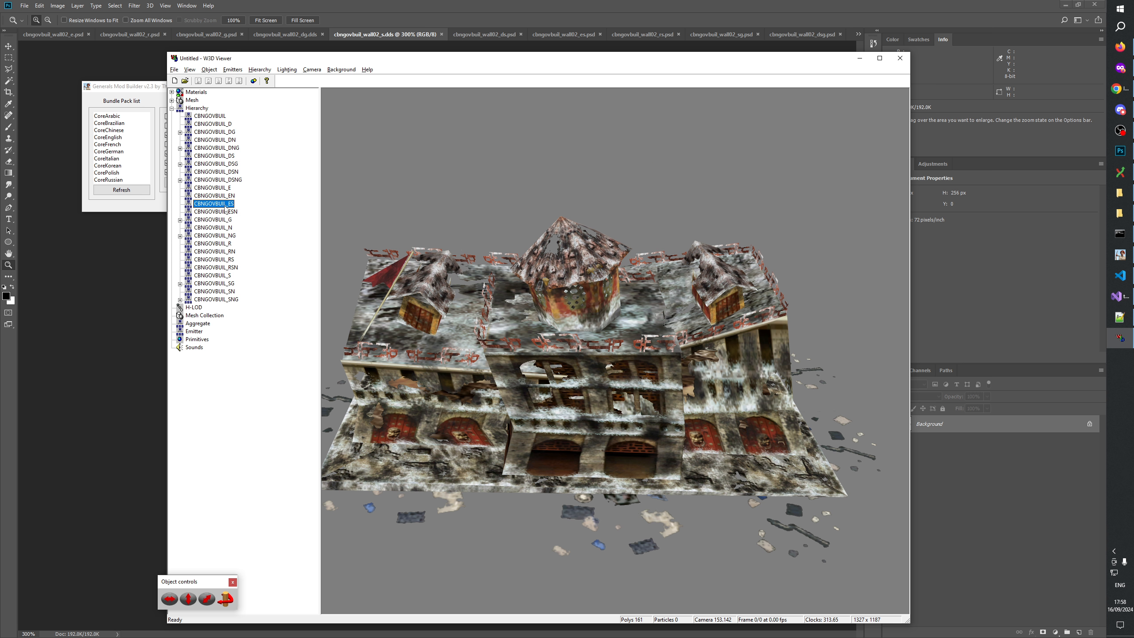
{"action": "left_click_drag", "start_coordinate": [531, 366], "coordinate": [559, 331]}
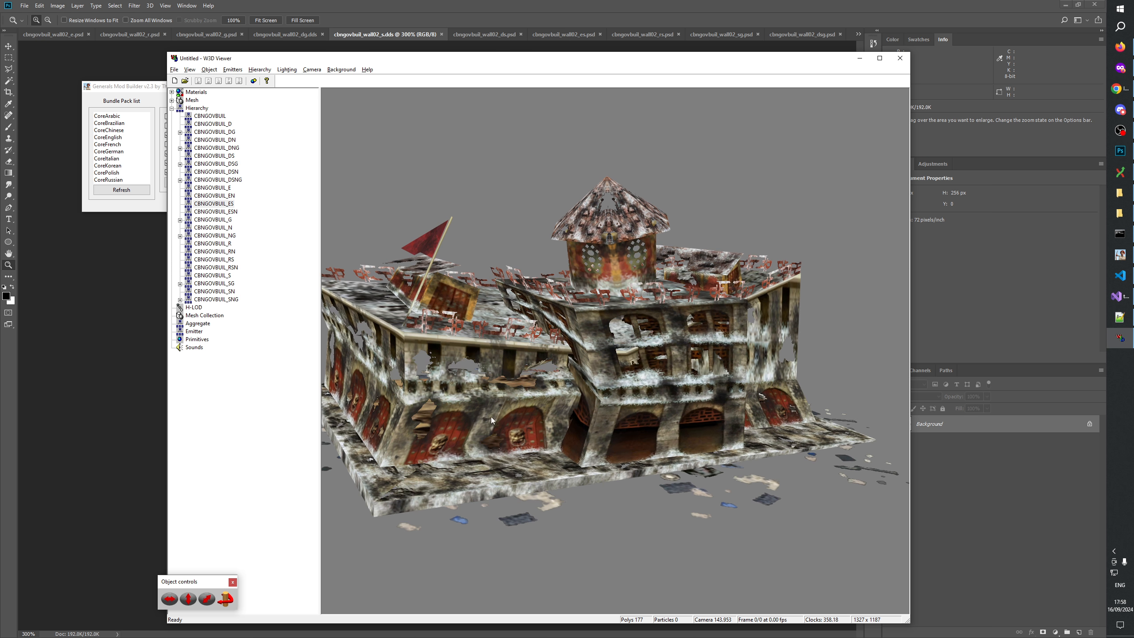
{"action": "left_click_drag", "start_coordinate": [441, 385], "coordinate": [429, 429]}
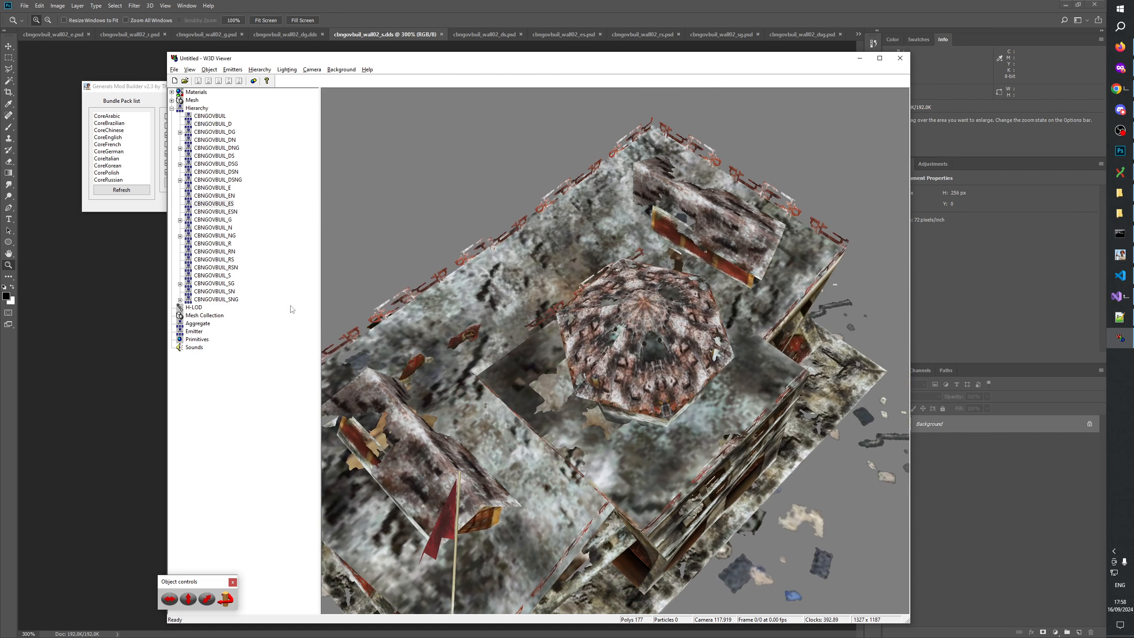
Return to the CBNGOVBUIL_DS model and inspect its roof close up and from directly above.
{"action": "left_click", "coordinate": [214, 156]}
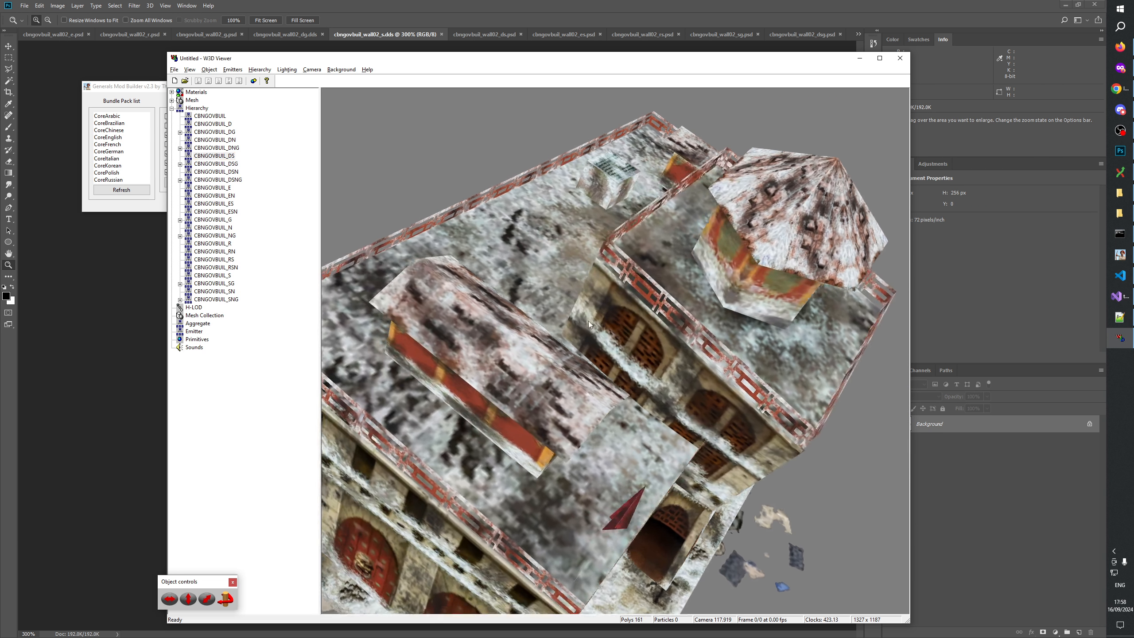
{"action": "left_click_drag", "start_coordinate": [579, 372], "coordinate": [578, 438]}
{"action": "scroll", "coordinate": [469, 385], "scroll_direction": "down", "scroll_amount": 4}
{"action": "scroll", "coordinate": [562, 447], "scroll_direction": "down", "scroll_amount": 5}
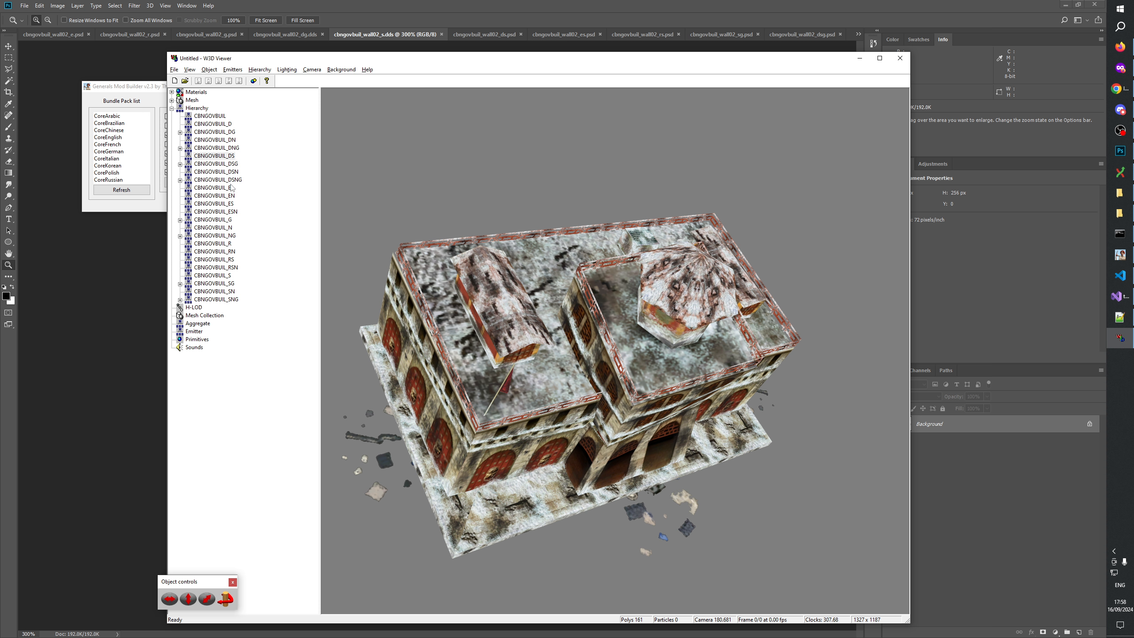
{"action": "left_click_drag", "start_coordinate": [554, 241], "coordinate": [516, 328]}
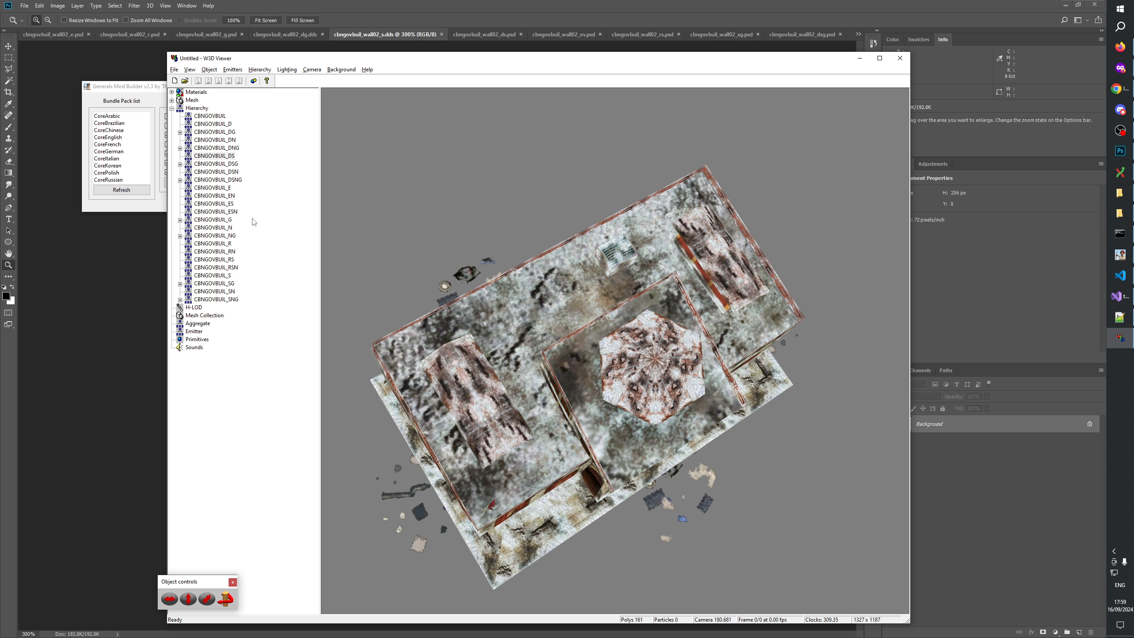
View the roof of the CBNGOVBUIL_ES model, and examine the CBNGOVBUIL_RS model close up and as a whole.
{"action": "left_click", "coordinate": [213, 204]}
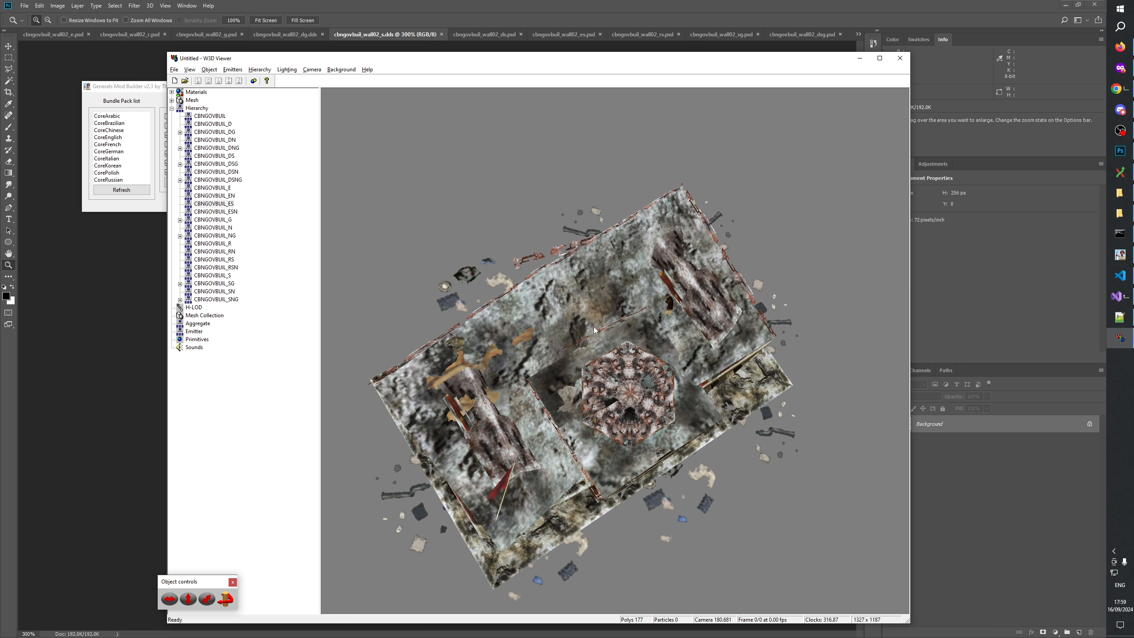
{"action": "left_click_drag", "start_coordinate": [593, 326], "coordinate": [681, 391]}
{"action": "left_click", "coordinate": [220, 260]}
{"action": "scroll", "coordinate": [681, 391], "scroll_direction": "up", "scroll_amount": 10}
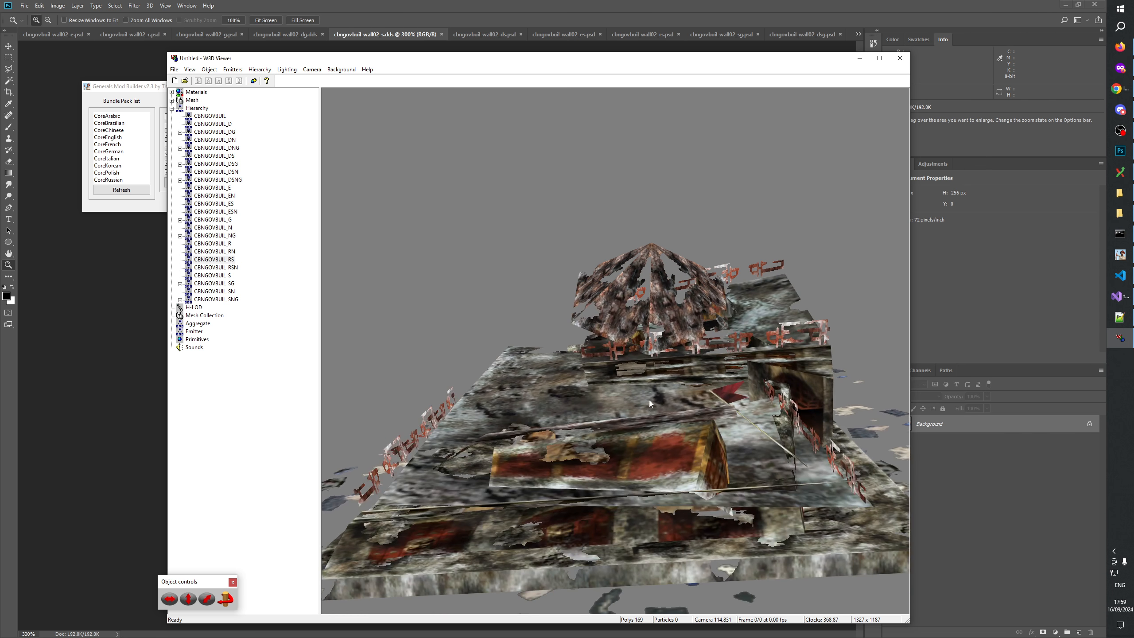
{"action": "left_click_drag", "start_coordinate": [645, 424], "coordinate": [432, 359]}
{"action": "scroll", "coordinate": [625, 442], "scroll_direction": "down", "scroll_amount": 7}
{"action": "left_click_drag", "start_coordinate": [527, 366], "coordinate": [609, 389]}
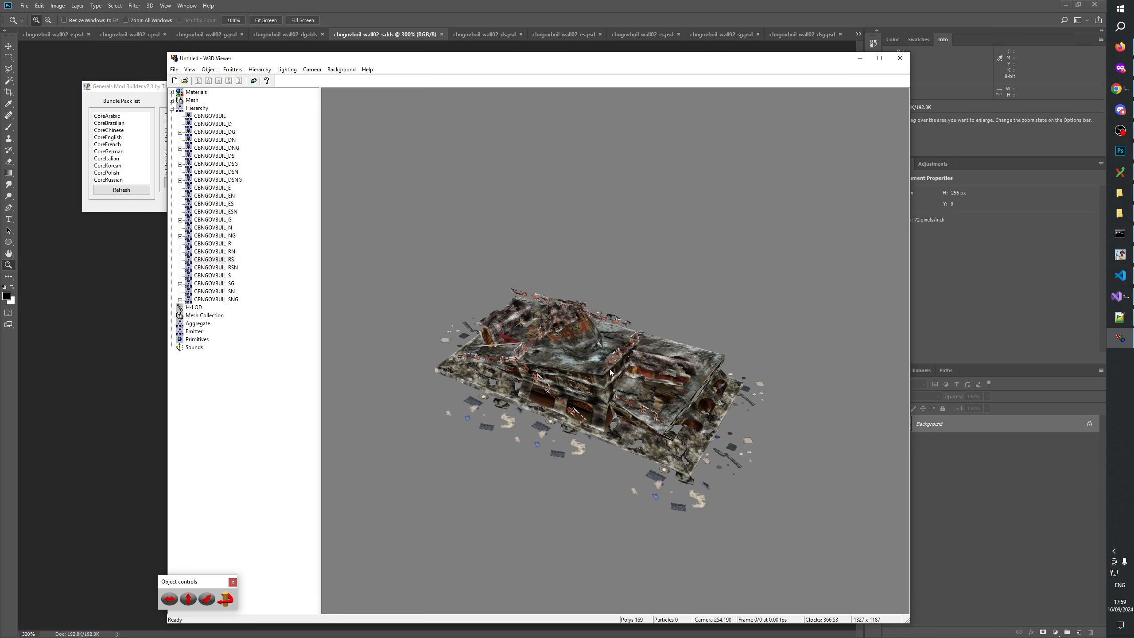
{"action": "scroll", "coordinate": [601, 410], "scroll_direction": "up", "scroll_amount": 3}
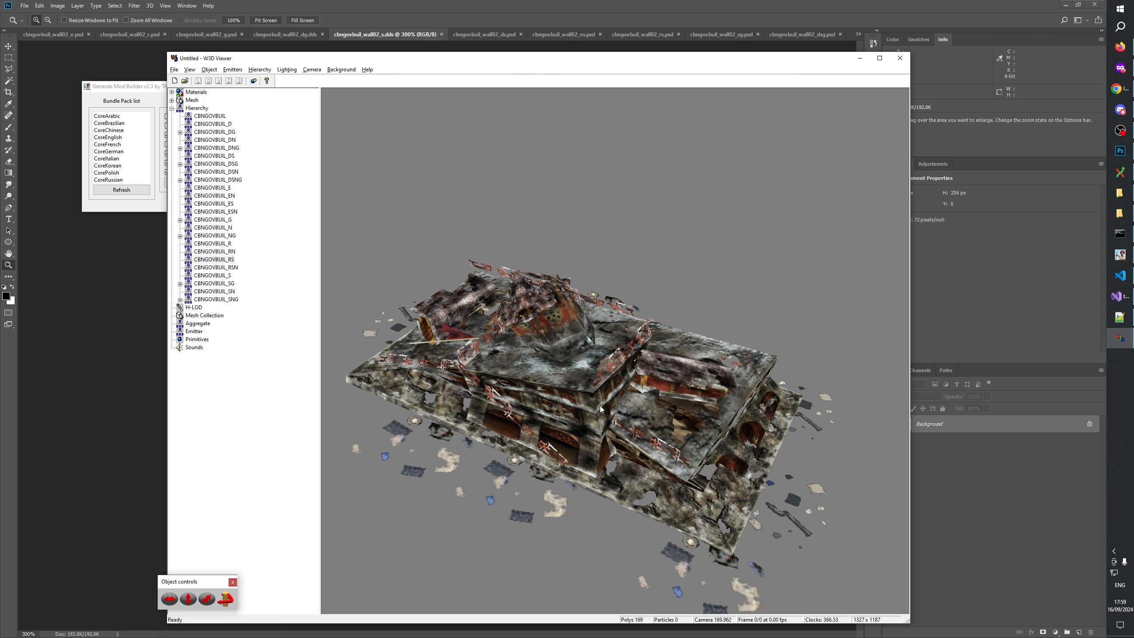
Compare the snowy CBNGOVBUIL_ES model with the CBNGOVBUIL_E and CBNGOVBUIL_EN variants.
{"action": "left_click", "coordinate": [222, 206]}
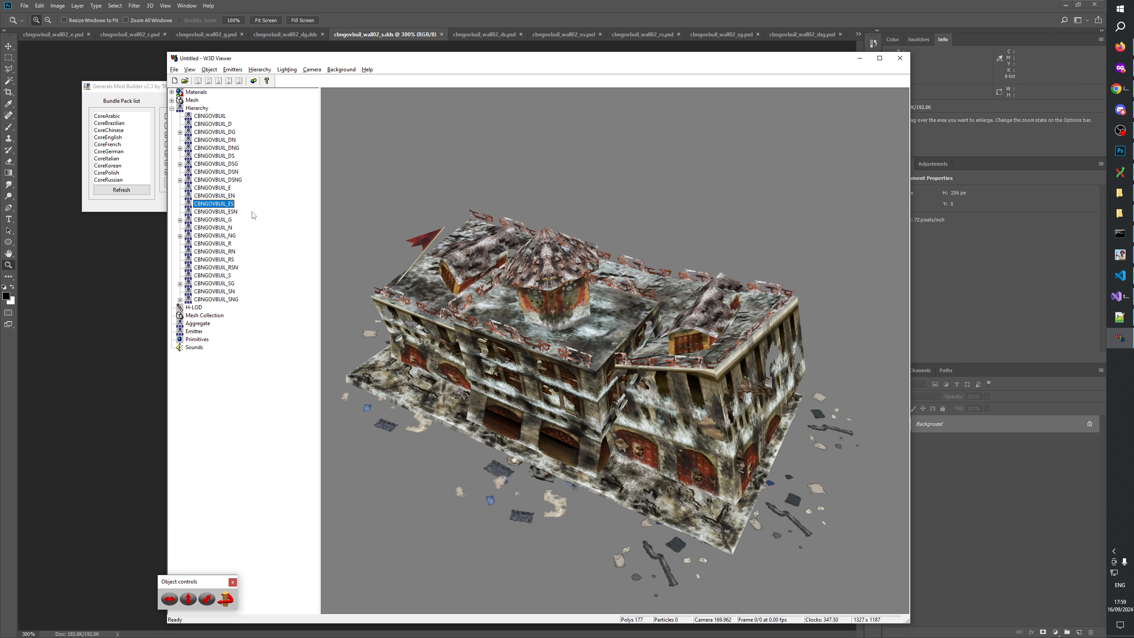
{"action": "left_click", "coordinate": [227, 188]}
{"action": "left_click", "coordinate": [218, 197]}
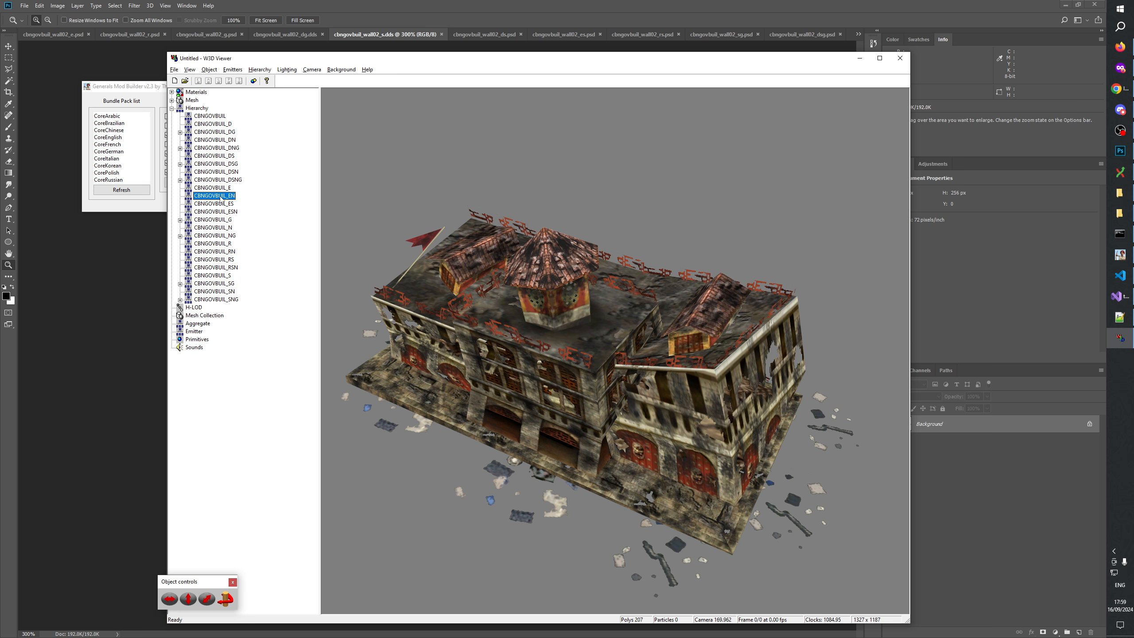
{"action": "left_click", "coordinate": [224, 205]}
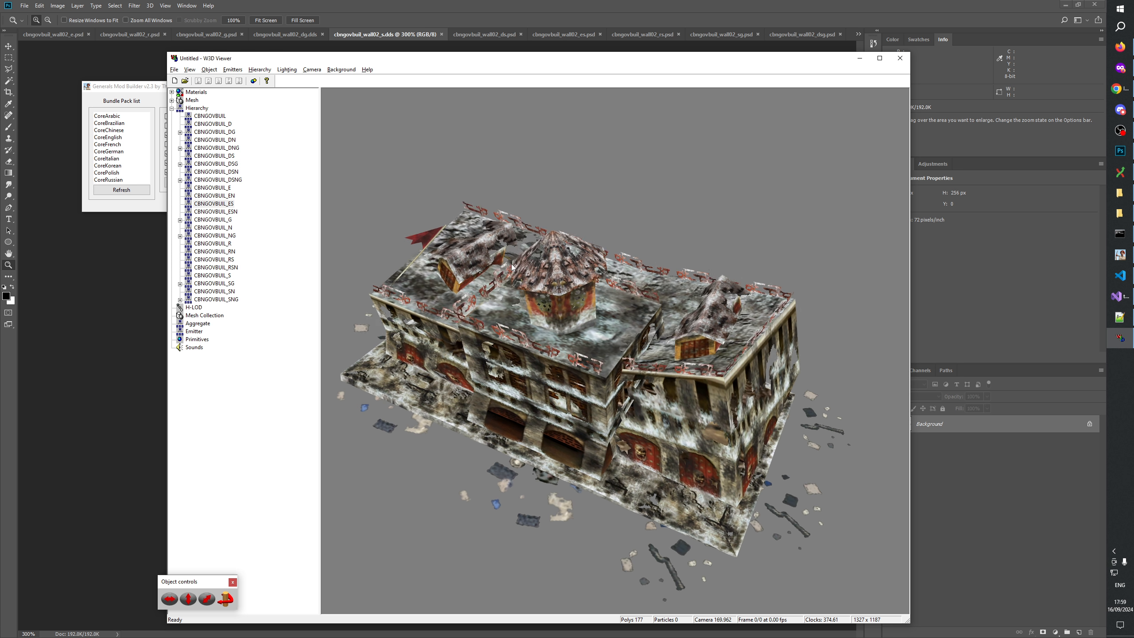
Inspect the snowy front facade and roof of the CBNGOVBUIL_DS model from near and far.
{"action": "left_click", "coordinate": [222, 157]}
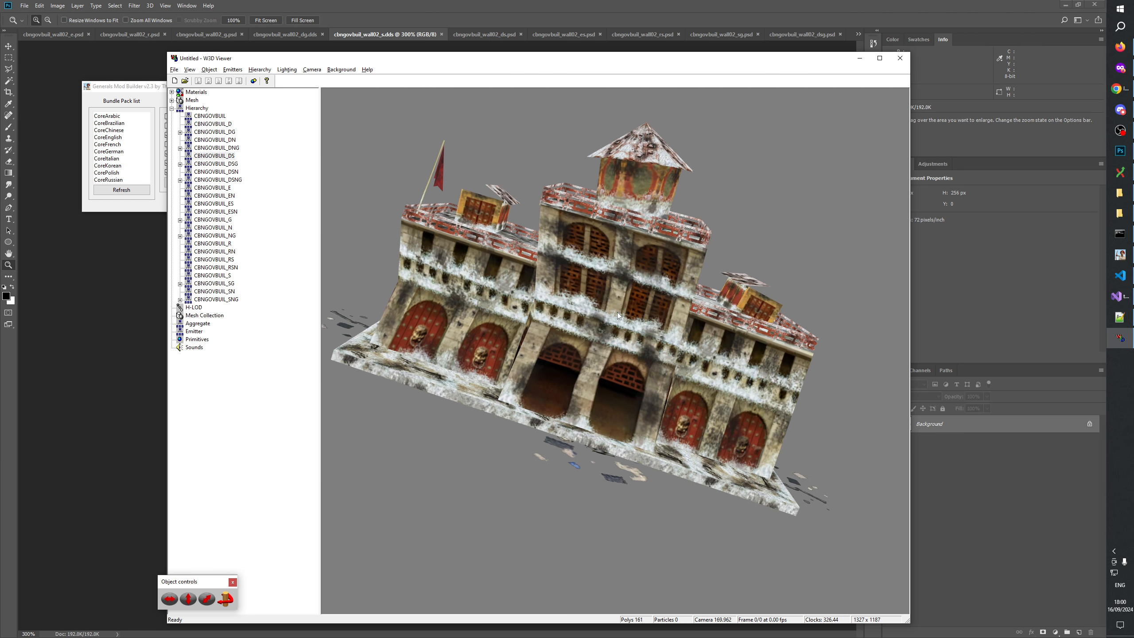
{"action": "scroll", "coordinate": [563, 338], "scroll_direction": "down", "scroll_amount": 5}
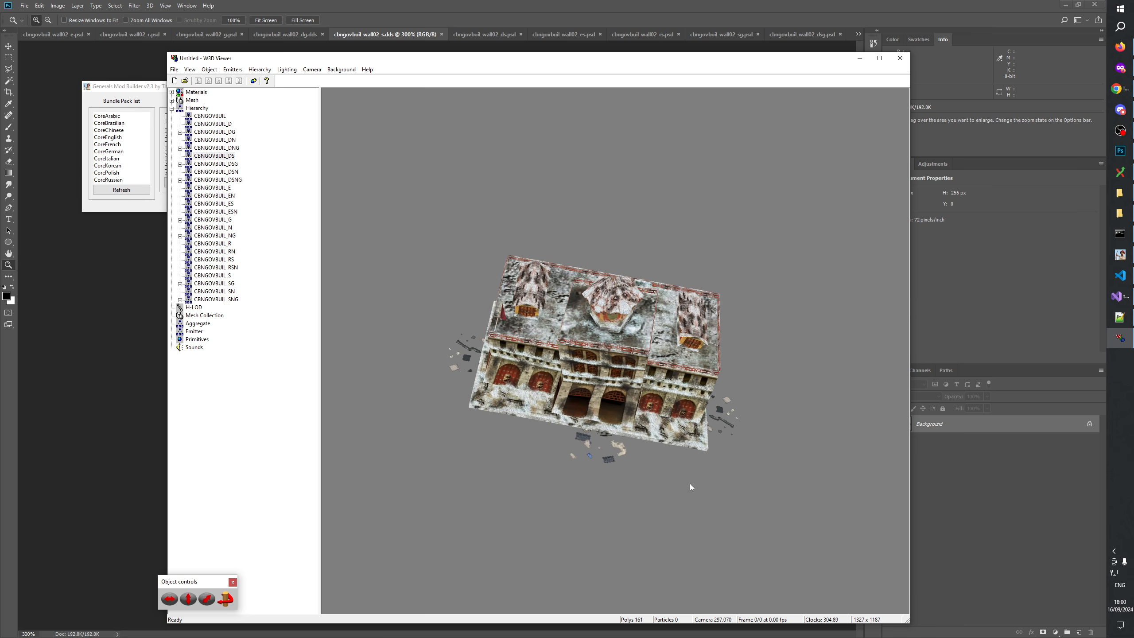
{"action": "scroll", "coordinate": [670, 446], "scroll_direction": "up", "scroll_amount": 4}
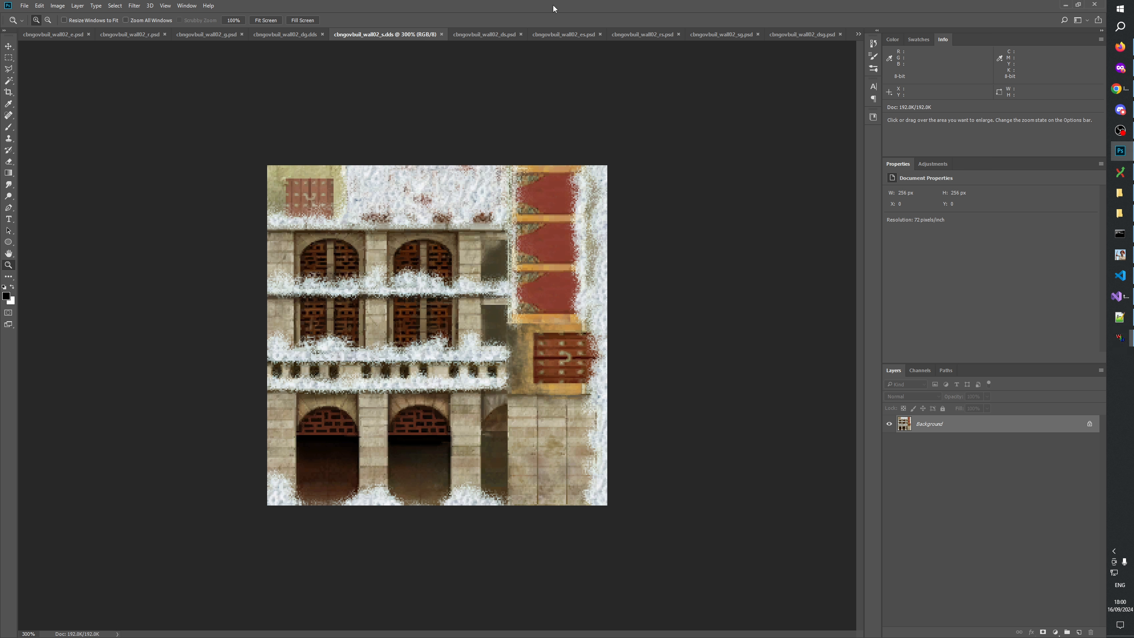
Switch to Photoshop and compare cbngovbuil_wall02_ds.psd repeatedly with layer group 2 shown and hidden.
{"action": "left_click", "coordinate": [141, 257]}
{"action": "left_click", "coordinate": [480, 36]}
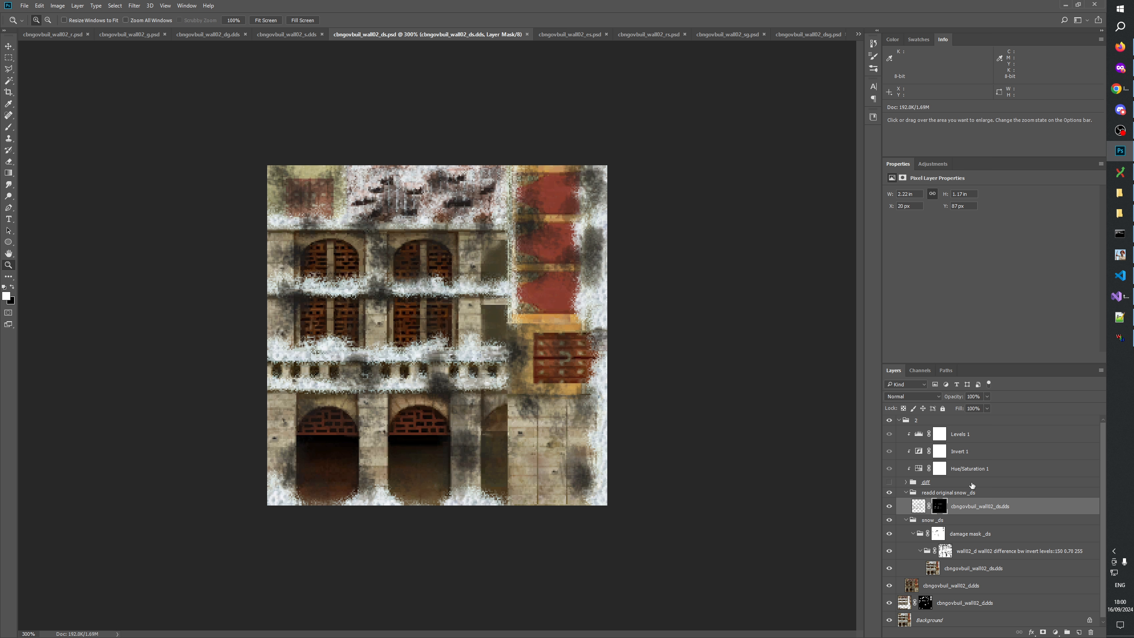
{"action": "left_click", "coordinate": [889, 420]}
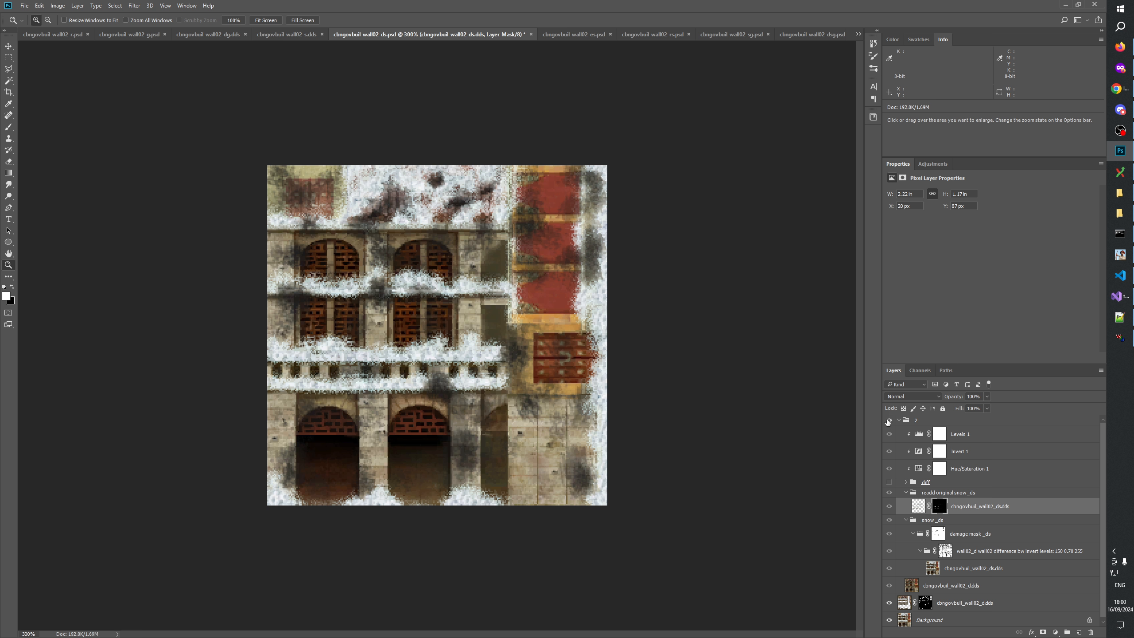
{"action": "left_click", "coordinate": [889, 421]}
{"action": "left_click", "coordinate": [889, 420]}
{"action": "left_click", "coordinate": [889, 421]}
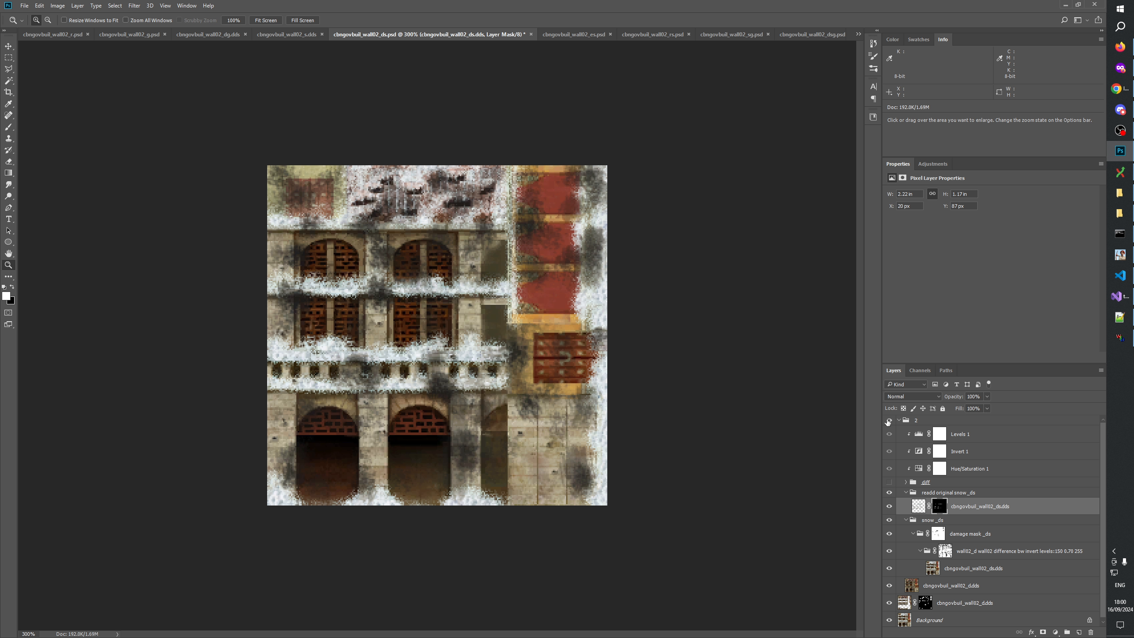
{"action": "left_click", "coordinate": [889, 420]}
{"action": "left_click", "coordinate": [889, 421]}
{"action": "left_click", "coordinate": [888, 421]}
{"action": "left_click", "coordinate": [889, 420]}
{"action": "left_click", "coordinate": [889, 421]}
{"action": "left_click", "coordinate": [889, 420]}
{"action": "left_click", "coordinate": [889, 421]}
{"action": "left_click", "coordinate": [889, 420]}
{"action": "left_click", "coordinate": [889, 420]}
{"action": "left_click", "coordinate": [889, 420]}
{"action": "left_click", "coordinate": [889, 421]}
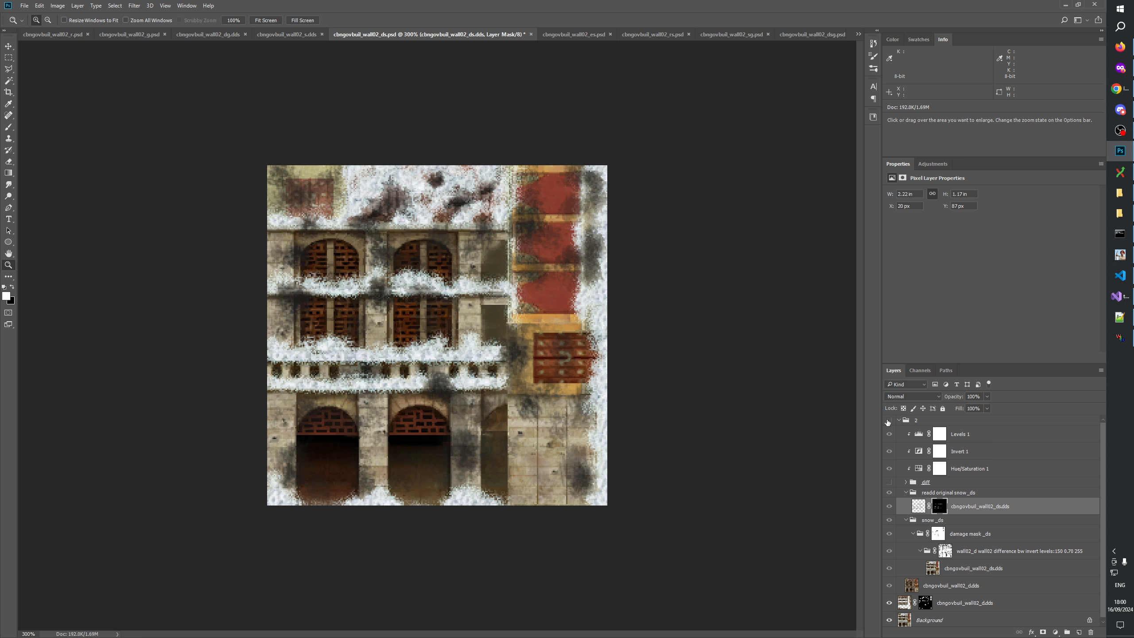
{"action": "left_click", "coordinate": [888, 420]}
{"action": "left_click", "coordinate": [889, 420]}
{"action": "left_click", "coordinate": [889, 420]}
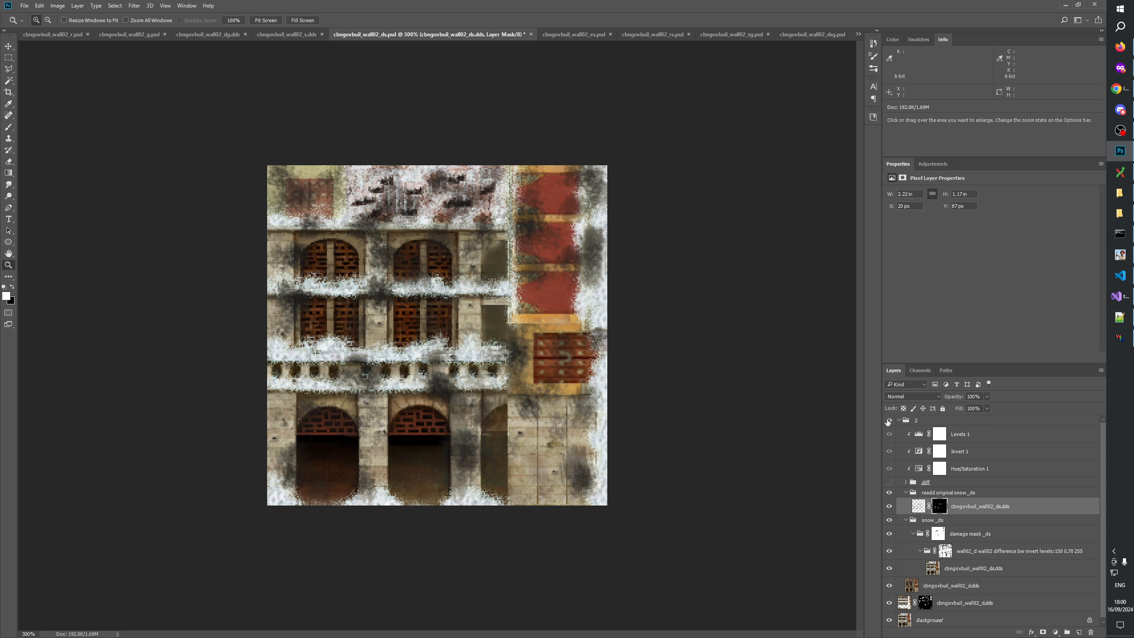
{"action": "left_click", "coordinate": [889, 421]}
{"action": "left_click", "coordinate": [889, 420]}
{"action": "left_click", "coordinate": [889, 420]}
{"action": "left_click", "coordinate": [889, 421]}
{"action": "left_click", "coordinate": [889, 421]}
{"action": "left_click", "coordinate": [889, 420]}
{"action": "left_click", "coordinate": [889, 421]}
{"action": "left_click", "coordinate": [889, 420]}
{"action": "left_click", "coordinate": [889, 421]}
{"action": "left_click", "coordinate": [889, 420]}
{"action": "left_click", "coordinate": [889, 420]}
{"action": "left_click", "coordinate": [889, 420]}
{"action": "left_click", "coordinate": [888, 421]}
{"action": "left_click", "coordinate": [889, 420]}
{"action": "left_click", "coordinate": [889, 421]}
{"action": "left_click", "coordinate": [889, 420]}
{"action": "left_click", "coordinate": [889, 421]}
{"action": "left_click", "coordinate": [889, 421]}
{"action": "left_click", "coordinate": [889, 421]}
{"action": "left_click", "coordinate": [889, 420]}
{"action": "left_click", "coordinate": [889, 420]}
{"action": "left_click", "coordinate": [889, 420]}
Compare the cbngovbuil_wall02_es.psd texture with layer group 2 shown and hidden.
{"action": "left_click", "coordinate": [587, 40]}
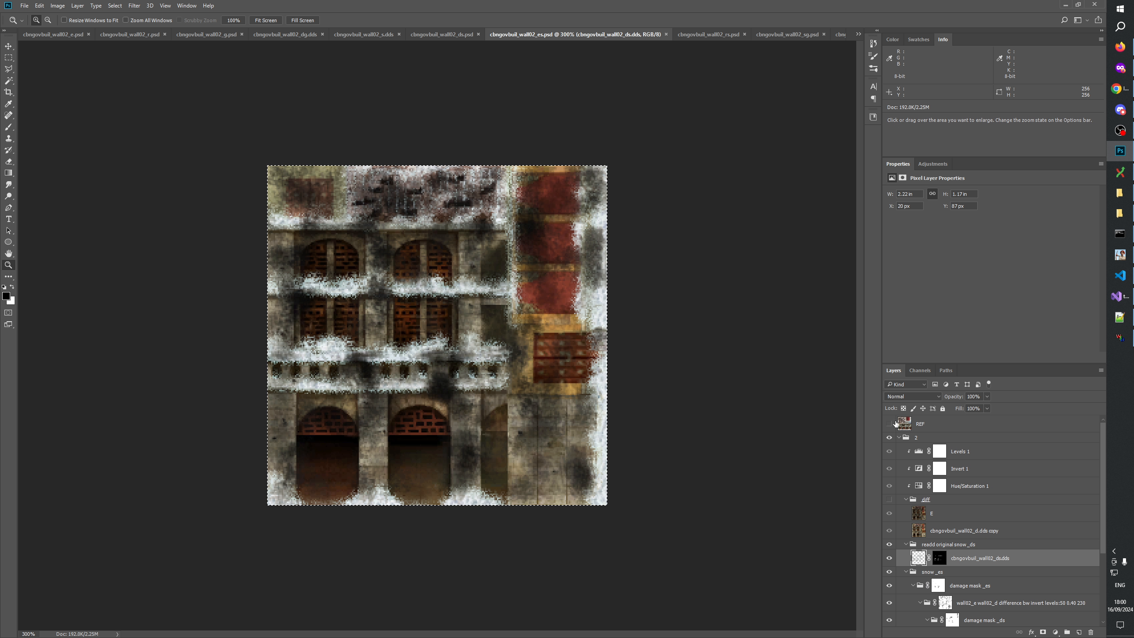
{"action": "left_click", "coordinate": [889, 442]}
{"action": "left_click", "coordinate": [889, 442]}
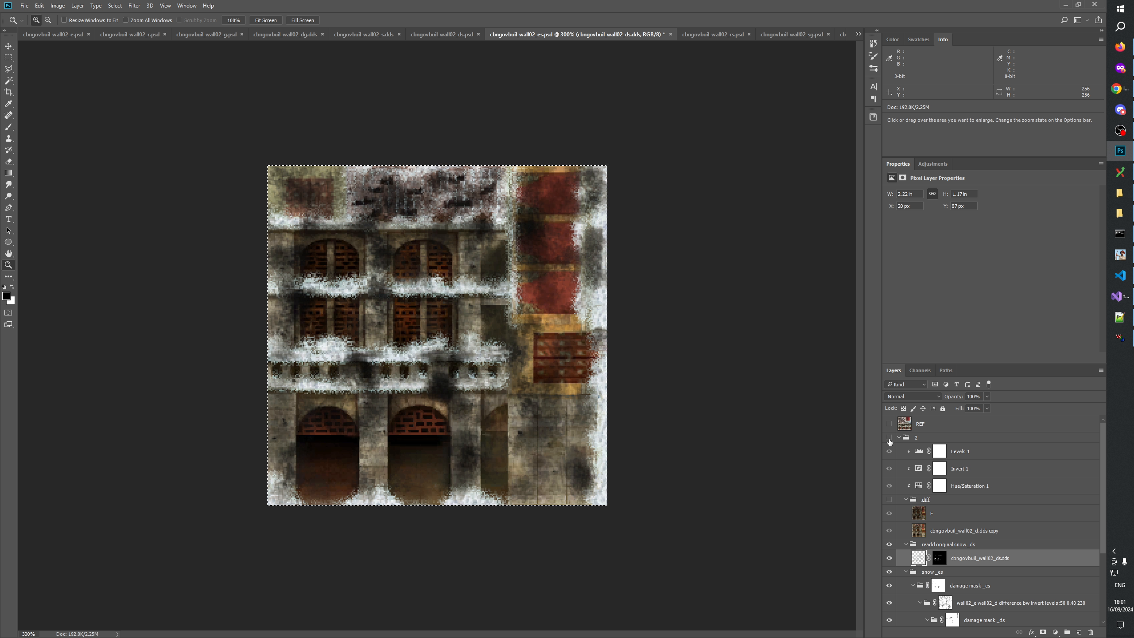
{"action": "left_click", "coordinate": [890, 442]}
{"action": "left_click", "coordinate": [890, 441]}
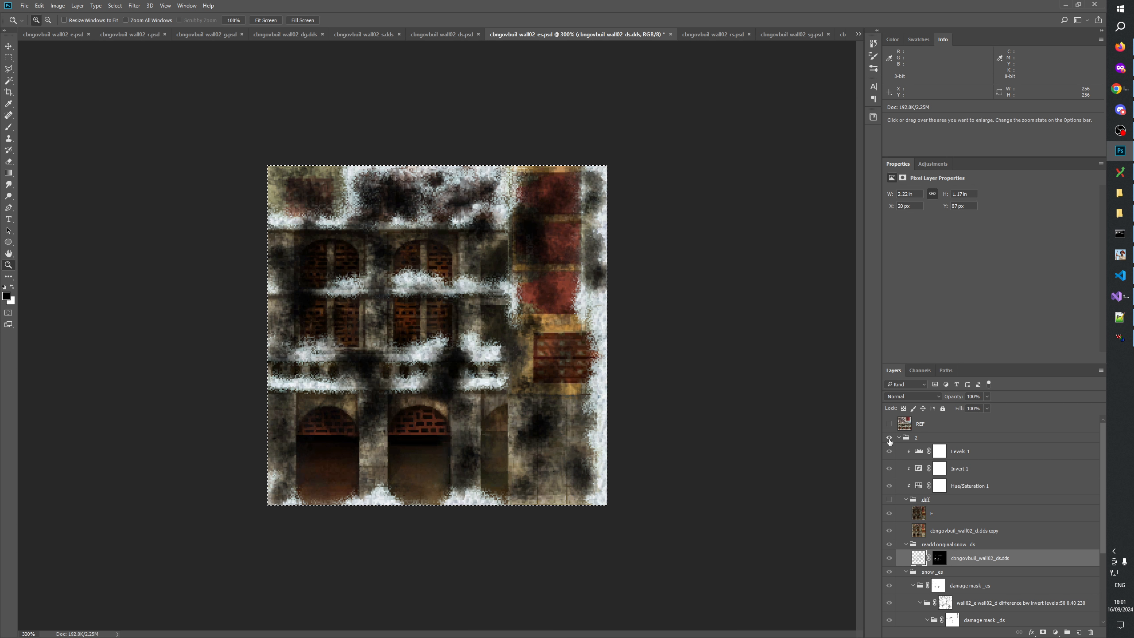
Check cbngovbuil_wall02_rs.psd with layer group 2 shown and hidden, and compare it with the _es texture.
{"action": "left_click", "coordinate": [718, 37]}
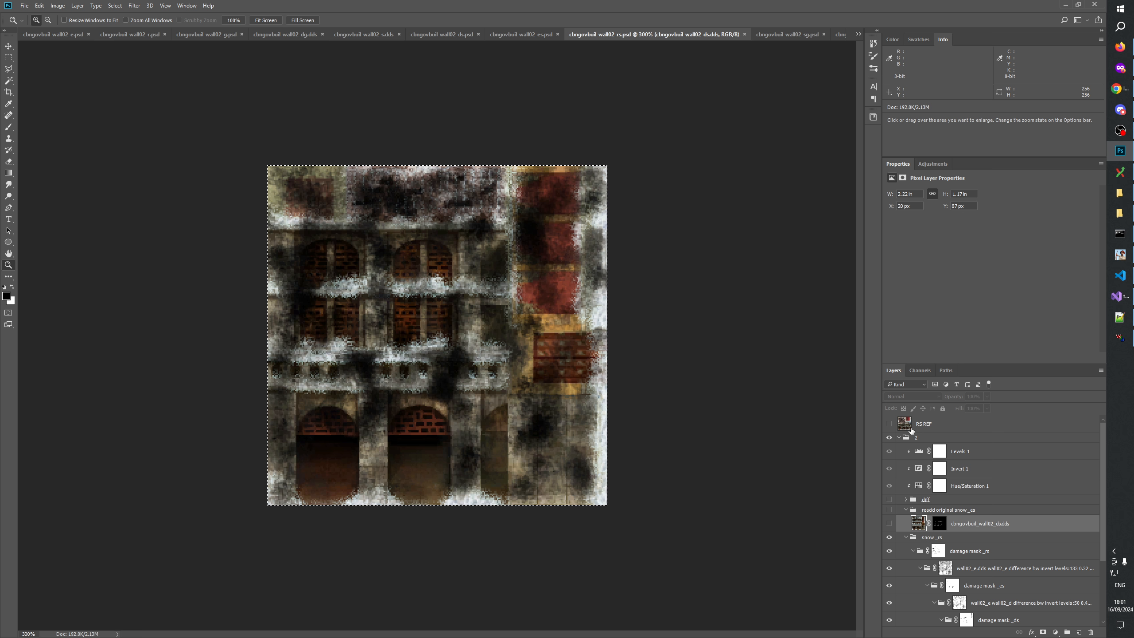
{"action": "left_click", "coordinate": [890, 438]}
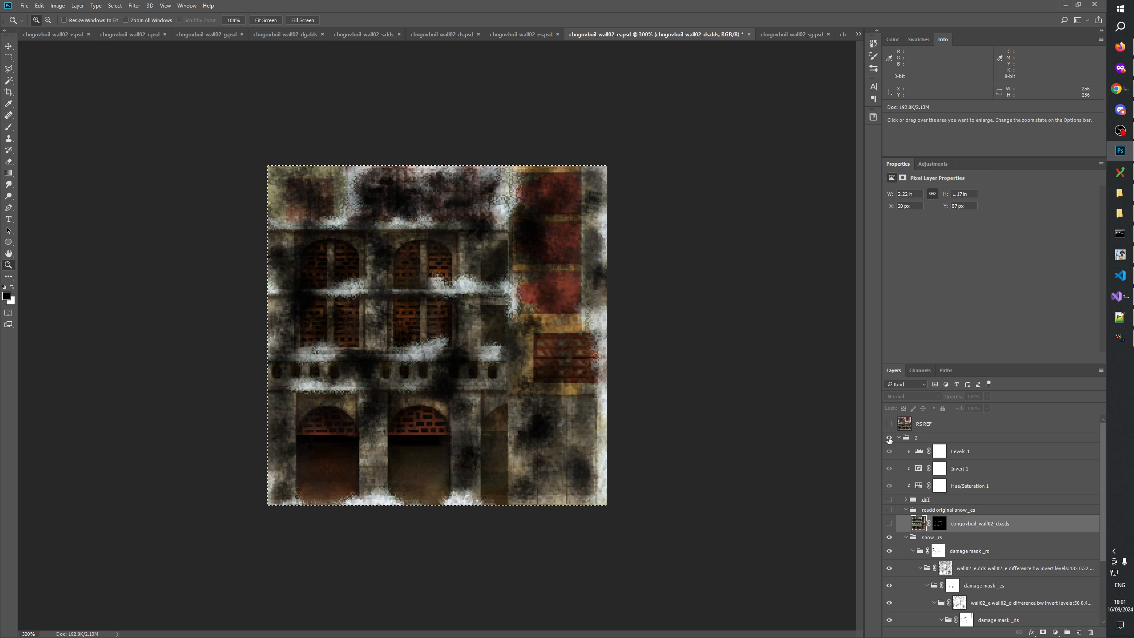
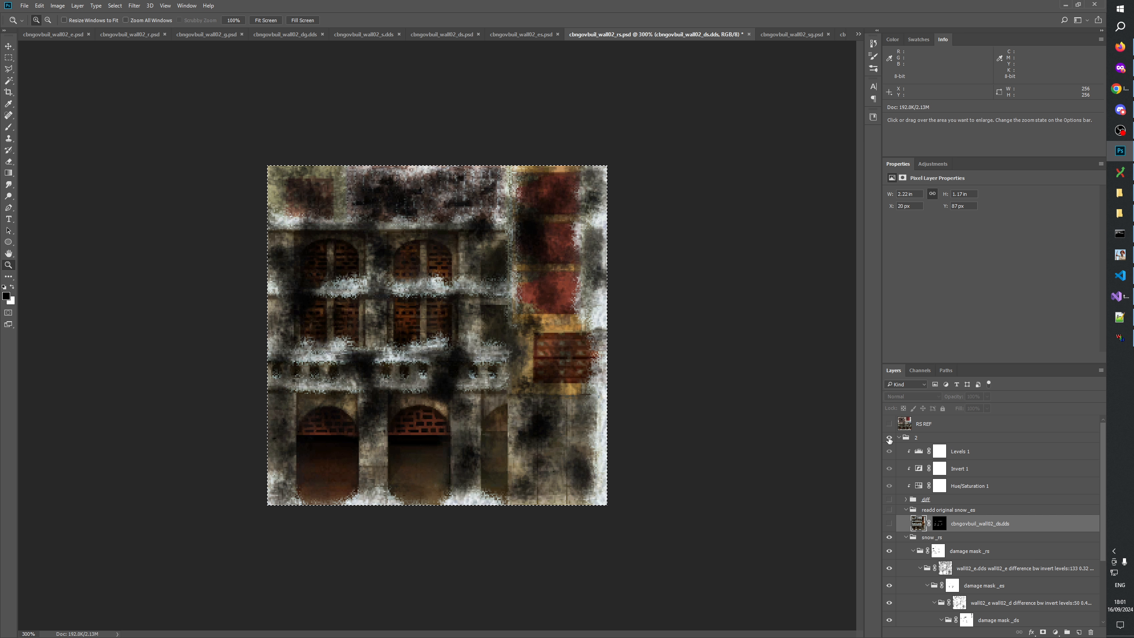
{"action": "left_click", "coordinate": [549, 32]}
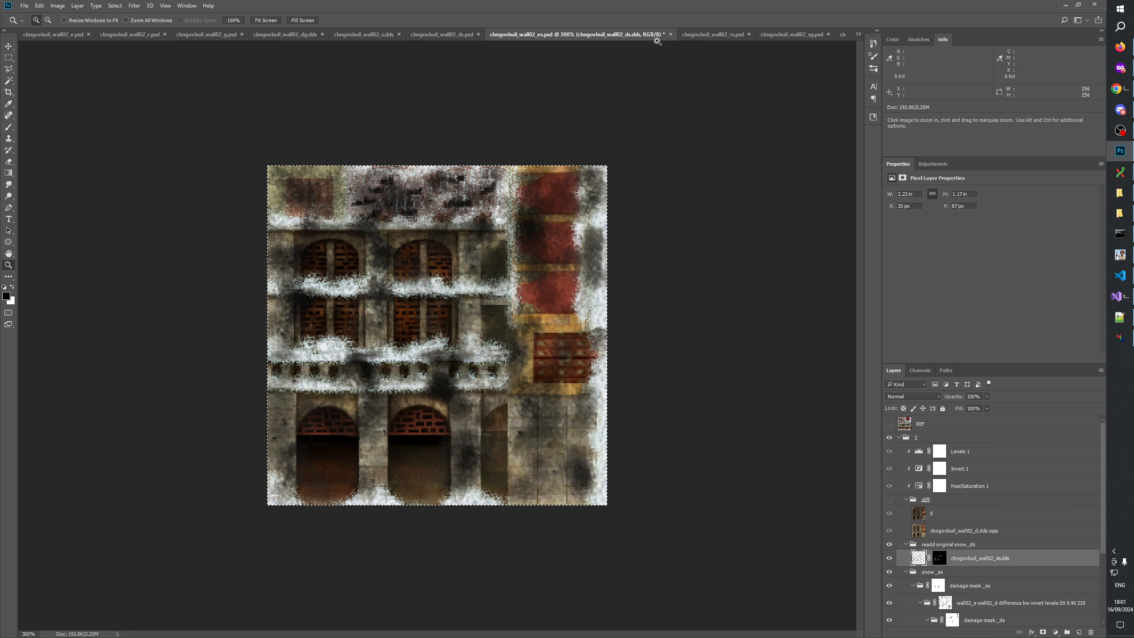
{"action": "left_click", "coordinate": [706, 36]}
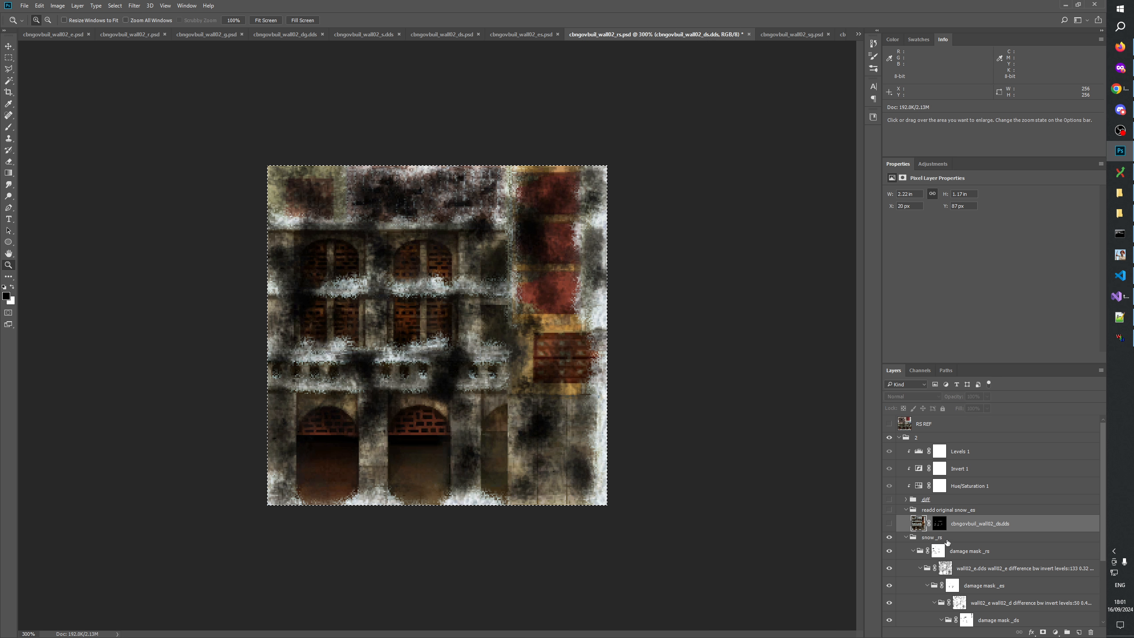
Paint on the damage mask _rs with a small brush to remove the snow covering the balustrade openings.
{"action": "left_click", "coordinate": [938, 551]}
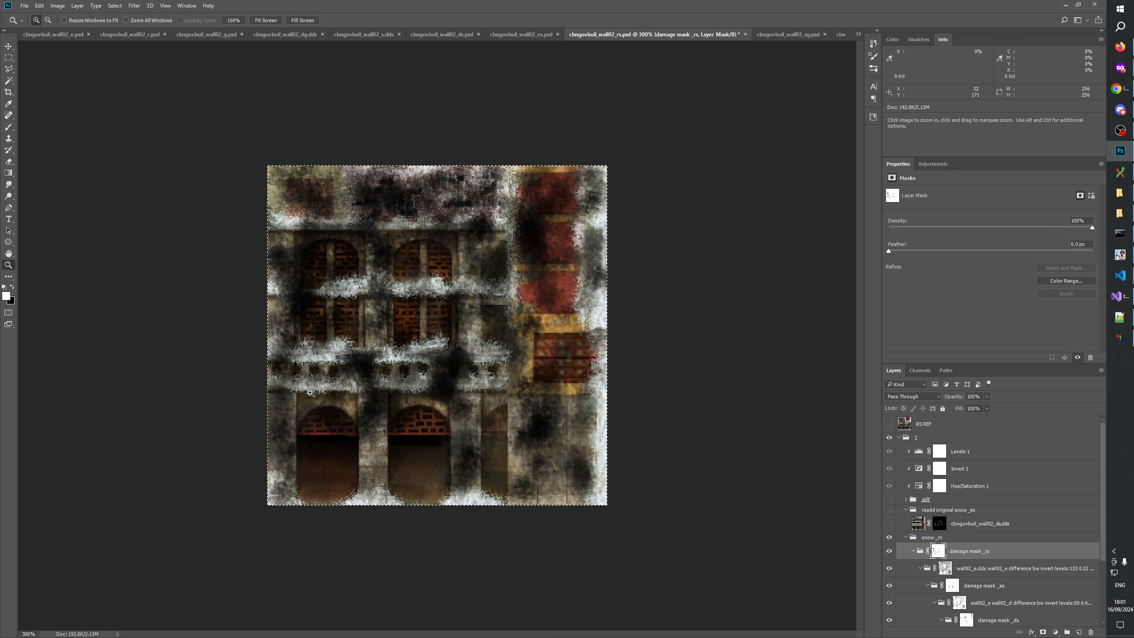
{"action": "left_click", "coordinate": [423, 398]}
{"action": "left_click", "coordinate": [423, 398]}
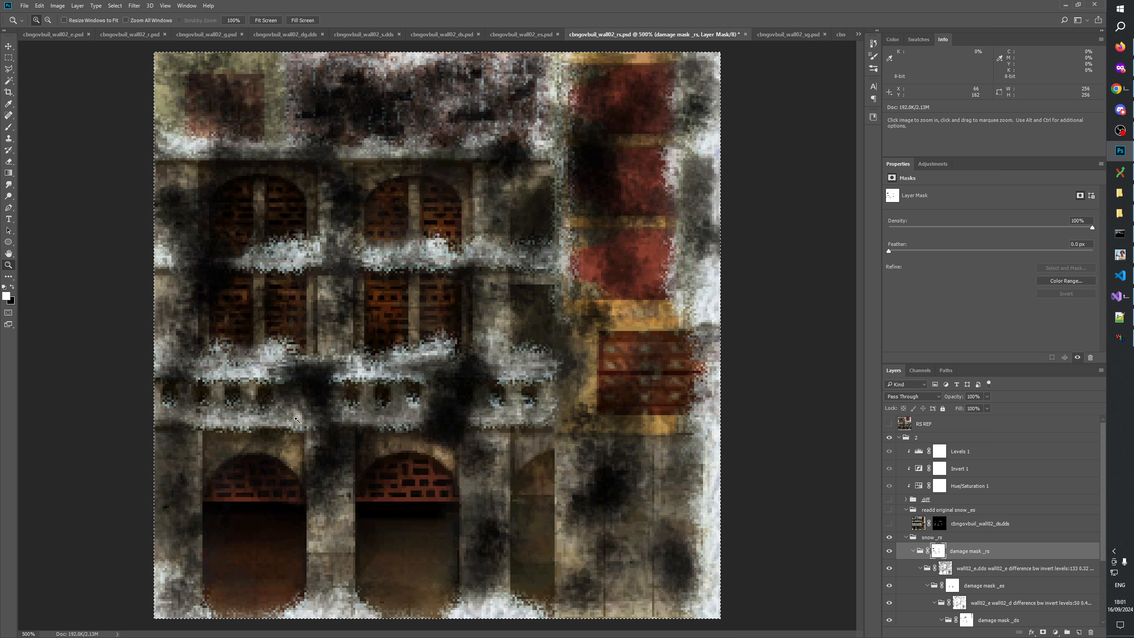
{"action": "left_click", "coordinate": [8, 127]}
{"action": "key", "text": "x"}
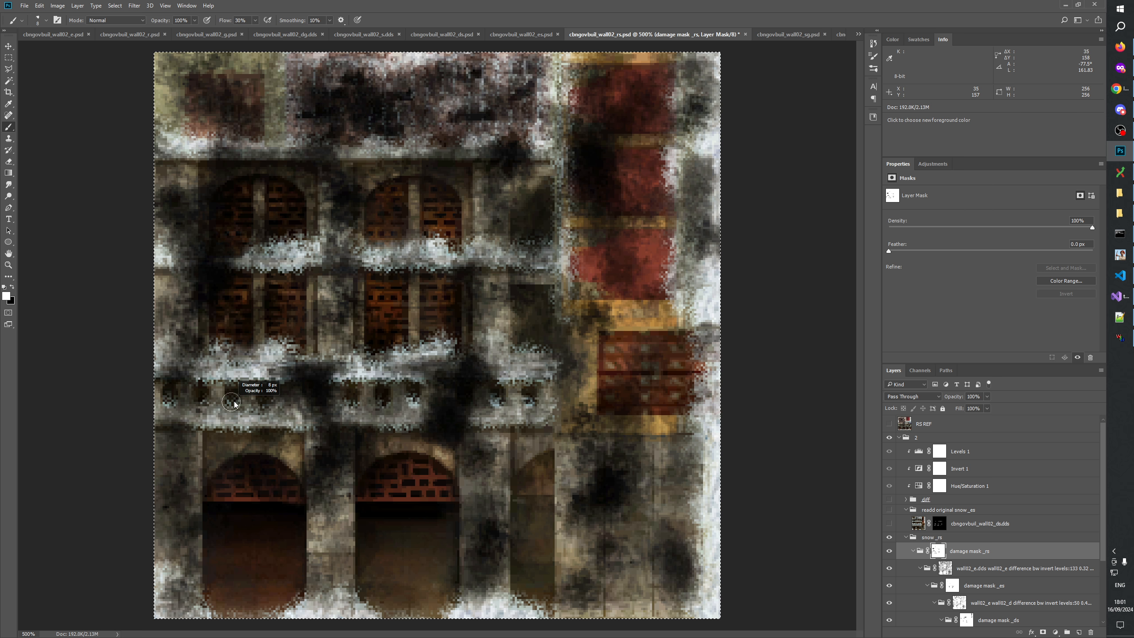
{"action": "key", "text": "bracketright"}
{"action": "key", "text": "bracketright"}
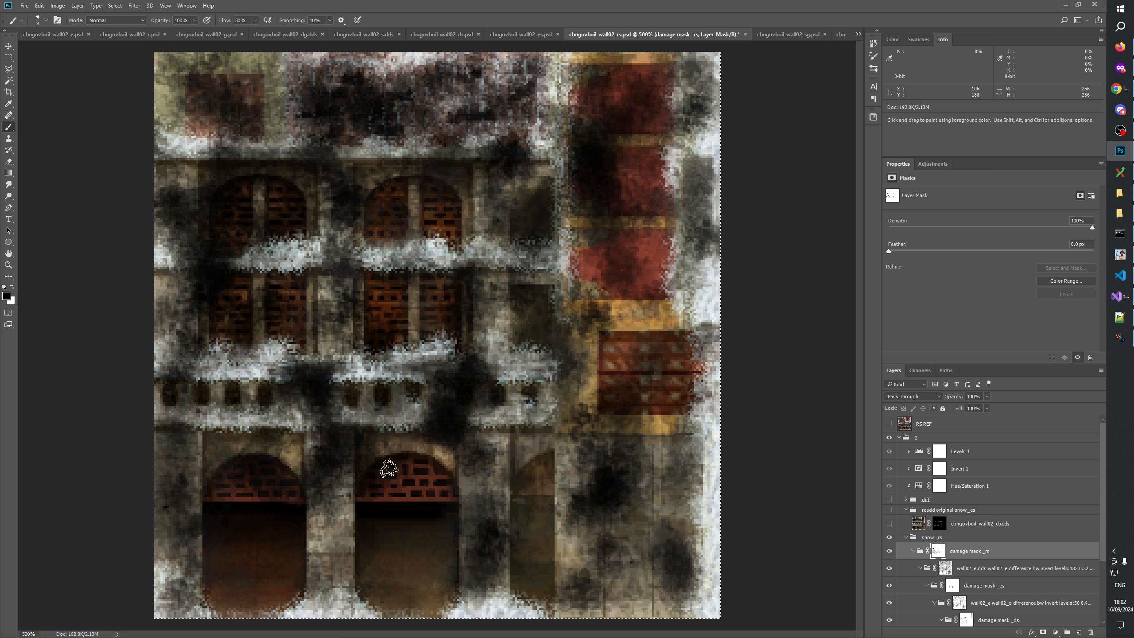
Touch up the damage mask _rs around the balustrade with a smaller brush and check the whole texture.
{"action": "key", "text": "space"}
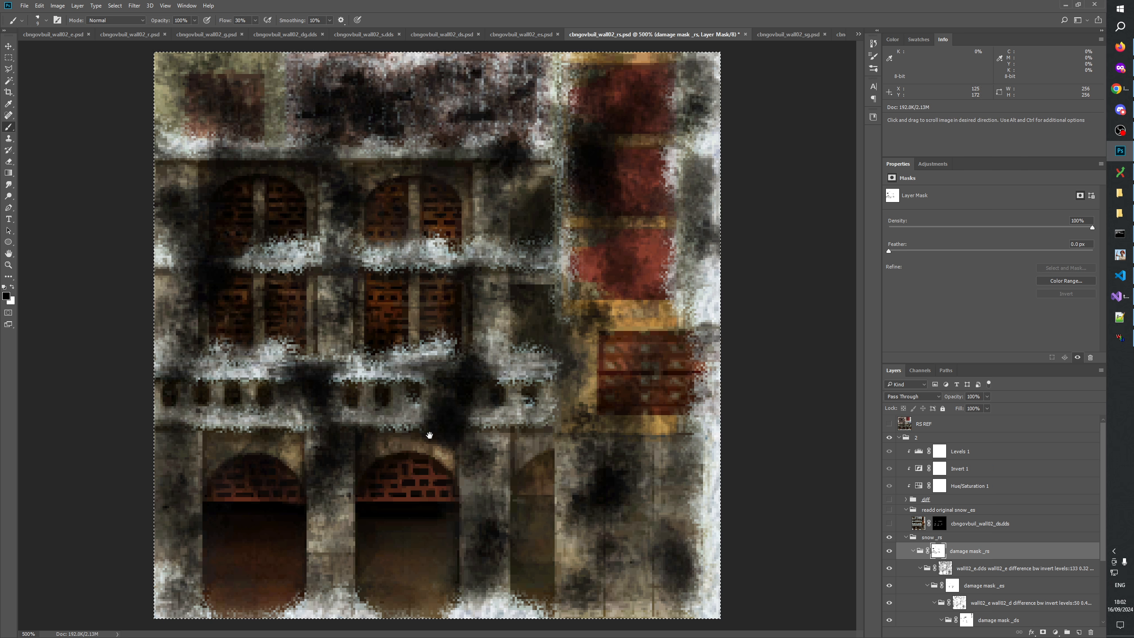
{"action": "key", "text": "z"}
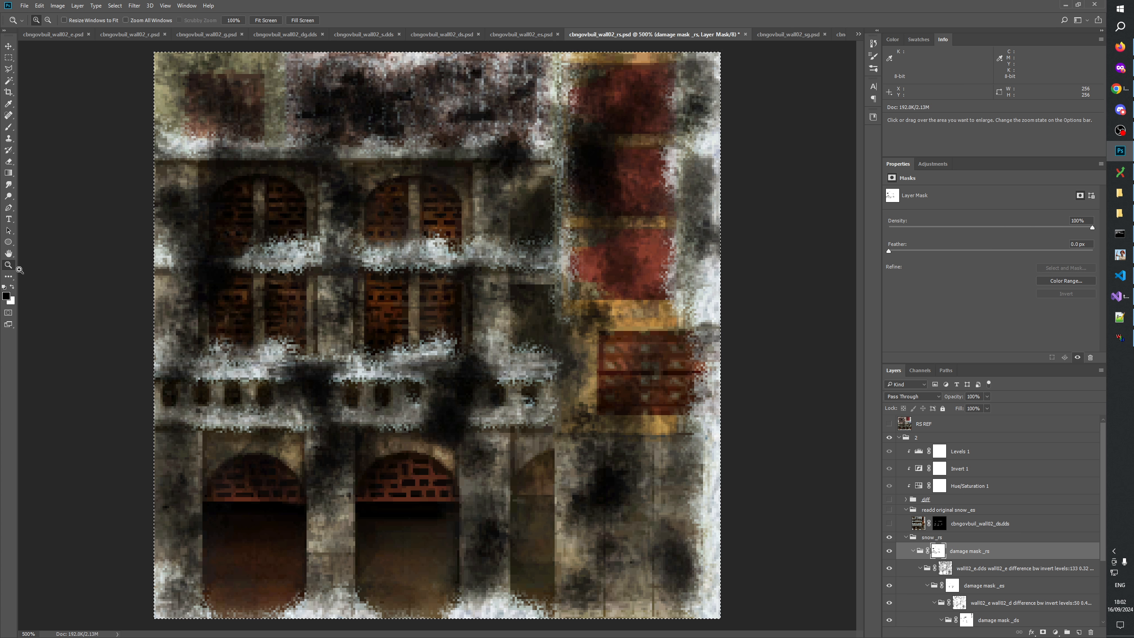
{"action": "right_click", "coordinate": [364, 404]}
{"action": "left_click", "coordinate": [383, 419]}
{"action": "left_click", "coordinate": [393, 420]}
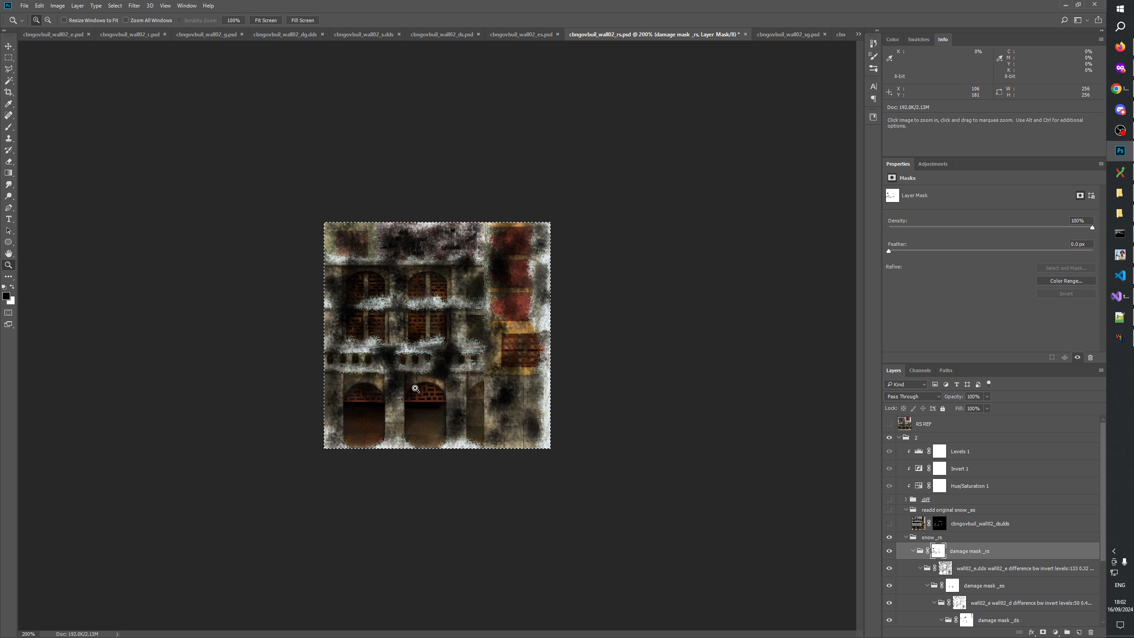
{"action": "left_click", "coordinate": [393, 421]}
{"action": "left_click", "coordinate": [389, 420]}
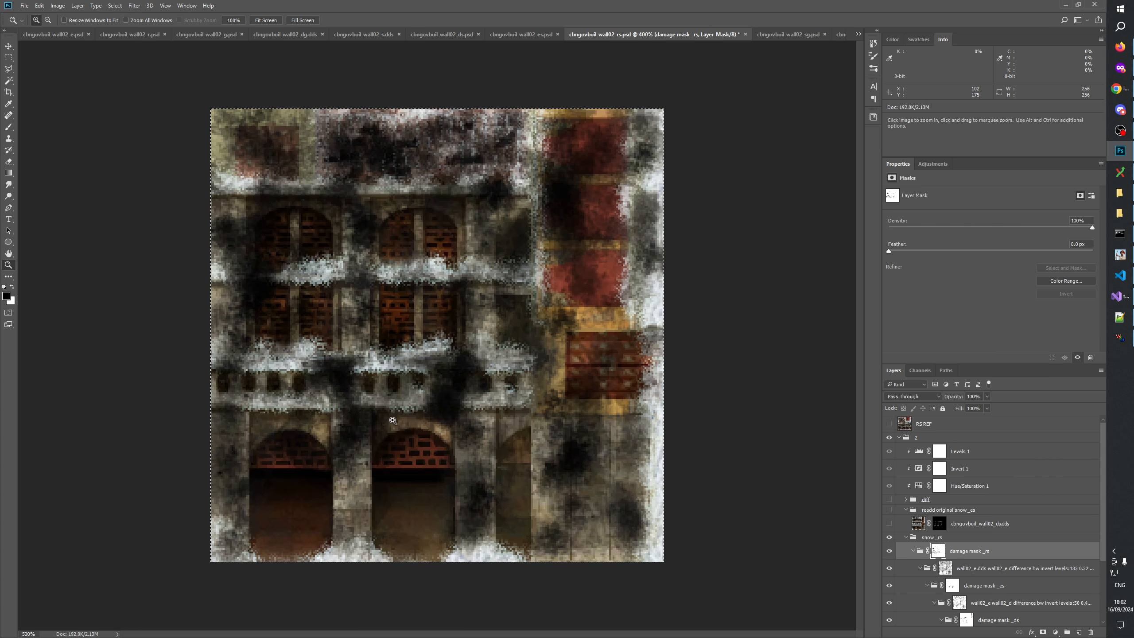
{"action": "left_click", "coordinate": [387, 420]}
{"action": "left_click", "coordinate": [387, 420]}
{"action": "key", "text": "b"}
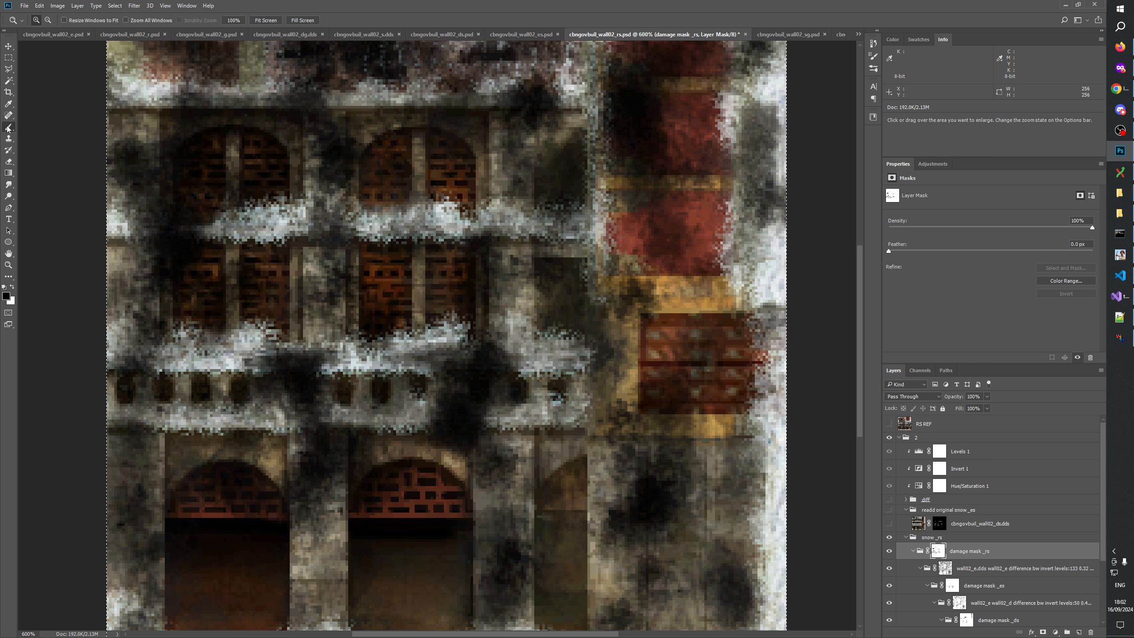
{"action": "key", "text": "bracketleft"}
{"action": "key", "text": "bracketleft"}
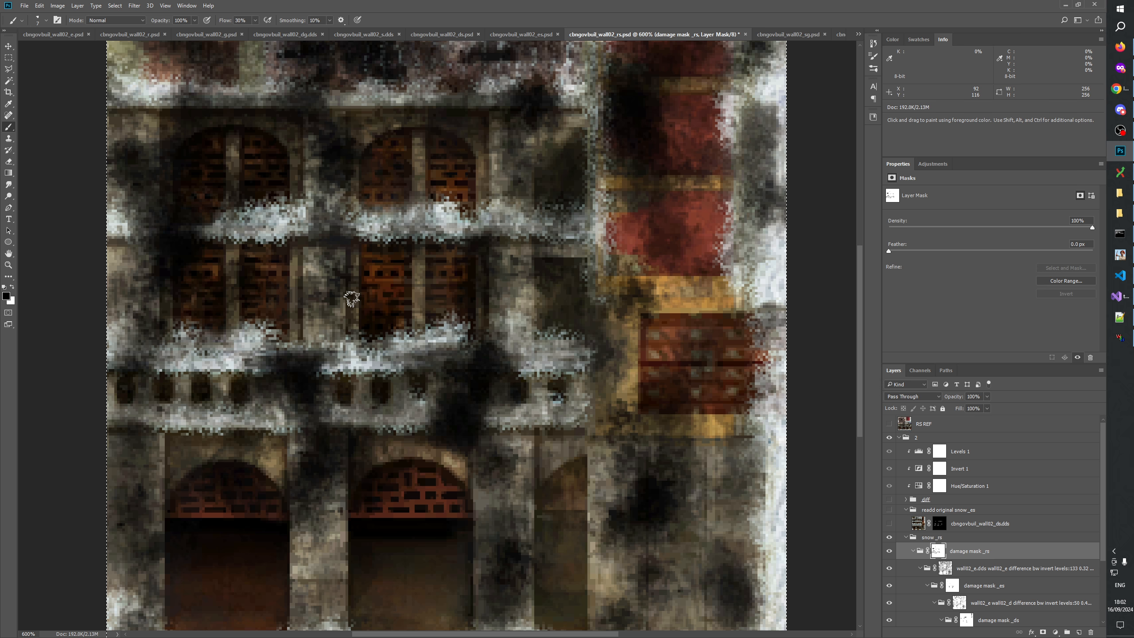
{"action": "left_click", "coordinate": [8, 264]}
{"action": "right_click", "coordinate": [341, 290]}
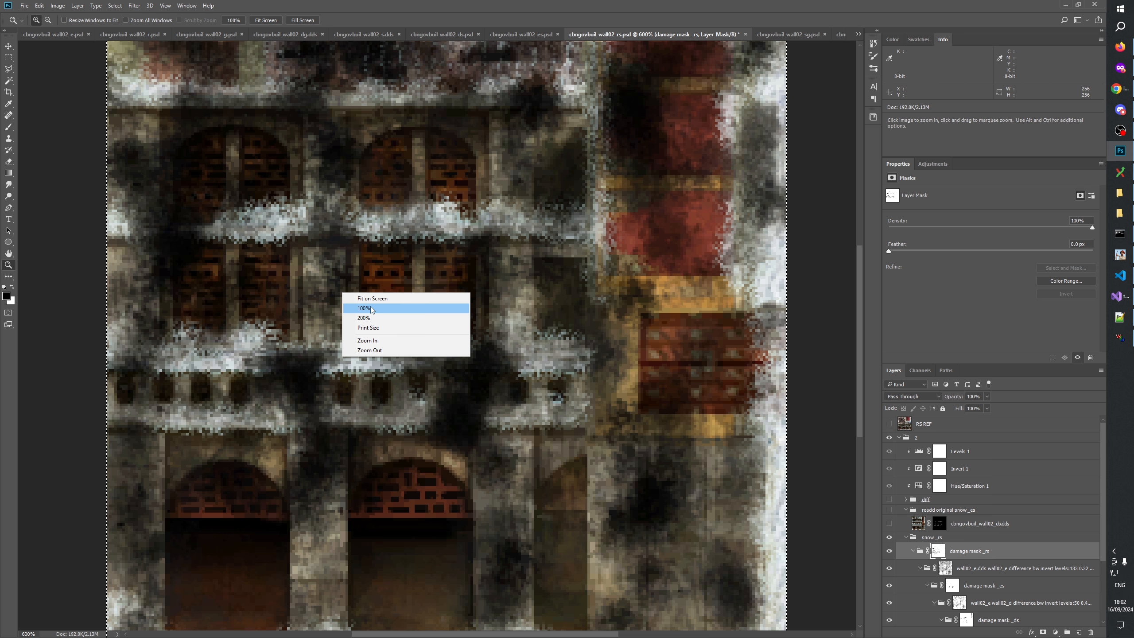
{"action": "left_click", "coordinate": [379, 308]}
{"action": "left_click", "coordinate": [402, 354]}
{"action": "left_click", "coordinate": [399, 446]}
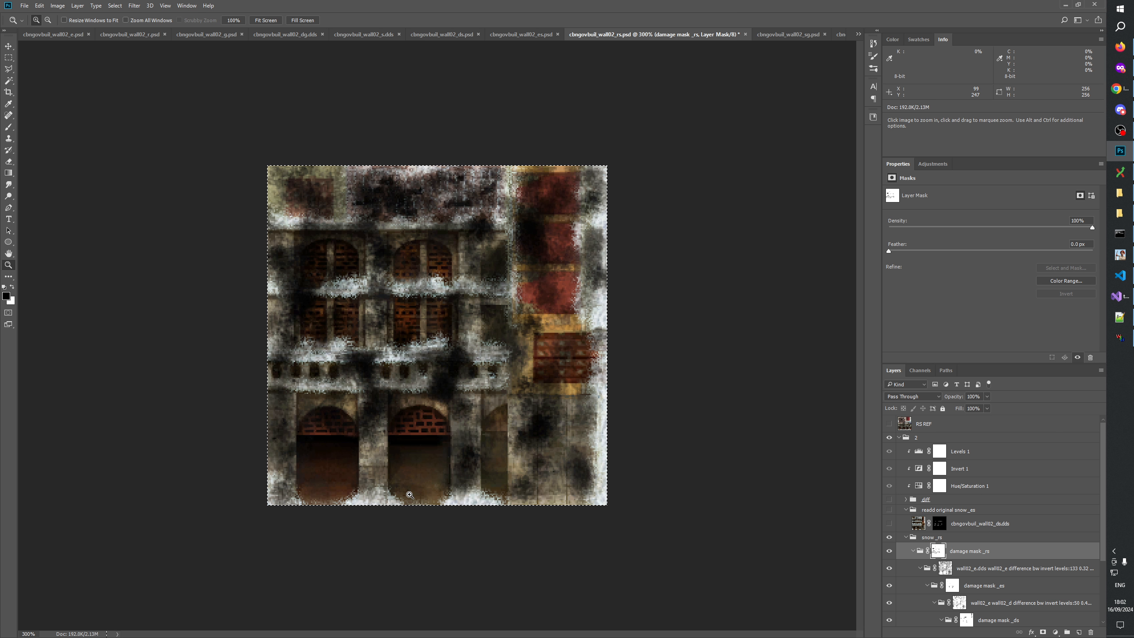
Compare the cbngovbuil_wall02_rs.psd texture with layer group 2 shown and hidden, examining the snow differences.
{"action": "left_click", "coordinate": [889, 438]}
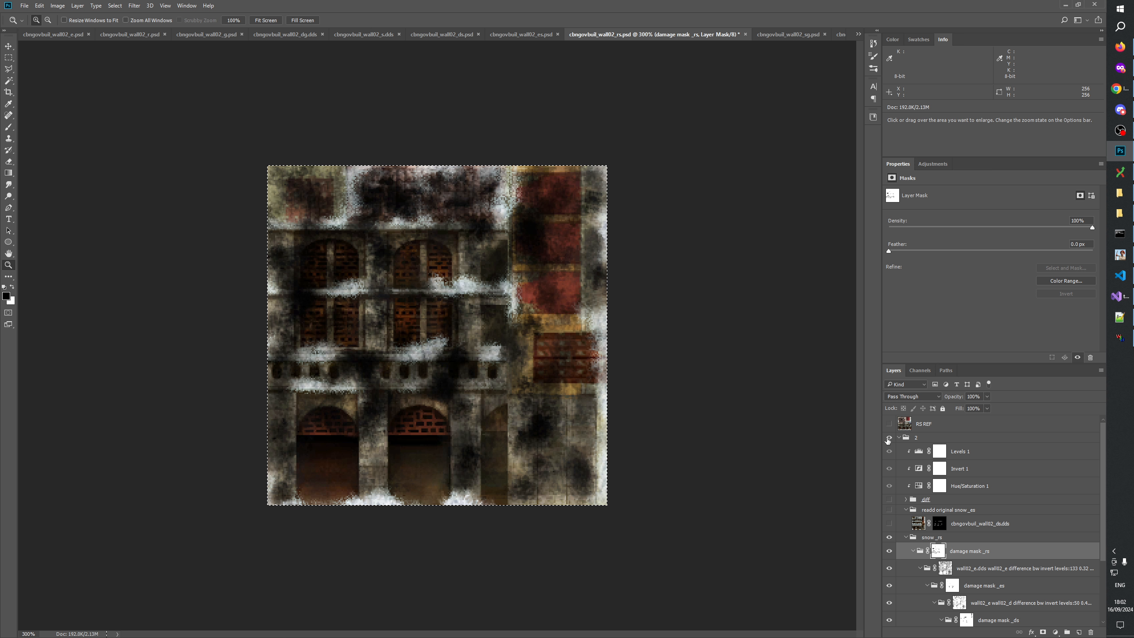
{"action": "left_click", "coordinate": [890, 438]}
{"action": "left_click", "coordinate": [889, 438]}
{"action": "left_click", "coordinate": [889, 438]}
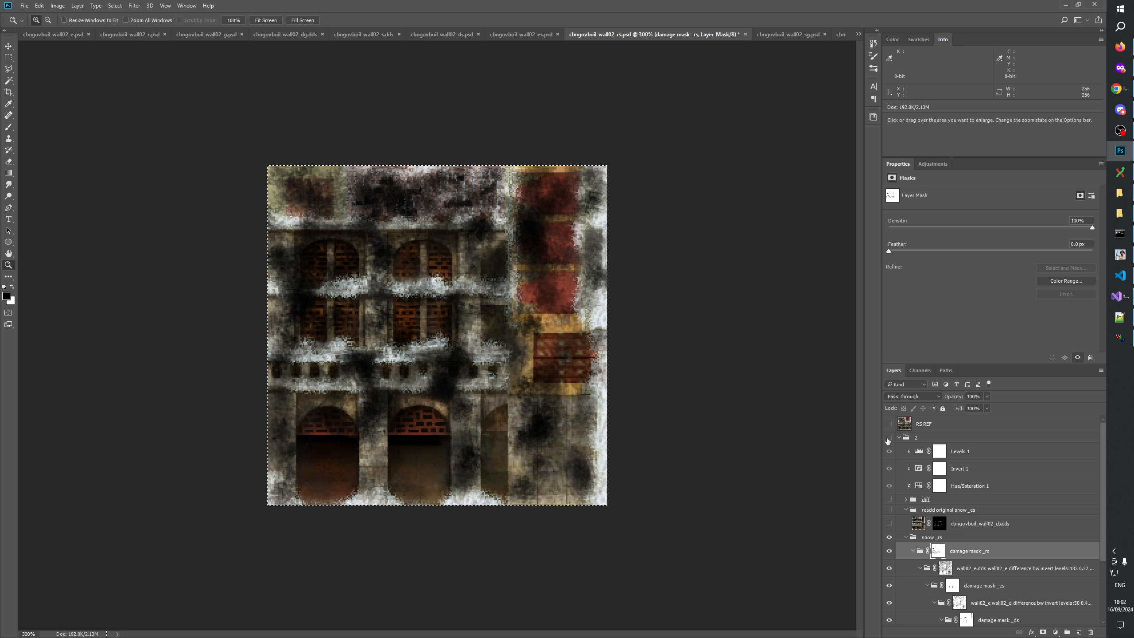
{"action": "left_click", "coordinate": [889, 437]}
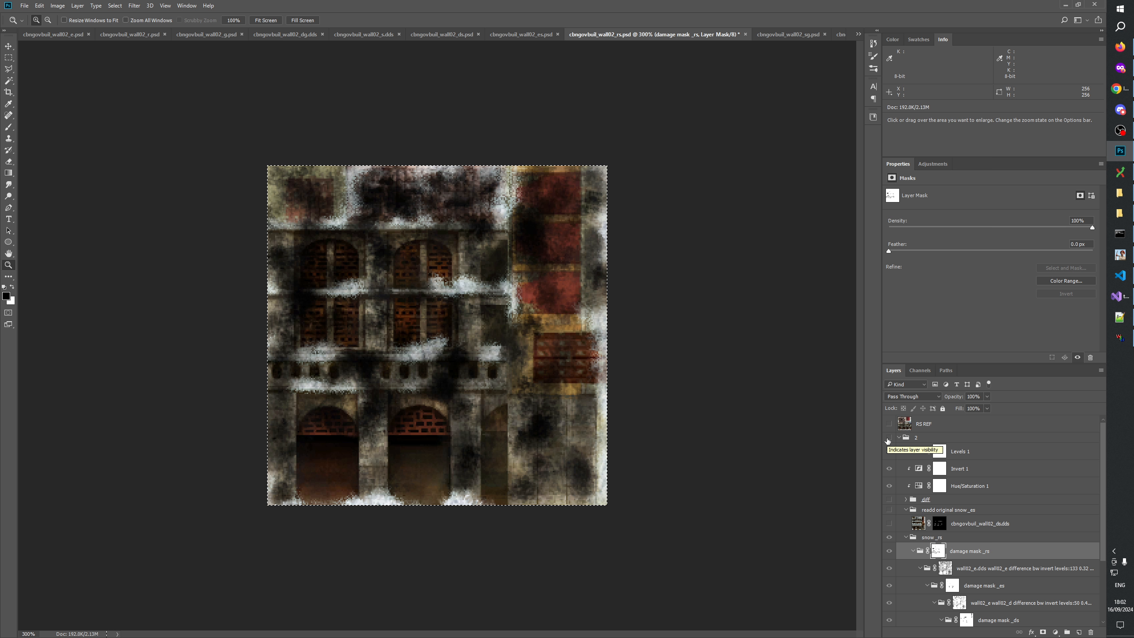
{"action": "left_click", "coordinate": [888, 440]}
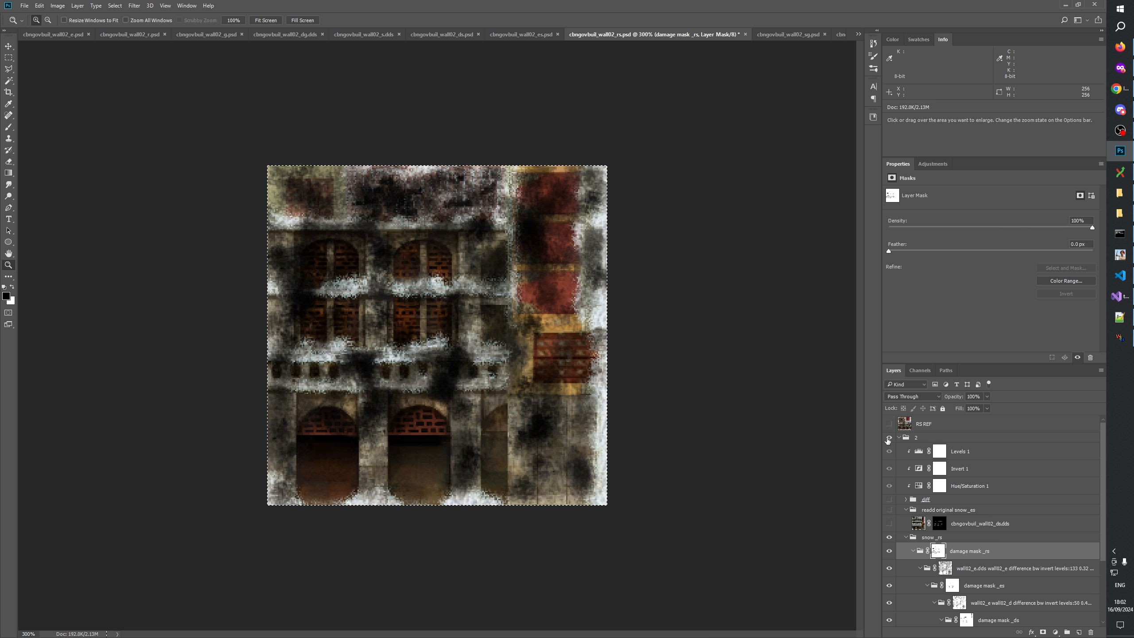
{"action": "left_click", "coordinate": [888, 440]}
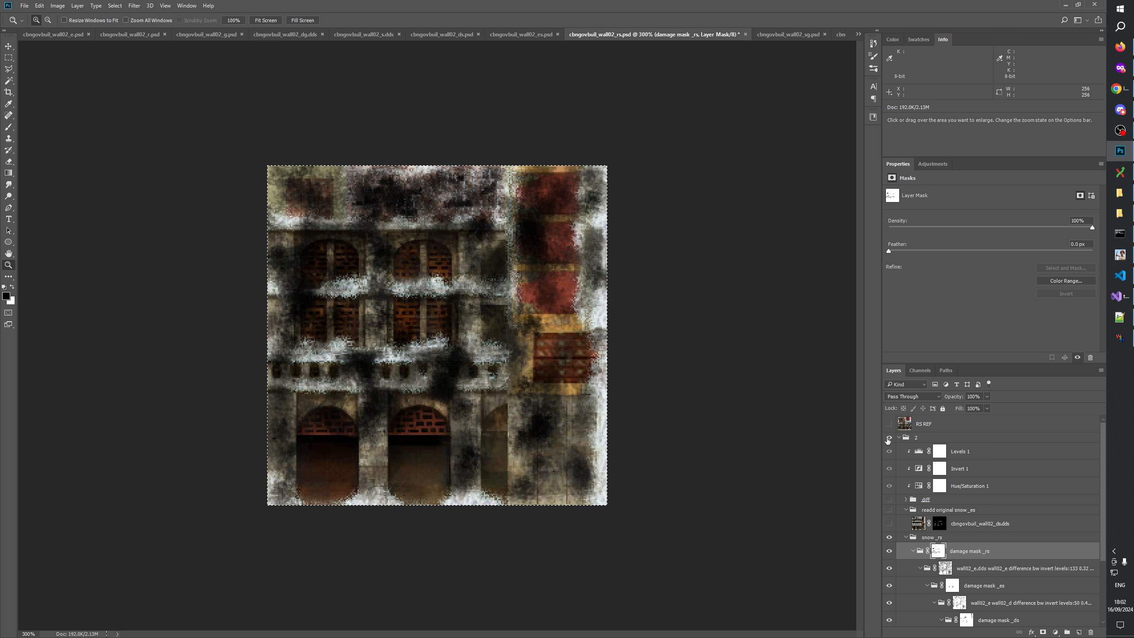
{"action": "left_click", "coordinate": [888, 440]}
{"action": "left_click", "coordinate": [887, 440]}
{"action": "left_click", "coordinate": [888, 440]}
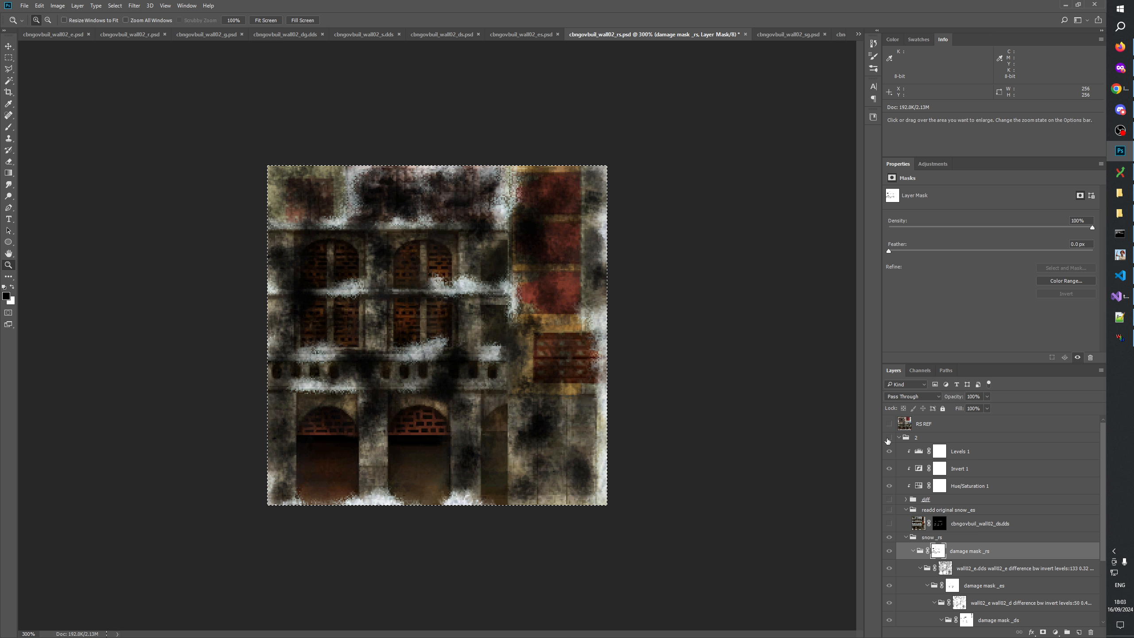
{"action": "left_click", "coordinate": [888, 440]}
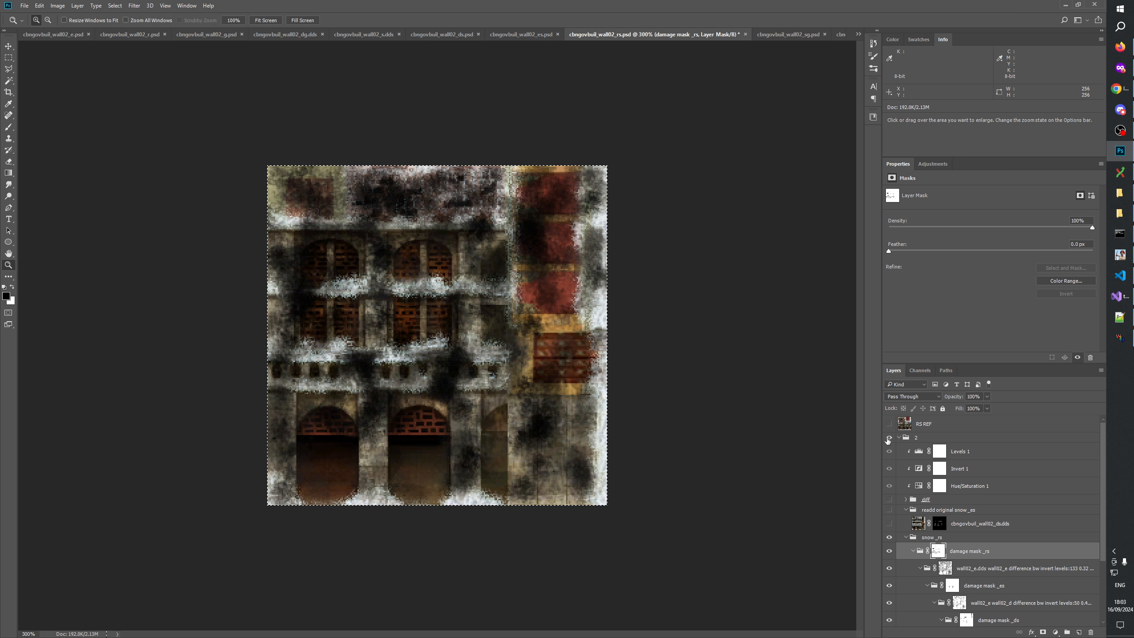
Switch to W3D Viewer and inspect the CBNGOVBUIL_RS model up close.
{"action": "key", "text": "alt+Tab"}
{"action": "left_click_drag", "start_coordinate": [622, 390], "coordinate": [297, 229]}
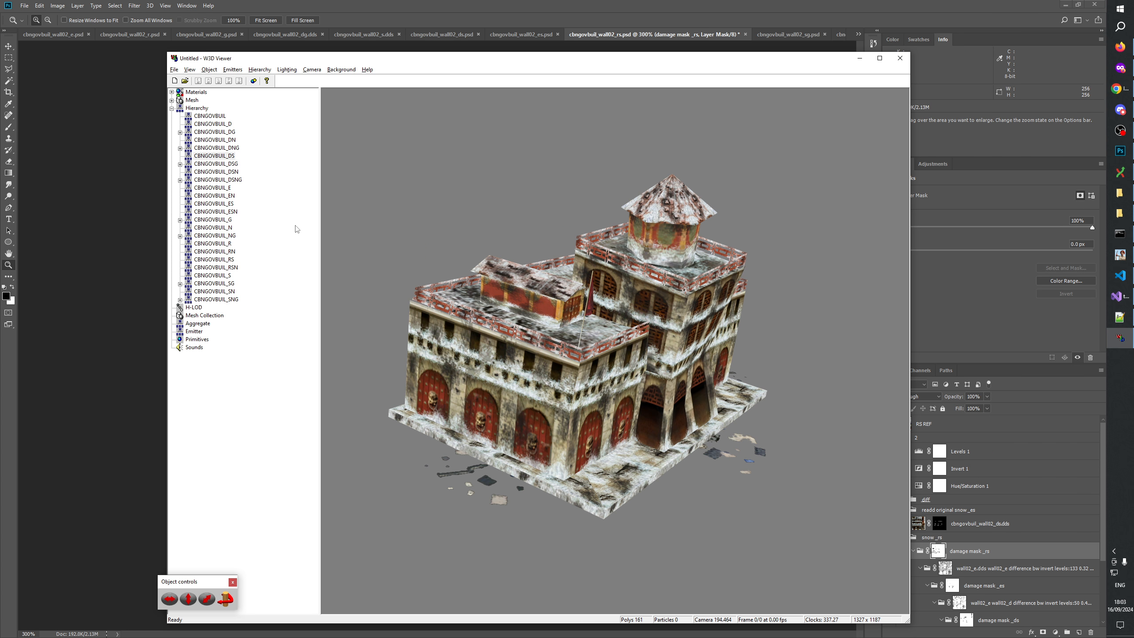
{"action": "left_click", "coordinate": [231, 260]}
{"action": "left_click_drag", "start_coordinate": [389, 291], "coordinate": [540, 454]}
{"action": "scroll", "coordinate": [497, 357], "scroll_direction": "down", "scroll_amount": 4}
Display the CBNGOVBUIL_ES model and examine its snowy roofs and walls from several angles and distances.
{"action": "left_click", "coordinate": [214, 204]}
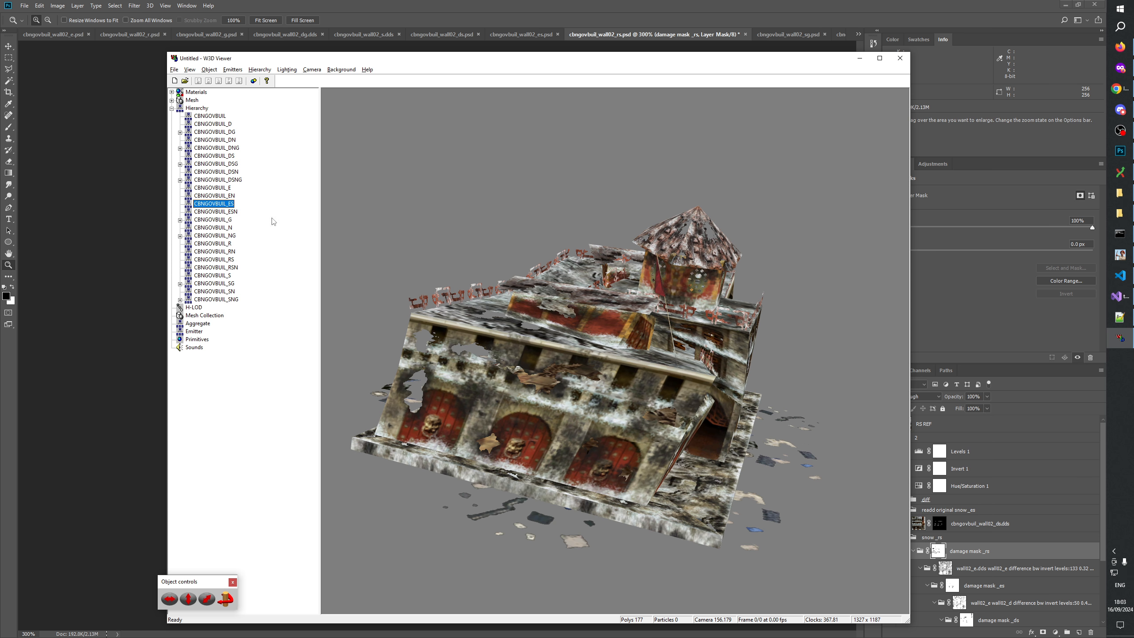
{"action": "scroll", "coordinate": [491, 331], "scroll_direction": "down", "scroll_amount": 5}
{"action": "scroll", "coordinate": [519, 329], "scroll_direction": "up", "scroll_amount": 2}
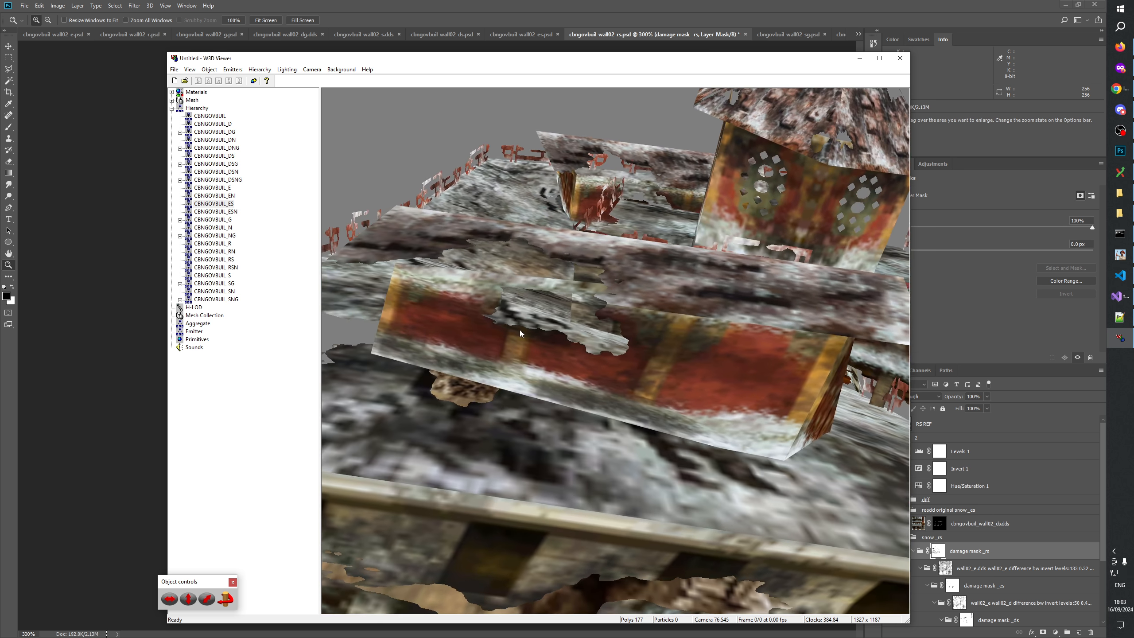
{"action": "scroll", "coordinate": [509, 345], "scroll_direction": "up", "scroll_amount": 3}
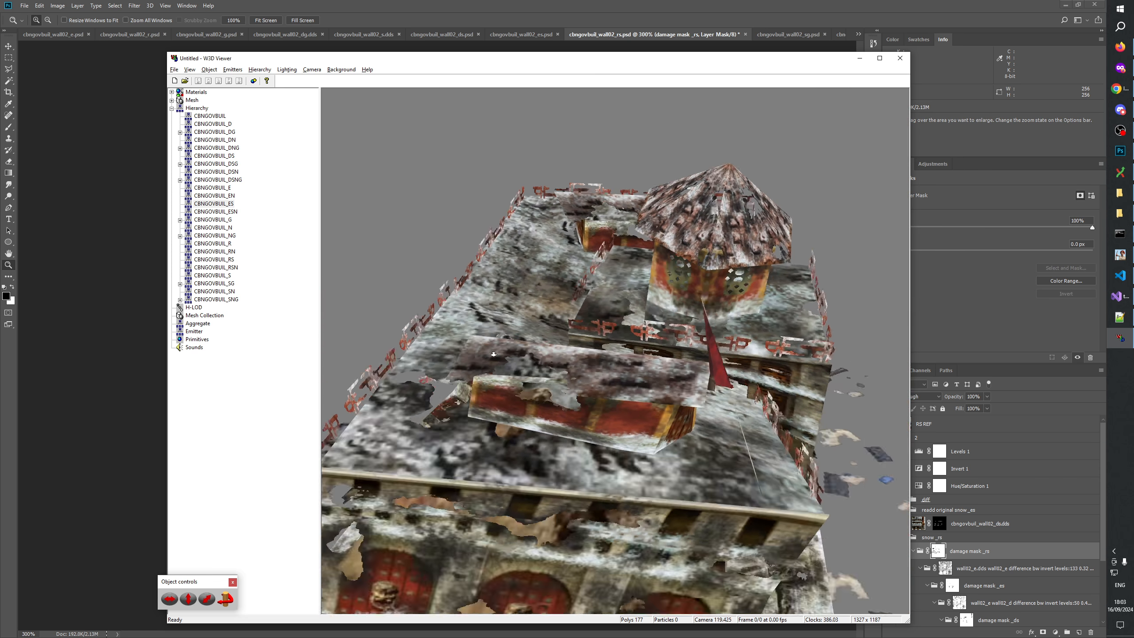
{"action": "left_click_drag", "start_coordinate": [493, 355], "coordinate": [514, 397]}
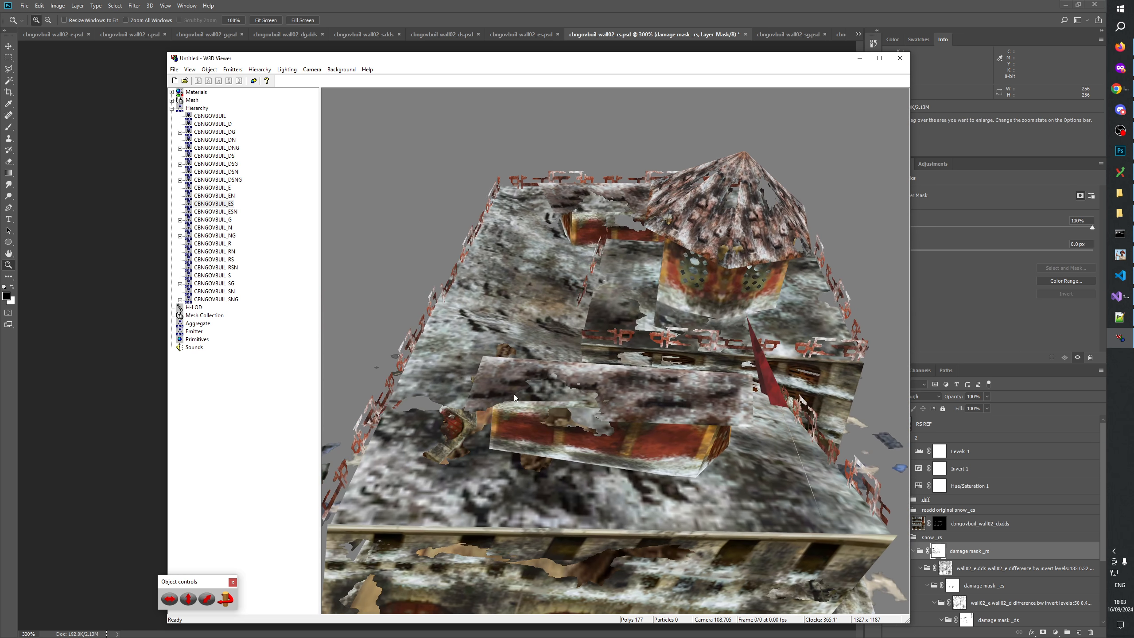
{"action": "scroll", "coordinate": [514, 393], "scroll_direction": "up", "scroll_amount": 8}
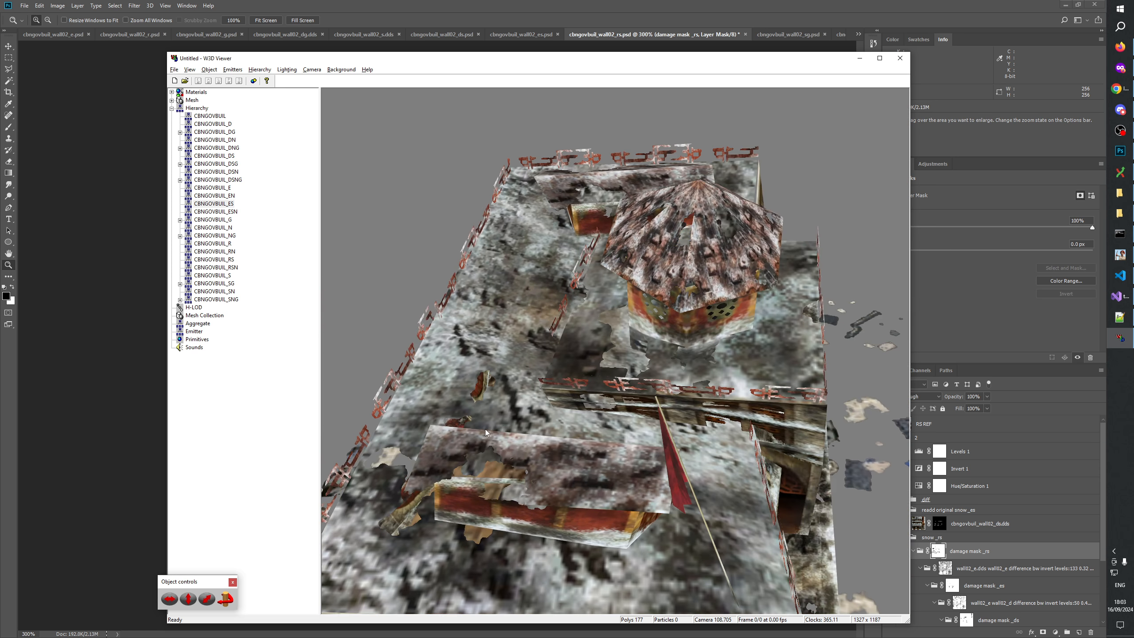
{"action": "left_click_drag", "start_coordinate": [487, 508], "coordinate": [633, 484]}
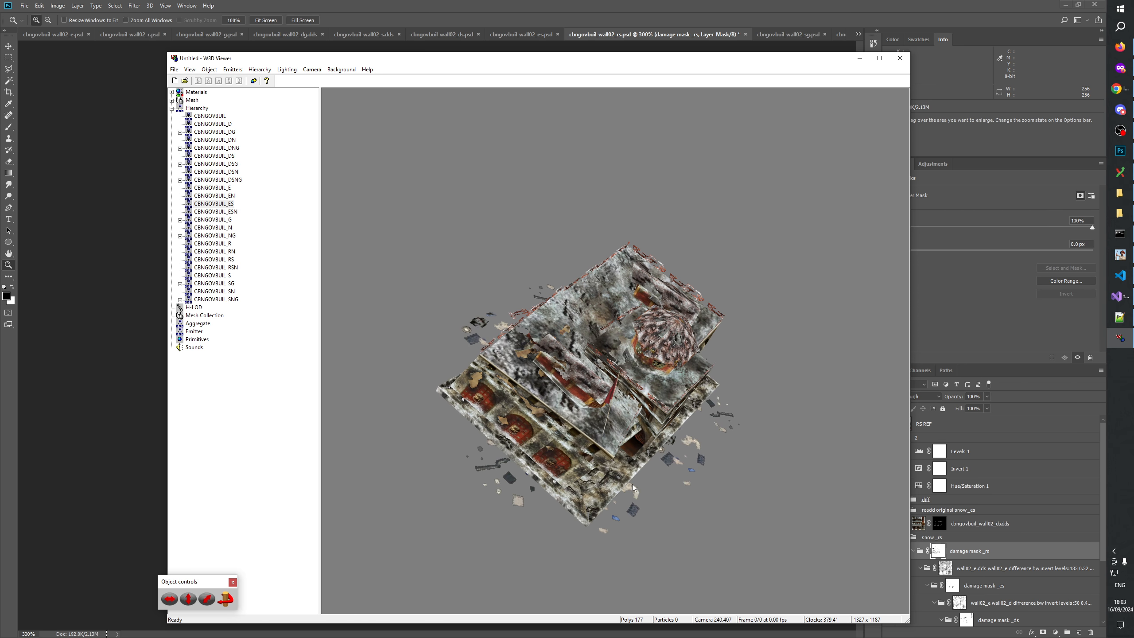
{"action": "scroll", "coordinate": [621, 447], "scroll_direction": "down", "scroll_amount": 6}
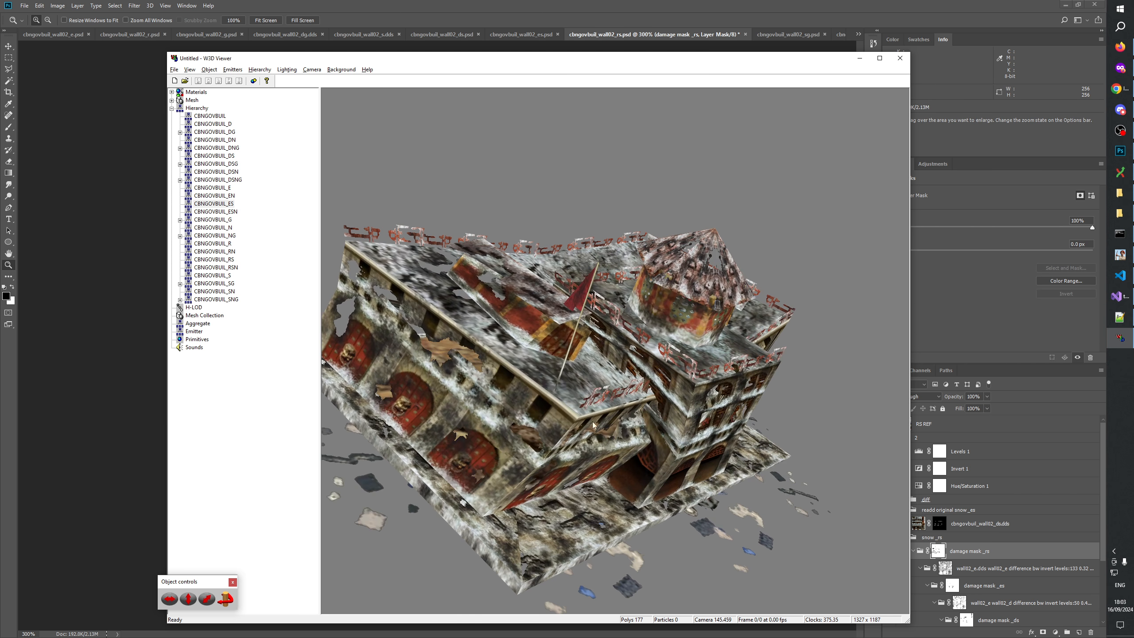
{"action": "left_click_drag", "start_coordinate": [593, 425], "coordinate": [562, 410]}
Return to Photoshop and compare the cbngovbuil_wall02_es.psd texture with cbngovbuil_wall02_rs.psd.
{"action": "left_click", "coordinate": [483, 3]}
{"action": "key", "text": "ctrl+a"}
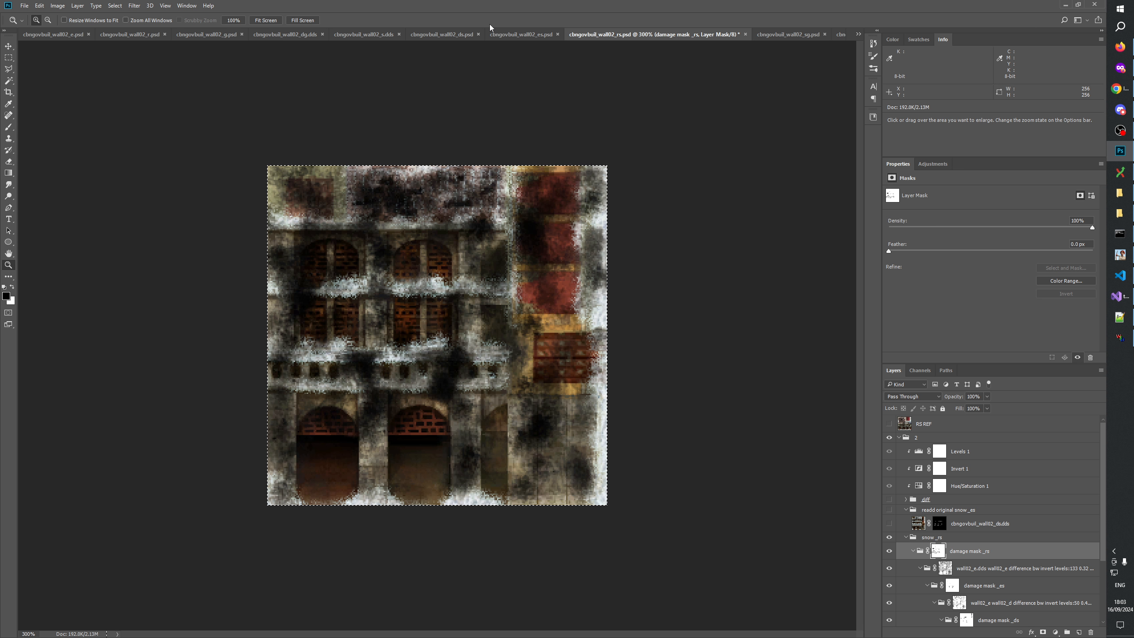
{"action": "left_click", "coordinate": [528, 33]}
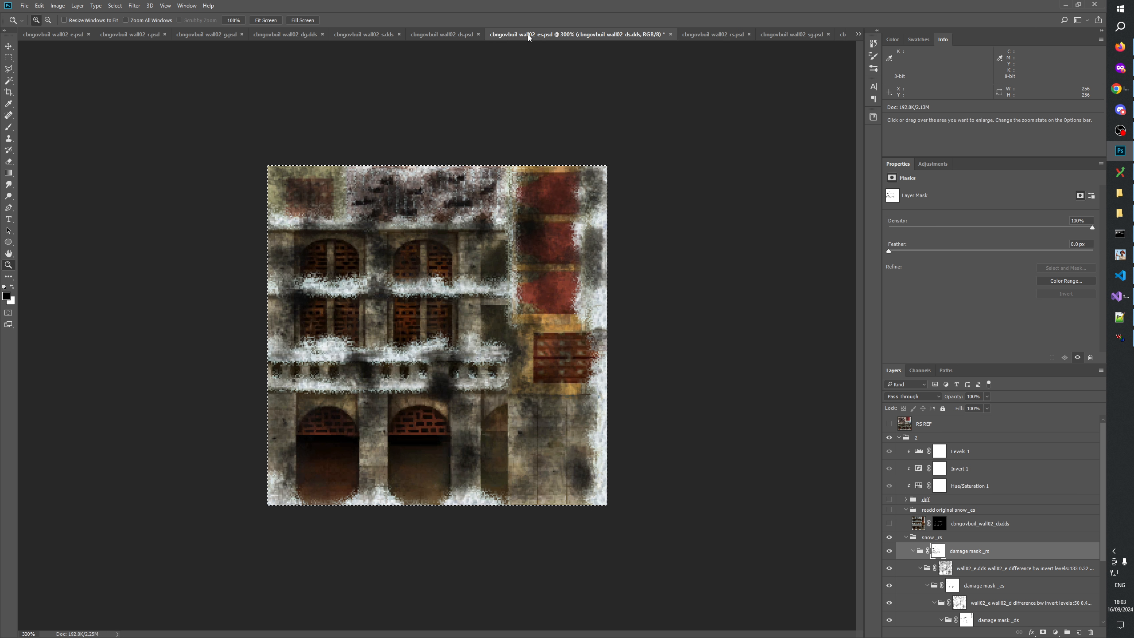
{"action": "left_click", "coordinate": [711, 35]}
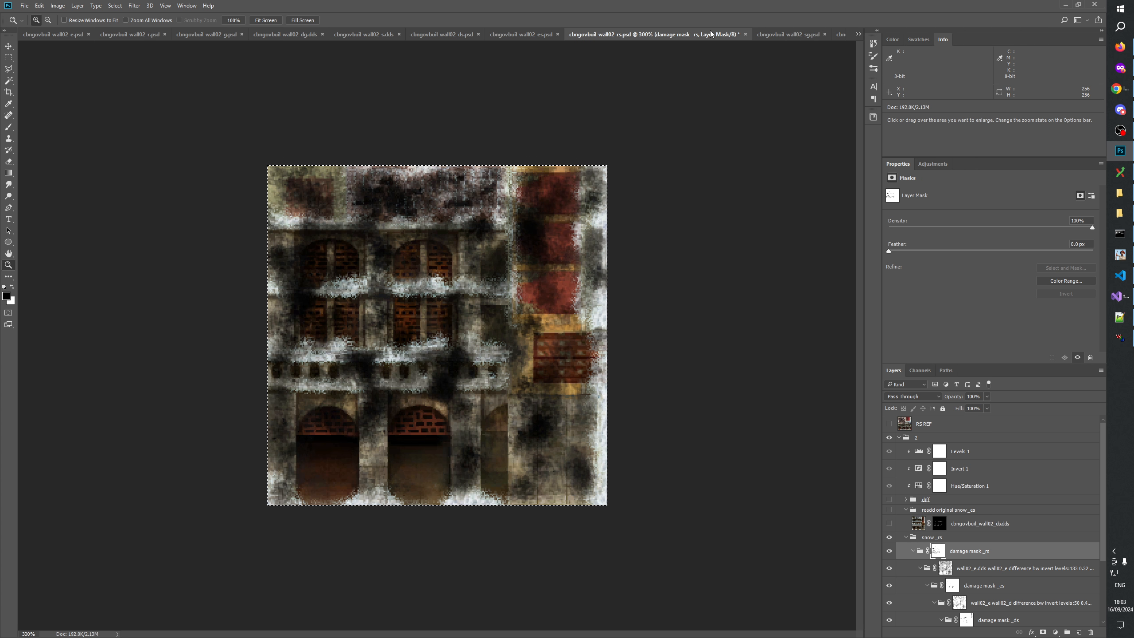
{"action": "left_click", "coordinate": [530, 34]}
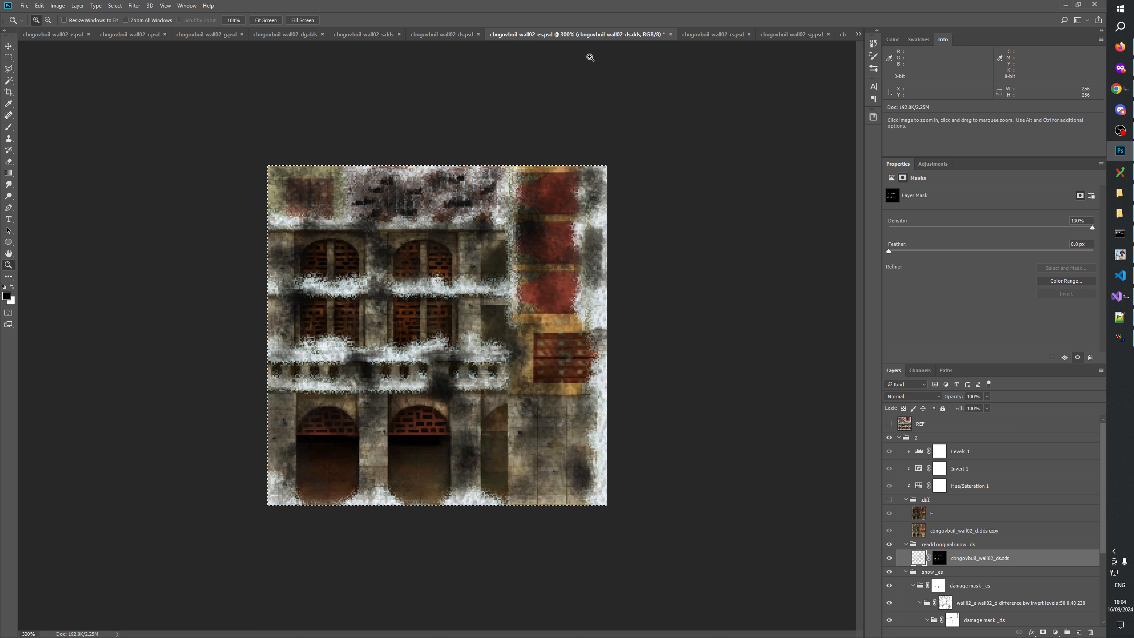
Check cbngovbuil_wall02_es.psd against the _ds texture and brush black on its damage mask _es beside the upper red panels.
{"action": "left_click", "coordinate": [939, 585]}
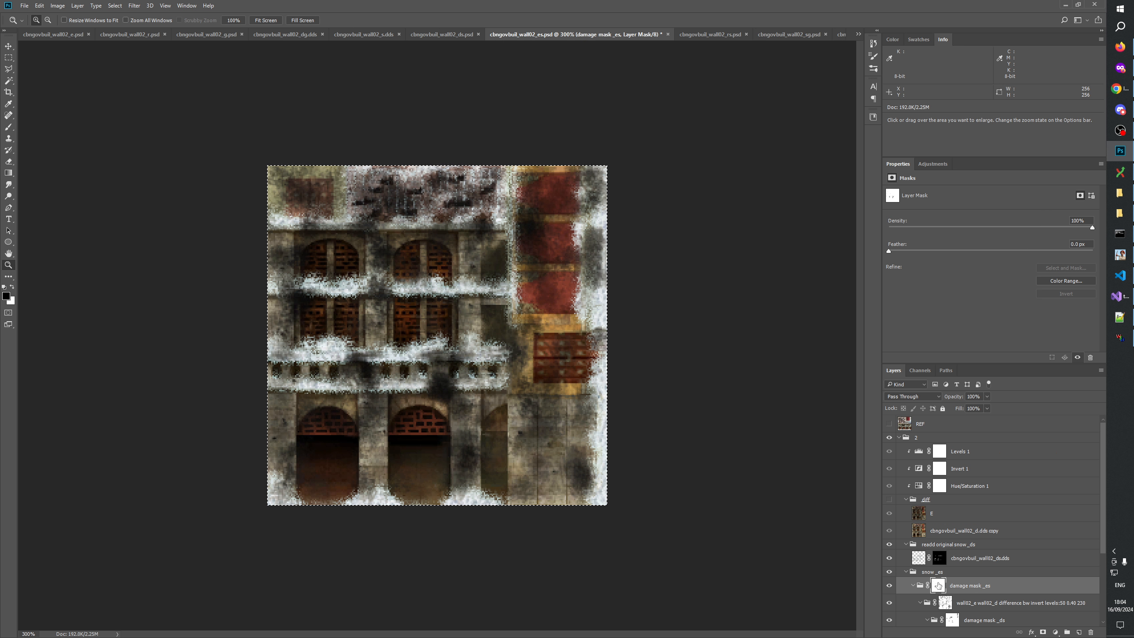
{"action": "left_click", "coordinate": [453, 36]}
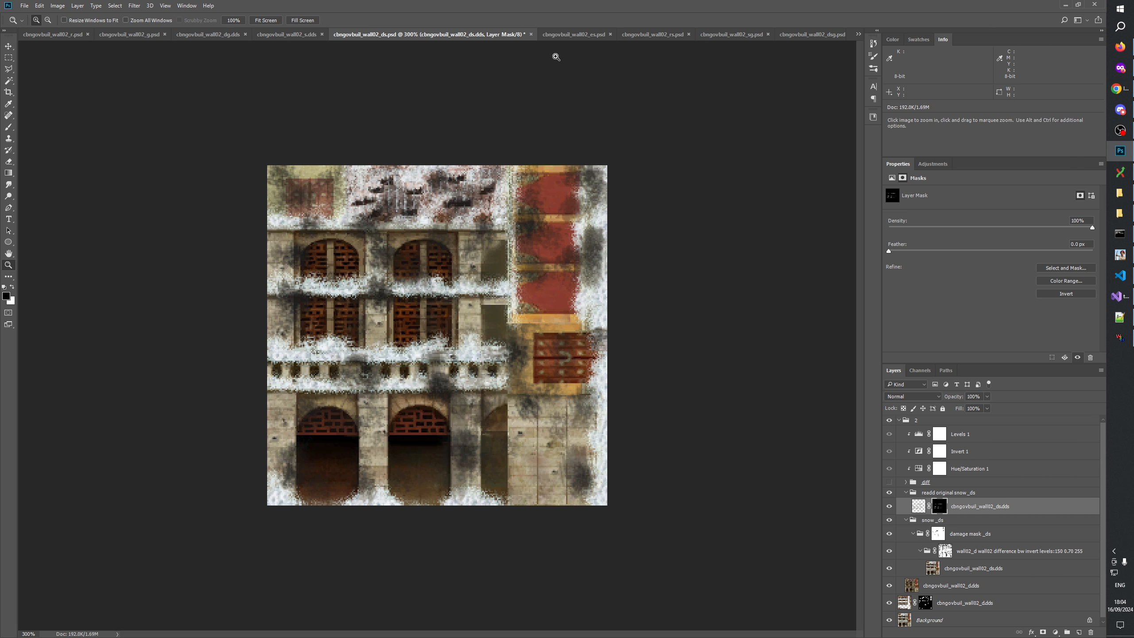
{"action": "left_click", "coordinate": [592, 35]}
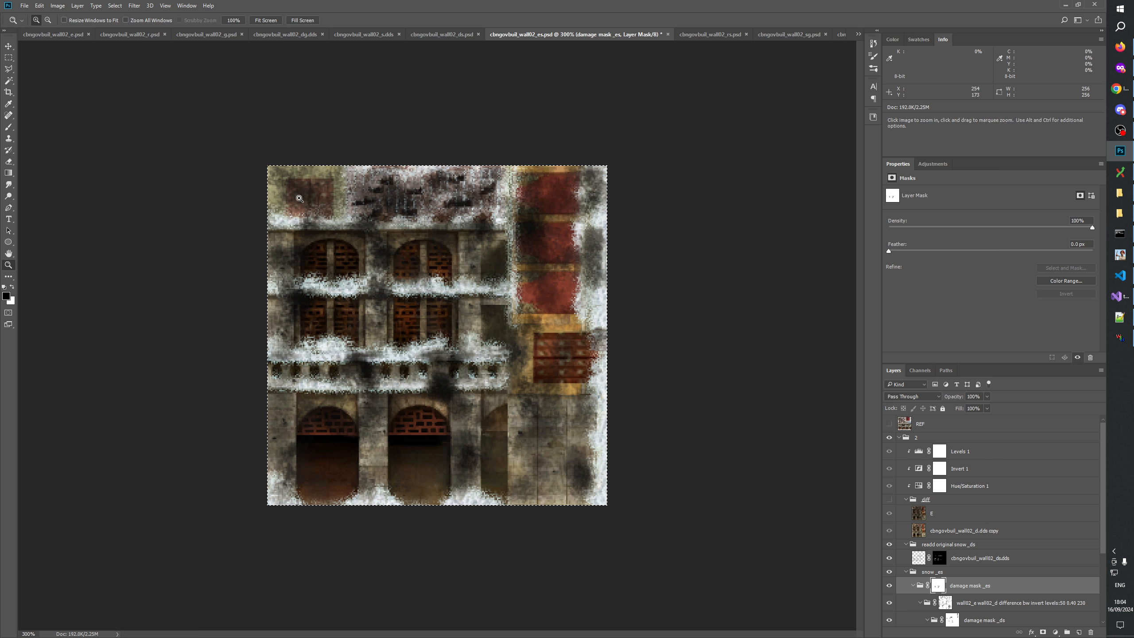
{"action": "key", "text": "b"}
{"action": "left_click_drag", "start_coordinate": [582, 249], "coordinate": [581, 250]}
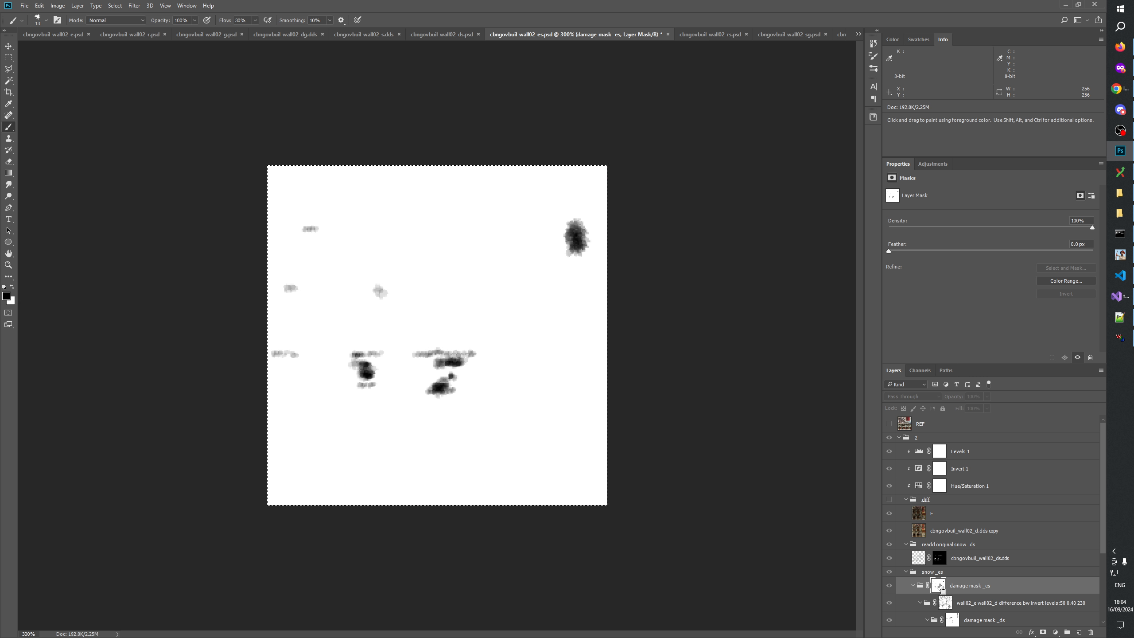
Update the damage mask _es in cbngovbuil_wall02_rs.psd to match the one in the _es file, and clear the selection.
{"action": "left_click", "coordinate": [718, 36]}
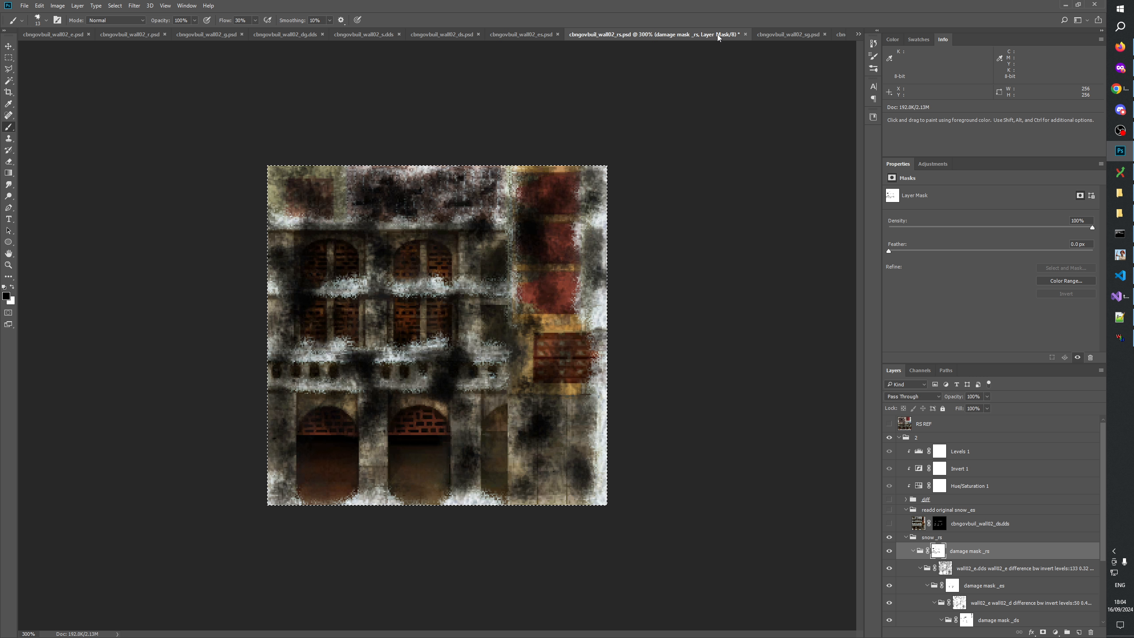
{"action": "left_click", "coordinate": [953, 586], "text": "alt"}
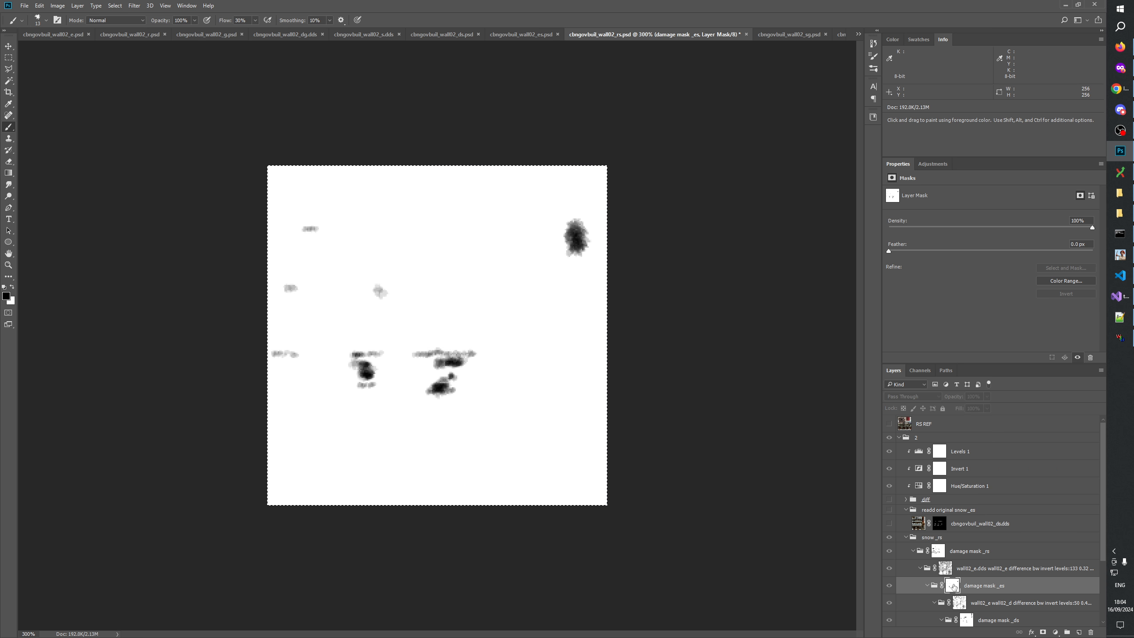
{"action": "key", "text": "m"}
{"action": "key", "text": "ctrl+d"}
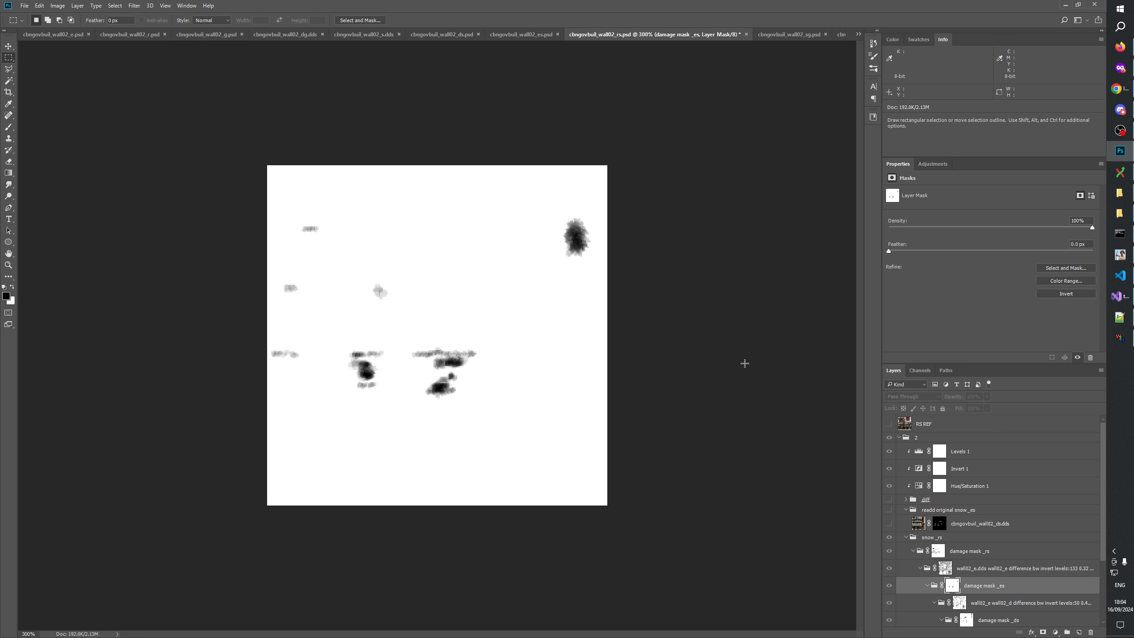
Return from the mask to the texture view and check the image with the snow _rs group shown and hidden.
{"action": "left_click", "coordinate": [889, 587]}
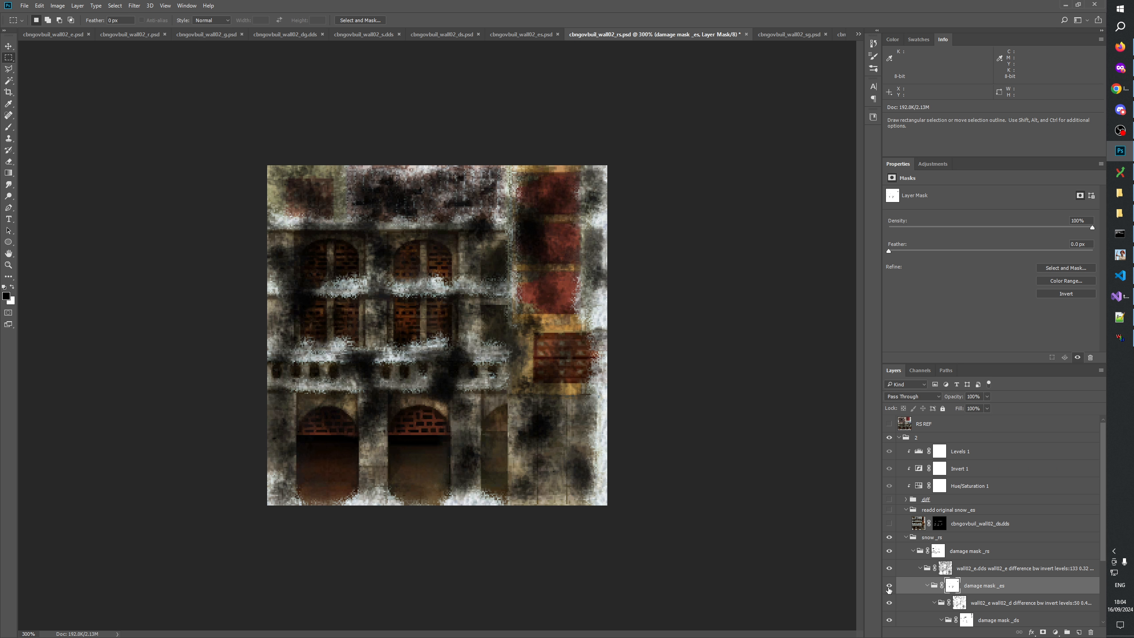
{"action": "left_click", "coordinate": [890, 538]}
{"action": "left_click", "coordinate": [890, 538]}
{"action": "left_click", "coordinate": [890, 538]}
{"action": "left_click", "coordinate": [890, 538]}
{"action": "left_click", "coordinate": [9, 266]}
{"action": "right_click", "coordinate": [444, 289]}
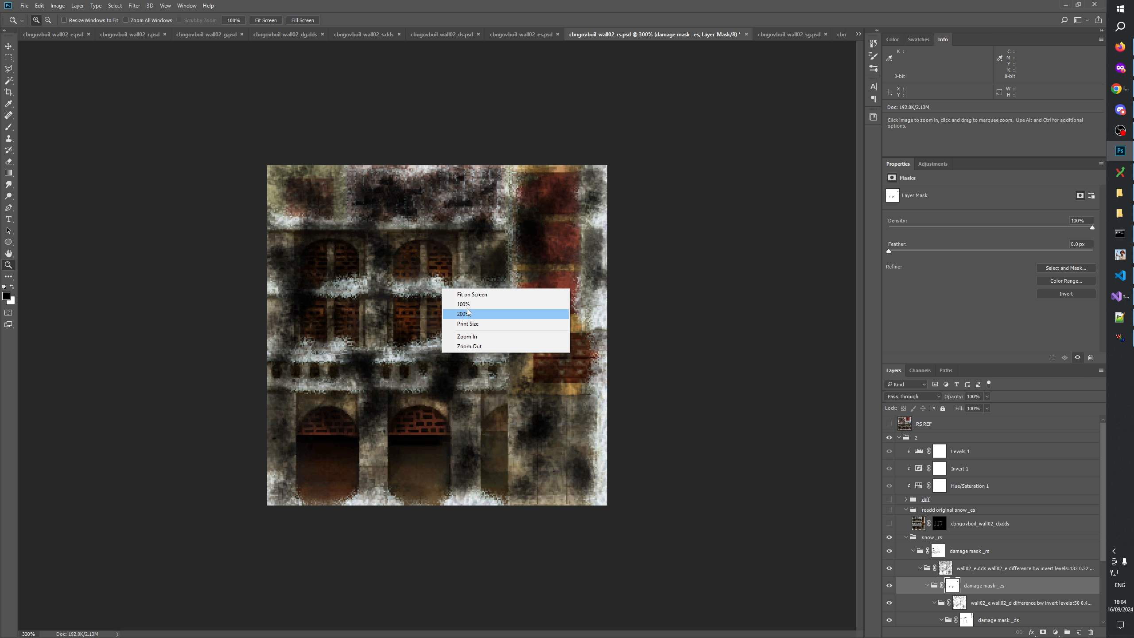
{"action": "left_click", "coordinate": [465, 313]}
{"action": "left_click", "coordinate": [447, 327]}
{"action": "left_click", "coordinate": [447, 328]}
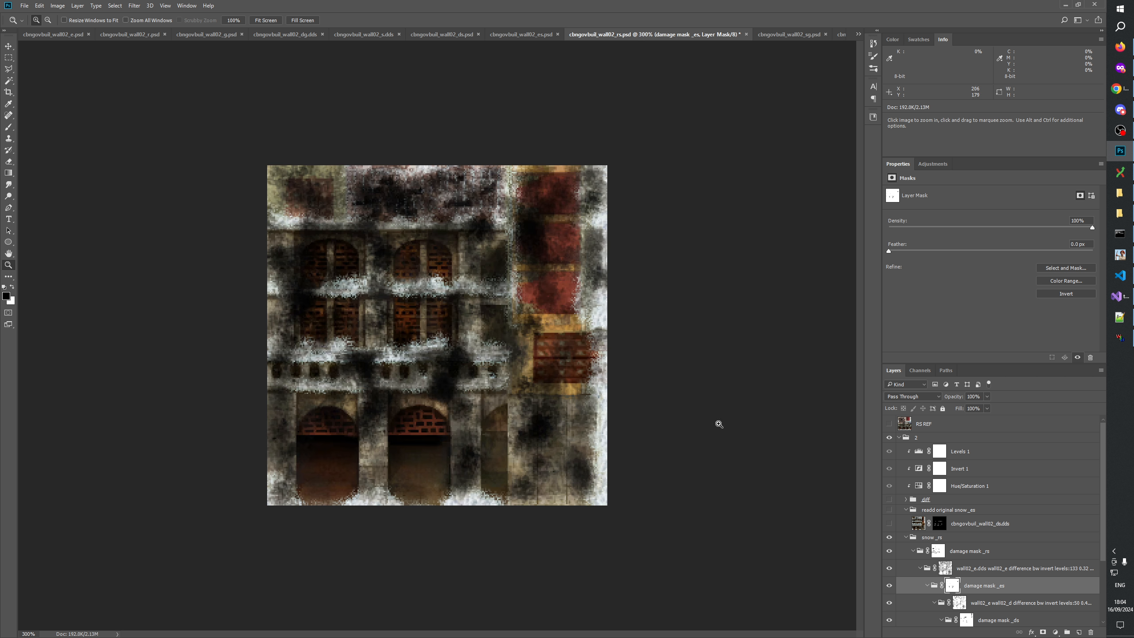
Compare the updated _rs texture repeatedly with layer group 2 shown and hidden to judge the remaining snow.
{"action": "left_click", "coordinate": [889, 438]}
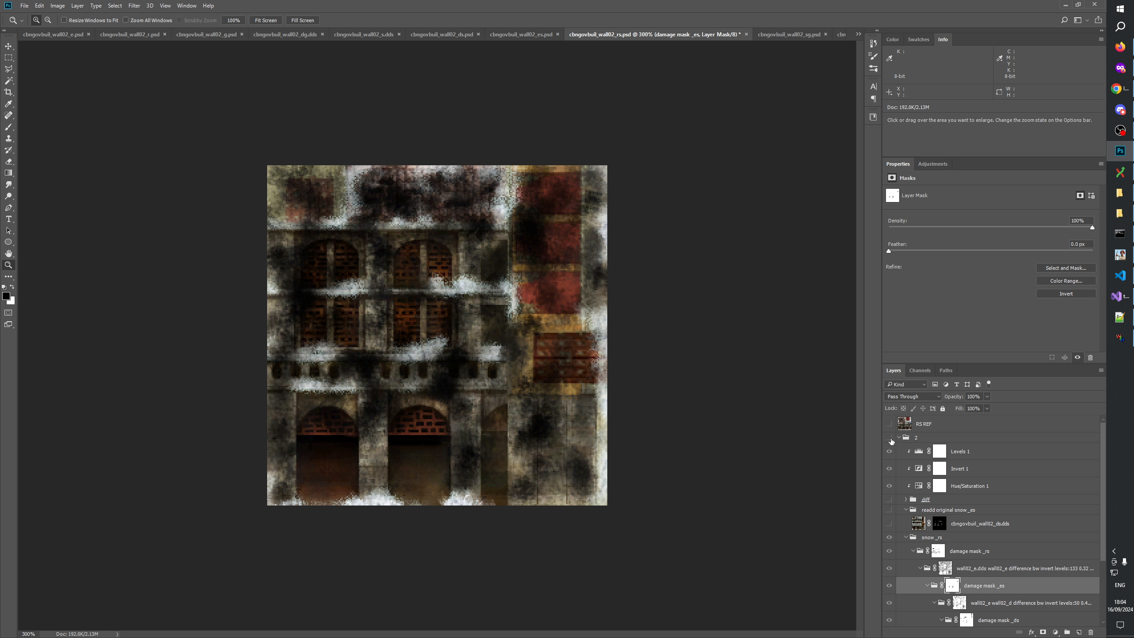
{"action": "left_click", "coordinate": [890, 439]}
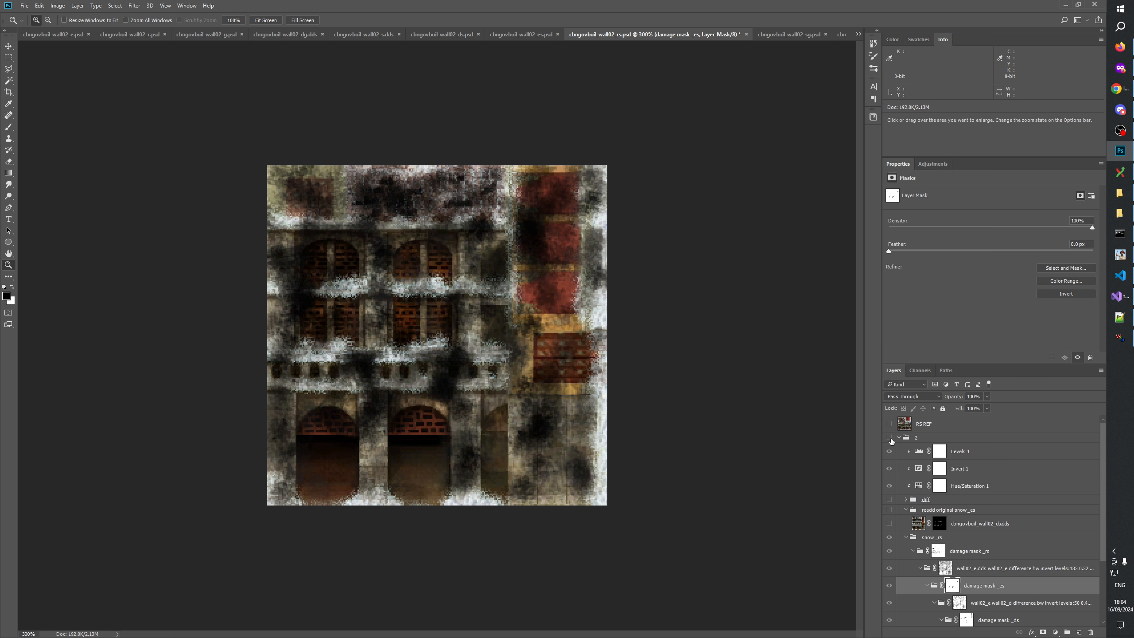
{"action": "left_click", "coordinate": [889, 438]}
{"action": "left_click", "coordinate": [891, 440]}
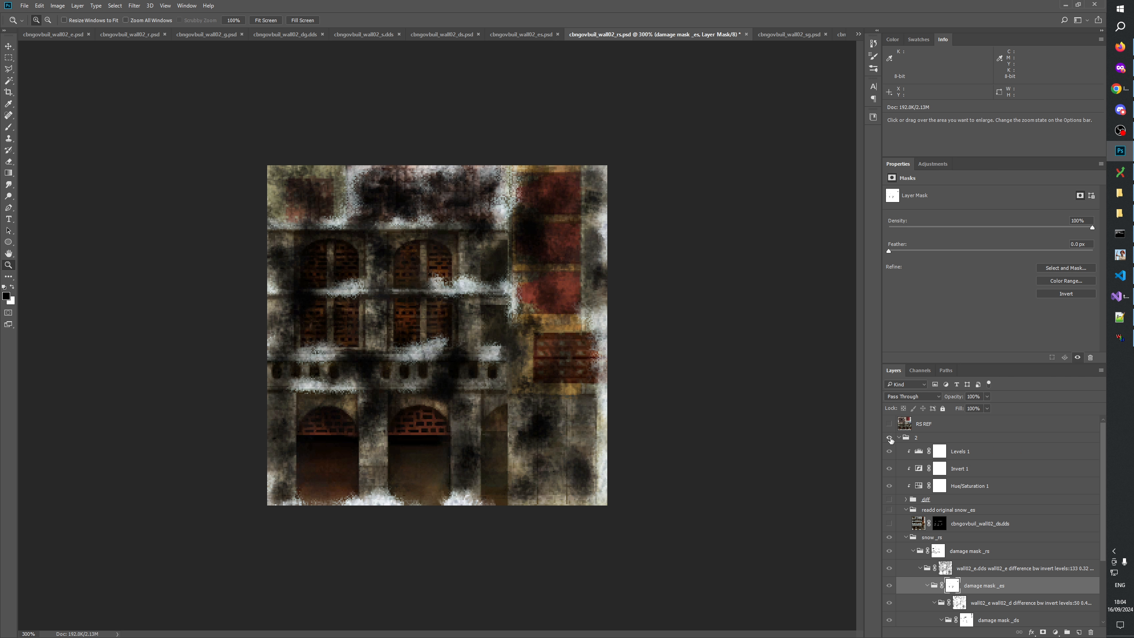
{"action": "left_click", "coordinate": [891, 439]}
{"action": "left_click", "coordinate": [891, 439]}
{"action": "left_click", "coordinate": [891, 440]}
{"action": "left_click", "coordinate": [890, 439]}
{"action": "left_click", "coordinate": [891, 438]}
{"action": "left_click", "coordinate": [890, 440]}
{"action": "left_click", "coordinate": [891, 439]}
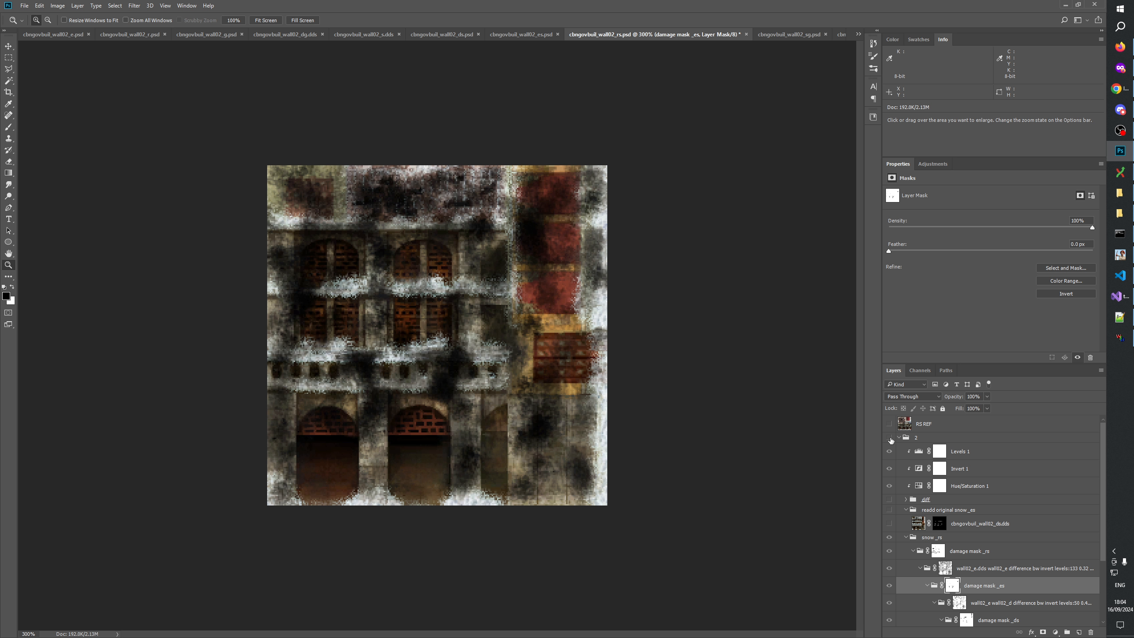
{"action": "left_click", "coordinate": [891, 440]}
{"action": "left_click", "coordinate": [891, 439]}
{"action": "left_click", "coordinate": [891, 440]}
{"action": "left_click", "coordinate": [891, 440]}
{"action": "left_click", "coordinate": [890, 440]}
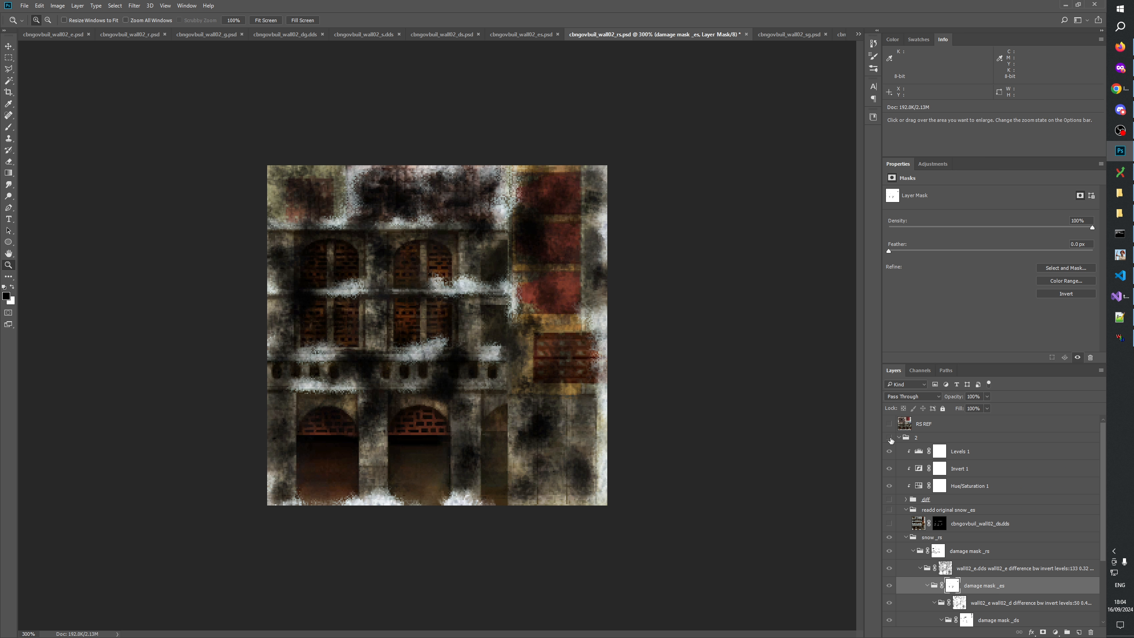
{"action": "left_click", "coordinate": [890, 439]}
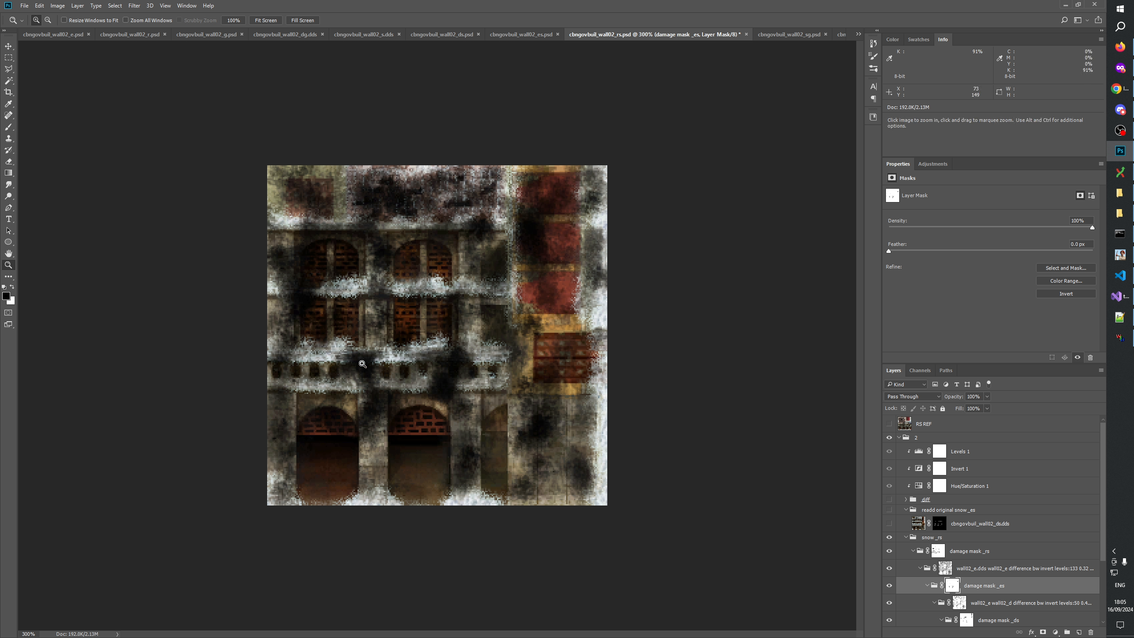
Brush black on the damage mask _rs in cbngovbuil_wall02_rs.psd to wear away more of the snow.
{"action": "left_click", "coordinate": [410, 402]}
{"action": "left_click", "coordinate": [378, 408]}
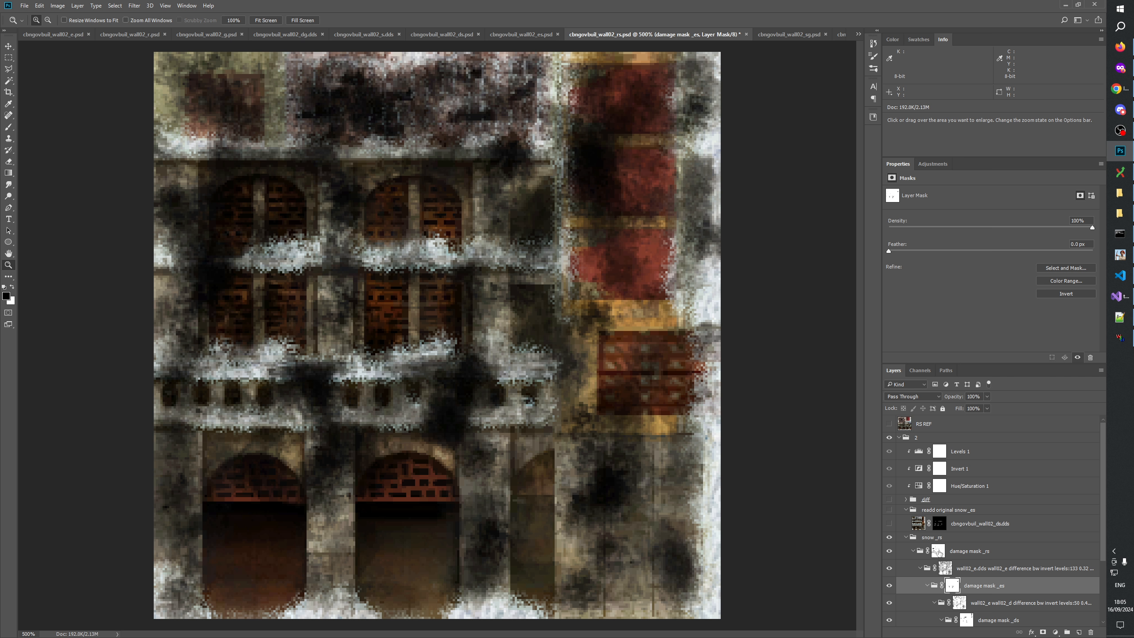
{"action": "left_click", "coordinate": [939, 552]}
{"action": "left_click", "coordinate": [348, 365]}
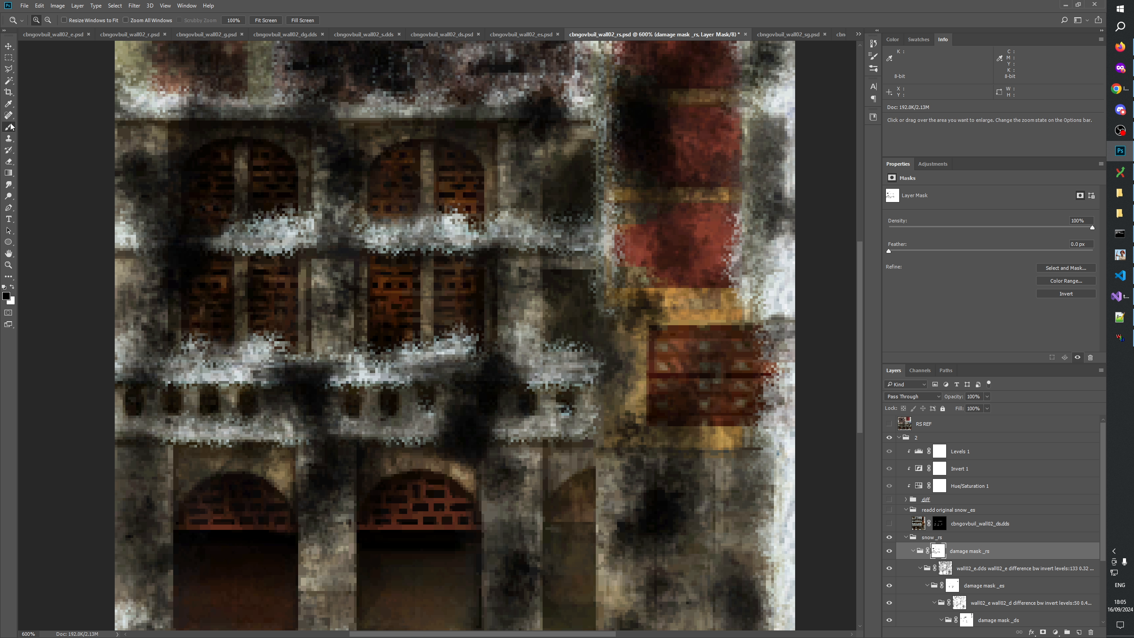
{"action": "left_click", "coordinate": [9, 127]}
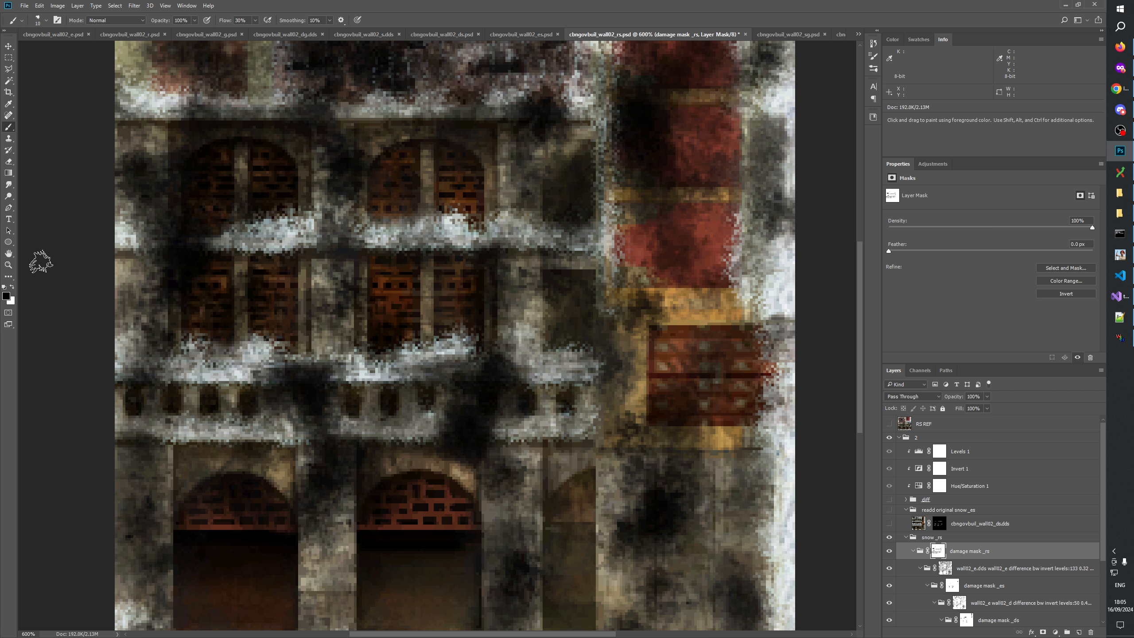
Check the touched-up _rs texture at 100% and at 300% zoom.
{"action": "left_click", "coordinate": [7, 265]}
{"action": "right_click", "coordinate": [268, 320]}
{"action": "left_click", "coordinate": [289, 335]}
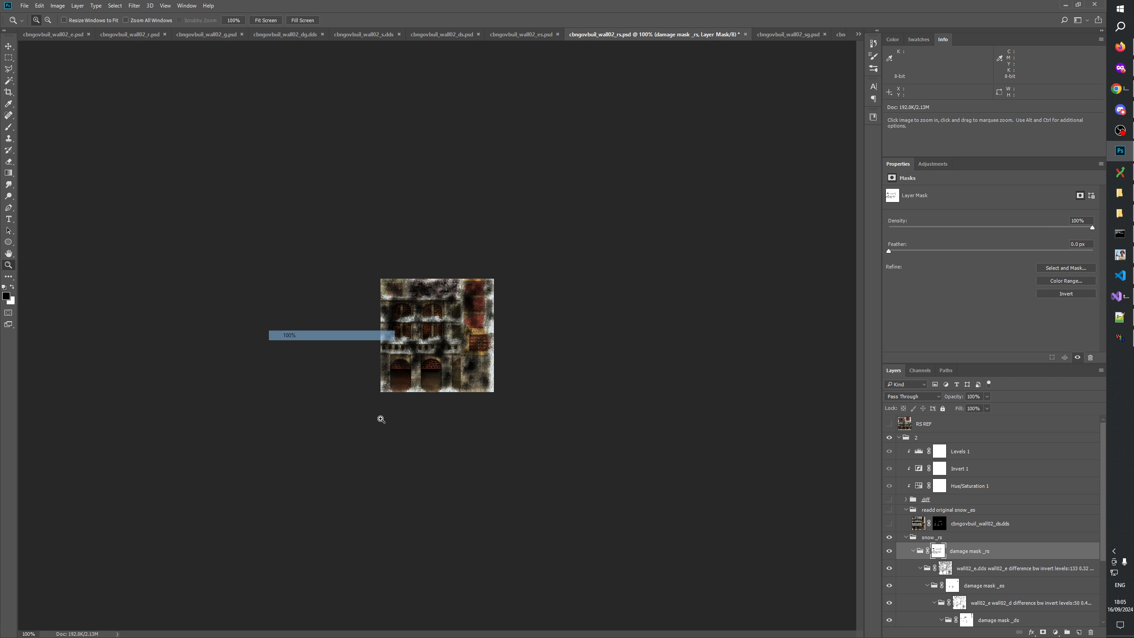
{"action": "left_click", "coordinate": [410, 377]}
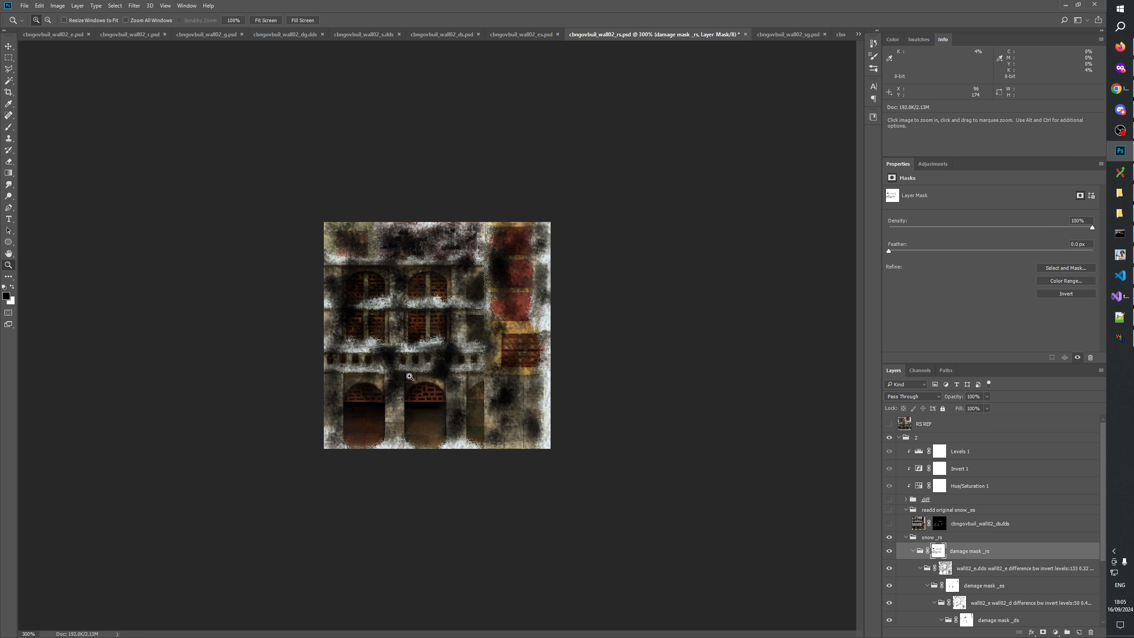
{"action": "right_click", "coordinate": [407, 339]}
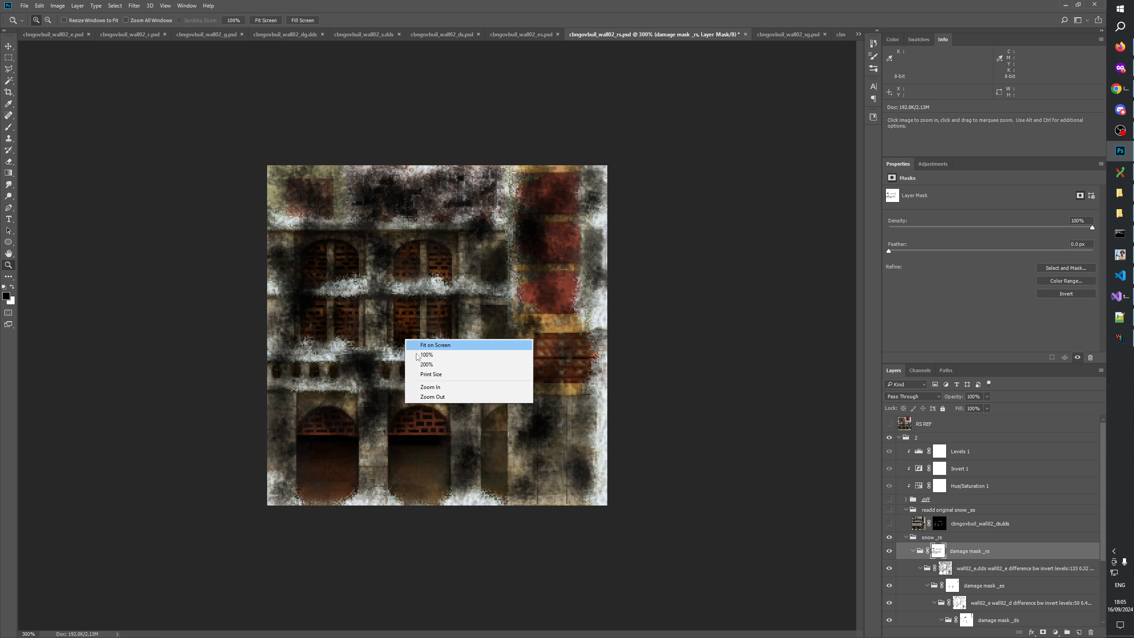
{"action": "left_click", "coordinate": [424, 355]}
{"action": "left_click", "coordinate": [426, 354]}
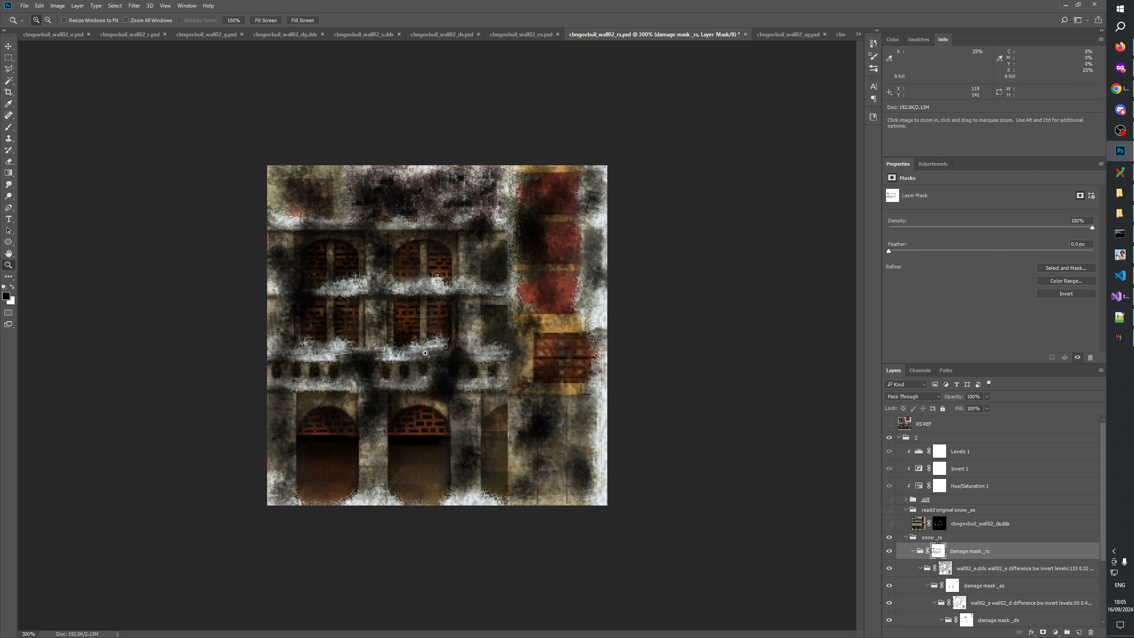
Leave the mask view in cbngovbuil_wall02_es.psd and compare its snow repeatedly with the _rs texture.
{"action": "left_click", "coordinate": [532, 33]}
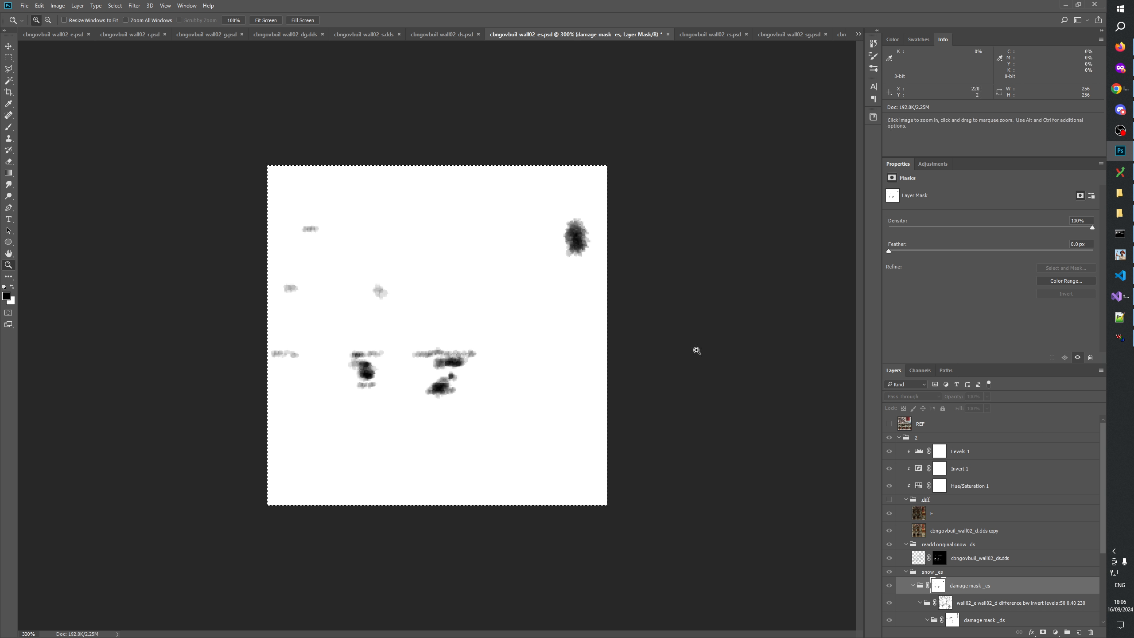
{"action": "left_click", "coordinate": [939, 543]}
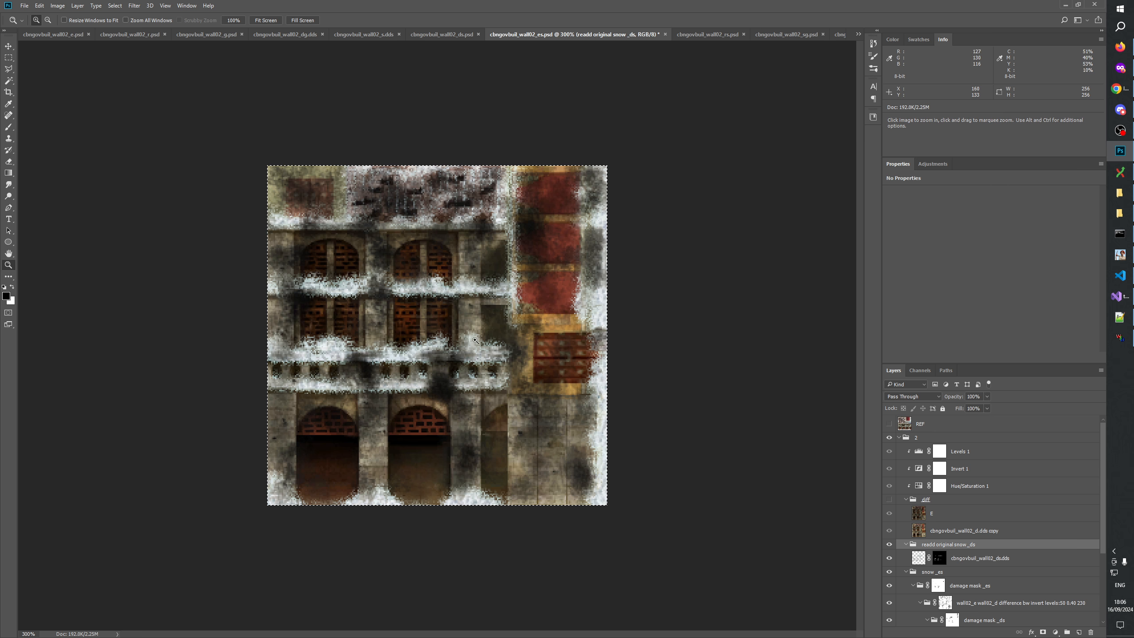
{"action": "left_click", "coordinate": [697, 37]}
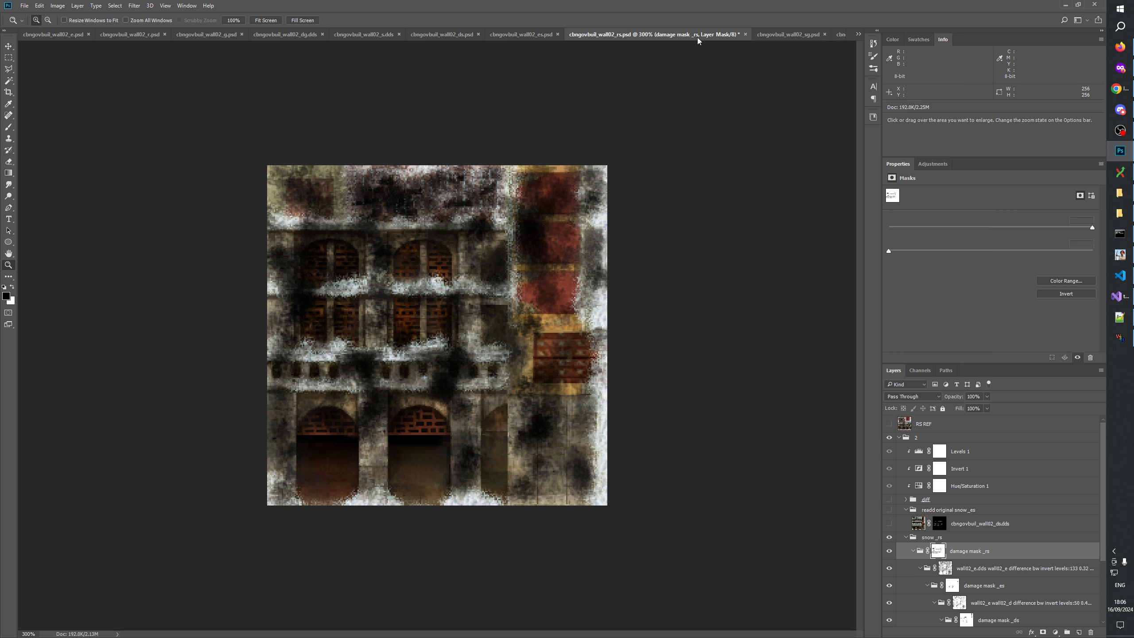
{"action": "key", "text": "ctrl+shift+Tab"}
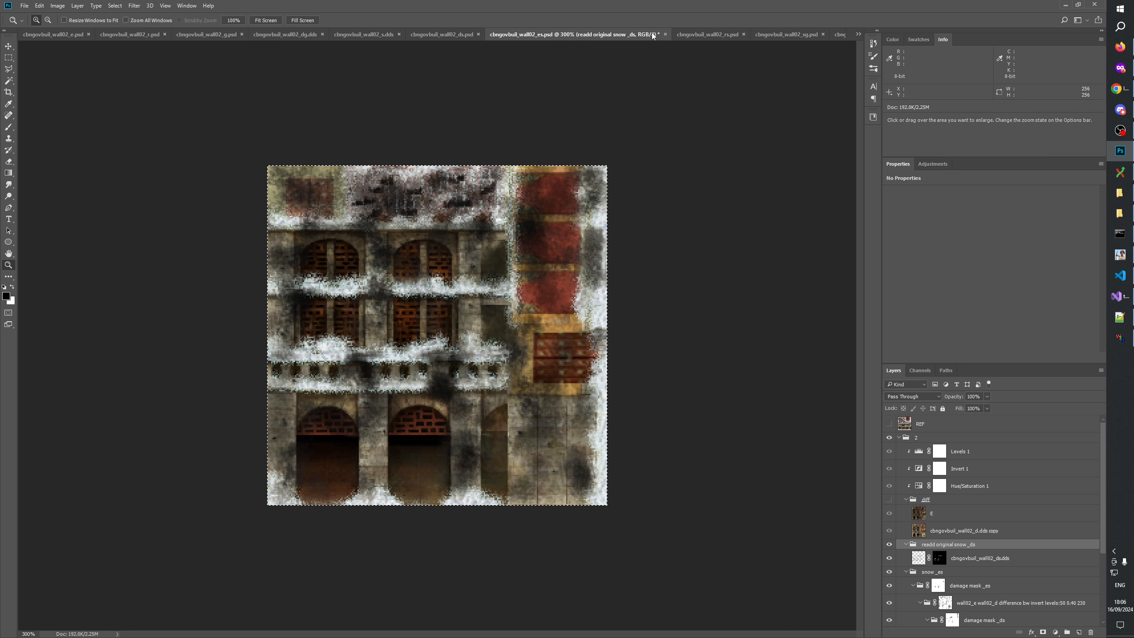
{"action": "left_click", "coordinate": [695, 34]}
{"action": "left_click", "coordinate": [552, 35]}
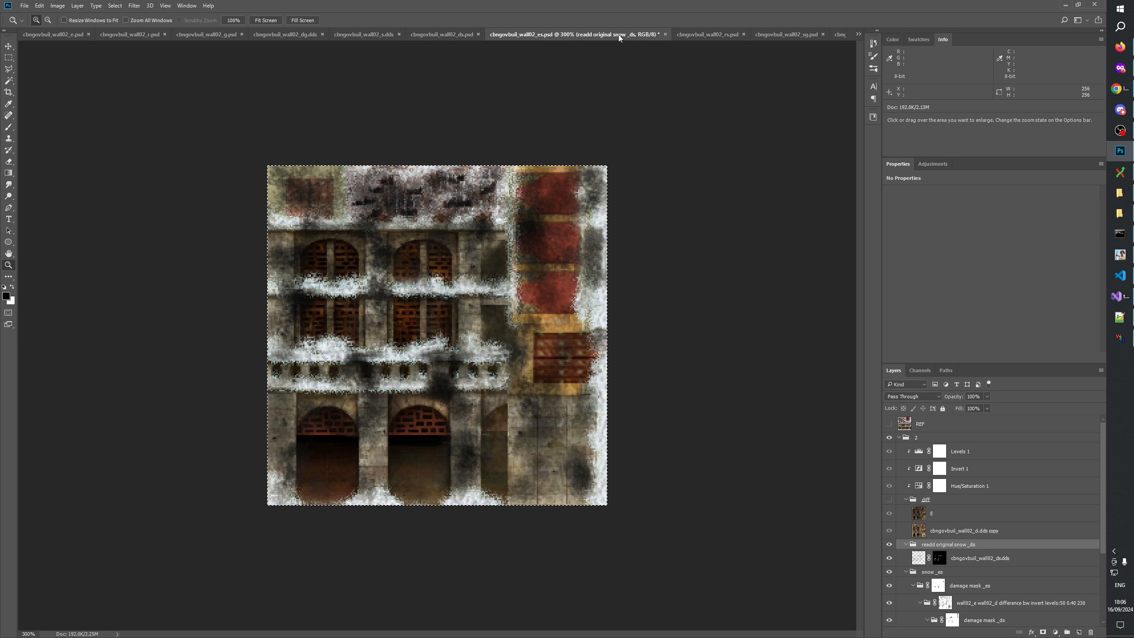
Compare the snow in cbngovbuil_wall02_ds.psd repeatedly with the undamaged original cbngovbuil_wall02_s.dds.
{"action": "left_click", "coordinate": [449, 34]}
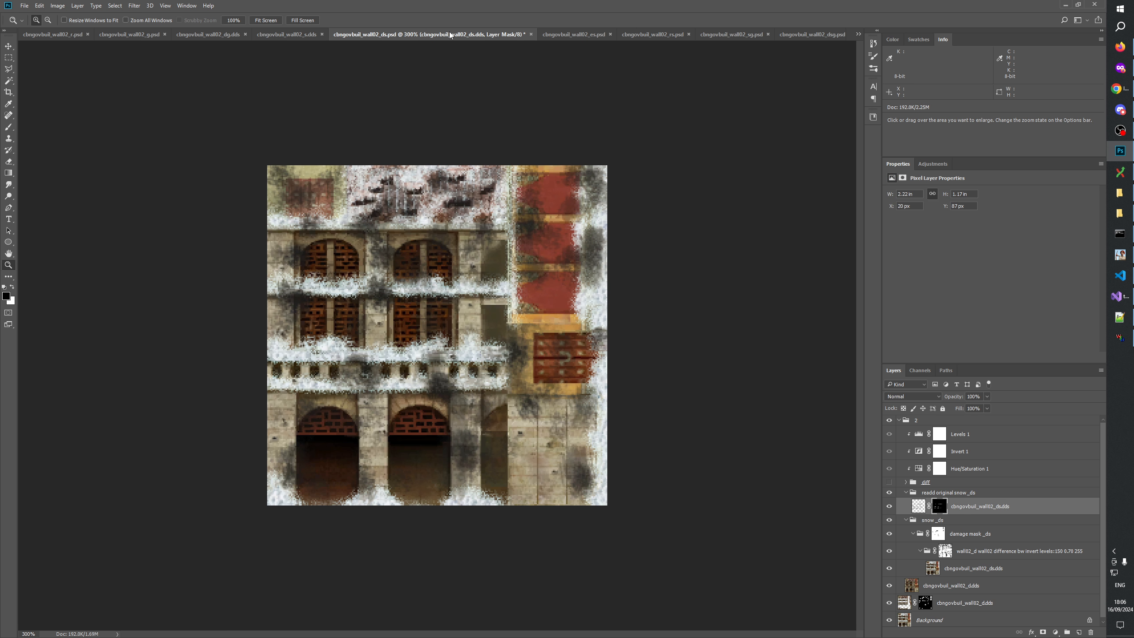
{"action": "left_click", "coordinate": [302, 33]}
{"action": "left_click", "coordinate": [481, 35]}
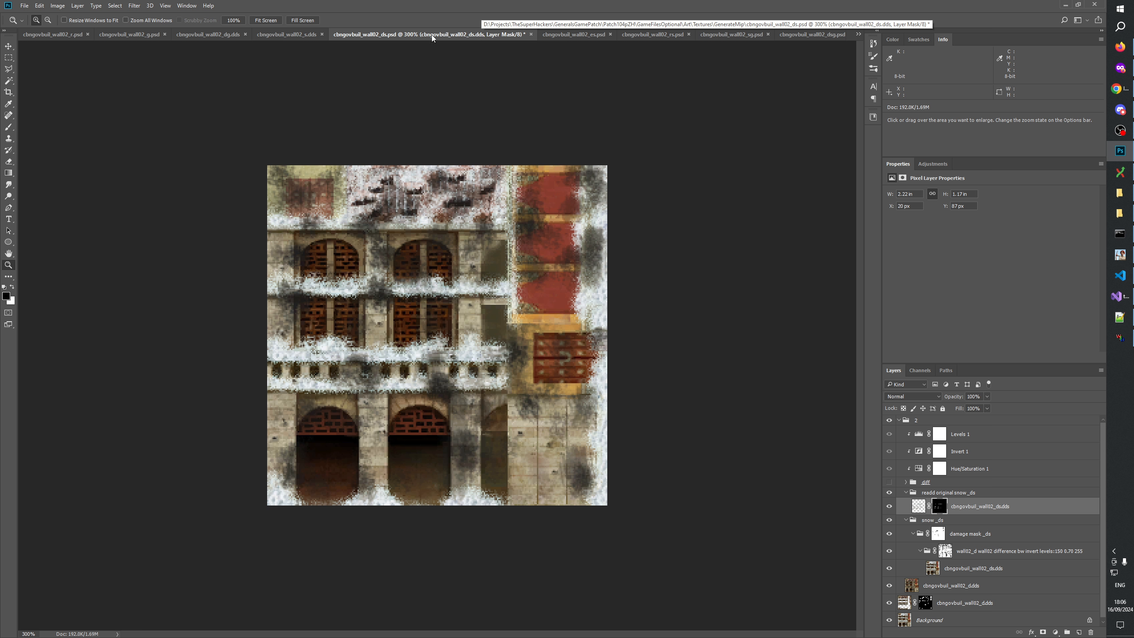
{"action": "left_click", "coordinate": [302, 34]}
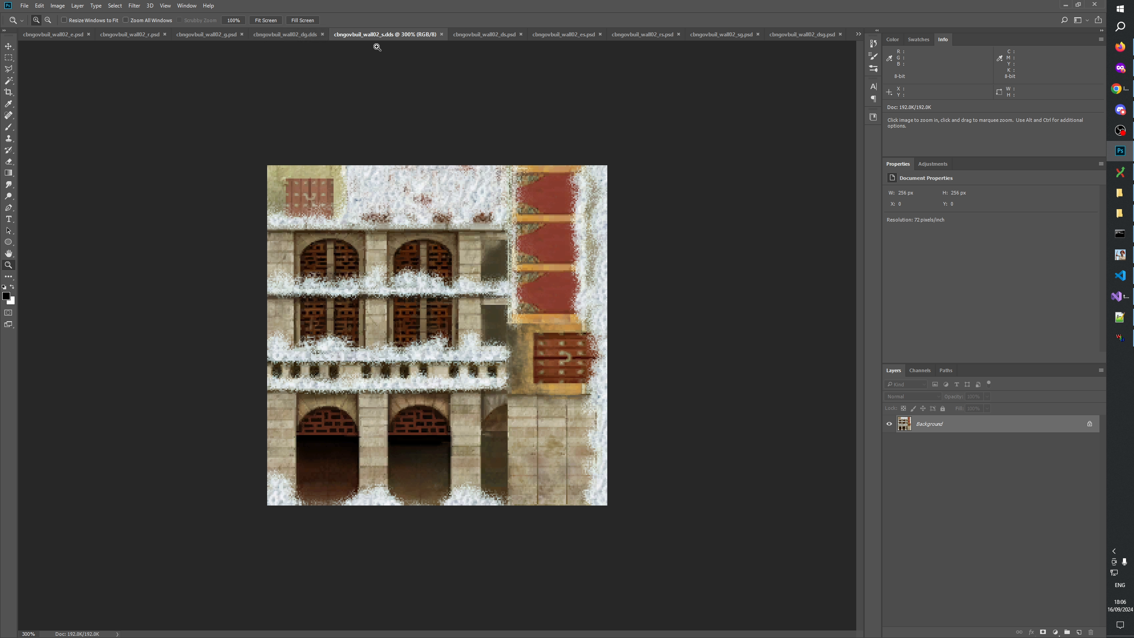
{"action": "key", "text": "m"}
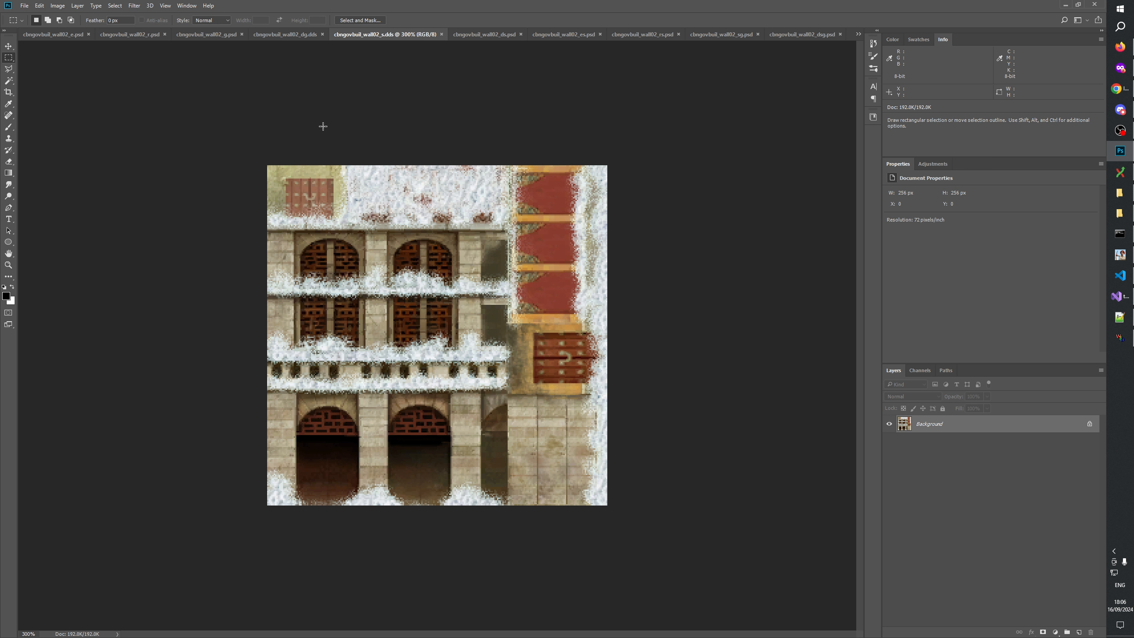
{"action": "left_click", "coordinate": [477, 36]}
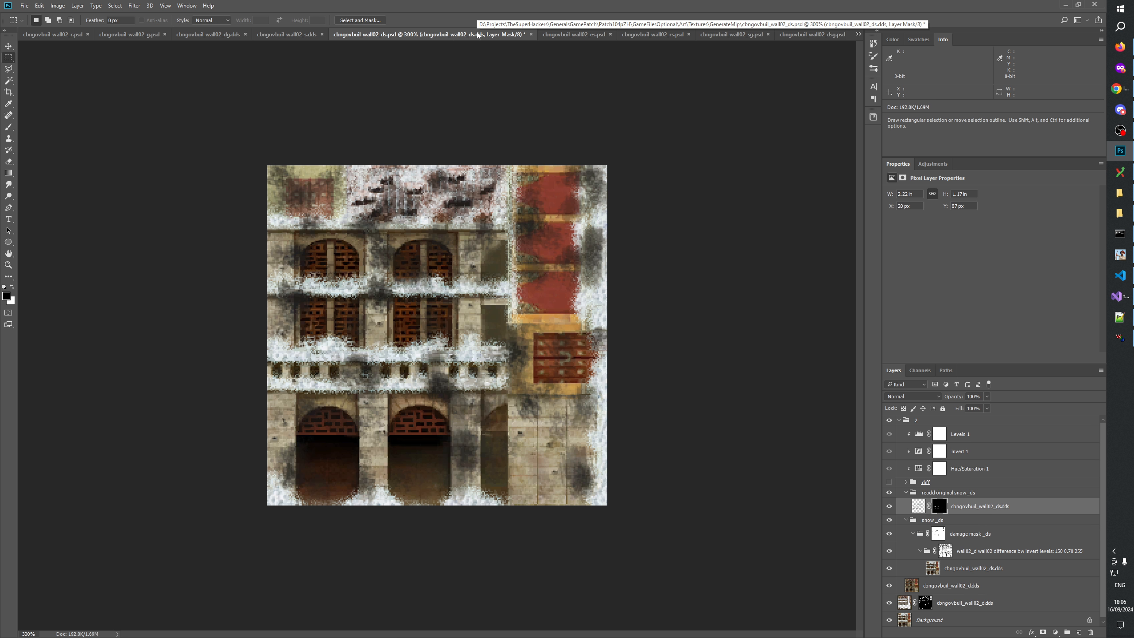
Switch to W3D Viewer and inspect the CBNGOVBUIL_DS model's walls and roof from near and far, and return to Photoshop.
{"action": "left_click", "coordinate": [1120, 338]}
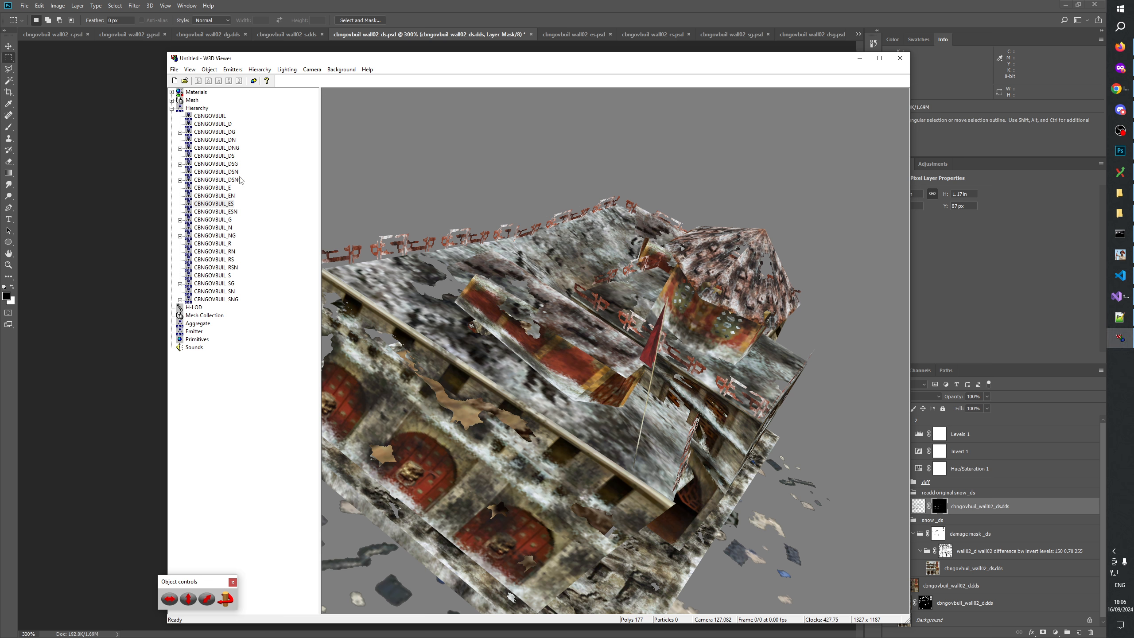
{"action": "left_click", "coordinate": [215, 156]}
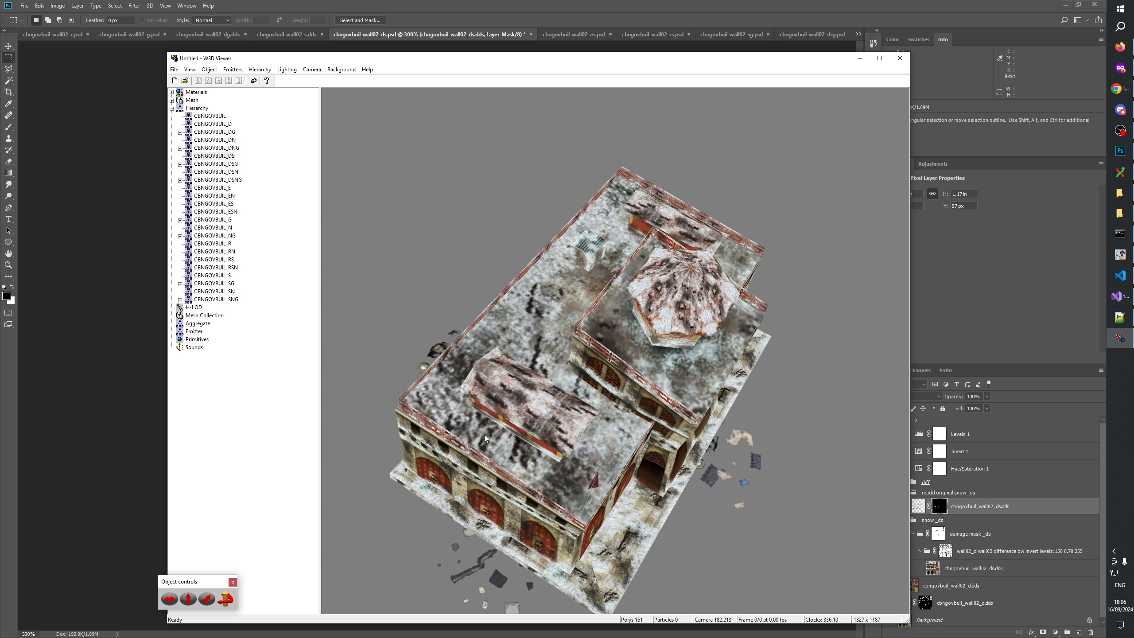
{"action": "left_click_drag", "start_coordinate": [486, 435], "coordinate": [580, 371]}
{"action": "scroll", "coordinate": [488, 407], "scroll_direction": "down", "scroll_amount": 3}
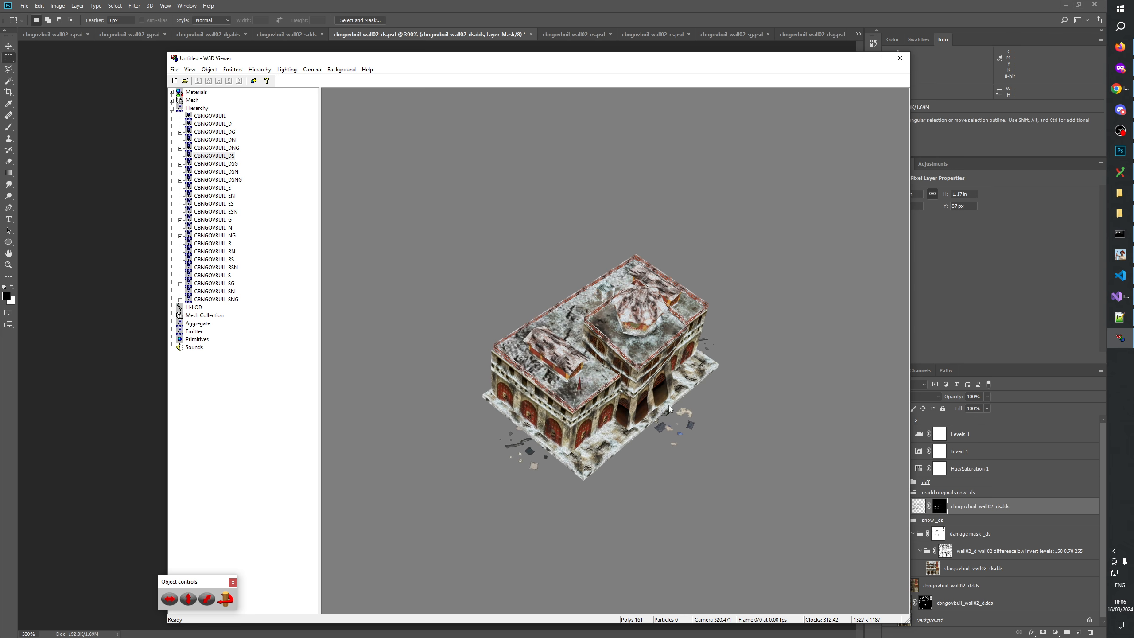
{"action": "scroll", "coordinate": [566, 413], "scroll_direction": "up", "scroll_amount": 3}
{"action": "scroll", "coordinate": [583, 361], "scroll_direction": "up", "scroll_amount": 5}
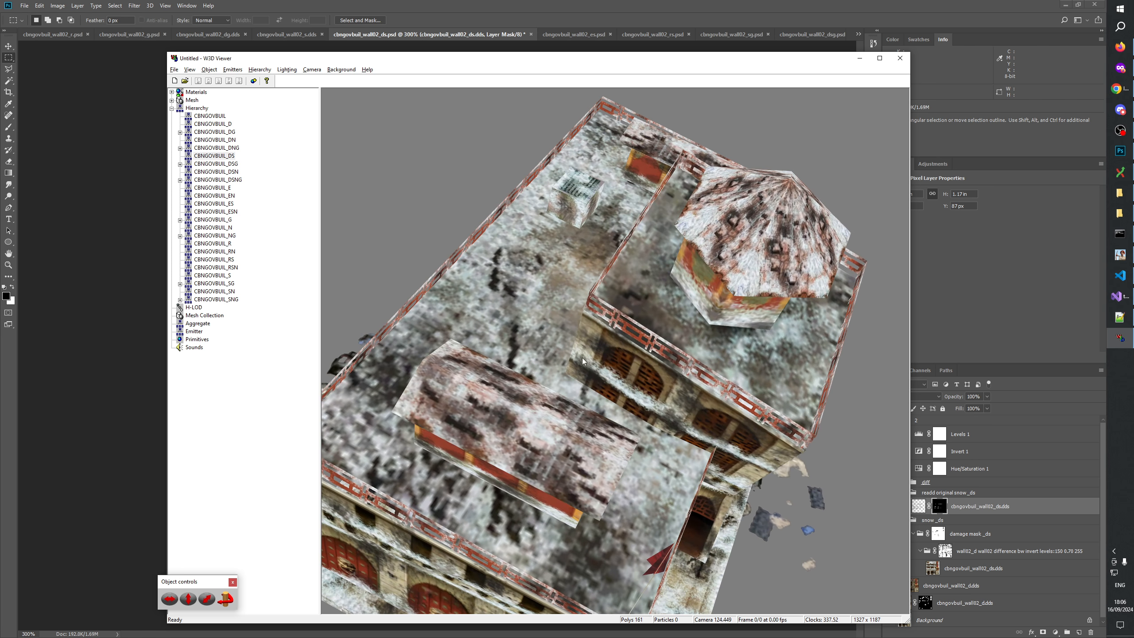
{"action": "left_click", "coordinate": [506, 4]}
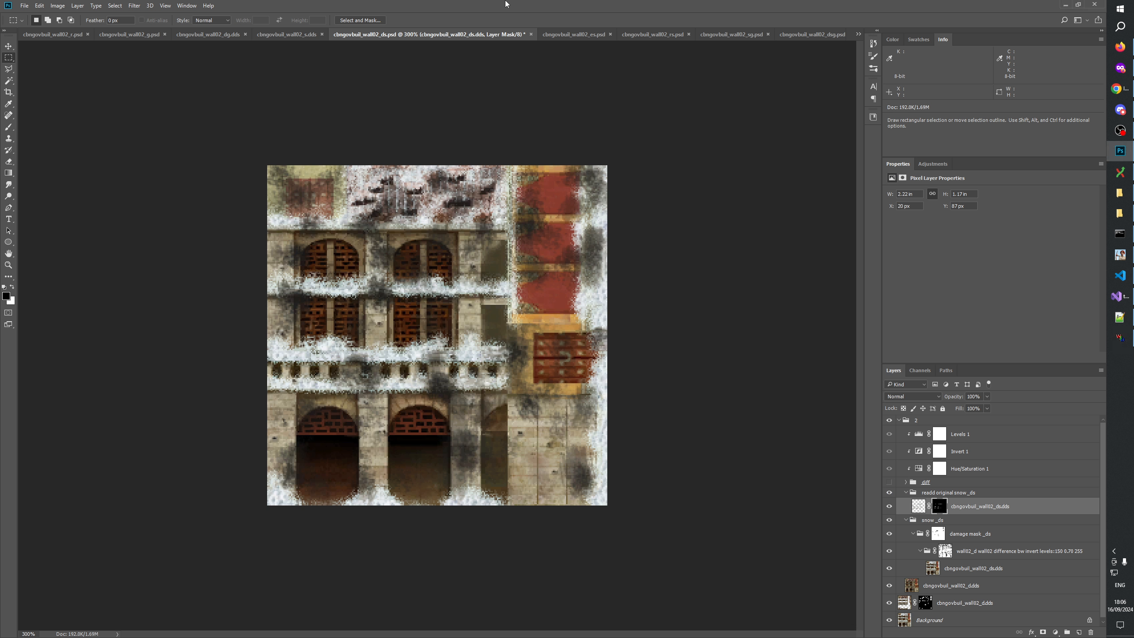
Copy the whole cbngovbuil_wall02_s.dds image onto a new layer in the readd original snow _ds group of cbngovbuil_wall02_ds.psd.
{"action": "left_click", "coordinate": [290, 35]}
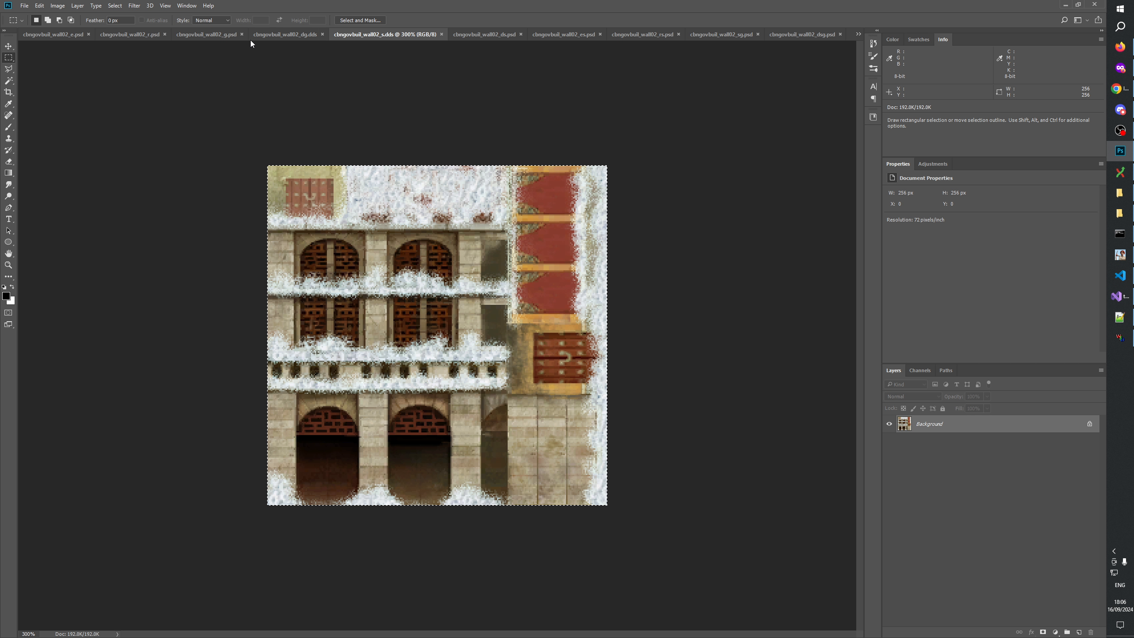
{"action": "left_click", "coordinate": [479, 36]}
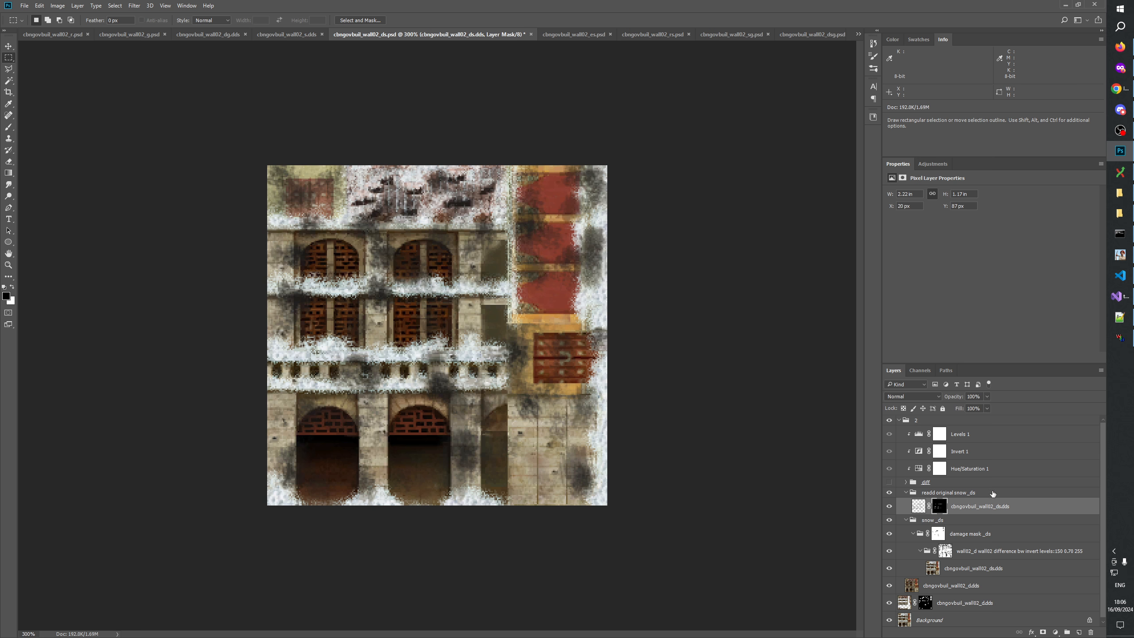
{"action": "left_click", "coordinate": [965, 510]}
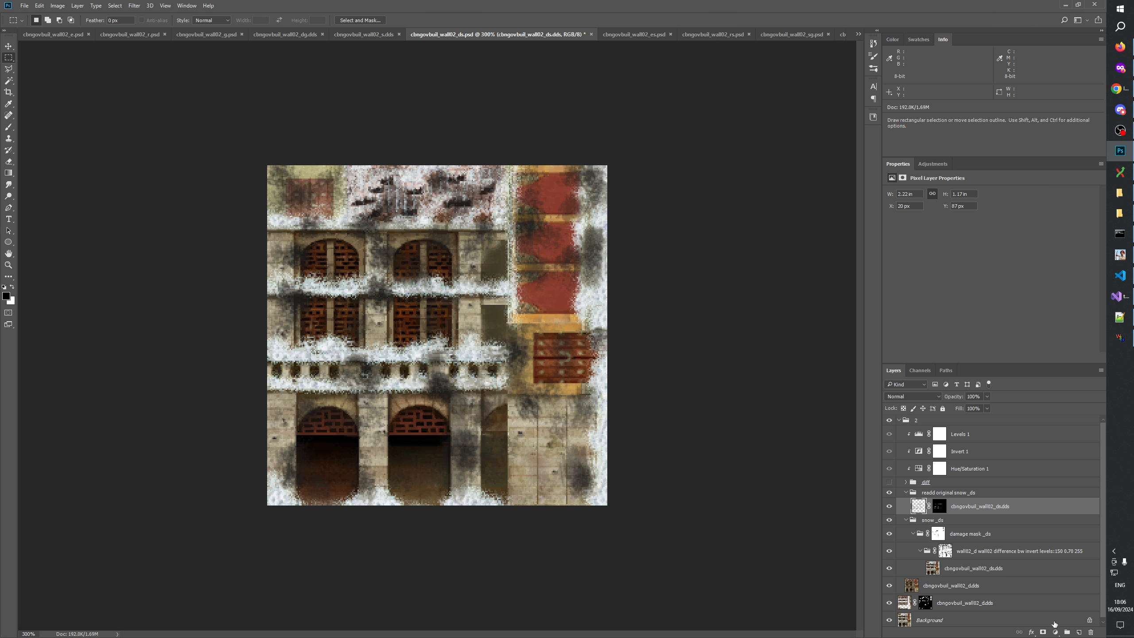
{"action": "left_click", "coordinate": [1079, 632]}
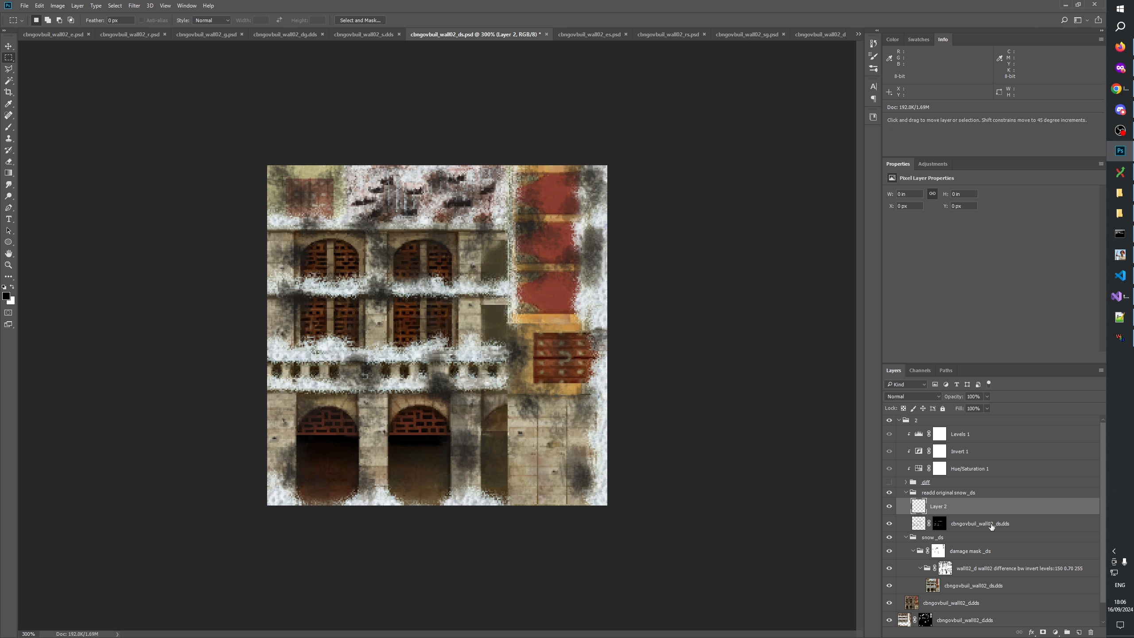
{"action": "key", "text": "ctrl+v"}
Rename the pasted layer as cbngovbuil_wall02_s.dds, reusing the name of the layer below it.
{"action": "double_click", "coordinate": [995, 526]}
{"action": "key", "text": "ctrl+c"}
{"action": "double_click", "coordinate": [941, 508]}
{"action": "key", "text": "ctrl+v"}
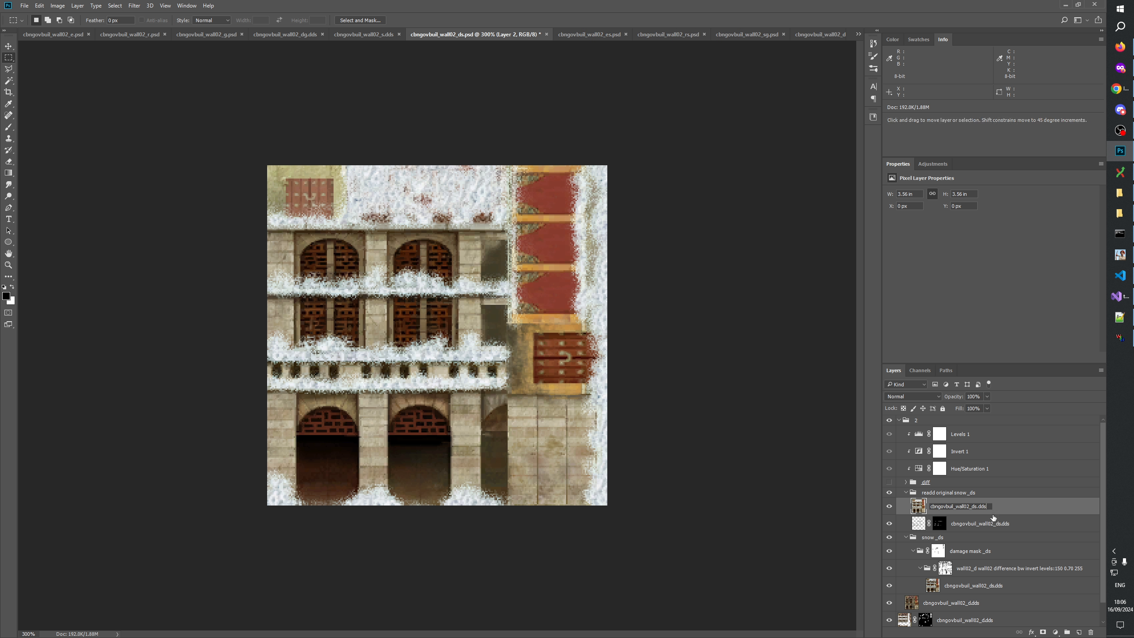
{"action": "key", "text": "Return"}
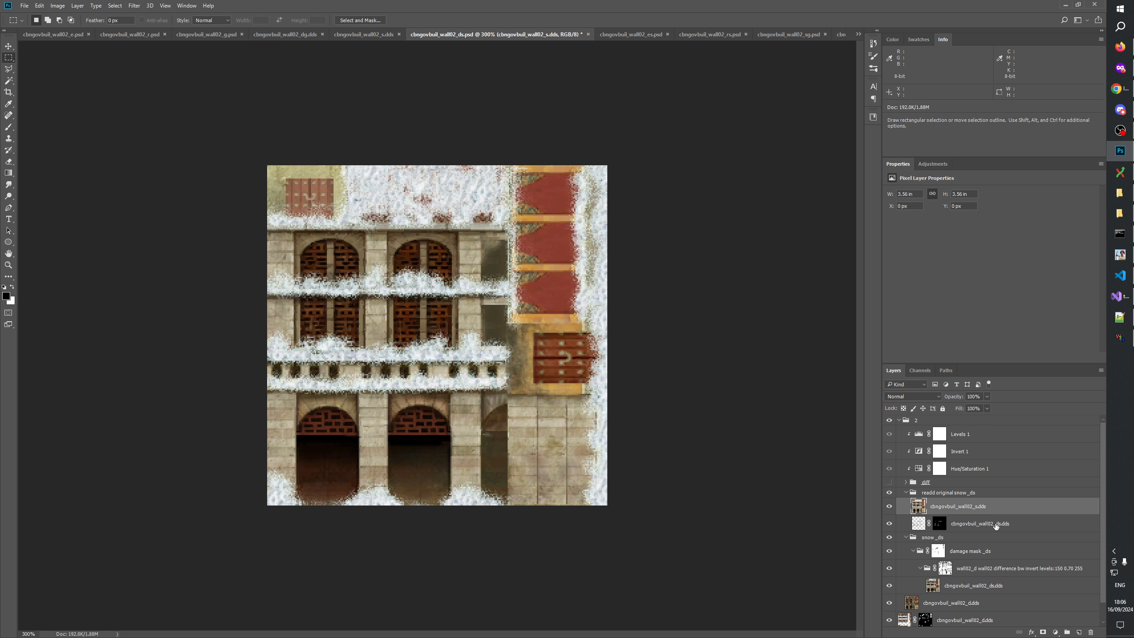
Add a layer mask to cbngovbuil_wall02_s.dds and invert it to black so the original snow is hidden.
{"action": "left_click", "coordinate": [957, 493]}
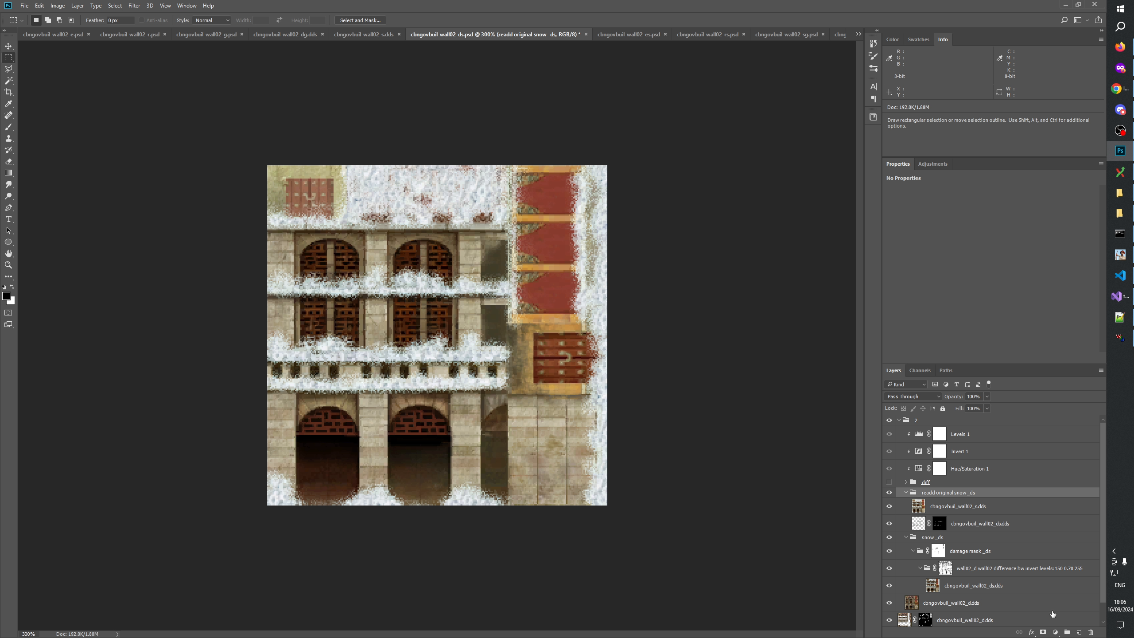
{"action": "double_click", "coordinate": [977, 507]}
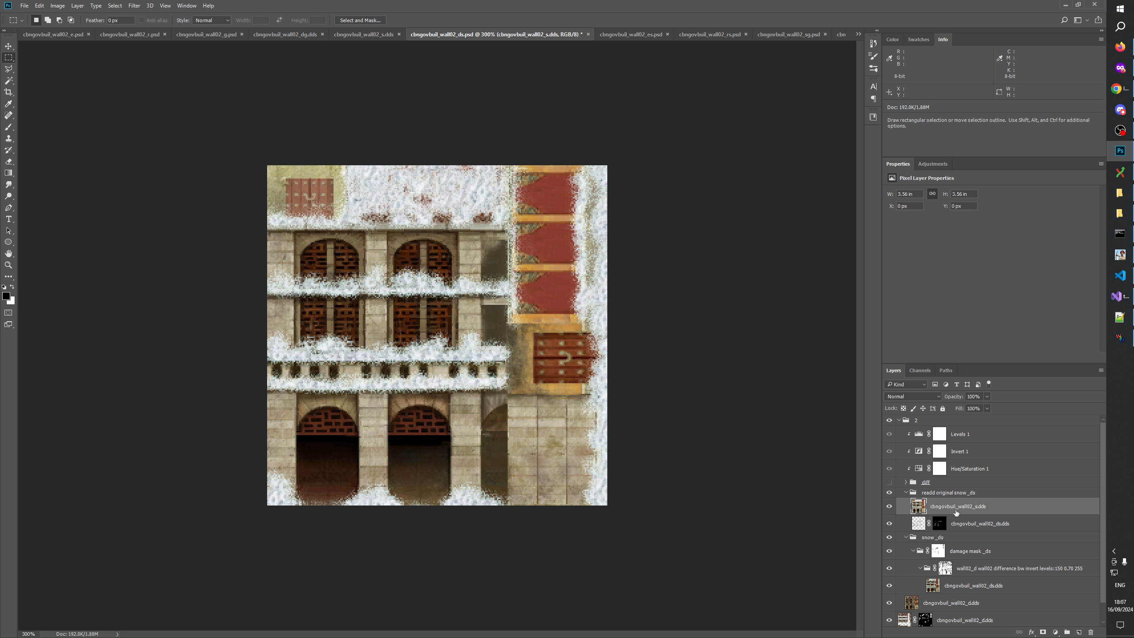
{"action": "left_click", "coordinate": [1044, 632]}
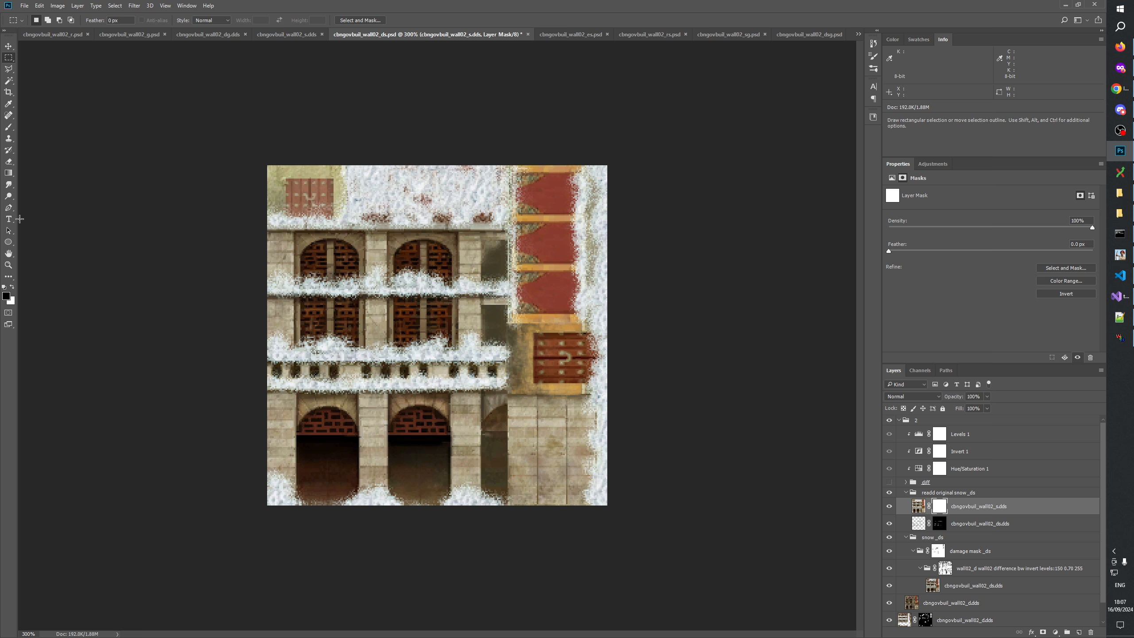
{"action": "left_click", "coordinate": [8, 265]}
{"action": "left_click", "coordinate": [547, 354]}
{"action": "left_click", "coordinate": [547, 353]}
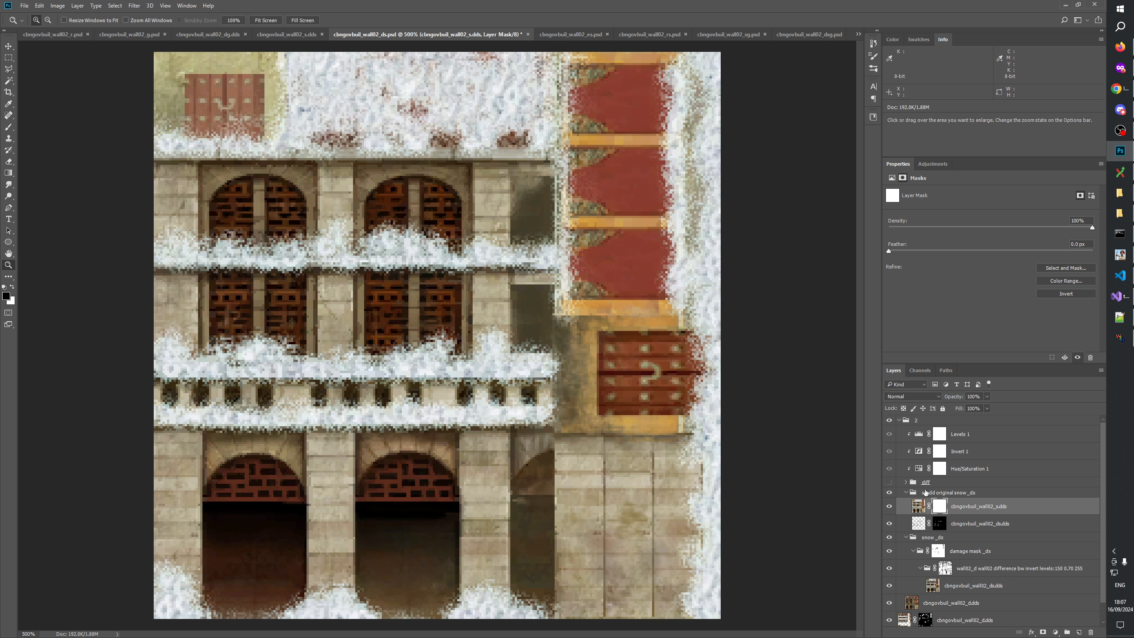
{"action": "key", "text": "ctrl+i"}
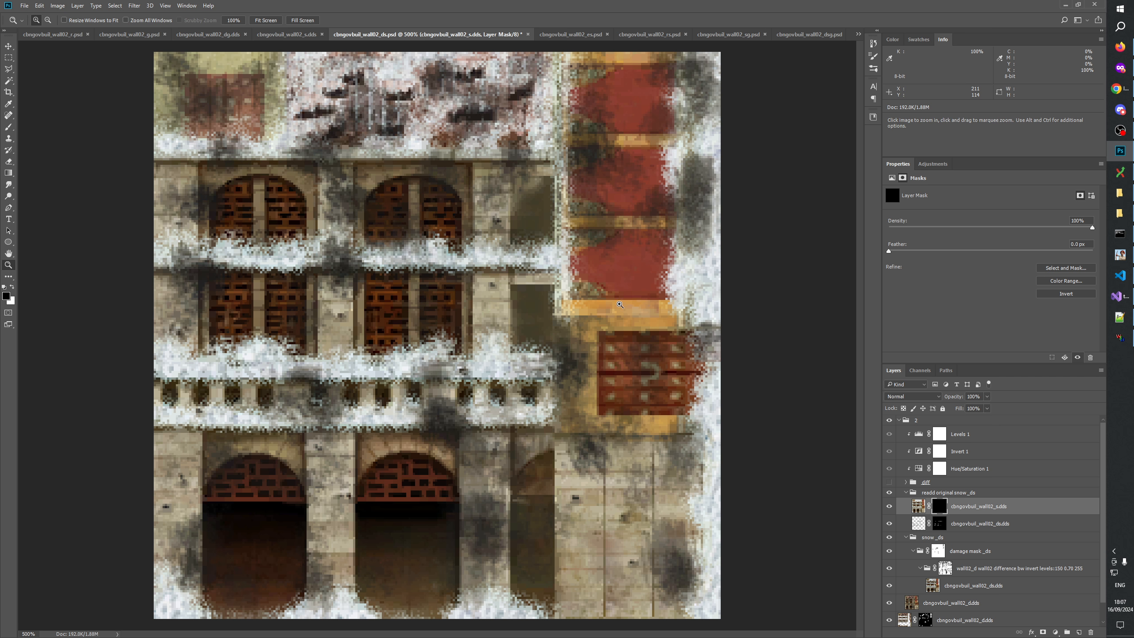
{"action": "left_click", "coordinate": [451, 195]}
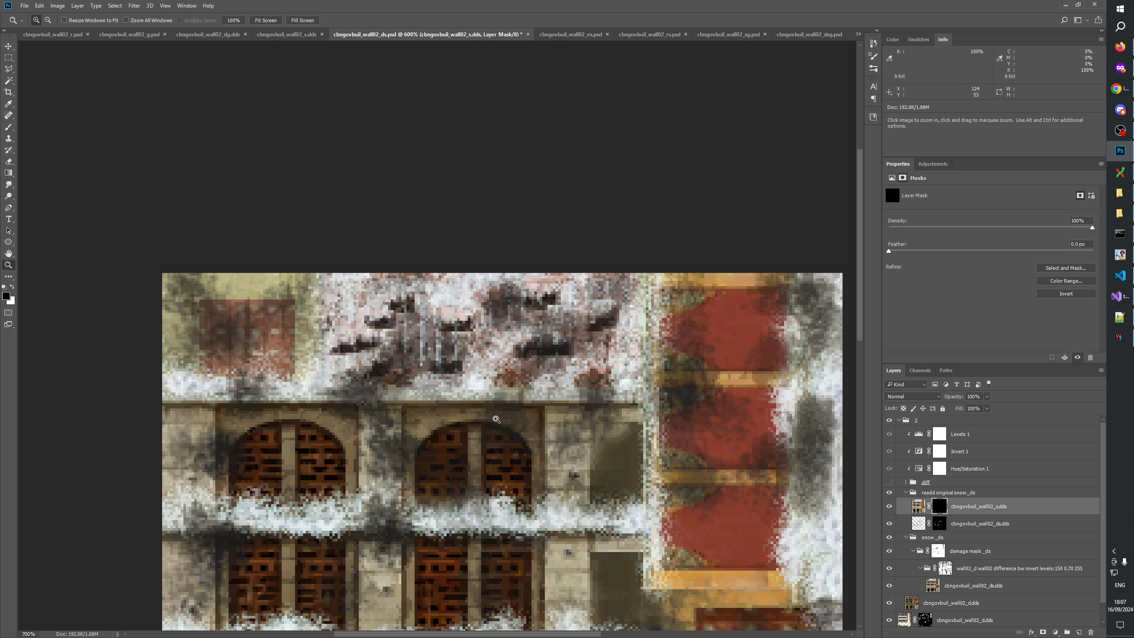
{"action": "left_click", "coordinate": [520, 425]}
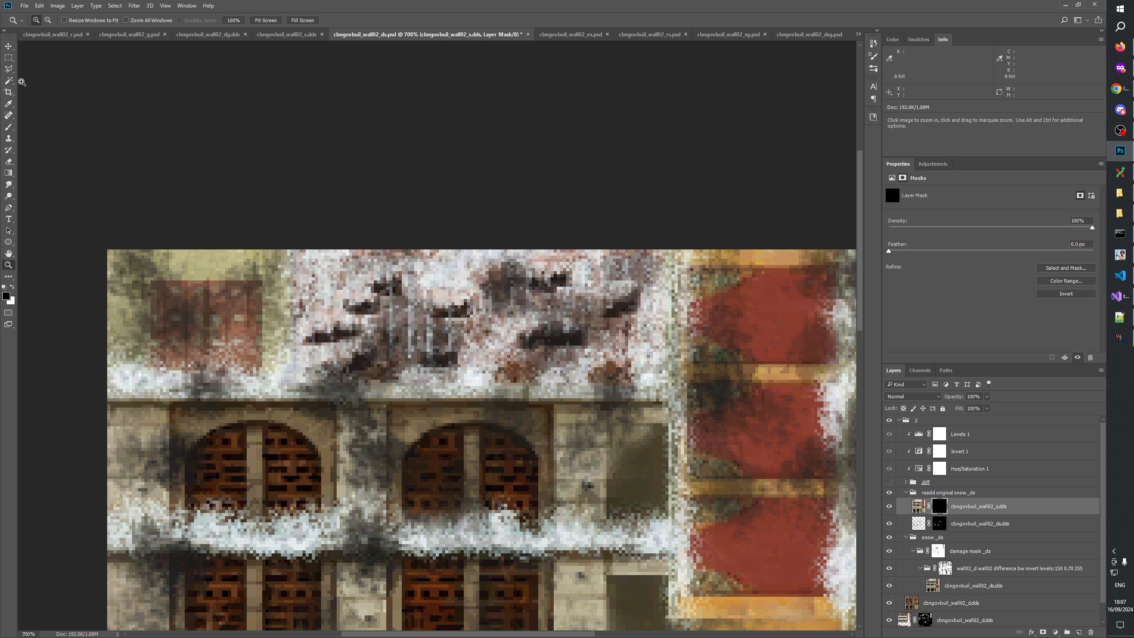
Paint white with a 50% flow brush on the cbngovbuil_wall02_s.dds mask to restore snow over the roof's upper-left part and lower-right edge.
{"action": "key", "text": "b"}
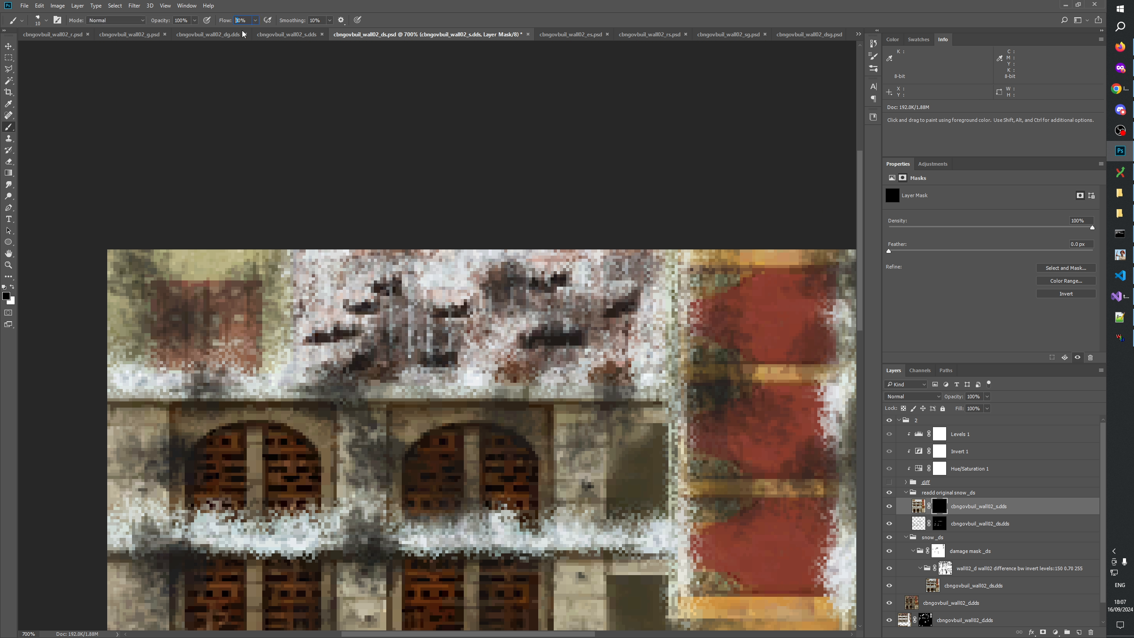
{"action": "type", "text": "50"}
{"action": "key", "text": "Return"}
{"action": "key", "text": "x"}
{"action": "left_click", "coordinate": [940, 507], "text": "shift"}
{"action": "left_click", "coordinate": [940, 506], "text": "shift"}
{"action": "mouse_move", "coordinate": [415, 281]}
{"action": "left_mouse_down"}
{"action": "mouse_move", "coordinate": [393, 259]}
{"action": "mouse_move", "coordinate": [352, 288]}
{"action": "mouse_move", "coordinate": [402, 268]}
{"action": "mouse_move", "coordinate": [344, 243]}
{"action": "mouse_move", "coordinate": [370, 277]}
{"action": "mouse_move", "coordinate": [402, 286]}
{"action": "left_mouse_up"}
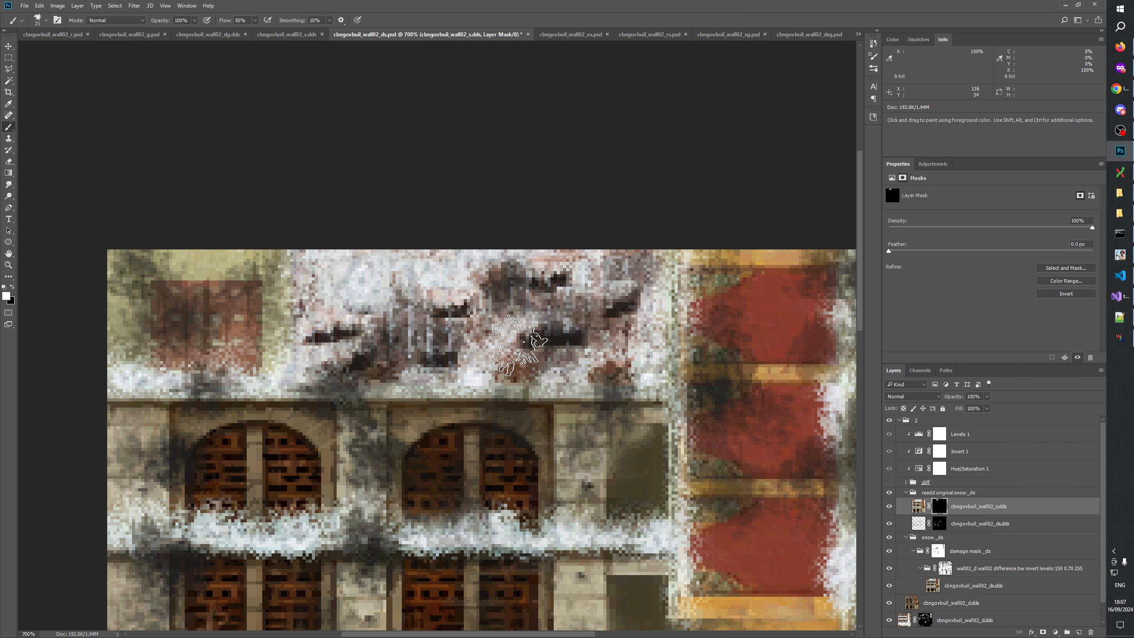
{"action": "right_click", "coordinate": [513, 370], "text": "alt"}
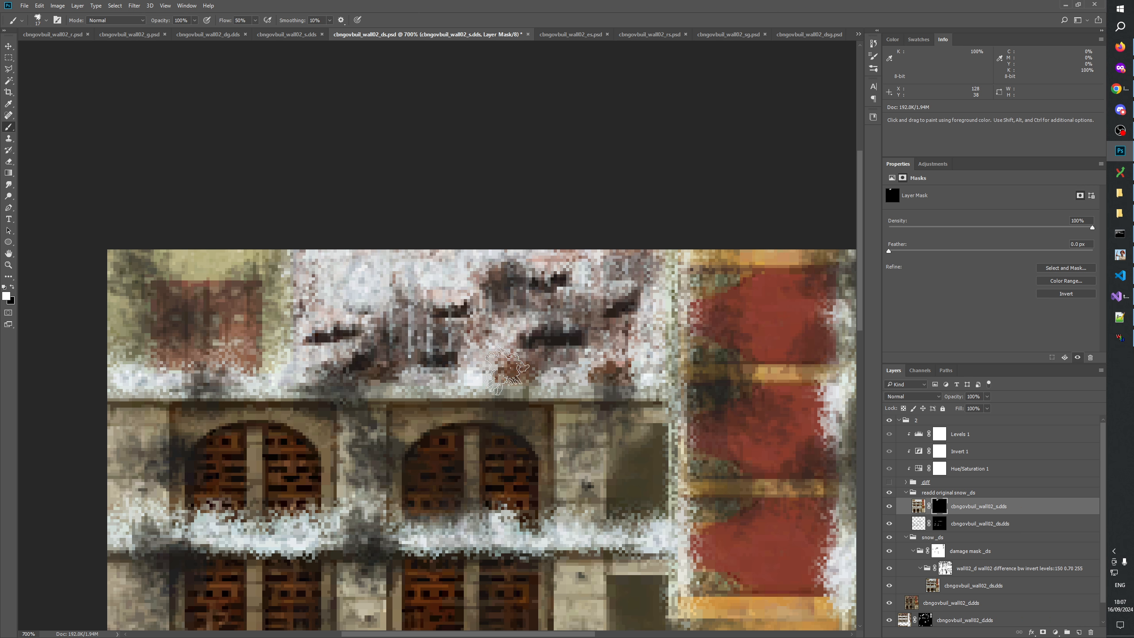
{"action": "mouse_move", "coordinate": [547, 351]}
{"action": "left_mouse_down"}
{"action": "mouse_move", "coordinate": [579, 347]}
{"action": "mouse_move", "coordinate": [555, 331]}
{"action": "mouse_move", "coordinate": [512, 346]}
{"action": "mouse_move", "coordinate": [528, 364]}
{"action": "mouse_move", "coordinate": [563, 366]}
{"action": "mouse_move", "coordinate": [514, 362]}
{"action": "mouse_move", "coordinate": [560, 344]}
{"action": "mouse_move", "coordinate": [526, 337]}
{"action": "mouse_move", "coordinate": [547, 337]}
{"action": "mouse_move", "coordinate": [526, 334]}
{"action": "mouse_move", "coordinate": [622, 372]}
{"action": "mouse_move", "coordinate": [498, 366]}
{"action": "left_mouse_up"}
{"action": "mouse_move", "coordinate": [628, 366]}
{"action": "left_mouse_down"}
{"action": "mouse_move", "coordinate": [495, 366]}
{"action": "mouse_move", "coordinate": [611, 374]}
{"action": "left_mouse_up"}
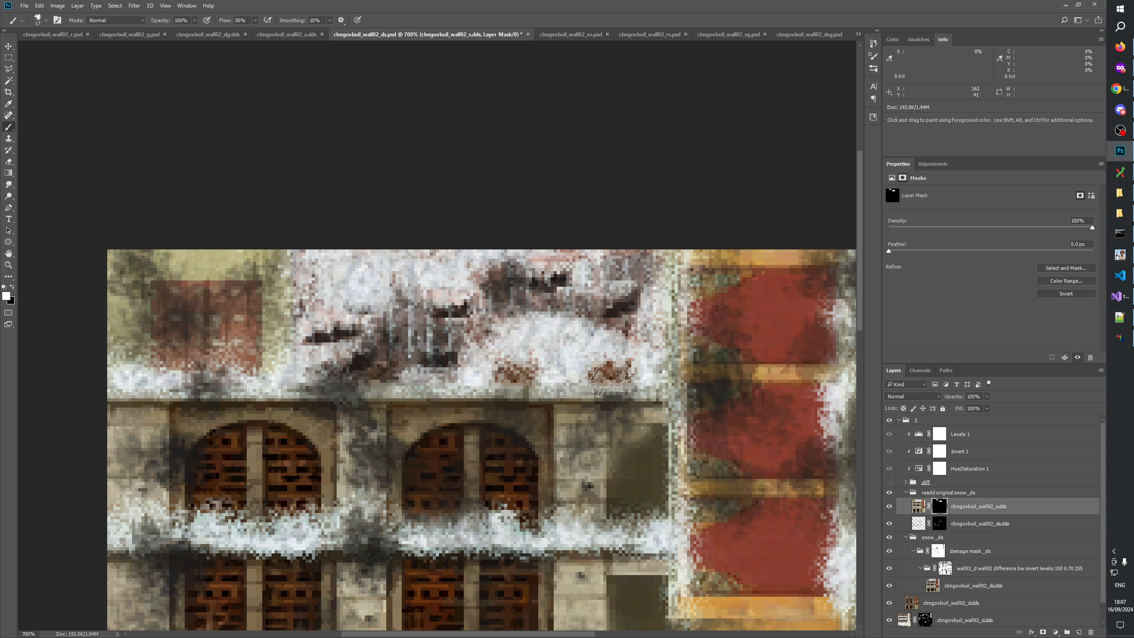
Compare the roof without the restored snow, and fill the grey gaps in the mask's upper-left patch with white.
{"action": "left_click", "coordinate": [890, 509]}
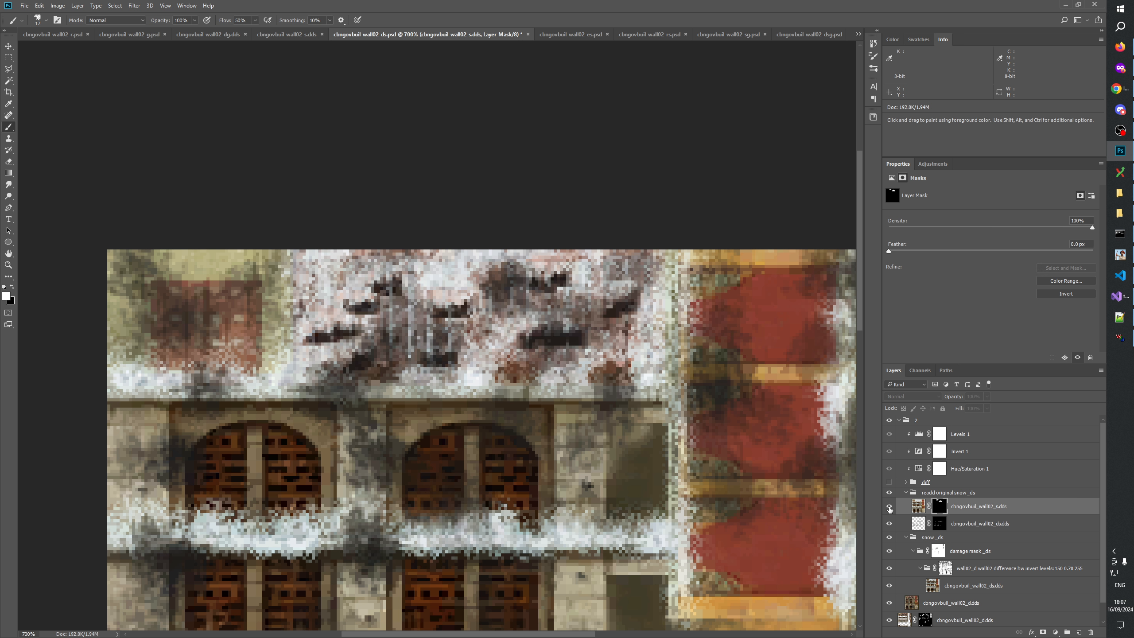
{"action": "left_click", "coordinate": [890, 508]}
{"action": "left_click", "coordinate": [890, 508]}
{"action": "left_click", "coordinate": [889, 509]}
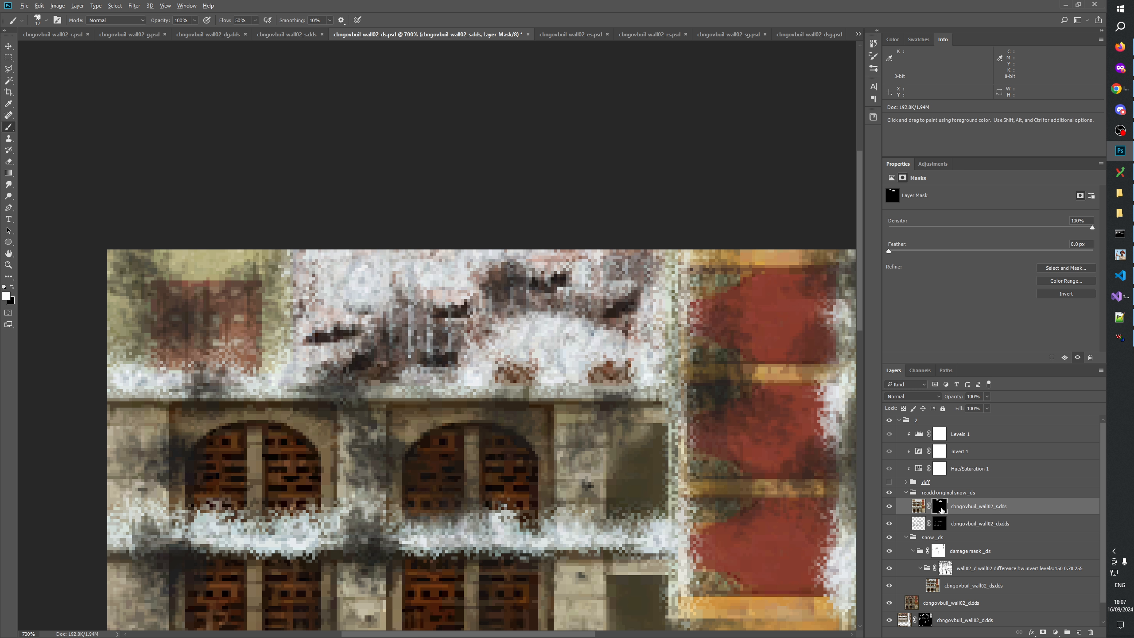
{"action": "left_click", "coordinate": [941, 510], "text": "alt"}
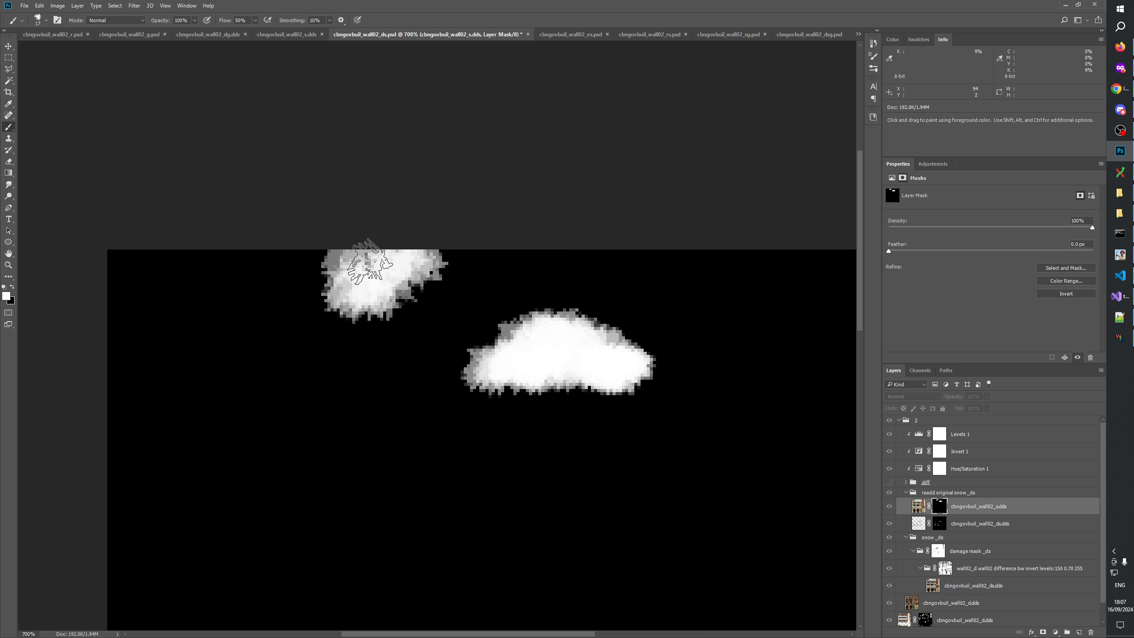
{"action": "mouse_move", "coordinate": [355, 254]}
{"action": "left_mouse_down"}
{"action": "mouse_move", "coordinate": [367, 279]}
{"action": "mouse_move", "coordinate": [403, 261]}
{"action": "mouse_move", "coordinate": [360, 252]}
{"action": "left_mouse_up"}
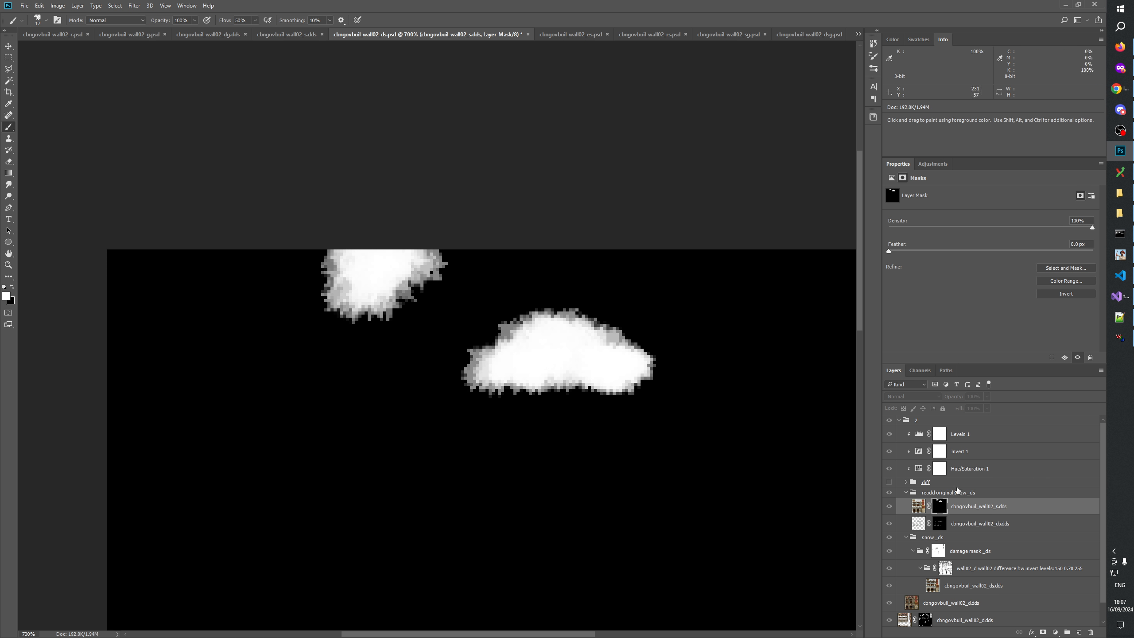
Extend the restored snow to the damaged roof's upper-left corner by painting white on the cbngovbuil_wall02_s.dds mask.
{"action": "left_click", "coordinate": [889, 509]}
{"action": "left_click", "coordinate": [889, 508]}
{"action": "left_click", "coordinate": [889, 508]}
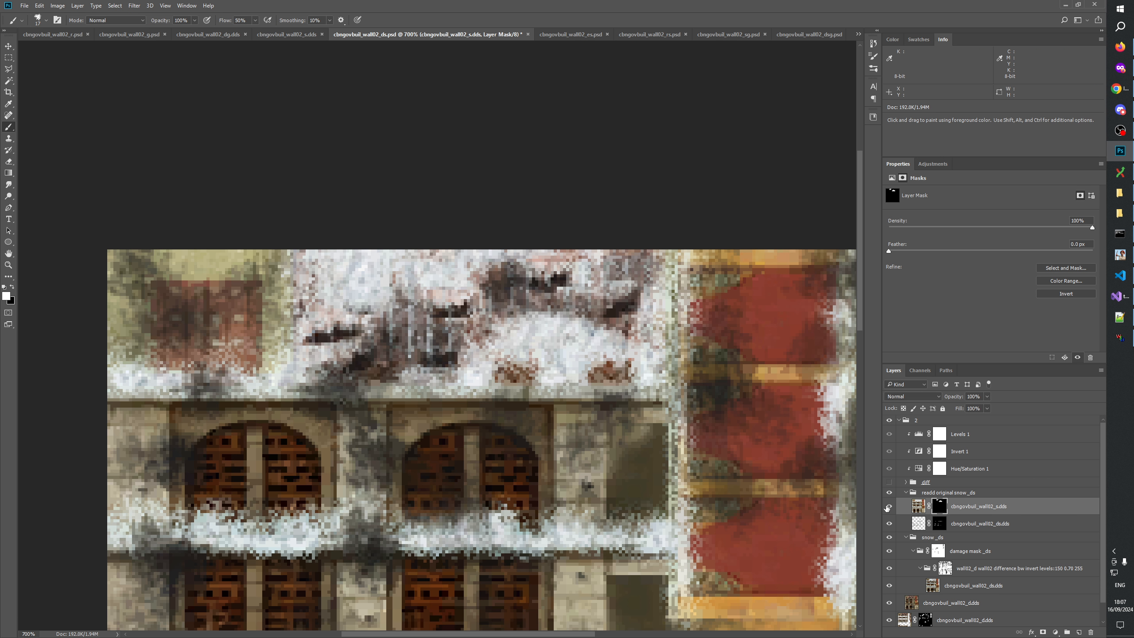
{"action": "left_click", "coordinate": [889, 508]}
{"action": "left_click", "coordinate": [889, 508]}
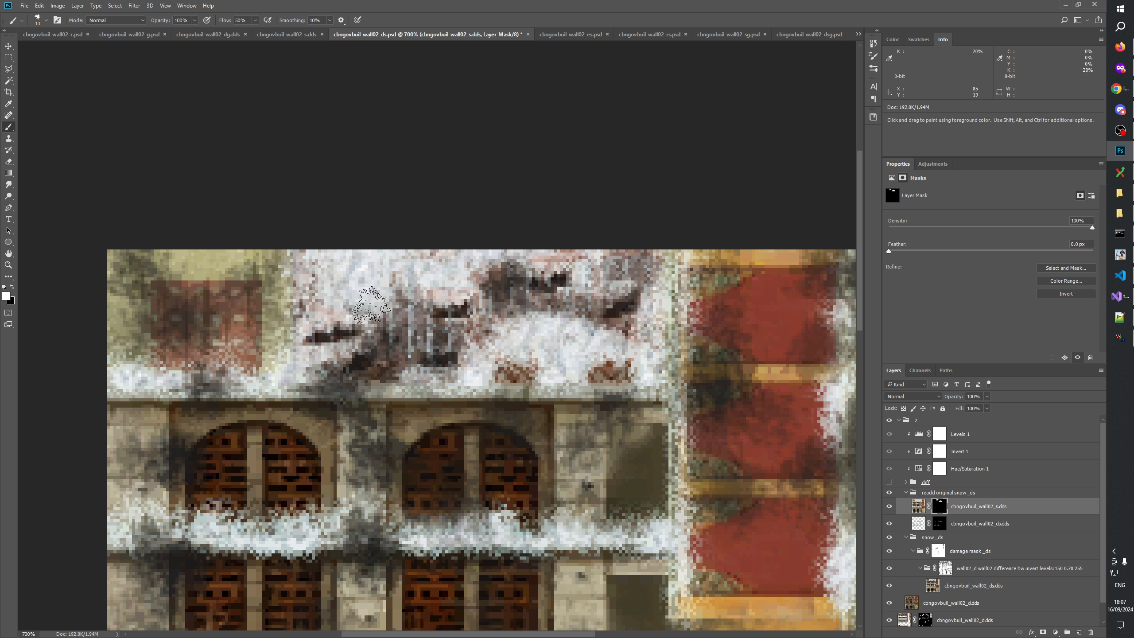
{"action": "mouse_move", "coordinate": [347, 298]}
{"action": "left_mouse_down"}
{"action": "mouse_move", "coordinate": [308, 250]}
{"action": "mouse_move", "coordinate": [307, 291]}
{"action": "mouse_move", "coordinate": [308, 268]}
{"action": "mouse_move", "coordinate": [320, 290]}
{"action": "mouse_move", "coordinate": [304, 306]}
{"action": "mouse_move", "coordinate": [308, 263]}
{"action": "left_mouse_up"}
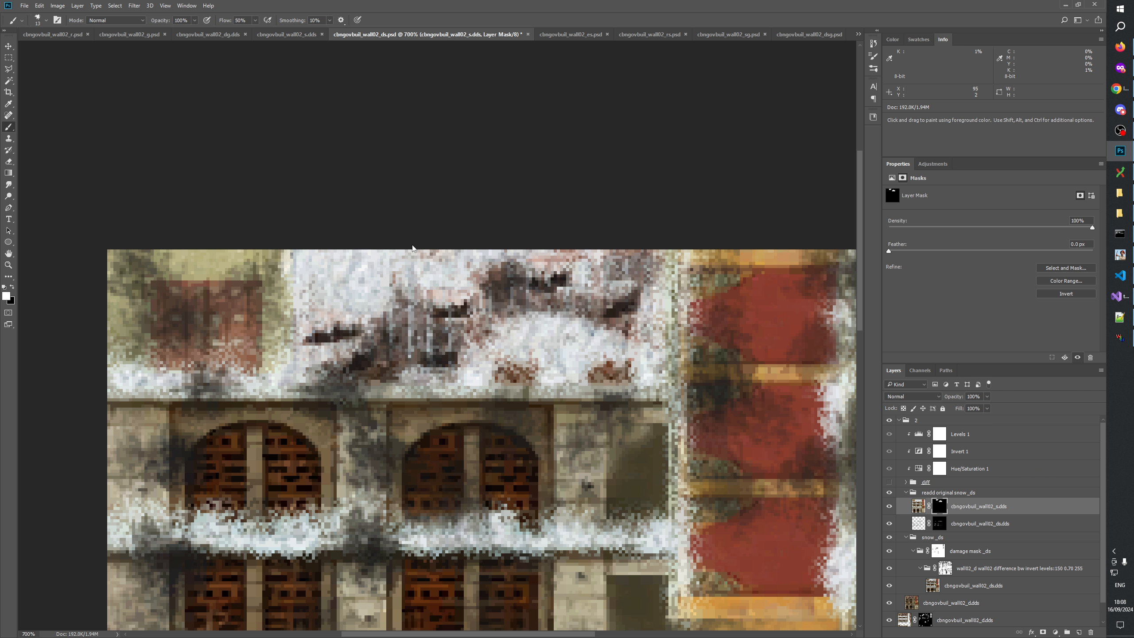
Check the extended snow against the hidden layer, and paint out the dark gap between the mask's upper-left strokes.
{"action": "left_click", "coordinate": [889, 506]}
{"action": "left_click", "coordinate": [889, 506]}
{"action": "left_click", "coordinate": [889, 506]}
{"action": "left_click", "coordinate": [889, 506]}
{"action": "left_click", "coordinate": [940, 506], "text": "alt"}
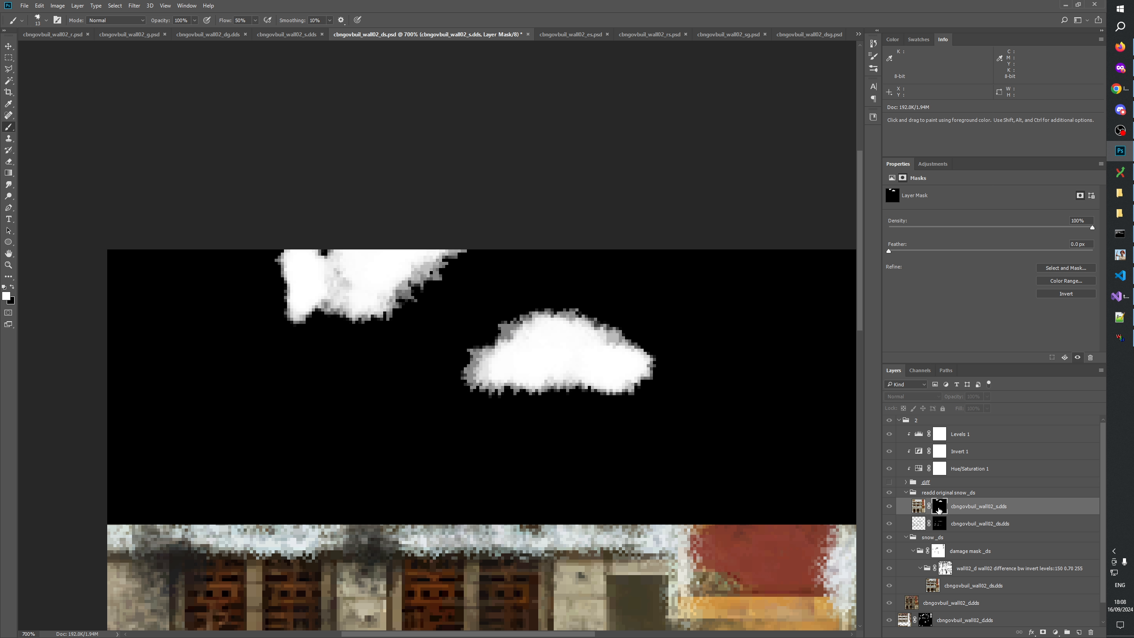
{"action": "mouse_move", "coordinate": [378, 274]}
{"action": "left_mouse_down"}
{"action": "mouse_move", "coordinate": [311, 278]}
{"action": "mouse_move", "coordinate": [311, 253]}
{"action": "mouse_move", "coordinate": [385, 242]}
{"action": "mouse_move", "coordinate": [404, 264]}
{"action": "mouse_move", "coordinate": [380, 266]}
{"action": "mouse_move", "coordinate": [393, 282]}
{"action": "left_mouse_up"}
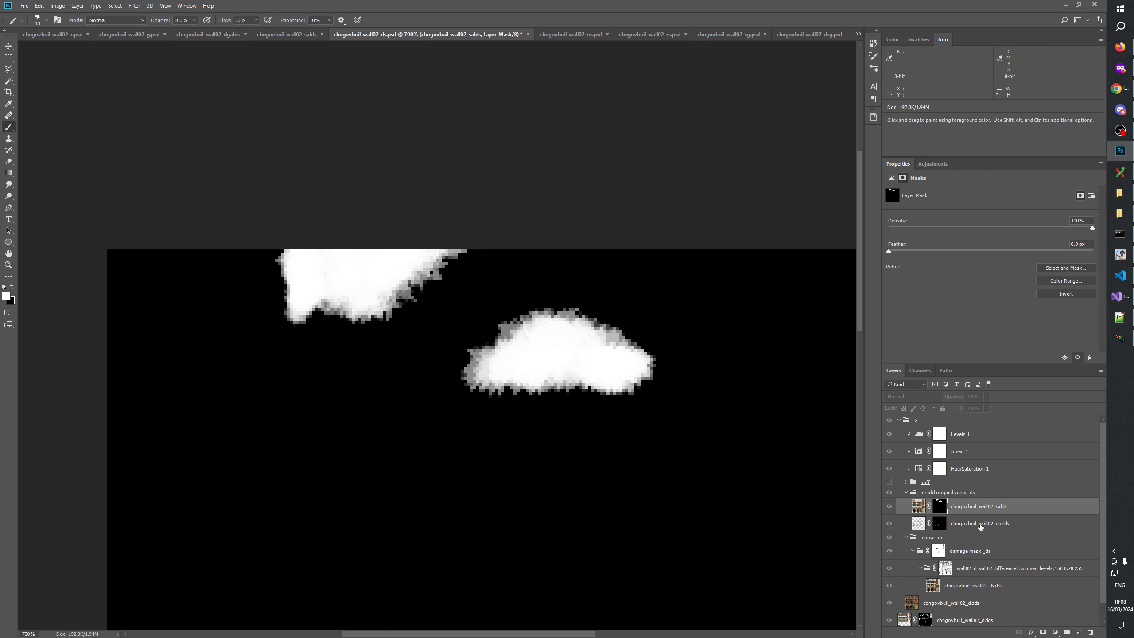
Compare the roof with and without the cbngovbuil_wall02_s.dds layer, and disable and re-enable its mask.
{"action": "left_click", "coordinate": [918, 506]}
{"action": "left_click", "coordinate": [890, 507]}
{"action": "left_click", "coordinate": [890, 507]}
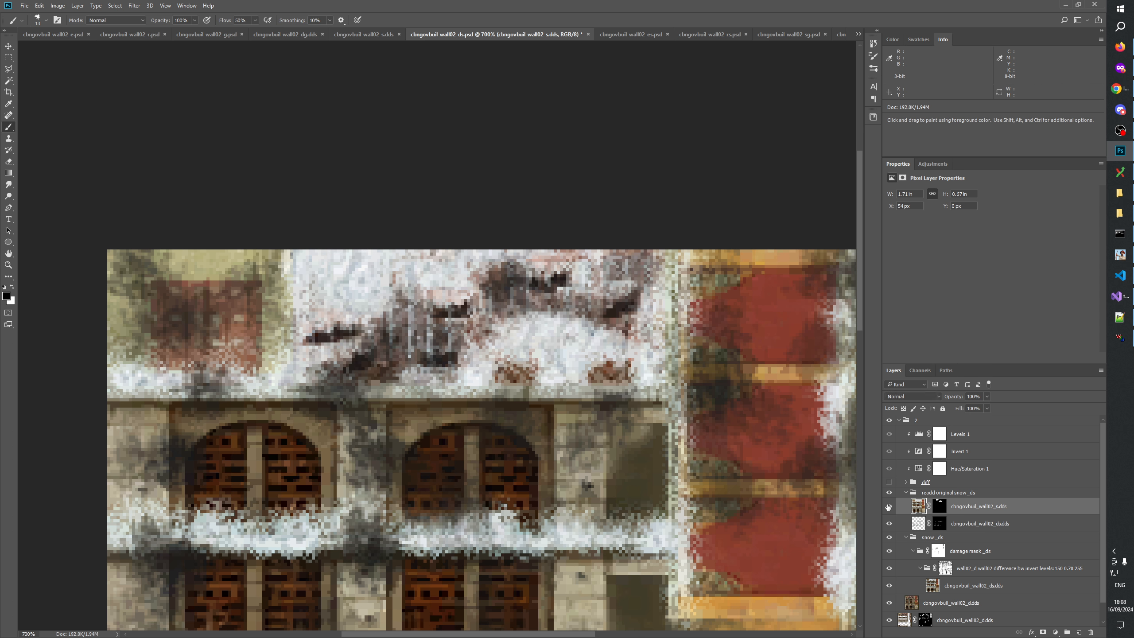
{"action": "left_click", "coordinate": [889, 507]}
{"action": "left_click", "coordinate": [889, 507]}
{"action": "left_click", "coordinate": [889, 507]}
{"action": "left_click", "coordinate": [889, 507]}
{"action": "left_click", "coordinate": [890, 507]}
{"action": "left_click", "coordinate": [889, 507]}
{"action": "left_click", "coordinate": [9, 58]}
{"action": "right_click", "coordinate": [946, 511]}
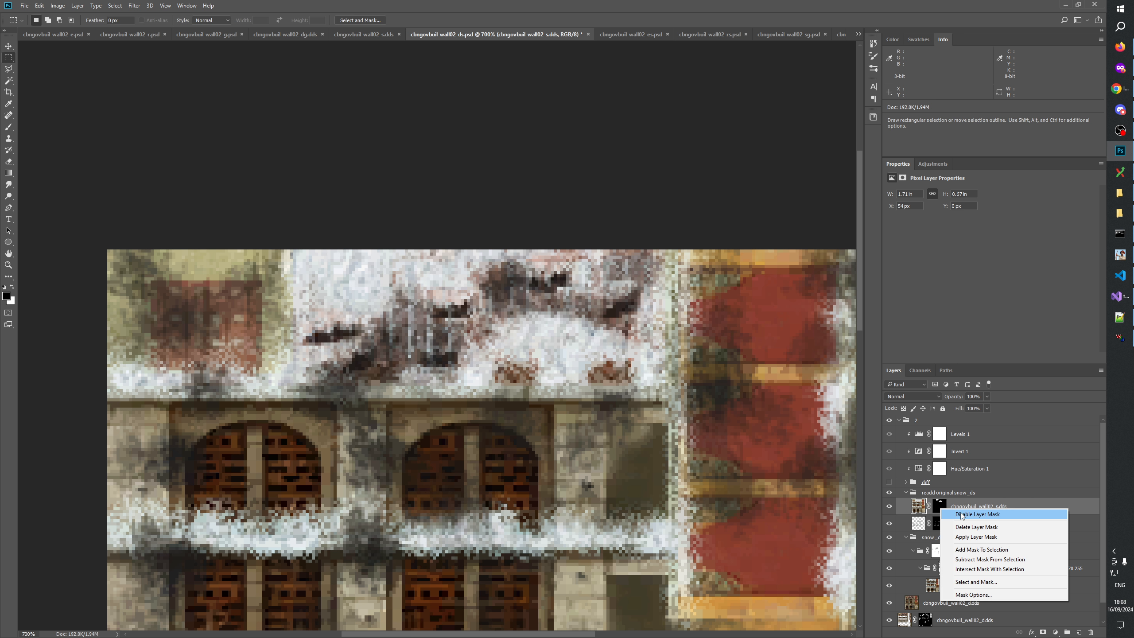
{"action": "left_click", "coordinate": [962, 515]}
{"action": "left_click", "coordinate": [940, 507], "text": "shift"}
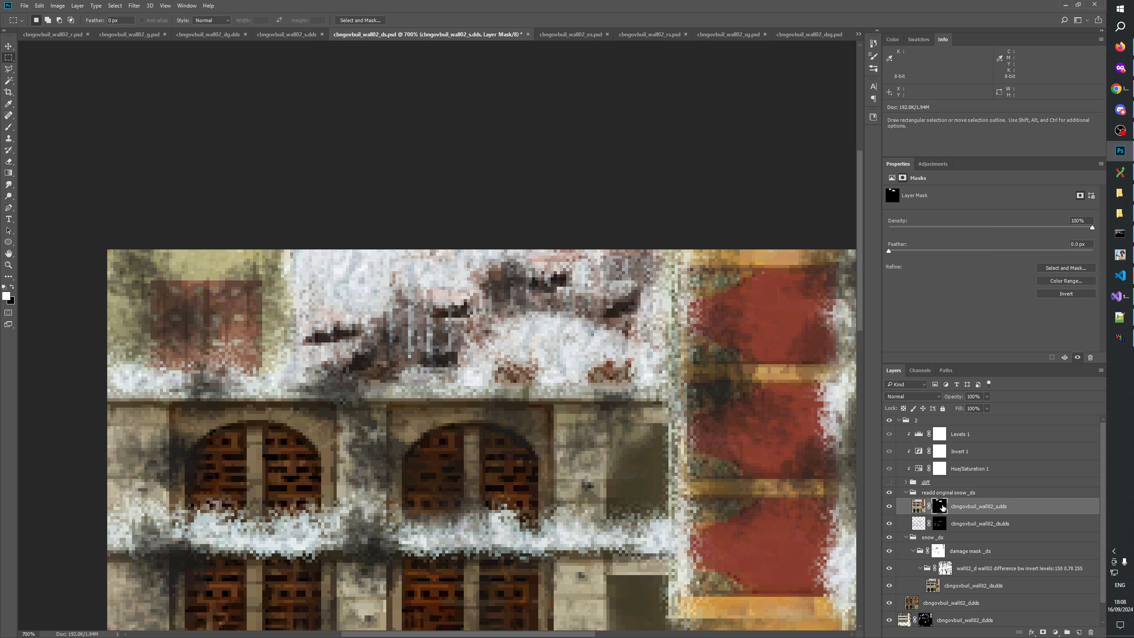
Copy the whole cbngovbuil_wall02_dg.dds image onto a new layer above cbngovbuil_wall02_s.dds in cbngovbuil_wall02_ds.psd.
{"action": "left_click", "coordinate": [289, 33]}
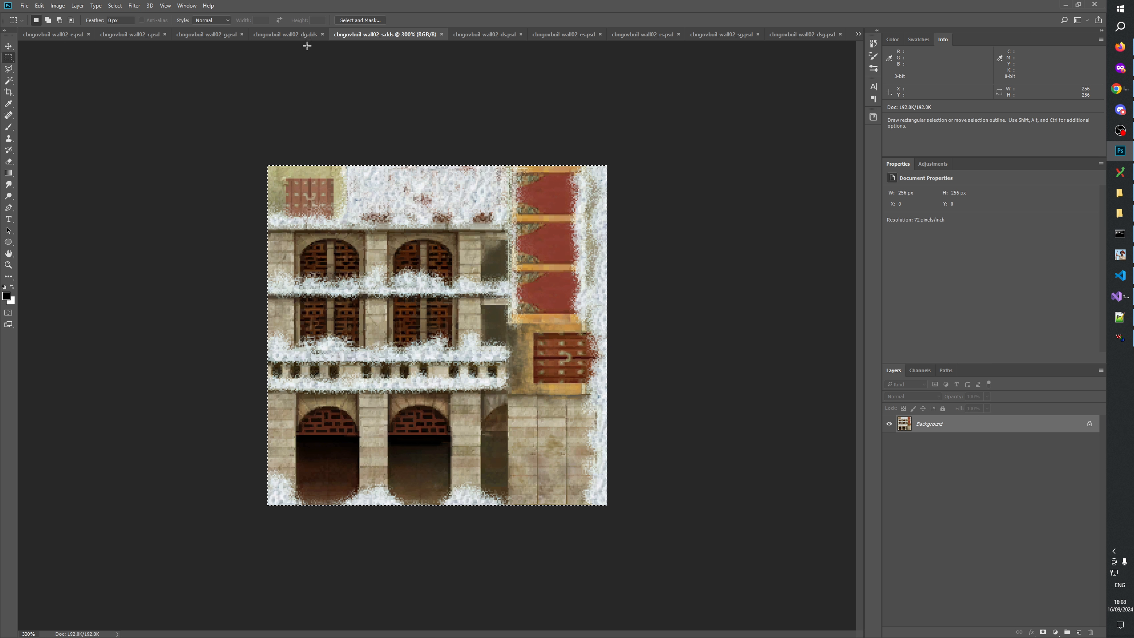
{"action": "left_click", "coordinate": [295, 35]}
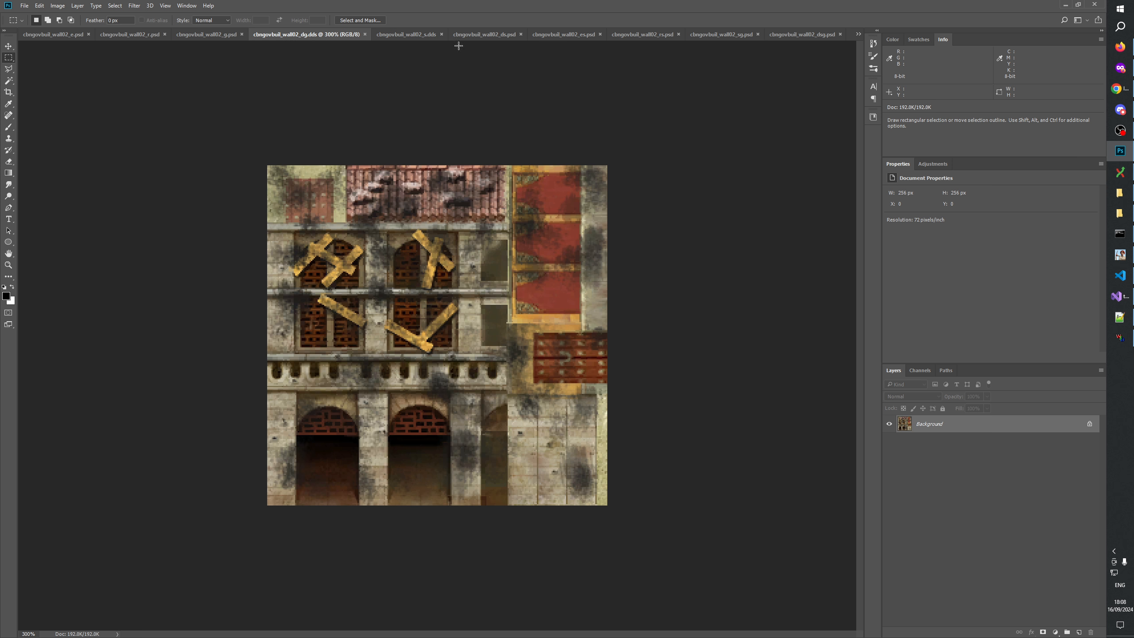
{"action": "key", "text": "ctrl+a"}
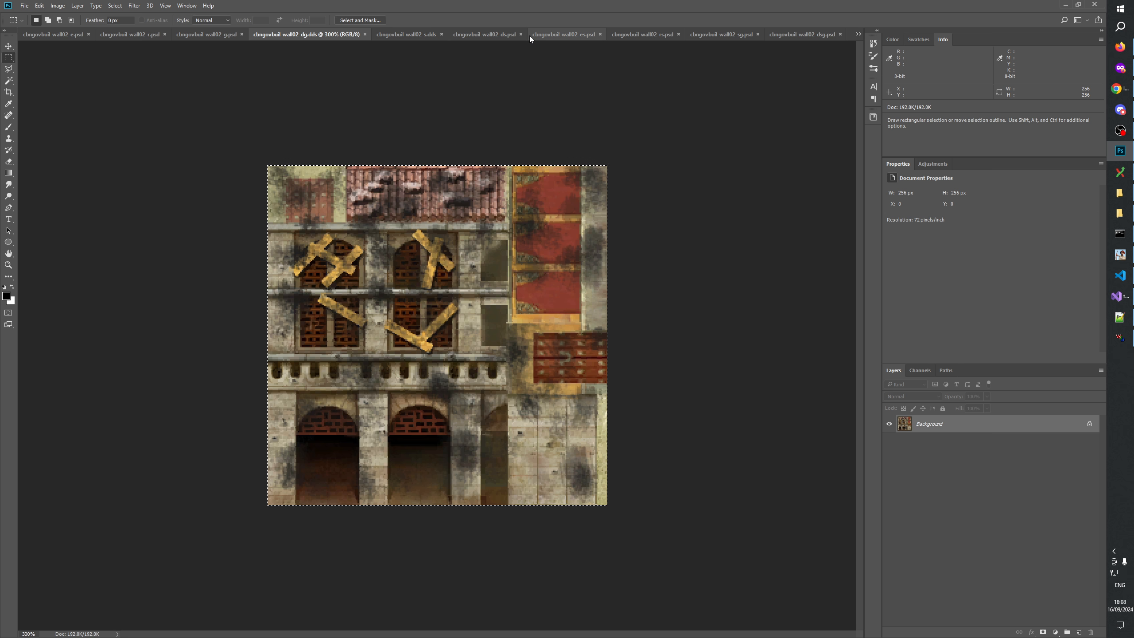
{"action": "left_click", "coordinate": [492, 35]}
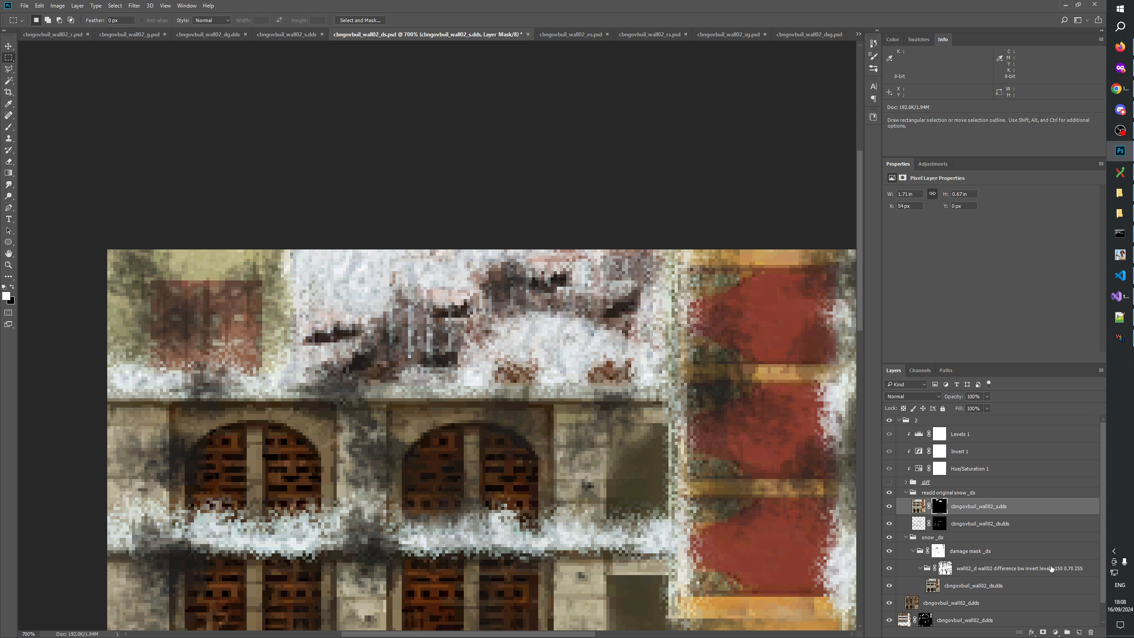
{"action": "key", "text": "ctrl+v"}
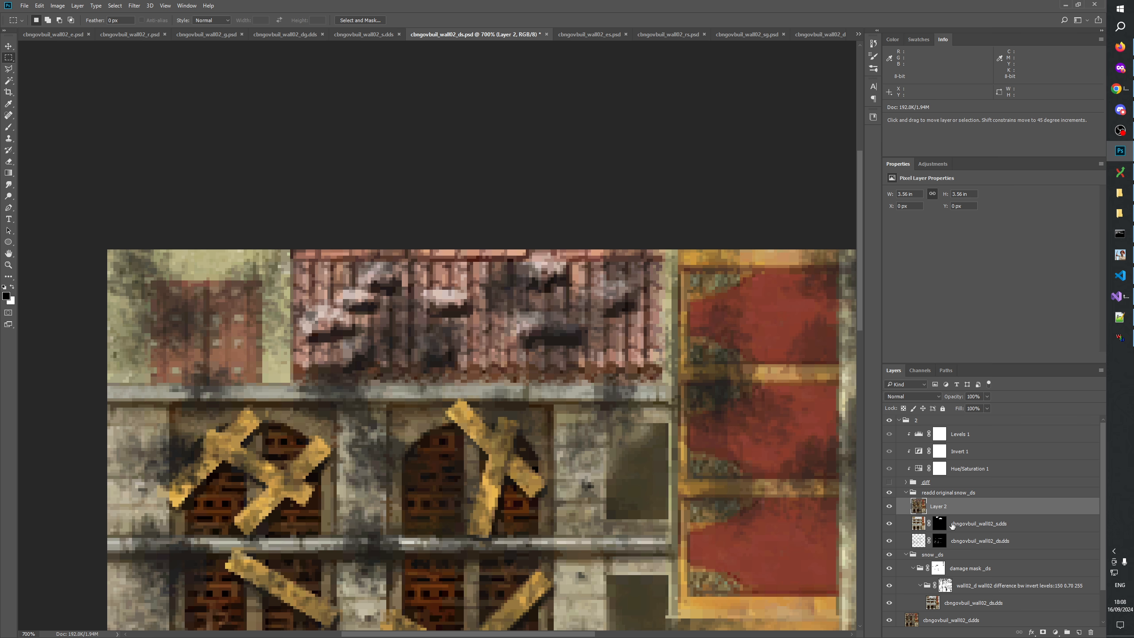
Select the damaged roof area, about 121 × 44 px, and hide the pasted layer to view the snow mask within that selection.
{"action": "left_click_drag", "start_coordinate": [292, 247], "coordinate": [663, 384]}
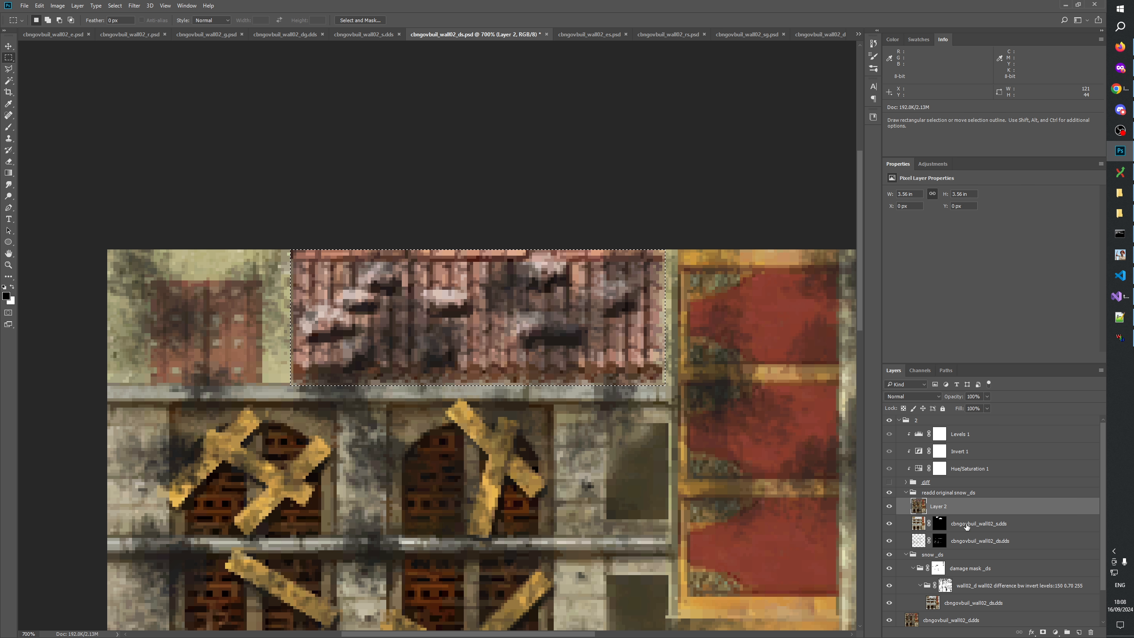
{"action": "left_click", "coordinate": [889, 506]}
{"action": "left_click", "coordinate": [923, 525]}
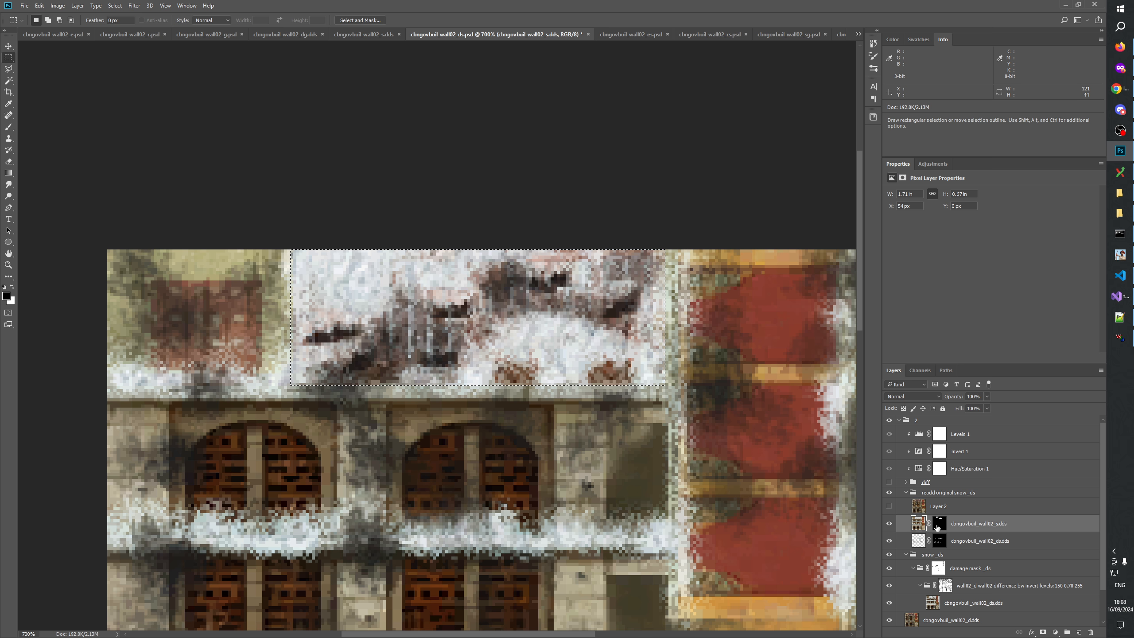
{"action": "left_click", "coordinate": [941, 525]}
{"action": "left_click", "coordinate": [941, 525], "text": "alt"}
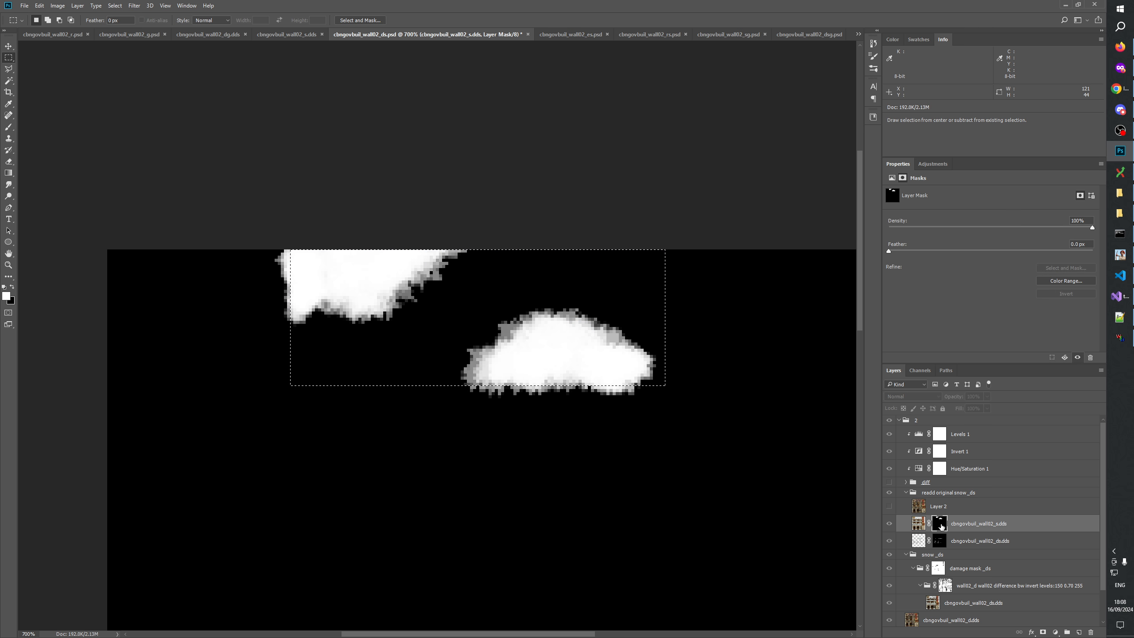
Compare the selected roof area with and without the restored snow from cbngovbuil_wall02_s.dds.
{"action": "left_click", "coordinate": [889, 525]}
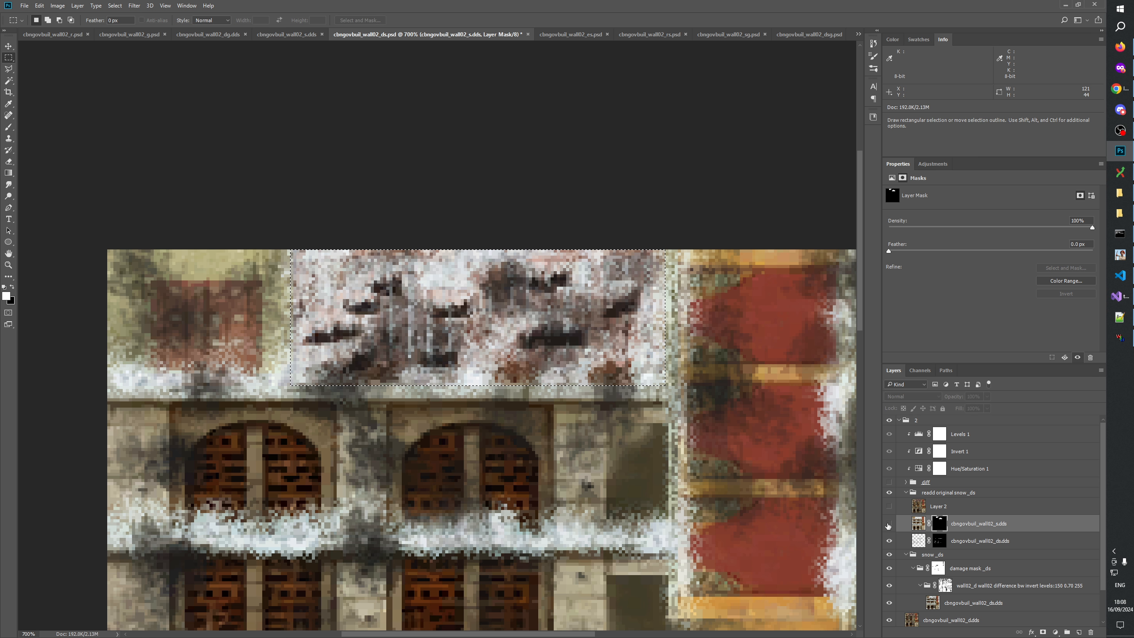
{"action": "left_click", "coordinate": [889, 524]}
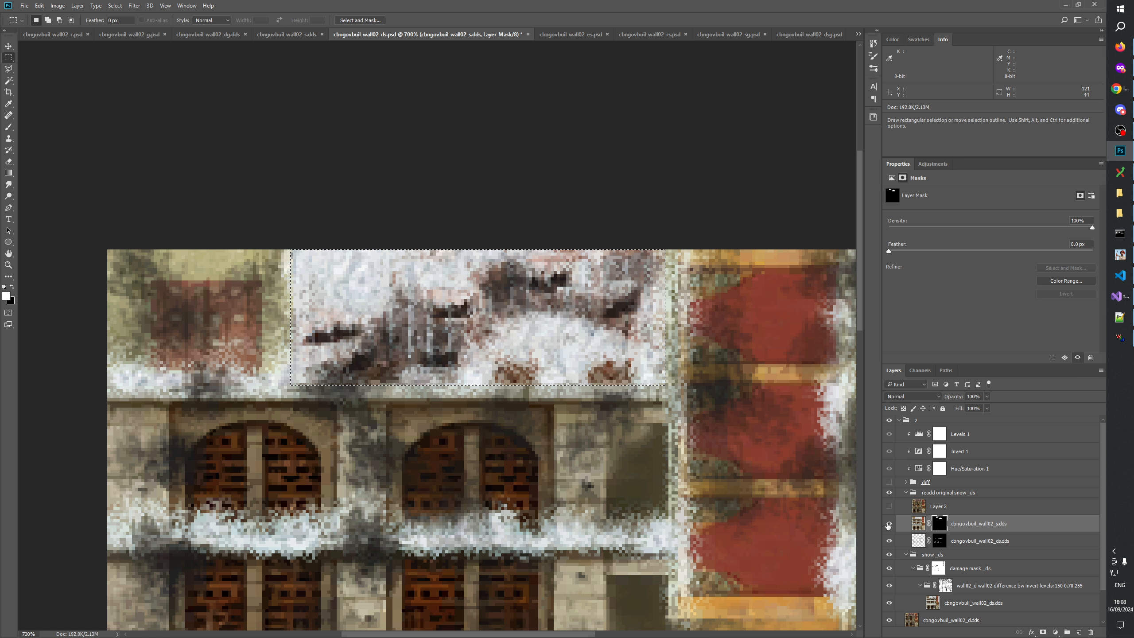
{"action": "left_click", "coordinate": [889, 524]}
{"action": "left_click", "coordinate": [889, 525]}
{"action": "left_click", "coordinate": [889, 525]}
{"action": "left_click", "coordinate": [889, 524]}
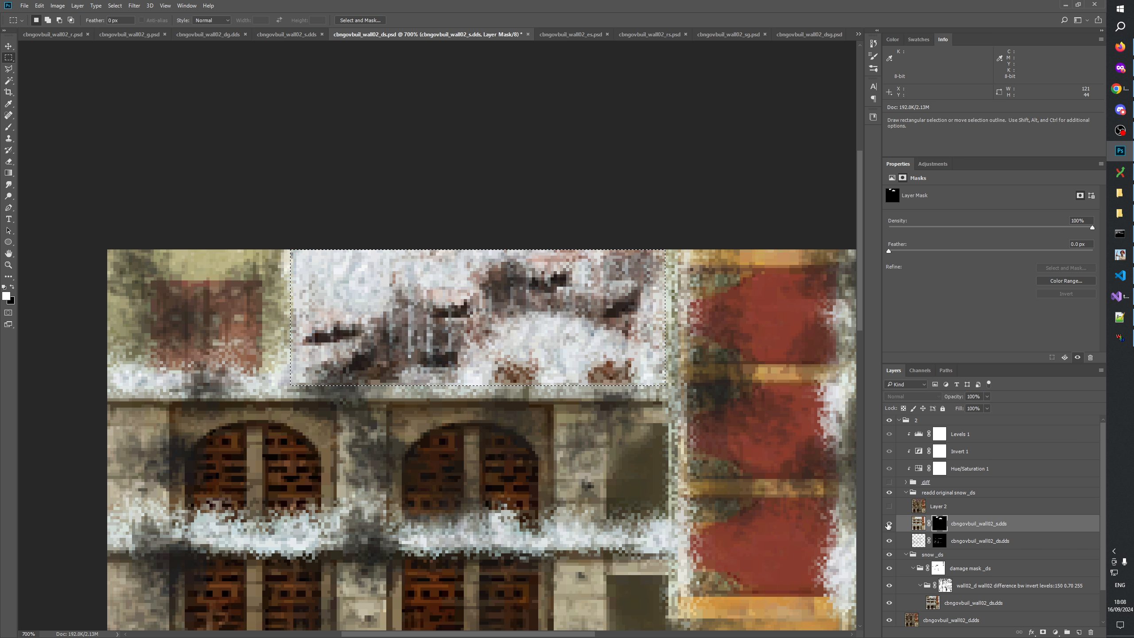
{"action": "left_click", "coordinate": [889, 525]}
{"action": "left_click", "coordinate": [889, 524]}
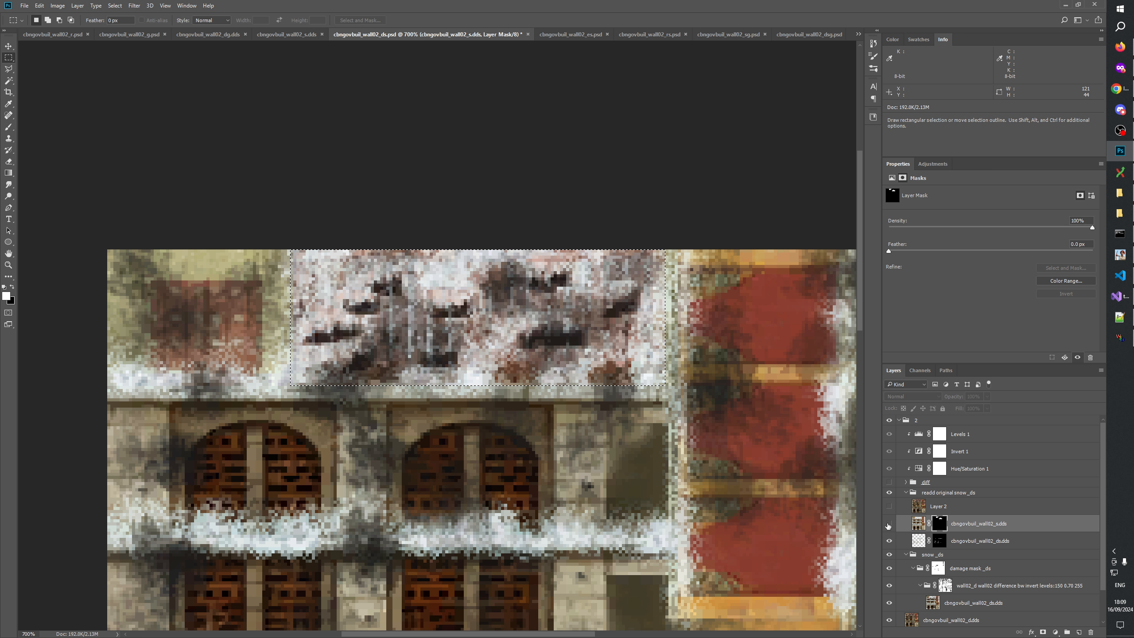
{"action": "left_click", "coordinate": [888, 525]}
{"action": "left_click", "coordinate": [889, 524]}
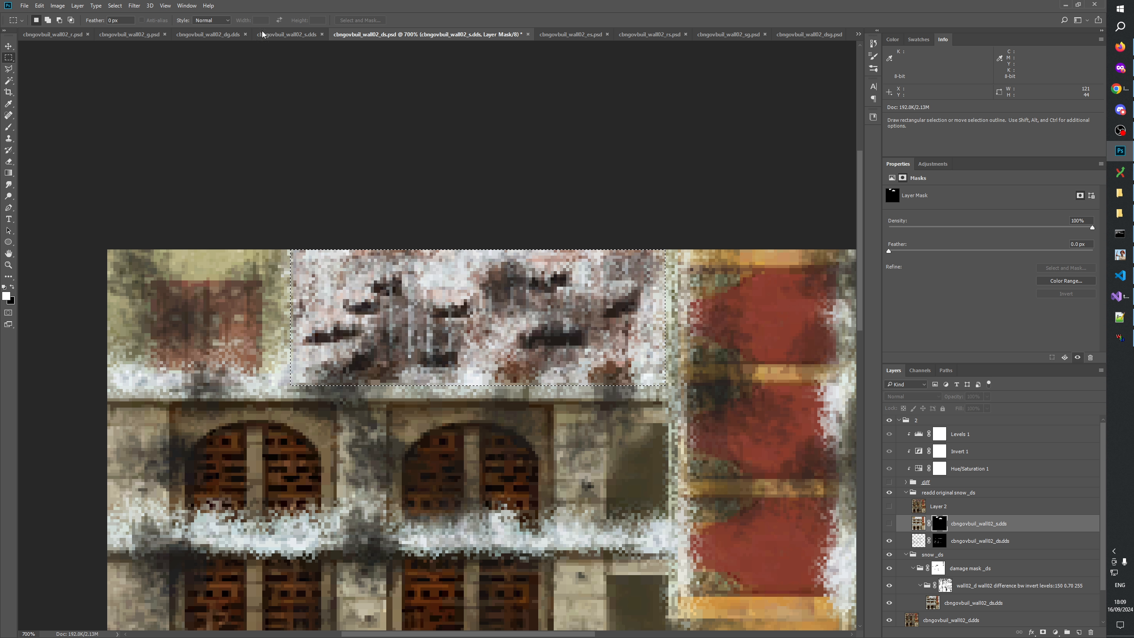
Trim the bottom pixel row off the roof selection, temporarily showing the pasted cbngovbuil_wall02_dg.dds layer as a reference for the roof's edge.
{"action": "left_click", "coordinate": [890, 507]}
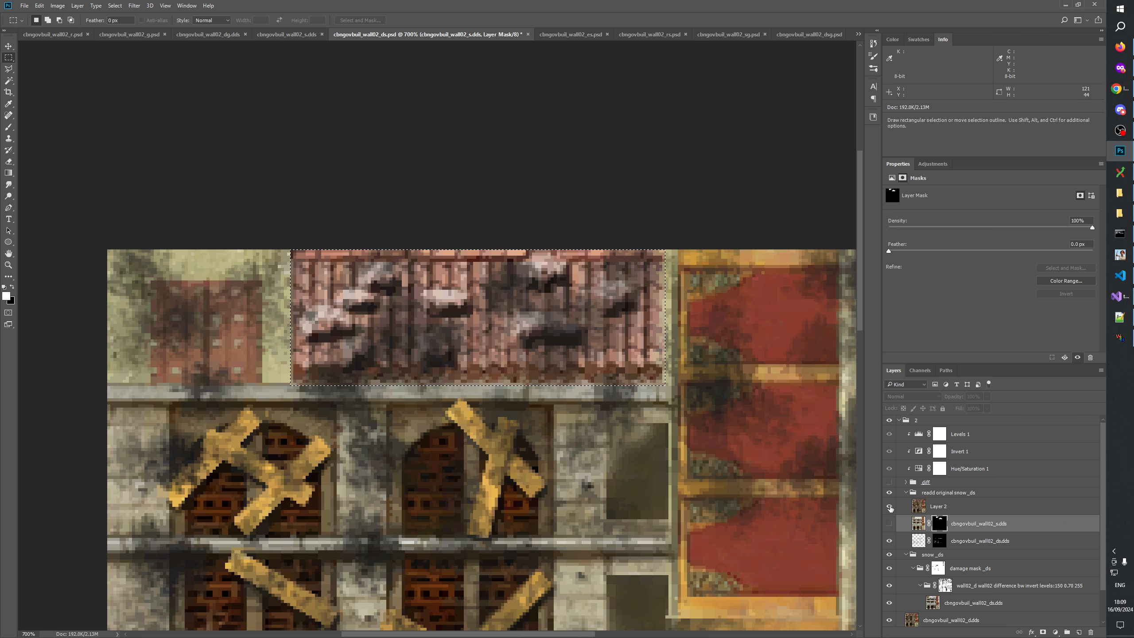
{"action": "key", "text": "alt"}
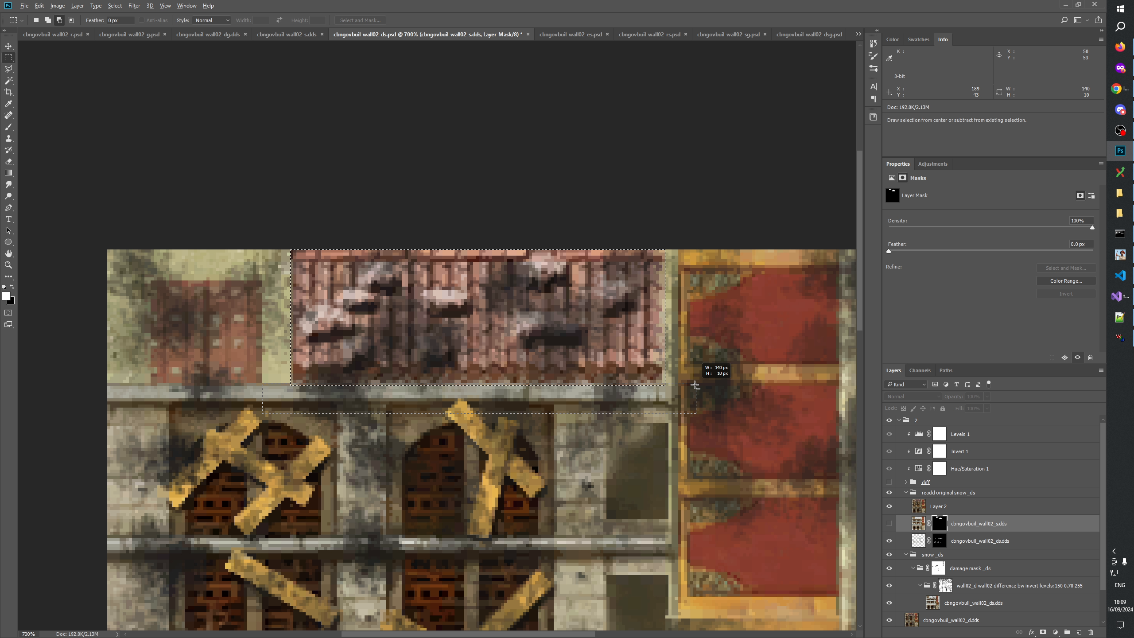
{"action": "left_click_drag", "start_coordinate": [695, 385], "coordinate": [696, 386]}
{"action": "left_click", "coordinate": [887, 524]}
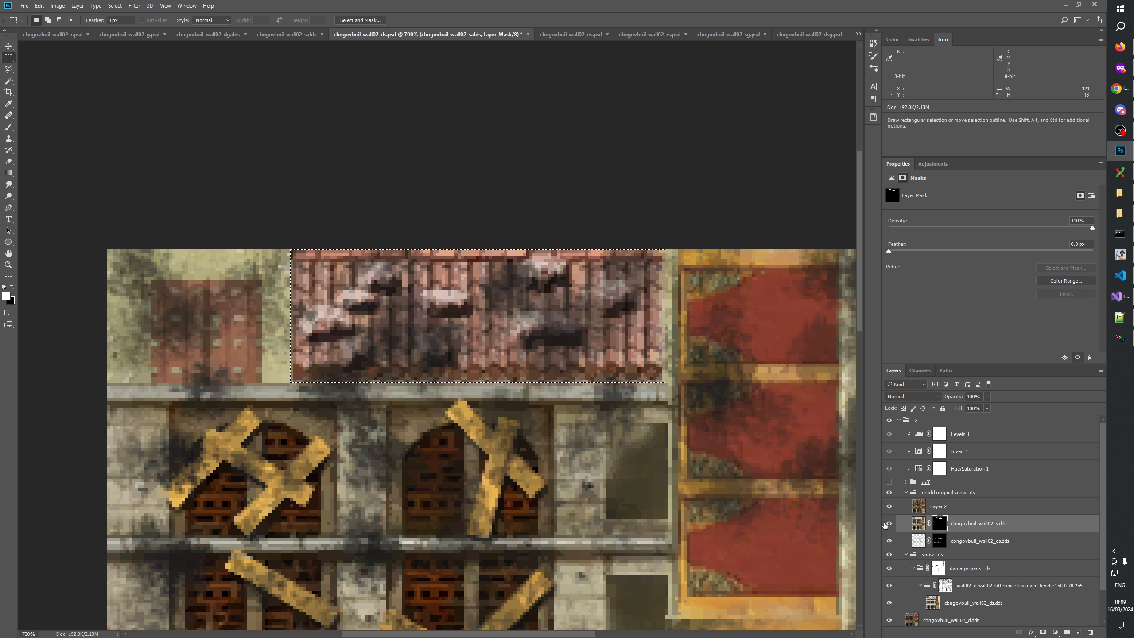
{"action": "left_click", "coordinate": [888, 524]}
{"action": "key", "text": "alt"}
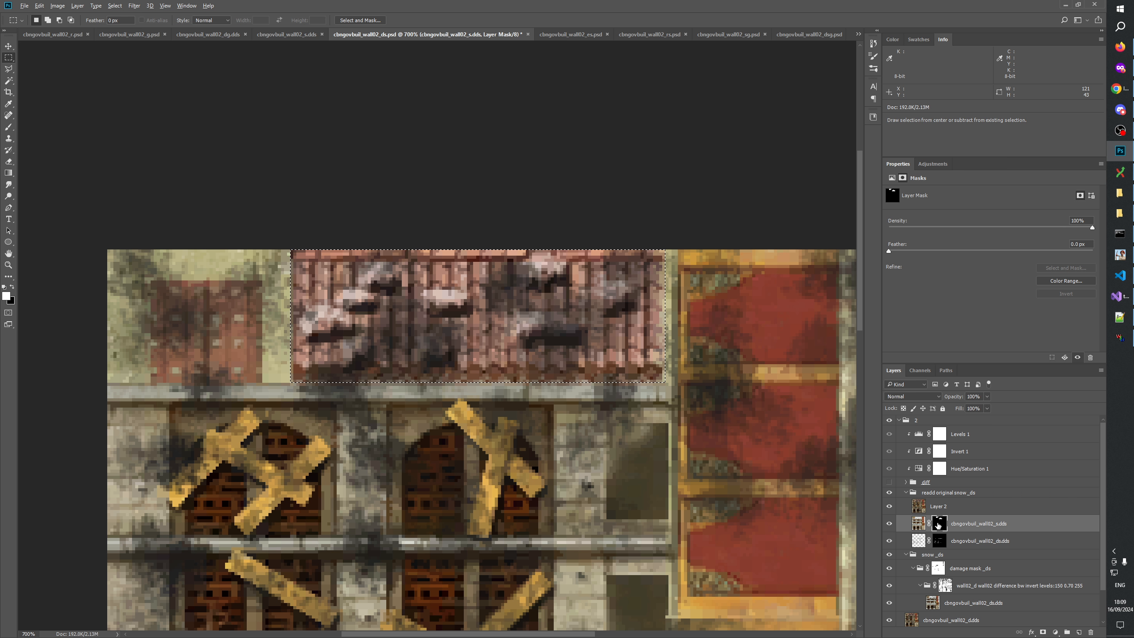
{"action": "left_click", "coordinate": [919, 524]}
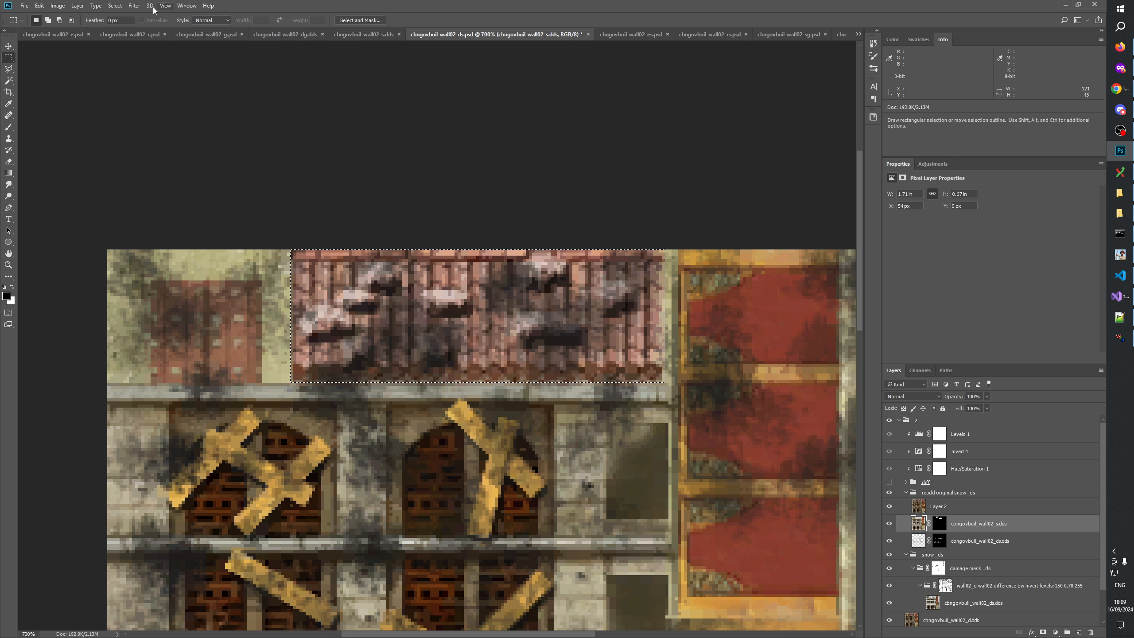
{"action": "left_click", "coordinate": [888, 508]}
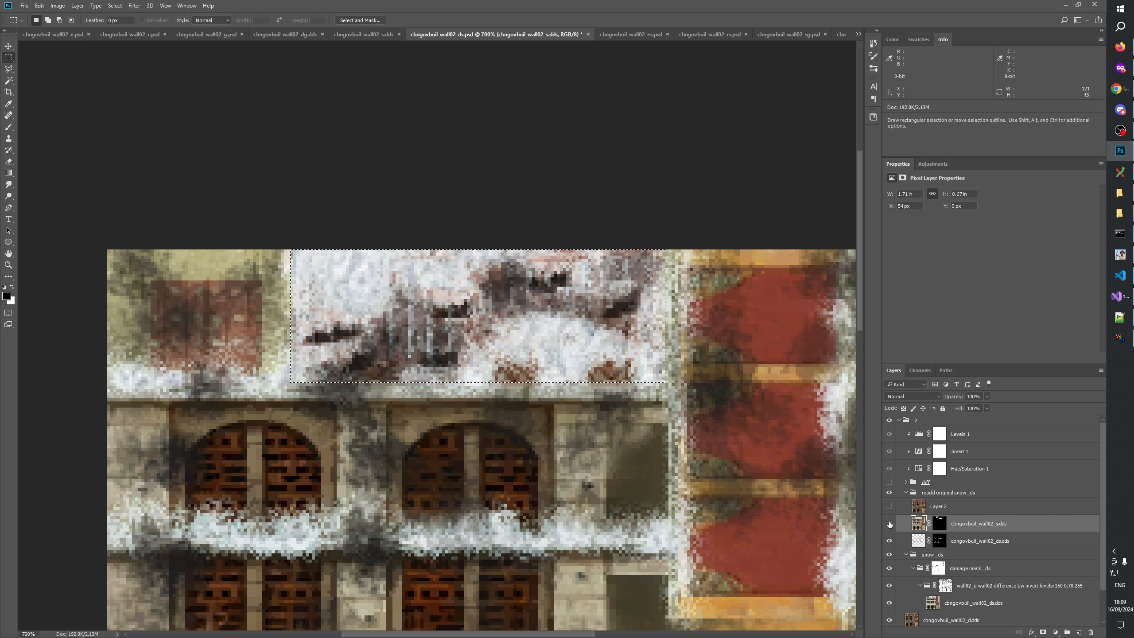
Invert the roof selection to clear the cbngovbuil_wall02_s.dds layer outside the damaged roof, and drop the selection.
{"action": "left_click", "coordinate": [890, 523]}
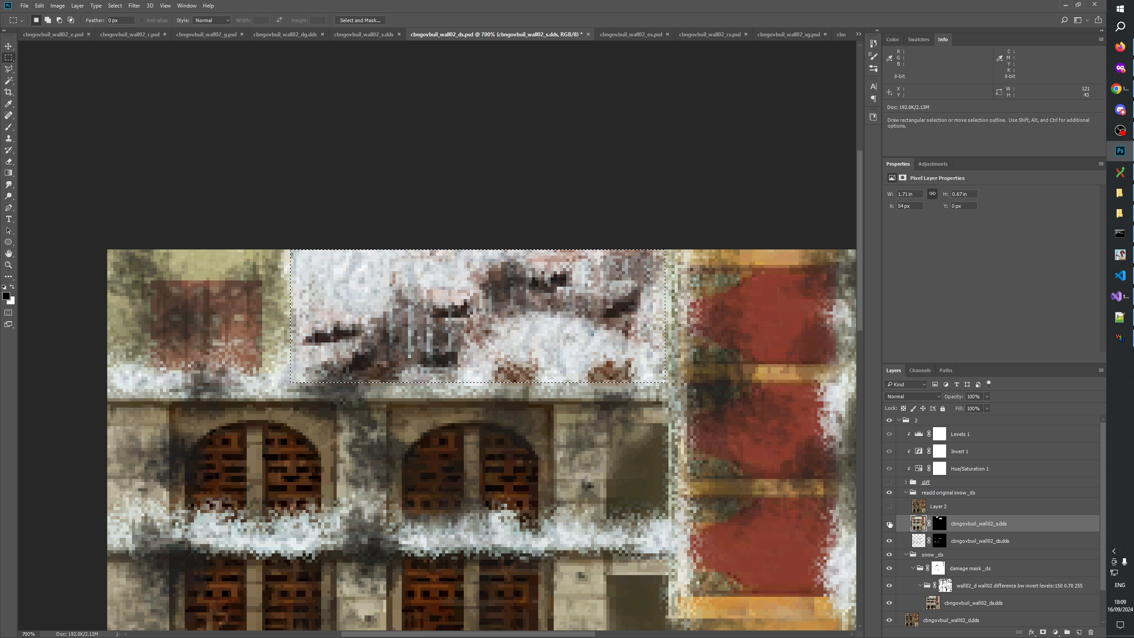
{"action": "left_click", "coordinate": [115, 5]}
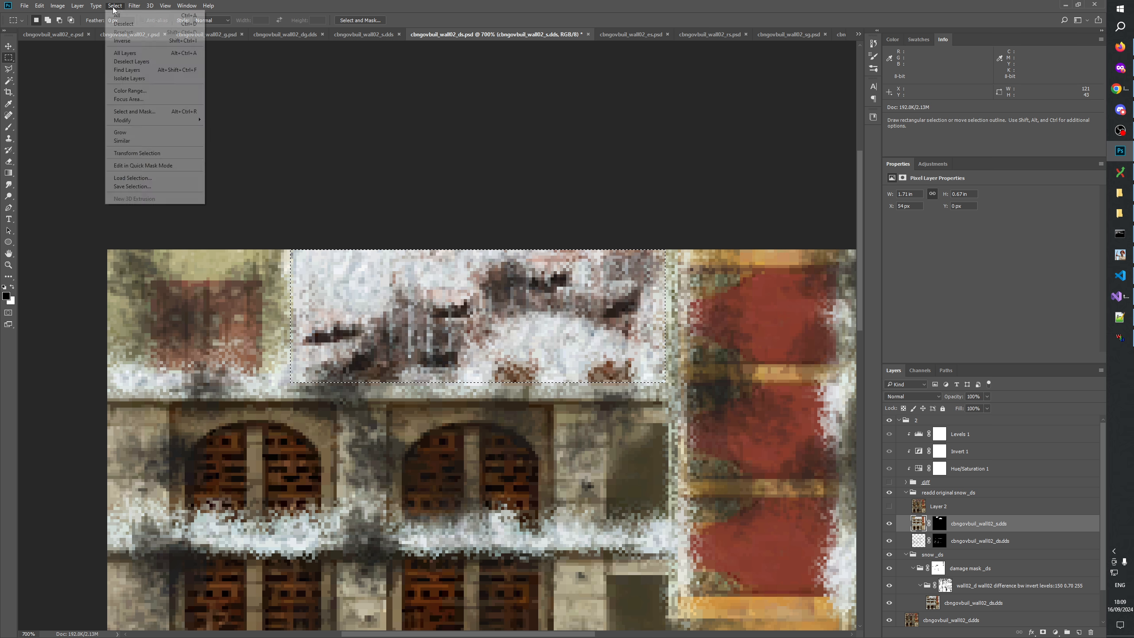
{"action": "left_click", "coordinate": [121, 41]}
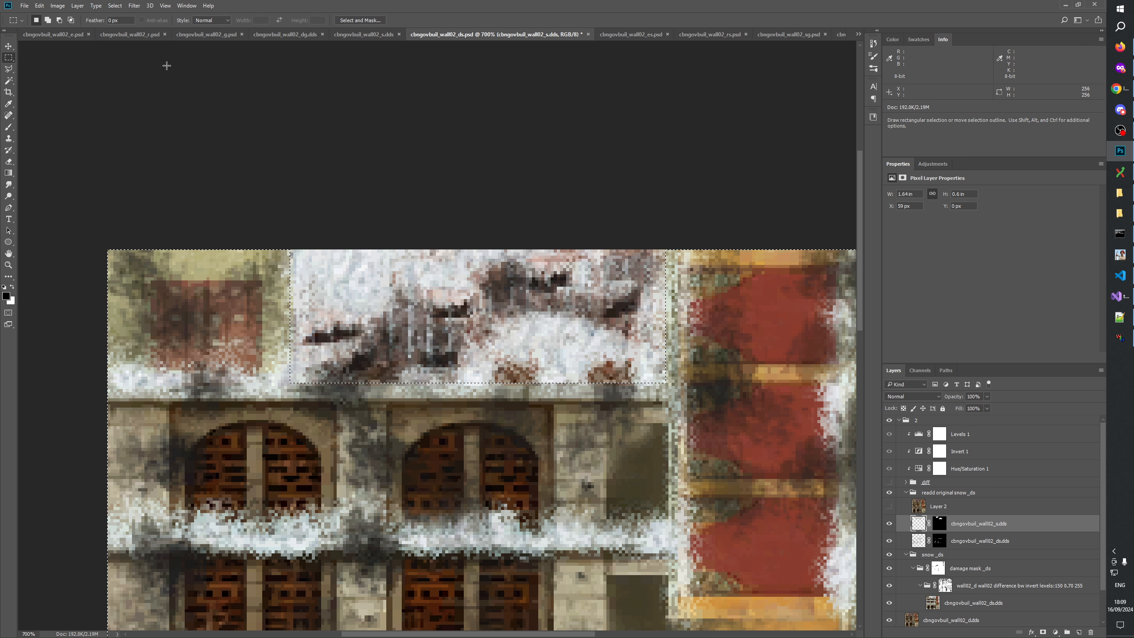
{"action": "key", "text": "ctrl+d"}
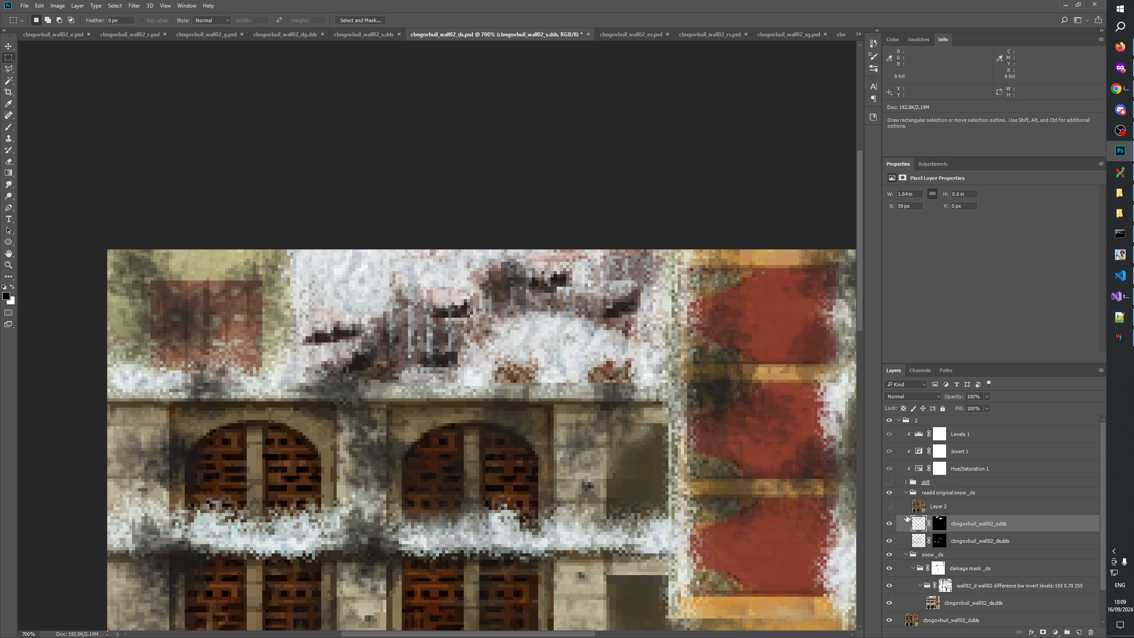
Compare the damaged roof with and without the cleared cbngovbuil_wall02_s.dds snow layer.
{"action": "left_click", "coordinate": [890, 523]}
{"action": "left_click", "coordinate": [890, 524]}
{"action": "left_click", "coordinate": [890, 524]}
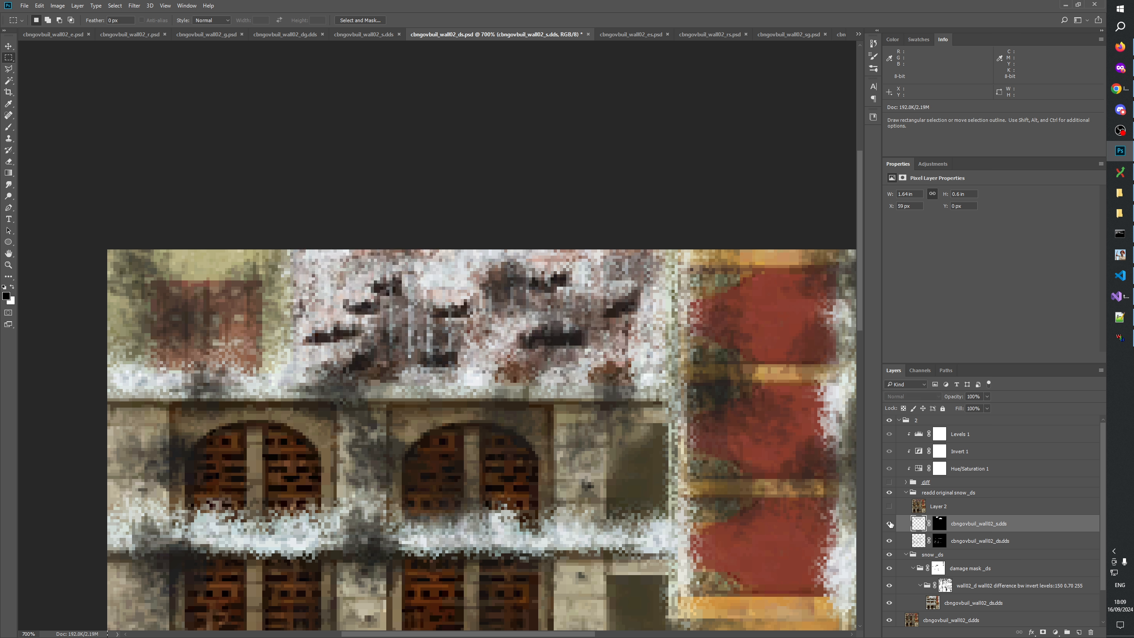
{"action": "left_click", "coordinate": [890, 524]}
{"action": "left_click", "coordinate": [891, 524]}
{"action": "left_click", "coordinate": [890, 524]}
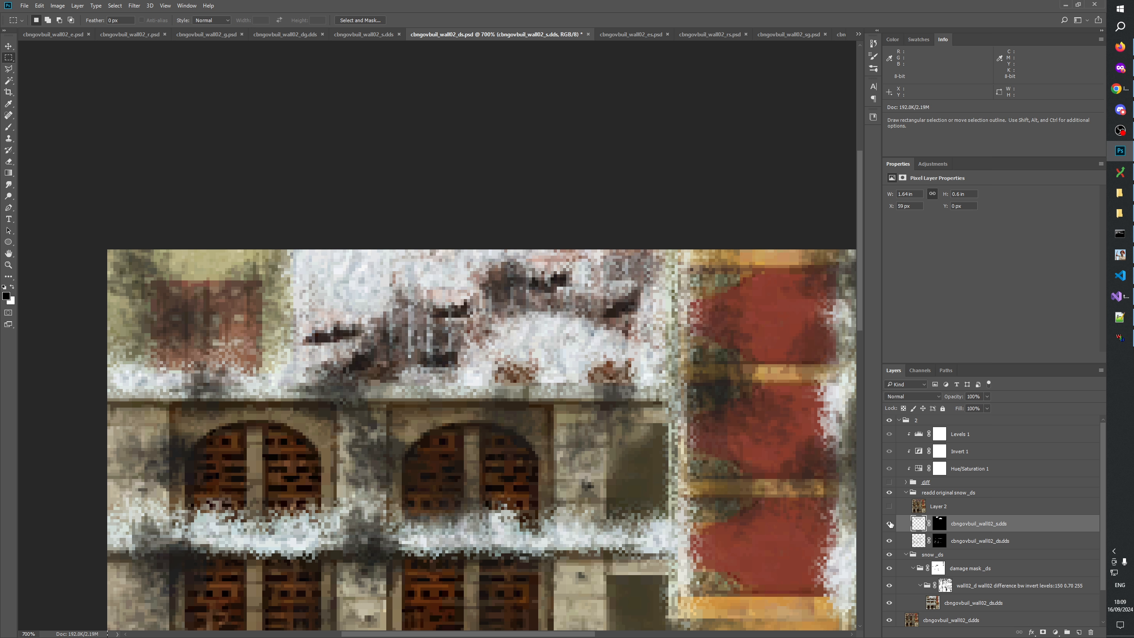
Step back to the inverted selection and enlarge its roof cut-out to enclose both white snow areas of the cbngovbuil_wall02_s.dds mask.
{"action": "left_click", "coordinate": [874, 44]}
{"action": "left_click", "coordinate": [809, 198]}
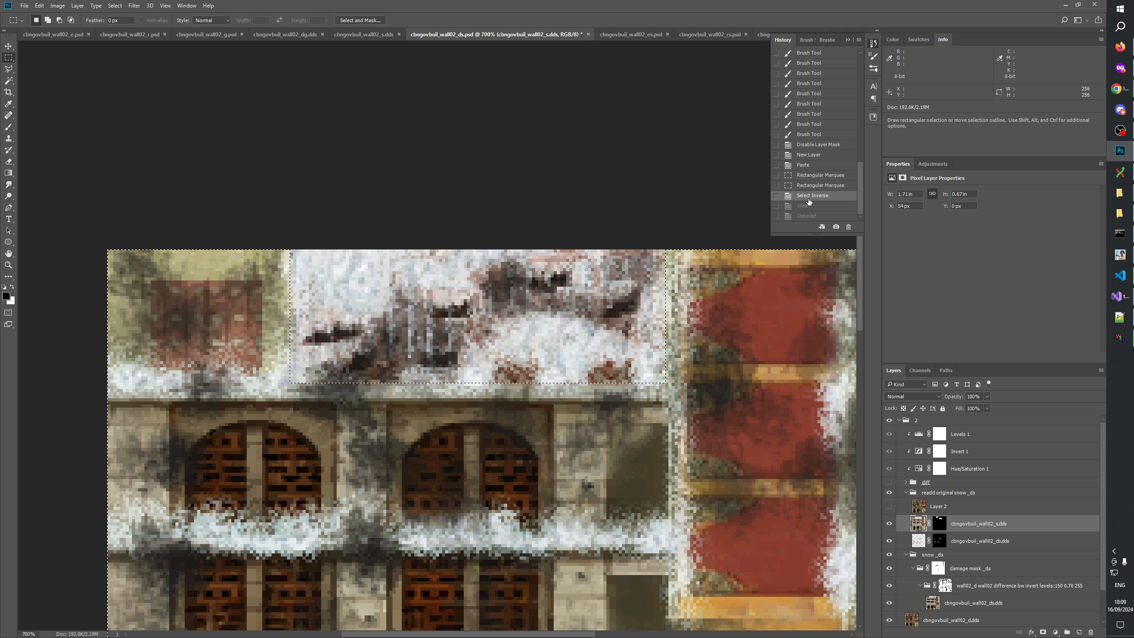
{"action": "left_click", "coordinate": [939, 524], "text": "alt"}
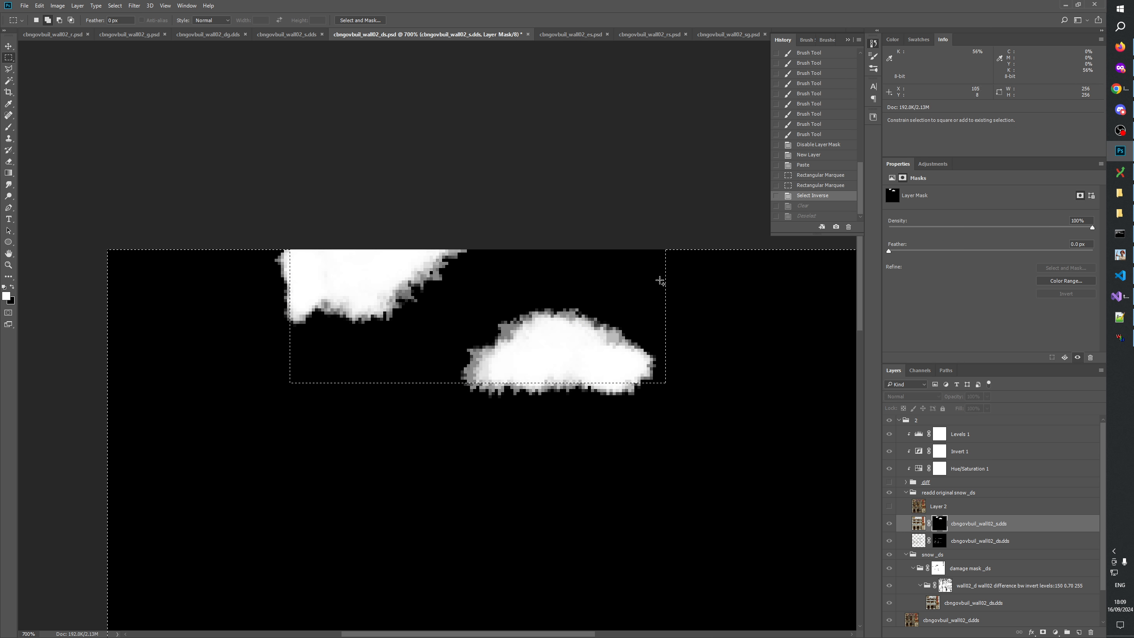
{"action": "left_click_drag", "start_coordinate": [661, 250], "coordinate": [661, 250]}
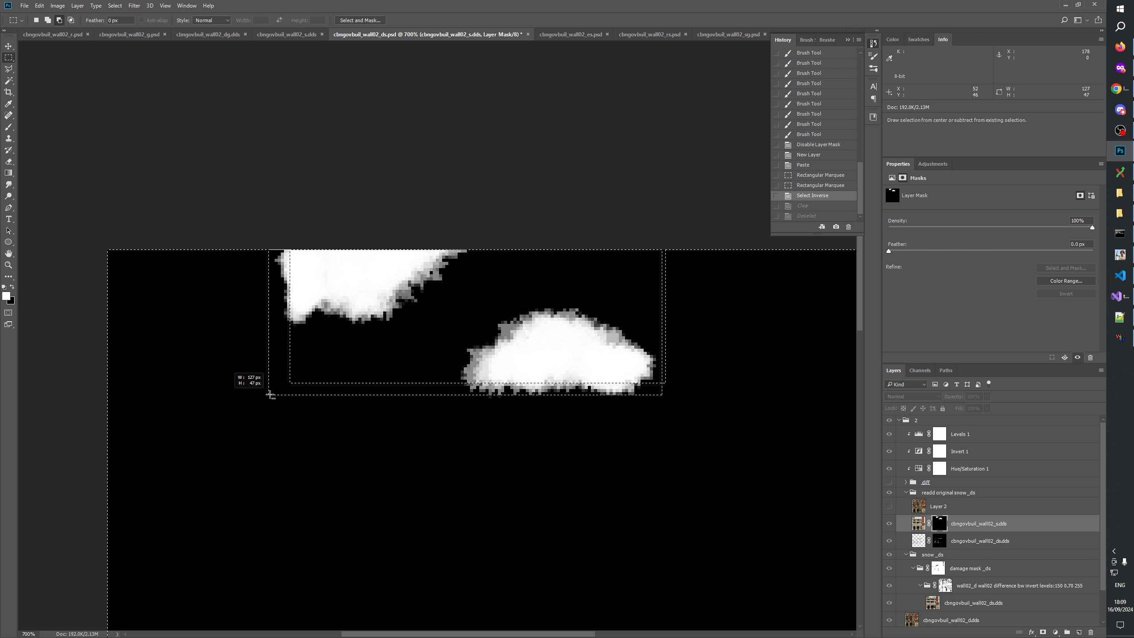
{"action": "left_click_drag", "start_coordinate": [272, 394], "coordinate": [274, 393]}
{"action": "left_click_drag", "start_coordinate": [655, 372], "coordinate": [666, 396]}
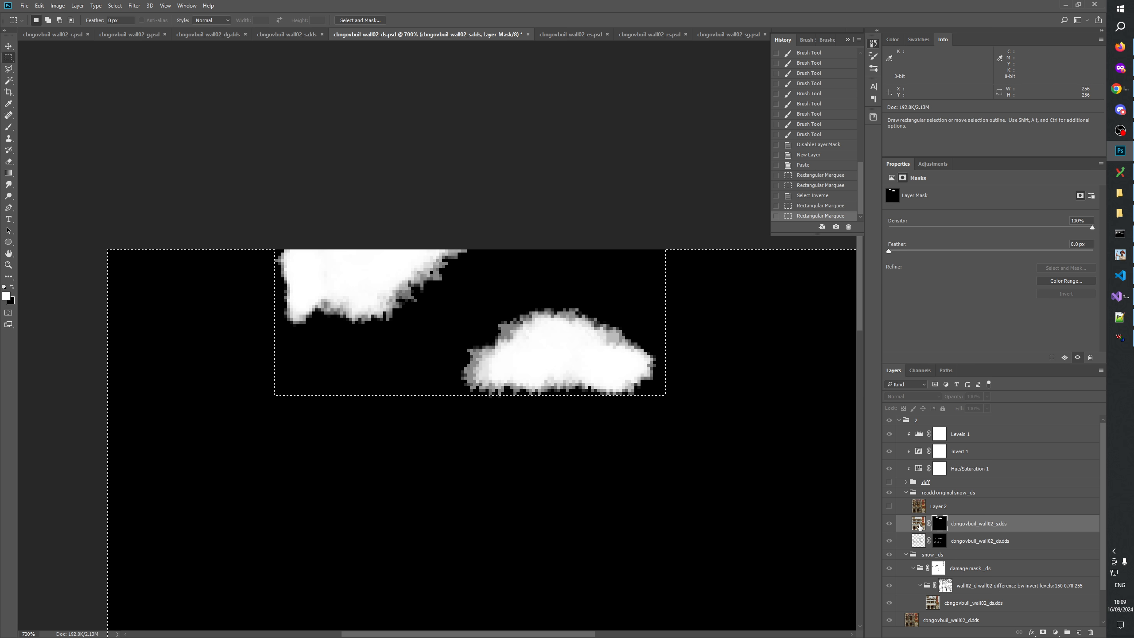
Clear the cbngovbuil_wall02_s.dds layer's pixels outside the enlarged roof area, target its layer mask and deselect.
{"action": "left_click", "coordinate": [918, 523]}
{"action": "key", "text": "Delete"}
{"action": "key", "text": "x"}
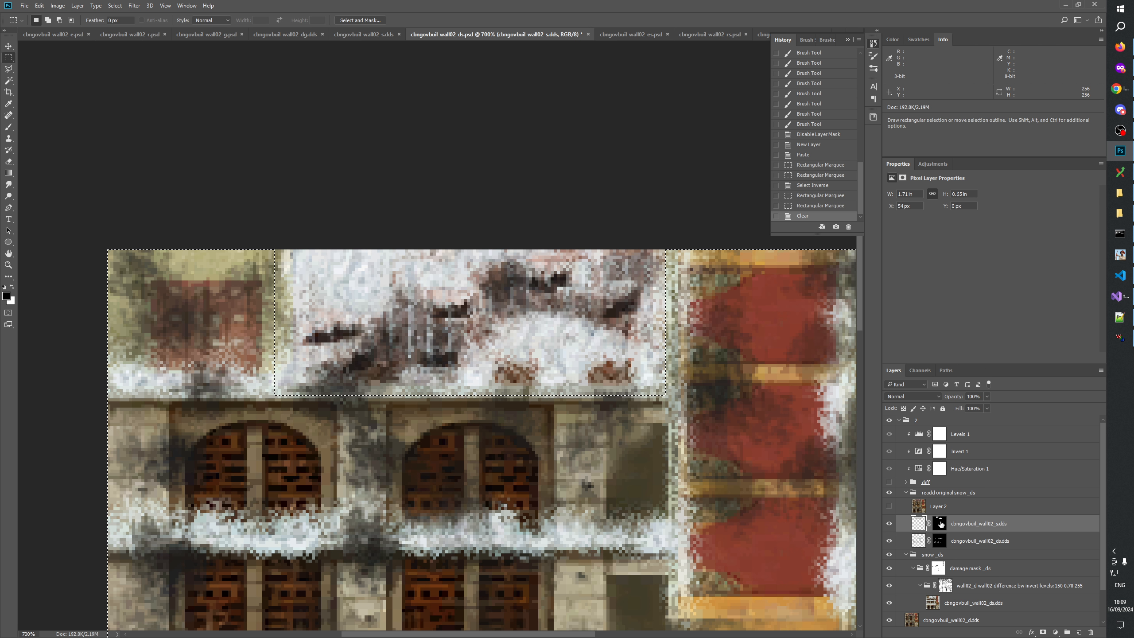
{"action": "left_click", "coordinate": [939, 524]}
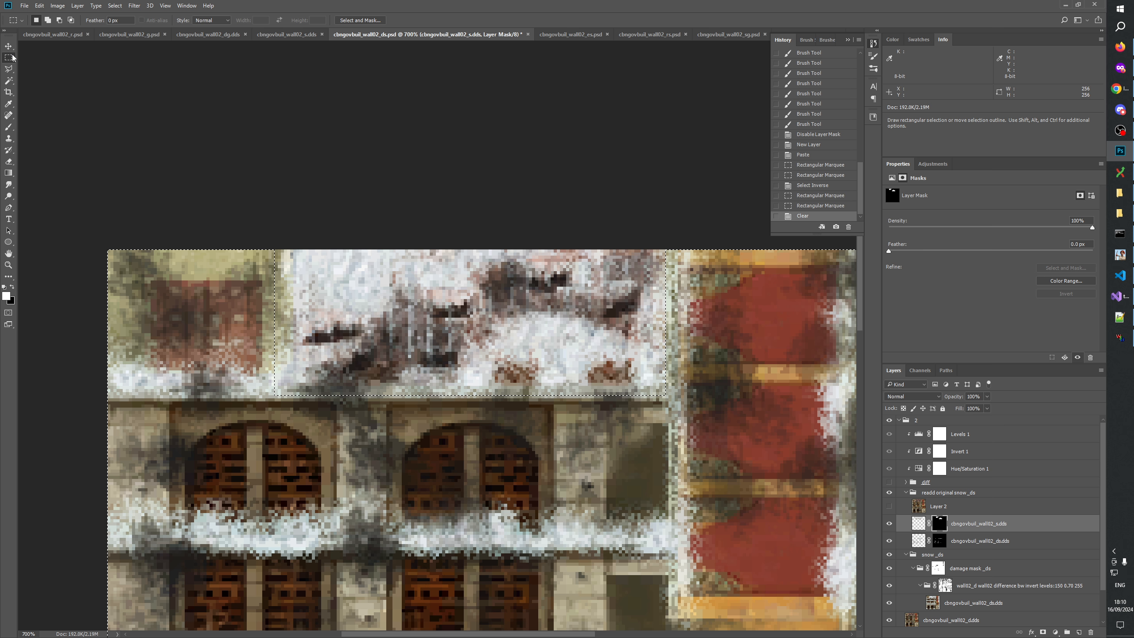
{"action": "left_click", "coordinate": [8, 265]}
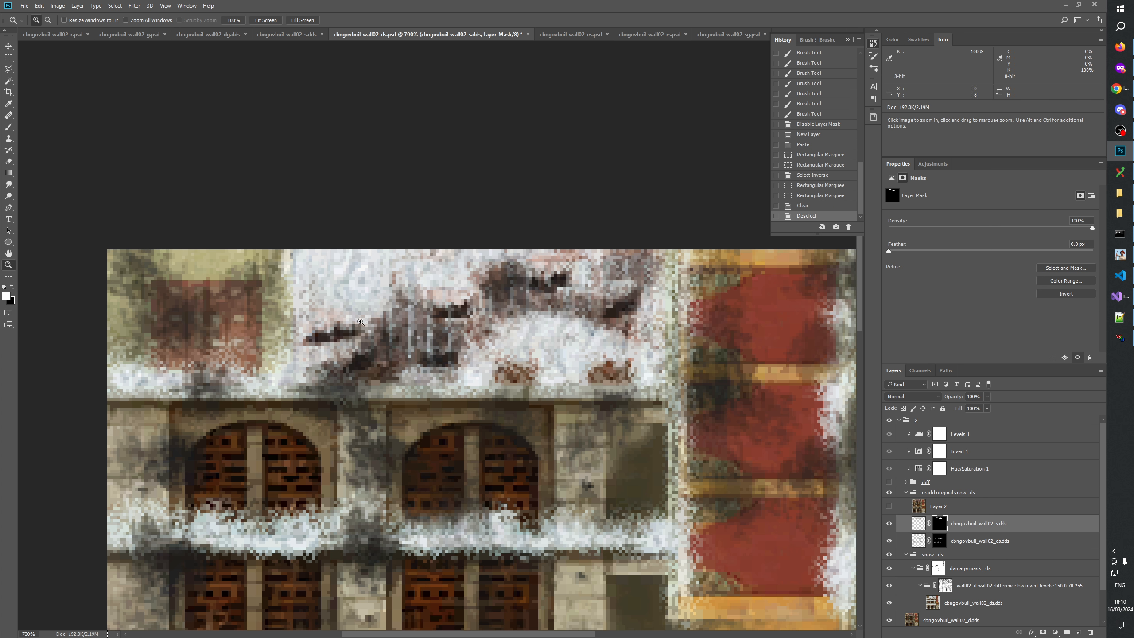
Delete the pasted reference Layer 2 and collapse the readd original snow _ds group.
{"action": "right_click", "coordinate": [415, 343]}
{"action": "left_click", "coordinate": [437, 367]}
{"action": "left_click", "coordinate": [420, 326]}
{"action": "left_click", "coordinate": [420, 325]}
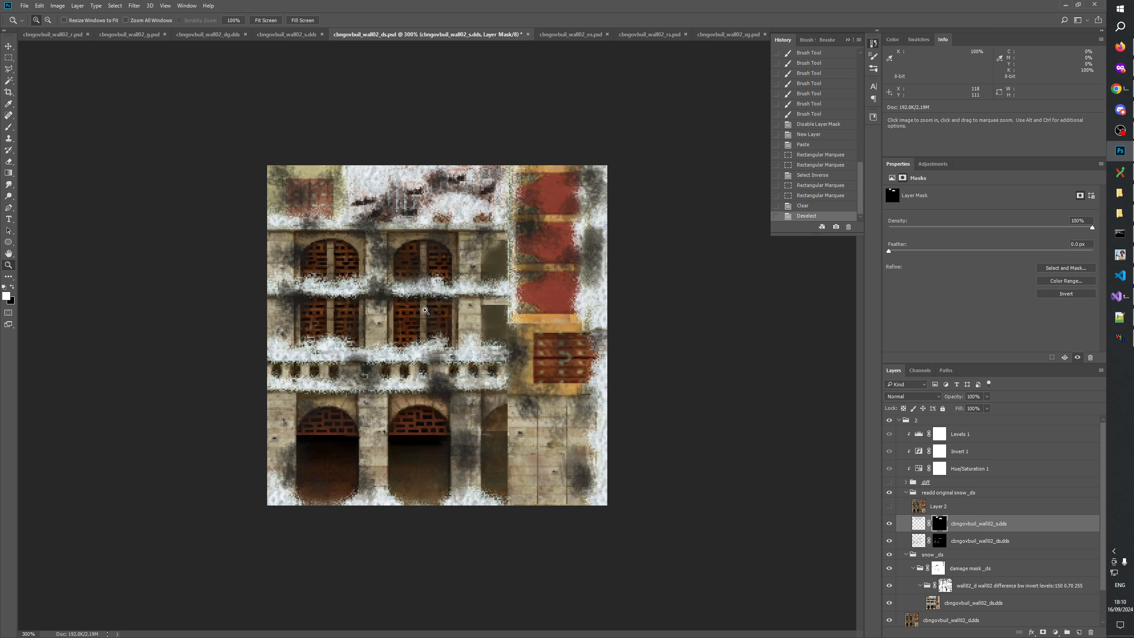
{"action": "left_click", "coordinate": [468, 218]}
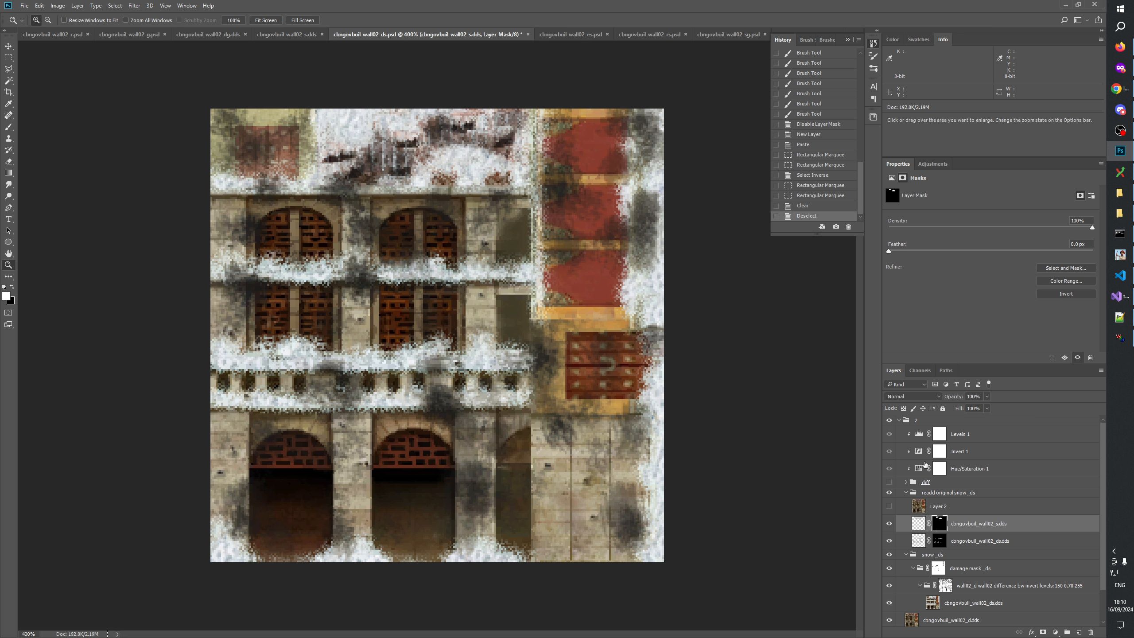
{"action": "left_click", "coordinate": [939, 505]}
{"action": "key", "text": "Delete"}
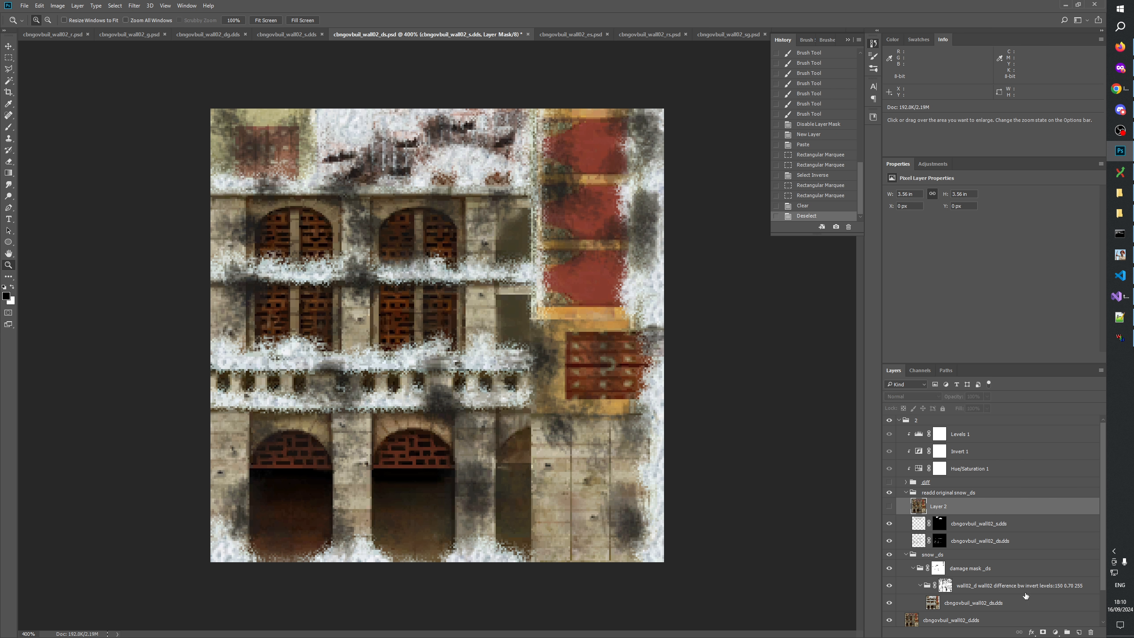
{"action": "left_click", "coordinate": [906, 493]}
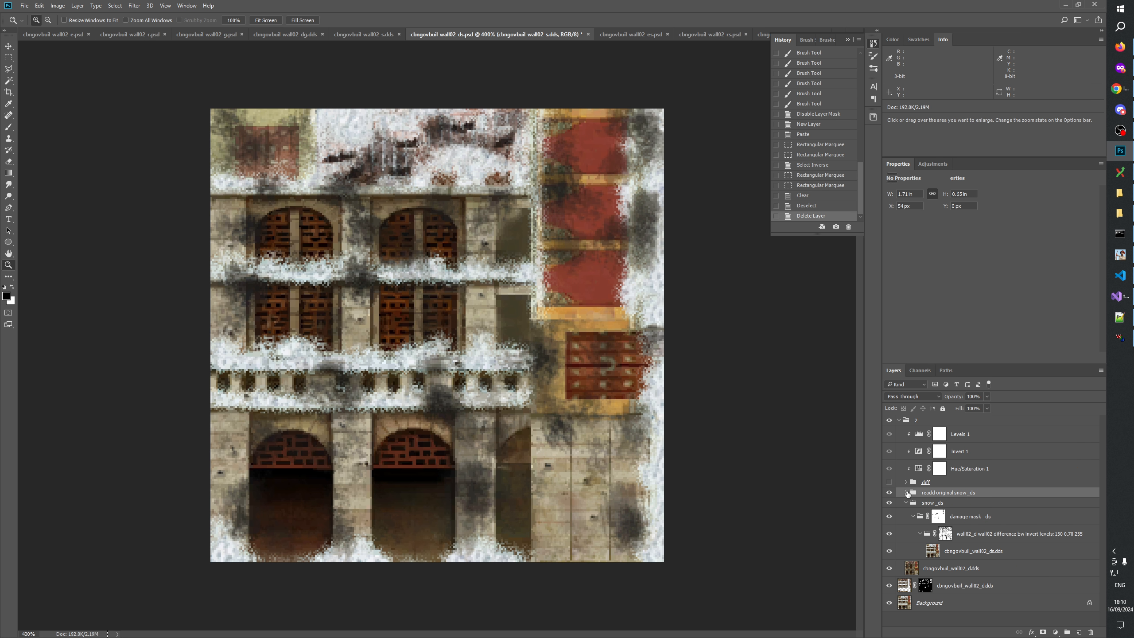
Rename the readd original snow _ds group in cbngovbuil_wall02_es.psd to end in _es.
{"action": "left_click", "coordinate": [629, 33]}
{"action": "double_click", "coordinate": [967, 544]}
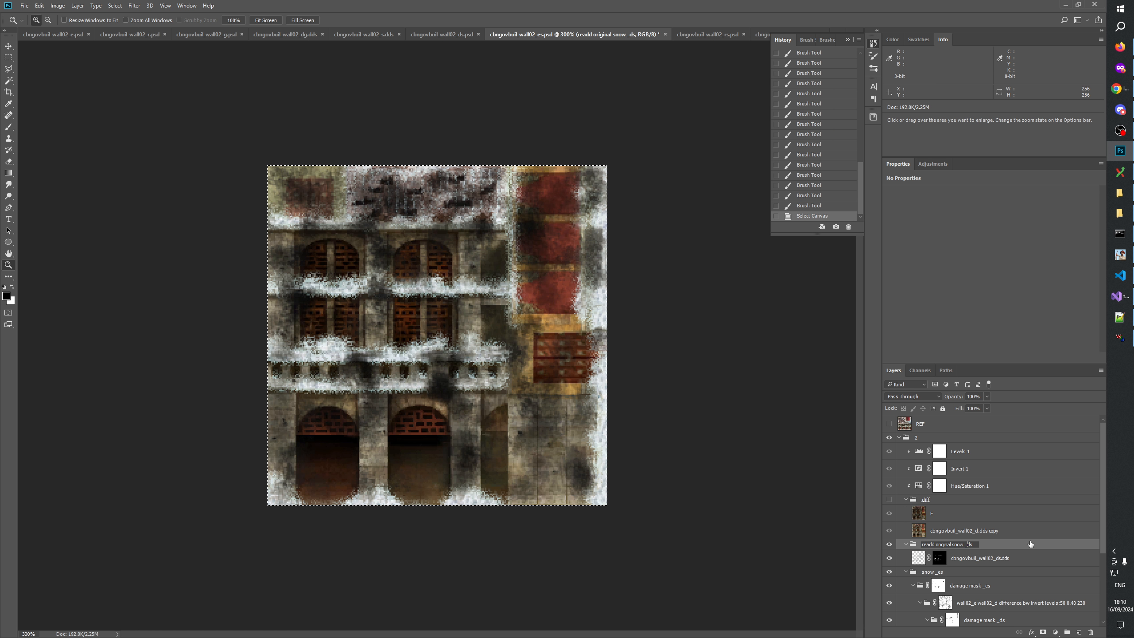
{"action": "type", "text": "es"}
{"action": "key", "text": "Return"}
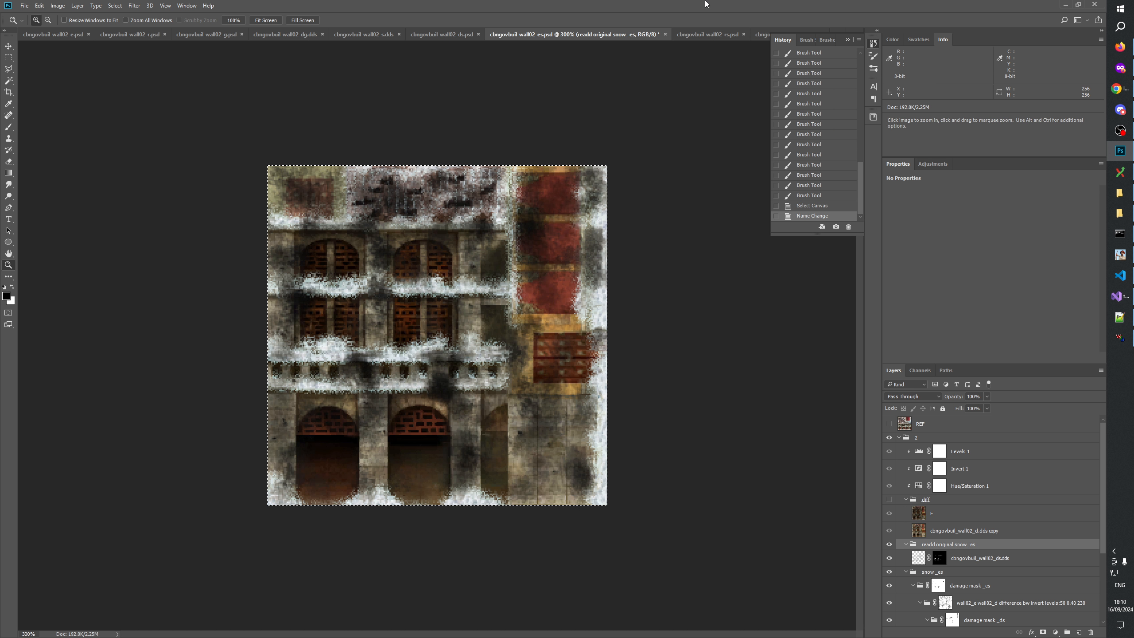
Return to cbngovbuil_wall02_ds.psd and collapse the snow _ds group.
{"action": "left_click", "coordinate": [448, 36]}
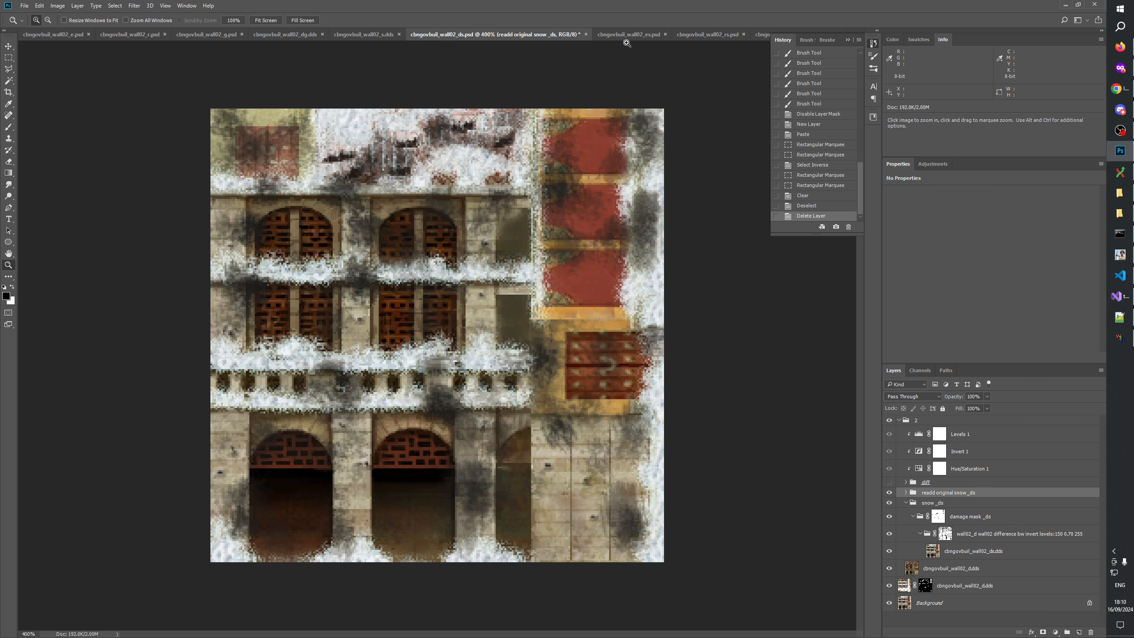
{"action": "left_click", "coordinate": [624, 35]}
{"action": "left_click", "coordinate": [445, 34]}
{"action": "left_click", "coordinate": [906, 503]}
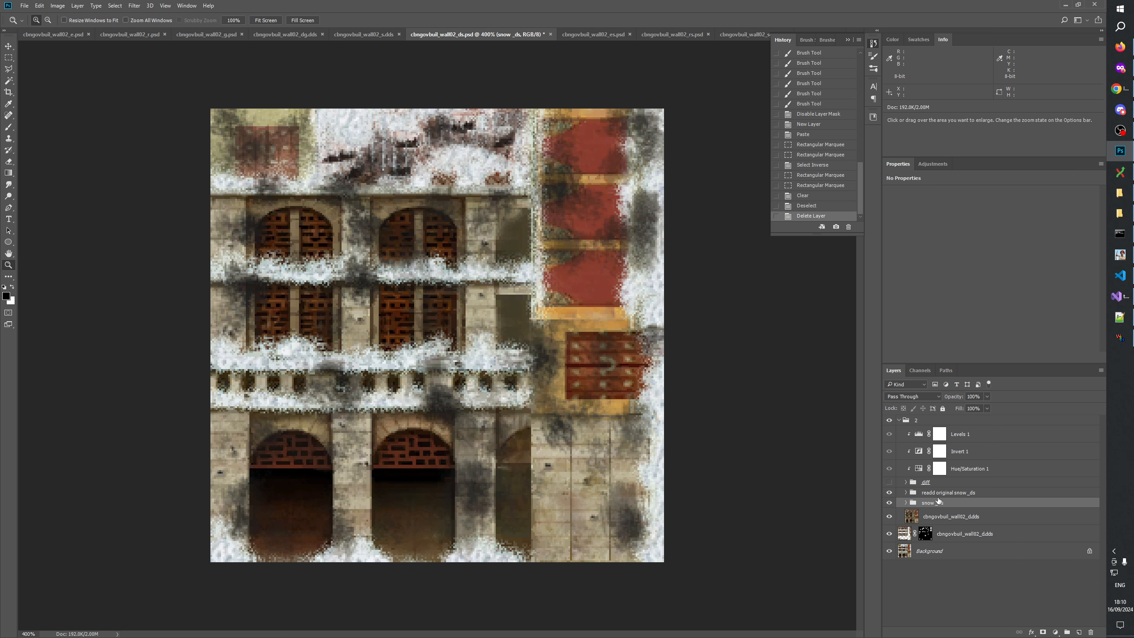
Compare the whole texture with and without the readd original snow _ds group, and close the history list.
{"action": "left_click", "coordinate": [889, 493]}
{"action": "left_click", "coordinate": [888, 493]}
{"action": "left_click", "coordinate": [889, 492]}
{"action": "left_click", "coordinate": [889, 493]}
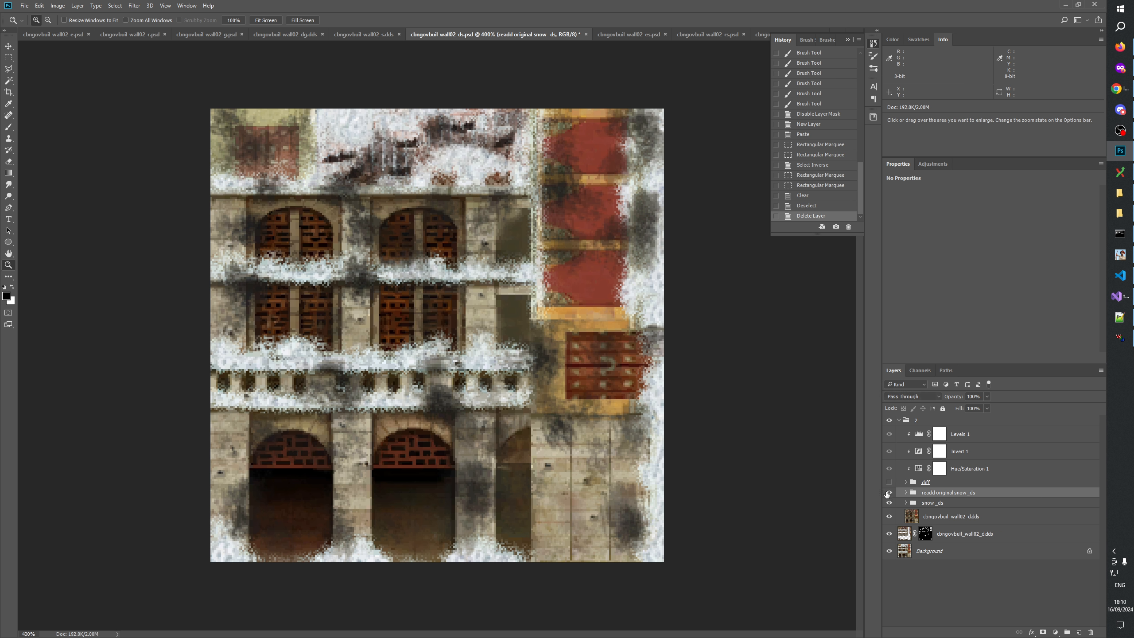
{"action": "left_click", "coordinate": [850, 40]}
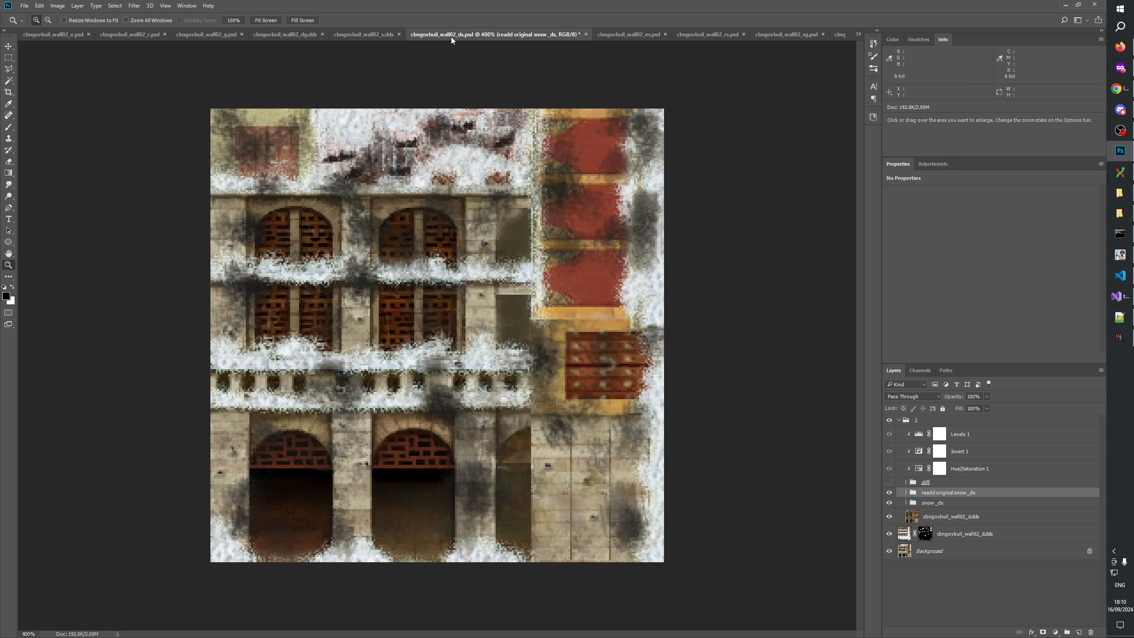
Compare the snowy _s, _ds, _es and _rs versions of the cbngovbuil_wall02 texture.
{"action": "left_click", "coordinate": [373, 34]}
{"action": "left_click", "coordinate": [483, 38]}
{"action": "left_click", "coordinate": [623, 34]}
{"action": "left_click", "coordinate": [711, 36]}
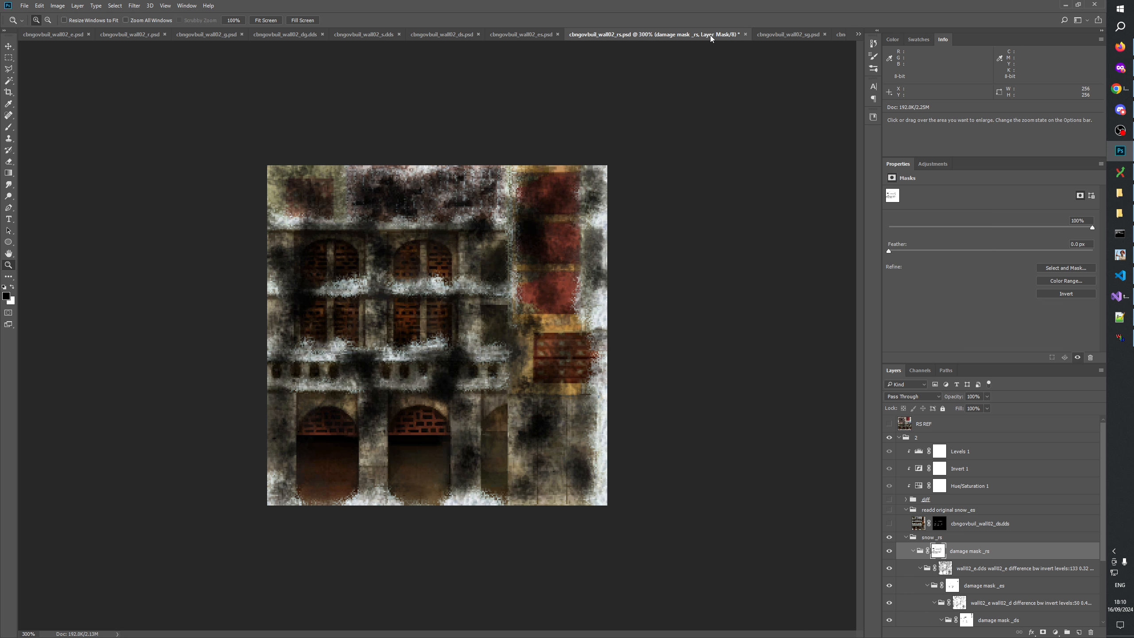
{"action": "left_click", "coordinate": [524, 35]}
{"action": "left_click", "coordinate": [433, 33]}
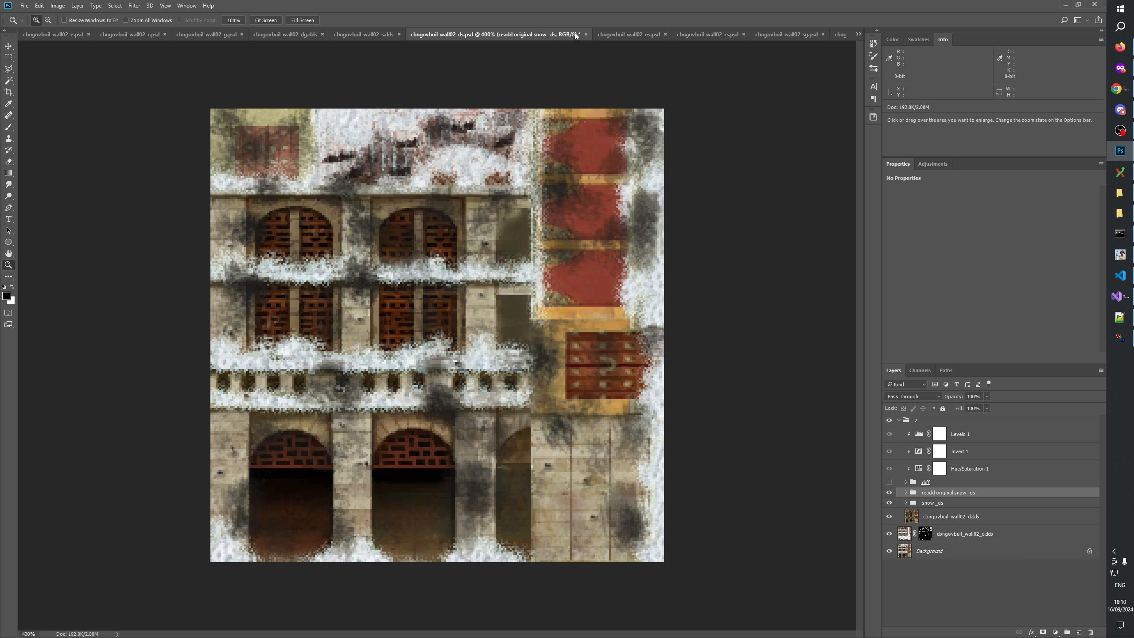
Save cbngovbuil_wall02_ds.psd, cbngovbuil_wall02_es.psd and cbngovbuil_wall02_rs.psd.
{"action": "left_click", "coordinate": [613, 35]}
{"action": "left_click", "coordinate": [488, 35]}
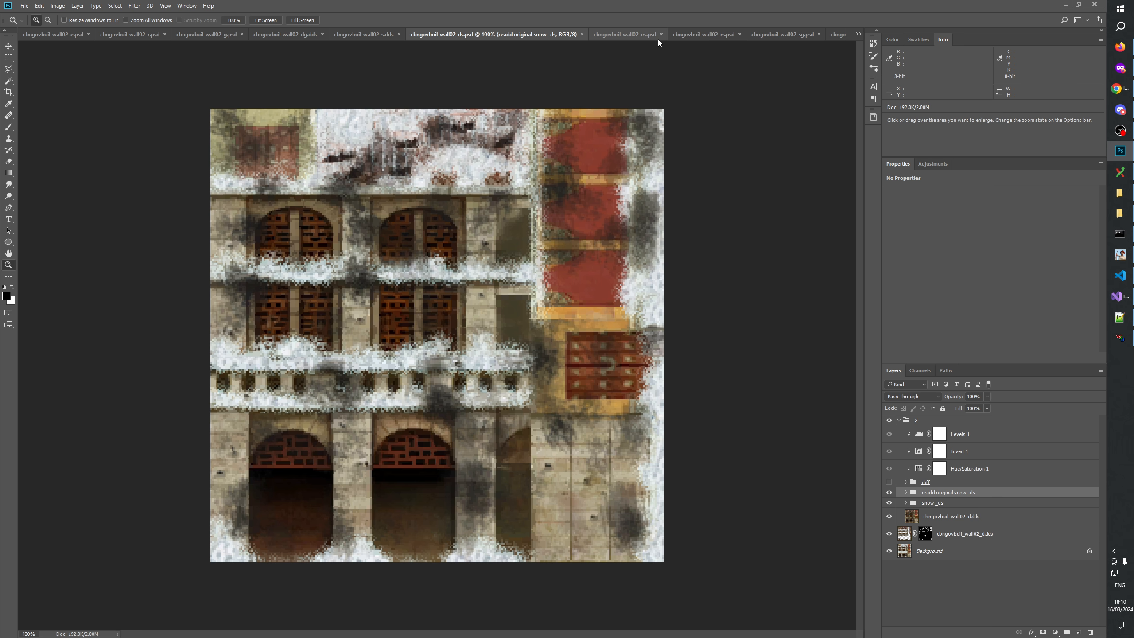
{"action": "left_click", "coordinate": [636, 34]}
{"action": "left_click", "coordinate": [707, 34]}
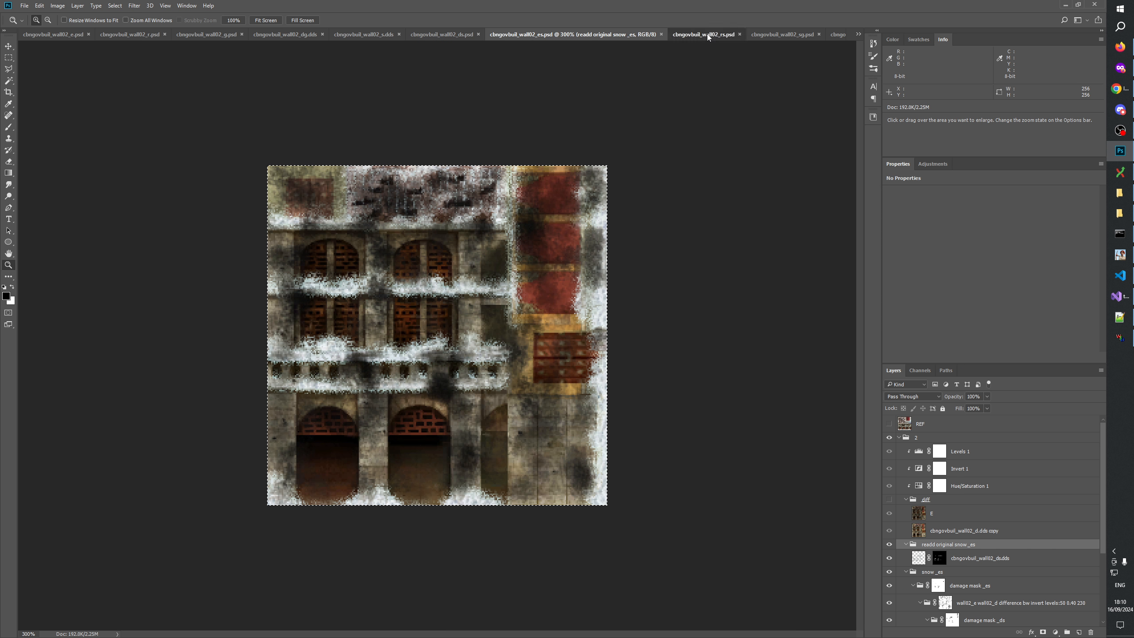
{"action": "key", "text": "ctrl+s"}
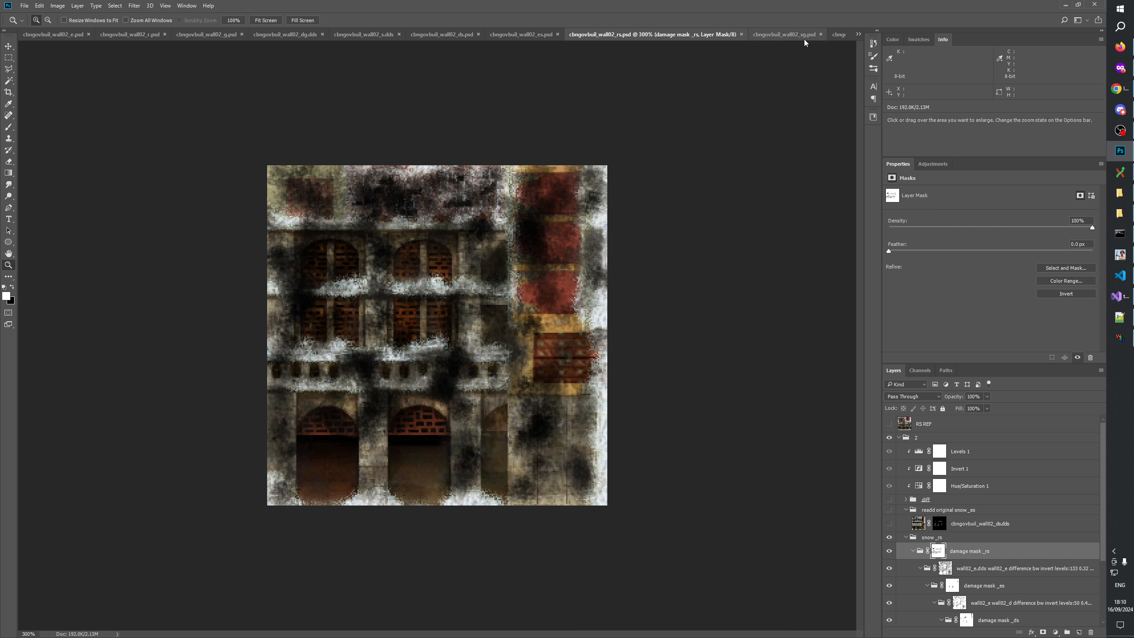
Examine the cbngovbuil_wall02_rs.psd and cbngovbuil_wall02_es.psd textures at 100% and 300% magnification.
{"action": "right_click", "coordinate": [433, 331]}
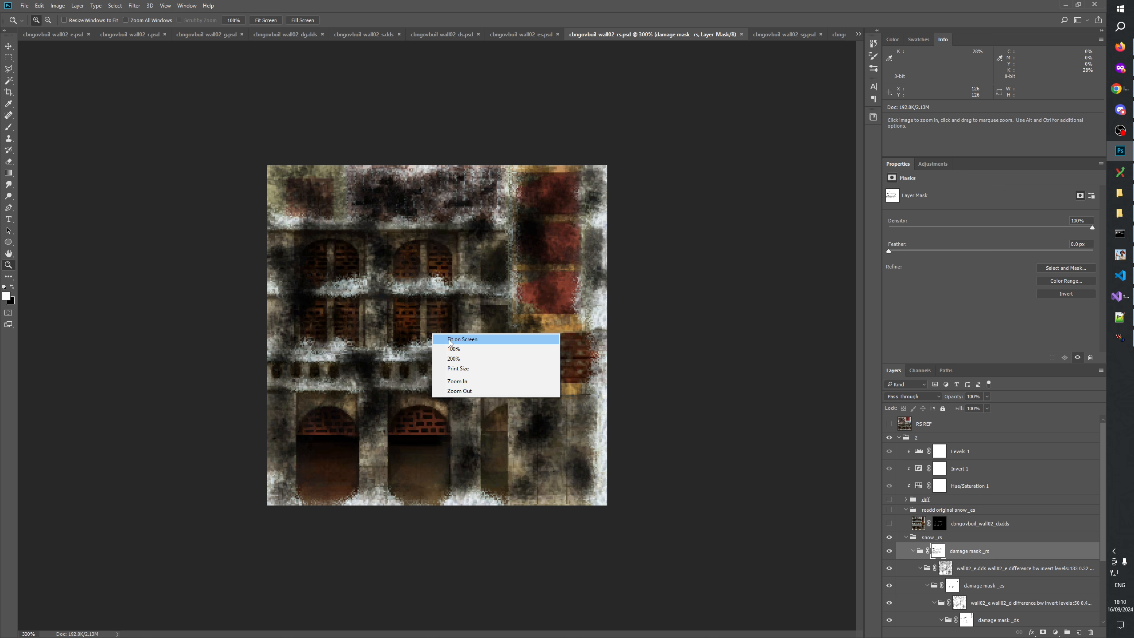
{"action": "left_click", "coordinate": [453, 347]}
{"action": "left_click", "coordinate": [442, 352]}
{"action": "left_click", "coordinate": [442, 351]}
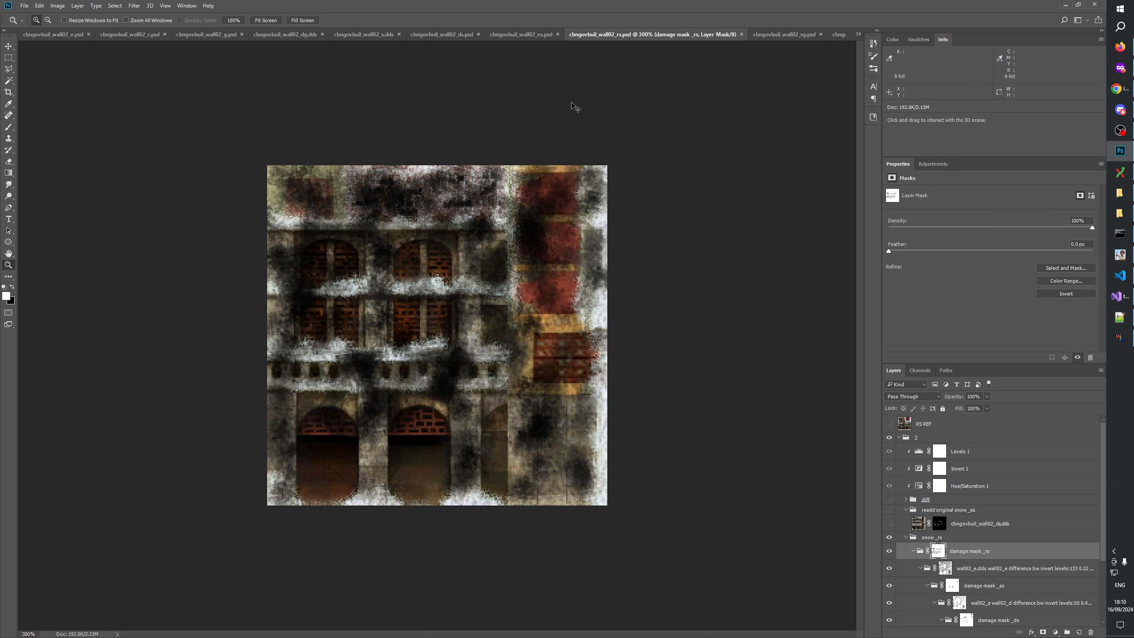
{"action": "left_click", "coordinate": [534, 37]}
{"action": "right_click", "coordinate": [507, 284]}
{"action": "left_click", "coordinate": [536, 296]}
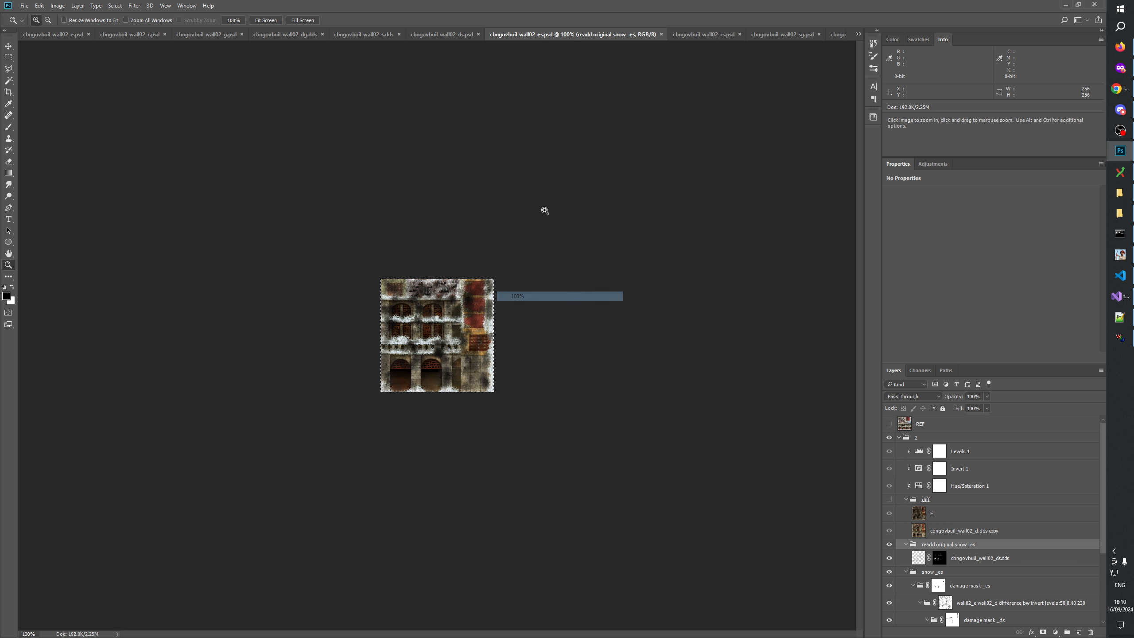
{"action": "left_click", "coordinate": [427, 362]}
{"action": "left_click", "coordinate": [447, 348]}
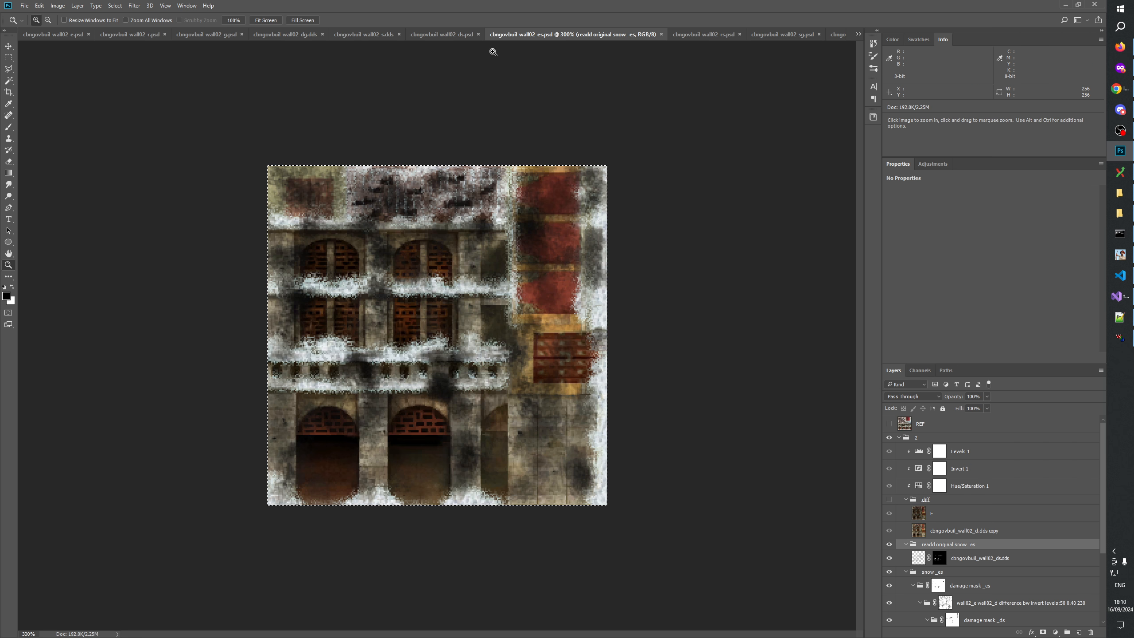
Deselect all layers in cbngovbuil_wall02_ds.psd and switch to cbngovbuil_wall02_s.dds.
{"action": "left_click", "coordinate": [454, 34]}
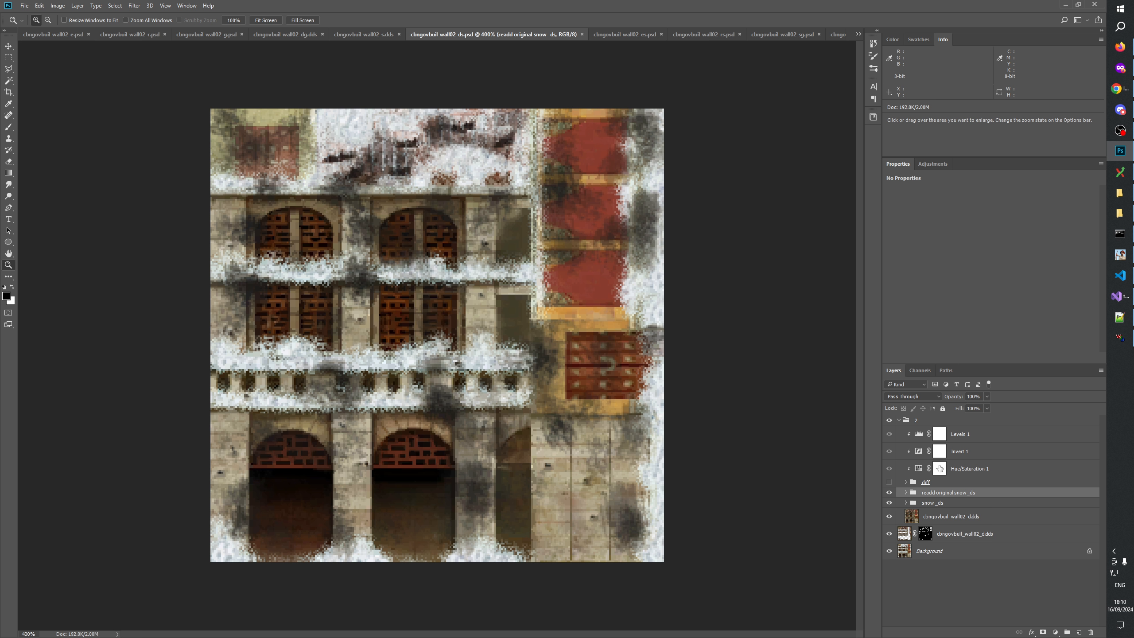
{"action": "left_click", "coordinate": [973, 589]}
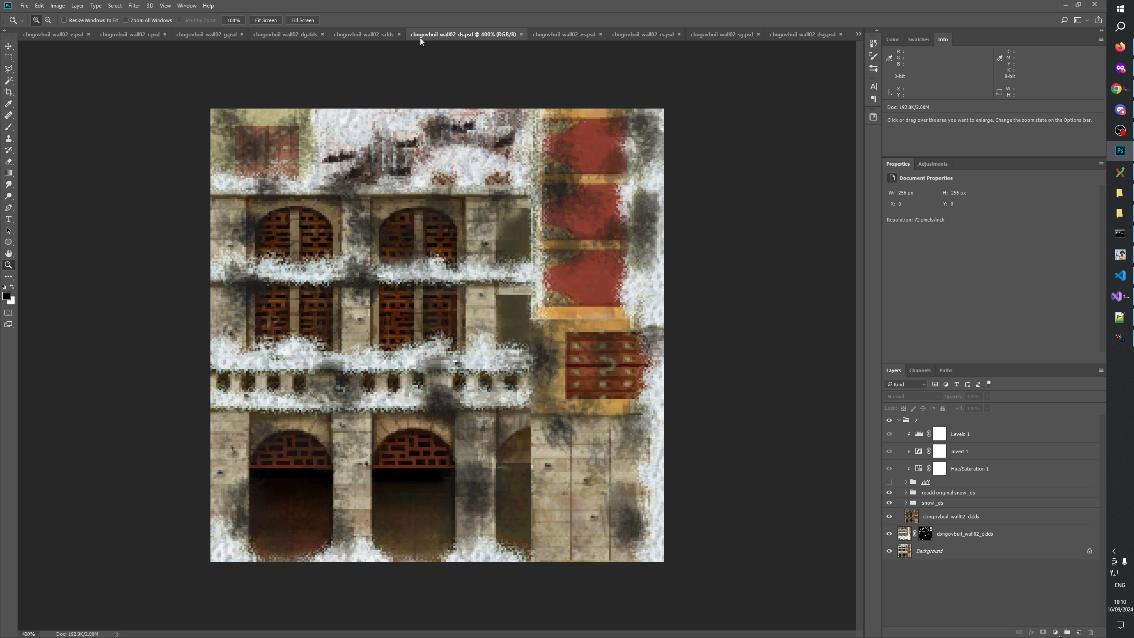
{"action": "left_click", "coordinate": [370, 38]}
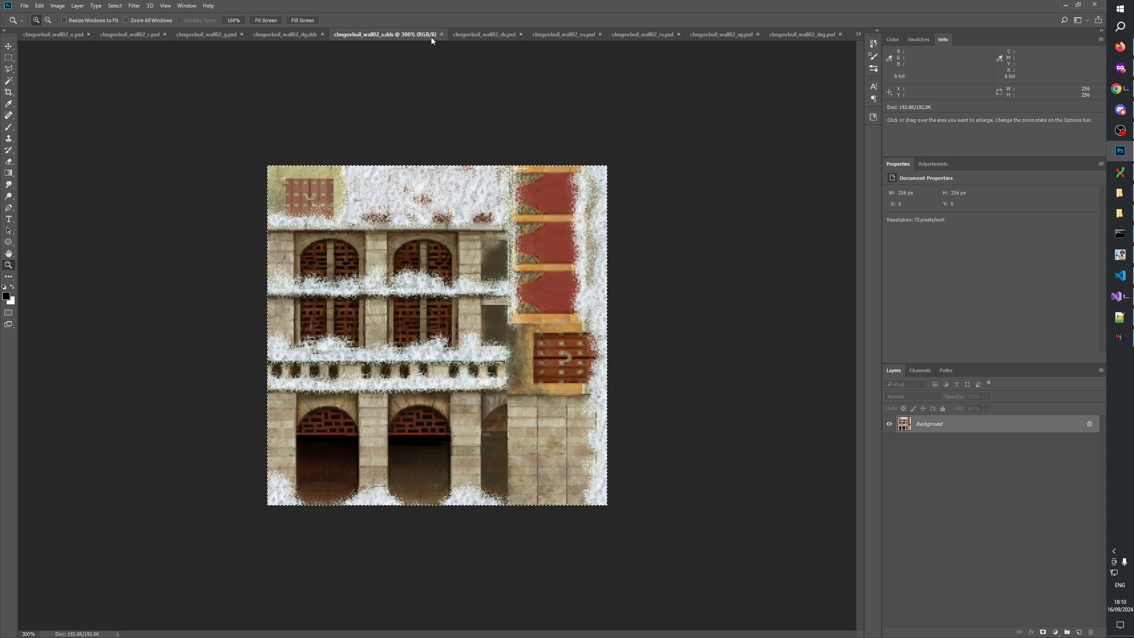
Run the build in Generals Mod Builder and load all CBNGovBuil W3D files into a new W3D Viewer scene.
{"action": "left_click", "coordinate": [1120, 256]}
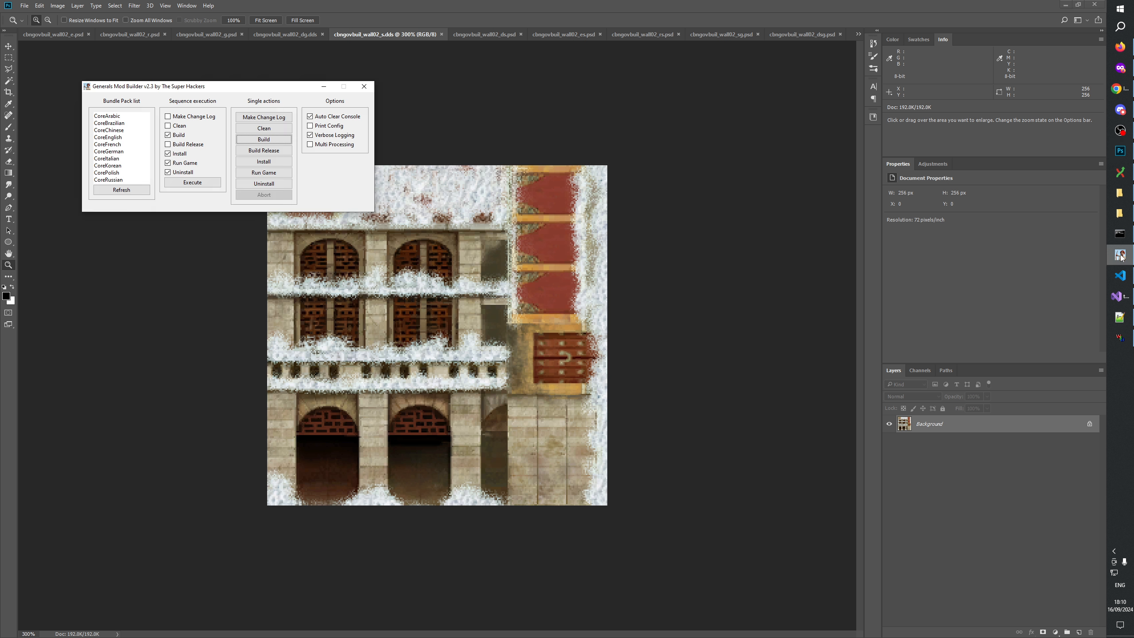
{"action": "left_click", "coordinate": [263, 140]}
{"action": "left_click", "coordinate": [1121, 337]}
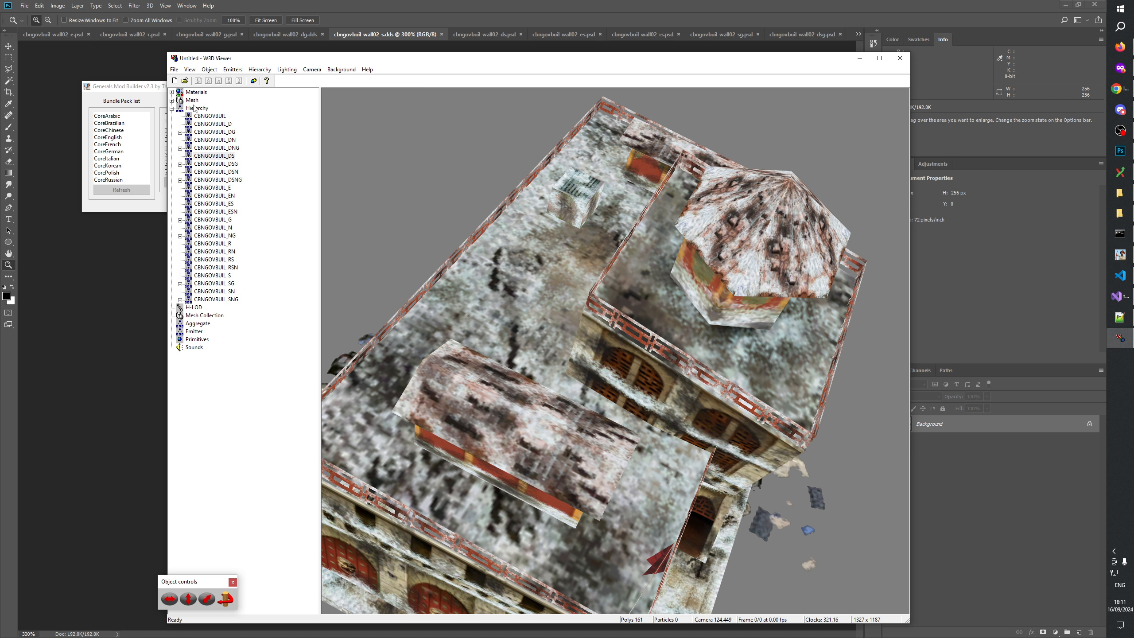
{"action": "left_click", "coordinate": [174, 81]}
{"action": "left_click", "coordinate": [185, 81]}
{"action": "left_click", "coordinate": [487, 435]}
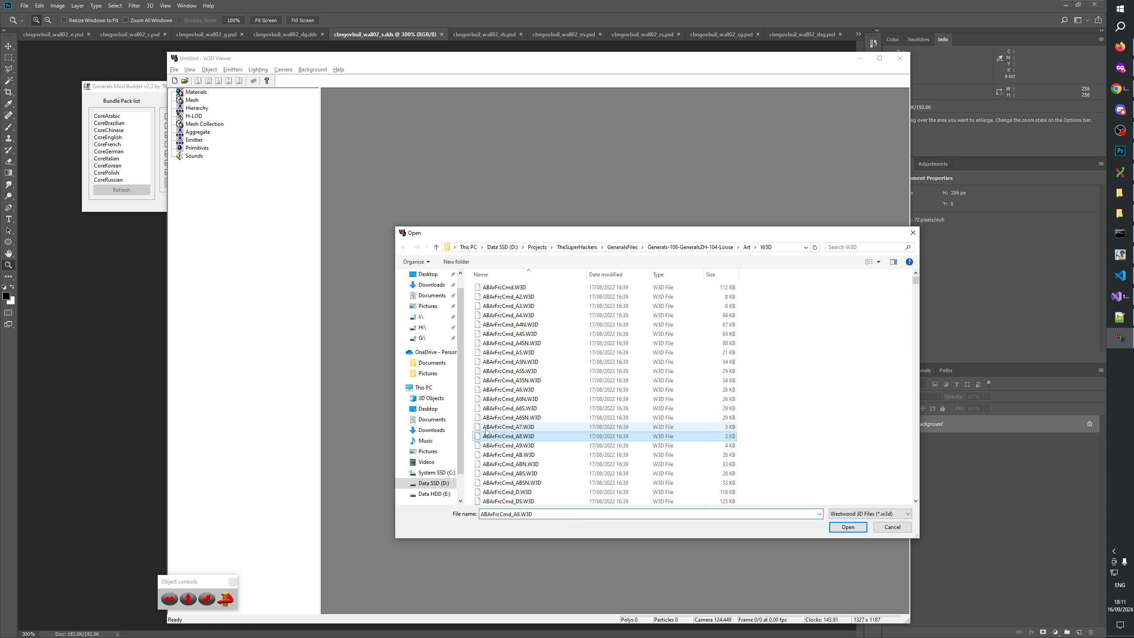
{"action": "type", "text": "cbng"}
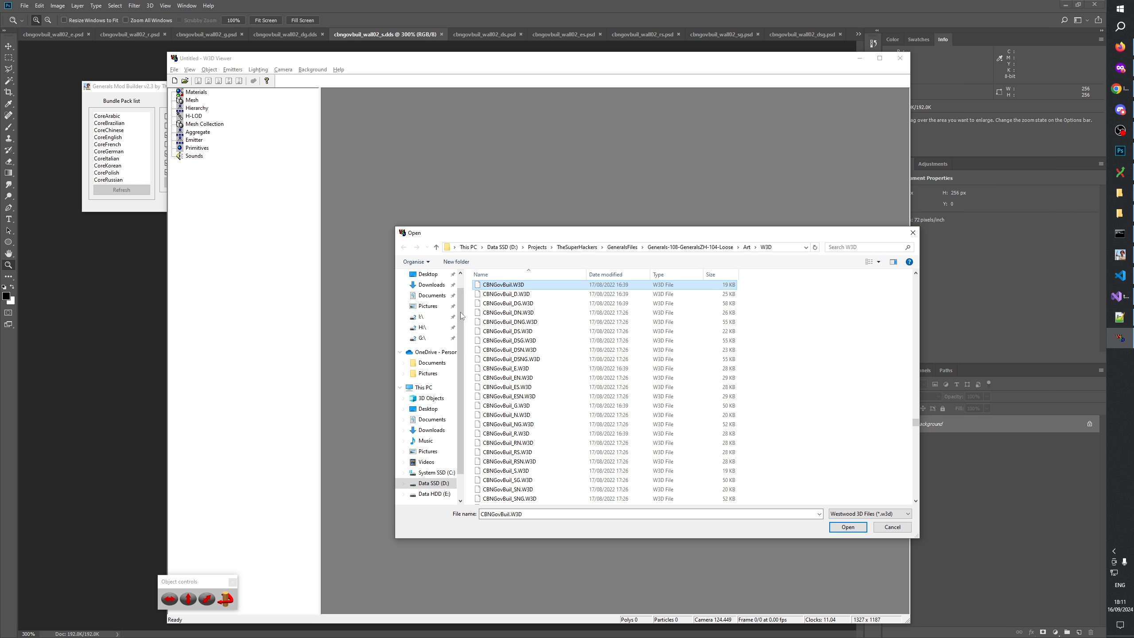
{"action": "left_click", "coordinate": [558, 499], "text": "shift"}
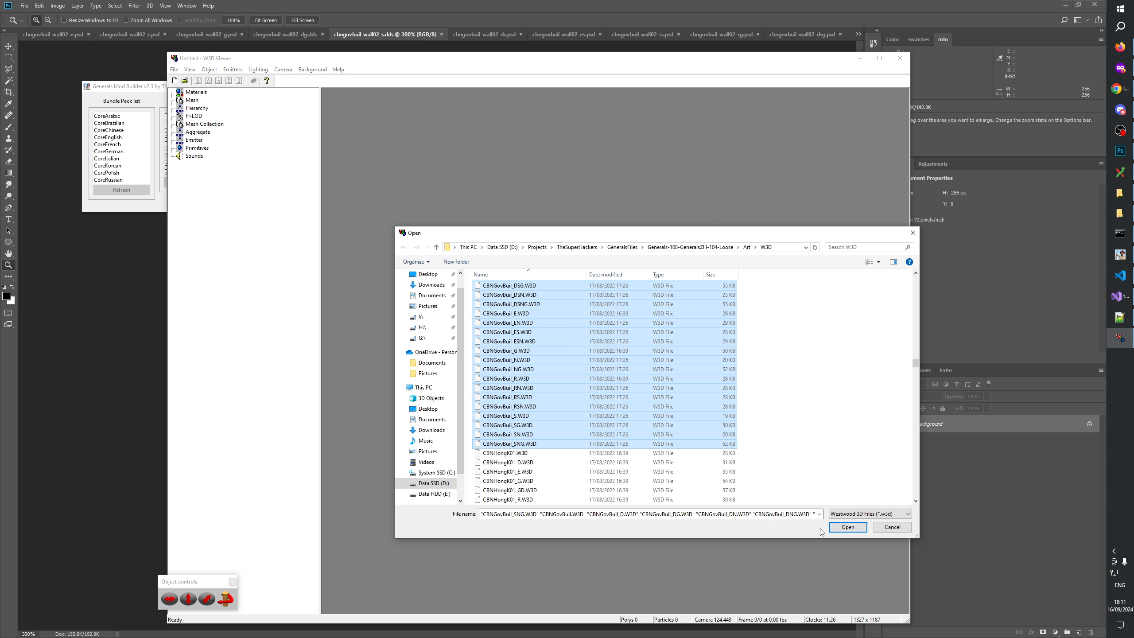
{"action": "left_click", "coordinate": [840, 528]}
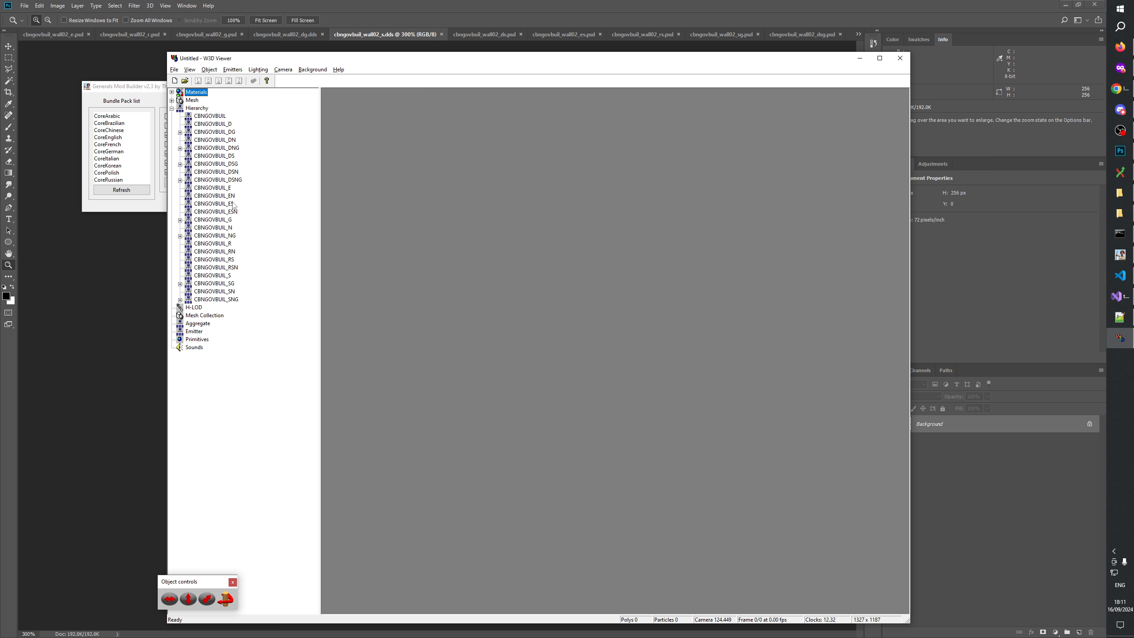
Inspect the snowy CBNGOVBUIL_S model and the damaged snowy CBNGOVBUIL_DS model from several angles, focusing on the roofs.
{"action": "left_click", "coordinate": [230, 276]}
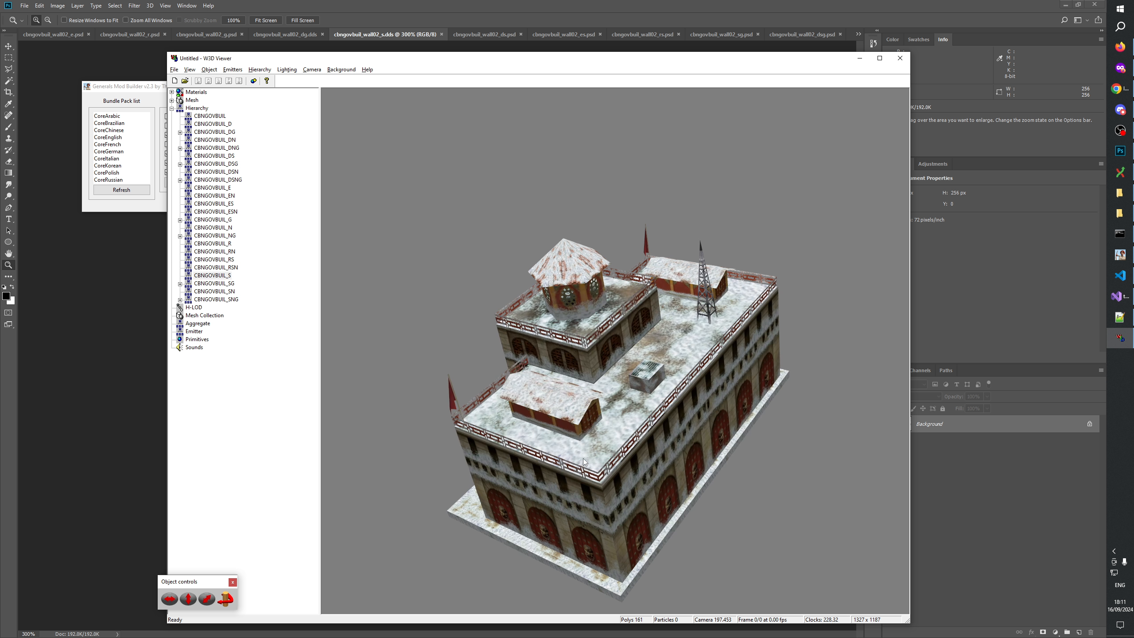
{"action": "scroll", "coordinate": [583, 461], "scroll_direction": "up", "scroll_amount": 5}
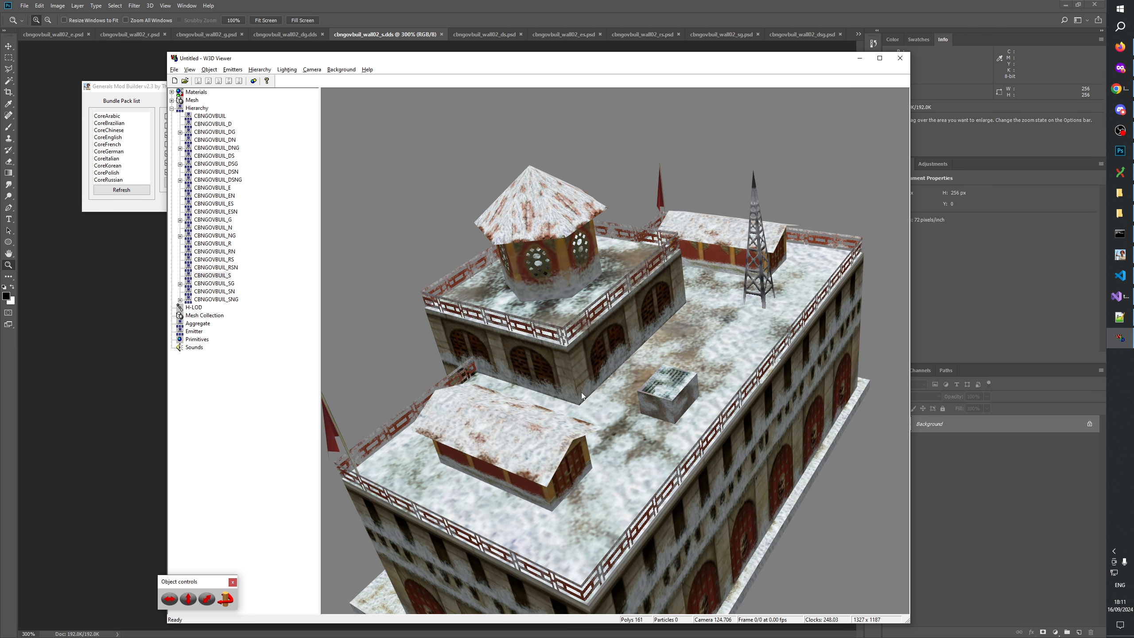
{"action": "left_click_drag", "start_coordinate": [604, 441], "coordinate": [608, 432]}
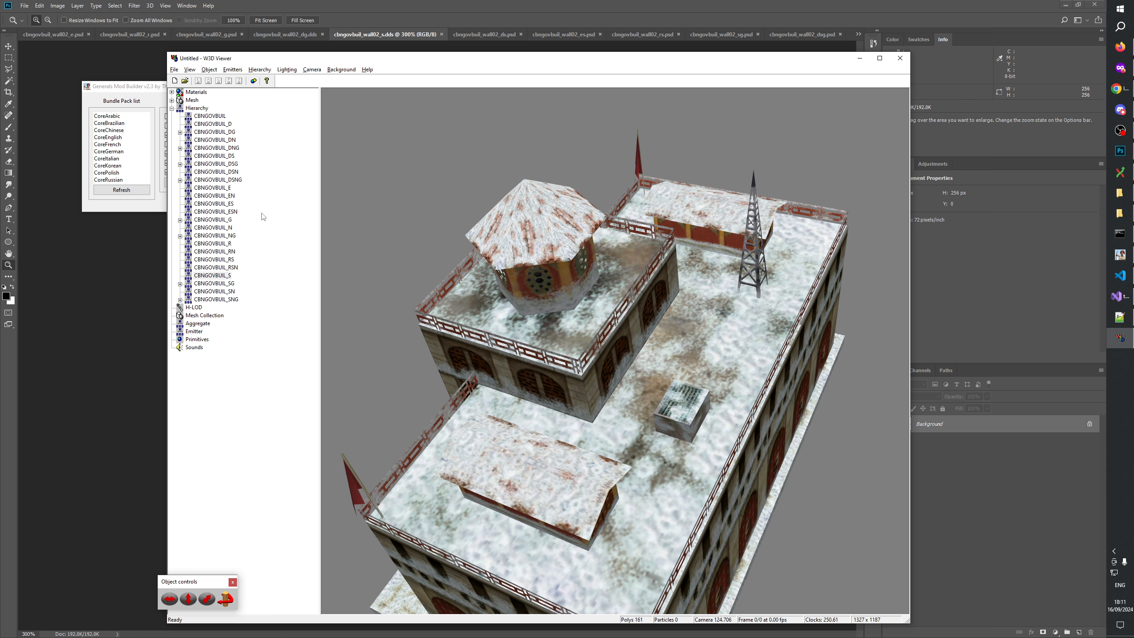
{"action": "left_click", "coordinate": [223, 156]}
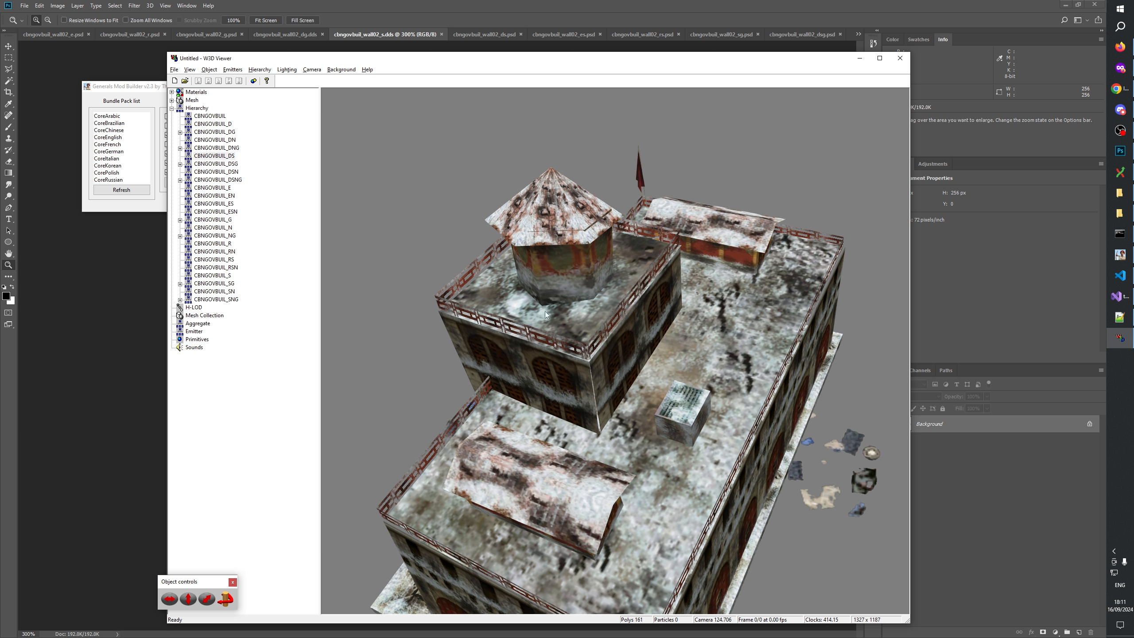
{"action": "left_click_drag", "start_coordinate": [498, 525], "coordinate": [322, 467]}
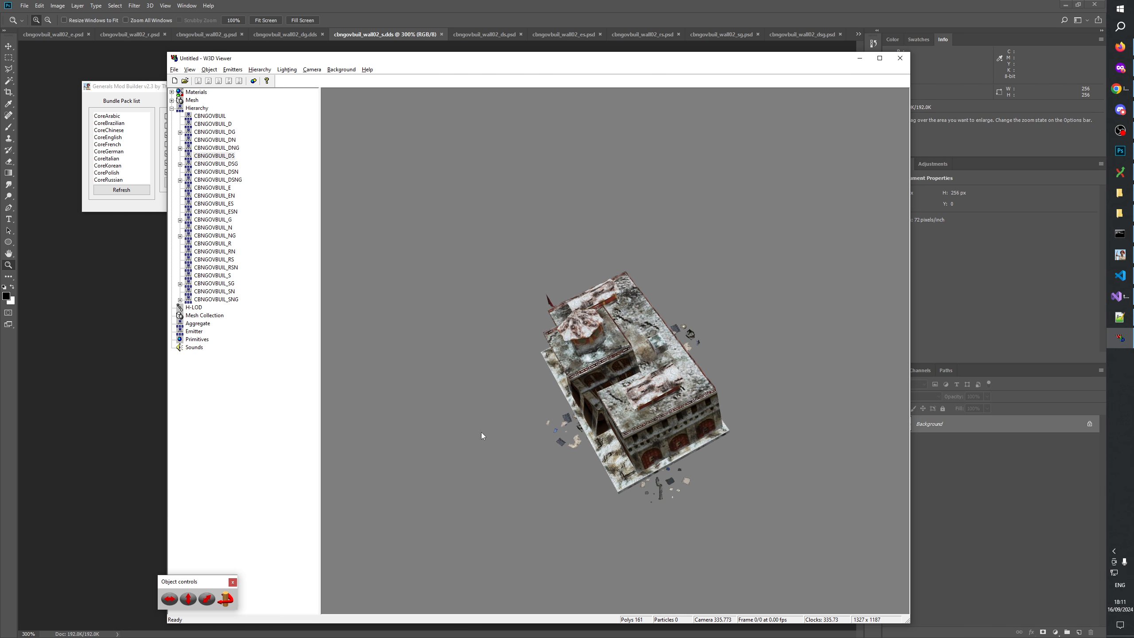
{"action": "left_click_drag", "start_coordinate": [612, 404], "coordinate": [762, 467]}
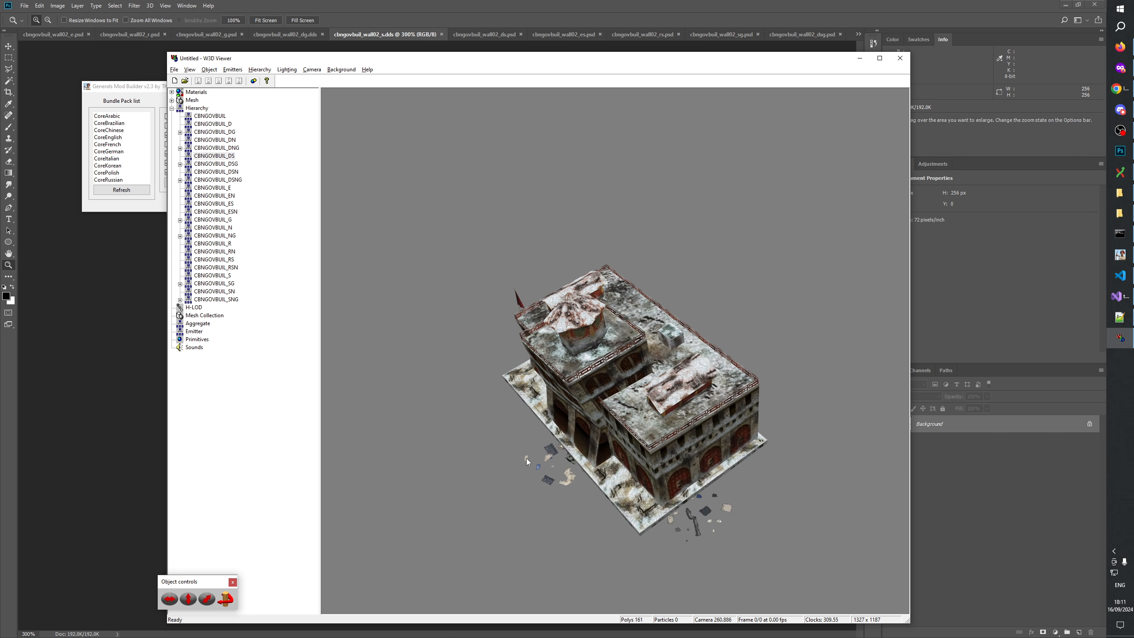
{"action": "left_click_drag", "start_coordinate": [539, 481], "coordinate": [708, 426]}
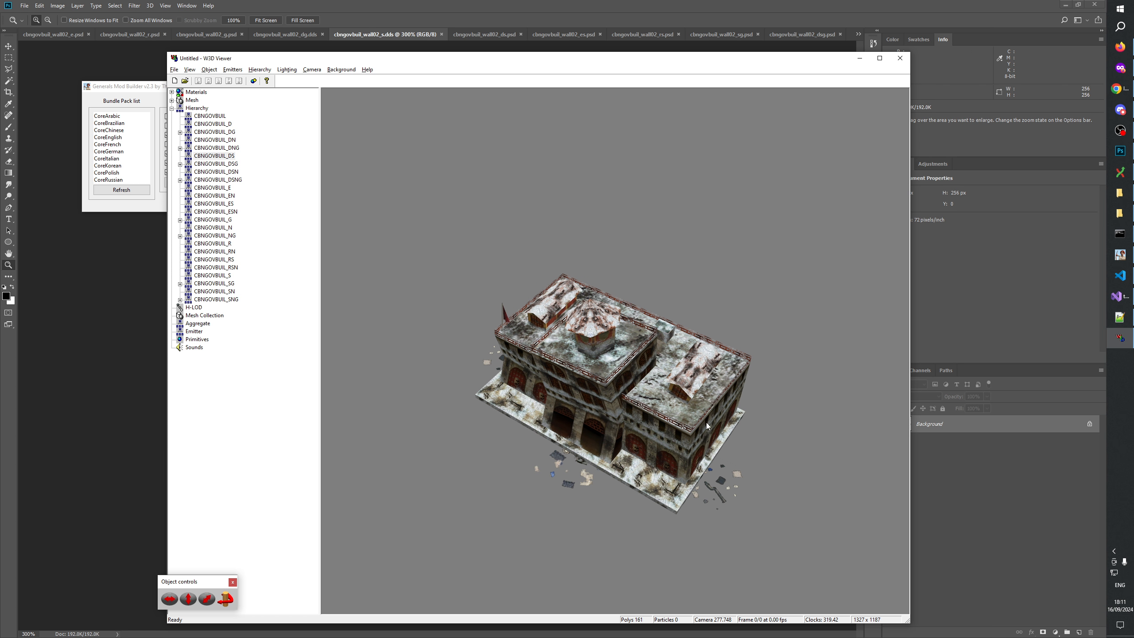
Switch to Photoshop and compare cbngovbuil_wall02_ds.psd with and without the "readd original snow _ds" group.
{"action": "left_click", "coordinate": [485, 4]}
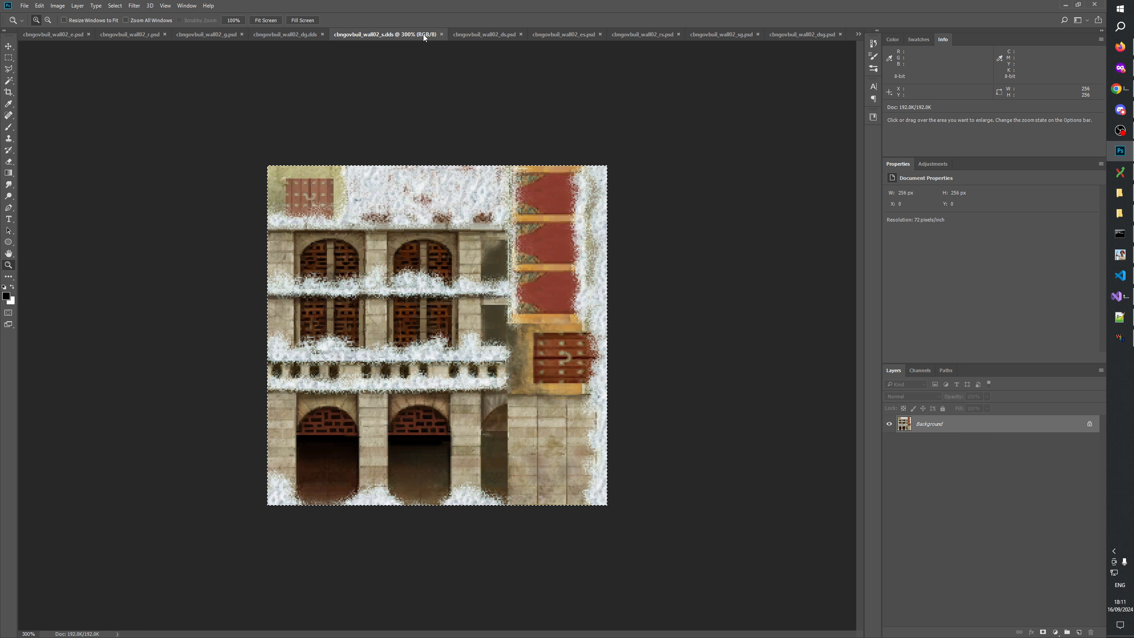
{"action": "left_click", "coordinate": [474, 35]}
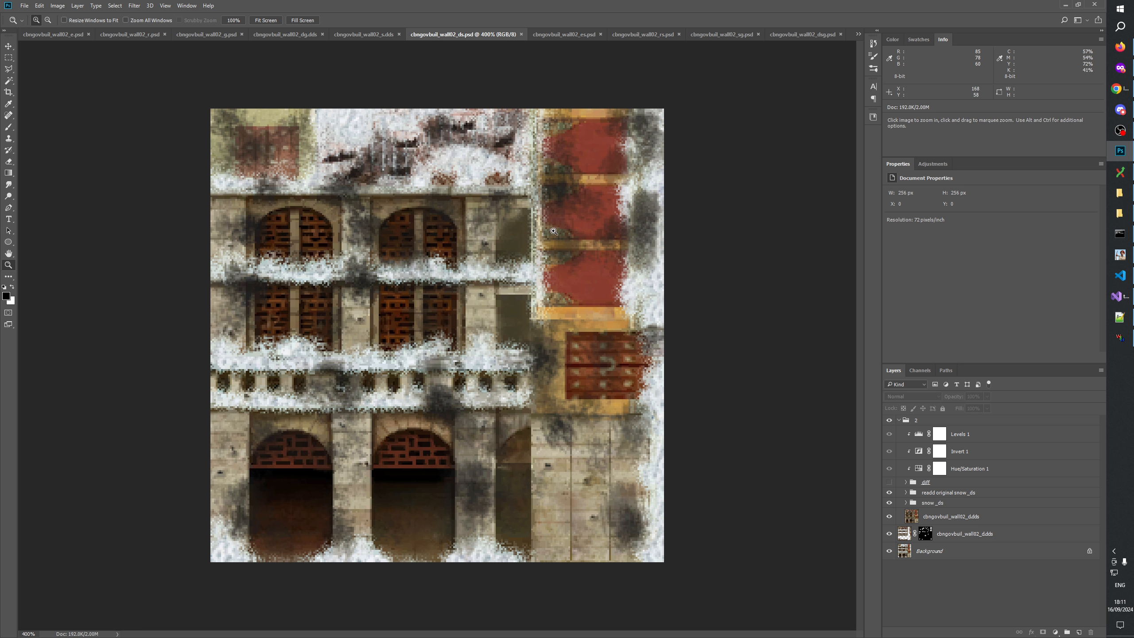
{"action": "left_click", "coordinate": [891, 494]}
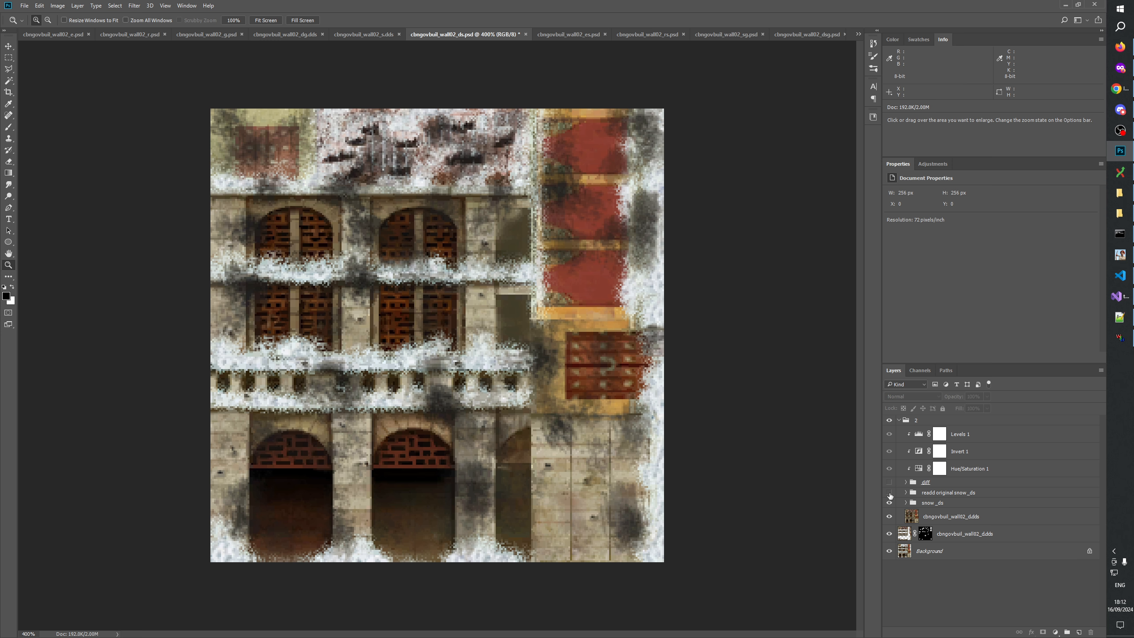
{"action": "left_click", "coordinate": [890, 493]}
{"action": "left_click", "coordinate": [890, 493]}
{"action": "left_click", "coordinate": [890, 495]}
{"action": "left_click", "coordinate": [891, 494]}
Show the "readd original snow _ds" group, erase the lower white patch from the cbngovbuil_wall02_s.dds layer mask and save the file.
{"action": "left_click", "coordinate": [907, 495]}
{"action": "left_click", "coordinate": [906, 493]}
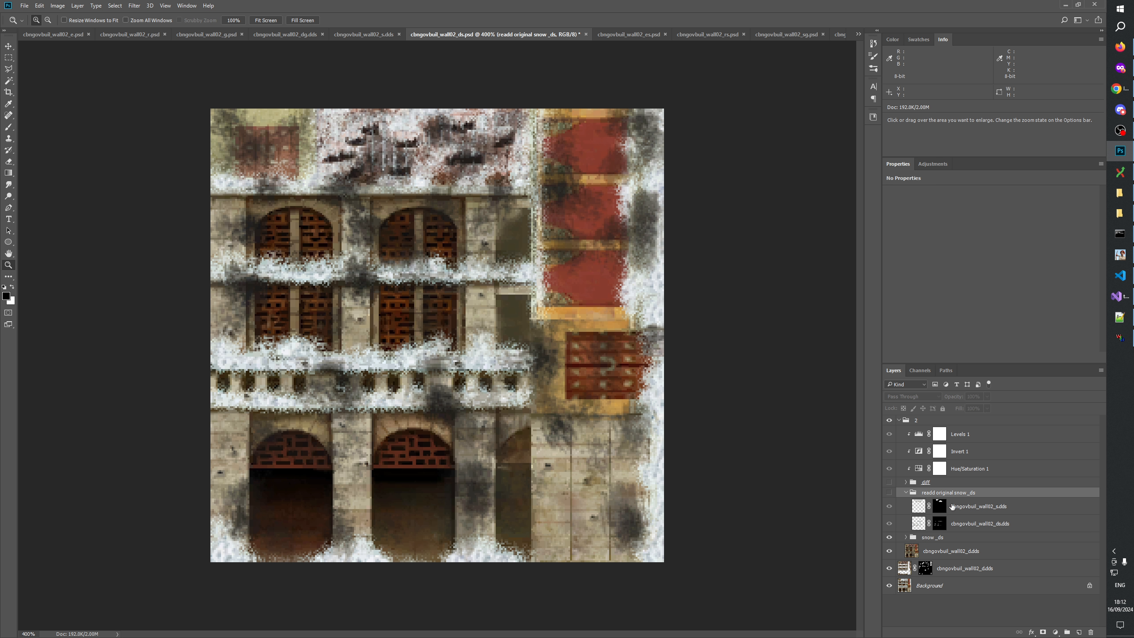
{"action": "left_click", "coordinate": [941, 507]}
{"action": "left_click", "coordinate": [890, 492]}
{"action": "left_click", "coordinate": [941, 506], "text": "alt"}
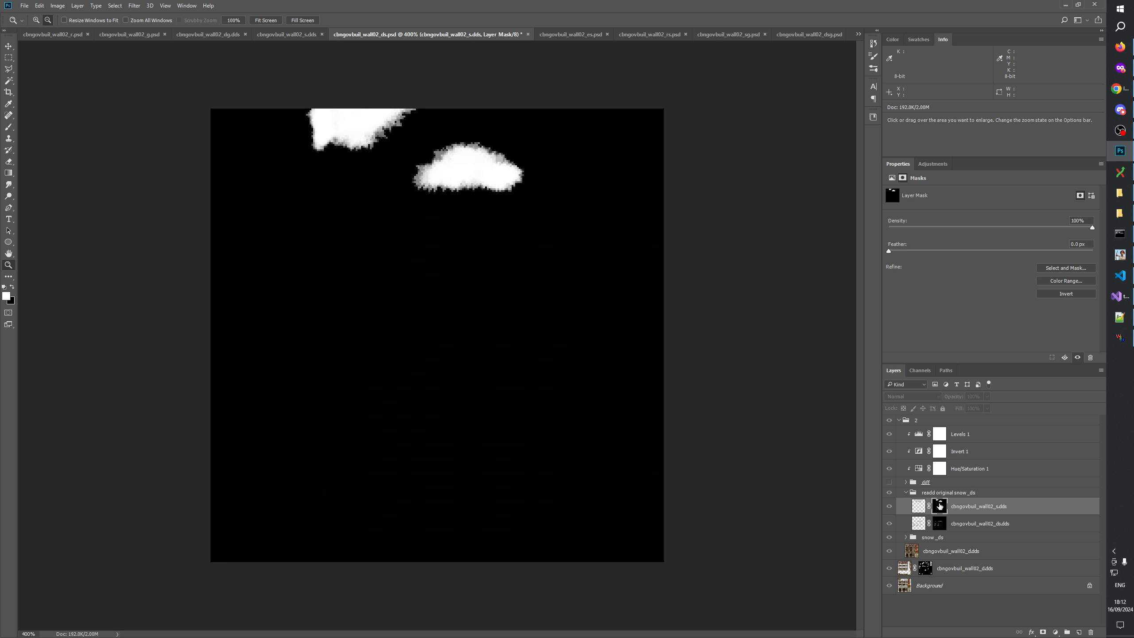
{"action": "left_click", "coordinate": [9, 57]}
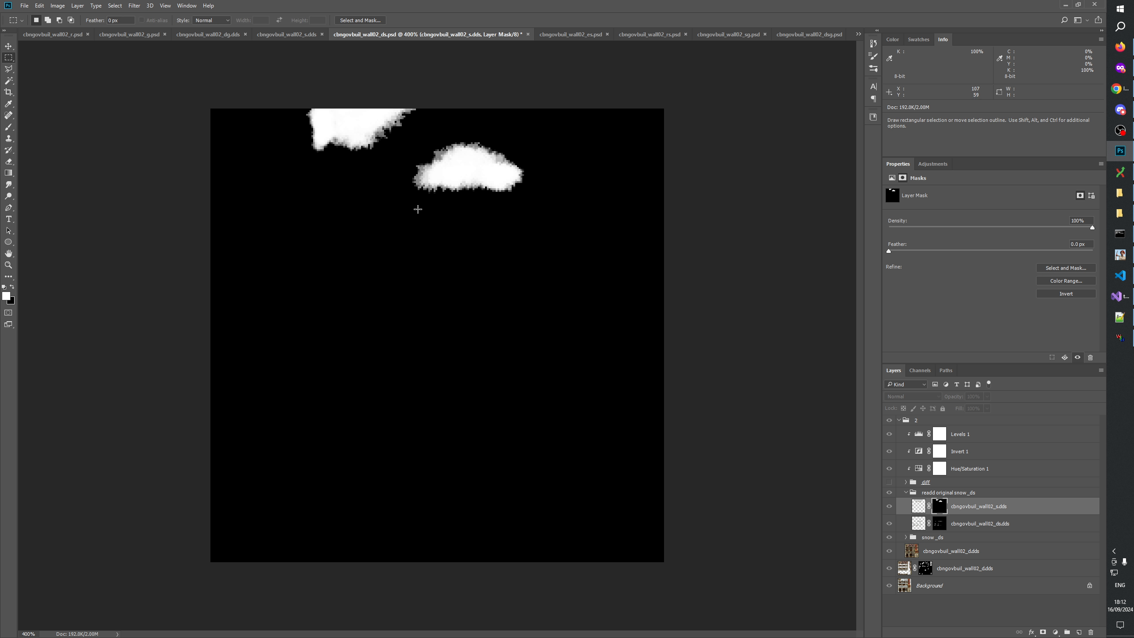
{"action": "left_click_drag", "start_coordinate": [527, 145], "coordinate": [549, 137]}
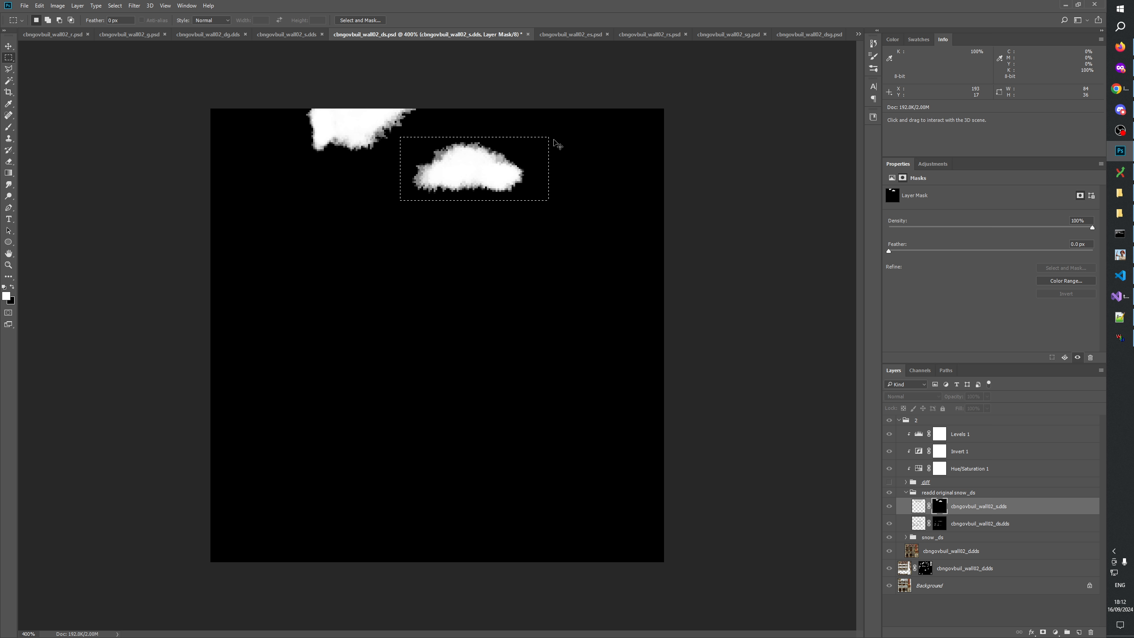
{"action": "key", "text": "Delete"}
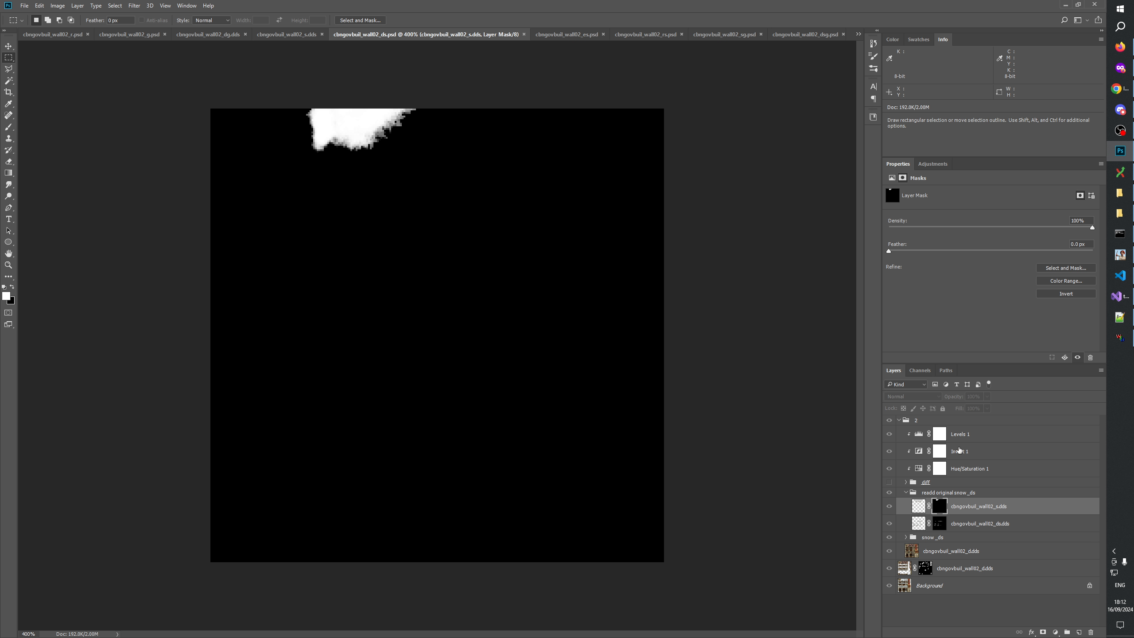
Rebuild the mod in Generals Mod Builder and reload all CBNGovBuil models in W3D Viewer with the Hierarchy list expanded.
{"action": "left_click", "coordinate": [1121, 258]}
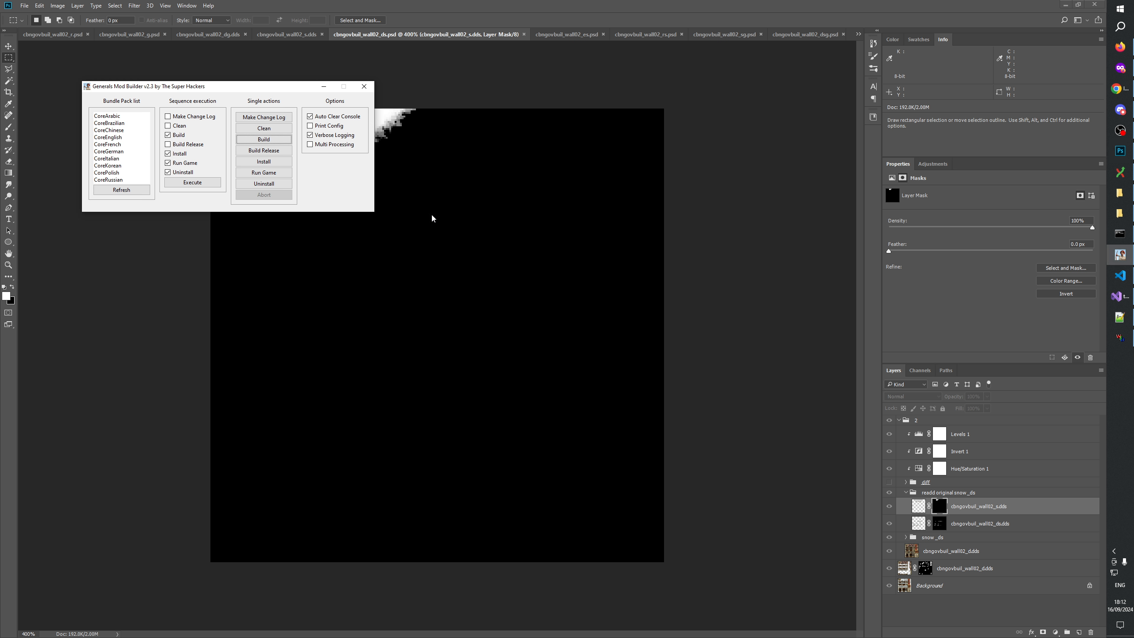
{"action": "left_click", "coordinate": [260, 140]}
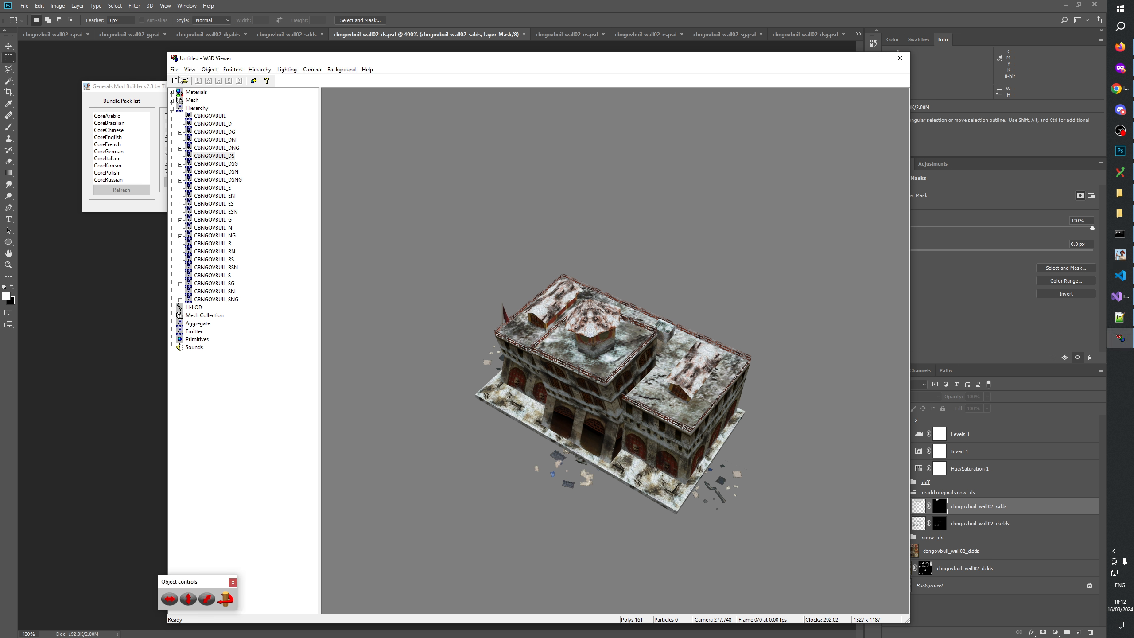
{"action": "left_click", "coordinate": [175, 81]}
{"action": "left_click", "coordinate": [184, 81]}
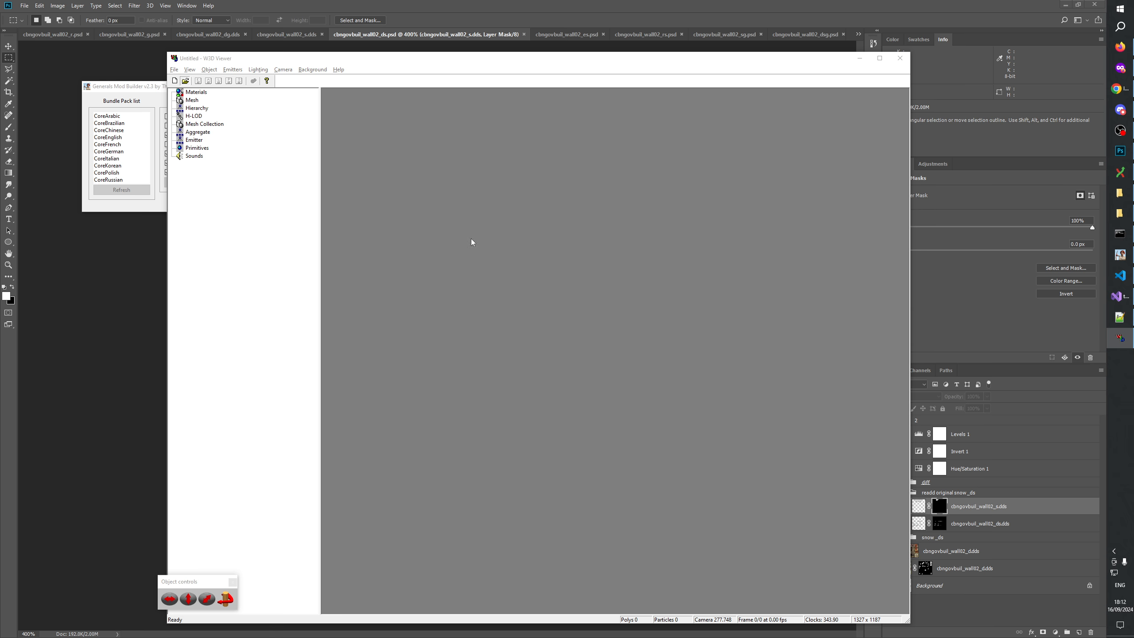
{"action": "left_click", "coordinate": [521, 455]}
{"action": "type", "text": "cb"}
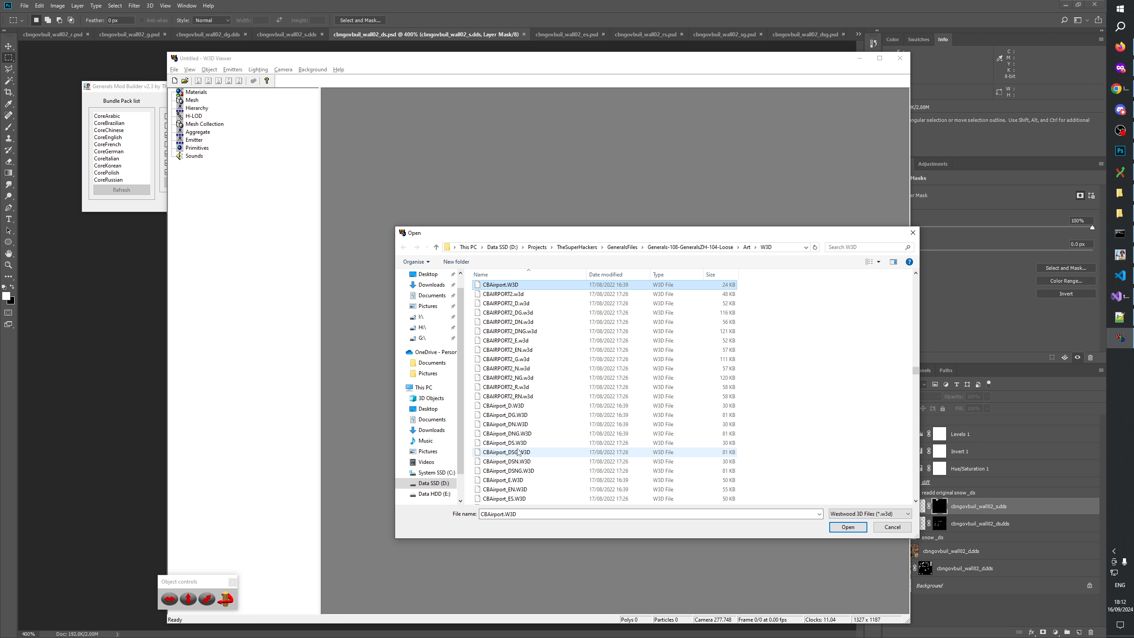
{"action": "type", "text": "ngovbuil"}
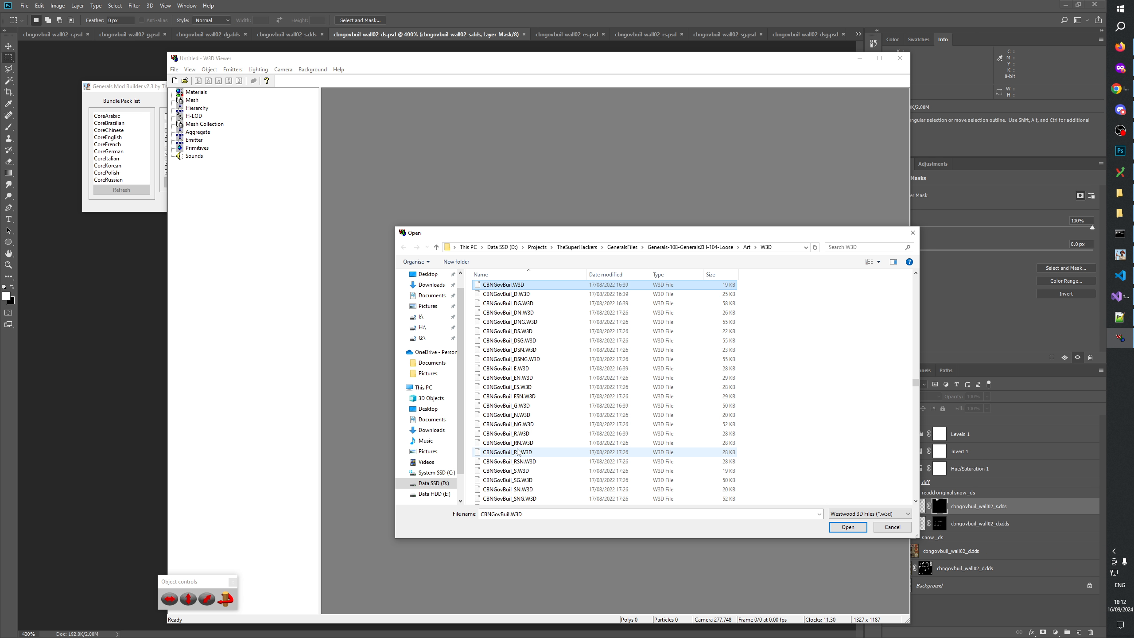
{"action": "scroll", "coordinate": [536, 447], "scroll_direction": "down", "scroll_amount": 2}
{"action": "left_click", "coordinate": [512, 445], "text": "shift"}
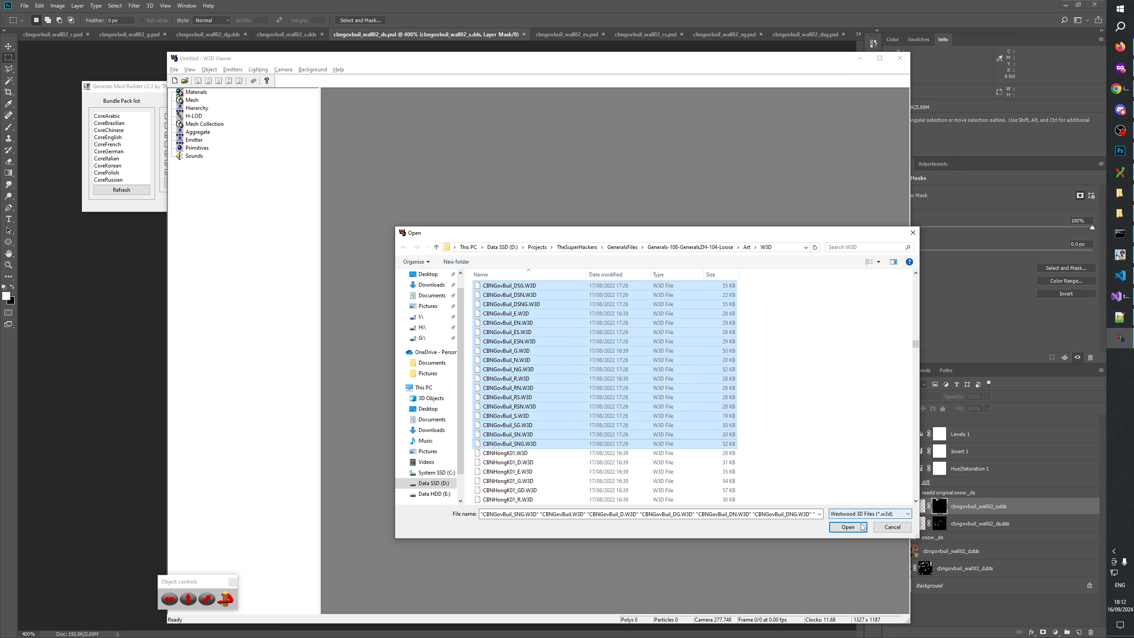
{"action": "left_click", "coordinate": [848, 527]}
{"action": "left_click", "coordinate": [172, 109]}
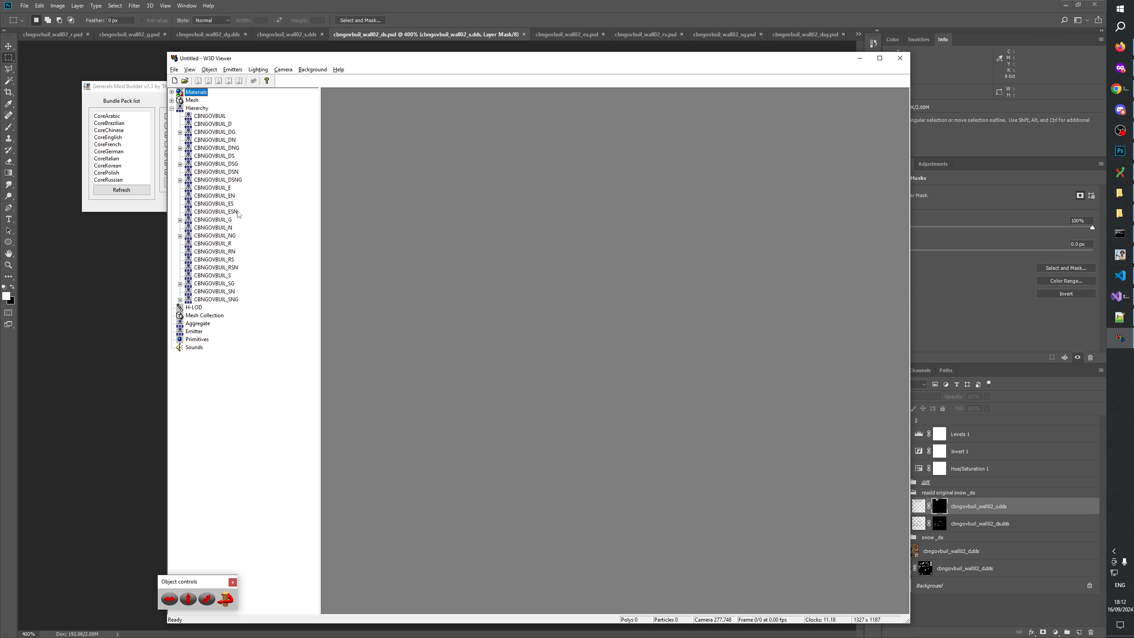
Compare the updated roof snow on CBNGOVBUIL_DS with the undamaged CBNGOVBUIL_S model from several angles.
{"action": "left_click", "coordinate": [226, 155]}
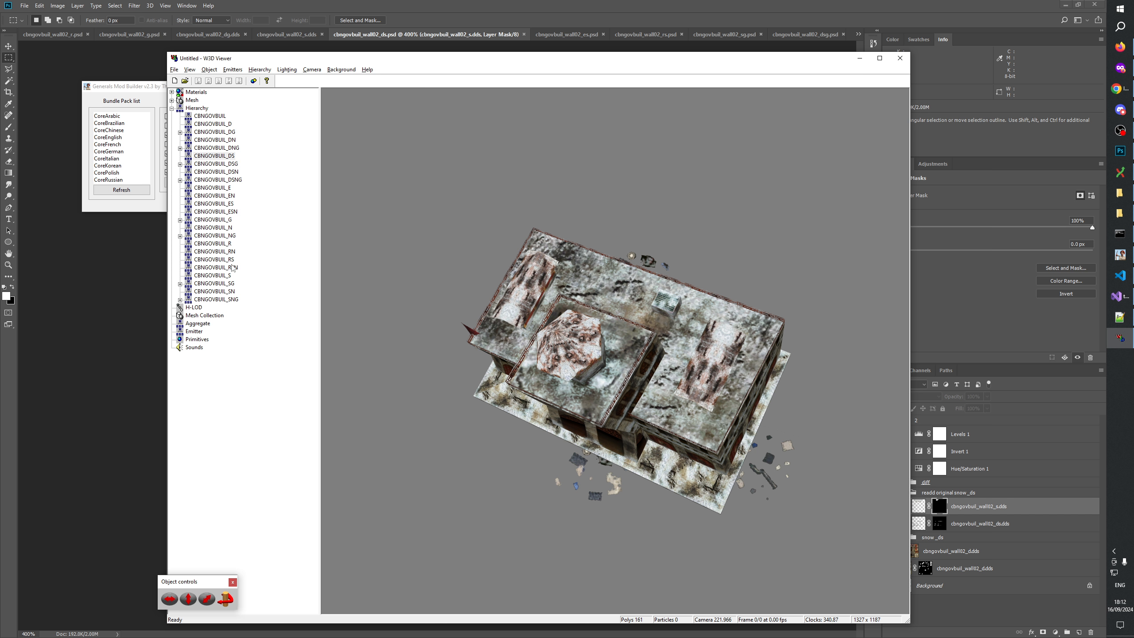
{"action": "left_click", "coordinate": [228, 276]}
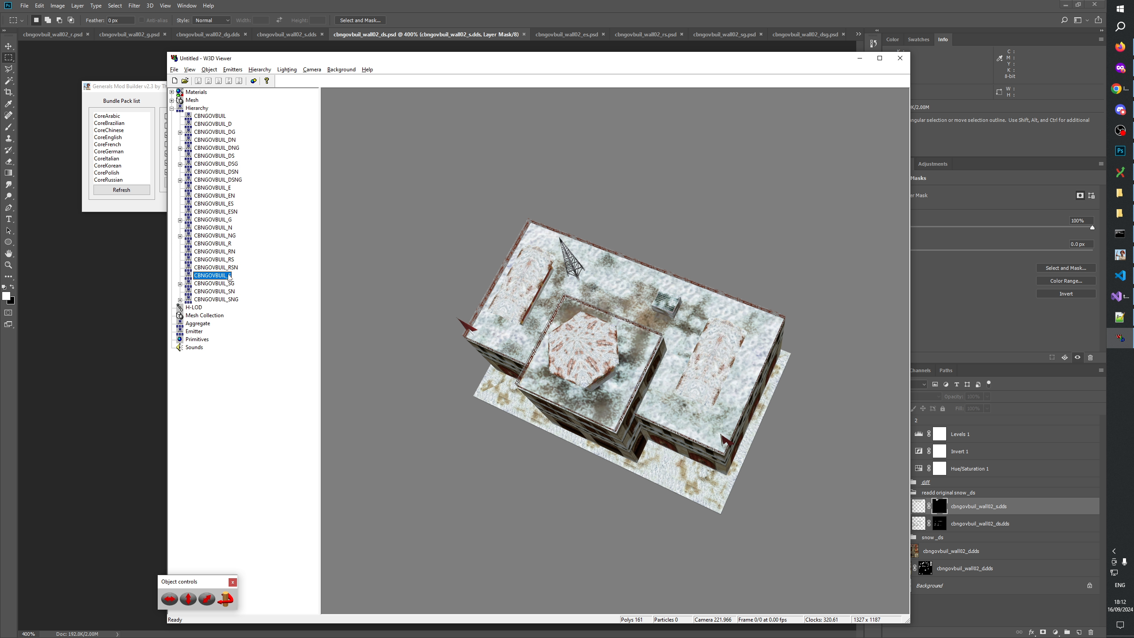
{"action": "left_click", "coordinate": [226, 155]}
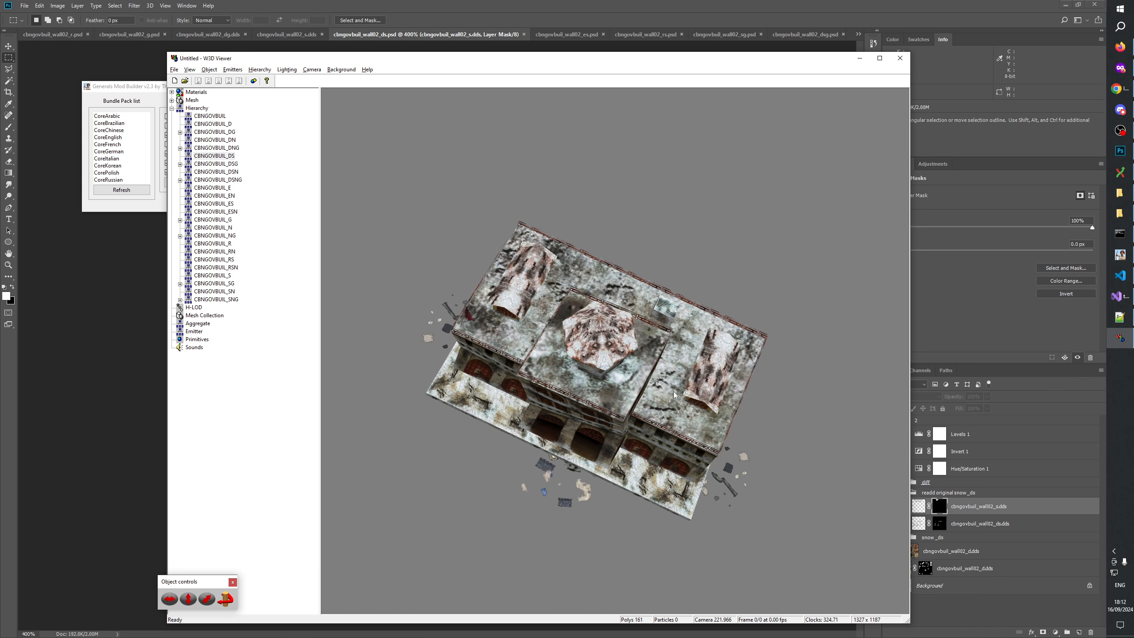
{"action": "left_click_drag", "start_coordinate": [674, 395], "coordinate": [619, 298]}
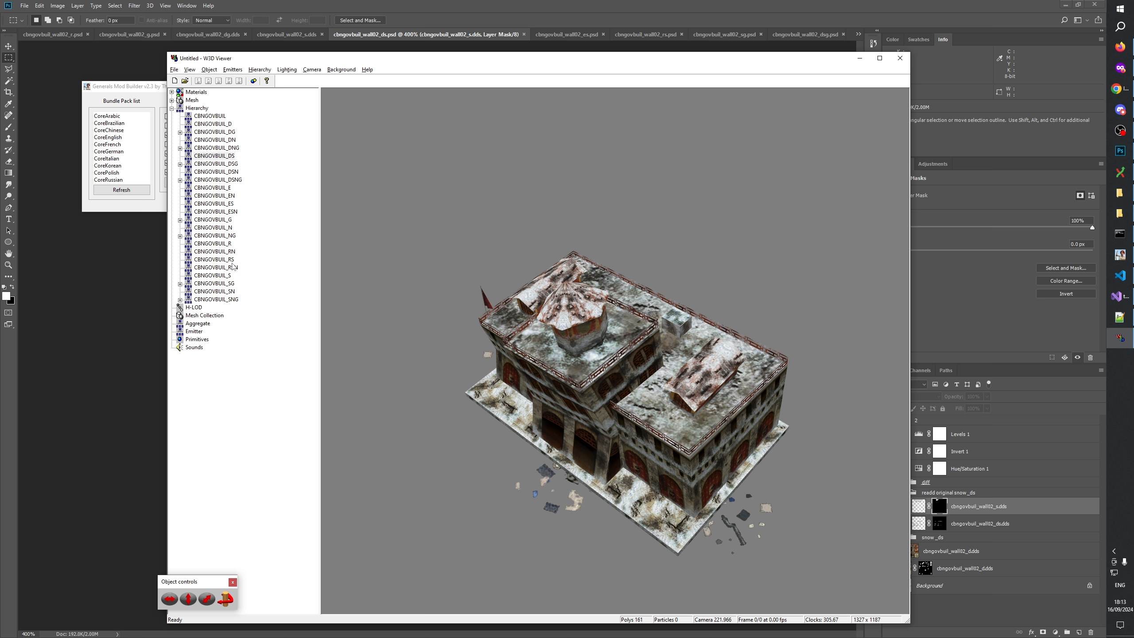
Inspect the more heavily damaged snowy models CBNGOVBUIL_ES and CBNGOVBUIL_RS.
{"action": "left_click", "coordinate": [228, 205]}
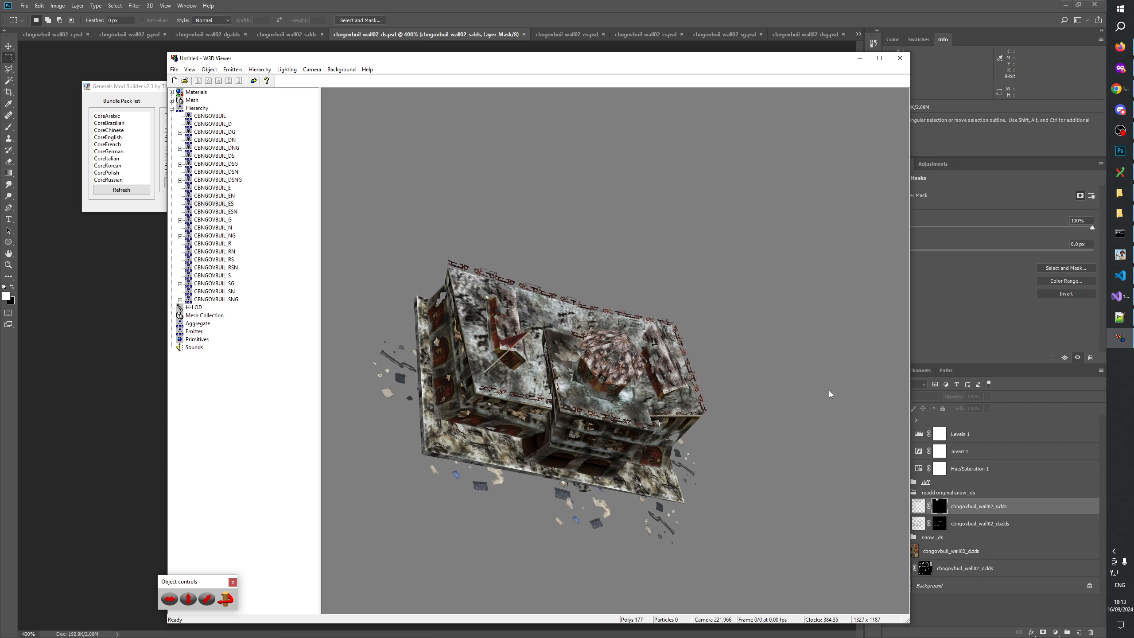
{"action": "left_click_drag", "start_coordinate": [614, 366], "coordinate": [503, 330]}
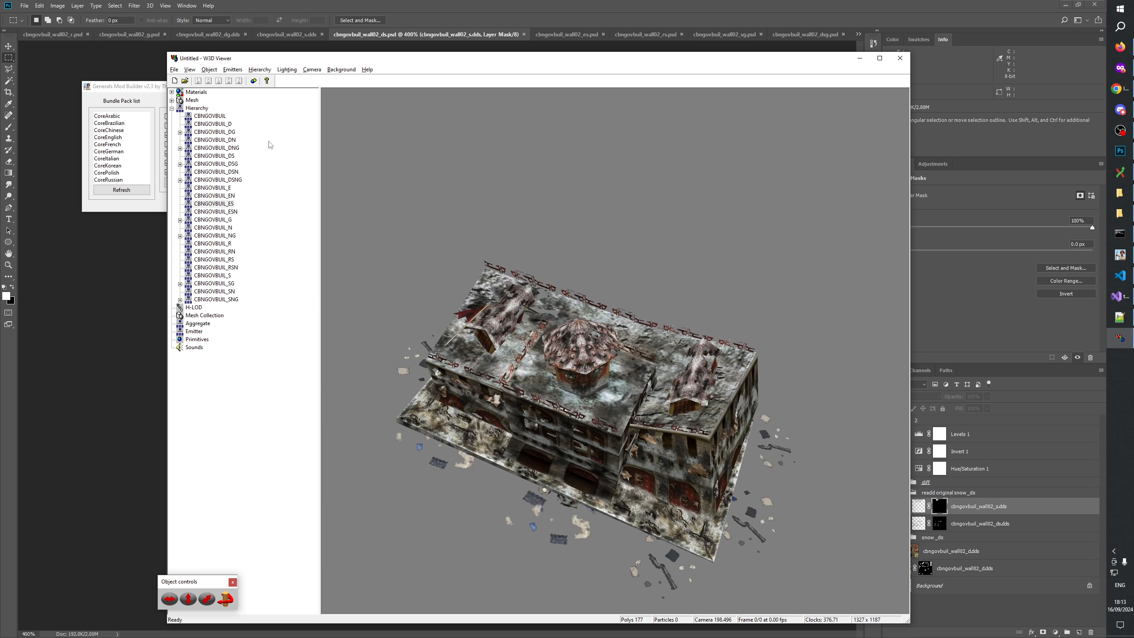
{"action": "left_click", "coordinate": [221, 260]}
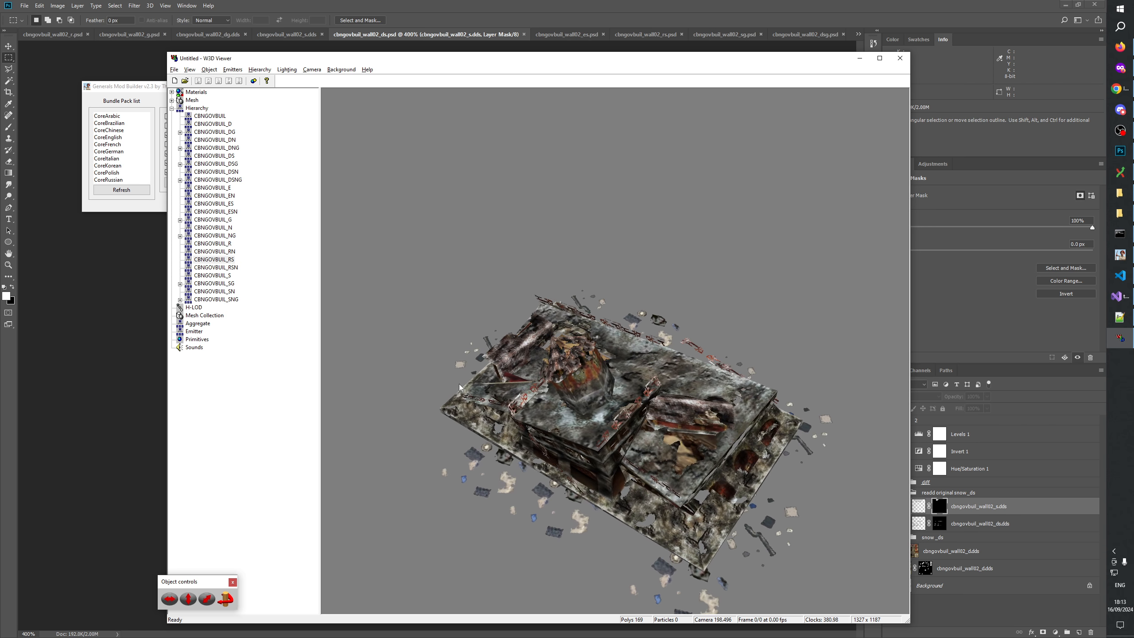
Examine the restored roof snow on CBNGOVBUIL_DS from above and from the front at different distances.
{"action": "mouse_move", "coordinate": [459, 384]}
{"action": "left_mouse_down"}
{"action": "mouse_move", "coordinate": [393, 390]}
{"action": "mouse_move", "coordinate": [463, 381]}
{"action": "left_mouse_up"}
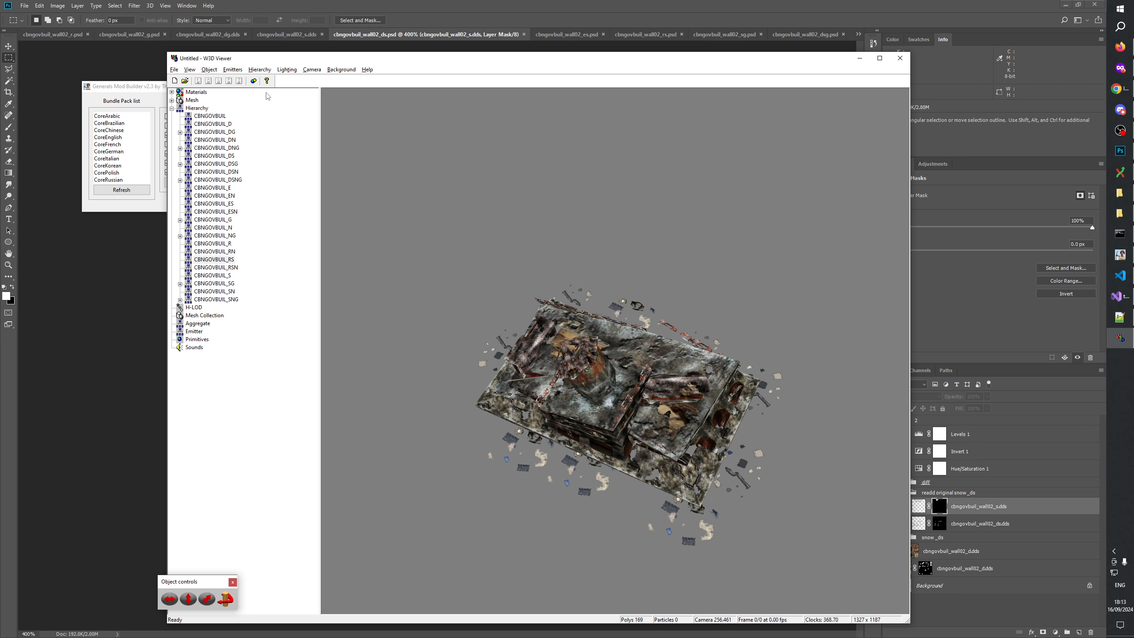
{"action": "left_click", "coordinate": [231, 158]}
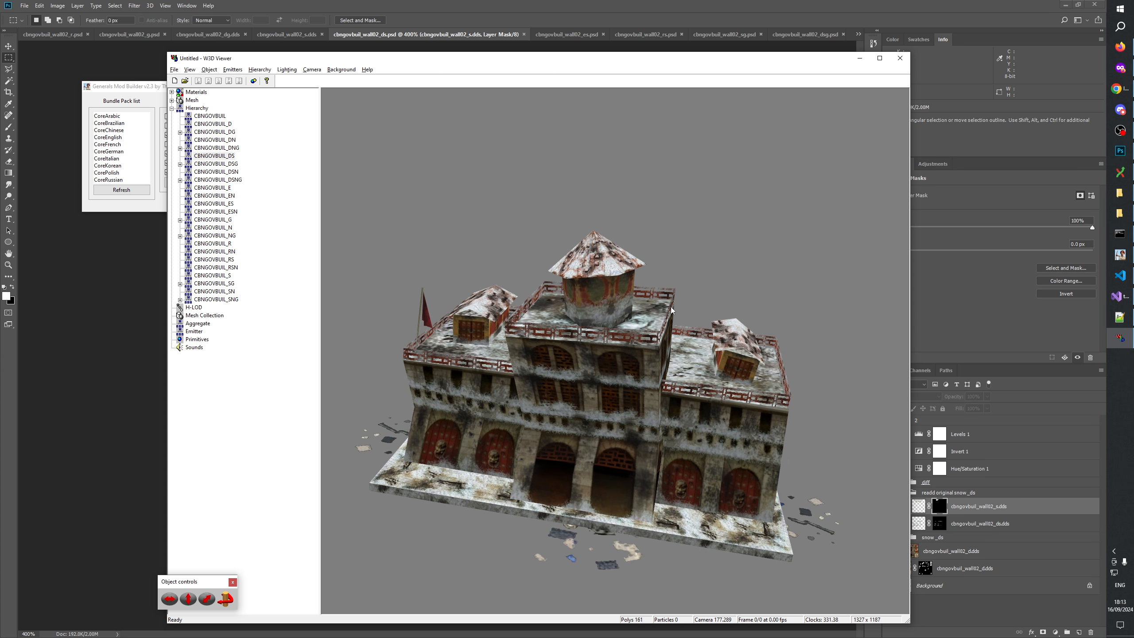
{"action": "left_click_drag", "start_coordinate": [741, 436], "coordinate": [715, 474]}
{"action": "scroll", "coordinate": [670, 446], "scroll_direction": "down", "scroll_amount": 4}
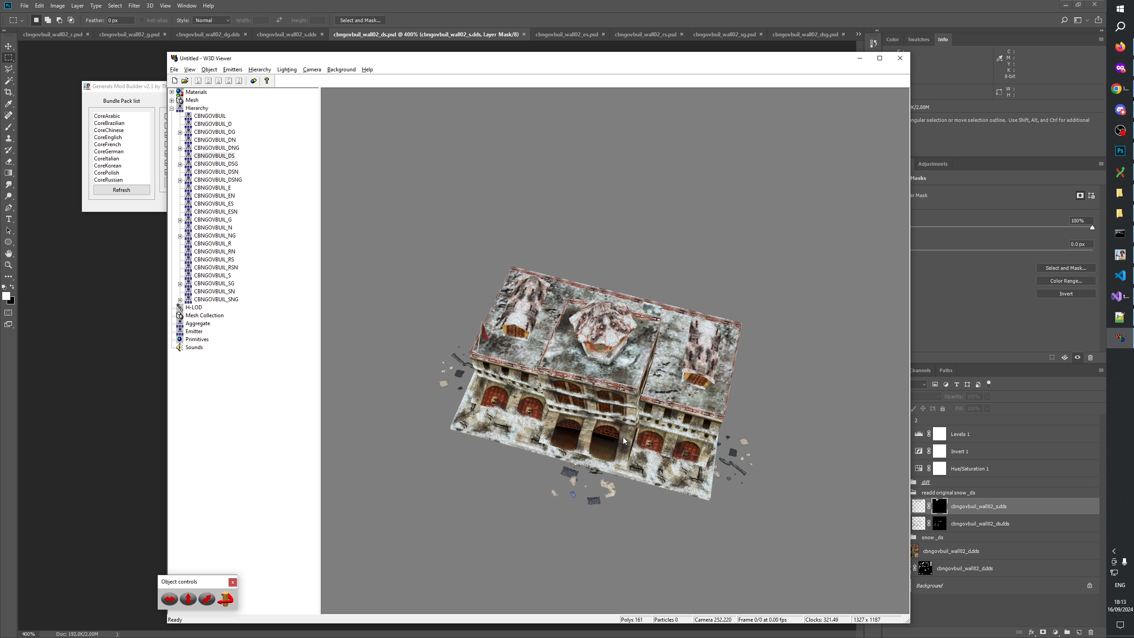
{"action": "left_click_drag", "start_coordinate": [634, 402], "coordinate": [661, 276]}
{"action": "scroll", "coordinate": [540, 473], "scroll_direction": "up", "scroll_amount": 3}
{"action": "scroll", "coordinate": [623, 322], "scroll_direction": "down", "scroll_amount": 5}
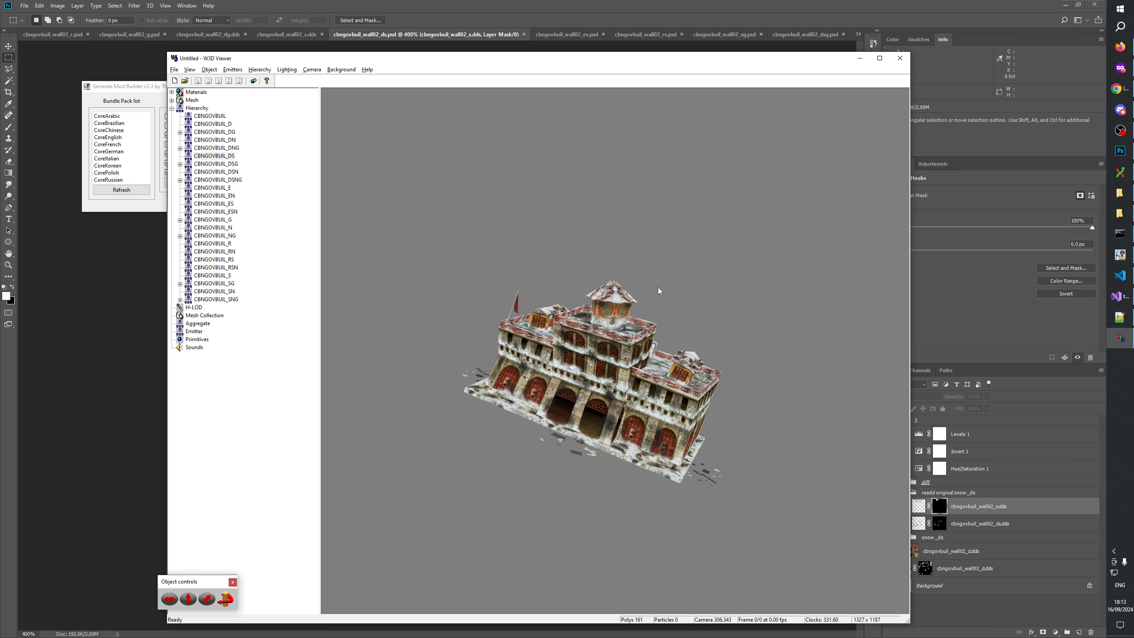
{"action": "scroll", "coordinate": [657, 287], "scroll_direction": "up", "scroll_amount": 6}
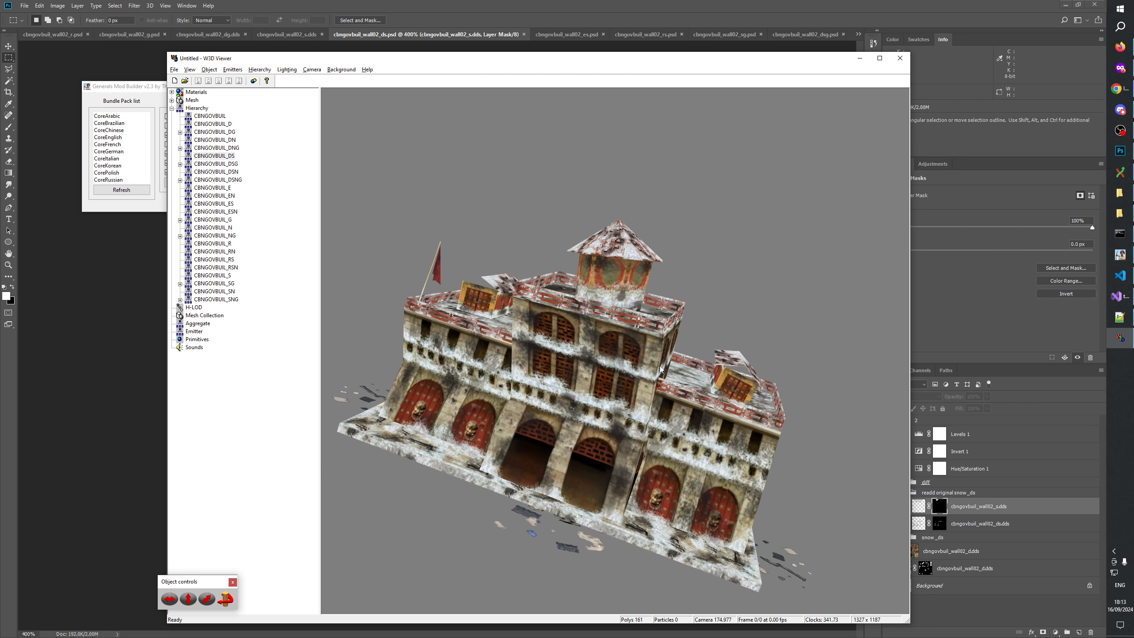
{"action": "left_click_drag", "start_coordinate": [662, 369], "coordinate": [634, 365]}
Inspect the snow on the walls and roof edges of CBNGOVBUIL_ES from a low side angle.
{"action": "left_click", "coordinate": [214, 203]}
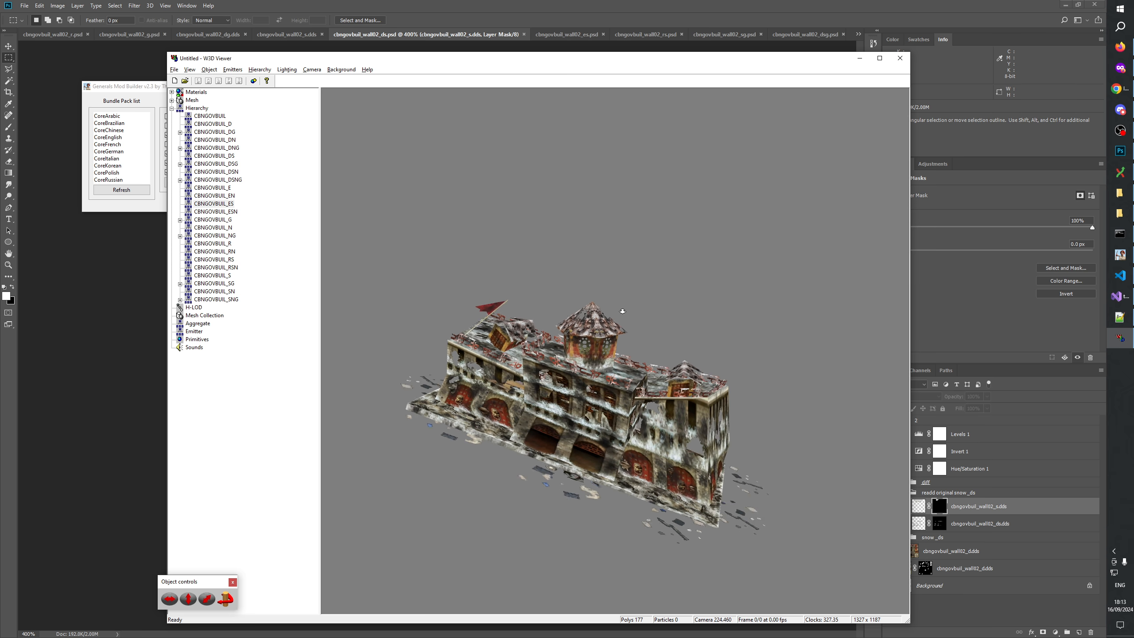
{"action": "scroll", "coordinate": [600, 308], "scroll_direction": "up", "scroll_amount": 5}
{"action": "left_click_drag", "start_coordinate": [600, 307], "coordinate": [503, 308]}
{"action": "scroll", "coordinate": [485, 300], "scroll_direction": "down", "scroll_amount": 3}
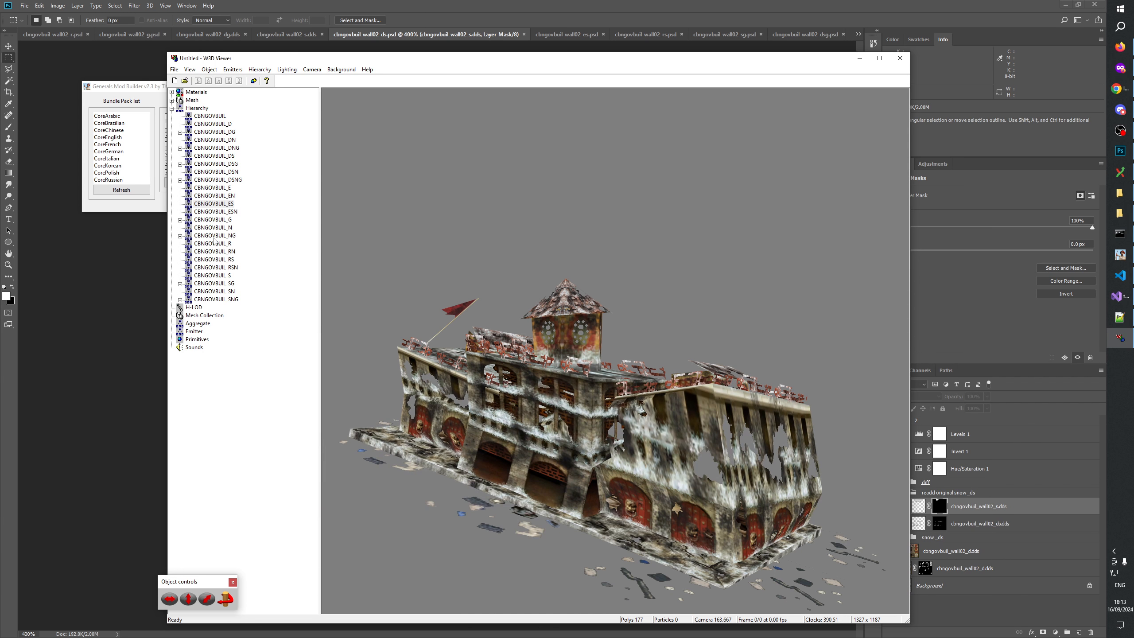
Inspect the collapsed CBNGOVBUIL_RS model up close and from farther away for its snow coverage.
{"action": "left_click", "coordinate": [215, 259]}
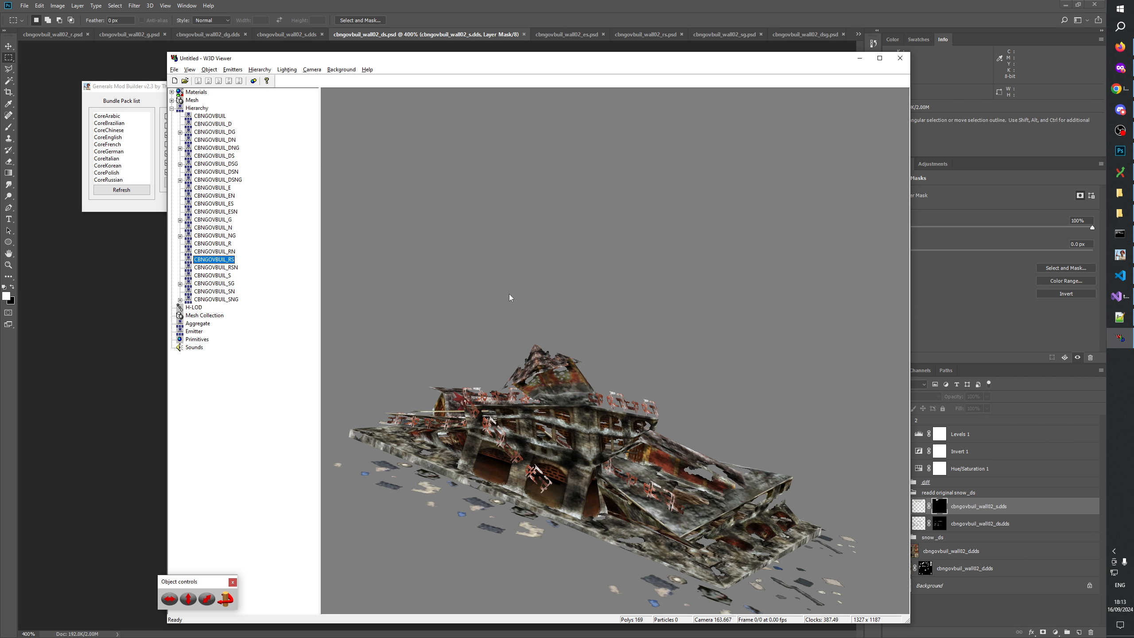
{"action": "left_click_drag", "start_coordinate": [509, 294], "coordinate": [560, 286]}
{"action": "scroll", "coordinate": [559, 311], "scroll_direction": "up", "scroll_amount": 6}
{"action": "left_click_drag", "start_coordinate": [645, 294], "coordinate": [623, 326]}
{"action": "scroll", "coordinate": [640, 324], "scroll_direction": "down", "scroll_amount": 6}
{"action": "scroll", "coordinate": [506, 496], "scroll_direction": "down", "scroll_amount": 3}
Switch between CBNGOVBUIL_ES and CBNGOVBUIL_RS, and examine the ES roof from directly above.
{"action": "left_click", "coordinate": [225, 204]}
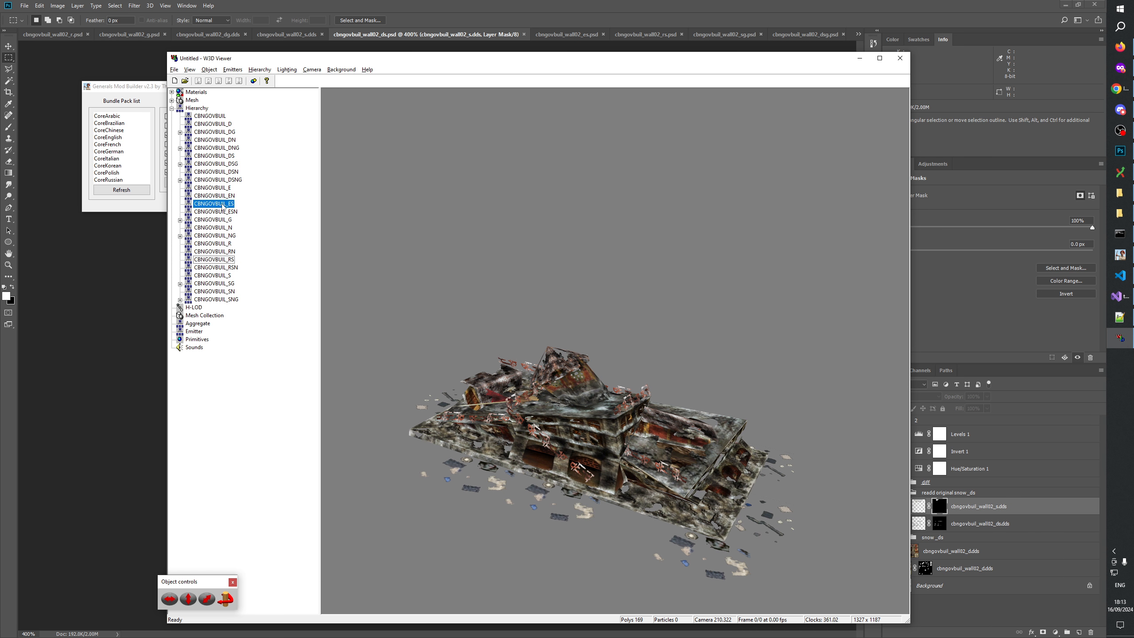
{"action": "left_click", "coordinate": [226, 260]}
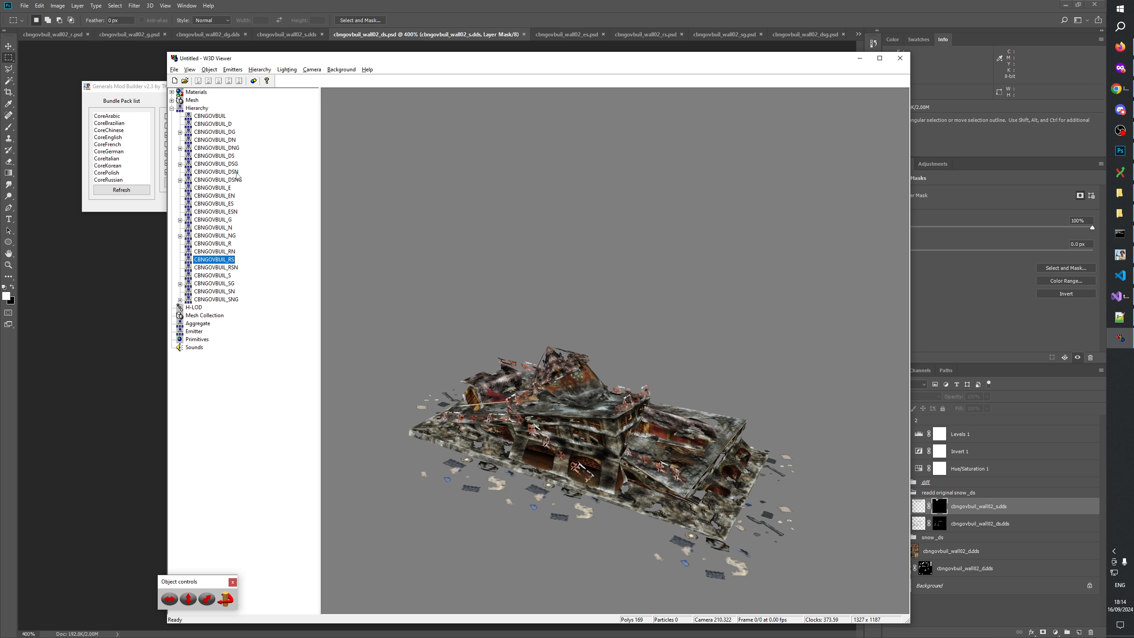
{"action": "left_click", "coordinate": [225, 199]}
{"action": "left_click_drag", "start_coordinate": [492, 357], "coordinate": [495, 472]}
{"action": "left_click_drag", "start_coordinate": [671, 339], "coordinate": [535, 459]}
{"action": "scroll", "coordinate": [619, 413], "scroll_direction": "up", "scroll_amount": 3}
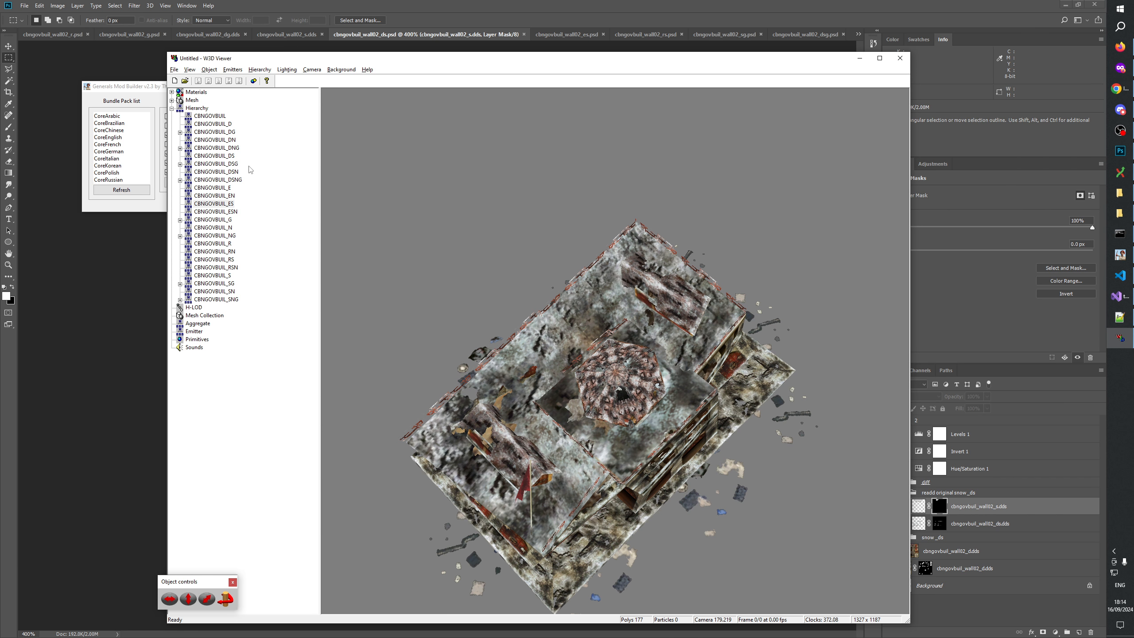
Examine the roof of CBNGOVBUIL_DS from directly above and from an oblique front angle.
{"action": "left_click", "coordinate": [233, 156]}
{"action": "left_click_drag", "start_coordinate": [490, 363], "coordinate": [476, 427]}
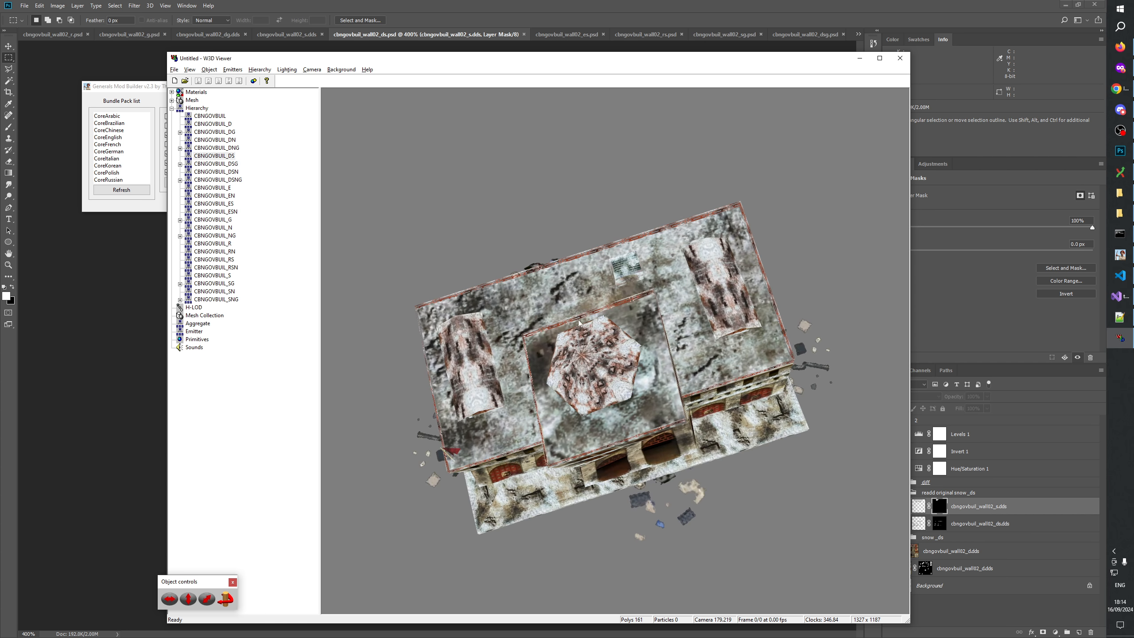
{"action": "left_click_drag", "start_coordinate": [506, 337], "coordinate": [657, 402]}
{"action": "left_click_drag", "start_coordinate": [637, 356], "coordinate": [578, 329]}
{"action": "scroll", "coordinate": [579, 330], "scroll_direction": "up", "scroll_amount": 2}
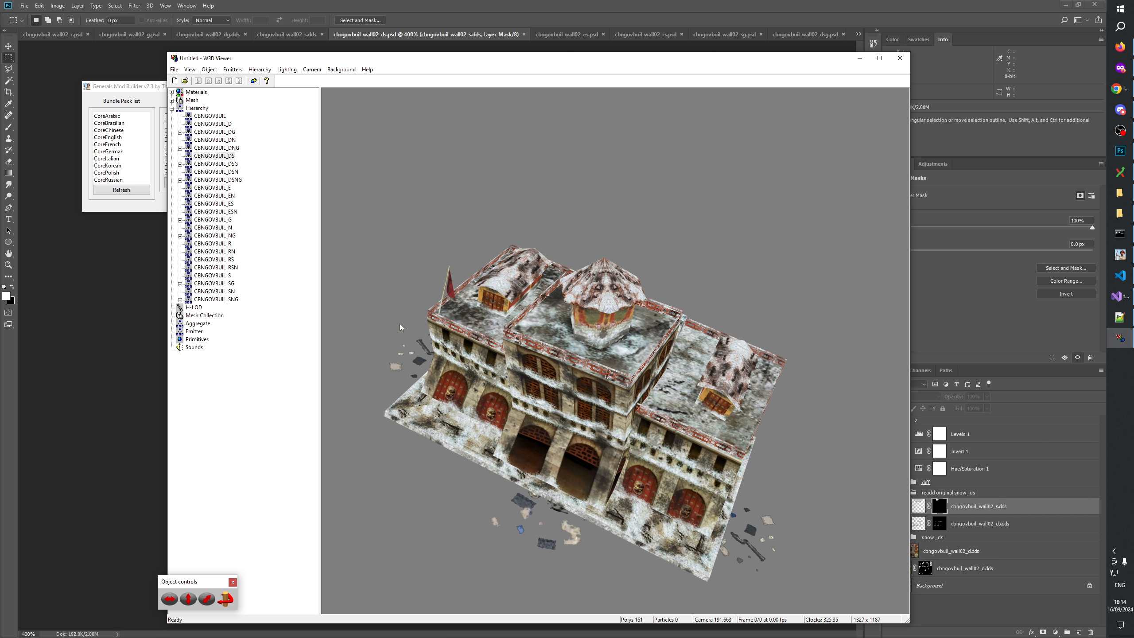
Compare the snow coverage across CBNGOVBUIL_DS, CBNGOVBUIL_ES and CBNGOVBUIL_RS from the same oblique angle.
{"action": "left_click", "coordinate": [214, 260]}
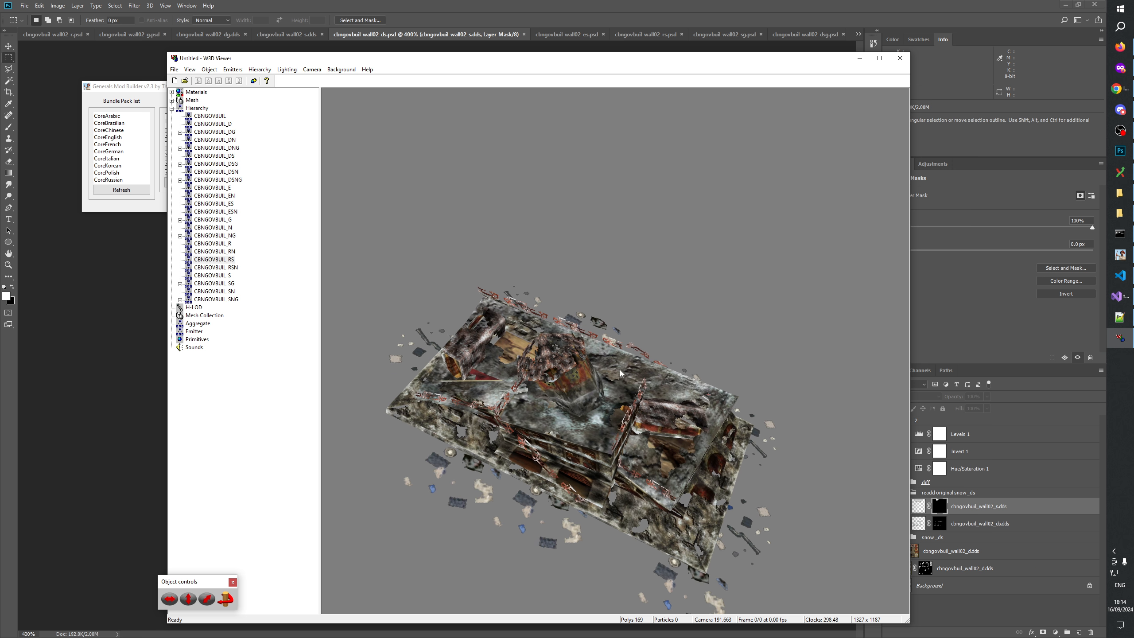
{"action": "left_click_drag", "start_coordinate": [621, 370], "coordinate": [436, 300]}
{"action": "left_click", "coordinate": [215, 203]}
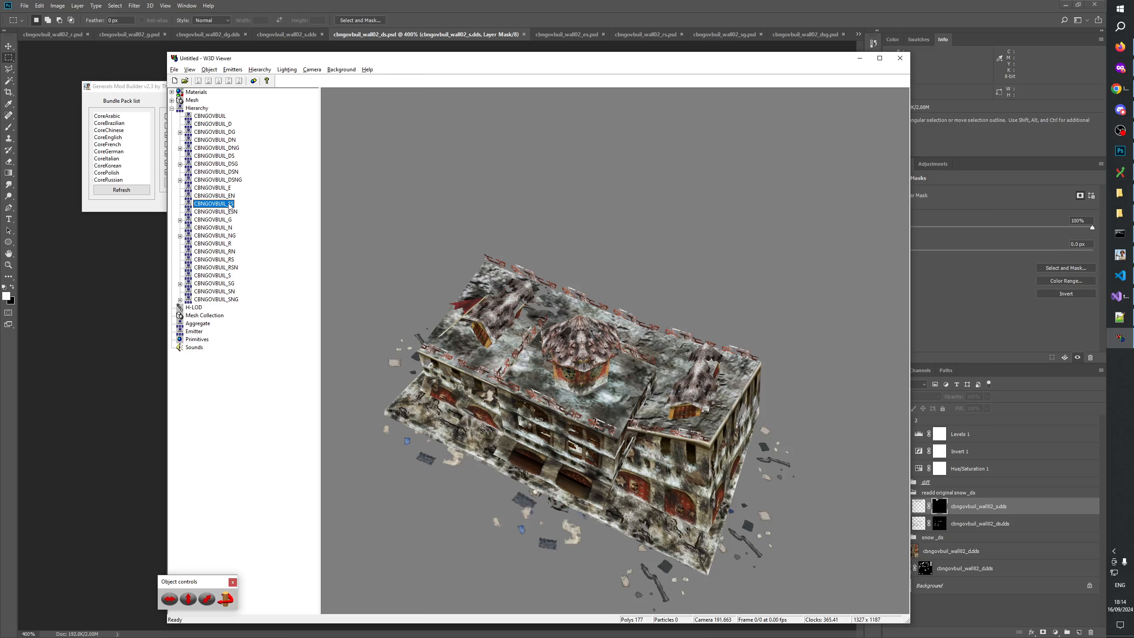
{"action": "left_click", "coordinate": [225, 155]}
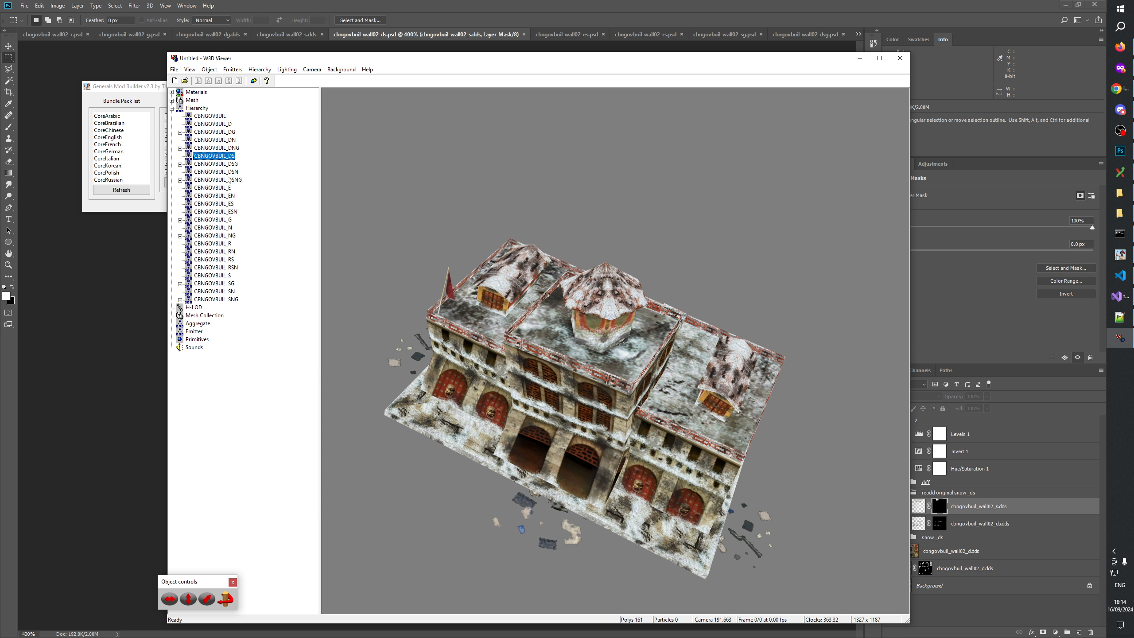
{"action": "left_click", "coordinate": [227, 204]}
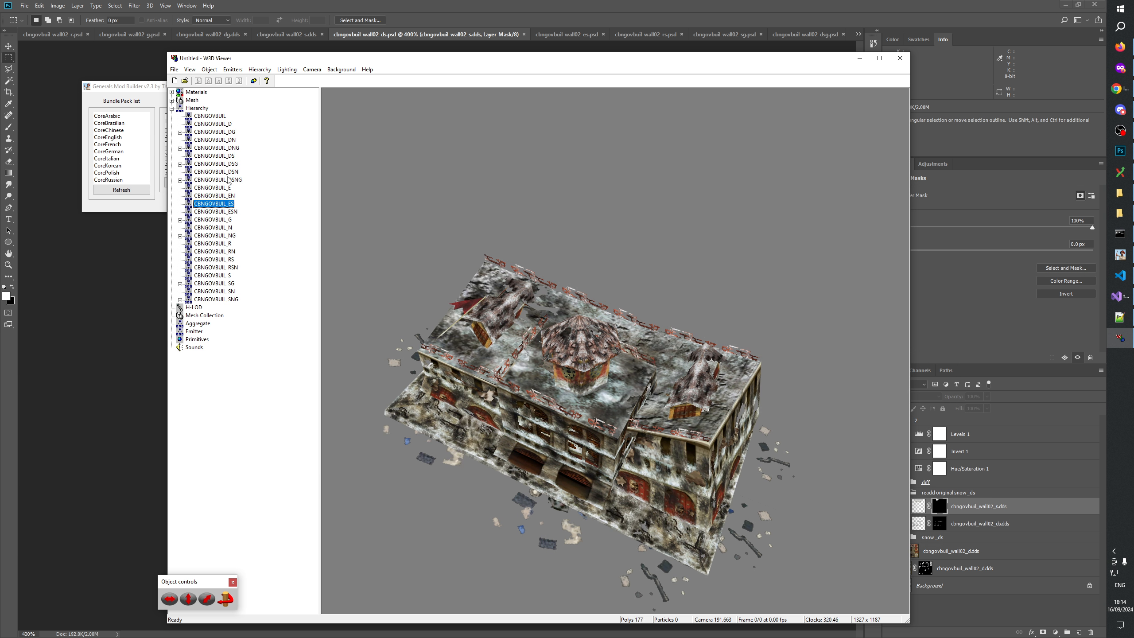
{"action": "left_click", "coordinate": [227, 156]}
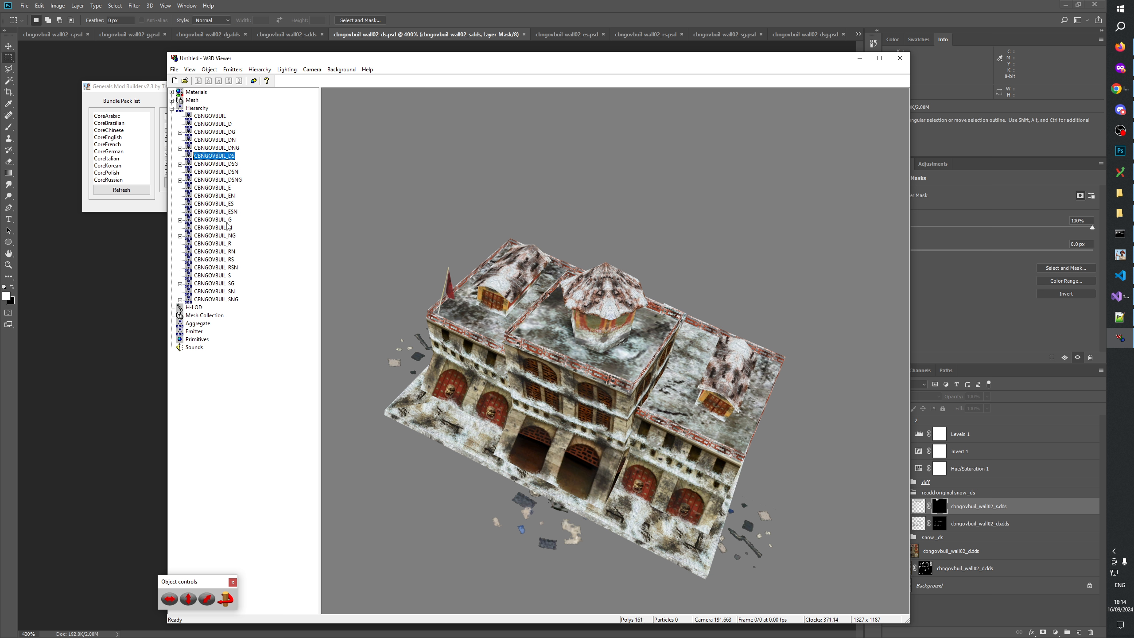
{"action": "left_click", "coordinate": [226, 204]}
{"action": "left_click", "coordinate": [229, 259]}
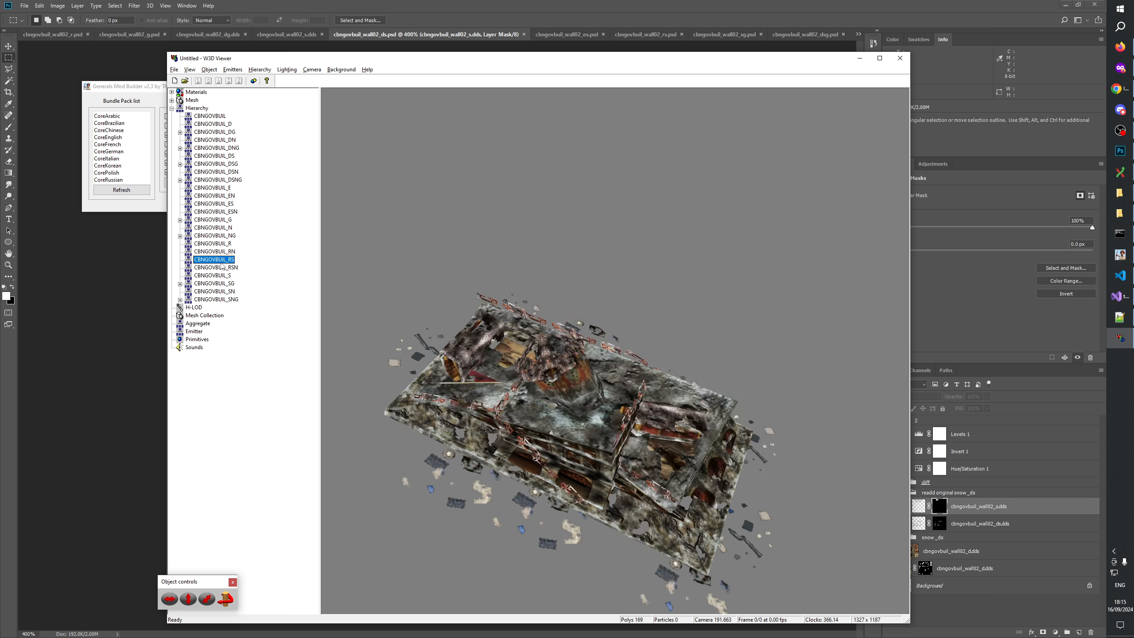
{"action": "left_click", "coordinate": [221, 276]}
{"action": "left_click", "coordinate": [227, 157]}
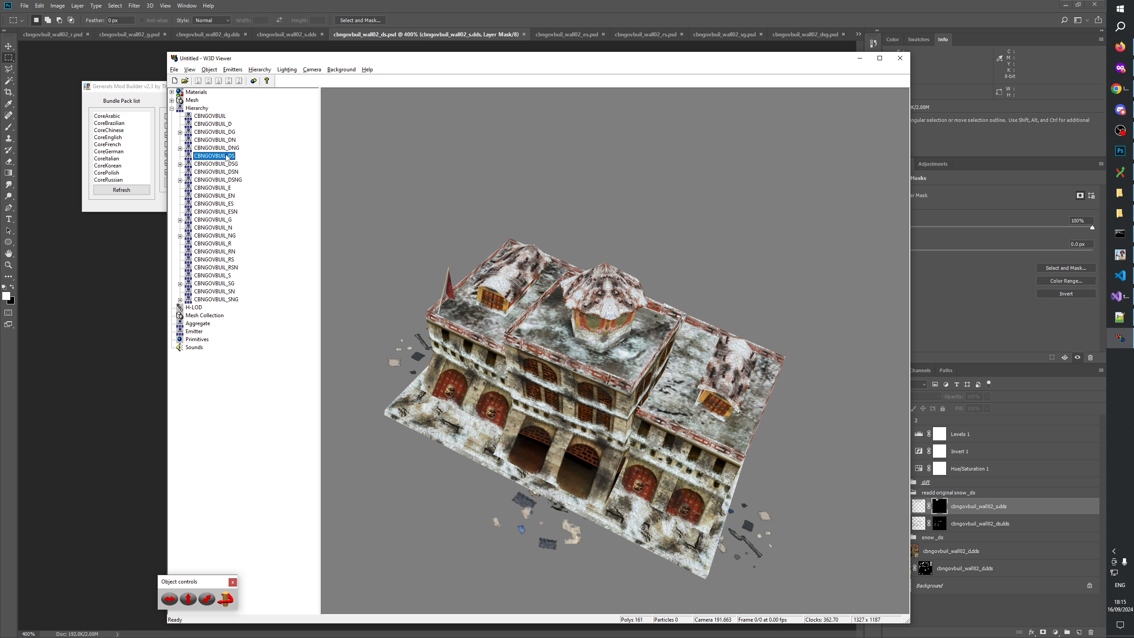
{"action": "left_click", "coordinate": [226, 205]}
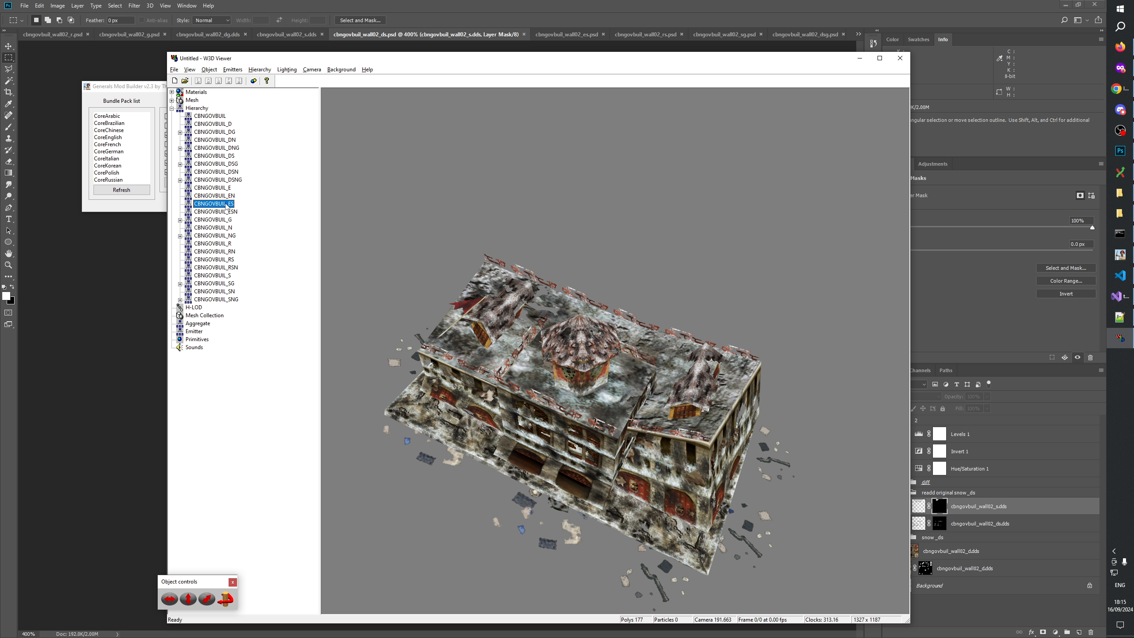
{"action": "left_click", "coordinate": [227, 260]}
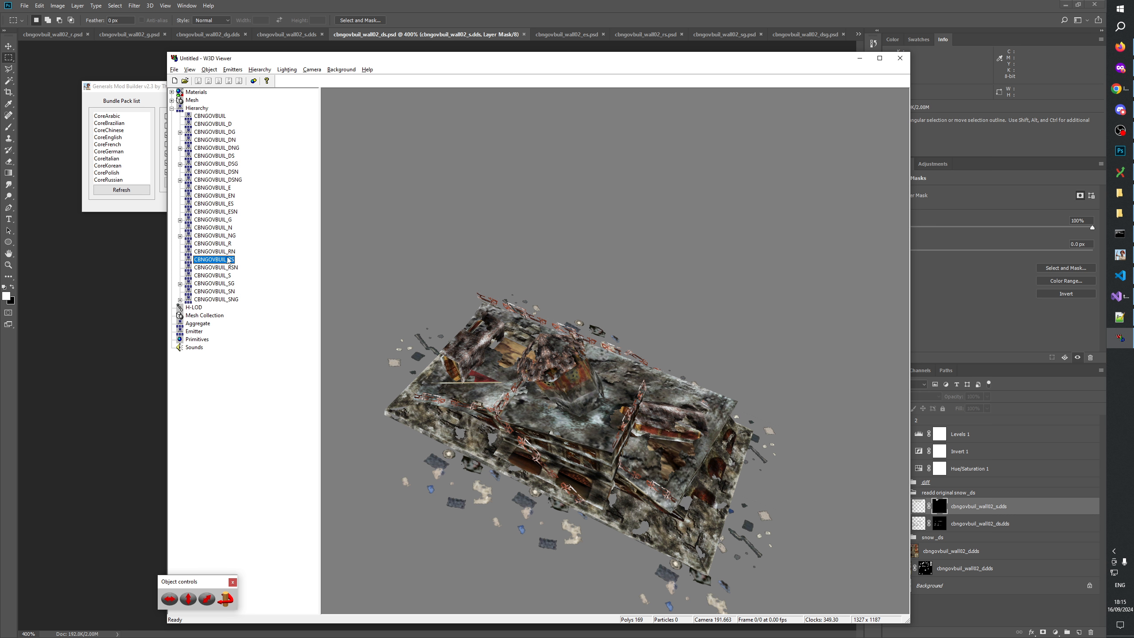
Compare the snowless CBNGOVBUIL_R model with the snowy CBNGOVBUIL_RS by alternating between them.
{"action": "left_click", "coordinate": [229, 244]}
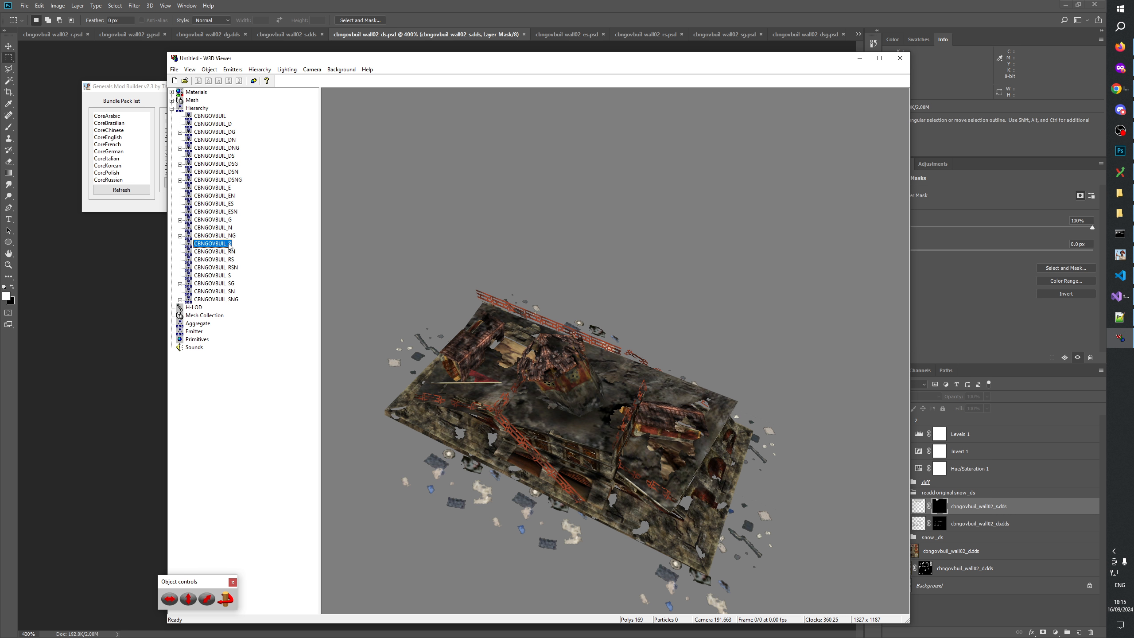
{"action": "left_click", "coordinate": [228, 260]}
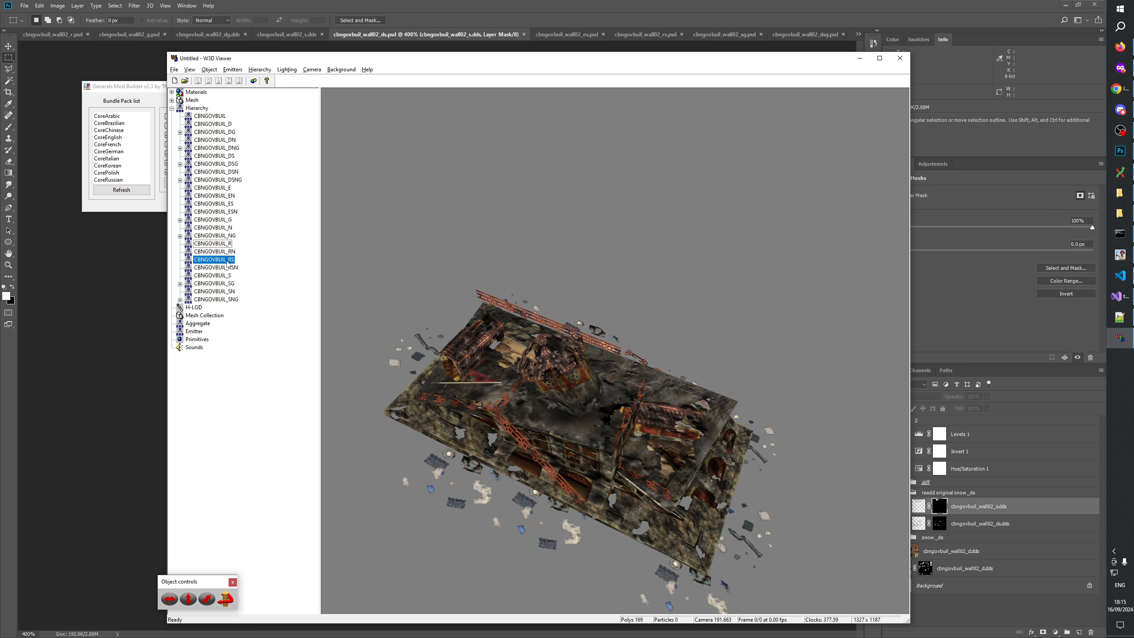
{"action": "left_click", "coordinate": [228, 244]}
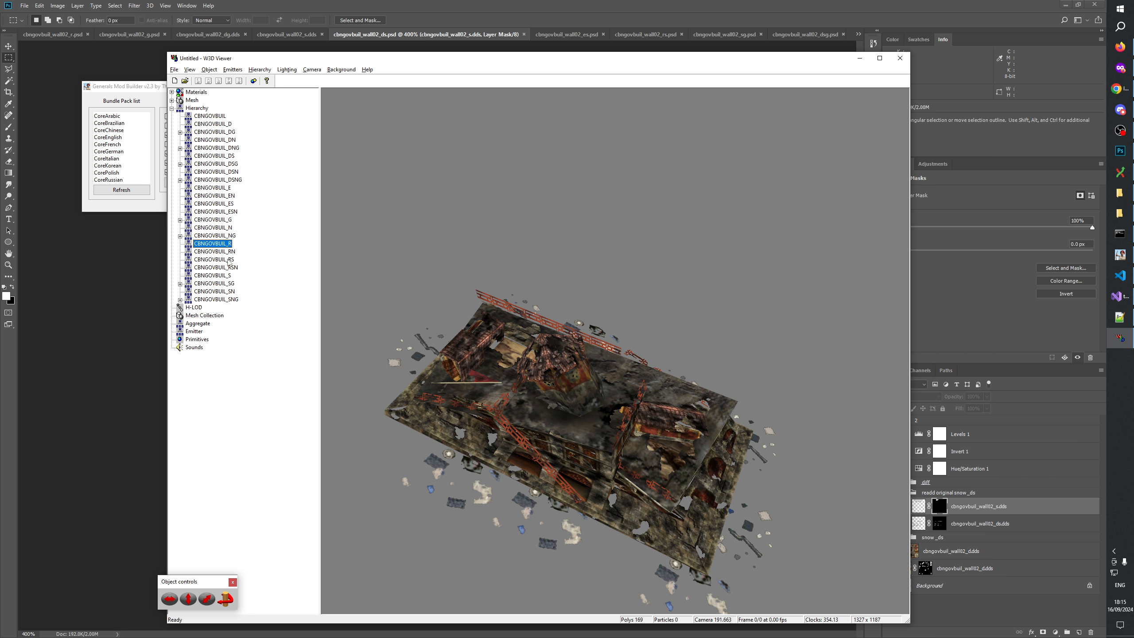
{"action": "left_click", "coordinate": [228, 260]}
{"action": "left_click", "coordinate": [228, 244]}
{"action": "left_click", "coordinate": [229, 261]}
{"action": "mouse_move", "coordinate": [558, 348]}
{"action": "left_mouse_down"}
{"action": "mouse_move", "coordinate": [606, 485]}
{"action": "mouse_move", "coordinate": [561, 347]}
{"action": "left_mouse_up"}
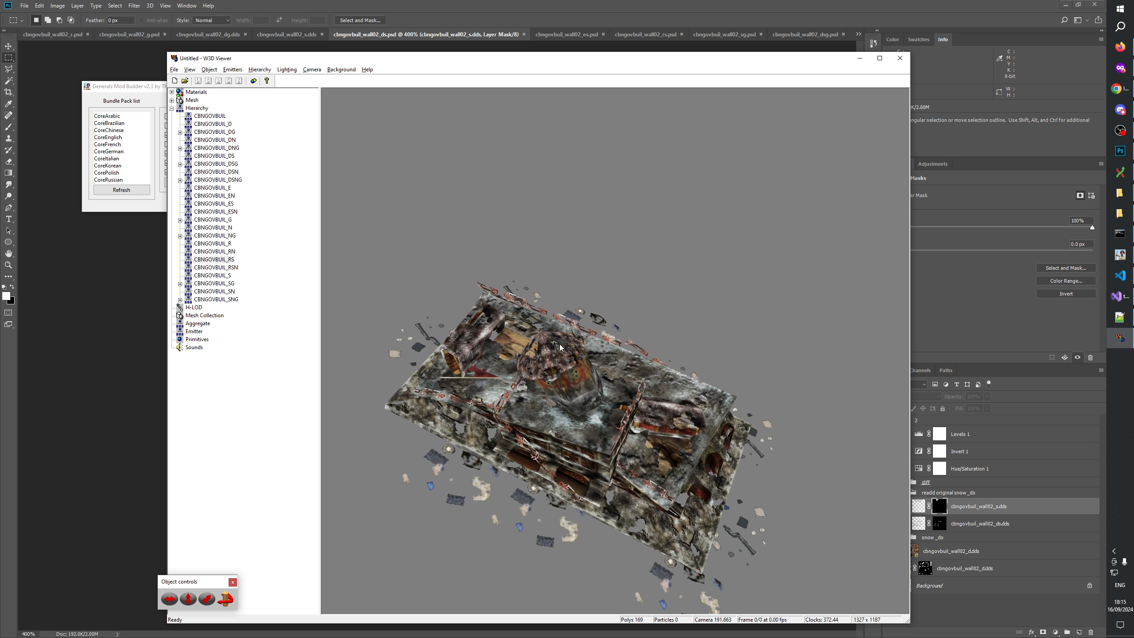
Compare the snowy CBNGOVBUIL_ES model with its snowless counterpart CBNGOVBUIL_E.
{"action": "left_click", "coordinate": [235, 204]}
{"action": "left_click", "coordinate": [229, 188]}
{"action": "left_click", "coordinate": [227, 202]}
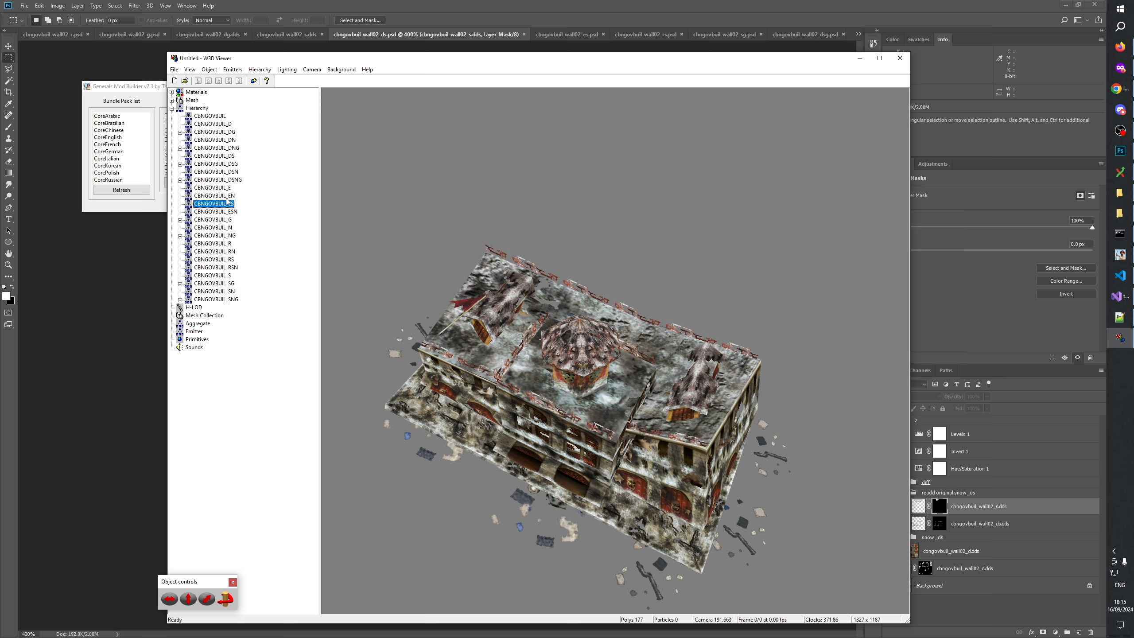
{"action": "left_click", "coordinate": [228, 188]}
Compare CBNGOVBUIL_DS with the snowless CBNGOVBUIL_D, and check the undamaged CBNGOVBUIL and CBNGOVBUIL_S models.
{"action": "left_click", "coordinate": [226, 157]}
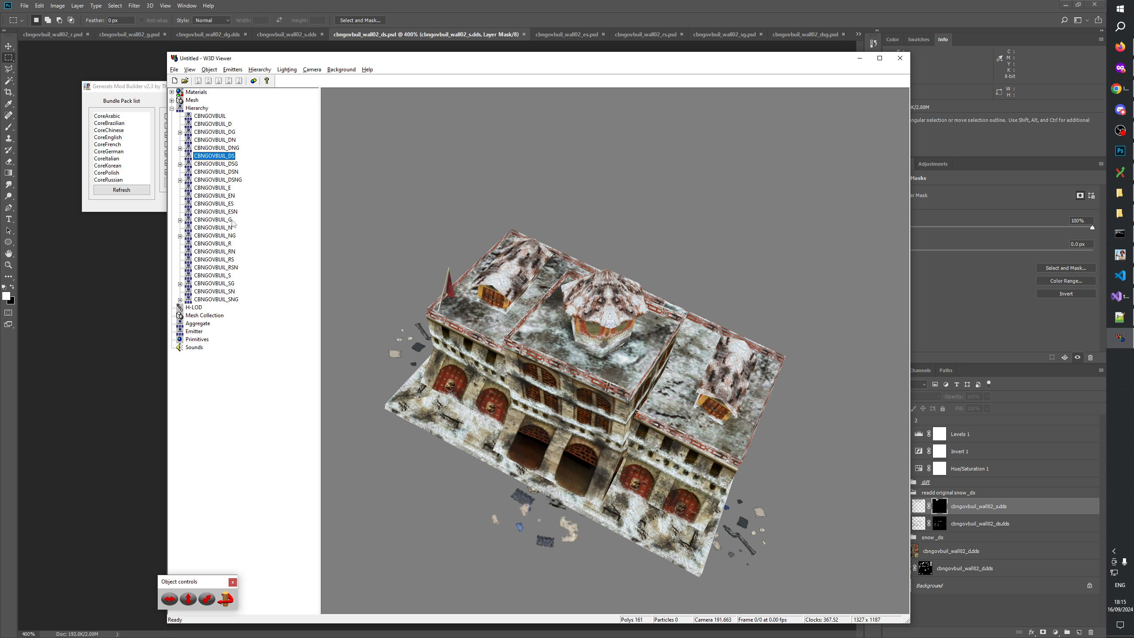
{"action": "left_click", "coordinate": [227, 124]}
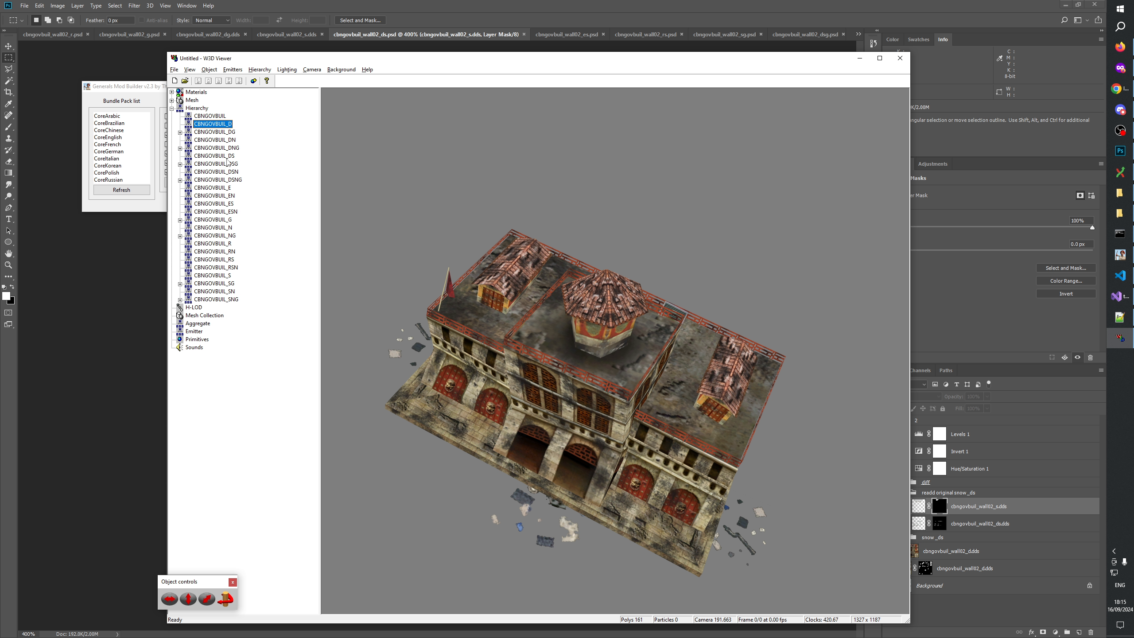
{"action": "left_click", "coordinate": [226, 156]}
{"action": "left_click", "coordinate": [219, 117]}
{"action": "left_click", "coordinate": [226, 275]}
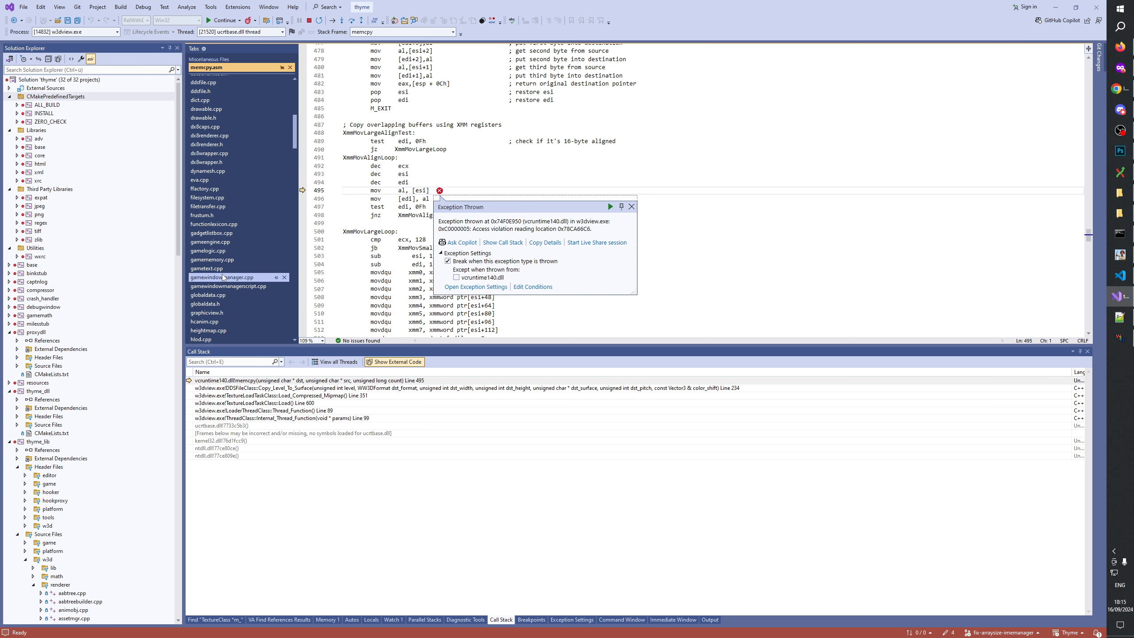
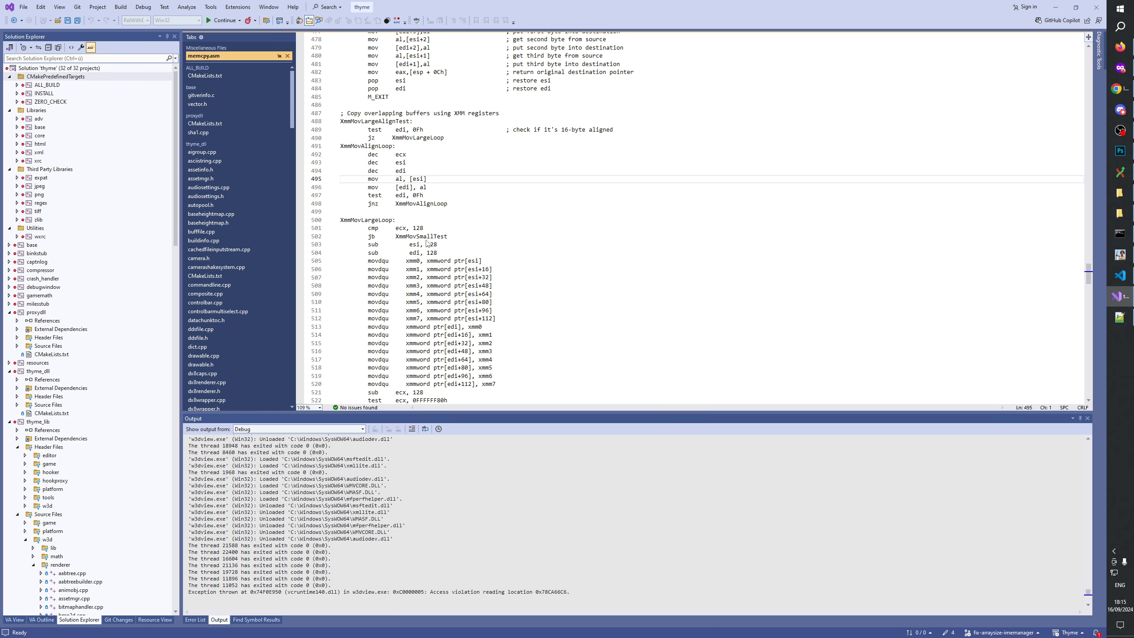
Relaunch W3D Viewer from the Visual Studio debugger and open all CBNGovBuil W3D models from the Art\W3D folder.
{"action": "key", "text": "F5"}
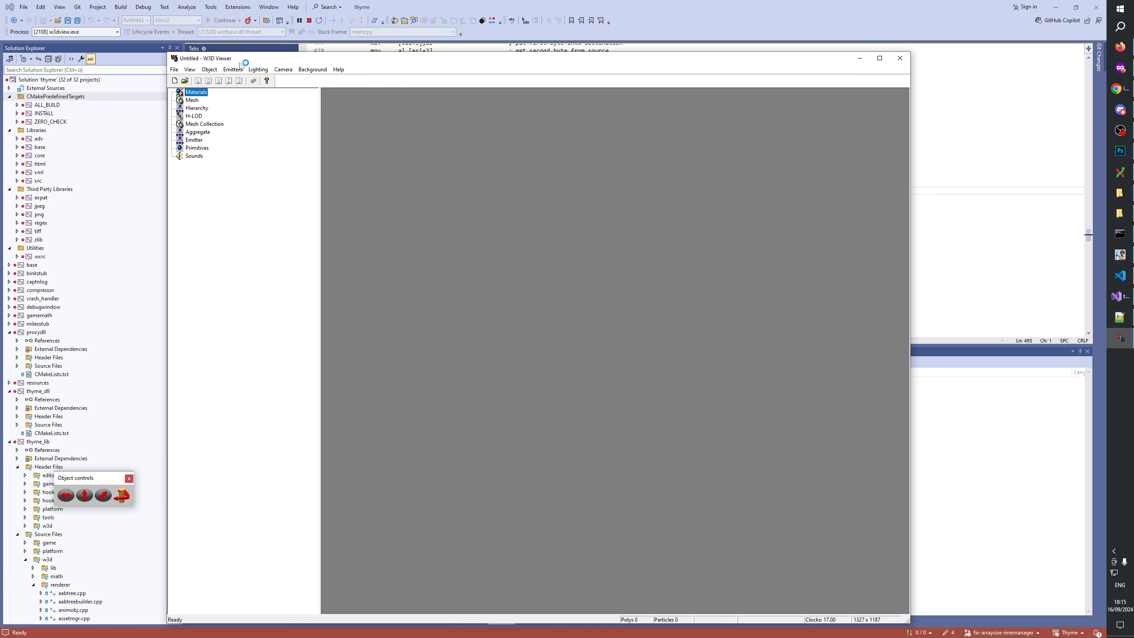
{"action": "left_click", "coordinate": [185, 82]}
{"action": "left_click", "coordinate": [527, 409]}
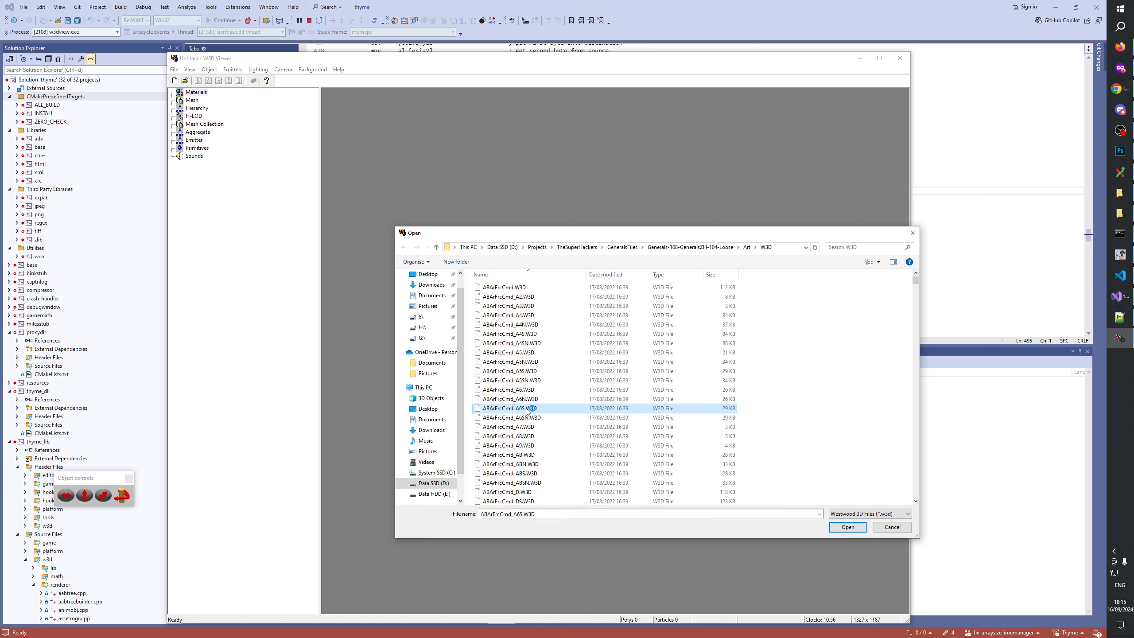
{"action": "type", "text": "cbn"}
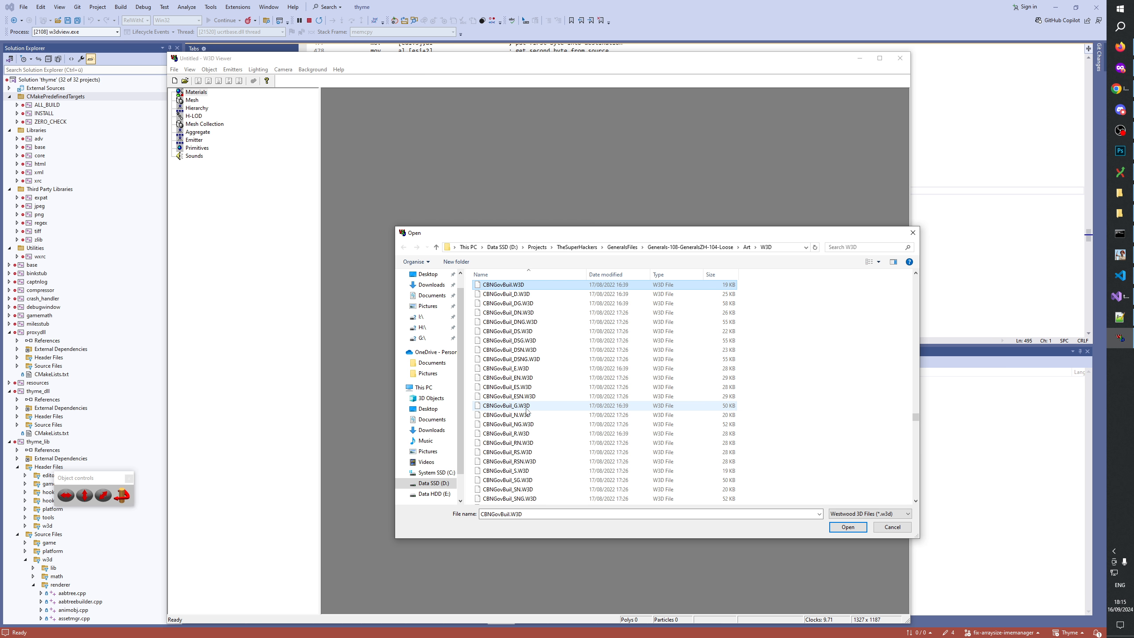
{"action": "scroll", "coordinate": [558, 425], "scroll_direction": "down", "scroll_amount": 2}
{"action": "left_click", "coordinate": [536, 444], "text": "shift"}
{"action": "left_click", "coordinate": [848, 527]}
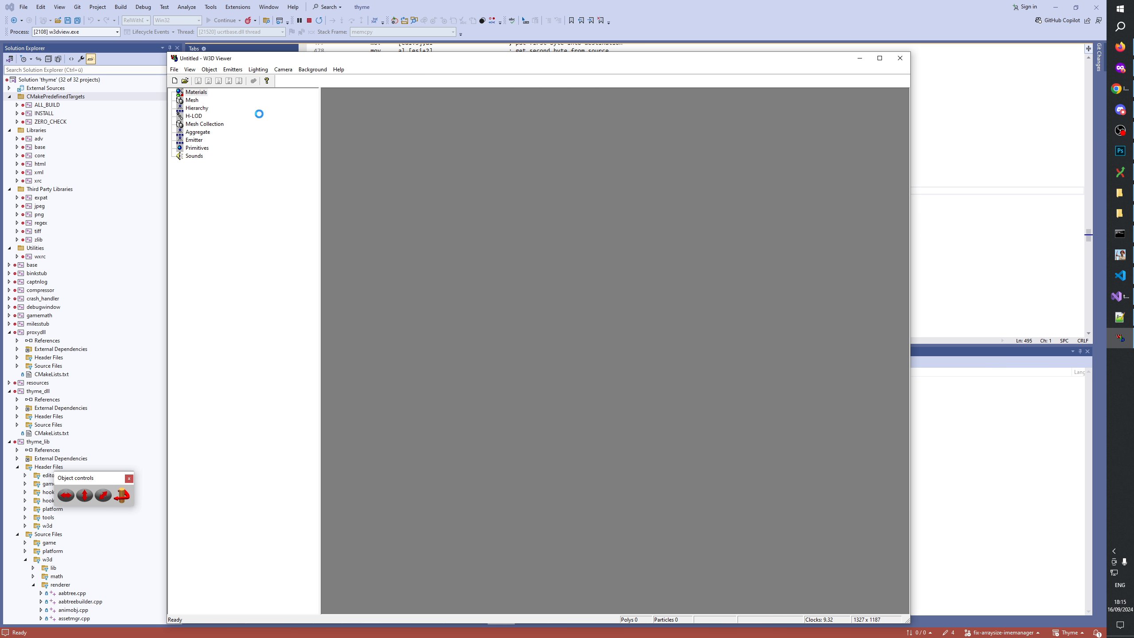
Inspect the undamaged CBNGOVBUIL model and its snowy counterpart CBNGOVBUIL_S from several angles, closing the hierarchy properties.
{"action": "left_click", "coordinate": [171, 108]}
{"action": "left_click", "coordinate": [203, 116]}
{"action": "left_click_drag", "start_coordinate": [603, 313], "coordinate": [434, 333]}
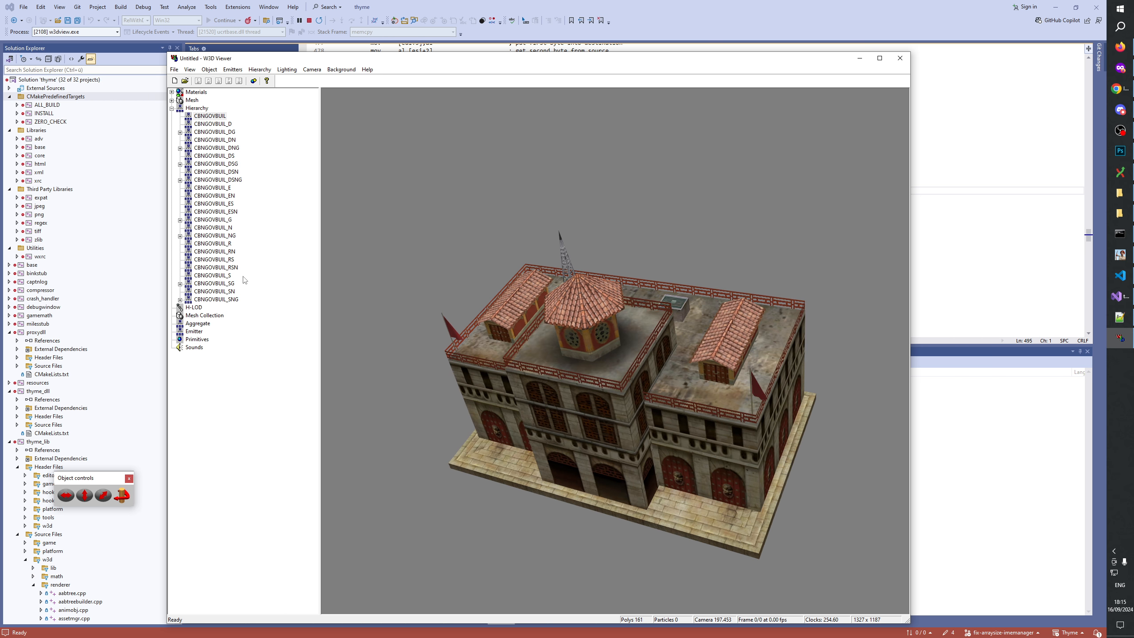
{"action": "left_click", "coordinate": [212, 275]}
{"action": "left_click_drag", "start_coordinate": [607, 353], "coordinate": [650, 362]}
{"action": "key", "text": "Return"}
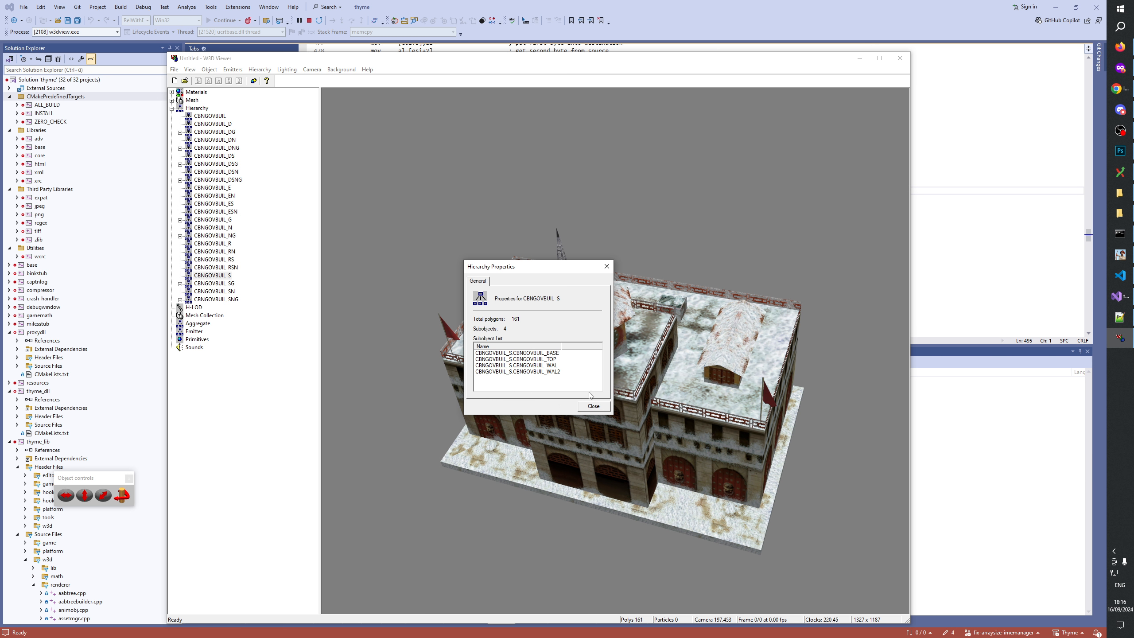
{"action": "left_click", "coordinate": [606, 405]}
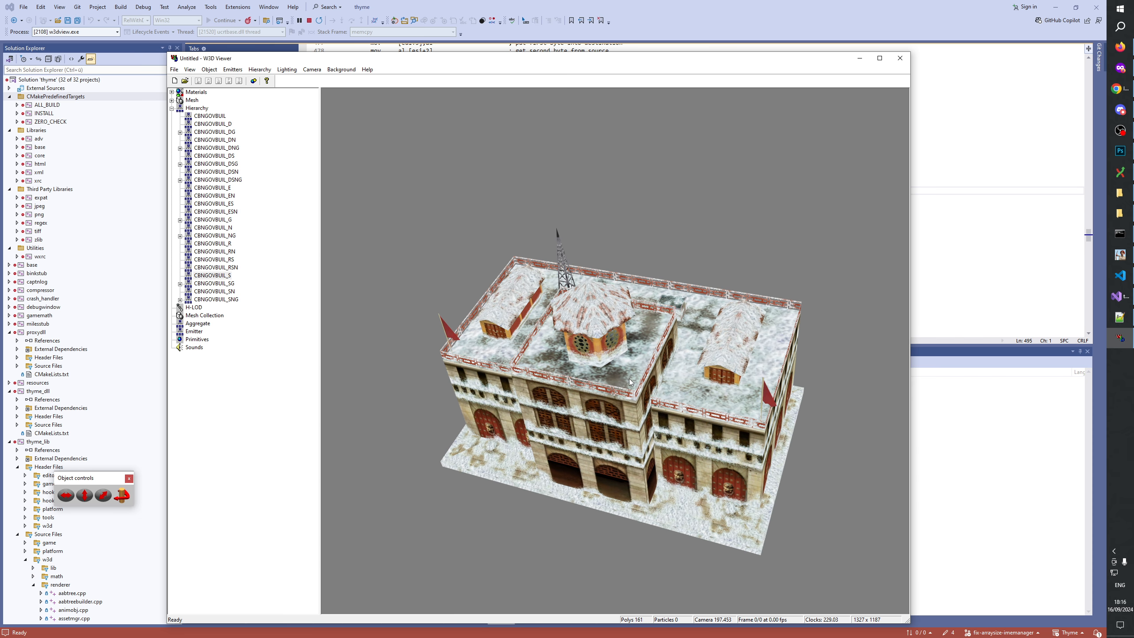
{"action": "left_click_drag", "start_coordinate": [630, 382], "coordinate": [590, 430]}
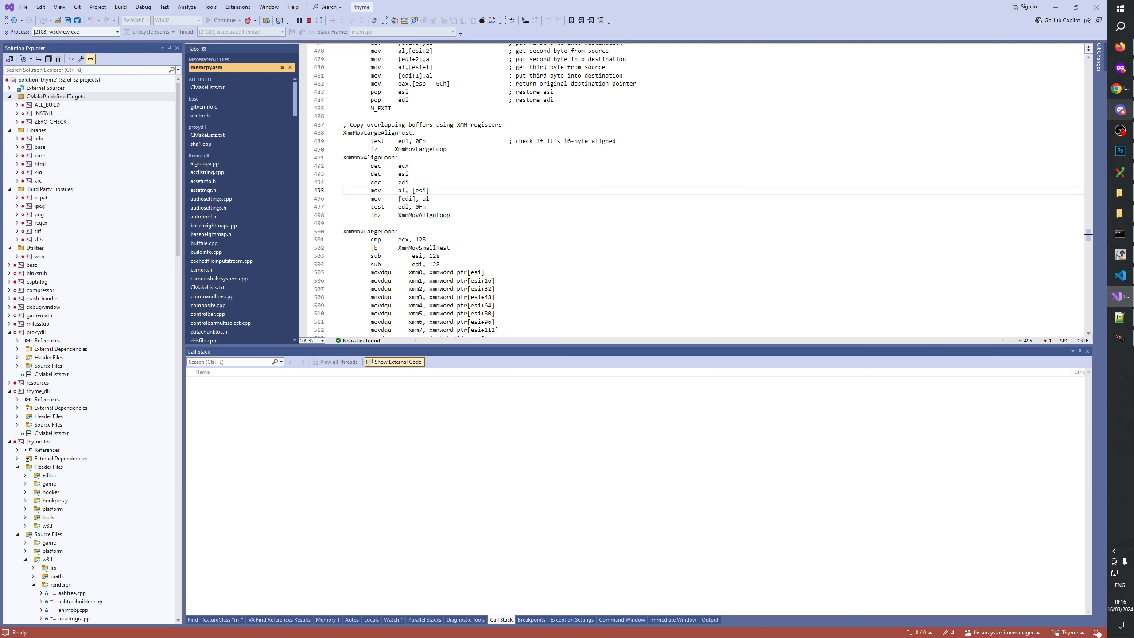
Switch to Photoshop, collapse the readd original snow _ds group in cbngovbuil_wall02_ds.psd, and compare the texture with cbngovbuil_wall02_s.dds.
{"action": "left_click", "coordinate": [1122, 152]}
{"action": "left_click", "coordinate": [934, 614]}
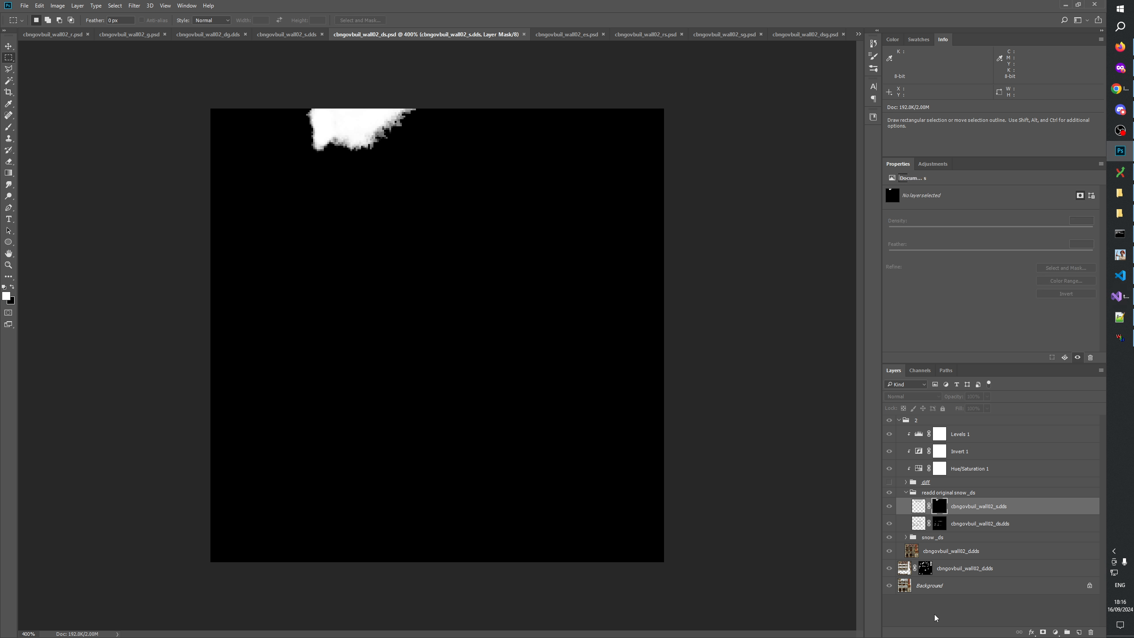
{"action": "left_click", "coordinate": [906, 492]}
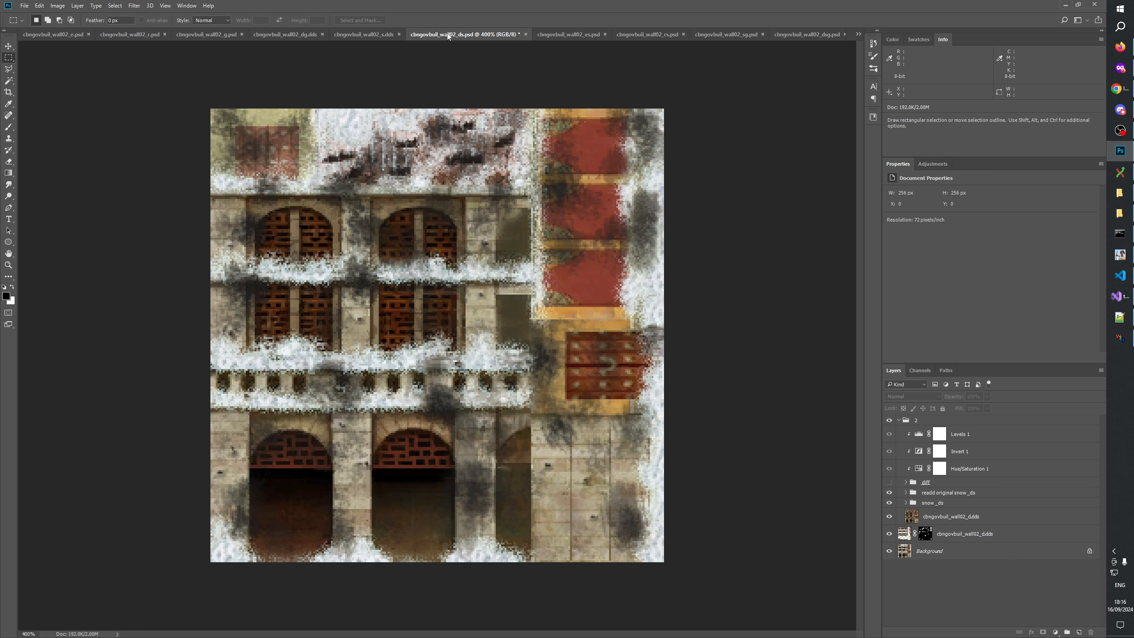
{"action": "left_click", "coordinate": [364, 34]}
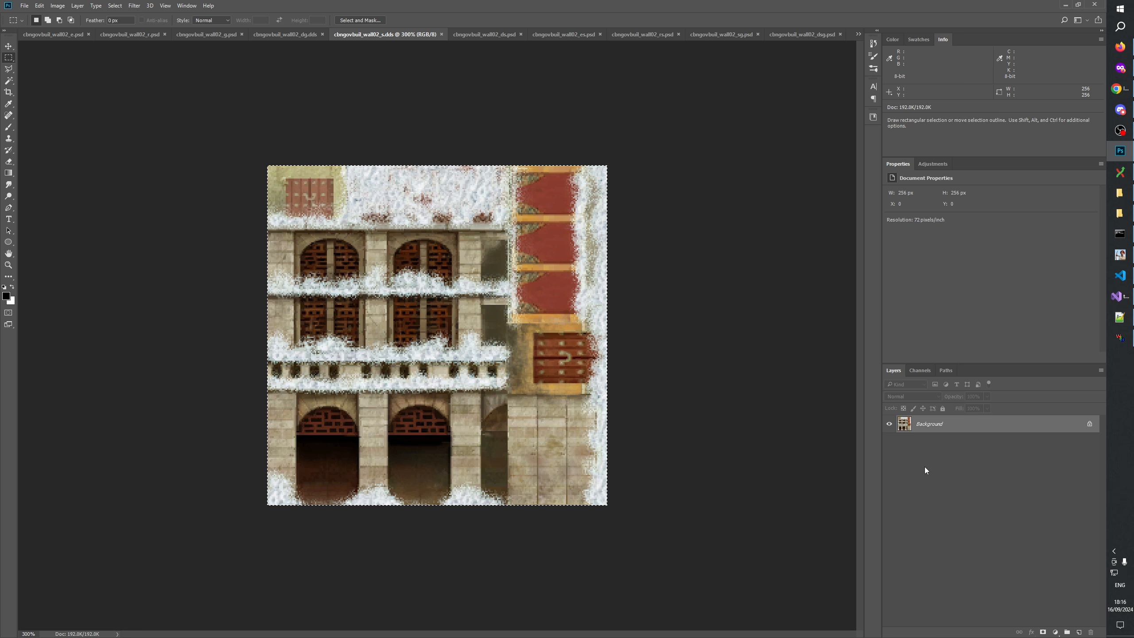
{"action": "key", "text": "ctrl+Tab"}
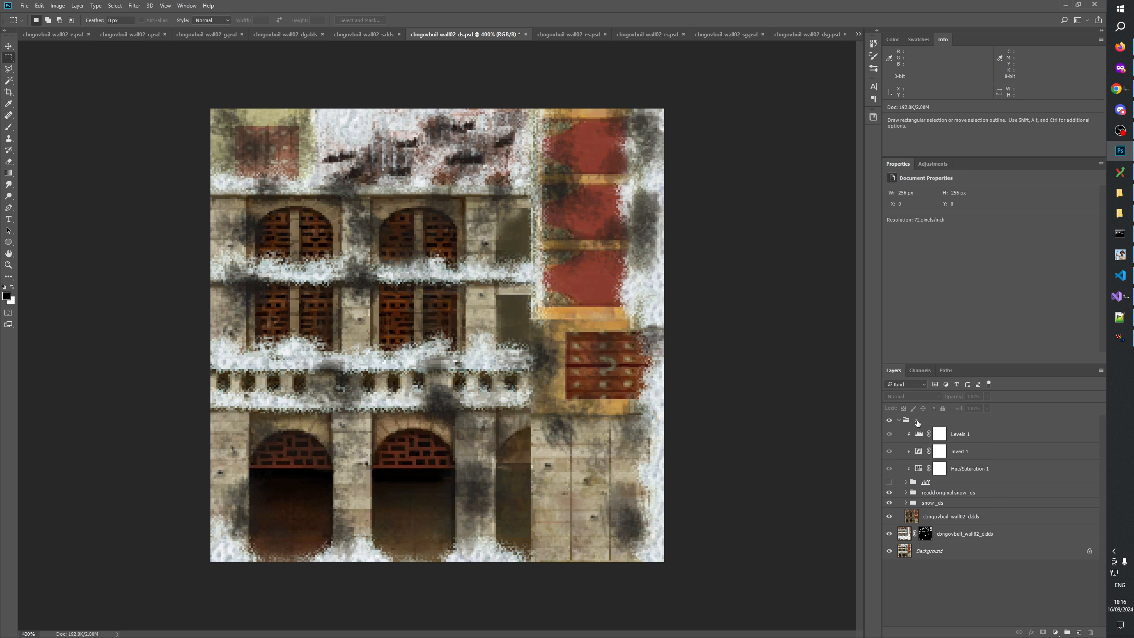
Duplicate group 2 from cbngovbuil_wall02_ds.psd into cbngovbuil_wall02_dsg.psd and open that document with no layer selected.
{"action": "right_click", "coordinate": [918, 423]}
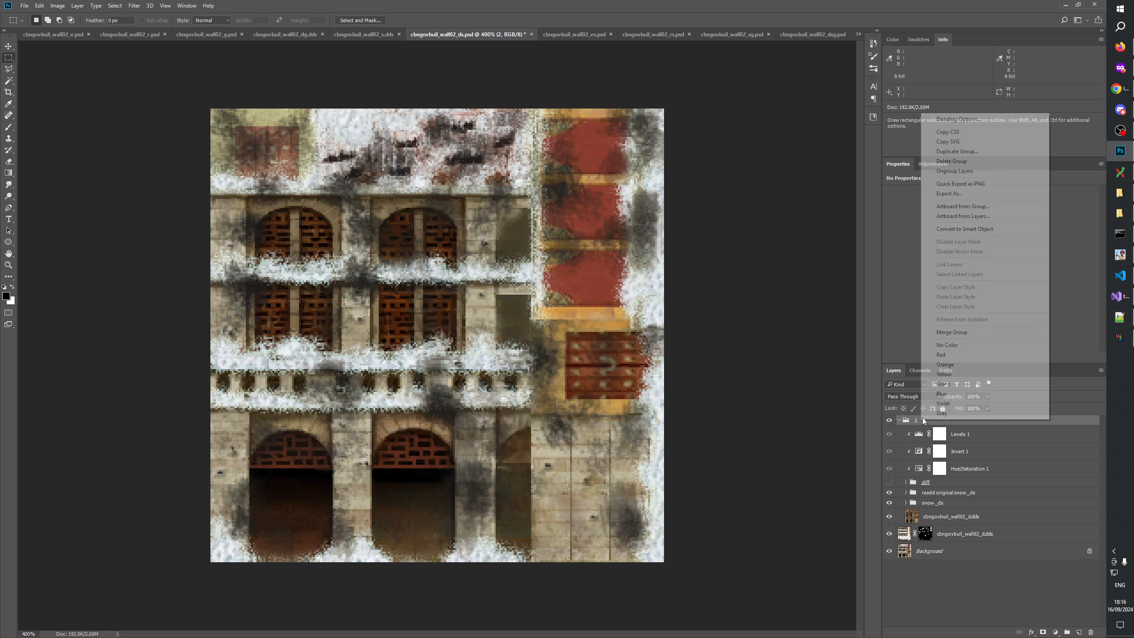
{"action": "left_click", "coordinate": [966, 152]}
{"action": "left_click", "coordinate": [565, 227]}
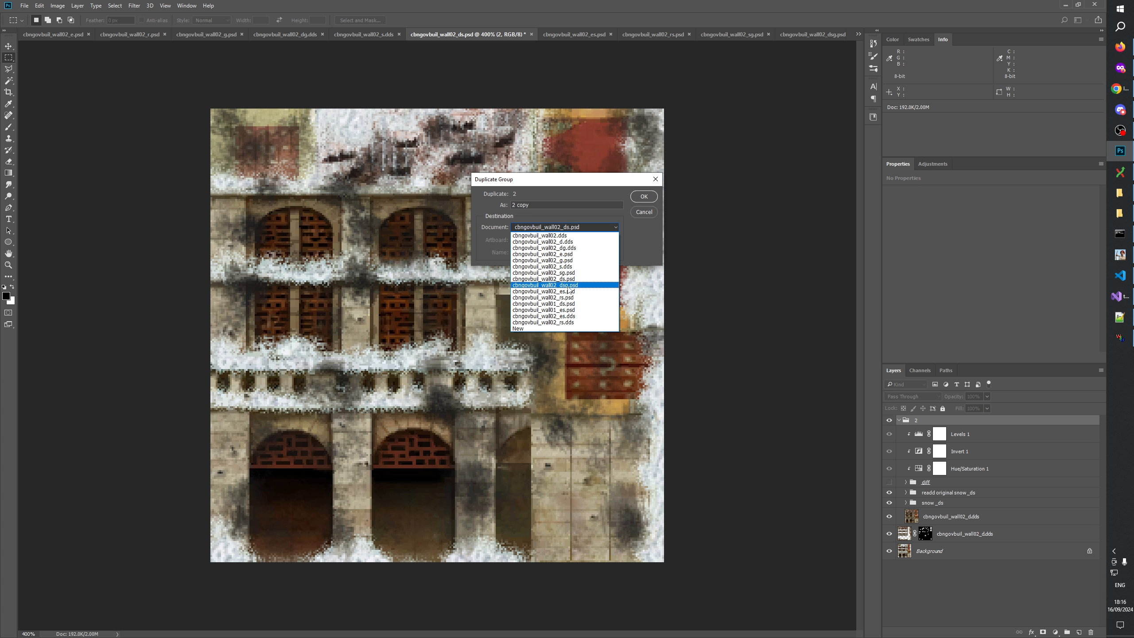
{"action": "left_click", "coordinate": [567, 286]}
{"action": "left_click", "coordinate": [645, 198]}
{"action": "left_click", "coordinate": [809, 35]}
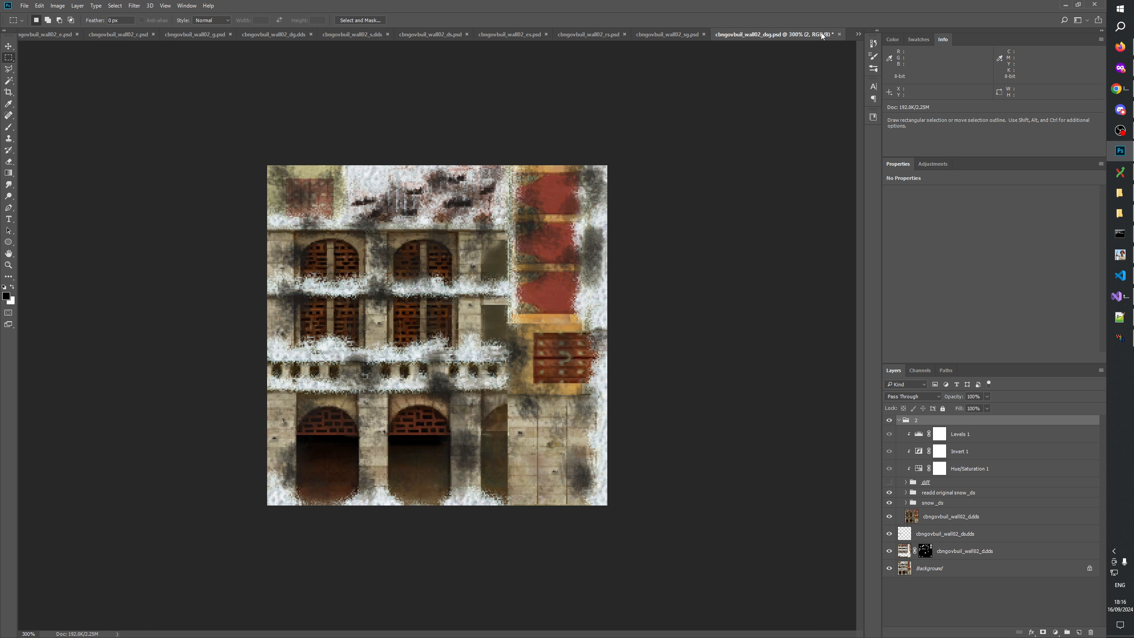
{"action": "left_click", "coordinate": [941, 612]}
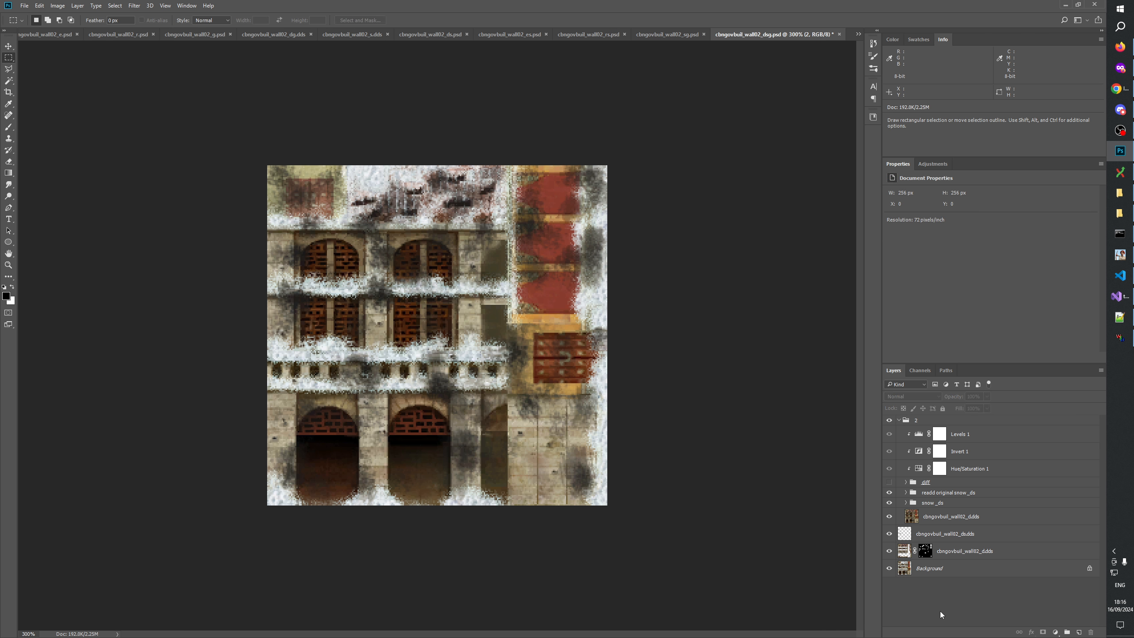
In the snow _ds group, add an empty layer above cbngovbuil_wall02_ds.dds, and delete the pasted copy of the Background layer.
{"action": "left_click", "coordinate": [907, 505]}
{"action": "left_click", "coordinate": [907, 503]}
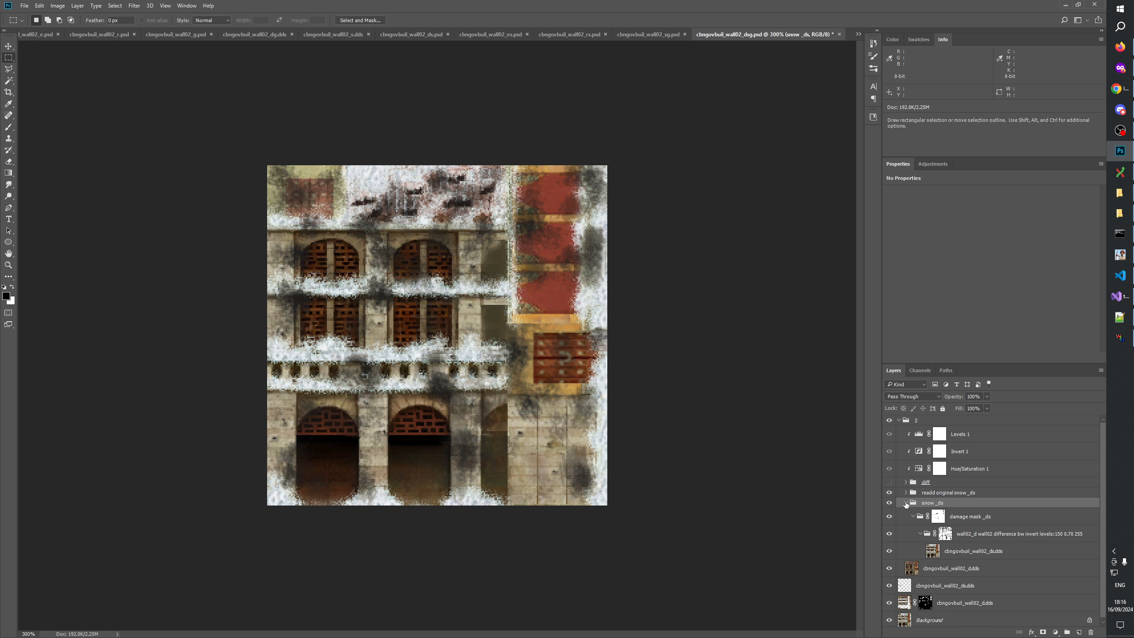
{"action": "left_click", "coordinate": [983, 556]}
{"action": "left_click", "coordinate": [961, 622]}
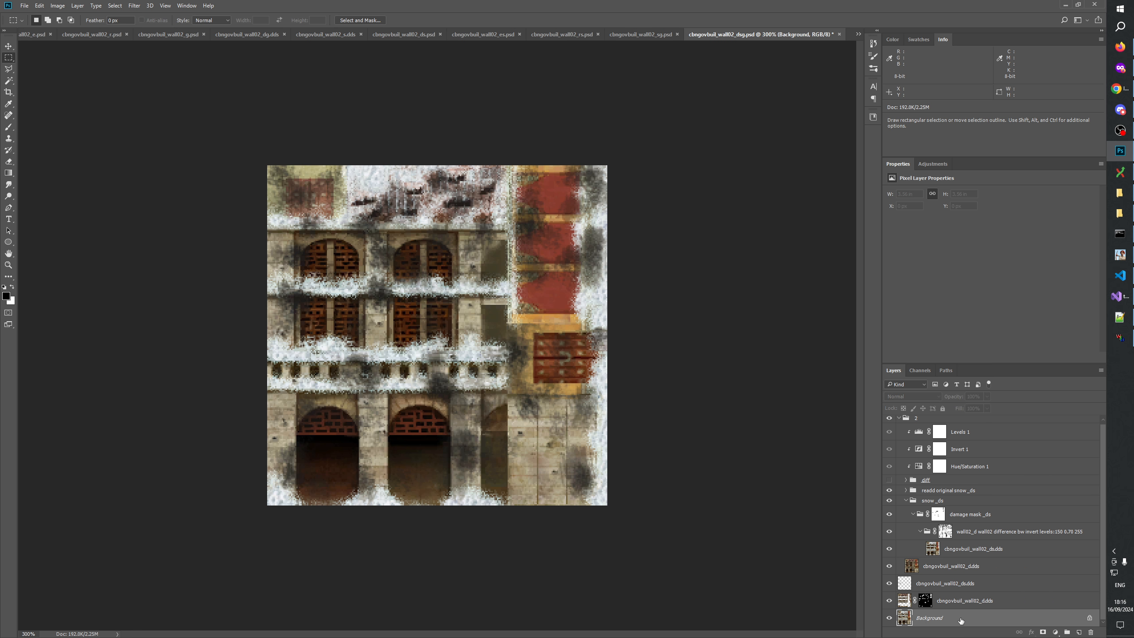
{"action": "key", "text": "ctrl+c"}
{"action": "left_click", "coordinate": [986, 554]}
{"action": "left_click", "coordinate": [1079, 633]}
{"action": "key", "text": "ctrl+v"}
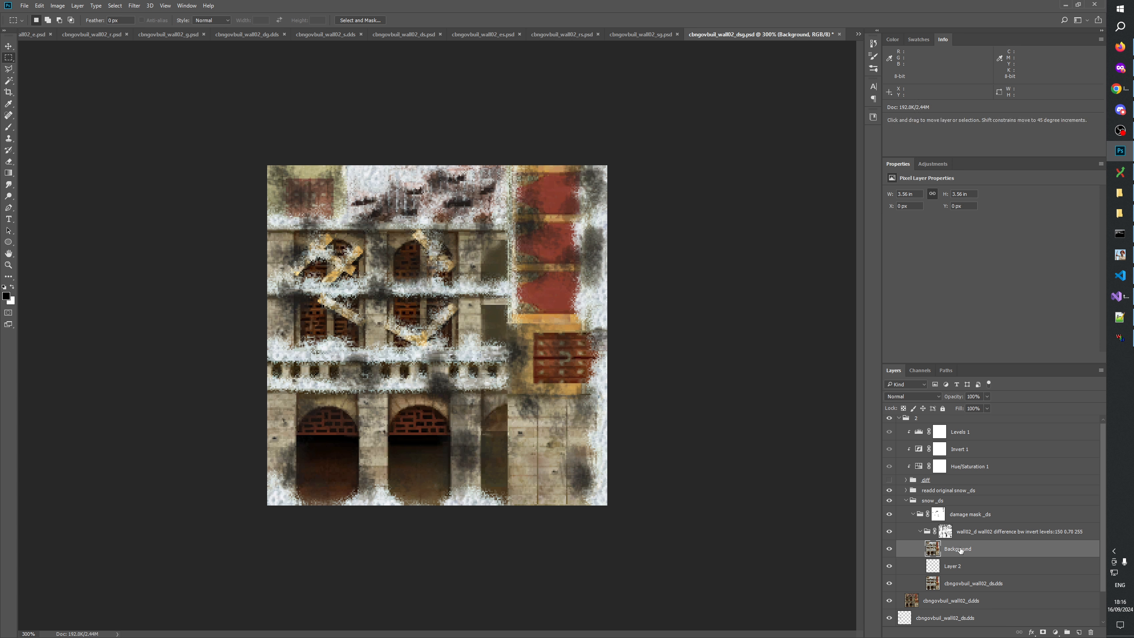
{"action": "key", "text": "Delete"}
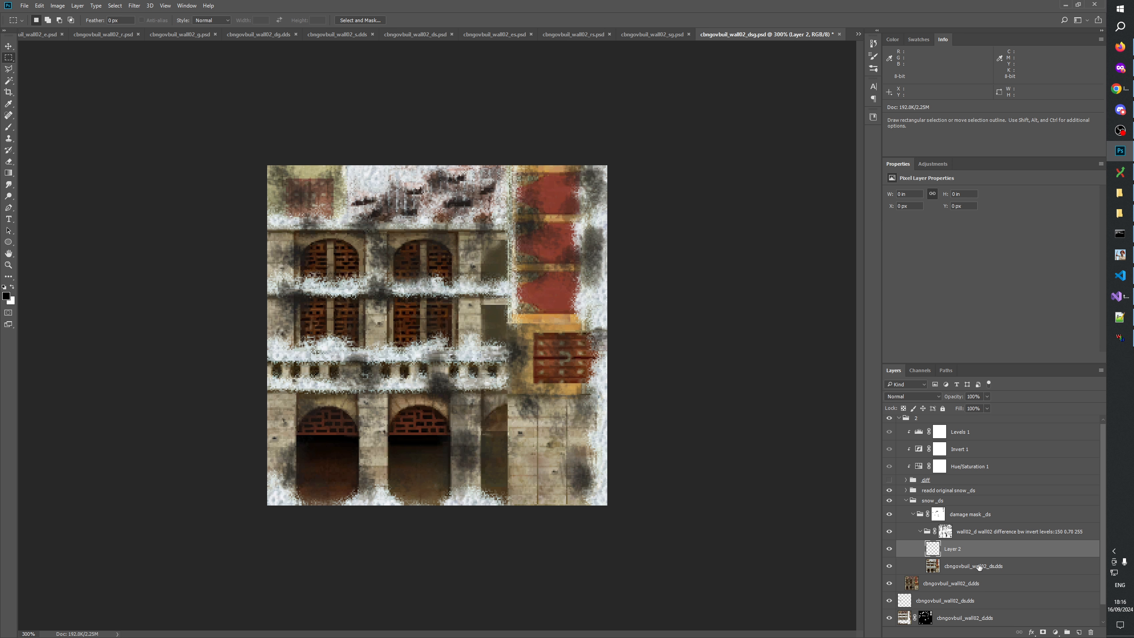
Copy the entire Background image and paste it into the empty Layer 2 inside the snow _ds group.
{"action": "scroll", "coordinate": [980, 568], "scroll_direction": "down", "scroll_amount": 1}
{"action": "left_click", "coordinate": [944, 619]}
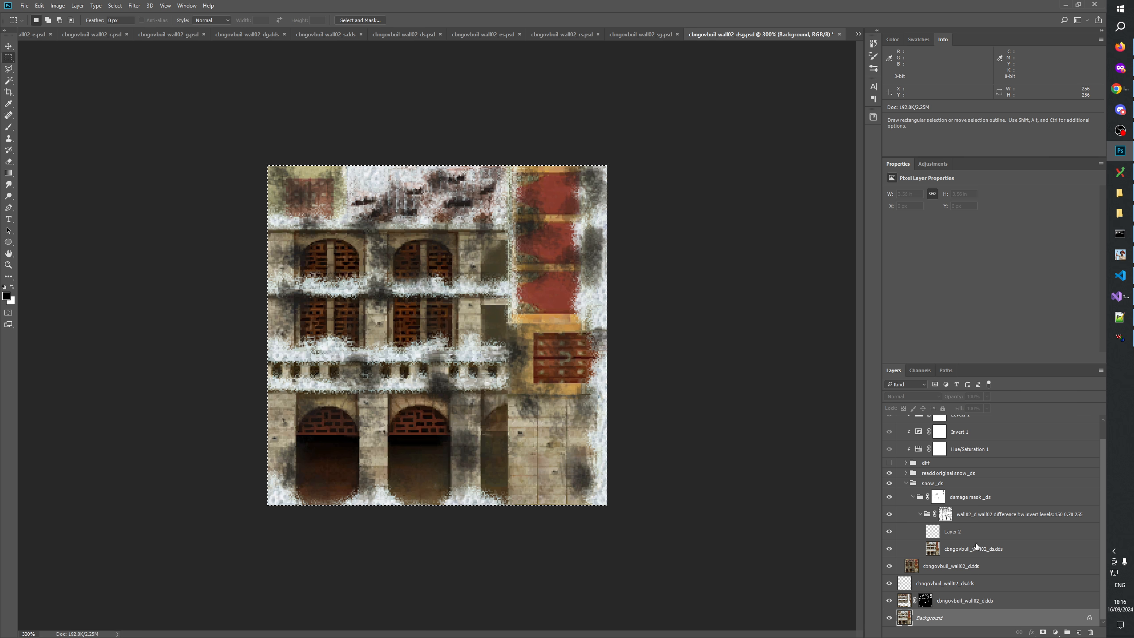
{"action": "key", "text": "ctrl+z"}
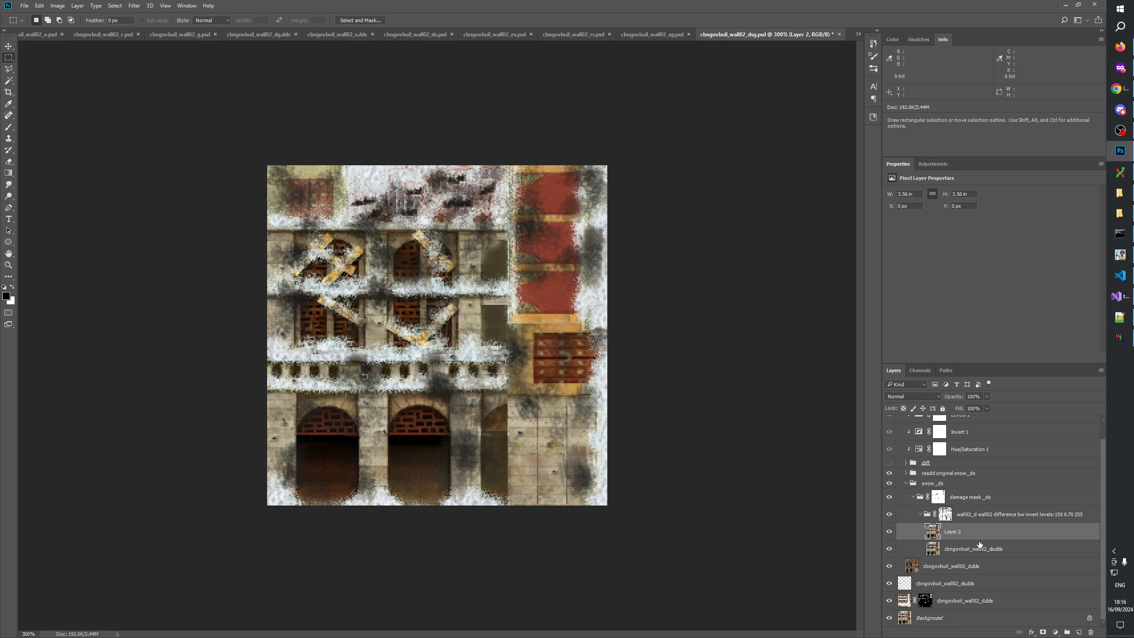
Rename the cbngovbuil_wall02_ds.dds layer in the snow _ds group to cbngovbuil_wall02_dsg.dds and merge Layer 2 down into it.
{"action": "double_click", "coordinate": [980, 549]}
{"action": "left_click", "coordinate": [992, 553]}
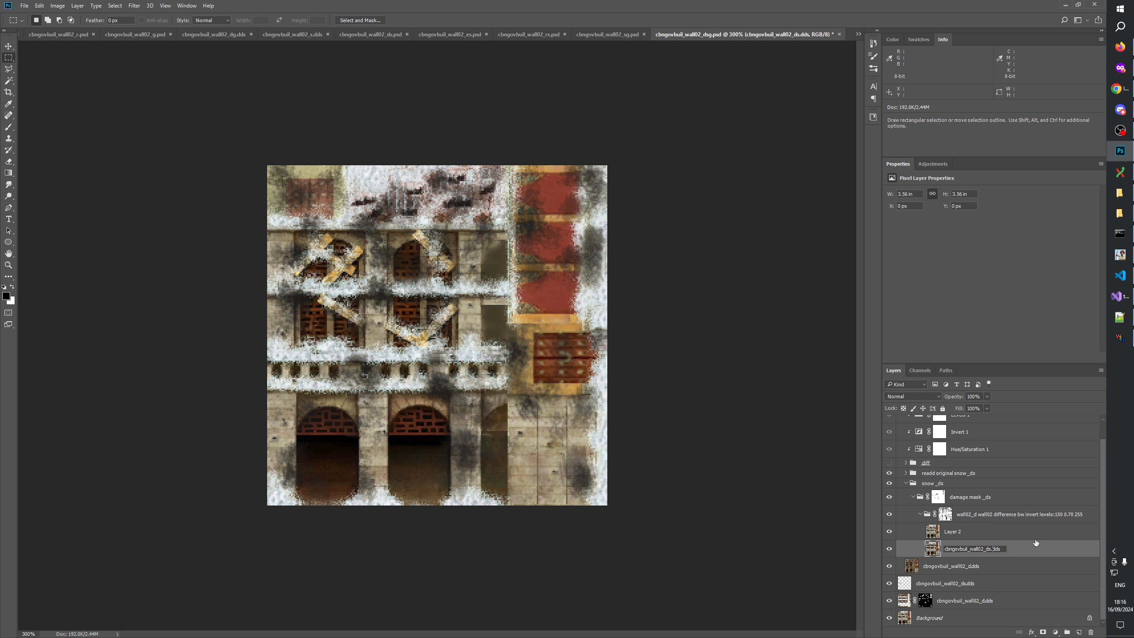
{"action": "key", "text": "Return"}
{"action": "left_click", "coordinate": [957, 537]}
{"action": "key", "text": "ctrl+e"}
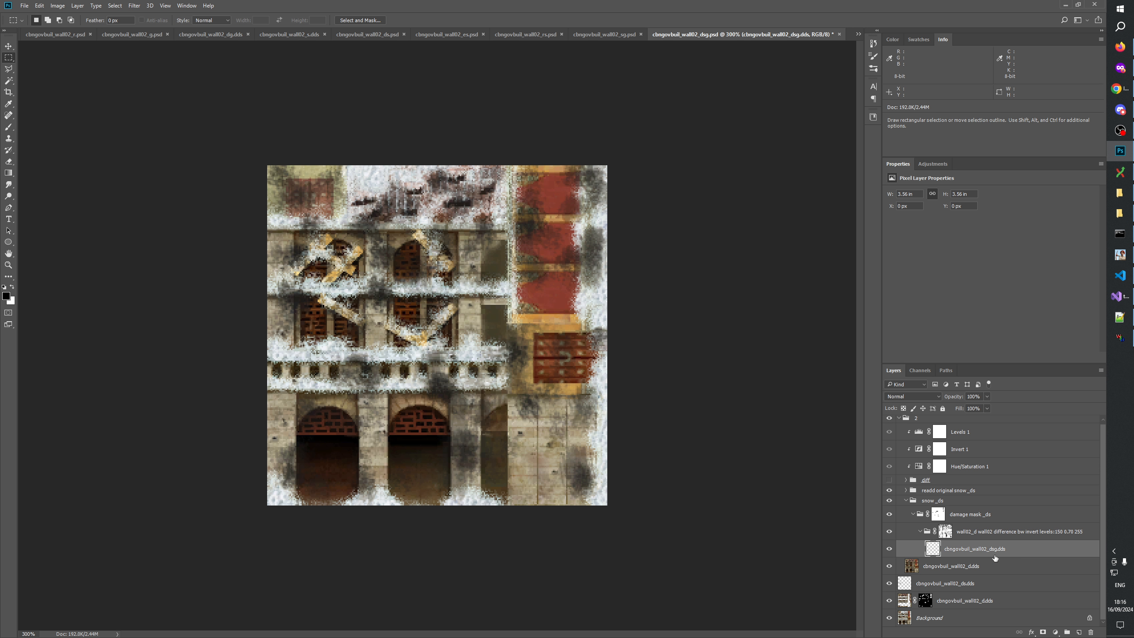
Bring the cbngovbuil_wall02_dg.dds image over for the cbngovbuil_wall02_d.dds layer in group 2 of cbngovbuil_wall02_dsg.psd.
{"action": "left_click", "coordinate": [970, 569]}
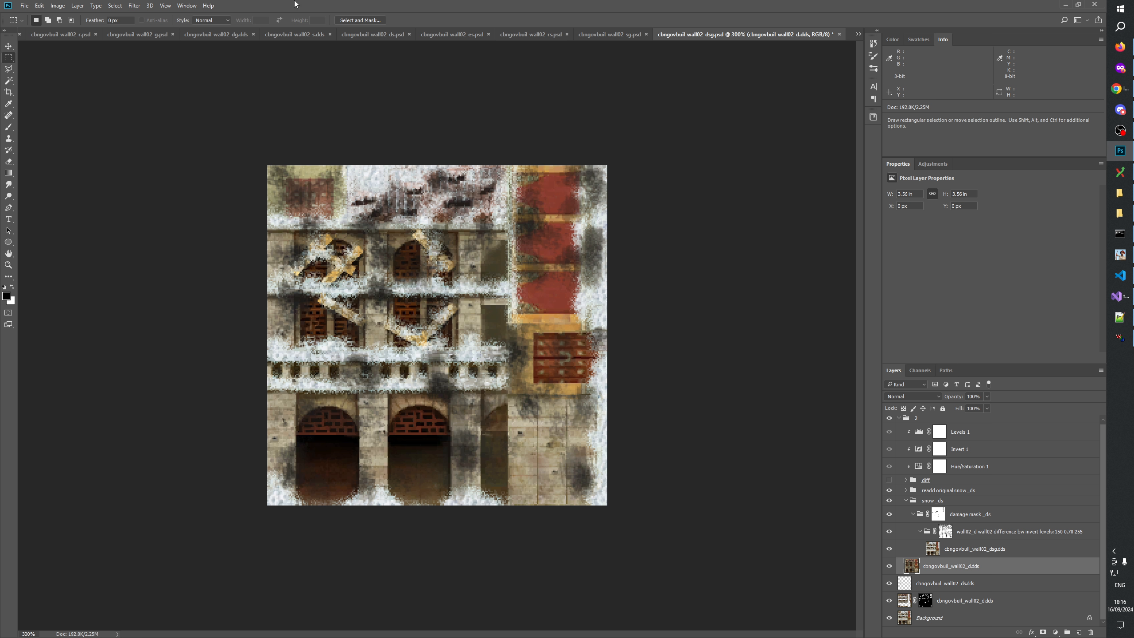
{"action": "left_click", "coordinate": [211, 36]}
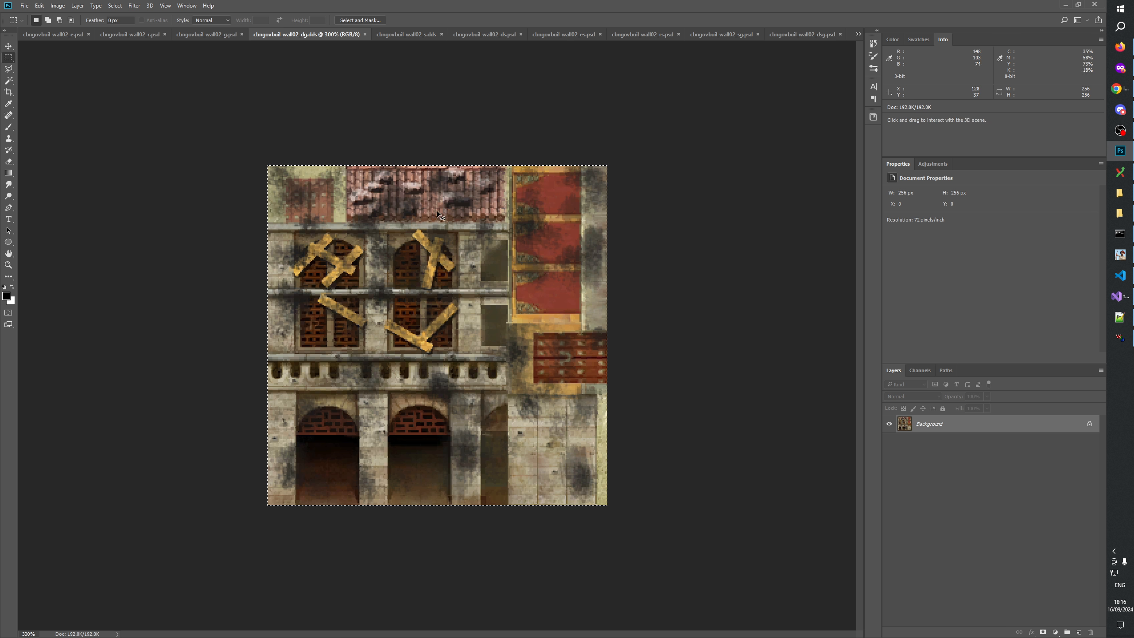
{"action": "left_click", "coordinate": [815, 33]}
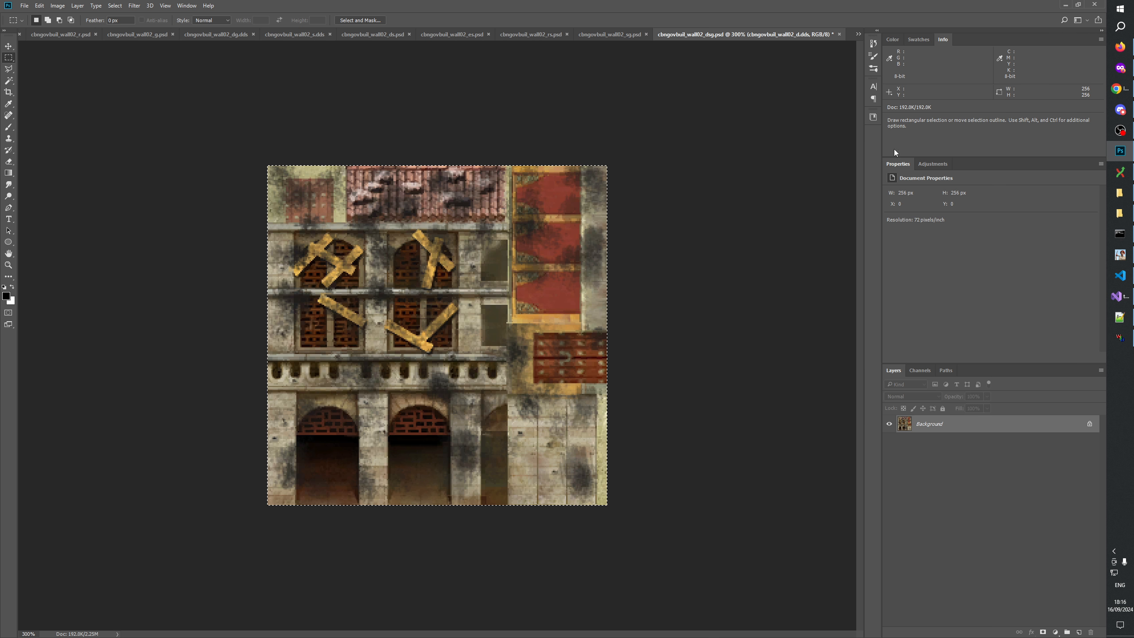
Paste the damaged, boarded-up texture as Layer 2 and merge it into the layer beneath, renamed cbngovbuil_wall02_dg.dds.
{"action": "key", "text": "ctrl+alt+shift+e"}
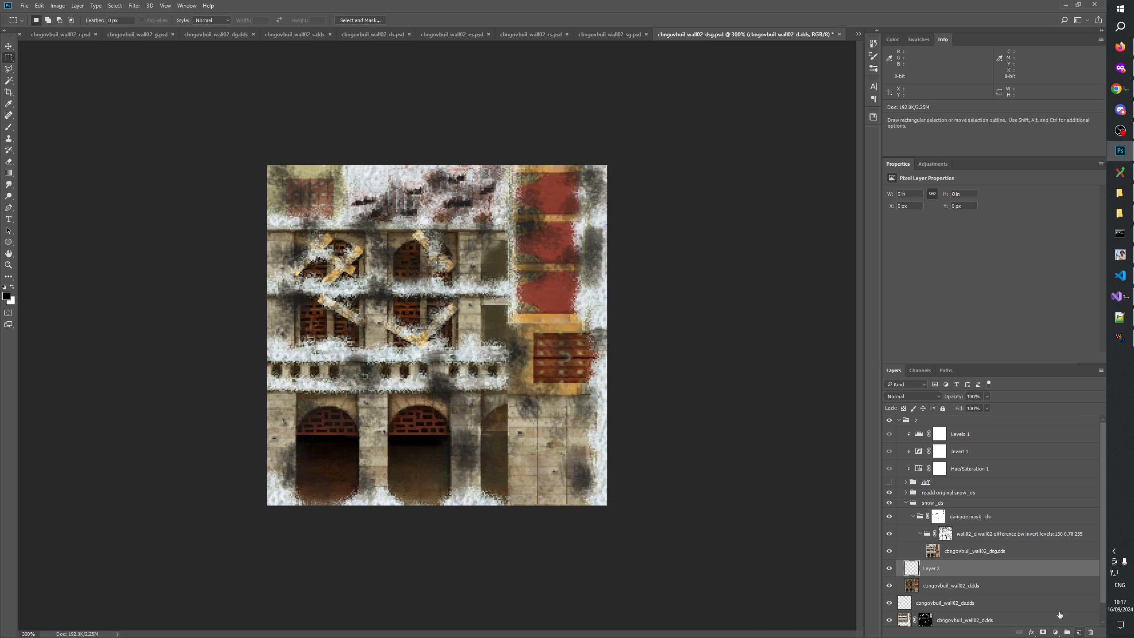
{"action": "double_click", "coordinate": [971, 585]}
{"action": "key", "text": "Home"}
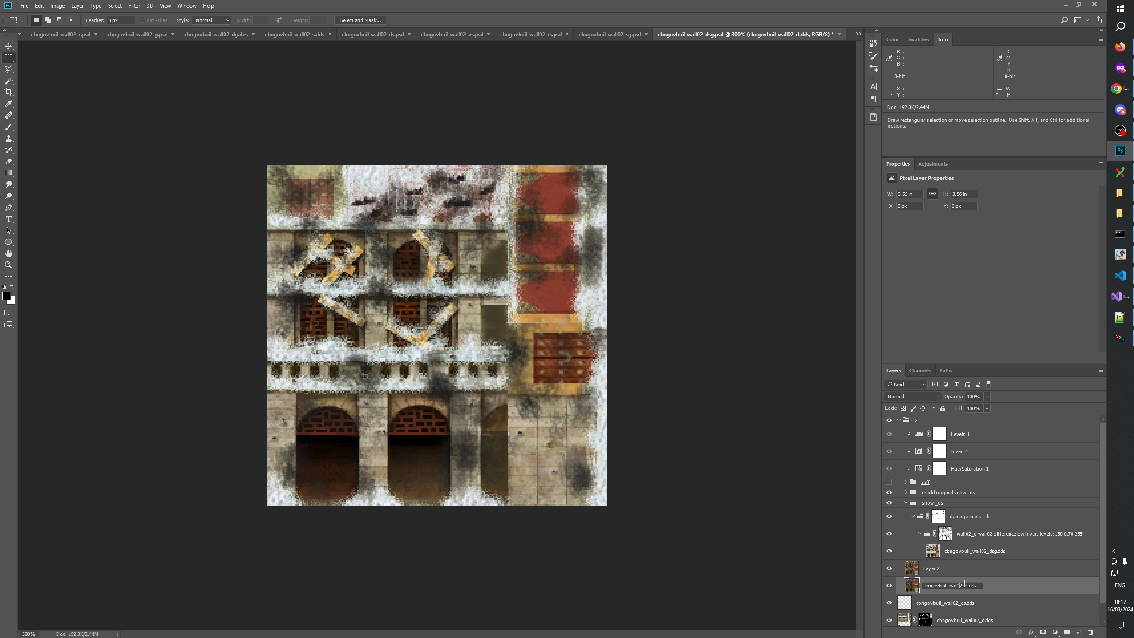
{"action": "type", "text": "g"}
{"action": "key", "text": "Return"}
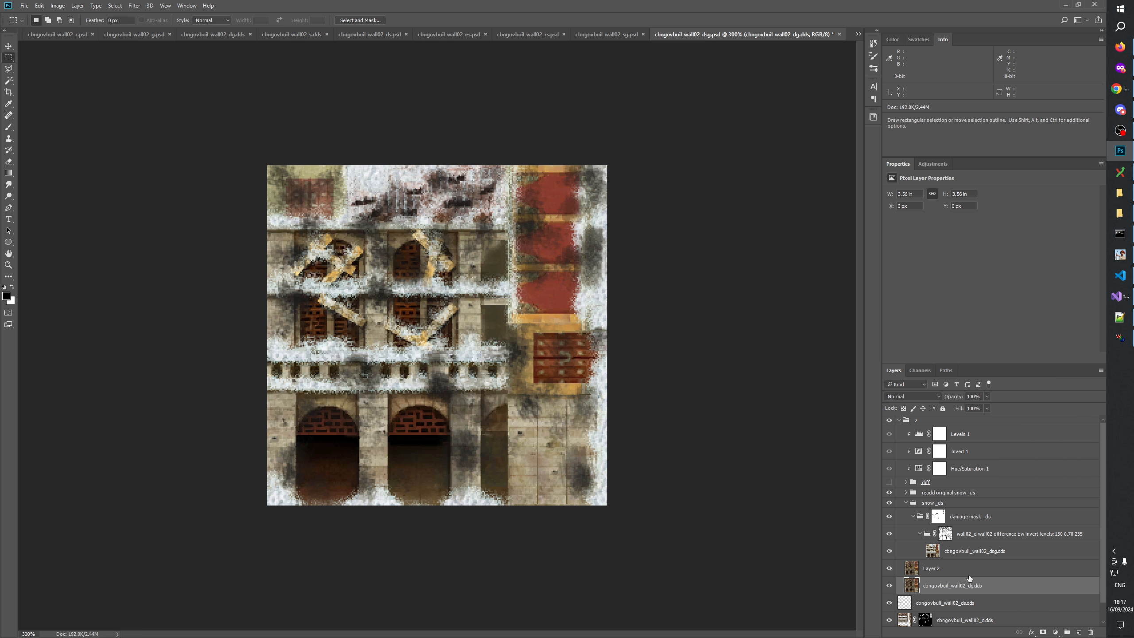
{"action": "left_click", "coordinate": [971, 573]}
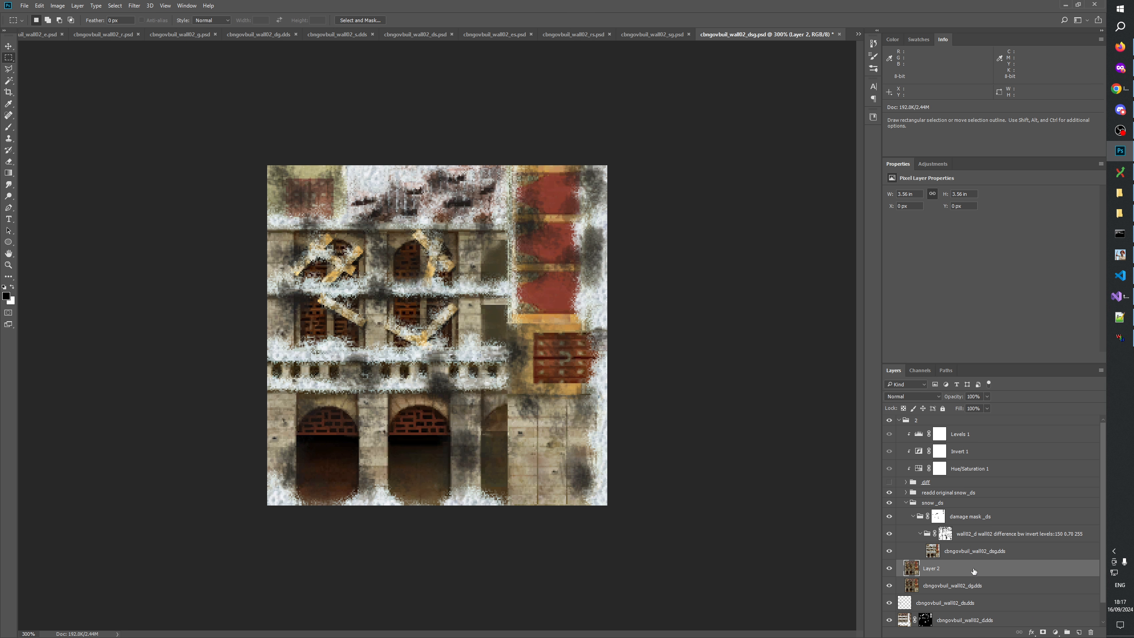
{"action": "key", "text": "ctrl+e"}
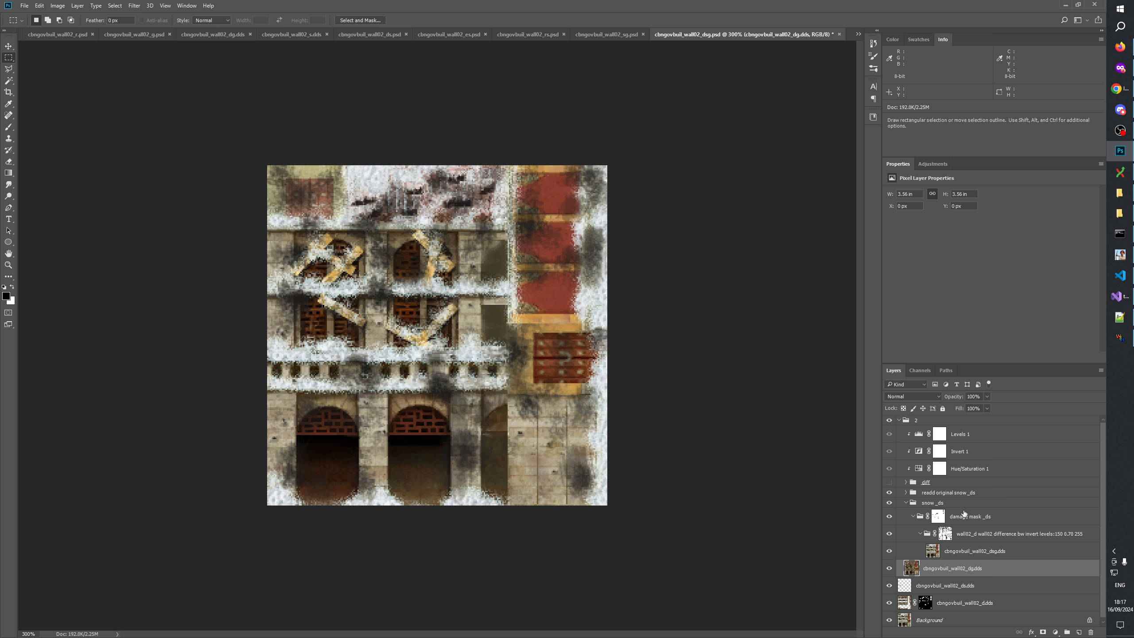
Examine the snow _ds group's effect by toggling its visibility and compare the texture with cbngovbuil_wall02_sg.psd.
{"action": "left_click", "coordinate": [942, 503]}
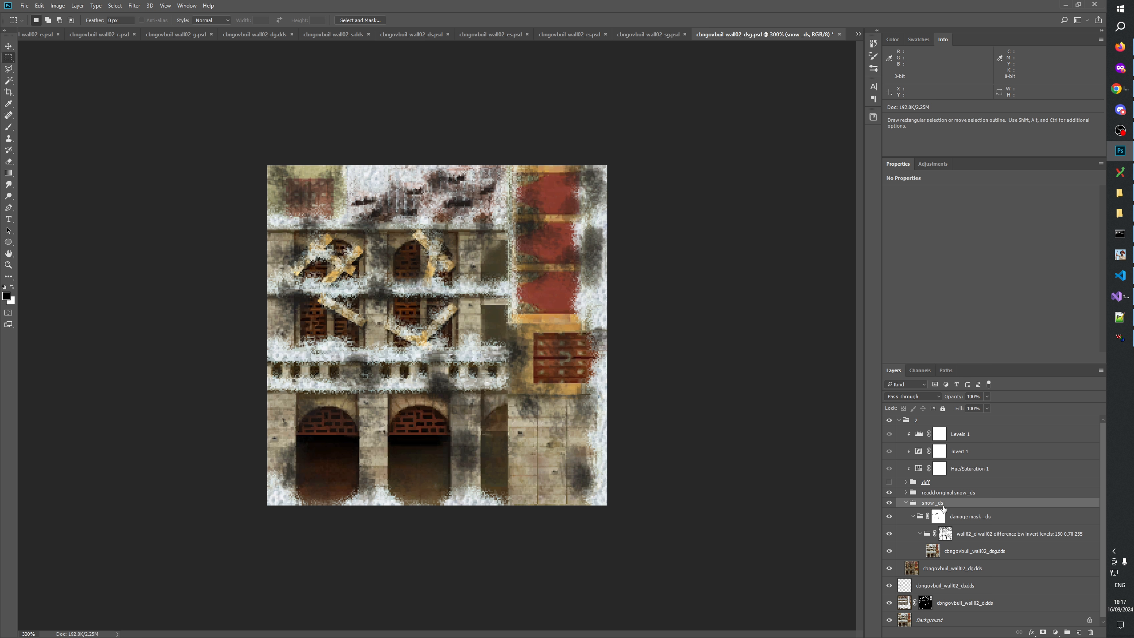
{"action": "left_click", "coordinate": [890, 503]}
{"action": "left_click", "coordinate": [889, 503]}
{"action": "left_click", "coordinate": [889, 503]}
{"action": "left_click", "coordinate": [890, 503]}
{"action": "left_click", "coordinate": [890, 503]}
{"action": "left_click", "coordinate": [889, 503]}
{"action": "left_click", "coordinate": [647, 35]}
{"action": "left_click", "coordinate": [844, 32]}
{"action": "left_click", "coordinate": [649, 35]}
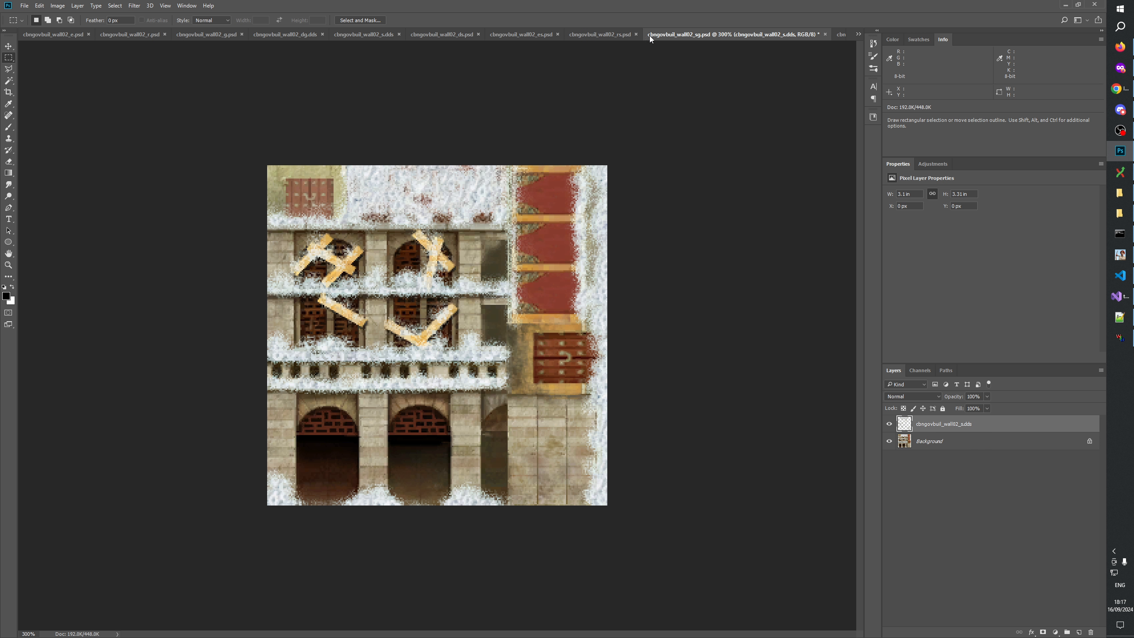
{"action": "left_click", "coordinate": [837, 35]}
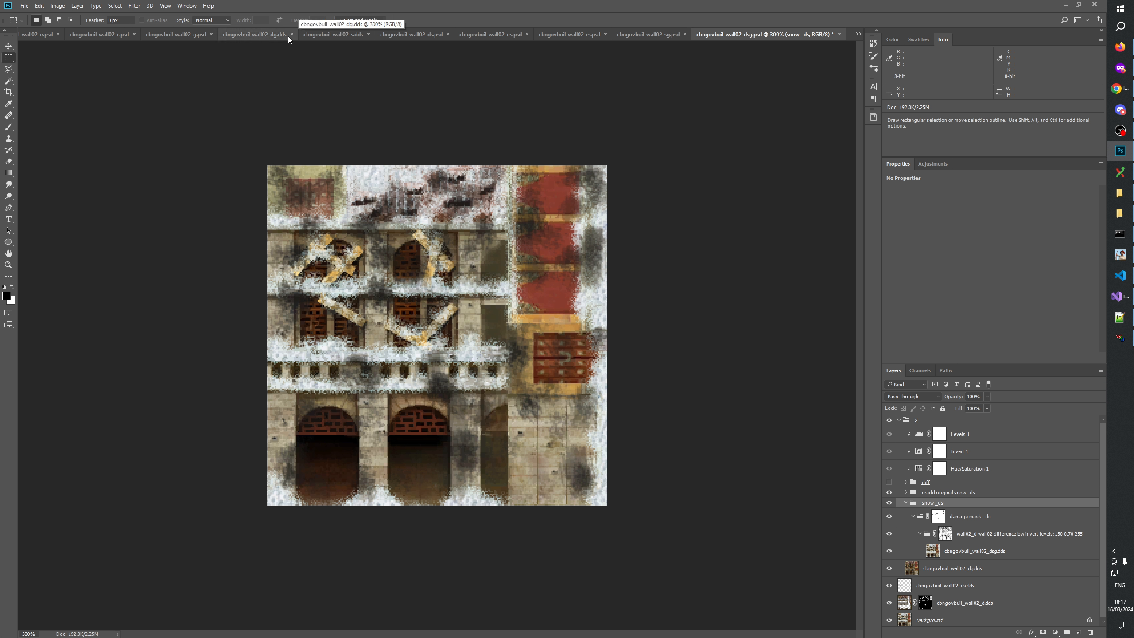
View cbngovbuil_wall02_ds.psd at 300% and compare its snow and damage with cbngovbuil_wall02_dsg.psd.
{"action": "left_click", "coordinate": [427, 34]}
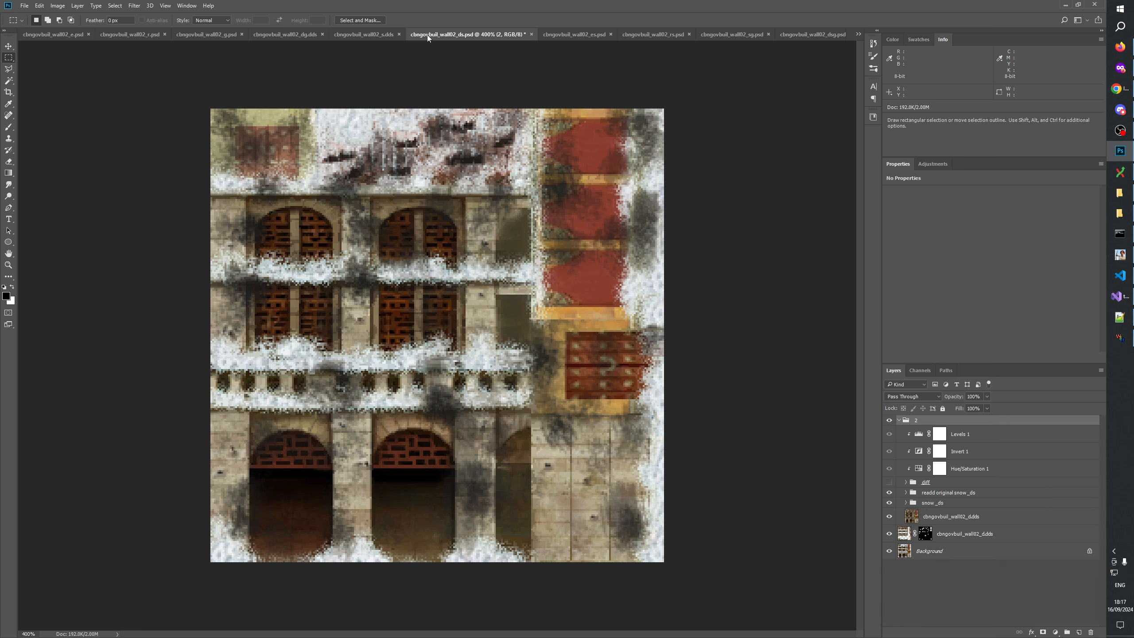
{"action": "left_click", "coordinate": [8, 265]}
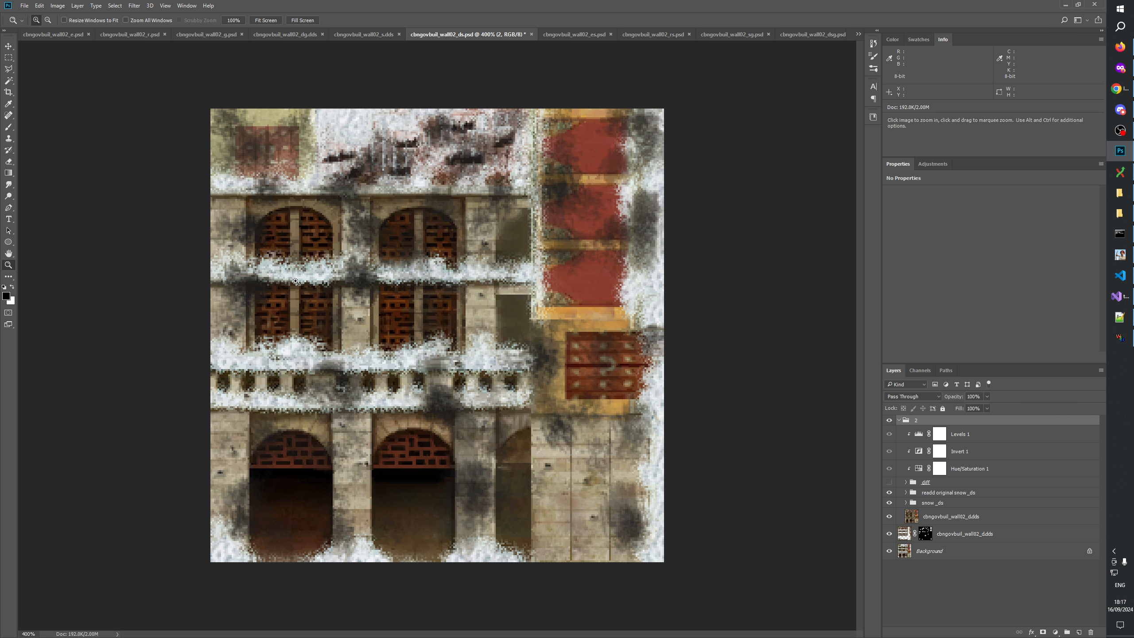
{"action": "right_click", "coordinate": [377, 282]}
{"action": "left_click", "coordinate": [421, 345]}
{"action": "left_click", "coordinate": [824, 37]}
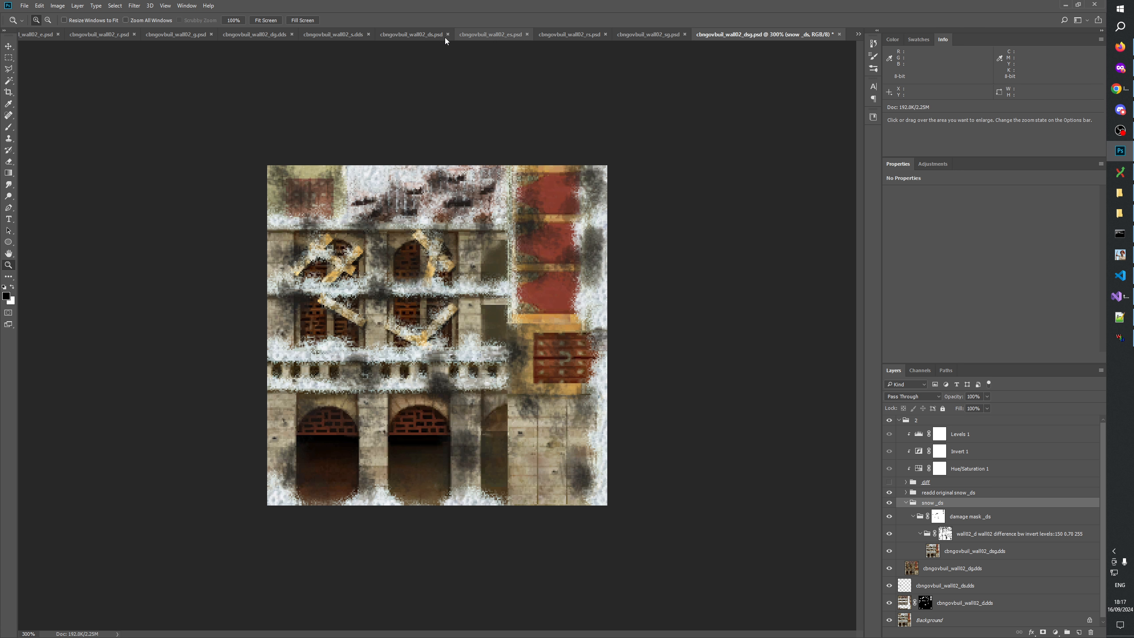
{"action": "left_click", "coordinate": [422, 36]}
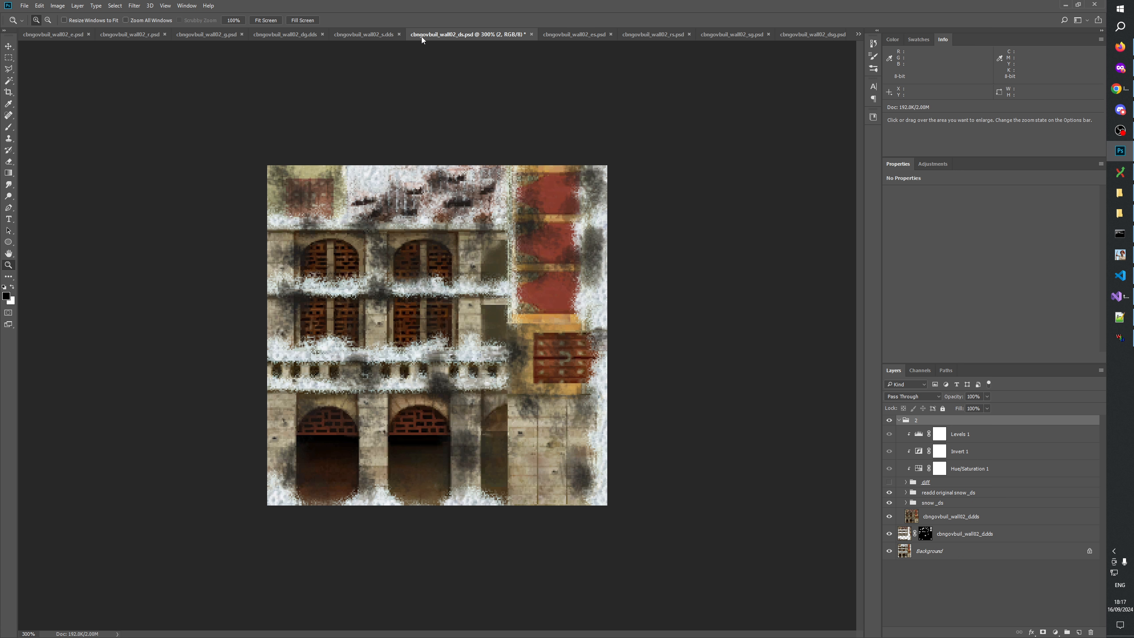
{"action": "left_click", "coordinate": [803, 34]}
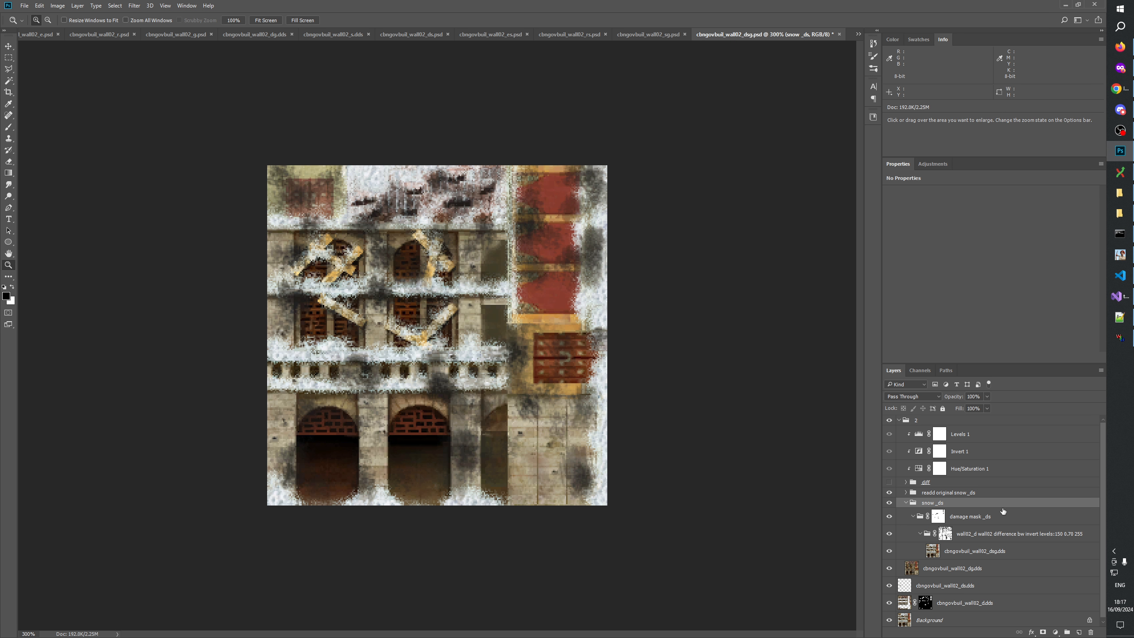
{"action": "left_click", "coordinate": [414, 36]}
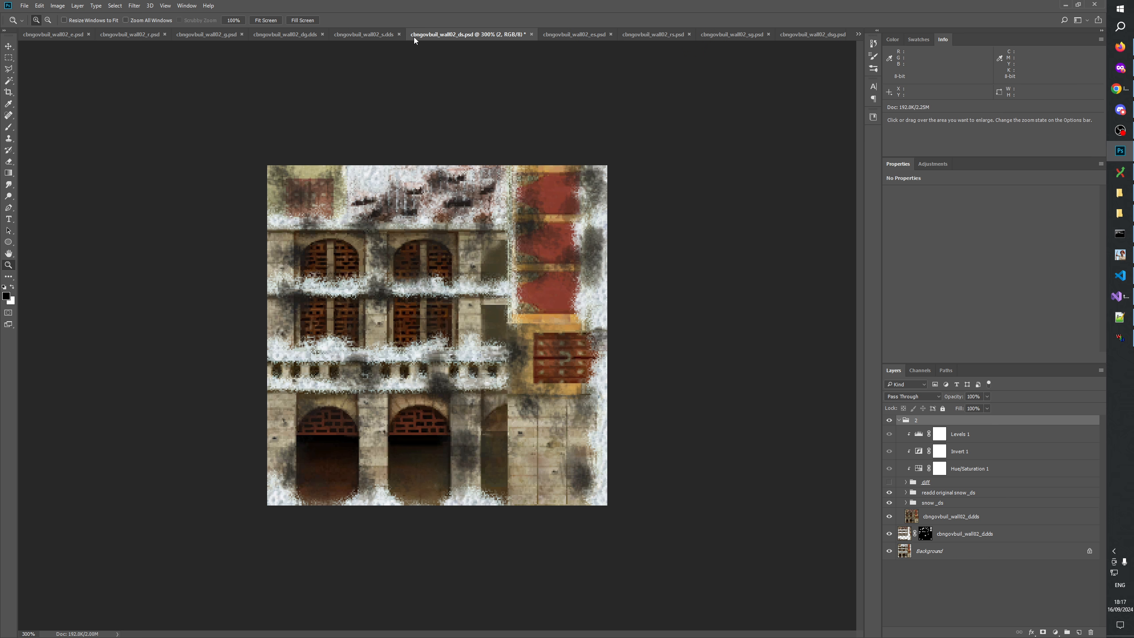
{"action": "left_click", "coordinate": [804, 37]}
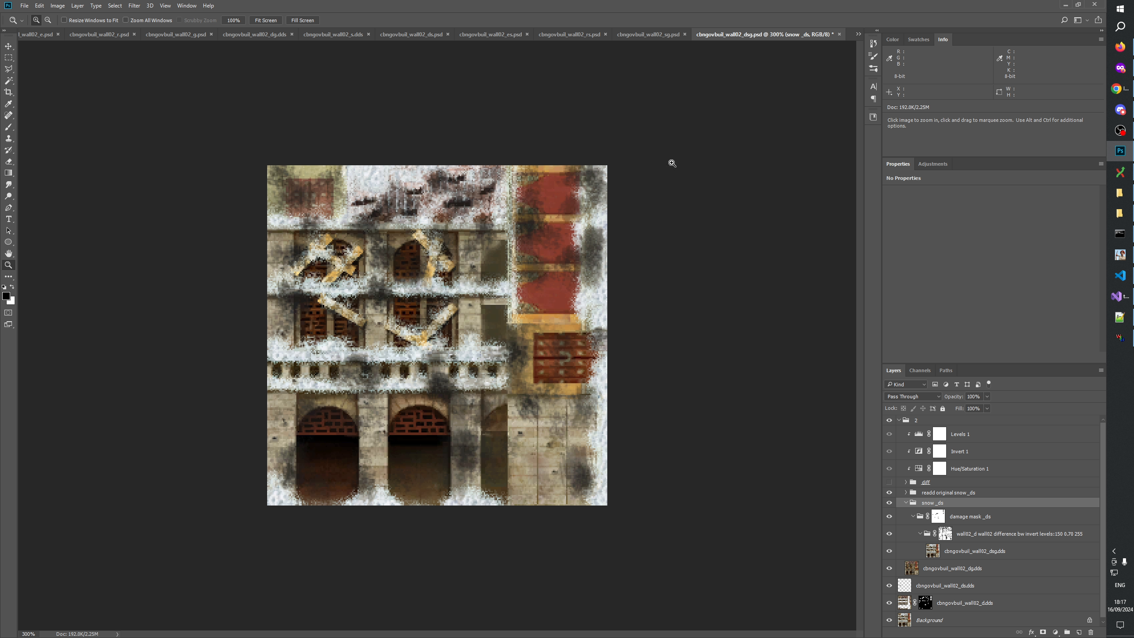
{"action": "left_click", "coordinate": [420, 35]}
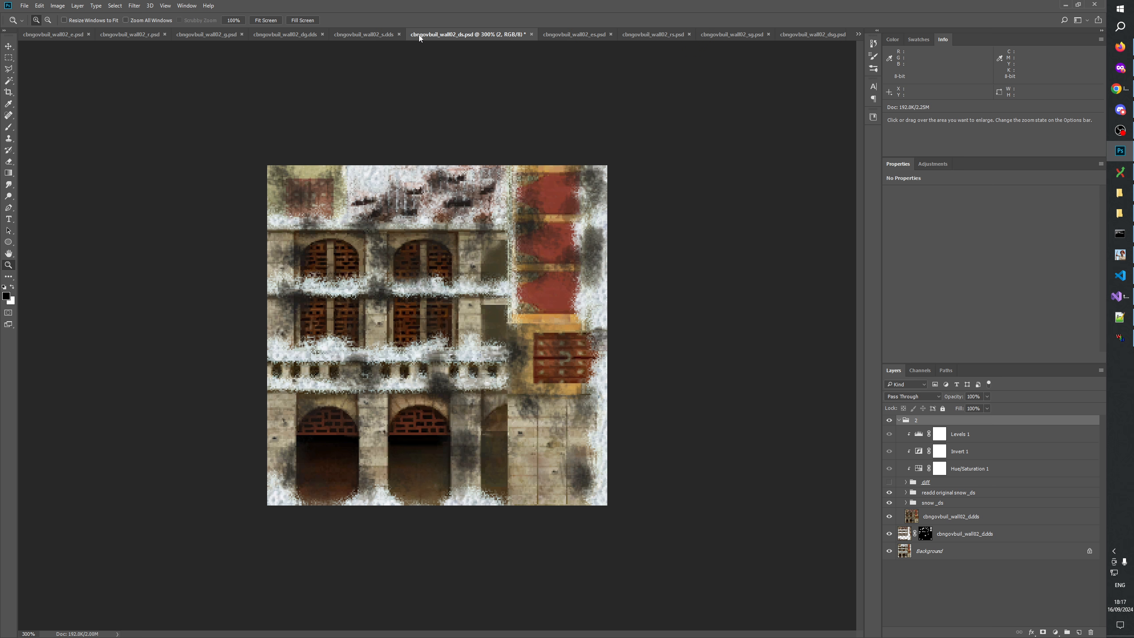
{"action": "left_click", "coordinate": [822, 35]}
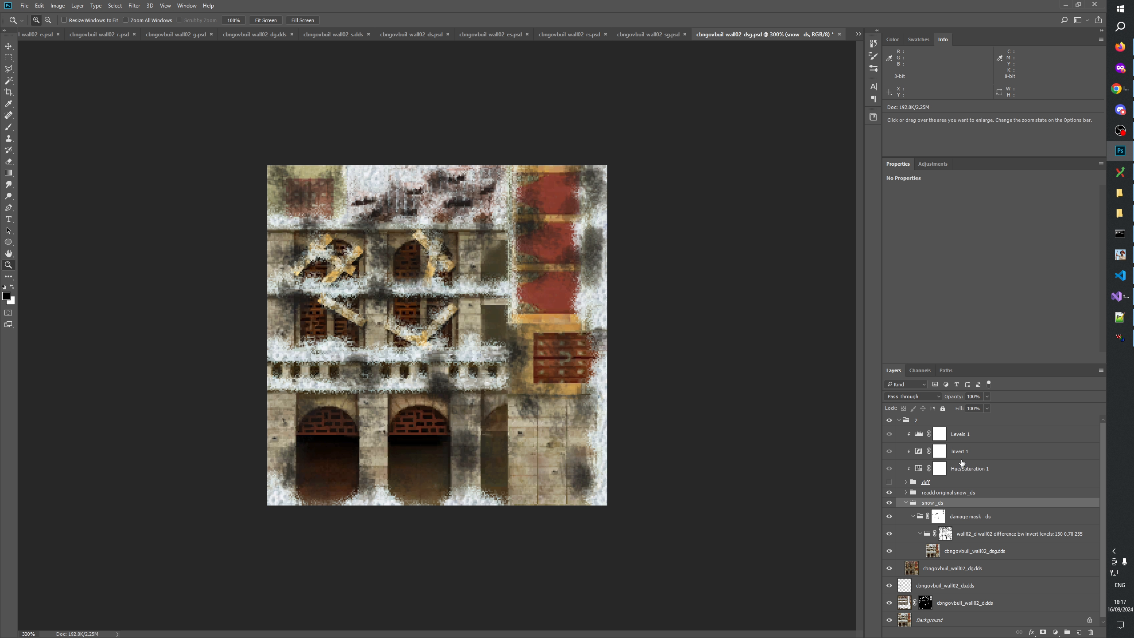
Toggle the visibility of group 2 in cbngovbuil_wall02_dsg.psd to examine its effect on the snow.
{"action": "left_click", "coordinate": [889, 420]}
{"action": "left_click", "coordinate": [892, 422]}
{"action": "left_click", "coordinate": [892, 423]}
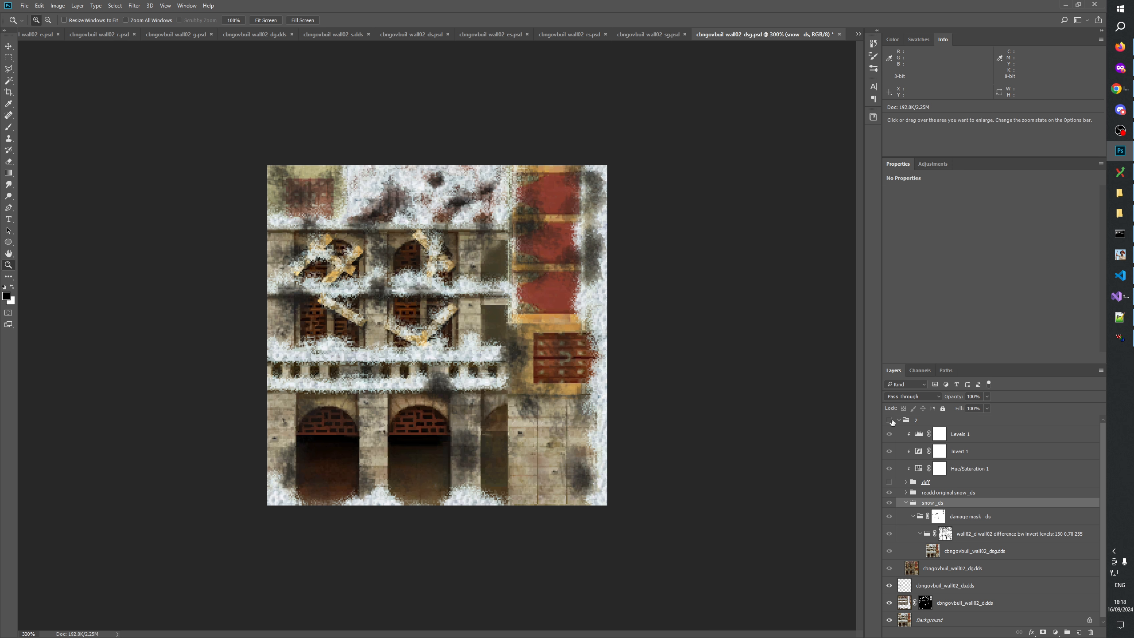
{"action": "left_click", "coordinate": [890, 421]}
{"action": "left_click", "coordinate": [890, 421]}
{"action": "left_click", "coordinate": [890, 421]}
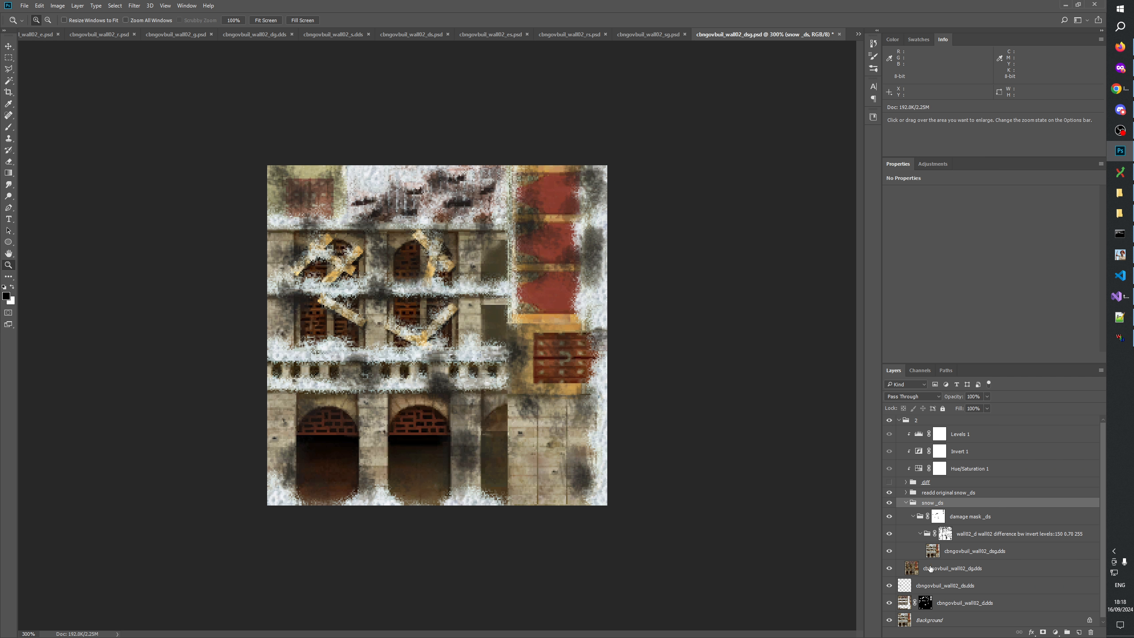
Toggle the readd original snow _ds group repeatedly to examine which snow areas it restores.
{"action": "left_click", "coordinate": [890, 493]}
{"action": "left_click", "coordinate": [891, 493]}
{"action": "left_click", "coordinate": [891, 492]}
{"action": "left_click", "coordinate": [890, 493]}
{"action": "left_click", "coordinate": [890, 493]}
{"action": "left_click", "coordinate": [890, 493]}
{"action": "left_click", "coordinate": [890, 493]}
{"action": "left_click", "coordinate": [890, 493]}
{"action": "left_click", "coordinate": [890, 493]}
{"action": "left_click", "coordinate": [890, 493]}
{"action": "left_click", "coordinate": [890, 493]}
{"action": "left_click", "coordinate": [890, 493]}
In the readd original snow _ds group, load the cbngovbuil_wall02_ds.dds layer's outline as a selection and rename the layer cbngovbuil_wall02_dsg.dds.
{"action": "left_click", "coordinate": [906, 503]}
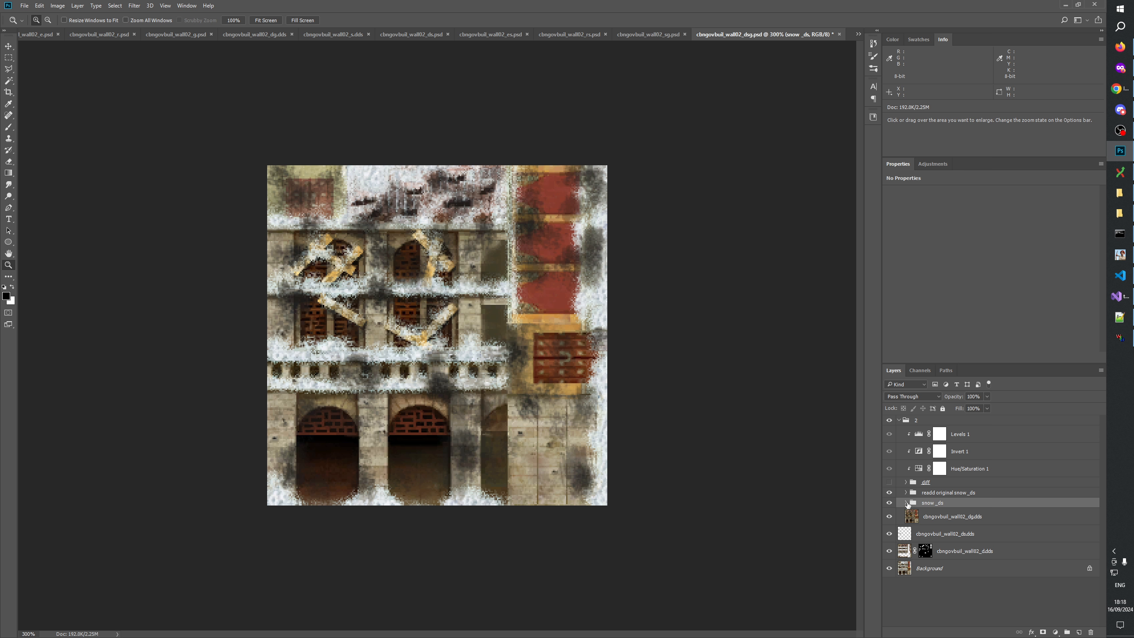
{"action": "left_click", "coordinate": [906, 503]}
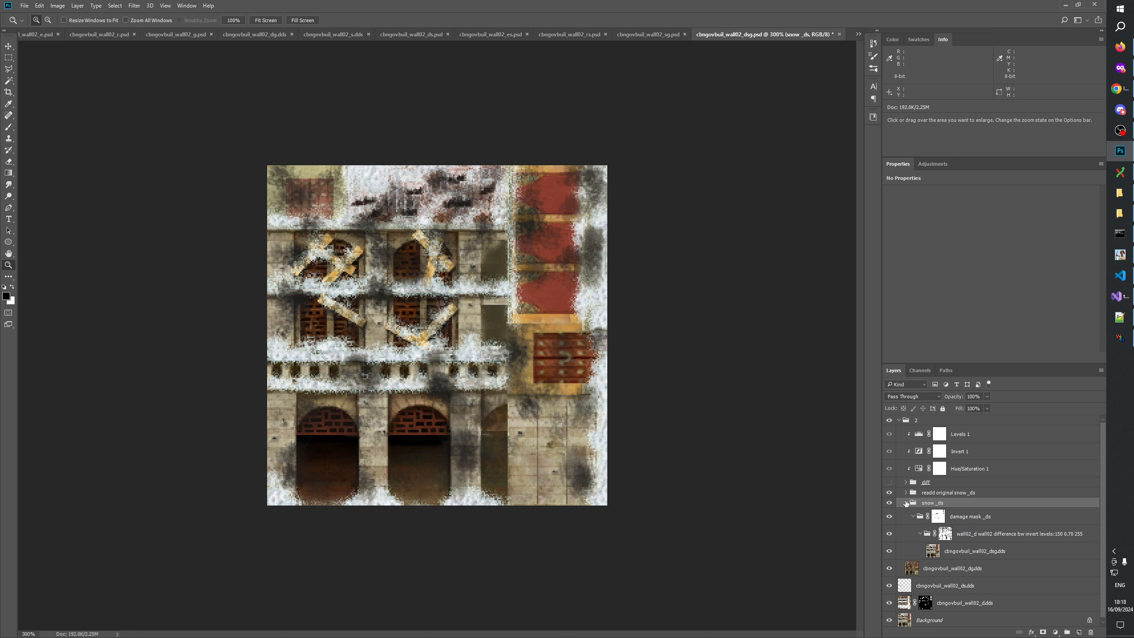
{"action": "left_click", "coordinate": [907, 503]}
{"action": "left_click", "coordinate": [907, 492]}
{"action": "left_click", "coordinate": [919, 524], "text": "ctrl"}
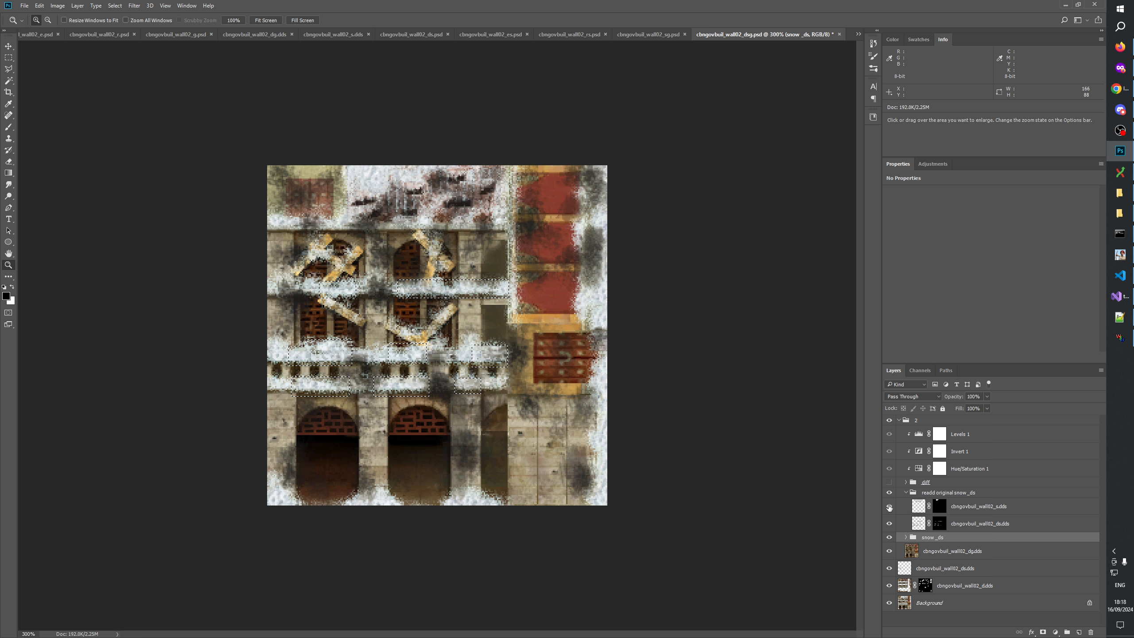
{"action": "left_click", "coordinate": [981, 526]}
{"action": "double_click", "coordinate": [988, 525]}
{"action": "left_click", "coordinate": [996, 524]}
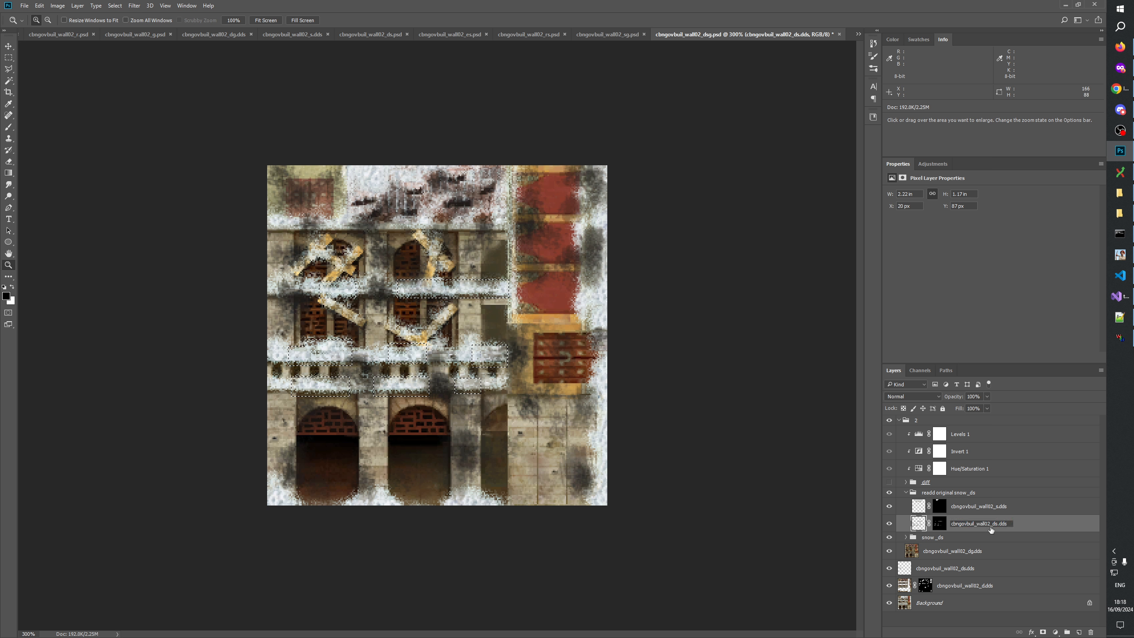
{"action": "type", "text": "g"}
{"action": "key", "text": "Return"}
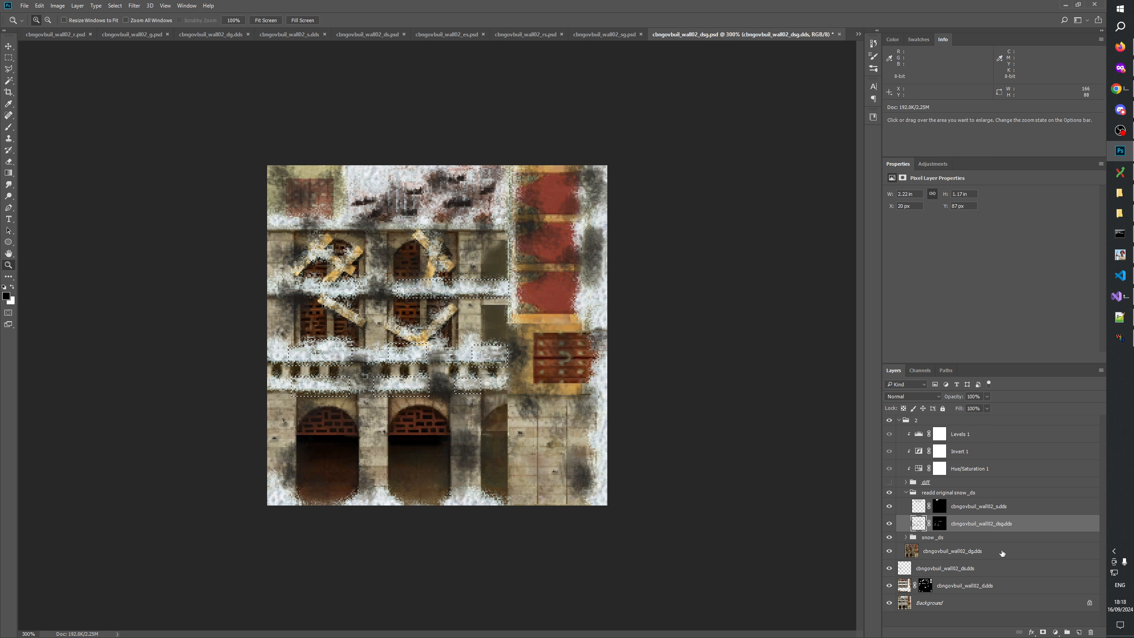
Copy the entire Background layer and paste it as a new layer directly above cbngovbuil_wall02_dsg.dds in the readd original snow _ds group.
{"action": "left_click", "coordinate": [968, 587]}
{"action": "left_click", "coordinate": [960, 551]}
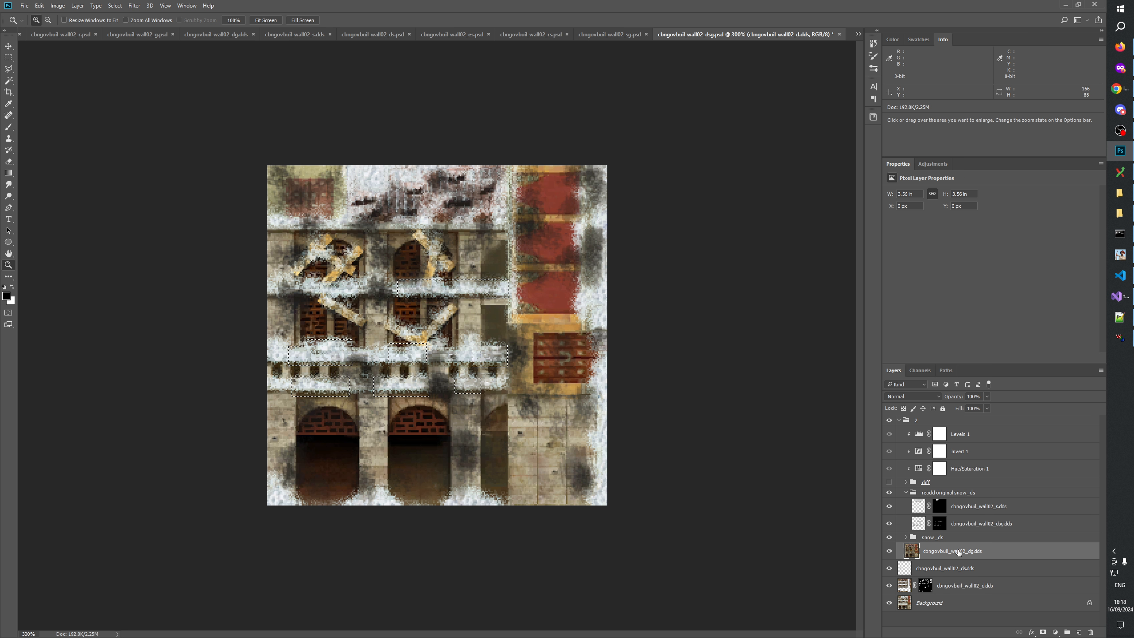
{"action": "left_click", "coordinate": [960, 568]}
{"action": "left_click", "coordinate": [968, 587]}
{"action": "left_click", "coordinate": [960, 570]}
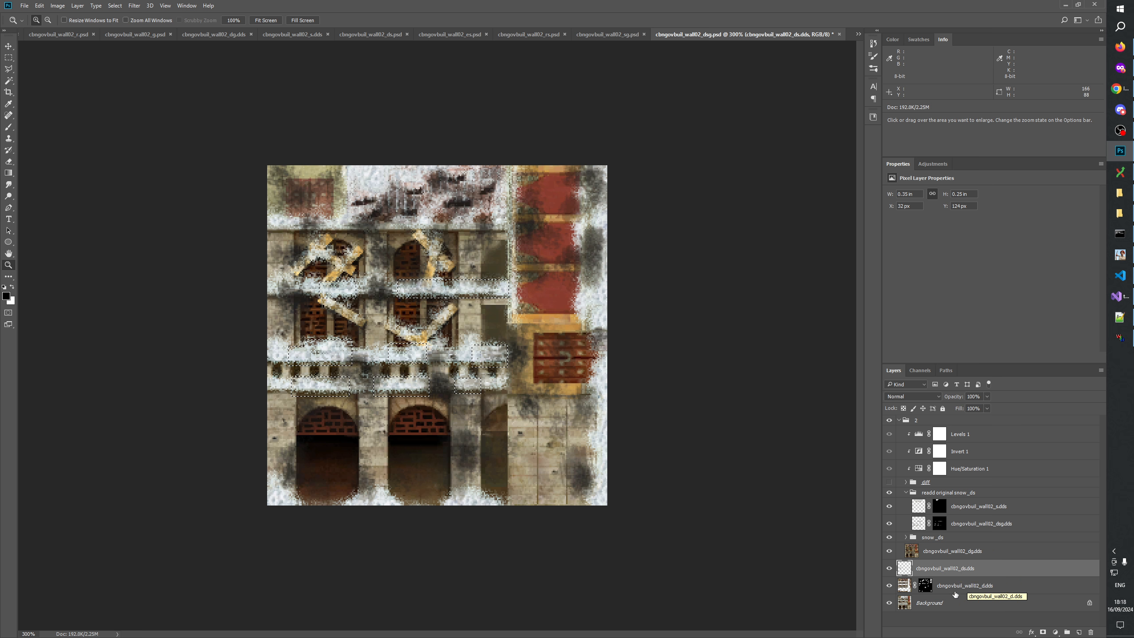
{"action": "left_click", "coordinate": [956, 605]}
{"action": "key", "text": "ctrl+a"}
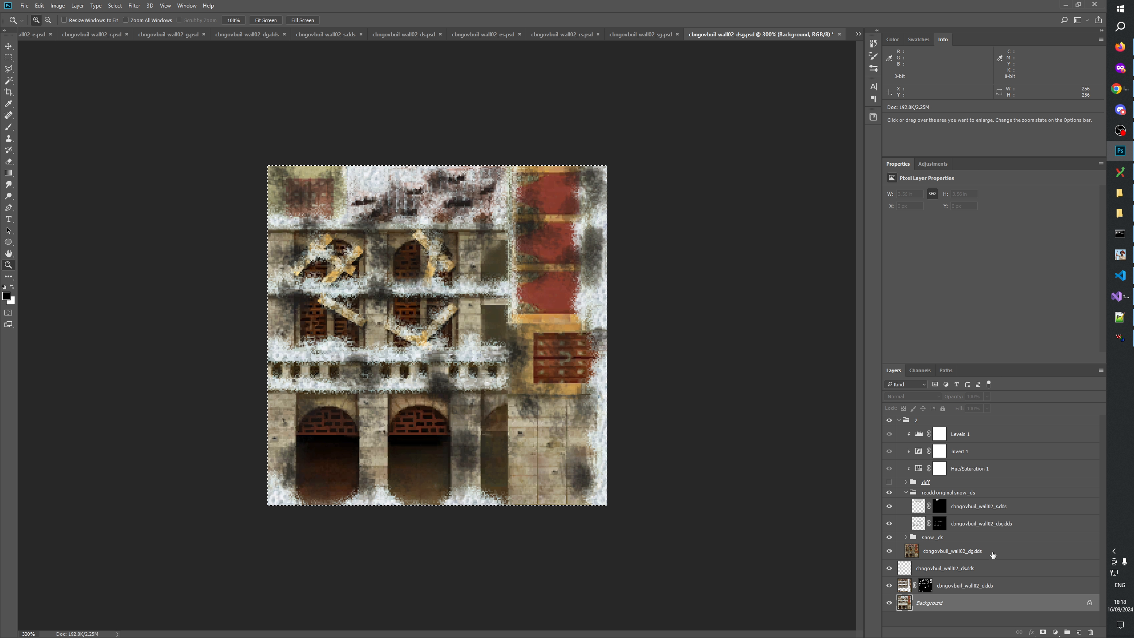
{"action": "left_click", "coordinate": [982, 523]}
{"action": "left_click", "coordinate": [1079, 632]}
{"action": "key", "text": "ctrl+v"}
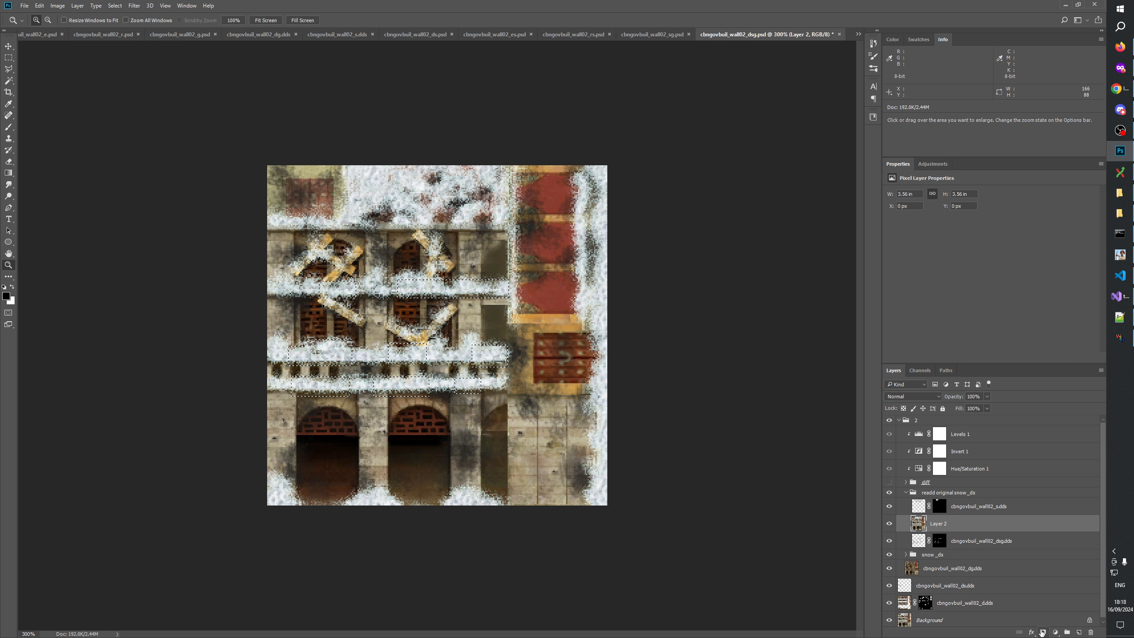
Mask the pasted Layer 2 to the snow selection, apply the mask, and merge it into cbngovbuil_wall02_dsg.dds, preserving that layer's mask.
{"action": "left_click_drag", "start_coordinate": [940, 541], "coordinate": [954, 531]}
{"action": "right_click", "coordinate": [939, 523]}
{"action": "left_click", "coordinate": [964, 551]}
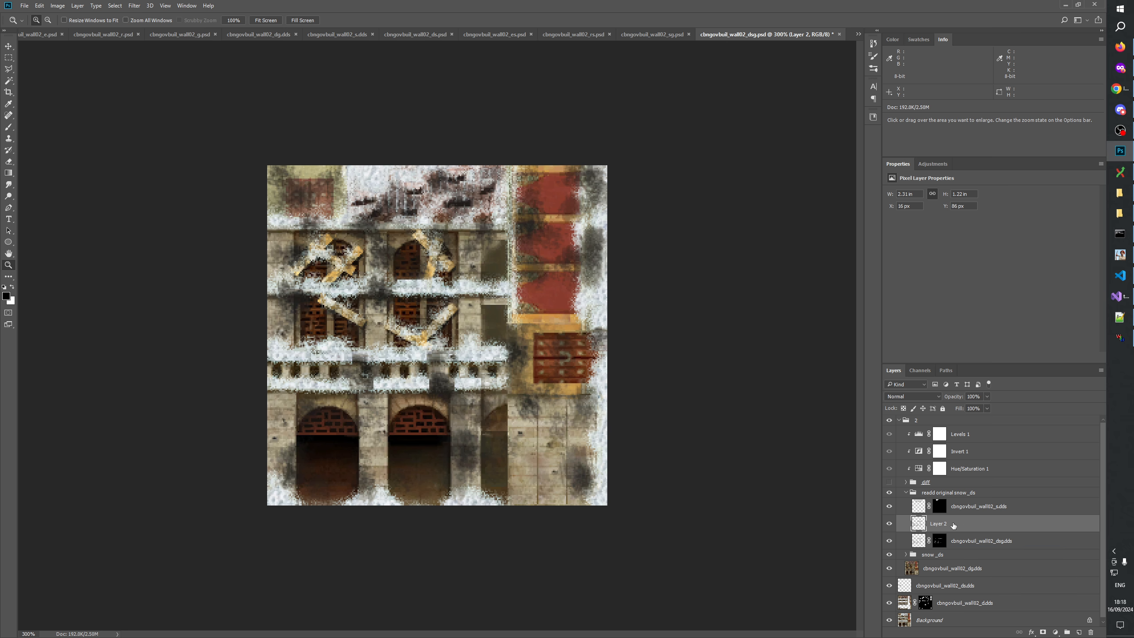
{"action": "key", "text": "ctrl+e"}
{"action": "left_click", "coordinate": [575, 243]}
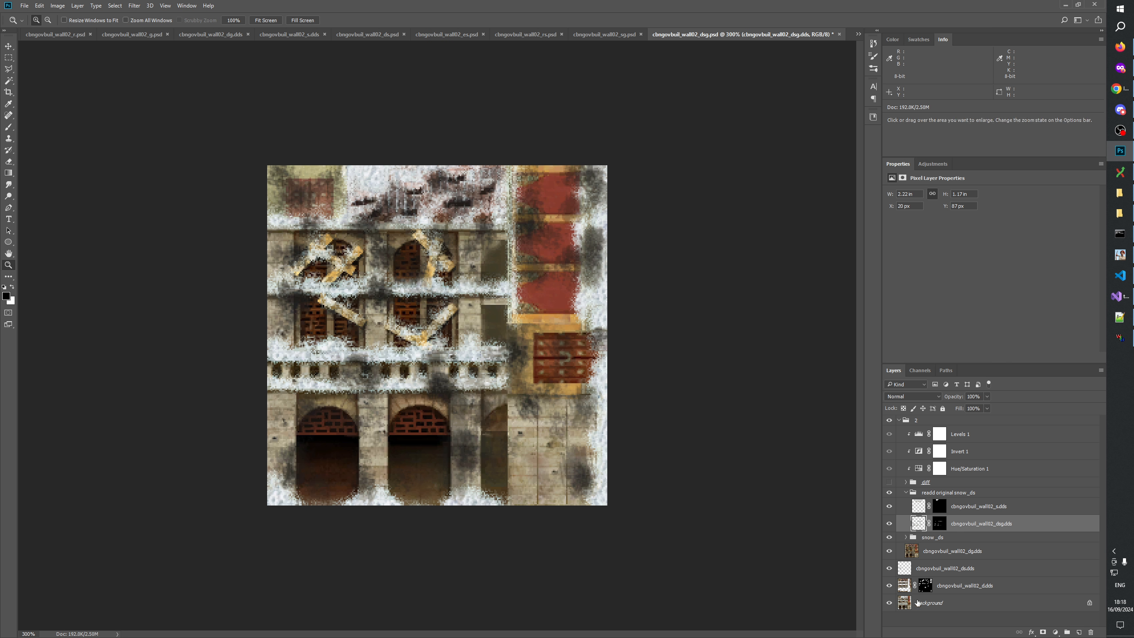
Check the updated readd original snow _ds group by toggling its visibility, and collapse the group.
{"action": "left_click", "coordinate": [888, 493]}
{"action": "left_click", "coordinate": [888, 493]}
{"action": "left_click", "coordinate": [888, 493]}
{"action": "left_click", "coordinate": [888, 493]}
{"action": "left_click", "coordinate": [888, 493]}
{"action": "left_click", "coordinate": [889, 493]}
{"action": "left_click", "coordinate": [888, 493]}
{"action": "left_click", "coordinate": [888, 493]}
{"action": "left_click", "coordinate": [888, 493]}
{"action": "left_click", "coordinate": [888, 493]}
{"action": "left_click", "coordinate": [888, 493]}
{"action": "left_click", "coordinate": [889, 494]}
{"action": "left_click", "coordinate": [906, 492]}
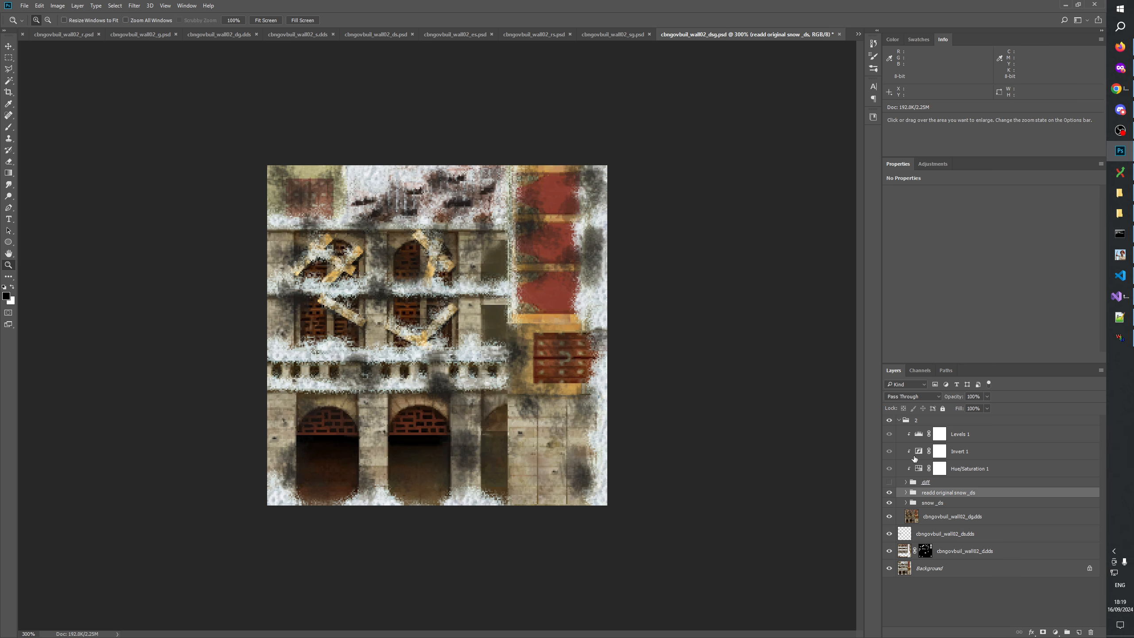
Compare the result with group 2 shown and hidden, and against cbngovbuil_wall02_ds.psd.
{"action": "left_click", "coordinate": [890, 421]}
{"action": "left_click", "coordinate": [889, 420]}
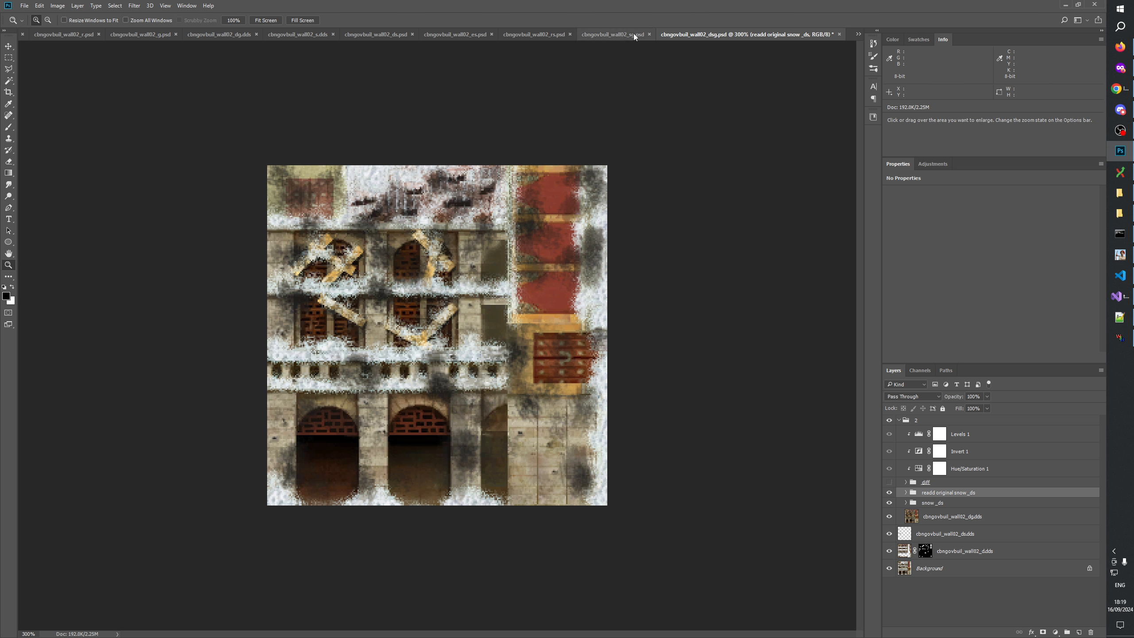
{"action": "left_click", "coordinate": [387, 35]}
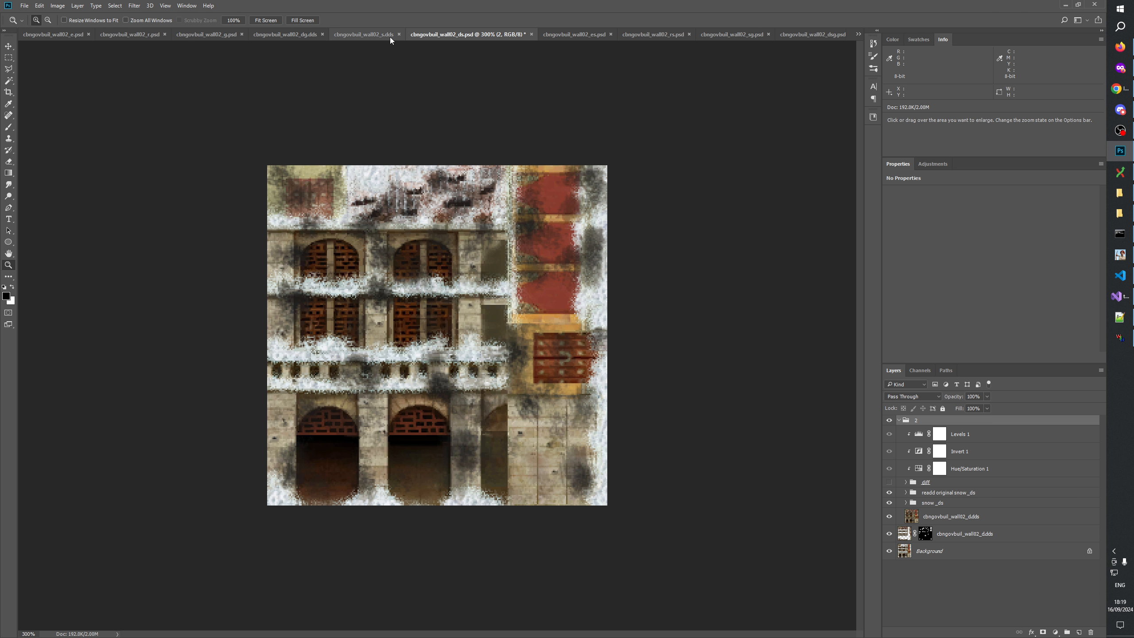
{"action": "left_click", "coordinate": [810, 35]}
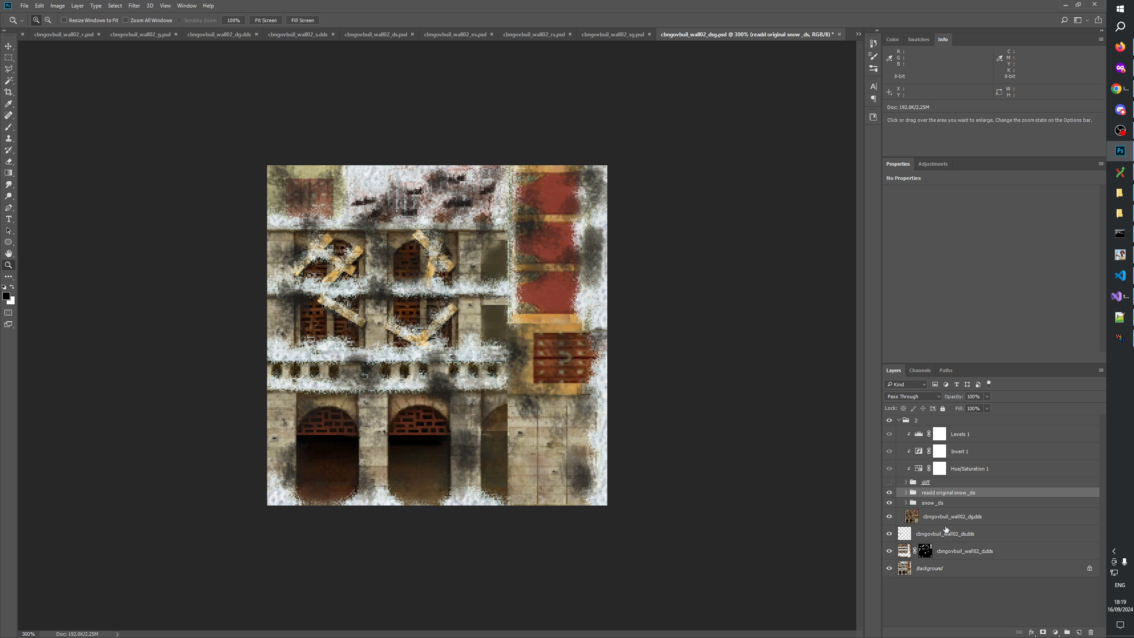
{"action": "left_click", "coordinate": [889, 421]}
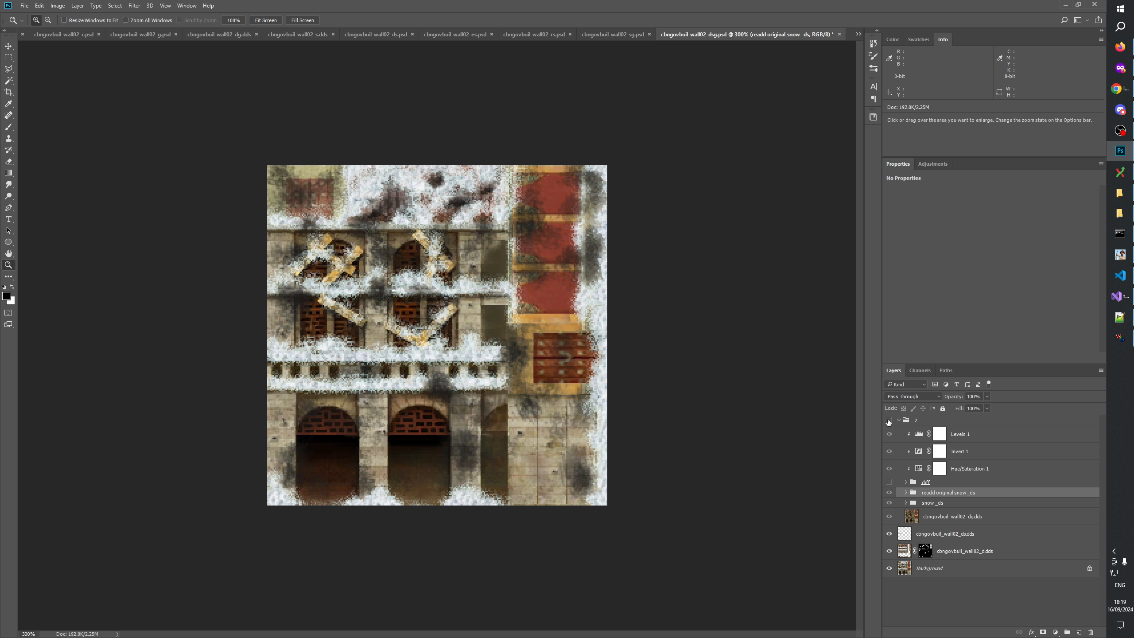
Compare cbngovbuil_wall02_ds.psd, toggling its group 2, with cbngovbuil_wall02_dsg.psd.
{"action": "left_click", "coordinate": [377, 36]}
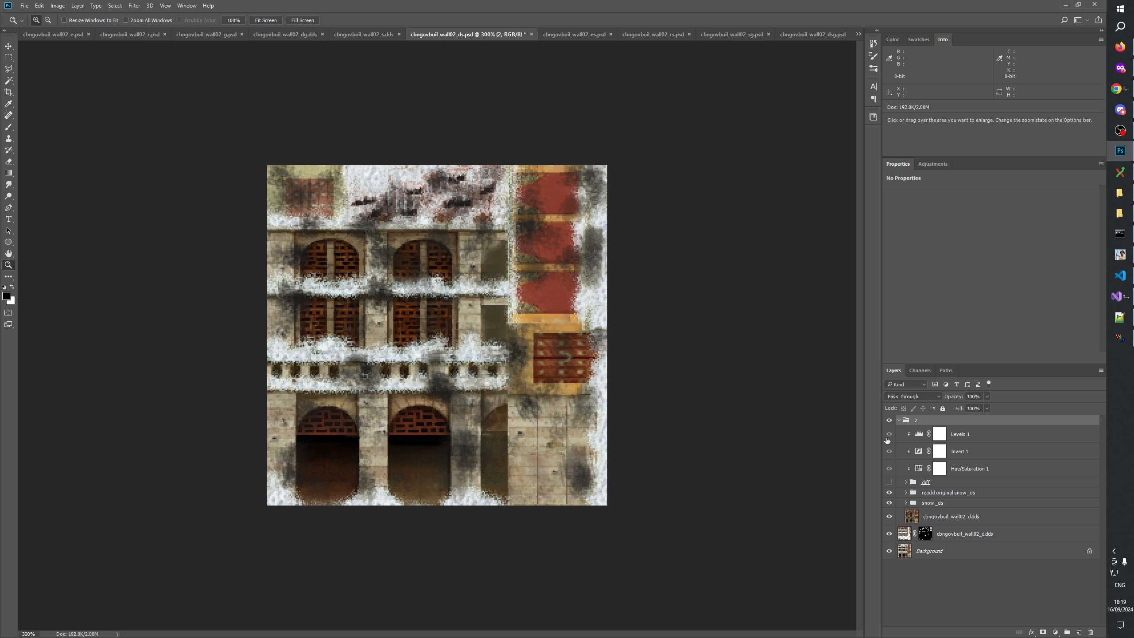
{"action": "left_click", "coordinate": [890, 421]}
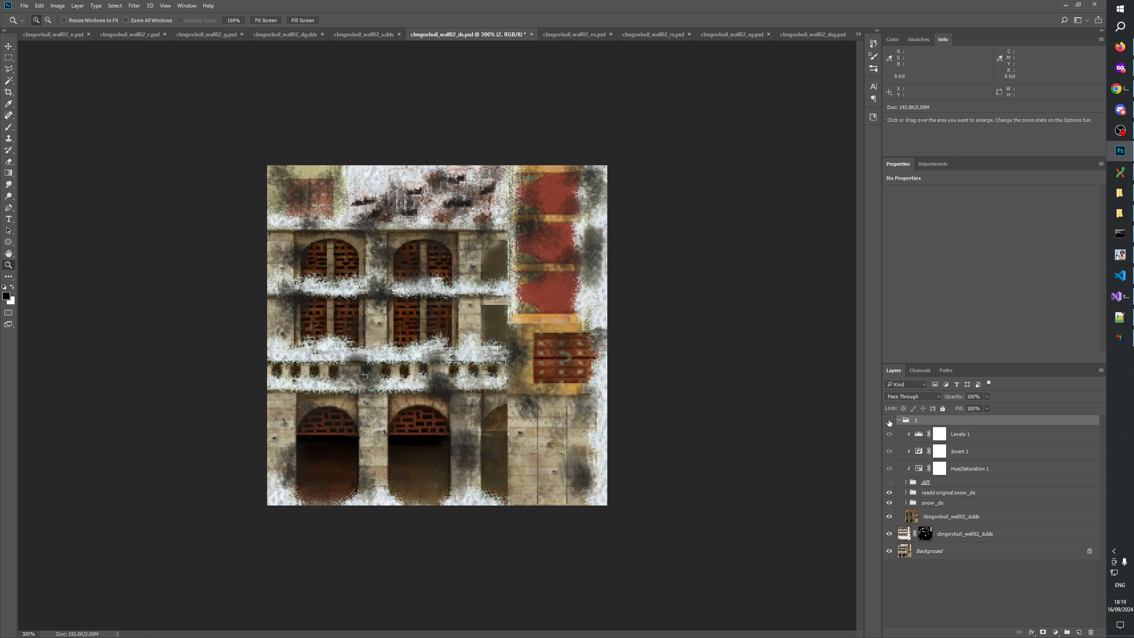
{"action": "left_click", "coordinate": [813, 35]}
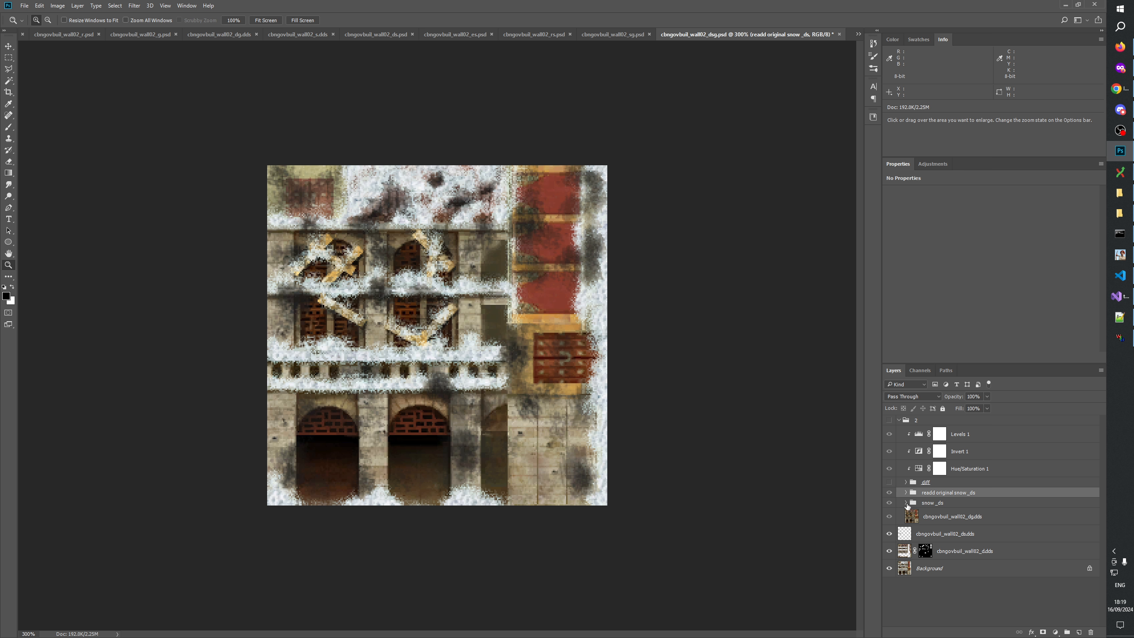
Rename the snow _ds group as snow _dsg in cbngovbuil_wall02_dsg.psd and show group 2.
{"action": "double_click", "coordinate": [935, 503]}
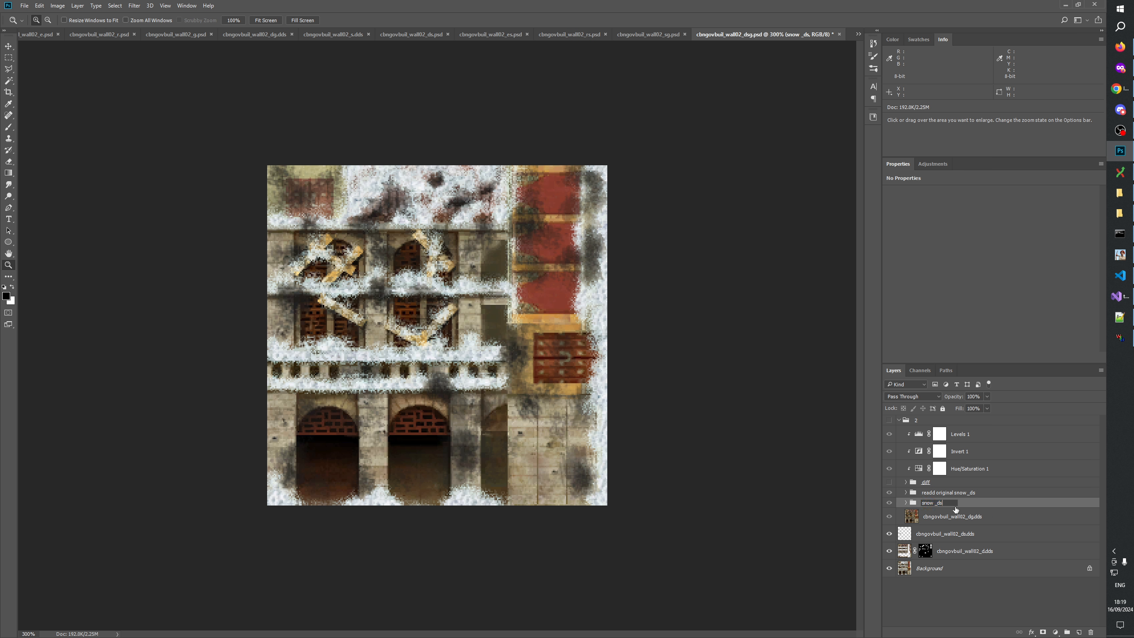
{"action": "type", "text": "g"}
{"action": "key", "text": "Return"}
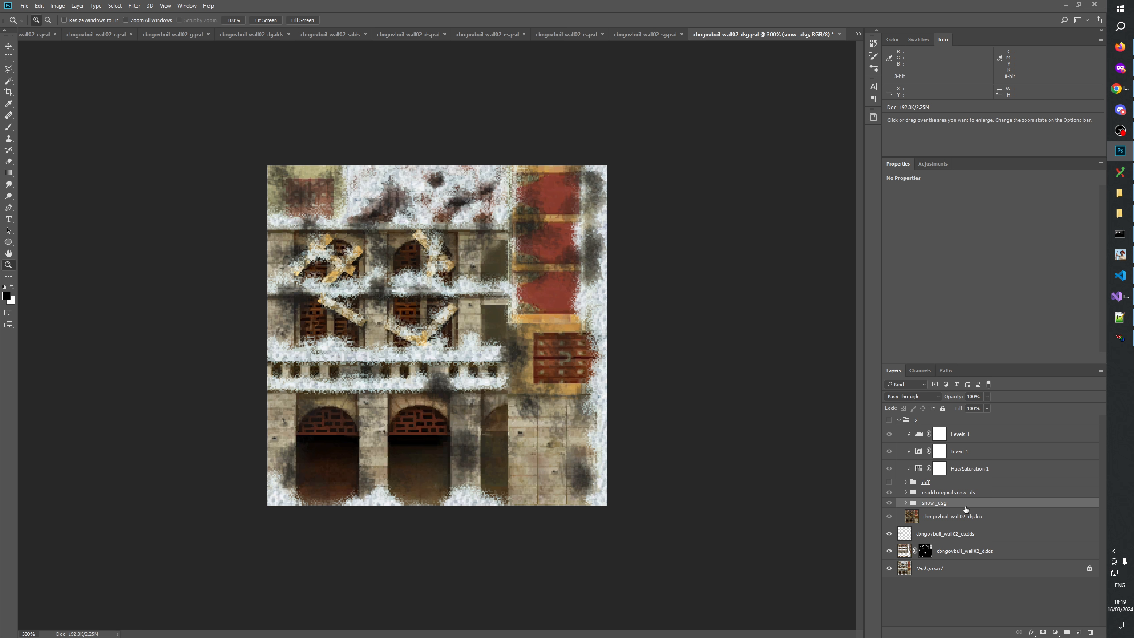
{"action": "left_click", "coordinate": [906, 502]}
{"action": "left_click", "coordinate": [886, 420]}
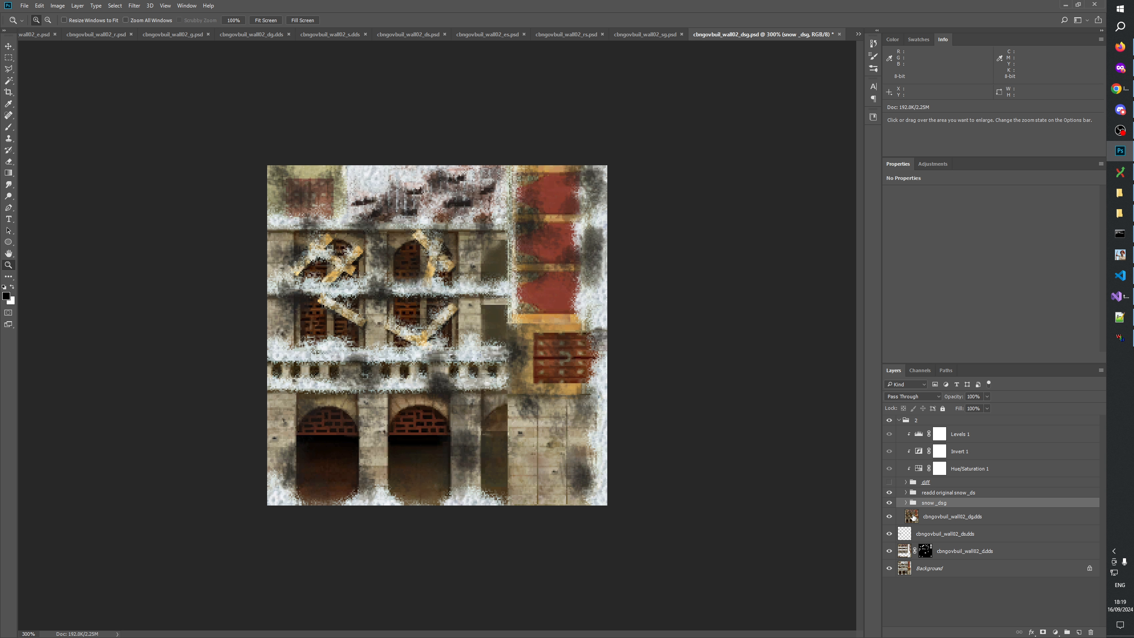
Compare the snow coverage in cbngovbuil_wall02_ds.psd and cbngovbuil_wall02_dsg.psd with group 2 shown in both.
{"action": "left_click", "coordinate": [420, 36]}
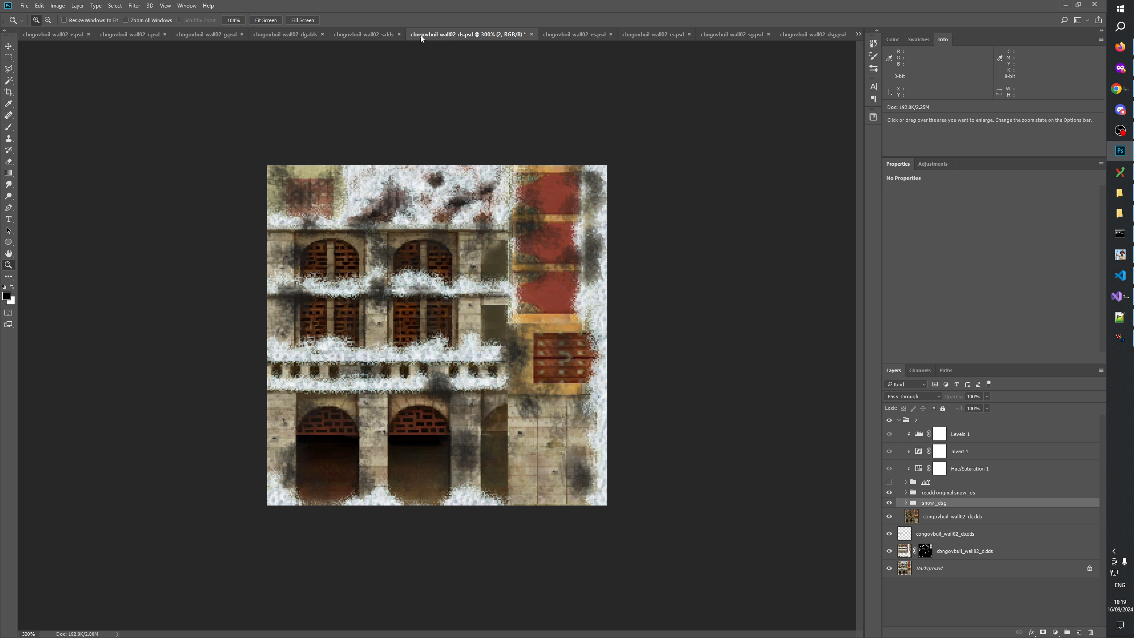
{"action": "left_click", "coordinate": [944, 503]}
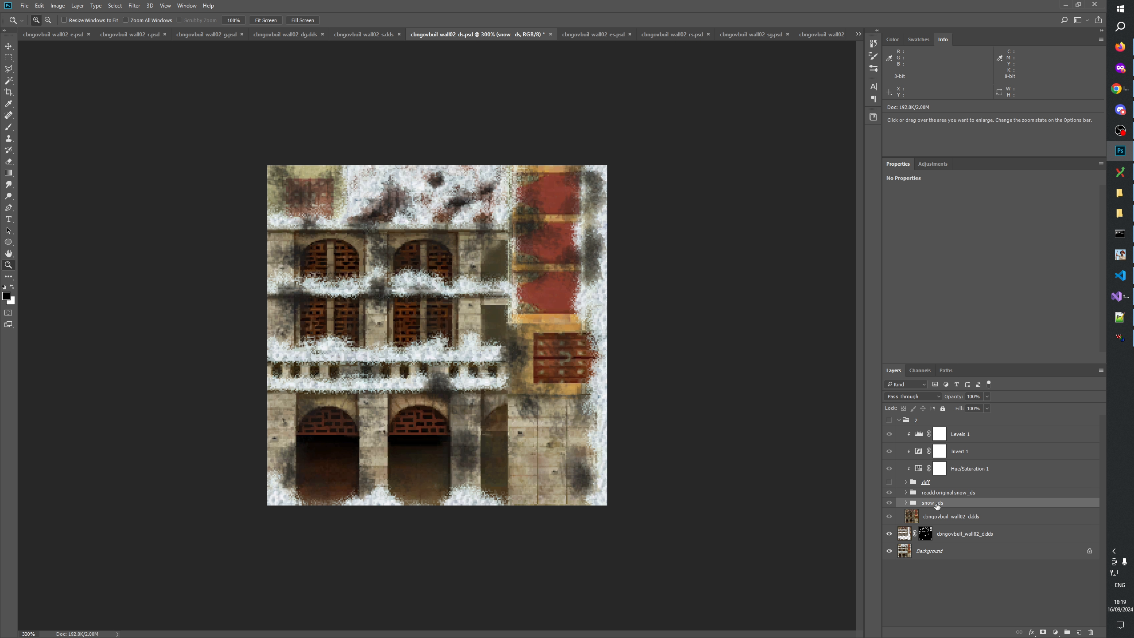
{"action": "left_click", "coordinate": [889, 421]}
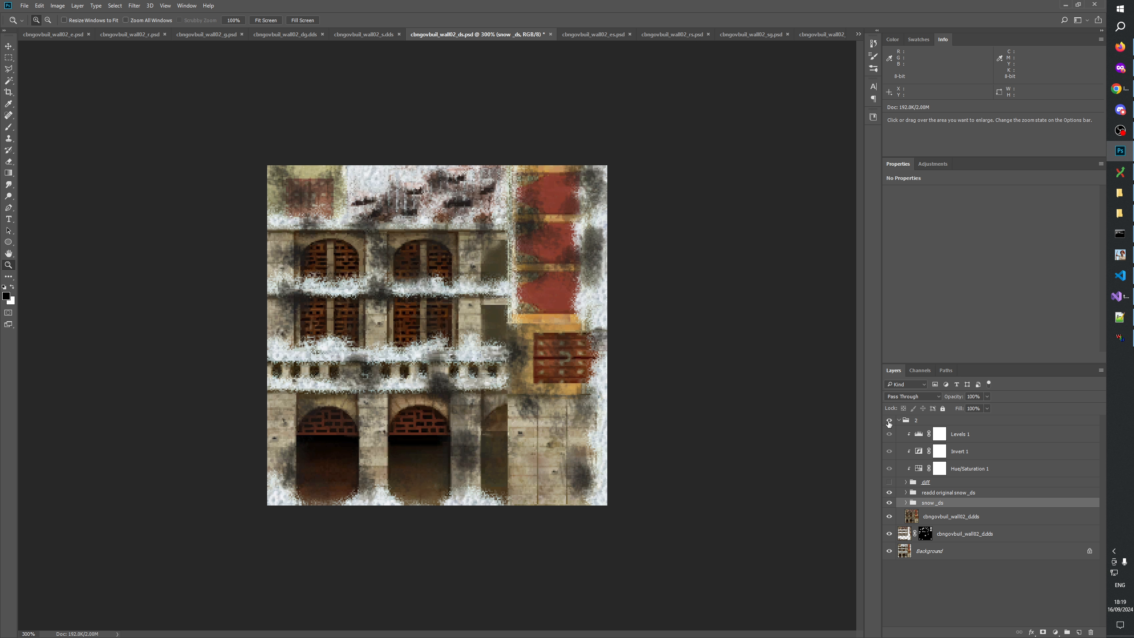
{"action": "left_click", "coordinate": [821, 34]}
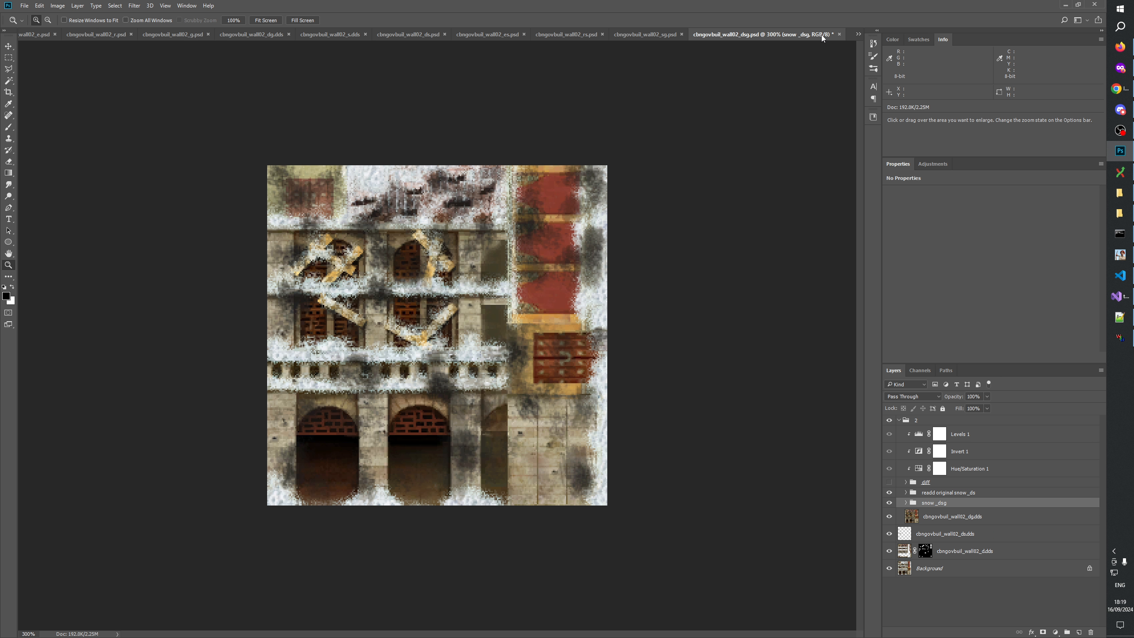
{"action": "left_click", "coordinate": [427, 35]}
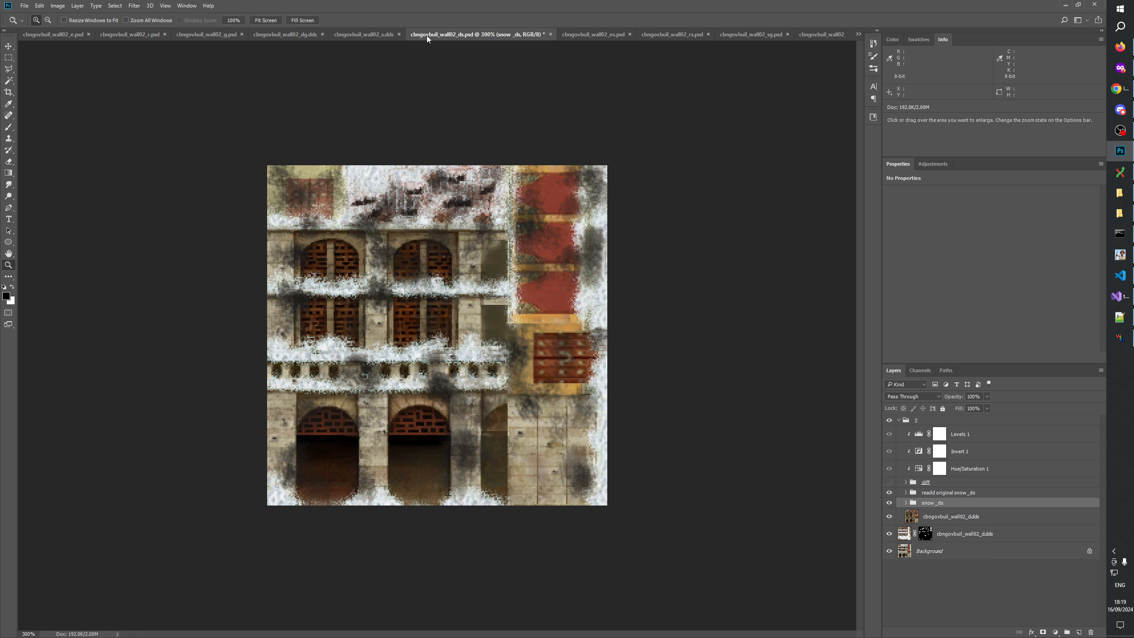
{"action": "left_click", "coordinate": [824, 34]}
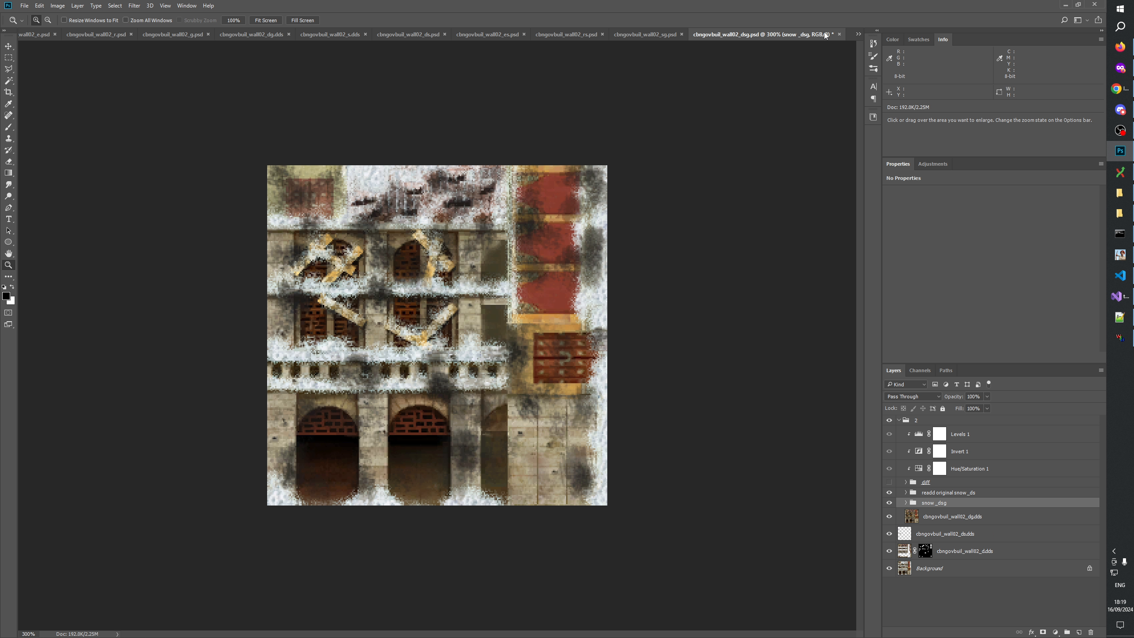
Examine the snow _ds group in cbngovbuil_wall02_ds.psd by toggling its visibility and temporarily disabling its damage and difference masks.
{"action": "left_click", "coordinate": [415, 36]}
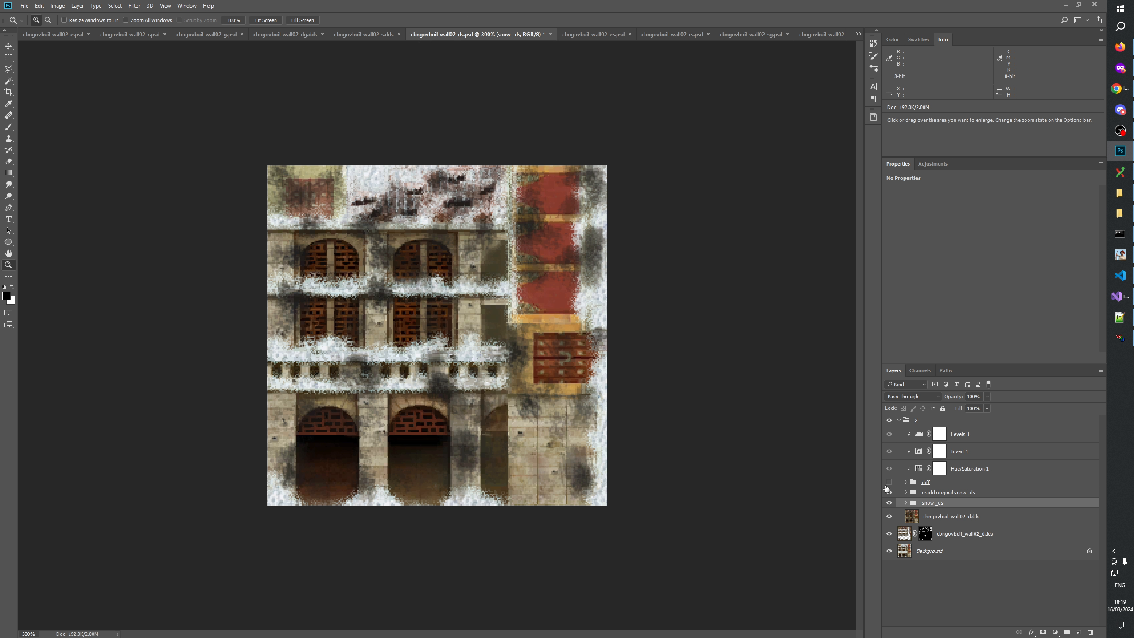
{"action": "left_click", "coordinate": [890, 503]}
{"action": "left_click", "coordinate": [890, 504]}
{"action": "left_click", "coordinate": [906, 504]}
{"action": "left_click", "coordinate": [938, 516]}
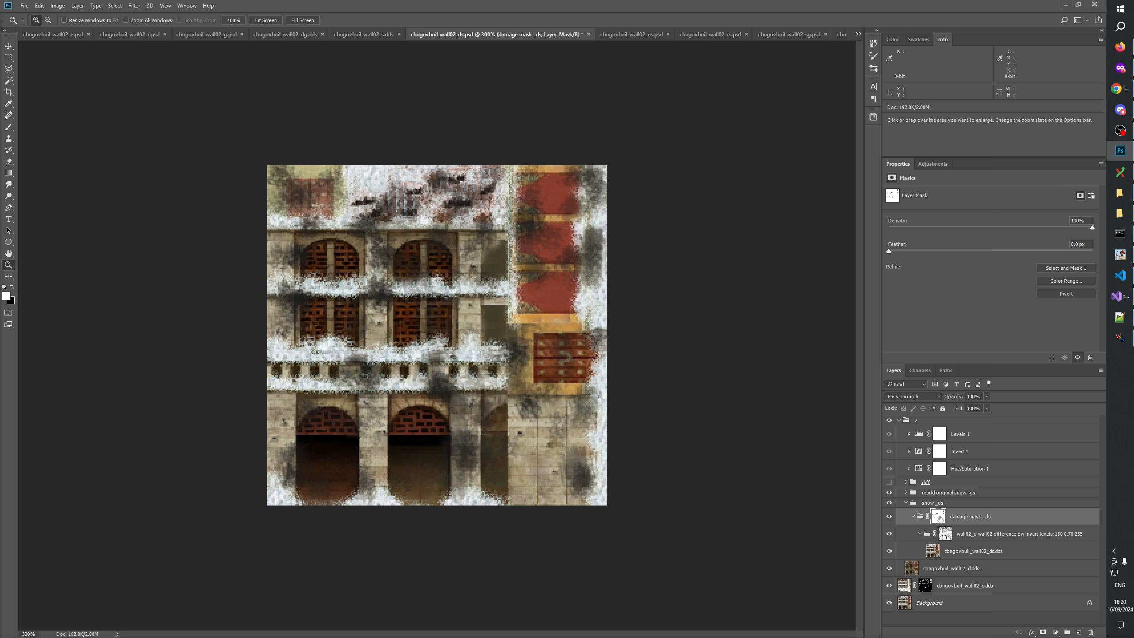
{"action": "right_click", "coordinate": [939, 517]}
{"action": "left_click", "coordinate": [957, 526]}
{"action": "left_click", "coordinate": [938, 519]}
{"action": "right_click", "coordinate": [947, 532]}
{"action": "left_click", "coordinate": [960, 537]}
{"action": "left_click", "coordinate": [949, 535]}
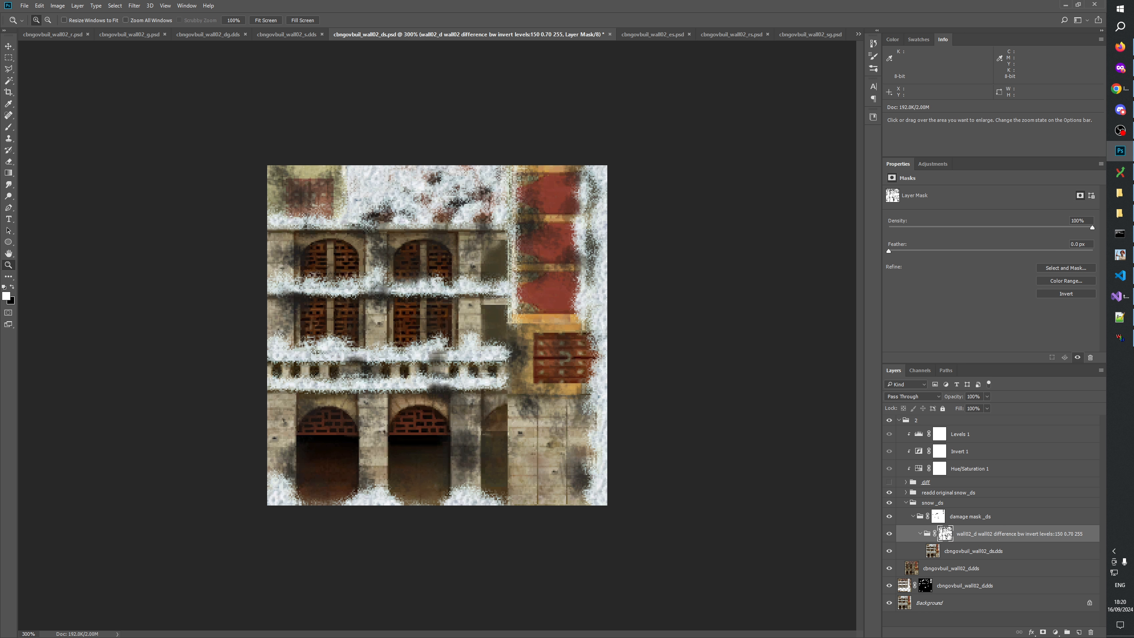
{"action": "left_click", "coordinate": [907, 504]}
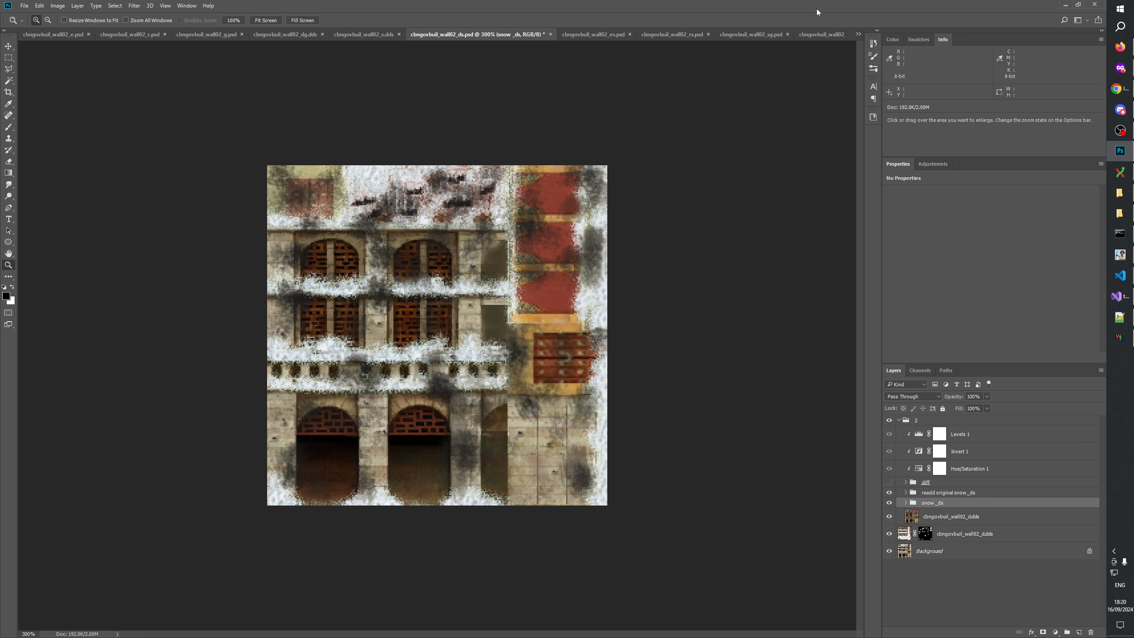
Examine the snow _dsg group in cbngovbuil_wall02_dsg.psd by temporarily disabling both nested masks and toggling the group's visibility.
{"action": "left_click", "coordinate": [824, 34]}
{"action": "left_click", "coordinate": [907, 503]}
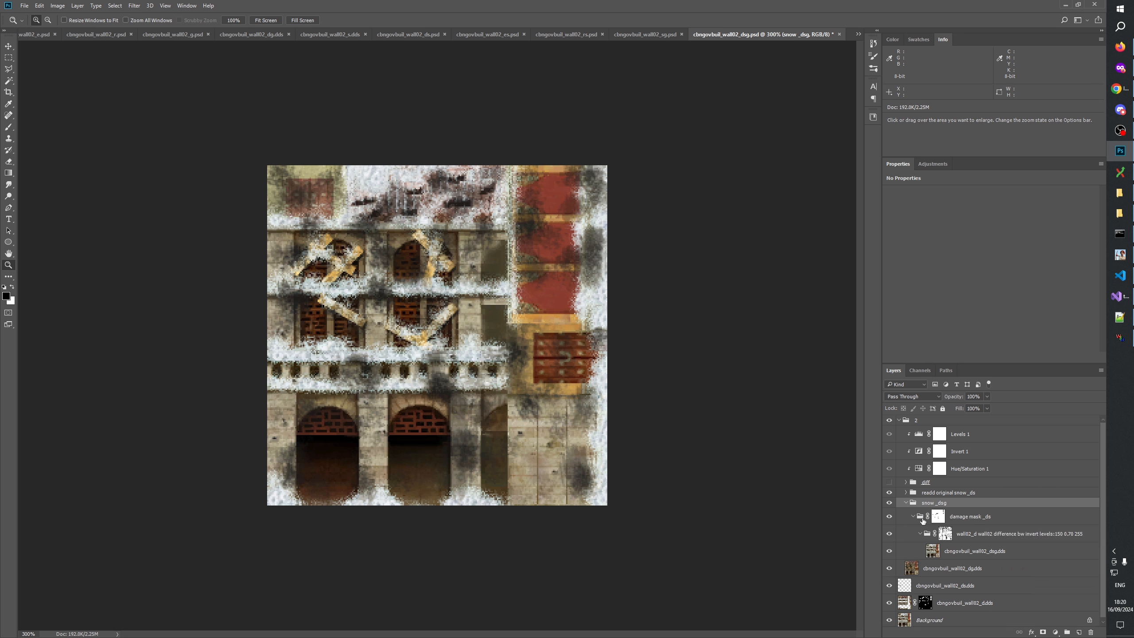
{"action": "right_click", "coordinate": [942, 516]}
{"action": "left_click", "coordinate": [961, 520]}
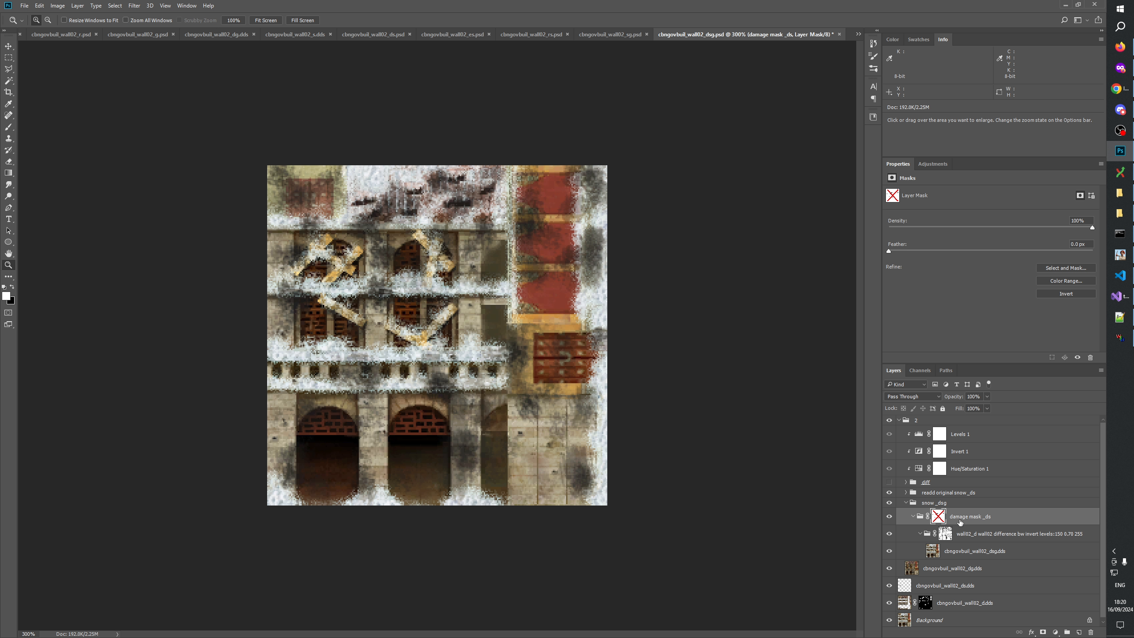
{"action": "left_click", "coordinate": [938, 519], "text": "shift"}
{"action": "left_click", "coordinate": [952, 539]}
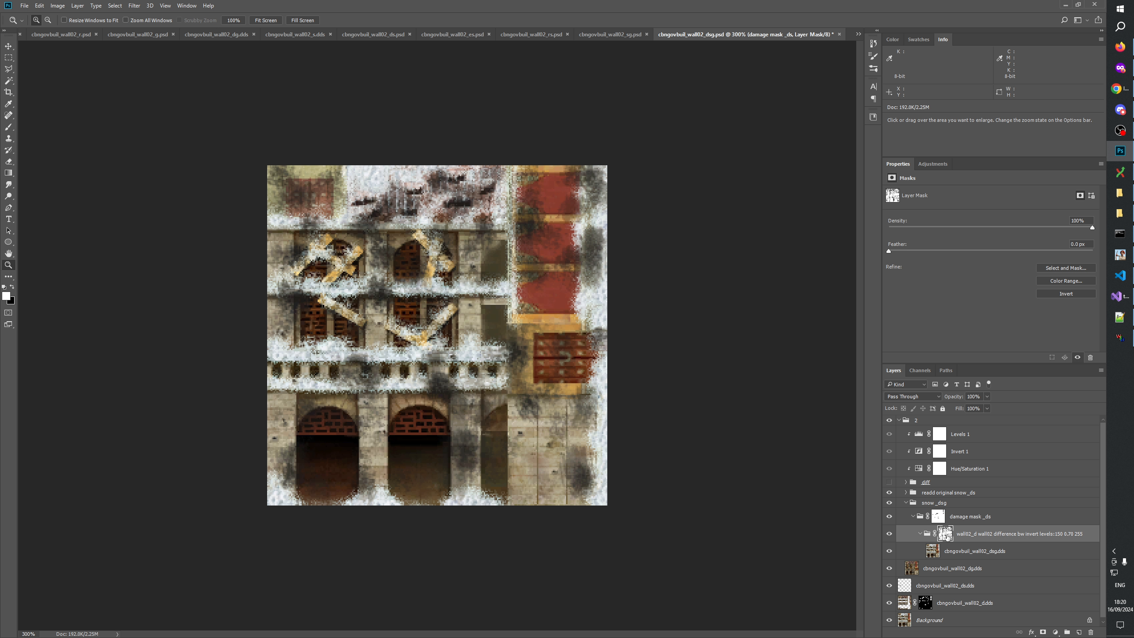
{"action": "right_click", "coordinate": [951, 539]}
{"action": "left_click", "coordinate": [969, 543]}
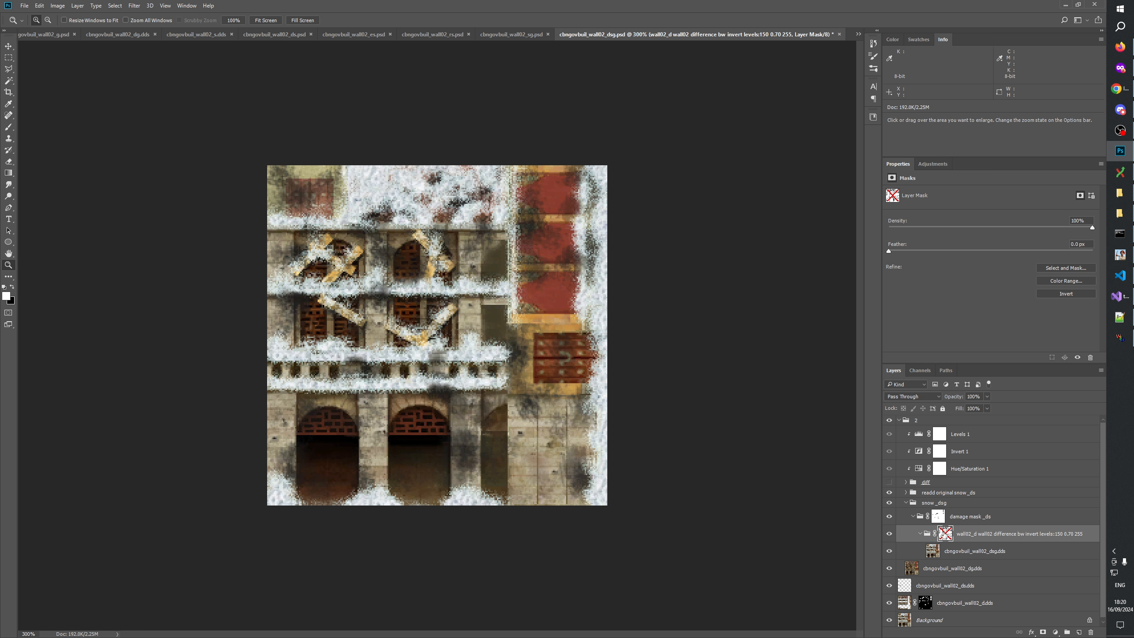
{"action": "left_click", "coordinate": [945, 533], "text": "shift"}
{"action": "left_click", "coordinate": [890, 503]}
{"action": "left_click", "coordinate": [890, 504]}
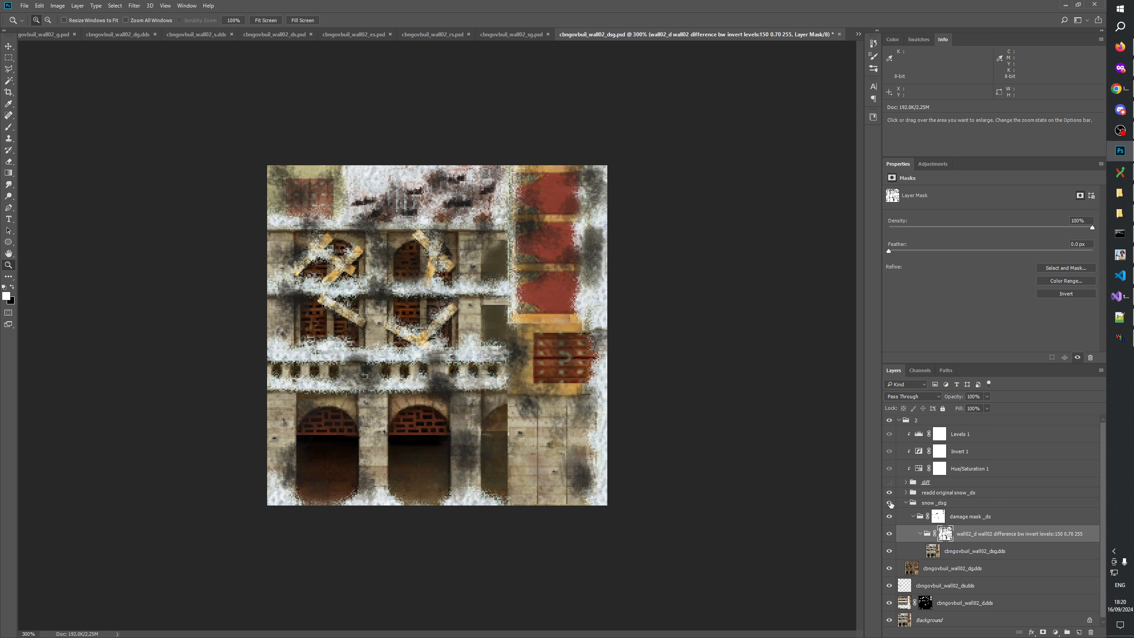
Inspect the extent of the cbngovbuil_wall02_ds.dds layer by toggling its visibility with group 2 hidden and loading its pixels as a selection.
{"action": "left_click", "coordinate": [931, 587]}
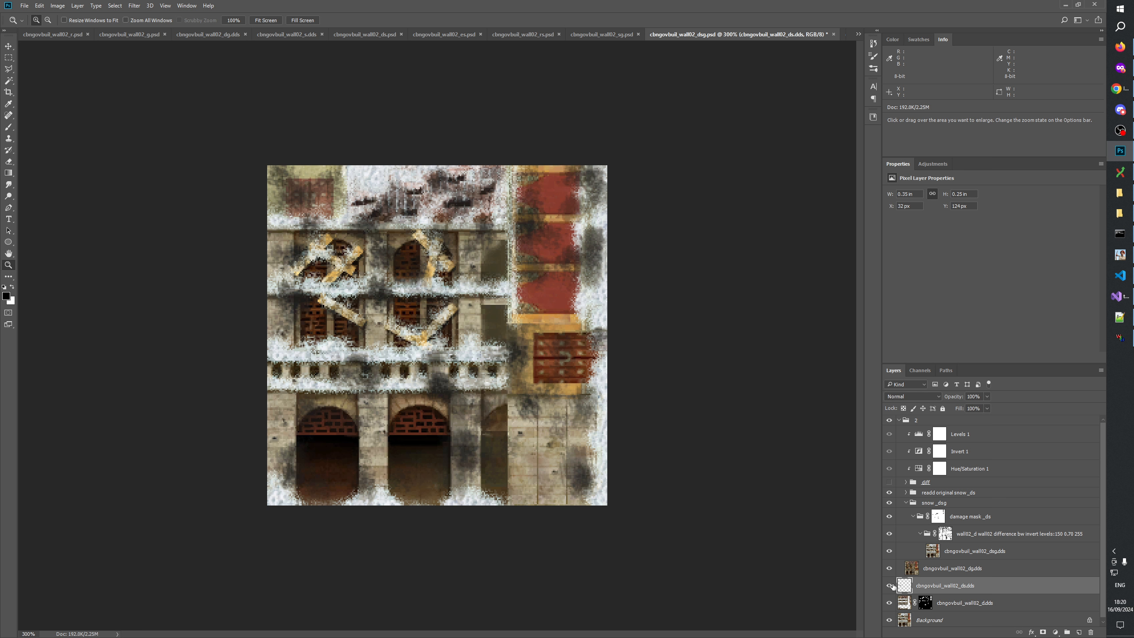
{"action": "left_click", "coordinate": [890, 421]}
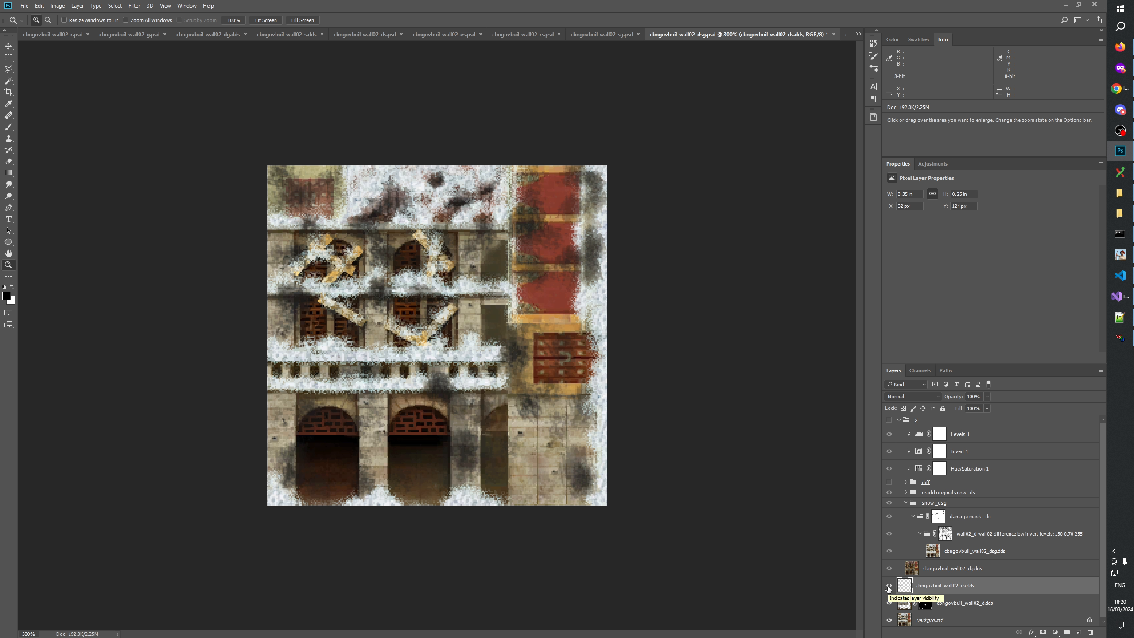
{"action": "left_click", "coordinate": [889, 588]}
{"action": "left_click", "coordinate": [889, 587]}
{"action": "left_click", "coordinate": [889, 588]}
{"action": "left_click", "coordinate": [889, 587]}
{"action": "left_click", "coordinate": [889, 587]}
{"action": "left_click", "coordinate": [889, 587]}
{"action": "left_click", "coordinate": [907, 590], "text": "ctrl"}
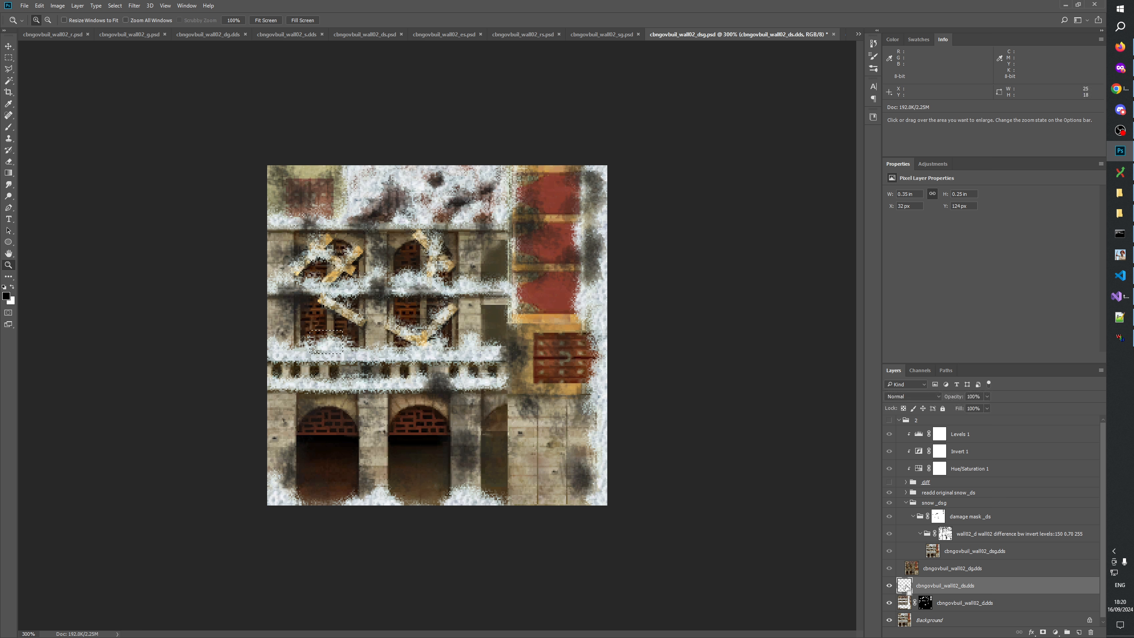
{"action": "left_click", "coordinate": [9, 58]}
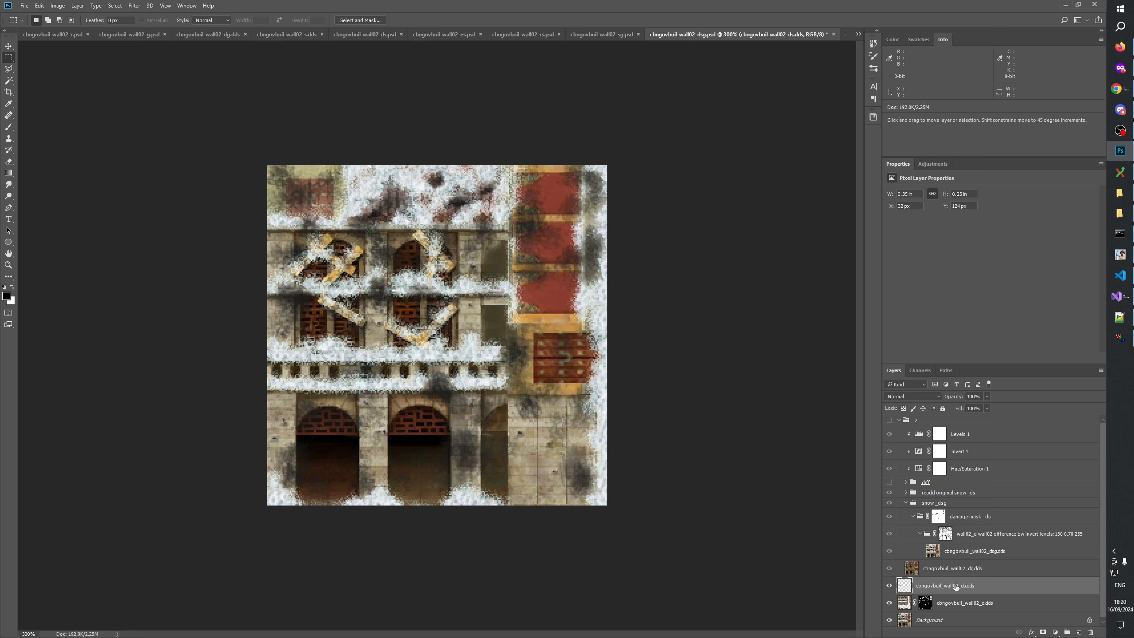
Duplicate cbngovbuil_wall02_ds.dds, place the copy above the readd original snow _ds group in group 2, and remove "copy" from its name.
{"action": "key", "text": "ctrl+j"}
{"action": "left_click_drag", "start_coordinate": [956, 588], "coordinate": [965, 499]}
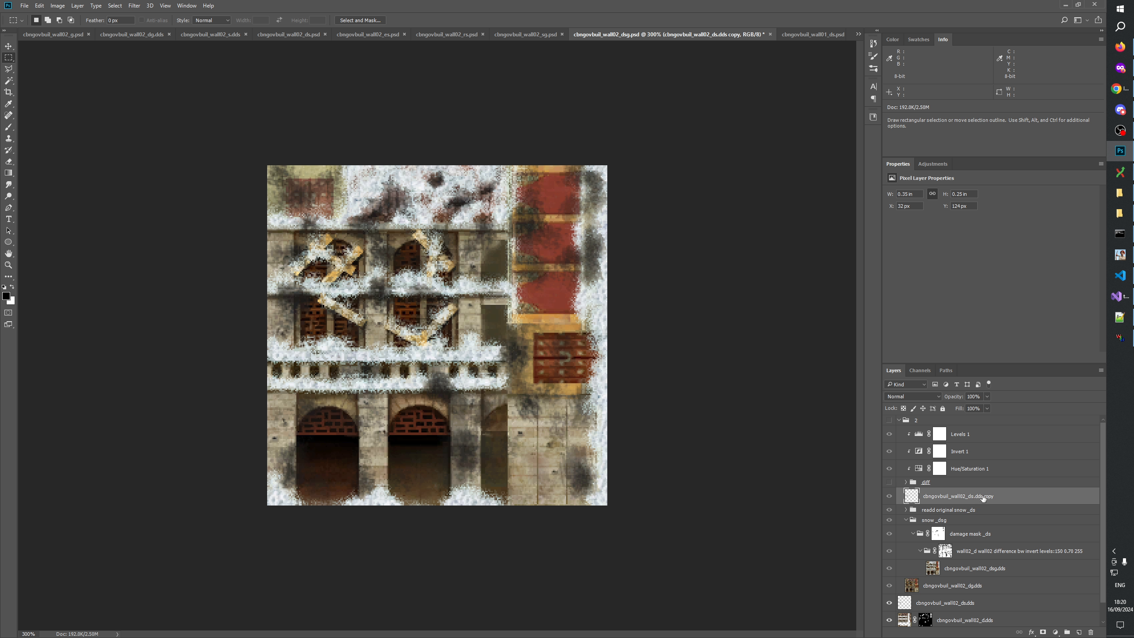
{"action": "double_click", "coordinate": [982, 496]}
{"action": "key", "text": "BackSpace"}
{"action": "key", "text": "BackSpace"}
{"action": "key", "text": "Return"}
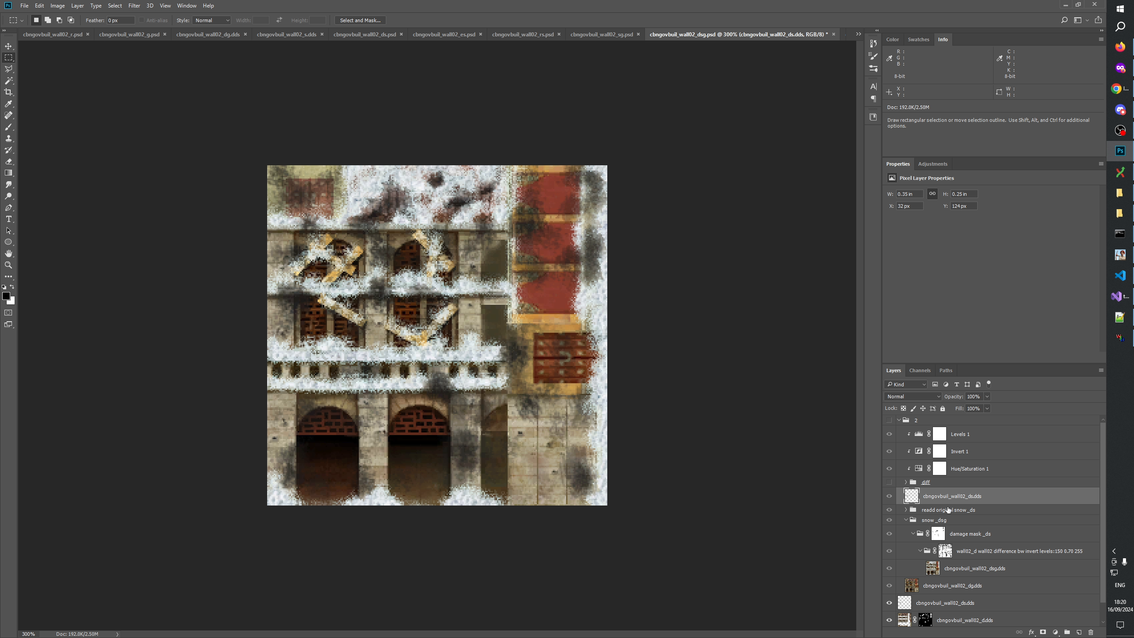
Check the duplicated layer's effect by toggling visibility, and compare the result with cbngovbuil_wall02_ds.psd.
{"action": "left_click", "coordinate": [952, 509]}
{"action": "left_click", "coordinate": [909, 499]}
{"action": "left_click", "coordinate": [890, 497]}
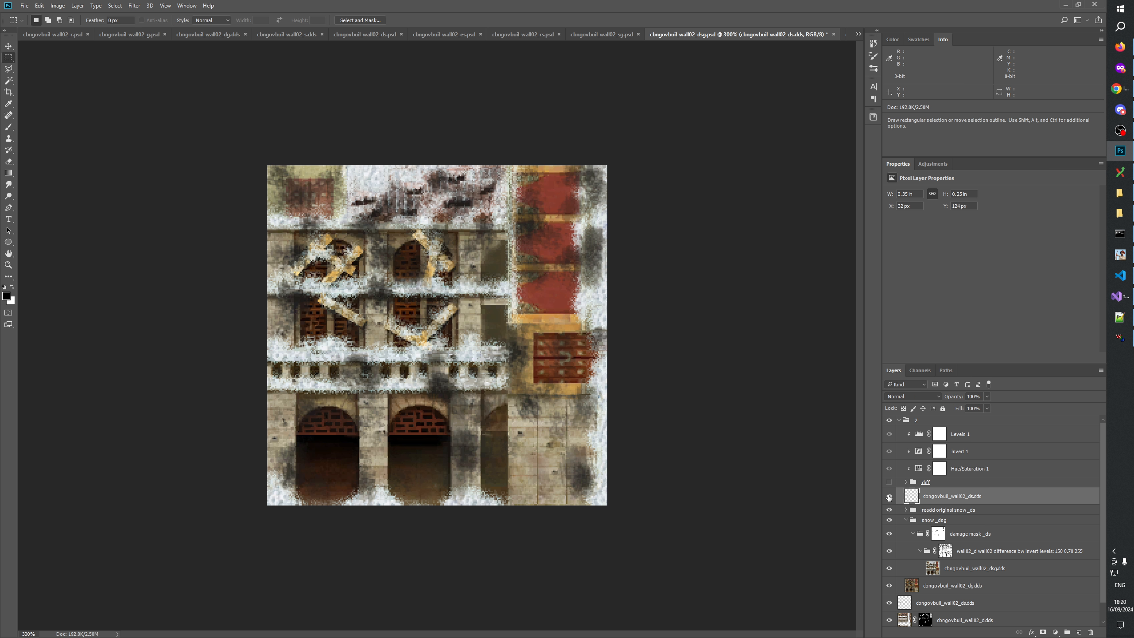
{"action": "double_click", "coordinate": [890, 496]}
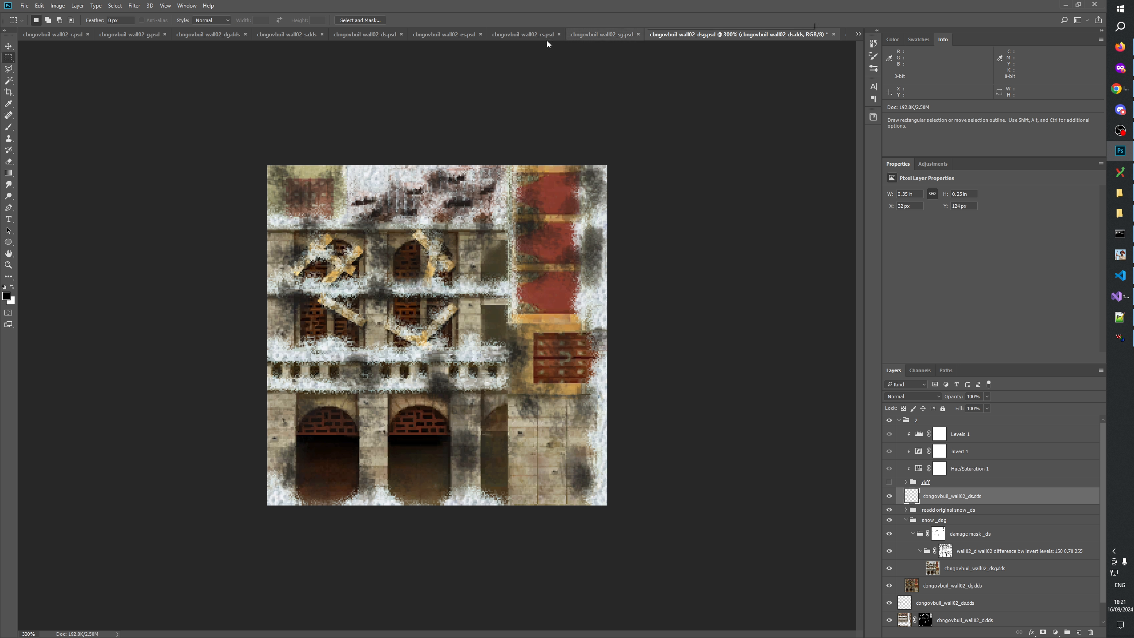
{"action": "left_click", "coordinate": [381, 38]}
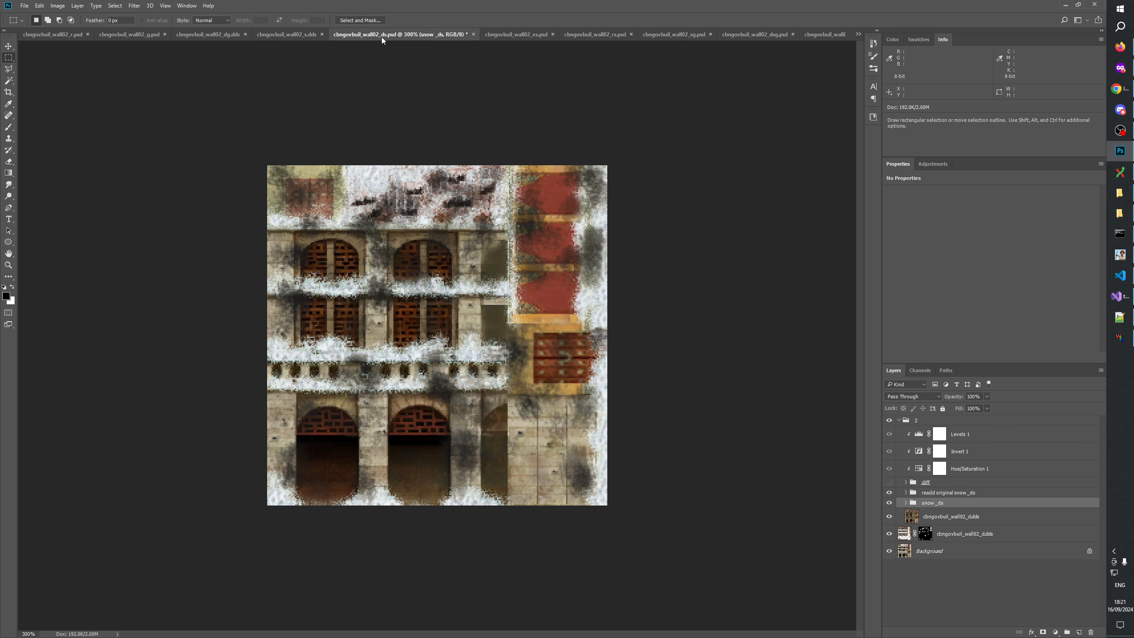
{"action": "left_click", "coordinate": [822, 35]}
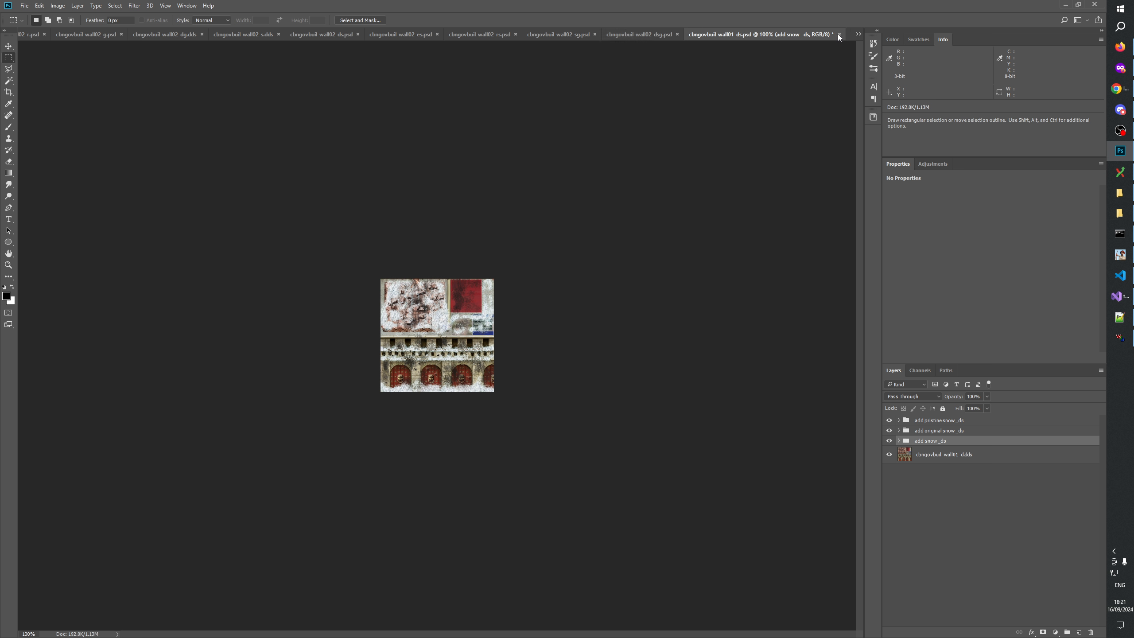
{"action": "left_click", "coordinate": [667, 34]}
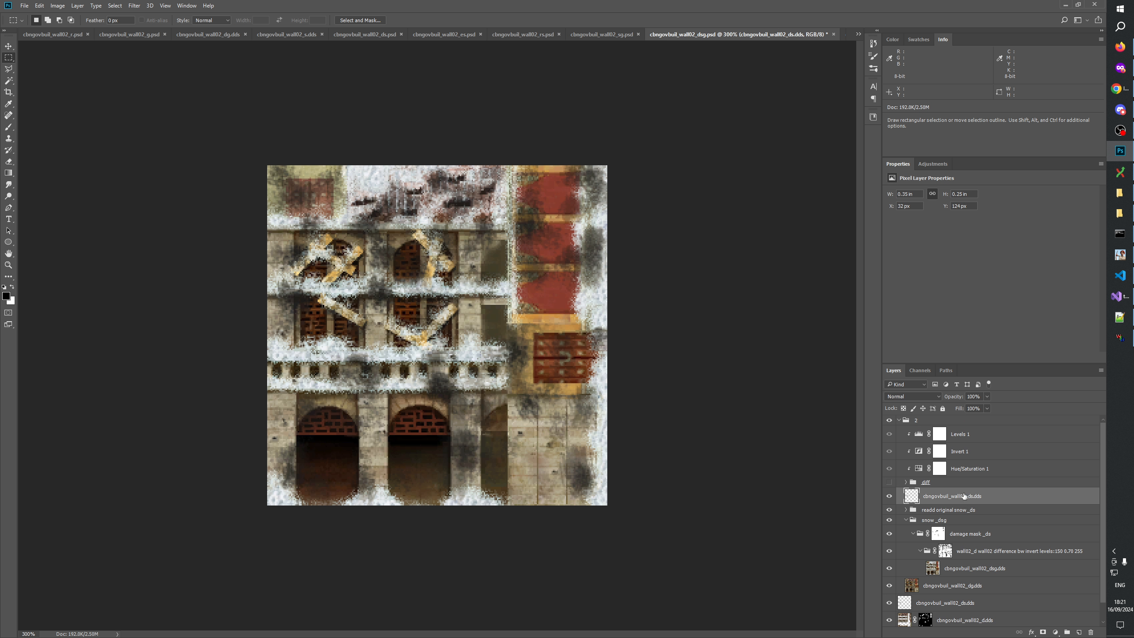
Move the duplicated cbngovbuil_wall02_ds.dds directly above cbngovbuil_wall02_dsg.dds inside the nested difference group, collapse snow _dsg, and deselect all layers.
{"action": "left_click_drag", "start_coordinate": [977, 497], "coordinate": [979, 564]}
{"action": "left_click", "coordinate": [890, 551]}
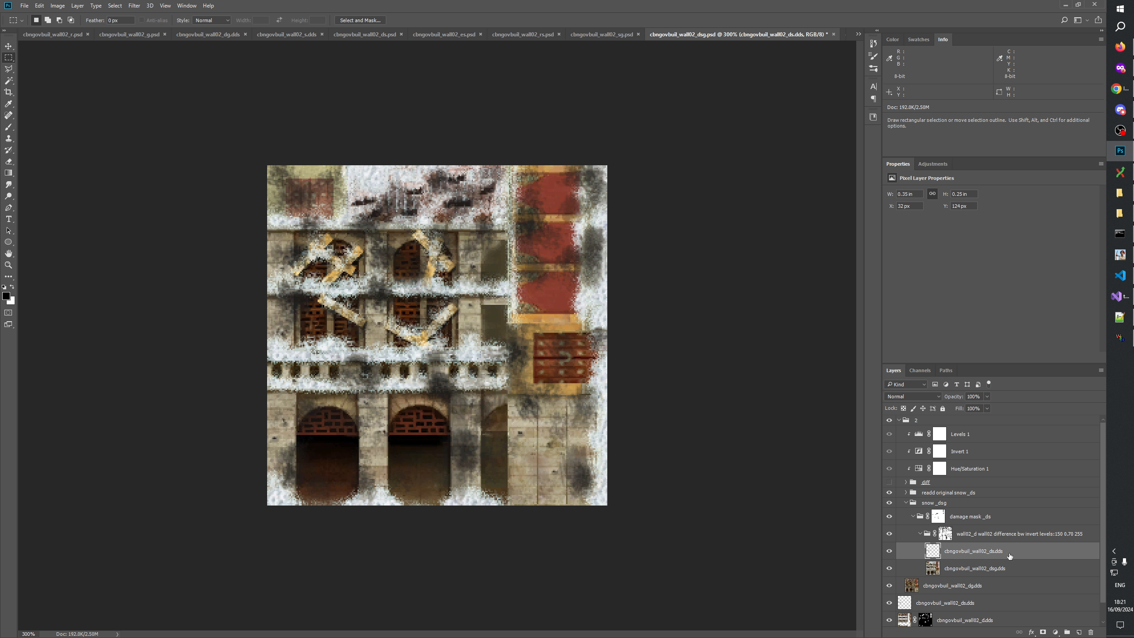
{"action": "scroll", "coordinate": [1006, 568], "scroll_direction": "down", "scroll_amount": 1}
{"action": "scroll", "coordinate": [992, 560], "scroll_direction": "up", "scroll_amount": 1}
{"action": "left_click", "coordinate": [954, 495]}
{"action": "left_click", "coordinate": [914, 505]}
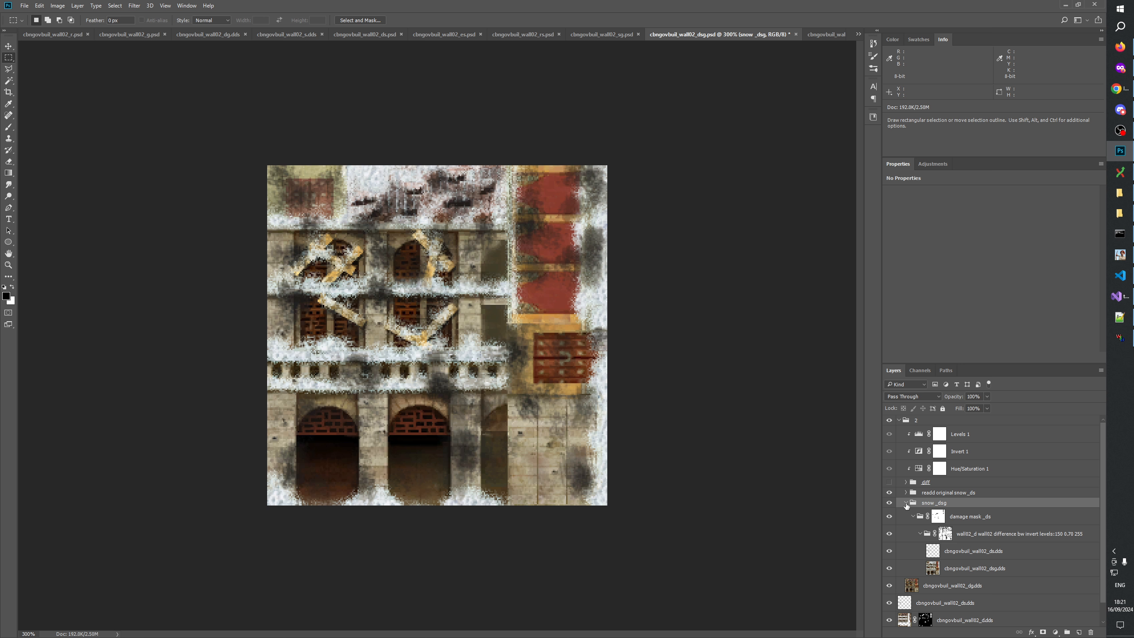
{"action": "left_click", "coordinate": [906, 503]}
{"action": "left_click", "coordinate": [946, 602]}
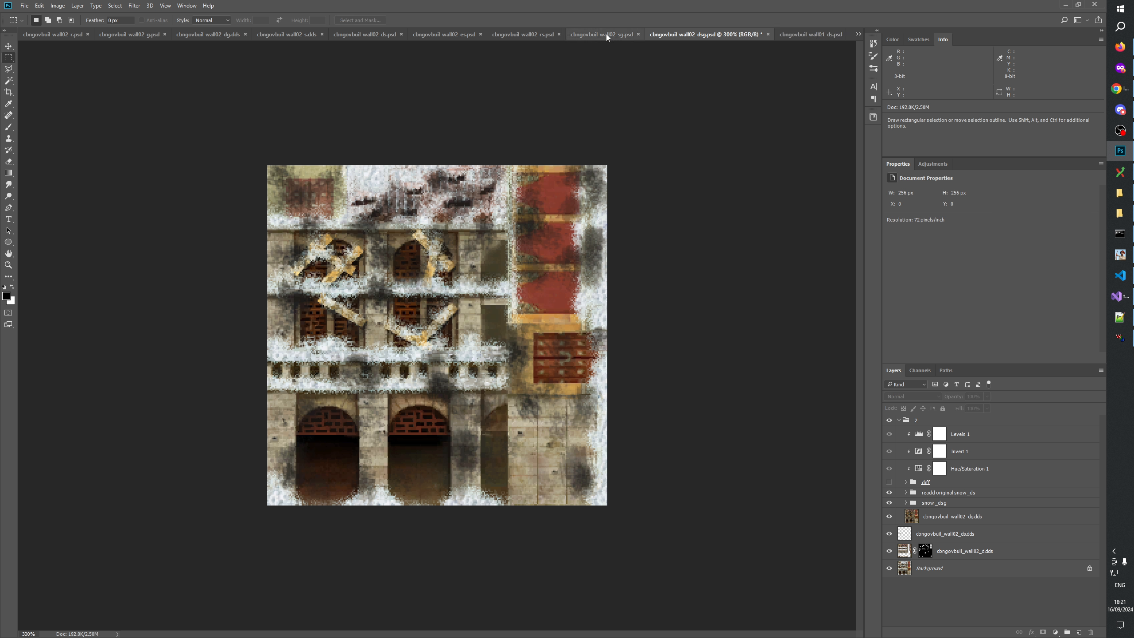
Save cbngovbuil_wall02_dsg.psd and cbngovbuil_wall02_ds.psd.
{"action": "key", "text": "ctrl+s"}
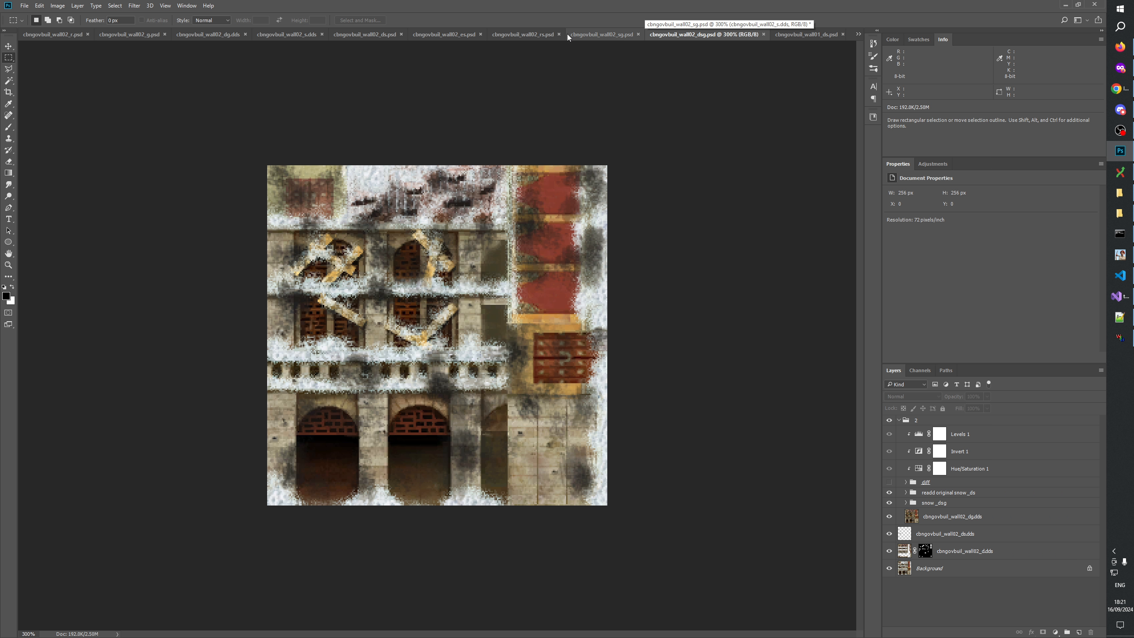
{"action": "left_click", "coordinate": [384, 34]}
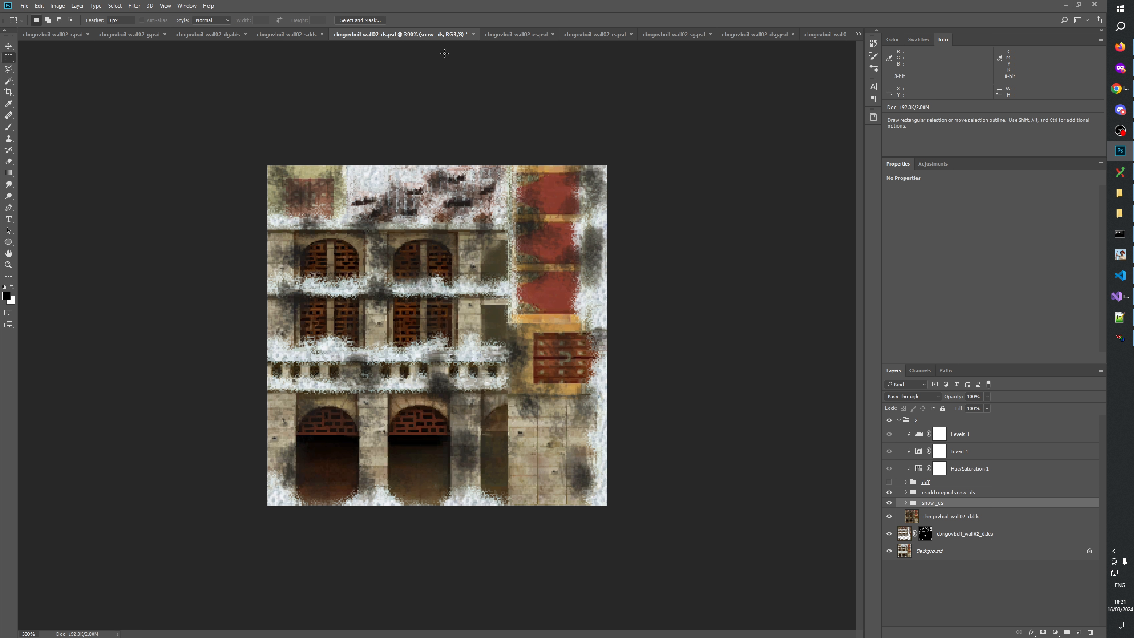
{"action": "key", "text": "ctrl+s"}
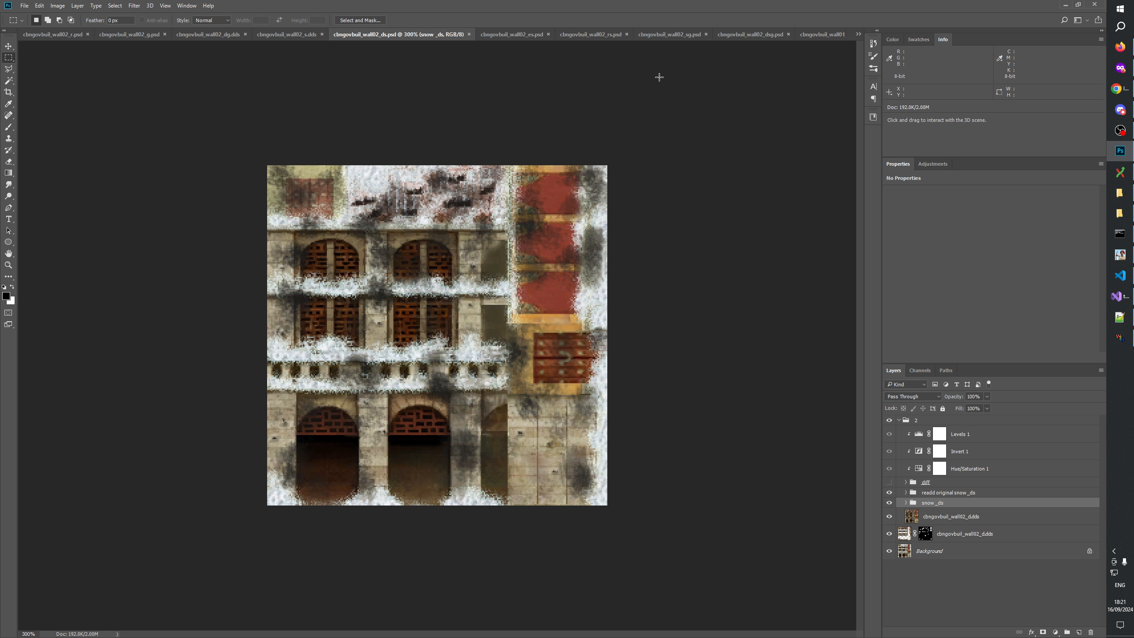
Compare the boarded-up texture in cbngovbuil_wall02_dsg.psd with the unboarded one in cbngovbuil_wall02_ds.psd.
{"action": "left_click", "coordinate": [762, 35]}
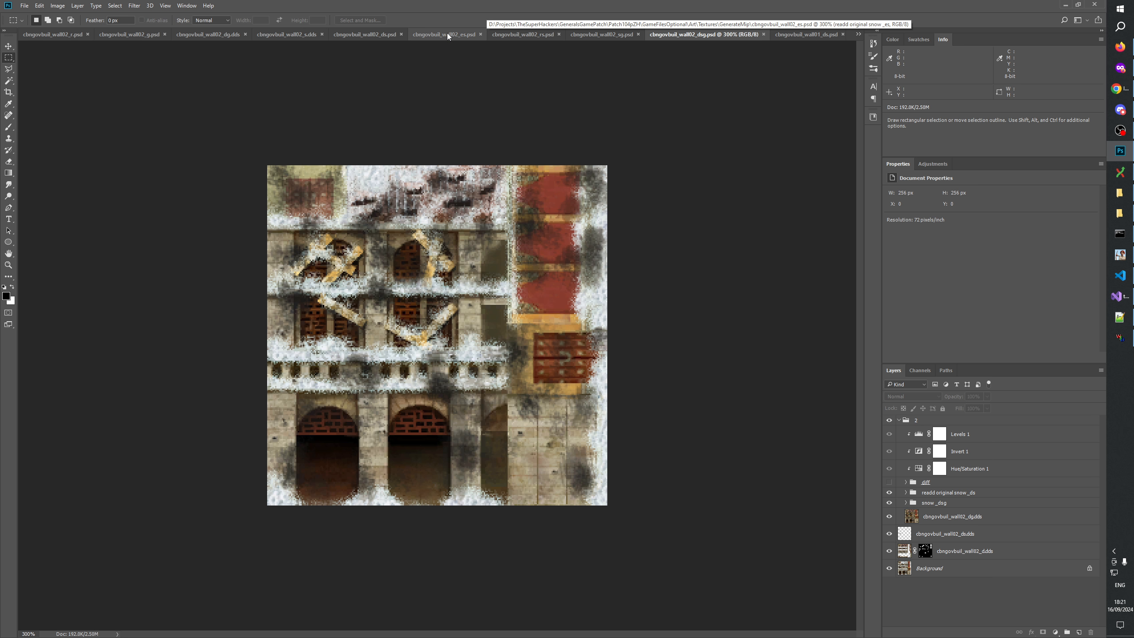
{"action": "left_click", "coordinate": [372, 36]}
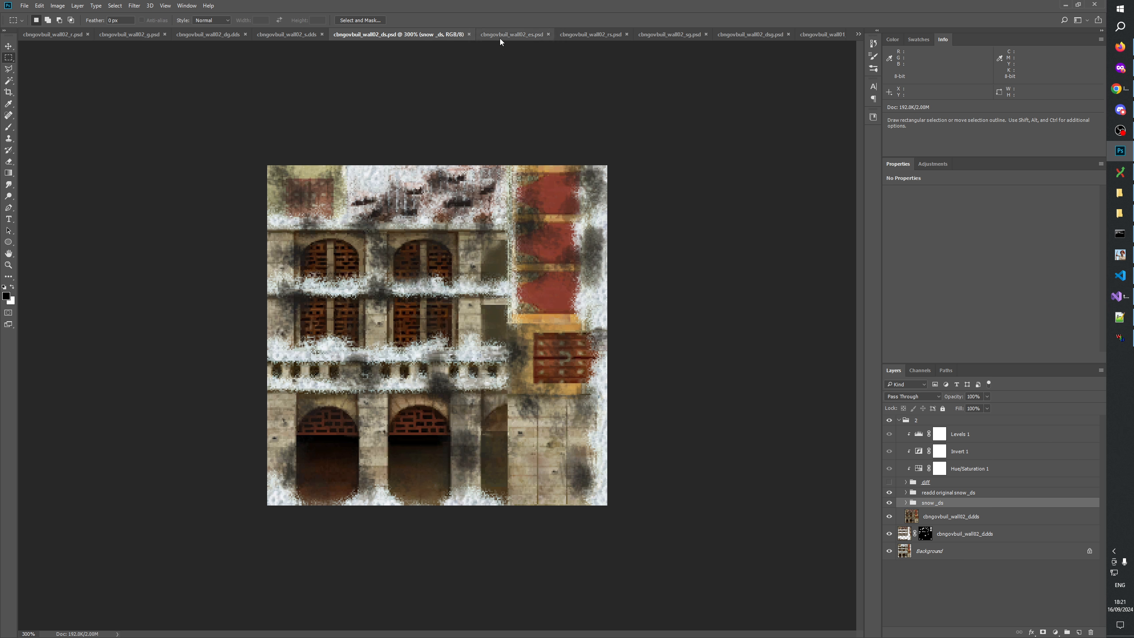
{"action": "left_click", "coordinate": [756, 32]}
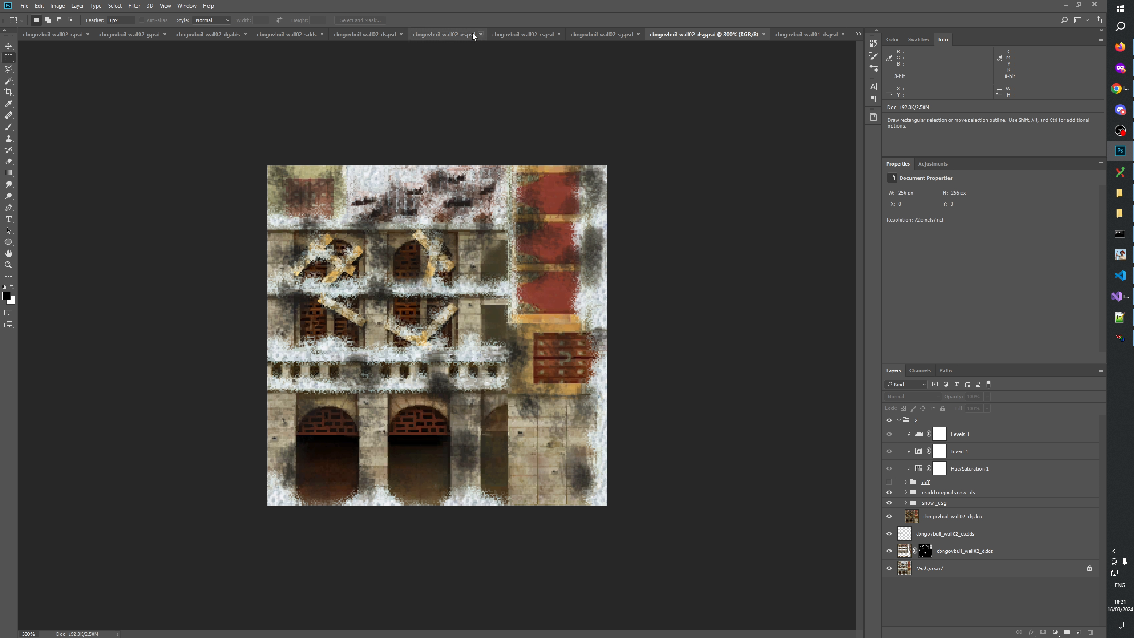
{"action": "left_click", "coordinate": [386, 34]}
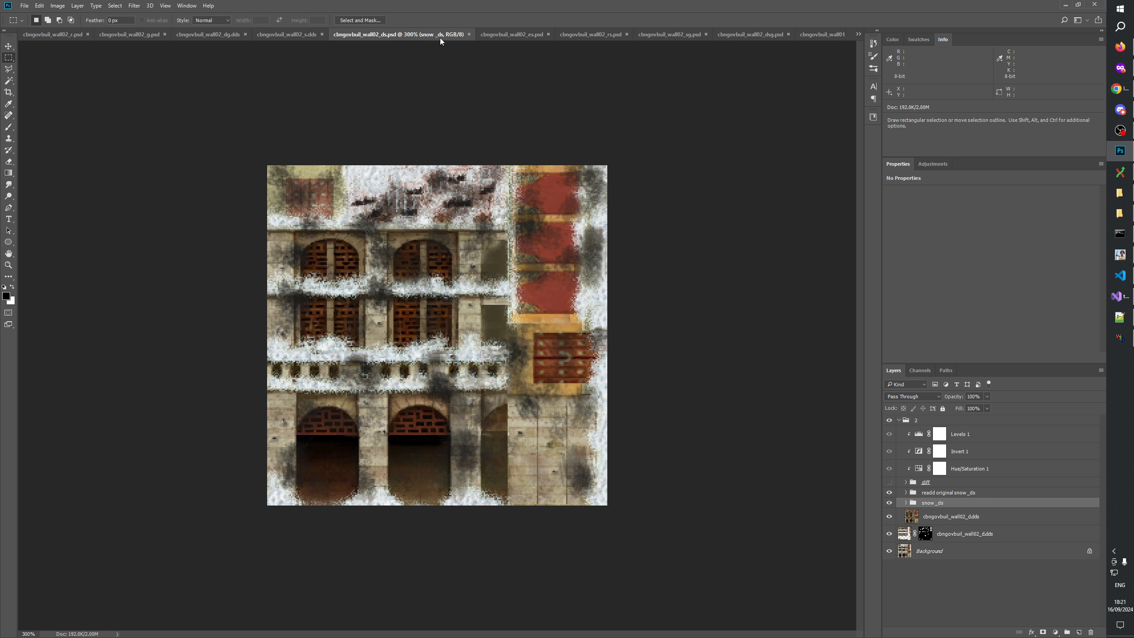
Check the effect of group 2 in cbngovbuil_wall02_es.psd by toggling its visibility, and compare the texture with cbngovbuil_wall02_rs.psd.
{"action": "left_click", "coordinate": [511, 32]}
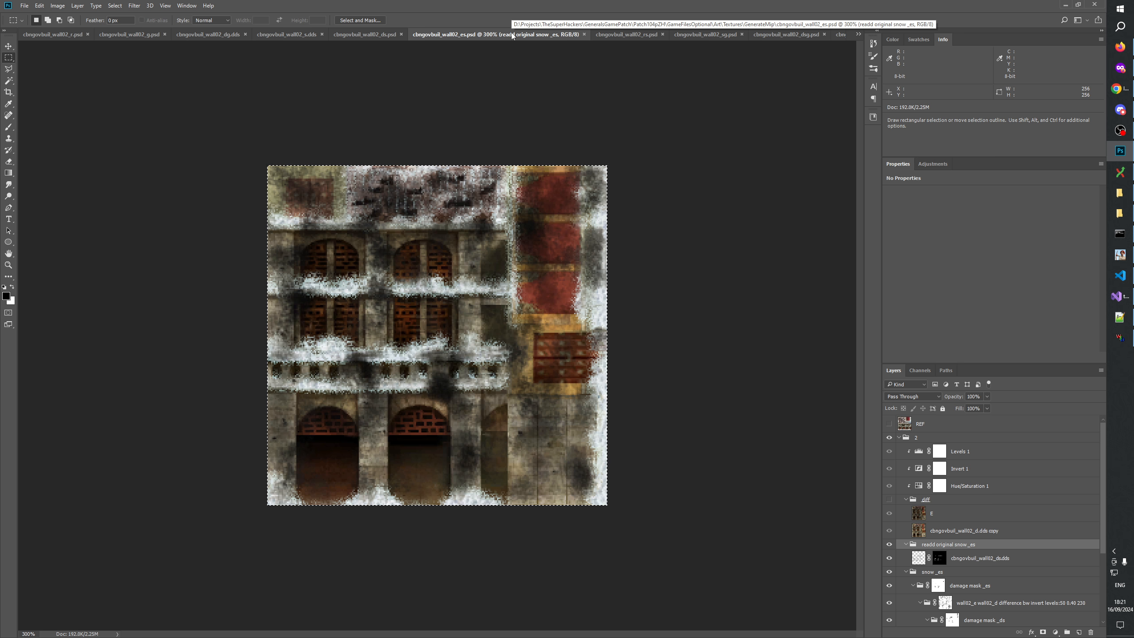
{"action": "left_click", "coordinate": [890, 439]}
{"action": "left_click", "coordinate": [890, 439]}
{"action": "left_click", "coordinate": [889, 439]}
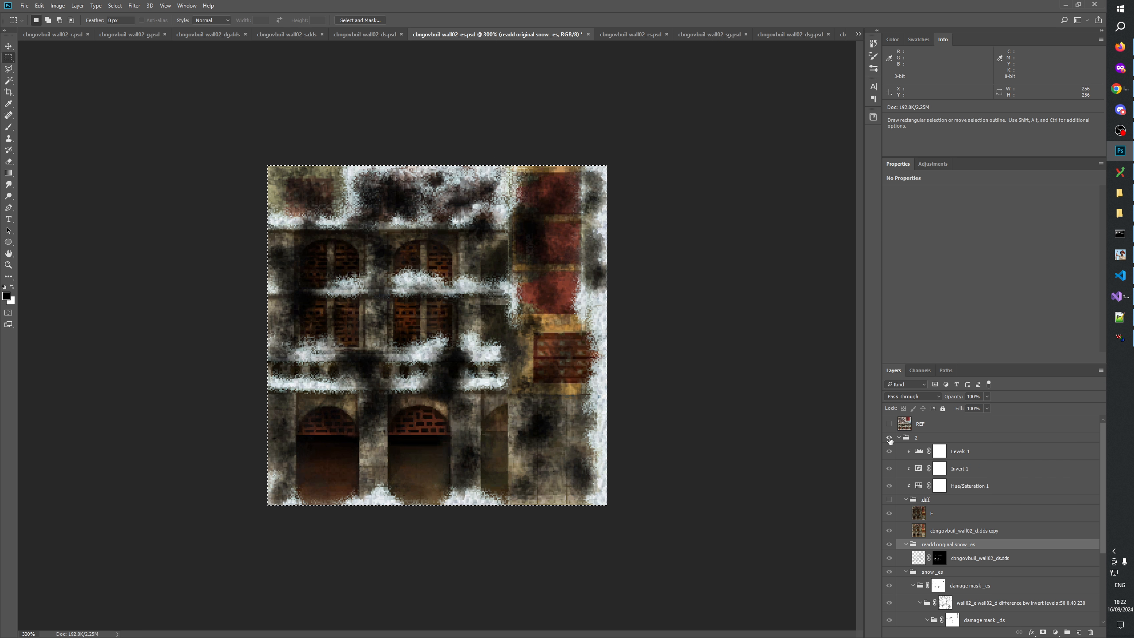
{"action": "left_click", "coordinate": [890, 439]}
{"action": "left_click", "coordinate": [889, 438]}
{"action": "left_click", "coordinate": [890, 439]}
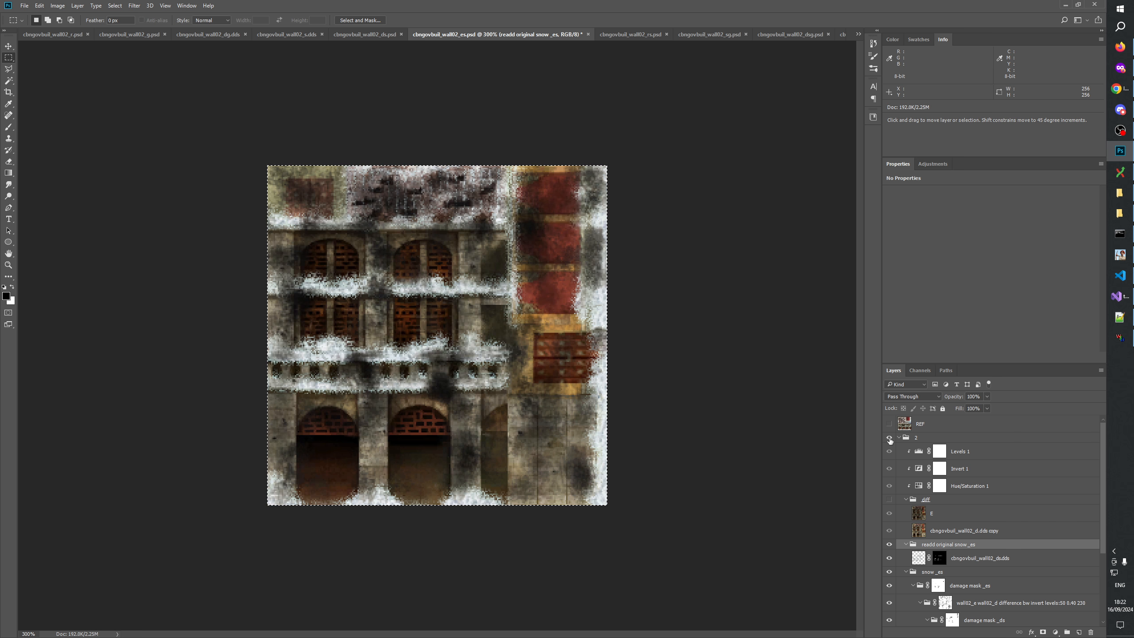
{"action": "left_click", "coordinate": [618, 35]}
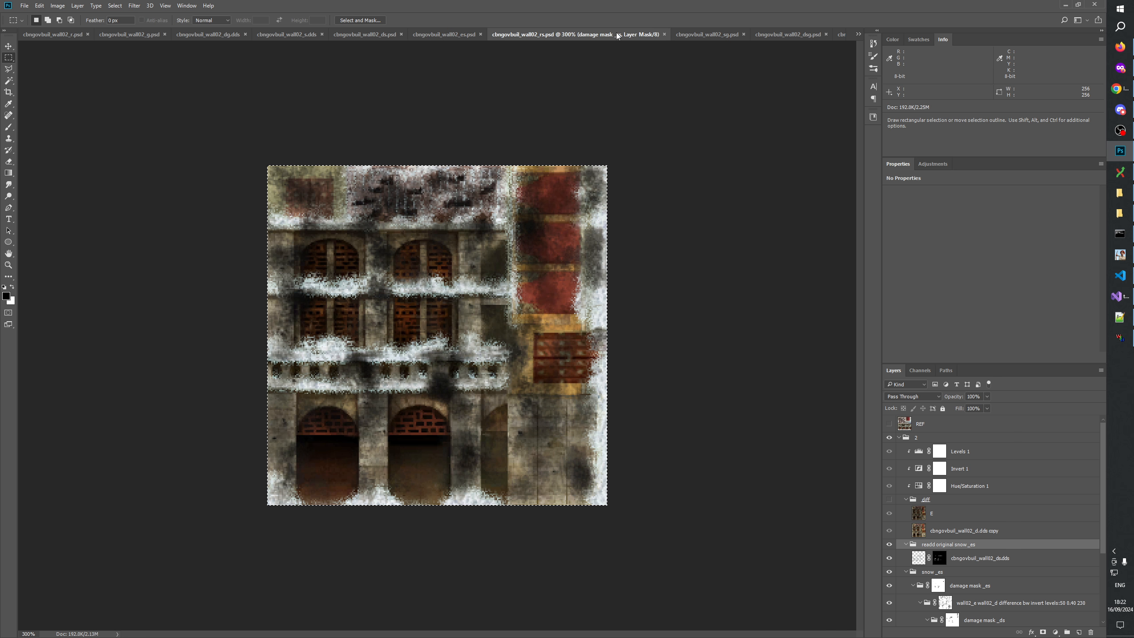
{"action": "left_click", "coordinate": [473, 36]}
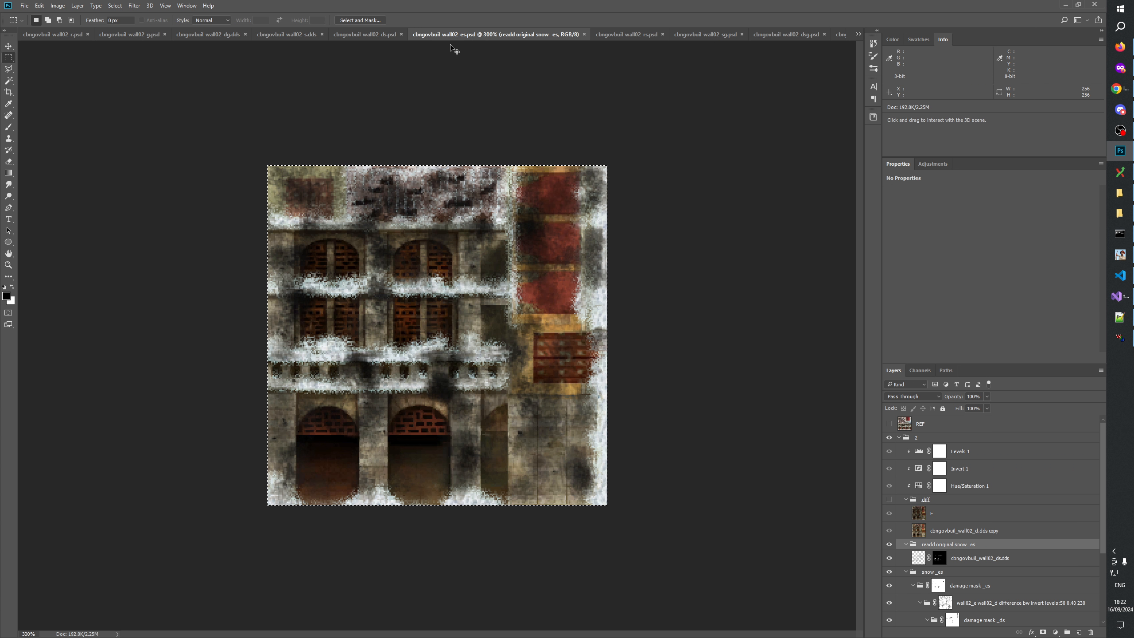
Compare the wall texture in cbngovbuil_wall02_ds.psd with and without group 2 at 300% zoom, and save the file with the group visible.
{"action": "left_click", "coordinate": [371, 35]}
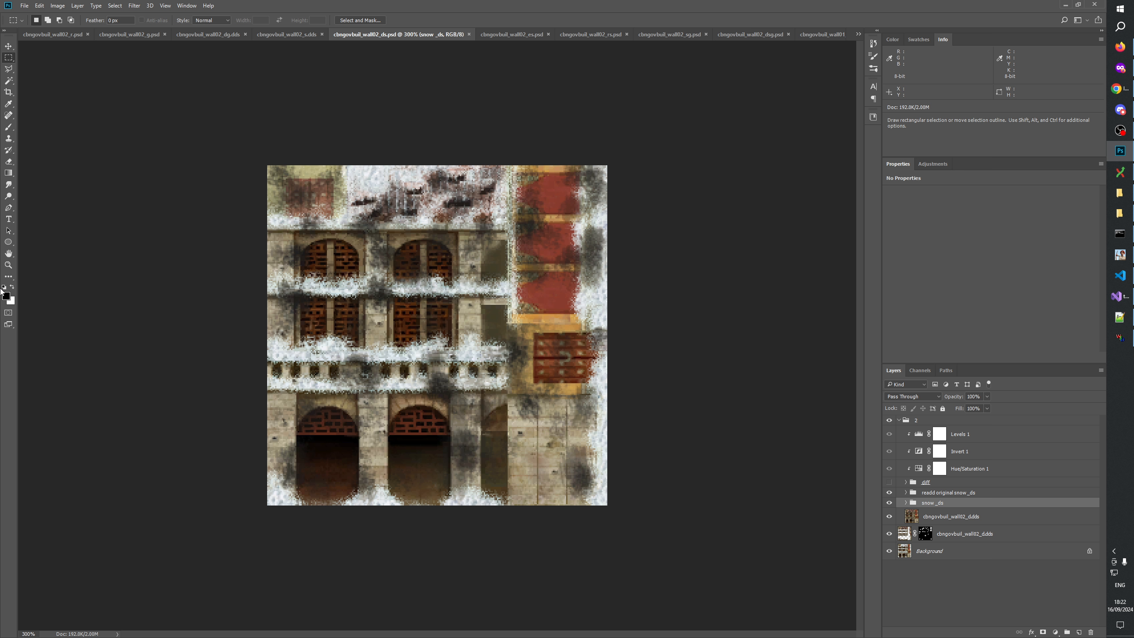
{"action": "left_click", "coordinate": [8, 265]}
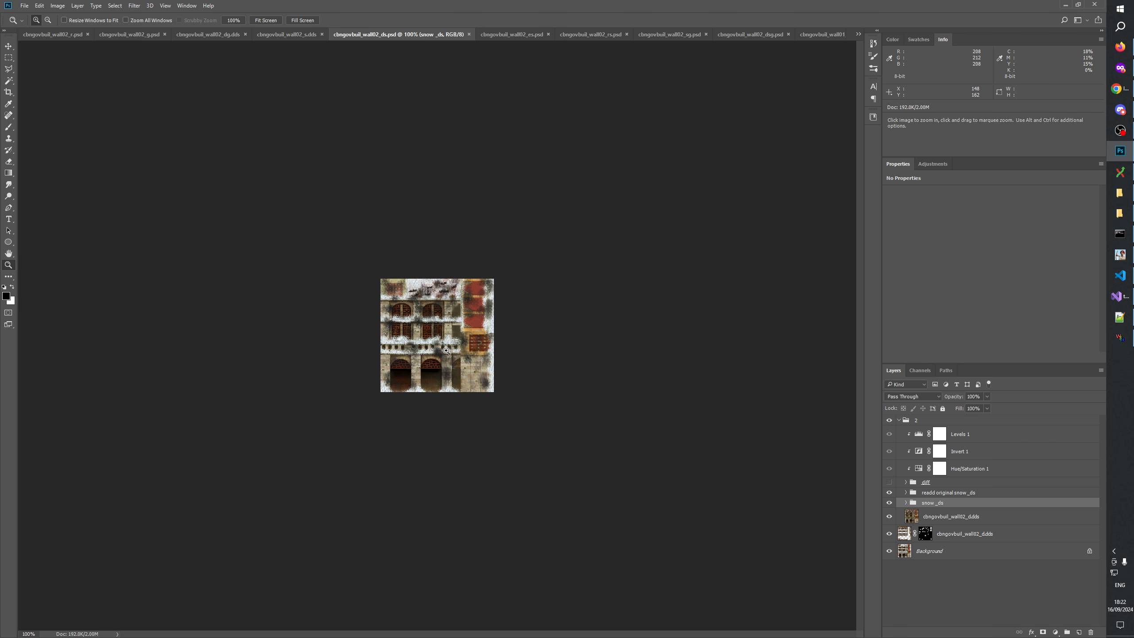
{"action": "left_click", "coordinate": [449, 351]}
{"action": "left_click", "coordinate": [536, 317]}
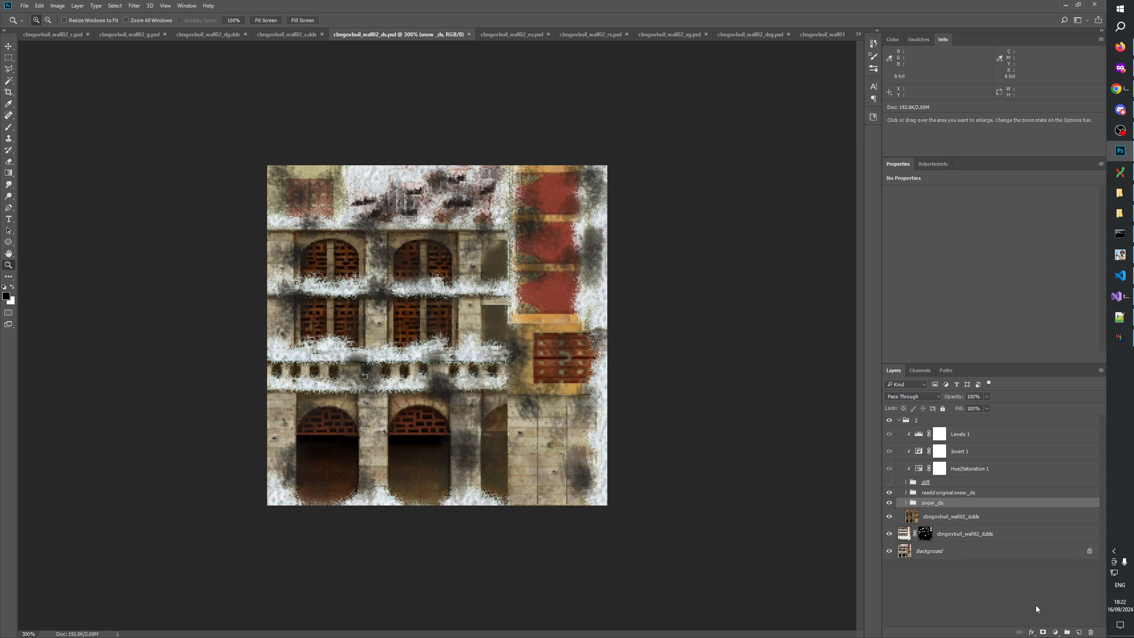
{"action": "left_click", "coordinate": [1000, 599]}
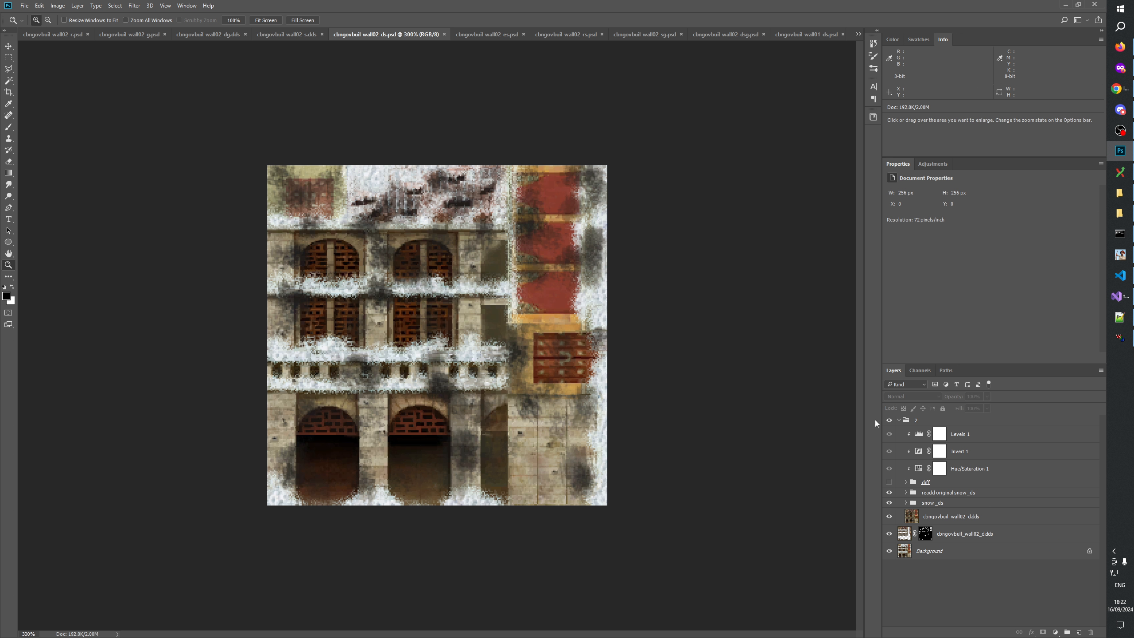
{"action": "left_click", "coordinate": [890, 421]}
{"action": "left_click", "coordinate": [890, 420]}
{"action": "left_click", "coordinate": [890, 421]}
{"action": "left_click", "coordinate": [890, 421]}
{"action": "left_click", "coordinate": [890, 421]}
{"action": "left_click", "coordinate": [890, 420]}
{"action": "left_click", "coordinate": [891, 420]}
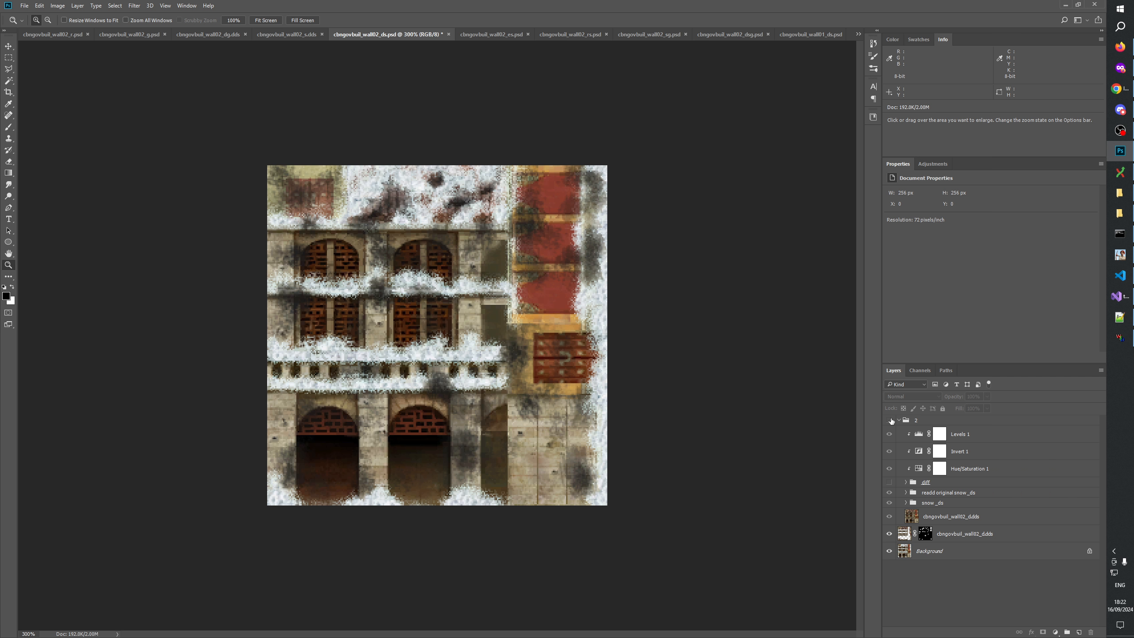
{"action": "left_click", "coordinate": [890, 420]}
{"action": "left_click", "coordinate": [890, 421]}
{"action": "left_click", "coordinate": [890, 421]}
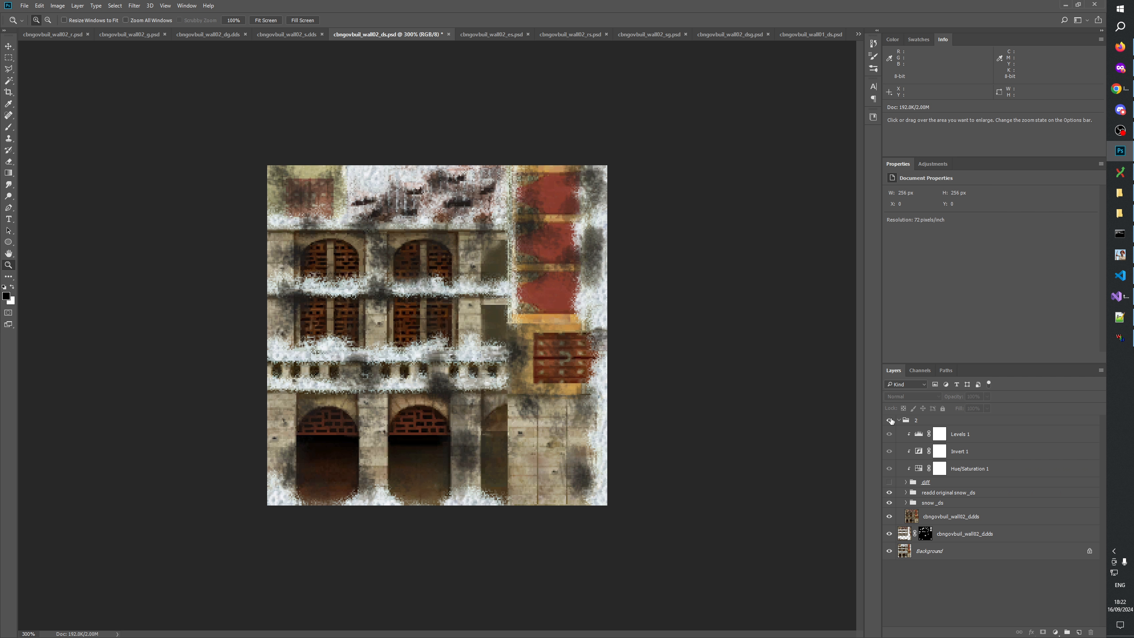
{"action": "left_click", "coordinate": [890, 421]}
{"action": "left_click", "coordinate": [890, 421]}
{"action": "left_click", "coordinate": [890, 420]}
{"action": "left_click", "coordinate": [890, 421]}
{"action": "left_click", "coordinate": [890, 421]}
{"action": "left_click", "coordinate": [890, 420]}
{"action": "left_click", "coordinate": [890, 421]}
{"action": "left_click", "coordinate": [890, 421]}
{"action": "left_click", "coordinate": [890, 420]}
{"action": "left_click", "coordinate": [891, 421]}
{"action": "left_click", "coordinate": [890, 421]}
{"action": "left_click", "coordinate": [890, 420]}
{"action": "left_click", "coordinate": [890, 420]}
{"action": "left_click", "coordinate": [890, 420]}
{"action": "left_click", "coordinate": [890, 420]}
{"action": "left_click", "coordinate": [890, 420]}
{"action": "left_click", "coordinate": [890, 420]}
{"action": "left_click", "coordinate": [890, 421]}
{"action": "left_click", "coordinate": [890, 421]}
{"action": "left_click", "coordinate": [890, 420]}
{"action": "left_click", "coordinate": [890, 421]}
{"action": "key", "text": "ctrl+s"}
Review the two cbngovbuil_wall02_d.dds layers and the diff, readd original snow _ds and snow _ds groups.
{"action": "left_click", "coordinate": [948, 519]}
{"action": "left_click", "coordinate": [958, 532]}
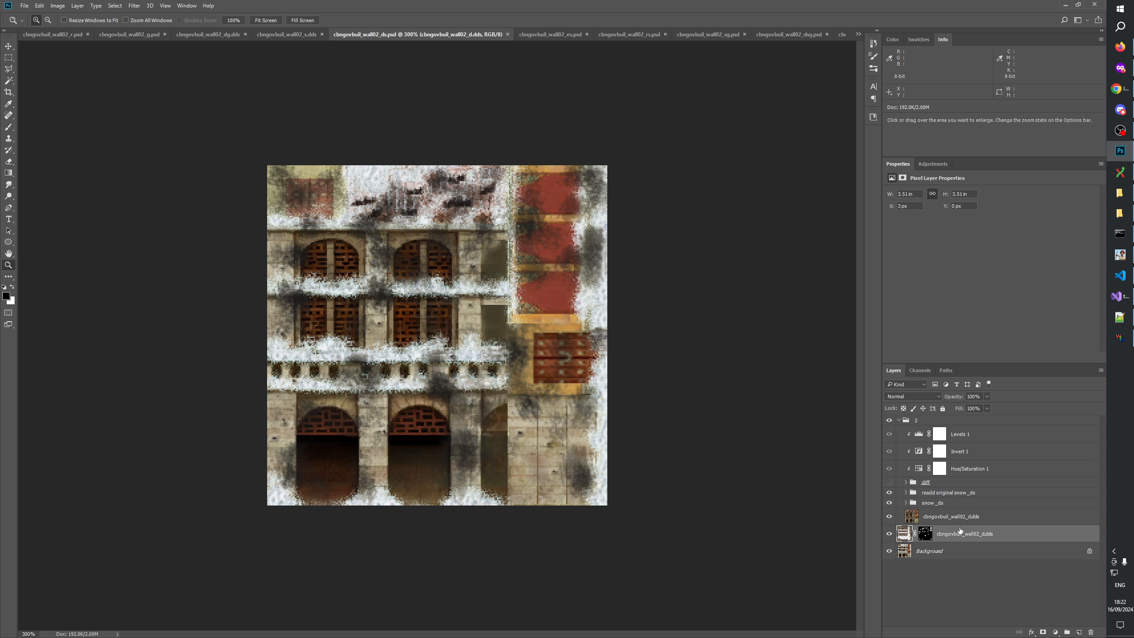
{"action": "left_click", "coordinate": [957, 520]}
{"action": "left_click", "coordinate": [957, 536]}
{"action": "left_click", "coordinate": [956, 518]}
{"action": "left_click", "coordinate": [957, 535]}
{"action": "left_click", "coordinate": [955, 518]}
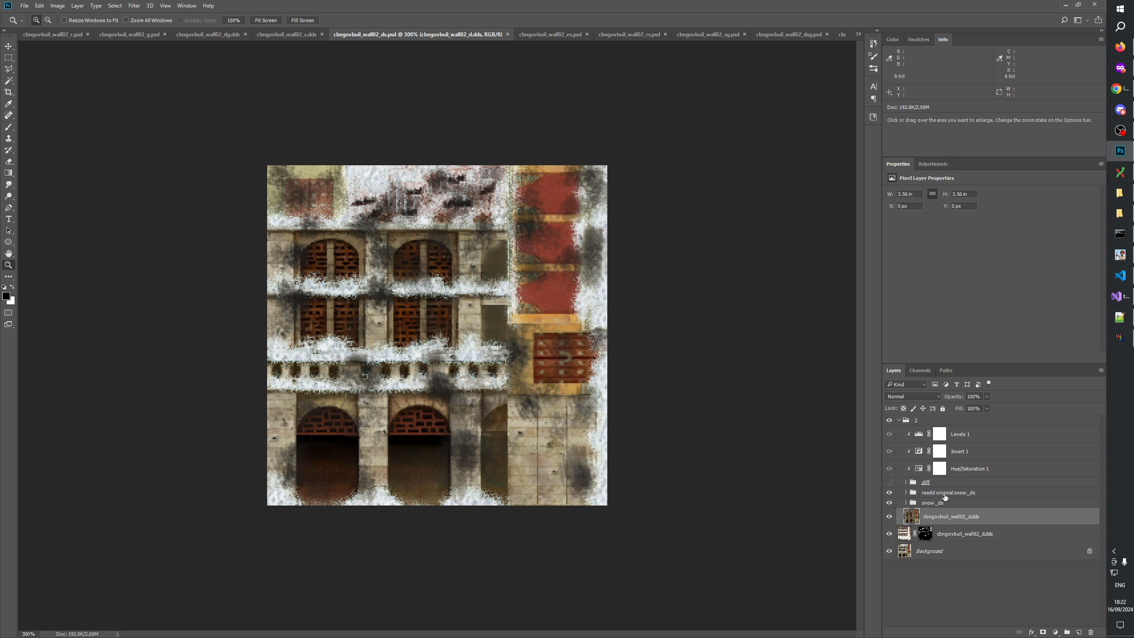
{"action": "left_click", "coordinate": [946, 493]}
{"action": "left_click", "coordinate": [940, 483]}
{"action": "left_click", "coordinate": [942, 493]}
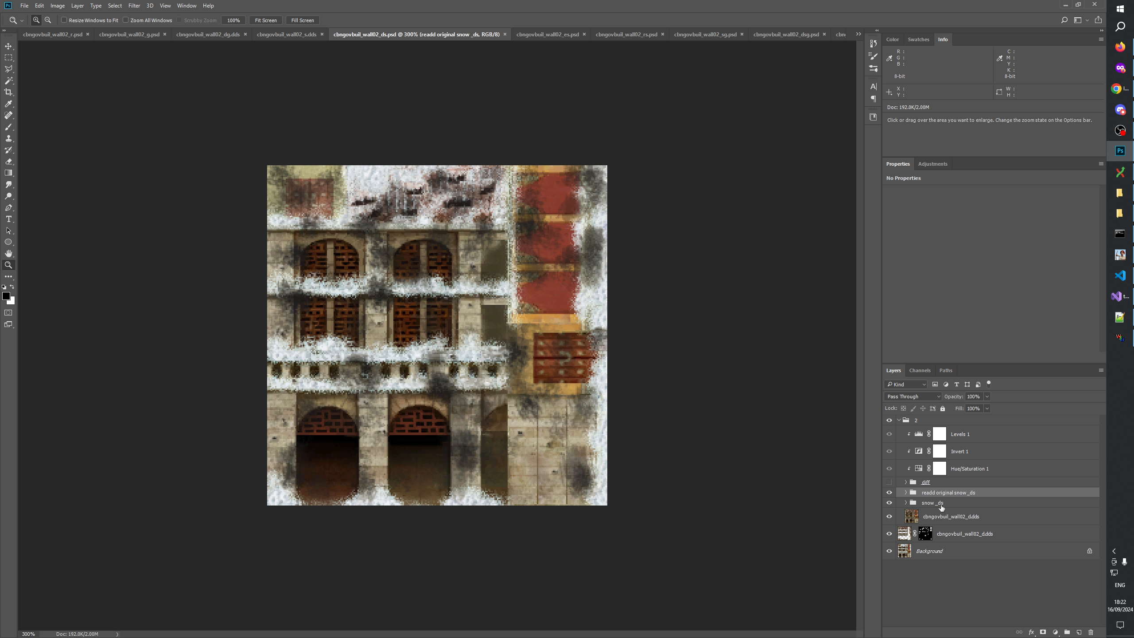
{"action": "left_click", "coordinate": [942, 504]}
{"action": "left_click", "coordinate": [940, 494]}
{"action": "left_click", "coordinate": [940, 502]}
{"action": "left_click", "coordinate": [938, 492]}
{"action": "left_click", "coordinate": [939, 485]}
{"action": "left_click", "coordinate": [940, 495]}
{"action": "left_click", "coordinate": [939, 485]}
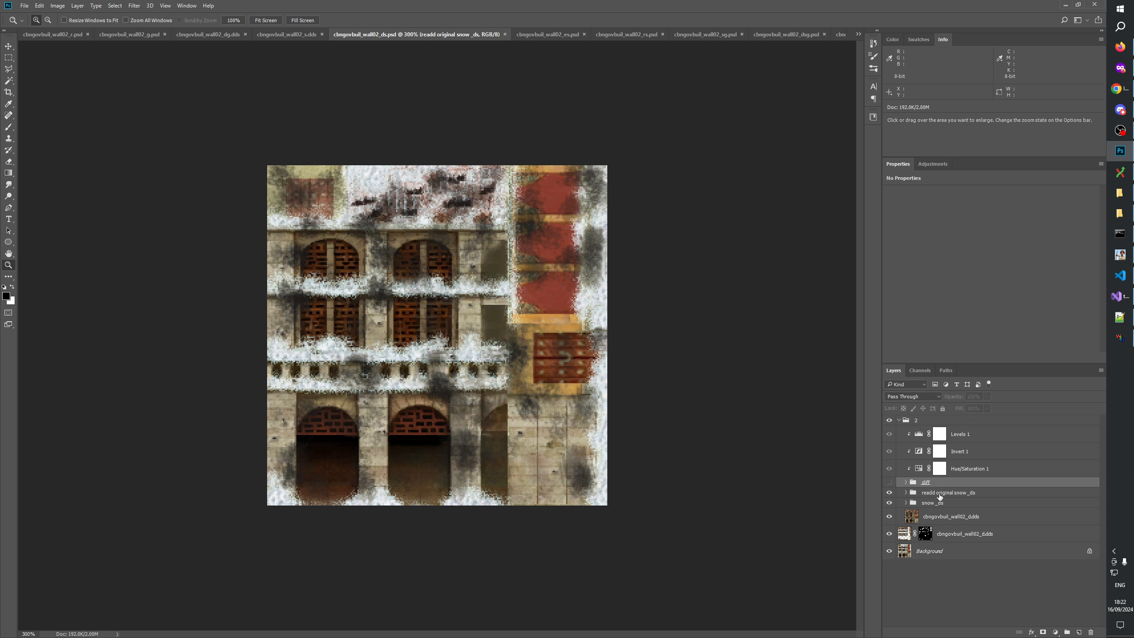
{"action": "left_click", "coordinate": [940, 494]}
{"action": "left_click", "coordinate": [938, 485]}
{"action": "left_click", "coordinate": [939, 495]}
{"action": "left_click", "coordinate": [940, 503]}
{"action": "left_click", "coordinate": [940, 493]}
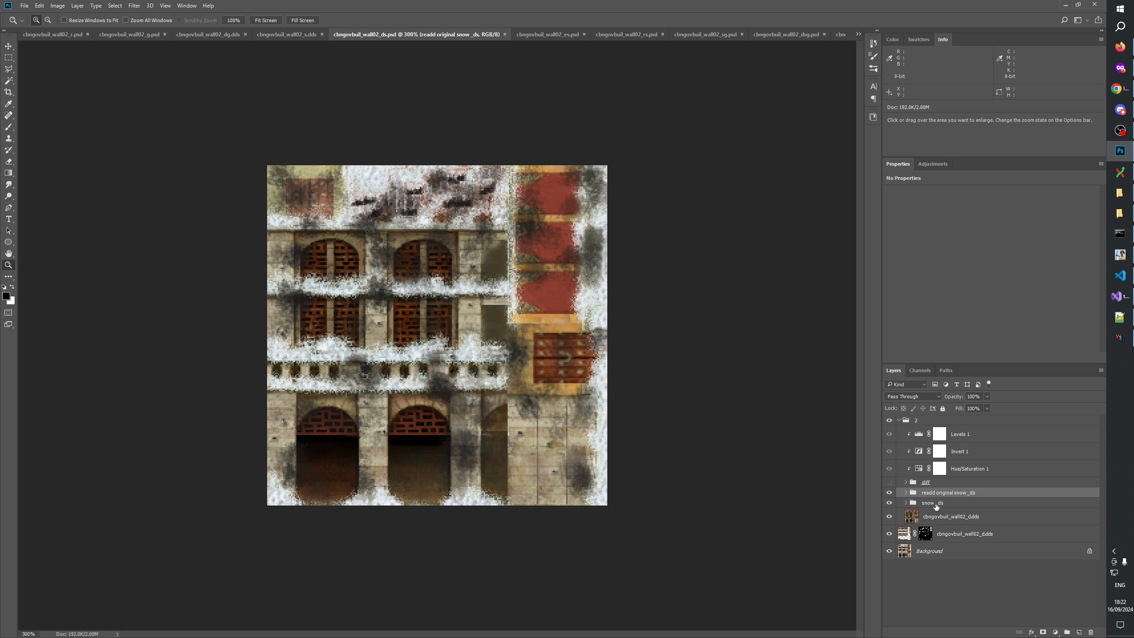
Delete the masked cbngovbuil_wall02_d.dds and Background layers, plus the diff group with its Hue/Saturation, Invert and Levels adjustments.
{"action": "left_click", "coordinate": [961, 536]}
{"action": "left_click", "coordinate": [973, 551], "text": "shift"}
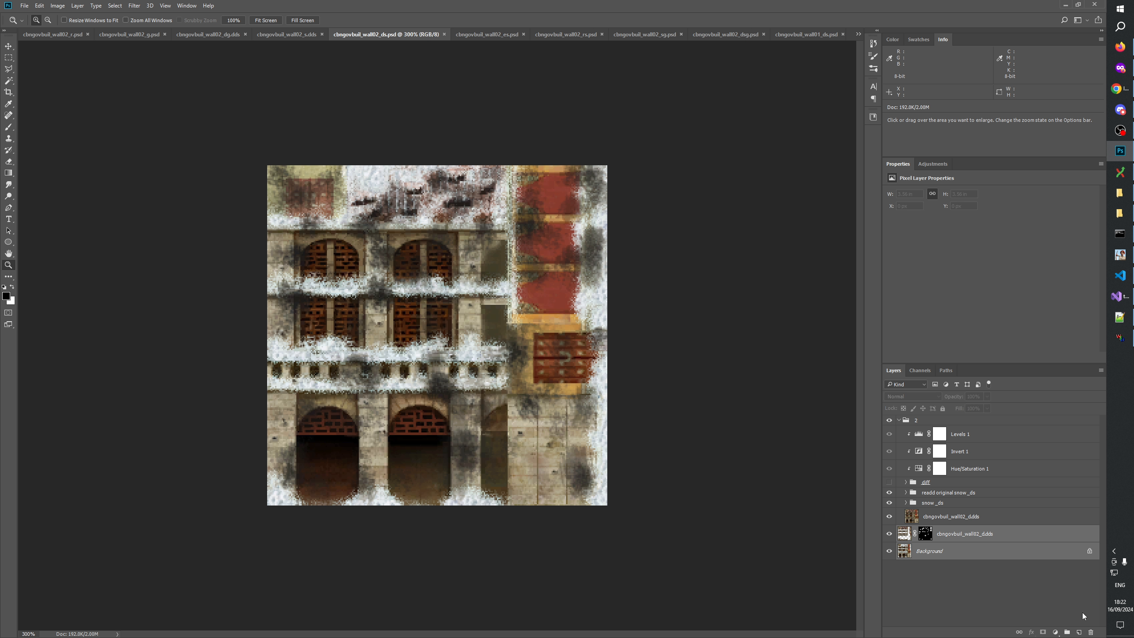
{"action": "left_click", "coordinate": [1090, 632]}
{"action": "left_click", "coordinate": [929, 486]}
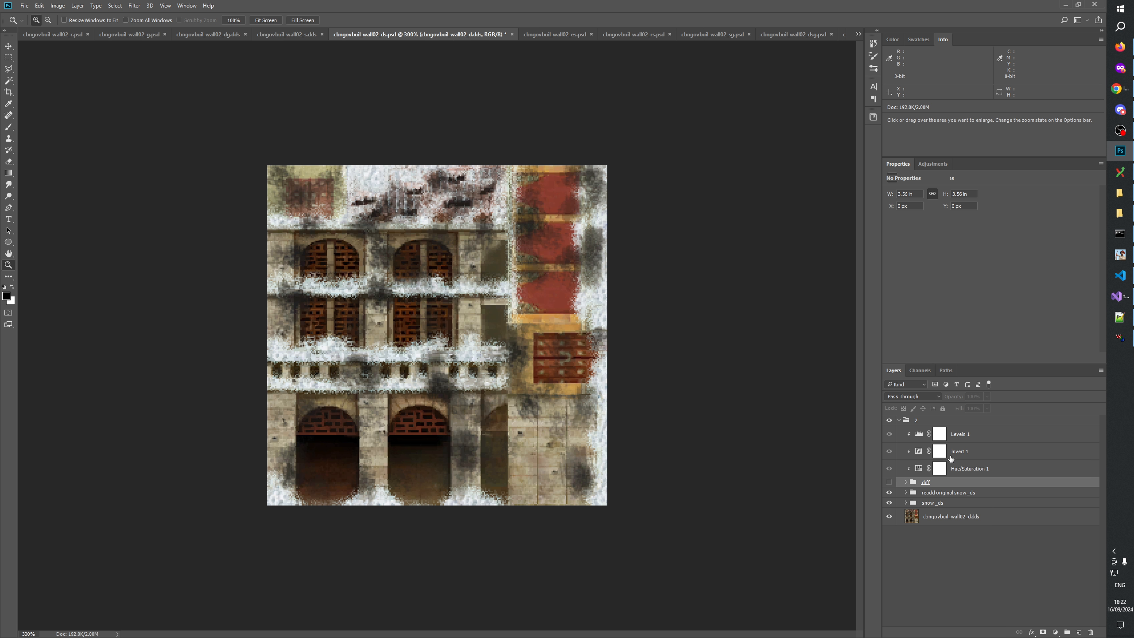
{"action": "left_click", "coordinate": [968, 435], "text": "shift"}
{"action": "left_click", "coordinate": [1091, 633]}
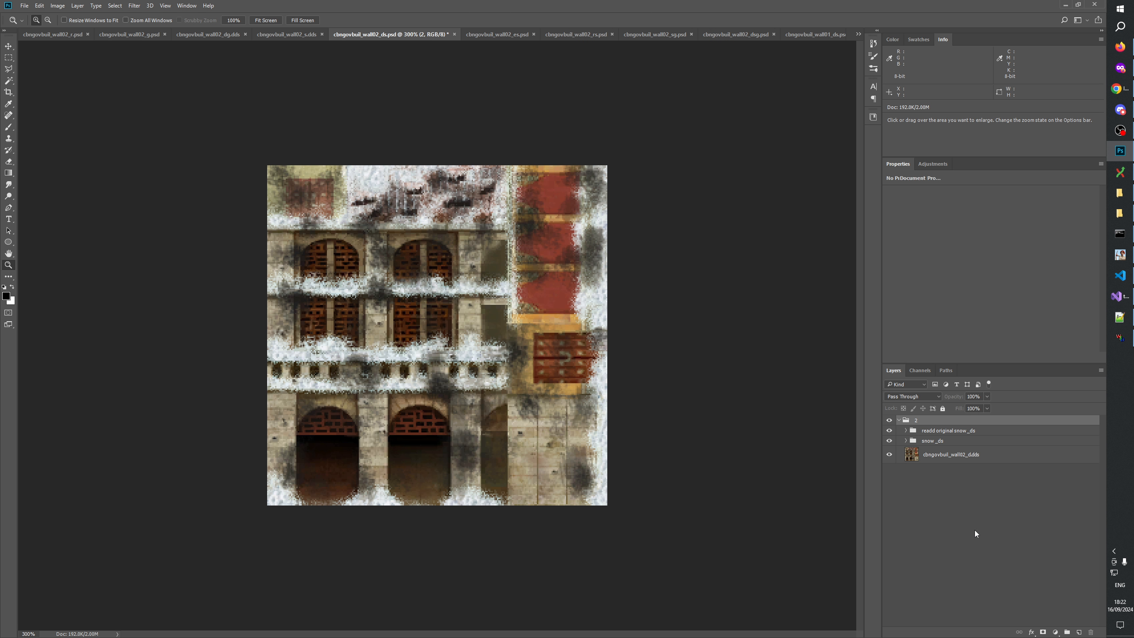
Move the two snow groups and cbngovbuil_wall02_d.dds out of group 2, delete the empty group, and save cbngovbuil_wall02_ds.psd.
{"action": "left_click", "coordinate": [937, 431]}
{"action": "left_click", "coordinate": [950, 455], "text": "shift"}
{"action": "left_click_drag", "start_coordinate": [949, 454], "coordinate": [951, 417]}
{"action": "left_click", "coordinate": [927, 460]}
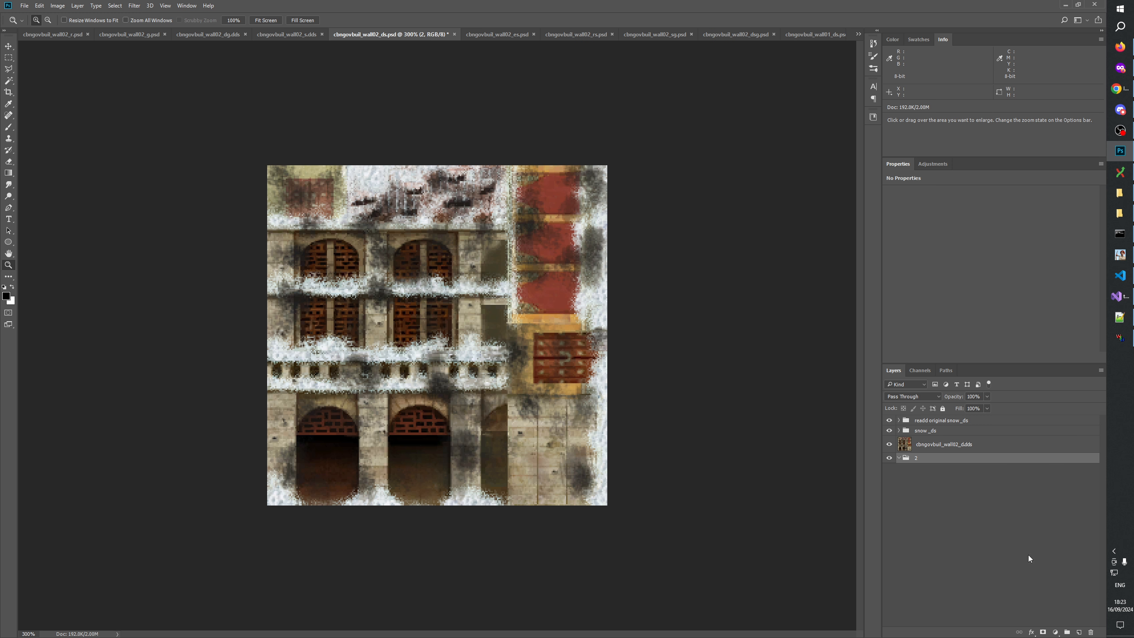
{"action": "left_click", "coordinate": [1091, 633]}
{"action": "key", "text": "ctrl+s"}
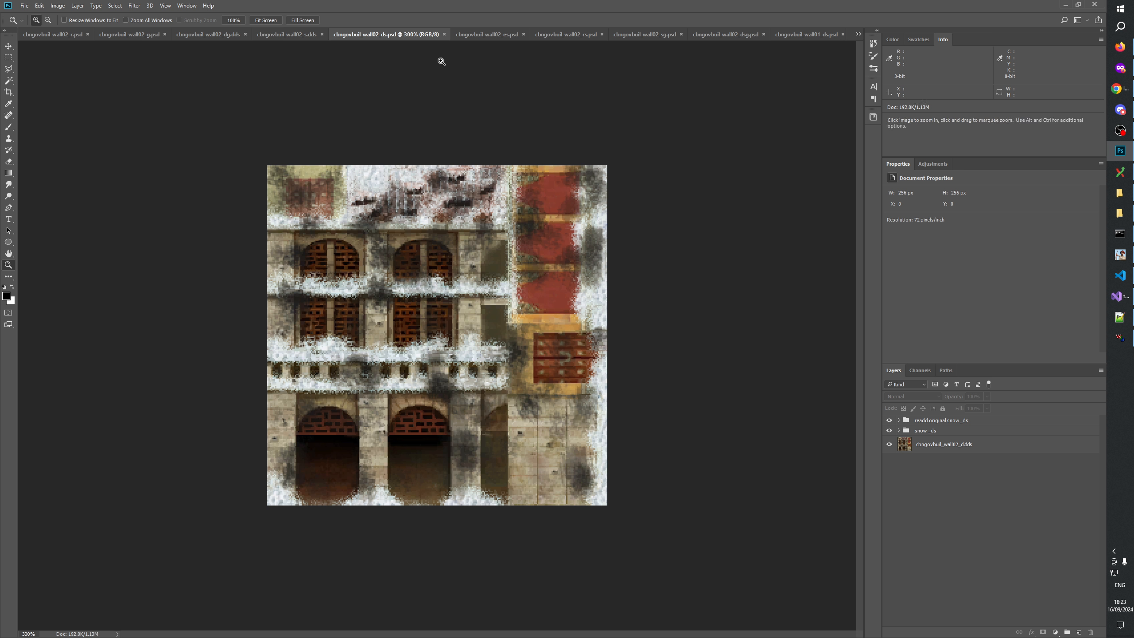
In cbngovbuil_wall02_es.psd, delete the diff group, the Levels, Invert and Hue/Saturation adjustments, and the REF layer.
{"action": "left_click", "coordinate": [496, 39]}
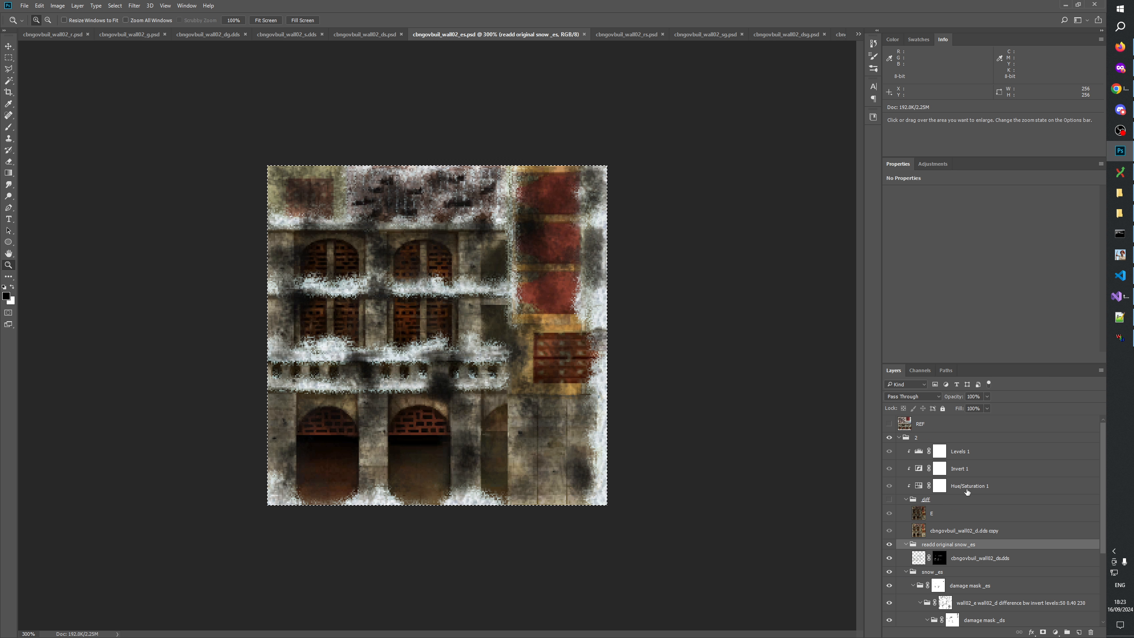
{"action": "left_click", "coordinate": [933, 502]}
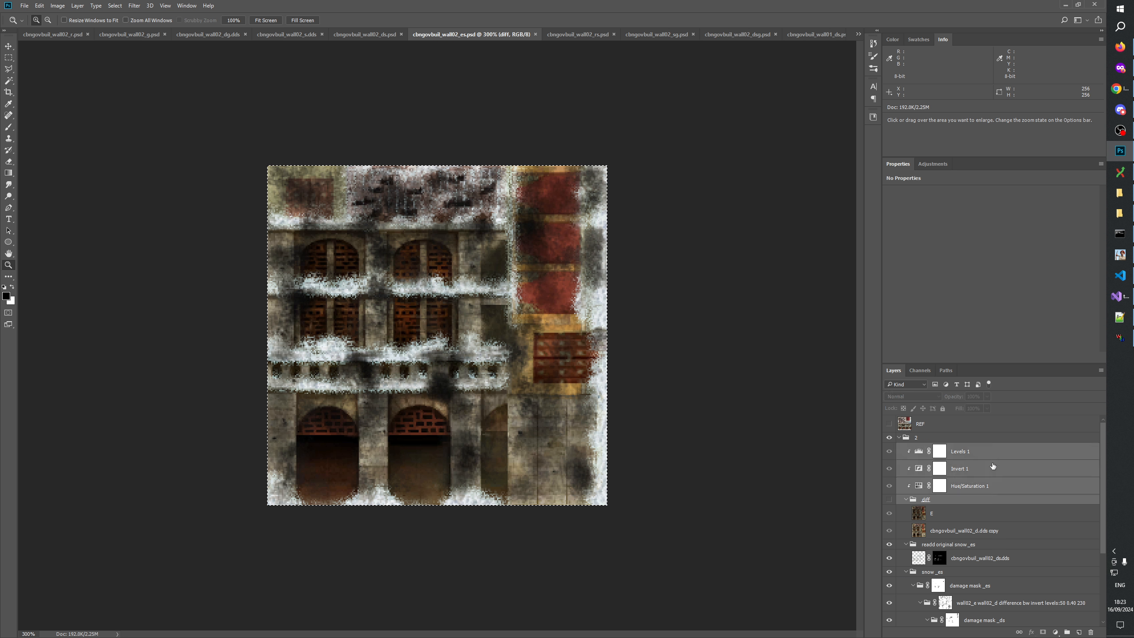
{"action": "left_click", "coordinate": [960, 451], "text": "shift"}
{"action": "key", "text": "Delete"}
{"action": "left_click_drag", "start_coordinate": [910, 428], "coordinate": [1092, 633]}
Delete the masked base layer and the Background layer below group 2 in cbngovbuil_wall02_es.psd.
{"action": "left_click", "coordinate": [941, 615]}
{"action": "left_click", "coordinate": [963, 596], "text": "shift"}
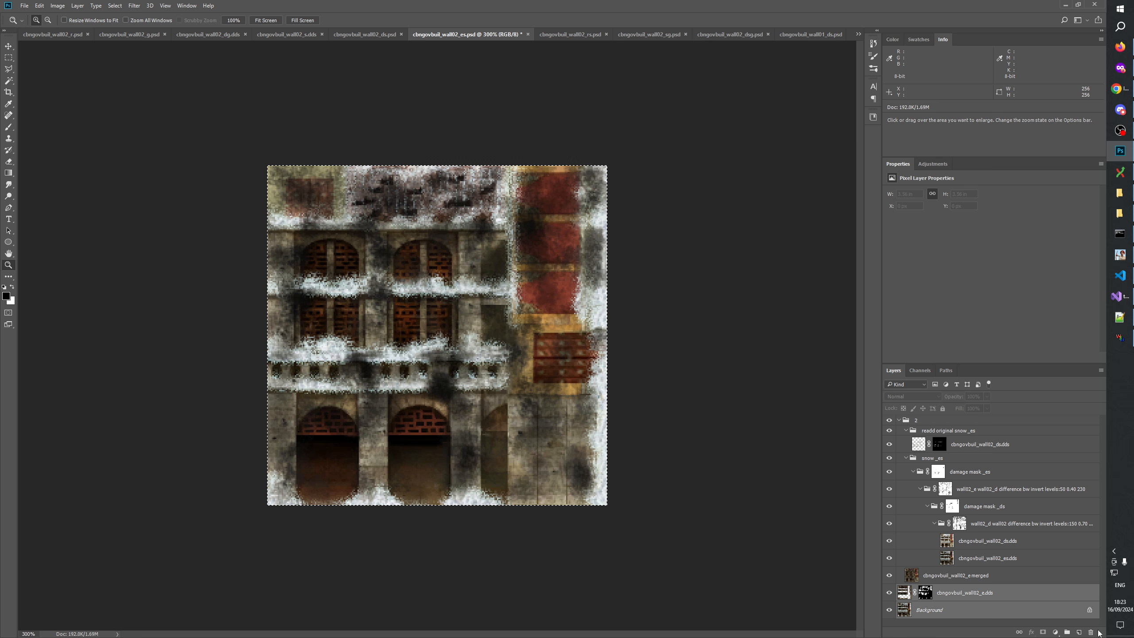
{"action": "left_click", "coordinate": [1092, 632]}
{"action": "left_click", "coordinate": [987, 605]}
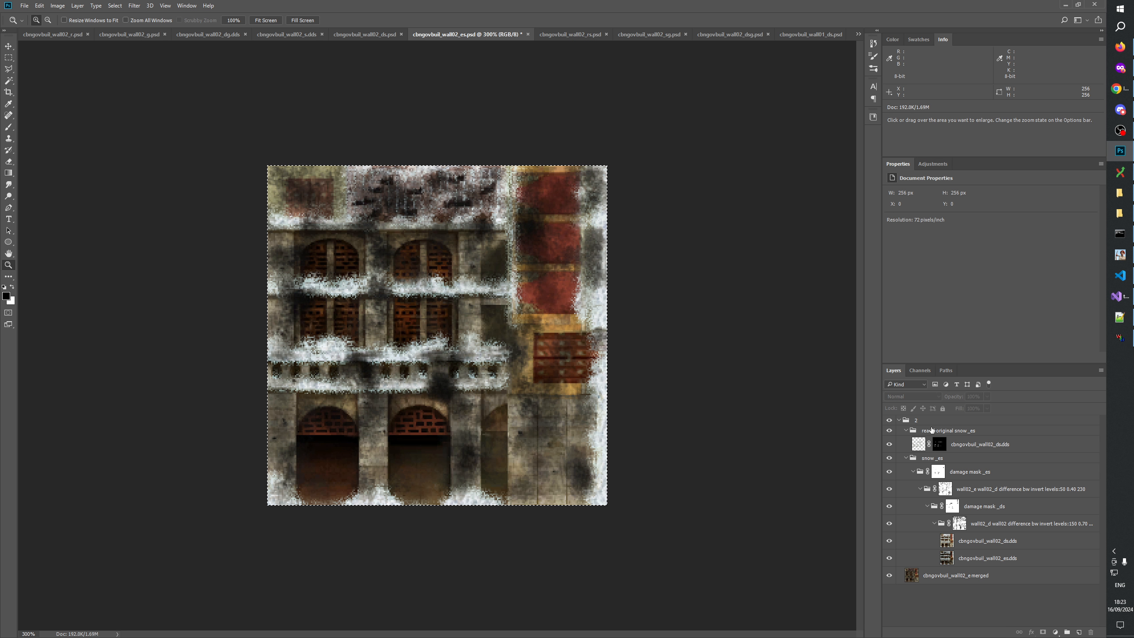
Move readd original snow _es, snow _es and the merged cbngovbuil_wall02_e layer out of group 2, and delete the empty group.
{"action": "left_click", "coordinate": [939, 431]}
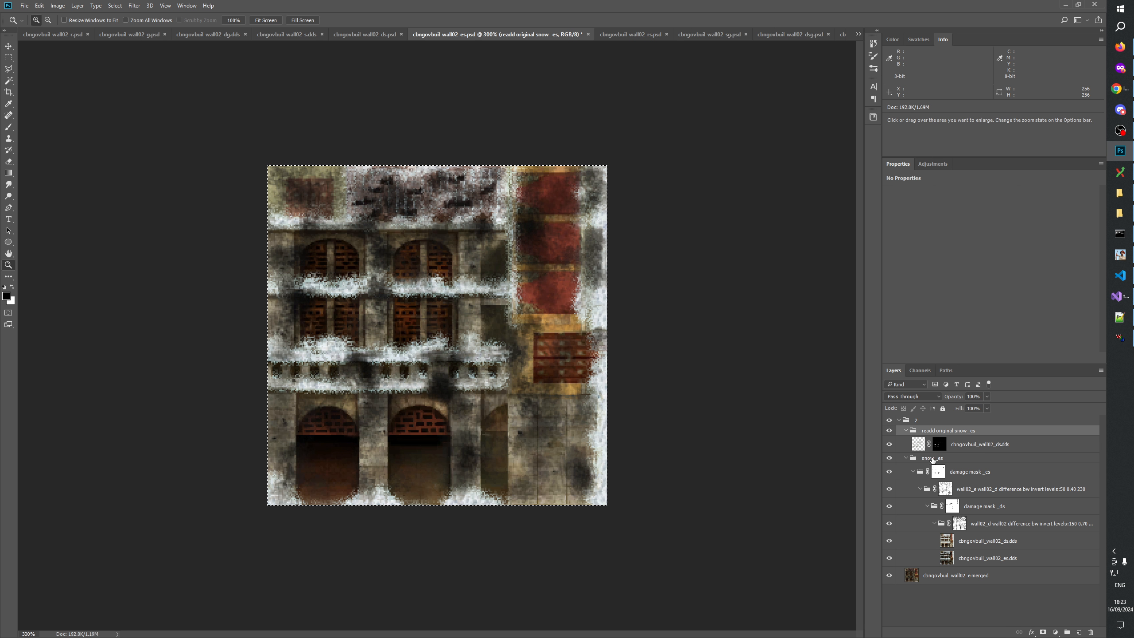
{"action": "left_click", "coordinate": [933, 460], "text": "ctrl"}
{"action": "left_click", "coordinate": [941, 573], "text": "ctrl"}
{"action": "left_click_drag", "start_coordinate": [951, 454], "coordinate": [940, 418]}
{"action": "left_click", "coordinate": [975, 579]}
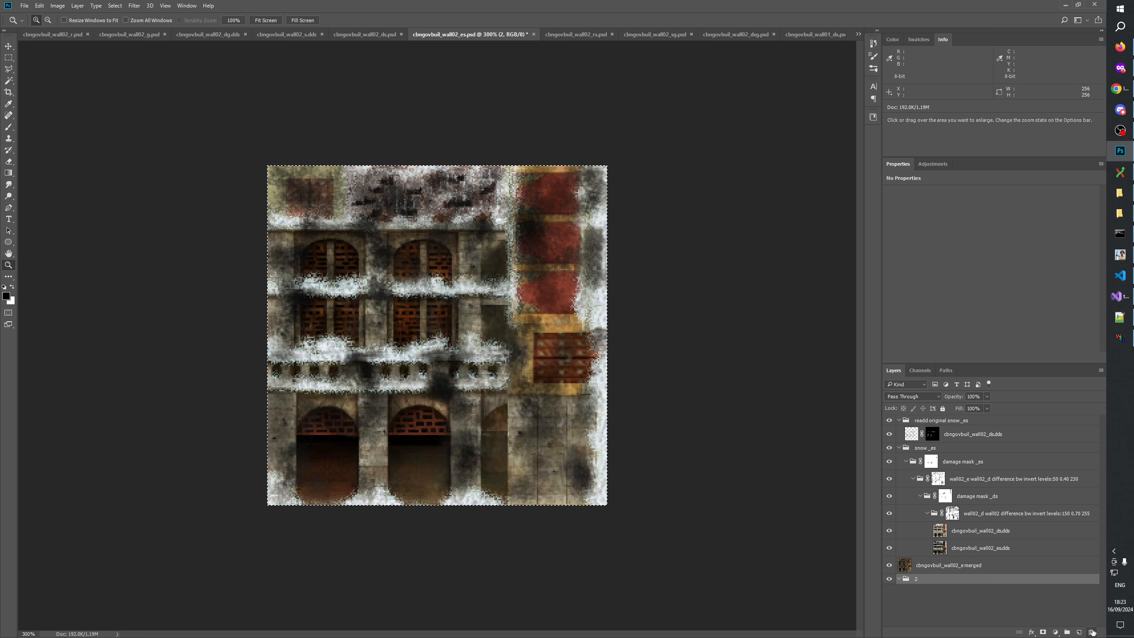
{"action": "key", "text": "Delete"}
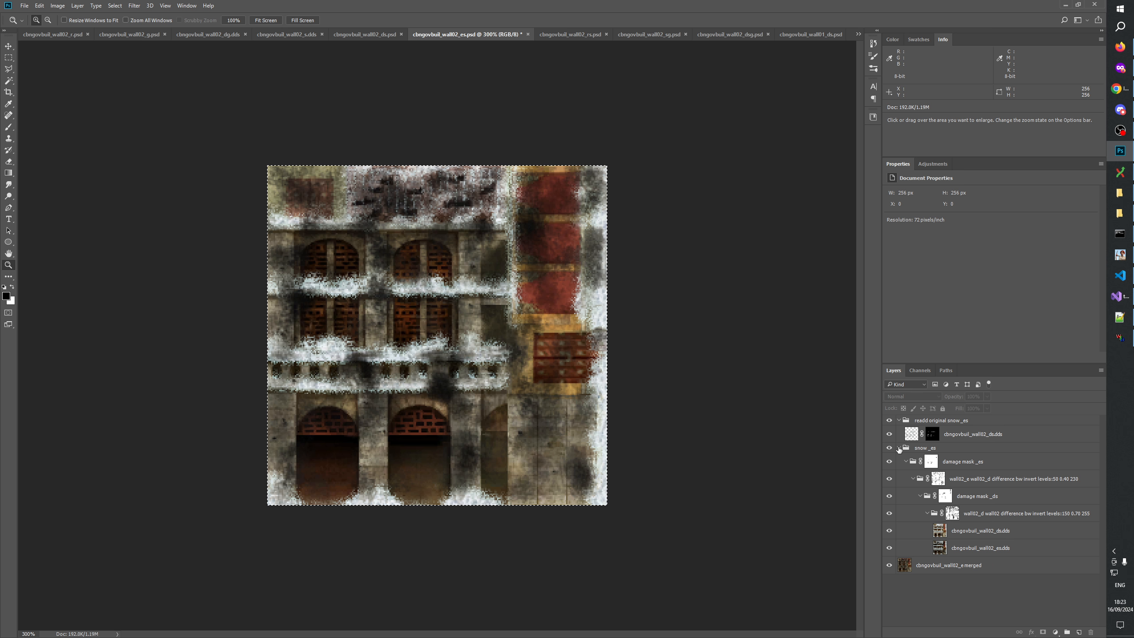
Collapse the snow _es and readd original snow _es groups and save cbngovbuil_wall02_es.psd.
{"action": "left_click", "coordinate": [899, 447]}
{"action": "left_click", "coordinate": [933, 420]}
{"action": "left_click", "coordinate": [899, 421]}
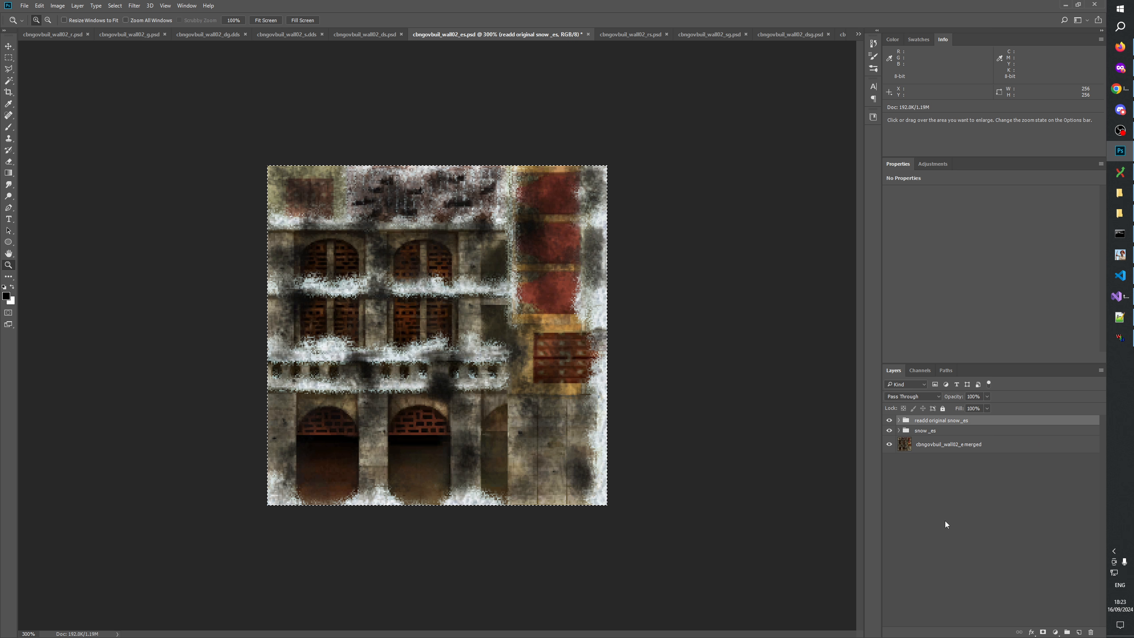
{"action": "left_click", "coordinate": [945, 522]}
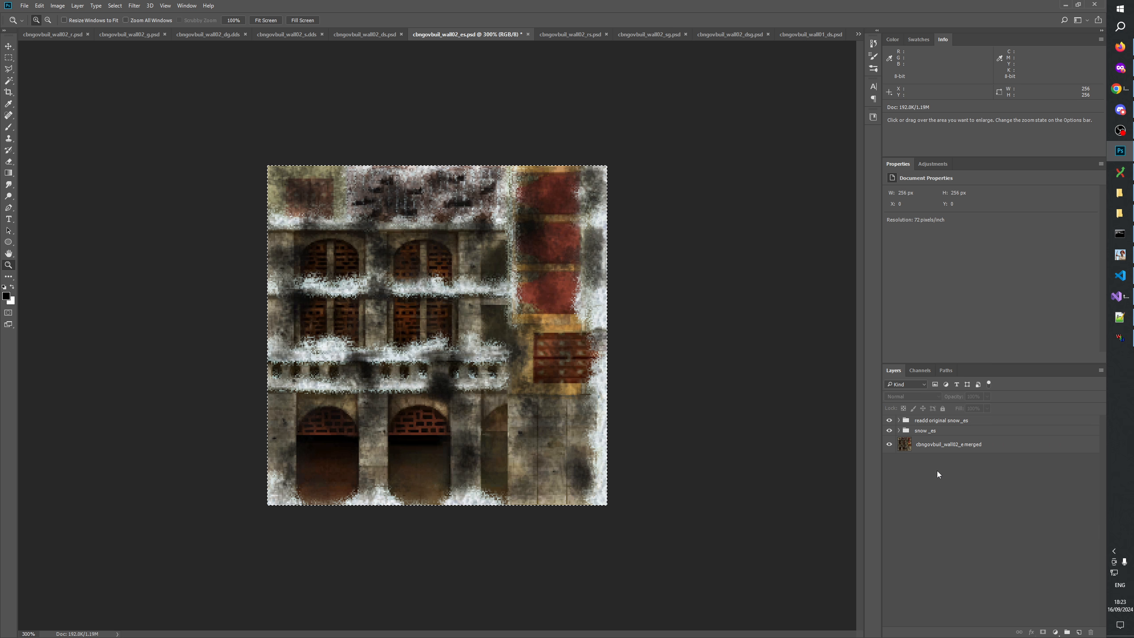
In cbngovbuil_wall02_rs.psd, delete the readd original snow group, the diff group, the Levels, Invert and Hue/Saturation adjustments, and the RS REF layer.
{"action": "left_click", "coordinate": [577, 34]}
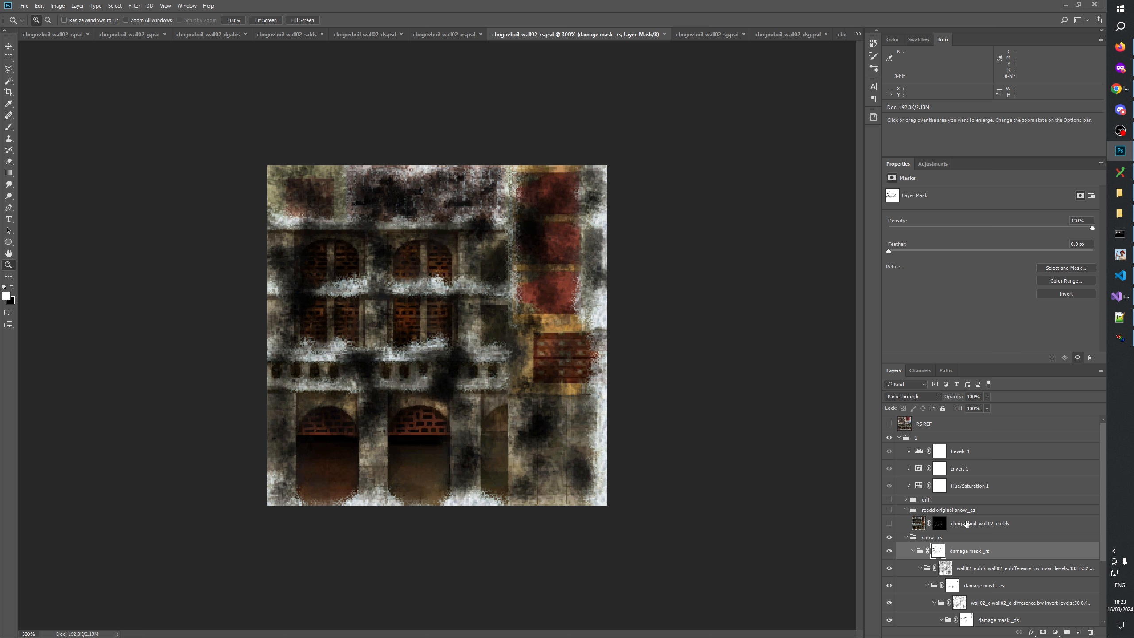
{"action": "left_click", "coordinate": [967, 524]}
{"action": "left_click", "coordinate": [947, 510], "text": "ctrl"}
{"action": "left_click", "coordinate": [950, 499], "text": "ctrl"}
{"action": "left_click", "coordinate": [964, 452], "text": "ctrl"}
{"action": "left_click", "coordinate": [965, 469], "text": "ctrl"}
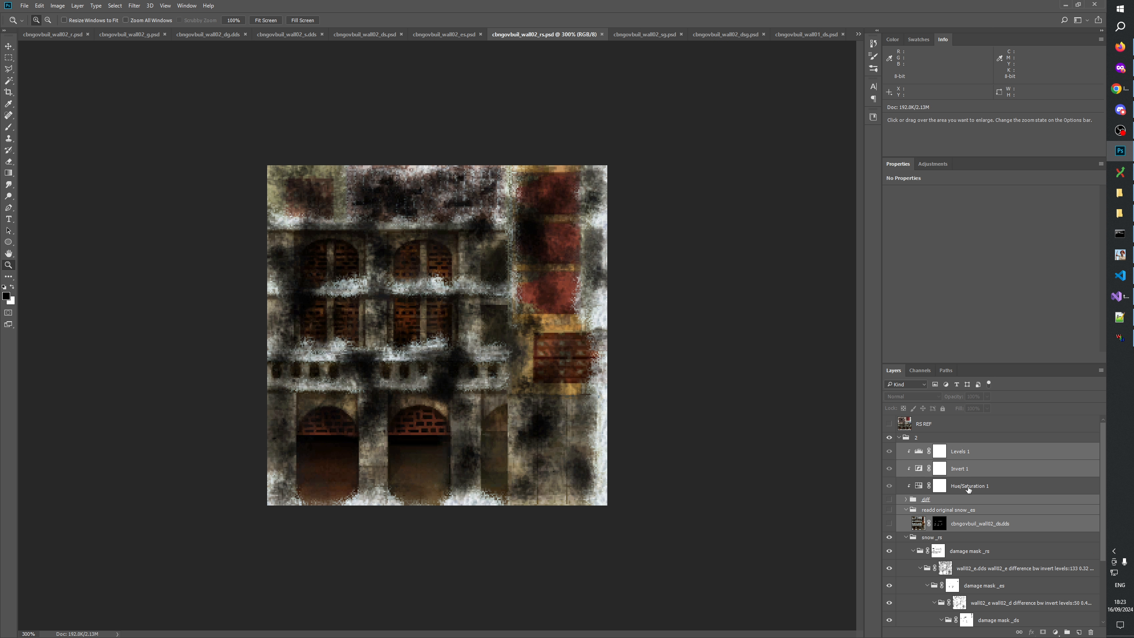
{"action": "left_click", "coordinate": [968, 488], "text": "ctrl"}
{"action": "key", "text": "Delete"}
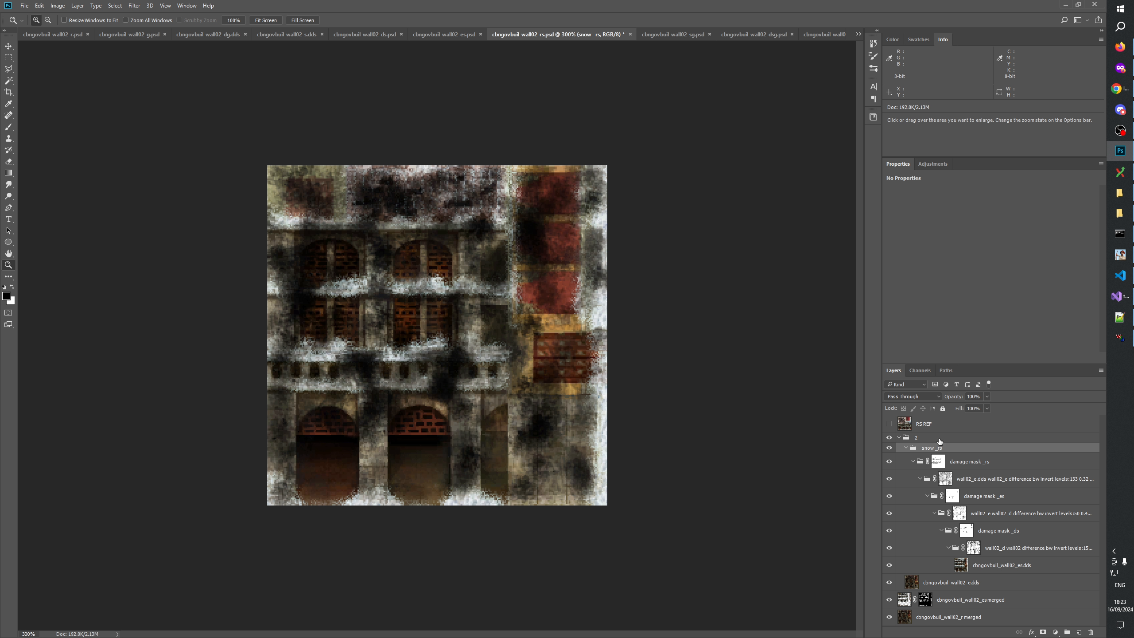
{"action": "left_click", "coordinate": [929, 427]}
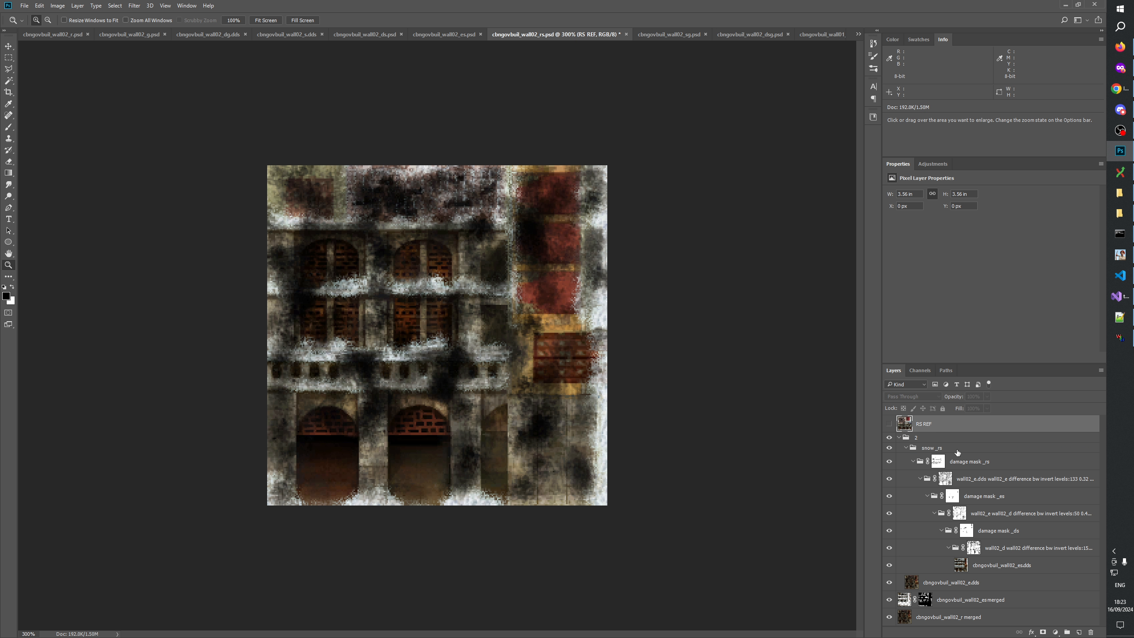
{"action": "key", "text": "Delete"}
Delete the masked cbngovbuil_wall02_es merged layer and the cbngovbuil_wall02_r merged layer below group 2.
{"action": "left_click", "coordinate": [956, 603]}
{"action": "left_click", "coordinate": [985, 588], "text": "shift"}
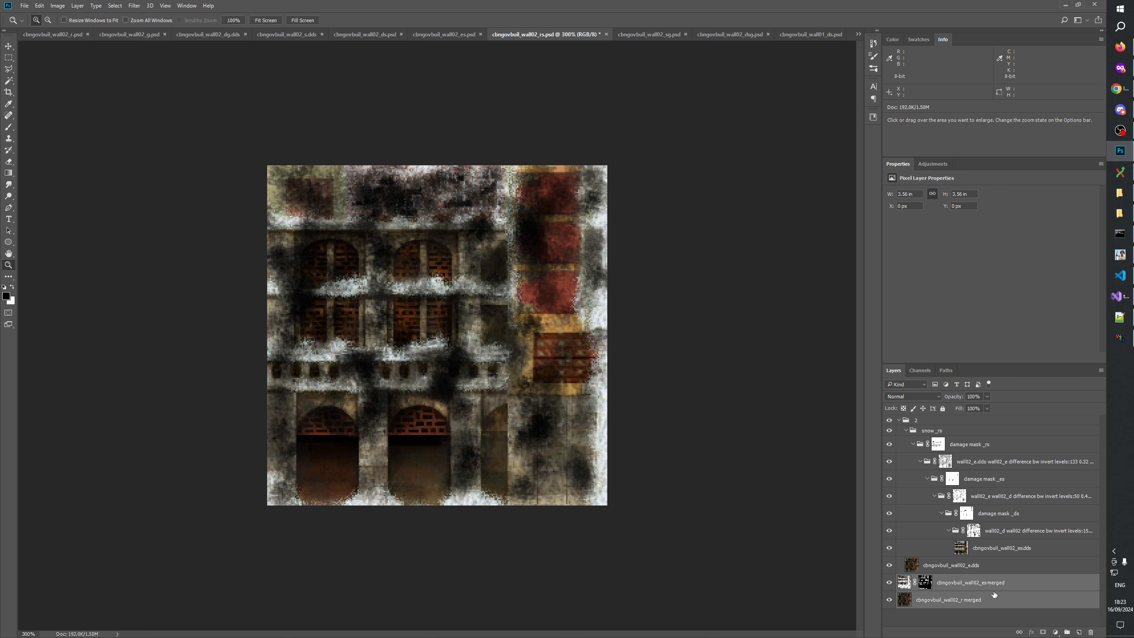
{"action": "key", "text": "Delete"}
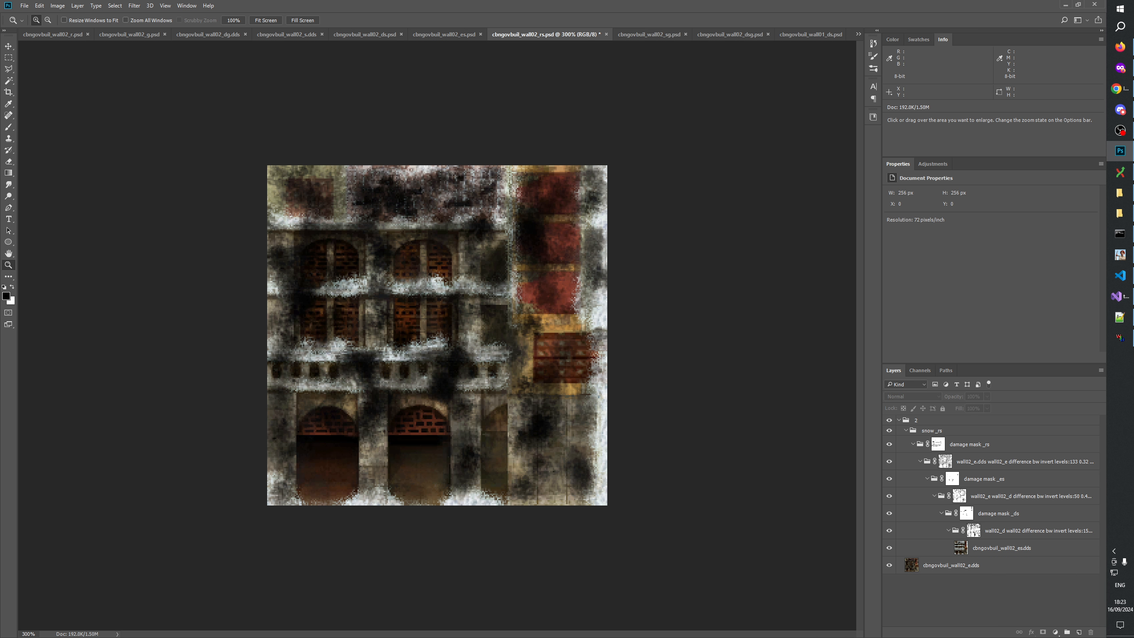
Move the snow _rs group and its base texture layer out of group 2, delete the empty group, and save cbngovbuil_wall02_rs.psd.
{"action": "left_click", "coordinate": [920, 421]}
{"action": "left_click", "coordinate": [927, 430]}
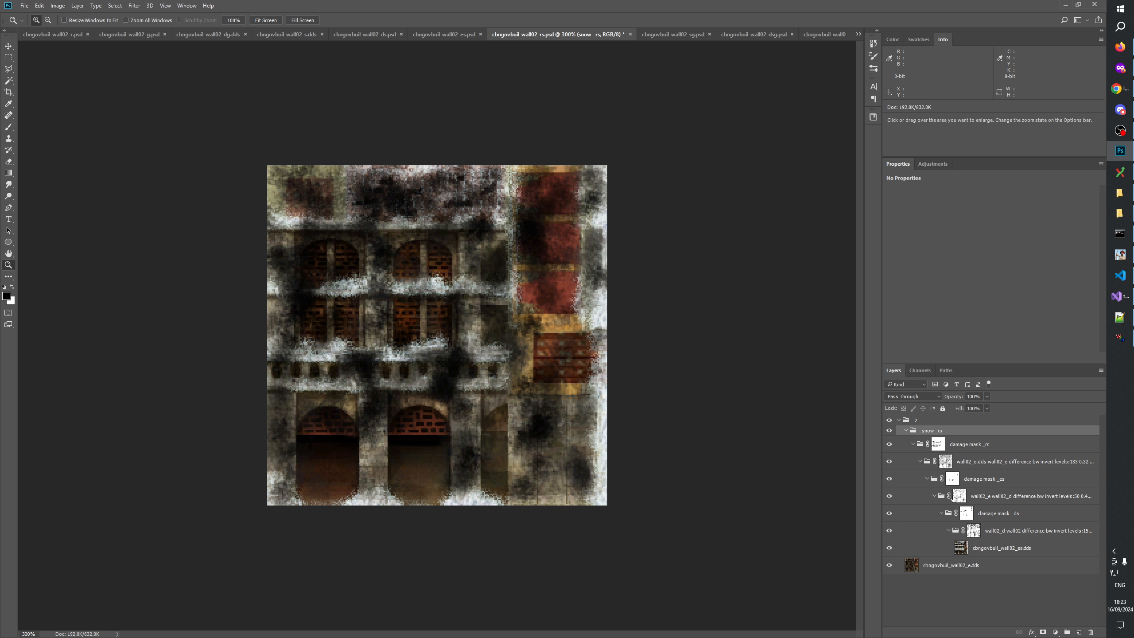
{"action": "left_click", "coordinate": [948, 566], "text": "ctrl"}
{"action": "left_click_drag", "start_coordinate": [933, 432], "coordinate": [932, 415]}
{"action": "left_click", "coordinate": [922, 569]}
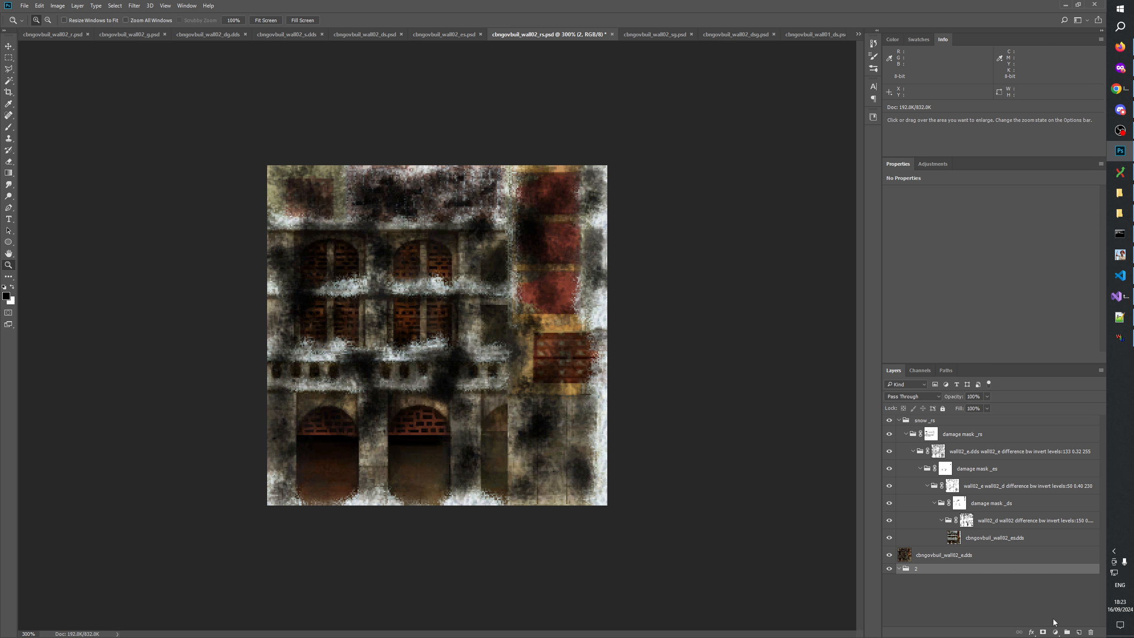
{"action": "left_click", "coordinate": [1092, 633]}
{"action": "left_click", "coordinate": [899, 420]}
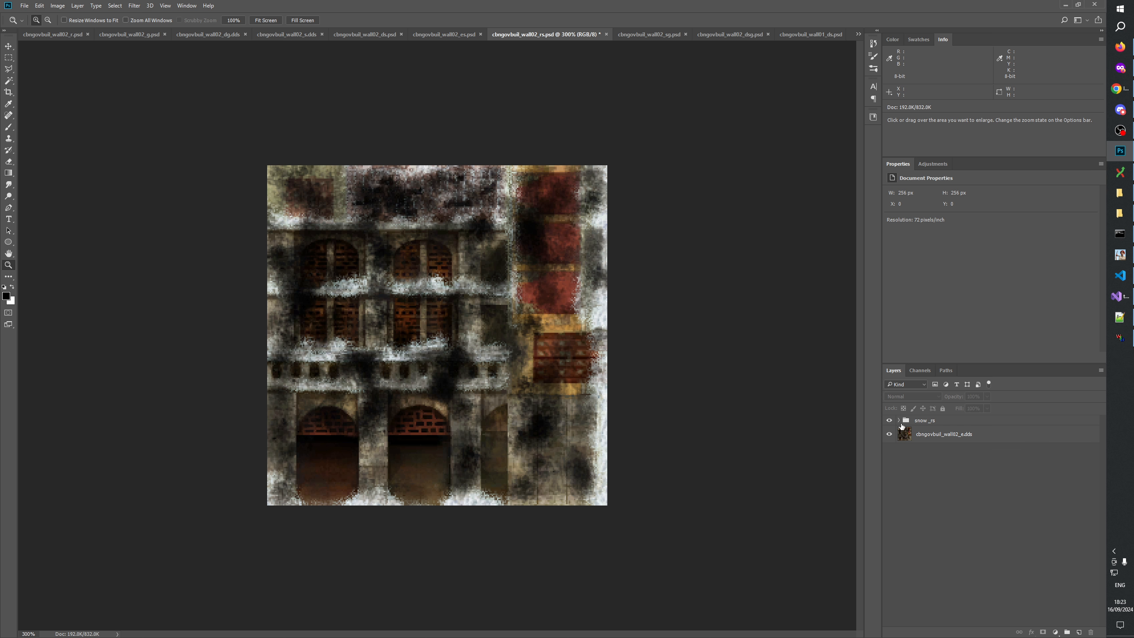
{"action": "key", "text": "ctrl+s"}
In cbngovbuil_wall02_dsg.psd, delete the Background, masked cbngovbuil_wall02_d.dds and cbngovbuil_wall02_ds.dds layers below group 2.
{"action": "left_click", "coordinate": [719, 36]}
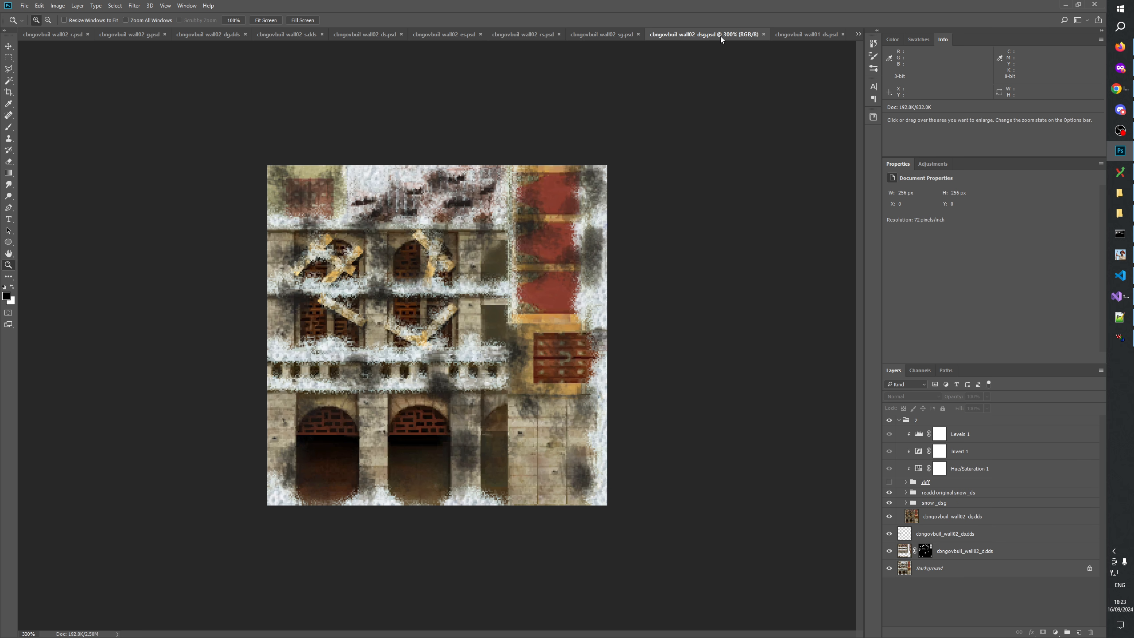
{"action": "left_click", "coordinate": [948, 571]}
{"action": "left_click", "coordinate": [957, 553], "text": "ctrl"}
{"action": "left_click", "coordinate": [964, 535], "text": "ctrl"}
{"action": "left_click", "coordinate": [1091, 632]}
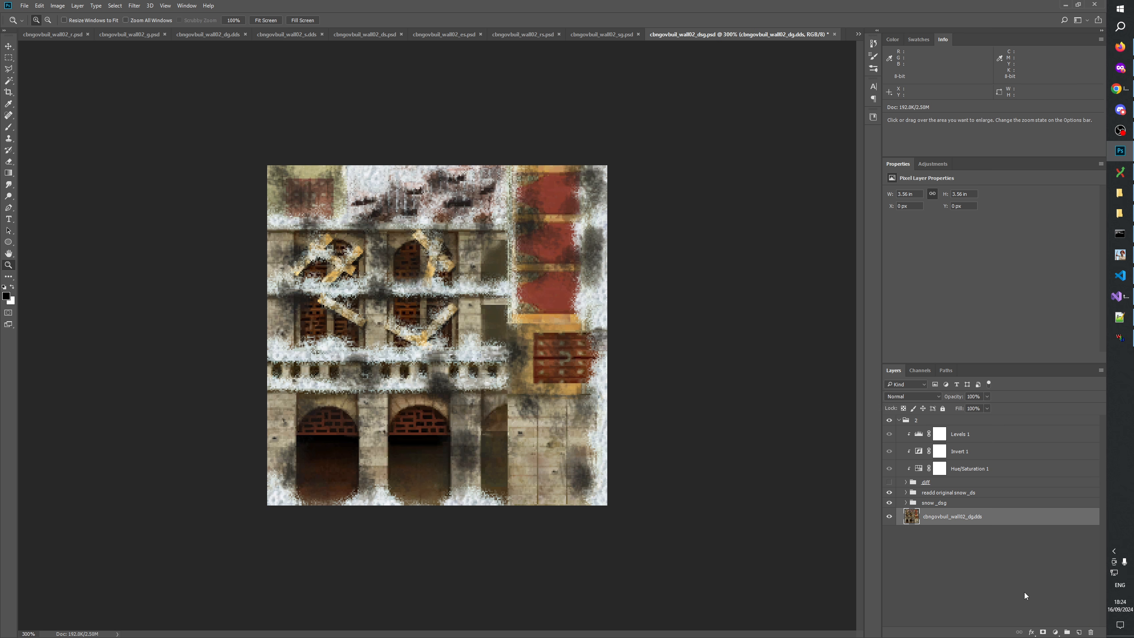
{"action": "left_click", "coordinate": [1024, 593]}
Delete the diff group and the Levels, Invert and Hue/Saturation adjustments from group 2.
{"action": "left_click", "coordinate": [930, 482]}
{"action": "left_click", "coordinate": [981, 435], "text": "shift"}
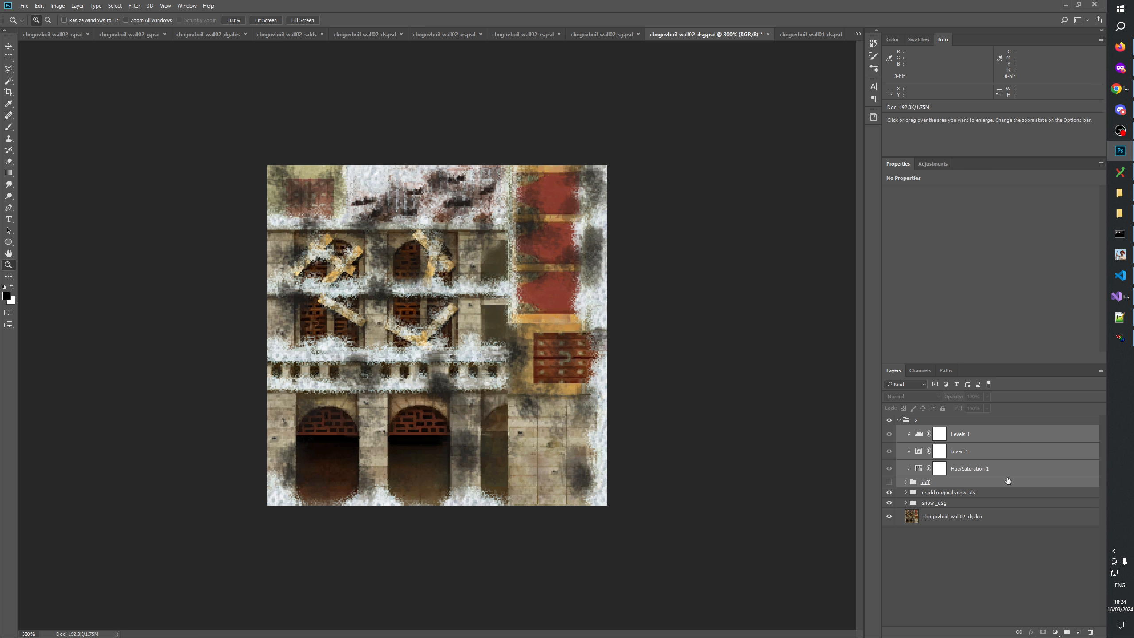
{"action": "key", "text": "Delete"}
Move readd original snow _ds, snow _dsg and cbngovbuil_wall02_dg.dds out of group 2, and check the contents of snow _dsg.
{"action": "left_click", "coordinate": [940, 431]}
{"action": "left_click", "coordinate": [941, 453], "text": "shift"}
{"action": "left_click_drag", "start_coordinate": [941, 429], "coordinate": [937, 416]}
{"action": "left_click", "coordinate": [940, 517]}
{"action": "left_click", "coordinate": [919, 458]}
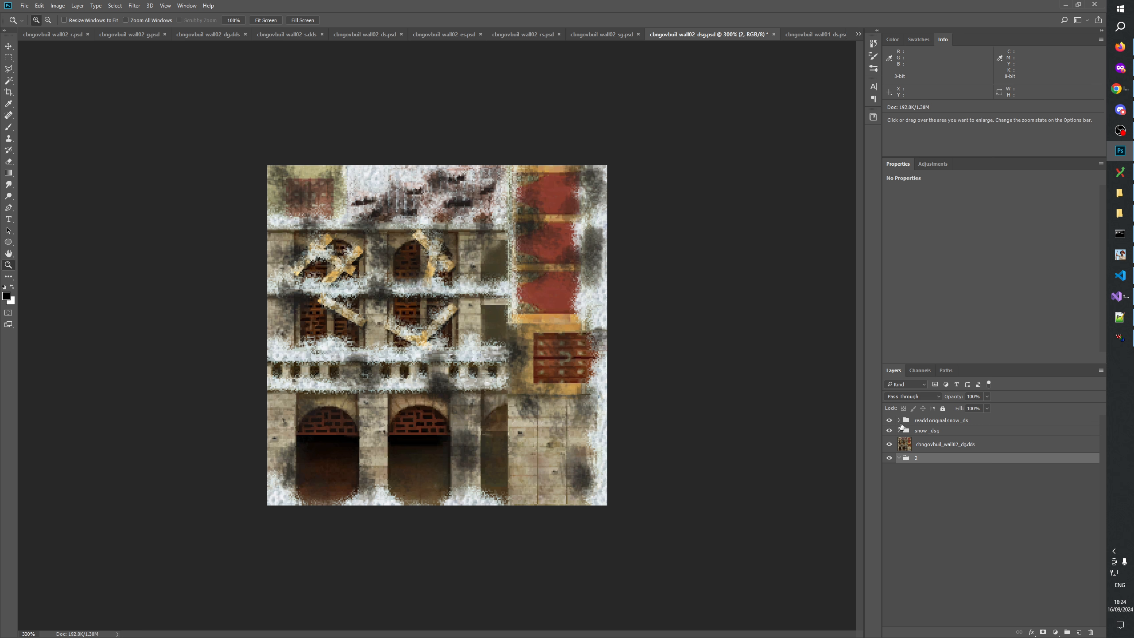
{"action": "left_click", "coordinate": [899, 430]}
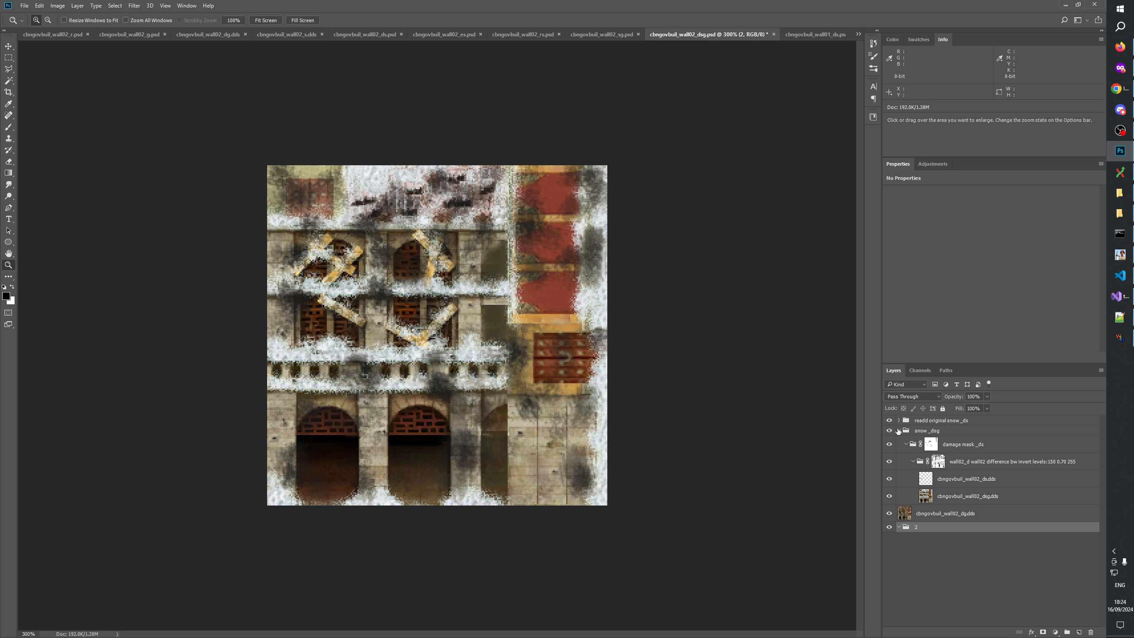
{"action": "left_click", "coordinate": [899, 430]}
Inspect the nested layers of the snow _rs group in cbngovbuil_wall02_rs.psd, collapse it again, and save the file.
{"action": "left_click", "coordinate": [524, 34]}
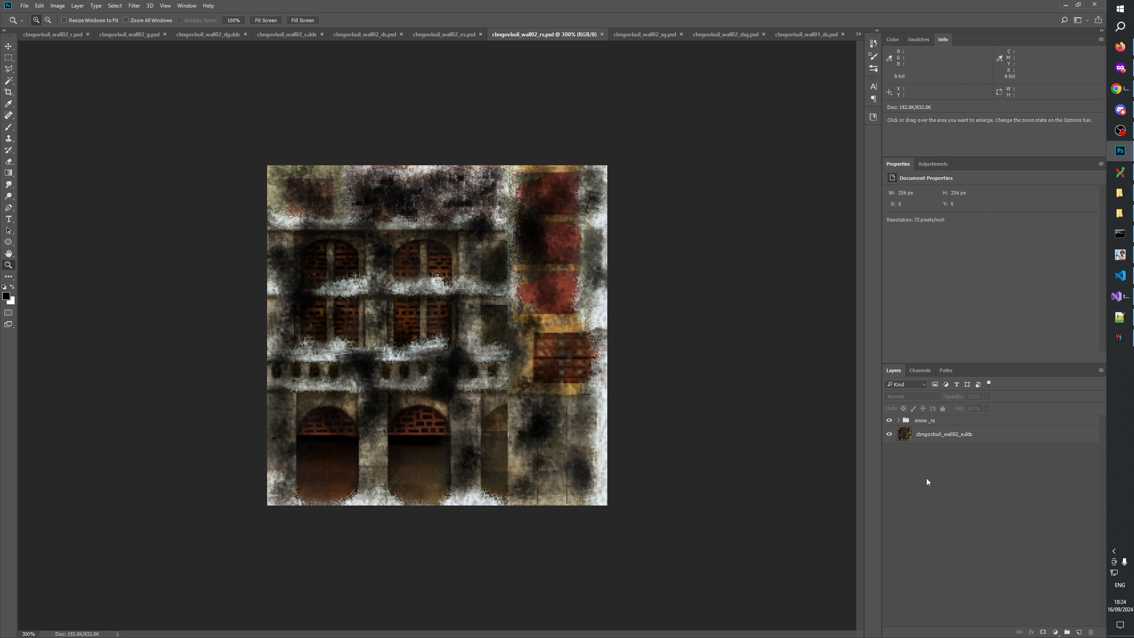
{"action": "left_click", "coordinate": [899, 421]}
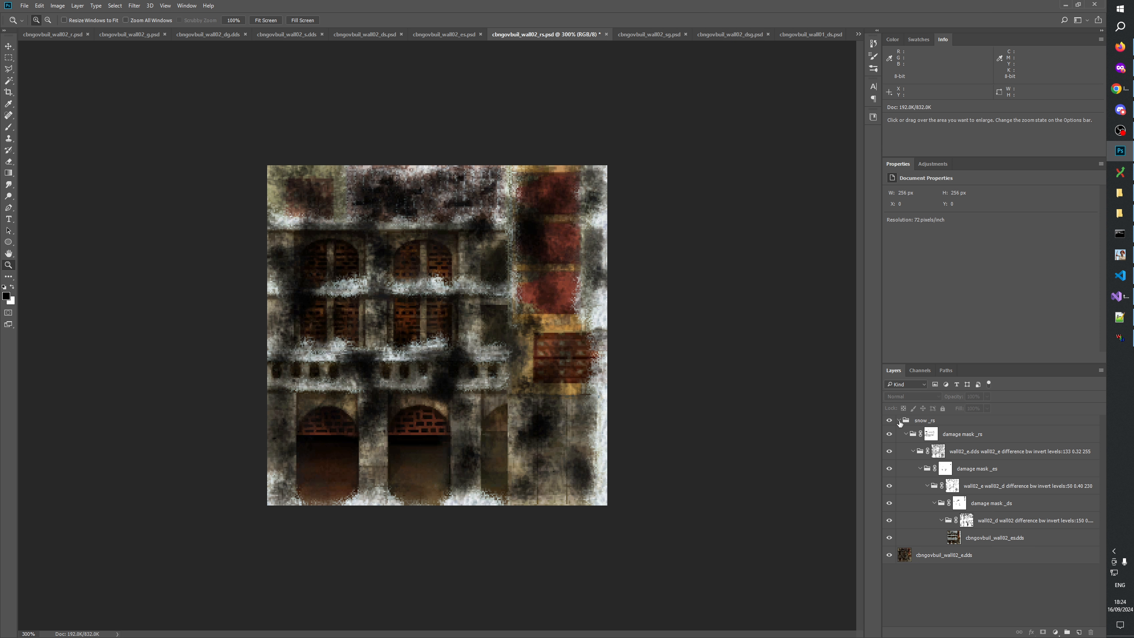
{"action": "left_click", "coordinate": [899, 421]}
{"action": "key", "text": "ctrl+s"}
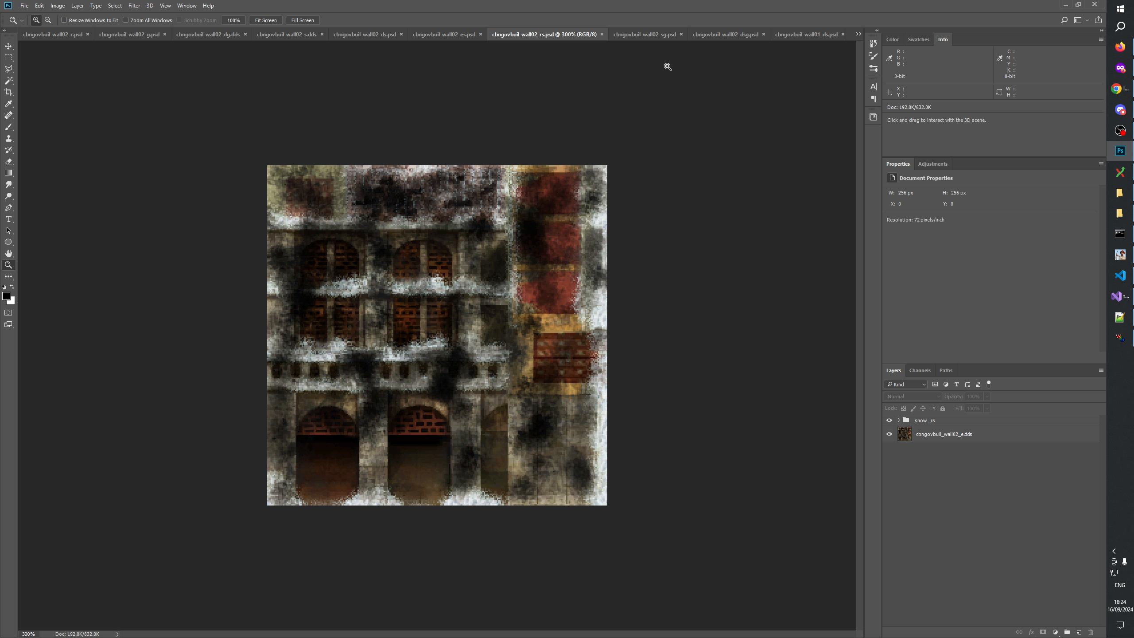
Delete the empty group 2 from cbngovbuil_wall02_dsg.psd and save the file.
{"action": "left_click", "coordinate": [722, 36]}
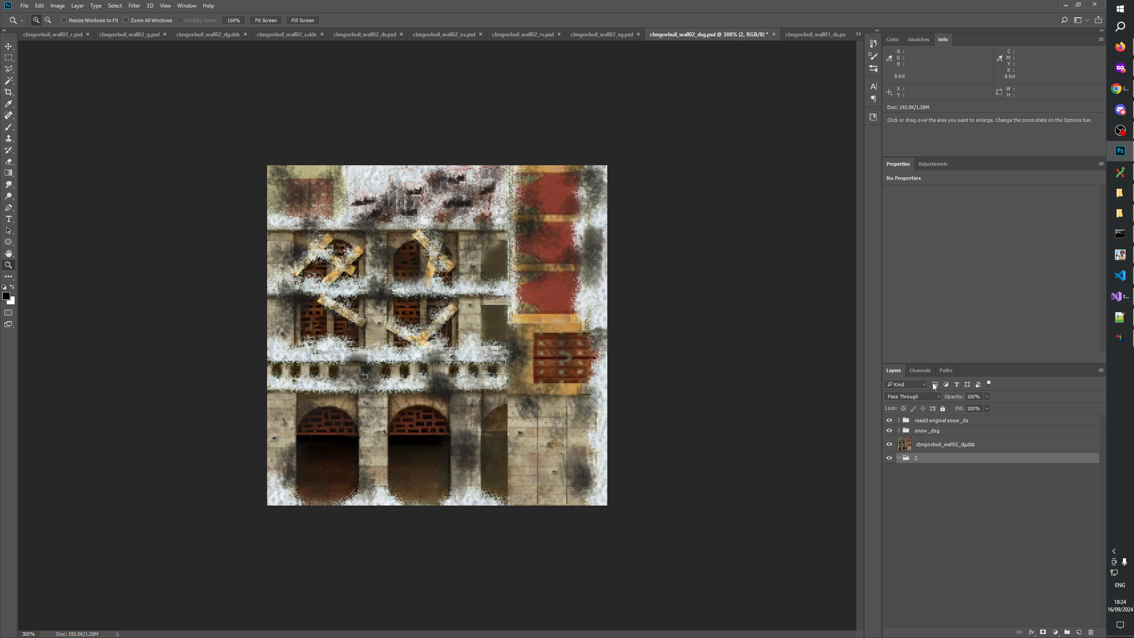
{"action": "key", "text": "ctrl+s"}
{"action": "left_click", "coordinate": [1091, 633]}
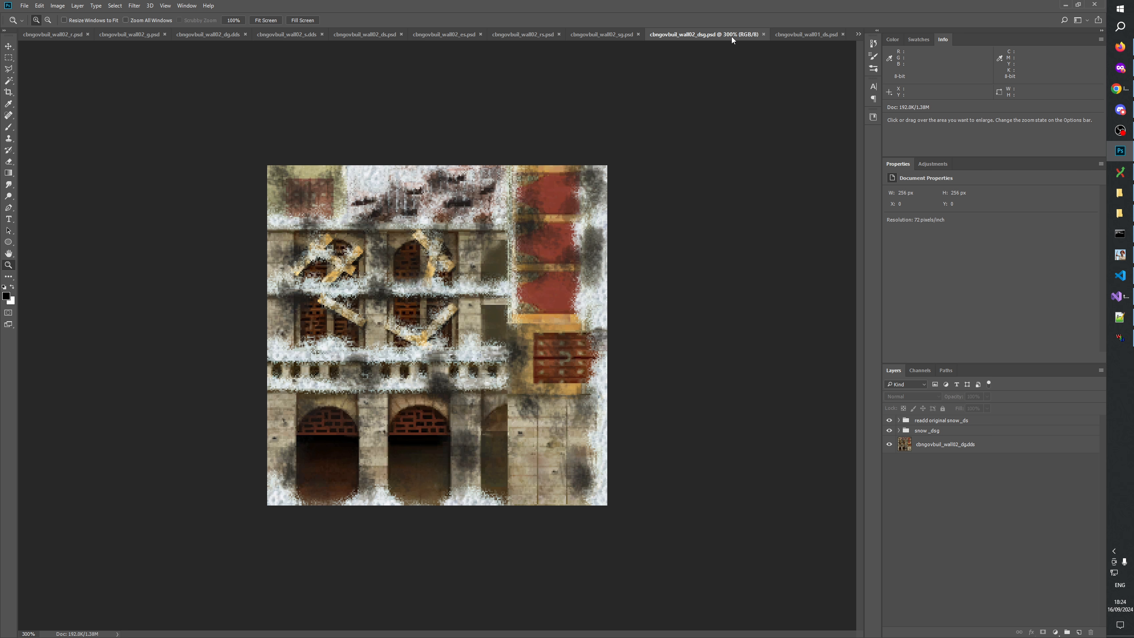
Save cbngovbuil_wall02_sg.psd and check the rs, es and ds documents against cbngovbuil_wall02_s.dds.
{"action": "left_click", "coordinate": [603, 35]}
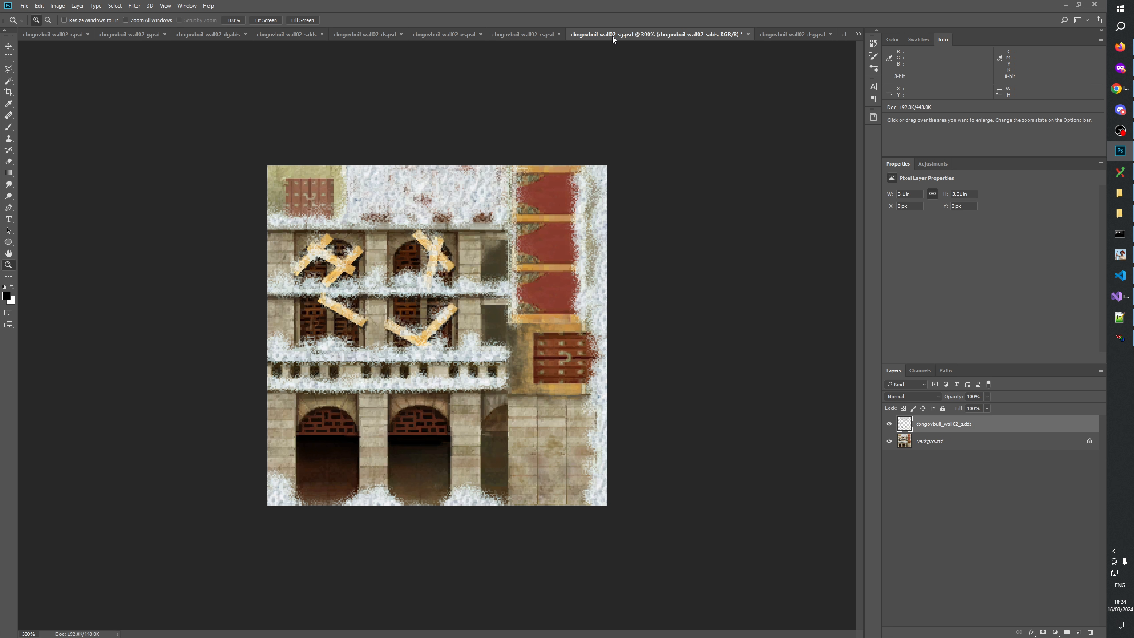
{"action": "left_click", "coordinate": [546, 38]}
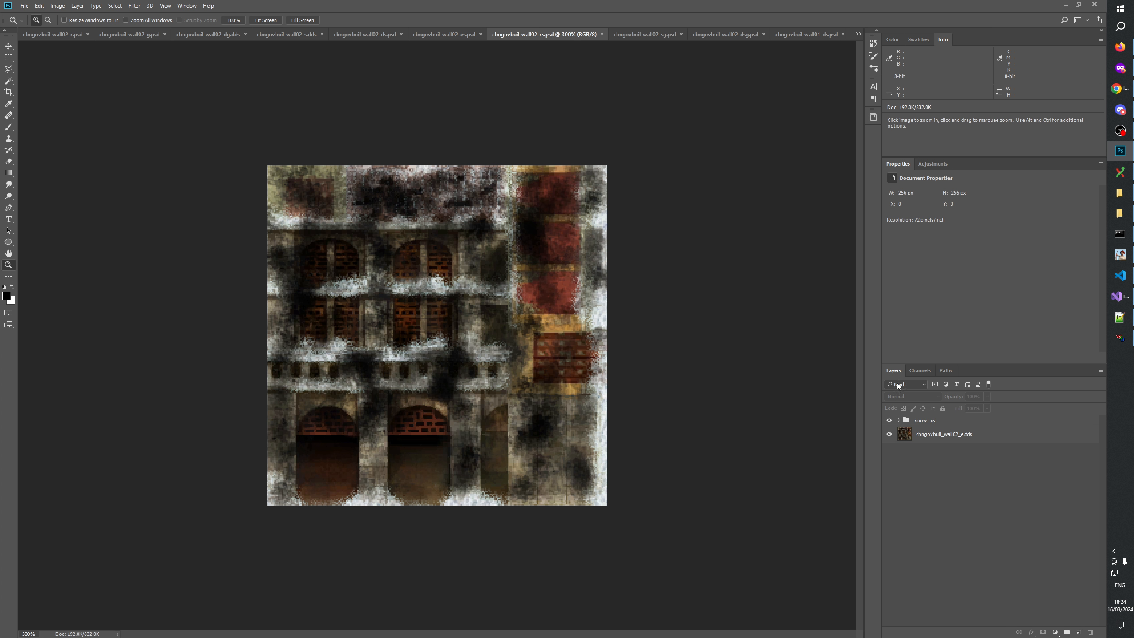
{"action": "left_click", "coordinate": [461, 34]}
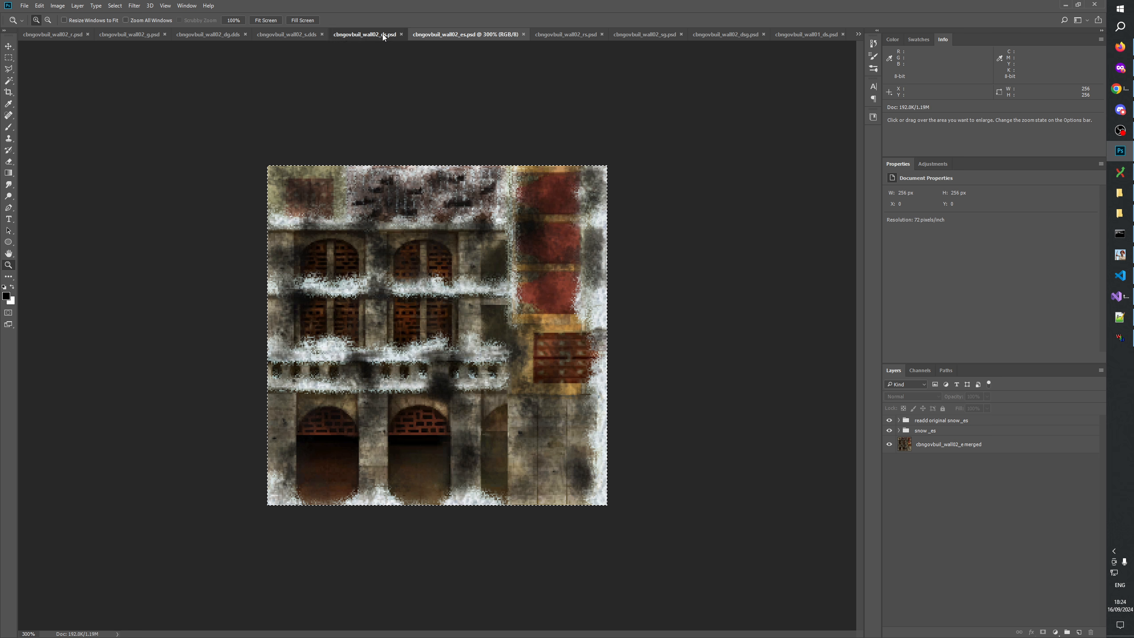
{"action": "left_click", "coordinate": [364, 34]}
{"action": "left_click", "coordinate": [317, 38]}
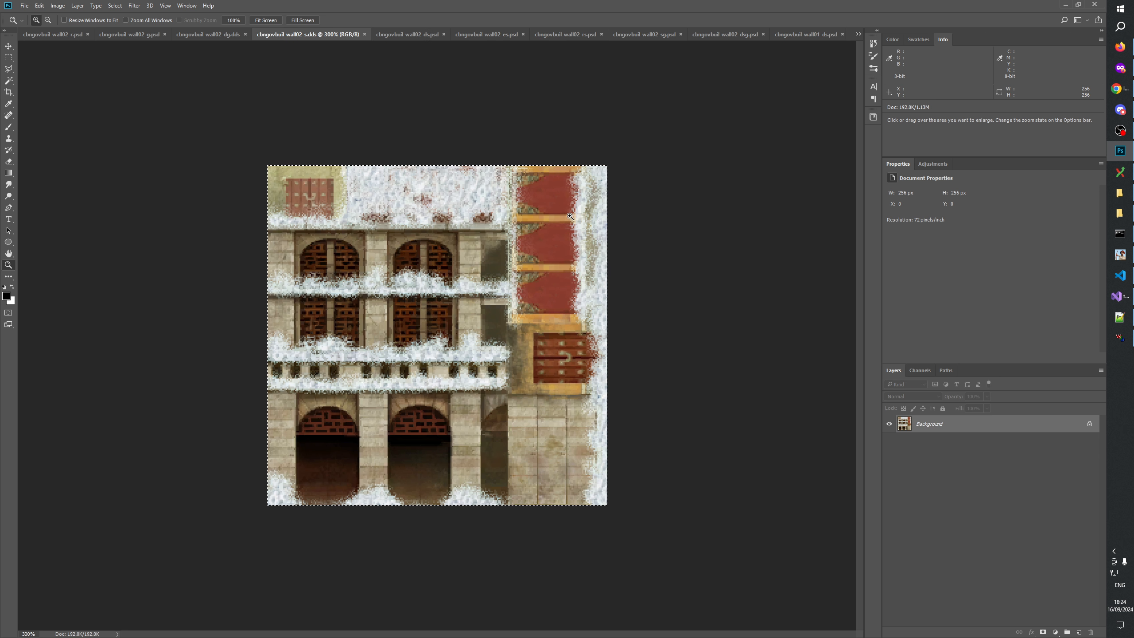
Compare the ds, es, rs, sg and dsg wall02 textures, and inspect the two snow groups in cbngovbuil_wall02_dsg.psd.
{"action": "left_click", "coordinate": [416, 38]}
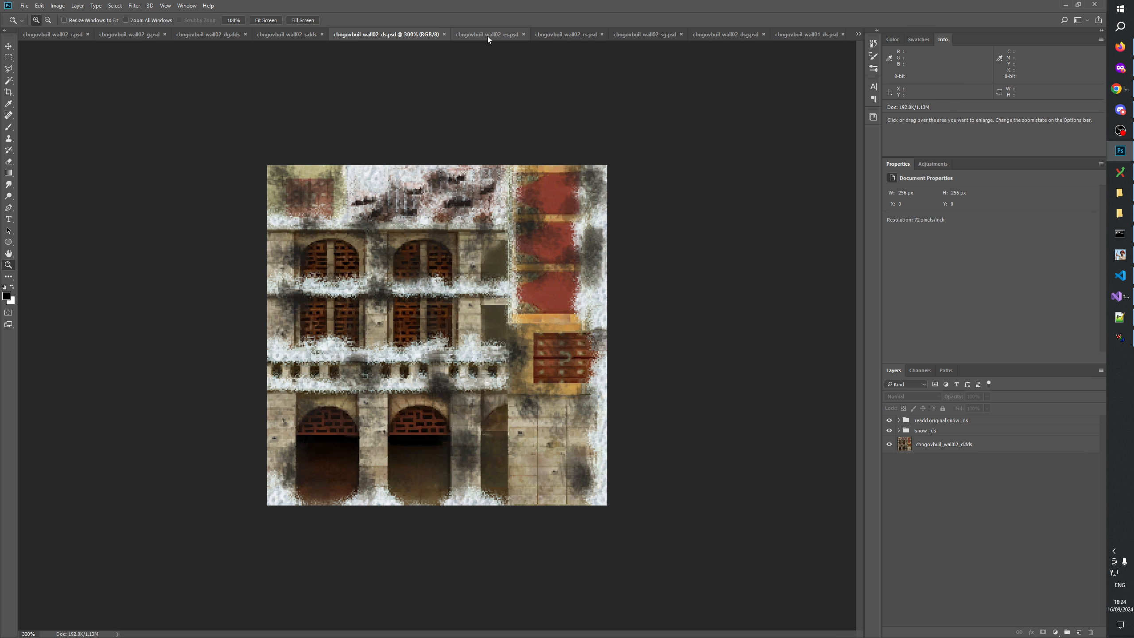
{"action": "left_click", "coordinate": [501, 34]}
{"action": "left_click", "coordinate": [572, 35]}
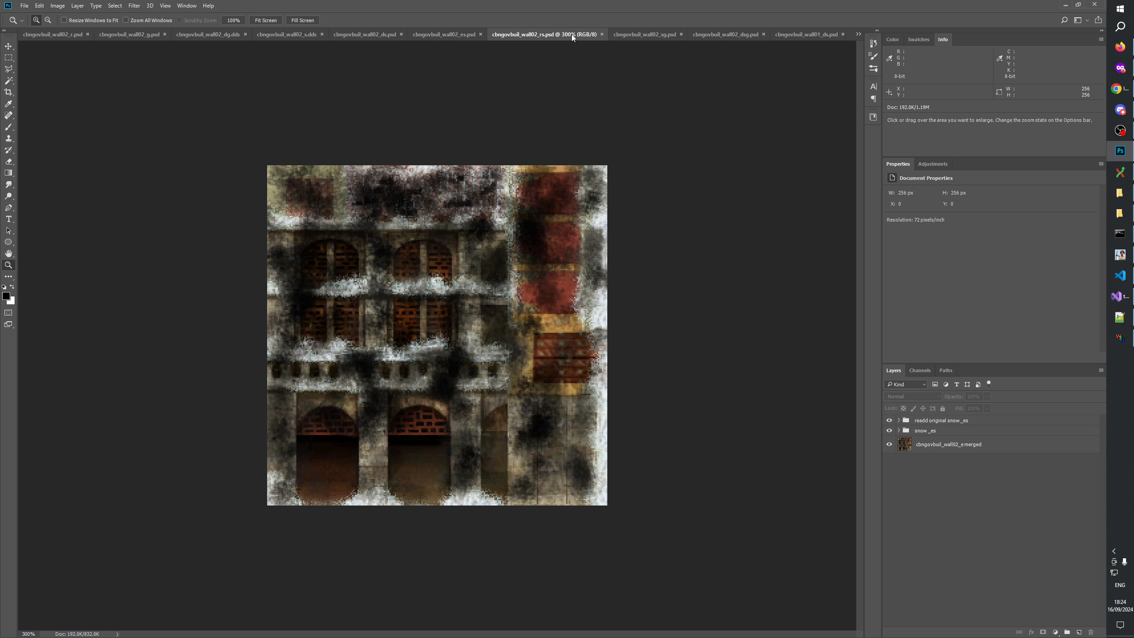
{"action": "left_click", "coordinate": [655, 37]}
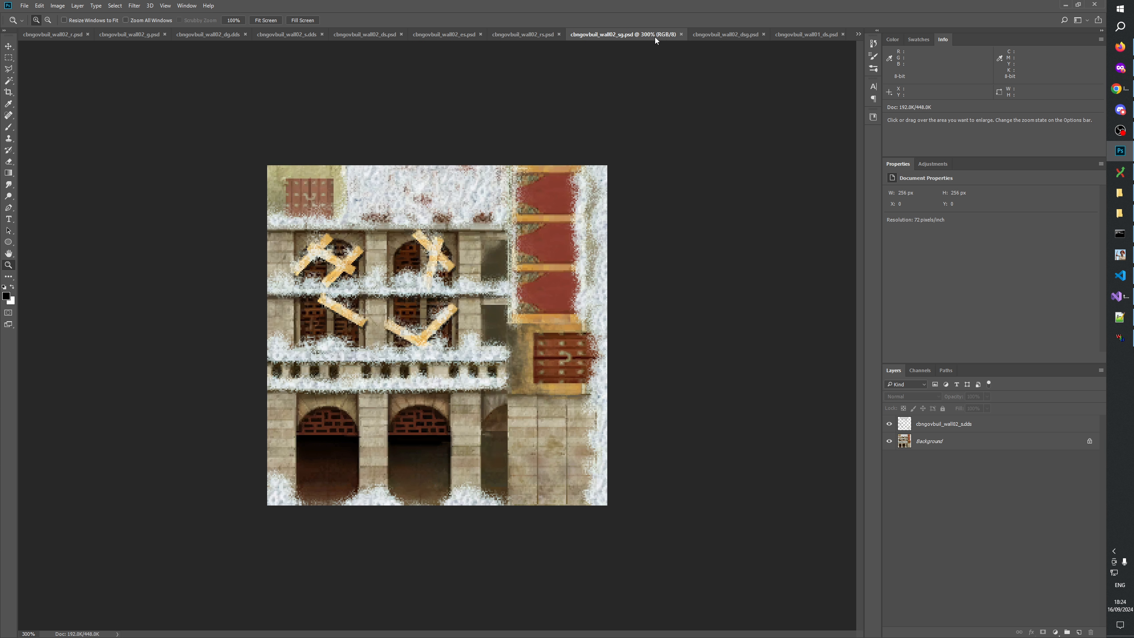
{"action": "left_click", "coordinate": [735, 35]}
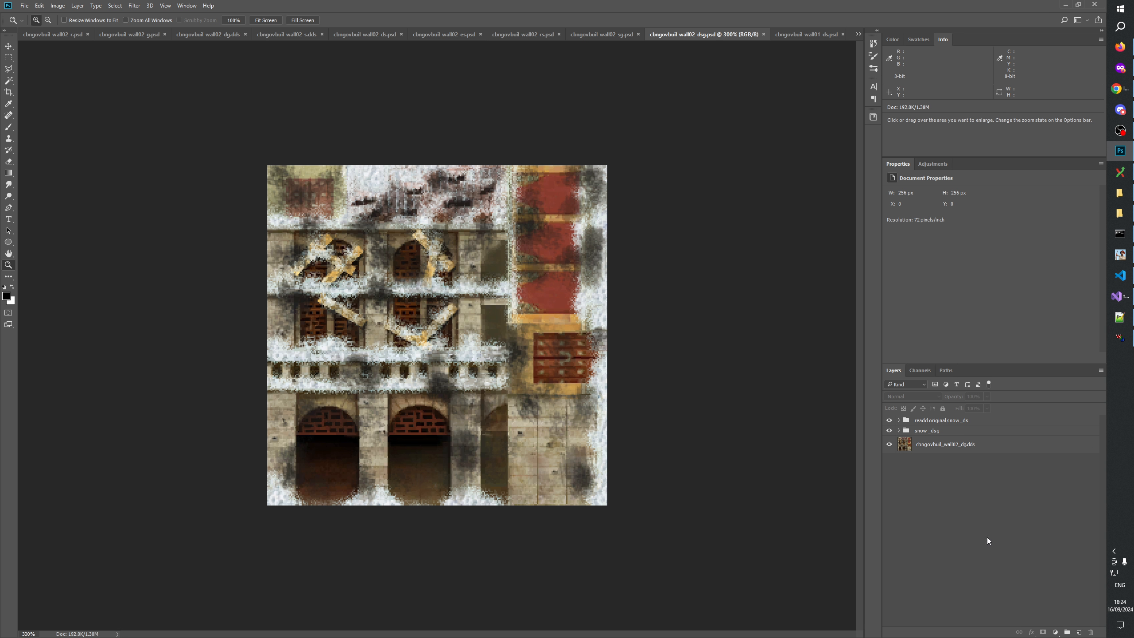
{"action": "left_click", "coordinate": [899, 423]}
{"action": "left_click", "coordinate": [899, 422]}
{"action": "left_click", "coordinate": [899, 431]}
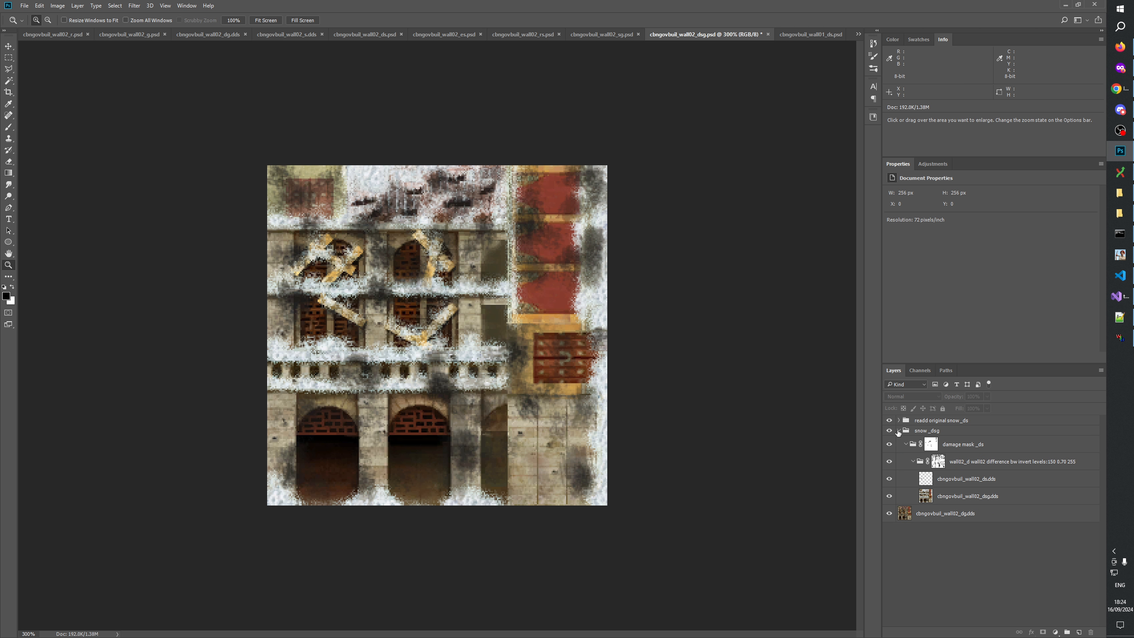
{"action": "left_click", "coordinate": [899, 431]}
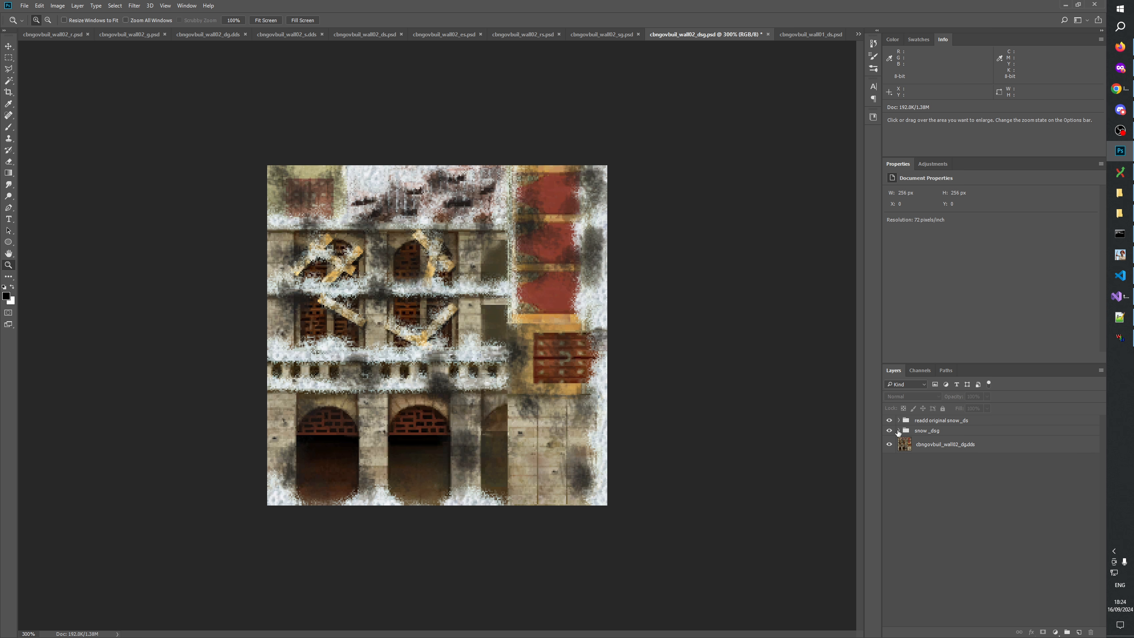
Compare the snow in cbngovbuil_wall02_s.dds with the damaged variants cbngovbuil_wall02_ds.psd and cbngovbuil_wall02_dsg.psd.
{"action": "left_click", "coordinate": [376, 35]}
{"action": "left_click", "coordinate": [295, 35]}
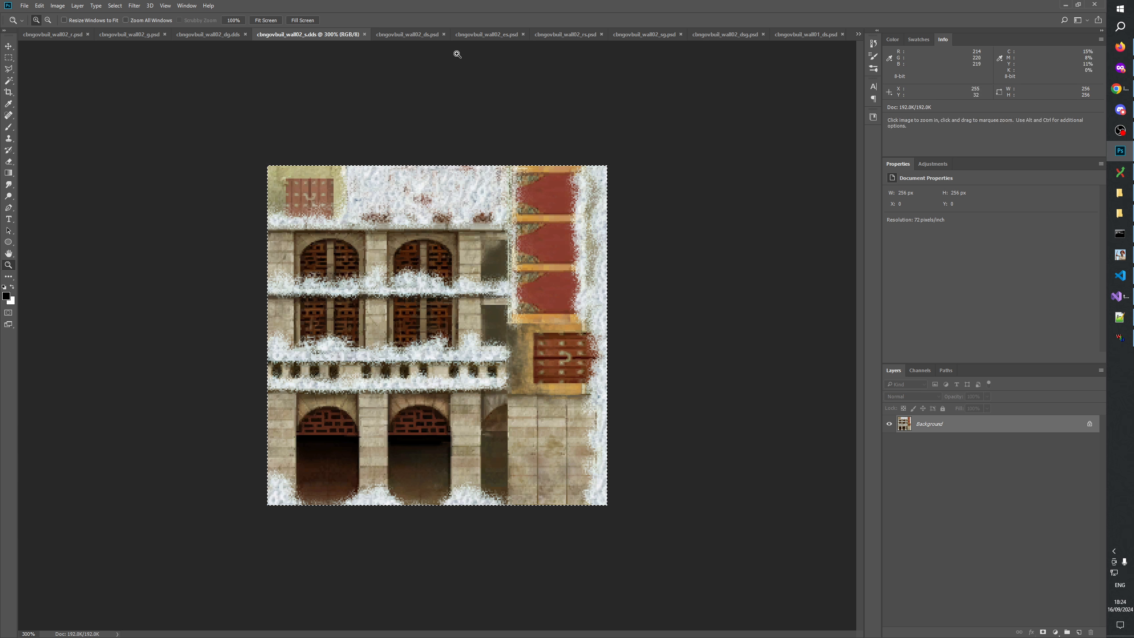
{"action": "left_click", "coordinate": [409, 34]}
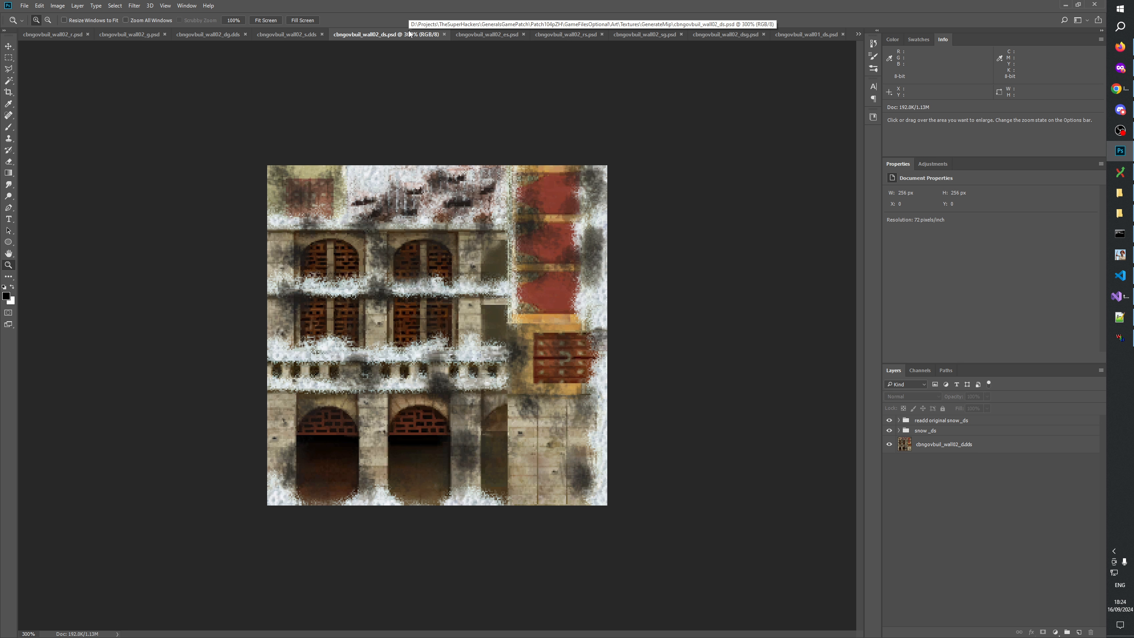
{"action": "left_click", "coordinate": [295, 34]}
{"action": "left_click", "coordinate": [406, 34]}
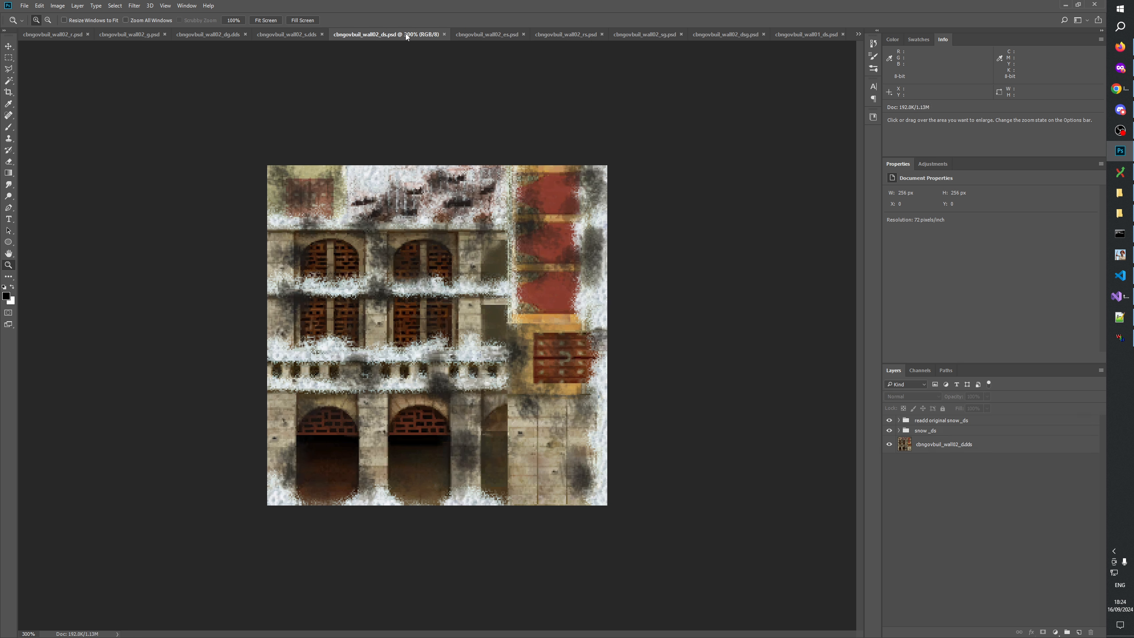
{"action": "left_click", "coordinate": [734, 38]}
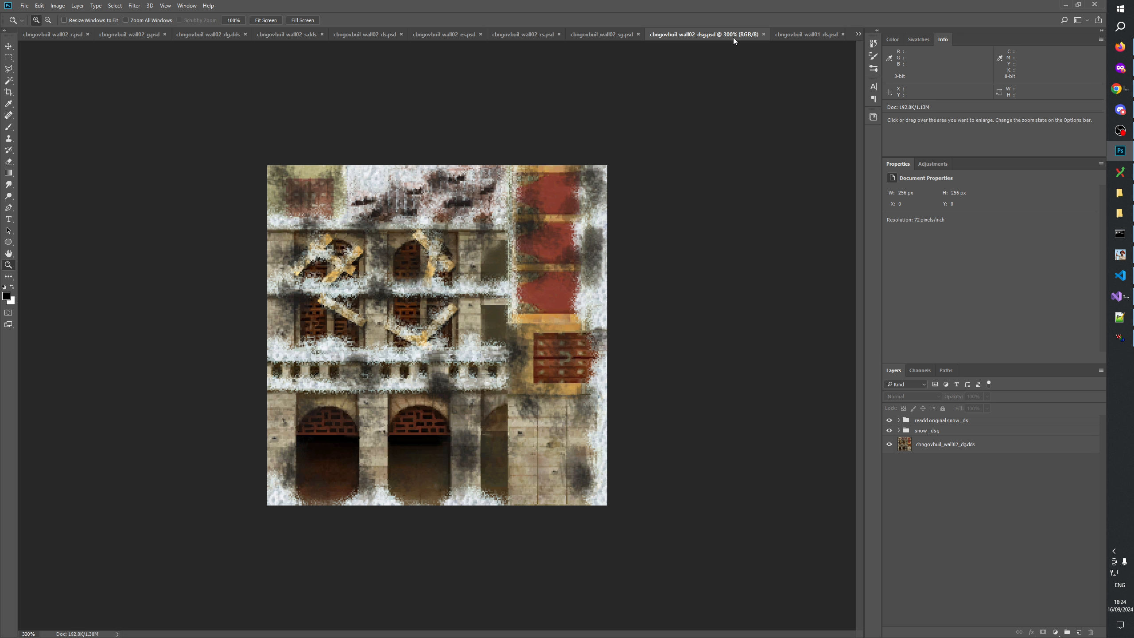
Compare the snow in cbngovbuil_wall02_sg.psd and cbngovbuil_wall02_s.dds with the wall02 es, ds and rs variants.
{"action": "left_click", "coordinate": [624, 34]}
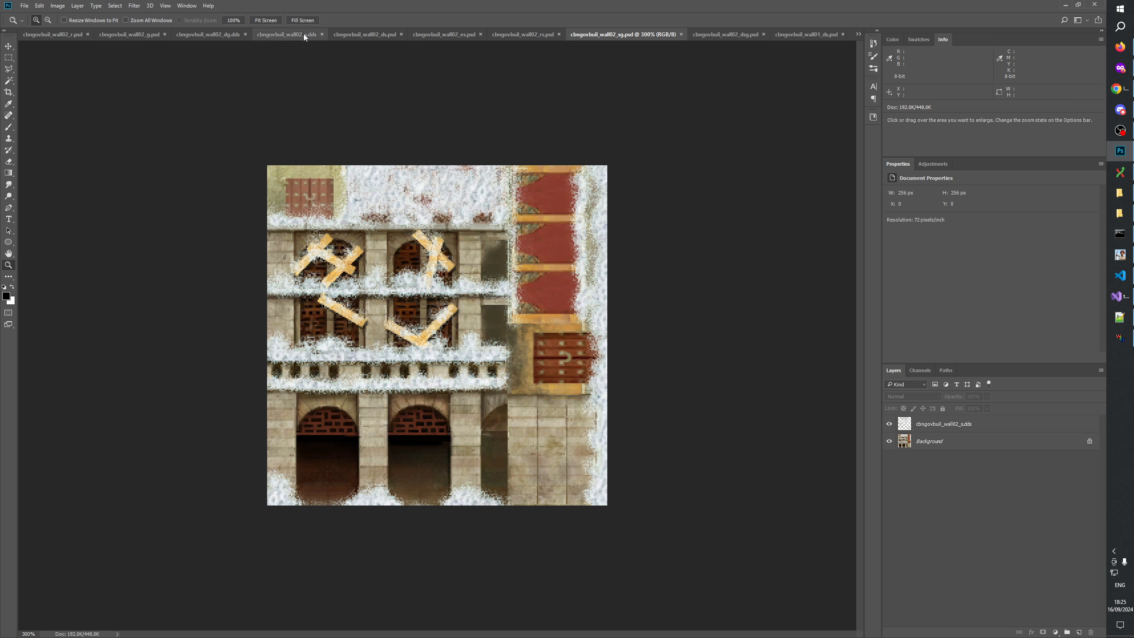
{"action": "left_click", "coordinate": [292, 35]}
{"action": "left_click", "coordinate": [471, 35]}
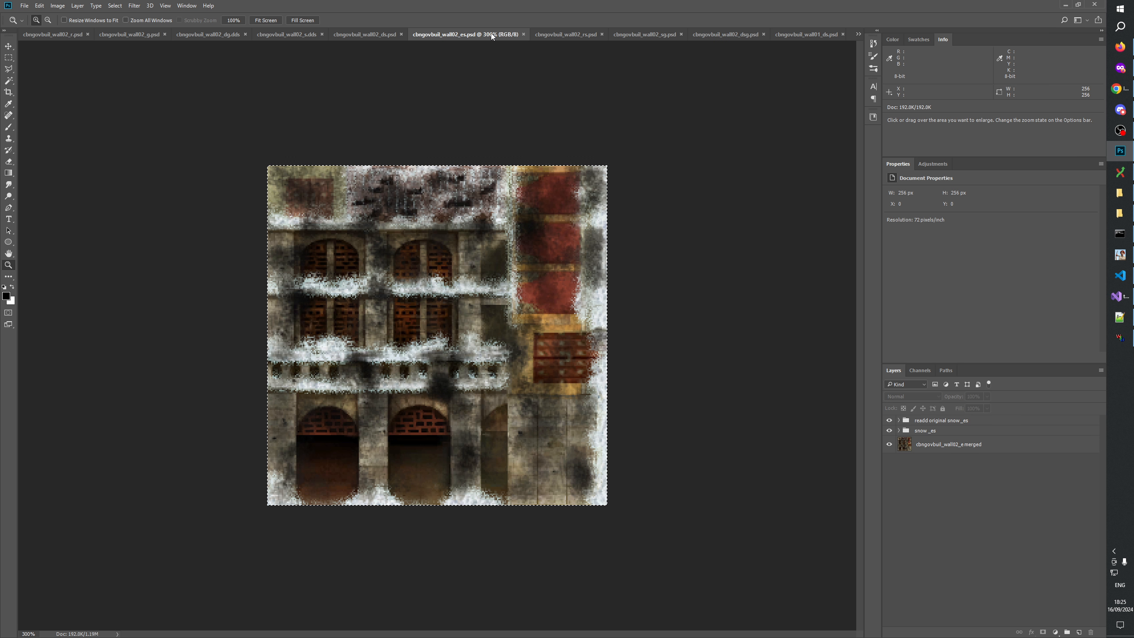
{"action": "left_click", "coordinate": [372, 36]}
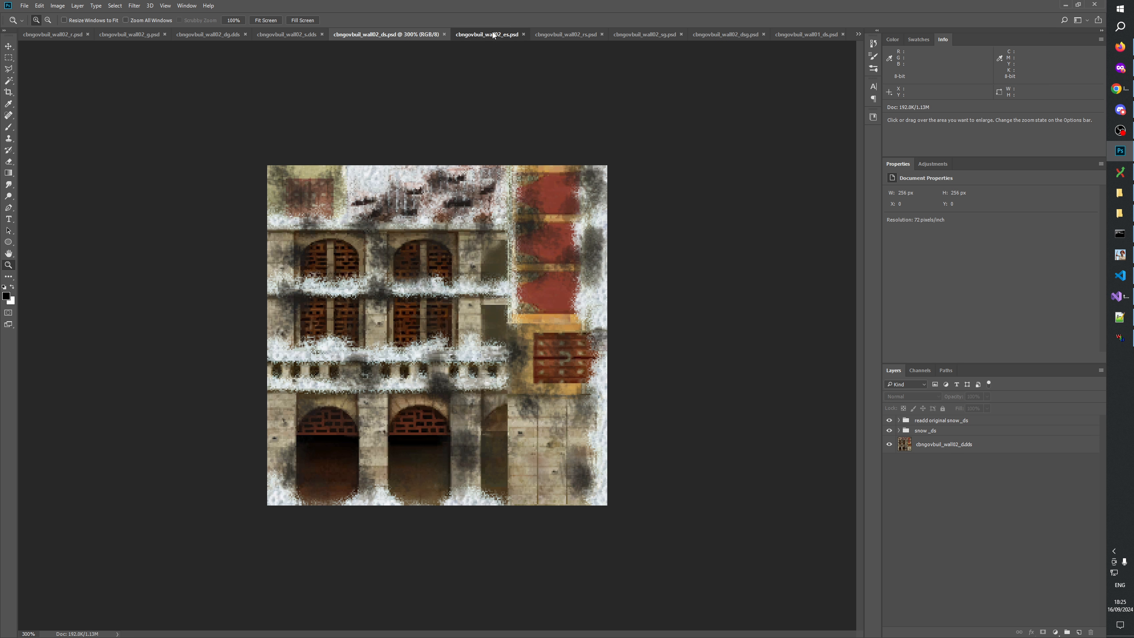
{"action": "left_click", "coordinate": [494, 35]}
{"action": "left_click", "coordinate": [567, 34]}
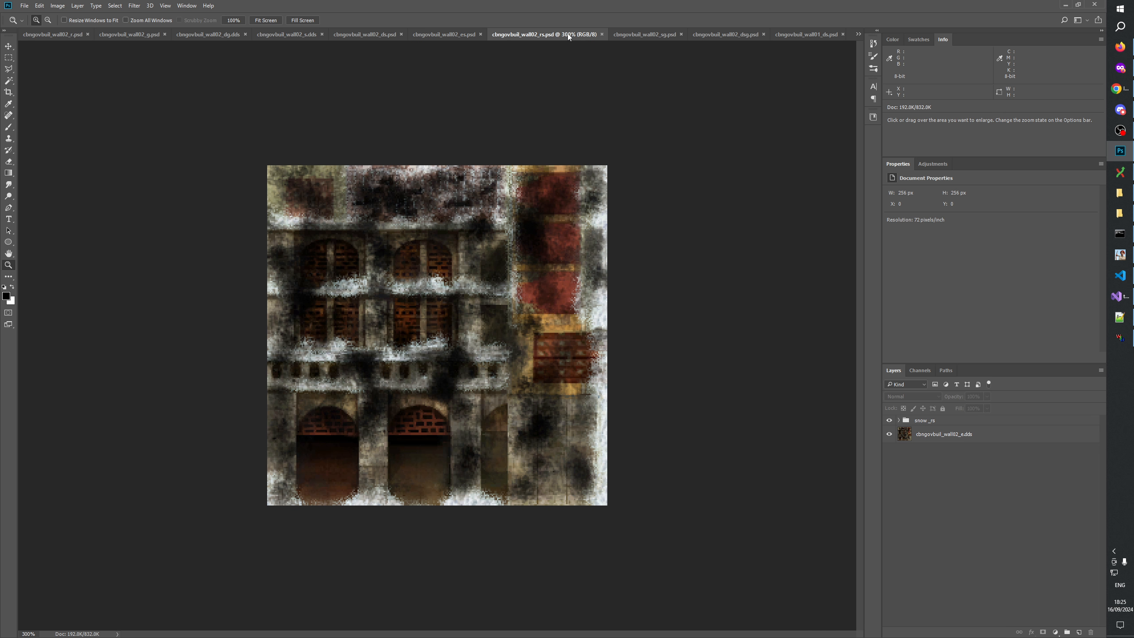
{"action": "left_click", "coordinate": [441, 34]}
{"action": "left_click", "coordinate": [548, 34]}
Inspect the wall02_e difference mask inside the snow _rs group of cbngovbuil_wall02_rs.psd, then collapse the group and save the file.
{"action": "left_click", "coordinate": [899, 420], "text": "alt"}
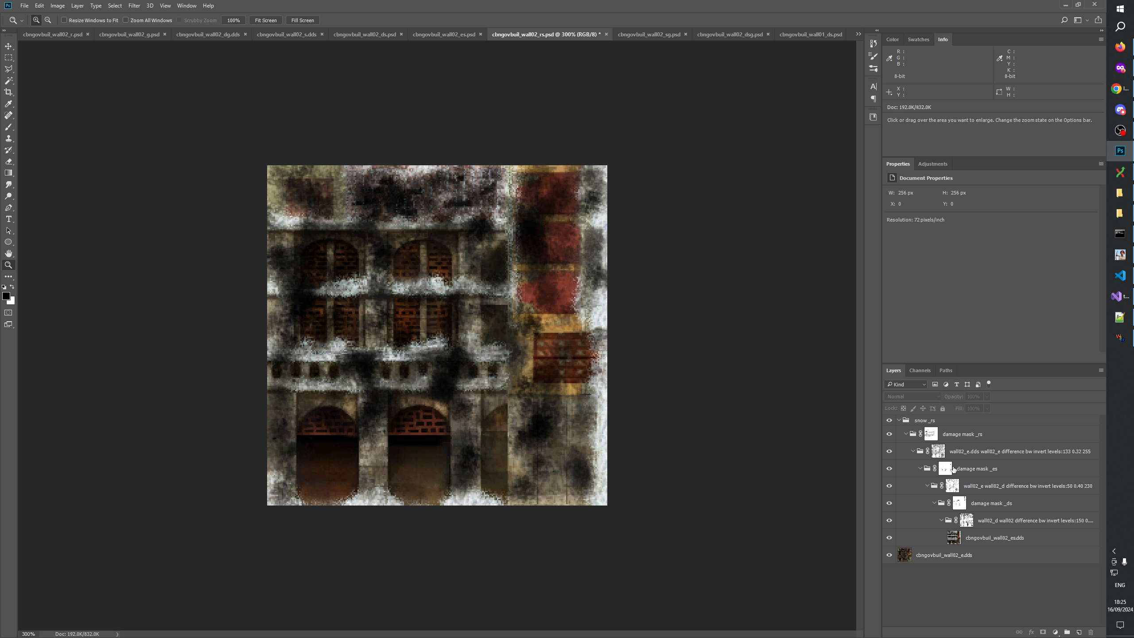
{"action": "left_click", "coordinate": [939, 453]}
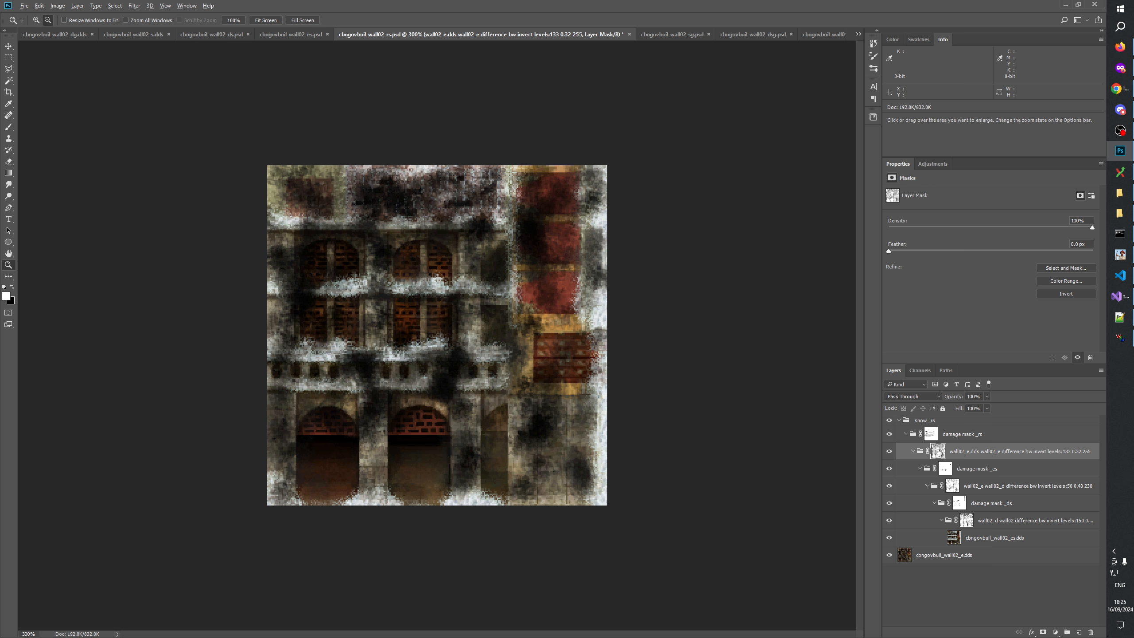
{"action": "left_click", "coordinate": [939, 453], "text": "alt"}
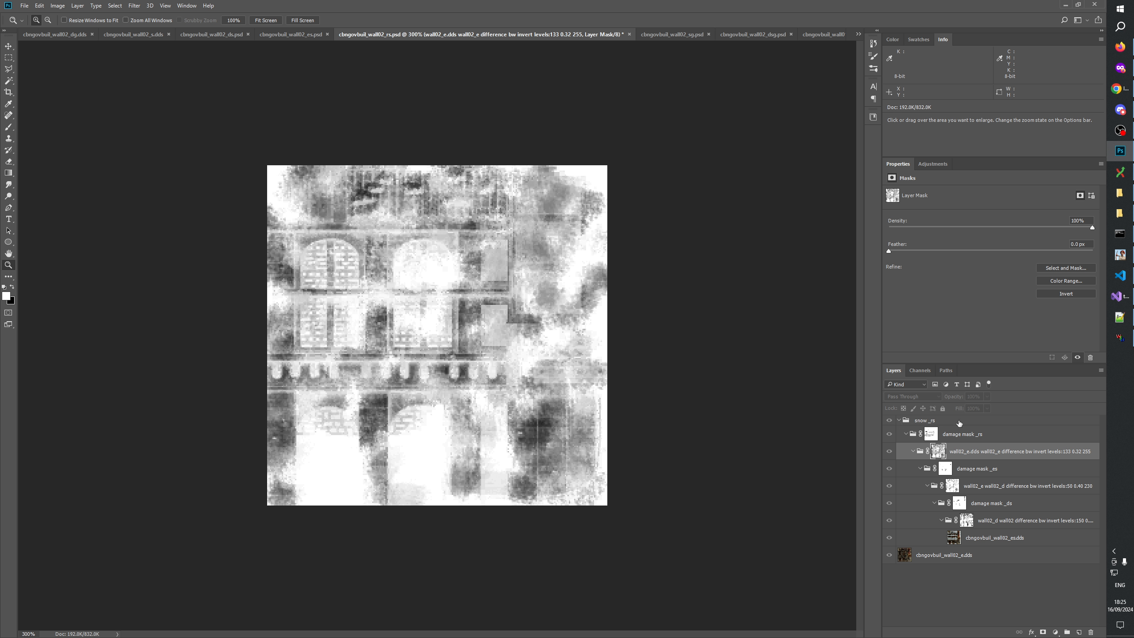
{"action": "left_click", "coordinate": [962, 585]}
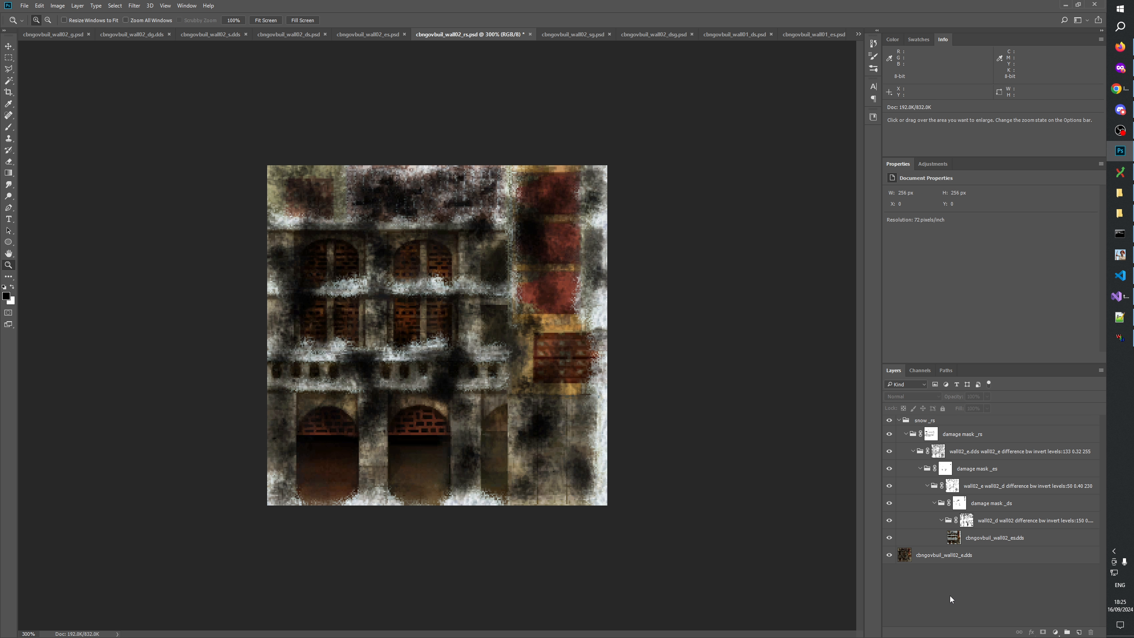
{"action": "left_click", "coordinate": [899, 421]}
{"action": "key", "text": "ctrl+s"}
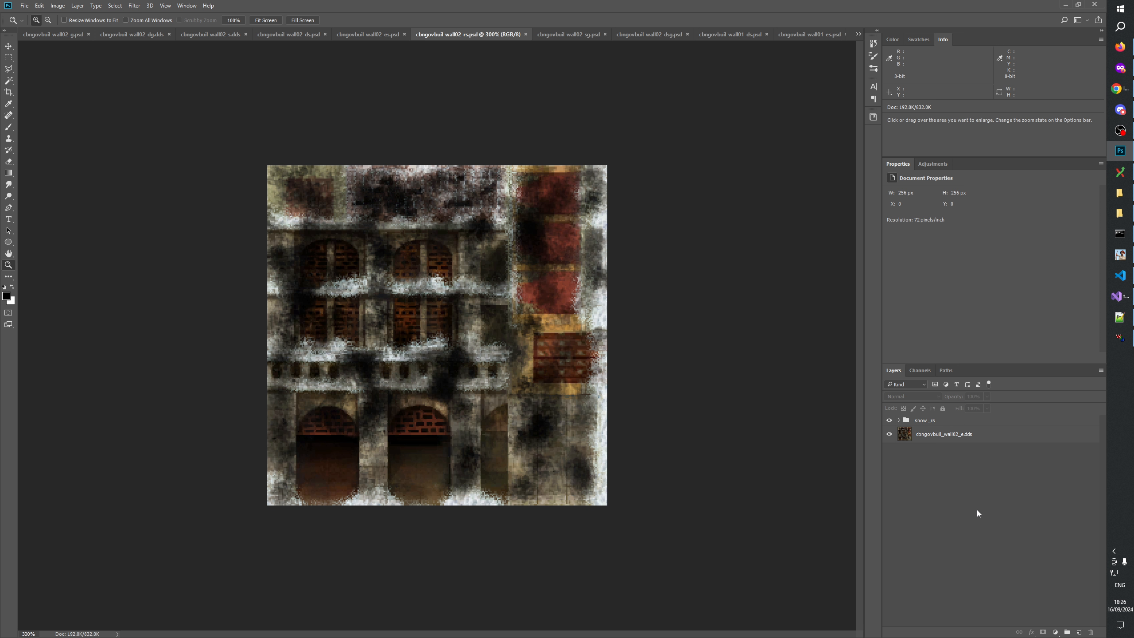
Compare the wall02 es, rs and ds textures with cbngovbuil_wall02_s.dds, and review the sg and dsg variants.
{"action": "left_click", "coordinate": [366, 35]}
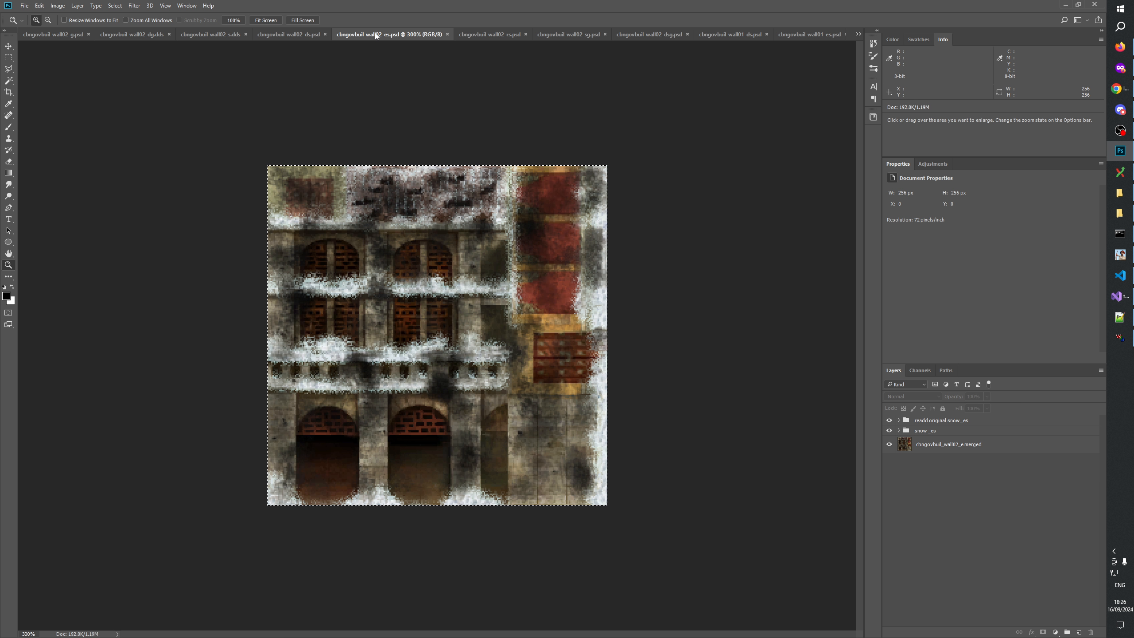
{"action": "left_click", "coordinate": [479, 30]}
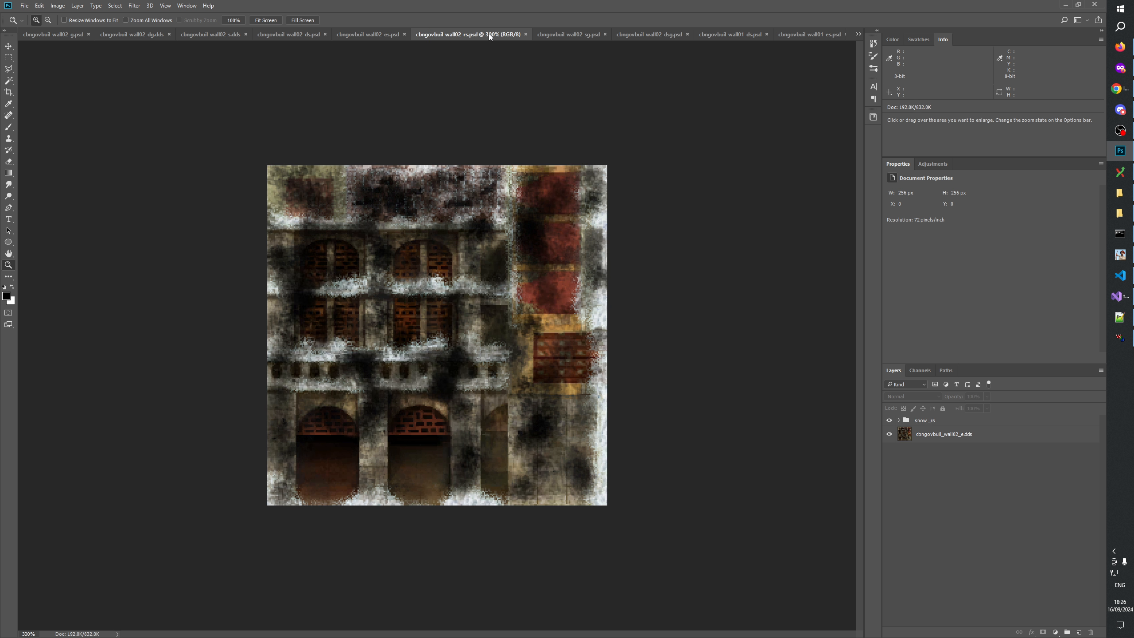
{"action": "left_click", "coordinate": [385, 35]}
{"action": "left_click", "coordinate": [295, 35]}
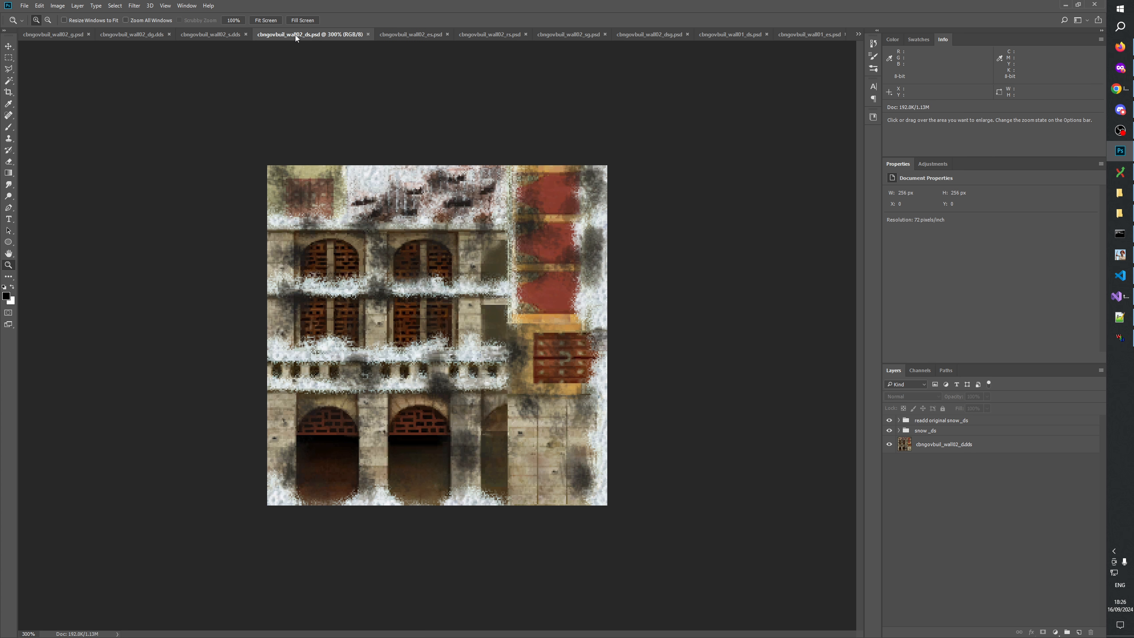
{"action": "left_click", "coordinate": [201, 33]}
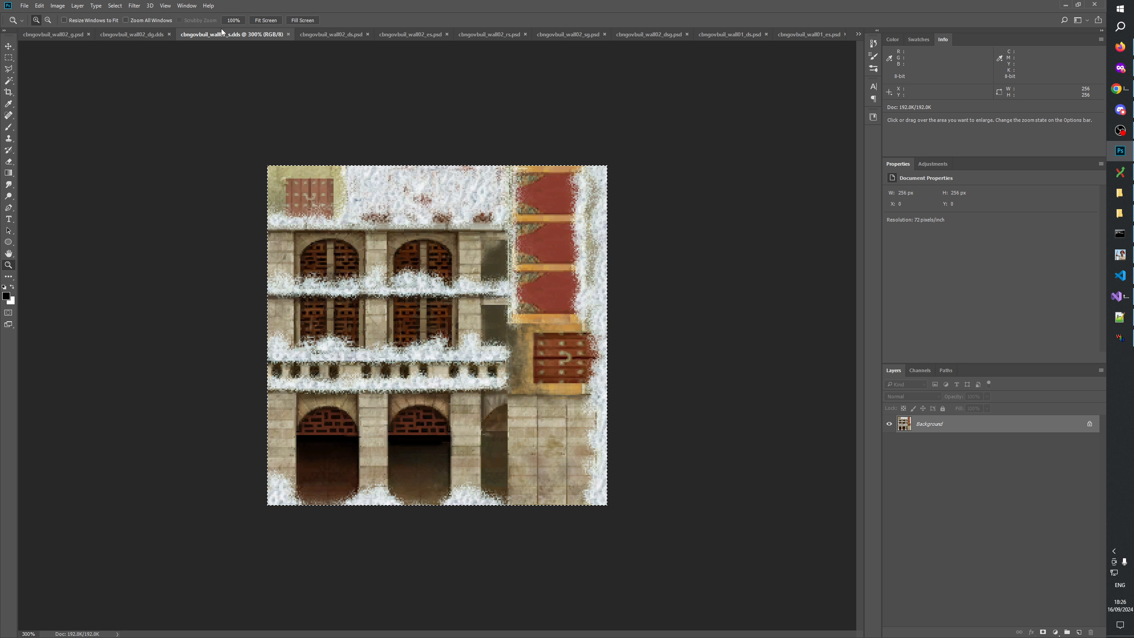
{"action": "left_click", "coordinate": [334, 35]}
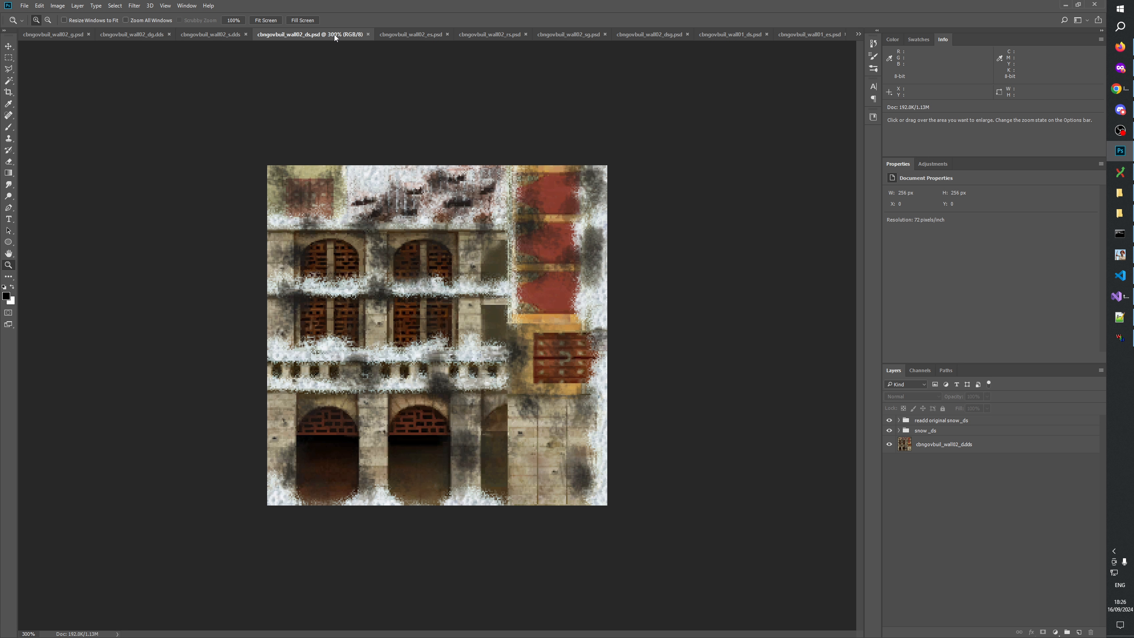
{"action": "left_click", "coordinate": [409, 36]}
{"action": "left_click", "coordinate": [503, 33]}
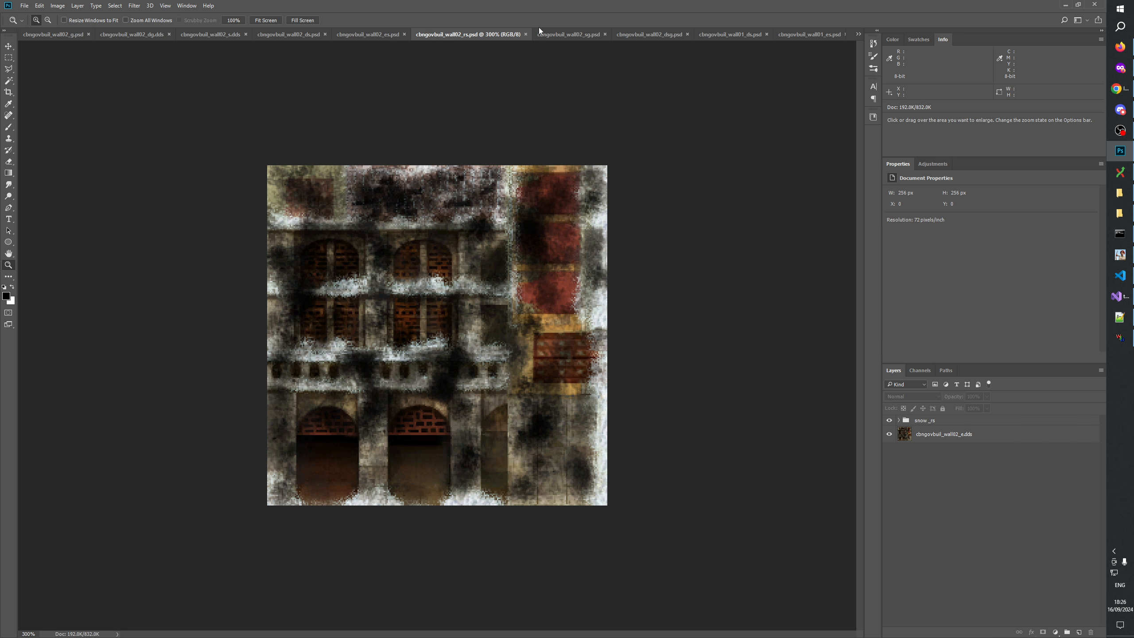
{"action": "left_click", "coordinate": [568, 35]}
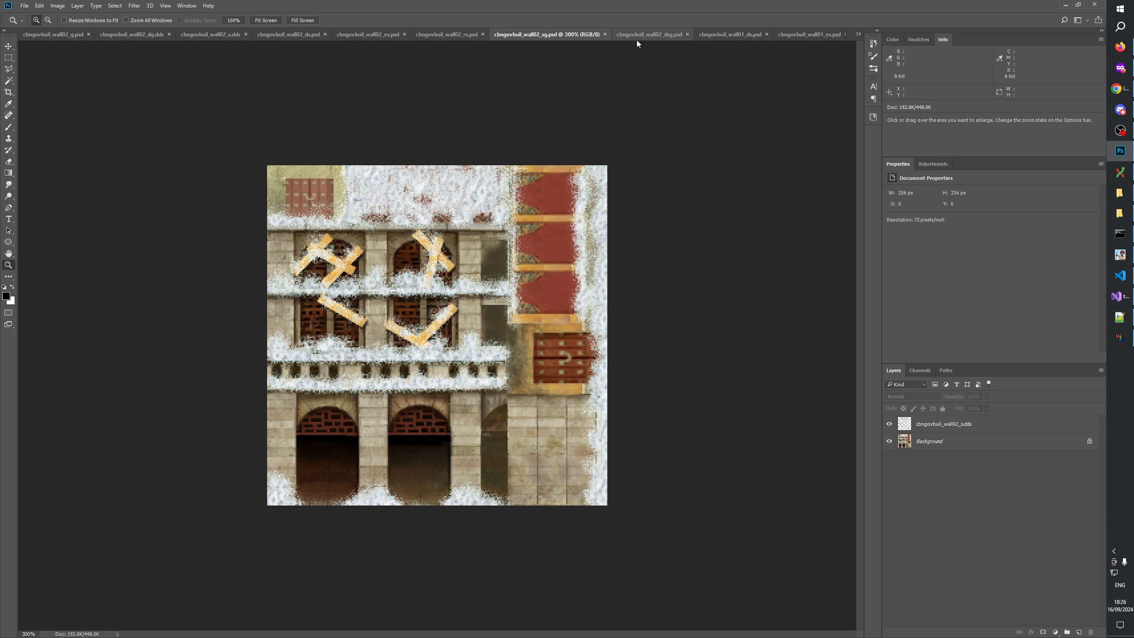
{"action": "left_click", "coordinate": [640, 35]}
Check cbngovbuil_wall01_ds.psd and cbngovbuil_wall01_es.psd against the wall02 ds, es and rs textures.
{"action": "left_click", "coordinate": [714, 33]}
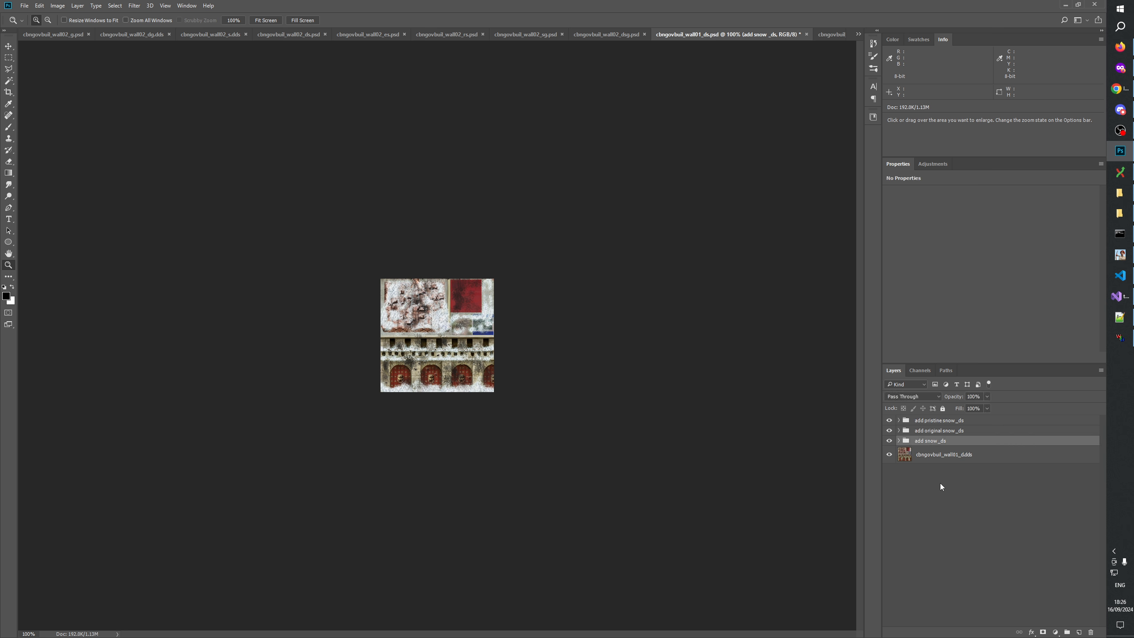
{"action": "left_click", "coordinate": [955, 500]}
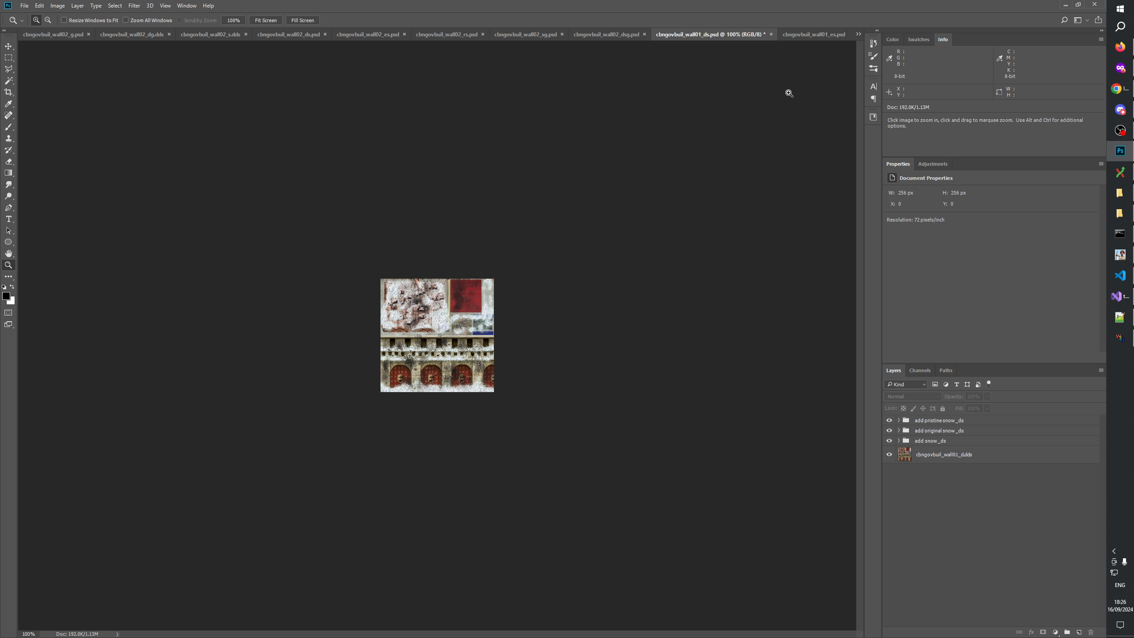
{"action": "left_click", "coordinate": [814, 36]}
{"action": "left_click", "coordinate": [984, 536]}
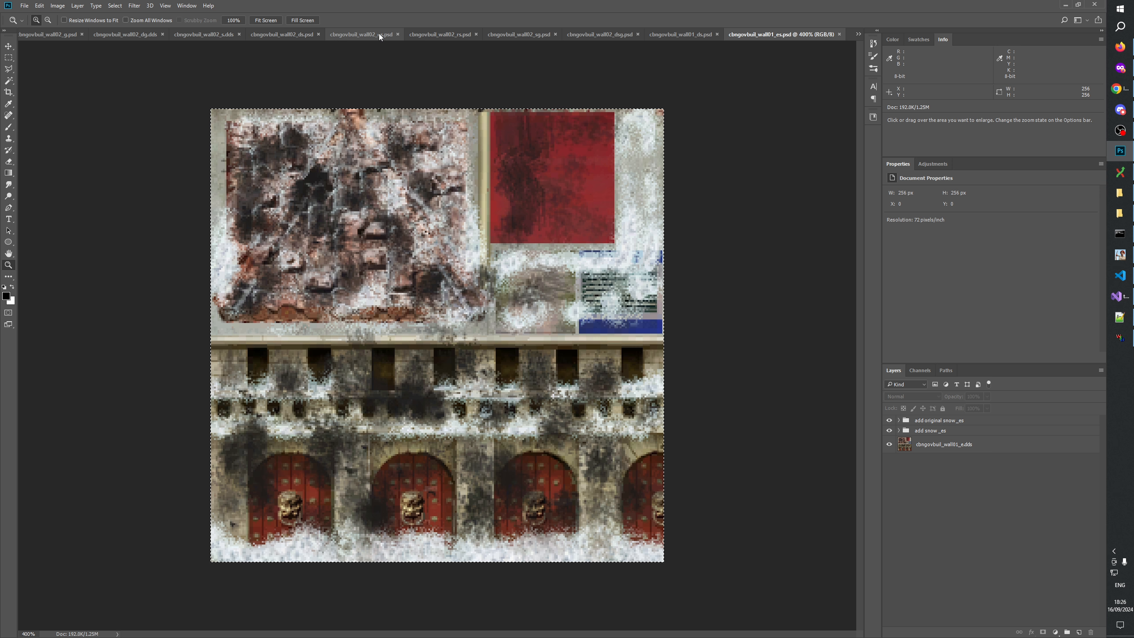
{"action": "left_click", "coordinate": [298, 35]}
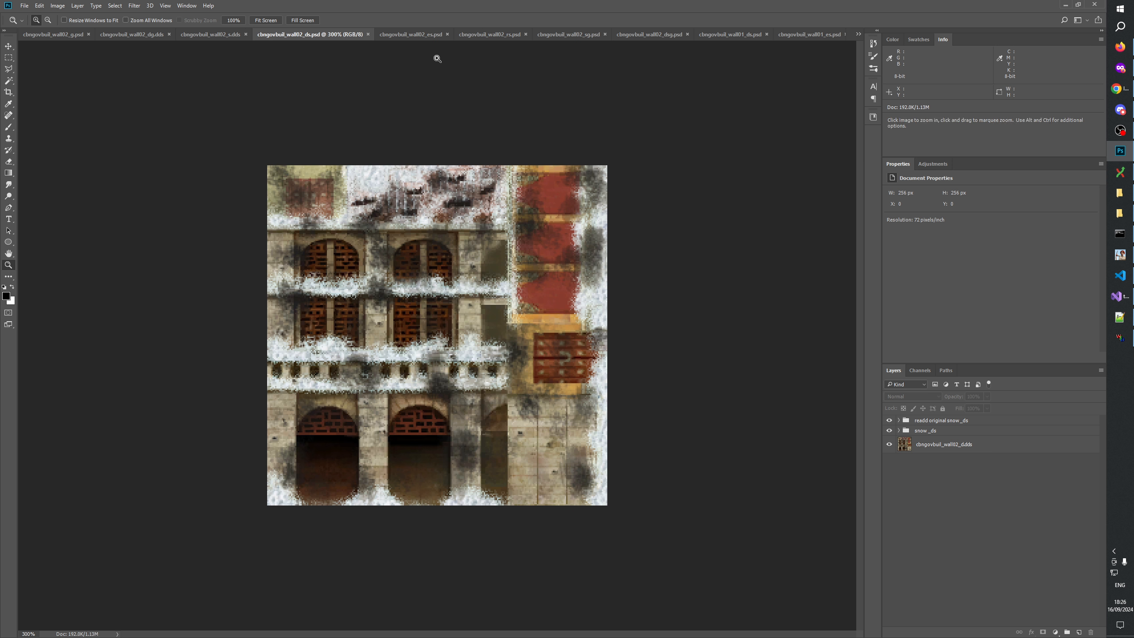
{"action": "left_click", "coordinate": [419, 34]}
{"action": "left_click", "coordinate": [504, 34]}
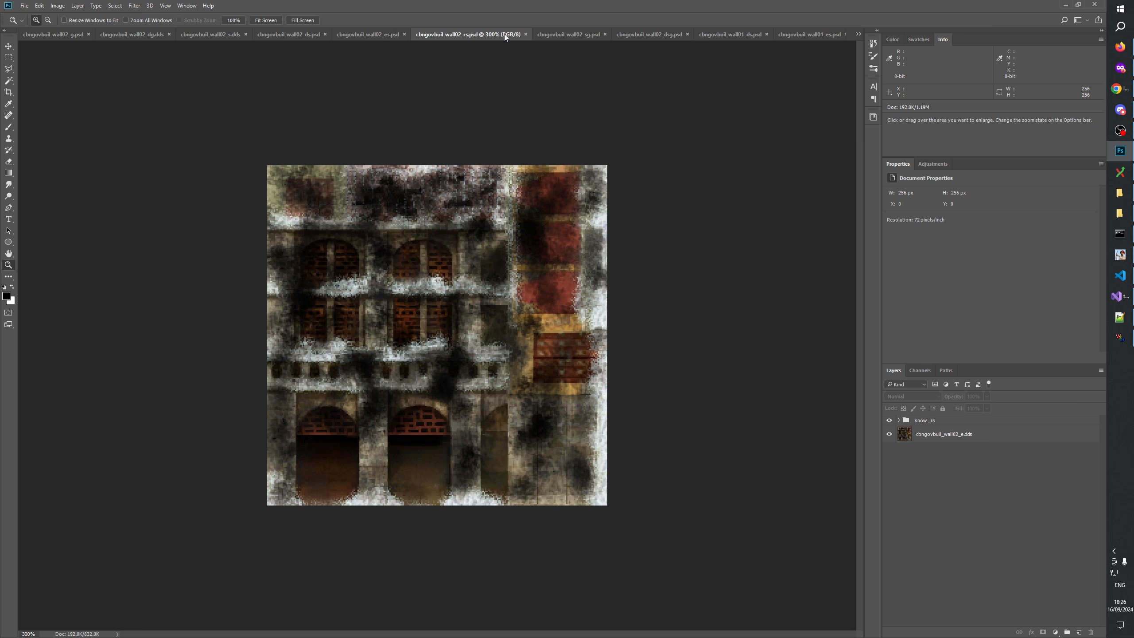
Switch to Generals Mod Builder, run the Build action, and return to Photoshop.
{"action": "left_click", "coordinate": [1120, 255]}
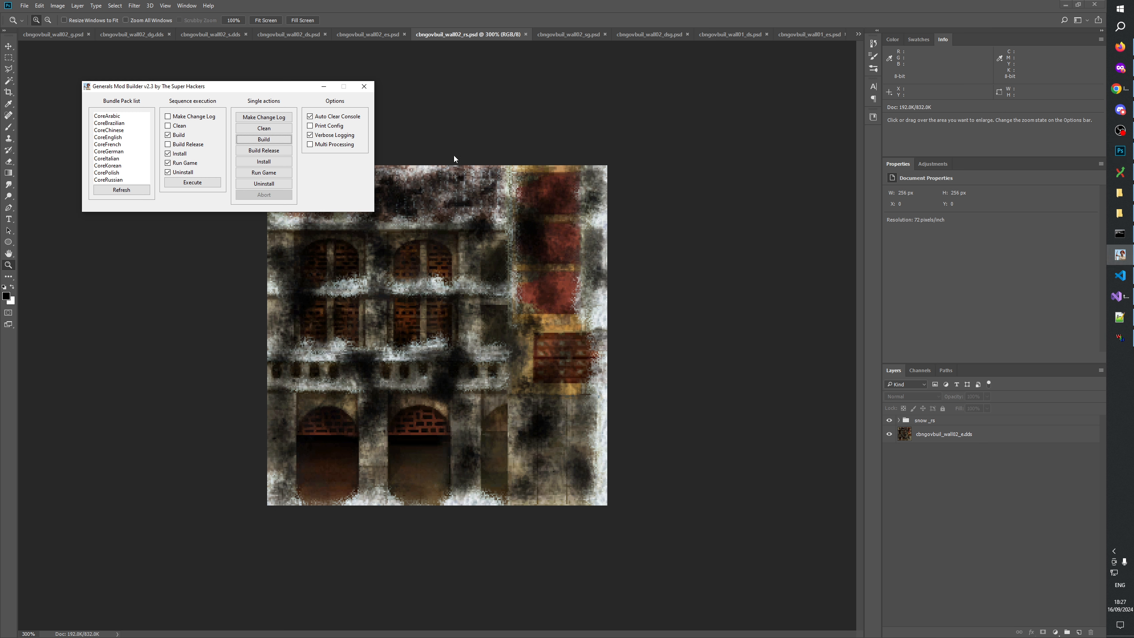
{"action": "left_click", "coordinate": [271, 140]}
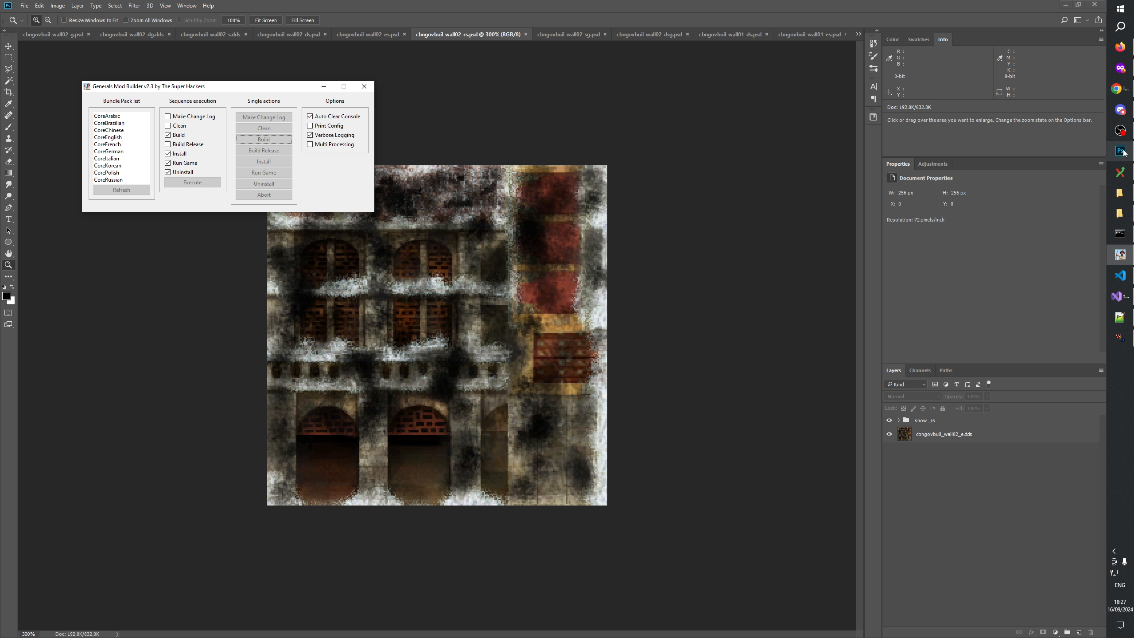
{"action": "left_click", "coordinate": [1122, 172]}
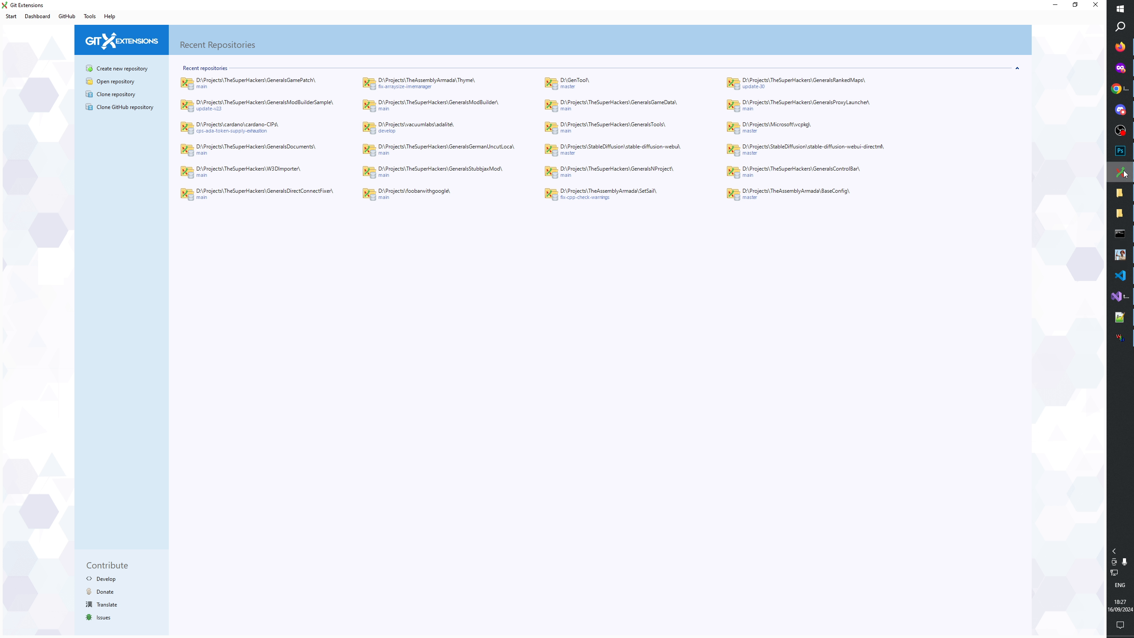
{"action": "left_click", "coordinate": [1124, 173]}
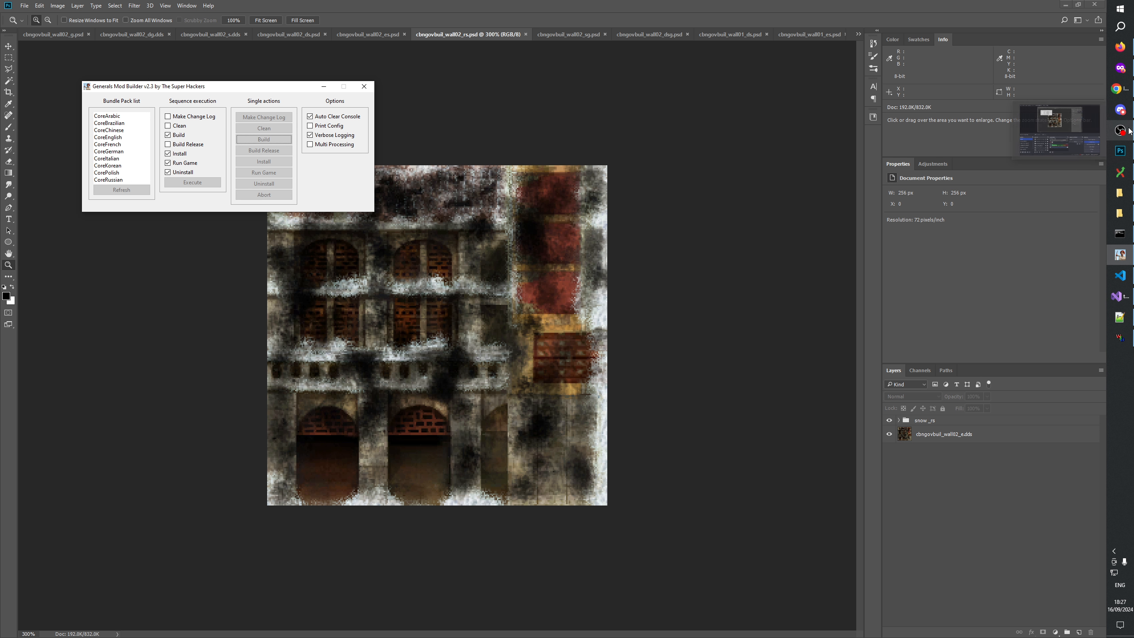
{"action": "mouse_move", "coordinate": [1129, 116]}
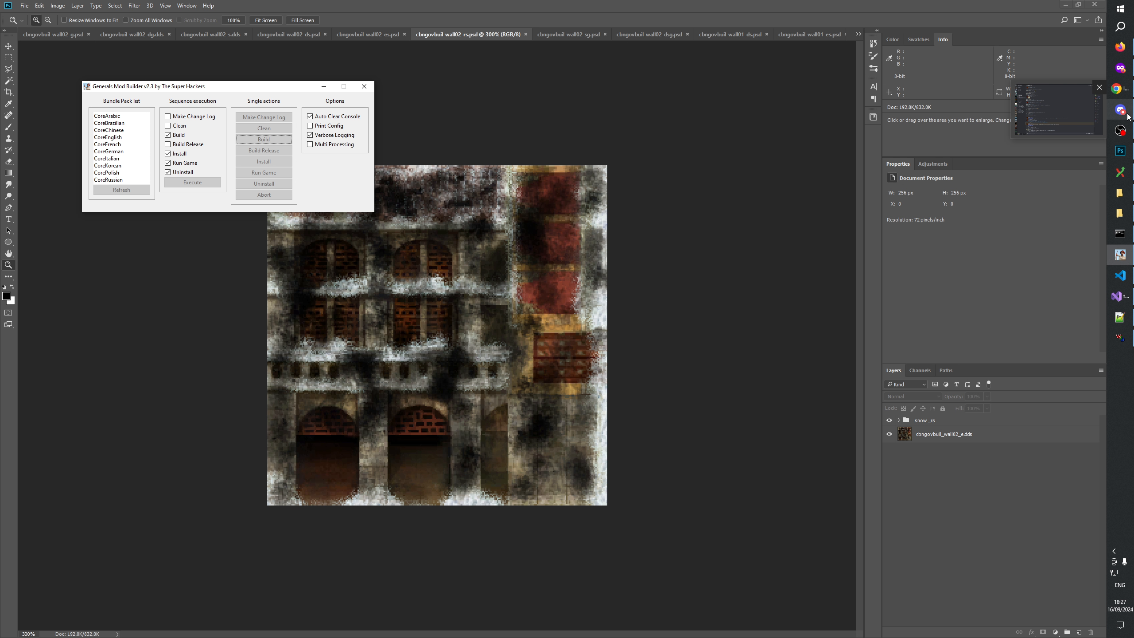
{"action": "left_click", "coordinate": [1124, 157]}
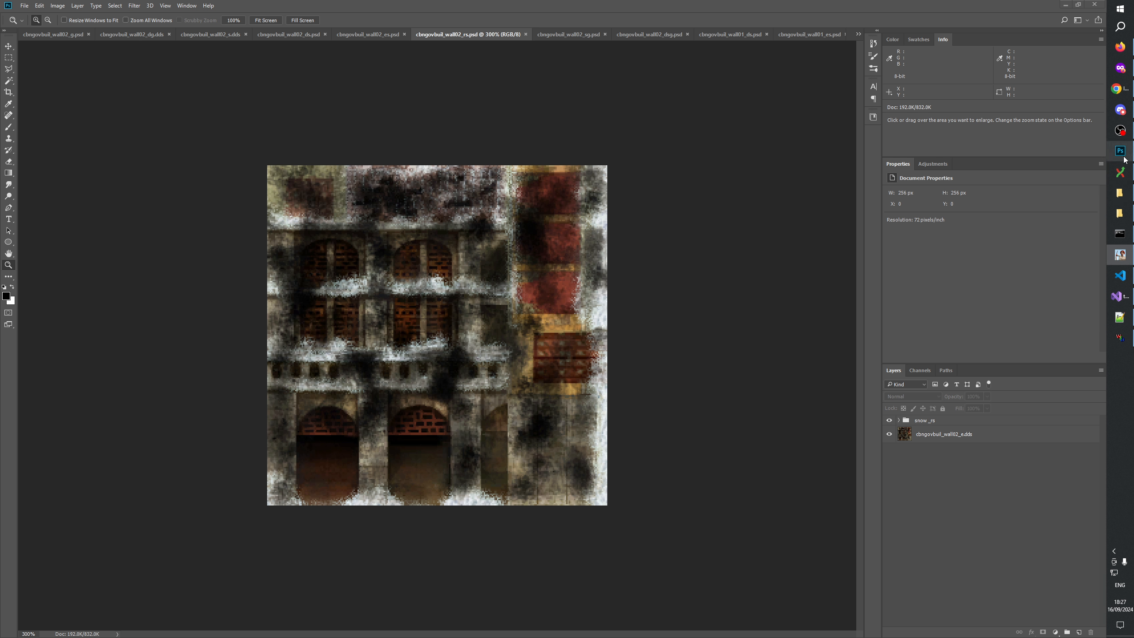
Switch to W3D Viewer, start an empty scene and load all the CBNGovBuil W3D files from CBNGovBuil.W3D through CBNGovBuil_SNG.W3D.
{"action": "left_click", "coordinate": [1120, 337]}
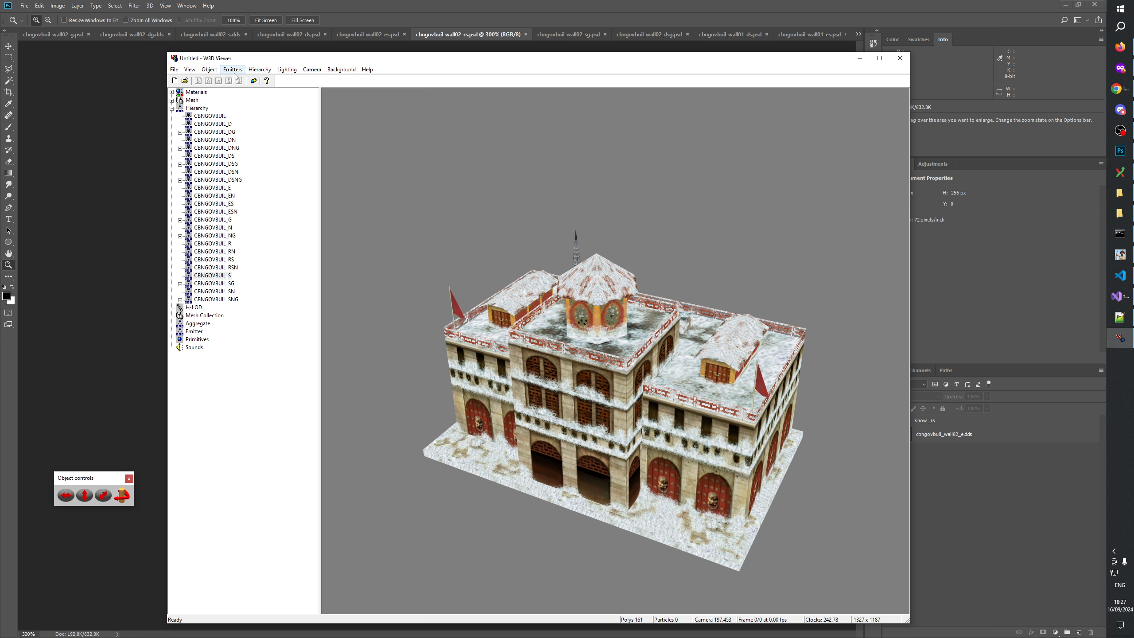
{"action": "left_click", "coordinate": [174, 81]}
{"action": "left_click", "coordinate": [185, 80]}
{"action": "left_click", "coordinate": [512, 436]}
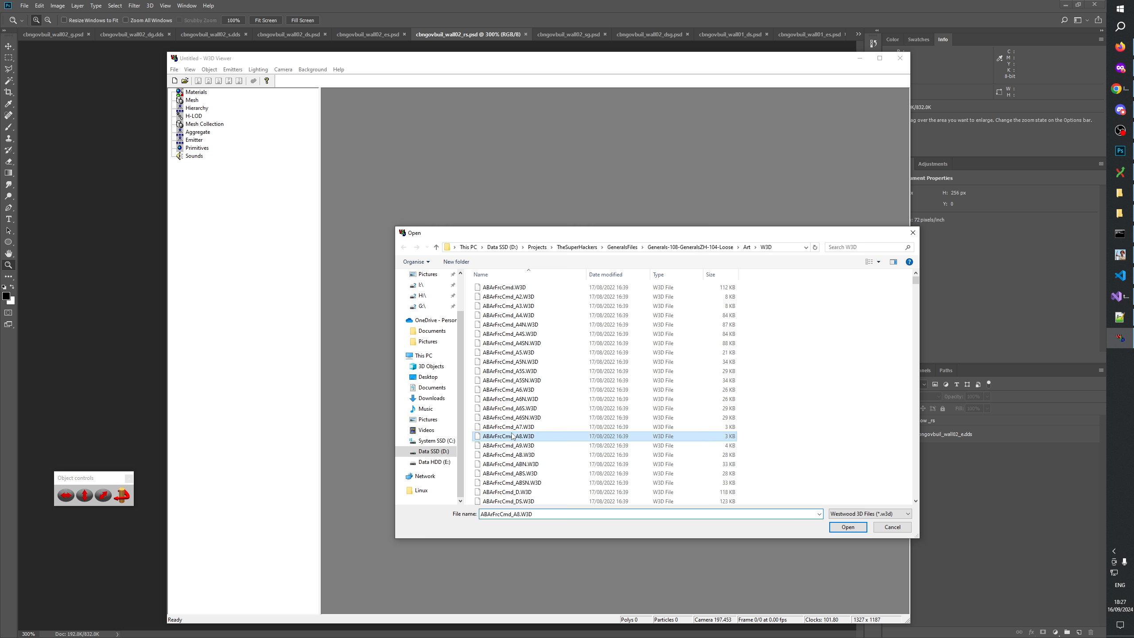
{"action": "type", "text": "cbn"}
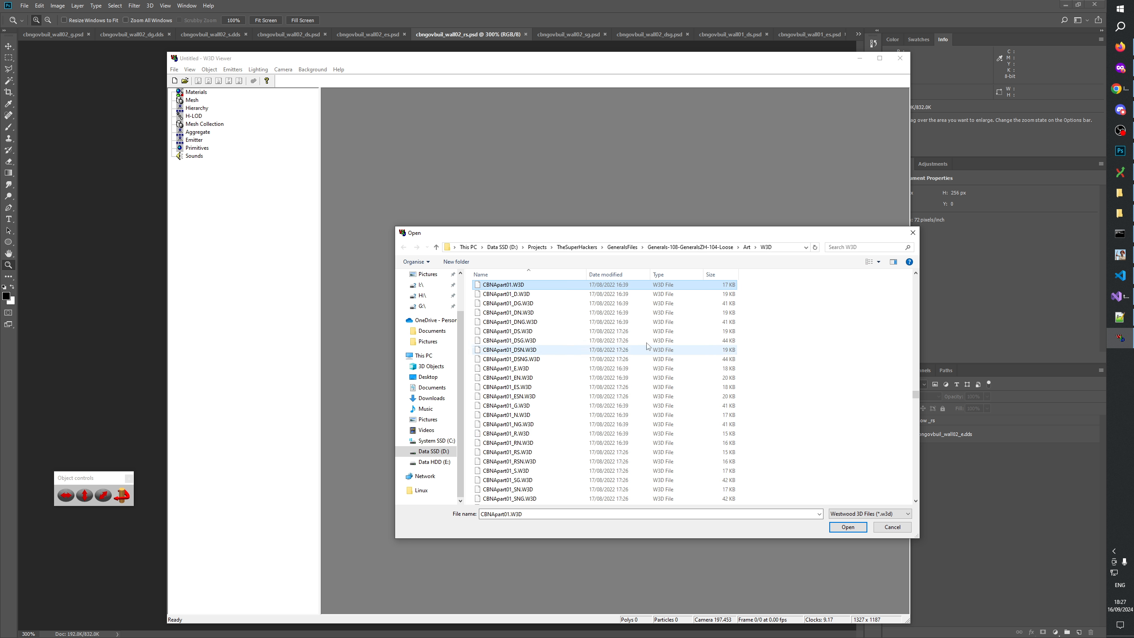
{"action": "left_click", "coordinate": [503, 387]}
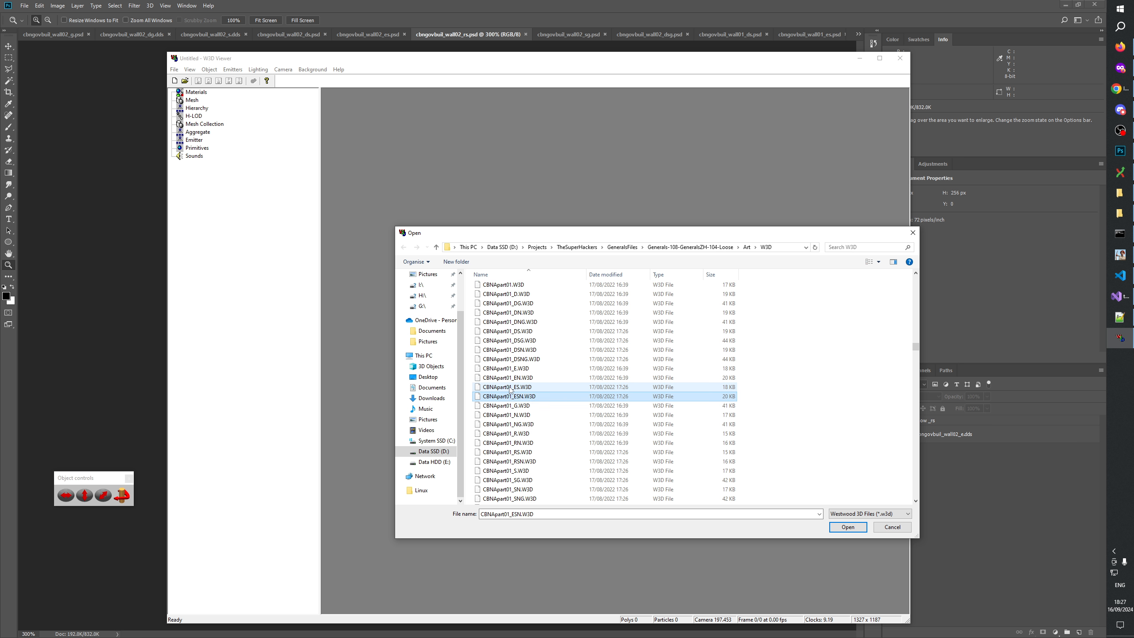
{"action": "type", "text": "cbng"}
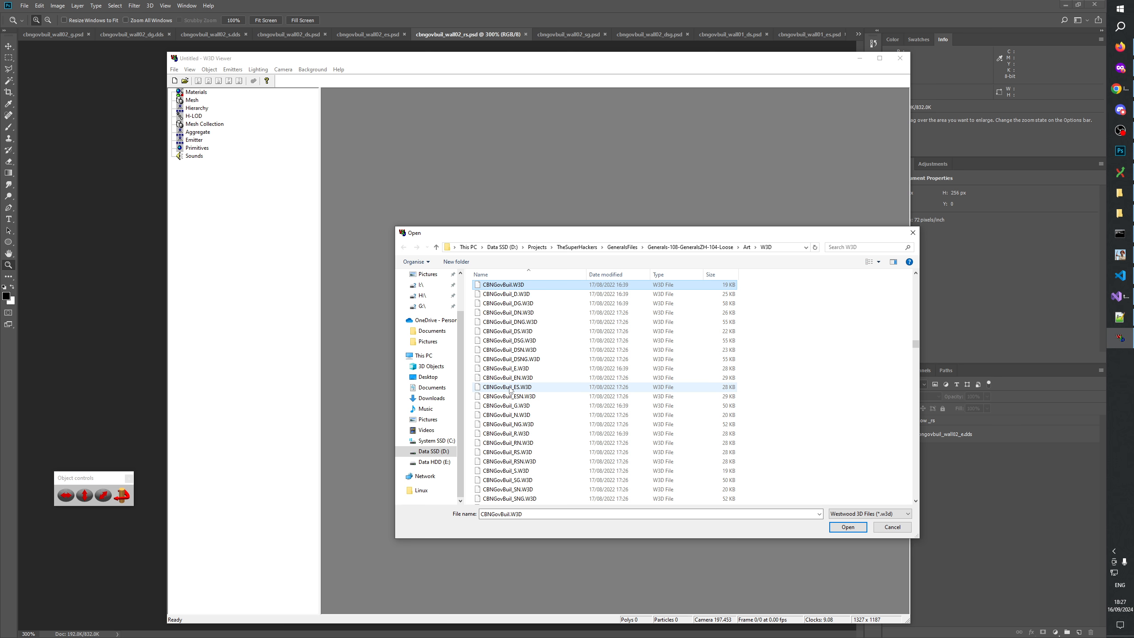
{"action": "left_click", "coordinate": [506, 368]}
{"action": "scroll", "coordinate": [509, 402], "scroll_direction": "down", "scroll_amount": 3}
{"action": "left_click", "coordinate": [509, 415], "text": "shift"}
{"action": "key", "text": "Return"}
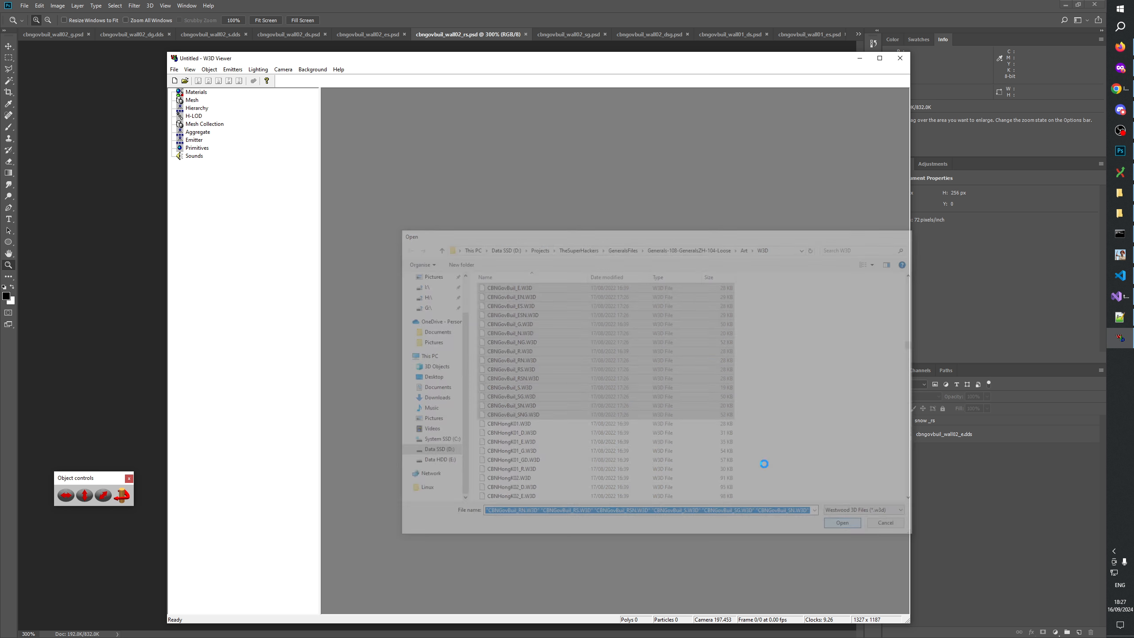
Expand the model hierarchy and display the snowy CBNGOVBUIL_S building.
{"action": "left_click", "coordinate": [172, 108]}
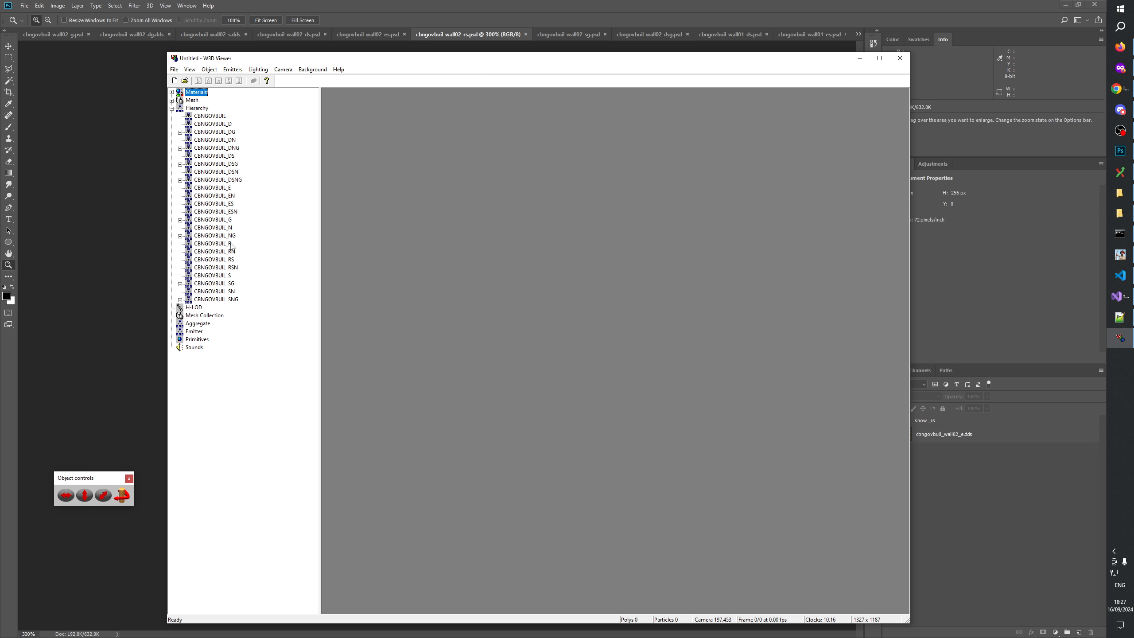
{"action": "left_click", "coordinate": [238, 274]}
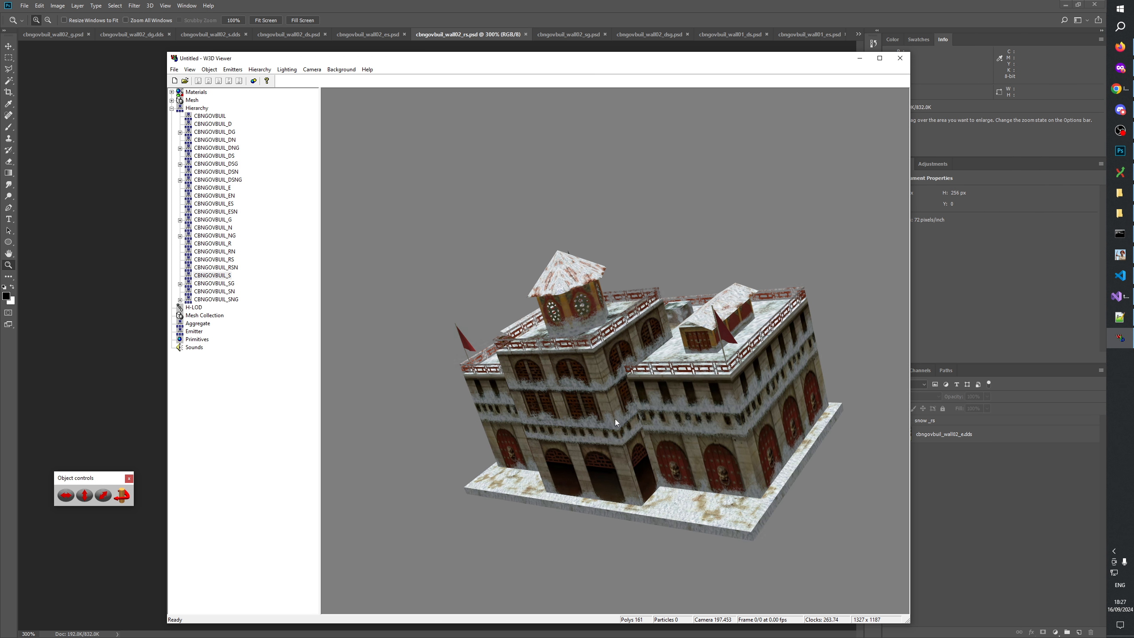
Inspect the snowy CBNGOVBUIL_S building up close from another angle, and select the CBNGOVBUIL_DS model for display.
{"action": "key", "text": "KP_Add"}
{"action": "key", "text": "KP_Add"}
{"action": "key", "text": "KP_Add"}
{"action": "key", "text": "KP_Add"}
{"action": "key", "text": "KP_Add"}
{"action": "key", "text": "KP_Add"}
{"action": "left_click_drag", "start_coordinate": [621, 416], "coordinate": [412, 326]}
{"action": "left_click", "coordinate": [230, 156]}
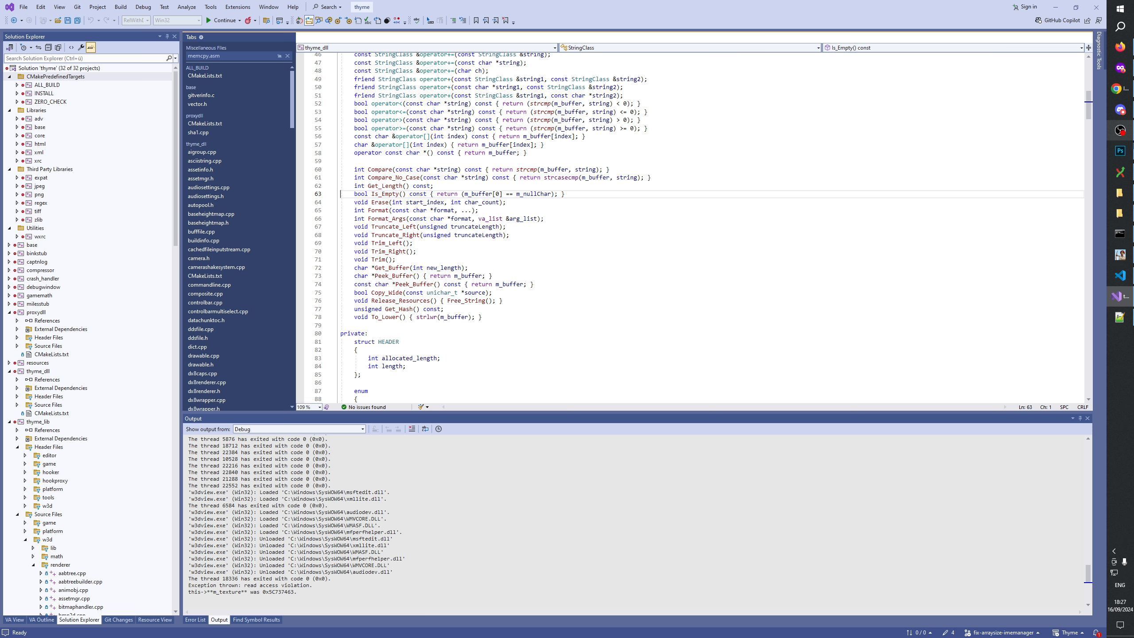
Switch to Git Extensions, open the TheAssemblyArmada Thyme repository and stash its uncommitted changes.
{"action": "left_click", "coordinate": [1120, 172]}
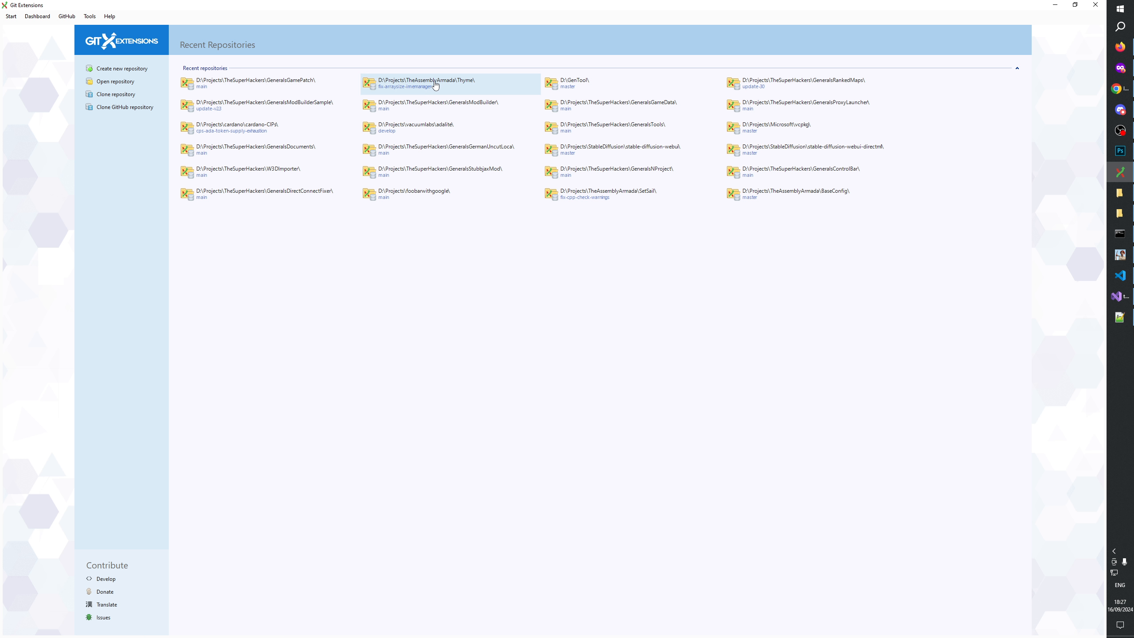
{"action": "left_click", "coordinate": [422, 85]}
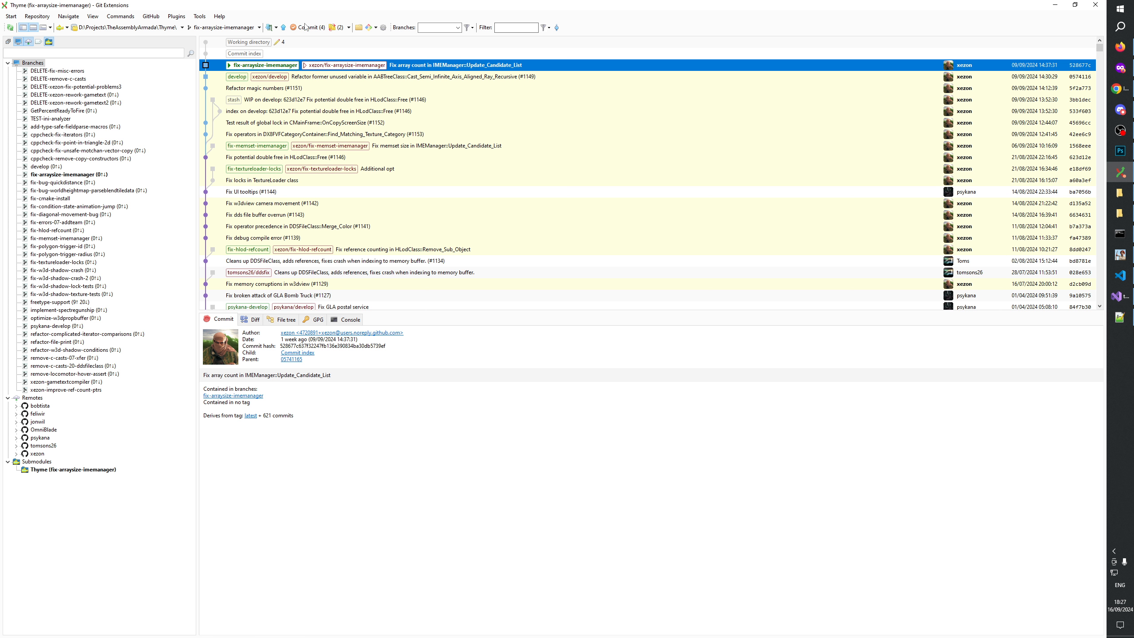
{"action": "left_click", "coordinate": [348, 29]}
{"action": "left_click", "coordinate": [350, 37]}
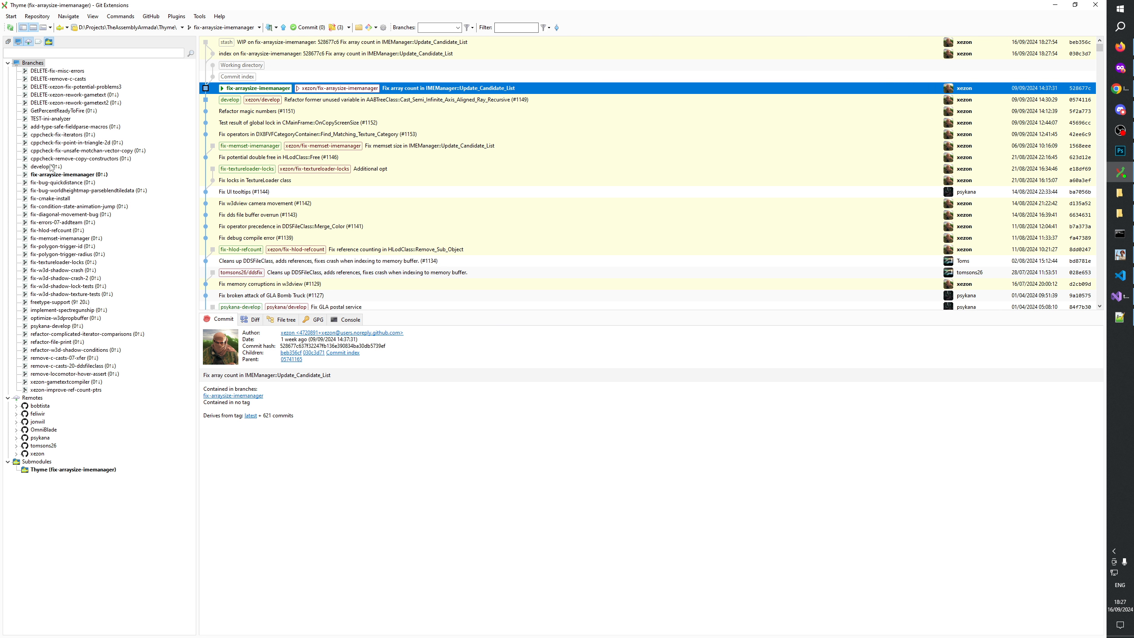
Switch to Chrome and open the Thyme fork from the signed-in account's GitHub profile.
{"action": "left_click", "coordinate": [1120, 89]}
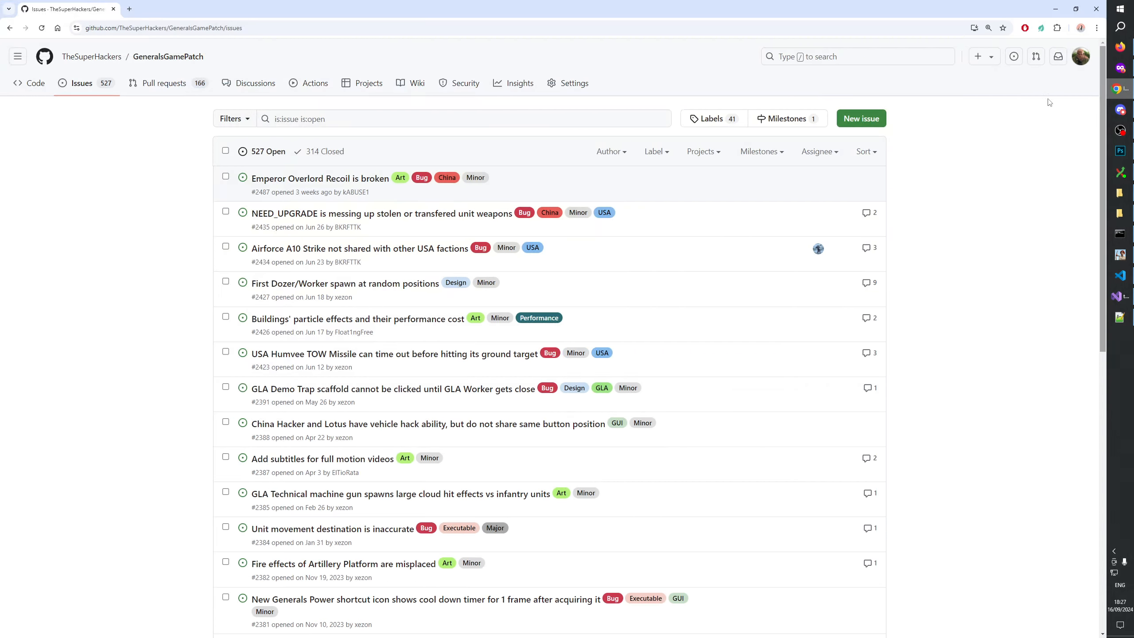
{"action": "middle_click", "coordinate": [92, 56]}
{"action": "left_click", "coordinate": [168, 9]}
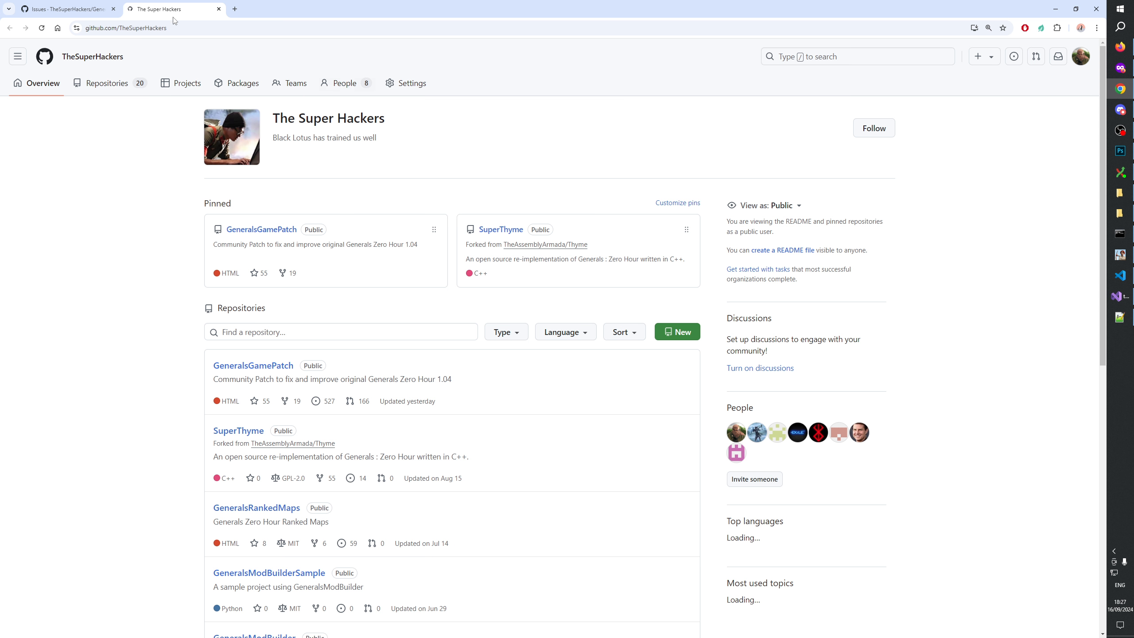
{"action": "left_click", "coordinate": [1079, 57]}
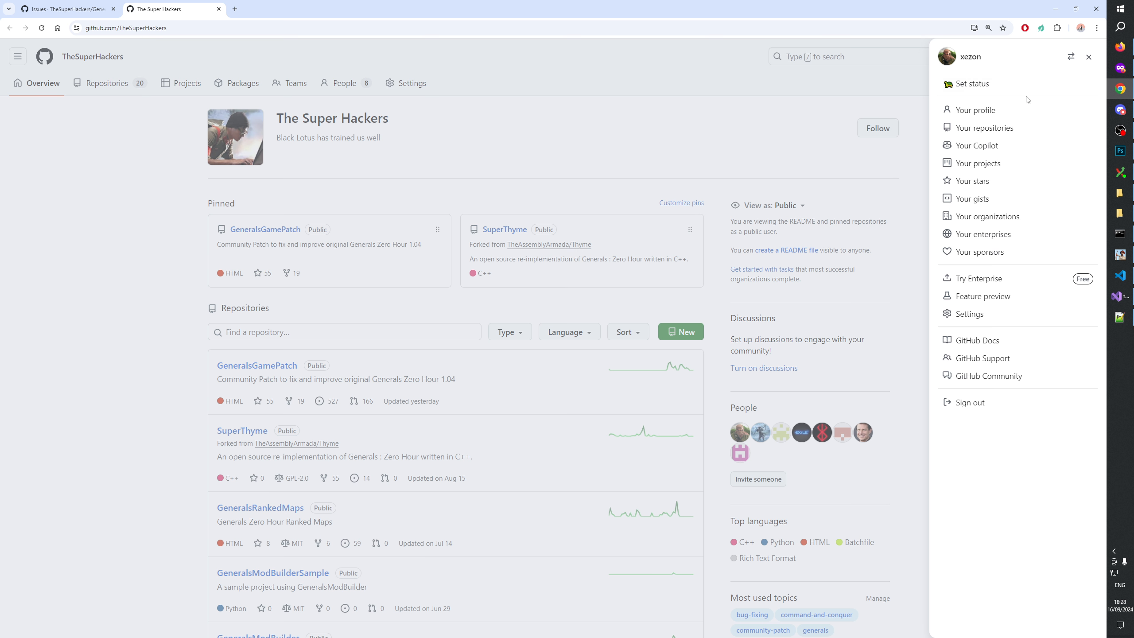
{"action": "left_click", "coordinate": [995, 110]}
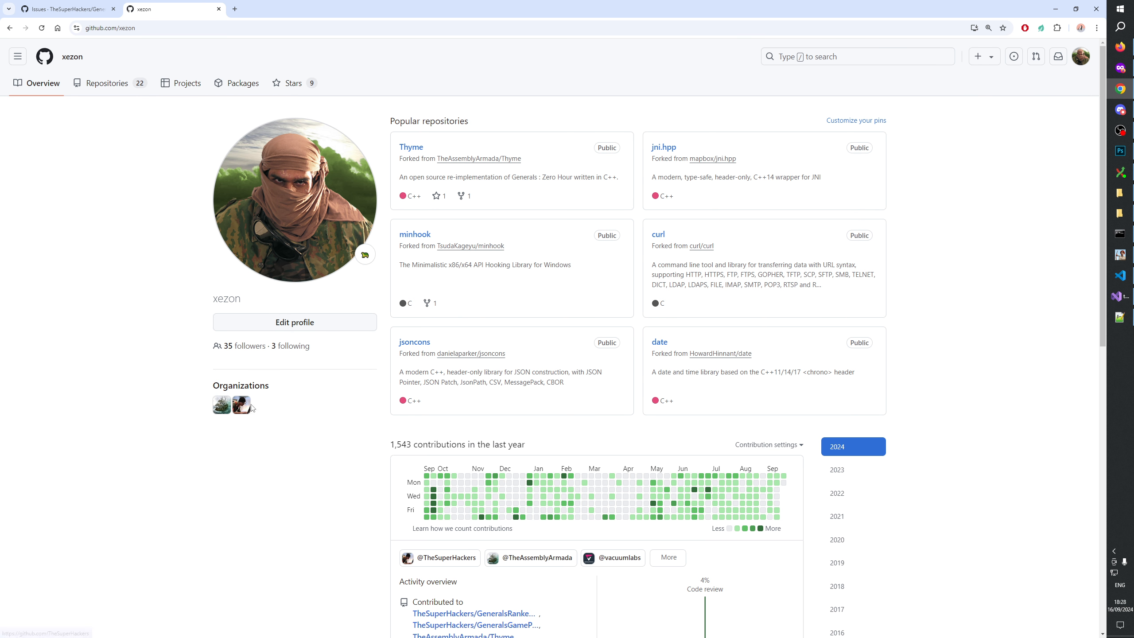
{"action": "left_click", "coordinate": [413, 152]}
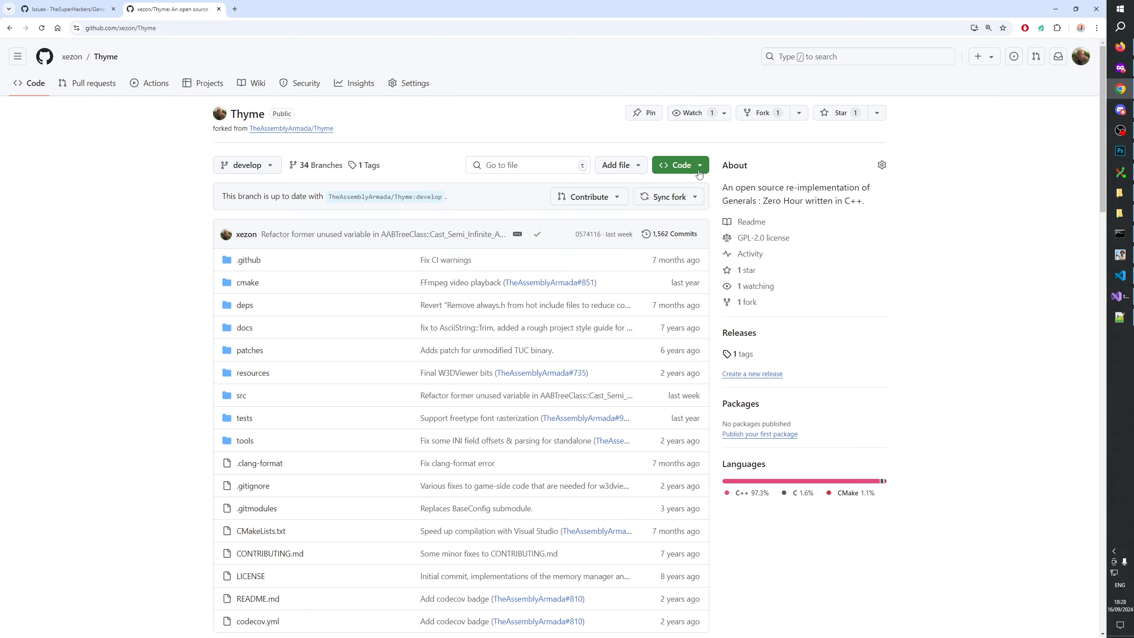
Check whether the Thyme fork is in sync with its upstream develop branch, and return to Git Extensions.
{"action": "left_click", "coordinate": [696, 169]}
{"action": "left_click", "coordinate": [696, 172]}
{"action": "left_click", "coordinate": [686, 208]}
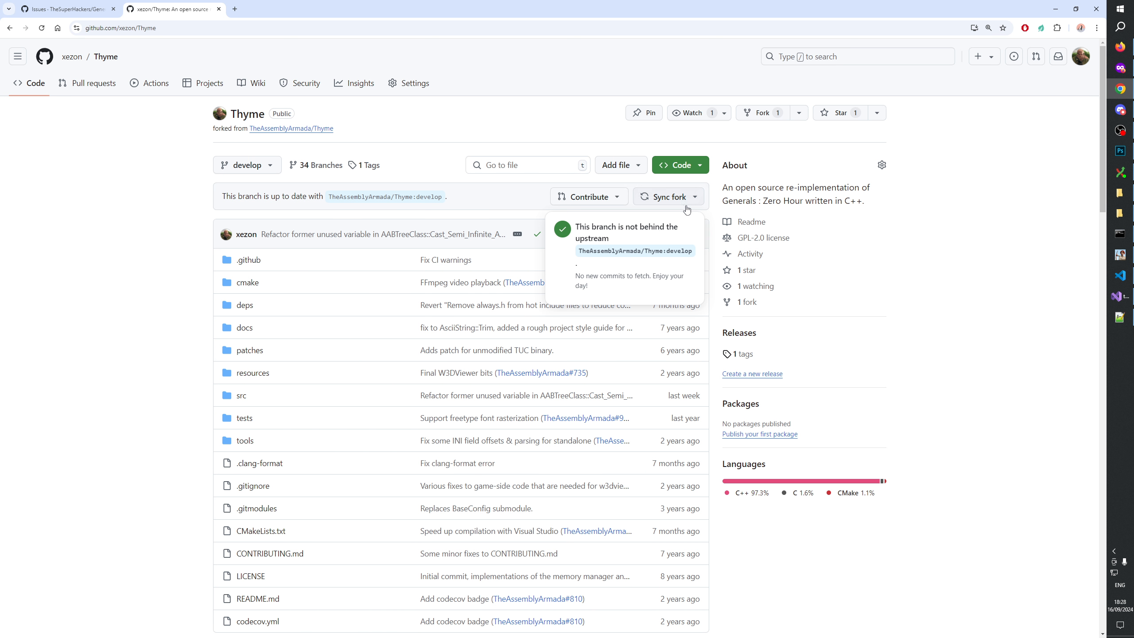
{"action": "left_click", "coordinate": [685, 200]}
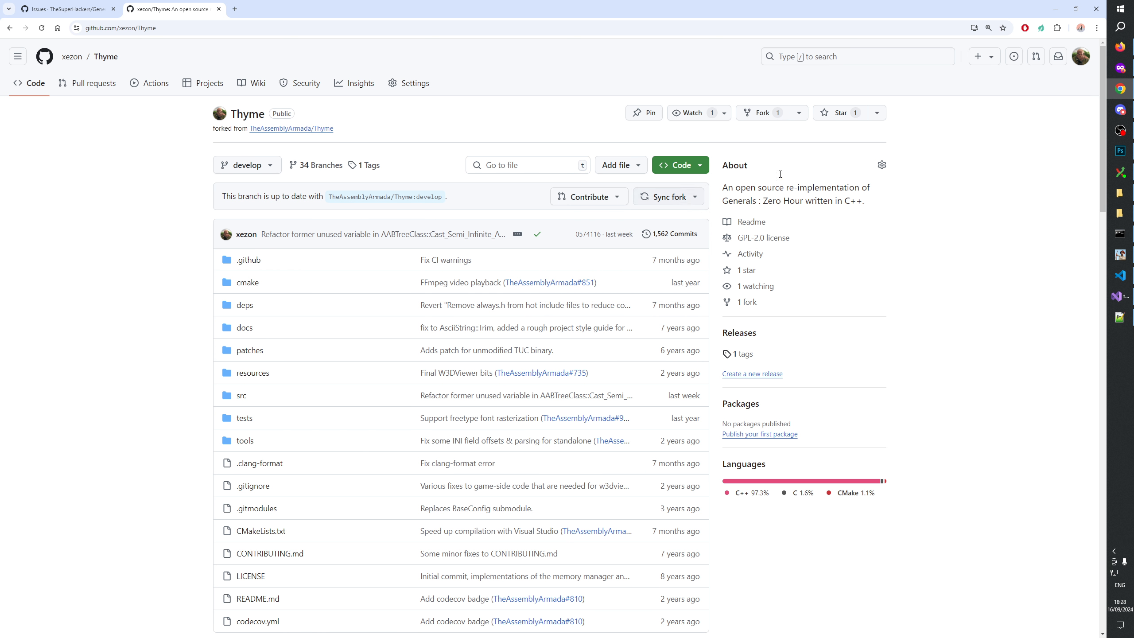
{"action": "left_click", "coordinate": [1056, 9]}
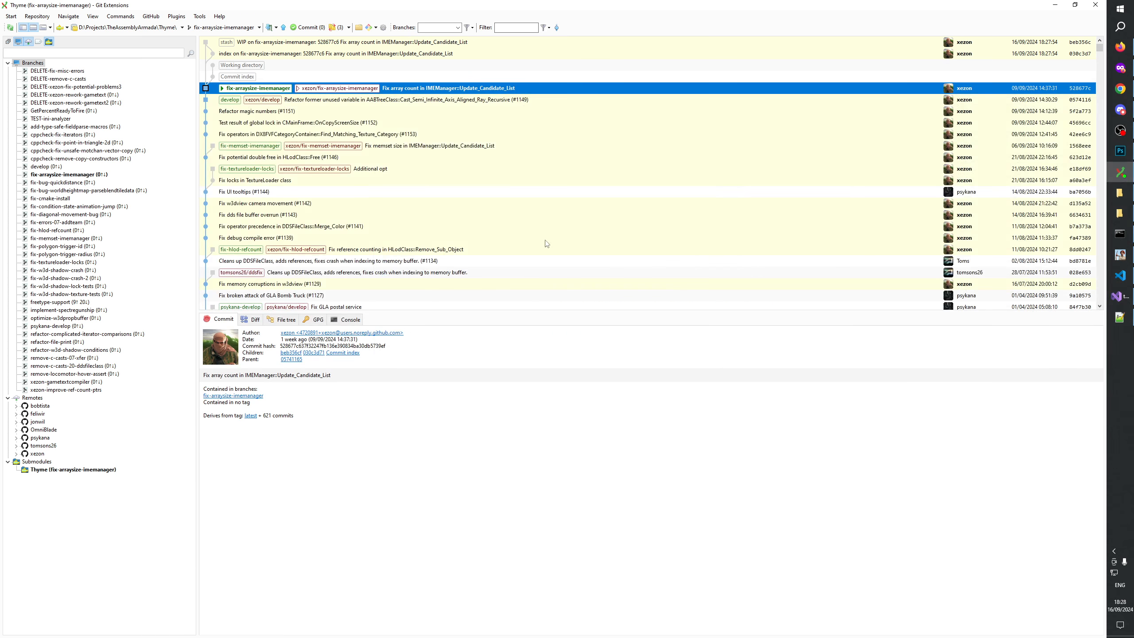
Check out the develop branch of Thyme and pop the latest stash onto it.
{"action": "double_click", "coordinate": [45, 166]}
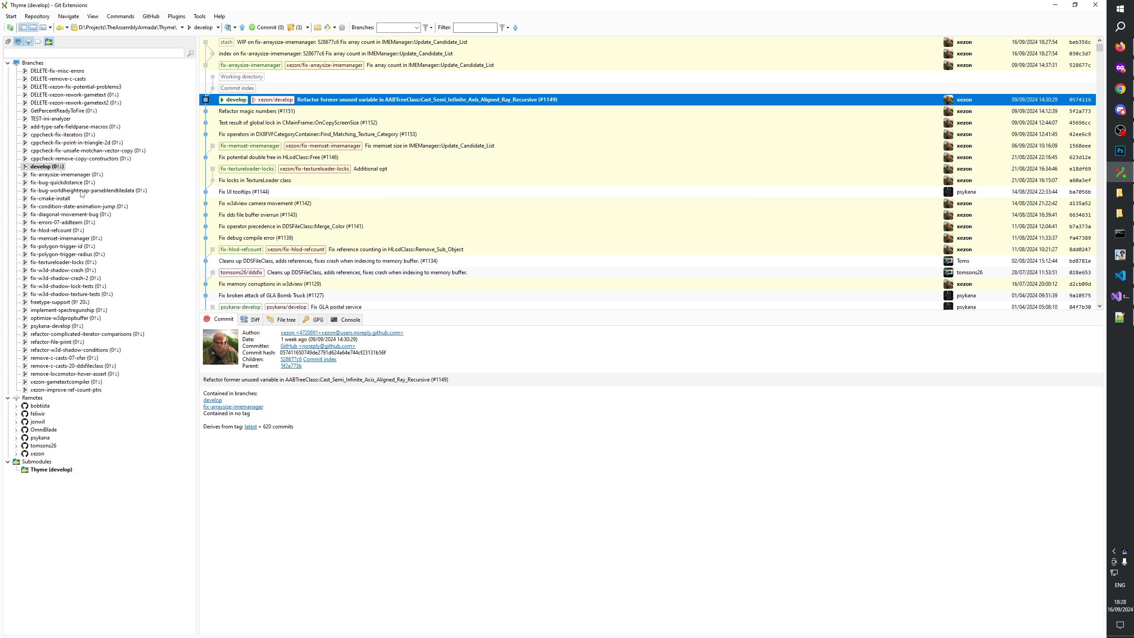
{"action": "left_click", "coordinate": [308, 27]}
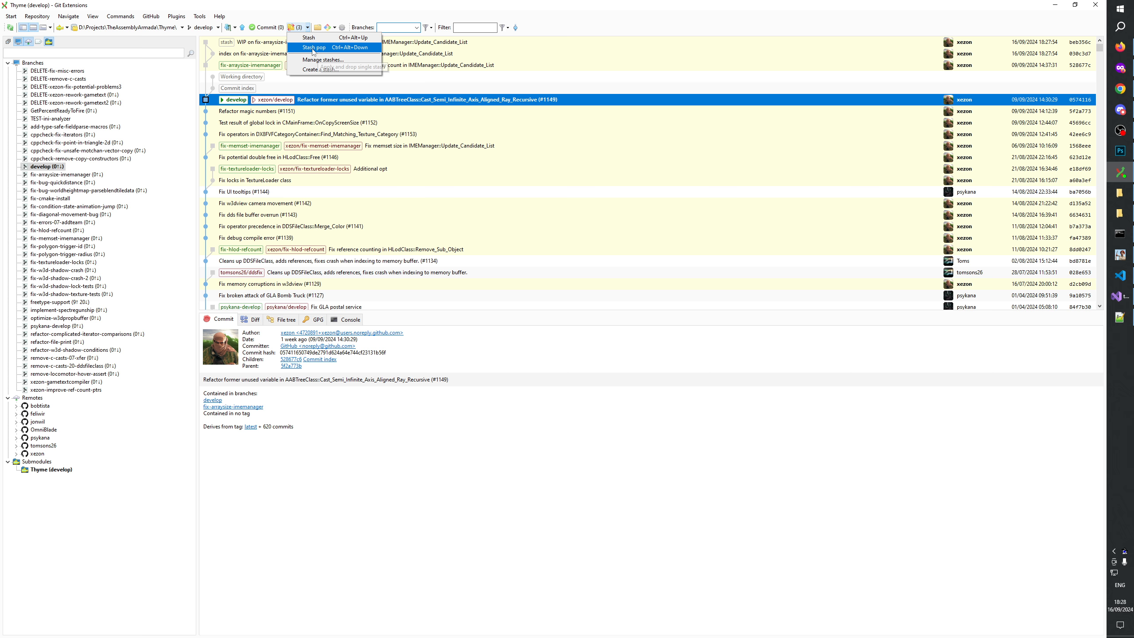
{"action": "left_click", "coordinate": [313, 52]}
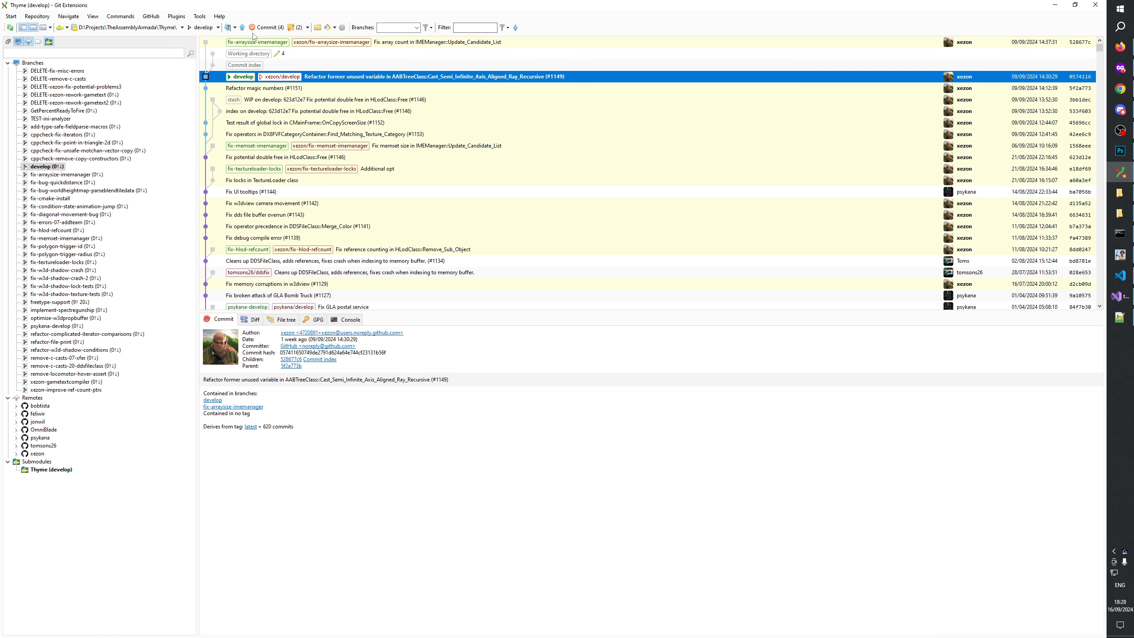
Review the uncommitted diffs of worldheightmap.cpp, w3dterraintracks.h, w3dprojectedshadow.cpp and w3dlaserdraw.cpp in the commit window.
{"action": "left_click", "coordinate": [257, 28]}
{"action": "left_click", "coordinate": [373, 198]}
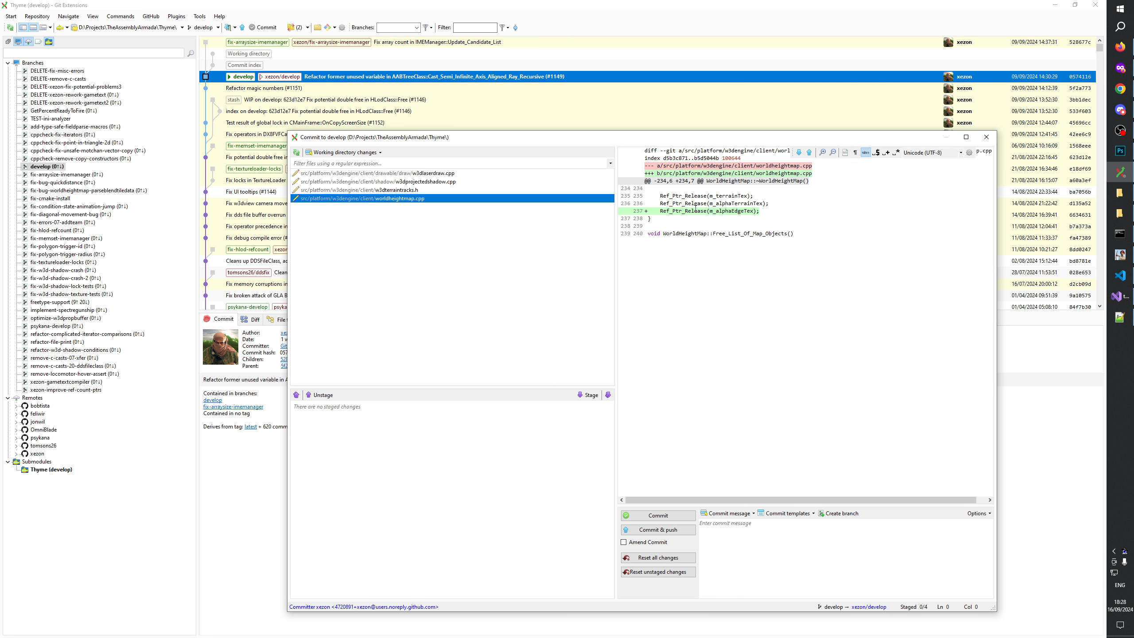
{"action": "left_click", "coordinate": [414, 192]}
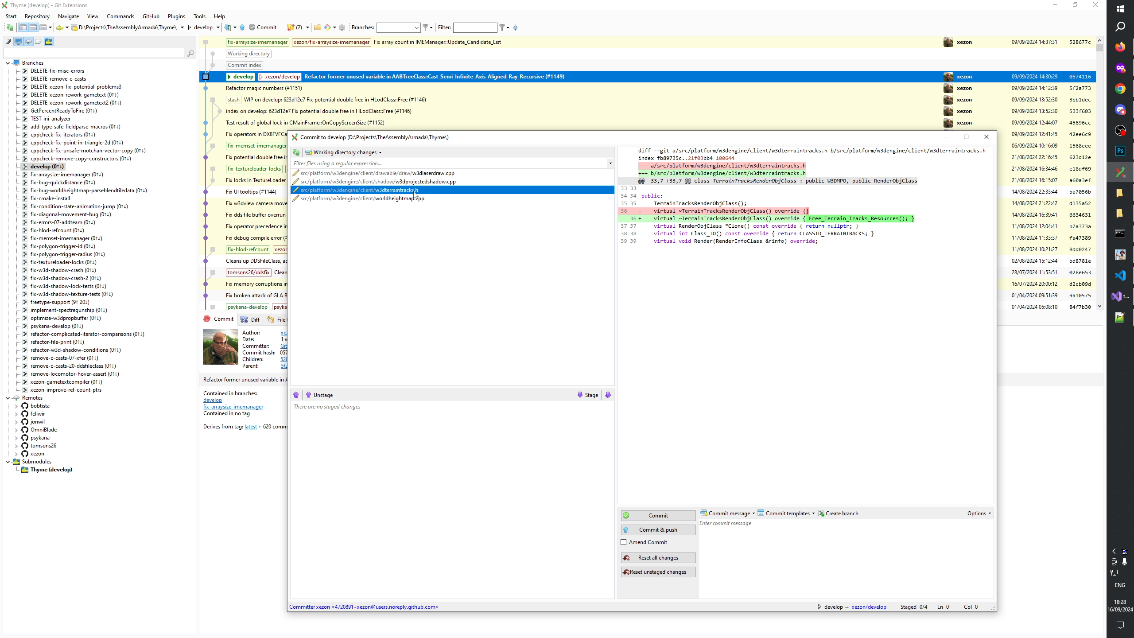
{"action": "left_click", "coordinate": [415, 182]}
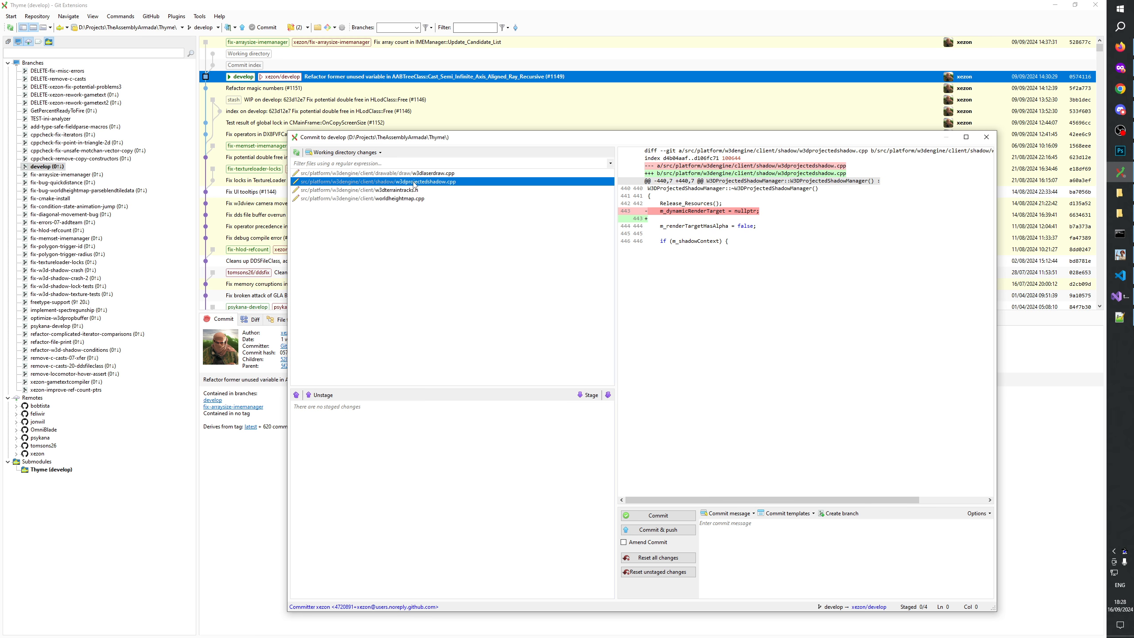
{"action": "left_click", "coordinate": [414, 173]}
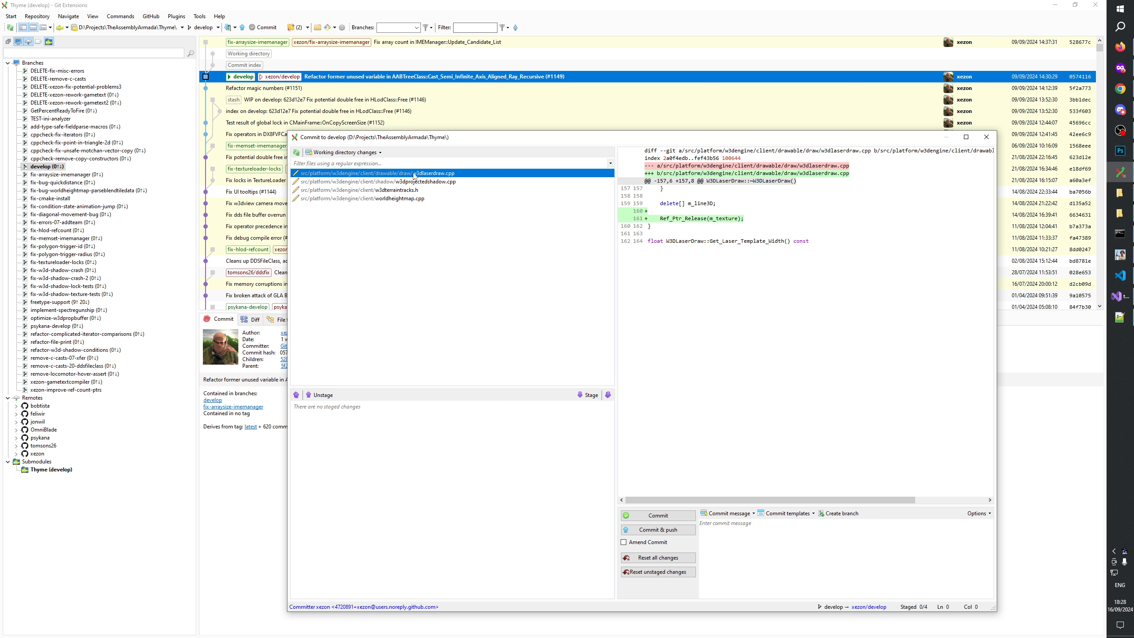
Switch to Visual Studio, search for the symbol W3DLaserDraw and open its class definition in w3dlaserdraw.h.
{"action": "mouse_move", "coordinate": [731, 242]}
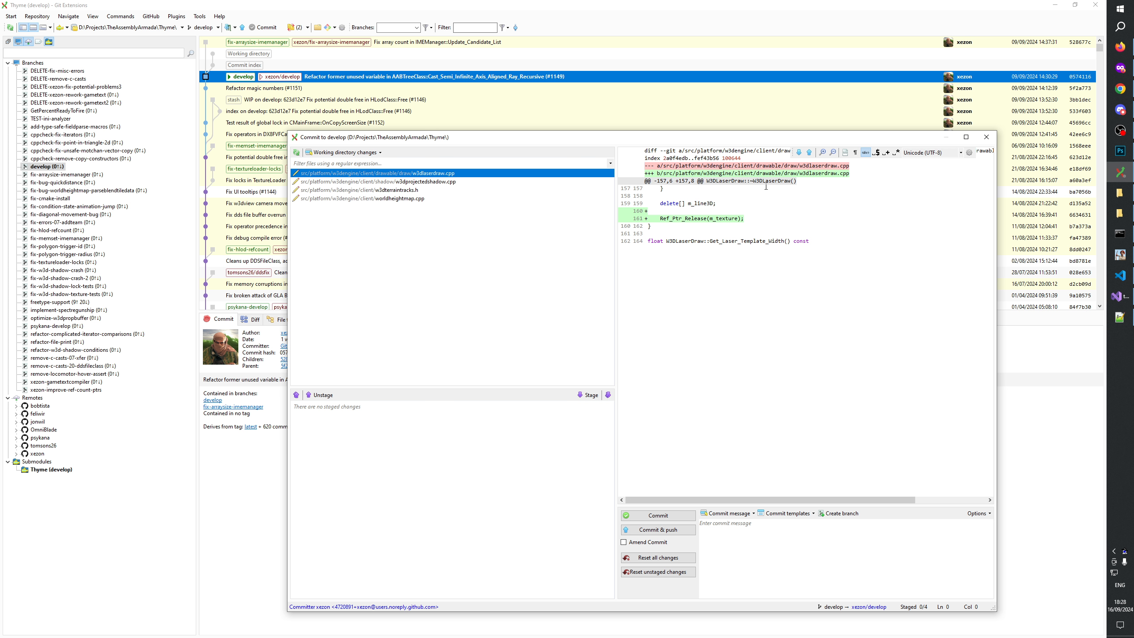
{"action": "left_click", "coordinate": [1123, 159]}
{"action": "left_click", "coordinate": [1120, 297]}
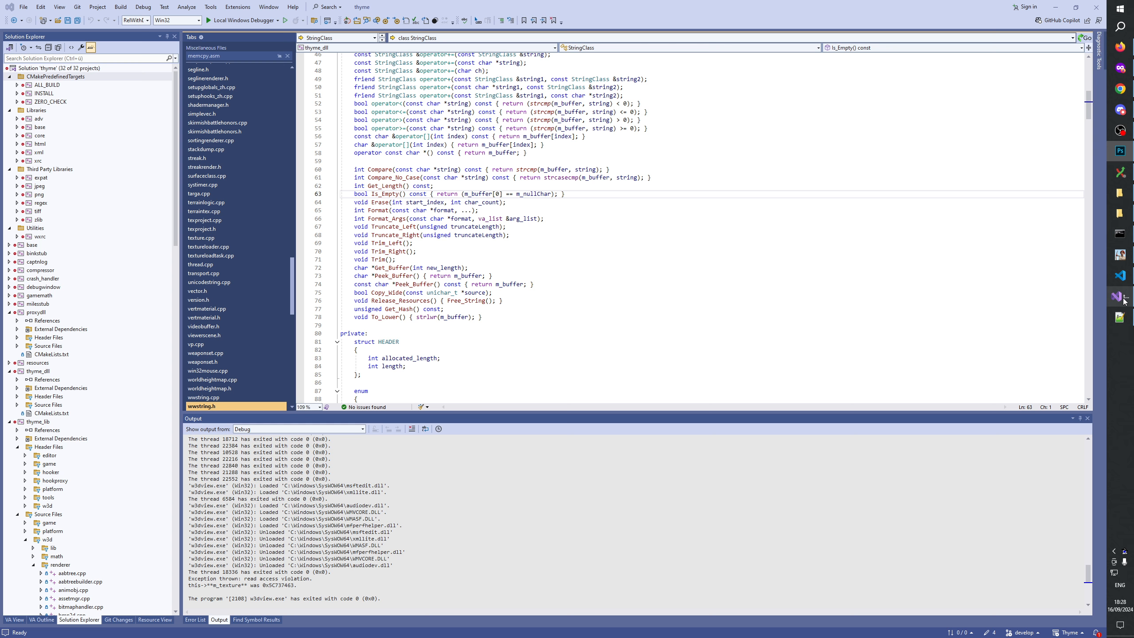
{"action": "key", "text": "shift+alt+s"}
{"action": "type", "text": "W3DLaserDraw"}
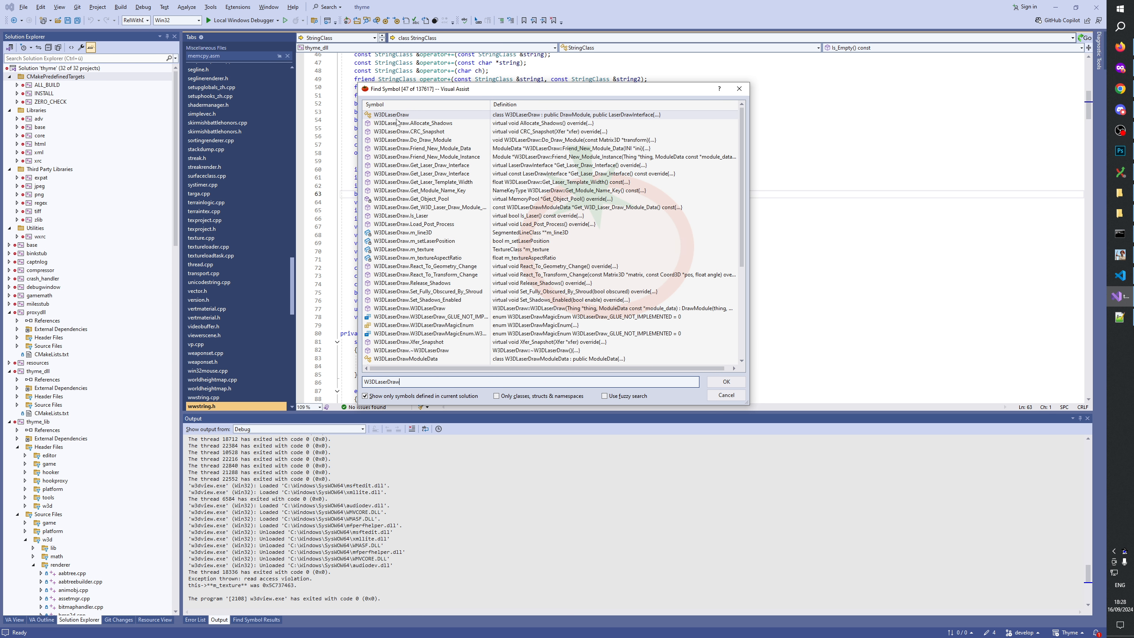
{"action": "double_click", "coordinate": [391, 114]}
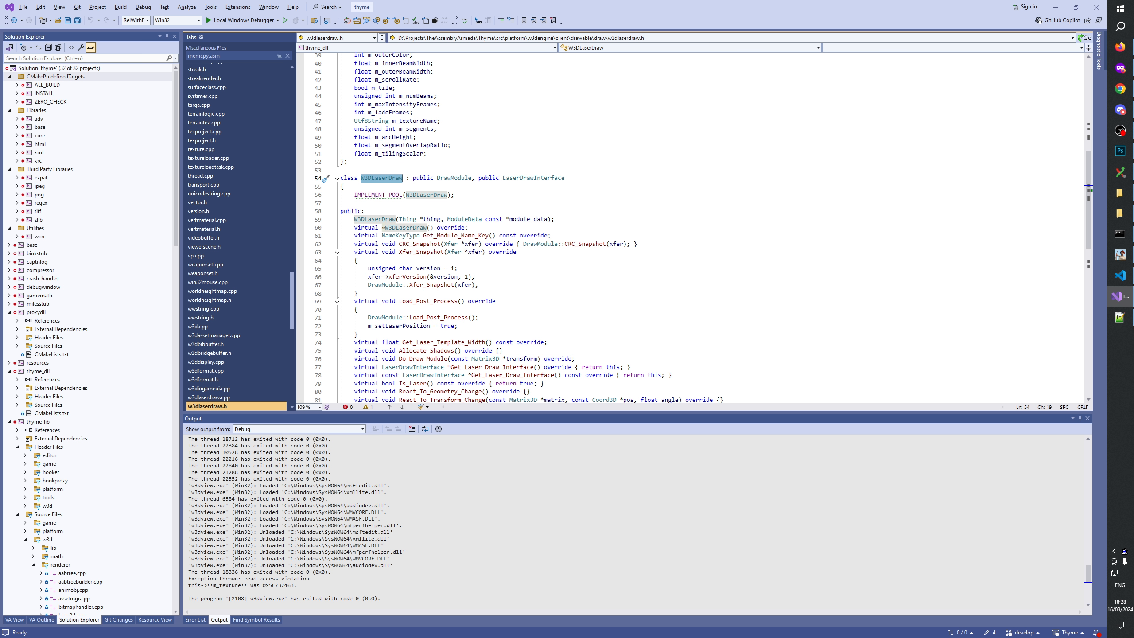
Find all references to the W3DLaserDraw member m_texture and open its Get_Texture assignment in w3dlaserdraw.cpp.
{"action": "left_click", "coordinate": [405, 231]}
{"action": "scroll", "coordinate": [451, 279], "scroll_direction": "down", "scroll_amount": 9}
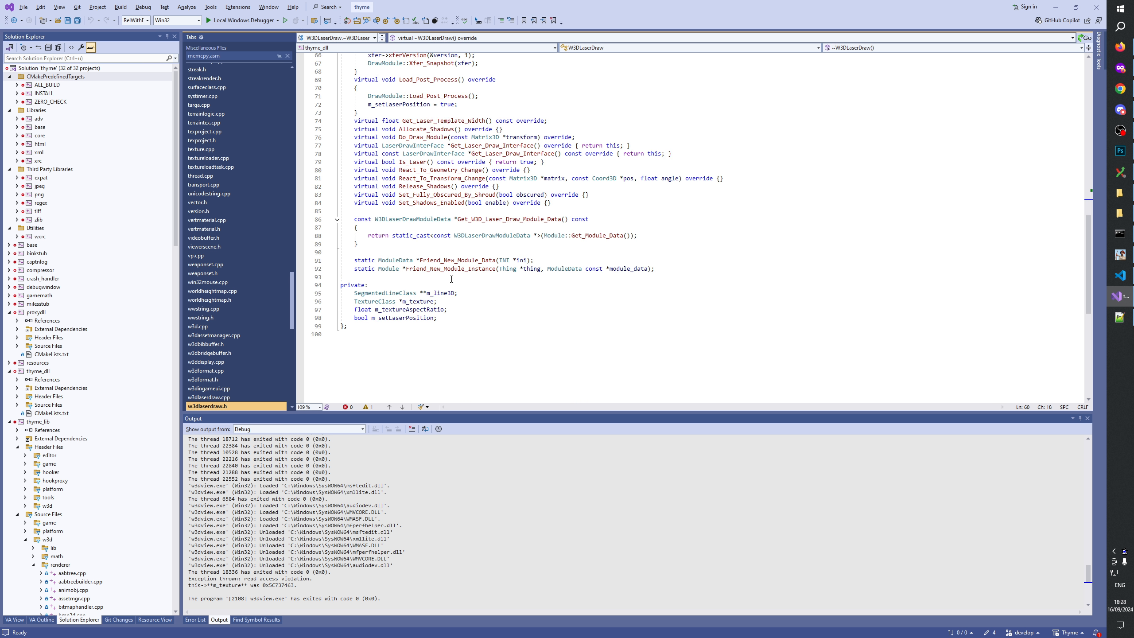
{"action": "left_click", "coordinate": [429, 302]}
{"action": "key", "text": "shift+alt+f"}
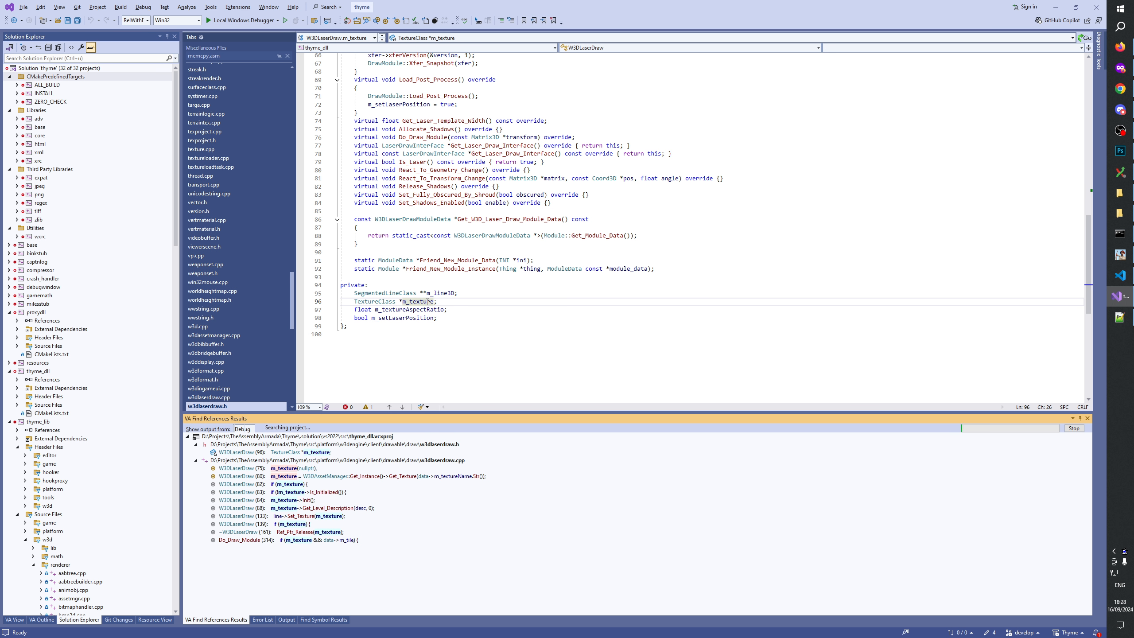
{"action": "double_click", "coordinate": [298, 477]}
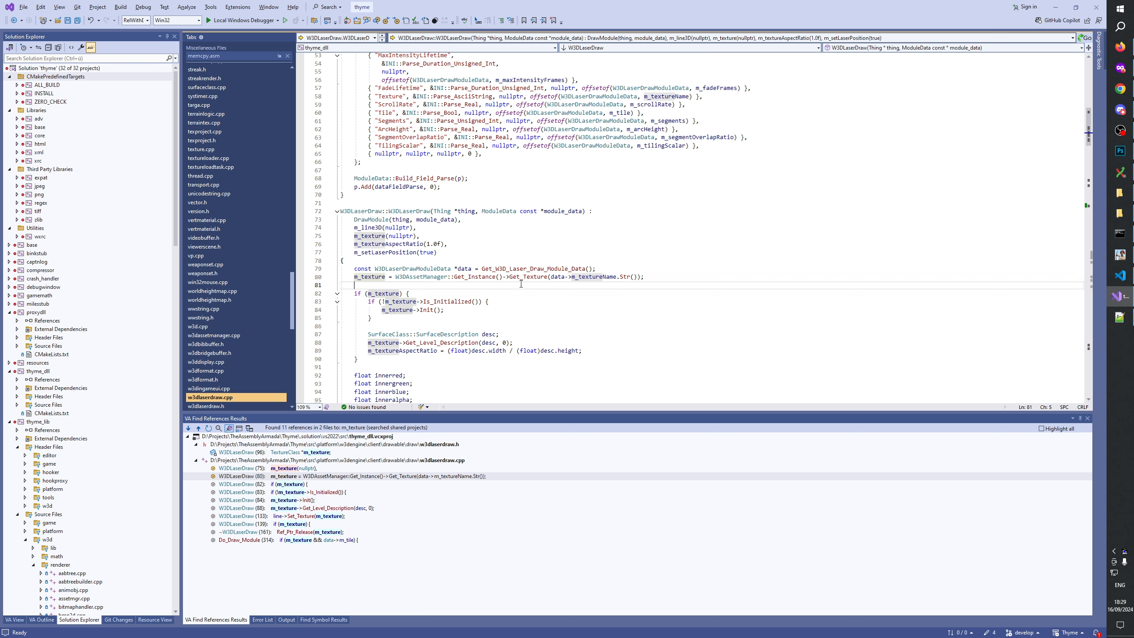
Examine how m_texture is acquired and used in the W3DLaserDraw constructor and released in its destructor.
{"action": "left_click", "coordinate": [524, 269]}
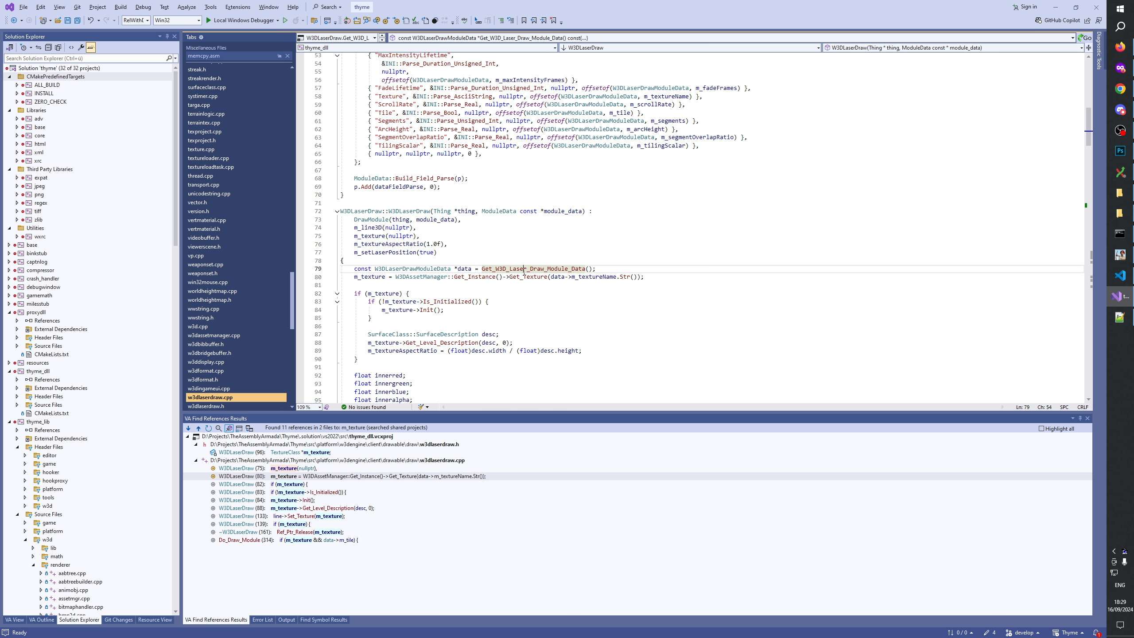
{"action": "left_click", "coordinate": [373, 277]}
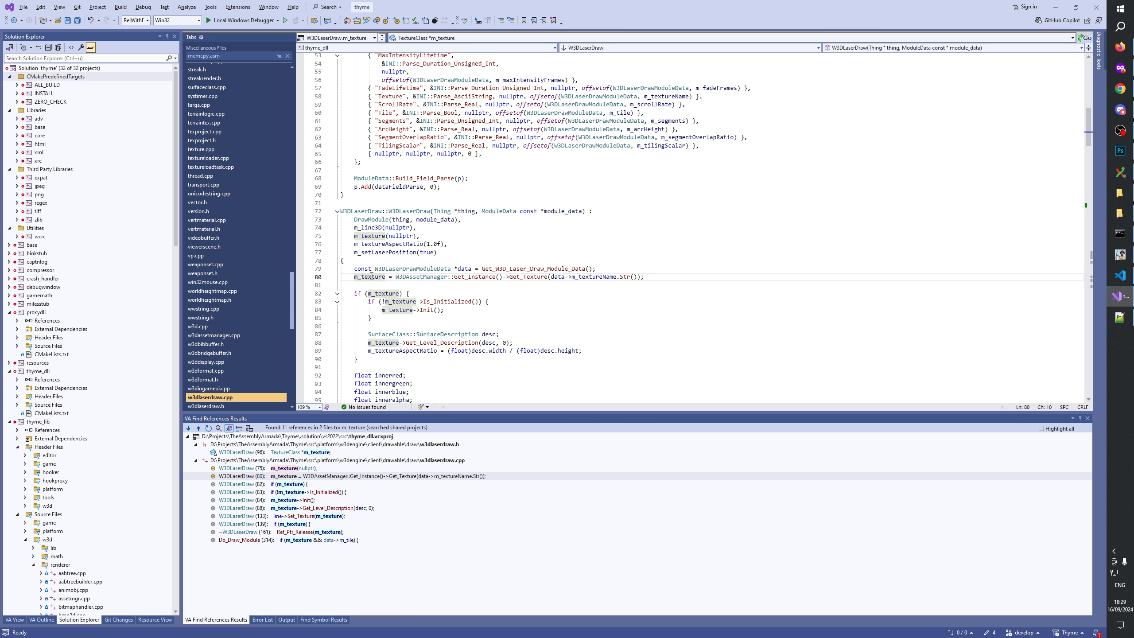
{"action": "scroll", "coordinate": [415, 290], "scroll_direction": "down", "scroll_amount": 3}
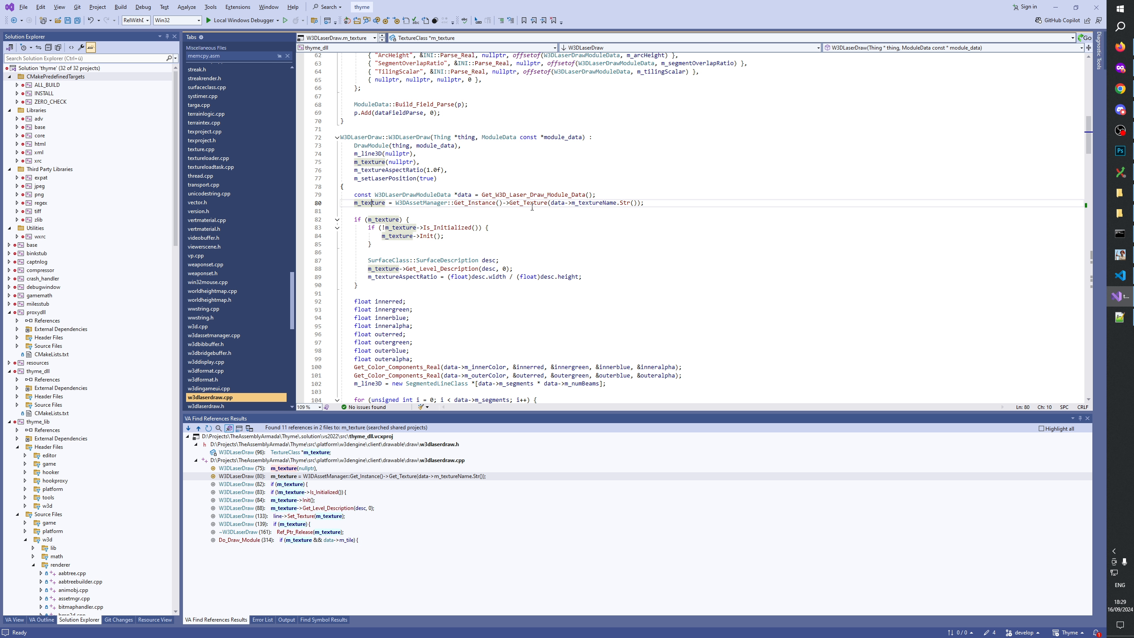
{"action": "mouse_move", "coordinate": [530, 205]}
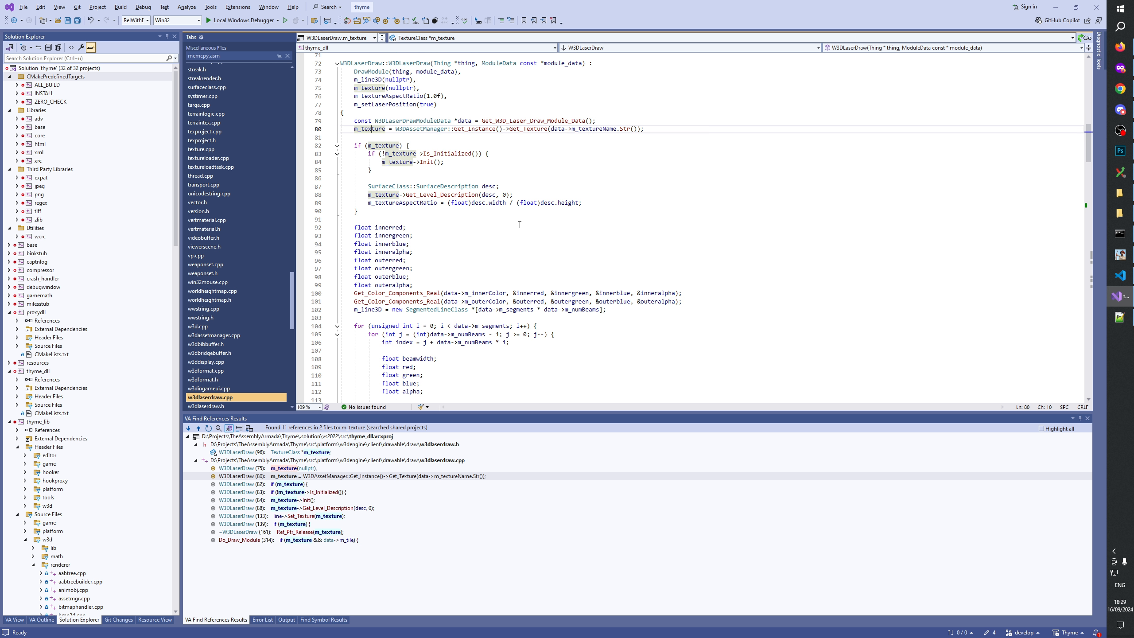
{"action": "scroll", "coordinate": [496, 253], "scroll_direction": "down", "scroll_amount": 8}
{"action": "scroll", "coordinate": [484, 260], "scroll_direction": "down", "scroll_amount": 15}
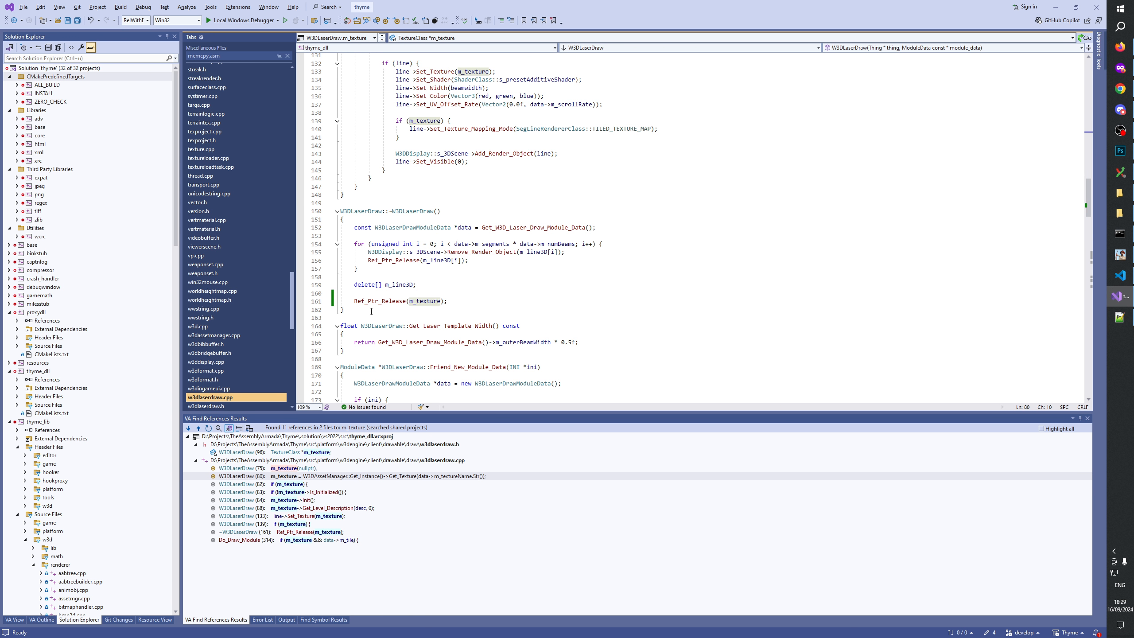
{"action": "mouse_move", "coordinate": [392, 306]}
{"action": "left_click", "coordinate": [415, 301]}
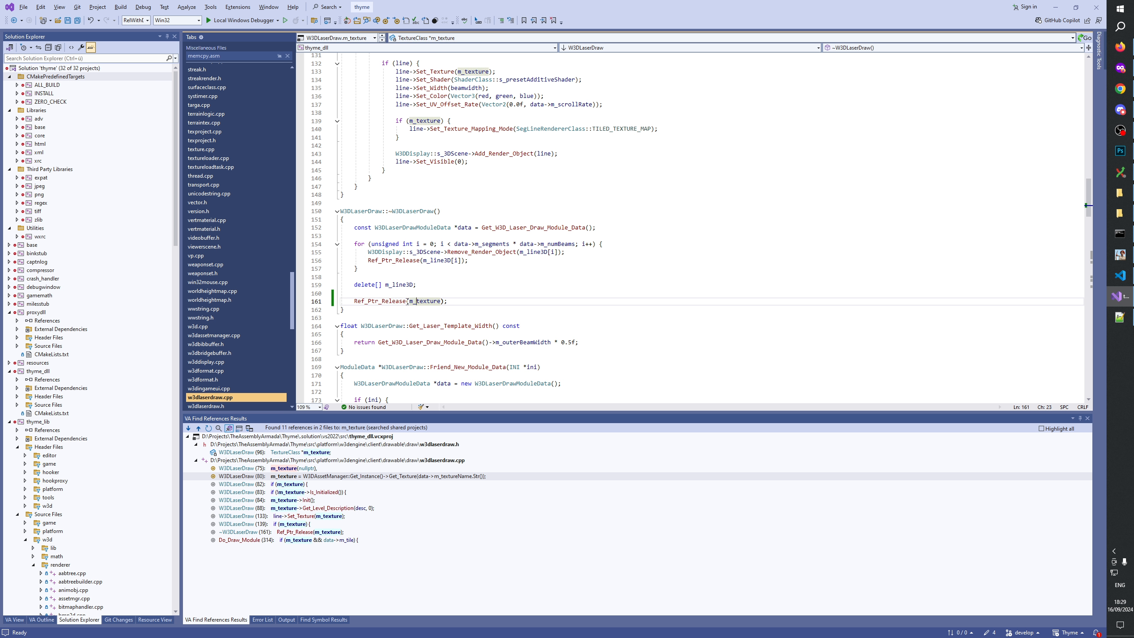
{"action": "key", "text": "Right"}
{"action": "key", "text": "Right"}
{"action": "key", "text": "Right"}
Switch to the Git Extensions commit window and view the uncommitted diff of worldheightmap.cpp.
{"action": "key", "text": "alt+Tab"}
{"action": "key", "text": "alt+Tab"}
{"action": "left_click", "coordinate": [1116, 175]}
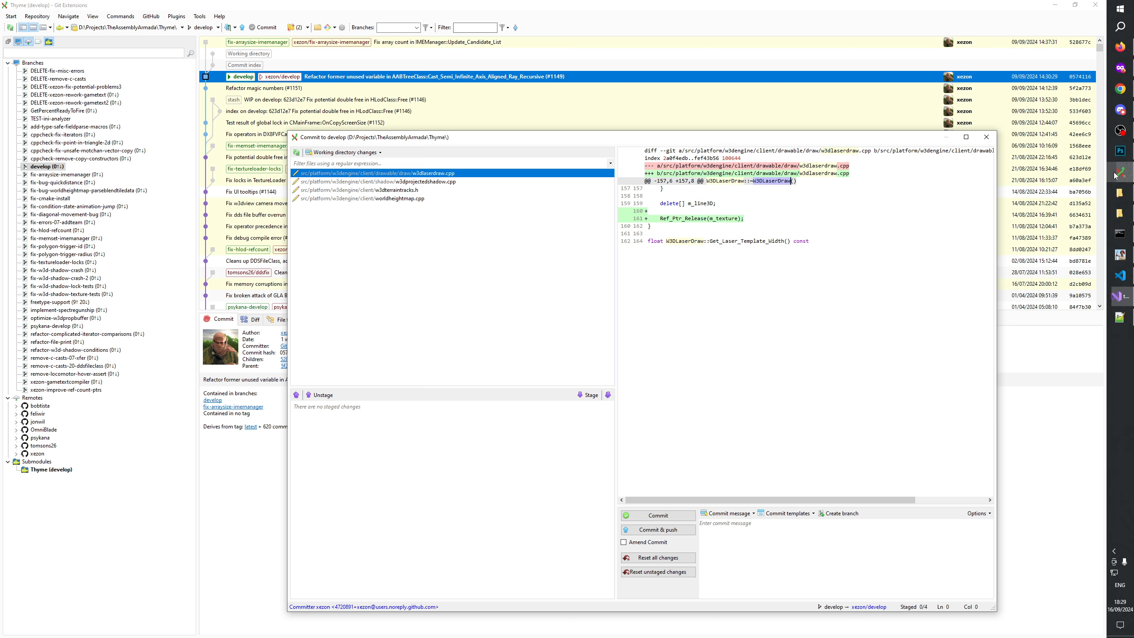
{"action": "left_click", "coordinate": [399, 199]}
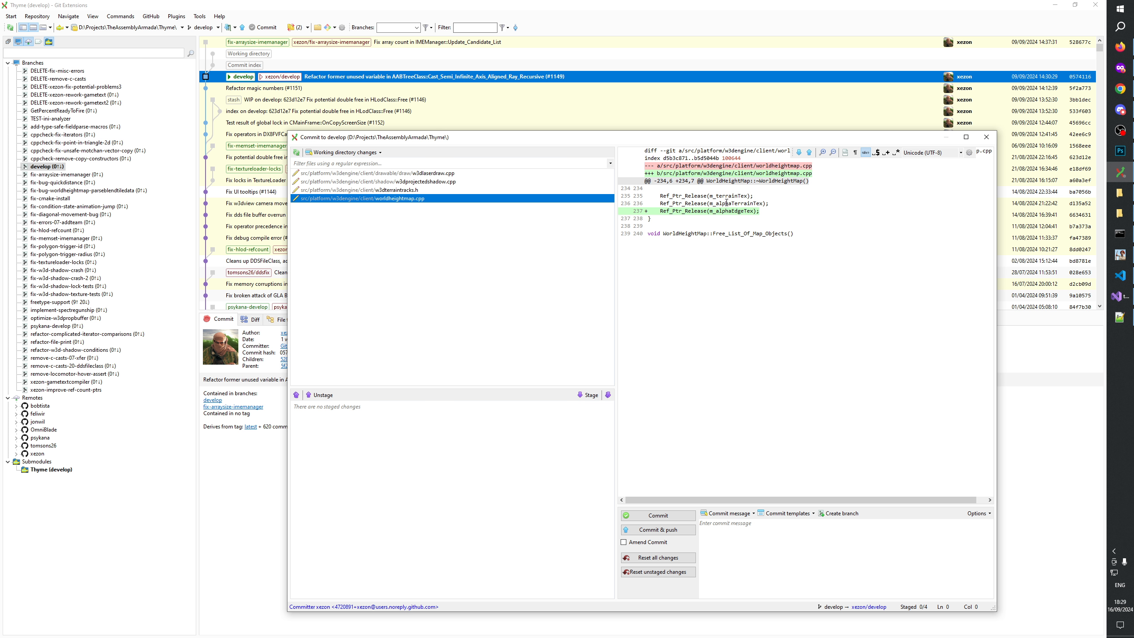
Switch to Visual Studio, search for the symbol ~WorldHeightMap and open the destructor's texture releases in worldheightmap.cpp.
{"action": "key", "text": "alt+Tab"}
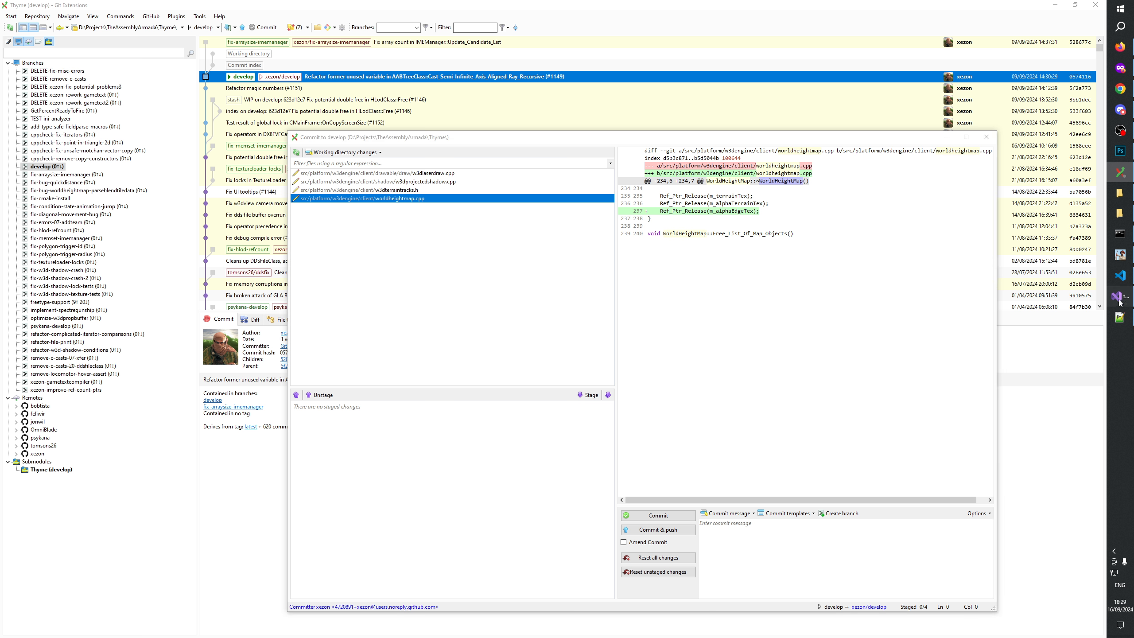
{"action": "key", "text": "alt+shift+s"}
{"action": "left_click", "coordinate": [365, 383]}
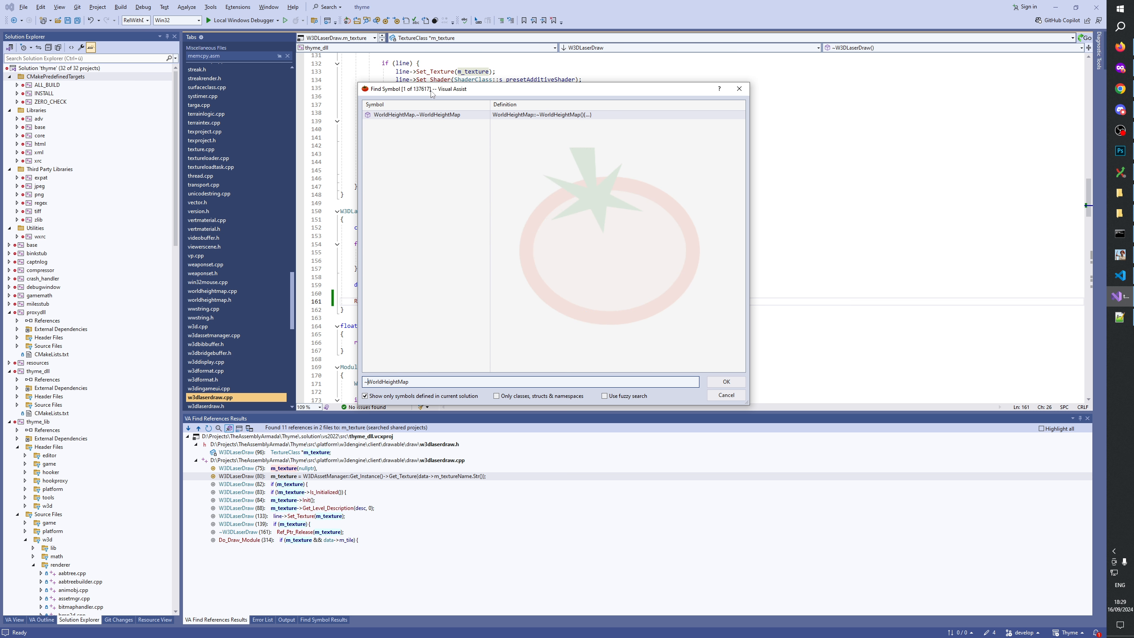
{"action": "key", "text": "Return"}
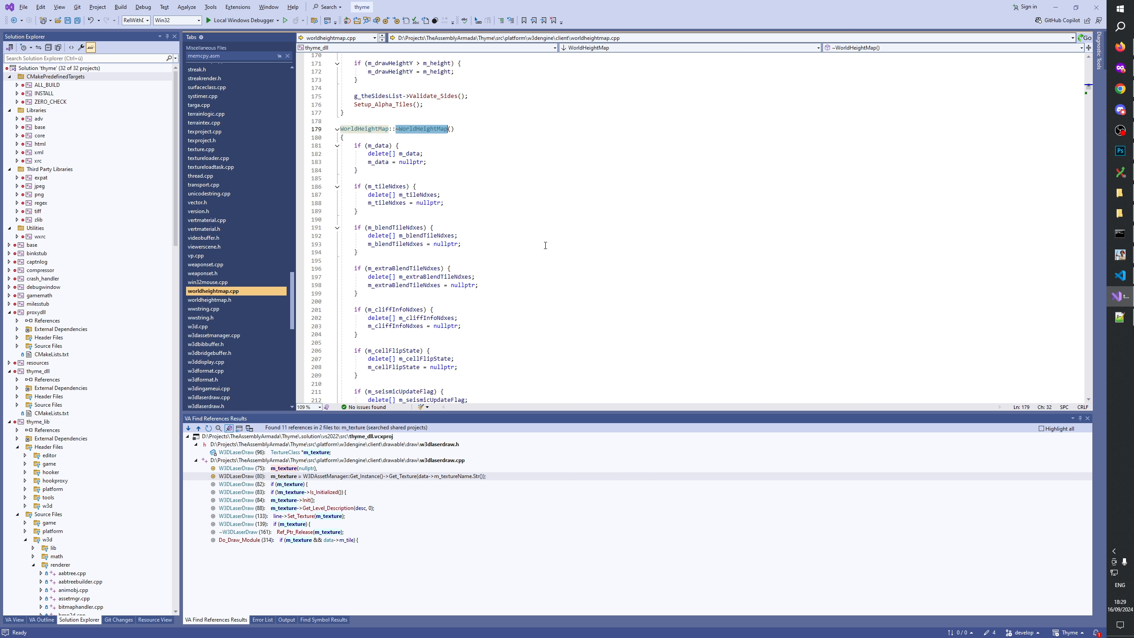
{"action": "scroll", "coordinate": [545, 245], "scroll_direction": "down", "scroll_amount": 10}
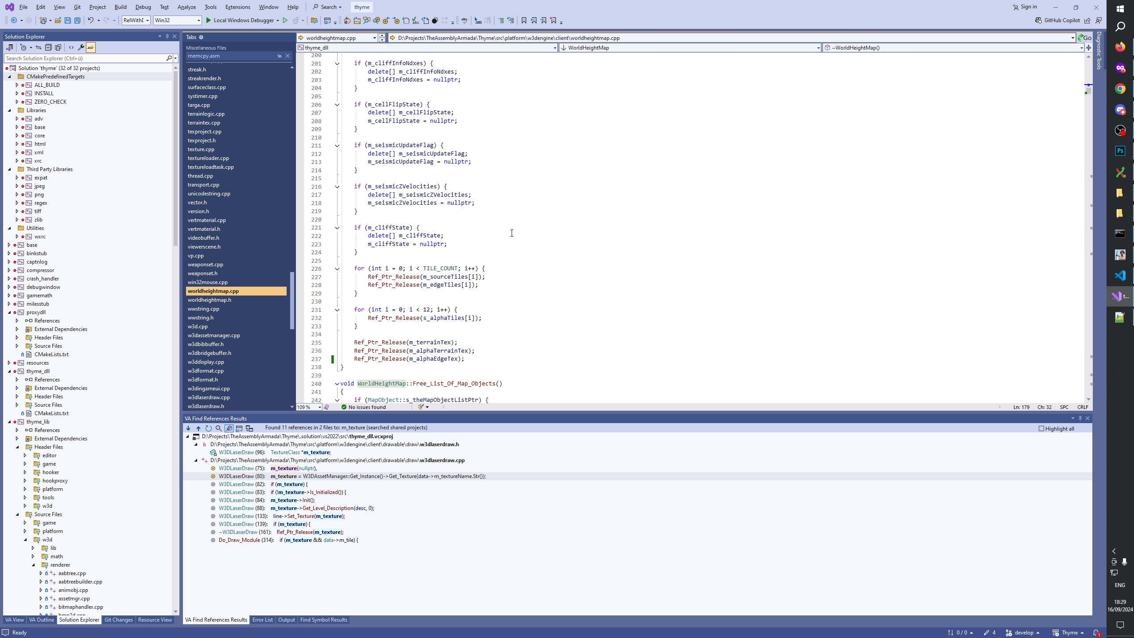
Trace m_alphaEdgeTex to its declaration and its AlphaEdgeTextureClass definition, including the TextureClass base, and return to the WorldHeightMap destructor.
{"action": "left_click", "coordinate": [431, 360]}
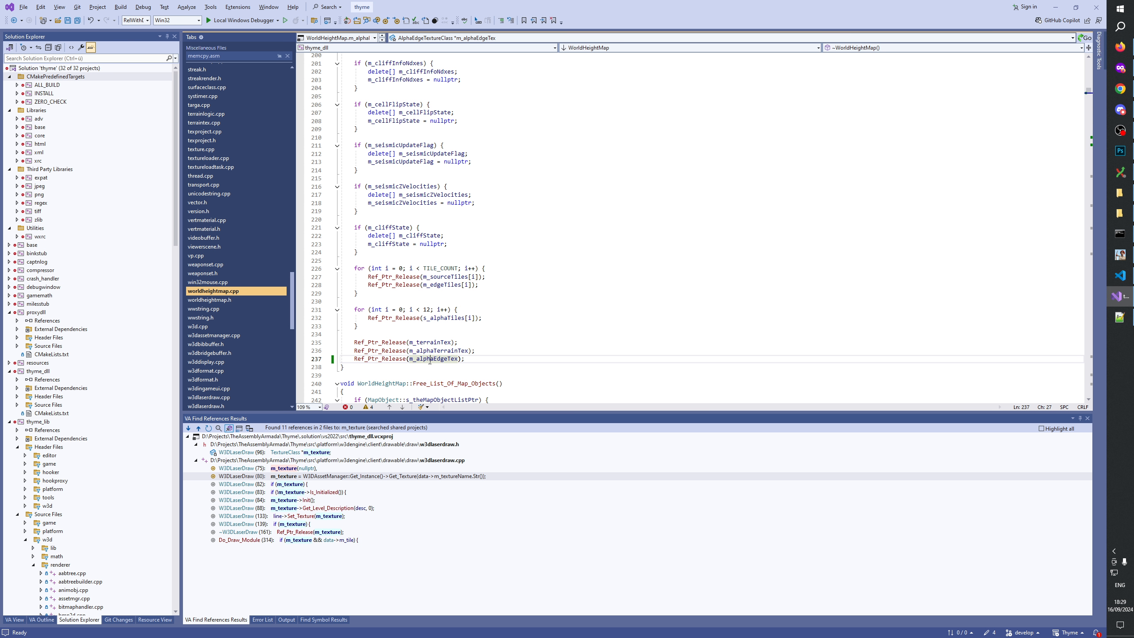
{"action": "key", "text": "F12"}
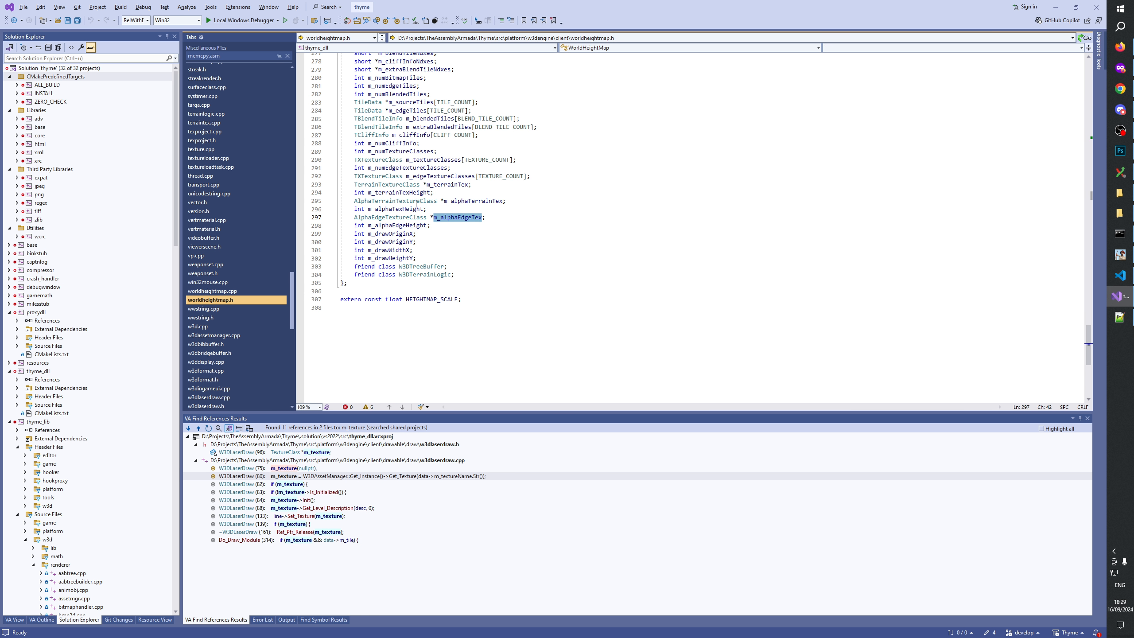
{"action": "left_click", "coordinate": [405, 217]}
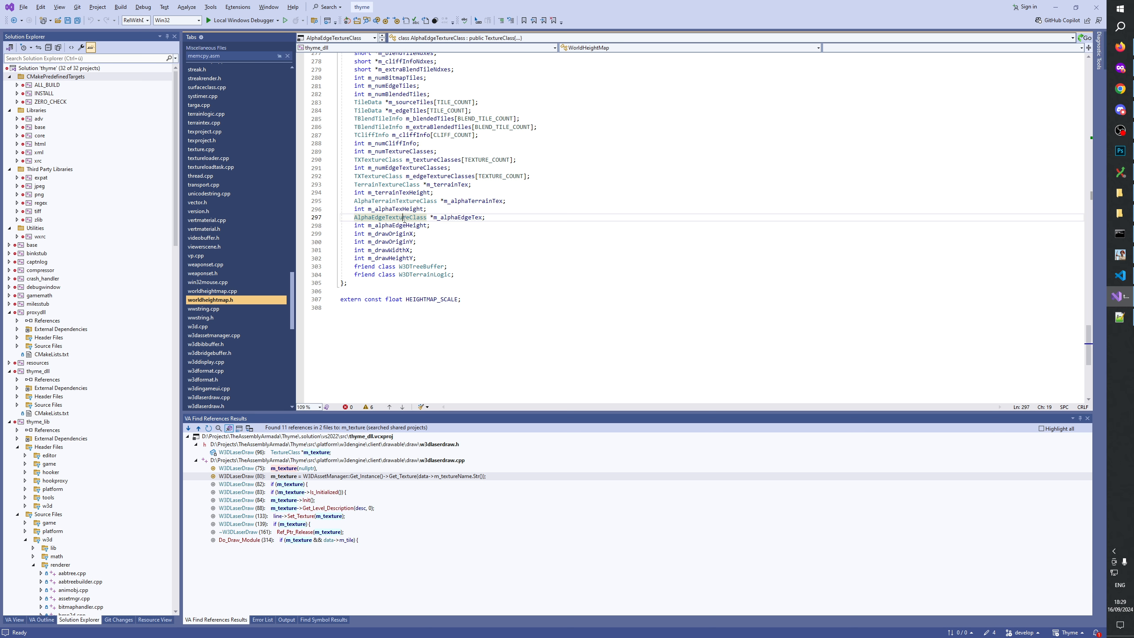
{"action": "key", "text": "F12"}
{"action": "left_click", "coordinate": [482, 106]}
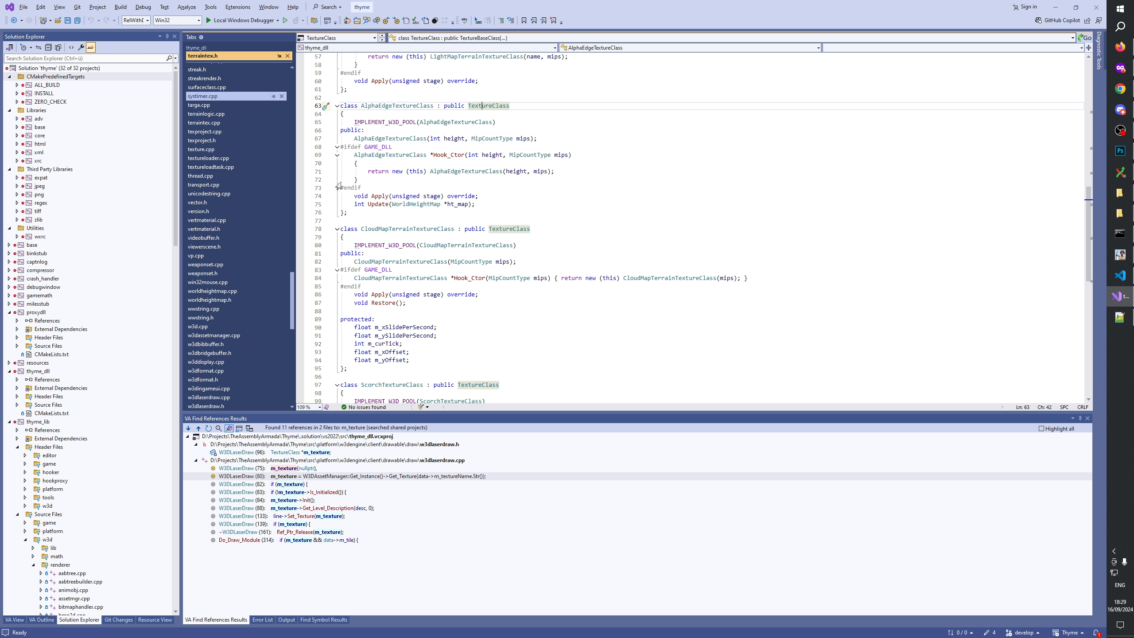
{"action": "left_click", "coordinate": [14, 20]}
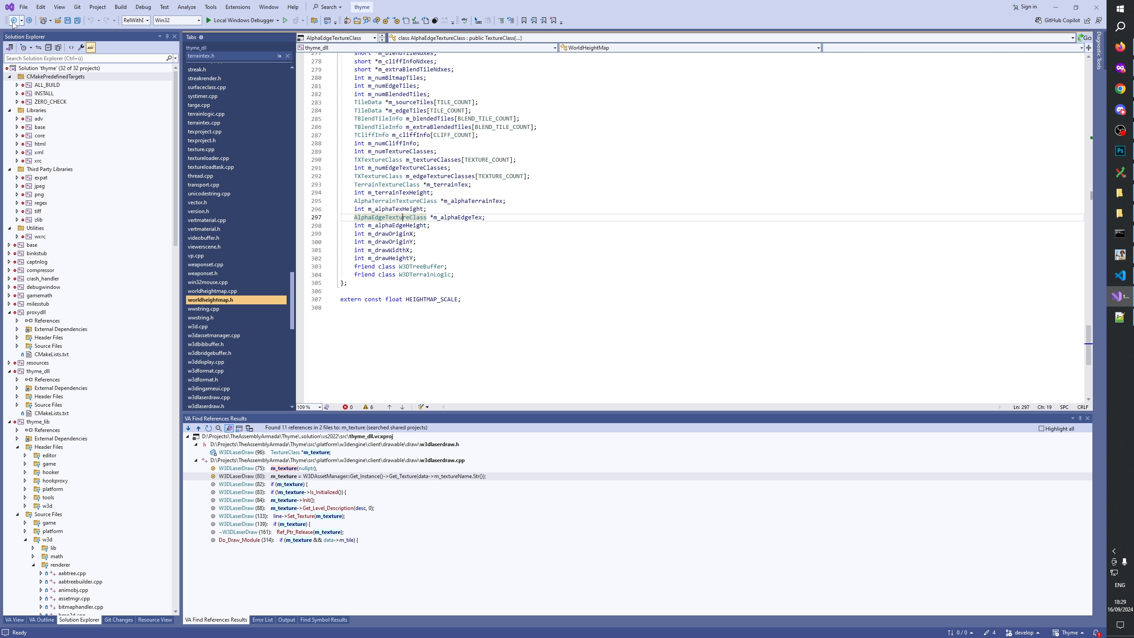
{"action": "left_click", "coordinate": [14, 21]}
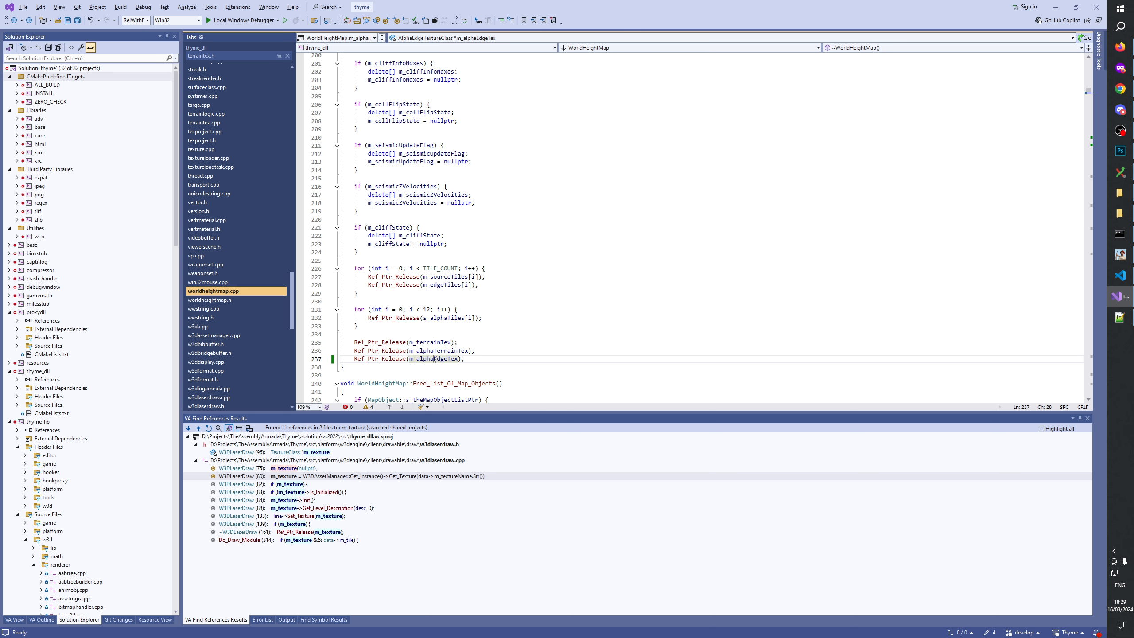
Find all references to m_alphaEdgeTex and open its assignment in Get_Terrain_Texture and its return in Get_Edge_Terrain_Texture.
{"action": "key", "text": "shift+alt+f"}
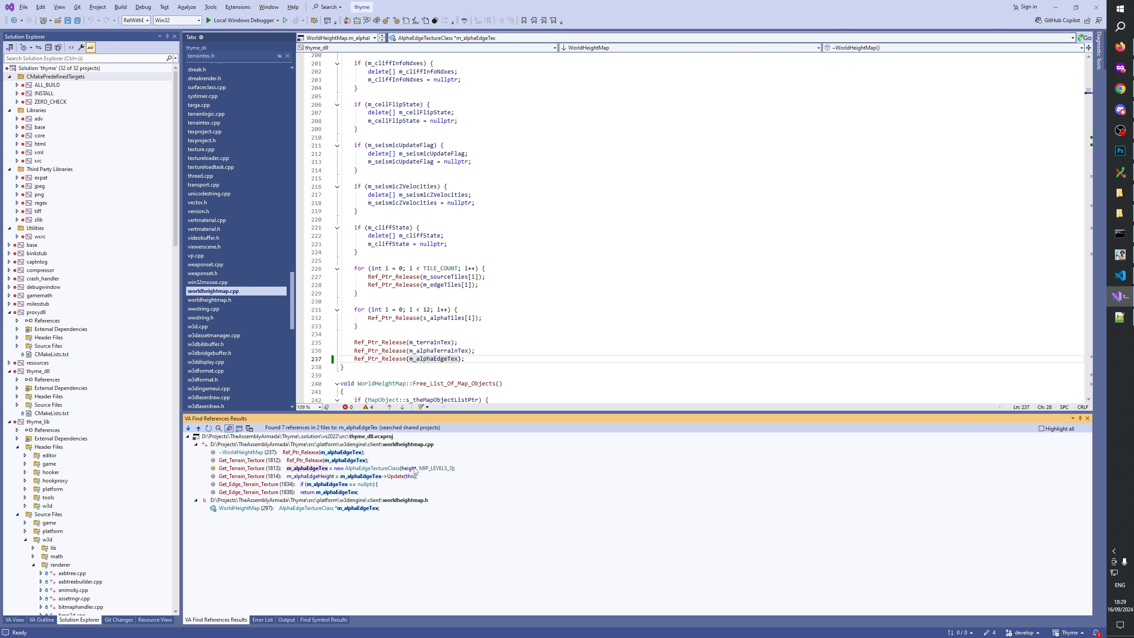
{"action": "double_click", "coordinate": [388, 469]}
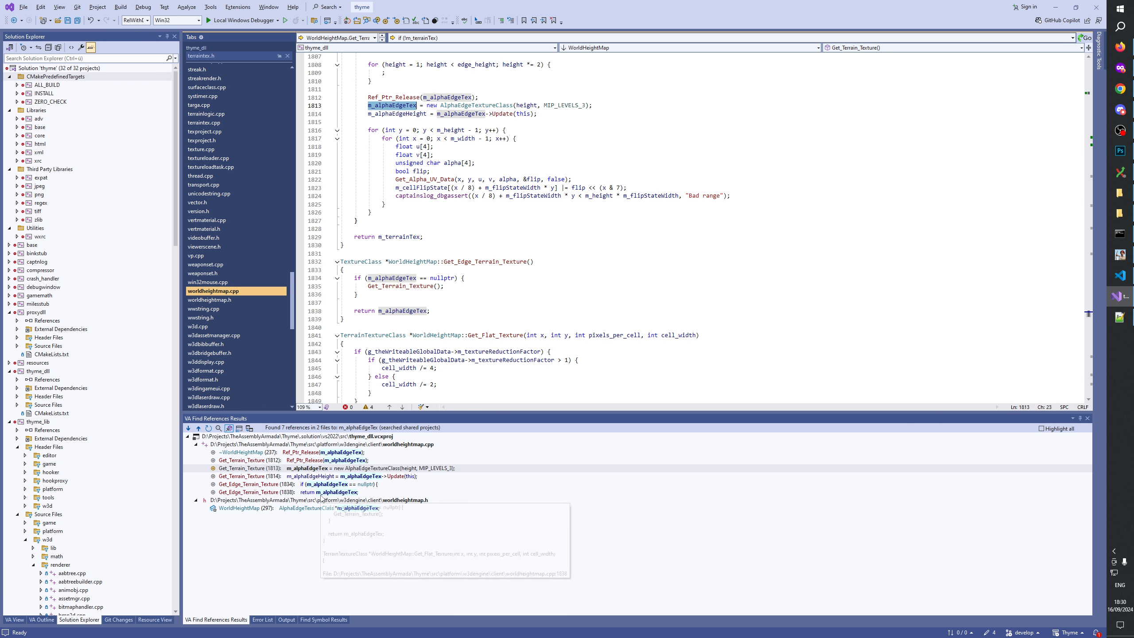
{"action": "double_click", "coordinate": [331, 492]}
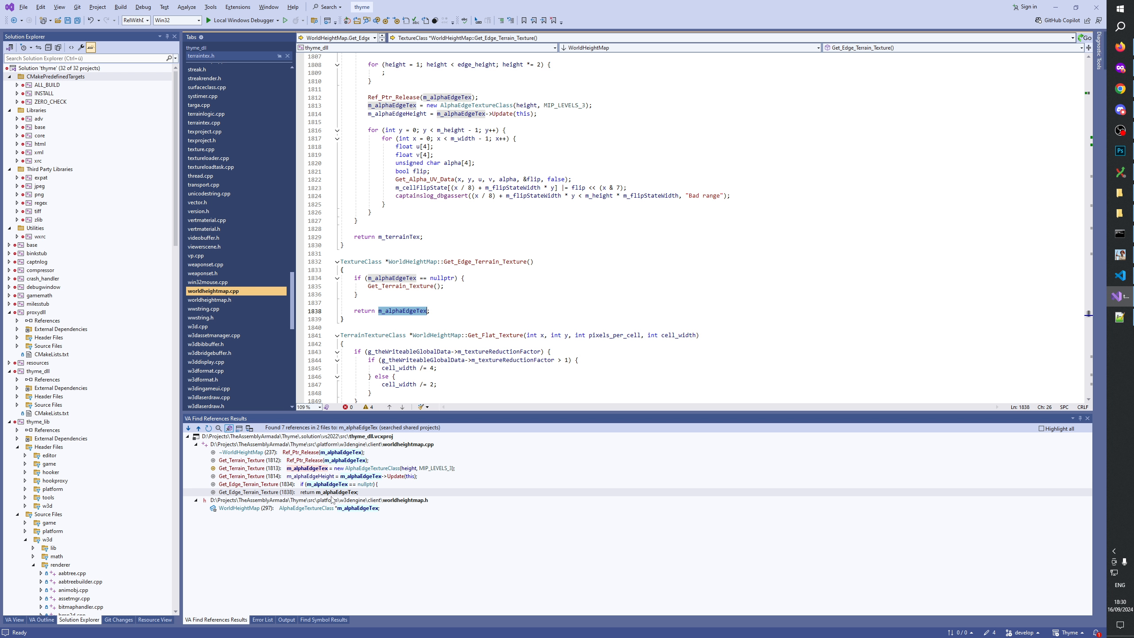
{"action": "mouse_move", "coordinate": [342, 493]}
Go from the Get_Edge_Terrain_Texture implementation to its declaration in worldheightmap.h.
{"action": "left_click", "coordinate": [472, 264]}
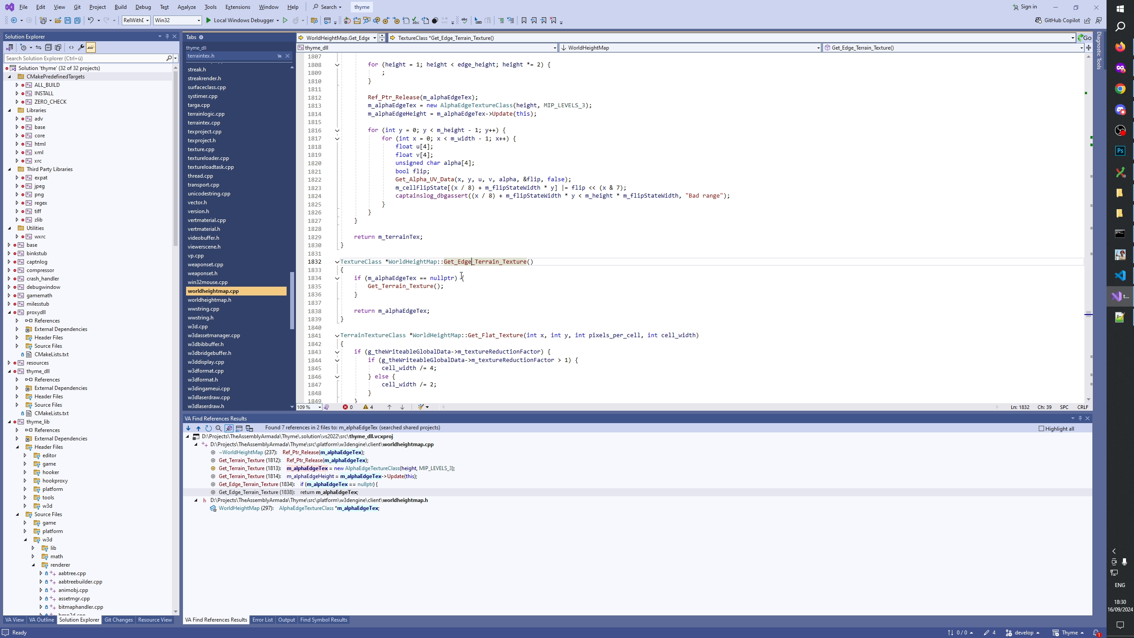
{"action": "left_click", "coordinate": [462, 261]}
{"action": "double_click", "coordinate": [465, 262]}
{"action": "left_click", "coordinate": [459, 261]}
{"action": "key", "text": "F12"}
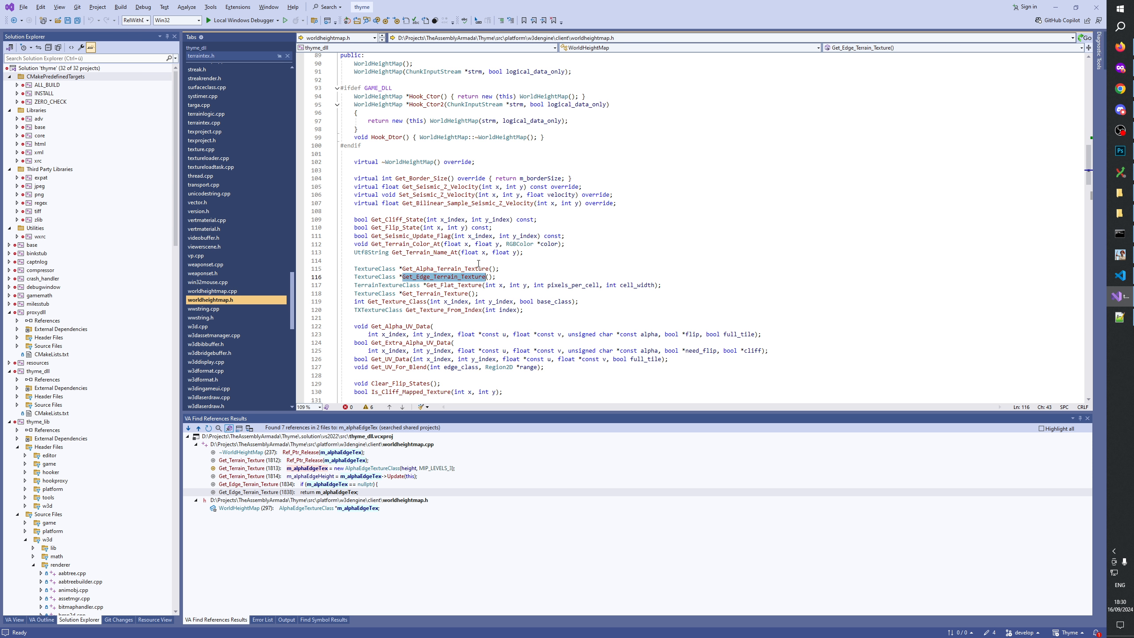
Find all references to the WorldHeightMap methods Get_Edge_Terrain_Texture and Get_Alpha_Terrain_Texture.
{"action": "left_click", "coordinate": [438, 276]}
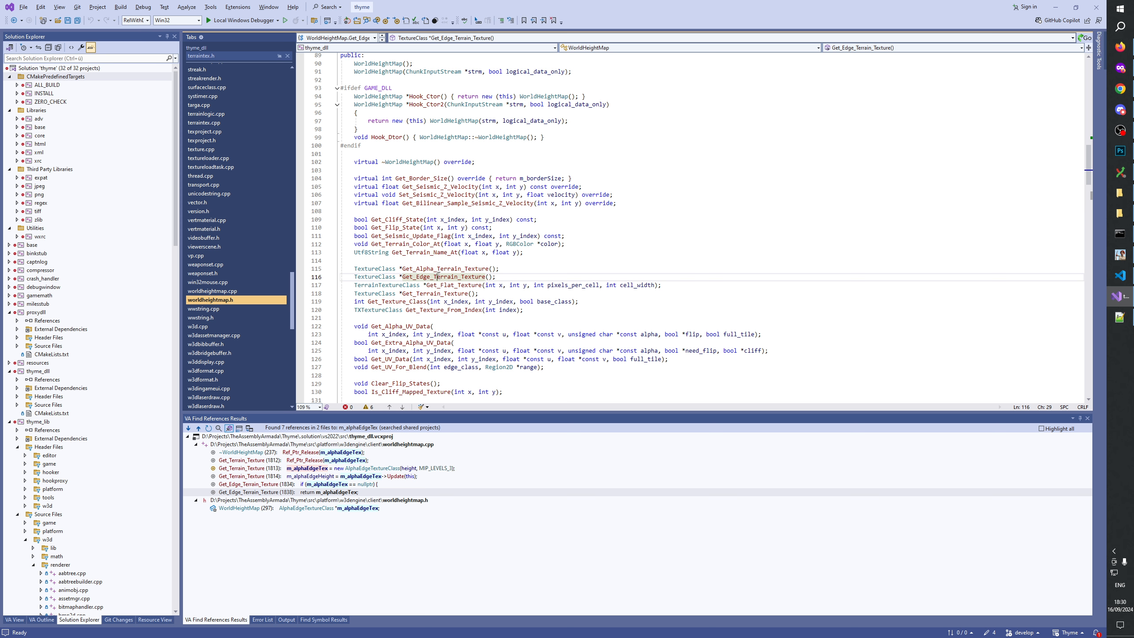
{"action": "key", "text": "alt+shift+f"}
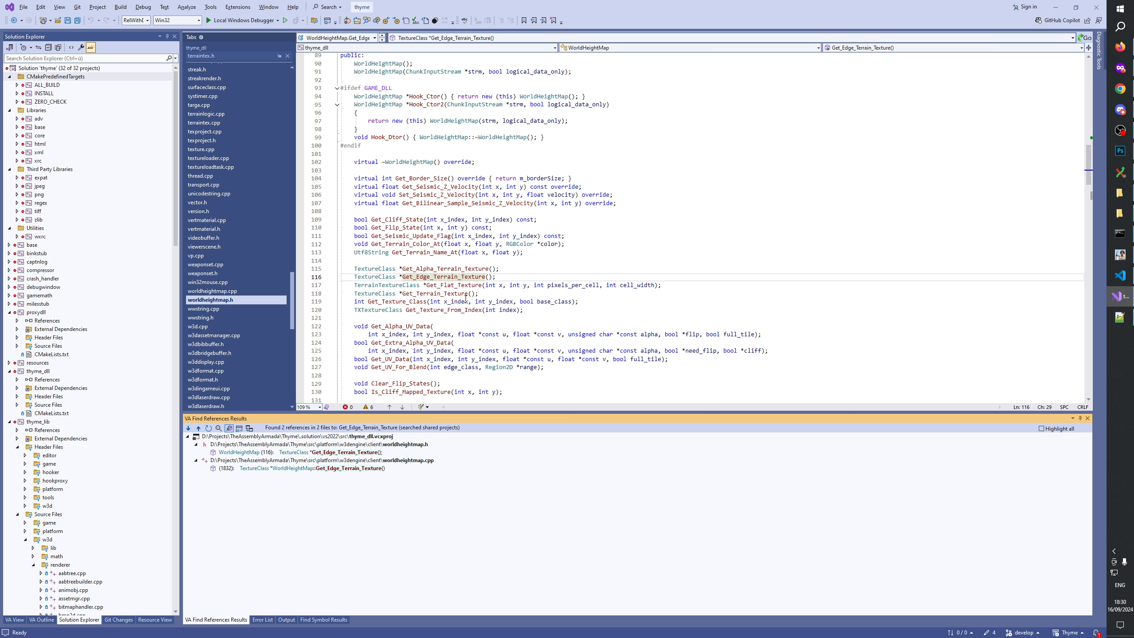
{"action": "left_click", "coordinate": [444, 269]}
{"action": "key", "text": "alt+shift+f"}
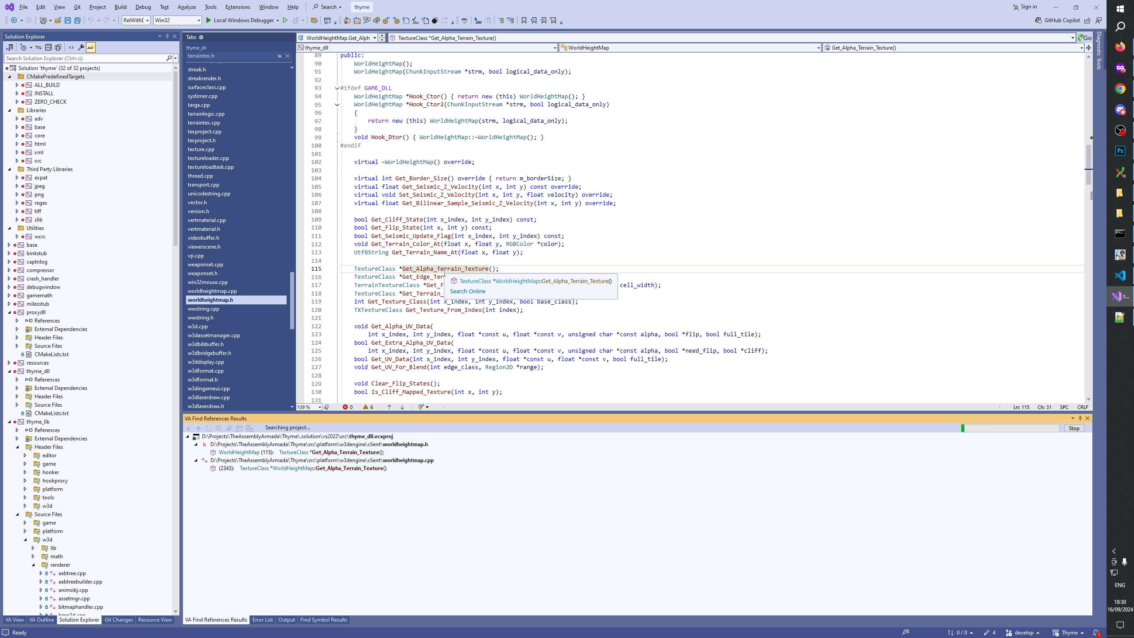
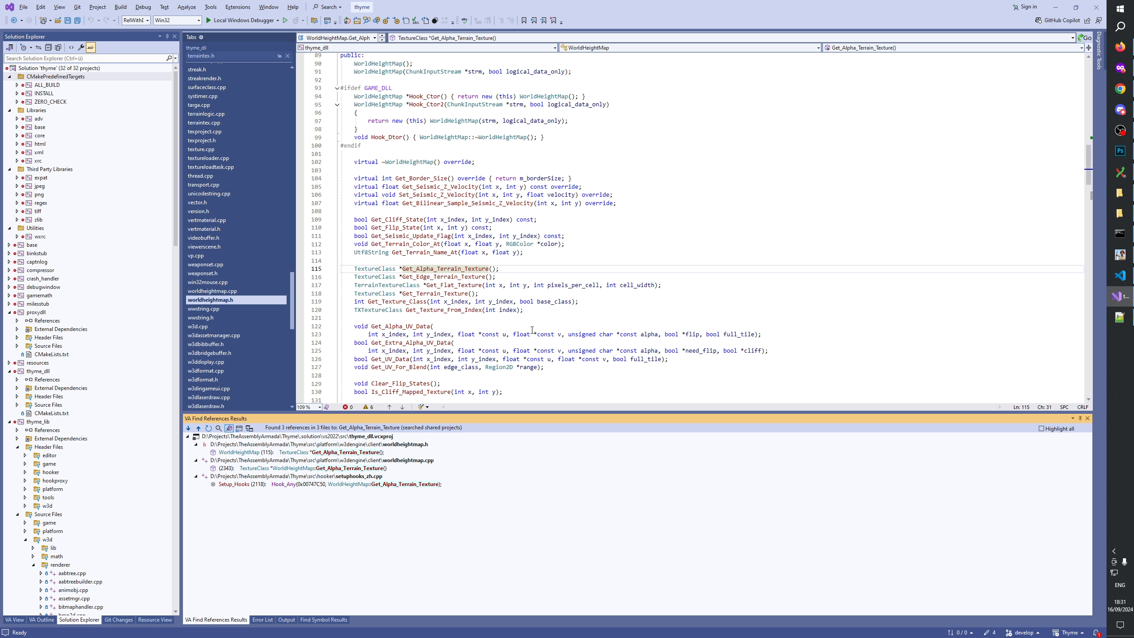
Run W3D Viewer under the debugger and load all the CBNGovBuil W3D files, from CBNGovBuil.W3D through CBNGovBuil_SNG.W3D.
{"action": "key", "text": "ctrl+shift+b"}
{"action": "left_click", "coordinate": [627, 342]}
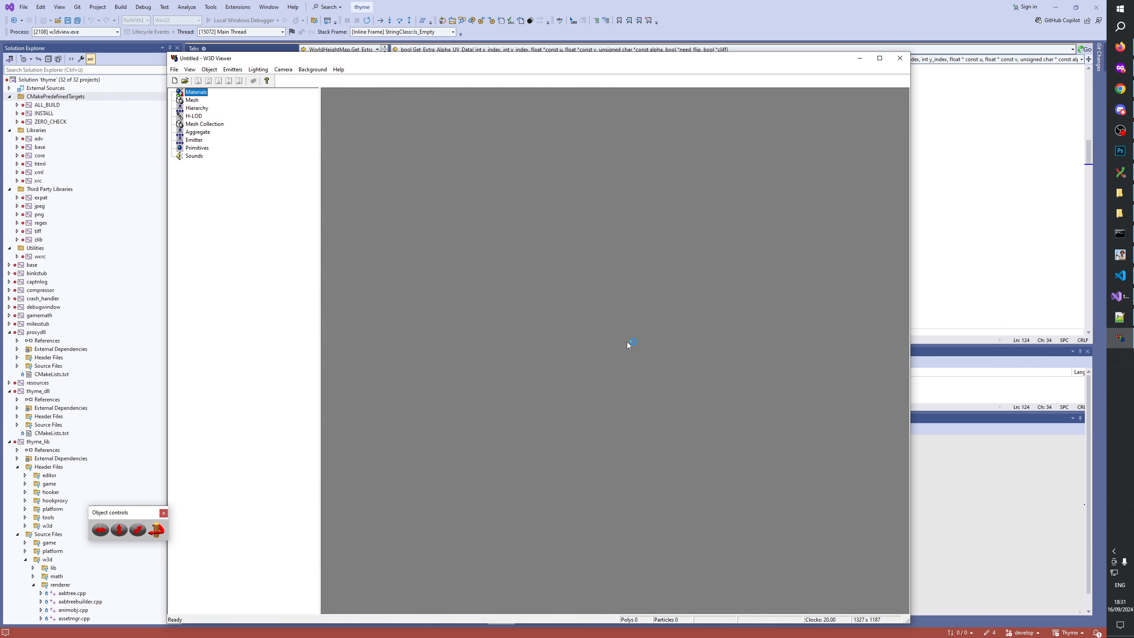
{"action": "key", "text": "ctrl+o"}
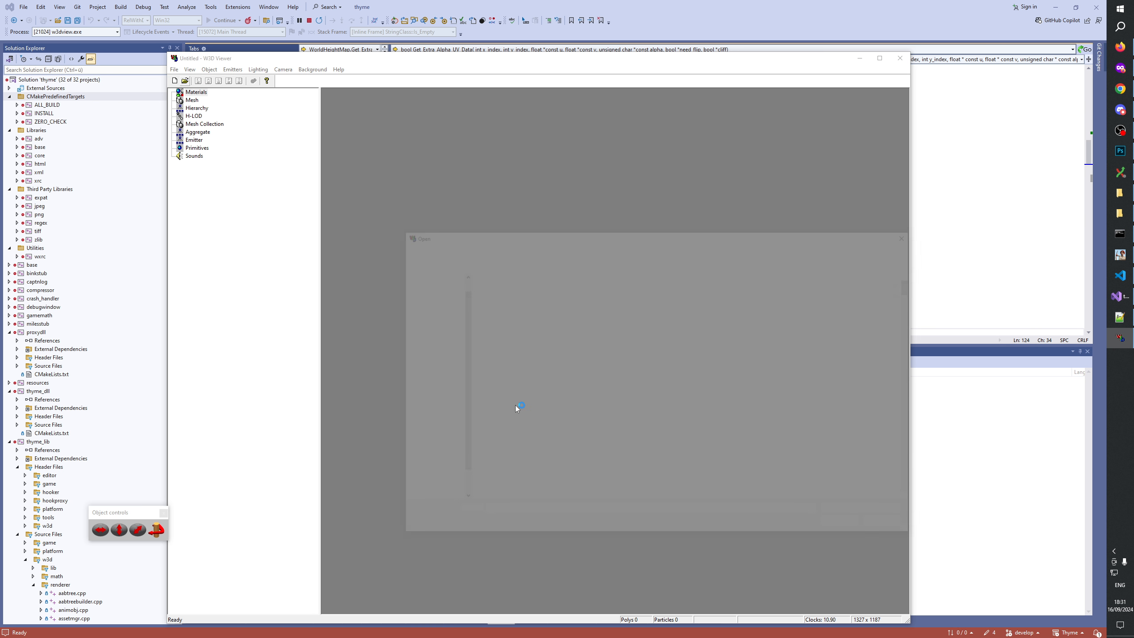
{"action": "left_click", "coordinate": [505, 418]}
{"action": "type", "text": "cb"}
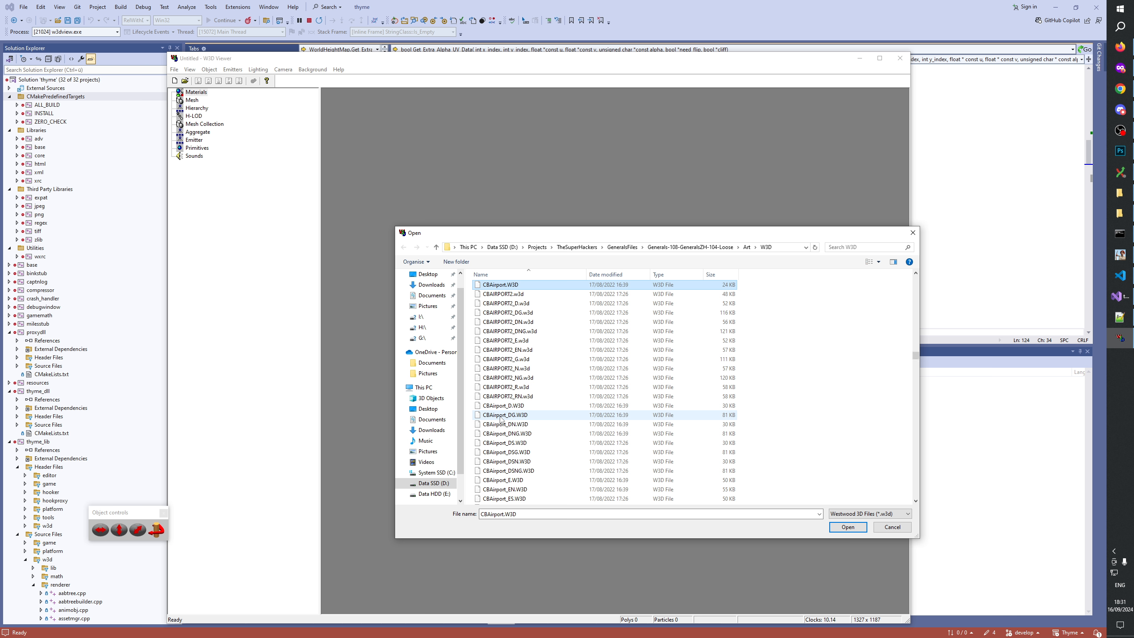
{"action": "left_click", "coordinate": [924, 352]}
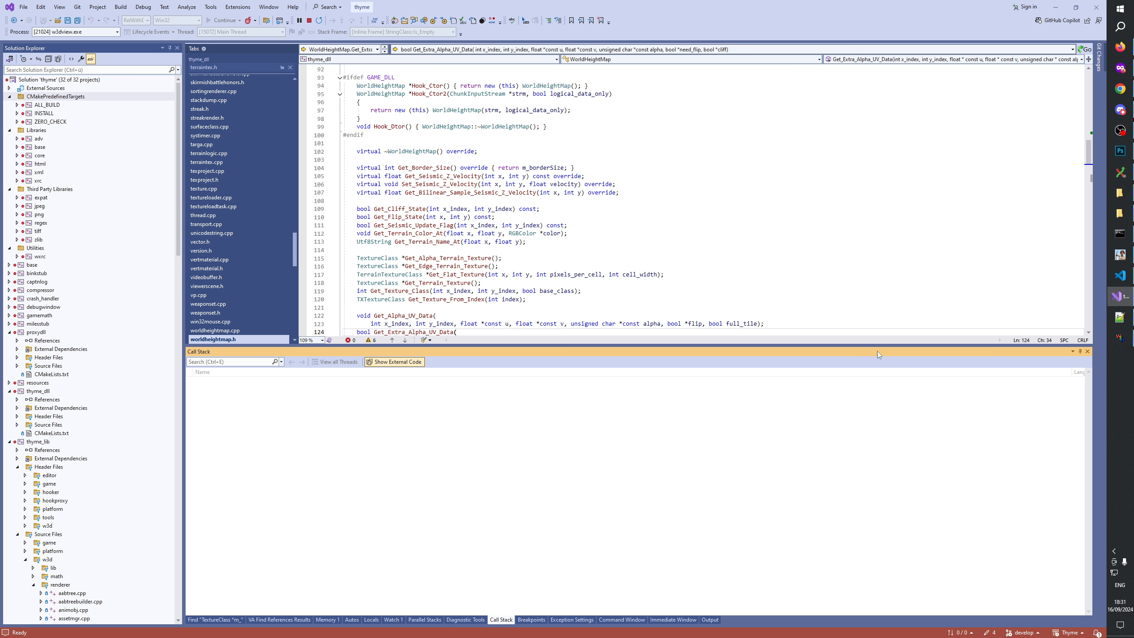
{"action": "left_click", "coordinate": [1120, 339]}
{"action": "type", "text": "cbn"}
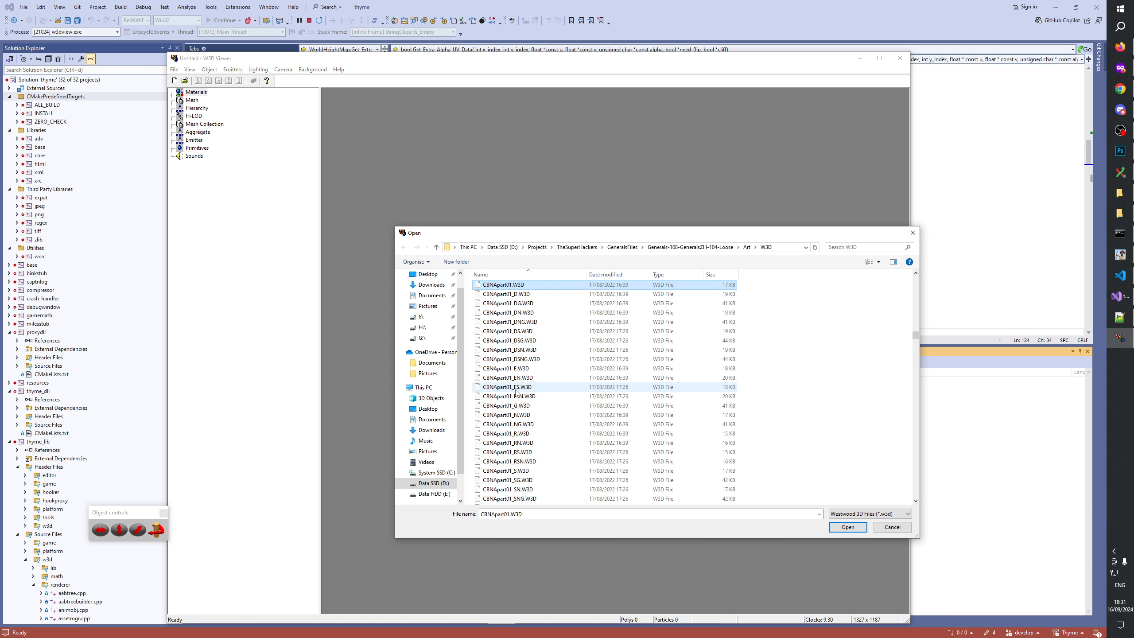
{"action": "scroll", "coordinate": [515, 392], "scroll_direction": "down", "scroll_amount": 3}
{"action": "left_click", "coordinate": [513, 415], "text": "shift"}
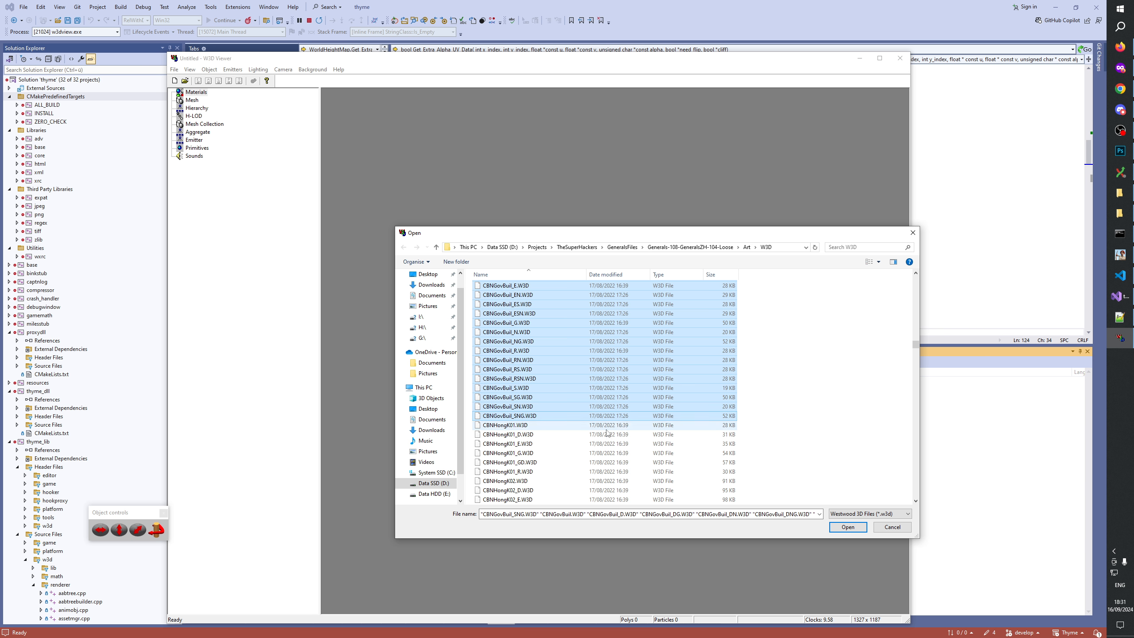
{"action": "left_click", "coordinate": [847, 527]}
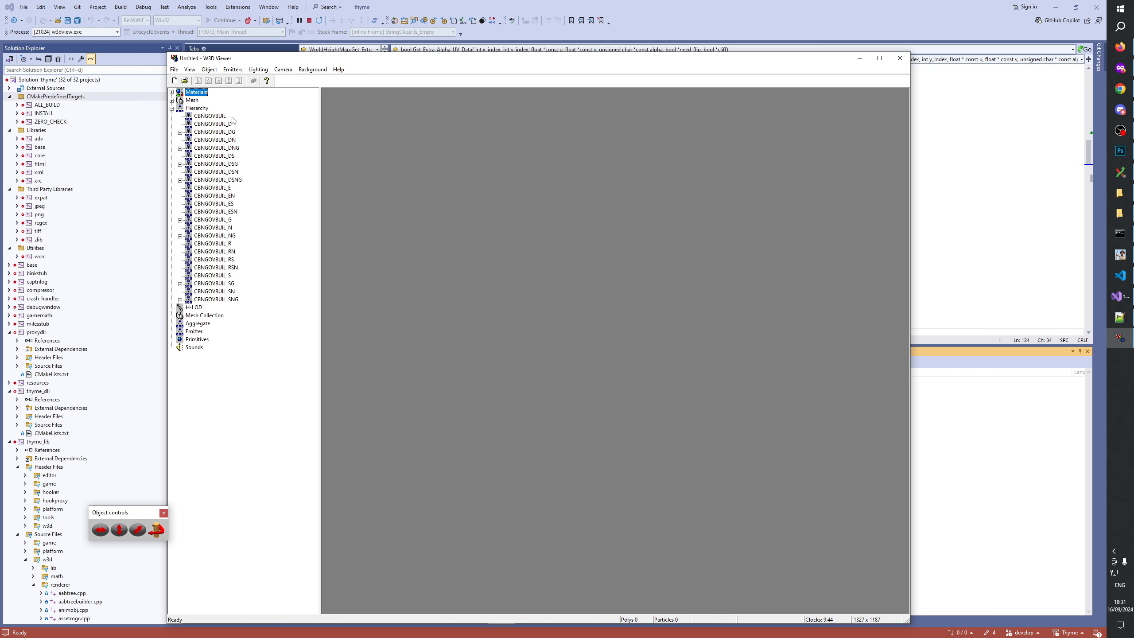
Display the CBNGOVBUIL hierarchy model and examine the building up close at an angle.
{"action": "left_click_drag", "start_coordinate": [431, 313], "coordinate": [634, 387]}
{"action": "key", "text": "plus"}
{"action": "key", "text": "plus"}
{"action": "key", "text": "plus"}
{"action": "key", "text": "plus"}
{"action": "key", "text": "plus"}
{"action": "key", "text": "plus"}
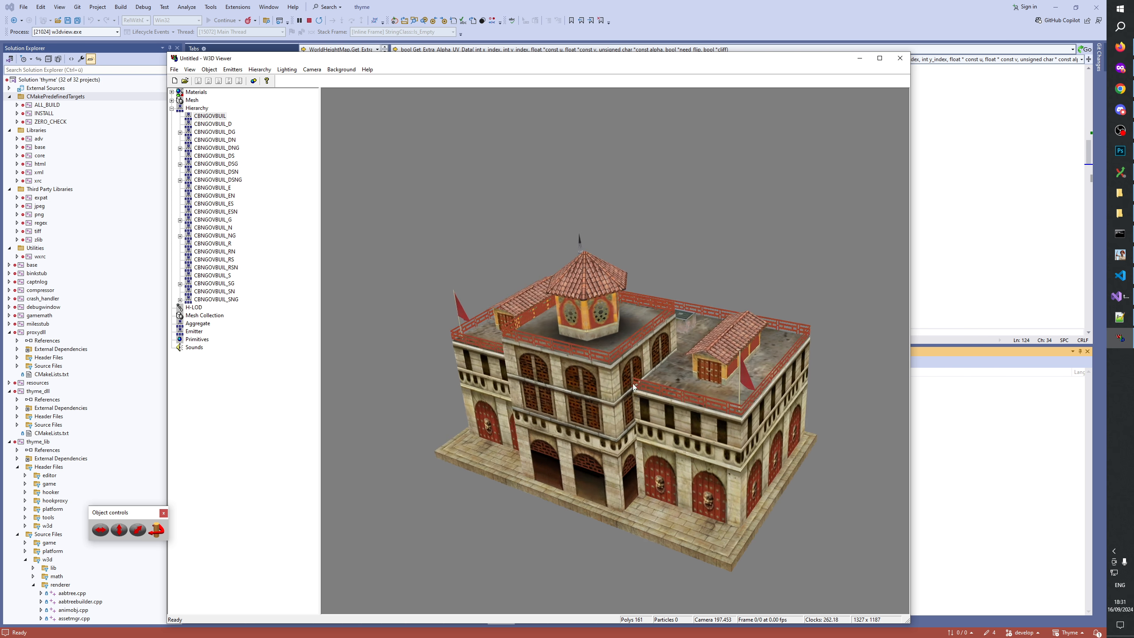
Display the snowy CBNGOVBUIL_S and CBNGOVBUIL_SG models and examine the garrisoned version from several angles.
{"action": "left_click", "coordinate": [232, 273]}
{"action": "left_click", "coordinate": [218, 283]}
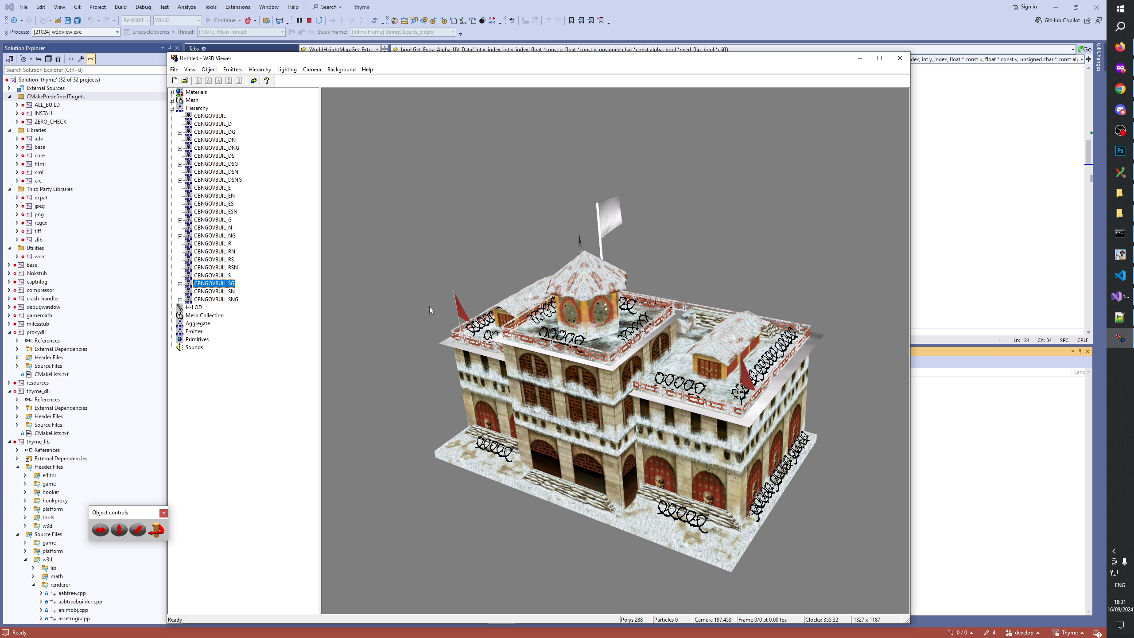
{"action": "left_click_drag", "start_coordinate": [601, 328], "coordinate": [611, 398]}
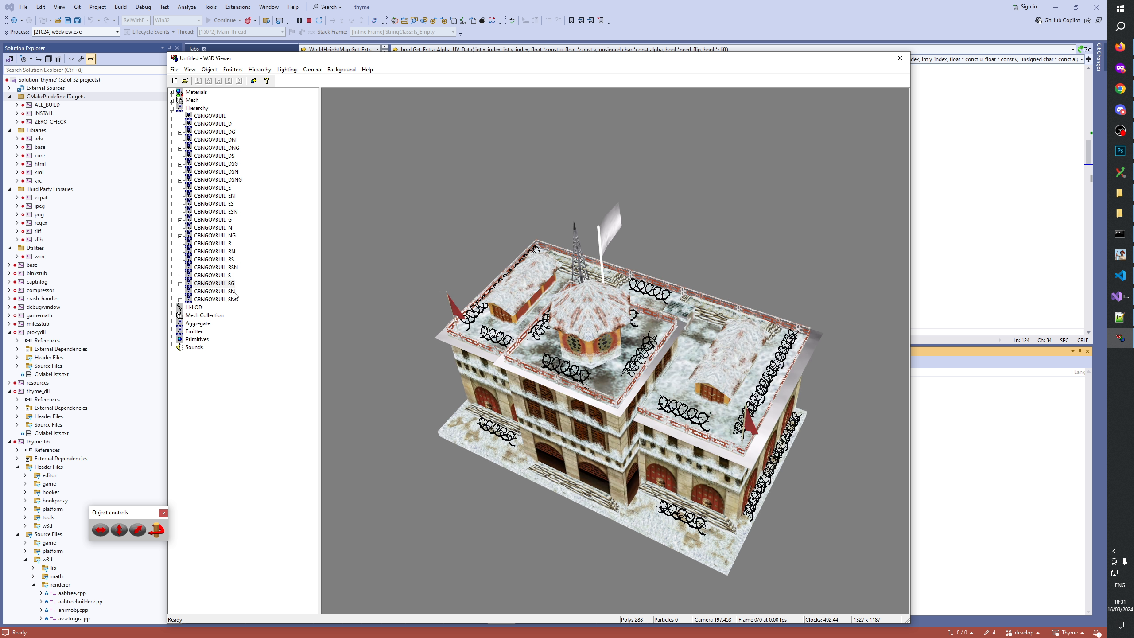
{"action": "left_click_drag", "start_coordinate": [567, 268], "coordinate": [572, 205]}
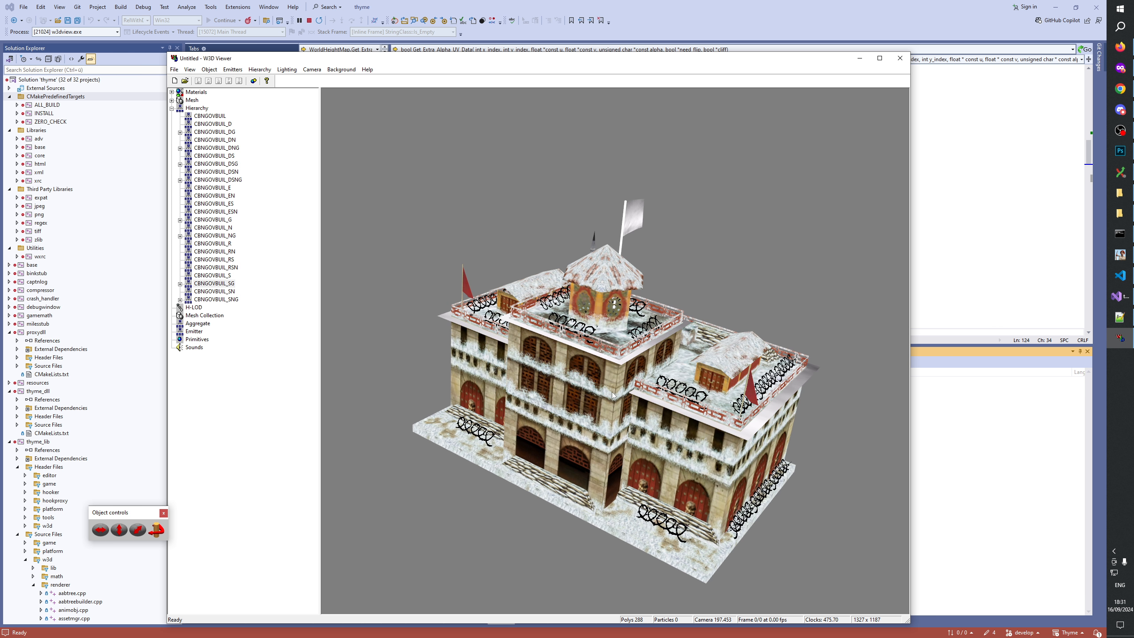
{"action": "left_click_drag", "start_coordinate": [614, 396], "coordinate": [782, 408]}
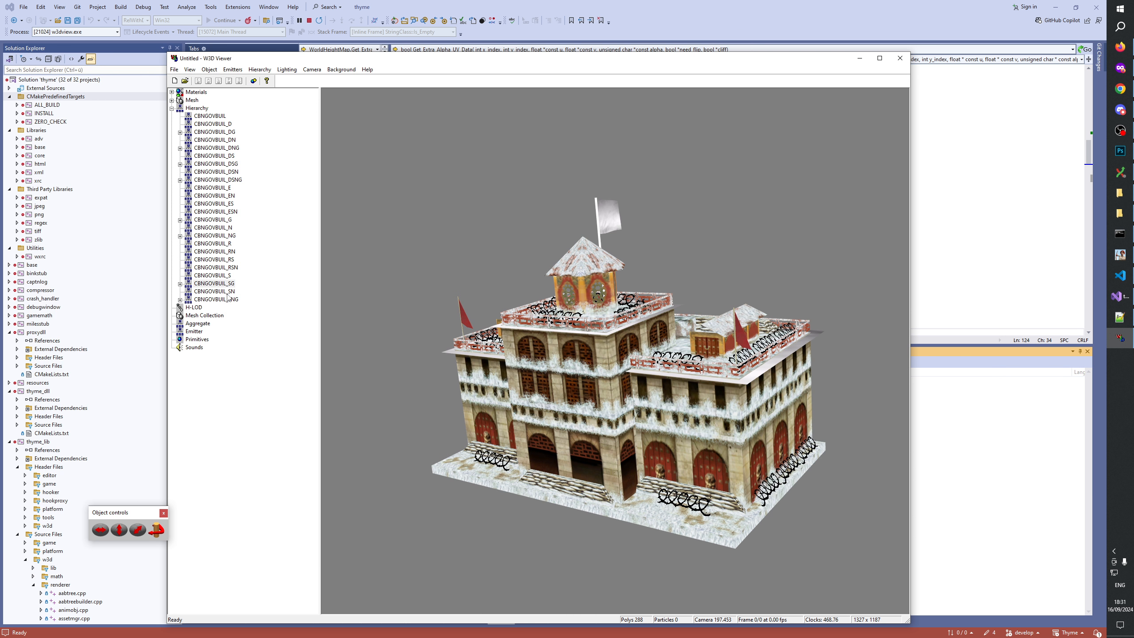
Compare the damaged snowy models CBNGOVBUIL_DSG and CBNGOVBUIL_DS by switching between them.
{"action": "left_click", "coordinate": [228, 166]}
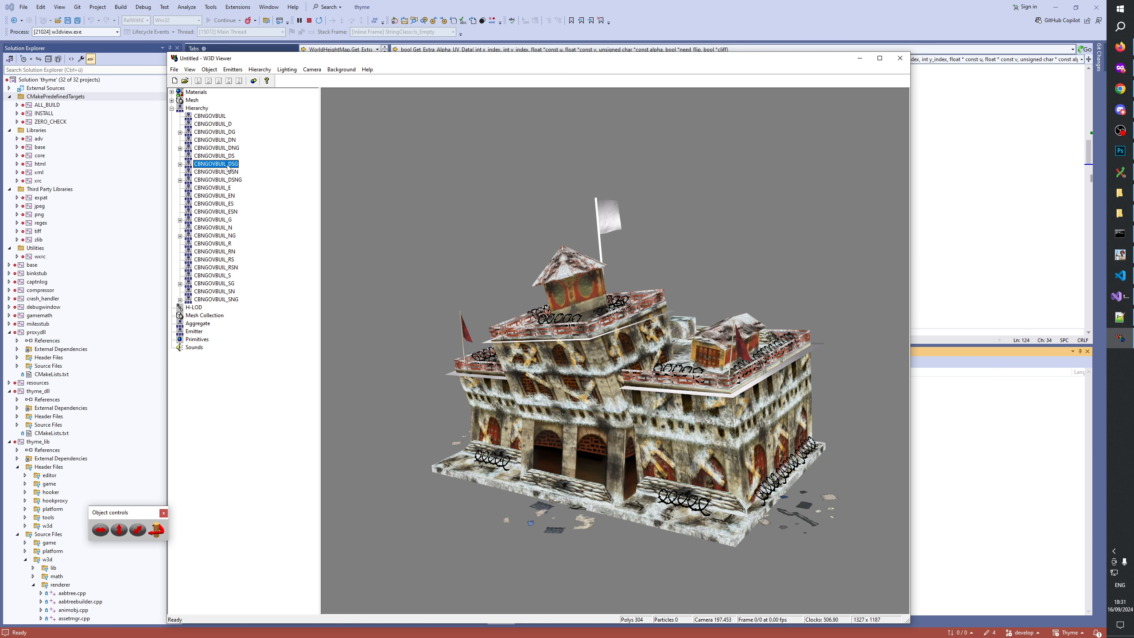
{"action": "left_click", "coordinate": [229, 156]}
{"action": "left_click", "coordinate": [230, 163]}
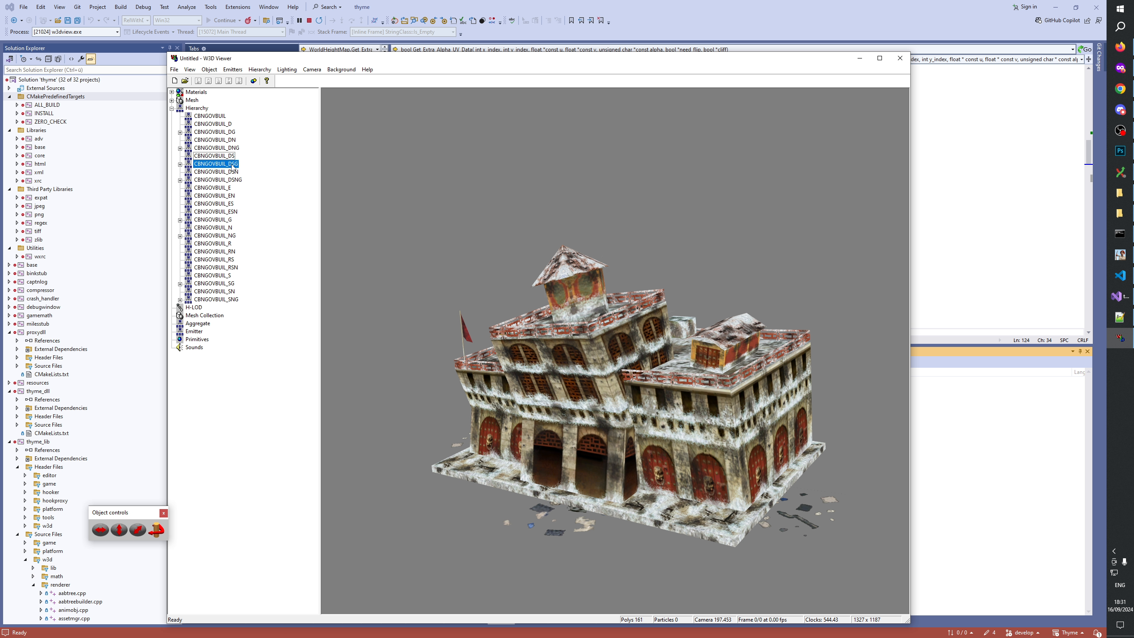
Compare the damaged snowy models CBNGOVBUIL_DSG and CBNGOVBUIL_DS again from a closer, steeper angle looking down on the roofs.
{"action": "left_click_drag", "start_coordinate": [581, 379], "coordinate": [588, 339]}
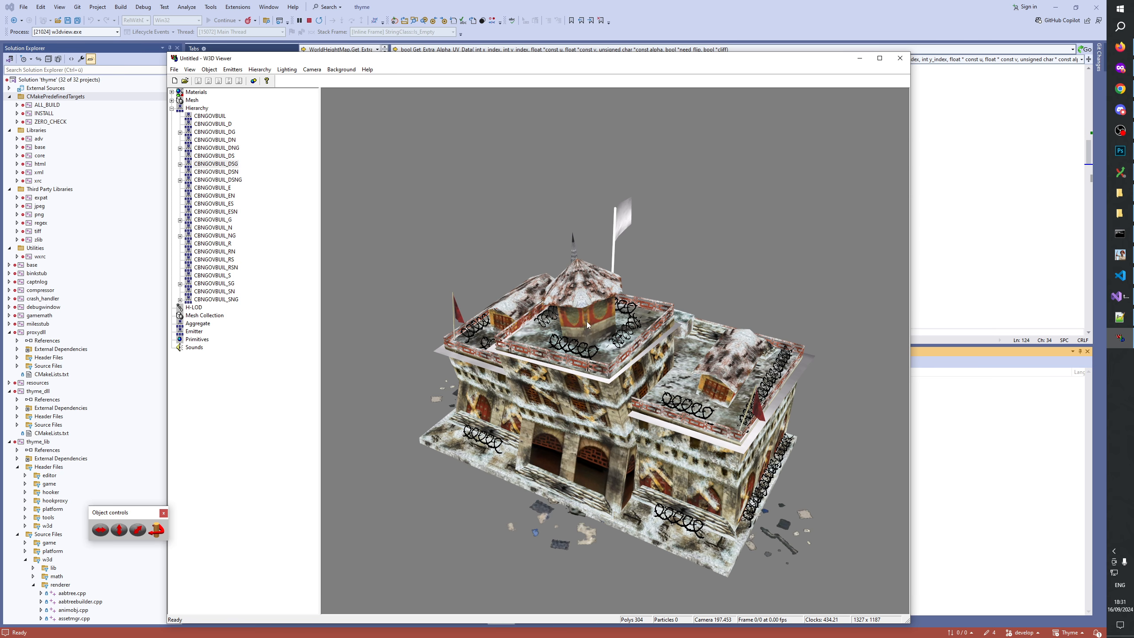
{"action": "scroll", "coordinate": [588, 337], "scroll_direction": "up", "scroll_amount": 3}
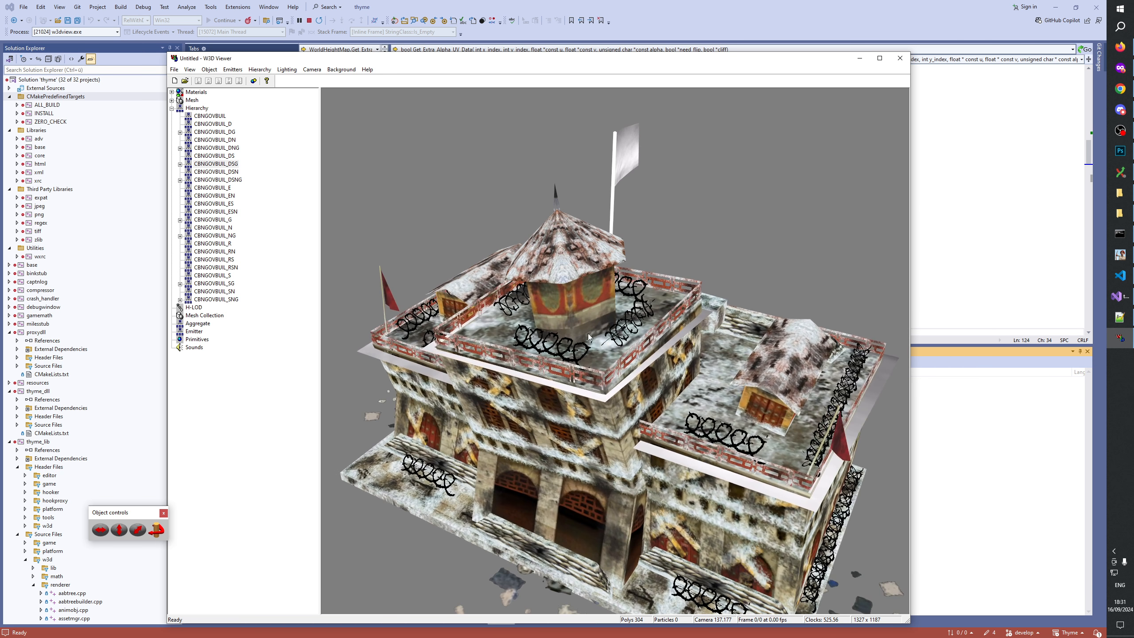
{"action": "left_click", "coordinate": [222, 157]}
{"action": "left_click", "coordinate": [221, 163]}
{"action": "left_click", "coordinate": [219, 157]}
{"action": "left_click", "coordinate": [221, 164]}
{"action": "left_click", "coordinate": [219, 158]}
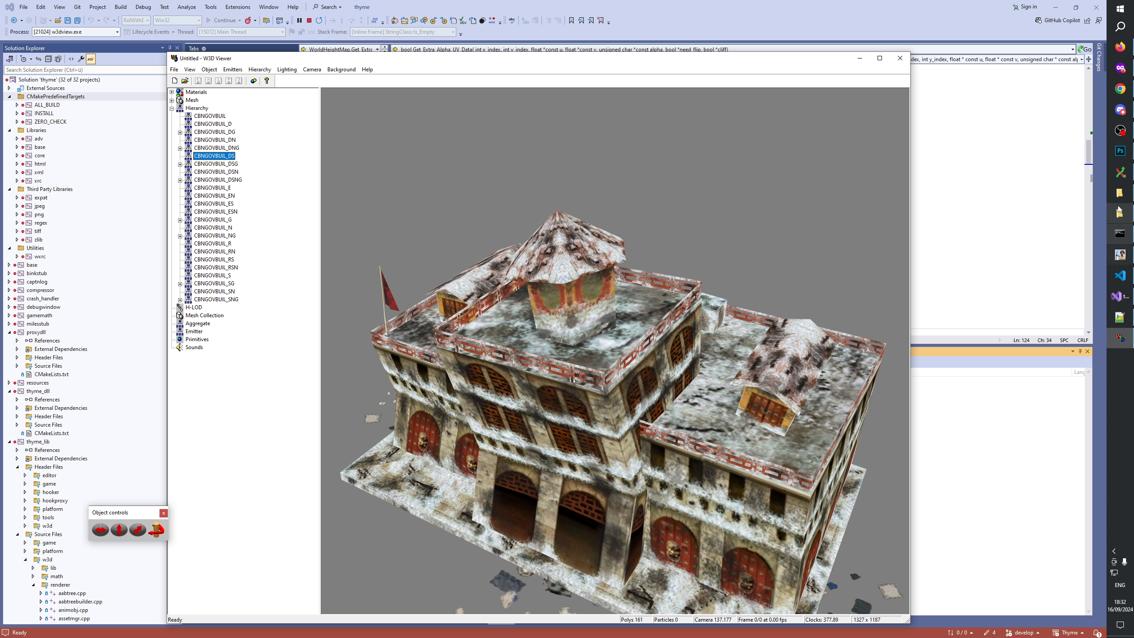
Switch to TextureChangelog.txt in Notepad++ and start a new note at the end of the file reading "!!! CBNGOVBUIL_DSG.w3d".
{"action": "left_click", "coordinate": [1127, 320]}
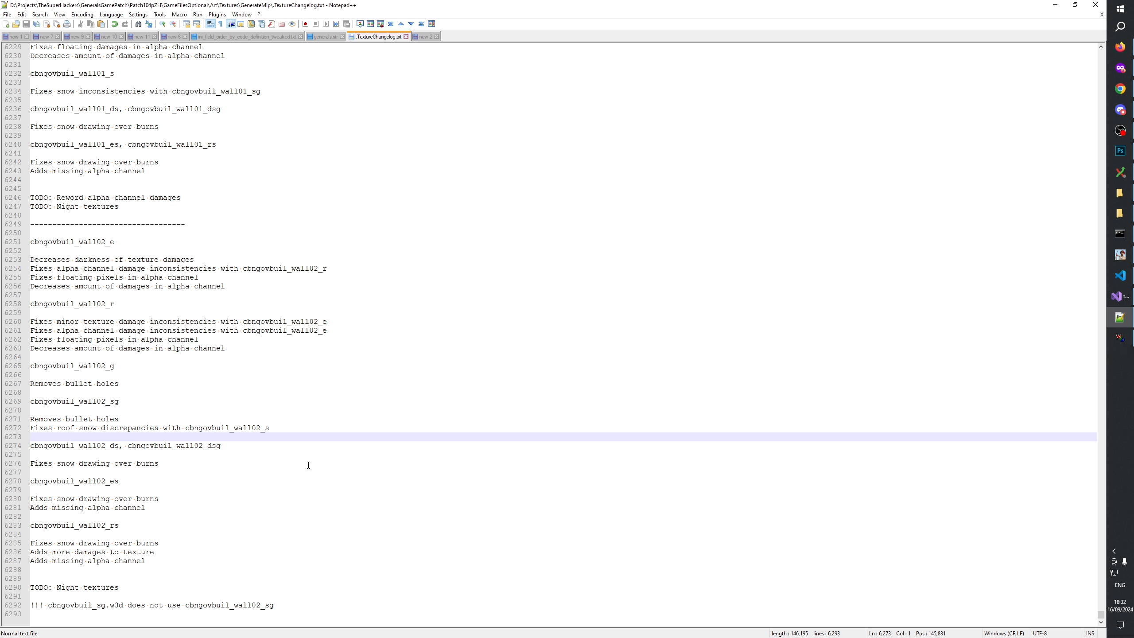
{"action": "left_click", "coordinate": [300, 607]}
{"action": "key", "text": "Return"}
{"action": "key", "text": "Return"}
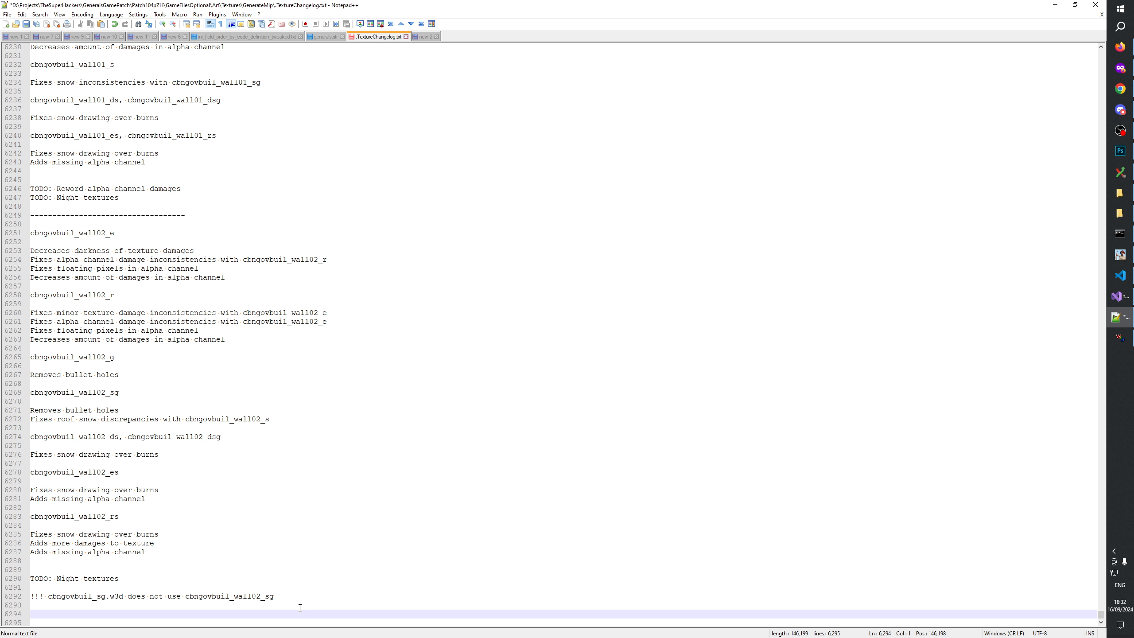
{"action": "type", "text": "!!!"}
{"action": "double_click", "coordinate": [59, 596]}
{"action": "key", "text": "ctrl+c"}
{"action": "left_click", "coordinate": [60, 611]}
{"action": "key", "text": "ctrl+v"}
{"action": "left_click_drag", "start_coordinate": [48, 614], "coordinate": [94, 615]}
{"action": "type", "text": "CBNGOVBUIL"}
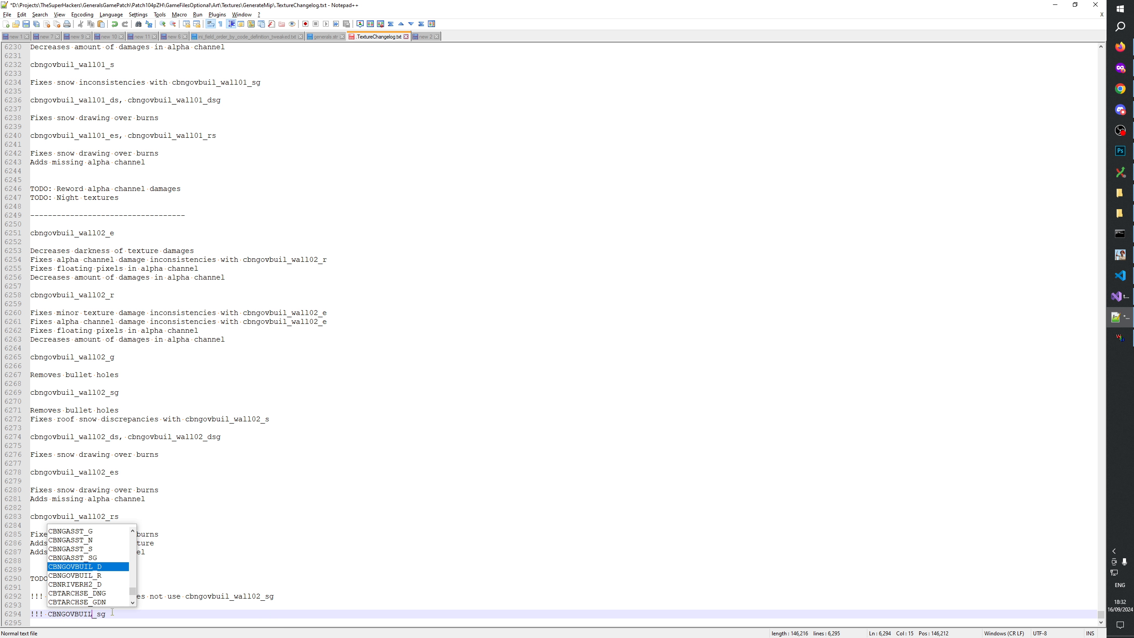
{"action": "key", "text": "Right"}
{"action": "key", "text": "shift+Right"}
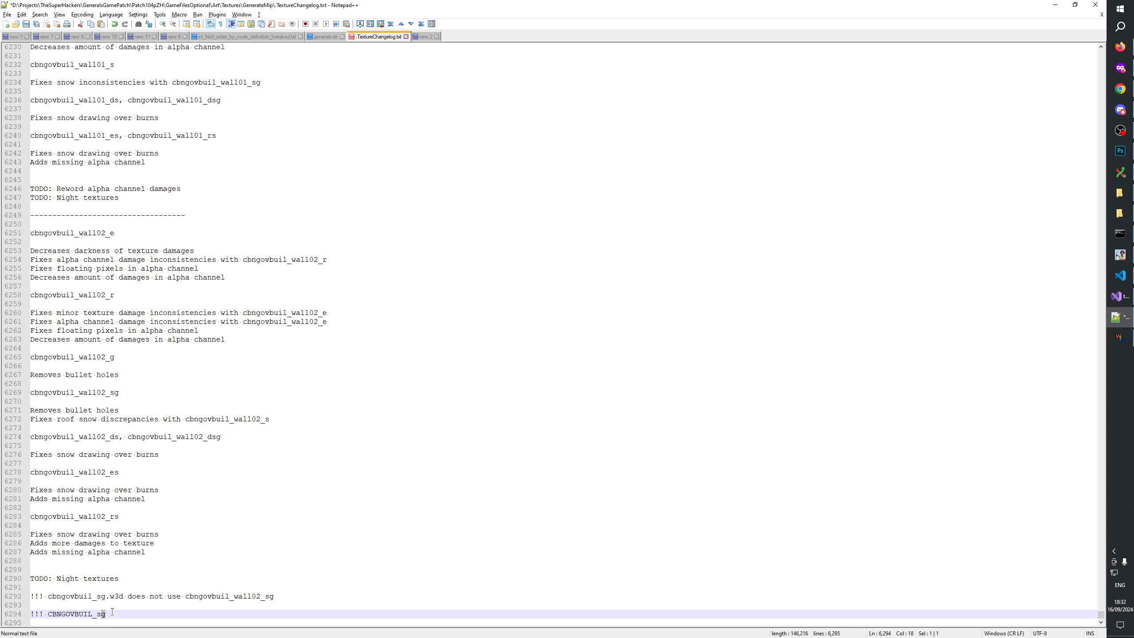
{"action": "key", "text": "BackSpace"}
{"action": "key", "text": "BackSpace"}
{"action": "type", "text": "DSG.w3d"}
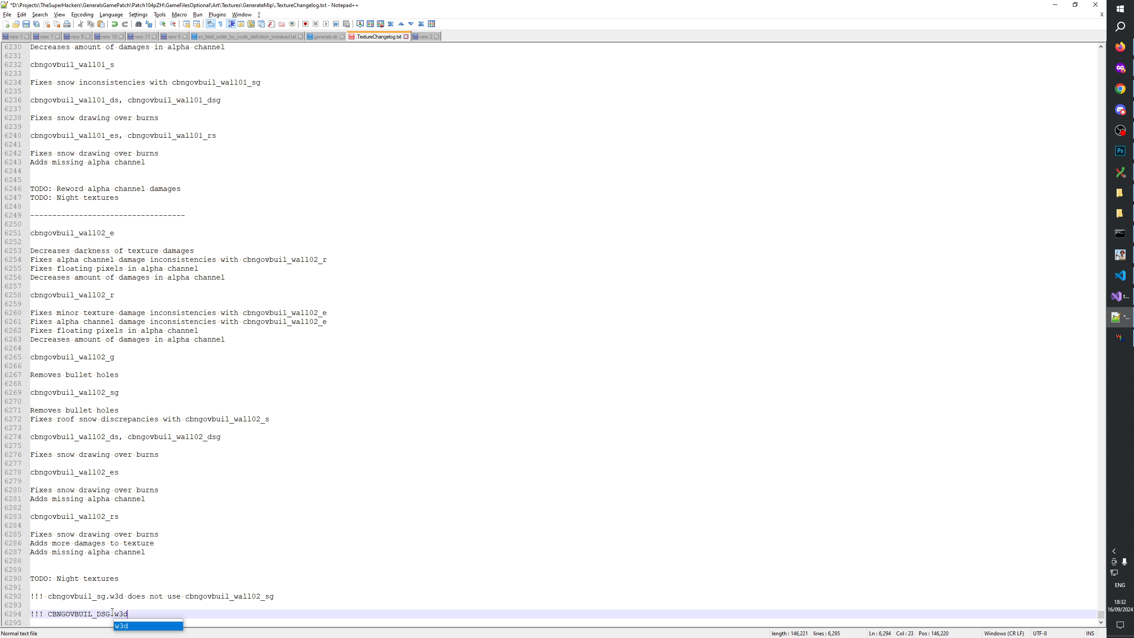
Complete the CBNGOVBUIL_DSG.w3d note with "does not use correct texture on pavilion" and remove the blank line above it.
{"action": "type", "text": " does not"}
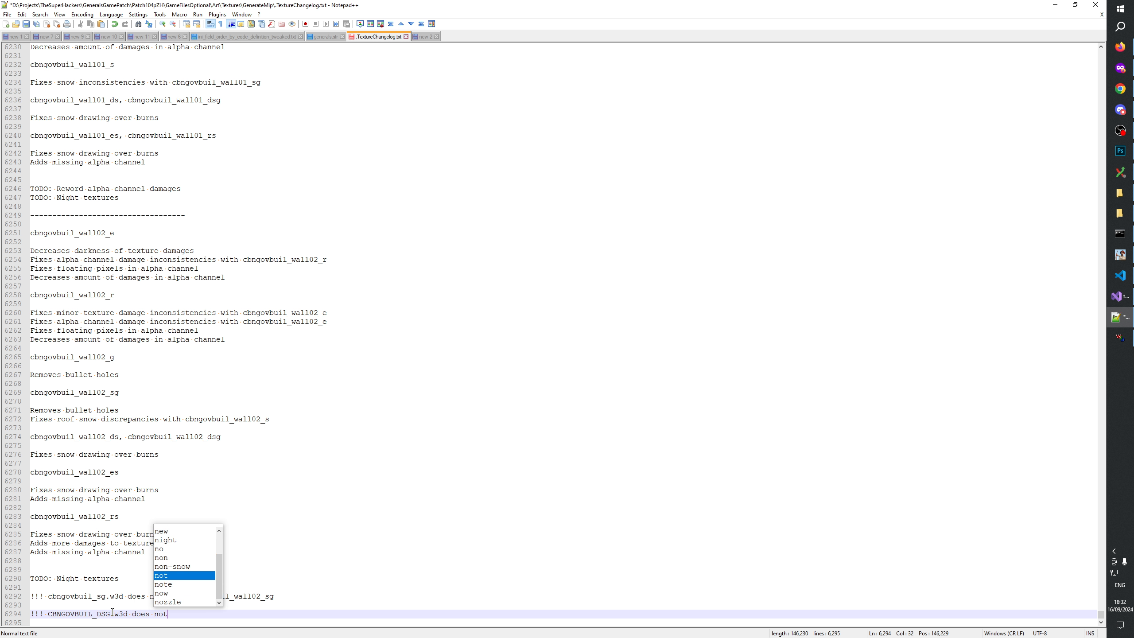
{"action": "type", "text": " use corre"}
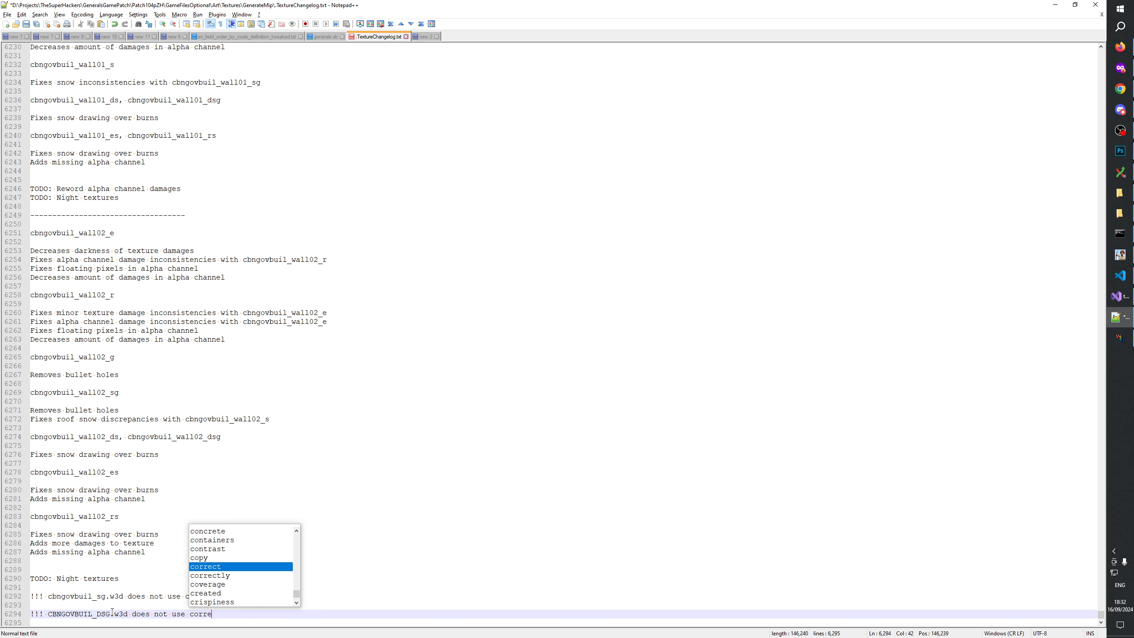
{"action": "type", "text": "ct text"}
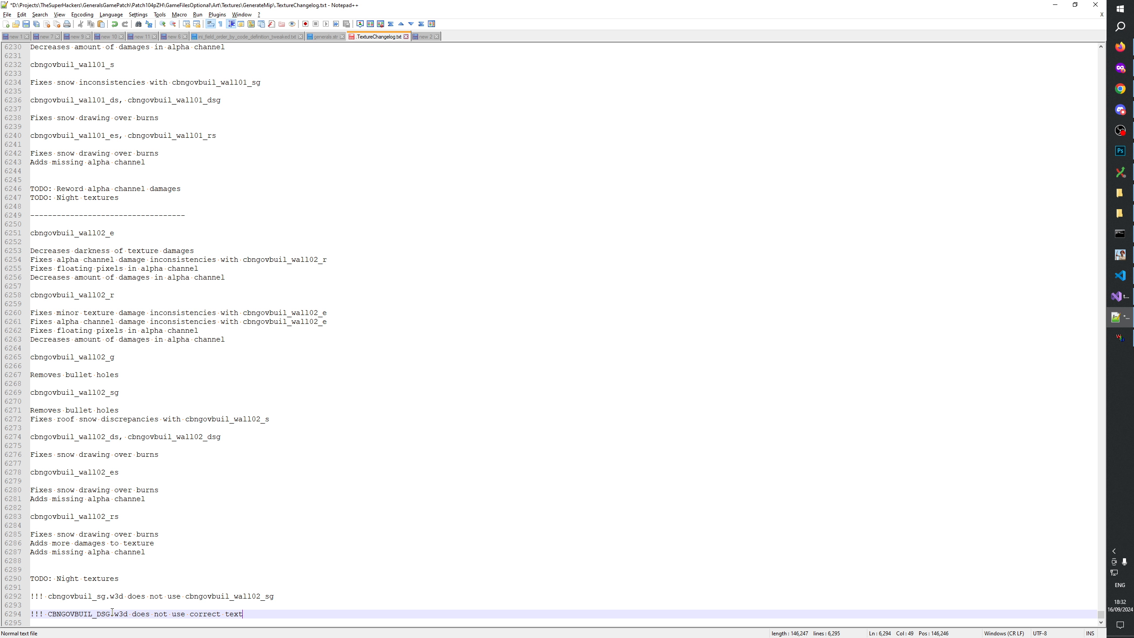
{"action": "type", "text": "ure on pav"}
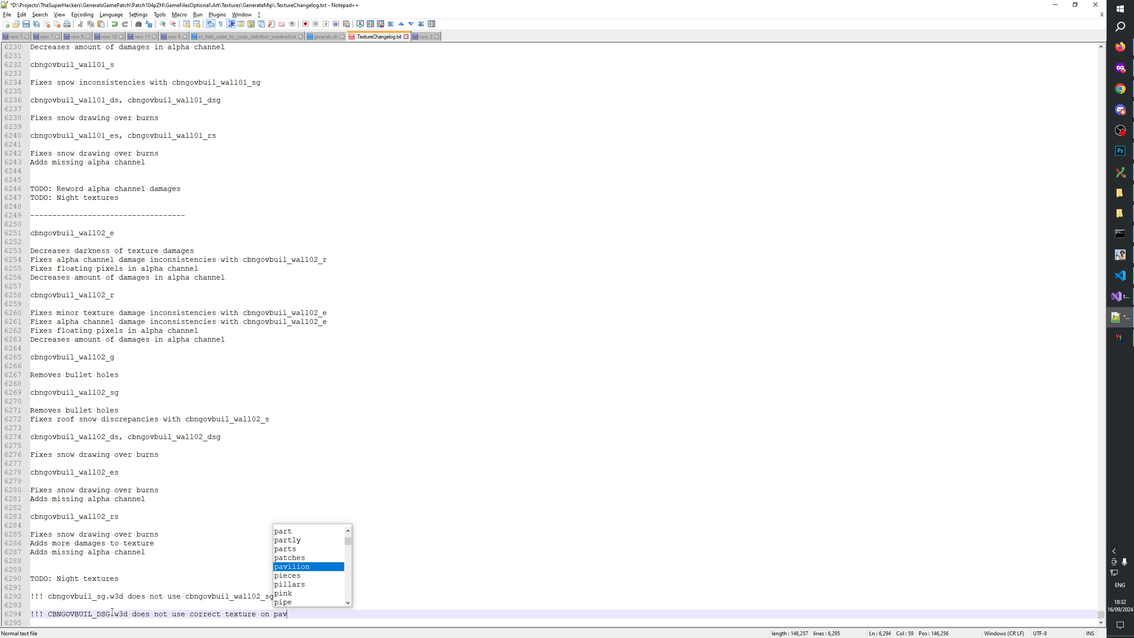
{"action": "type", "text": "ilion"}
{"action": "key", "text": "Escape"}
{"action": "left_click", "coordinate": [82, 605]}
{"action": "key", "text": "BackSpace"}
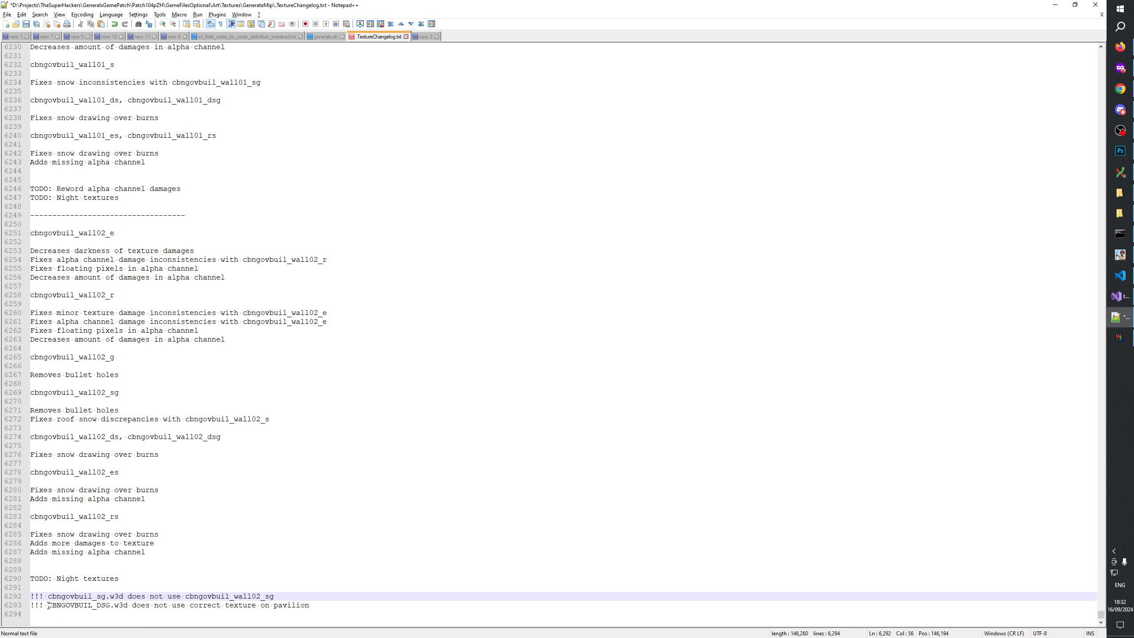
Replace the model name in the cbngovbuil_sg.w3d note with CBNGOVBUIL_DG and save the changelog.
{"action": "left_click_drag", "start_coordinate": [49, 606], "coordinate": [107, 608]}
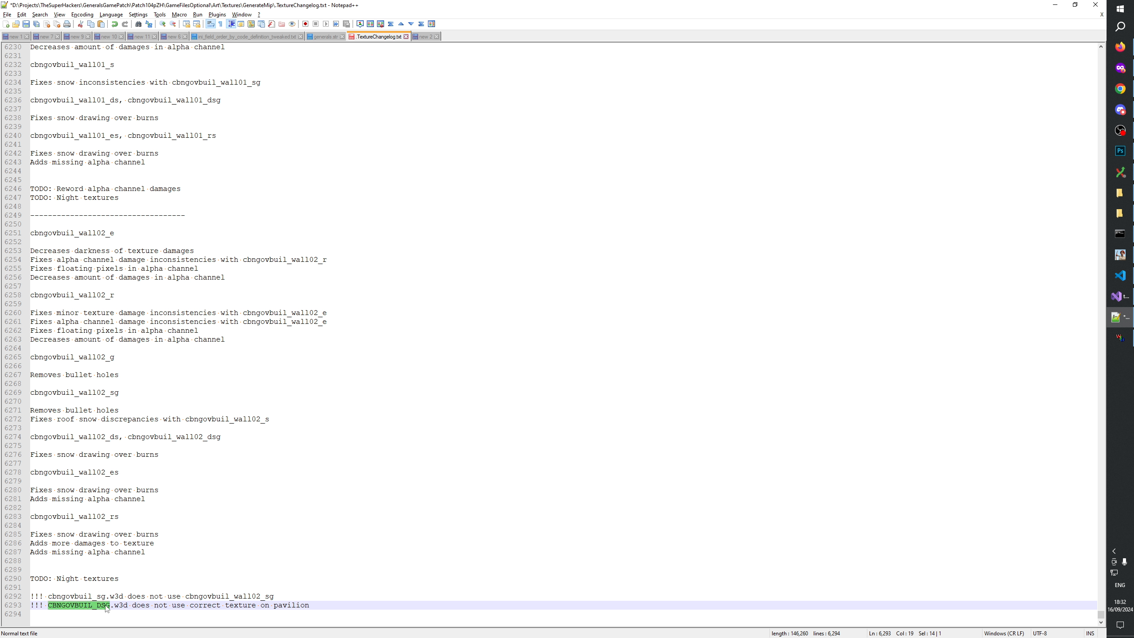
{"action": "key", "text": "ctrl+c"}
{"action": "double_click", "coordinate": [105, 597]}
{"action": "key", "text": "ctrl+v"}
{"action": "key", "text": "Left"}
{"action": "key", "text": "BackSpace"}
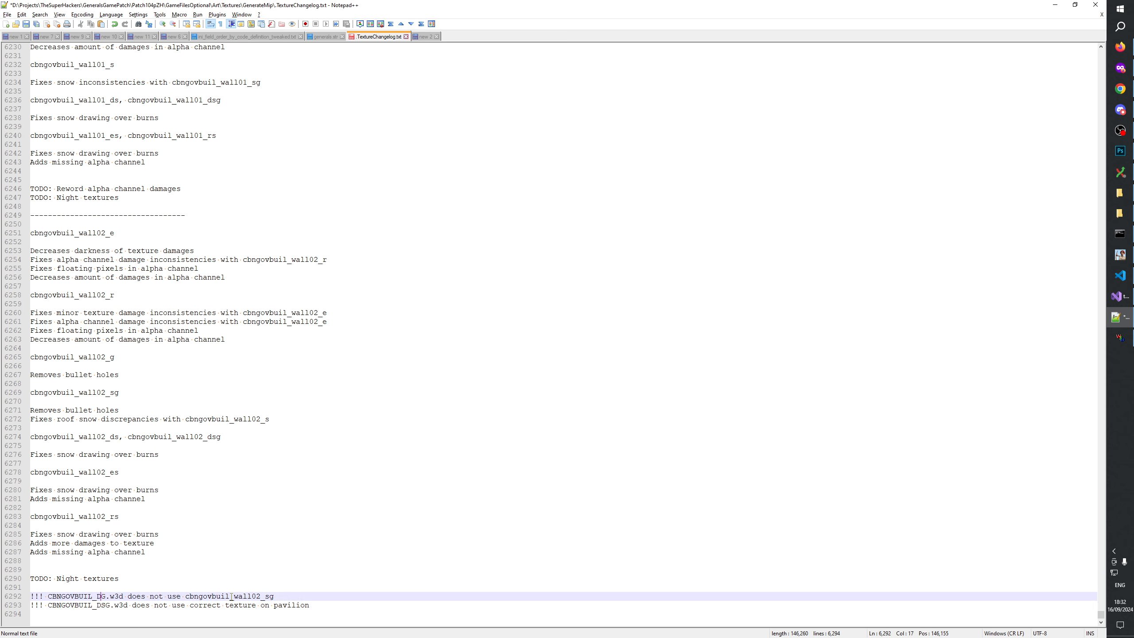
{"action": "key", "text": "ctrl+s"}
Review the cbngovbuil_wall02 changelog entries, from the floating pixel fixes down to the snow and burn fixes.
{"action": "left_click", "coordinate": [333, 606]}
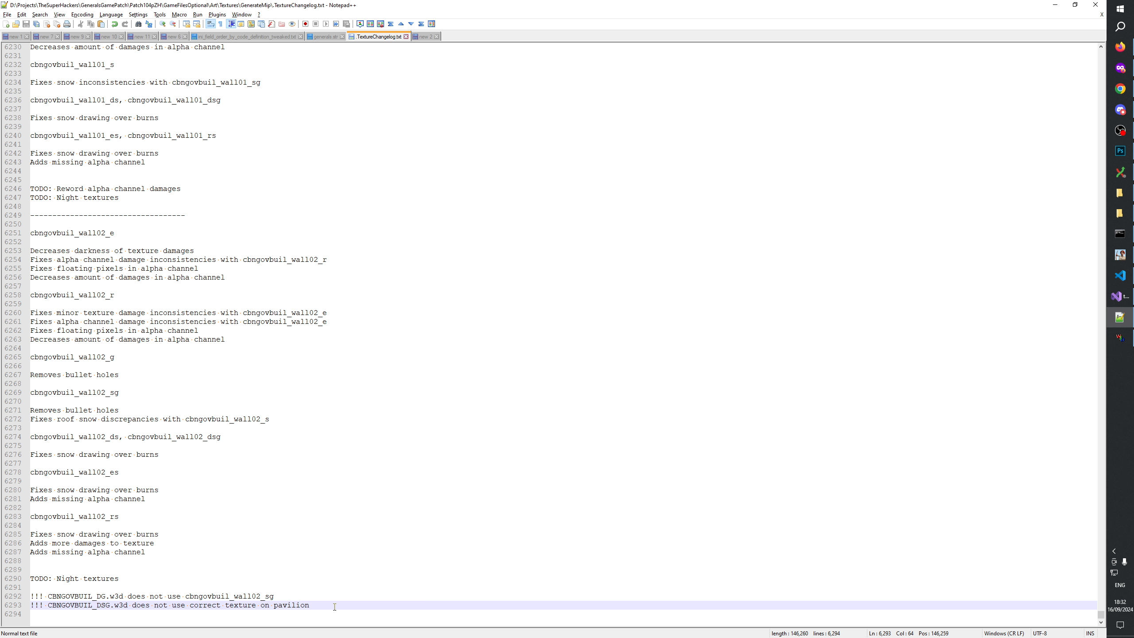
{"action": "left_click", "coordinate": [106, 414]}
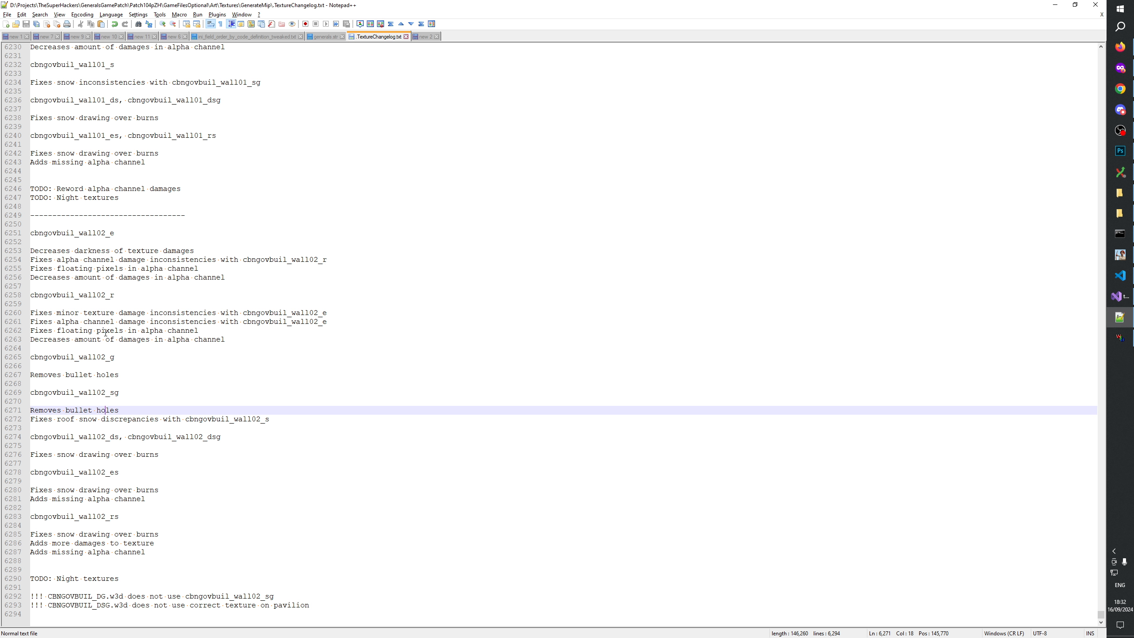
{"action": "left_click", "coordinate": [129, 351]}
{"action": "left_click", "coordinate": [131, 423]}
{"action": "left_click", "coordinate": [130, 430]}
{"action": "left_click", "coordinate": [120, 421]}
{"action": "left_click", "coordinate": [134, 410]}
{"action": "left_click", "coordinate": [70, 534]}
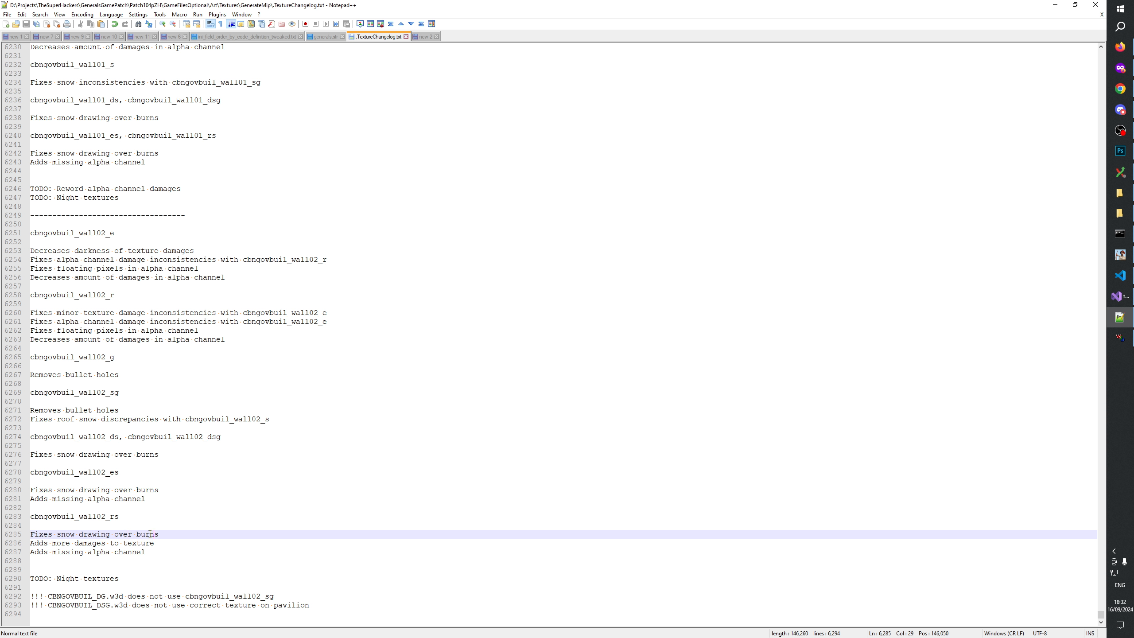
Delete the line "Adds more damages to texture" from the cbngovbuil_wall02_rs entry.
{"action": "left_click", "coordinate": [84, 542]}
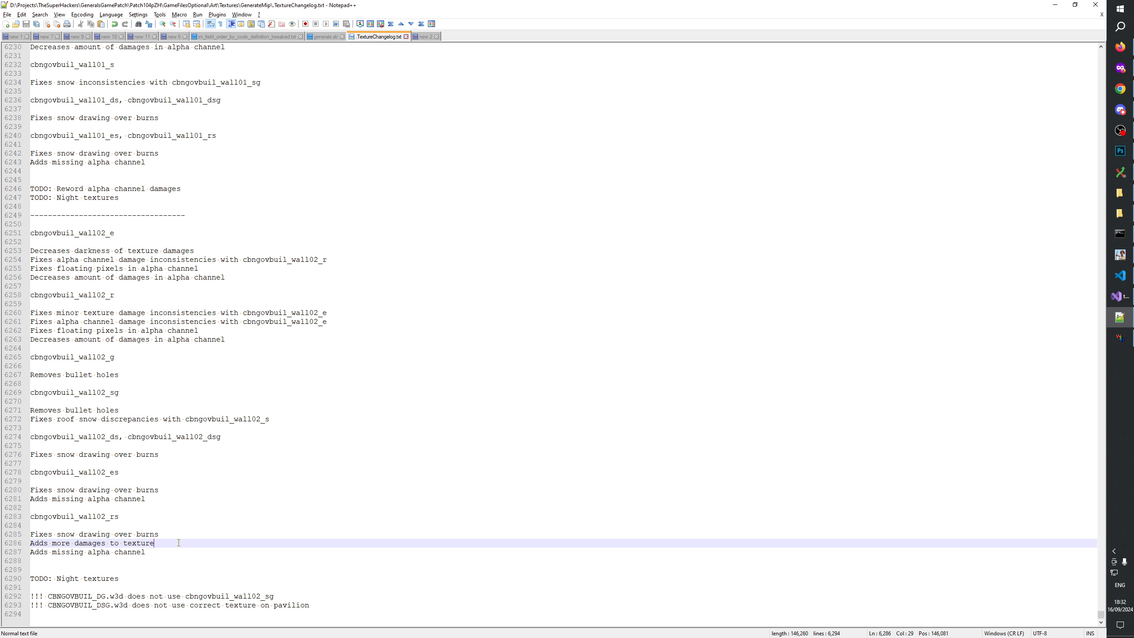
{"action": "left_click_drag", "start_coordinate": [179, 543], "coordinate": [9, 540]}
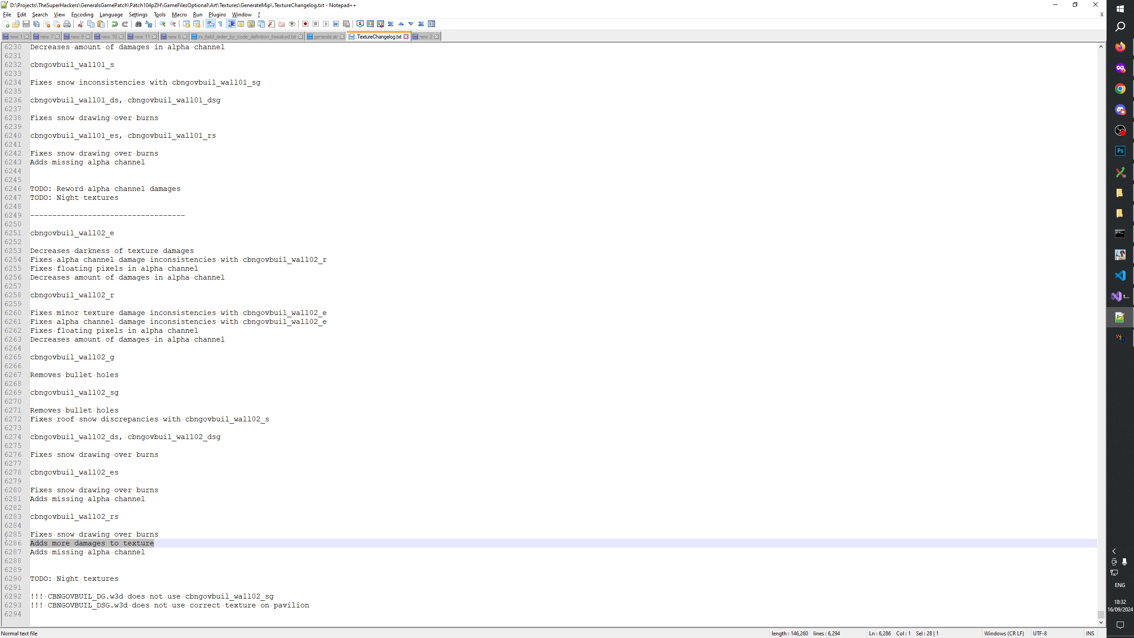
{"action": "key", "text": "Delete"}
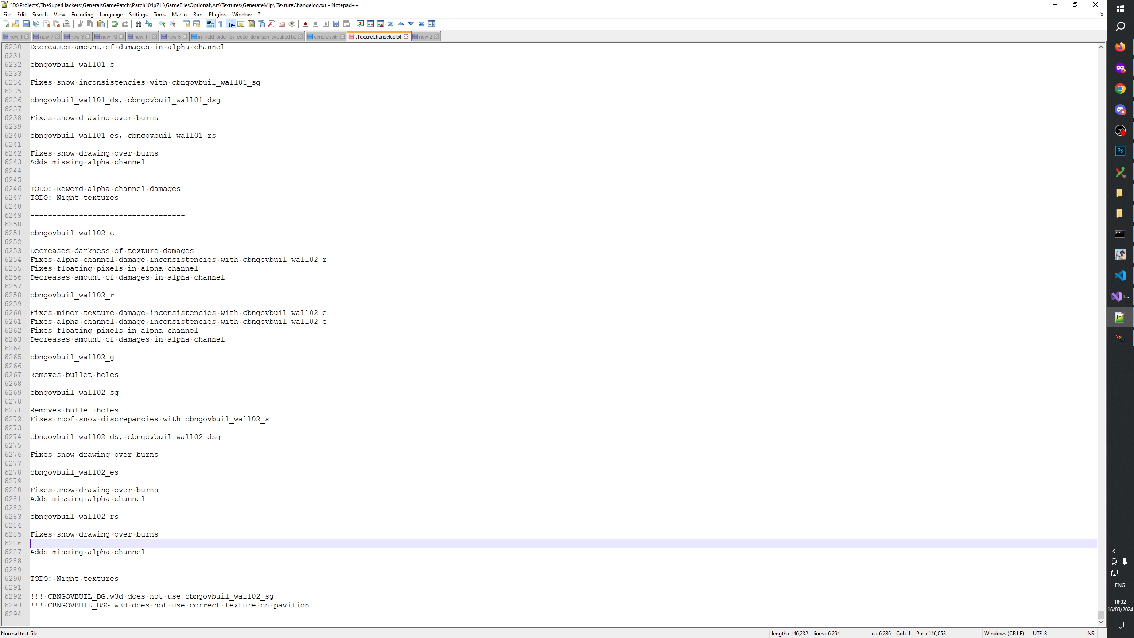
{"action": "key", "text": "BackSpace"}
Compare the wording of the cbngovbuil_wall02_r, _ds, _es and _rs entries in the changelog.
{"action": "double_click", "coordinate": [76, 552]}
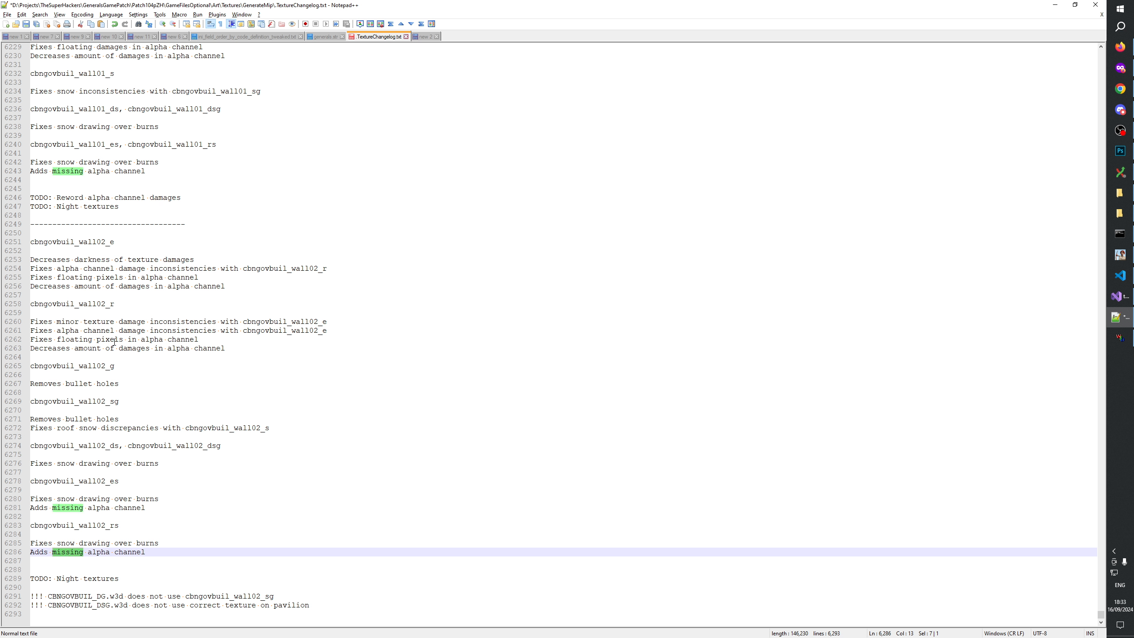
{"action": "left_click", "coordinate": [224, 339]}
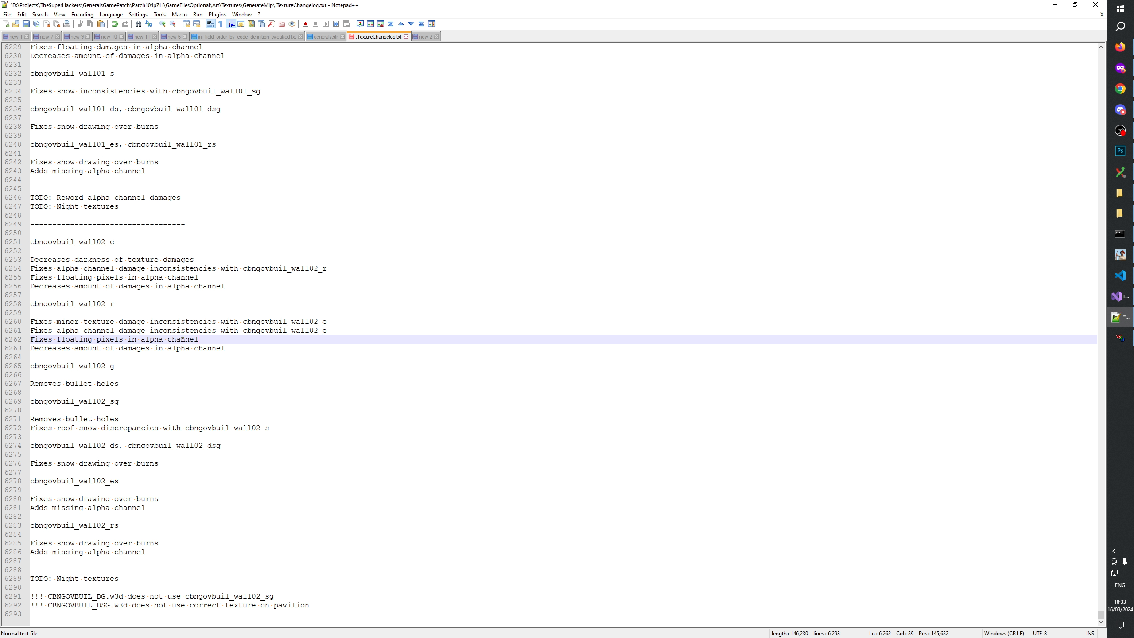
{"action": "double_click", "coordinate": [166, 331]}
{"action": "double_click", "coordinate": [166, 323]}
{"action": "left_click", "coordinate": [174, 331]}
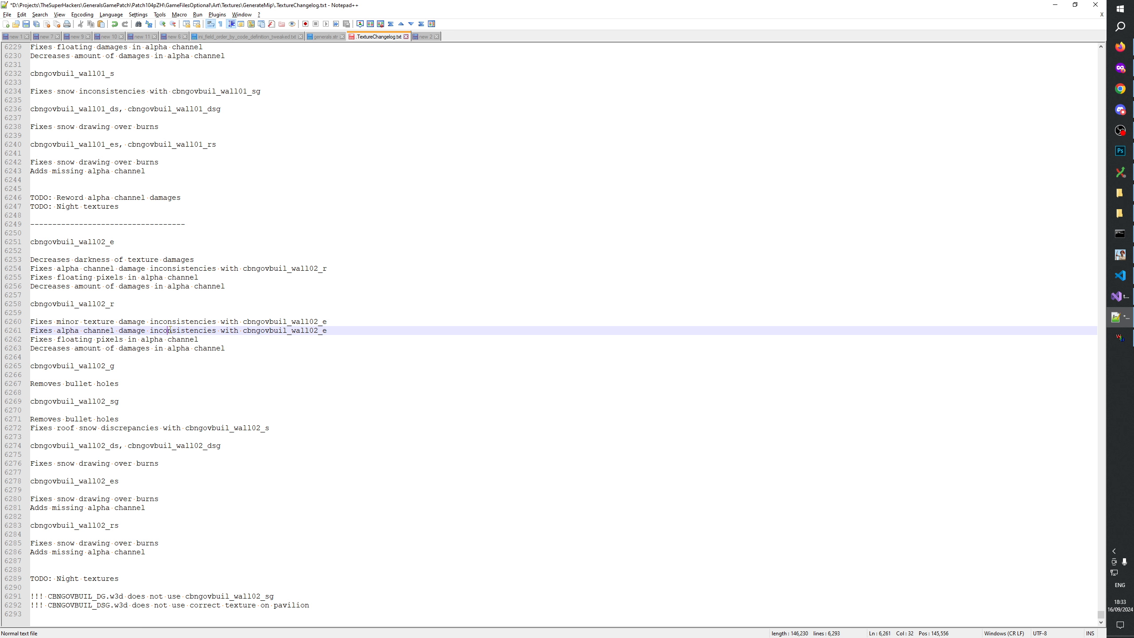
{"action": "left_click", "coordinate": [98, 550]}
{"action": "left_click", "coordinate": [109, 527]}
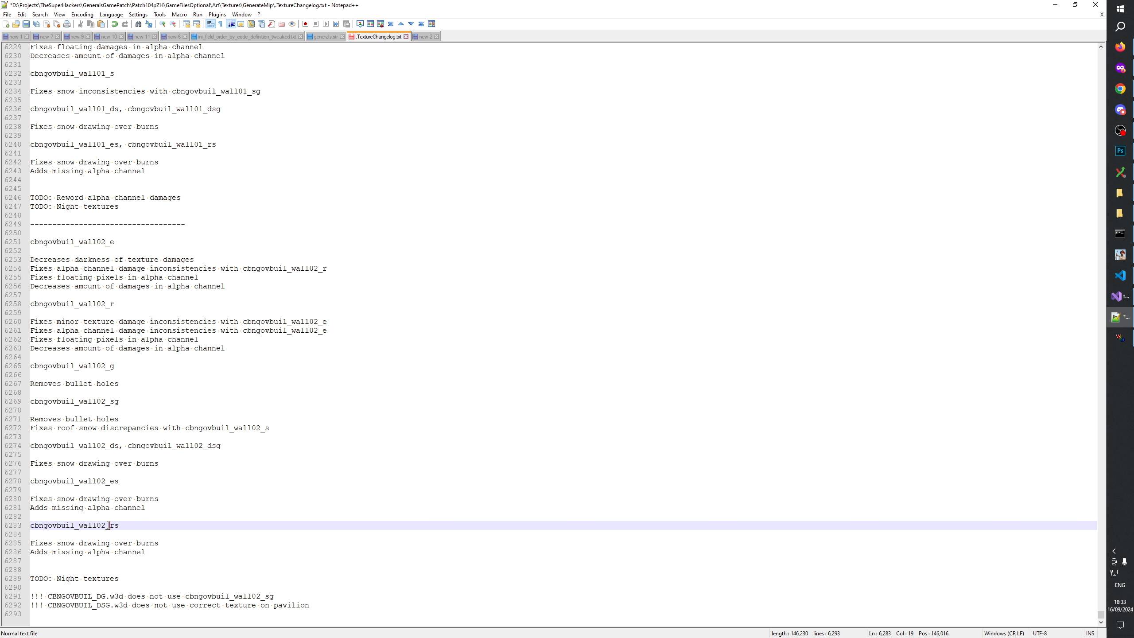
{"action": "left_click", "coordinate": [127, 514]}
{"action": "left_click", "coordinate": [124, 508]}
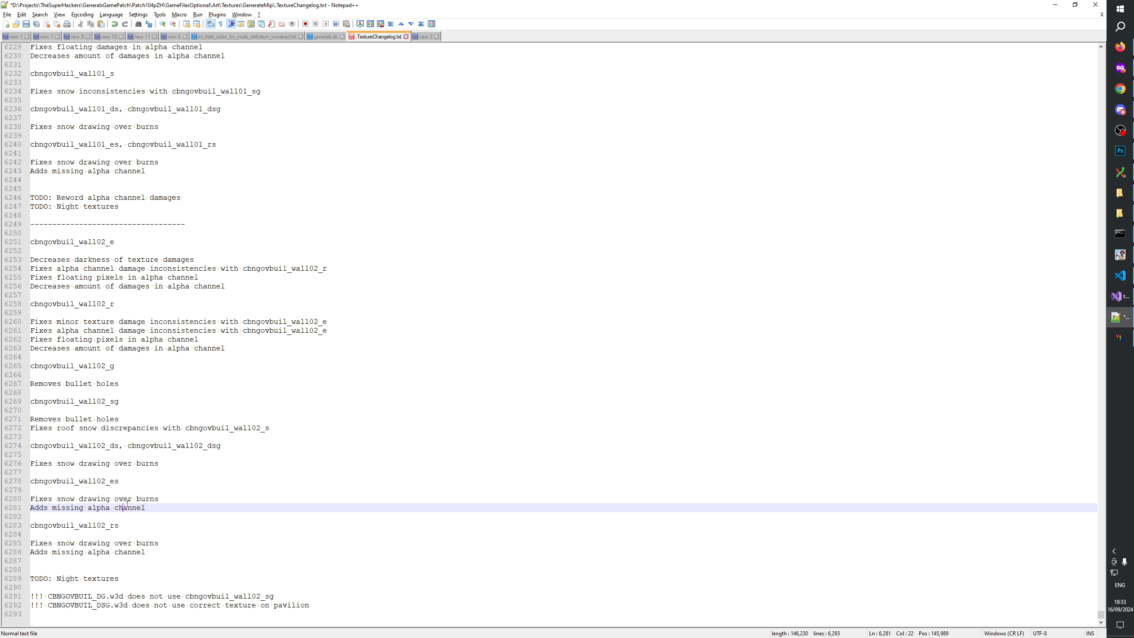
{"action": "left_click", "coordinate": [88, 463]}
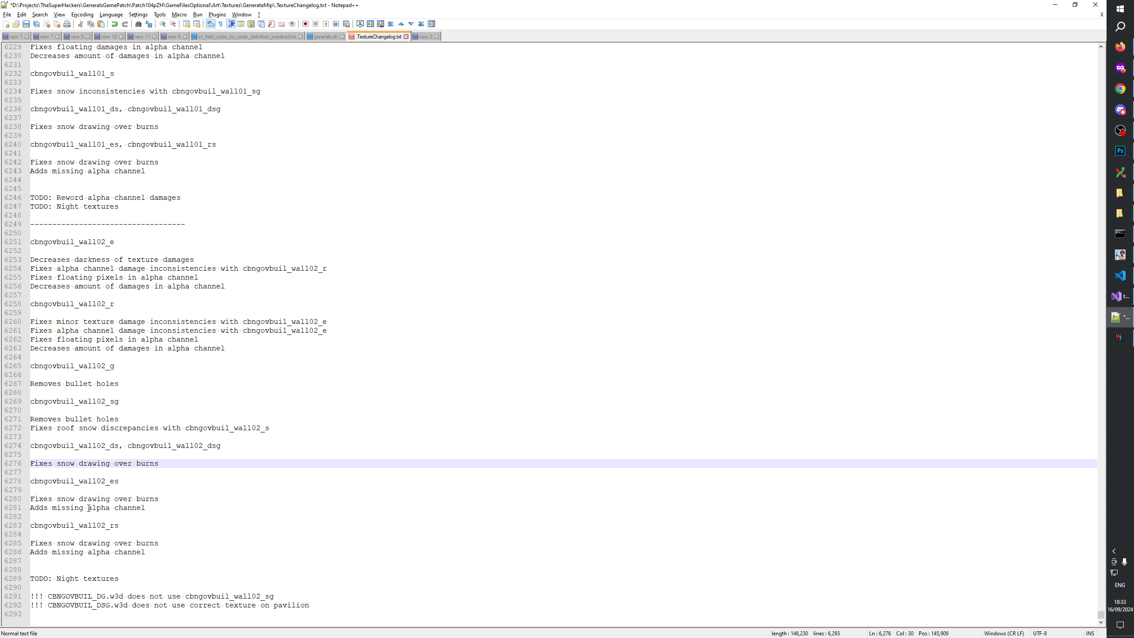
{"action": "left_click", "coordinate": [155, 510]}
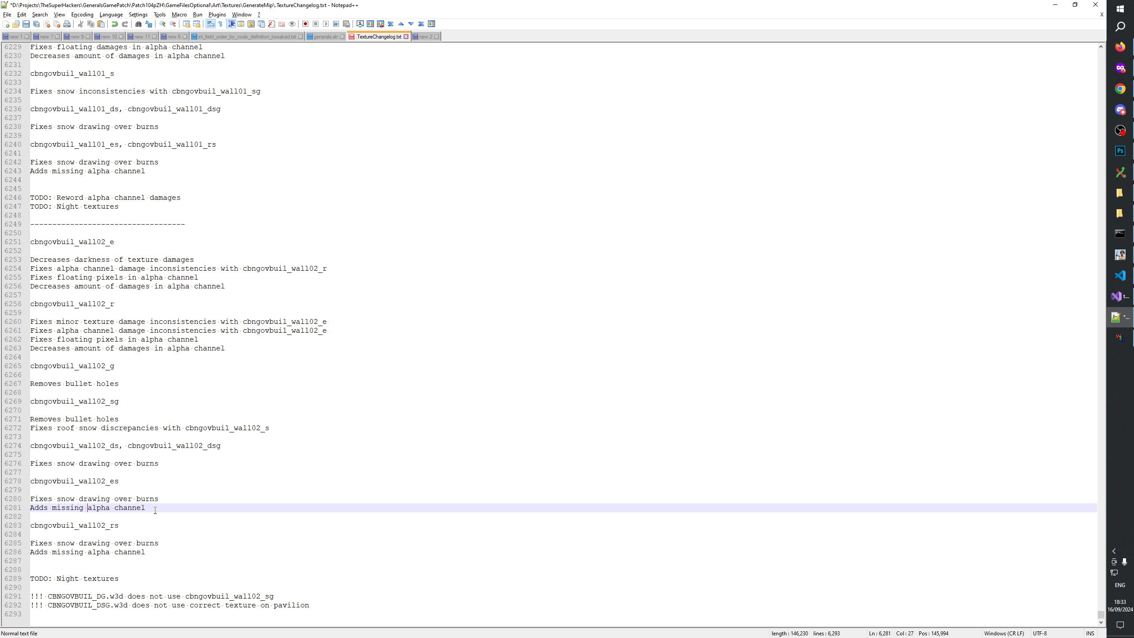
Add cbngovbuil_wall02_rs to the cbngovbuil_wall02_es heading and delete the separate _rs entry with its surplus blank lines.
{"action": "double_click", "coordinate": [96, 526]}
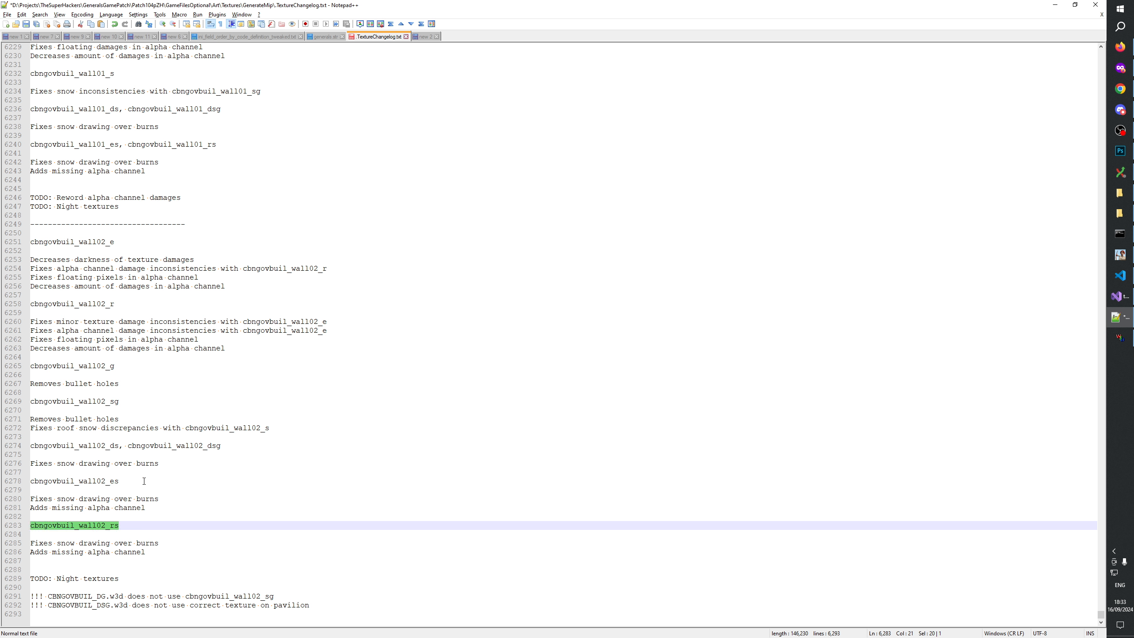
{"action": "left_click", "coordinate": [171, 482]}
{"action": "type", "text": ","}
{"action": "key", "text": "ctrl+v"}
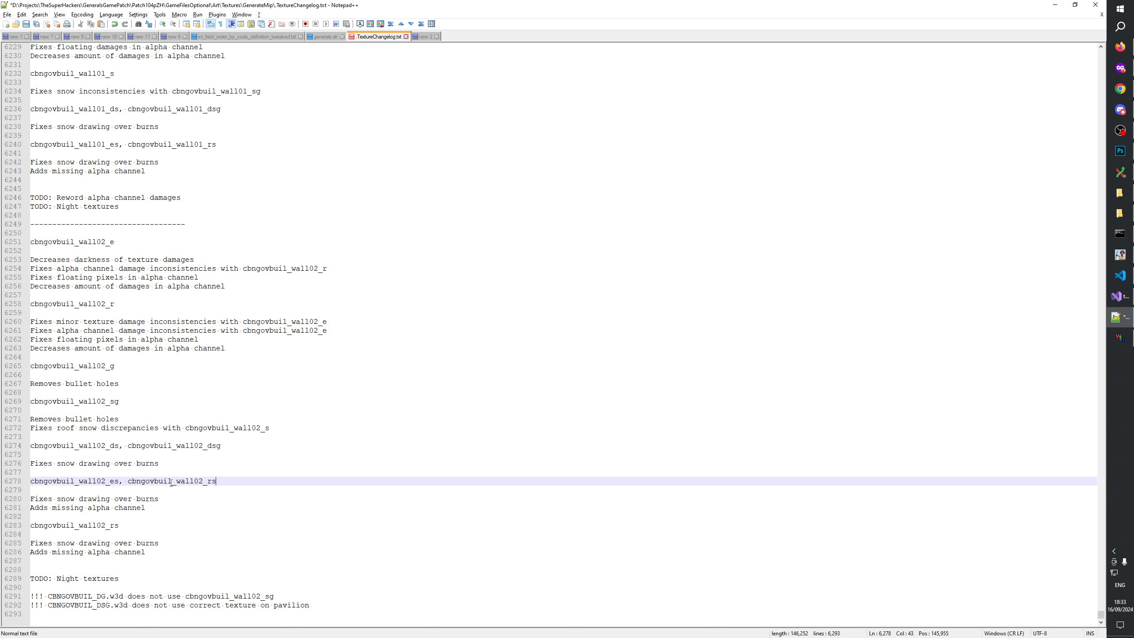
{"action": "left_click_drag", "start_coordinate": [154, 553], "coordinate": [31, 526]}
{"action": "key", "text": "BackSpace"}
{"action": "key", "text": "Down"}
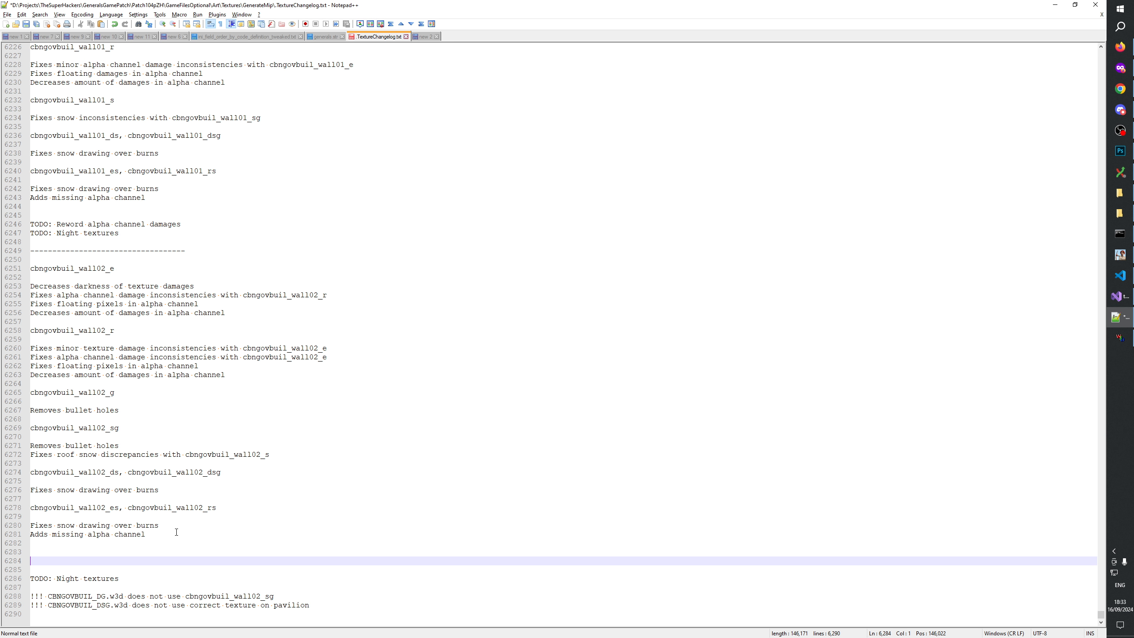
{"action": "key", "text": "BackSpace"}
{"action": "key", "text": "BackSpace"}
Check the cbngovbuil_wall02_ds/_dsg, _g and _sg entries and their listed fixes.
{"action": "double_click", "coordinate": [107, 491]}
{"action": "double_click", "coordinate": [178, 490]}
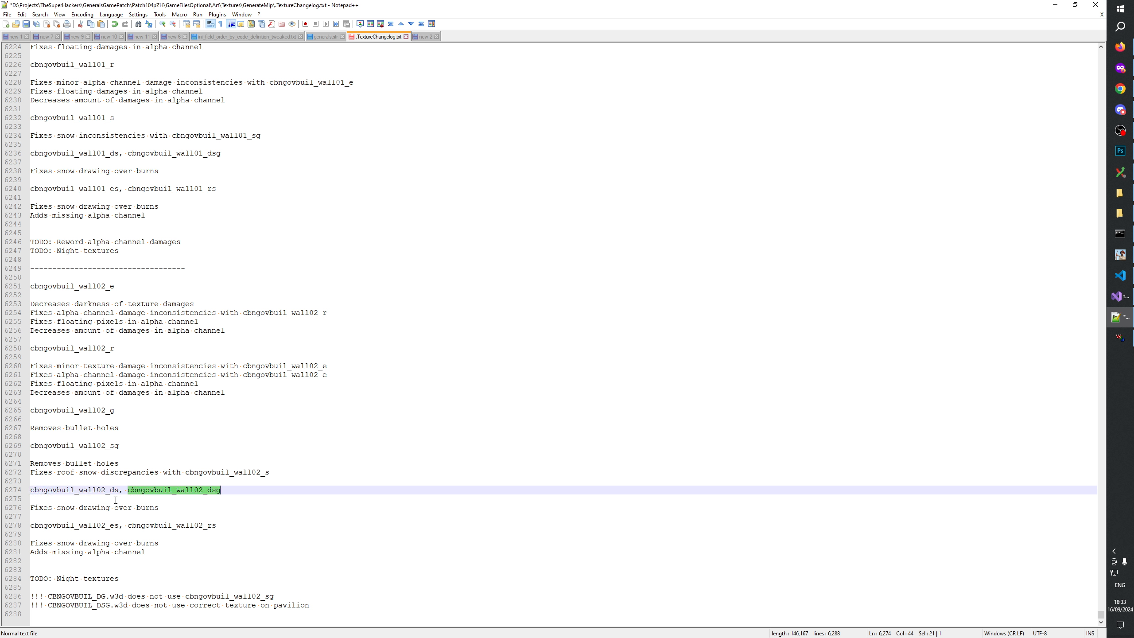
{"action": "left_click", "coordinate": [105, 508]}
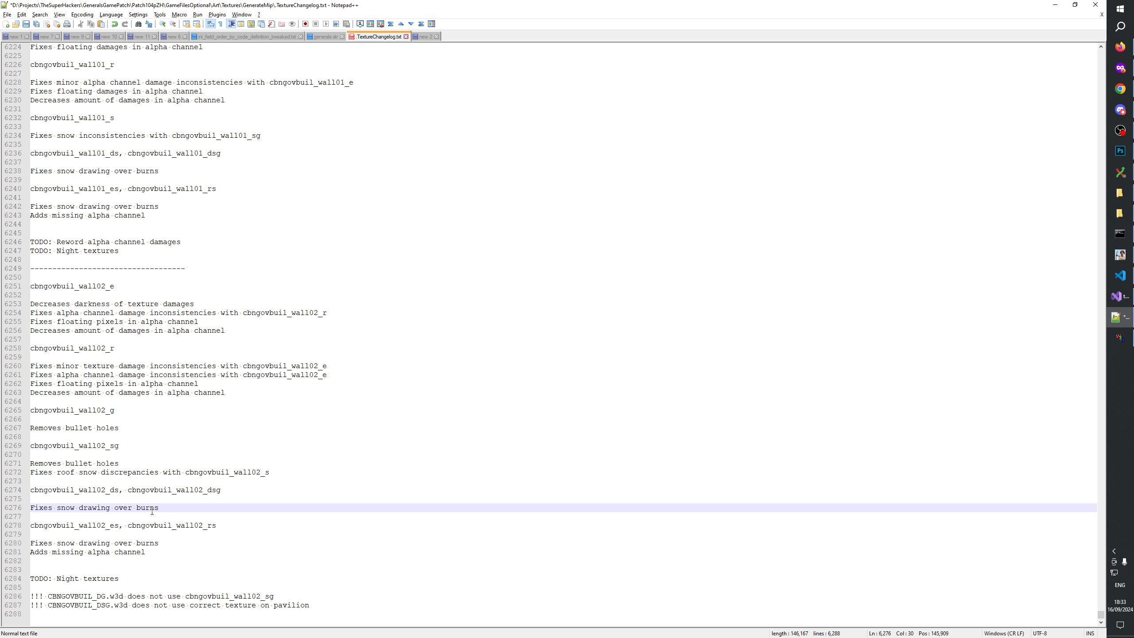
{"action": "left_click", "coordinate": [112, 411]}
{"action": "left_click", "coordinate": [110, 429]}
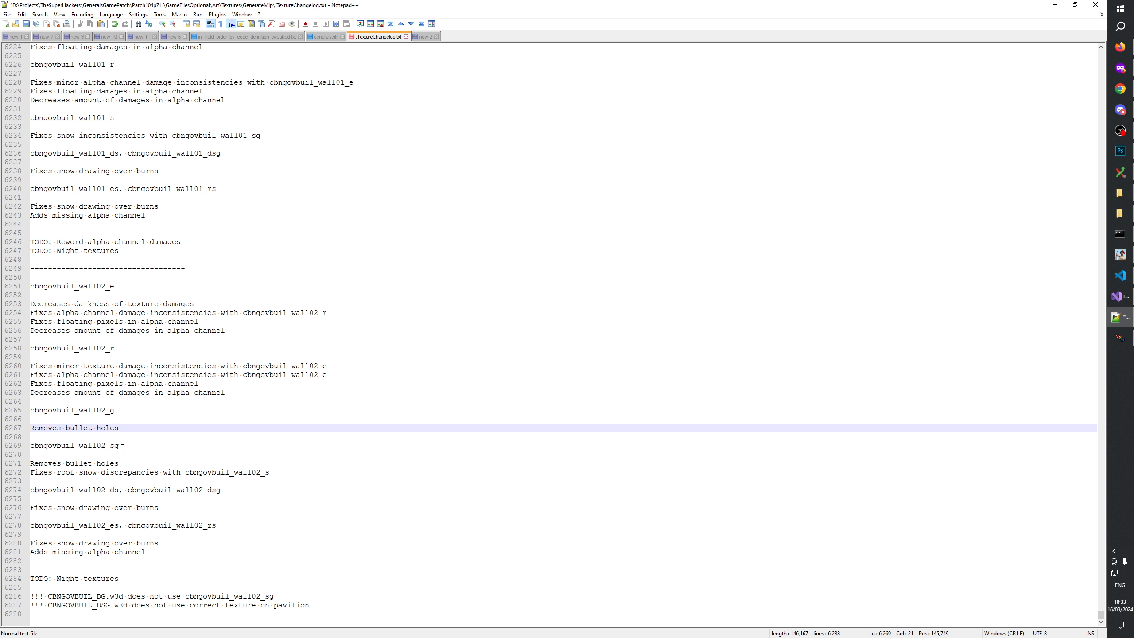
{"action": "left_click", "coordinate": [119, 464]}
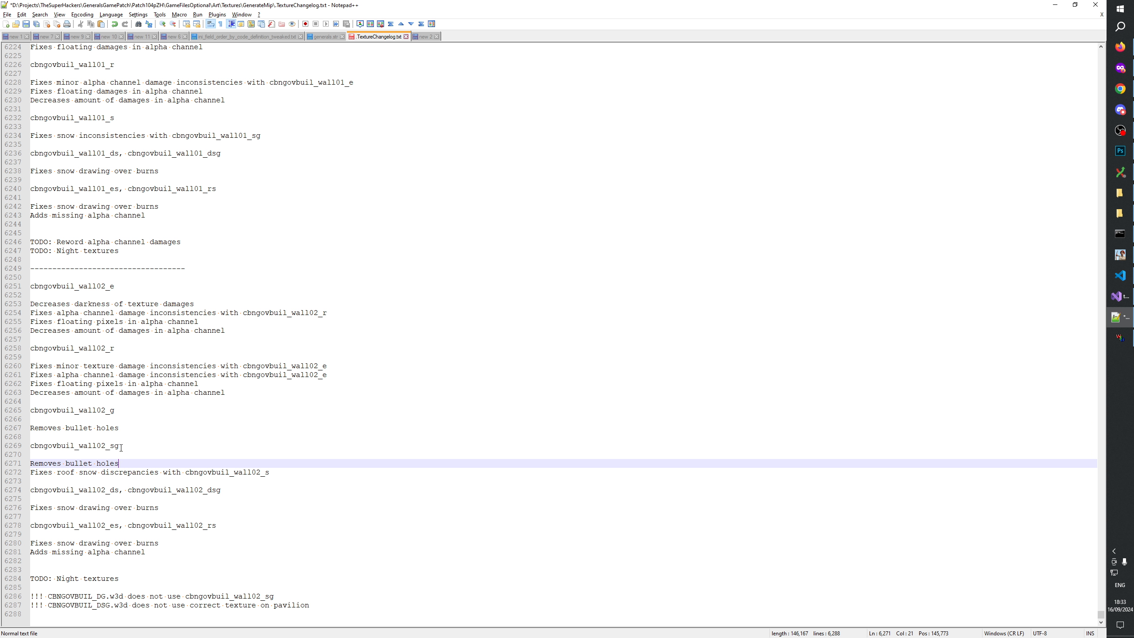
Switch to Photoshop and inspect the snow on the cbngovbuil_wall02_s.dds texture, then return to the changelog.
{"action": "left_click", "coordinate": [121, 447]}
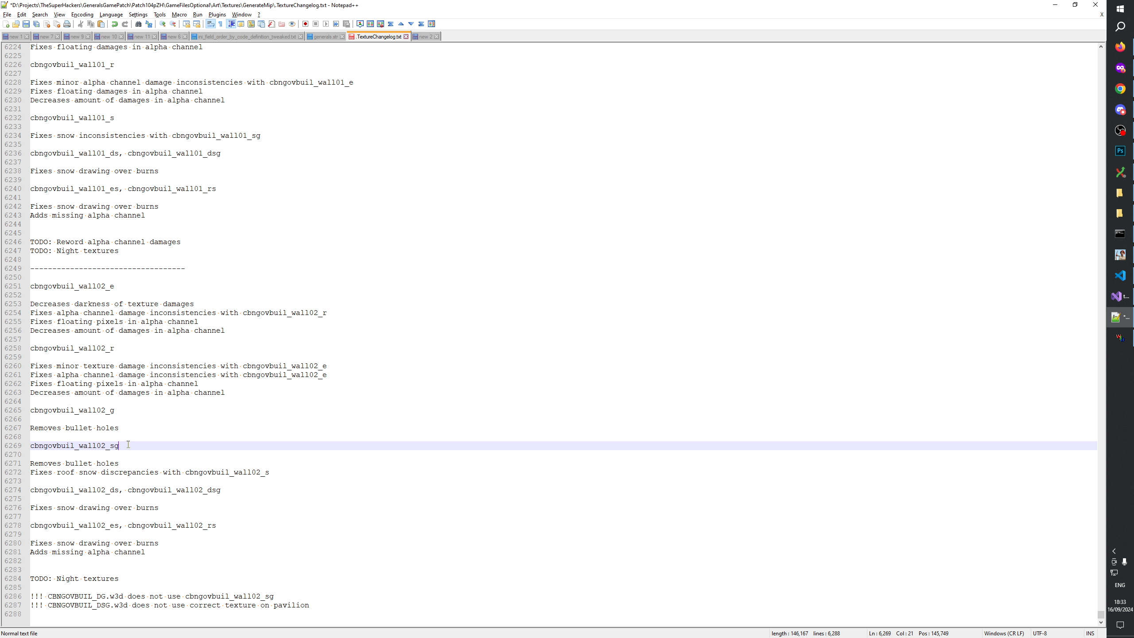
{"action": "left_click", "coordinate": [1121, 154]}
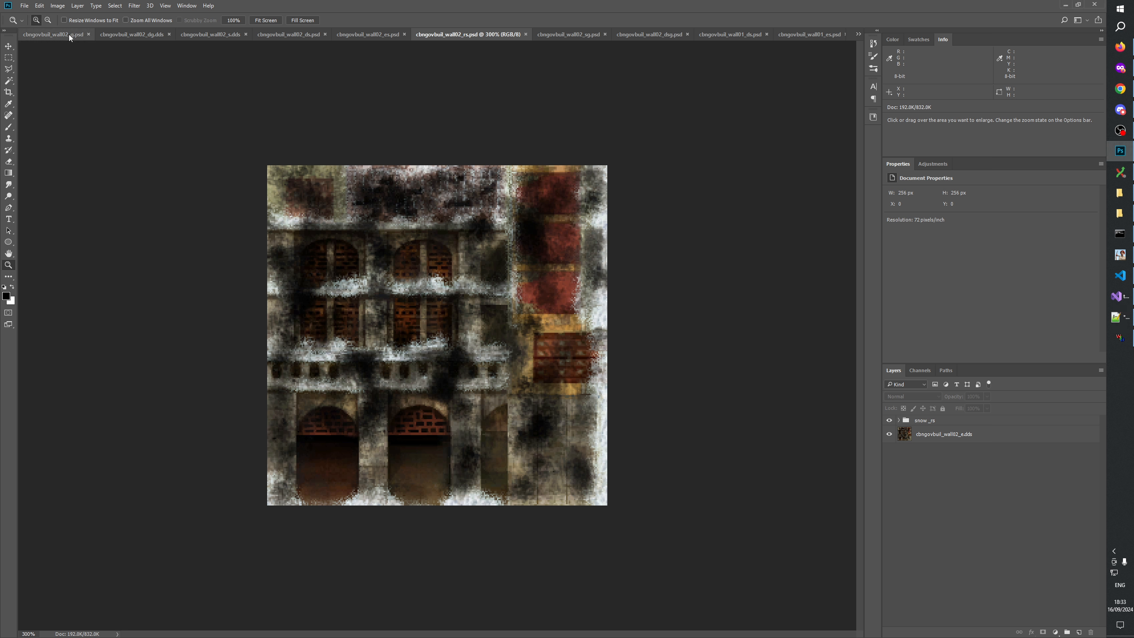
{"action": "left_click", "coordinate": [858, 35]}
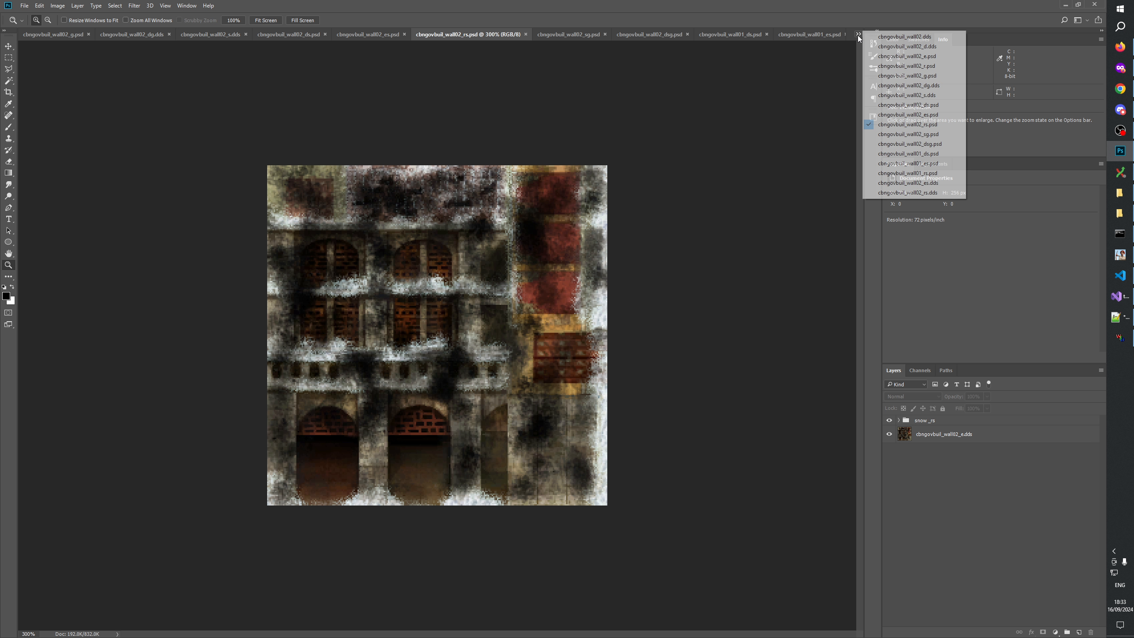
{"action": "left_click", "coordinate": [889, 95]}
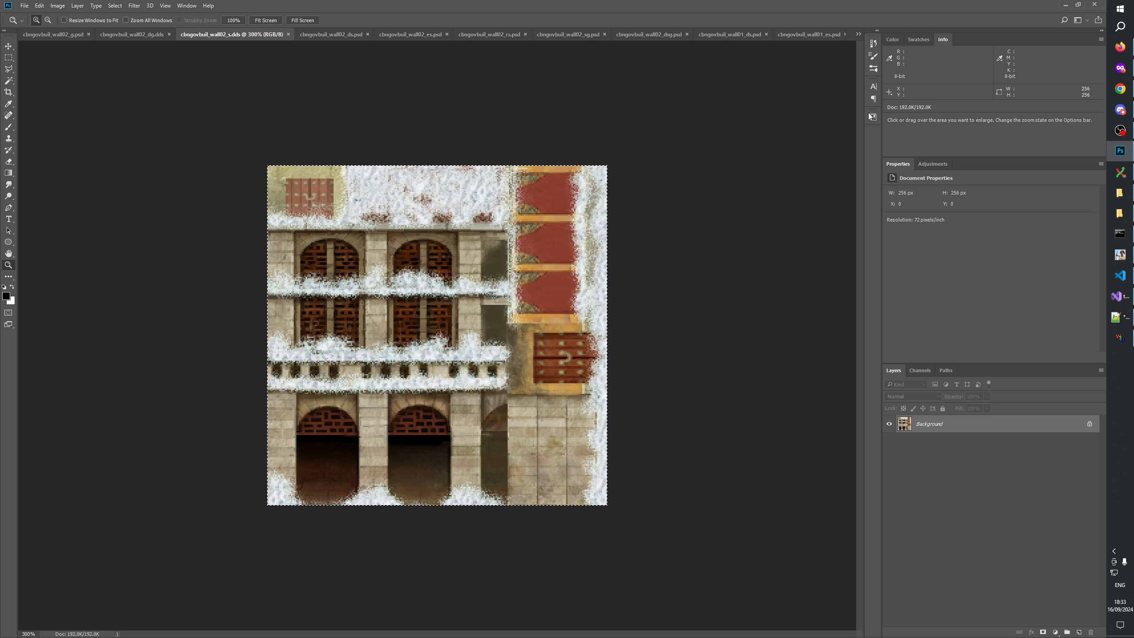
{"action": "key", "text": "alt+Tab"}
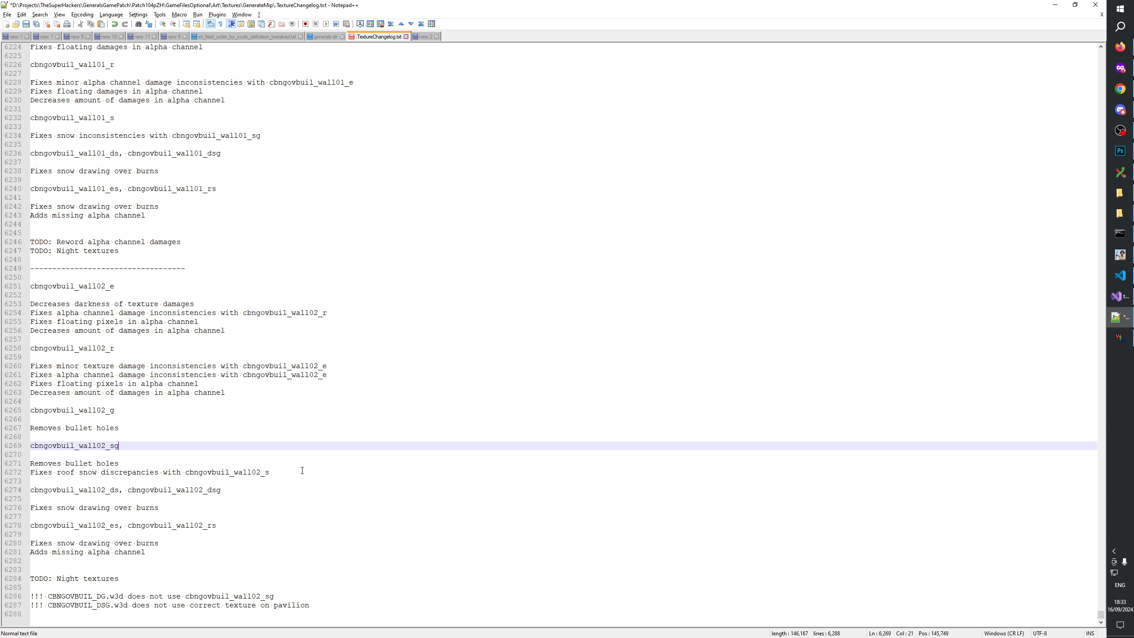
Move the whole cbngovbuil_wall02_sg entry below the cbngovbuil_wall02_es, cbngovbuil_wall02_rs entry.
{"action": "left_click_drag", "start_coordinate": [275, 472], "coordinate": [30, 445]}
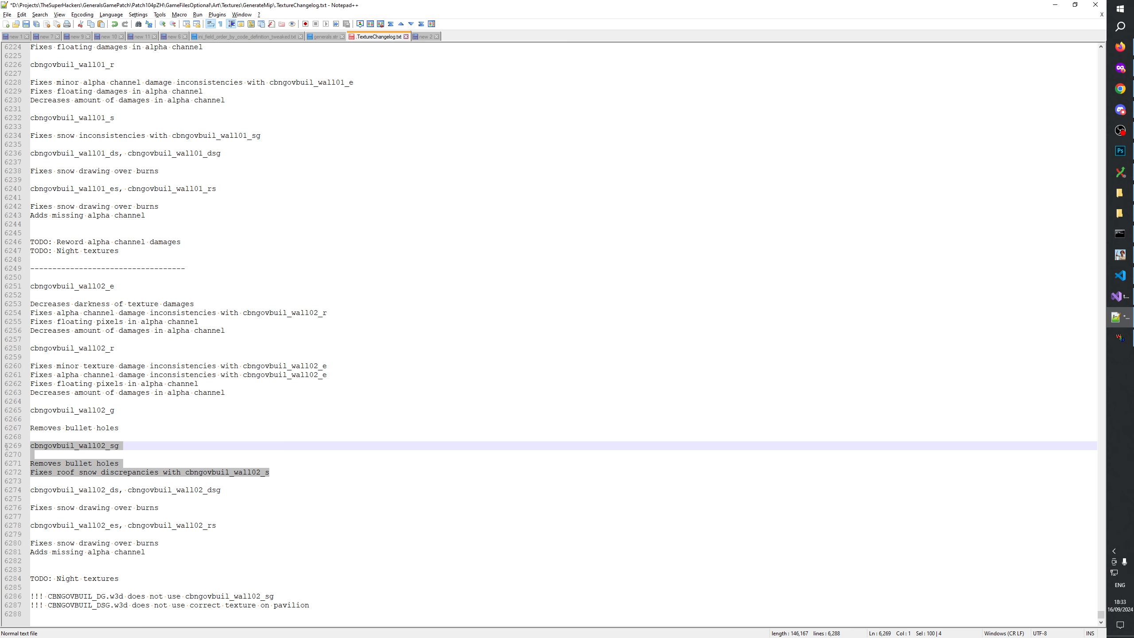
{"action": "key", "text": "ctrl+x"}
{"action": "left_click", "coordinate": [168, 543]}
{"action": "key", "text": "Down"}
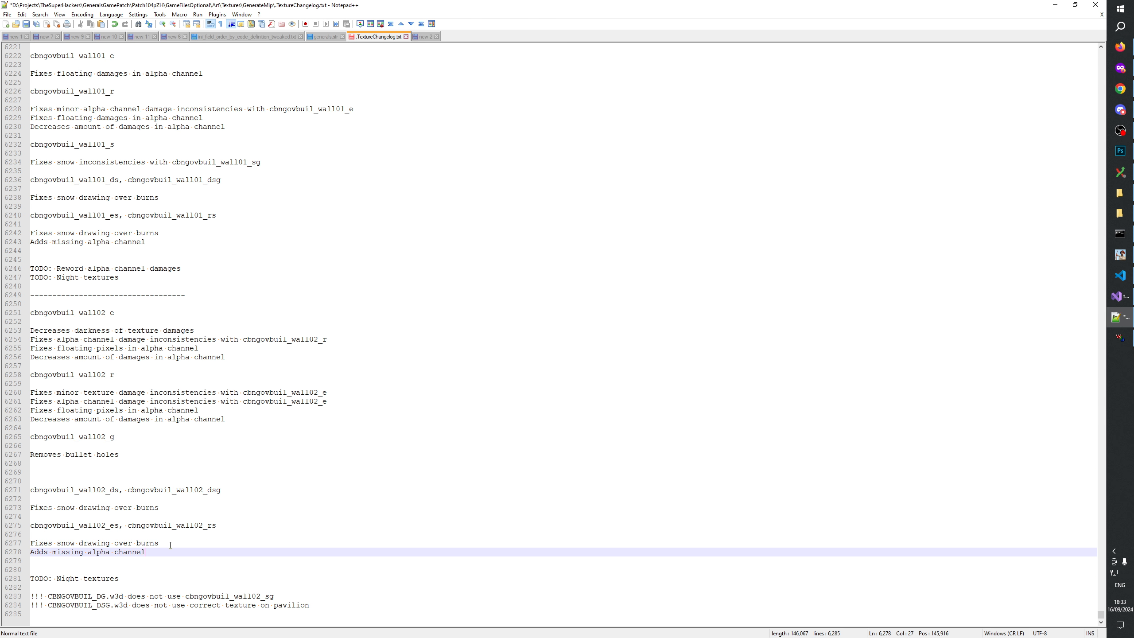
{"action": "key", "text": "Return"}
{"action": "key", "text": "Return"}
{"action": "key", "text": "ctrl+v"}
Remove the surplus blank lines above the cbngovbuil_wall02_ds, cbngovbuil_wall02_dsg entry and save the changelog.
{"action": "left_click", "coordinate": [61, 479]}
{"action": "key", "text": "BackSpace"}
{"action": "key", "text": "BackSpace"}
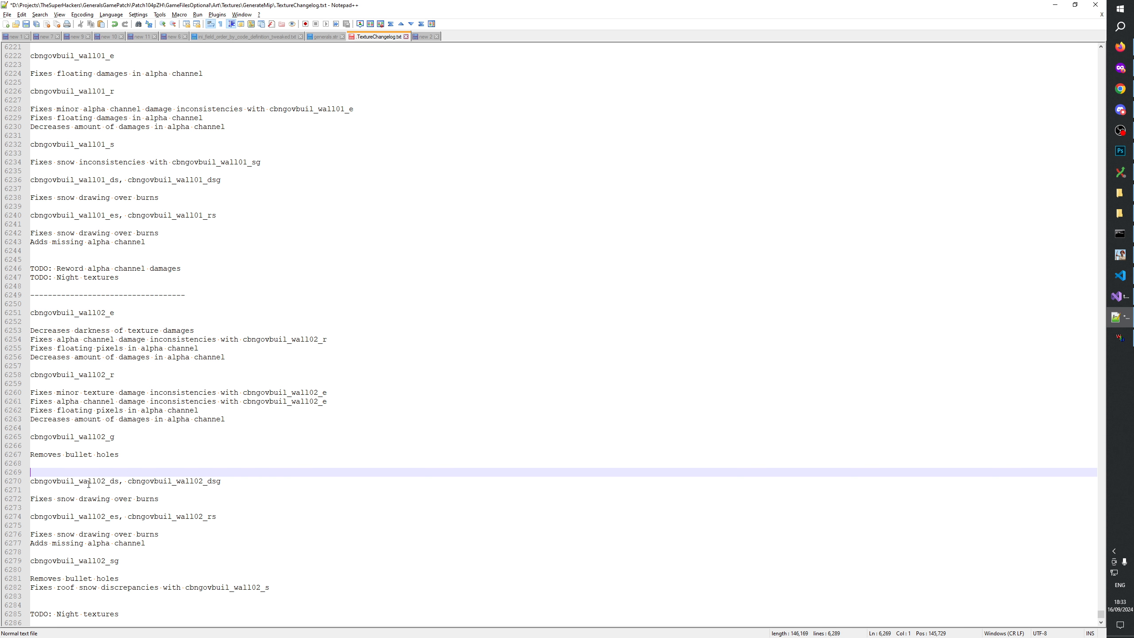
{"action": "scroll", "coordinate": [166, 539], "scroll_direction": "down", "scroll_amount": 1}
{"action": "key", "text": "ctrl+s"}
{"action": "left_click", "coordinate": [149, 562]}
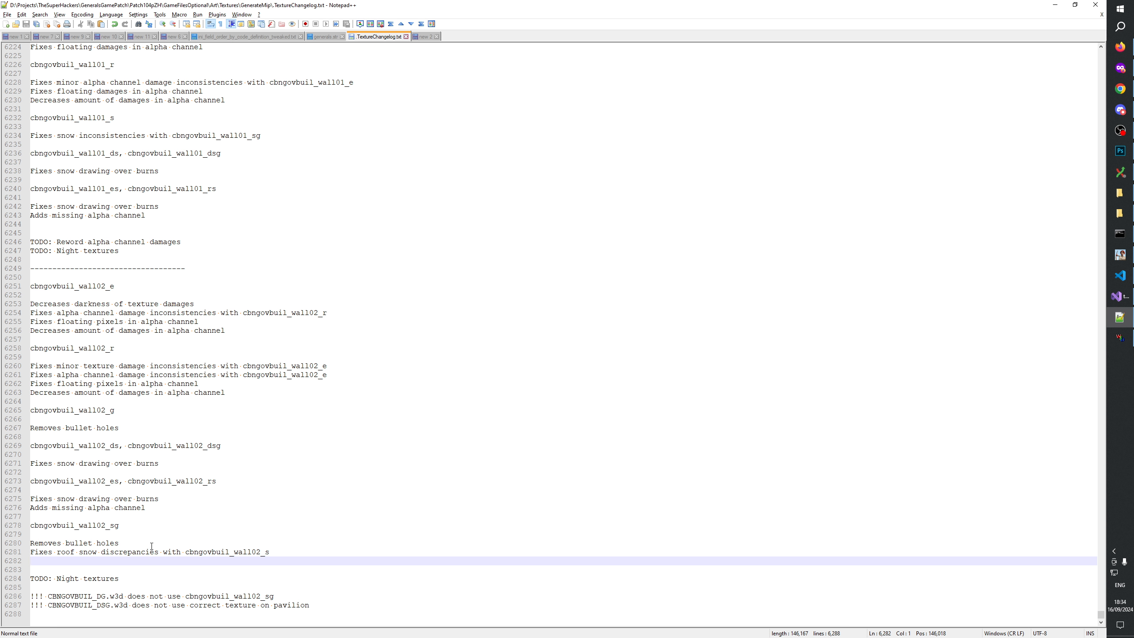
Prefix the cbngovbuil_wall02_sg and cbngovbuil_wall02_es, cbngovbuil_wall02_rs names with the heading marker "### ".
{"action": "left_click", "coordinate": [39, 525]}
{"action": "type", "text": "###"}
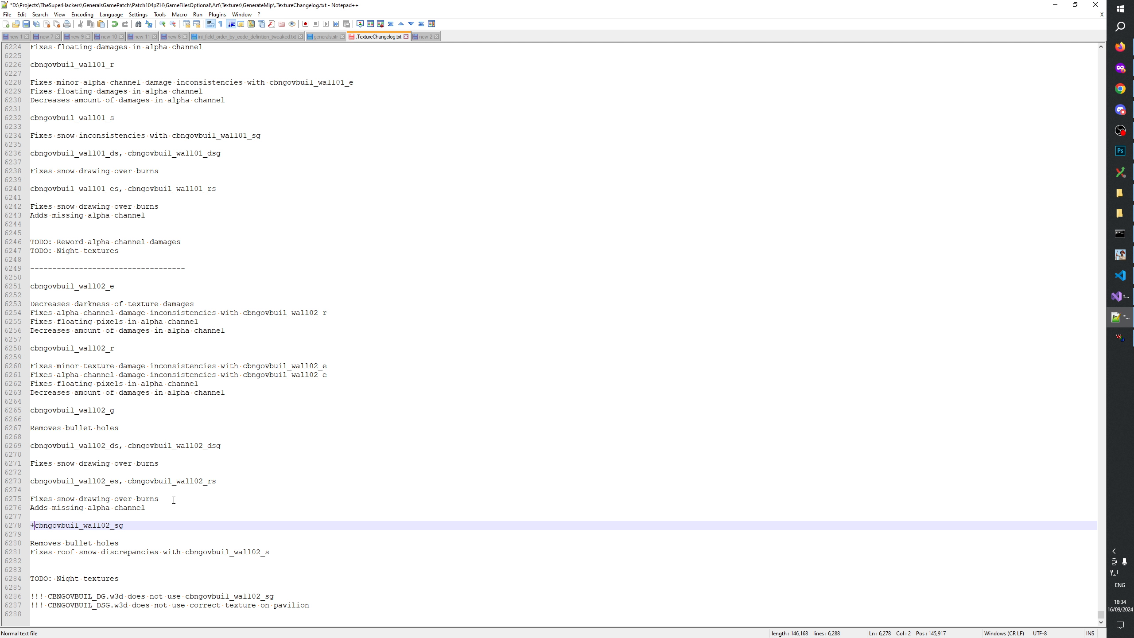
{"action": "key", "text": "shift+Home"}
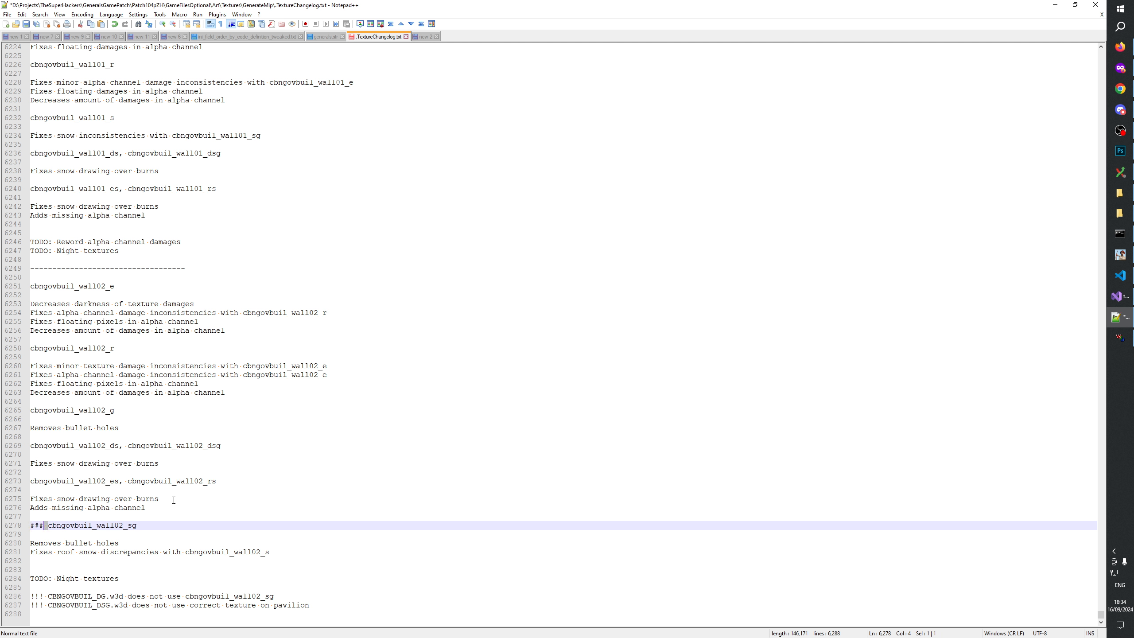
{"action": "left_click", "coordinate": [34, 481]}
{"action": "key", "text": "ctrl+v"}
Add the "### " heading marker to the cbngovbuil_wall02_ds, cbngovbuil_wall02_dsg line.
{"action": "key", "text": "Up"}
{"action": "key", "text": "Up"}
{"action": "key", "text": "Up"}
{"action": "key", "text": "Up"}
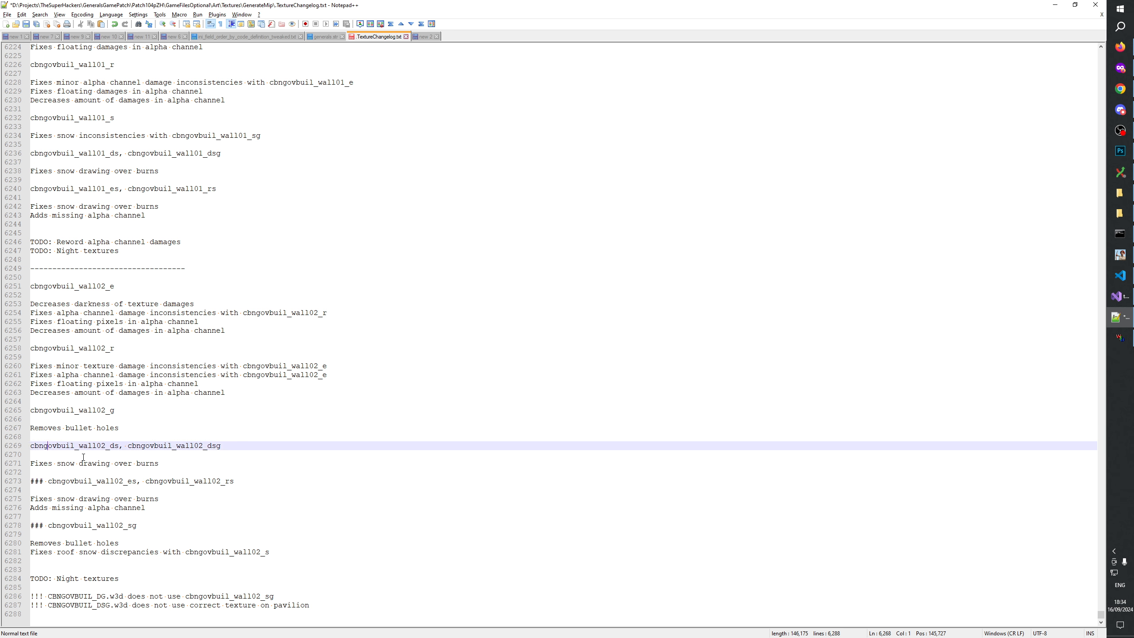
{"action": "key", "text": "Up"}
{"action": "key", "text": "Up"}
{"action": "key", "text": "Down"}
{"action": "key", "text": "Down"}
{"action": "left_click", "coordinate": [31, 445]}
{"action": "key", "text": "ctrl+v"}
Add the "### " heading marker to the cbngovbuil_wall02_g, cbngovbuil_wall02_r and cbngovbuil_wall02_e names.
{"action": "left_click", "coordinate": [34, 410]}
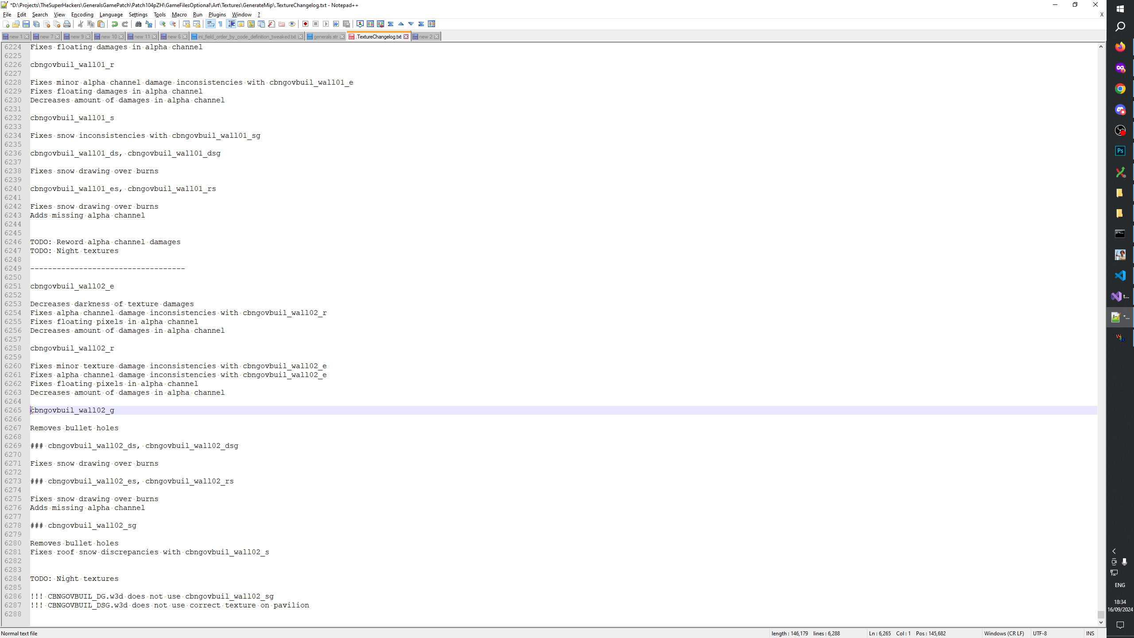
{"action": "key", "text": "ctrl+v"}
{"action": "left_click", "coordinate": [31, 348]}
{"action": "key", "text": "ctrl+v"}
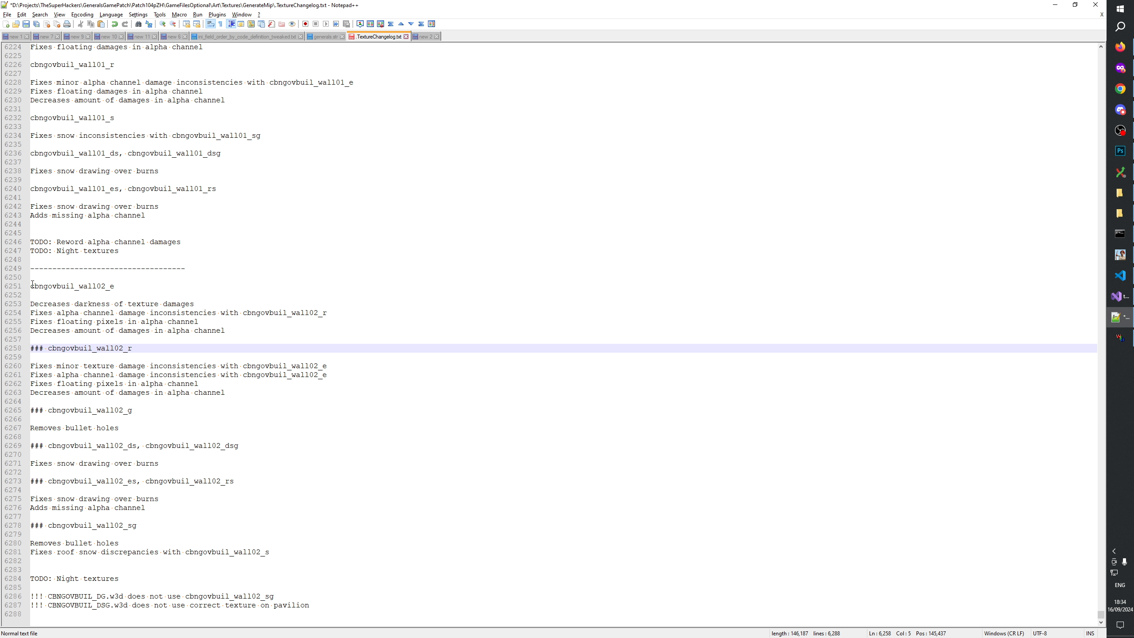
{"action": "left_click", "coordinate": [32, 284]}
{"action": "key", "text": "ctrl+v"}
Turn the four fix lines under cbngovbuil_wall02_e into a list with "* " bullets.
{"action": "left_click", "coordinate": [31, 304]}
{"action": "key", "text": "alt+shift+Down"}
{"action": "key", "text": "alt+shift+Down"}
{"action": "key", "text": "alt+shift+Down"}
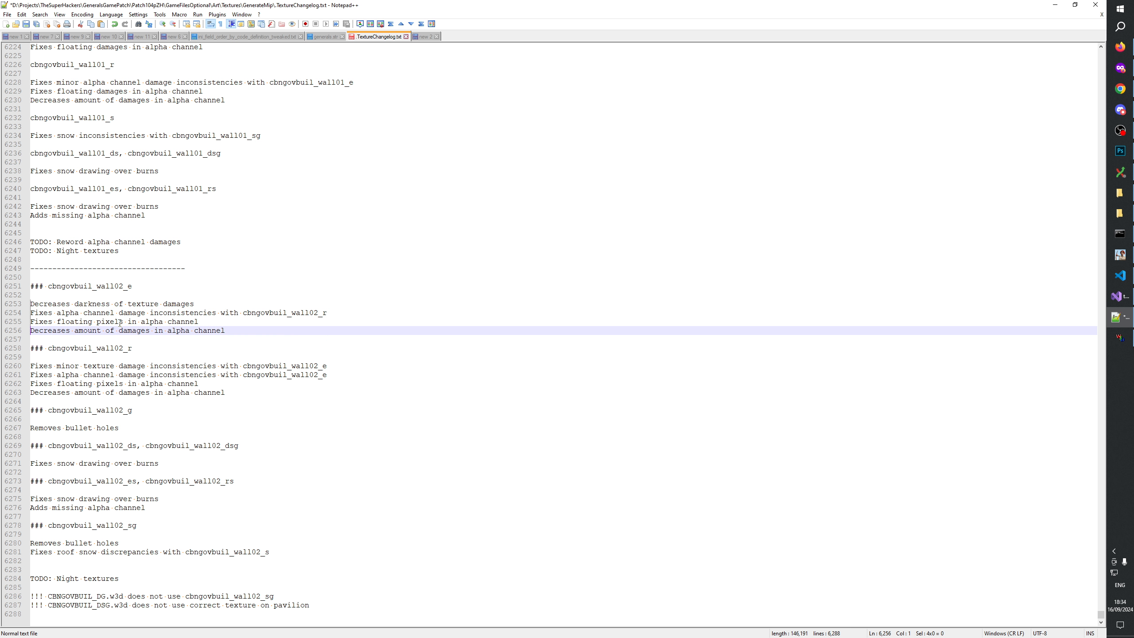
{"action": "type", "text": "*"}
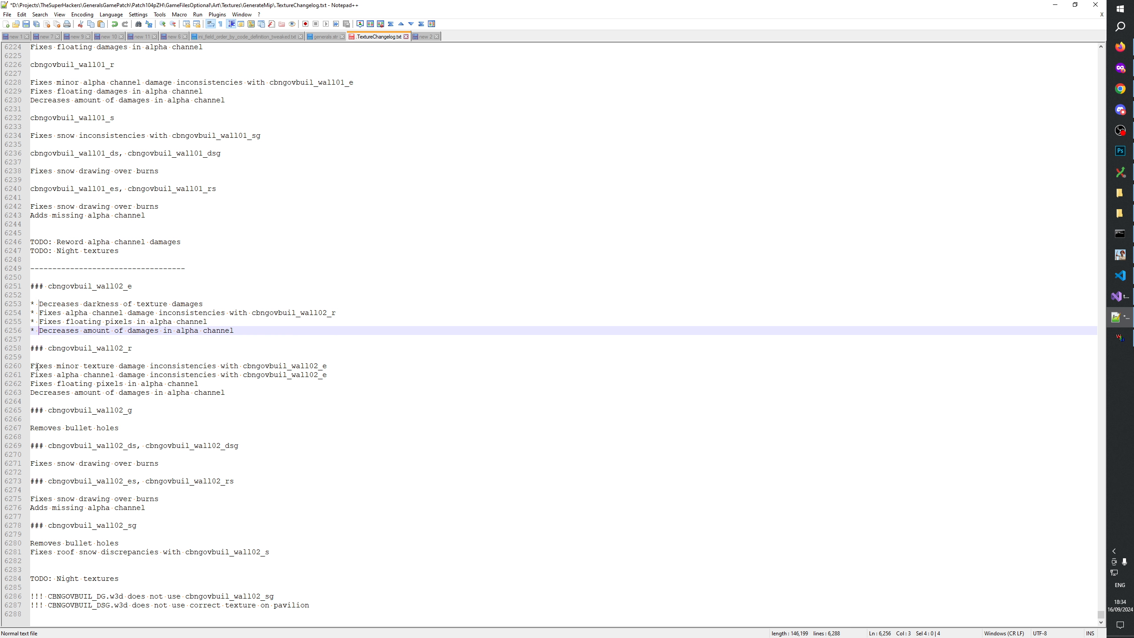
Turn the four fix lines under cbngovbuil_wall02_r into a list with "* " bullets.
{"action": "left_click", "coordinate": [37, 366]}
{"action": "key", "text": "alt+shift+Down"}
{"action": "key", "text": "alt+shift+Down"}
{"action": "key", "text": "alt+shift+Down"}
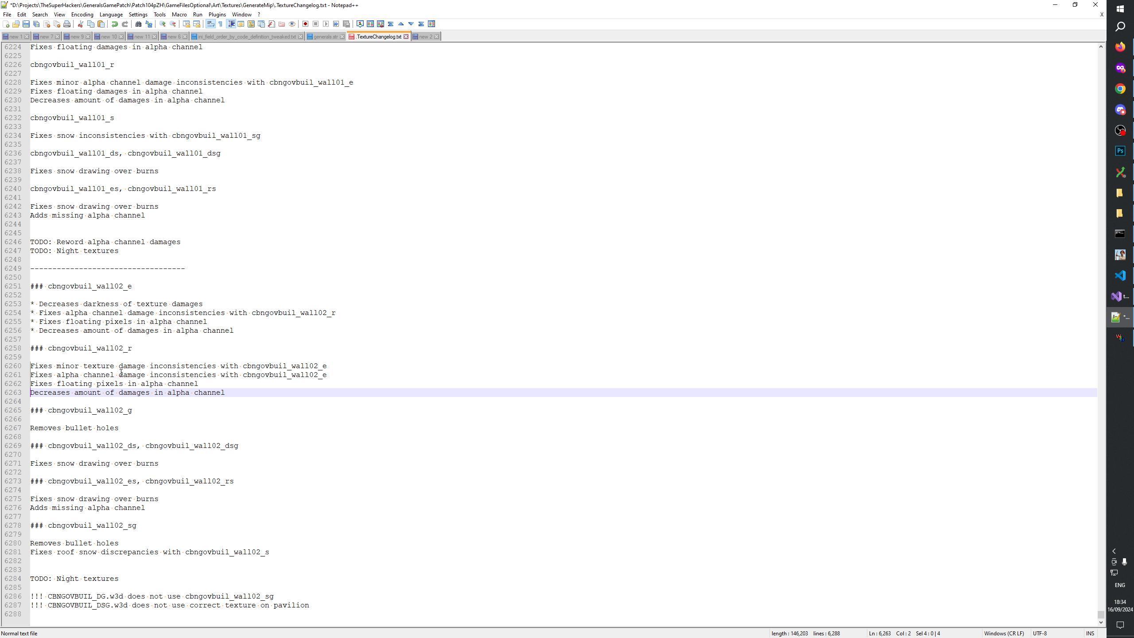
{"action": "type", "text": "*"}
Add a "* " bullet to the fix lines under cbngovbuil_wall02_g and cbngovbuil_wall02_ds, cbngovbuil_wall02_dsg.
{"action": "left_click", "coordinate": [34, 428]}
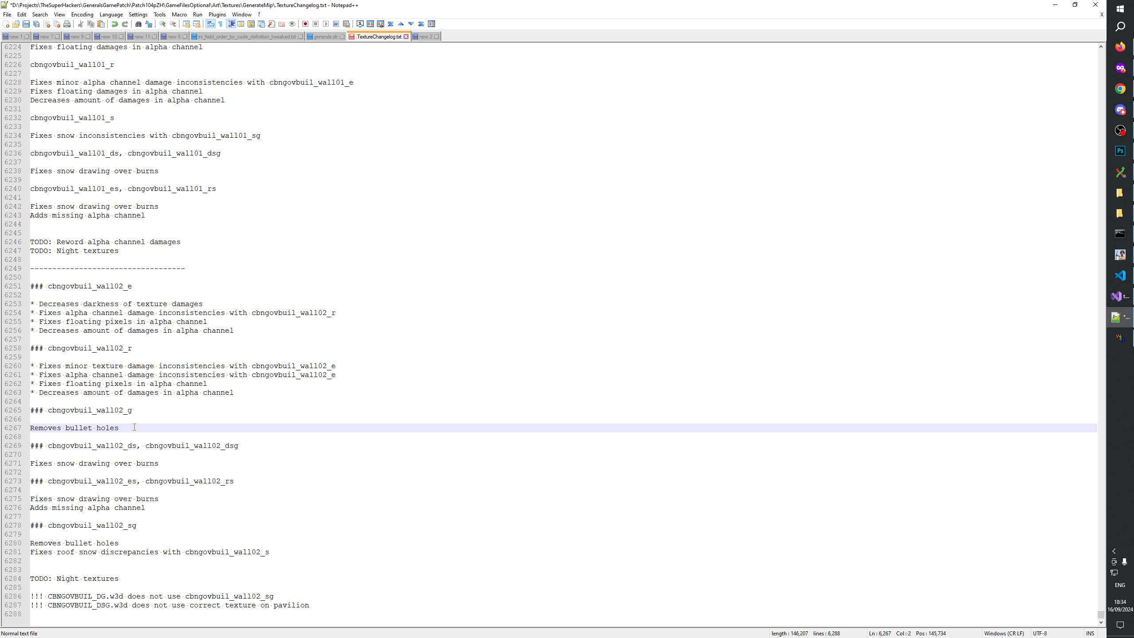
{"action": "key", "text": "Home"}
{"action": "type", "text": "*"}
{"action": "key", "text": "Down"}
{"action": "key", "text": "Down"}
{"action": "key", "text": "Down"}
{"action": "key", "text": "Down"}
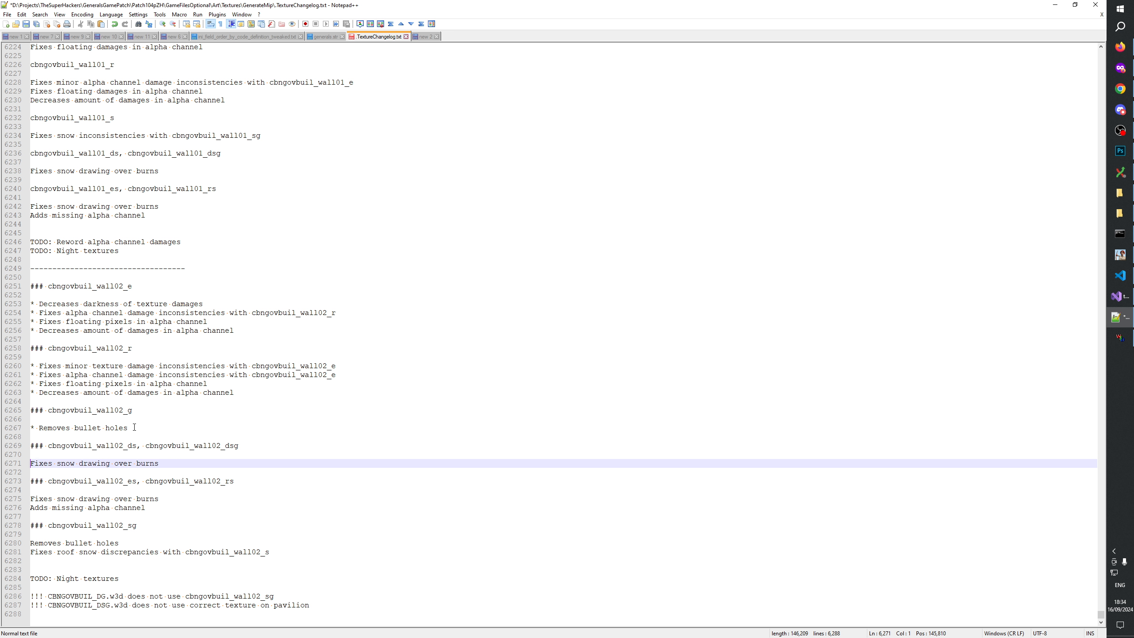
{"action": "type", "text": "*"}
Add "* " bullets to both fix lines under cbngovbuil_wall02_es, cbngovbuil_wall02_rs.
{"action": "key", "text": "Home"}
{"action": "key", "text": "Down"}
{"action": "key", "text": "Down"}
{"action": "key", "text": "Down"}
{"action": "key", "text": "Down"}
{"action": "key", "text": "Down"}
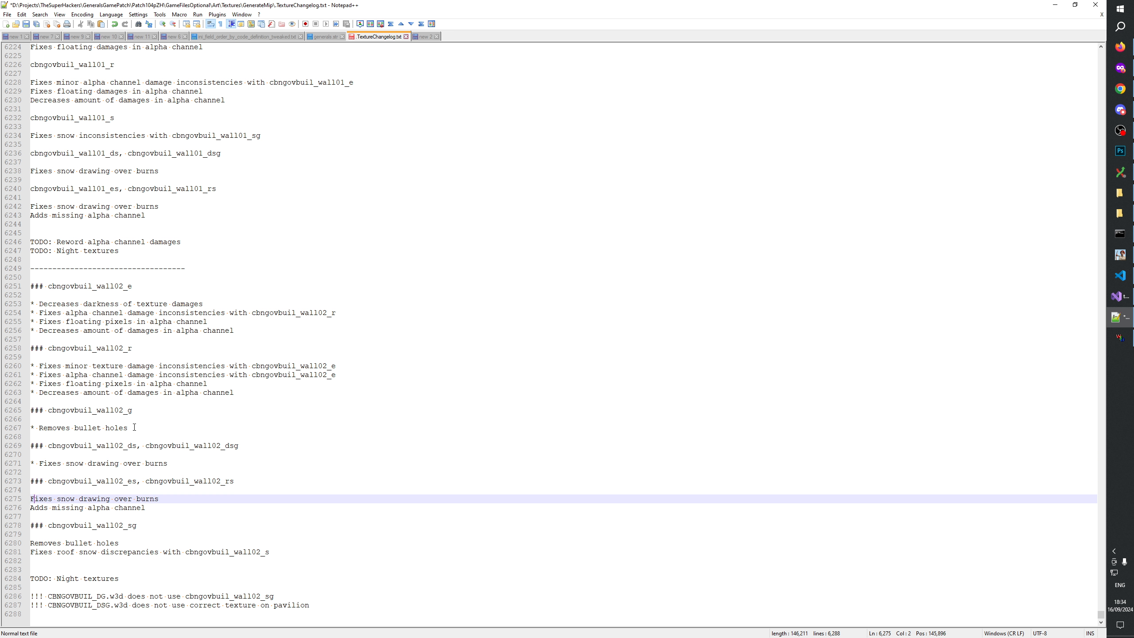
{"action": "type", "text": "*"}
Add "* " bullets to both fix lines under cbngovbuil_wall02_sg and save the changelog.
{"action": "key", "text": "Down"}
{"action": "key", "text": "Down"}
{"action": "key", "text": "Down"}
{"action": "key", "text": "Down"}
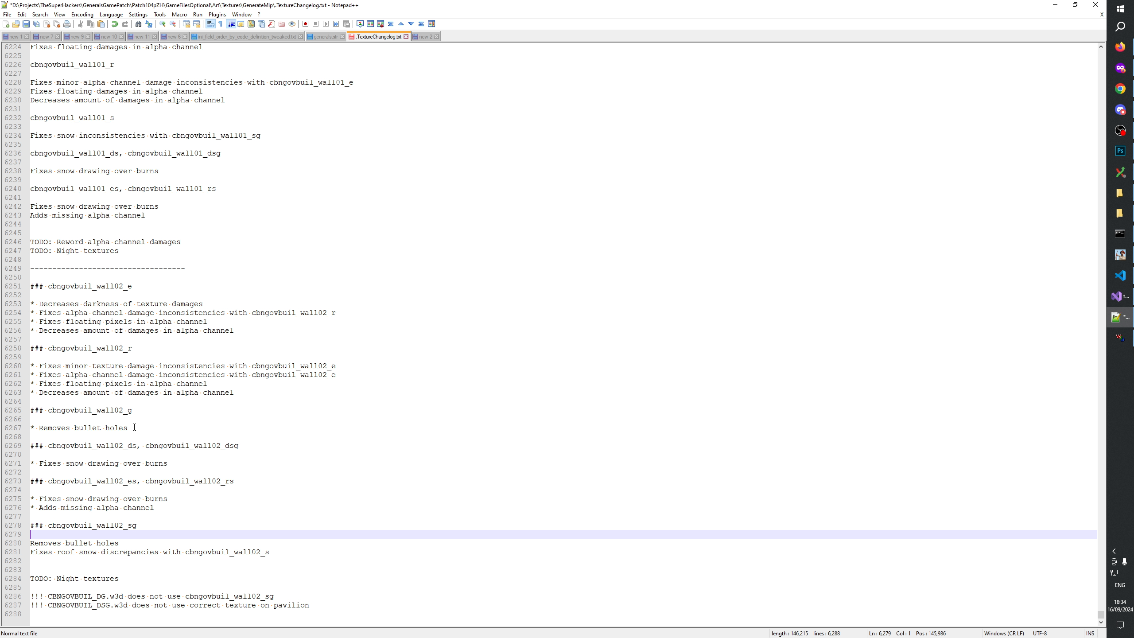
{"action": "key", "text": "Home"}
{"action": "key", "text": "Down"}
{"action": "type", "text": "*"}
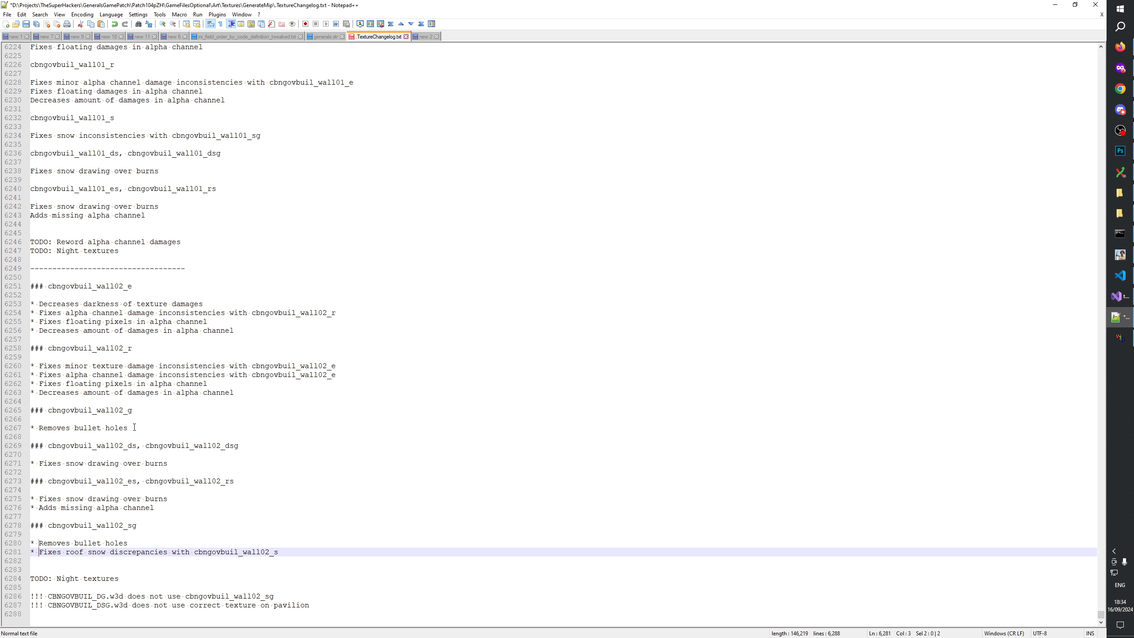
{"action": "key", "text": "Up"}
{"action": "key", "text": "Up"}
{"action": "key", "text": "Up"}
{"action": "key", "text": "Up"}
{"action": "key", "text": "Up"}
{"action": "key", "text": "Up"}
{"action": "key", "text": "Up"}
{"action": "key", "text": "Up"}
{"action": "key", "text": "Up"}
{"action": "key", "text": "Up"}
{"action": "key", "text": "Up"}
{"action": "key", "text": "Up"}
{"action": "key", "text": "Up"}
{"action": "key", "text": "Up"}
{"action": "key", "text": "Up"}
{"action": "key", "text": "Up"}
{"action": "key", "text": "Up"}
{"action": "key", "text": "Up"}
{"action": "key", "text": "Up"}
{"action": "key", "text": "Up"}
{"action": "scroll", "coordinate": [200, 428], "scroll_direction": "up", "scroll_amount": 7}
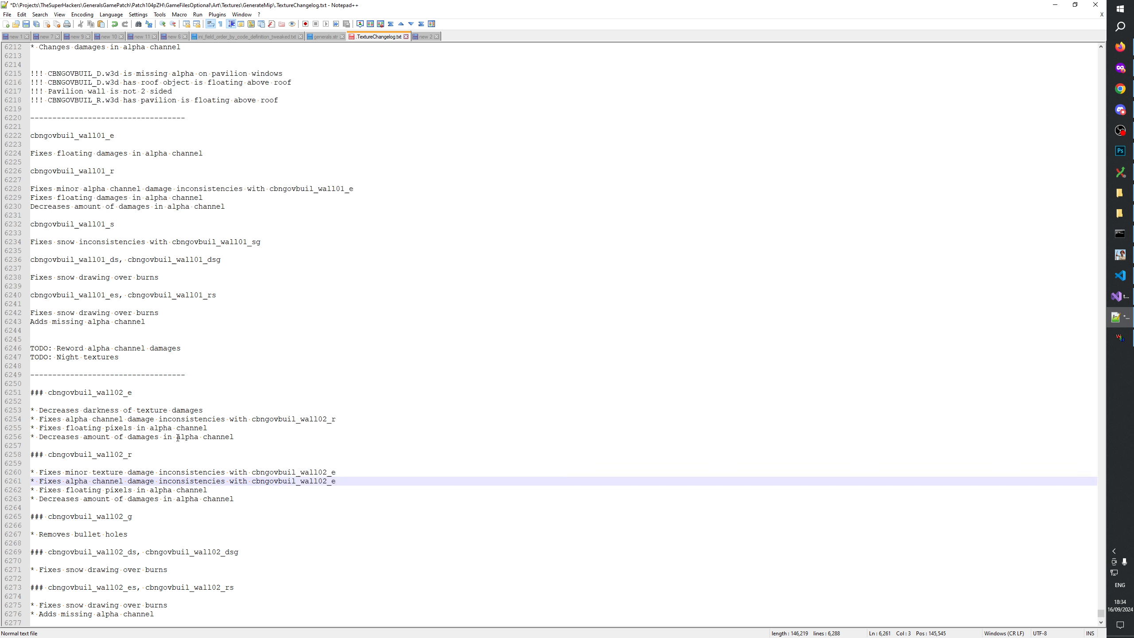
{"action": "key", "text": "ctrl+s"}
Add "* " bullets to both fix lines under cbngovbuil_wall01_es, cbngovbuil_wall01_rs.
{"action": "key", "text": "Up"}
{"action": "key", "text": "Up"}
{"action": "key", "text": "Up"}
{"action": "key", "text": "Up"}
{"action": "key", "text": "Up"}
{"action": "key", "text": "Up"}
{"action": "key", "text": "Up"}
{"action": "key", "text": "Up"}
{"action": "key", "text": "Up"}
{"action": "key", "text": "Up"}
{"action": "key", "text": "Up"}
{"action": "key", "text": "Up"}
{"action": "key", "text": "Up"}
{"action": "key", "text": "Up"}
{"action": "key", "text": "Up"}
{"action": "key", "text": "Up"}
{"action": "key", "text": "Up"}
{"action": "key", "text": "Up"}
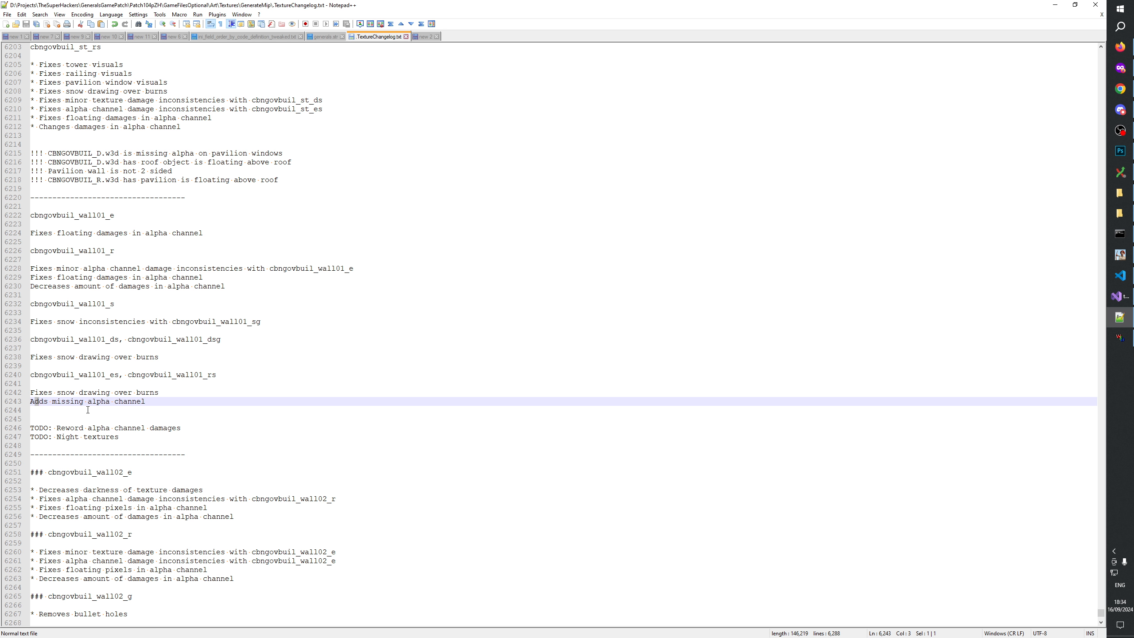
{"action": "key", "text": "Home"}
{"action": "key", "text": "alt+shift+Up"}
{"action": "type", "text": "*"}
Add a "* " bullet to the fix line under cbngovbuil_wall01_ds, cbngovbuil_wall01_dsg.
{"action": "key", "text": "Up"}
{"action": "key", "text": "Up"}
{"action": "key", "text": "Up"}
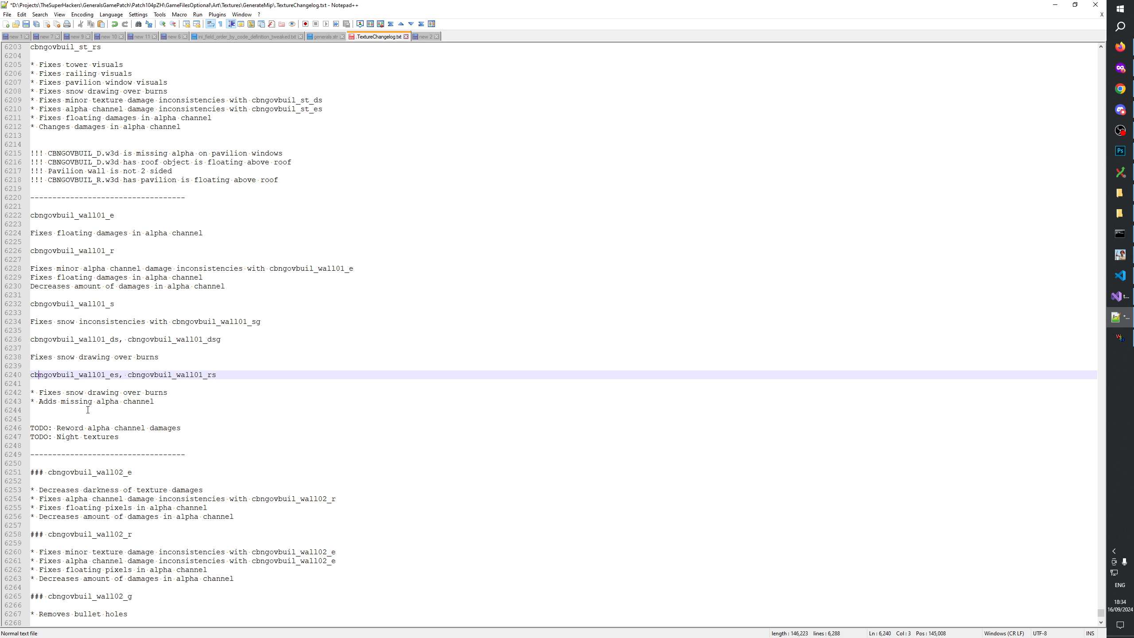
{"action": "key", "text": "Up"}
{"action": "key", "text": "Up"}
{"action": "key", "text": "Left"}
{"action": "type", "text": "*"}
Add a "* " bullet to the snow inconsistency line under cbngovbuil_wall01_s.
{"action": "key", "text": "Up"}
{"action": "key", "text": "Up"}
{"action": "key", "text": "Up"}
{"action": "key", "text": "Up"}
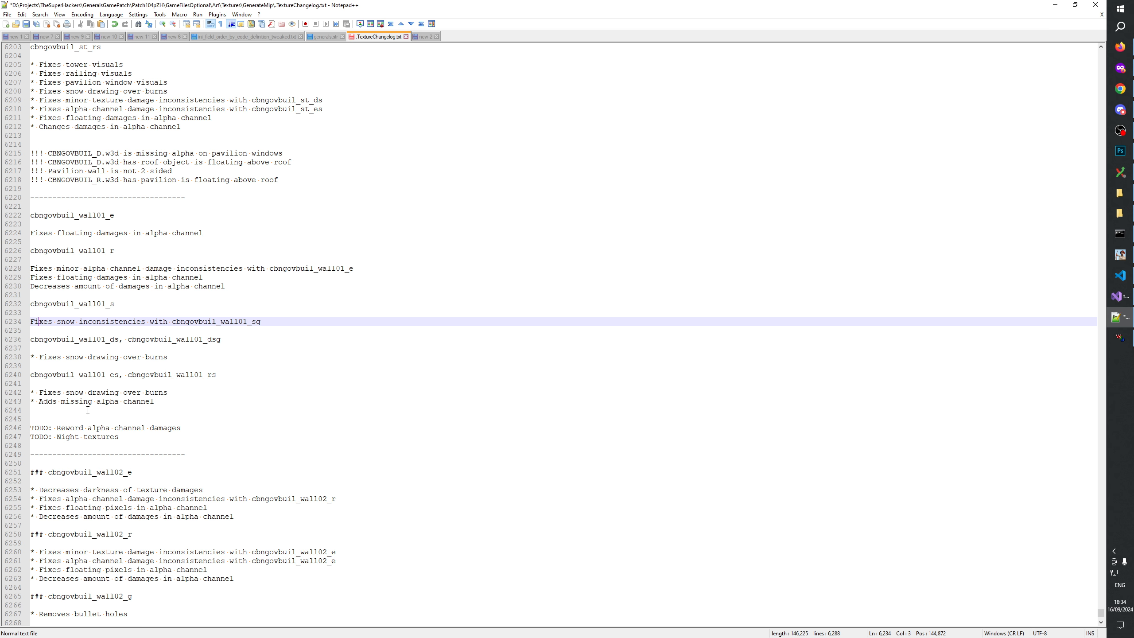
{"action": "type", "text": "*"}
Add "* " bullets to the three fix lines under cbngovbuil_wall01_r.
{"action": "key", "text": "Up"}
{"action": "key", "text": "Up"}
{"action": "key", "text": "Up"}
{"action": "key", "text": "Up"}
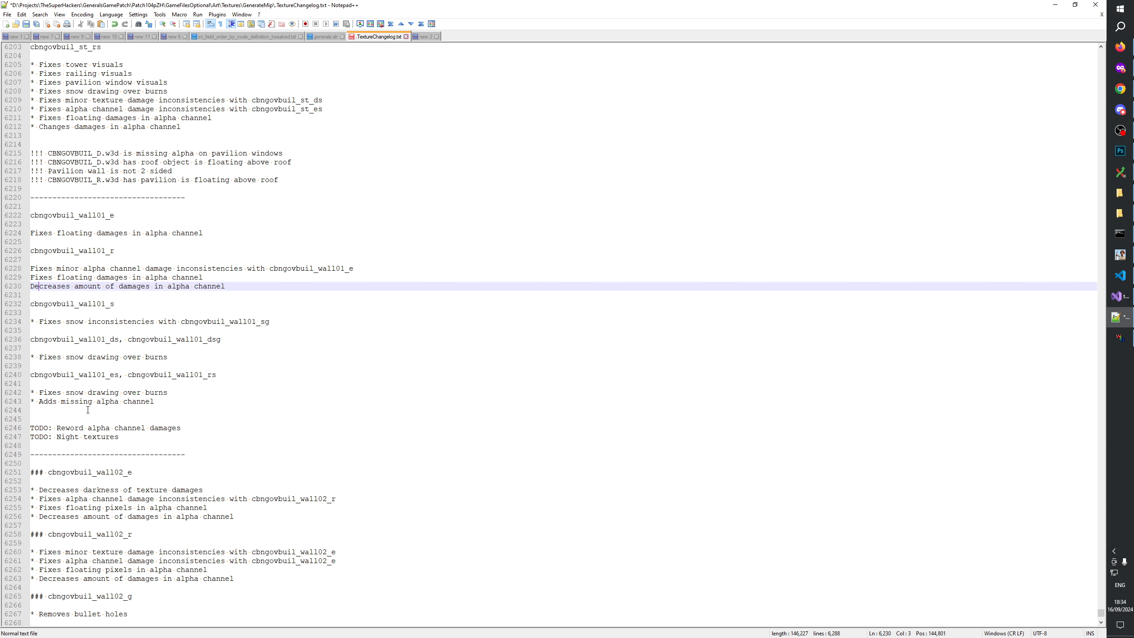
{"action": "type", "text": "*"}
{"action": "key", "text": "Up"}
{"action": "key", "text": "Home"}
{"action": "type", "text": "*"}
{"action": "key", "text": "Up"}
{"action": "key", "text": "Home"}
{"action": "type", "text": "*"}
Add a "* " bullet to the floating damages line under cbngovbuil_wall01_e.
{"action": "key", "text": "Up"}
{"action": "key", "text": "Up"}
{"action": "key", "text": "Up"}
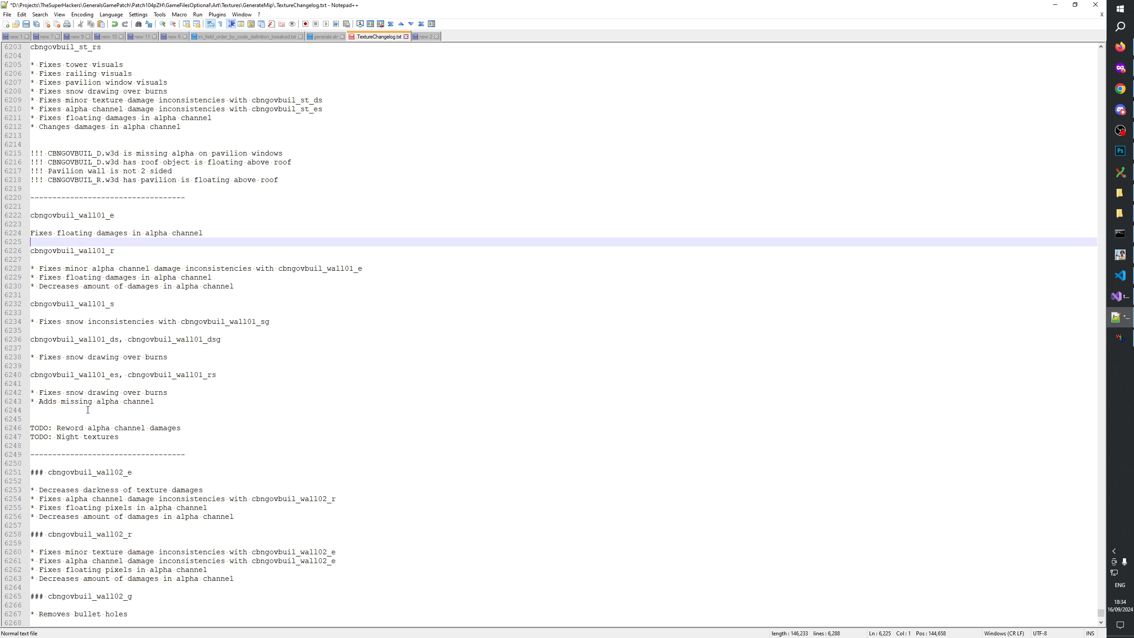
{"action": "key", "text": "Up"}
{"action": "key", "text": "Home"}
{"action": "type", "text": "*"}
Prefix the cbngovbuil_wall01_e and cbngovbuil_wall01_r names with the heading marker "### ".
{"action": "key", "text": "Up"}
{"action": "key", "text": "Up"}
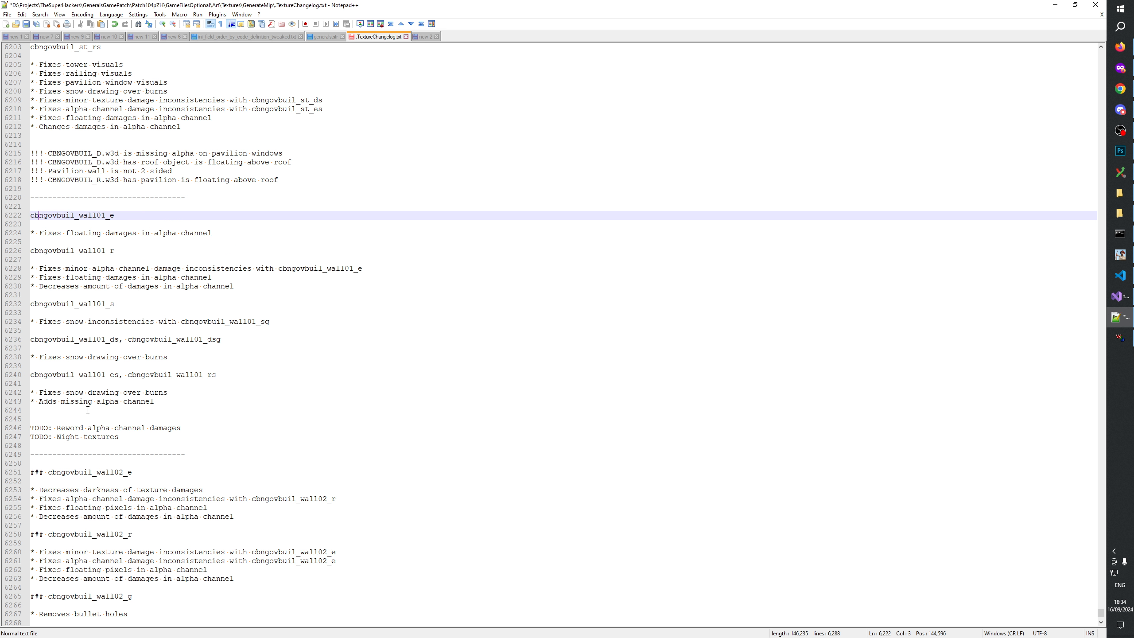
{"action": "type", "text": "###"}
{"action": "key", "text": "shift+Left"}
{"action": "key", "text": "shift+Left"}
{"action": "key", "text": "shift+Left"}
{"action": "key", "text": "shift+Left"}
{"action": "key", "text": "ctrl+c"}
{"action": "left_click", "coordinate": [29, 253]}
{"action": "key", "text": "ctrl+v"}
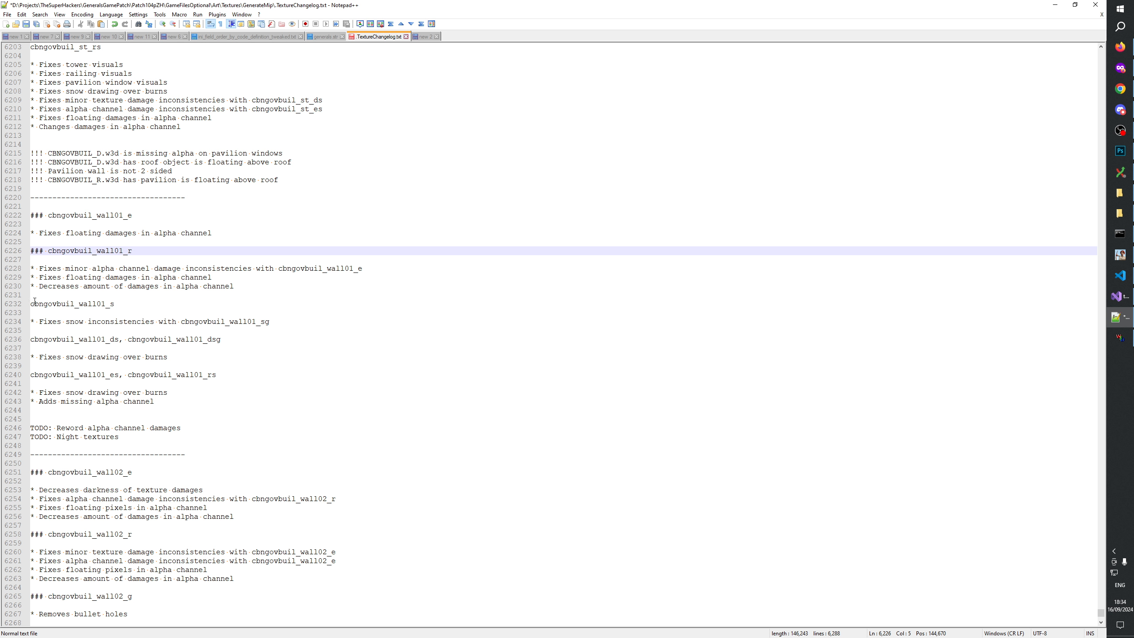
Add the "### " heading marker to the cbngovbuil_wall01_s and cbngovbuil_wall01_ds, cbngovbuil_wall01_dsg lines.
{"action": "left_click", "coordinate": [32, 305]}
{"action": "key", "text": "ctrl+v"}
{"action": "left_click", "coordinate": [32, 340]}
{"action": "key", "text": "ctrl+v"}
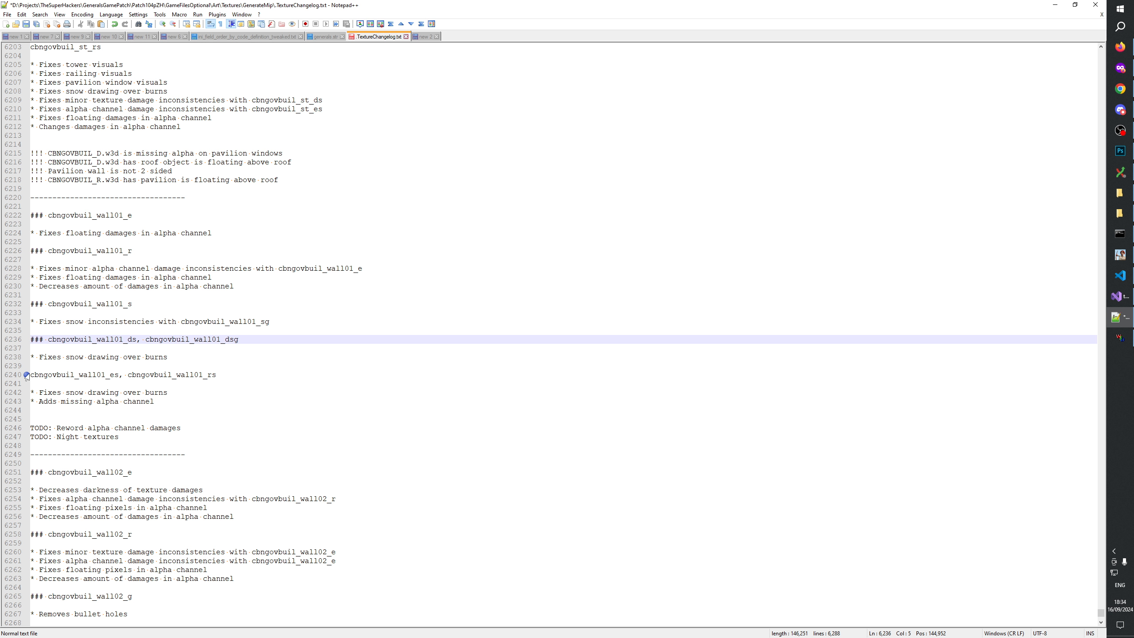
Add the "### " heading marker to the cbngovbuil_wall01_es, cbngovbuil_wall01_rs line and save the changelog.
{"action": "left_click", "coordinate": [31, 375]}
{"action": "key", "text": "ctrl+v"}
{"action": "left_click", "coordinate": [223, 427]}
{"action": "key", "text": "ctrl+s"}
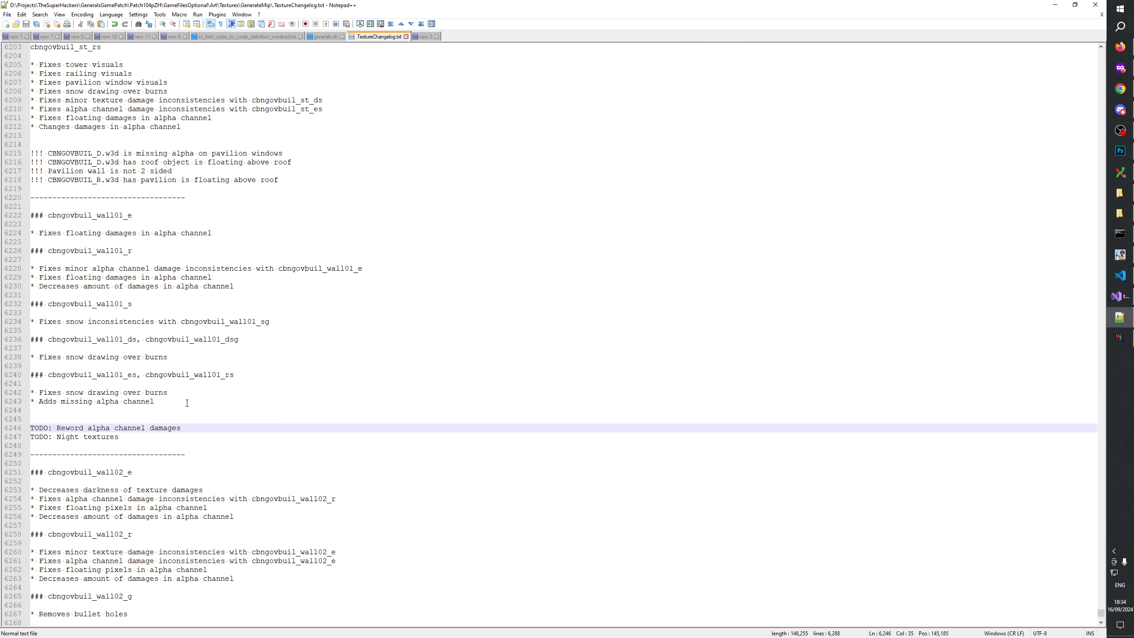
Review the formatting and contents of the cbngovbuil_st, wall01 and wall02 entries in the changelog.
{"action": "left_click", "coordinate": [192, 400]}
{"action": "scroll", "coordinate": [243, 396], "scroll_direction": "down", "scroll_amount": 7}
{"action": "scroll", "coordinate": [178, 492], "scroll_direction": "up", "scroll_amount": 12}
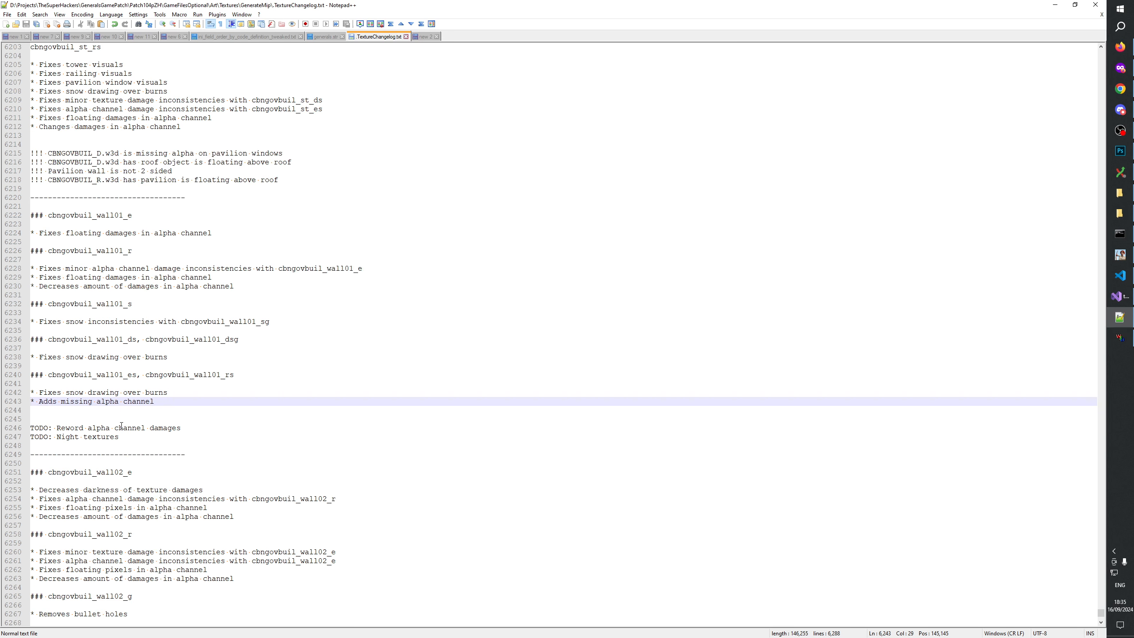
{"action": "scroll", "coordinate": [182, 431], "scroll_direction": "down", "scroll_amount": 11}
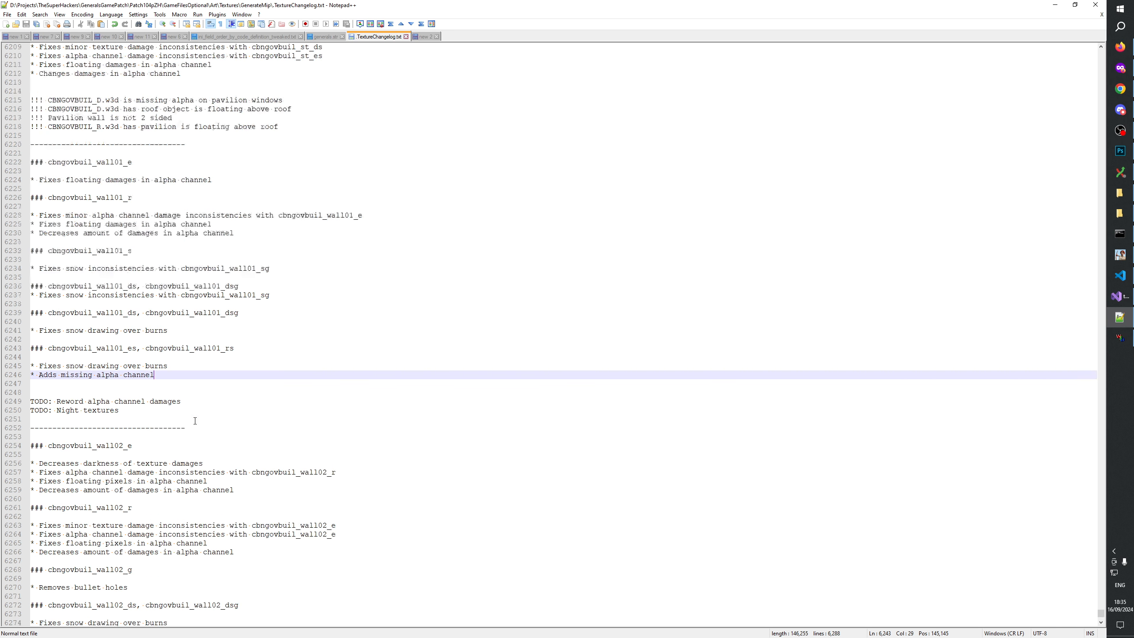
{"action": "scroll", "coordinate": [209, 414], "scroll_direction": "up", "scroll_amount": 5}
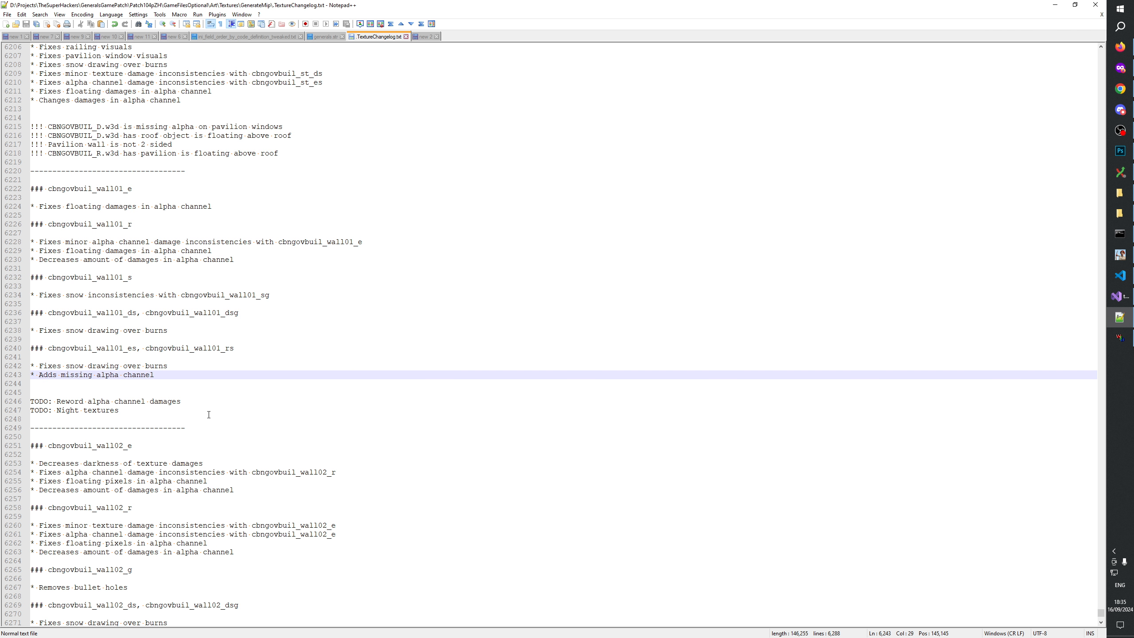
{"action": "scroll", "coordinate": [210, 410], "scroll_direction": "down", "scroll_amount": 6}
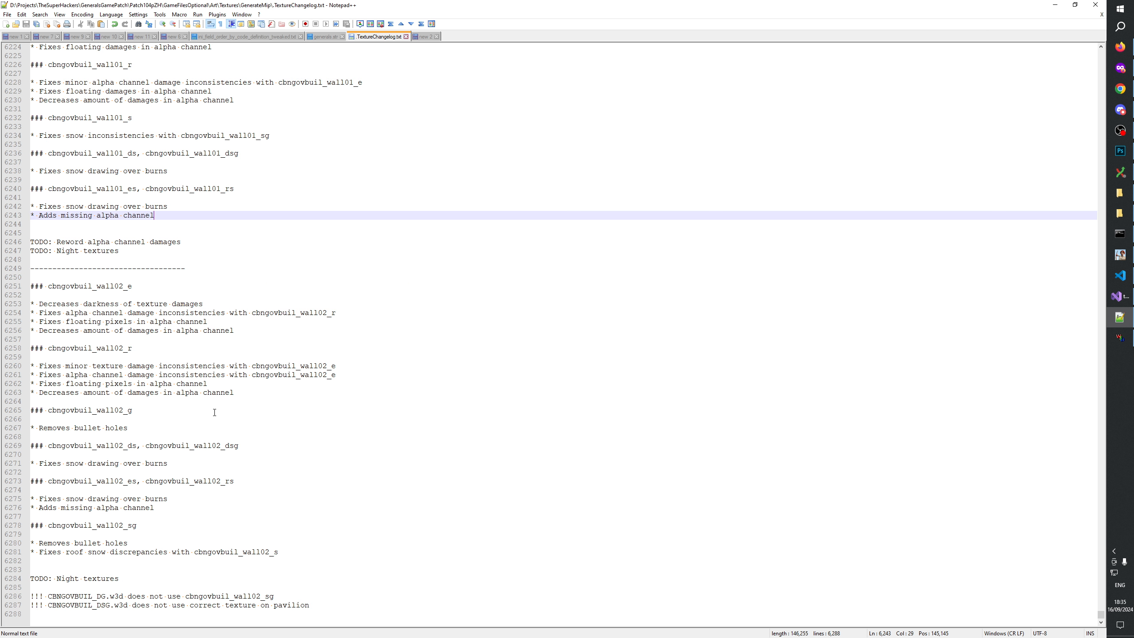
{"action": "scroll", "coordinate": [214, 412], "scroll_direction": "up", "scroll_amount": 6}
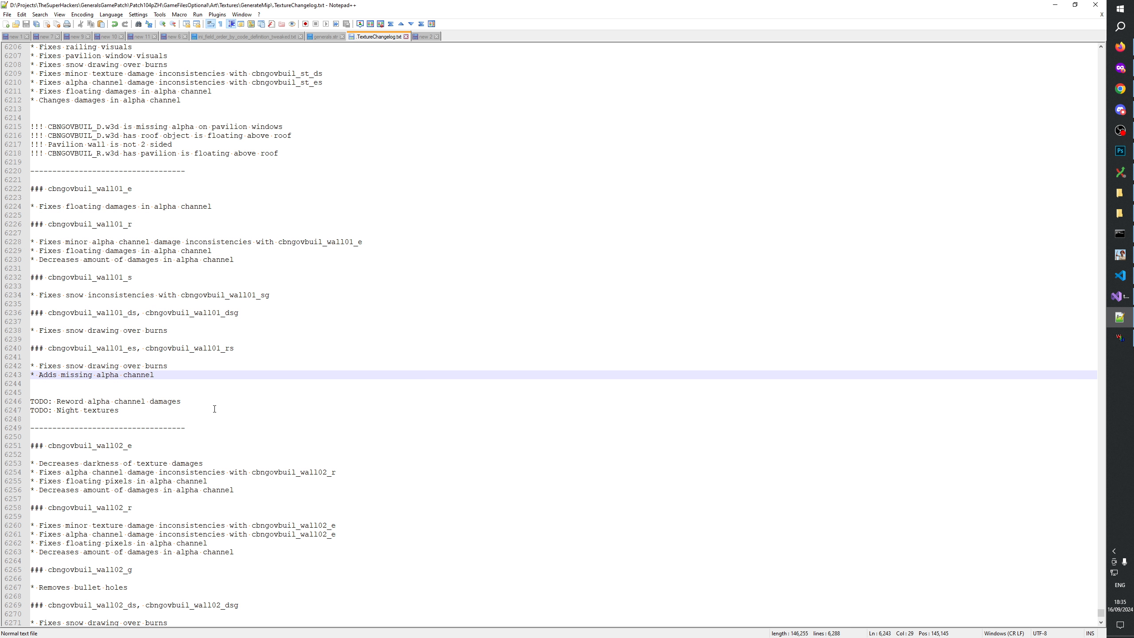
{"action": "scroll", "coordinate": [212, 394], "scroll_direction": "up", "scroll_amount": 17}
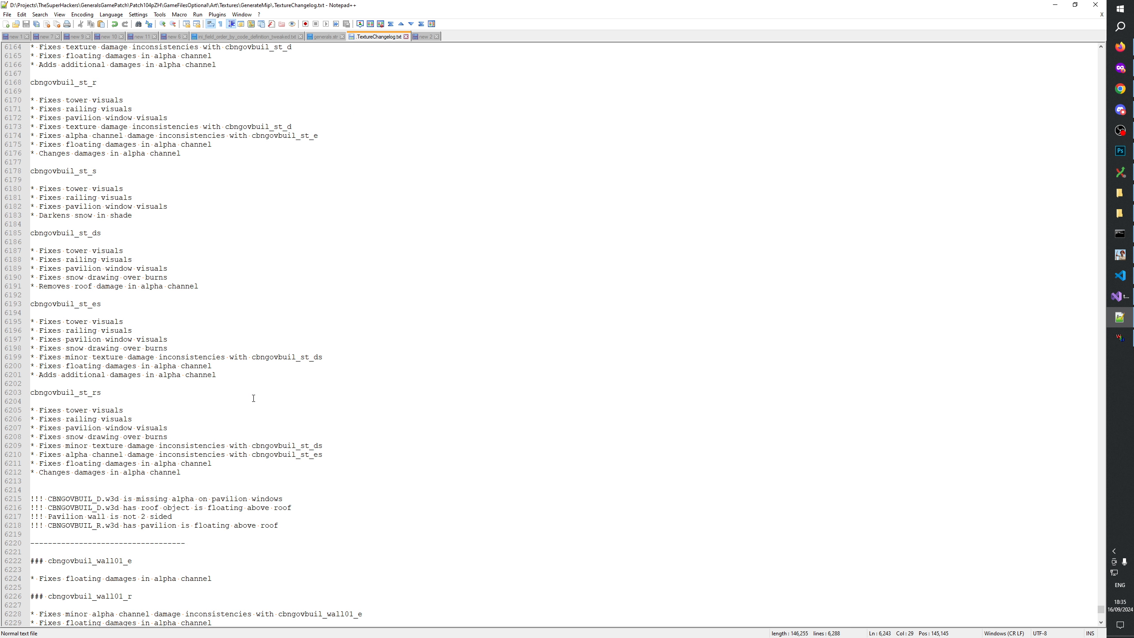
{"action": "scroll", "coordinate": [255, 405], "scroll_direction": "down", "scroll_amount": 18}
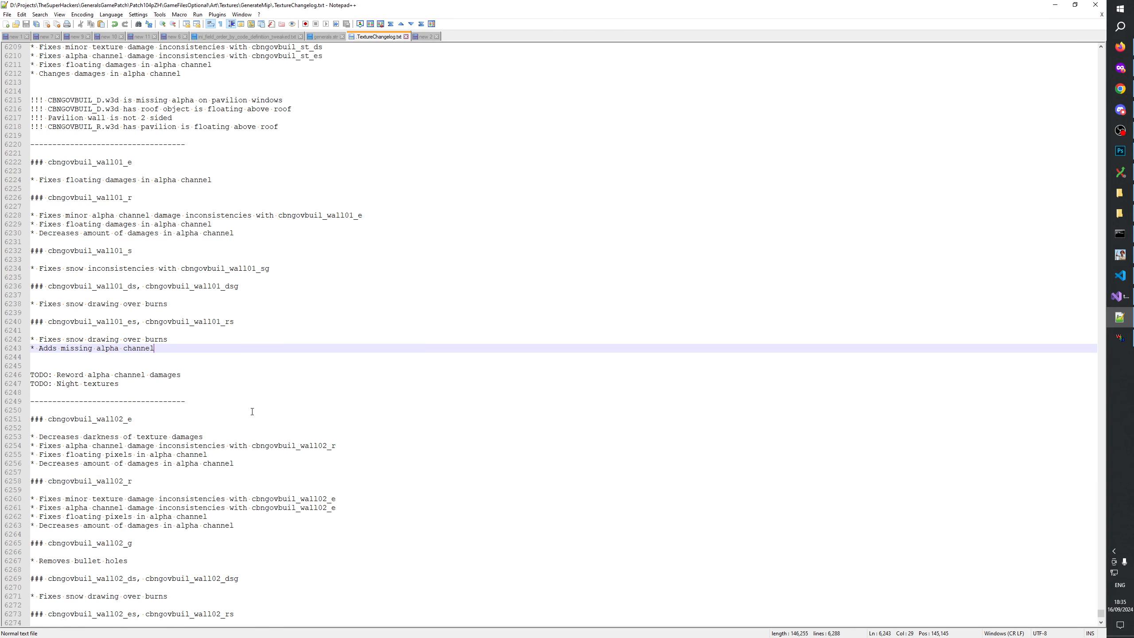
{"action": "scroll", "coordinate": [255, 407], "scroll_direction": "up", "scroll_amount": 2}
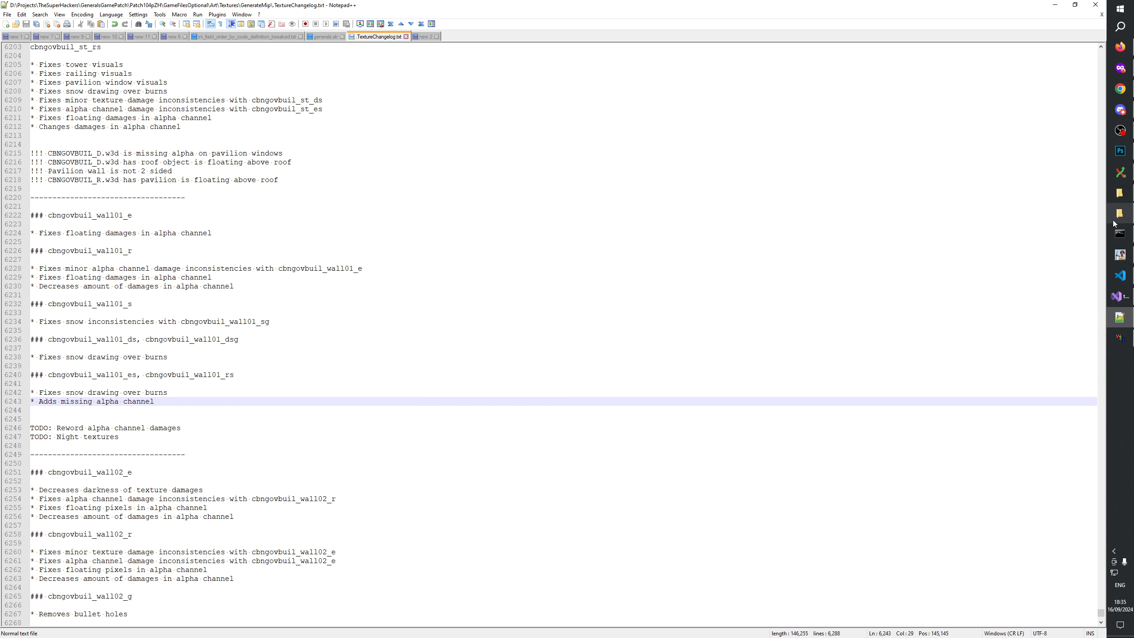
{"action": "left_click", "coordinate": [1129, 132]}
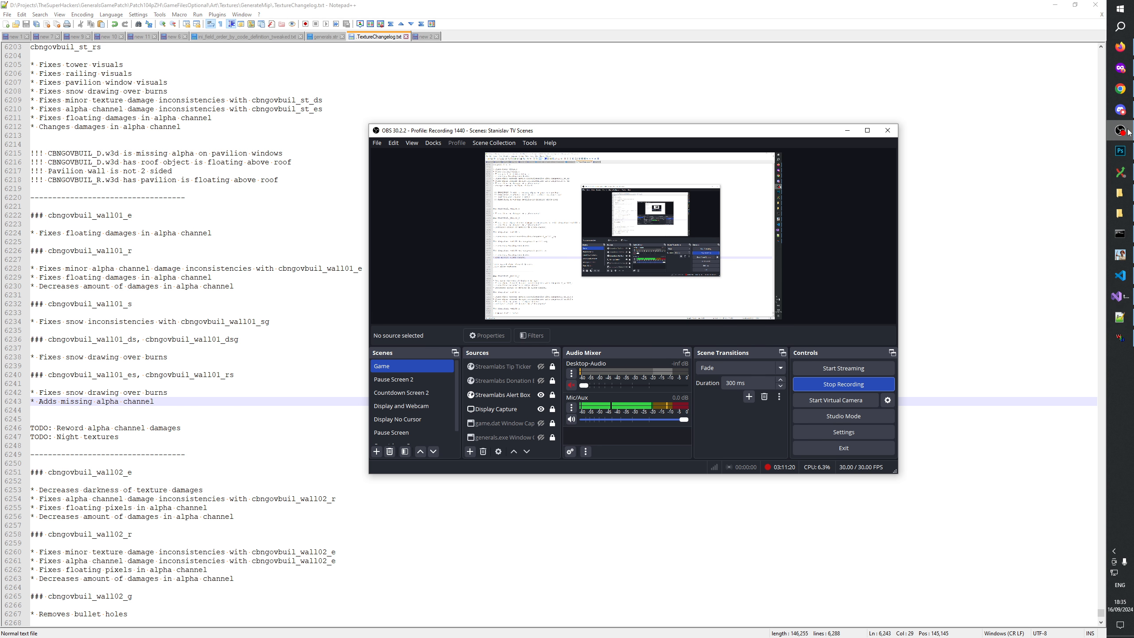
{"action": "left_click", "coordinate": [1128, 132]}
Switch to the GenerateMip folder in File Explorer and check the cbngovbuil_wall02 texture files, including the rs, e and es PSDs.
{"action": "mouse_move", "coordinate": [1124, 160]}
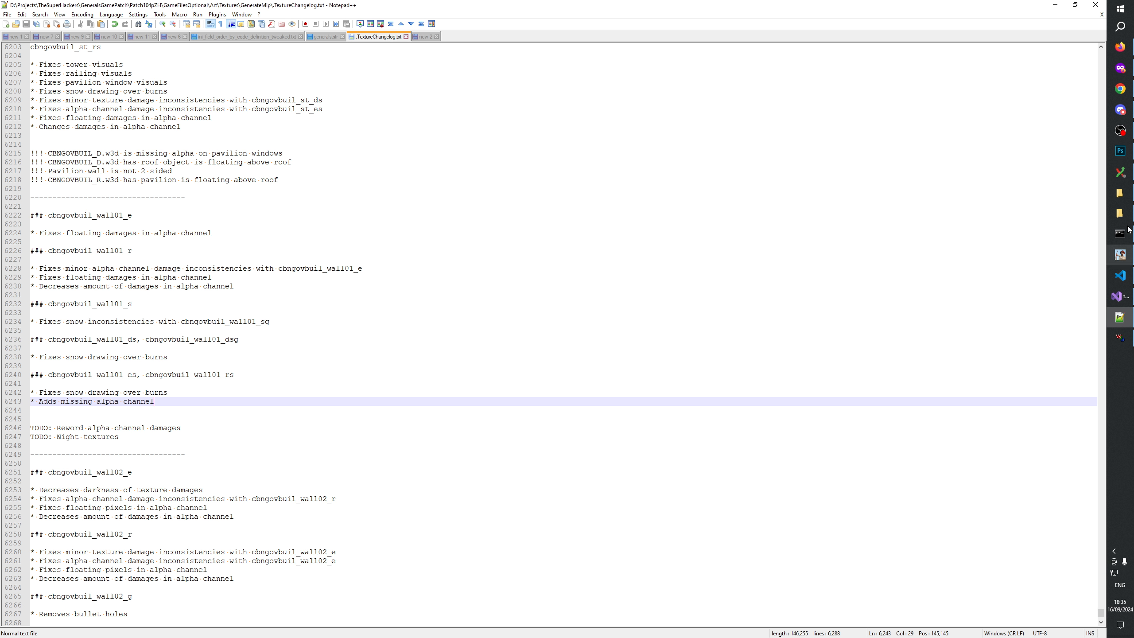
{"action": "left_click", "coordinate": [1121, 152]}
{"action": "key", "text": "ctrl+a"}
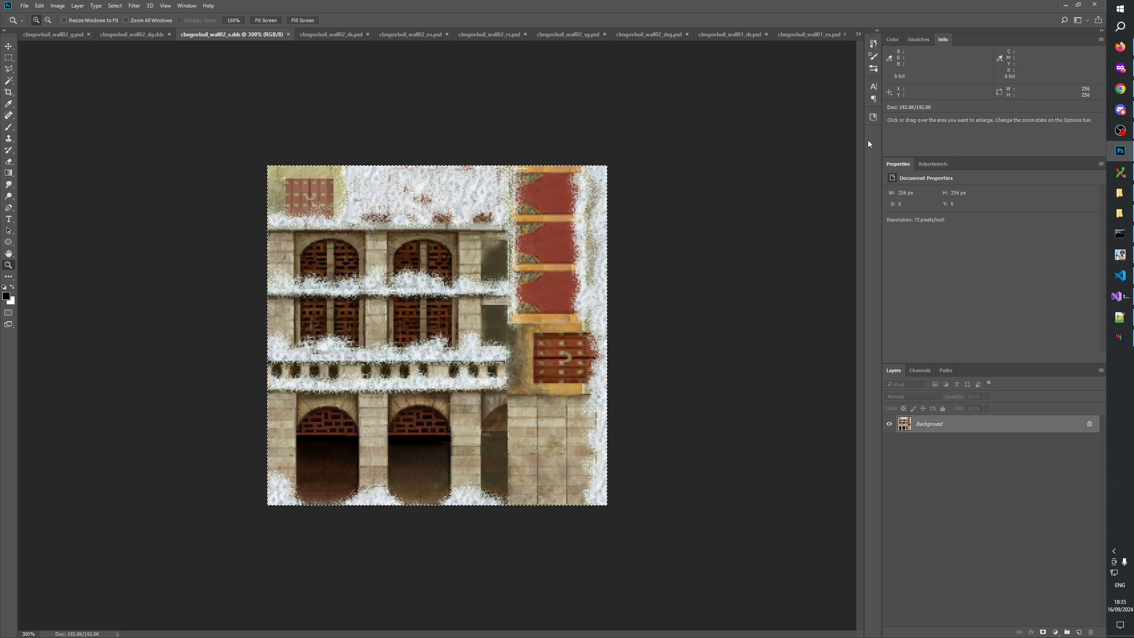
{"action": "left_click", "coordinate": [1120, 193]}
{"action": "left_click", "coordinate": [1120, 214]}
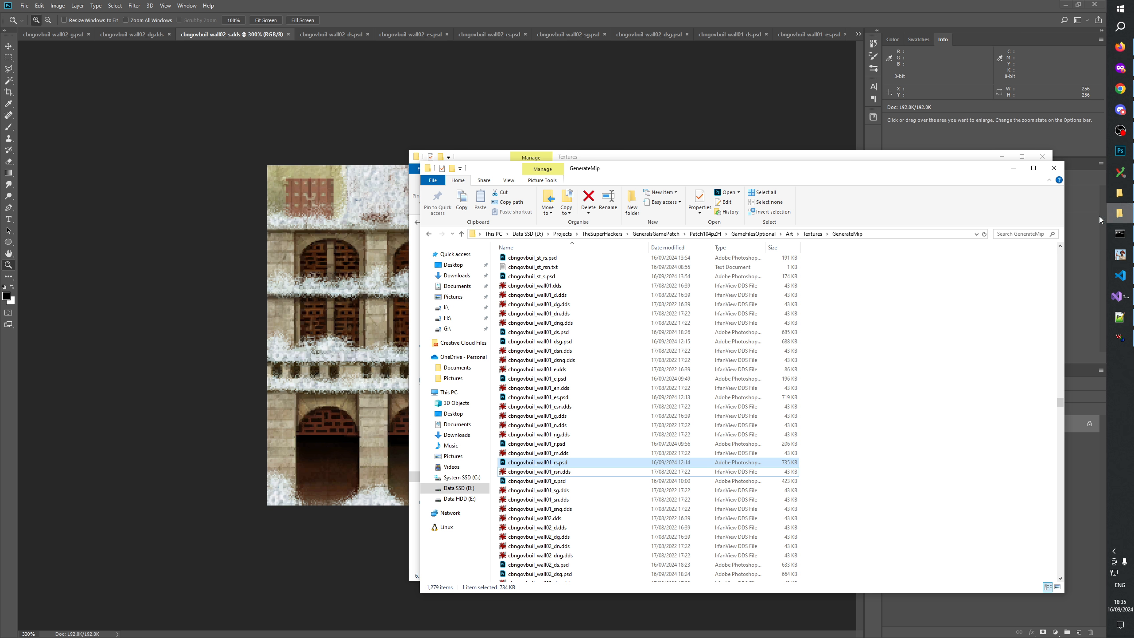
{"action": "scroll", "coordinate": [583, 485], "scroll_direction": "down", "scroll_amount": 8}
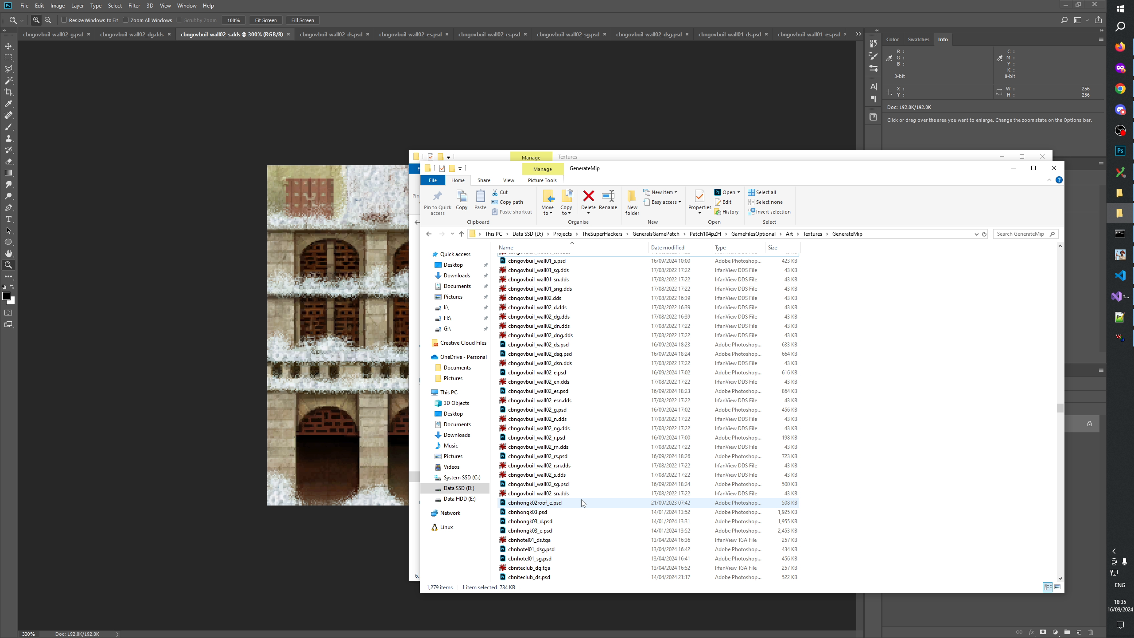
{"action": "left_click", "coordinate": [570, 485]}
{"action": "left_click", "coordinate": [584, 457]}
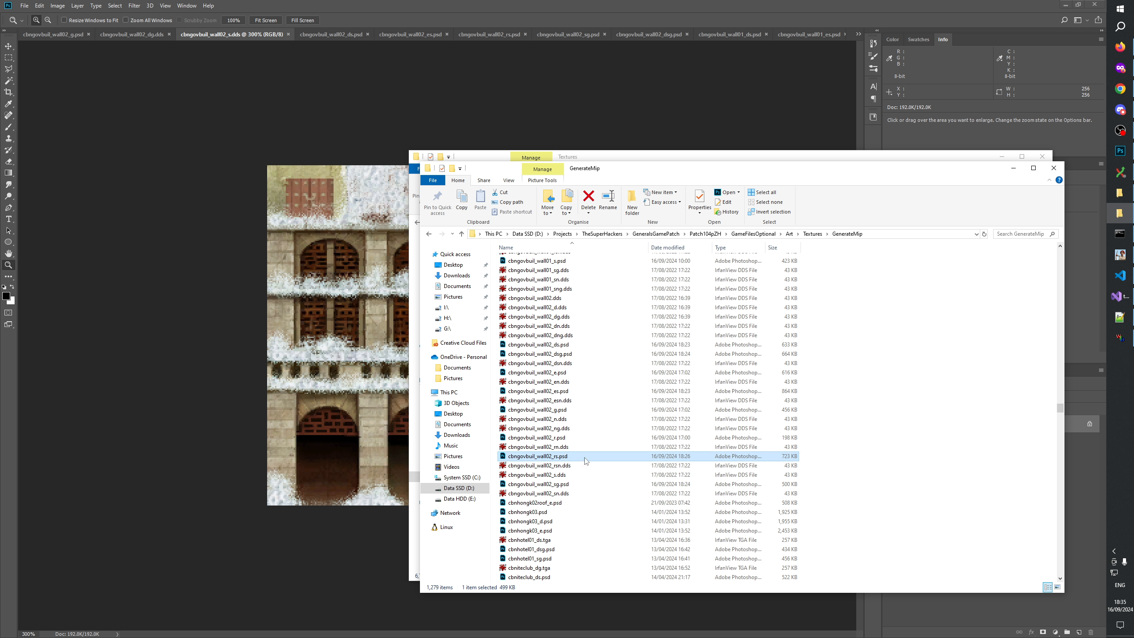
{"action": "left_click", "coordinate": [630, 410]}
{"action": "left_click", "coordinate": [634, 392]}
{"action": "key", "text": "Up"}
{"action": "key", "text": "Up"}
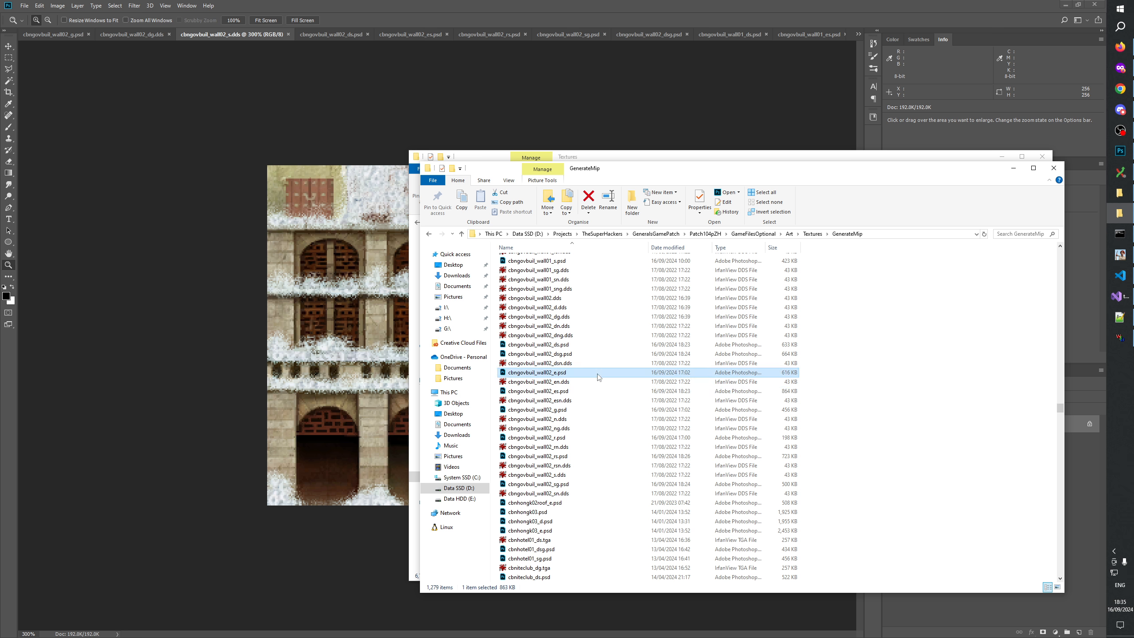
{"action": "scroll", "coordinate": [711, 397], "scroll_direction": "up", "scroll_amount": 1}
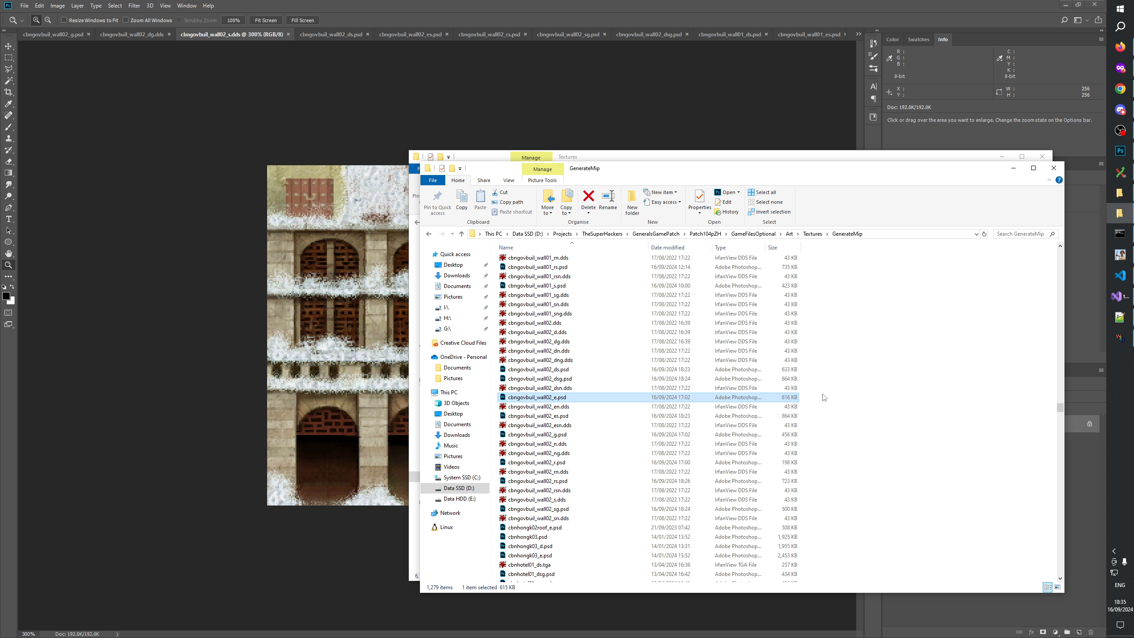
{"action": "left_click", "coordinate": [790, 416]}
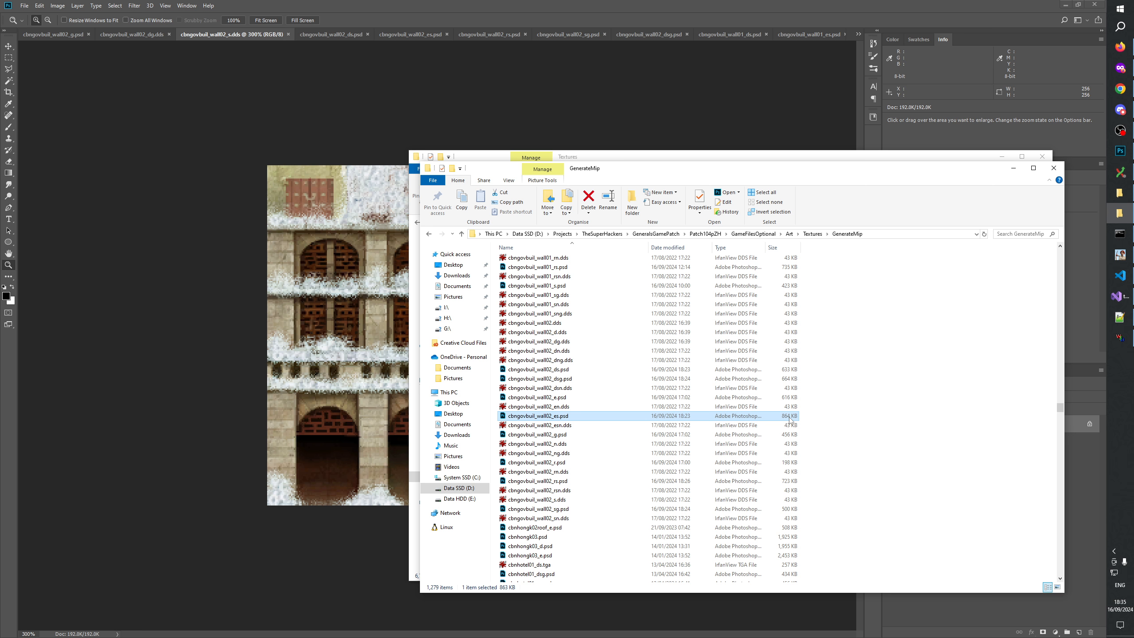
Look through the cbngovbuil_base, cbngovbuil_st and cbngovbuil_wall01 files in the GenerateMip folder, then return to Photoshop.
{"action": "scroll", "coordinate": [789, 419], "scroll_direction": "up", "scroll_amount": 2}
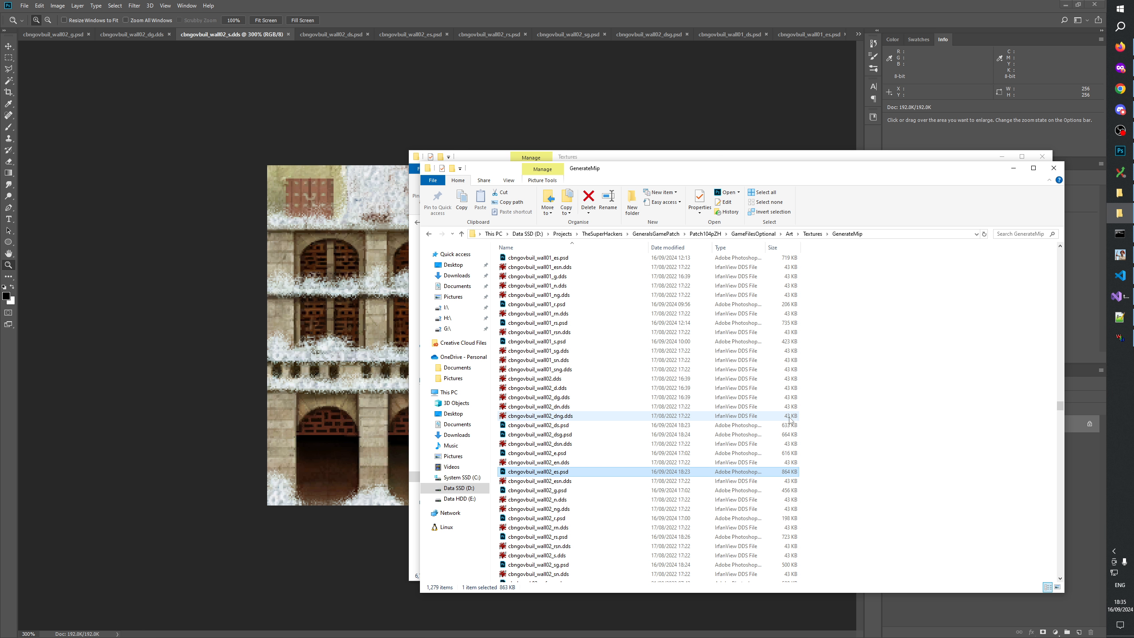
{"action": "scroll", "coordinate": [790, 419], "scroll_direction": "up", "scroll_amount": 6}
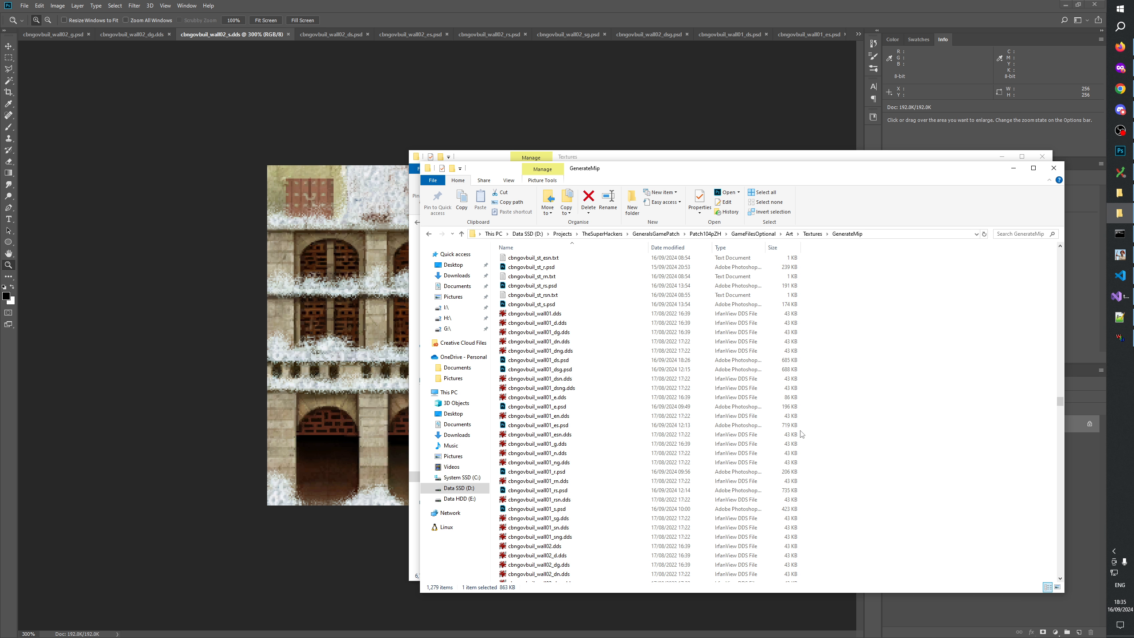
{"action": "scroll", "coordinate": [802, 434], "scroll_direction": "up", "scroll_amount": 5}
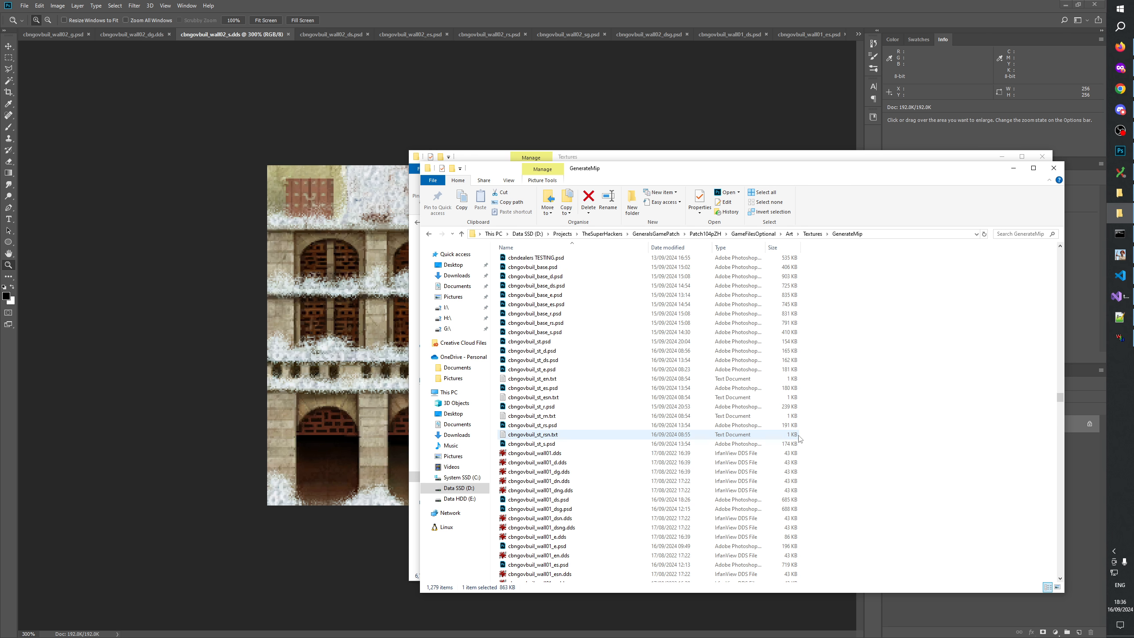
{"action": "scroll", "coordinate": [795, 433], "scroll_direction": "down", "scroll_amount": 7}
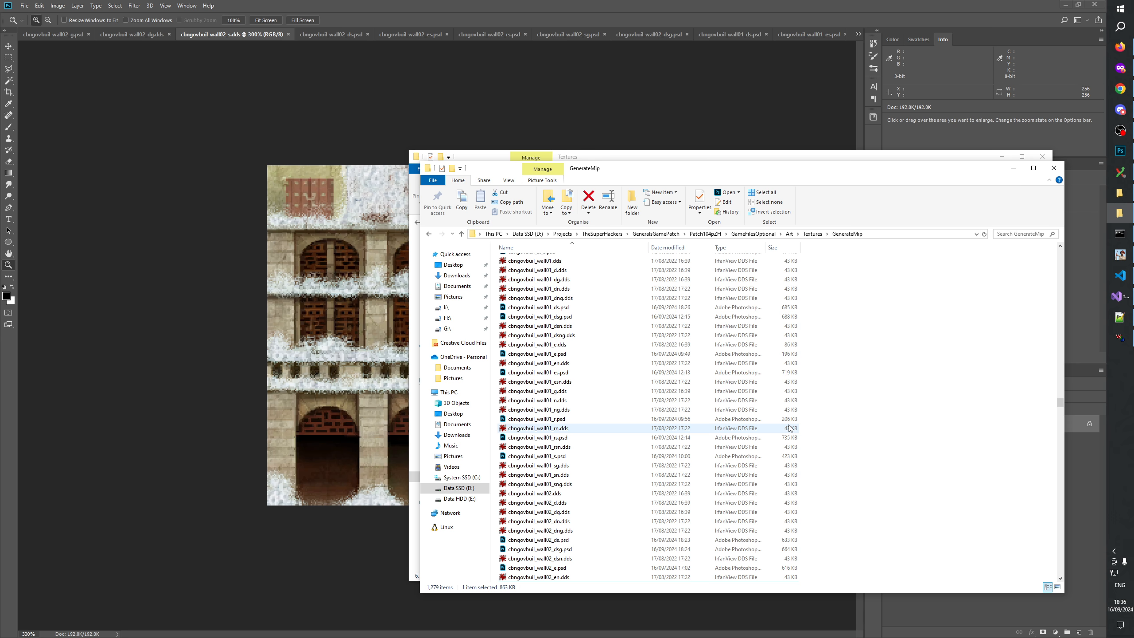
{"action": "scroll", "coordinate": [789, 428], "scroll_direction": "down", "scroll_amount": 4}
{"action": "scroll", "coordinate": [788, 427], "scroll_direction": "up", "scroll_amount": 3}
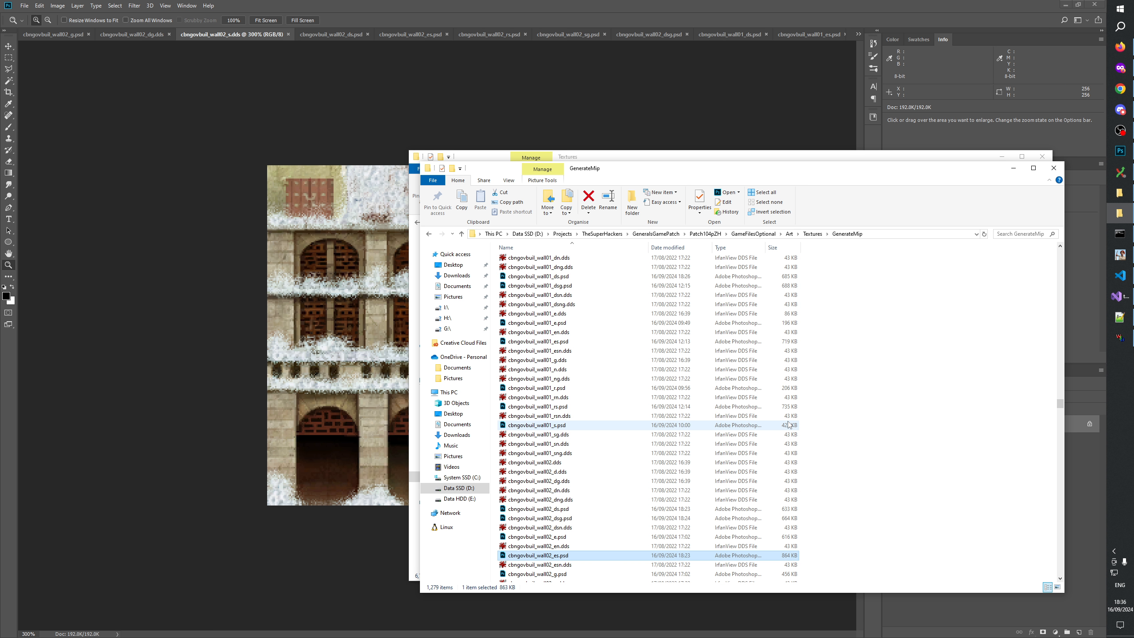
{"action": "left_click", "coordinate": [425, 63]}
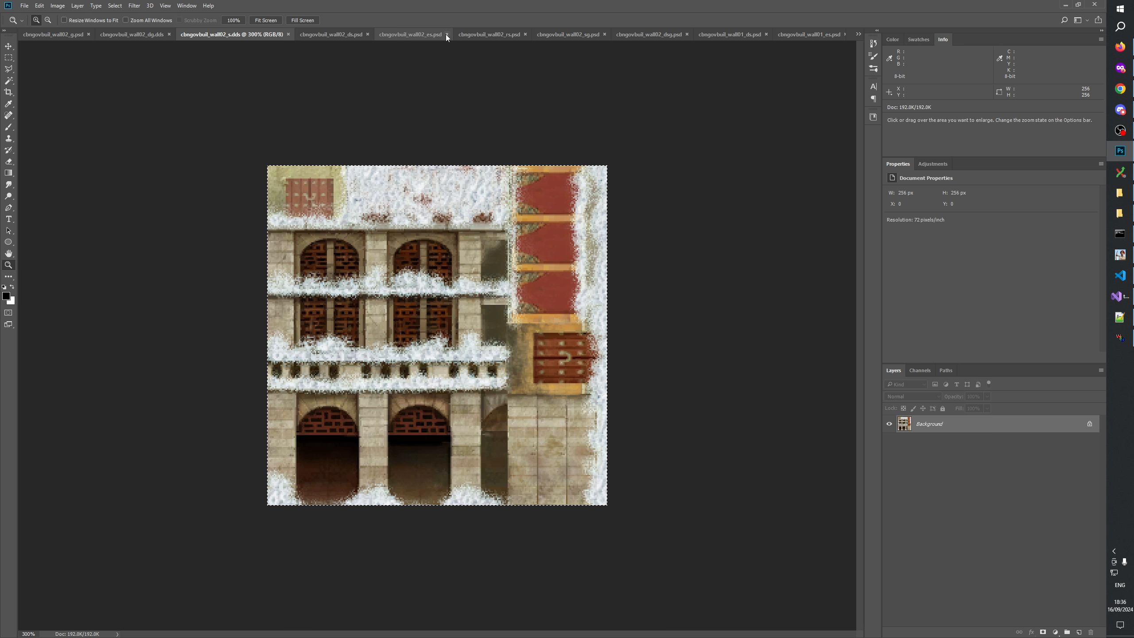
Switch to W3D Viewer, display the CBNGOVBUIL_E model and examine its wall damage holes, railings and roof from several angles.
{"action": "left_click", "coordinate": [1120, 337]}
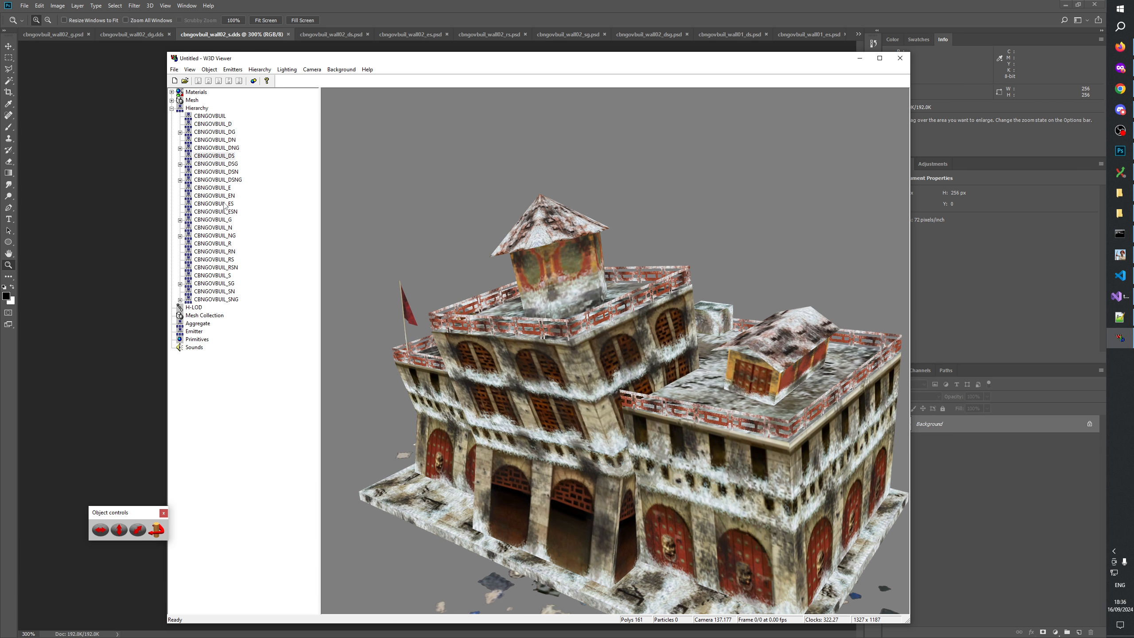
{"action": "left_click", "coordinate": [222, 188]}
{"action": "left_click_drag", "start_coordinate": [589, 470], "coordinate": [618, 371]}
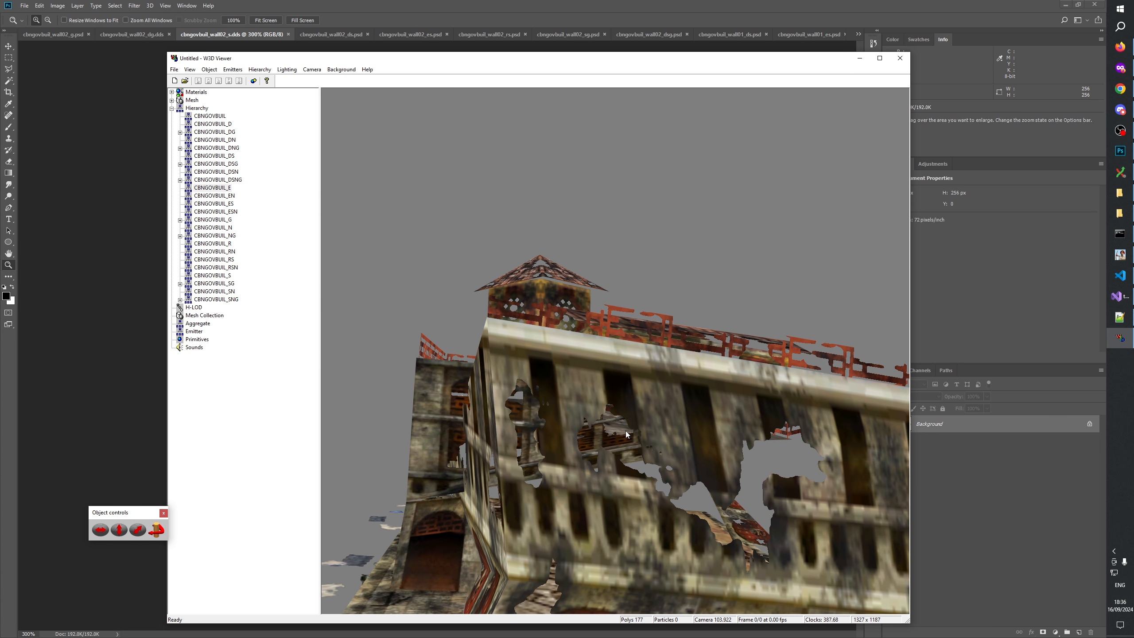
{"action": "left_click_drag", "start_coordinate": [626, 434], "coordinate": [658, 416]}
{"action": "left_click_drag", "start_coordinate": [657, 416], "coordinate": [551, 424]}
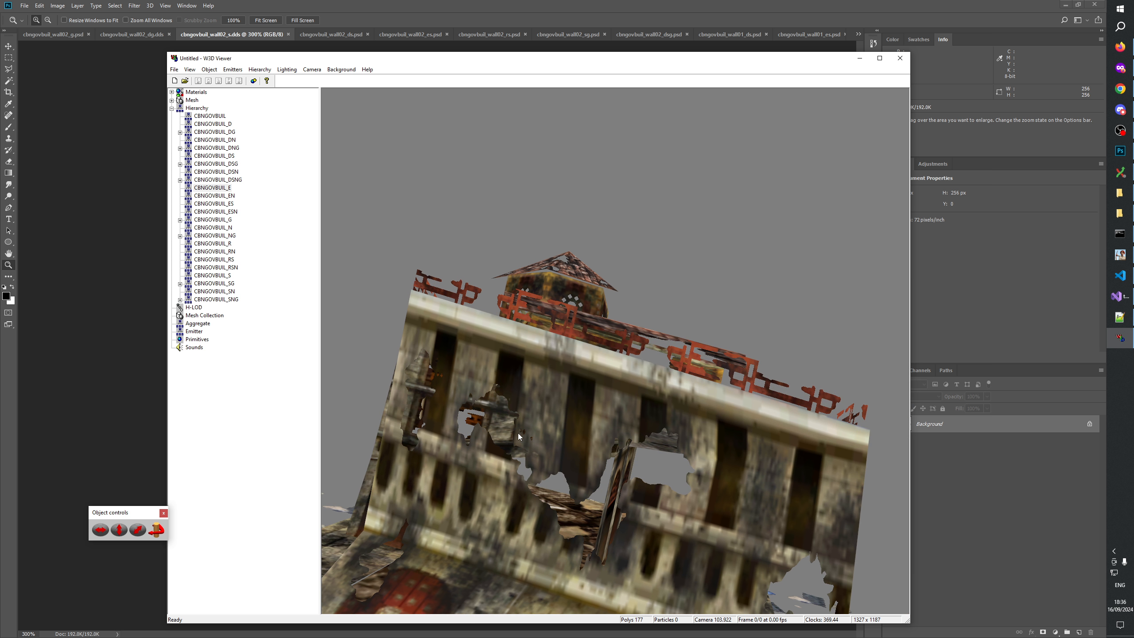
{"action": "left_click_drag", "start_coordinate": [519, 437], "coordinate": [587, 433]}
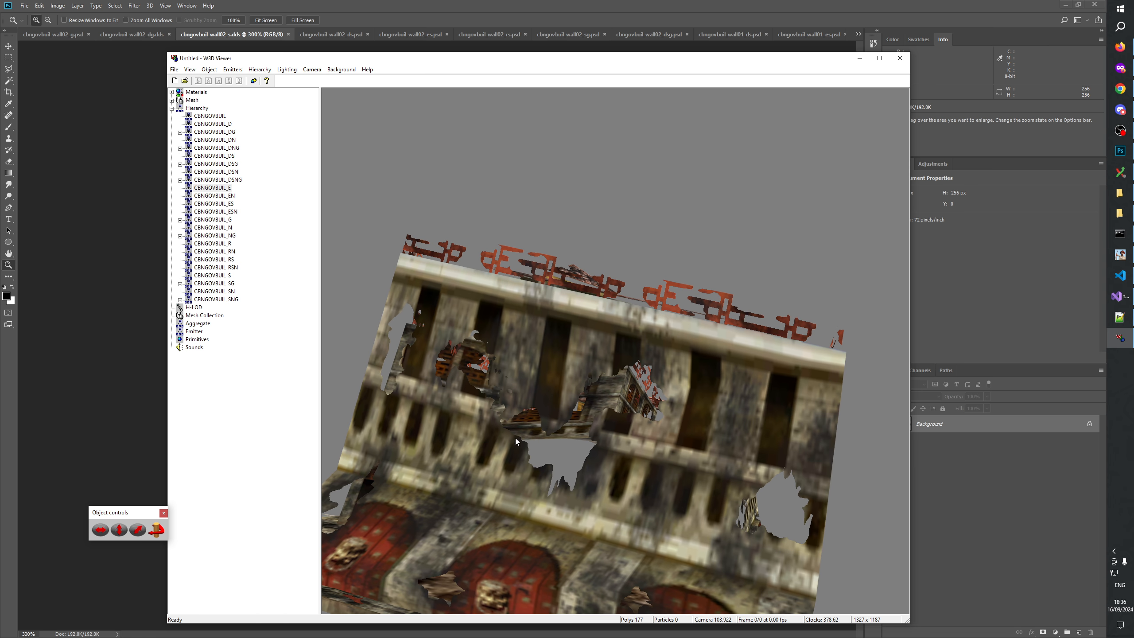
{"action": "left_click_drag", "start_coordinate": [516, 438], "coordinate": [592, 418]}
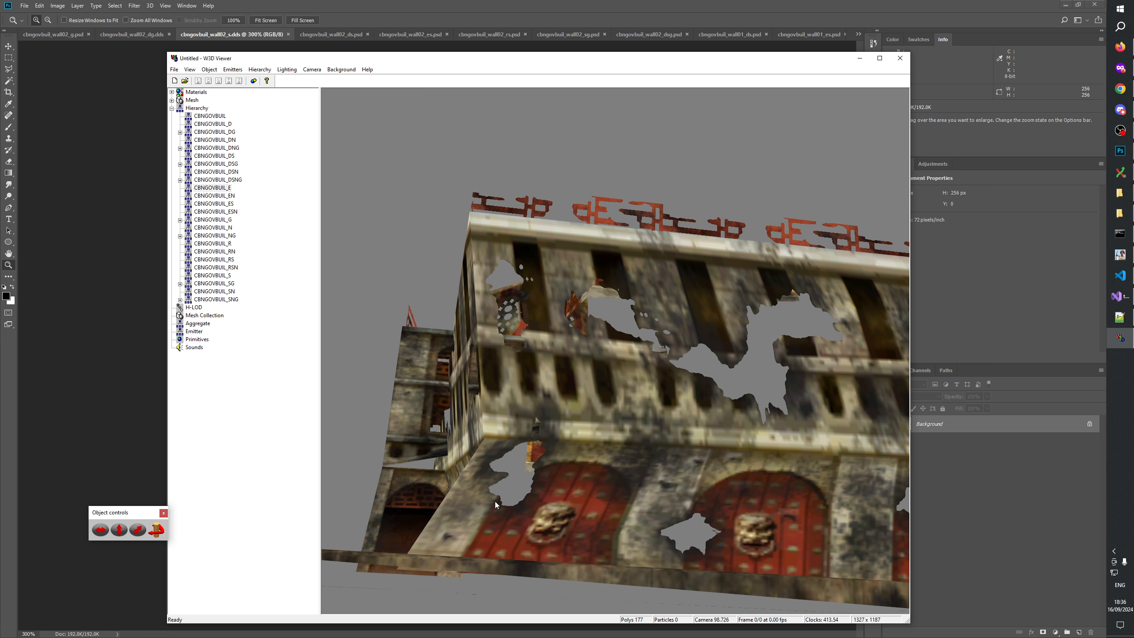
{"action": "left_click_drag", "start_coordinate": [653, 501], "coordinate": [673, 477]}
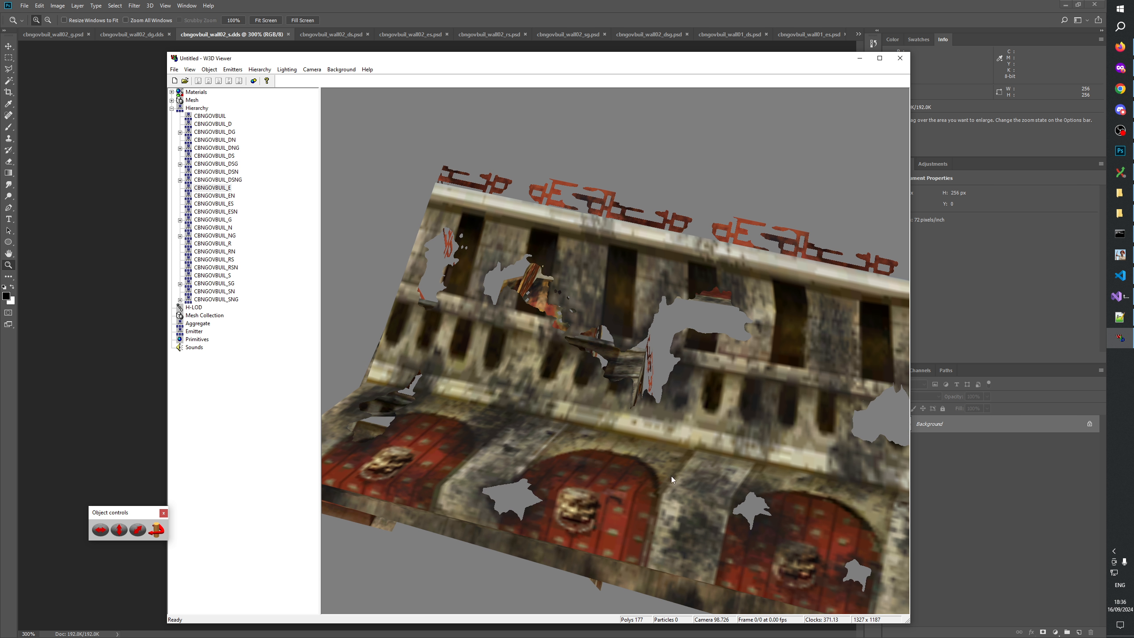
{"action": "left_click_drag", "start_coordinate": [773, 499], "coordinate": [598, 556]}
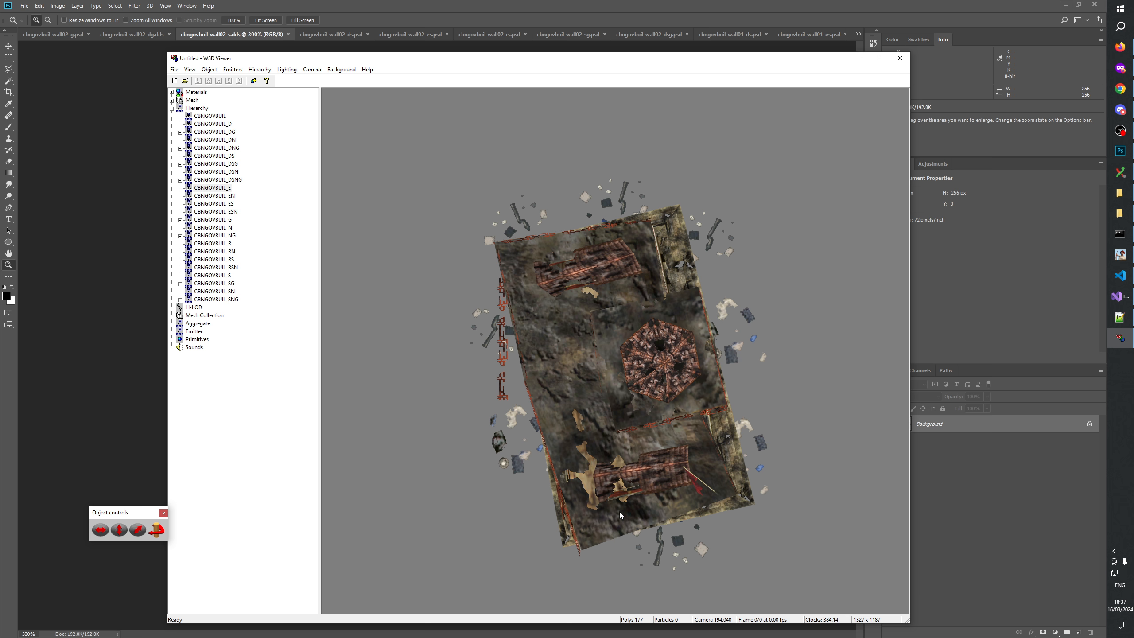
{"action": "left_click_drag", "start_coordinate": [620, 515], "coordinate": [637, 475]}
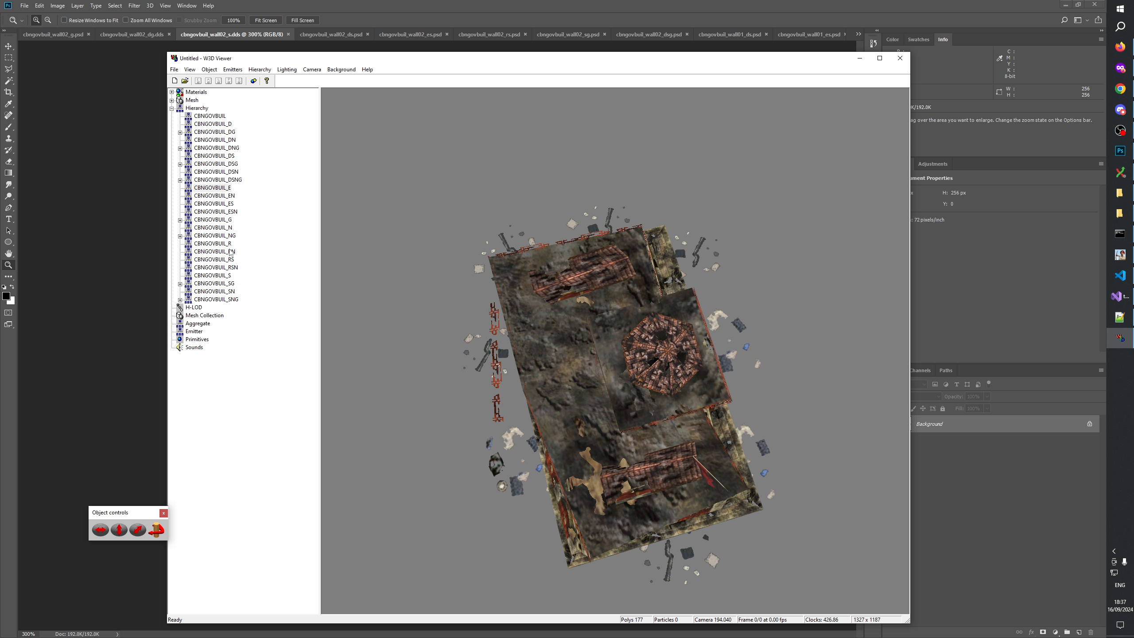
Display the CBNGOVBUIL_R model and examine its damaged roof, fallen tower and pavilions up close and from above.
{"action": "left_click", "coordinate": [223, 244]}
{"action": "left_click_drag", "start_coordinate": [587, 363], "coordinate": [447, 384]}
{"action": "scroll", "coordinate": [447, 384], "scroll_direction": "up", "scroll_amount": 6}
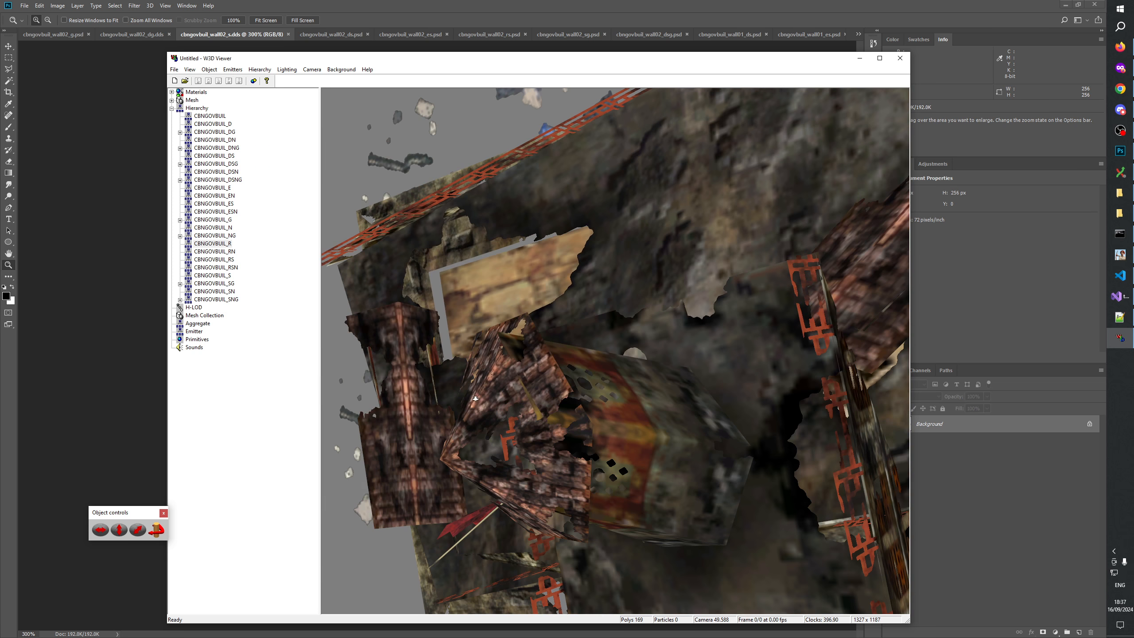
{"action": "mouse_move", "coordinate": [456, 273]}
{"action": "left_mouse_down"}
{"action": "mouse_move", "coordinate": [431, 259]}
{"action": "mouse_move", "coordinate": [479, 272]}
{"action": "left_mouse_up"}
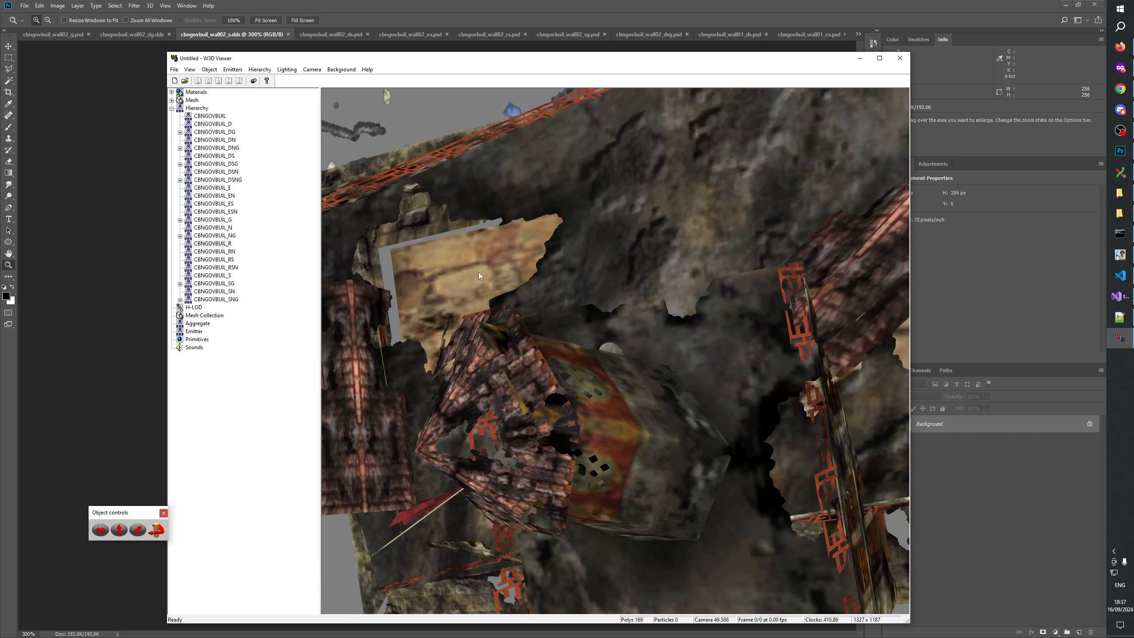
{"action": "scroll", "coordinate": [483, 269], "scroll_direction": "down", "scroll_amount": 2}
{"action": "scroll", "coordinate": [483, 261], "scroll_direction": "down", "scroll_amount": 5}
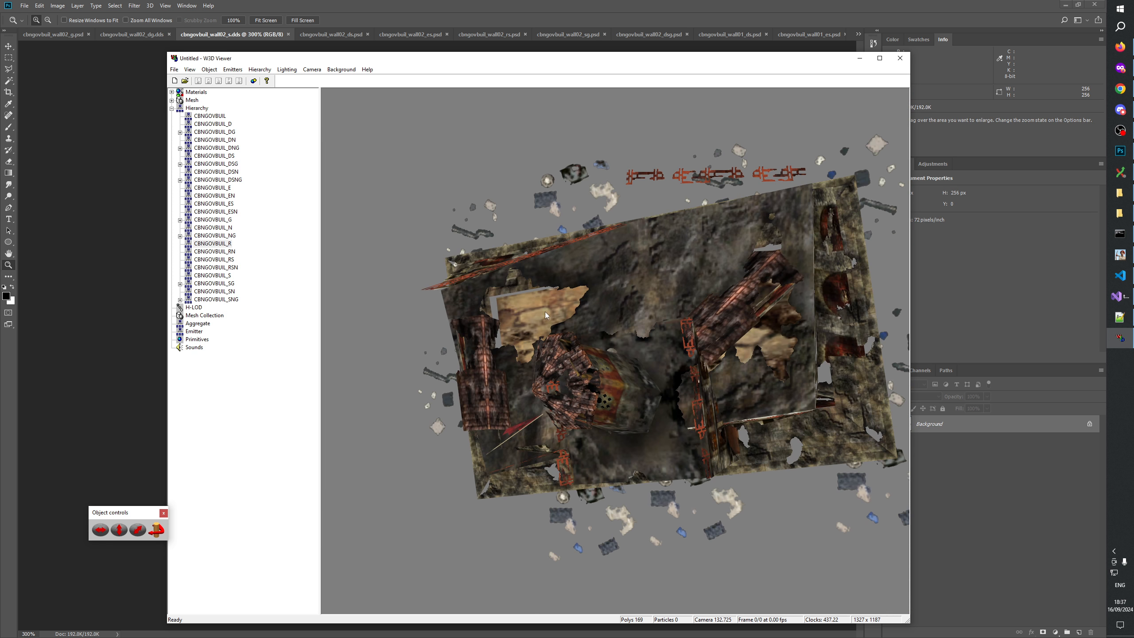
Inspect the fallen tower, collapsed roof and scattered debris of the ruined CBNGOVBUIL_R model from above and up close.
{"action": "left_click_drag", "start_coordinate": [545, 312], "coordinate": [655, 451]}
{"action": "scroll", "coordinate": [657, 425], "scroll_direction": "down", "scroll_amount": 4}
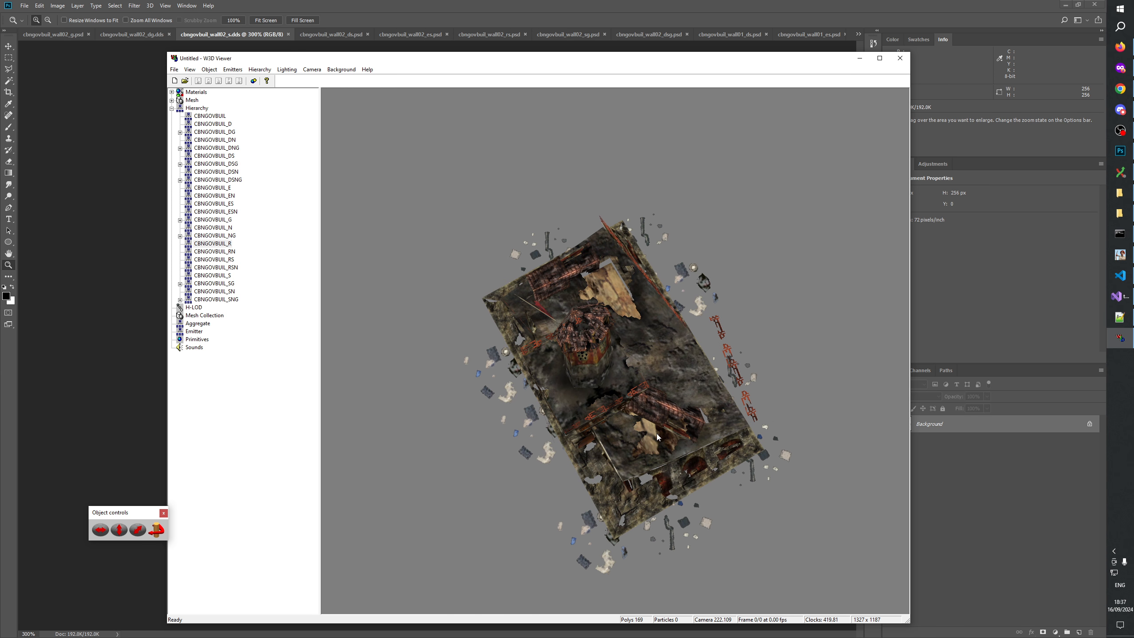
{"action": "scroll", "coordinate": [658, 437], "scroll_direction": "up", "scroll_amount": 10}
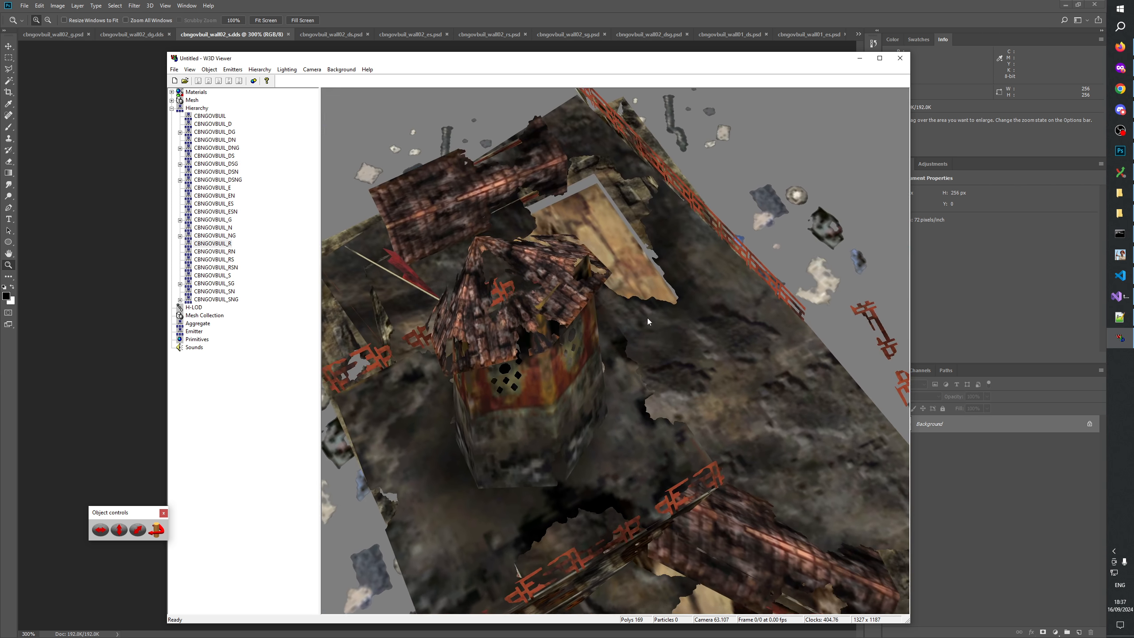
{"action": "left_click_drag", "start_coordinate": [647, 317], "coordinate": [603, 358]}
{"action": "scroll", "coordinate": [661, 384], "scroll_direction": "down", "scroll_amount": 5}
Display the CBNGOVBUIL_E model and examine its front windows, roof railings and tower up close.
{"action": "left_click", "coordinate": [214, 203]}
{"action": "left_click", "coordinate": [213, 188]}
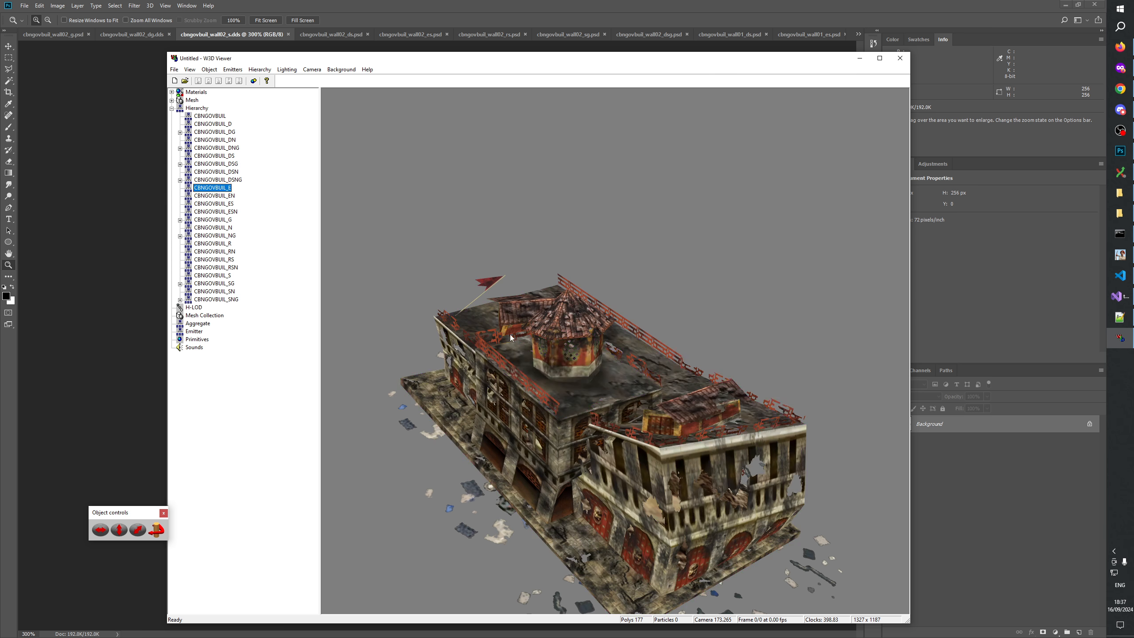
{"action": "left_click_drag", "start_coordinate": [419, 362], "coordinate": [753, 287]}
{"action": "left_click_drag", "start_coordinate": [656, 405], "coordinate": [542, 423]}
{"action": "scroll", "coordinate": [537, 425], "scroll_direction": "up", "scroll_amount": 6}
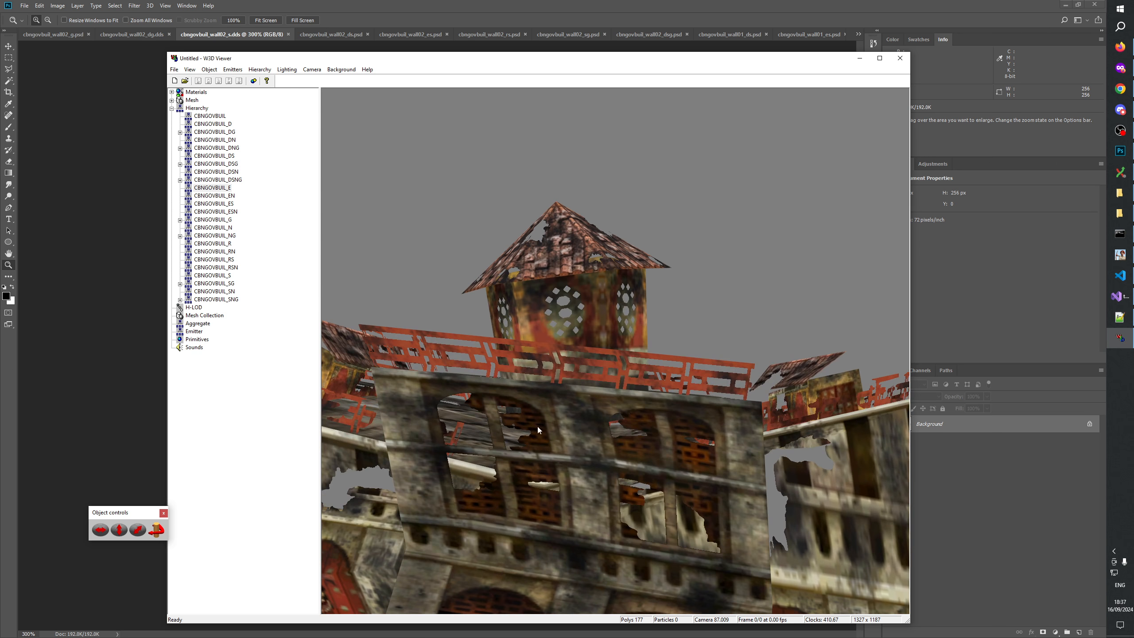
{"action": "left_click_drag", "start_coordinate": [478, 453], "coordinate": [594, 446]}
{"action": "scroll", "coordinate": [594, 446], "scroll_direction": "down", "scroll_amount": 4}
Review the whole CBNGOVBUIL_E building from its front corner, checking the facade, roof and surrounding debris.
{"action": "left_click_drag", "start_coordinate": [594, 395], "coordinate": [626, 403]}
{"action": "scroll", "coordinate": [575, 383], "scroll_direction": "down", "scroll_amount": 2}
{"action": "scroll", "coordinate": [623, 416], "scroll_direction": "up", "scroll_amount": 5}
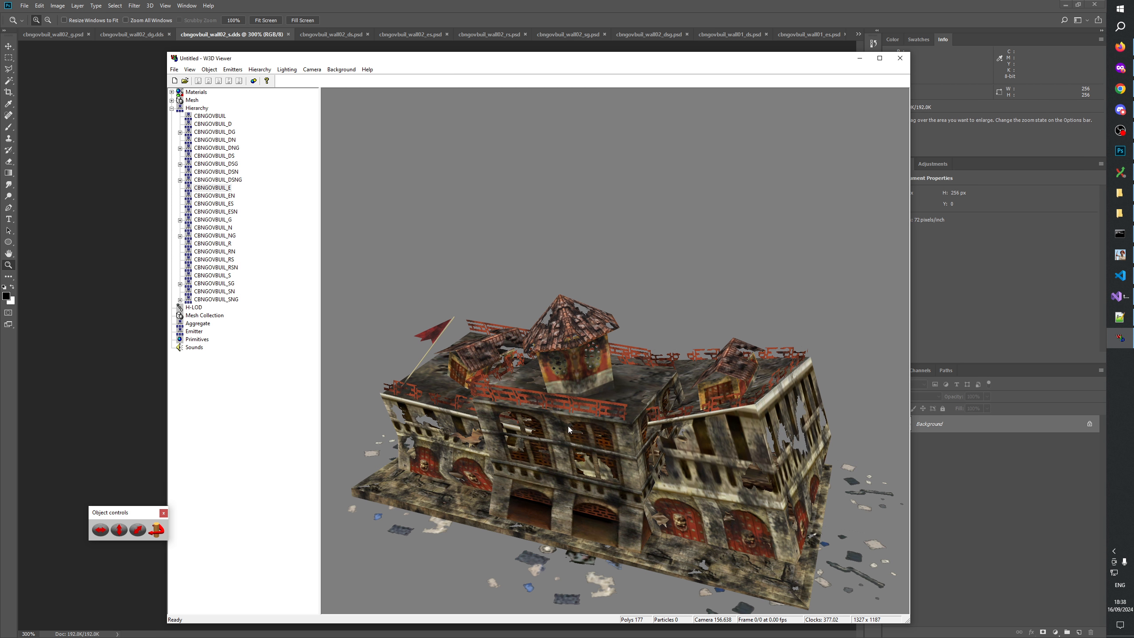
{"action": "left_click_drag", "start_coordinate": [568, 429], "coordinate": [590, 388]}
{"action": "scroll", "coordinate": [582, 445], "scroll_direction": "down", "scroll_amount": 4}
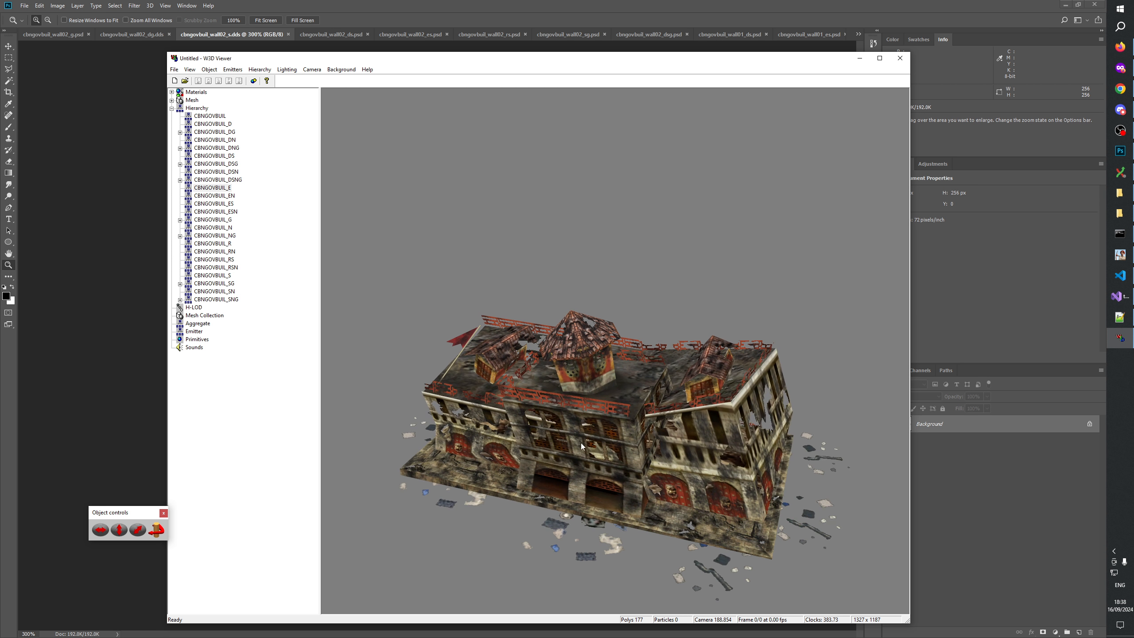
{"action": "left_click_drag", "start_coordinate": [582, 446], "coordinate": [568, 444]}
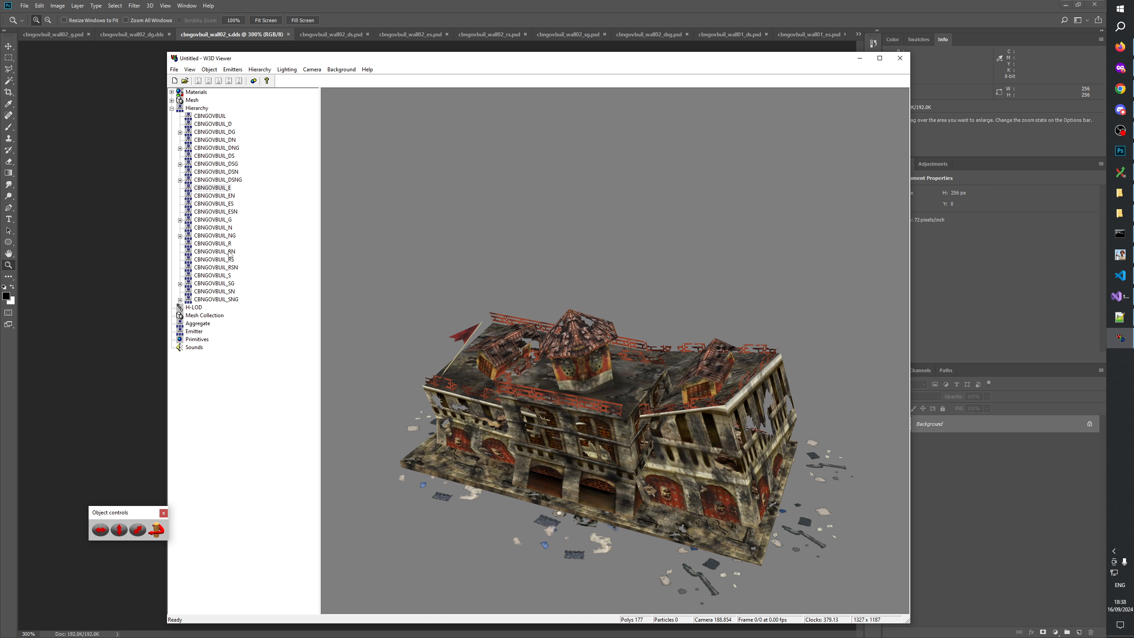
Display the CBNGOVBUIL_G, CBNGOVBUIL_S and CBNGOVBUIL_SG models in turn and examine the SG variant up close and from a distance.
{"action": "left_click", "coordinate": [213, 220]}
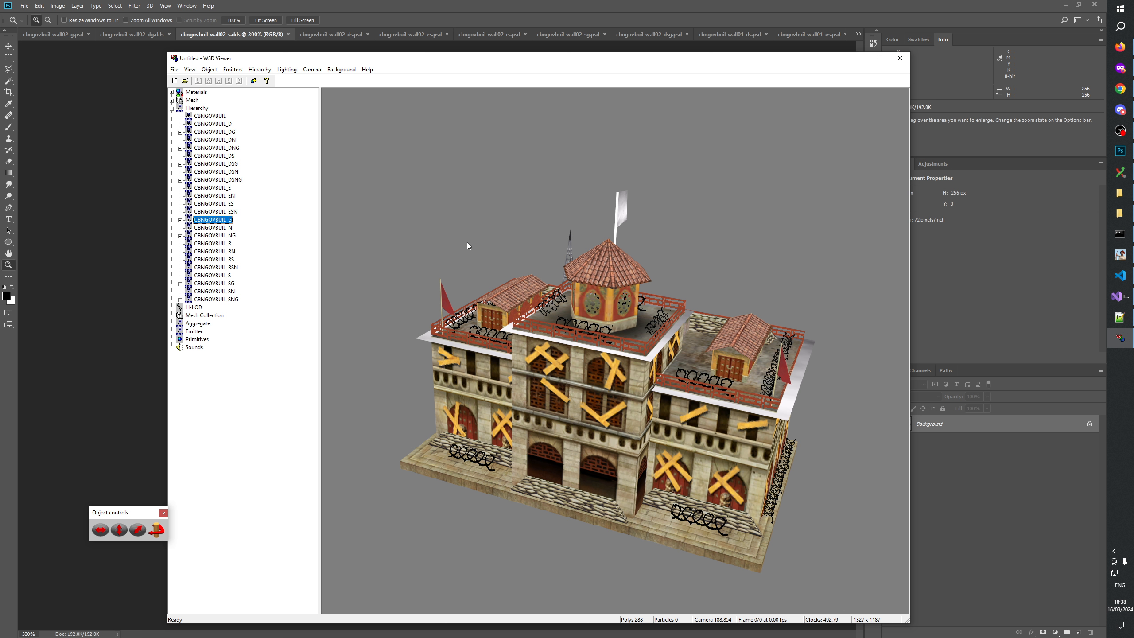
{"action": "left_click", "coordinate": [222, 276]}
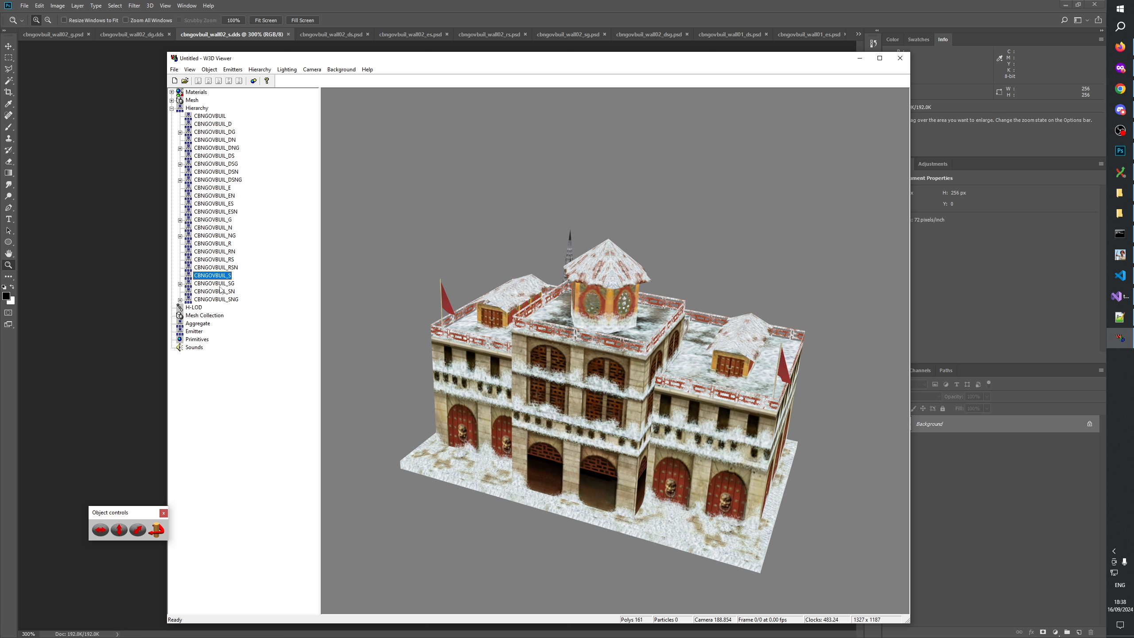
{"action": "left_click", "coordinate": [221, 286]}
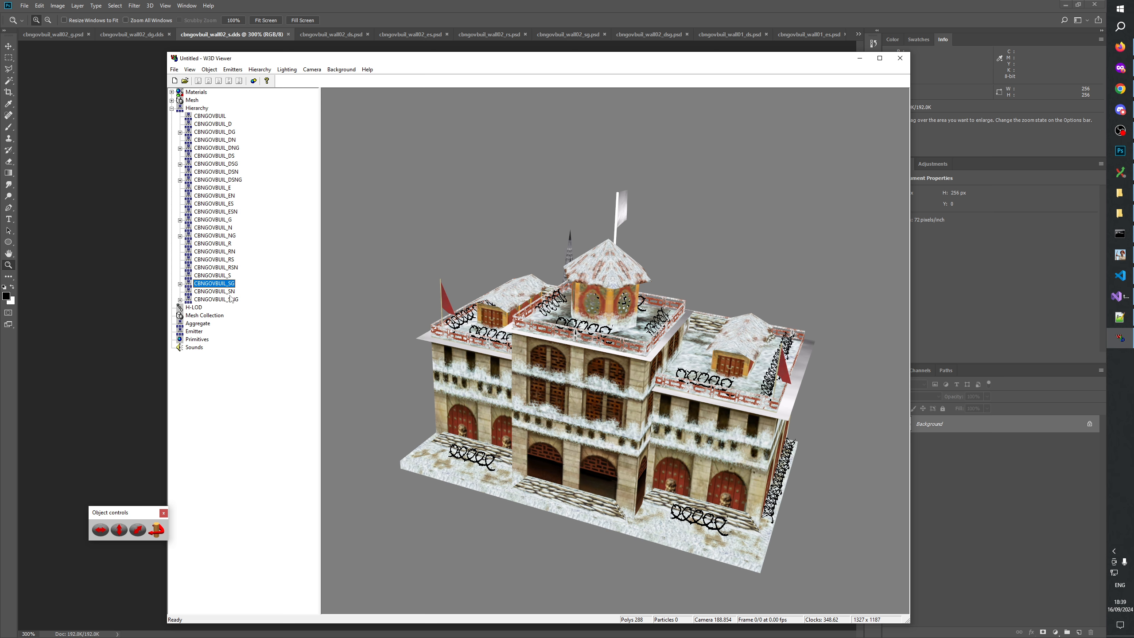
{"action": "left_click_drag", "start_coordinate": [553, 350], "coordinate": [480, 349]}
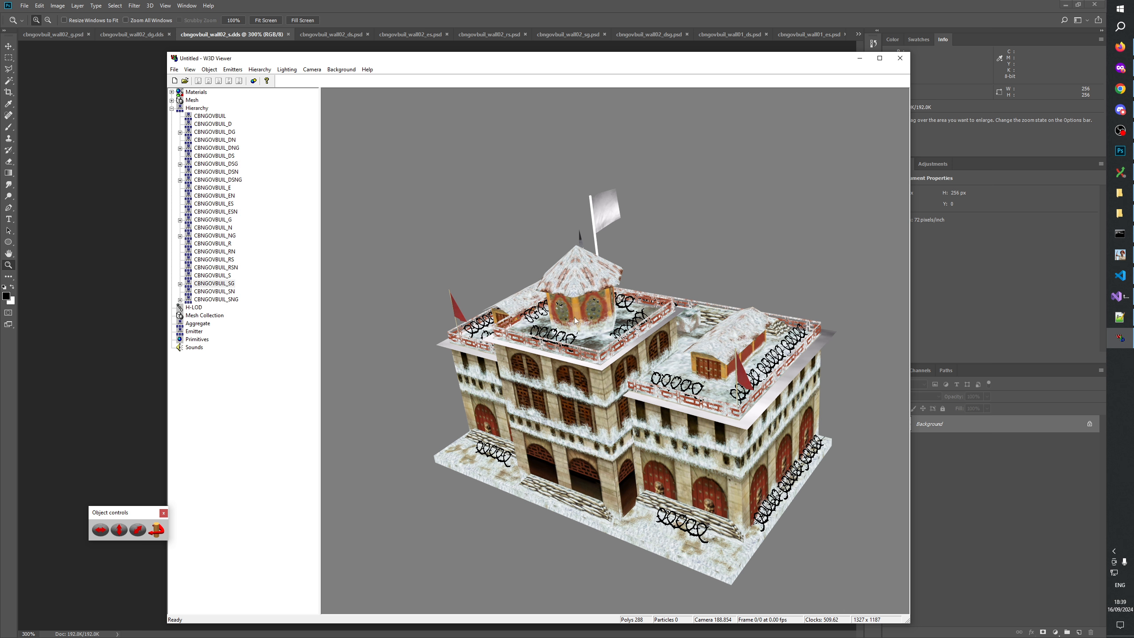
{"action": "mouse_move", "coordinate": [637, 392]}
{"action": "left_mouse_down"}
{"action": "mouse_move", "coordinate": [643, 361]}
{"action": "mouse_move", "coordinate": [496, 424]}
{"action": "mouse_move", "coordinate": [466, 418]}
{"action": "mouse_move", "coordinate": [662, 401]}
{"action": "mouse_move", "coordinate": [572, 442]}
{"action": "mouse_move", "coordinate": [538, 492]}
{"action": "mouse_move", "coordinate": [604, 262]}
{"action": "mouse_move", "coordinate": [634, 223]}
{"action": "mouse_move", "coordinate": [678, 205]}
{"action": "mouse_move", "coordinate": [638, 269]}
{"action": "mouse_move", "coordinate": [599, 288]}
{"action": "mouse_move", "coordinate": [555, 284]}
{"action": "mouse_move", "coordinate": [523, 364]}
{"action": "mouse_move", "coordinate": [551, 389]}
{"action": "mouse_move", "coordinate": [706, 243]}
{"action": "mouse_move", "coordinate": [655, 393]}
{"action": "left_mouse_up"}
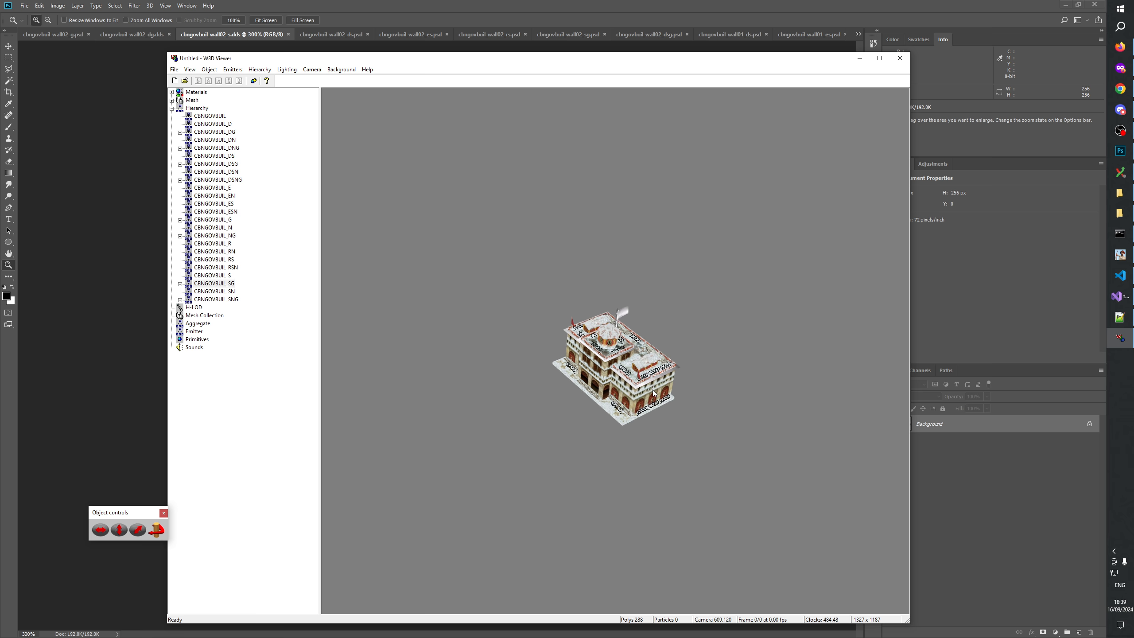
{"action": "left_click_drag", "start_coordinate": [672, 433], "coordinate": [657, 415]}
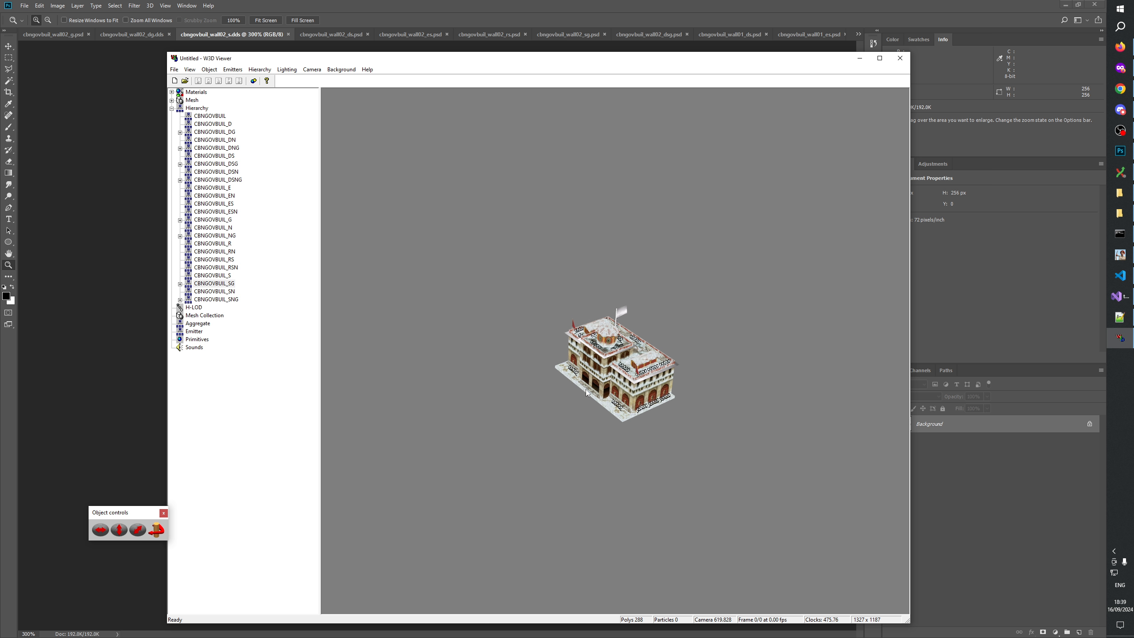
{"action": "left_click_drag", "start_coordinate": [586, 392], "coordinate": [613, 419]}
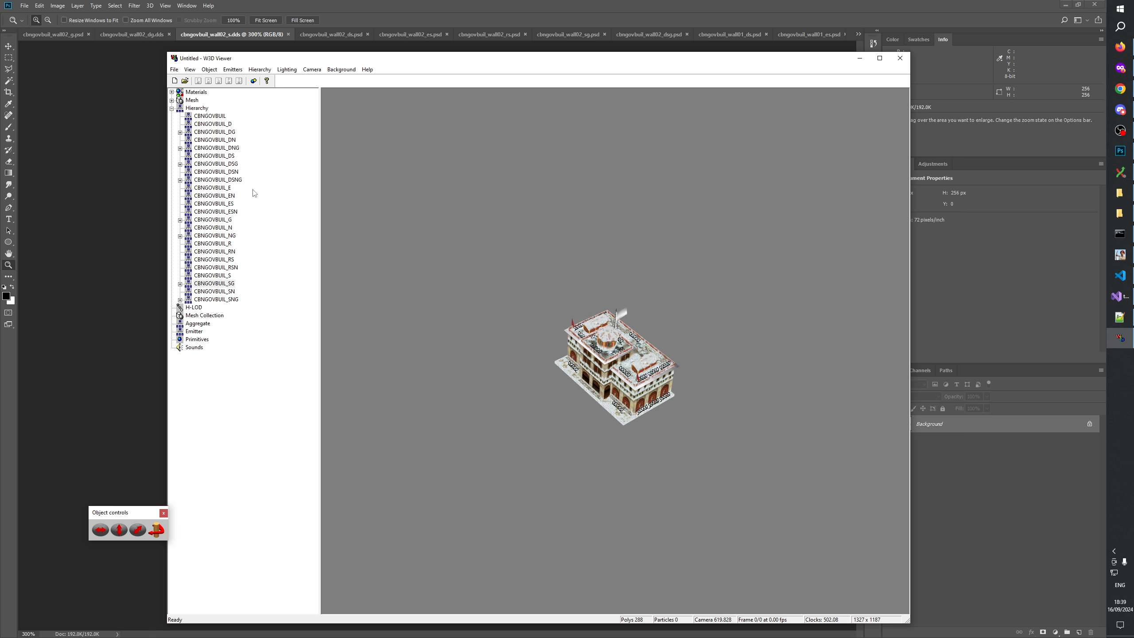
Compare the CBNGOVBUIL, CBNGOVBUIL_D, CBNGOVBUIL_DG, CBNGOVBUIL_DNG, CBNGOVBUIL_E and CBNGOVBUIL_R models from a distance.
{"action": "left_click", "coordinate": [220, 117]}
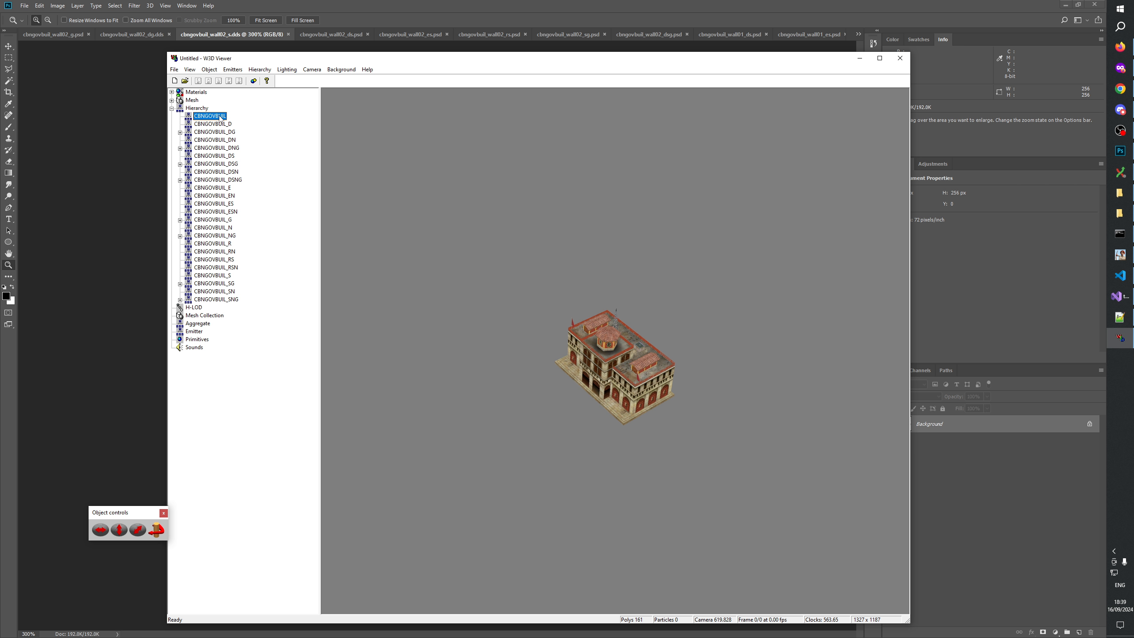
{"action": "left_click", "coordinate": [219, 125]}
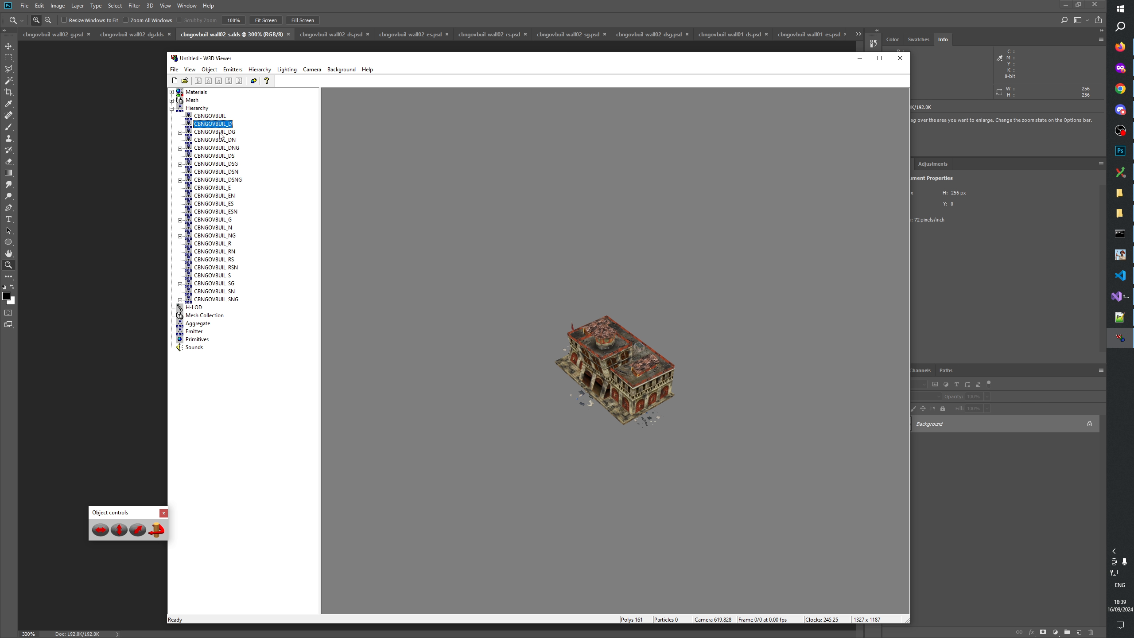
{"action": "left_click", "coordinate": [220, 132]}
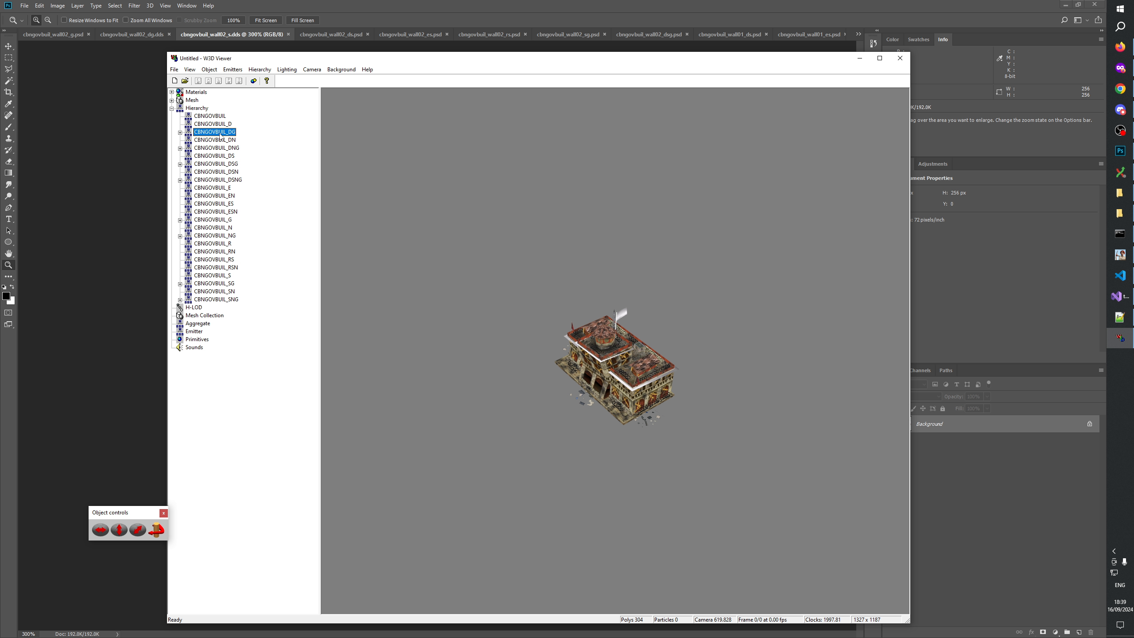
{"action": "left_click", "coordinate": [224, 149]}
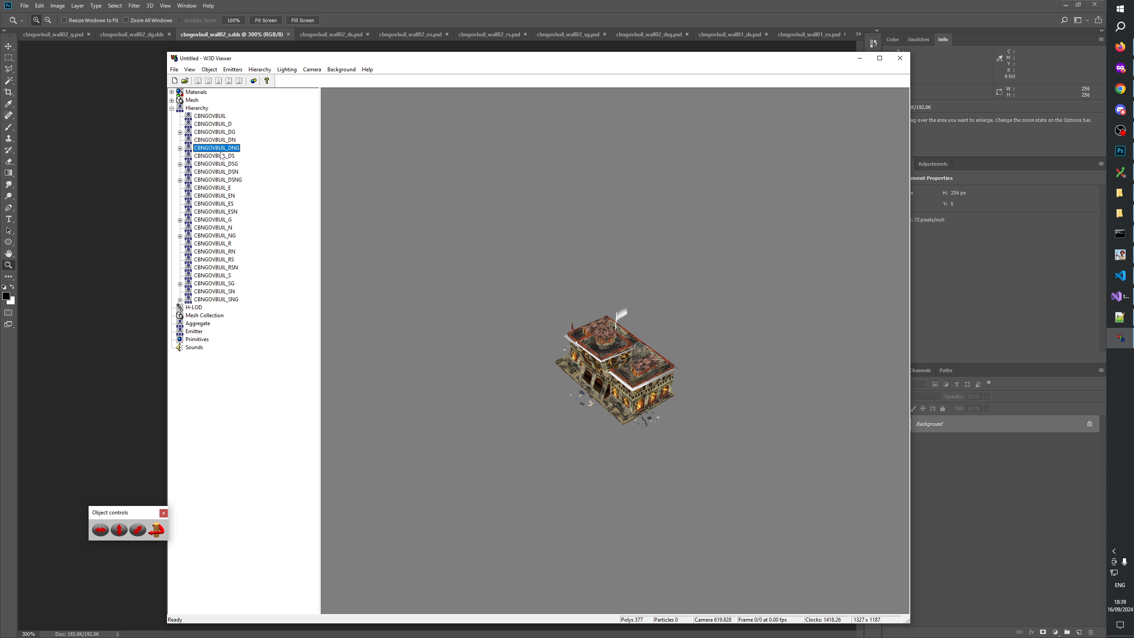
{"action": "left_click", "coordinate": [222, 188]}
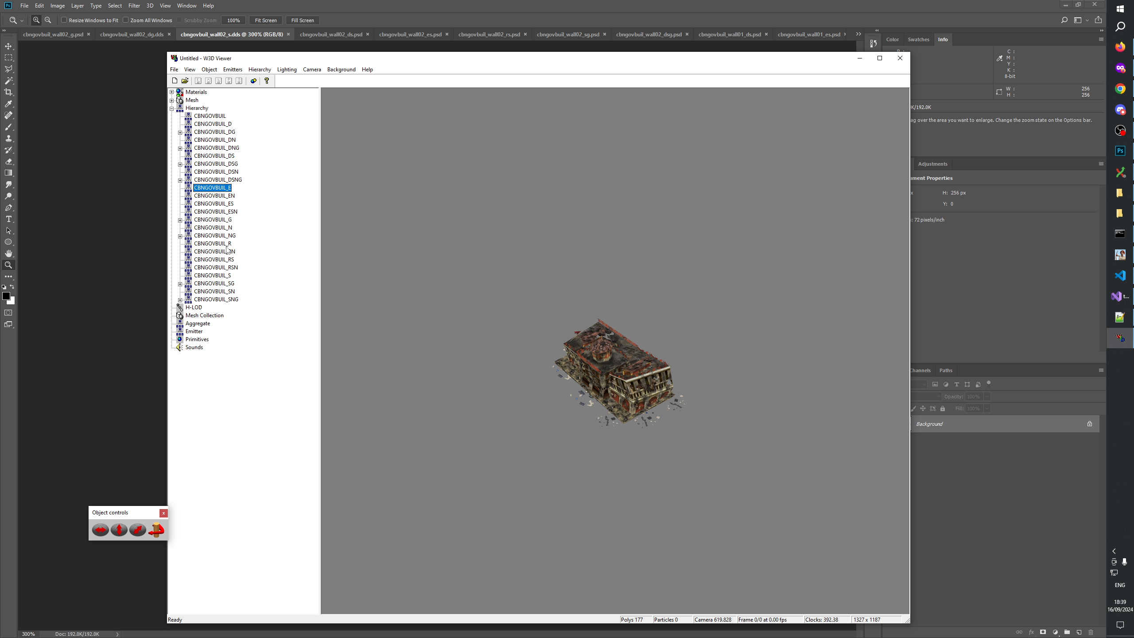
{"action": "left_click", "coordinate": [213, 243]}
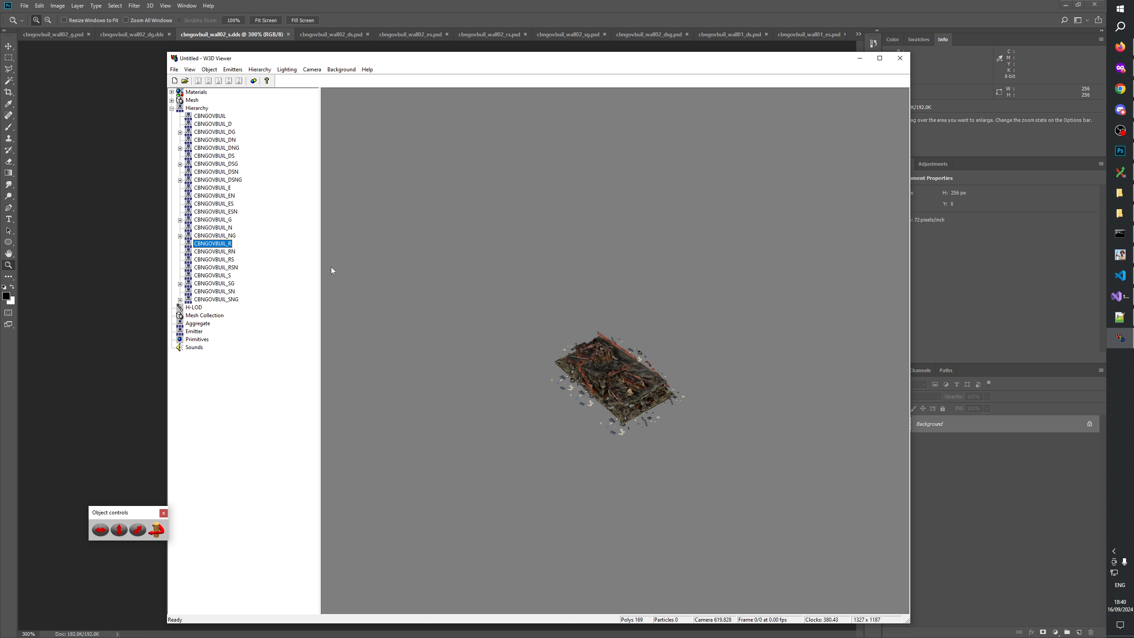
Display the CBNGOVBUIL_D model again and compare its damage with the CBNGOVBUIL_E model at different distances.
{"action": "left_click", "coordinate": [222, 124]}
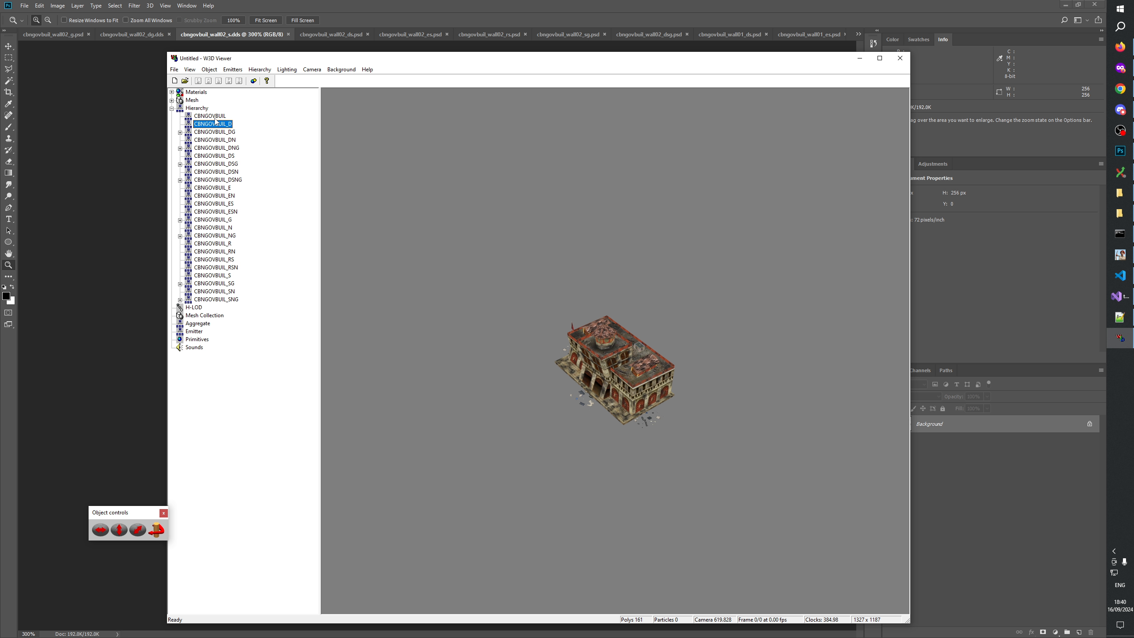
{"action": "left_click_drag", "start_coordinate": [572, 371], "coordinate": [575, 342]}
{"action": "scroll", "coordinate": [575, 342], "scroll_direction": "up", "scroll_amount": 7}
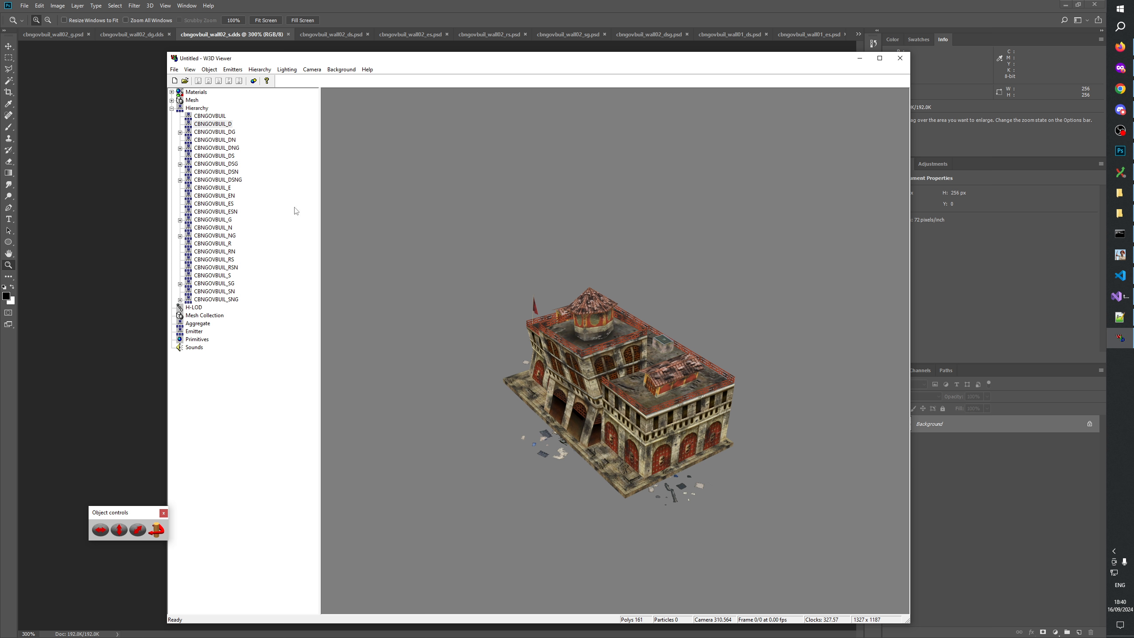
{"action": "left_click", "coordinate": [218, 188]}
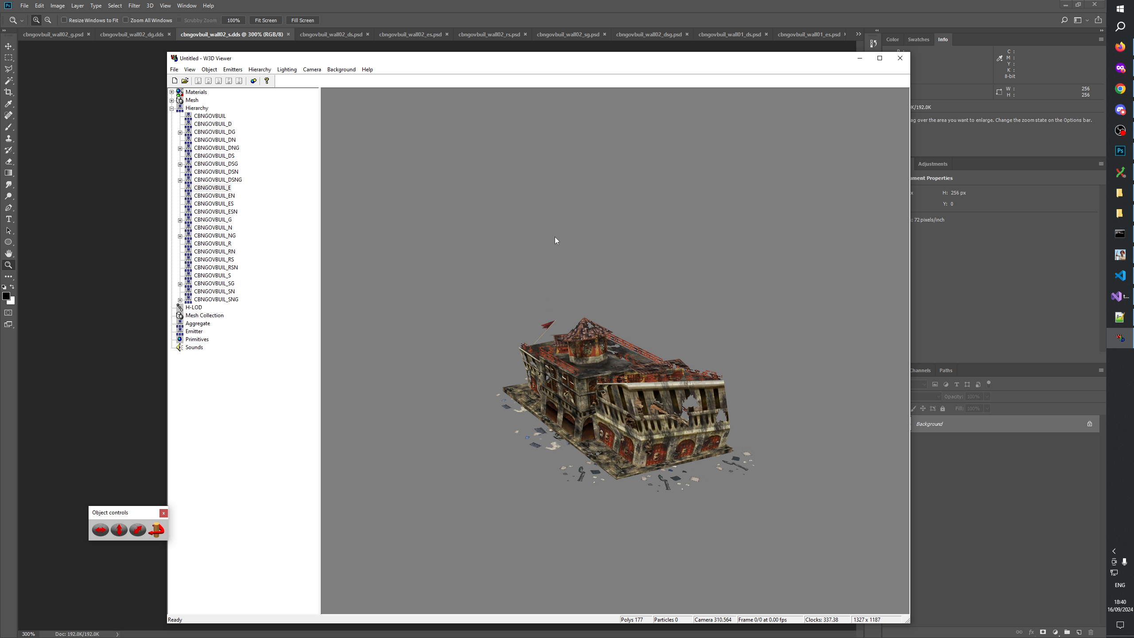
{"action": "scroll", "coordinate": [592, 330], "scroll_direction": "down", "scroll_amount": 5}
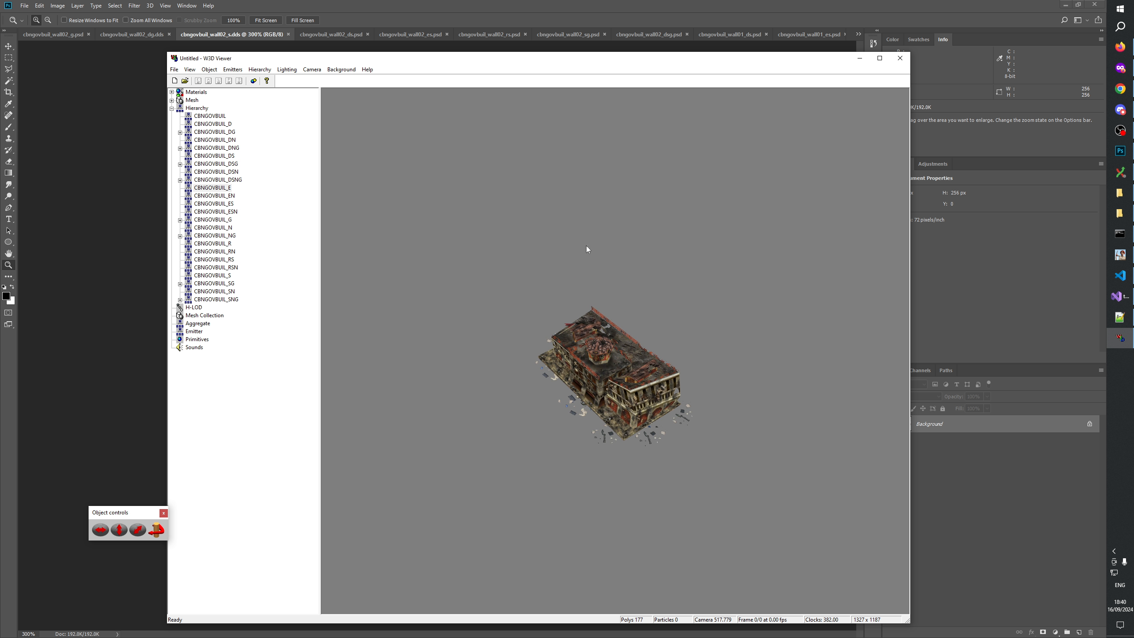
{"action": "scroll", "coordinate": [606, 258], "scroll_direction": "down", "scroll_amount": 2}
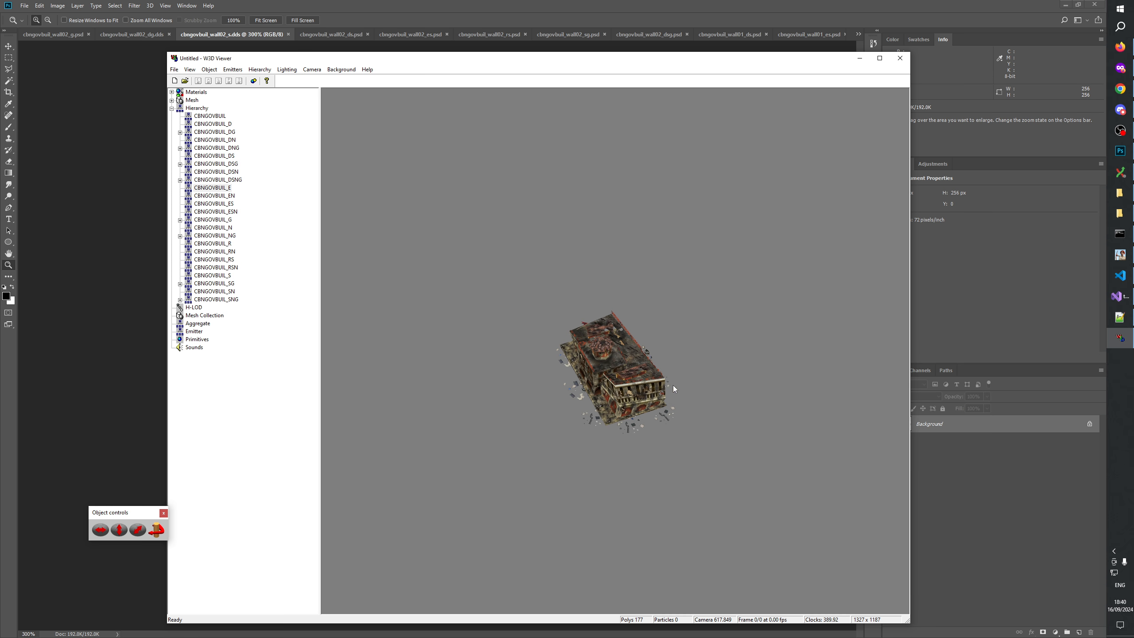
Examine the CBNGOVBUIL_E model's damaged walls, roof and tower from low and high angles, both near and far.
{"action": "left_click_drag", "start_coordinate": [562, 344], "coordinate": [697, 336]}
{"action": "scroll", "coordinate": [670, 353], "scroll_direction": "up", "scroll_amount": 4}
{"action": "left_click_drag", "start_coordinate": [639, 379], "coordinate": [574, 312]}
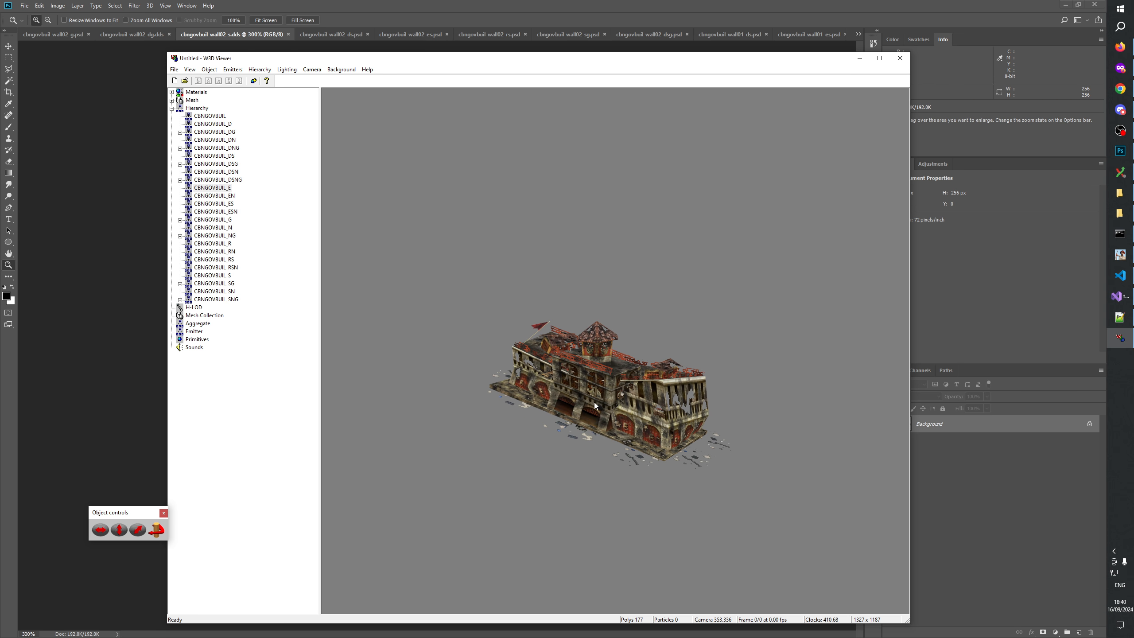
{"action": "left_click_drag", "start_coordinate": [676, 385], "coordinate": [524, 443]}
{"action": "scroll", "coordinate": [527, 416], "scroll_direction": "down", "scroll_amount": 2}
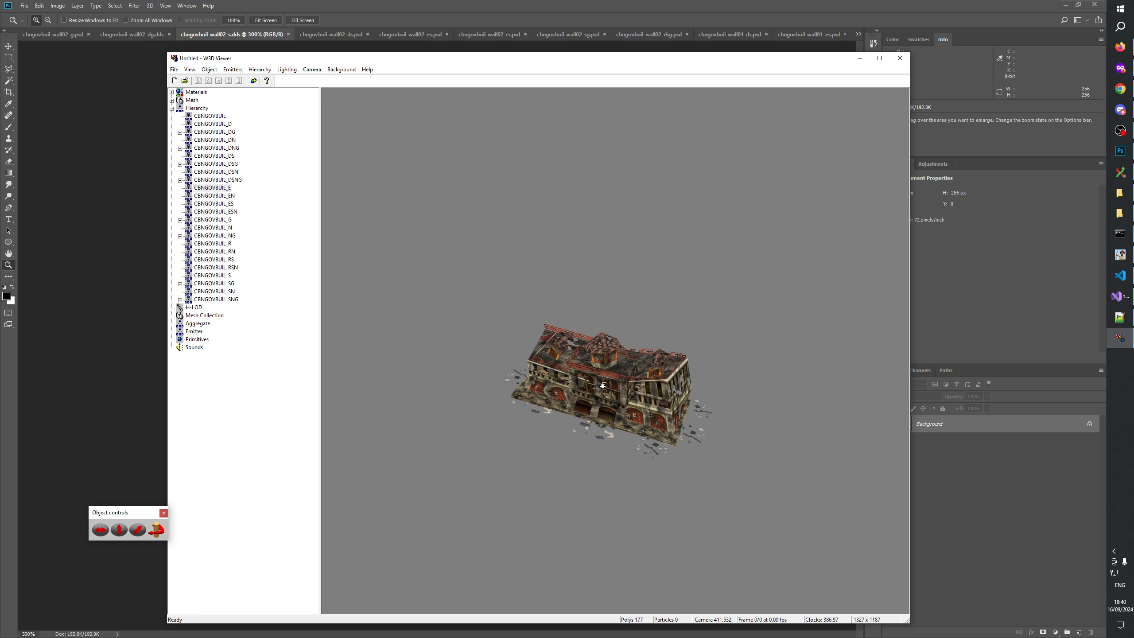
{"action": "left_click_drag", "start_coordinate": [529, 352], "coordinate": [633, 436]}
{"action": "scroll", "coordinate": [600, 440], "scroll_direction": "up", "scroll_amount": 6}
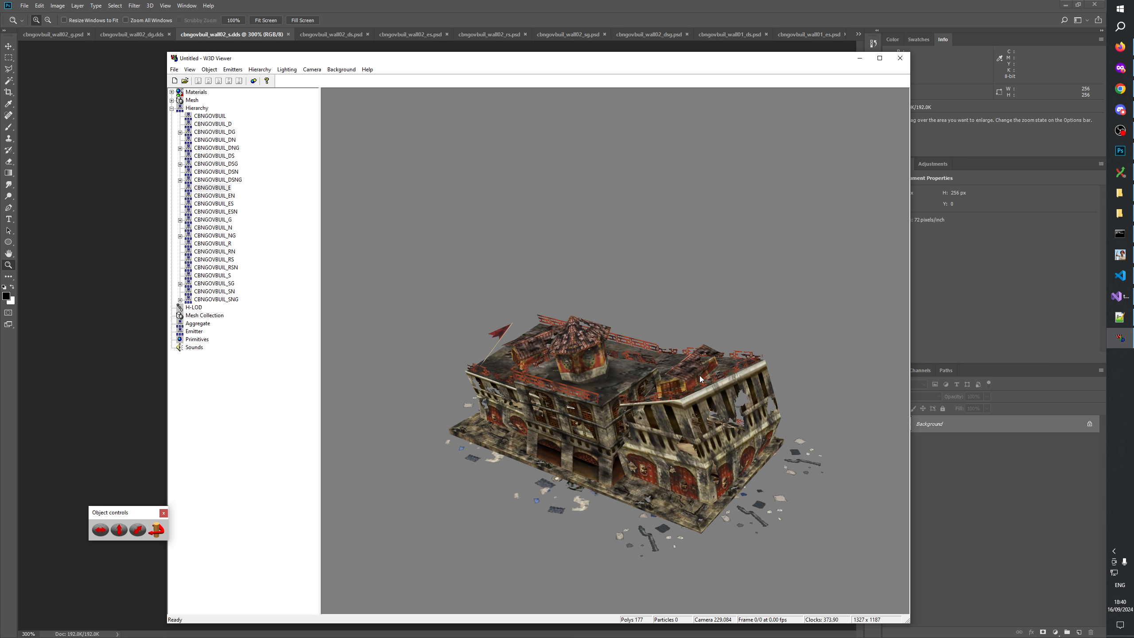
{"action": "scroll", "coordinate": [604, 405], "scroll_direction": "down", "scroll_amount": 3}
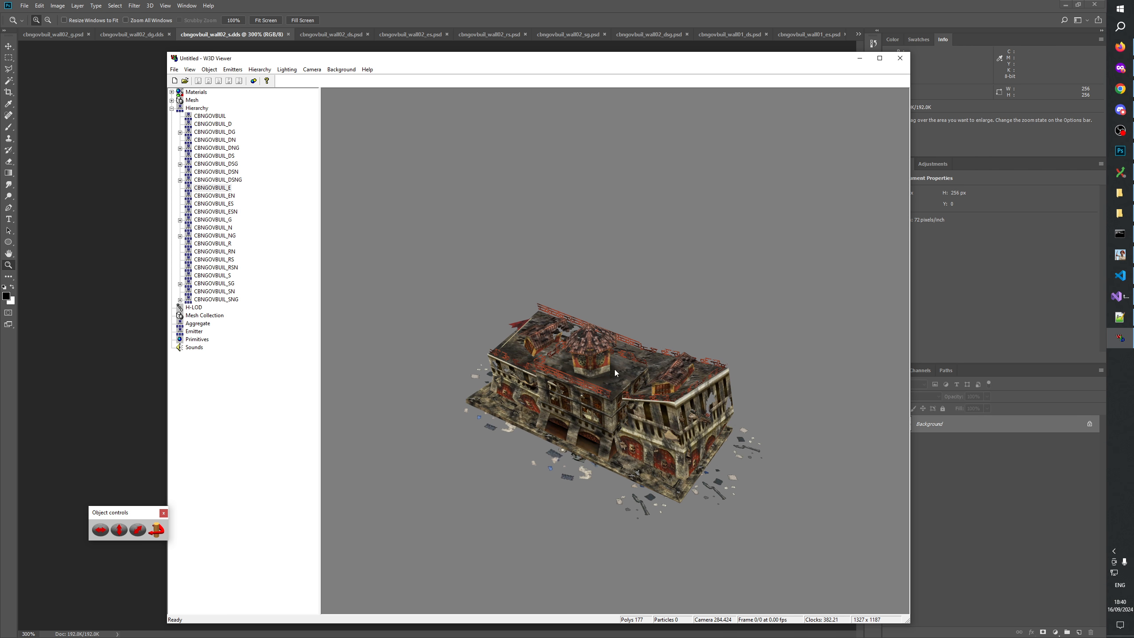
Return to Photoshop, then switch to OBS and stop the recording.
{"action": "left_click", "coordinate": [509, 47]}
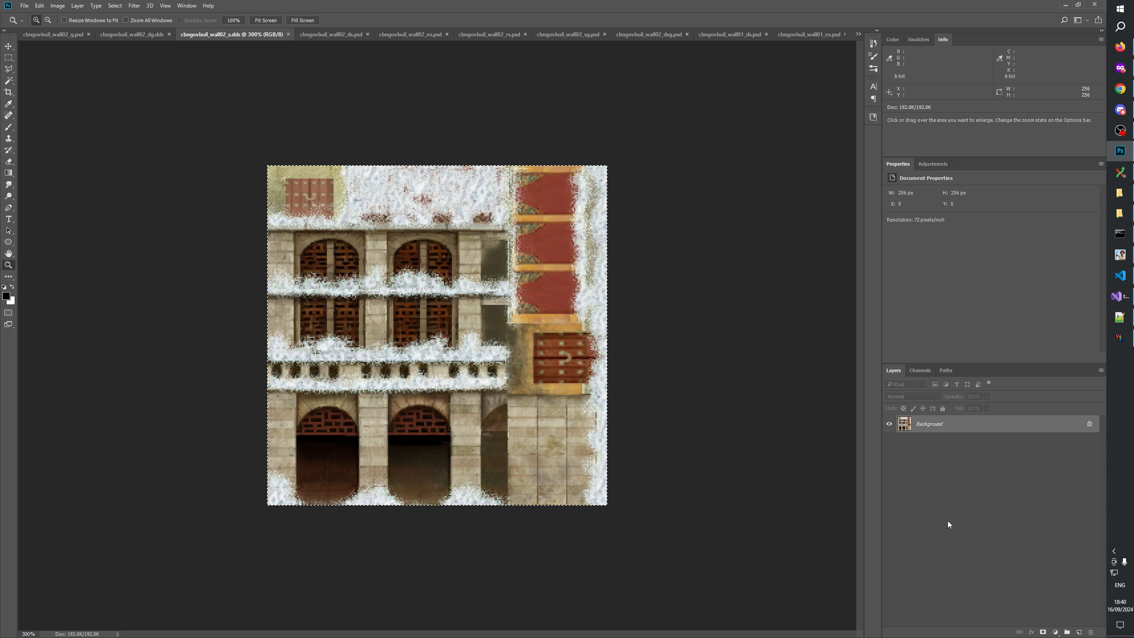
{"action": "left_click", "coordinate": [1121, 130]}
{"action": "left_click", "coordinate": [839, 385]}
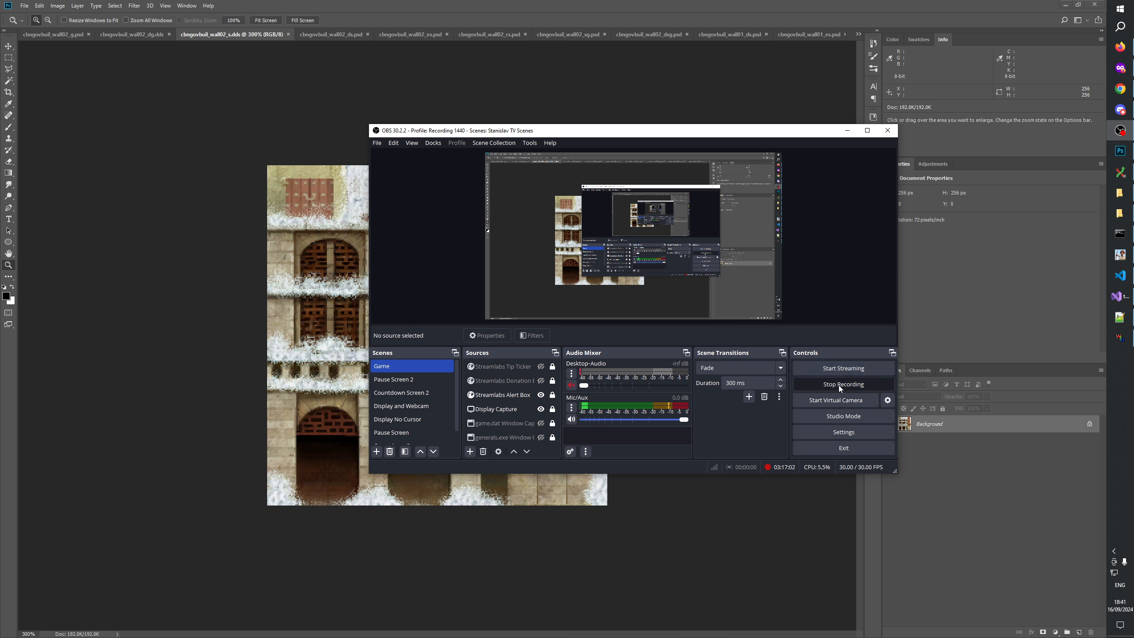